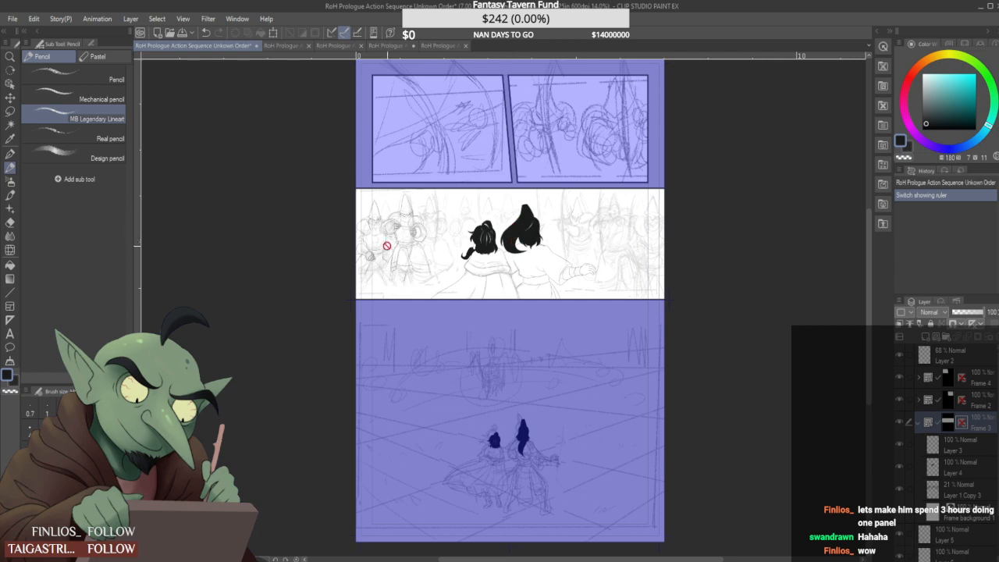
Choose the Real pencil and add a new raster layer above Layer 3 inside the Frame 3 folder
left_click(92, 135)
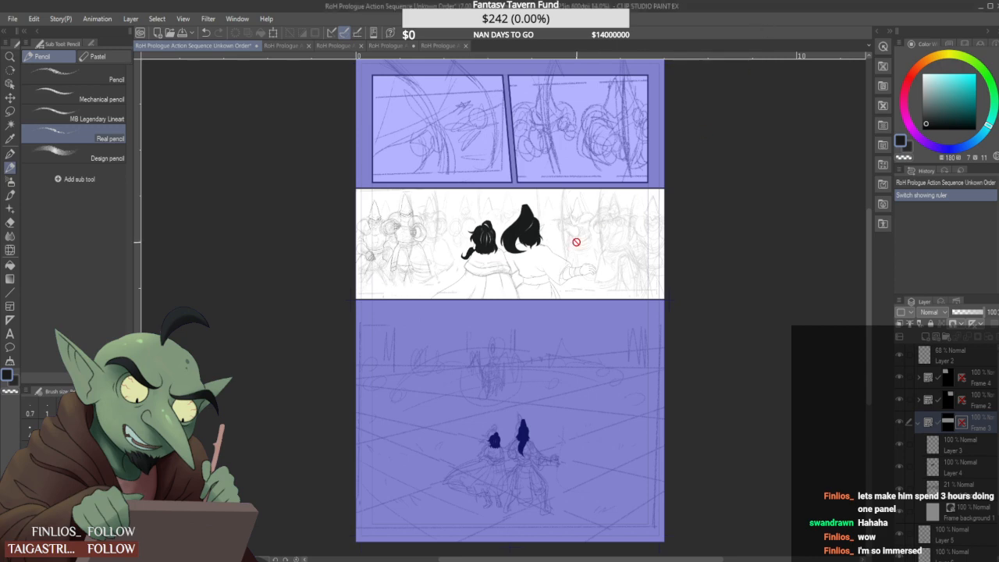
scroll(533, 269, "up", 1)
scroll(533, 271, "up", 3)
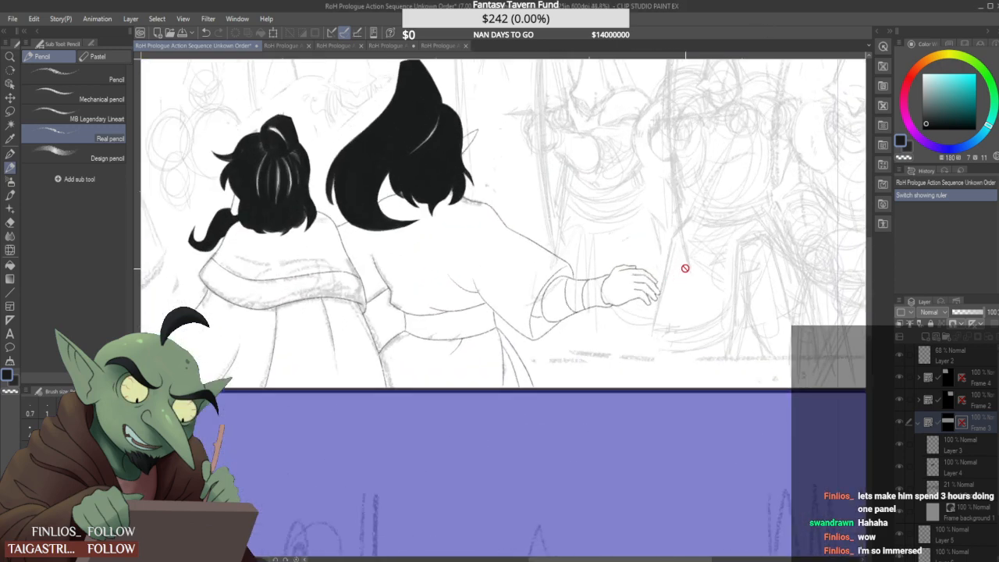
left_click(974, 461)
left_click(971, 448)
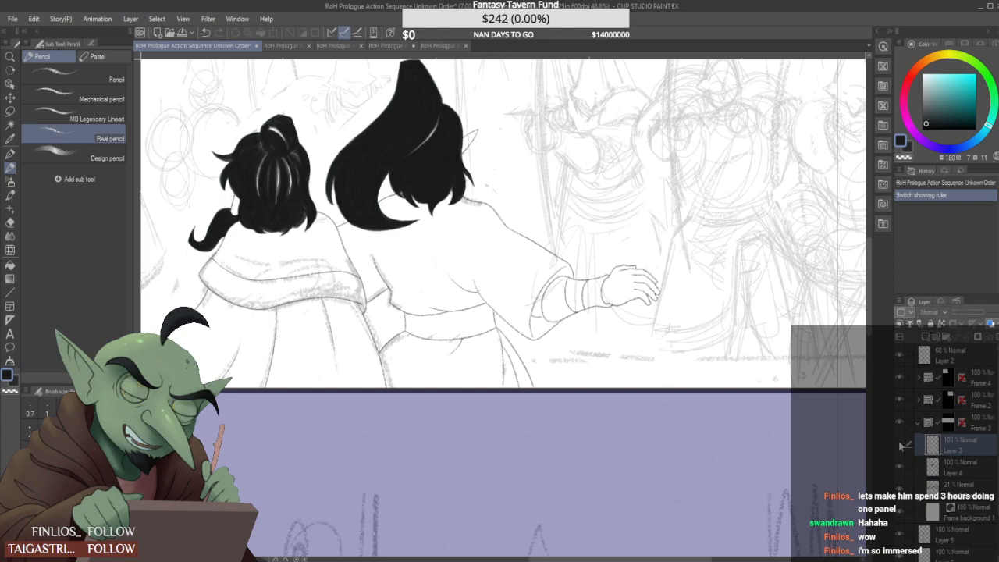
scroll(511, 275, "down", 3)
scroll(515, 273, "up", 8)
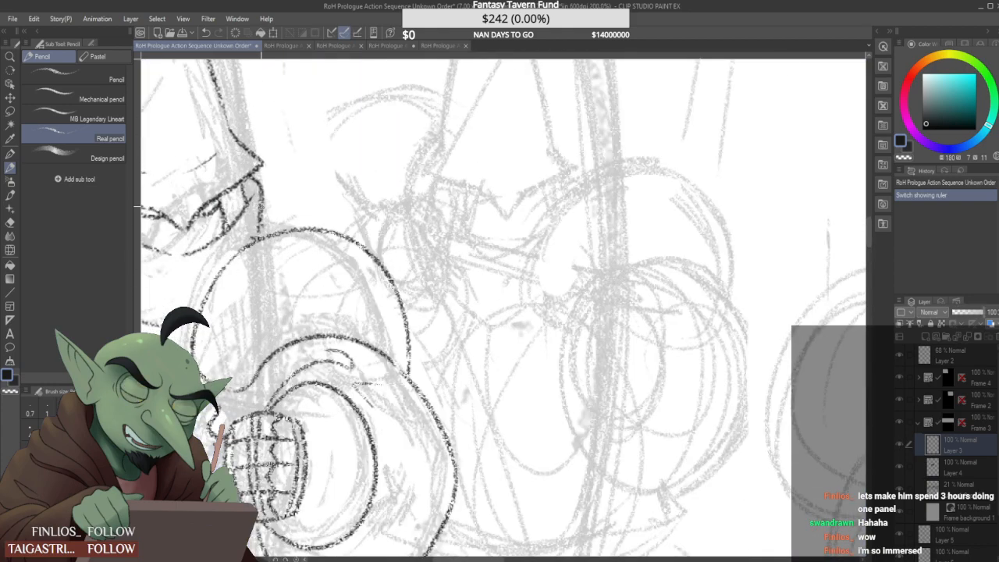
scroll(504, 304, "down", 2)
key("ctrl+shift+n")
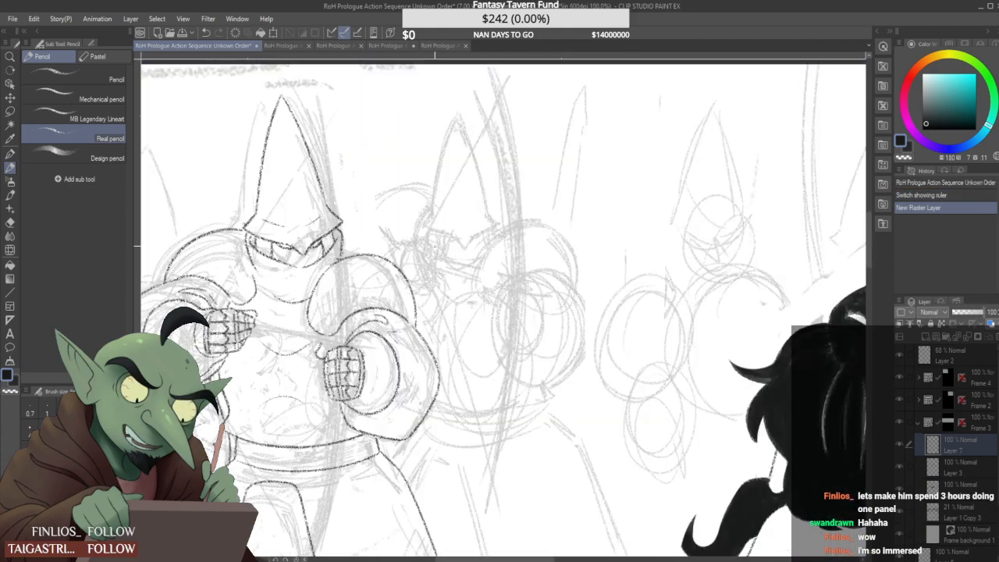
Trace the tall cone of the third knight's pointed helmet over the rough sketch, cleaning up its tip and flaring the lower corners
scroll(433, 181, "up", 2)
mouse_move(412, 257)
left_mouse_down()
mouse_move(430, 243)
mouse_move(471, 73)
left_mouse_up()
scroll(437, 234, "down", 1)
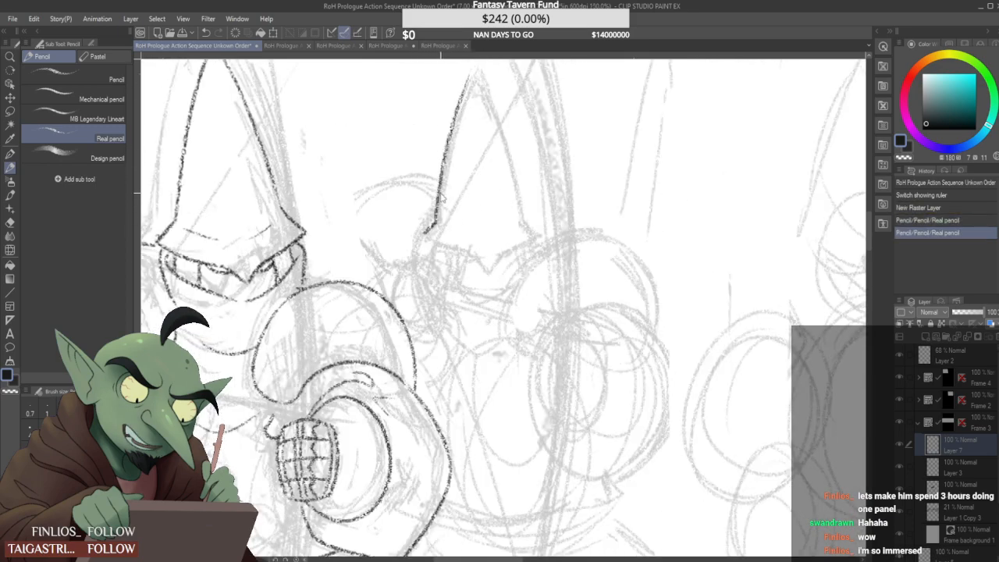
key("ctrl+z")
left_click_drag(426, 231, 484, 67)
key("ctrl+z")
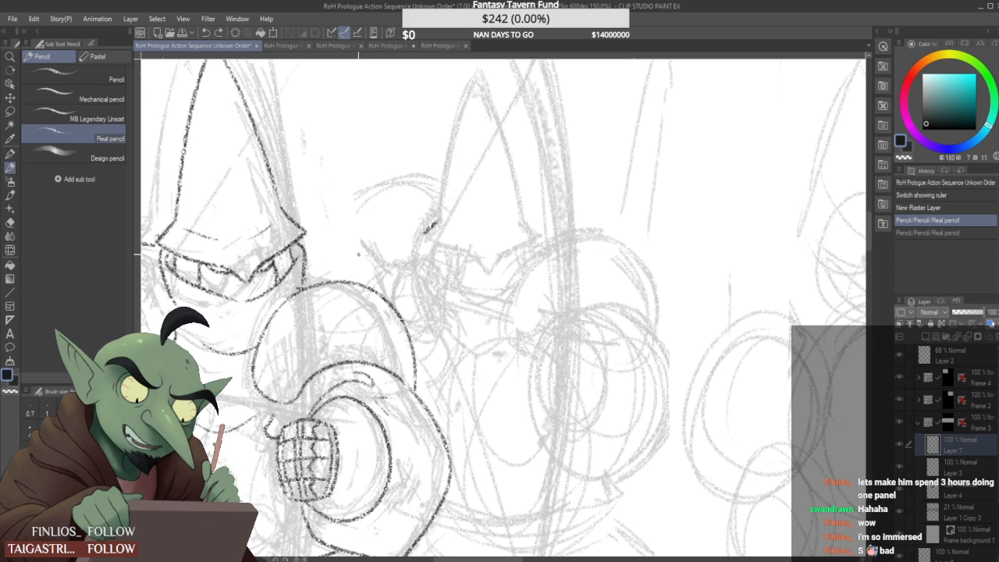
mouse_move(425, 232)
left_mouse_down()
mouse_move(480, 63)
mouse_move(532, 252)
left_mouse_up()
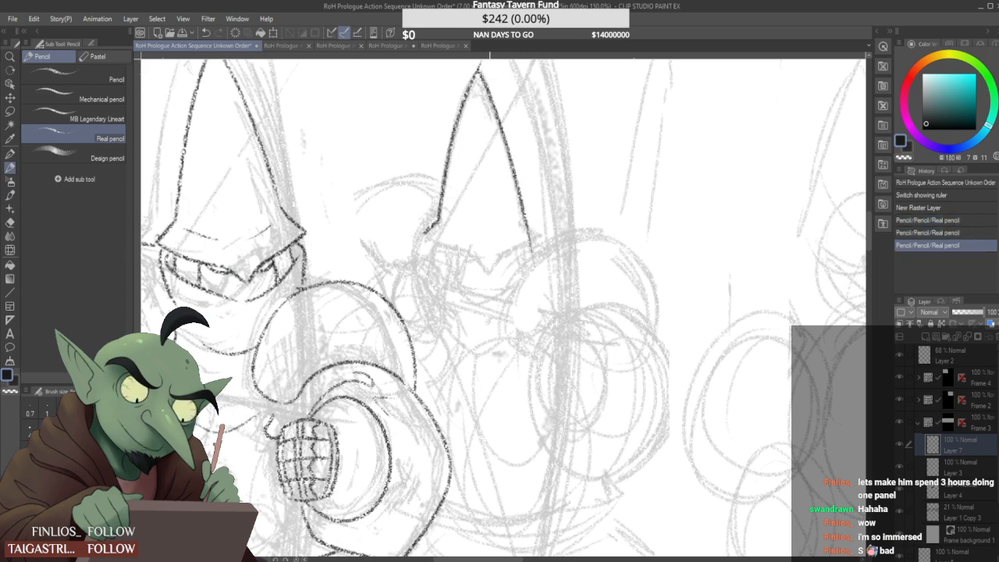
left_click_drag(481, 67, 496, 78)
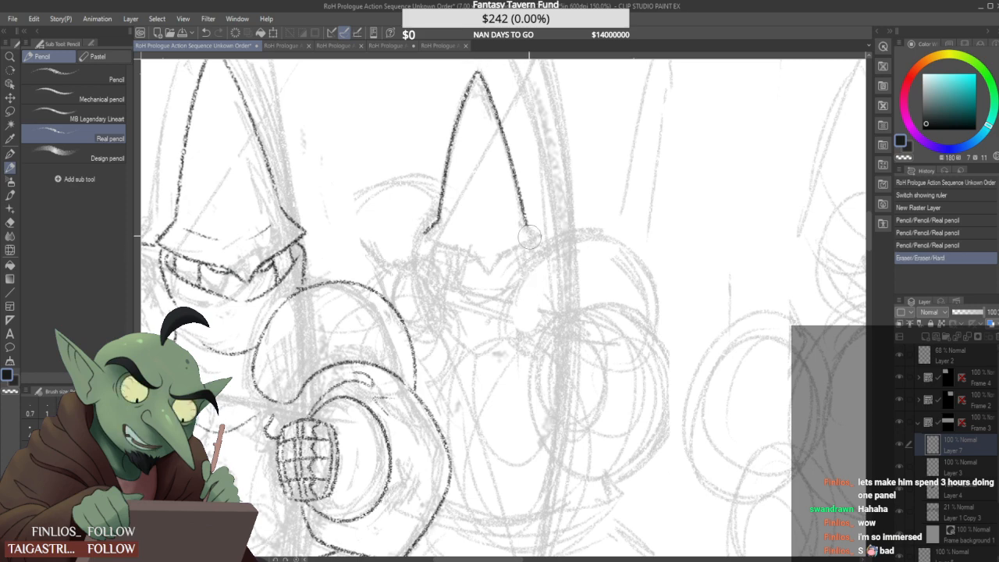
left_click_drag(531, 234, 542, 283)
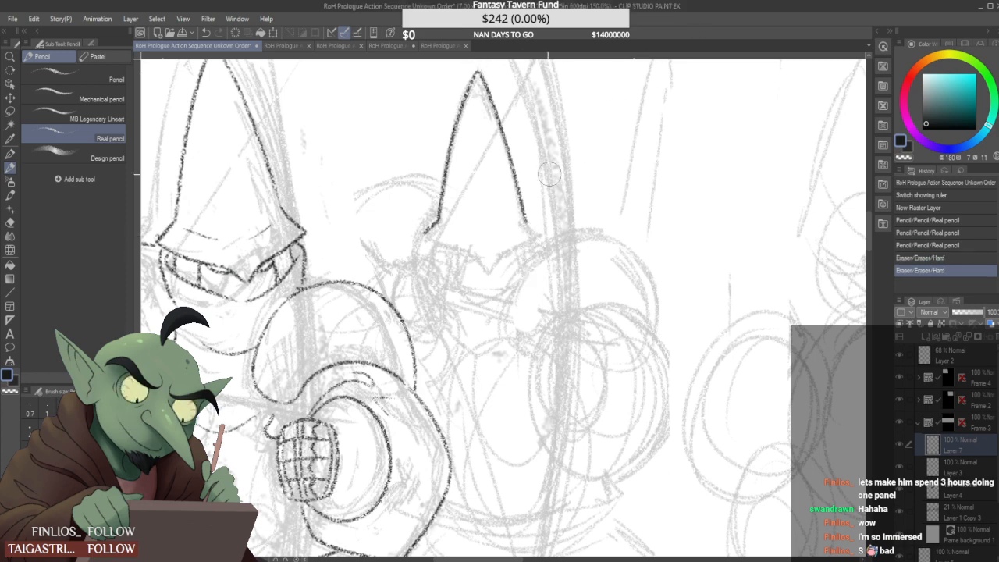
left_click_drag(525, 222, 539, 232)
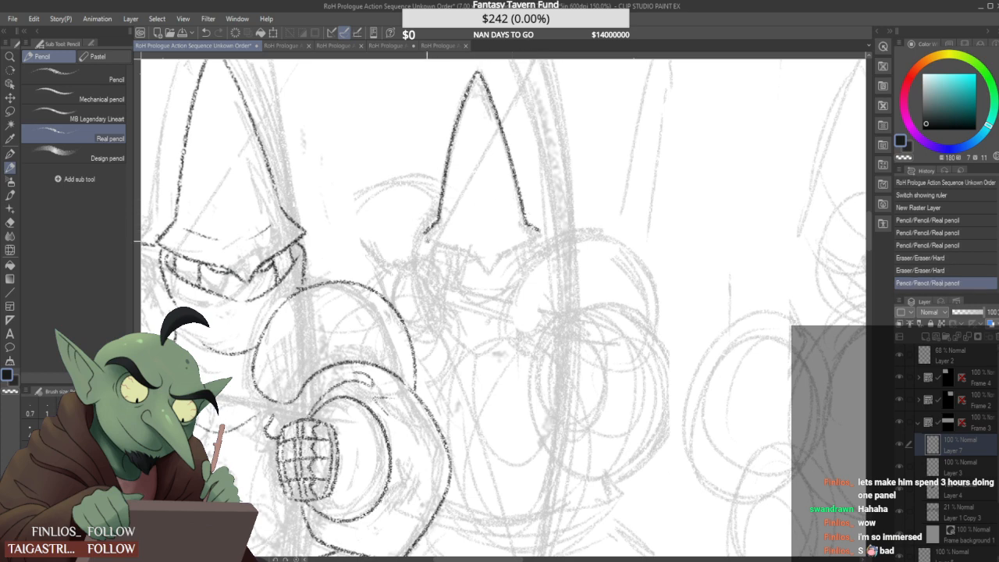
Draw the third helmet's brim with a downward point in the middle and trim the overshooting line at its right corner
mouse_move(426, 235)
left_mouse_down()
mouse_move(471, 248)
mouse_move(484, 271)
mouse_move(502, 244)
mouse_move(555, 231)
left_mouse_up()
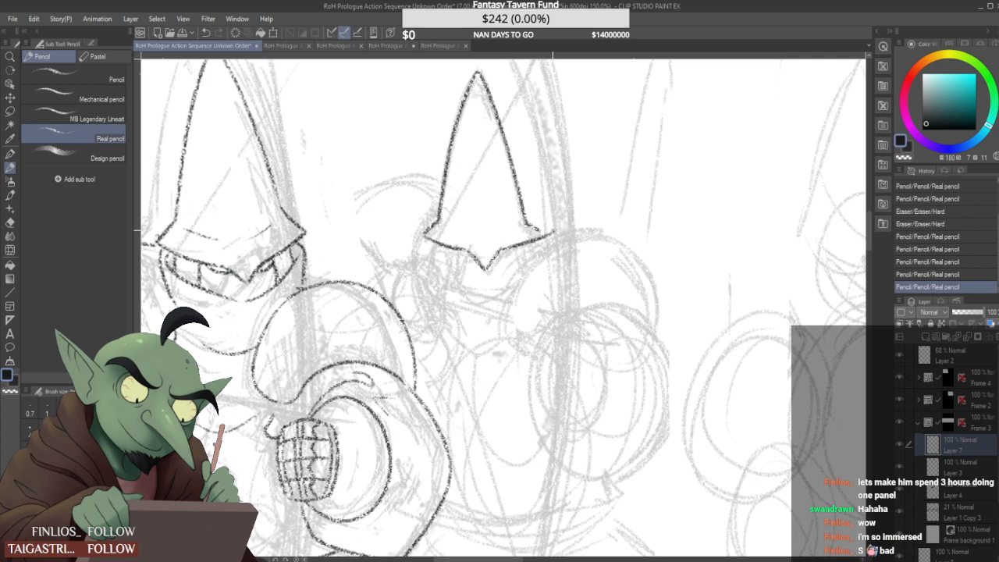
key("ctrl+z")
key("ctrl+y")
key("ctrl+z")
key("ctrl+y")
left_click_drag(559, 221, 539, 248)
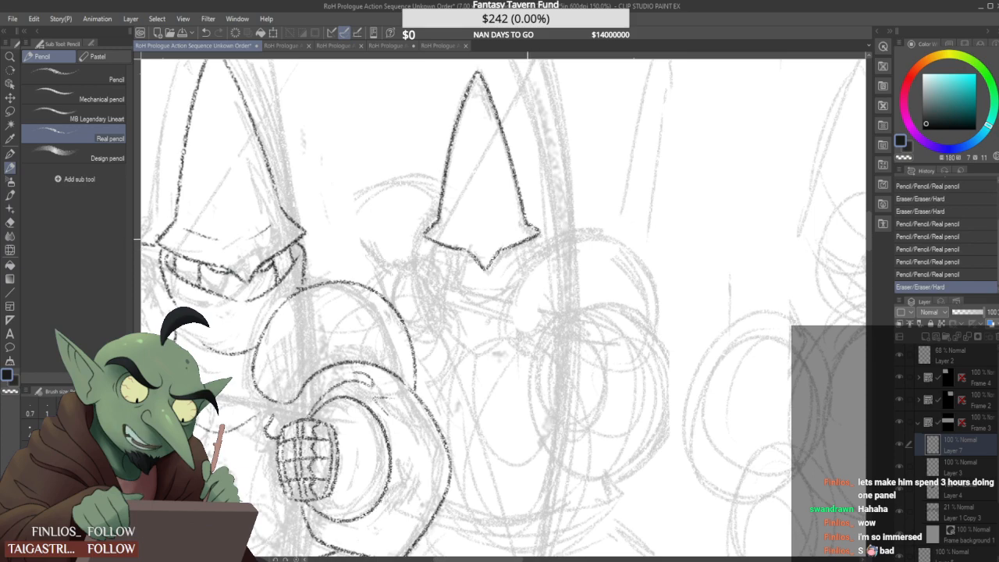
scroll(537, 239, "up", 1)
left_click_drag(535, 232, 540, 234)
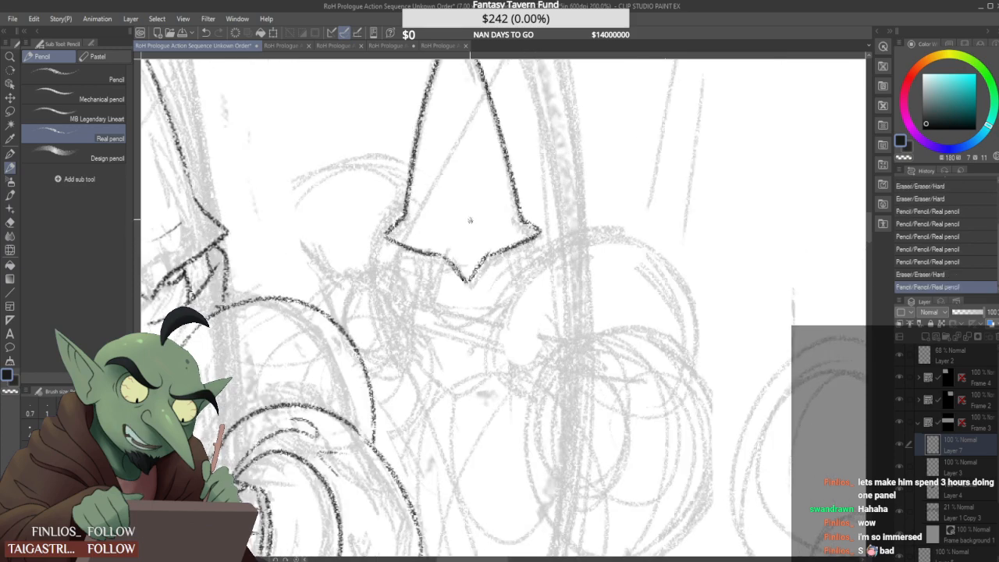
Draw the short vertical bars under the helmet brim on both sides of the central point, with small inner edge strokes
mouse_move(397, 245)
left_mouse_down()
mouse_move(392, 275)
mouse_move(428, 290)
left_mouse_up()
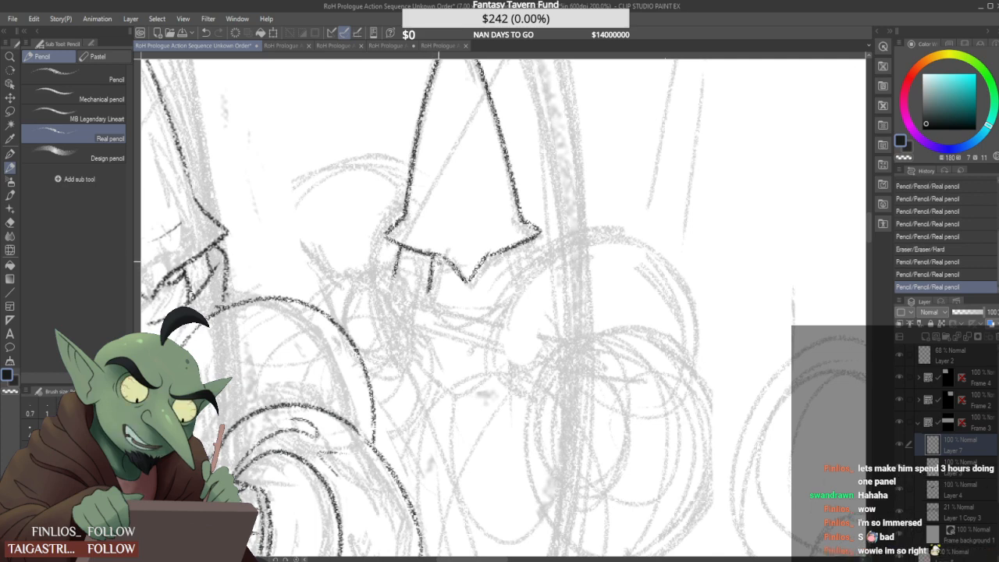
key("ctrl+z")
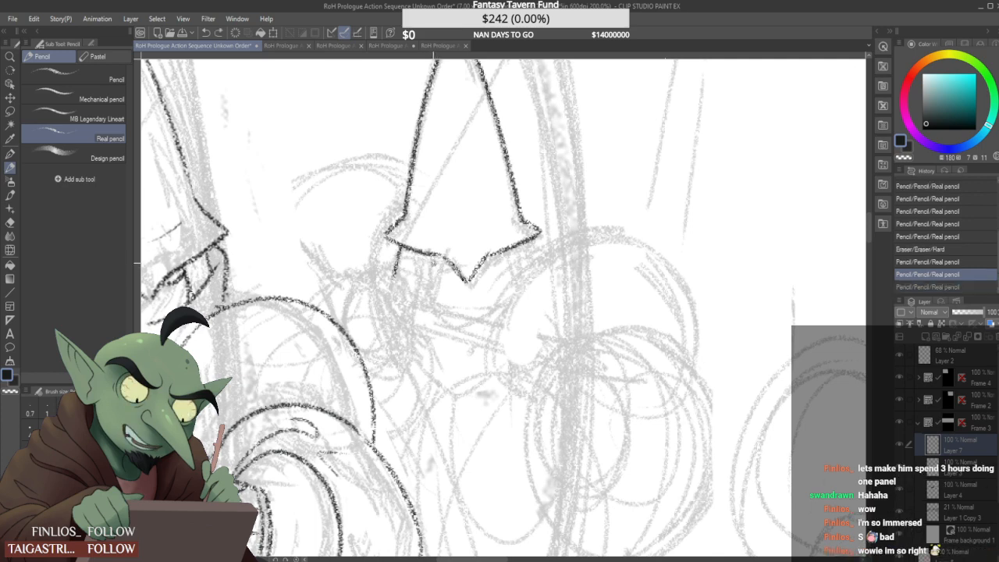
mouse_move(433, 255)
left_mouse_down()
mouse_move(428, 290)
mouse_move(453, 258)
mouse_move(498, 260)
mouse_move(486, 262)
mouse_move(499, 248)
mouse_move(513, 285)
left_mouse_up()
key("ctrl+z")
key("ctrl+z")
key("ctrl+z")
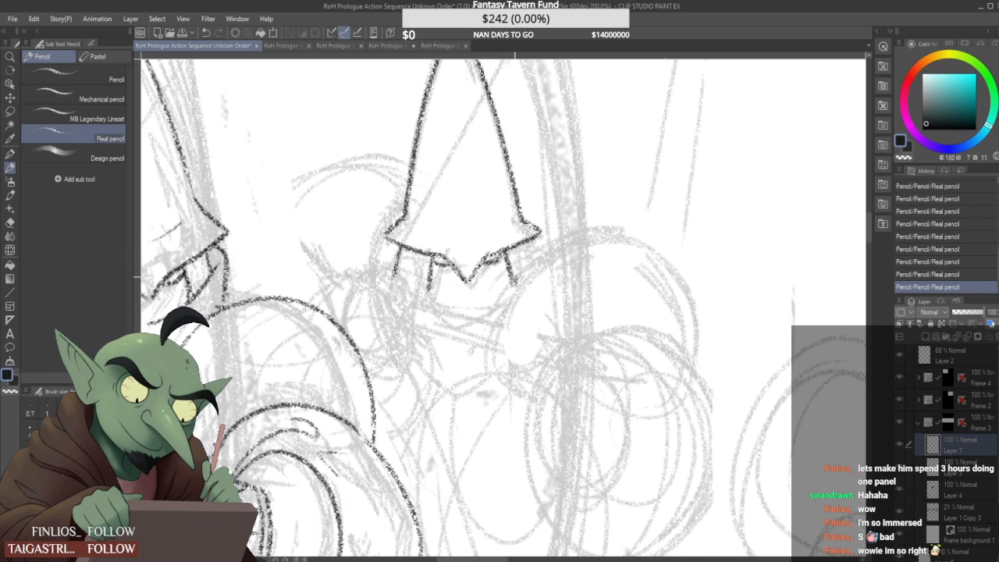
left_click_drag(527, 242, 533, 269)
scroll(508, 250, "down", 3)
scroll(474, 248, "up", 3)
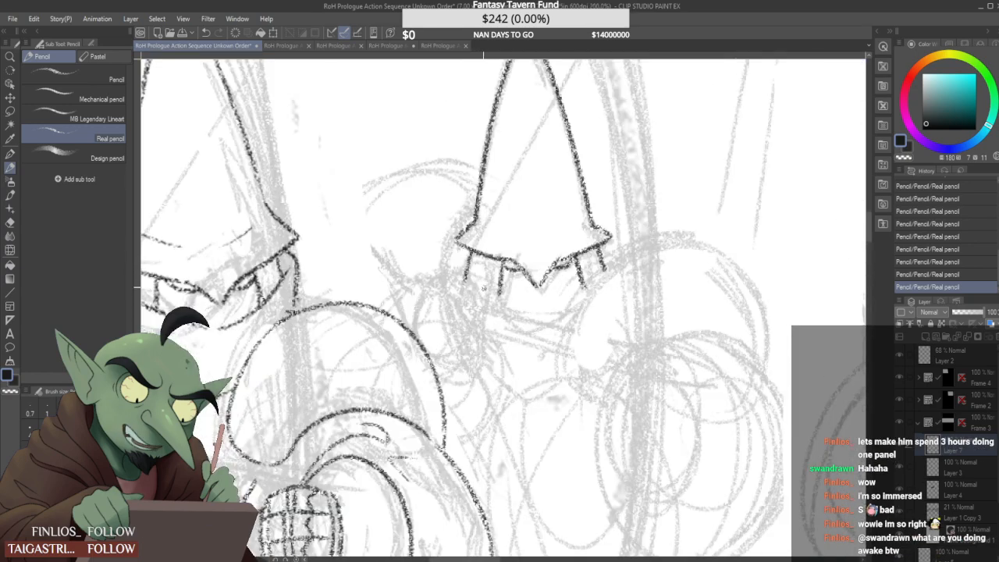
Draw the curved lower edge of the third knight's visor opening, joining the outer ends of the vertical bars
left_click_drag(464, 275, 606, 270)
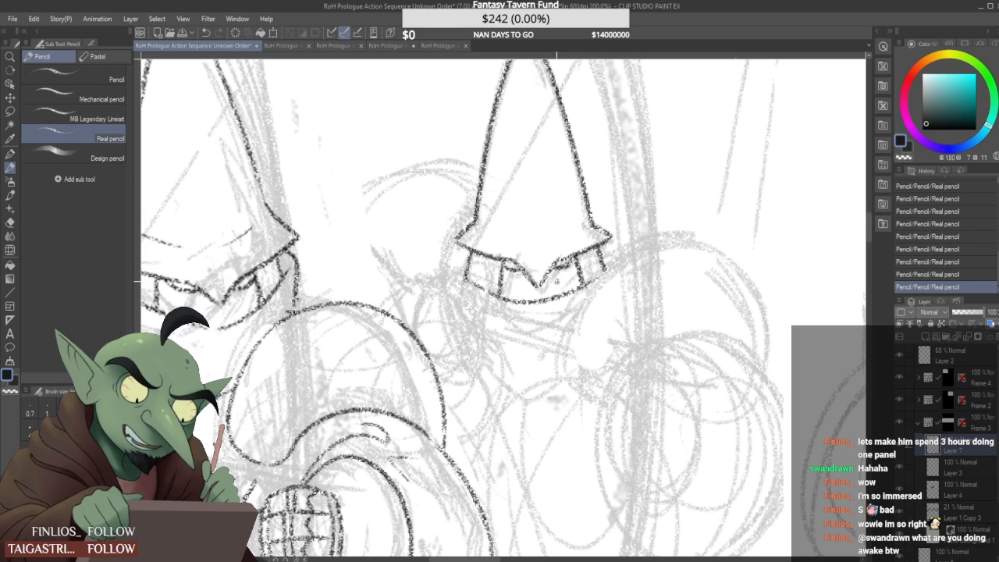
key("ctrl+z")
left_click_drag(466, 282, 606, 271)
key("ctrl+z")
left_click_drag(466, 282, 605, 270)
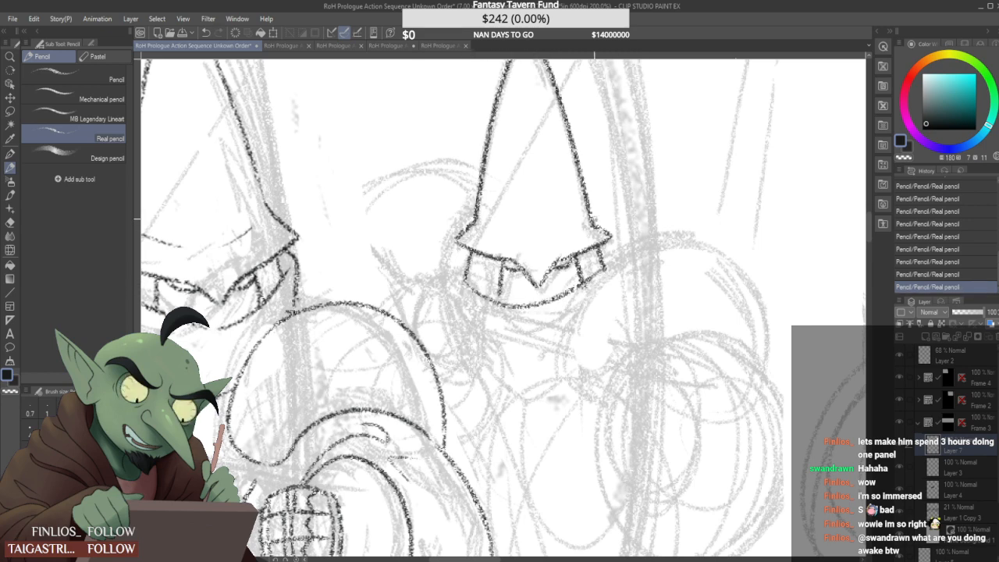
key("ctrl+z")
left_click_drag(466, 283, 631, 261)
key("ctrl+z")
mouse_move(467, 284)
left_mouse_down()
mouse_move(492, 300)
mouse_move(628, 271)
left_mouse_up()
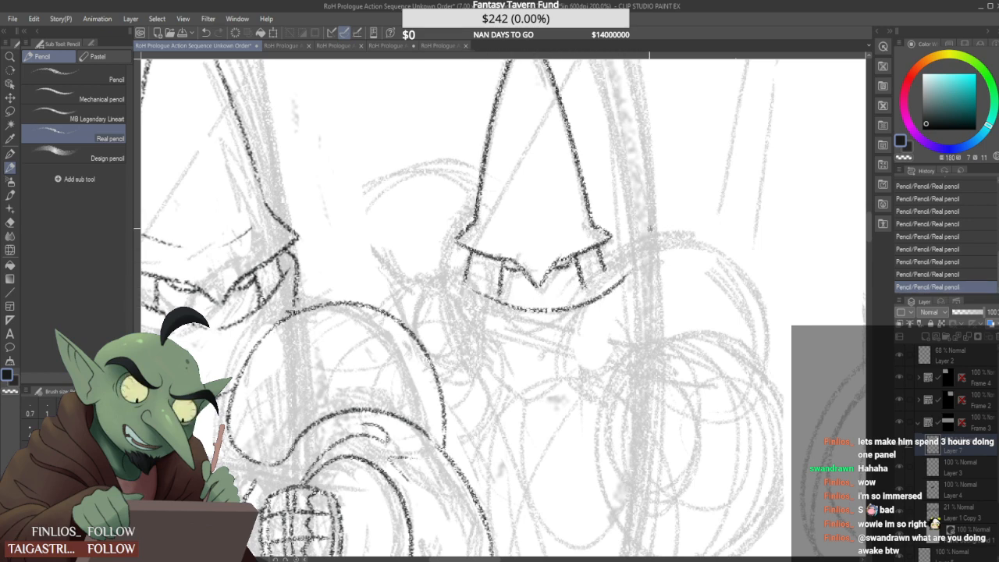
key("ctrl+z")
left_click_drag(467, 284, 606, 273)
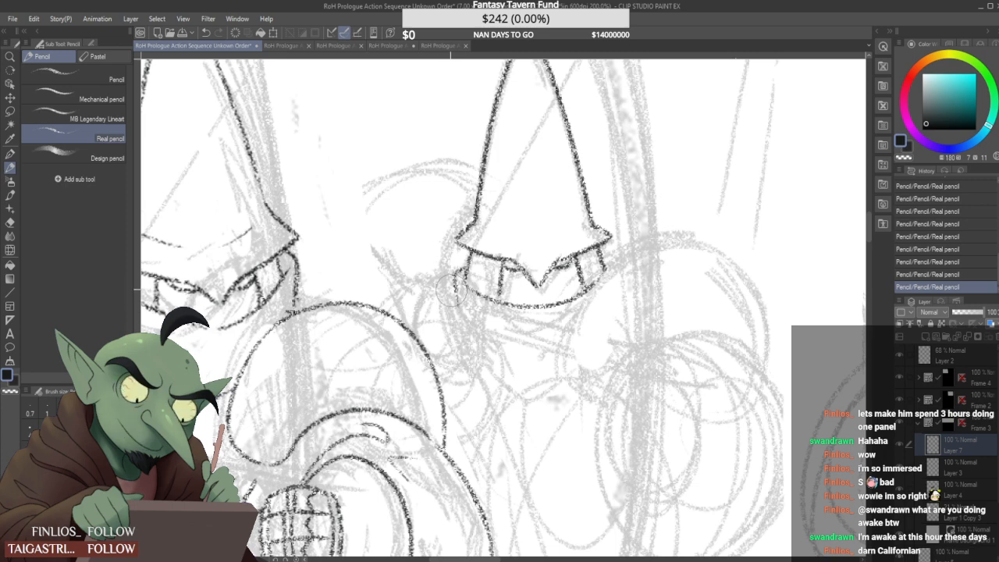
Draw the left side of the third knight's head below the brim and erase stray marks beside the visor
mouse_move(460, 316)
left_mouse_down()
mouse_move(439, 277)
mouse_move(468, 338)
mouse_move(542, 381)
left_mouse_up()
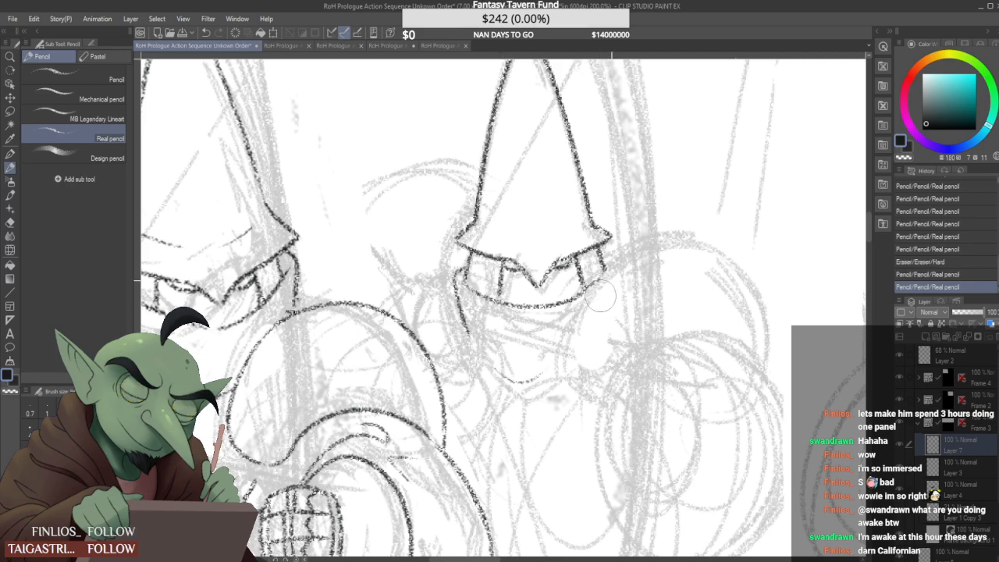
left_click_drag(595, 309, 625, 279)
scroll(587, 312, "down", 2)
scroll(501, 297, "up", 1)
scroll(501, 304, "up", 1)
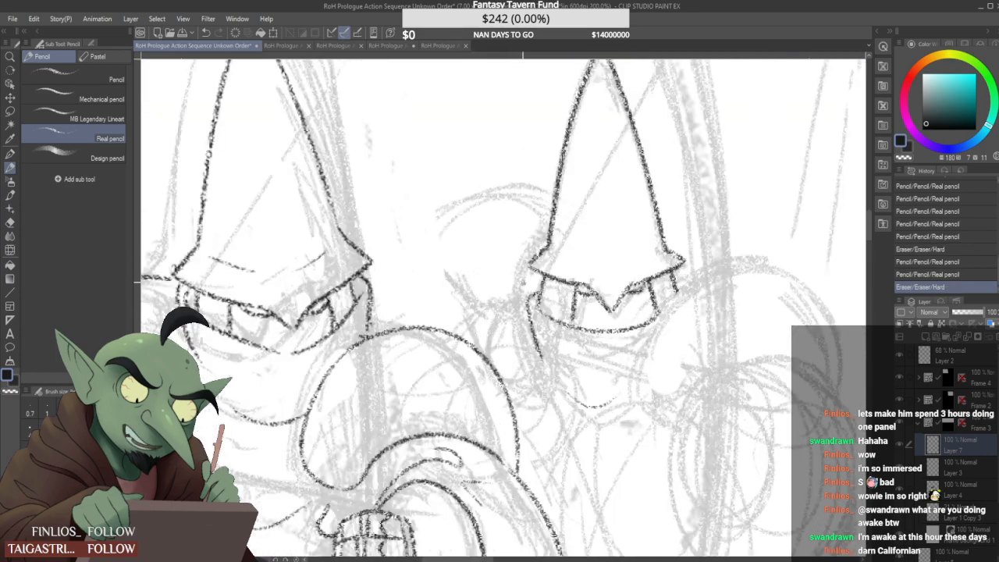
mouse_move(537, 272)
left_mouse_down()
mouse_move(532, 331)
mouse_move(516, 314)
mouse_move(538, 275)
left_mouse_up()
key("ctrl+z")
key("ctrl+z")
mouse_move(523, 342)
left_mouse_down()
mouse_move(516, 311)
mouse_move(530, 270)
left_mouse_up()
left_click_drag(426, 248, 570, 194)
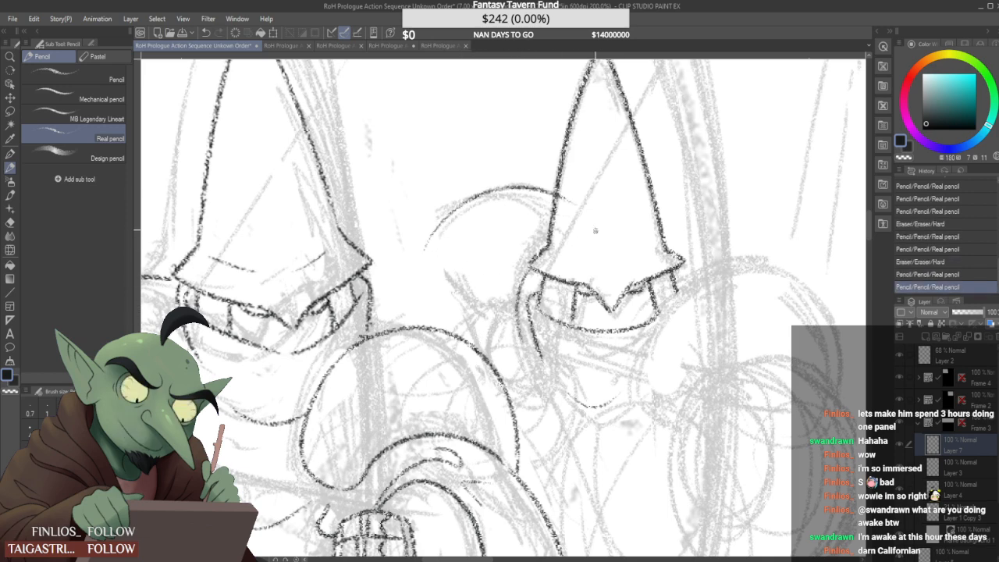
left_click_drag(442, 223, 447, 321)
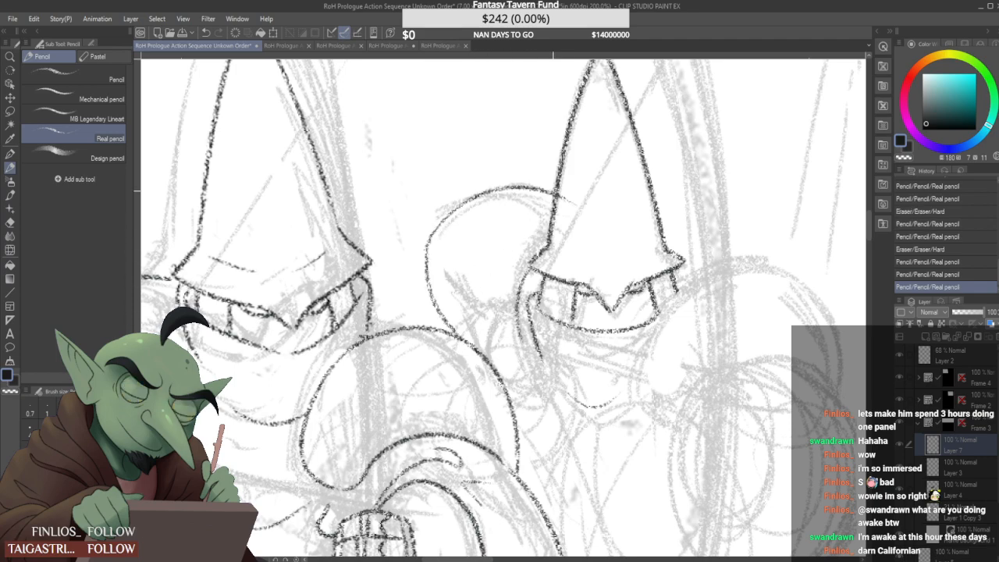
left_click_drag(563, 201, 580, 181)
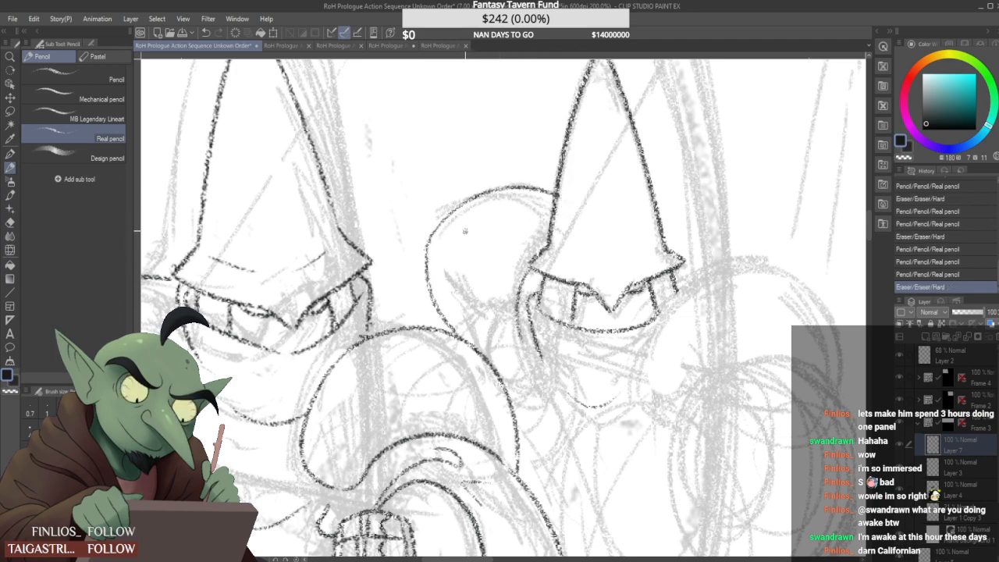
scroll(490, 262, "down", 5)
scroll(489, 262, "up", 6)
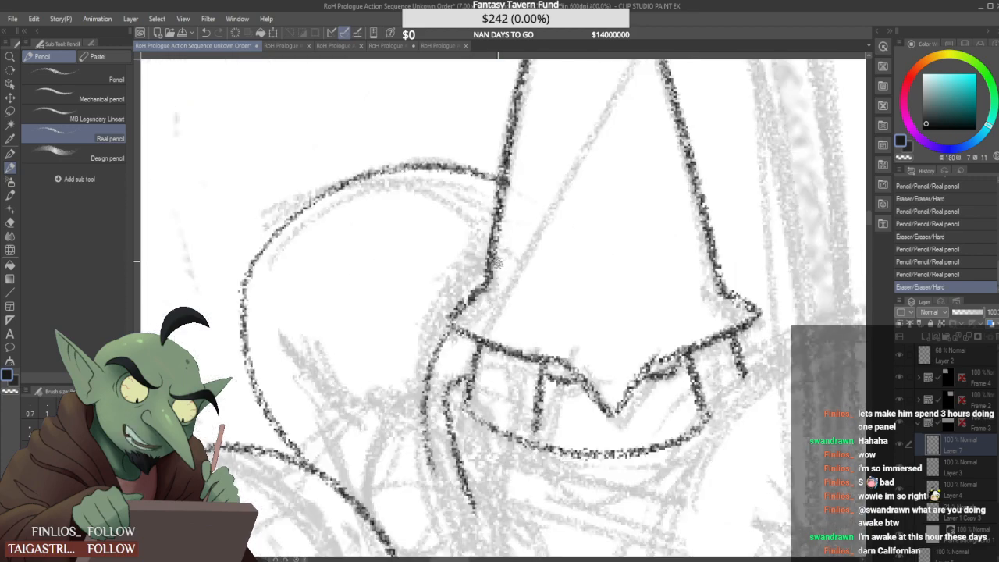
scroll(490, 262, "down", 2)
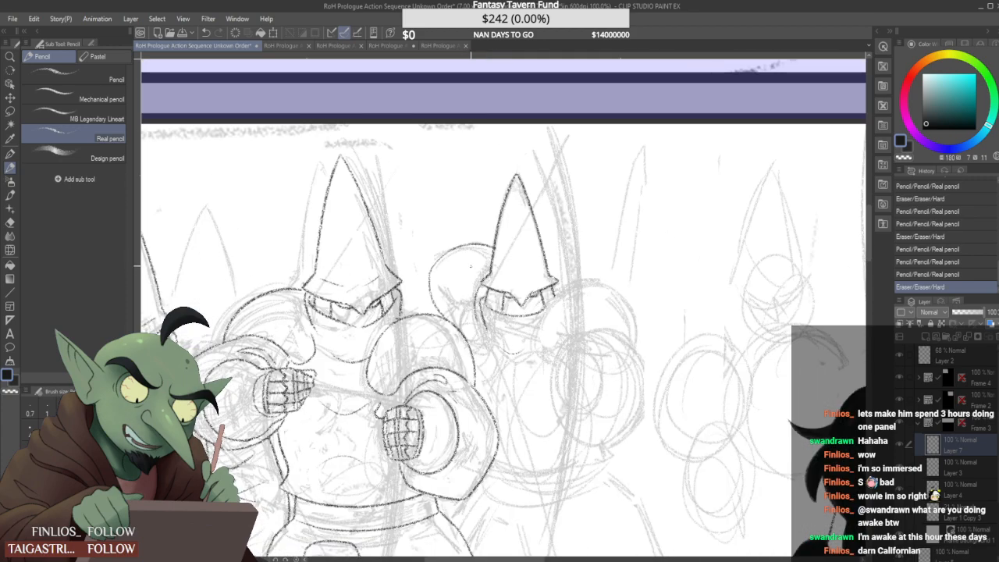
key("ctrl+z")
key("ctrl+z")
key("ctrl+z")
key("ctrl+z")
Draw a lower, smaller arc for the top of the third knight's left shoulder, ending at the helmet's edge
left_click_drag(432, 297, 490, 267)
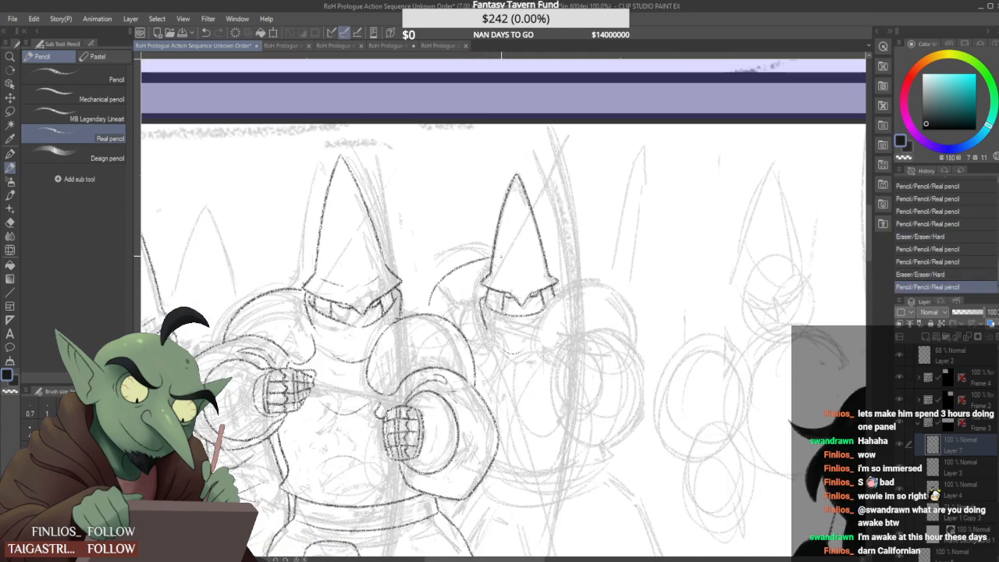
key("ctrl+z")
mouse_move(428, 303)
left_mouse_down()
mouse_move(493, 267)
mouse_move(506, 273)
left_mouse_up()
key("ctrl+z")
key("ctrl+z")
left_click_drag(427, 298, 496, 264)
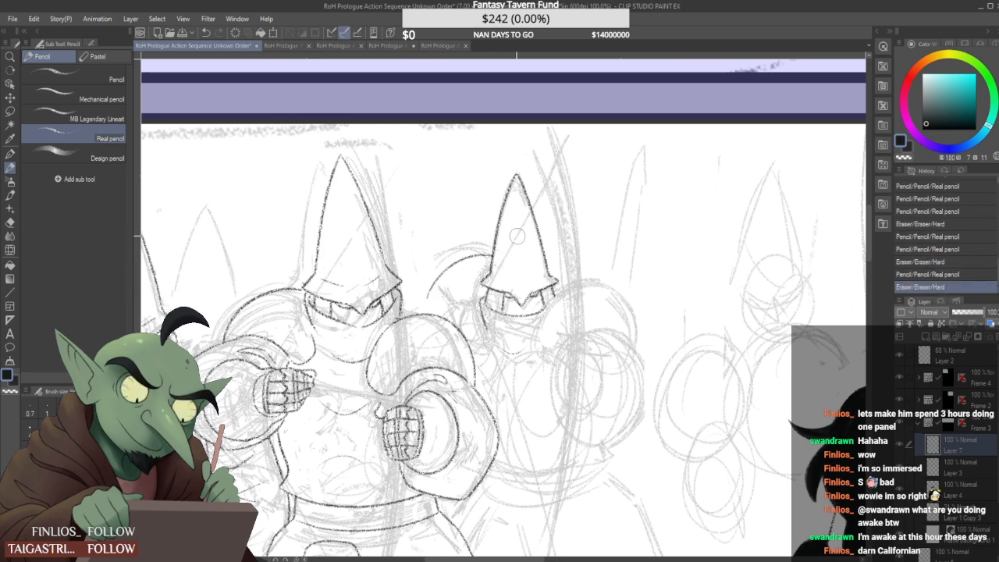
scroll(451, 271, "down", 2)
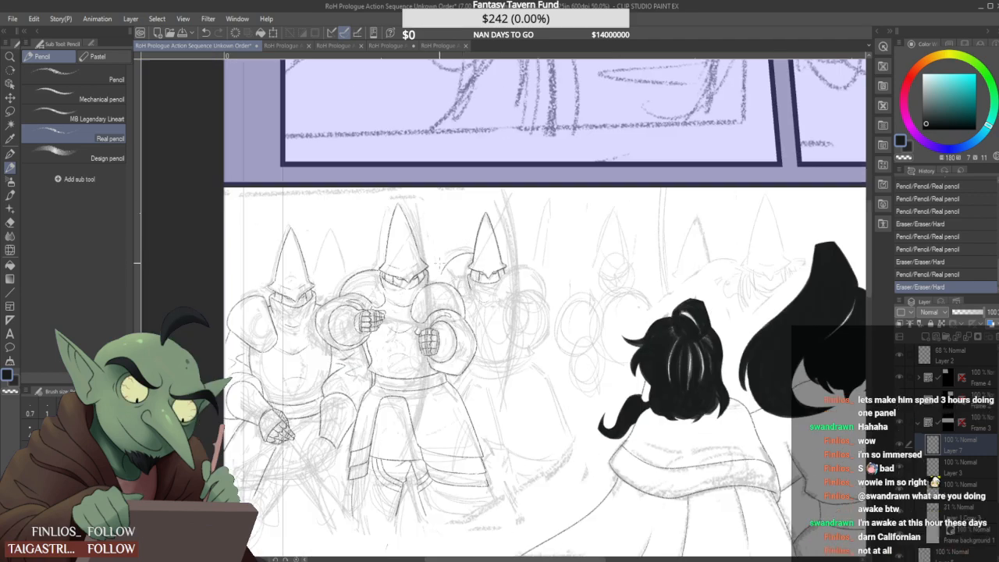
scroll(454, 267, "up", 4)
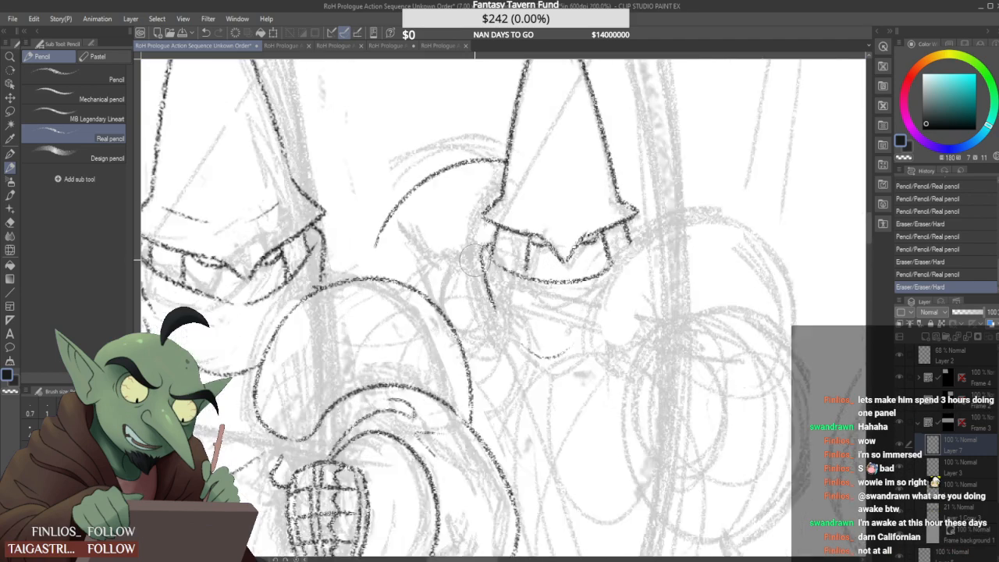
Extend the third knight's left shoulder outline downward toward the neighbouring knight's shoulder
mouse_move(377, 243)
left_mouse_down()
mouse_move(388, 275)
mouse_move(406, 244)
mouse_move(384, 266)
left_mouse_up()
scroll(406, 244, "down", 2)
scroll(403, 253, "up", 2)
scroll(390, 235, "down", 1)
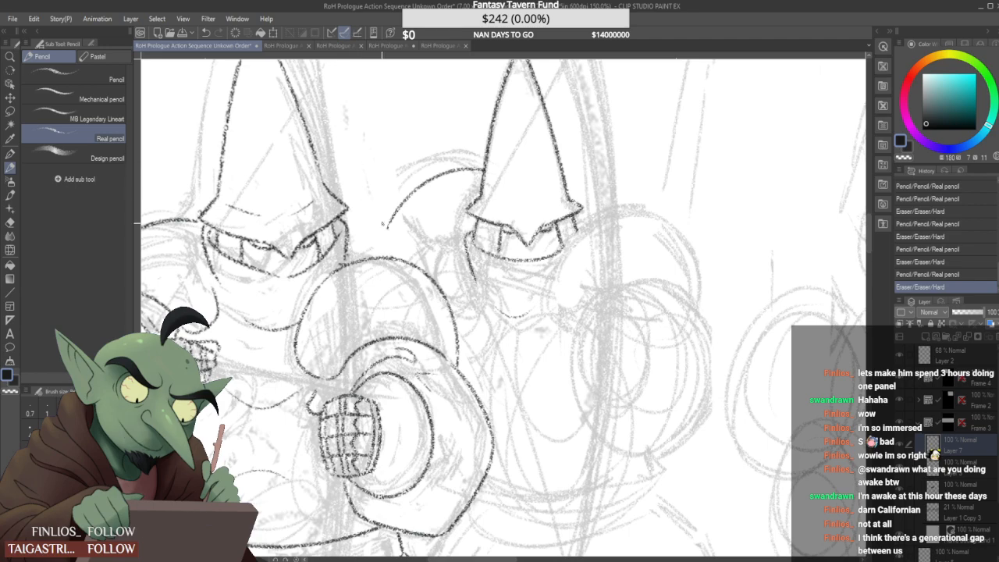
scroll(383, 225, "up", 1)
left_click_drag(394, 217, 394, 266)
scroll(414, 203, "down", 4)
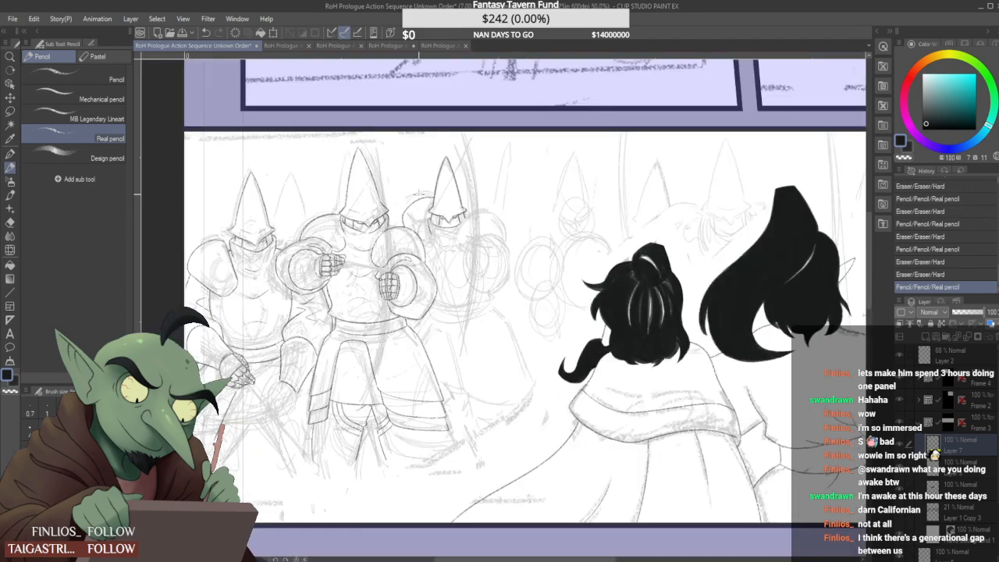
scroll(479, 226, "up", 2)
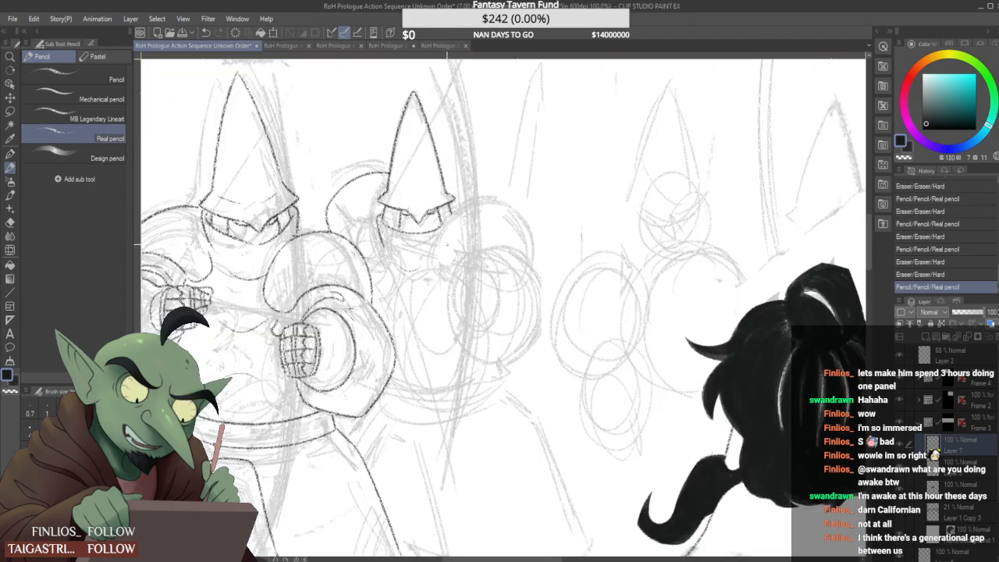
left_click_drag(468, 202, 506, 262)
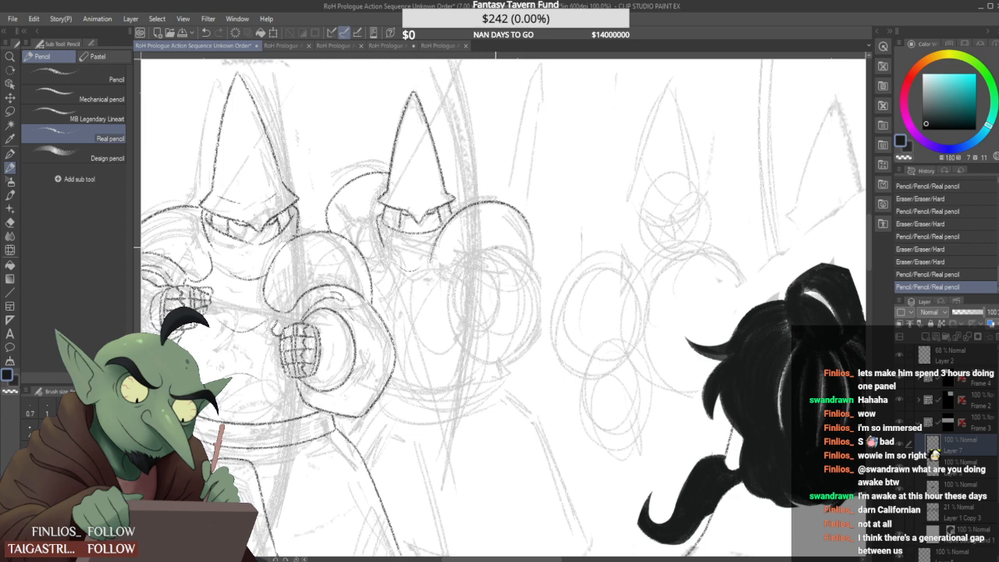
key("ctrl+z")
left_click_drag(430, 263, 534, 260)
key("ctrl+z")
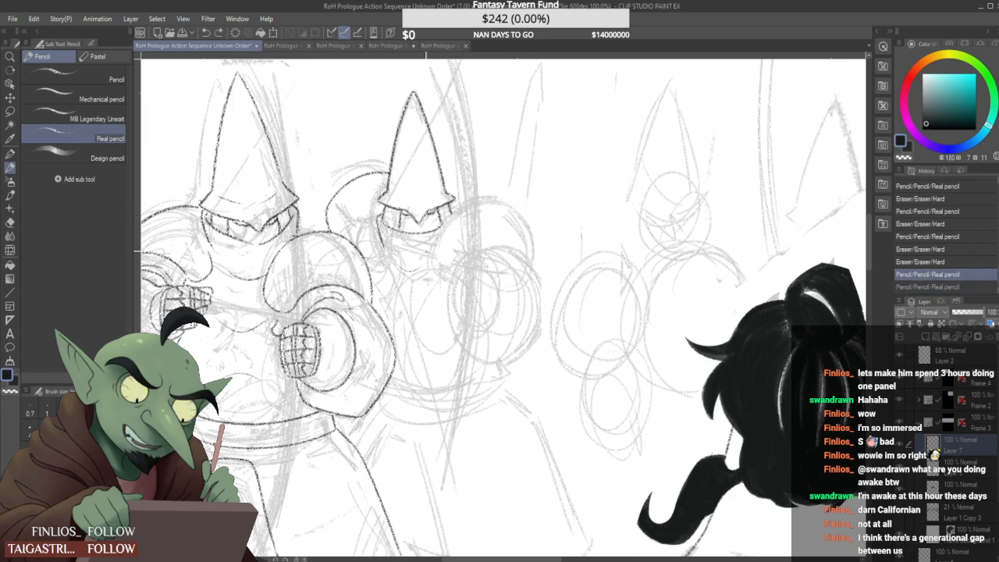
left_click_drag(430, 257, 537, 251)
key("ctrl+z")
left_click_drag(431, 264, 536, 261)
key("ctrl+z")
left_click_drag(429, 264, 536, 263)
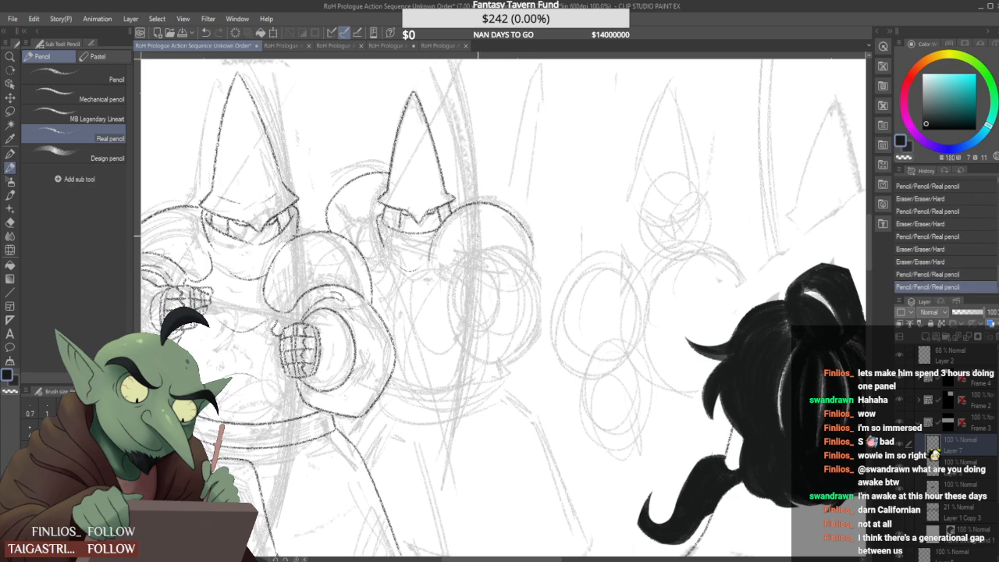
key("ctrl+z")
left_click_drag(429, 261, 538, 259)
key("ctrl+z")
left_click_drag(428, 265, 530, 269)
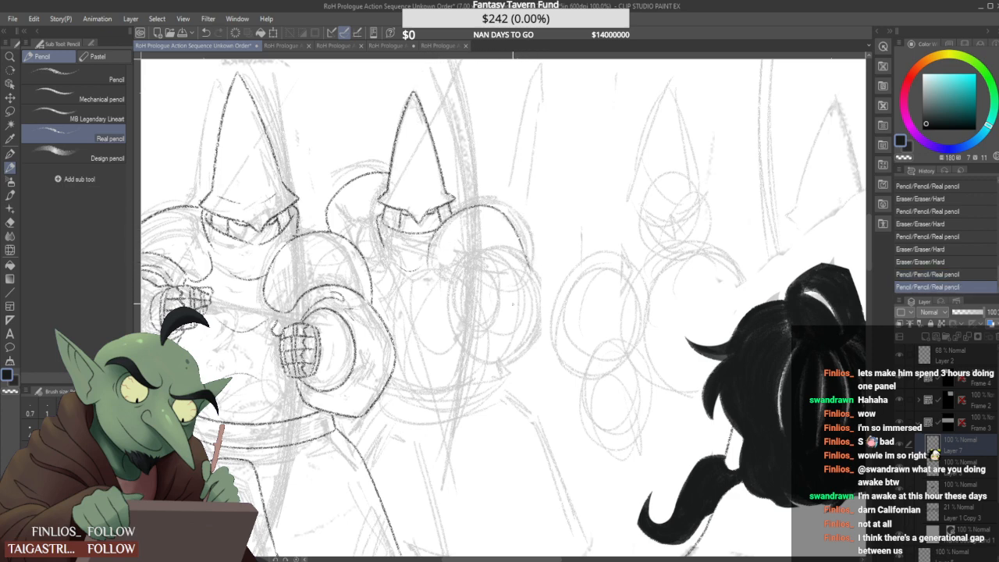
key("ctrl+z")
Draw the rounded top of the third knight's right shoulder plate and erase the overlap beside the visor
left_click_drag(431, 250, 530, 253)
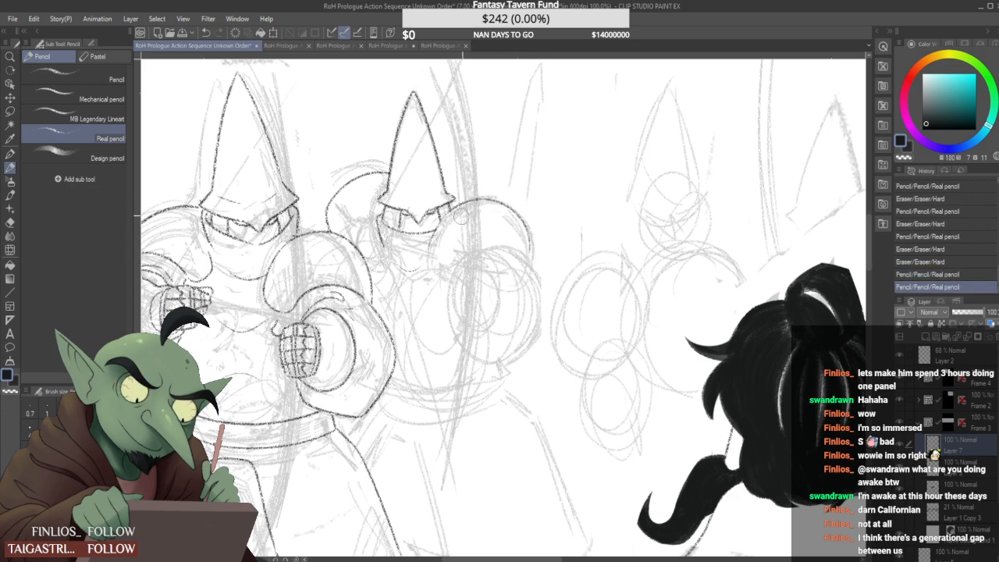
left_click_drag(461, 216, 468, 215)
key("ctrl+z")
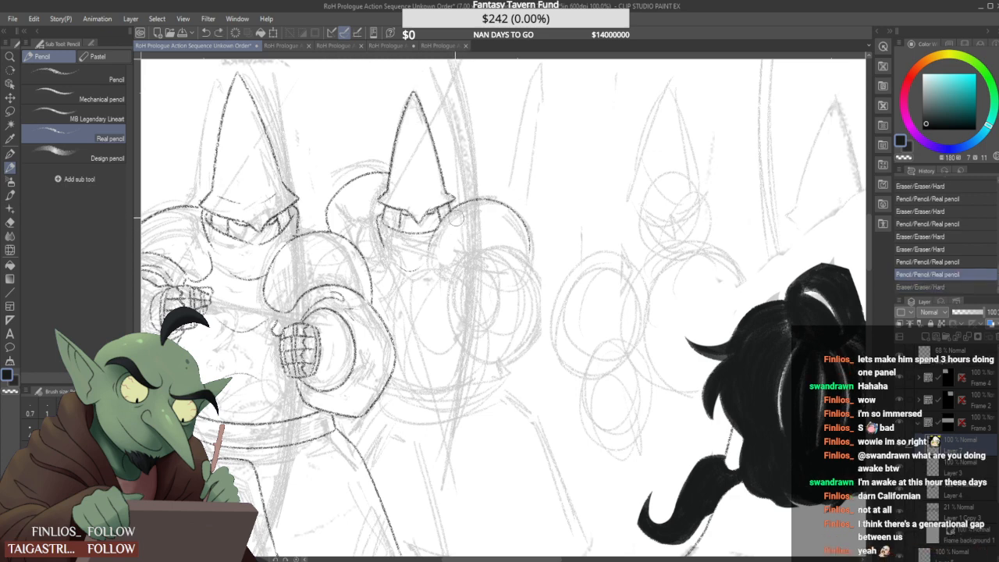
key("ctrl+y")
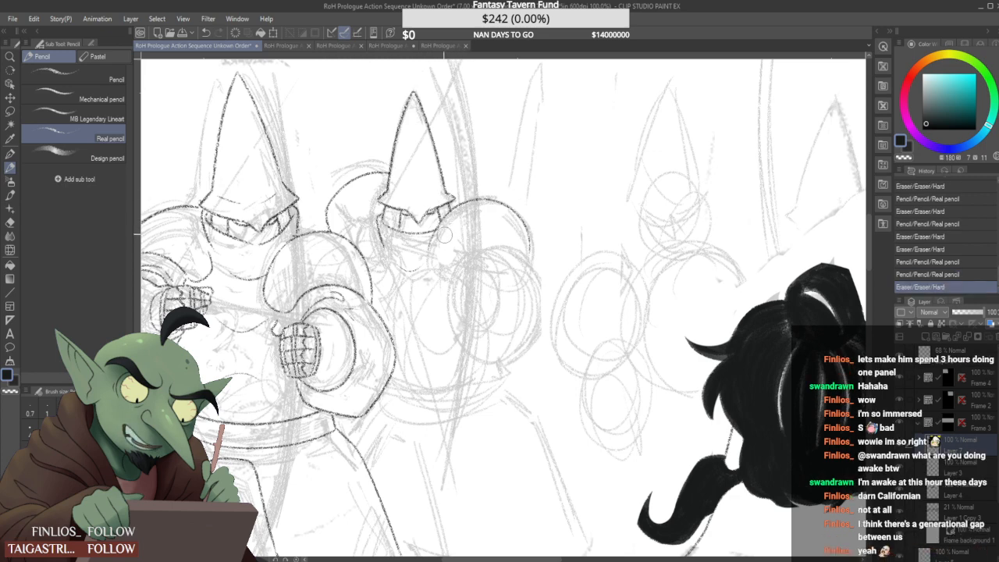
left_click(445, 233)
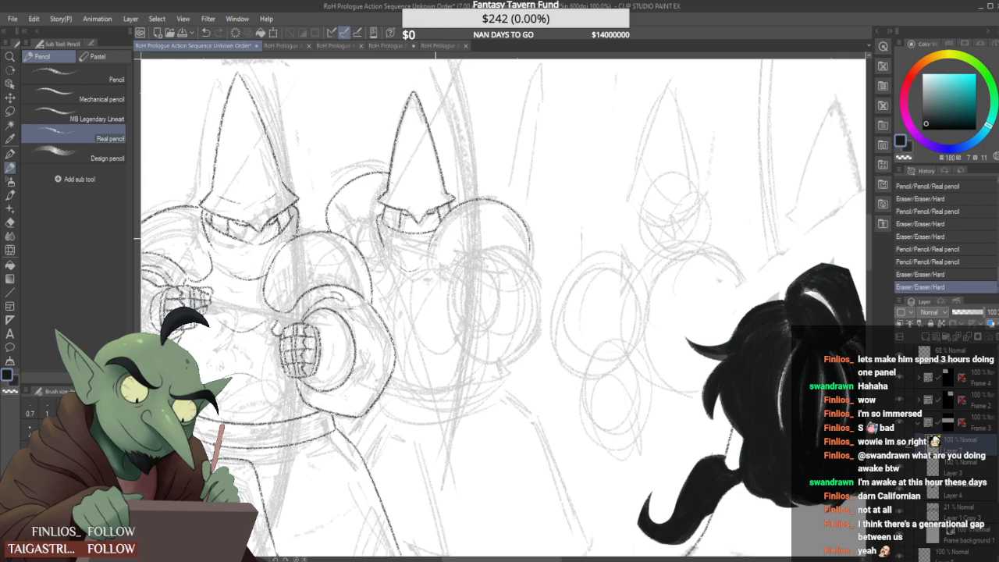
Close the underside of the third knight's right shoulder plate with a curved edge and extend its outer side down to meet it
scroll(445, 232, "up", 1)
mouse_move(425, 264)
left_mouse_down()
mouse_move(442, 282)
mouse_move(442, 268)
mouse_move(466, 284)
mouse_move(583, 258)
left_mouse_up()
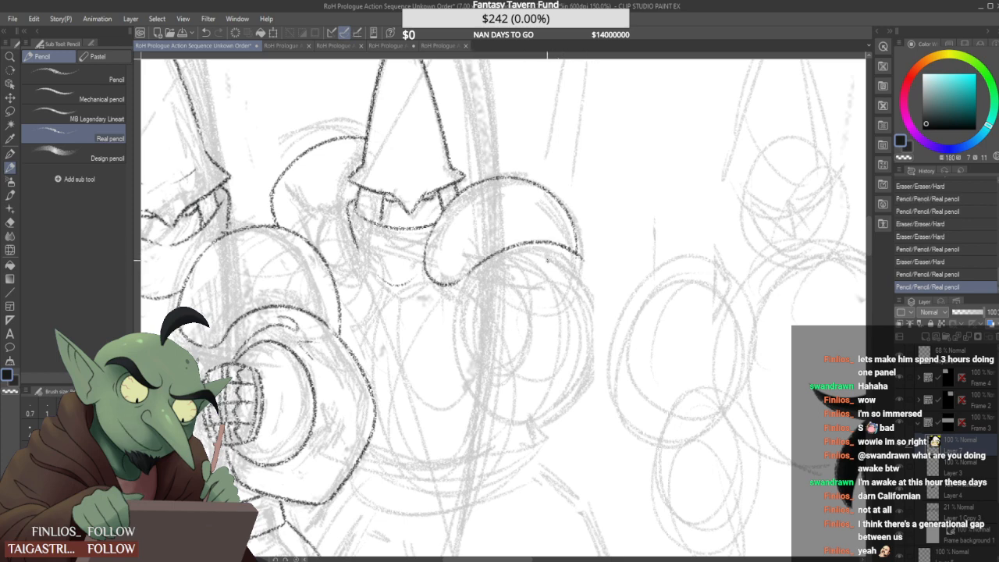
key("ctrl+z")
left_click_drag(468, 275, 562, 258)
key("ctrl+z")
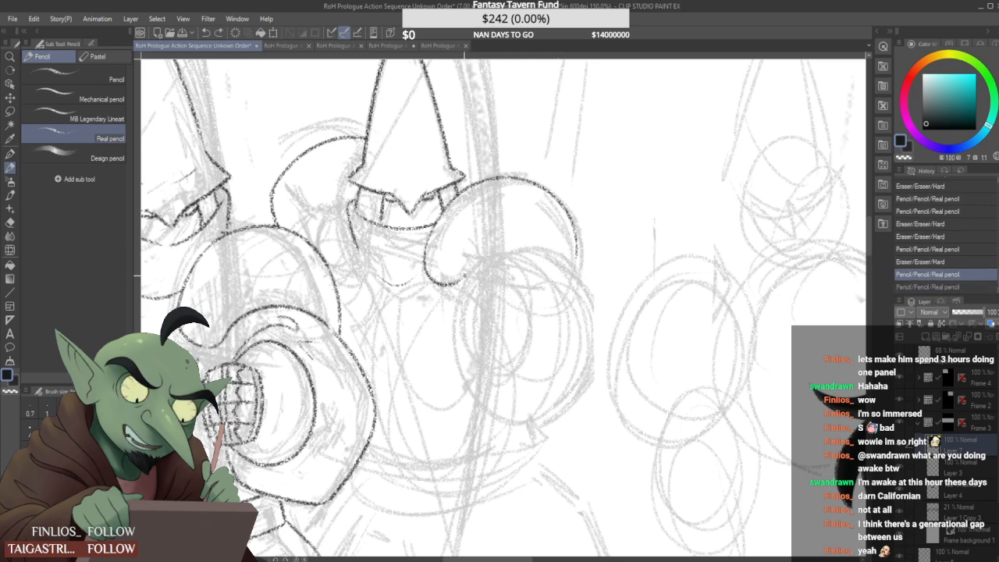
mouse_move(467, 275)
left_mouse_down()
mouse_move(574, 262)
mouse_move(574, 249)
mouse_move(587, 267)
left_mouse_up()
left_click_drag(576, 234, 577, 276)
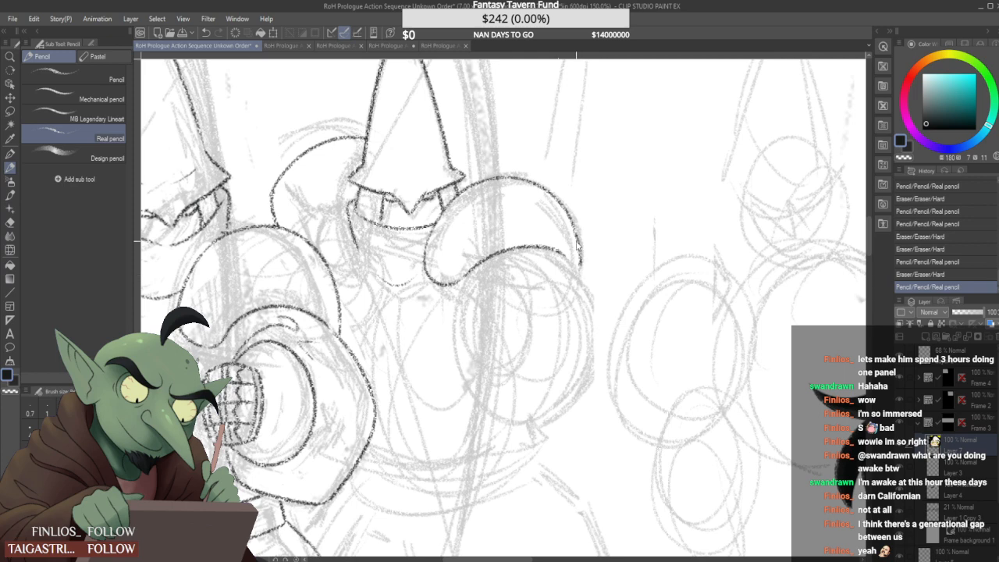
key("ctrl+z")
mouse_move(575, 228)
left_mouse_down()
mouse_move(579, 280)
mouse_move(576, 271)
left_mouse_up()
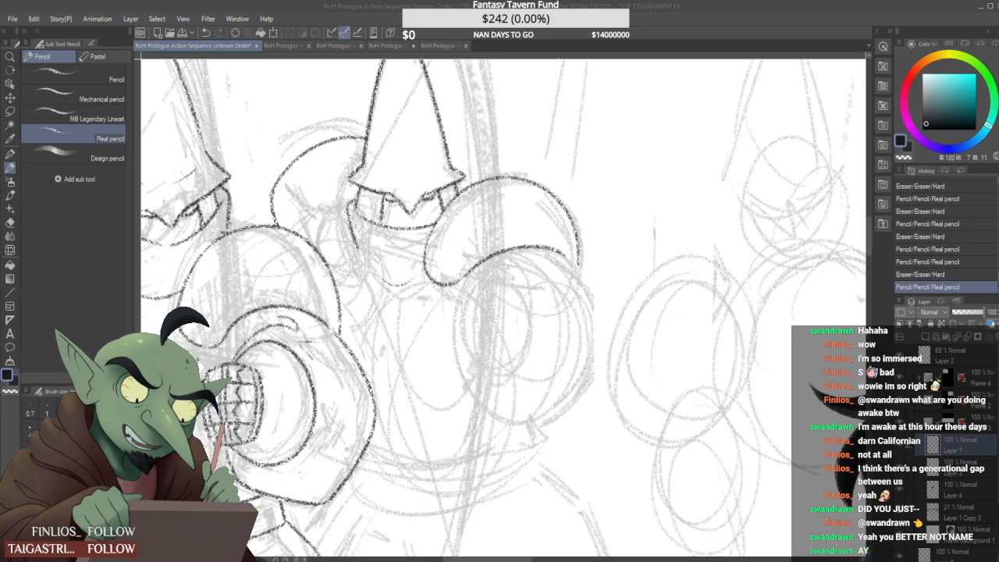
Draw a small light arc on the third knight's lower torso beside the second knight's arm, erasing and redrawing it slightly lower
left_click(665, 35)
scroll(466, 307, "down", 2)
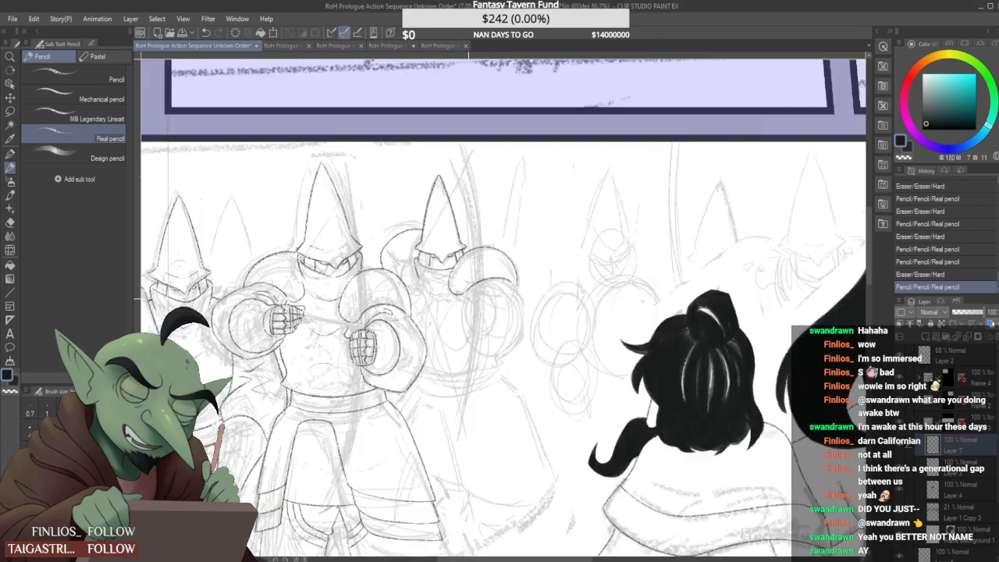
scroll(470, 307, "up", 2)
scroll(468, 307, "down", 1)
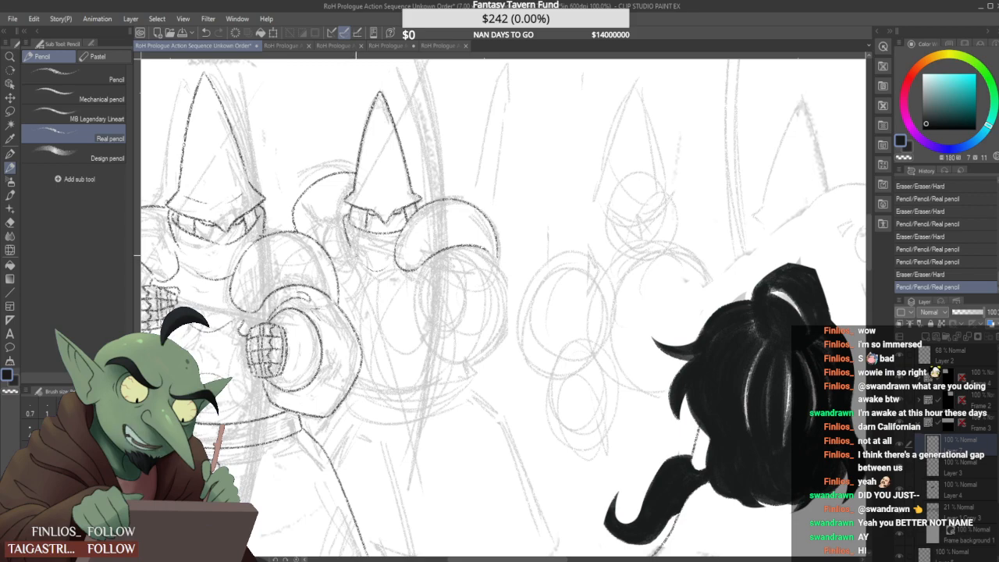
left_click(369, 323)
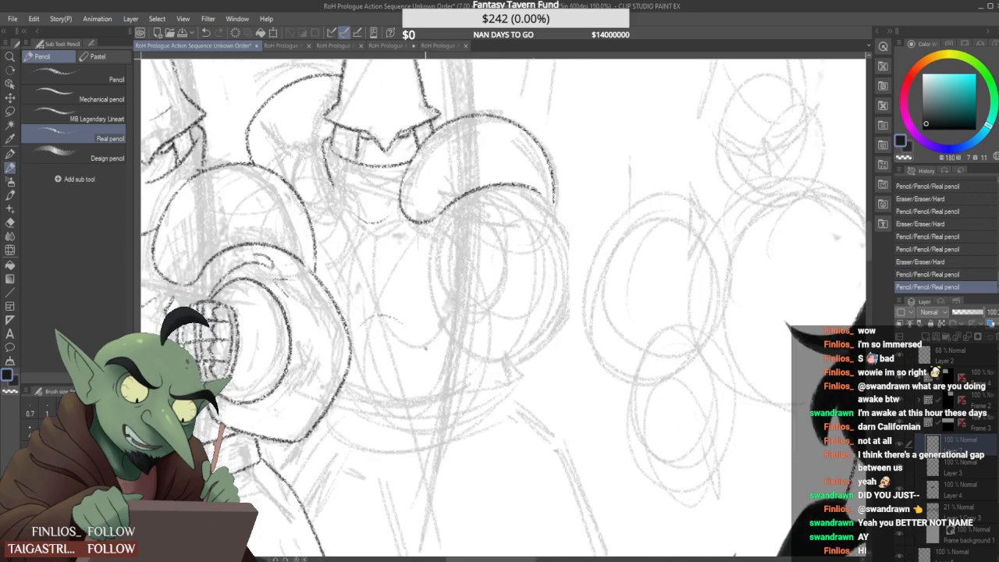
left_click(367, 323)
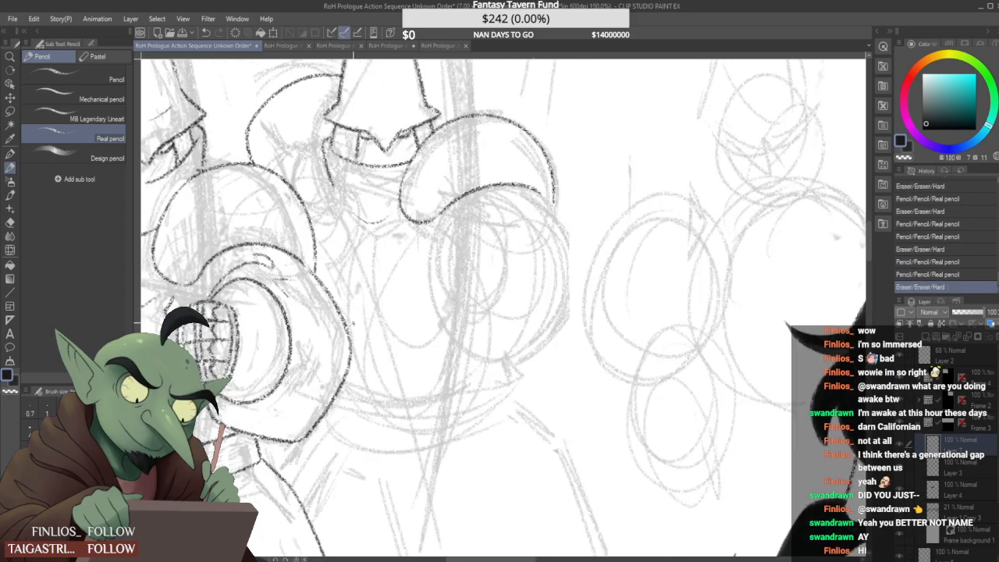
left_click(367, 323)
left_click(365, 321)
left_click(398, 357)
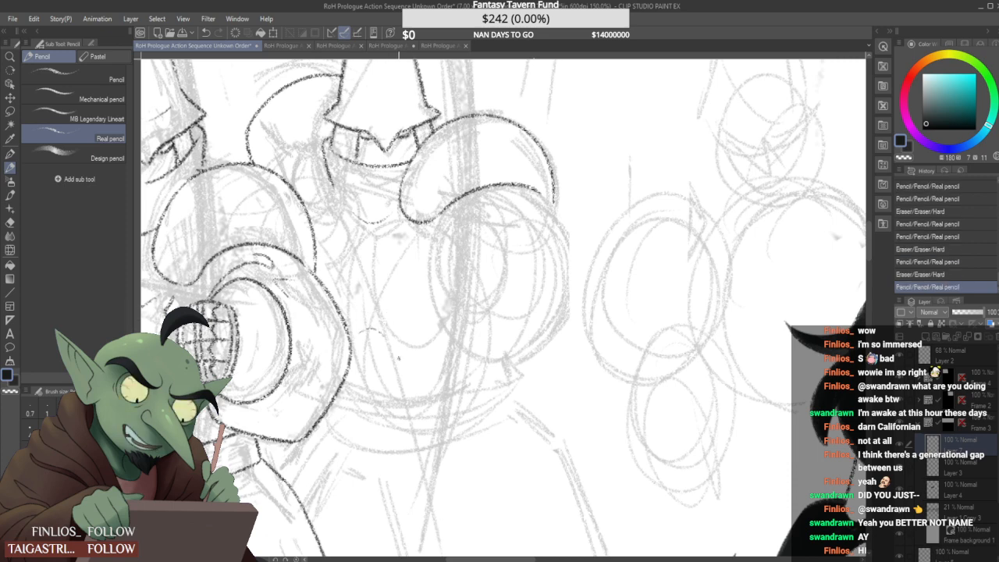
left_click(367, 326)
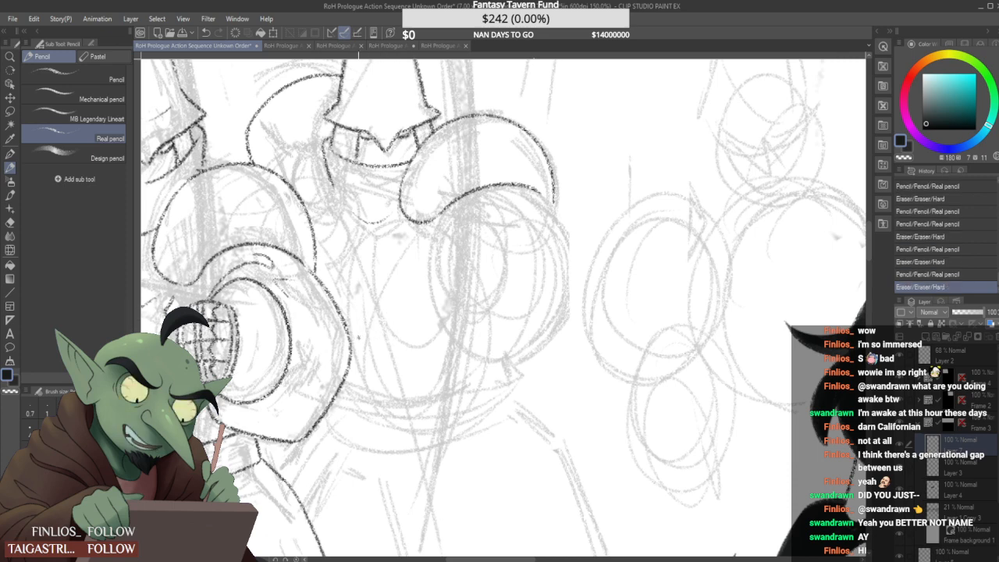
left_click(377, 336)
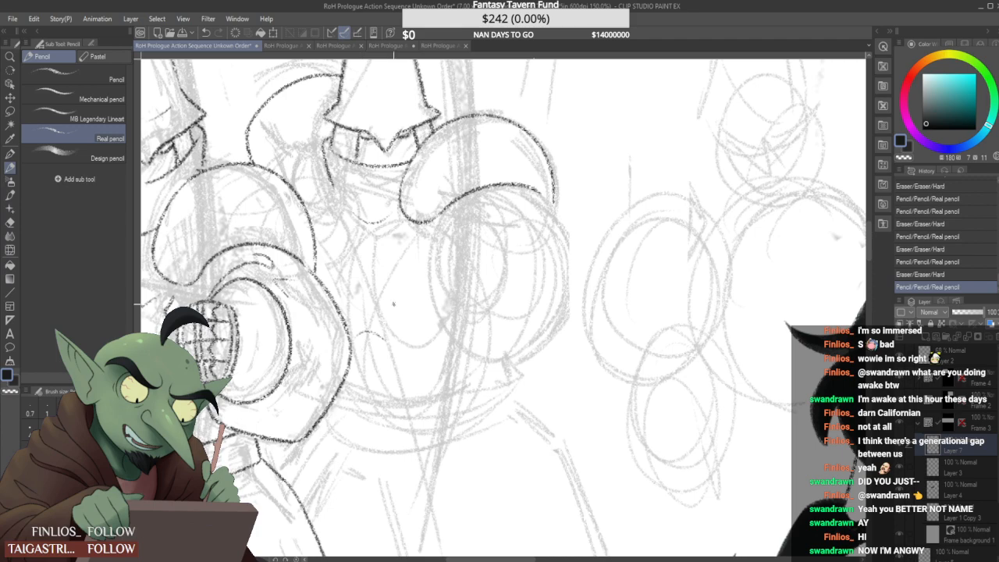
Draw the curved lower edge of the third knight's breastplate, running from the second knight's elbow to the outer side of the waist
scroll(394, 305, "down", 2)
left_click_drag(373, 321, 479, 306)
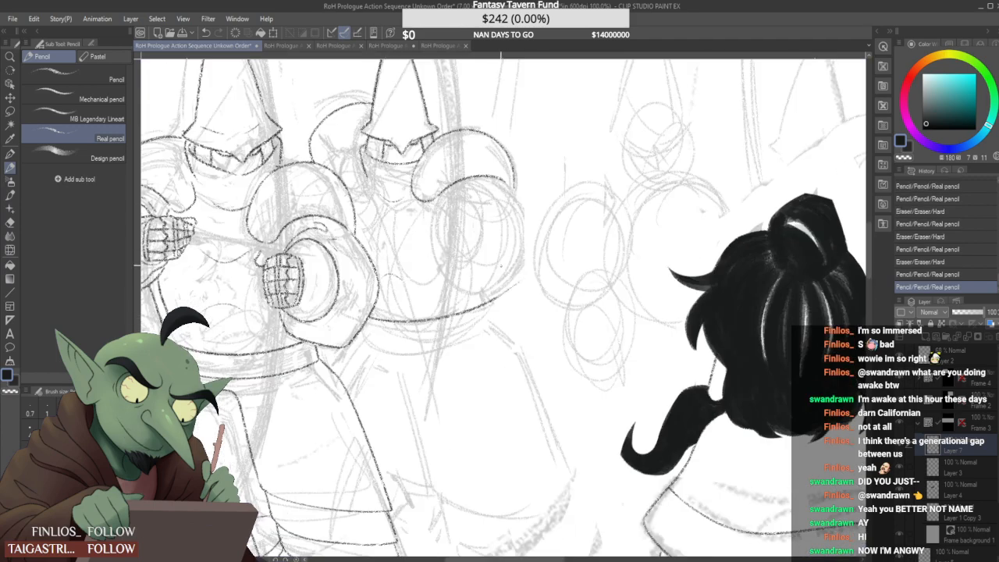
key("ctrl+z")
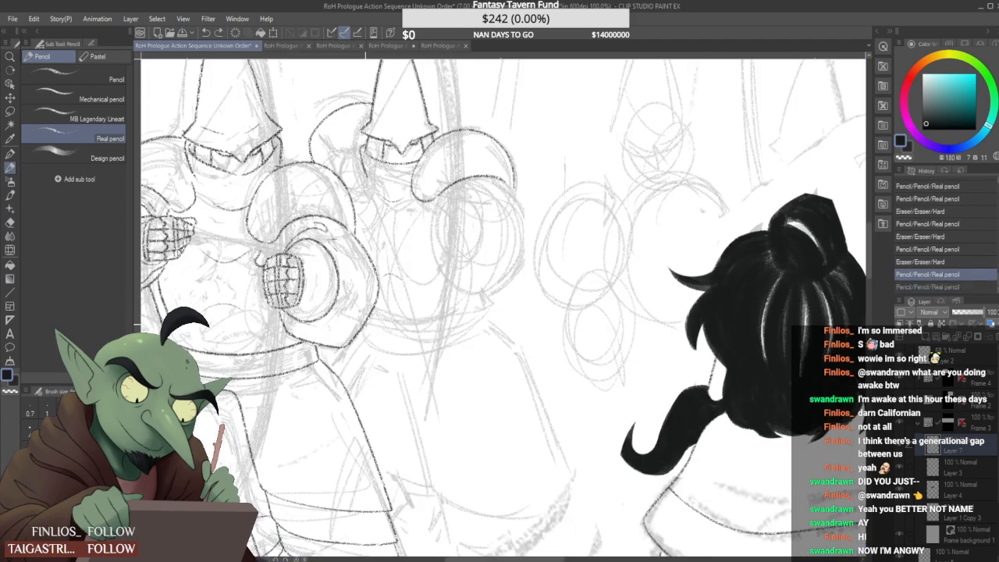
key("ctrl+y")
key("ctrl+z")
key("ctrl+y")
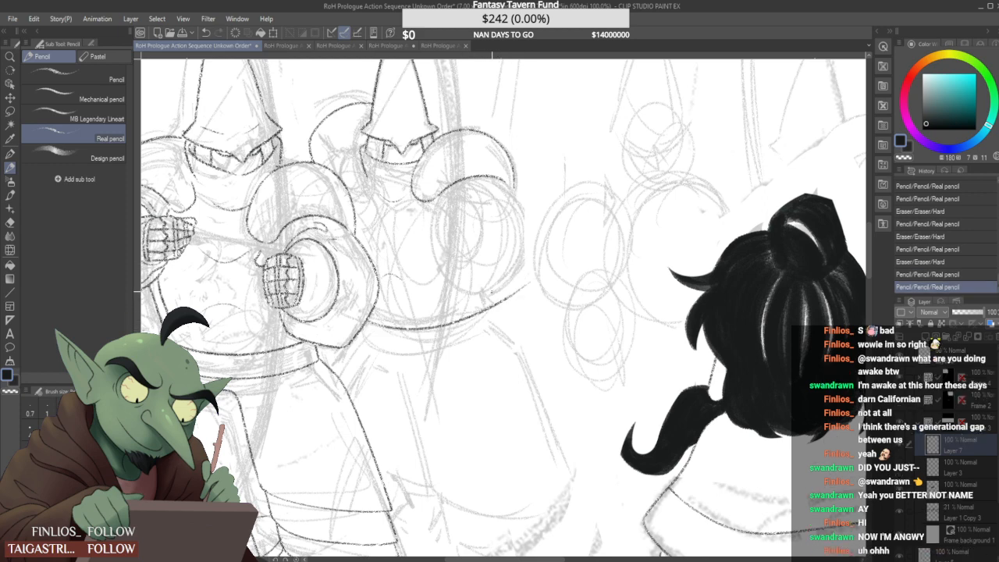
key("ctrl+z")
key("ctrl+y")
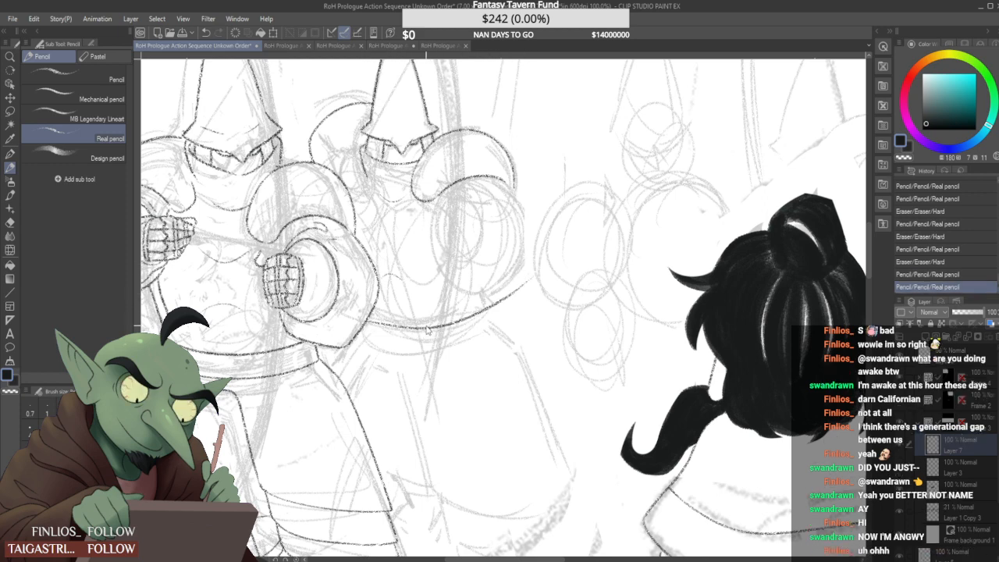
key("ctrl+z")
key("ctrl+y")
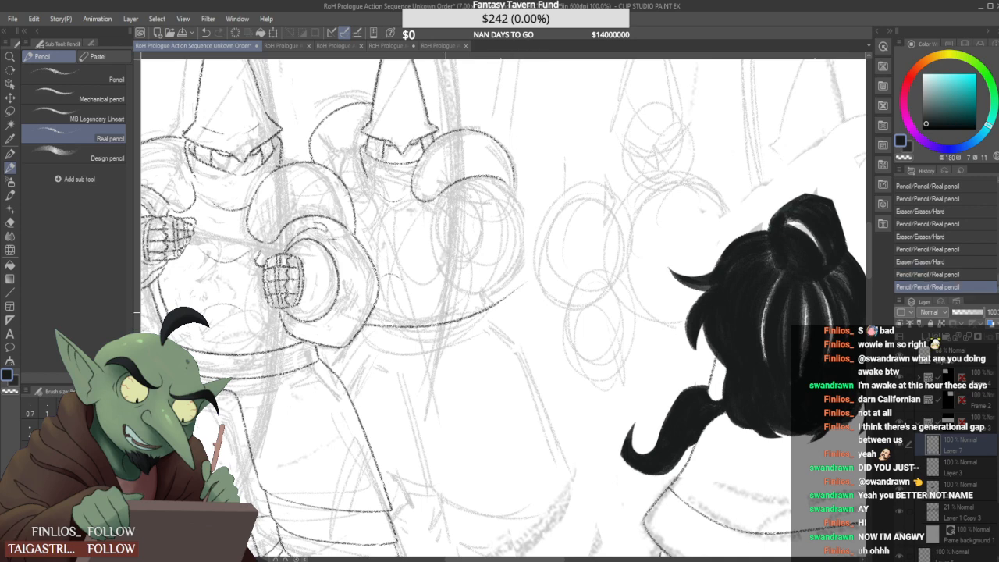
key("ctrl+z")
key("ctrl+y")
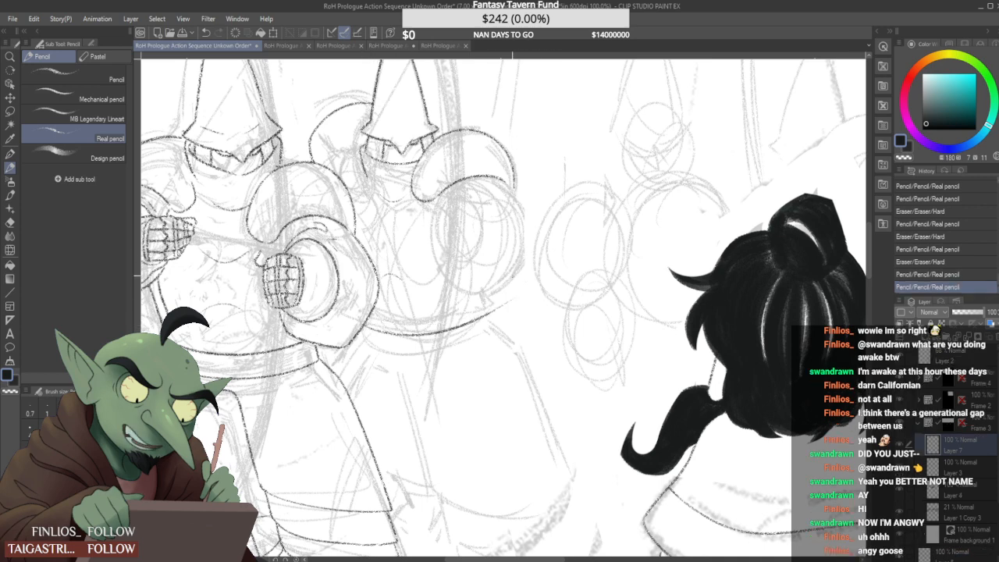
key("ctrl+z")
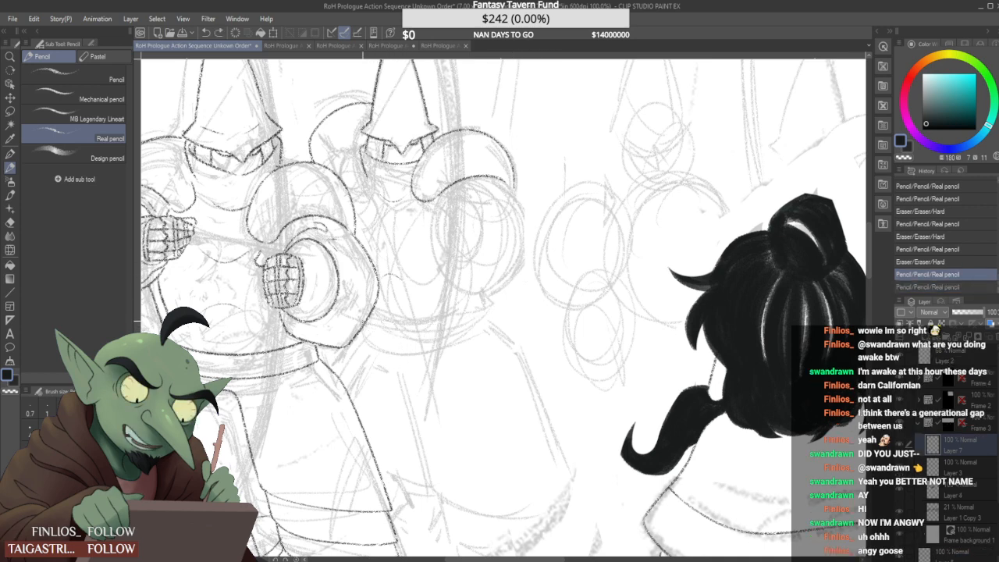
key("ctrl+y")
key("ctrl+z")
key("ctrl+y")
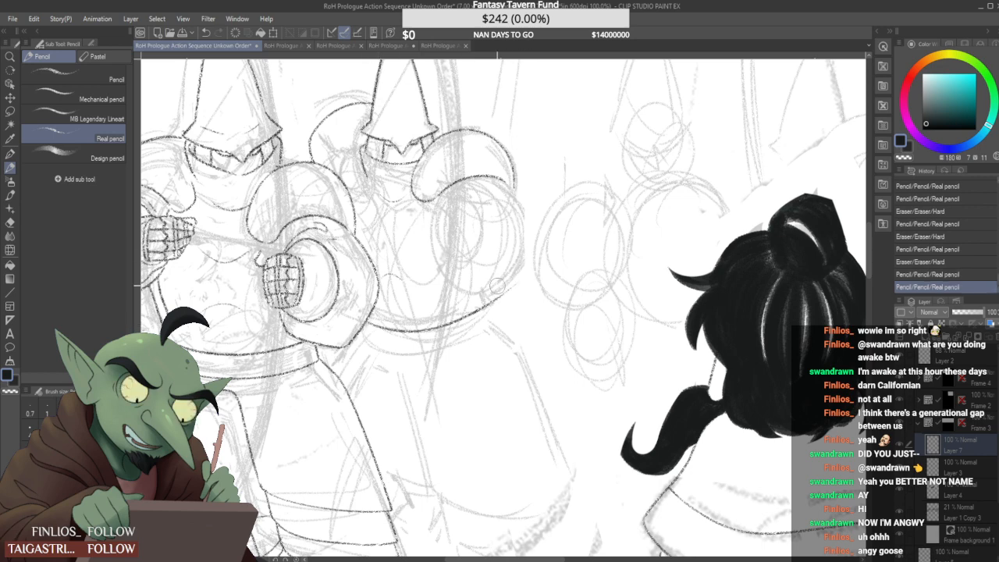
Shape the outer end of the breastplate's lower edge and draw a parallel curve beneath it to form the third knight's waistband
mouse_move(506, 291)
left_mouse_down()
mouse_move(497, 298)
mouse_move(484, 282)
mouse_move(499, 295)
mouse_move(485, 319)
mouse_move(359, 348)
mouse_move(362, 335)
mouse_move(531, 286)
left_mouse_up()
key("ctrl+z")
key("ctrl+z")
key("ctrl+z")
left_click_drag(363, 335, 519, 295)
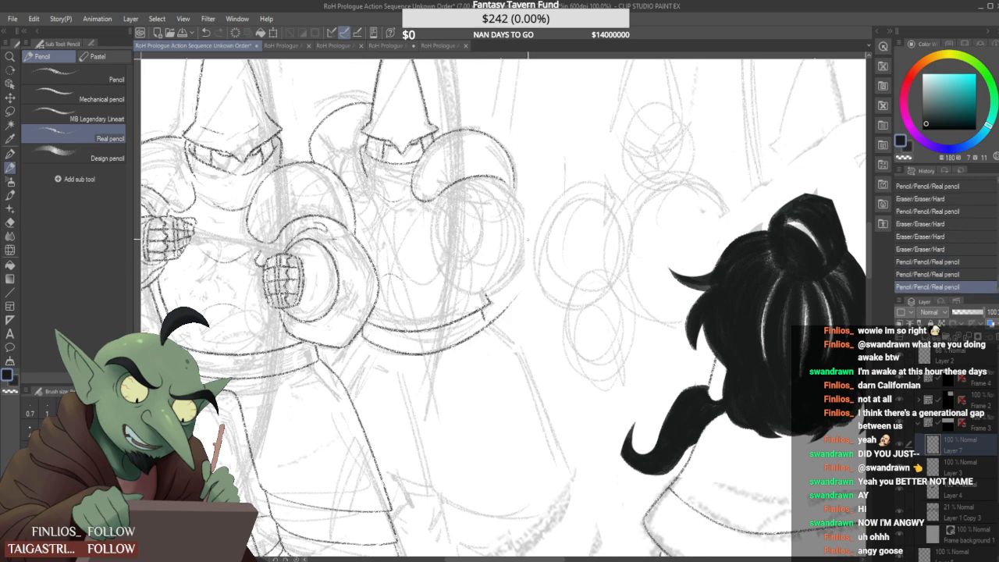
key("ctrl+z")
mouse_move(365, 347)
left_mouse_down()
mouse_move(529, 286)
mouse_move(496, 316)
mouse_move(484, 306)
left_mouse_up()
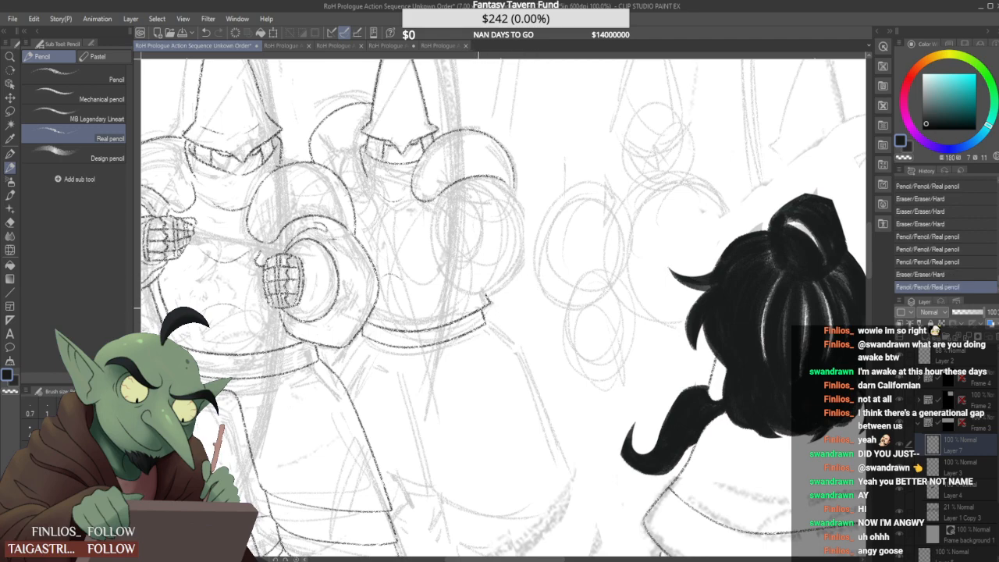
Draw the short left edge of the third knight's skirt from the waistband down to the second knight's hip, behind his elbow
scroll(478, 308, "down", 3)
scroll(440, 316, "up", 4)
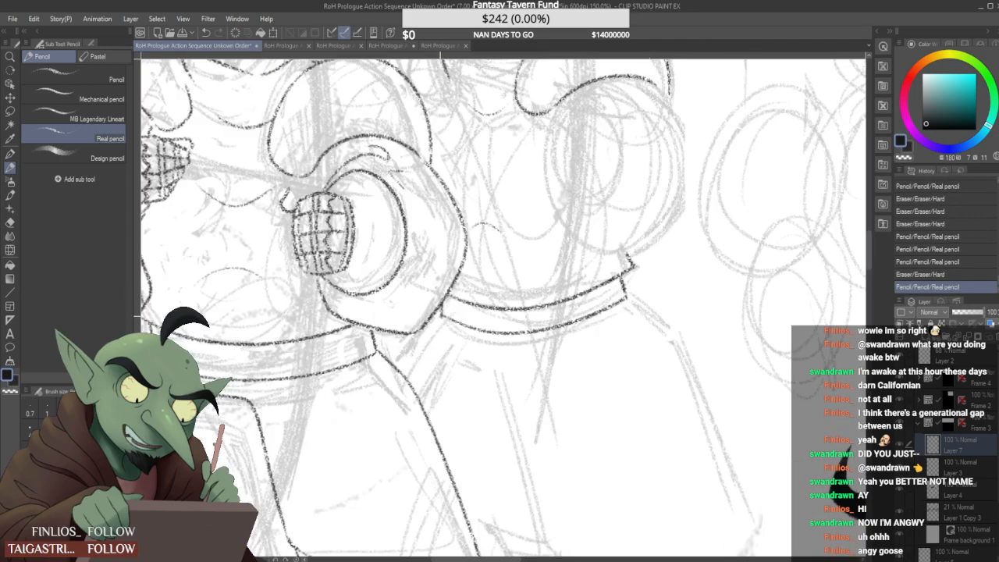
mouse_move(440, 316)
left_mouse_down()
mouse_move(393, 366)
mouse_move(422, 323)
left_mouse_up()
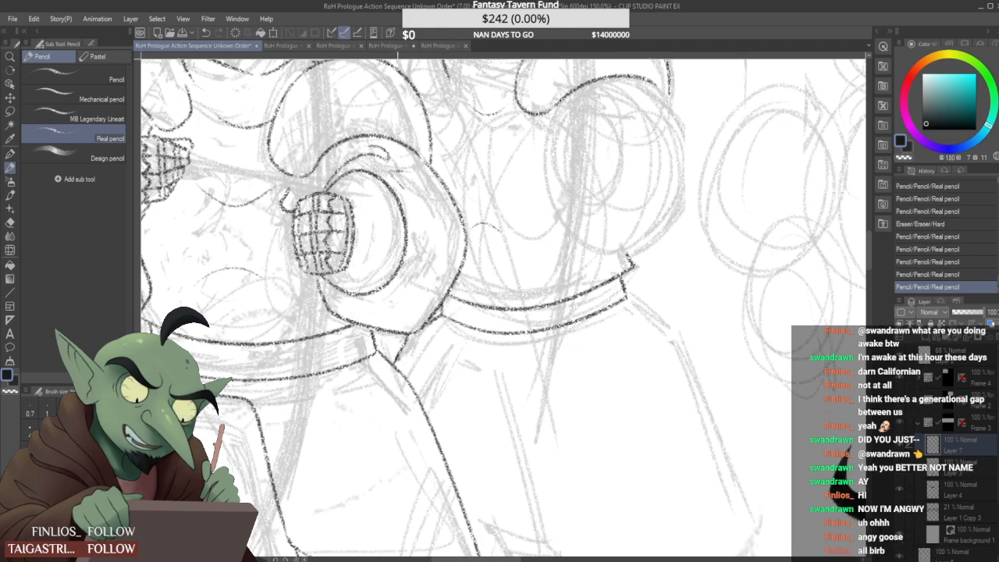
Draw the outer edge of the third knight's skirt, sloping down from the waistband, and redraw its lower stretch
scroll(507, 320, "down", 4)
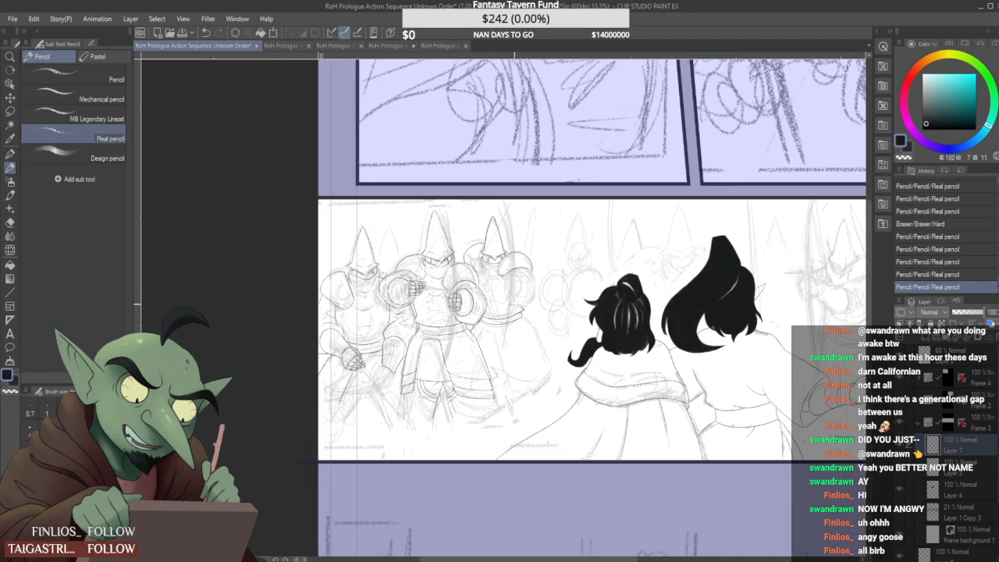
scroll(535, 318, "up", 4)
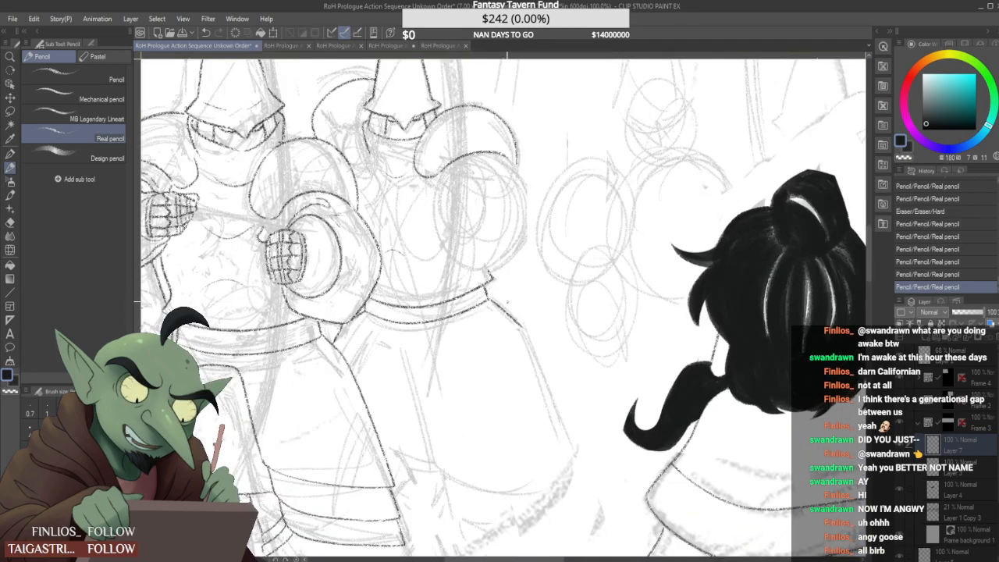
scroll(527, 334, "down", 2)
scroll(526, 334, "up", 2)
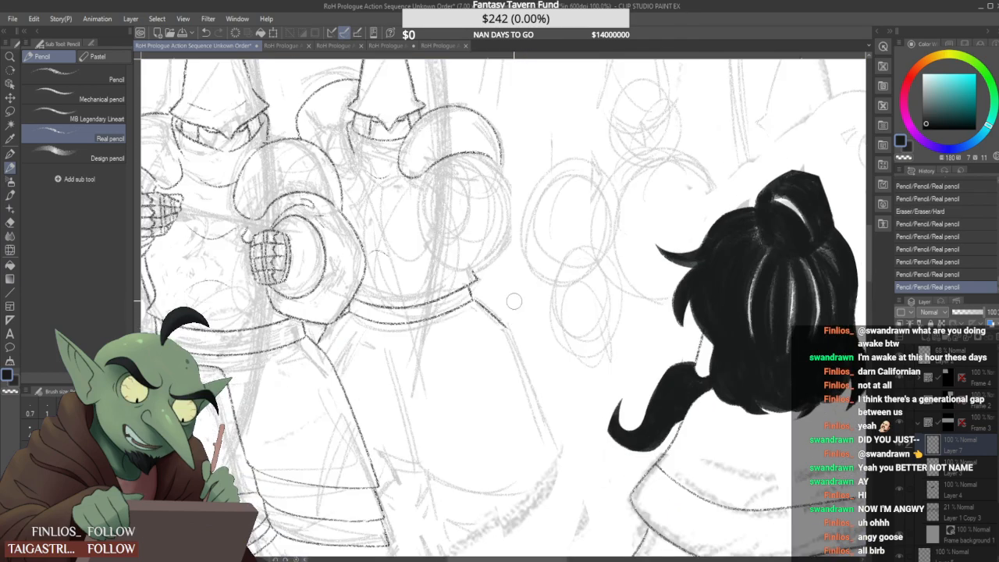
left_click_drag(514, 302, 577, 523)
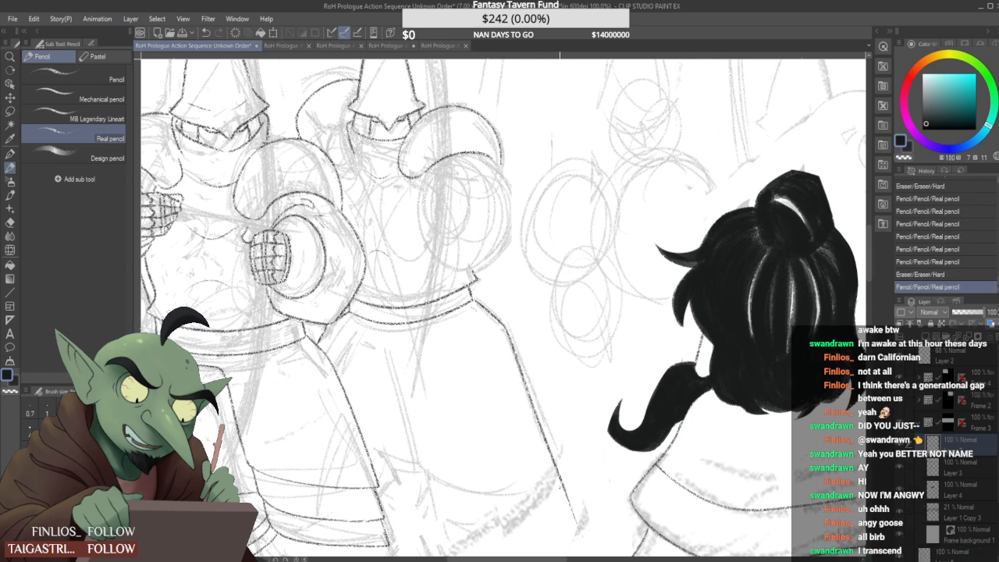
key("ctrl+z")
mouse_move(506, 326)
left_mouse_down()
mouse_move(573, 506)
mouse_move(566, 469)
left_mouse_up()
scroll(472, 305, "down", 2)
scroll(471, 304, "down", 2)
scroll(458, 328, "up", 4)
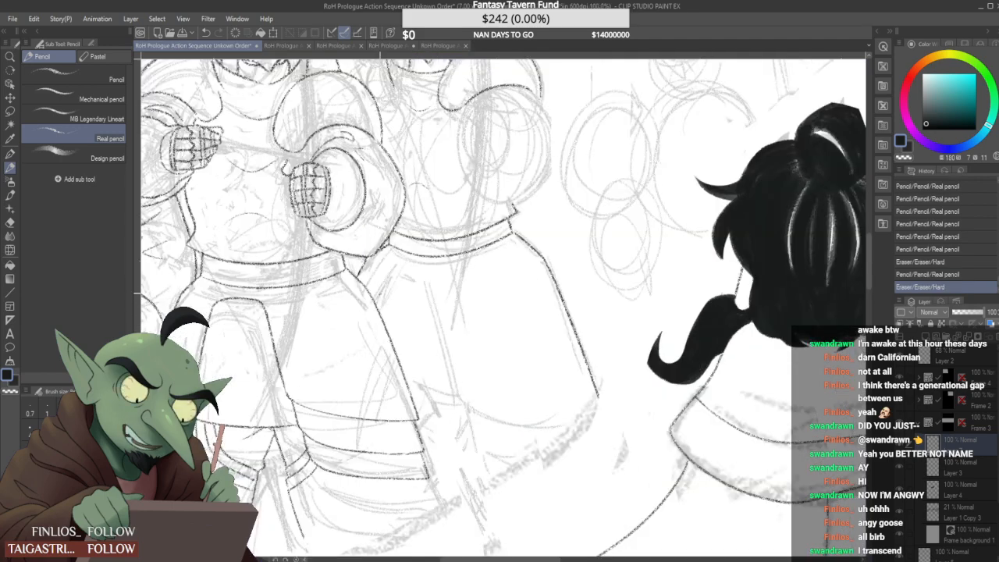
Draw the front opening of the third knight's skirt, rising from the second knight's hip and running down its inner side
left_click_drag(395, 267, 377, 301)
mouse_move(395, 267)
left_mouse_down()
mouse_move(377, 306)
mouse_move(379, 295)
mouse_move(454, 280)
mouse_move(479, 385)
left_mouse_up()
scroll(384, 282, "up", 2)
scroll(453, 265, "down", 4)
scroll(452, 258, "up", 3)
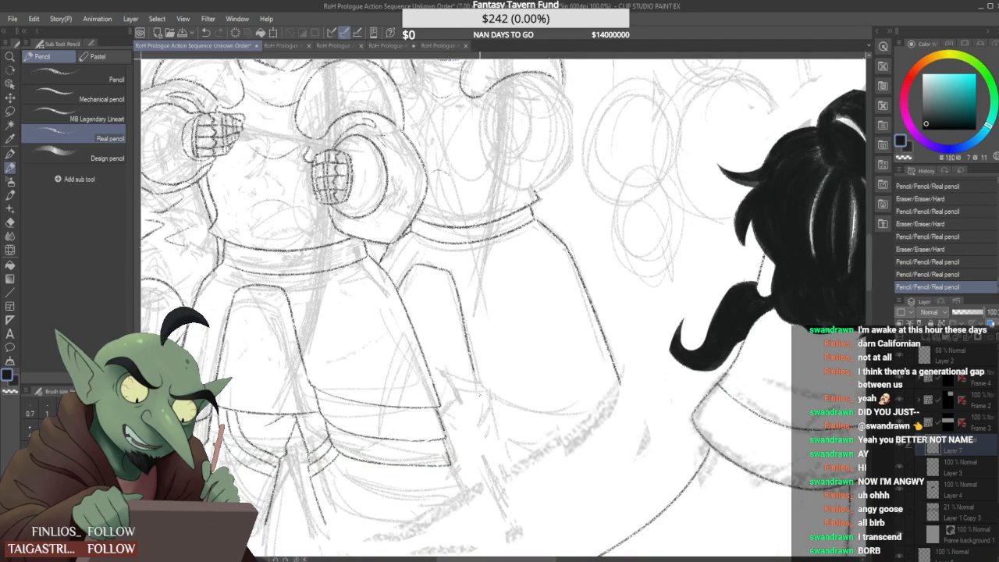
Redraw the skirt opening's inner side so it curves into a long hem, and extend the outer edge to meet it
left_click_drag(450, 274, 478, 386)
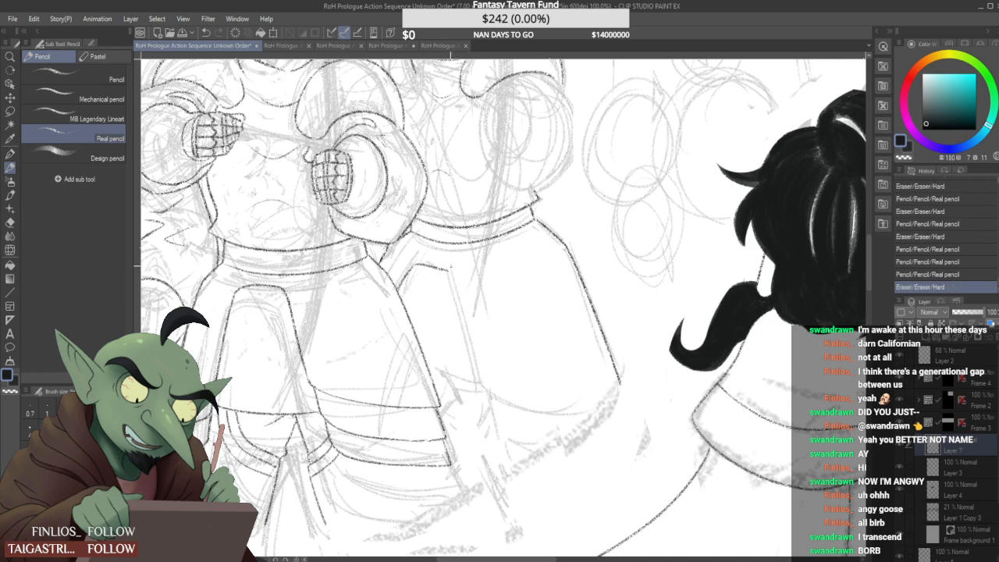
left_click_drag(450, 272, 473, 386)
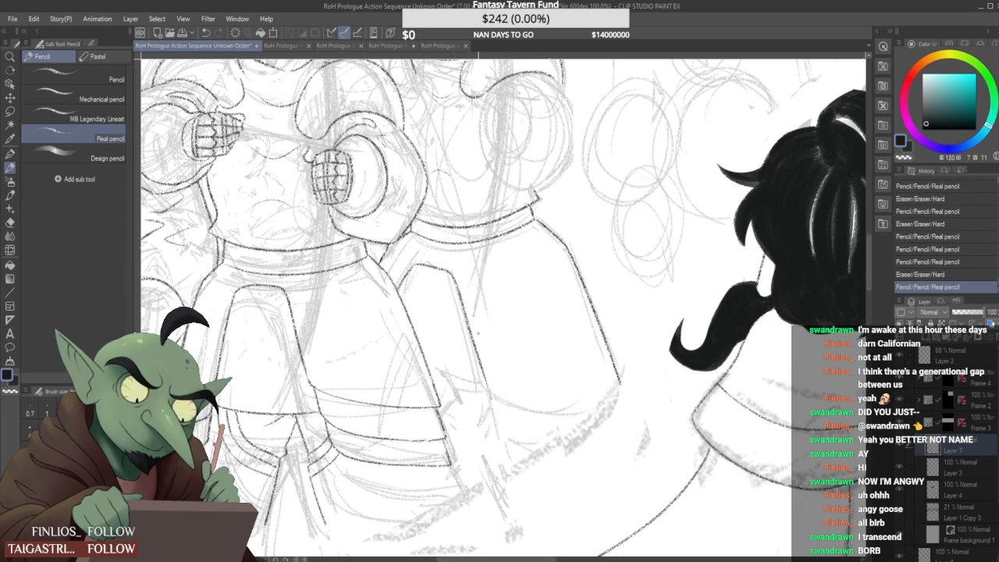
key("ctrl+z")
key("ctrl+y")
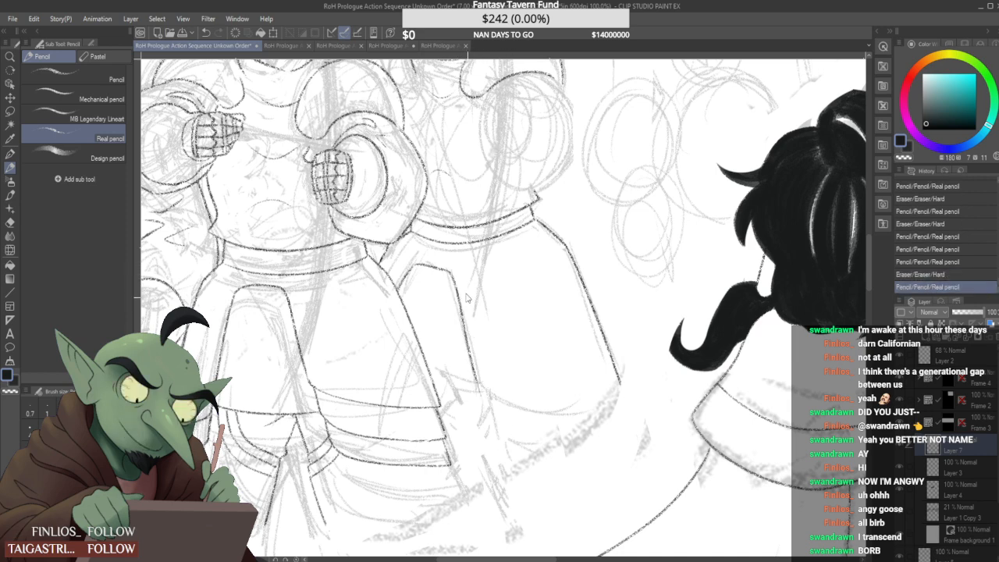
key("ctrl+z")
mouse_move(454, 268)
left_mouse_down()
mouse_move(475, 383)
mouse_move(468, 375)
mouse_move(590, 422)
mouse_move(662, 419)
left_mouse_up()
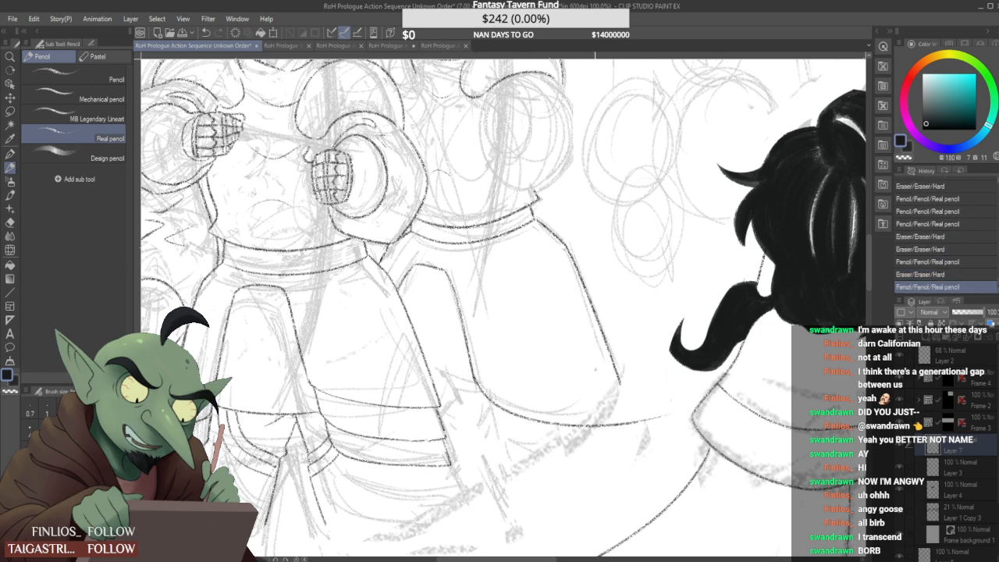
left_click_drag(620, 381, 635, 425)
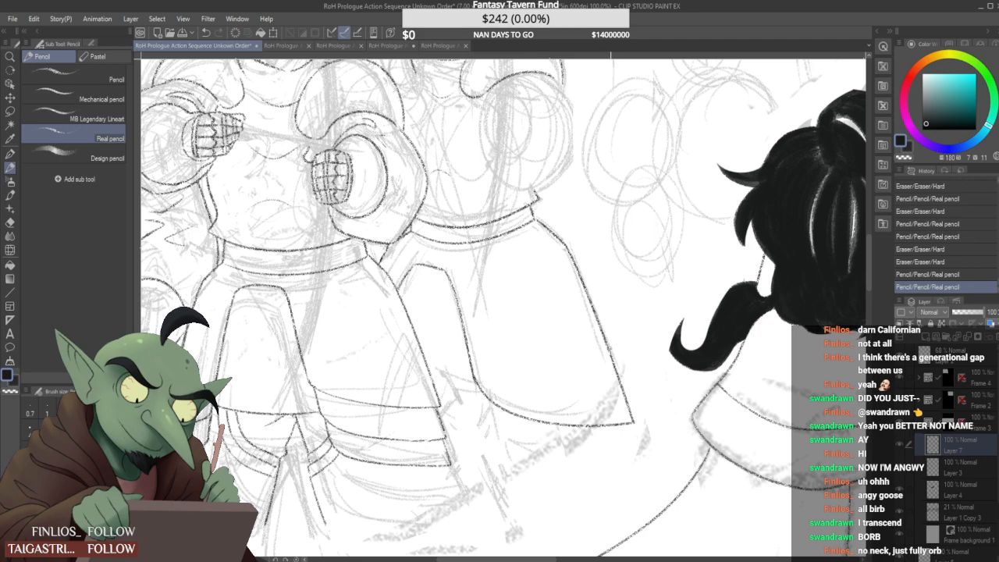
Erase and redraw the short left edge of the third knight's skirt beneath the second knight's elbow
scroll(609, 338, "down", 3)
scroll(608, 333, "up", 1)
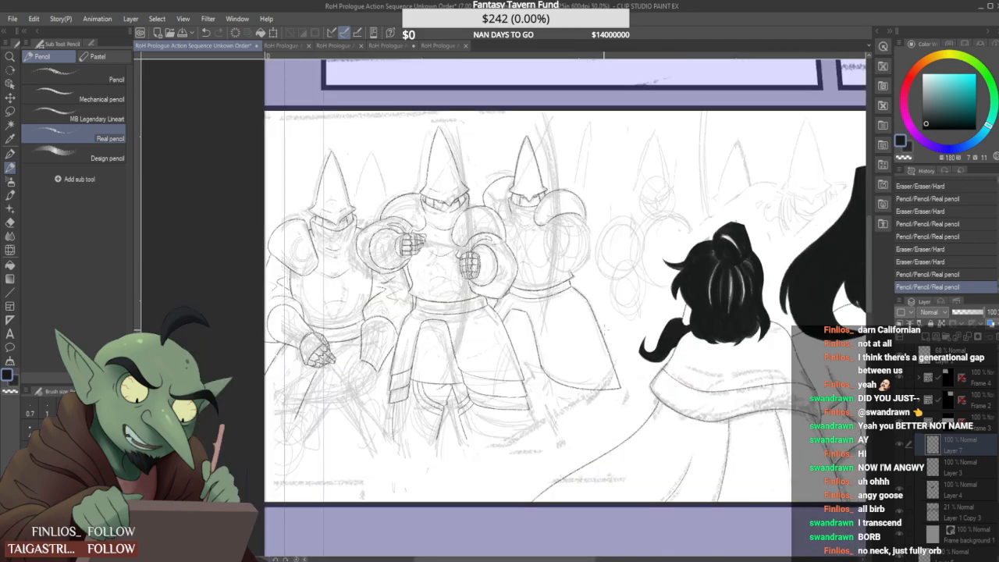
scroll(489, 286, "up", 6)
left_click_drag(494, 361, 514, 331)
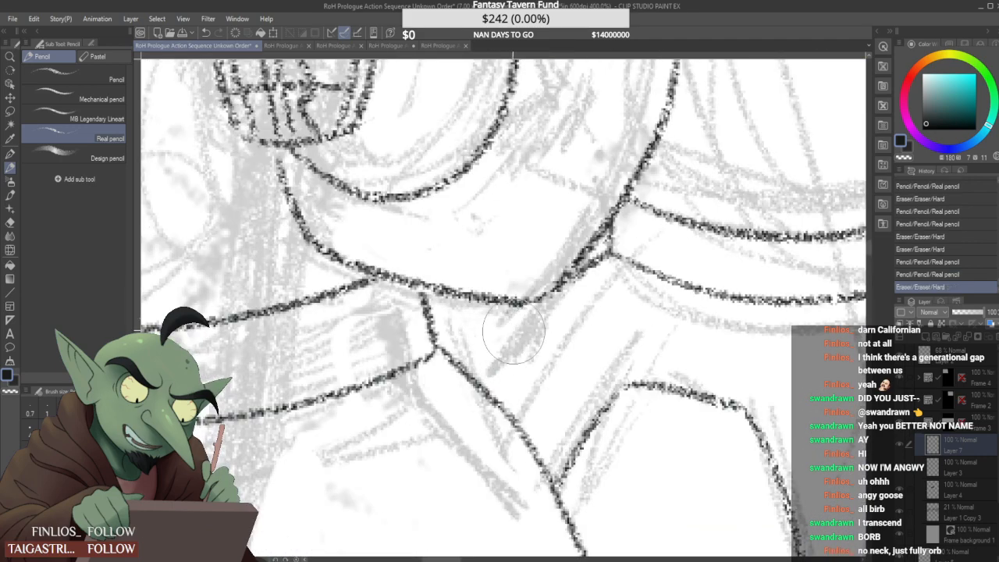
mouse_move(481, 375)
left_mouse_down()
mouse_move(521, 306)
mouse_move(525, 271)
mouse_move(469, 312)
mouse_move(505, 251)
mouse_move(517, 264)
left_mouse_up()
scroll(524, 271, "down", 7)
scroll(526, 255, "up", 7)
scroll(517, 264, "down", 8)
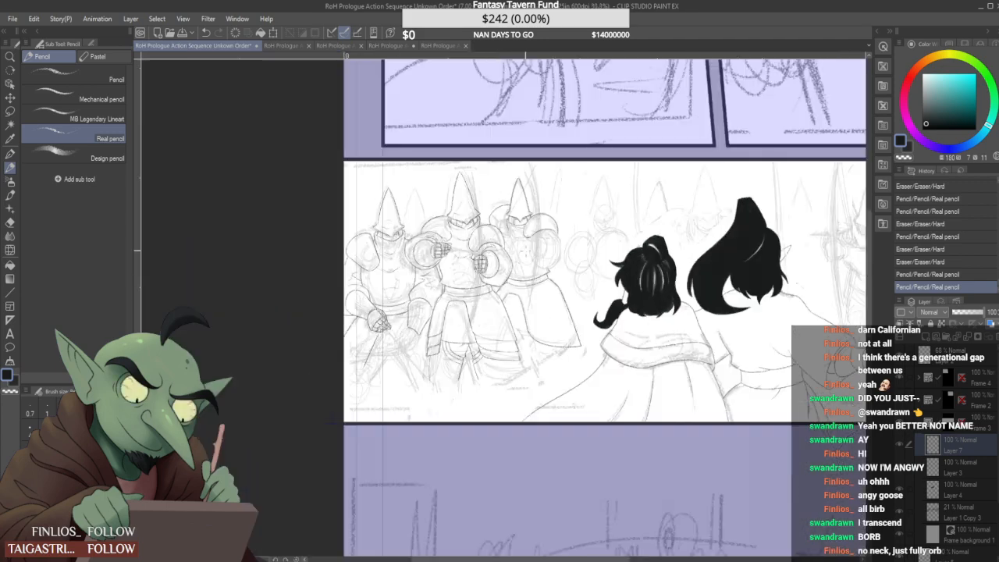
scroll(514, 291, "up", 5)
scroll(513, 292, "up", 1)
mouse_move(513, 300)
left_mouse_down()
mouse_move(543, 267)
mouse_move(553, 274)
mouse_move(526, 272)
left_mouse_up()
scroll(544, 259, "up", 1)
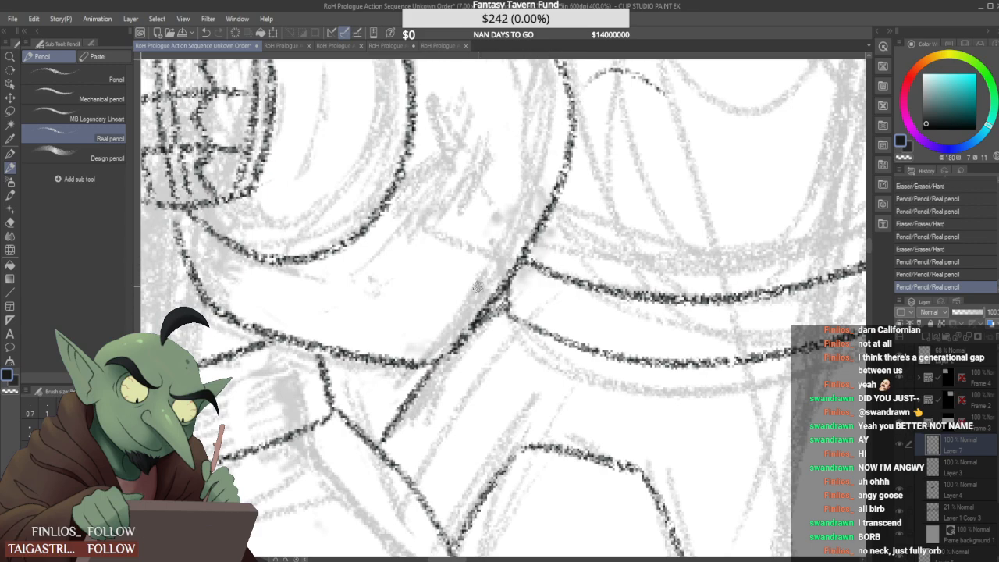
Draw a short line joining the second knight's skirt to the third knight's skirt opening, redrawing it slightly lower
scroll(473, 293, "down", 5)
scroll(507, 251, "down", 1)
scroll(515, 310, "up", 4)
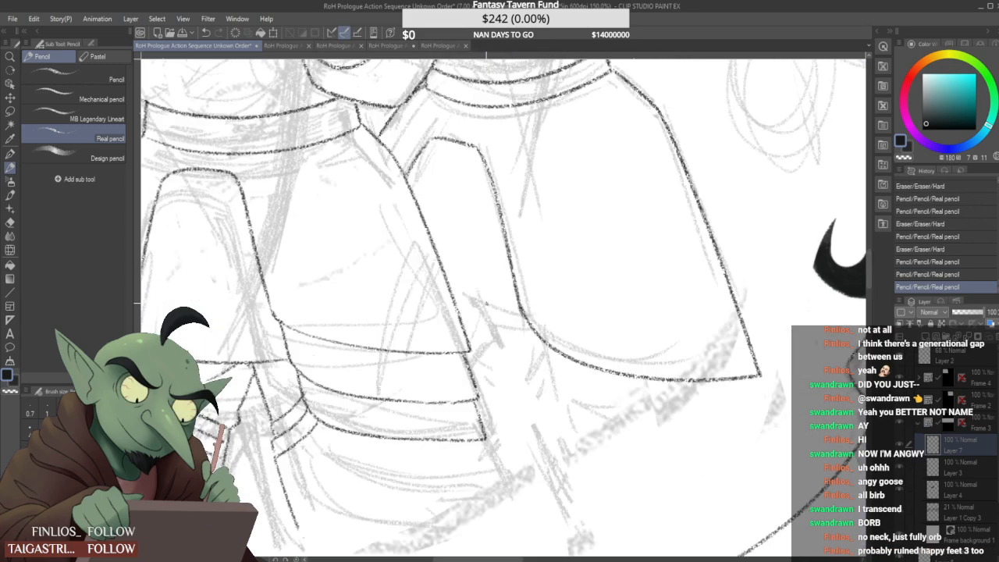
left_click_drag(460, 297, 533, 314)
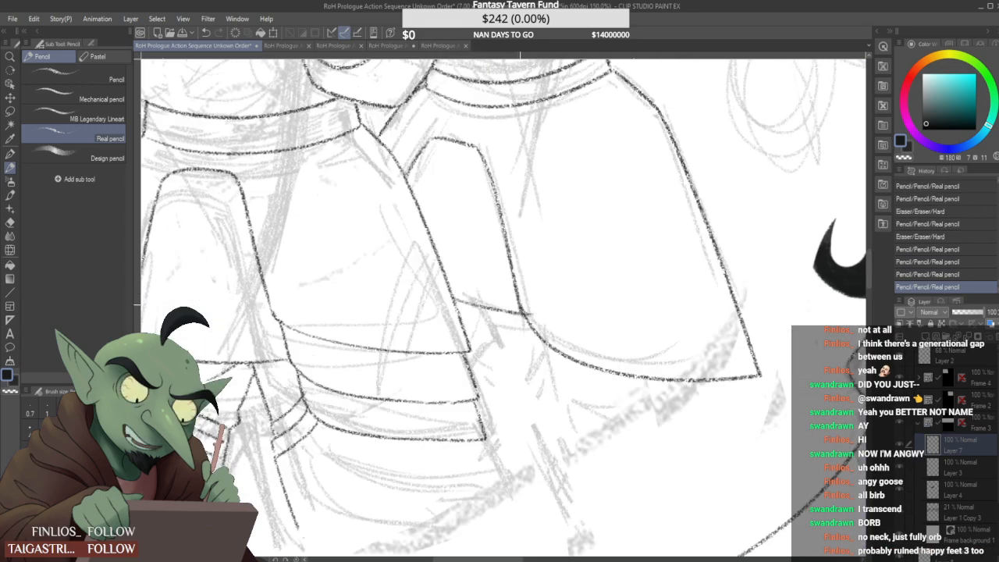
key("ctrl+z")
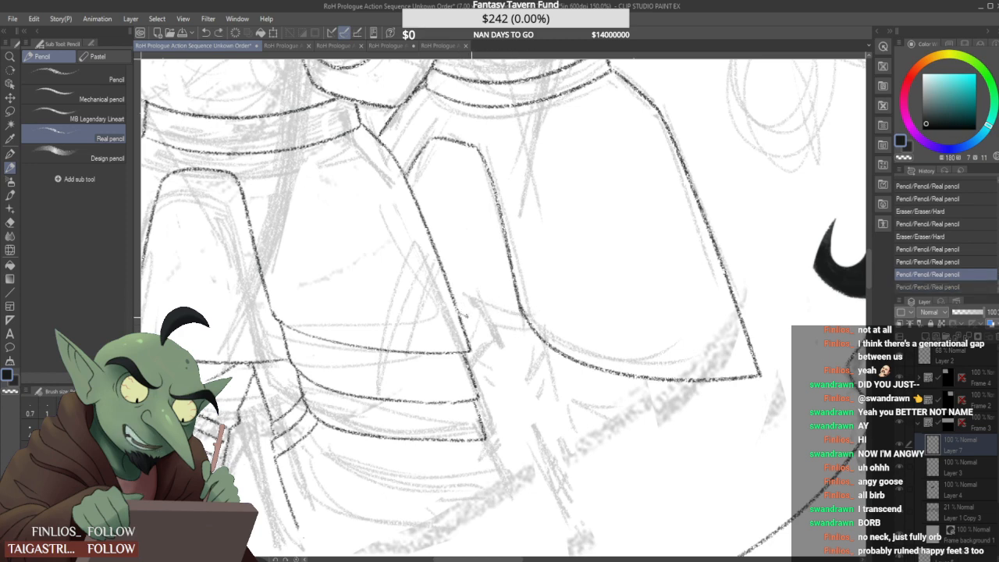
left_click_drag(460, 318, 533, 330)
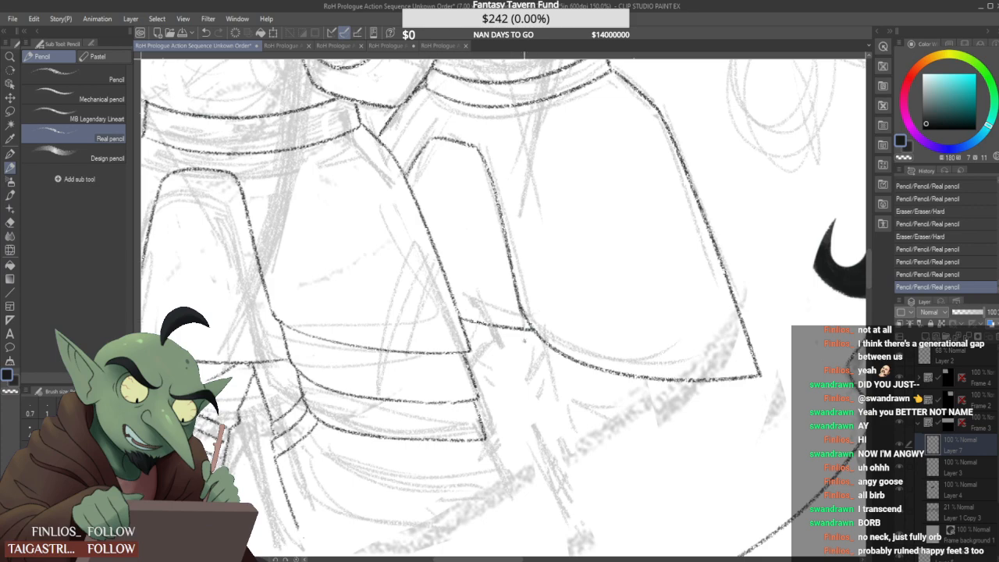
Rework the bend where the third knight's skirt opening turns into the hem, closing the gap with a smooth curve
scroll(557, 364, "down", 5)
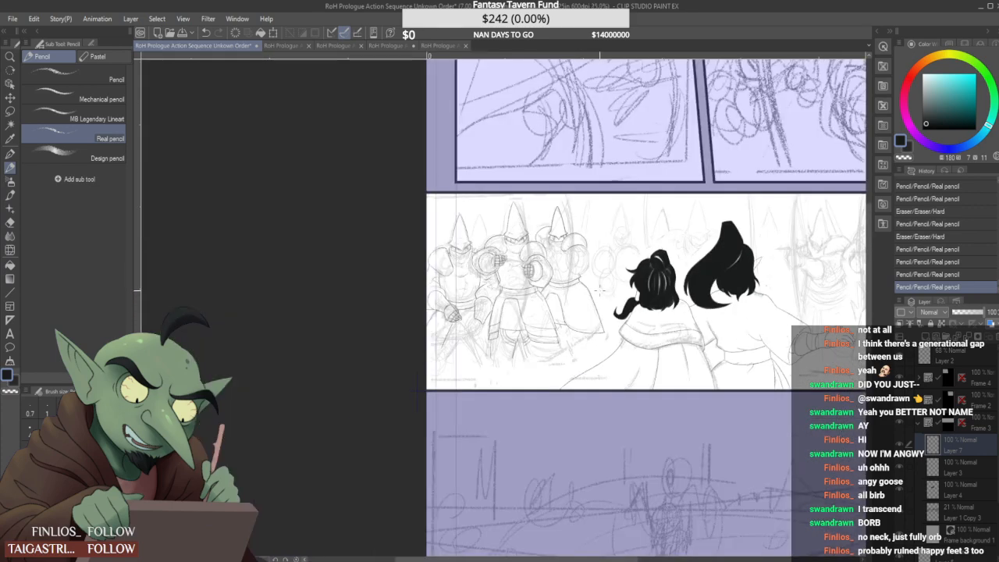
scroll(675, 312, "up", 4)
scroll(470, 319, "up", 2)
mouse_move(476, 306)
left_mouse_down()
mouse_move(471, 316)
mouse_move(476, 305)
mouse_move(488, 324)
left_mouse_up()
key("ctrl+z")
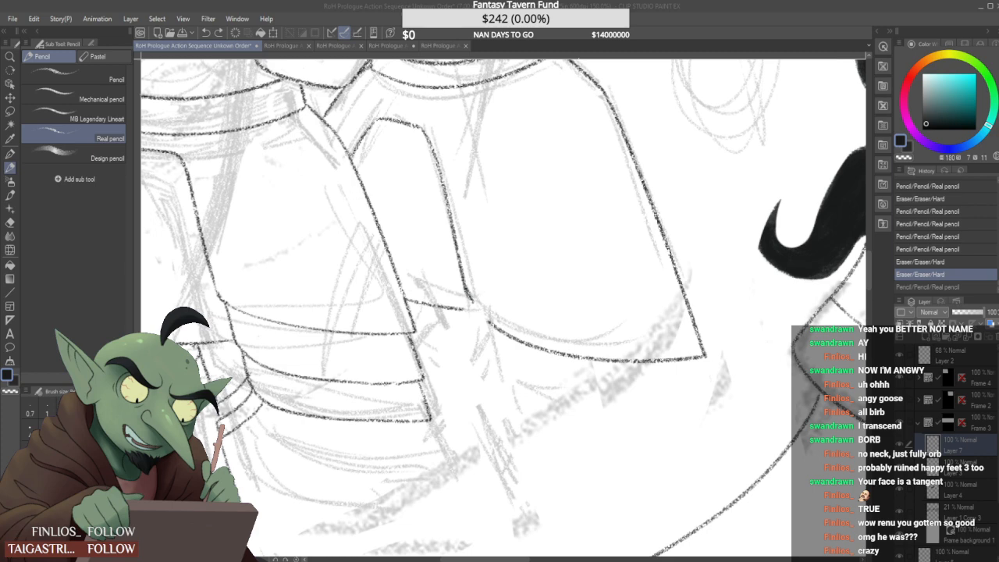
left_click(841, 11)
left_click(544, 140)
scroll(484, 297, "up", 1)
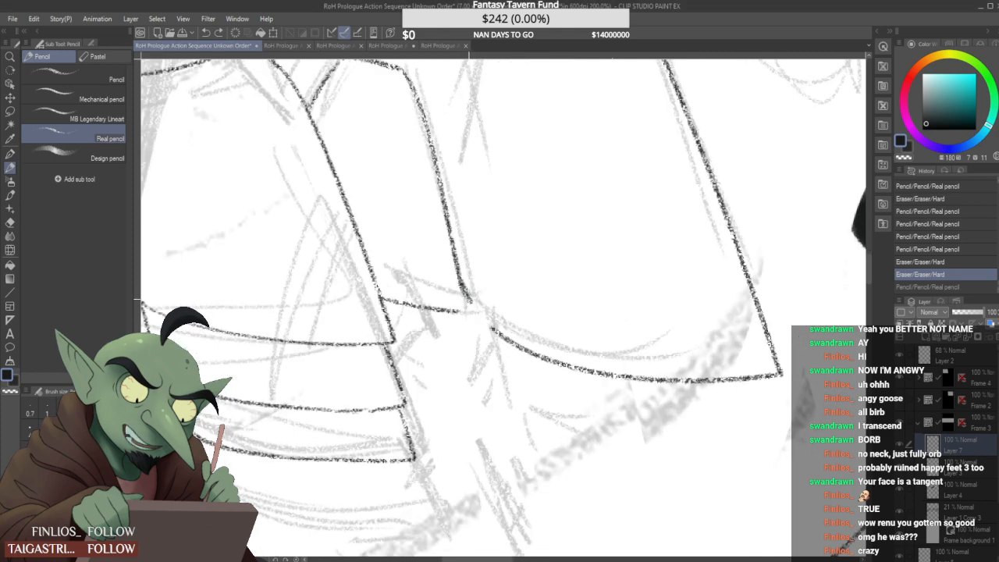
left_click_drag(463, 289, 490, 326)
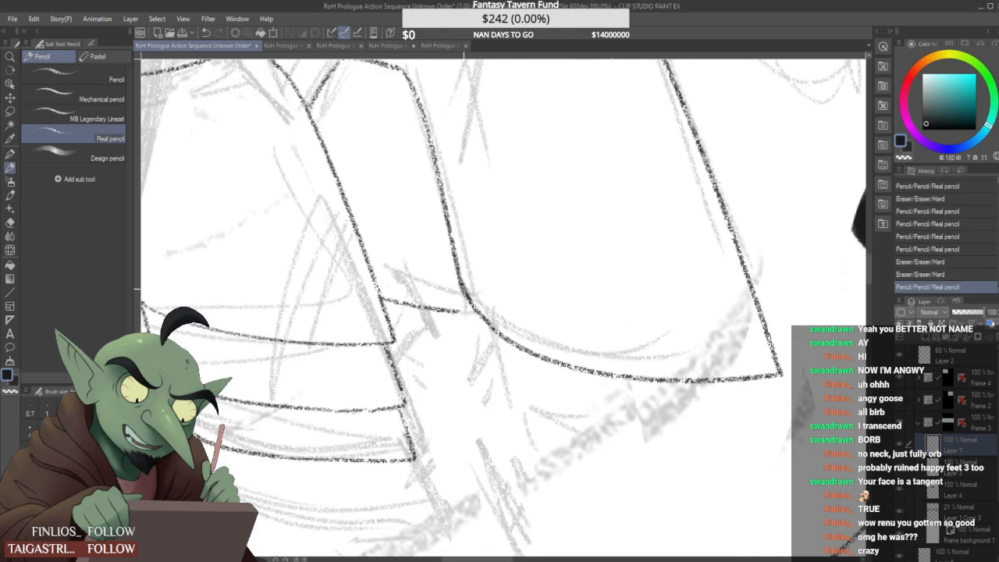
Draw the two sides of a lower skirt layer, extending below the third knight's hem from the bend and the outer corner
left_click_drag(466, 295, 494, 392)
key("ctrl+z")
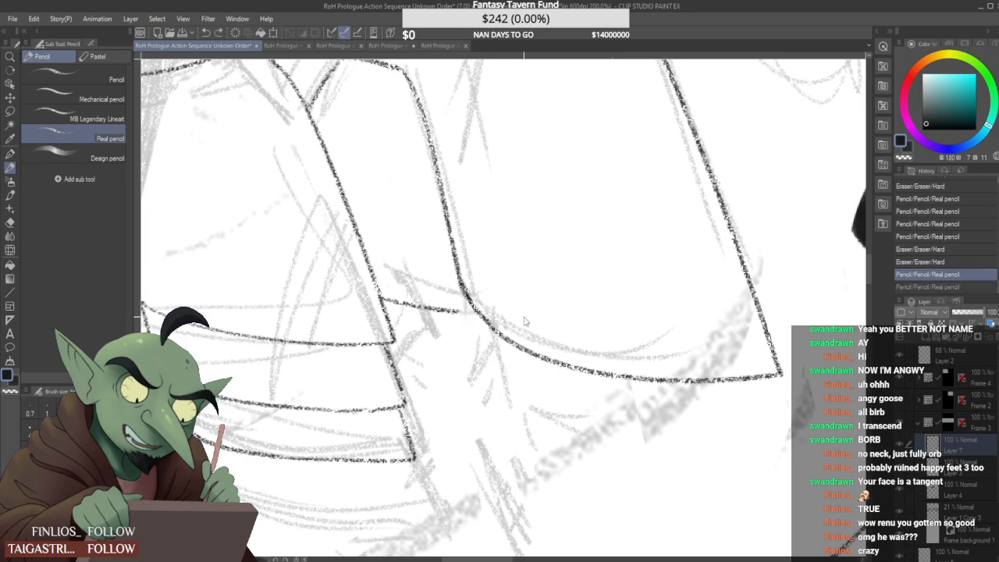
key("ctrl+y")
left_click_drag(779, 377, 788, 446)
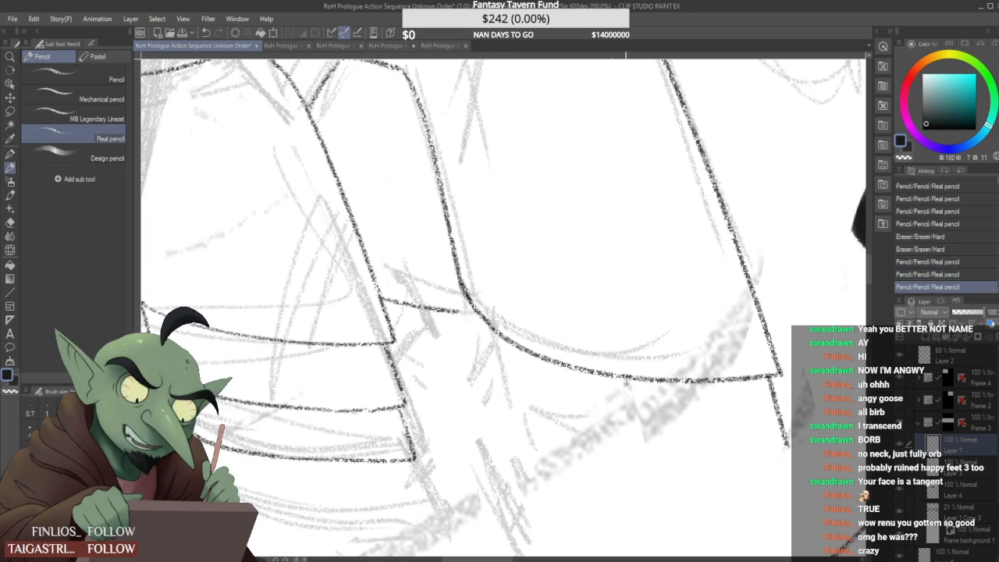
mouse_move(467, 295)
left_mouse_down()
mouse_move(528, 424)
mouse_move(546, 434)
left_mouse_up()
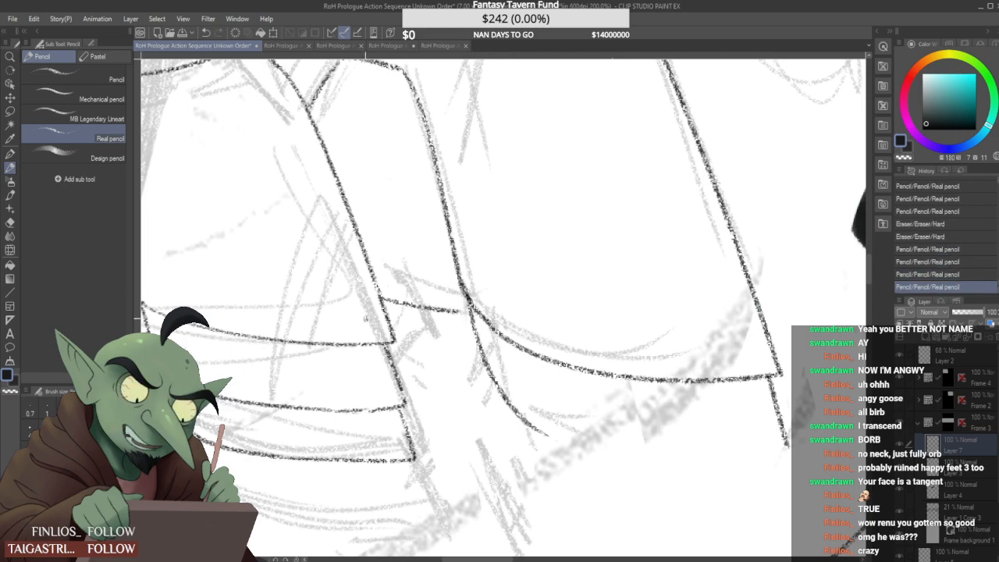
Draw the curved bottom hem of the third knight's lower skirt layer, retrying it until it joins both sides
scroll(366, 319, "down", 3)
scroll(534, 343, "up", 1)
left_click_drag(279, 382, 432, 362)
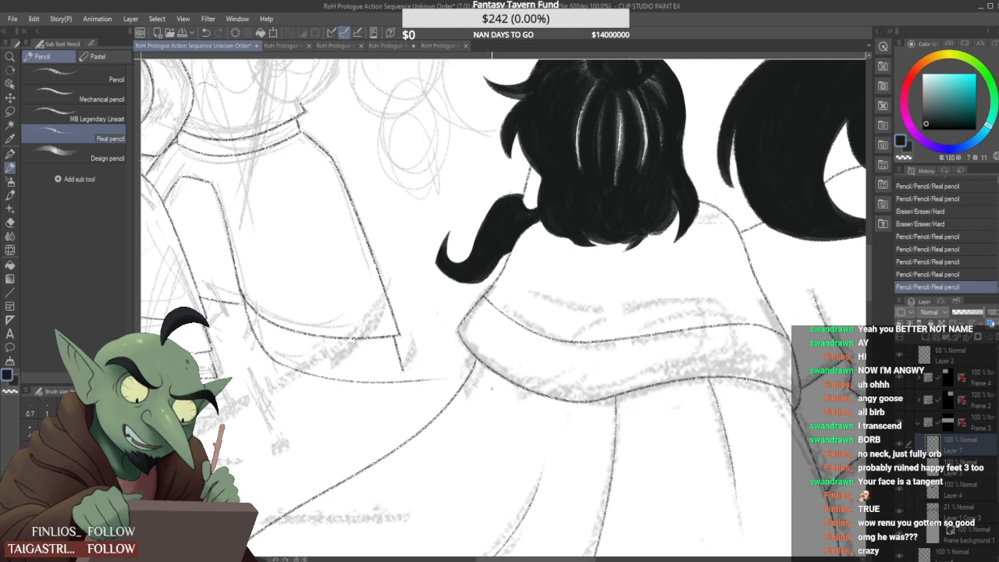
key("ctrl+z")
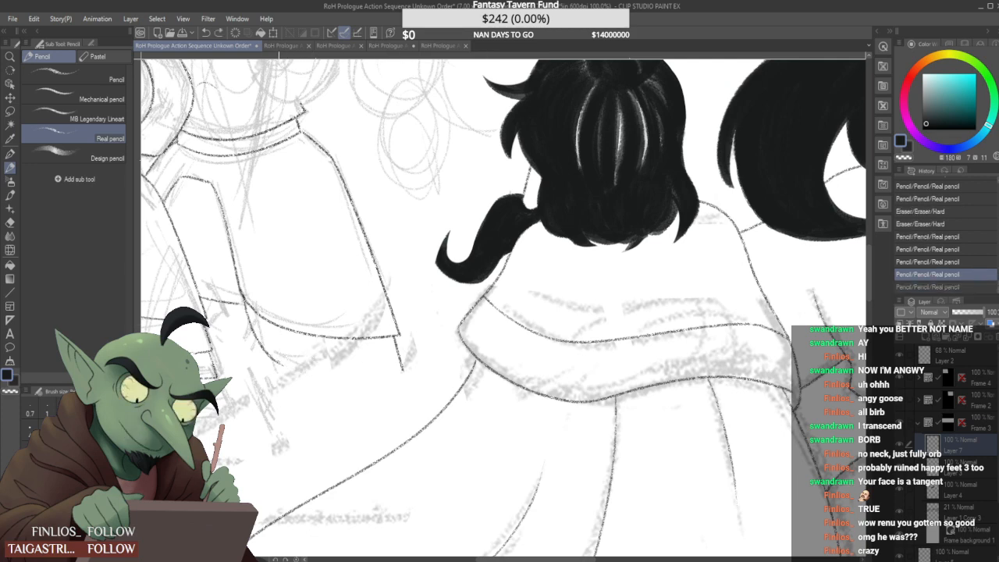
left_click_drag(278, 384, 411, 362)
key("ctrl+z")
mouse_move(280, 364)
left_mouse_down()
mouse_move(442, 381)
mouse_move(400, 363)
mouse_move(395, 337)
mouse_move(407, 378)
left_mouse_up()
Draw a curved line across the third knight's skirt above the upper hem, trim its overshoot, and erase the outer edge between the two
key("ctrl+minus")
key("ctrl+minus")
key("ctrl+minus")
key("ctrl+minus")
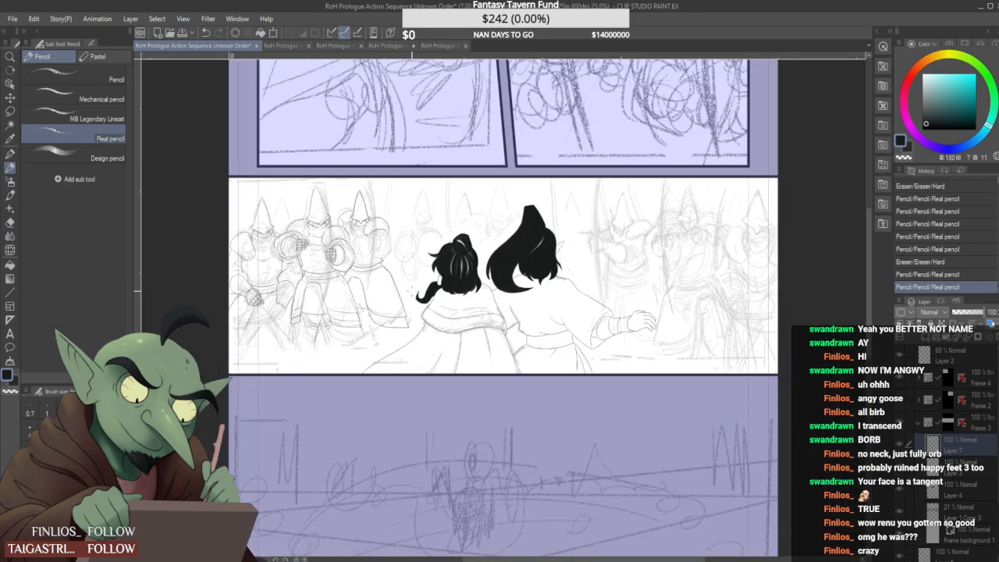
key("ctrl+plus")
key("ctrl+plus")
key("ctrl+plus")
key("ctrl+plus")
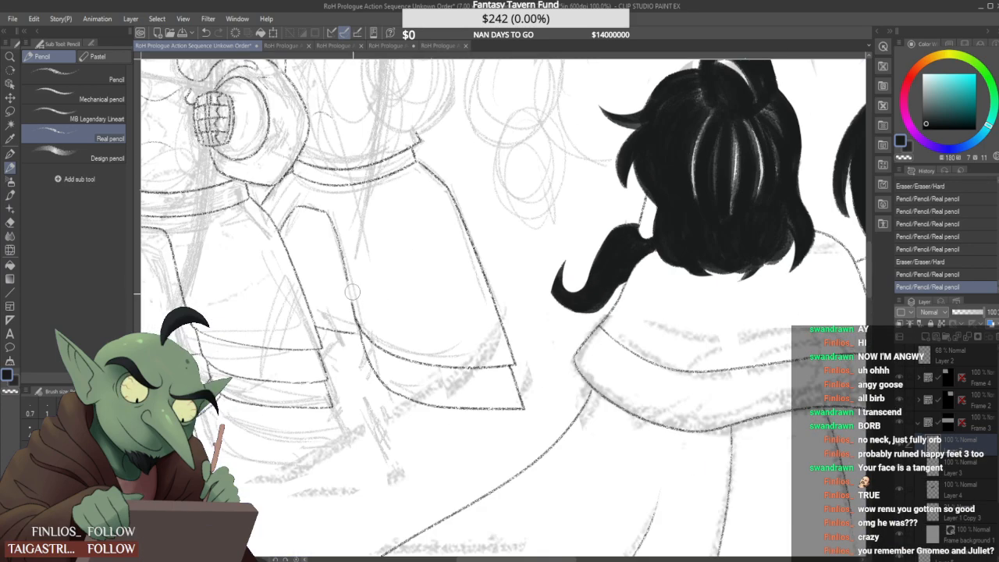
left_click_drag(352, 291, 455, 312)
left_click_drag(357, 291, 551, 333)
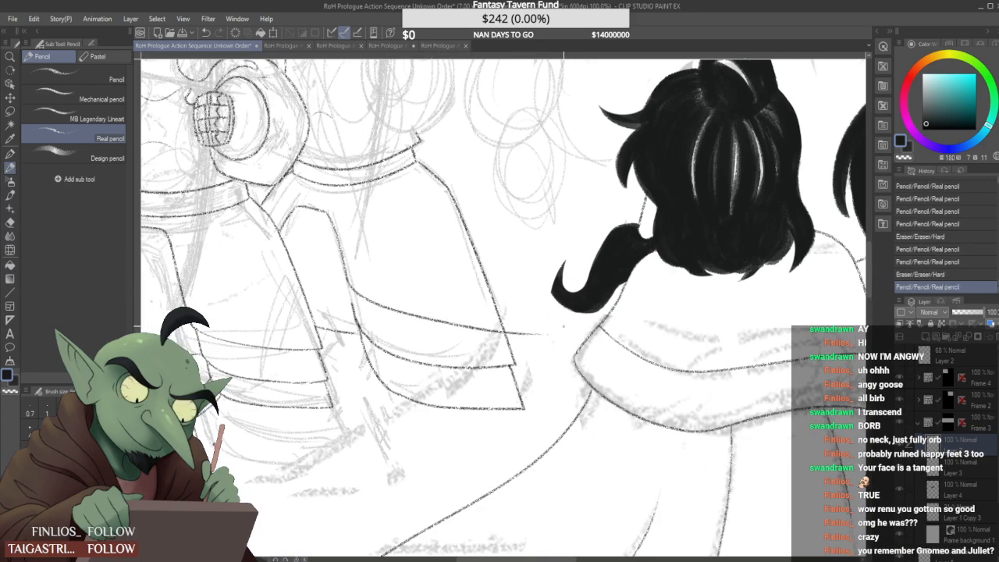
key("ctrl+z")
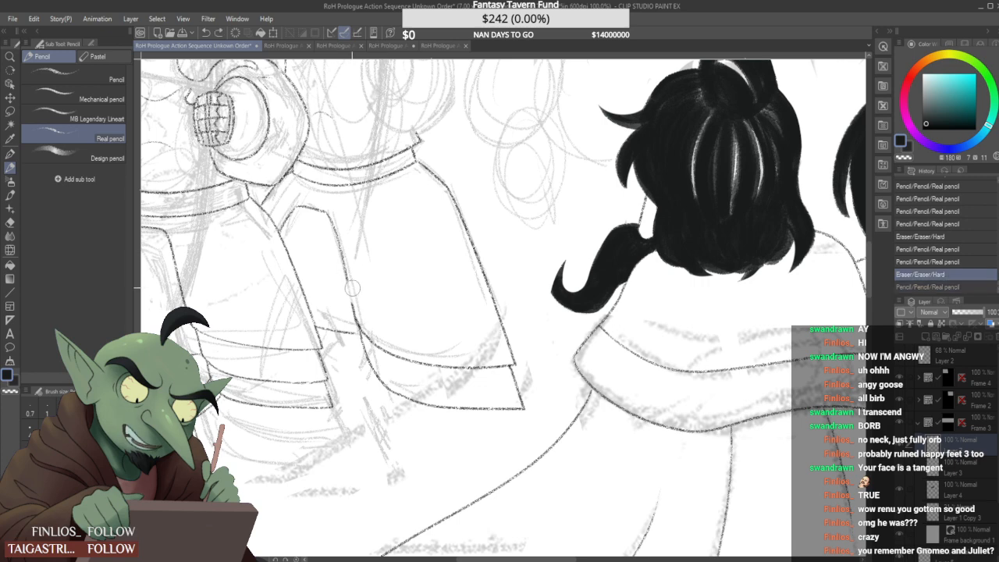
left_click_drag(352, 289, 547, 323)
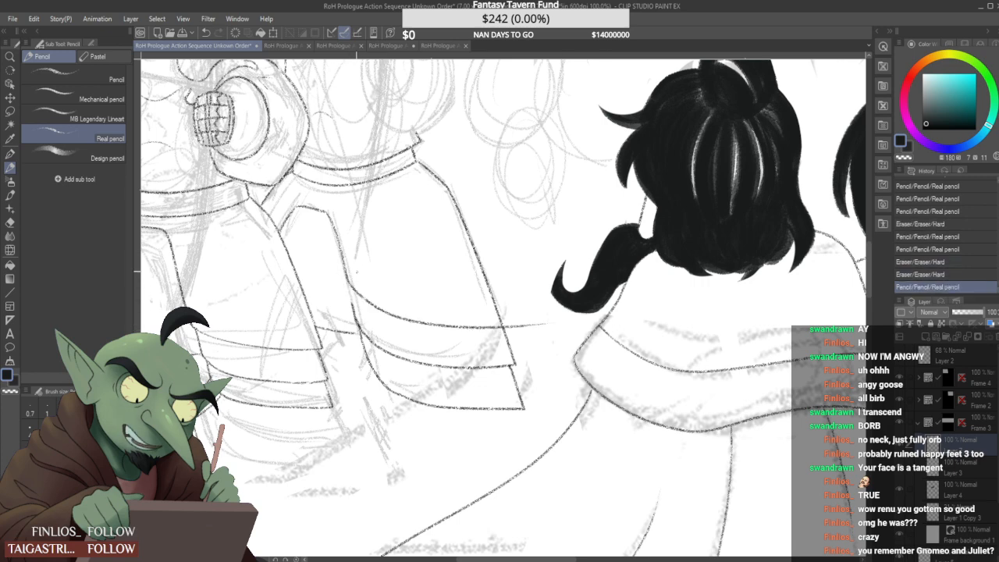
mouse_move(351, 292)
left_mouse_down()
mouse_move(357, 307)
mouse_move(353, 298)
left_mouse_up()
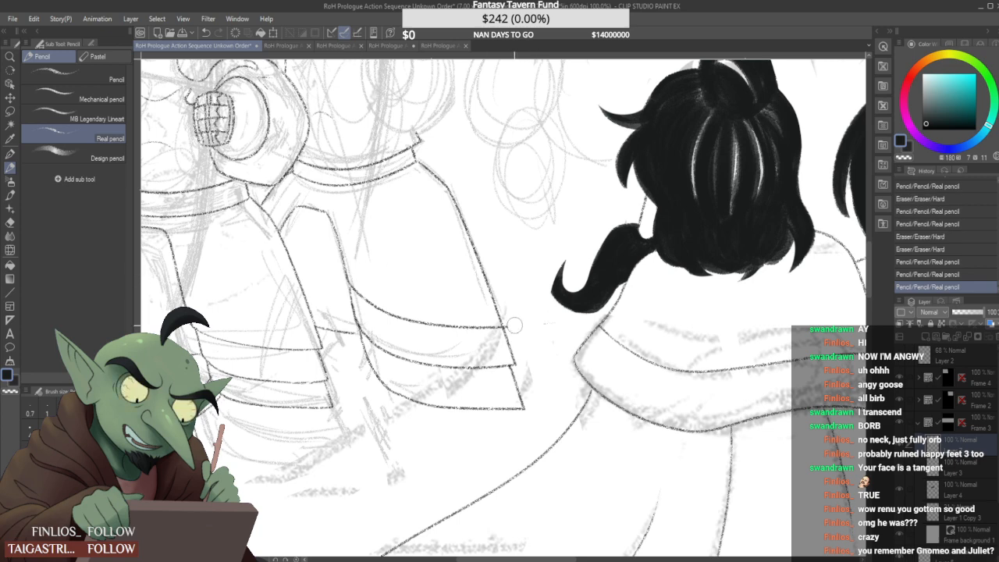
mouse_move(522, 317)
left_mouse_down()
mouse_move(544, 327)
mouse_move(516, 363)
left_mouse_up()
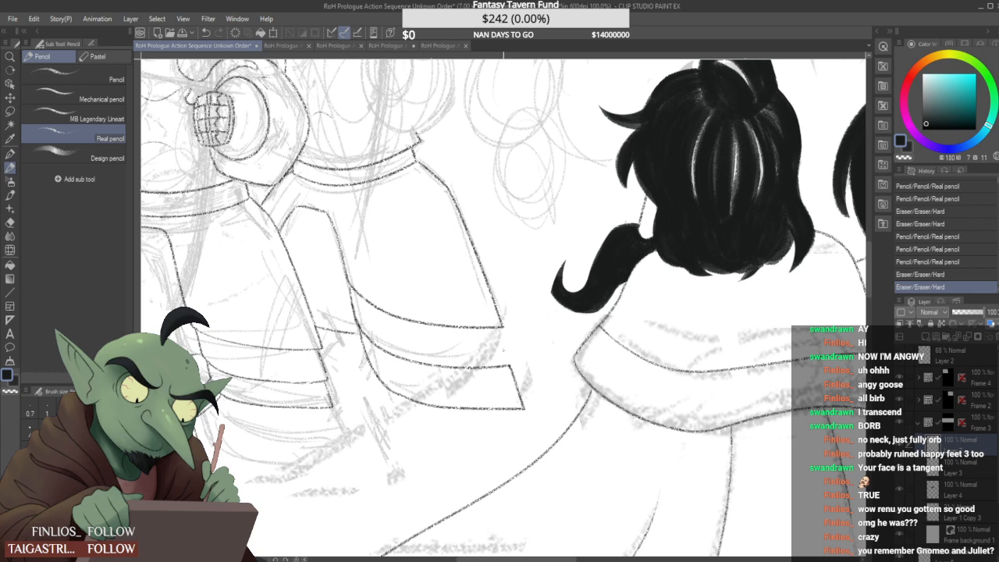
Erase the outer edge of the third knight's lower skirt layer and redraw it as stepped sides joining the three hem lines
left_click_drag(521, 401, 512, 372)
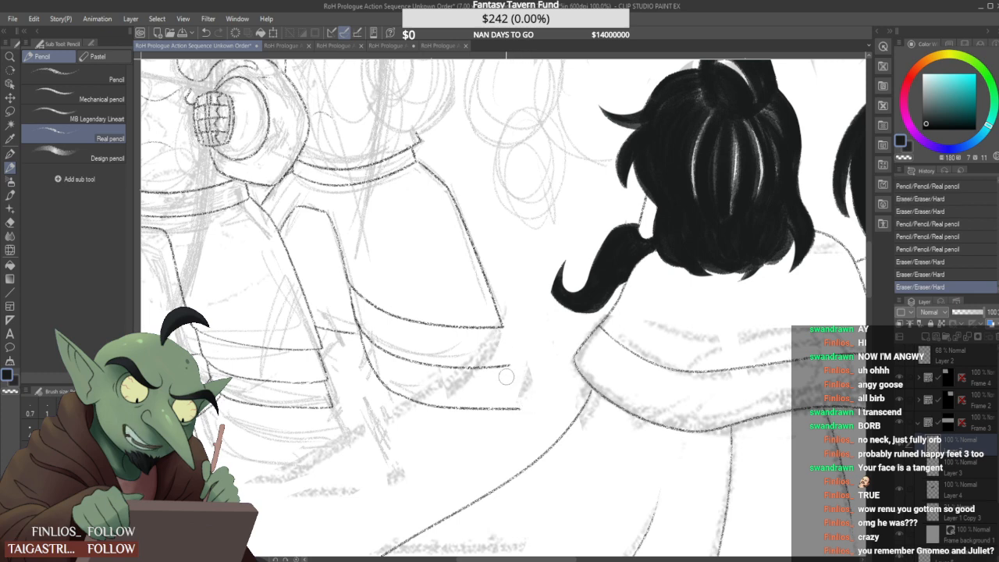
mouse_move(497, 322)
left_mouse_down()
mouse_move(516, 407)
mouse_move(521, 386)
left_mouse_up()
scroll(508, 351, "down", 4)
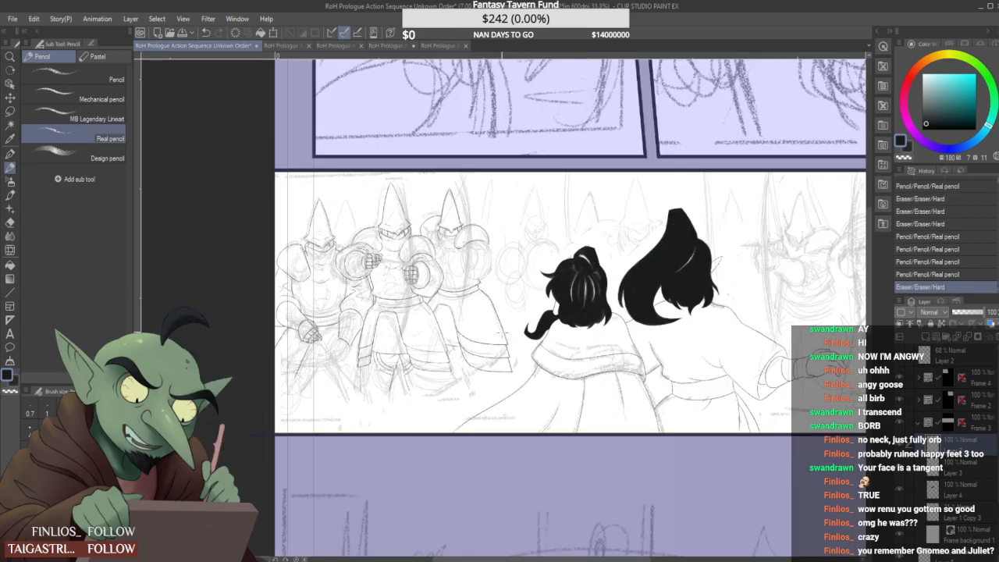
scroll(468, 375, "up", 4)
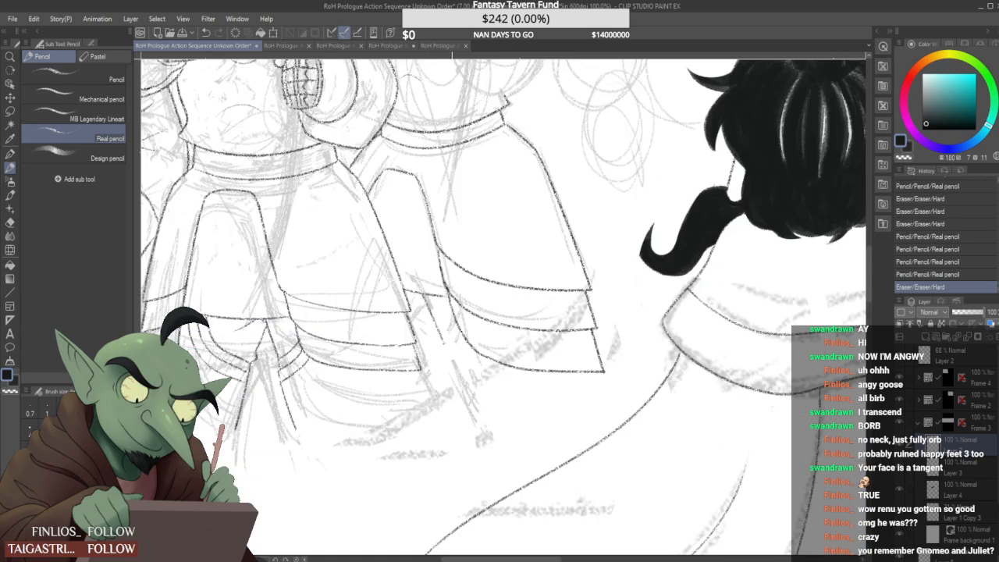
Draw the third knight's leg line below the skirt opening and a second short hem line in the gap beside the second knight's skirt
left_click_drag(445, 342, 472, 415)
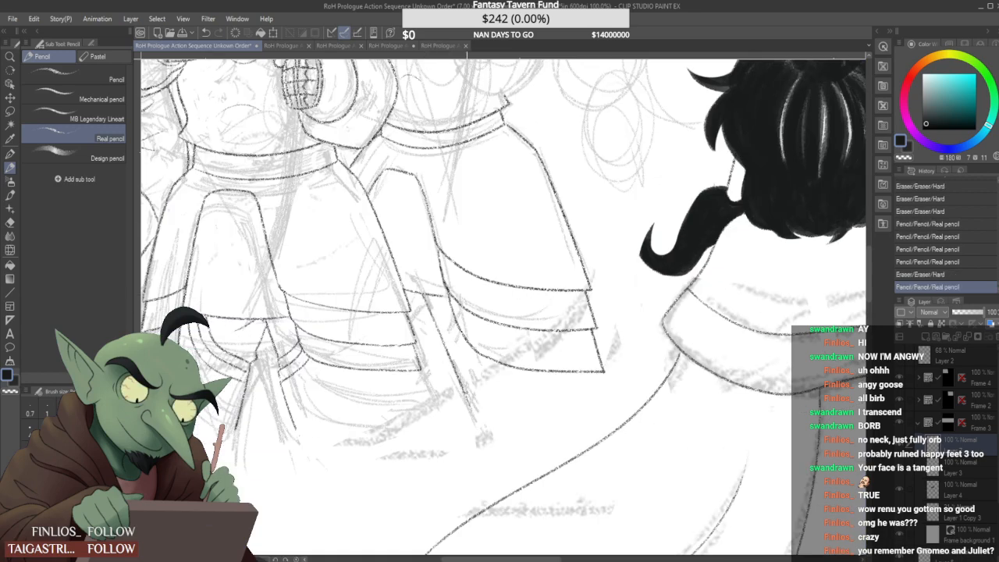
scroll(457, 335, "down", 4)
scroll(457, 335, "up", 5)
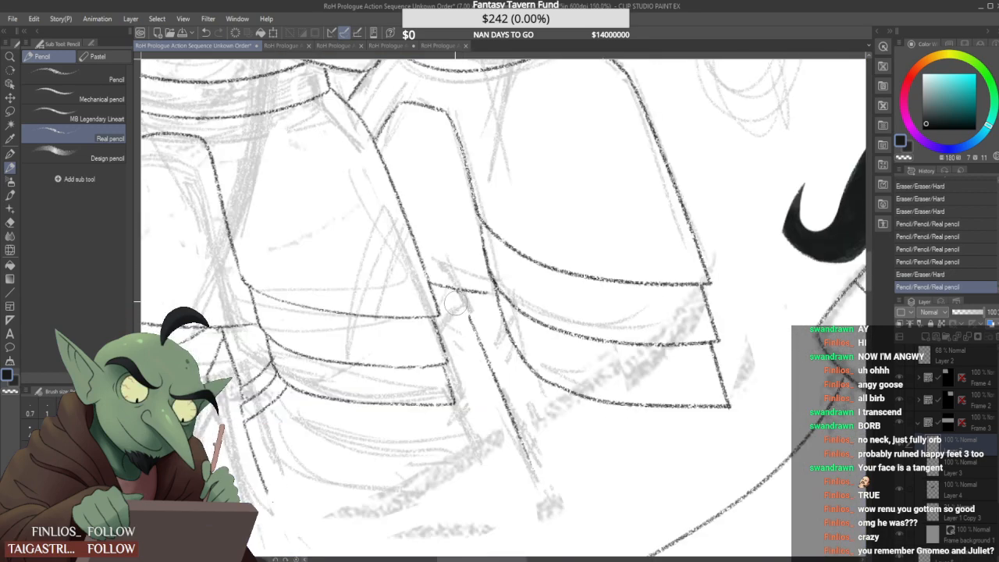
mouse_move(462, 295)
left_mouse_down()
mouse_move(466, 315)
mouse_move(490, 317)
mouse_move(470, 330)
left_mouse_up()
key("ctrl+z")
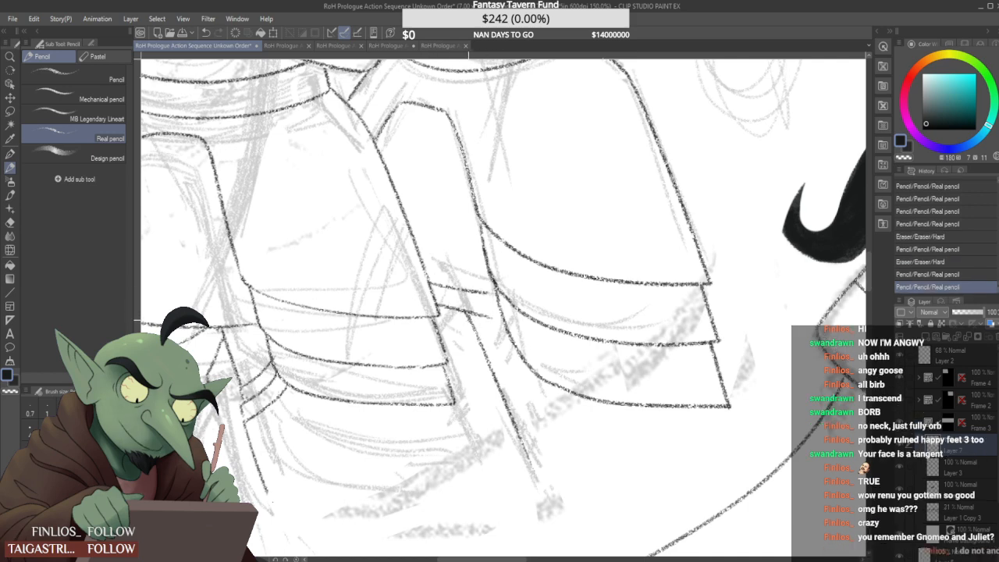
key("ctrl+z")
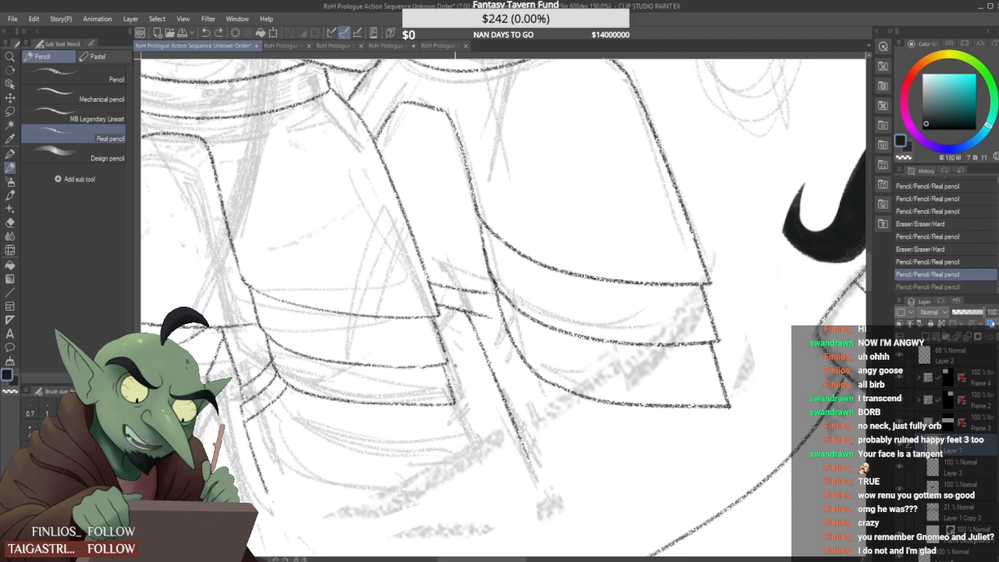
Draw a short diagonal line from the top of the third knight's leg line down to the second knight's skirt edge, retrying its slant
left_click_drag(468, 331, 448, 382)
key("ctrl+z")
left_click_drag(472, 328, 448, 380)
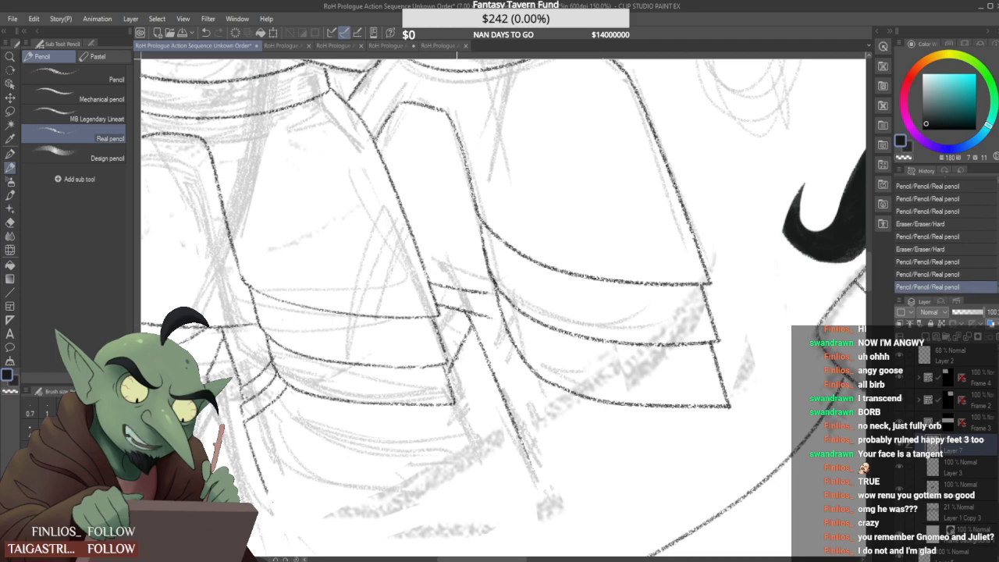
key("ctrl+z")
left_click_drag(474, 329, 451, 379)
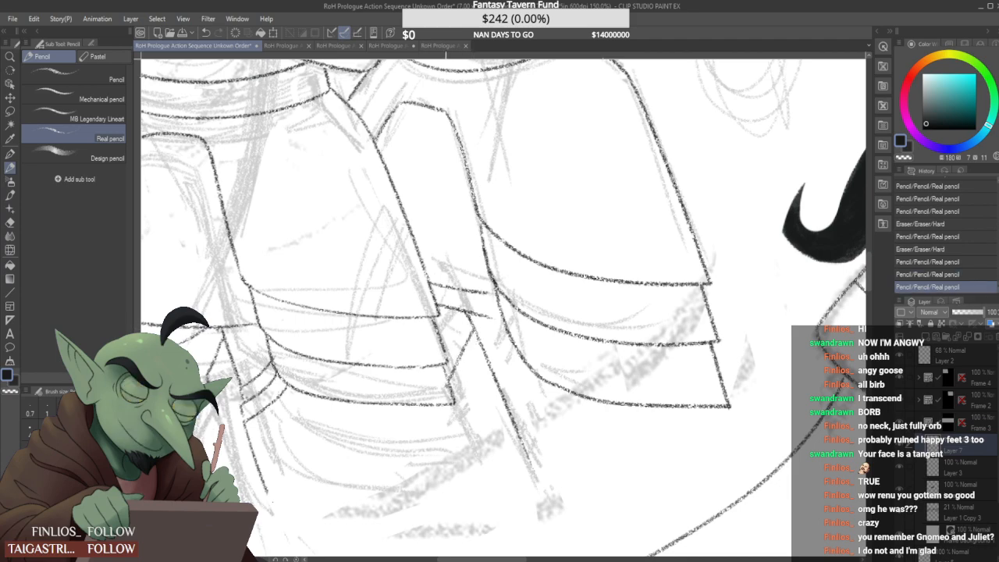
scroll(449, 379, "down", 4)
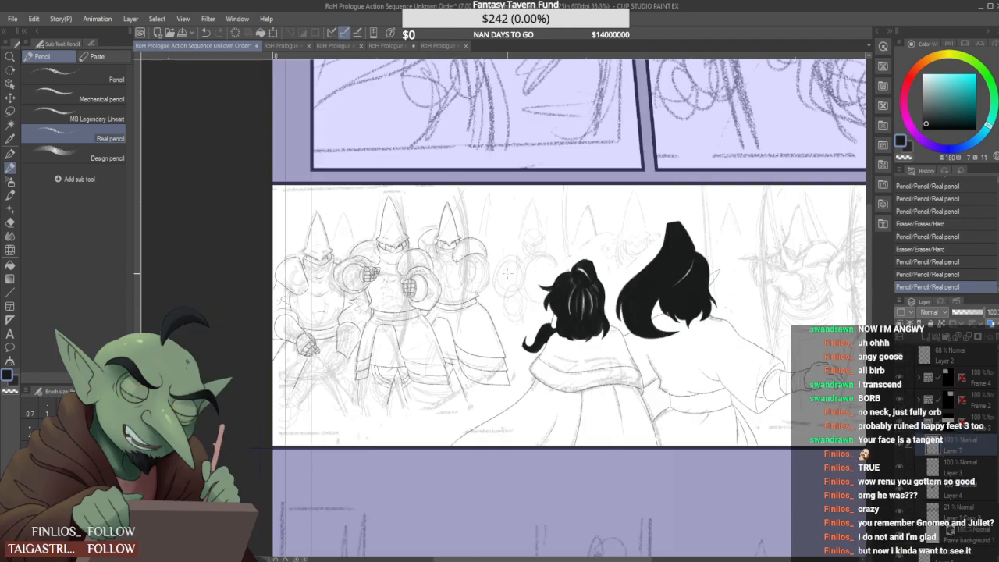
Draw the large round outline of the third knight's forearm armour below the shoulder plate, closing it along the lower edge
scroll(451, 379, "up", 4)
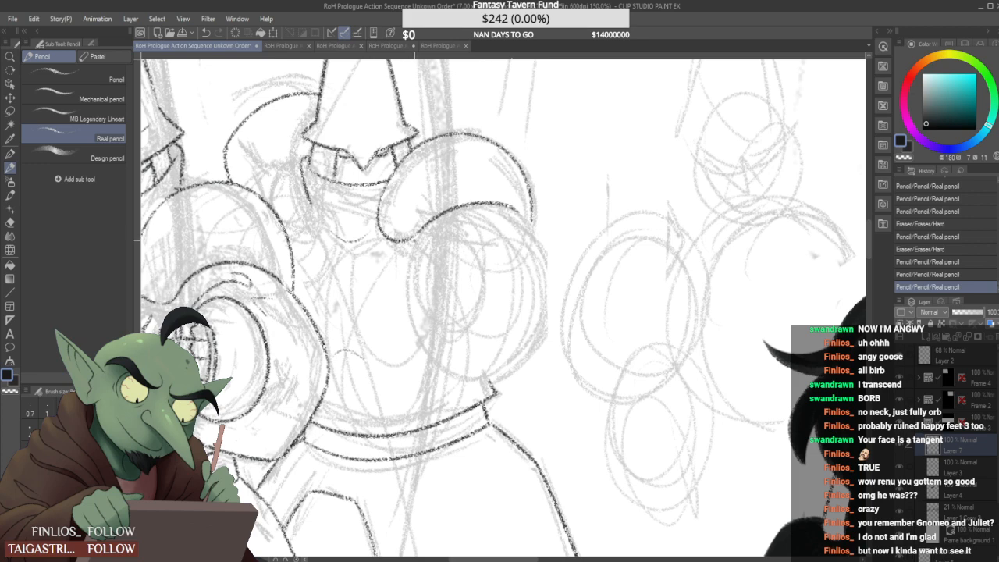
left_click_drag(409, 266, 436, 365)
mouse_move(522, 218)
left_mouse_down()
mouse_move(538, 242)
mouse_move(527, 363)
left_mouse_up()
left_click_drag(553, 261, 533, 363)
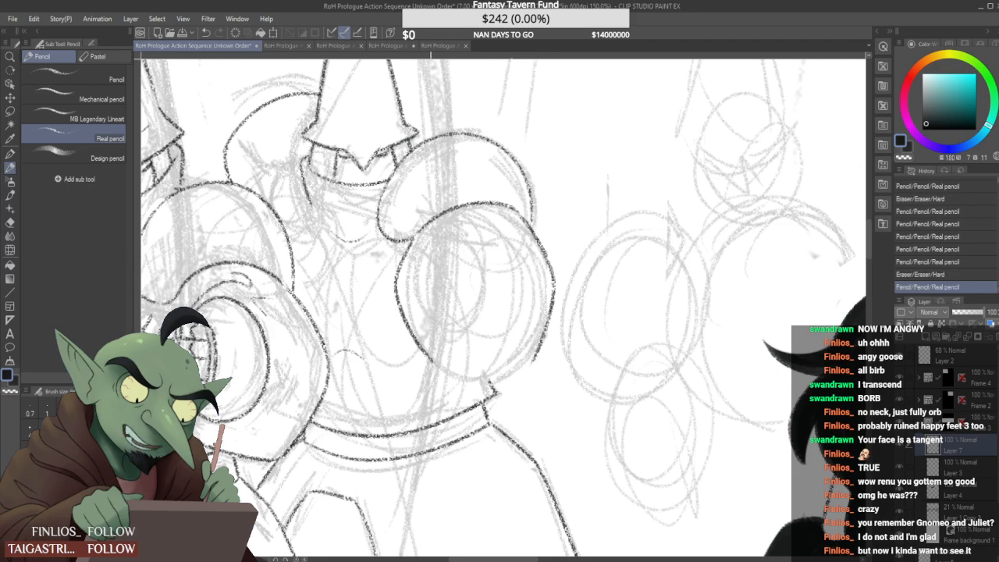
mouse_move(431, 359)
left_mouse_down()
mouse_move(531, 364)
mouse_move(542, 350)
mouse_move(507, 374)
mouse_move(546, 326)
left_mouse_up()
scroll(547, 317, "down", 3)
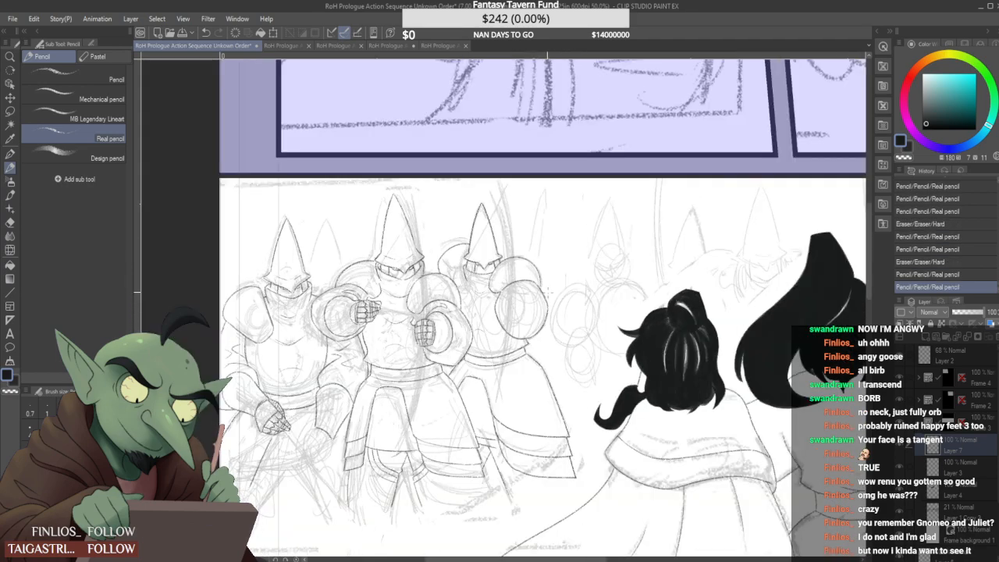
scroll(547, 292, "up", 3)
left_click_drag(546, 273, 515, 365)
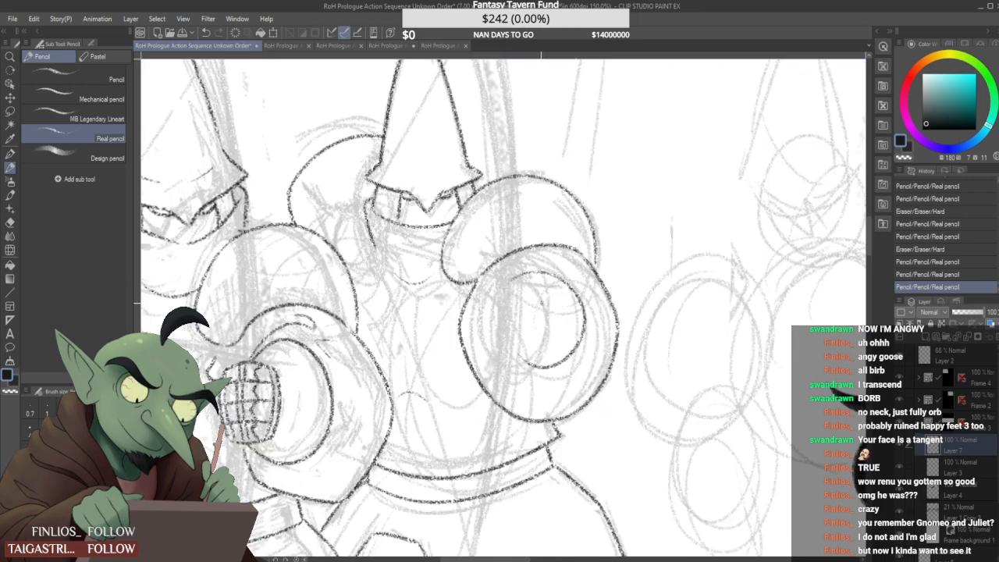
key("ctrl+z")
key("ctrl+y")
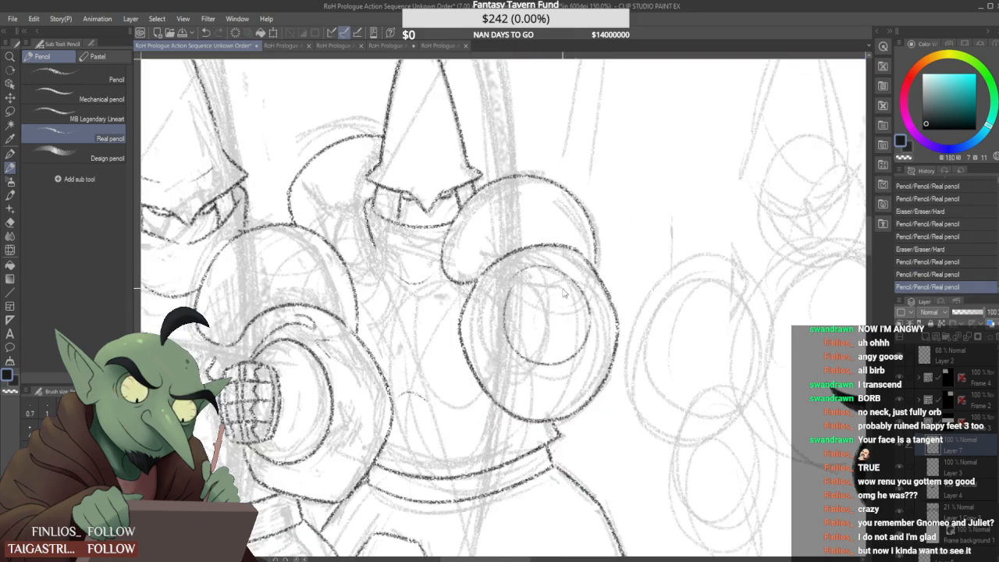
key("ctrl+z")
key("ctrl+y")
key("ctrl+z")
mouse_move(506, 286)
left_mouse_down()
mouse_move(562, 271)
mouse_move(506, 328)
left_mouse_up()
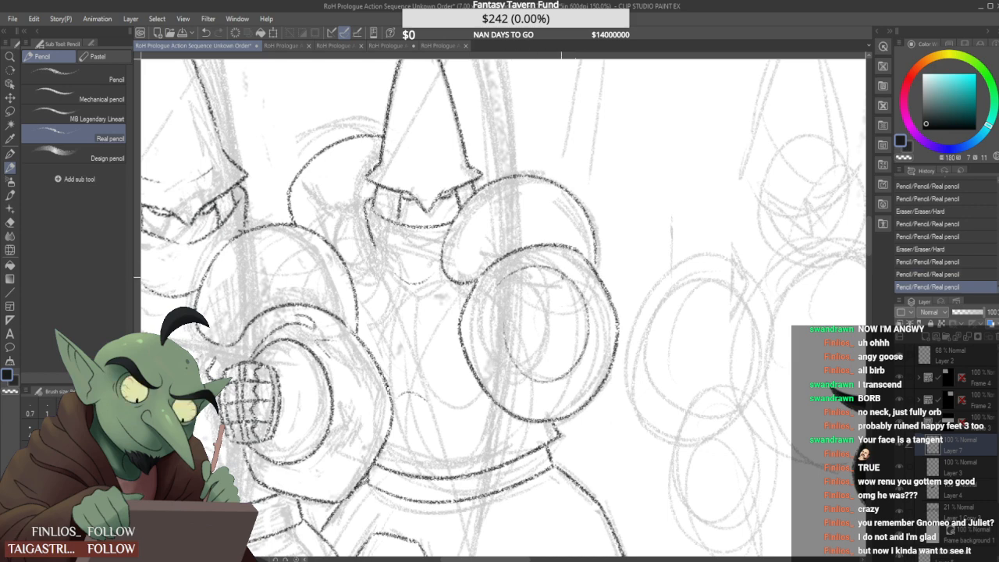
key("ctrl+z")
mouse_move(510, 278)
left_mouse_down()
mouse_move(596, 336)
mouse_move(563, 385)
left_mouse_up()
key("ctrl+z")
mouse_move(496, 308)
left_mouse_down()
mouse_move(580, 283)
mouse_move(544, 392)
left_mouse_up()
key("ctrl+z")
mouse_move(504, 283)
left_mouse_down()
mouse_move(529, 270)
mouse_move(550, 389)
left_mouse_up()
key("ctrl+z")
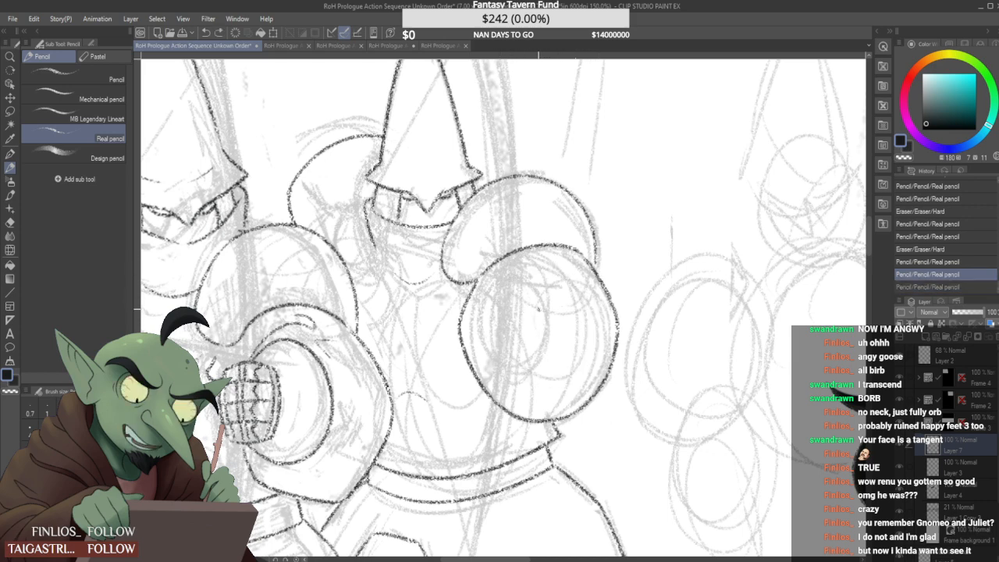
Draw an oval opening inside the third knight's round forearm armour, retrying the curve until it follows the outer outline
mouse_move(503, 281)
left_mouse_down()
mouse_move(542, 395)
mouse_move(524, 396)
left_mouse_up()
key("ctrl+z")
left_click_drag(580, 292, 526, 387)
key("ctrl+z")
left_click_drag(519, 280, 527, 379)
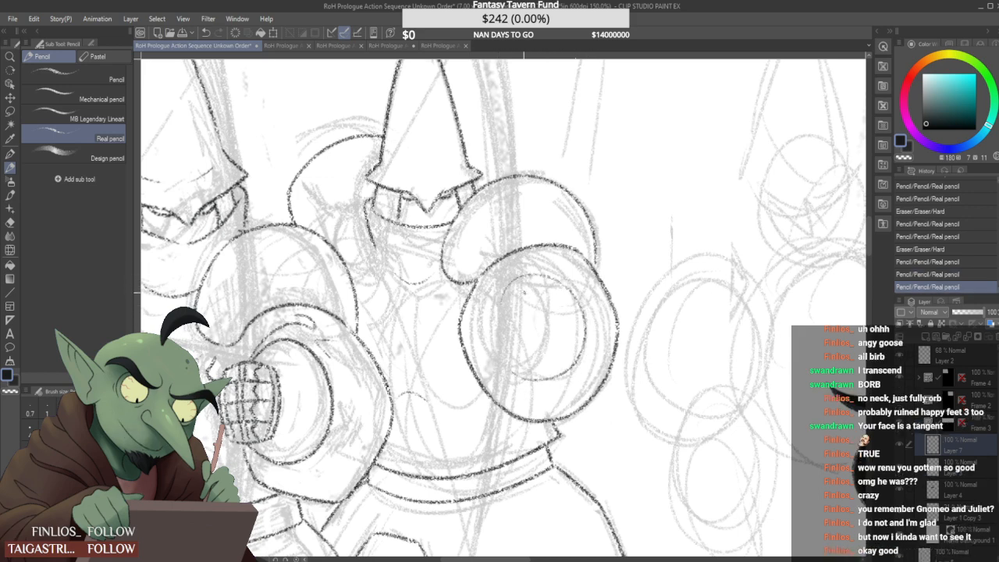
key("ctrl+z")
left_click_drag(515, 275, 539, 380)
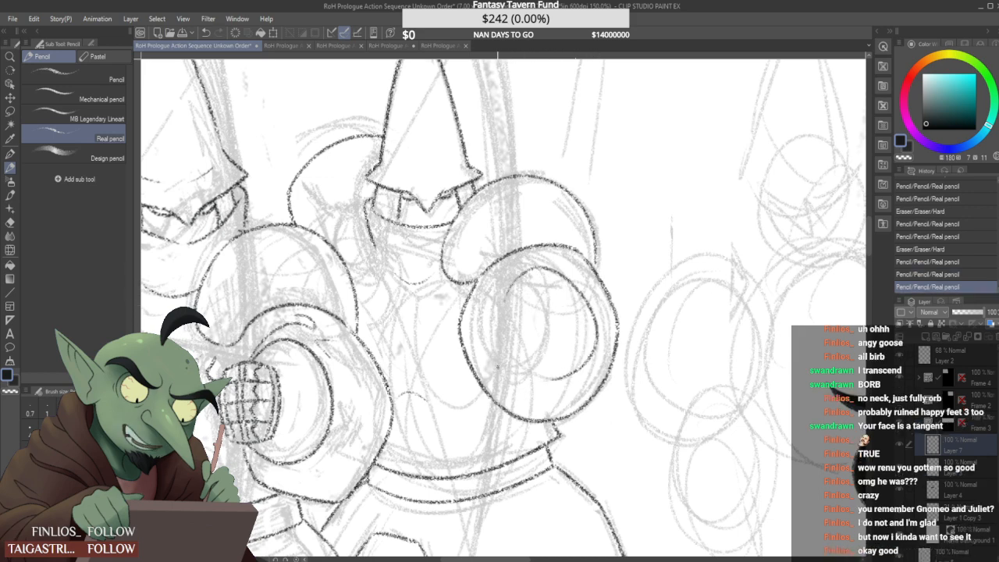
key("ctrl+z")
left_click_drag(520, 271, 541, 381)
key("ctrl+z")
left_click_drag(518, 270, 539, 383)
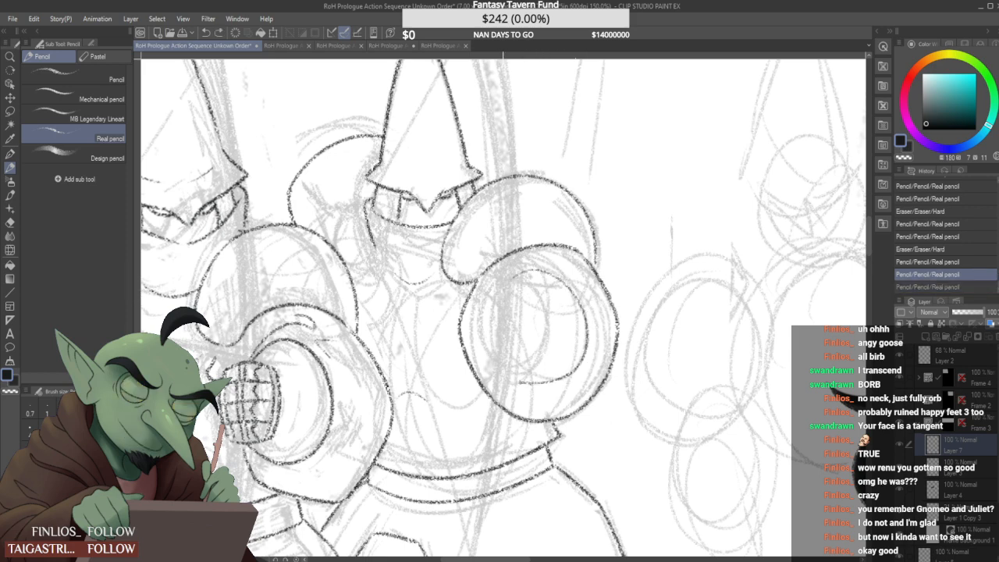
key("ctrl+z")
mouse_move(519, 269)
left_mouse_down()
mouse_move(587, 324)
mouse_move(502, 324)
left_mouse_up()
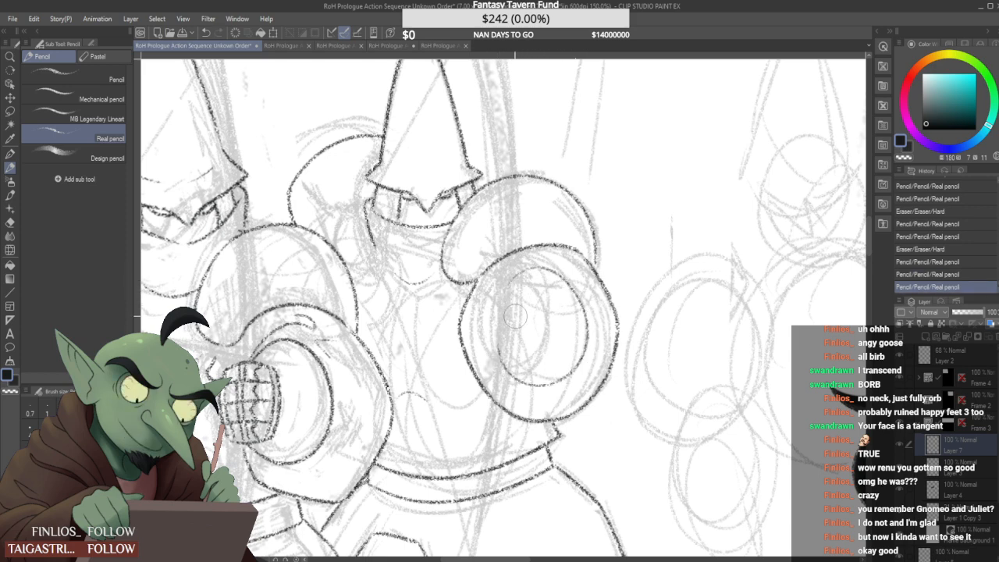
Rework the inner side of the forearm armour's oval opening with a wider upper arc, comparing it with the previous version
mouse_move(516, 284)
left_mouse_down()
mouse_move(513, 302)
mouse_move(544, 272)
mouse_move(497, 303)
mouse_move(556, 275)
mouse_move(488, 301)
left_mouse_up()
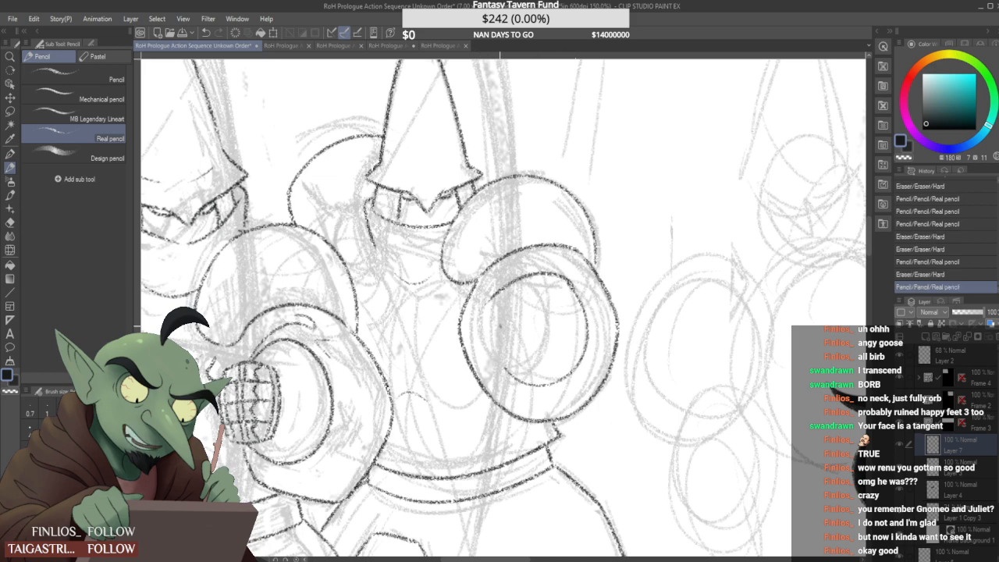
key("ctrl+z")
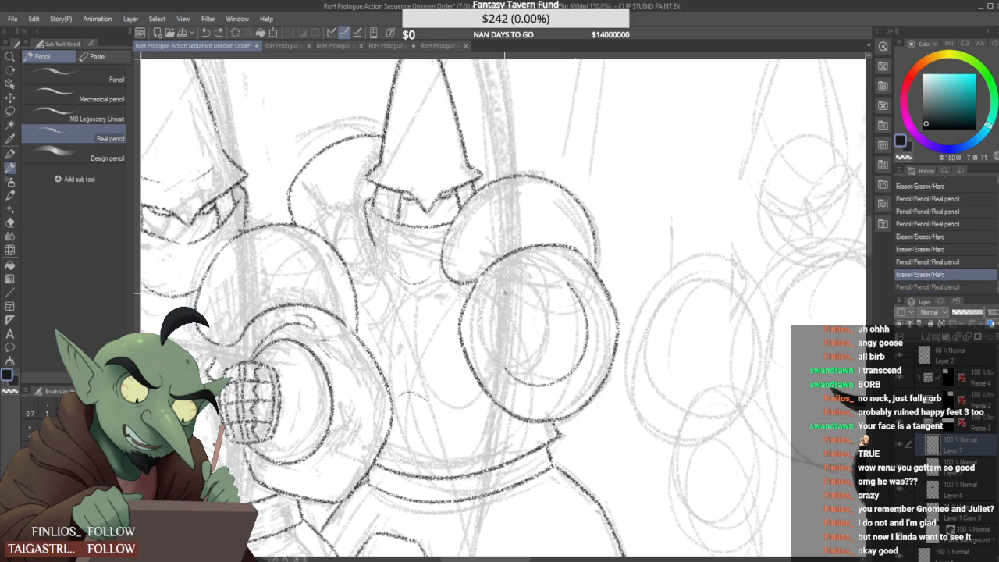
key("ctrl+y")
key("ctrl+z")
key("ctrl+y")
key("ctrl+z")
key("ctrl+y")
key("ctrl+z")
key("ctrl+y")
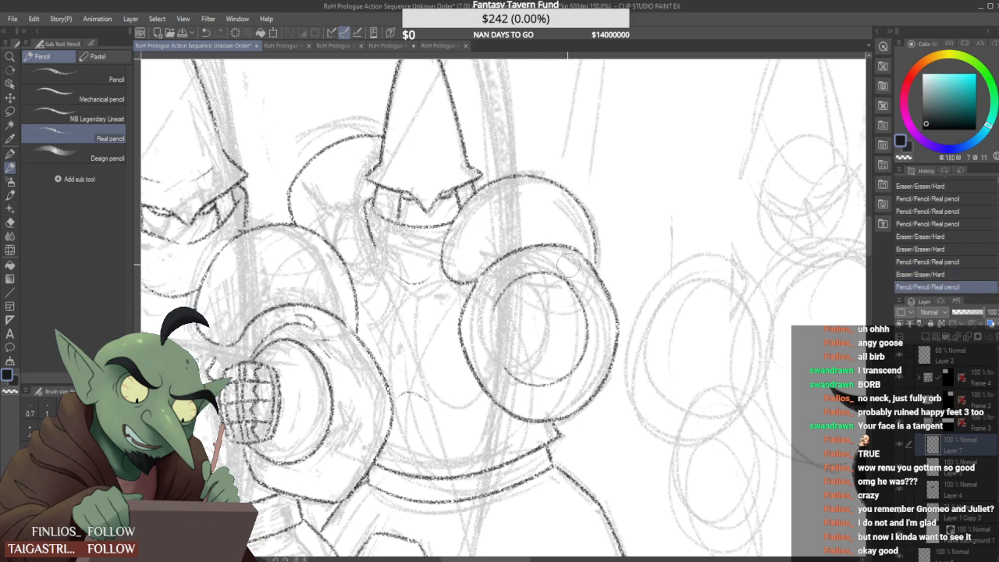
left_click_drag(569, 267, 580, 301)
key("ctrl+z")
key("ctrl+y")
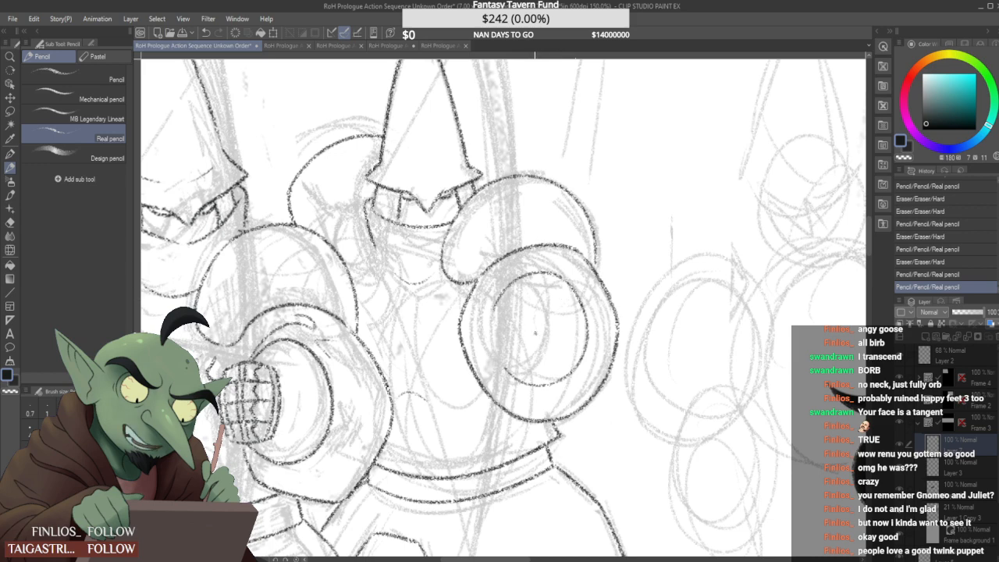
Draw the rounded outline of the third knight's fist inside the oval opening, retrying the side facing the opening until it is narrower
mouse_move(503, 301)
left_mouse_down()
mouse_move(500, 320)
mouse_move(508, 290)
mouse_move(532, 286)
mouse_move(534, 295)
mouse_move(489, 301)
mouse_move(511, 288)
mouse_move(490, 358)
mouse_move(518, 366)
mouse_move(505, 342)
mouse_move(547, 361)
left_mouse_up()
key("ctrl+z")
key("ctrl+z")
left_click_drag(540, 289, 548, 355)
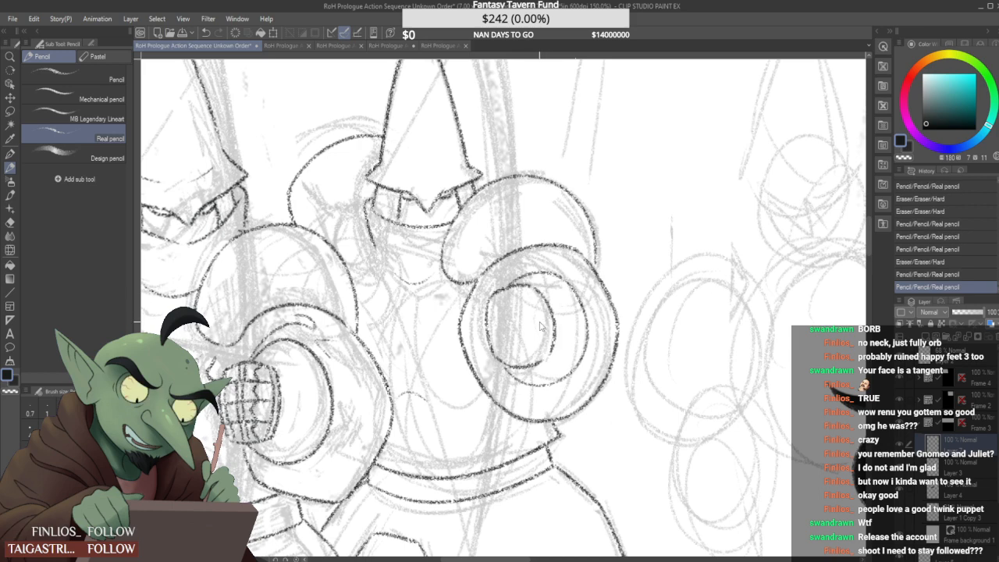
key("ctrl+z")
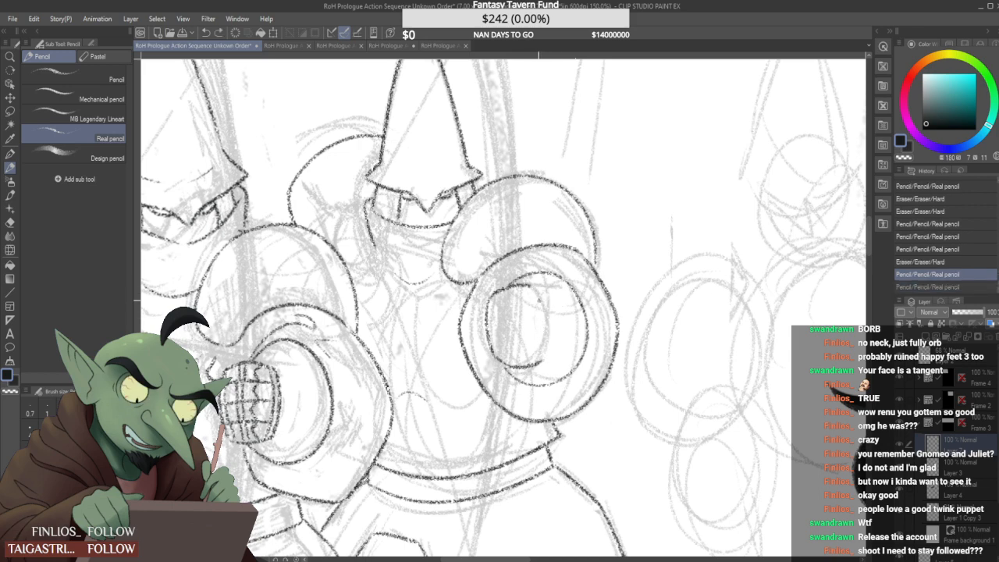
key("ctrl+y")
key("ctrl+z")
key("ctrl+y")
key("ctrl+z")
key("ctrl+y")
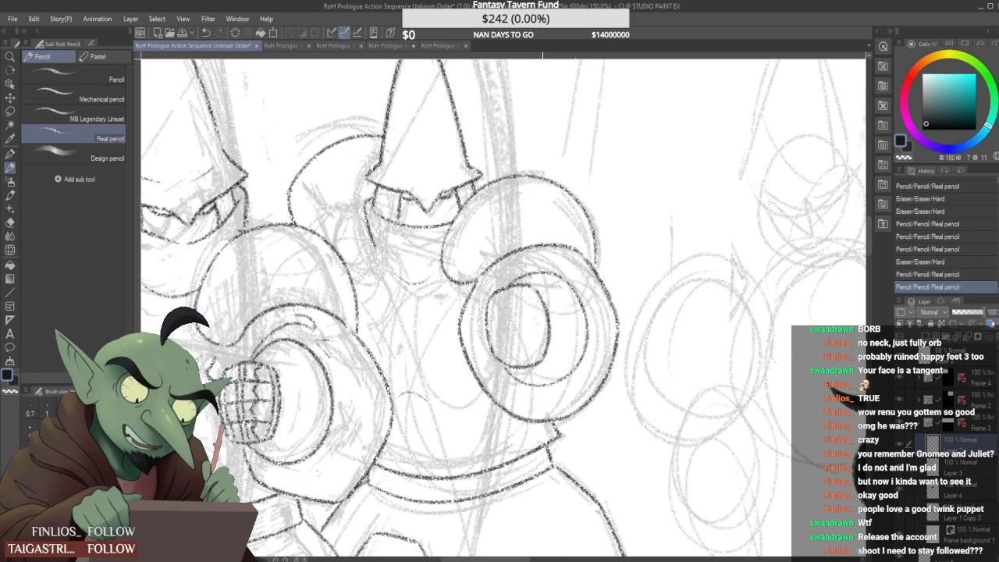
left_click_drag(544, 345, 551, 352)
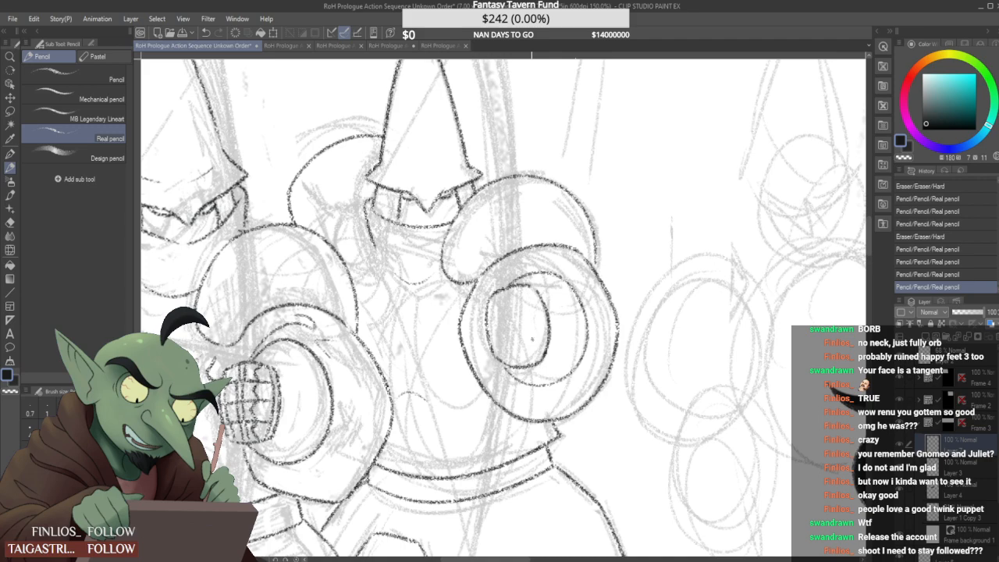
Draw the first finger line across the upper part of the third knight's fist and round out the fingertip's outer edge
scroll(494, 313, "up", 3)
left_click_drag(471, 321, 560, 291)
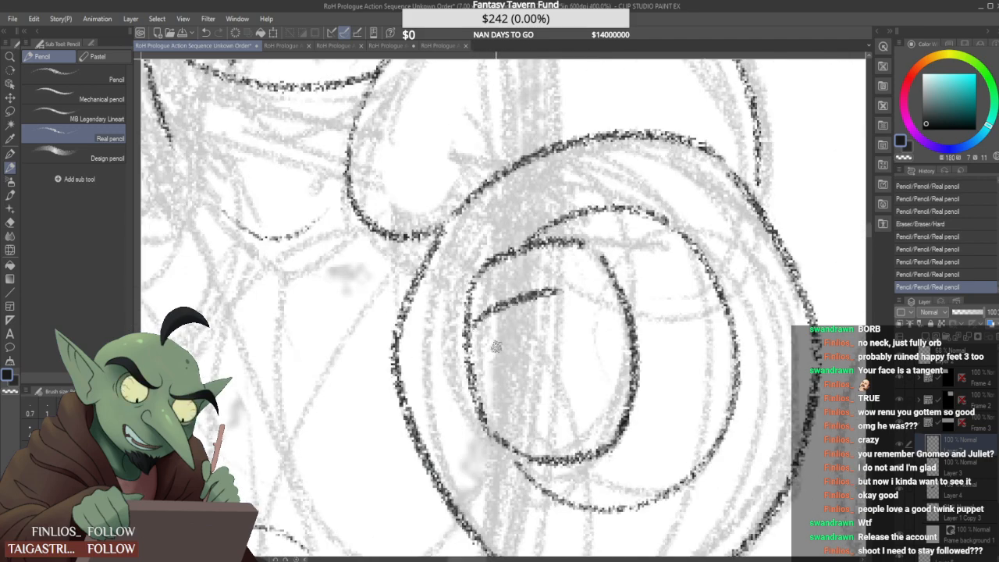
left_click_drag(473, 376, 583, 343)
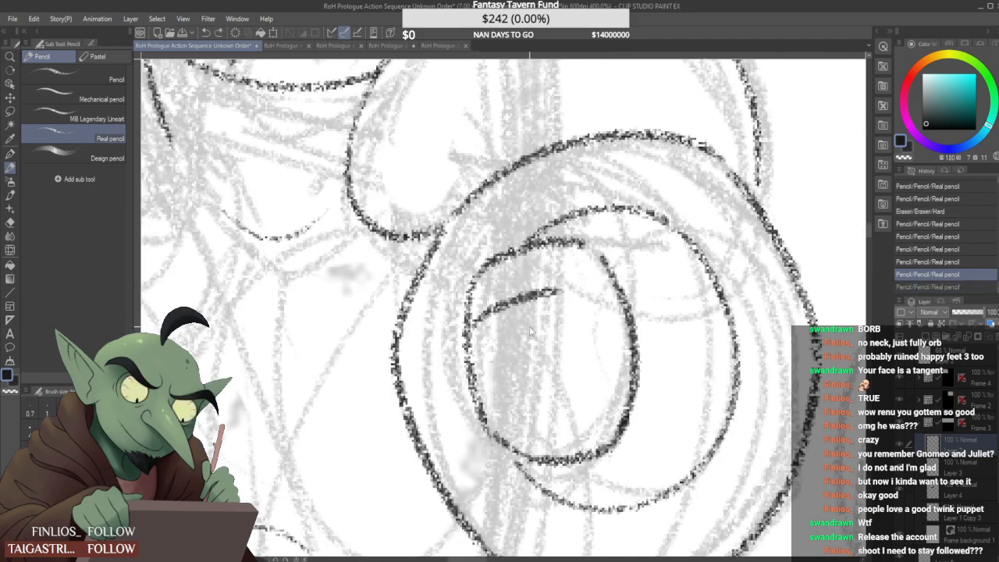
key("ctrl+z")
key("ctrl+z")
left_click_drag(472, 318, 563, 289)
mouse_move(476, 287)
left_mouse_down()
mouse_move(464, 283)
mouse_move(490, 262)
mouse_move(463, 314)
left_mouse_up()
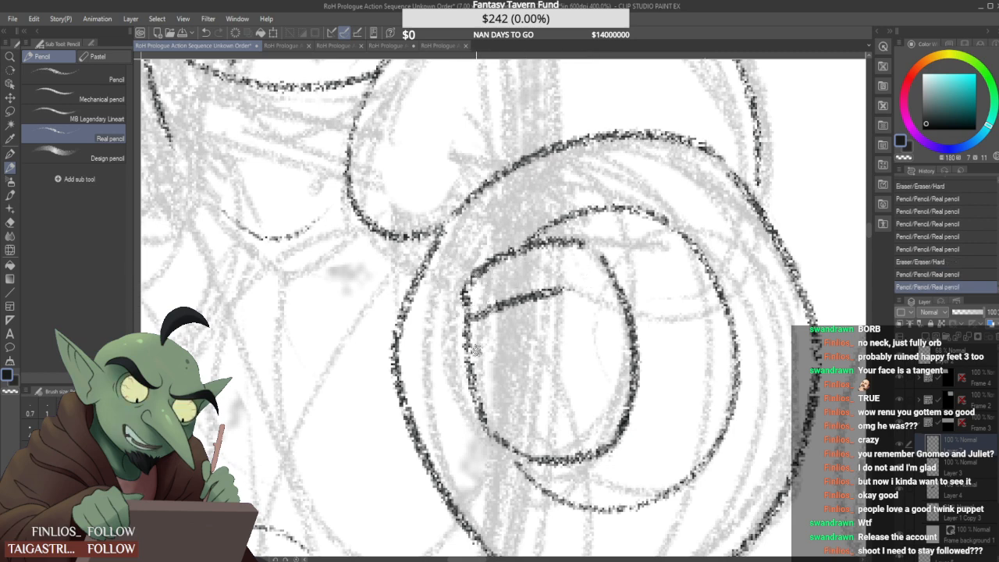
Draw two more finger lines across the middle and lower part of the third knight's fist and strengthen its lower edge
left_click_drag(469, 359, 574, 338)
key("ctrl+z")
left_click_drag(467, 367, 591, 352)
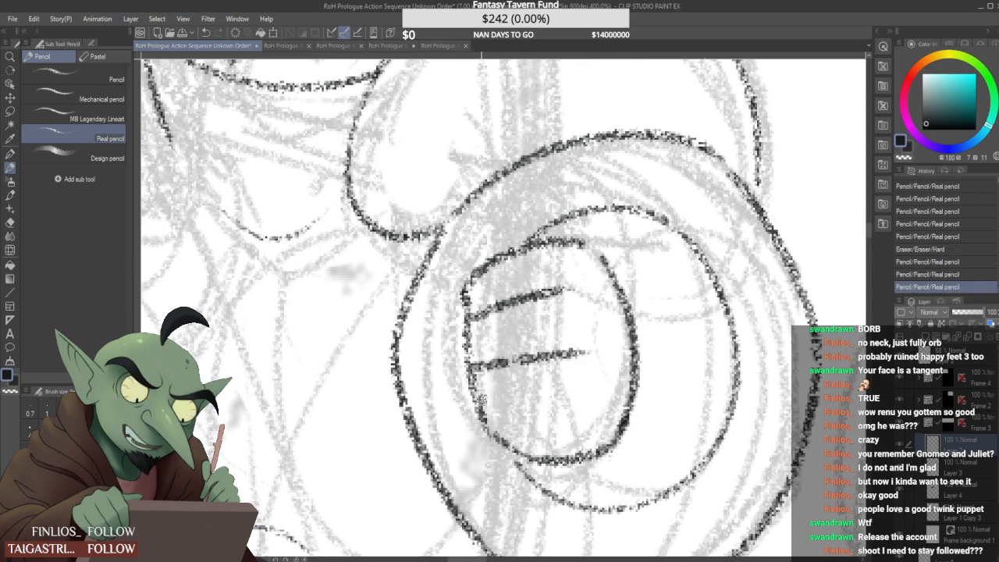
left_click_drag(484, 426, 534, 456)
left_click_drag(478, 414, 548, 398)
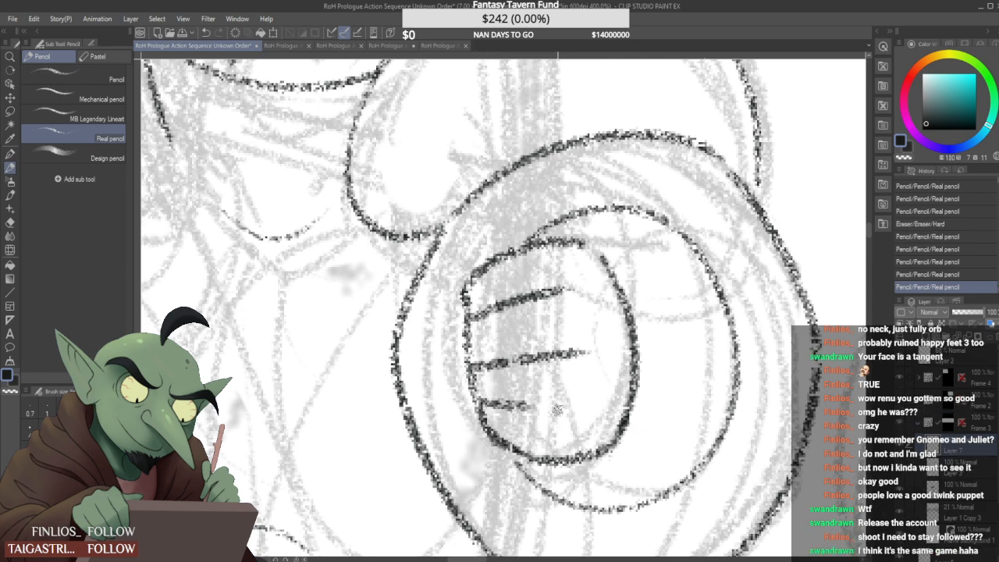
key("ctrl+z")
left_click_drag(481, 414, 601, 401)
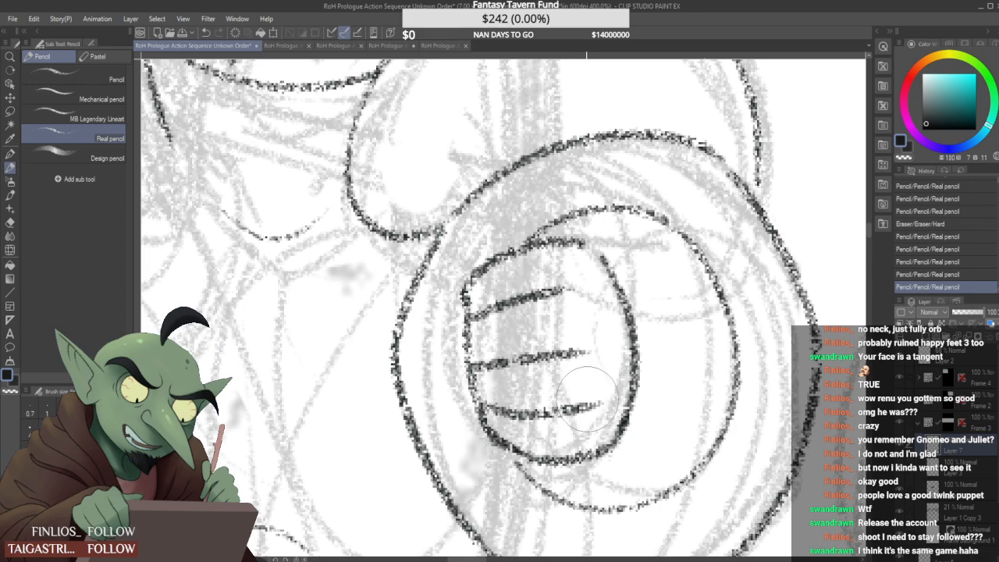
Trim the end of the lower finger line and draw two joint lines across the third knight's top finger
mouse_move(595, 406)
left_mouse_down()
mouse_move(539, 411)
mouse_move(592, 402)
left_mouse_up()
scroll(576, 380, "down", 2)
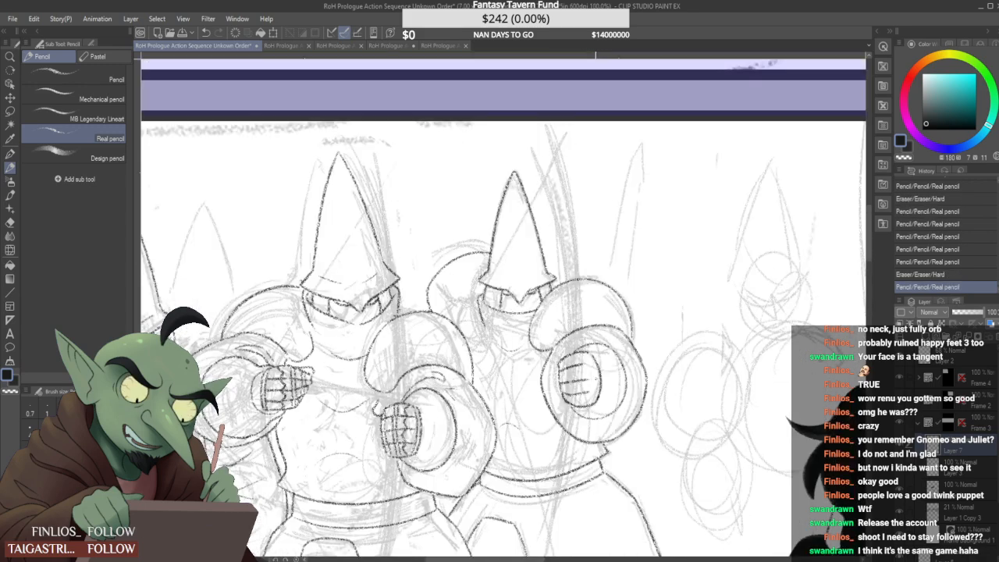
scroll(566, 338, "up", 2)
left_click_drag(544, 330, 550, 384)
mouse_move(501, 352)
left_mouse_down()
mouse_move(505, 390)
mouse_move(516, 387)
left_mouse_up()
scroll(538, 358, "down", 3)
scroll(537, 359, "up", 3)
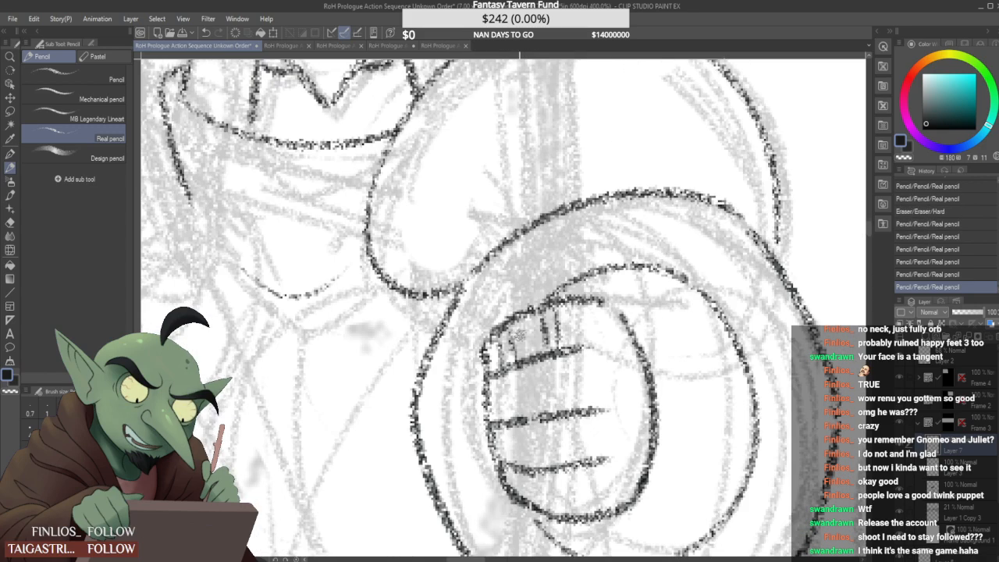
Redraw the top finger's outer joint line and draw matching joint lines across the second finger of the third knight's fist
key("ctrl+z")
left_click_drag(507, 326, 510, 413)
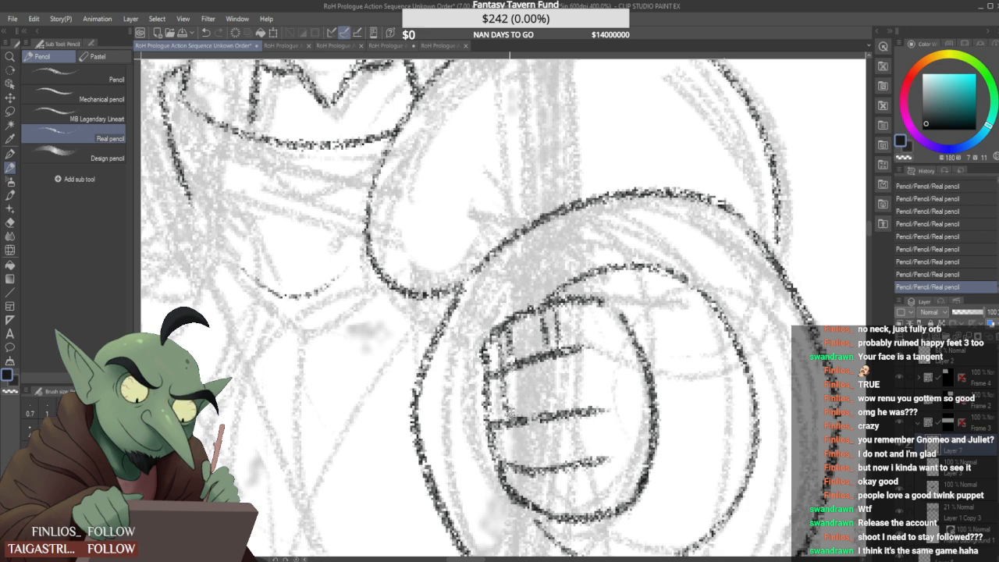
left_click_drag(513, 367, 520, 419)
left_click_drag(555, 354, 560, 410)
key("ctrl+z")
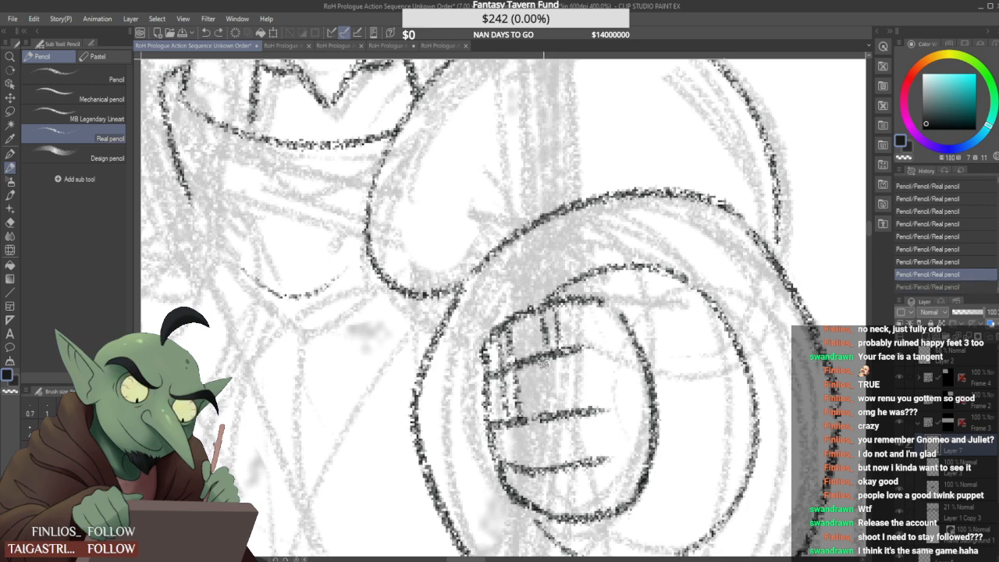
mouse_move(542, 360)
left_mouse_down()
mouse_move(547, 412)
mouse_move(564, 410)
left_mouse_up()
Continue the two rows of joint lines across the lower fingers of the third knight's fist, comparing and redrawing the inner one
mouse_move(510, 426)
left_mouse_down()
mouse_move(520, 463)
mouse_move(530, 462)
left_mouse_up()
key("ctrl+z")
key("ctrl+z")
key("ctrl+y")
key("ctrl+y")
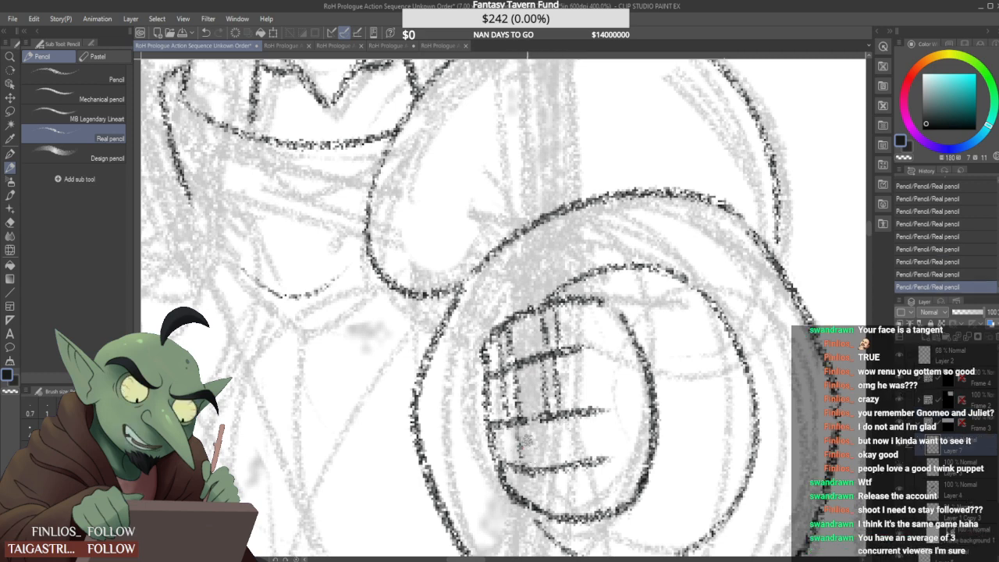
mouse_move(551, 419)
left_mouse_down()
mouse_move(559, 465)
mouse_move(568, 464)
left_mouse_up()
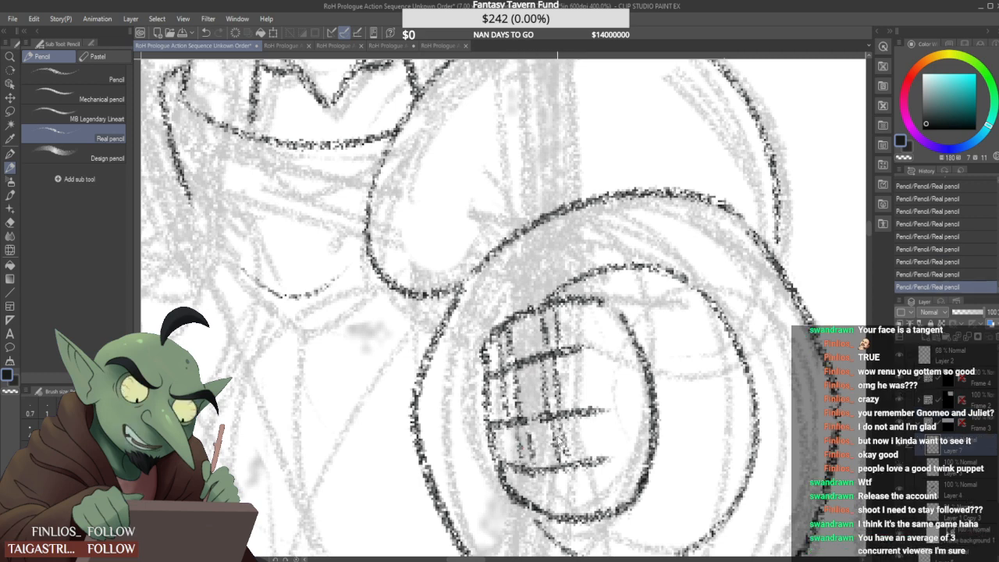
key("ctrl+z")
key("ctrl+z")
mouse_move(554, 420)
left_mouse_down()
mouse_move(559, 472)
mouse_move(568, 463)
left_mouse_up()
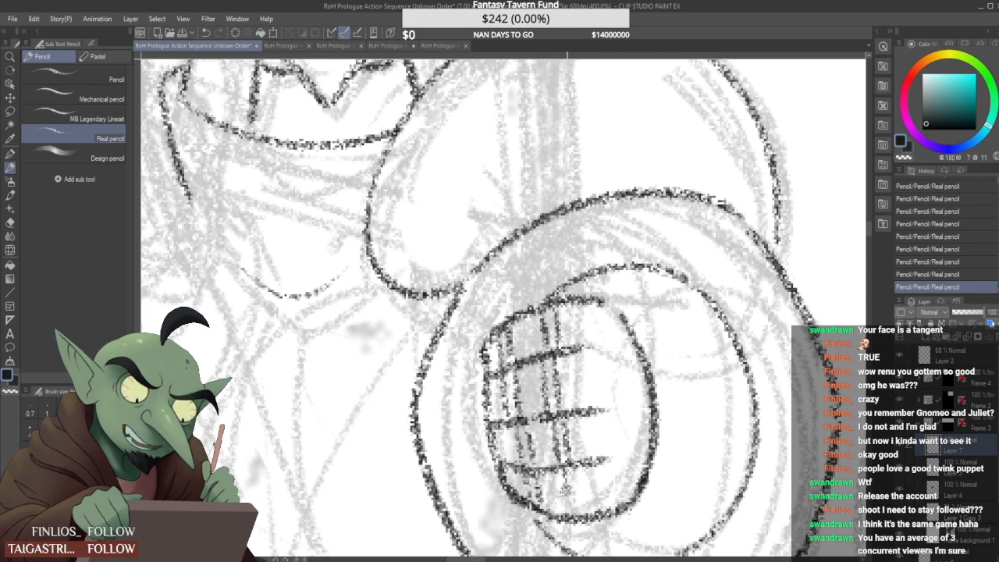
scroll(581, 381, "down", 3)
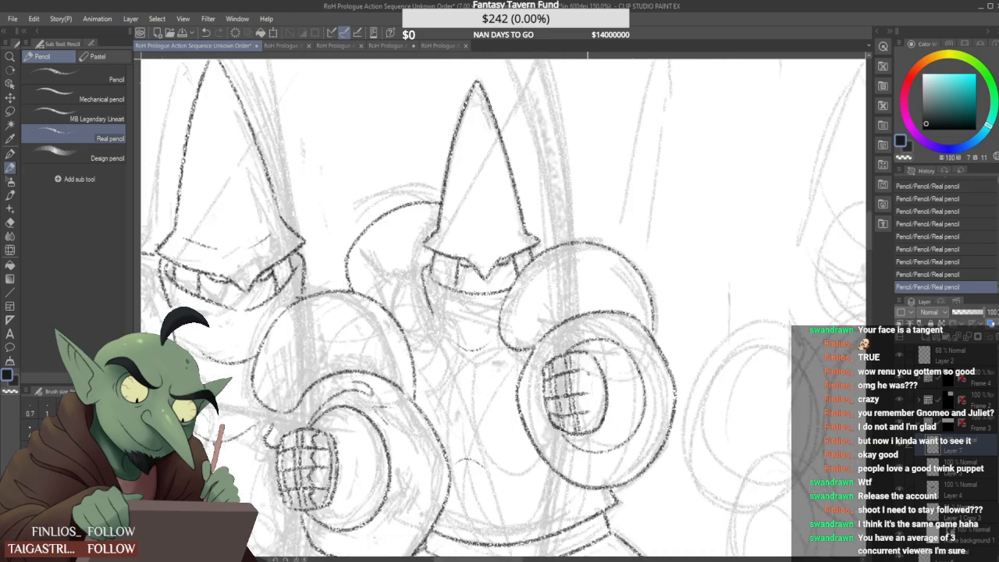
scroll(588, 379, "down", 3)
scroll(584, 360, "up", 4)
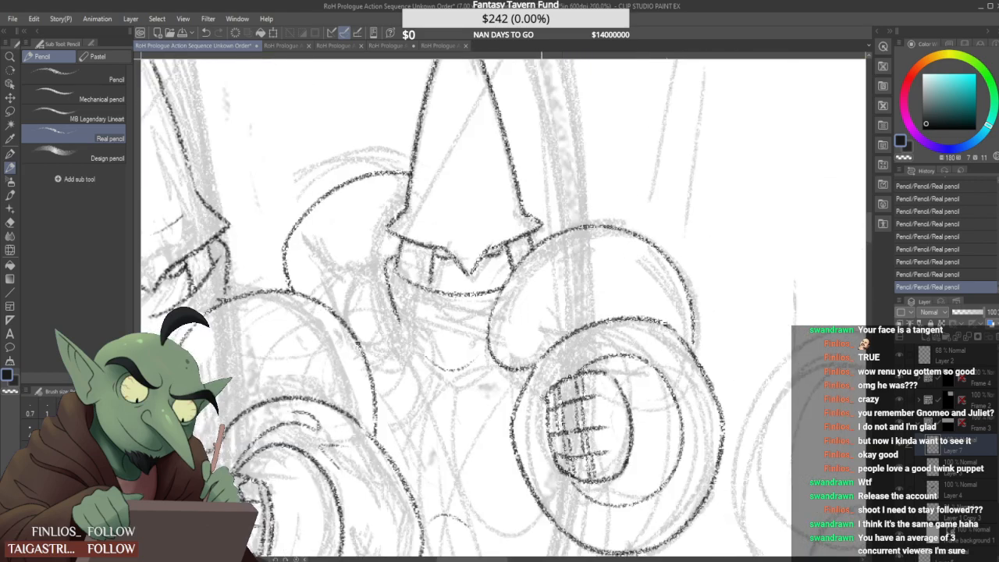
scroll(550, 388, "down", 3)
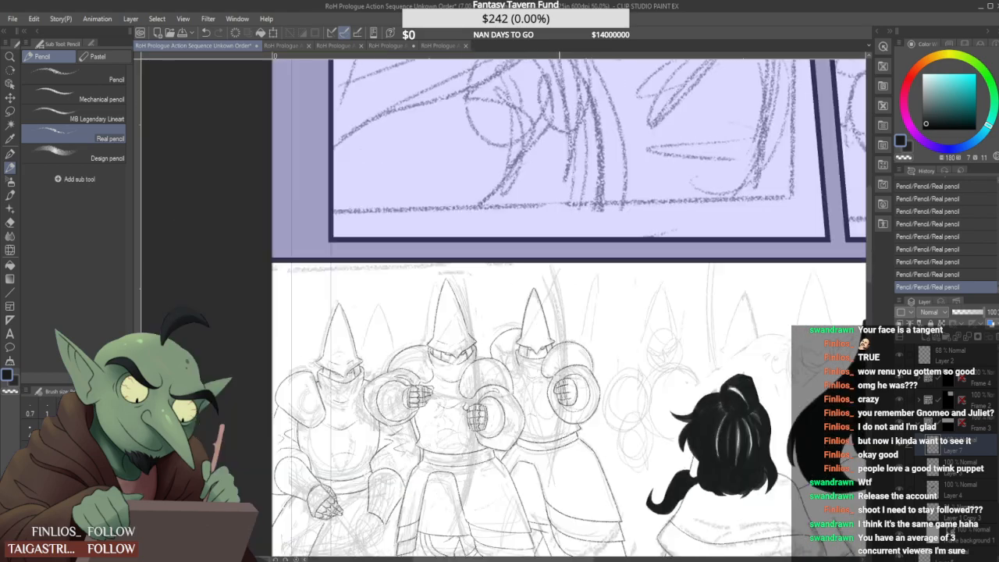
scroll(553, 387, "up", 5)
key("ctrl+z")
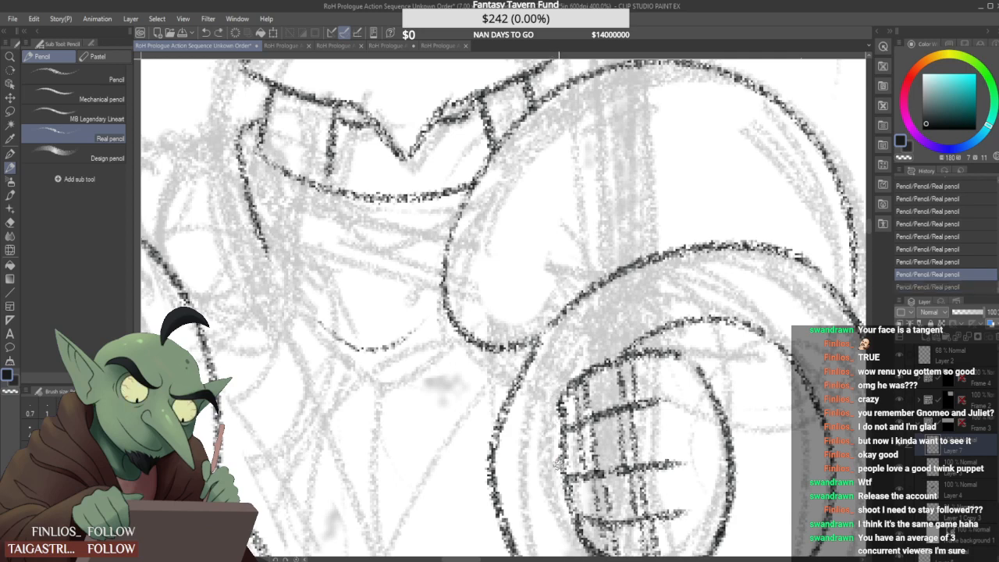
mouse_move(557, 472)
left_mouse_down()
mouse_move(538, 450)
mouse_move(551, 381)
left_mouse_up()
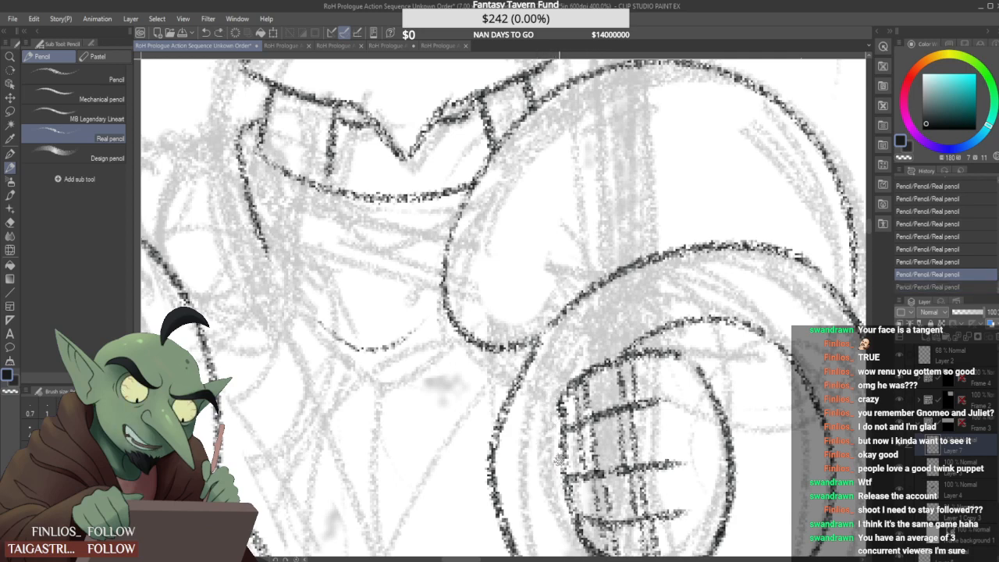
left_click_drag(566, 454, 546, 471)
mouse_move(553, 387)
left_mouse_down()
mouse_move(538, 460)
mouse_move(581, 374)
mouse_move(564, 376)
left_mouse_up()
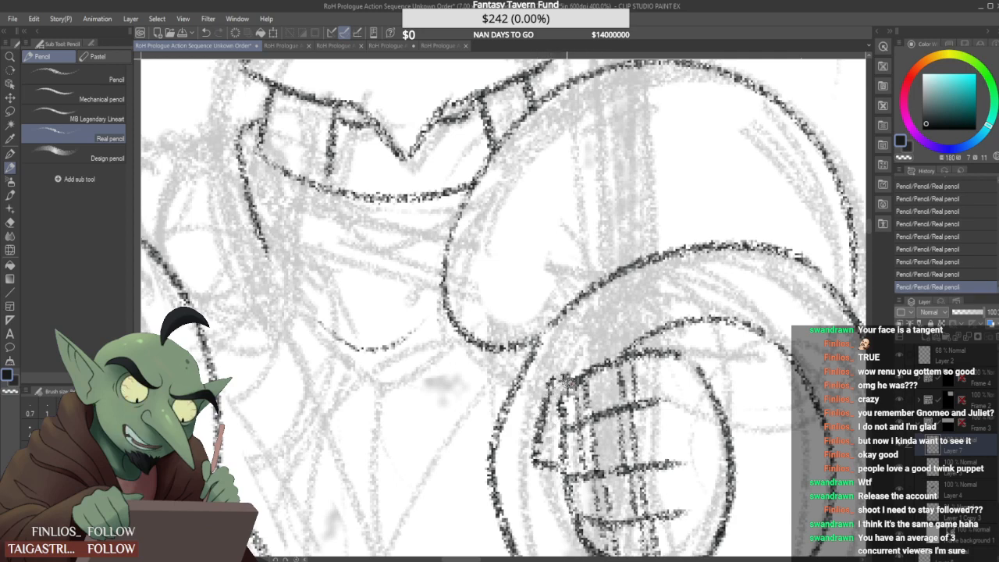
key("ctrl+z")
mouse_move(543, 463)
left_mouse_down()
mouse_move(552, 385)
mouse_move(603, 358)
left_mouse_up()
key("ctrl+z")
mouse_move(566, 450)
left_mouse_down()
mouse_move(546, 454)
mouse_move(548, 377)
mouse_move(593, 365)
left_mouse_up()
key("ctrl+z")
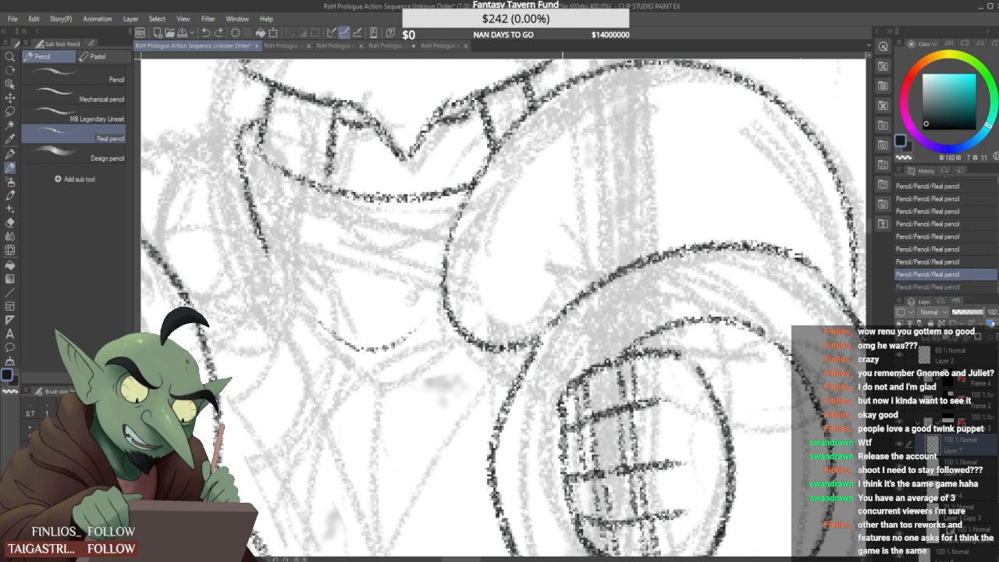
Draw the thumb as a narrow strip along the outer side of the third knight's fist and shape its pointed lower tip
mouse_move(565, 448)
left_mouse_down()
mouse_move(542, 461)
mouse_move(542, 394)
mouse_move(595, 363)
left_mouse_up()
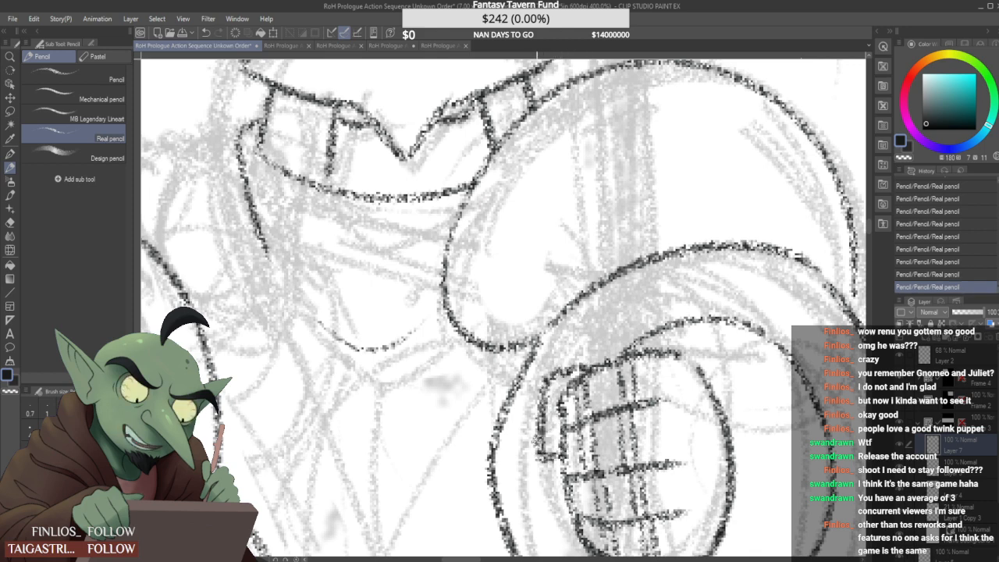
left_click_drag(536, 452, 534, 460)
mouse_move(545, 414)
left_mouse_down()
mouse_move(533, 447)
mouse_move(557, 461)
mouse_move(560, 389)
left_mouse_up()
key("ctrl+z")
left_click_drag(561, 439, 568, 466)
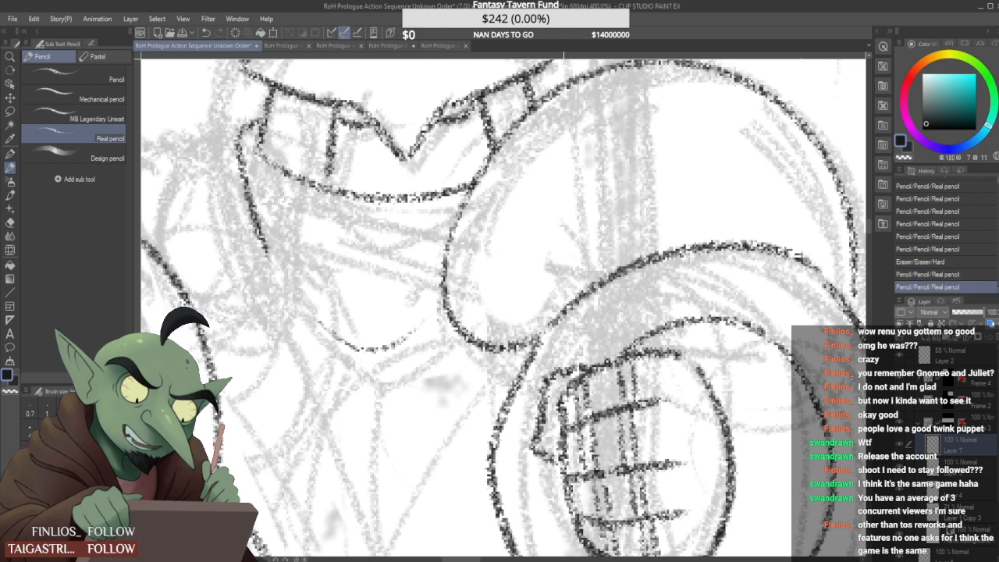
left_click_drag(563, 420, 575, 384)
mouse_move(526, 452)
left_mouse_down()
mouse_move(538, 429)
mouse_move(535, 448)
mouse_move(563, 459)
left_mouse_up()
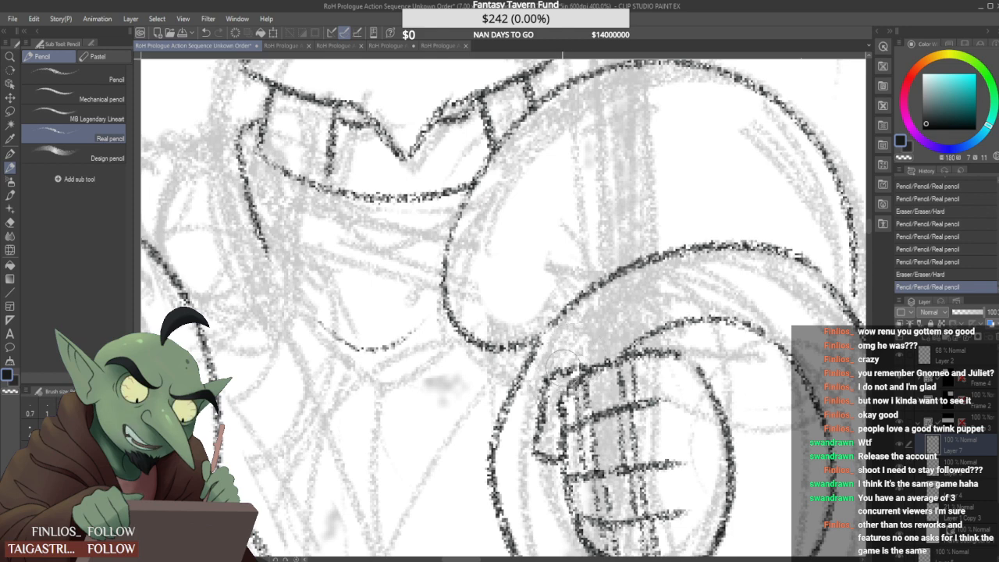
Refine the thumb's upper edge where it joins the top of the third knight's fist
mouse_move(562, 373)
left_mouse_down()
mouse_move(578, 365)
mouse_move(545, 384)
mouse_move(623, 348)
mouse_move(613, 348)
left_mouse_up()
scroll(614, 348, "down", 6)
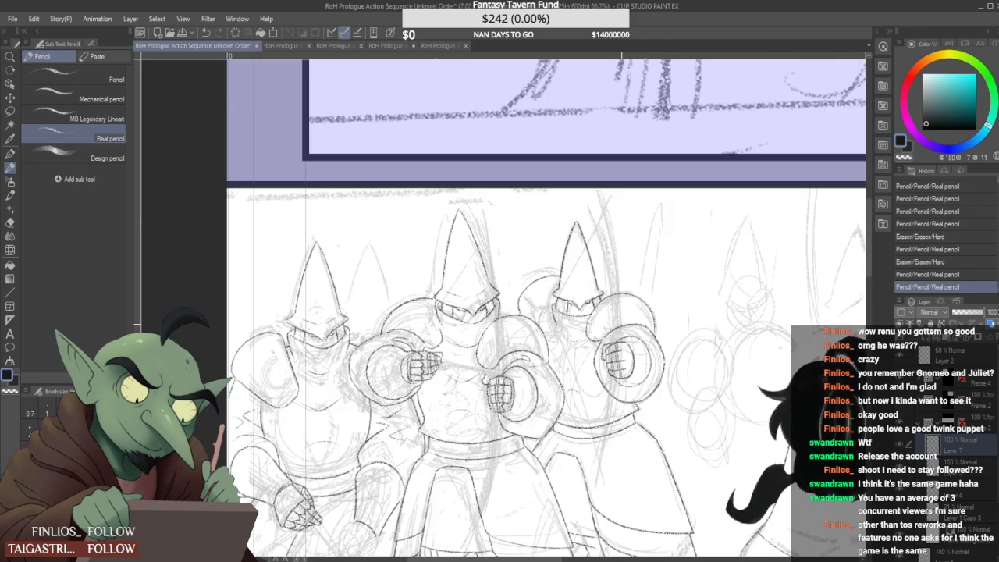
scroll(613, 344, "up", 3)
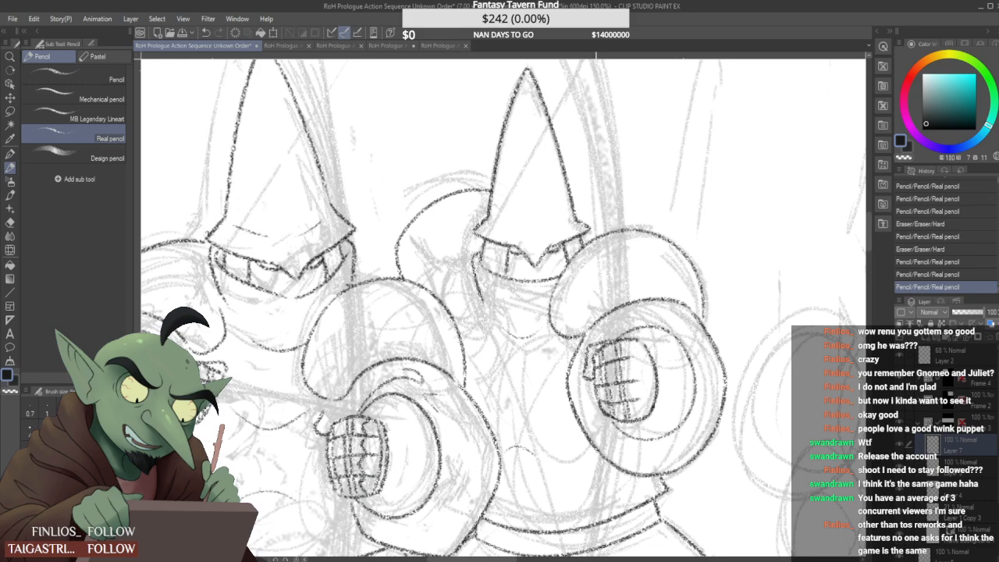
scroll(574, 336, "up", 3)
left_click_drag(591, 331, 611, 306)
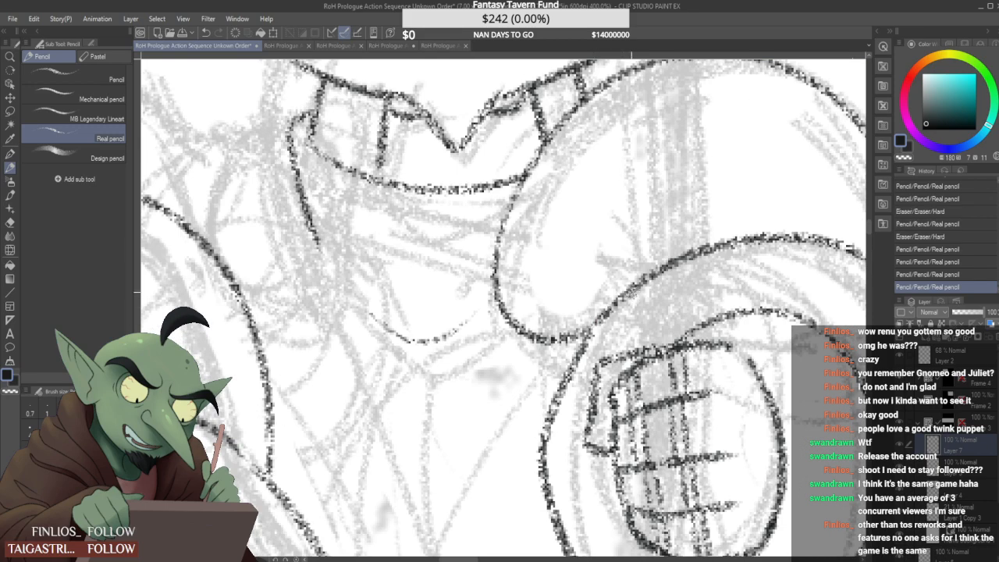
scroll(633, 290, "down", 6)
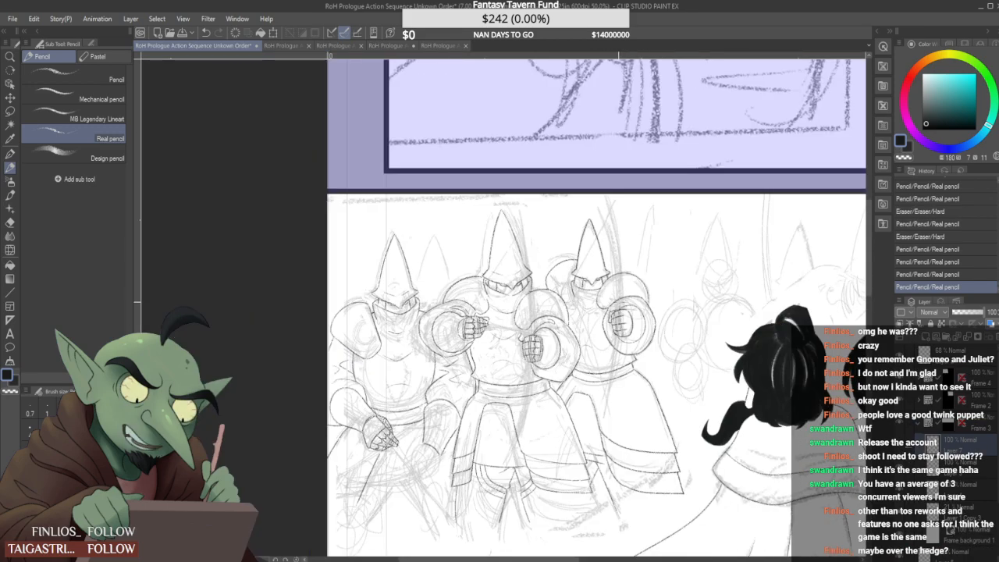
Continue the line below the third knight's helmet in a curve down to the second knight's shoulder armour, and clean up the rear shoulder's outer edge
scroll(553, 297, "up", 3)
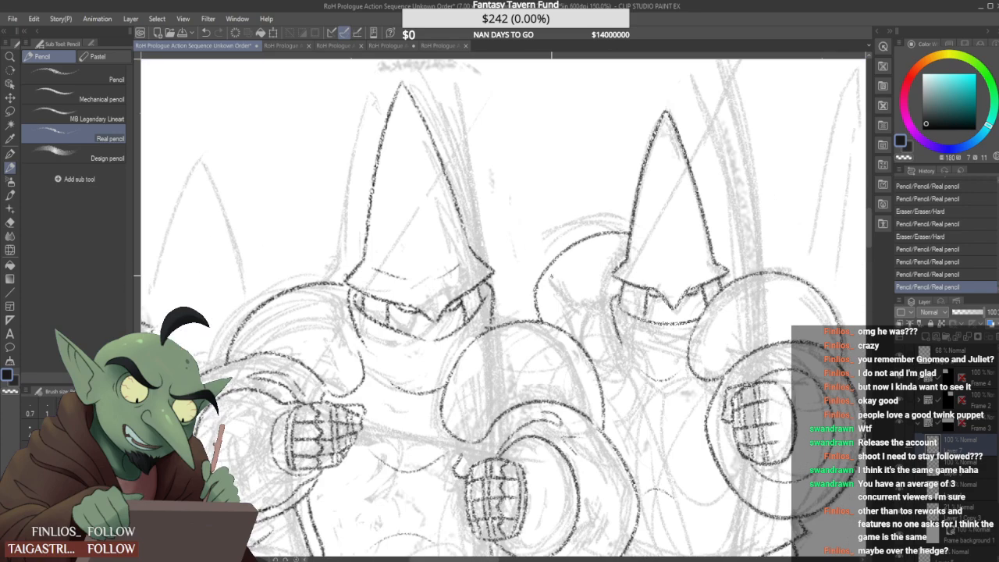
left_click_drag(598, 367, 617, 381)
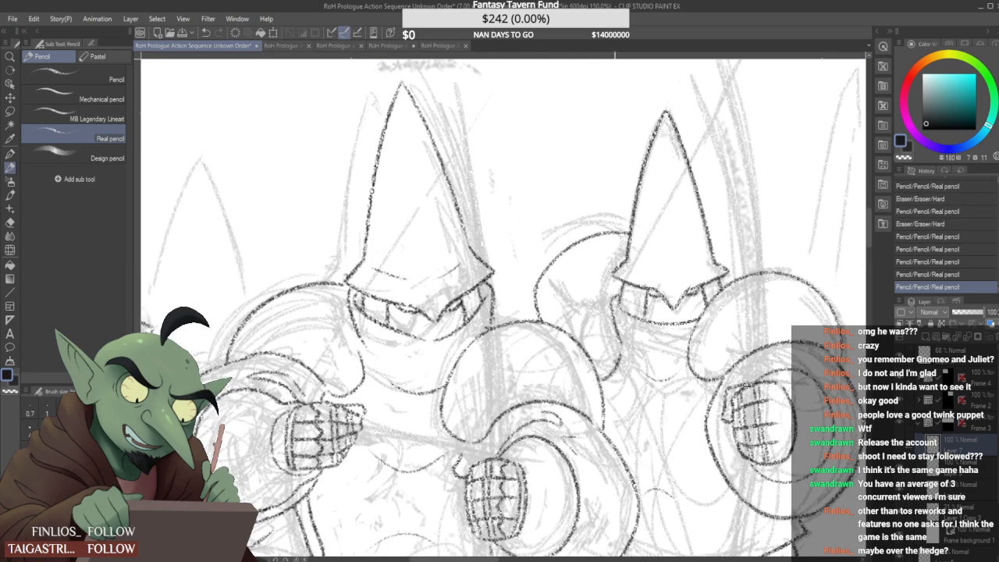
key("ctrl+z")
mouse_move(621, 346)
left_mouse_down()
mouse_move(610, 388)
mouse_move(599, 383)
left_mouse_up()
key("ctrl+z")
key("ctrl+z")
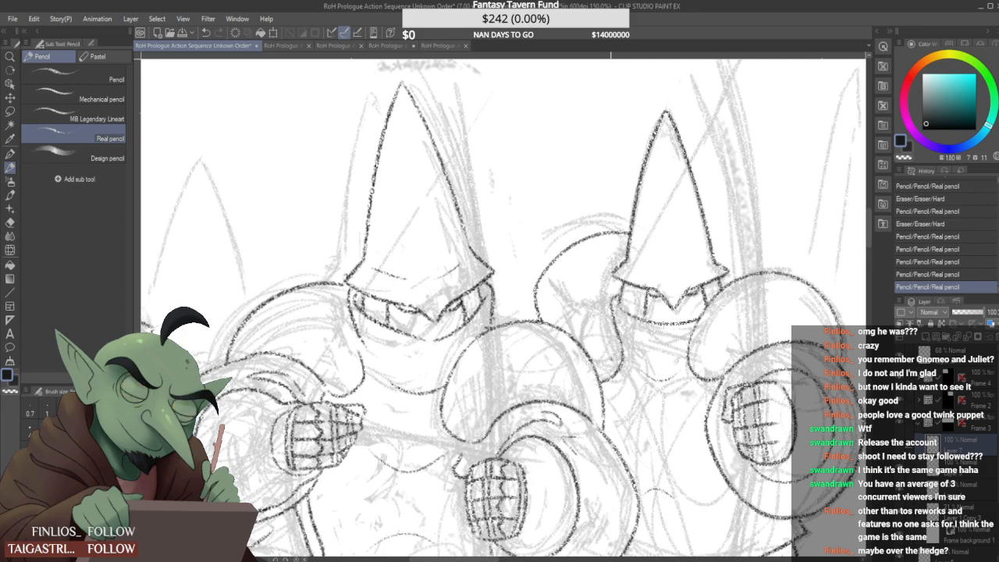
scroll(534, 292, "up", 4)
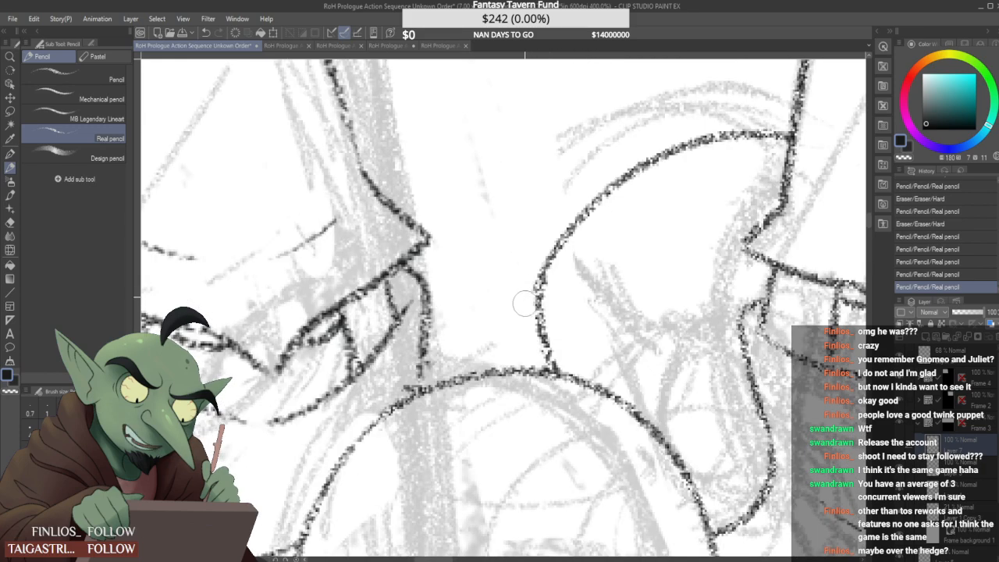
left_click_drag(539, 280, 518, 314)
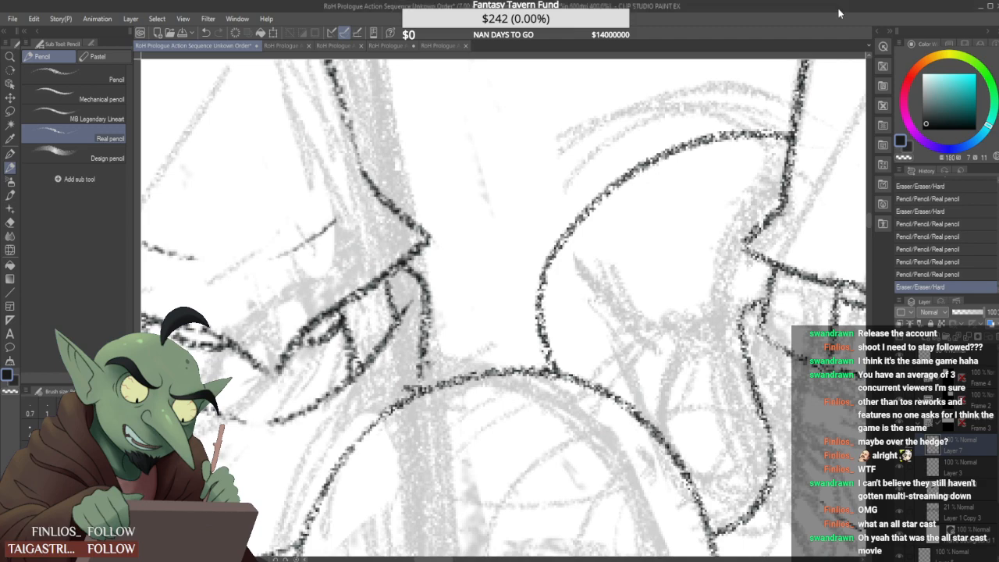
Look over the three knights' linework up close and within the whole page, with the rough sketch hidden
scroll(537, 309, "down", 7)
scroll(523, 320, "up", 3)
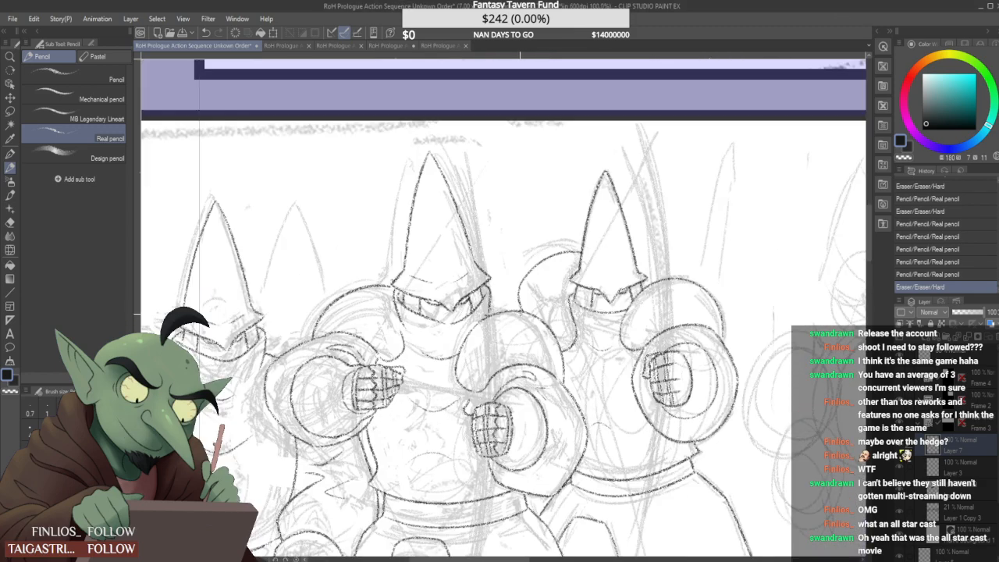
scroll(523, 320, "down", 1)
scroll(524, 309, "down", 3)
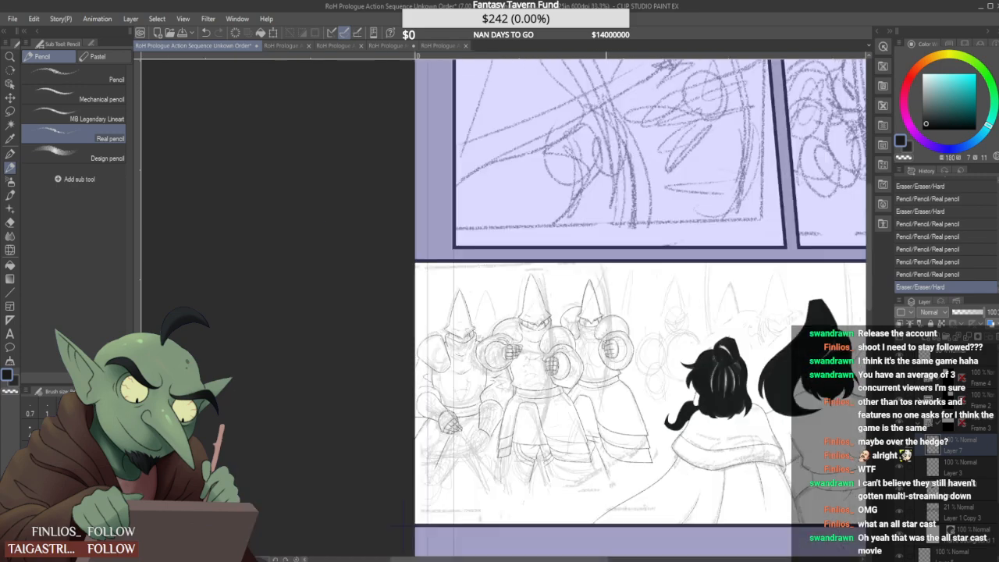
scroll(537, 316, "up", 3)
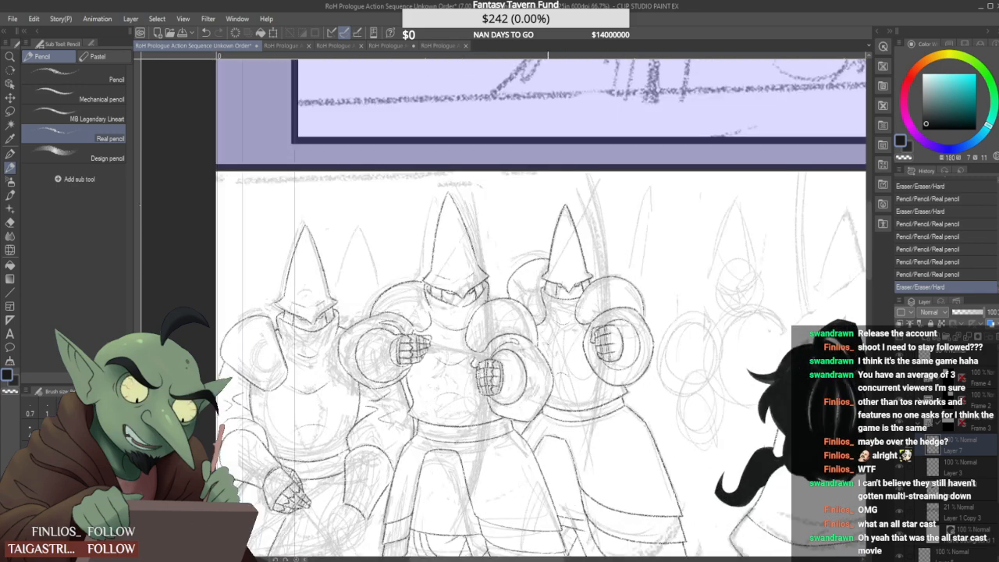
scroll(437, 398, "down", 3)
scroll(438, 398, "up", 2)
scroll(437, 398, "down", 1)
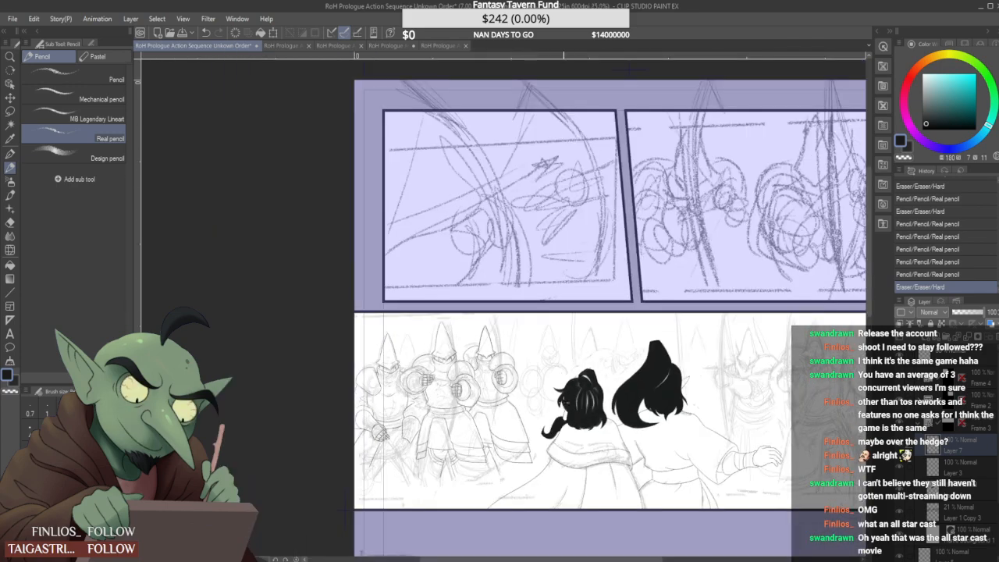
scroll(610, 472, "down", 1)
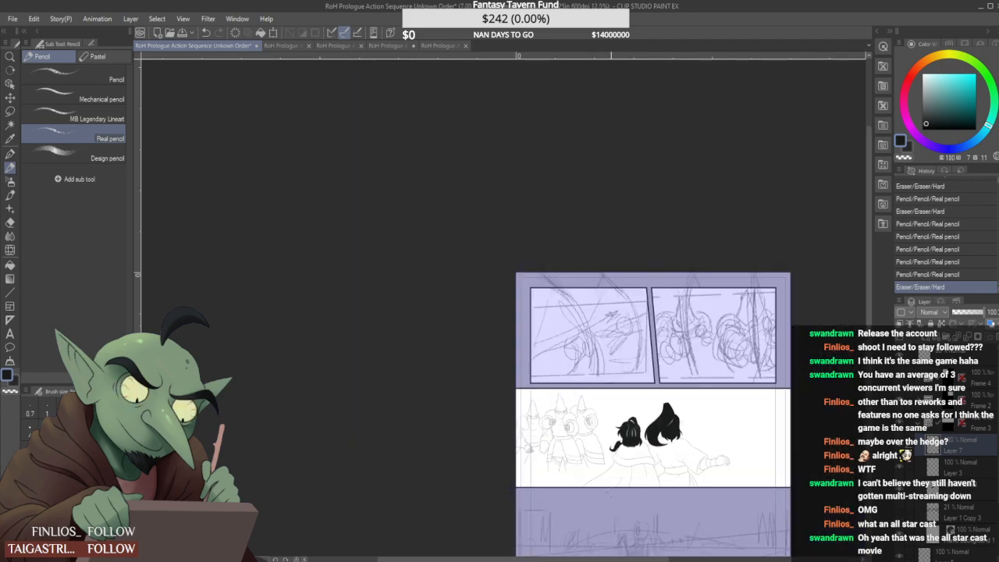
scroll(610, 472, "up", 2)
scroll(599, 445, "down", 1)
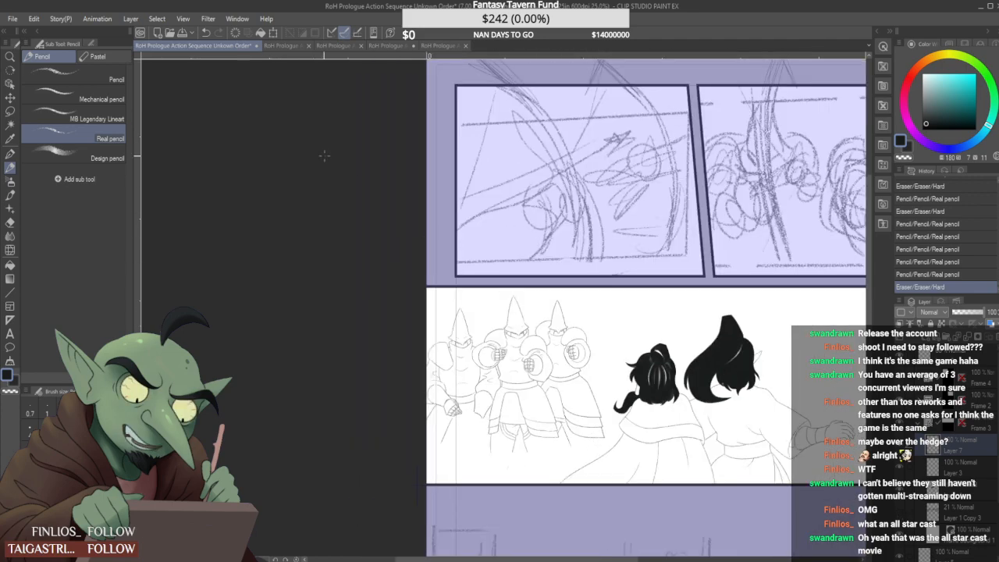
Flip the canvas horizontally and erase the outer side of the third knight's pointed helmet
left_click(31, 24)
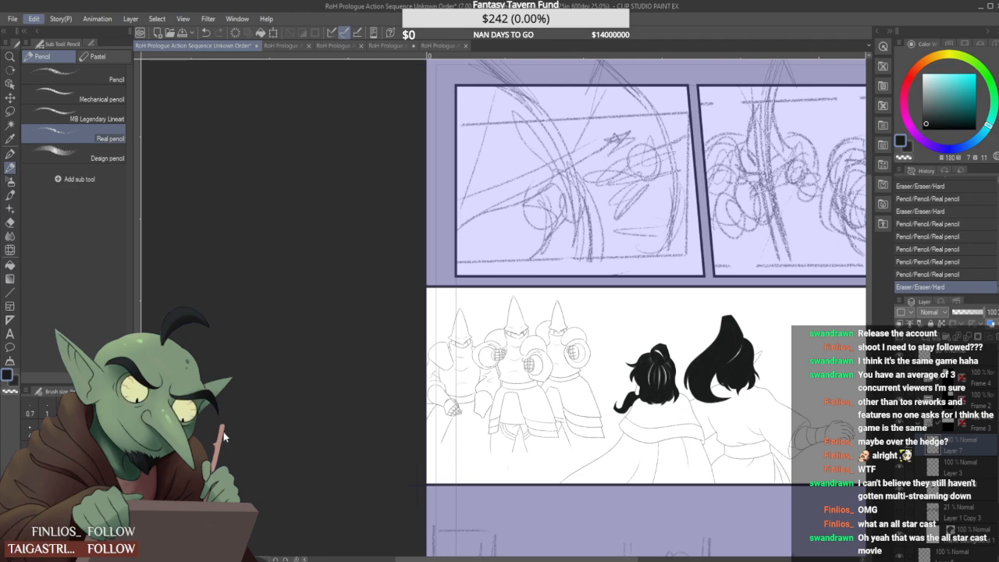
left_click(377, 389)
scroll(378, 389, "down", 1)
scroll(577, 363, "up", 6)
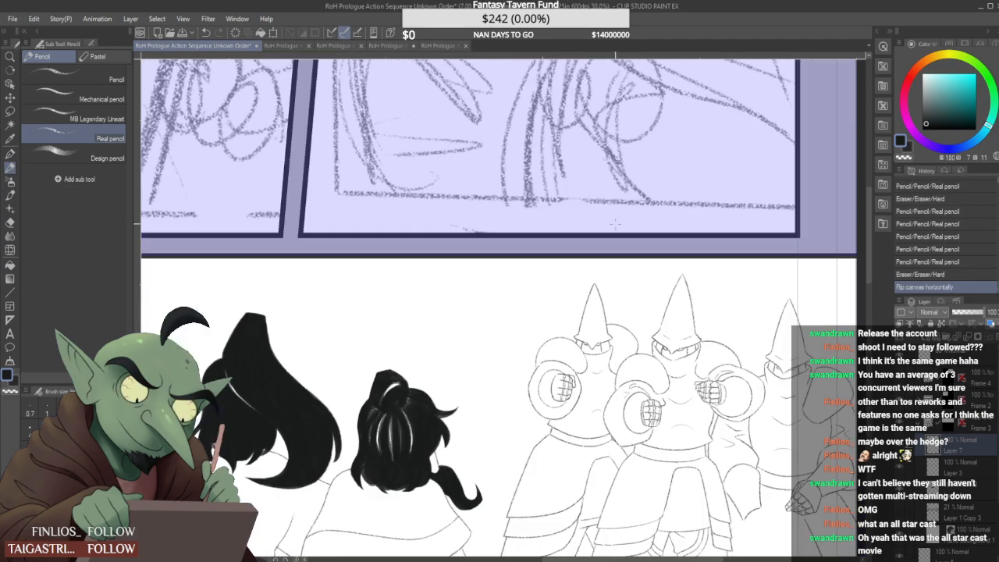
mouse_move(569, 270)
left_mouse_down()
mouse_move(557, 286)
mouse_move(594, 161)
left_mouse_up()
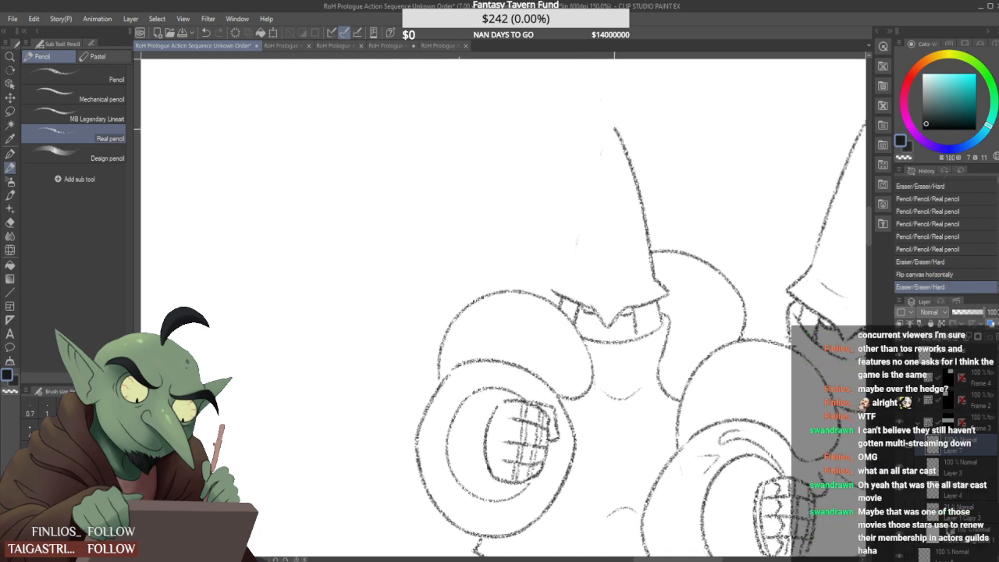
Redraw the outer side of the third knight's pointed helmet as a curve from the tip to the brim's outer corner, cleaning up the tip
left_click_drag(614, 129, 556, 290)
key("ctrl+z")
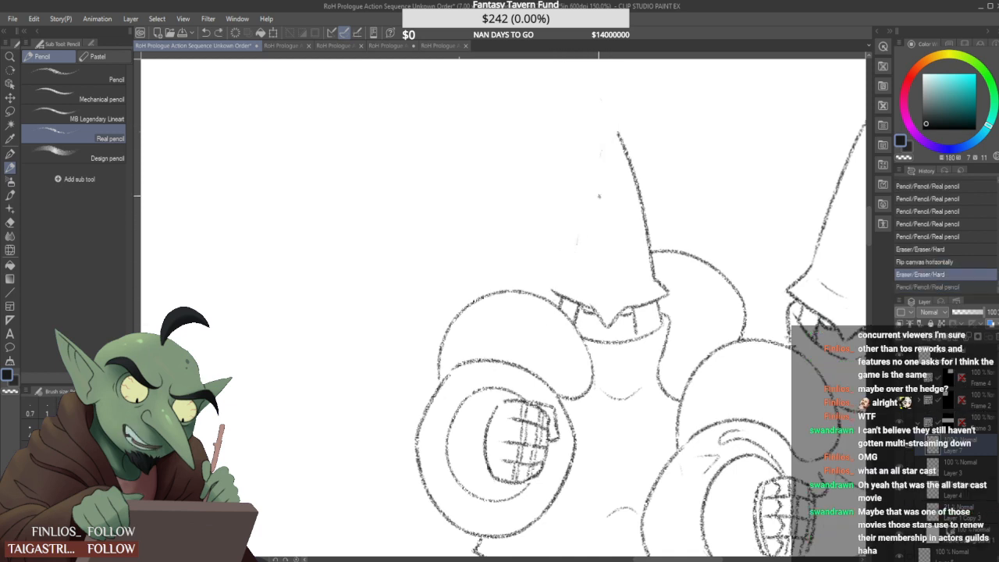
mouse_move(571, 260)
left_mouse_down()
mouse_move(602, 146)
mouse_move(571, 279)
left_mouse_up()
key("ctrl+z")
left_click_drag(617, 133, 565, 271)
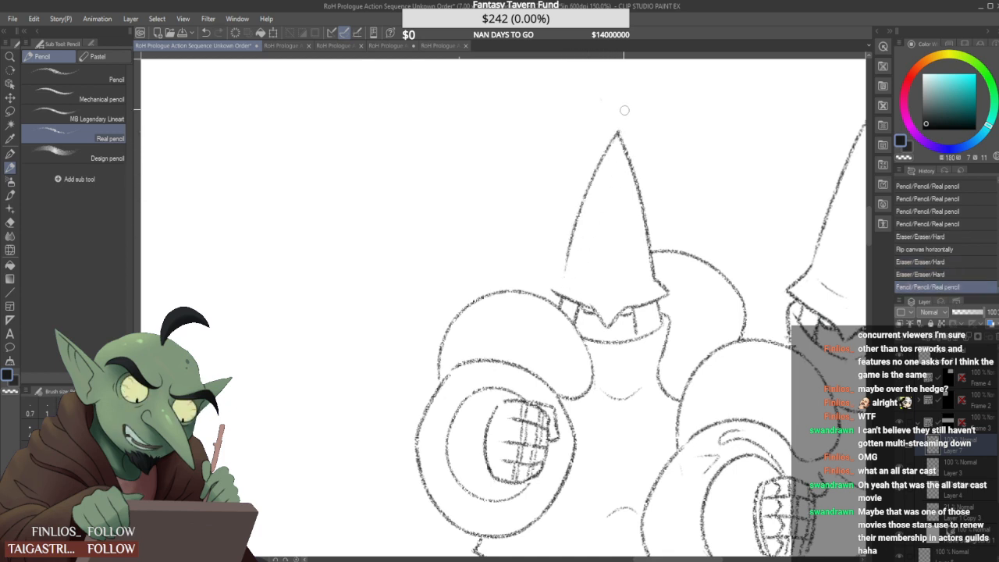
left_click_drag(625, 117, 610, 138)
mouse_move(565, 274)
left_mouse_down()
mouse_move(547, 289)
mouse_move(564, 274)
mouse_move(559, 288)
left_mouse_up()
key("ctrl+z")
scroll(561, 257, "down", 4)
scroll(562, 261, "up", 5)
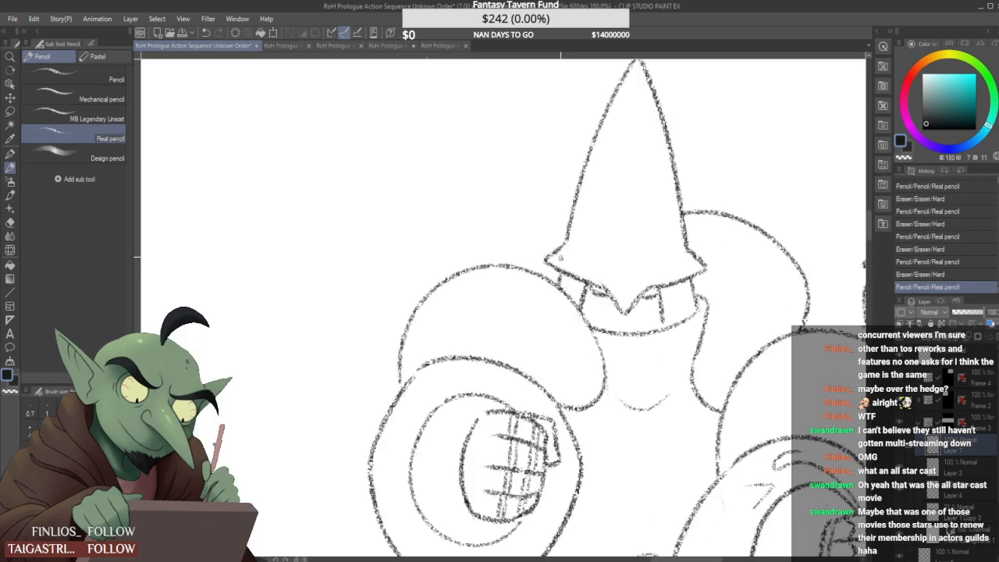
scroll(559, 259, "down", 4)
scroll(578, 238, "up", 2)
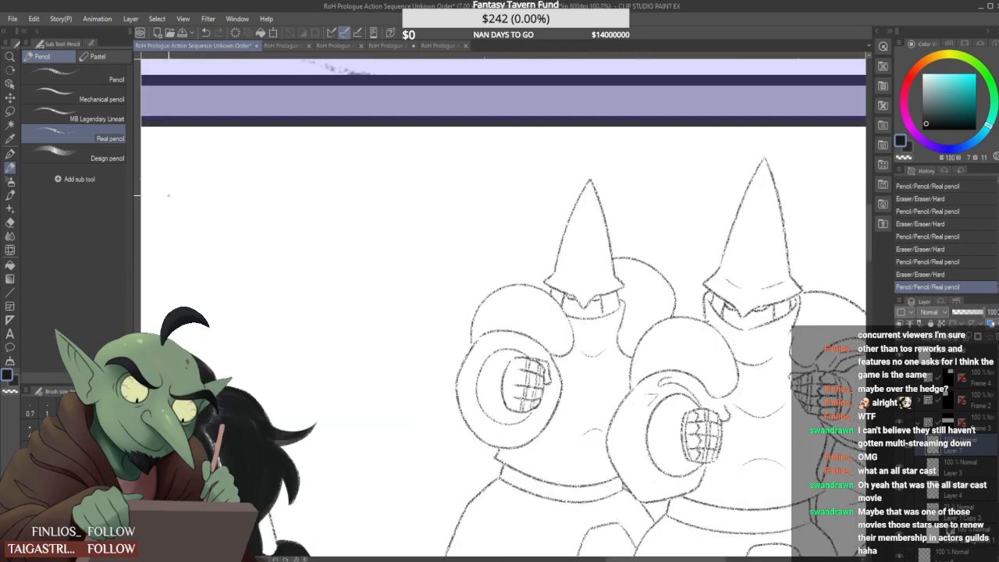
Lasso the third knight's helmet, skew it slightly so the tip leans outward, and deselect it
key("m")
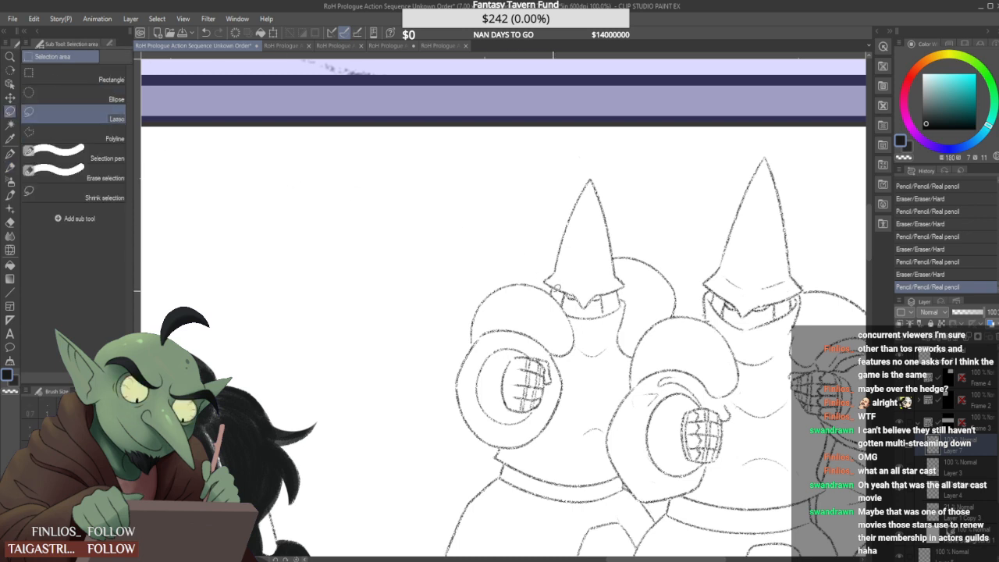
mouse_move(548, 283)
left_mouse_down()
mouse_move(622, 200)
mouse_move(617, 255)
mouse_move(629, 289)
mouse_move(603, 291)
mouse_move(587, 310)
mouse_move(561, 287)
left_mouse_up()
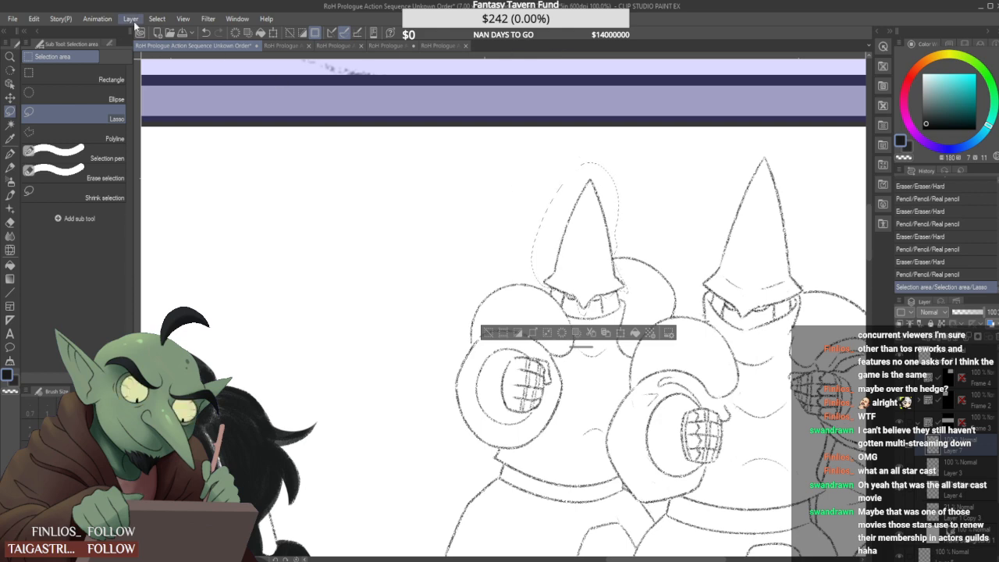
left_click(230, 386)
left_click_drag(580, 163, 576, 163)
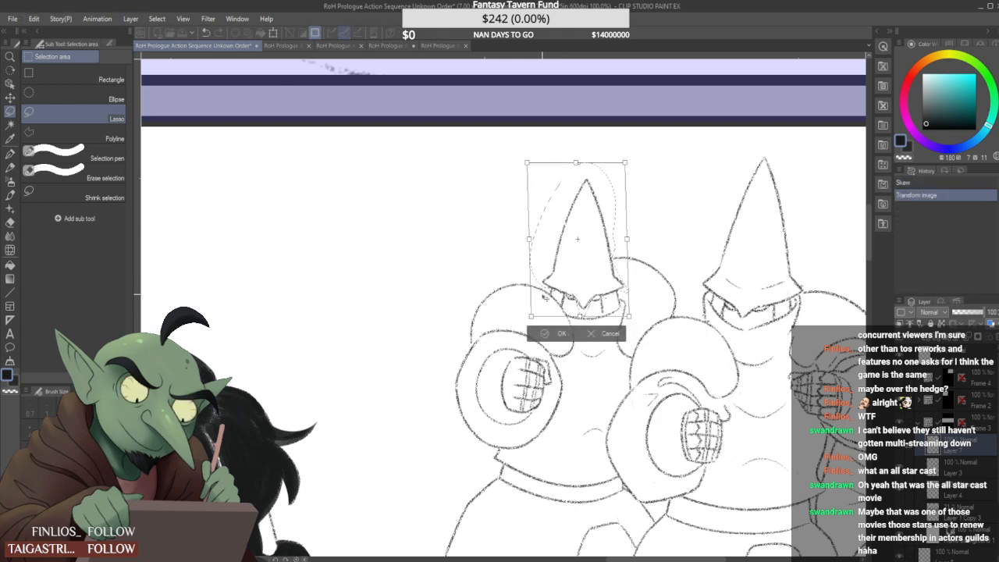
left_click(549, 334)
left_click(669, 183)
Flip the canvas horizontally back to its normal orientation and save the page
scroll(564, 271, "down", 3)
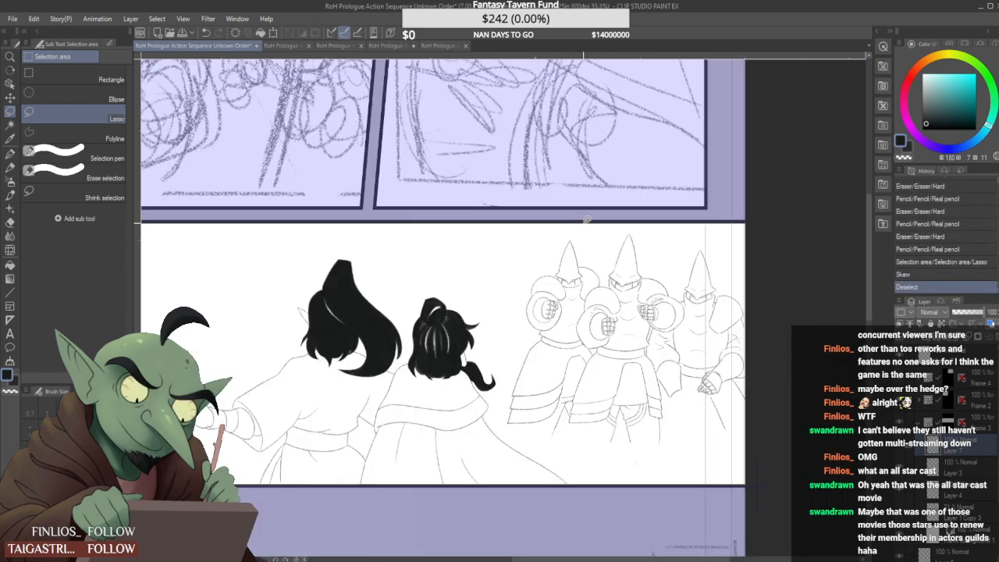
scroll(588, 221, "down", 1)
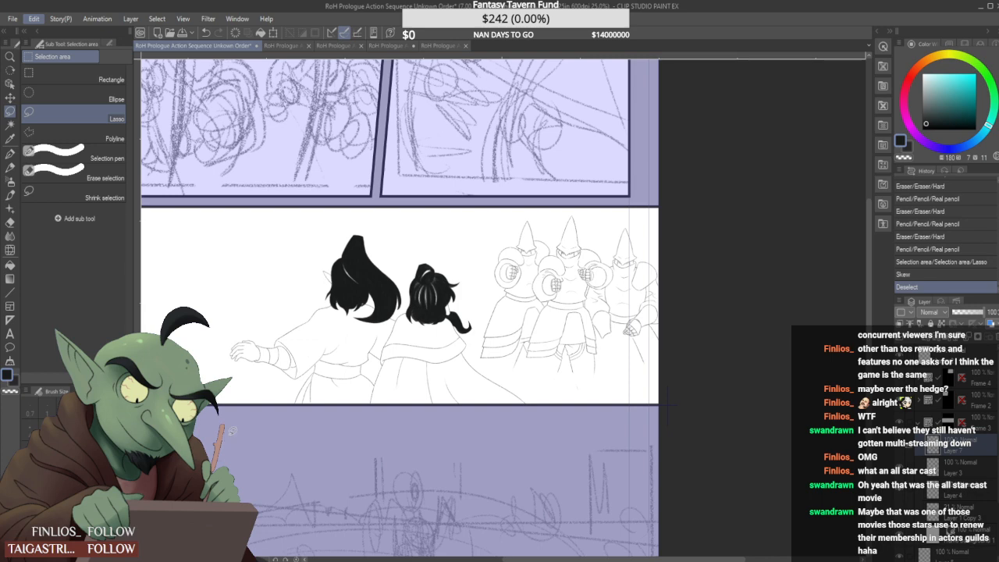
left_click(297, 428)
left_click(10, 168)
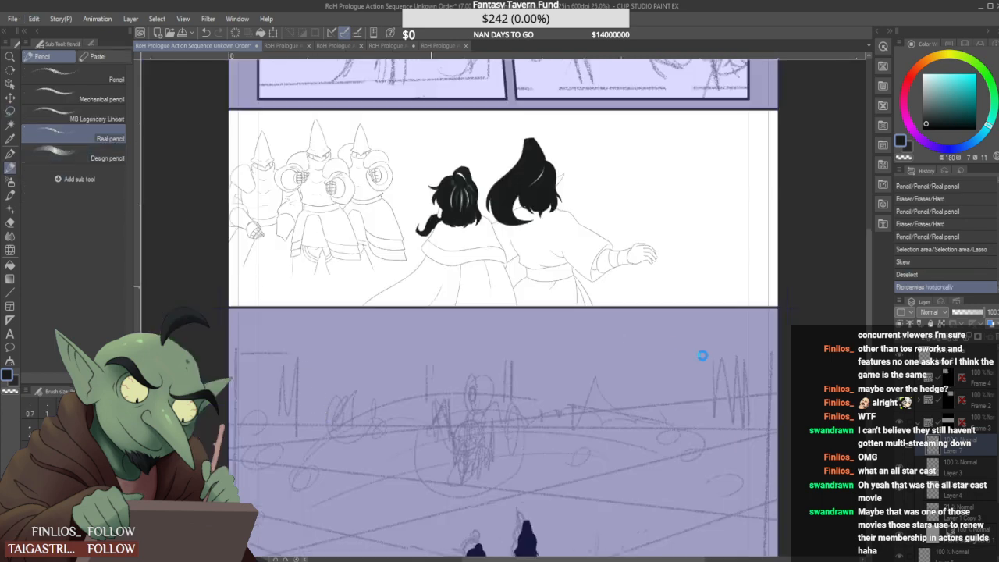
key("ctrl+s")
Show the rough sketch beneath the middle panel's linework again
left_click(902, 516)
left_click(902, 516)
left_click(902, 516)
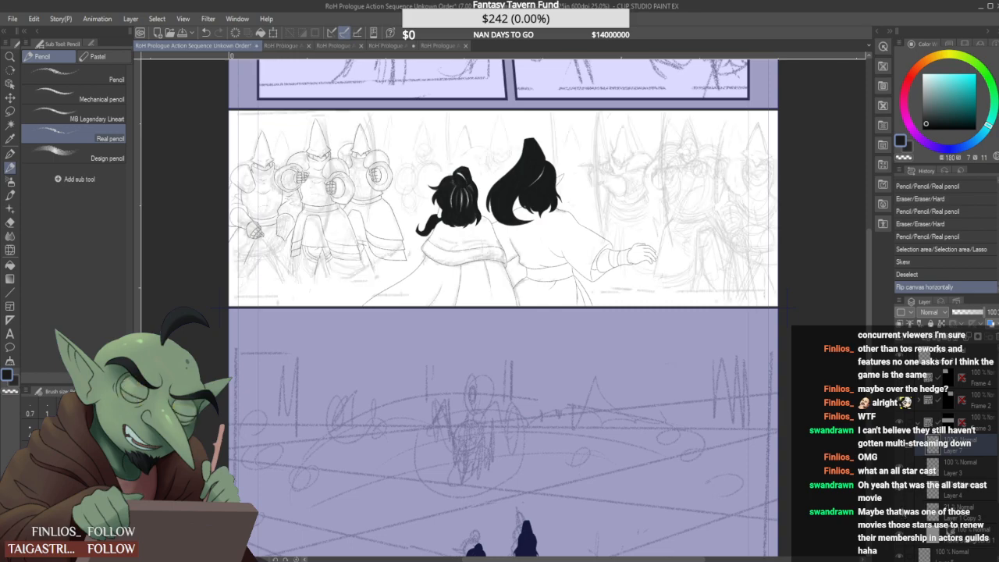
Pencil the brim corner of the fourth knight's helmet, beside the third knight, and try out the helmet's two curved sides
scroll(401, 133, "up", 4)
mouse_move(446, 210)
left_mouse_down()
mouse_move(457, 213)
mouse_move(491, 90)
mouse_move(521, 187)
left_mouse_up()
key("ctrl+z")
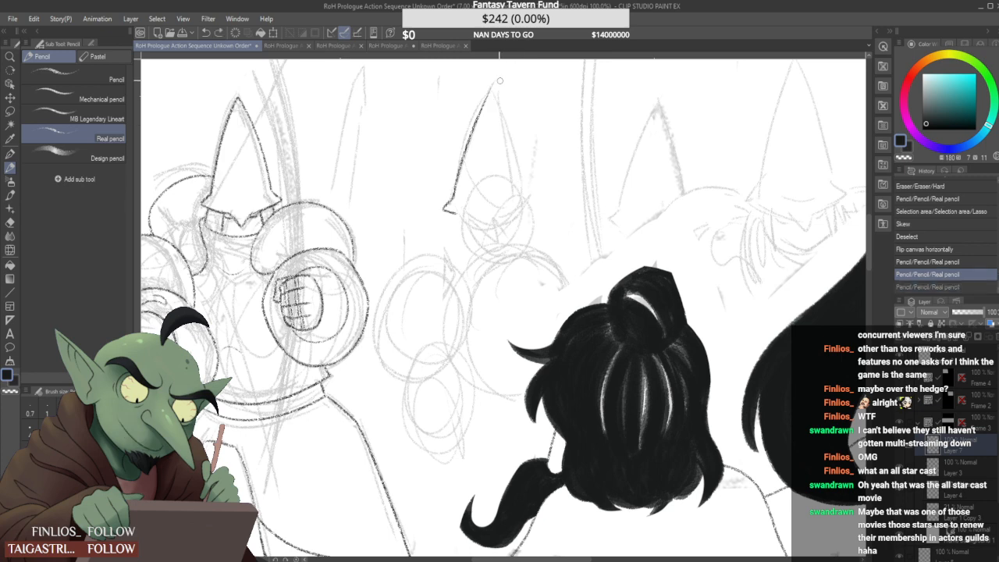
left_click_drag(493, 85, 514, 208)
key("ctrl+z")
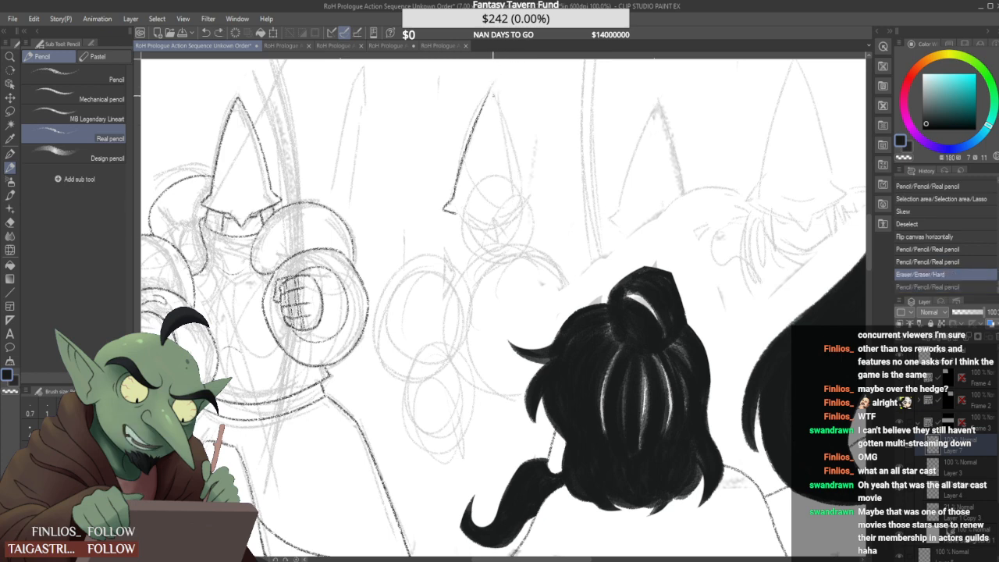
key("ctrl+y")
key("ctrl+z")
key("ctrl+y")
key("ctrl+z")
key("ctrl+y")
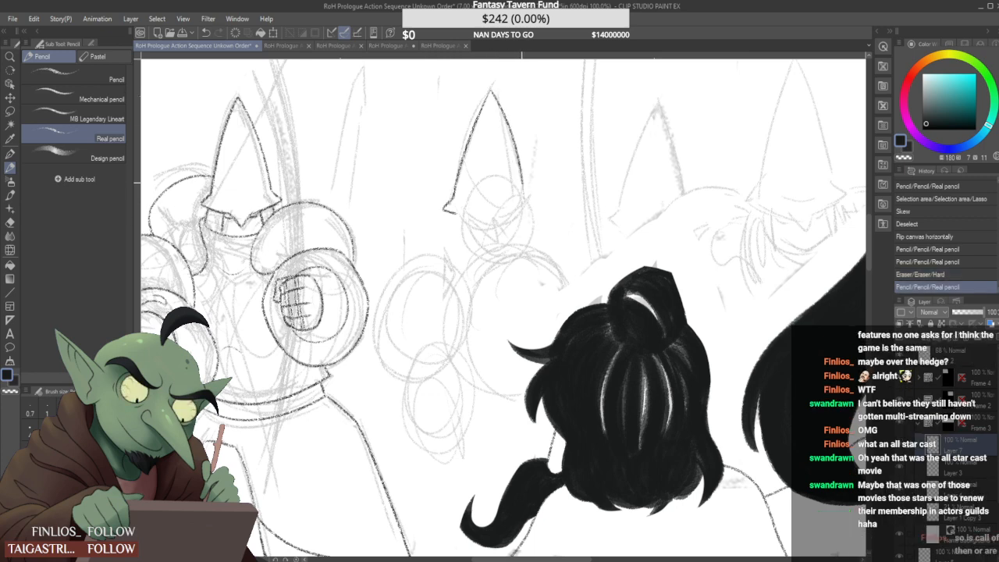
key("ctrl+z")
key("ctrl+z")
key("ctrl+z")
Draw the two curved sides of the fourth knight's pointed helmet so they meet at the tip, and trim the stroke end near the brim
mouse_move(442, 210)
left_mouse_down()
mouse_move(484, 113)
mouse_move(494, 81)
left_mouse_up()
key("ctrl+z")
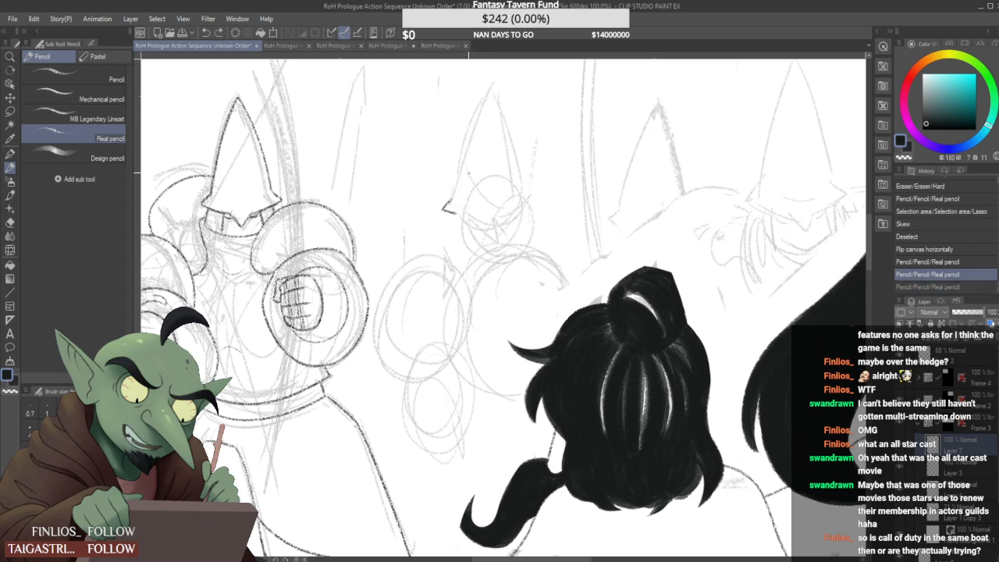
left_click_drag(442, 209, 450, 200)
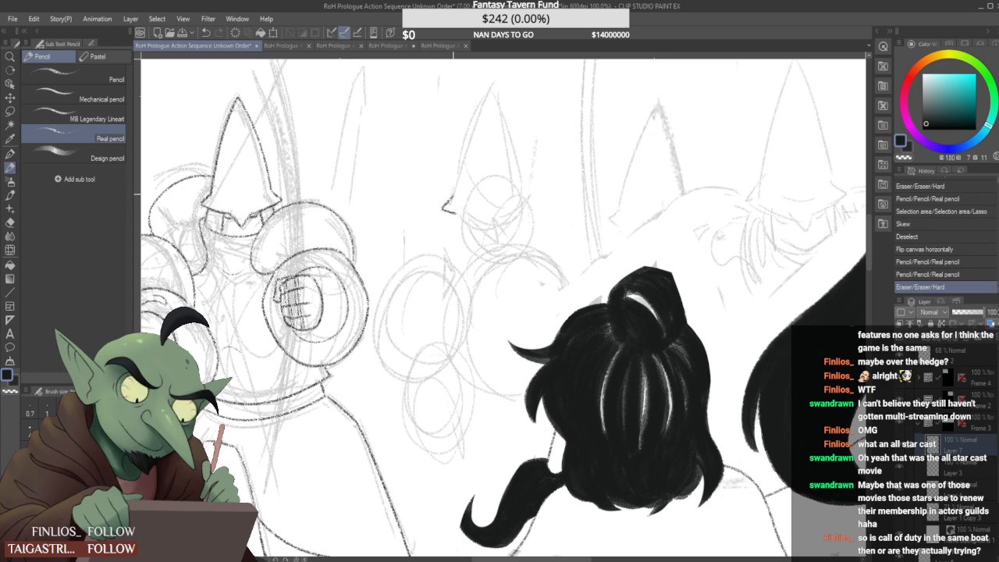
left_click_drag(443, 210, 488, 87)
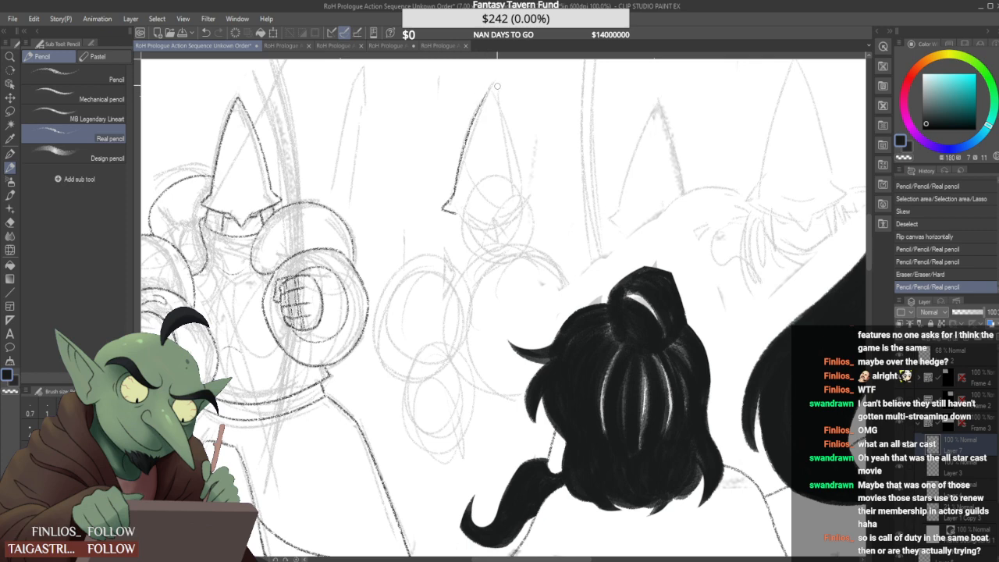
mouse_move(497, 86)
left_mouse_down()
mouse_move(489, 89)
mouse_move(515, 214)
left_mouse_up()
key("ctrl+z")
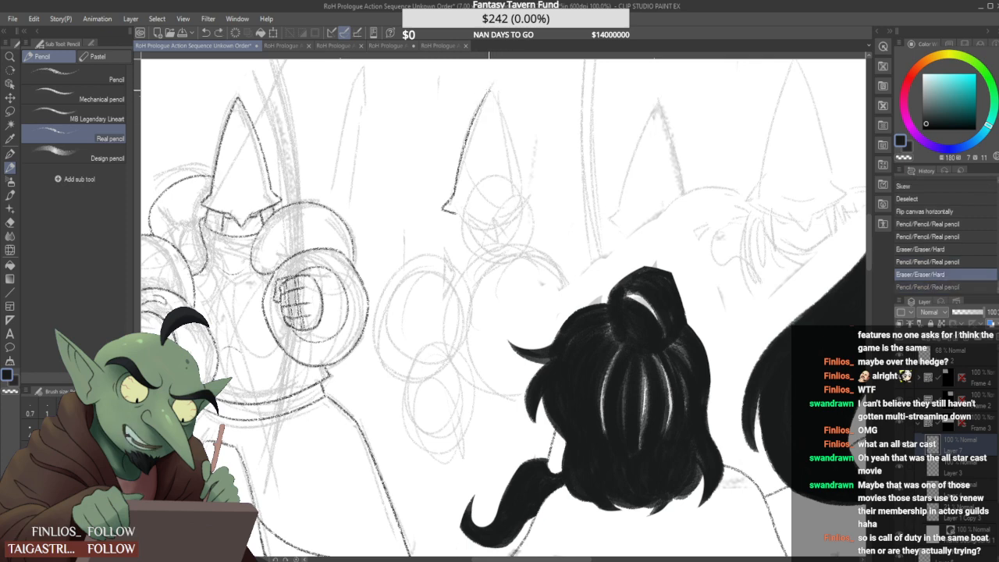
left_click_drag(490, 92, 523, 200)
key("ctrl+z")
key("ctrl+y")
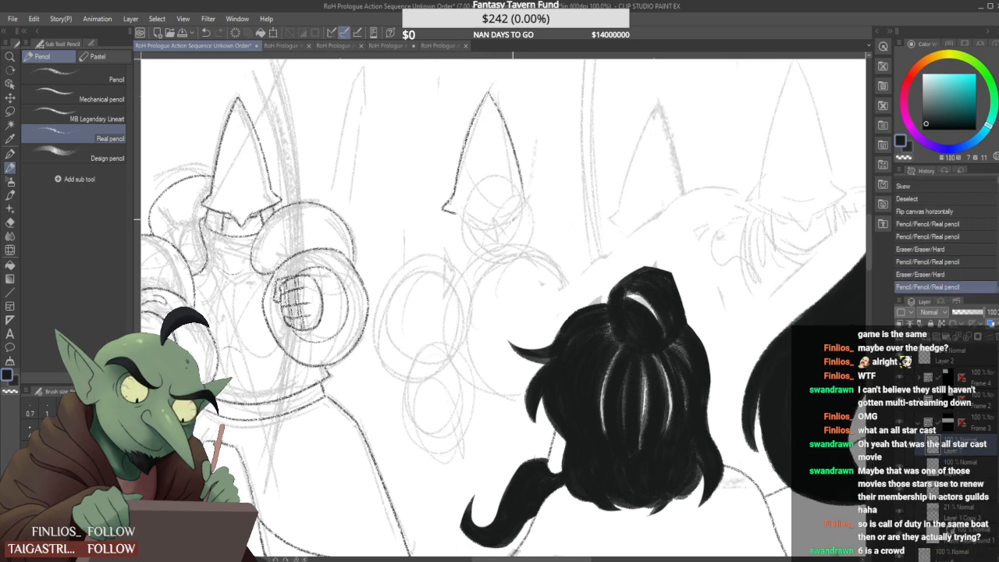
left_click_drag(529, 208, 523, 204)
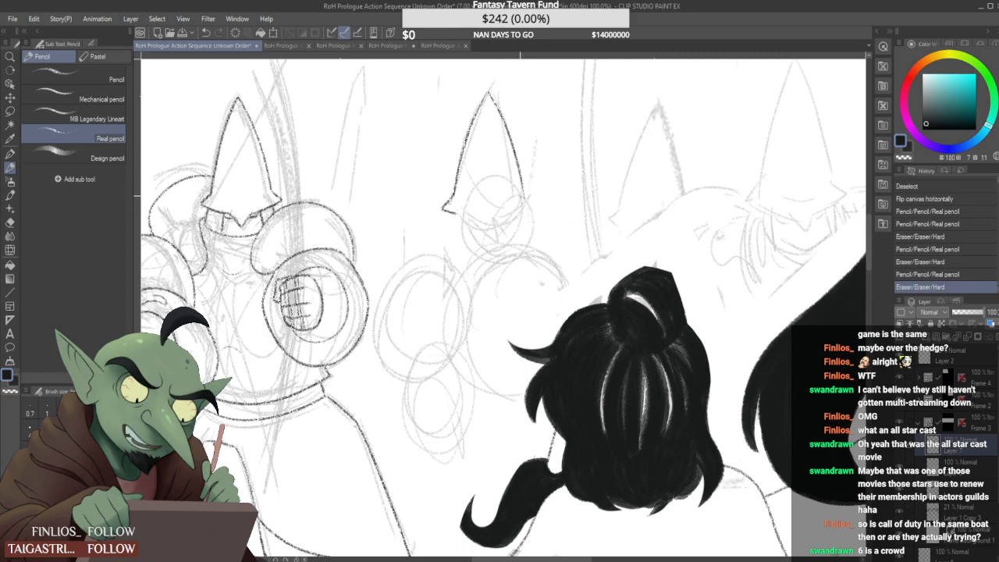
Add the fourth helmet's other flared brim corner and draw the brim's lower edge with a downward point at its centre
scroll(509, 211, "down", 4)
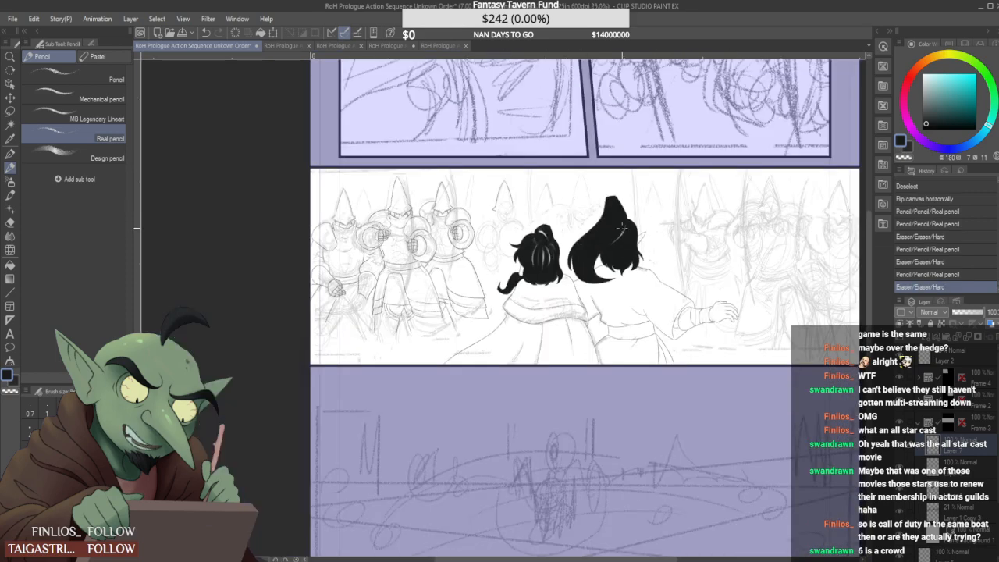
scroll(510, 206, "up", 5)
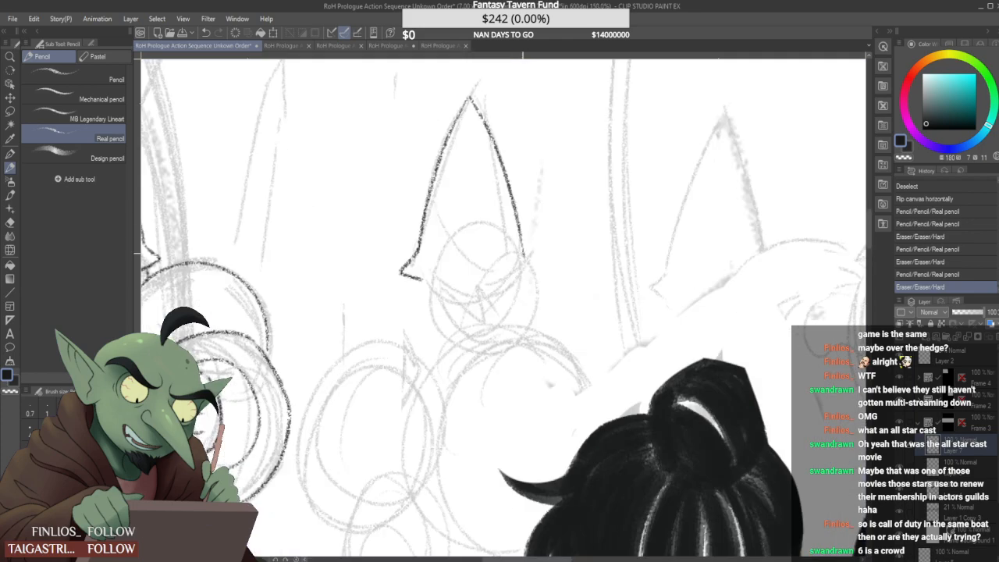
mouse_move(525, 267)
left_mouse_down()
mouse_move(522, 258)
mouse_move(541, 257)
left_mouse_up()
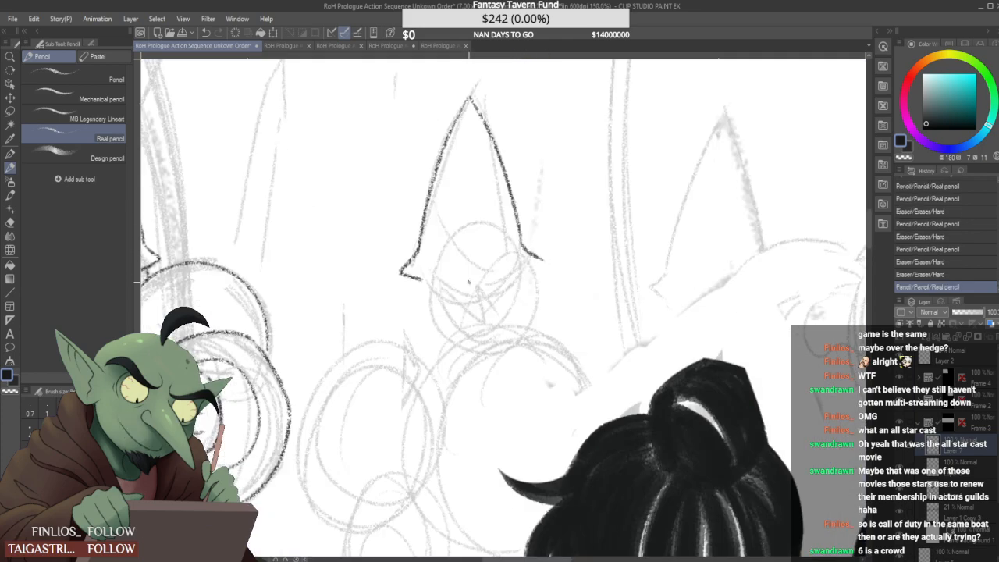
mouse_move(421, 279)
left_mouse_down()
mouse_move(467, 286)
mouse_move(483, 302)
mouse_move(545, 262)
left_mouse_up()
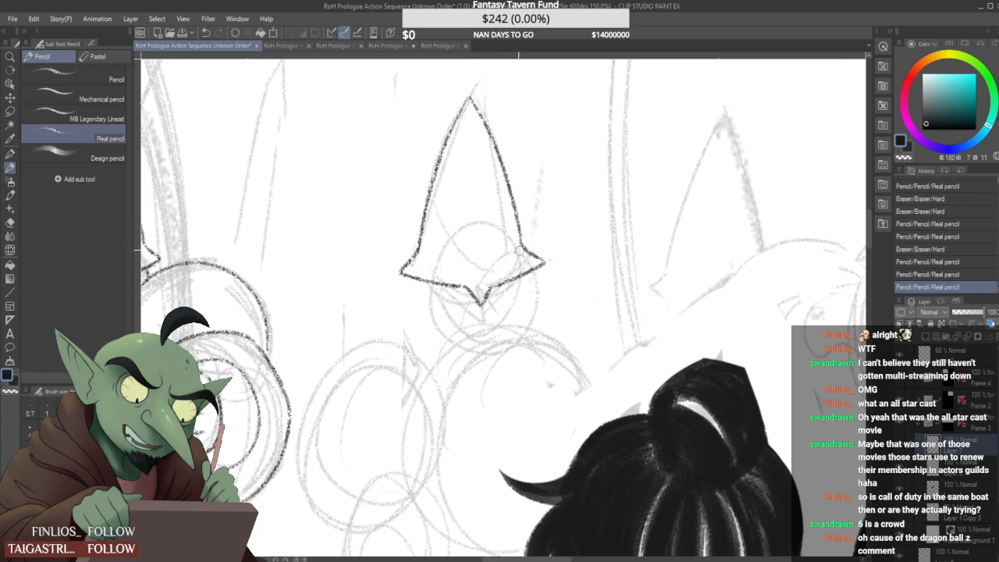
Refine the flared brim corners and the tip of the fourth knight's helmet
left_click_drag(522, 251, 545, 262)
scroll(429, 262, "up", 1)
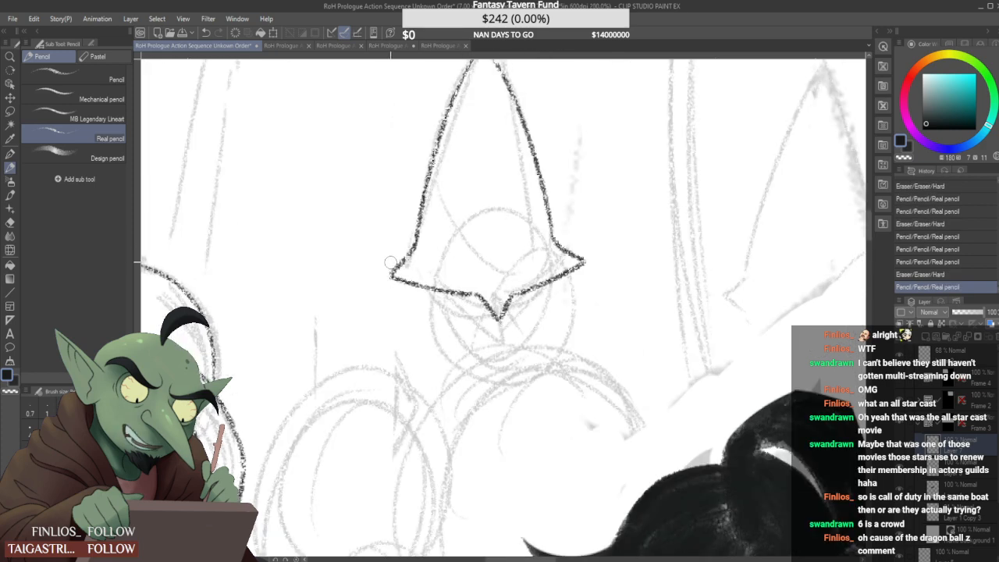
mouse_move(398, 258)
left_mouse_down()
mouse_move(385, 284)
mouse_move(416, 262)
mouse_move(419, 230)
left_mouse_up()
scroll(397, 258, "up", 2)
scroll(420, 234, "down", 2)
scroll(413, 240, "down", 1)
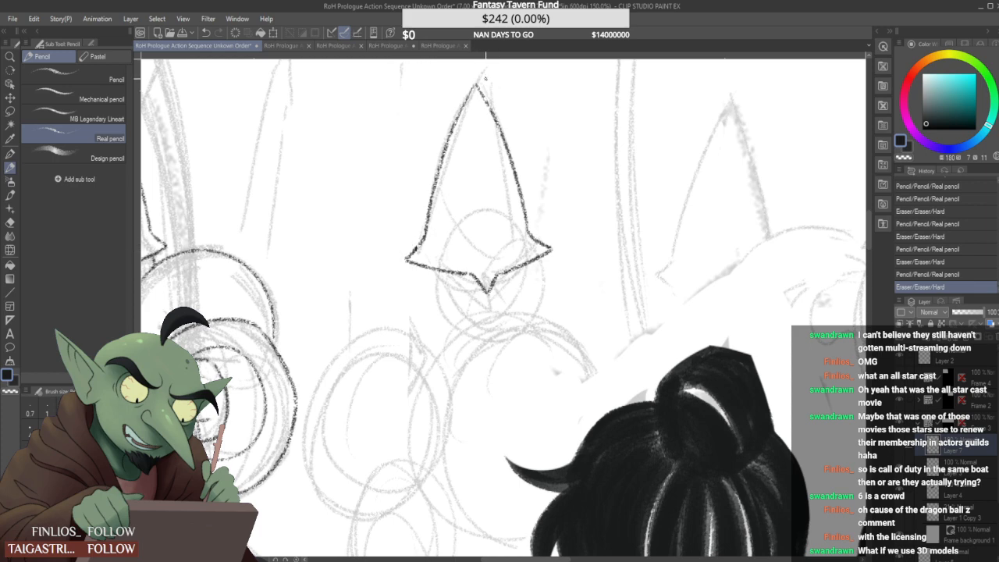
left_click_drag(476, 84, 484, 98)
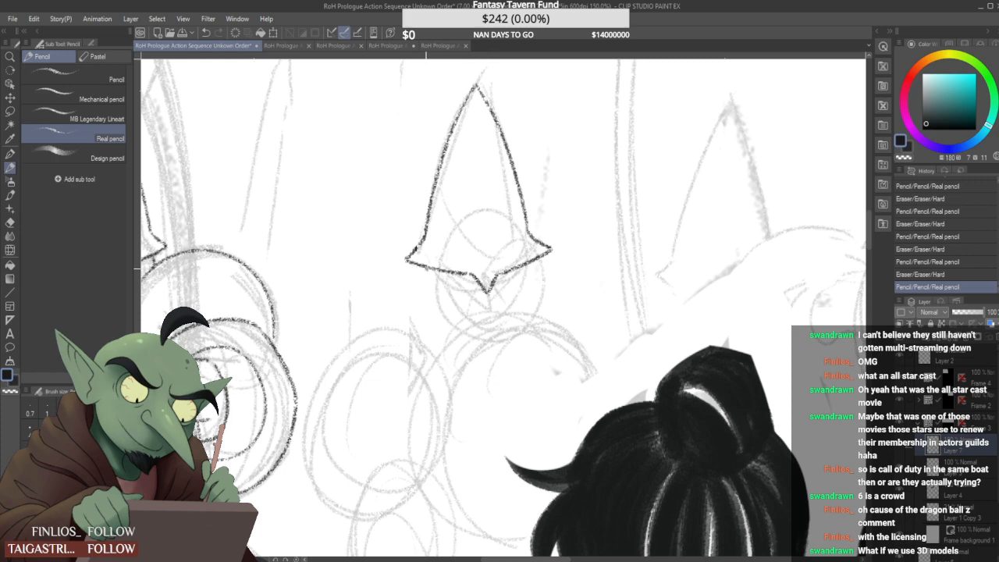
Draw the vertical face-guard lines and the narrow eyes under the fourth helmet's brim, and tidy the lines' lower ends
left_click_drag(422, 270, 420, 300)
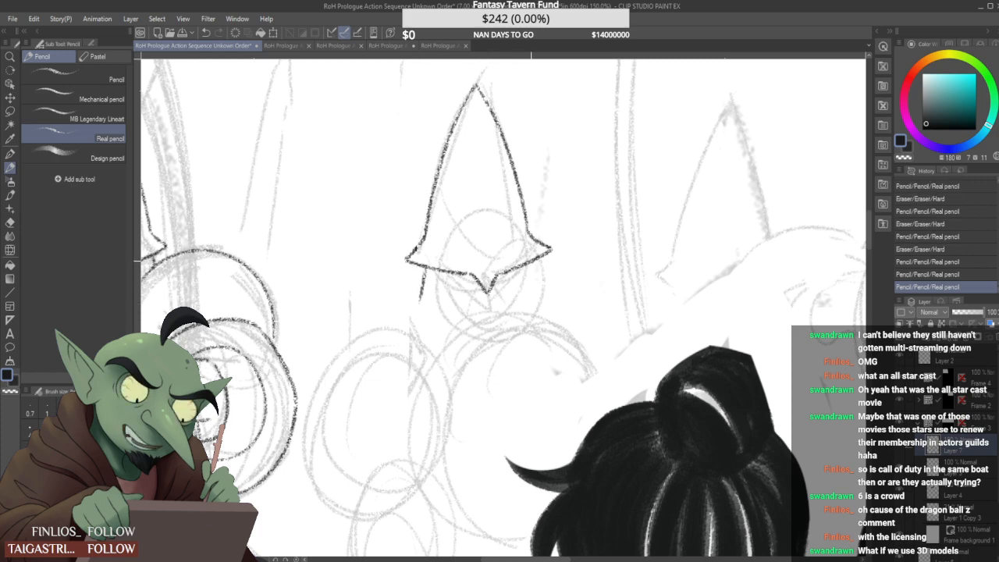
left_click_drag(533, 262, 538, 293)
mouse_move(450, 273)
left_mouse_down()
mouse_move(451, 307)
mouse_move(463, 279)
mouse_move(526, 274)
mouse_move(542, 318)
left_mouse_up()
scroll(466, 281, "up", 1)
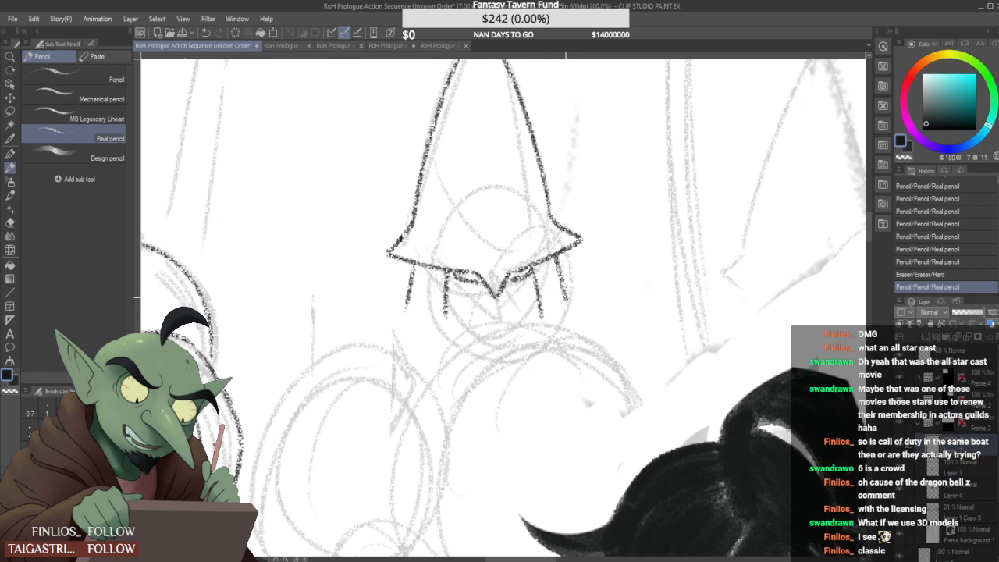
left_click_drag(565, 298, 567, 306)
left_click(544, 319)
scroll(544, 318, "down", 1)
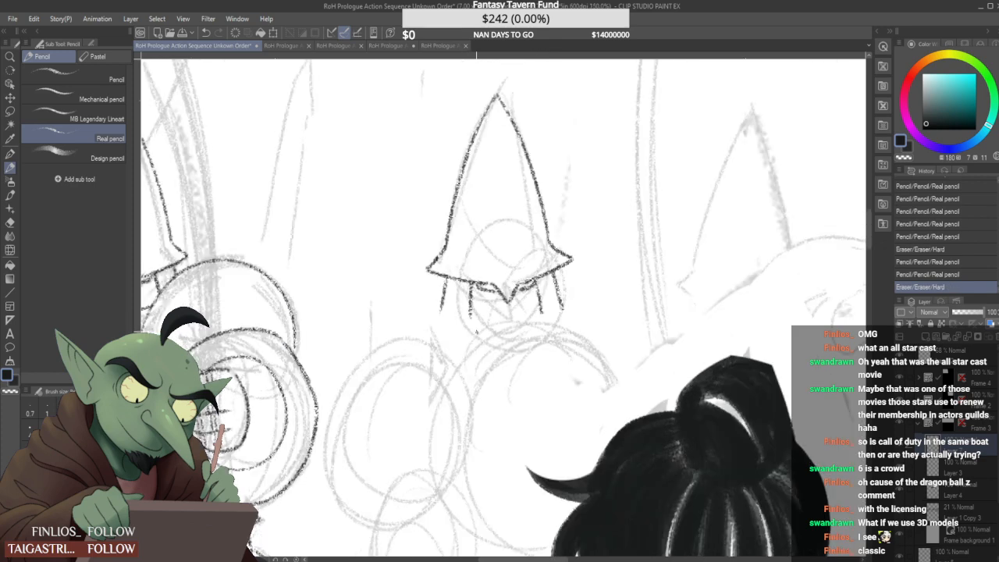
Close the fourth knight's face guard with a curved lower edge joining its two outer side lines
scroll(476, 333, "down", 1)
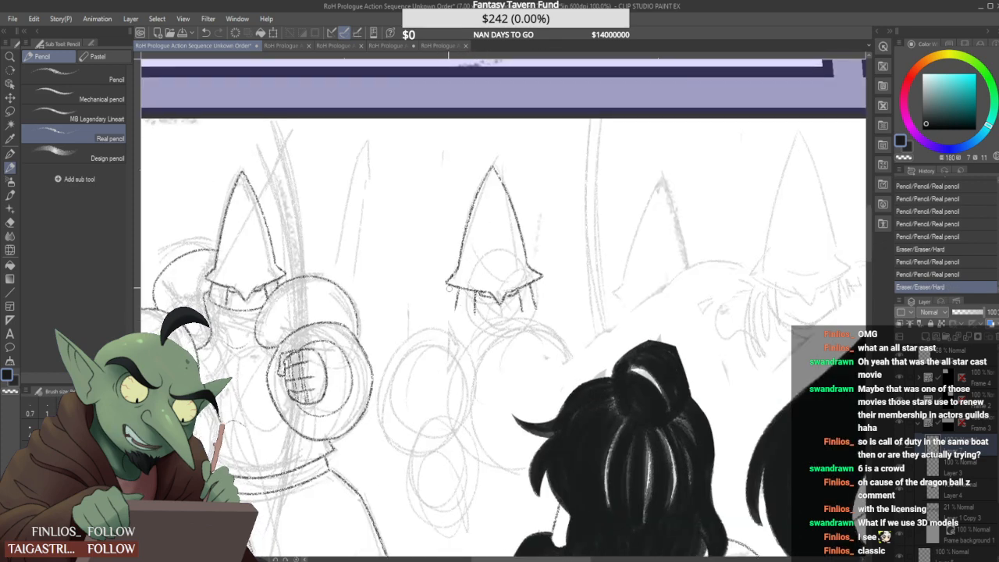
left_click_drag(471, 316, 568, 307)
scroll(464, 311, "up", 1)
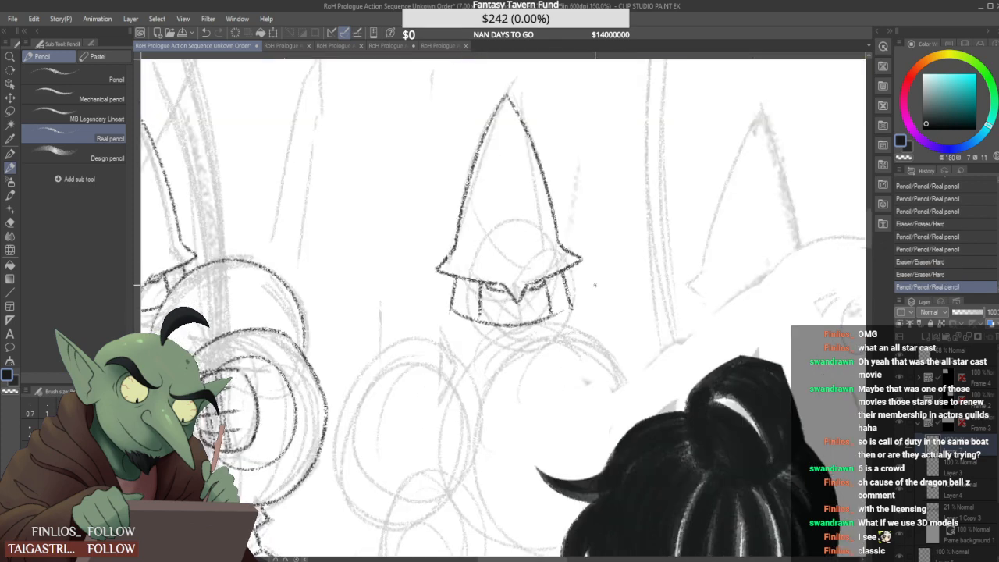
key("ctrl+z")
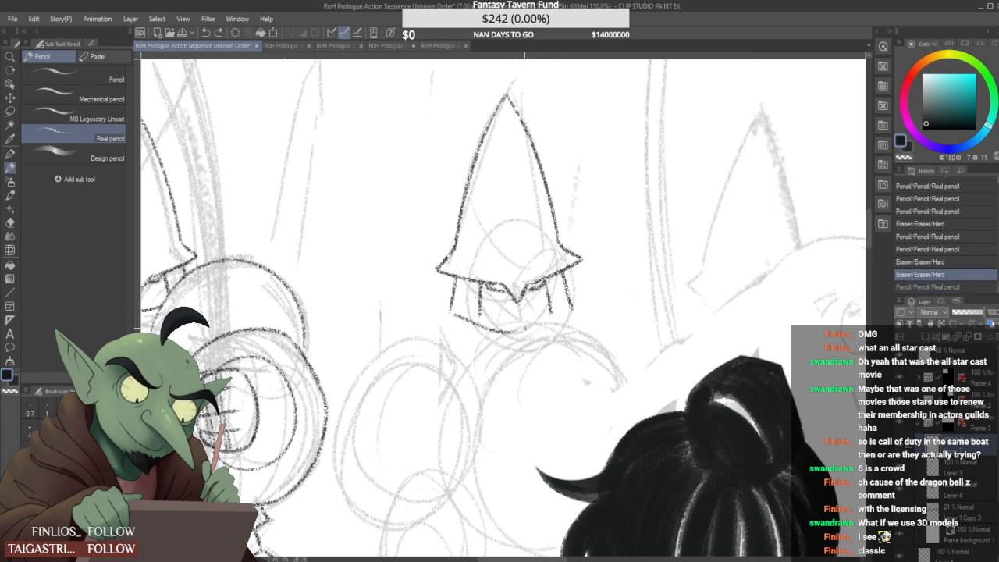
key("ctrl+z")
mouse_move(450, 312)
left_mouse_down()
mouse_move(518, 337)
mouse_move(589, 307)
left_mouse_up()
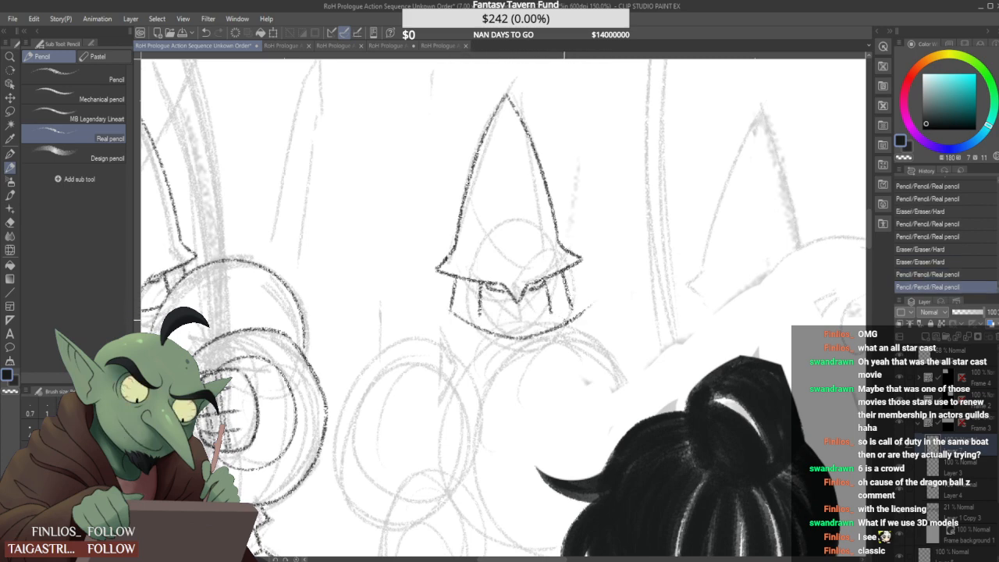
key("ctrl+z")
left_click_drag(519, 338, 576, 315)
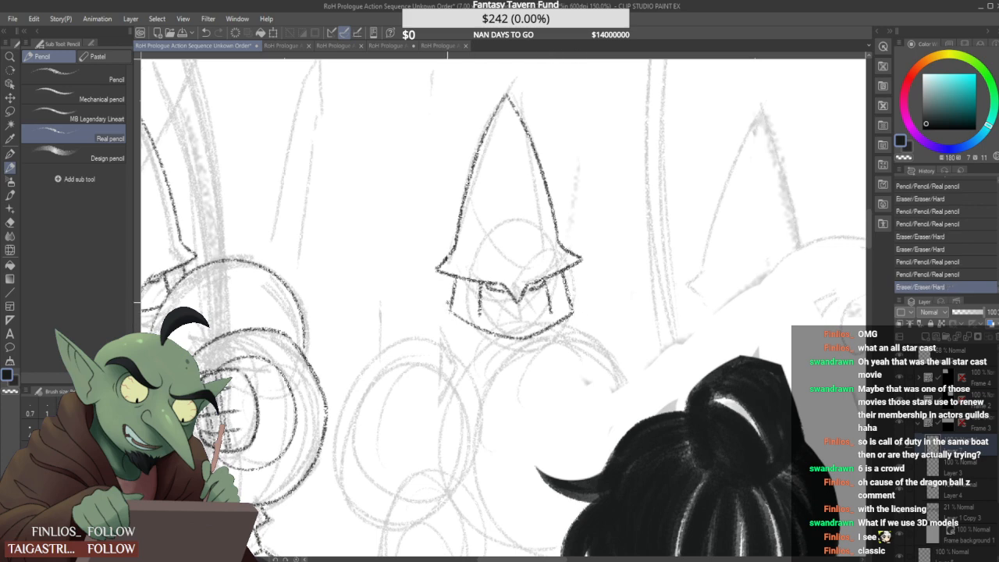
Draw the first side of the fourth knight's collar beside the face guard and extend the two inner face-guard lines downward
scroll(448, 302, "up", 1)
mouse_move(449, 296)
left_mouse_down()
mouse_move(439, 311)
mouse_move(455, 389)
left_mouse_up()
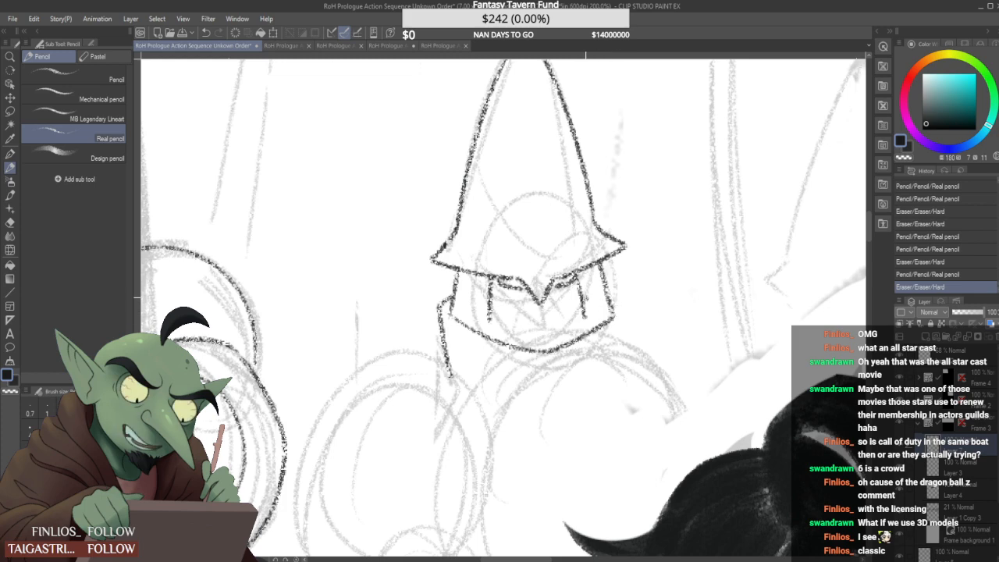
left_click_drag(584, 307, 584, 328)
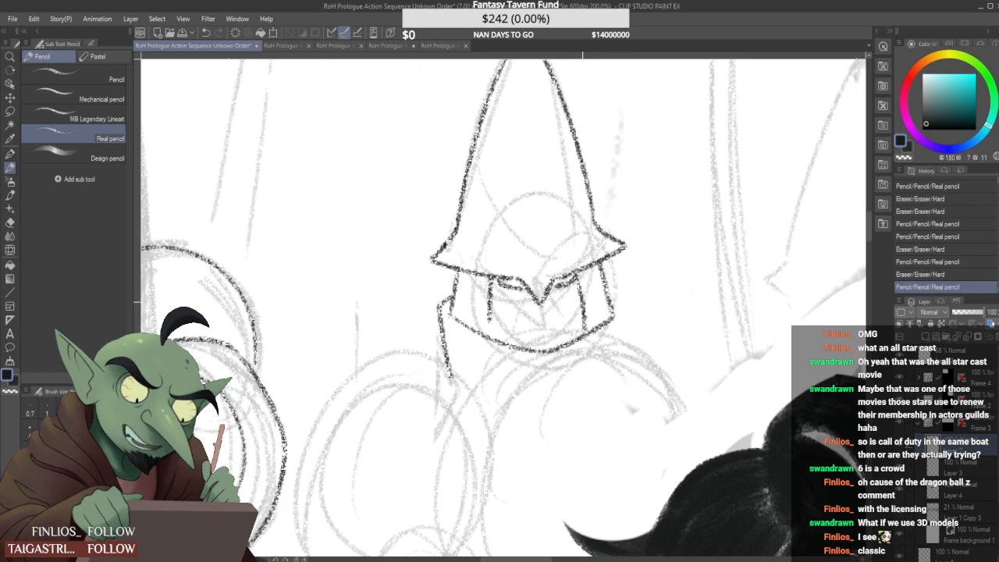
key("ctrl+z")
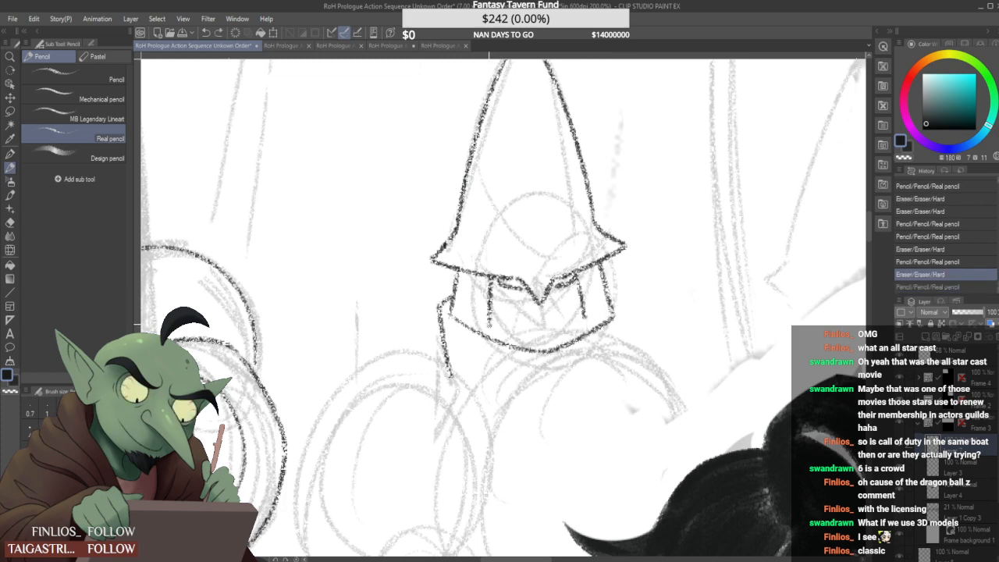
left_click_drag(488, 334, 491, 311)
left_click_drag(585, 311, 590, 325)
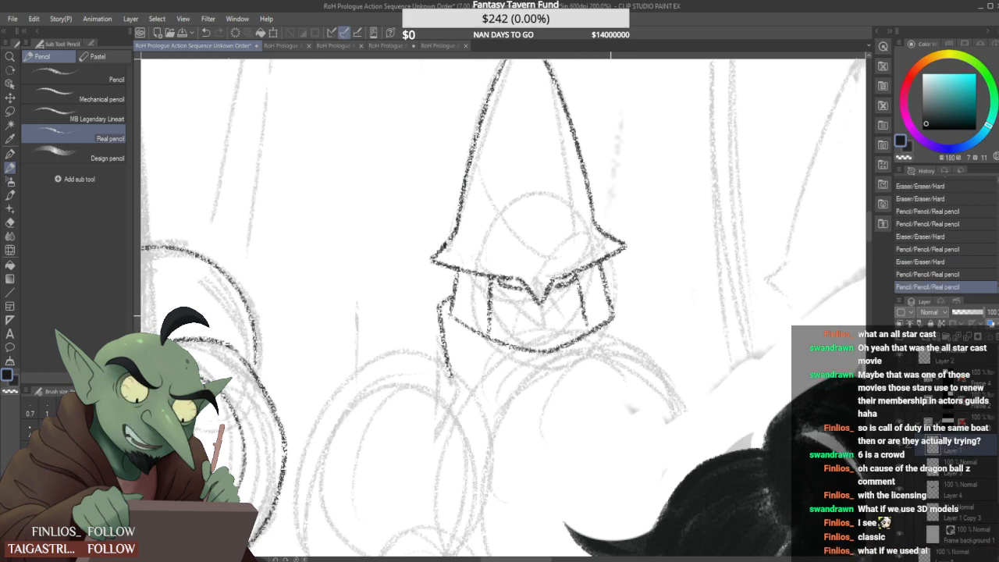
mouse_move(615, 311)
left_mouse_down()
mouse_move(637, 301)
mouse_move(636, 339)
left_mouse_up()
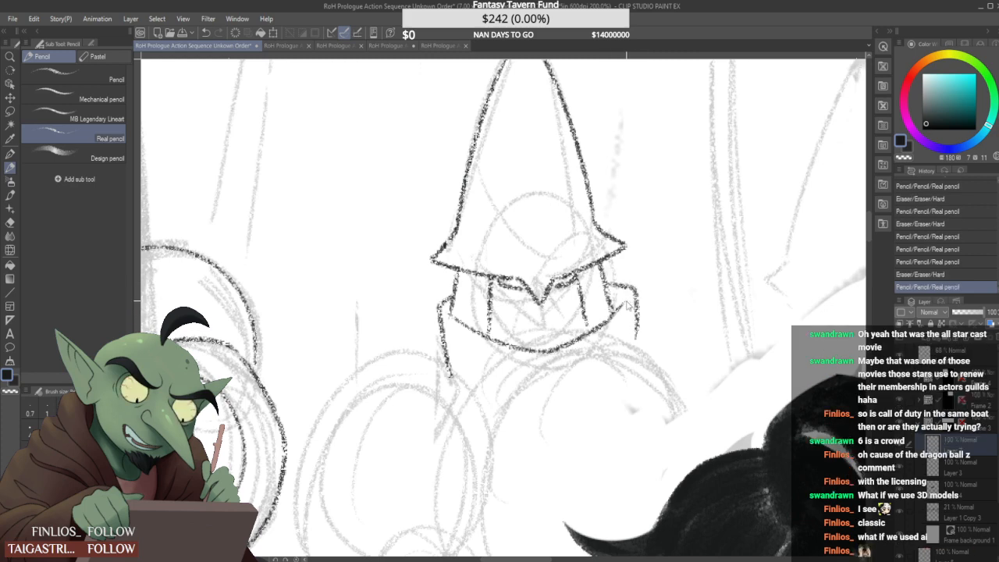
key("ctrl+z")
mouse_move(608, 279)
left_mouse_down()
mouse_move(627, 286)
mouse_move(616, 370)
left_mouse_up()
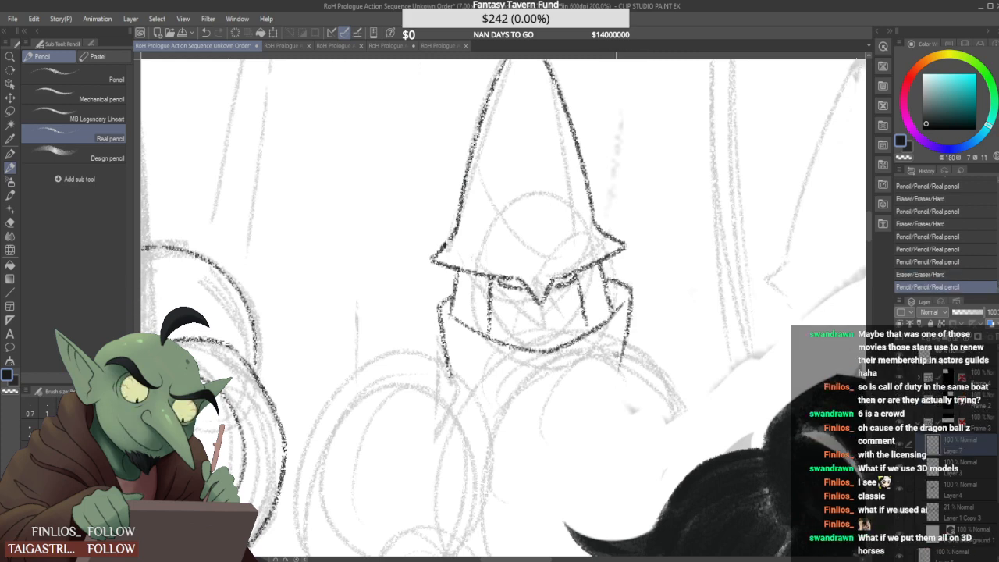
key("ctrl+z")
mouse_move(607, 278)
left_mouse_down()
mouse_move(642, 295)
mouse_move(610, 275)
mouse_move(629, 284)
mouse_move(634, 350)
left_mouse_up()
key("ctrl+z")
key("ctrl+z")
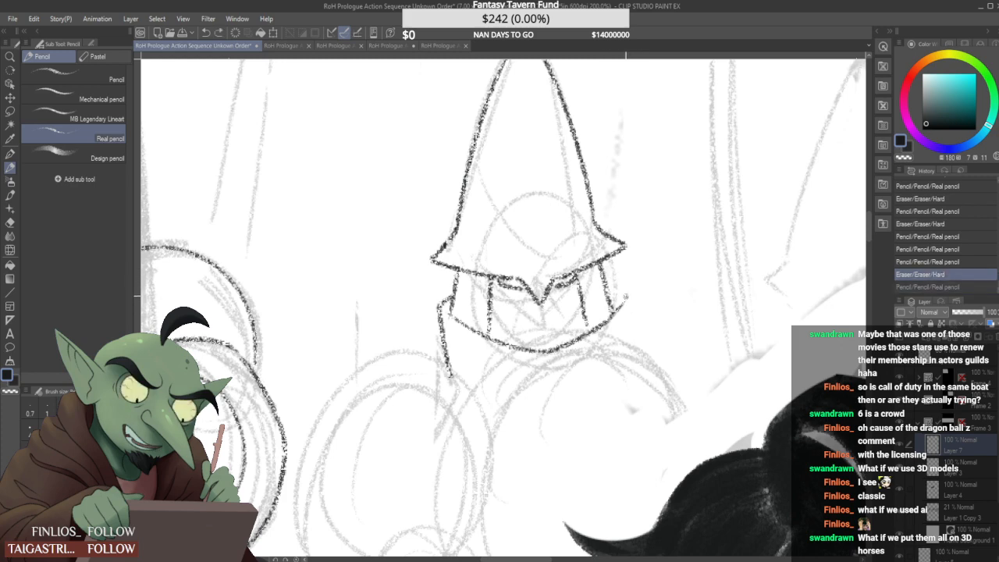
mouse_move(634, 302)
left_mouse_down()
mouse_move(608, 334)
mouse_move(615, 321)
mouse_move(592, 333)
mouse_move(622, 310)
mouse_move(612, 284)
mouse_move(628, 292)
mouse_move(610, 377)
left_mouse_up()
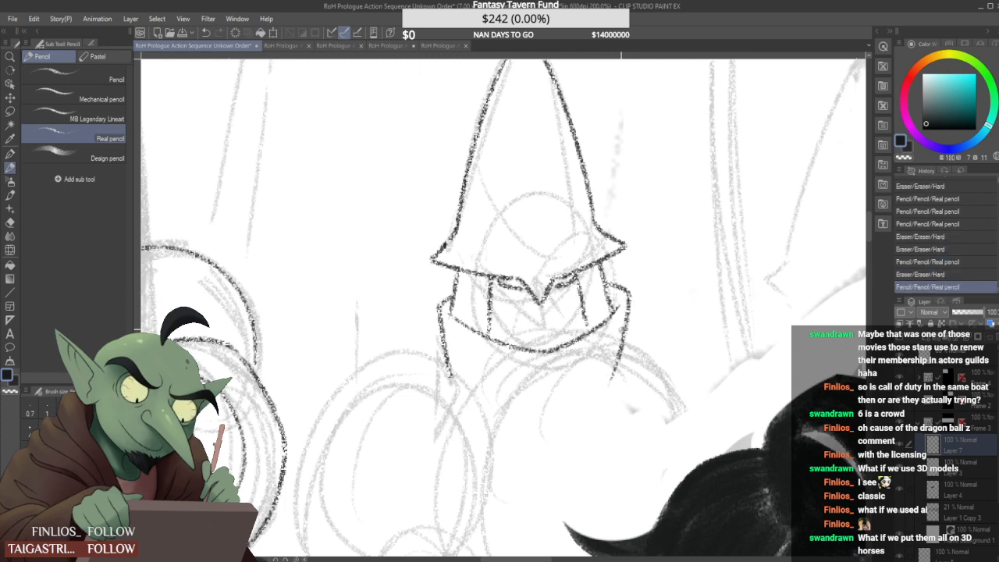
key("ctrl+z")
mouse_move(607, 282)
left_mouse_down()
mouse_move(638, 306)
mouse_move(632, 299)
mouse_move(621, 375)
left_mouse_up()
key("ctrl+z")
Draw the opposite side of the fourth knight's collar and erase stray marks around the collar's lower ends
mouse_move(630, 306)
left_mouse_down()
mouse_move(627, 353)
mouse_move(621, 387)
left_mouse_up()
left_click(642, 334)
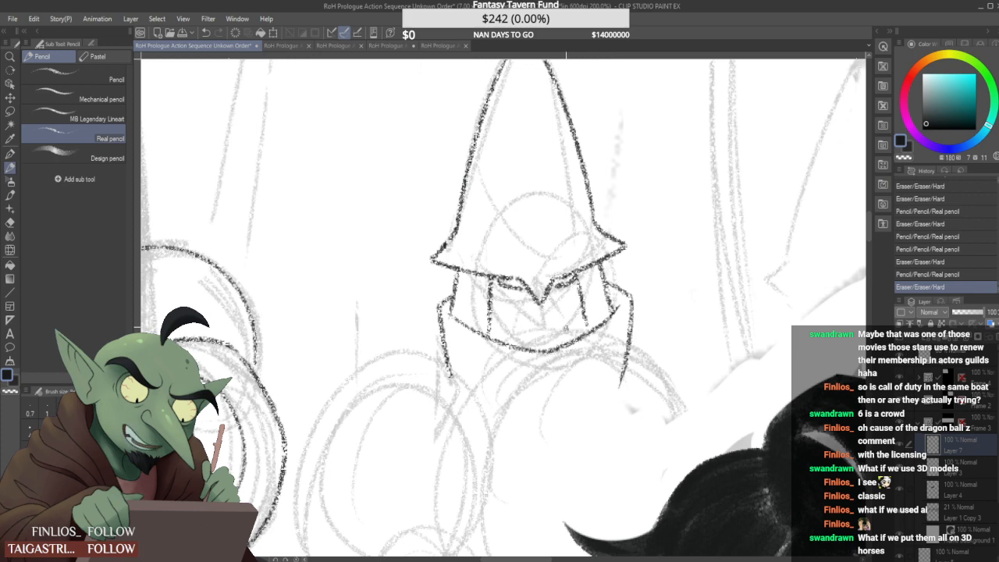
scroll(566, 328, "down", 2)
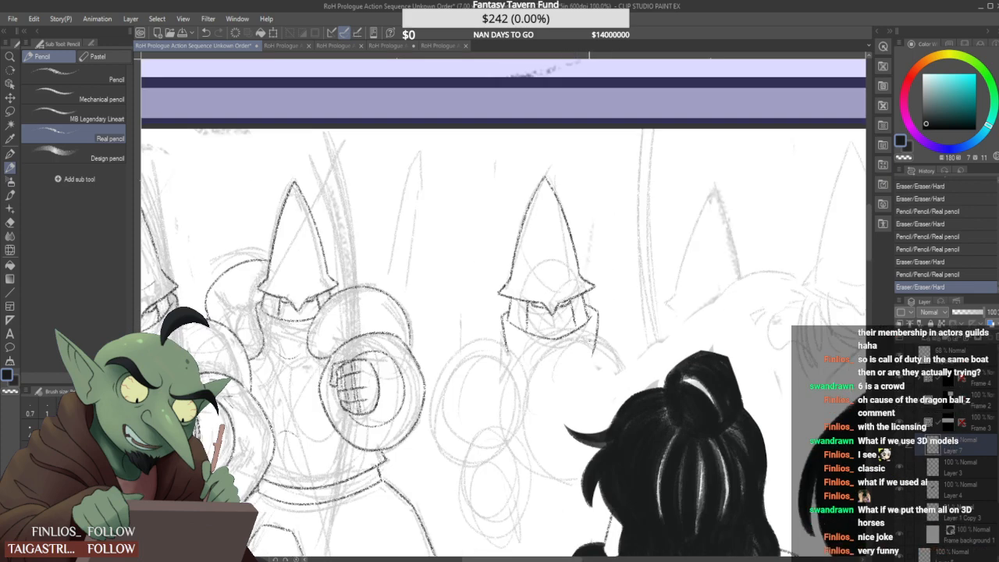
scroll(531, 357, "up", 1)
left_click_drag(496, 358, 500, 357)
left_click_drag(498, 353, 501, 358)
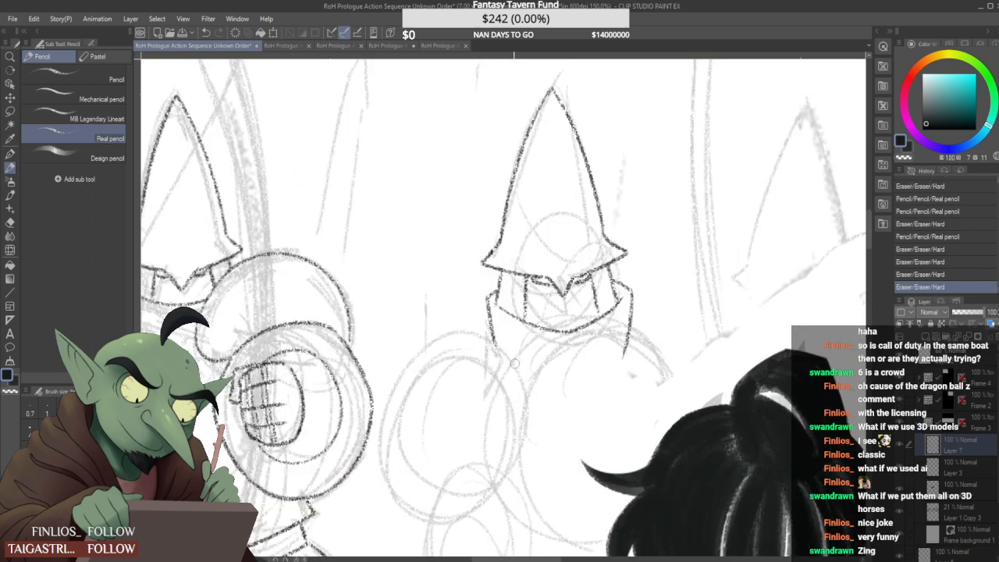
scroll(636, 336, "down", 2)
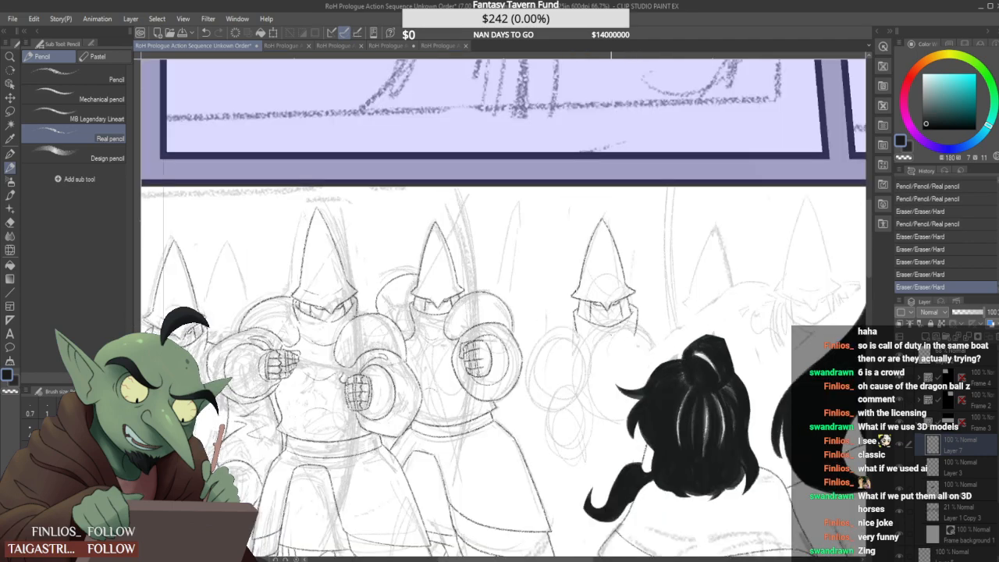
Draw a short curved mark on the fourth knight's upper chest, just below the collar
scroll(627, 343, "up", 2)
mouse_move(590, 362)
left_mouse_down()
mouse_move(636, 349)
mouse_move(604, 369)
left_mouse_up()
scroll(623, 355, "down", 2)
scroll(623, 355, "up", 2)
scroll(599, 363, "down", 1)
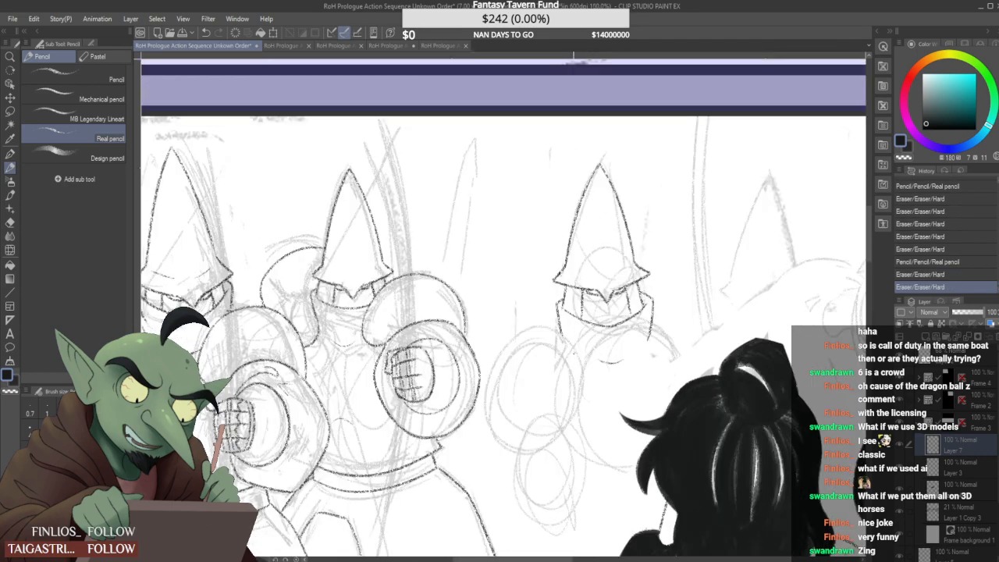
scroll(618, 322, "down", 3)
scroll(619, 322, "up", 4)
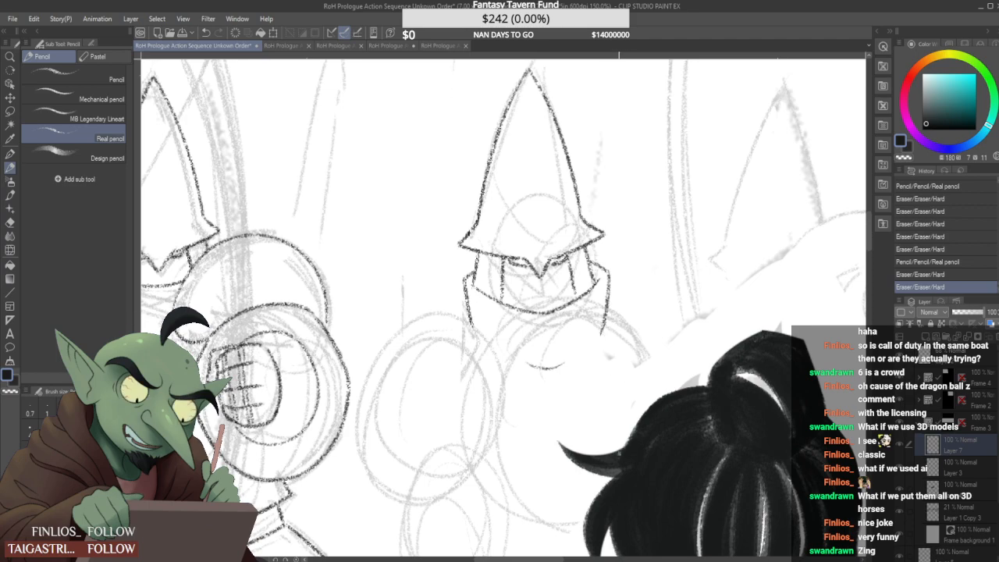
scroll(605, 296, "down", 3)
scroll(592, 334, "up", 1)
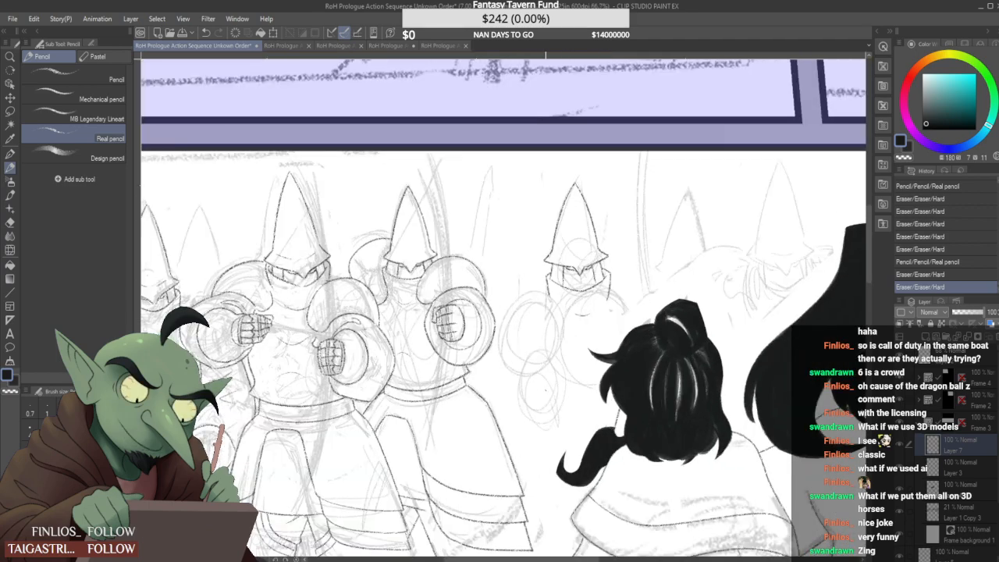
scroll(539, 341, "down", 2)
scroll(538, 318, "up", 1)
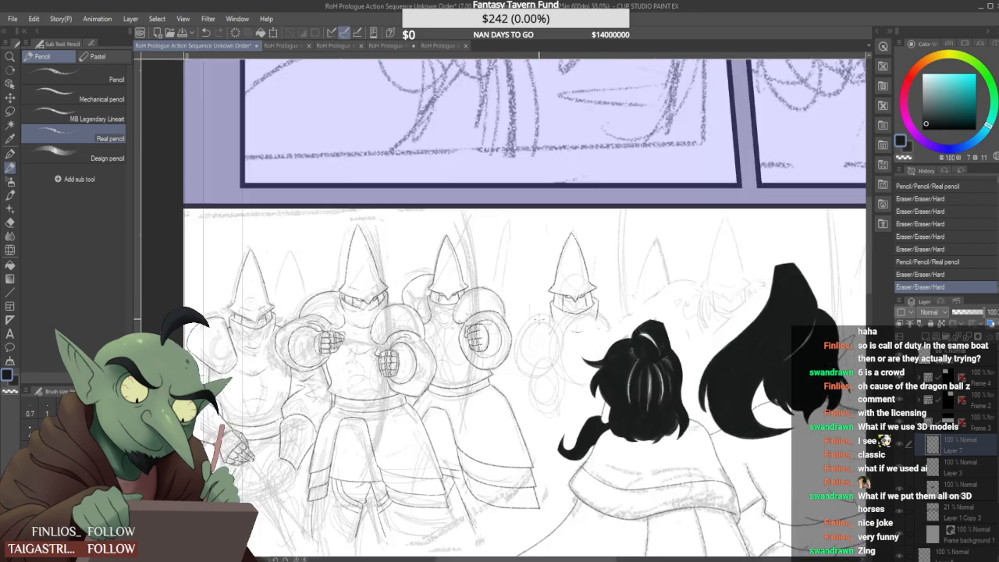
scroll(554, 379, "up", 2)
mouse_move(574, 404)
left_mouse_down()
mouse_move(579, 438)
mouse_move(563, 407)
left_mouse_up()
scroll(550, 404, "down", 2)
scroll(548, 418, "up", 2)
key("ctrl+z")
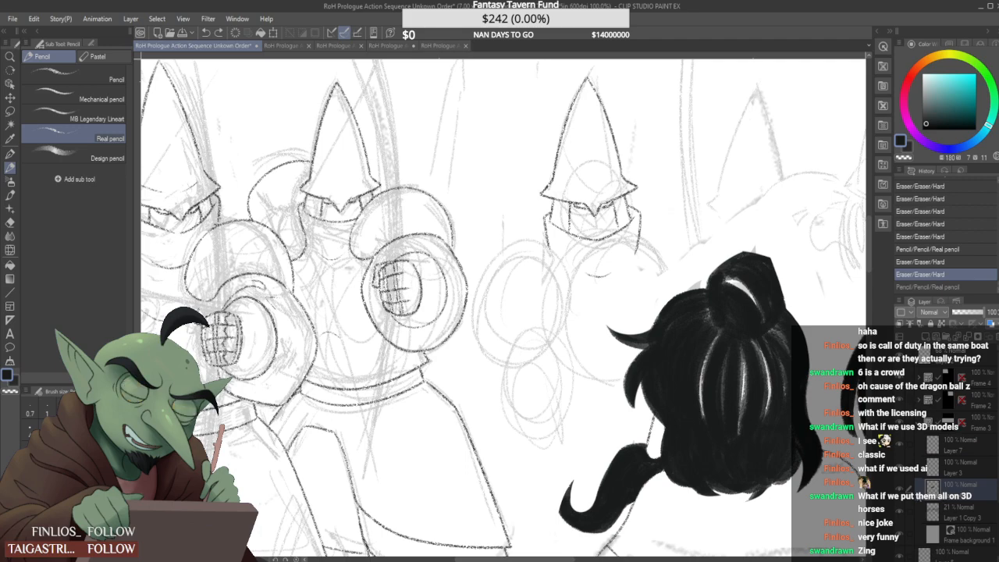
On the faint sketch layer Layer 1 Copy 3, rough in the fourth knight's rounded torso beside the black-haired figure
left_click(972, 507)
mouse_move(579, 394)
left_mouse_down()
mouse_move(602, 436)
mouse_move(590, 445)
mouse_move(615, 443)
left_mouse_up()
scroll(606, 426, "down", 1)
scroll(605, 425, "down", 1)
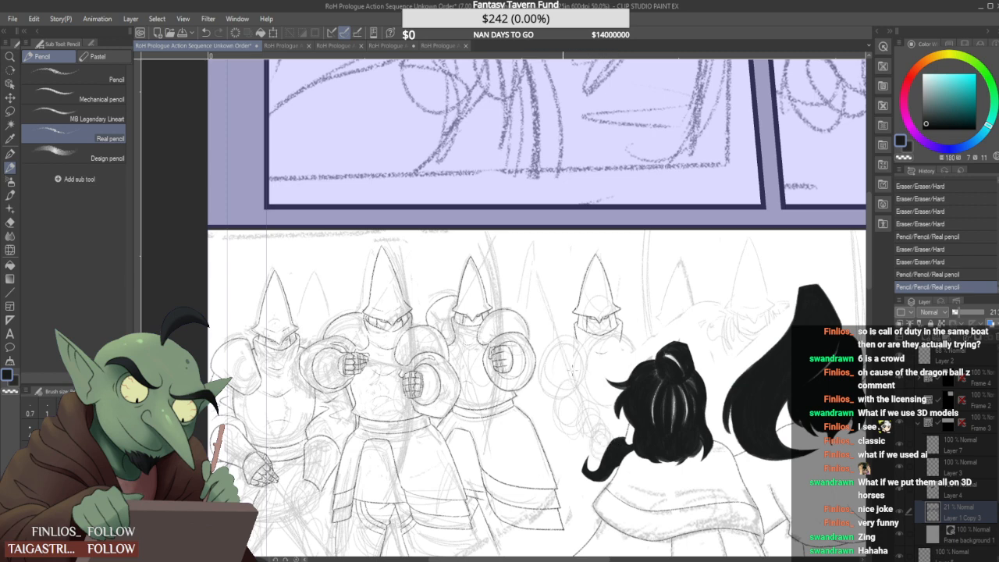
left_click_drag(565, 364, 563, 354)
Rough in the fourth knight's arm shapes and the slanted pole between the third and fourth knights
left_click_drag(521, 301, 520, 272)
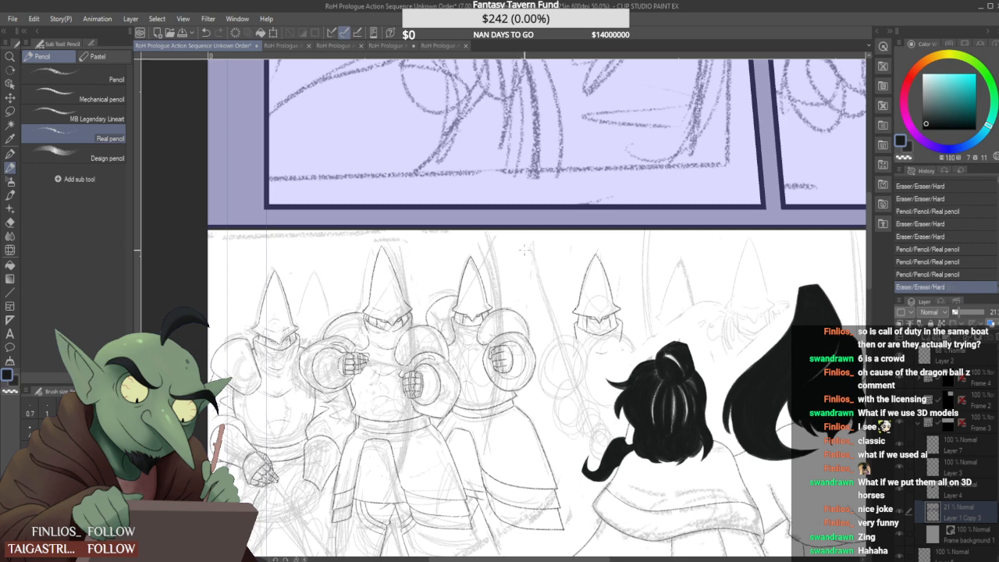
left_click_drag(522, 232, 528, 273)
mouse_move(563, 343)
left_mouse_down()
mouse_move(574, 378)
mouse_move(605, 407)
mouse_move(607, 428)
left_mouse_up()
left_click_drag(551, 376, 560, 394)
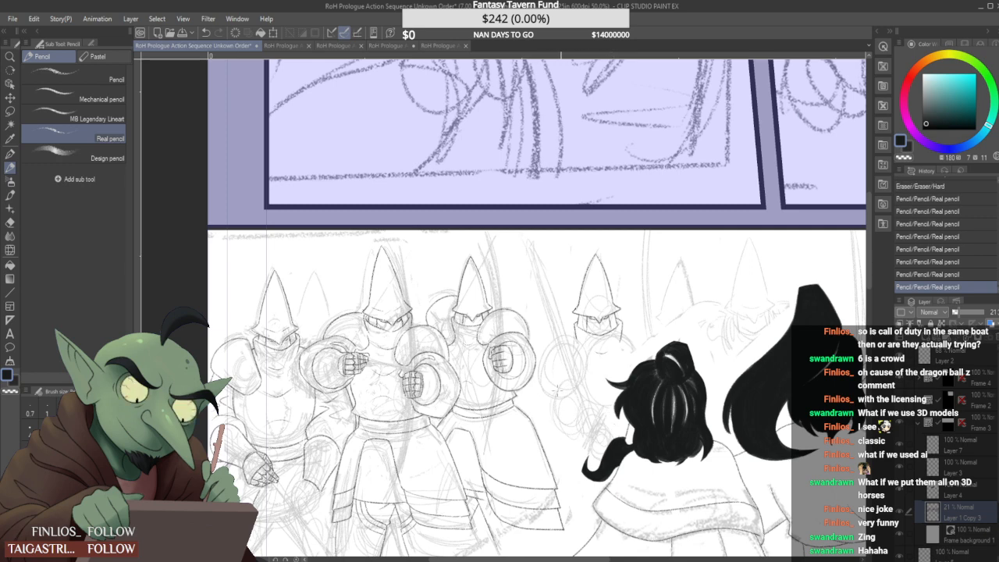
mouse_move(550, 439)
left_mouse_down()
mouse_move(540, 403)
mouse_move(552, 337)
left_mouse_up()
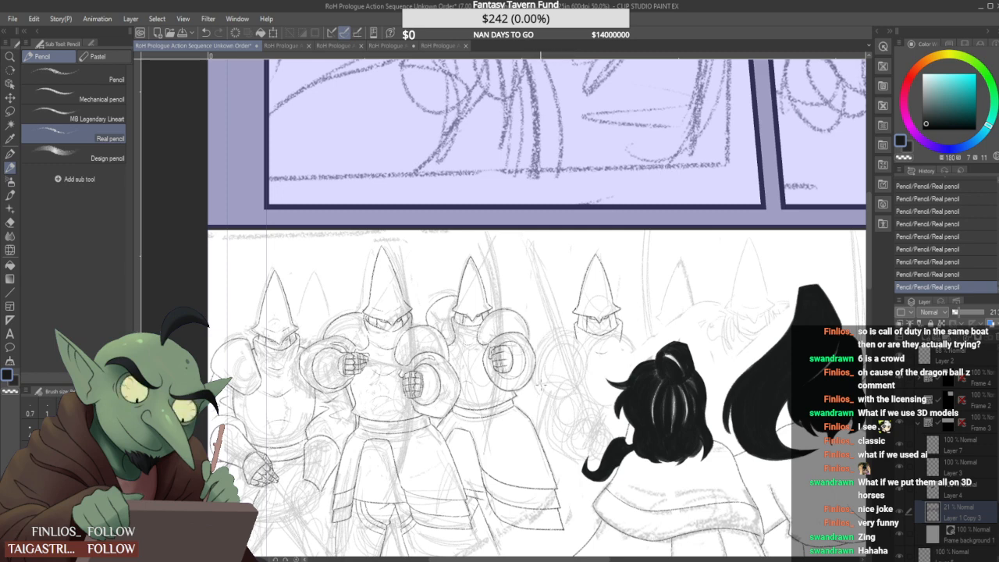
left_click_drag(540, 423, 536, 392)
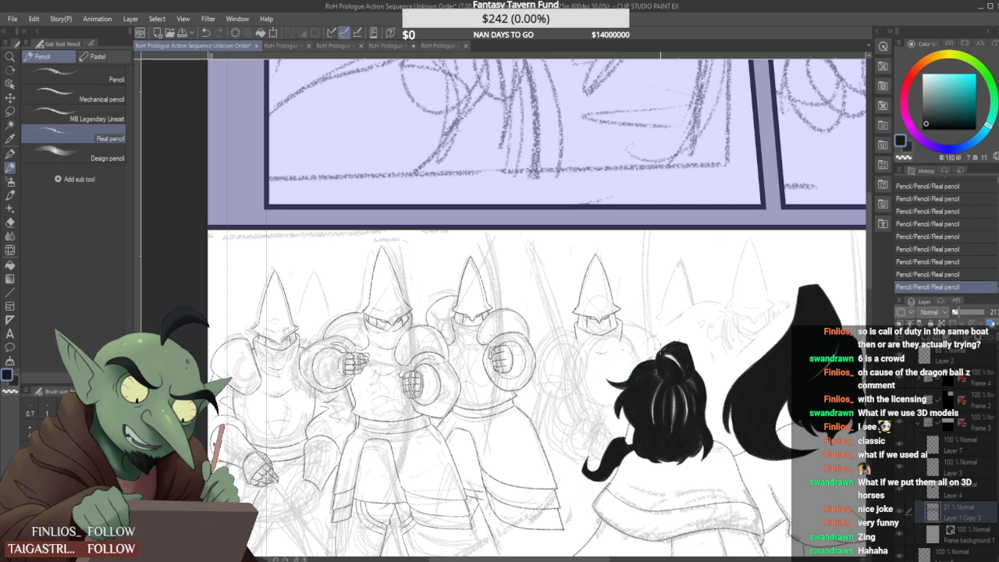
Refine the rough slanted pole between the third and fourth knights, running from the panel's upper border to the fourth knight's arm
scroll(643, 324, "down", 1)
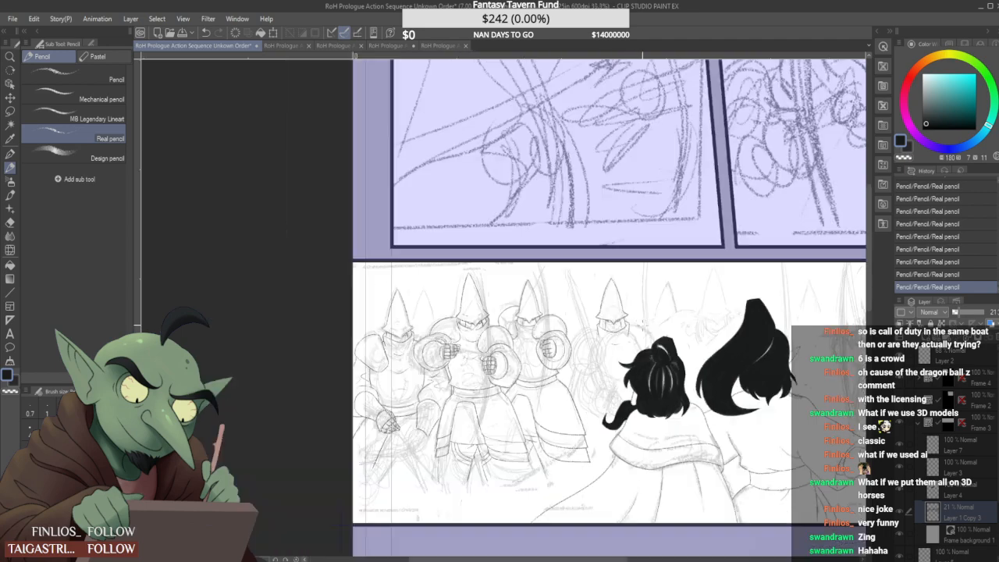
scroll(616, 280, "down", 1)
scroll(601, 301, "up", 1)
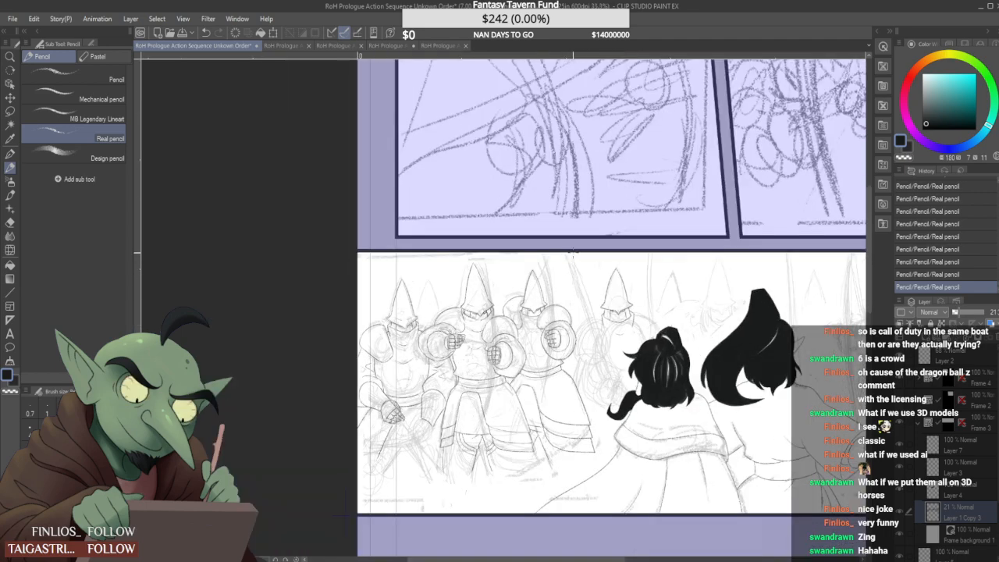
scroll(569, 263, "up", 1)
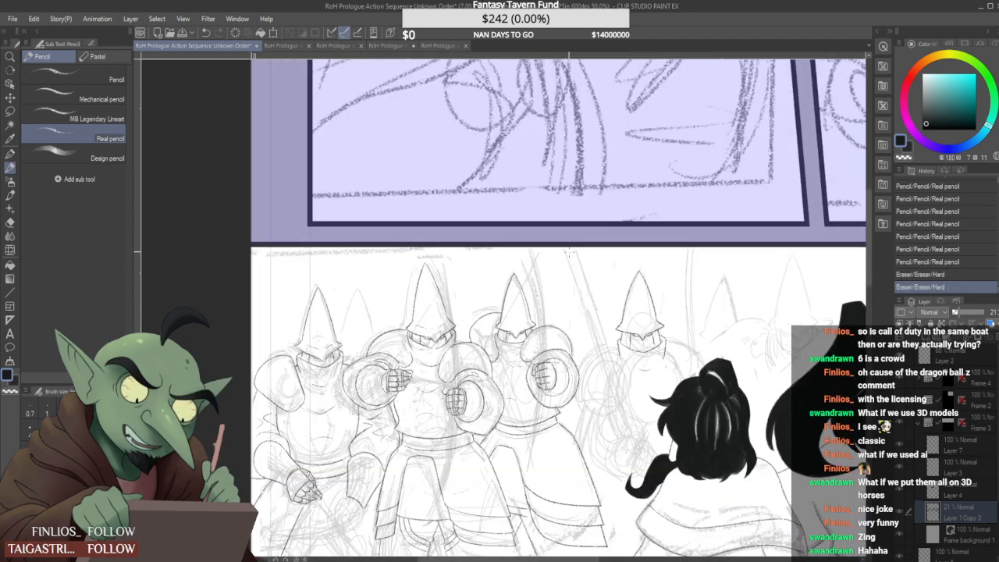
scroll(570, 231, "down", 1)
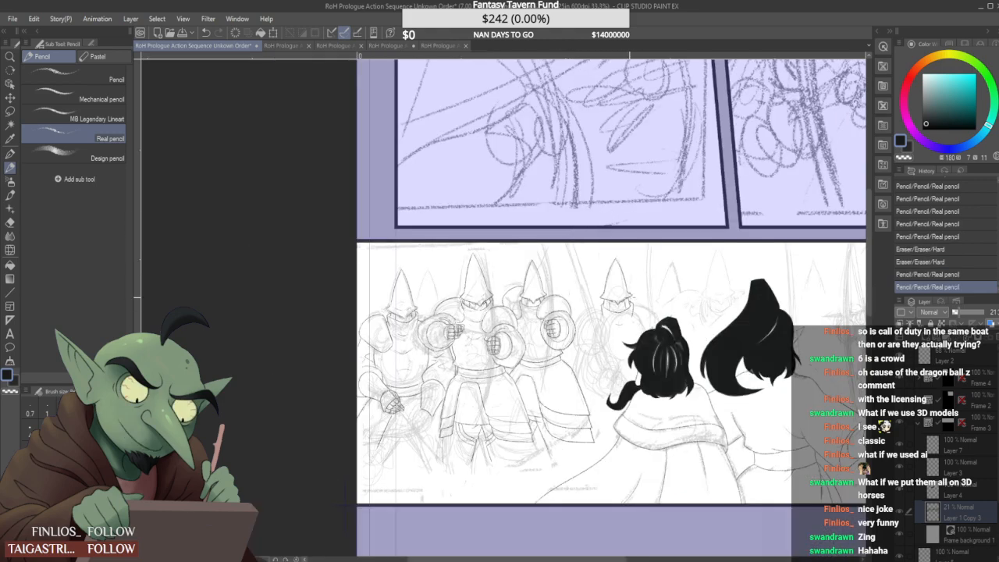
scroll(645, 252, "up", 3)
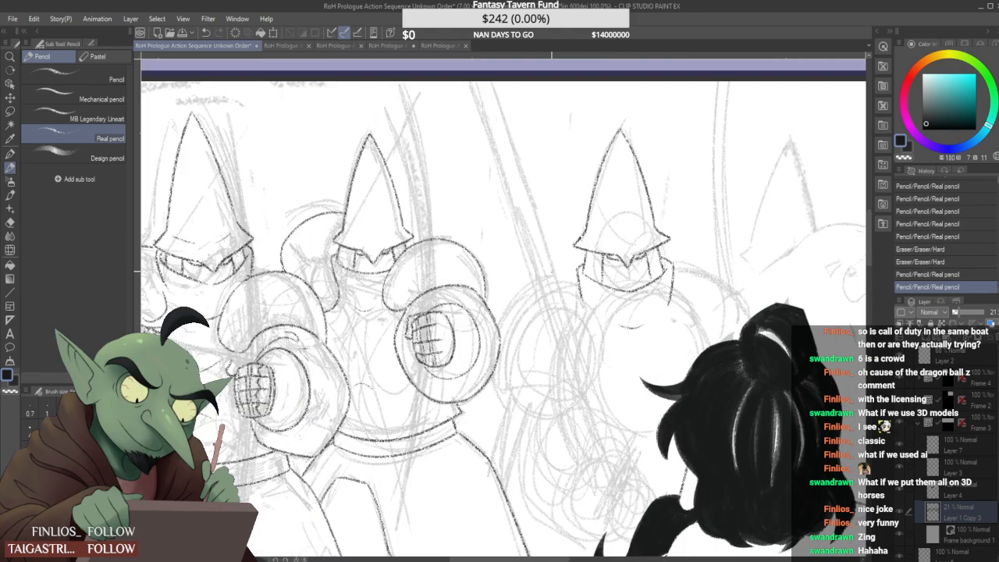
left_click_drag(469, 78, 570, 388)
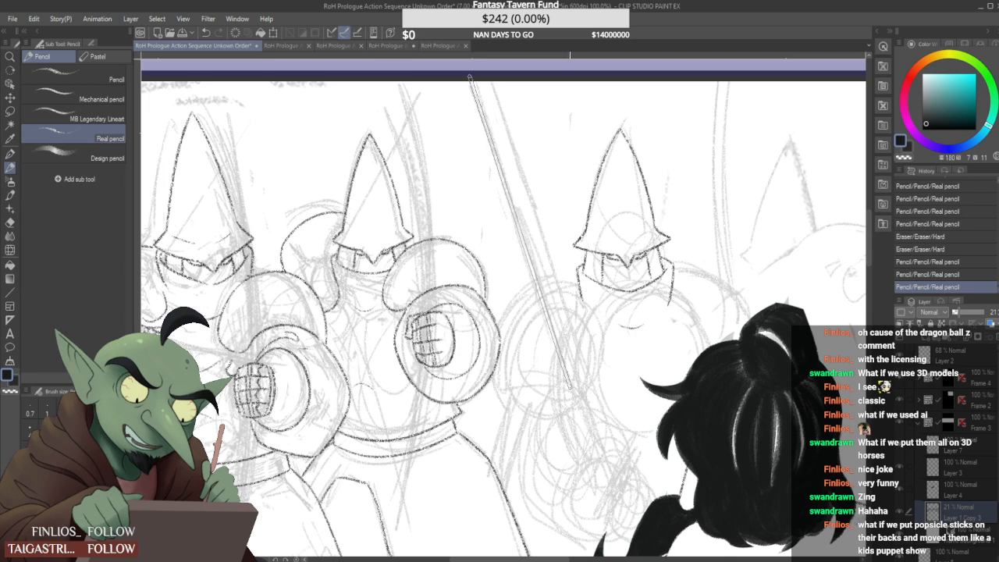
key("ctrl+z")
left_click_drag(490, 76, 576, 333)
key("ctrl+z")
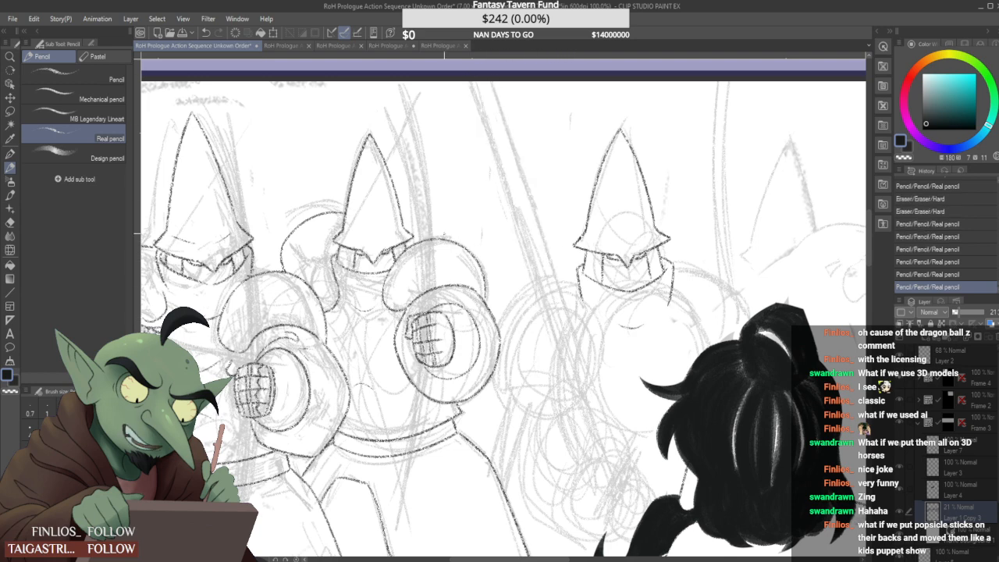
scroll(427, 209, "down", 3)
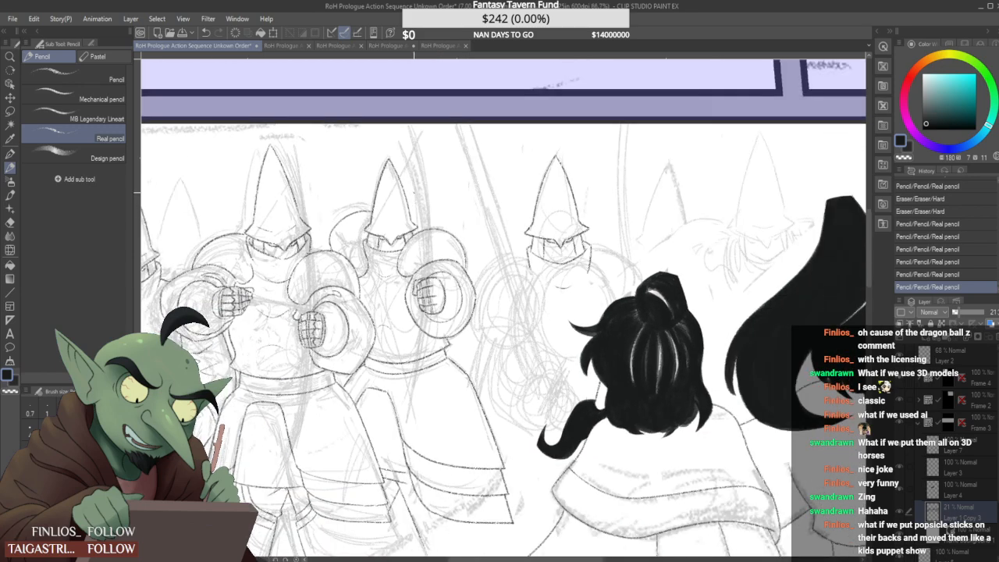
scroll(537, 282, "down", 1)
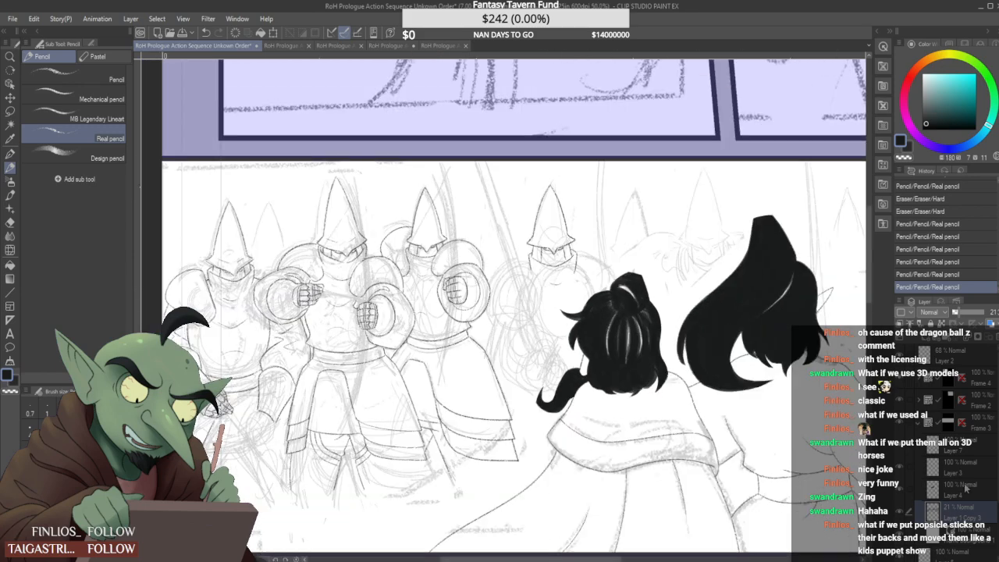
left_click(969, 452)
left_click(900, 469)
left_click(902, 470)
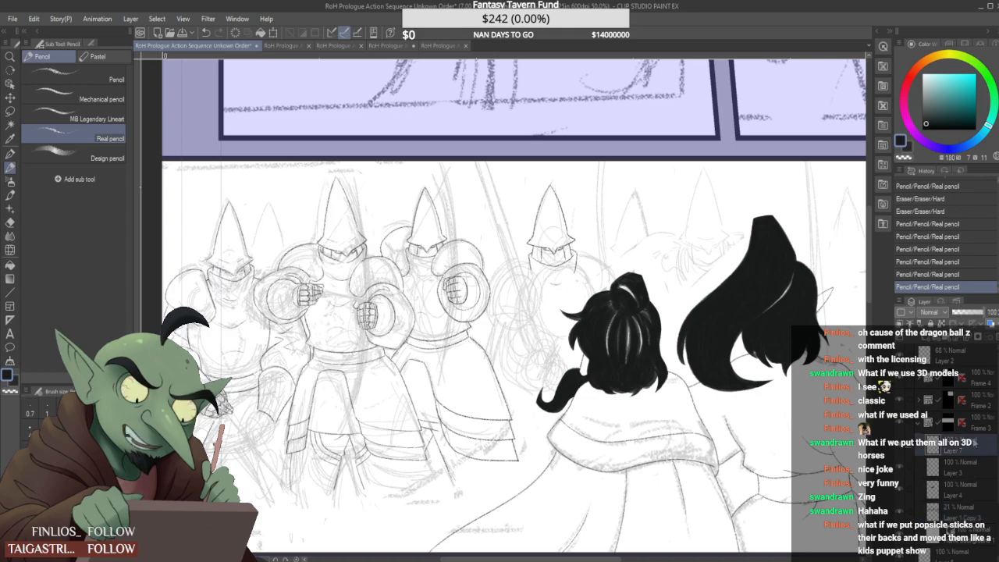
key("ctrl+t")
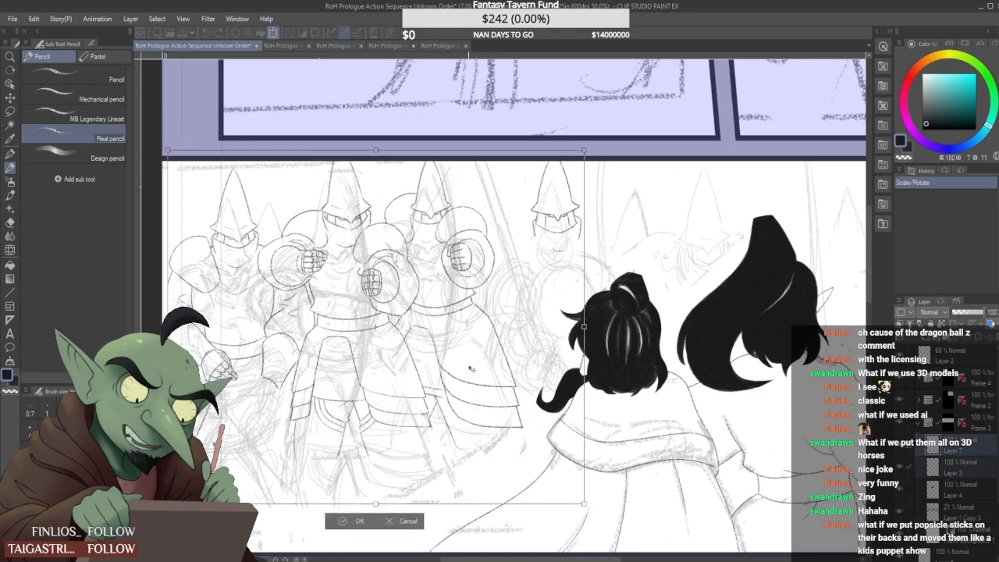
mouse_move(459, 378)
left_mouse_down()
mouse_move(520, 369)
mouse_move(529, 382)
mouse_move(522, 391)
left_mouse_up()
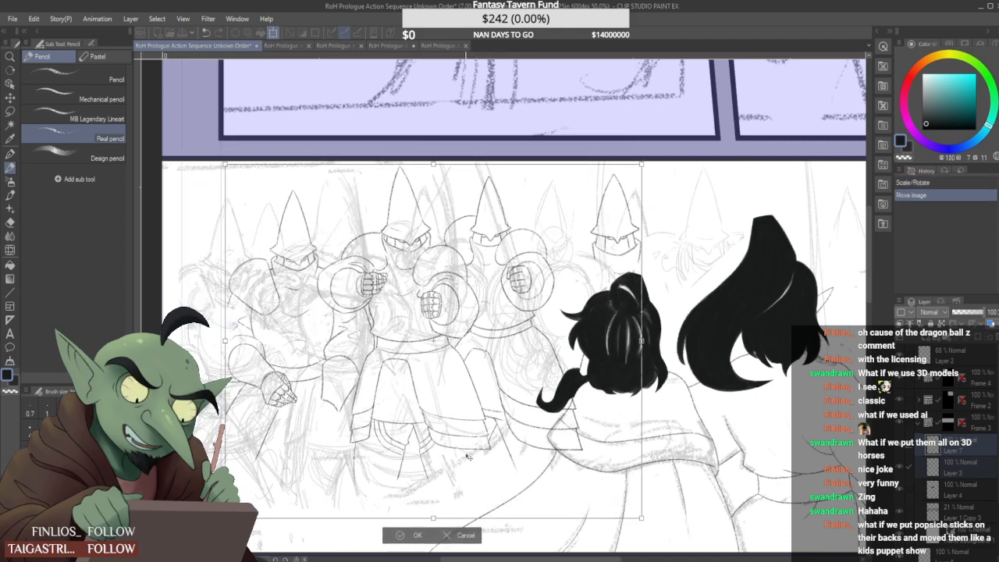
mouse_move(469, 458)
left_mouse_down()
mouse_move(459, 448)
mouse_move(457, 457)
left_mouse_up()
left_click(451, 528)
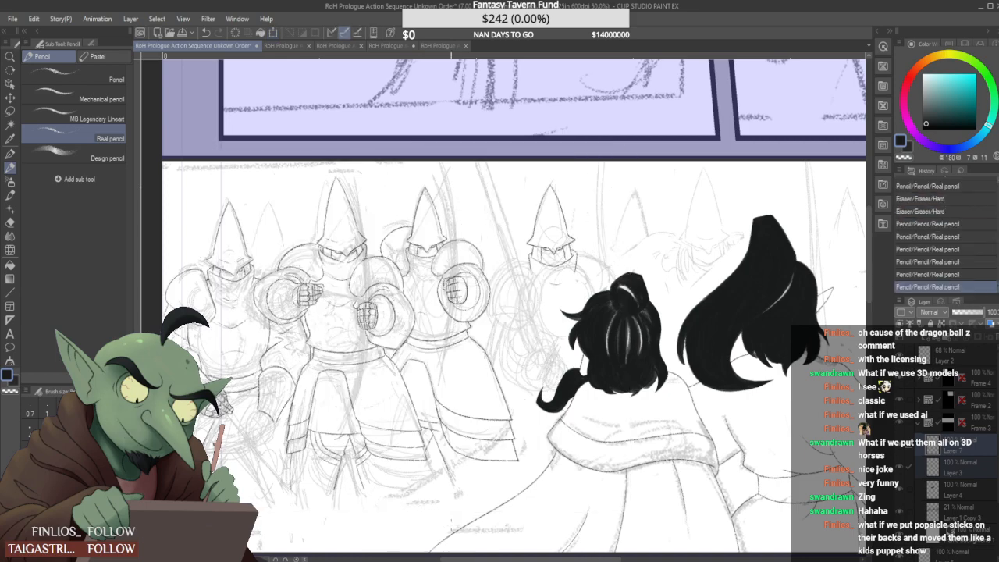
scroll(745, 418, "down", 4)
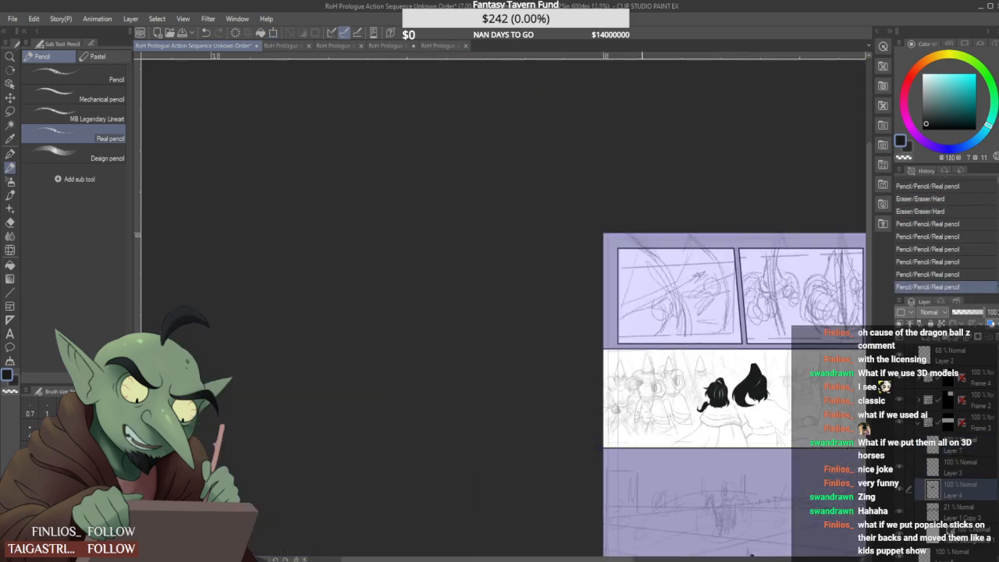
key("ctrl+t")
mouse_move(756, 411)
left_mouse_down()
mouse_move(759, 422)
mouse_move(736, 442)
mouse_move(726, 434)
mouse_move(740, 442)
left_mouse_up()
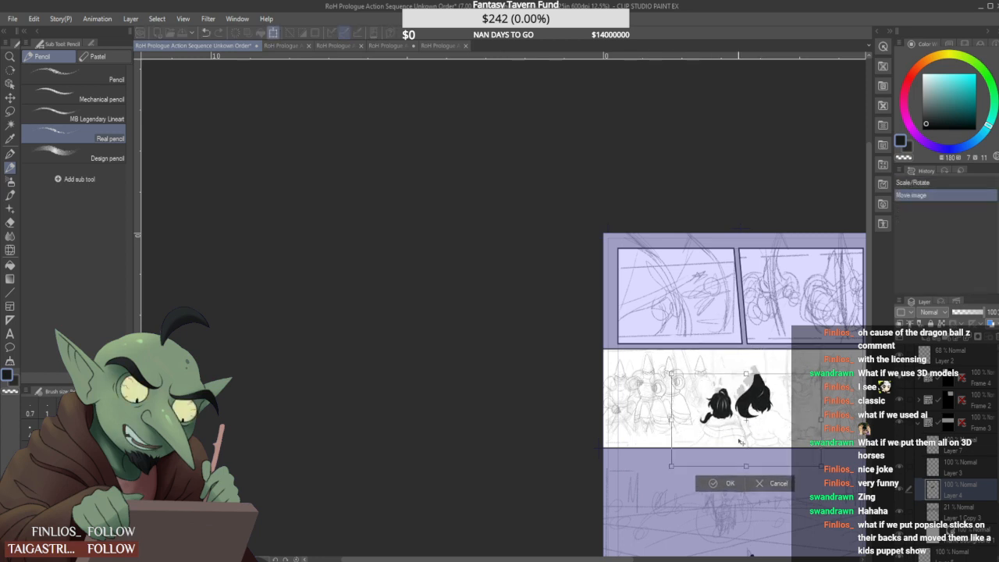
left_click(778, 483)
On Layer 7, draw the fourth knight's chest edge from the collar down to the black-haired figure's hair
scroll(719, 389, "up", 2)
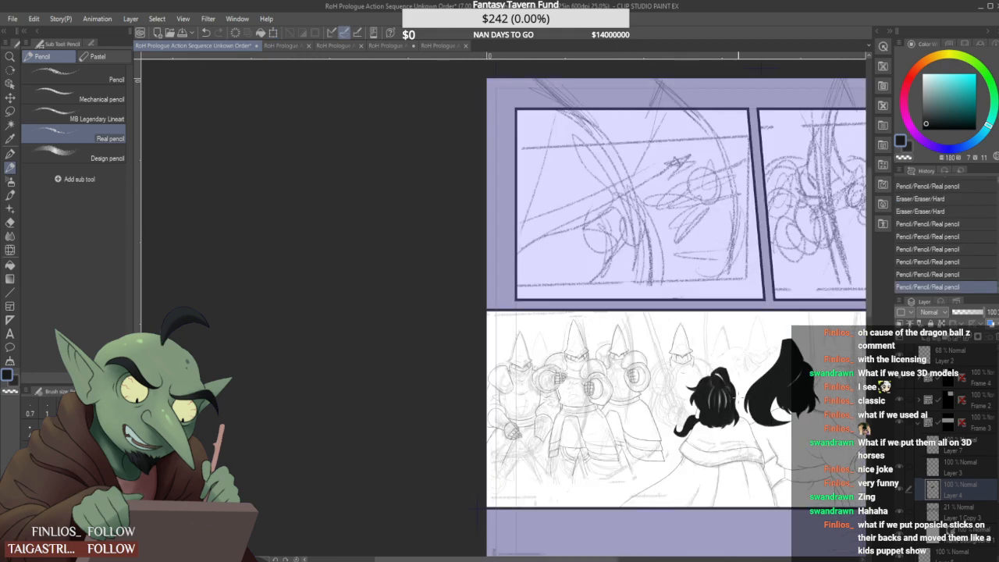
scroll(721, 389, "up", 1)
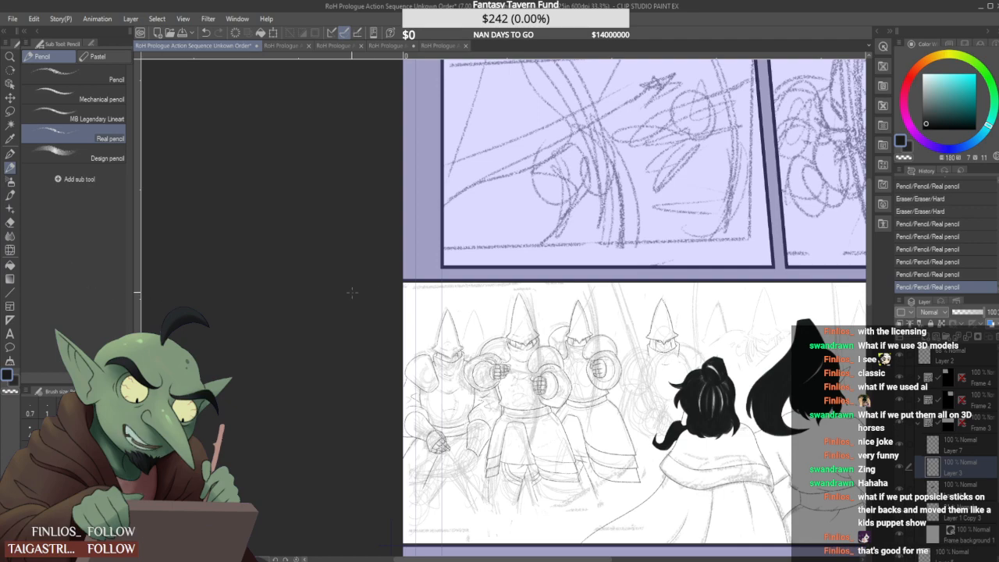
scroll(701, 366, "up", 3)
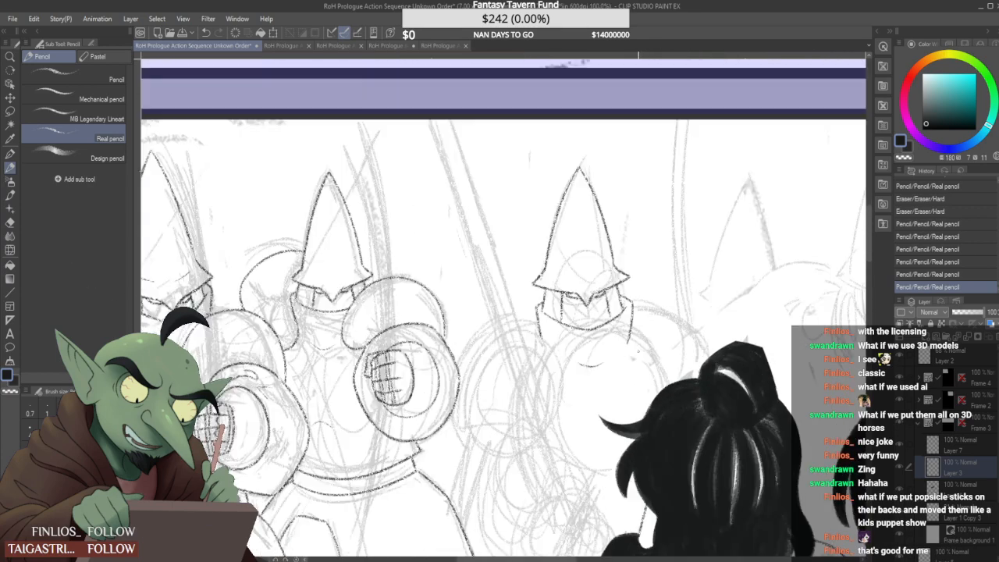
left_click_drag(635, 384, 652, 404)
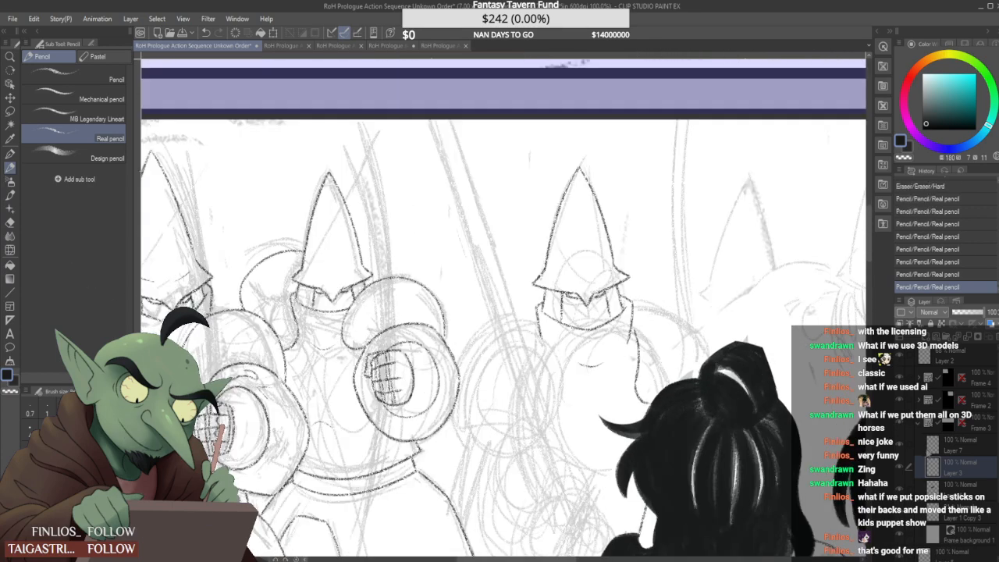
left_click(899, 469)
left_click(899, 469)
key("ctrl+z")
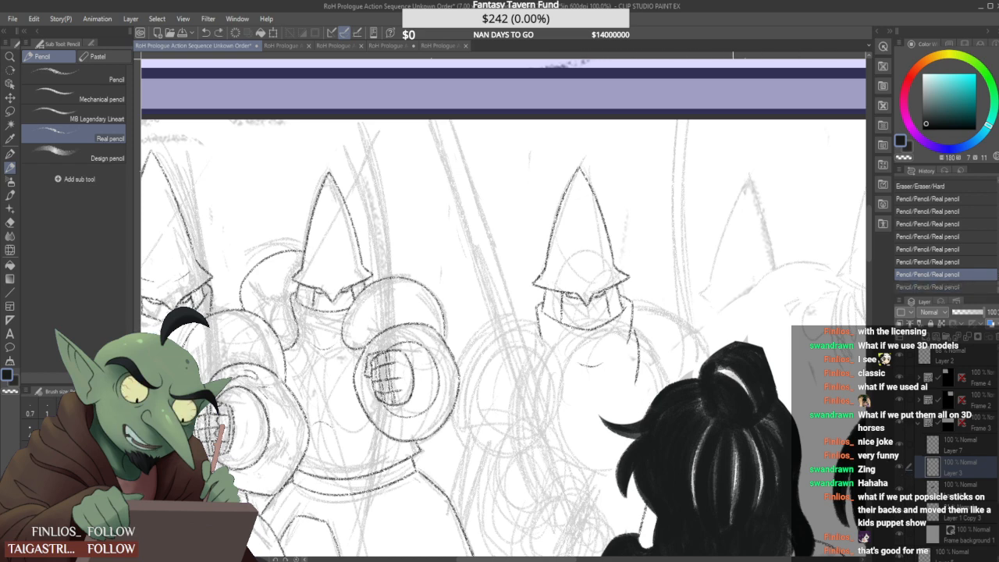
left_click(933, 445)
key("ctrl+y")
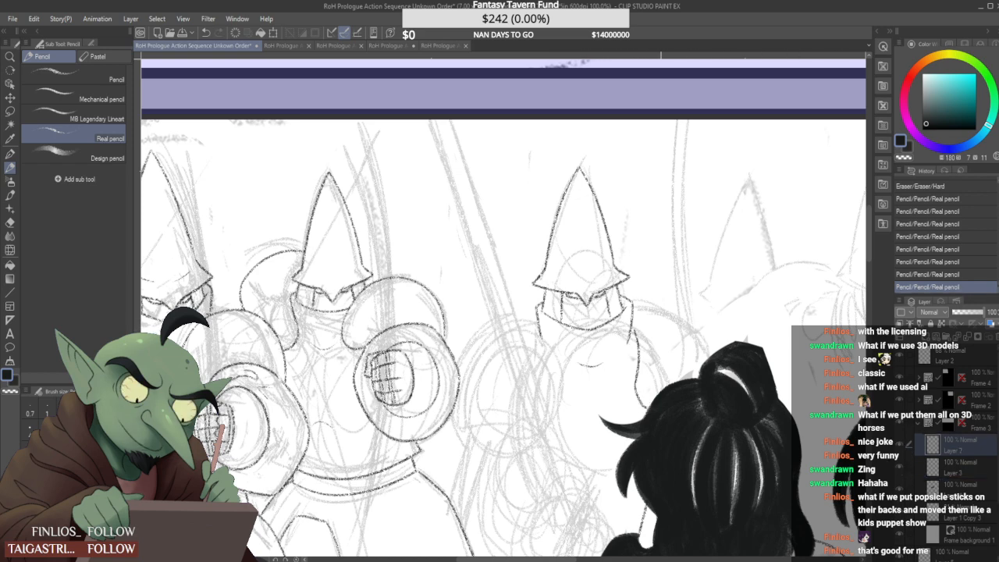
mouse_move(632, 380)
left_mouse_down()
mouse_move(631, 394)
mouse_move(638, 386)
left_mouse_up()
Draw the fourth knight's shoulder curve from the collar toward the black-haired figure's topknot, redoing the stroke until it fits the sketch
left_click_drag(630, 300, 718, 347)
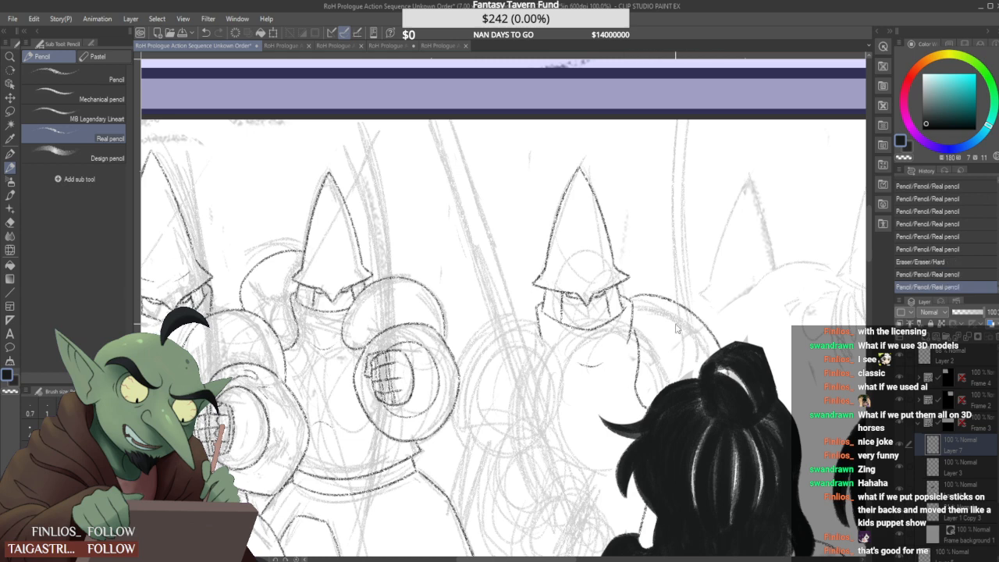
key("ctrl+z")
left_click_drag(634, 299, 717, 352)
key("ctrl+z")
left_click_drag(634, 305, 711, 357)
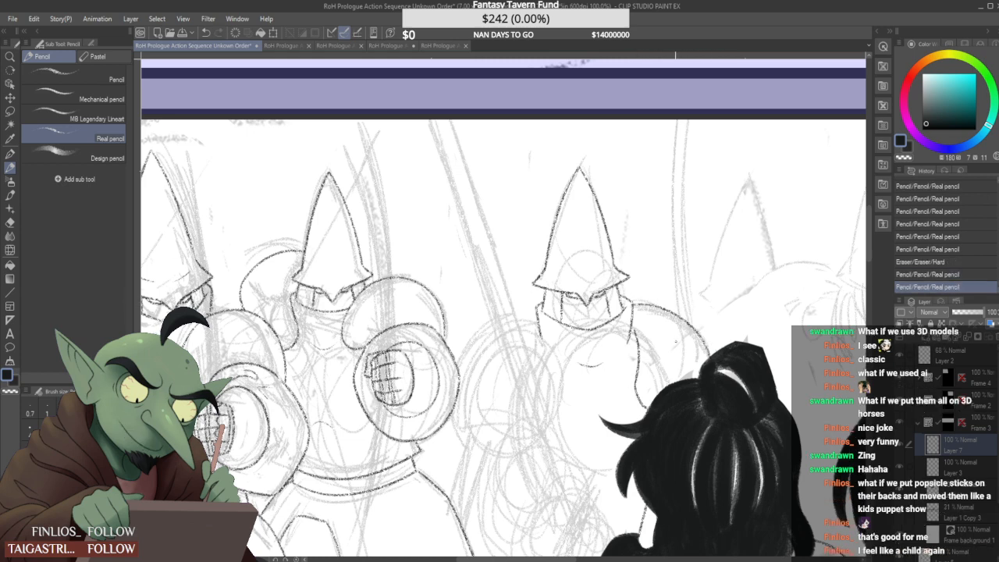
key("ctrl+z")
left_click_drag(635, 303, 726, 346)
key("ctrl+z")
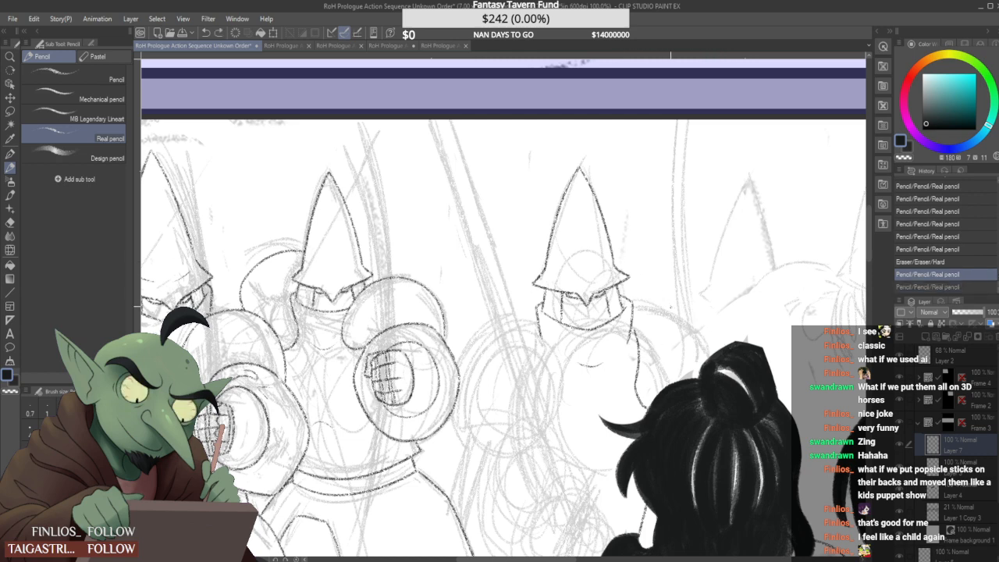
left_click_drag(635, 305, 713, 355)
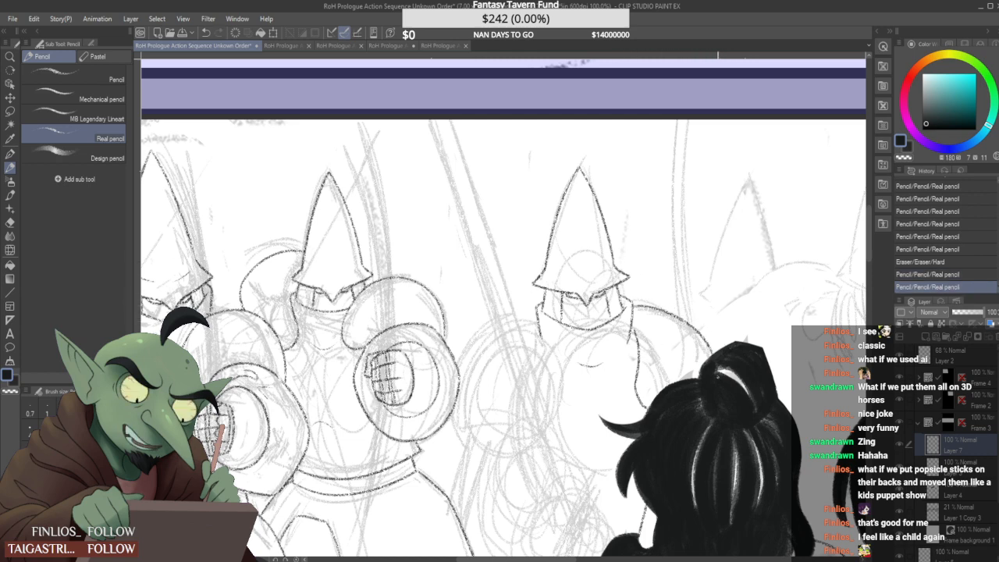
key("ctrl+z")
left_click_drag(633, 304, 709, 360)
key("ctrl+z")
left_click_drag(634, 304, 712, 360)
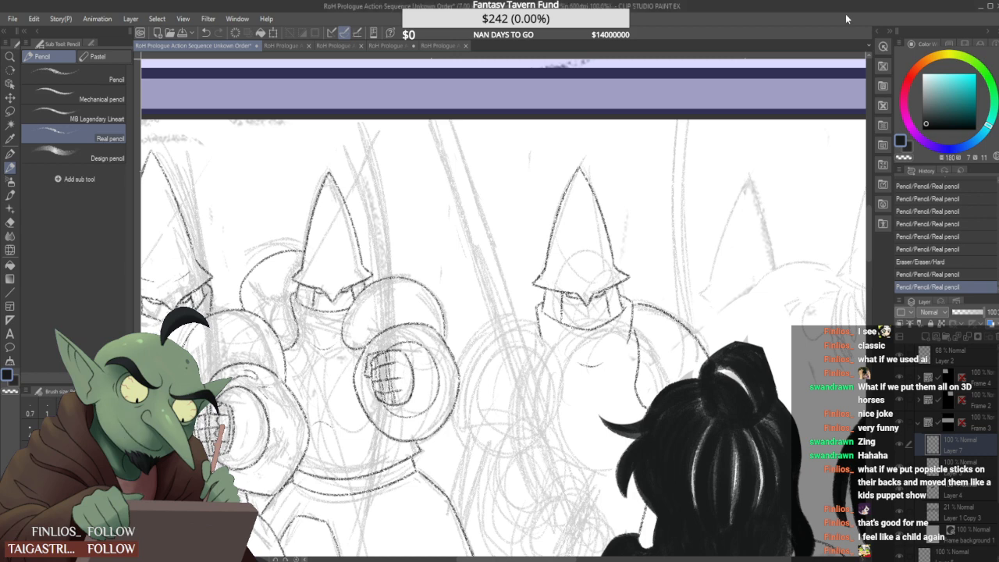
Clean up the fourth knight's shoulder curve beside the collar and extend its outer end down to the topknot
scroll(574, 244, "down", 2)
scroll(596, 267, "up", 2)
left_click_drag(597, 267, 577, 259)
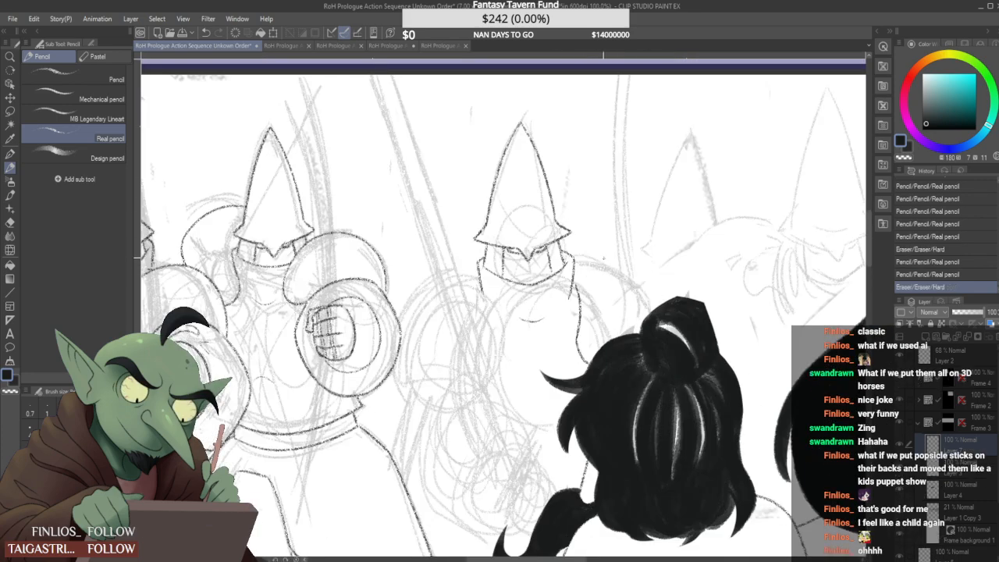
scroll(647, 295, "up", 2)
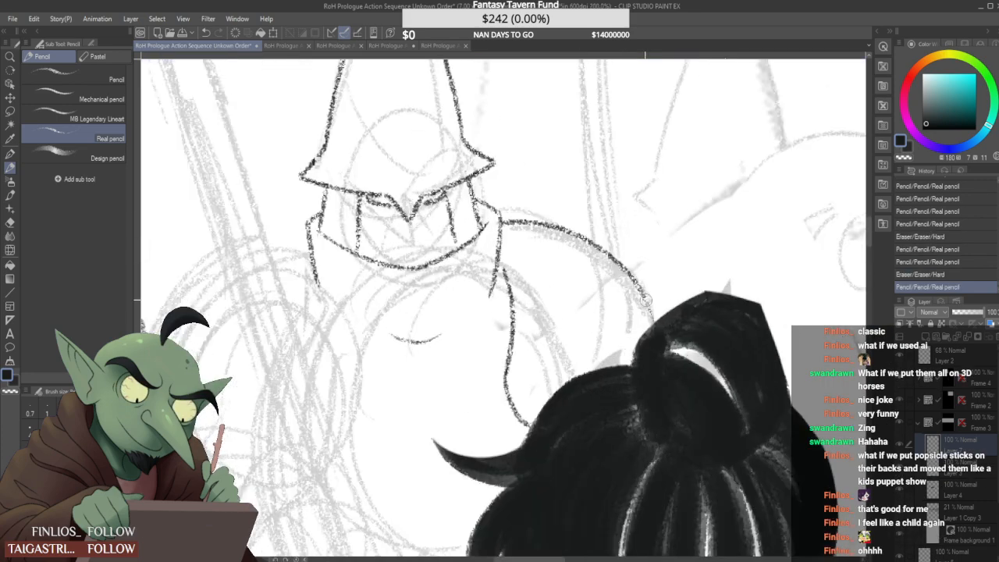
left_click_drag(640, 287, 660, 323)
scroll(639, 264, "down", 4)
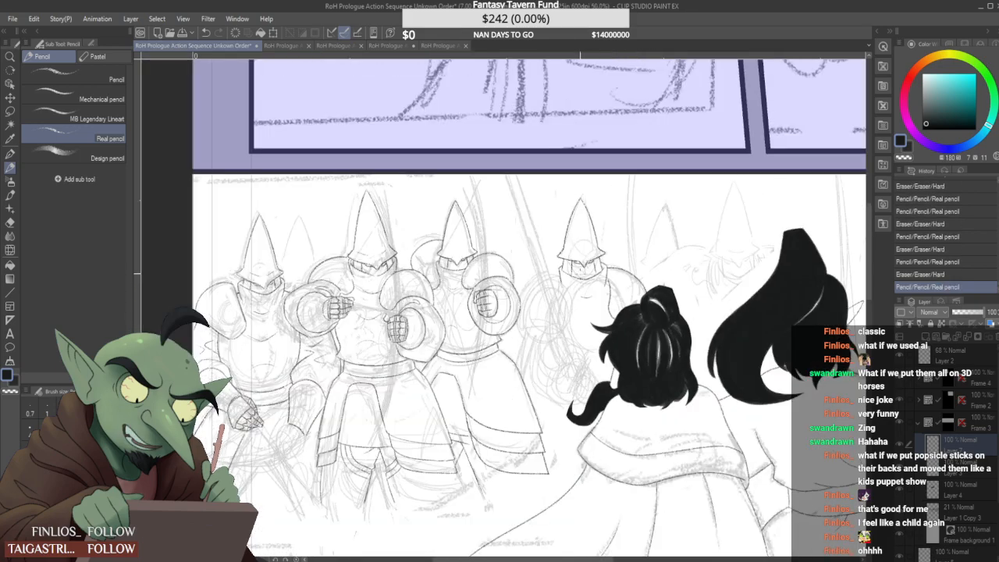
Draw the fourth knight's other chest edge, curving down from the collar on the side facing the third knight
scroll(560, 297, "up", 2)
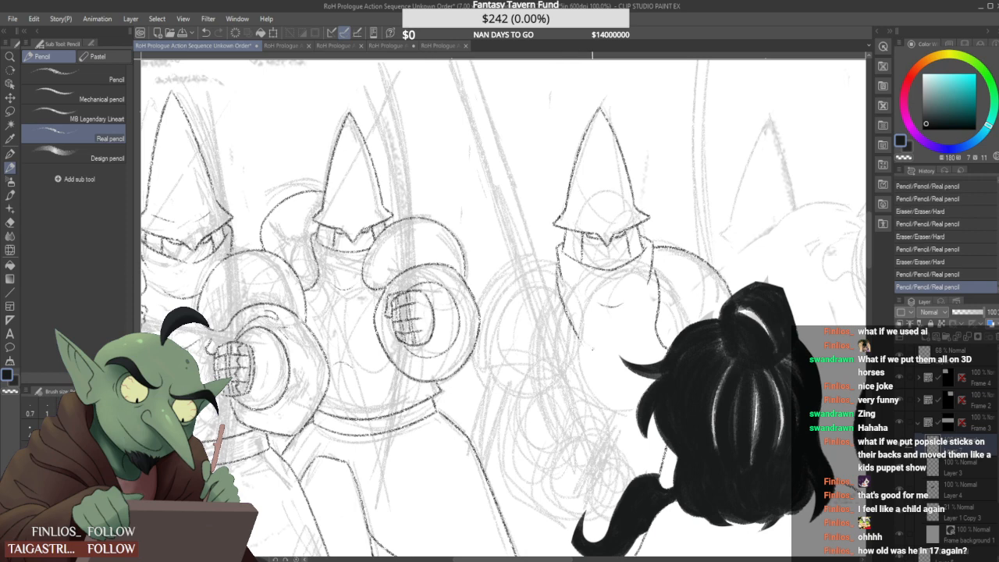
key("ctrl+z")
left_click_drag(558, 269, 571, 334)
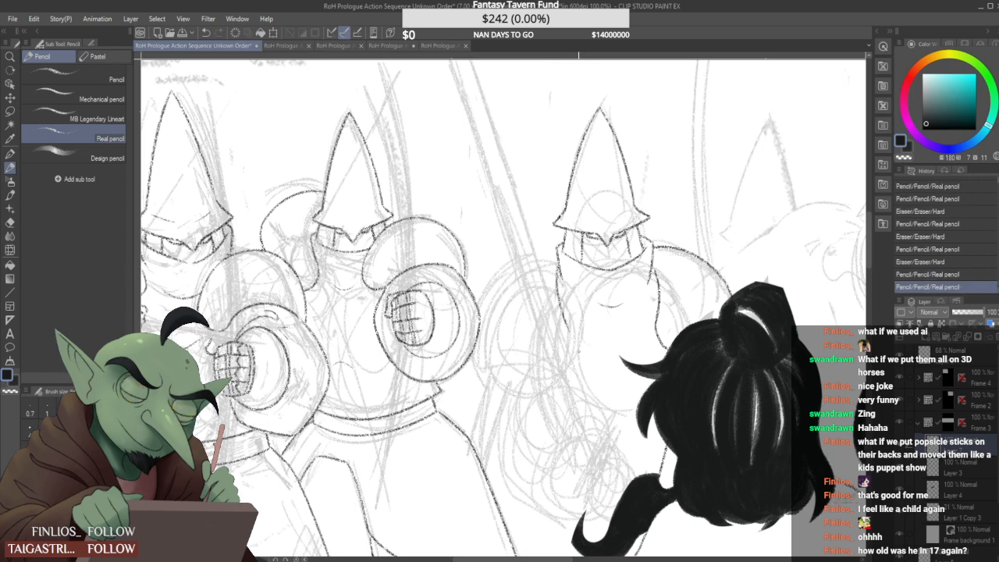
key("ctrl+z")
left_click_drag(557, 267, 570, 325)
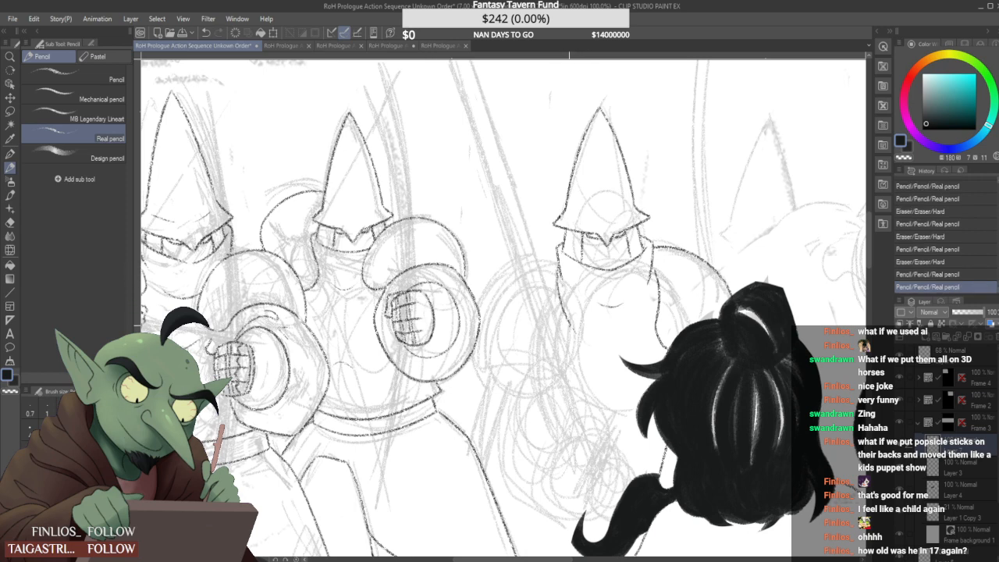
key("ctrl+z")
key("ctrl+y")
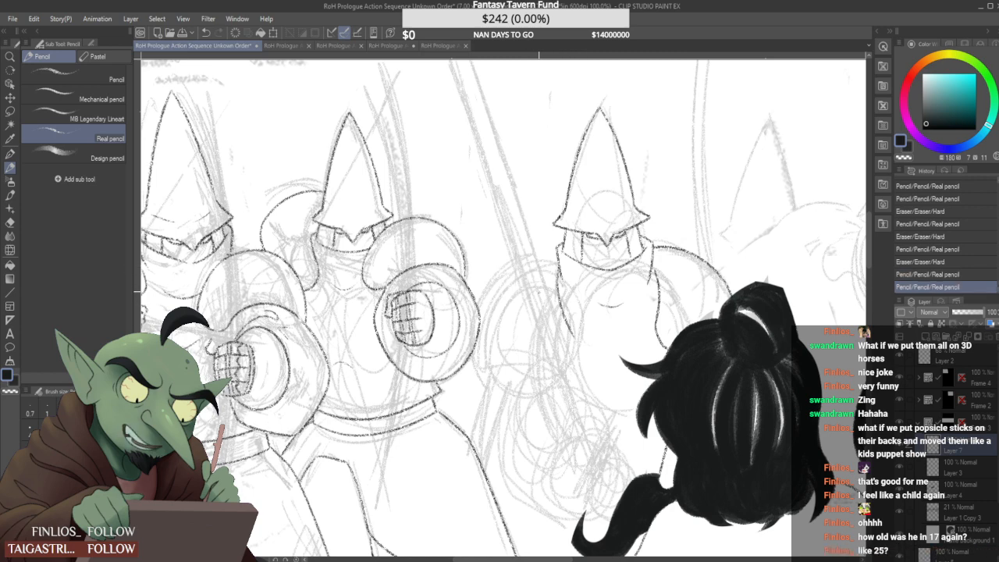
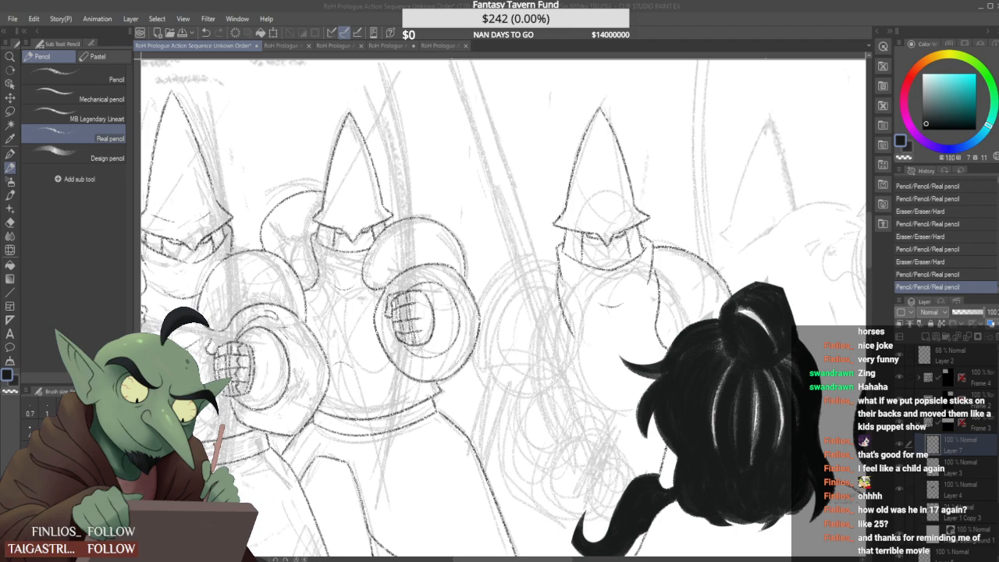
Draw the fourth knight's other shoulder as a rounded arc from the third knight's gauntlet up to the collar, redoing the stroke until it fits
left_click(840, 12)
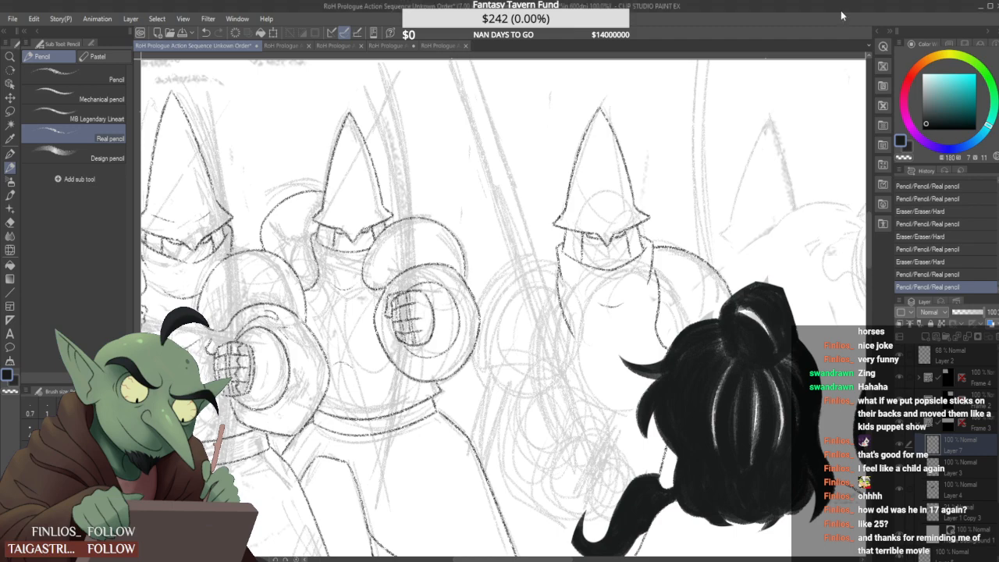
key("ctrl+minus")
key("ctrl+minus")
key("ctrl+minus")
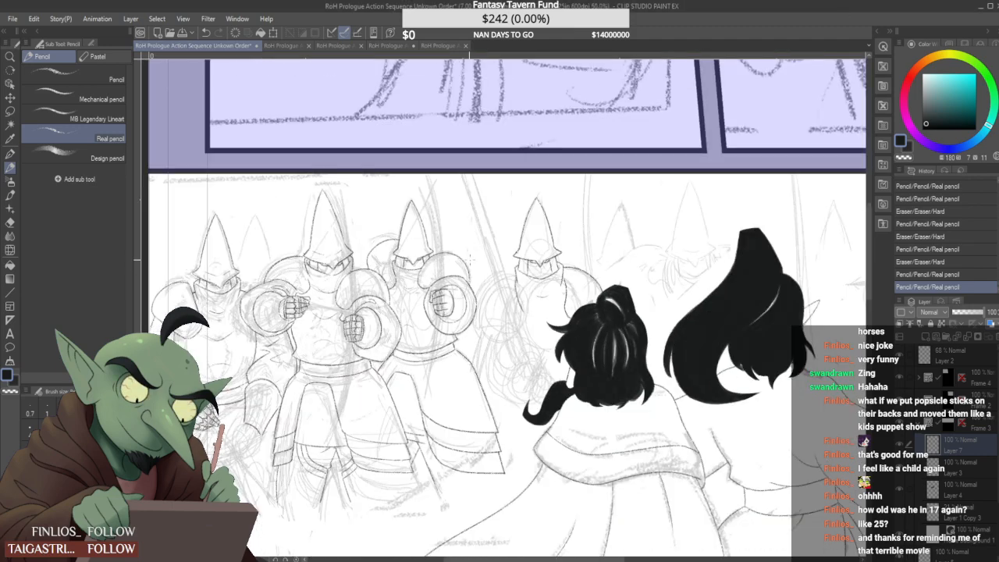
key("ctrl+plus")
key("ctrl+plus")
key("ctrl+plus")
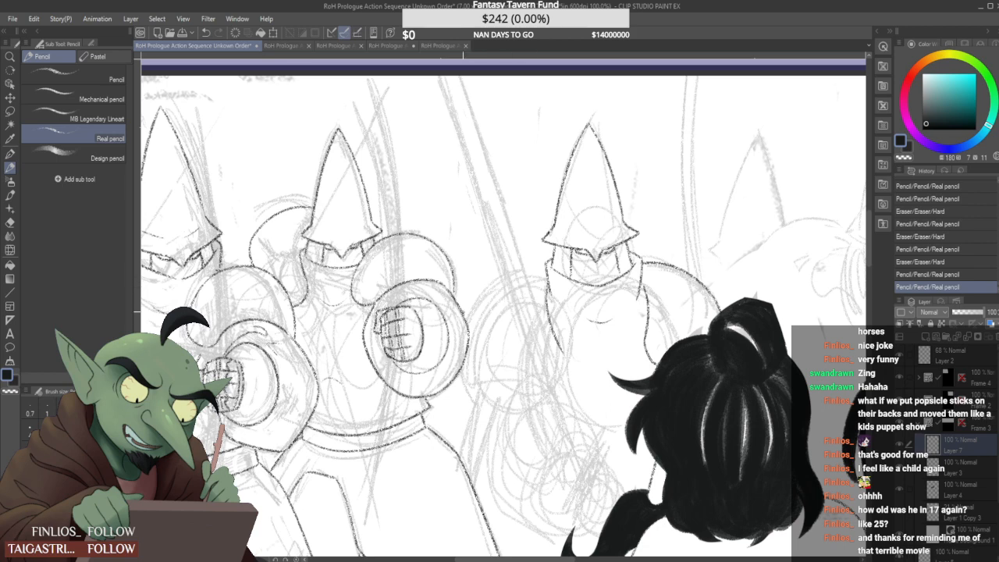
left_click_drag(463, 311, 536, 278)
key("ctrl+z")
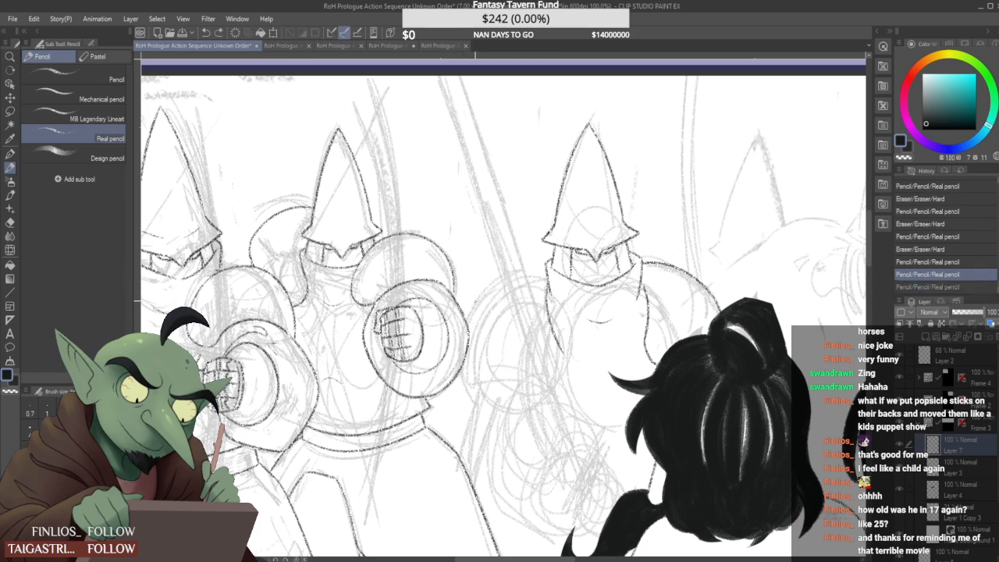
left_click_drag(463, 312, 535, 274)
key("ctrl+z")
left_click_drag(461, 316, 551, 276)
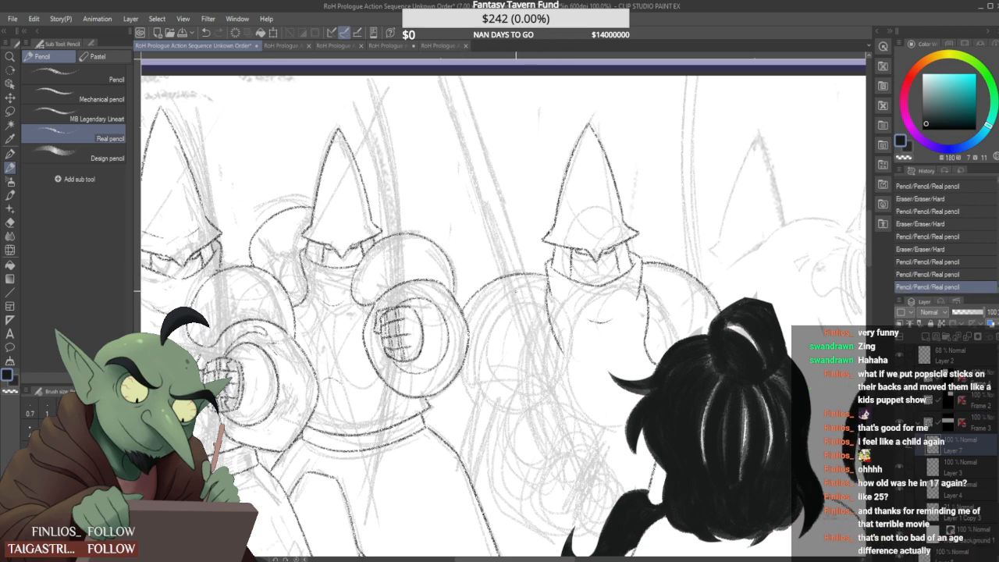
key("ctrl+z")
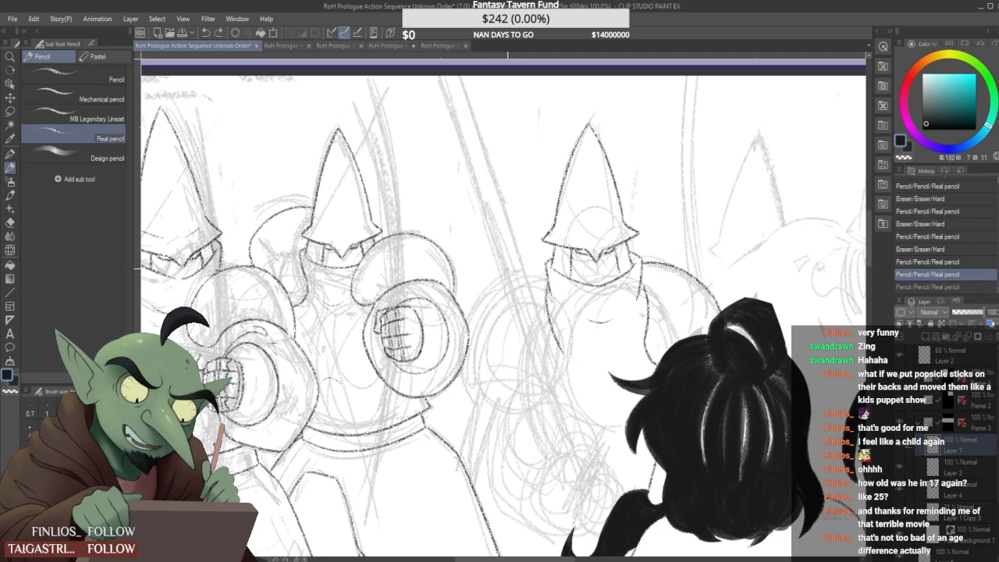
left_click_drag(461, 313, 540, 274)
key("ctrl+z")
left_click_drag(467, 319, 560, 275)
key("ctrl+z")
left_click_drag(463, 325, 550, 269)
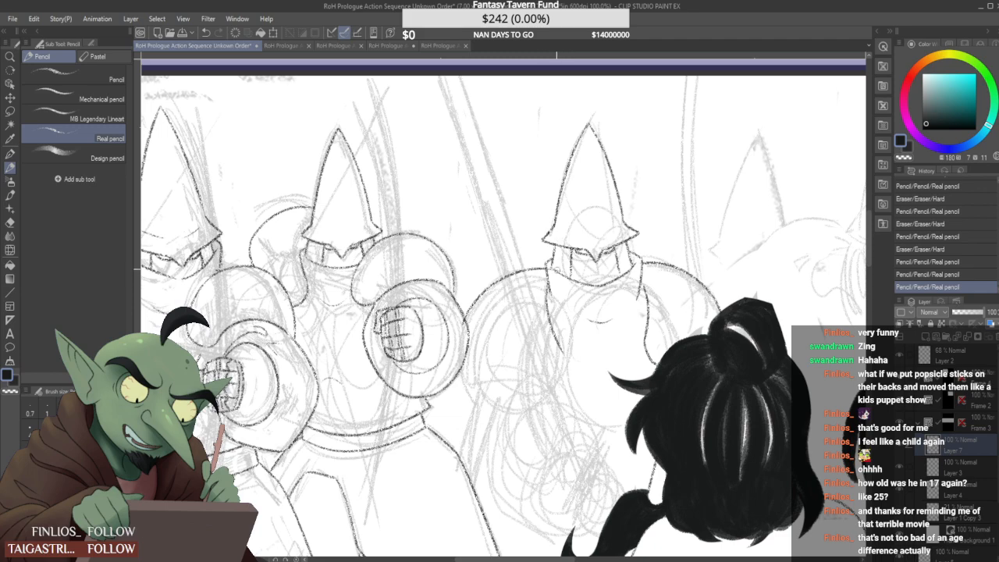
Tidy the new shoulder arc and join its lower end to the third knight's gauntlet outline
scroll(552, 268, "up", 2)
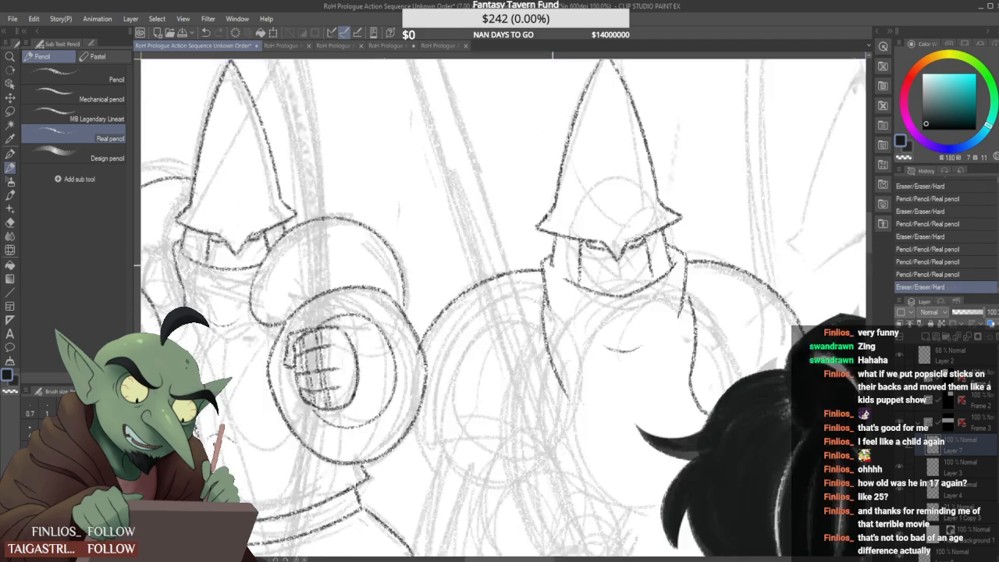
scroll(563, 269, "down", 2)
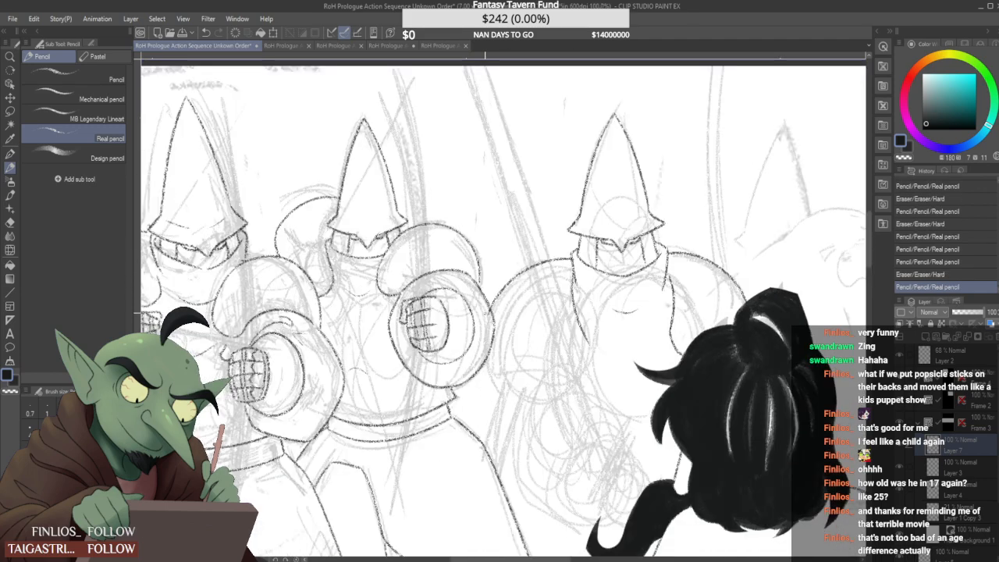
left_click_drag(484, 308, 497, 332)
On Layer 3, draw the lower curve of the fourth knight's shoulder armour, starting at the third knight's gauntlet
scroll(488, 306, "up", 1)
left_click(965, 462)
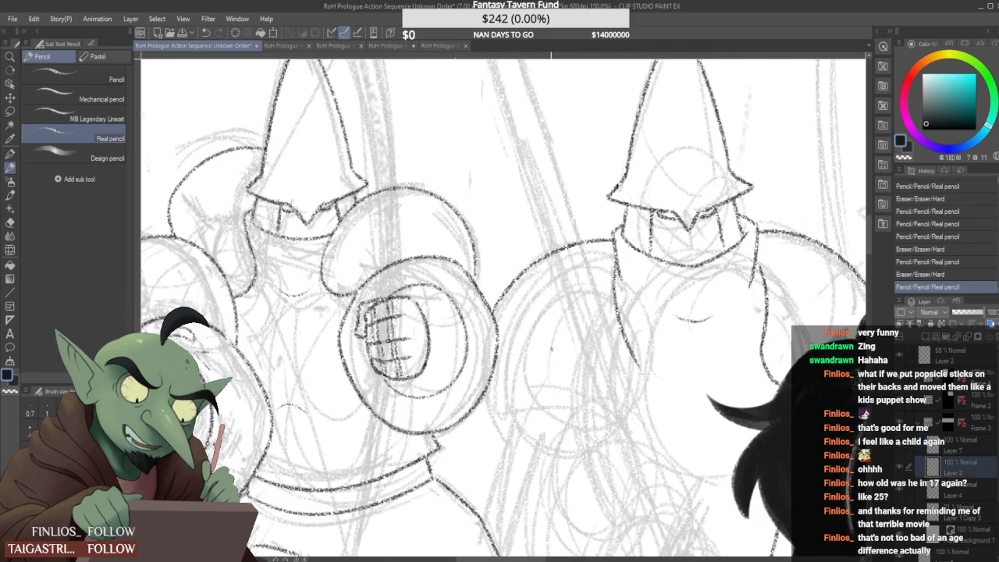
left_click_drag(493, 381, 601, 442)
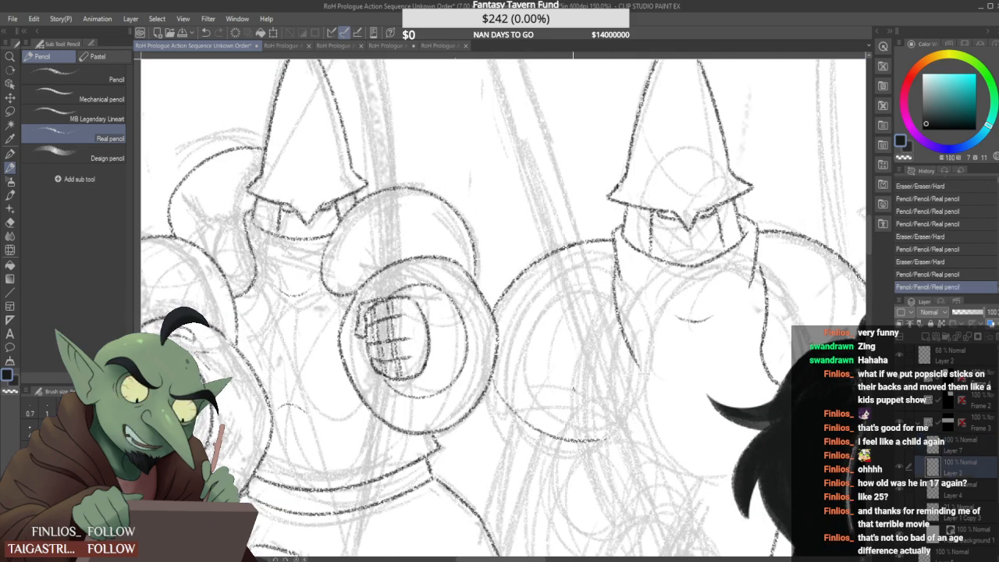
key("ctrl+z")
left_click_drag(493, 373, 592, 432)
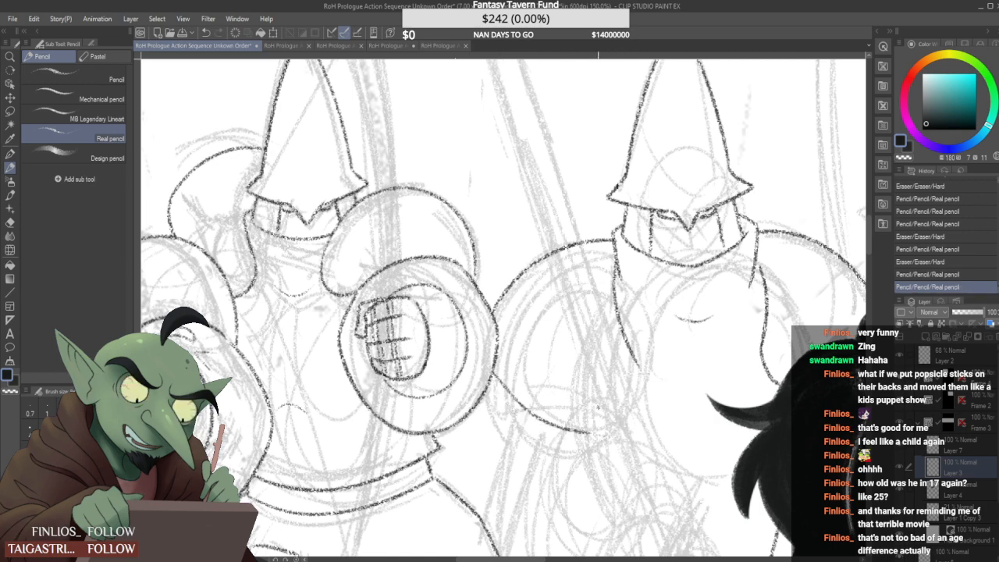
key("ctrl+z")
Close the fourth knight's rounded shoulder armour with a curve from the chest edge down to the end of its lower outline
left_click_drag(640, 366, 589, 431)
key("ctrl+z")
key("ctrl+z")
left_click_drag(641, 368, 590, 431)
key("ctrl+z")
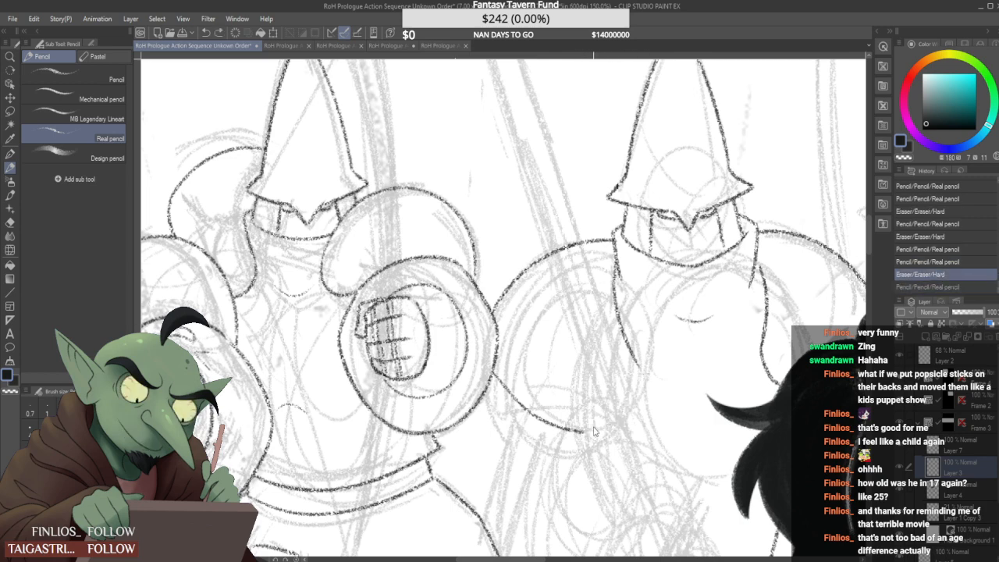
mouse_move(636, 370)
left_mouse_down()
mouse_move(641, 397)
mouse_move(585, 420)
mouse_move(604, 422)
mouse_move(583, 400)
mouse_move(582, 378)
mouse_move(596, 430)
left_mouse_up()
scroll(602, 411, "down", 2)
scroll(583, 404, "up", 1)
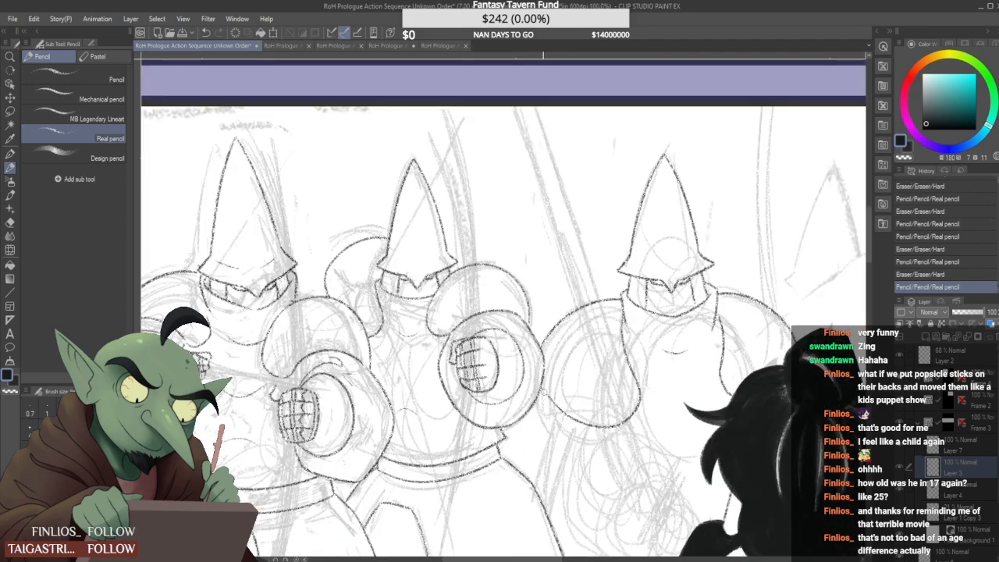
Retouch the lower outline of the fourth knight's rounded shoulder armour beside the third knight's gauntlet, comparing it with and without the last stroke
left_click_drag(545, 384, 570, 420)
left_click_drag(576, 381, 548, 419)
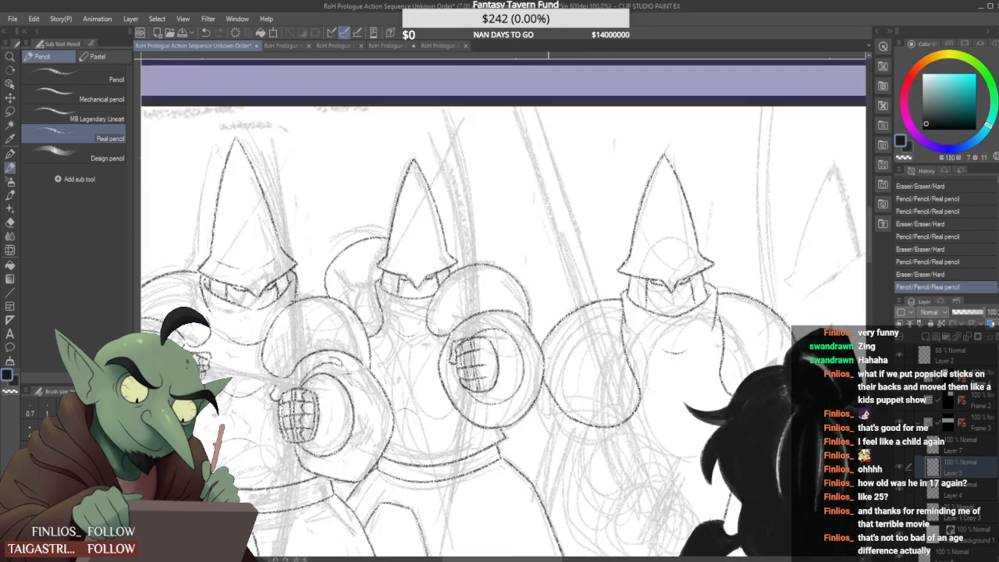
key("ctrl+z")
key("ctrl+y")
key("ctrl+z")
key("ctrl+y")
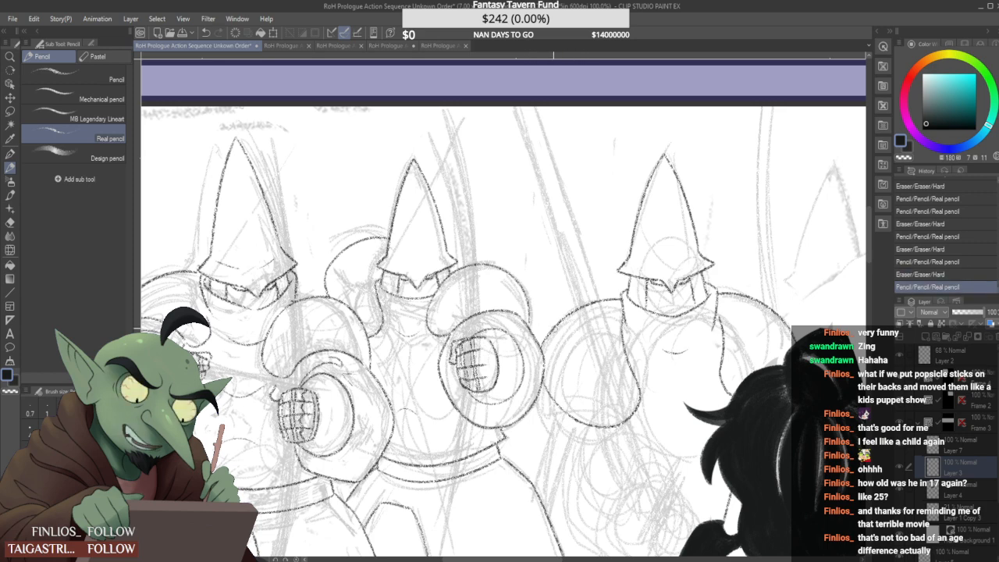
scroll(616, 348, "down", 2)
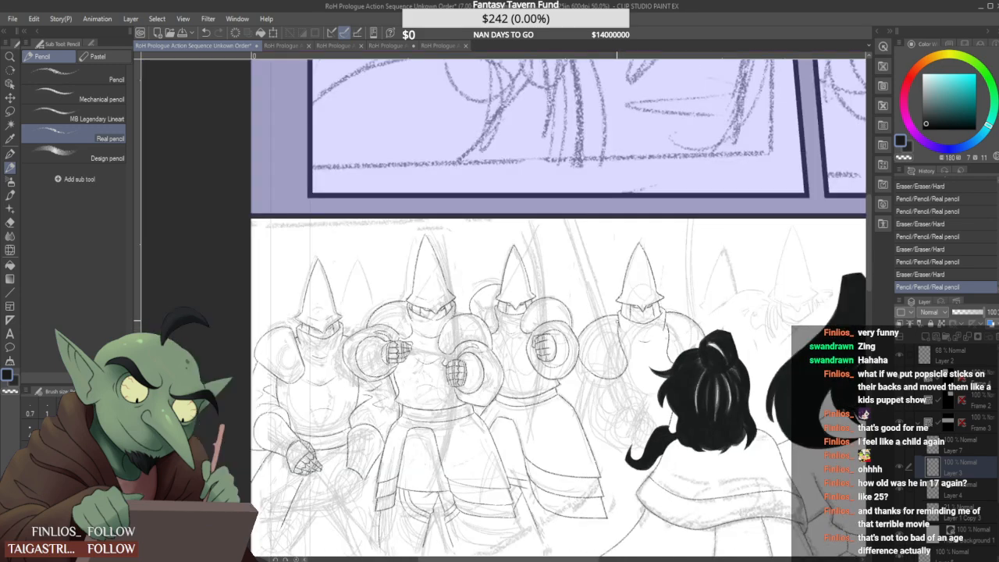
scroll(625, 342, "up", 2)
mouse_move(626, 371)
left_mouse_down()
mouse_move(630, 409)
mouse_move(615, 413)
mouse_move(620, 351)
left_mouse_up()
key("ctrl+z")
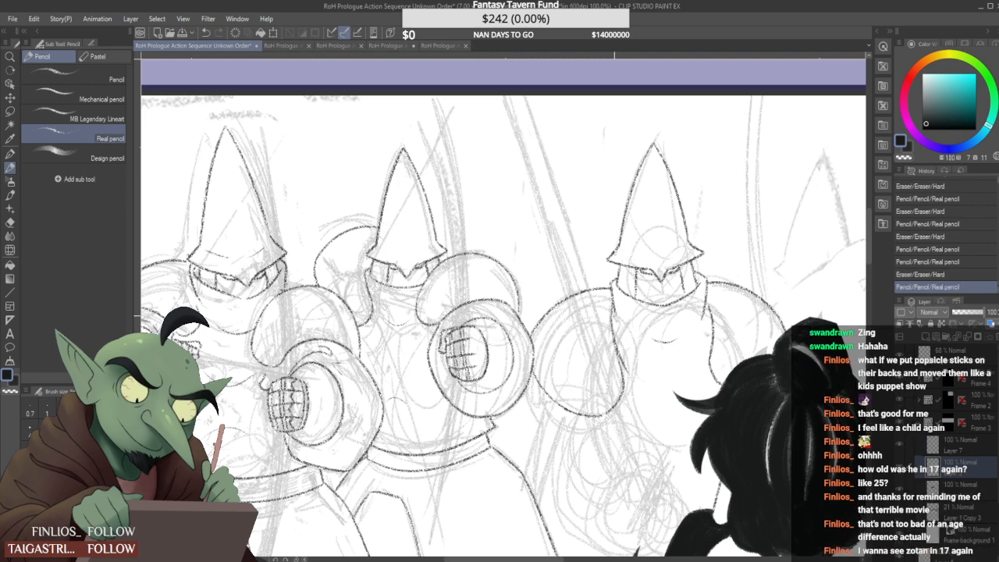
On Layer 7, clean up and redraw the edge of the fourth knight's chest just below the collar
left_click(943, 446)
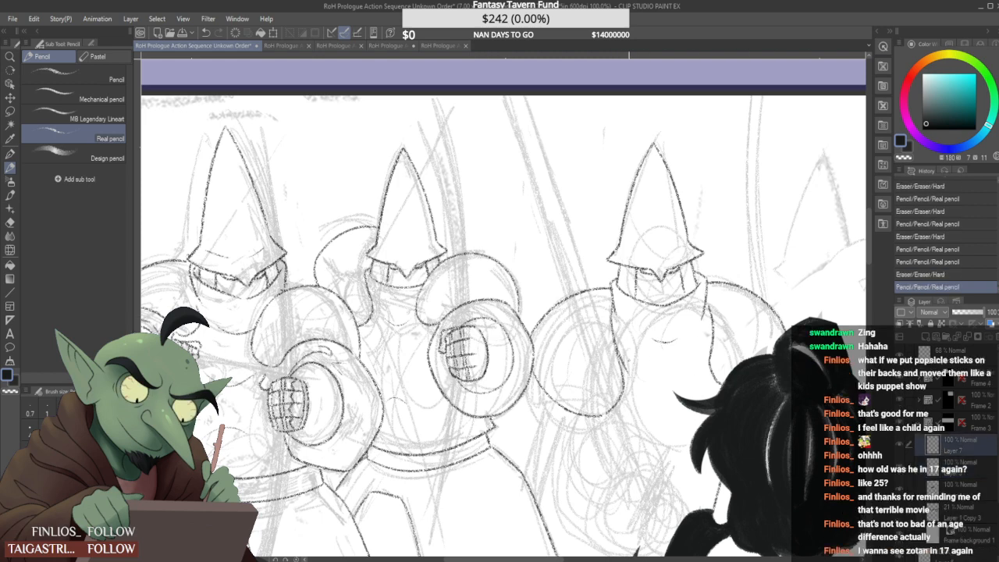
mouse_move(623, 353)
left_mouse_down()
mouse_move(621, 341)
mouse_move(627, 357)
mouse_move(617, 358)
left_mouse_up()
scroll(606, 306, "up", 2)
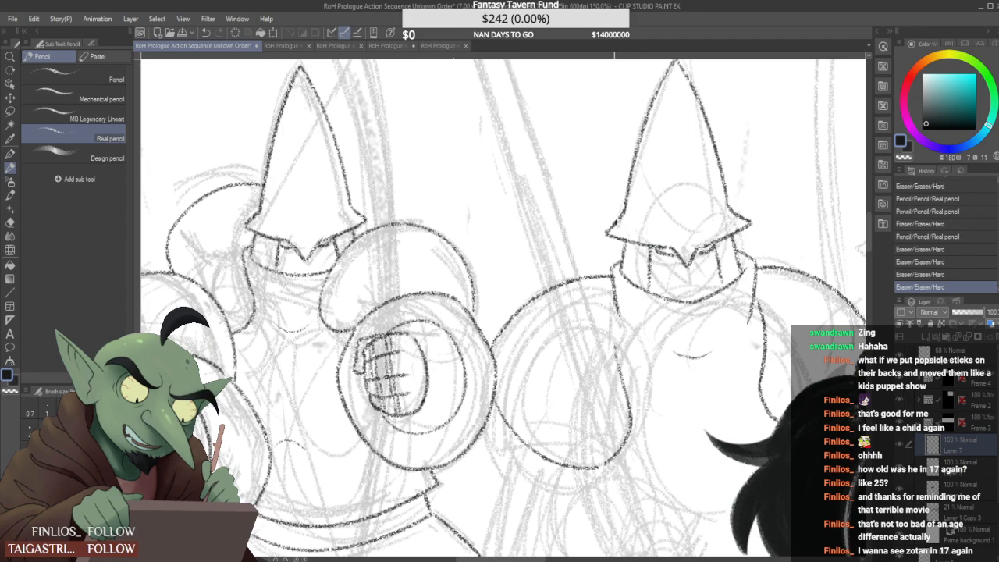
left_click_drag(616, 306, 618, 360)
scroll(615, 304, "down", 3)
scroll(593, 306, "up", 2)
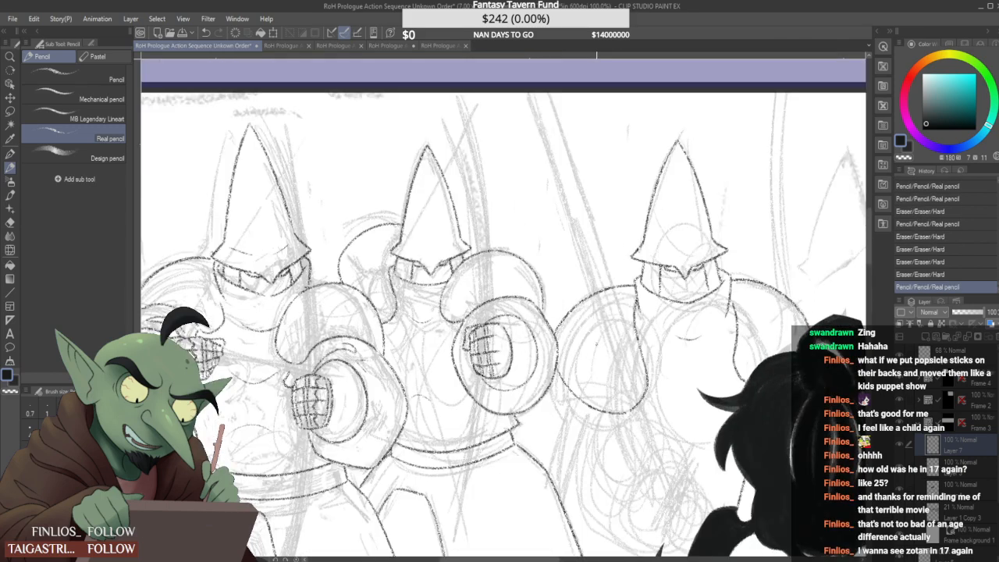
scroll(597, 304, "down", 2)
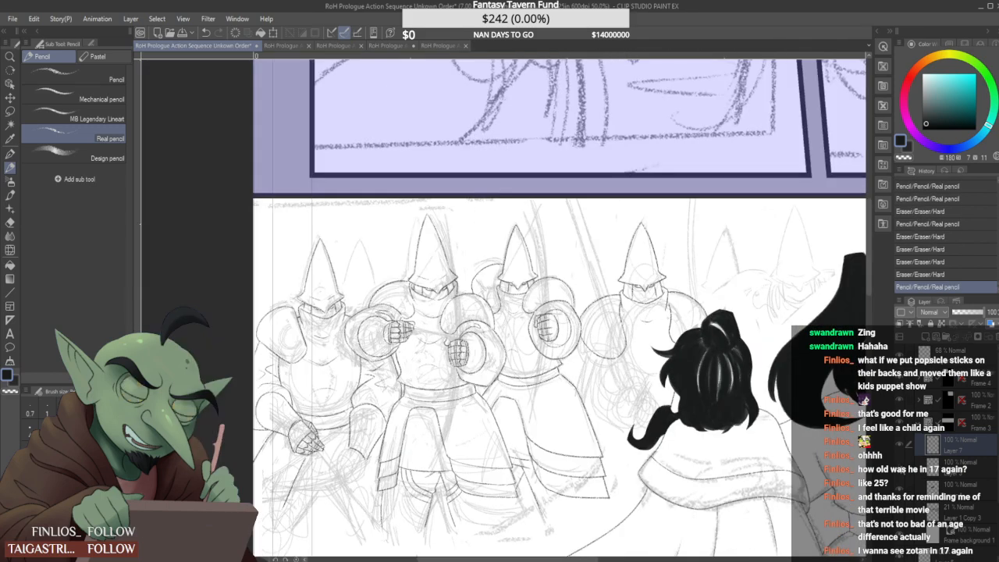
On Layer 3, tidy the join between the fourth knight's shoulder armour and the third knight's gauntlet outline
left_click(960, 462)
scroll(581, 336, "up", 3)
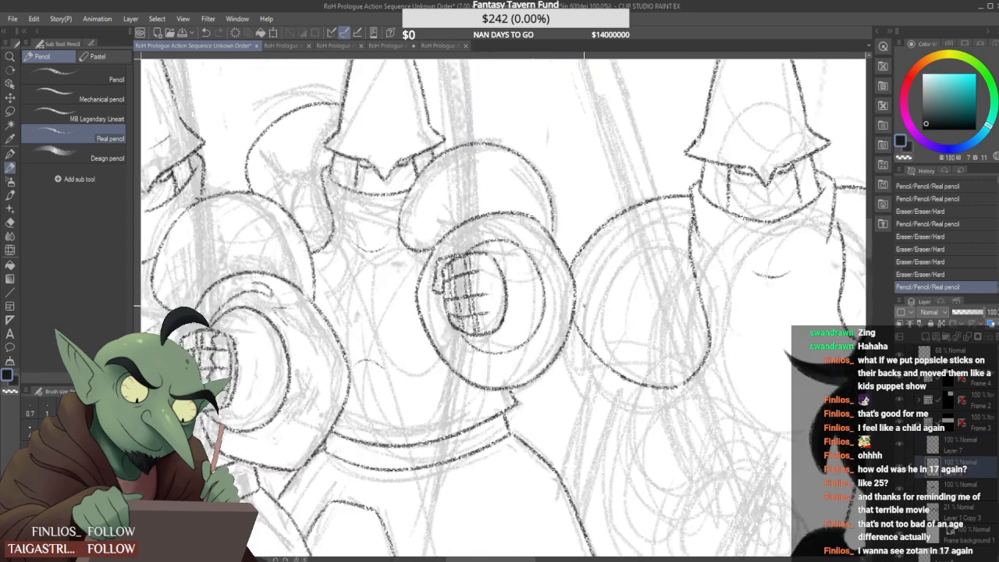
left_click_drag(610, 367, 573, 302)
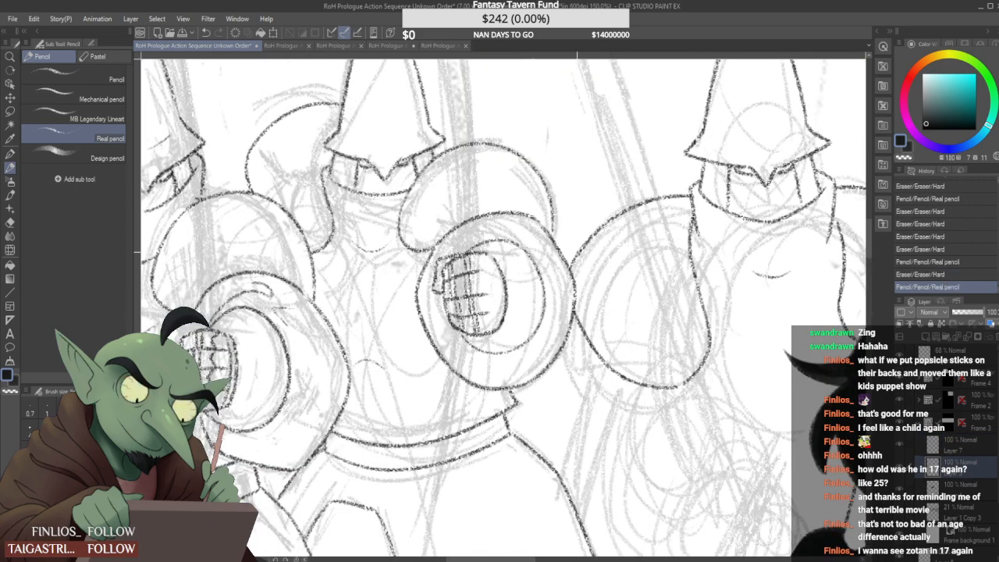
On Layer 7, erase the fourth knight's upper shoulder arc between the third knight's gauntlet and the collar
scroll(546, 351, "down", 3)
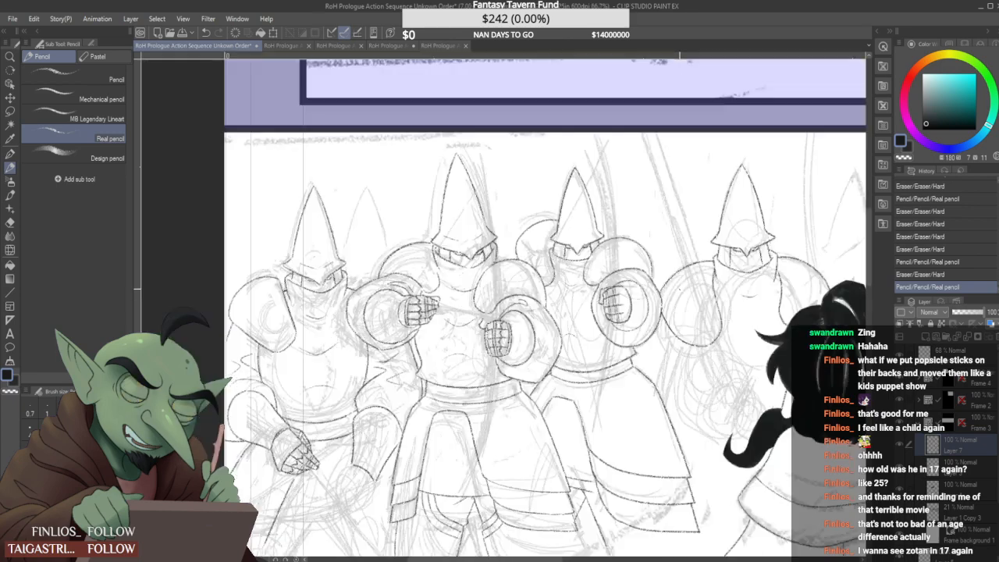
scroll(679, 289, "up", 1)
scroll(664, 275, "down", 1)
scroll(691, 266, "up", 1)
mouse_move(632, 300)
left_mouse_down()
mouse_move(676, 260)
mouse_move(663, 267)
left_mouse_up()
scroll(662, 267, "up", 2)
key("ctrl+z")
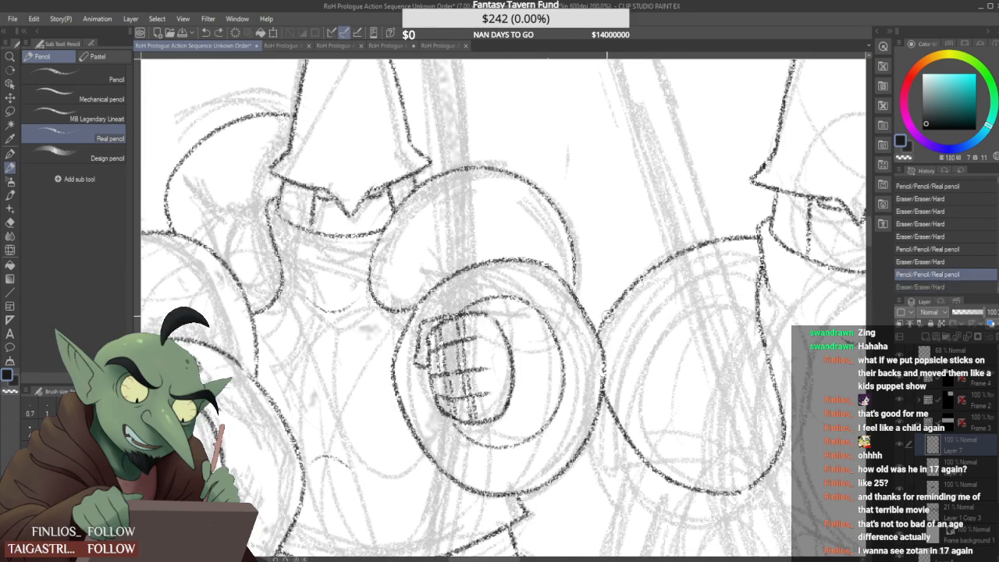
left_click_drag(608, 334, 669, 261)
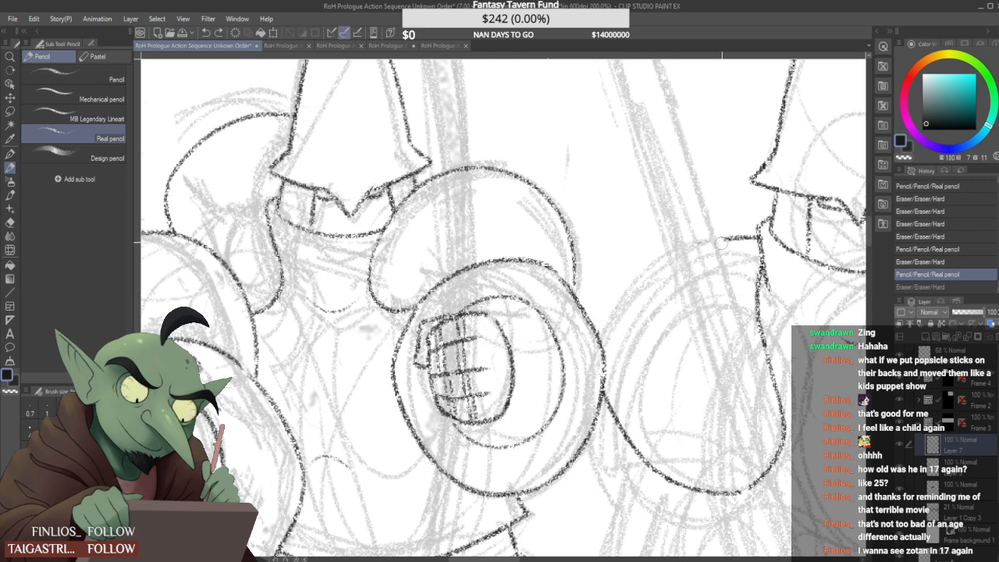
Try redrawing the fourth knight's shoulder arc from the third knight's gauntlet to the collar, comparing two versions
key("ctrl+y")
left_click_drag(589, 318, 766, 248)
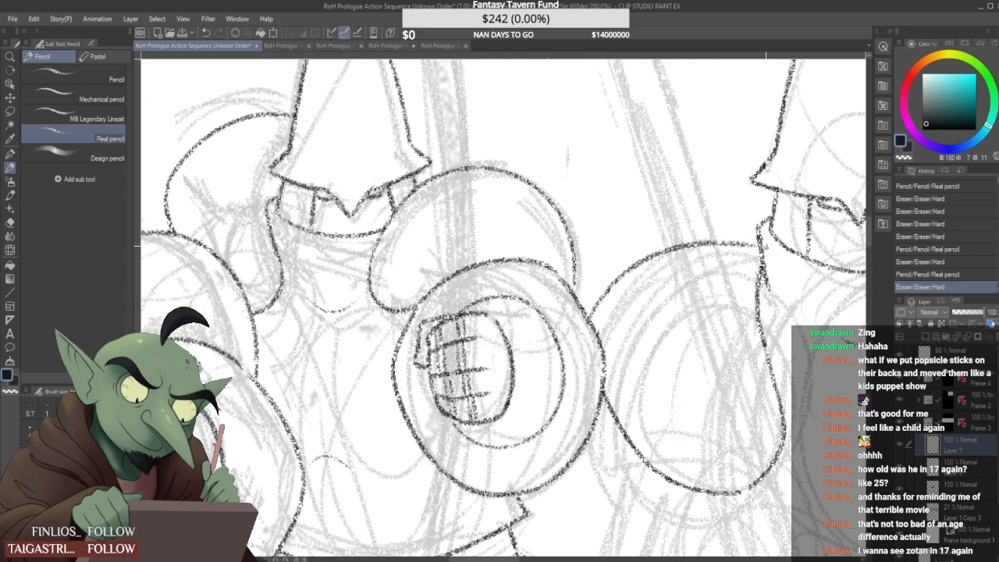
key("ctrl+z")
key("ctrl+y")
key("ctrl+z")
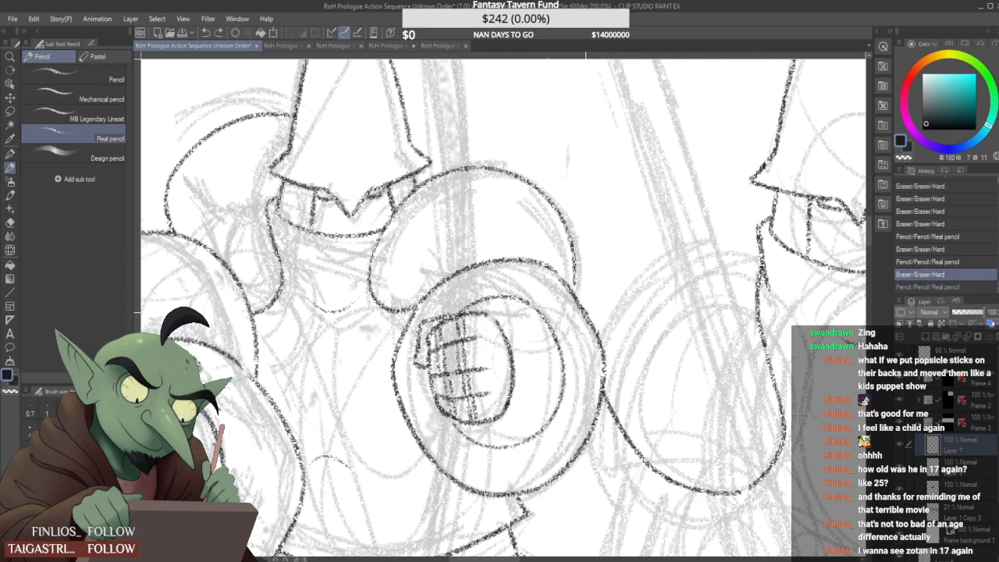
mouse_move(587, 316)
left_mouse_down()
mouse_move(762, 235)
mouse_move(761, 211)
mouse_move(777, 229)
mouse_move(768, 245)
left_mouse_up()
key("ctrl+z")
key("ctrl+y")
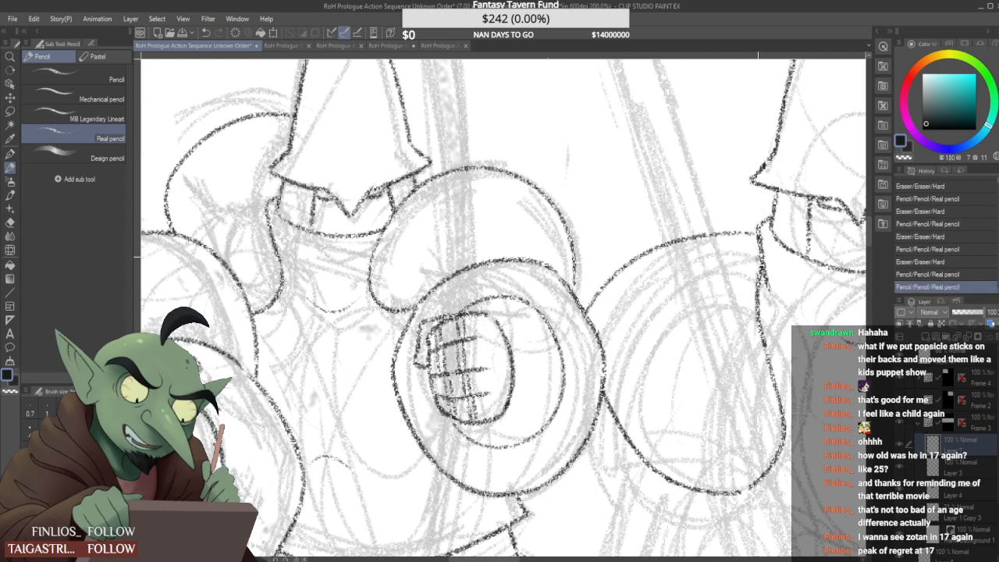
Erase the new shoulder arc and redraw it as one rounded curve from the third knight's gauntlet up to the fourth knight's collar
scroll(765, 280, "down", 5)
scroll(755, 278, "up", 3)
scroll(796, 278, "down", 2)
scroll(820, 278, "up", 2)
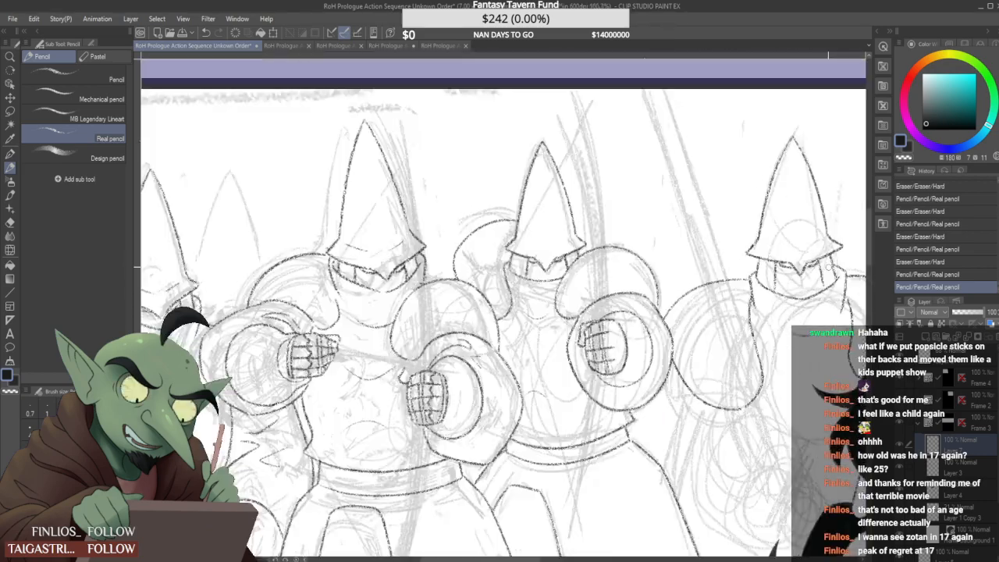
scroll(819, 277, "down", 2)
scroll(796, 278, "up", 1)
scroll(819, 273, "up", 3)
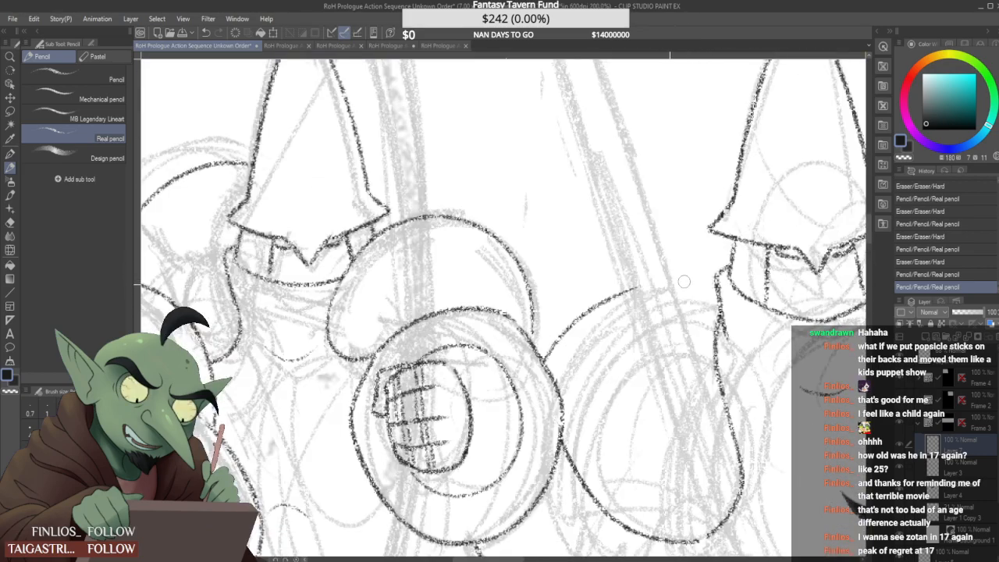
mouse_move(582, 319)
left_mouse_down()
mouse_move(547, 350)
mouse_move(710, 287)
left_mouse_up()
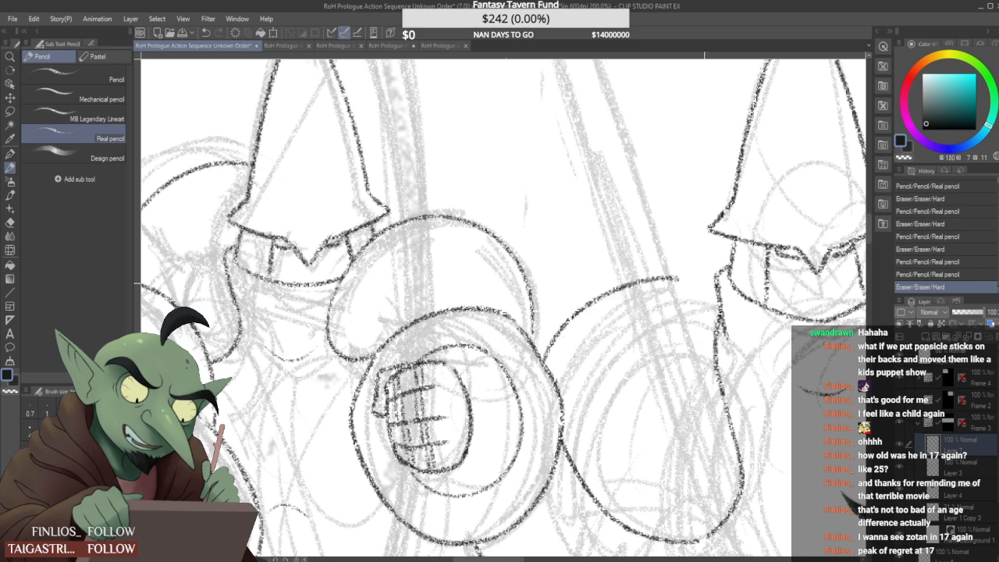
key("ctrl+z")
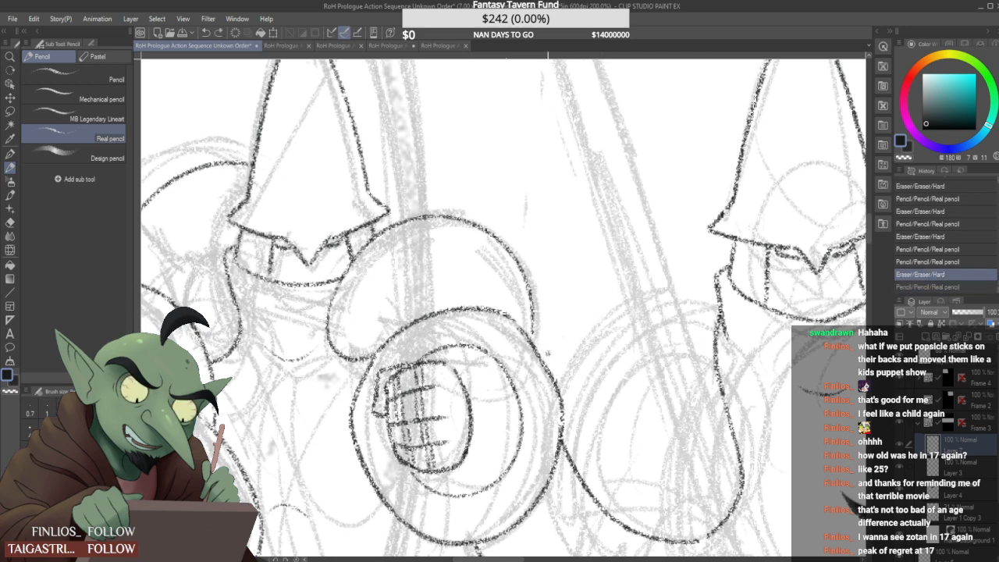
left_click_drag(545, 358, 711, 288)
key("ctrl+z")
left_click_drag(544, 359, 714, 286)
key("ctrl+z")
left_click_drag(544, 358, 734, 268)
Redraw the lower end of the third knight's shoulder outline above his gauntlet and erase the arc's overshoot at the fourth knight's collar
left_click_drag(534, 339, 532, 297)
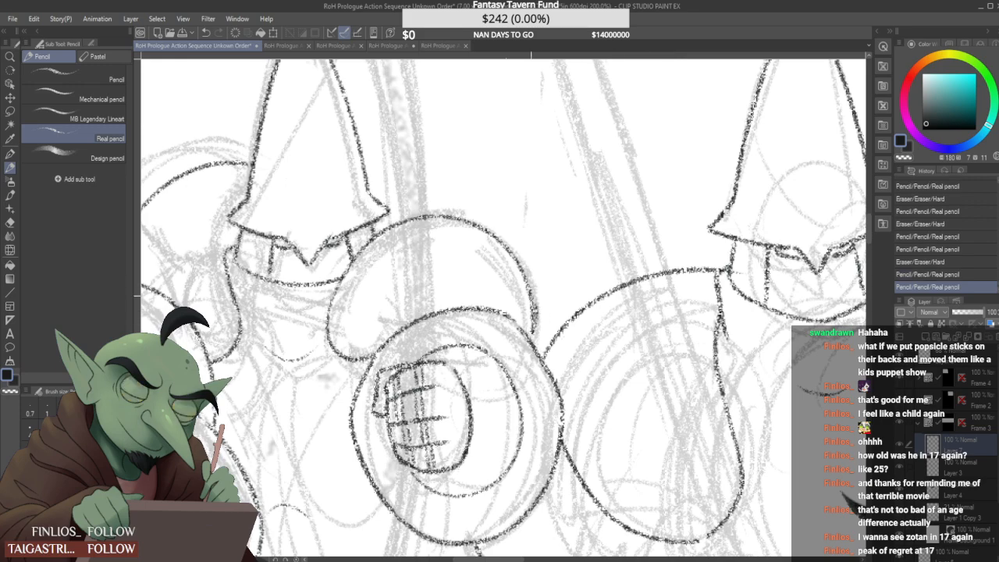
key("ctrl+z")
mouse_move(534, 342)
left_mouse_down()
mouse_move(532, 310)
mouse_move(537, 323)
left_mouse_up()
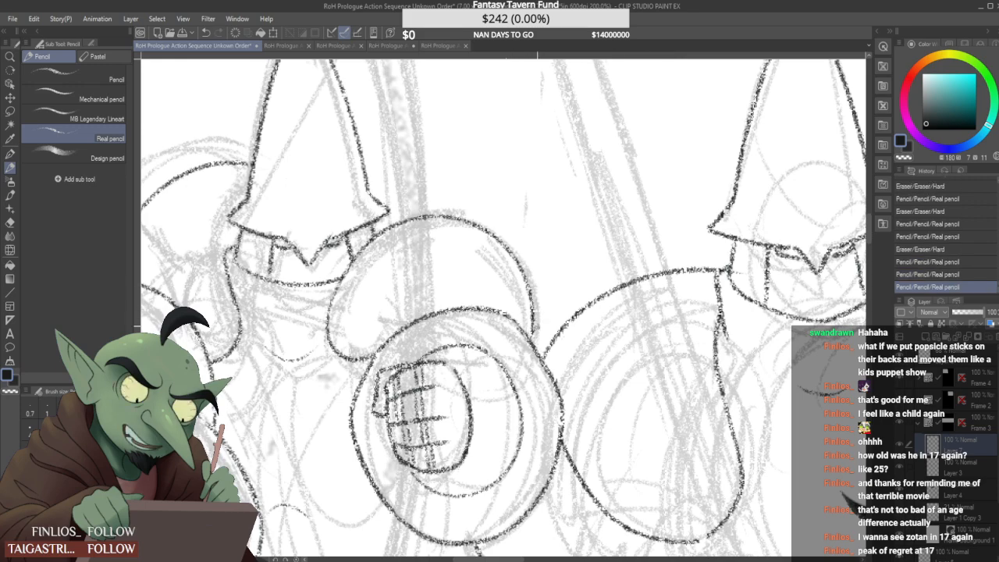
left_click_drag(727, 264, 709, 259)
scroll(705, 257, "down", 5)
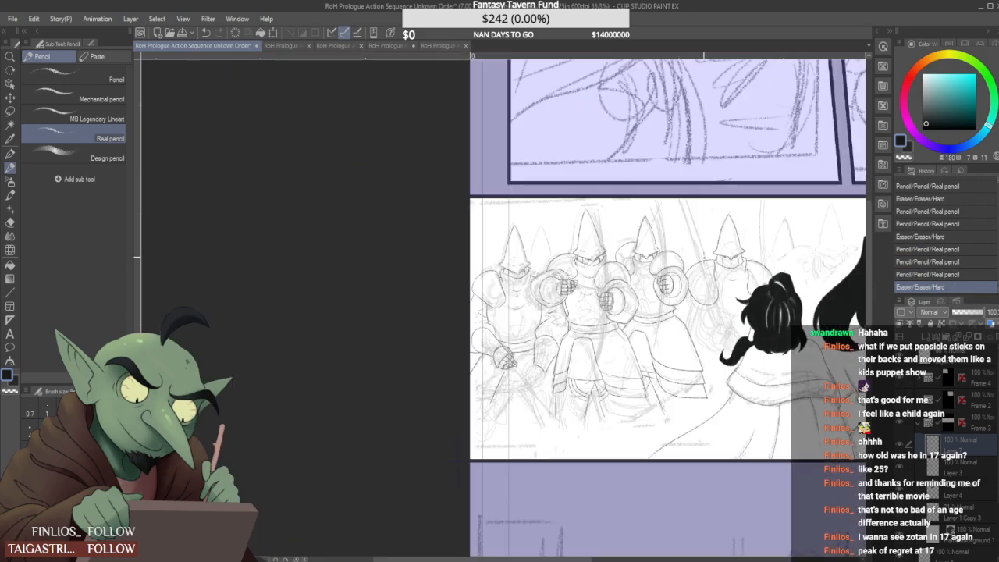
scroll(710, 288, "up", 2)
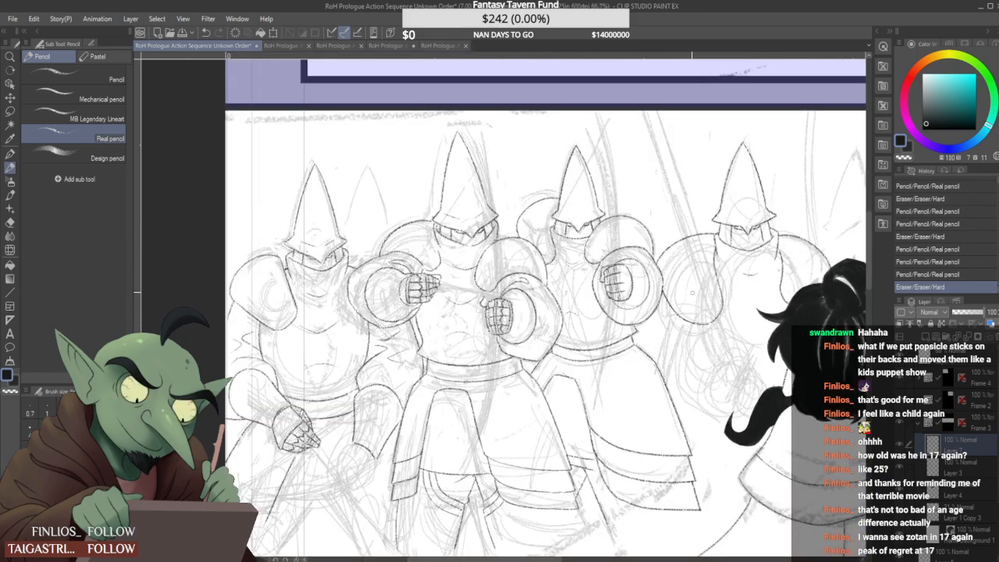
scroll(733, 263, "up", 3)
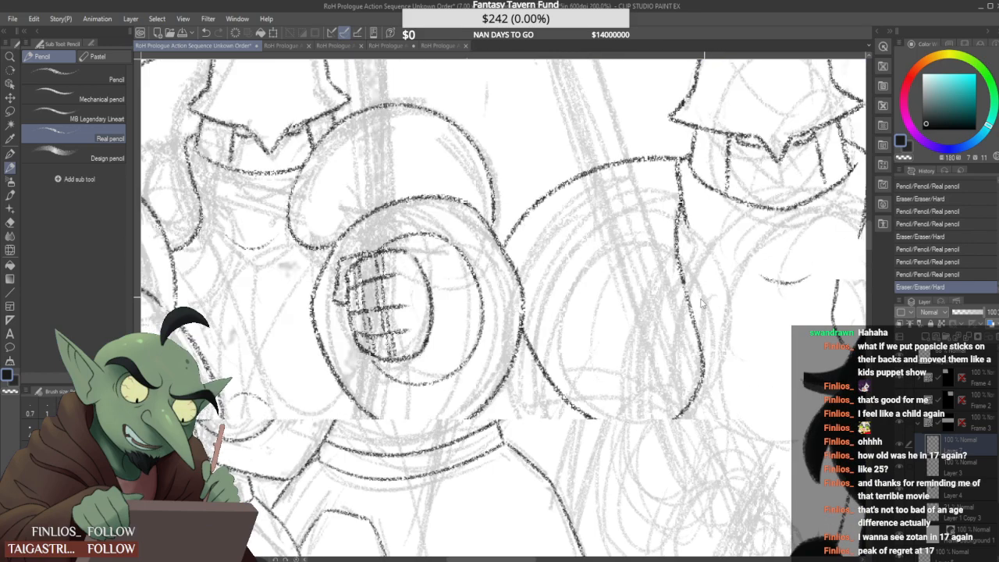
Redraw the fourth knight's chest edge from below the collar down along the inner side of the shoulder armour
scroll(657, 422, "up", 2)
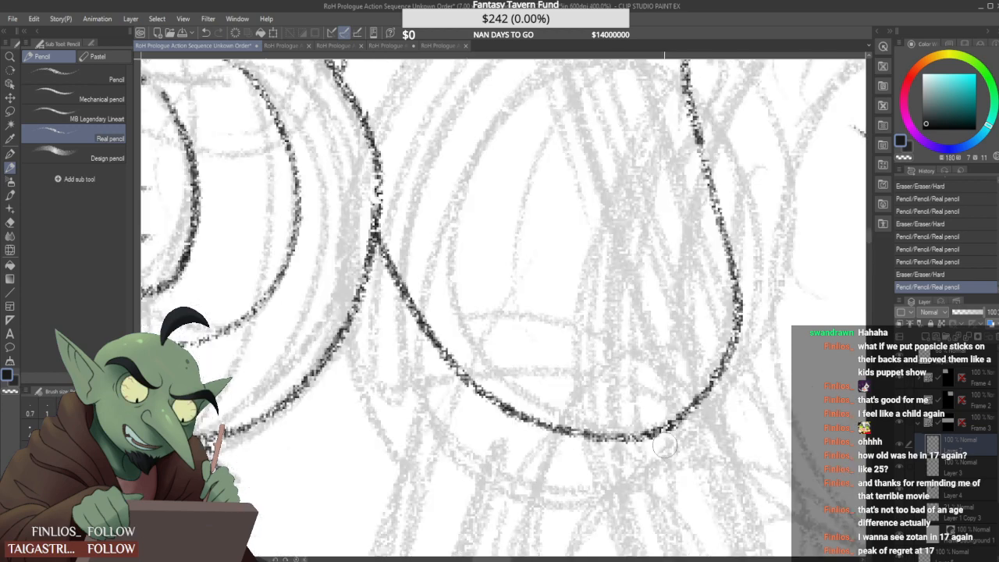
scroll(622, 447, "down", 2)
scroll(622, 447, "down", 4)
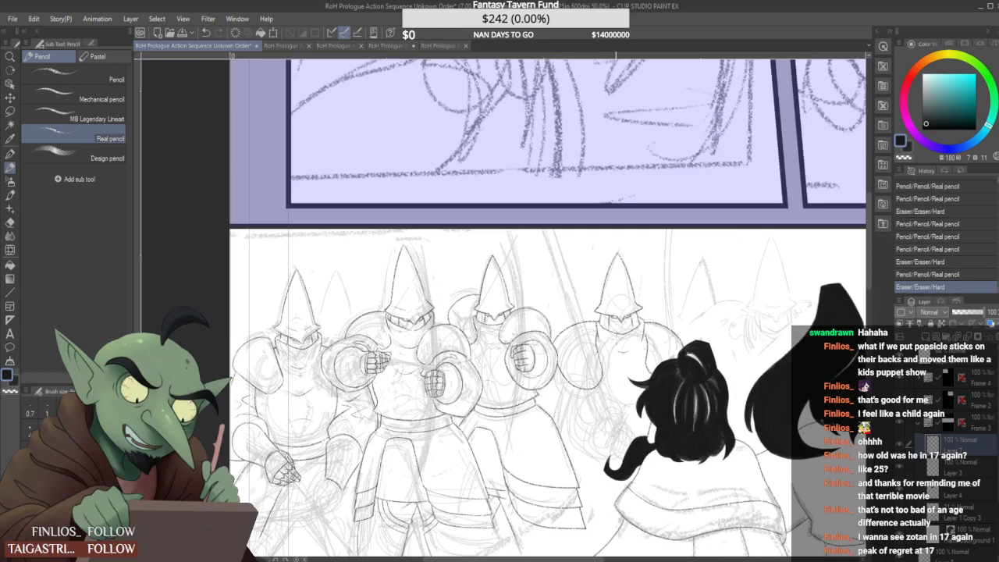
scroll(591, 316, "up", 4)
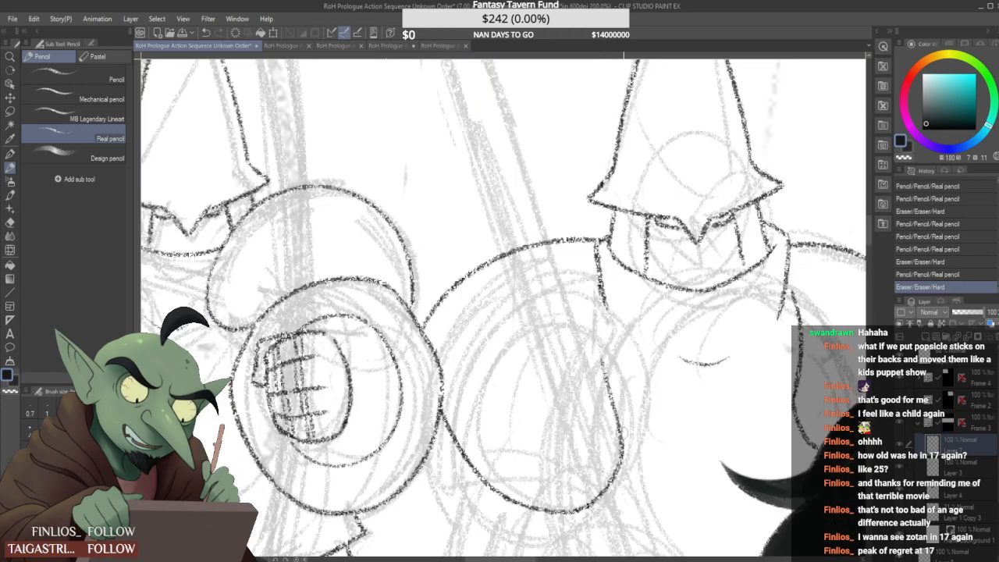
left_click_drag(601, 359, 611, 383)
left_click_drag(597, 274, 607, 356)
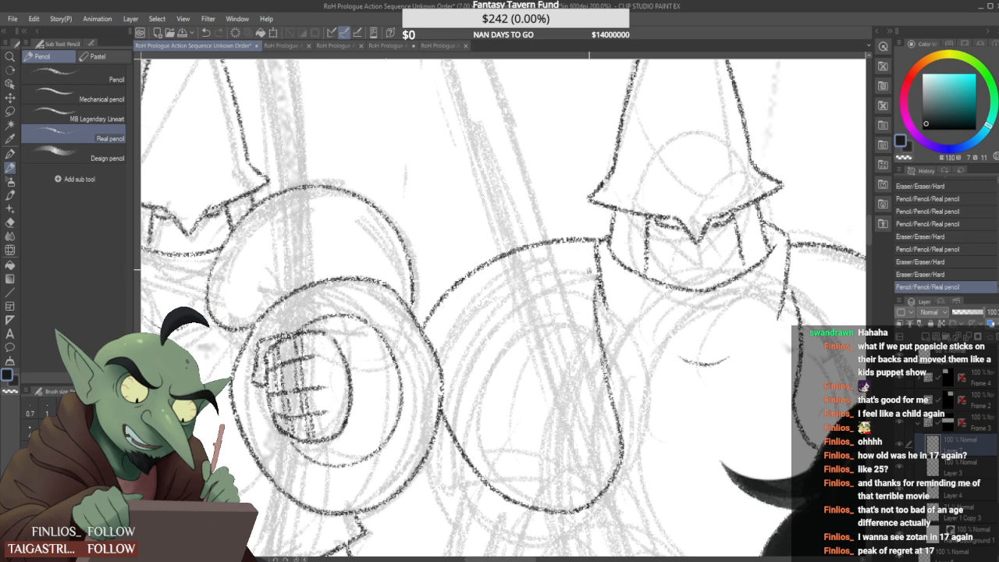
key("ctrl+z")
left_click_drag(597, 271, 607, 373)
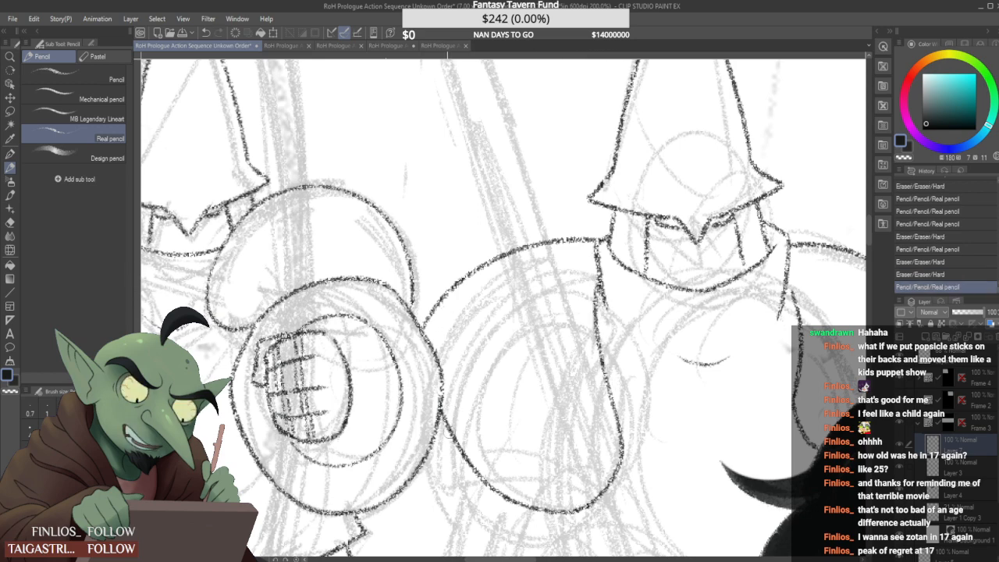
Erase the lower curve of the fourth knight's shoulder armour, clearing its leftover marks on Layer 3 and Layer 7
mouse_move(449, 417)
left_mouse_down()
mouse_move(450, 432)
mouse_move(450, 403)
mouse_move(465, 448)
left_mouse_up()
left_click(960, 466)
left_click_drag(443, 392, 512, 503)
scroll(470, 398, "down", 5)
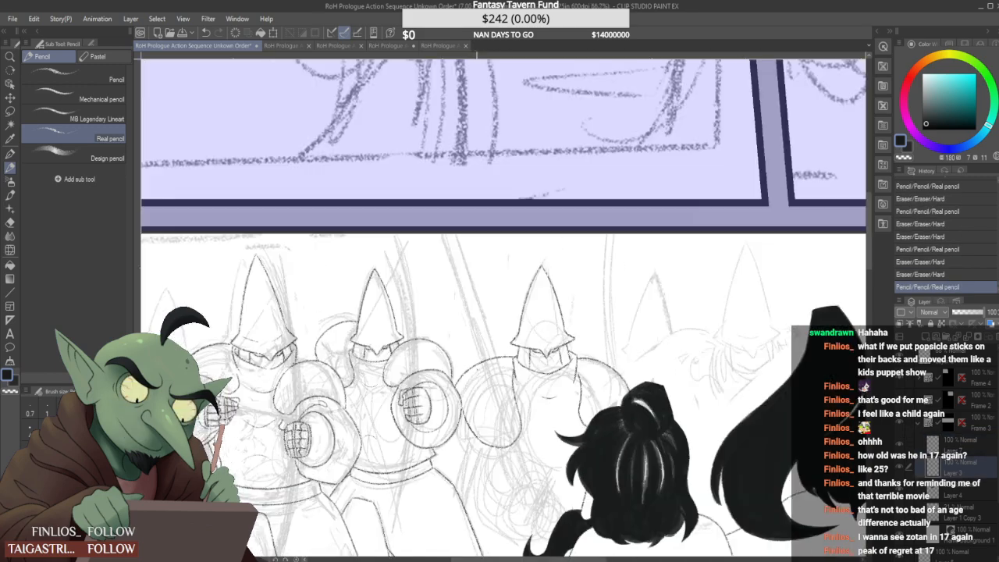
scroll(474, 355, "up", 5)
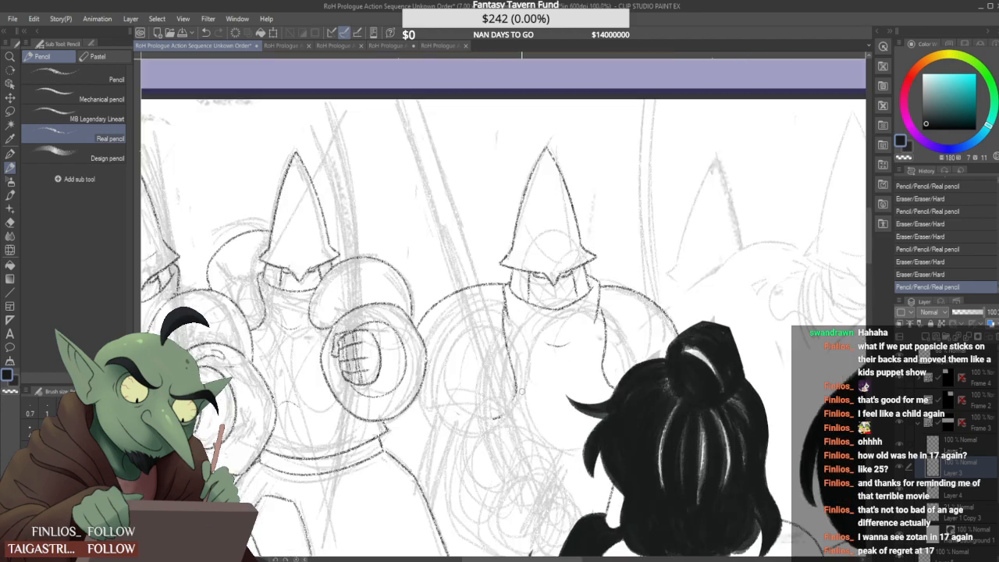
left_click_drag(595, 373, 599, 383)
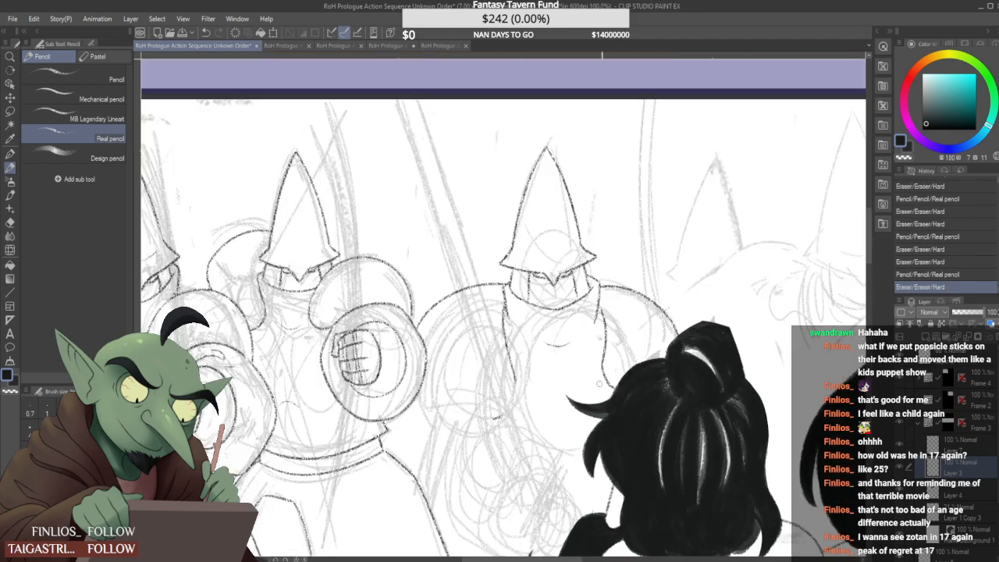
left_click(976, 467)
left_click_drag(488, 418, 502, 417)
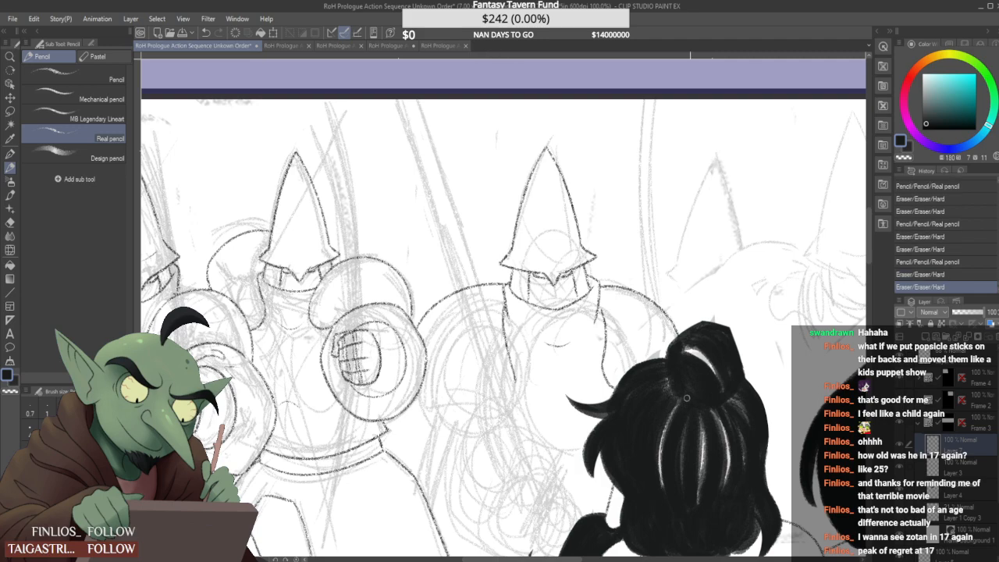
On Layer 3, redraw the shoulder armour's lower curve as a rounded line from the third knight's gauntlet to the fourth knight's chest edge
left_click(979, 470)
scroll(456, 364, "up", 1)
left_click_drag(411, 379, 539, 390)
scroll(545, 334, "down", 3)
scroll(545, 344, "up", 3)
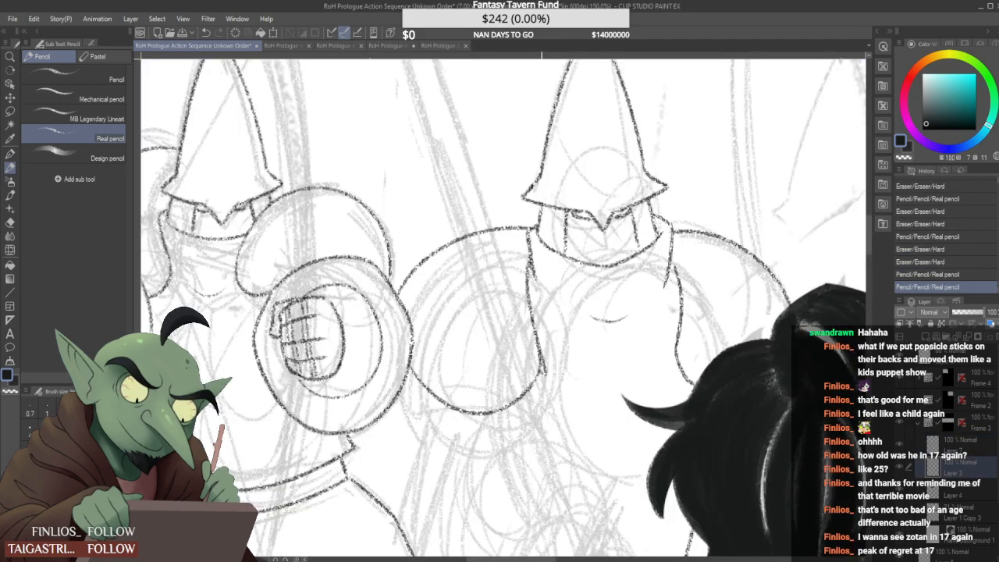
Clean up the junction where the fourth knight's shoulder armour curve meets his chest edge
left_click(545, 344)
scroll(545, 343, "up", 1)
left_click_drag(535, 342, 532, 371)
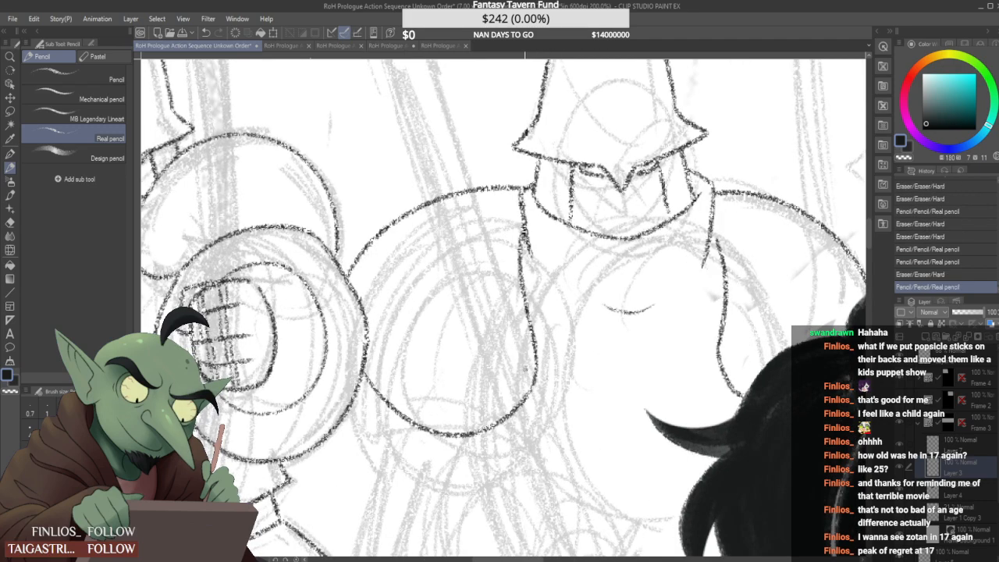
scroll(565, 367, "down", 5)
scroll(504, 367, "up", 3)
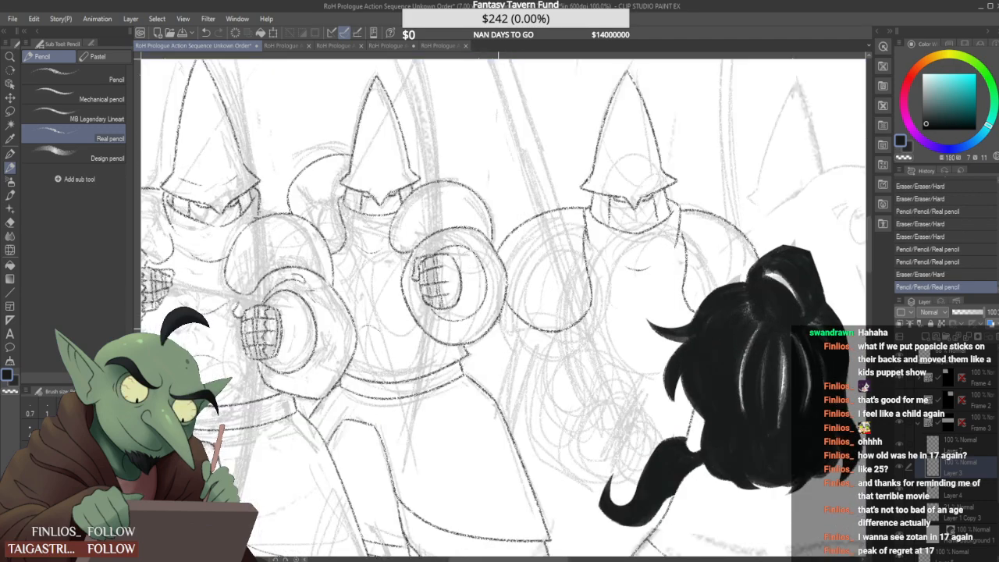
Draw a short slanted line from the lower edge of the third knight's gauntlet to his skirt, then erase and redraw it at a steeper slant
left_click_drag(498, 325, 489, 389)
scroll(505, 343, "down", 1)
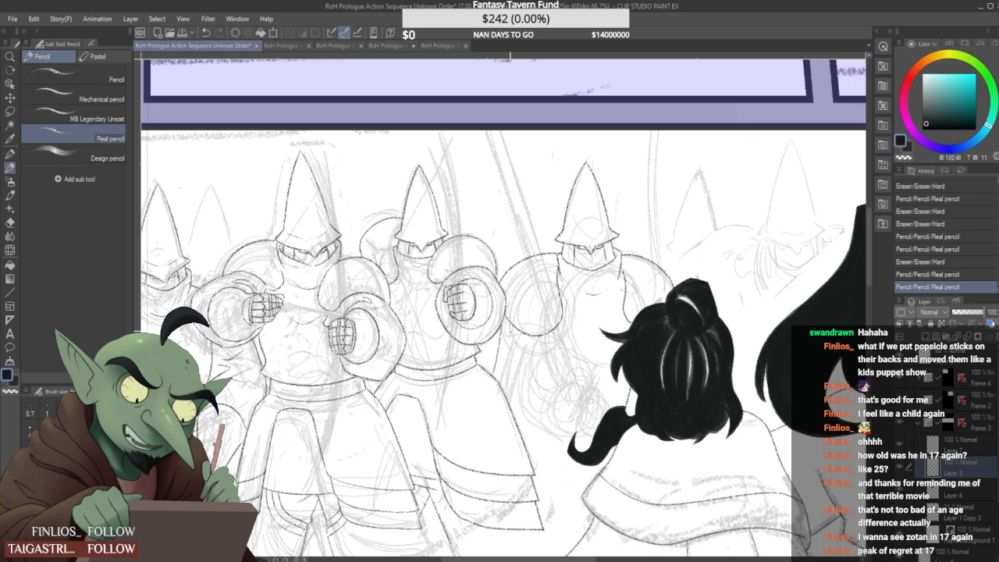
key("ctrl+z")
key("ctrl+y")
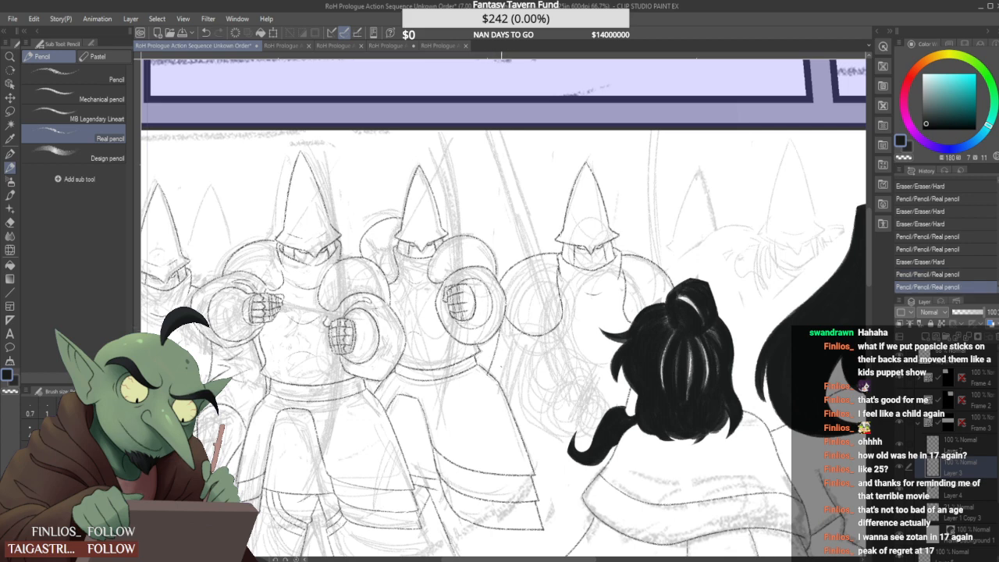
key("ctrl+z")
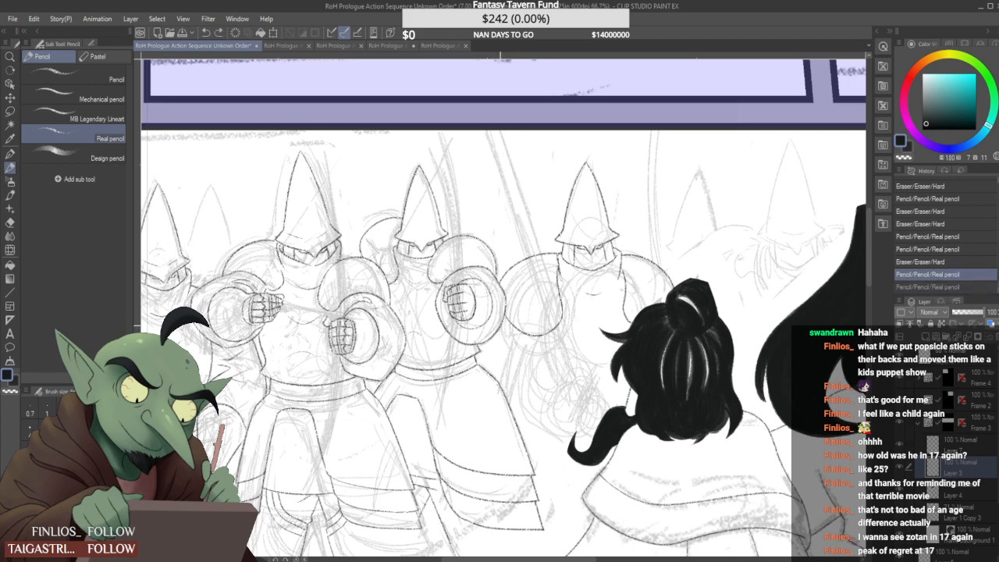
key("ctrl+y")
scroll(492, 359, "up", 2)
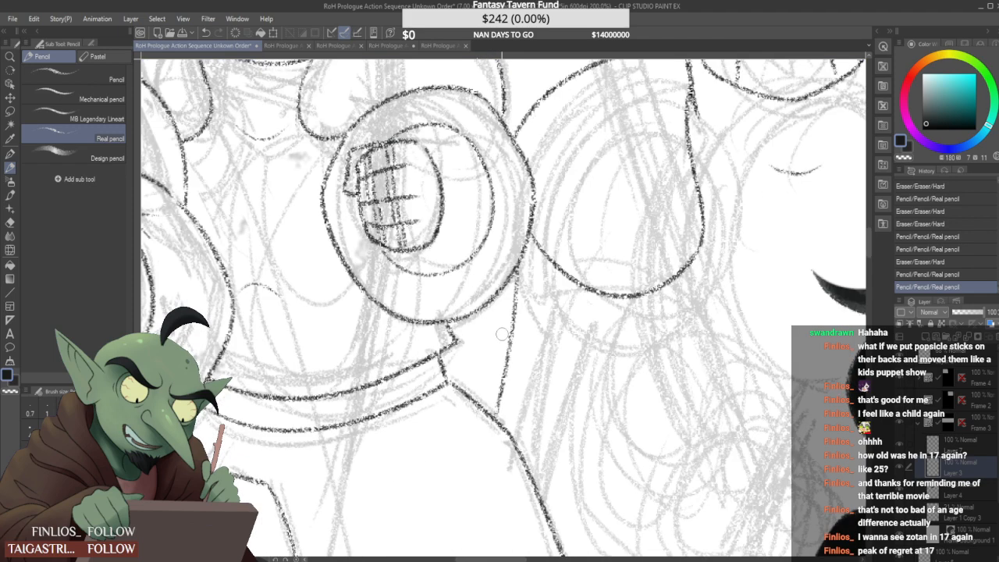
left_click_drag(508, 341, 500, 390)
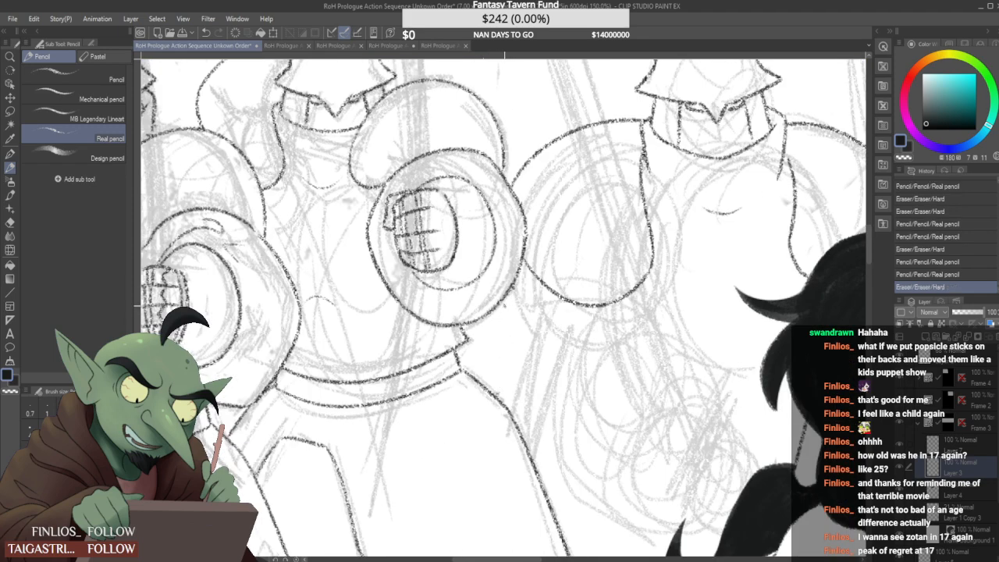
left_click_drag(504, 306, 483, 377)
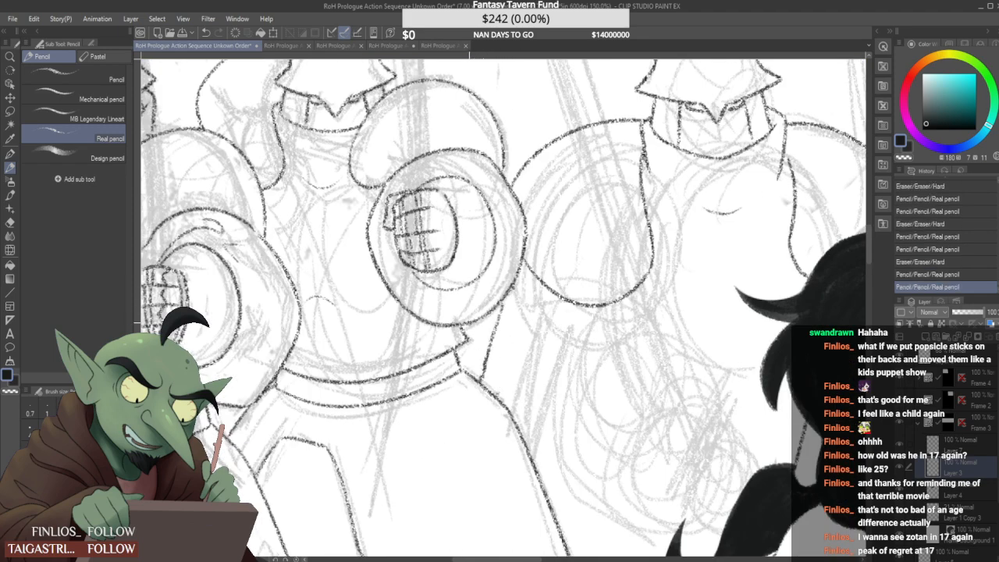
scroll(547, 359, "down", 2)
scroll(572, 356, "up", 1)
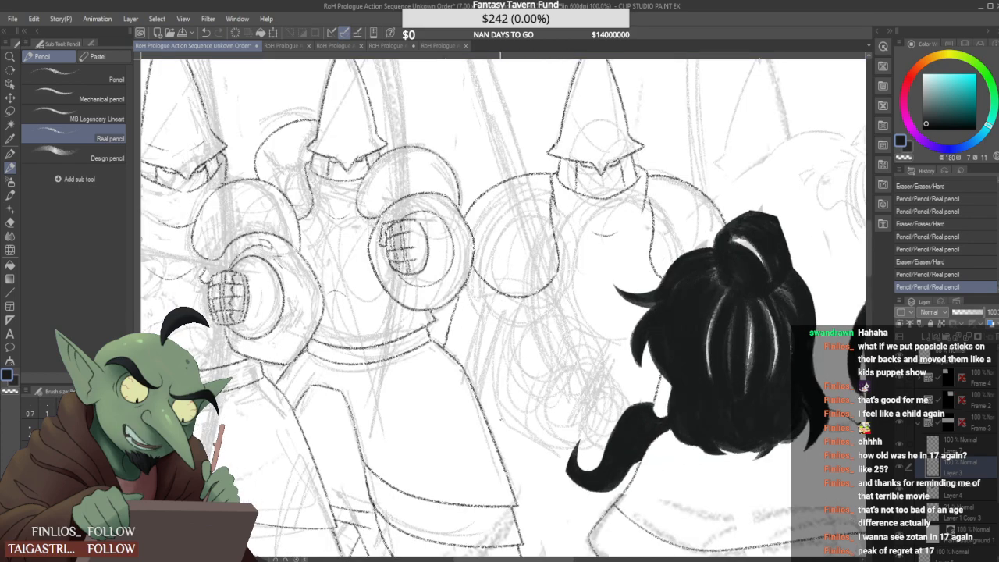
left_click_drag(501, 414, 585, 371)
left_click_drag(498, 403, 570, 461)
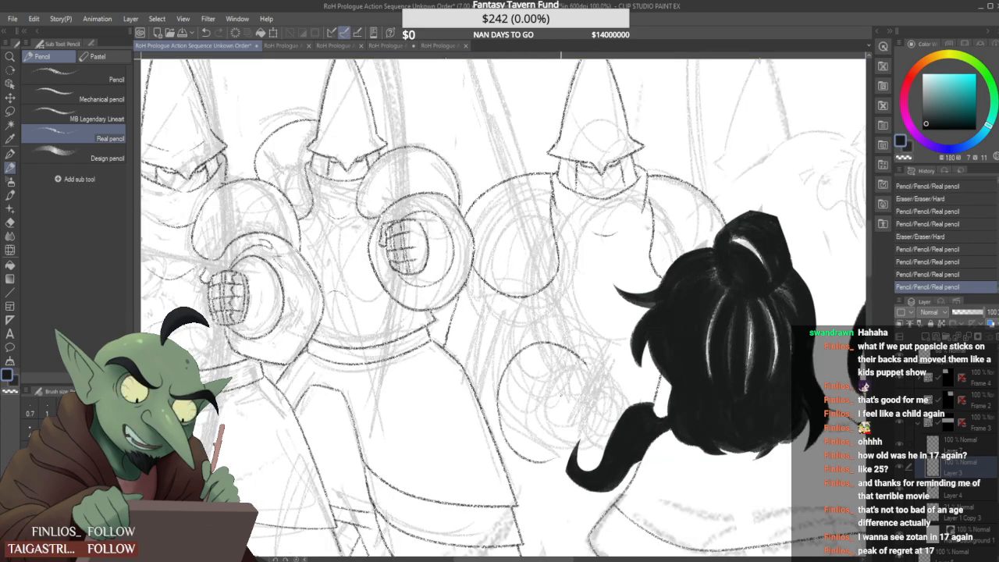
scroll(564, 395, "down", 2)
scroll(578, 395, "up", 2)
key("ctrl+z")
key("ctrl+z")
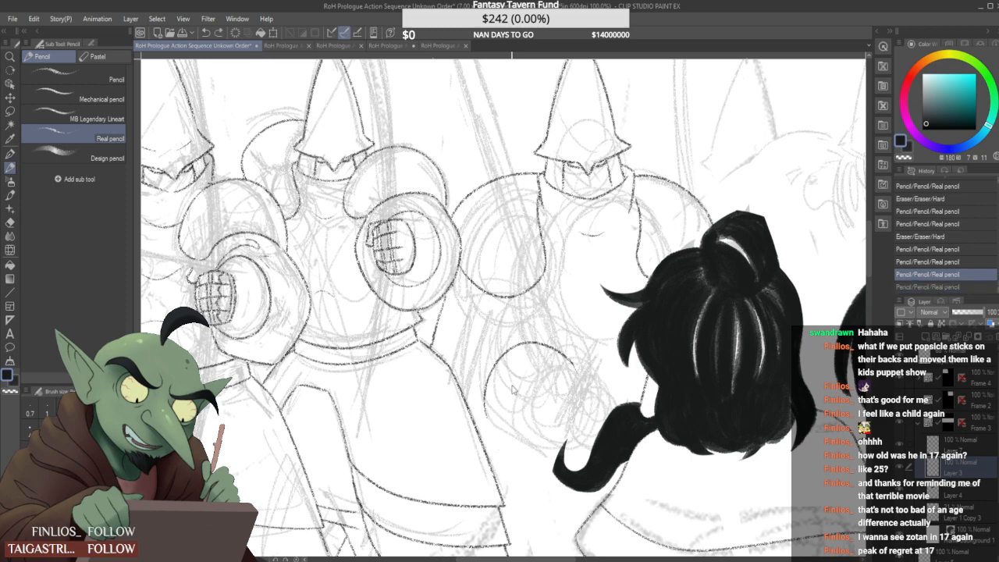
left_click_drag(525, 328, 509, 437)
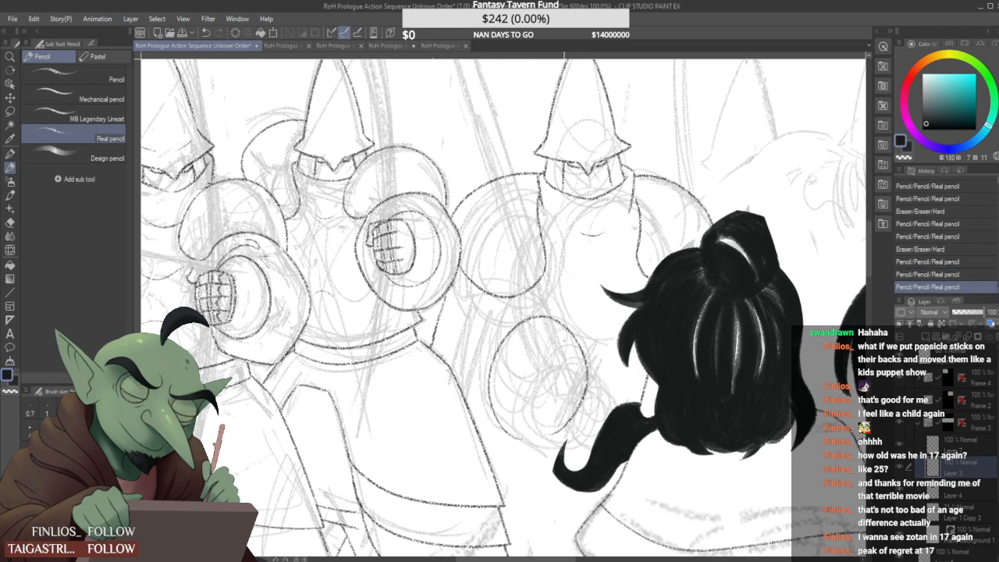
key("ctrl+z")
mouse_move(542, 319)
left_mouse_down()
mouse_move(538, 434)
mouse_move(588, 368)
left_mouse_up()
key("ctrl+z")
key("ctrl+z")
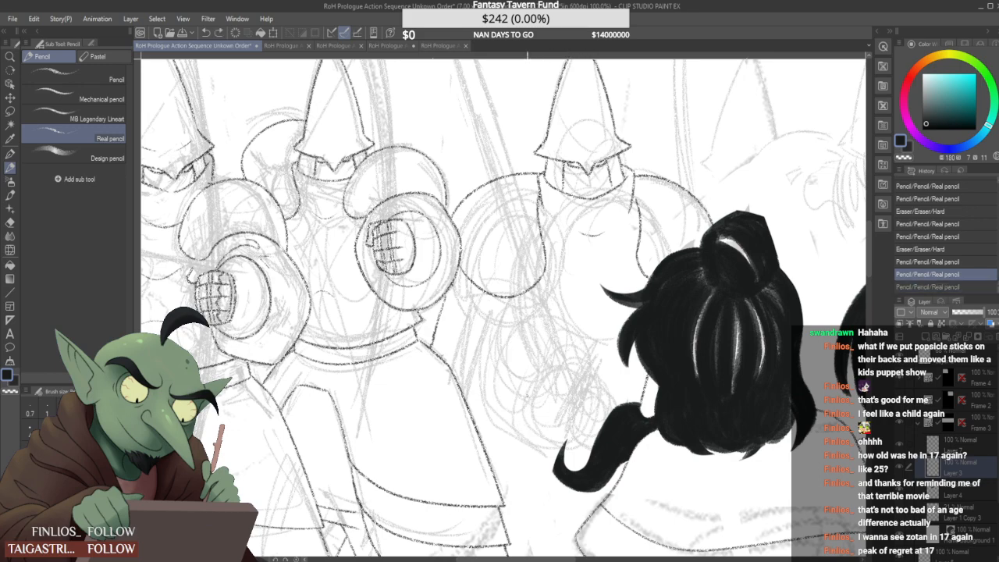
Draw the fourth knight's rounded gauntlet outline below his shoulder armour, extending its lower and inner edges towards the dark-haired figure
mouse_move(538, 428)
left_mouse_down()
mouse_move(565, 333)
mouse_move(589, 373)
left_mouse_up()
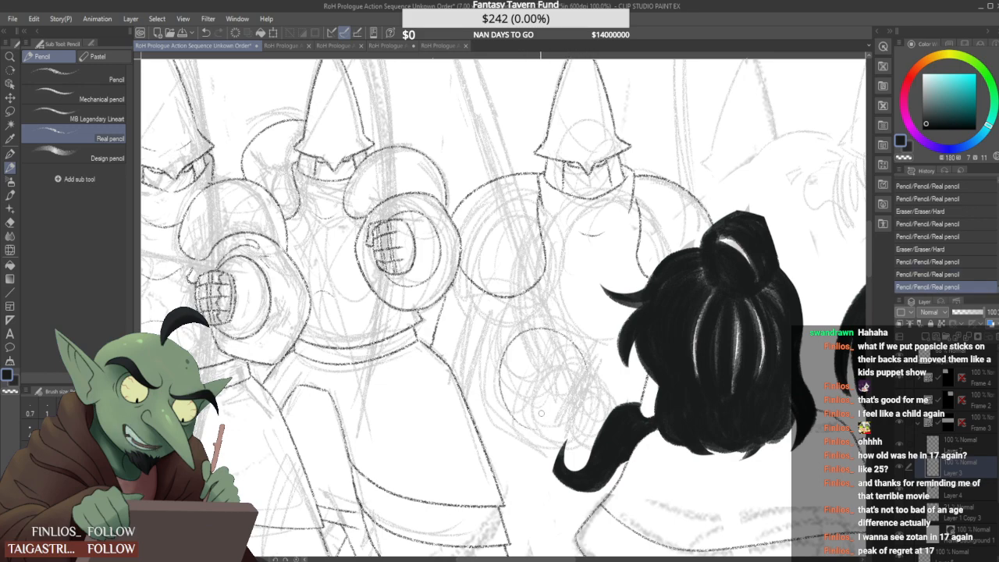
scroll(547, 410, "down", 1)
scroll(565, 426, "up", 3)
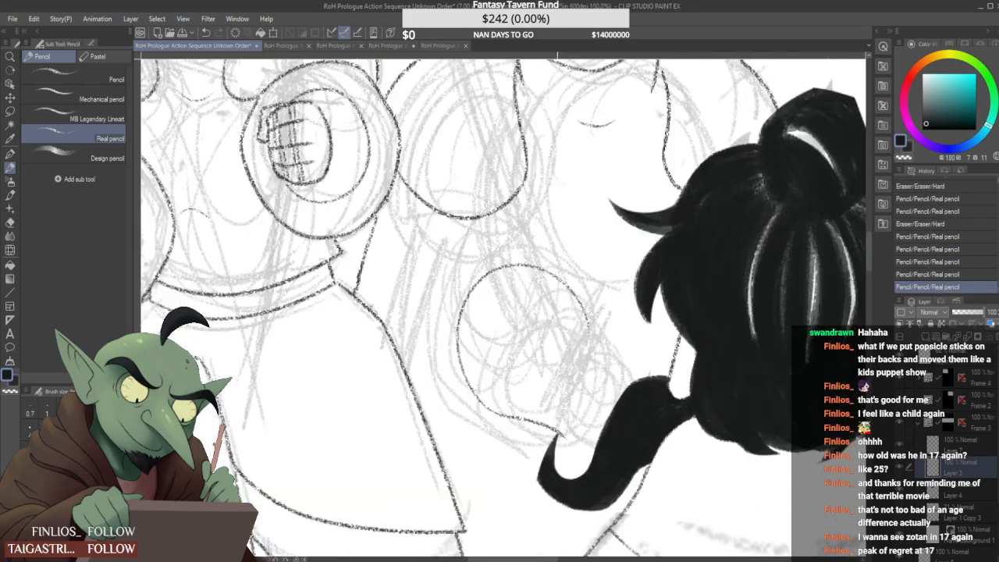
left_click_drag(532, 428, 560, 442)
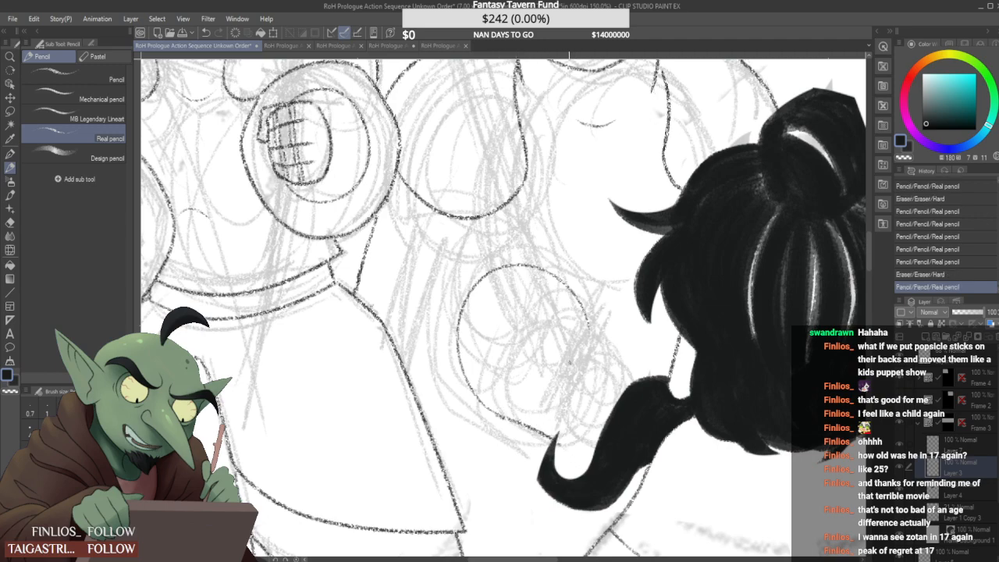
left_click_drag(585, 315, 621, 361)
Refine the lower edge of the fourth knight's gauntlet outline and erase stray marks around it
scroll(531, 371, "down", 4)
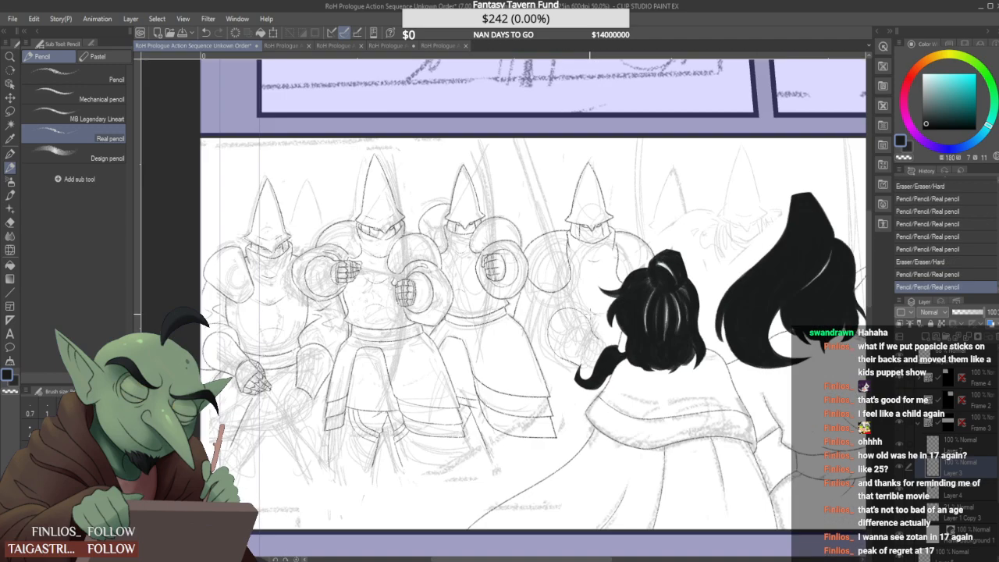
scroll(531, 371, "up", 3)
mouse_move(525, 371)
left_mouse_down()
mouse_move(579, 399)
mouse_move(541, 383)
mouse_move(580, 387)
left_mouse_up()
scroll(558, 351, "down", 4)
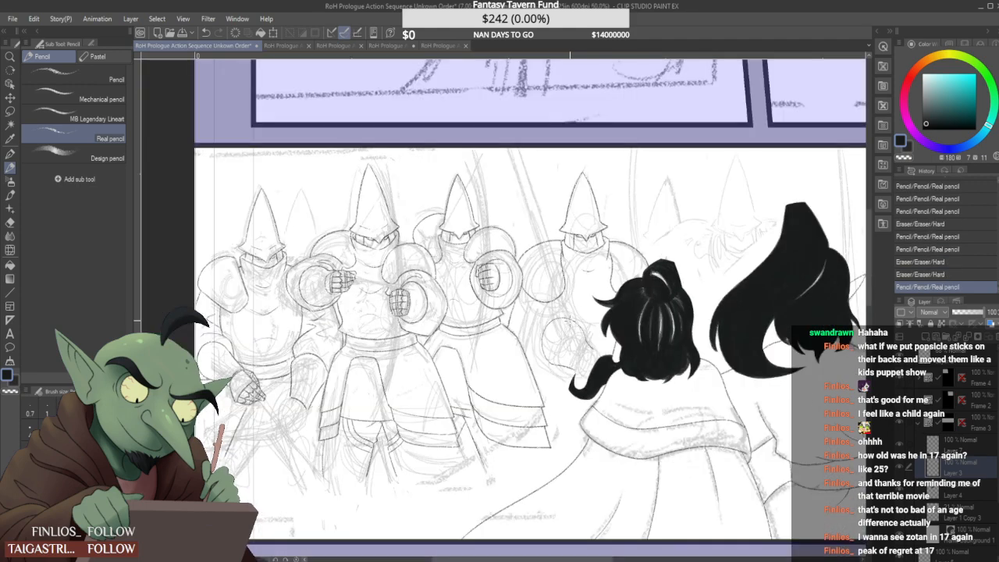
scroll(558, 351, "up", 5)
mouse_move(563, 331)
left_mouse_down()
mouse_move(607, 359)
mouse_move(565, 333)
mouse_move(583, 331)
mouse_move(564, 374)
left_mouse_up()
scroll(563, 332, "down", 3)
scroll(514, 293, "up", 2)
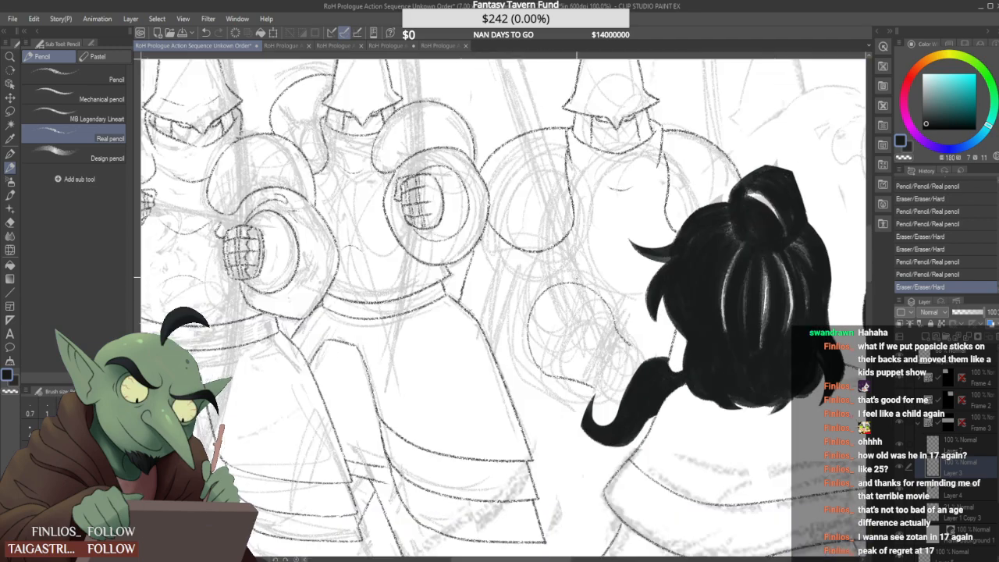
Draw curved cuff lines over the top of the fourth knight's gauntlet and a small pointed mark below his shoulder armour
left_click_drag(581, 279, 507, 309)
left_click_drag(538, 279, 591, 283)
mouse_move(502, 259)
left_mouse_down()
mouse_move(517, 260)
mouse_move(509, 279)
left_mouse_up()
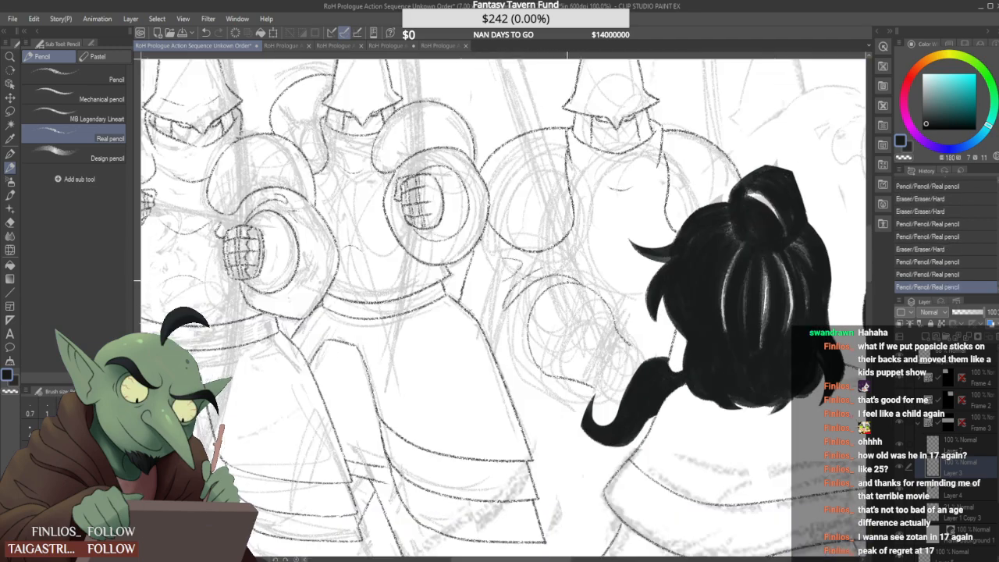
Draw the short inner arm line from the fourth knight's shoulder armour to his gauntlet cuff, redrawing it so both ends connect
scroll(548, 269, "up", 2)
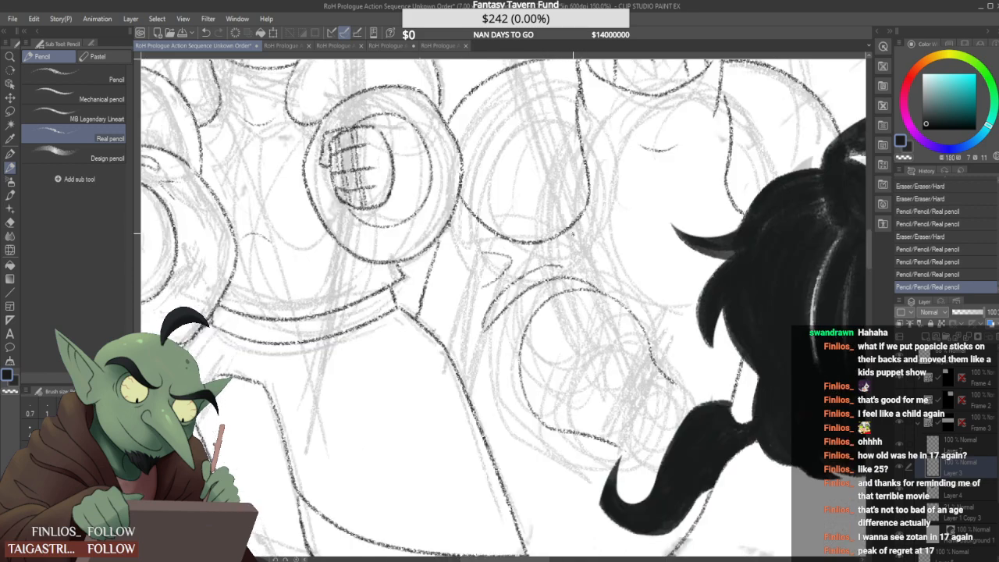
left_click_drag(574, 224, 582, 260)
scroll(584, 257, "up", 1)
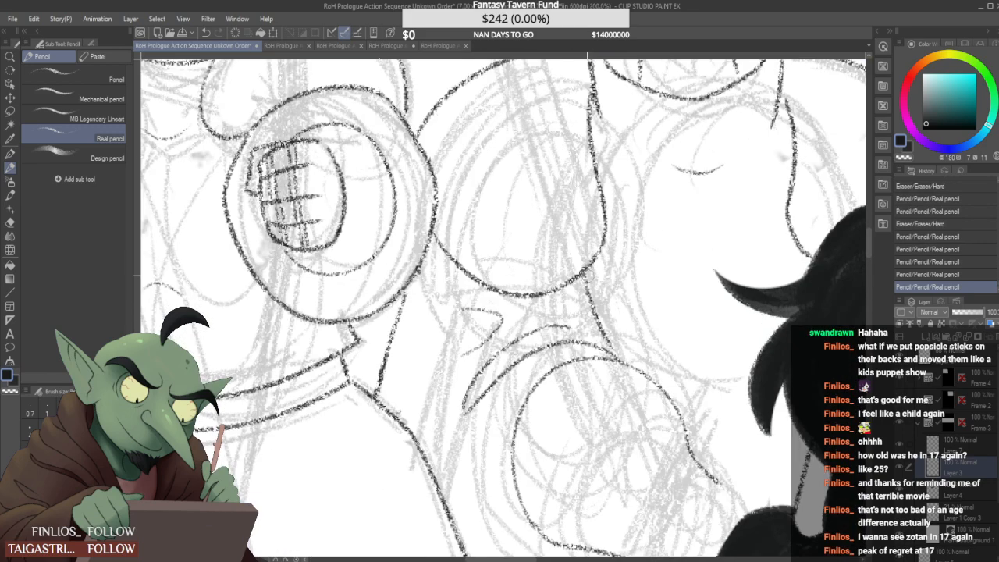
left_click_drag(591, 296, 604, 325)
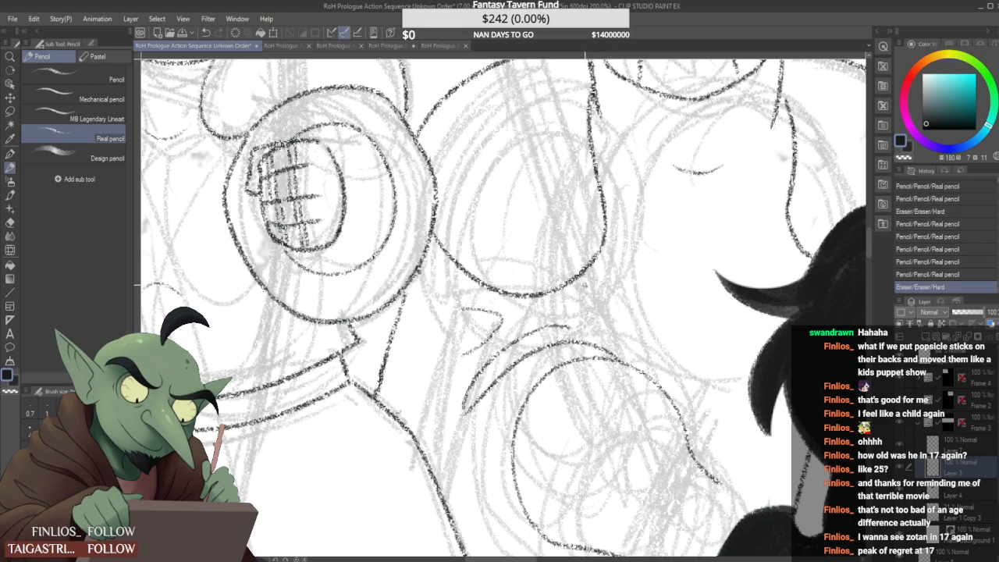
left_click_drag(580, 279, 605, 342)
scroll(609, 344, "down", 5)
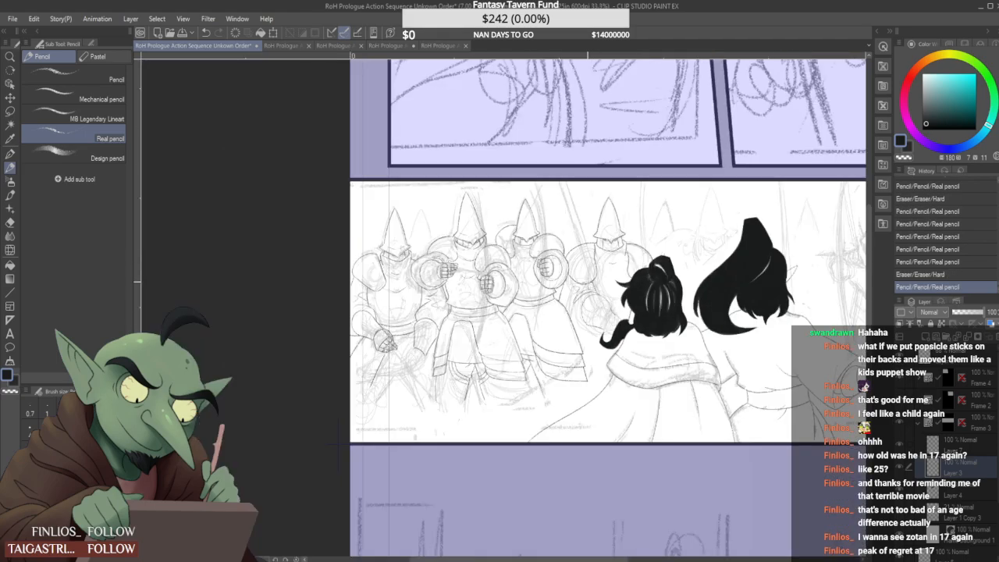
scroll(588, 281, "up", 7)
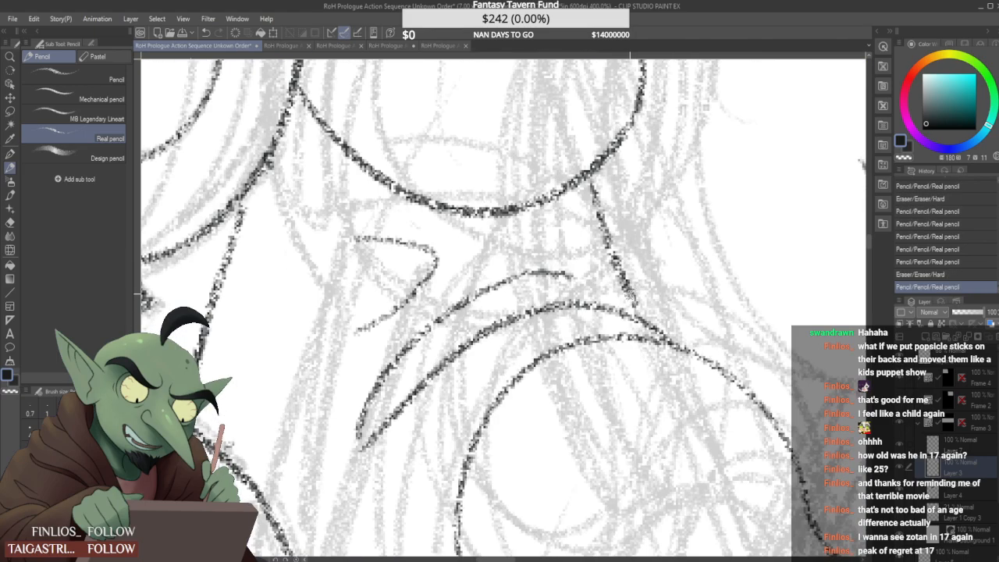
left_click_drag(631, 293, 637, 316)
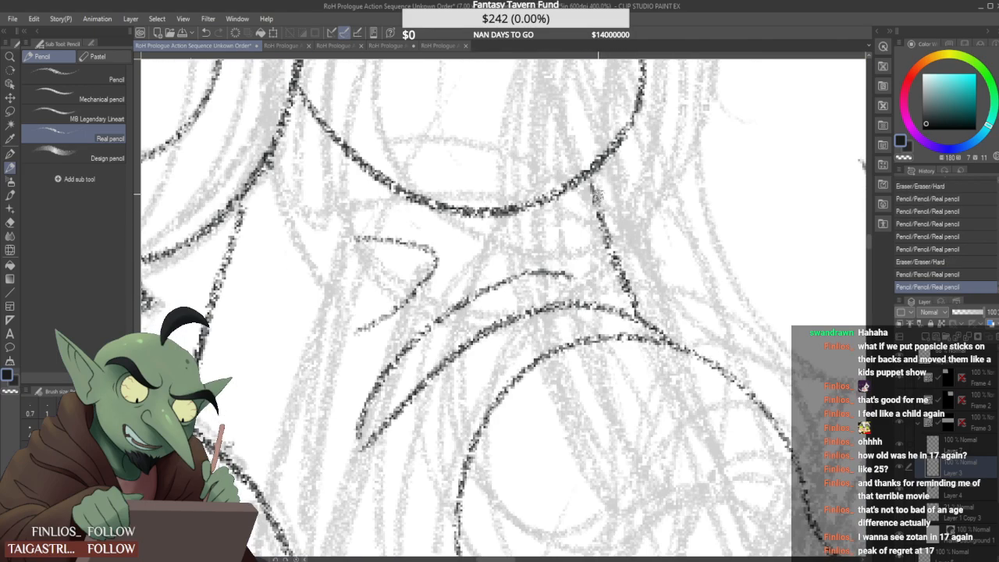
left_click_drag(591, 176, 599, 199)
Try a short curve joining the third knight's skirt edge to the lower corner of the fourth knight's gauntlet
scroll(606, 199, "down", 4)
mouse_move(553, 330)
left_mouse_down()
mouse_move(594, 322)
mouse_move(593, 342)
mouse_move(602, 341)
left_mouse_up()
scroll(585, 302, "up", 2)
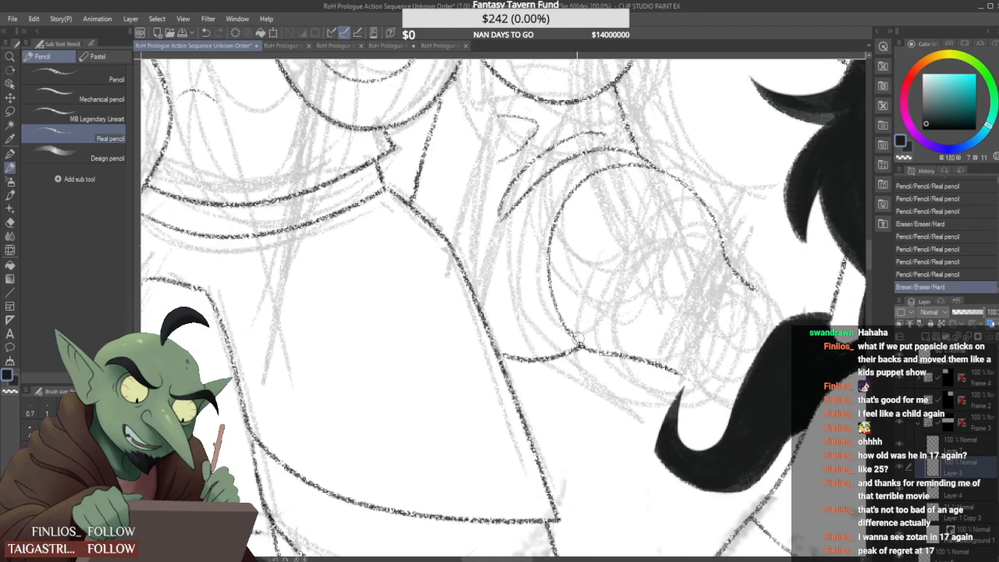
scroll(580, 343, "down", 2)
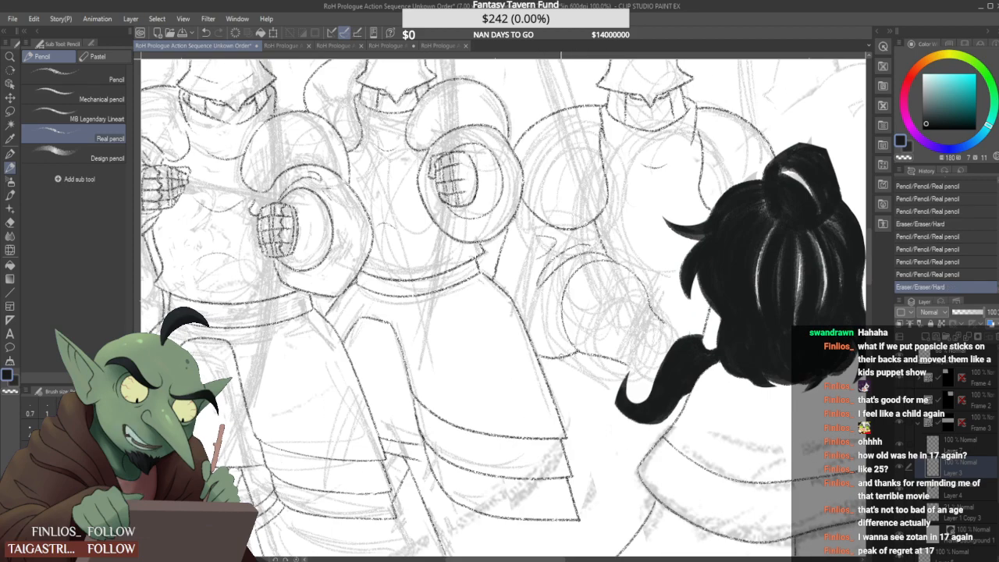
scroll(587, 348, "up", 2)
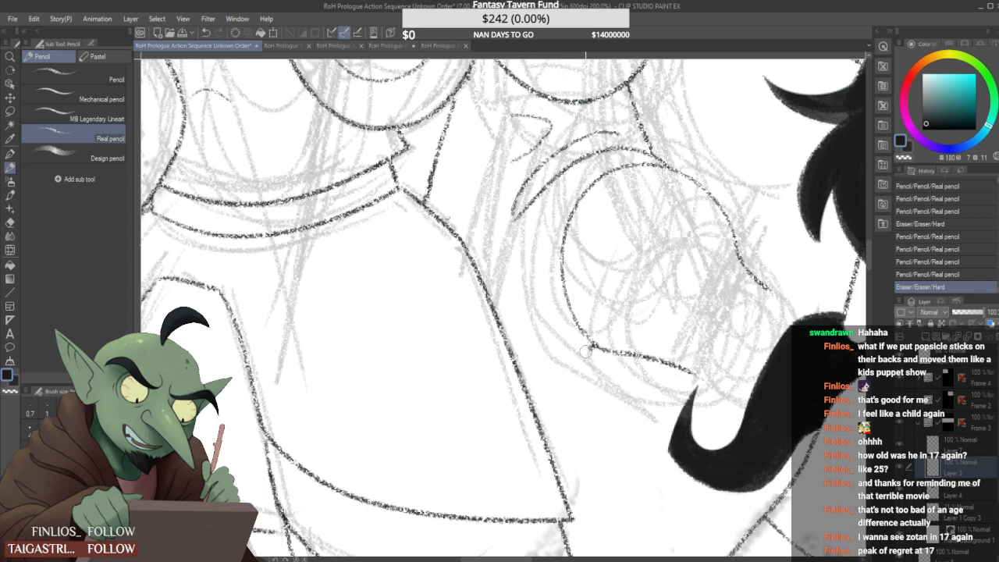
Clean up and redraw the lower forearm line of the knight nearest the dark-haired figure, extending it past the round forearm guard
left_click_drag(587, 349, 594, 343)
mouse_move(524, 377)
left_mouse_down()
mouse_move(593, 370)
mouse_move(628, 355)
left_mouse_up()
Redraw the short side line below the neighbouring knight's round gauntlet closer to his waist and erase the stray mark on his skirt outline
scroll(630, 337, "down", 3)
scroll(575, 273, "up", 5)
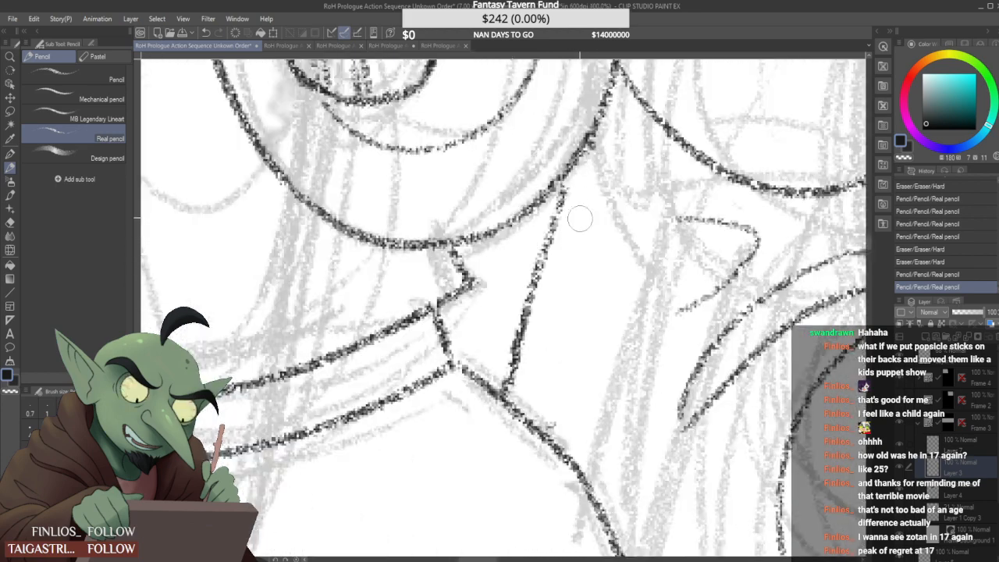
mouse_move(575, 190)
left_mouse_down()
mouse_move(585, 185)
mouse_move(522, 301)
mouse_move(545, 193)
left_mouse_up()
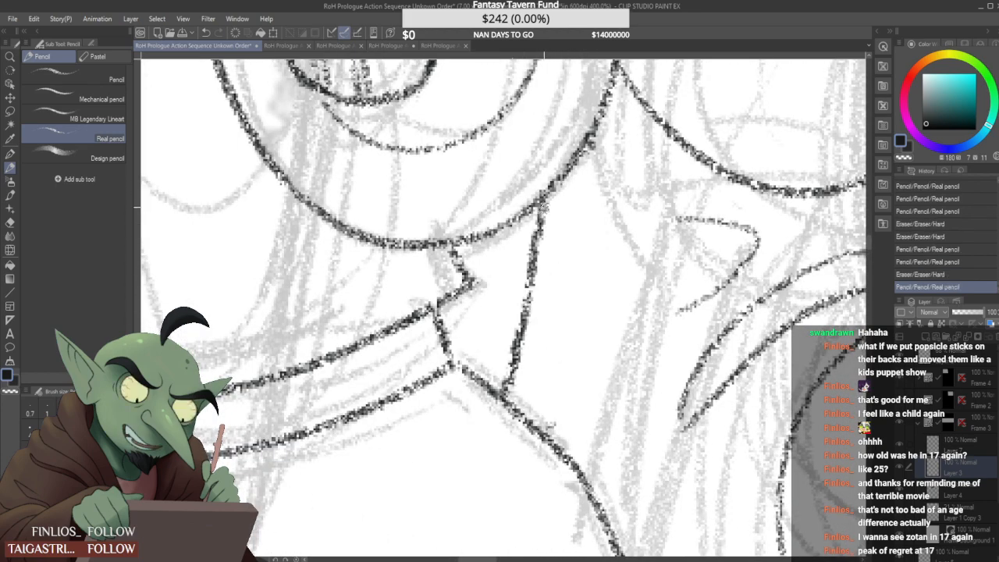
left_click_drag(560, 414, 563, 423)
Erase the short connecting line and stray marks between the fourth knight's shoulder pad and forearm guard
scroll(565, 367, "down", 6)
scroll(569, 331, "down", 1)
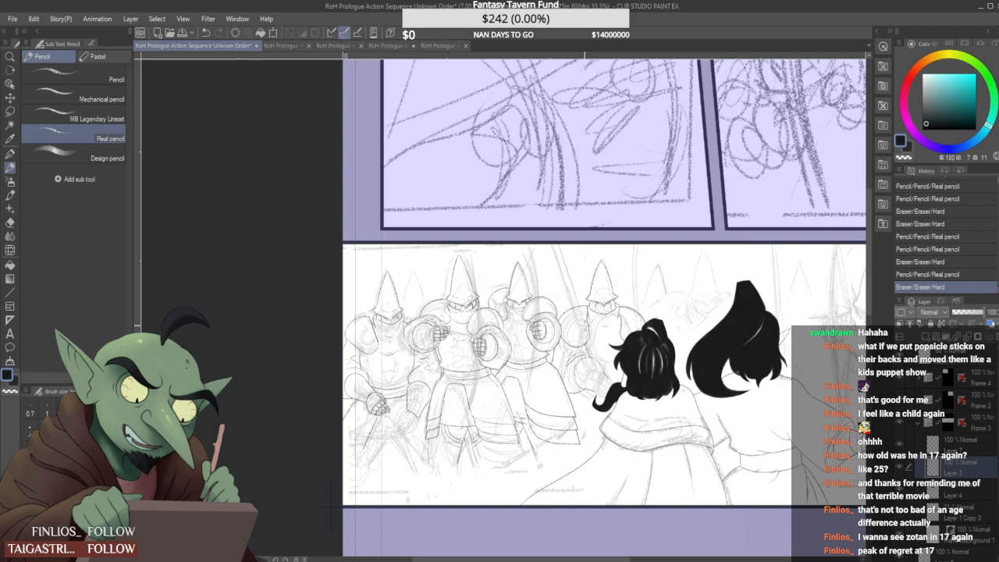
scroll(577, 328, "up", 7)
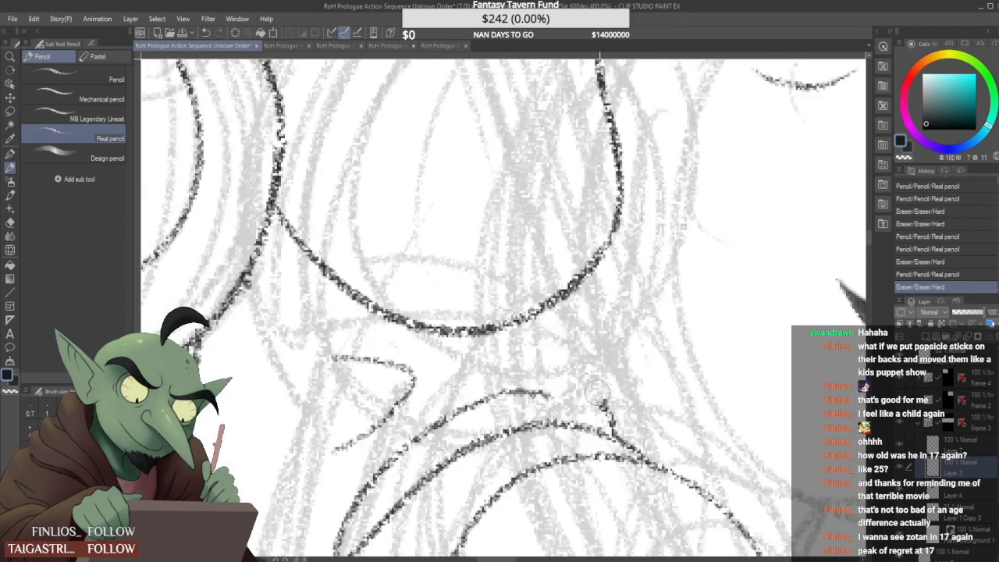
left_click_drag(623, 424, 582, 382)
left_click(544, 369)
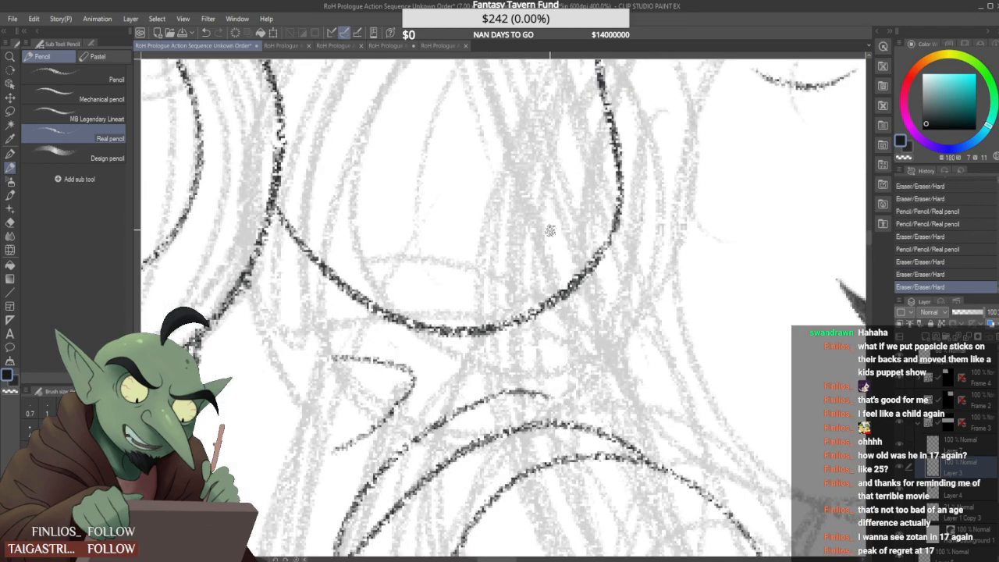
Draw a short slanted pencil line joining the bottom of the fourth knight's shoulder pad to his forearm guard, redoing strokes that miss
left_click_drag(533, 315, 575, 423)
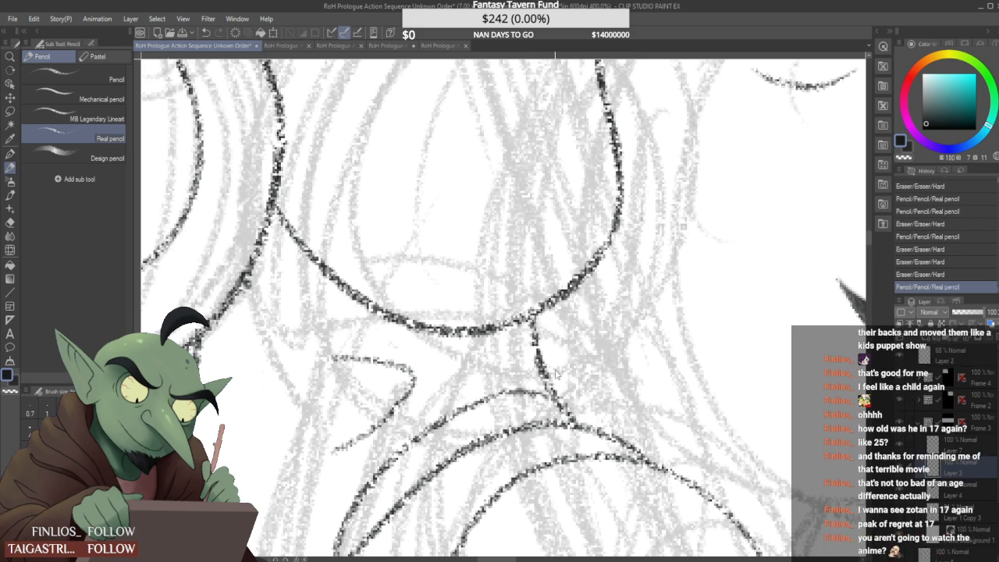
key("ctrl+z")
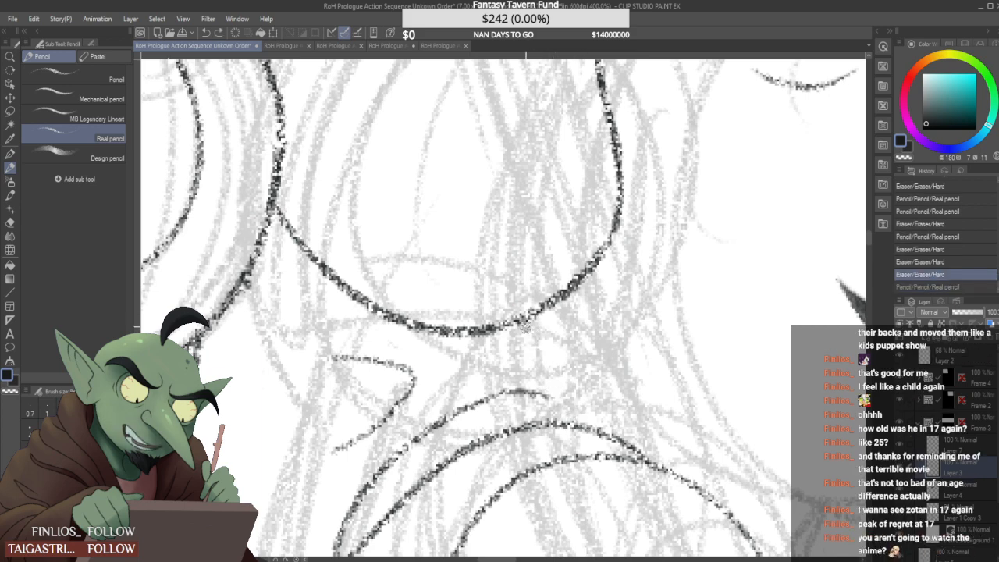
key("ctrl+y")
key("ctrl+z")
key("ctrl+y")
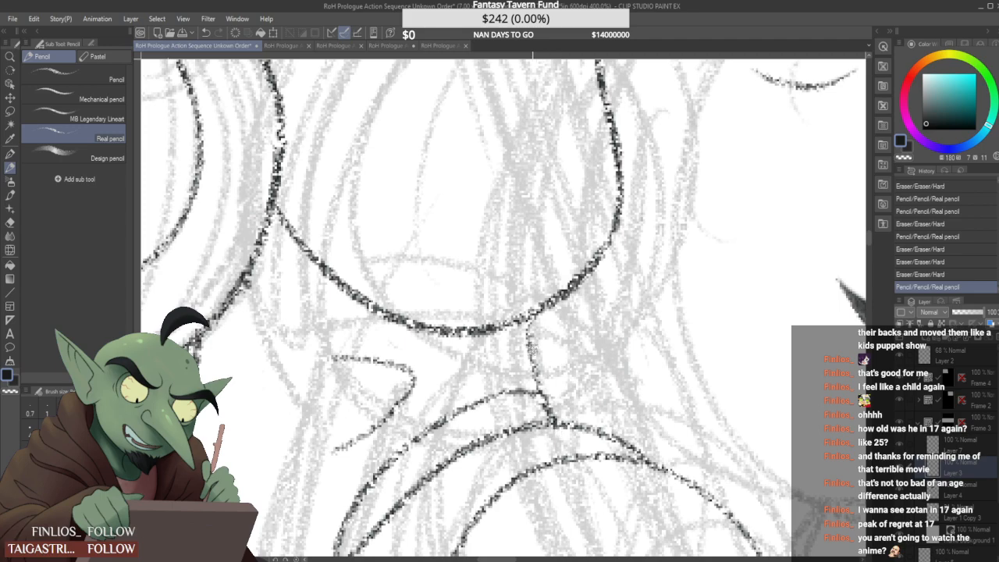
scroll(550, 325, "down", 6)
scroll(552, 325, "up", 4)
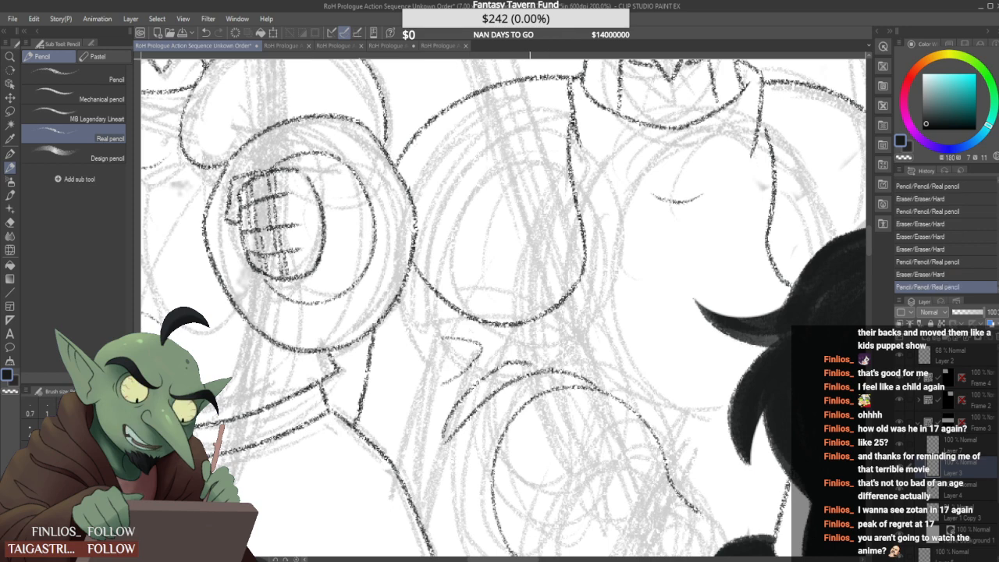
mouse_move(553, 366)
left_mouse_down()
mouse_move(540, 373)
mouse_move(522, 326)
left_mouse_up()
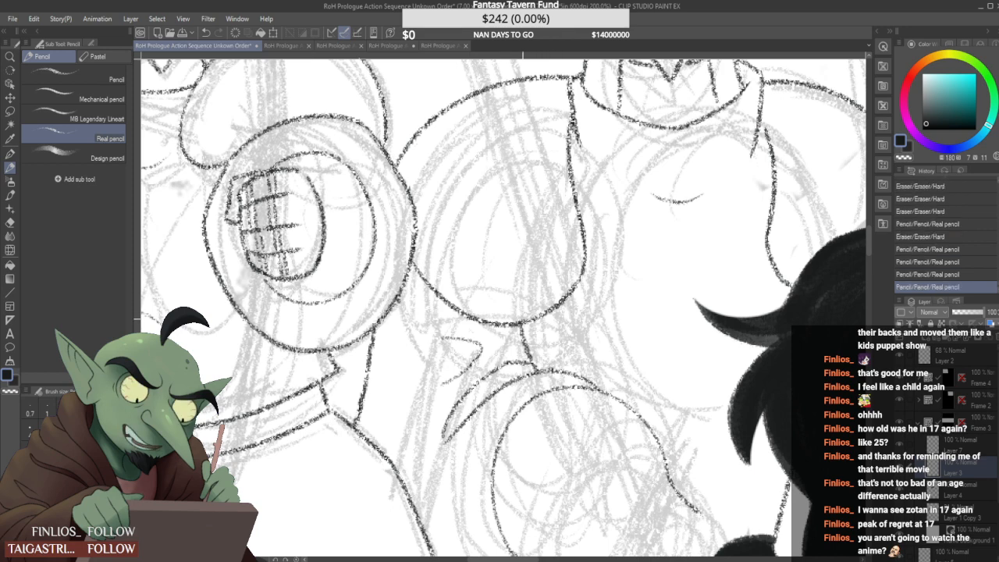
key("ctrl+z")
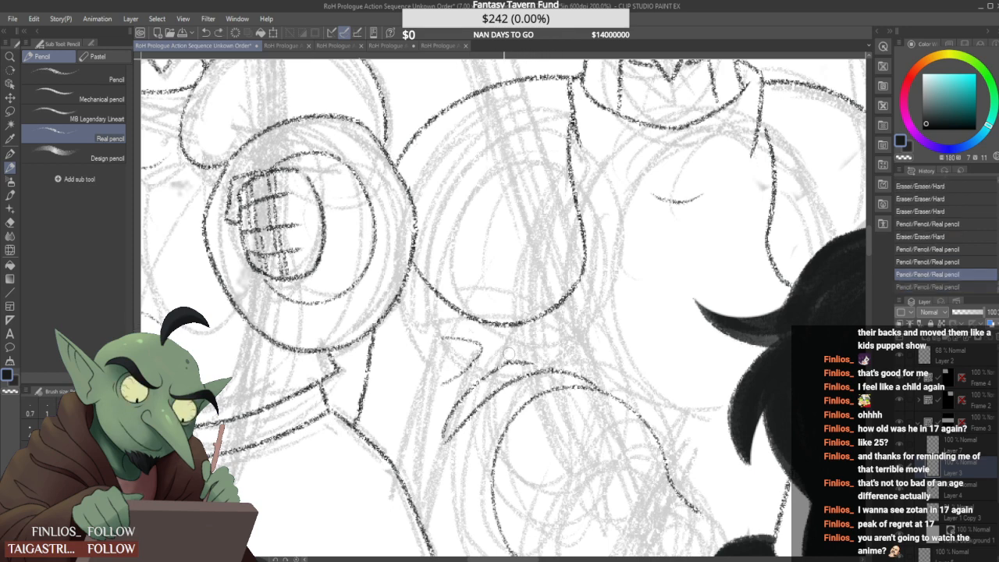
mouse_move(509, 353)
left_mouse_down()
mouse_move(495, 356)
mouse_move(521, 324)
left_mouse_up()
key("ctrl+z")
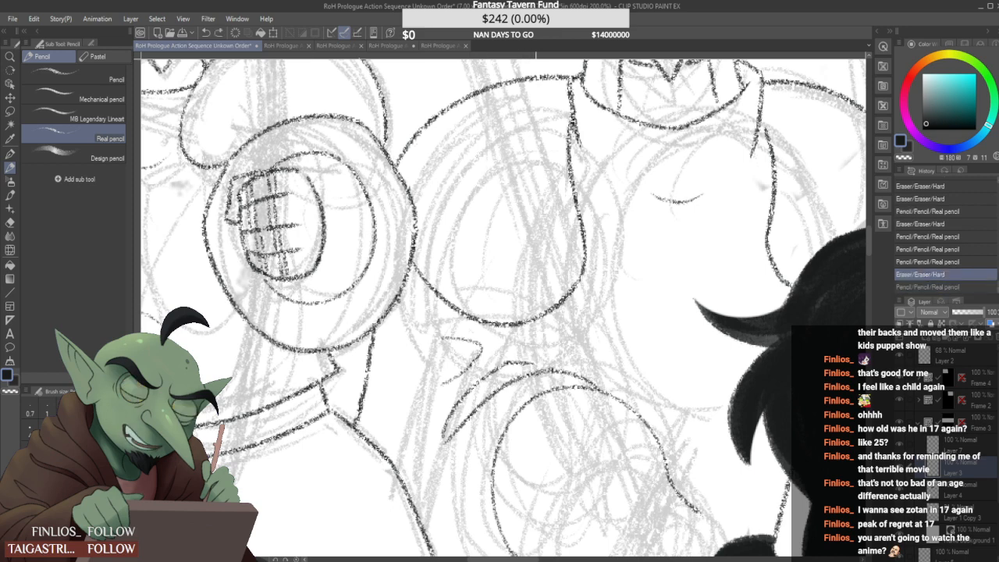
mouse_move(537, 373)
left_mouse_down()
mouse_move(522, 325)
mouse_move(539, 372)
left_mouse_up()
key("ctrl+z")
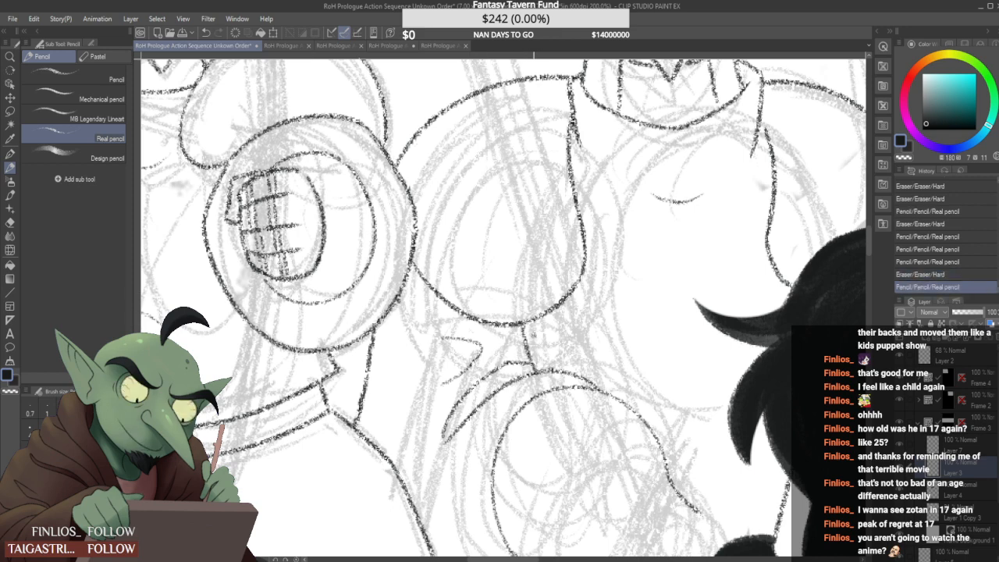
Sketch a small curved line beside the fourth knight's forearm, near the dark-haired figure's hair, and trim its end
scroll(518, 327, "down", 4)
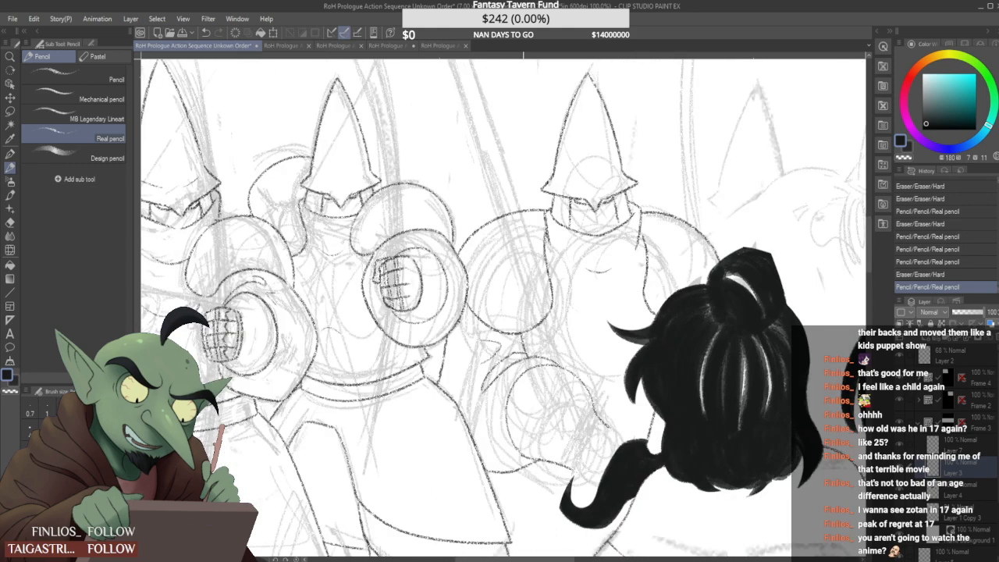
scroll(578, 317, "up", 3)
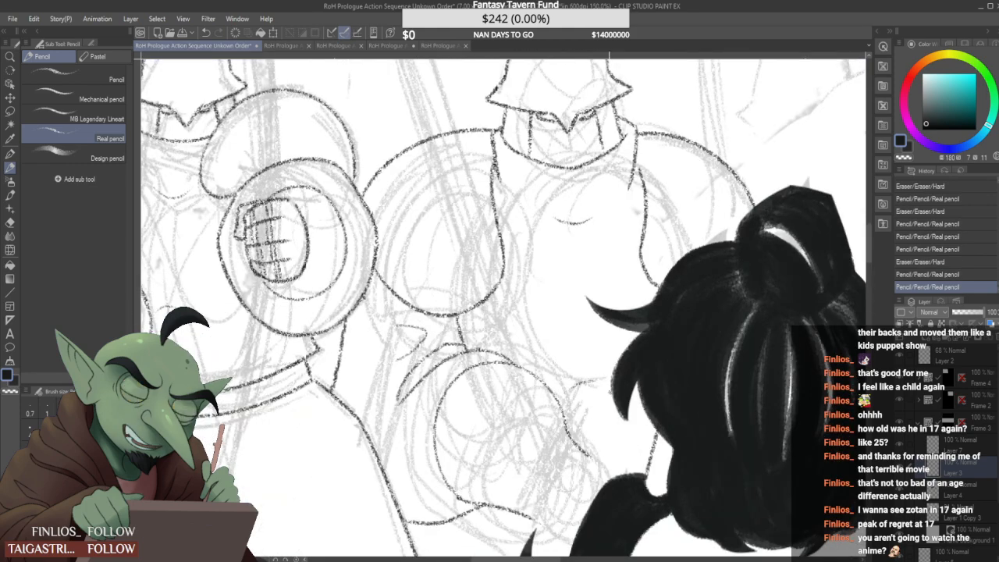
left_click_drag(597, 381, 566, 390)
left_click(567, 390)
scroll(617, 397, "down", 3)
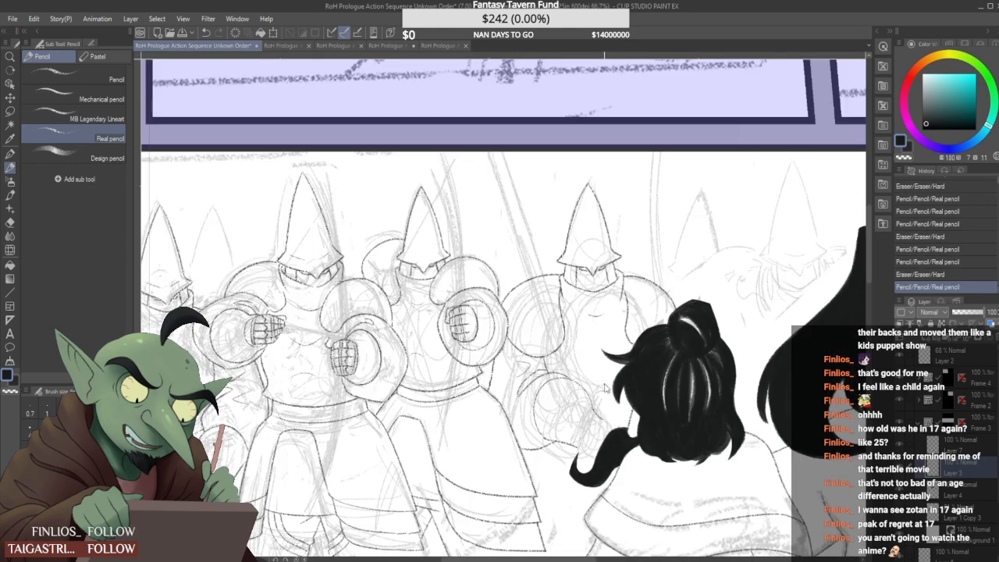
scroll(611, 393, "up", 3)
left_click(616, 403)
left_click_drag(587, 410, 621, 407)
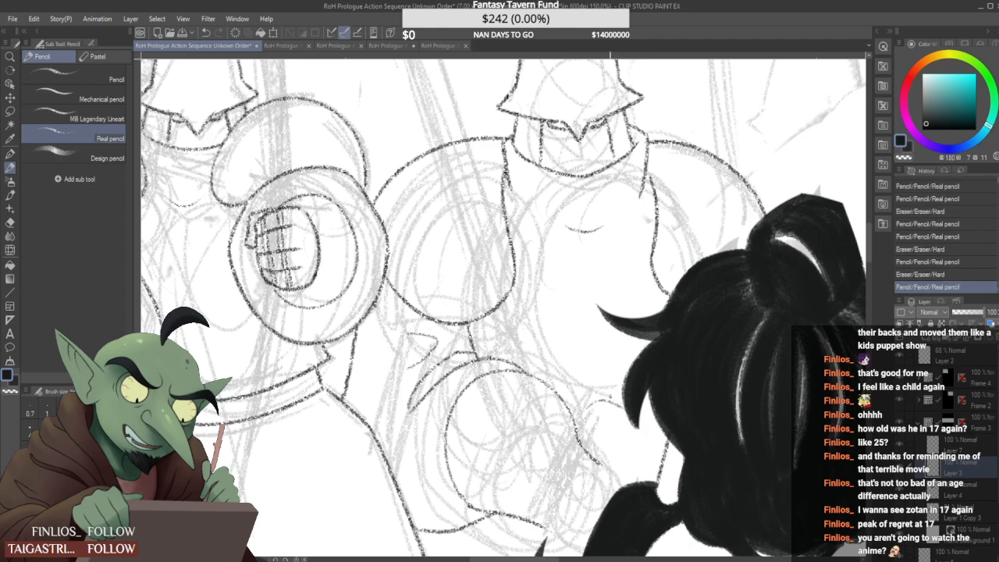
left_click(595, 412)
Touch up the fourth knight's torso line below the collar and the outline edge of the neighbouring knight's round gauntlet
scroll(595, 411, "down", 3)
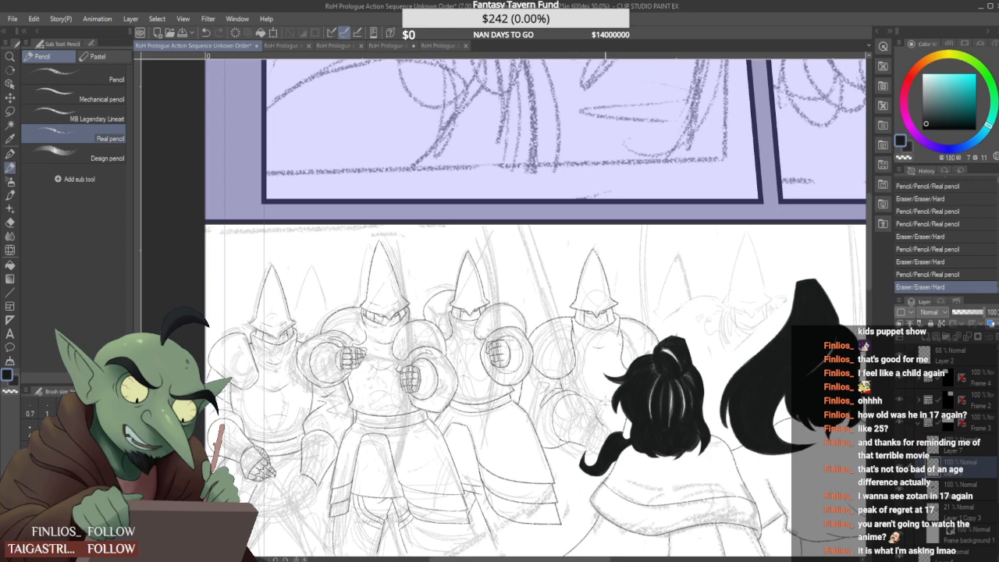
scroll(608, 313, "up", 4)
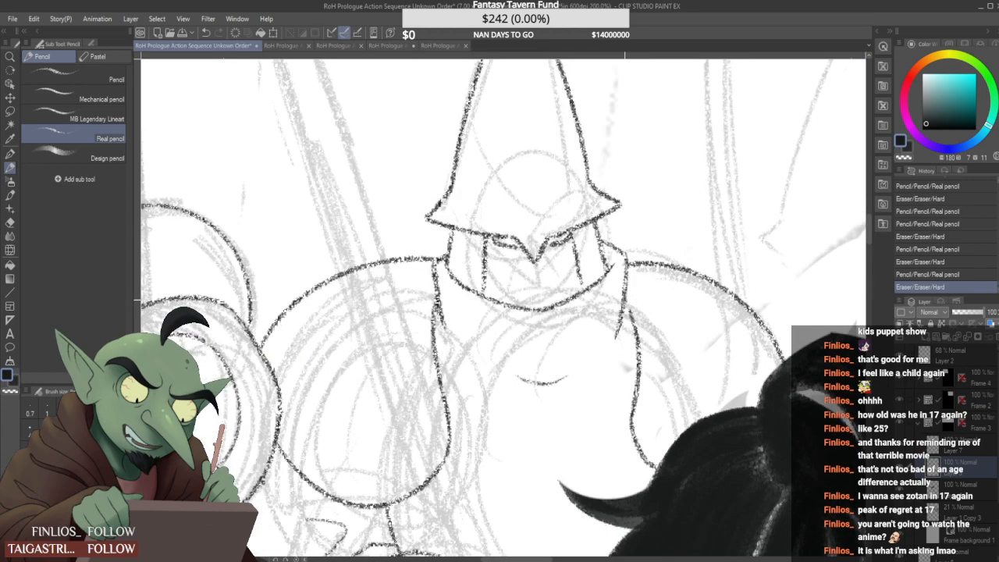
left_click_drag(625, 299, 637, 344)
scroll(500, 312, "down", 4)
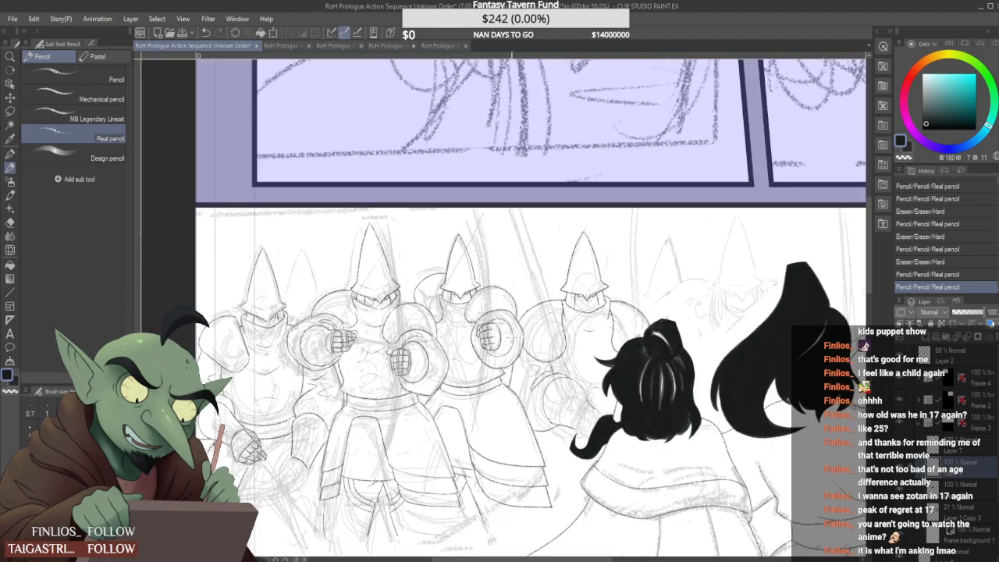
scroll(539, 351, "up", 4)
left_click_drag(530, 354, 535, 361)
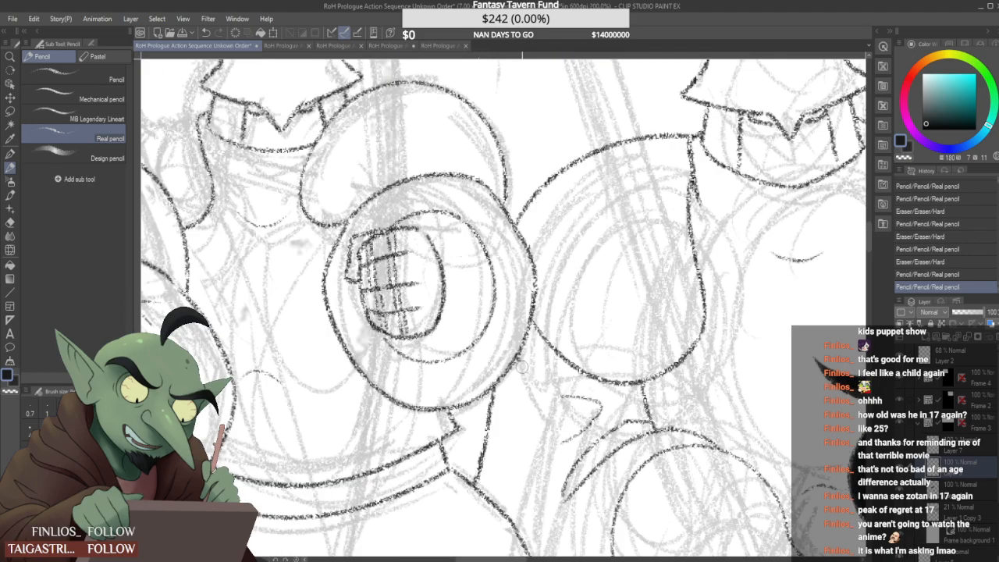
Erase the curved cuff lines and the round forearm guard outline below the fourth knight's shoulder pad
scroll(539, 351, "down", 3)
scroll(554, 321, "down", 1)
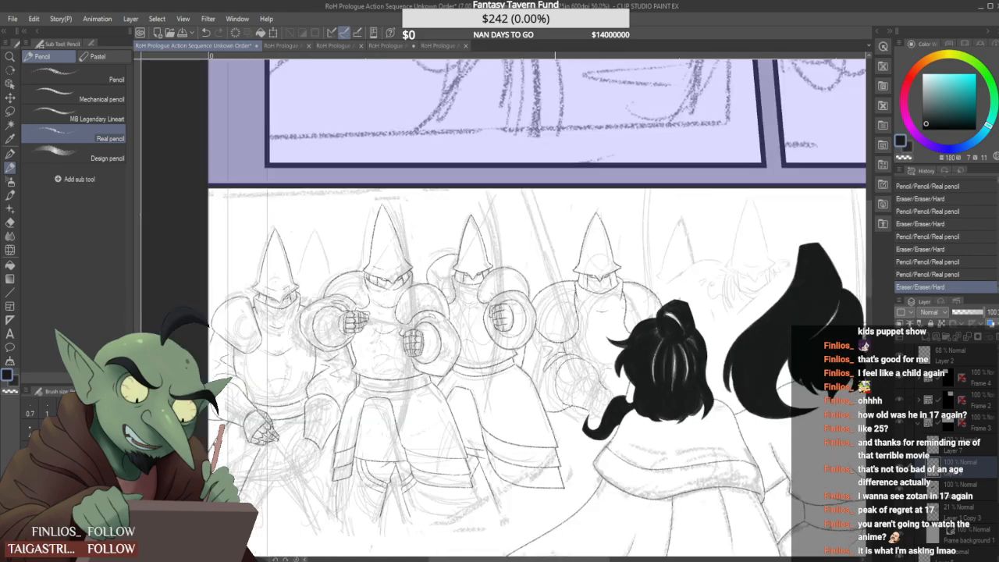
scroll(558, 355, "up", 2)
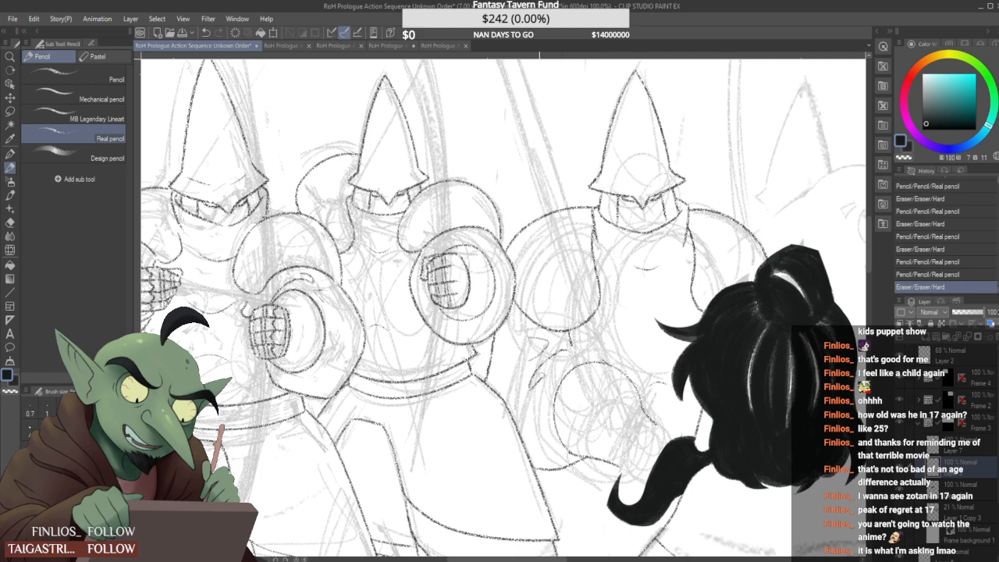
left_click_drag(538, 376, 558, 353)
mouse_move(526, 385)
left_mouse_down()
mouse_move(578, 365)
mouse_move(551, 342)
left_mouse_up()
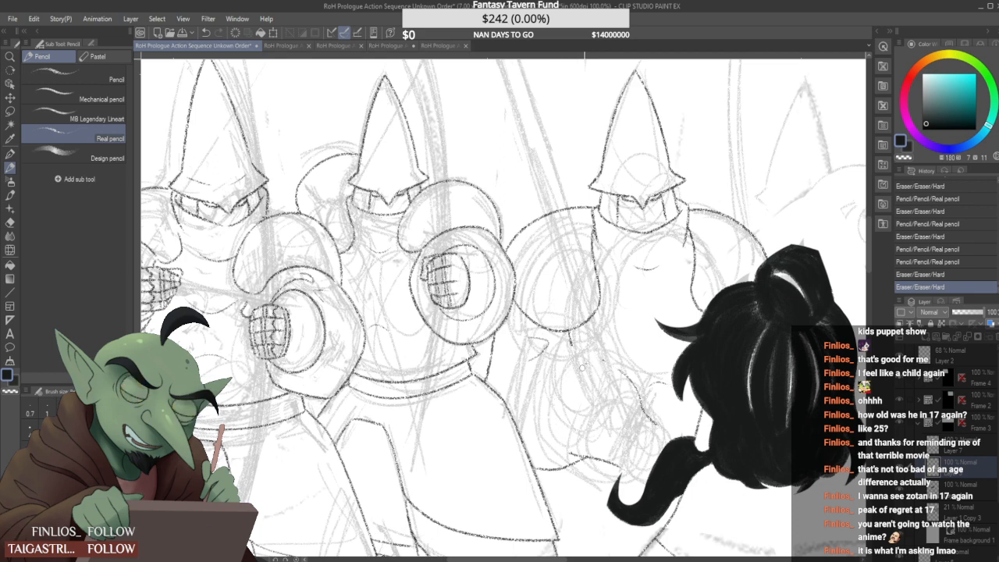
left_click_drag(633, 380, 570, 429)
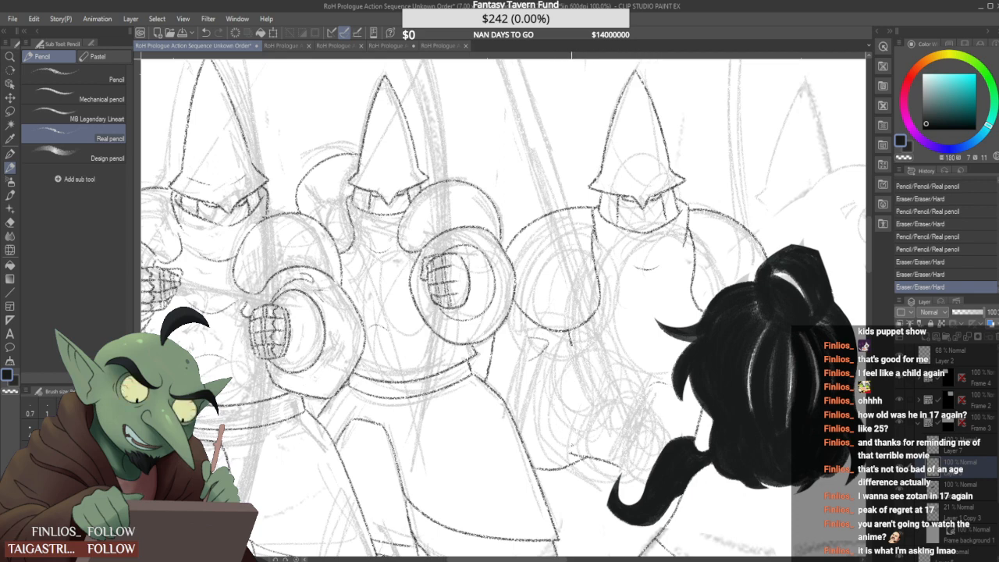
Try redrawing the fourth knight's round forearm guard with a left side curve and several upper arcs, erasing the outline again
left_click_drag(588, 360, 572, 455)
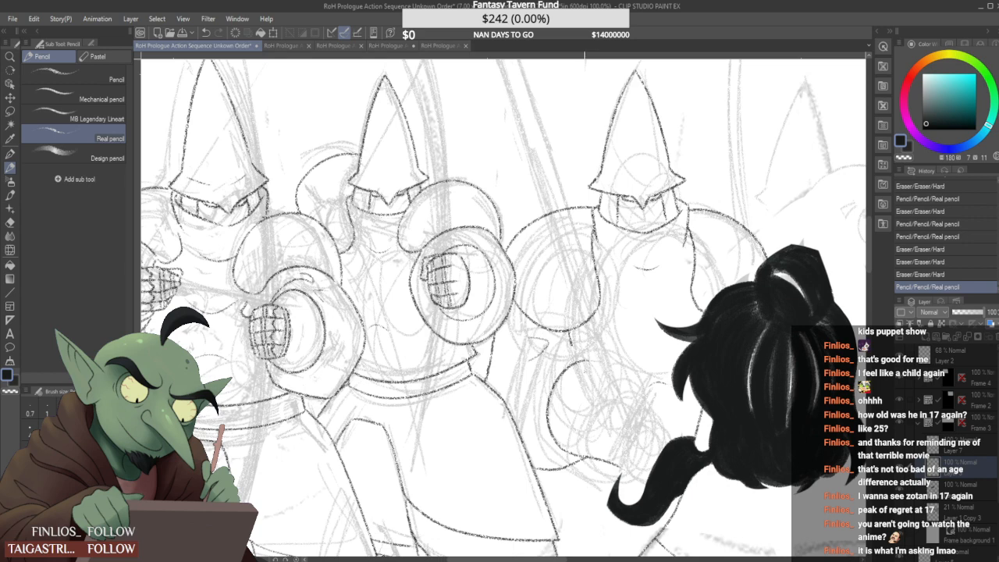
left_click_drag(655, 361, 590, 414)
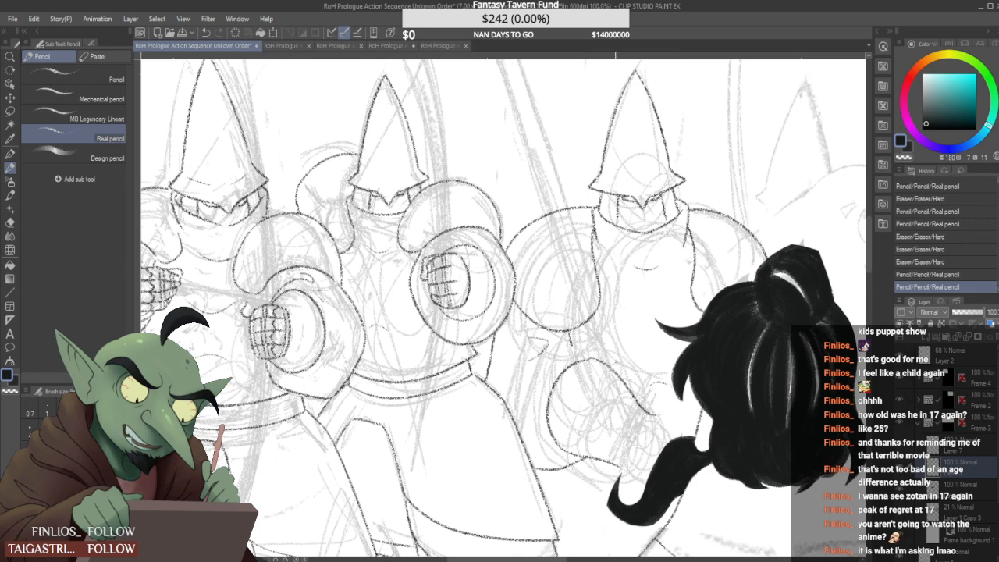
key("ctrl+z")
left_click_drag(590, 361, 664, 401)
key("ctrl+z")
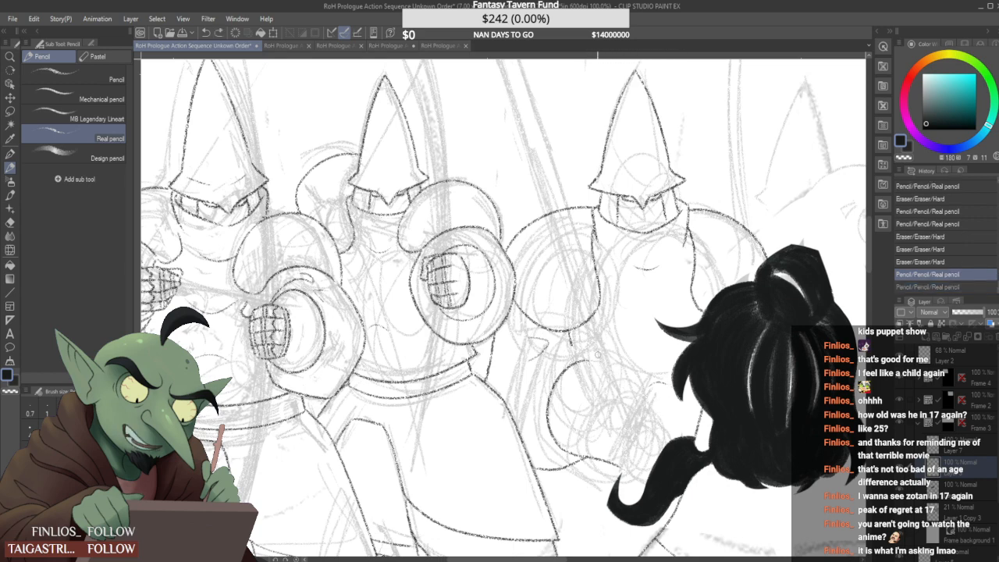
left_click_drag(587, 360, 645, 398)
key("ctrl+z")
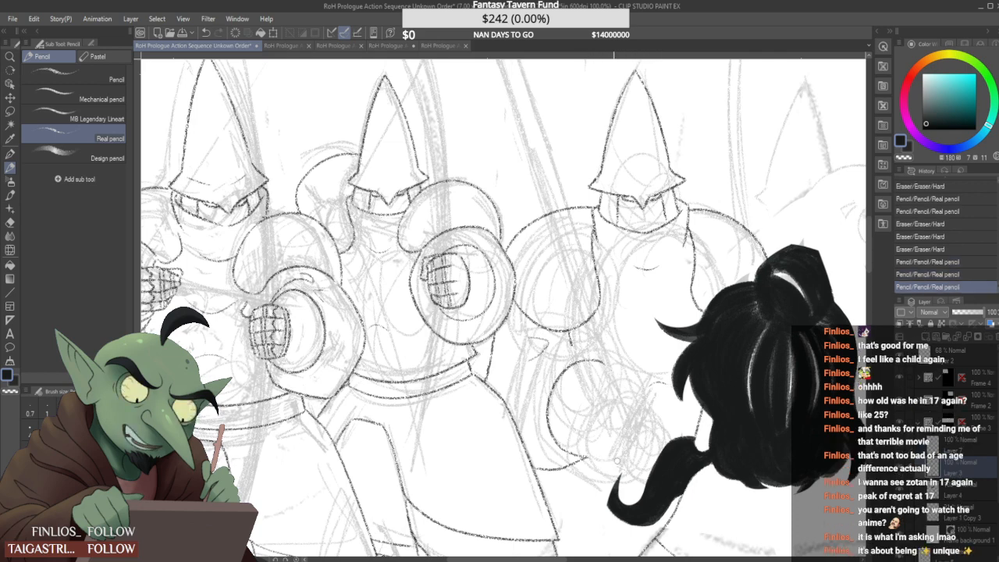
mouse_move(617, 463)
left_mouse_down()
mouse_move(591, 443)
mouse_move(580, 449)
left_mouse_up()
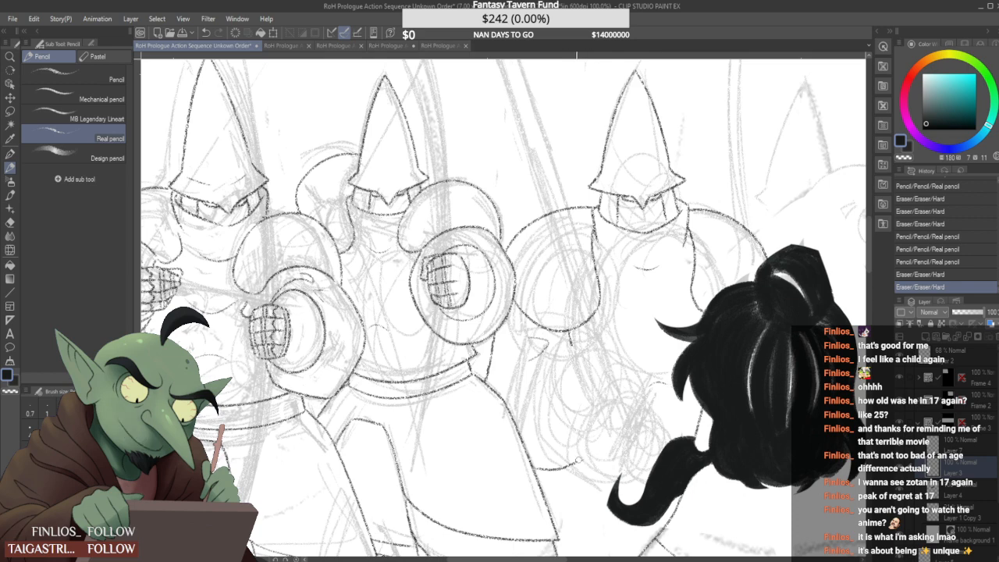
Redraw the fourth knight's forearm guard farther from the hair, with an upper curve and lower line running toward the wrist, and trim the ends
left_click_drag(533, 430, 531, 422)
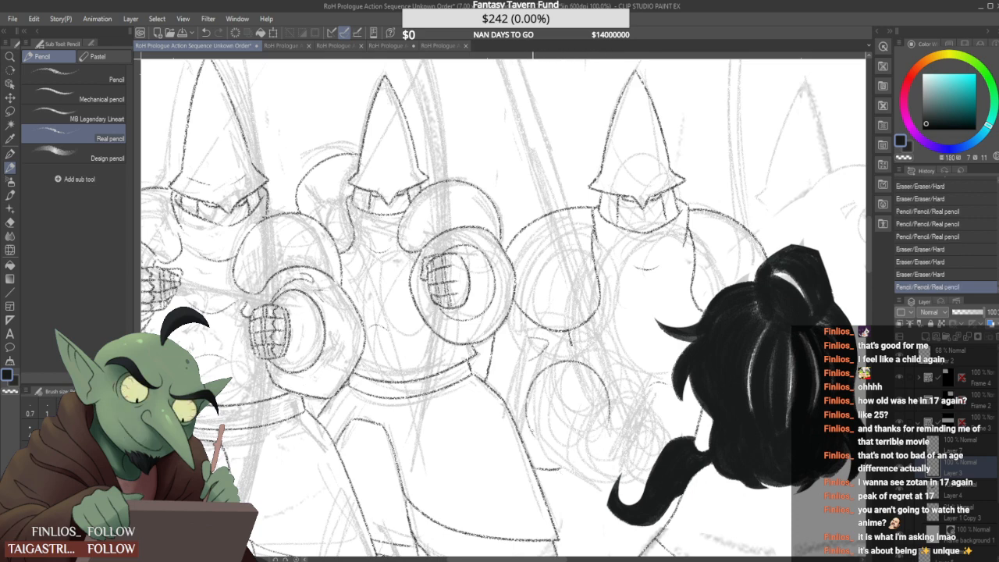
left_click_drag(602, 430, 605, 386)
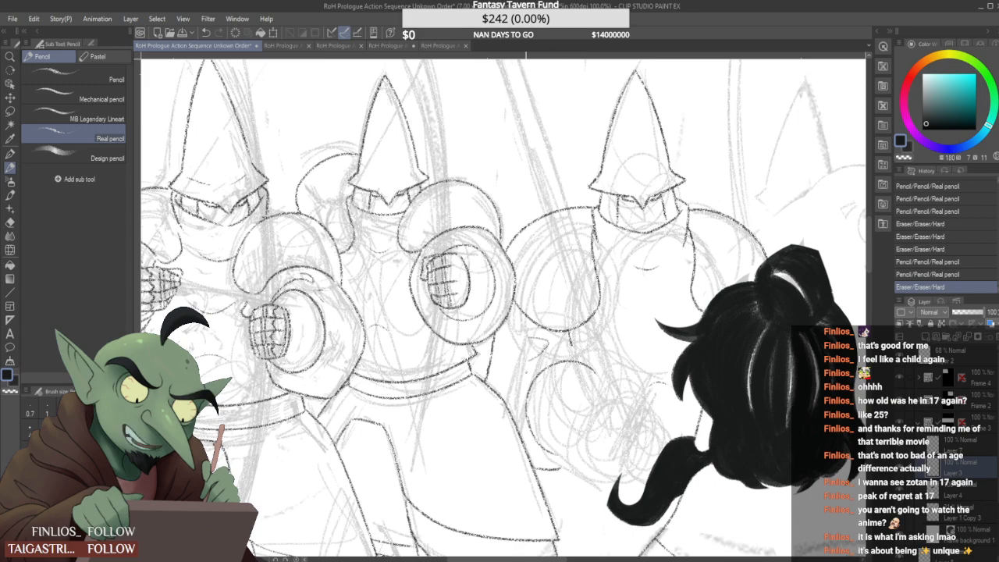
scroll(560, 434, "up", 2)
left_click_drag(547, 473, 636, 467)
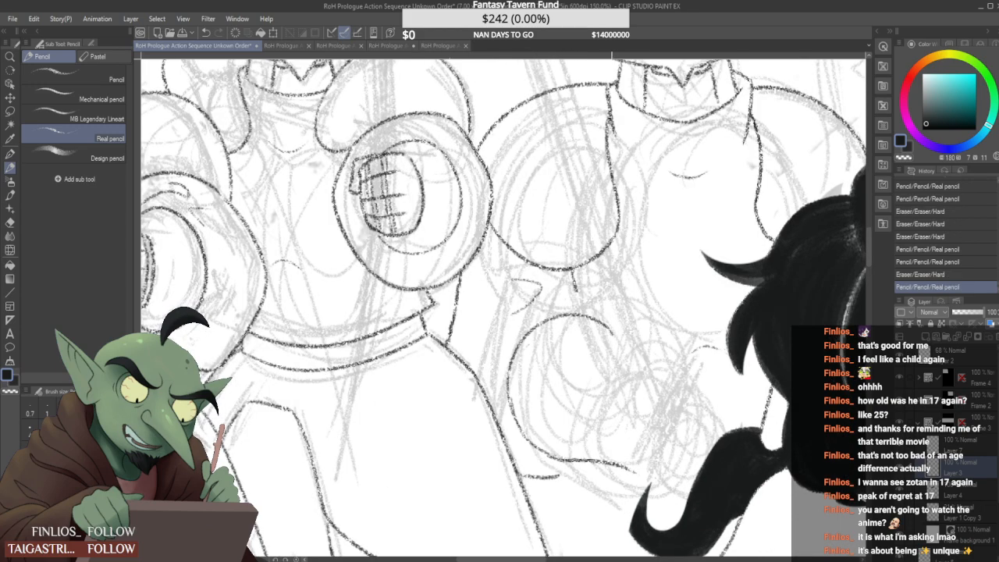
mouse_move(612, 330)
left_mouse_down()
mouse_move(695, 391)
mouse_move(690, 381)
left_mouse_up()
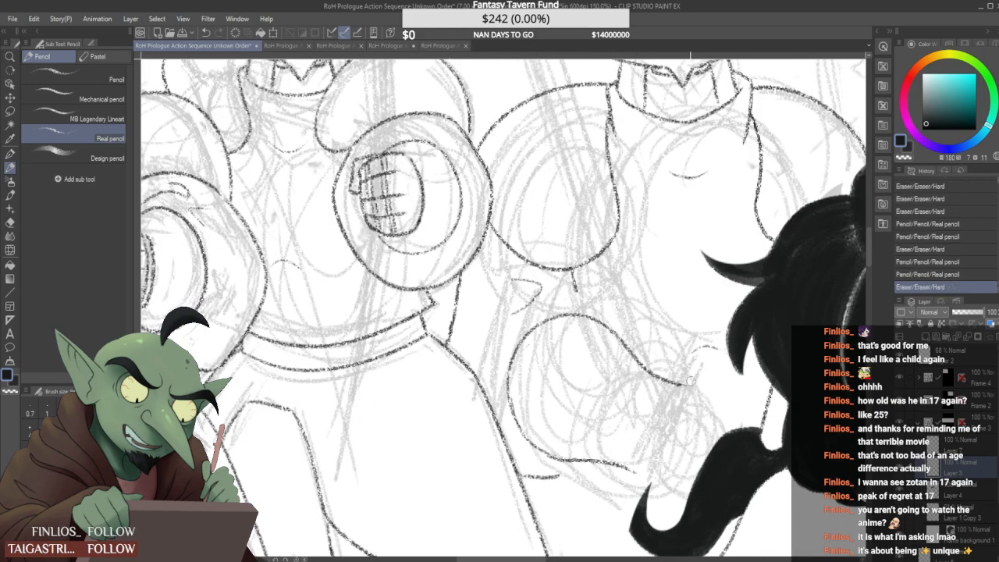
mouse_move(635, 472)
left_mouse_down()
mouse_move(634, 447)
mouse_move(647, 418)
left_mouse_up()
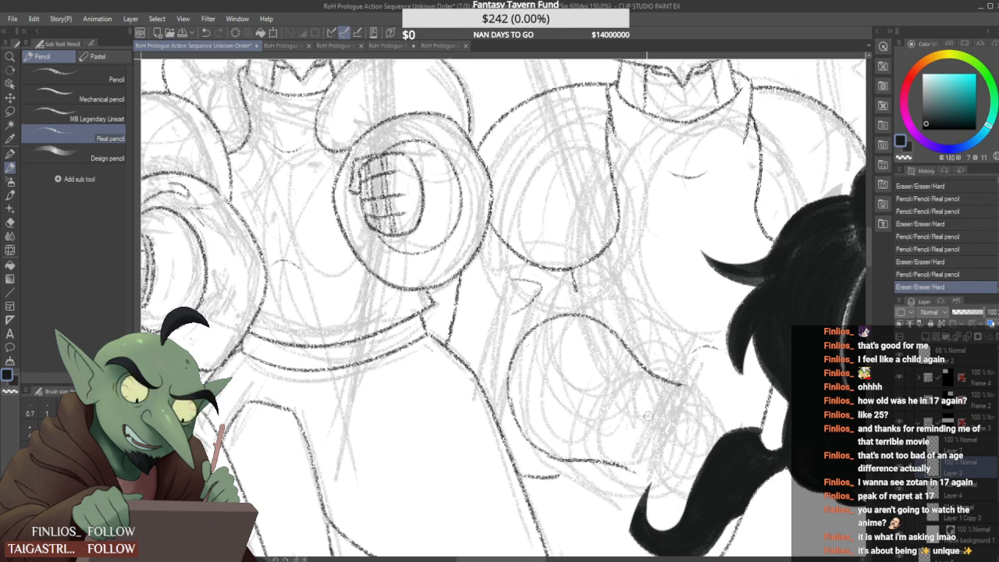
Join the fourth knight's lower forearm edge to the neighbouring skirt with a short curve and outline the rounded hand beyond the wrist
left_click_drag(559, 478, 599, 459)
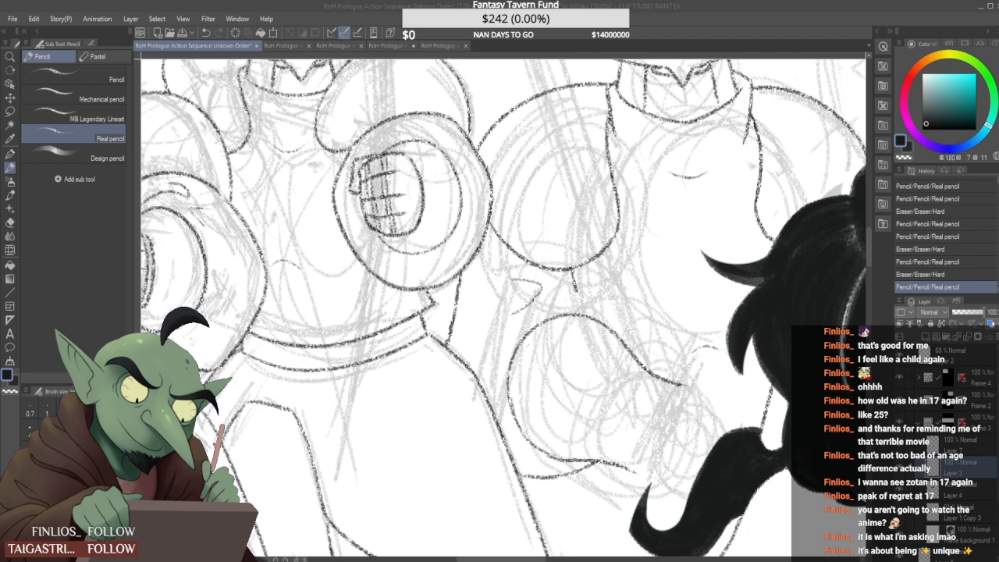
mouse_move(690, 351)
left_mouse_down()
mouse_move(717, 345)
mouse_move(708, 340)
mouse_move(712, 361)
left_mouse_up()
key("ctrl+alt+0")
scroll(710, 340, "up", 1)
scroll(668, 381, "down", 2)
scroll(667, 381, "down", 2)
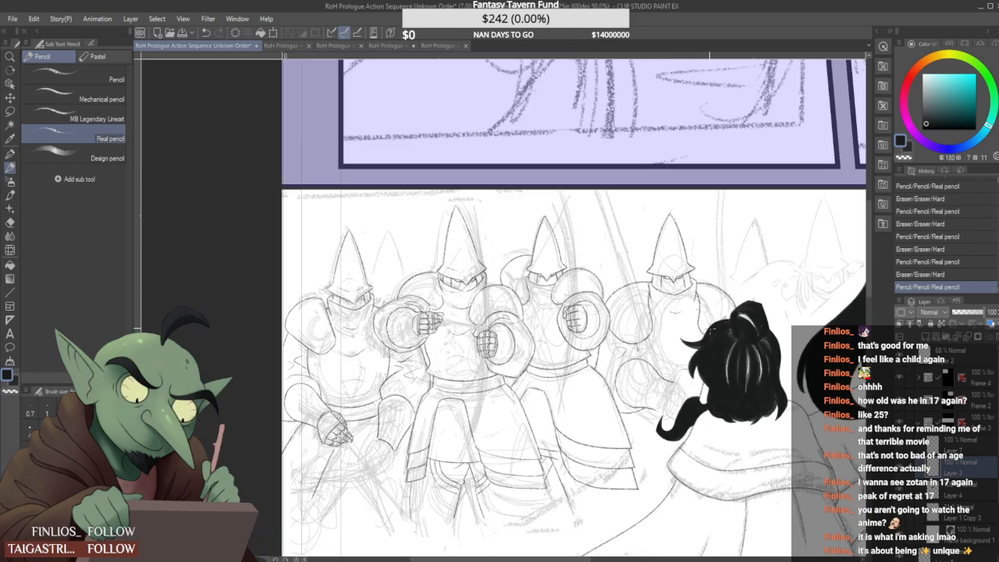
scroll(668, 367, "up", 4)
mouse_move(680, 347)
left_mouse_down()
mouse_move(706, 406)
mouse_move(670, 426)
mouse_move(662, 448)
left_mouse_up()
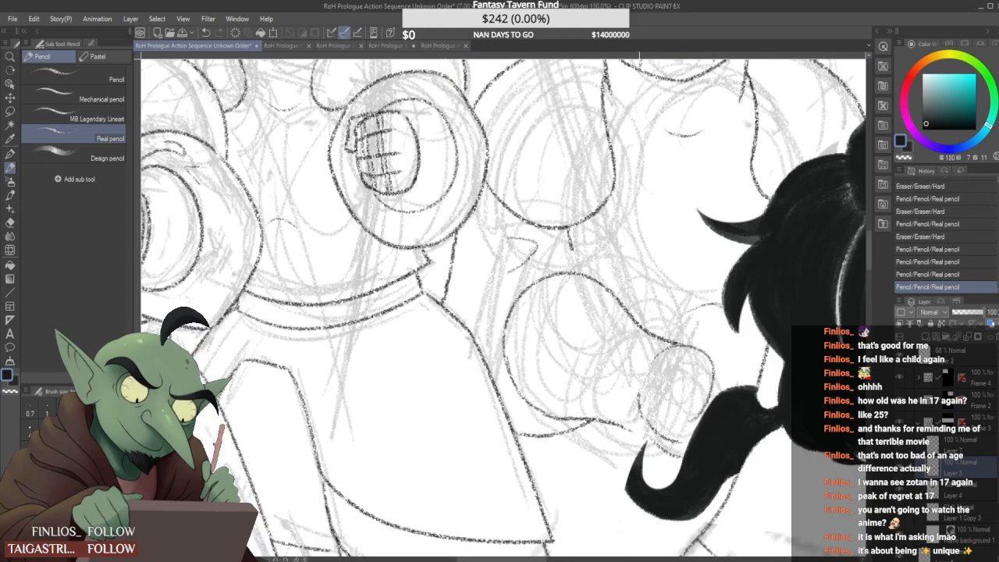
Draw a curved cuff line at the fourth knight's wrist opening and trim the overlapping parts of the rounded hand outline
scroll(662, 362, "down", 4)
mouse_move(640, 396)
left_mouse_down()
mouse_move(666, 353)
mouse_move(675, 390)
left_mouse_up()
scroll(686, 345, "up", 2)
scroll(667, 389, "up", 1)
scroll(674, 392, "up", 2)
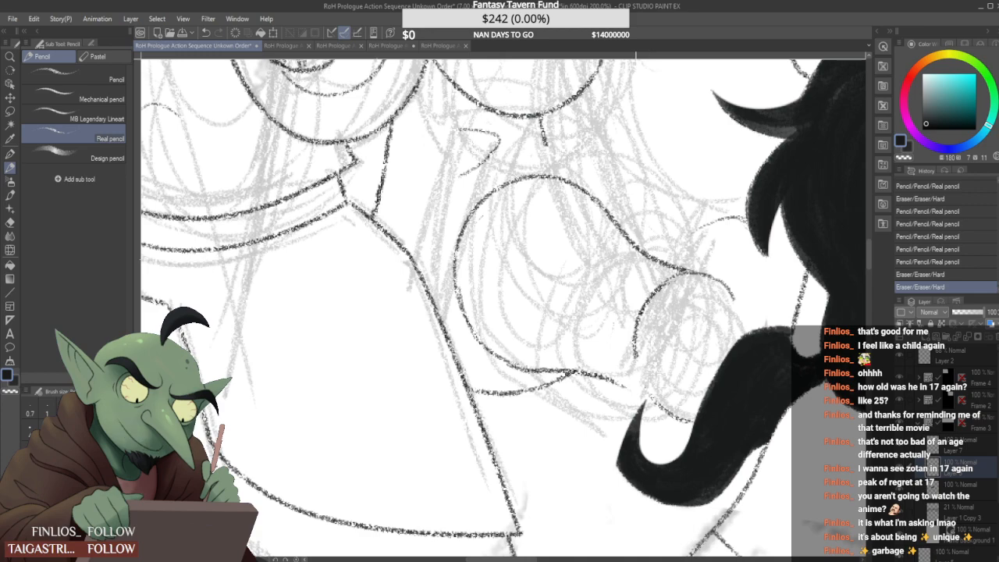
left_click_drag(635, 357, 644, 385)
mouse_move(686, 293)
left_mouse_down()
mouse_move(686, 279)
mouse_move(673, 282)
left_mouse_up()
Redraw the hand's angular upper contour, the wider cuff curve and the lower wrist edge up to the black hair tail
scroll(678, 296, "down", 3)
scroll(686, 296, "up", 3)
left_click_drag(679, 278, 718, 296)
mouse_move(662, 273)
left_mouse_down()
mouse_move(710, 279)
mouse_move(739, 317)
mouse_move(721, 329)
mouse_move(742, 334)
left_mouse_up()
left_click_drag(633, 393, 674, 421)
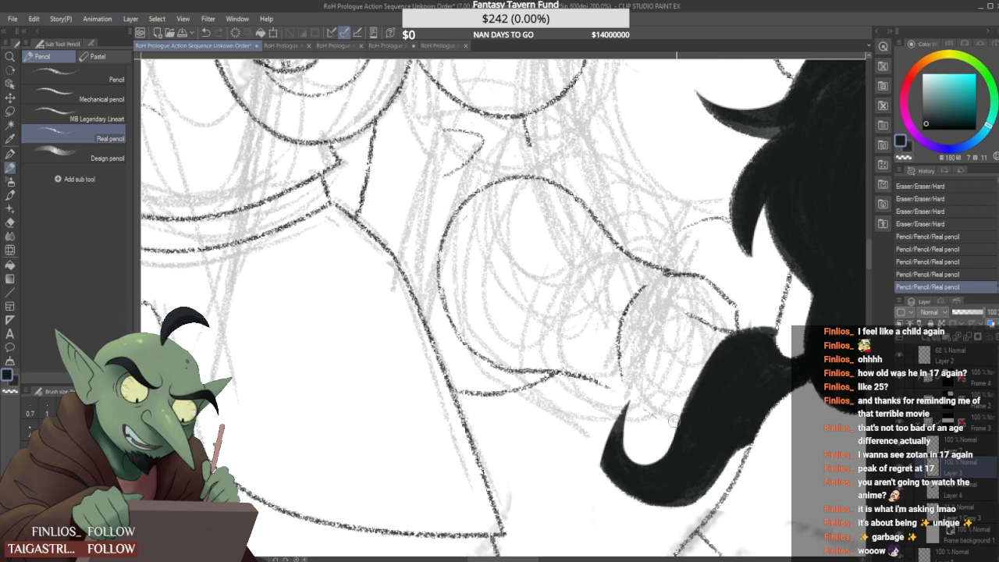
left_click_drag(628, 391, 673, 430)
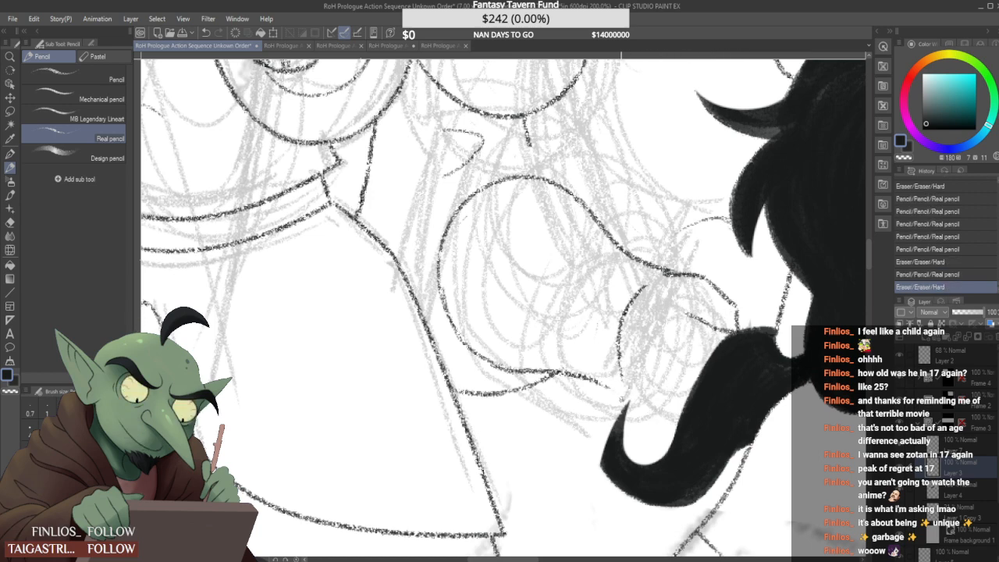
left_click_drag(624, 399, 676, 430)
mouse_move(620, 341)
left_mouse_down()
mouse_move(619, 376)
mouse_move(644, 287)
mouse_move(624, 377)
mouse_move(621, 328)
mouse_move(601, 359)
mouse_move(624, 400)
mouse_move(591, 376)
mouse_move(627, 402)
mouse_move(609, 337)
mouse_move(614, 381)
left_mouse_up()
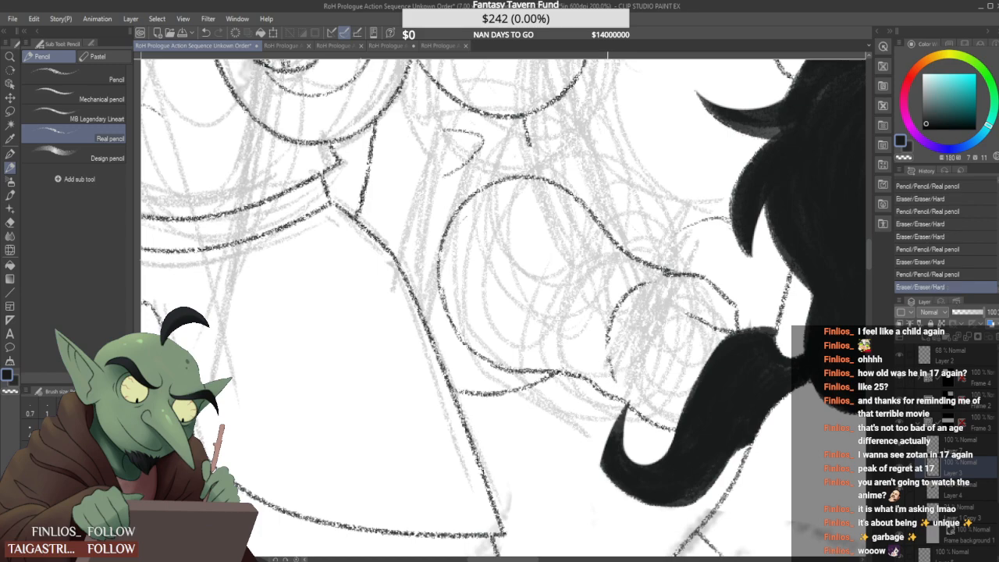
Extend the inner edge line of the fourth knight's hand back to the top of the cuff curve
scroll(629, 324, "down", 4)
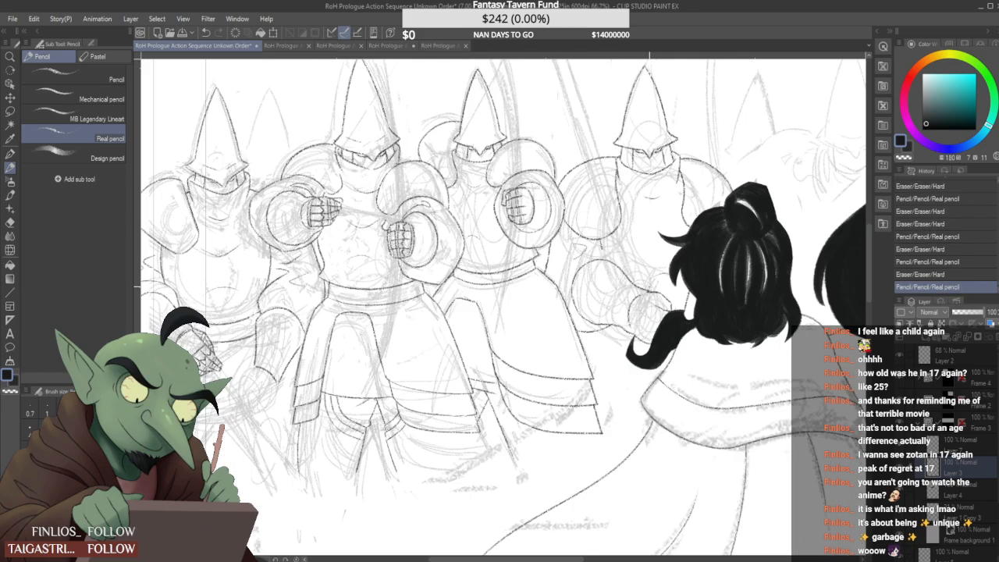
scroll(650, 298, "up", 3)
left_click_drag(639, 301, 673, 330)
left_click_drag(639, 301, 686, 329)
scroll(672, 320, "down", 3)
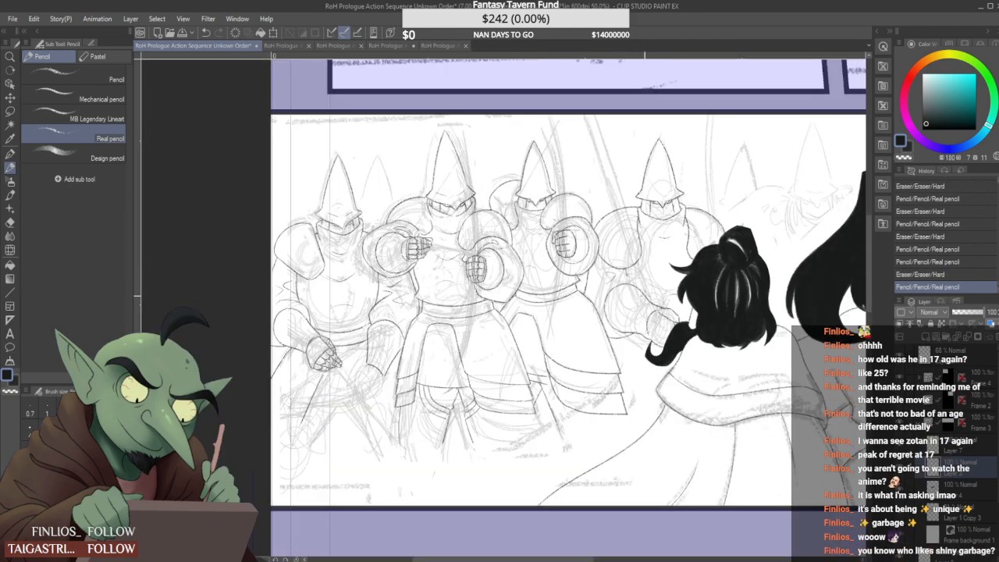
Draw a short finger line and paired cross lines dividing the fourth knight's gauntlet fingers into armoured segments
scroll(615, 257, "up", 5)
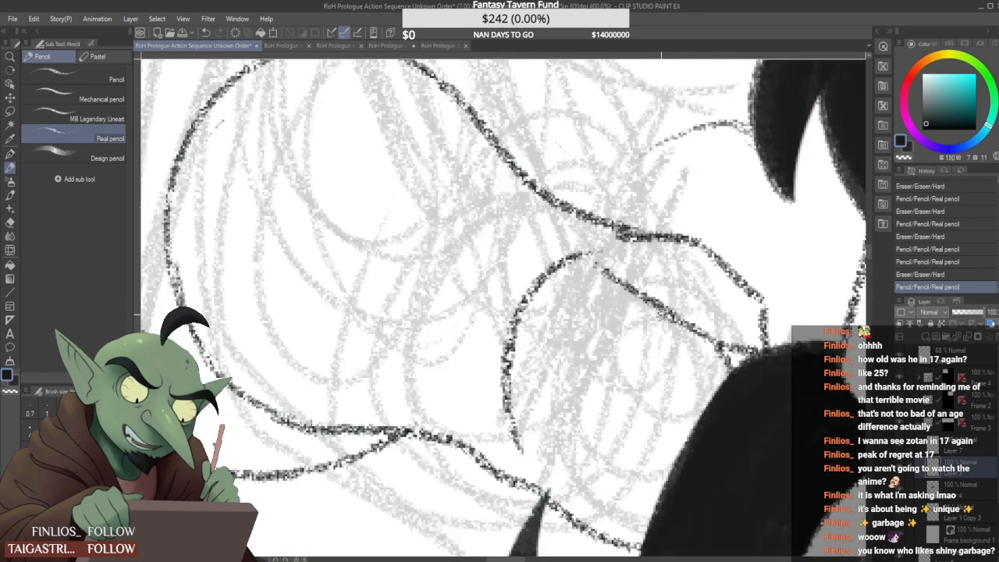
left_click_drag(612, 274, 696, 278)
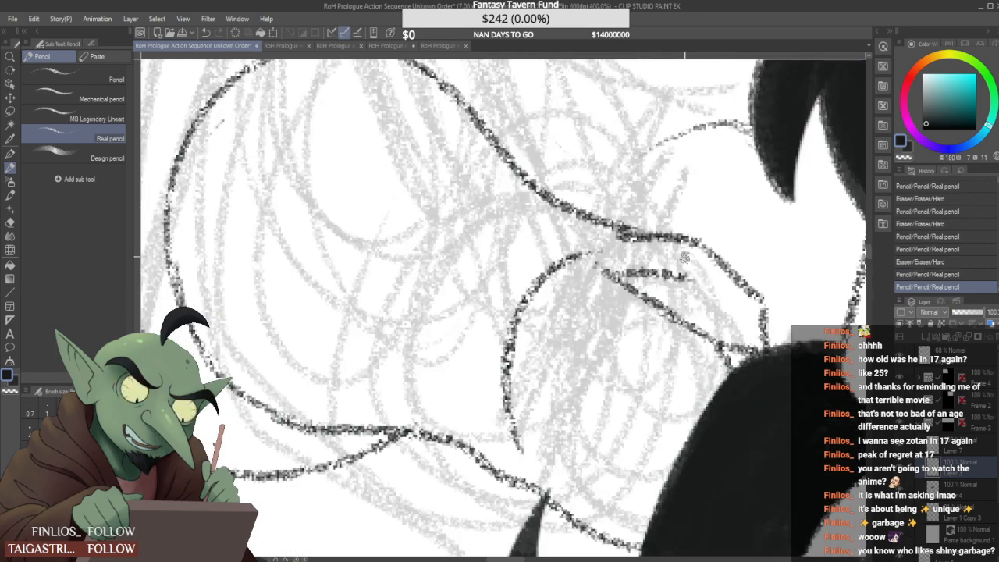
left_click_drag(671, 310, 687, 242)
mouse_move(694, 280)
left_mouse_down()
mouse_move(684, 276)
mouse_move(684, 312)
mouse_move(687, 251)
mouse_move(706, 217)
left_mouse_up()
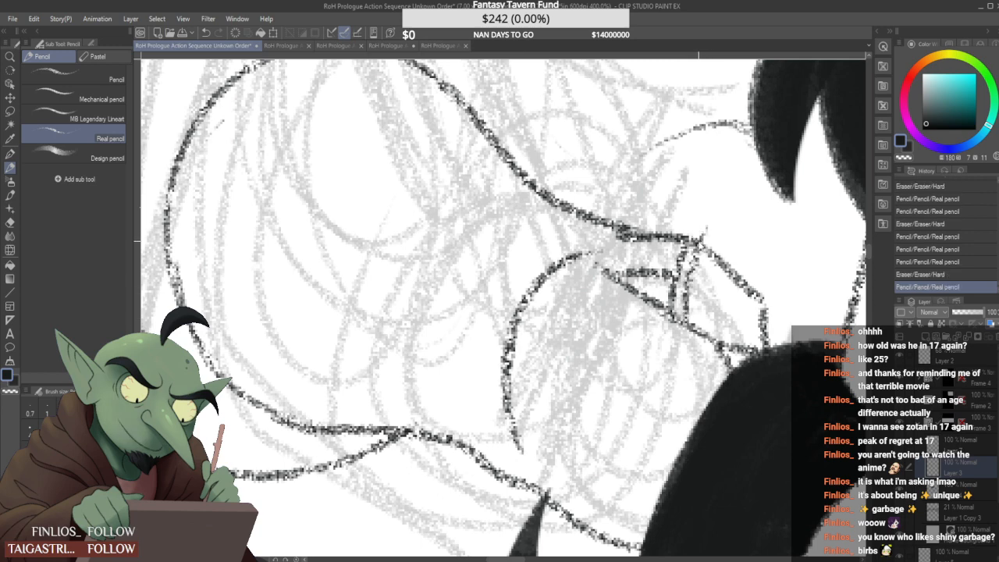
key("ctrl+z")
left_click_drag(684, 312, 712, 228)
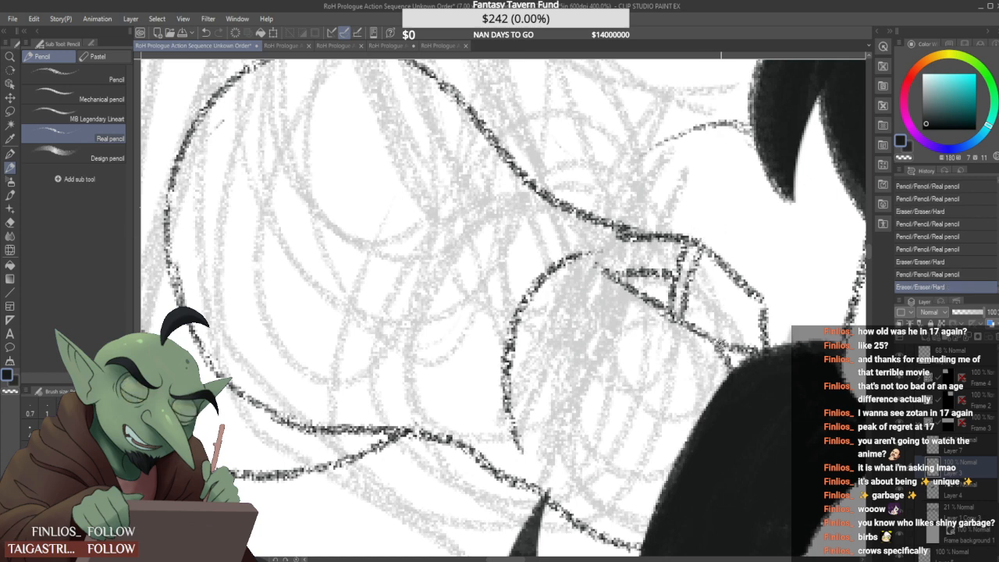
left_click_drag(722, 343, 754, 303)
left_click_drag(764, 345, 757, 295)
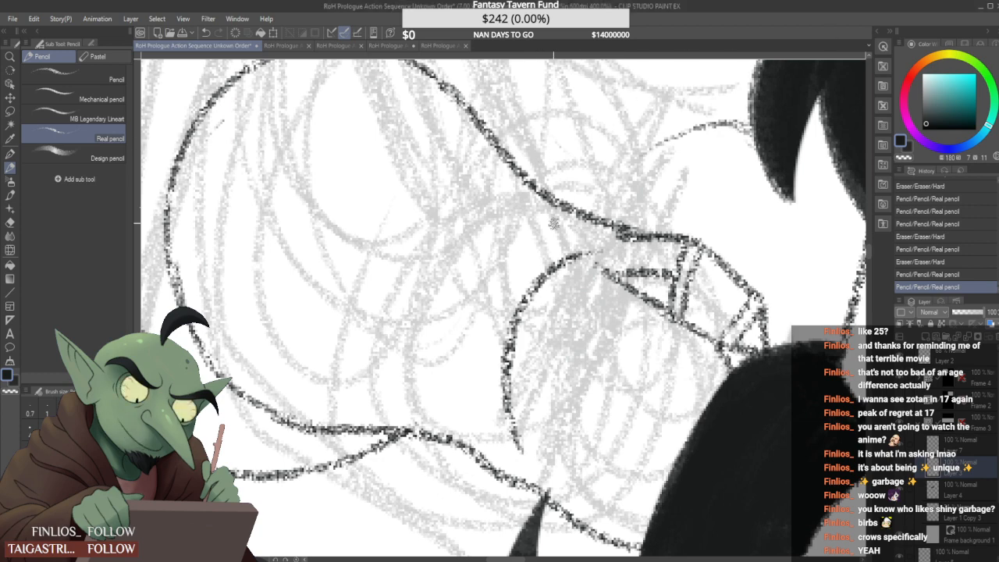
Add a lengthwise finger line between the cross lines and a short stroke near the gauntlet's knuckles
left_click_drag(691, 282, 728, 314)
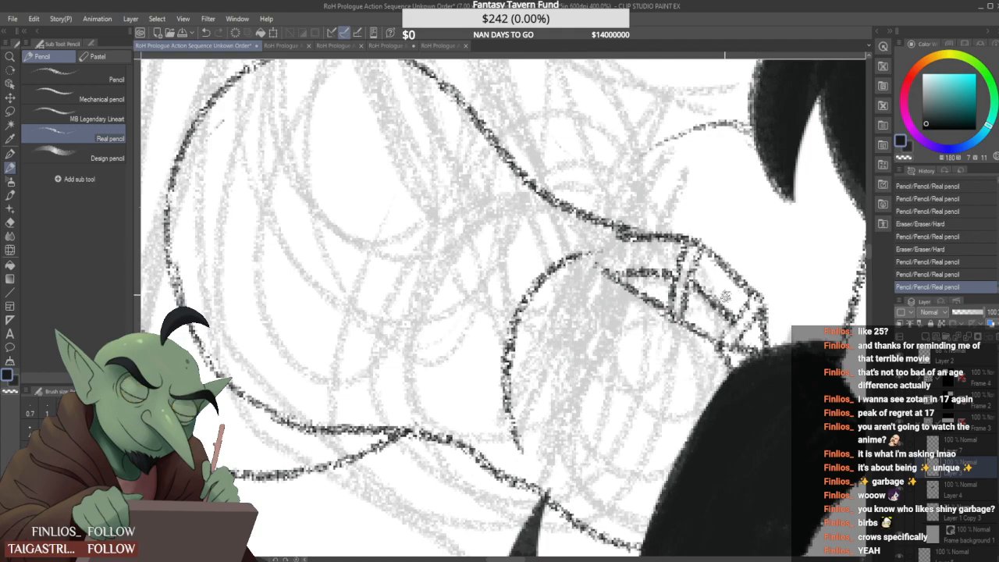
scroll(708, 270, "down", 6)
scroll(698, 271, "up", 3)
scroll(698, 270, "up", 3)
mouse_move(666, 259)
left_mouse_down()
mouse_move(687, 266)
mouse_move(687, 252)
left_mouse_up()
scroll(666, 290, "down", 3)
scroll(646, 298, "down", 3)
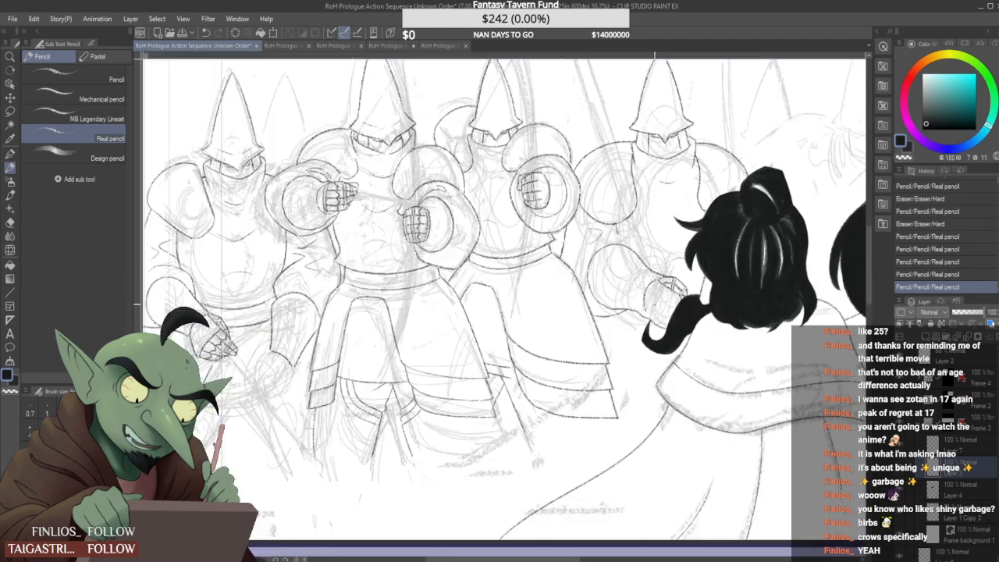
Touch up the lower wrist edge of the fourth knight's forearm guard and trim the lower end of the cuff curve
scroll(644, 338, "up", 5)
mouse_move(639, 335)
left_mouse_down()
mouse_move(636, 327)
mouse_move(629, 351)
left_mouse_up()
scroll(620, 344, "down", 2)
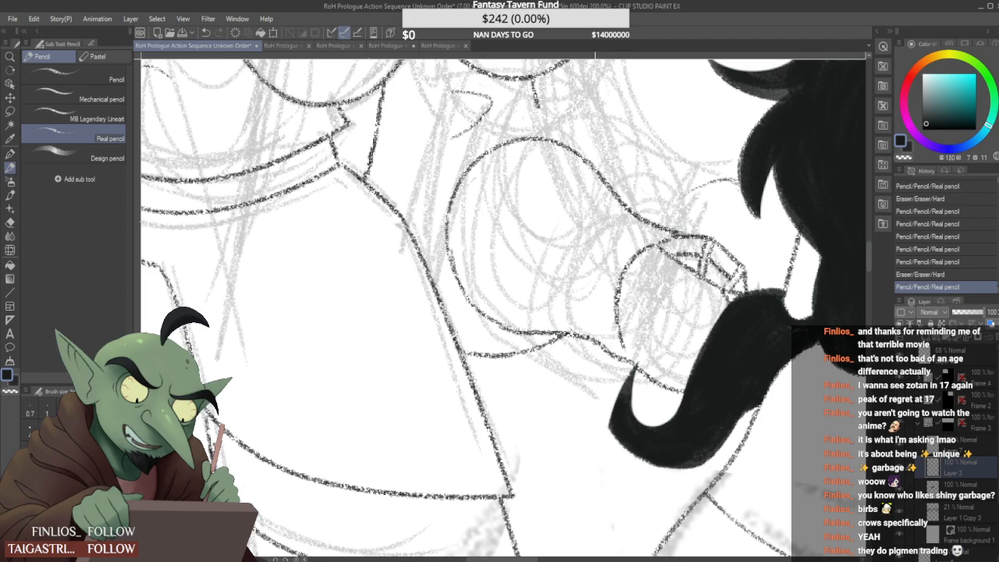
scroll(612, 353, "up", 2)
left_click_drag(609, 347, 632, 359)
mouse_move(580, 323)
left_mouse_down()
mouse_move(656, 369)
mouse_move(637, 366)
mouse_move(660, 367)
left_mouse_up()
scroll(631, 295, "down", 2)
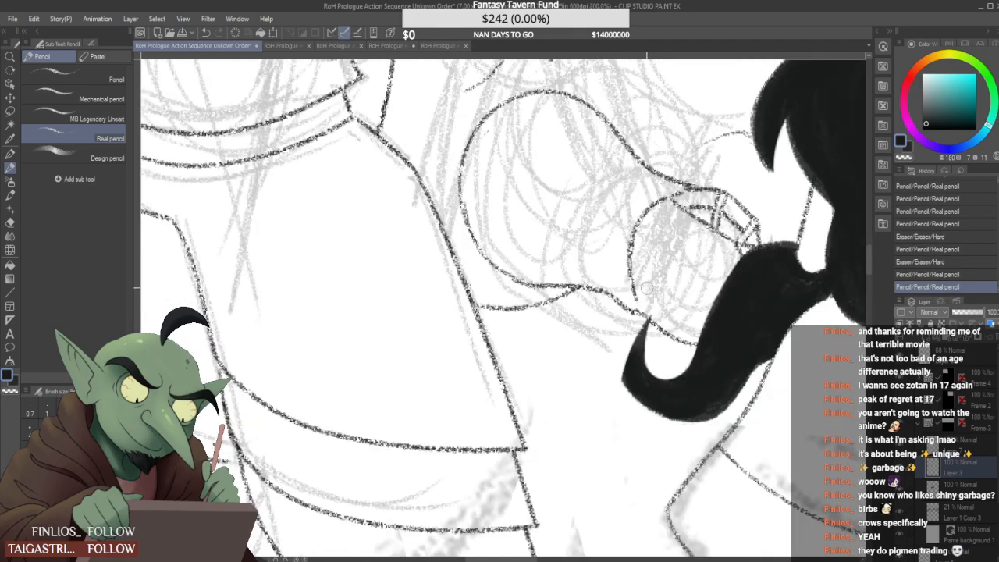
mouse_move(647, 288)
left_mouse_down()
mouse_move(631, 305)
mouse_move(642, 290)
left_mouse_up()
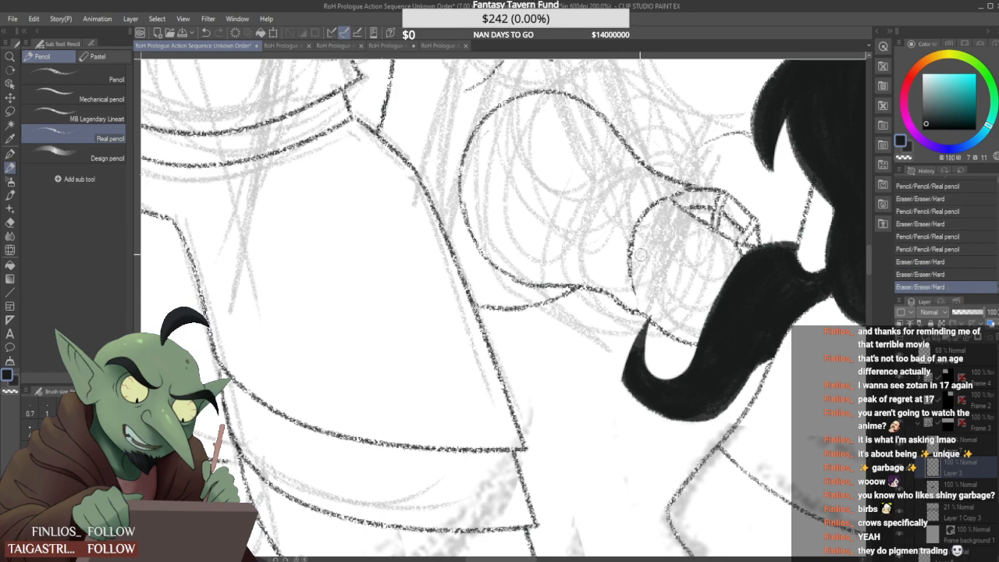
left_click(641, 297)
scroll(642, 297, "down", 4)
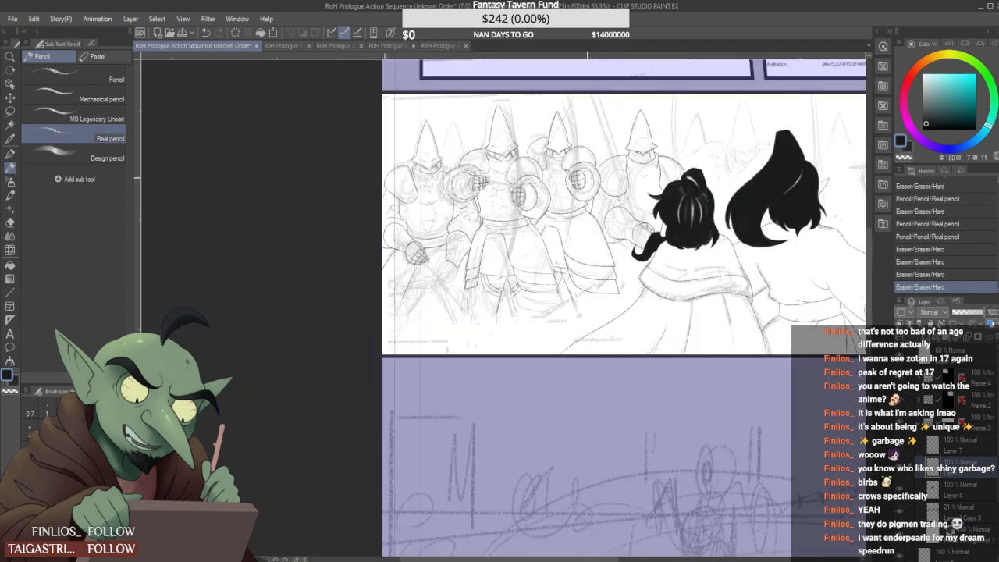
Erase the short side line below the third knight's round gauntlet and redraw it closer to the waist band
scroll(584, 250, "up", 4)
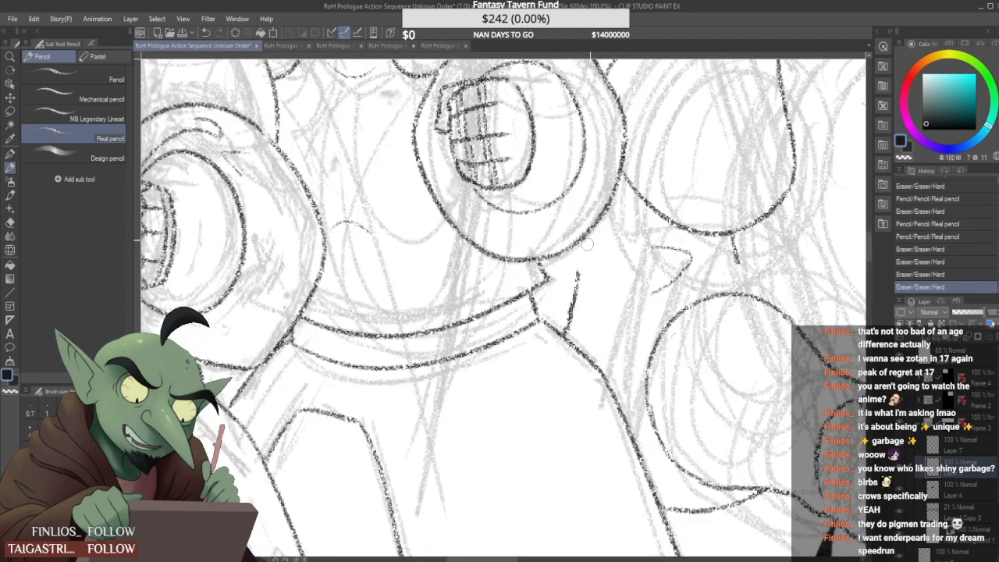
left_click(567, 326)
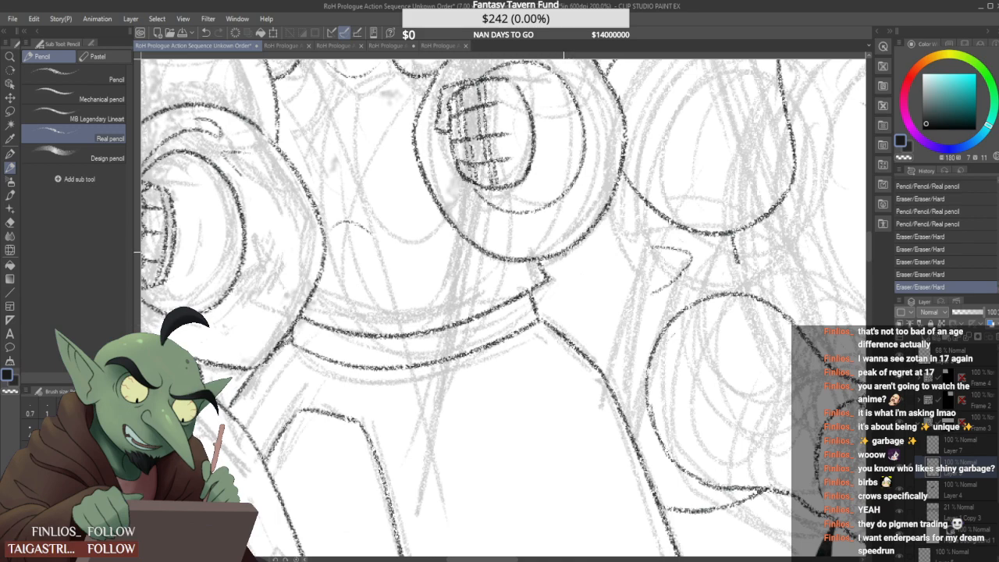
left_click_drag(565, 254, 548, 325)
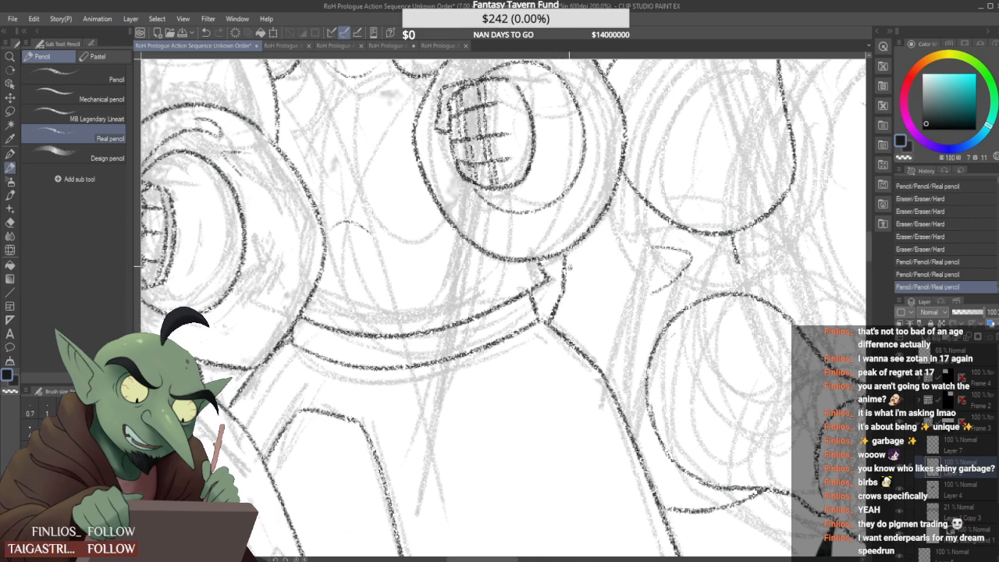
scroll(570, 258, "down", 4)
Touch up the outer arc of the fourth knight's forearm guard and draw a short arm line linking it to the shoulder pad
scroll(577, 248, "up", 3)
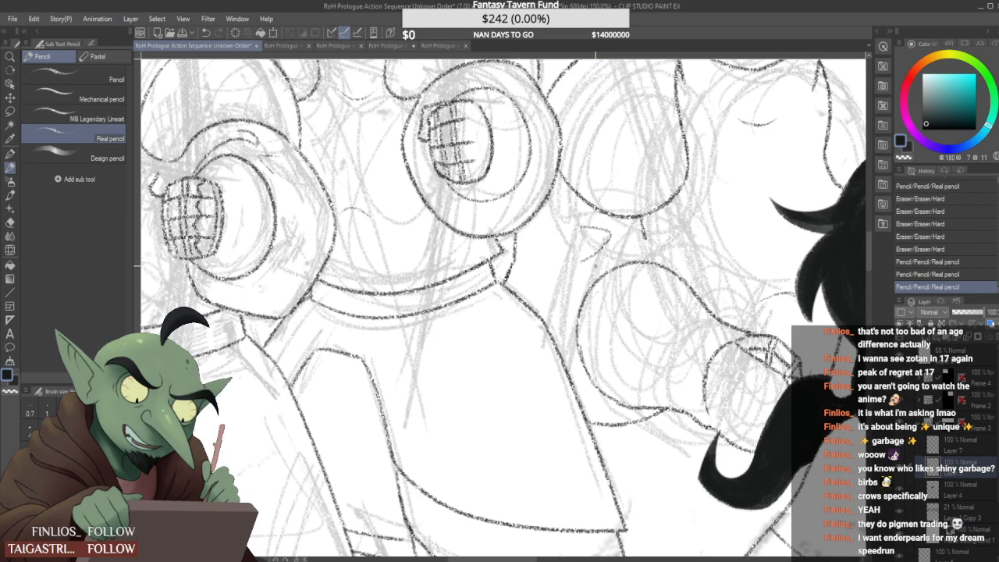
mouse_move(579, 291)
left_mouse_down()
mouse_move(565, 321)
mouse_move(599, 288)
left_mouse_up()
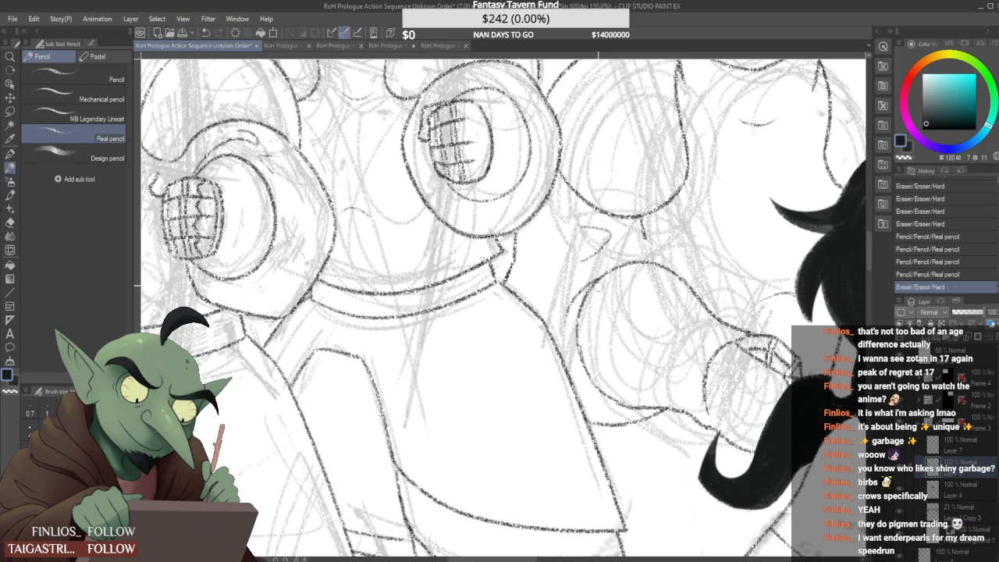
scroll(650, 250, "up", 1)
left_click_drag(640, 234, 653, 271)
key("ctrl+z")
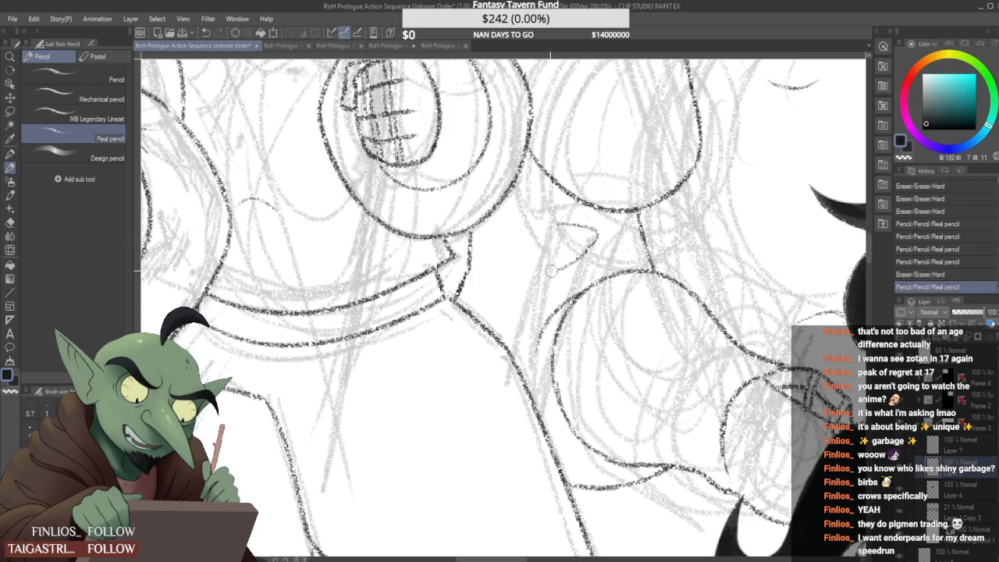
Clean up and darken the lower slanted edge of the small pointed shape between the third knight's waist and the fourth knight's arm
left_click_drag(553, 271, 557, 267)
mouse_move(556, 229)
left_mouse_down()
mouse_move(559, 281)
mouse_move(479, 320)
left_mouse_up()
scroll(586, 250, "up", 4)
left_click_drag(623, 214, 460, 317)
scroll(508, 259, "down", 4)
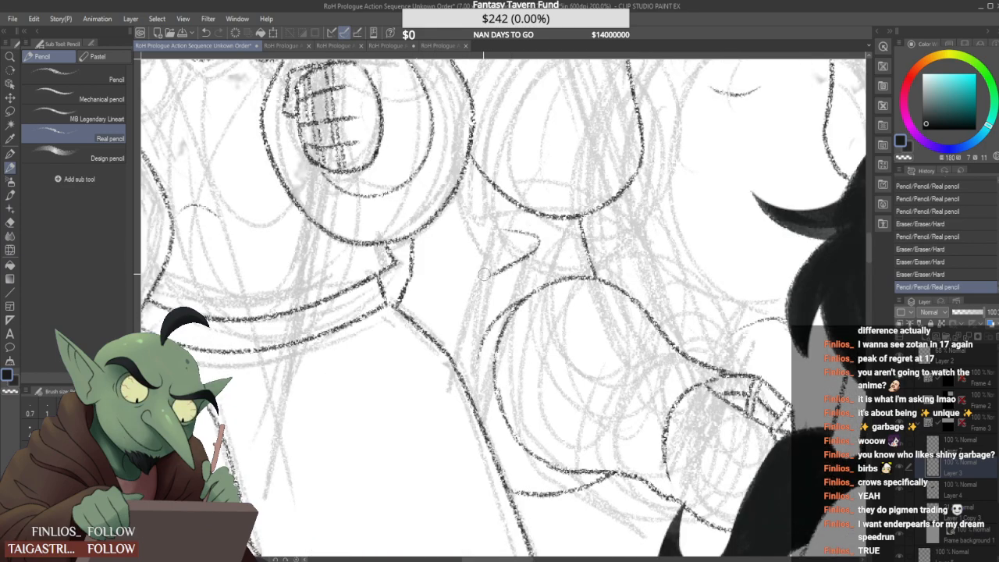
Erase the line linking the fourth knight's shoulder pad and forearm guard and redraw it slightly closer to the third knight
scroll(484, 273, "down", 4)
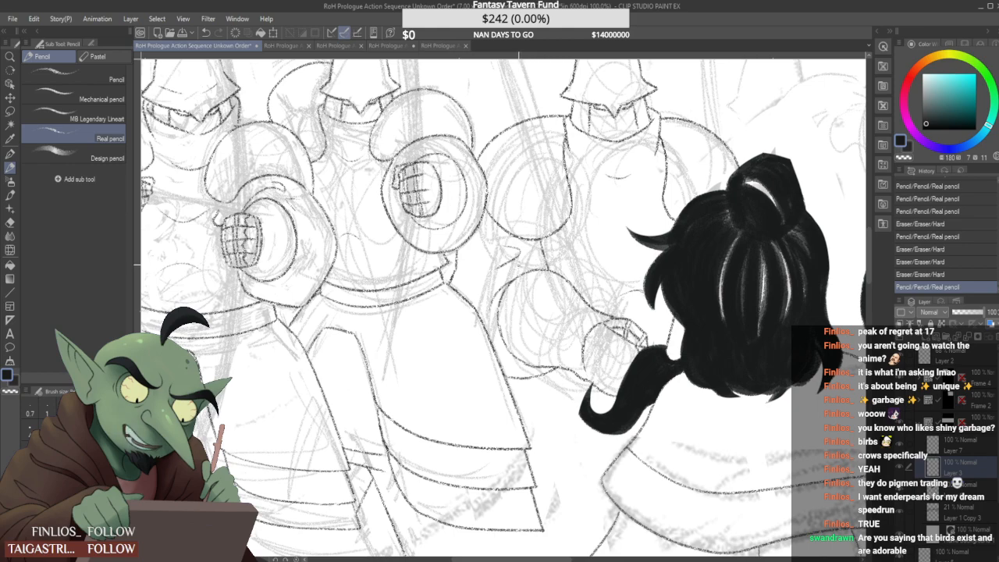
scroll(518, 264, "down", 3)
scroll(515, 262, "up", 5)
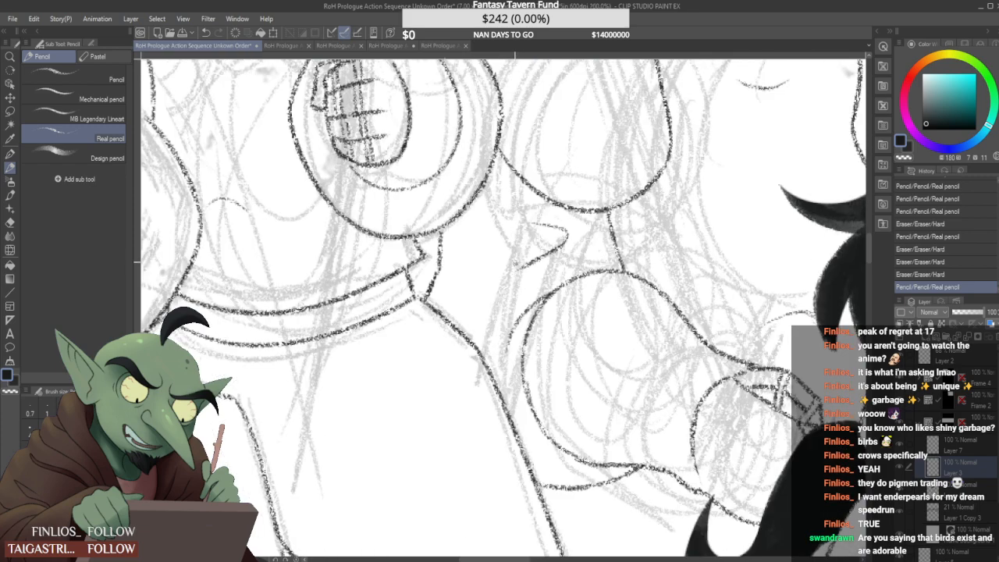
scroll(503, 305, "down", 3)
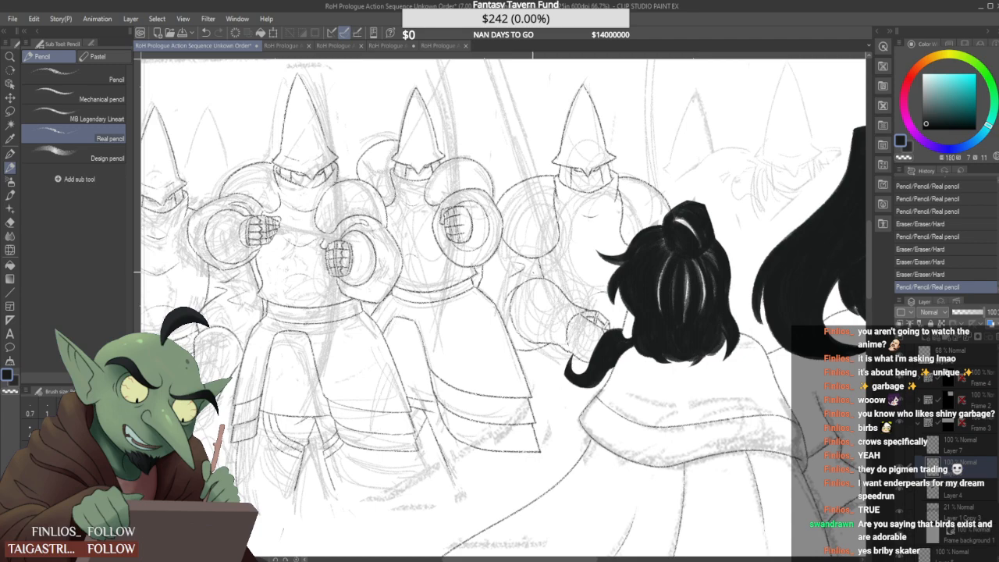
scroll(532, 273, "down", 1)
scroll(541, 273, "up", 3)
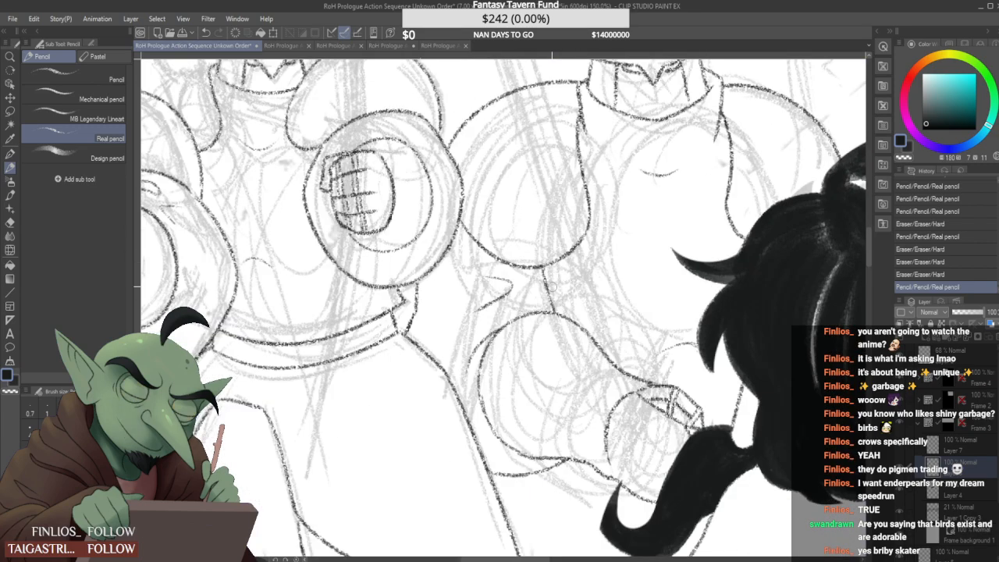
left_click_drag(541, 274, 554, 309)
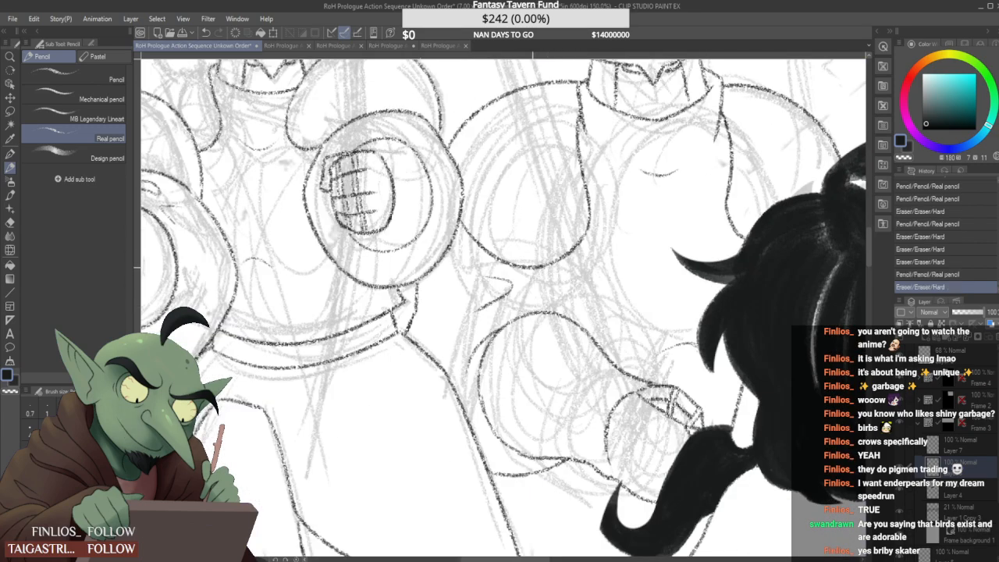
left_click_drag(535, 270, 538, 311)
key("ctrl+z")
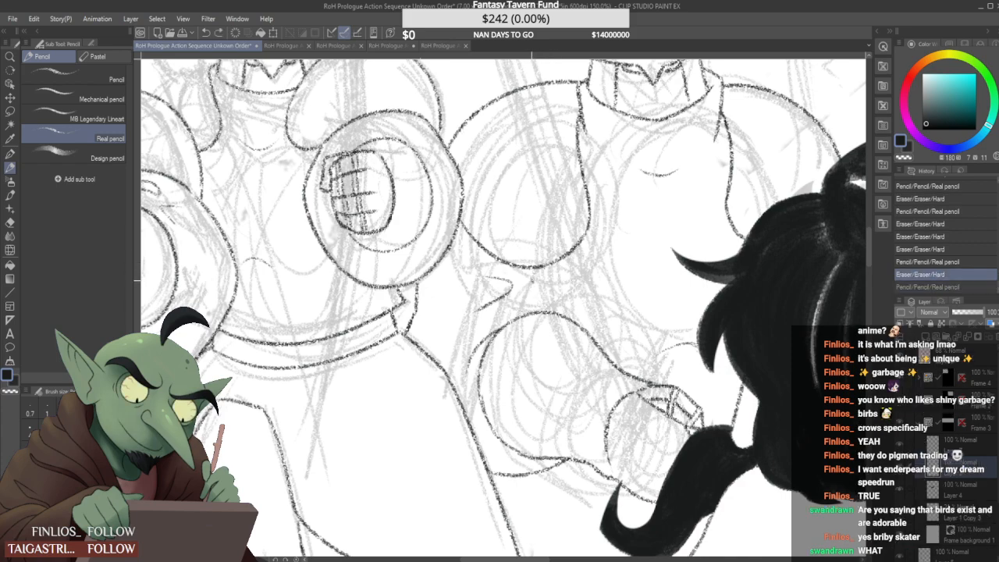
key("ctrl+y")
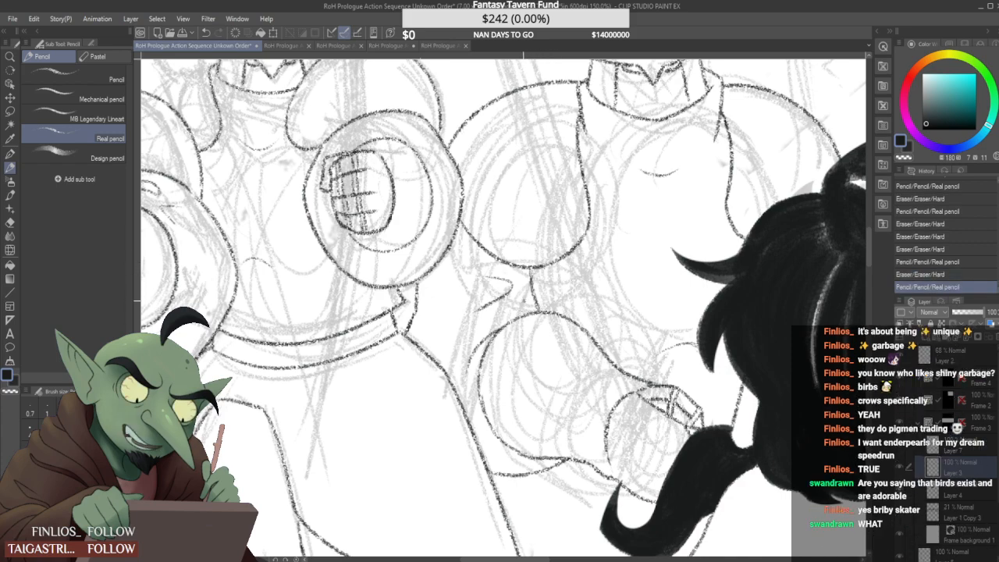
scroll(546, 284, "down", 4)
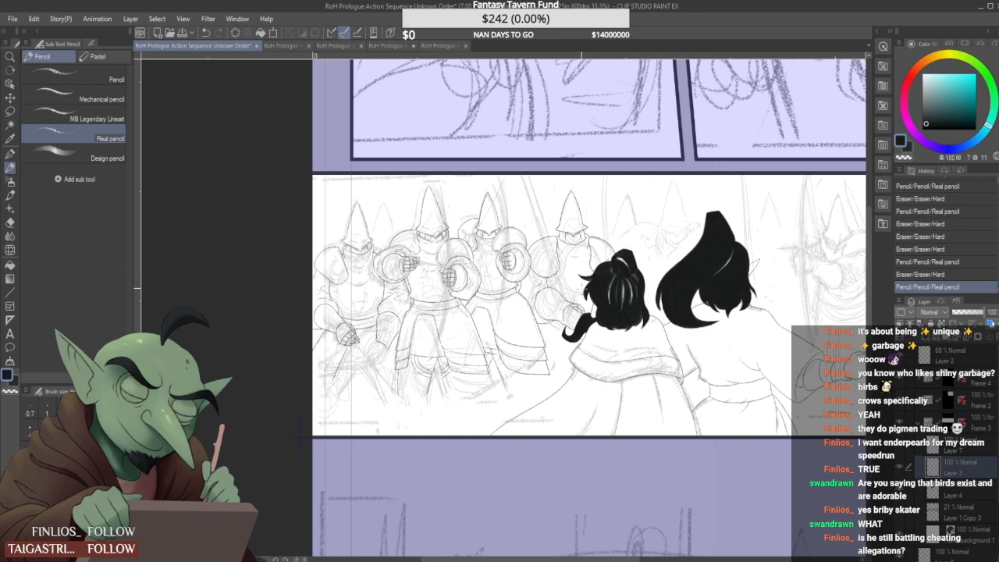
Close the gap in the lower edge between the fourth knight's forearm guard and gauntlet with a short pencil stroke
scroll(582, 278, "up", 2)
scroll(578, 301, "down", 1)
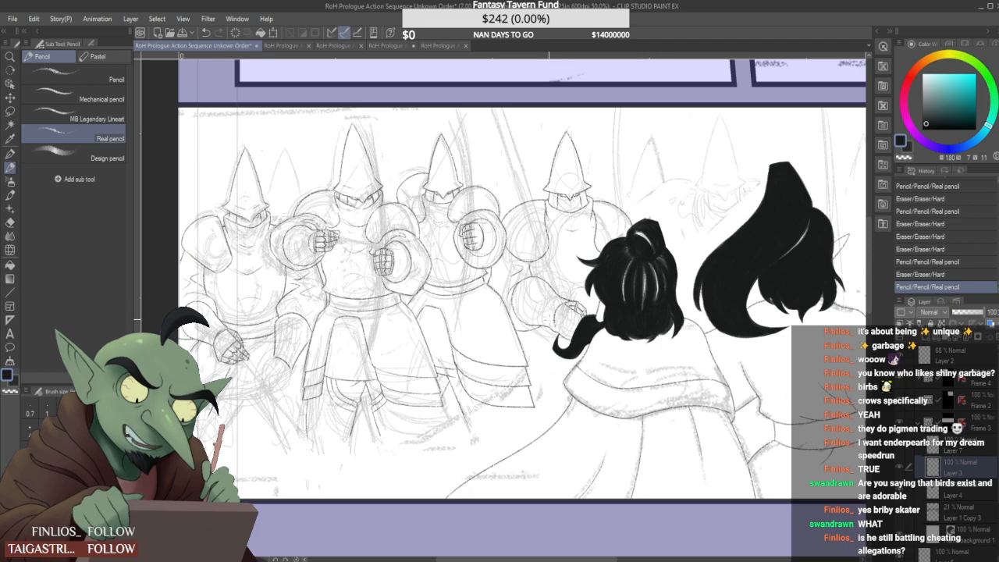
scroll(560, 309, "up", 3)
scroll(555, 353, "up", 1)
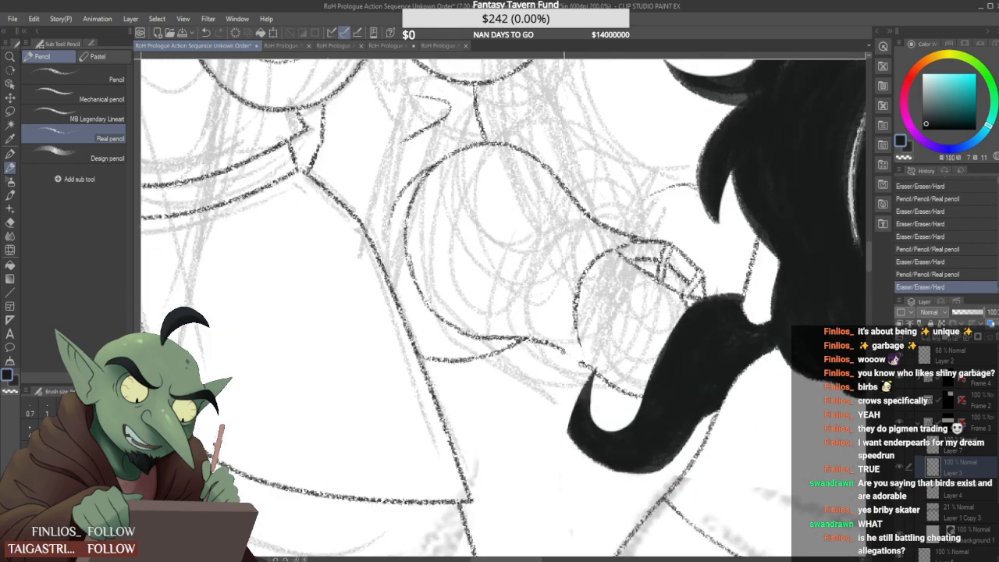
left_click_drag(562, 363, 578, 348)
scroll(580, 248, "down", 5)
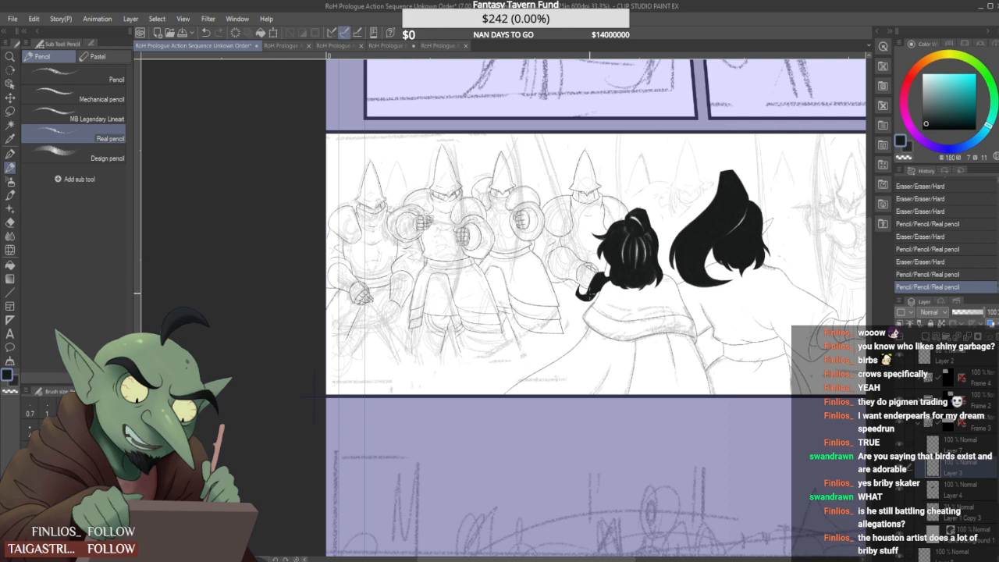
Clean up the line just above the fourth knight's gauntlet fingers with the hard eraser
scroll(566, 252, "up", 4)
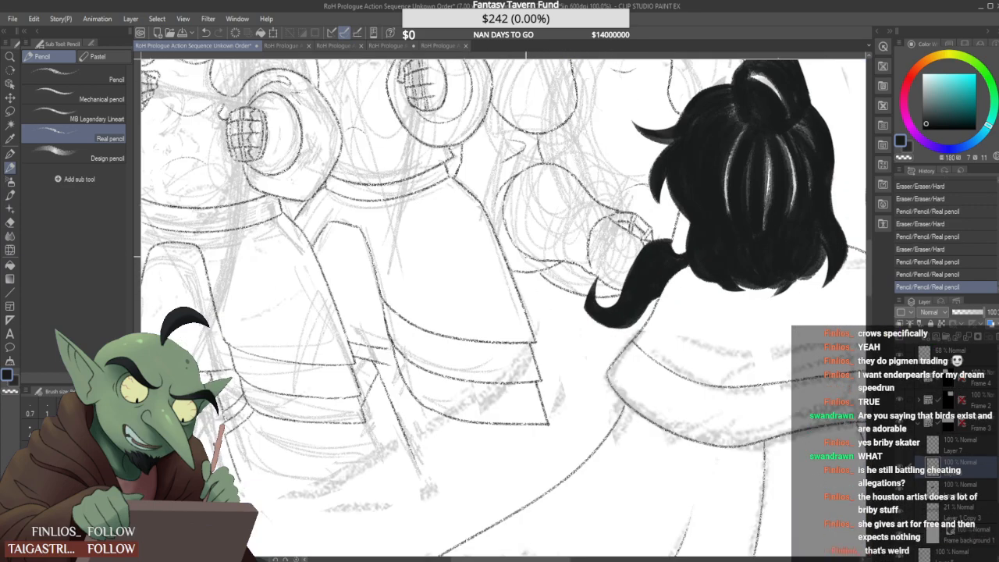
key("ctrl+z")
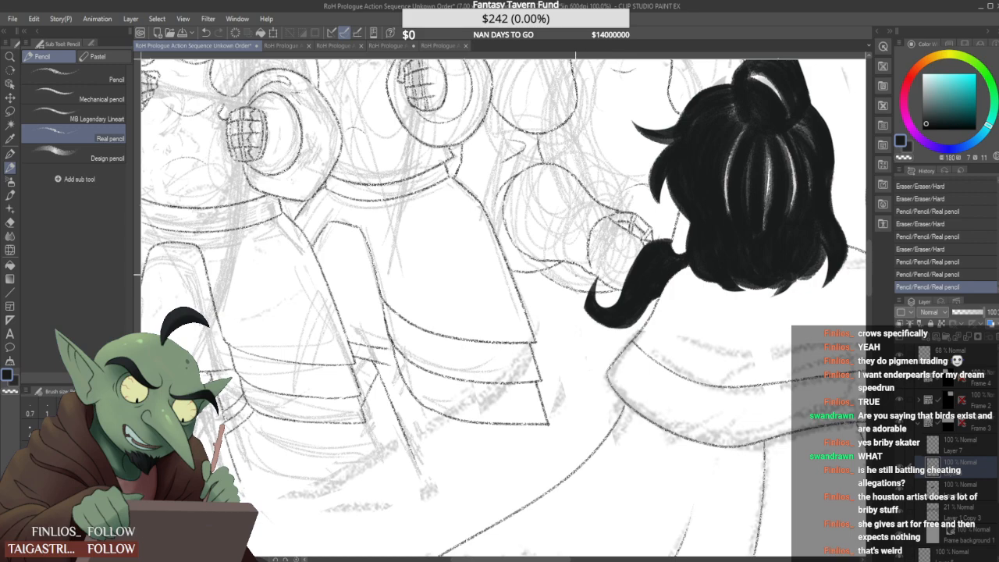
key("ctrl+minus")
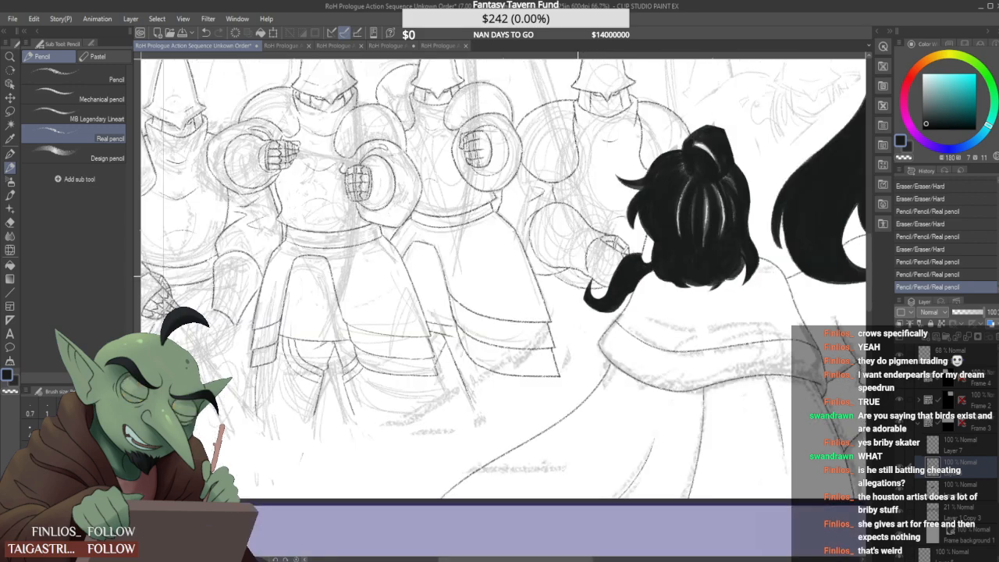
key("ctrl+z")
key("ctrl+y")
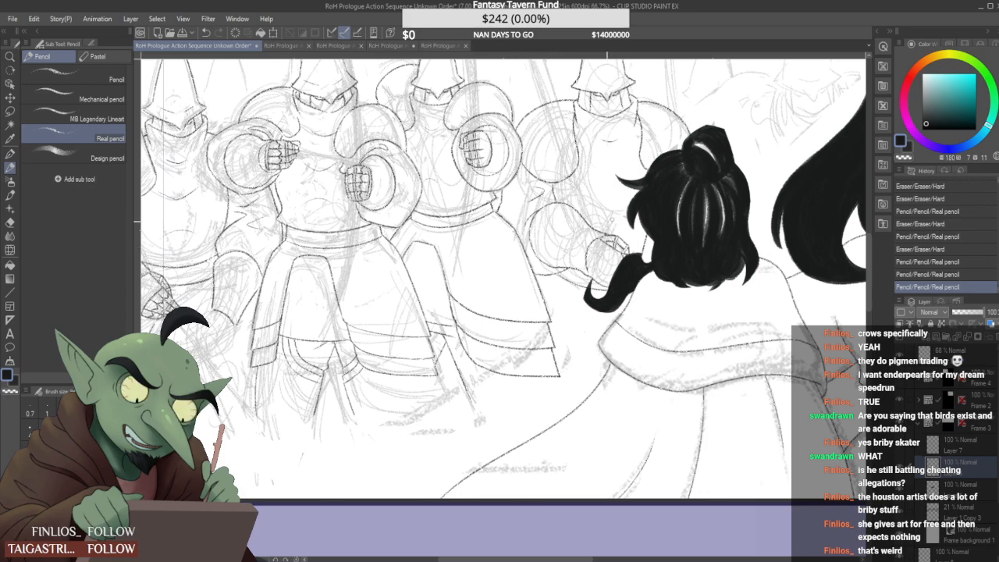
key("ctrl+plus")
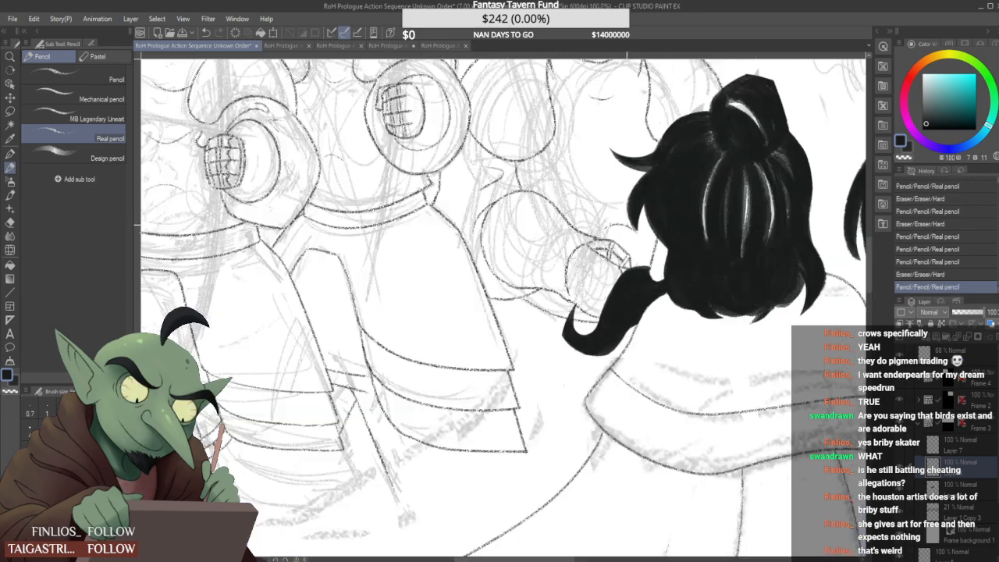
left_click_drag(601, 227, 626, 231)
key("ctrl+minus")
key("ctrl+minus")
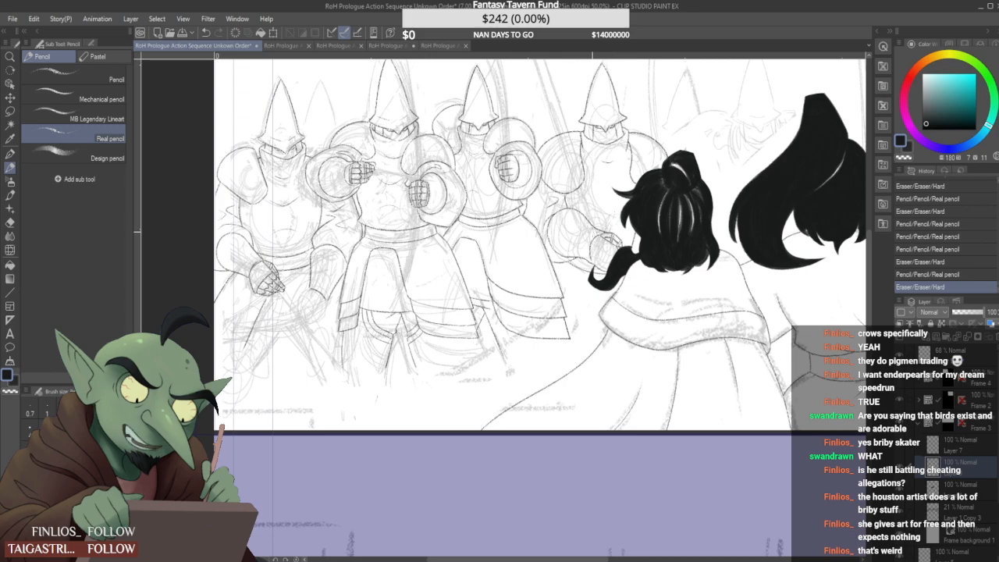
Draw a short, nearly vertical side line down from the lower edge of the fourth knight's forearm guard, redrawing it once
key("ctrl+plus")
key("ctrl+plus")
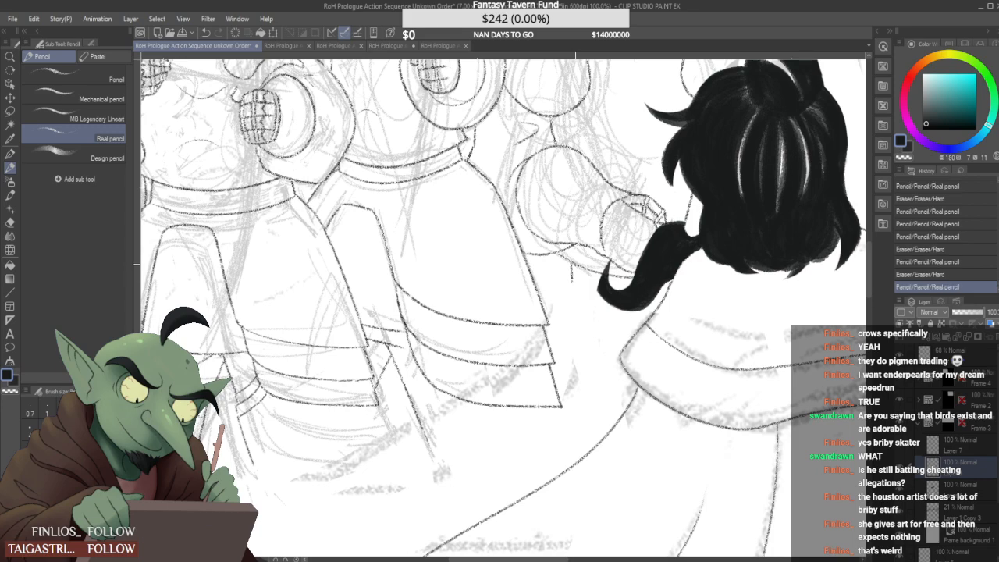
key("ctrl+minus")
key("ctrl+minus")
key("ctrl+minus")
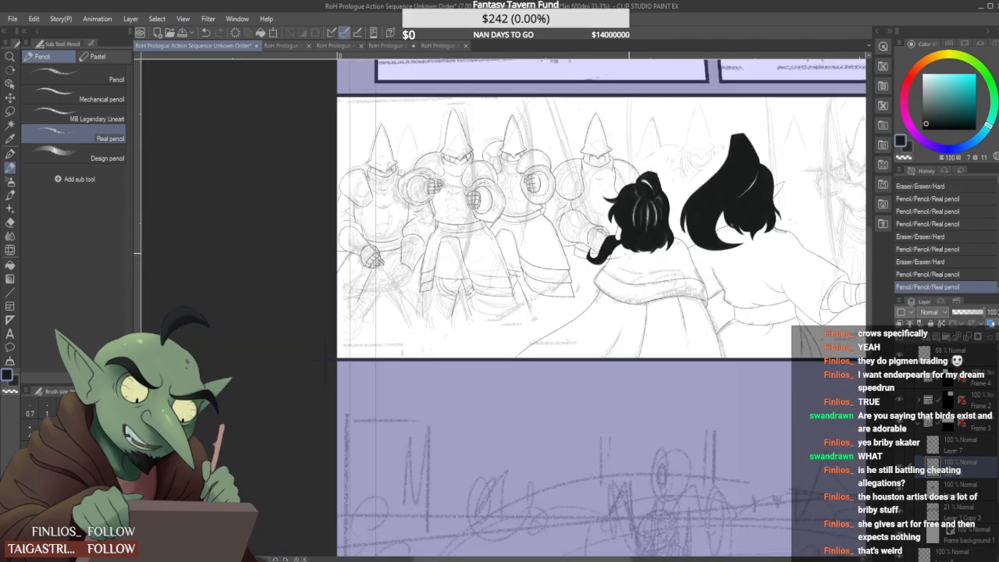
key("ctrl+z")
scroll(572, 247, "up", 3)
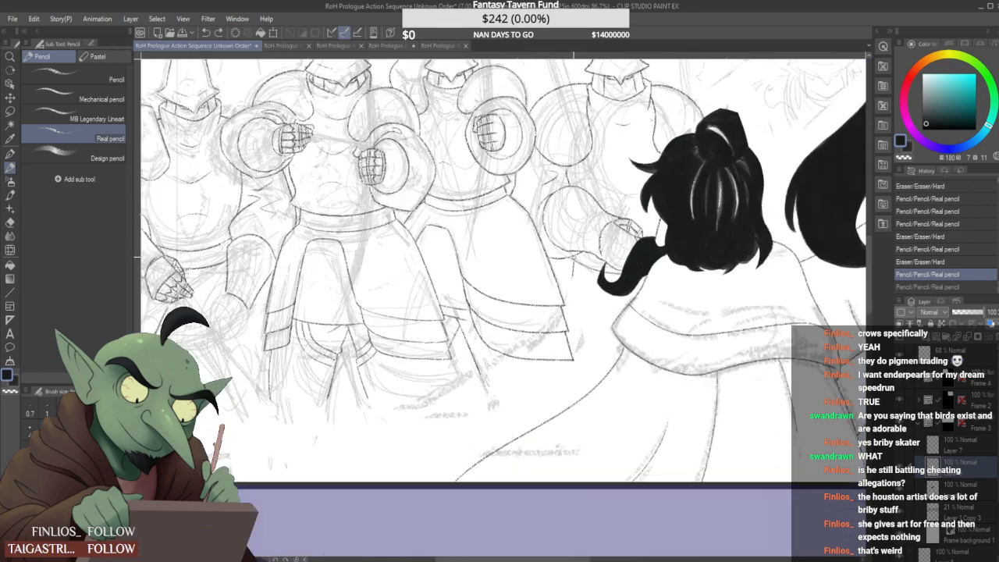
mouse_move(574, 254)
left_mouse_down()
mouse_move(583, 258)
mouse_move(573, 278)
left_mouse_up()
scroll(573, 248, "up", 2)
scroll(573, 278, "down", 2)
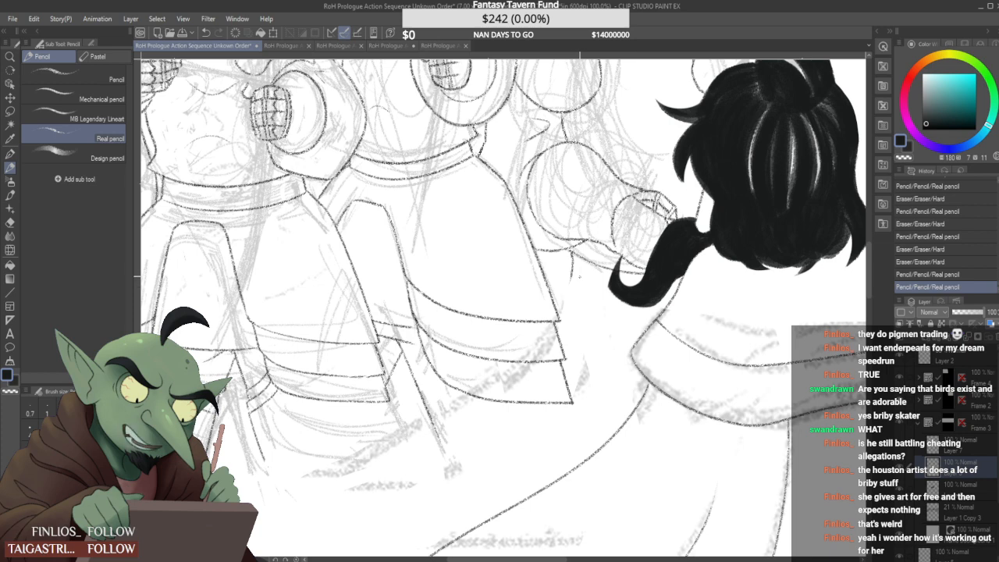
left_click_drag(573, 283, 664, 312)
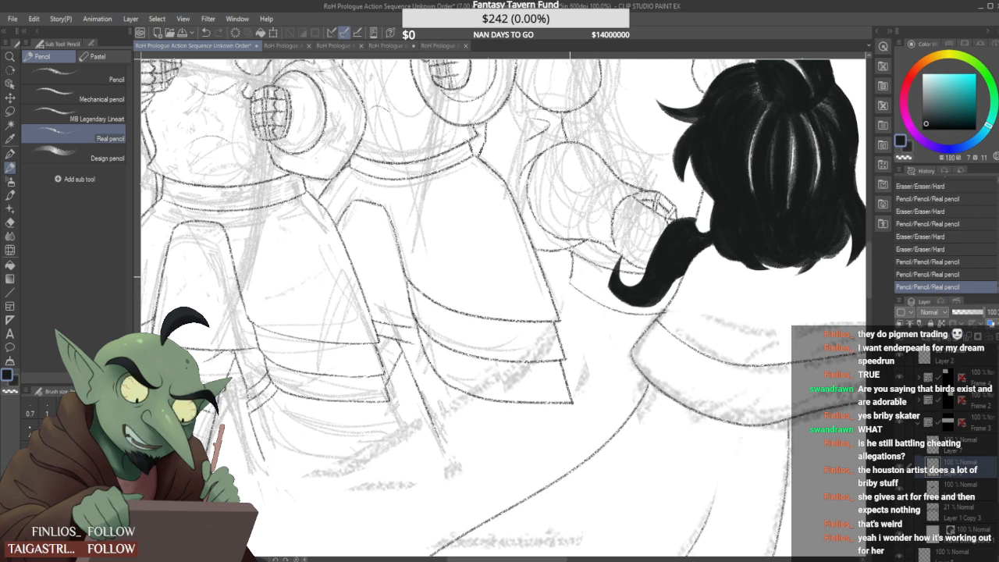
key("ctrl+z")
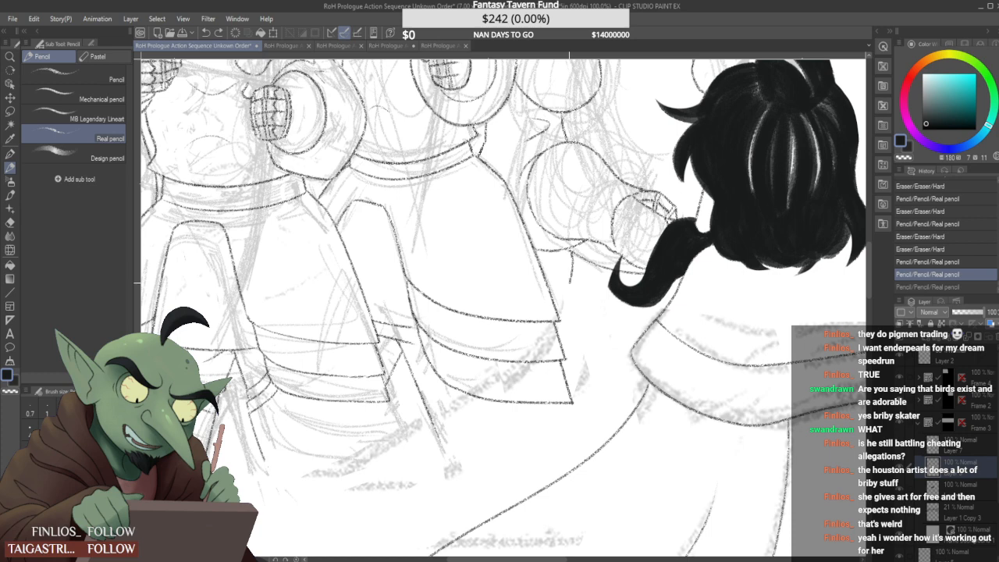
left_click_drag(570, 281, 685, 307)
key("ctrl+z")
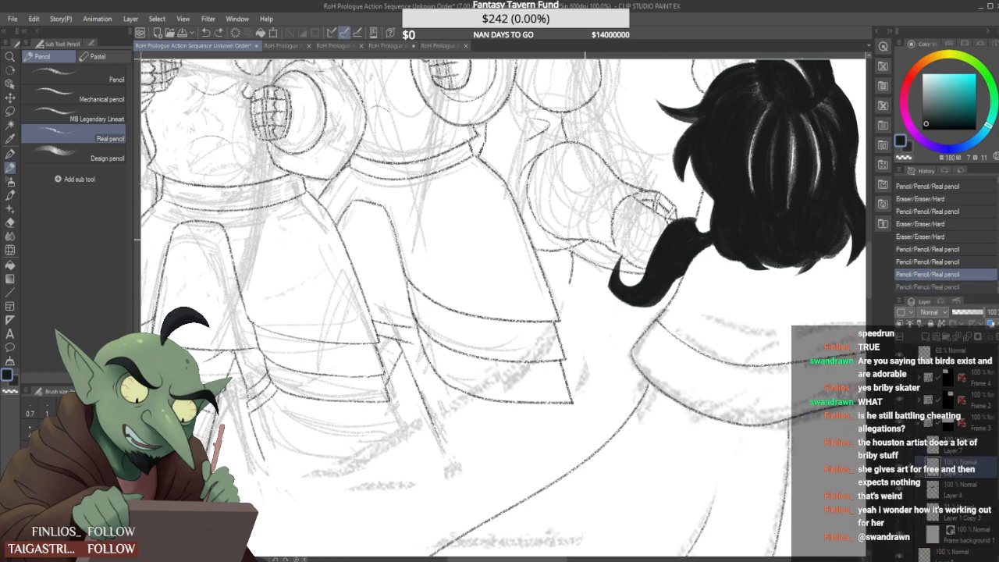
Flare the bottom of the fourth knight's side line outward and draw a curved waist line from it, under the hair strand, to the cloak
left_click_drag(569, 282, 564, 285)
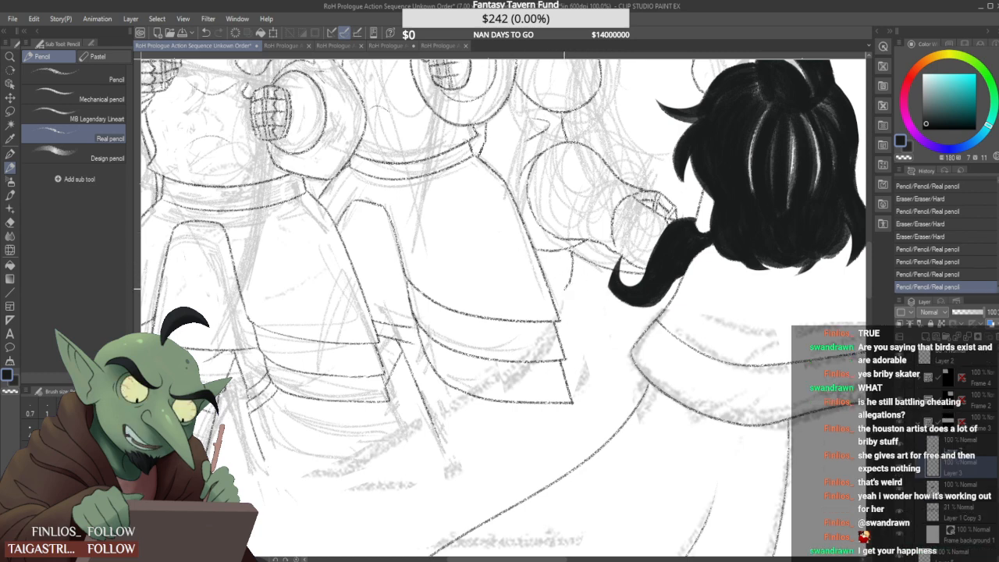
left_click_drag(566, 289, 667, 320)
key("ctrl+z")
left_click_drag(566, 289, 660, 328)
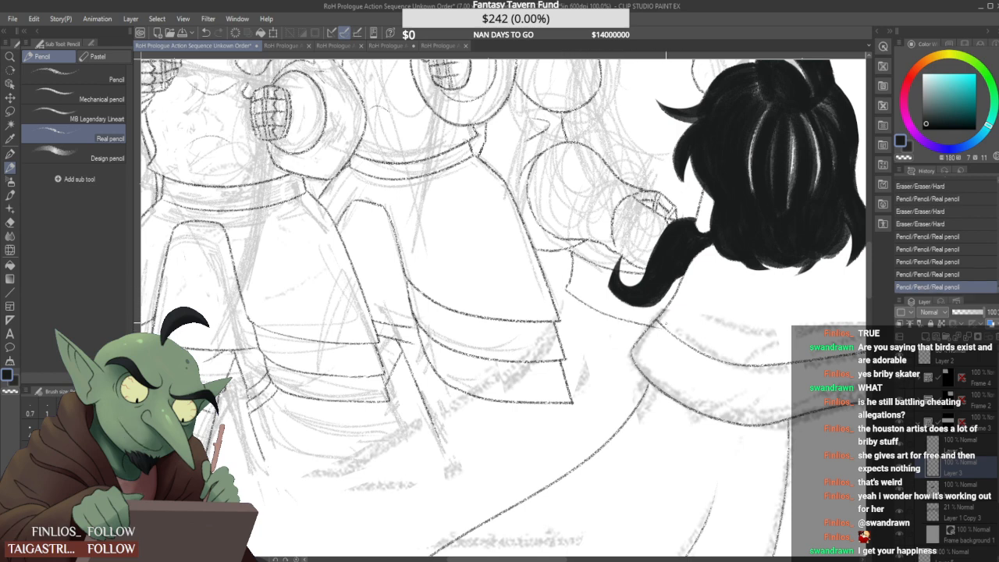
key("ctrl+z")
mouse_move(566, 289)
left_mouse_down()
mouse_move(590, 306)
mouse_move(659, 315)
left_mouse_up()
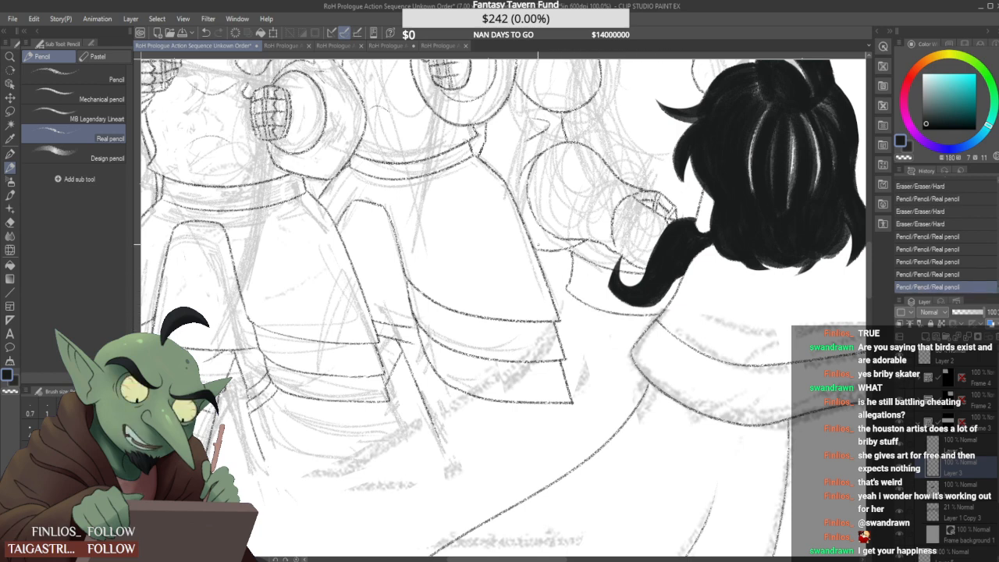
key("ctrl+z")
left_click_drag(566, 289, 665, 313)
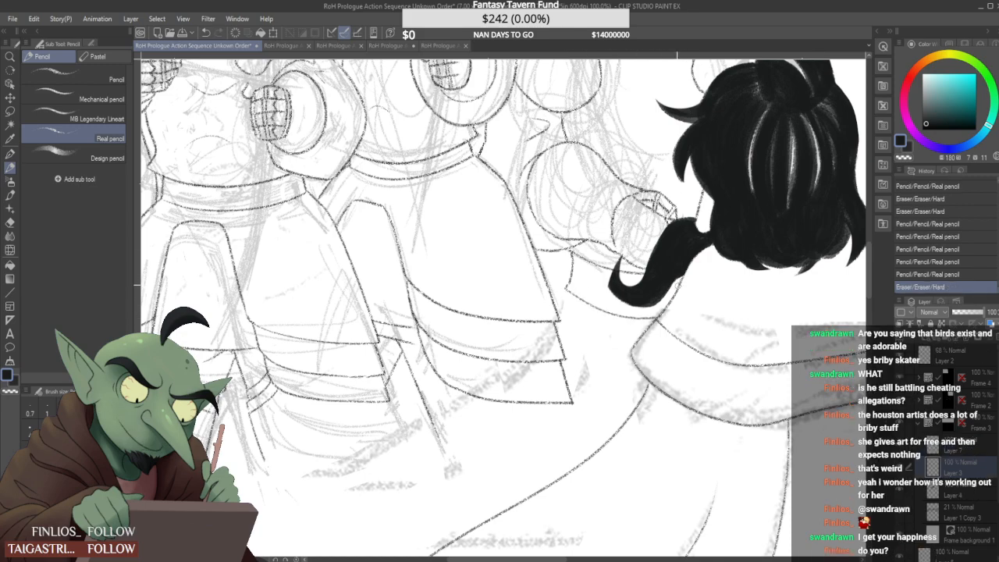
Add a short pencil stroke by the outer corner of the fourth knight's curved waist line
scroll(608, 294, "down", 4)
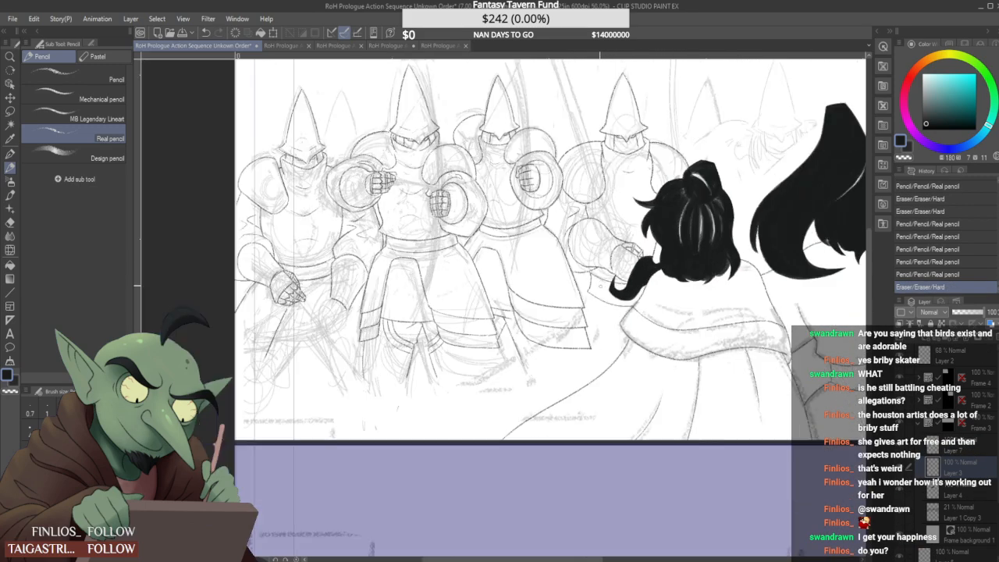
scroll(591, 263, "up", 2)
scroll(591, 296, "up", 2)
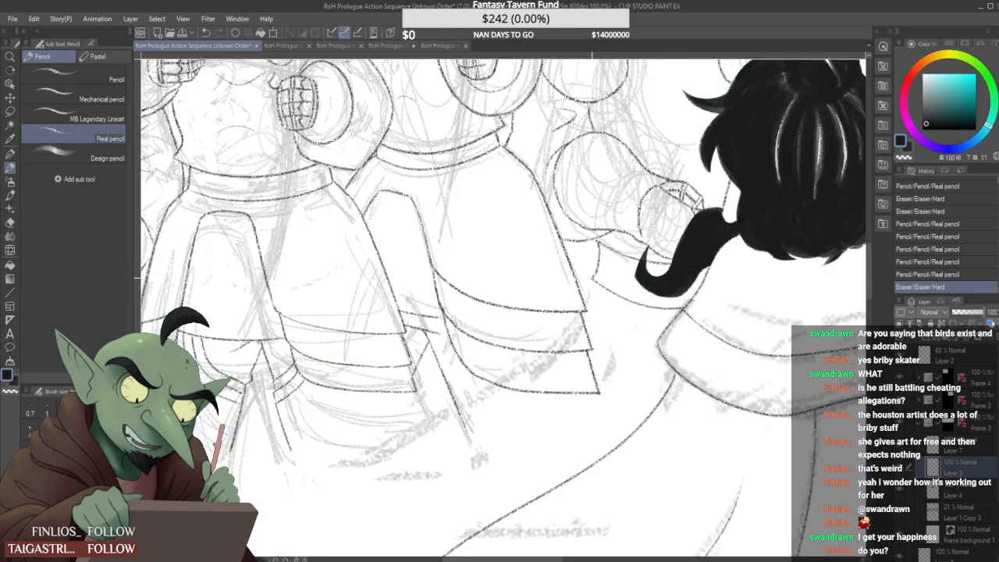
left_click_drag(591, 295, 582, 290)
scroll(584, 288, "down", 4)
scroll(586, 293, "up", 2)
scroll(586, 293, "down", 2)
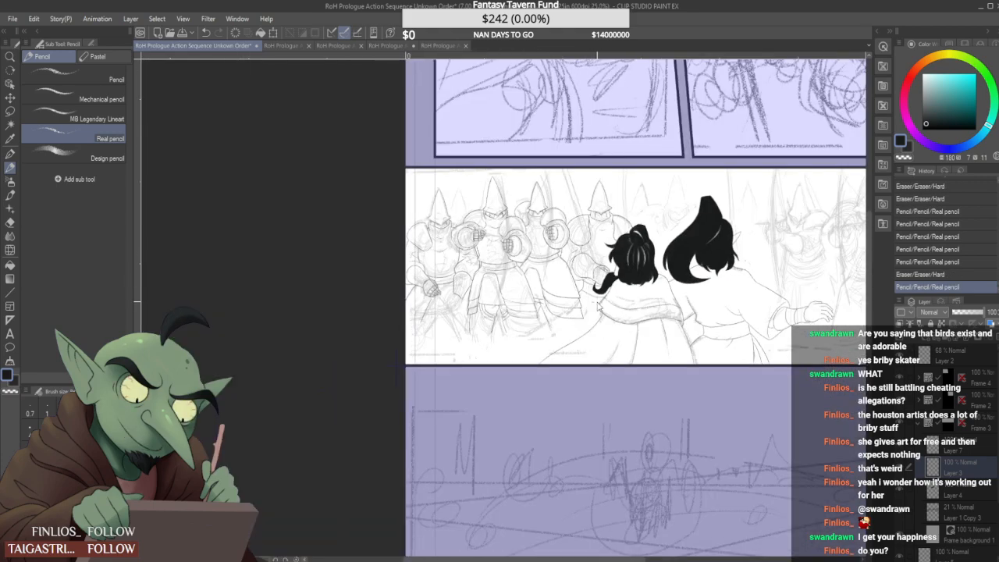
scroll(585, 294, "up", 1)
scroll(586, 295, "down", 1)
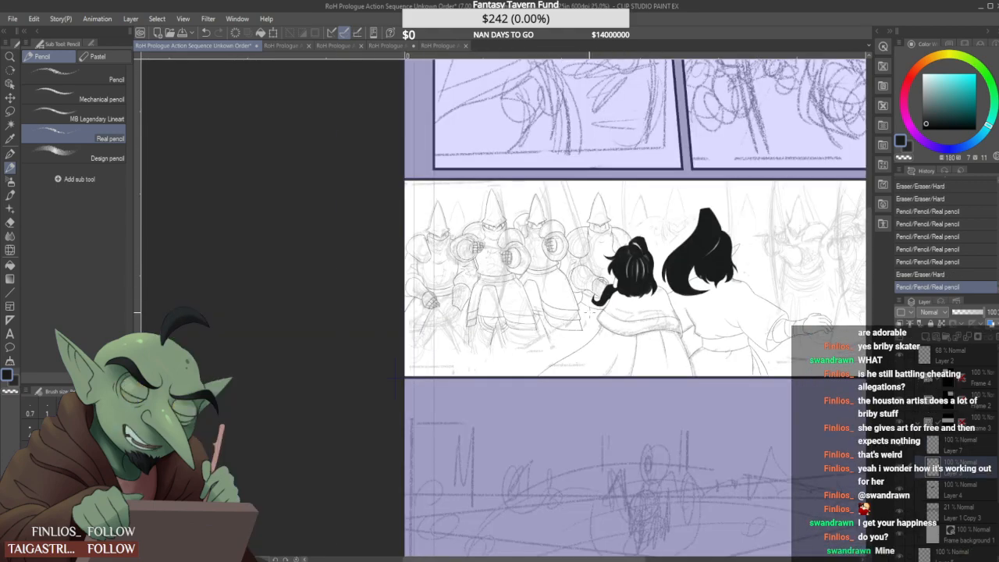
Lasso the whole fourth knight, from above his helmet down past his waist
left_click(11, 111)
scroll(580, 344, "up", 3)
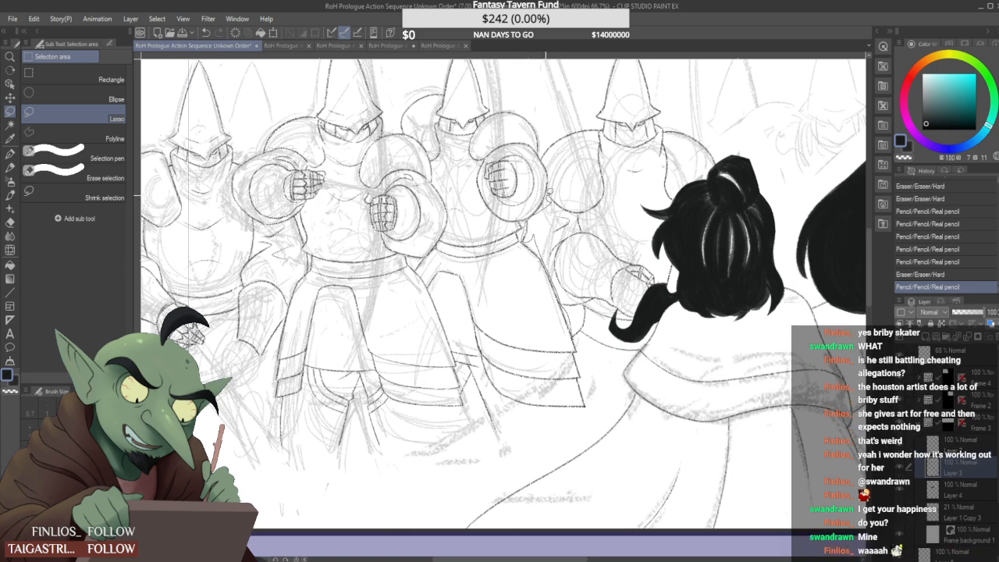
mouse_move(542, 161)
left_mouse_down()
mouse_move(556, 106)
mouse_move(663, 89)
mouse_move(727, 342)
mouse_move(662, 495)
mouse_move(597, 457)
left_mouse_up()
scroll(612, 402, "down", 1)
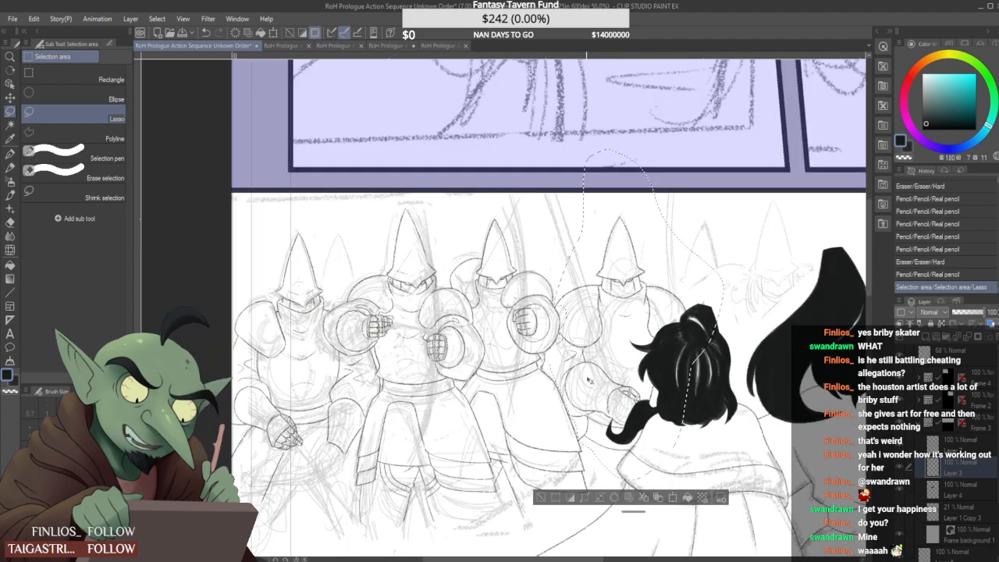
key("ctrl+t")
left_click_drag(726, 478, 714, 462)
key("Escape")
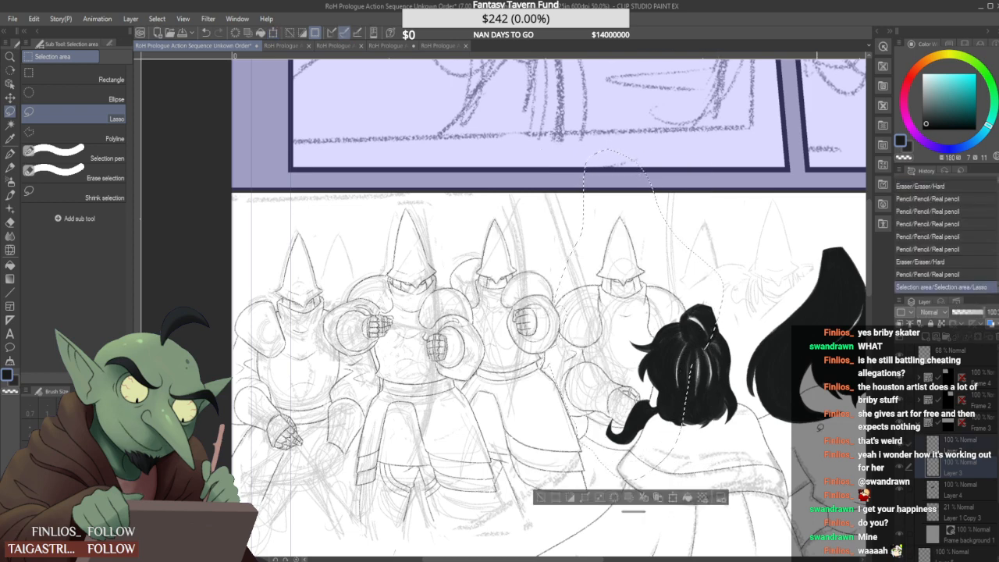
Scale the lassoed fourth knight down on both selected layers, move him up and closer to the third knight, and deselect
key("ctrl+t")
left_click_drag(723, 478, 666, 419)
left_click_drag(609, 297, 605, 287)
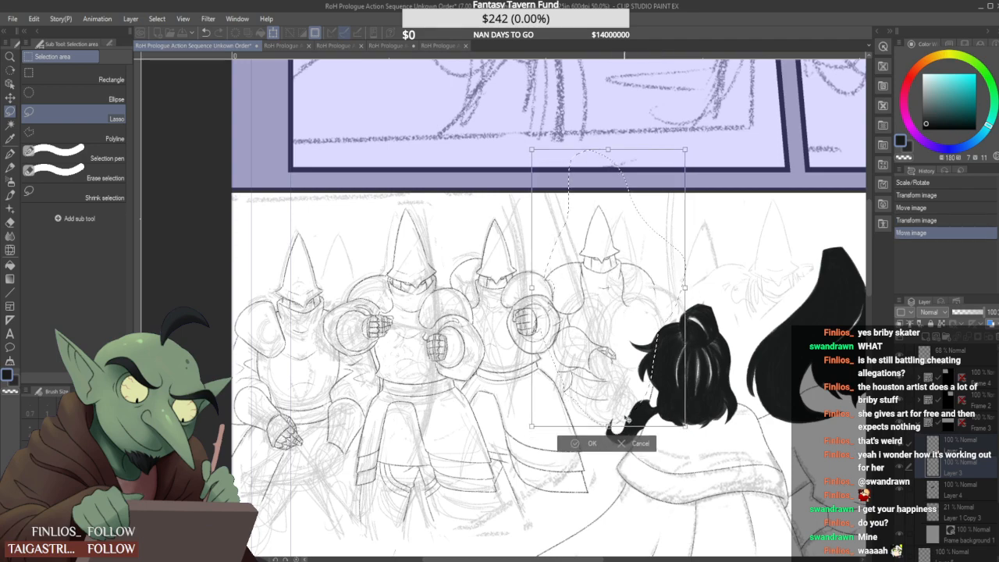
key("Return")
left_click(621, 321)
scroll(575, 395, "up", 2)
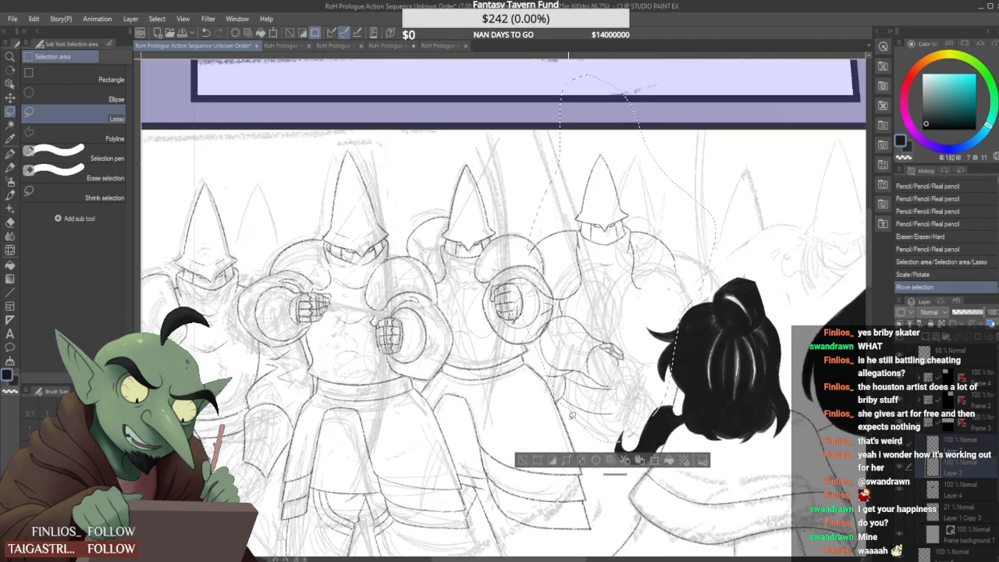
key("ctrl+d")
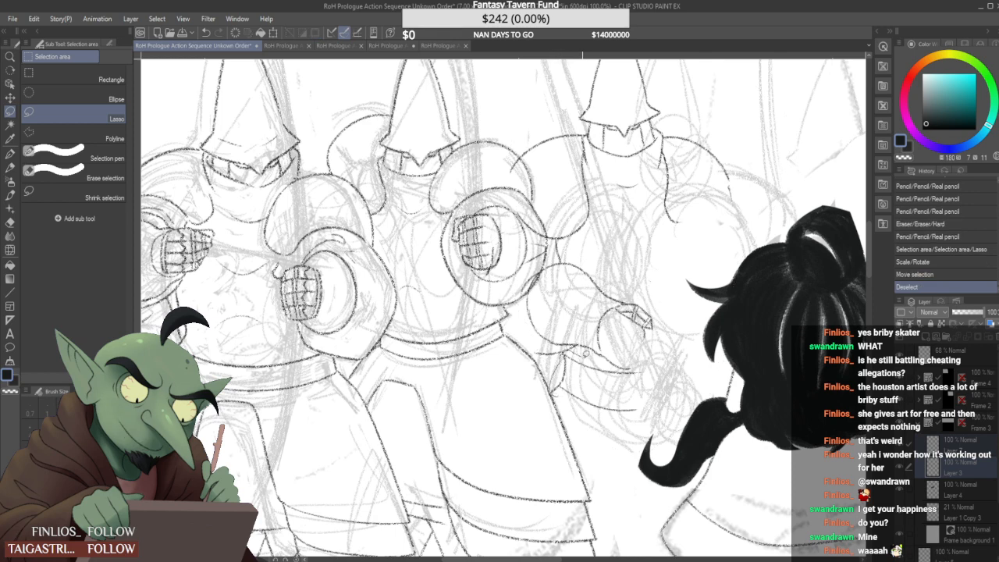
Lasso the lower edge of the fourth knight's forearm and gauntlet with the waist lines and move them up closer to the fingers
left_click_drag(647, 366, 617, 442)
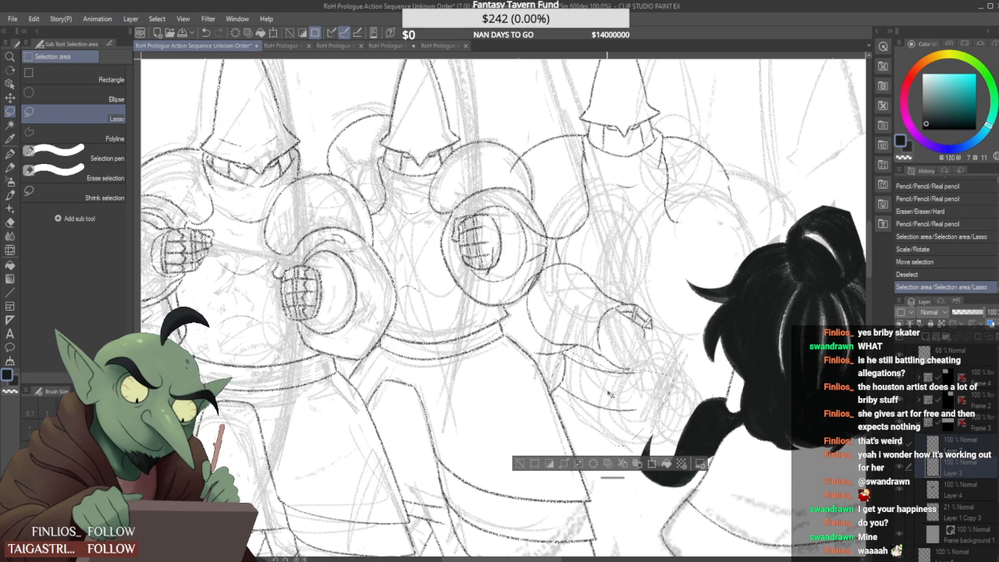
key("ctrl+t")
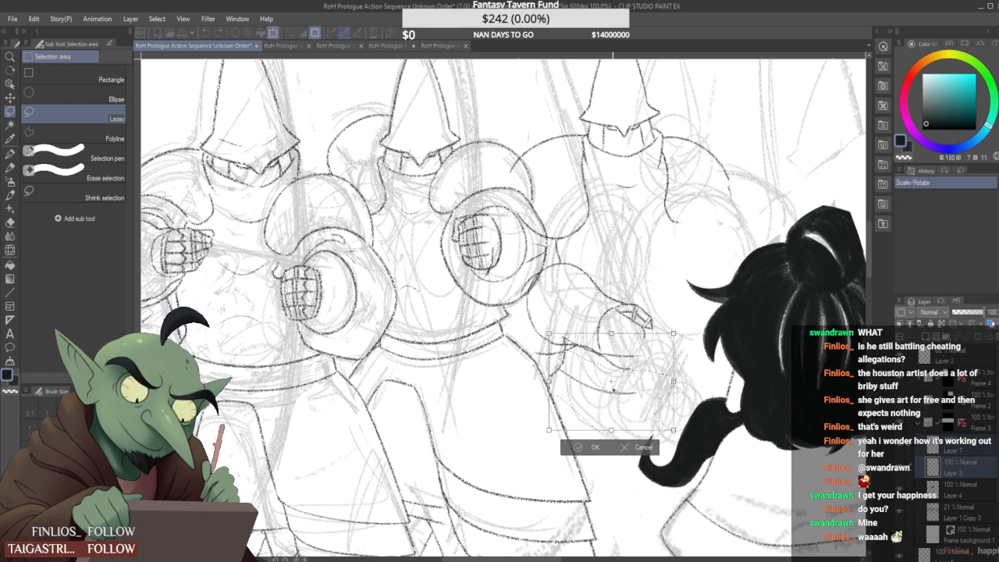
left_click_drag(613, 382, 612, 358)
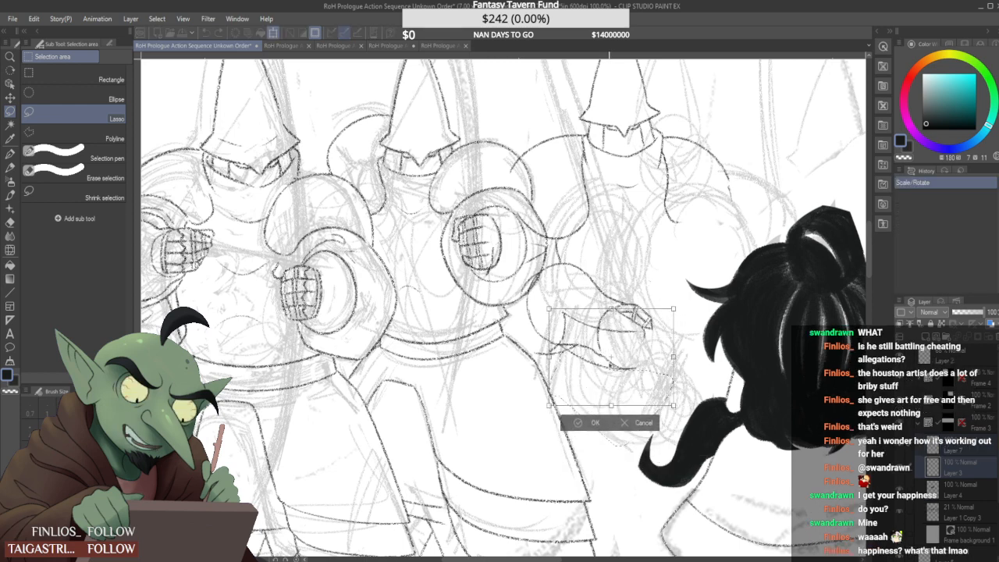
mouse_move(690, 333)
left_mouse_down()
mouse_move(683, 318)
mouse_move(688, 329)
left_mouse_up()
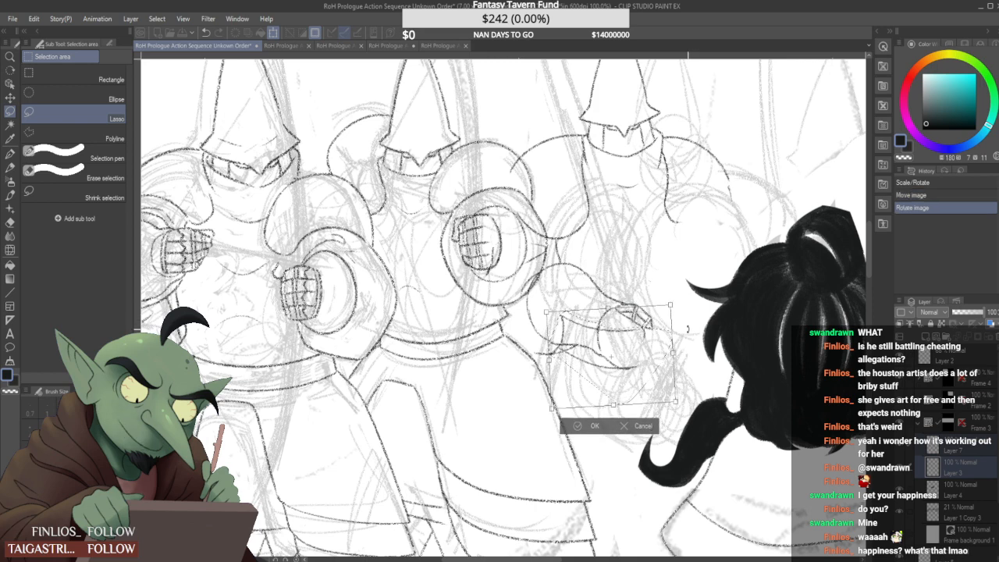
key("ctrl+z")
left_click_drag(611, 383, 611, 380)
left_click(588, 419)
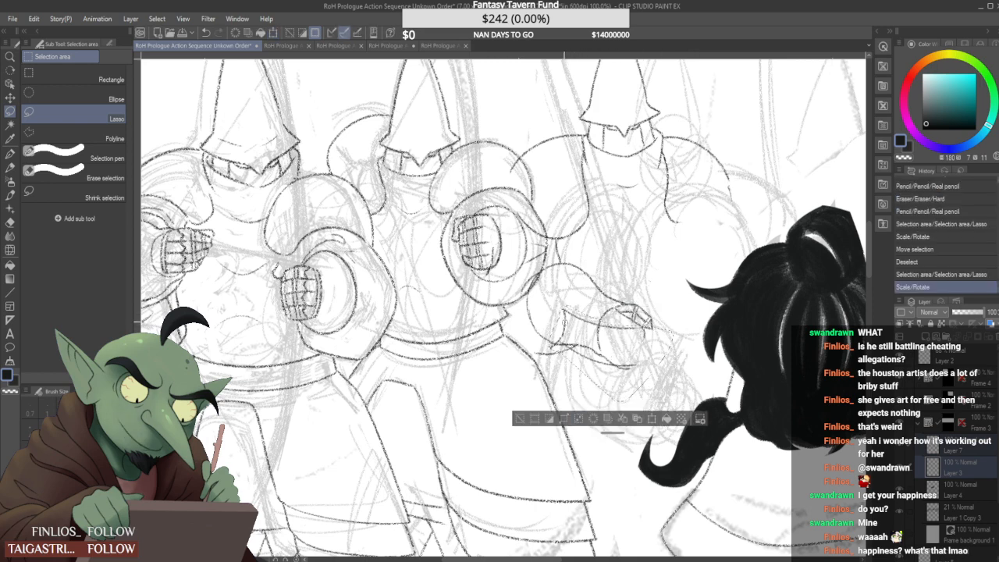
Deselect, erase the overlapping lines along the fourth knight's lower forearm edge, and redraw that edge in pencil from elbow to gauntlet
left_click_drag(555, 341, 559, 349)
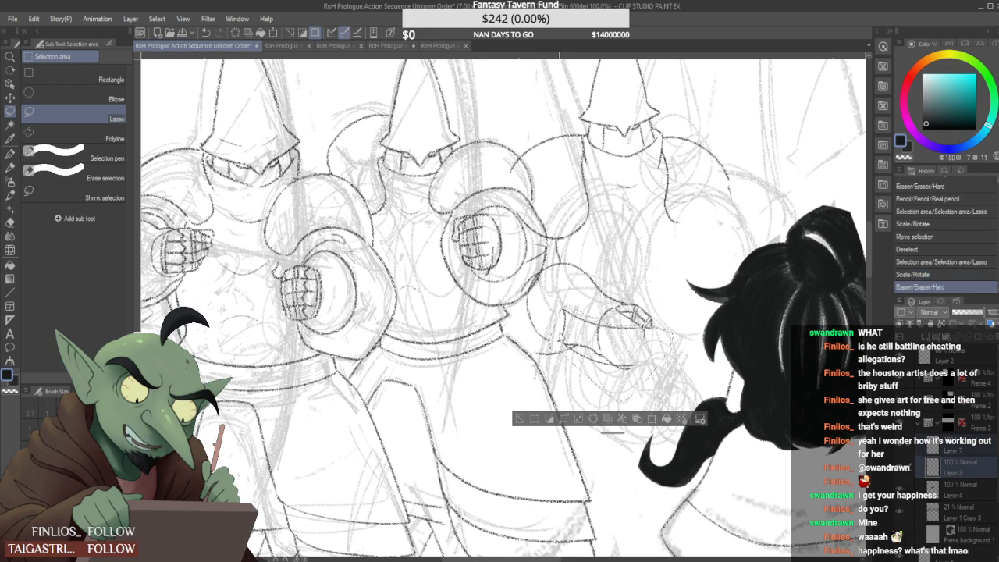
key("ctrl+z")
key("ctrl+d")
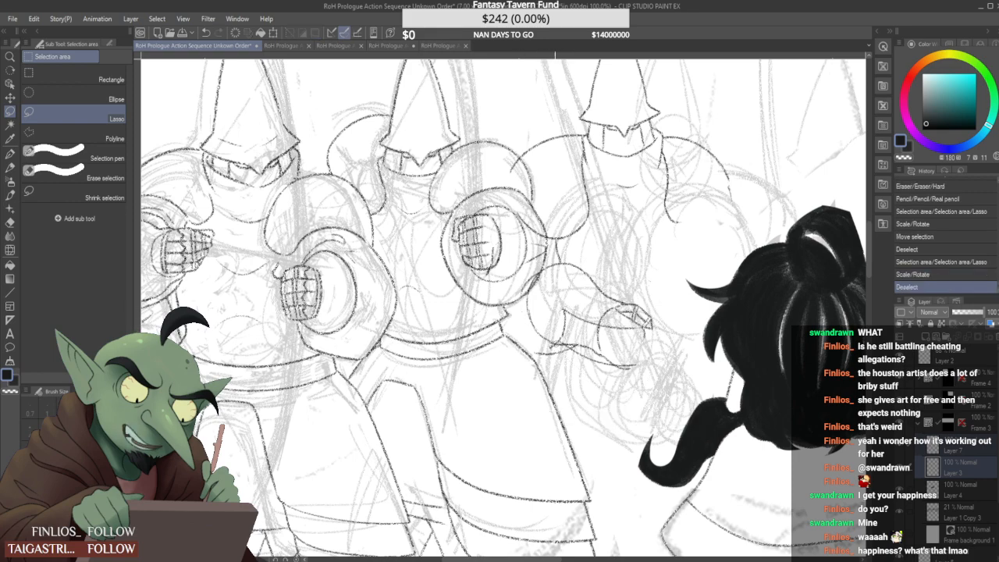
scroll(554, 343, "up", 3)
mouse_move(548, 351)
left_mouse_down()
mouse_move(575, 304)
mouse_move(574, 318)
mouse_move(611, 290)
mouse_move(604, 283)
mouse_move(637, 302)
left_mouse_up()
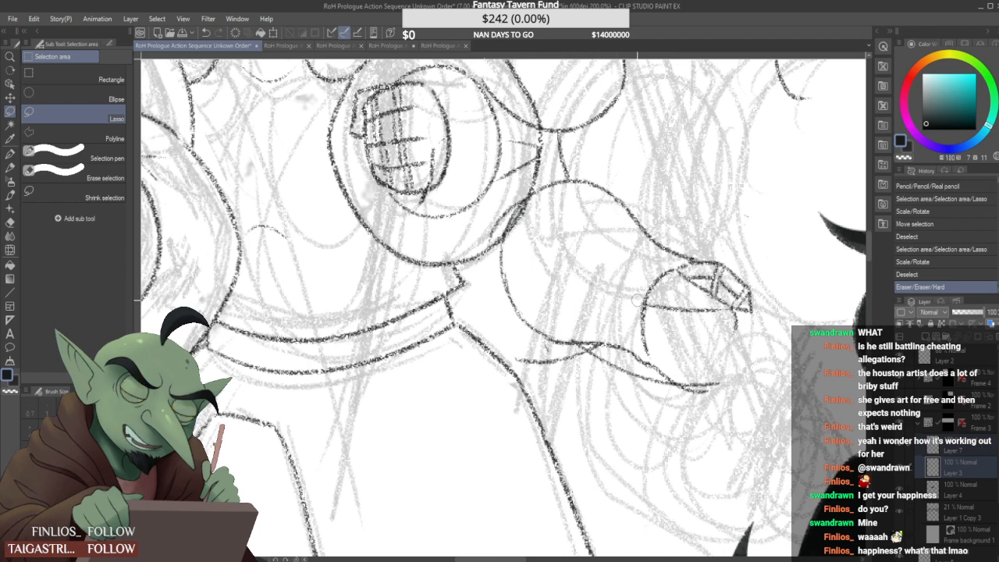
left_click_drag(584, 342, 576, 347)
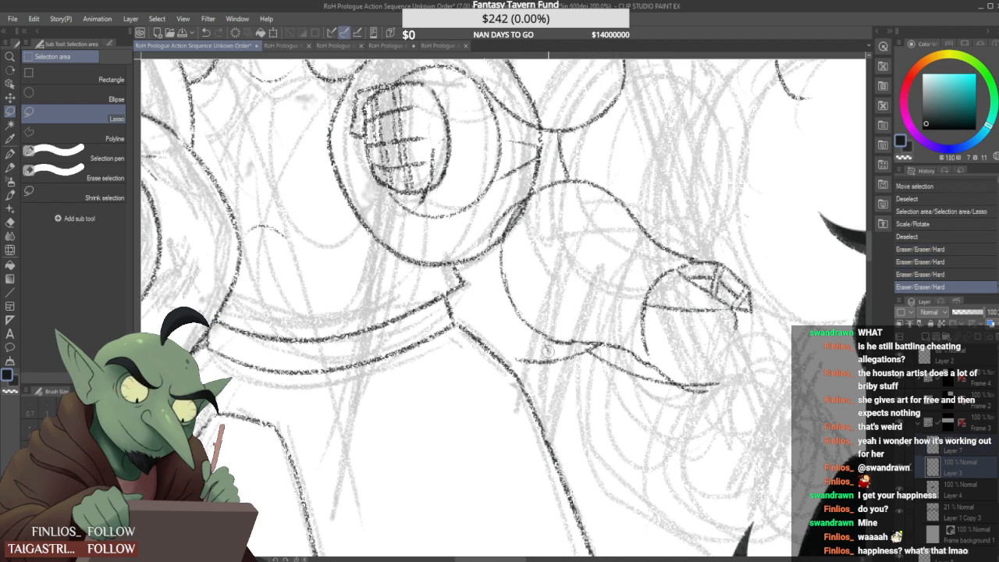
key("p")
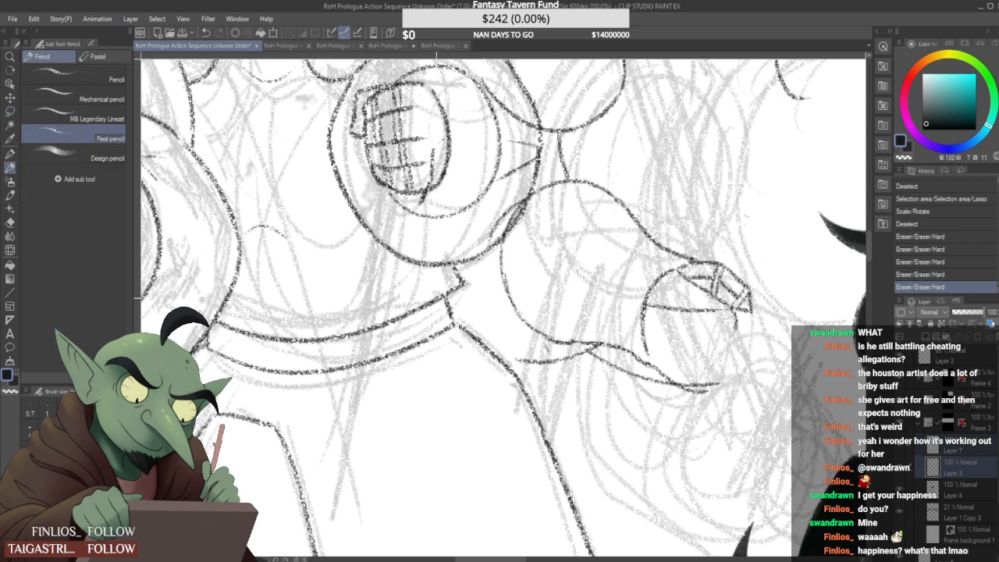
mouse_move(570, 343)
left_mouse_down()
mouse_move(601, 344)
mouse_move(593, 356)
mouse_move(703, 390)
left_mouse_up()
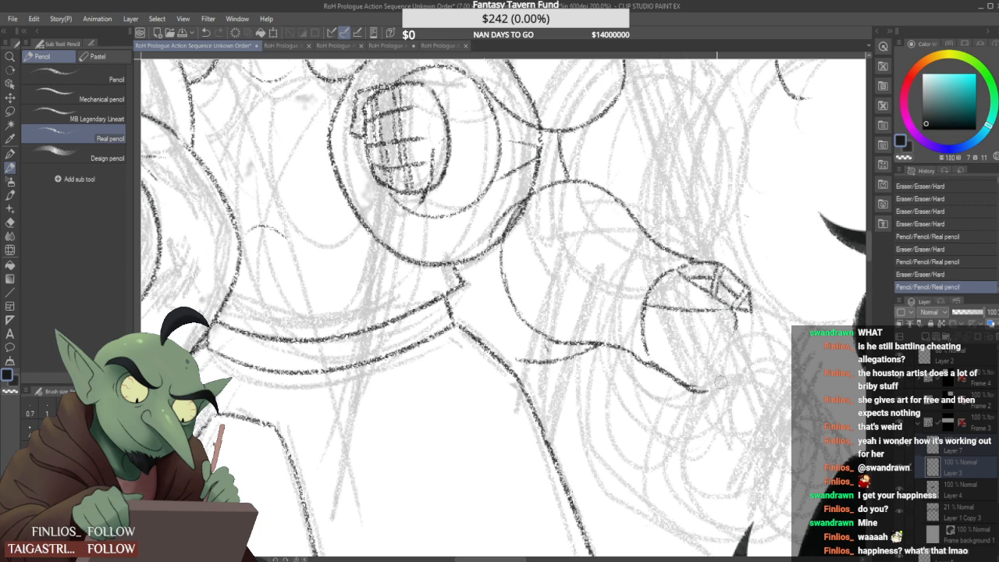
Erase the straight line across the fourth knight's gauntlet and touch up the pencil outline below his fingertips
mouse_move(673, 309)
left_mouse_down()
mouse_move(654, 307)
mouse_move(738, 310)
left_mouse_up()
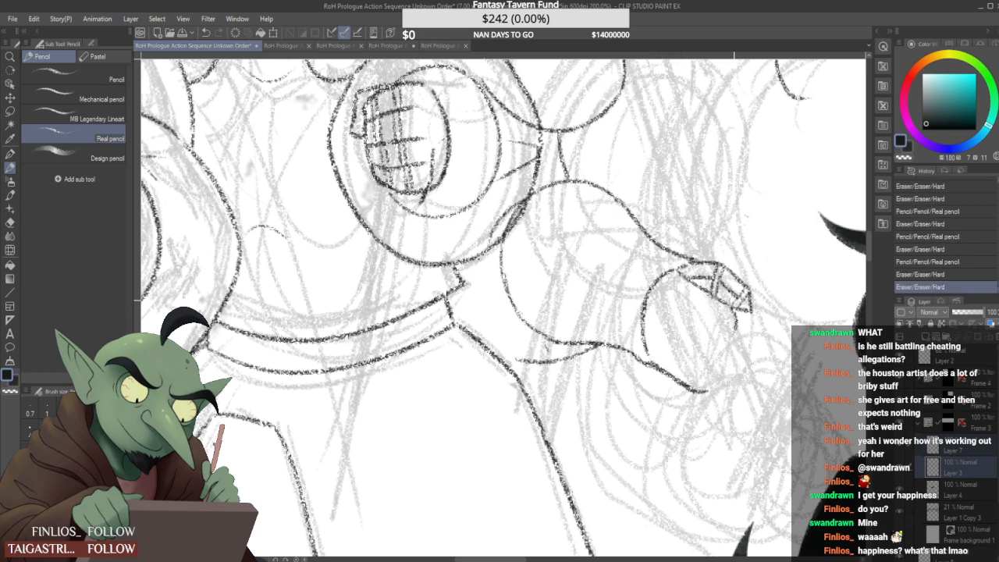
left_click_drag(551, 347, 559, 356)
left_click_drag(750, 305, 738, 311)
scroll(697, 270, "down", 4)
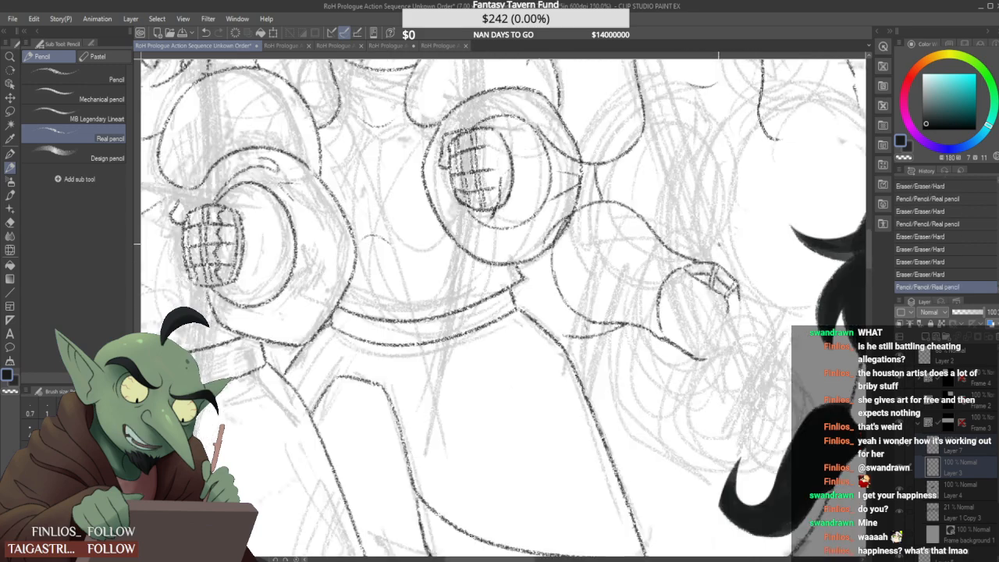
scroll(698, 281, "up", 4)
mouse_move(735, 276)
left_mouse_down()
mouse_move(730, 266)
mouse_move(738, 270)
left_mouse_up()
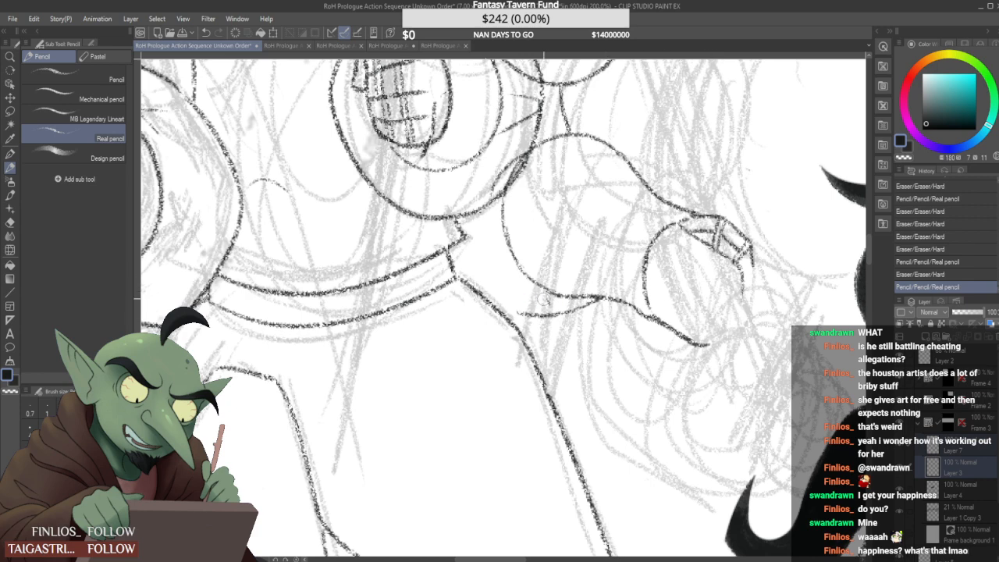
Erase small stray marks under the fourth knight's forearm on Layer 3 and Layer 7
left_click_drag(551, 300, 548, 301)
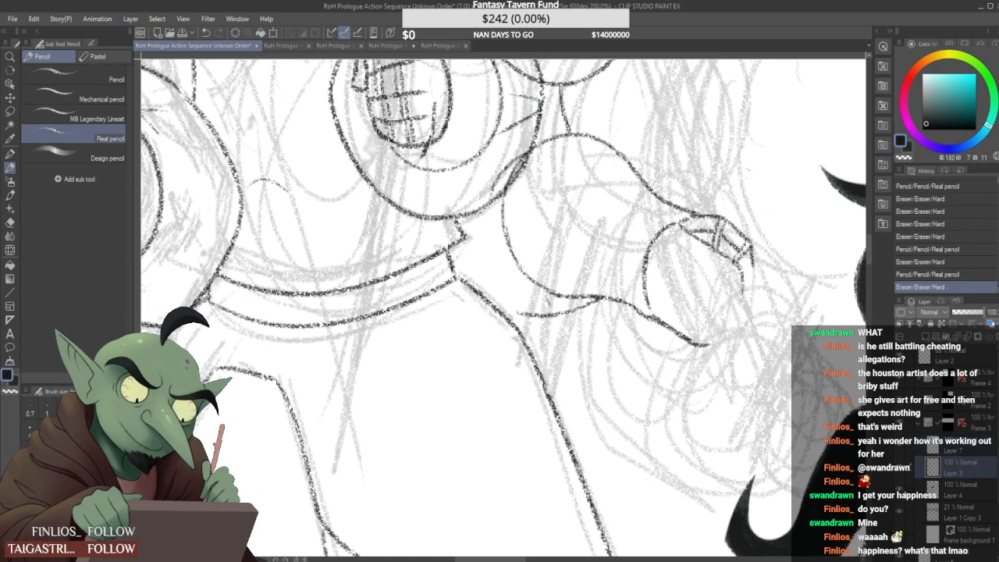
left_click_drag(672, 308, 676, 312)
left_click(975, 444)
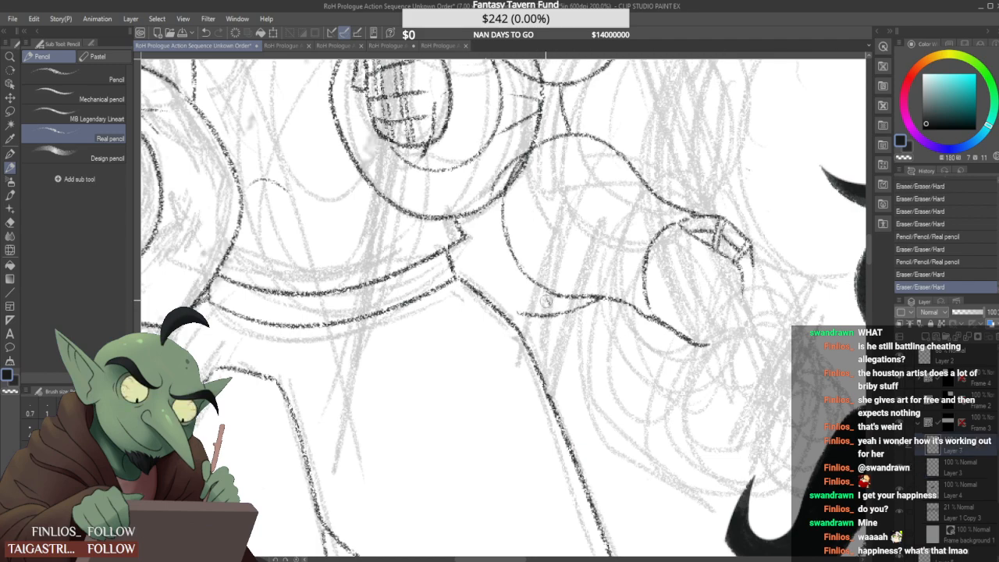
left_click_drag(545, 301, 549, 302)
scroll(534, 302, "down", 2)
scroll(531, 242, "up", 2)
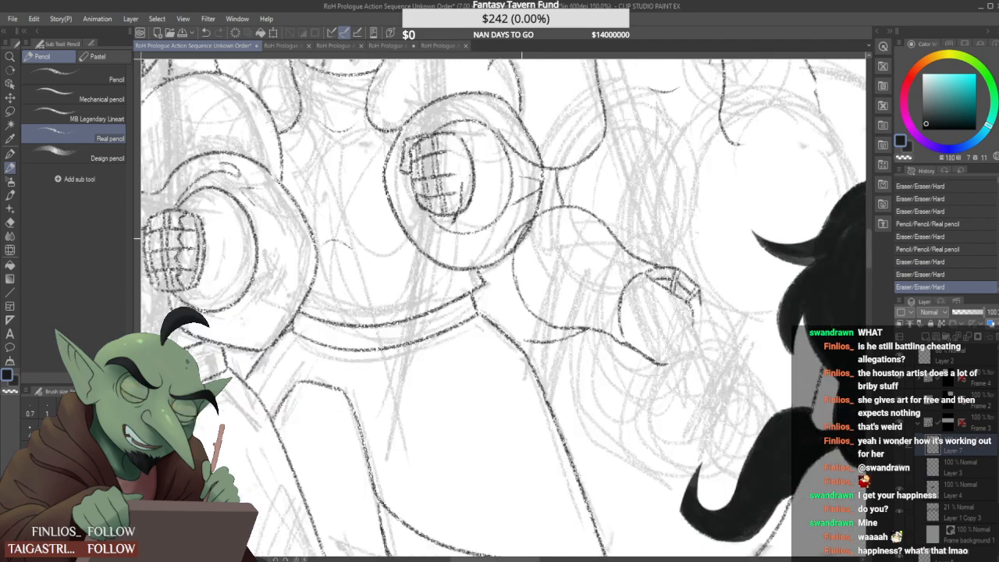
On Layer 3, erase the fourth knight's arm lines where they overlap the third knight's round arm armour
left_click(985, 466)
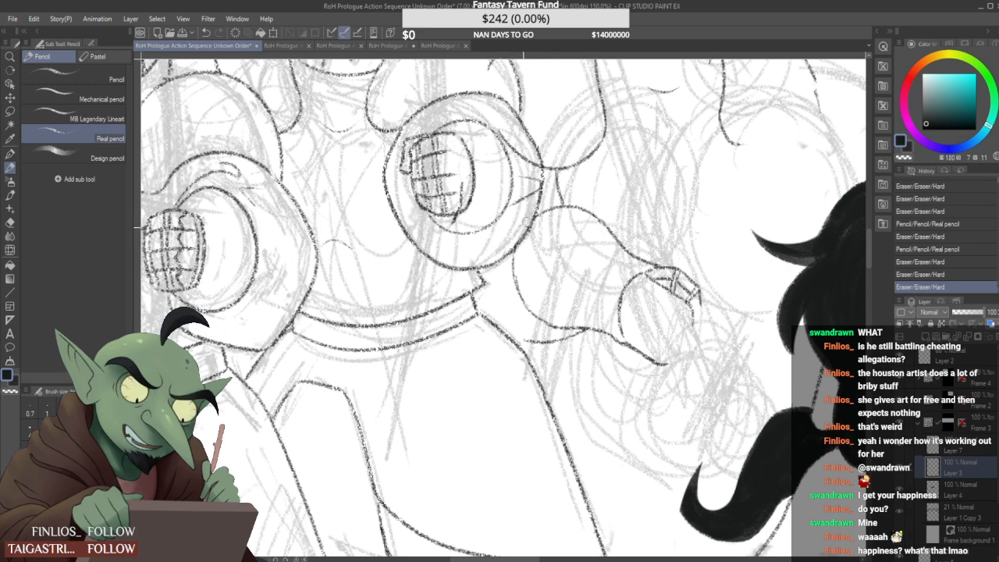
left_click_drag(527, 223, 523, 212)
key("ctrl+z")
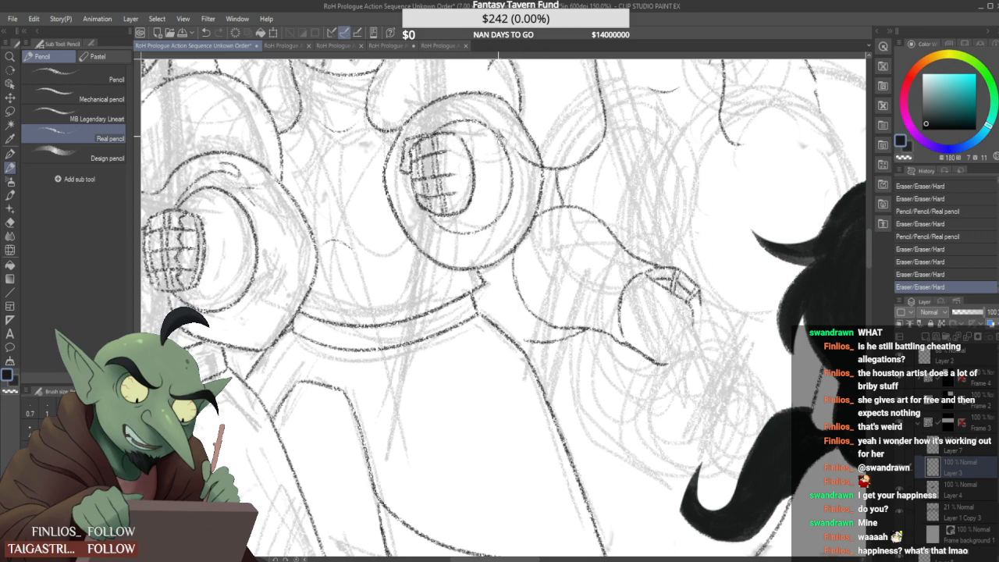
left_click_drag(533, 164, 529, 176)
scroll(512, 229, "down", 5)
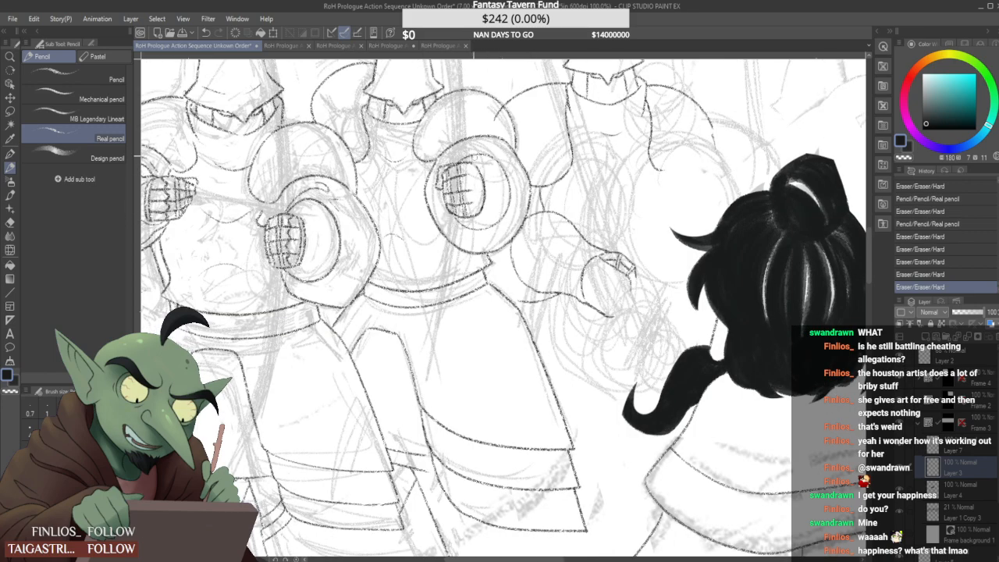
Erase the end of the fourth knight's shoulder line crossing the third knight's pauldron, switching to Layer 7
scroll(500, 149, "up", 5)
left_click_drag(475, 174, 478, 182)
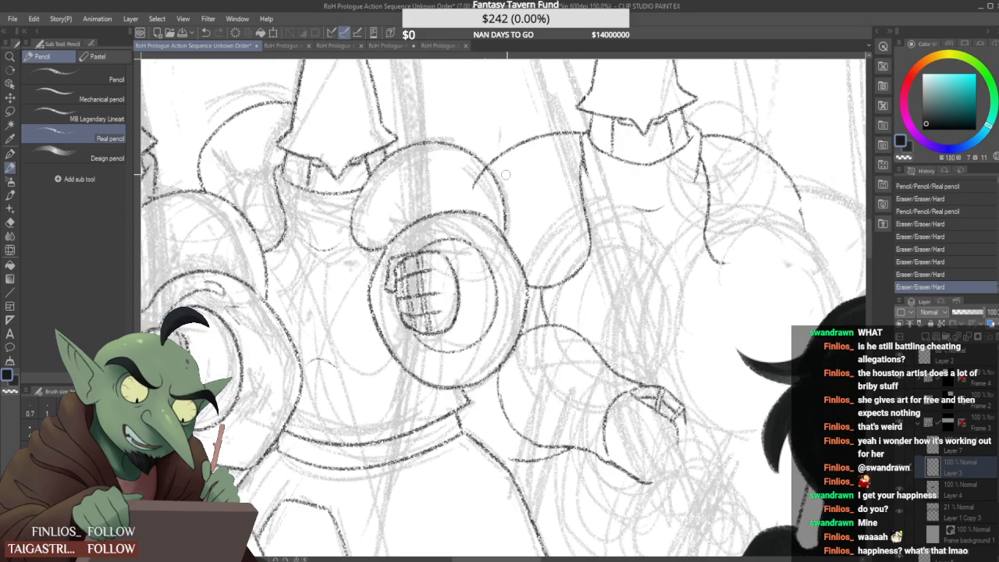
left_click(900, 446)
left_click(901, 447)
left_click(932, 445)
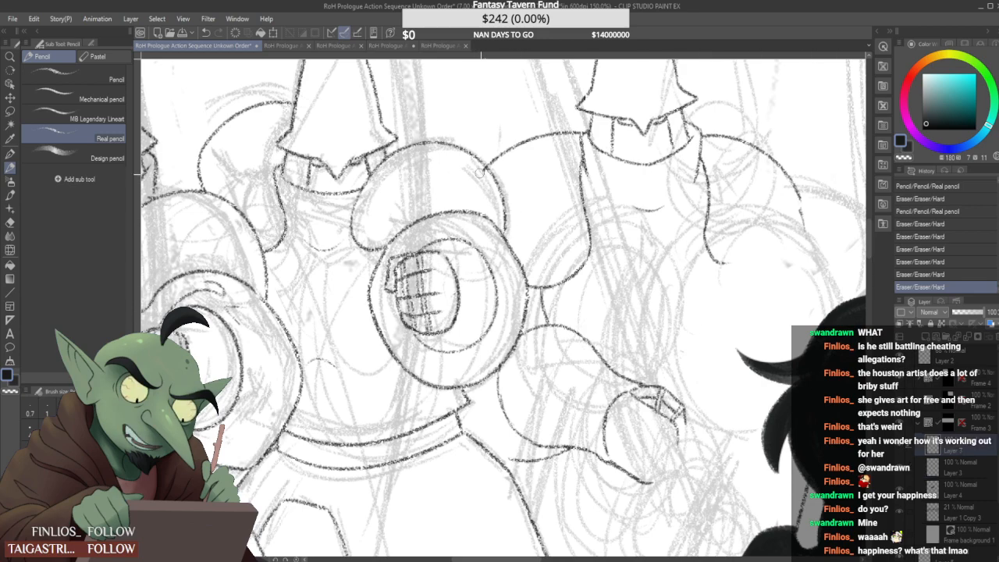
left_click_drag(480, 170, 485, 175)
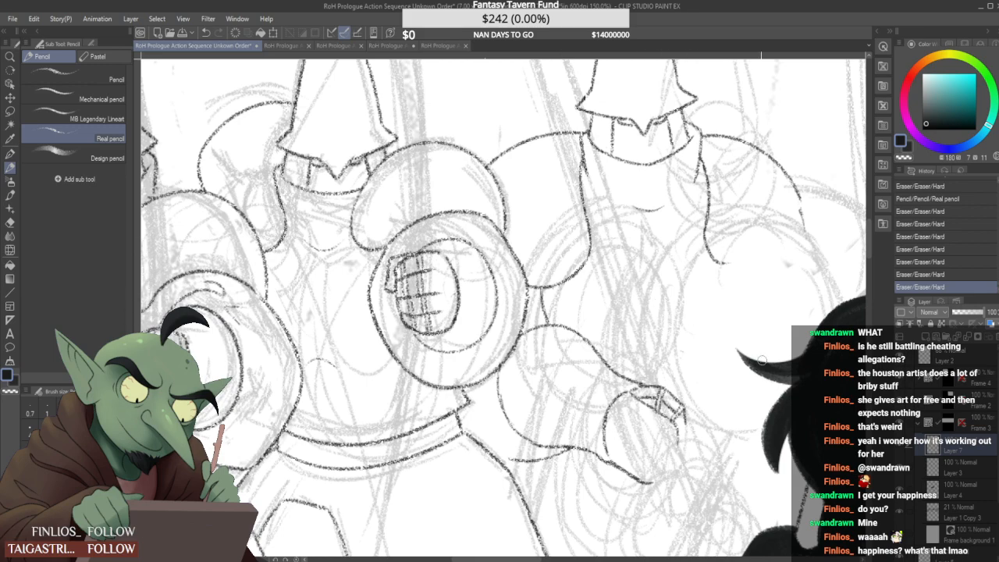
Clean up and darken the fourth knight's inner shoulder line just below the collar with short pencil strokes
scroll(597, 158, "up", 3)
left_click_drag(579, 113, 590, 157)
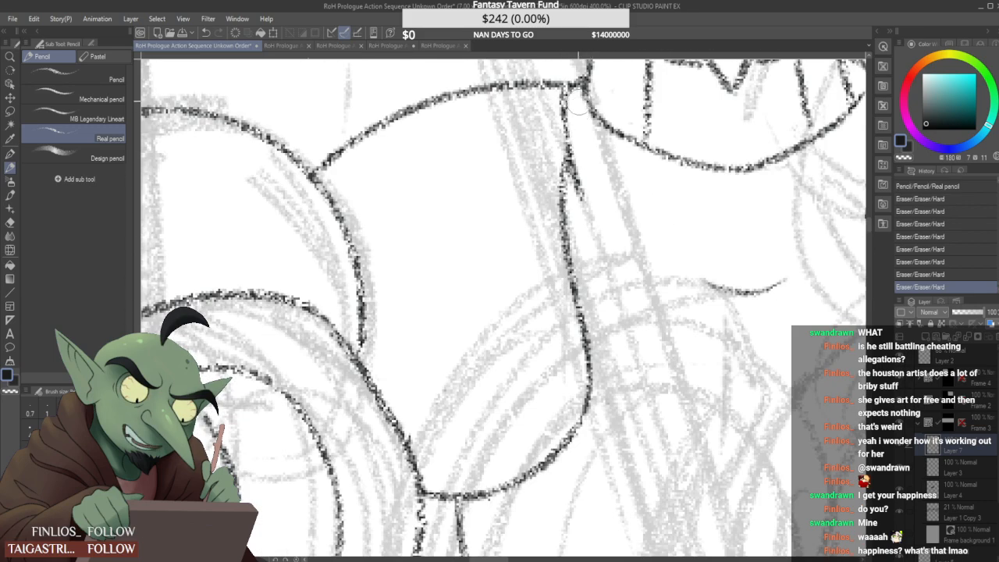
mouse_move(568, 97)
left_mouse_down()
mouse_move(578, 184)
mouse_move(587, 104)
left_mouse_up()
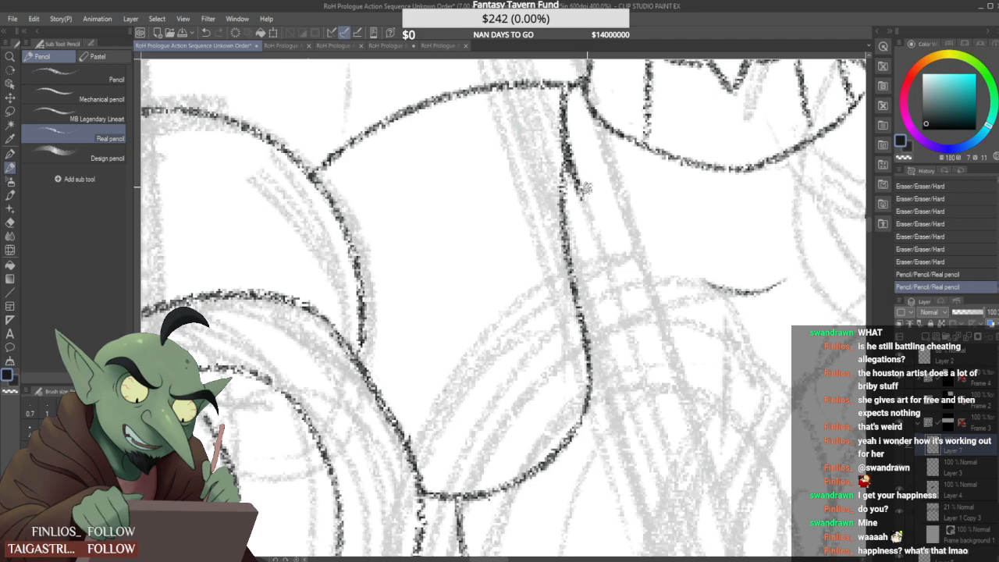
scroll(587, 187, "down", 4)
scroll(676, 236, "up", 1)
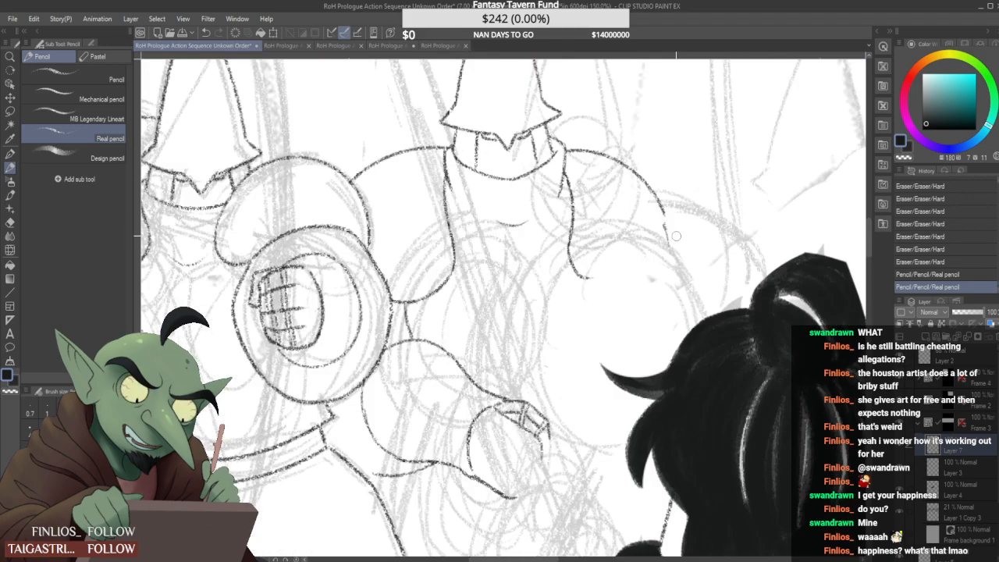
Touch up the outer end of the fourth knight's open pauldron nearest the black-haired figure, and extend its lower inner curve outward
left_click_drag(662, 222, 666, 229)
scroll(665, 231, "up", 1)
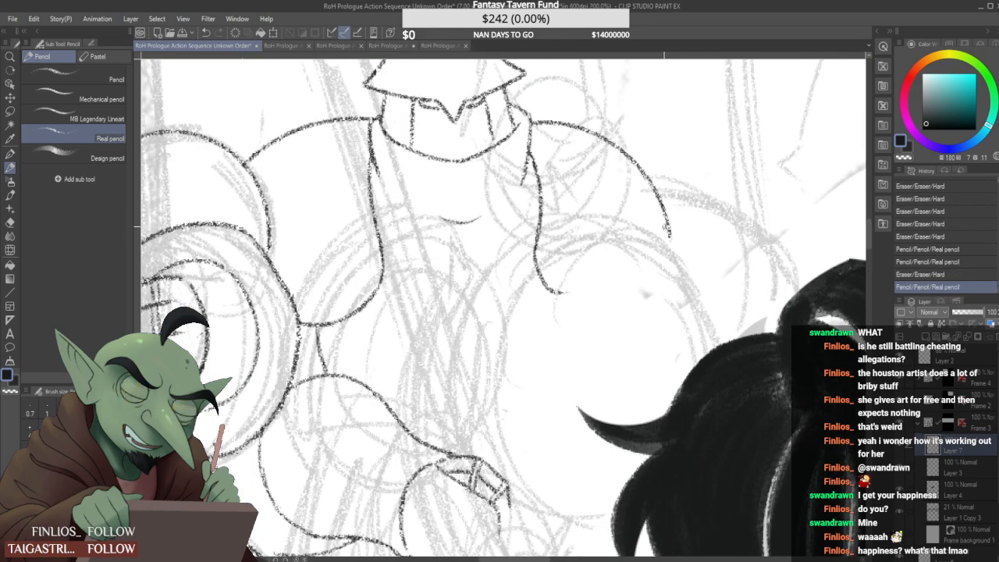
scroll(562, 281, "up", 2)
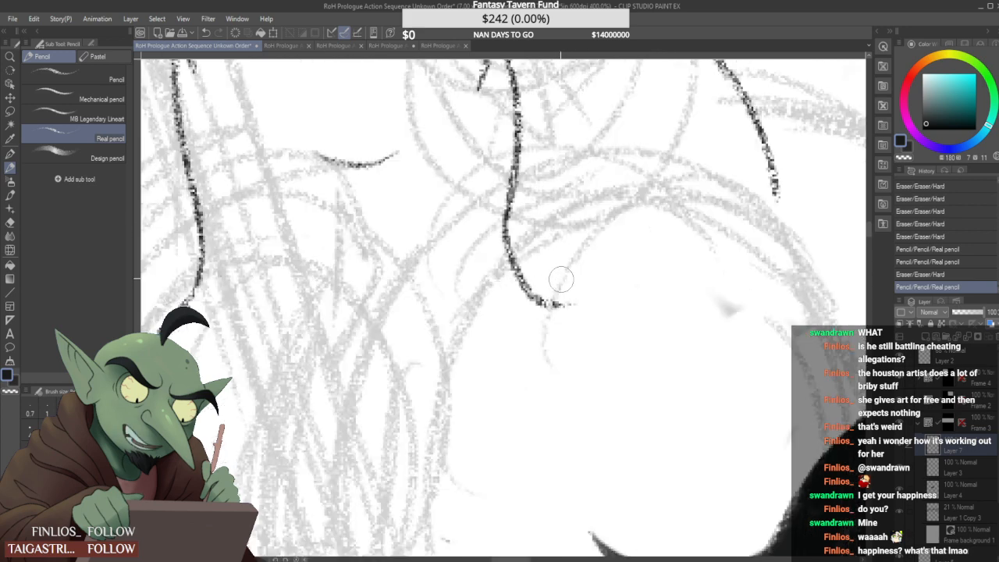
mouse_move(556, 305)
left_mouse_down()
mouse_move(537, 290)
mouse_move(594, 327)
mouse_move(583, 306)
mouse_move(628, 329)
mouse_move(586, 308)
left_mouse_up()
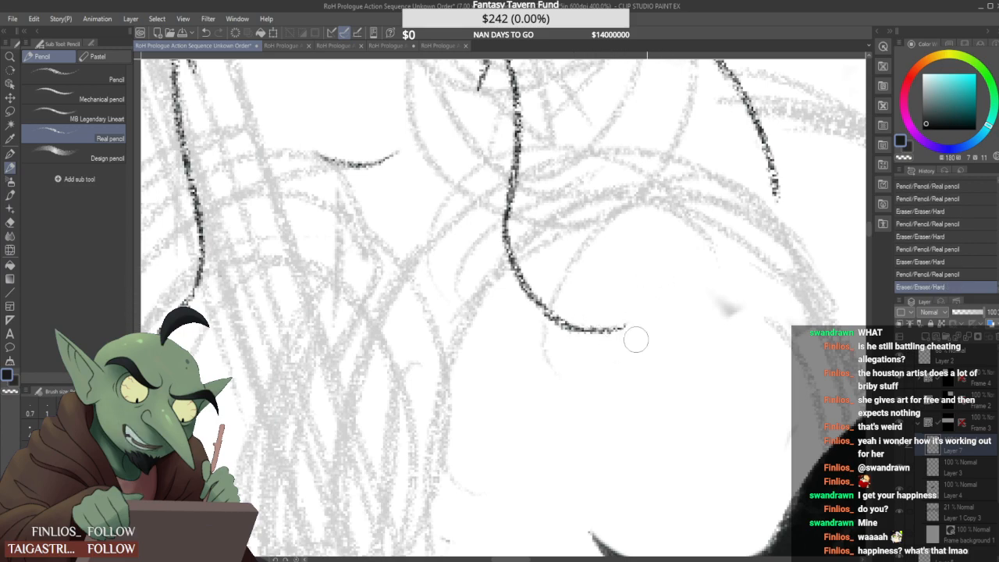
left_click_drag(636, 340, 634, 328)
scroll(635, 328, "down", 5)
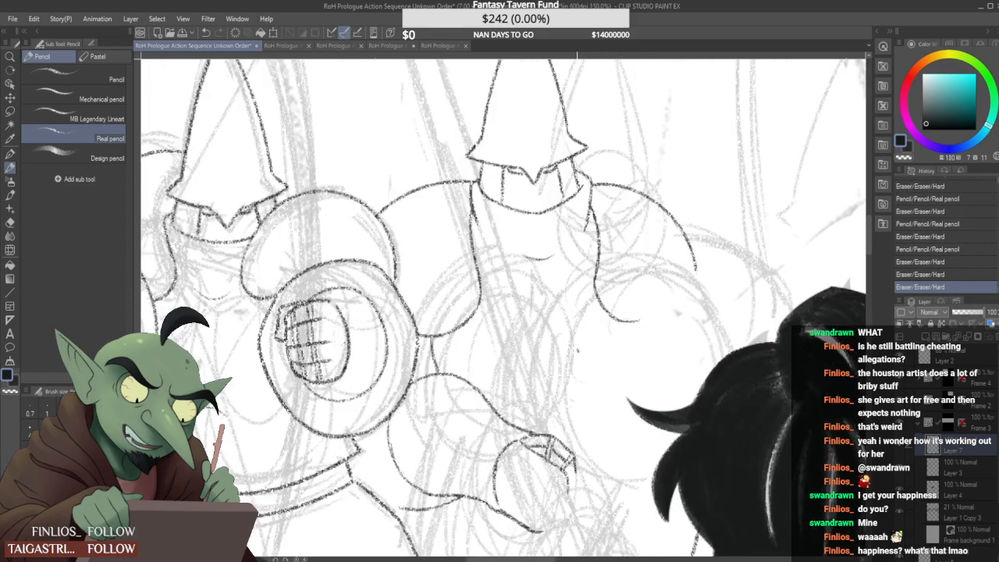
scroll(578, 351, "down", 3)
scroll(578, 355, "up", 1)
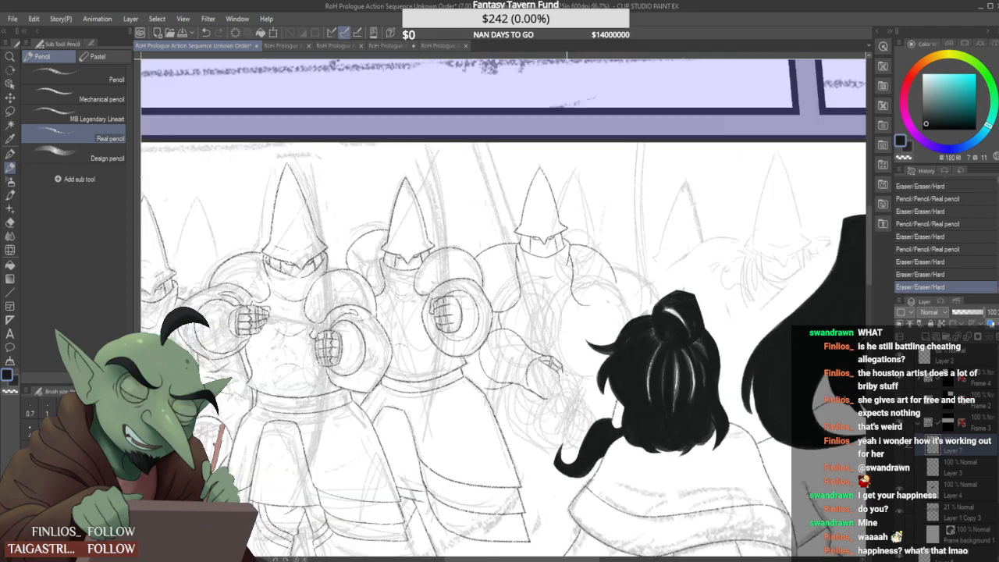
Close the fourth knight's gauntlet opening with a curved pencil line from the lower forearm edge up to the fingers, trimming the overlap
scroll(557, 382, "up", 3)
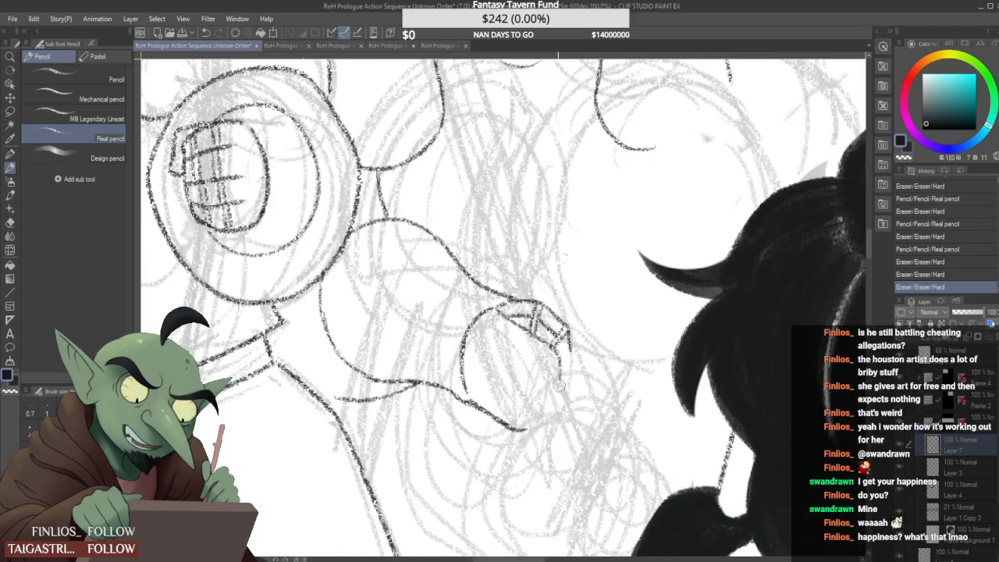
left_click_drag(558, 384, 557, 373)
left_click_drag(529, 430, 559, 352)
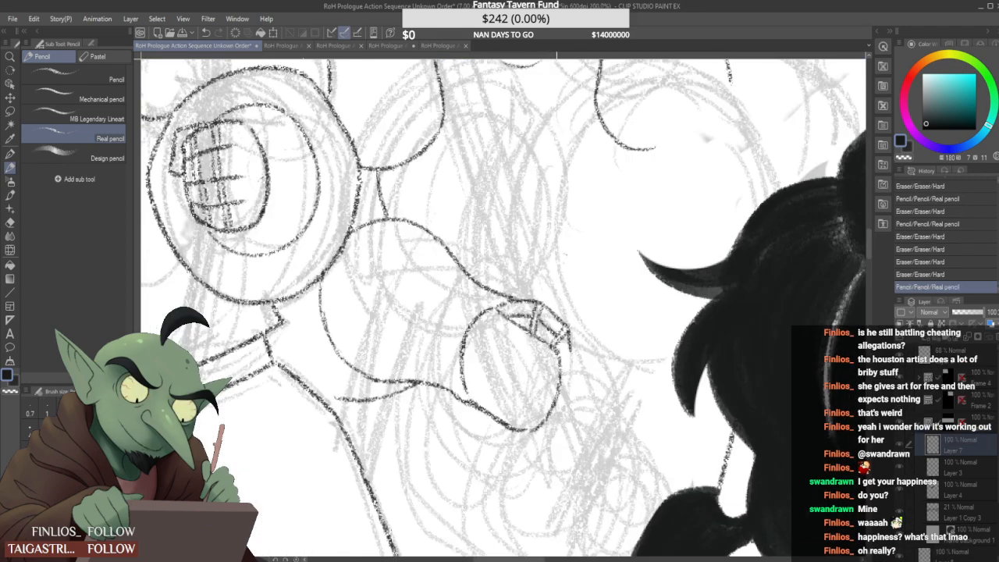
left_click_drag(521, 427, 515, 418)
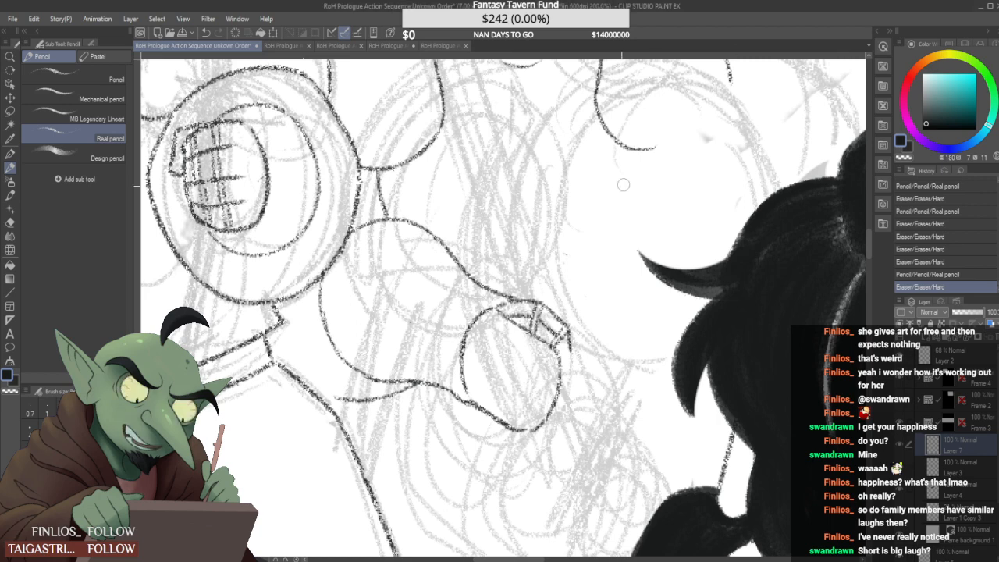
Draw the underside curve of the fourth knight's open pauldron up towards its outer edge, undoing the unwanted closing stroke
scroll(554, 272, "down", 3)
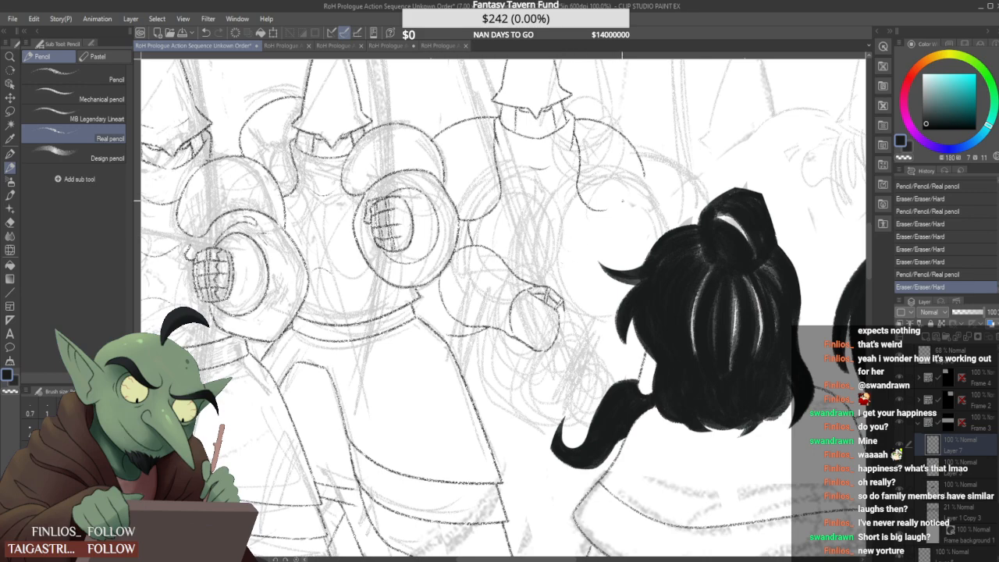
scroll(621, 204, "up", 1)
mouse_move(598, 215)
left_mouse_down()
mouse_move(658, 159)
mouse_move(656, 144)
mouse_move(622, 208)
mouse_move(652, 151)
mouse_move(649, 132)
mouse_move(642, 170)
left_mouse_up()
key("ctrl+z")
key("ctrl+z")
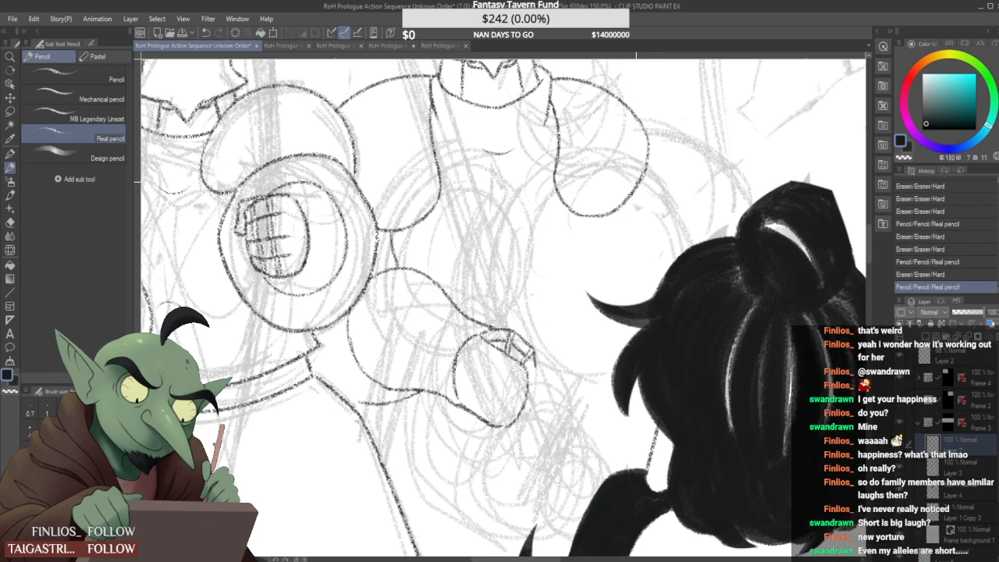
key("ctrl+z")
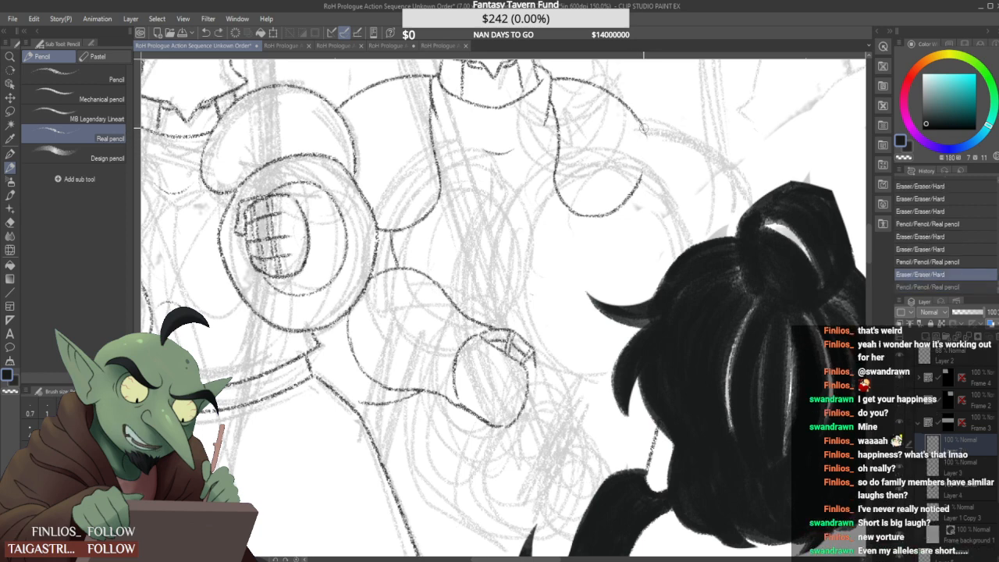
Join the upper and lower ends of the fourth knight's open pauldron with a short outer curve, undoing and redrawing unsuitable strokes
left_click_drag(640, 174, 643, 167)
left_click_drag(644, 129, 641, 173)
key("ctrl+z")
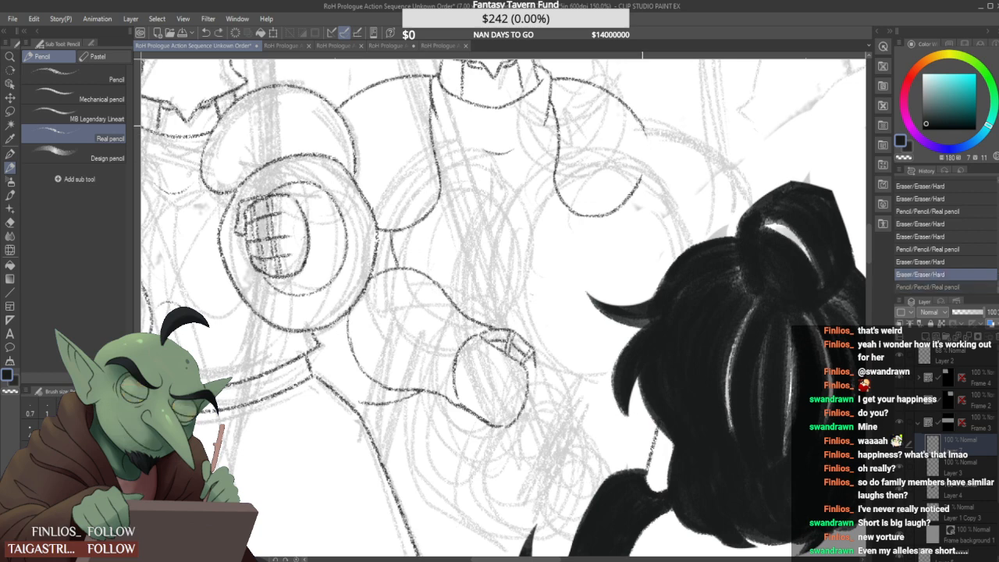
left_click_drag(646, 133, 642, 171)
left_click_drag(646, 118, 649, 162)
left_click_drag(645, 126, 643, 169)
key("ctrl+z")
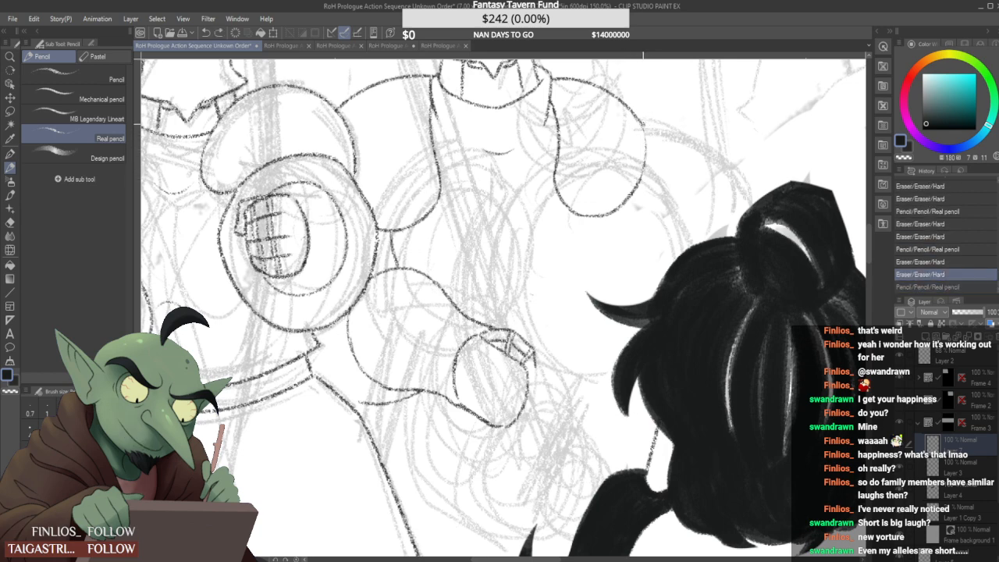
left_click_drag(644, 126, 643, 173)
key("ctrl+z")
left_click_drag(644, 124, 642, 172)
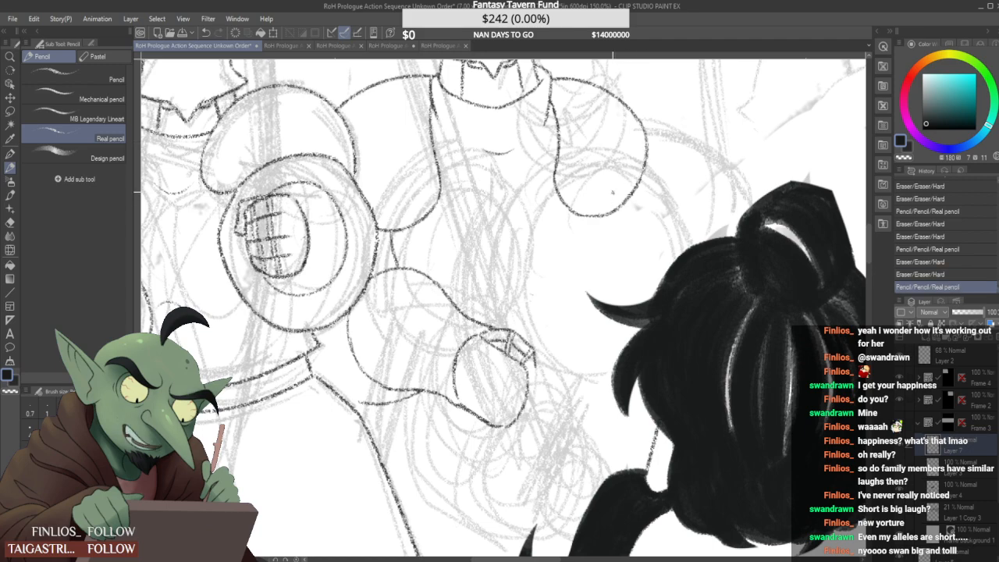
Draw the side line of the fourth knight's torso from the open pauldron down to the black-haired figure's hair, undoing and redrawing the stroke
scroll(600, 191, "down", 2)
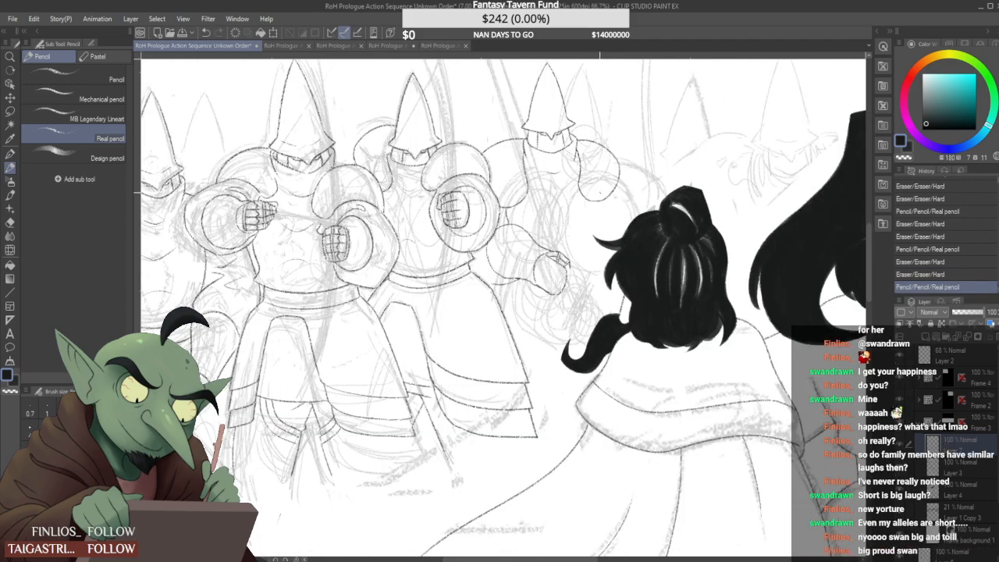
scroll(599, 192, "up", 3)
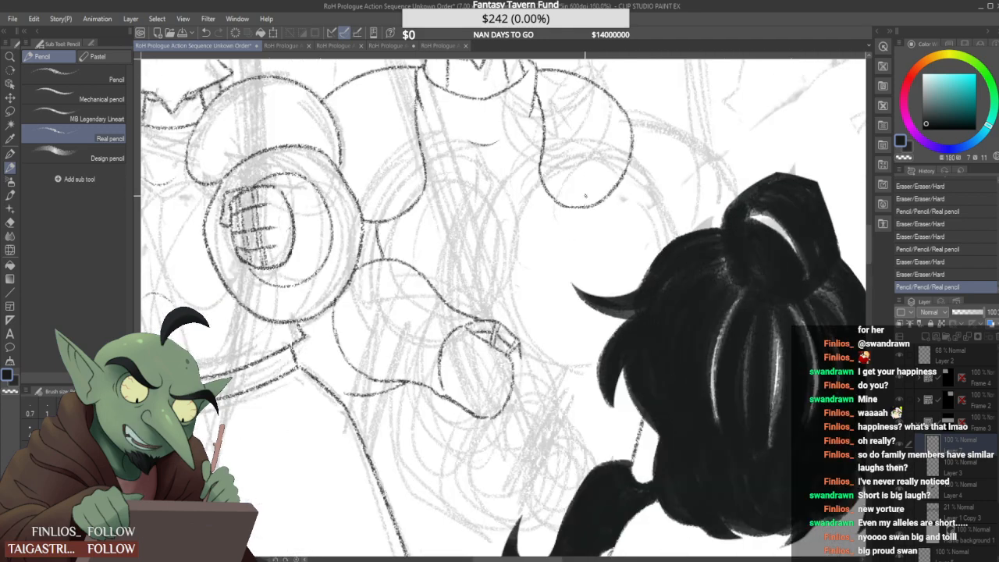
left_click_drag(568, 213, 605, 213)
scroll(562, 202, "down", 3)
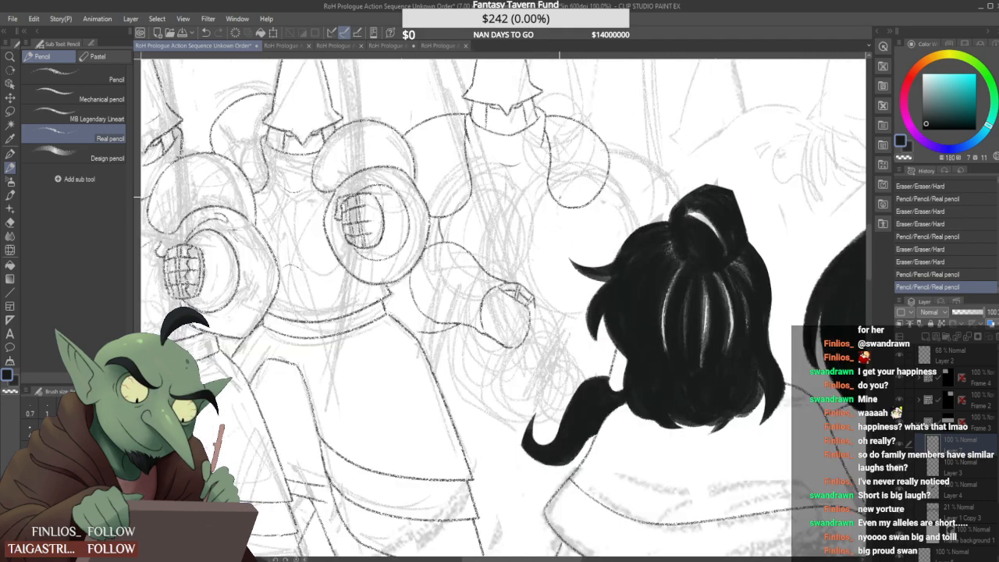
scroll(557, 195, "up", 1)
left_click_drag(612, 177, 640, 225)
key("ctrl+z")
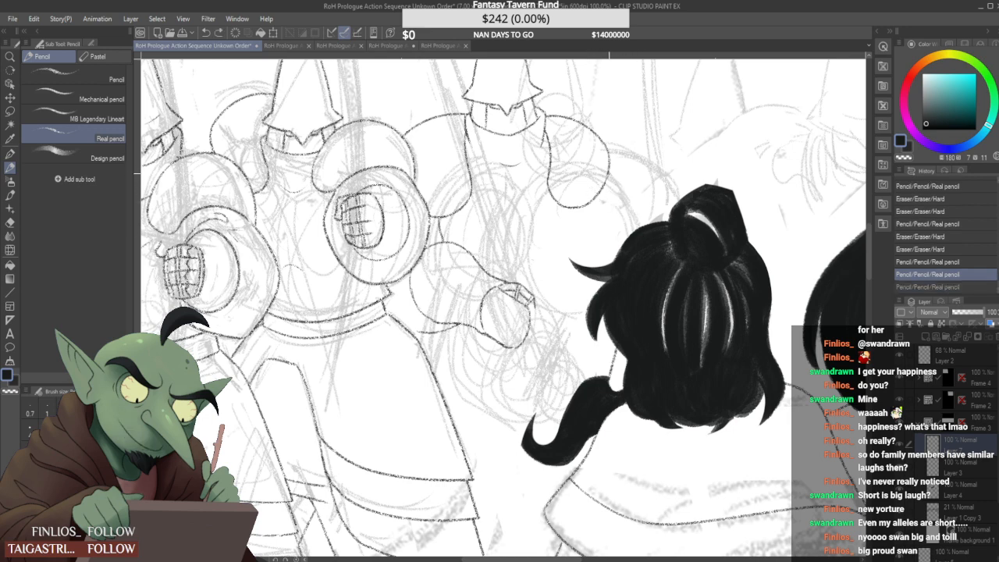
left_click_drag(611, 175, 629, 234)
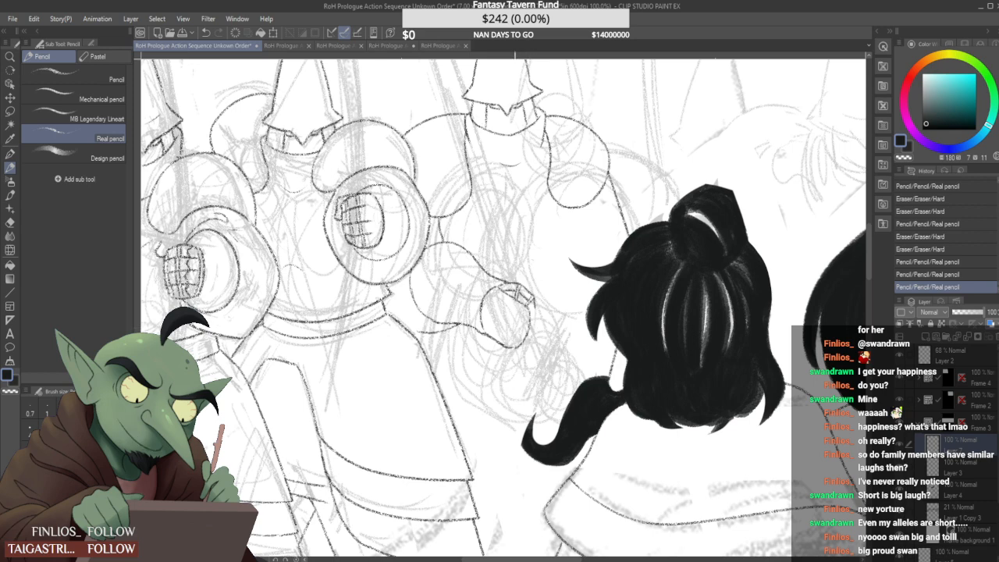
Erase the curved outer edge of the fourth knight's gauntlet across Layer 7 and Layer 3, replacing it with a slanted line from the fingers down
mouse_move(515, 349)
left_mouse_down()
mouse_move(536, 342)
mouse_move(537, 302)
left_mouse_up()
key("ctrl+z")
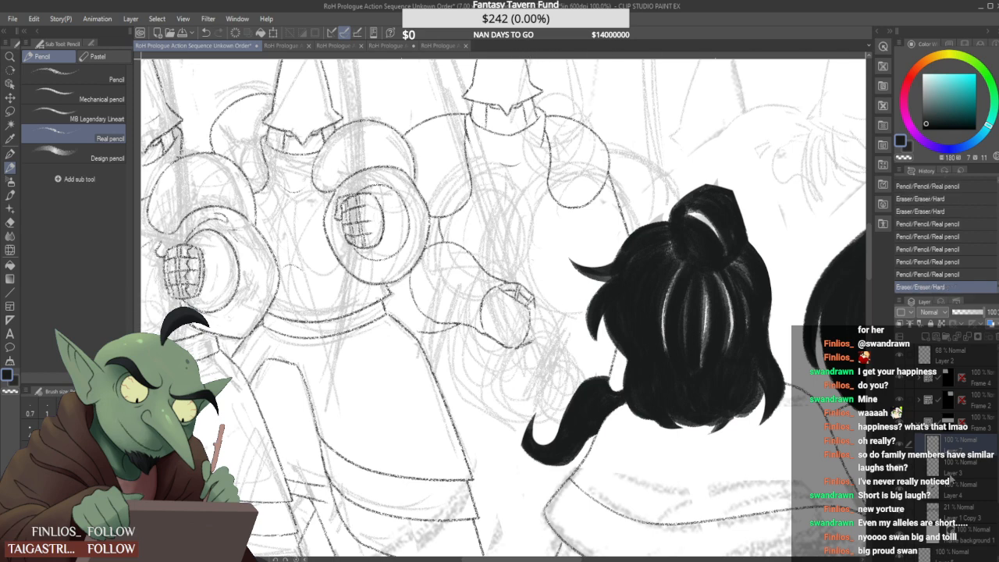
left_click(954, 473)
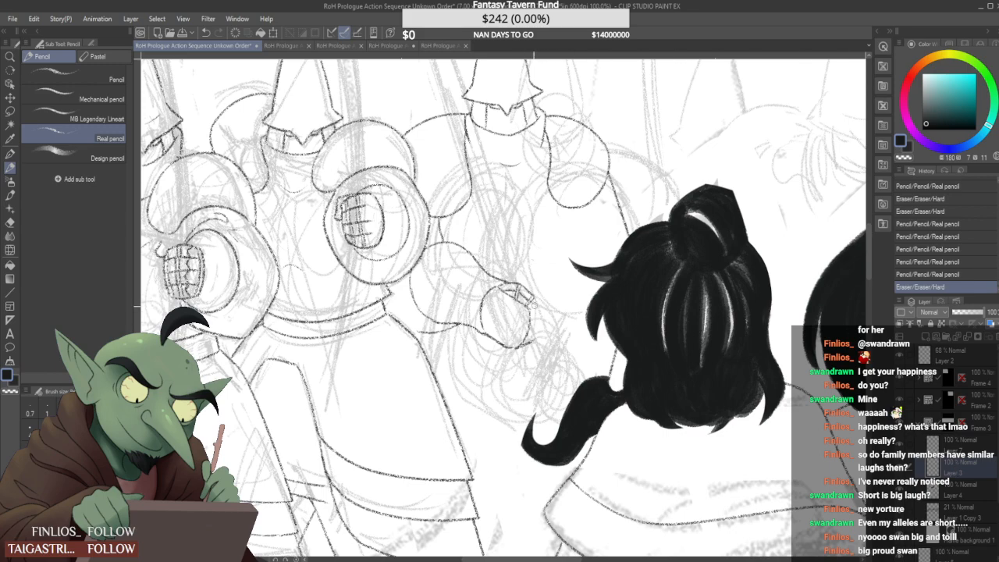
scroll(535, 302, "up", 1)
mouse_move(534, 299)
left_mouse_down()
mouse_move(529, 331)
mouse_move(552, 319)
mouse_move(559, 357)
mouse_move(532, 345)
mouse_move(542, 359)
mouse_move(530, 330)
mouse_move(511, 363)
mouse_move(518, 312)
mouse_move(509, 353)
mouse_move(512, 322)
left_mouse_up()
left_click(960, 447)
scroll(516, 319, "down", 3)
scroll(522, 321, "up", 3)
mouse_move(523, 303)
left_mouse_down()
mouse_move(529, 315)
mouse_move(509, 326)
mouse_move(524, 316)
mouse_move(507, 318)
mouse_move(493, 346)
mouse_move(504, 349)
left_mouse_up()
scroll(514, 317, "up", 1)
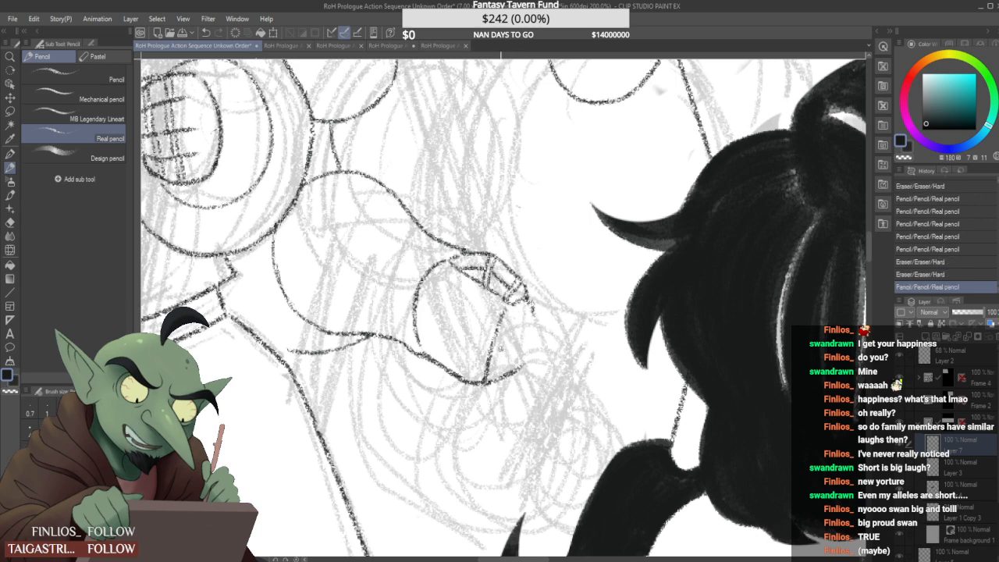
Try adding lower finger segments beyond the gauntlet's slanted edge, erasing the strokes
mouse_move(532, 313)
left_mouse_down()
mouse_move(500, 332)
mouse_move(528, 339)
left_mouse_up()
mouse_move(532, 314)
left_mouse_down()
mouse_move(536, 334)
mouse_move(494, 384)
mouse_move(502, 360)
left_mouse_up()
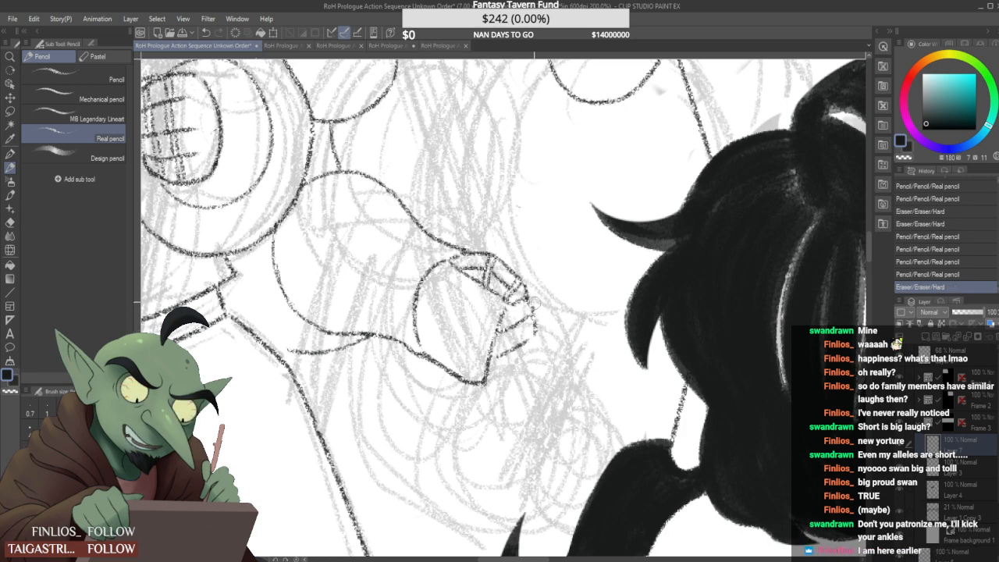
mouse_move(534, 304)
left_mouse_down()
mouse_move(537, 343)
mouse_move(531, 302)
left_mouse_up()
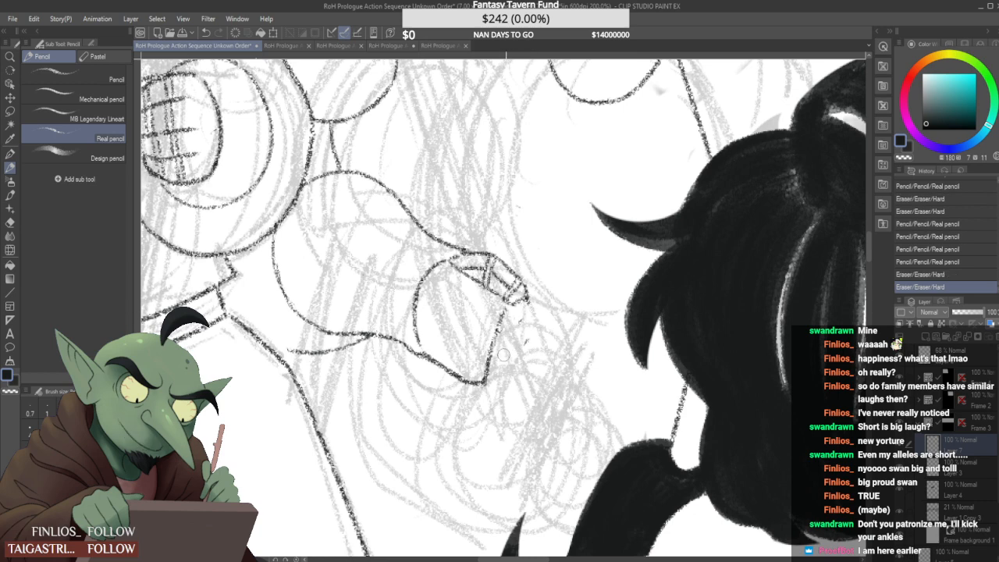
left_click_drag(508, 335, 526, 320)
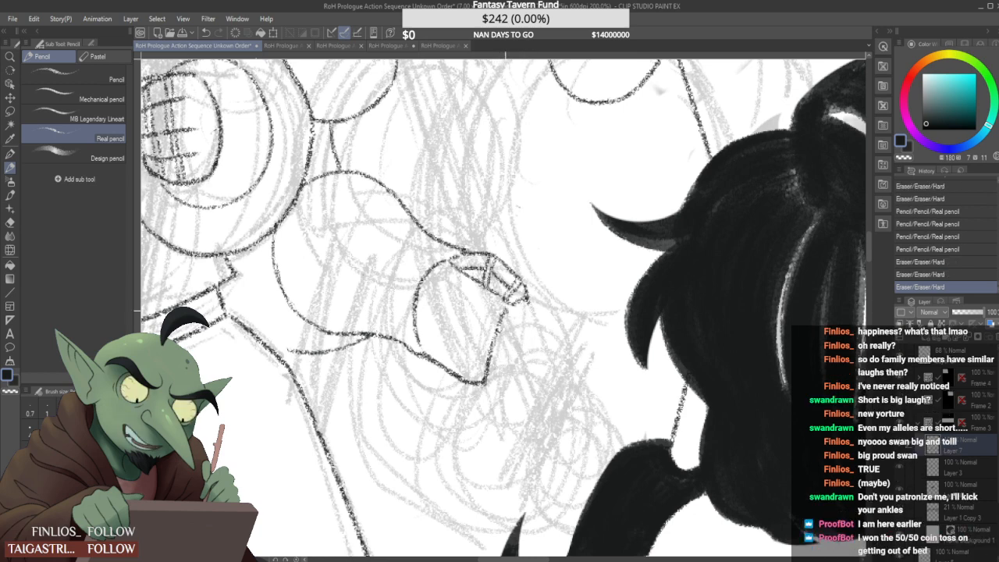
mouse_move(533, 303)
left_mouse_down()
mouse_move(521, 316)
mouse_move(551, 301)
left_mouse_up()
Erase the small finger blocks from the fourth knight's gauntlet on Layer 3 and Layer 7, leaving a clean straight upper edge
left_click(965, 478)
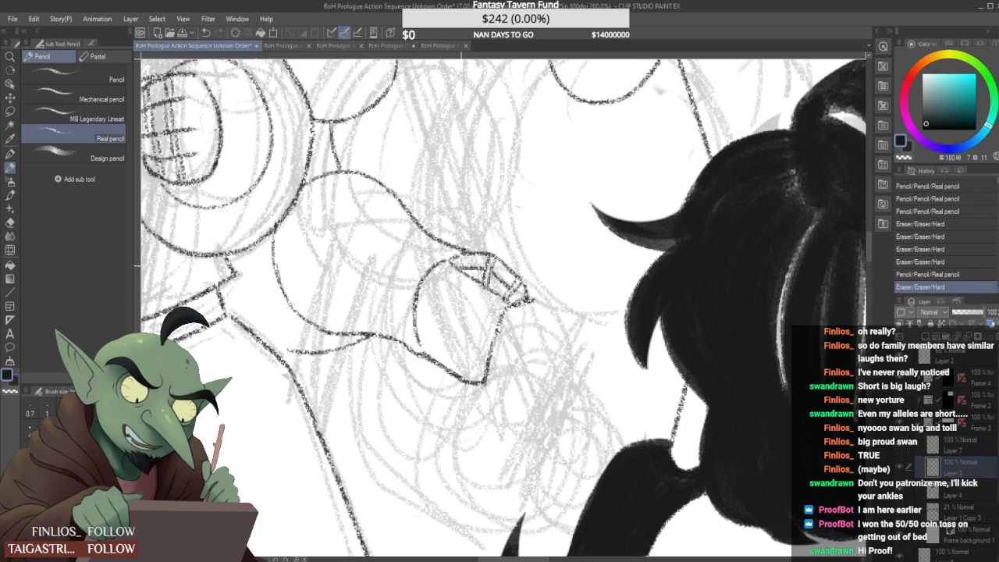
mouse_move(475, 258)
left_mouse_down()
mouse_move(495, 283)
mouse_move(467, 265)
mouse_move(479, 252)
mouse_move(521, 286)
mouse_move(525, 311)
mouse_move(524, 295)
mouse_move(510, 301)
mouse_move(514, 289)
mouse_move(509, 303)
left_mouse_up()
left_click(993, 444)
left_click(954, 464)
left_click(933, 444)
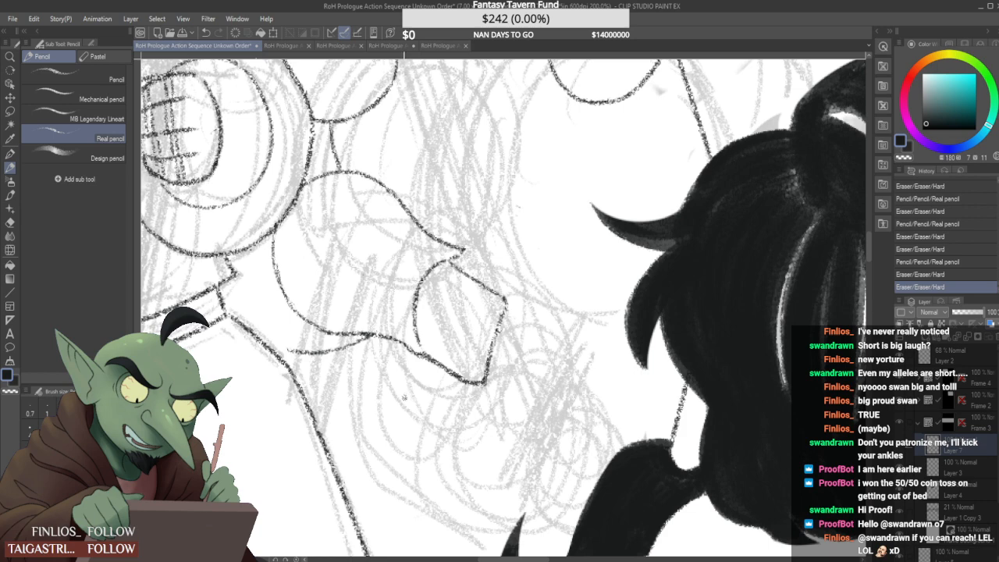
Replace the gauntlet's slanted front edge with a near-vertical pencil line, erasing remnants on both line layers and joining the lower corner
left_click_drag(485, 380, 506, 308)
left_click(507, 307)
left_click(954, 468)
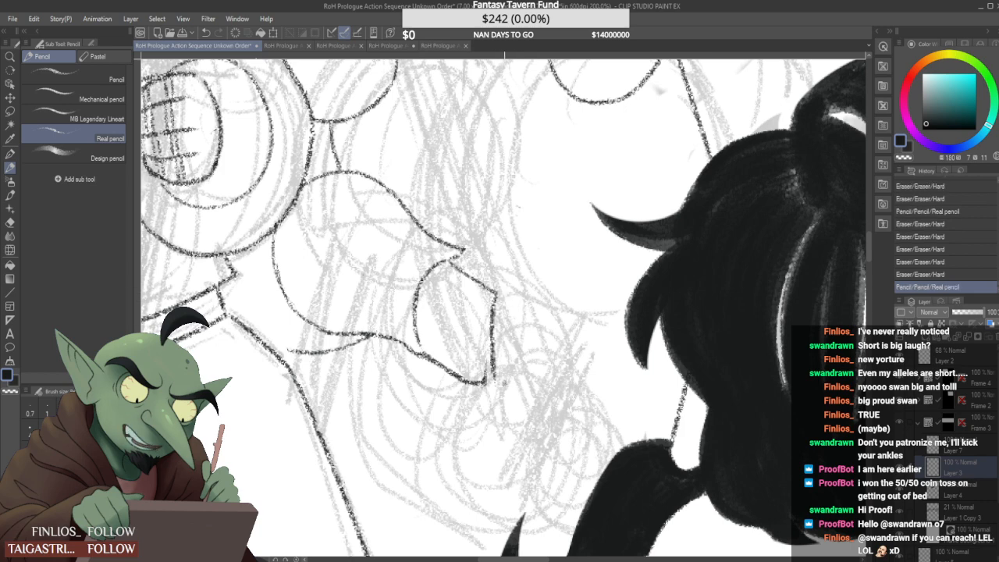
left_click_drag(496, 292, 481, 383)
left_click(486, 375)
left_click(954, 446)
left_click(475, 377)
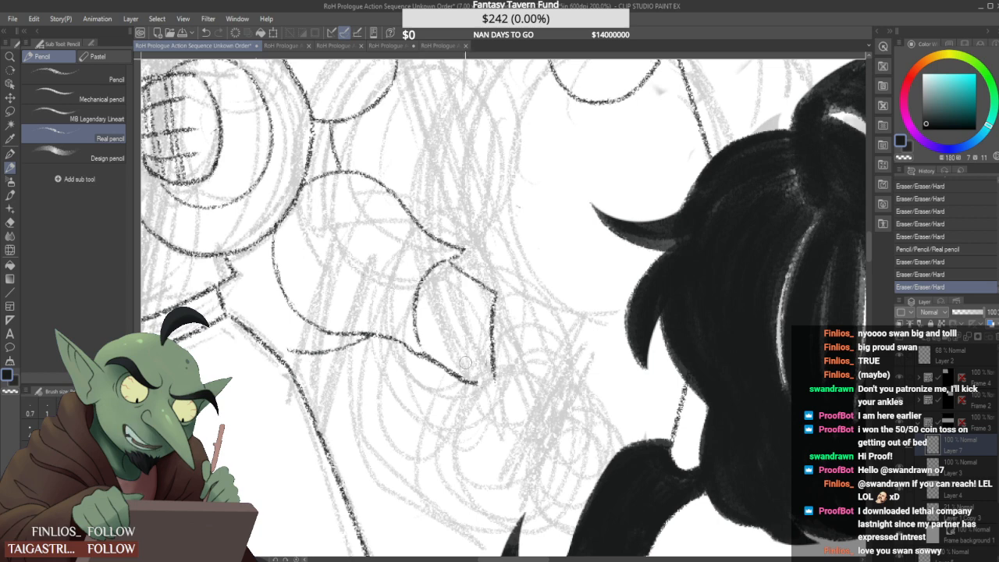
mouse_move(484, 370)
left_mouse_down()
mouse_move(477, 382)
mouse_move(497, 383)
mouse_move(463, 376)
mouse_move(472, 383)
left_mouse_up()
left_click(949, 467)
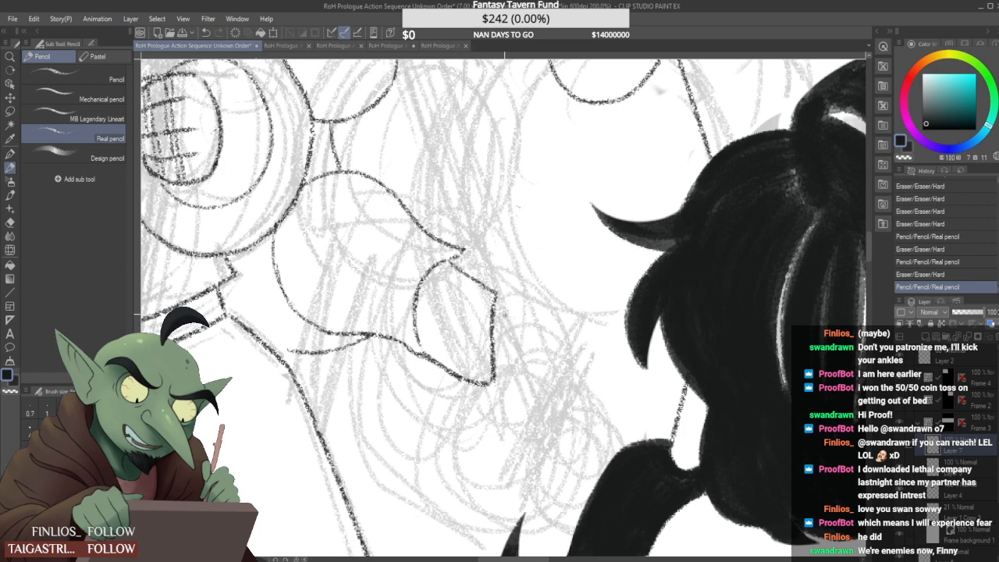
Outline the fourth knight's fist beyond the gauntlet edge with angular top, underside and outer pencil lines, and trim the overlap
mouse_move(466, 250)
left_mouse_down()
mouse_move(520, 273)
mouse_move(508, 288)
left_mouse_up()
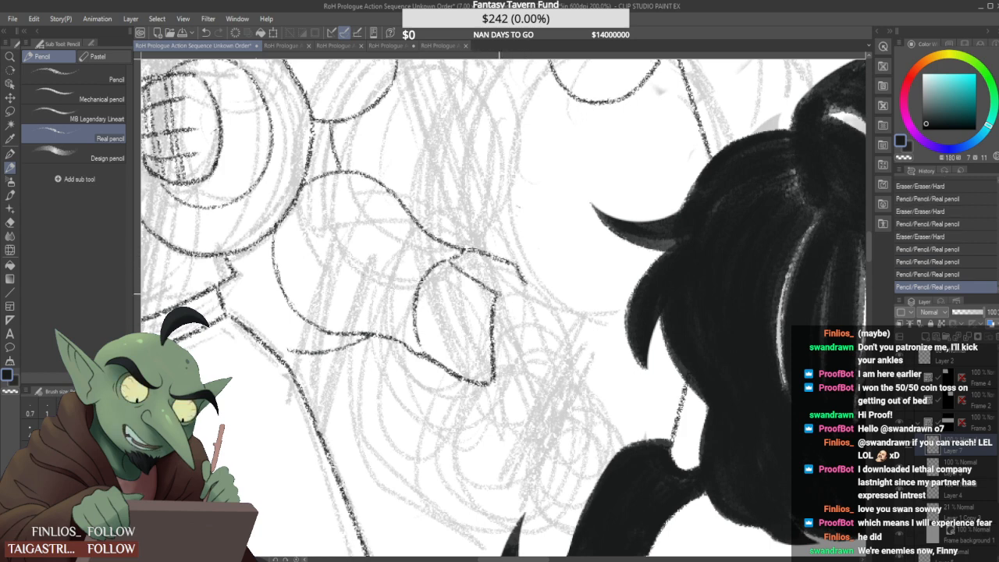
left_click_drag(496, 381, 532, 353)
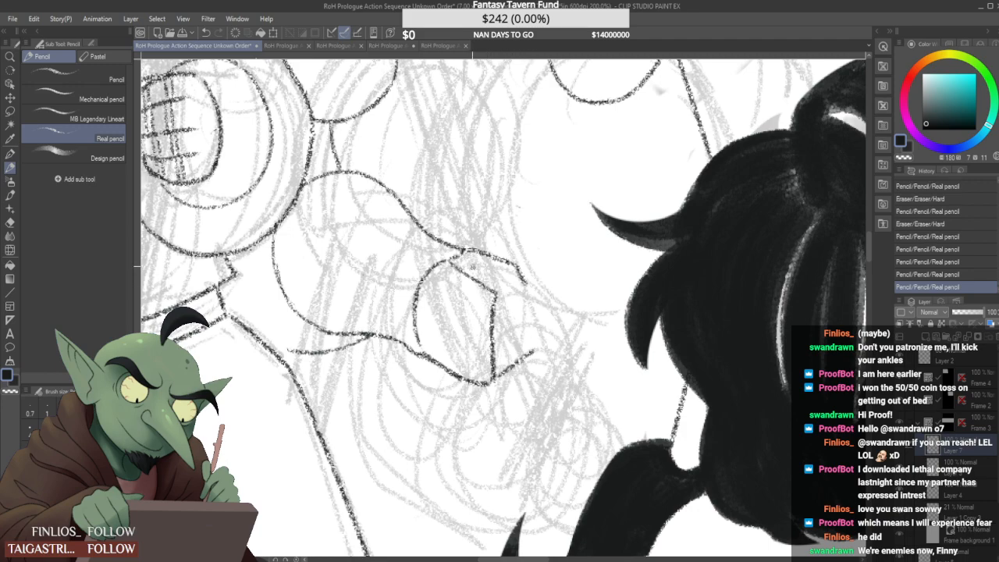
mouse_move(504, 285)
left_mouse_down()
mouse_move(515, 277)
mouse_move(501, 291)
left_mouse_up()
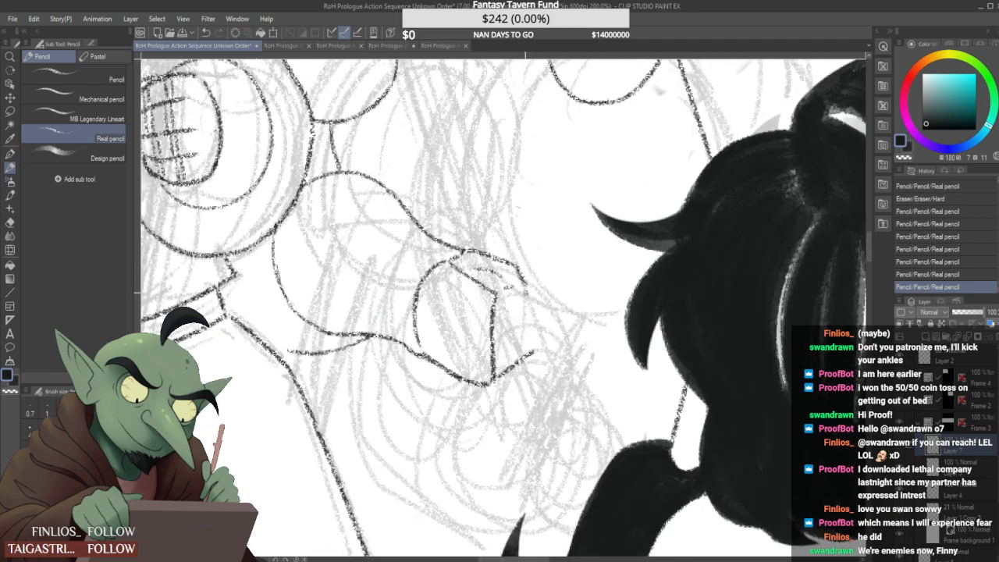
left_click_drag(534, 358, 528, 283)
scroll(529, 253, "down", 4)
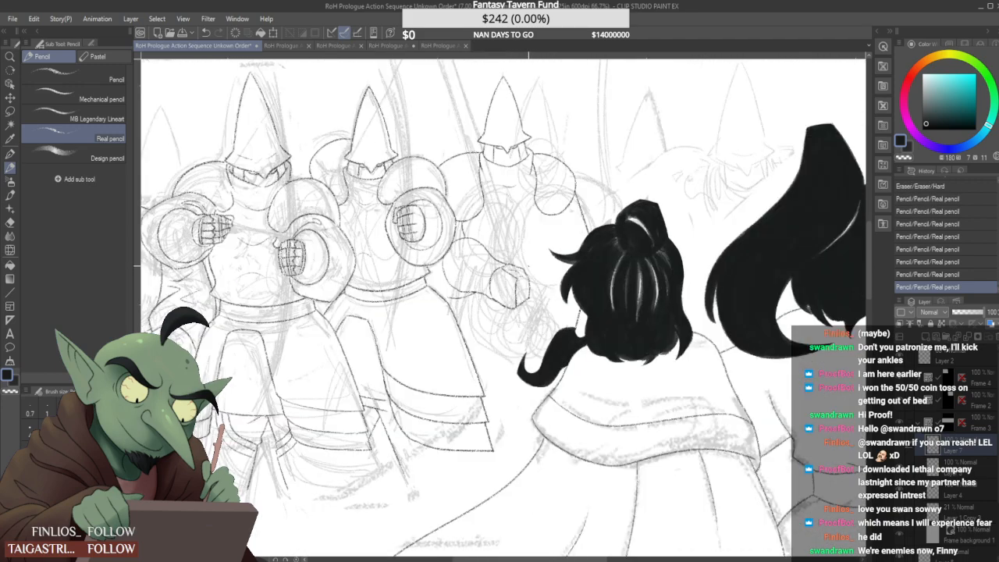
scroll(534, 286, "up", 3)
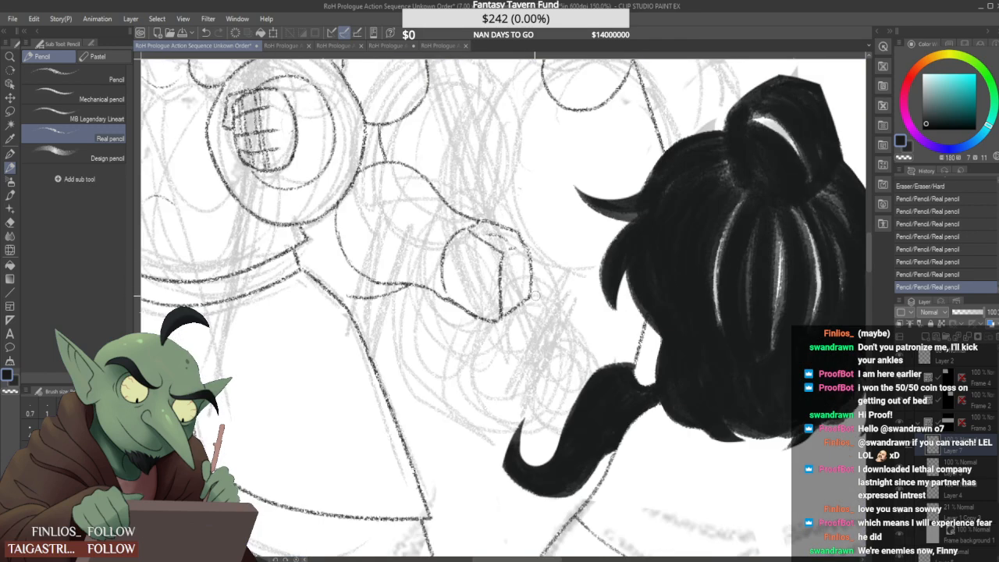
left_click(535, 295)
scroll(535, 295, "down", 3)
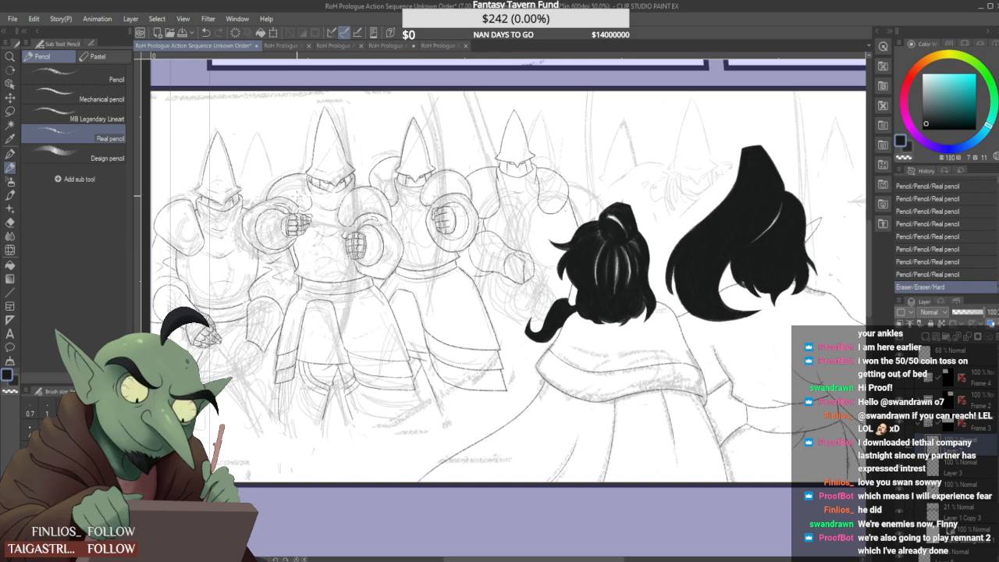
Lasso the rough weapon sketch across the fourth knight on Layer 1 Copy 3, rotate and reposition it, apply the transformation and deselect
key("m")
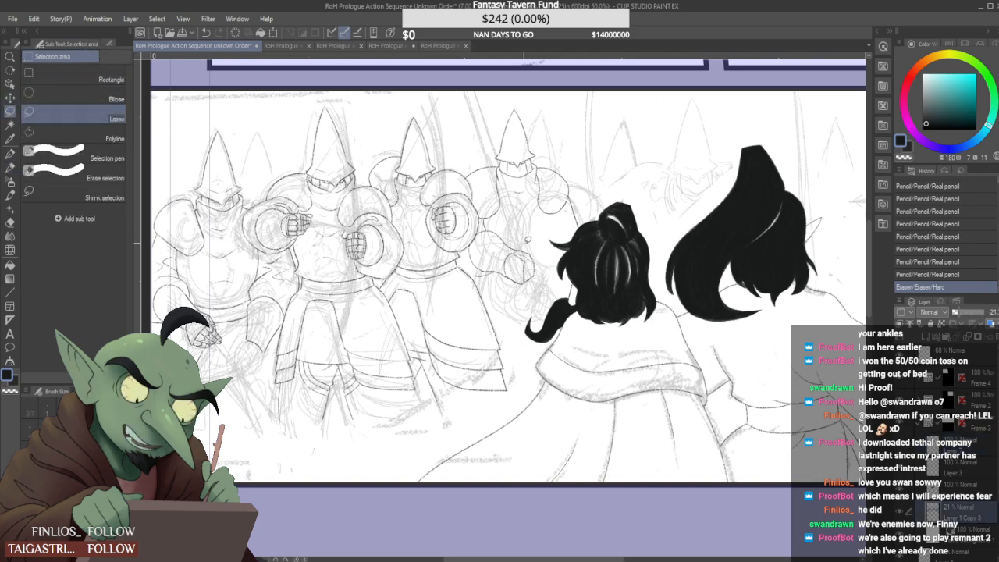
mouse_move(508, 240)
left_mouse_down()
mouse_move(459, 66)
mouse_move(507, 140)
mouse_move(527, 227)
mouse_move(613, 175)
mouse_move(524, 178)
mouse_move(547, 185)
mouse_move(611, 139)
mouse_move(606, 154)
mouse_move(559, 192)
left_mouse_up()
key("ctrl+t")
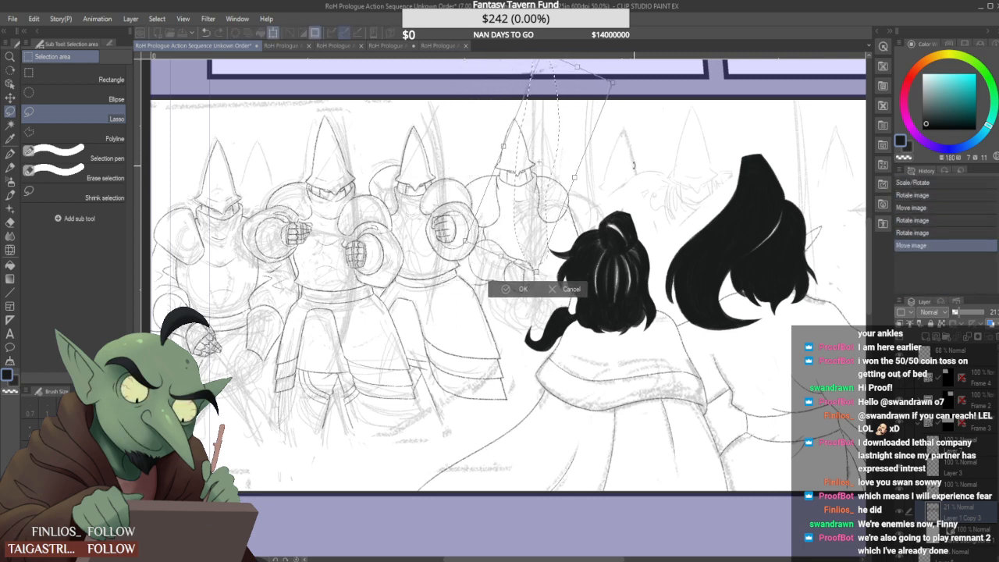
left_click_drag(612, 169, 566, 188)
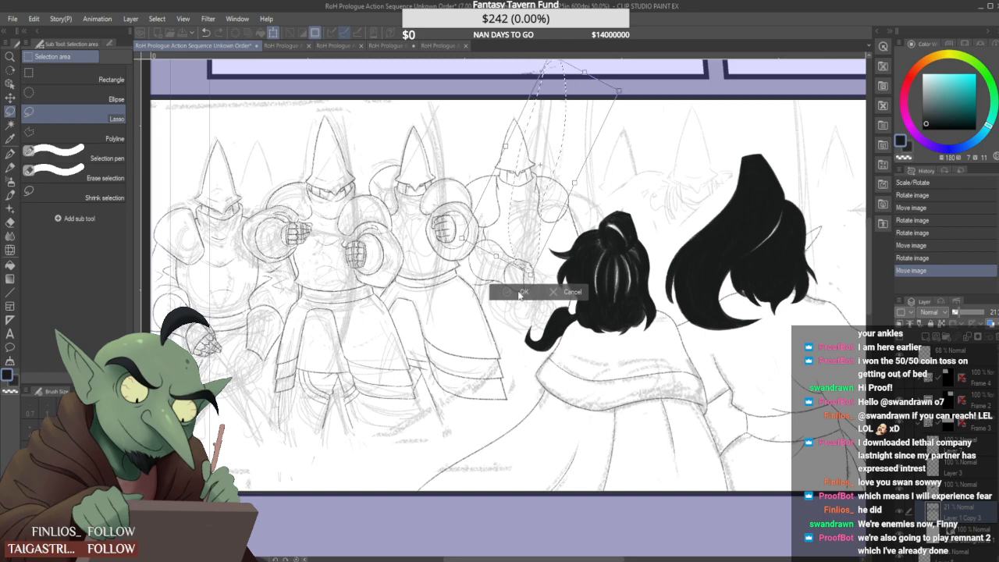
key("Return")
key("ctrl+d")
Sketch a rough rounded form below the fourth knight's fist beside the dark hair, using the MB Legendary Lineart pencil on Layer 1 Copy 3
scroll(560, 205, "down", 4)
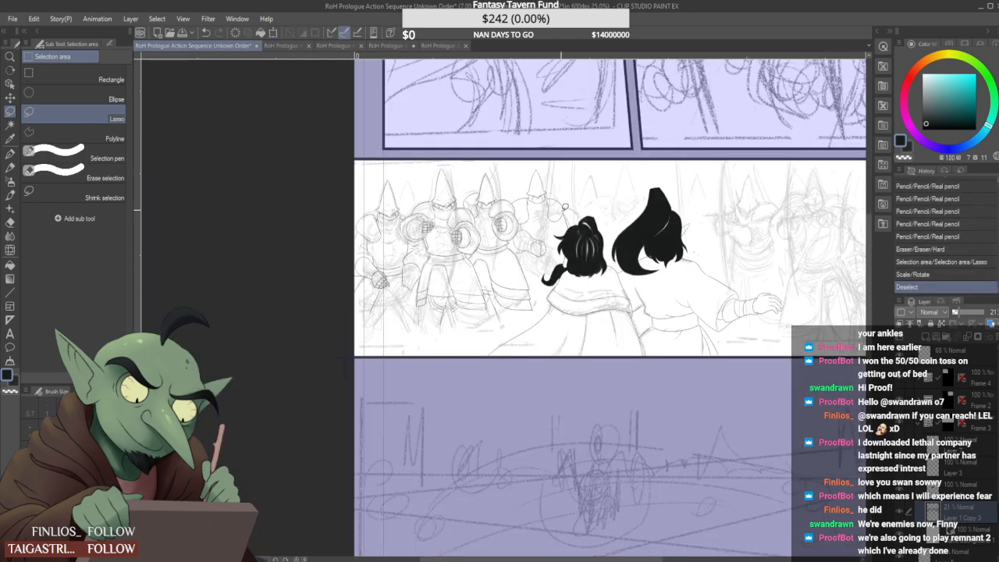
scroll(561, 205, "up", 4)
left_click(10, 168)
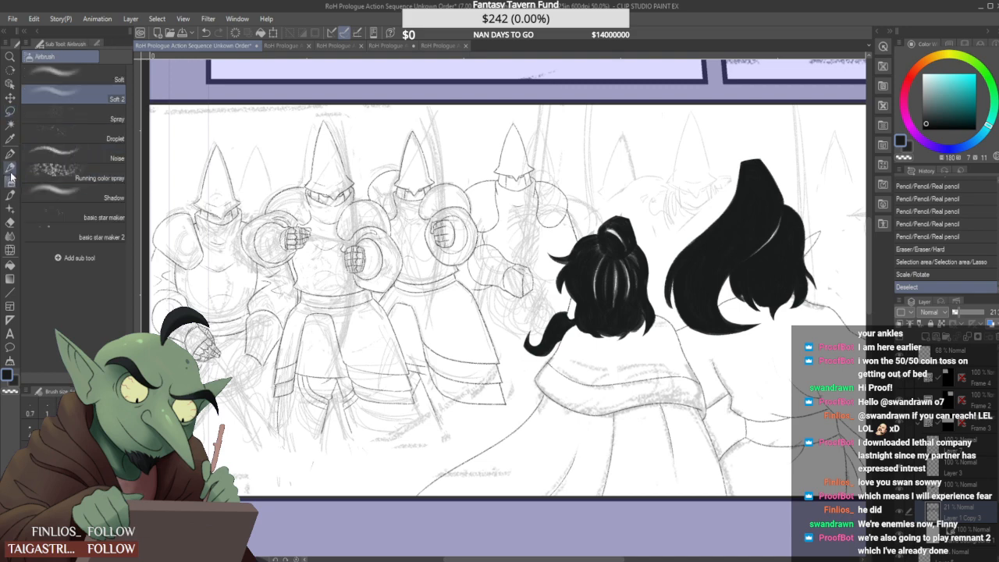
scroll(446, 335, "up", 1)
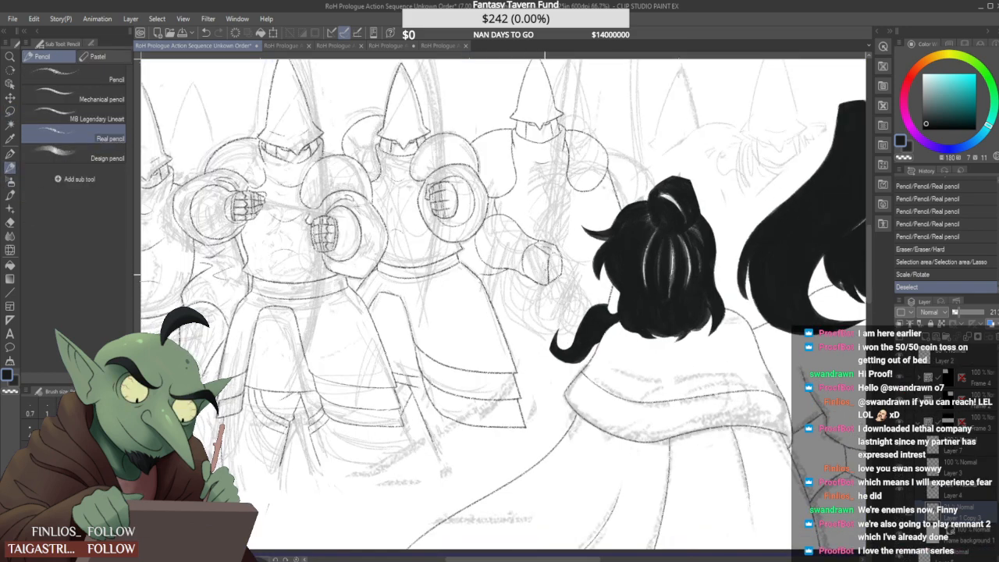
left_click(102, 157)
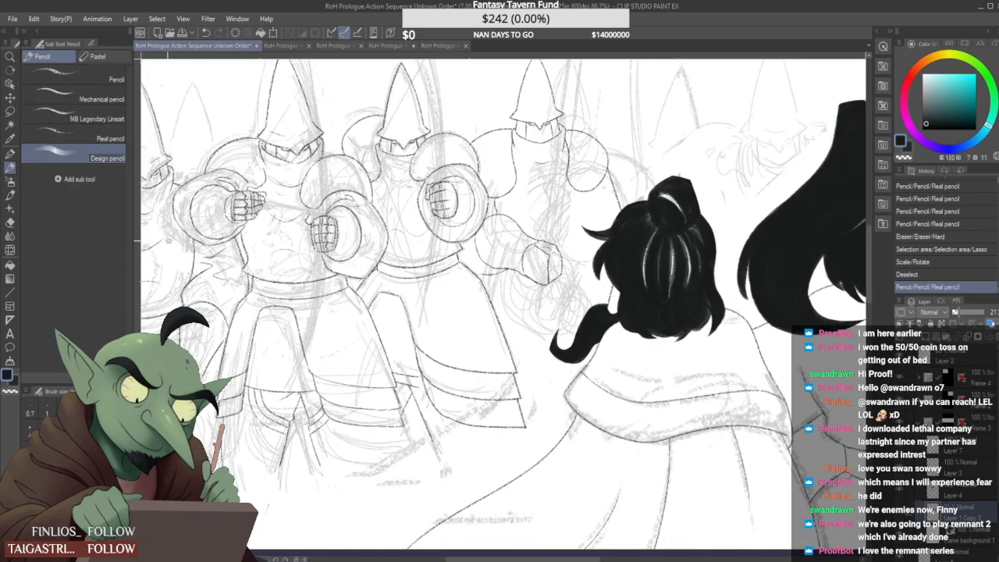
left_click(92, 118)
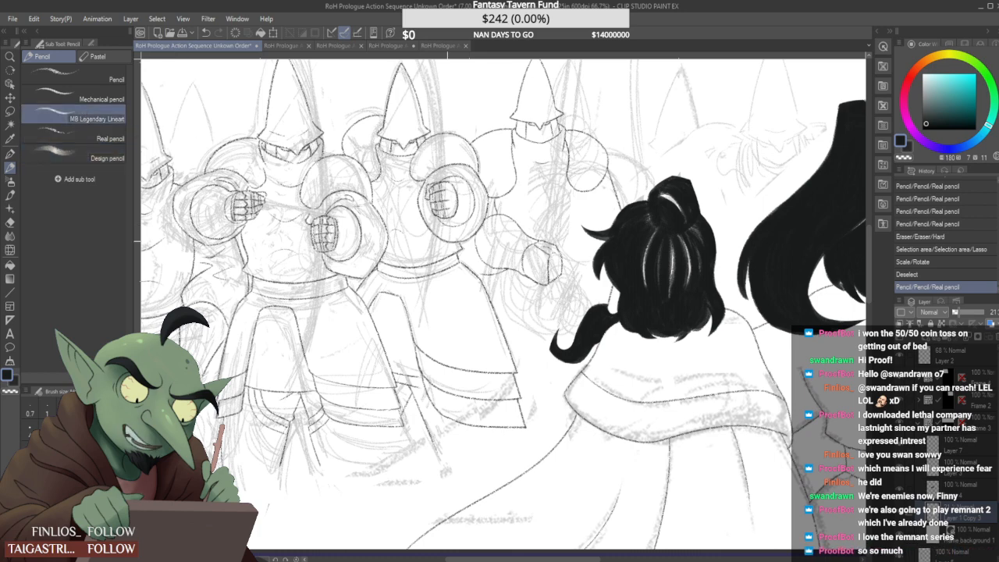
mouse_move(541, 281)
left_mouse_down()
mouse_move(530, 317)
mouse_move(553, 292)
mouse_move(555, 304)
mouse_move(574, 302)
mouse_move(584, 276)
mouse_move(576, 256)
mouse_move(601, 274)
mouse_move(567, 306)
mouse_move(572, 314)
left_mouse_up()
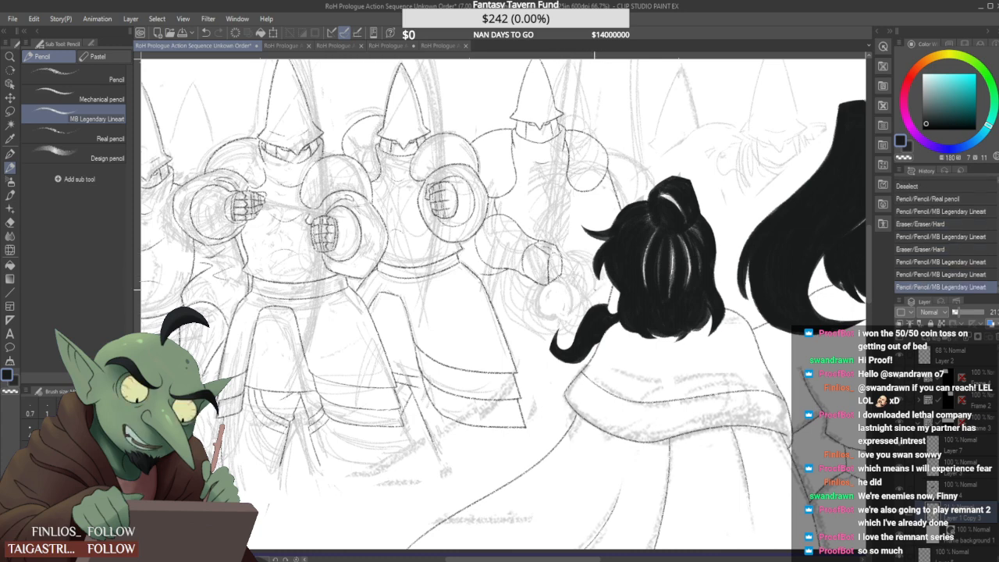
mouse_move(598, 278)
left_mouse_down()
mouse_move(594, 308)
mouse_move(533, 303)
mouse_move(541, 292)
mouse_move(555, 299)
mouse_move(564, 278)
mouse_move(567, 291)
left_mouse_up()
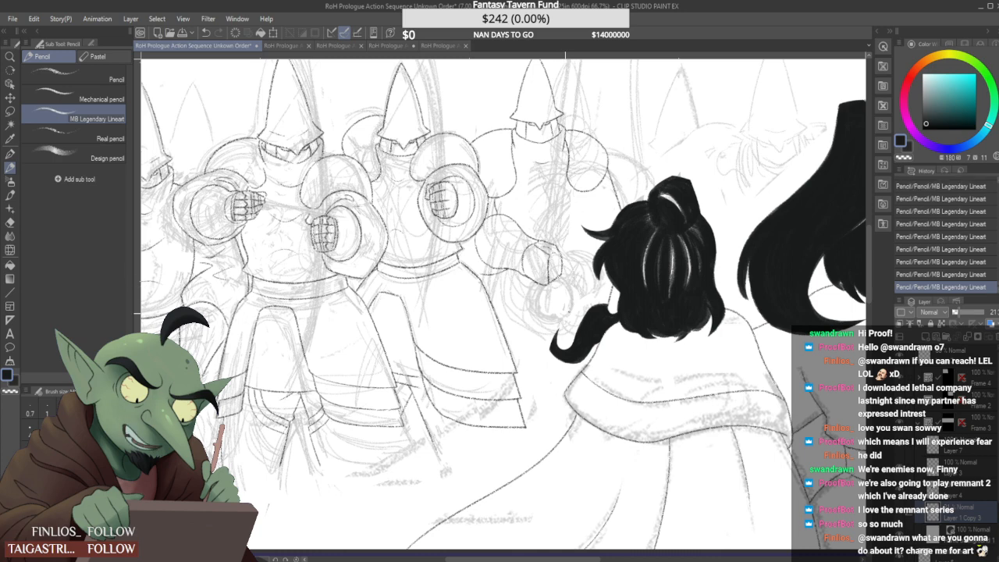
mouse_move(549, 324)
left_mouse_down()
mouse_move(574, 311)
mouse_move(580, 266)
left_mouse_up()
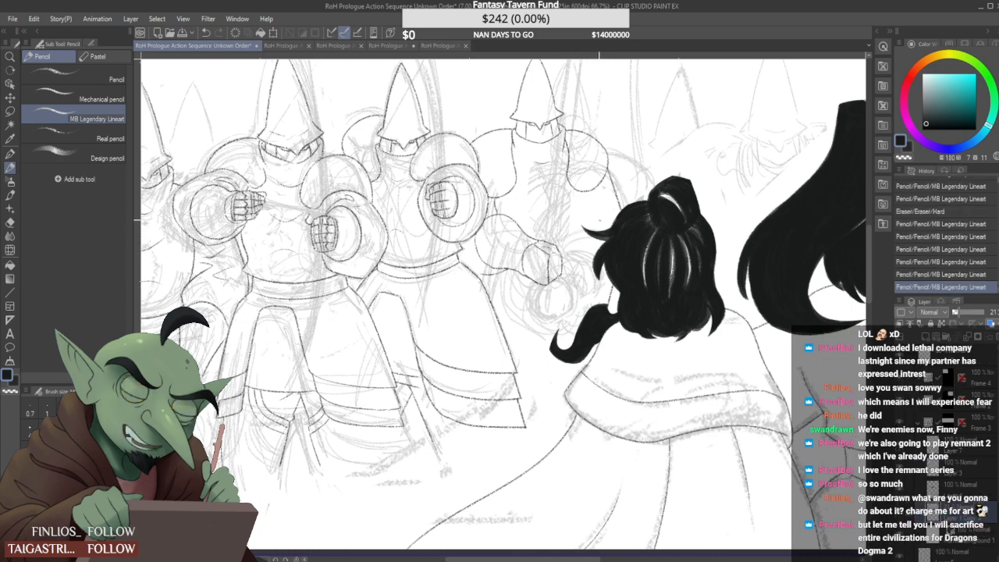
Try rough strokes beside the outer side of the fourth knight's open pauldron, and undo the latest sketch strokes
left_click_drag(584, 207, 600, 190)
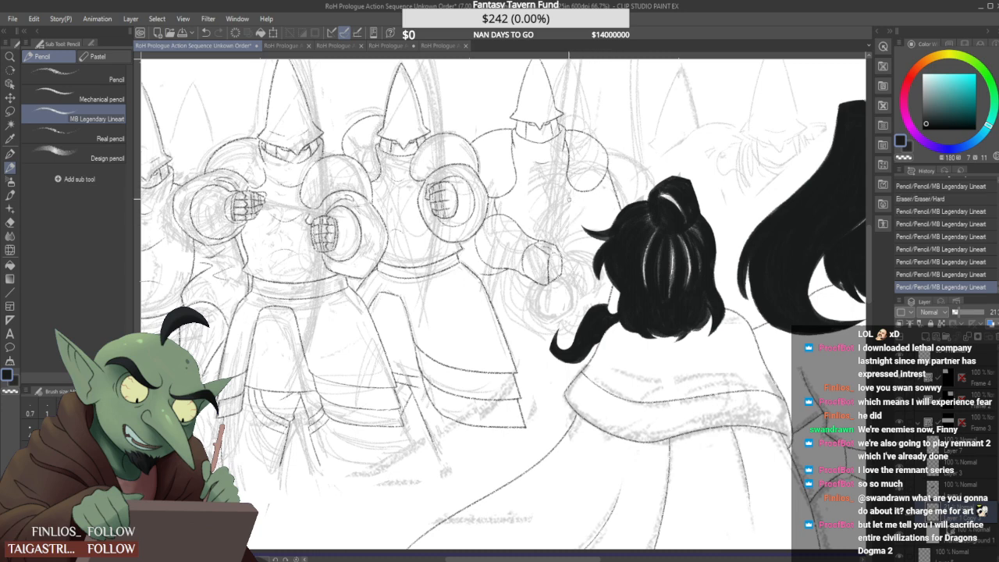
key("ctrl+z")
key("ctrl+z")
key("ctrl+z")
key("ctrl+z")
key("ctrl+z")
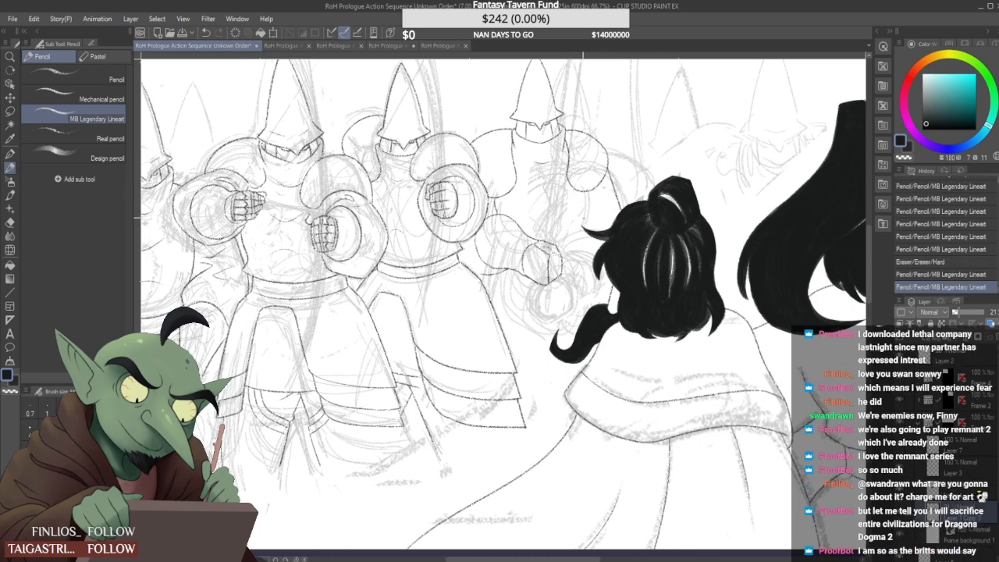
Finish the rough strokes beside the fourth knight's outer pauldron, and switch to Layer 3 with the Real pencil
left_click_drag(583, 218, 602, 201)
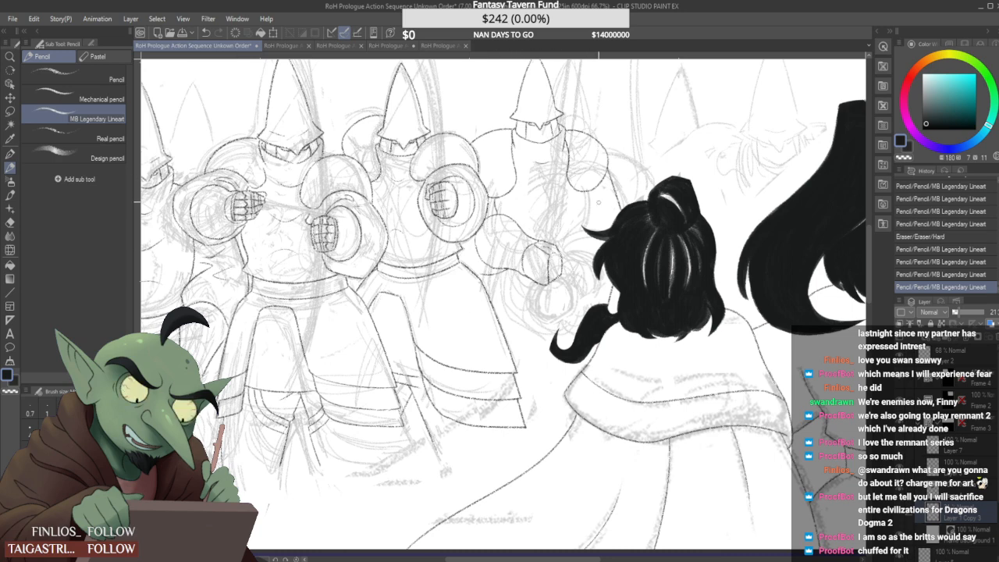
mouse_move(602, 187)
left_mouse_down()
mouse_move(588, 224)
mouse_move(584, 207)
mouse_move(562, 203)
left_mouse_up()
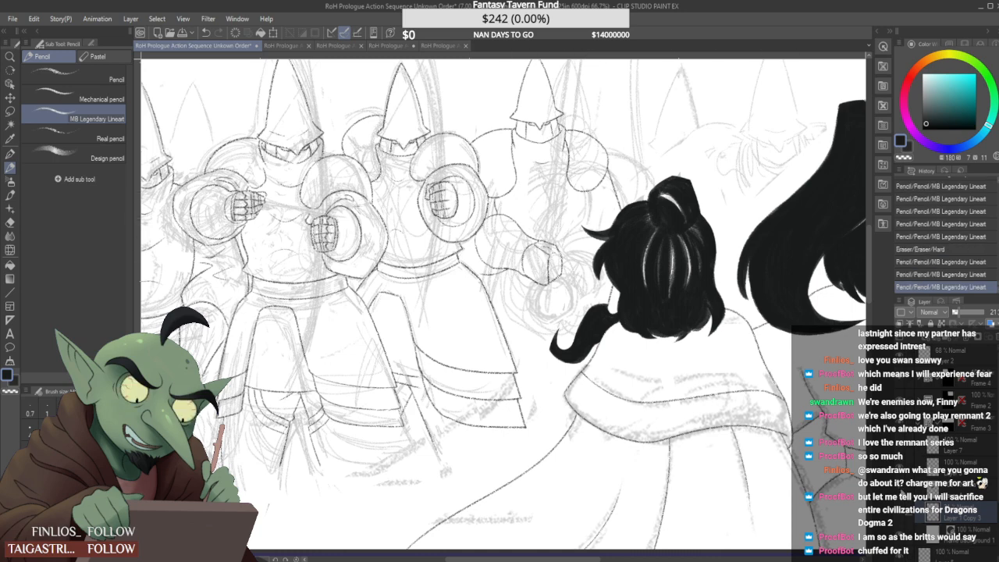
left_click(901, 490)
left_click(901, 490)
left_click(901, 470)
left_click(901, 469)
left_click(969, 465)
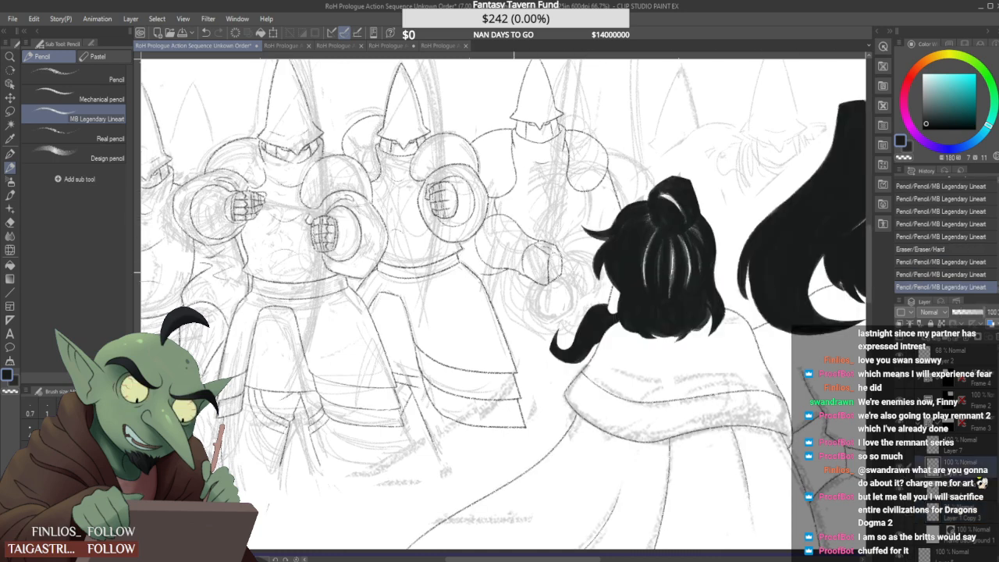
left_click(115, 139)
Draw the fourth knight's side line running from beneath the outer pauldron down to the dark hair lock
scroll(466, 203, "up", 3)
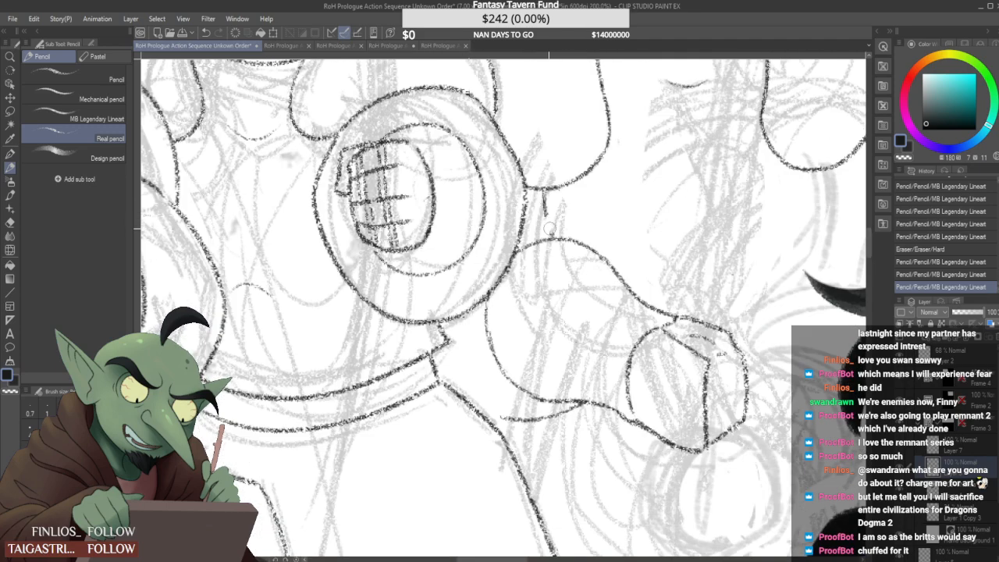
mouse_move(550, 229)
left_mouse_down()
mouse_move(540, 190)
mouse_move(549, 238)
left_mouse_up()
scroll(550, 228, "down", 4)
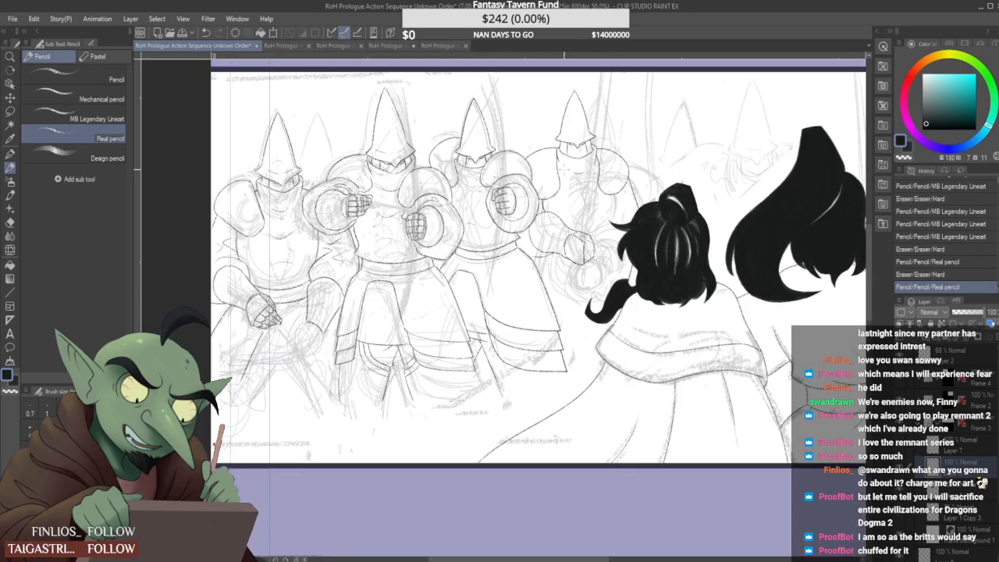
scroll(615, 189, "up", 3)
left_click_drag(616, 188, 612, 267)
scroll(467, 235, "down", 3)
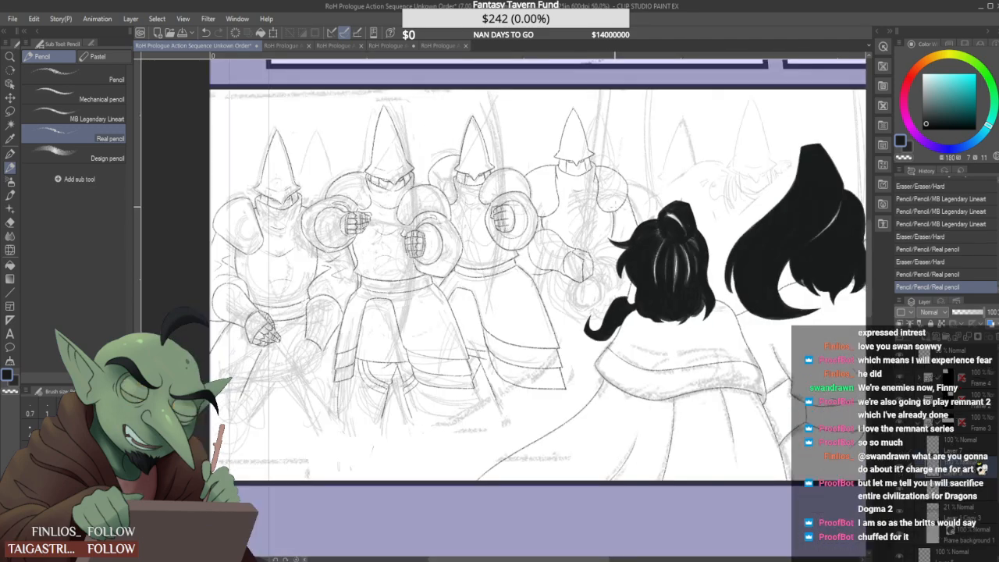
Redraw the short line between the fourth knight's inner pauldron and raised forearm, comparing it by undoing and redoing
scroll(471, 225, "up", 4)
left_click_drag(364, 224, 378, 266)
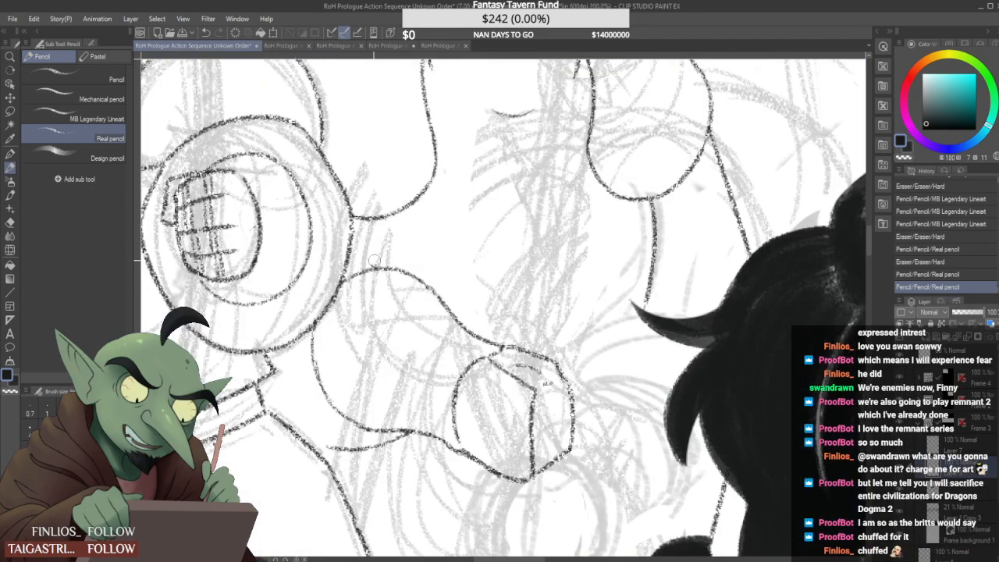
left_click_drag(365, 220, 371, 253)
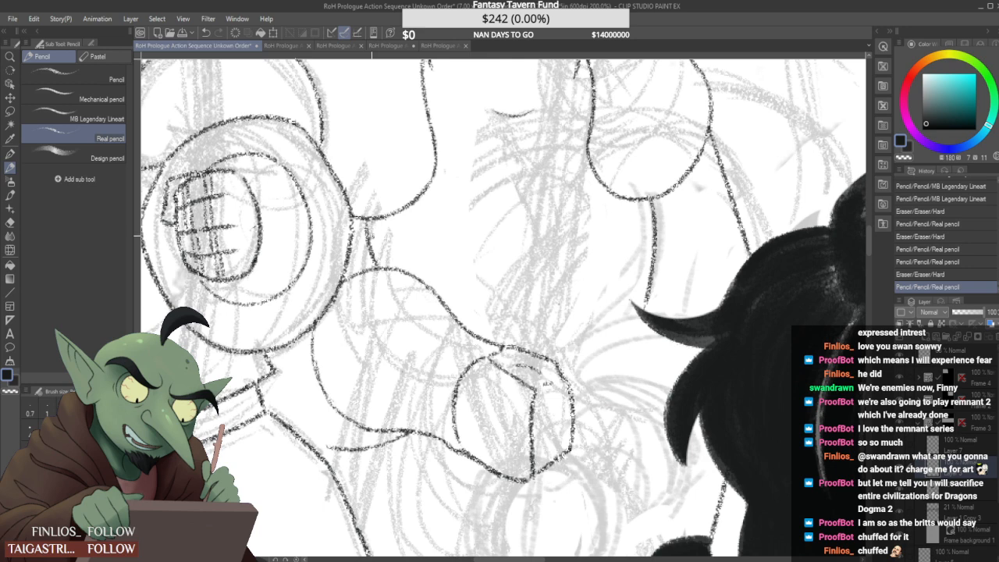
key("ctrl+z")
key("ctrl+y")
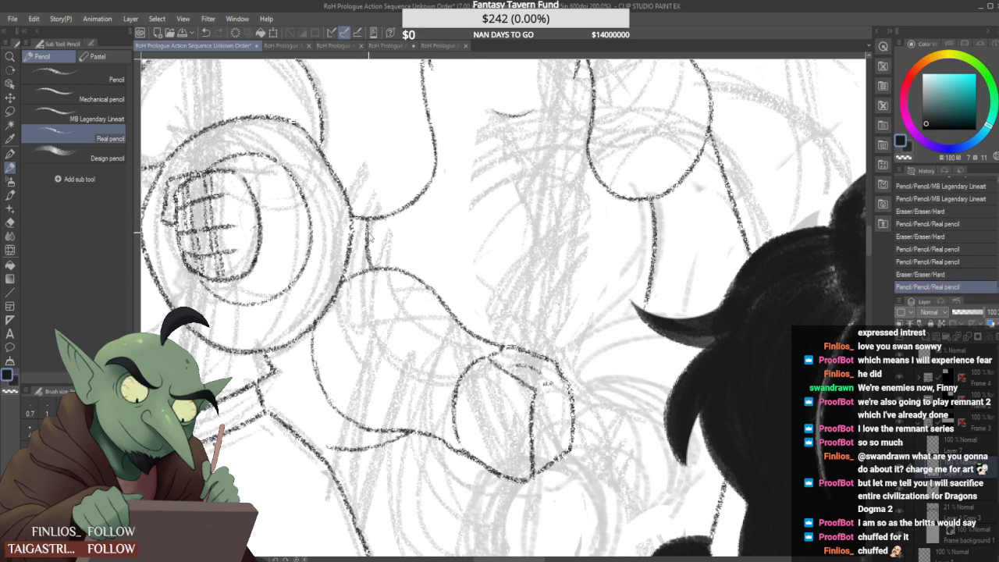
key("ctrl+z")
key("ctrl+y")
key("ctrl+z")
key("ctrl+y")
left_click_drag(366, 227, 371, 253)
scroll(390, 235, "down", 3)
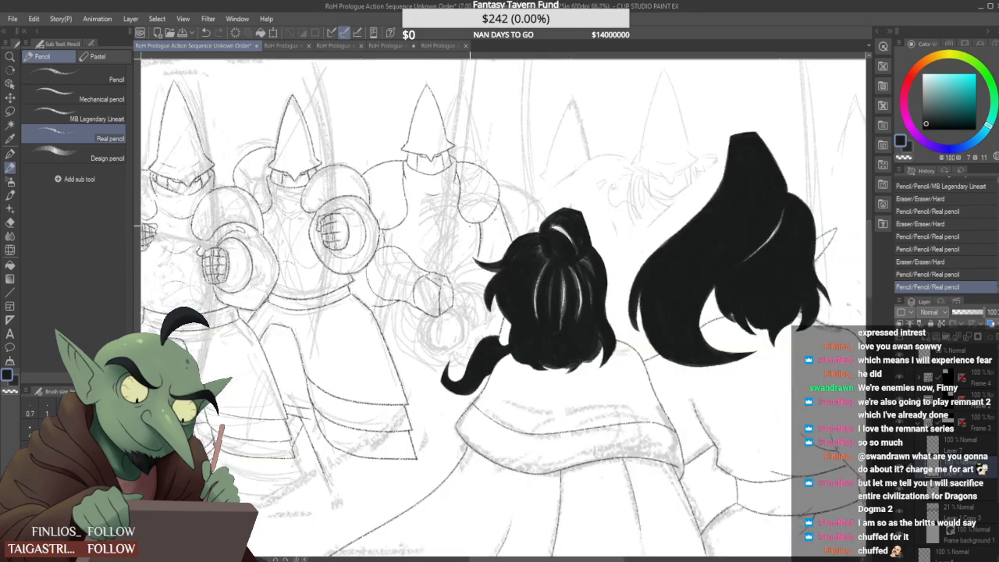
Outline the upper edge of the fourth knight's second arm, curving above the hair lock into the dark hair
scroll(478, 258, "up", 3)
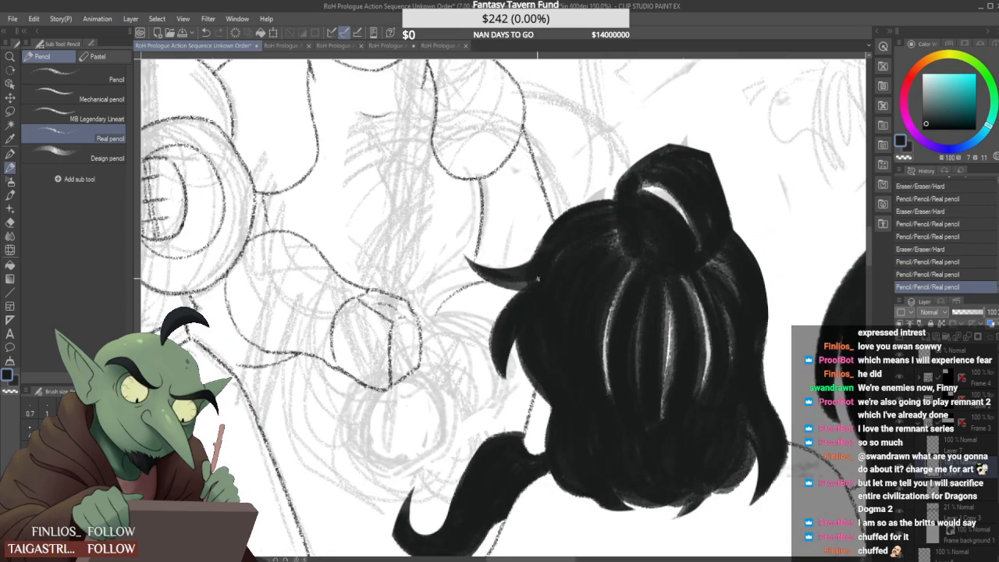
left_click_drag(446, 303, 493, 248)
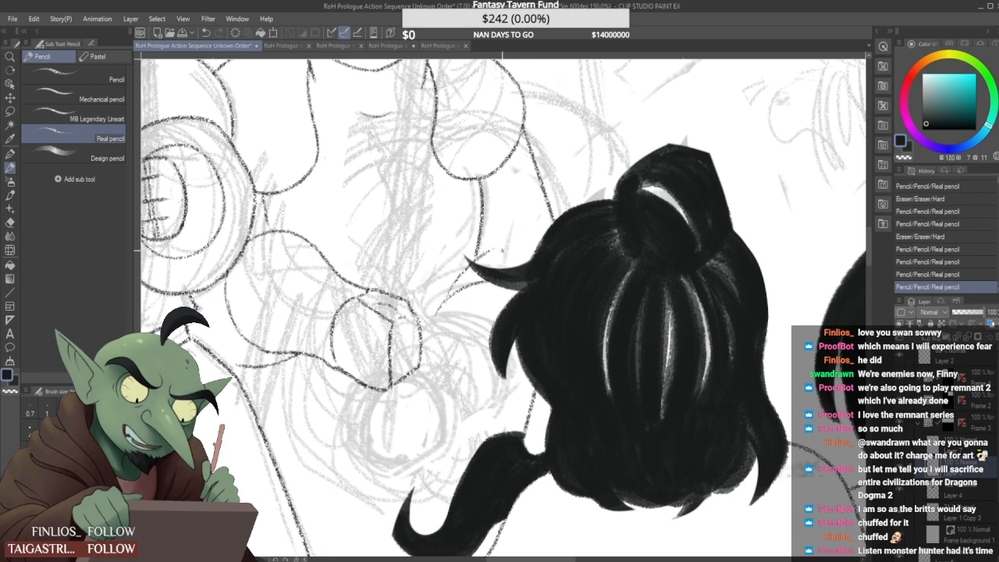
left_click_drag(501, 248, 534, 253)
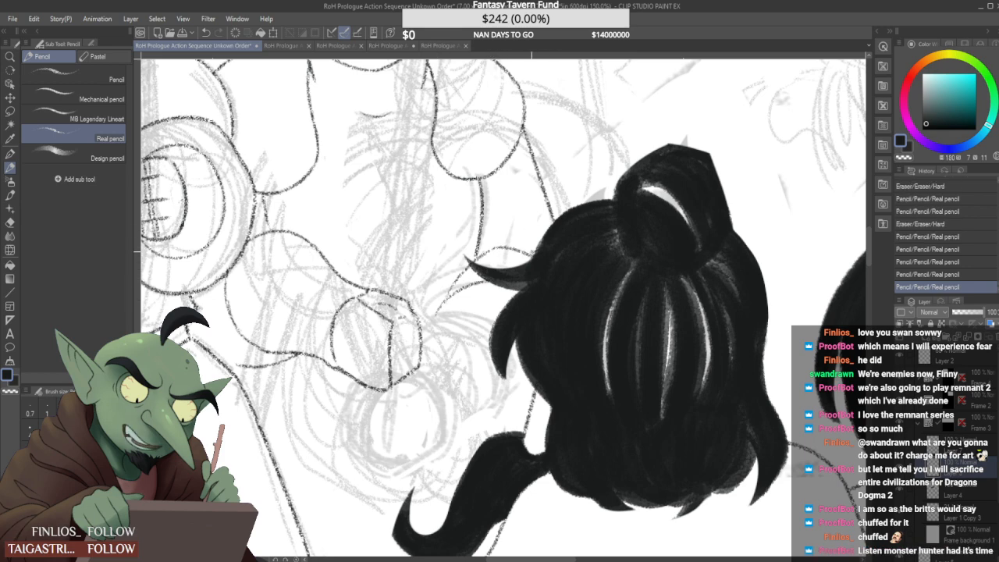
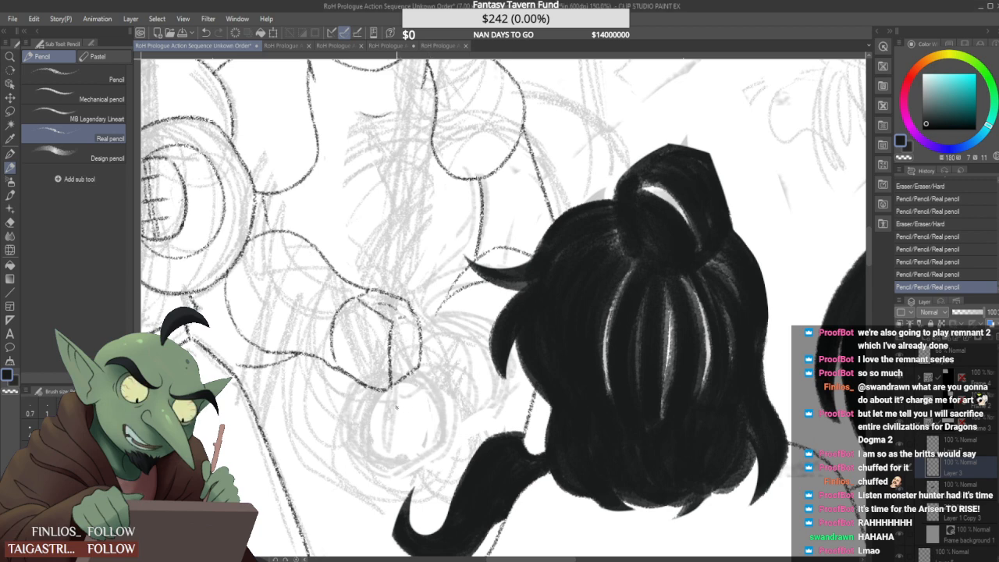
Outline the fourth knight's second fist below the first with a straight inner side, angled underside and rounded outer edge
left_click_drag(392, 459, 382, 400)
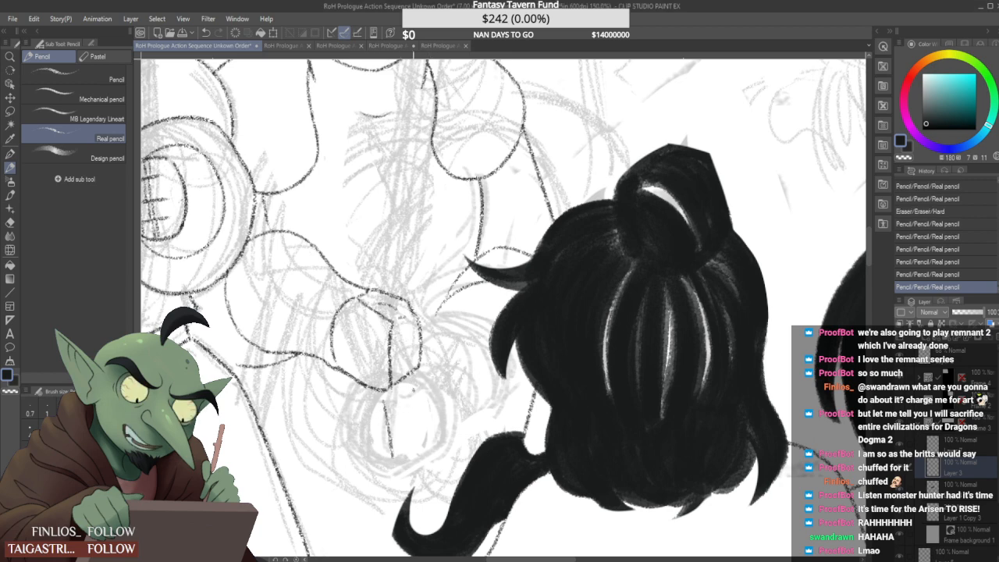
left_click_drag(392, 461, 430, 441)
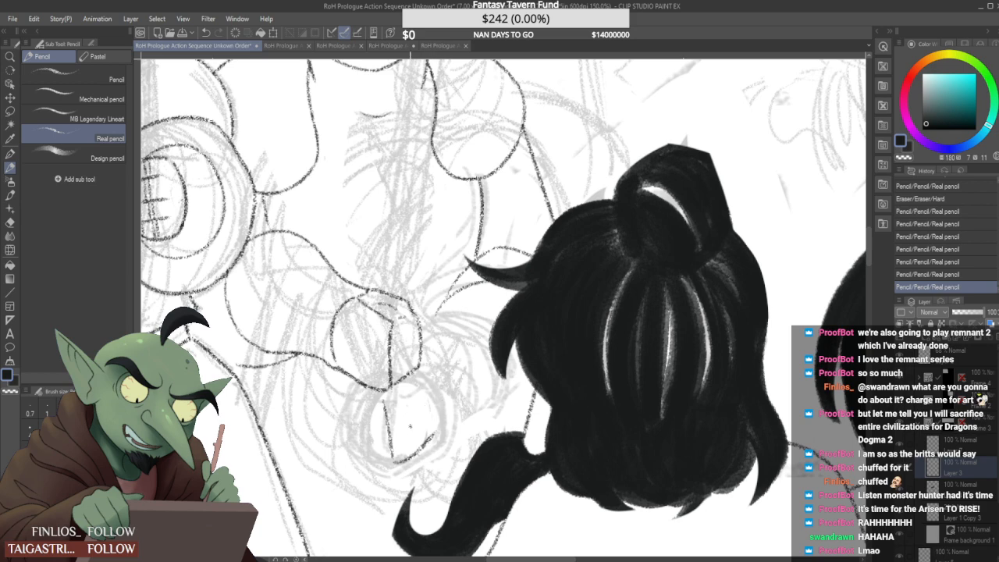
key("ctrl+z")
mouse_move(437, 374)
left_mouse_down()
mouse_move(438, 450)
mouse_move(437, 437)
left_mouse_up()
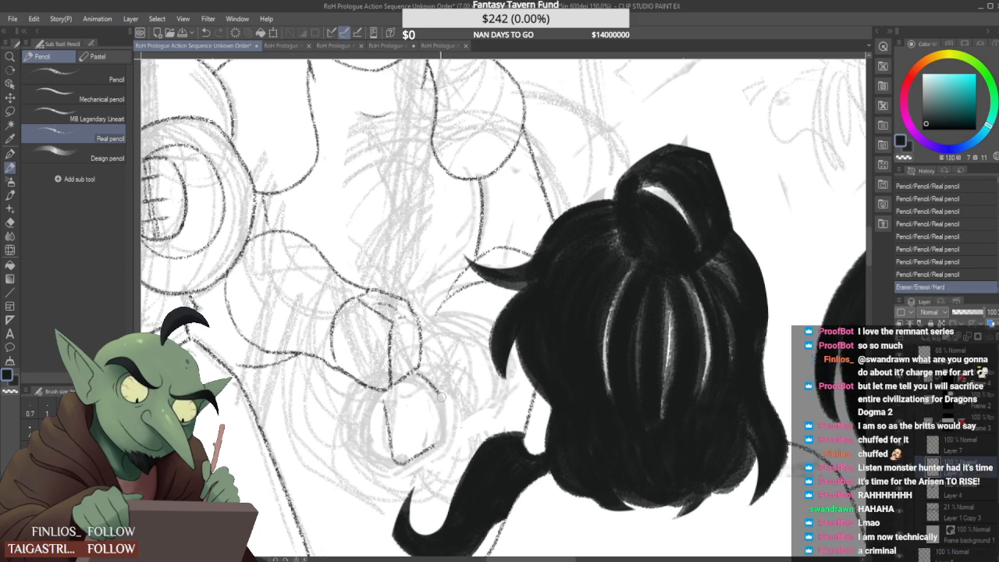
mouse_move(442, 402)
left_mouse_down()
mouse_move(440, 387)
mouse_move(446, 428)
left_mouse_up()
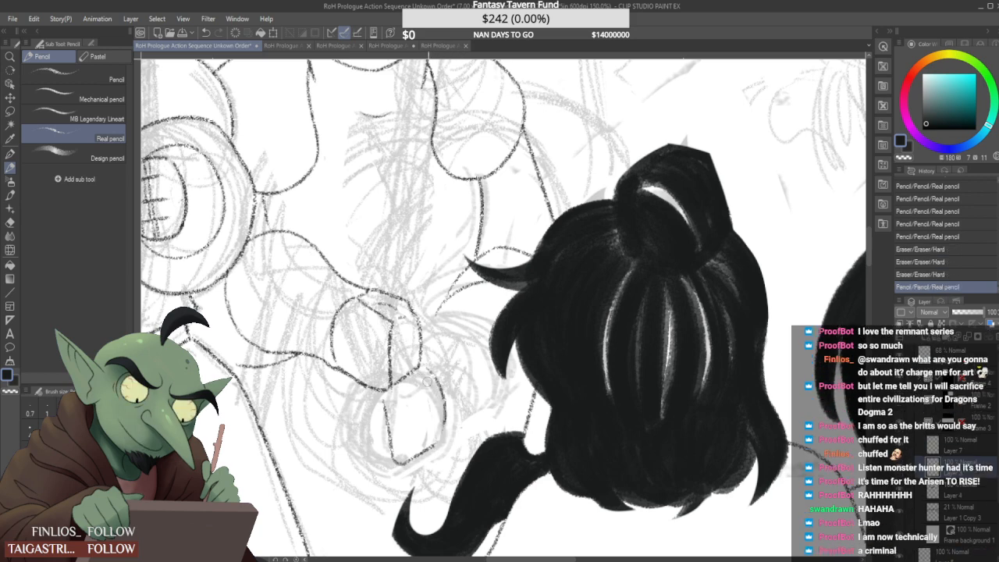
left_click_drag(427, 381, 433, 406)
mouse_move(446, 443)
left_mouse_down()
mouse_move(404, 462)
mouse_move(461, 424)
left_mouse_up()
key("ctrl+z")
left_click_drag(395, 460, 453, 426)
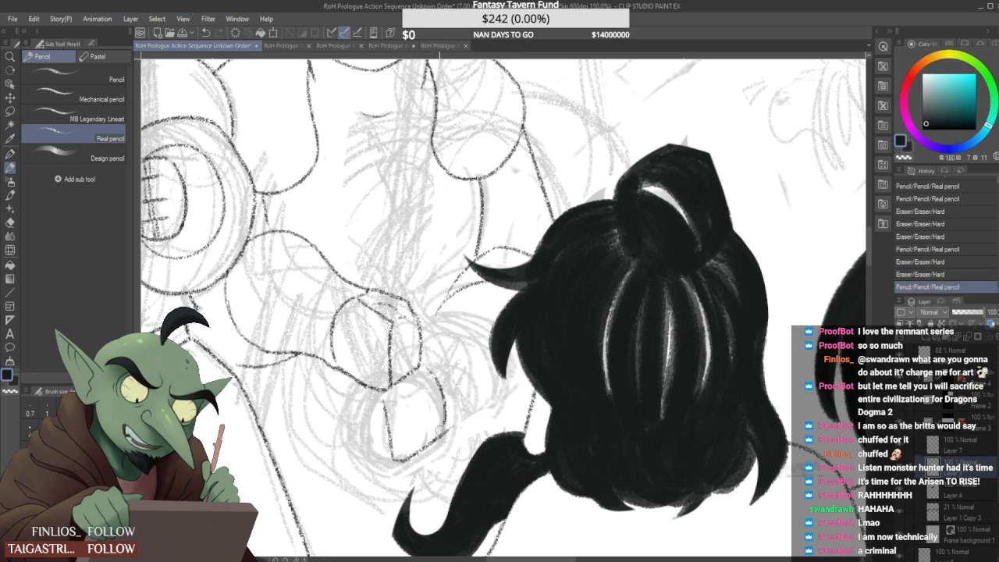
Draw the lower and upper gauntlet contours from the fourth knight's fists to the dark hair, redoing the upper curve
left_click_drag(441, 431, 474, 416)
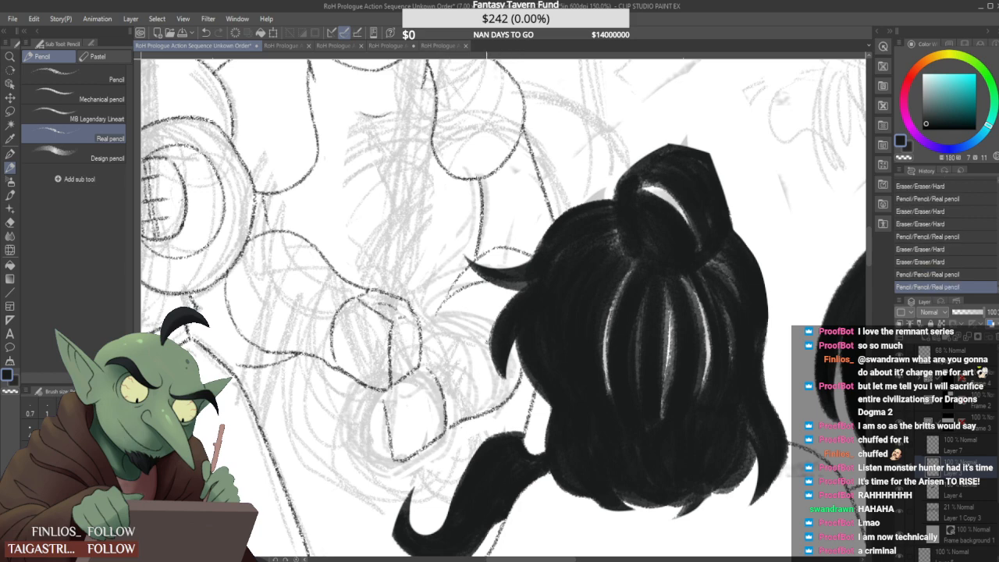
left_click_drag(419, 336, 500, 331)
key("ctrl+z")
left_click_drag(422, 332, 496, 325)
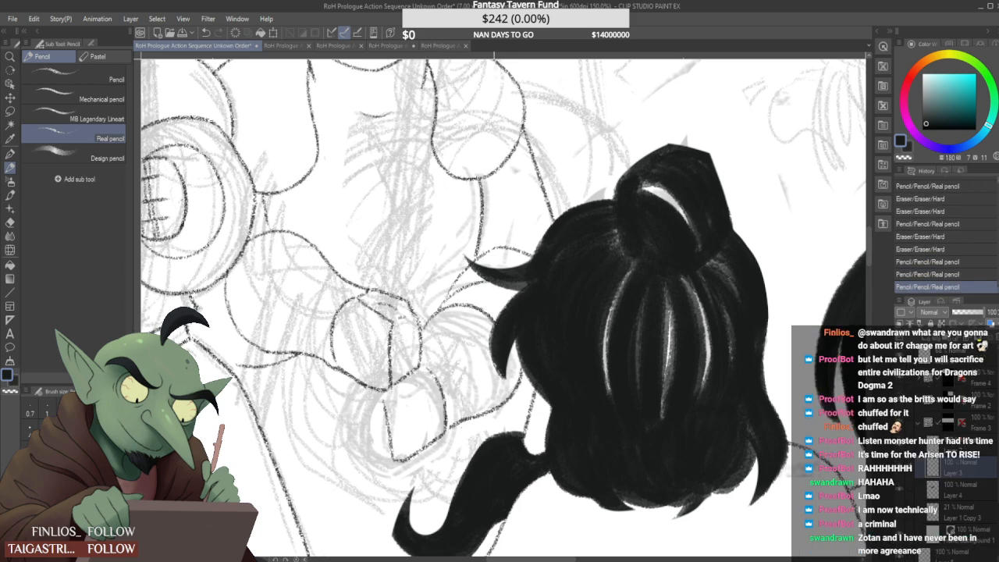
key("ctrl+z")
left_click_drag(423, 332, 503, 309)
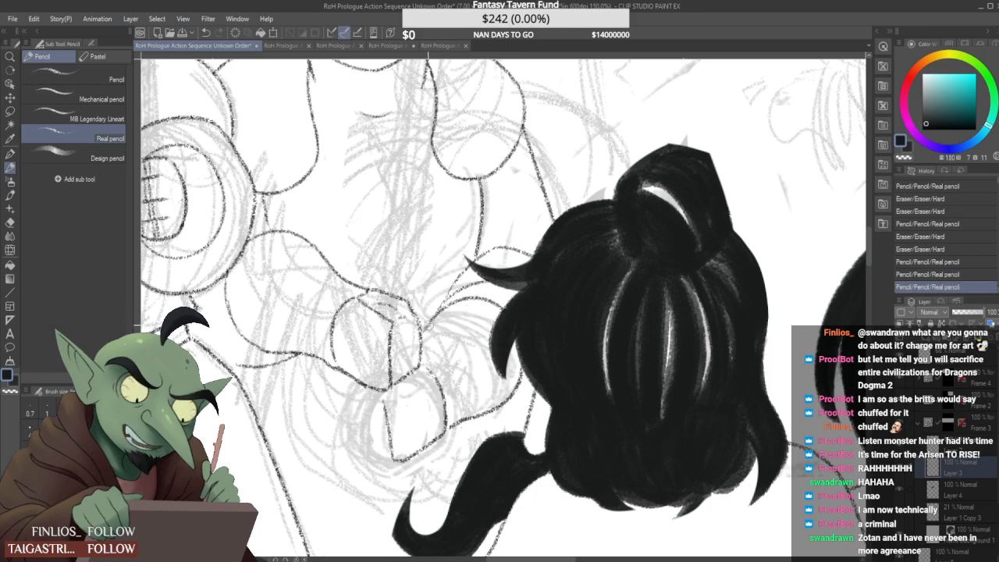
Erase and redraw the fourth knight's arm contour between the gauntlet curve and the tip of the hair lock
scroll(431, 326, "up", 3)
mouse_move(435, 320)
left_mouse_down()
mouse_move(422, 348)
mouse_move(440, 309)
left_mouse_up()
left_click_drag(415, 359, 479, 271)
scroll(475, 280, "down", 2)
scroll(477, 270, "up", 2)
scroll(517, 253, "down", 4)
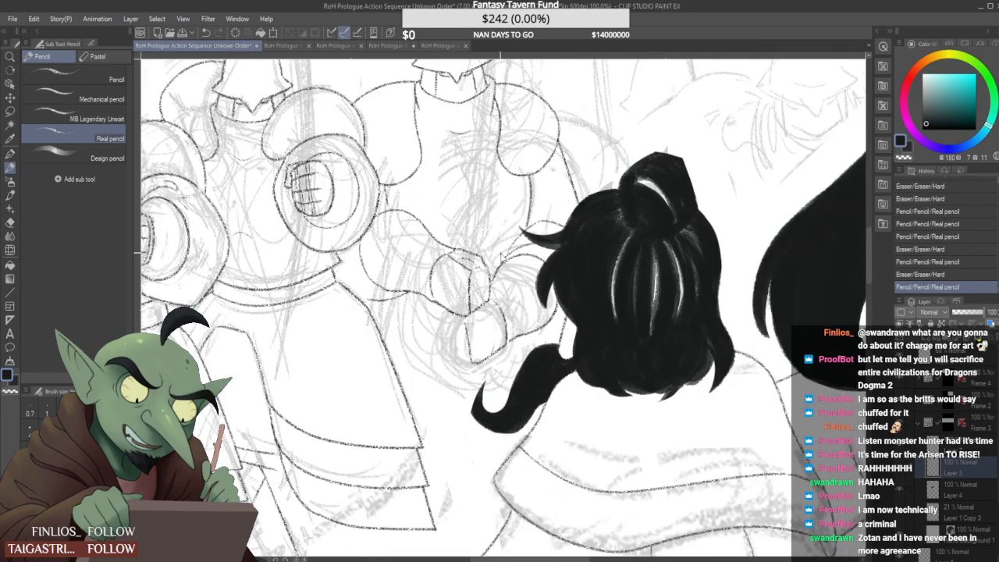
scroll(507, 260, "down", 1)
scroll(527, 252, "up", 5)
mouse_move(549, 246)
left_mouse_down()
mouse_move(455, 283)
mouse_move(422, 310)
mouse_move(461, 261)
mouse_move(438, 296)
mouse_move(424, 292)
left_mouse_up()
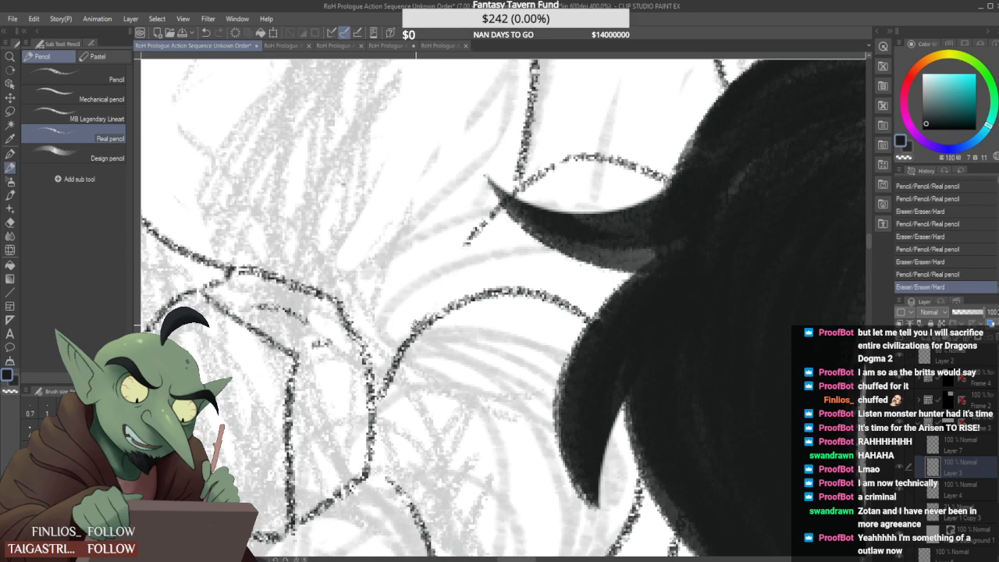
mouse_move(416, 327)
left_mouse_down()
mouse_move(439, 316)
mouse_move(496, 217)
left_mouse_up()
mouse_move(463, 255)
left_mouse_down()
mouse_move(572, 159)
mouse_move(434, 297)
left_mouse_up()
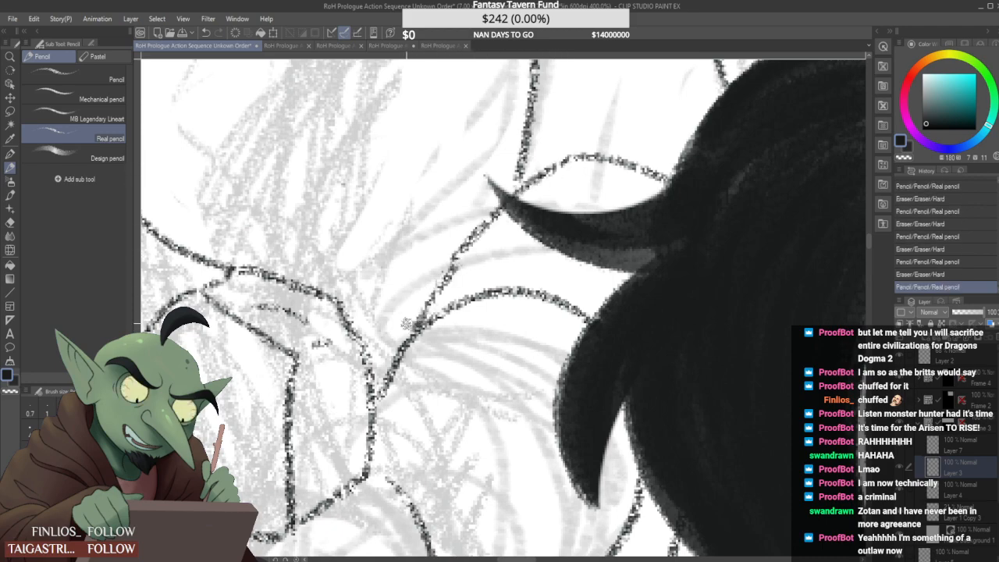
scroll(406, 324, "down", 1)
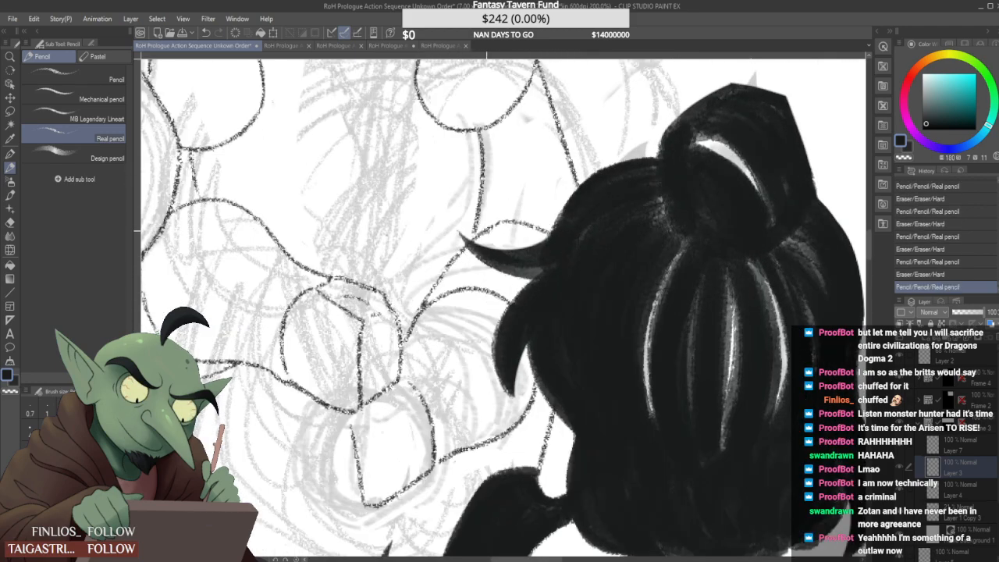
Add a short branching line where the curve above the hair lock meets the dark hair
scroll(486, 231, "down", 2)
scroll(503, 221, "up", 2)
left_click_drag(518, 241, 484, 240)
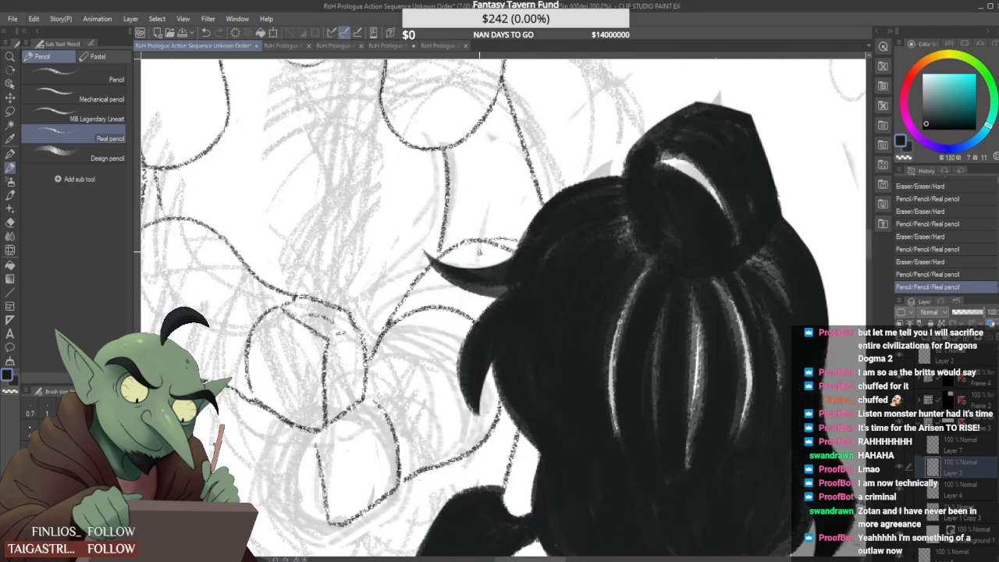
key("ctrl+z")
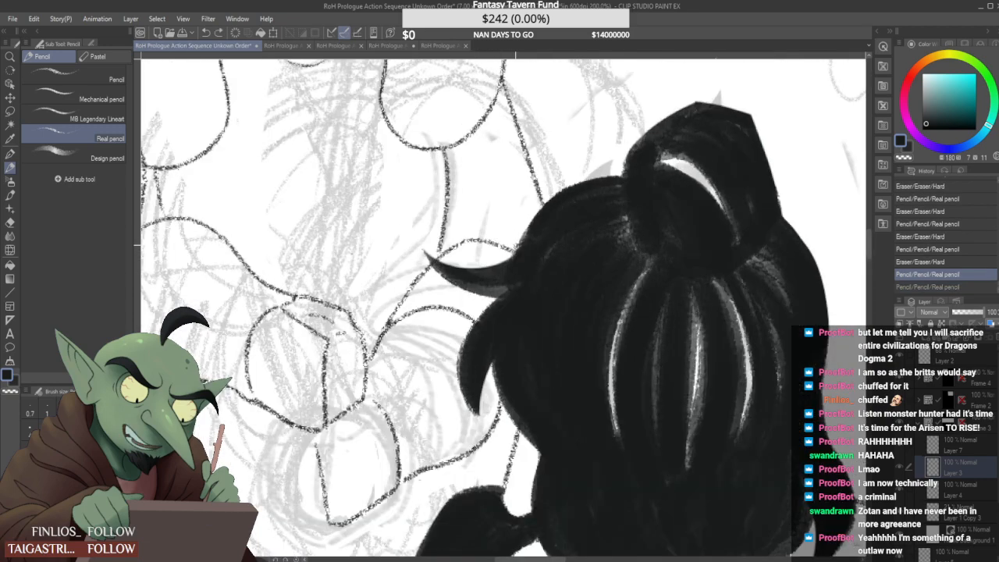
key("ctrl+y")
scroll(519, 239, "down", 1)
scroll(492, 243, "up", 1)
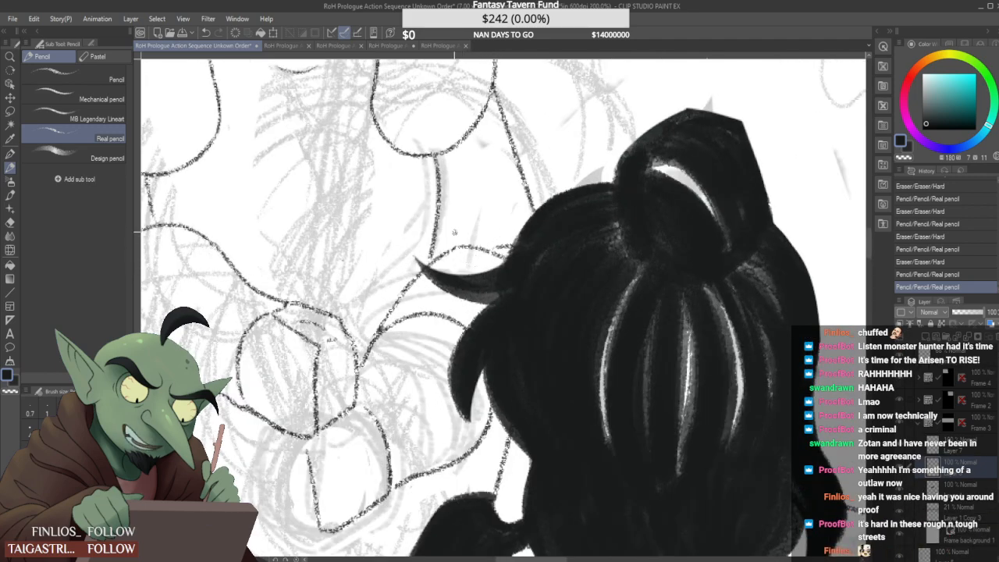
scroll(457, 287, "up", 4)
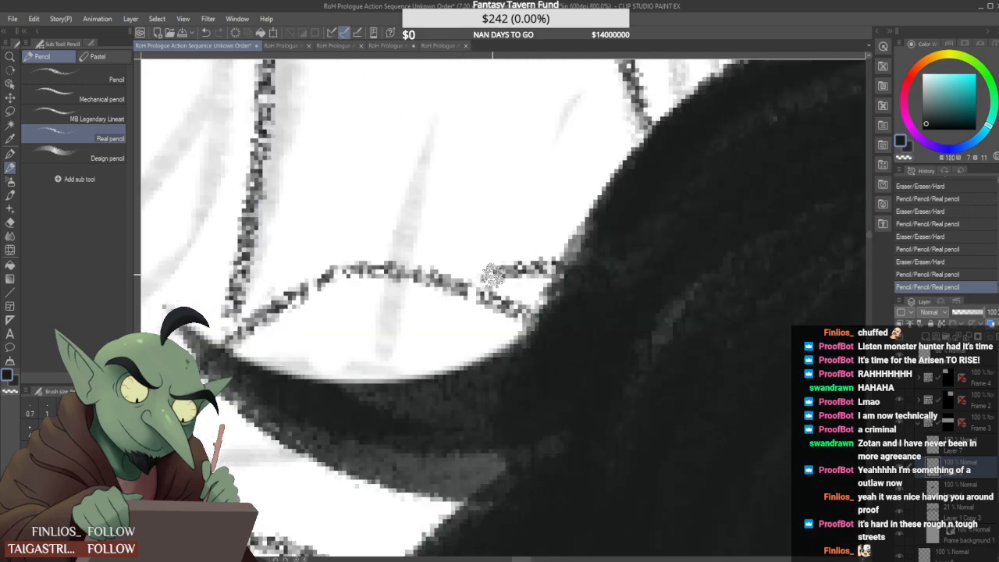
left_click(456, 274)
Draw a short diagonal fold line above the hair lock inside the fourth knight's arm, and trim its excess
scroll(456, 274, "down", 4)
mouse_move(411, 261)
left_mouse_down()
mouse_move(439, 222)
mouse_move(396, 342)
left_mouse_up()
scroll(439, 221, "up", 4)
key("e")
mouse_move(402, 285)
left_mouse_down()
mouse_move(346, 402)
mouse_move(341, 390)
mouse_move(511, 161)
mouse_move(510, 172)
left_mouse_up()
key("e")
scroll(511, 172, "down", 4)
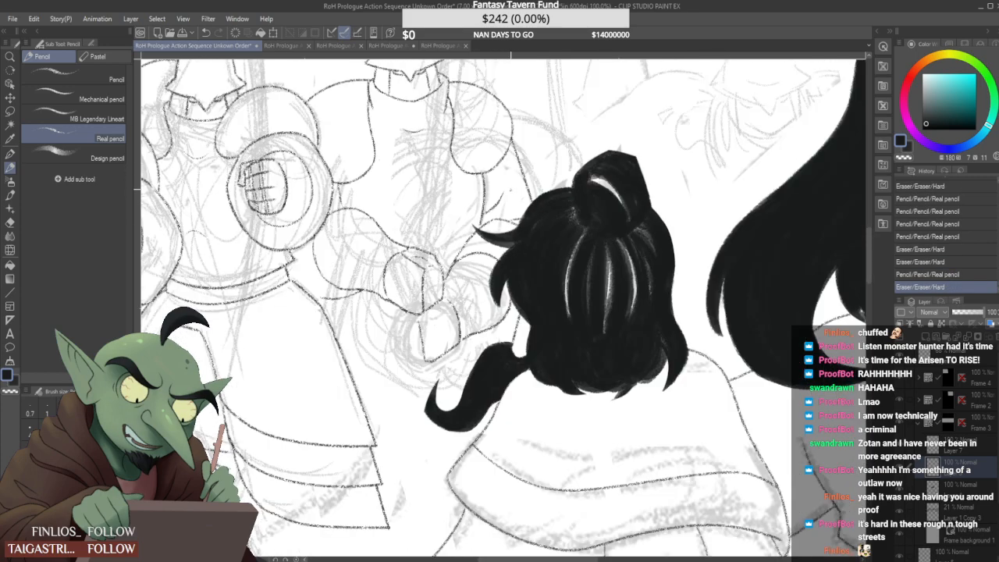
Touch up the fourth knight's elbow and outer arm lines where they meet the dark hair
scroll(503, 196, "up", 2)
left_click_drag(489, 259, 484, 277)
scroll(488, 253, "down", 4)
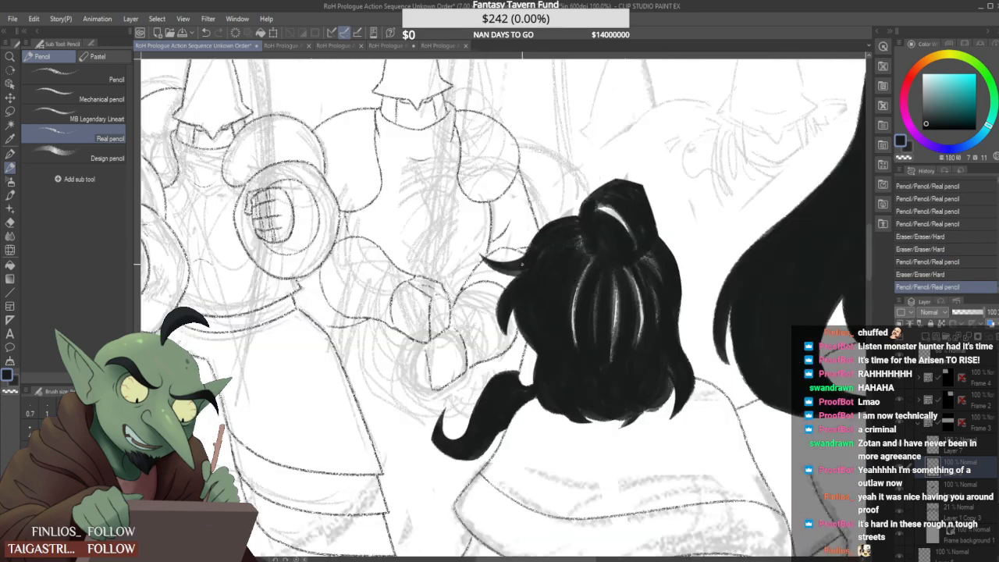
scroll(478, 244, "up", 2)
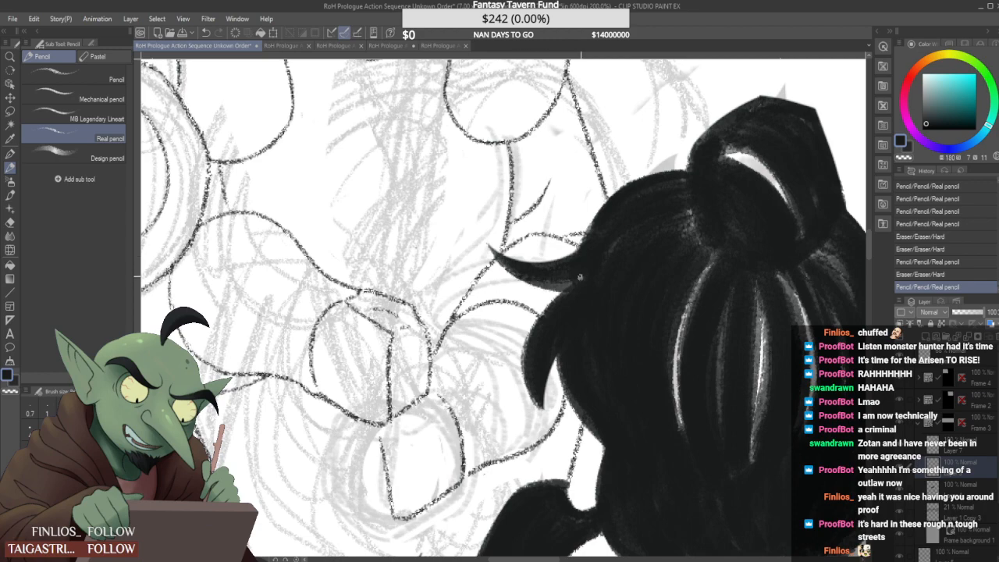
left_click_drag(547, 278, 541, 273)
scroll(539, 270, "down", 4)
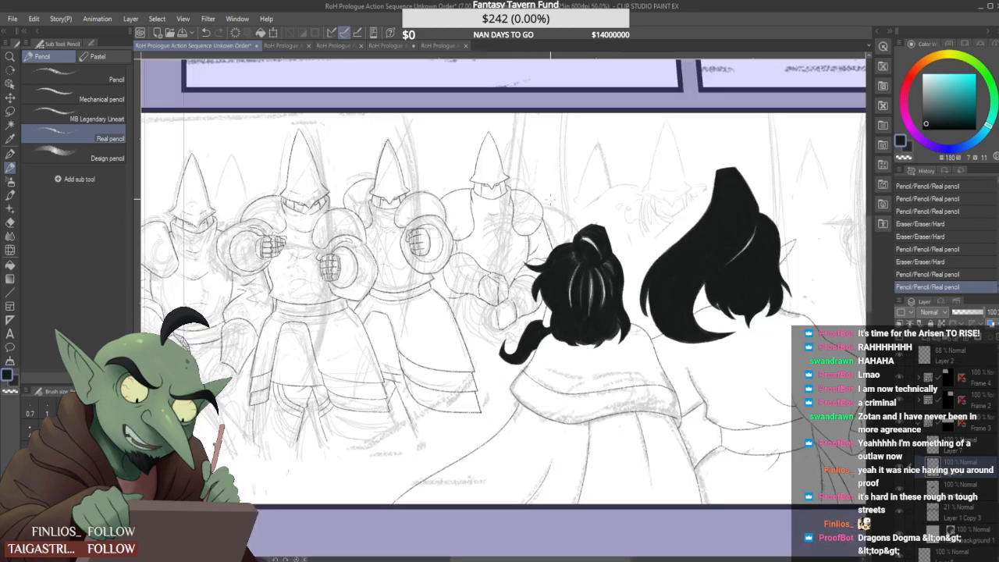
scroll(558, 260, "up", 3)
left_click_drag(547, 274, 541, 266)
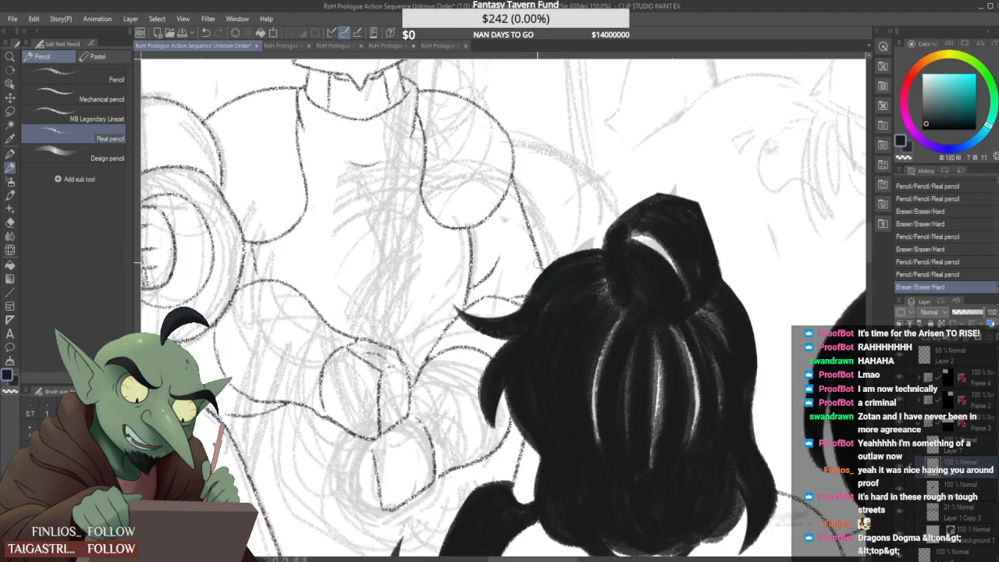
Redraw the outer contour of the fourth knight's lower fist as a wider curve around the existing inner line
scroll(546, 273, "down", 3)
scroll(439, 245, "up", 6)
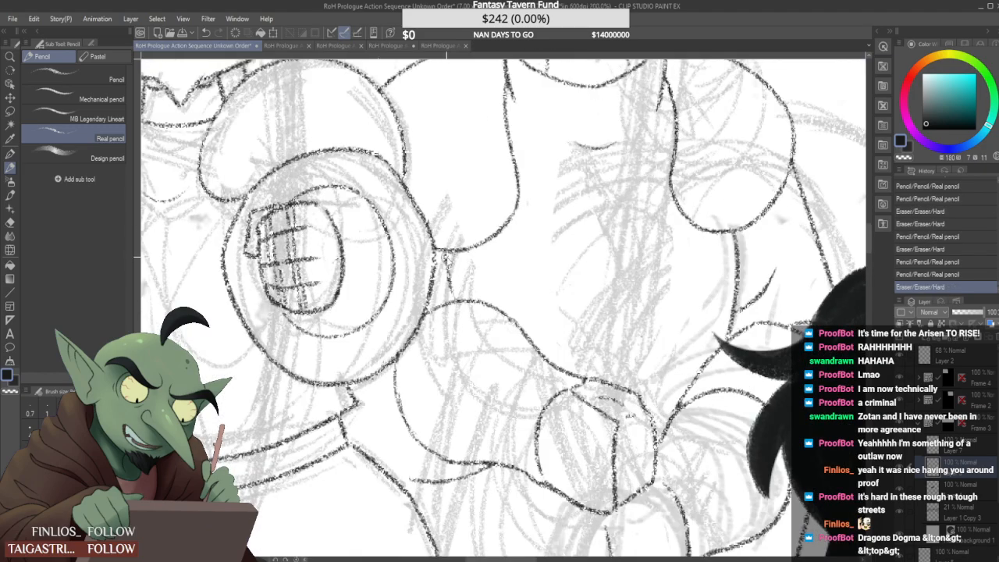
mouse_move(460, 334)
left_mouse_down()
mouse_move(443, 256)
mouse_move(456, 354)
left_mouse_up()
scroll(456, 354, "down", 10)
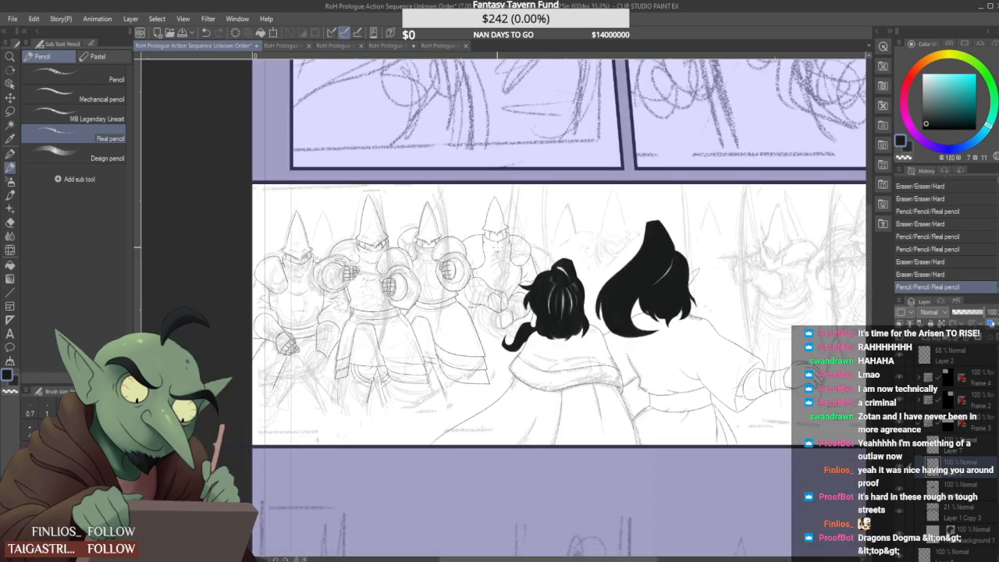
scroll(504, 329, "up", 5)
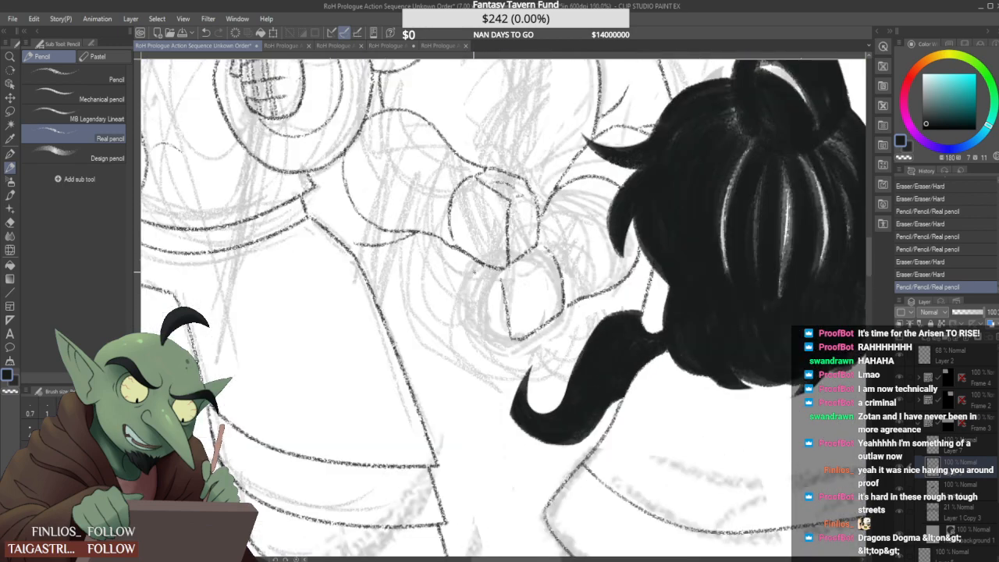
mouse_move(470, 264)
left_mouse_down()
mouse_move(469, 321)
mouse_move(481, 328)
mouse_move(466, 286)
left_mouse_up()
scroll(484, 316, "up", 1)
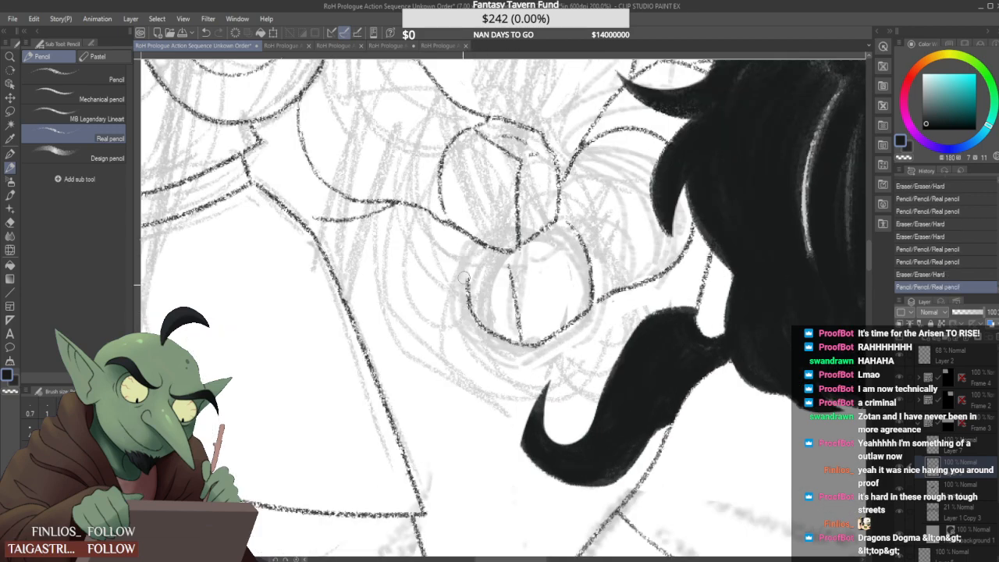
mouse_move(479, 325)
left_mouse_down()
mouse_move(468, 250)
mouse_move(472, 261)
mouse_move(479, 243)
left_mouse_up()
scroll(482, 242, "down", 5)
scroll(497, 251, "up", 5)
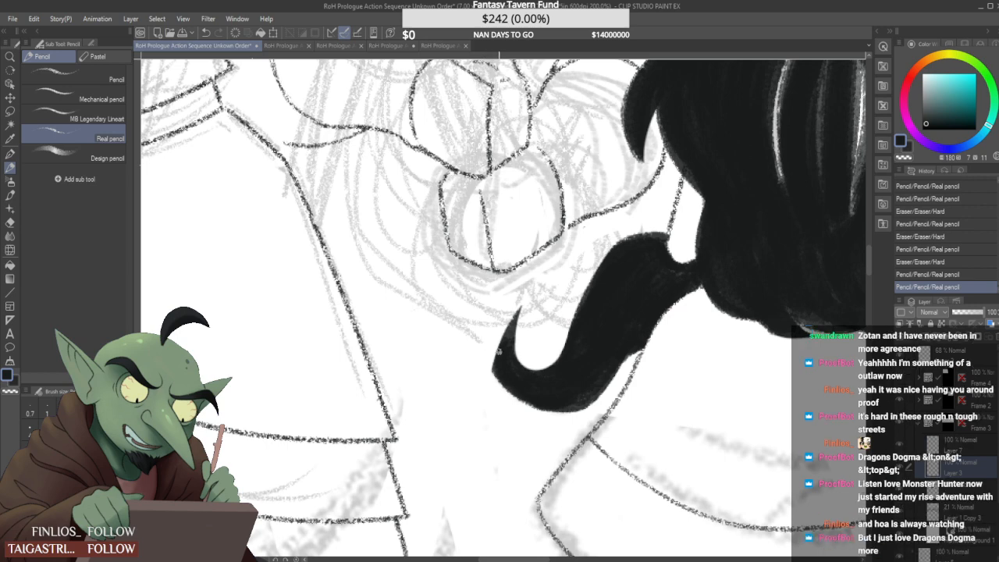
Touch up the edges of the curled hair lock below the fourth knight's fists with short pencil strokes
left_click_drag(510, 336, 506, 357)
mouse_move(596, 386)
left_mouse_down()
mouse_move(565, 402)
mouse_move(574, 403)
left_mouse_up()
mouse_move(613, 364)
left_mouse_down()
mouse_move(575, 402)
mouse_move(602, 381)
left_mouse_up()
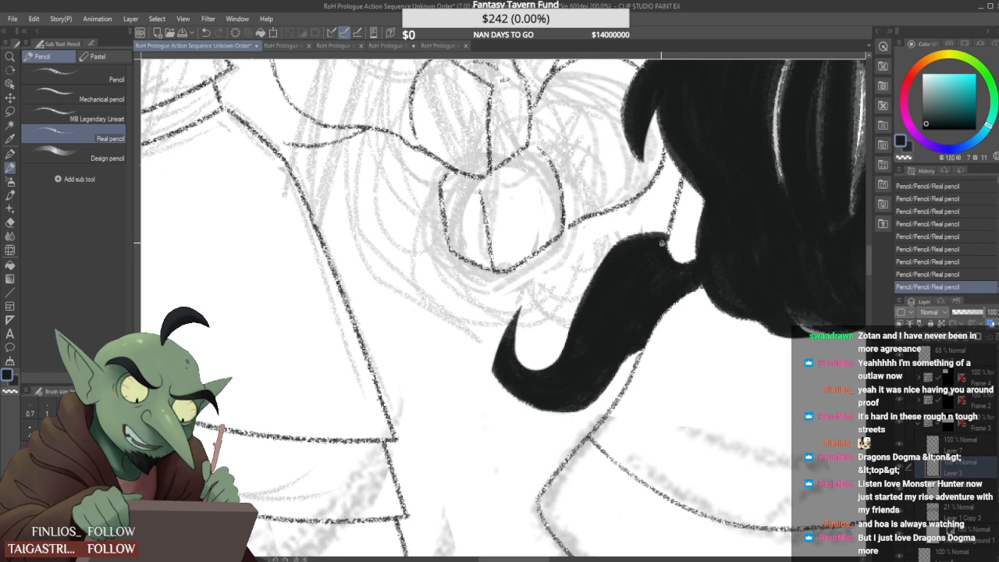
scroll(658, 261, "down", 3)
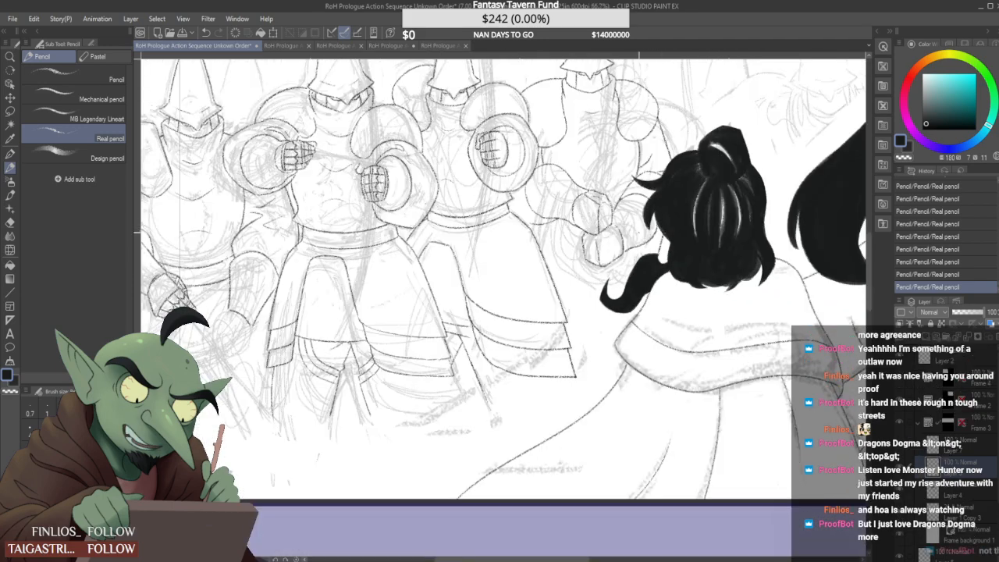
Extend the lower fist's inner dividing line up to meet the bottom edge of the upper fist
scroll(596, 235, "down", 1)
scroll(597, 235, "up", 2)
scroll(596, 235, "up", 1)
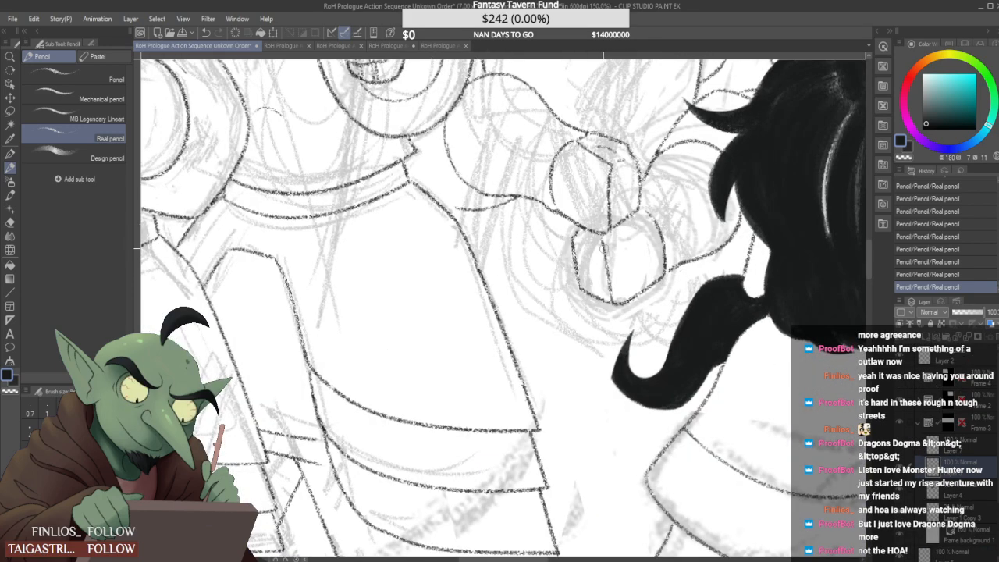
mouse_move(605, 244)
left_mouse_down()
mouse_move(609, 281)
mouse_move(602, 235)
left_mouse_up()
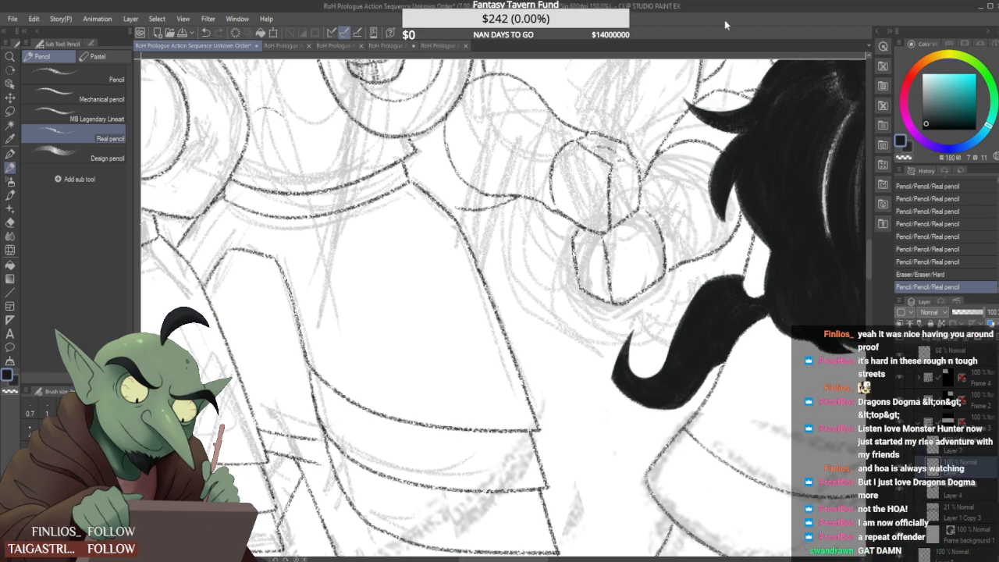
Rework the contour on the side of the fourth knight's lower fist that faces the dark hair
key("ctrl+0")
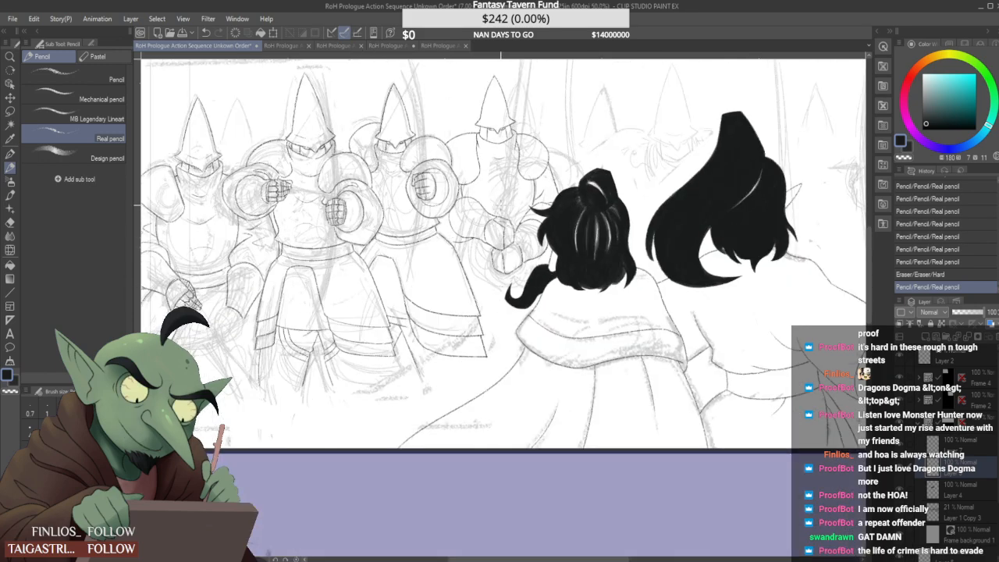
scroll(514, 213, "up", 4)
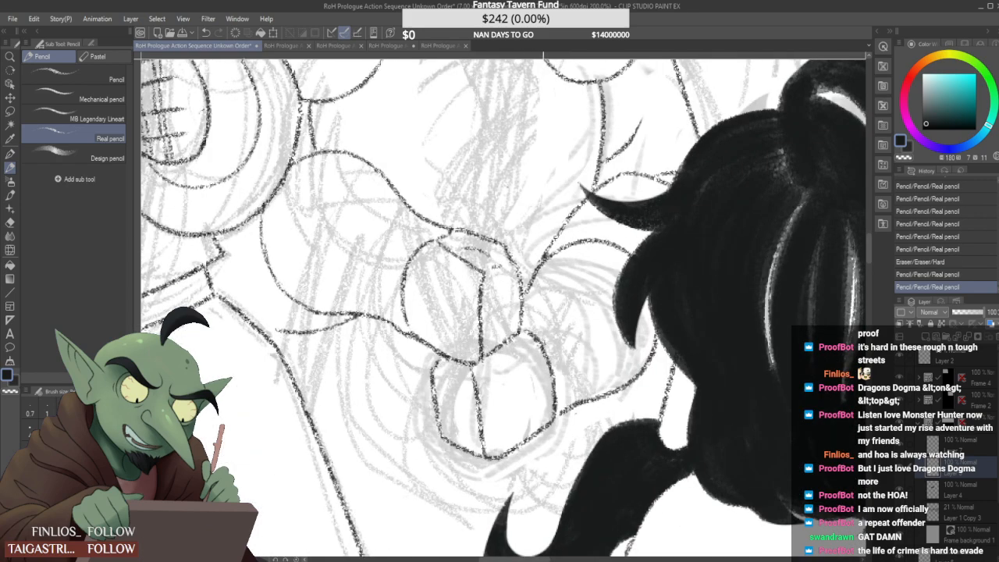
scroll(539, 351, "up", 2)
left_click_drag(537, 356, 549, 434)
left_click_drag(517, 328, 559, 471)
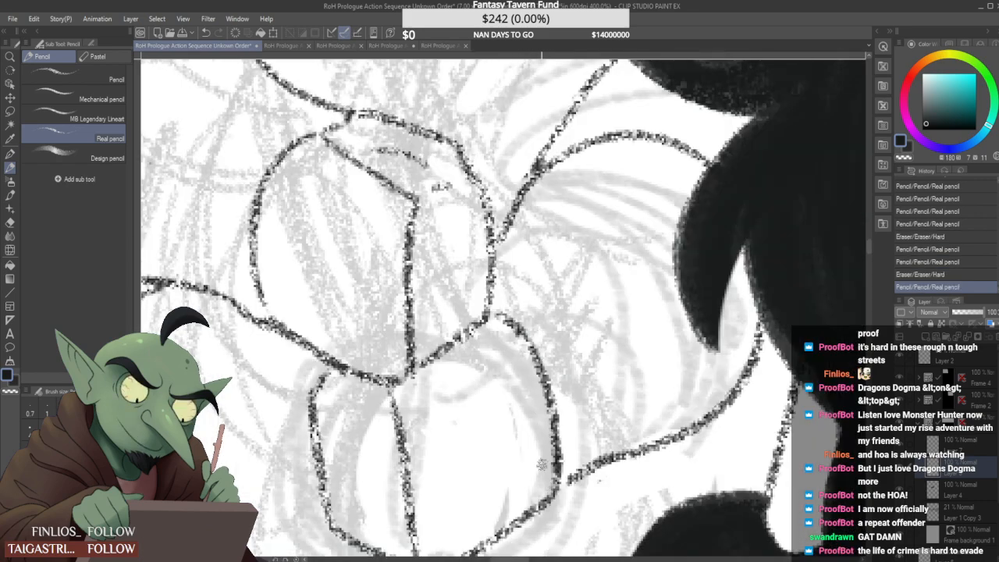
Draw a short line branching from the underside of the fourth knight's forearm toward the dark hair
scroll(541, 375, "down", 5)
scroll(551, 296, "up", 2)
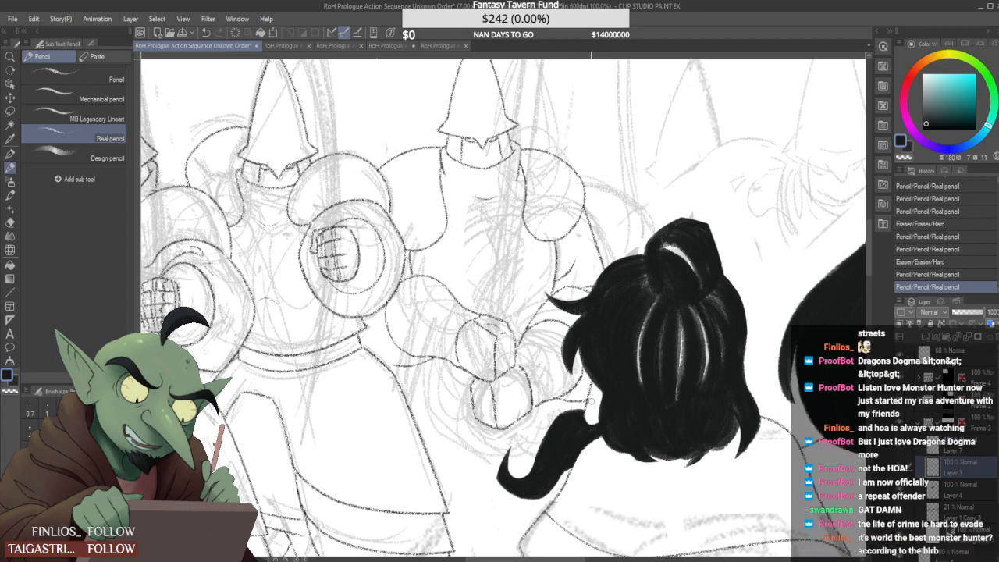
left_click_drag(591, 401, 589, 406)
scroll(525, 275, "up", 2)
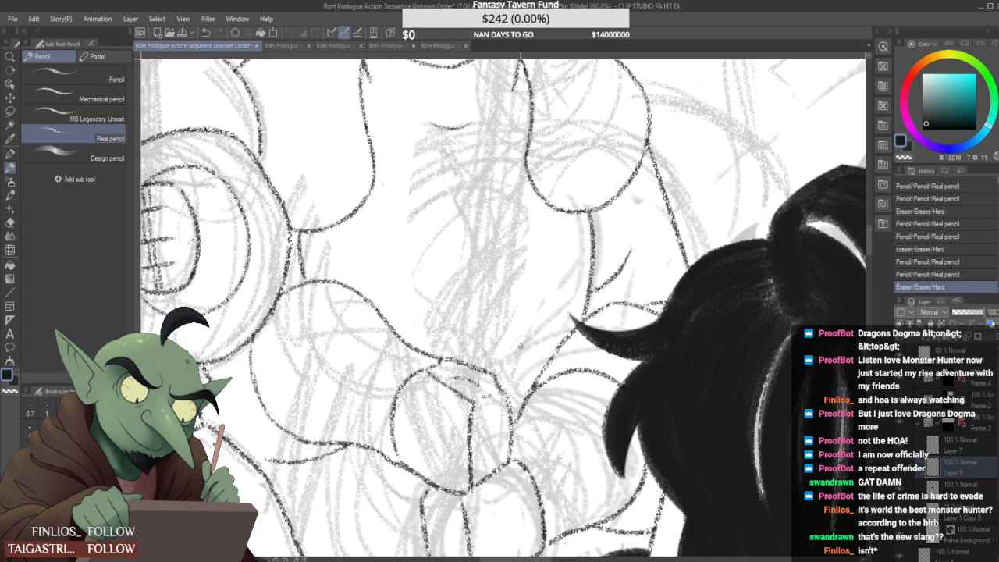
mouse_move(425, 245)
left_mouse_down()
mouse_move(422, 291)
mouse_move(450, 267)
mouse_move(447, 286)
mouse_move(484, 260)
left_mouse_up()
left_click_drag(465, 261, 491, 250)
left_click_drag(484, 236, 509, 217)
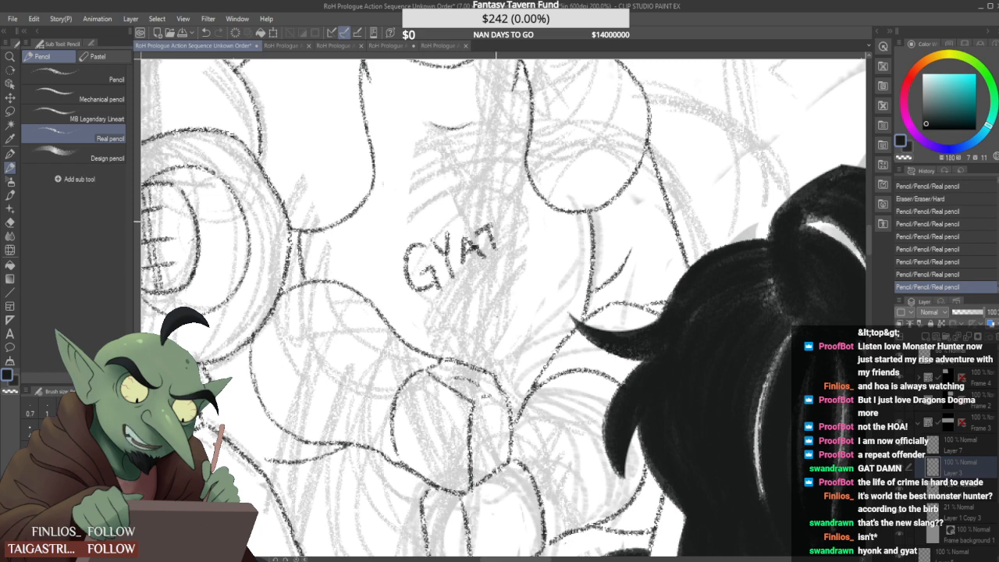
mouse_move(413, 209)
left_mouse_down()
mouse_move(527, 193)
mouse_move(400, 220)
left_mouse_up()
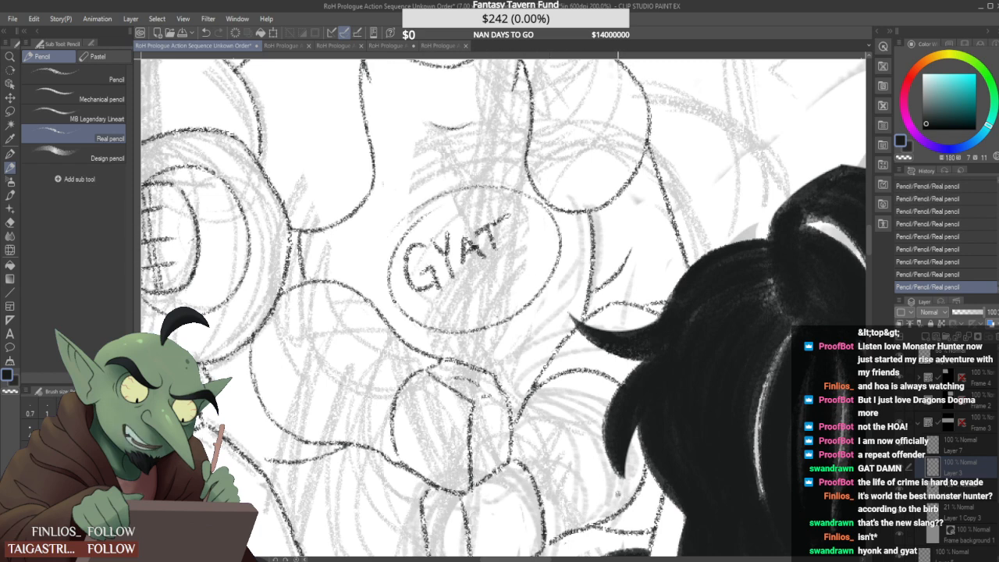
key("ctrl+z")
key("ctrl+z")
key("ctrl+z")
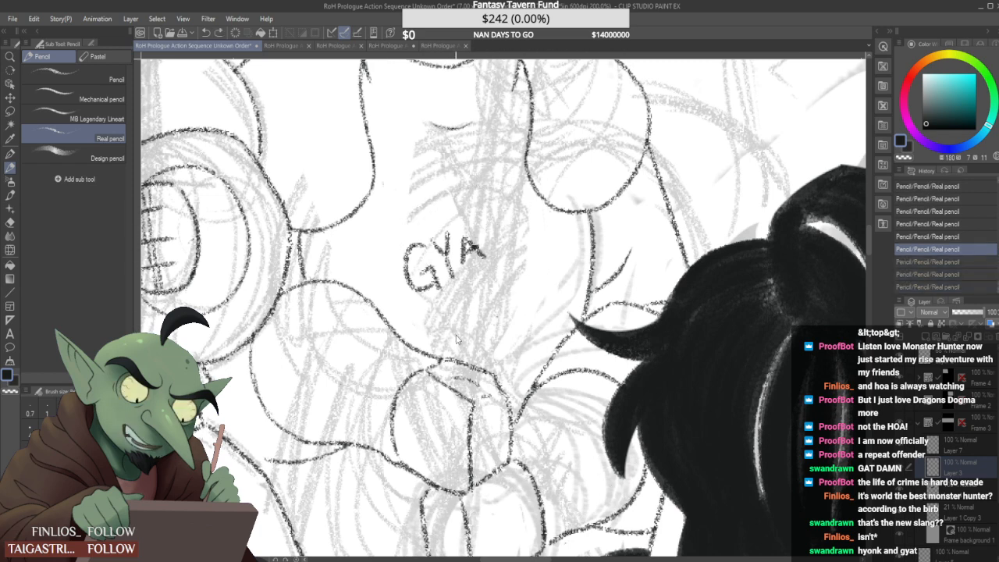
key("ctrl+z")
key("ctrl+z")
key("ctrl+z")
key("ctrl+z")
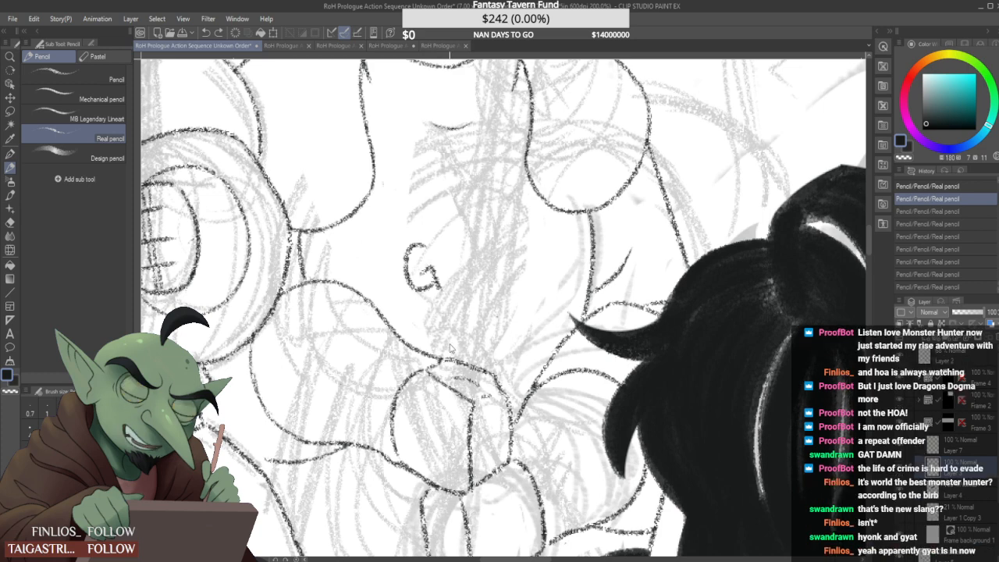
key("ctrl+z")
key("ctrl+z")
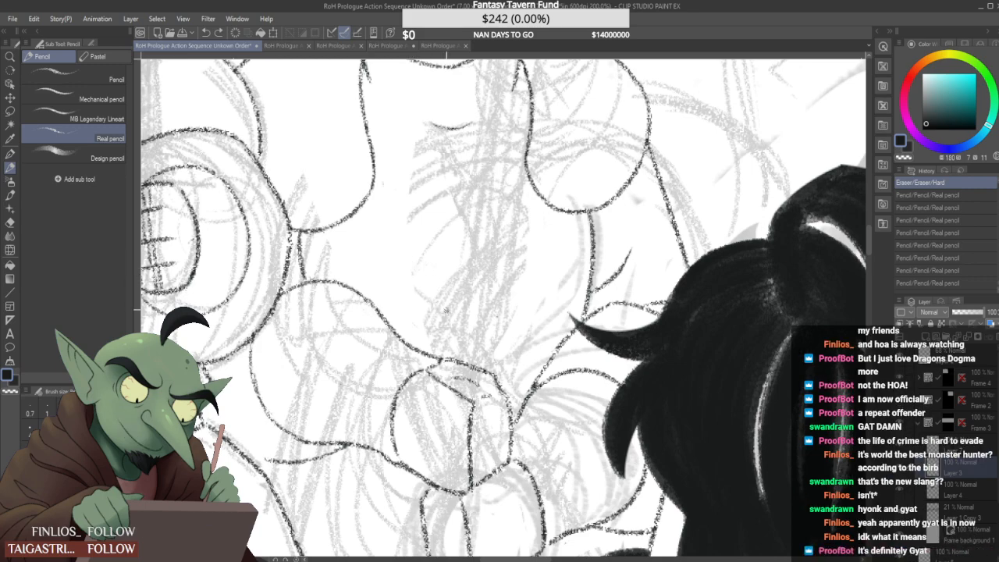
Draw a short knuckle detail line inside the upper part of the fourth knight's upper fist
scroll(449, 307, "down", 2)
scroll(480, 340, "up", 2)
scroll(462, 362, "down", 2)
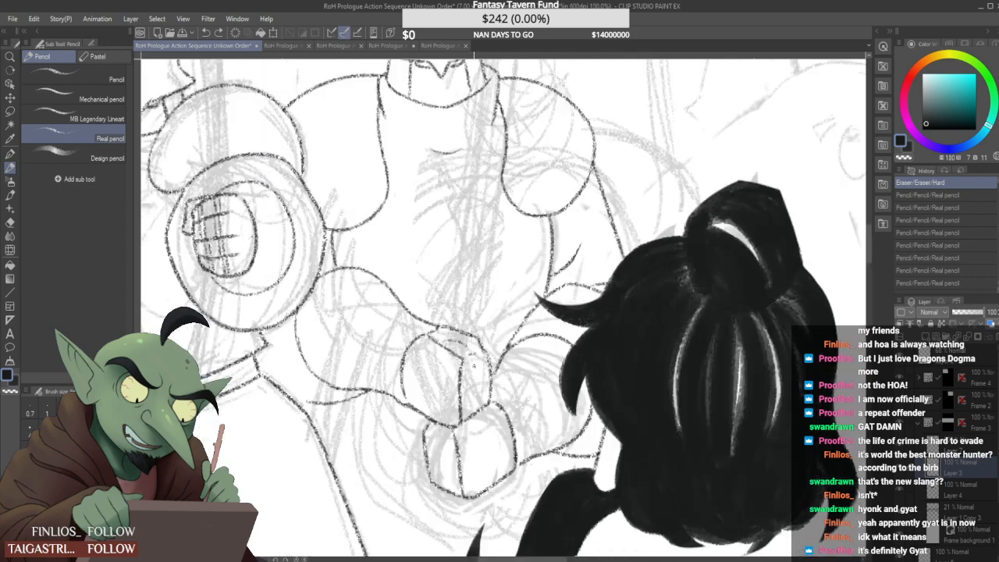
scroll(468, 355, "up", 2)
left_click_drag(468, 356, 472, 353)
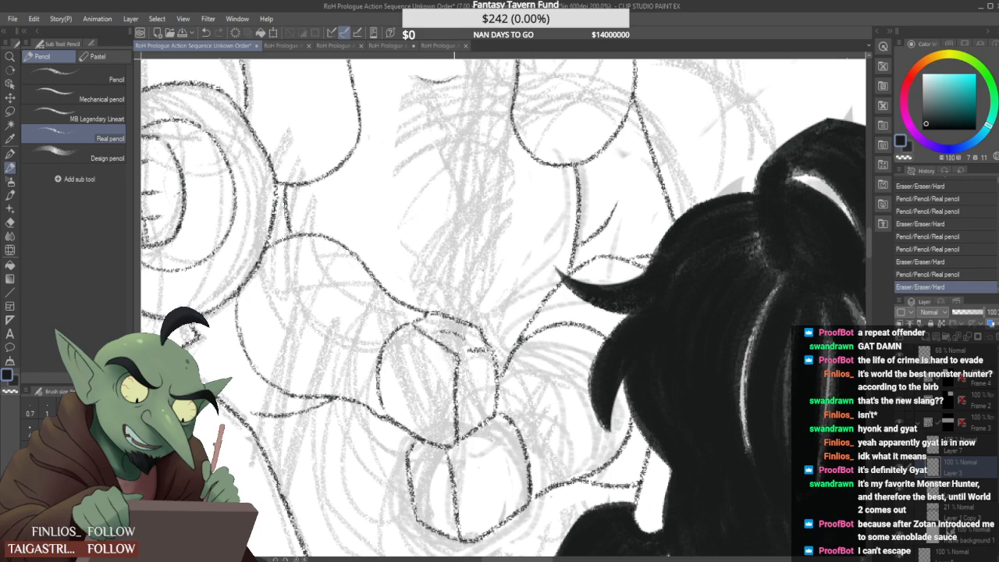
Divide the narrow side of the fourth knight's lower fist into fingers with three short crosswise lines
scroll(476, 355, "down", 2)
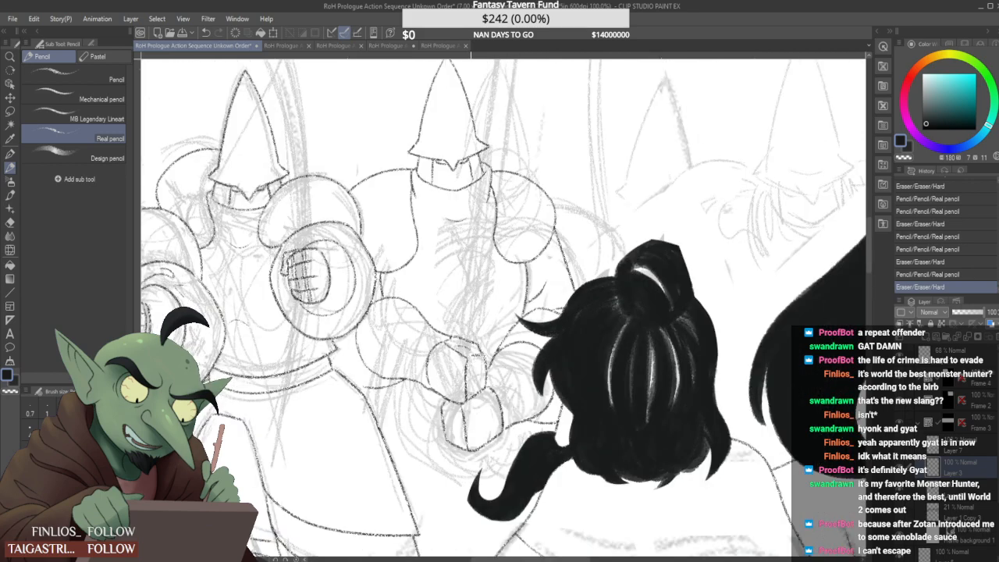
scroll(467, 399, "up", 4)
left_click_drag(434, 390, 440, 364)
scroll(443, 366, "down", 2)
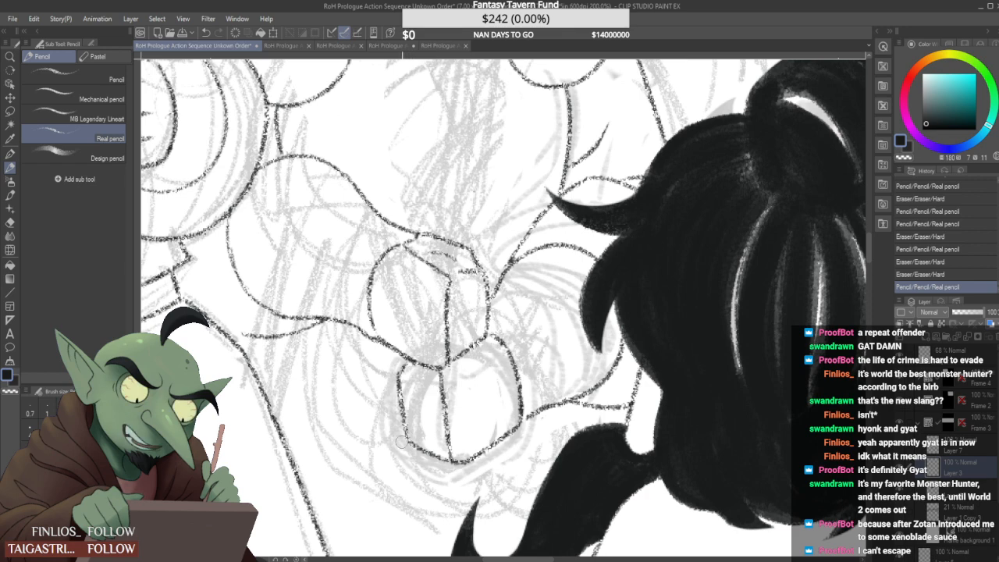
left_click_drag(402, 442, 440, 438)
left_click_drag(401, 407, 443, 409)
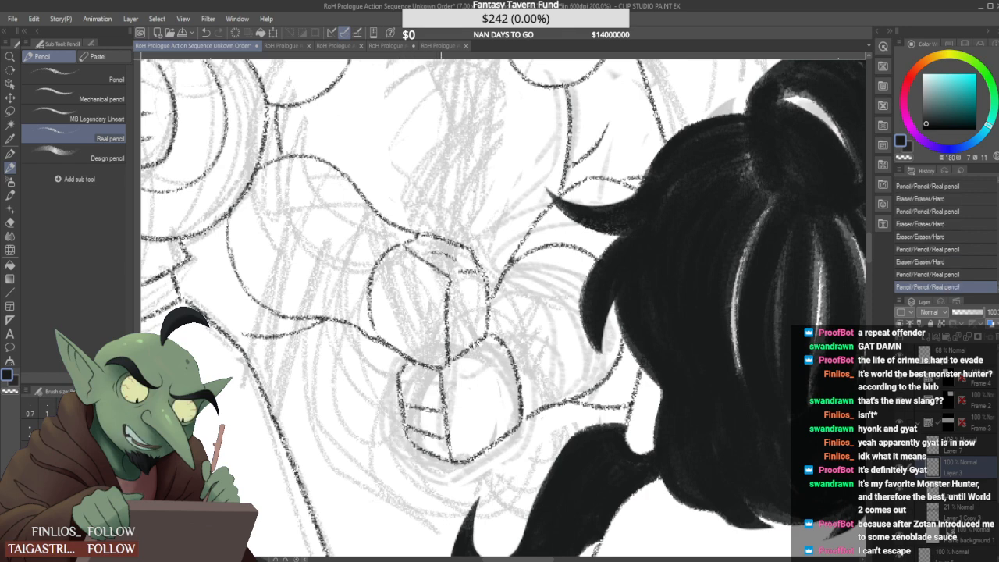
mouse_move(402, 382)
left_mouse_down()
mouse_move(441, 391)
mouse_move(414, 379)
left_mouse_up()
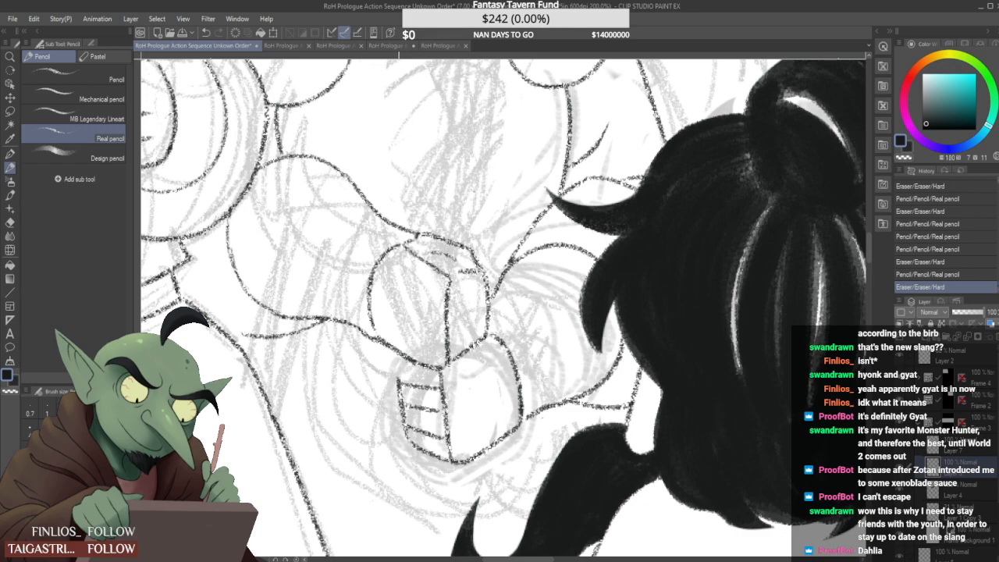
Touch up the outer edge of the lower fist and strengthen its finger separation lines
scroll(401, 359, "up", 2)
left_click_drag(399, 402, 422, 347)
scroll(416, 357, "down", 2)
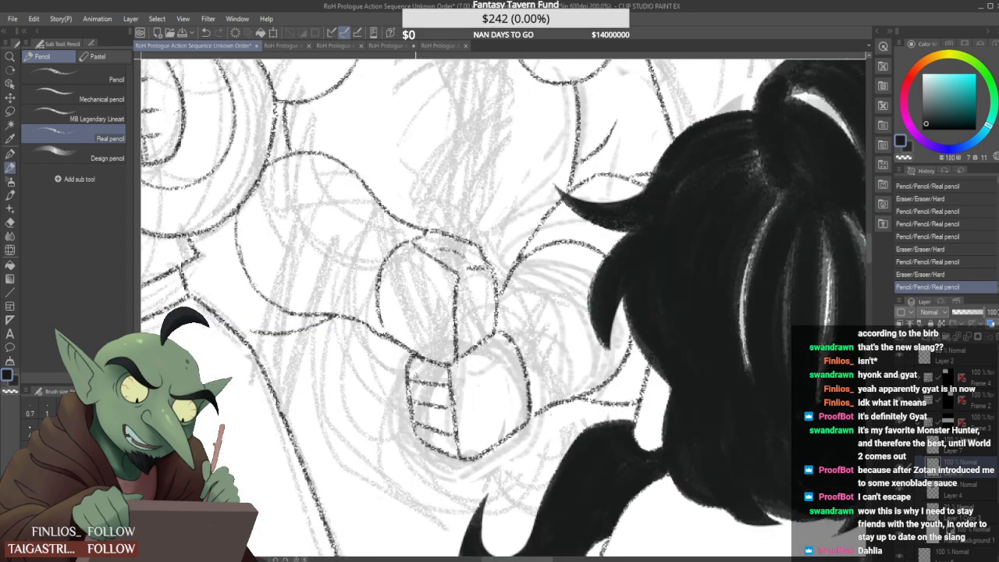
left_click_drag(426, 383, 471, 393)
scroll(446, 389, "up", 2)
left_click_drag(420, 423, 480, 436)
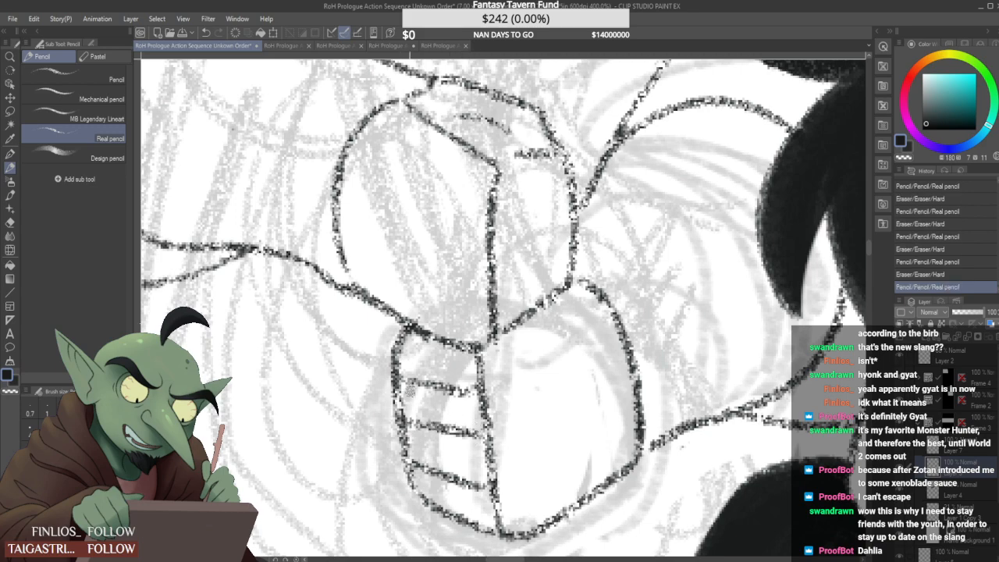
Draw an uneven knuckle line running lengthwise across the four fingers of the lower fist, correcting faulty strokes
scroll(407, 387, "down", 2)
scroll(414, 406, "up", 2)
scroll(414, 452, "down", 2)
scroll(394, 469, "up", 2)
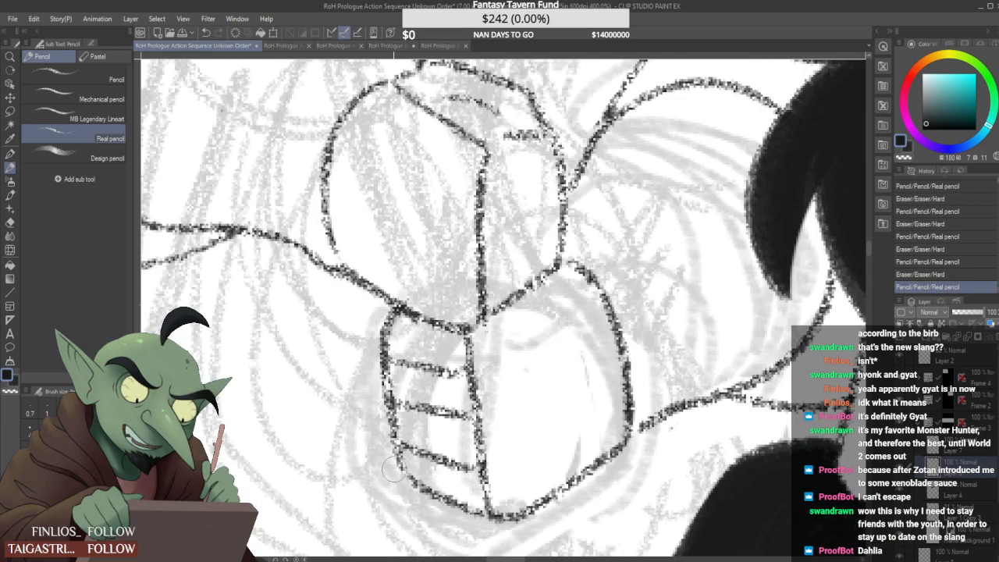
scroll(393, 468, "down", 2)
scroll(428, 388, "up", 2)
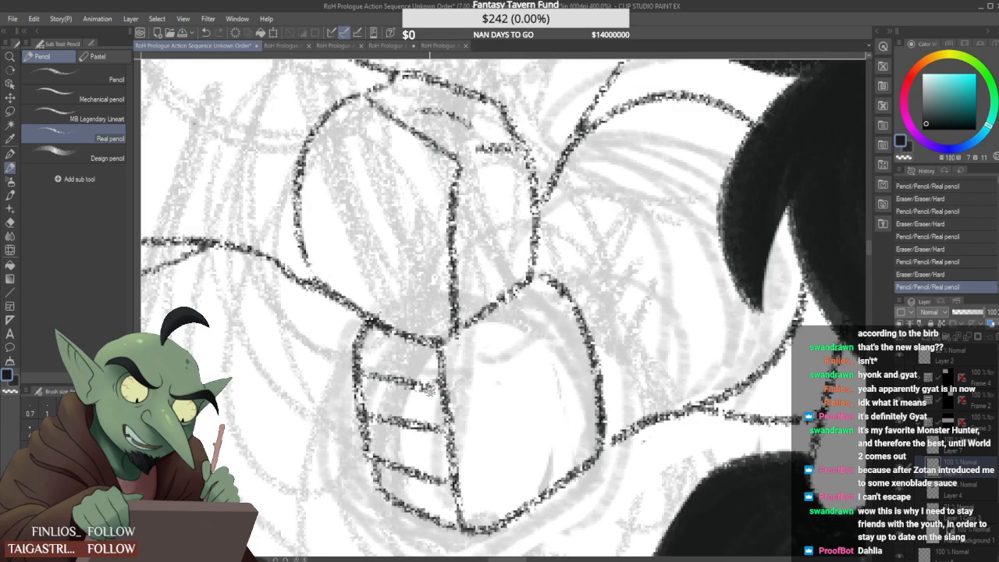
mouse_move(430, 388)
left_mouse_down()
mouse_move(442, 391)
mouse_move(418, 423)
mouse_move(406, 352)
left_mouse_up()
scroll(409, 379, "down", 4)
scroll(412, 379, "up", 1)
scroll(418, 382, "up", 1)
key("ctrl+z")
key("ctrl+z")
key("ctrl+z")
key("ctrl+z")
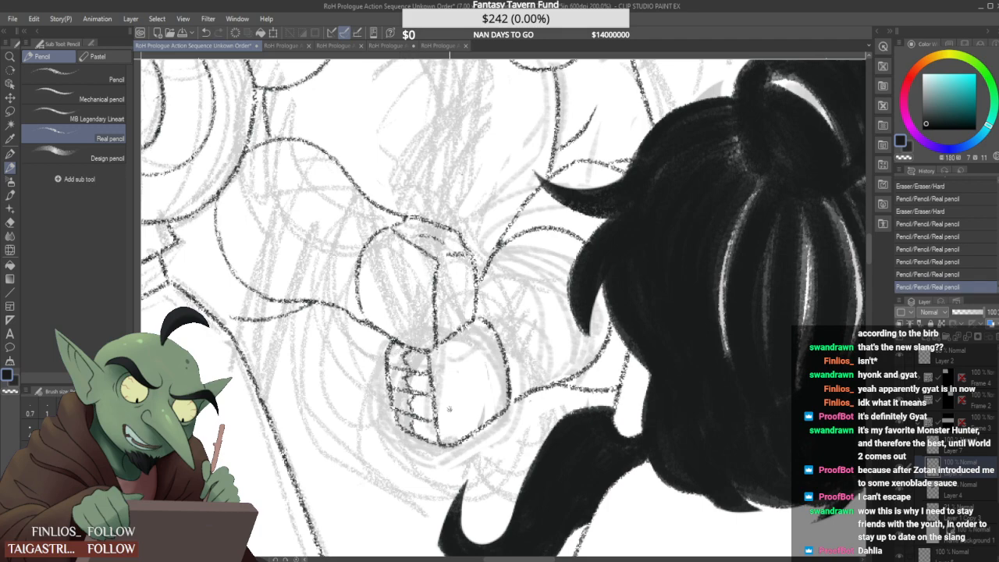
scroll(431, 379, "down", 1)
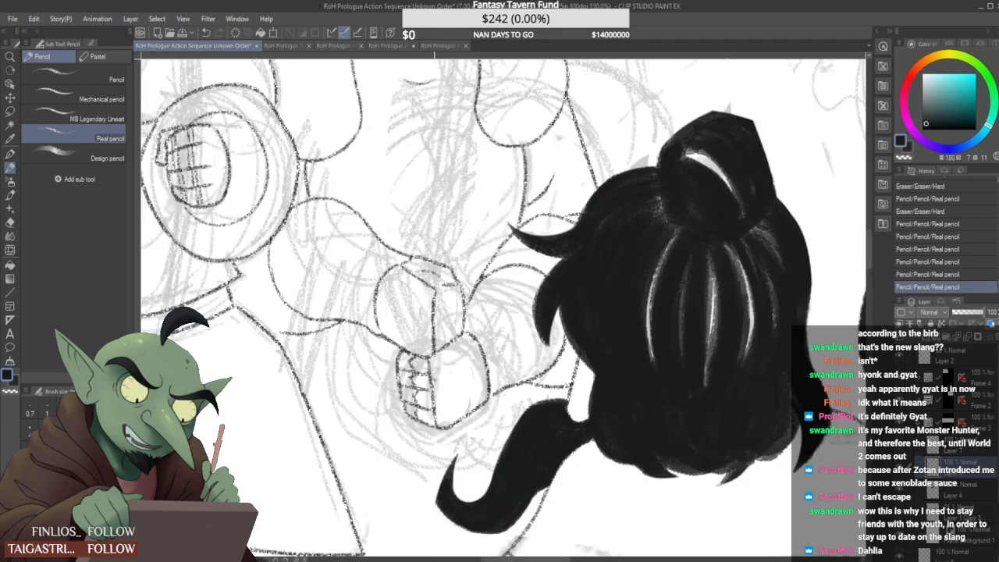
scroll(424, 397, "up", 1)
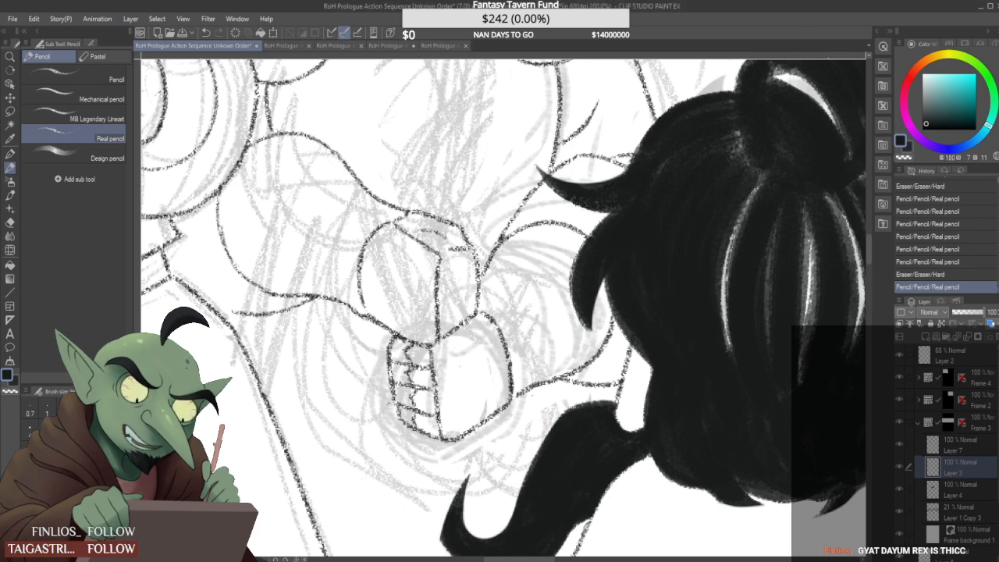
scroll(756, 307, "down", 2)
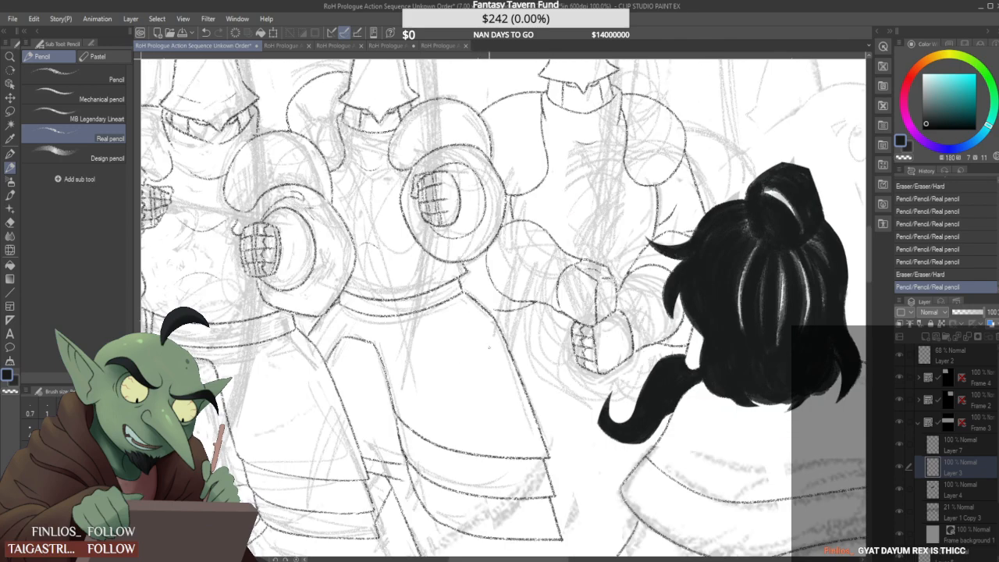
scroll(703, 316, "down", 2)
scroll(703, 316, "up", 3)
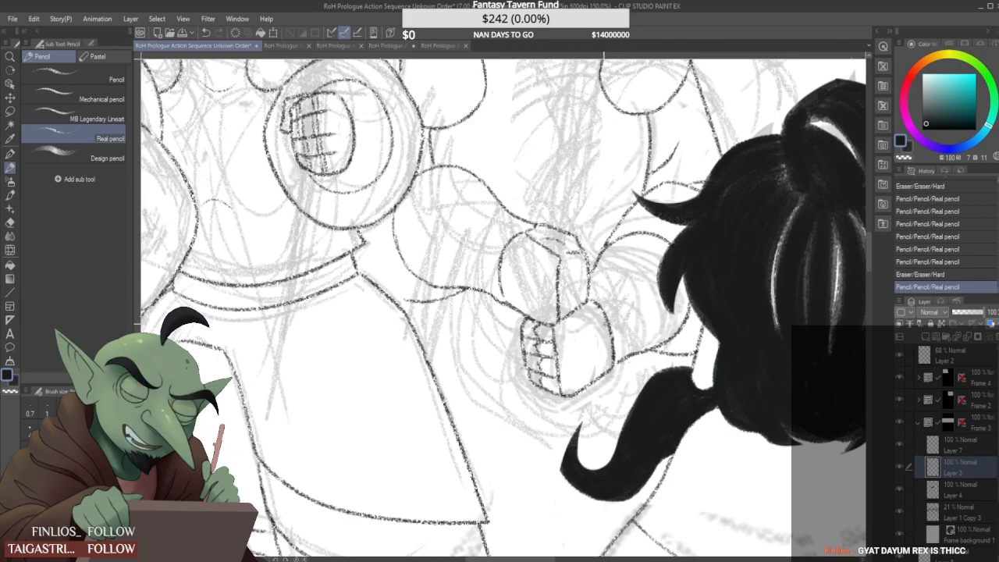
scroll(579, 280, "up", 3)
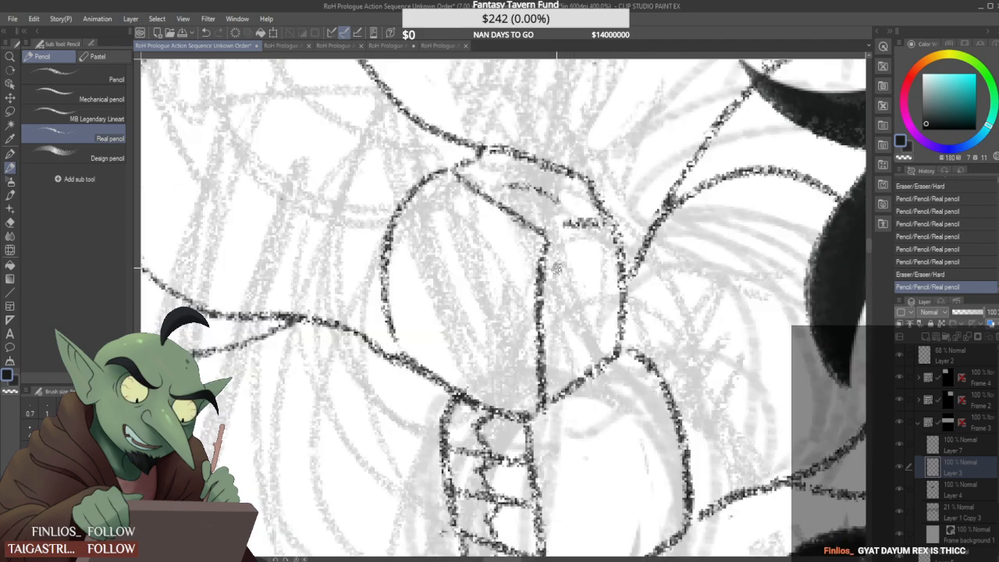
Divide the narrow side of the fourth knight's upper fist into fingers with three crosswise lines and draw an uneven knuckle line lengthwise across them
left_click_drag(545, 271, 629, 246)
mouse_move(545, 314)
left_mouse_down()
mouse_move(625, 281)
mouse_move(620, 359)
left_mouse_up()
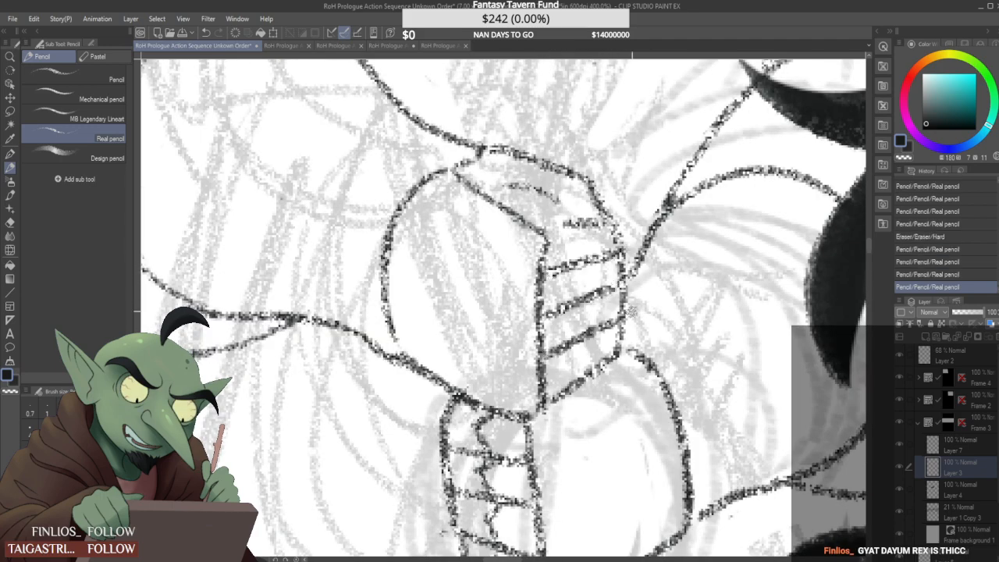
scroll(562, 336, "down", 3)
scroll(562, 336, "up", 2)
scroll(592, 274, "up", 2)
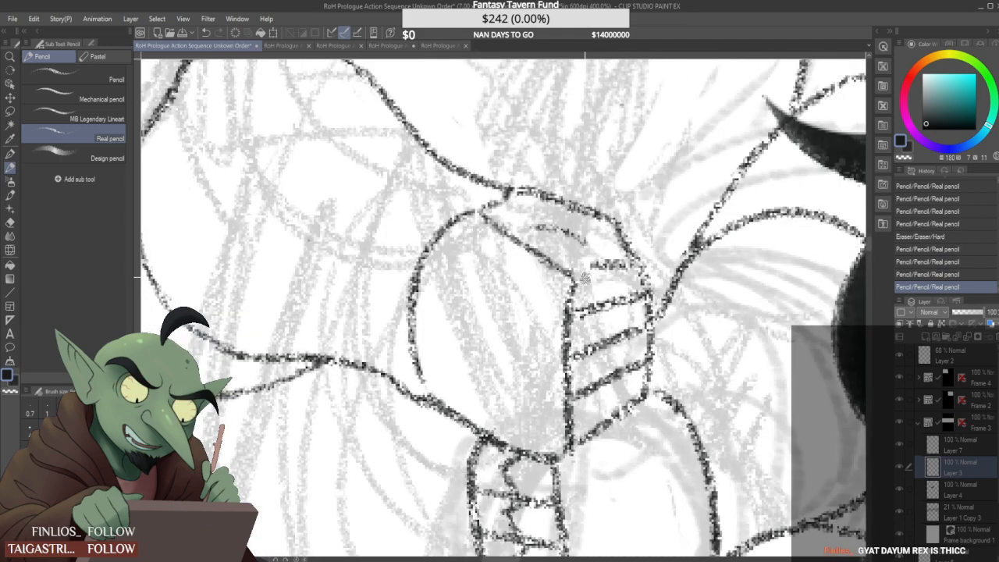
mouse_move(565, 278)
left_mouse_down()
mouse_move(622, 263)
mouse_move(604, 270)
mouse_move(595, 315)
mouse_move(609, 320)
mouse_move(618, 409)
left_mouse_up()
Clean up the outer finger edge of the fourth knight's lower fist with the hard eraser, undoing faulty strokes
scroll(623, 375, "down", 6)
scroll(623, 375, "up", 4)
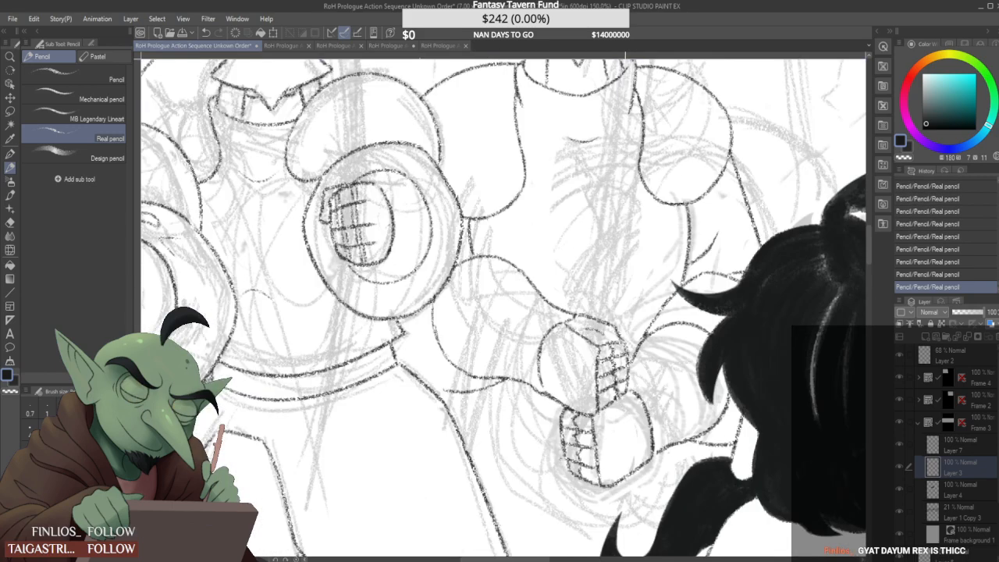
scroll(623, 374, "down", 1)
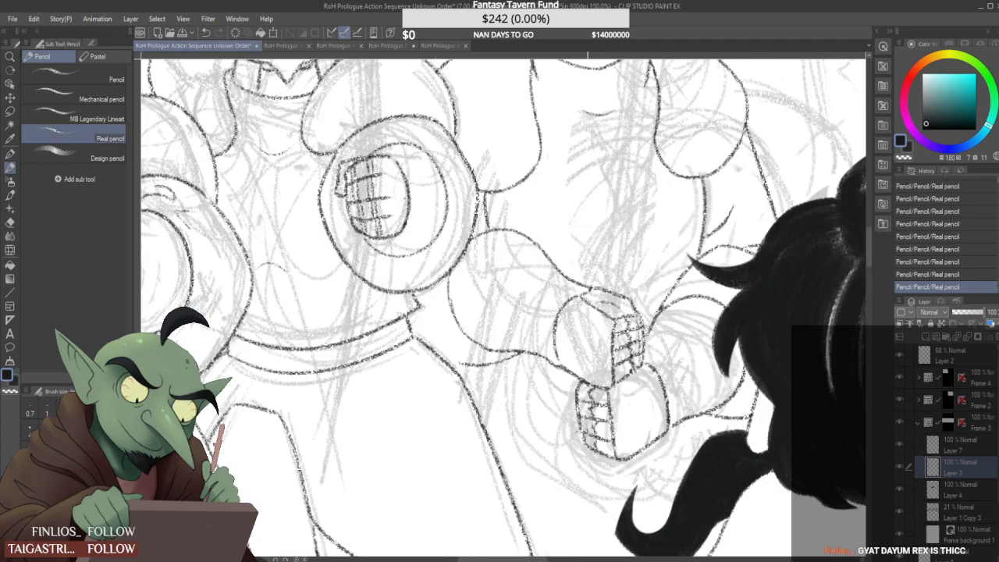
scroll(623, 375, "down", 3)
scroll(623, 375, "up", 4)
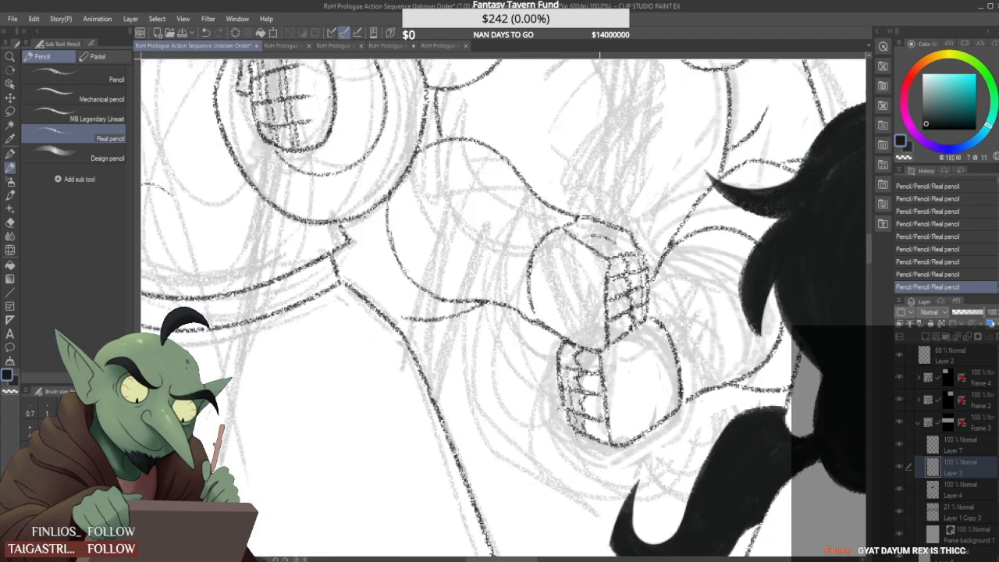
key("ctrl+z")
key("ctrl+z")
left_click_drag(574, 392, 579, 426)
key("ctrl+z")
mouse_move(566, 355)
left_mouse_down()
mouse_move(581, 431)
mouse_move(557, 412)
left_mouse_up()
Lasso the roughly sketched weapon above the fourth knight's fists on Layer 1 Copy 3
scroll(554, 408, "down", 3)
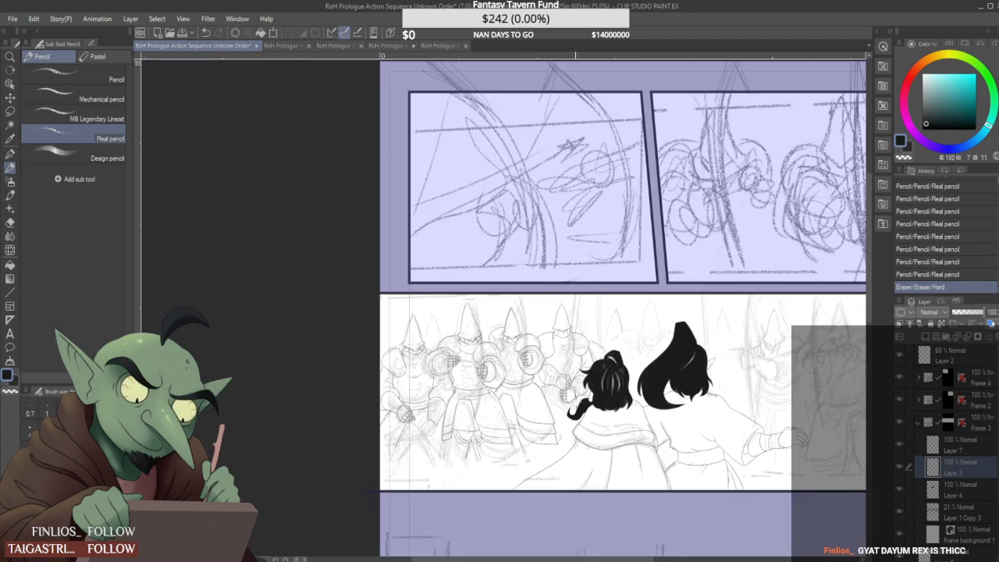
scroll(572, 383, "up", 1)
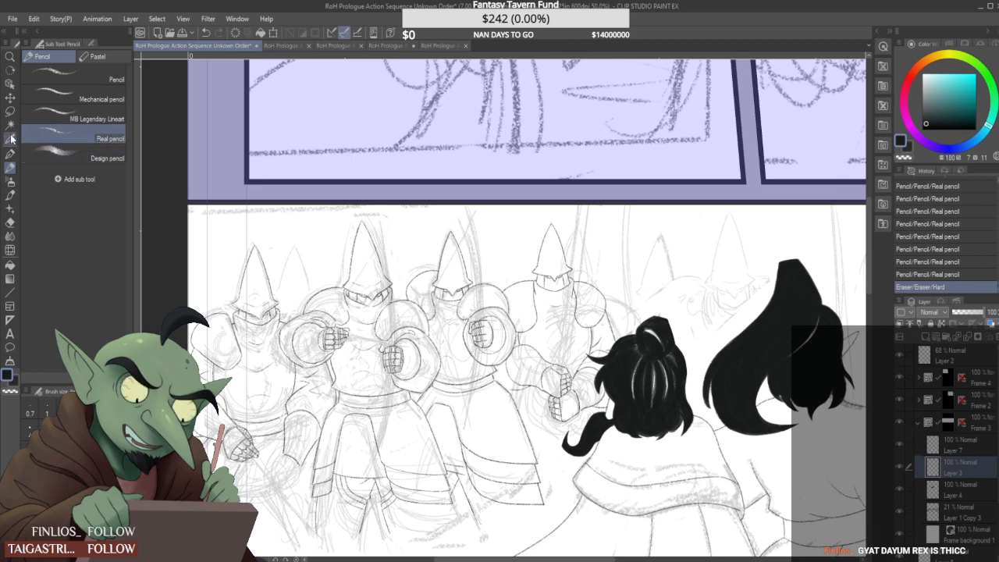
left_click(9, 111)
left_click(961, 512)
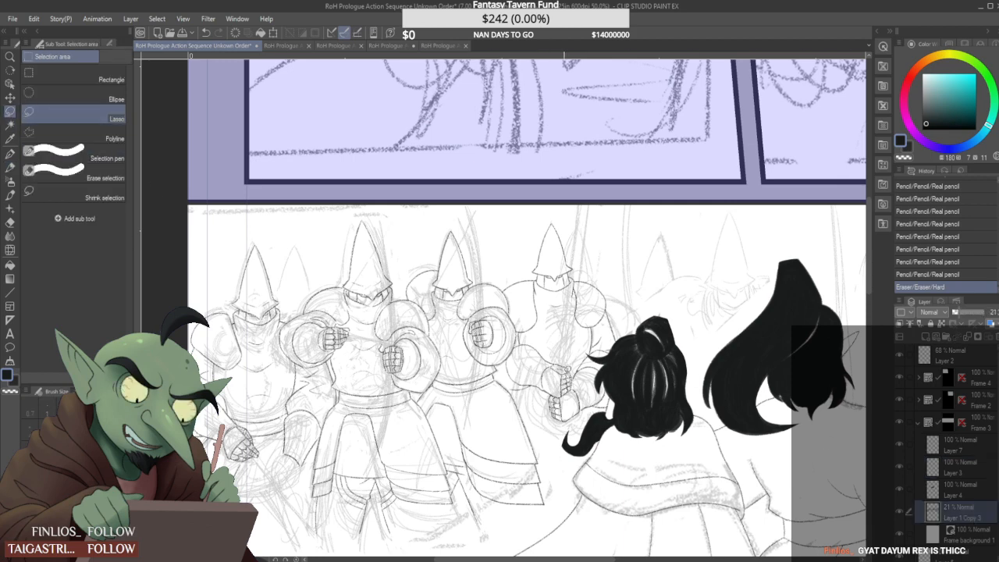
left_click_drag(579, 172, 576, 242)
Rotate the selected weapon sketch counterclockwise and shift it across the fourth knight's body to line up with his fists, then deselect it
key("ctrl+t")
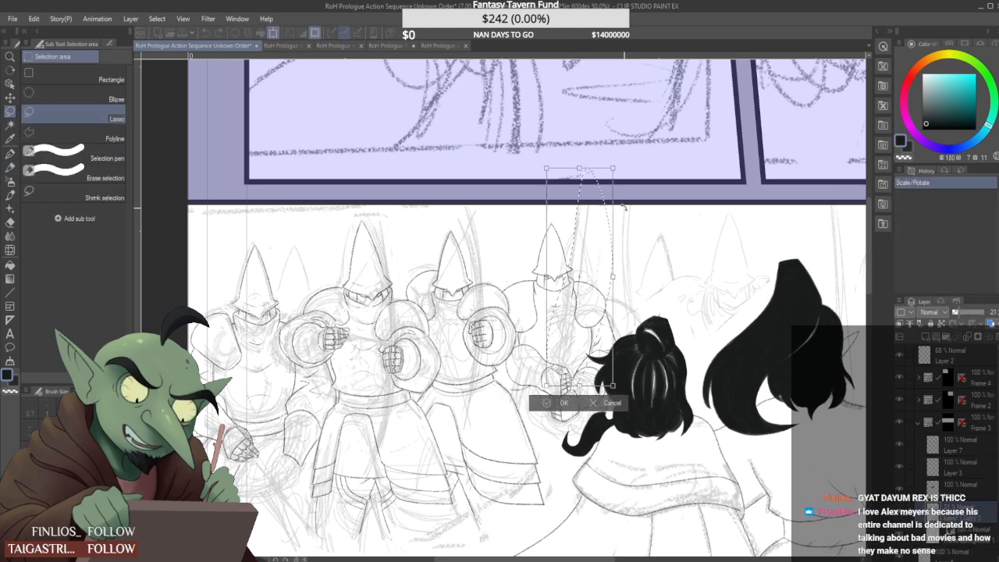
left_click_drag(624, 208, 613, 202)
left_click_drag(584, 258, 571, 260)
left_click_drag(613, 227, 604, 219)
left_click_drag(576, 261, 569, 259)
left_click_drag(606, 214, 618, 225)
mouse_move(578, 271)
left_mouse_down()
mouse_move(593, 253)
mouse_move(575, 284)
left_mouse_up()
left_click_drag(608, 258, 607, 254)
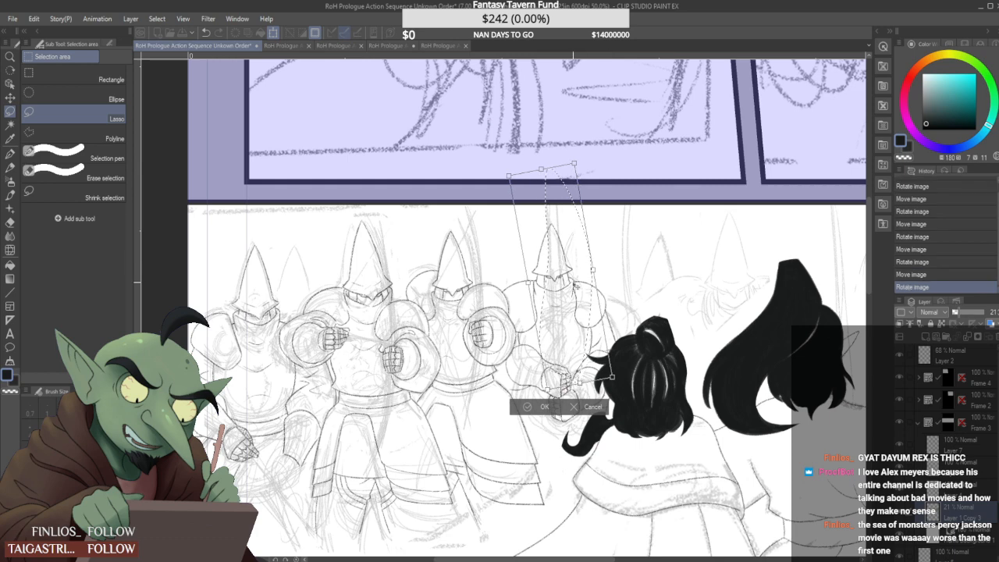
left_click_drag(576, 287, 576, 290)
left_click_drag(605, 254, 606, 257)
left_click_drag(573, 293, 602, 260)
left_click_drag(573, 296, 571, 296)
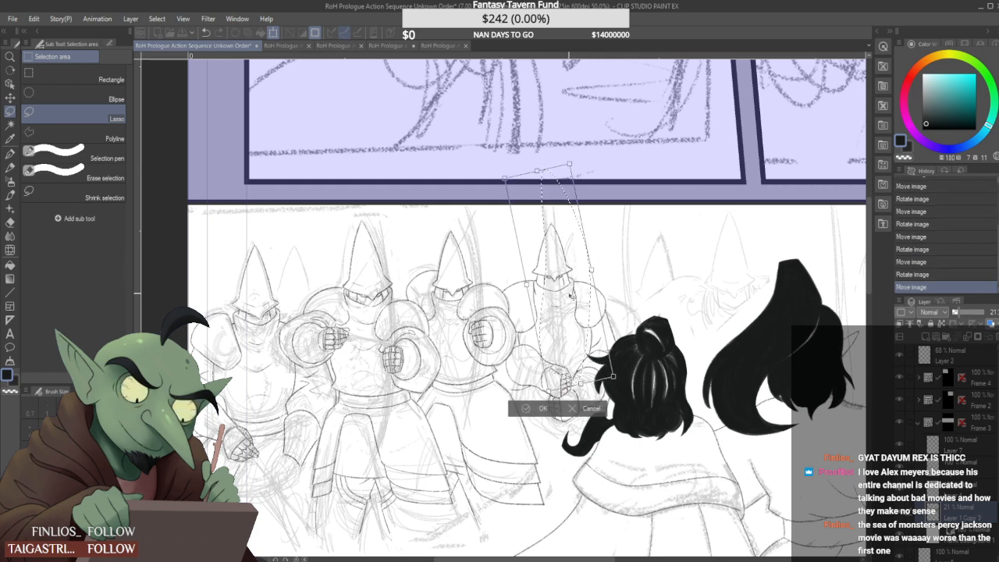
left_click(538, 409)
key("ctrl+d")
Return to Layer 3 with the Real pencil and extend the line below the fourth knight's forearm toward the third knight's robe
scroll(592, 288, "down", 2)
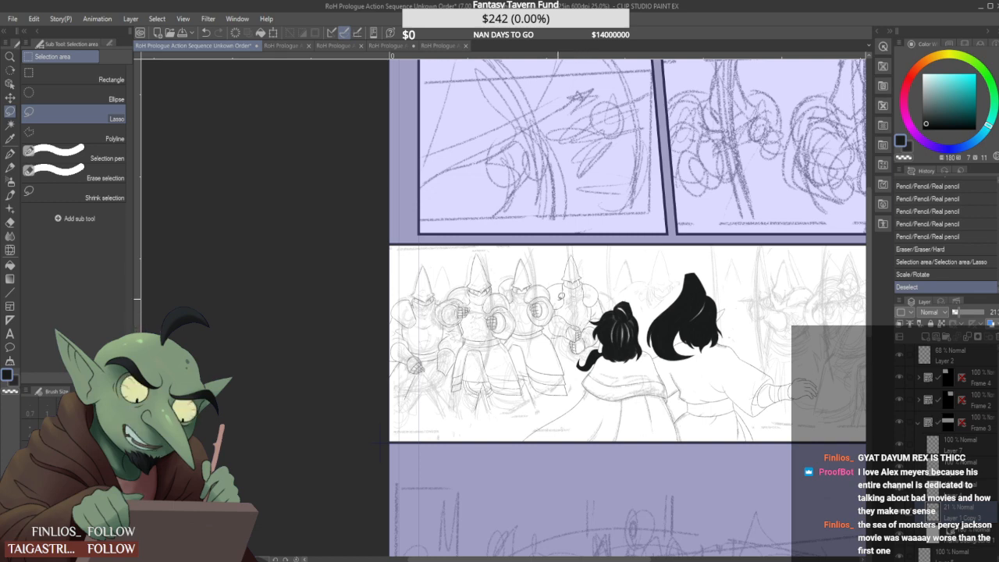
left_click(10, 166)
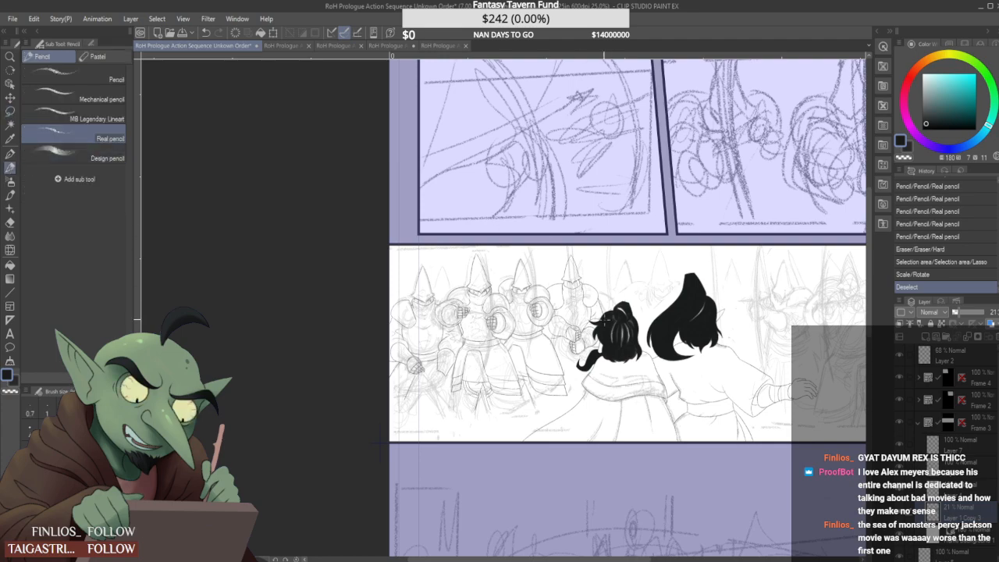
scroll(573, 341, "up", 5)
scroll(461, 318, "up", 1)
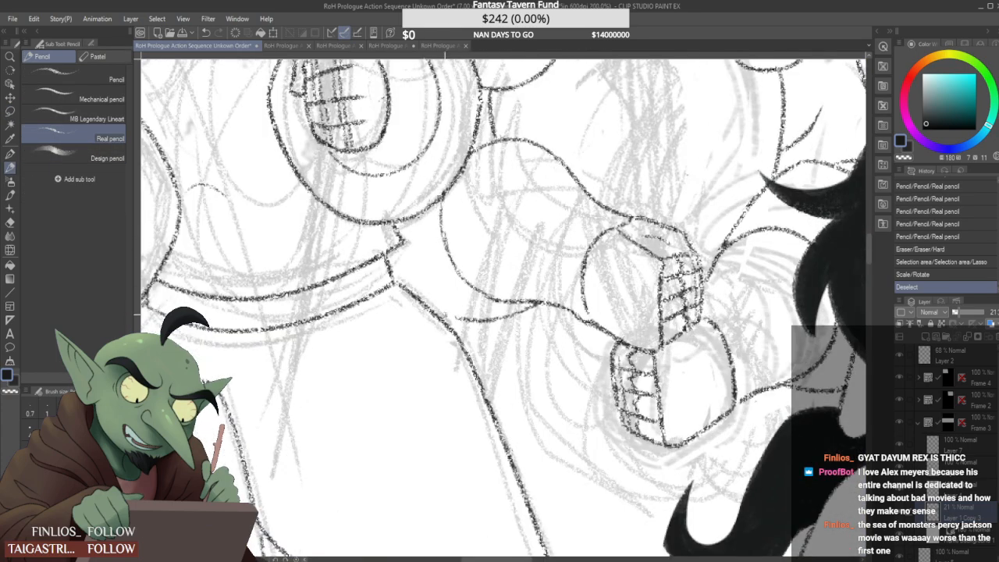
left_click_drag(443, 315, 486, 325)
left_click(982, 476)
left_click(982, 482)
left_click(979, 462)
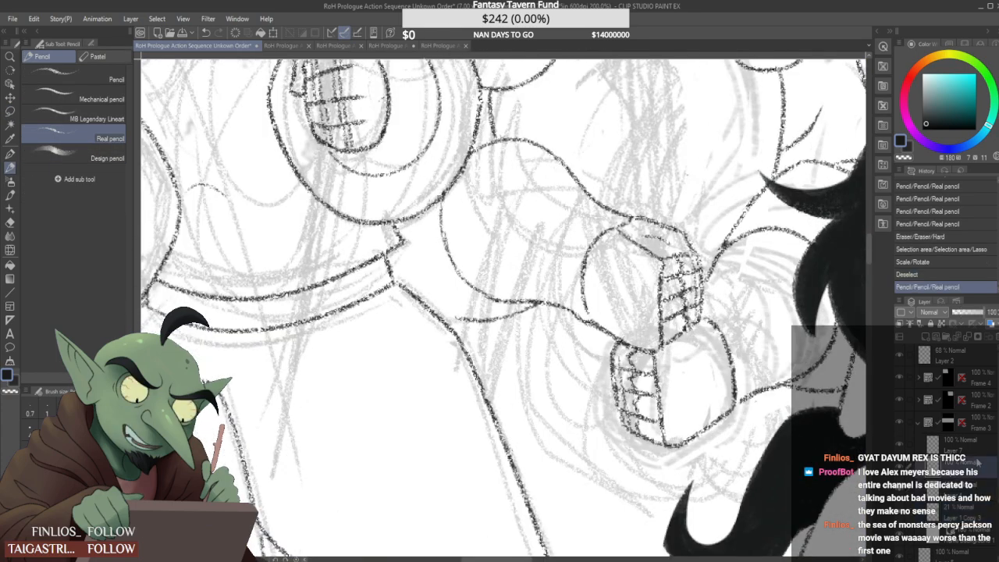
left_click_drag(434, 313, 464, 320)
Join the line below the fourth knight's forearm to the third knight's robe edge and add a short downward stroke beside it
scroll(457, 310, "up", 2)
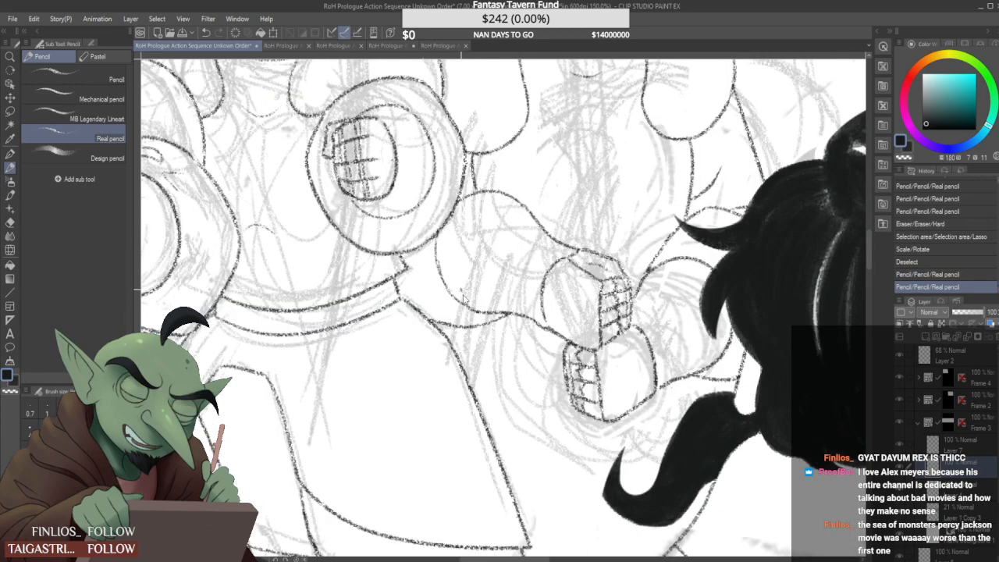
left_click_drag(381, 351, 359, 338)
left_click_drag(439, 371, 423, 400)
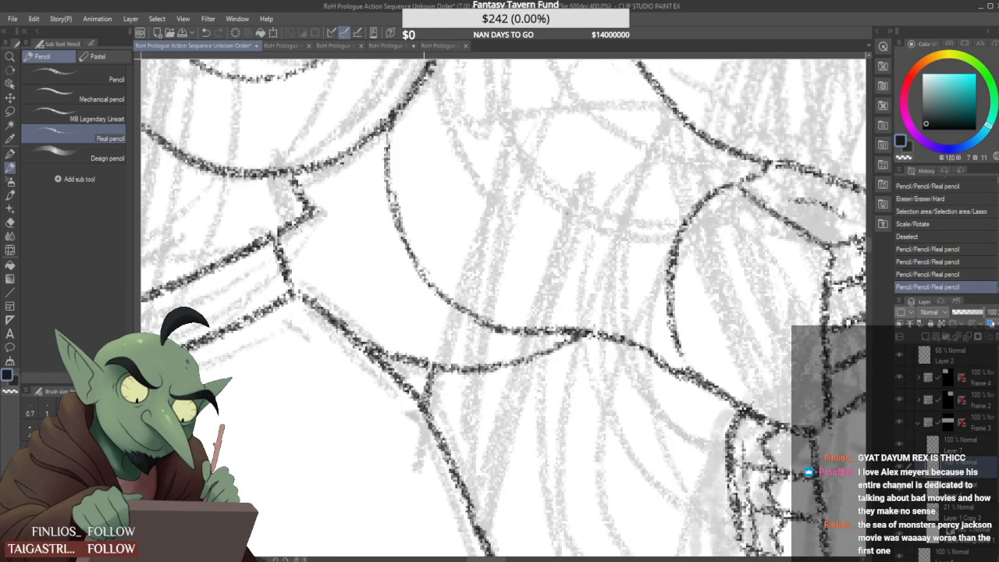
Trim the short faint arc above the fourth knight's fists with the hard eraser
scroll(465, 329, "down", 7)
scroll(492, 329, "up", 4)
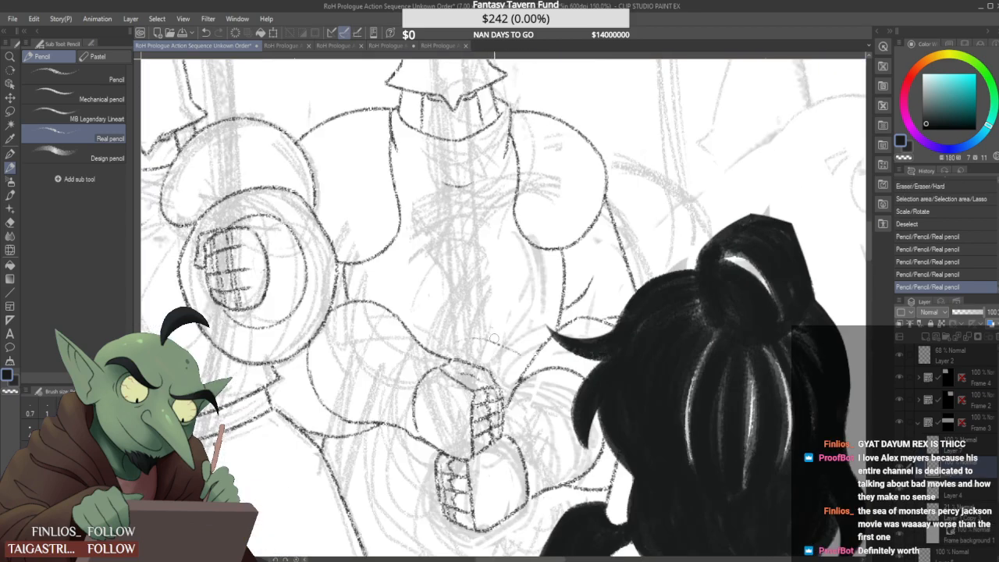
left_click_drag(509, 342, 516, 350)
scroll(473, 303, "down", 3)
scroll(475, 300, "up", 2)
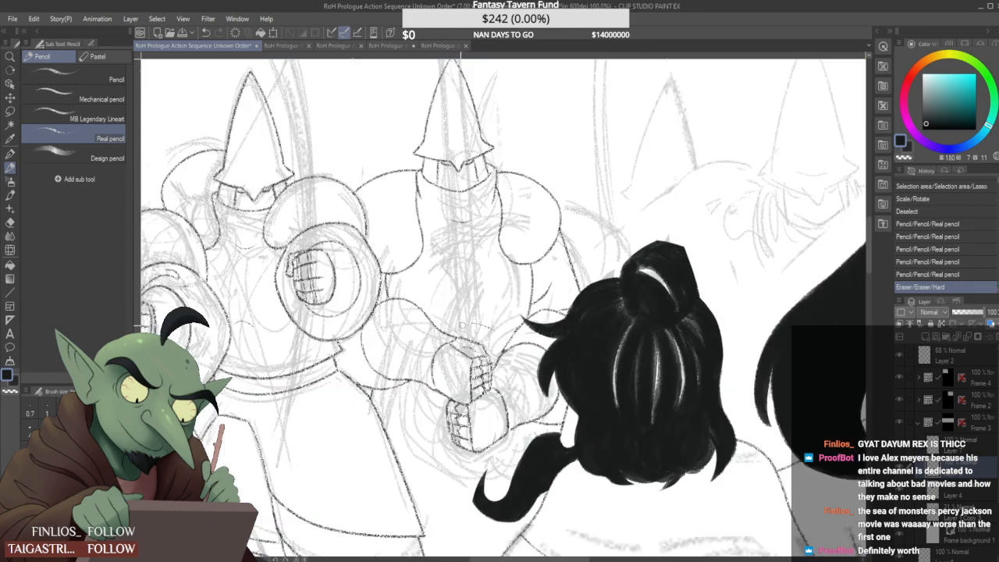
left_click(473, 325)
scroll(473, 325, "down", 1)
scroll(473, 325, "down", 1)
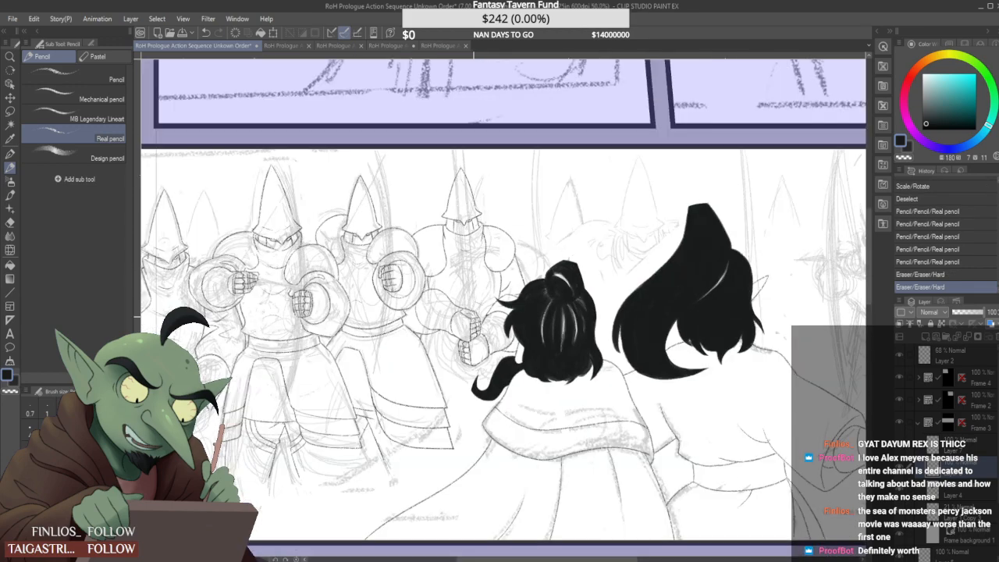
scroll(473, 325, "up", 2)
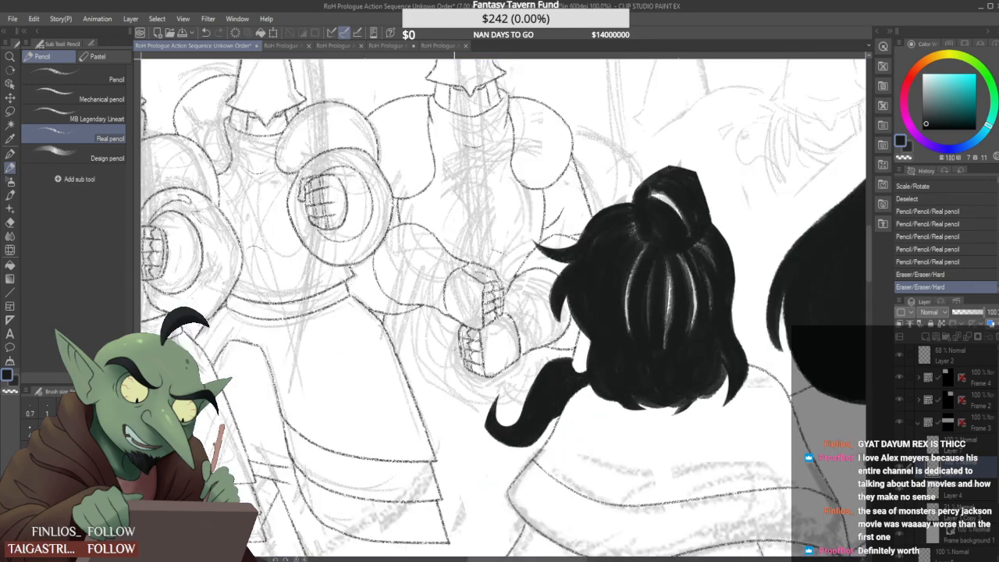
mouse_move(459, 339)
left_mouse_down()
mouse_move(439, 425)
mouse_move(424, 435)
left_mouse_up()
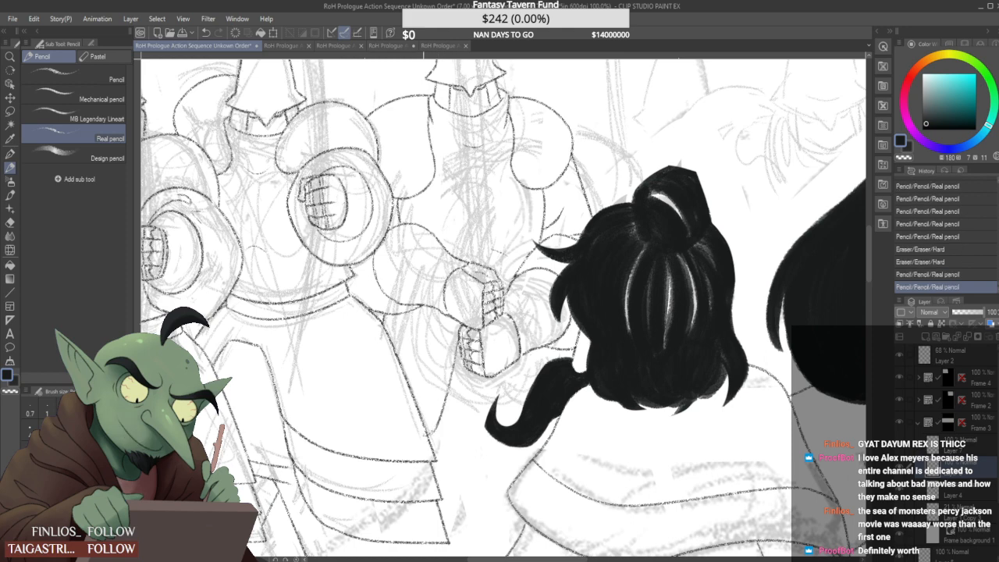
key("ctrl+z")
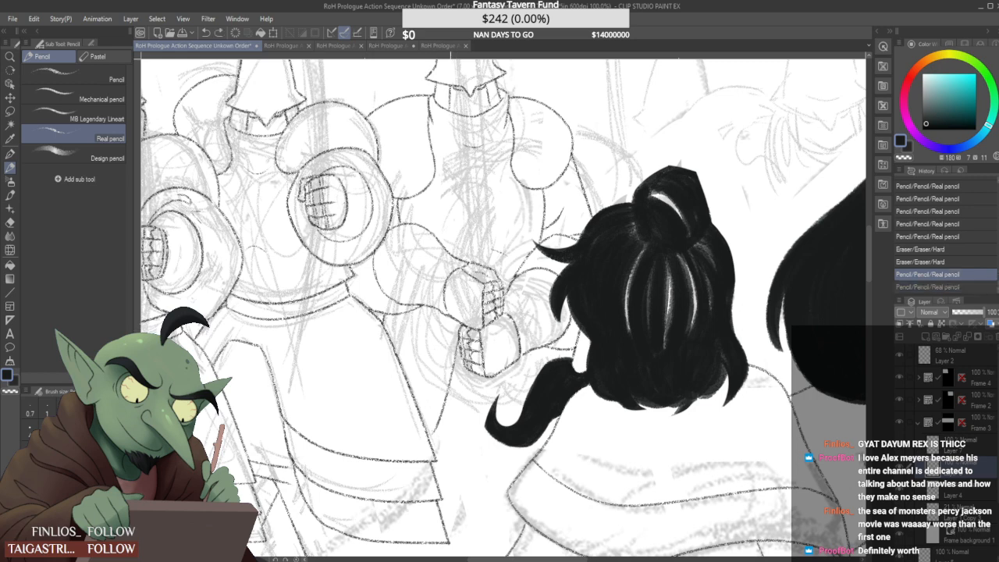
left_click_drag(434, 430, 426, 437)
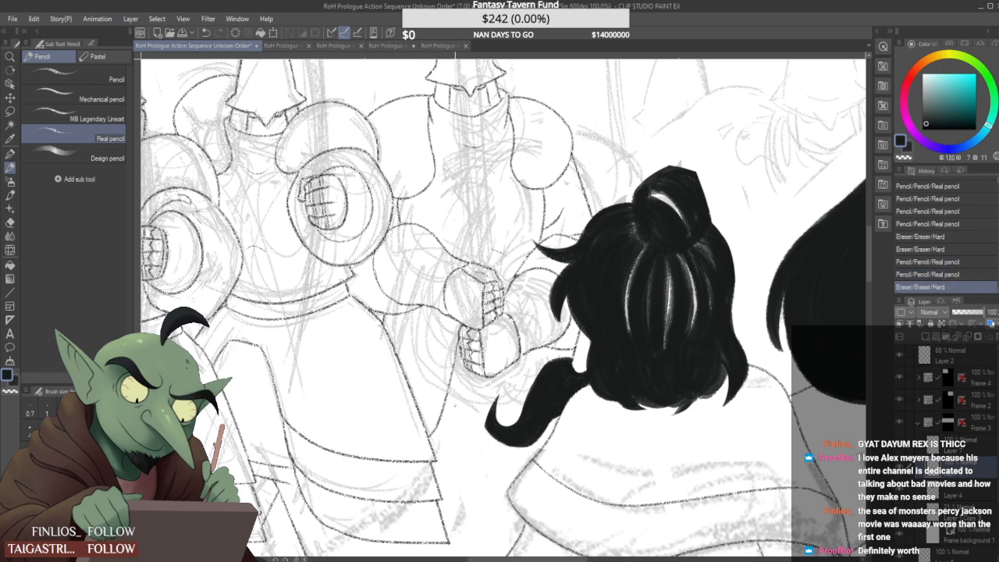
key("ctrl+z")
key("ctrl+z")
key("ctrl+z")
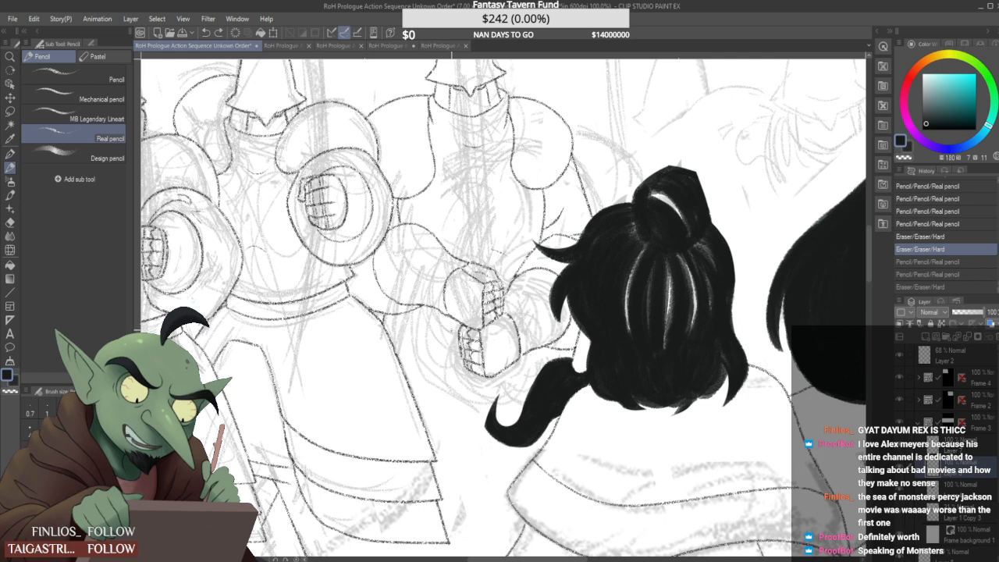
Draw the side edge of the fourth knight's lower robe, curving down from below his forearm to the third knight's robe
left_click_drag(454, 320, 424, 425)
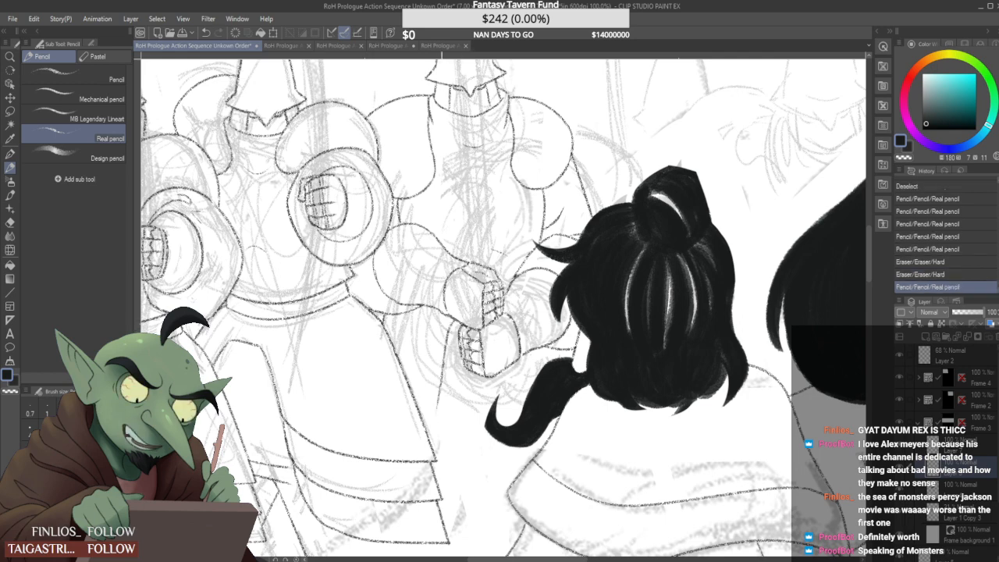
key("ctrl+z")
left_click_drag(454, 320, 422, 423)
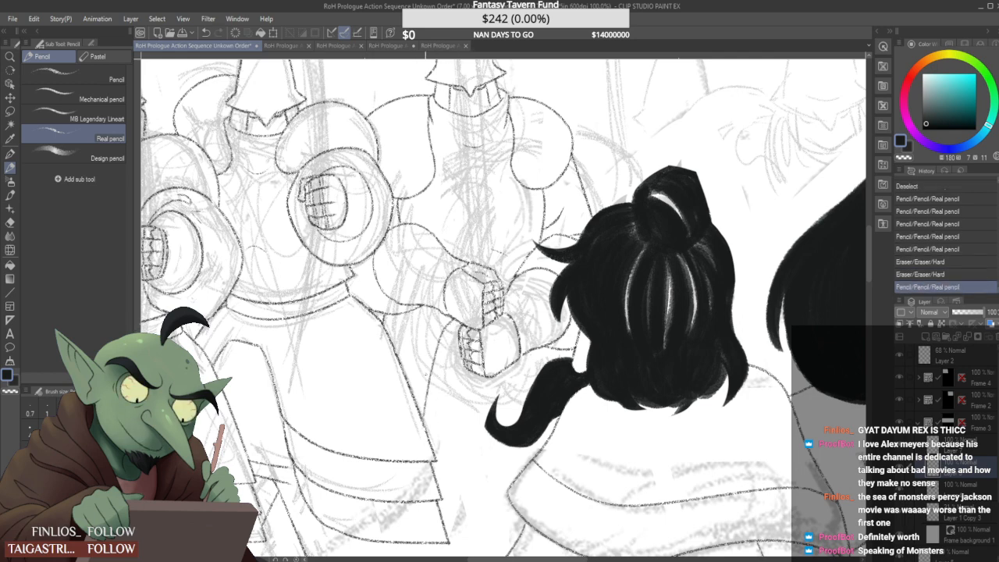
left_click_drag(384, 314, 374, 319)
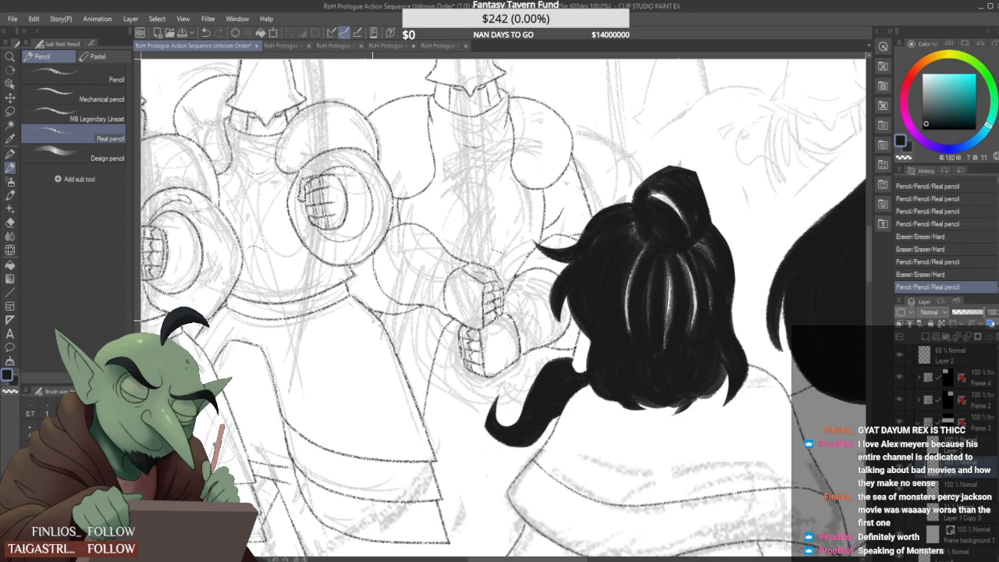
Check the fourth knight's lower robe within the whole panel, comparing it with and without the last pencil stroke
scroll(381, 320, "down", 5)
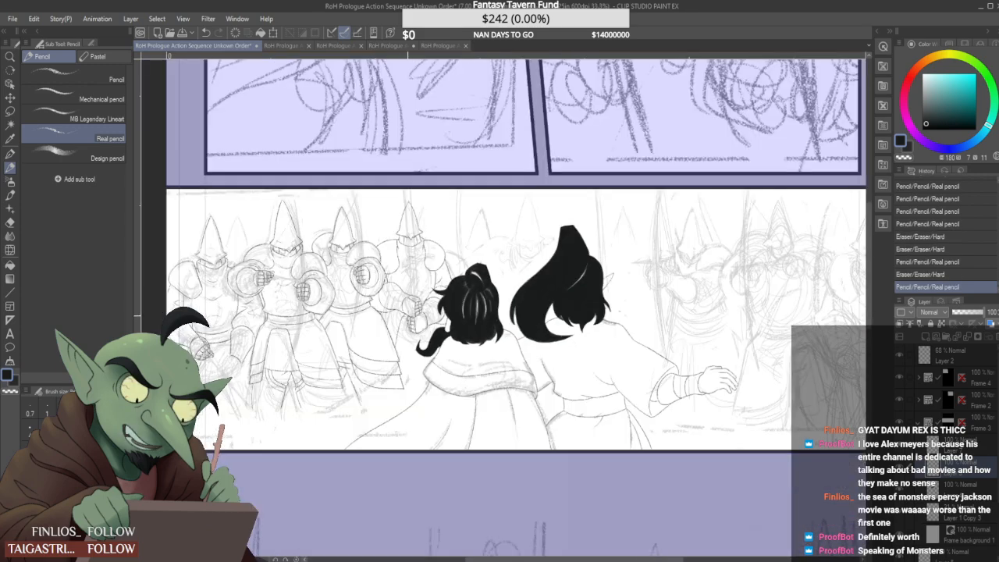
scroll(428, 344, "up", 5)
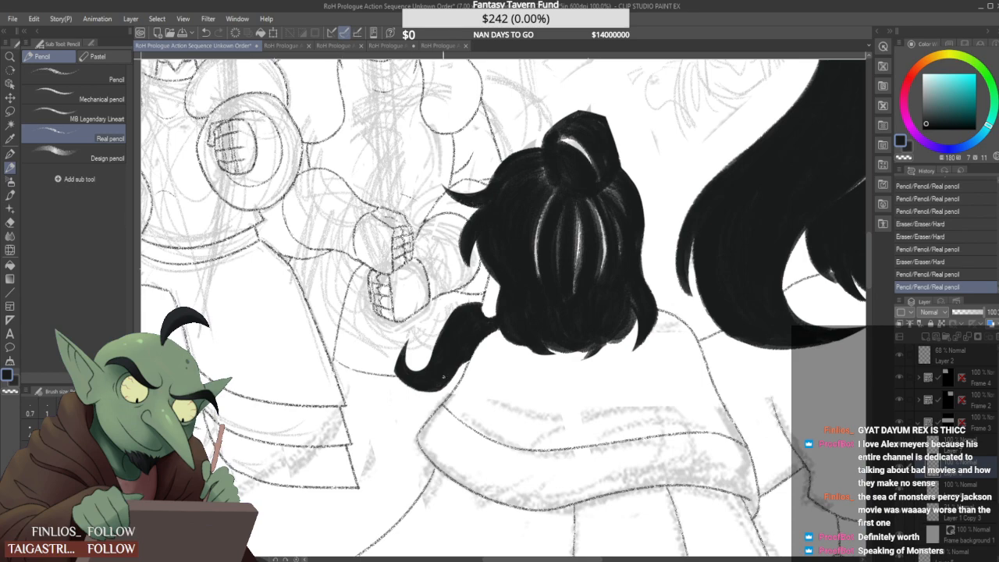
scroll(355, 299, "down", 3)
scroll(355, 299, "up", 1)
scroll(413, 292, "down", 2)
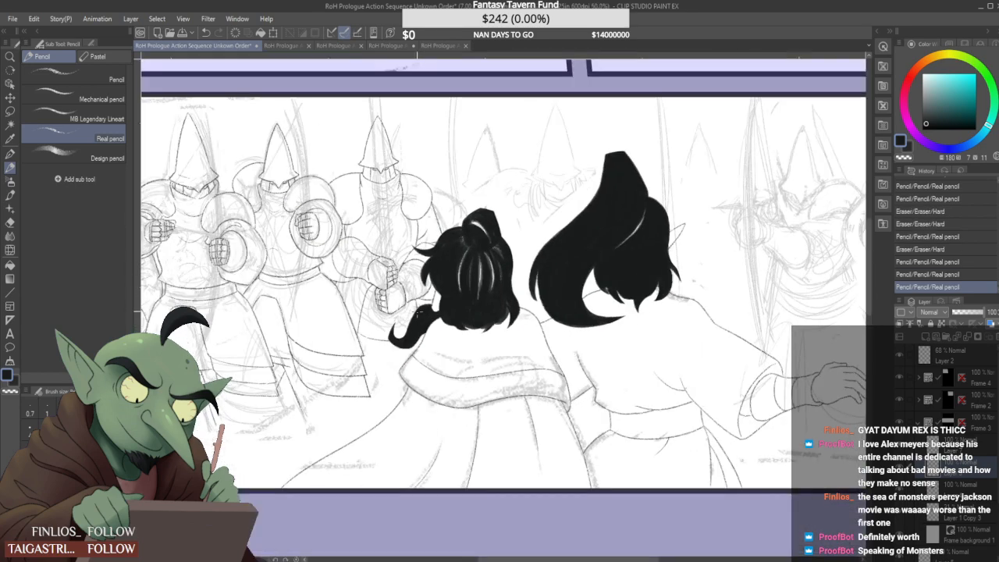
scroll(412, 293, "up", 2)
key("ctrl+z")
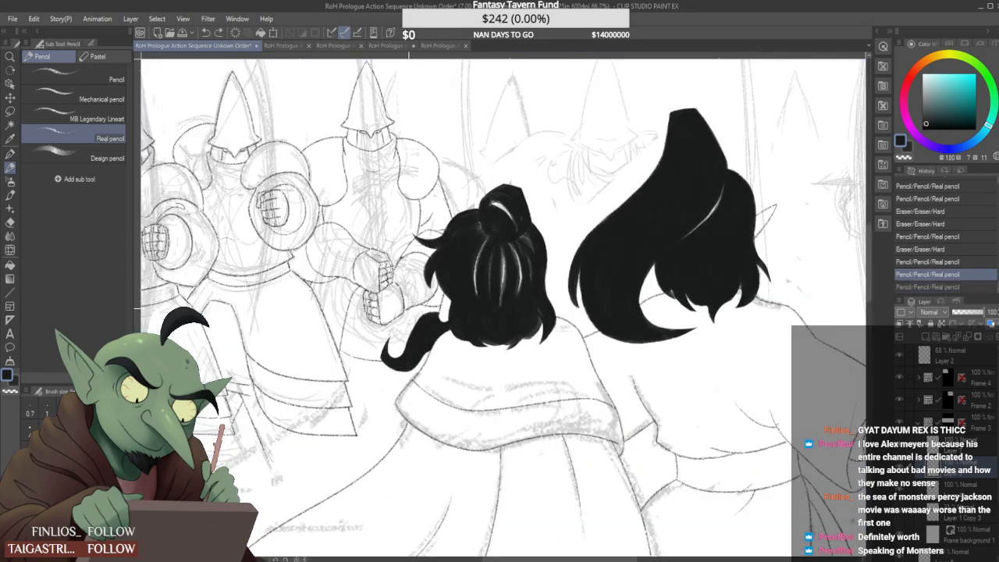
key("ctrl+y")
key("ctrl+z")
key("ctrl+y")
key("ctrl+minus")
key("ctrl+minus")
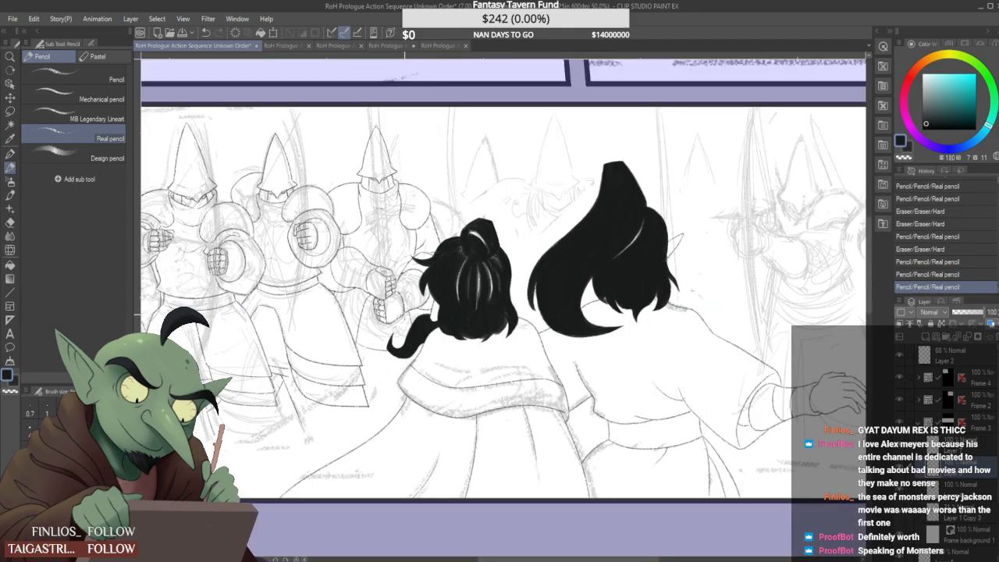
key("ctrl+plus")
key("ctrl+minus")
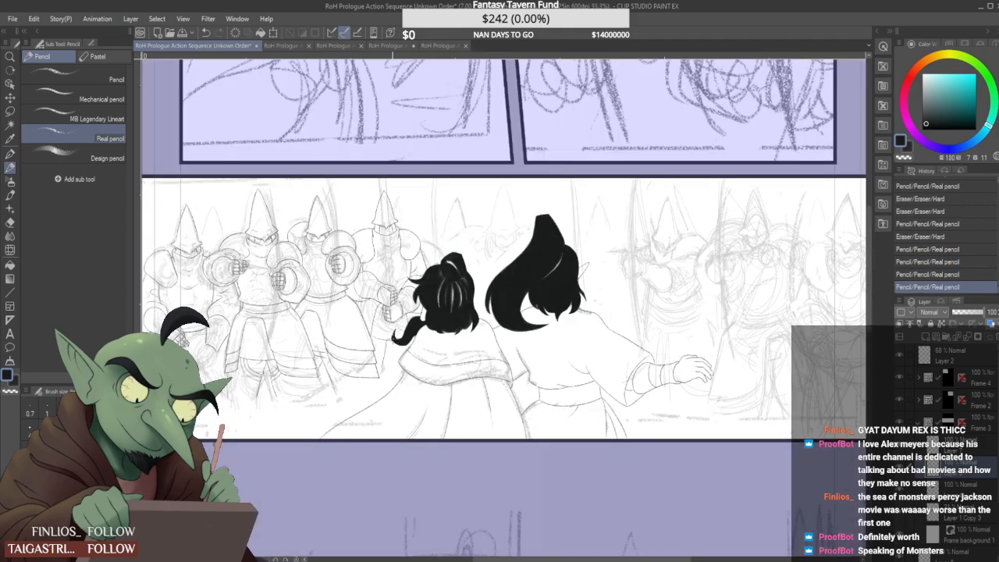
Add a short pencil stroke to the fourth knight's lower robe, between the third knight's robe and the foreground figure's curled hair lock
key("ctrl+plus")
key("ctrl+plus")
mouse_move(381, 337)
left_mouse_down()
mouse_move(371, 386)
mouse_move(395, 335)
left_mouse_up()
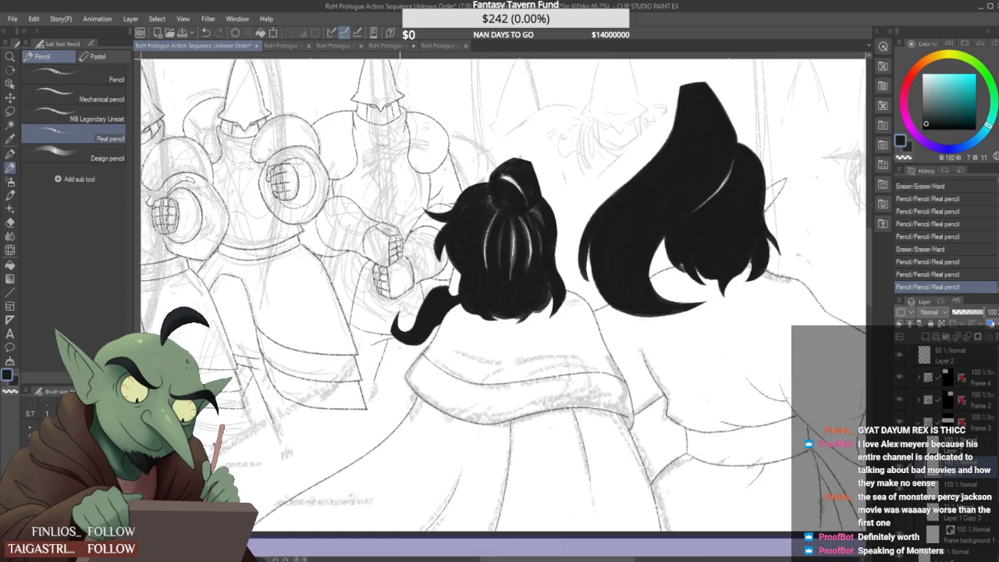
Pencil an inverted-V split in the fourth knight's lower robe below the hair lock, and tidy the stroke ends with the hard eraser
left_click_drag(390, 386, 396, 341)
key("ctrl+minus")
key("ctrl+minus")
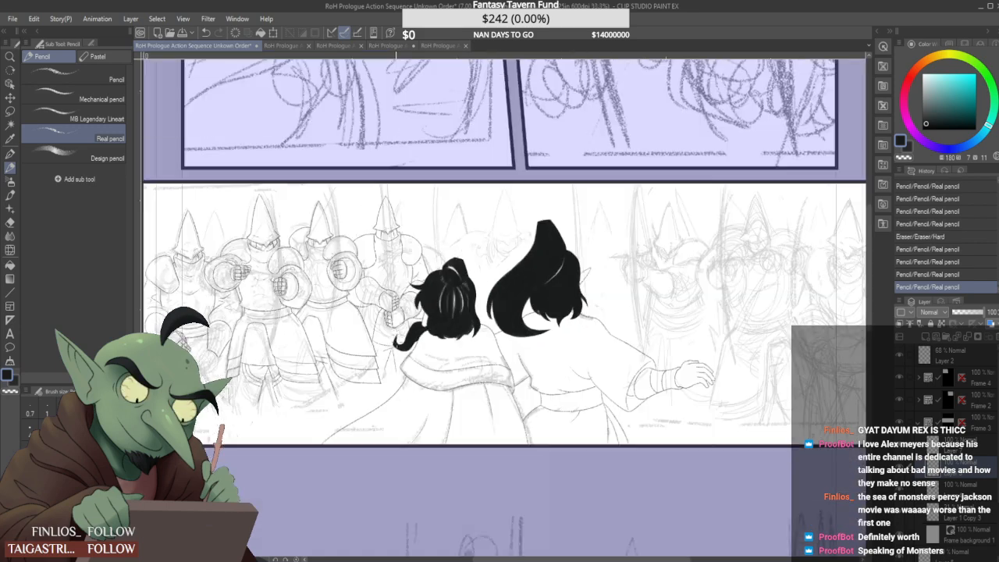
scroll(397, 382, "up", 1)
left_click_drag(395, 383, 394, 379)
scroll(392, 380, "down", 1)
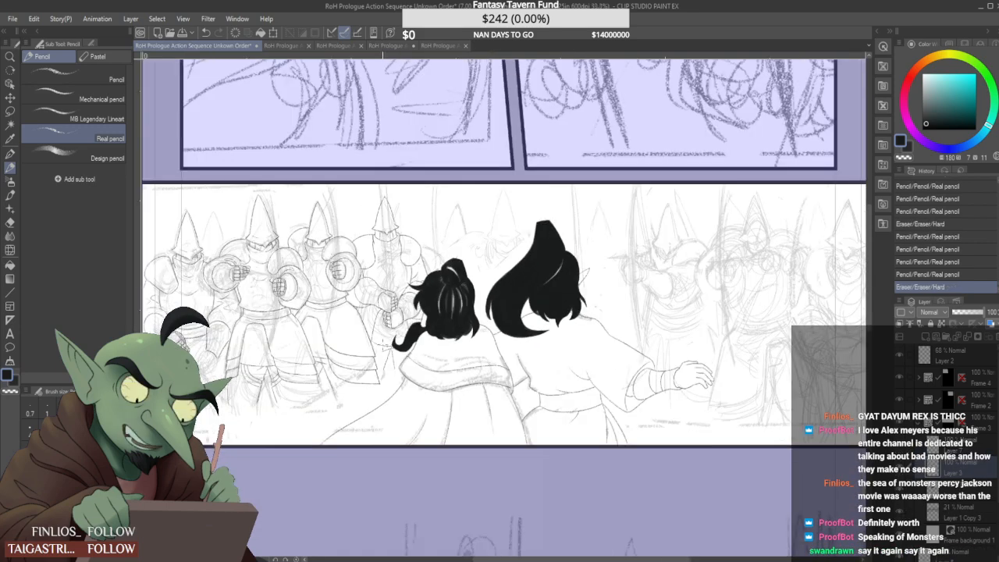
scroll(394, 381, "up", 3)
left_click_drag(375, 383, 381, 377)
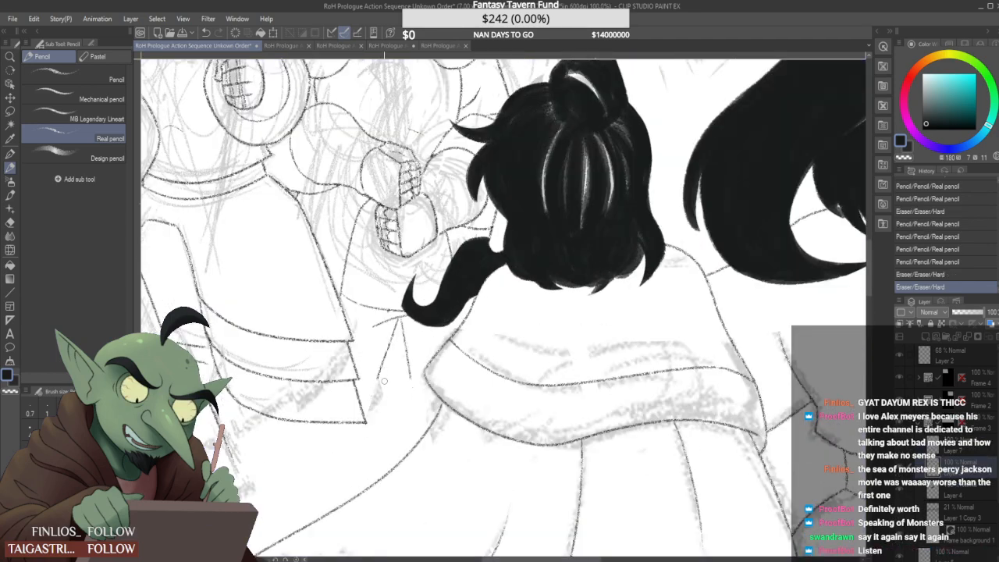
scroll(382, 376, "up", 1)
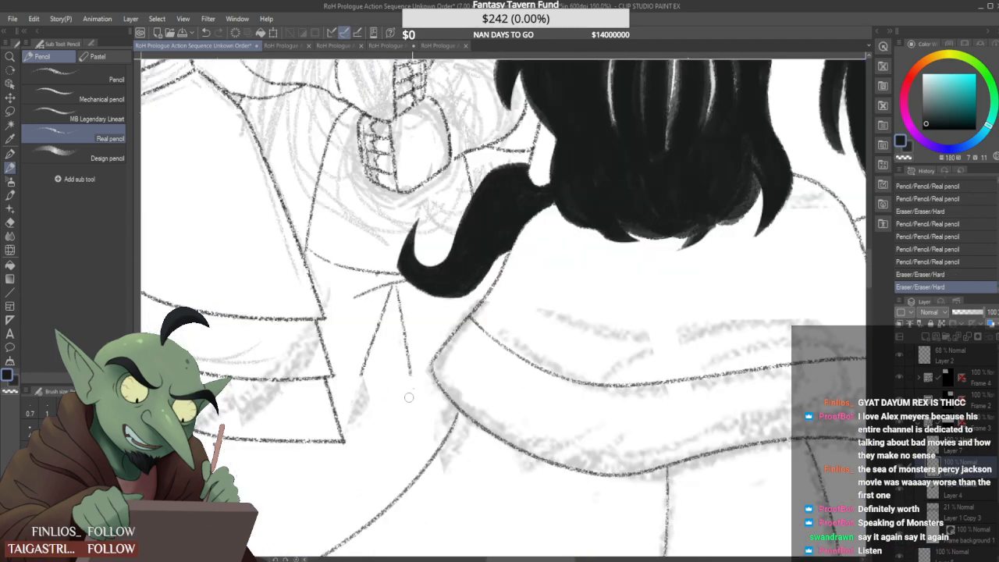
left_click_drag(395, 396, 413, 393)
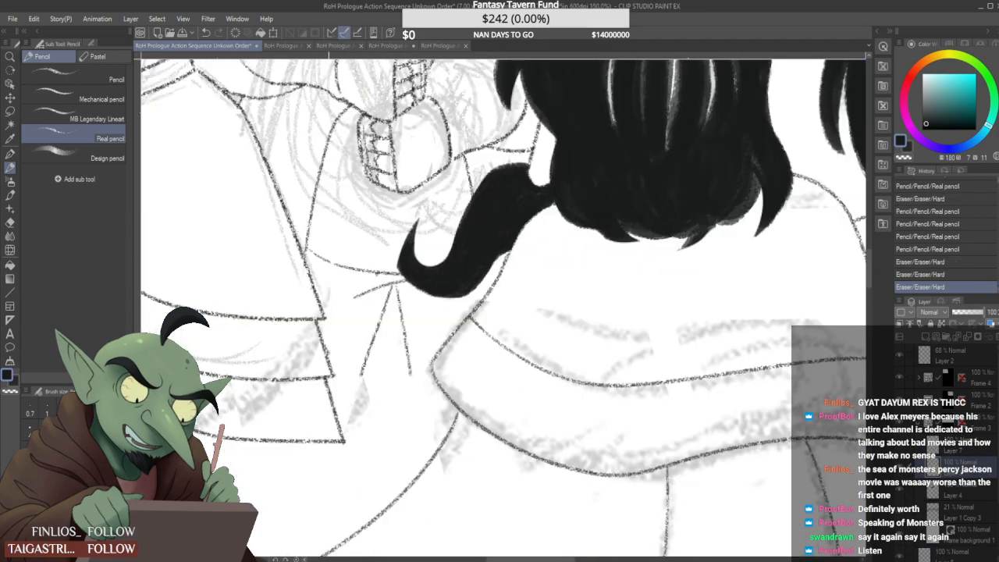
Draw curved hem-band lines between the third knight's robe and the near edge of the fourth knight's robe split, extending that edge downward
left_click_drag(342, 372, 359, 380)
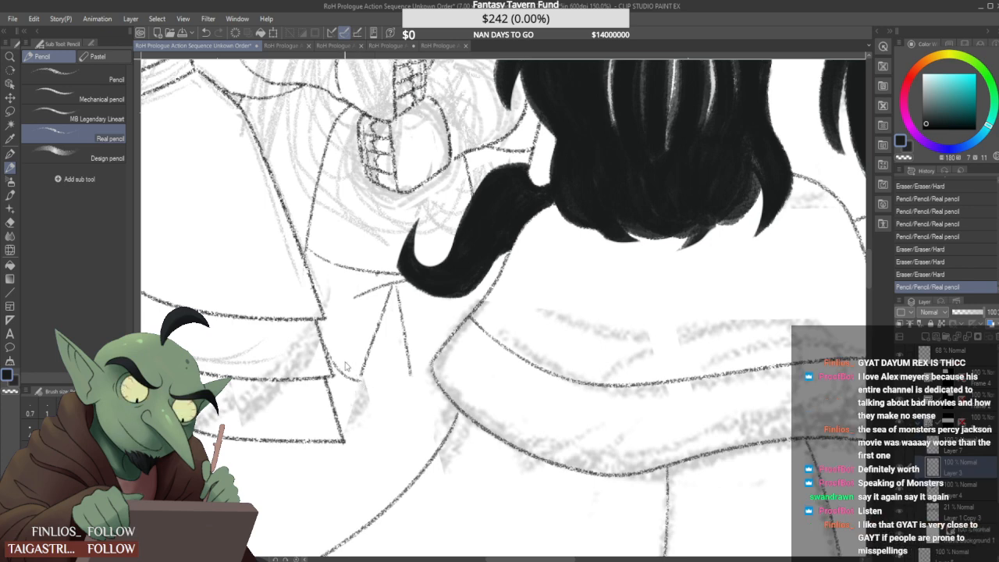
key("ctrl+z")
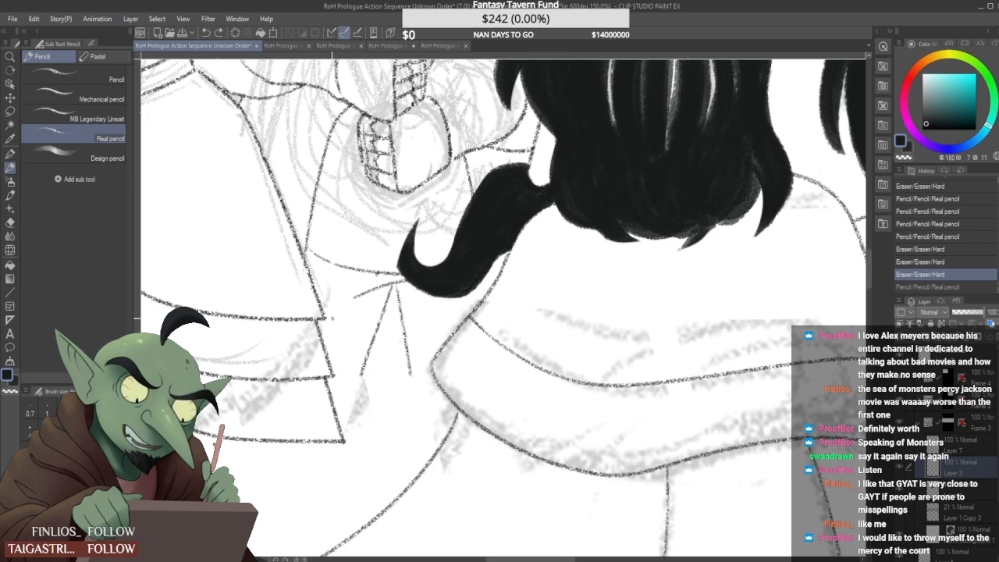
mouse_move(324, 344)
left_mouse_down()
mouse_move(360, 376)
mouse_move(357, 389)
mouse_move(335, 389)
mouse_move(356, 392)
mouse_move(353, 444)
left_mouse_up()
key("ctrl+z")
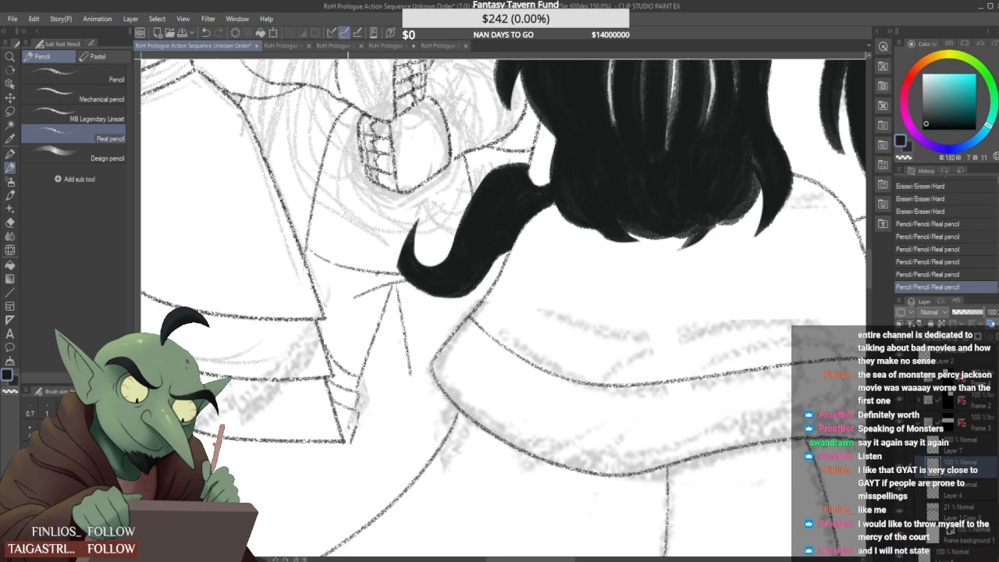
key("ctrl+z")
left_click_drag(357, 408, 348, 434)
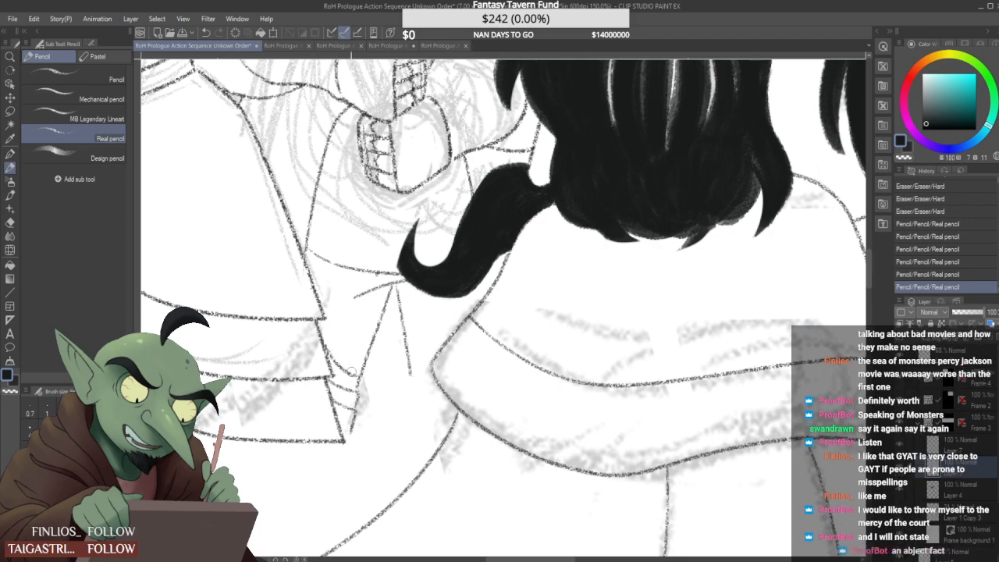
Erase the hem-line overlap at the robe split's edge beside the third knight and restore that edge with short pencil strokes
scroll(337, 389, "up", 1)
left_click_drag(337, 385, 360, 389)
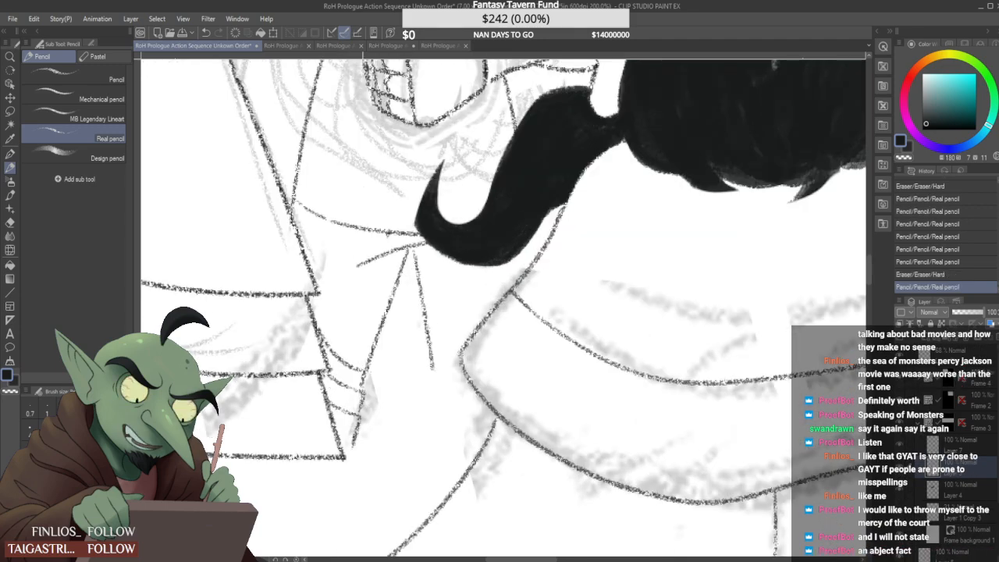
scroll(340, 371, "down", 1)
scroll(345, 362, "down", 3)
scroll(345, 359, "up", 8)
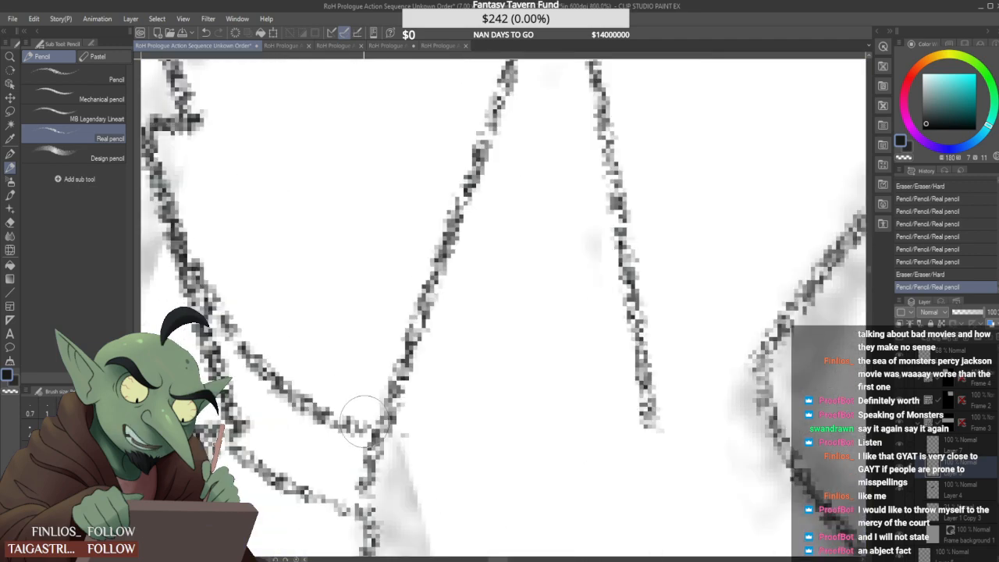
scroll(365, 434, "down", 2)
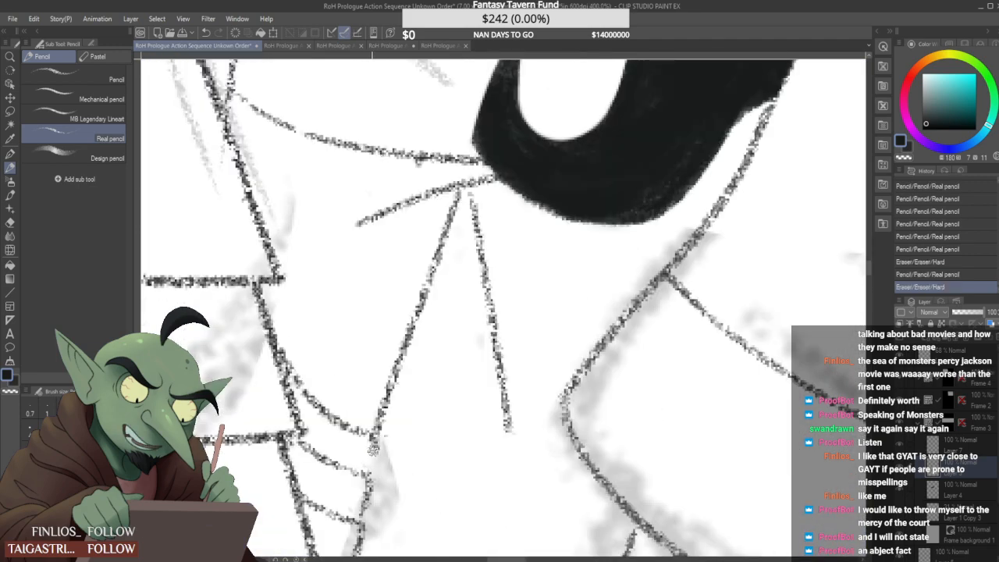
left_click_drag(371, 446, 361, 471)
scroll(361, 445, "down", 3)
scroll(503, 305, "down", 4)
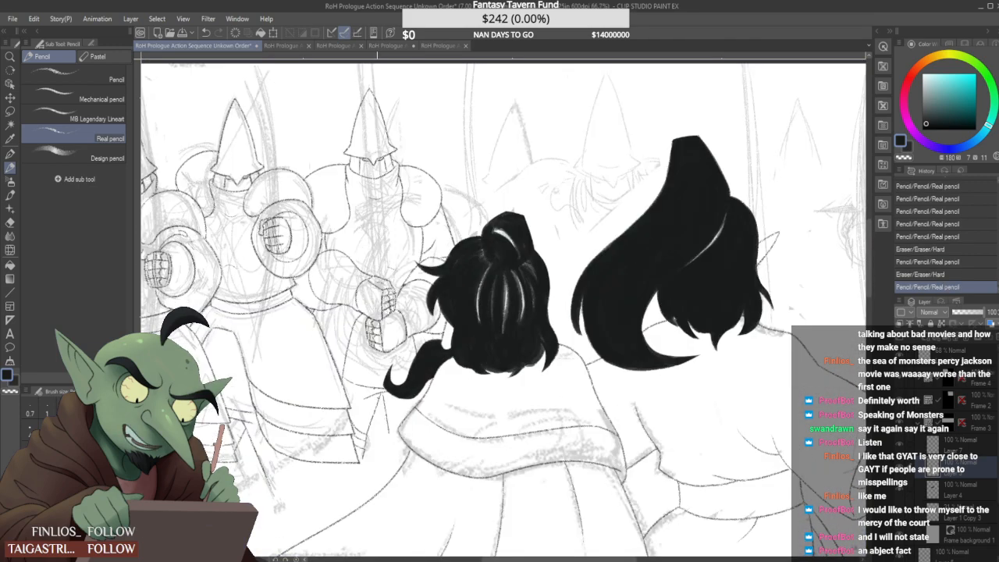
scroll(348, 450, "up", 4)
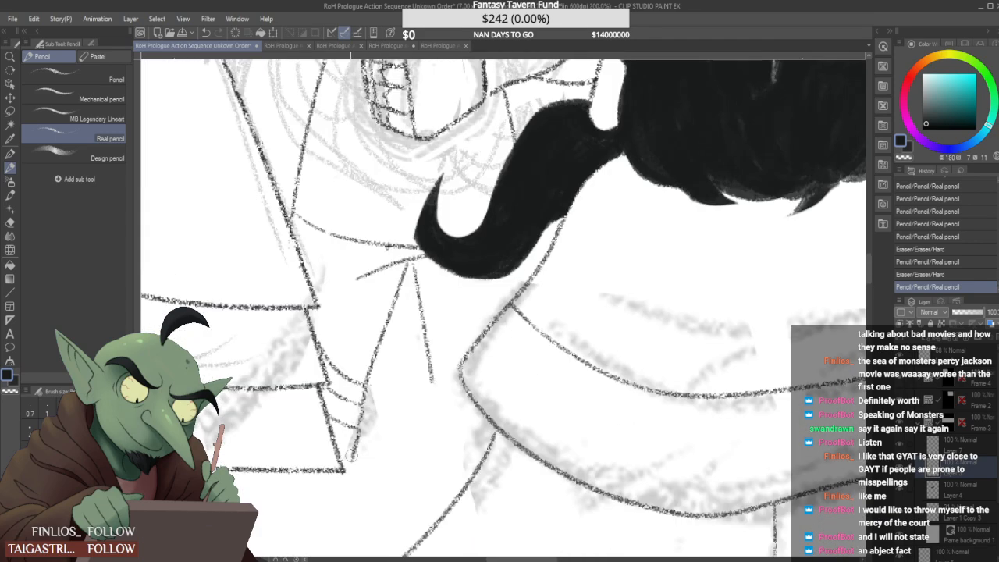
left_click_drag(348, 450, 351, 445)
Draw the matching short hem bands between the robe split's far edge and the foreground figure's cloak, undoing unwanted strokes
scroll(382, 387, "down", 1)
mouse_move(414, 388)
left_mouse_down()
mouse_move(436, 383)
mouse_move(413, 406)
mouse_move(448, 396)
mouse_move(411, 422)
mouse_move(459, 413)
mouse_move(412, 423)
left_mouse_up()
key("ctrl+z")
key("ctrl+z")
key("ctrl+z")
key("ctrl+z")
key("ctrl+z")
key("ctrl+z")
key("ctrl+z")
key("ctrl+z")
key("ctrl+z")
key("ctrl+z")
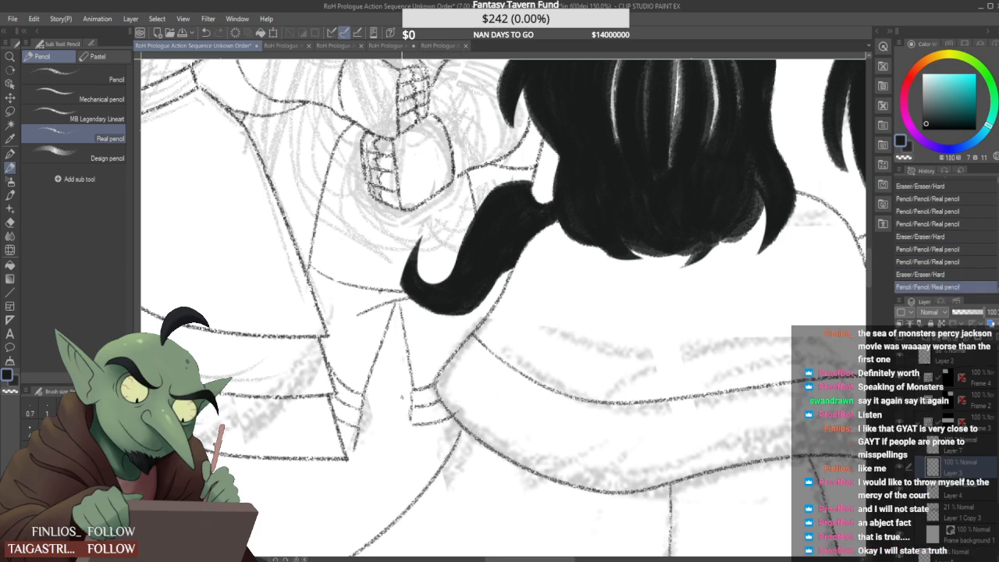
Compare the last hem stroke with and without it, and redraw the lower part of the split's edge beside the foreground cloak
key("ctrl+z")
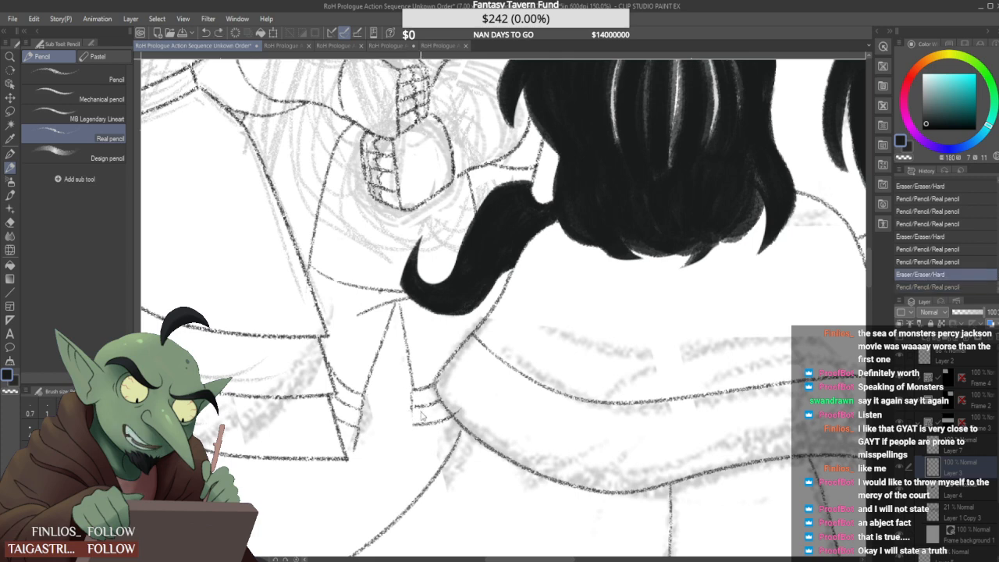
key("ctrl+y")
mouse_move(459, 415)
left_mouse_down()
mouse_move(410, 450)
mouse_move(413, 434)
mouse_move(413, 452)
mouse_move(407, 399)
mouse_move(413, 443)
left_mouse_up()
key("ctrl+z")
key("ctrl+y")
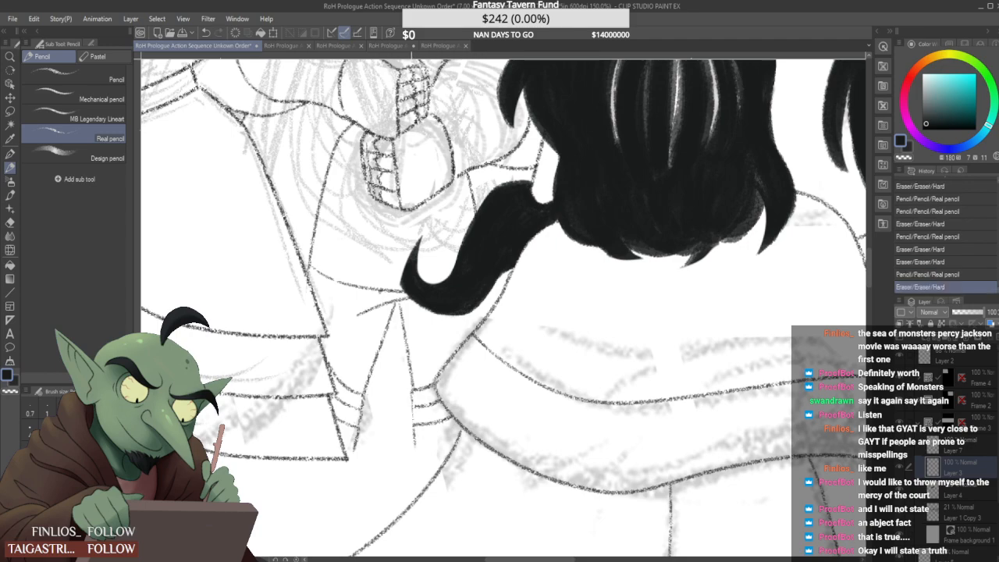
left_click_drag(412, 400, 413, 451)
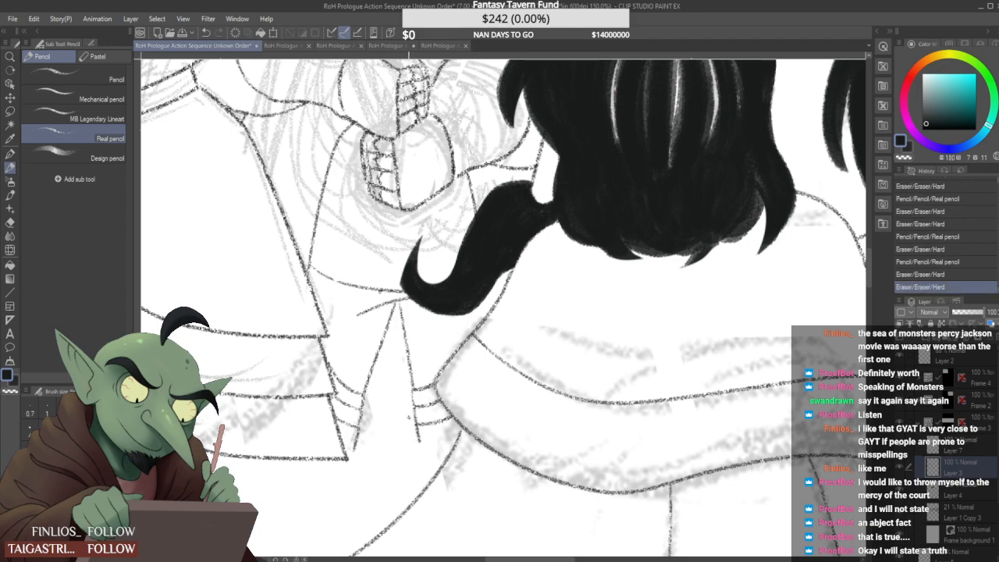
Rework the lower edge strokes of the fourth knight's robe split and check them against the surrounding figures
scroll(416, 374, "down", 5)
scroll(418, 367, "up", 3)
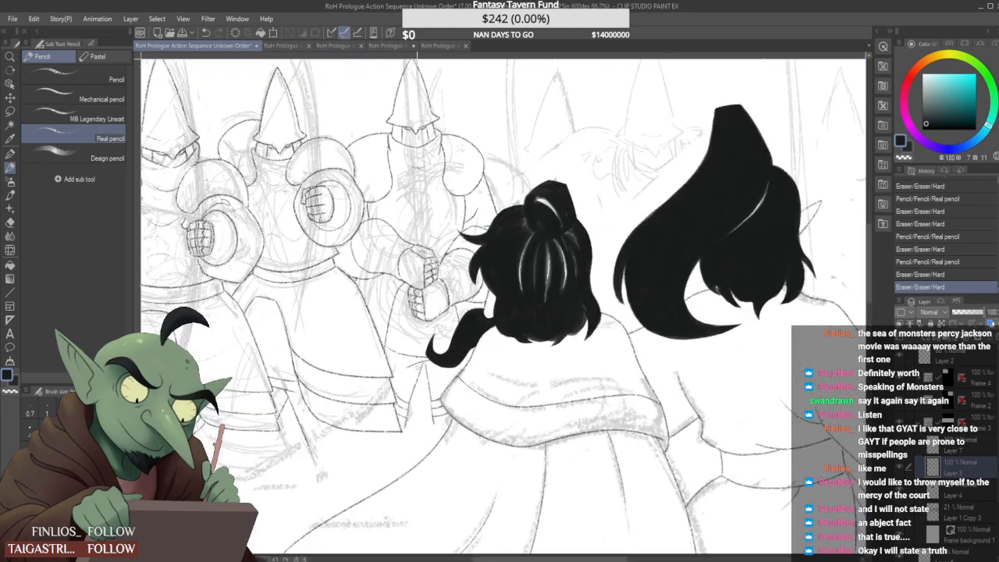
scroll(414, 386, "up", 2)
left_click_drag(405, 424, 400, 454)
left_click_drag(406, 392, 413, 422)
scroll(417, 359, "down", 5)
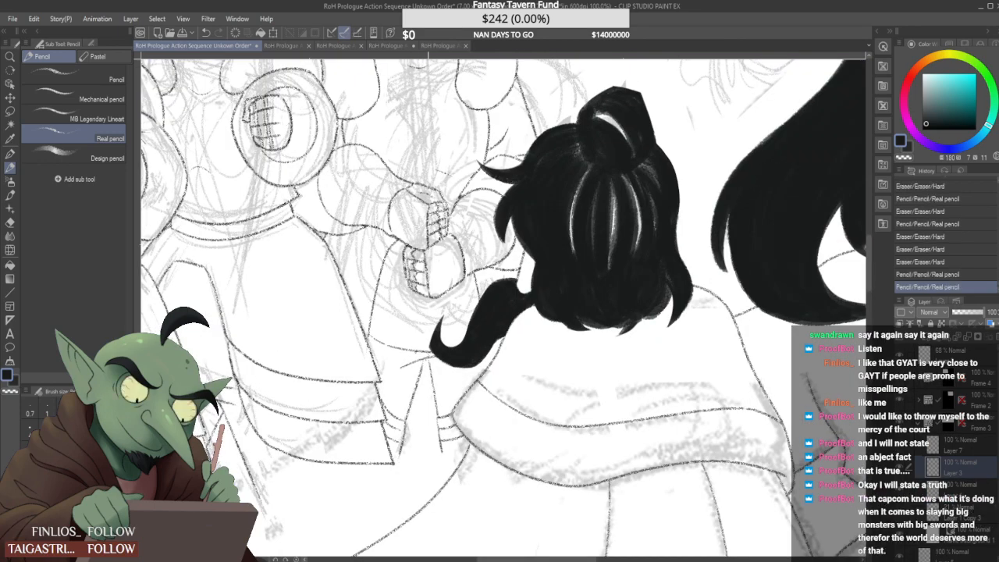
scroll(416, 360, "up", 5)
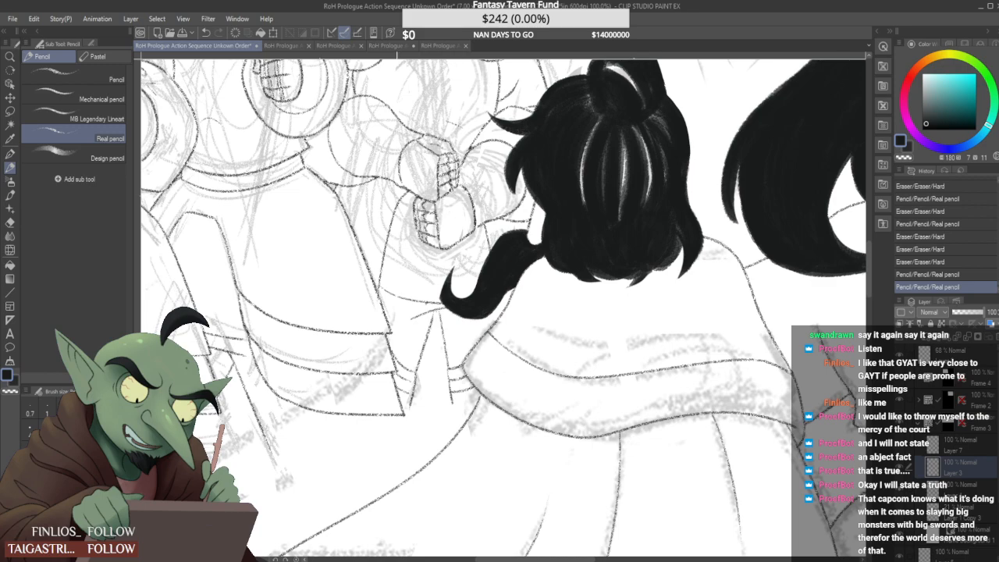
scroll(435, 345, "down", 5)
scroll(435, 346, "up", 7)
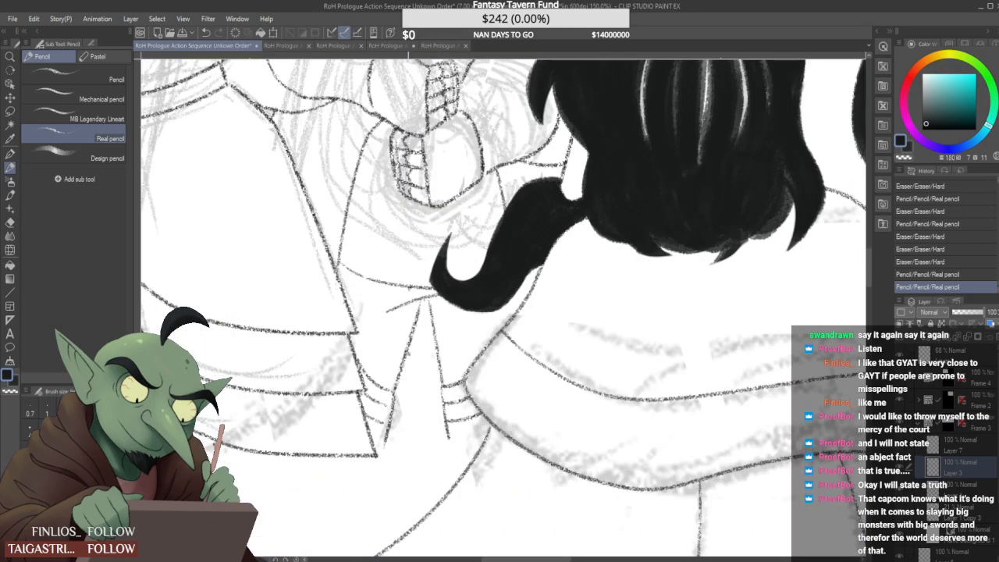
Close the peak of the robe split with pencil strokes below the foreground figure's curled hair lock
mouse_move(434, 346)
left_mouse_down()
mouse_move(436, 356)
mouse_move(426, 296)
left_mouse_up()
scroll(405, 315, "down", 3)
scroll(405, 315, "up", 6)
mouse_move(346, 300)
left_mouse_down()
mouse_move(395, 262)
mouse_move(434, 303)
mouse_move(460, 264)
left_mouse_up()
scroll(452, 274, "down", 8)
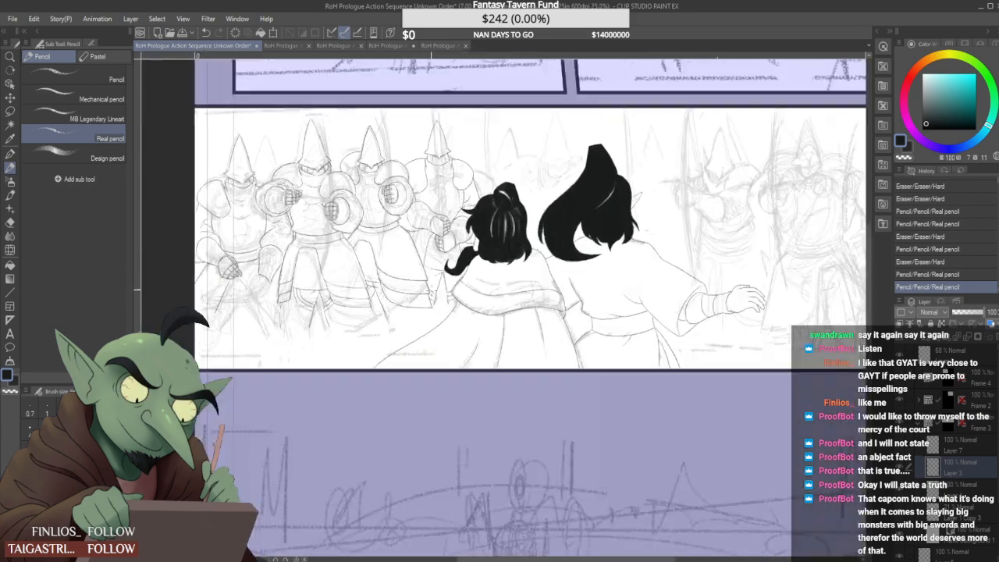
Clean up the split's edge near the third knight's hem corner with the hard eraser and add a short pencil touch-up
scroll(442, 323, "up", 7)
mouse_move(441, 304)
left_mouse_down()
mouse_move(430, 355)
mouse_move(419, 344)
mouse_move(416, 356)
mouse_move(429, 361)
mouse_move(448, 308)
mouse_move(418, 339)
mouse_move(428, 370)
left_mouse_up()
scroll(445, 302, "down", 2)
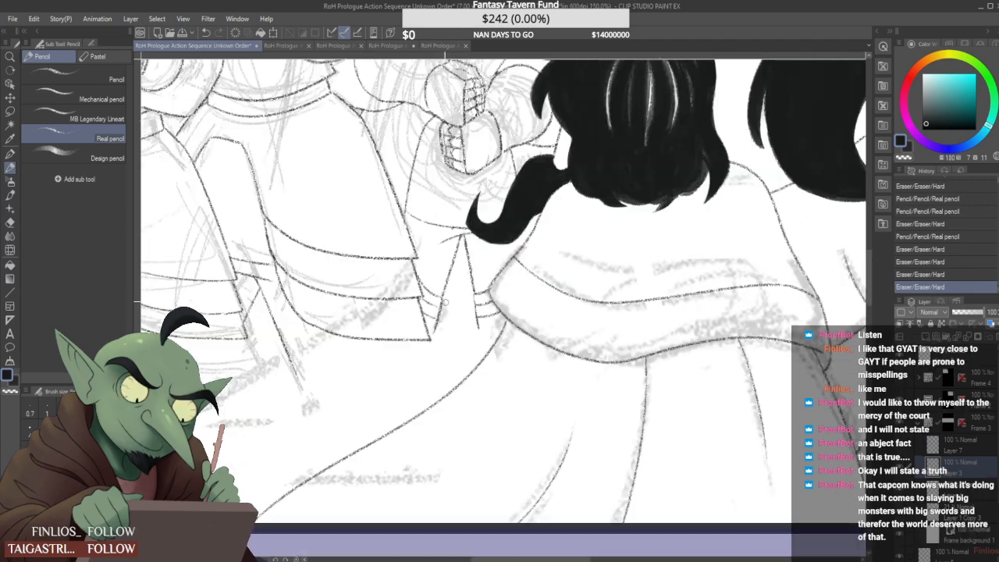
scroll(446, 302, "down", 4)
scroll(440, 317, "up", 4)
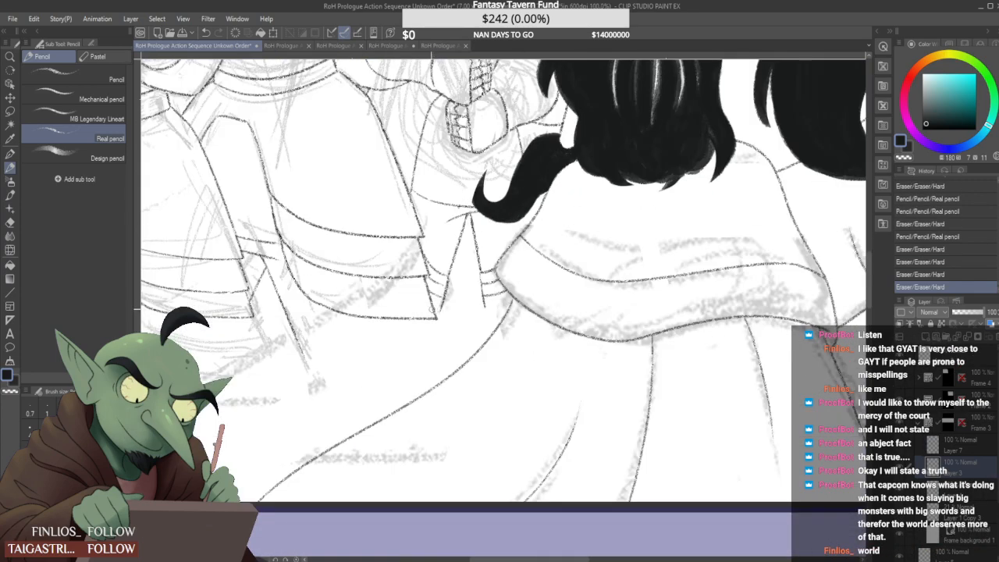
scroll(434, 324, "up", 1)
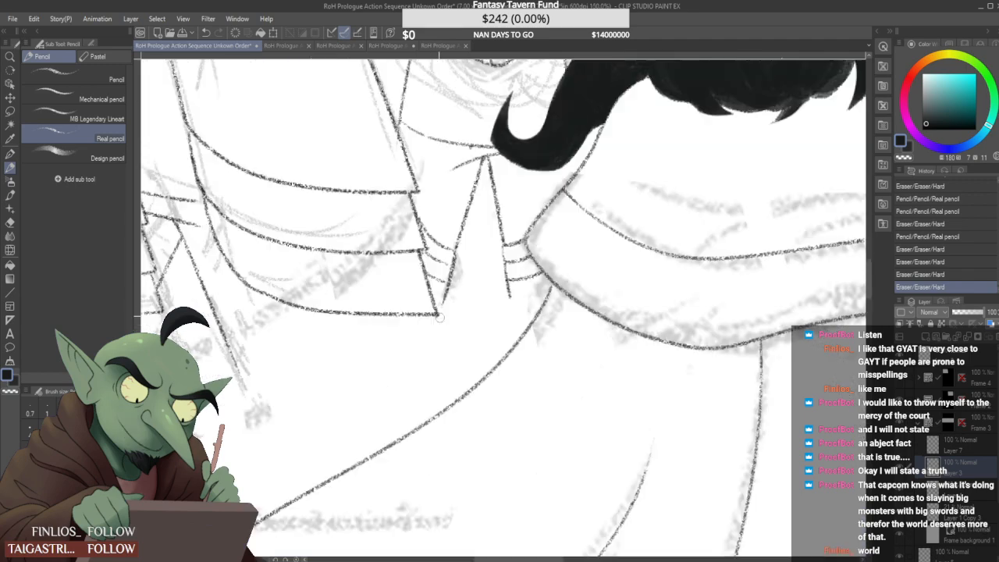
mouse_move(444, 303)
left_mouse_down()
mouse_move(448, 290)
mouse_move(445, 304)
left_mouse_up()
scroll(450, 285, "down", 3)
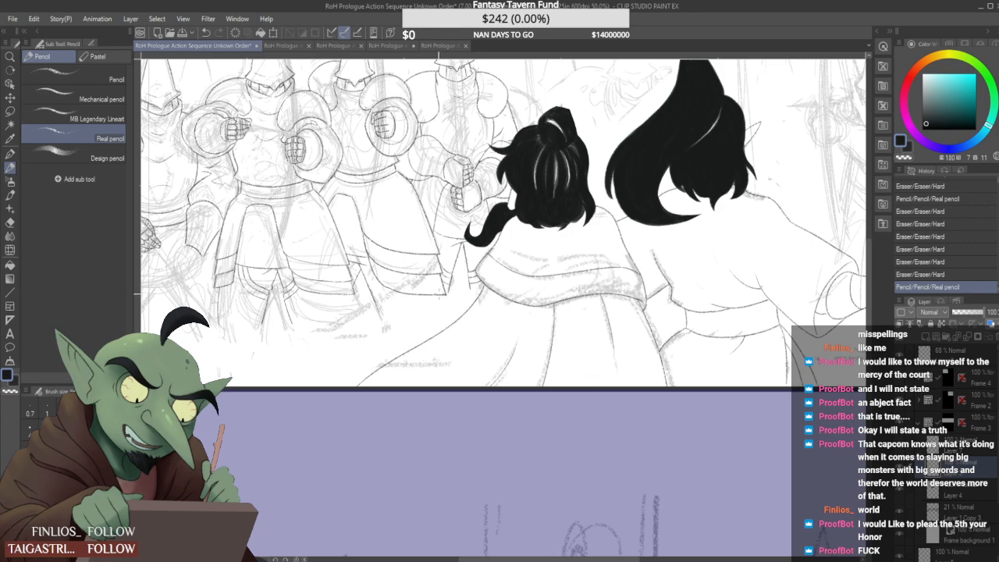
Strengthen the lower end of the split's edge beside the foreground cloak with a pencil stroke and check the whole panel
scroll(468, 273, "up", 4)
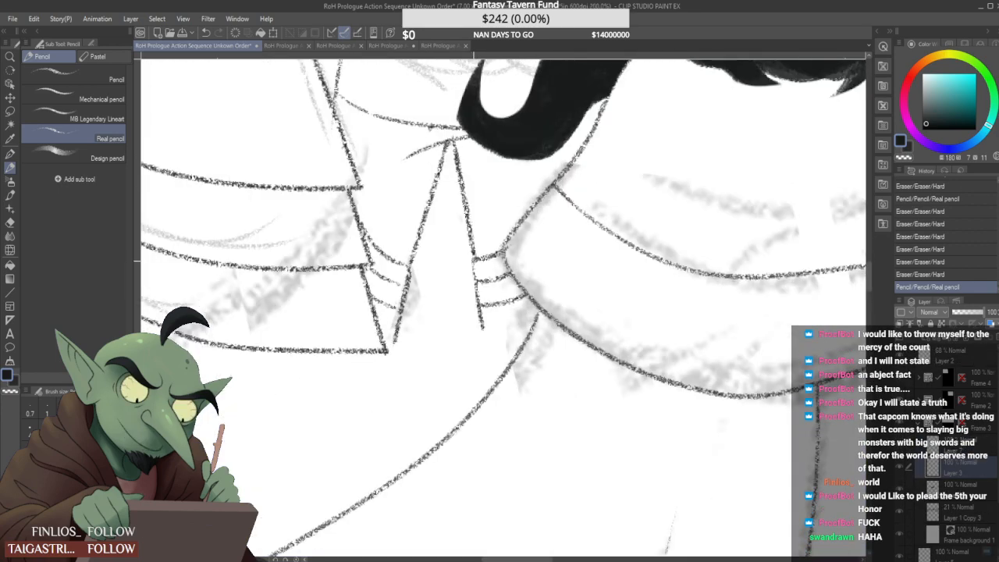
left_click_drag(472, 304, 484, 338)
scroll(480, 320, "down", 5)
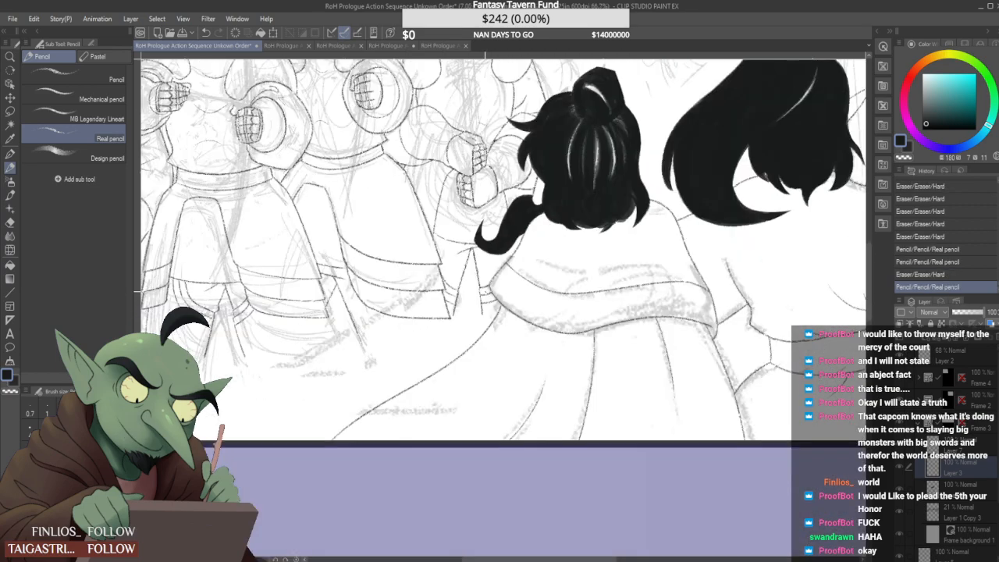
scroll(497, 275, "down", 1)
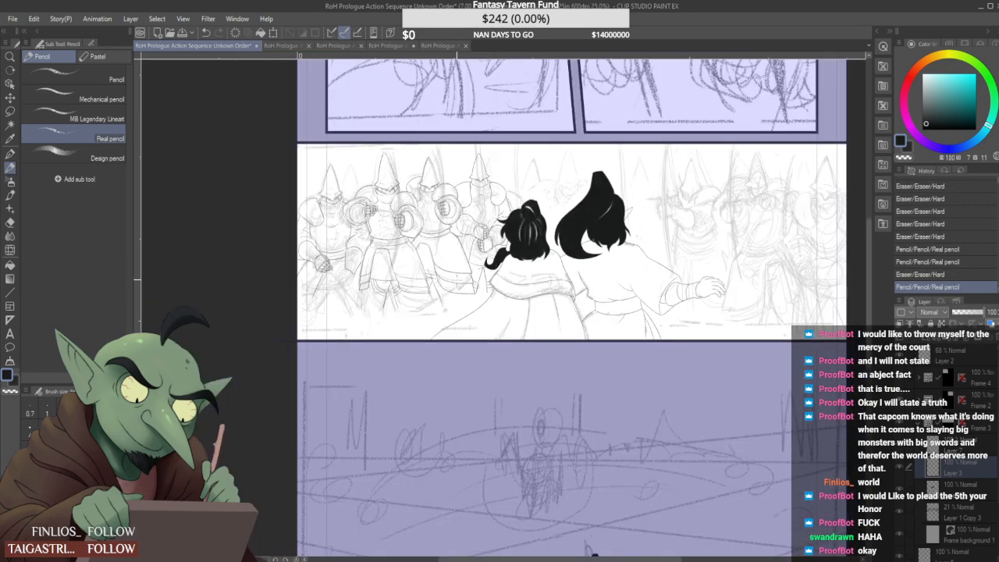
scroll(492, 277, "up", 6)
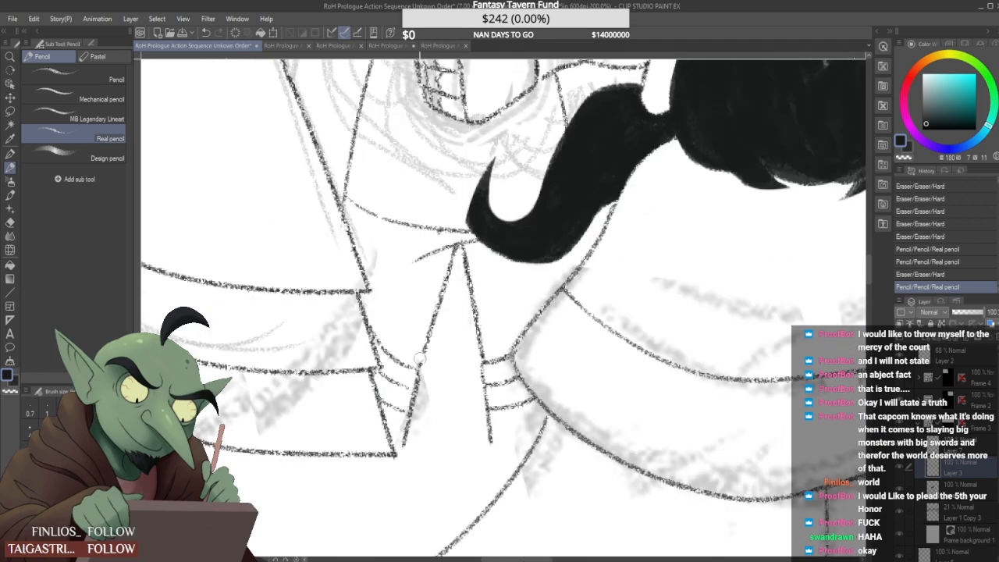
Add a short diagonal fold line to the split's edge beside the third knight, join it to the hem bands, and review the page
mouse_move(427, 345)
left_mouse_down()
mouse_move(426, 337)
mouse_move(418, 373)
mouse_move(418, 309)
left_mouse_up()
scroll(442, 304, "down", 4)
scroll(437, 316, "up", 4)
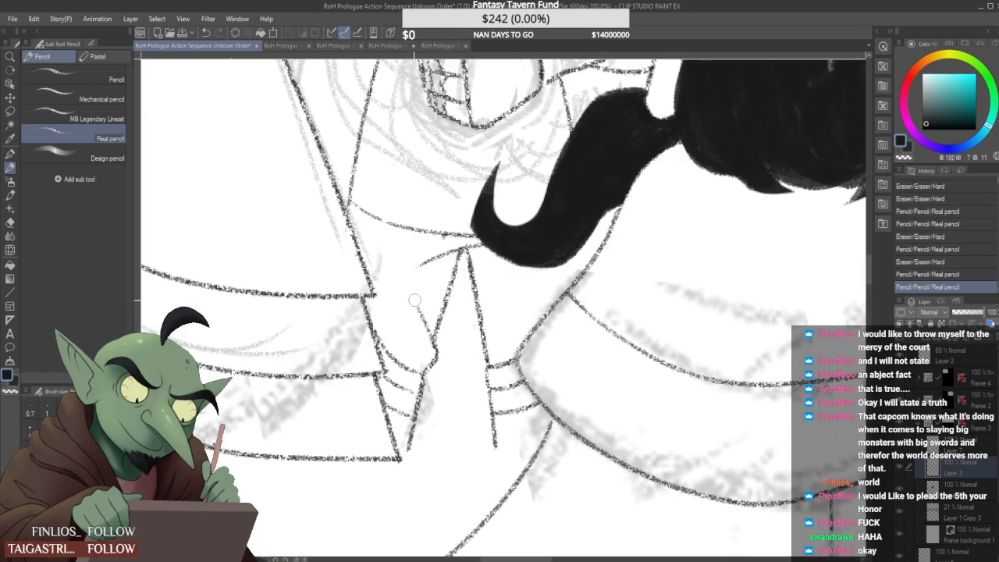
left_click_drag(431, 364, 426, 376)
scroll(459, 318, "down", 4)
scroll(440, 296, "down", 1)
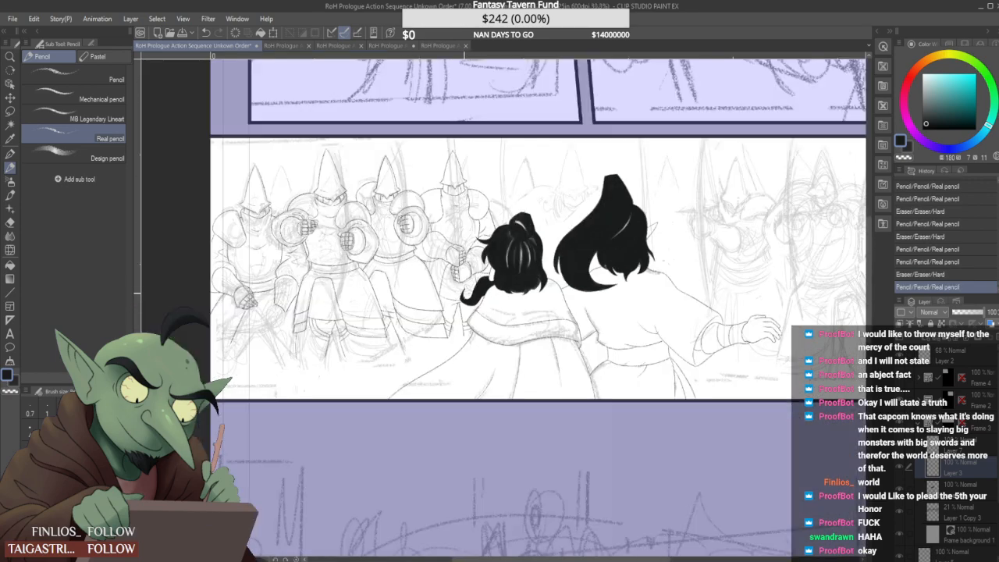
scroll(451, 312, "down", 3)
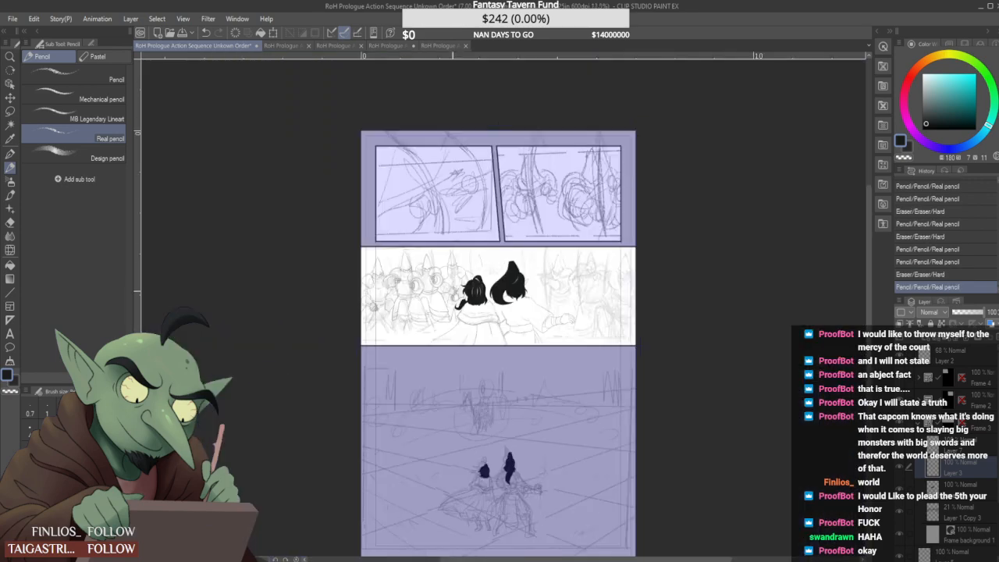
scroll(454, 283, "up", 2)
scroll(466, 271, "up", 1)
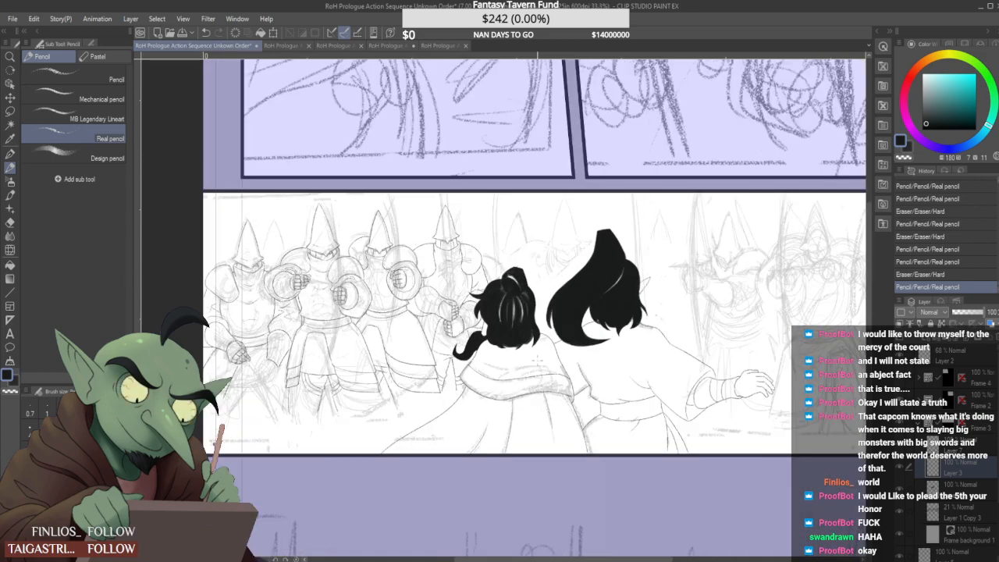
Hide the rough sketch, flip the canvas horizontally, and examine the knights' line art in the mirrored panel
scroll(496, 316, "down", 1)
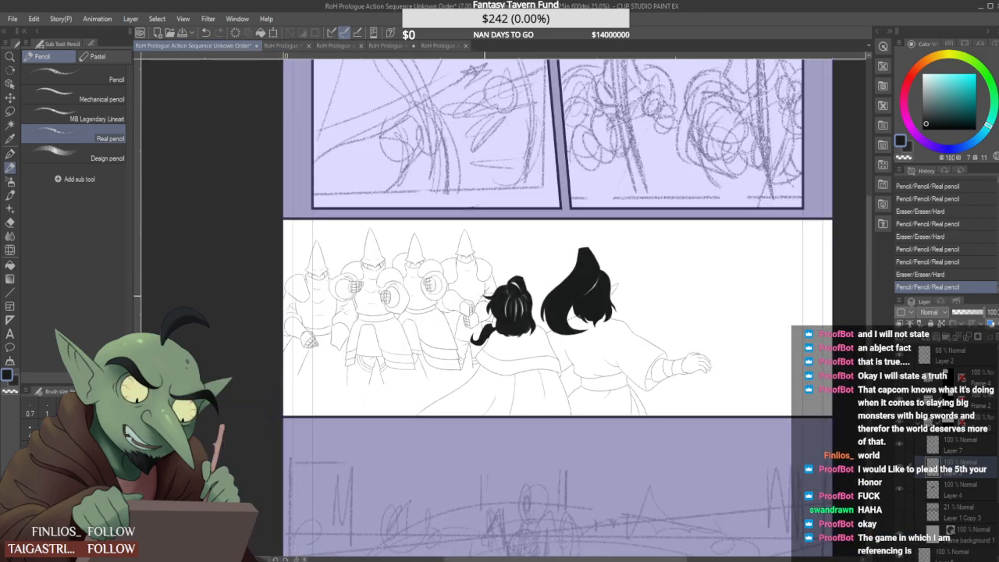
scroll(496, 315, "down", 1)
scroll(496, 316, "up", 1)
scroll(493, 271, "down", 1)
scroll(494, 271, "up", 1)
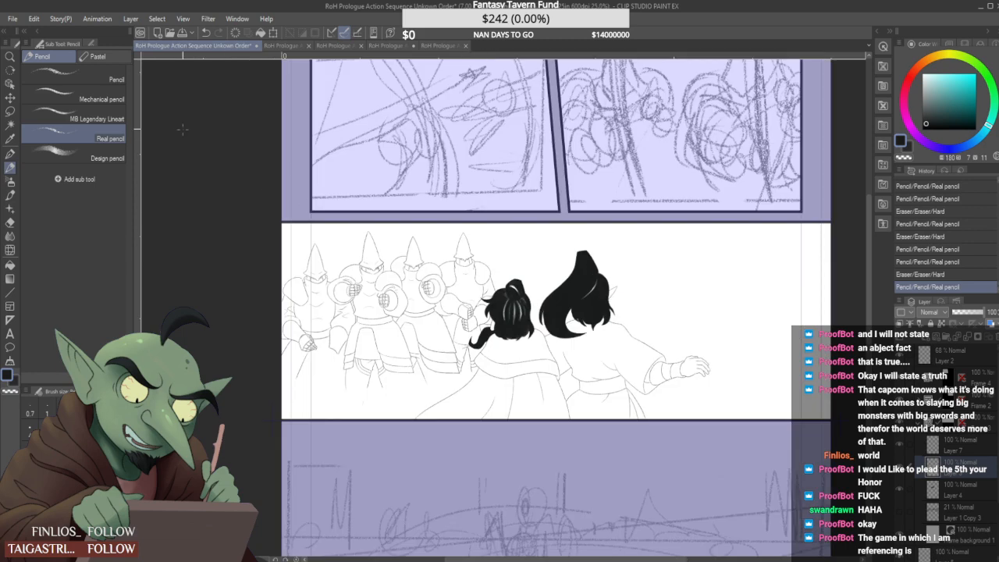
left_click(266, 430)
scroll(422, 311, "down", 2)
scroll(523, 239, "up", 3)
scroll(520, 239, "down", 1)
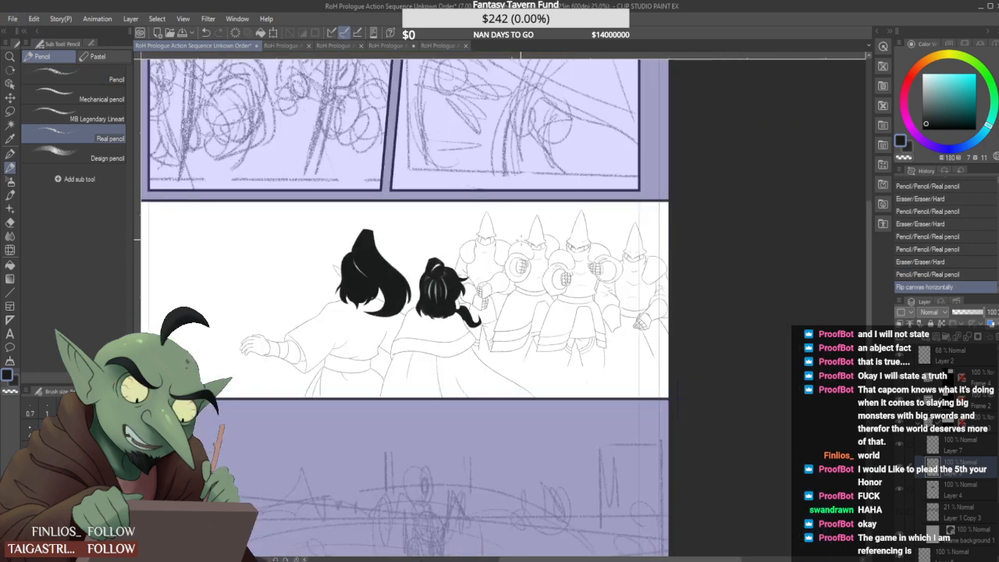
scroll(486, 225, "up", 4)
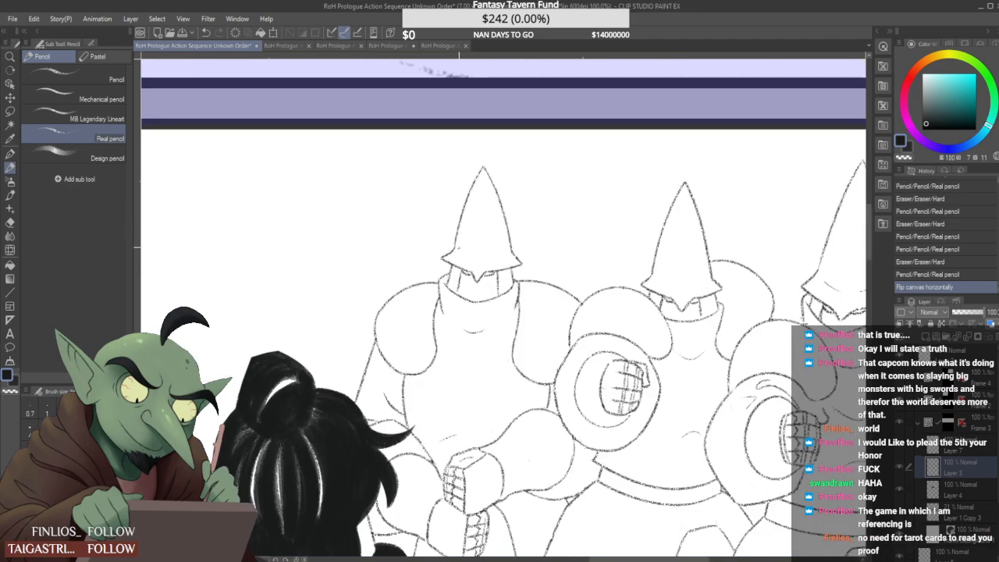
scroll(485, 234, "down", 3)
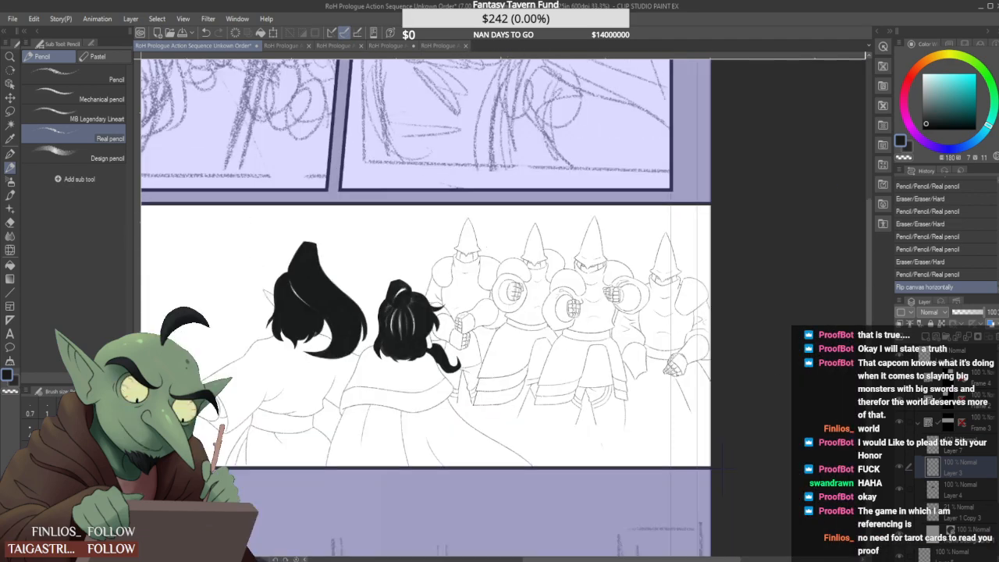
Select Layer 7 together with Layer 3 and lasso the whole fourth knight beside the foreground figure's curled hair lock
left_click(899, 468)
left_click(900, 467)
left_click(957, 453)
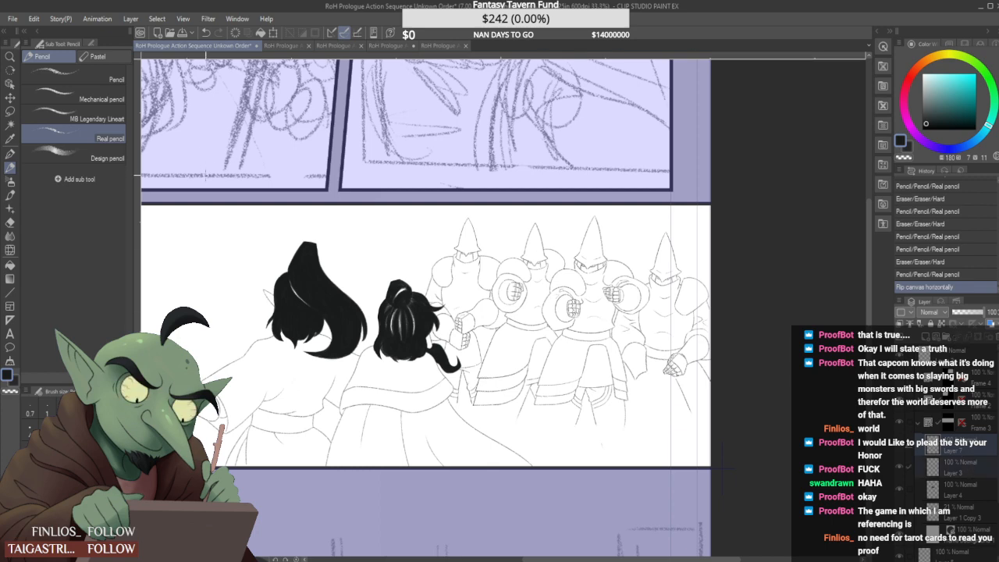
left_click(11, 112)
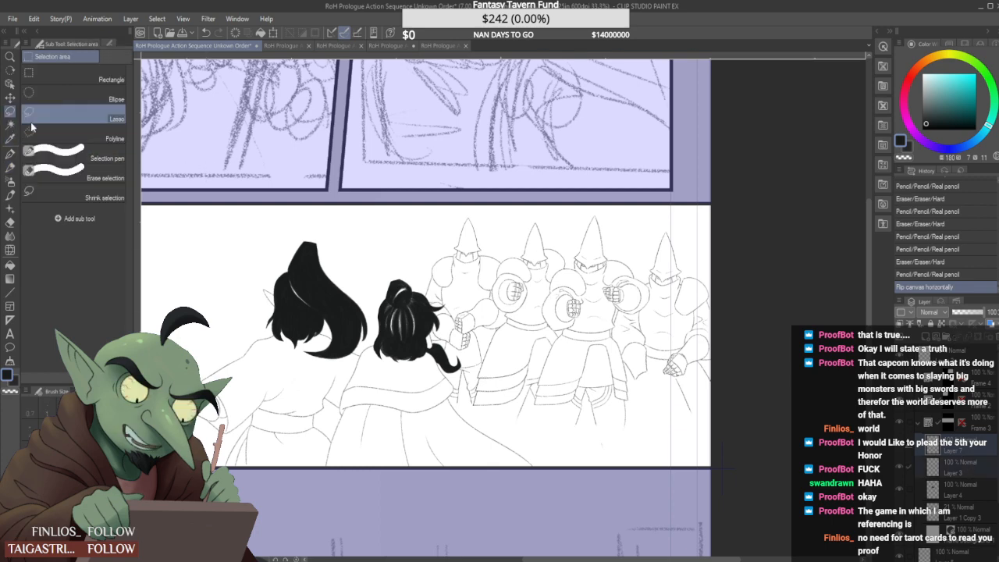
scroll(474, 328, "up", 3)
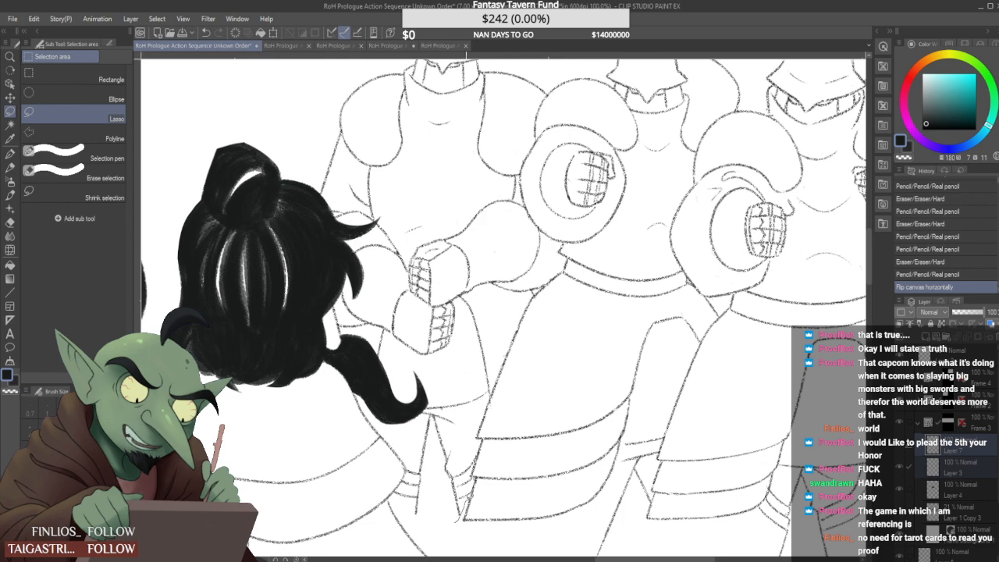
mouse_move(470, 471)
left_mouse_down()
mouse_move(471, 436)
mouse_move(522, 283)
mouse_move(522, 300)
mouse_move(553, 270)
mouse_move(547, 233)
mouse_move(526, 202)
left_mouse_up()
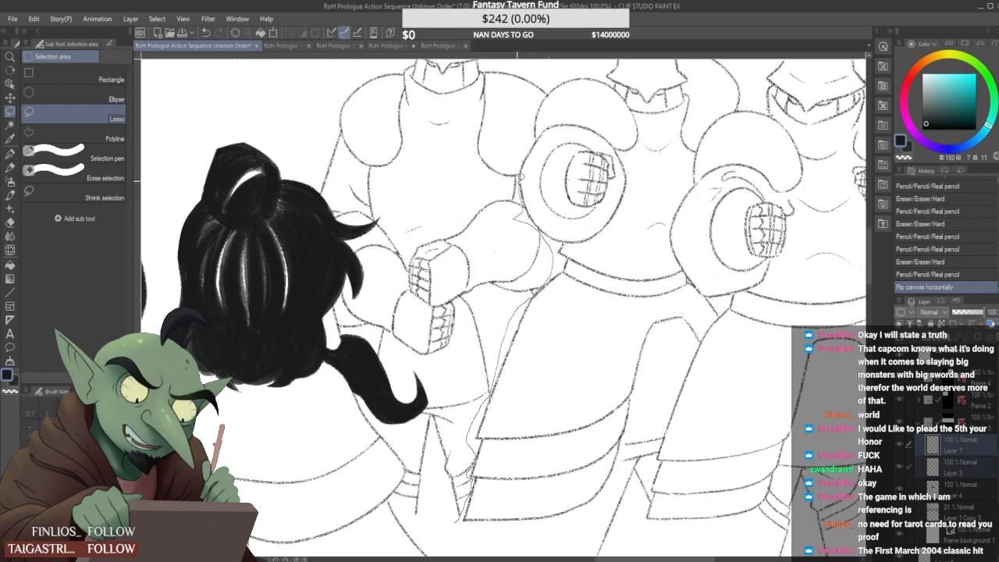
mouse_move(523, 166)
left_mouse_down()
mouse_move(532, 101)
mouse_move(545, 94)
mouse_move(538, 48)
mouse_move(462, 70)
mouse_move(341, 235)
mouse_move(300, 447)
mouse_move(299, 489)
mouse_move(314, 531)
mouse_move(369, 437)
left_mouse_up()
Skew the top of the selected fourth knight slightly outward, nudge the figure back towards the third knight, and deselect it
scroll(375, 428, "down", 4)
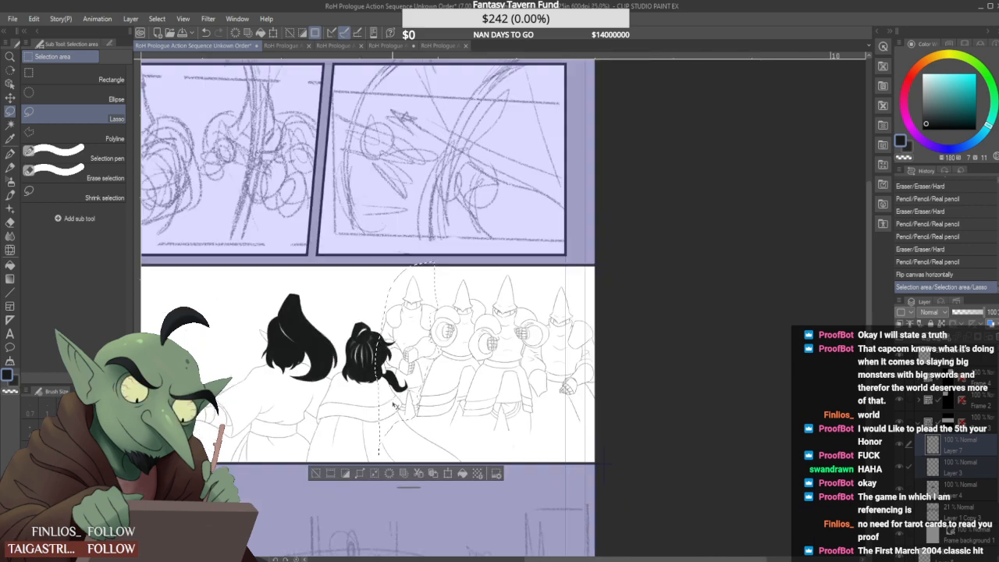
key("ctrl+t")
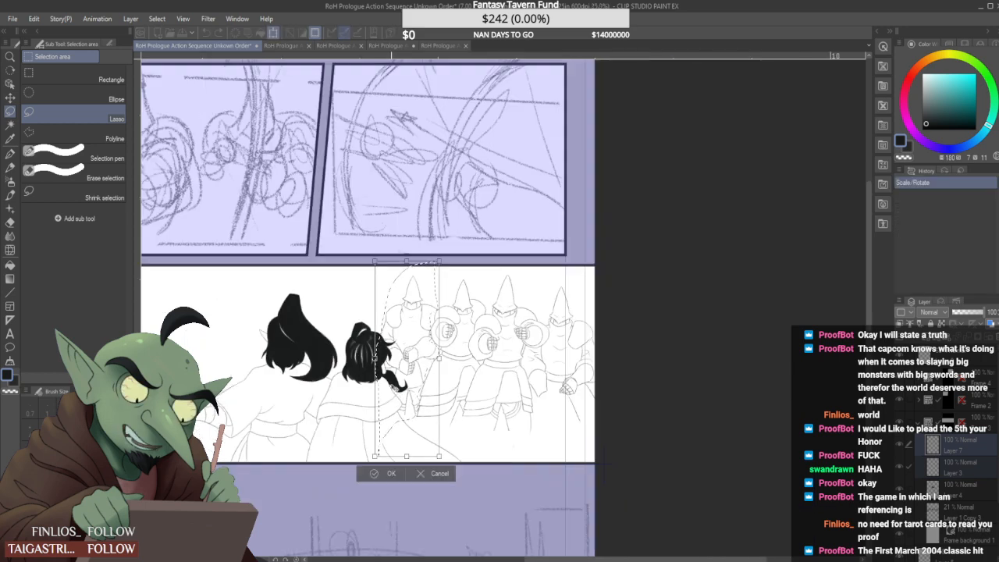
left_click(34, 19)
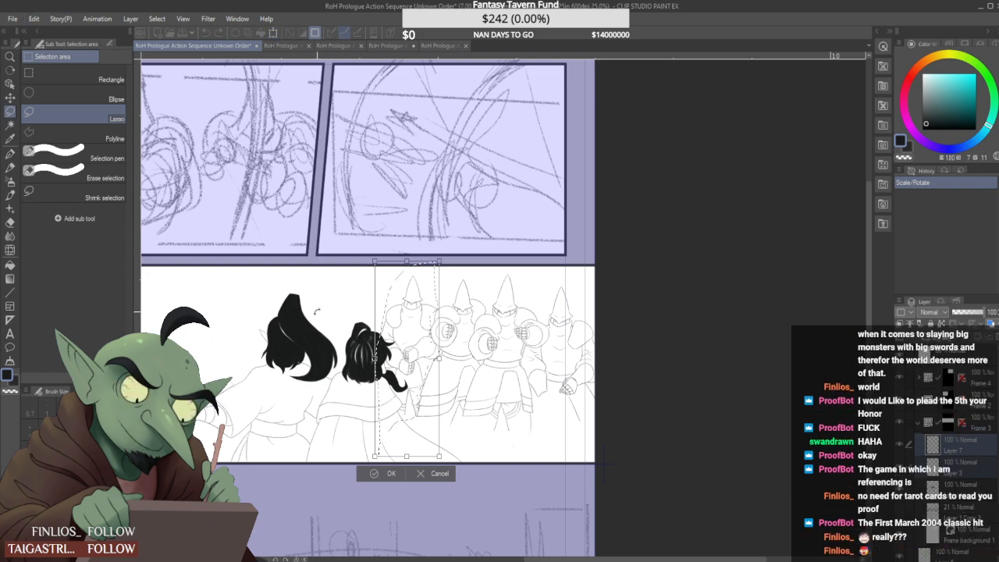
left_click_drag(407, 261, 405, 262)
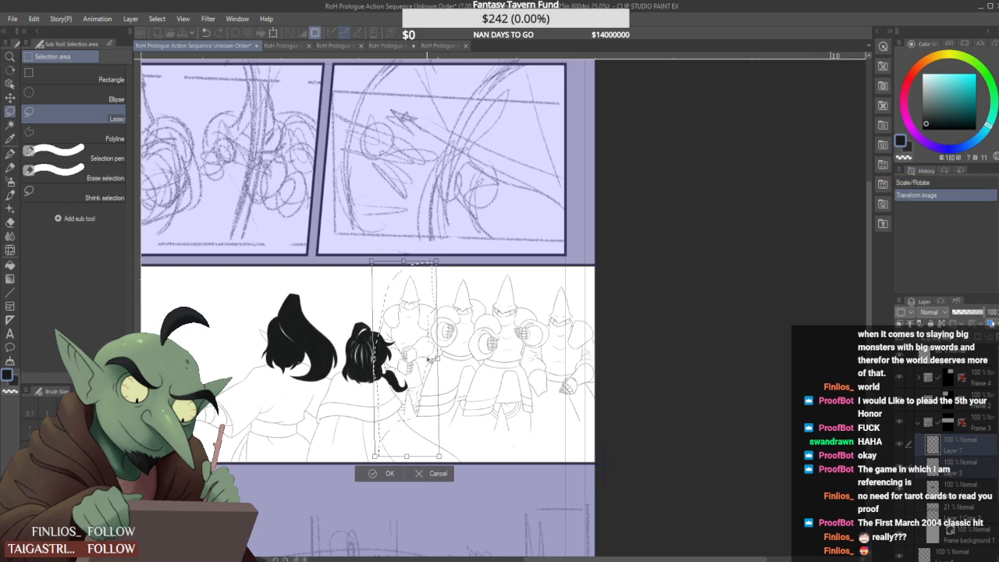
left_click_drag(428, 360, 431, 359)
left_click(382, 474)
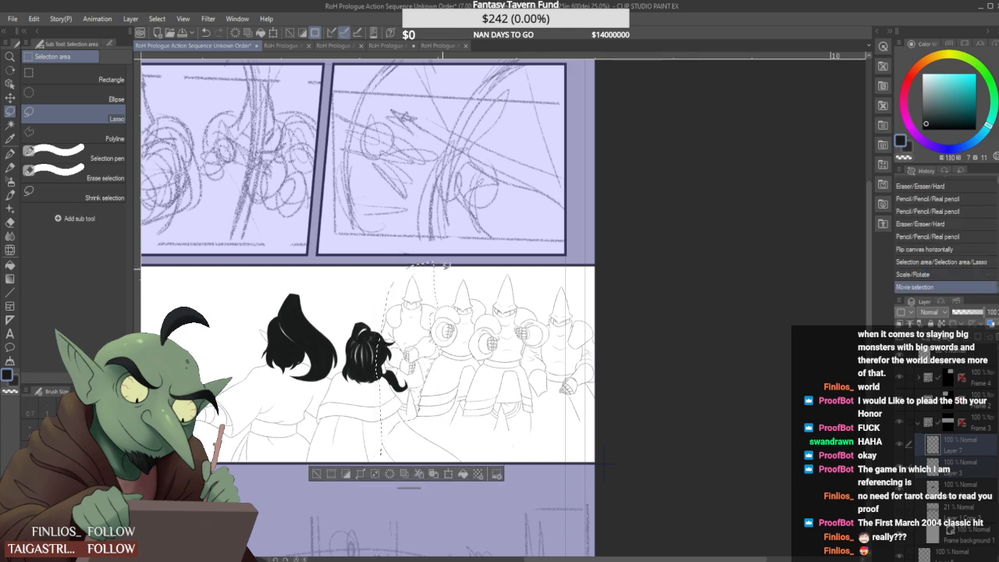
key("ctrl+d")
scroll(442, 273, "down", 2)
scroll(442, 275, "up", 5)
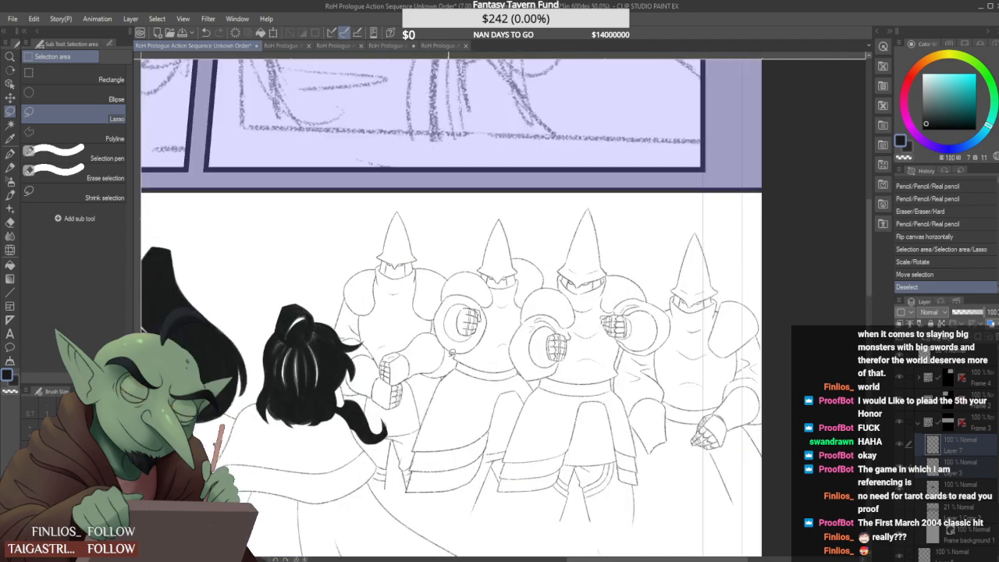
scroll(447, 309, "down", 1)
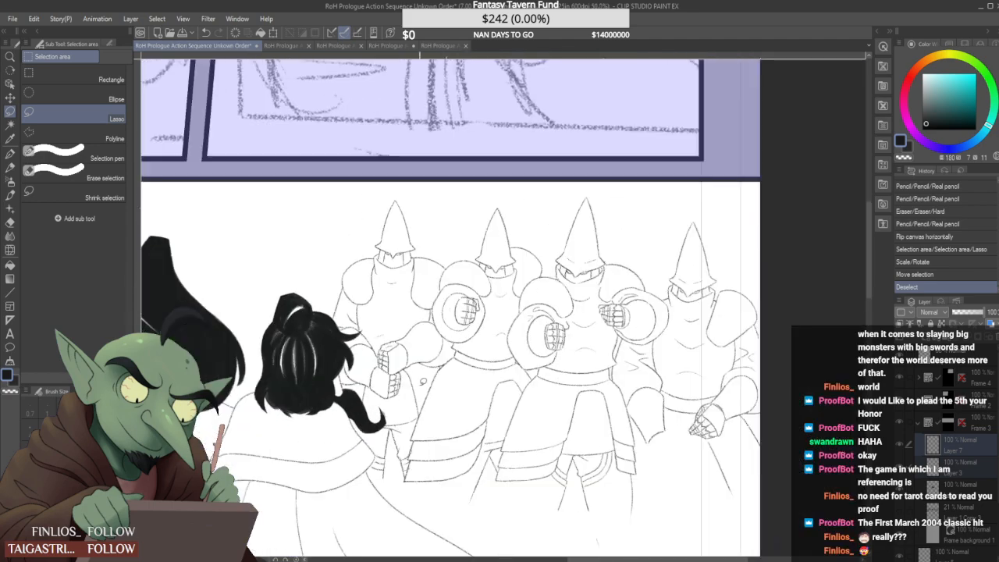
Erase stray line bits along the third knight's robe edge at the hem bands on Layers 7 and 3, and check the panel
scroll(413, 461, "up", 4)
left_click_drag(403, 452, 409, 440)
left_click(971, 464)
left_click_drag(420, 389, 410, 406)
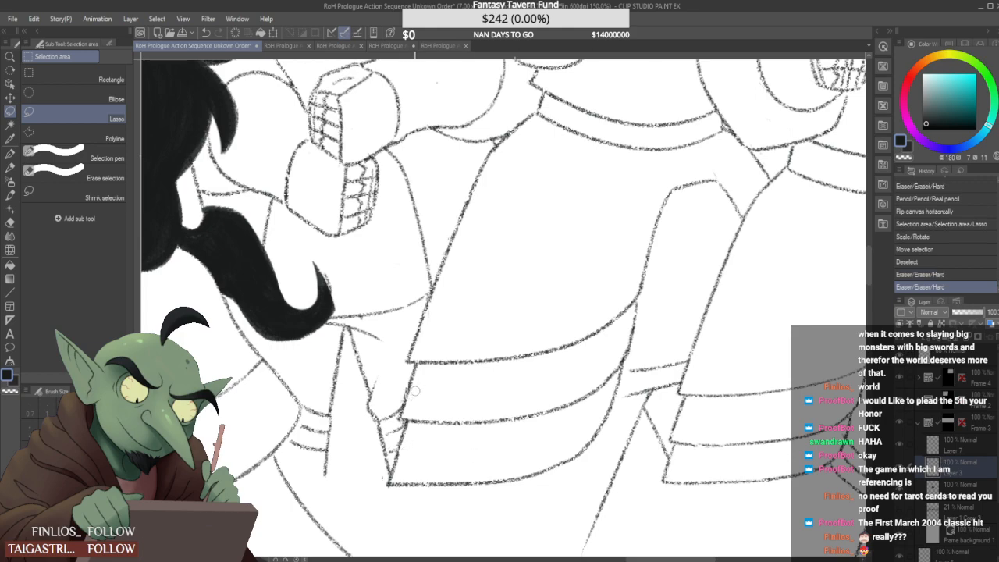
scroll(442, 380, "down", 5)
scroll(445, 379, "down", 3)
scroll(441, 385, "up", 3)
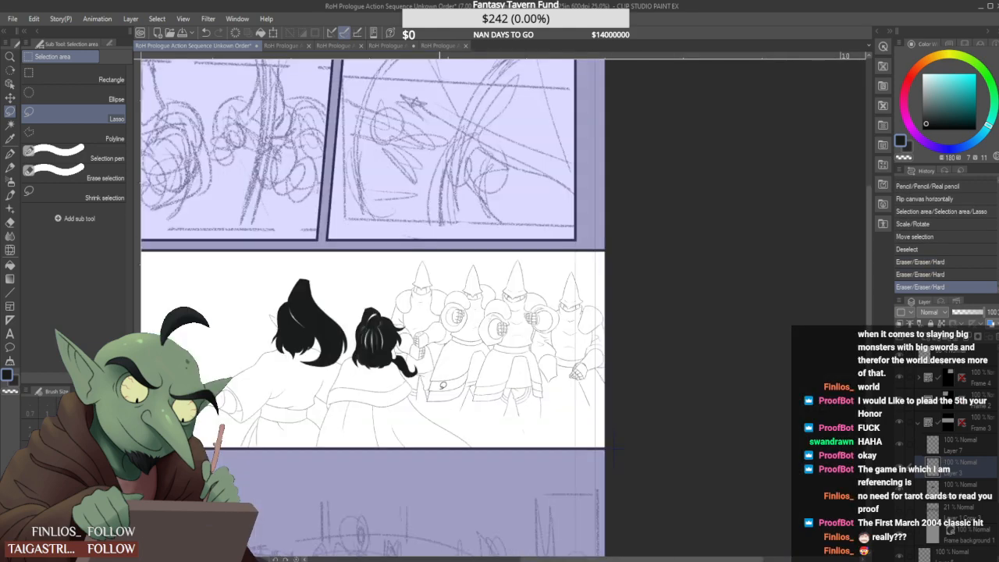
scroll(614, 448, "up", 3)
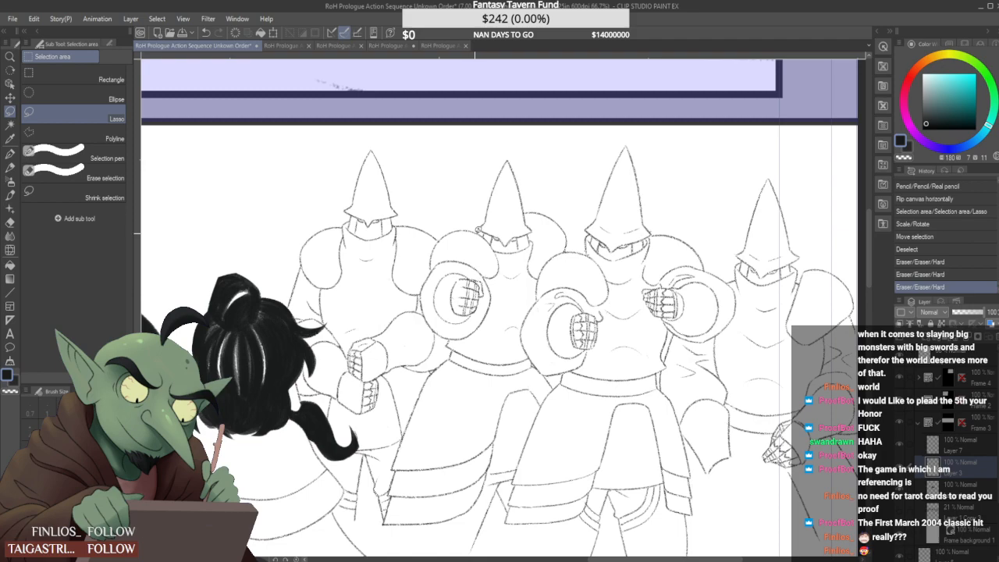
scroll(478, 230, "down", 3)
scroll(481, 180, "down", 2)
scroll(480, 184, "up", 5)
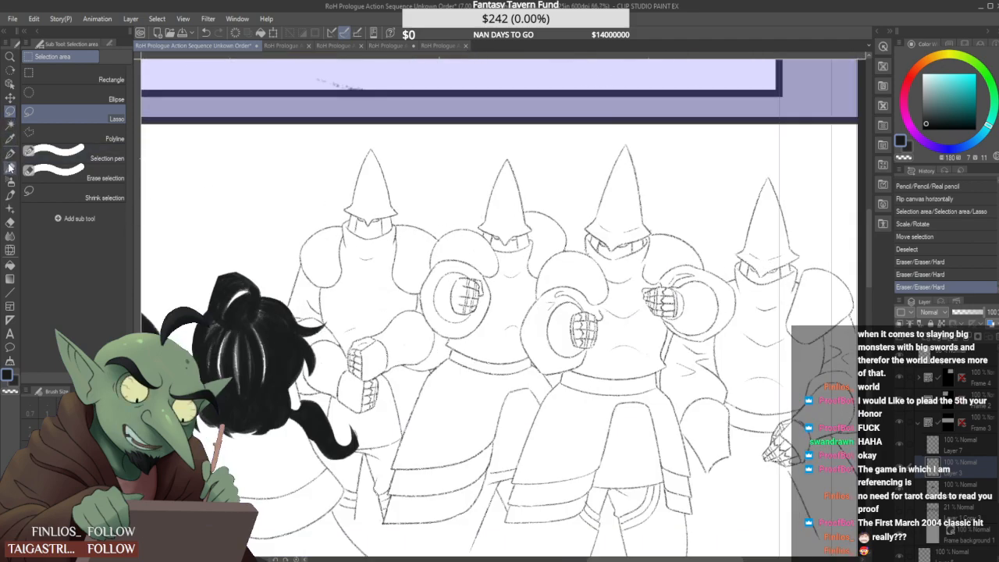
Lasso the third knight's pointed helmet, activate Layer 7, and enlarge the helmet slightly while repositioning it over the visor
scroll(508, 207, "up", 2)
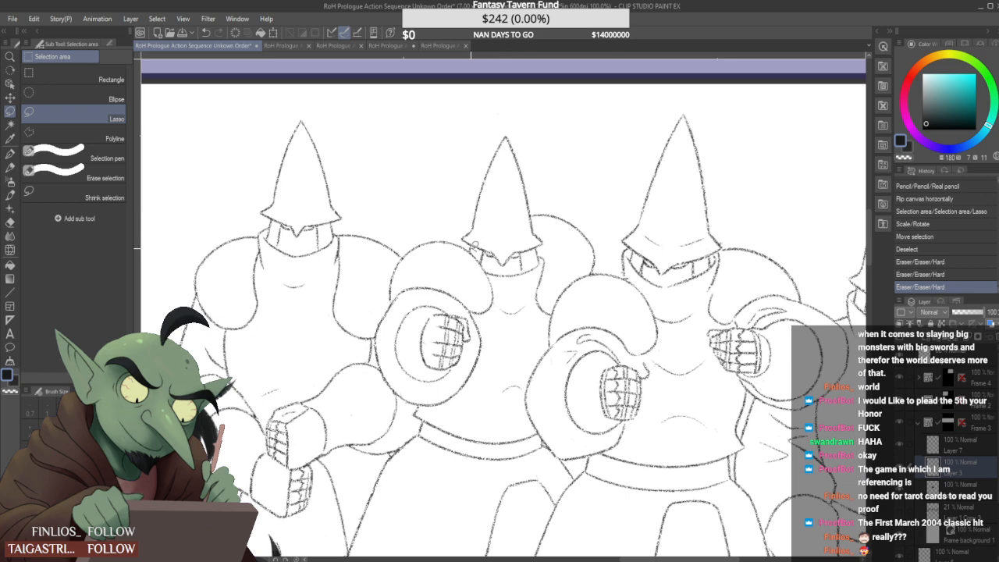
mouse_move(472, 242)
left_mouse_down()
mouse_move(467, 167)
mouse_move(534, 131)
mouse_move(544, 250)
mouse_move(499, 265)
mouse_move(470, 245)
left_mouse_up()
key("ctrl+minus")
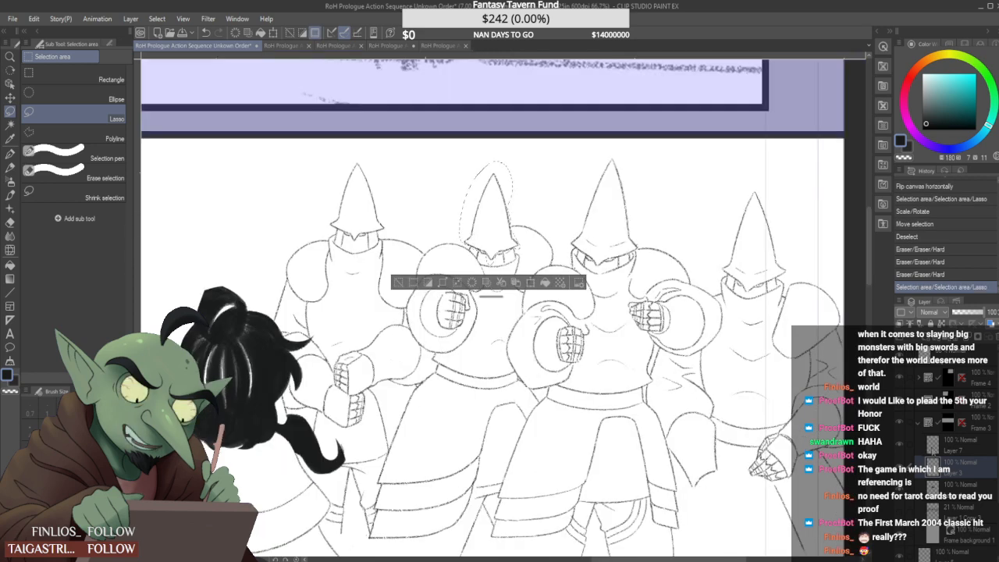
left_click(900, 447)
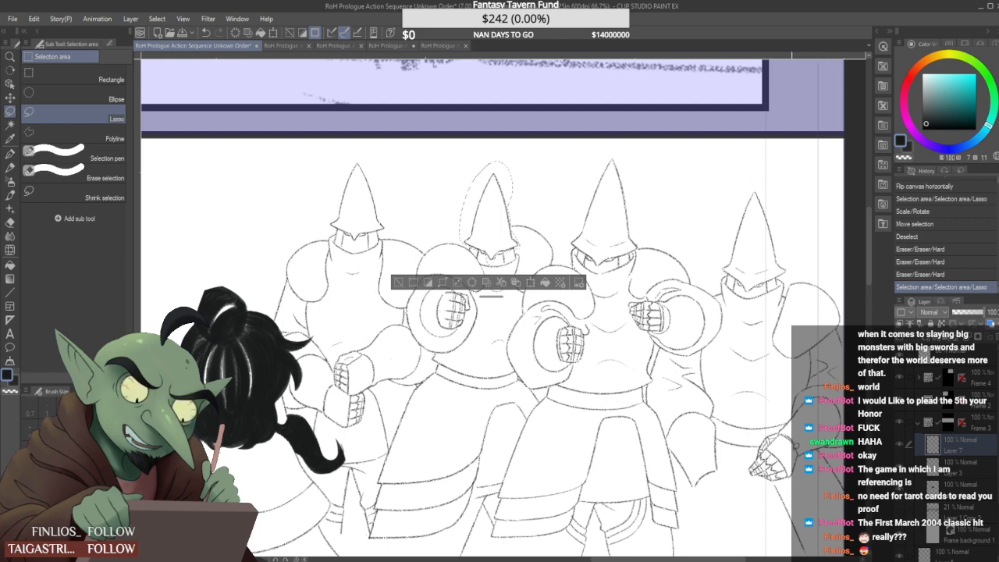
key("ctrl+t")
left_click_drag(459, 162, 454, 152)
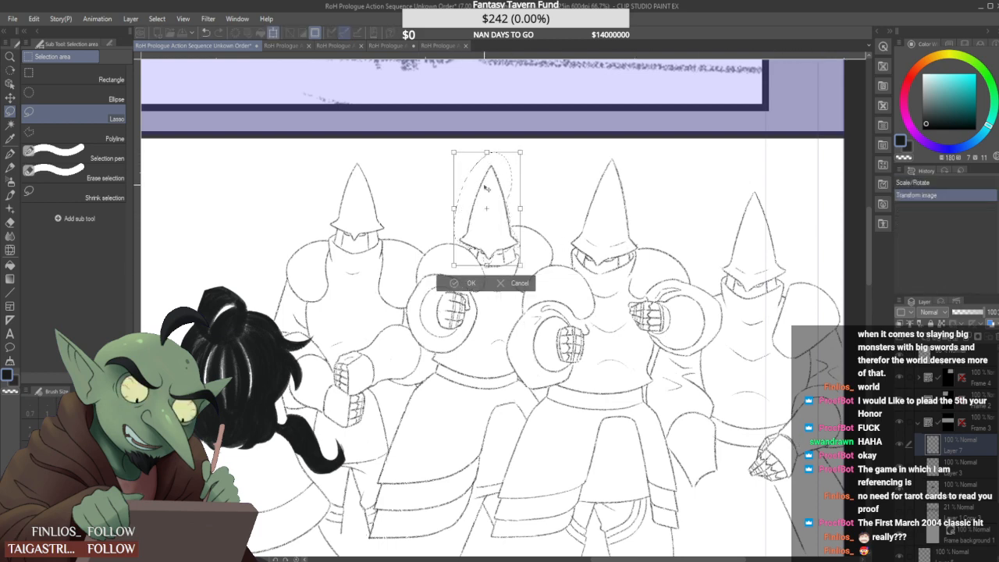
left_click_drag(486, 188, 490, 187)
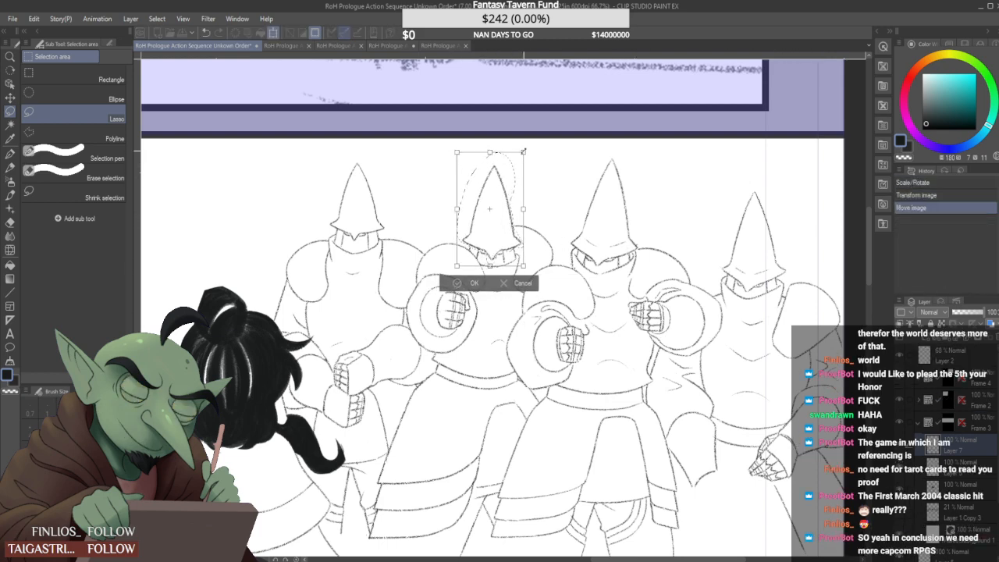
left_click_drag(524, 153, 526, 149)
left_click_drag(505, 182, 504, 186)
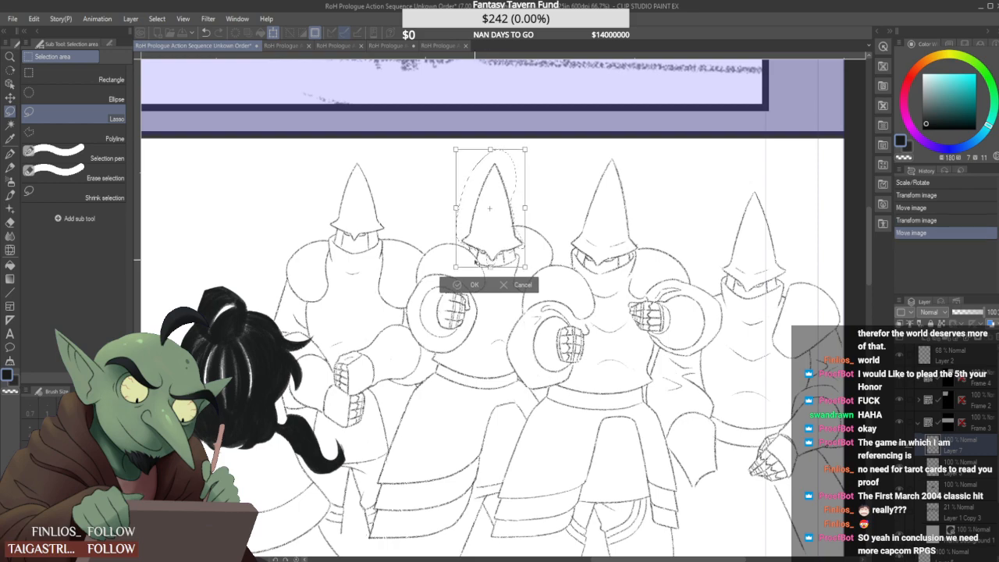
Apply the transform of the second knight's helmet, deselect it, and erase the stray line beside its brim
left_click(467, 283)
key("ctrl+d")
scroll(502, 217, "up", 1)
scroll(501, 218, "up", 1)
left_click_drag(528, 224, 529, 234)
scroll(525, 204, "down", 7)
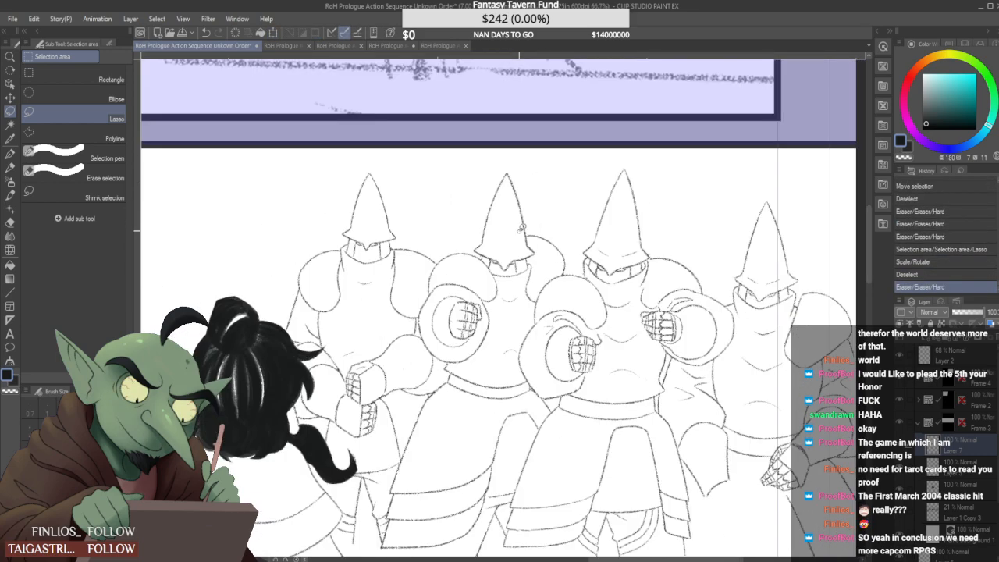
Flip the canvas horizontally to check the knights' panel in mirror view
scroll(531, 193, "up", 2)
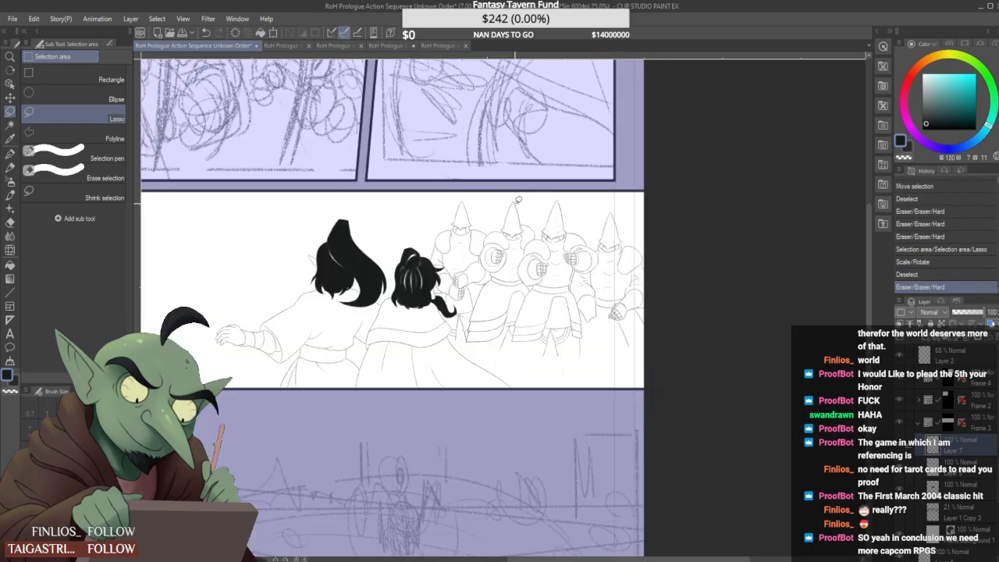
left_click(39, 22)
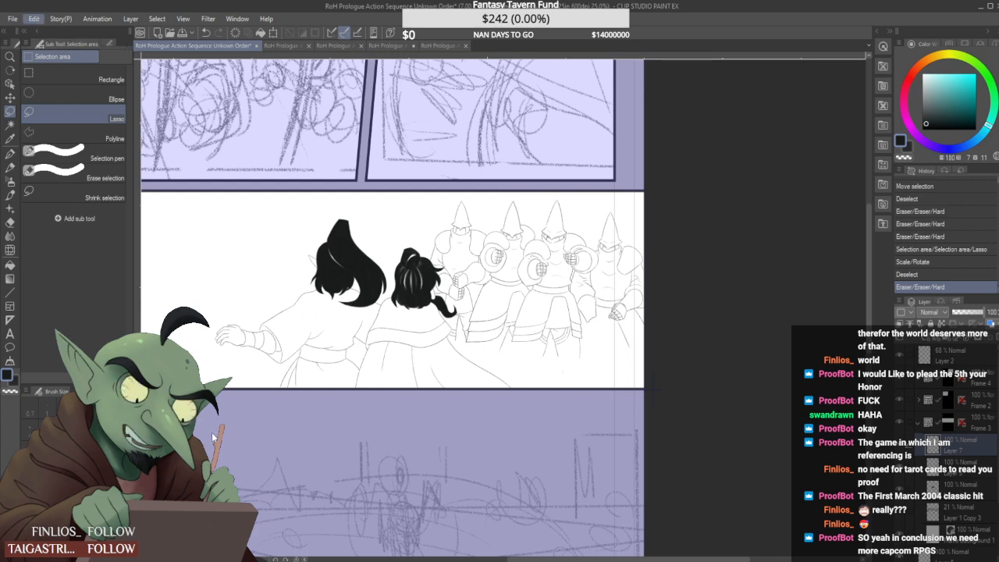
left_click(239, 412)
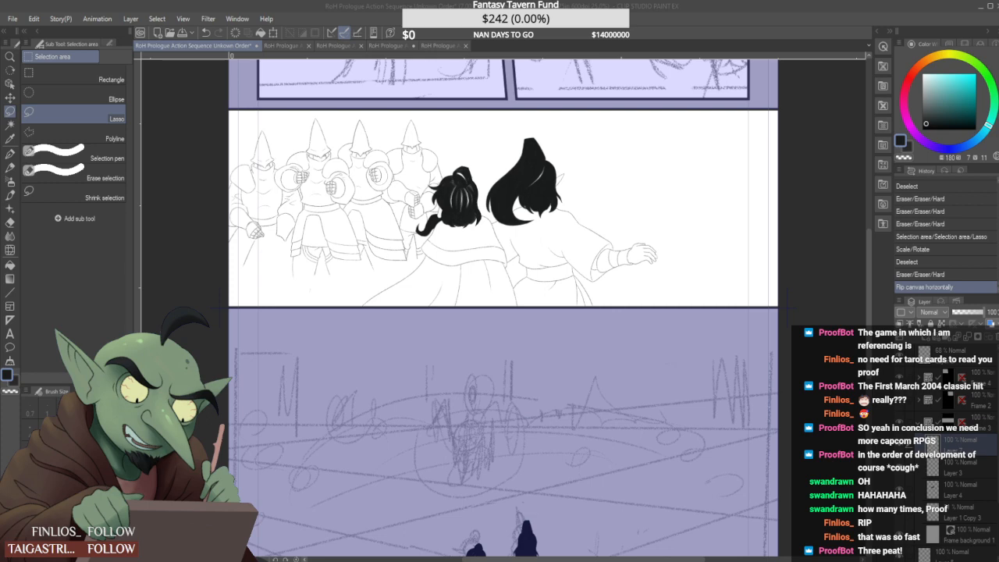
Show the rough sketch and pencil the V-notched lower brim of the helmet between the two black-haired figures with the Real pencil
left_click(11, 167)
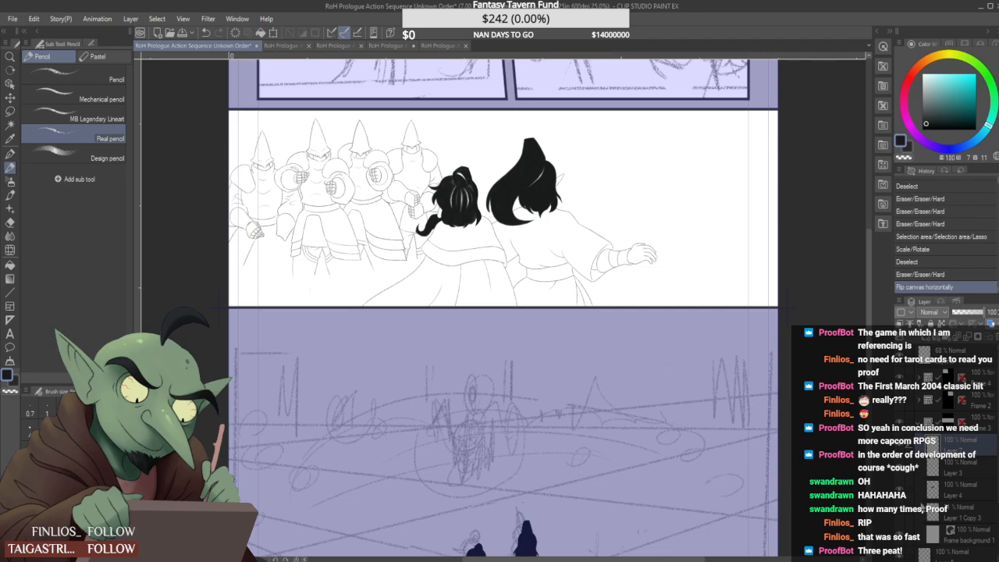
left_click(903, 515)
scroll(484, 195, "up", 3)
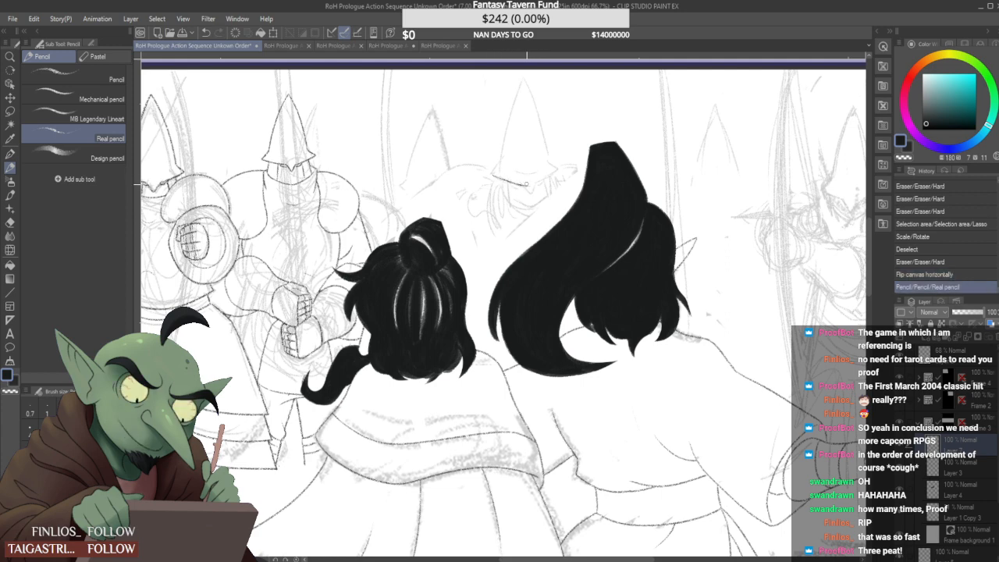
left_click_drag(527, 184, 523, 184)
left_click_drag(530, 138, 532, 141)
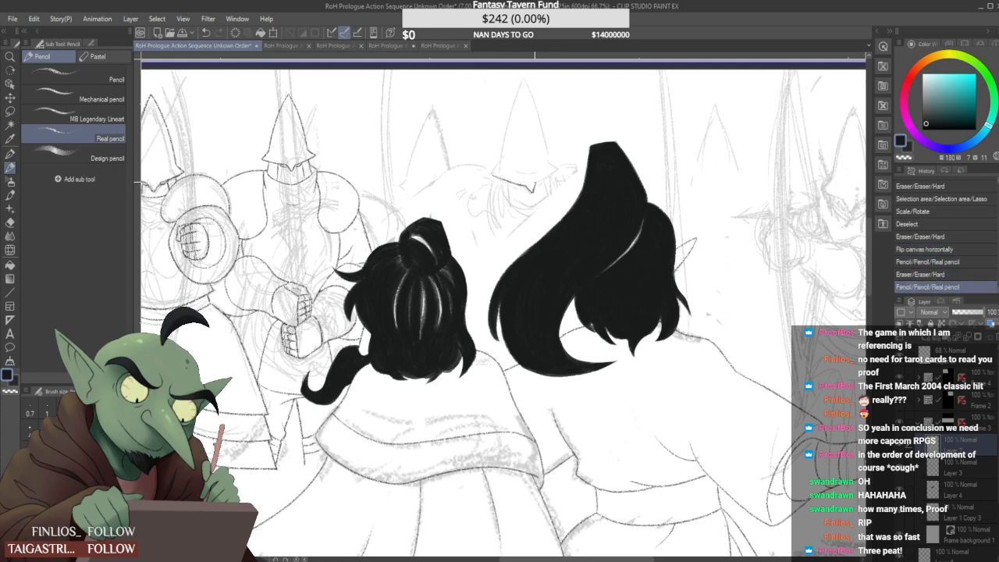
key("ctrl+z")
mouse_move(525, 186)
left_mouse_down()
mouse_move(567, 158)
mouse_move(553, 169)
left_mouse_up()
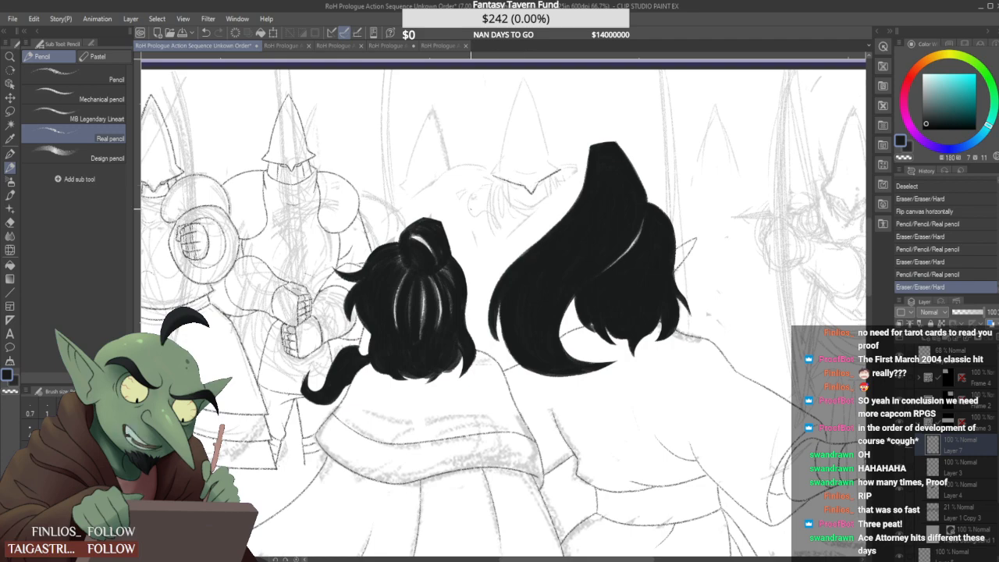
Pencil the flared corners at both ends of the new helmet's brim
scroll(493, 160, "up", 2)
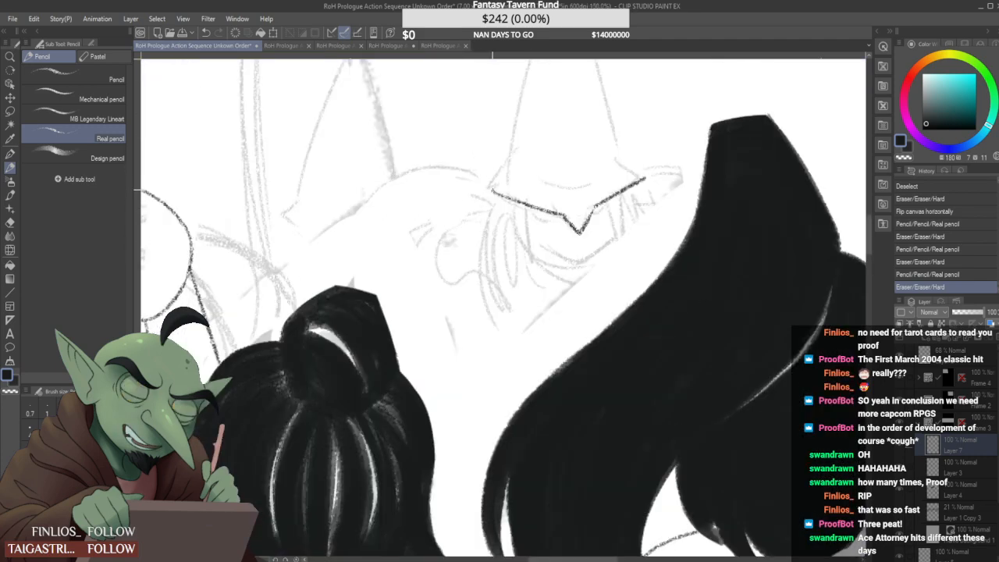
left_click_drag(485, 188, 512, 153)
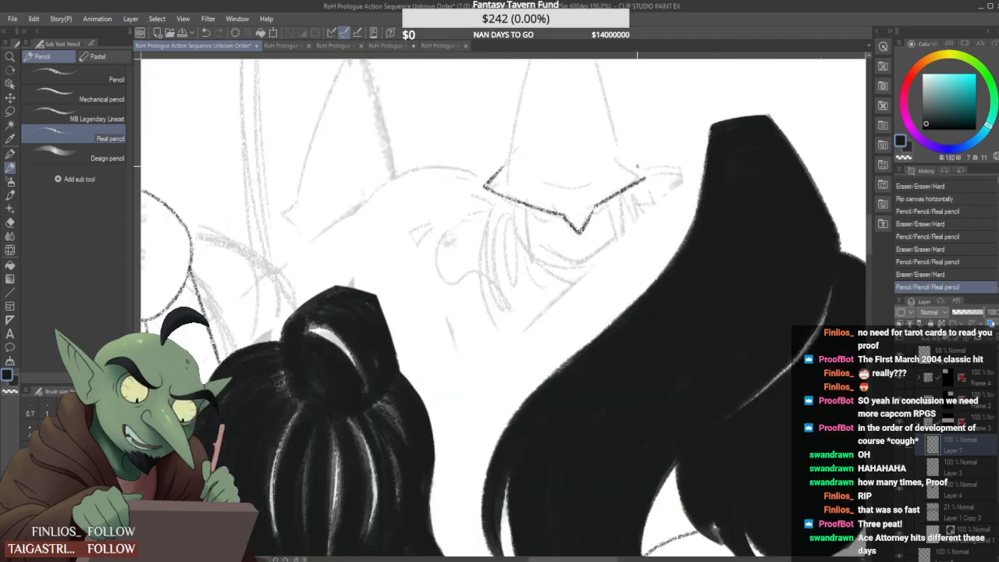
left_click(637, 165)
Pencil the left edge of the helmet's cone from the brim up to the sketched tip, redoing the stroke until it fits
scroll(616, 160, "down", 4)
scroll(578, 144, "up", 3)
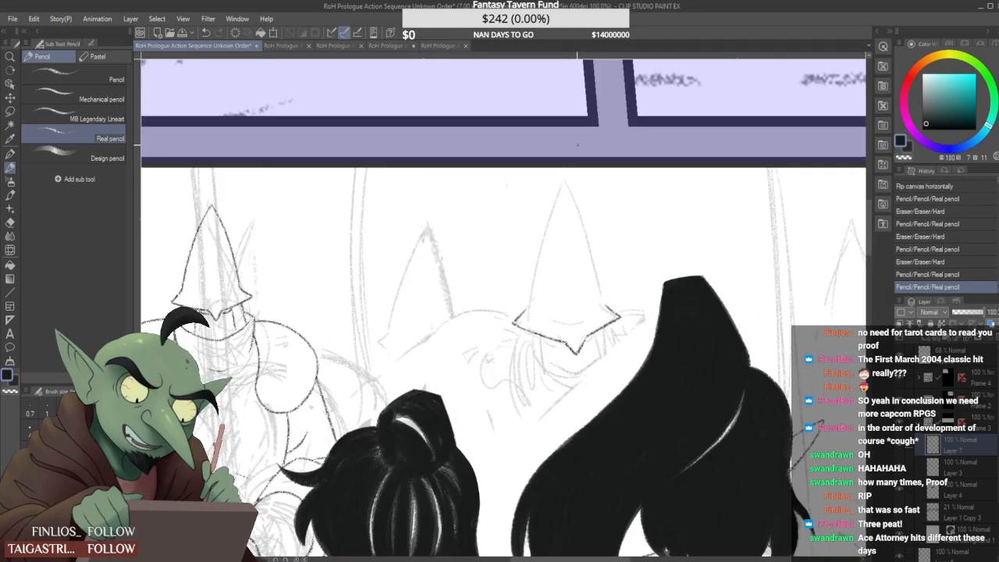
left_click_drag(537, 295, 562, 178)
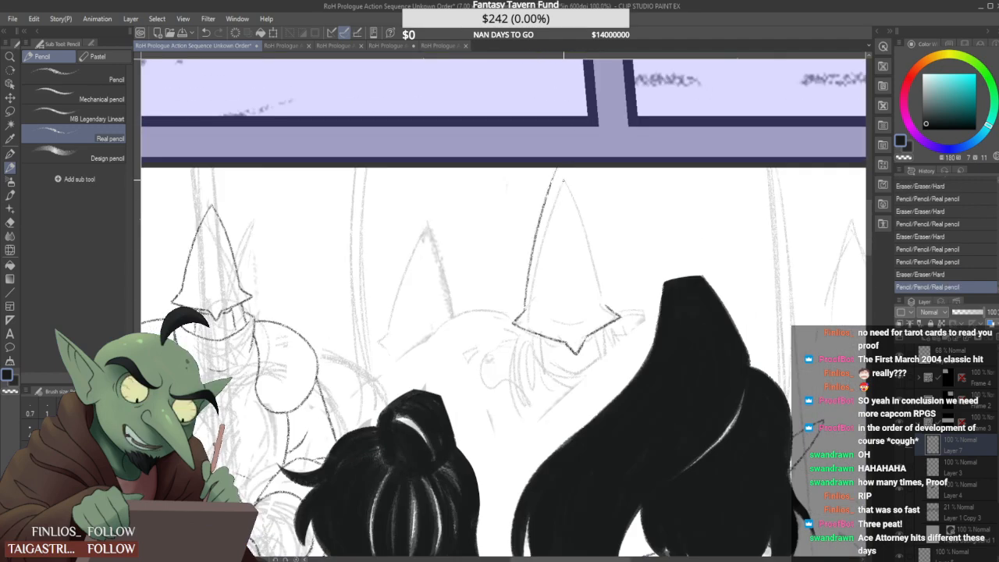
key("ctrl+z")
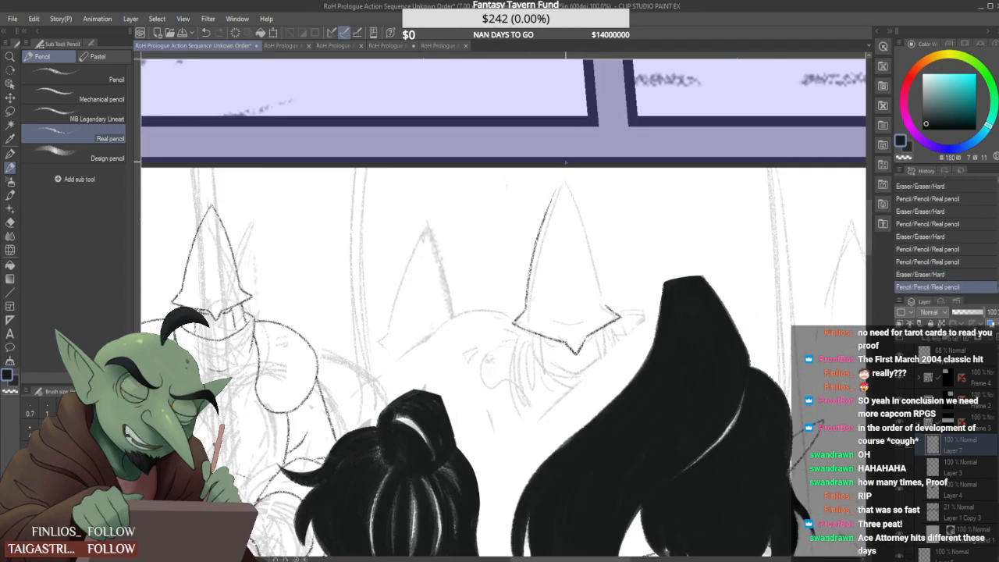
left_click_drag(527, 304, 559, 182)
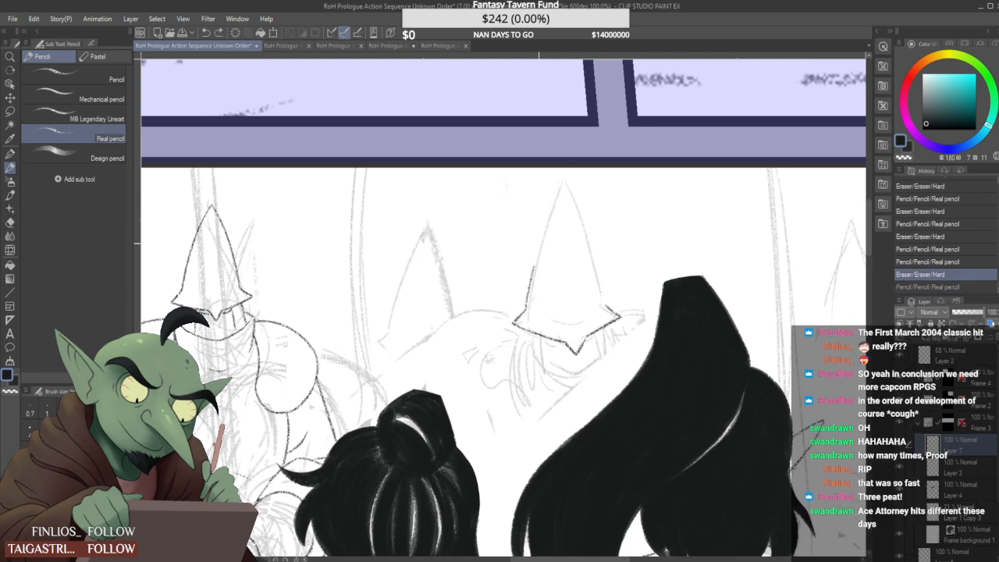
key("ctrl+z")
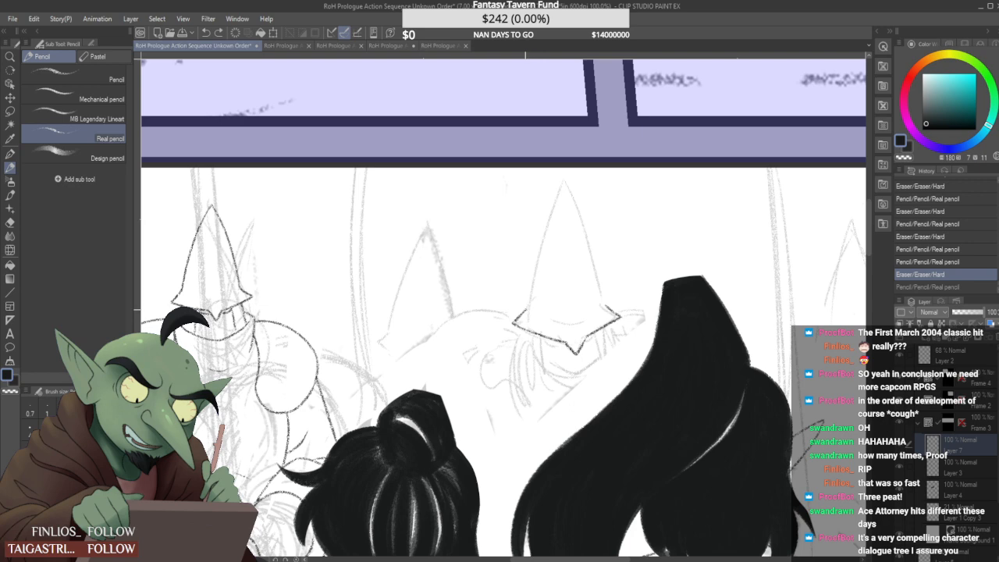
left_click_drag(526, 308, 565, 180)
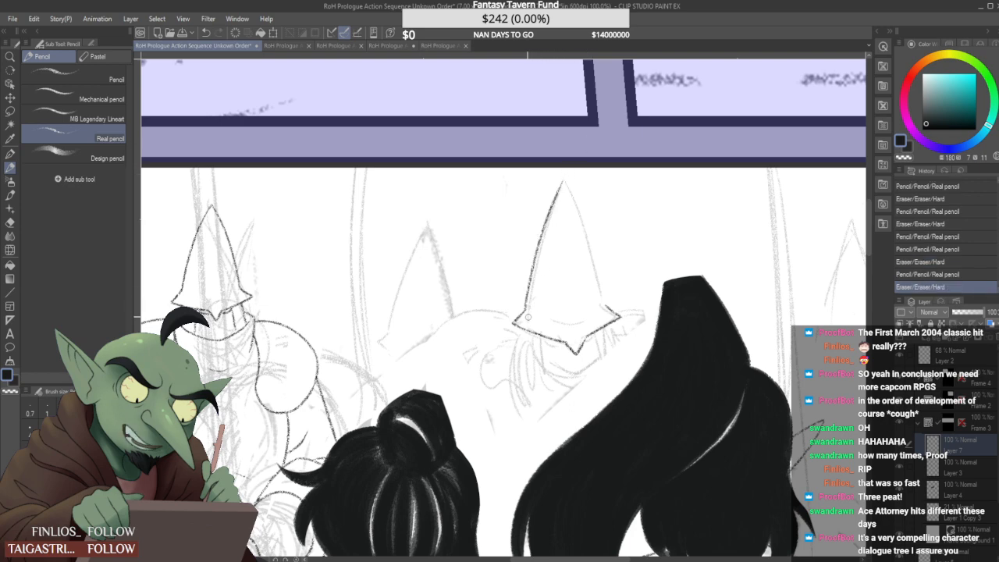
Pencil the right edge of the helmet's cone from the tip down to the brim, redoing the stroke until it fits
mouse_move(602, 304)
left_mouse_down()
mouse_move(567, 182)
mouse_move(606, 303)
left_mouse_up()
key("ctrl+z")
key("ctrl+z")
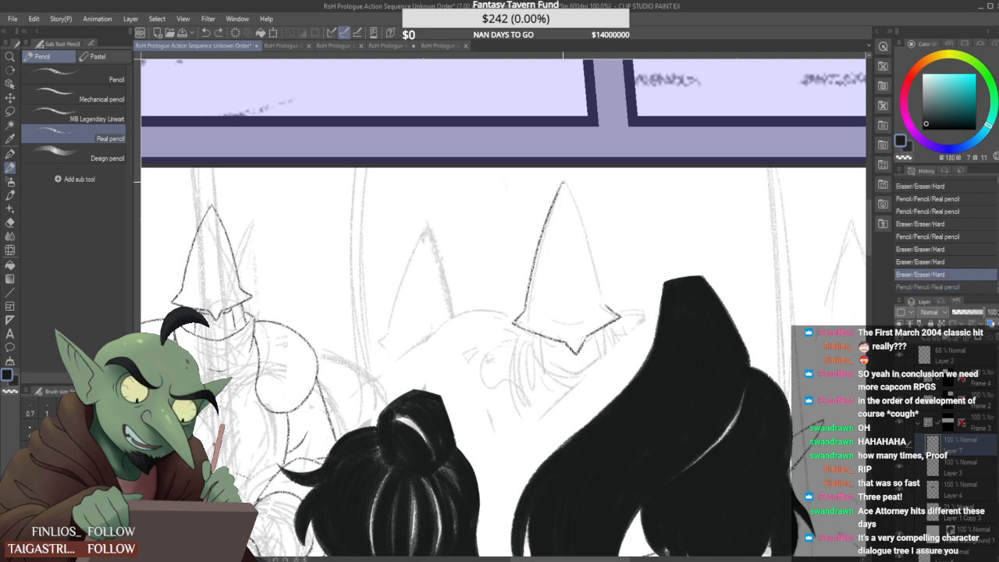
left_click_drag(564, 183, 605, 304)
key("ctrl+z")
left_click_drag(564, 182, 608, 312)
key("ctrl+z")
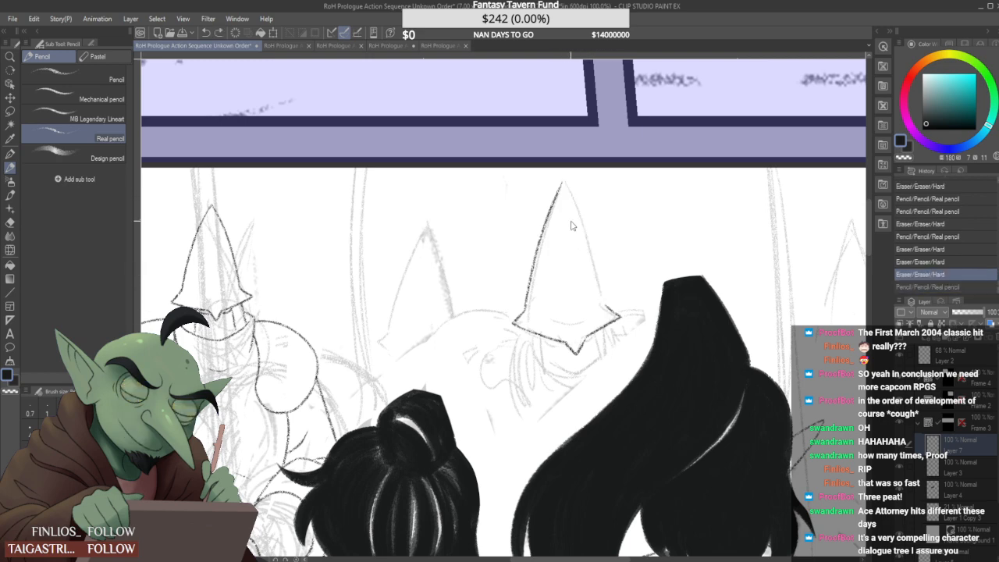
left_click_drag(565, 184, 602, 299)
key("ctrl+z")
left_click_drag(565, 183, 607, 306)
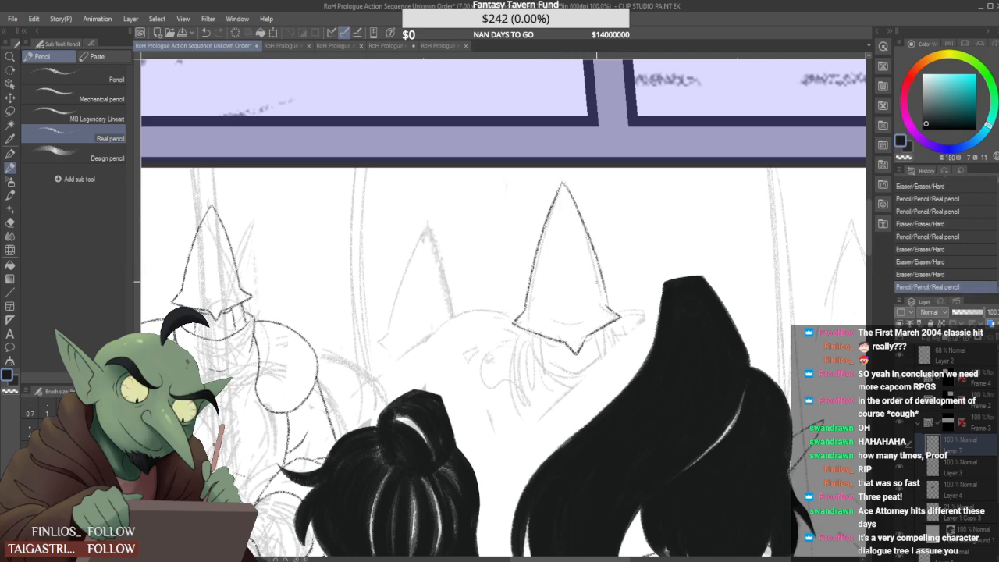
key("ctrl+z")
left_click_drag(563, 182, 607, 306)
Clean up the helmet's tip by erasing the pencil overshoot above the point
scroll(554, 175, "up", 2)
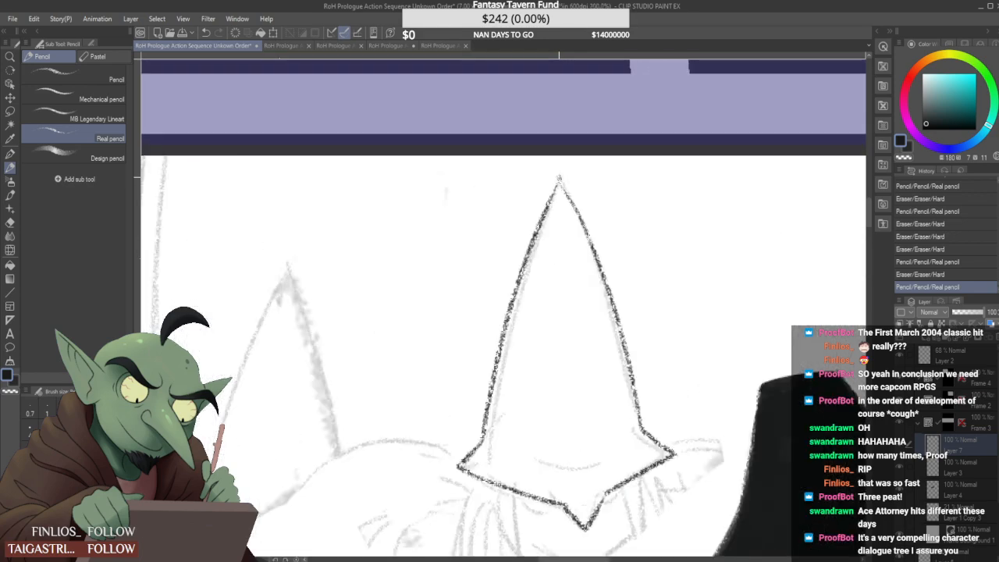
left_click_drag(556, 176, 553, 201)
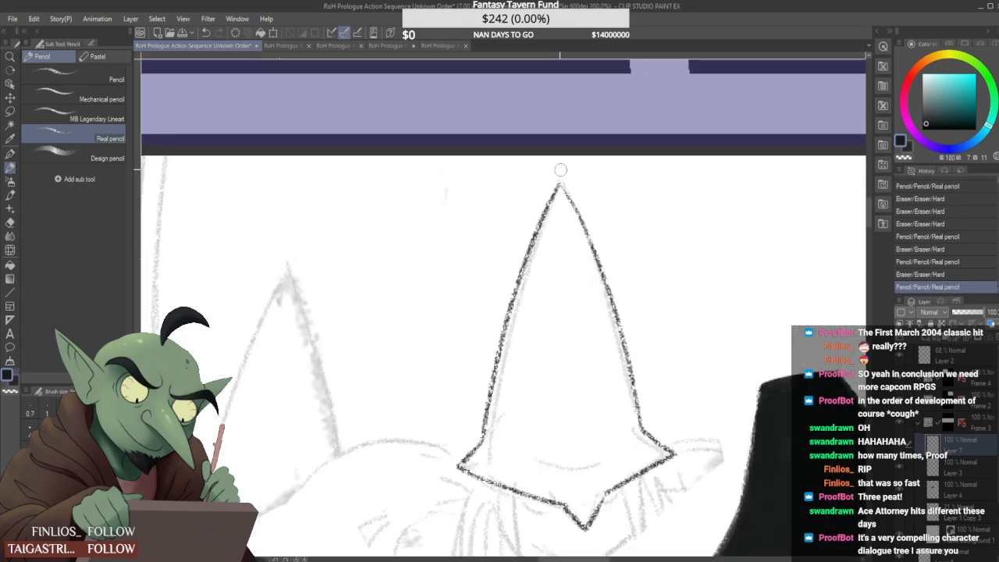
scroll(562, 167, "down", 4)
scroll(566, 243, "up", 4)
Pencil the short upright lines of the face guard beneath both sides of the helmet's brim
mouse_move(512, 306)
left_mouse_down()
mouse_move(513, 317)
mouse_move(479, 312)
left_mouse_up()
scroll(485, 317, "down", 2)
scroll(562, 313, "up", 1)
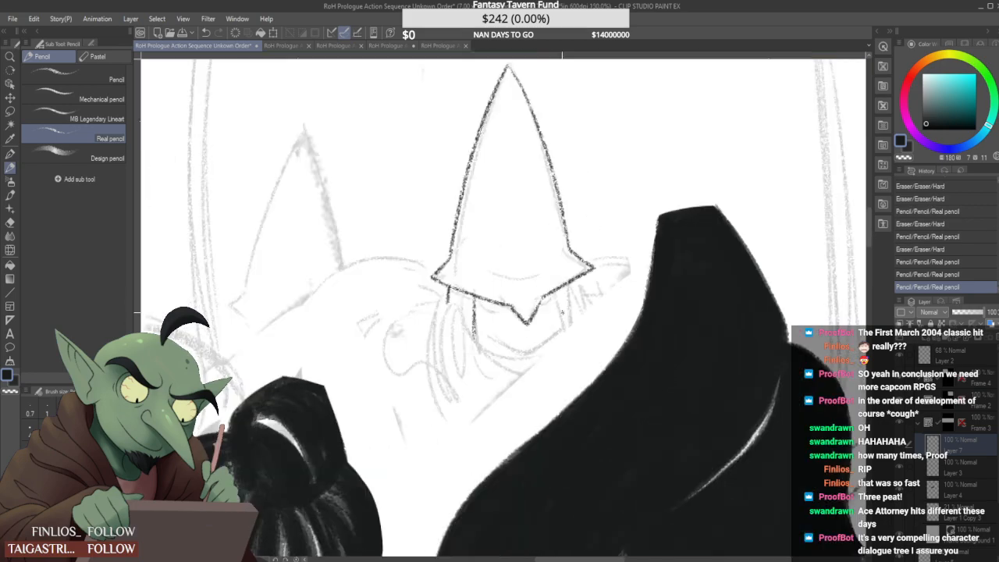
left_click_drag(580, 280, 581, 292)
scroll(582, 285, "down", 3)
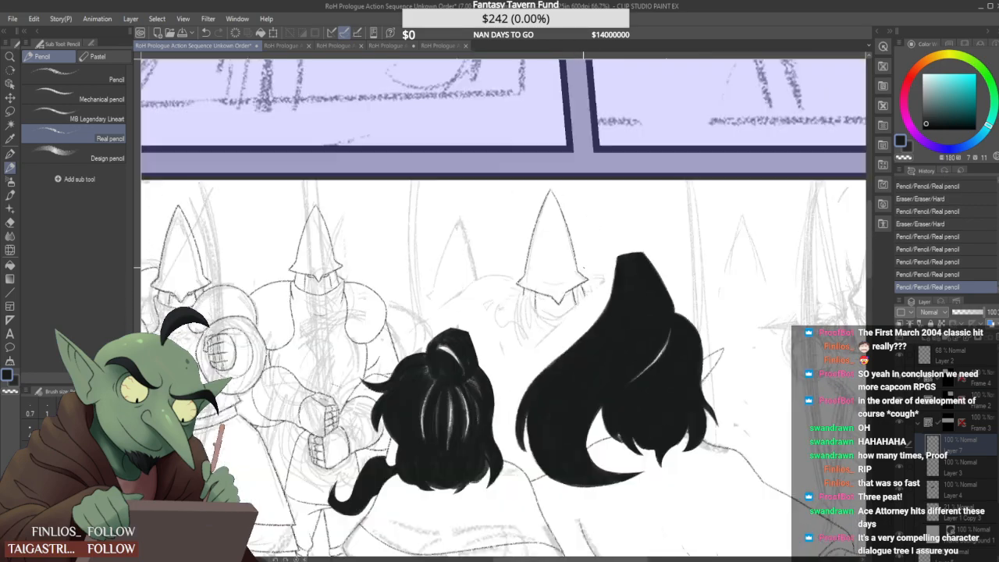
scroll(564, 301, "up", 2)
mouse_move(523, 277)
left_mouse_down()
mouse_move(546, 313)
mouse_move(581, 316)
mouse_move(574, 325)
left_mouse_up()
scroll(561, 327, "up", 1)
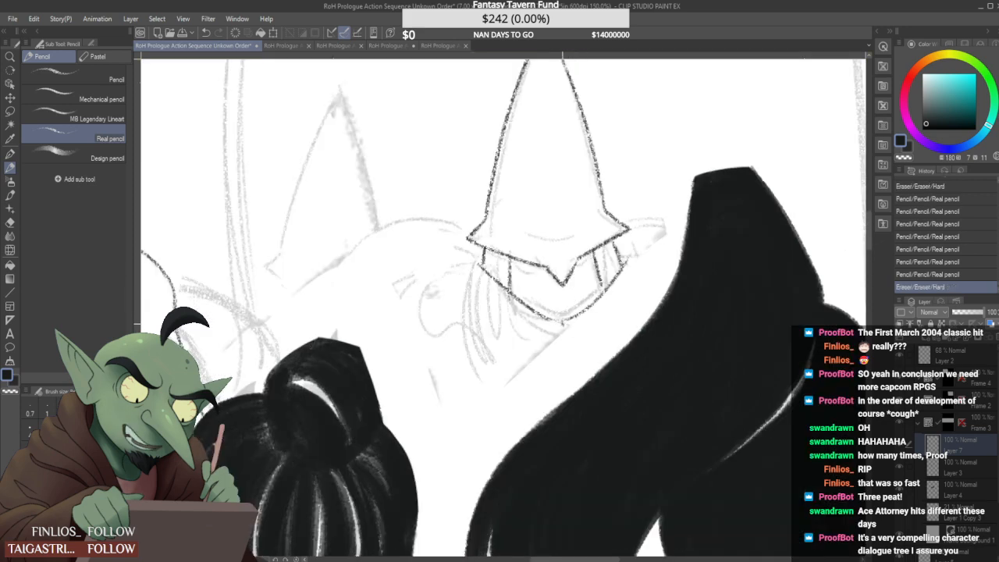
key("ctrl+z")
key("ctrl+z")
key("ctrl+z")
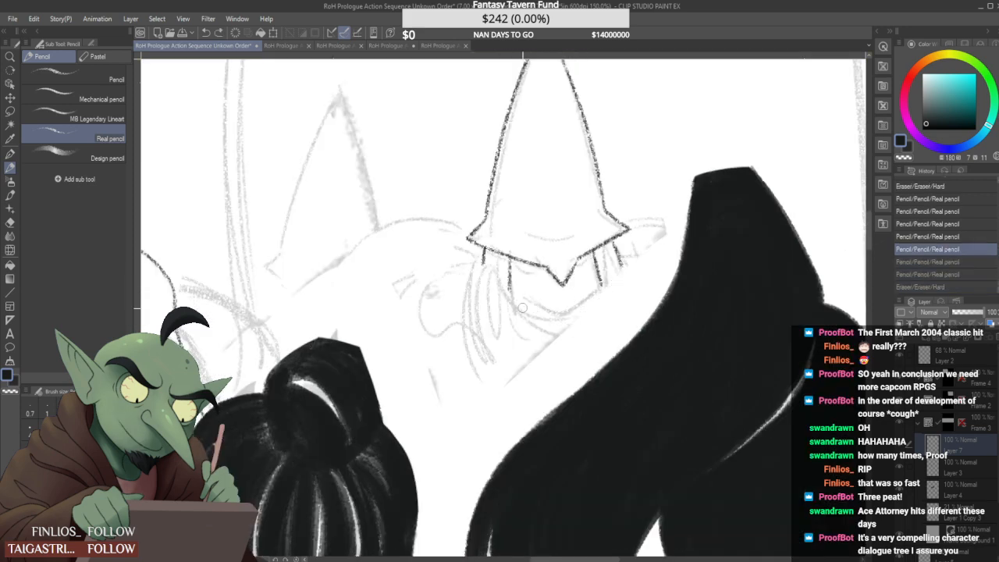
Draw the curved chin line joining both sides of the face guard and erase the excess below it
left_click(490, 264)
mouse_move(480, 259)
left_mouse_down()
mouse_move(587, 318)
mouse_move(622, 250)
left_mouse_up()
mouse_move(572, 324)
left_mouse_down()
mouse_move(581, 320)
mouse_move(565, 322)
left_mouse_up()
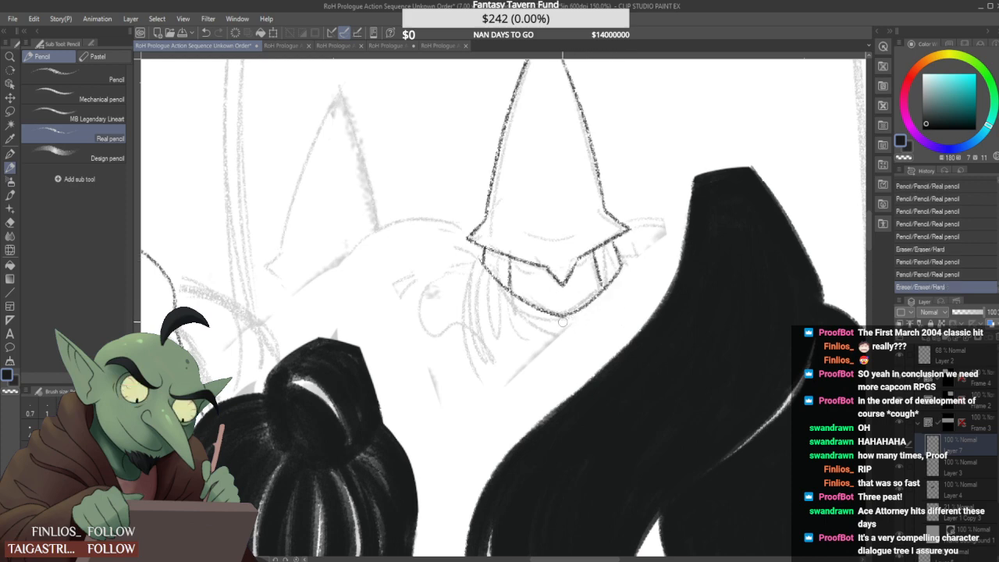
Pencil the knight's two narrowed eyes beneath the brim, one on each side of the V notch
scroll(519, 265, "up", 1)
mouse_move(514, 257)
left_mouse_down()
mouse_move(553, 268)
mouse_move(605, 255)
left_mouse_up()
scroll(609, 267, "up", 2)
scroll(616, 227, "down", 4)
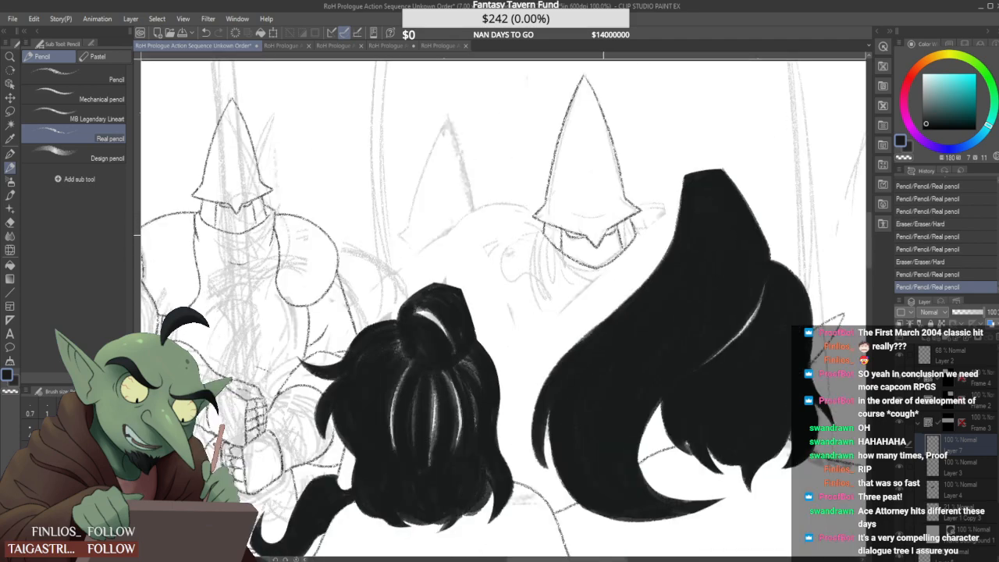
Extend the inner ends of both eye lines to meet the edges of the V notch
scroll(608, 231, "up", 6)
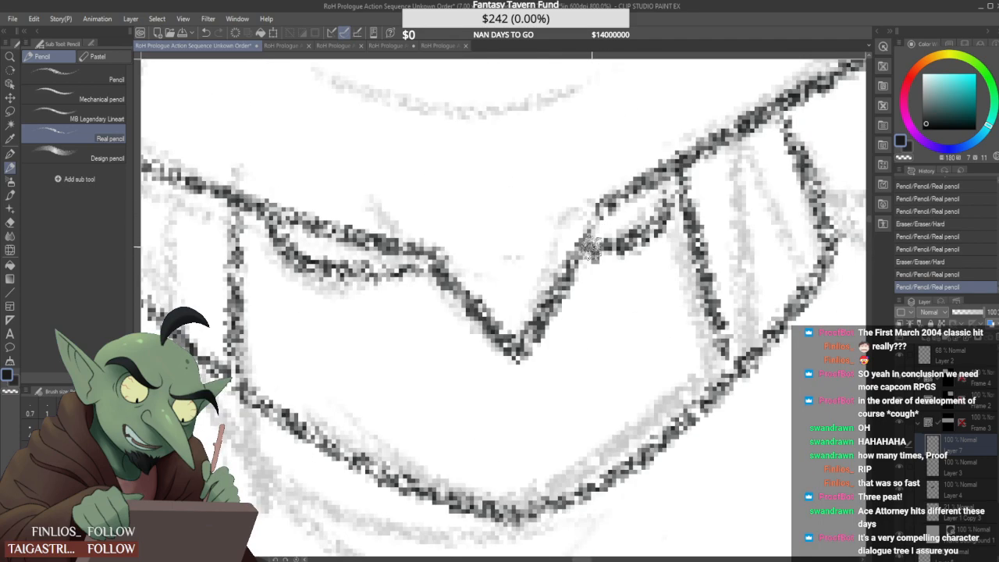
left_click_drag(598, 237, 587, 252)
left_click_drag(438, 262, 396, 271)
scroll(574, 235, "down", 4)
scroll(596, 222, "up", 2)
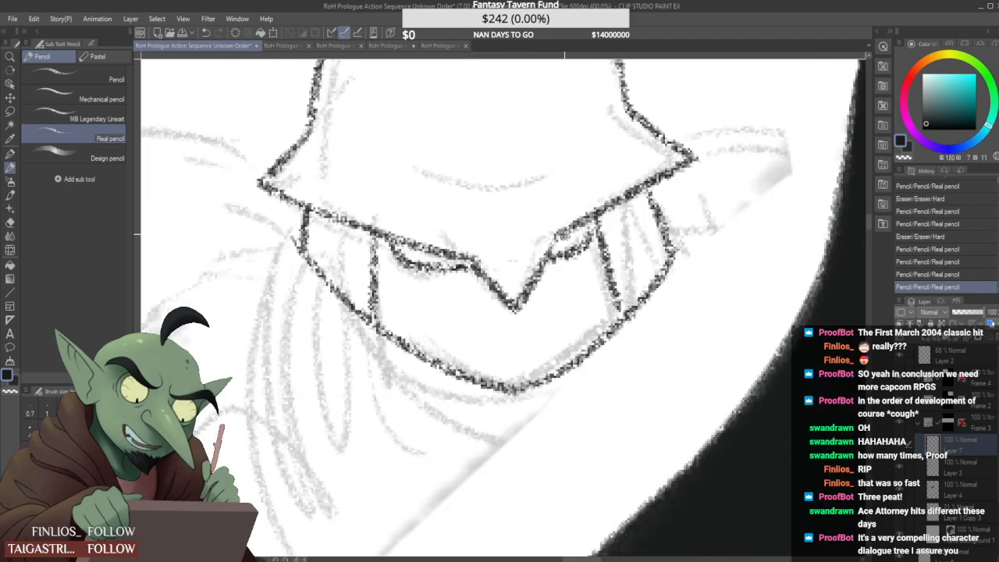
Reinforce the brim line above the right eye, tidy the eyes with the eraser, and redraw the left eye's lower line
mouse_move(559, 236)
left_mouse_down()
mouse_move(549, 256)
mouse_move(594, 221)
left_mouse_up()
mouse_move(557, 273)
left_mouse_down()
mouse_move(587, 261)
mouse_move(564, 259)
mouse_move(567, 270)
mouse_move(590, 261)
mouse_move(560, 265)
left_mouse_up()
scroll(566, 268, "down", 3)
scroll(532, 260, "up", 4)
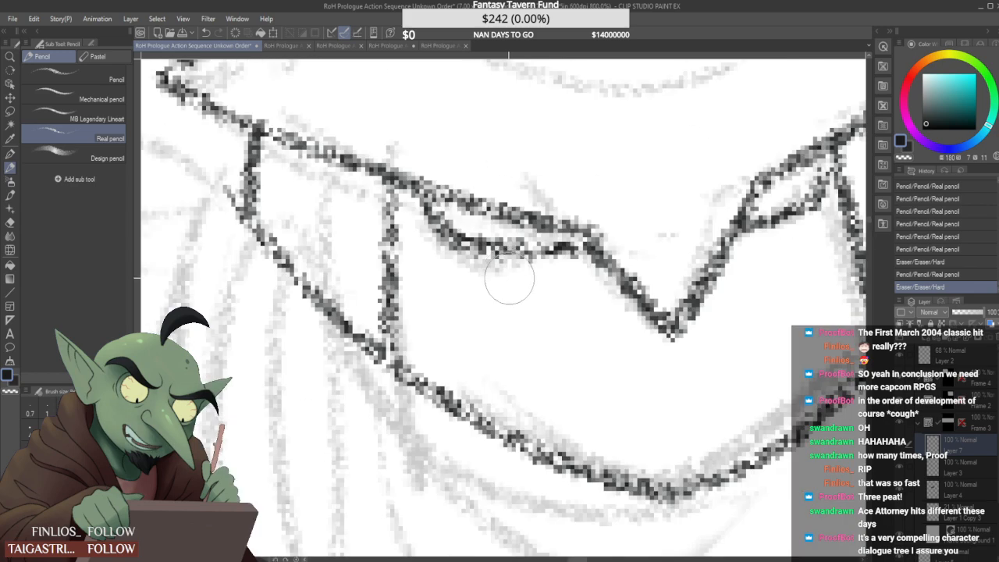
scroll(504, 269, "down", 1)
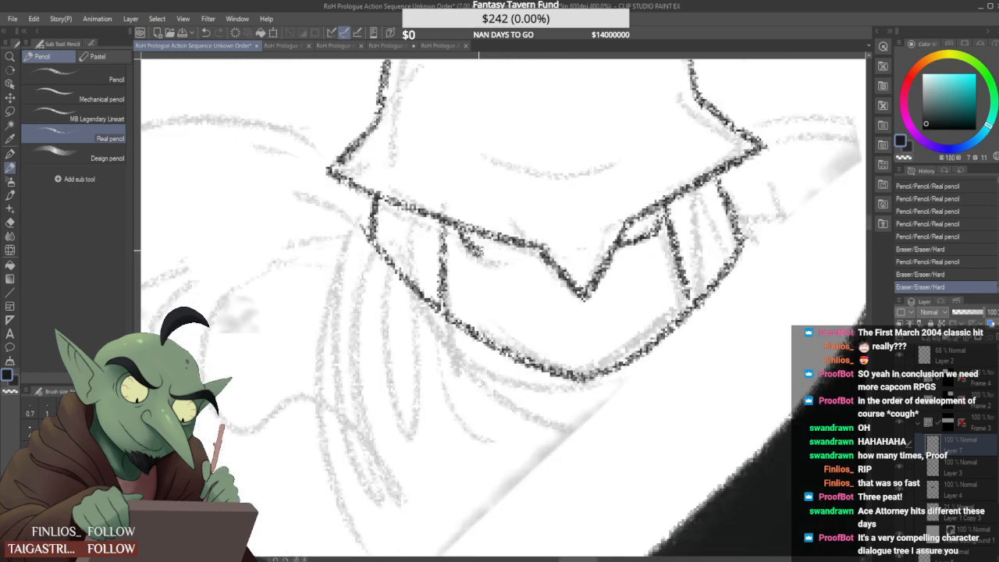
left_click_drag(473, 248, 535, 258)
scroll(560, 236, "down", 4)
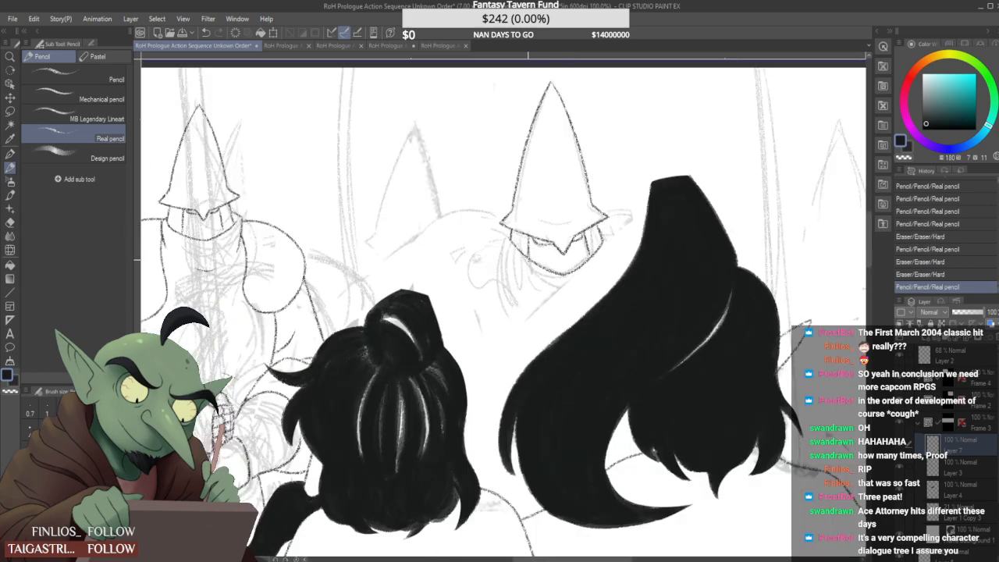
Pencil the outer line hanging from the brim's left end beside the knight's face guard
scroll(506, 226, "up", 1)
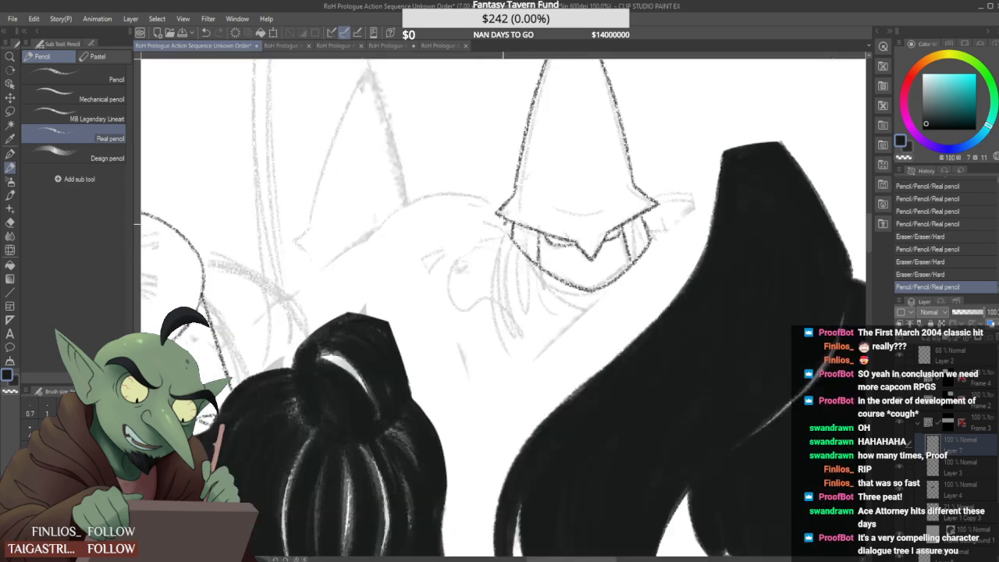
mouse_move(499, 223)
left_mouse_down()
mouse_move(506, 295)
mouse_move(506, 284)
left_mouse_up()
scroll(647, 226, "down", 2)
scroll(648, 228, "up", 1)
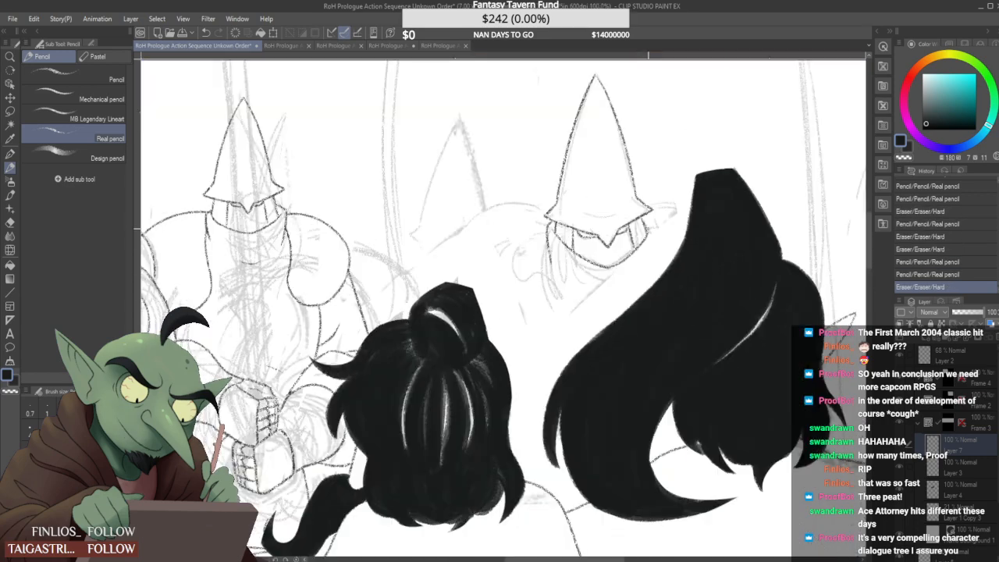
mouse_move(648, 232)
left_mouse_down()
mouse_move(649, 212)
mouse_move(654, 258)
left_mouse_up()
key("ctrl+z")
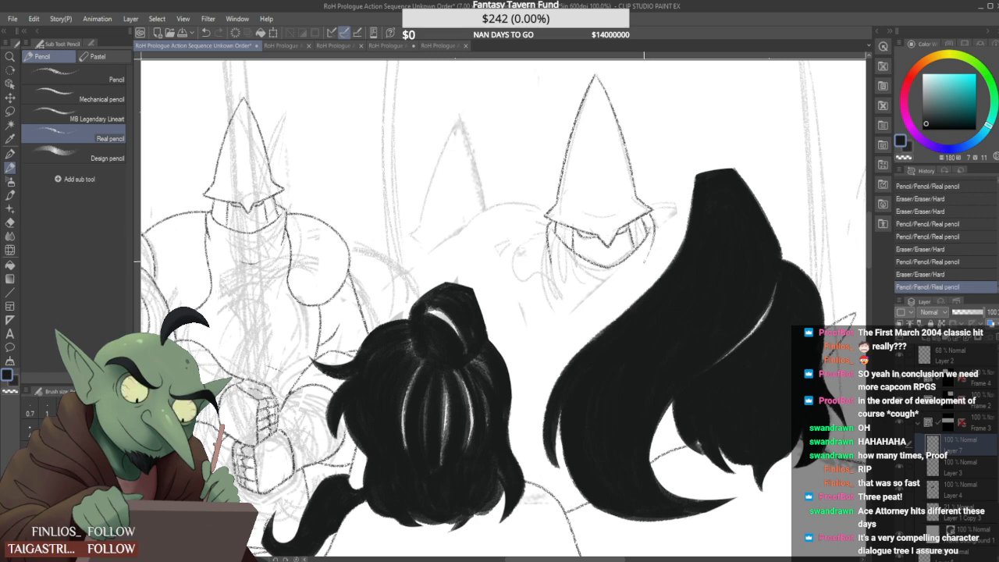
key("ctrl+z")
left_click_drag(651, 214, 653, 265)
key("ctrl+z")
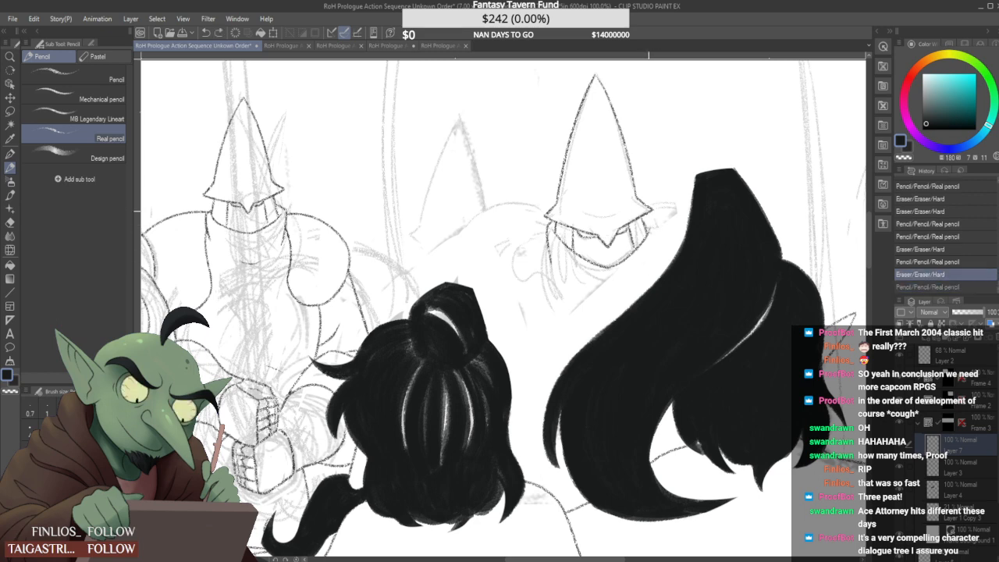
left_click_drag(653, 225, 654, 266)
key("ctrl+z")
left_click_drag(651, 217, 653, 262)
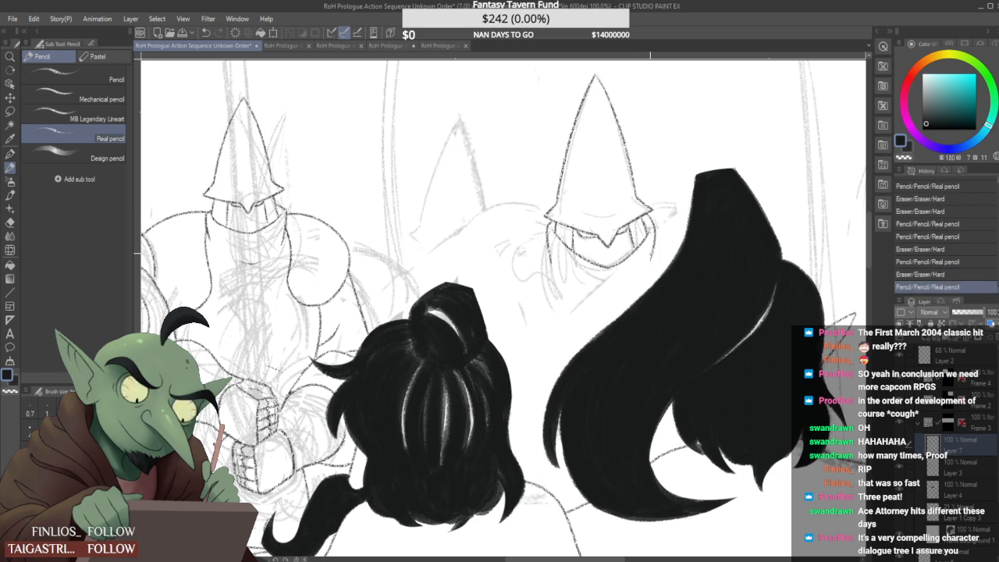
key("ctrl+z")
Pencil the outer line down the face guard's right side, and tidy the left outer line where it meets the brim
left_click_drag(648, 214, 656, 265)
scroll(553, 221, "up", 4)
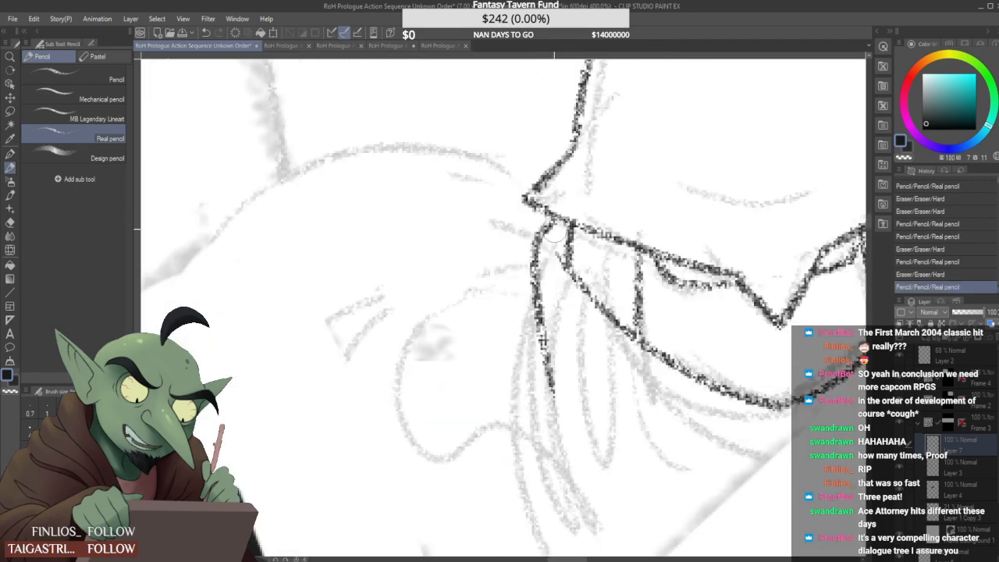
mouse_move(556, 226)
left_mouse_down()
mouse_move(550, 236)
mouse_move(549, 219)
left_mouse_up()
scroll(567, 209, "down", 5)
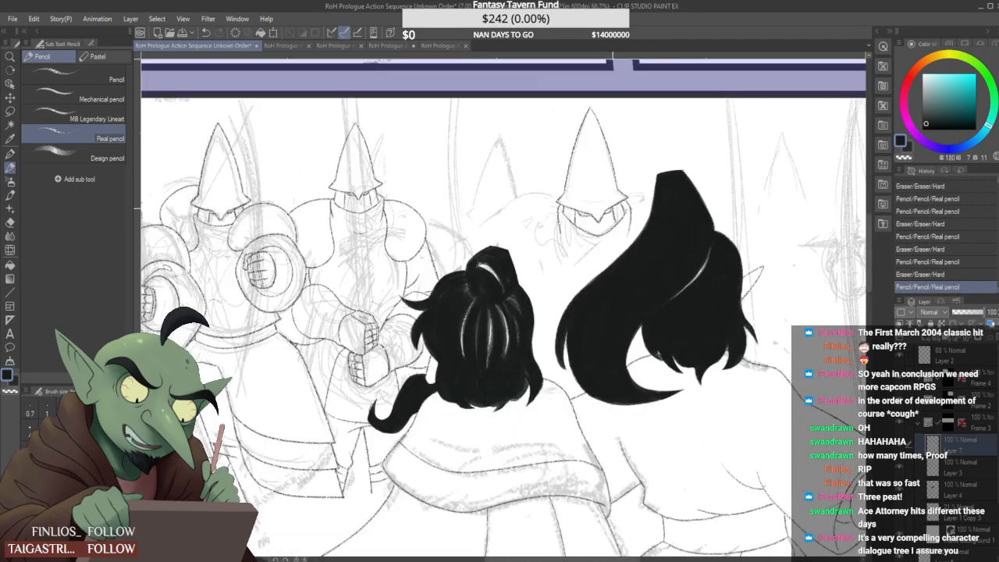
scroll(617, 225, "up", 2)
mouse_move(486, 222)
left_mouse_down()
mouse_move(487, 209)
mouse_move(497, 273)
left_mouse_up()
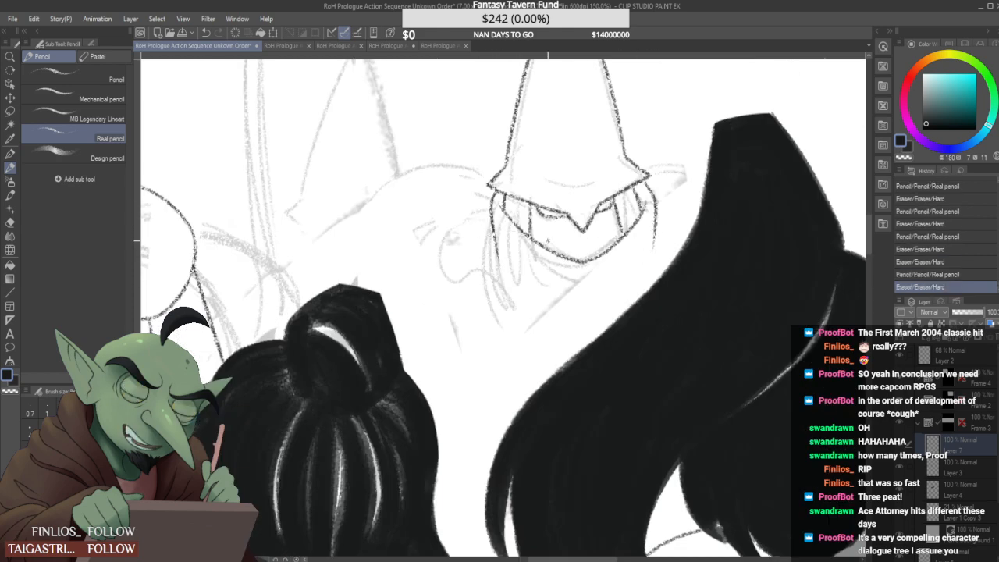
Pencil a short curved fold beneath the knight's chin beside the tall ponytail and clean it up with the eraser
mouse_move(546, 302)
left_mouse_down()
mouse_move(593, 308)
mouse_move(570, 314)
mouse_move(595, 302)
left_mouse_up()
scroll(572, 307, "down", 3)
scroll(572, 307, "up", 3)
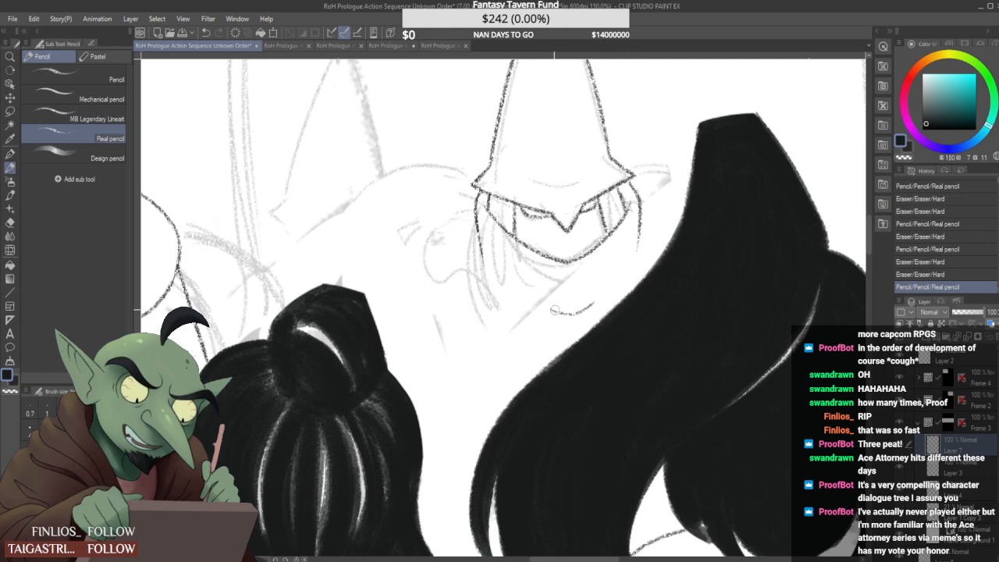
left_click_drag(599, 306, 545, 319)
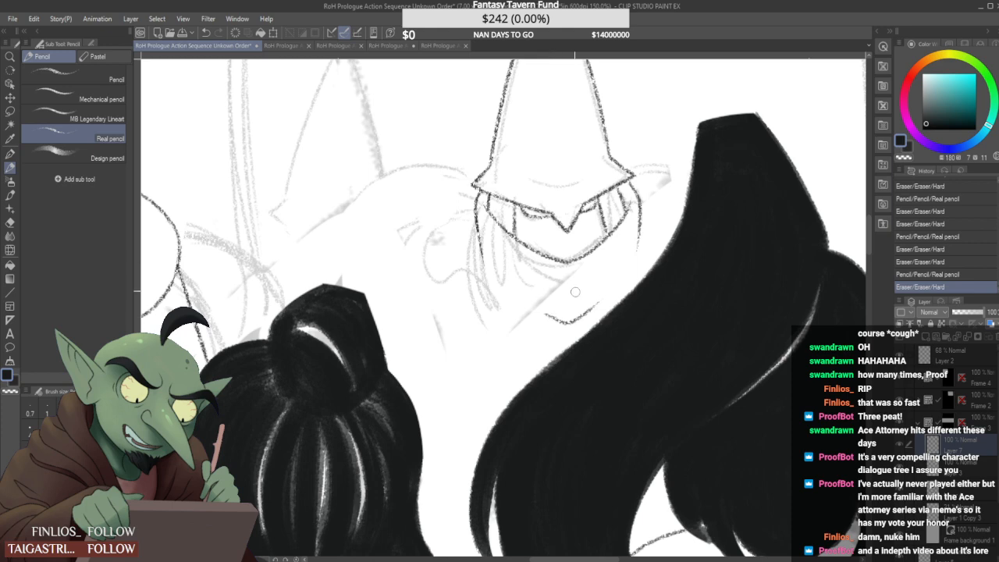
mouse_move(567, 314)
left_mouse_down()
mouse_move(609, 291)
mouse_move(578, 318)
mouse_move(600, 304)
mouse_move(613, 283)
left_mouse_up()
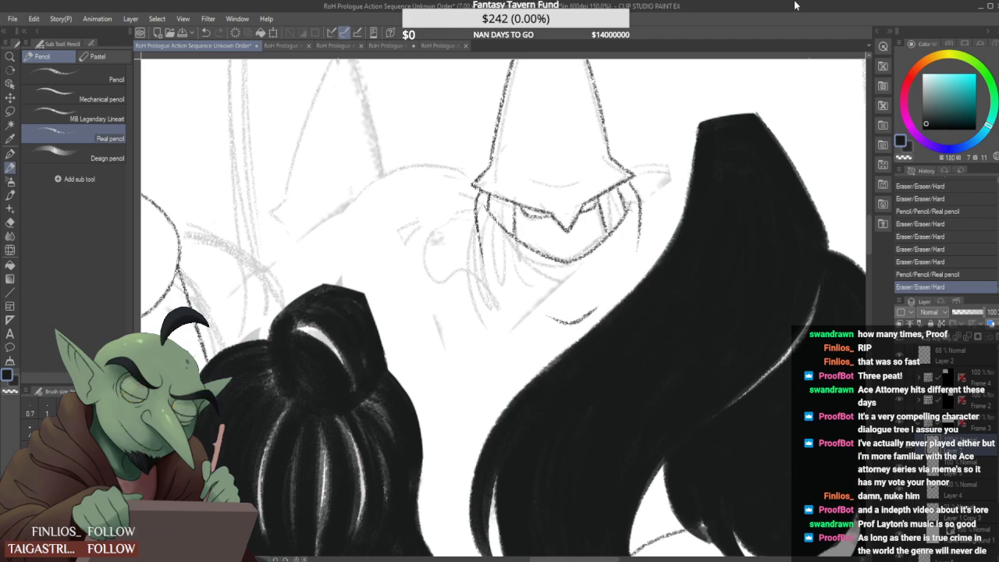
Pencil the arched top of the knight's left-hand shoulder guard, sweeping up to meet the helmet brim
scroll(492, 307, "down", 2)
scroll(418, 214, "up", 2)
scroll(418, 213, "down", 1)
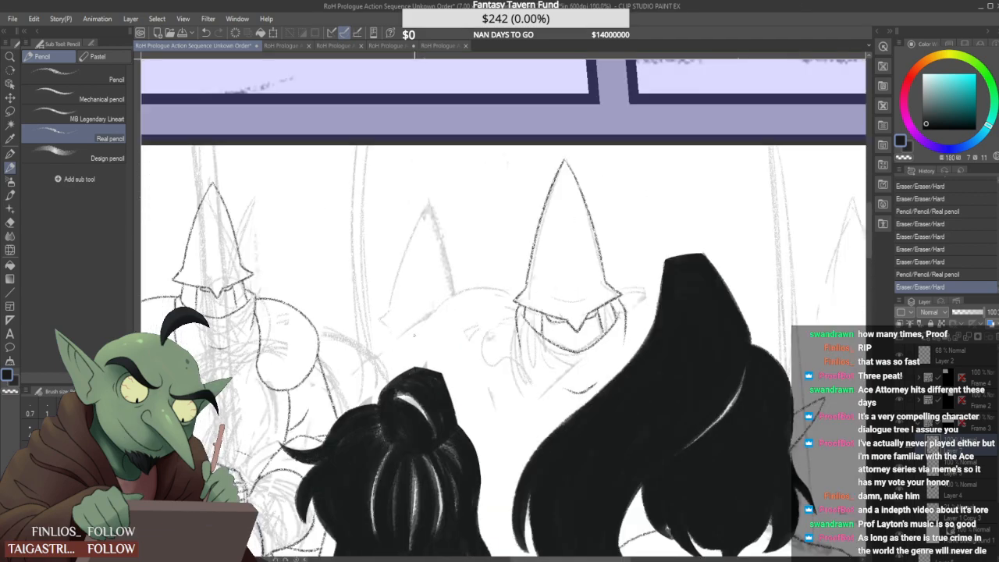
left_click_drag(414, 334, 513, 281)
scroll(470, 313, "up", 1)
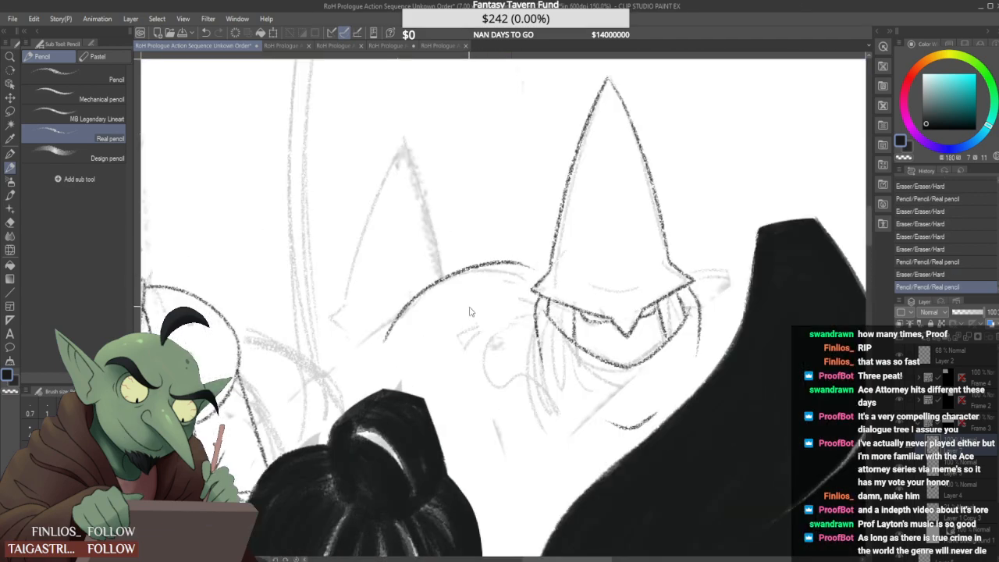
key("ctrl+z")
key("ctrl+y")
key("ctrl+z")
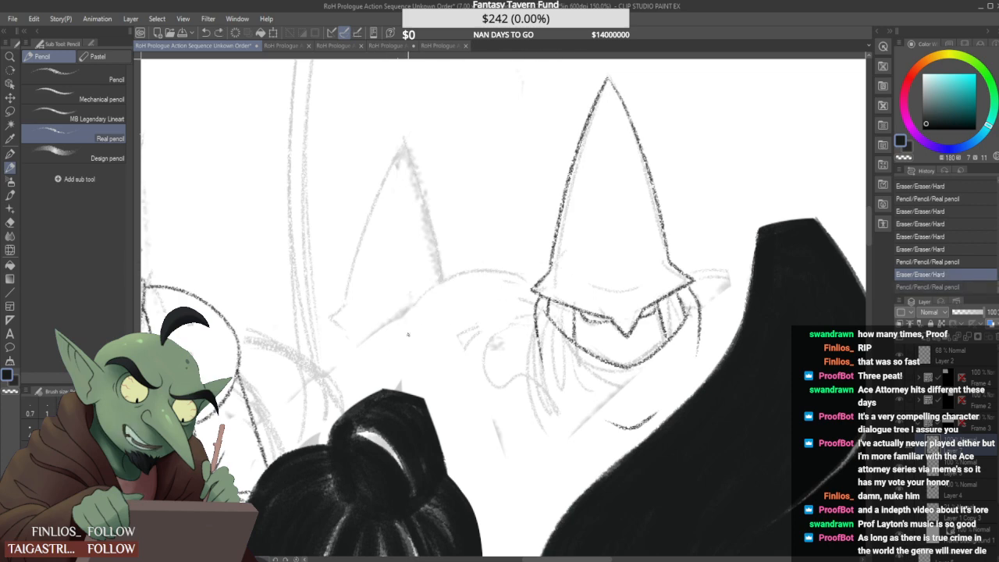
mouse_move(379, 357)
left_mouse_down()
mouse_move(529, 270)
mouse_move(547, 281)
left_mouse_up()
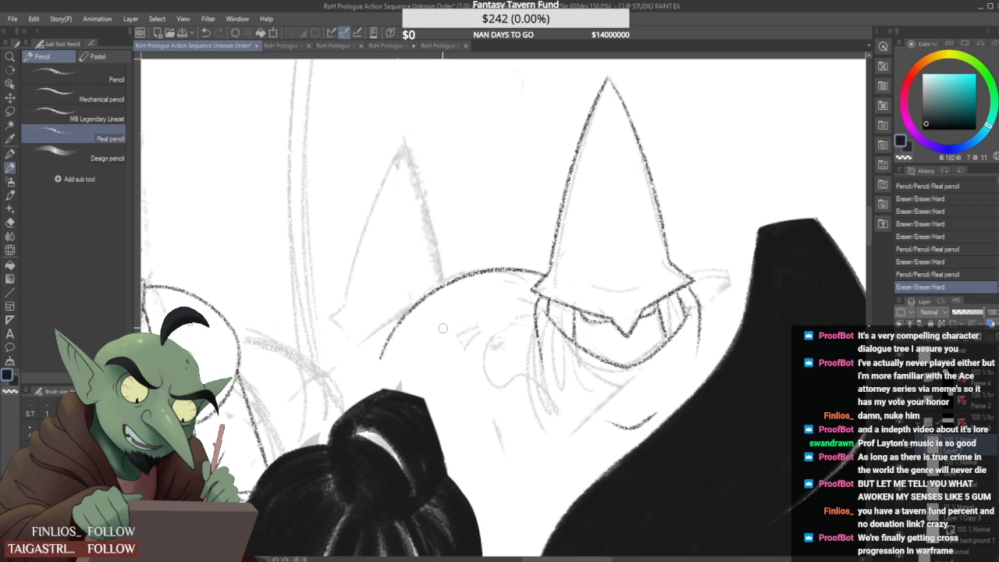
left_click_drag(381, 349, 394, 390)
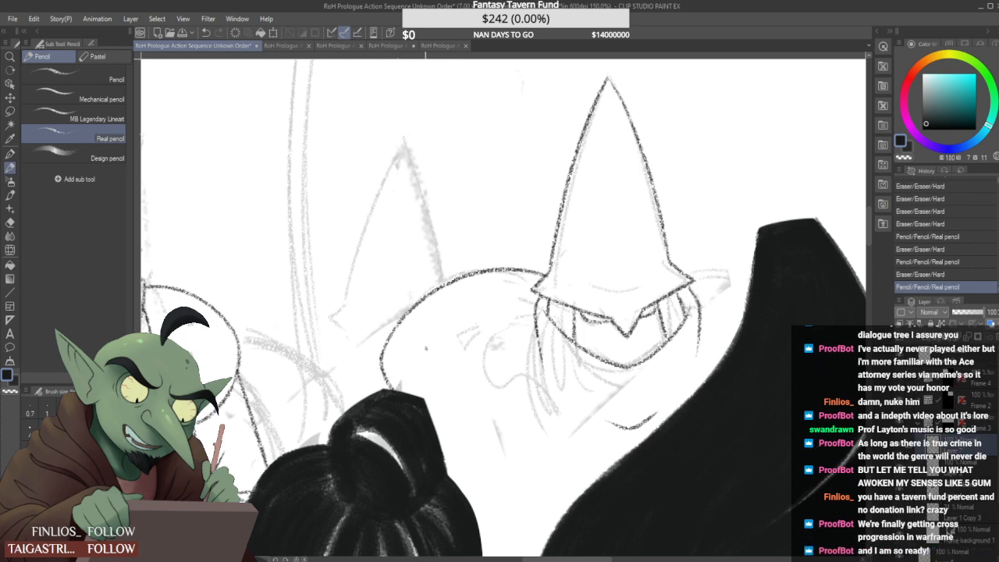
left_click_drag(443, 468, 530, 463)
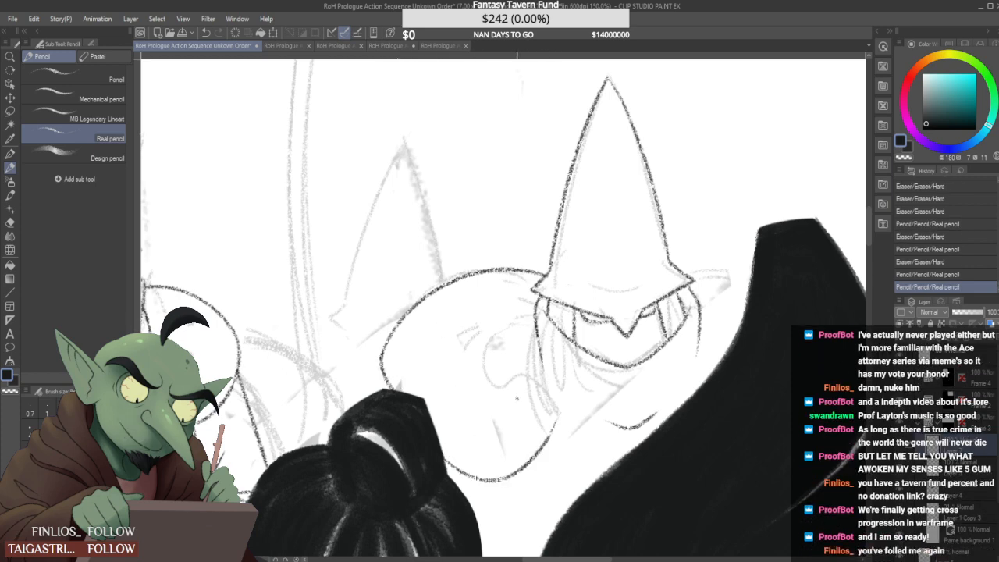
key("ctrl+z")
key("ctrl+z")
Complete the shoulder guard with its left edge down to the hair bun, inner edge below the brim, and rounded bottom
mouse_move(379, 353)
left_mouse_down()
mouse_move(394, 324)
mouse_move(385, 359)
mouse_move(392, 390)
left_mouse_up()
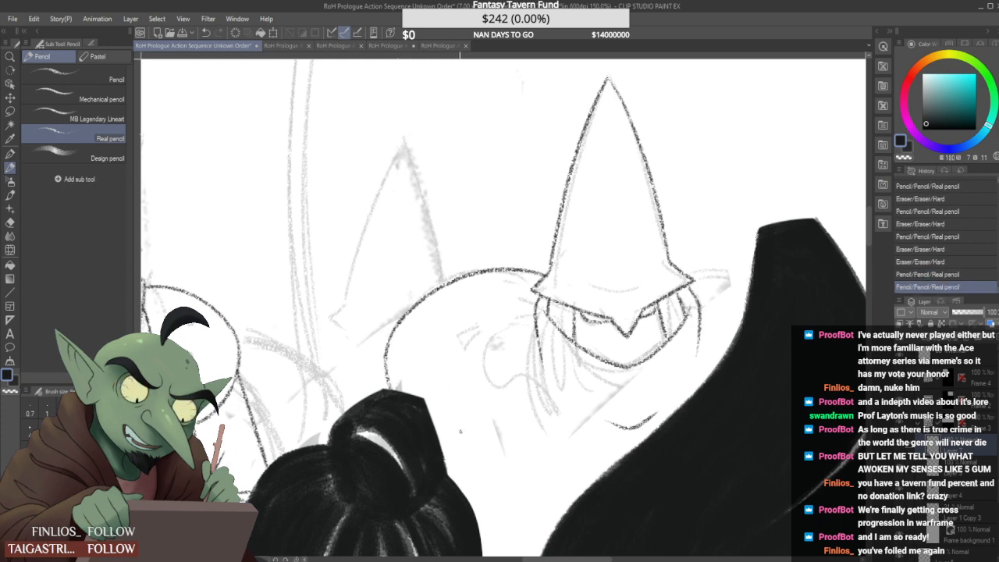
mouse_move(447, 468)
left_mouse_down()
mouse_move(476, 487)
mouse_move(547, 441)
left_mouse_up()
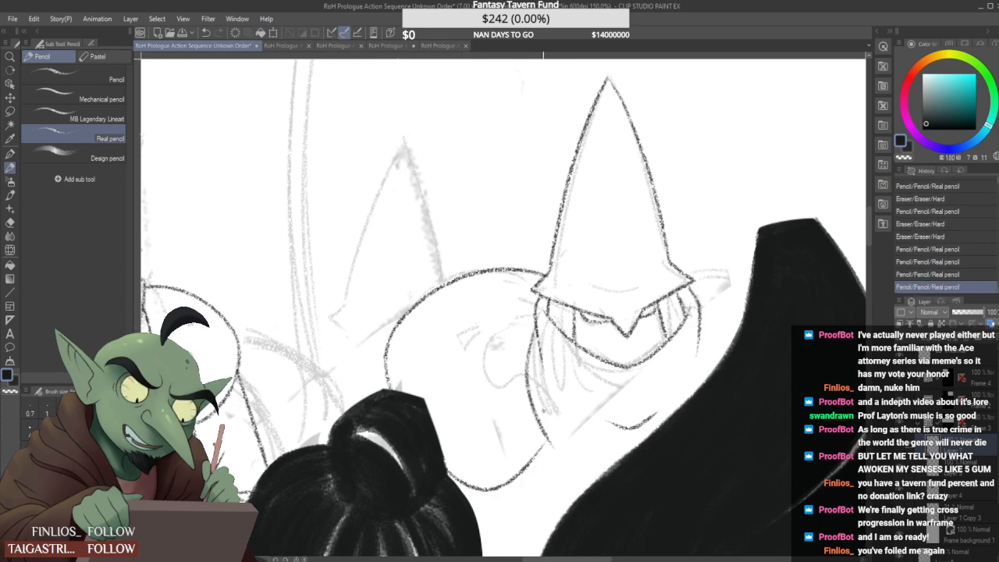
key("ctrl+z")
mouse_move(533, 338)
left_mouse_down()
mouse_move(540, 457)
mouse_move(492, 487)
mouse_move(545, 439)
mouse_move(507, 491)
mouse_move(488, 491)
mouse_move(538, 478)
mouse_move(500, 493)
mouse_move(543, 456)
mouse_move(492, 495)
mouse_move(540, 451)
mouse_move(522, 482)
mouse_move(486, 491)
mouse_move(517, 484)
left_mouse_up()
key("ctrl+z")
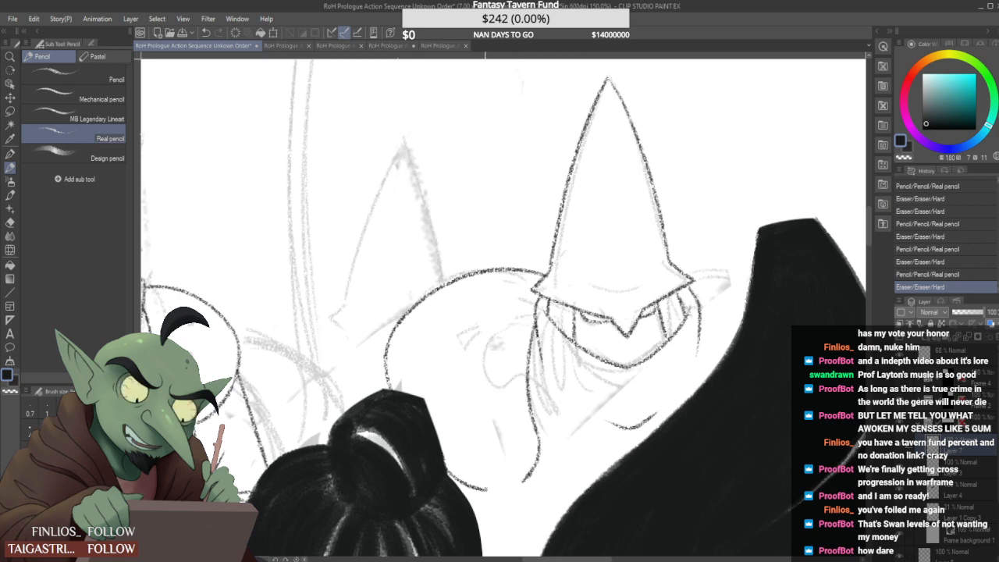
mouse_move(485, 490)
left_mouse_down()
mouse_move(526, 482)
mouse_move(509, 494)
mouse_move(538, 464)
left_mouse_up()
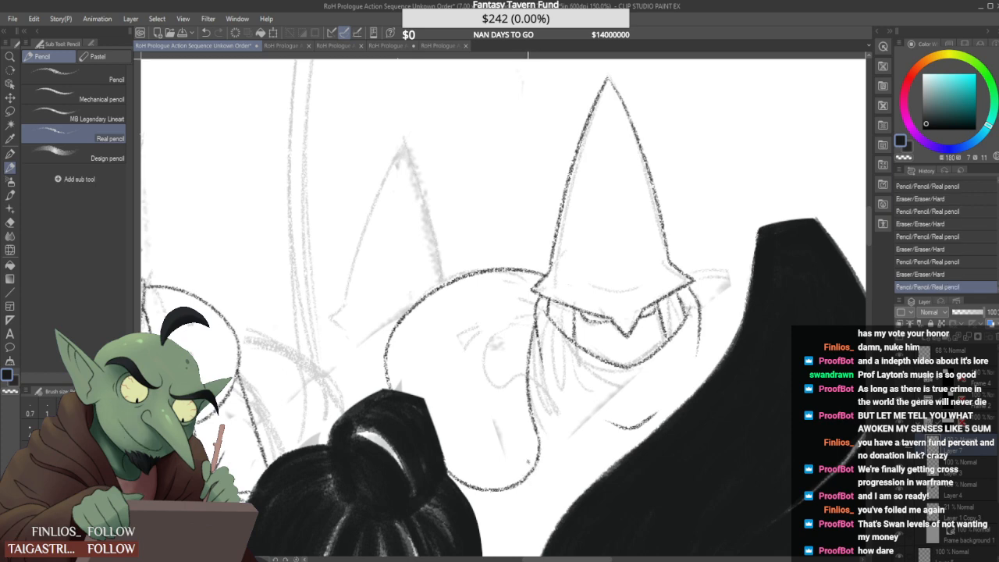
Refine the shoulder guard's inner edge and redraw its left edge slightly further inward, down to the hair bun
key("ctrl+minus")
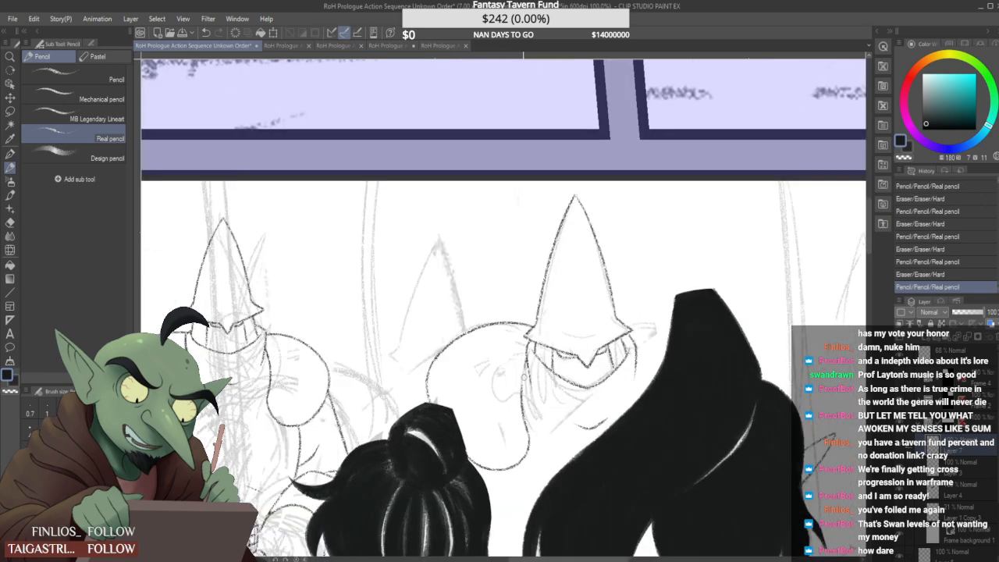
left_click_drag(522, 369, 528, 432)
scroll(441, 373, "up", 2)
left_click_drag(422, 368, 423, 428)
mouse_move(433, 349)
left_mouse_down()
mouse_move(422, 363)
mouse_move(422, 431)
left_mouse_up()
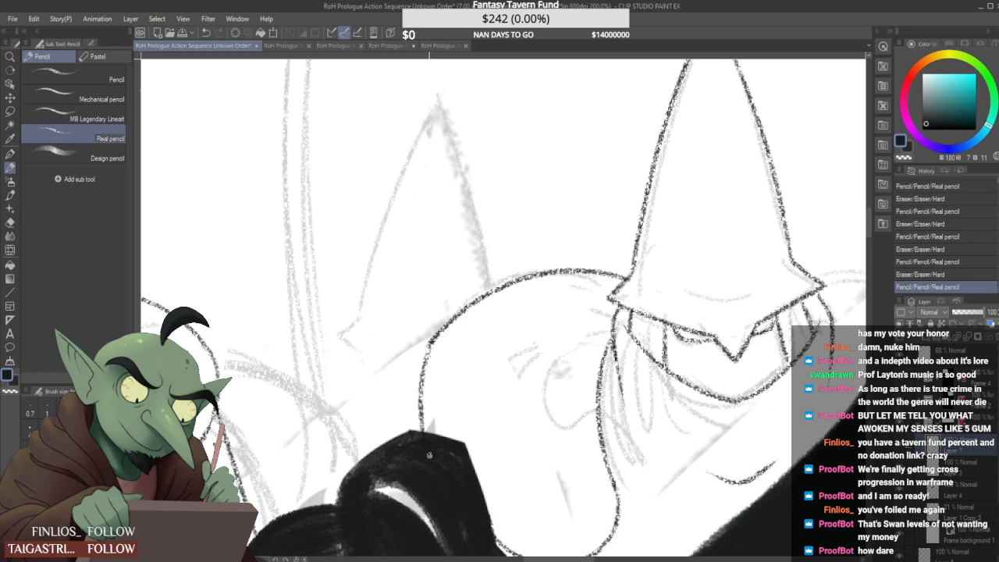
left_click_drag(431, 345, 422, 428)
left_click_drag(442, 332, 432, 442)
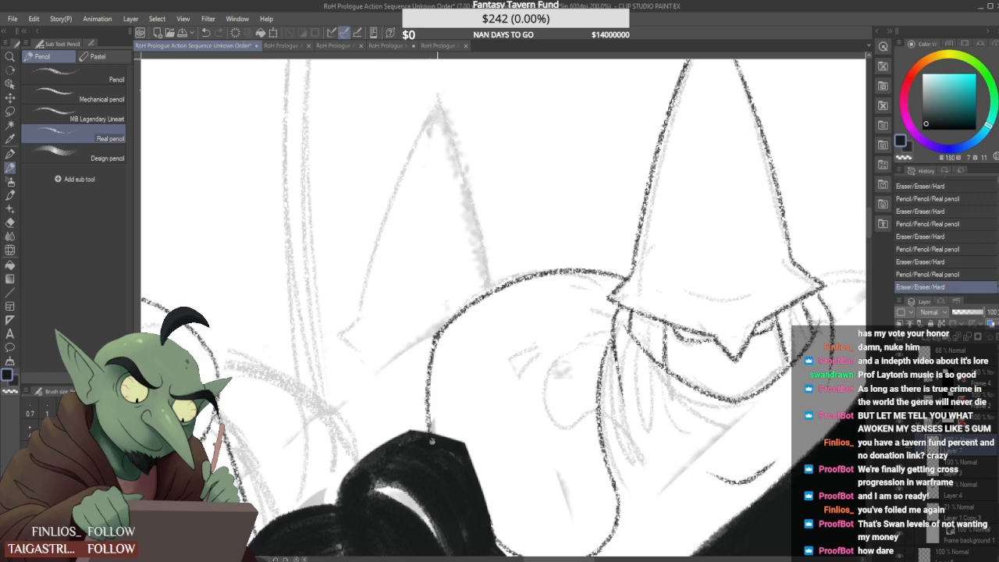
mouse_move(438, 328)
left_mouse_down()
mouse_move(434, 426)
mouse_move(424, 388)
mouse_move(432, 437)
left_mouse_up()
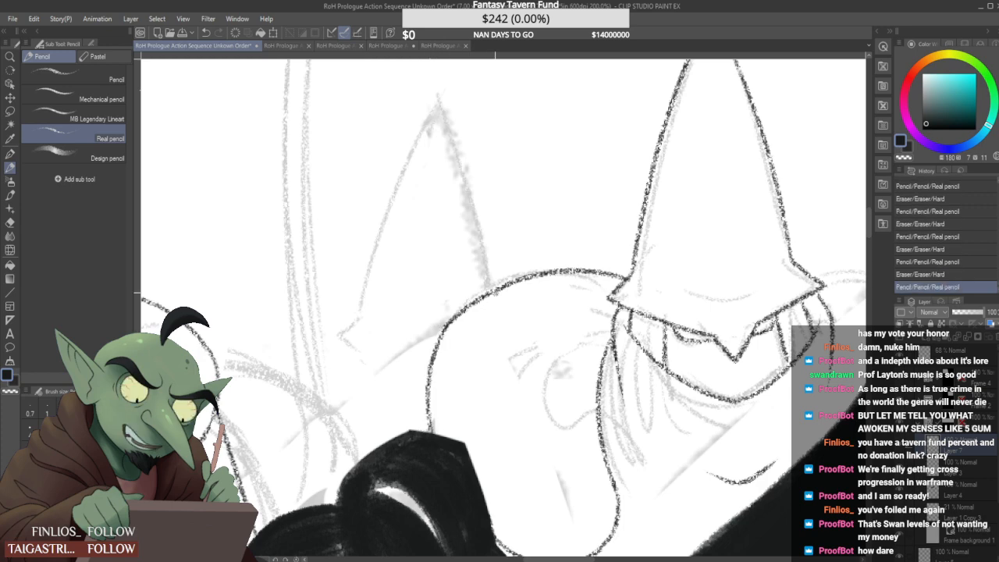
Erase the upper-left section of the shoulder guard's outline and redraw it as a smooth curve joining the top arc
scroll(448, 324, "down", 2)
scroll(444, 324, "up", 2)
left_click_drag(449, 328, 437, 372)
scroll(448, 326, "up", 4)
scroll(449, 344, "down", 1)
scroll(430, 375, "down", 1)
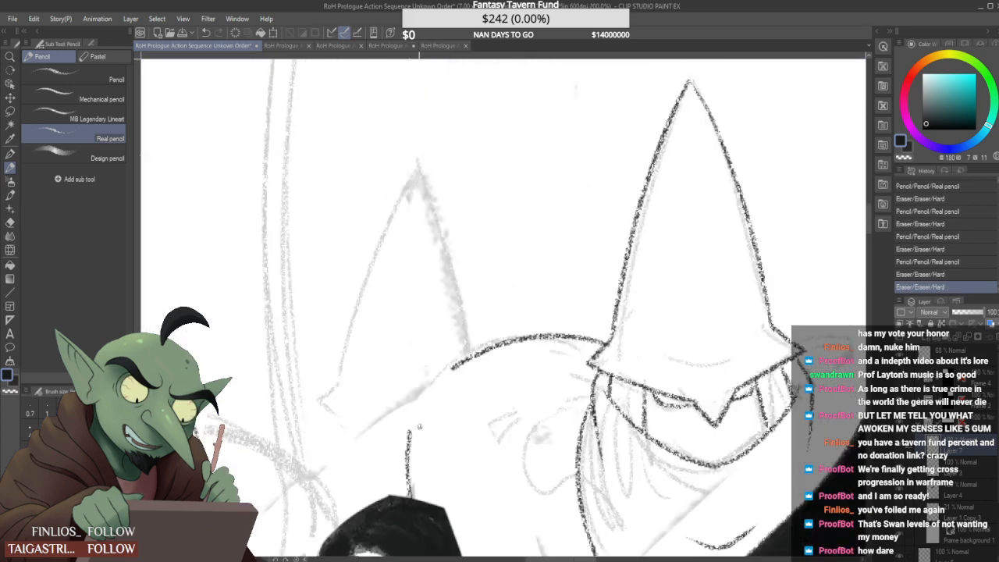
left_click_drag(415, 419, 472, 355)
scroll(453, 367, "up", 1)
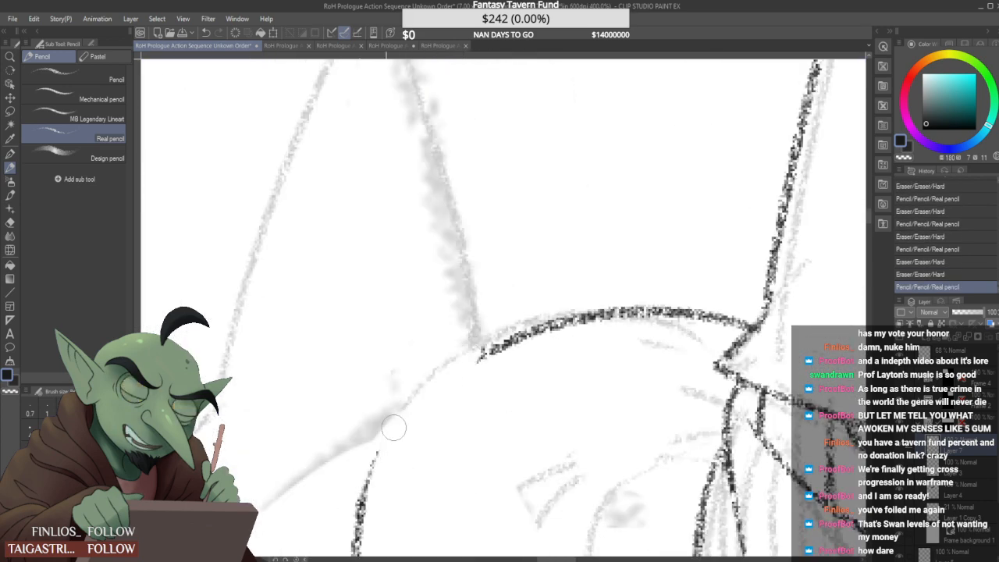
Pencil the knight's right-hand shoulder line from the helmet brim across to the tall ponytail
scroll(394, 427, "down", 4)
scroll(393, 427, "down", 1)
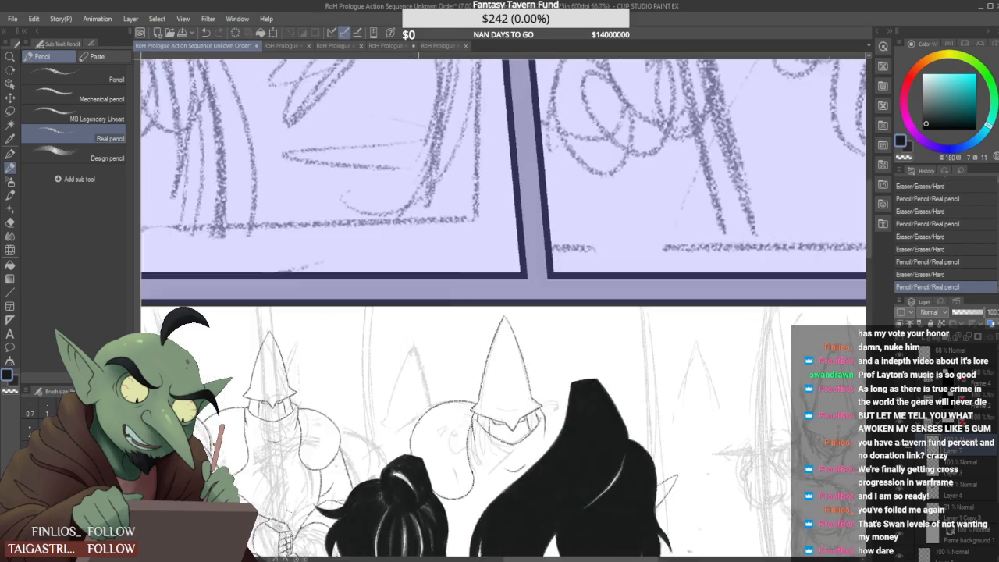
scroll(445, 404, "down", 2)
scroll(429, 438, "up", 2)
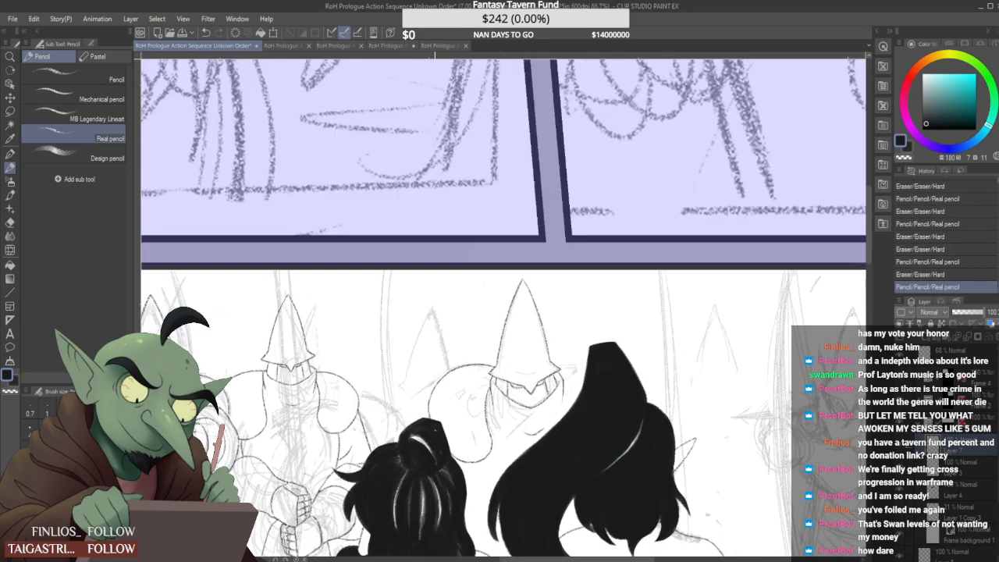
scroll(434, 431, "down", 3)
scroll(485, 428, "up", 3)
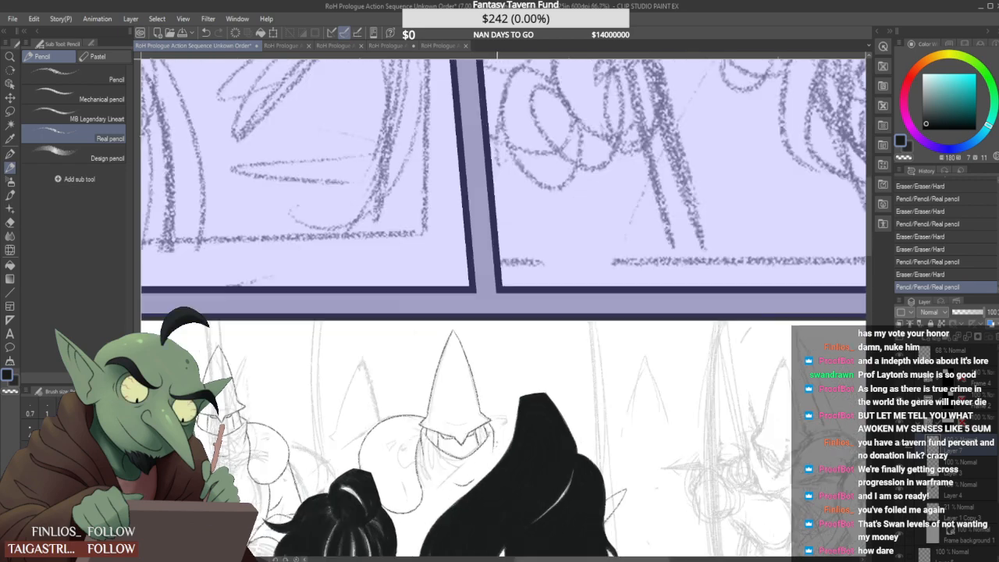
left_click_drag(493, 436, 498, 456)
scroll(488, 431, "down", 2)
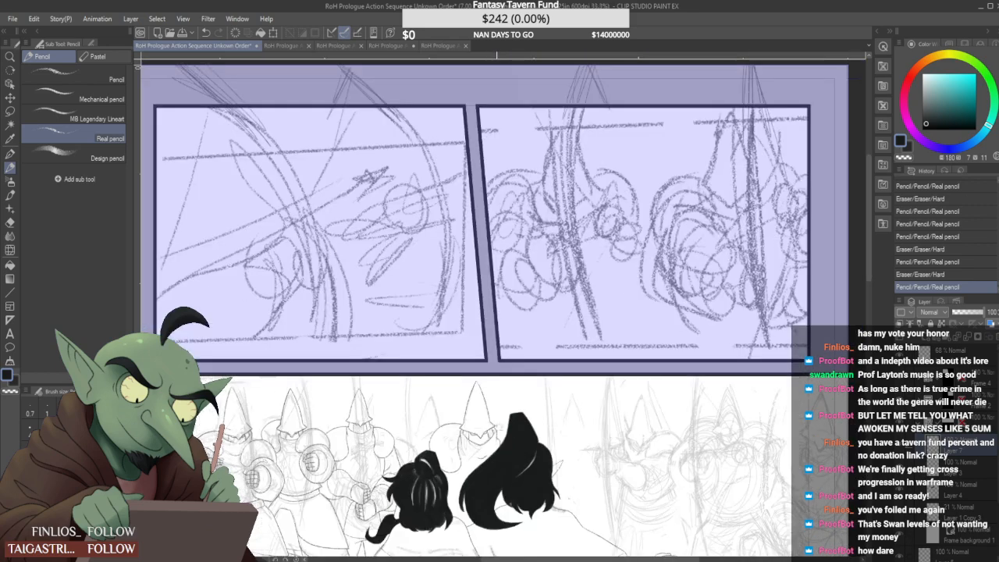
scroll(521, 435, "up", 2)
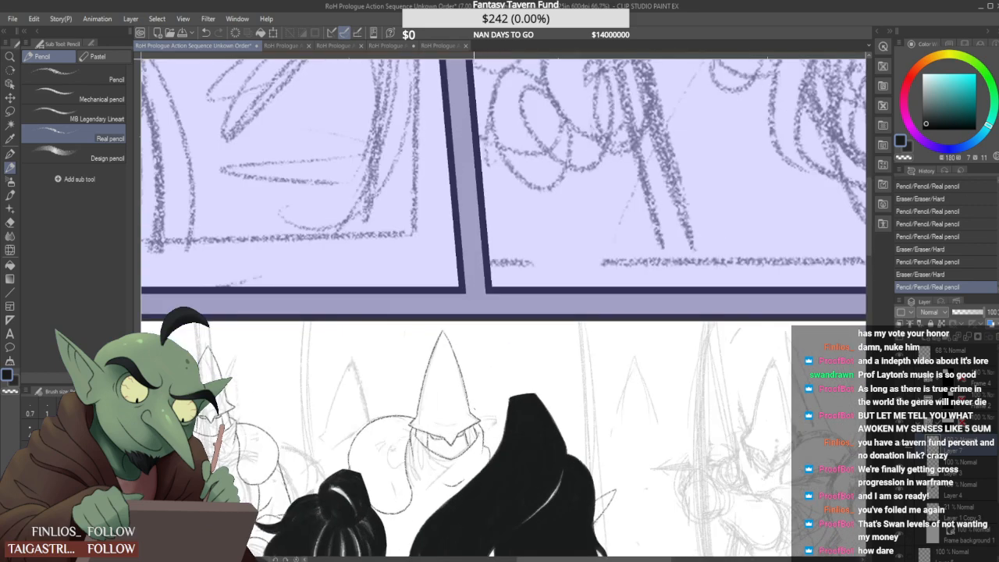
left_click_drag(478, 412, 495, 427)
key("ctrl+z")
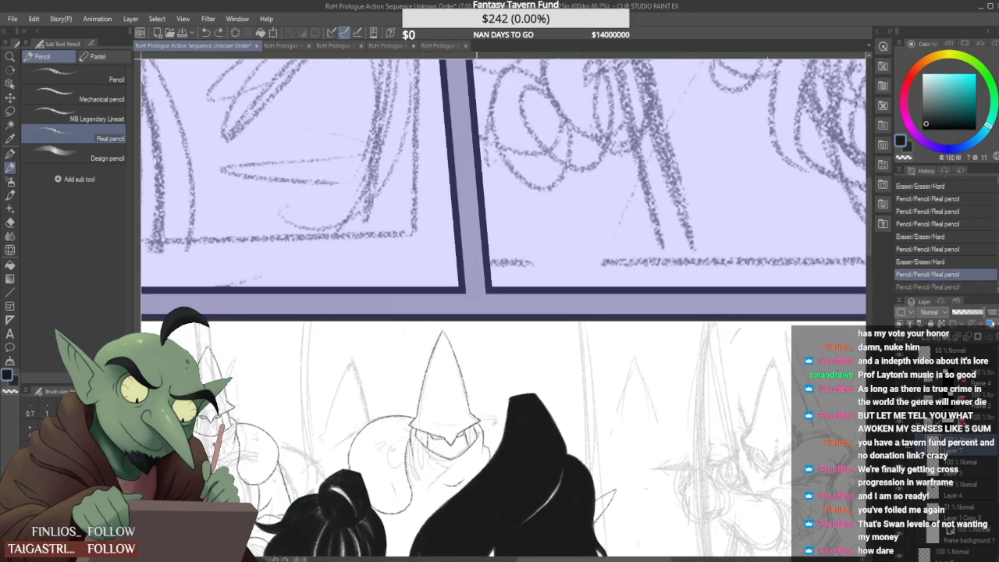
key("ctrl+y")
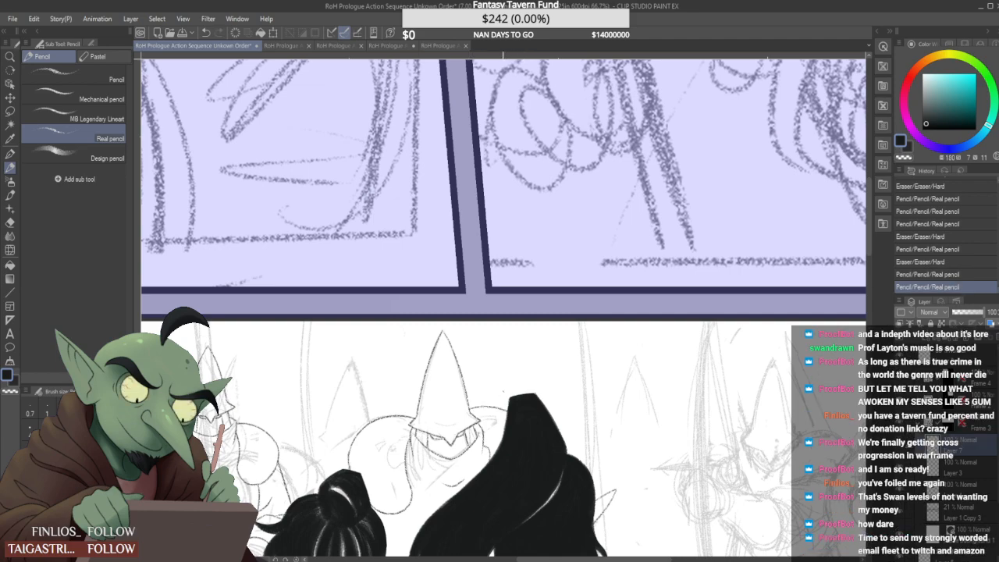
scroll(488, 411, "down", 4)
scroll(488, 412, "up", 1)
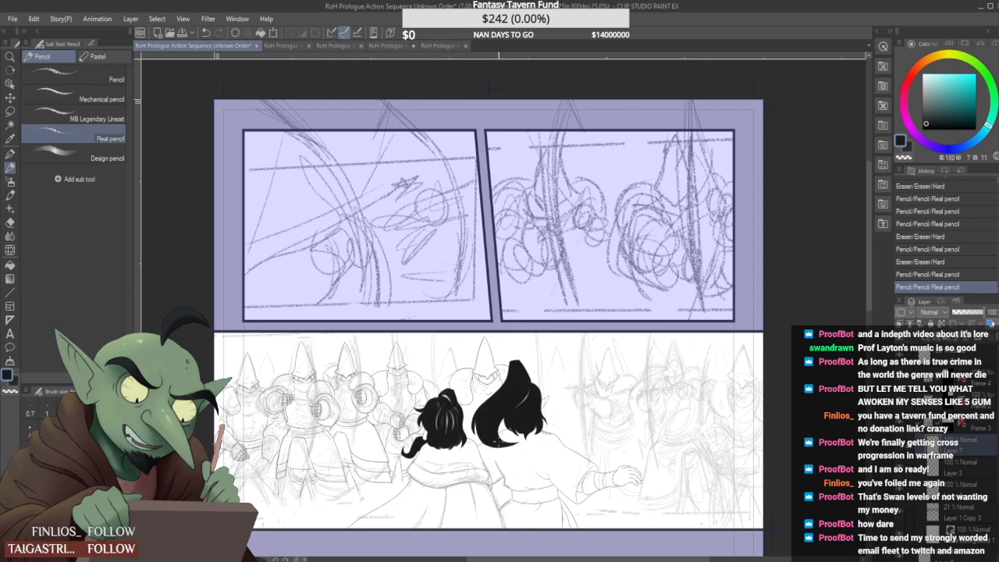
Pencil the knight's torso side line from the bottom of the shoulder guard down beside the bun-haired figure's head, retrying until it curves smoothly
scroll(492, 441, "up", 3)
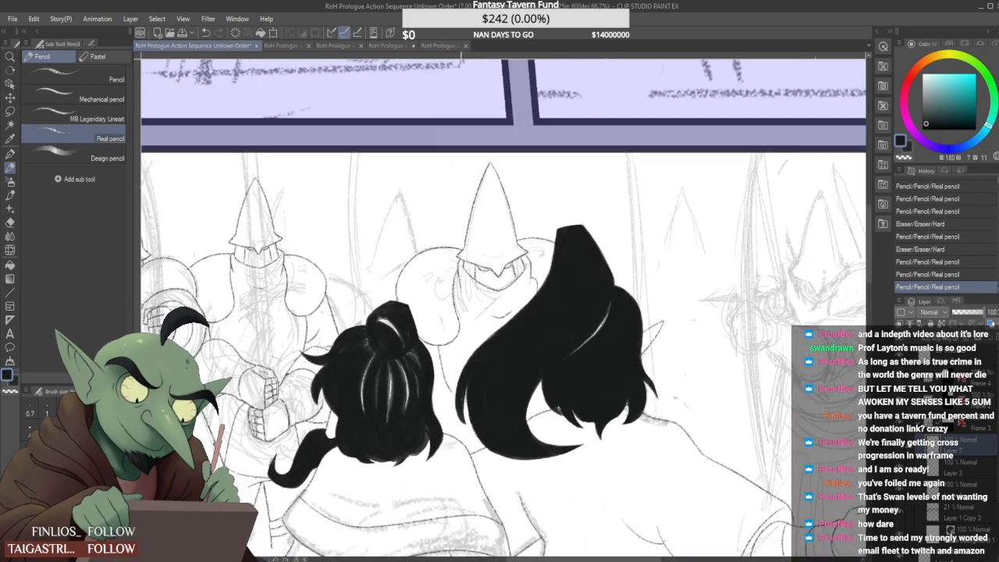
key("ctrl+z")
left_click_drag(435, 345, 454, 397)
key("ctrl+z")
left_click_drag(434, 345, 451, 401)
key("ctrl+z")
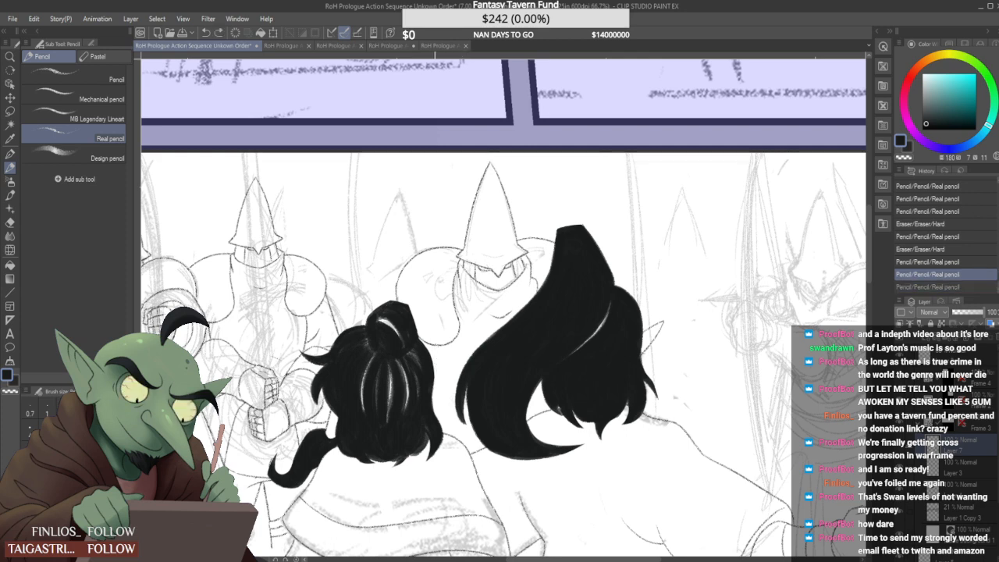
left_click_drag(434, 345, 451, 398)
key("ctrl+z")
left_click_drag(434, 345, 449, 395)
key("ctrl+z")
left_click_drag(434, 345, 447, 392)
scroll(449, 344, "down", 1)
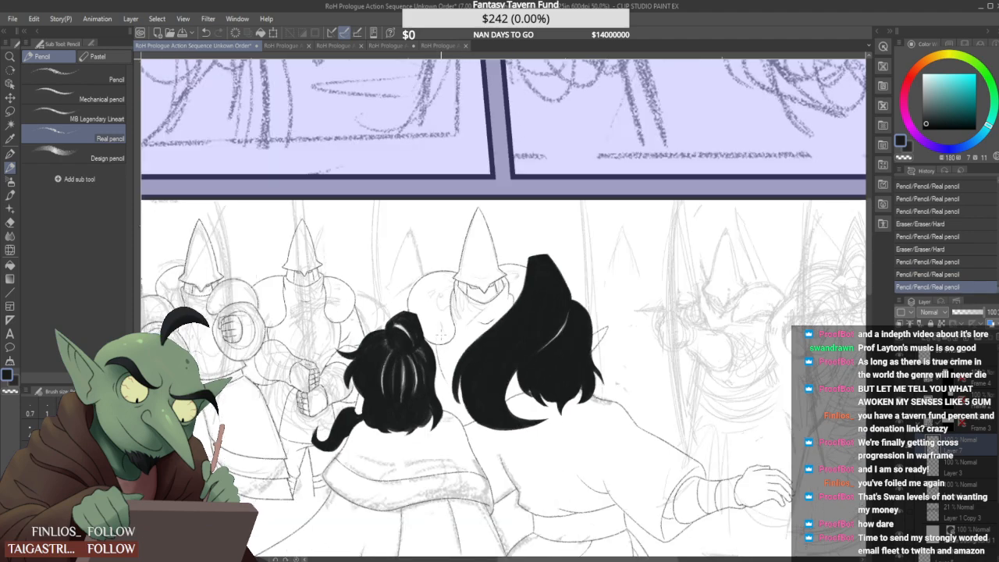
scroll(450, 388, "up", 2)
left_click_drag(439, 359, 444, 369)
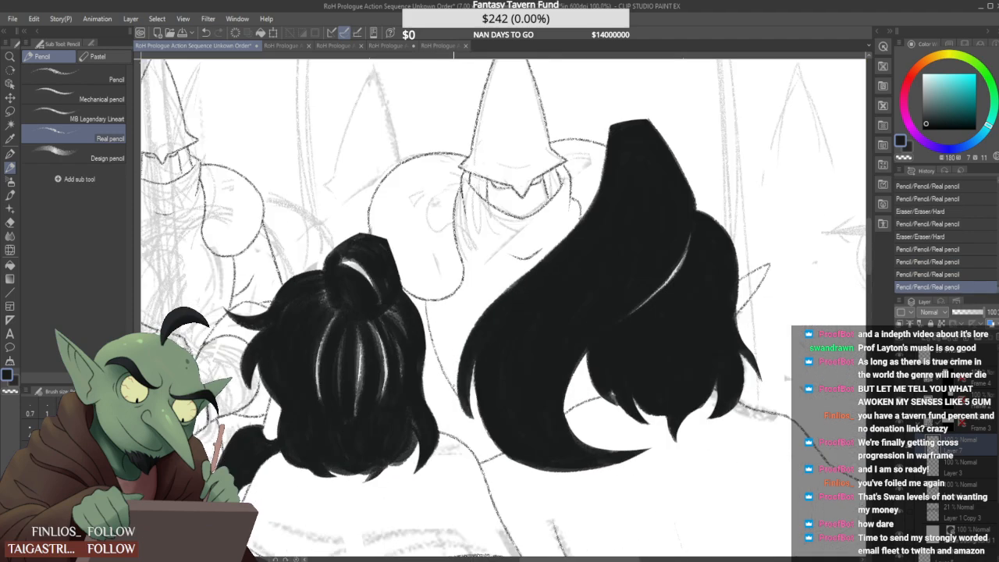
scroll(453, 398, "down", 1)
scroll(461, 387, "up", 1)
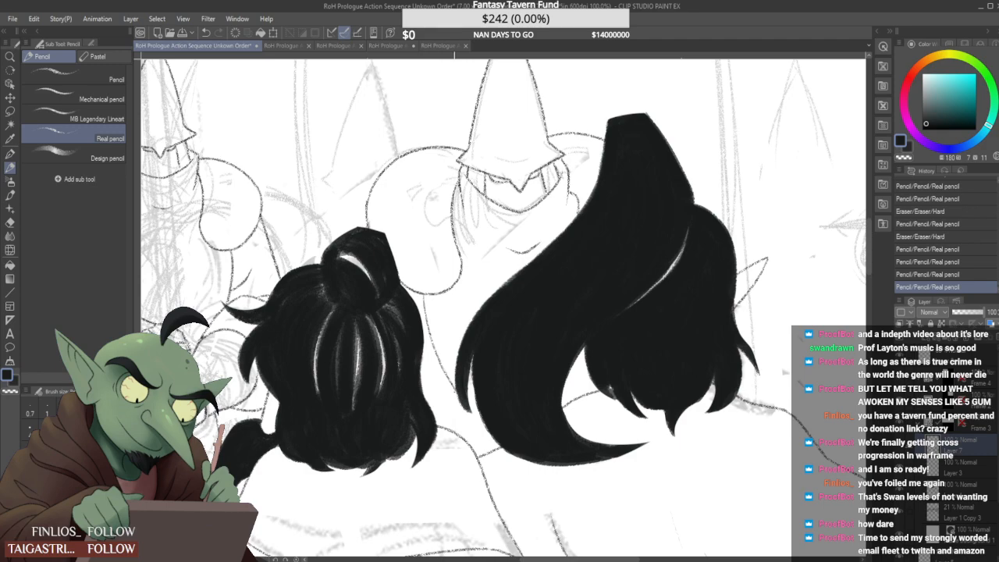
Pencil the knight's lower torso curve across the gap between the bun-haired figure and the long ponytail
mouse_move(459, 412)
left_mouse_down()
mouse_move(455, 428)
mouse_move(496, 437)
mouse_move(457, 430)
mouse_move(507, 436)
mouse_move(520, 421)
left_mouse_up()
scroll(457, 428, "up", 1)
scroll(516, 398, "down", 3)
scroll(516, 398, "up", 2)
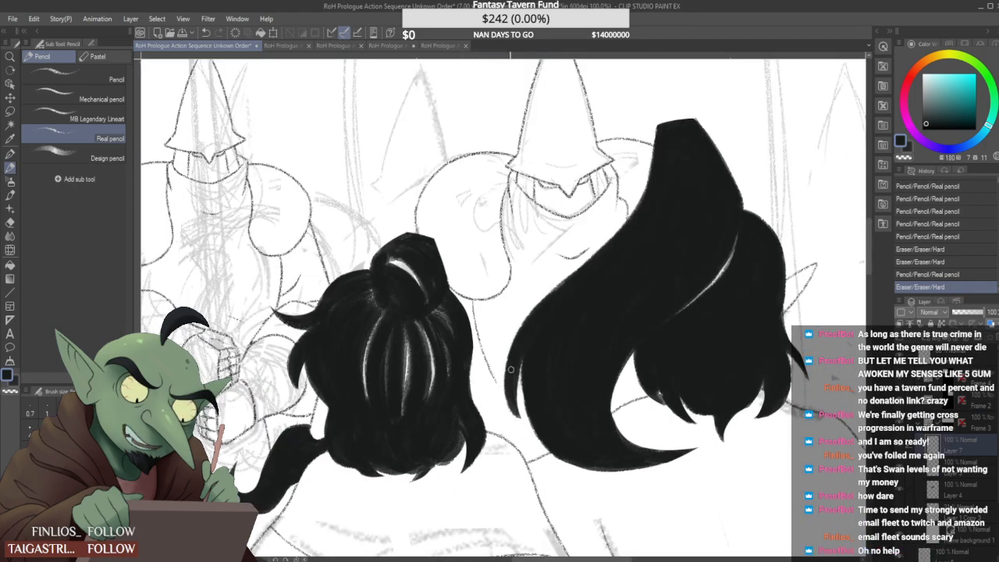
Rework the torso side line close to the bun-haired figure's hair and redraw the lower curve running across to the ponytail
left_click_drag(473, 305, 471, 319)
key("ctrl+z")
mouse_move(474, 374)
left_mouse_down()
mouse_move(483, 415)
mouse_move(536, 435)
left_mouse_up()
key("ctrl+z")
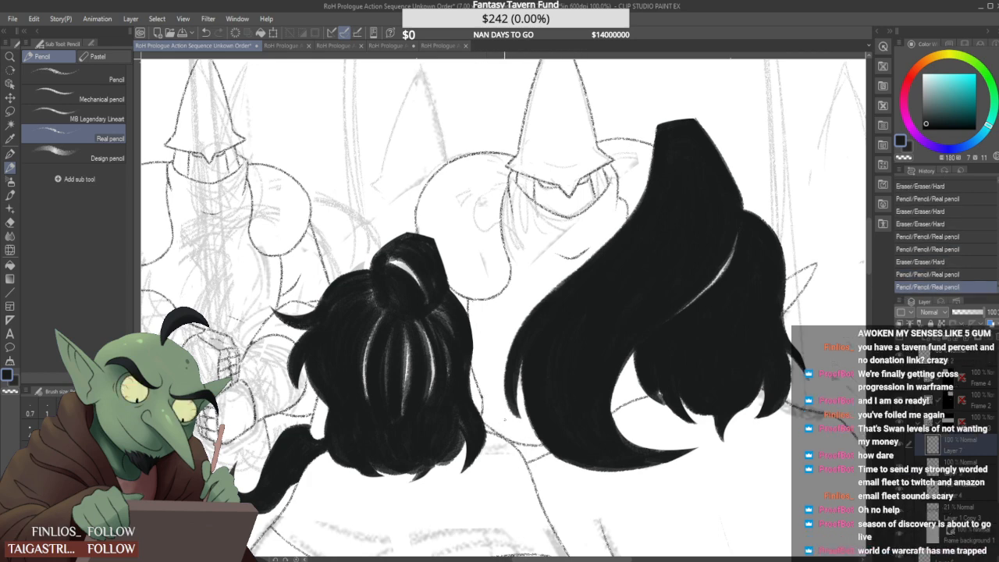
left_click_drag(482, 417, 486, 394)
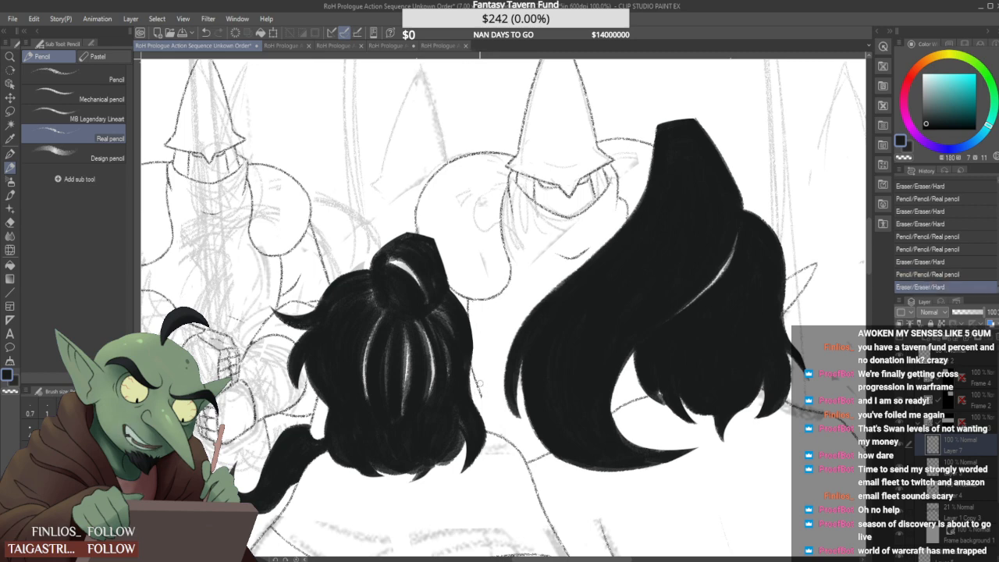
mouse_move(478, 372)
left_mouse_down()
mouse_move(482, 399)
mouse_move(473, 400)
left_mouse_up()
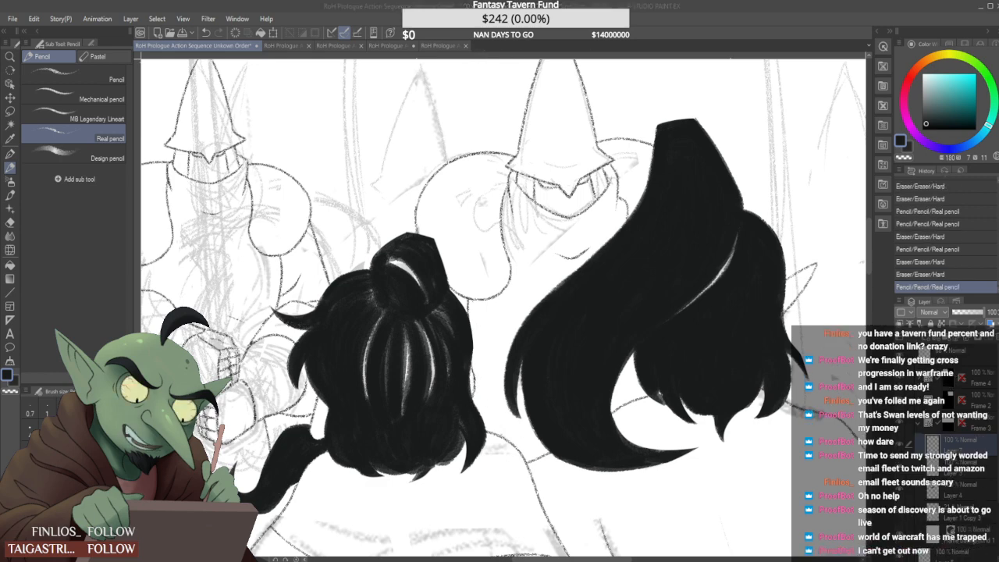
left_click_drag(477, 418, 537, 437)
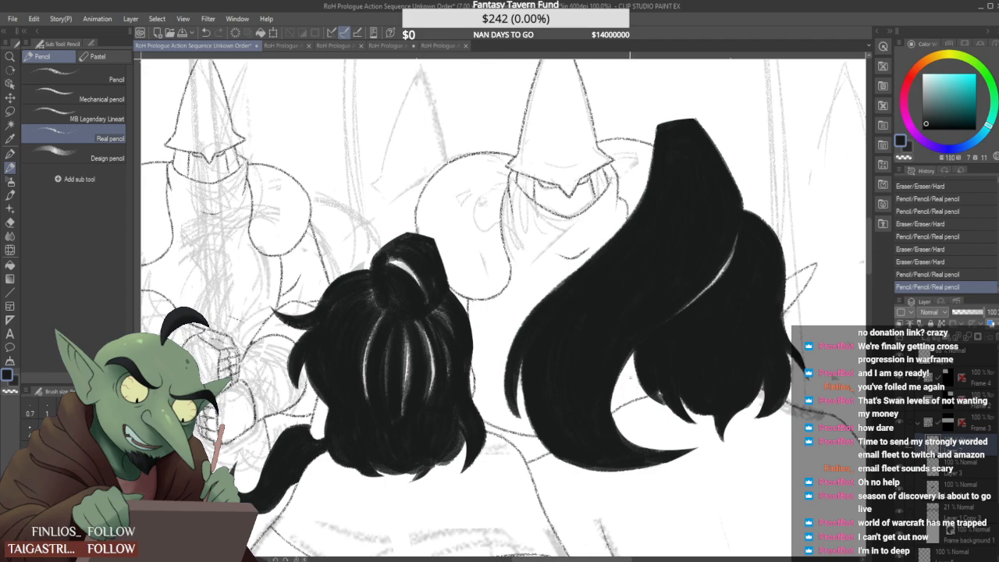
Redraw the short torso line joining the bottom of the shoulder guard to the hair below the bun
scroll(439, 398, "up", 1)
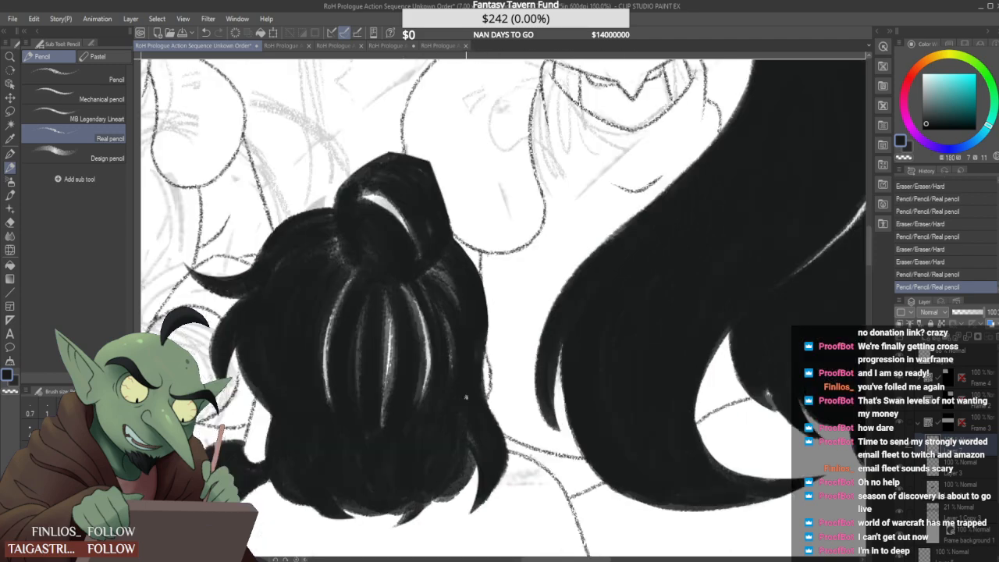
scroll(486, 380, "down", 1)
scroll(476, 380, "down", 2)
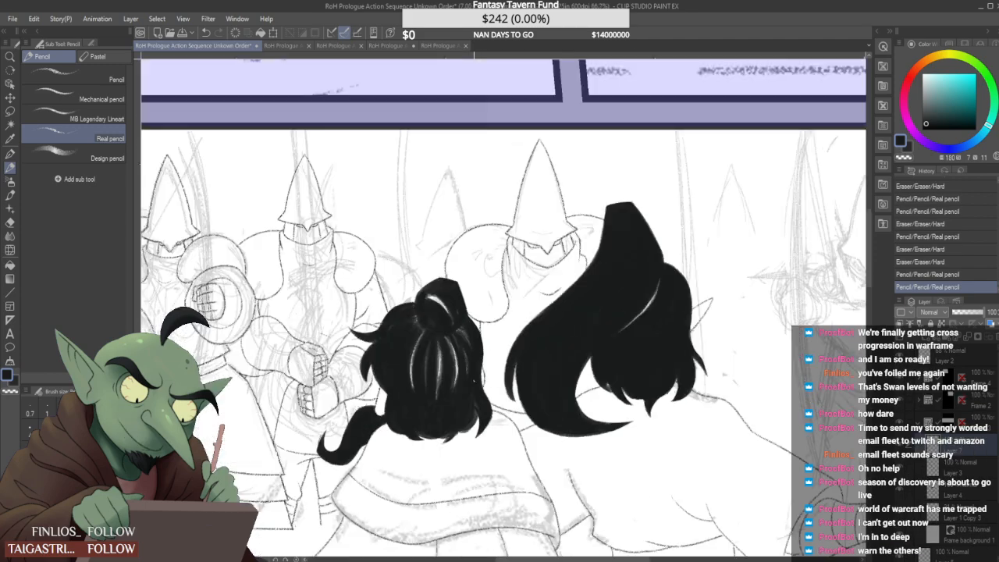
scroll(490, 396, "up", 2)
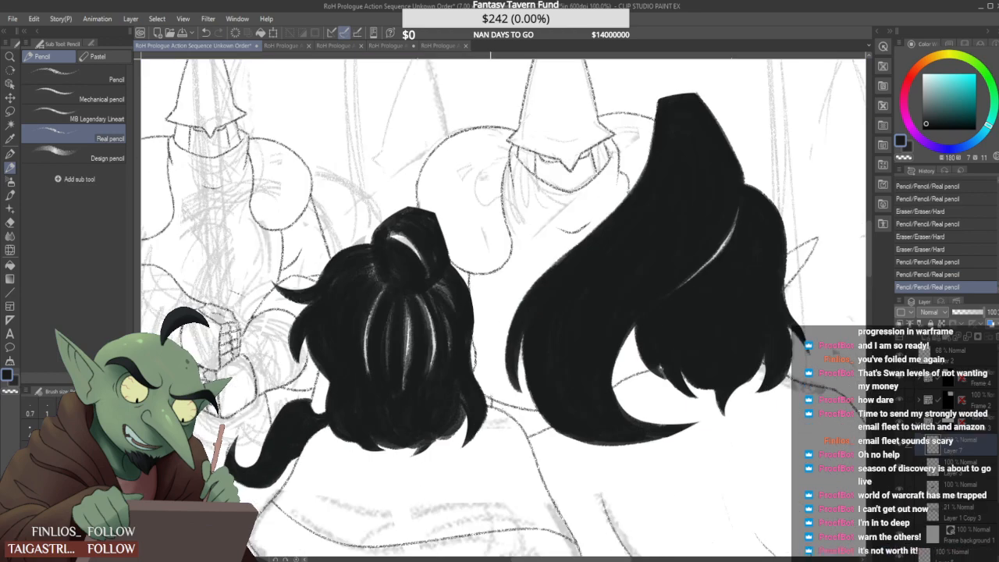
scroll(489, 396, "down", 3)
scroll(490, 395, "down", 2)
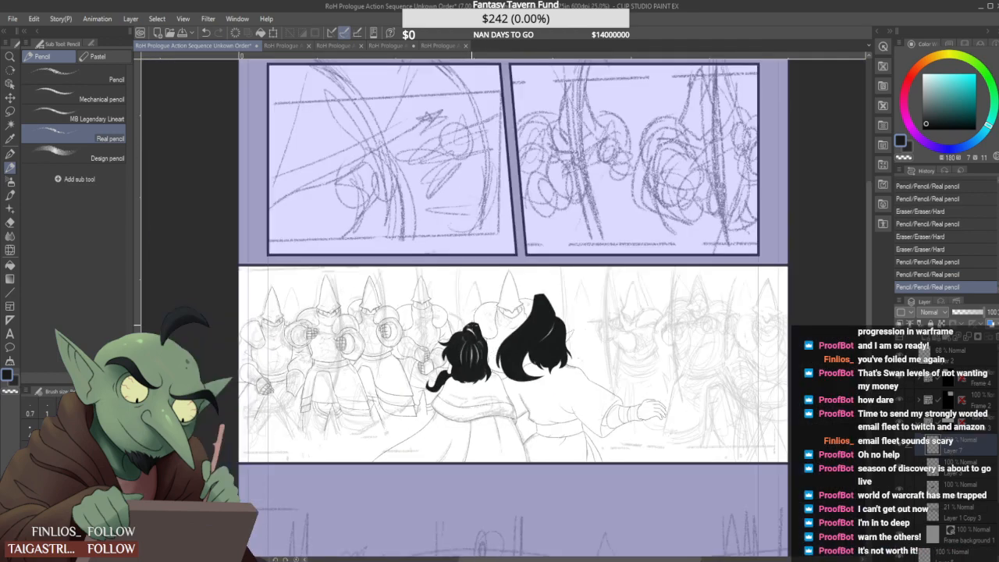
scroll(473, 343, "up", 5)
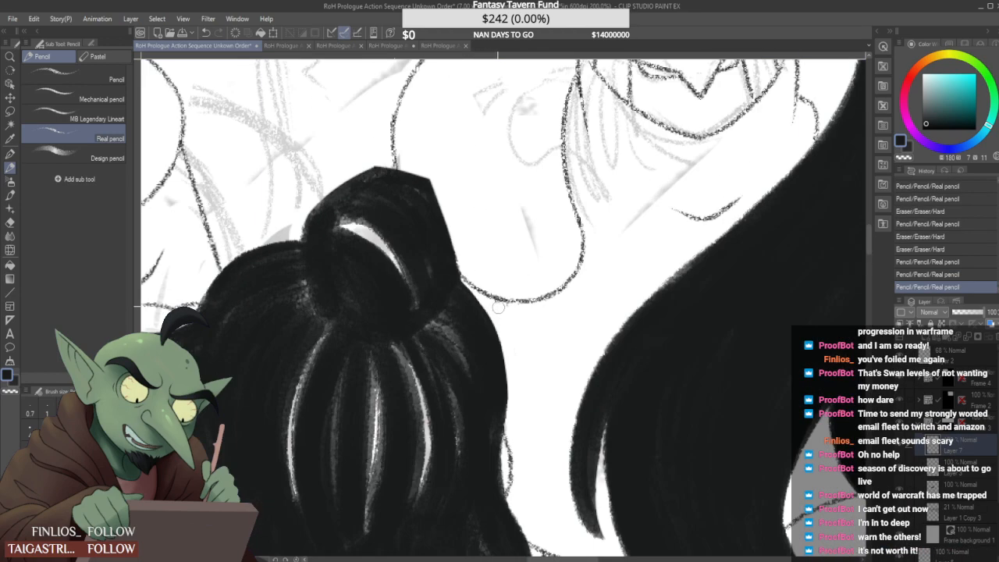
left_click_drag(488, 322, 485, 294)
scroll(496, 357, "down", 2)
scroll(499, 405, "up", 1)
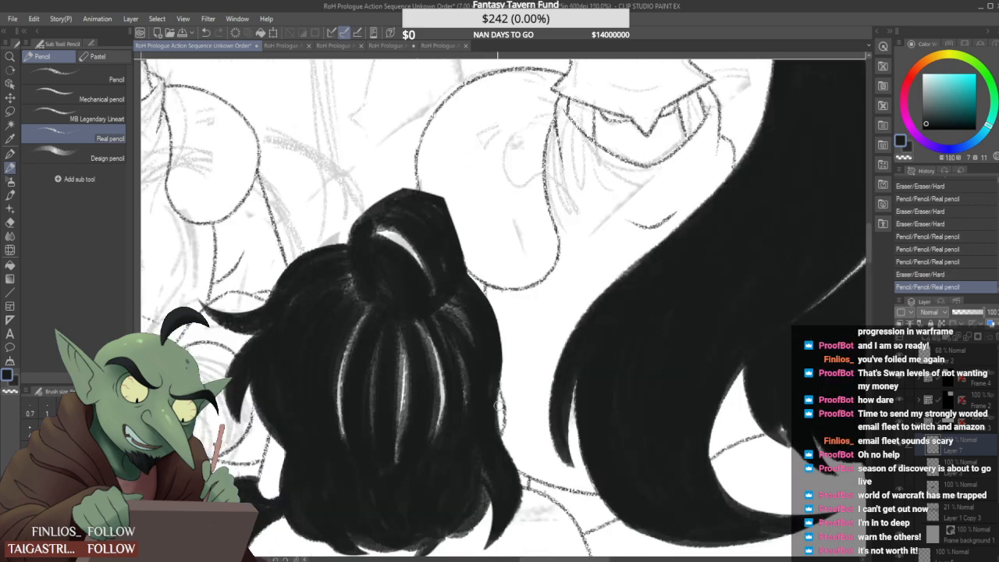
Redraw the small torso arc peeking out along the outer edge of the bun-haired figure's hair
left_click_drag(497, 392, 502, 437)
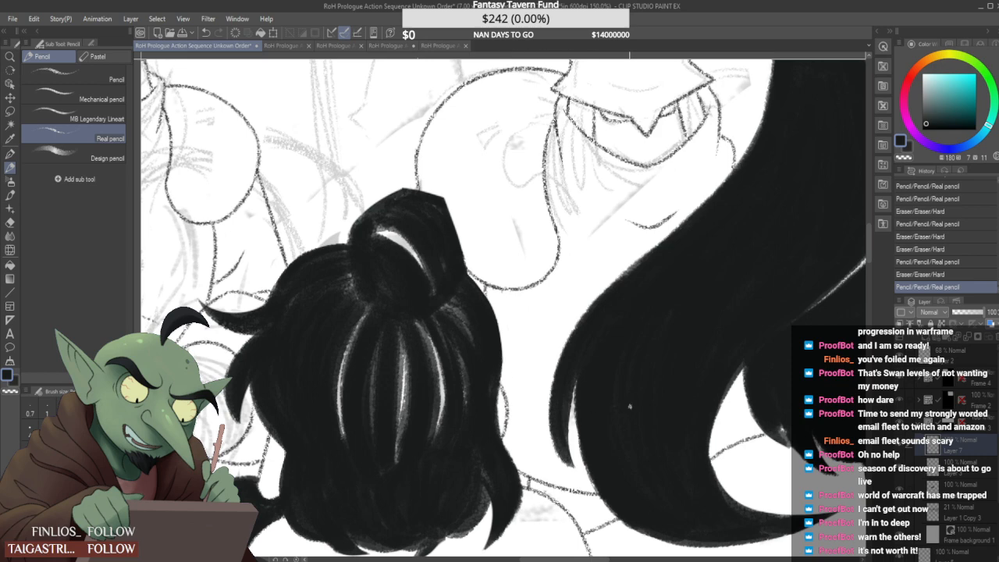
key("ctrl+z")
left_click_drag(498, 402, 502, 433)
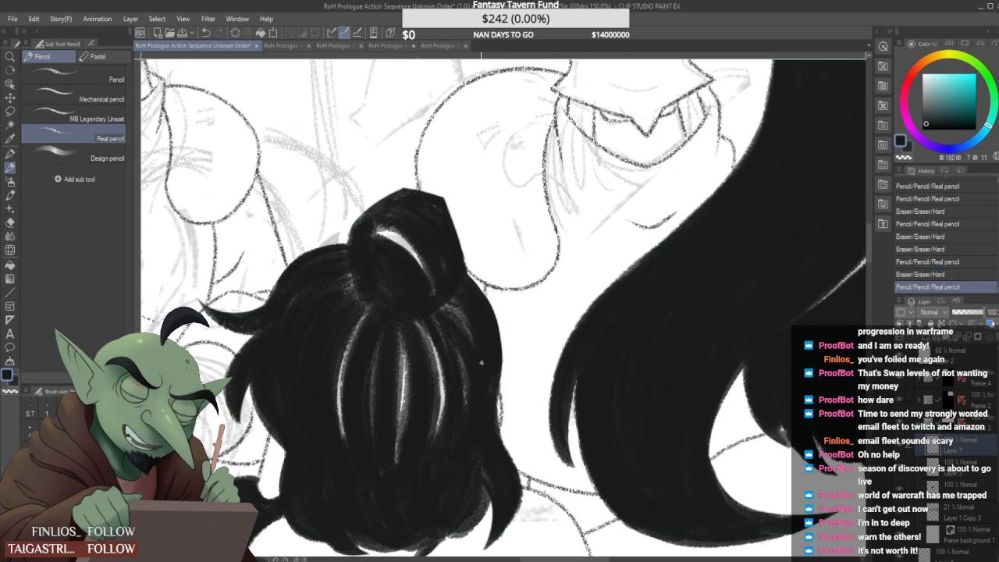
key("ctrl+z")
left_click_drag(501, 379, 505, 434)
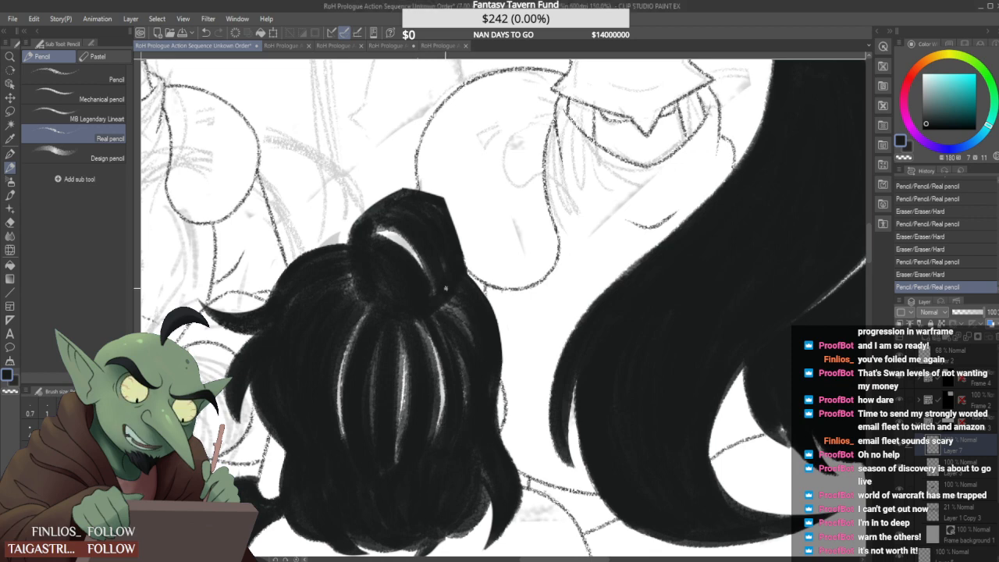
scroll(446, 288, "down", 5)
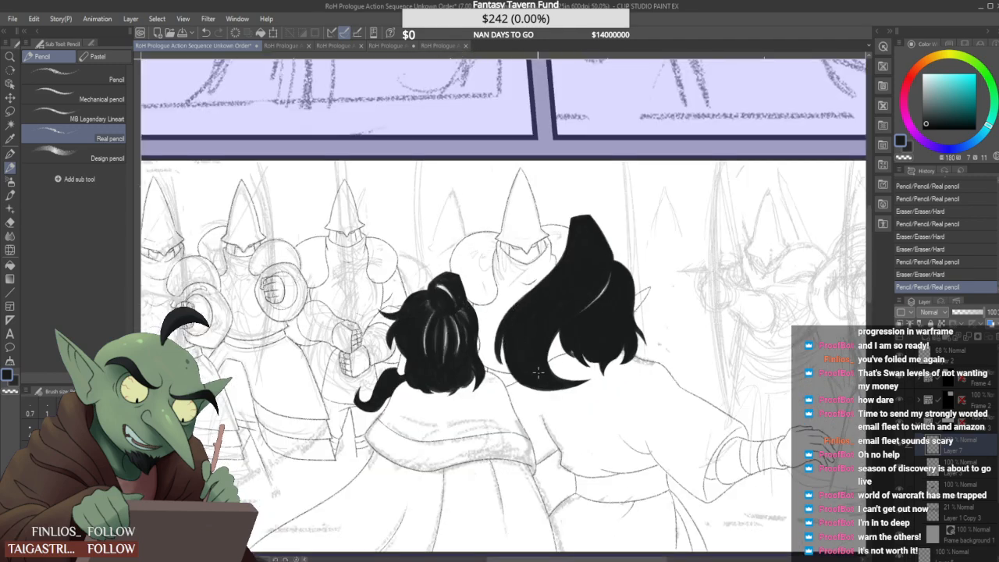
scroll(539, 367, "up", 1)
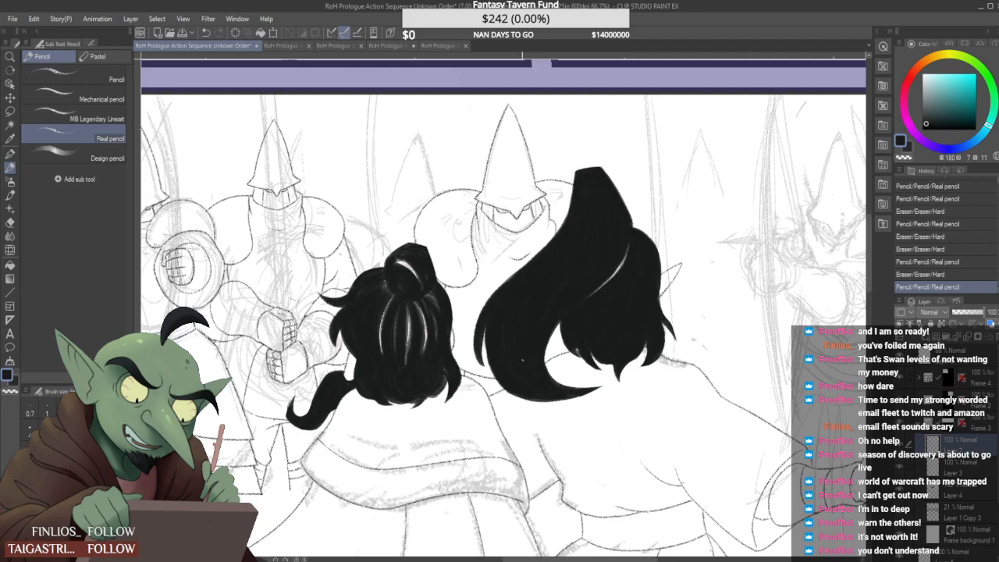
scroll(521, 359, "down", 2)
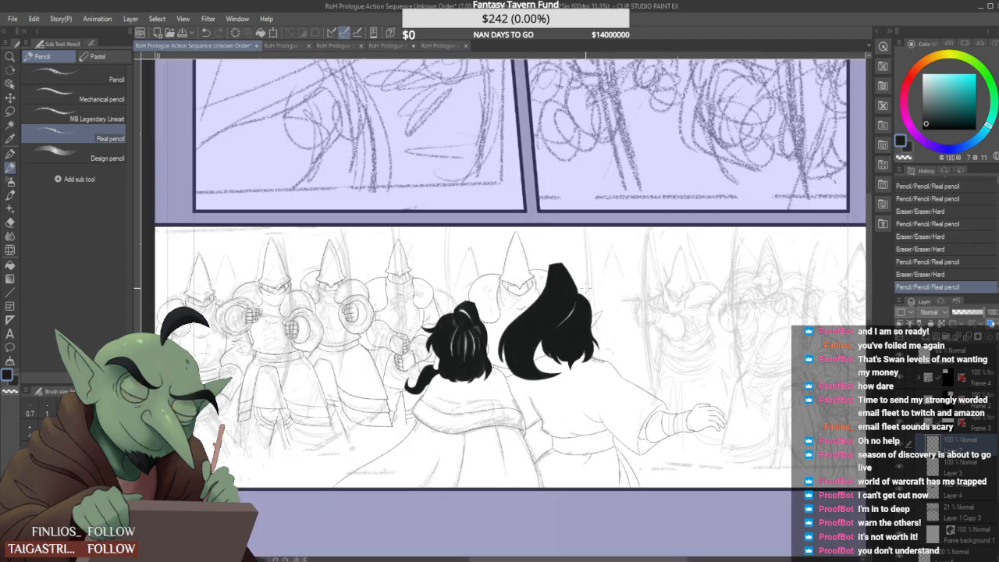
scroll(469, 270, "up", 1)
scroll(465, 269, "down", 1)
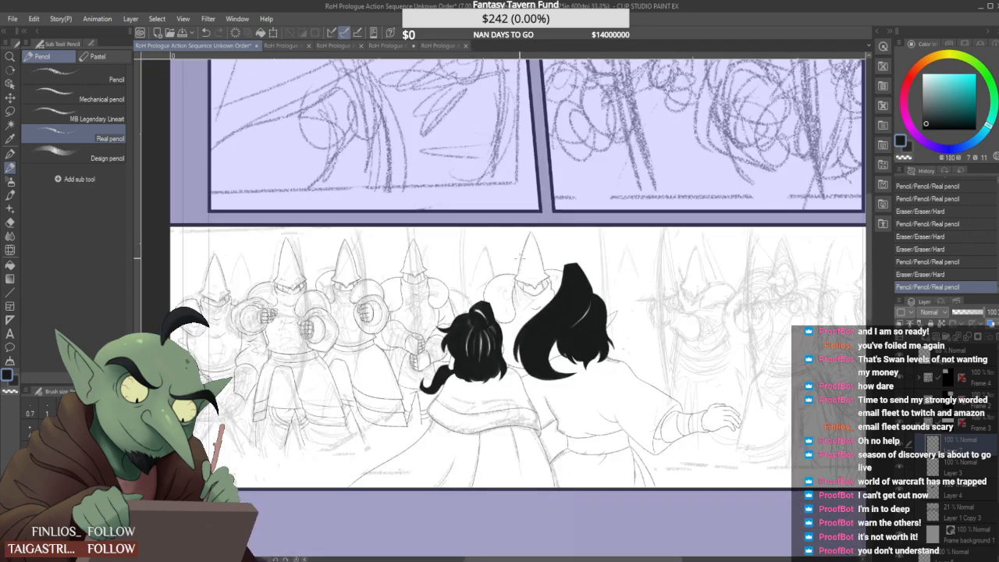
scroll(543, 267, "down", 1)
Lasso the pointed helmet of the knight between the two figures, rotate it slightly counterclockwise, and deselect it
scroll(545, 254, "up", 3)
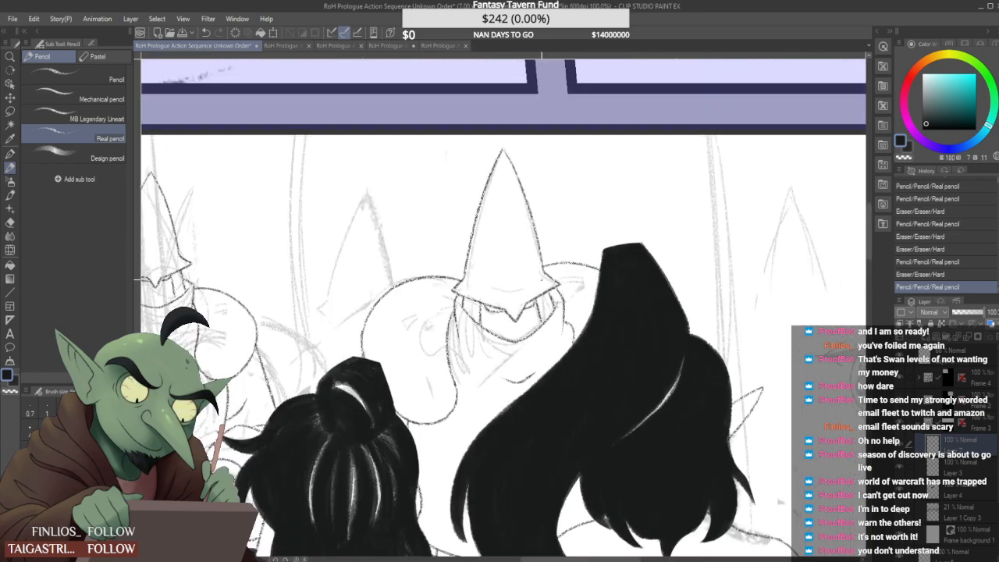
left_click(11, 111)
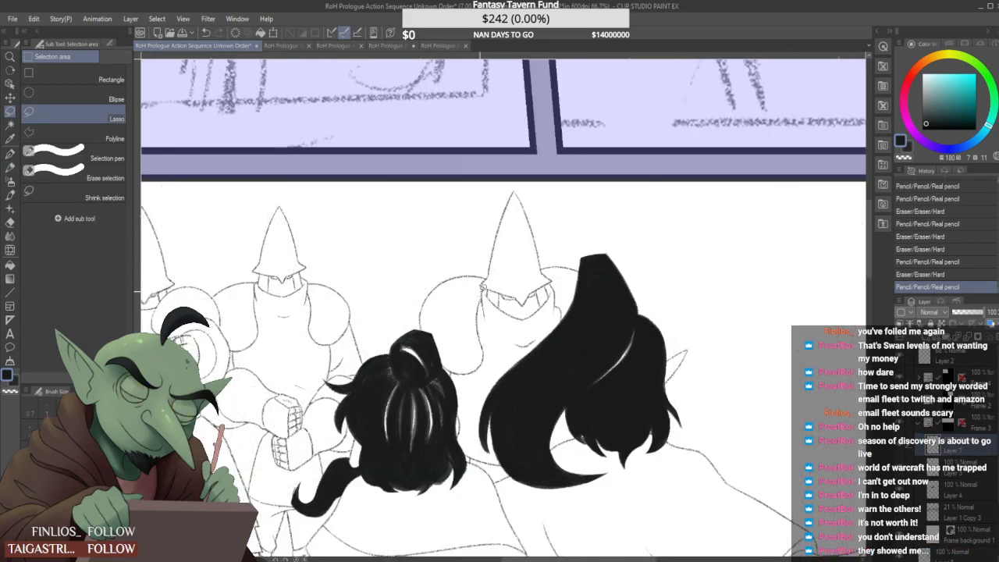
scroll(511, 294, "up", 3)
mouse_move(492, 283)
left_mouse_down()
mouse_move(506, 256)
mouse_move(534, 101)
mouse_move(566, 55)
mouse_move(633, 177)
mouse_move(632, 260)
left_mouse_up()
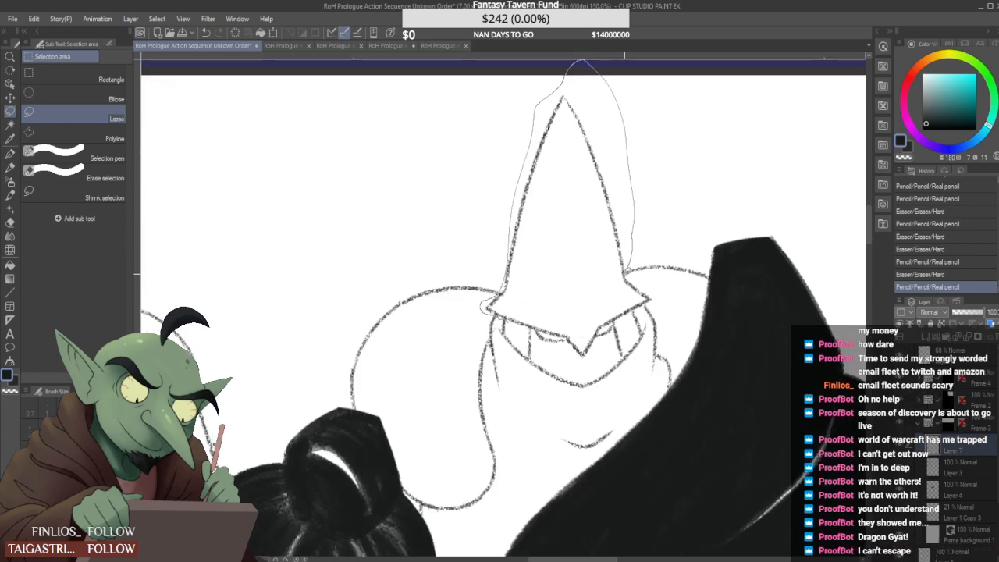
mouse_move(647, 301)
left_mouse_down()
mouse_move(585, 347)
mouse_move(498, 317)
left_mouse_up()
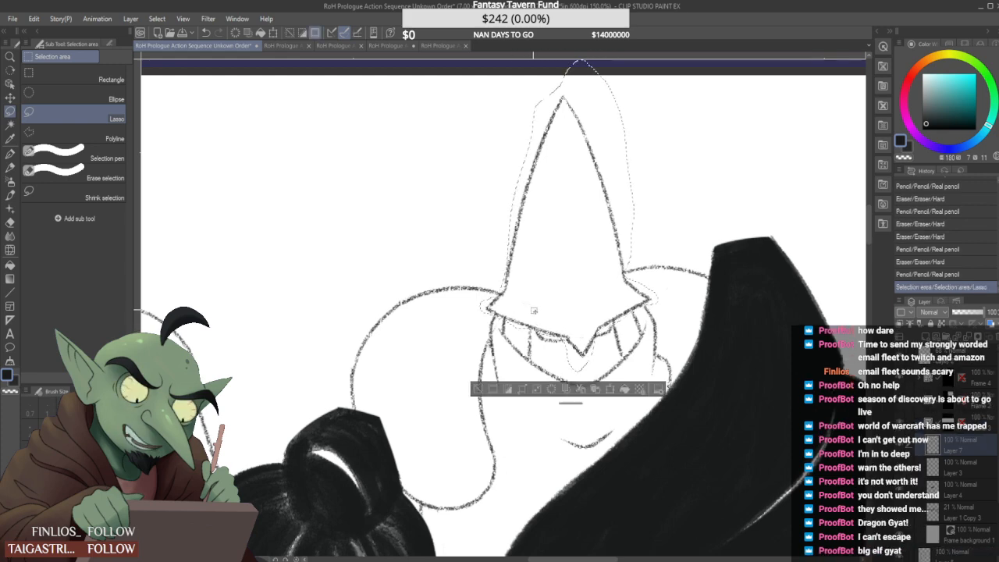
scroll(533, 310, "down", 1)
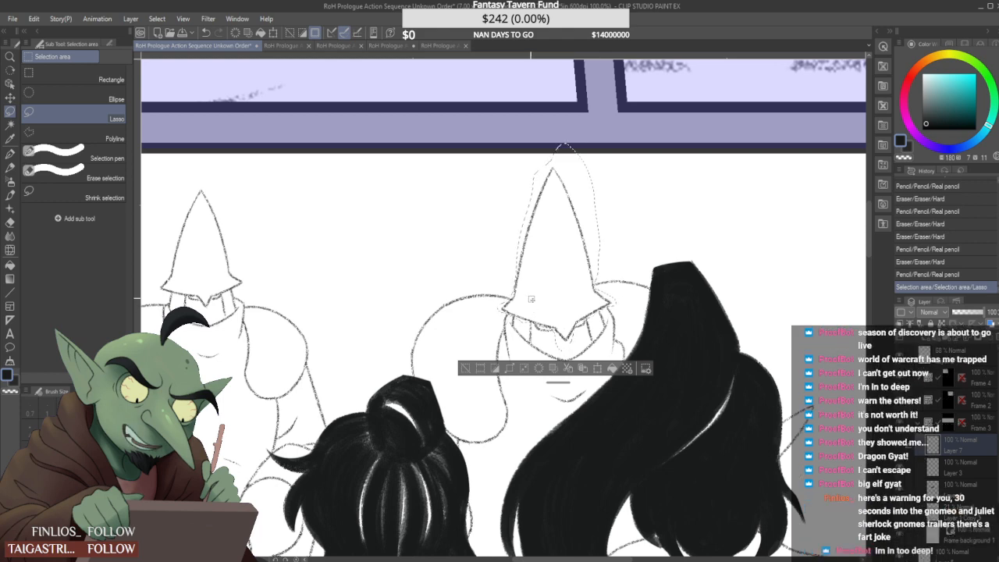
key("ctrl+t")
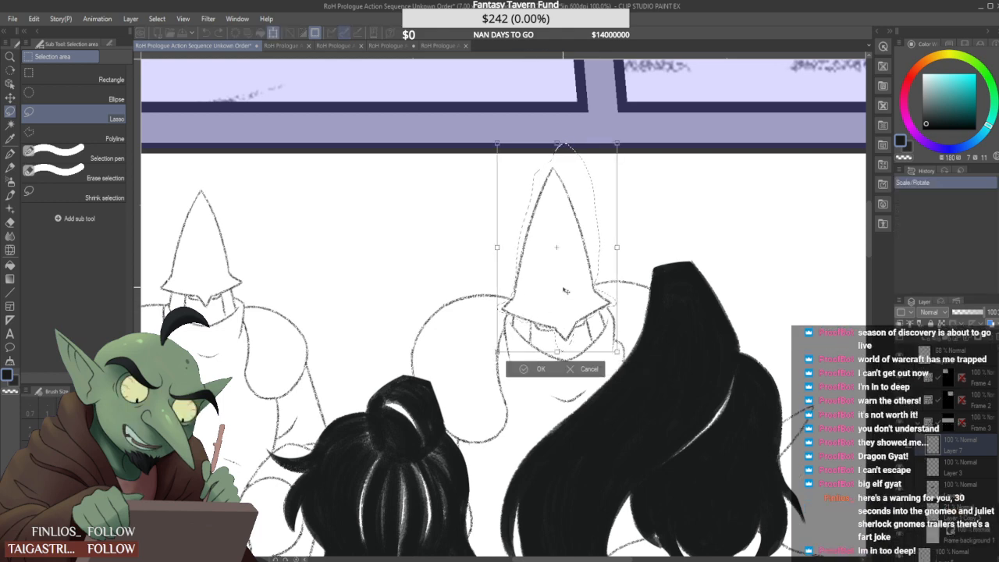
left_click_drag(611, 231, 602, 241)
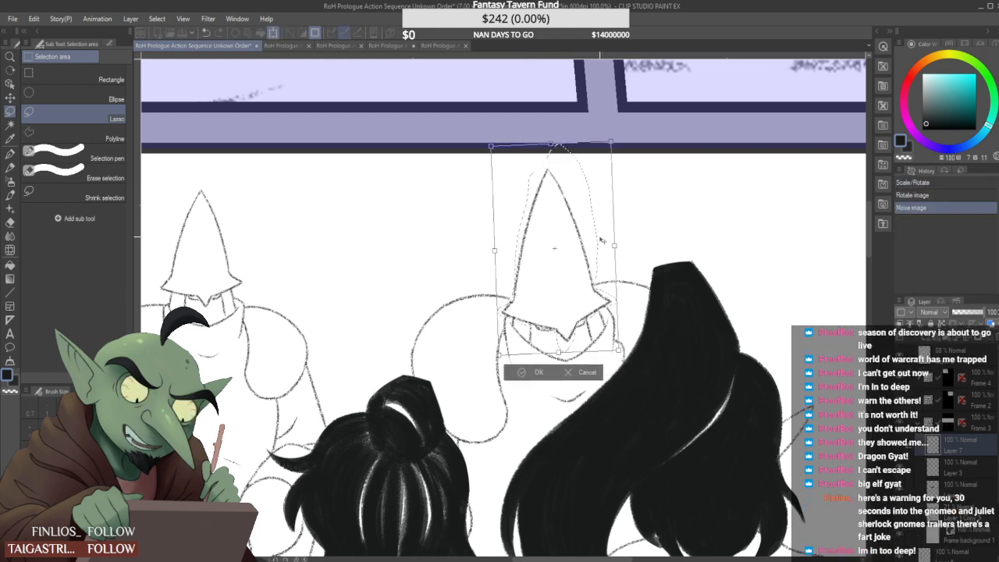
left_click(541, 373)
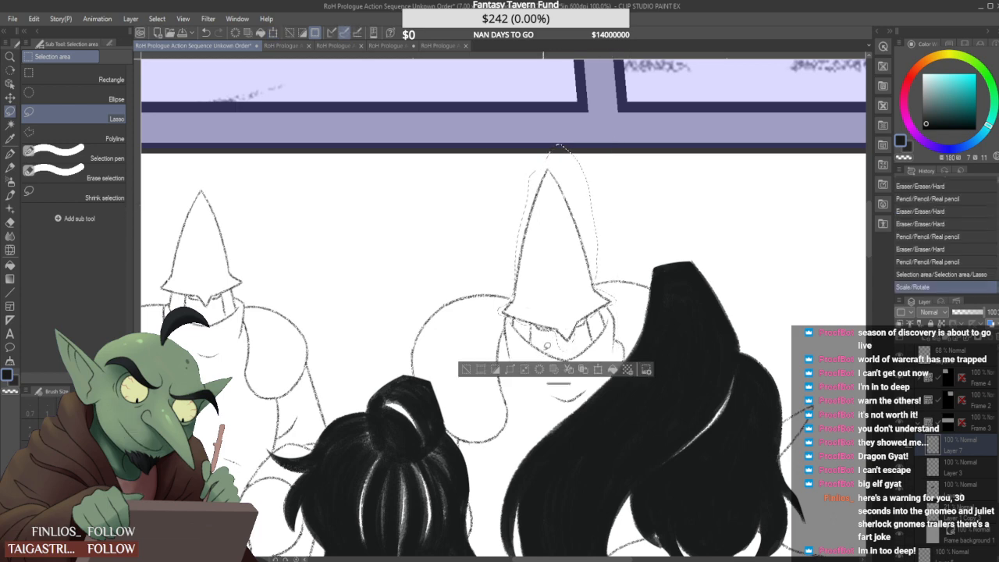
key("ctrl+d")
Touch up the face opening under the rotated helmet brim, cleaning the right-hand eye line and the outer visor edge
scroll(614, 270, "down", 2)
scroll(615, 269, "down", 1)
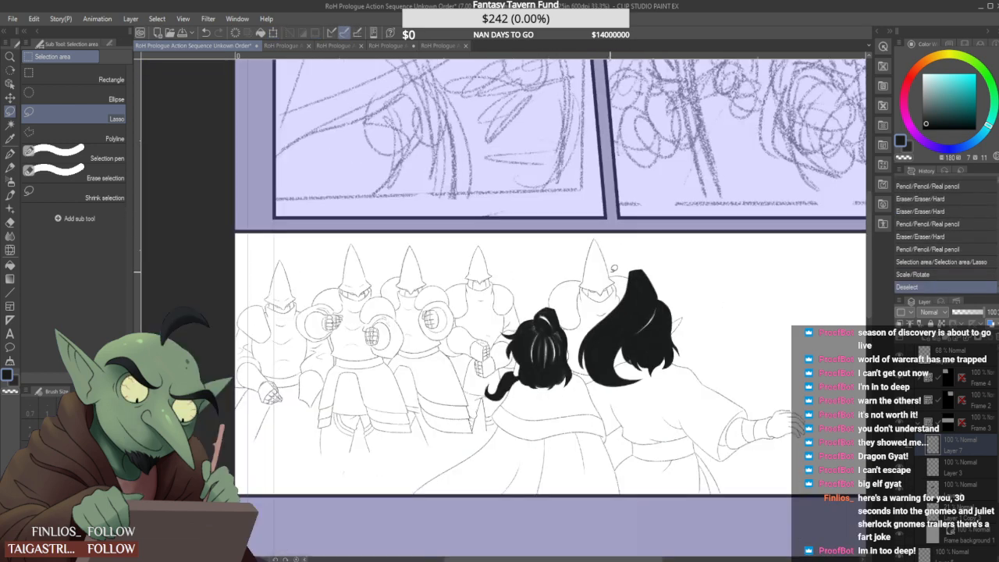
key("p")
scroll(549, 266, "up", 6)
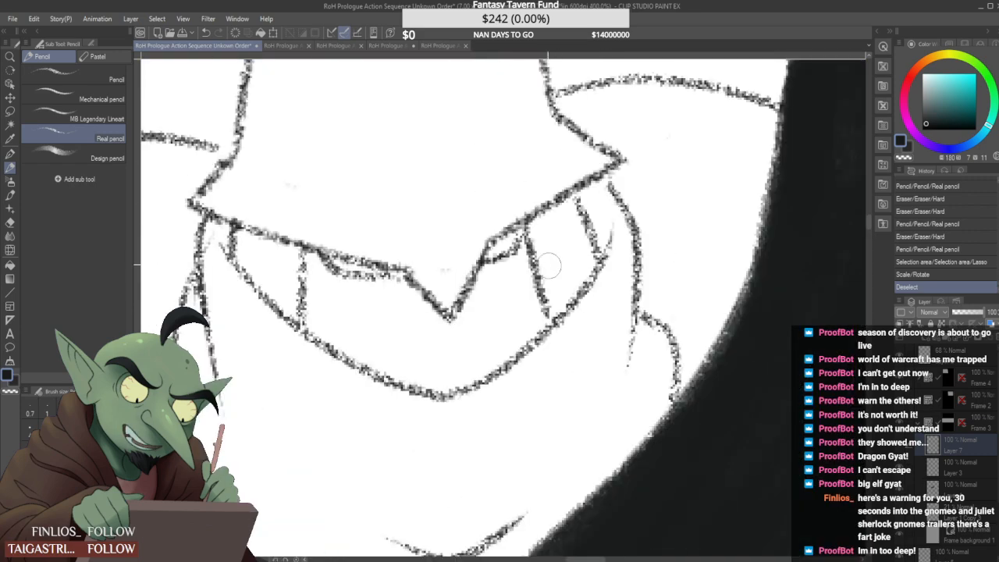
mouse_move(515, 253)
left_mouse_down()
mouse_move(498, 262)
mouse_move(520, 234)
left_mouse_up()
scroll(520, 231, "down", 6)
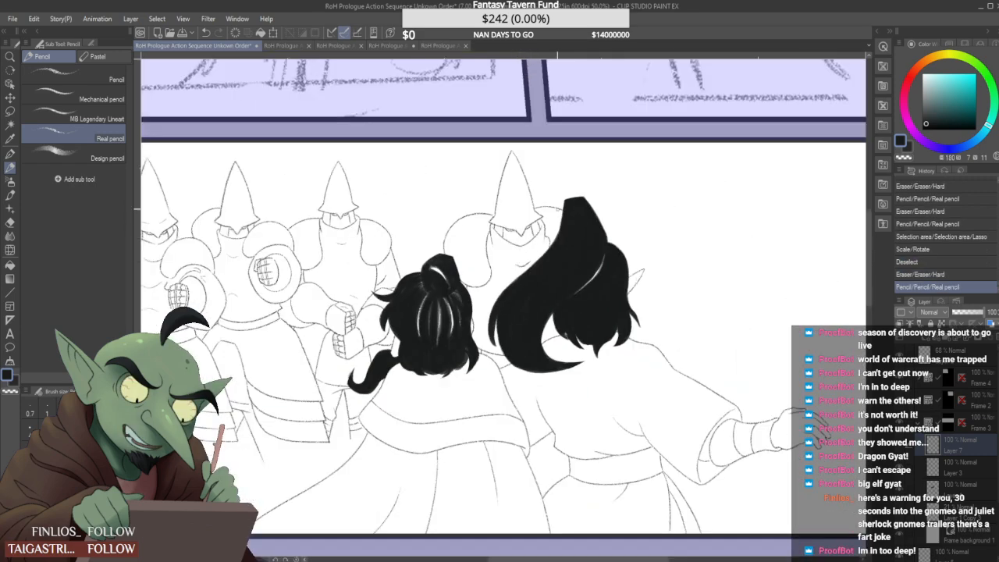
scroll(542, 225, "up", 4)
left_click_drag(502, 222, 516, 227)
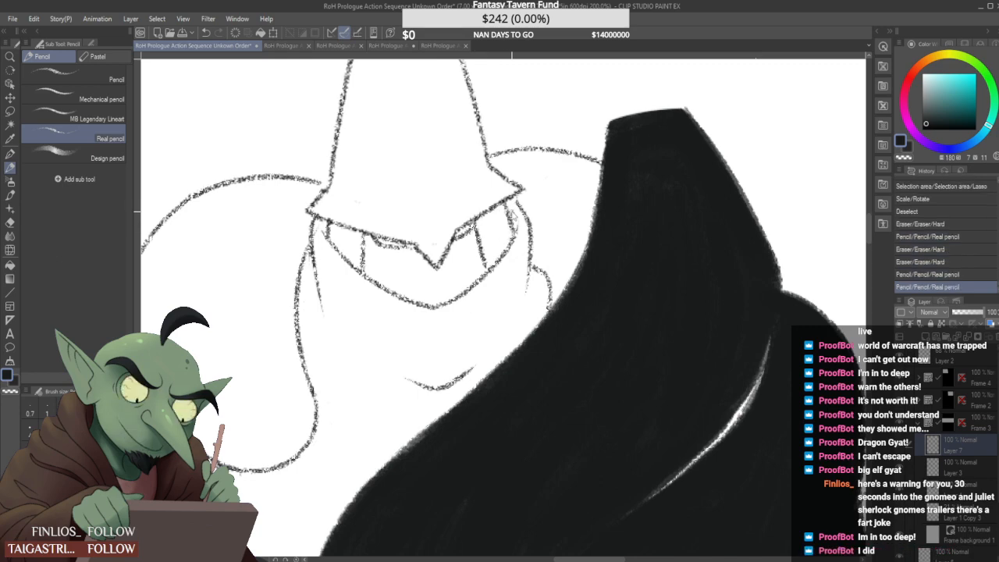
Touch up the pencil line at the right-hand corner of the knight's face opening under the helmet brim
scroll(512, 215, "down", 4)
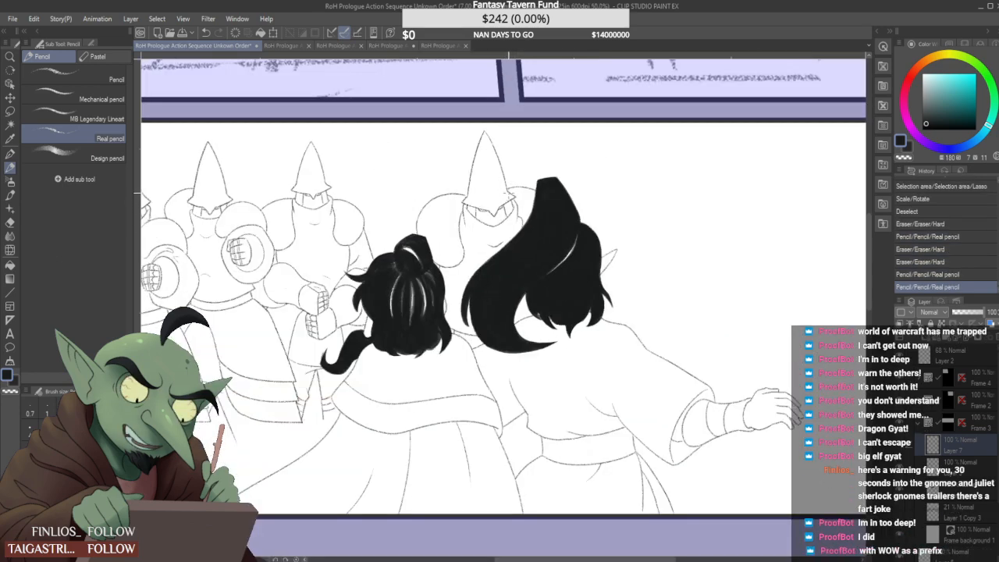
scroll(513, 205, "up", 4)
mouse_move(522, 215)
left_mouse_down()
mouse_move(525, 203)
mouse_move(528, 220)
left_mouse_up()
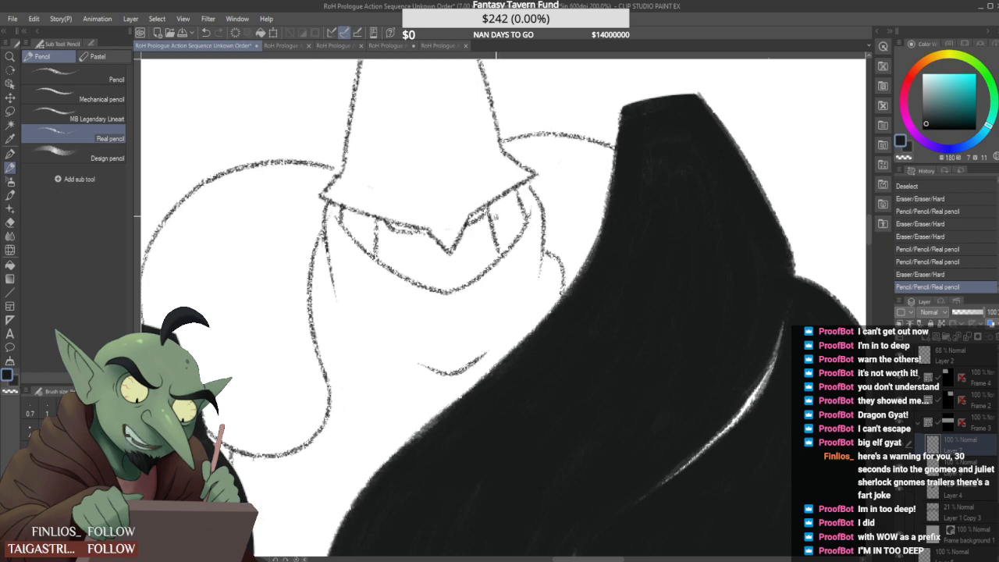
Flip the canvas horizontally to check the panel's line art in mirror view
scroll(503, 220, "down", 5)
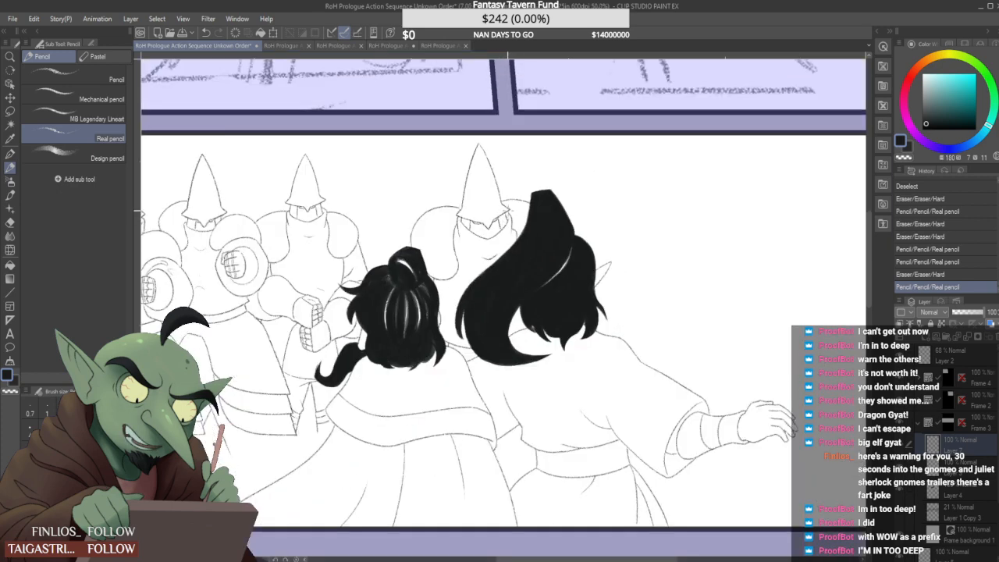
scroll(504, 218, "down", 1)
scroll(504, 218, "up", 2)
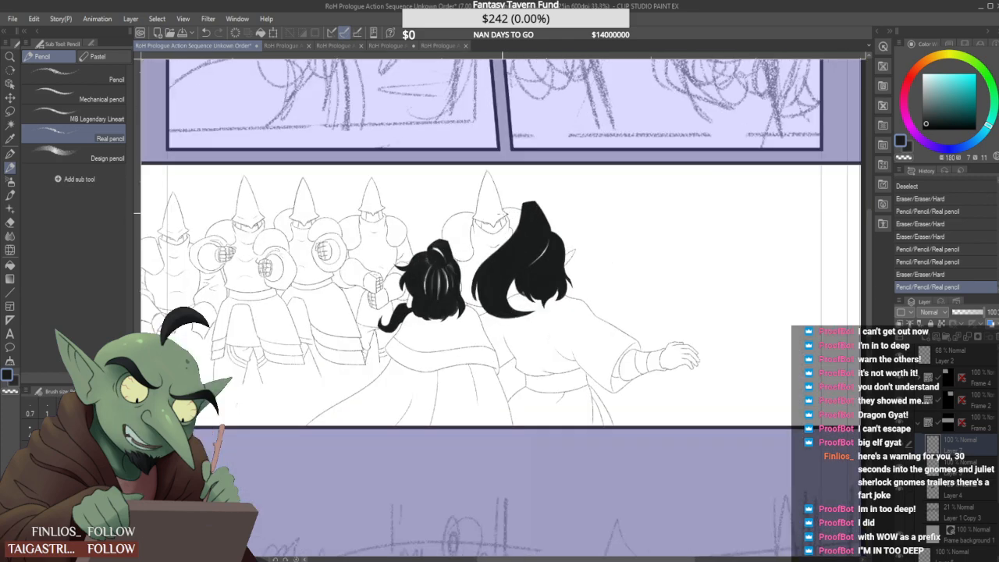
scroll(325, 94, "down", 1)
left_click(35, 23)
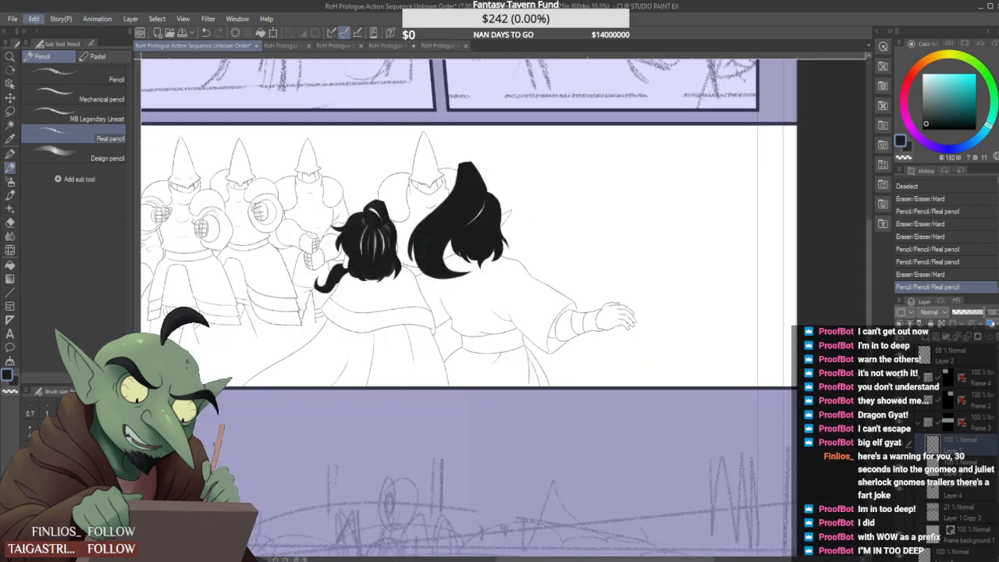
left_click(245, 431)
scroll(470, 319, "down", 1)
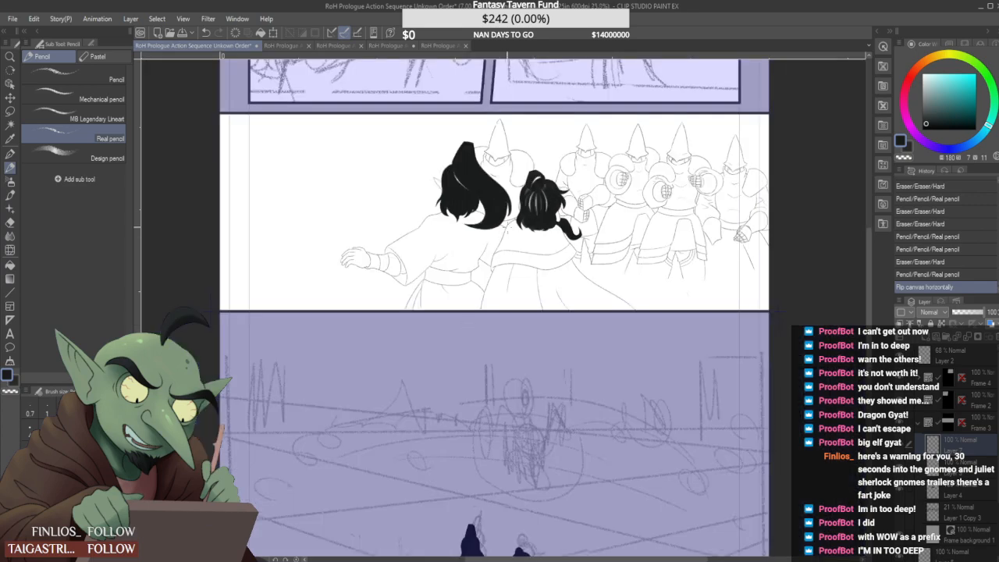
left_click_drag(508, 228, 450, 291)
scroll(476, 224, "up", 1)
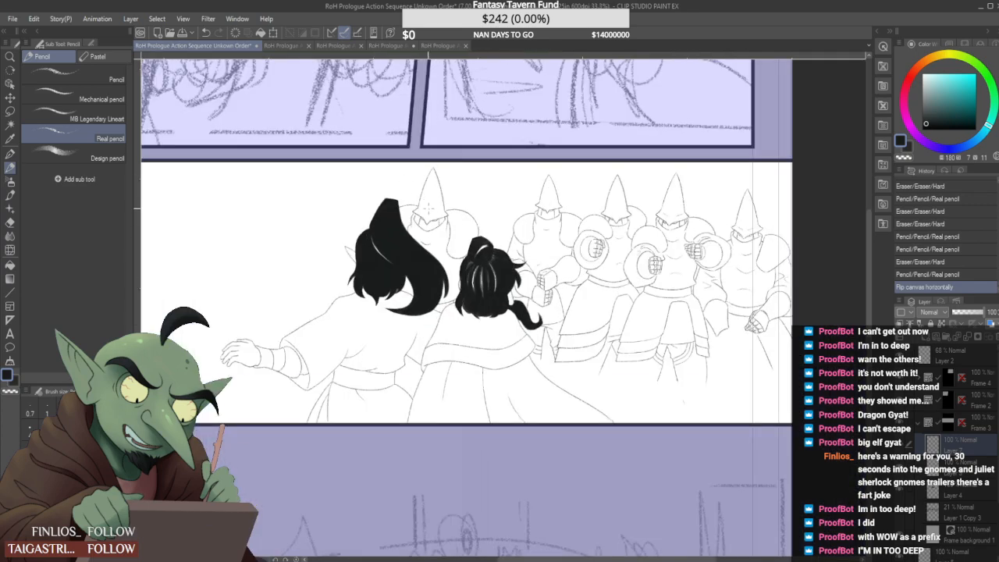
Lasso the upper body of the knight between the two black-haired figures, skew its helmet end slightly leftward, and deselect it
scroll(428, 207, "up", 2)
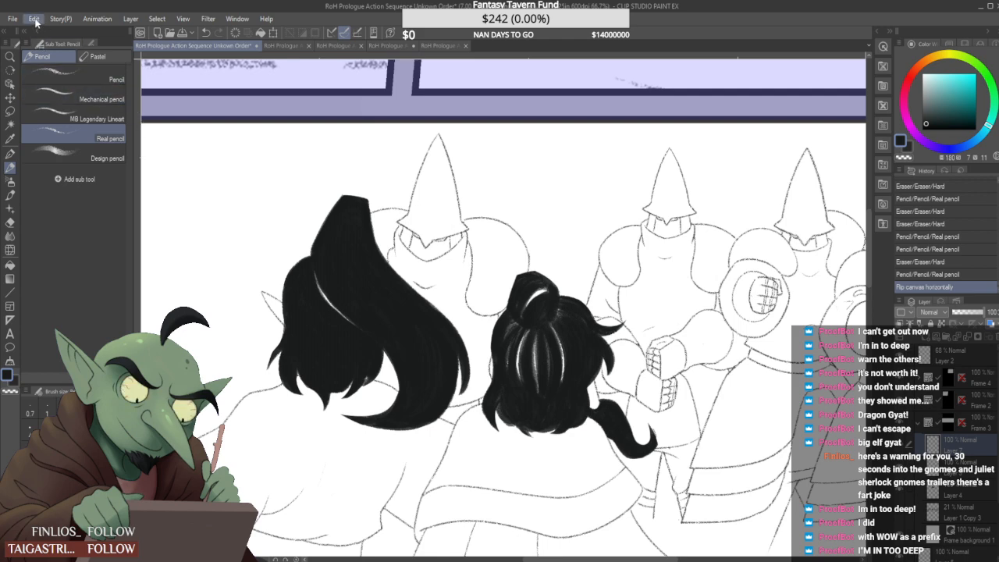
left_click(11, 112)
mouse_move(315, 221)
left_mouse_down()
mouse_move(555, 207)
mouse_move(376, 343)
left_mouse_up()
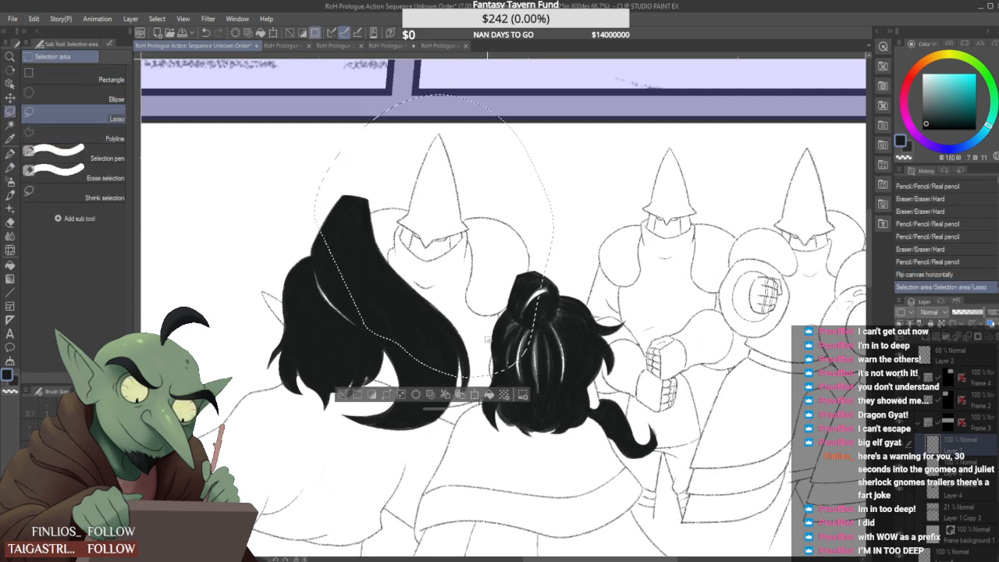
mouse_move(507, 338)
left_mouse_down()
mouse_move(358, 373)
mouse_move(376, 305)
left_mouse_up()
left_click(34, 18)
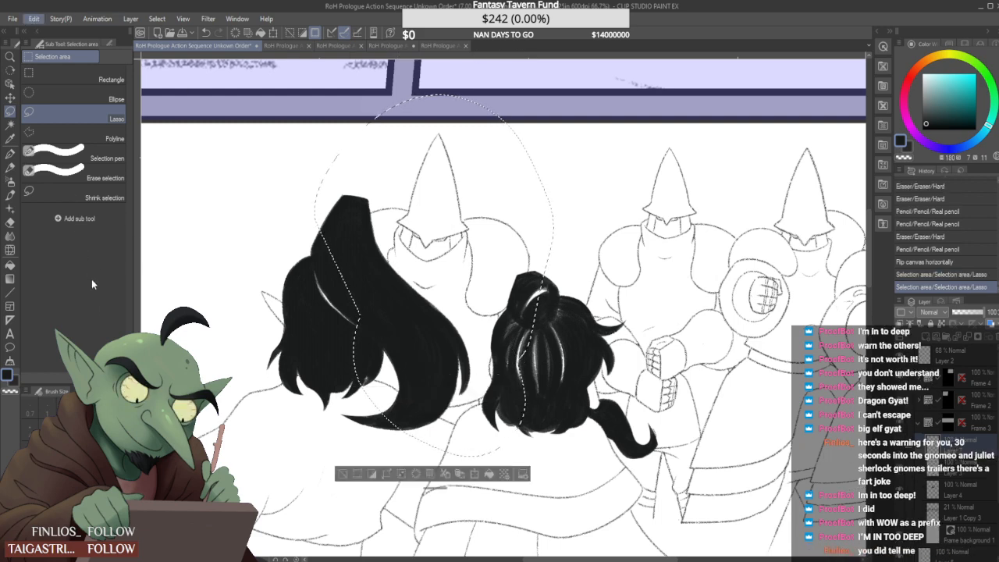
left_click(249, 395)
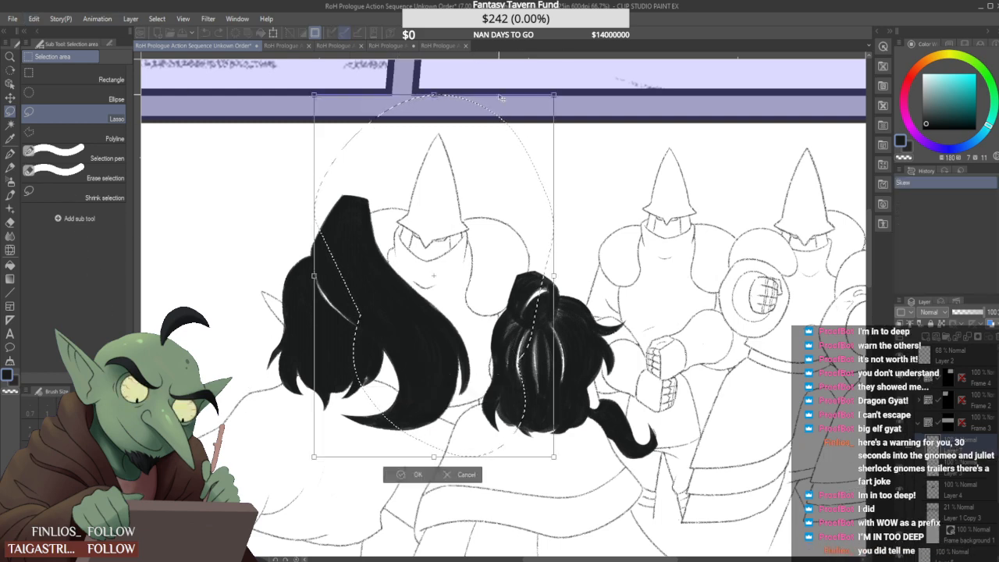
left_click_drag(434, 95, 427, 95)
left_click_drag(598, 97, 585, 86)
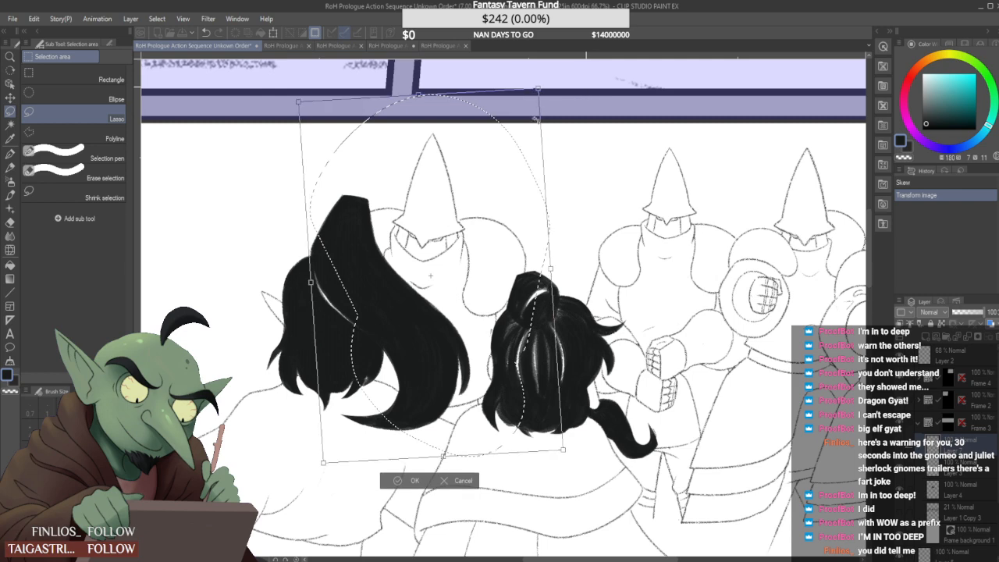
left_click_drag(531, 190, 580, 185)
left_click(420, 488)
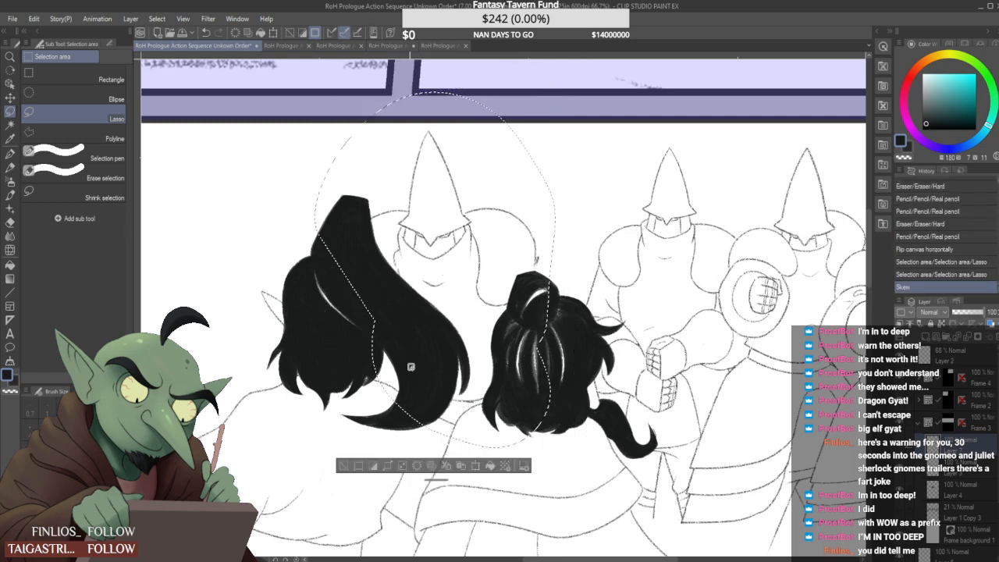
scroll(421, 352, "down", 1)
scroll(467, 221, "up", 1)
key("ctrl+d")
scroll(452, 198, "up", 2)
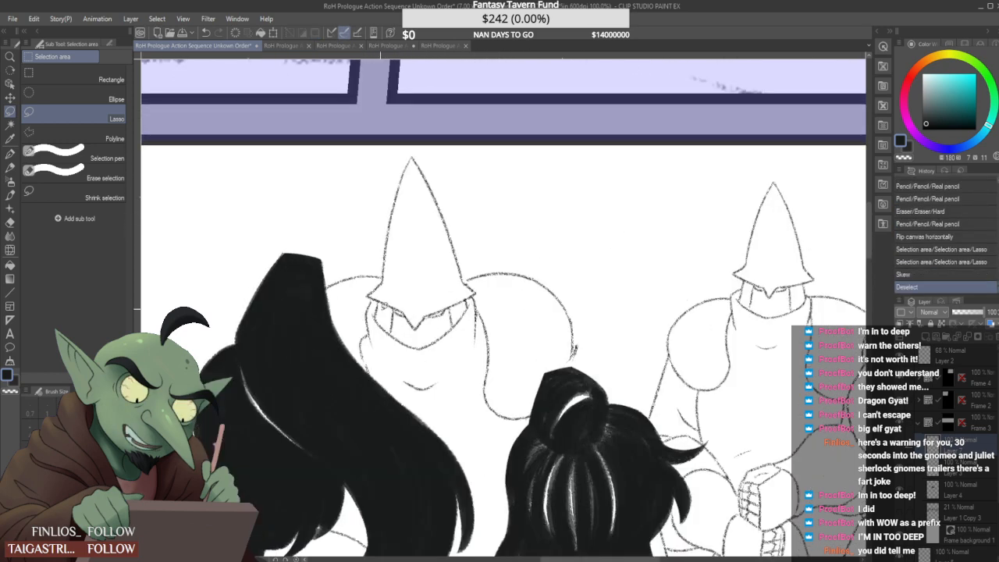
Lasso only the same knight's pointed helmet, skew its tip slightly back to the right, and deselect it
mouse_move(381, 275)
left_mouse_down()
mouse_move(438, 118)
mouse_move(473, 226)
mouse_move(464, 273)
mouse_move(459, 303)
left_mouse_up()
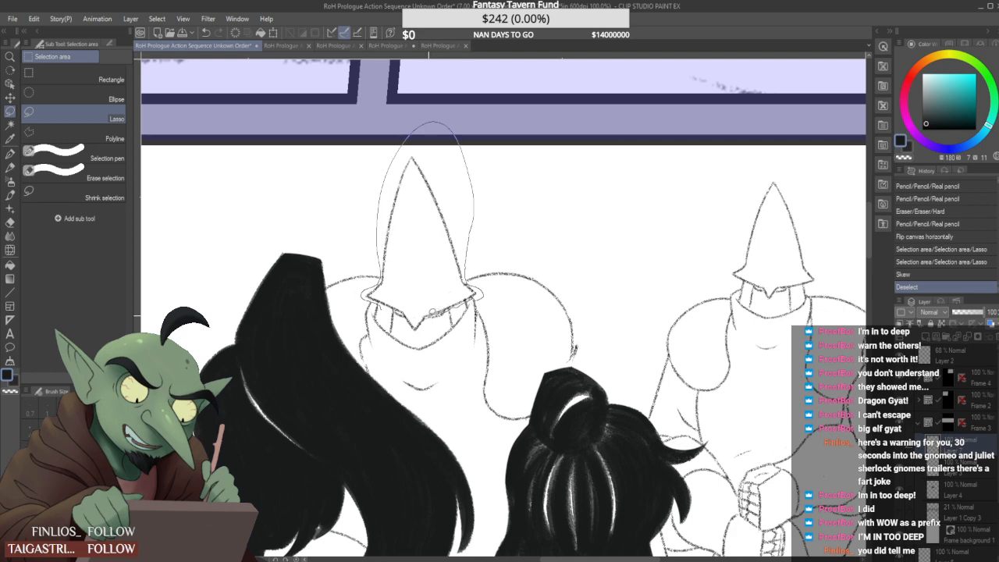
left_click_drag(401, 321, 379, 312)
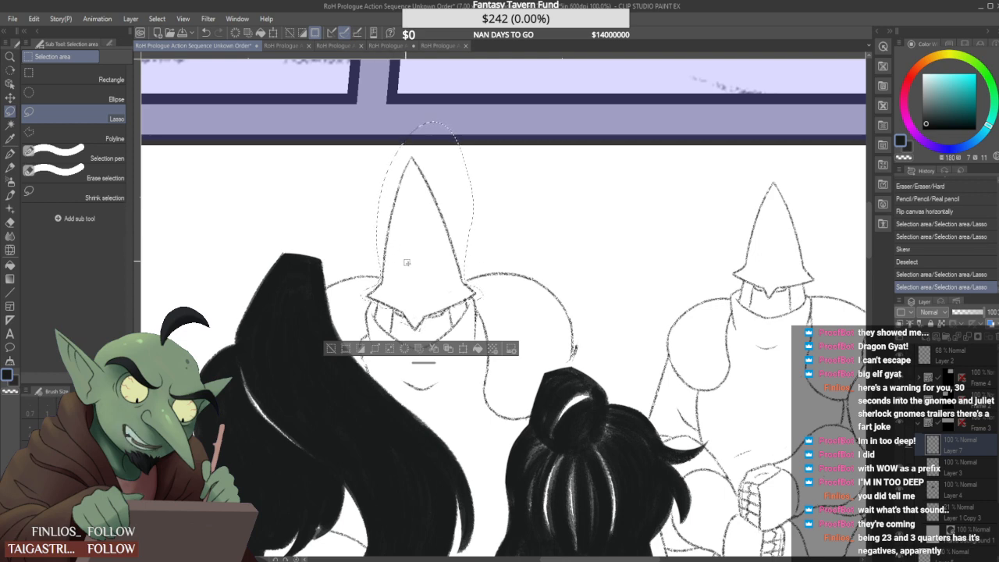
left_click_drag(422, 305, 420, 308)
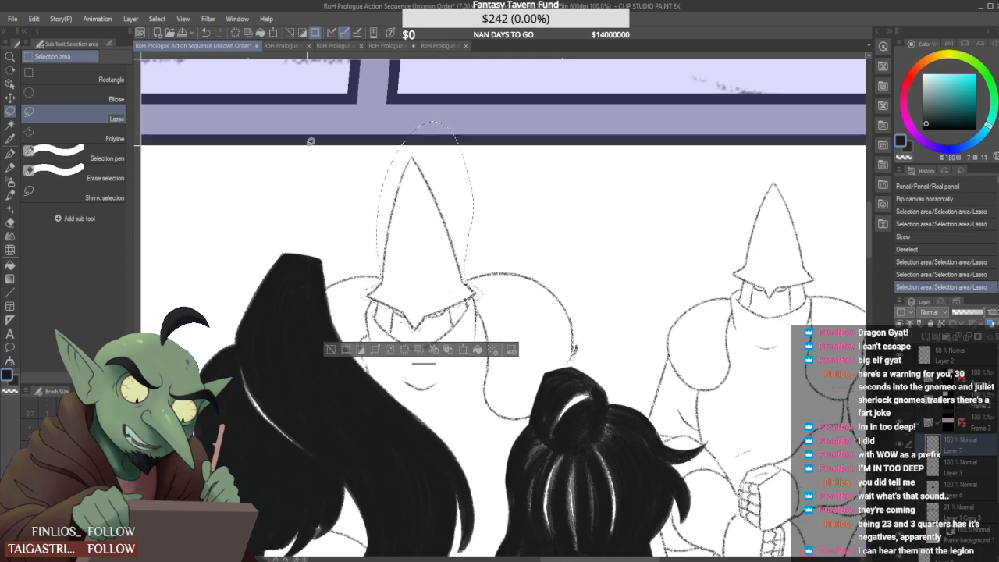
left_click(36, 19)
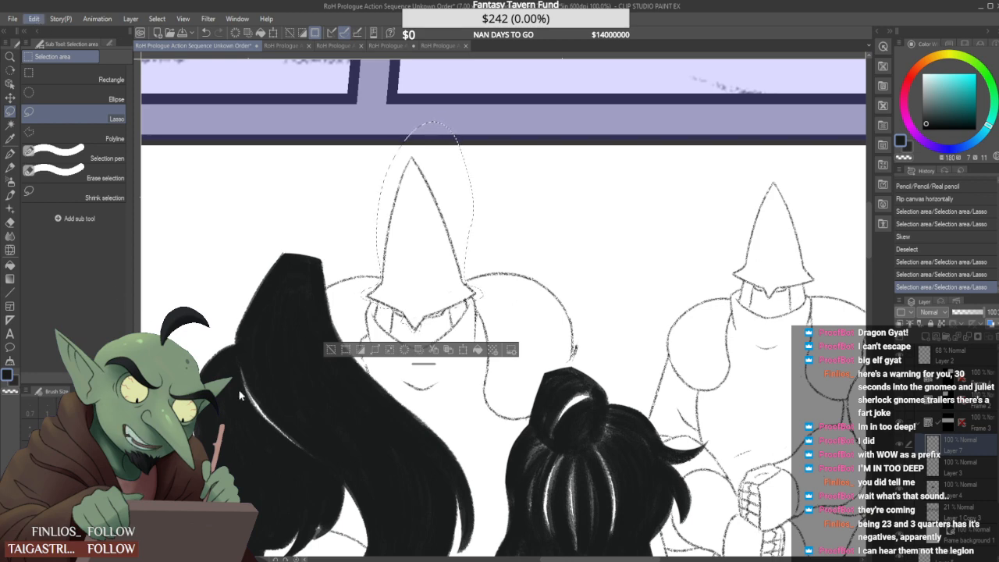
key("ctrl+t")
left_click_drag(408, 232, 420, 231)
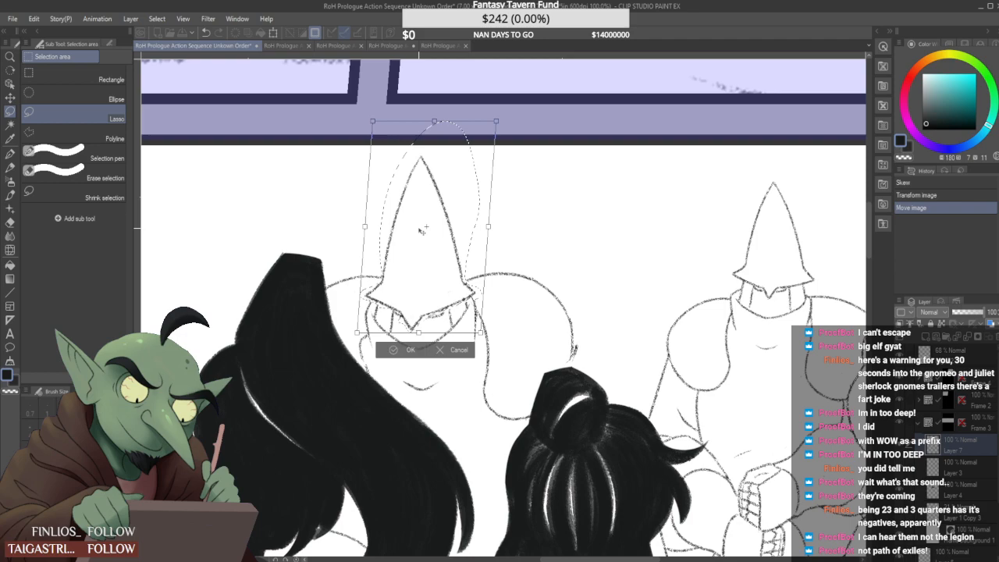
left_click(405, 352)
key("ctrl+d")
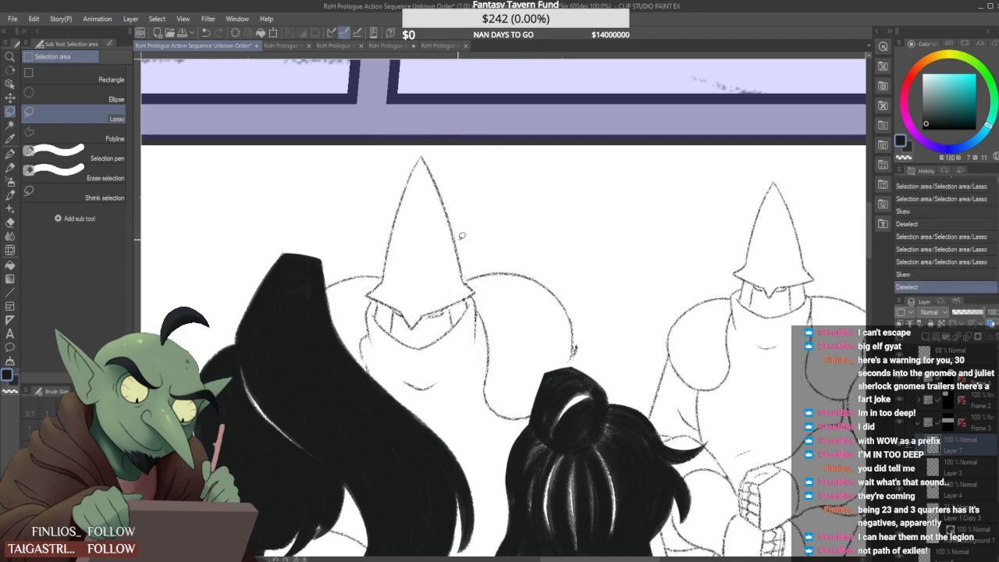
Erase and redraw the eye lines beneath the skewed helmet's brim
scroll(461, 235, "down", 3)
key("p")
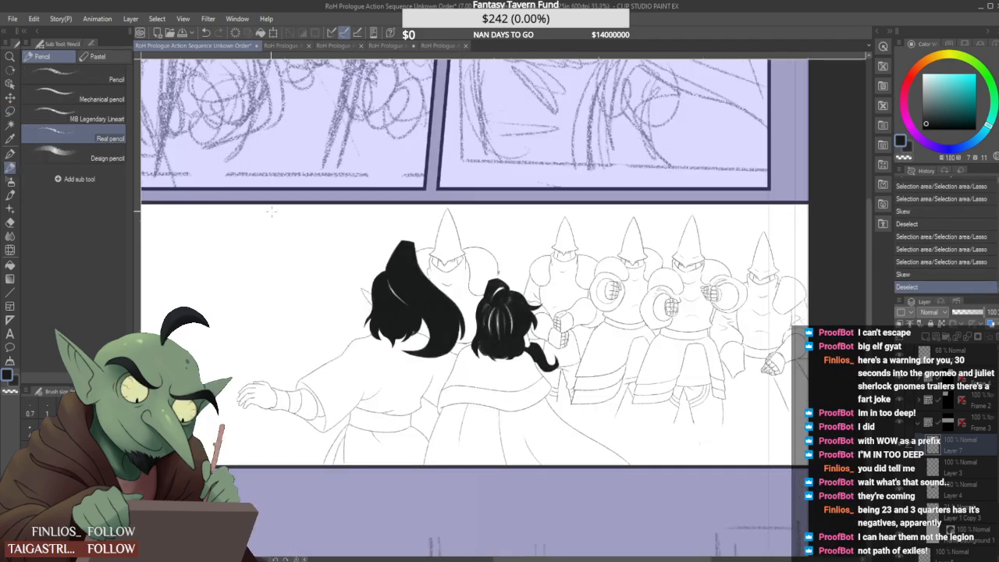
scroll(428, 258, "up", 7)
left_click_drag(463, 238, 453, 221)
scroll(470, 230, "down", 3)
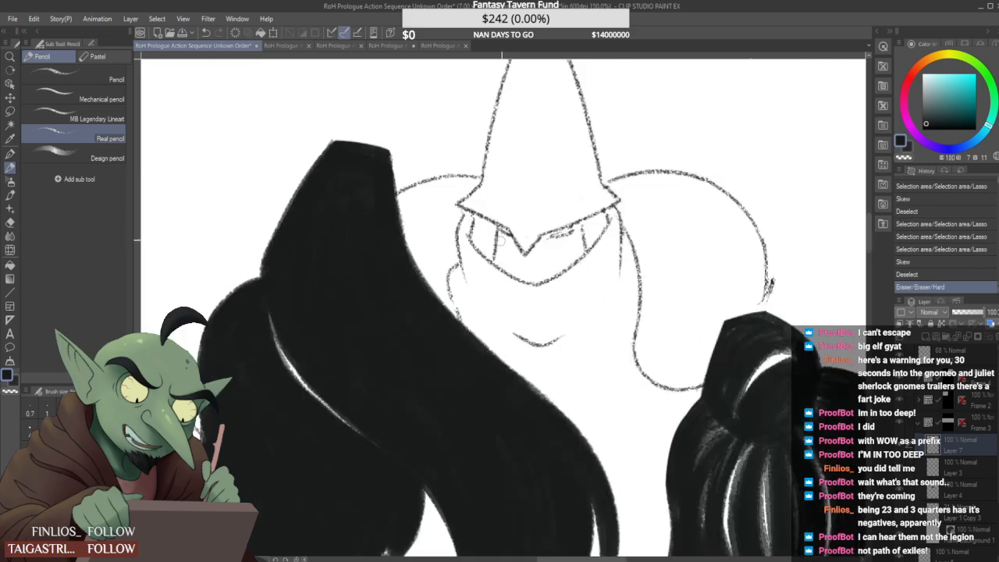
scroll(596, 218, "up", 1)
mouse_move(549, 239)
left_mouse_down()
mouse_move(538, 244)
mouse_move(582, 242)
left_mouse_up()
Clear the stray mark beside the knight's shoulder guard and redraw its outer curve down to the hair bun
scroll(556, 234, "down", 1)
mouse_move(762, 281)
left_mouse_down()
mouse_move(759, 292)
mouse_move(759, 247)
mouse_move(759, 273)
left_mouse_up()
left_click_drag(754, 237, 757, 322)
scroll(751, 299, "down", 1)
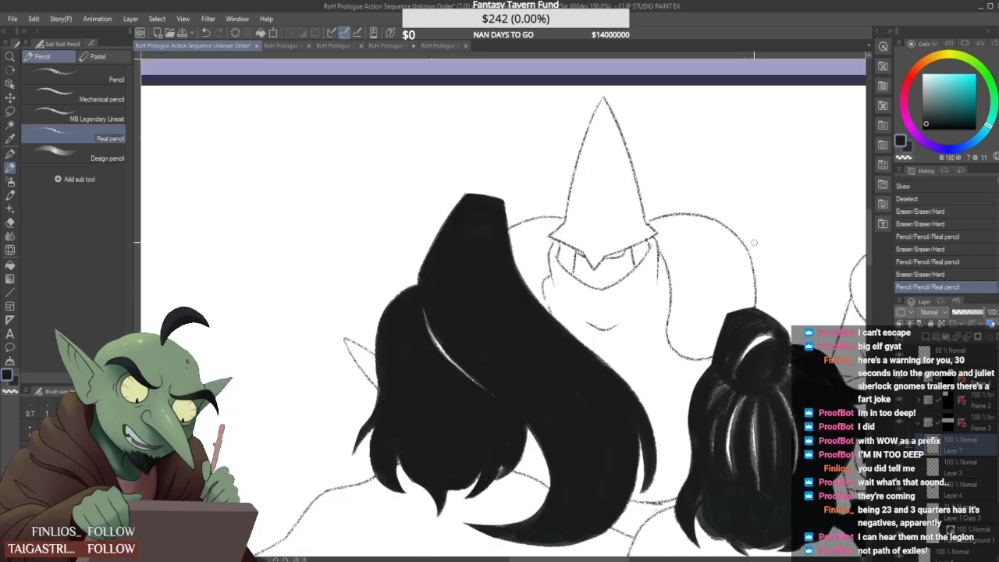
left_click_drag(747, 249, 755, 313)
left_click_drag(745, 242, 759, 315)
scroll(742, 296, "down", 2)
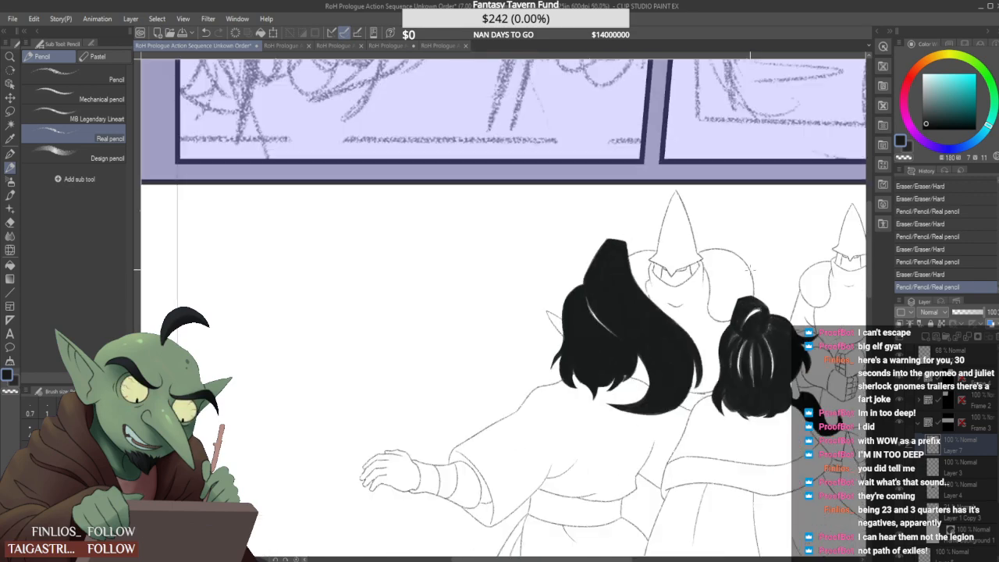
Pencil the short upper-arm line running from the shoulder guard's outer edge down to the bun
scroll(748, 287, "up", 2)
left_click_drag(745, 264, 752, 320)
mouse_move(742, 260)
left_mouse_down()
mouse_move(749, 315)
mouse_move(747, 297)
left_mouse_up()
scroll(742, 275, "down", 3)
scroll(746, 276, "up", 2)
key("ctrl+z")
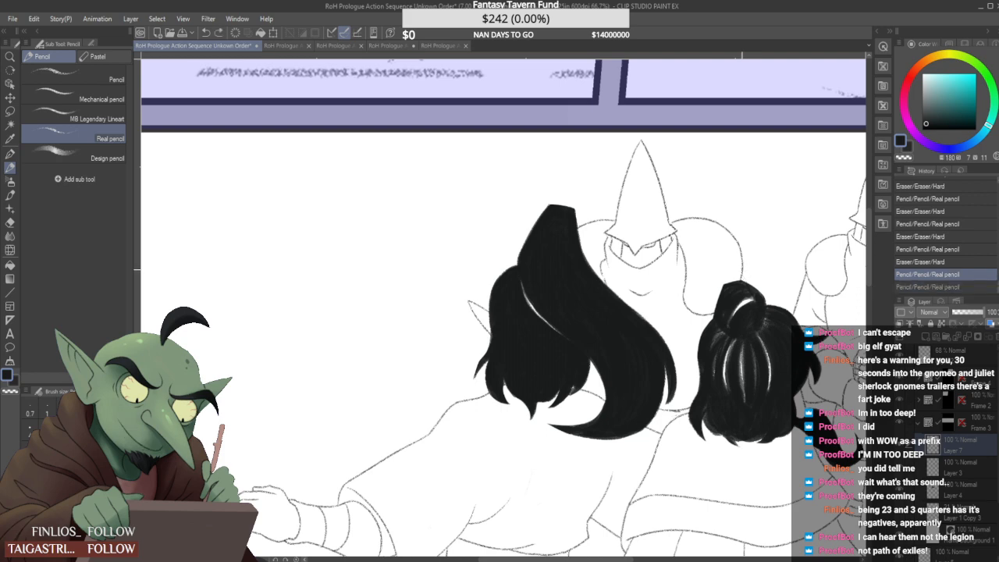
key("ctrl+y")
mouse_move(656, 408)
left_mouse_down()
mouse_move(699, 400)
mouse_move(654, 407)
left_mouse_up()
Trim the outer curve of the knight's shoulder guard with the hard eraser
scroll(702, 387, "down", 2)
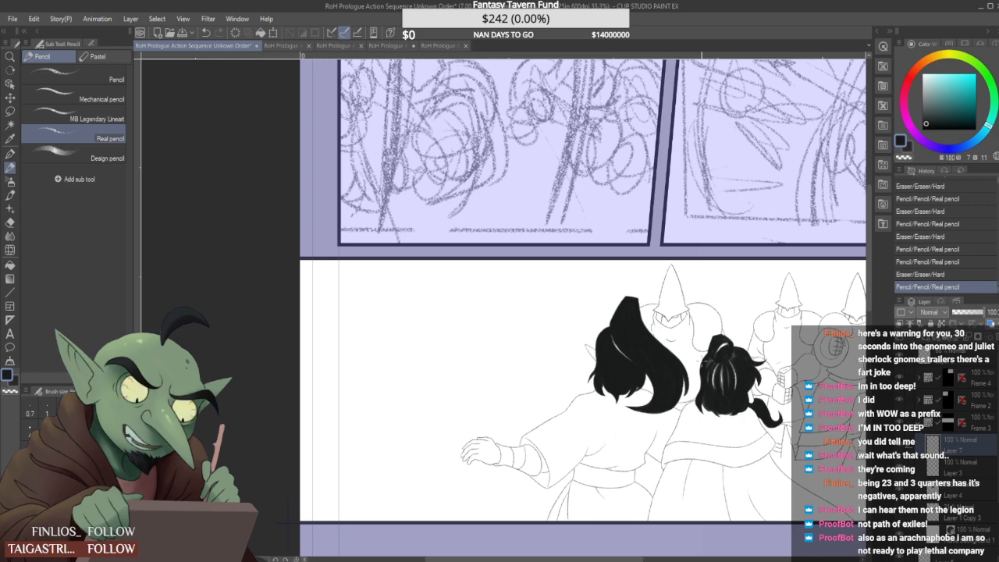
scroll(479, 362, "down", 5)
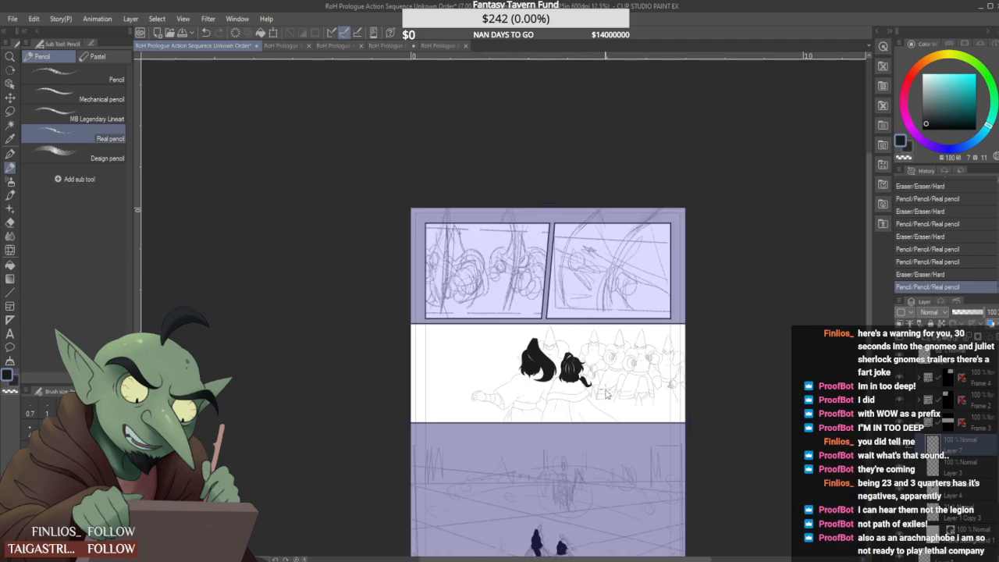
scroll(479, 362, "up", 6)
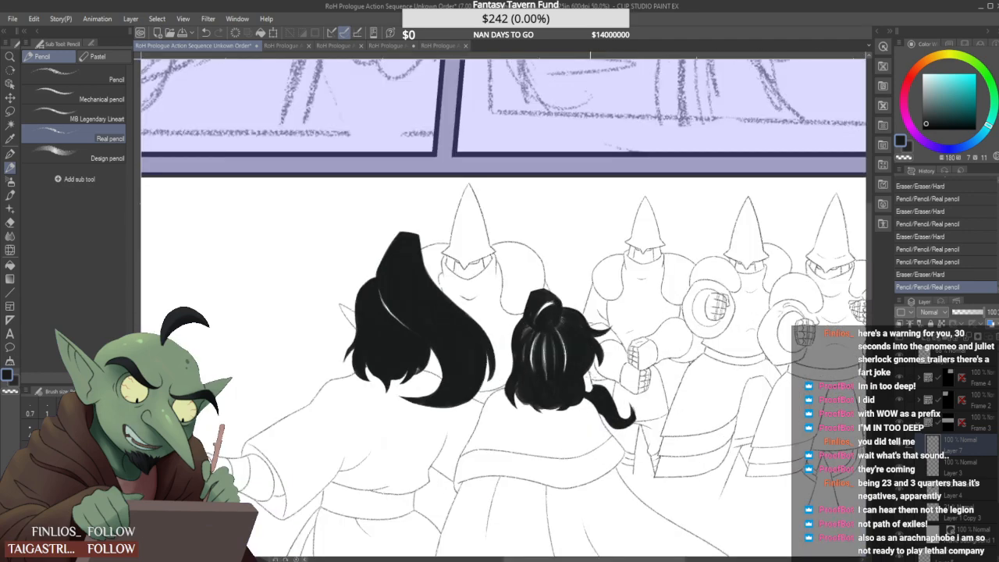
scroll(553, 310, "down", 1)
scroll(554, 310, "up", 5)
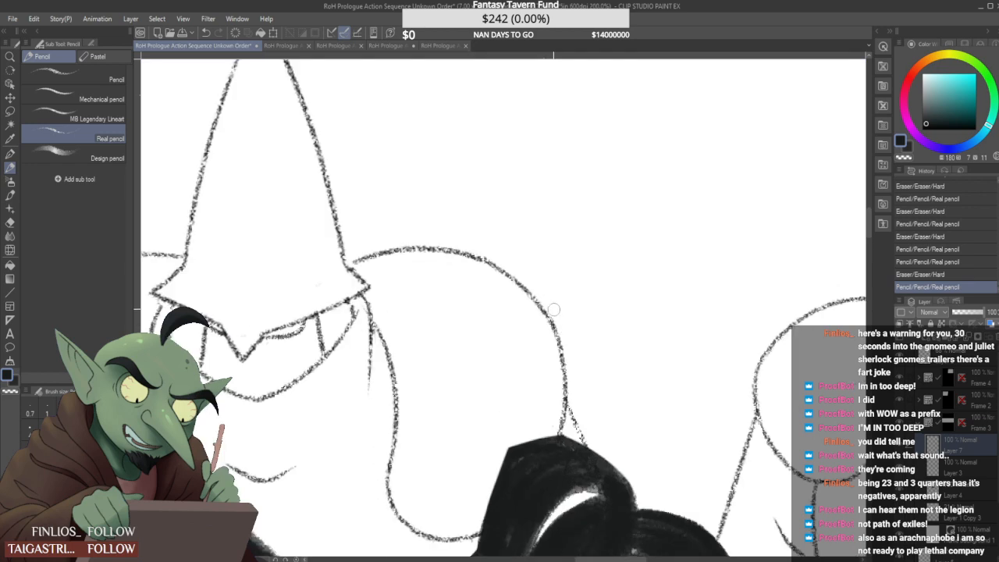
left_click_drag(554, 310, 568, 340)
scroll(564, 324, "down", 2)
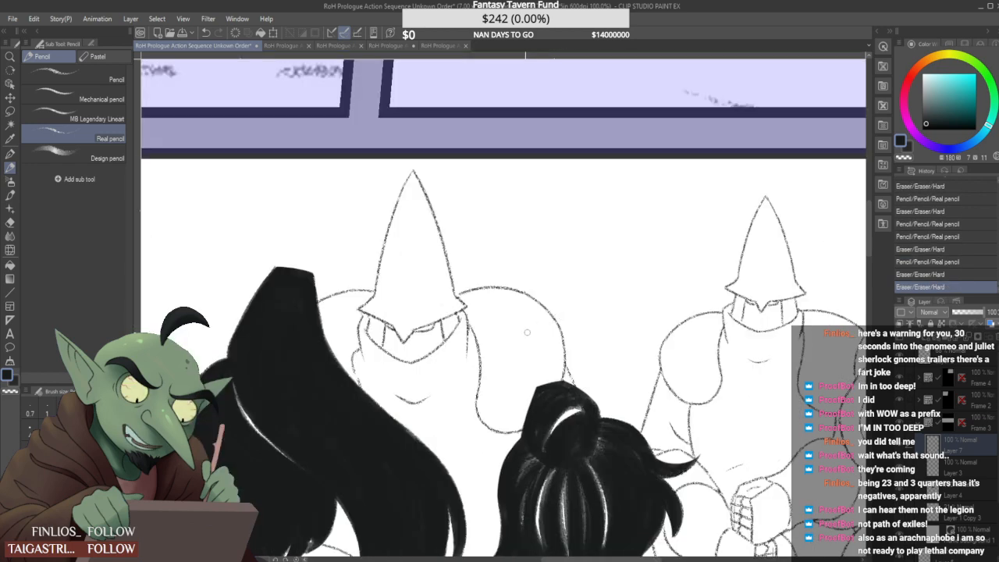
Clean up and redraw the outer visor edge below the brim's right-hand corner, and touch up the adjoining brim line
scroll(526, 333, "up", 5)
scroll(468, 312, "down", 3)
left_click_drag(408, 249, 408, 324)
mouse_move(414, 281)
left_mouse_down()
mouse_move(398, 296)
mouse_move(402, 338)
left_mouse_up()
left_click_drag(413, 278, 411, 339)
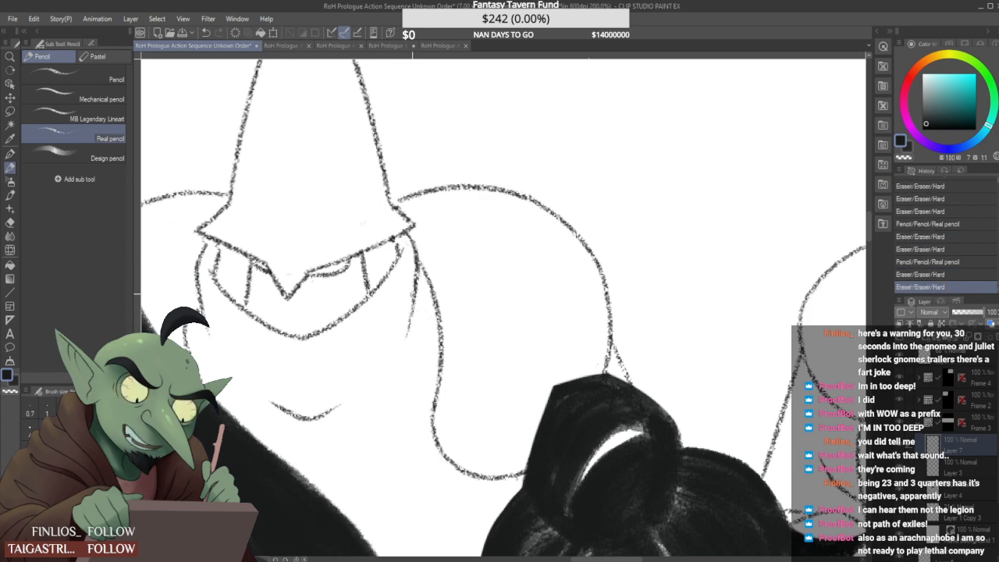
left_click_drag(405, 241, 413, 232)
left_click_drag(389, 195, 391, 205)
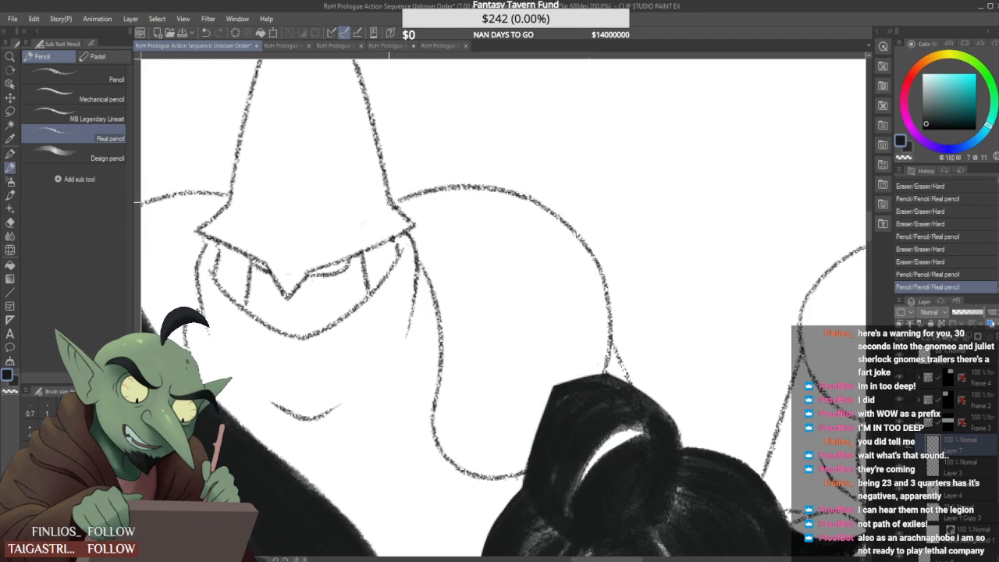
Touch up the brim's central point and the eye lines in the left-hand half of the face opening
scroll(389, 195, "down", 4)
scroll(383, 193, "down", 1)
scroll(356, 209, "up", 6)
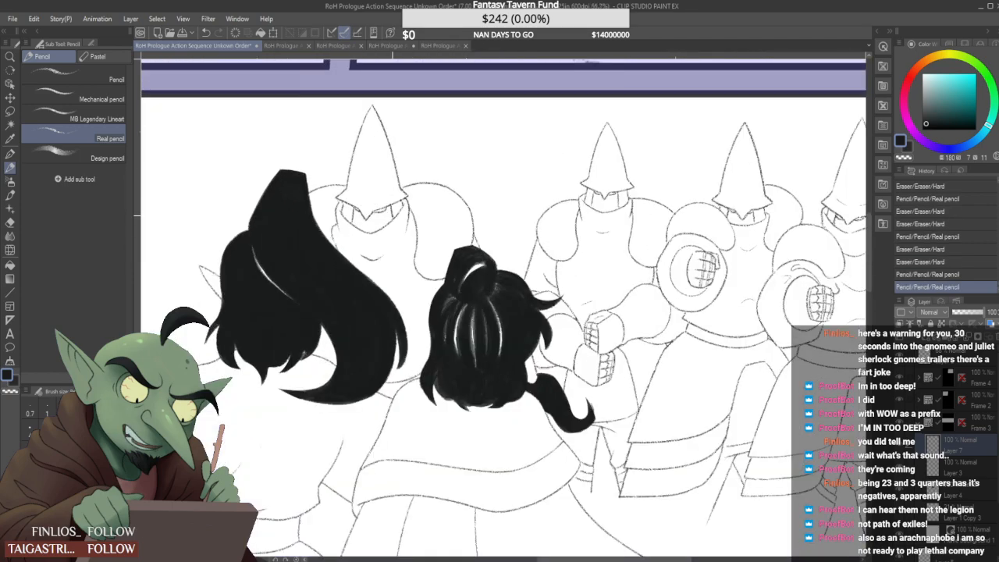
mouse_move(357, 209)
left_mouse_down()
mouse_move(324, 205)
mouse_move(382, 194)
left_mouse_up()
scroll(383, 189, "down", 2)
scroll(383, 185, "up", 2)
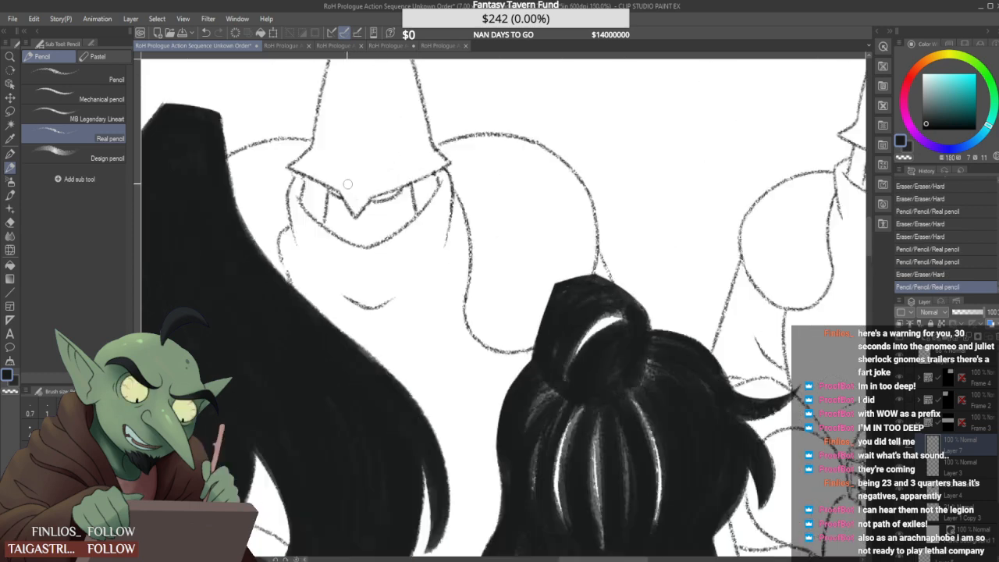
mouse_move(335, 225)
left_mouse_down()
mouse_move(311, 199)
mouse_move(306, 212)
mouse_move(343, 221)
left_mouse_up()
scroll(353, 205, "down", 2)
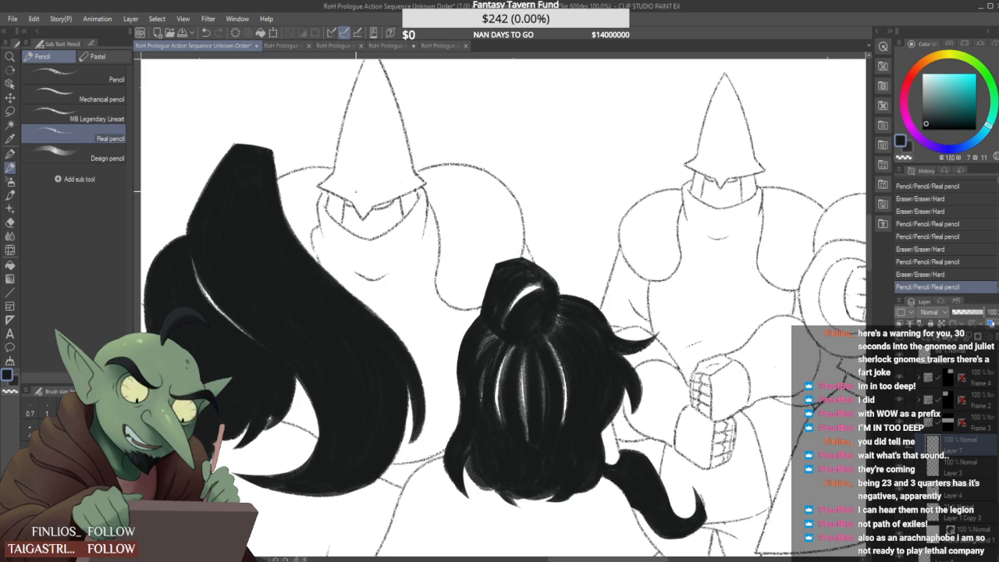
Touch up the middle knight's brim line along the right-hand half of the face opening
scroll(372, 222, "up", 2)
mouse_move(395, 222)
left_mouse_down()
mouse_move(371, 204)
mouse_move(401, 200)
mouse_move(365, 195)
mouse_move(434, 175)
left_mouse_up()
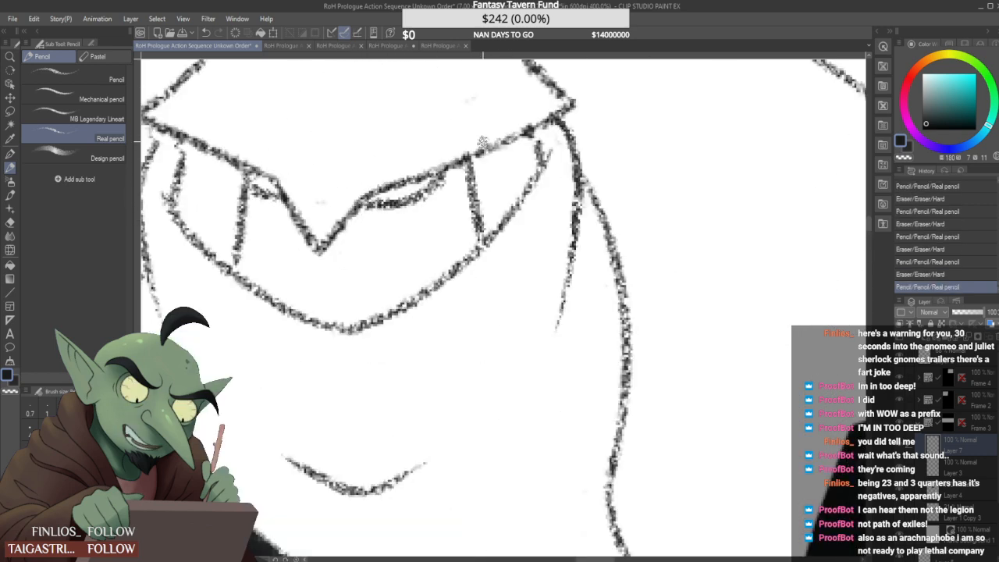
key("ctrl+alt+0")
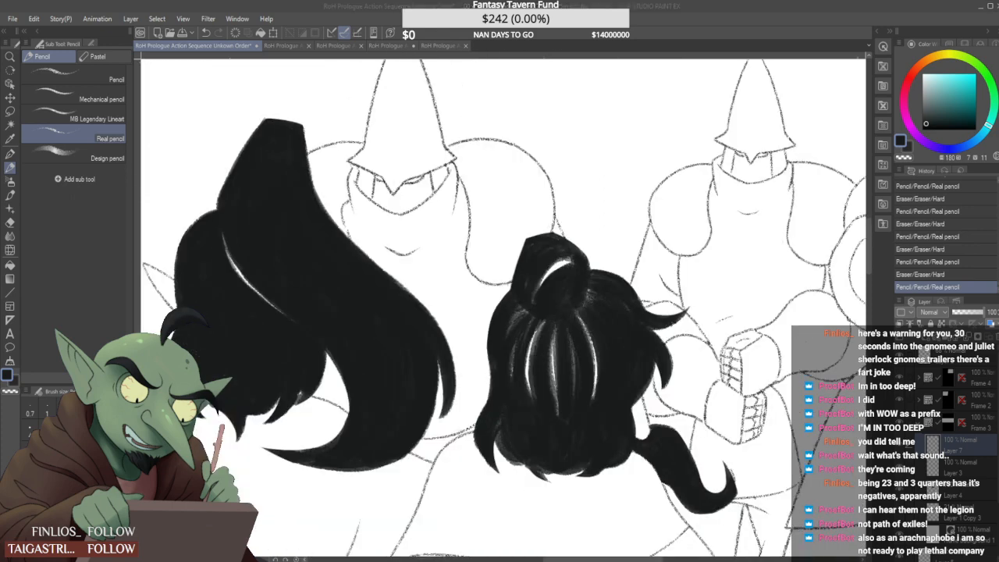
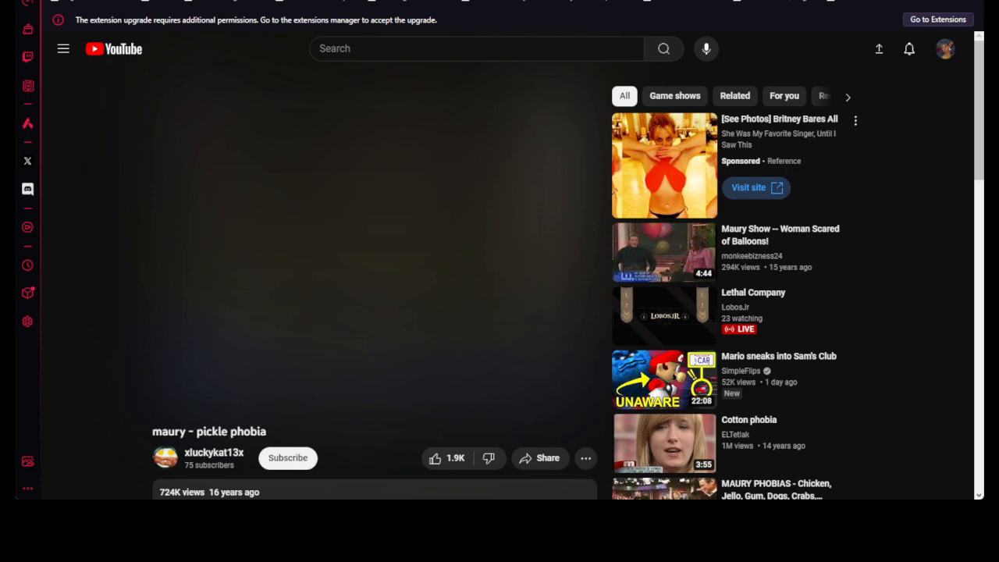
Switch to the YouTube video "maury - pickle phobia", set its quality to 240p and watch it in theater mode
left_click(454, 353)
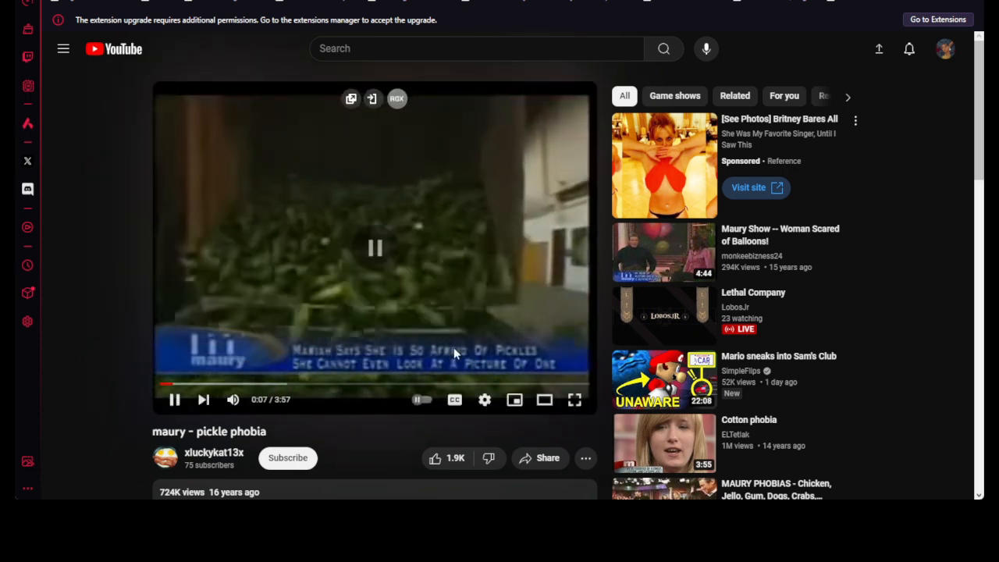
left_click(485, 400)
left_click(508, 358)
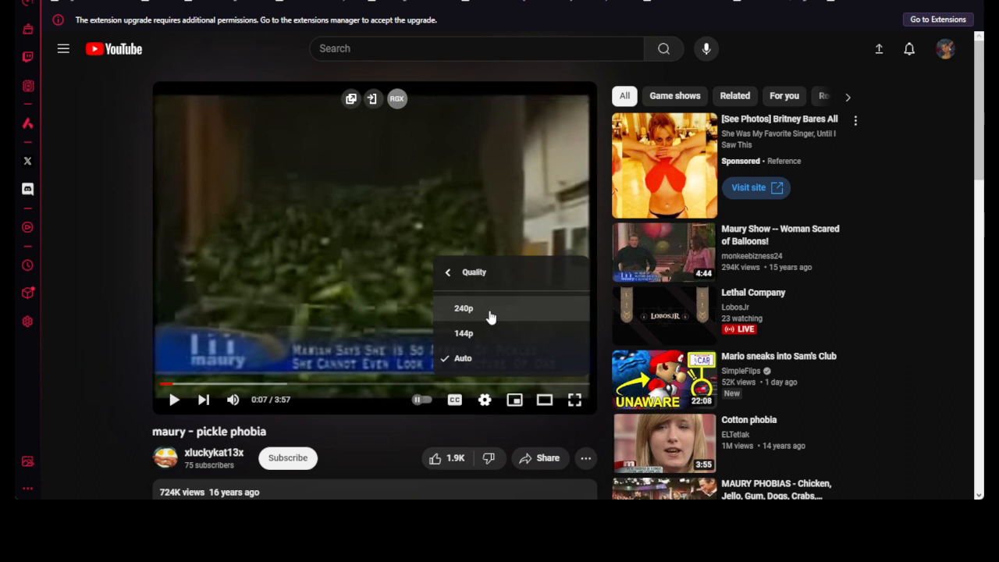
left_click(490, 310)
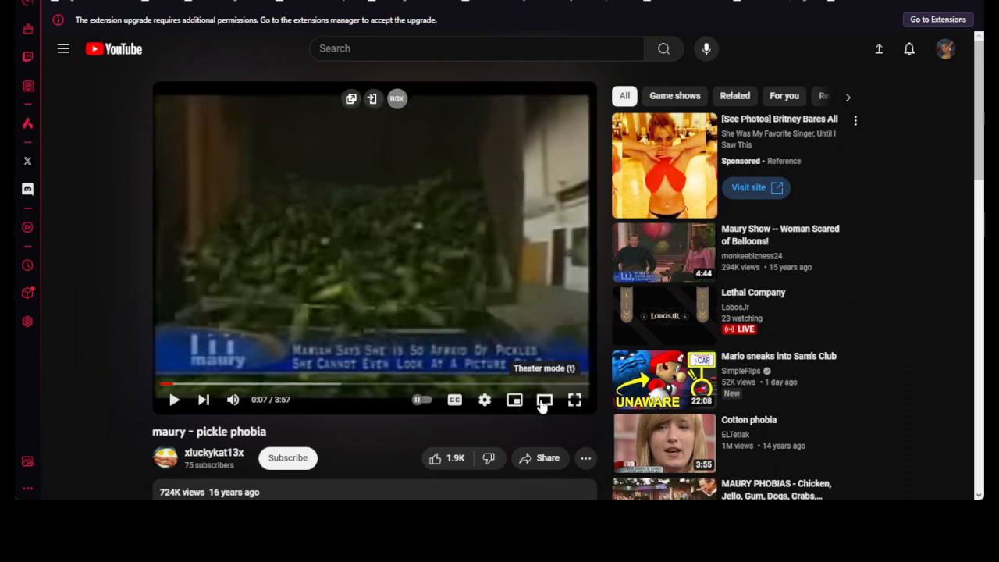
left_click(544, 401)
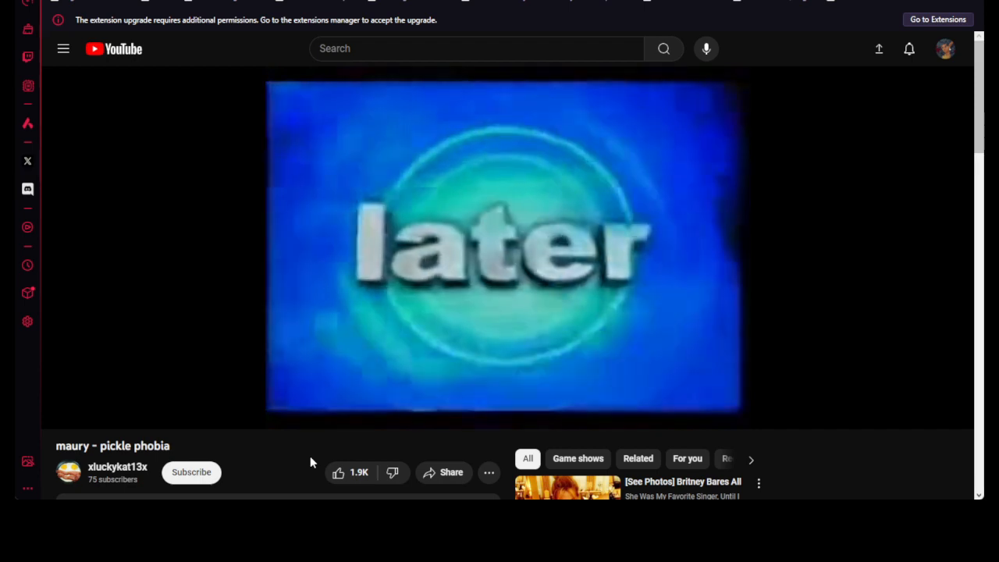
left_click(442, 255)
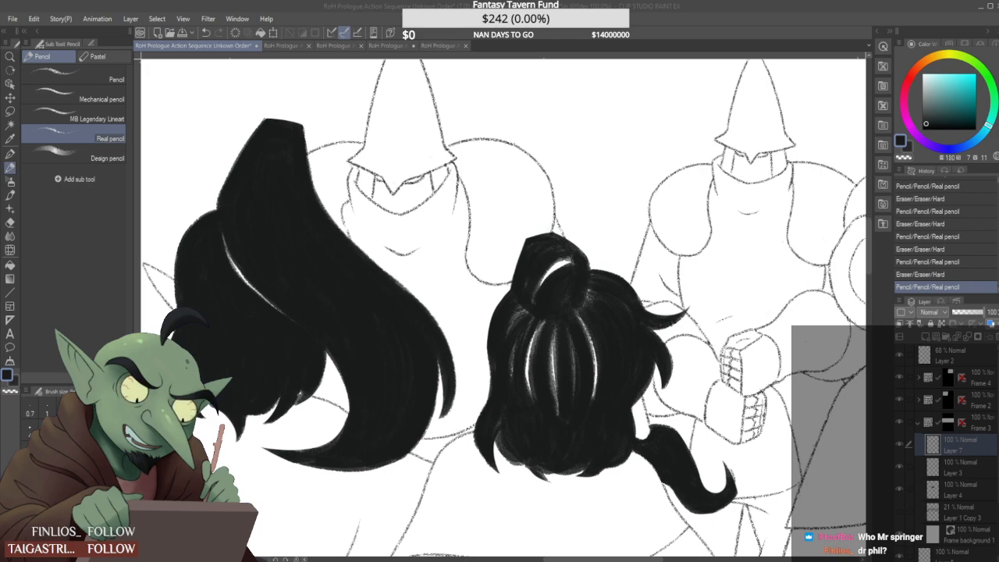
Return to Clip Studio Paint and touch up the eye line beside the brim's central point on the middle knight's helmet
key("ctrl+minus")
key("ctrl+minus")
key("ctrl+minus")
key("ctrl+minus")
key("ctrl+minus")
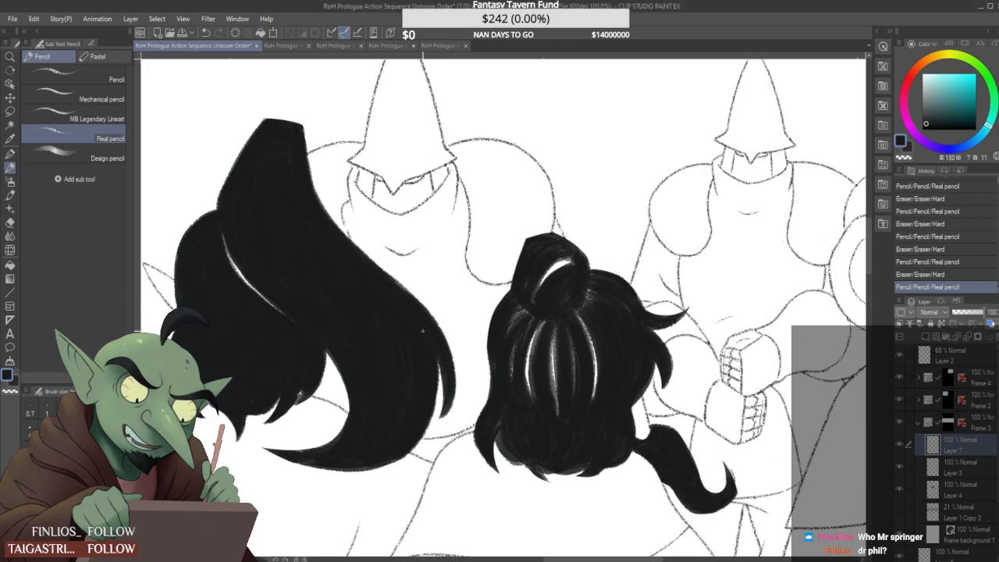
key("ctrl+plus")
key("ctrl+plus")
key("ctrl+plus")
key("ctrl+plus")
key("ctrl+plus")
key("ctrl+plus")
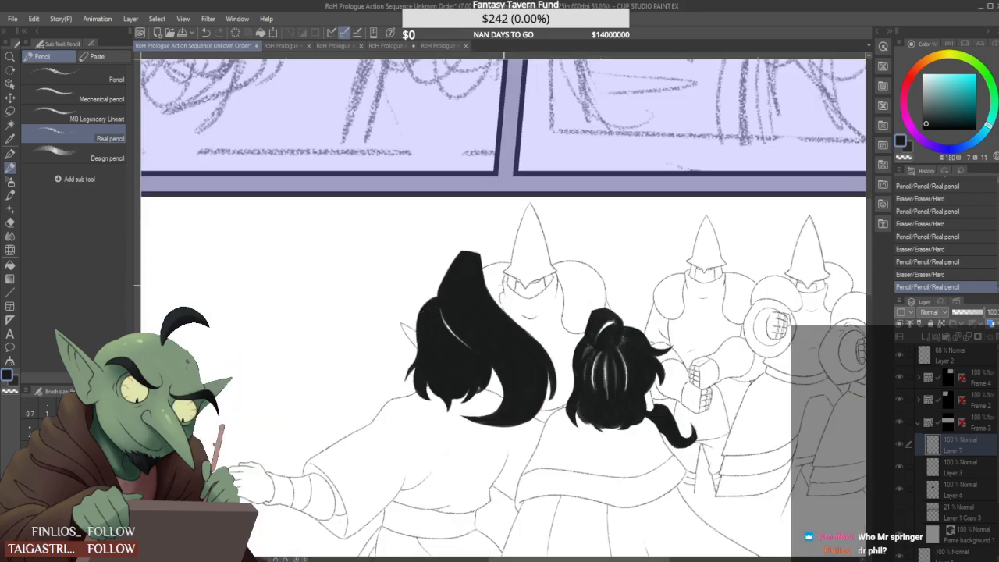
scroll(518, 269, "up", 1)
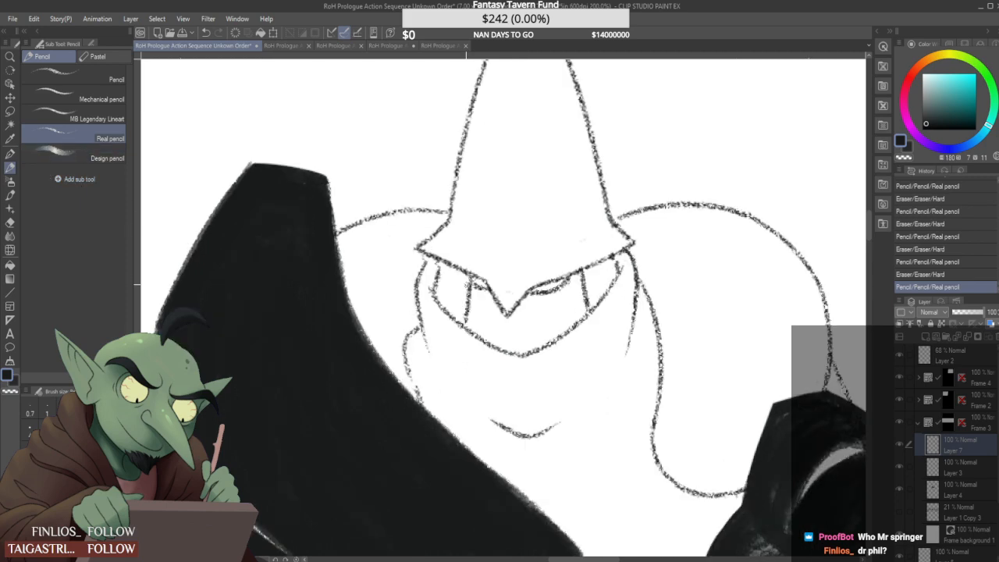
scroll(481, 295, "up", 2)
left_click_drag(471, 279, 500, 298)
scroll(492, 295, "down", 5)
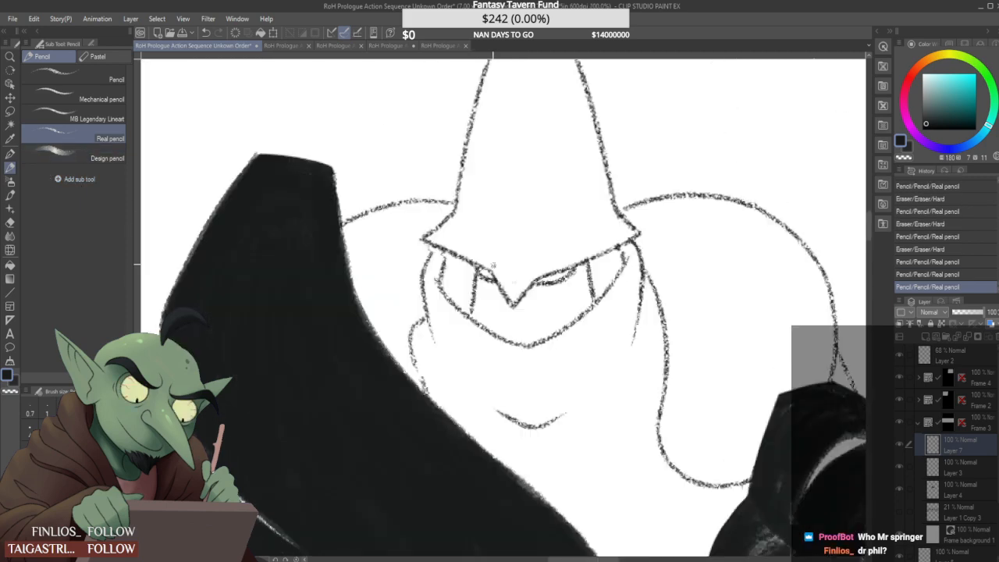
Flip the canvas horizontally and show the rough sketch layer, Layer 1 Copy 3
key("ctrl+minus")
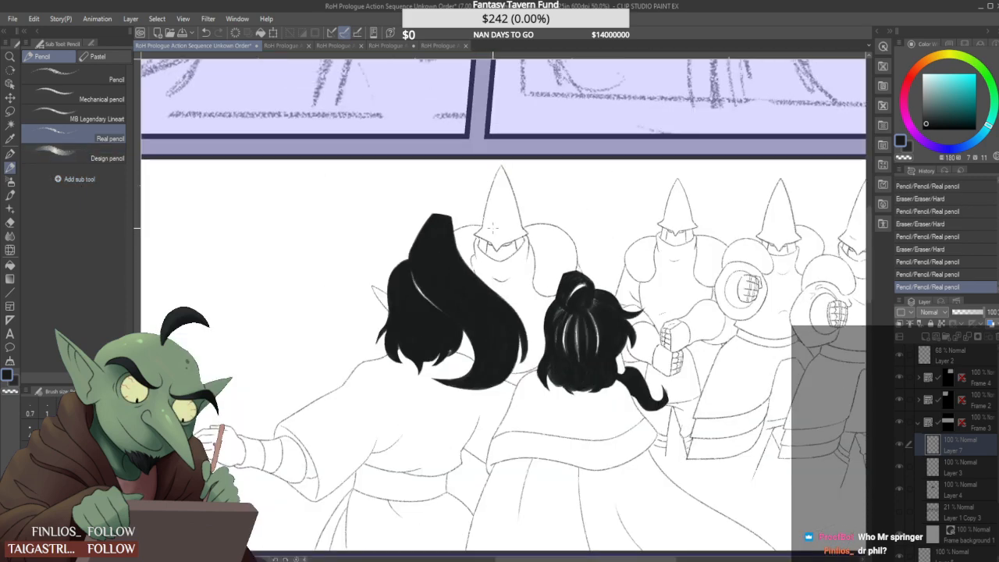
key("ctrl+minus")
scroll(452, 256, "down", 1)
scroll(482, 242, "up", 1)
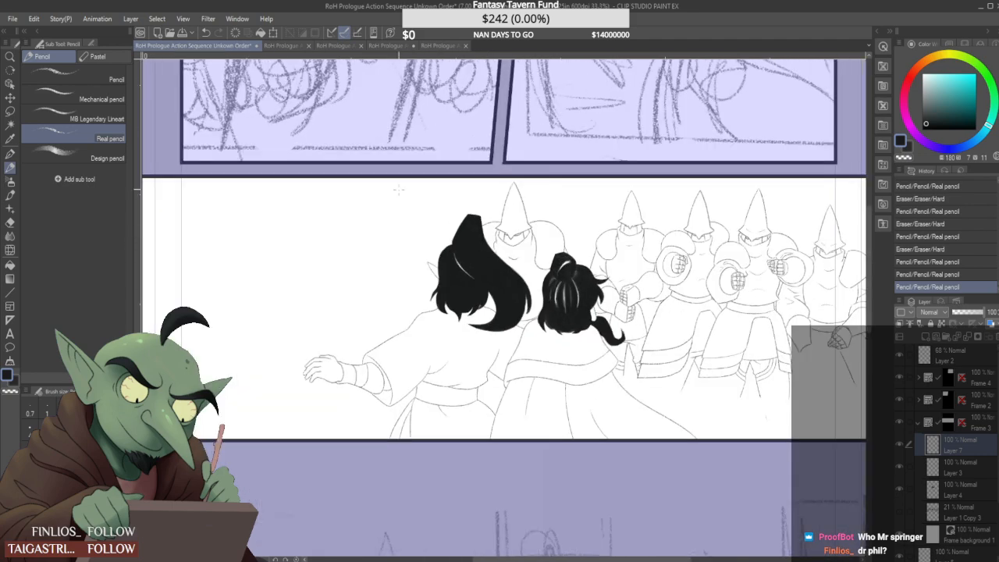
left_click(33, 19)
left_click(205, 435)
scroll(451, 263, "down", 3)
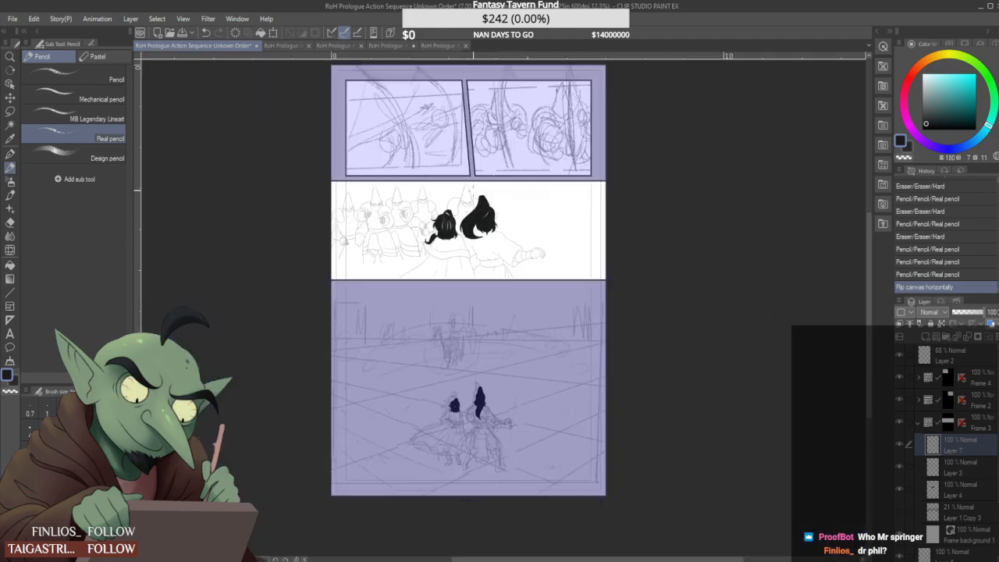
scroll(484, 181, "up", 2)
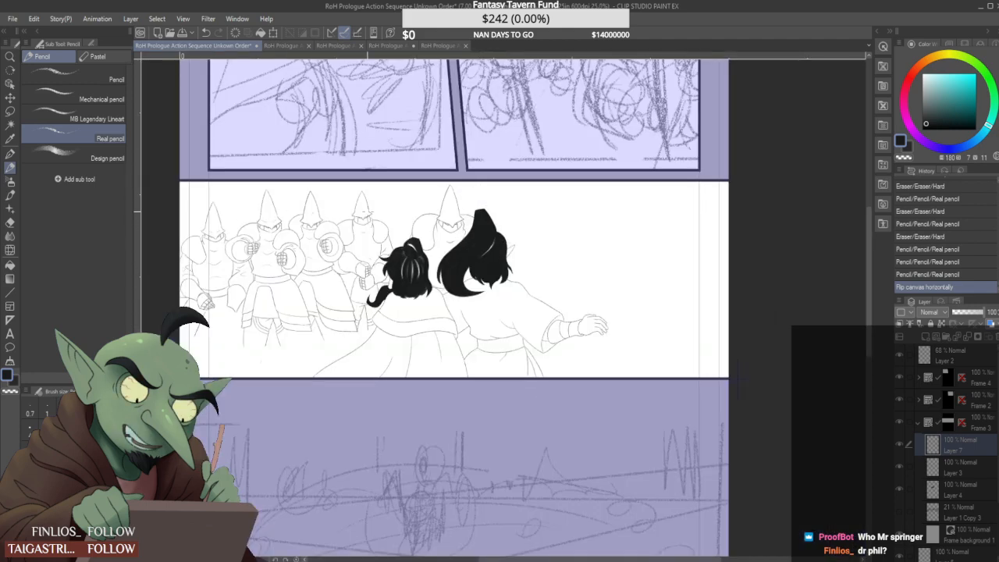
left_click(900, 511)
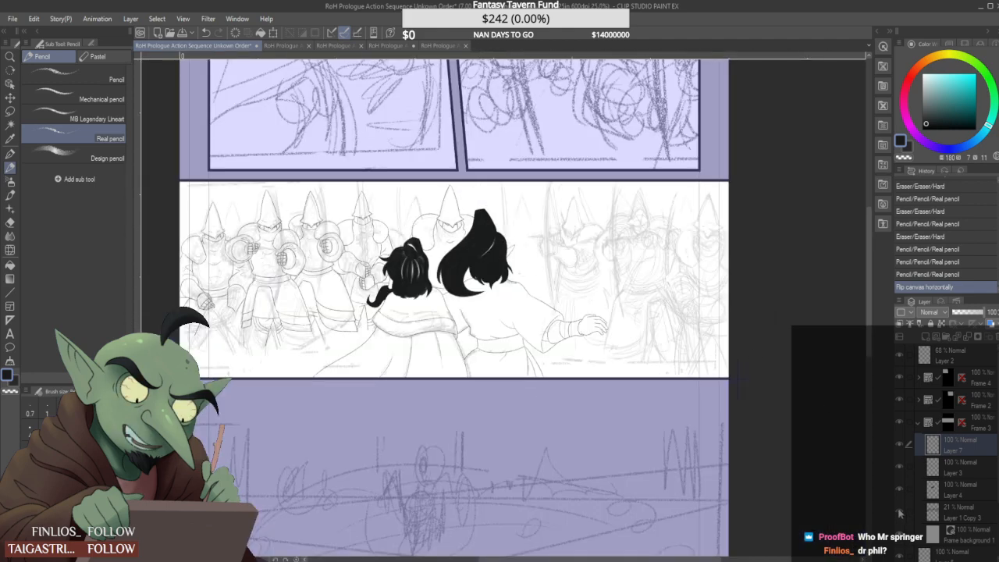
Pencil the left slope of a new knight's pointed helmet over the rough sketch, in the gap beside the long-ponytailed figure
scroll(529, 215, "up", 3)
left_click_drag(486, 251, 512, 183)
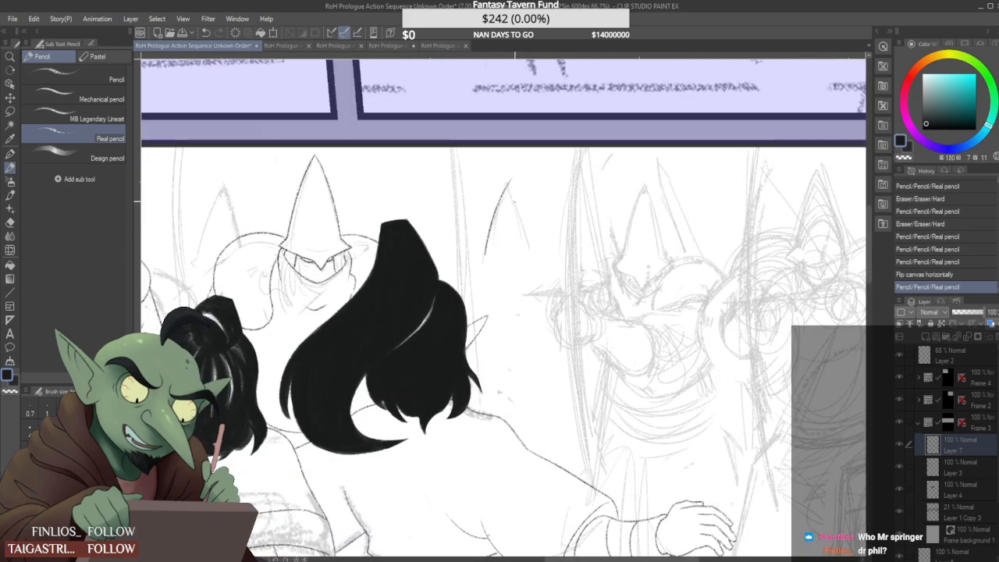
key("ctrl+z")
key("ctrl+y")
key("ctrl+z")
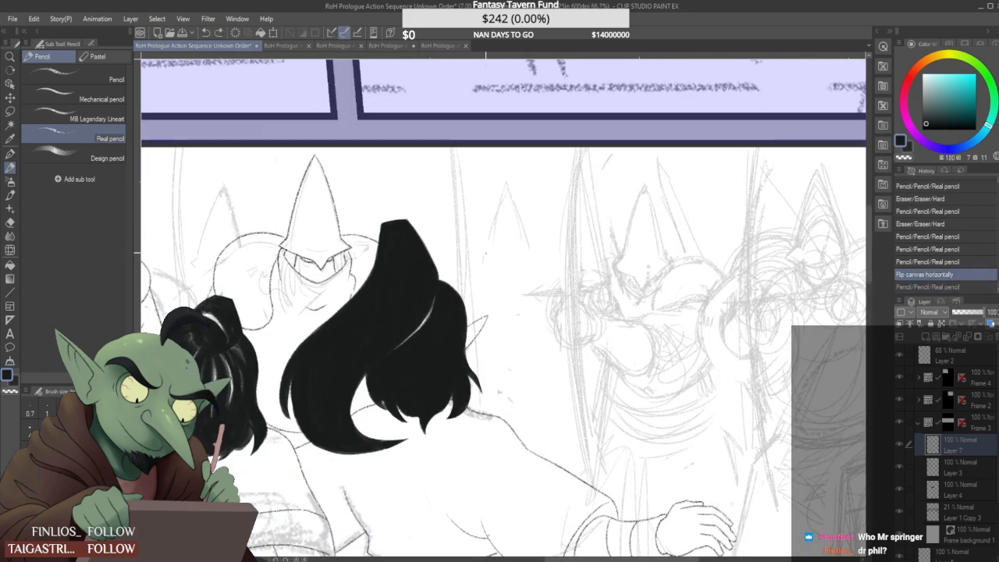
mouse_move(486, 253)
left_mouse_down()
mouse_move(509, 184)
mouse_move(528, 244)
mouse_move(509, 182)
mouse_move(531, 249)
left_mouse_up()
key("ctrl+z")
key("ctrl+z")
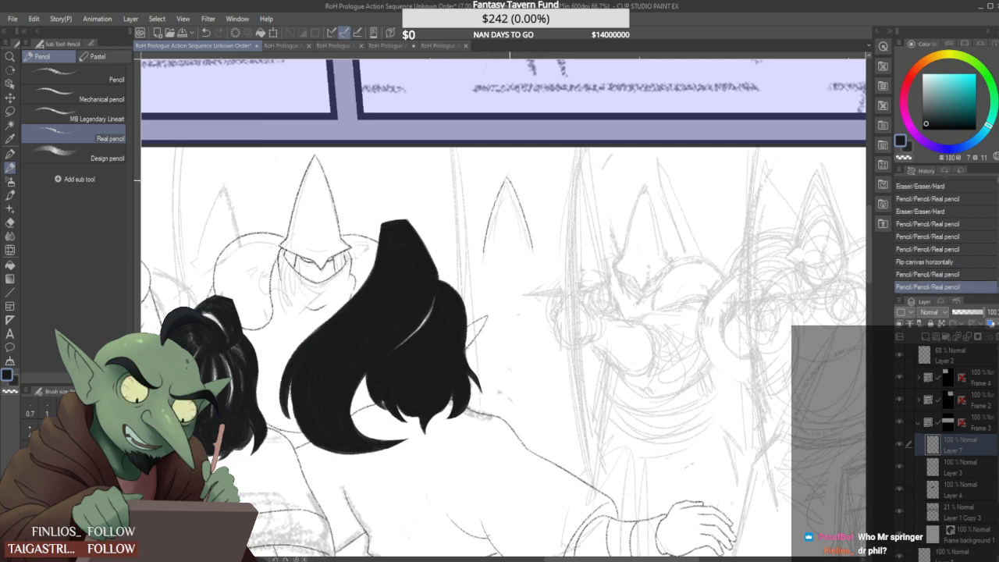
left_click_drag(510, 169, 533, 250)
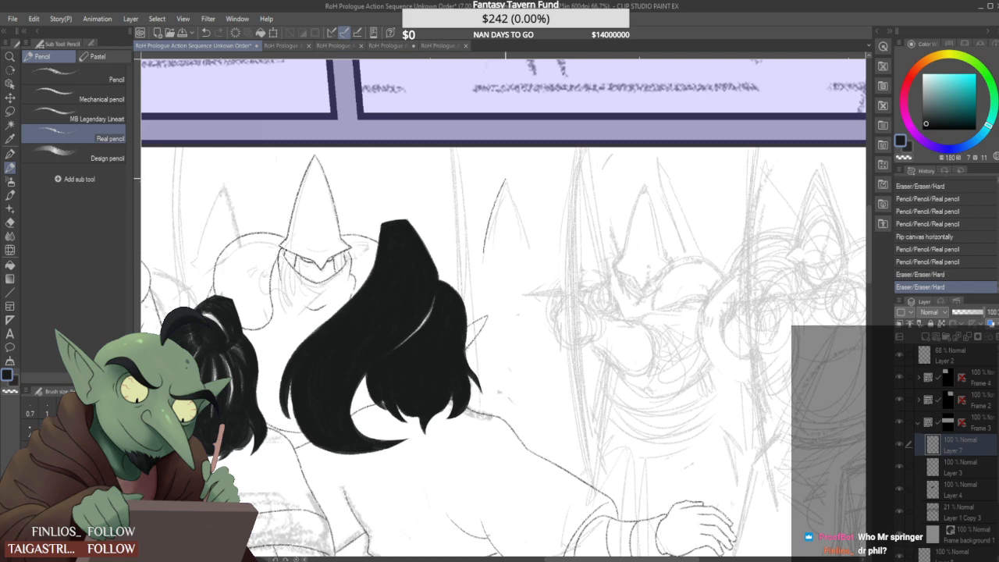
Pencil the right slope of the new helmet from its tip, redoing the stroke and trimming its lower end with the hard eraser
left_click_drag(508, 180, 529, 259)
key("ctrl+z")
left_click_drag(506, 179, 531, 262)
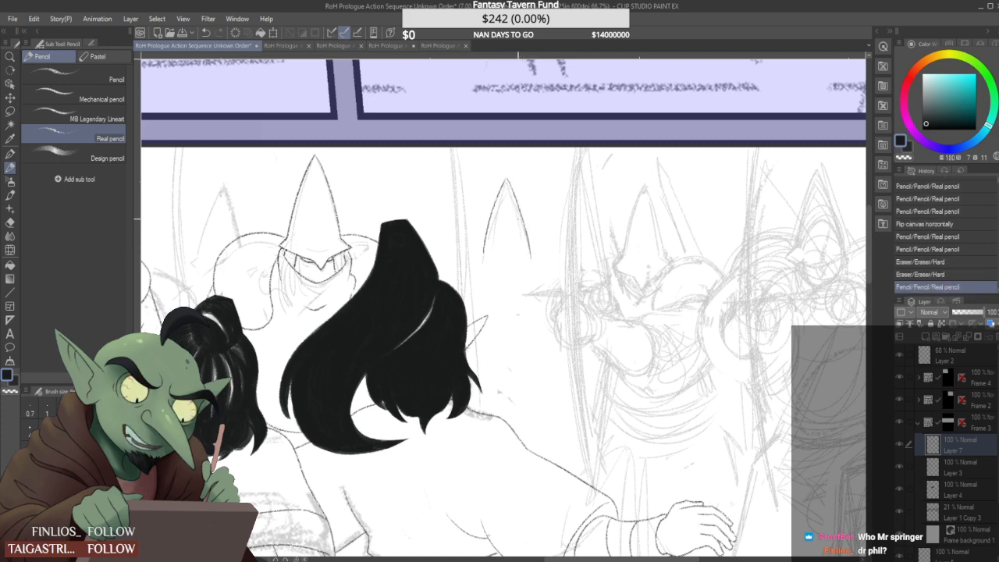
key("ctrl+z")
left_click_drag(506, 178, 533, 261)
key("ctrl+z")
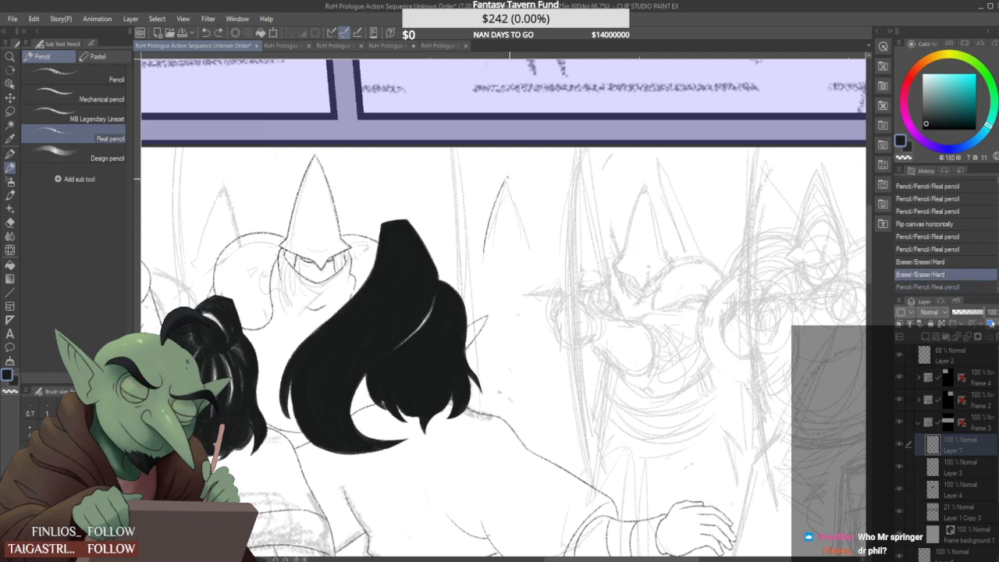
left_click_drag(508, 179, 531, 258)
key("ctrl+z")
left_click_drag(508, 180, 531, 258)
key("ctrl+z")
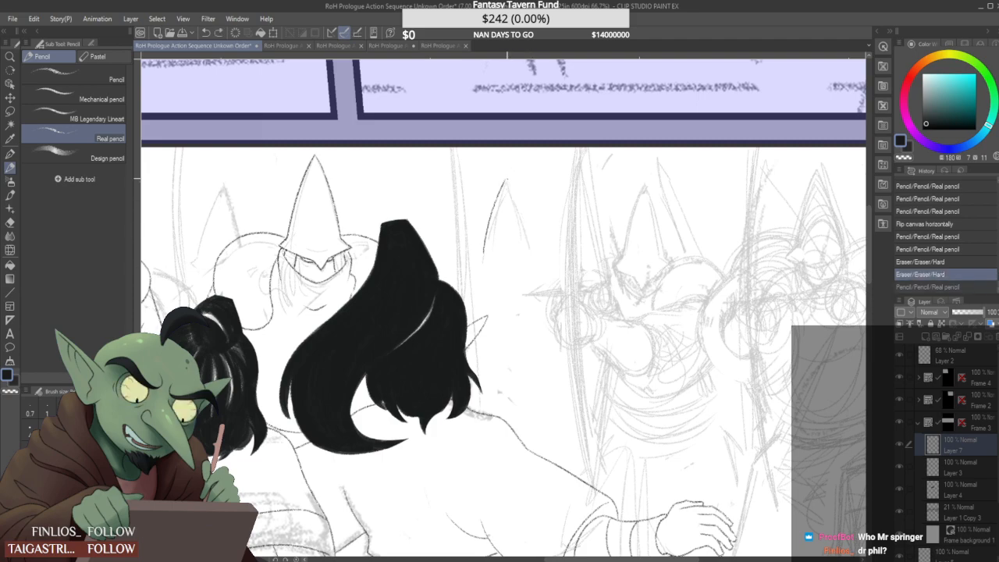
left_click_drag(507, 179, 531, 259)
left_click_drag(534, 262, 534, 258)
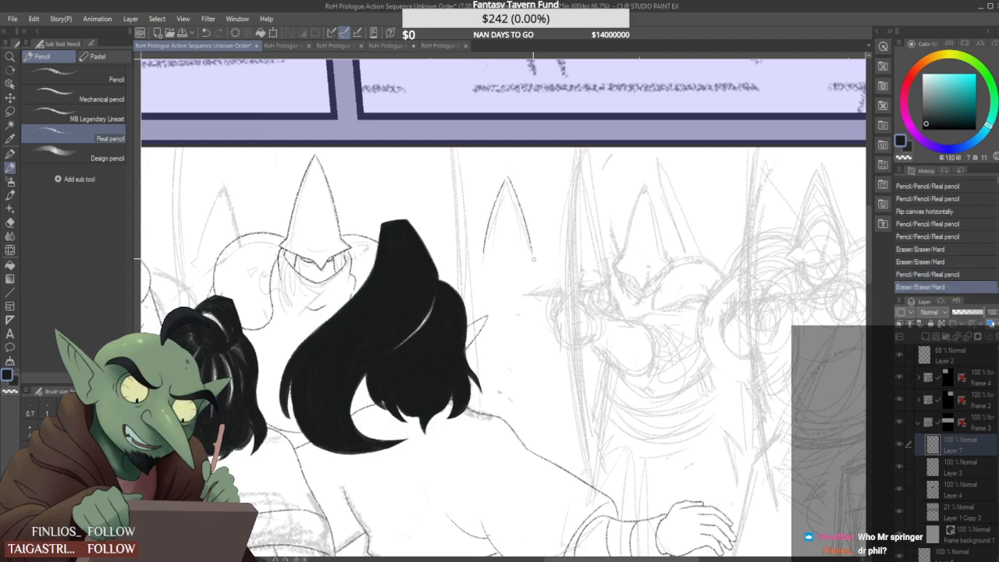
Pencil the new helmet's brim with flared corners and a short downward point at its centre
scroll(484, 258, "up", 4)
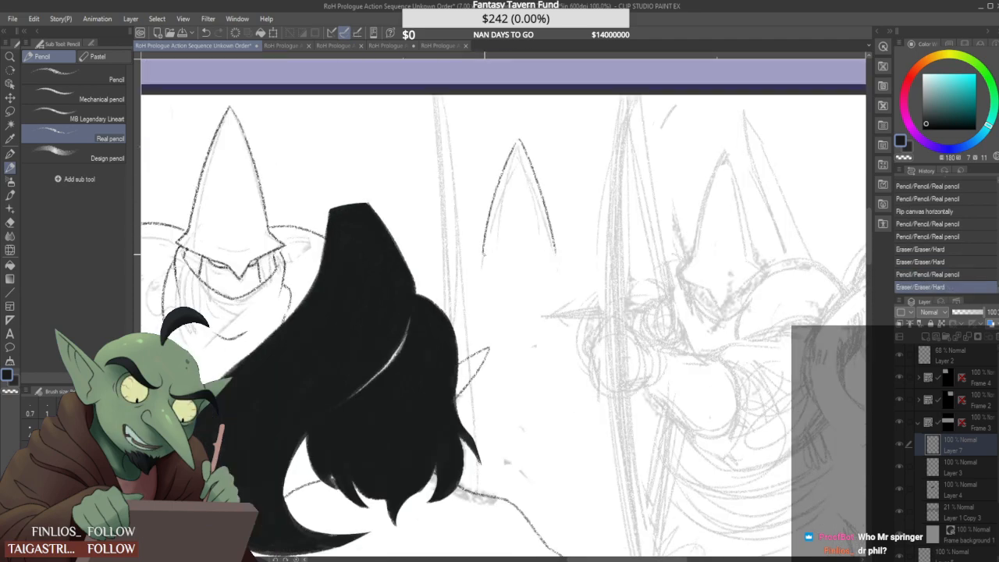
mouse_move(464, 267)
left_mouse_down()
mouse_move(537, 287)
mouse_move(599, 270)
left_mouse_up()
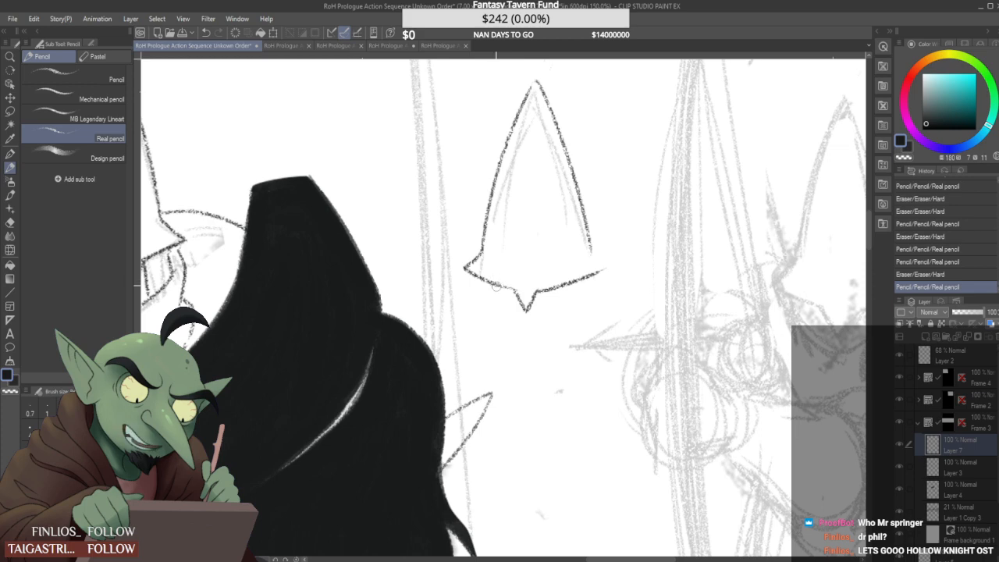
mouse_move(525, 309)
left_mouse_down()
mouse_move(517, 289)
mouse_move(528, 310)
mouse_move(539, 278)
left_mouse_up()
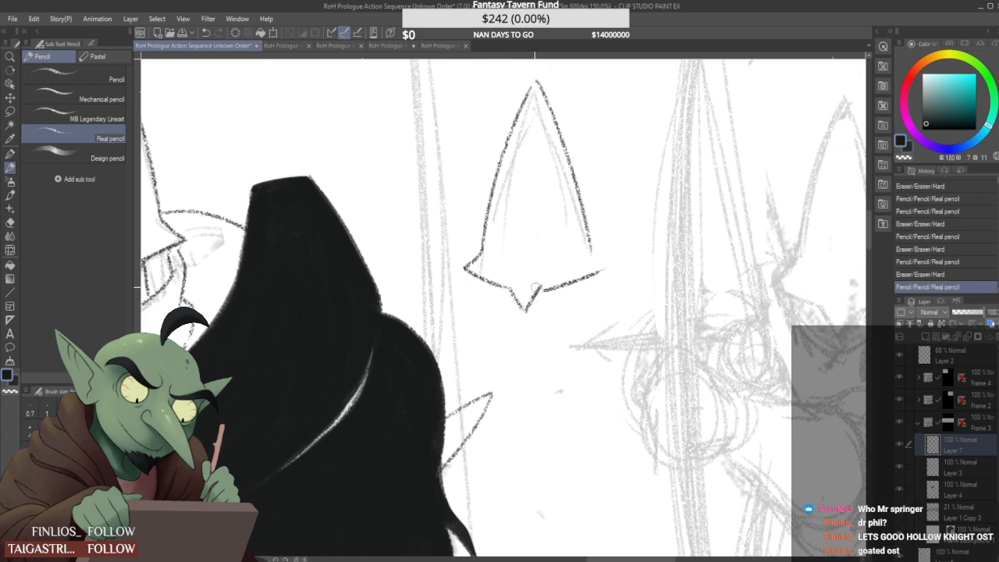
key("ctrl+z")
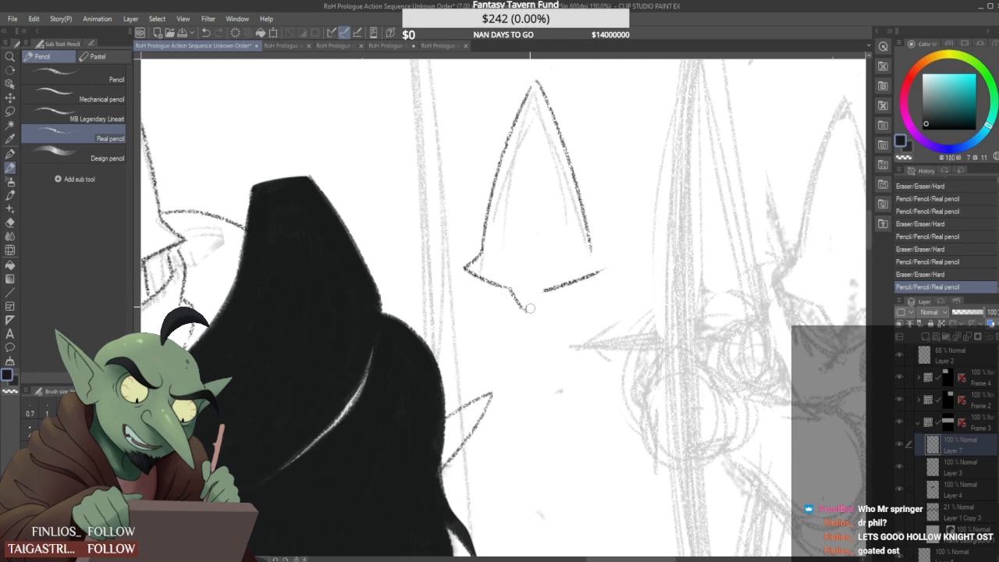
left_click_drag(529, 307, 550, 275)
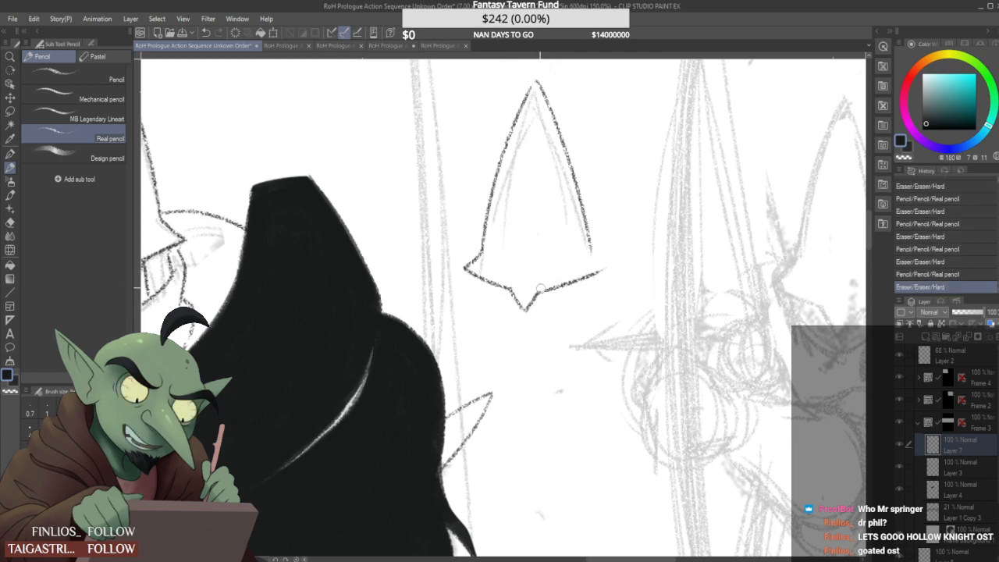
mouse_move(590, 250)
left_mouse_down()
mouse_move(617, 269)
mouse_move(592, 250)
mouse_move(619, 262)
mouse_move(625, 251)
mouse_move(612, 261)
mouse_move(596, 253)
mouse_move(615, 262)
left_mouse_up()
scroll(555, 271, "down", 3)
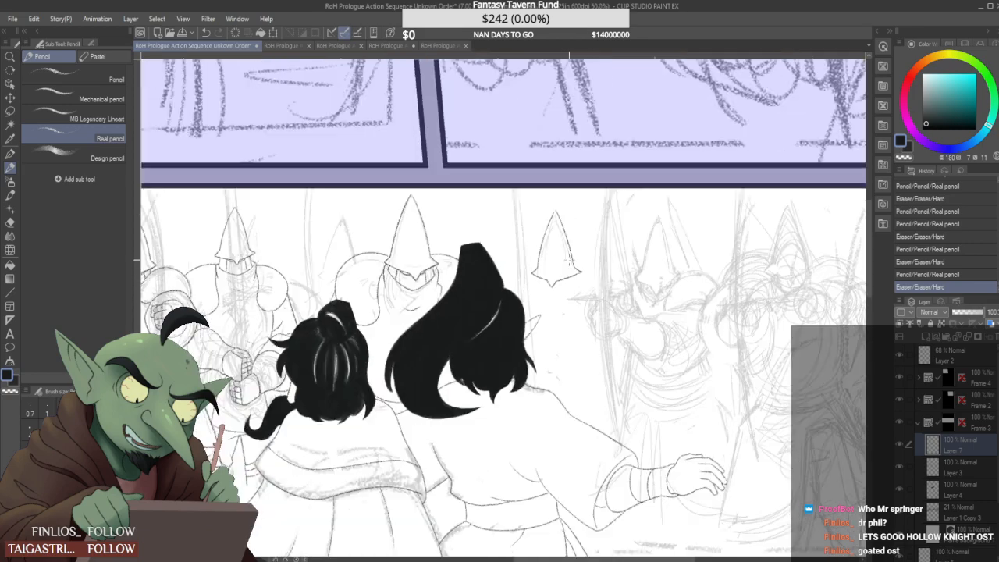
Refine the brim's central point and clean up the helmet's tip with the hard eraser
scroll(554, 281, "up", 4)
left_click_drag(552, 311, 562, 299)
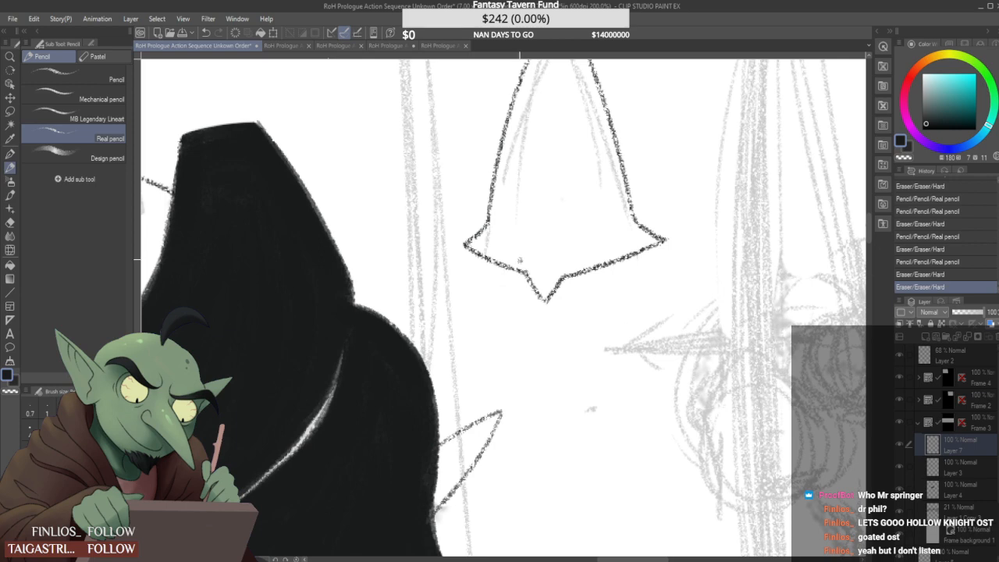
mouse_move(525, 283)
left_mouse_down()
mouse_move(537, 301)
mouse_move(544, 295)
left_mouse_up()
scroll(518, 256, "down", 5)
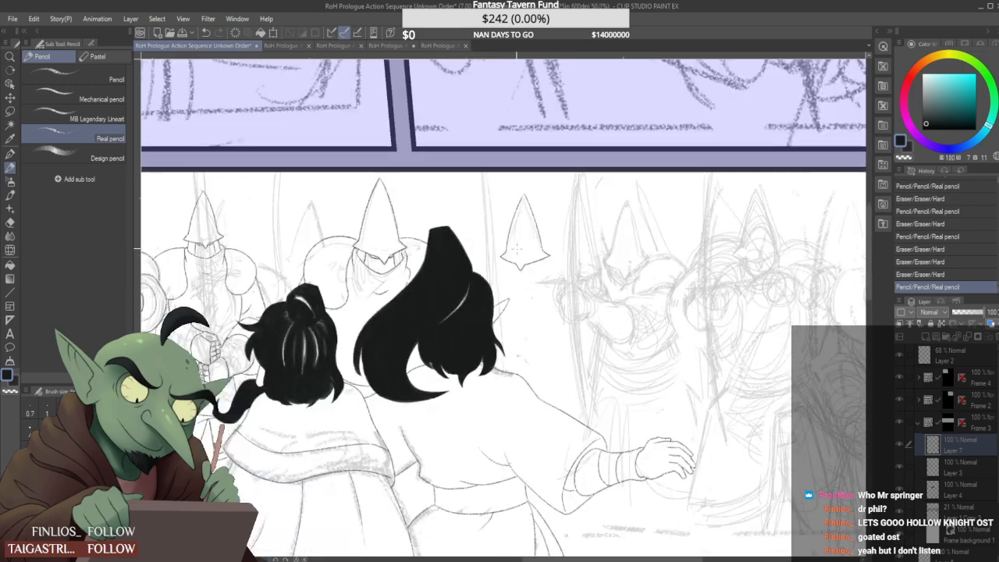
scroll(528, 222, "up", 5)
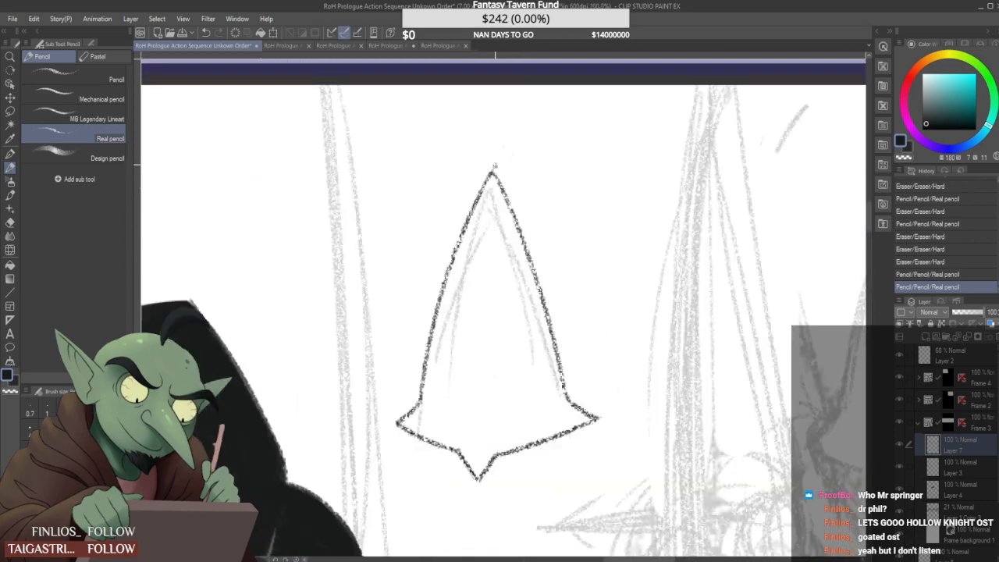
left_click_drag(490, 164, 503, 164)
scroll(484, 281, "down", 2)
scroll(485, 287, "down", 2)
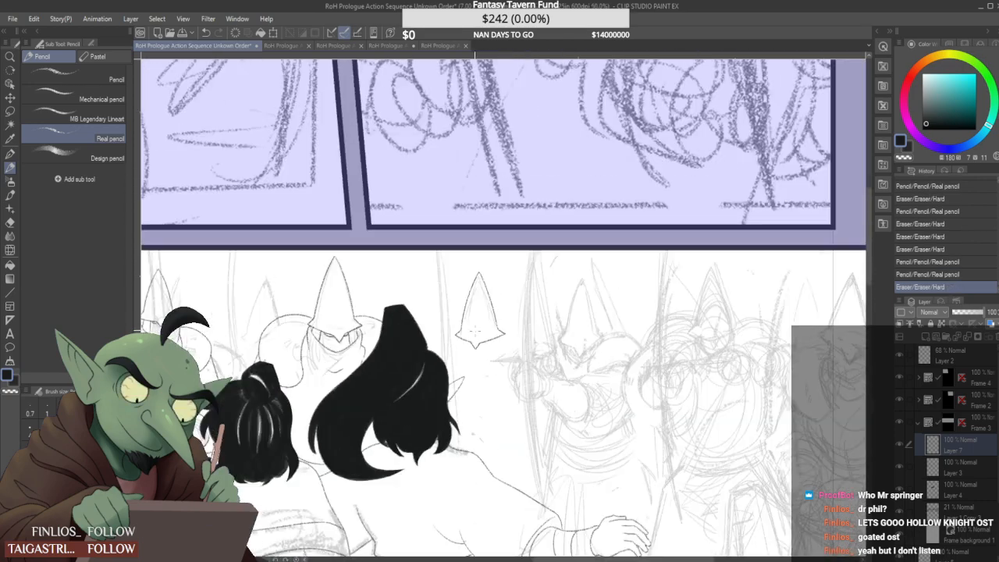
Pencil the narrow eye lines tucked under the new helmet's brim on both sides of its central point, redoing strokes as needed
scroll(547, 320, "up", 3)
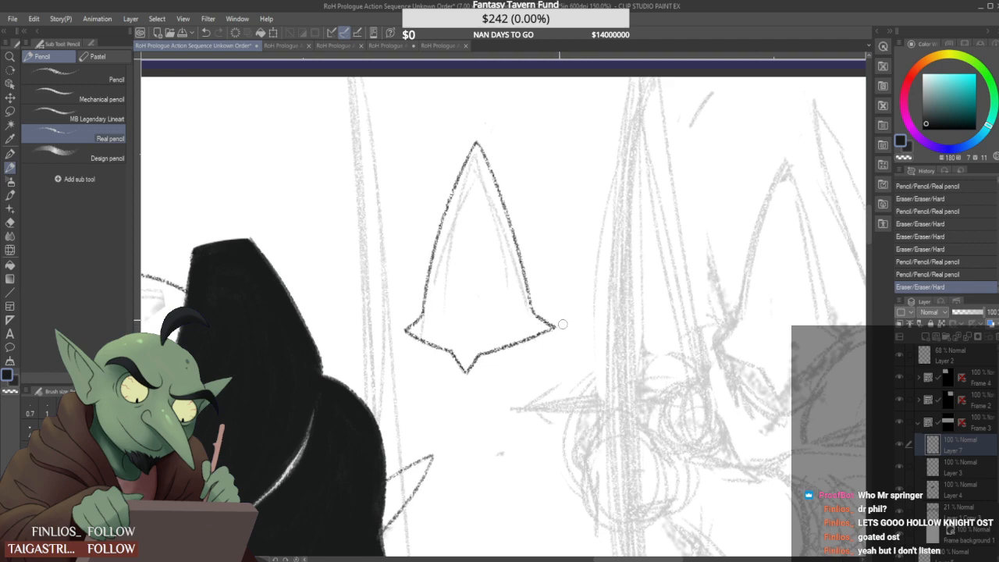
scroll(564, 324, "down", 3)
scroll(494, 326, "up", 3)
left_click_drag(479, 309, 494, 320)
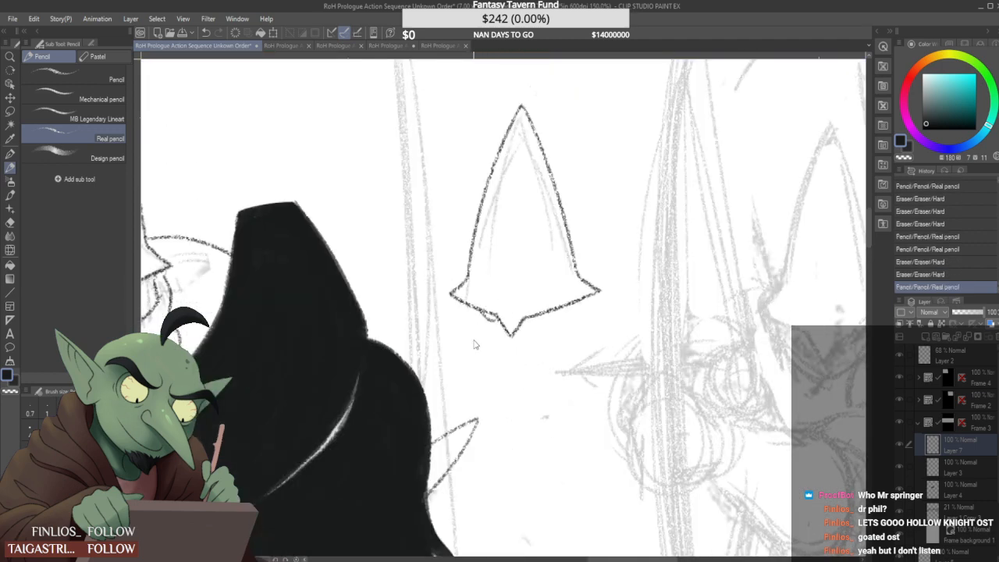
key("ctrl+z")
key("ctrl+z")
mouse_move(482, 311)
left_mouse_down()
mouse_move(495, 320)
mouse_move(558, 307)
mouse_move(532, 309)
left_mouse_up()
key("ctrl+y")
key("ctrl+z")
scroll(492, 274, "down", 5)
scroll(491, 286, "up", 4)
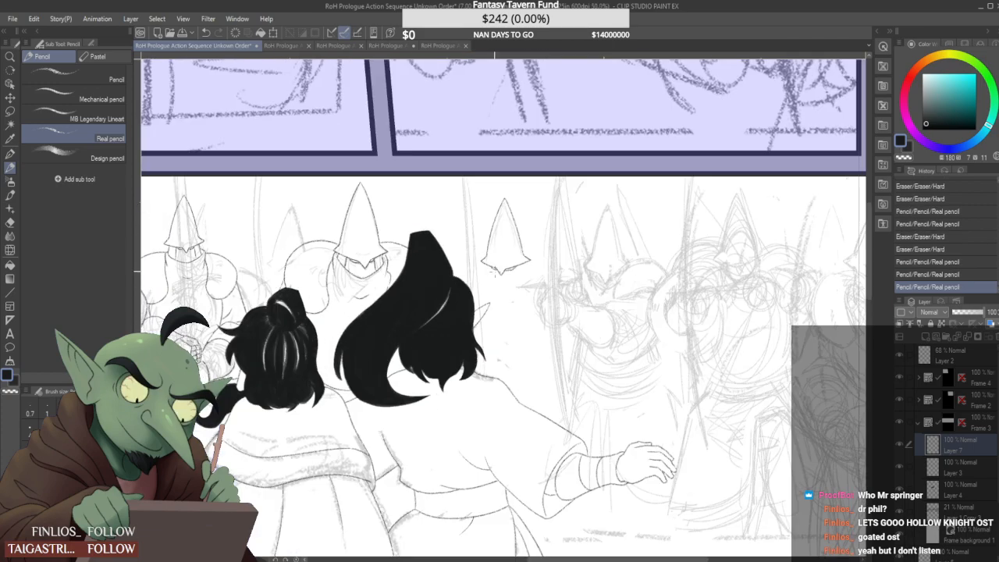
Pencil short paired vertical lines below both sides of the new helmet's brim to frame the face opening
mouse_move(485, 259)
left_mouse_down()
mouse_move(483, 289)
mouse_move(471, 284)
mouse_move(482, 289)
left_mouse_up()
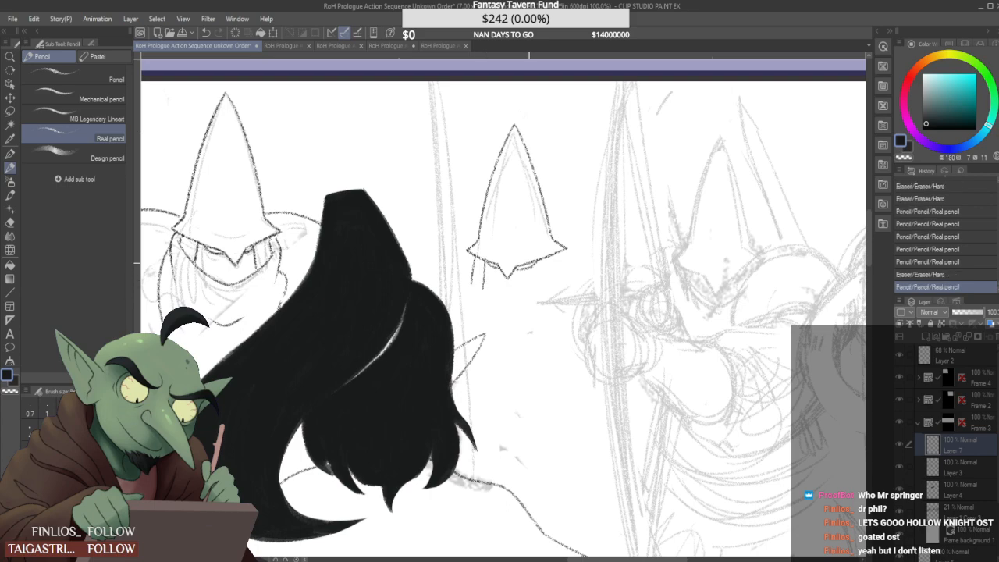
mouse_move(540, 260)
left_mouse_down()
mouse_move(544, 283)
mouse_move(560, 278)
left_mouse_up()
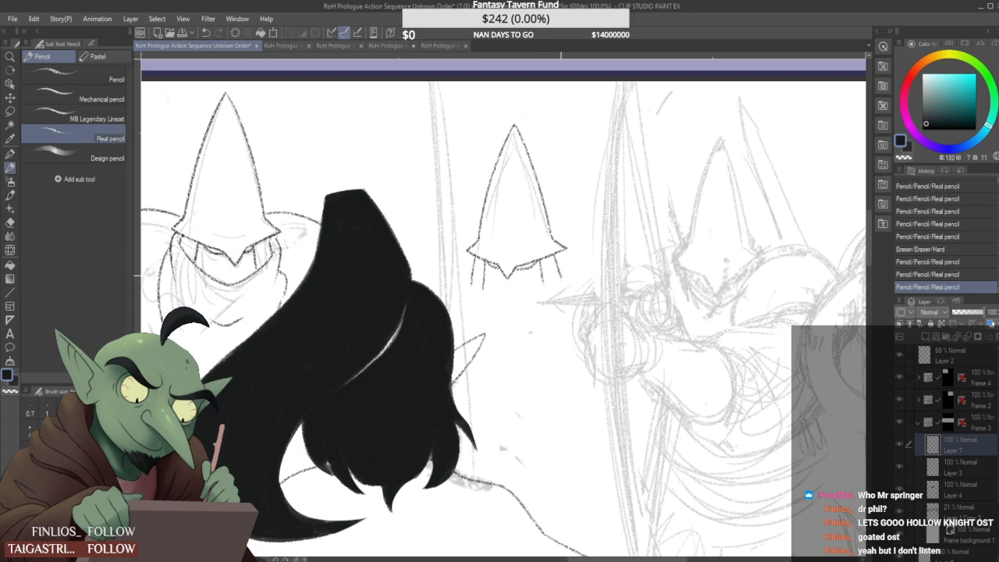
scroll(569, 240, "down", 3)
scroll(557, 248, "up", 3)
Pencil the curved lower edge of the face opening between the vertical lines, redoing the stroke and trimming overshoots with the hard eraser
left_click_drag(484, 273, 595, 273)
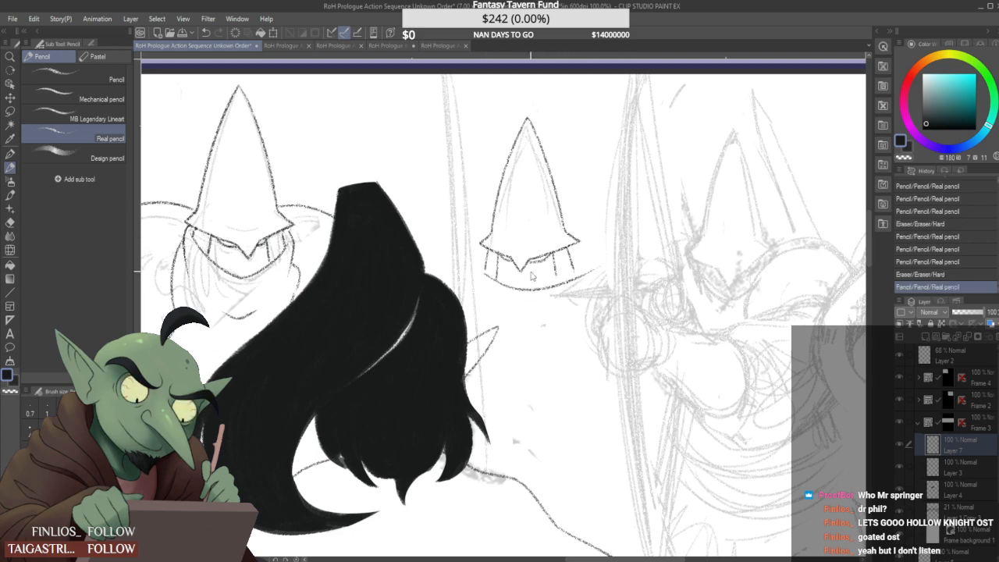
key("ctrl+z")
left_click_drag(558, 277, 556, 279)
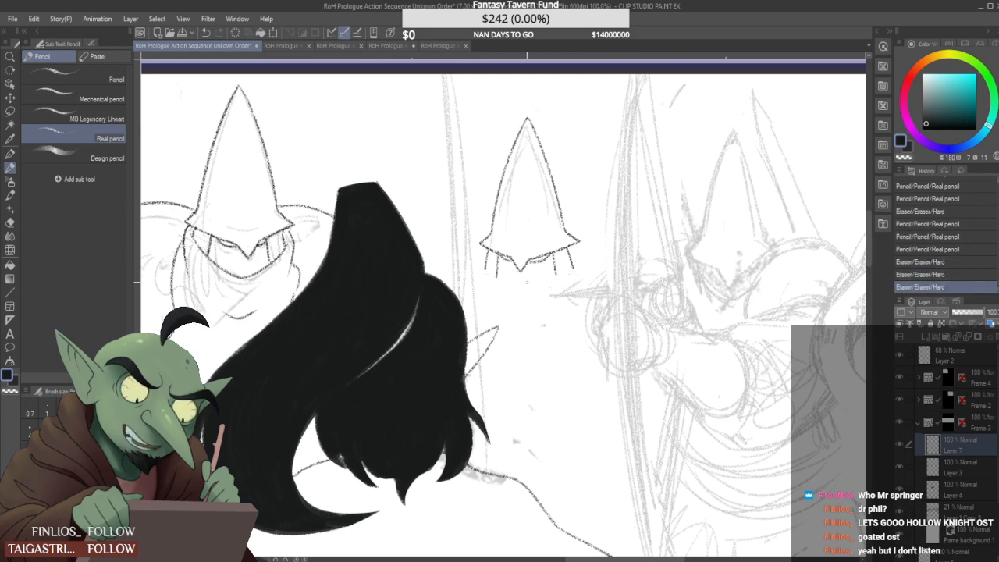
left_click_drag(485, 270, 582, 275)
key("ctrl+z")
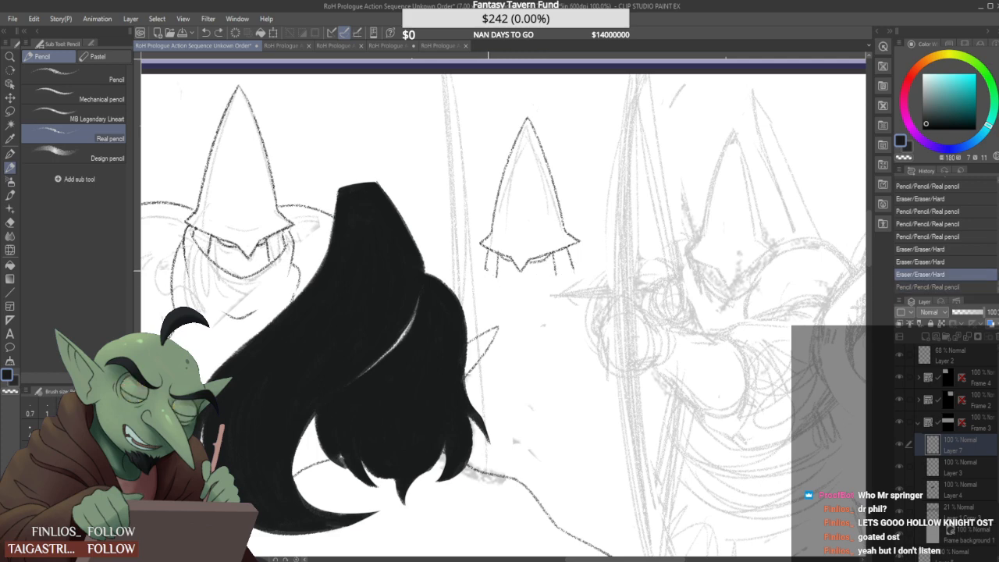
left_click_drag(487, 273, 548, 281)
key("ctrl+z")
mouse_move(484, 275)
left_mouse_down()
mouse_move(591, 259)
mouse_move(582, 265)
left_mouse_up()
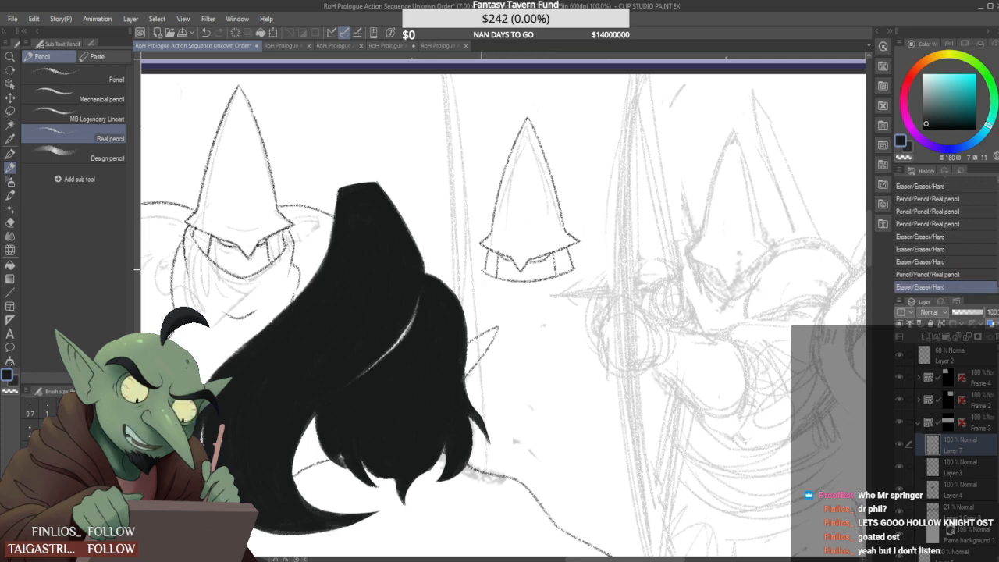
Pencil both sides of the raised collar around the new knight's face opening and clean up their ends
left_click_drag(480, 265, 482, 301)
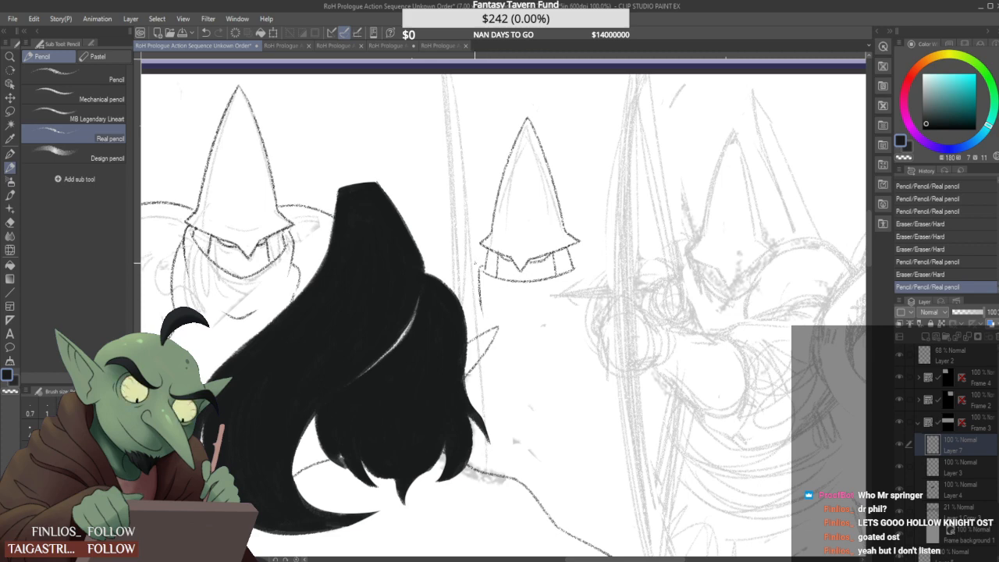
key("ctrl+z")
left_click_drag(481, 261, 477, 303)
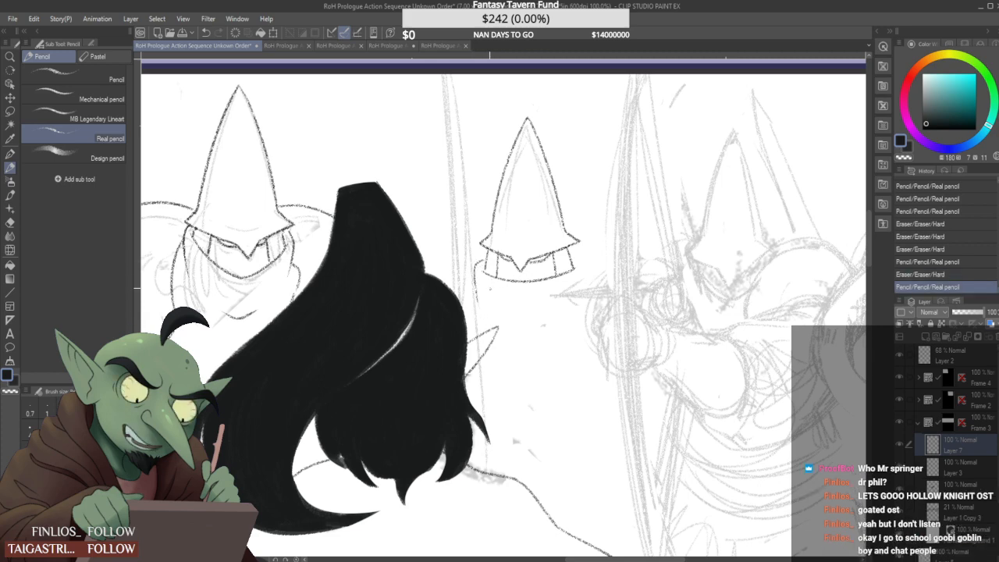
mouse_move(577, 260)
left_mouse_down()
mouse_move(578, 316)
mouse_move(577, 290)
left_mouse_up()
left_click_drag(479, 304, 481, 294)
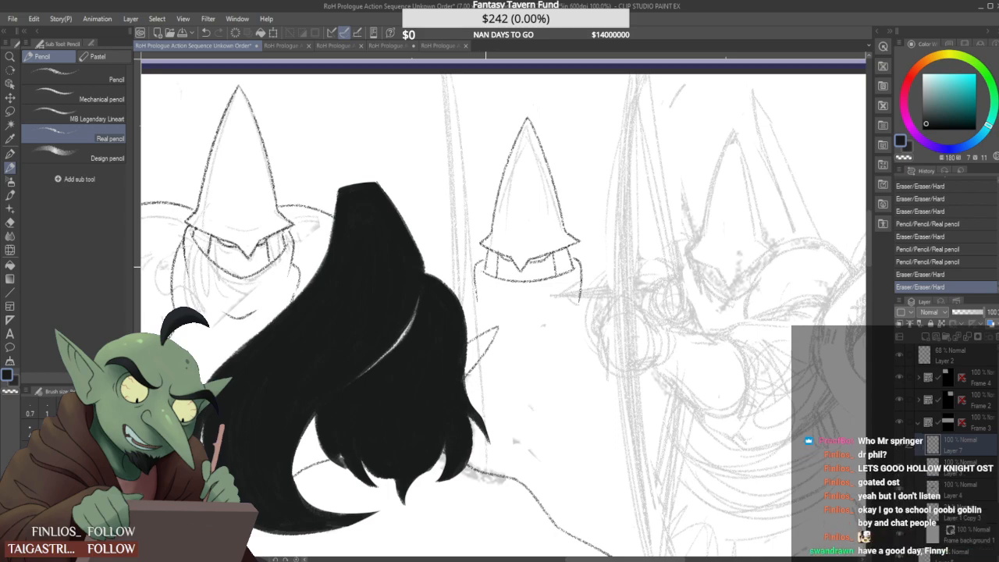
scroll(486, 267, "up", 2)
left_click_drag(486, 267, 474, 277)
scroll(585, 270, "down", 2)
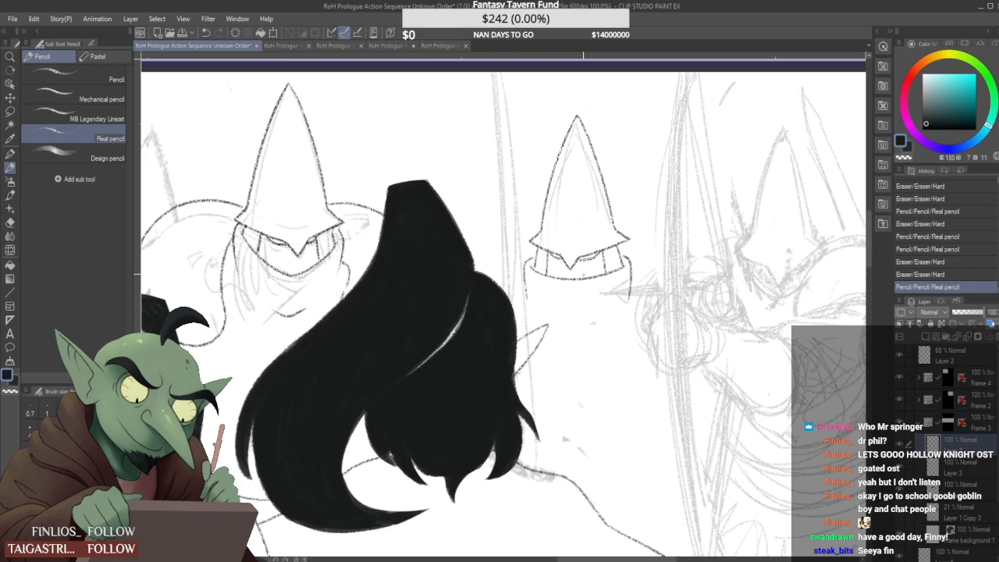
Pencil a short, shallow curved fold line on the new knight's upper chest below the collar
scroll(525, 280, "up", 2)
mouse_move(577, 332)
left_mouse_down()
mouse_move(644, 323)
mouse_move(576, 336)
mouse_move(639, 344)
mouse_move(631, 340)
left_mouse_up()
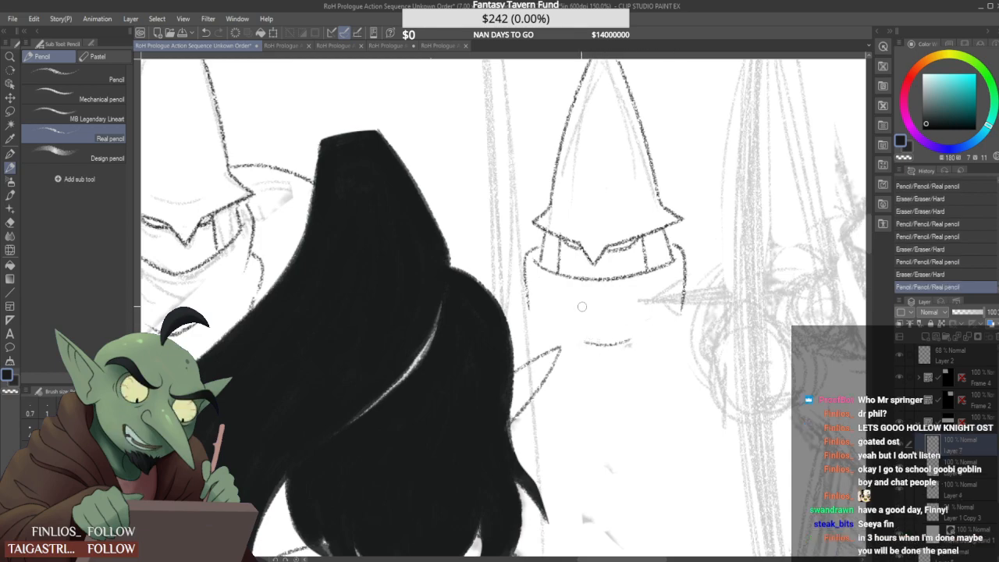
scroll(582, 307, "down", 5)
scroll(606, 338, "up", 3)
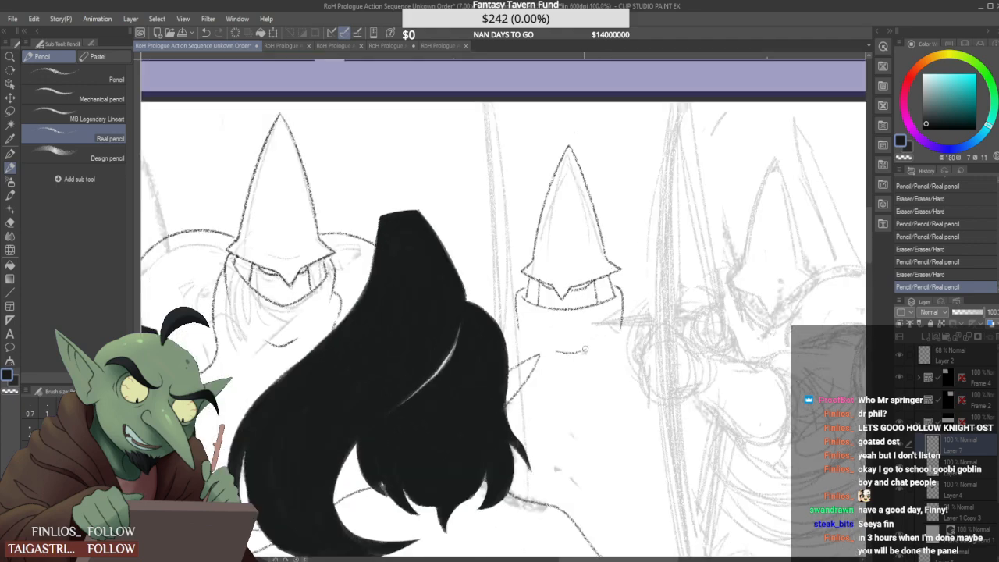
Redo the new knight's left shoulder arc, running from behind the long ponytail up to the helmet's brim
scroll(607, 338, "down", 3)
scroll(607, 338, "up", 1)
scroll(531, 328, "up", 1)
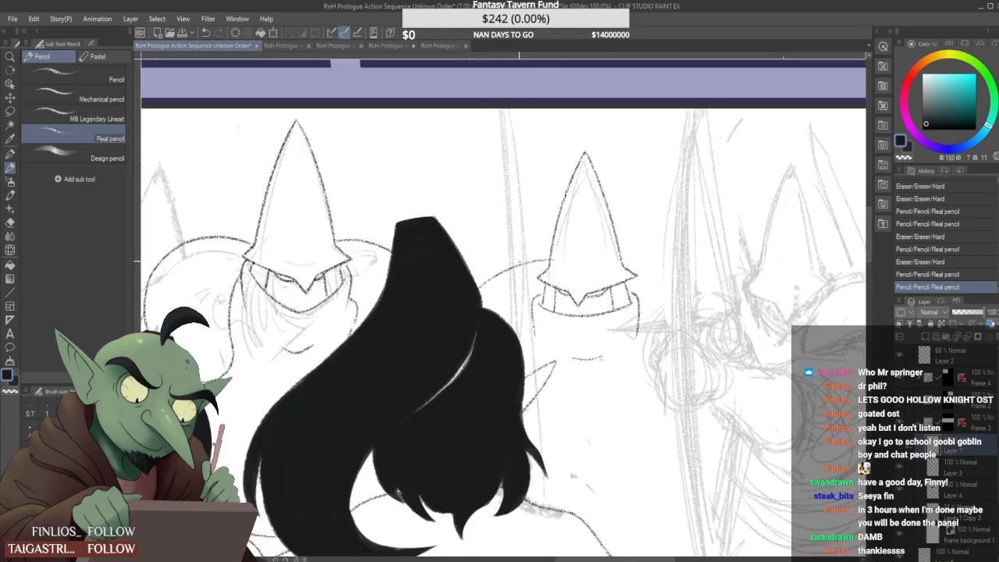
key("ctrl+z")
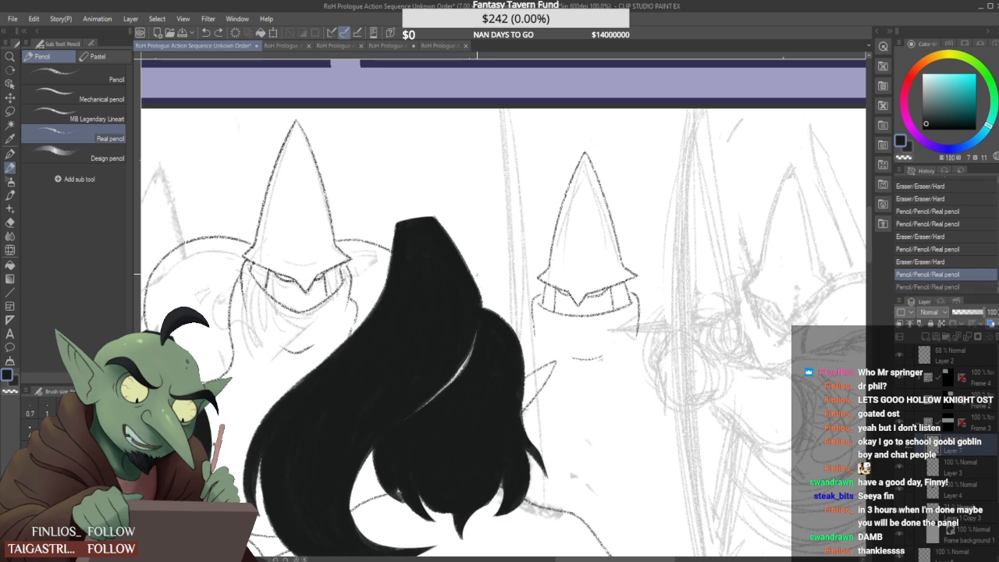
left_click_drag(474, 278, 555, 253)
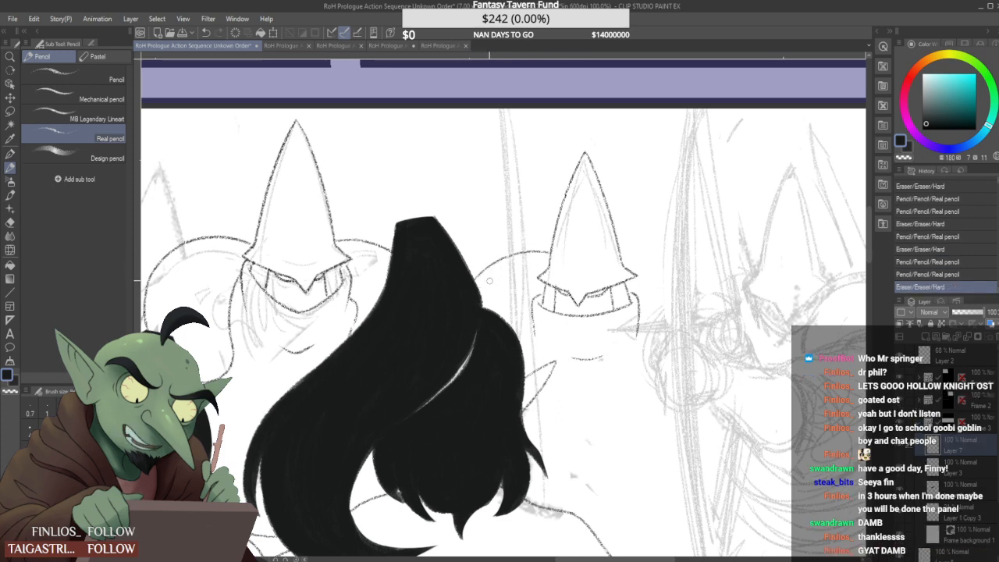
Try several pencil strokes for the new knight's right shoulder arc, curving outward from the collar, undoing the unsatisfactory ones
scroll(560, 277, "down", 3)
scroll(587, 282, "up", 2)
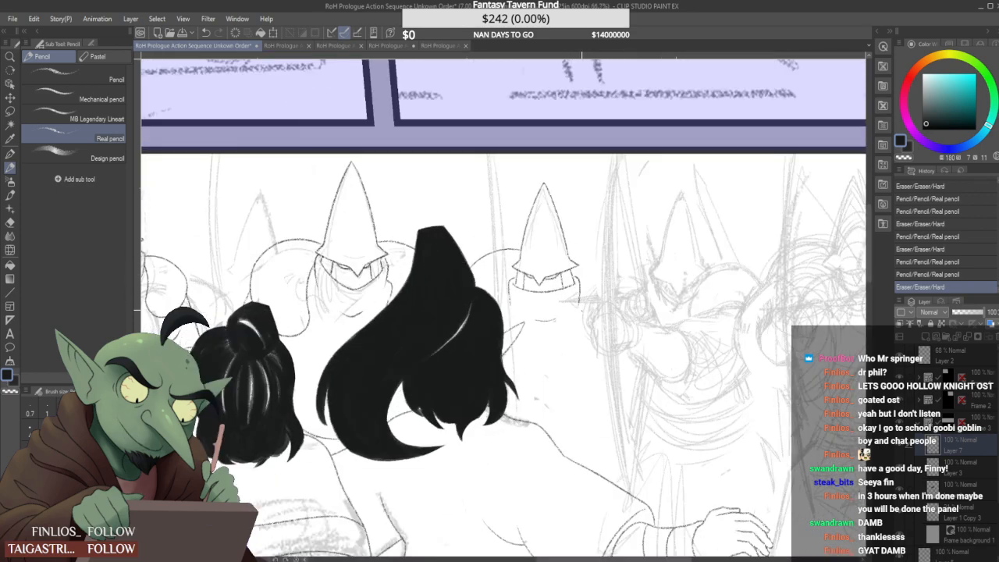
scroll(586, 282, "down", 2)
scroll(578, 298, "up", 1)
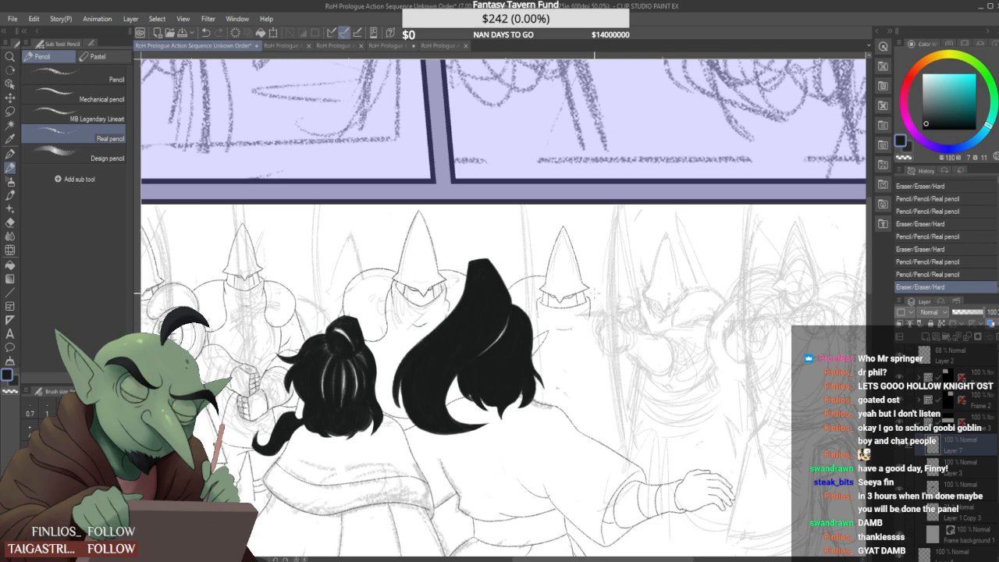
left_click_drag(591, 319, 601, 272)
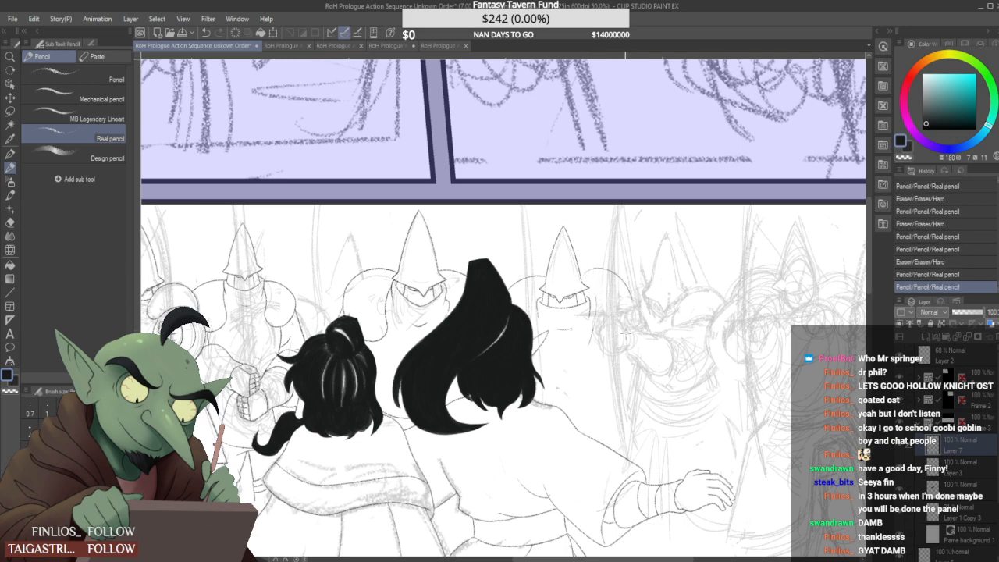
key("ctrl+z")
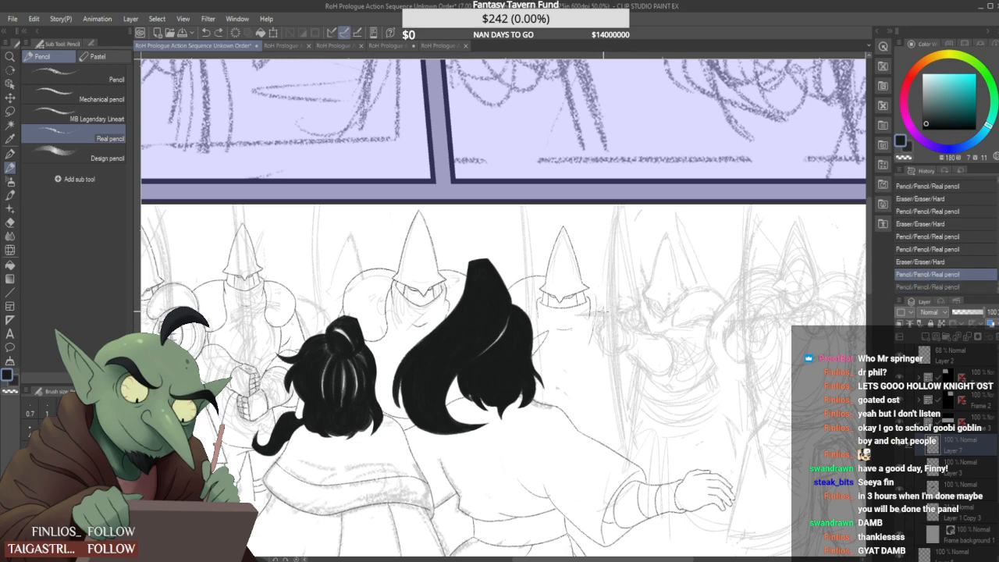
mouse_move(592, 294)
left_mouse_down()
mouse_move(603, 280)
mouse_move(577, 273)
mouse_move(635, 322)
left_mouse_up()
key("ctrl+z")
key("ctrl+z")
key("ctrl+z")
left_click_drag(587, 281, 636, 320)
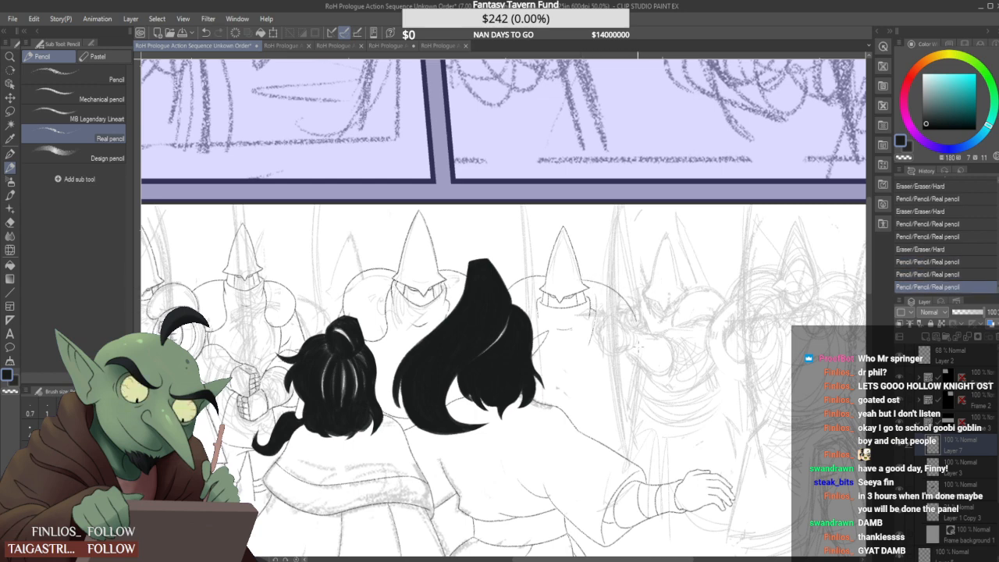
key("ctrl+z")
left_click_drag(586, 278, 636, 322)
key("ctrl+z")
Pencil the right pauldron's outer side, inner edge and rounded bottom on the new knight, cleaning up the line ends with the hard eraser
left_click_drag(611, 286, 633, 335)
left_click_drag(608, 282, 605, 273)
mouse_move(589, 342)
left_mouse_down()
mouse_move(590, 313)
mouse_move(584, 360)
left_mouse_up()
mouse_move(631, 311)
left_mouse_down()
mouse_move(634, 344)
mouse_move(637, 297)
mouse_move(590, 354)
mouse_move(628, 320)
mouse_move(609, 366)
left_mouse_up()
scroll(606, 352, "up", 1)
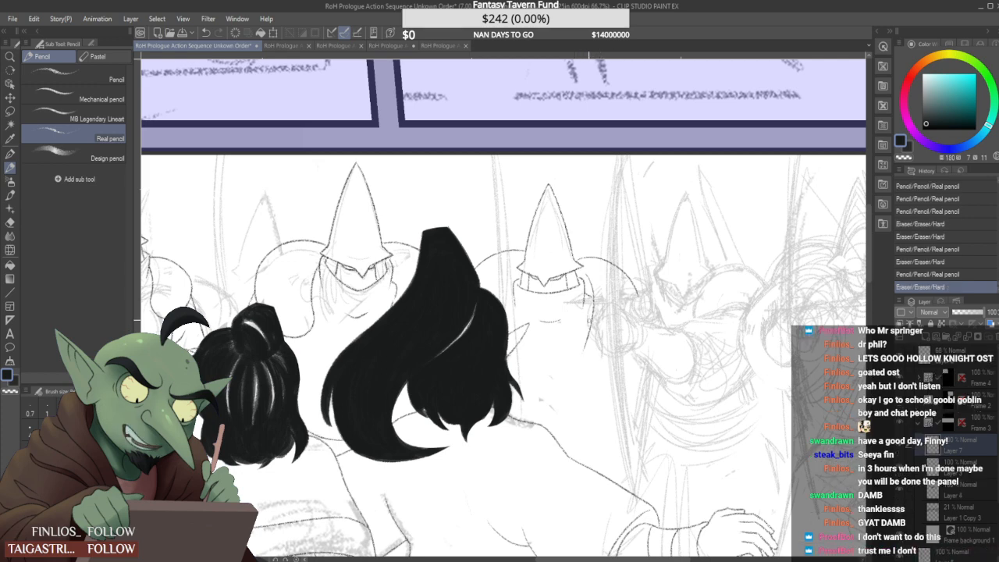
mouse_move(584, 351)
left_mouse_down()
mouse_move(623, 361)
mouse_move(634, 351)
left_mouse_up()
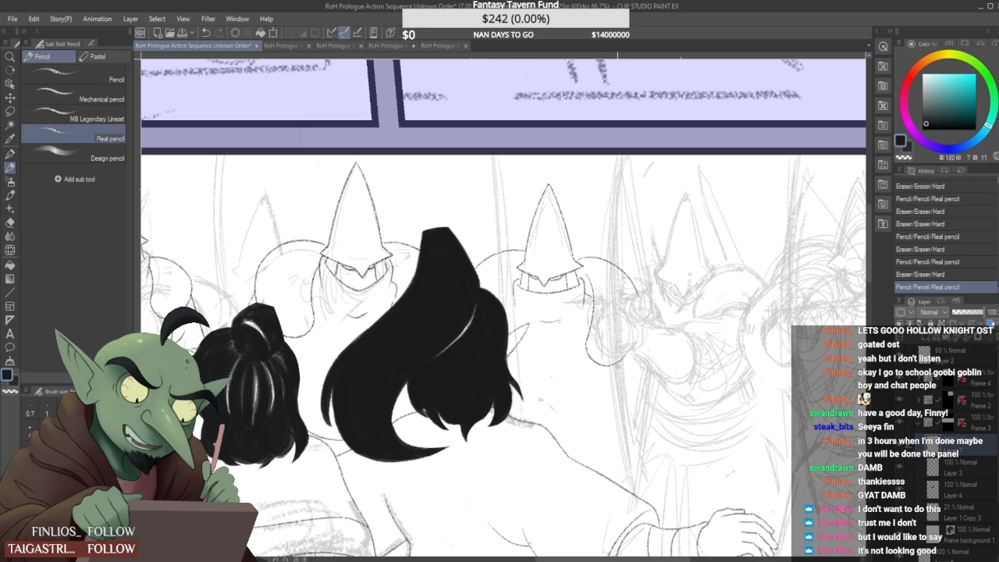
left_click_drag(634, 348, 630, 356)
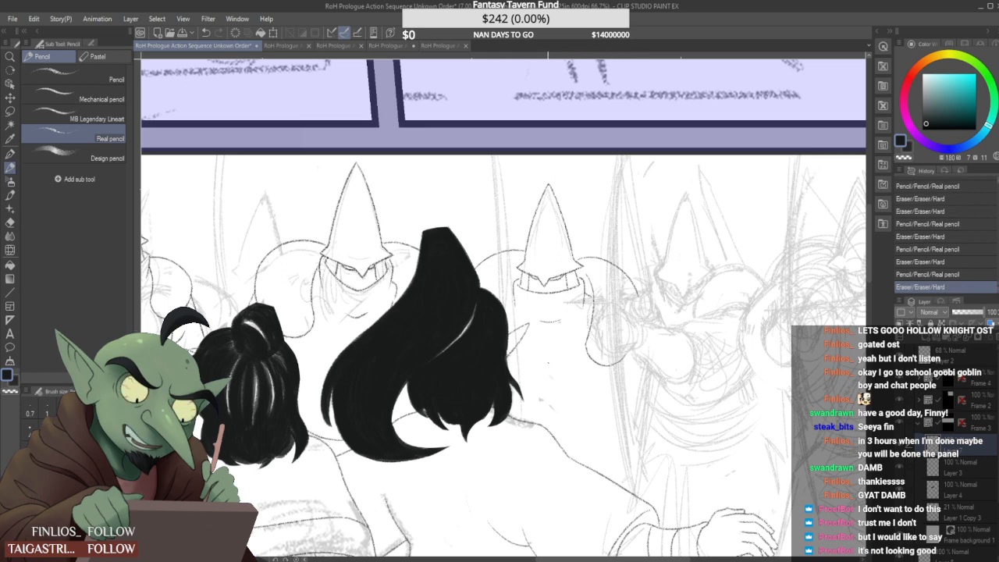
Pencil short curved fold lines on the new knight's chest and try one on the neighbouring knight's chest, undoing unwanted strokes
left_click_drag(589, 314, 595, 312)
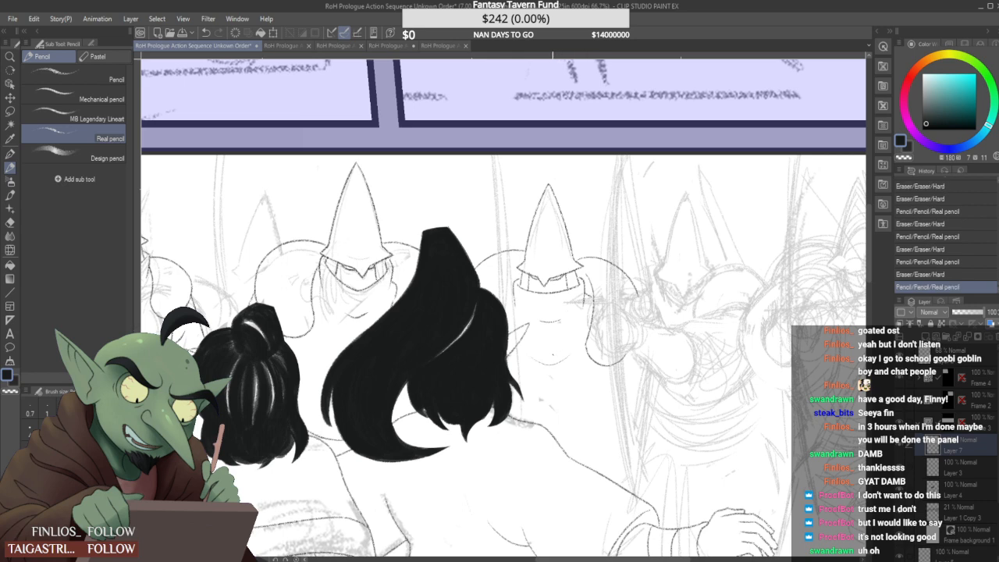
key("ctrl+z")
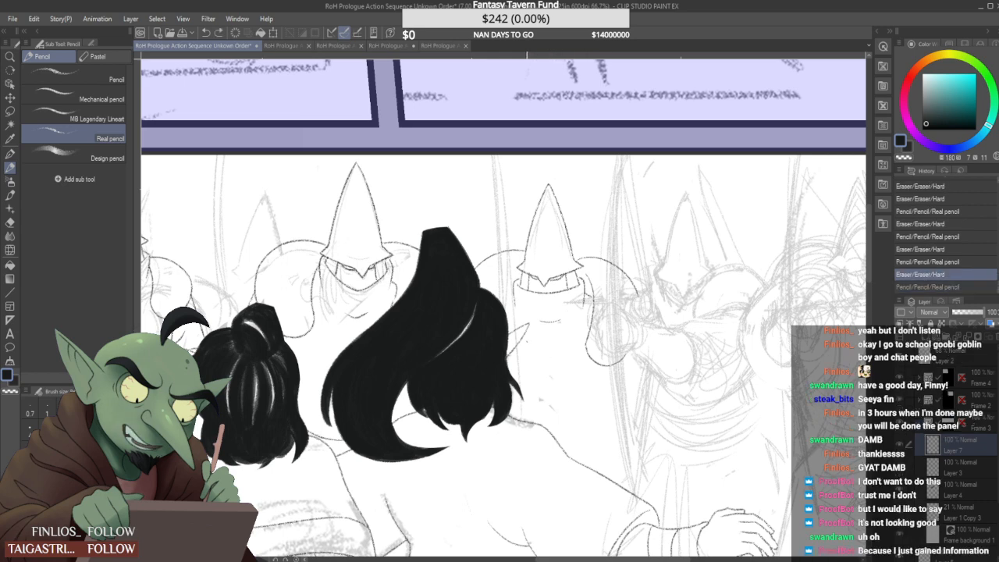
mouse_move(532, 366)
left_mouse_down()
mouse_move(561, 359)
mouse_move(559, 351)
left_mouse_up()
key("ctrl+z")
key("ctrl+z")
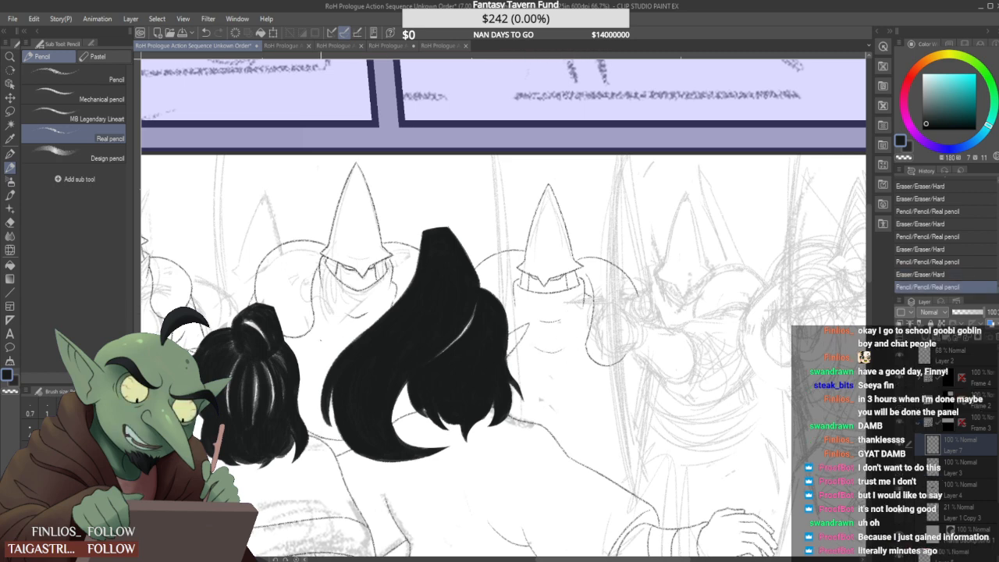
left_click_drag(345, 317, 365, 315)
key("ctrl+z")
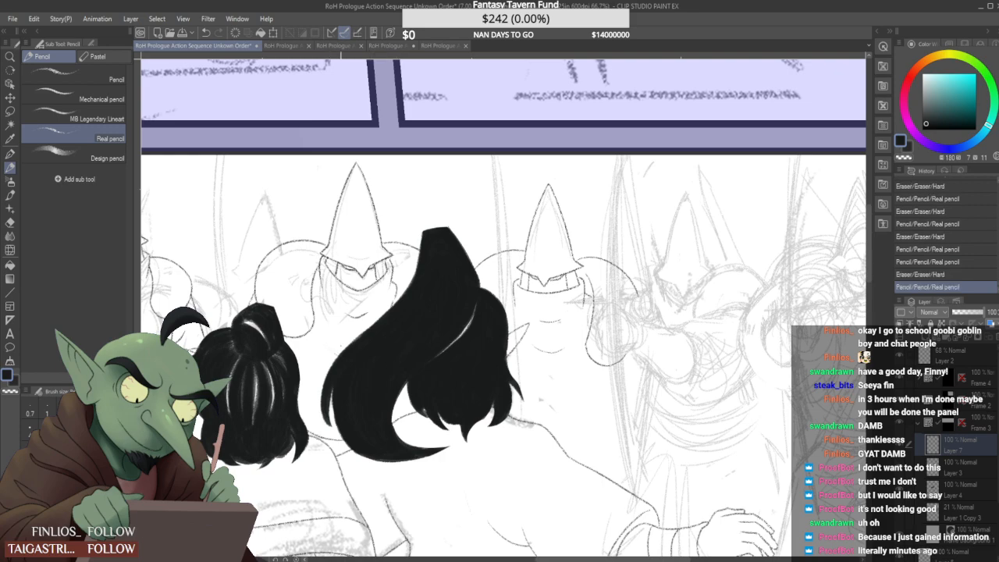
Examine the finished knights' collars, shoulders and chests along the row for comparison with the new knight
scroll(327, 341, "down", 3)
scroll(218, 328, "down", 2)
scroll(188, 336, "up", 5)
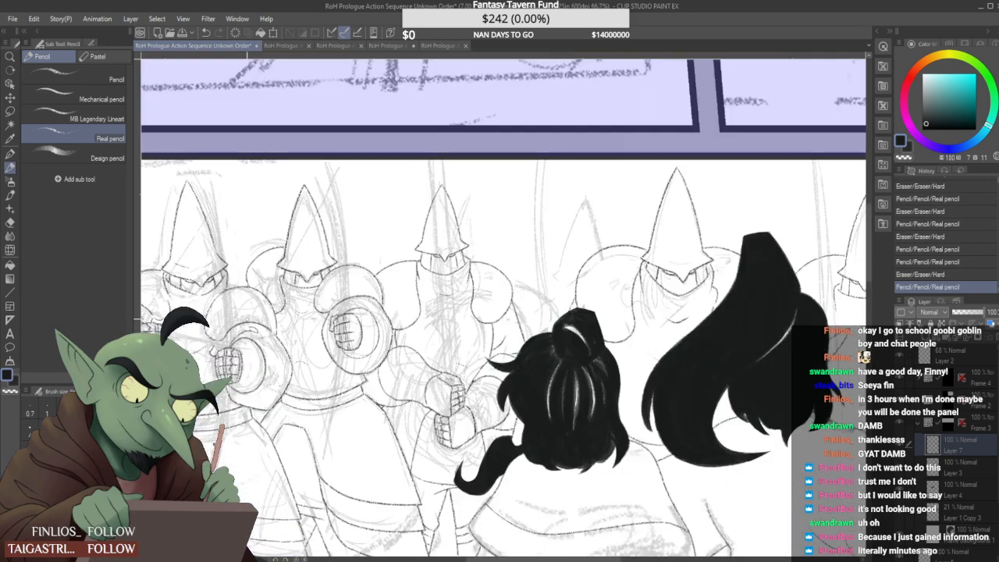
scroll(291, 326, "up", 1)
scroll(290, 326, "down", 2)
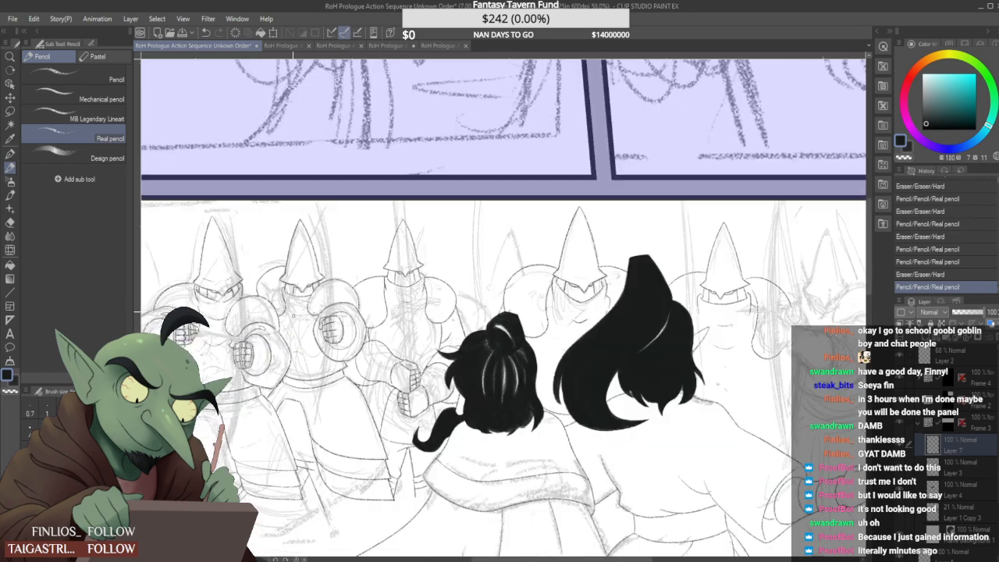
scroll(328, 304, "up", 1)
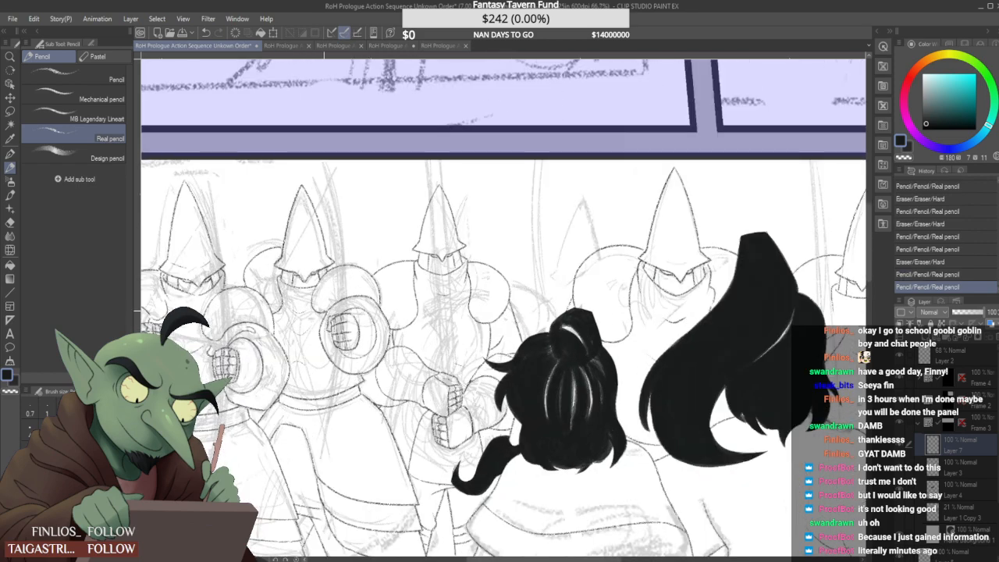
scroll(328, 305, "down", 2)
scroll(191, 324, "up", 2)
scroll(191, 324, "down", 1)
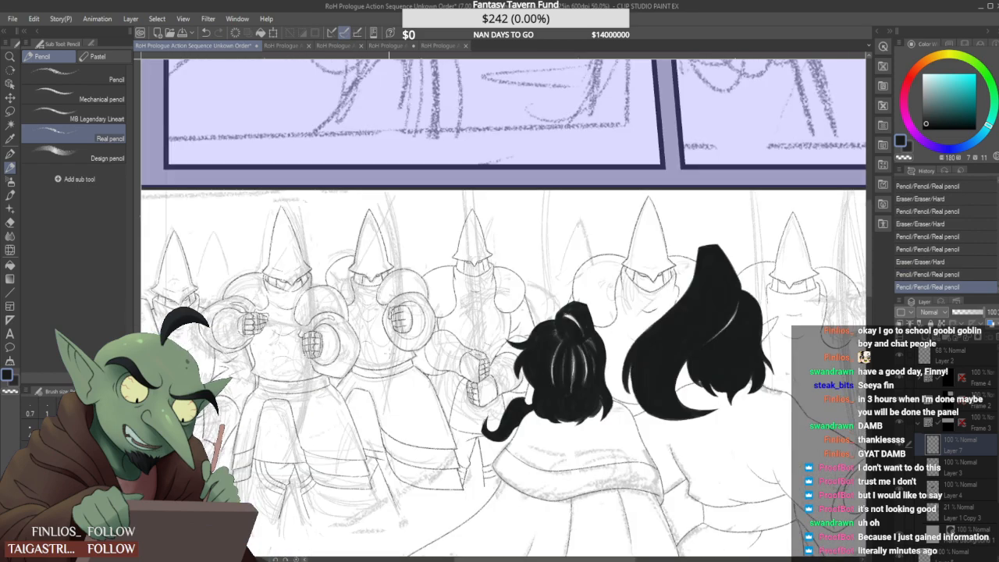
scroll(496, 312, "up", 2)
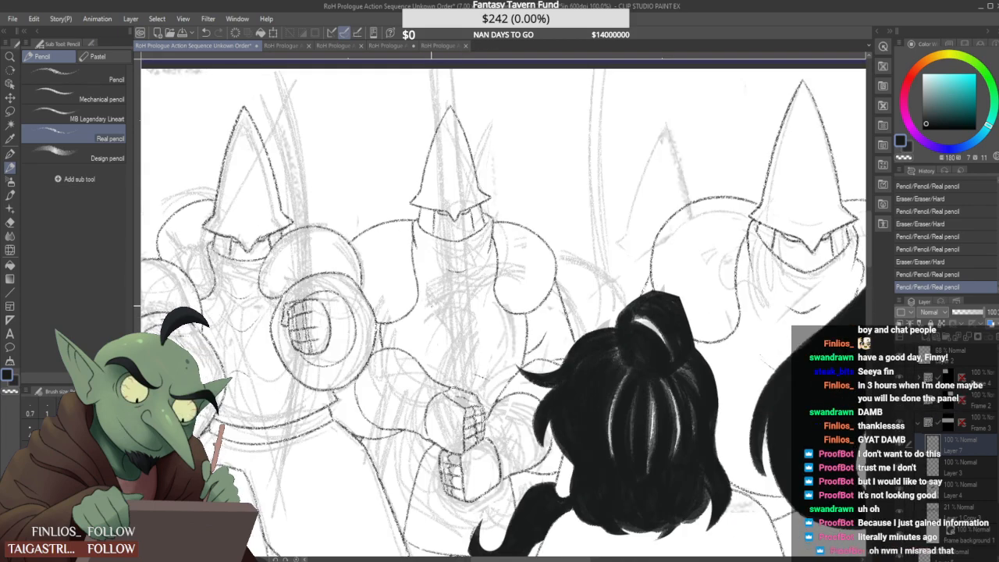
Pencil and clean up the vertical bars at the right end of the face opening on the knight between the two black-haired figures
scroll(480, 305, "up", 1)
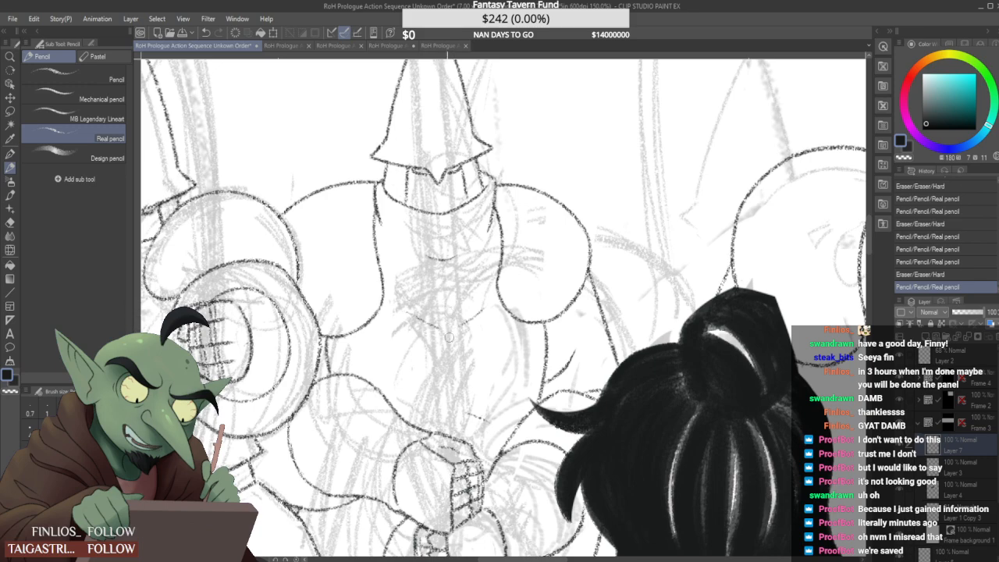
scroll(449, 326, "down", 2)
scroll(437, 320, "down", 1)
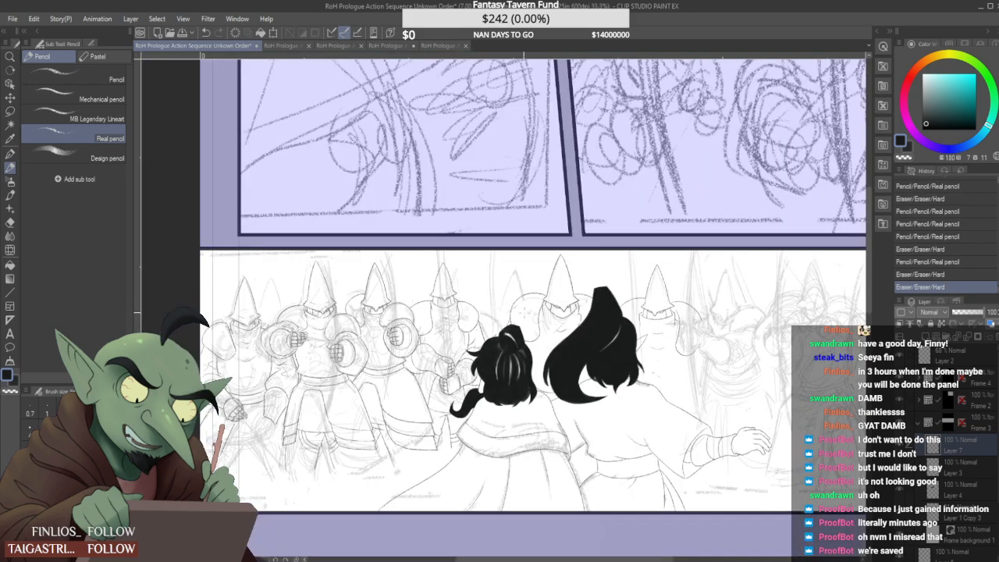
scroll(605, 309, "down", 1)
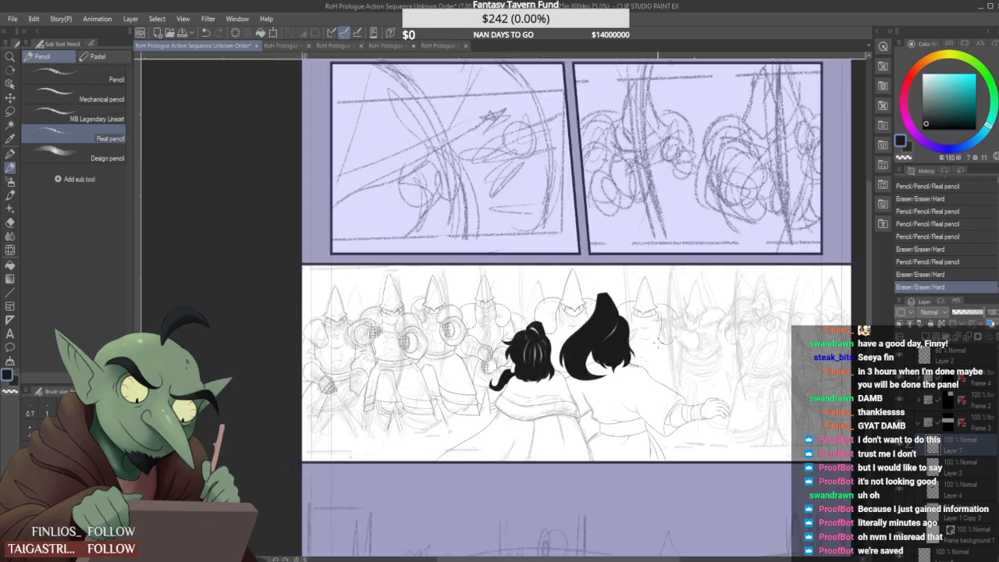
scroll(658, 341, "up", 4)
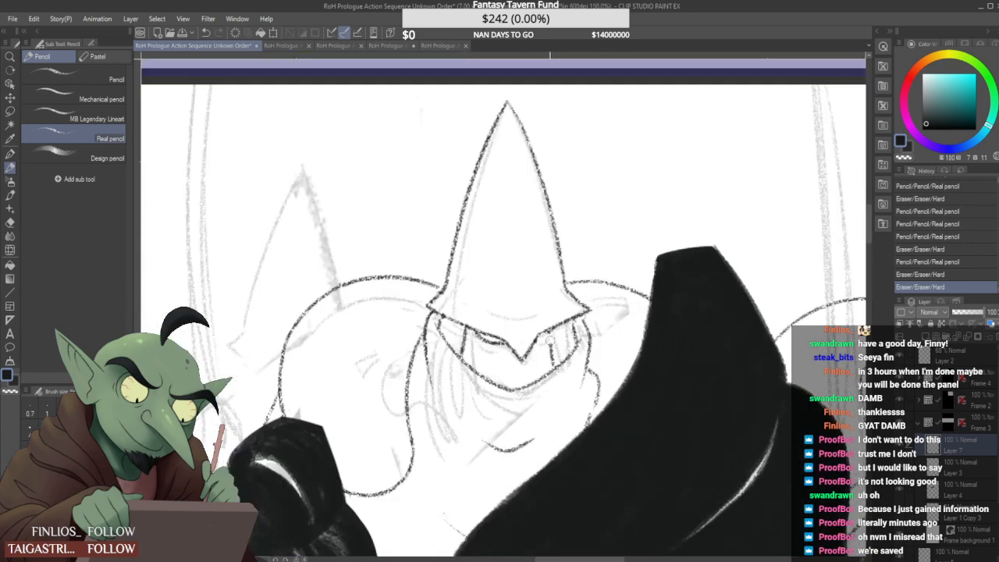
mouse_move(550, 340)
left_mouse_down()
mouse_move(553, 364)
mouse_move(552, 337)
mouse_move(561, 357)
left_mouse_up()
mouse_move(575, 323)
left_mouse_down()
mouse_move(580, 340)
mouse_move(556, 384)
mouse_move(557, 361)
left_mouse_up()
scroll(570, 351, "down", 2)
scroll(564, 345, "up", 3)
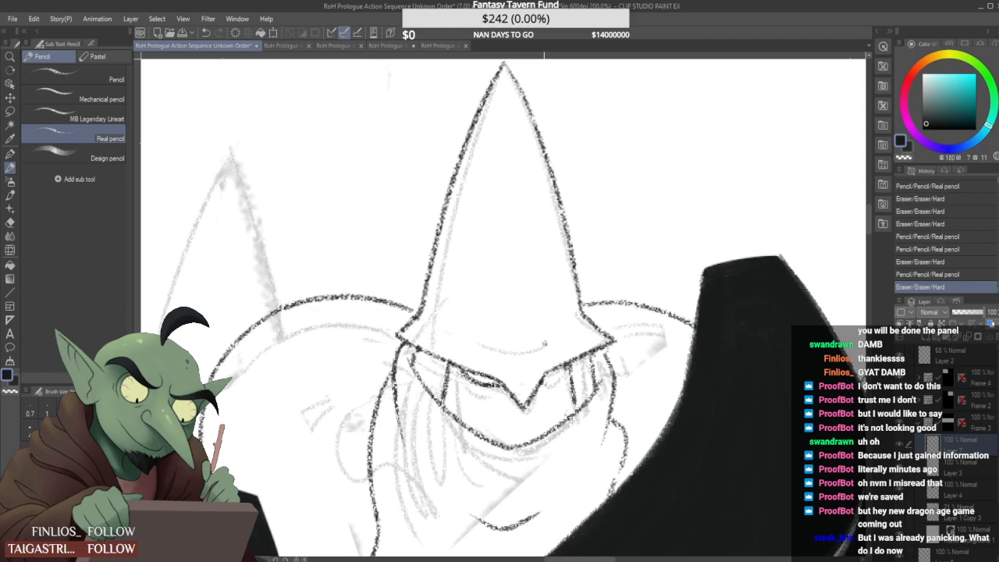
Pencil the knight's second eye as a short line under the helmet brim, right of the nose point, and refine it
scroll(555, 360, "up", 3)
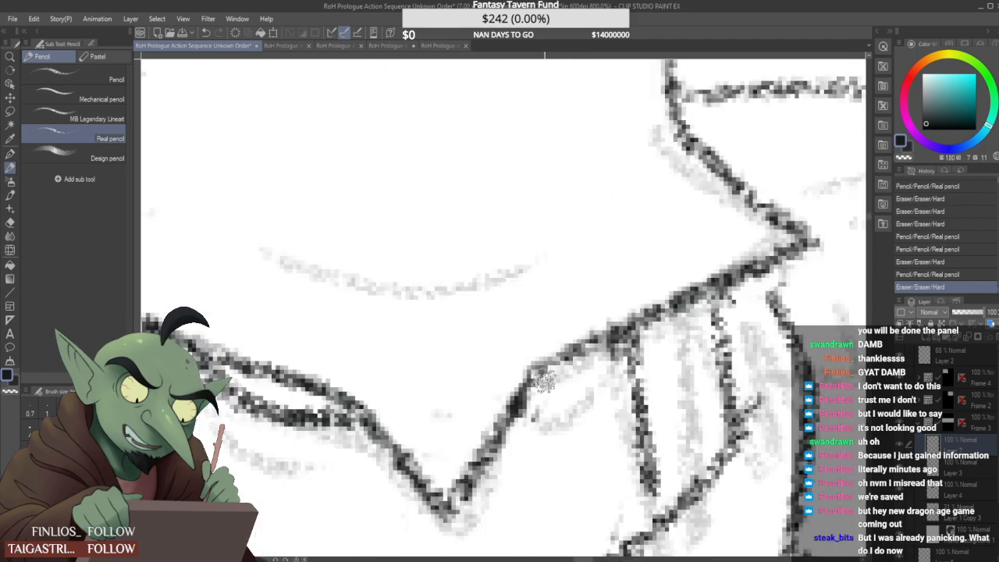
mouse_move(564, 352)
left_mouse_down()
mouse_move(523, 403)
mouse_move(574, 381)
left_mouse_up()
scroll(537, 404, "down", 2)
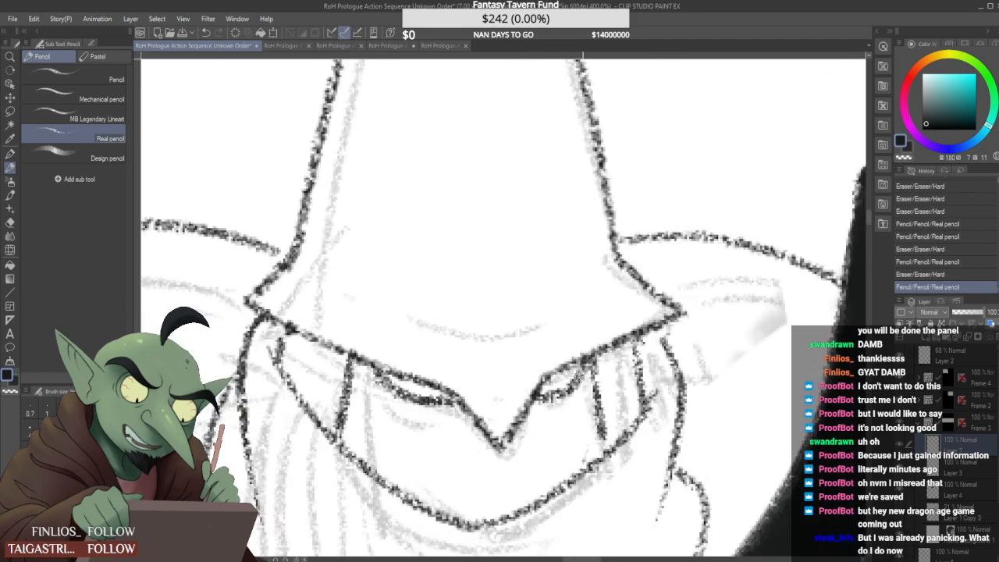
scroll(554, 379, "down", 3)
scroll(547, 391, "up", 4)
mouse_move(537, 434)
left_mouse_down()
mouse_move(514, 418)
mouse_move(556, 406)
mouse_move(622, 367)
left_mouse_up()
scroll(547, 390, "down", 8)
scroll(617, 343, "up", 4)
left_click(621, 348)
scroll(617, 343, "down", 5)
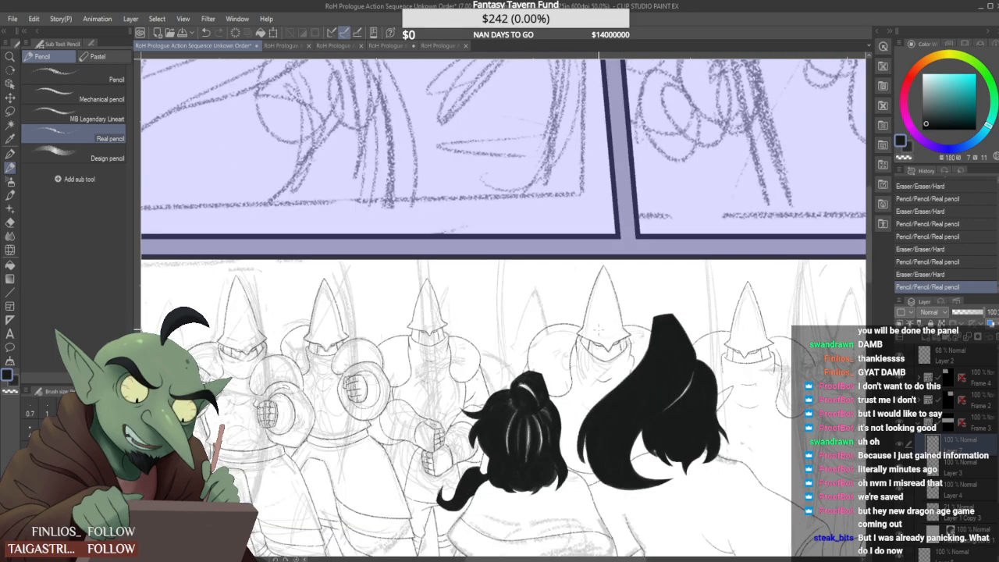
Touch up the line where the left corner of the same knight's face opening meets the helmet brim
scroll(579, 337, "up", 4)
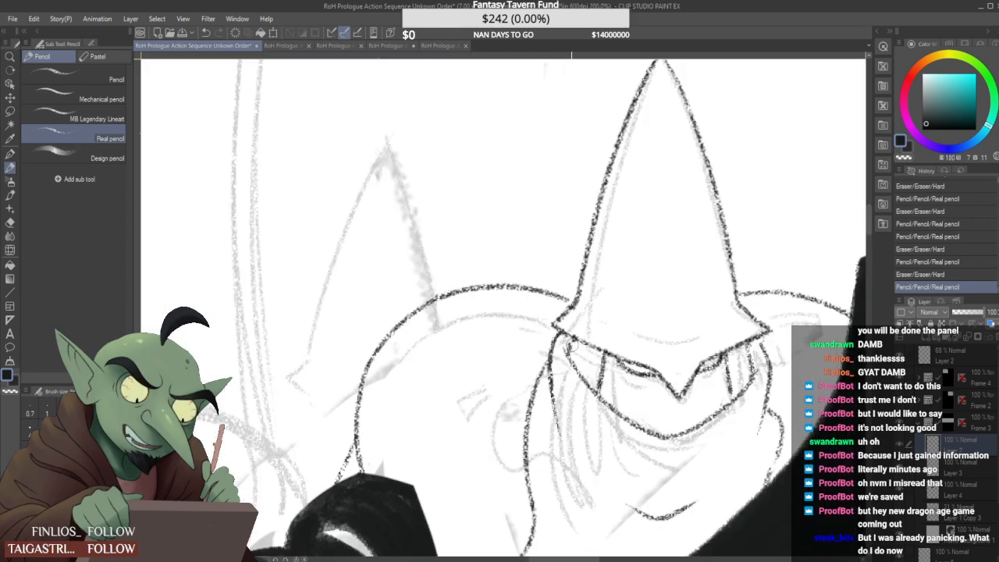
left_click(573, 349)
left_click_drag(568, 344, 572, 354)
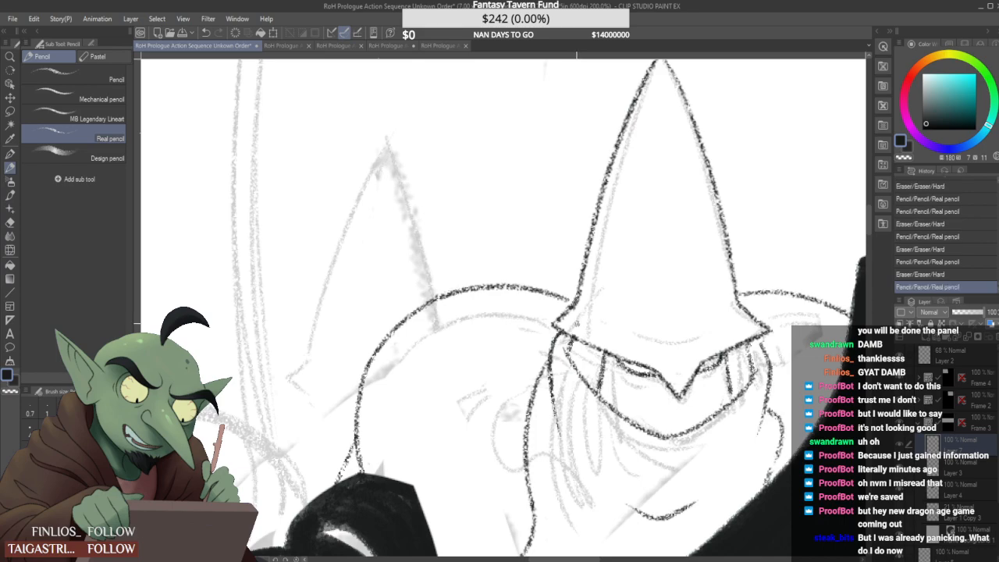
scroll(584, 314, "down", 4)
scroll(617, 316, "up", 4)
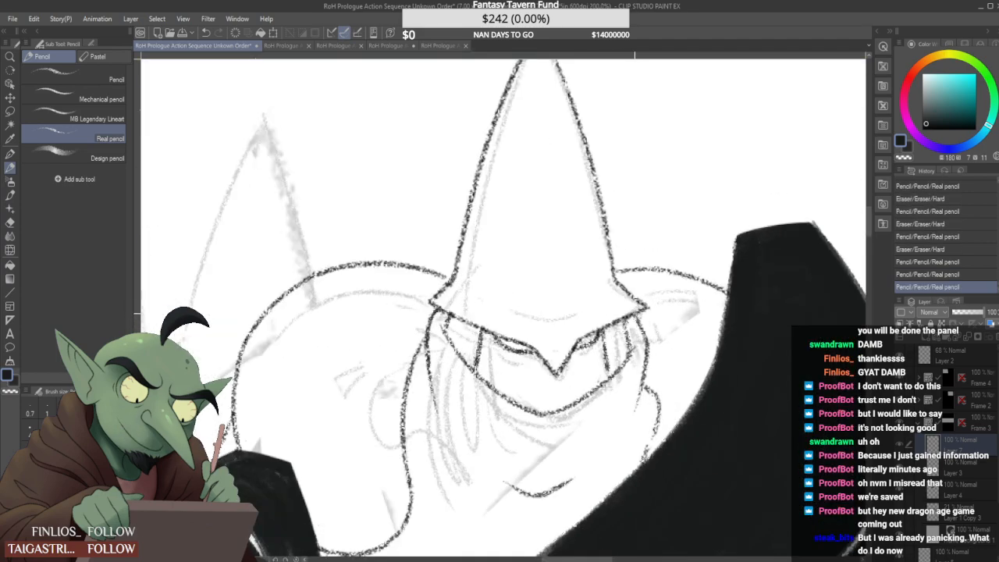
scroll(503, 308, "down", 5)
scroll(629, 312, "down", 2)
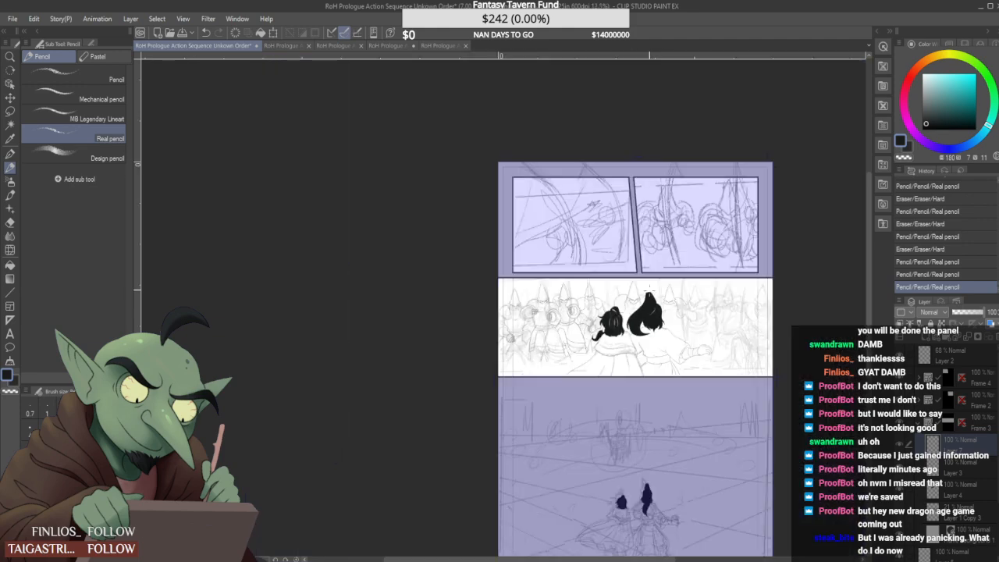
scroll(636, 308, "up", 3)
scroll(638, 309, "up", 3)
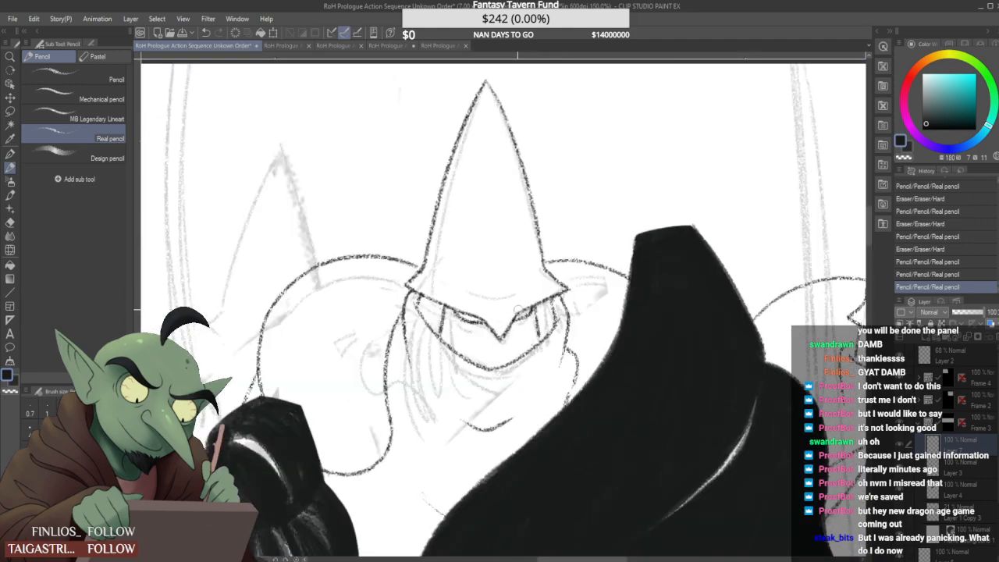
Rework the eye line right of the helmet's nose point with several pencil strokes, undoing the unsatisfactory ones
mouse_move(546, 297)
left_mouse_down()
mouse_move(522, 309)
mouse_move(527, 324)
mouse_move(529, 314)
left_mouse_up()
scroll(529, 313, "down", 1)
scroll(527, 312, "up", 1)
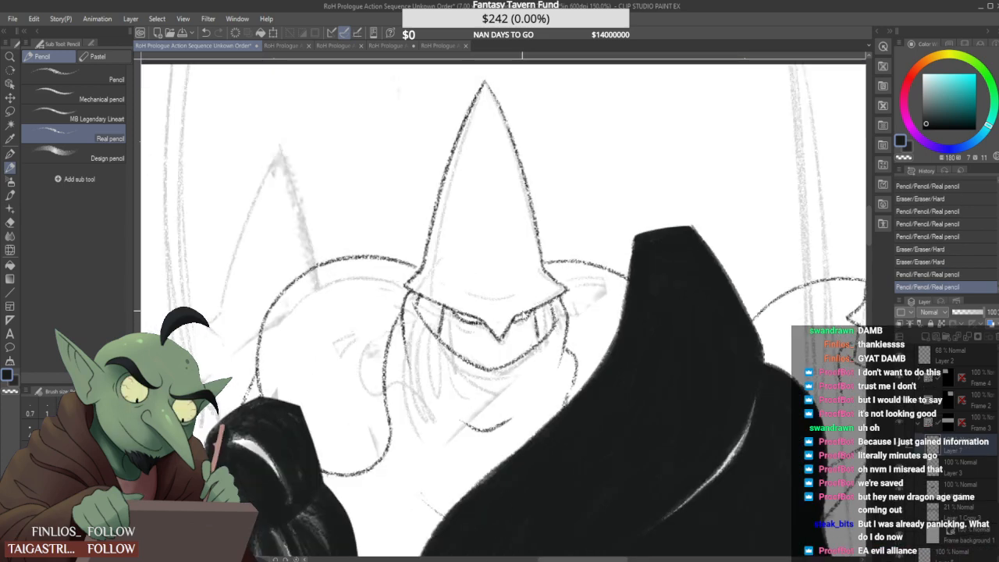
key("ctrl+z")
left_click_drag(517, 323, 534, 311)
key("ctrl+z")
scroll(474, 330, "up", 4)
mouse_move(475, 322)
left_mouse_down()
mouse_move(459, 312)
mouse_move(498, 303)
left_mouse_up()
scroll(521, 313, "down", 5)
scroll(522, 314, "up", 3)
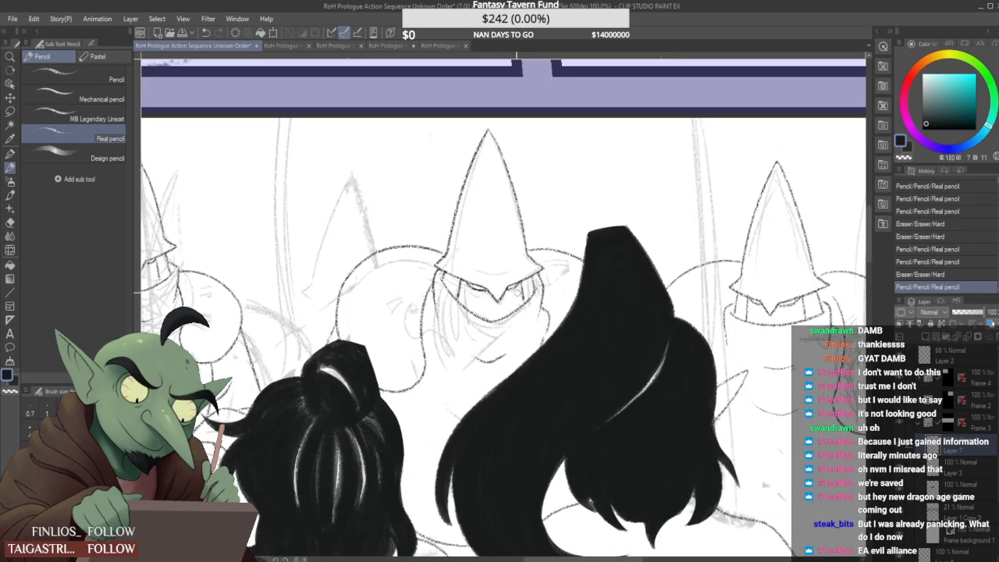
scroll(522, 312, "up", 2)
mouse_move(516, 290)
left_mouse_down()
mouse_move(503, 283)
mouse_move(519, 281)
mouse_move(495, 280)
mouse_move(547, 258)
mouse_move(555, 278)
mouse_move(517, 281)
mouse_move(567, 242)
left_mouse_up()
scroll(531, 273, "down", 4)
scroll(531, 273, "up", 4)
scroll(533, 273, "up", 2)
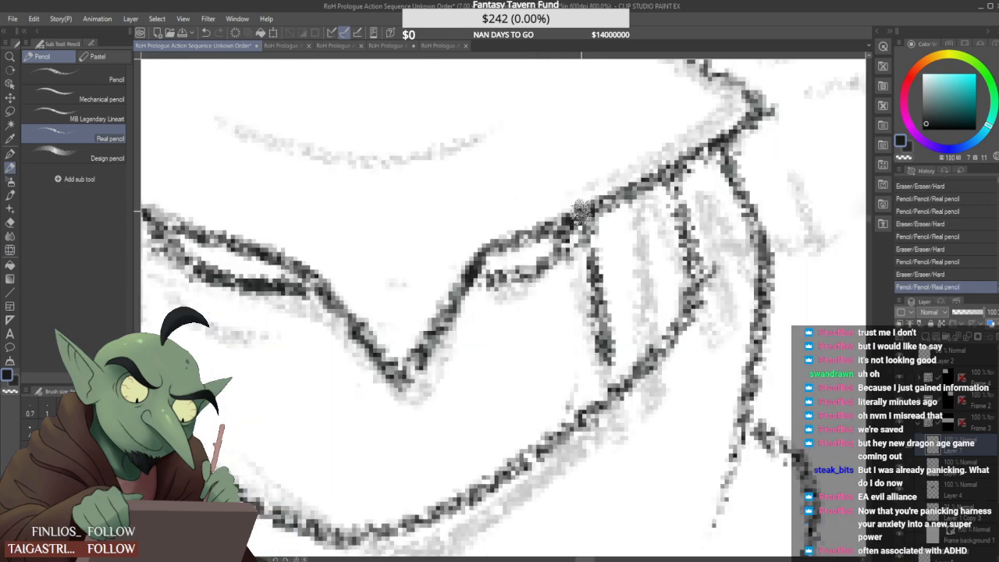
Examine the row of knights across the whole panel and compare their helmets, faces and armour
scroll(536, 252, "down", 6)
scroll(577, 234, "down", 2)
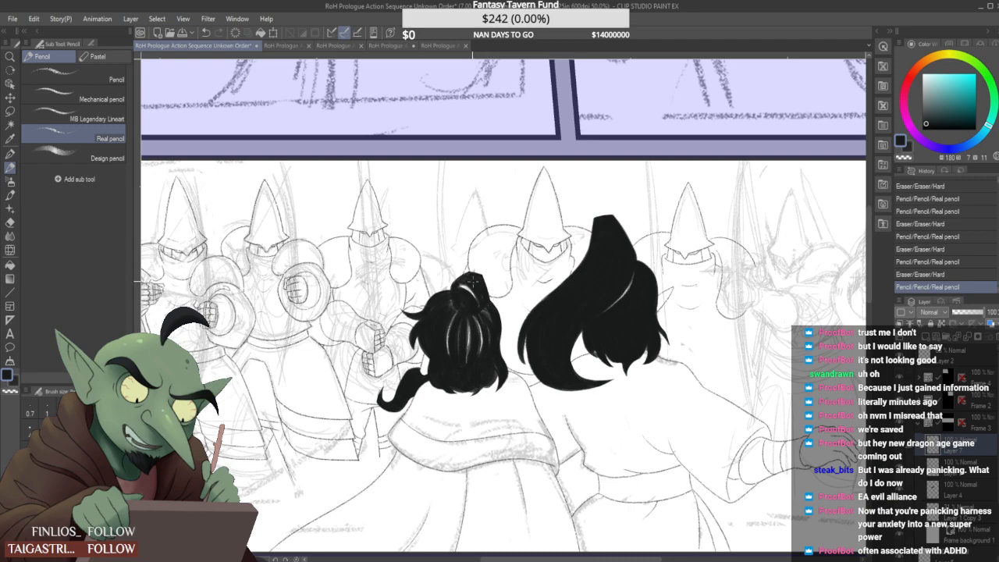
scroll(472, 285, "down", 3)
scroll(492, 266, "up", 1)
scroll(511, 248, "down", 1)
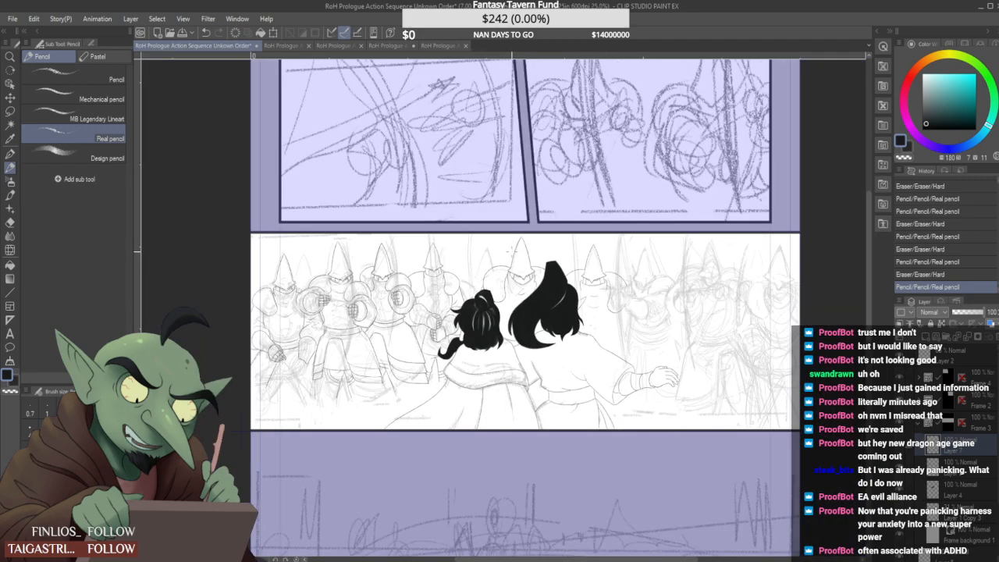
scroll(511, 249, "up", 3)
scroll(562, 297, "down", 1)
scroll(574, 307, "up", 1)
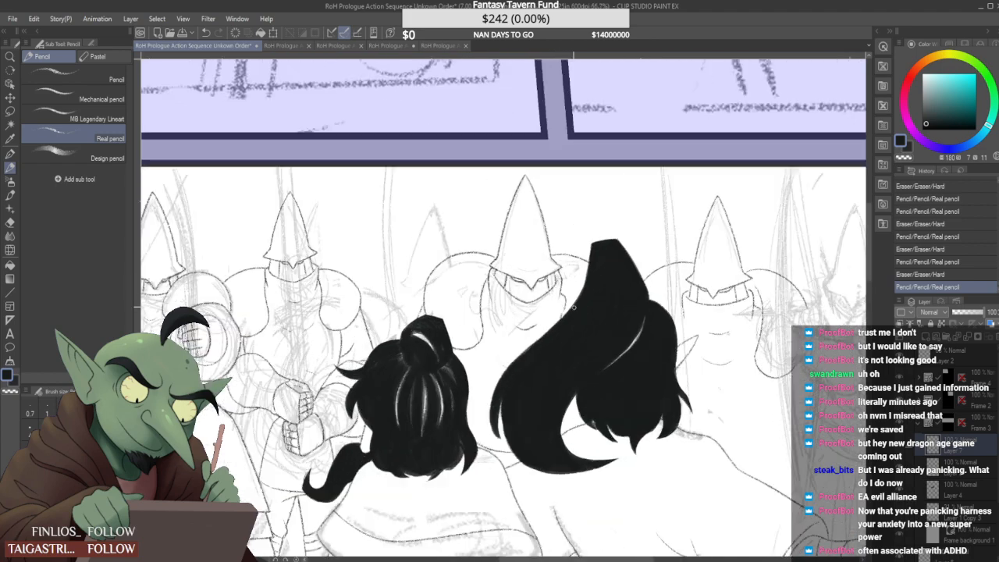
scroll(574, 306, "up", 2)
scroll(547, 297, "down", 3)
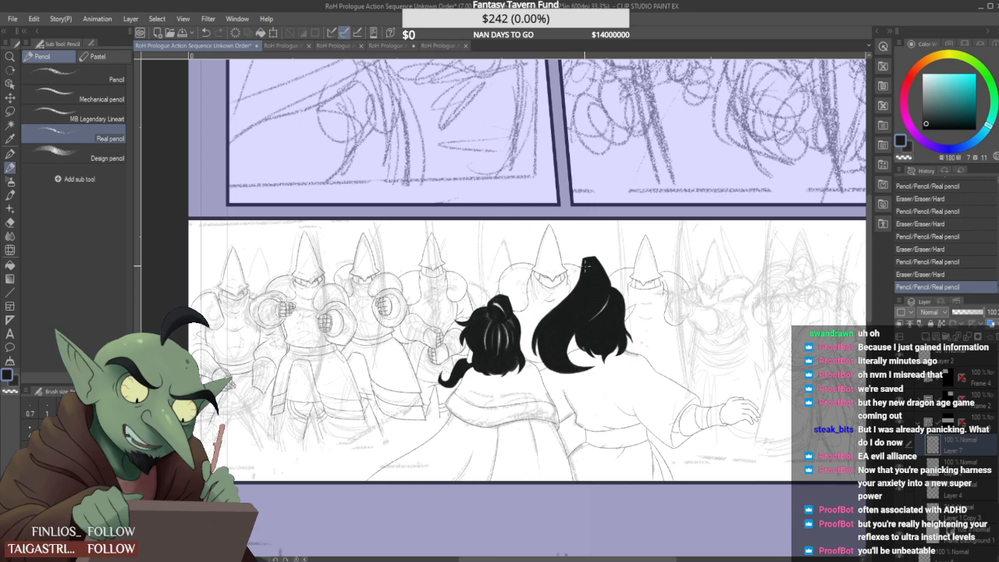
scroll(726, 304, "up", 2)
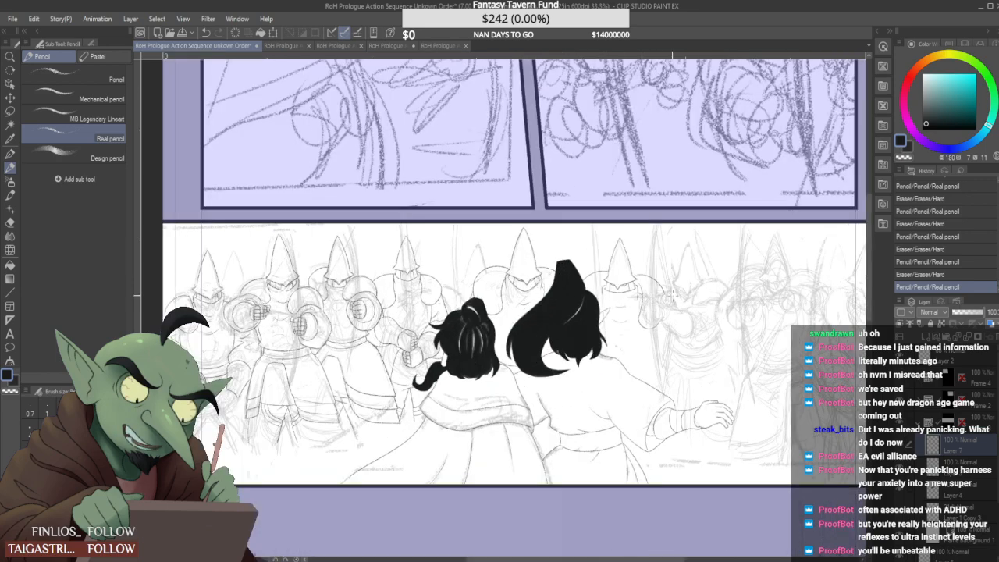
scroll(582, 379, "up", 1)
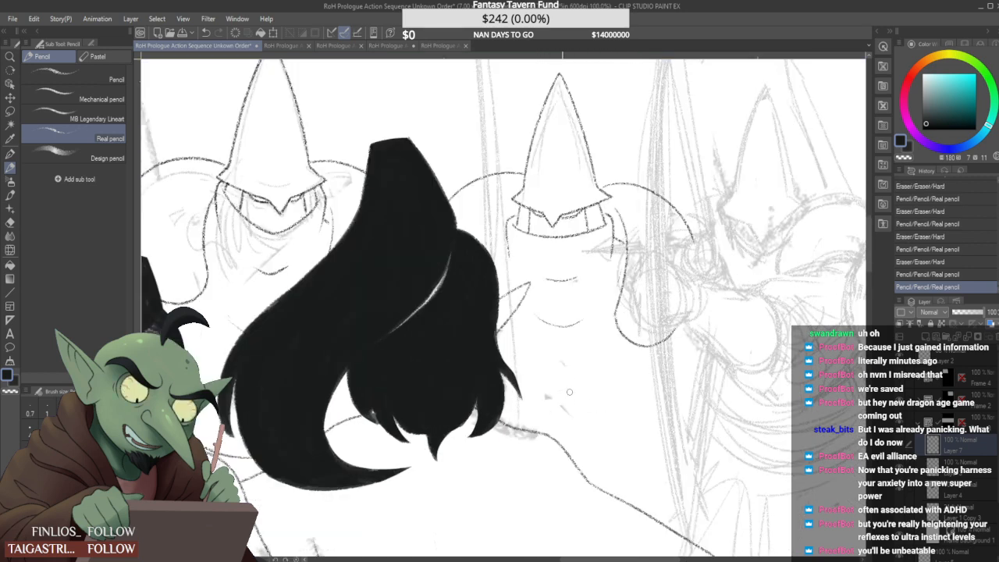
Pencil an abdomen fold plus the flared side and curved hem of the new knight's torso, and erase the excess line ends
mouse_move(570, 392)
left_mouse_down()
mouse_move(601, 422)
mouse_move(602, 398)
left_mouse_up()
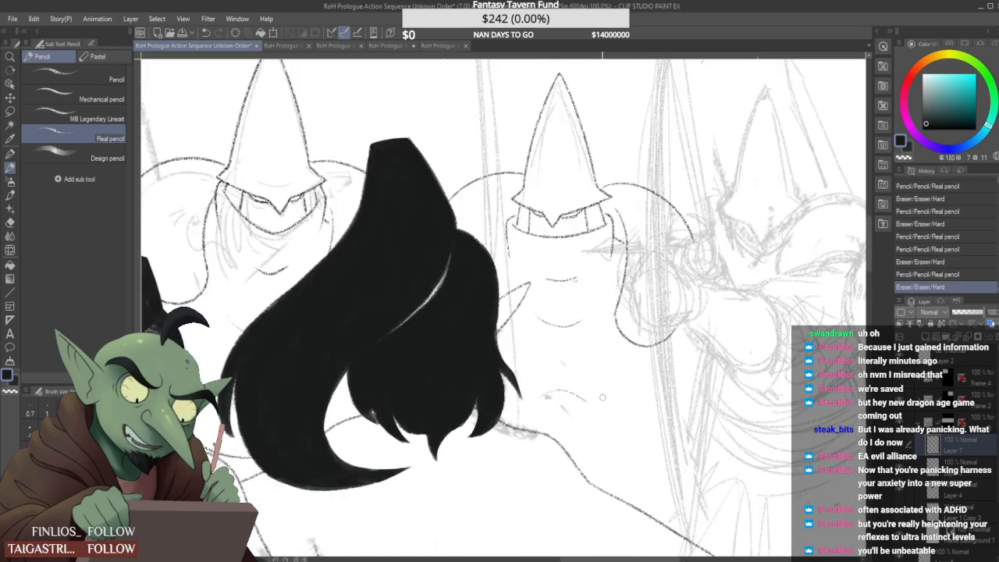
left_click_drag(639, 372, 565, 453)
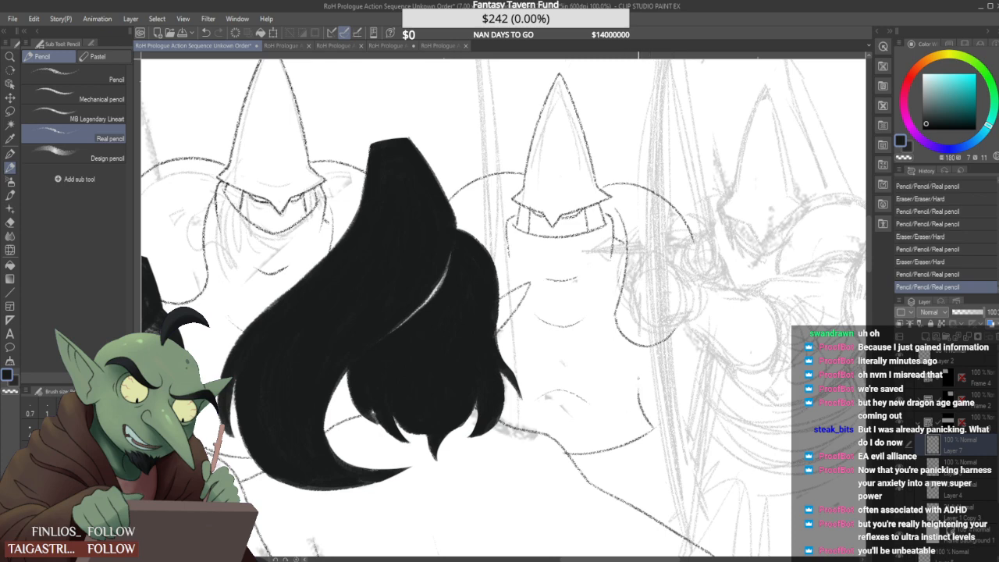
left_click_drag(654, 423, 658, 426)
left_click_drag(565, 455, 569, 460)
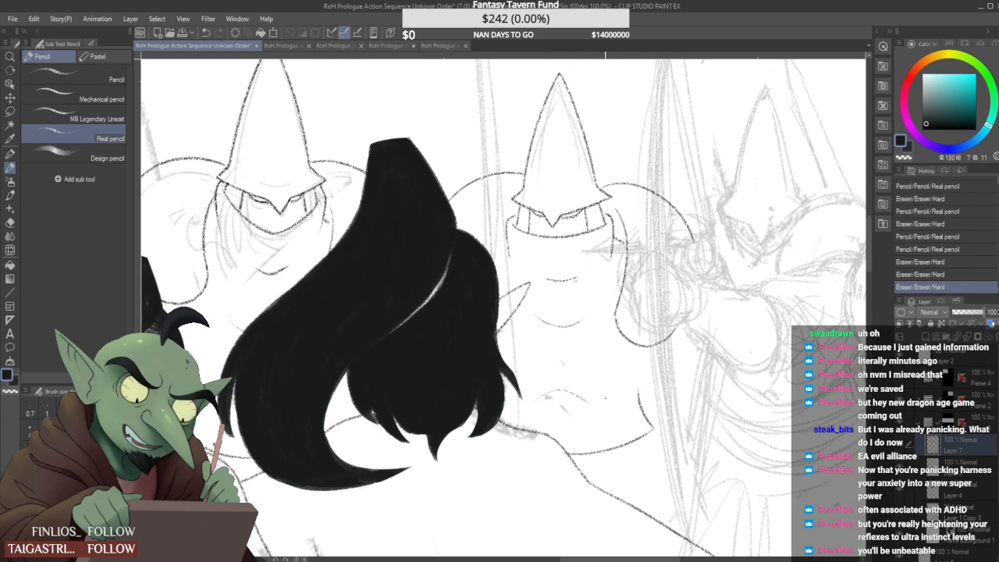
scroll(620, 393, "down", 2)
scroll(631, 388, "up", 3)
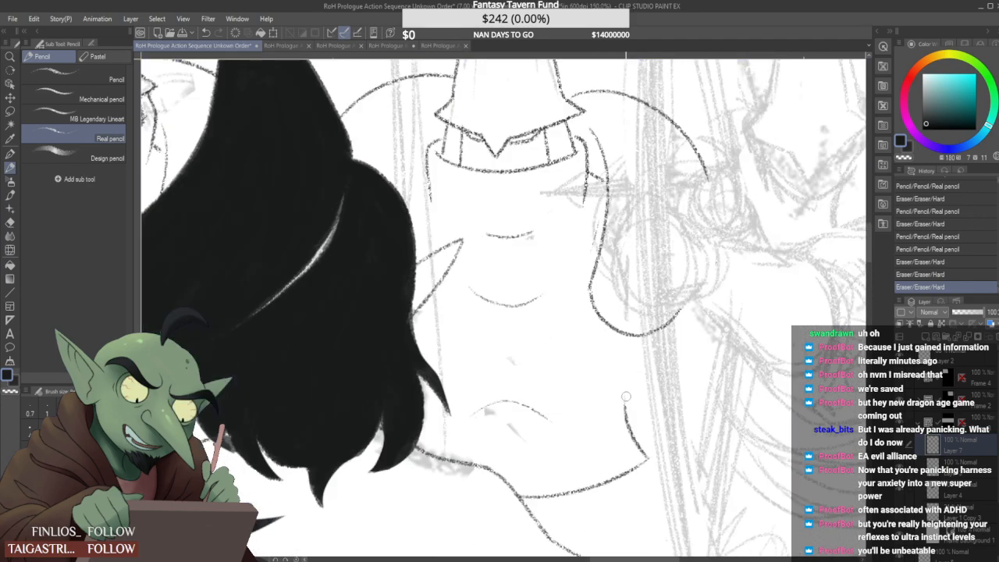
Refine the torso's flared side and pencil the short side edge of the band below the hem, undoing unsatisfactory strokes
mouse_move(627, 395)
left_mouse_down()
mouse_move(642, 448)
mouse_move(676, 439)
mouse_move(633, 373)
mouse_move(638, 395)
mouse_move(641, 368)
mouse_move(645, 418)
mouse_move(659, 437)
left_mouse_up()
scroll(655, 428, "down", 1)
scroll(656, 428, "up", 1)
scroll(658, 410, "down", 3)
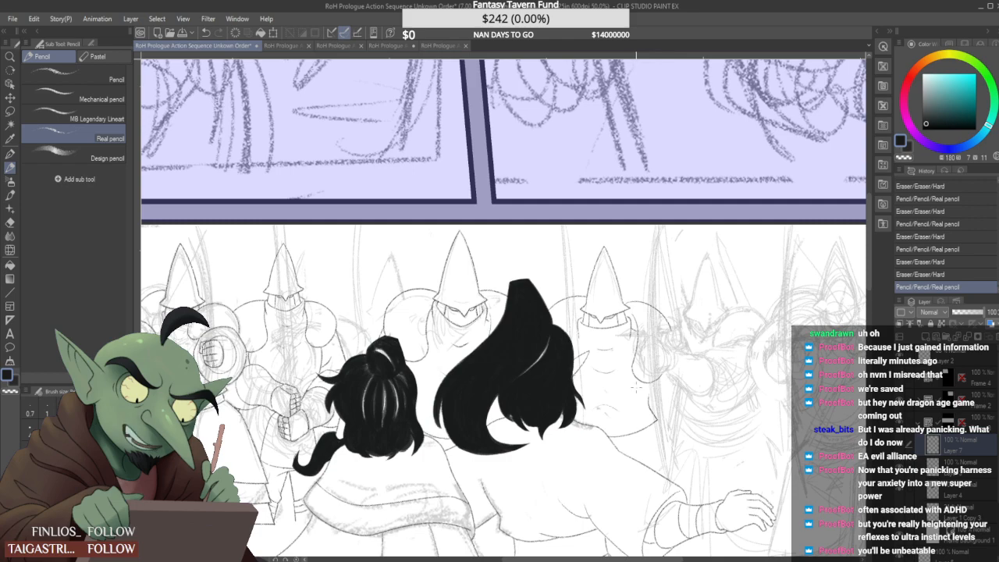
scroll(638, 384, "up", 3)
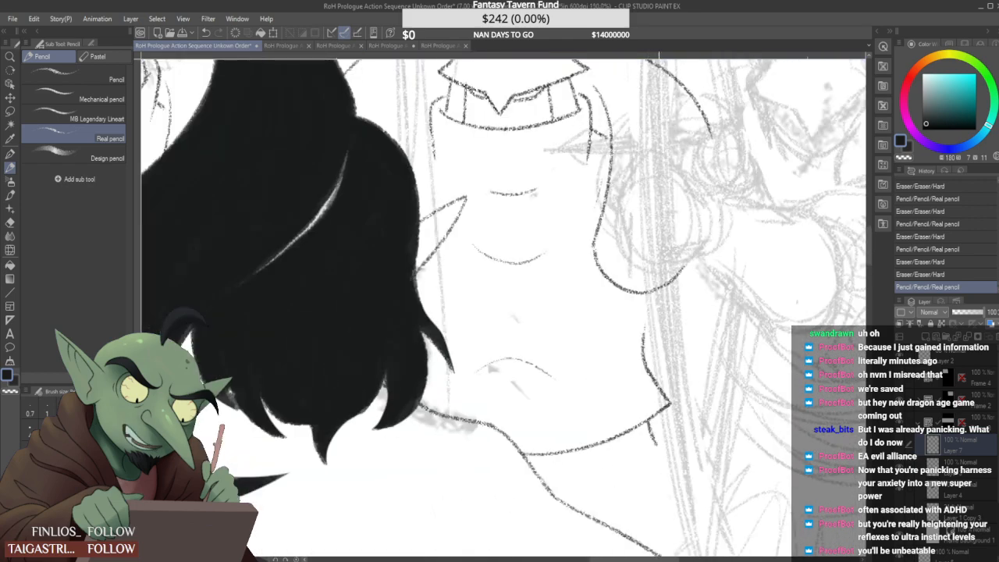
left_click_drag(655, 444, 661, 457)
scroll(652, 442, "down", 3)
scroll(650, 439, "up", 3)
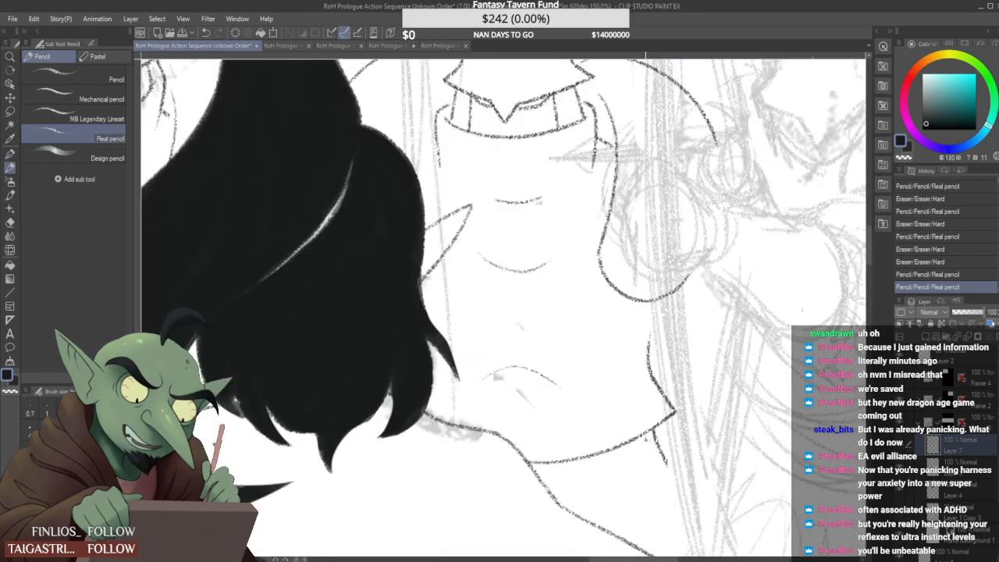
key("ctrl+z")
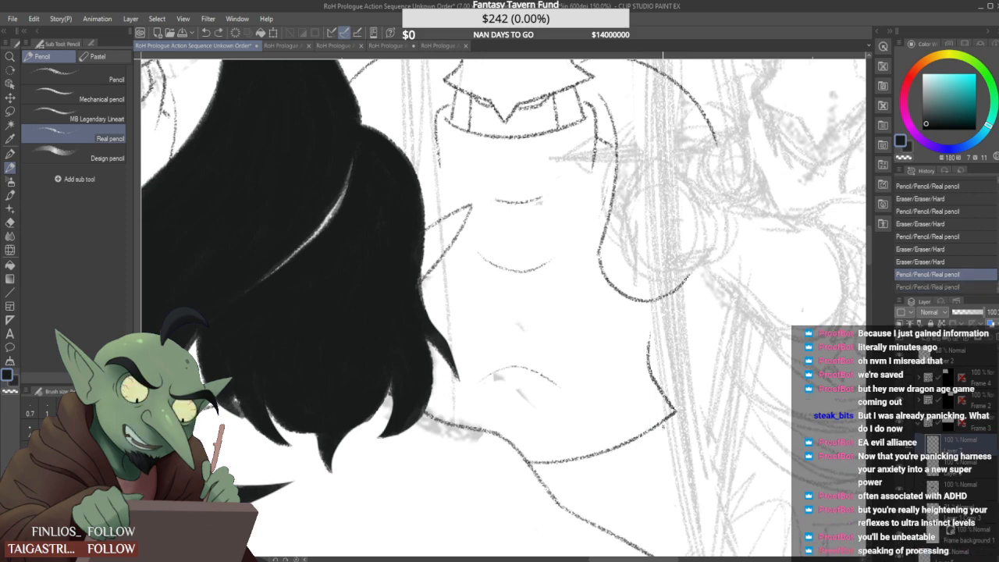
left_click_drag(652, 430, 665, 465)
key("ctrl+z")
mouse_move(652, 432)
left_mouse_down()
mouse_move(662, 473)
mouse_move(607, 496)
left_mouse_up()
Pencil the band's curved bottom edge towards the black-haired figure's shoulder, undoing poor attempts and erasing the overshooting end at the corner
scroll(662, 479, "down", 1)
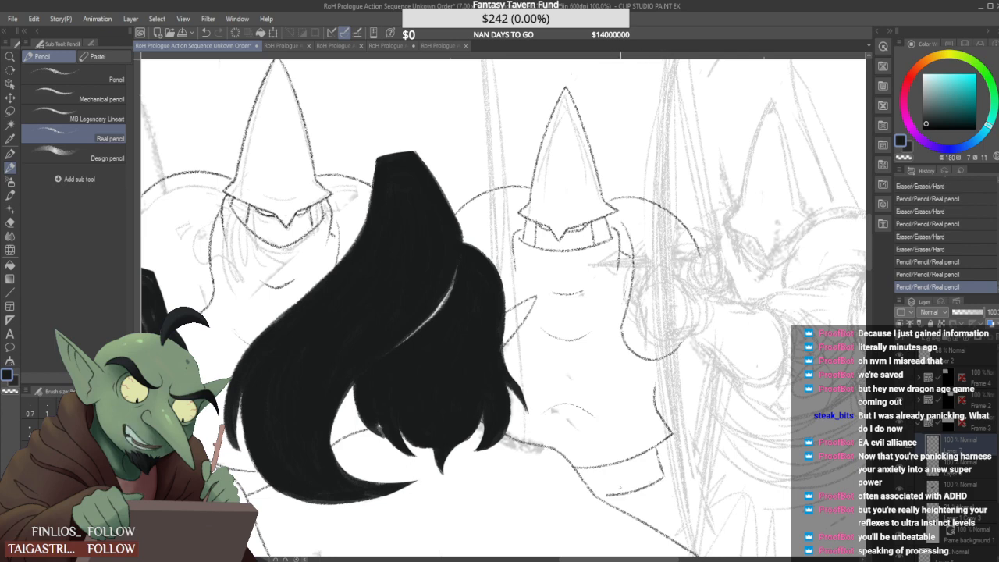
key("ctrl+z")
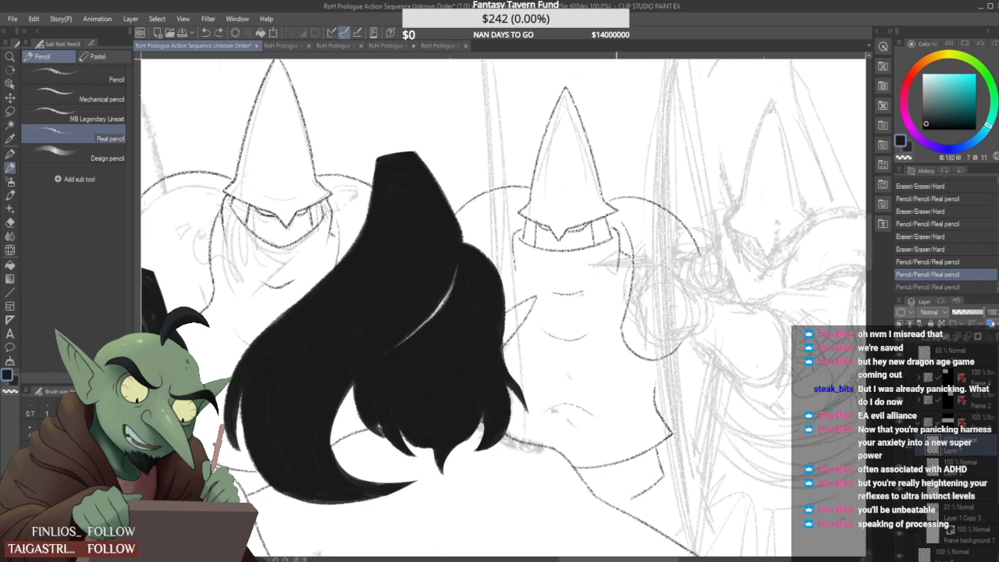
key("ctrl+z")
left_click_drag(663, 477, 605, 501)
key("ctrl+z")
left_click_drag(665, 474, 598, 498)
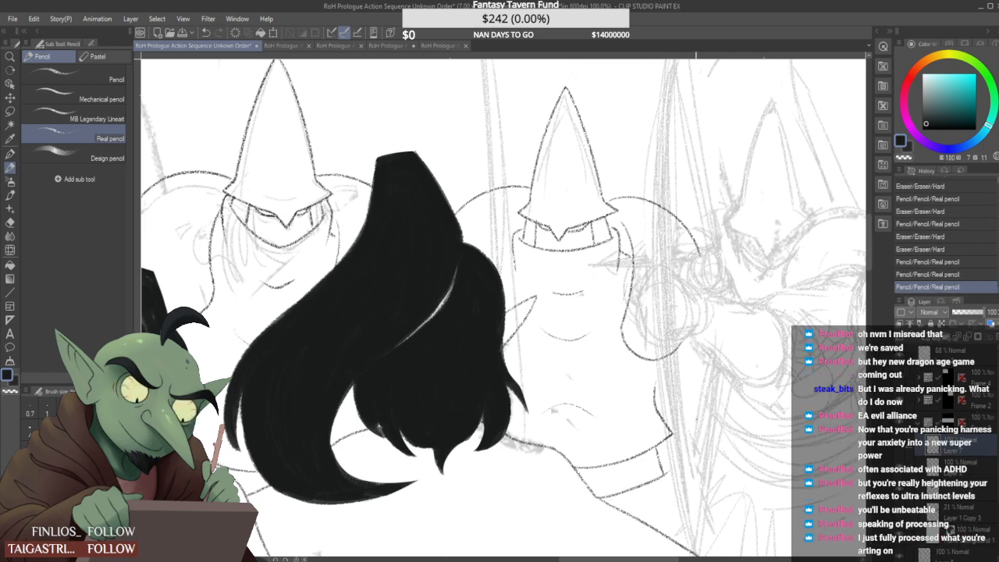
key("ctrl+z")
left_click_drag(678, 473, 598, 504)
key("ctrl+z")
left_click_drag(676, 470, 597, 500)
scroll(662, 433, "up", 2)
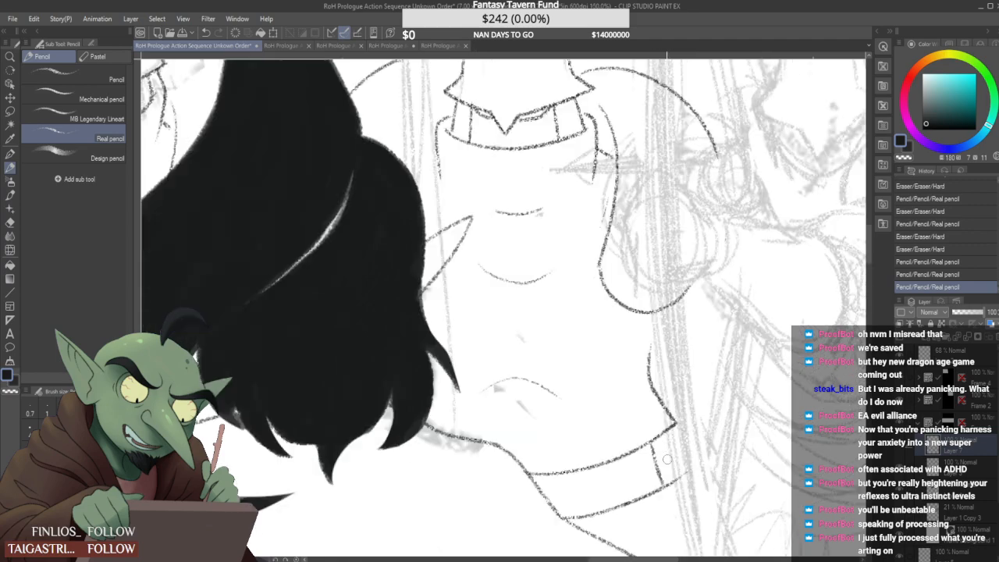
left_click_drag(677, 476, 690, 471)
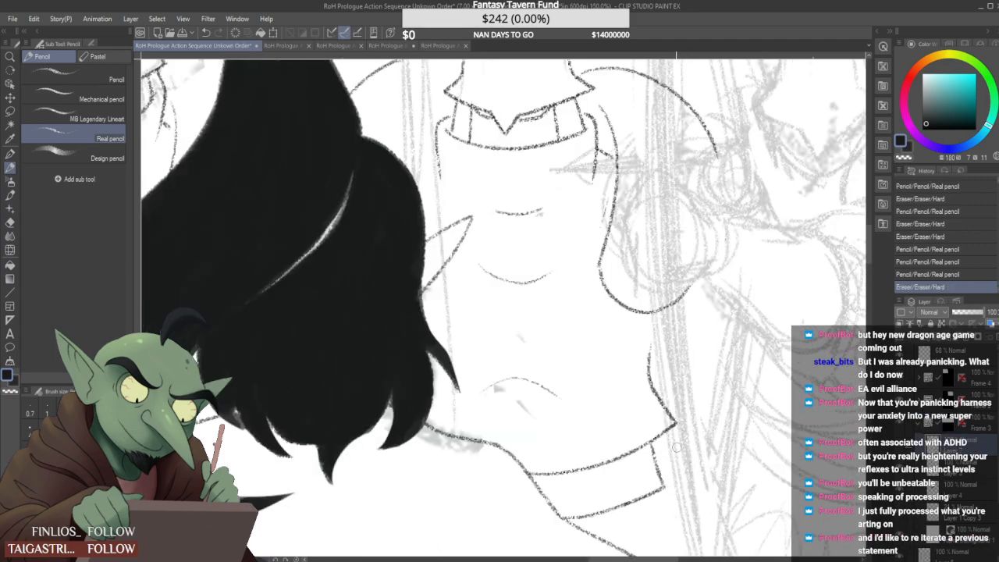
Pencil a short sloping line from the waist band's outer corner towards the black-haired figure's sleeve, undoing the additional stray stroke
scroll(670, 445, "down", 4)
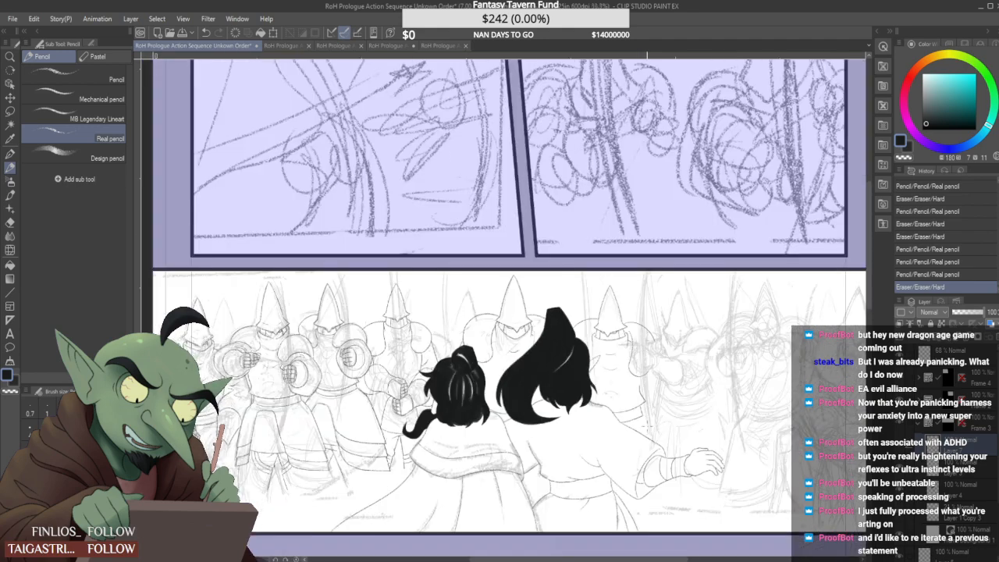
scroll(646, 428, "up", 2)
scroll(646, 428, "up", 1)
left_click_drag(641, 403, 660, 413)
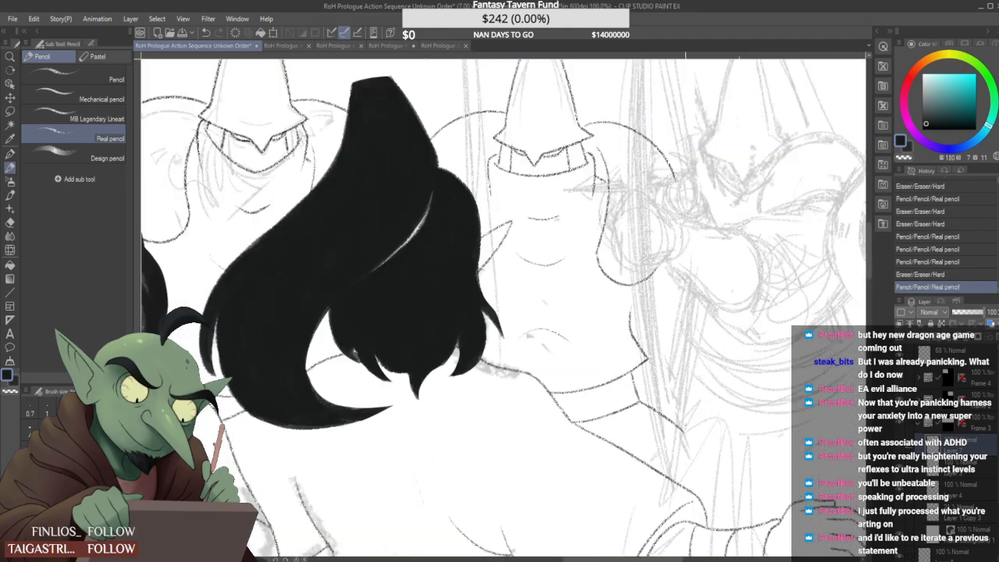
scroll(672, 403, "down", 2)
scroll(672, 398, "down", 2)
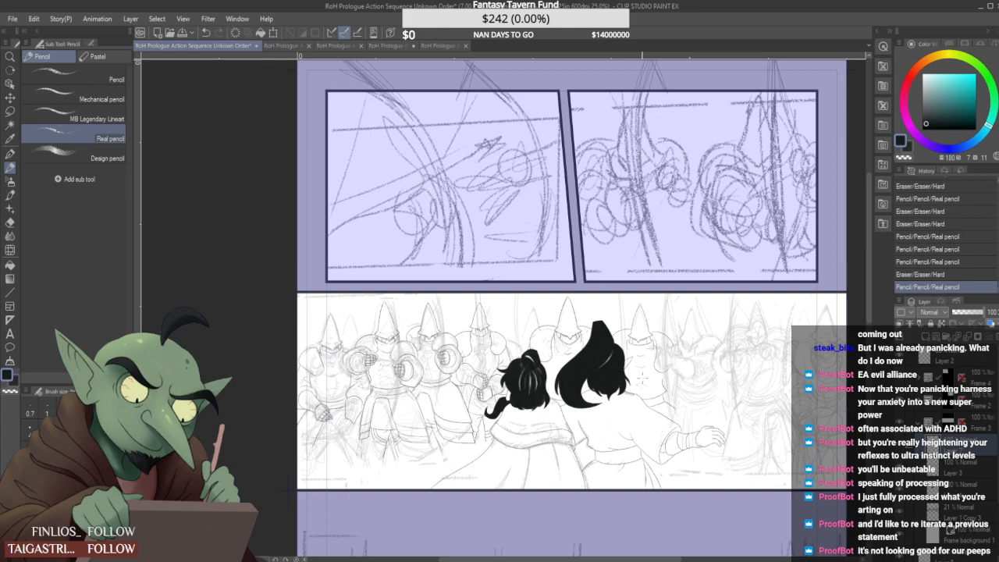
scroll(642, 378, "up", 1)
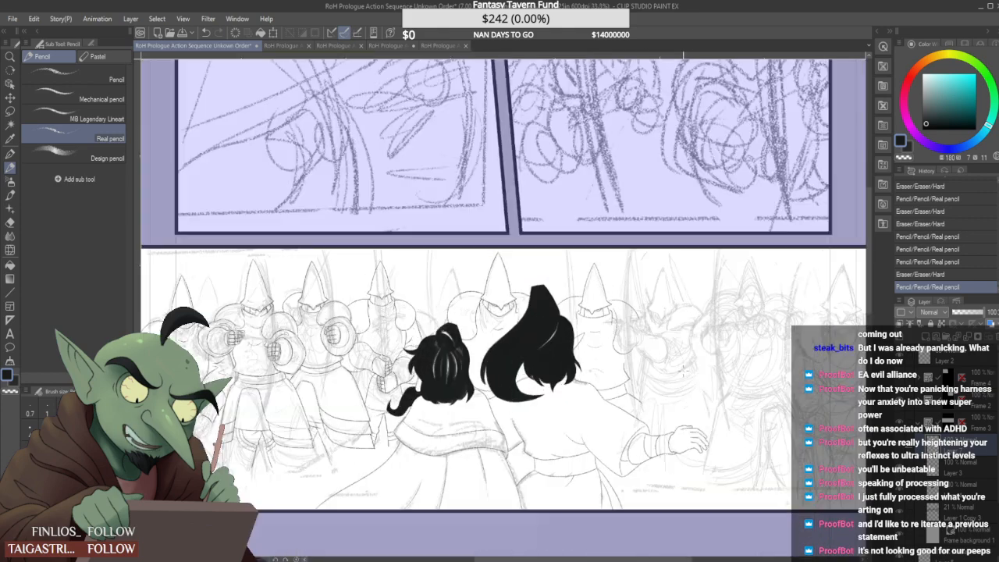
scroll(684, 373, "down", 1)
left_click_drag(388, 439, 697, 404)
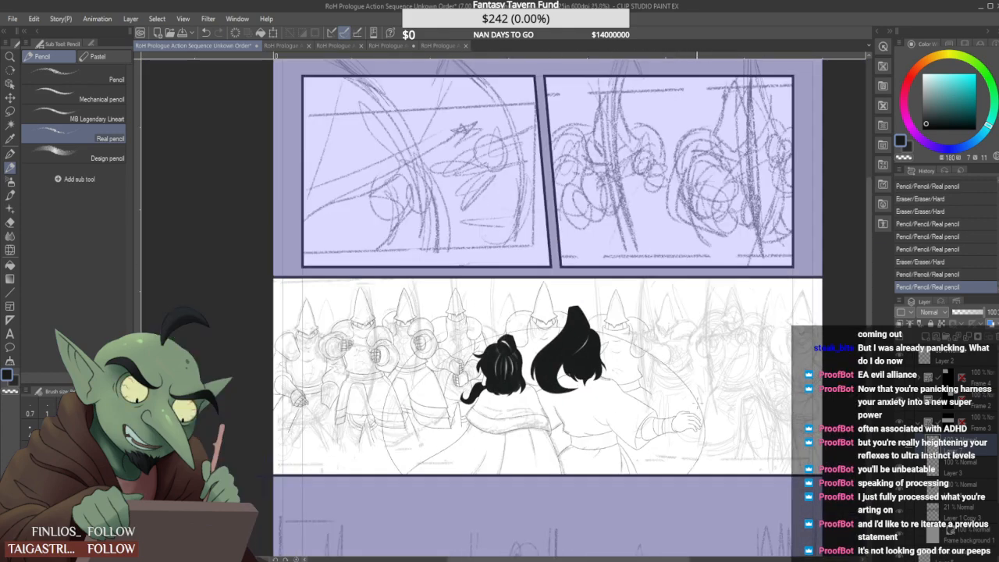
key("ctrl+z")
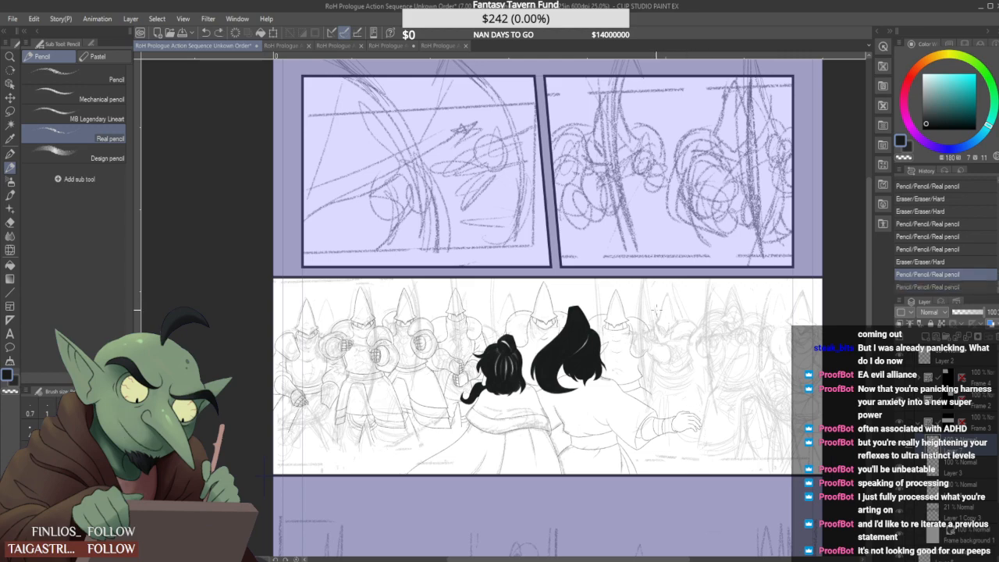
Erase the upper part of the torso's flared side and rough in circular hand shapes over the hem with the Design pencil on the faint sketch layer
scroll(656, 304, "up", 1)
scroll(646, 372, "up", 2)
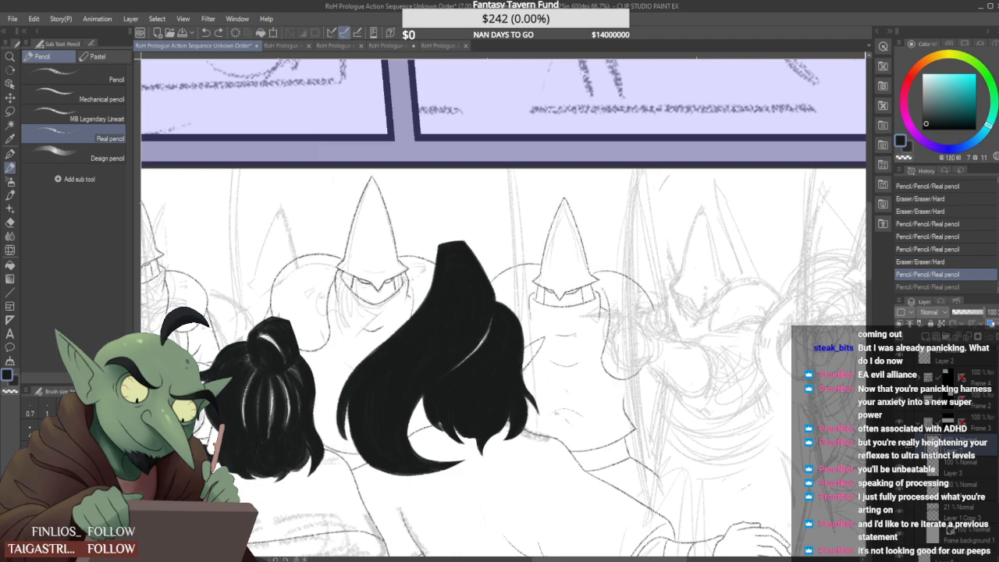
scroll(578, 412, "up", 1)
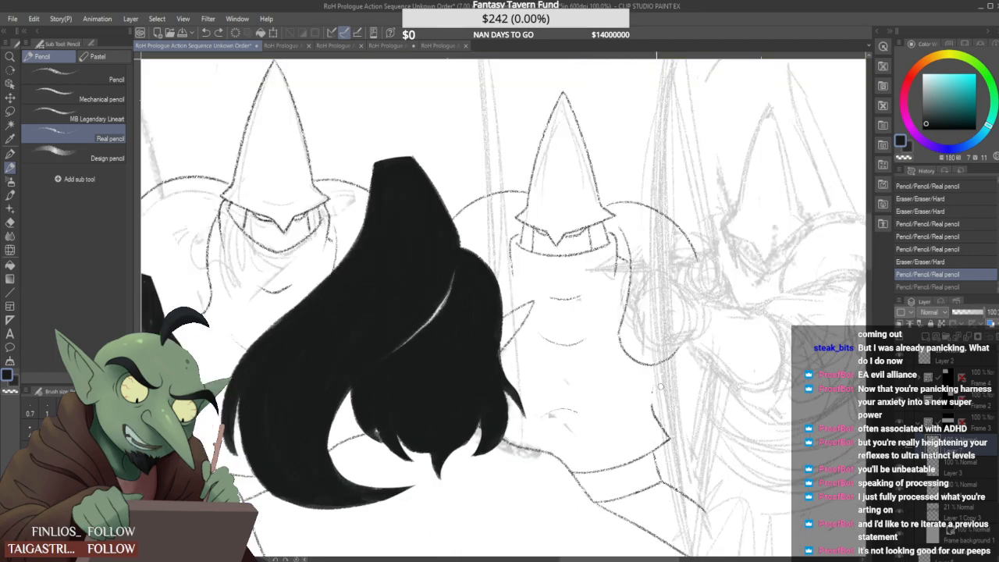
mouse_move(575, 413)
left_mouse_down()
mouse_move(564, 441)
mouse_move(605, 433)
mouse_move(605, 458)
left_mouse_up()
key("ctrl+z")
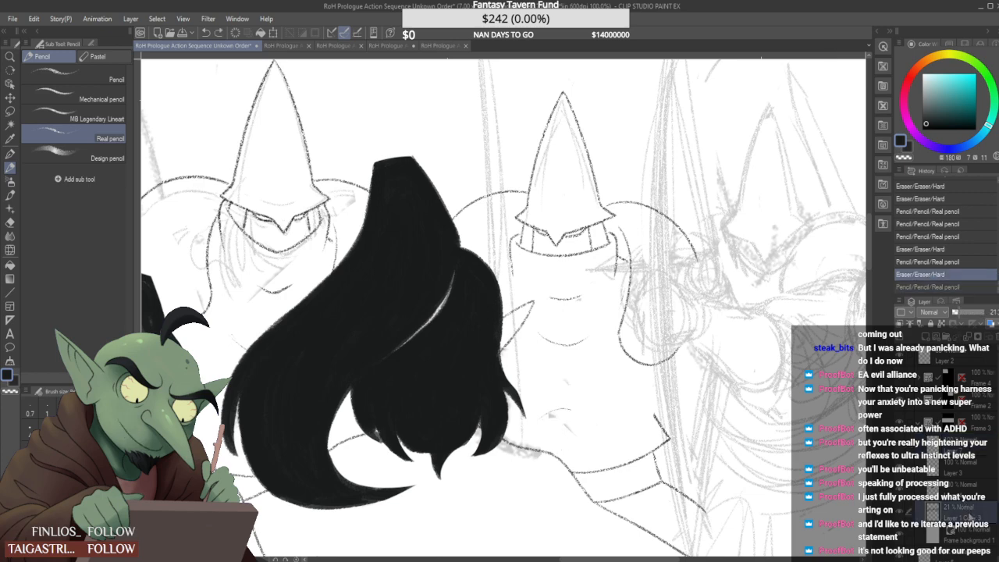
key("ctrl+y")
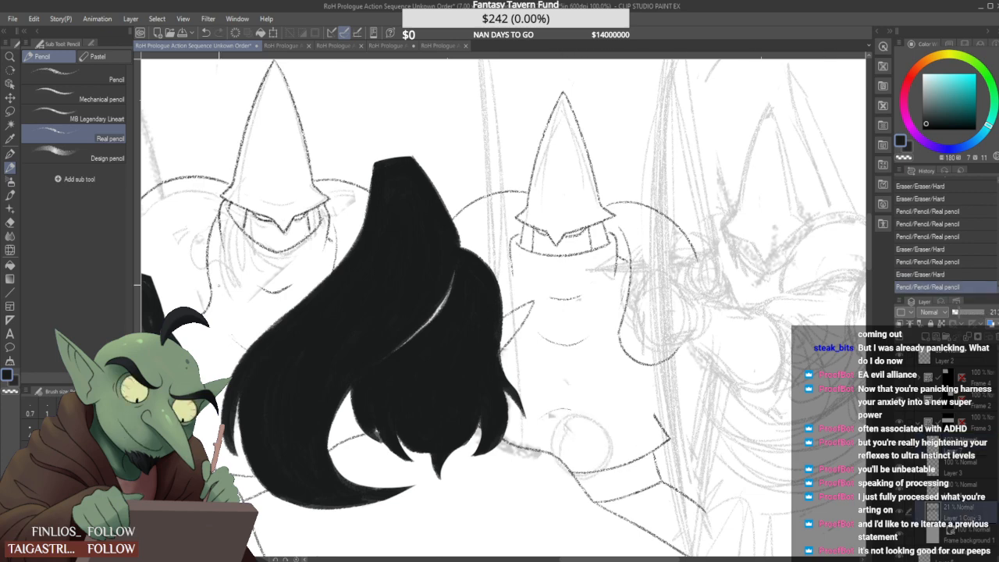
left_click(86, 156)
mouse_move(593, 417)
left_mouse_down()
mouse_move(553, 441)
mouse_move(566, 492)
mouse_move(608, 486)
mouse_move(593, 433)
mouse_move(644, 416)
mouse_move(663, 463)
mouse_move(686, 433)
mouse_move(684, 459)
left_mouse_up()
mouse_move(611, 413)
left_mouse_down()
mouse_move(626, 362)
mouse_move(611, 401)
left_mouse_up()
left_click_drag(705, 358, 696, 455)
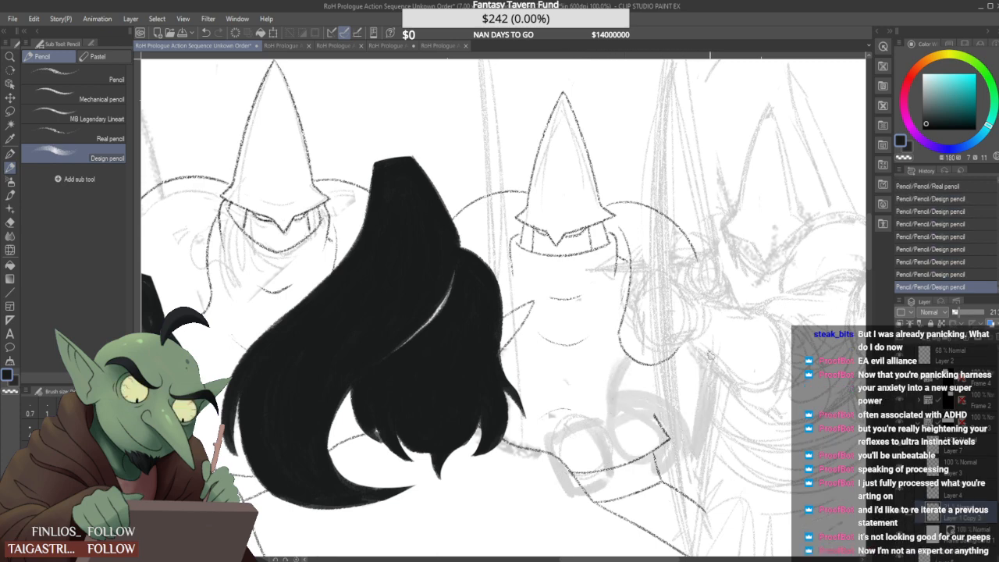
Rough in the angled forearm shapes above the hand circles and a smaller rounded form on the knight's abdomen near the dark hair
left_click_drag(624, 356, 602, 397)
left_click_drag(617, 357, 592, 415)
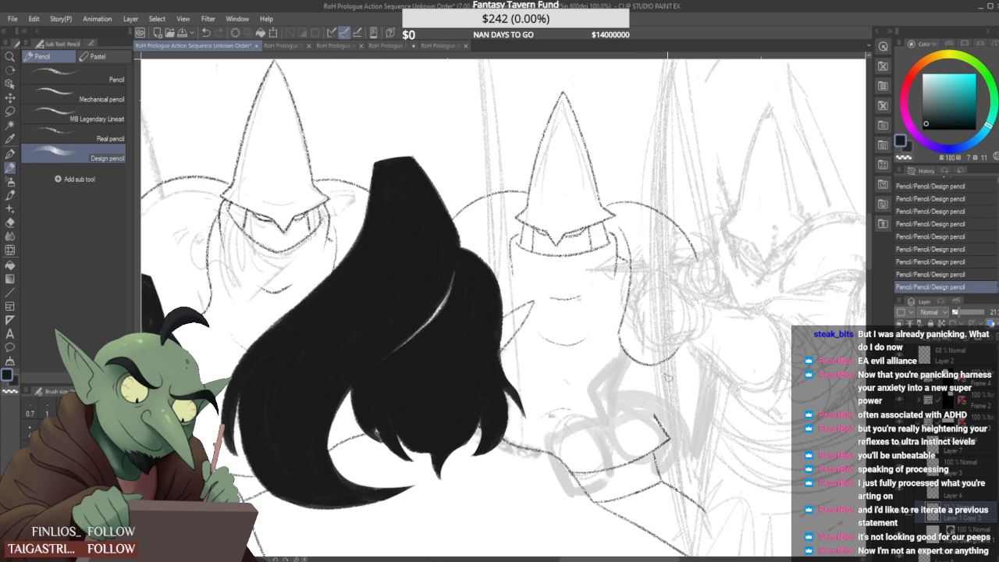
left_click_drag(668, 377, 689, 384)
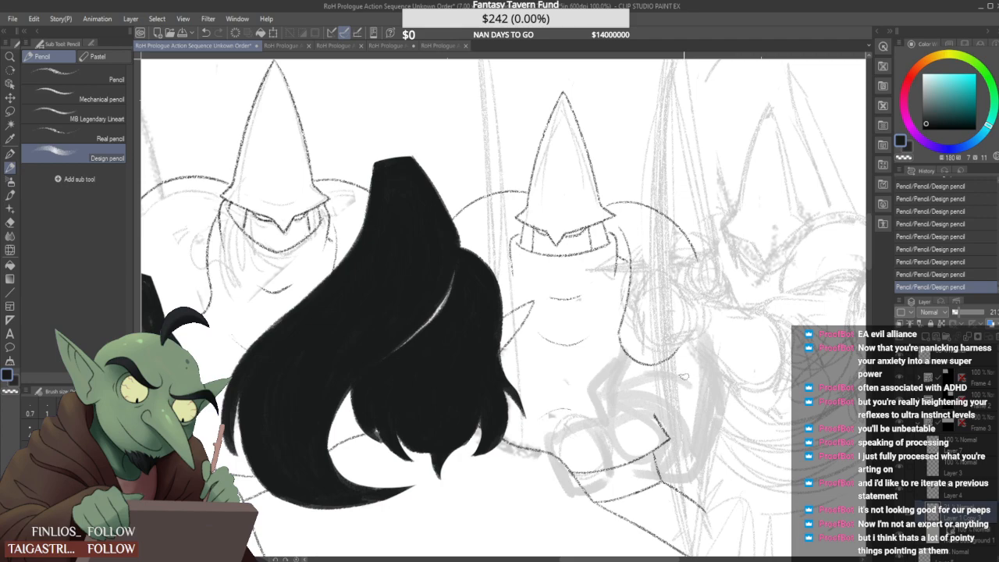
scroll(683, 377, "down", 3)
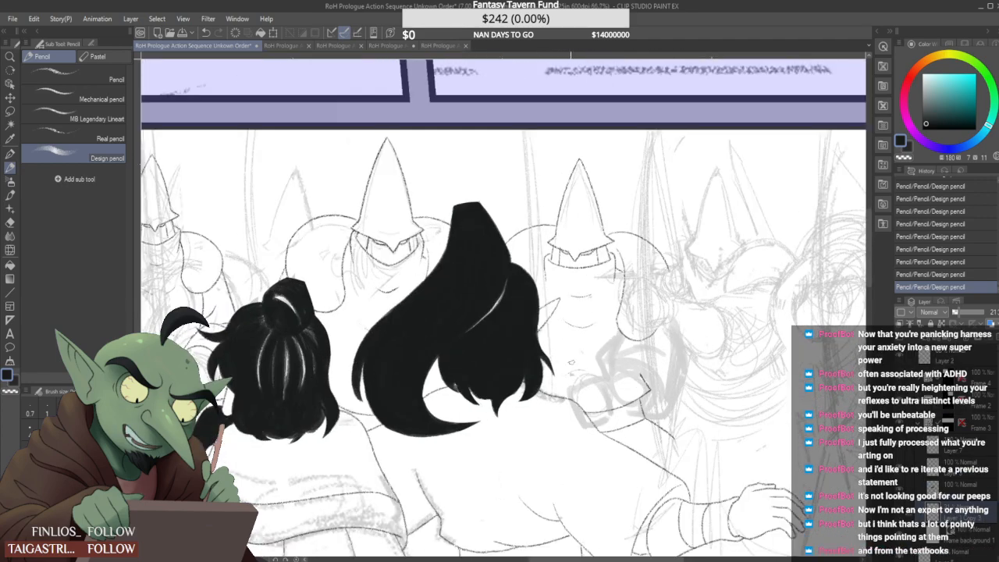
mouse_move(571, 362)
left_mouse_down()
mouse_move(556, 367)
mouse_move(566, 338)
mouse_move(570, 373)
mouse_move(575, 353)
left_mouse_up()
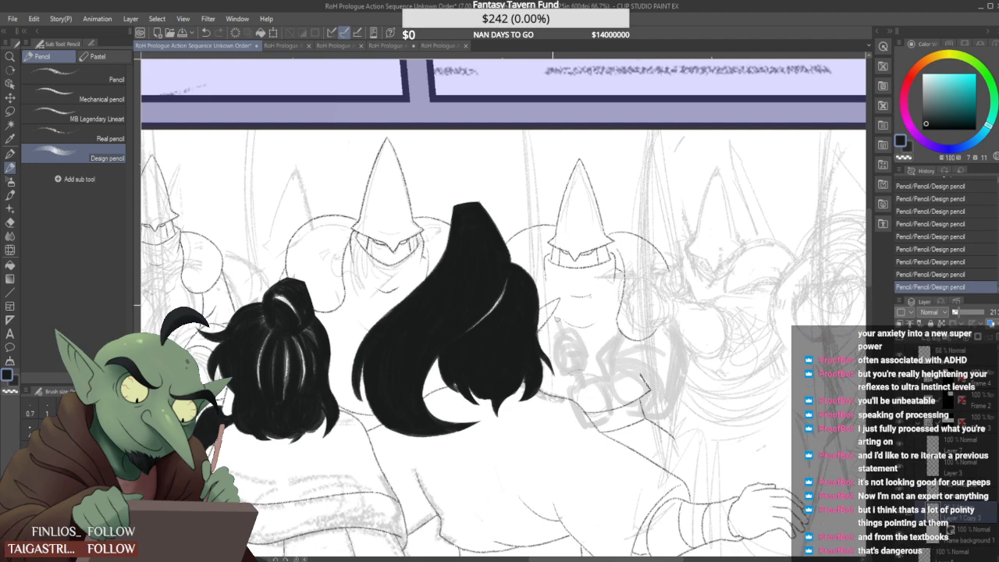
Rough in long weapon shafts among the knights around the ponytailed figure, checking their placement across the panel
scroll(556, 319, "down", 3)
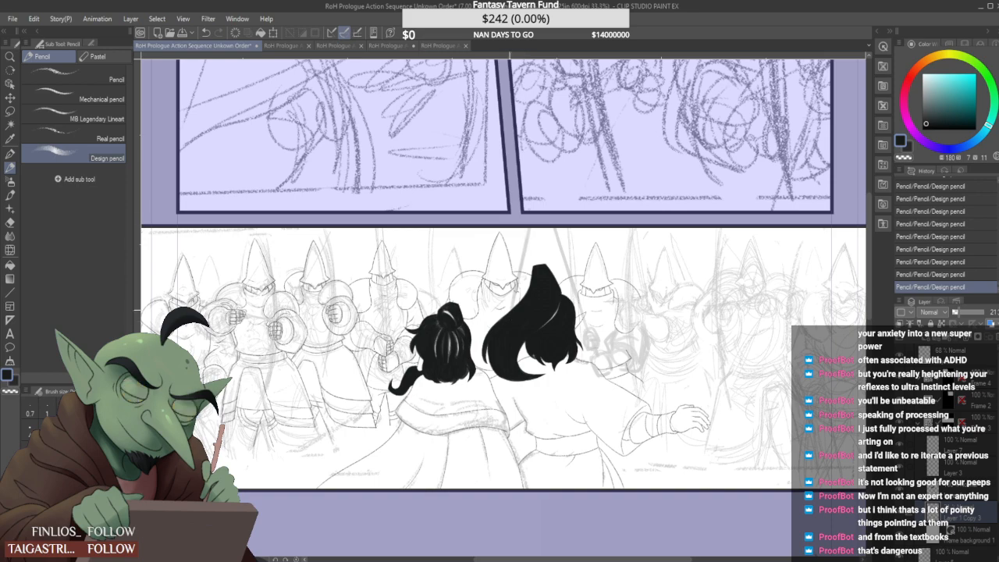
scroll(519, 317, "down", 1)
scroll(528, 243, "down", 1)
scroll(523, 248, "up", 1)
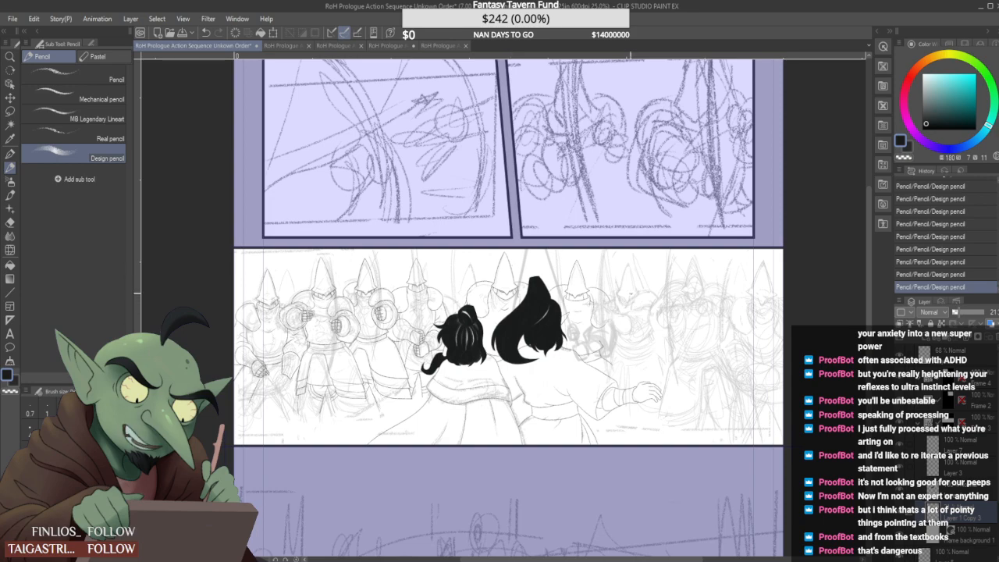
scroll(617, 303, "up", 2)
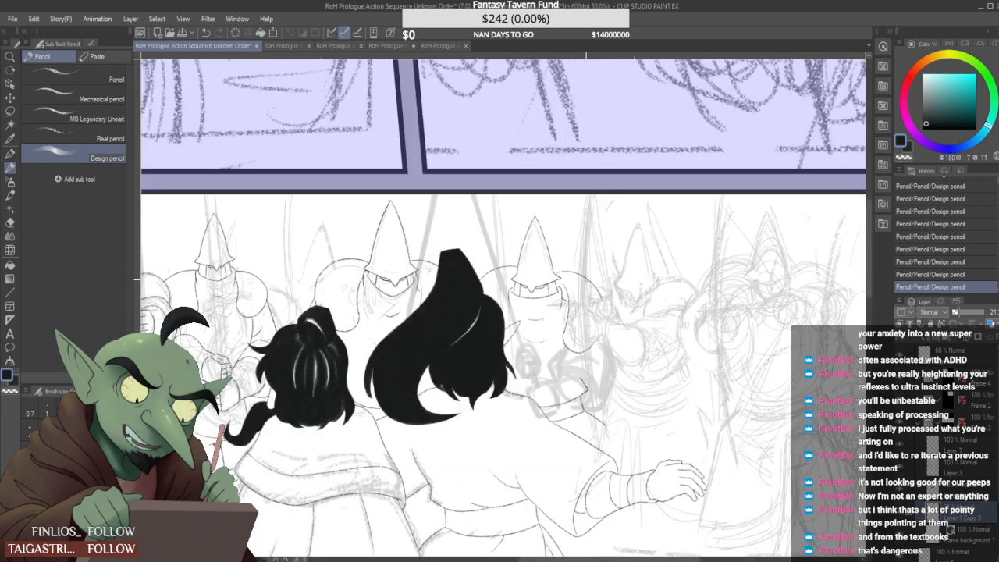
left_click_drag(586, 279, 584, 373)
scroll(586, 277, "down", 2)
scroll(588, 243, "up", 2)
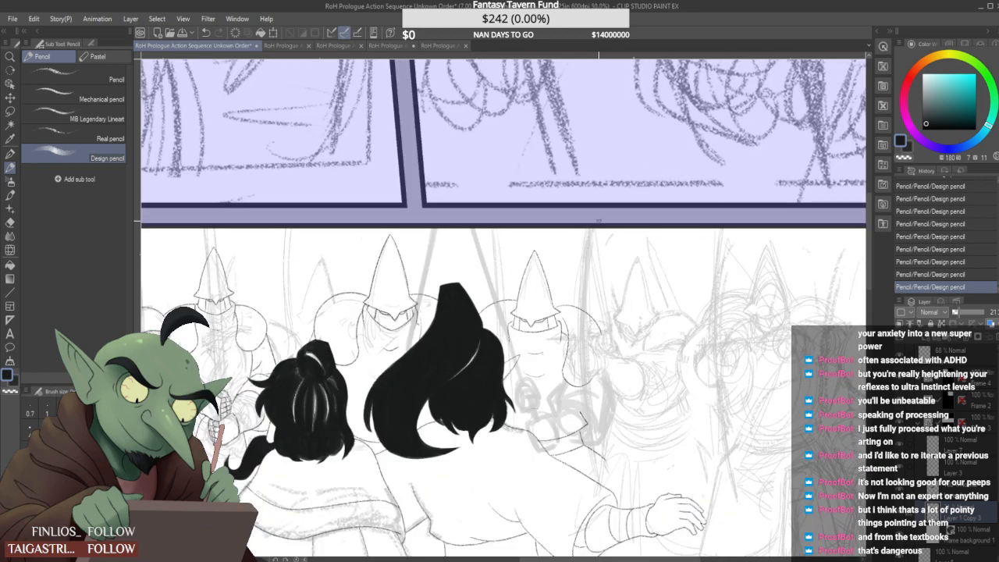
scroll(611, 367, "down", 1)
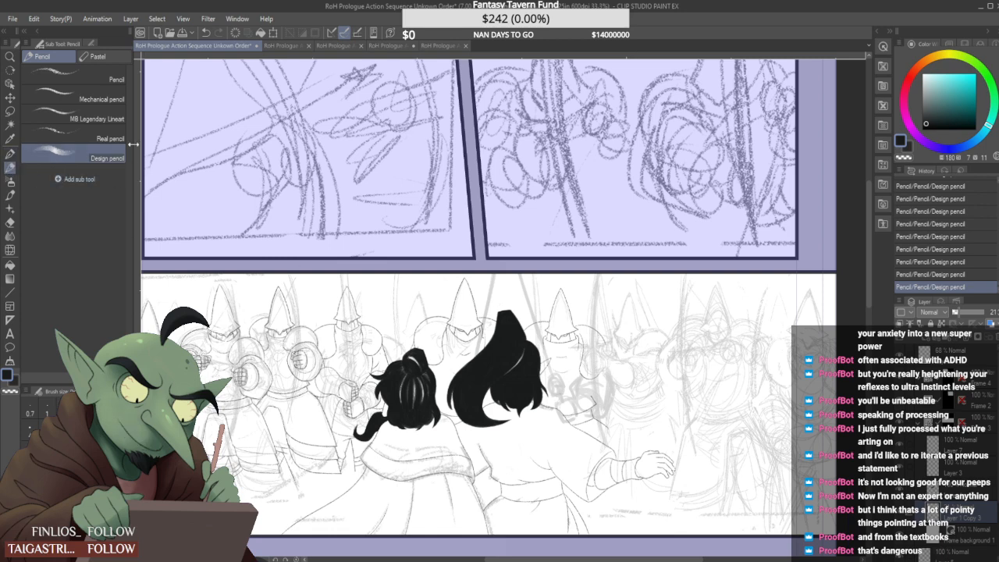
Return to the Real pencil on Layer 3, and toggle layer visibility to check the line art with and without the rough sketch
left_click(94, 139)
left_click(902, 467)
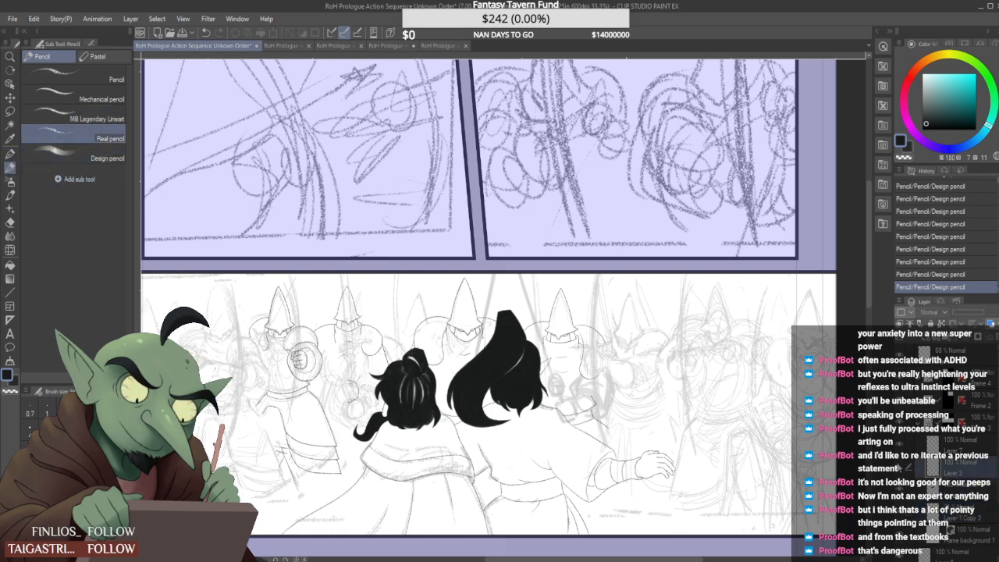
left_click(901, 468)
left_click(900, 445)
left_click(901, 445)
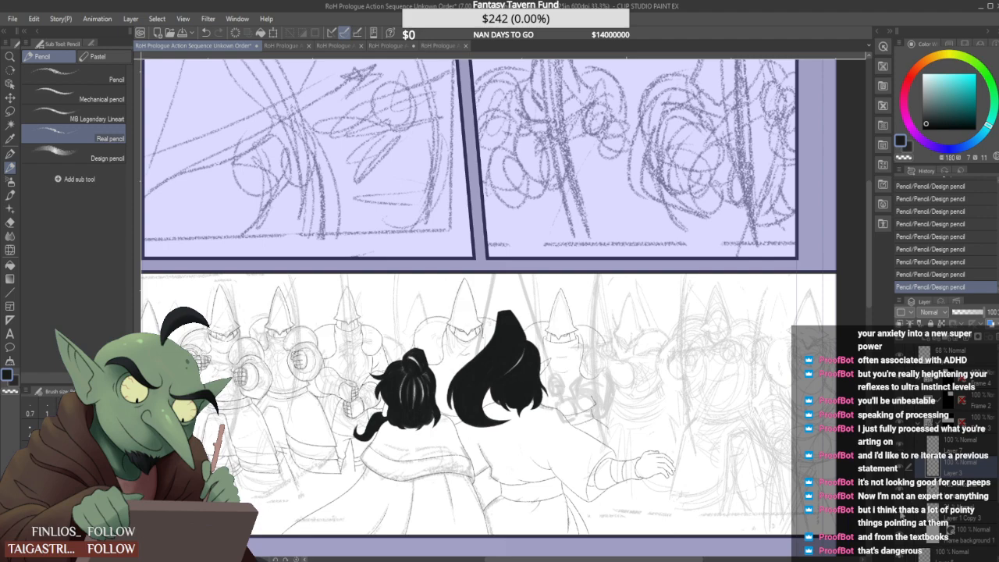
left_click(901, 445)
scroll(683, 337, "down", 1)
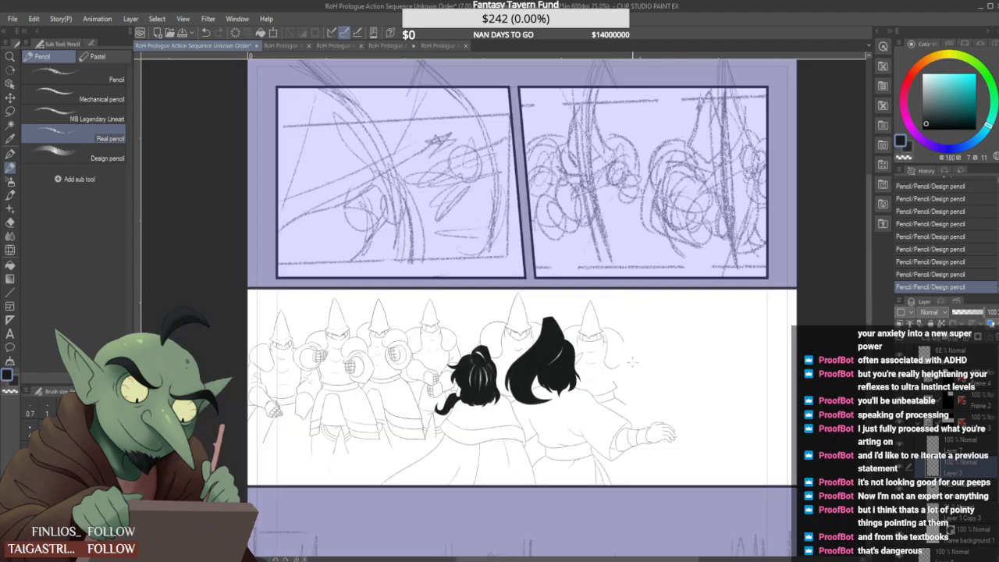
scroll(632, 361, "up", 1)
left_click(900, 511)
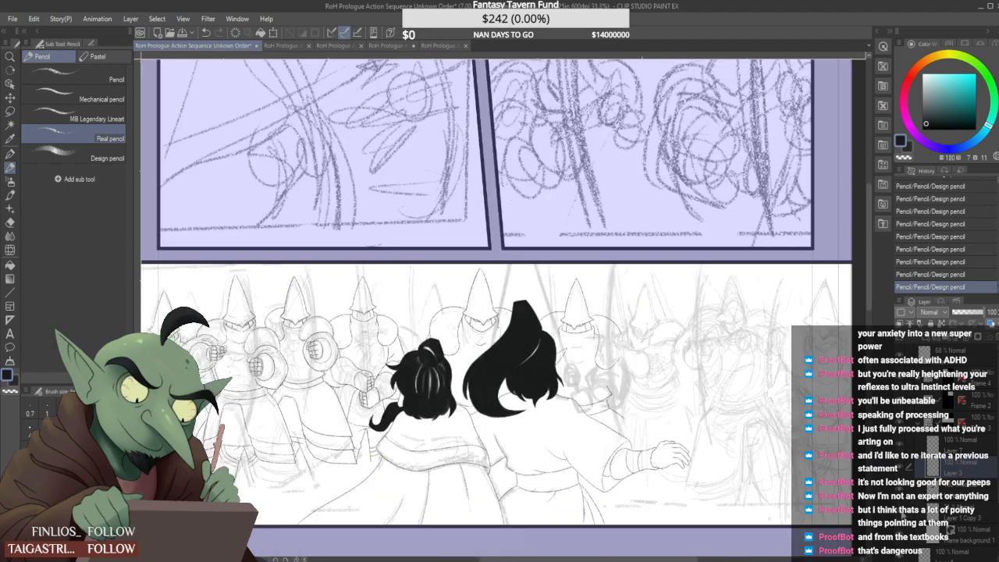
Pencil the near and upper edges of the gauntleted fist over the torso hem, and add parallel lines separating its fingers
scroll(583, 398, "up", 3)
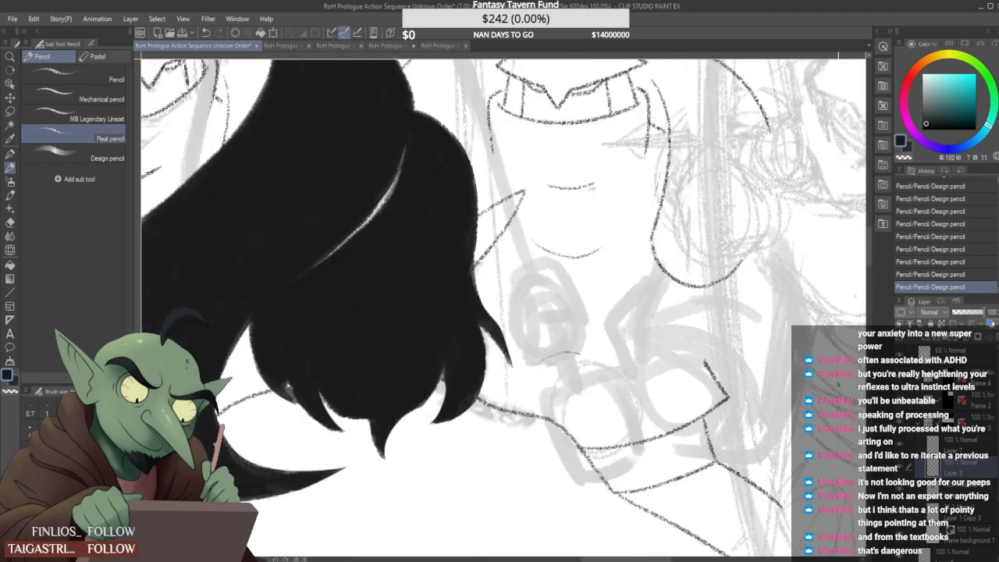
mouse_move(557, 424)
left_mouse_down()
mouse_move(628, 388)
mouse_move(610, 403)
mouse_move(625, 387)
mouse_move(578, 393)
mouse_move(553, 420)
left_mouse_up()
mouse_move(615, 373)
left_mouse_down()
mouse_move(634, 364)
mouse_move(616, 374)
left_mouse_up()
left_click_drag(560, 426, 612, 399)
left_click_drag(578, 438, 624, 425)
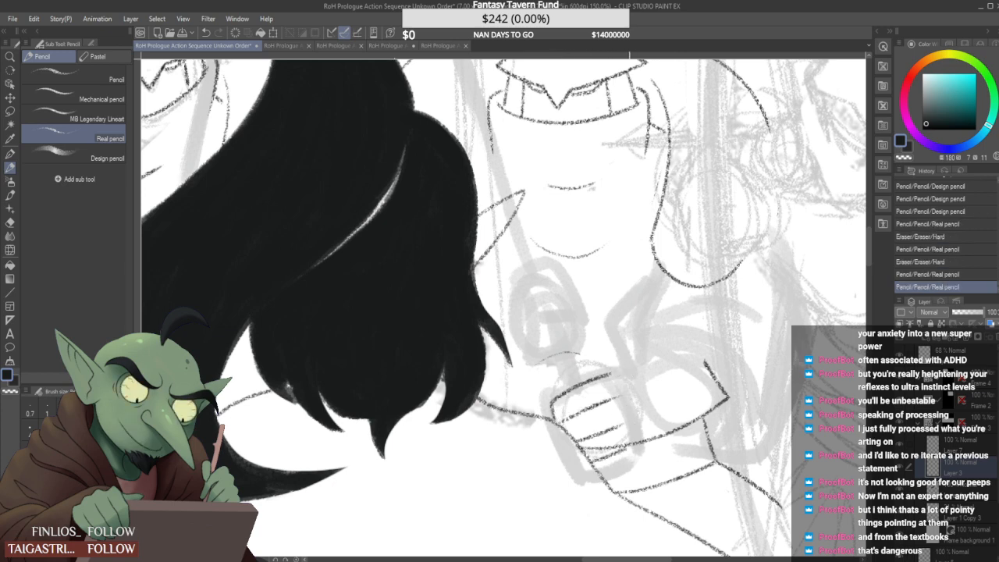
Close the fist's lower end and pencil a doubled edge along its far side, erasing overshoots and redoing poor strokes
mouse_move(582, 452)
left_mouse_down()
mouse_move(628, 445)
mouse_move(605, 476)
mouse_move(596, 474)
mouse_move(635, 454)
left_mouse_up()
mouse_move(631, 451)
left_mouse_down()
mouse_move(576, 449)
mouse_move(629, 421)
left_mouse_up()
mouse_move(615, 376)
left_mouse_down()
mouse_move(645, 459)
mouse_move(660, 459)
mouse_move(606, 479)
mouse_move(643, 466)
mouse_move(614, 455)
mouse_move(633, 440)
mouse_move(653, 451)
left_mouse_up()
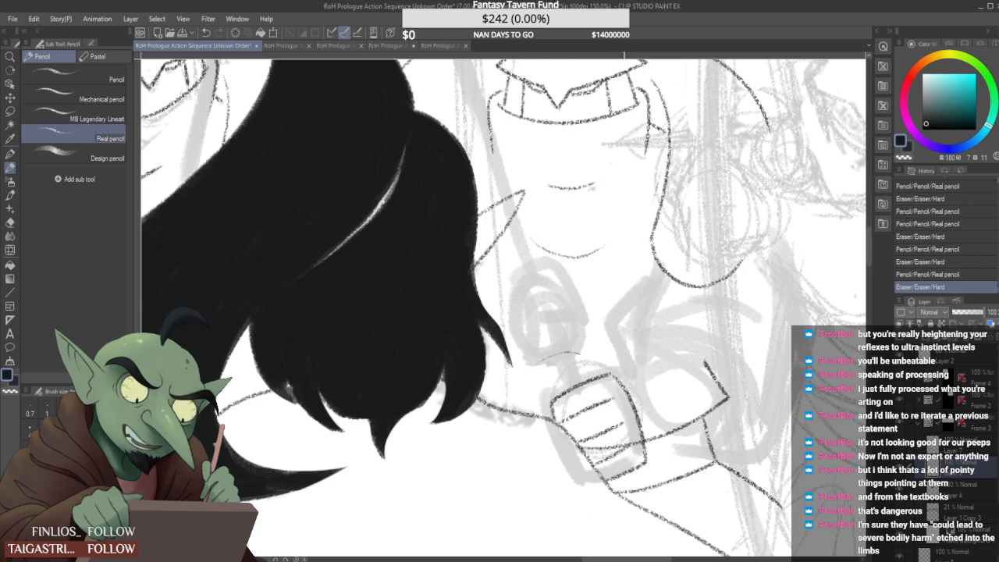
mouse_move(623, 449)
left_mouse_down()
mouse_move(634, 441)
mouse_move(593, 467)
mouse_move(617, 455)
mouse_move(606, 467)
mouse_move(598, 459)
mouse_move(586, 469)
mouse_move(611, 459)
left_mouse_up()
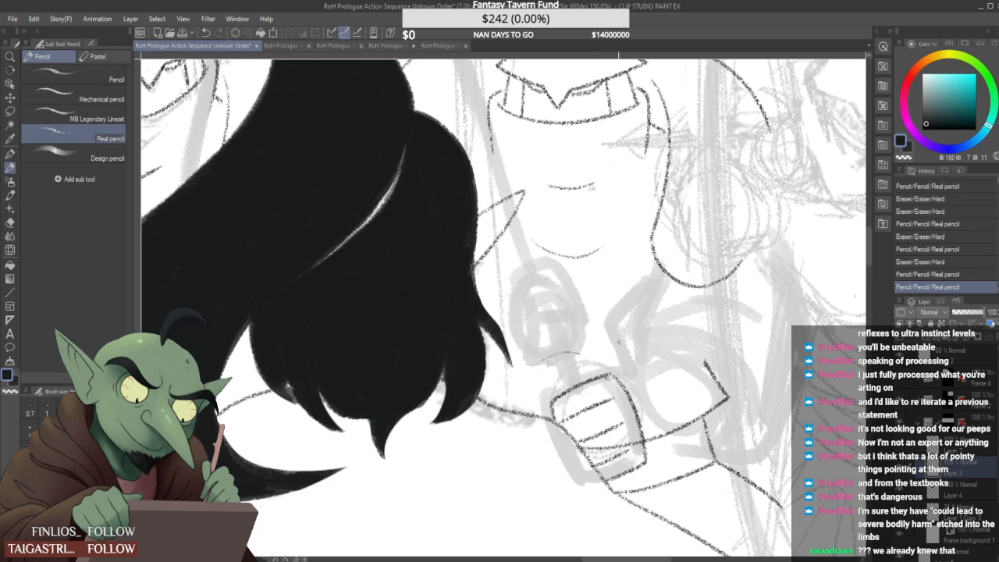
key("ctrl+z")
mouse_move(615, 374)
left_mouse_down()
mouse_move(643, 466)
mouse_move(638, 420)
mouse_move(642, 444)
left_mouse_up()
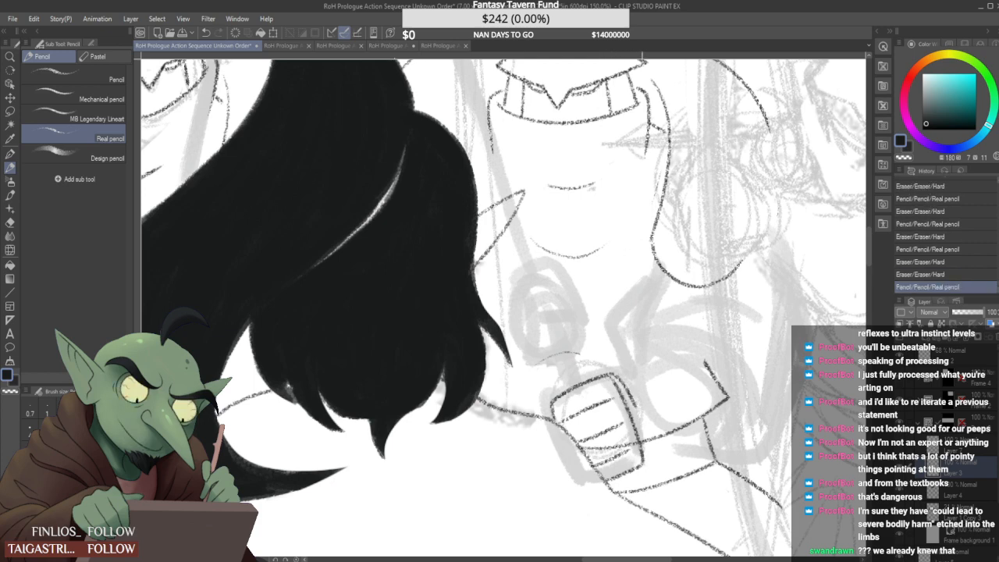
left_click_drag(634, 406, 645, 467)
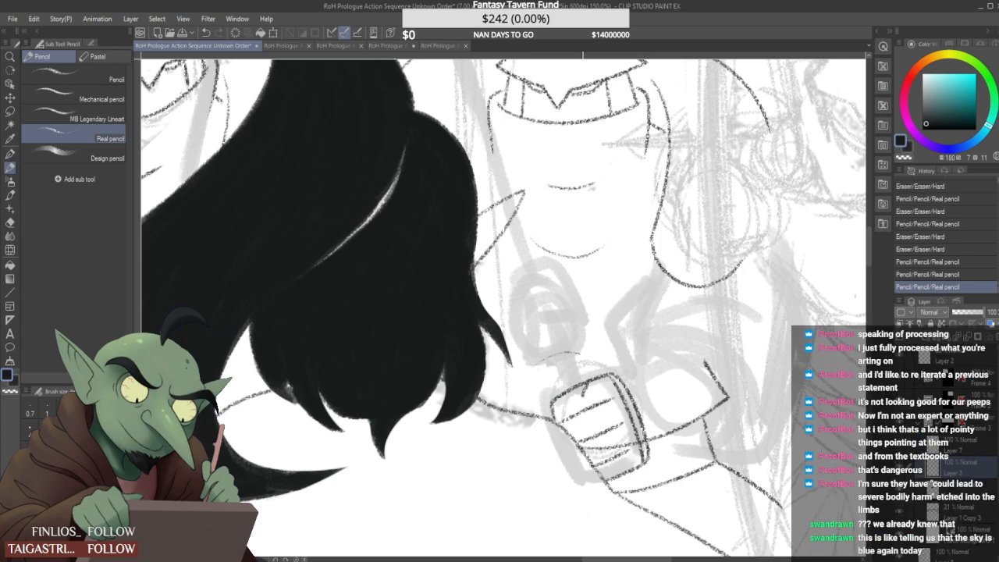
Pencil the jagged joint line running down across the gauntlet's fingers, redoing one segment and erasing the excess at its lower end
mouse_move(583, 389)
left_mouse_down()
mouse_move(596, 398)
mouse_move(592, 428)
left_mouse_up()
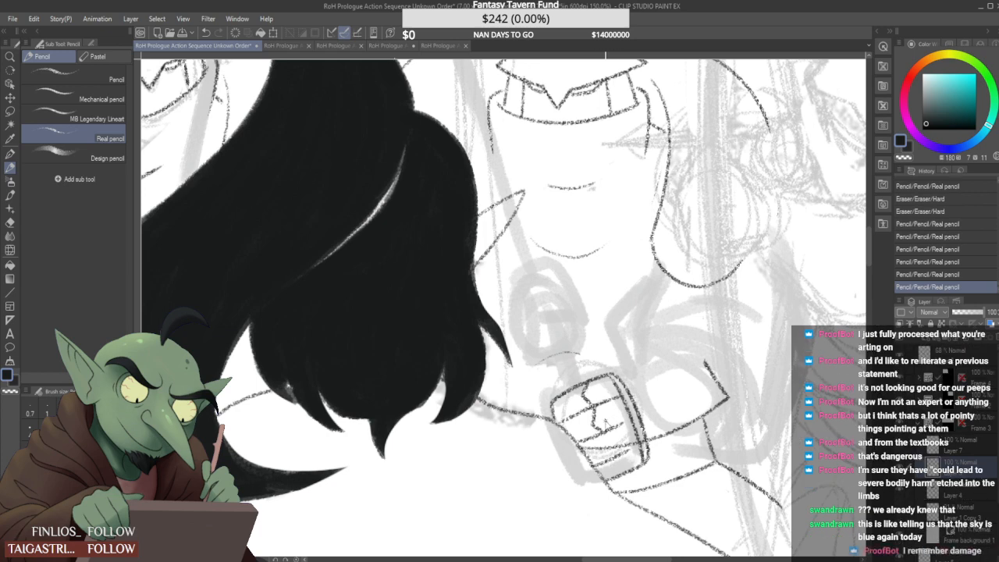
key("ctrl+z")
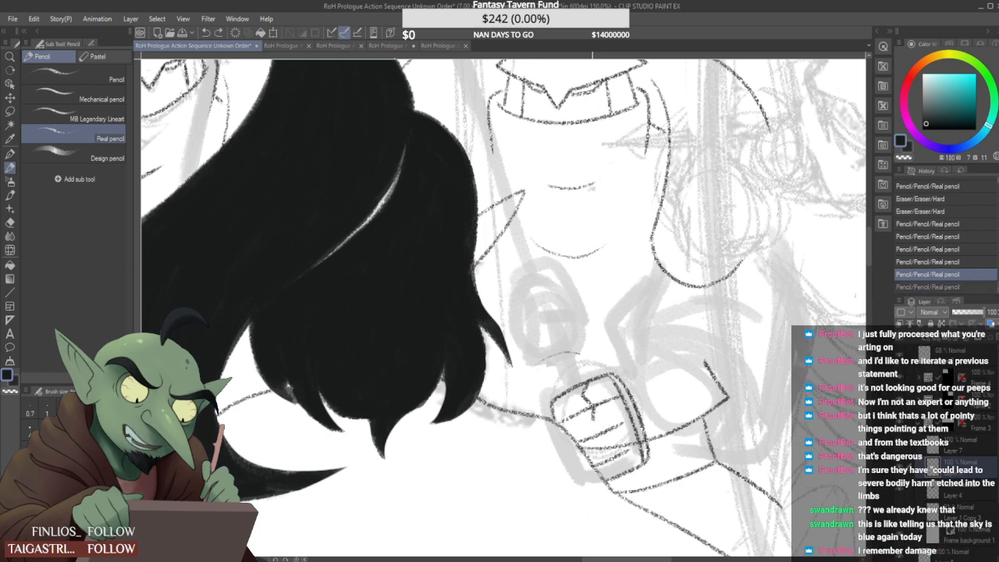
left_click_drag(591, 406, 616, 456)
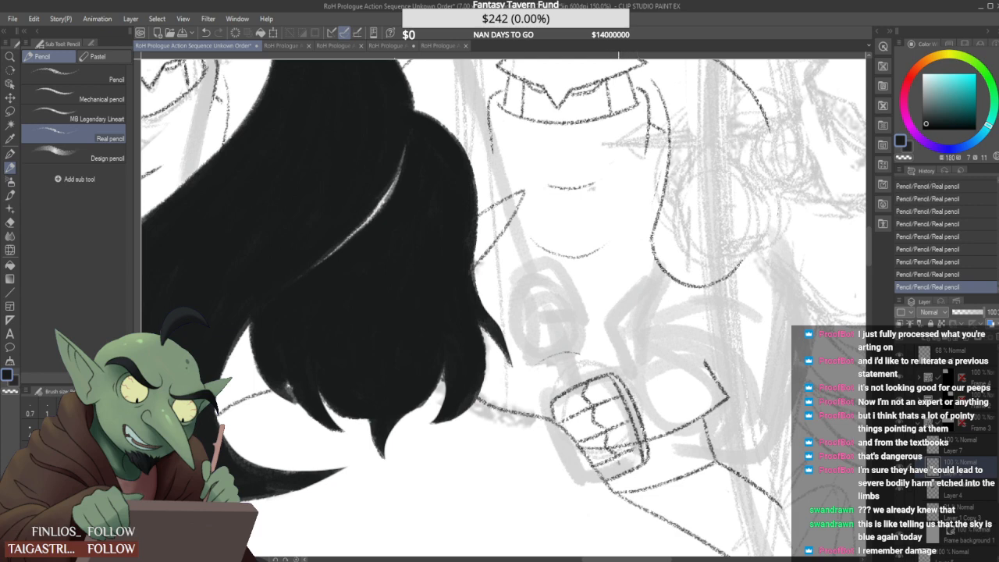
left_click_drag(614, 447, 627, 446)
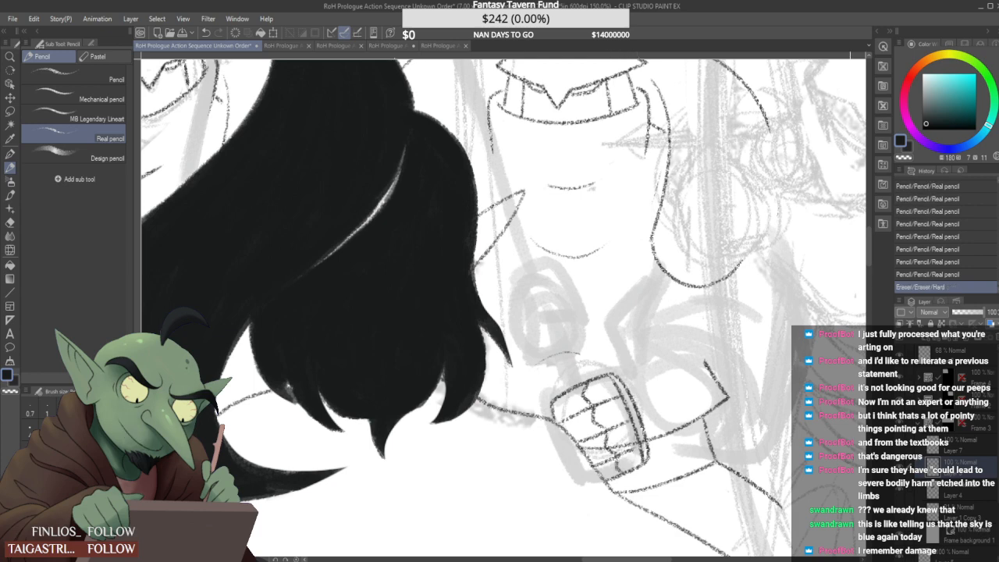
Identify the layer holding the torso line art by toggling its visibility, and make Layer 7 active
left_click(950, 491)
left_click(901, 446)
left_click(900, 447)
left_click(953, 446)
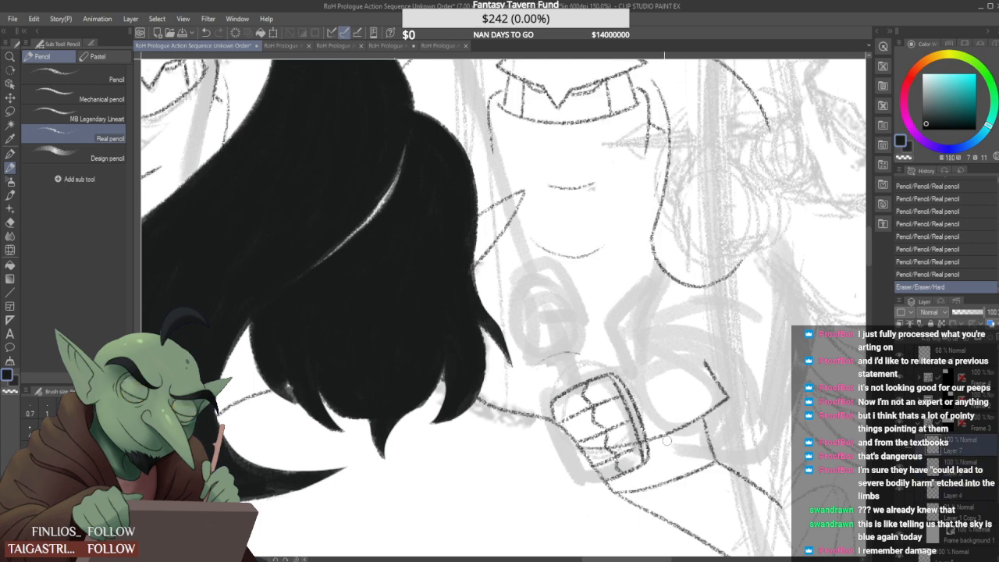
Erase stray marks around the gauntlet's lower fingers and make Layer 3 active
mouse_move(614, 445)
left_mouse_down()
mouse_move(639, 450)
mouse_move(590, 449)
left_mouse_up()
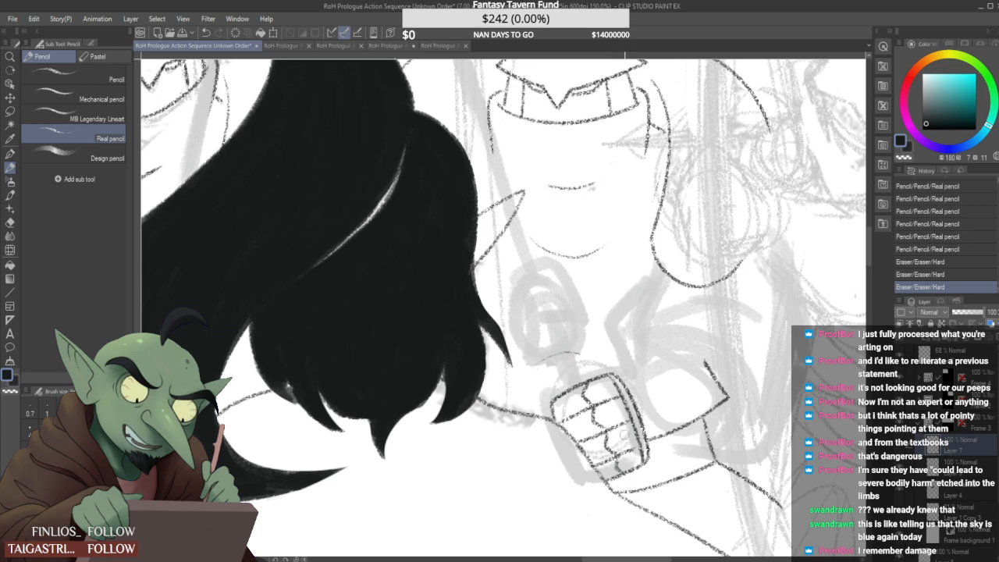
left_click(902, 466)
left_click(902, 466)
left_click(946, 467)
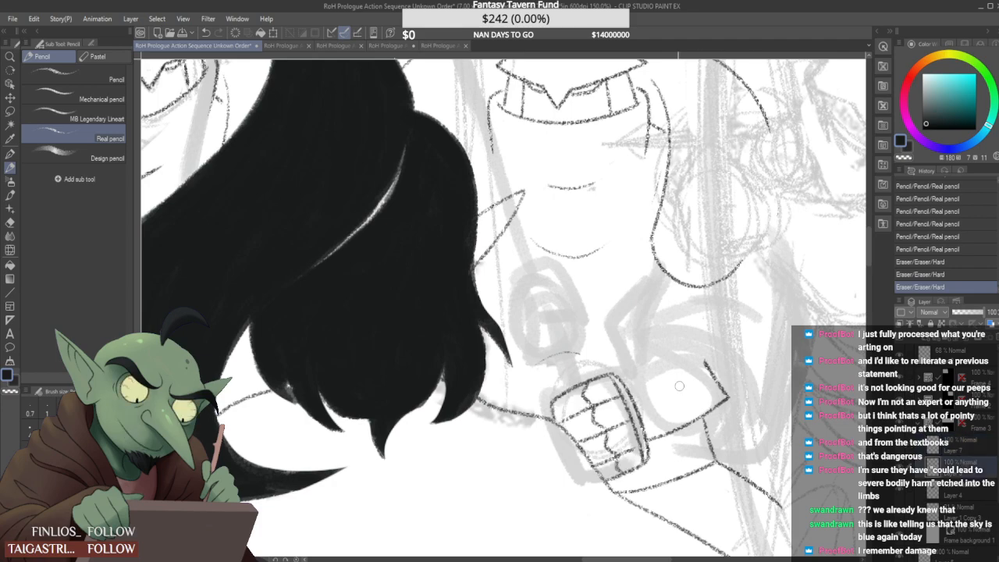
Pencil the short angled edge at the fist's near upper corner, where it meets the torso hem
scroll(637, 378, "down", 2)
scroll(663, 377, "up", 2)
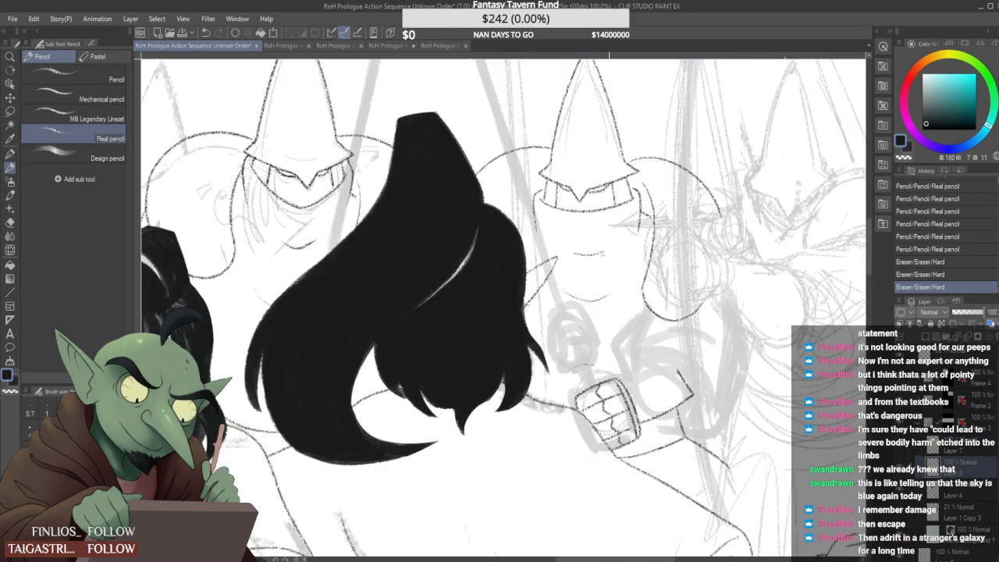
mouse_move(599, 381)
left_mouse_down()
mouse_move(578, 387)
mouse_move(598, 381)
mouse_move(570, 394)
mouse_move(570, 405)
left_mouse_up()
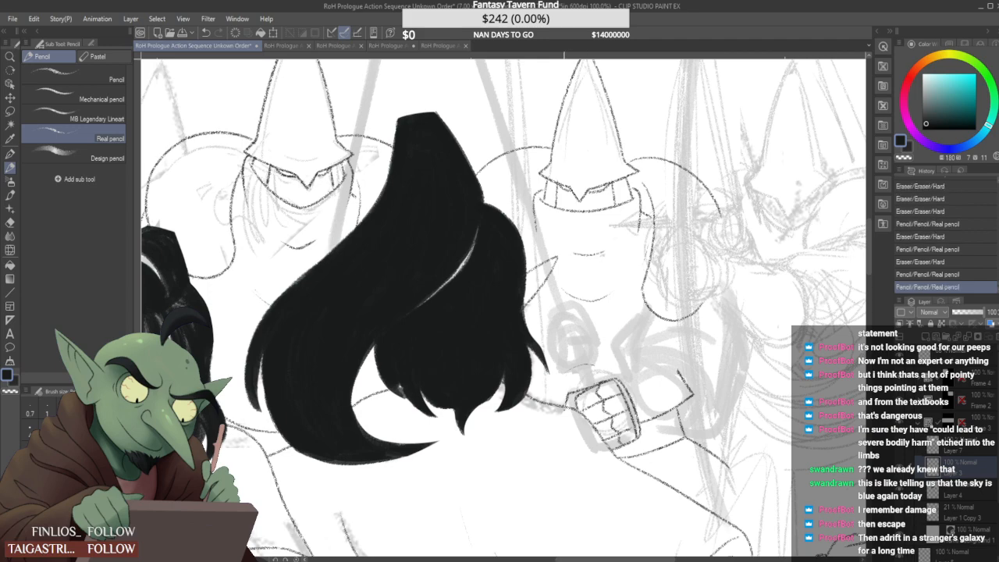
scroll(588, 390, "down", 3)
scroll(588, 390, "up", 4)
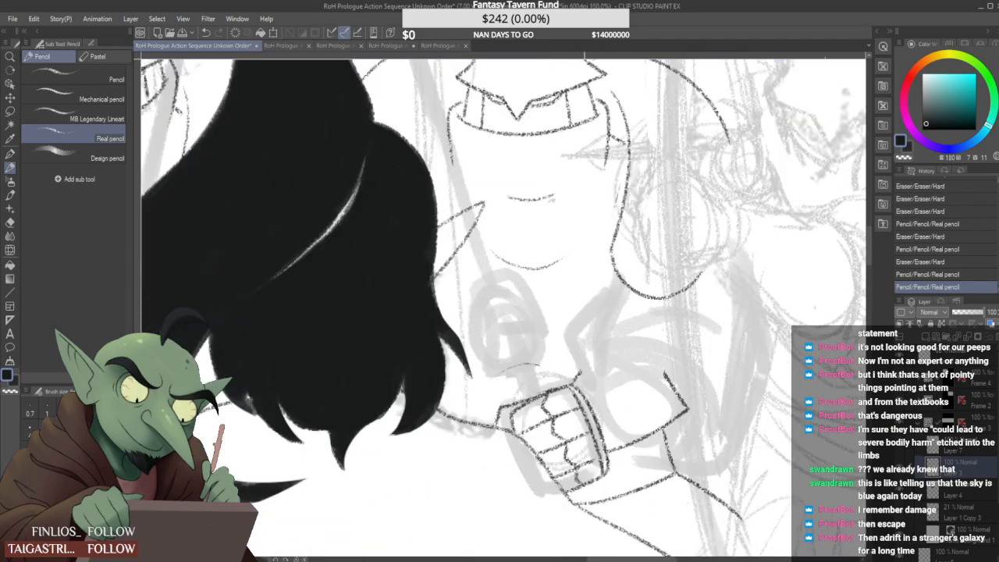
Pencil a large rounded cuff outline curving from the top of the fist around its far side, redoing poor strokes
left_click_drag(582, 347, 688, 408)
key("ctrl+z")
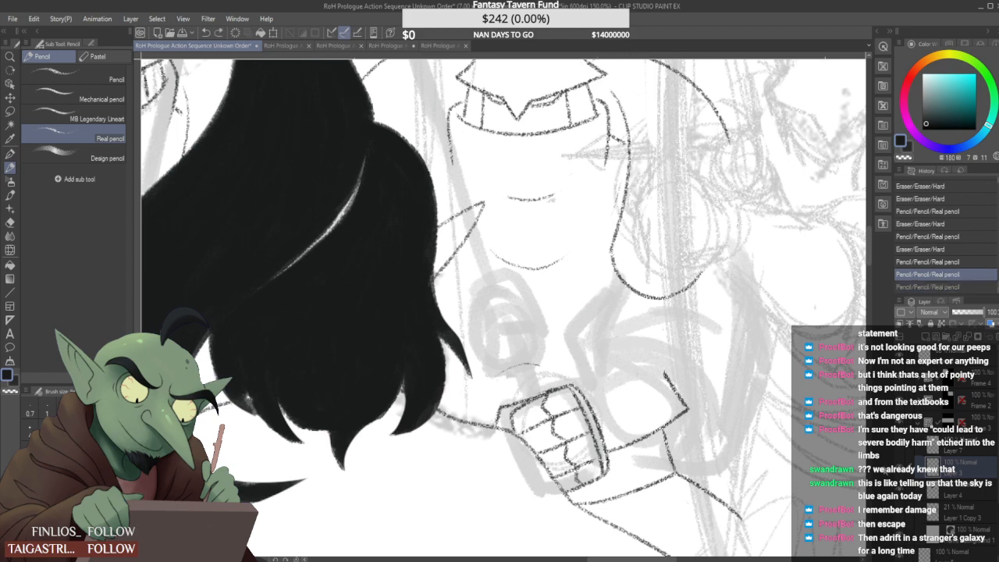
mouse_move(561, 388)
left_mouse_down()
mouse_move(694, 450)
mouse_move(673, 464)
left_mouse_up()
key("ctrl+z")
left_click_drag(565, 388, 694, 358)
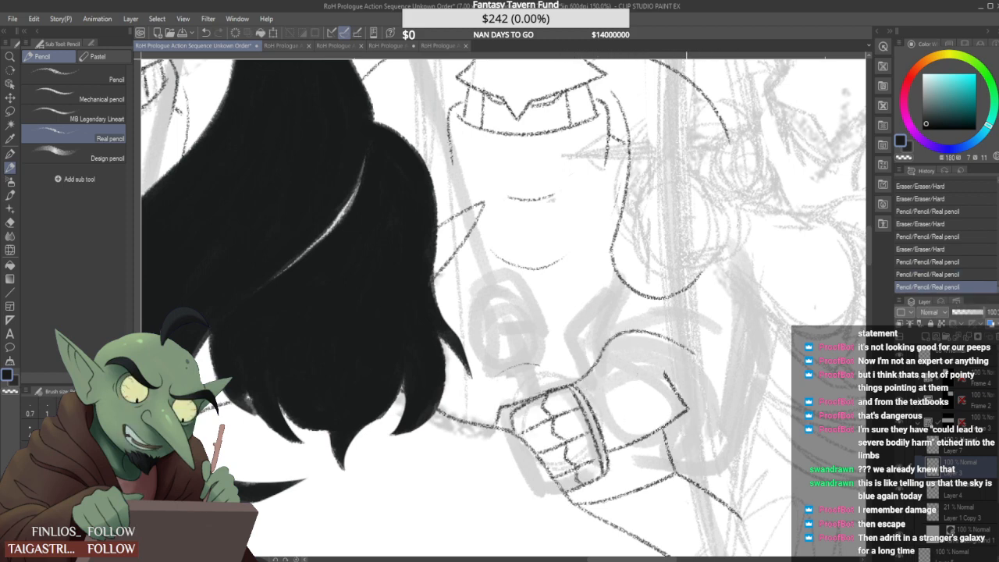
key("ctrl+z")
mouse_move(564, 387)
left_mouse_down()
mouse_move(591, 358)
mouse_move(697, 359)
mouse_move(687, 468)
left_mouse_up()
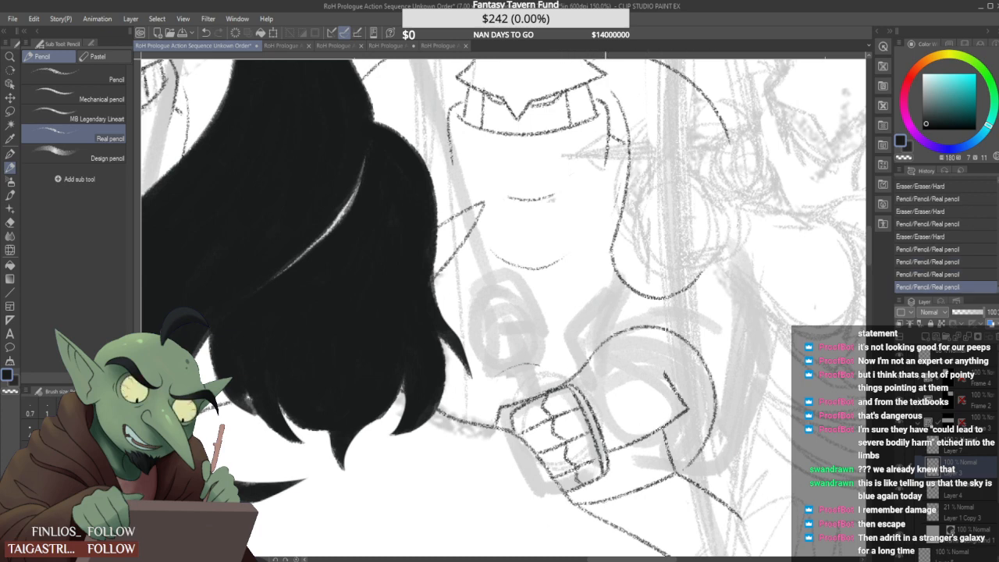
Close the rounded cuff with a lower edge from the fist, and redraw its lower far curve to meet it
mouse_move(609, 467)
left_mouse_down()
mouse_move(641, 453)
mouse_move(714, 459)
mouse_move(695, 472)
mouse_move(719, 471)
mouse_move(629, 467)
mouse_move(698, 467)
left_mouse_up()
key("ctrl+z")
key("ctrl+z")
key("ctrl+z")
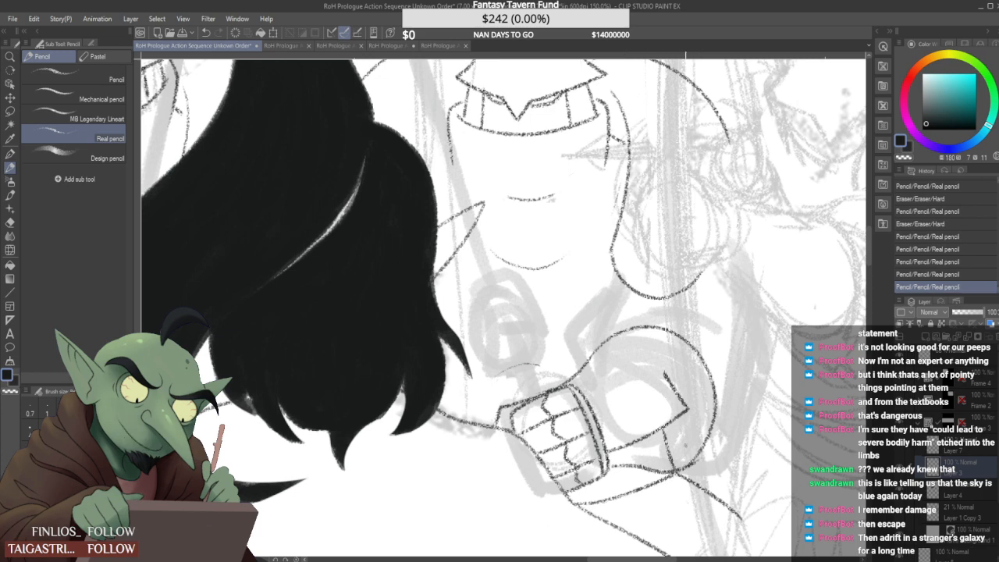
key("ctrl+z")
mouse_move(612, 466)
left_mouse_down()
mouse_move(700, 465)
mouse_move(718, 397)
mouse_move(697, 442)
left_mouse_up()
left_click_drag(715, 395, 689, 454)
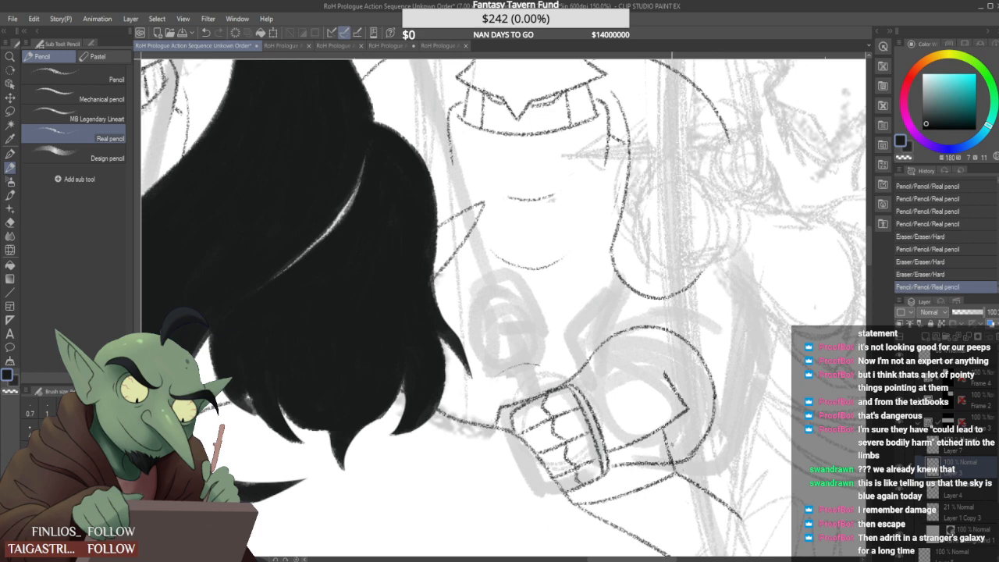
key("ctrl+z")
left_click_drag(713, 395, 682, 464)
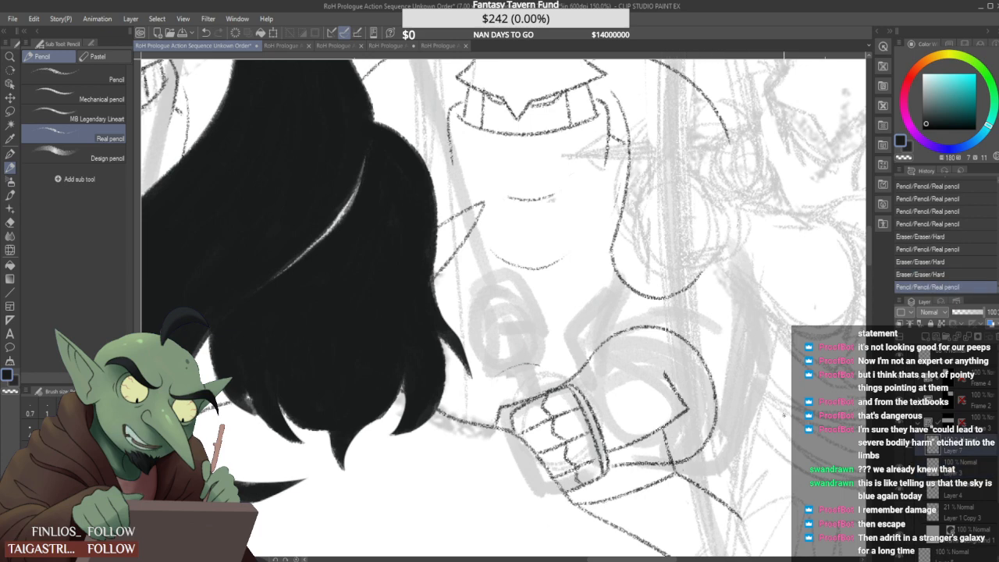
Erase the old angular cuff lines inside the rounded cuff on Layer 7, leaving its interior clear
scroll(679, 377, "down", 1)
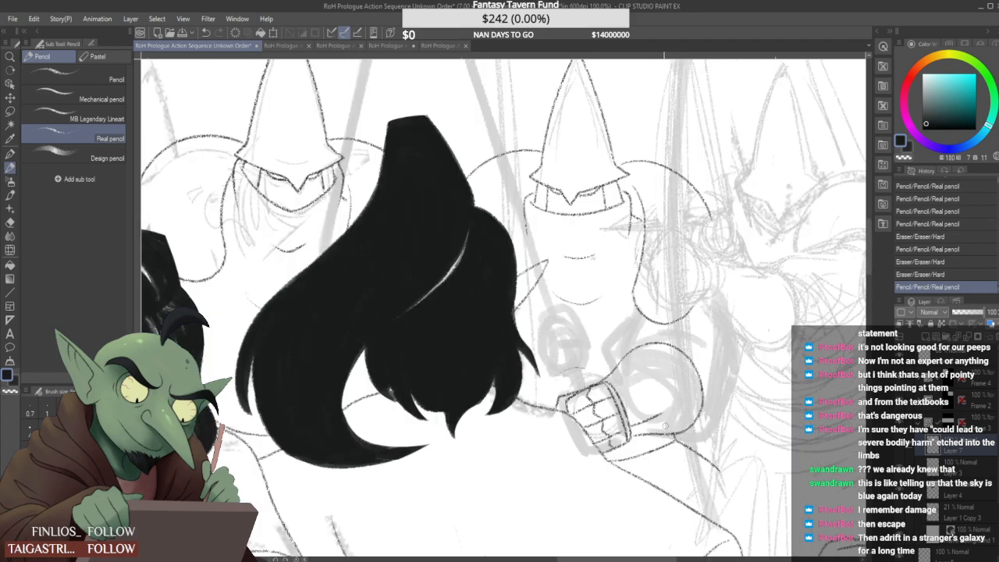
left_click_drag(664, 414, 634, 426)
scroll(664, 383, "down", 2)
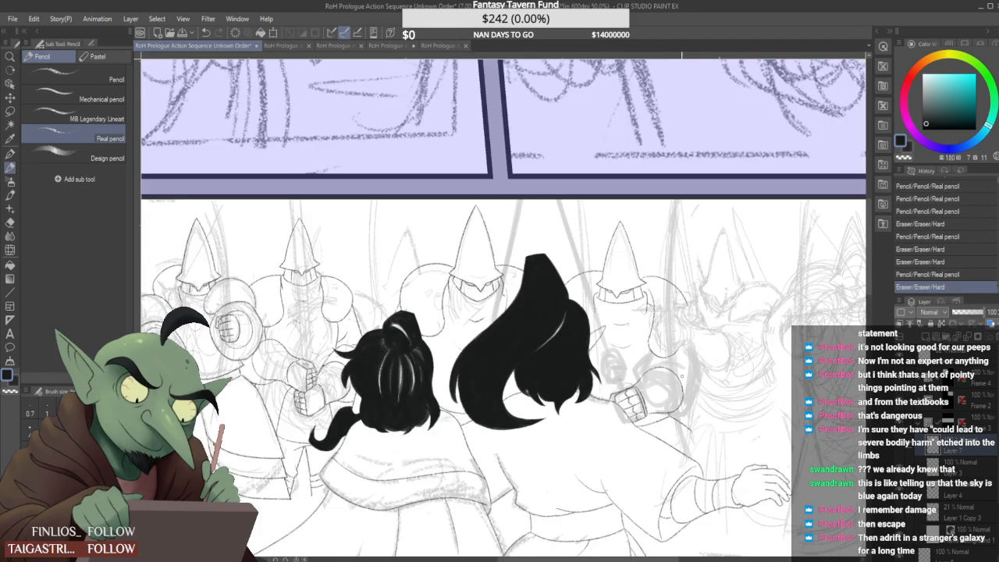
scroll(681, 377, "down", 1)
scroll(675, 367, "up", 1)
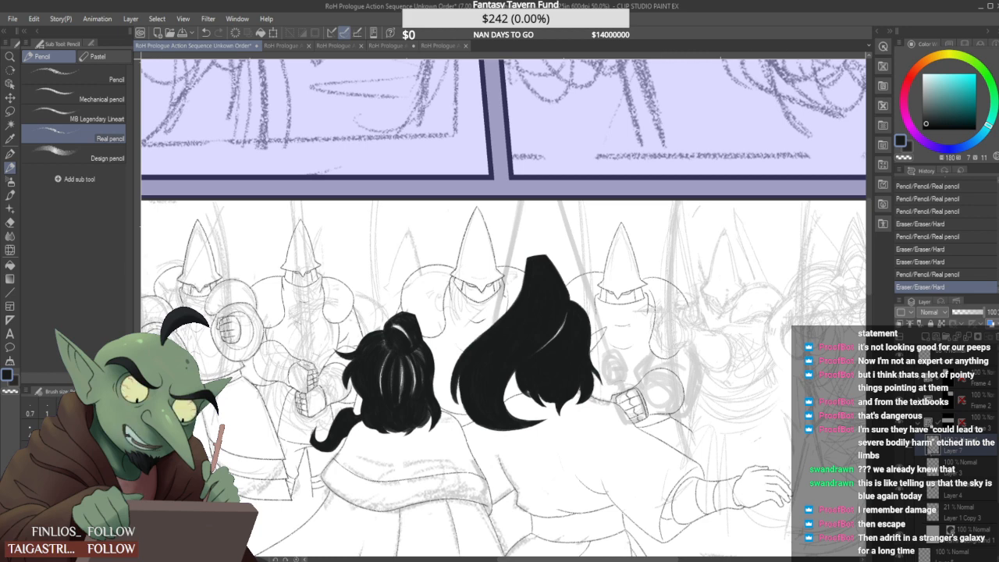
scroll(627, 361, "up", 4)
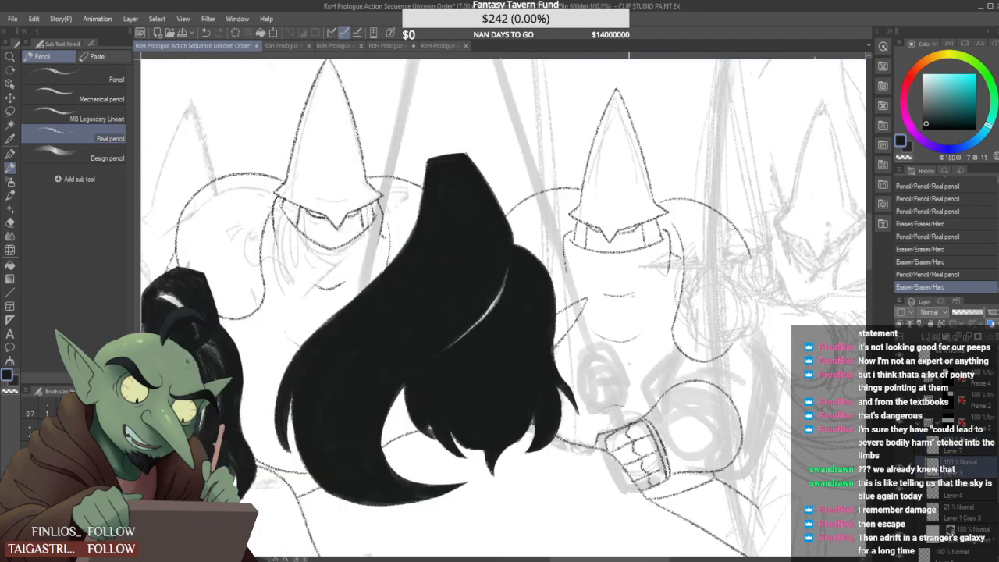
Pencil the bent upper edge of the arm behind the rounded cuff and join it to the shoulder plate
mouse_move(666, 450)
left_mouse_down()
mouse_move(655, 404)
mouse_move(714, 351)
left_mouse_up()
scroll(719, 341, "down", 2)
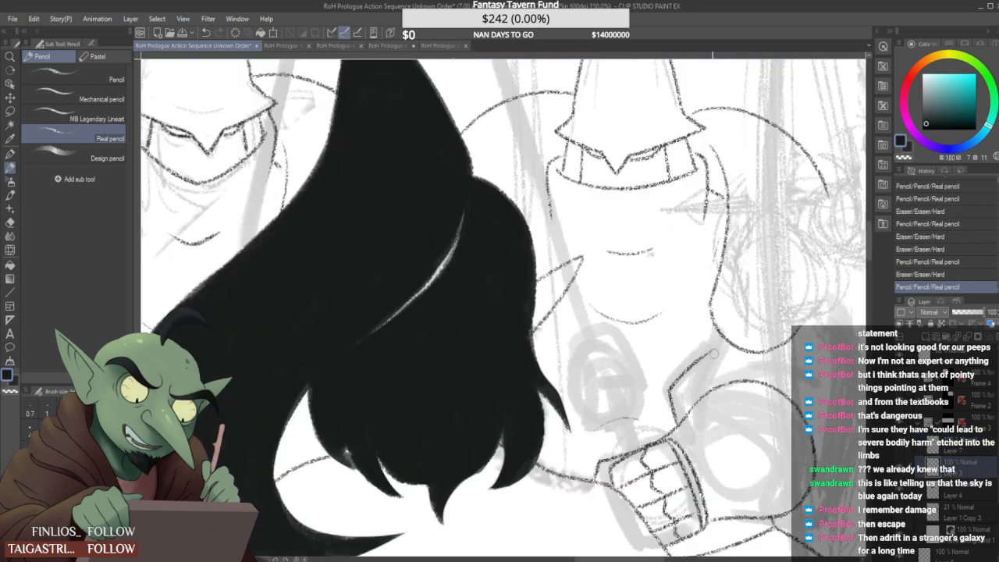
scroll(730, 366, "up", 1)
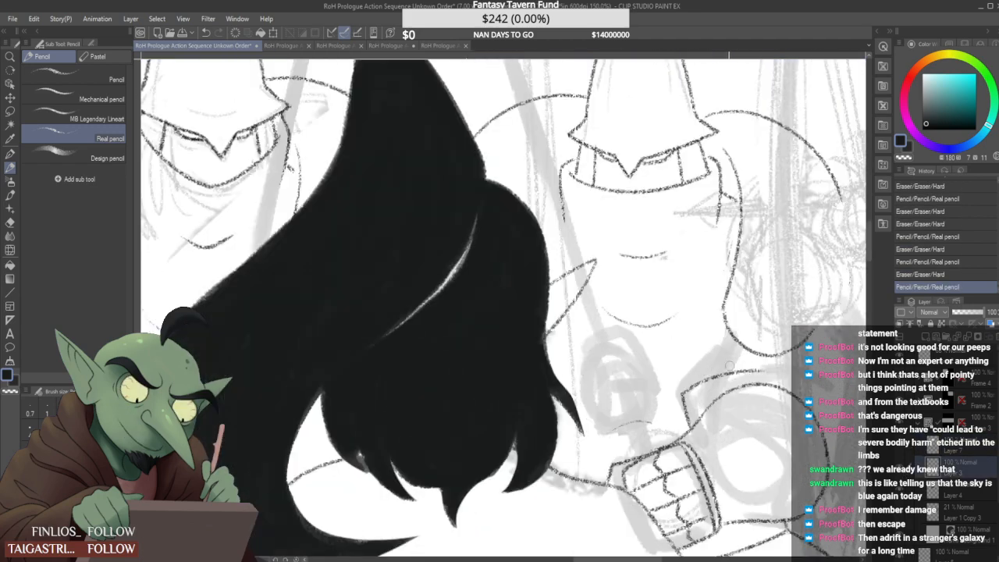
scroll(709, 373, "down", 3)
scroll(749, 355, "up", 3)
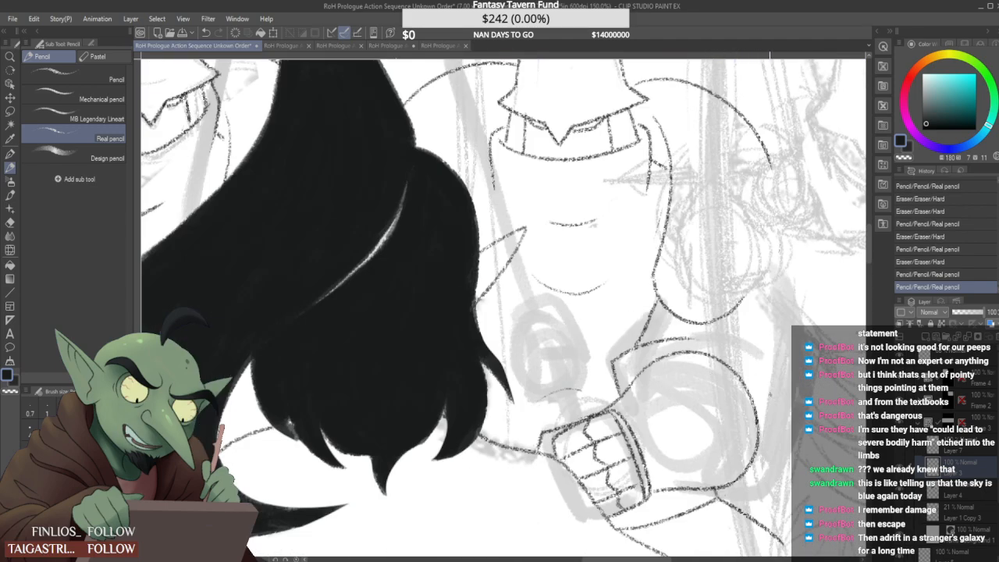
Pencil the arm's lower edge extending outward beneath the rounded cuff, cleaning up where the two lines meet
mouse_move(684, 491)
left_mouse_down()
mouse_move(724, 495)
mouse_move(782, 480)
left_mouse_up()
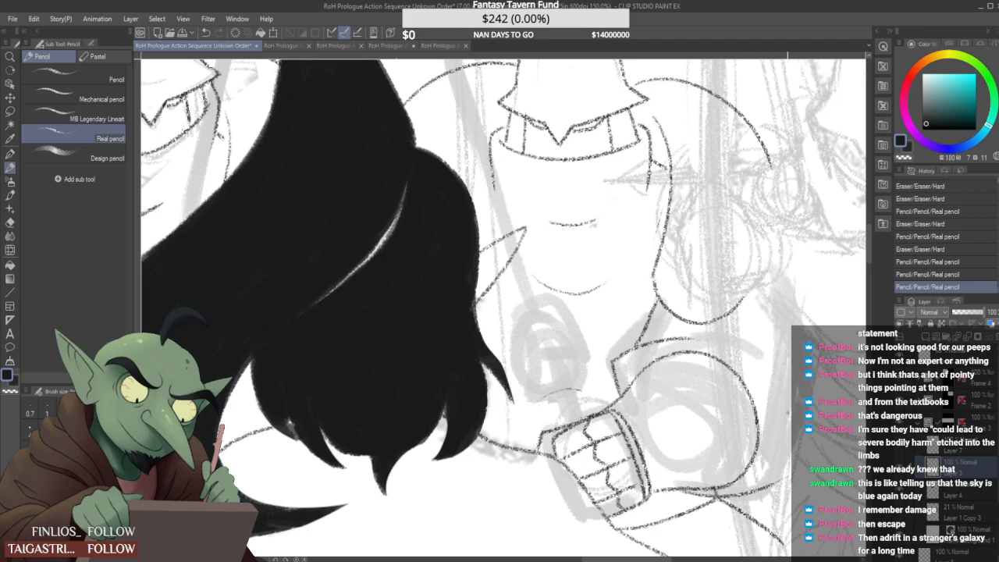
scroll(732, 462, "down", 1)
scroll(722, 480, "up", 2)
left_click_drag(719, 483, 723, 481)
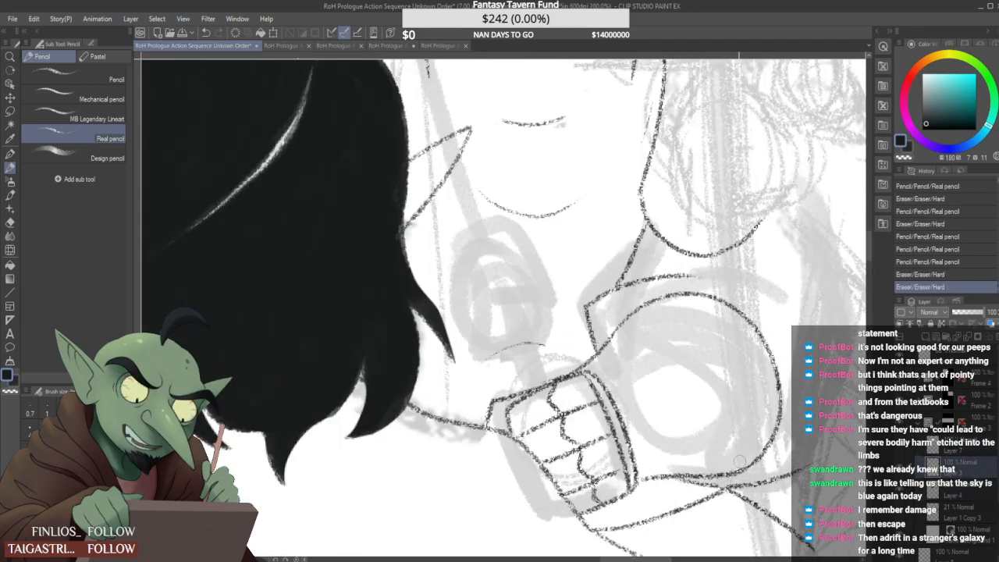
left_click_drag(704, 484, 761, 475)
scroll(754, 470, "down", 2)
scroll(762, 459, "up", 1)
Pencil the arm's angular far edge from below the shoulder plate down around the elbow, redoing the upper segment
left_click_drag(783, 405, 756, 473)
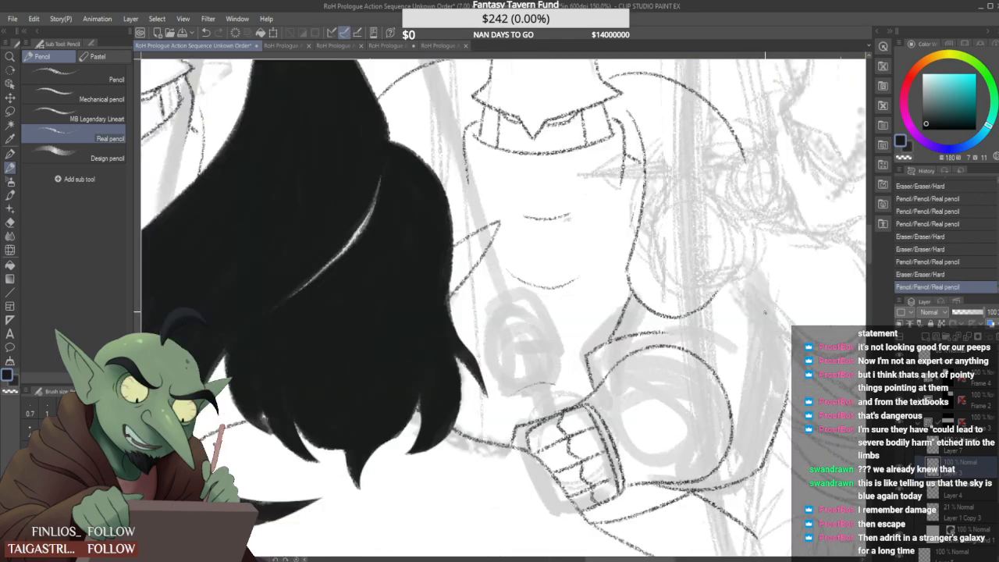
left_click_drag(756, 267, 787, 387)
scroll(783, 328, "down", 2)
mouse_move(765, 304)
left_mouse_down()
mouse_move(783, 387)
mouse_move(770, 426)
left_mouse_up()
left_click_drag(758, 303, 778, 421)
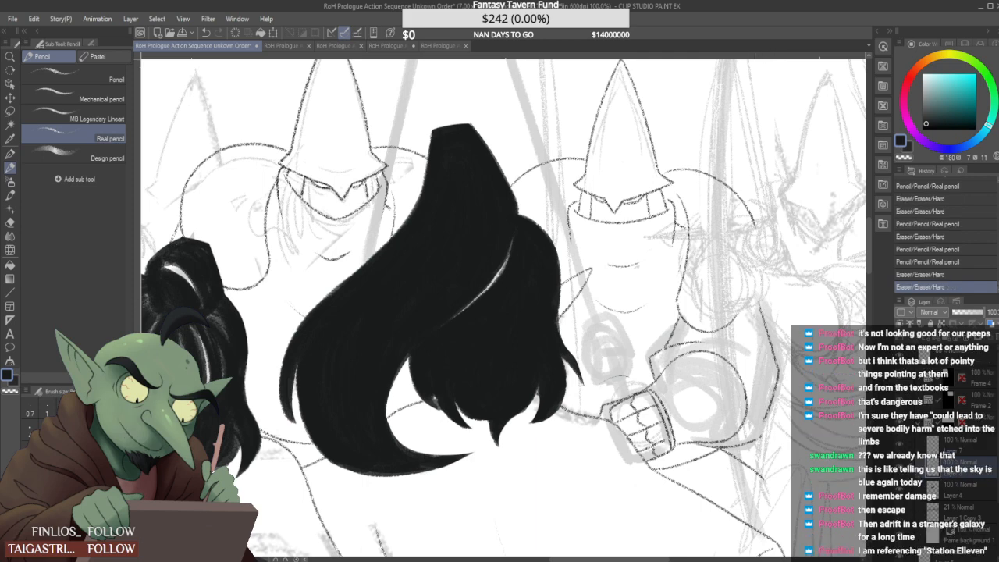
scroll(780, 382, "up", 2)
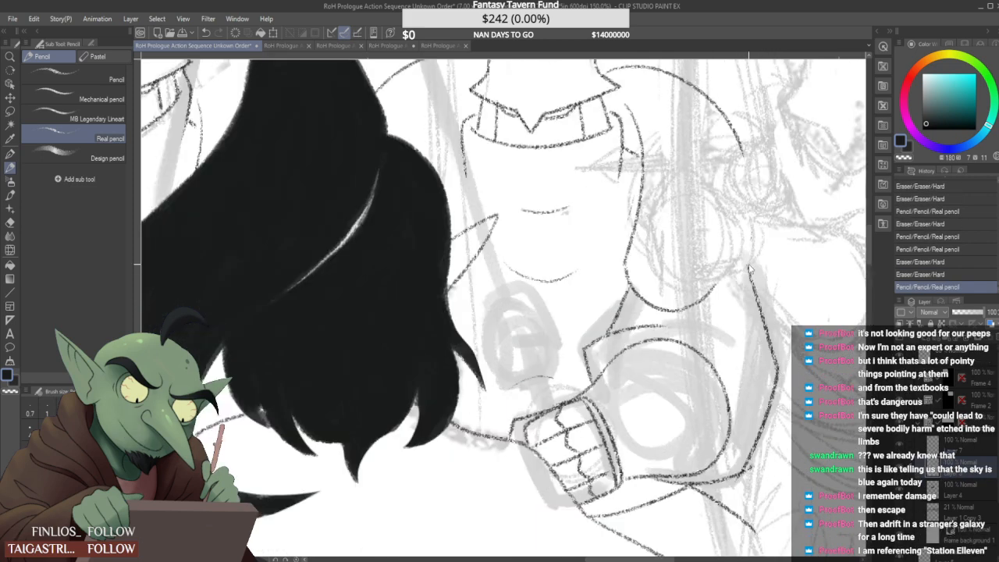
key("ctrl+z")
mouse_move(740, 267)
left_mouse_down()
mouse_move(762, 442)
mouse_move(746, 480)
mouse_move(751, 468)
left_mouse_up()
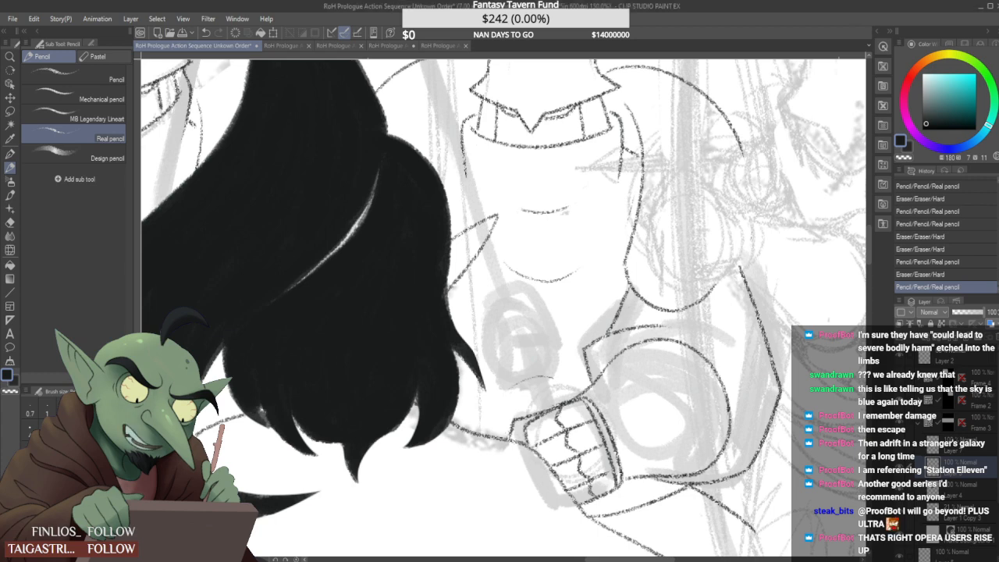
Erase stray marks around the knight's shoulder plate, along its inner edge and near the upper arm
key("ctrl+minus")
key("ctrl+minus")
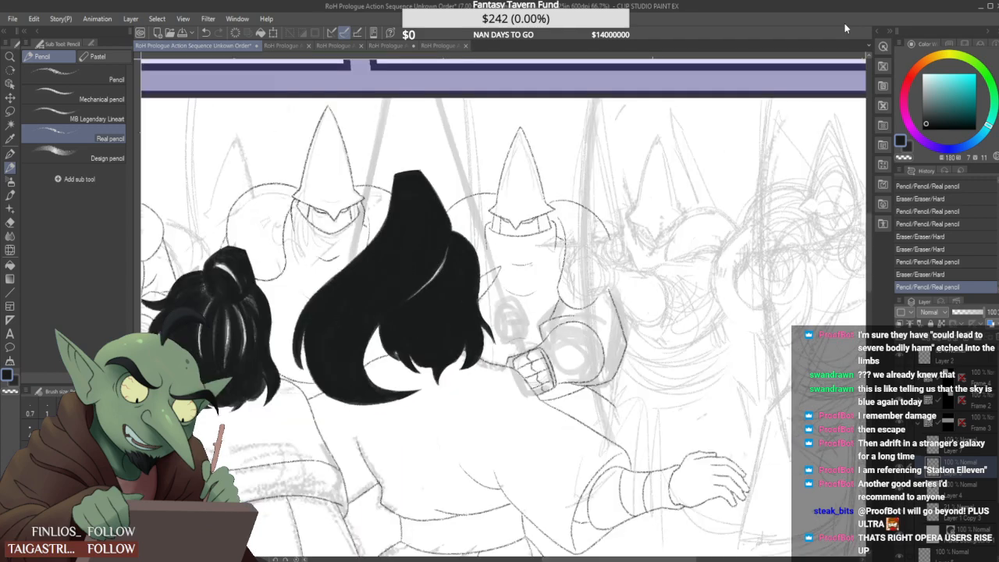
scroll(555, 285, "down", 2)
scroll(561, 258, "up", 5)
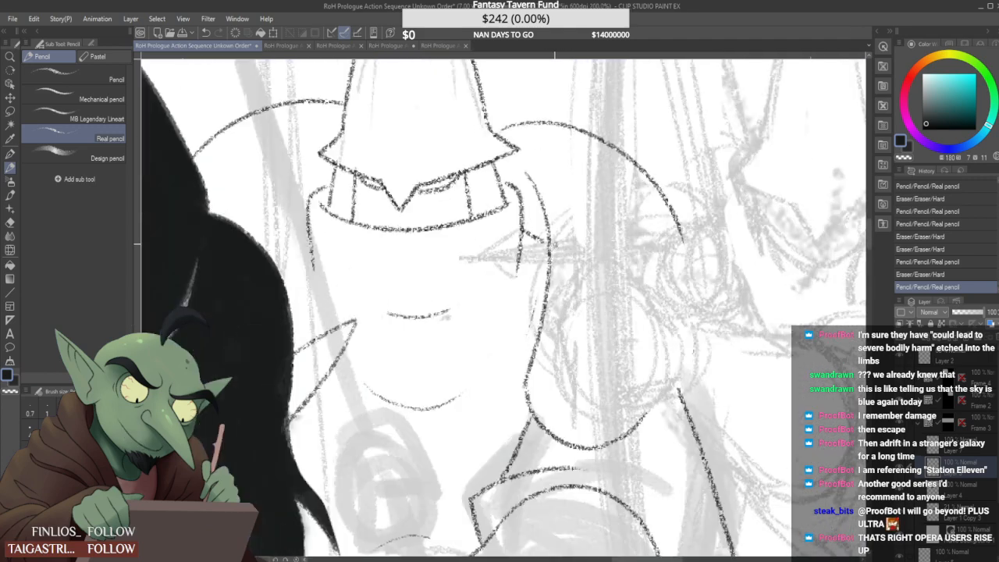
left_click_drag(550, 244, 522, 230)
left_click_drag(532, 298, 528, 330)
scroll(536, 285, "down", 1)
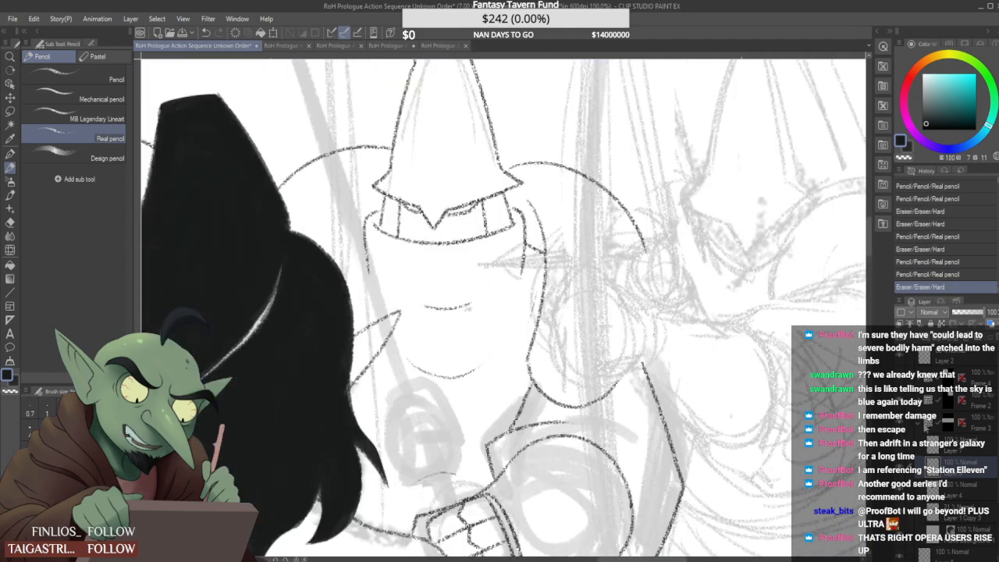
left_click_drag(536, 292, 531, 312)
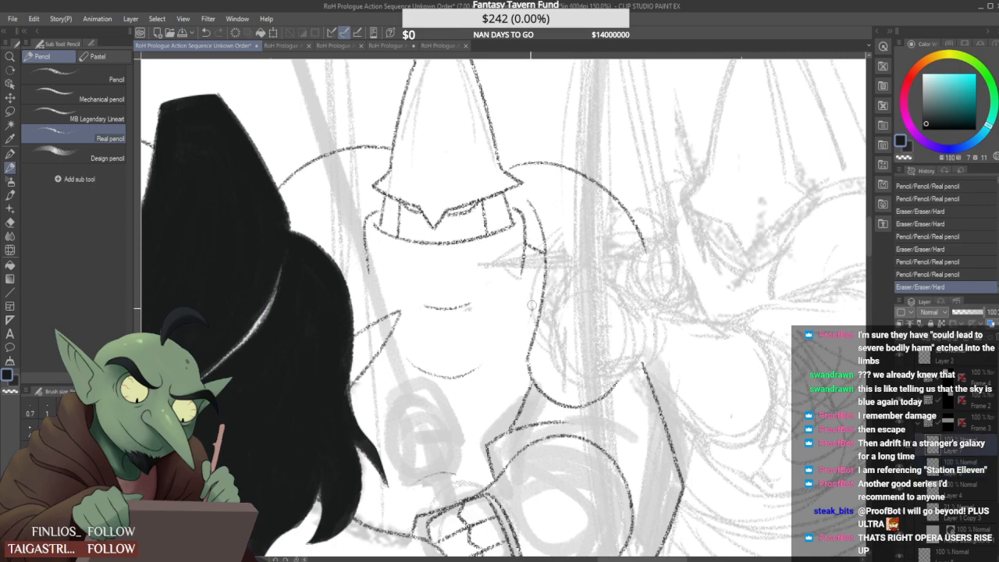
scroll(687, 331, "down", 2)
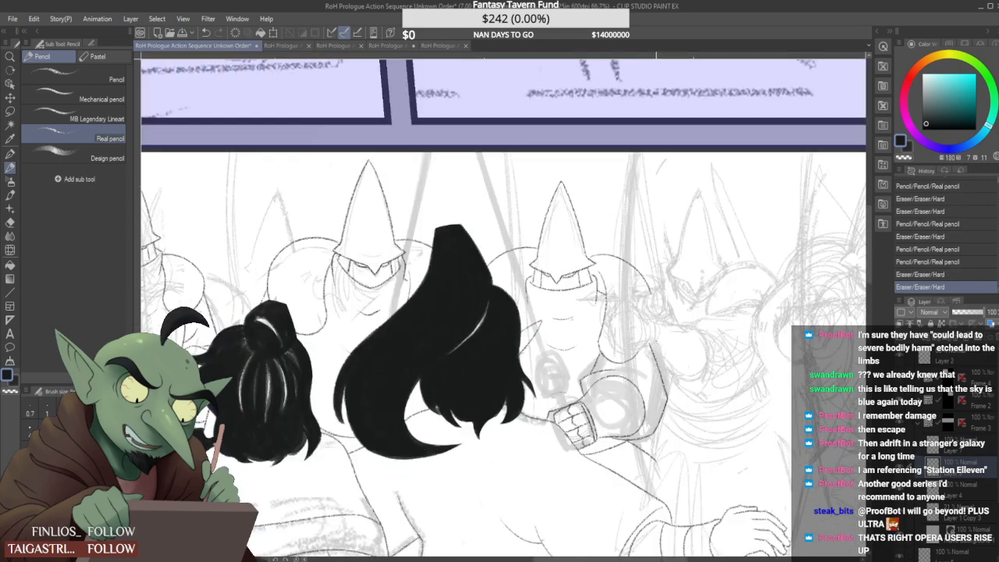
scroll(677, 344, "up", 2)
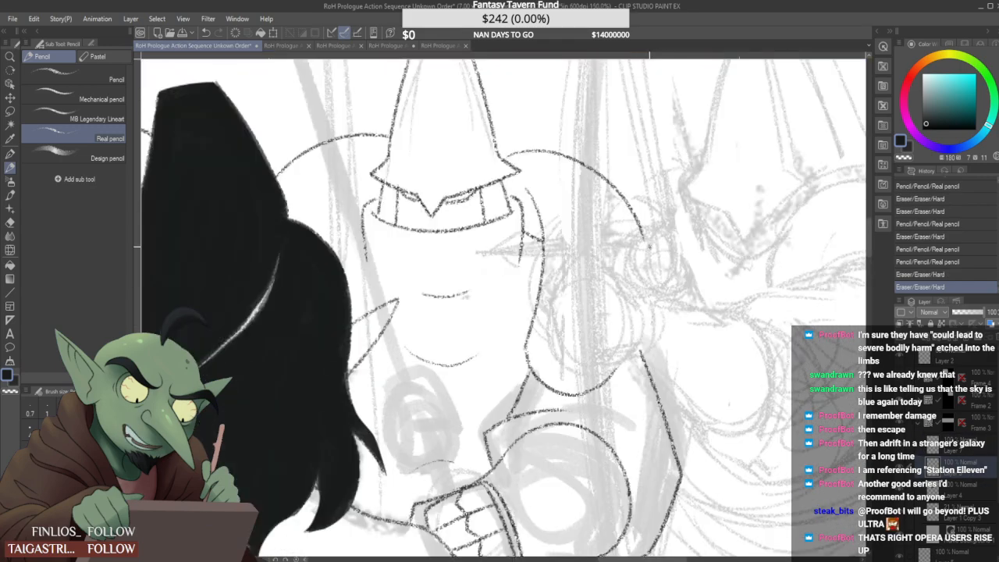
left_click(648, 299)
scroll(641, 312, "down", 2)
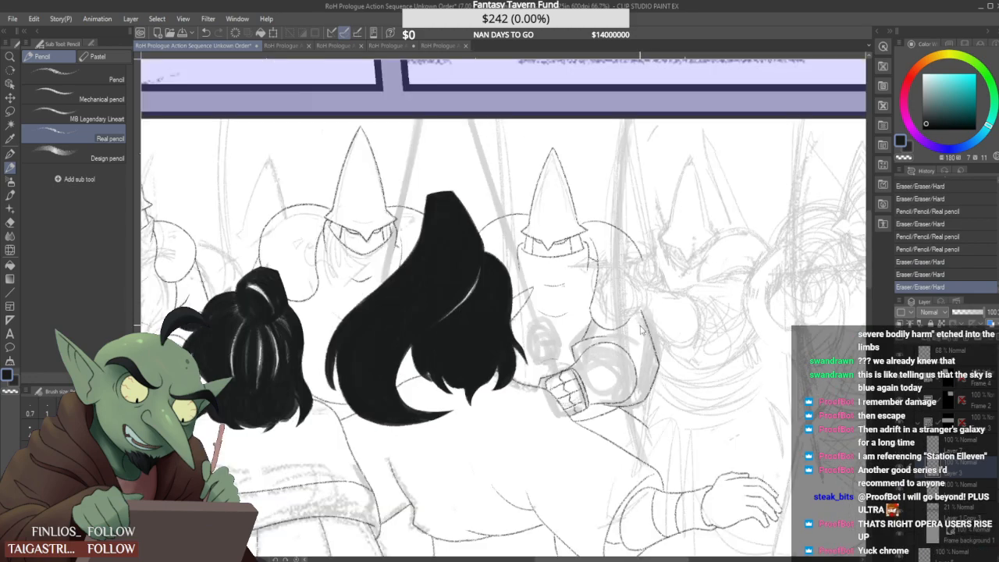
Trim the overshooting end of the diagonal line below the gauntlet's cuff with the eraser
scroll(642, 332, "down", 1)
scroll(641, 374, "up", 5)
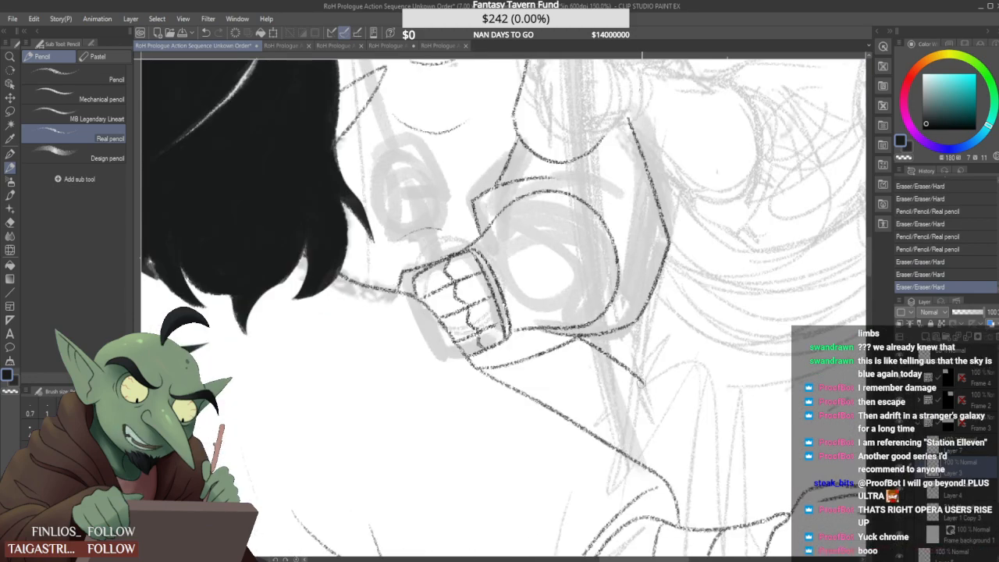
left_click(641, 380)
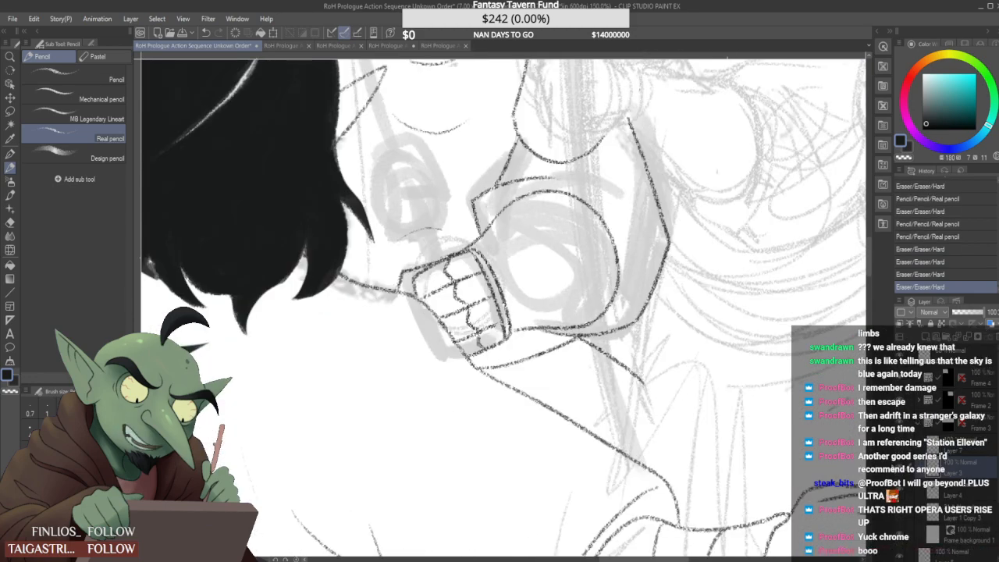
left_click(639, 387)
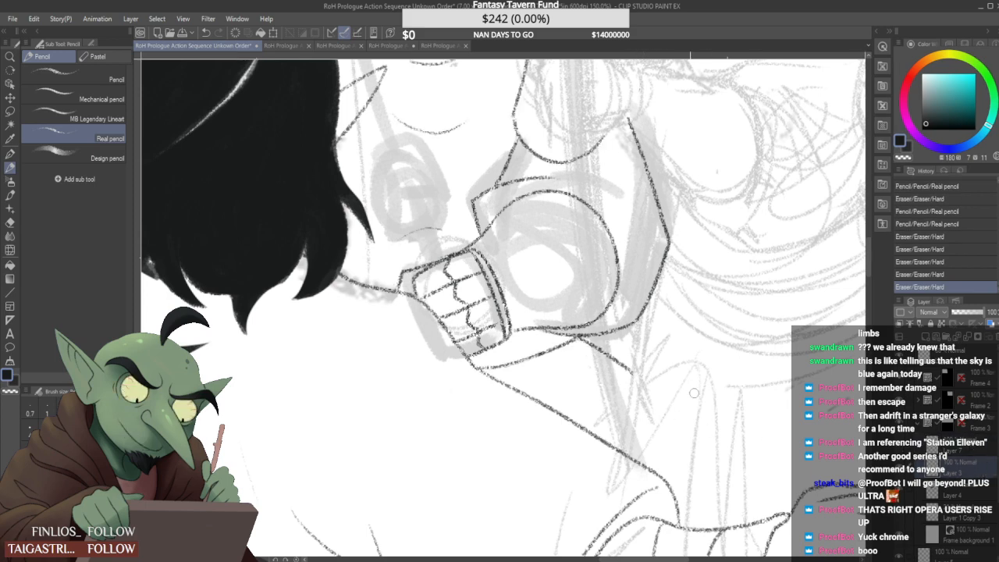
scroll(466, 388, "down", 3)
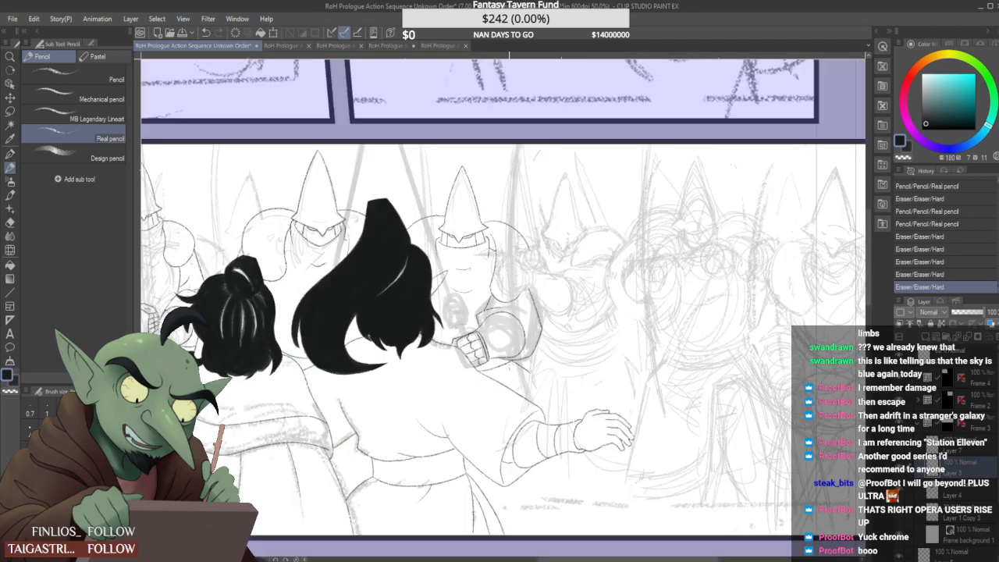
Pencil a short diagonal line beneath the knight's bent elbow and a curved line along the upper edge of the rounded cuff
scroll(506, 370, "down", 1)
scroll(518, 374, "up", 4)
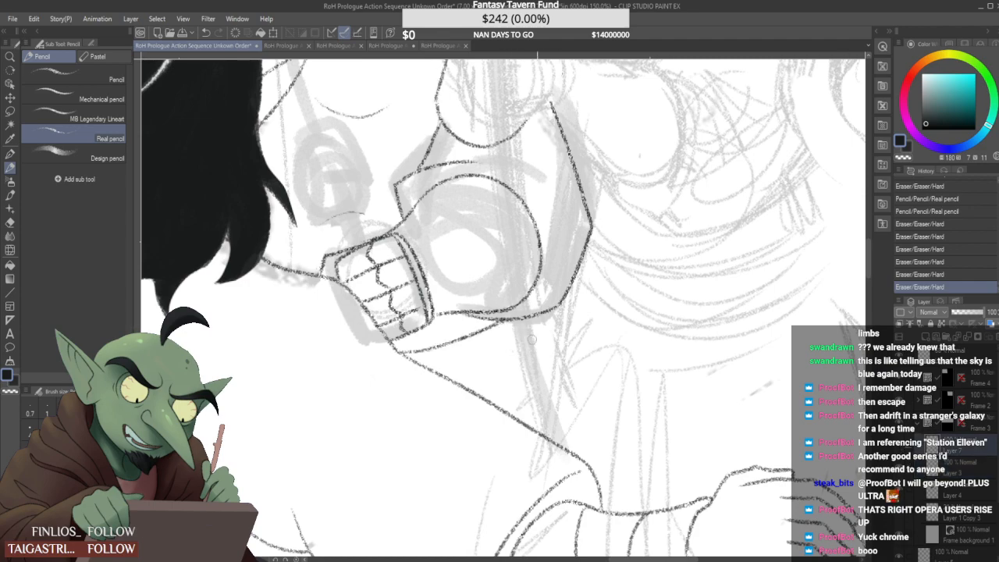
scroll(560, 362, "down", 2)
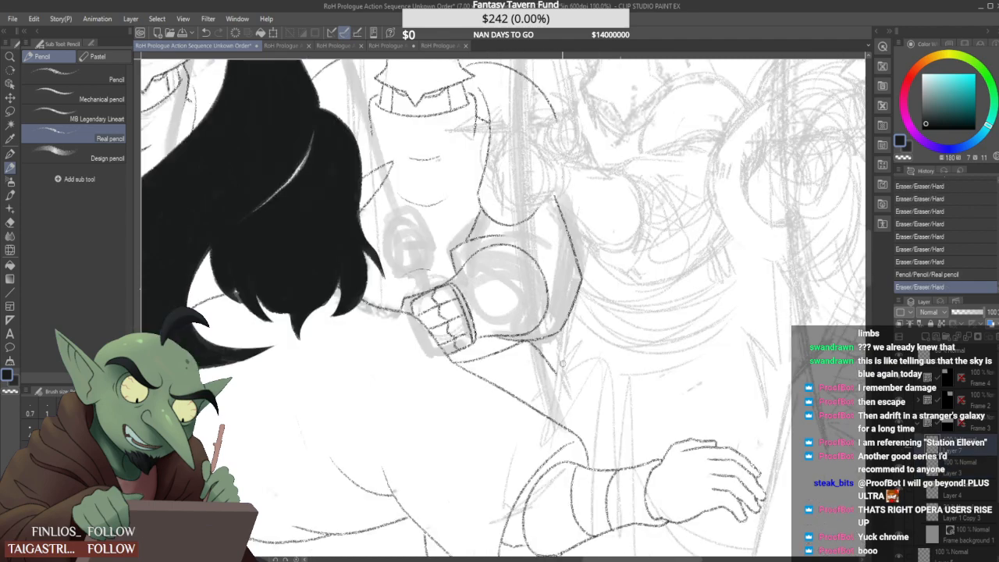
scroll(563, 362, "down", 4)
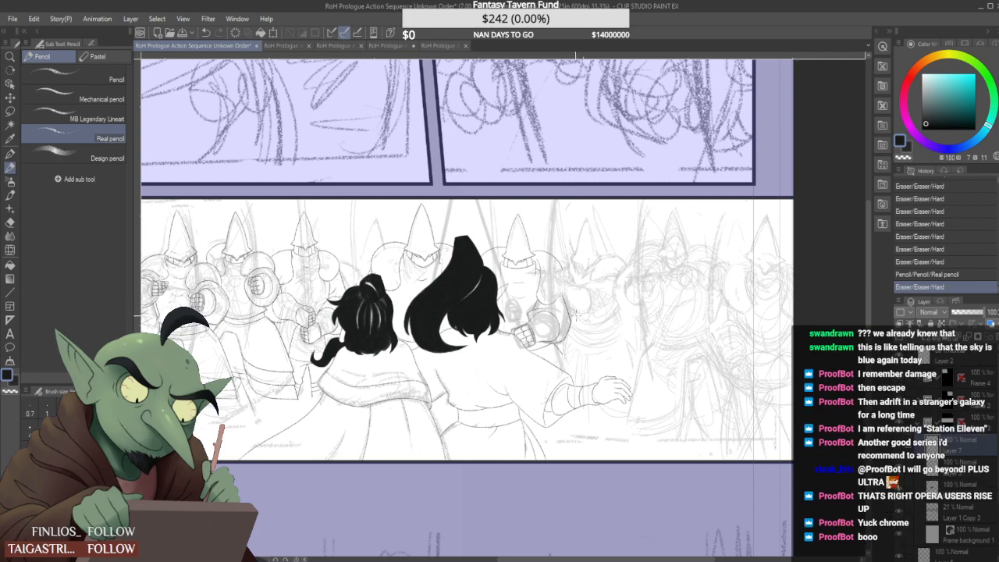
scroll(574, 312, "up", 5)
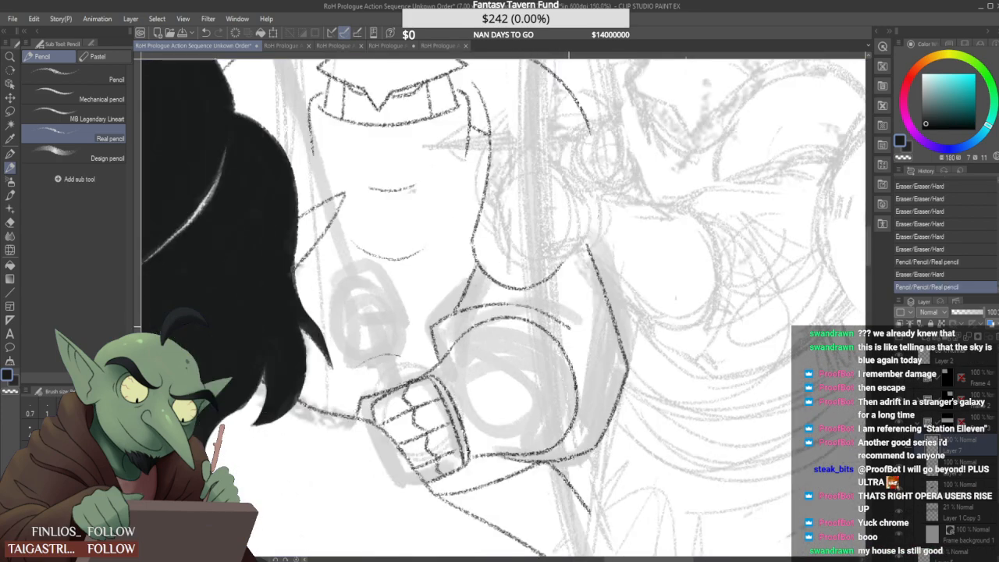
left_click_drag(544, 305, 569, 326)
scroll(563, 312, "down", 5)
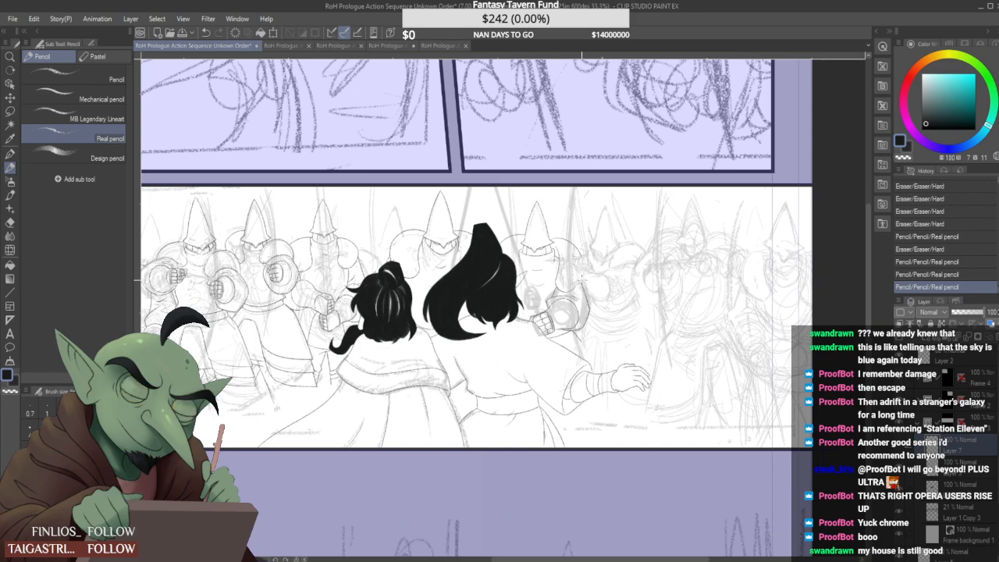
scroll(589, 281, "up", 4)
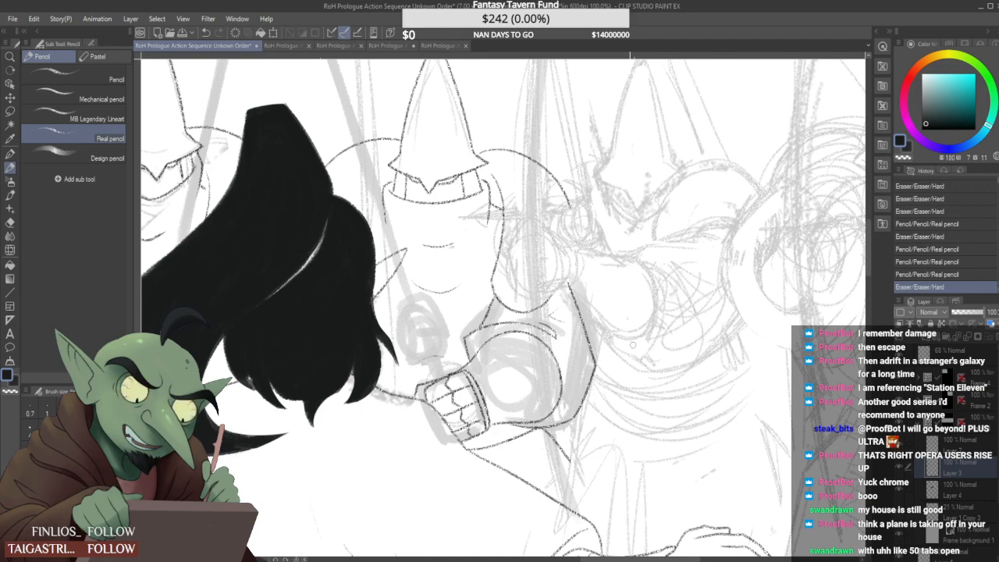
Redraw the upper segment of the arm's far edge so it rises higher beneath the shoulder plate, touching up its upper end
scroll(580, 366, "up", 1)
left_click_drag(581, 381, 559, 208)
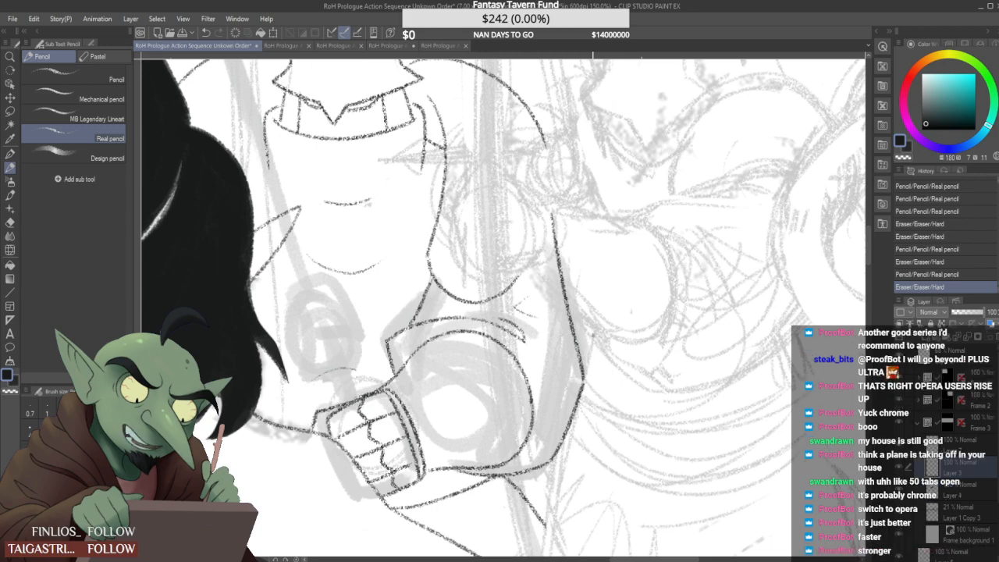
left_click(546, 222)
scroll(552, 228, "down", 5)
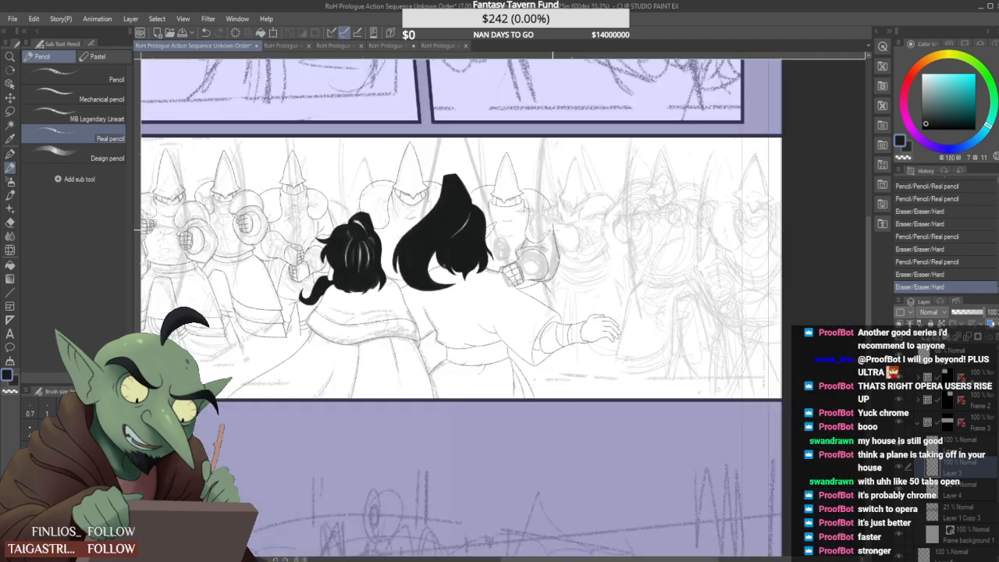
scroll(555, 231, "up", 5)
mouse_move(539, 236)
left_mouse_down()
mouse_move(526, 264)
mouse_move(535, 248)
left_mouse_up()
scroll(520, 267, "up", 1)
scroll(535, 249, "down", 6)
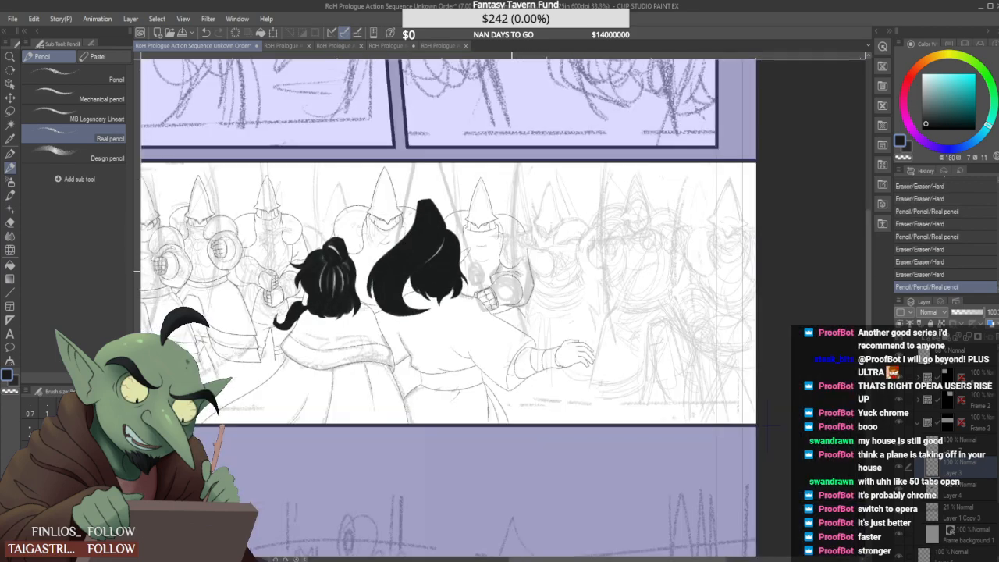
scroll(503, 275, "up", 2)
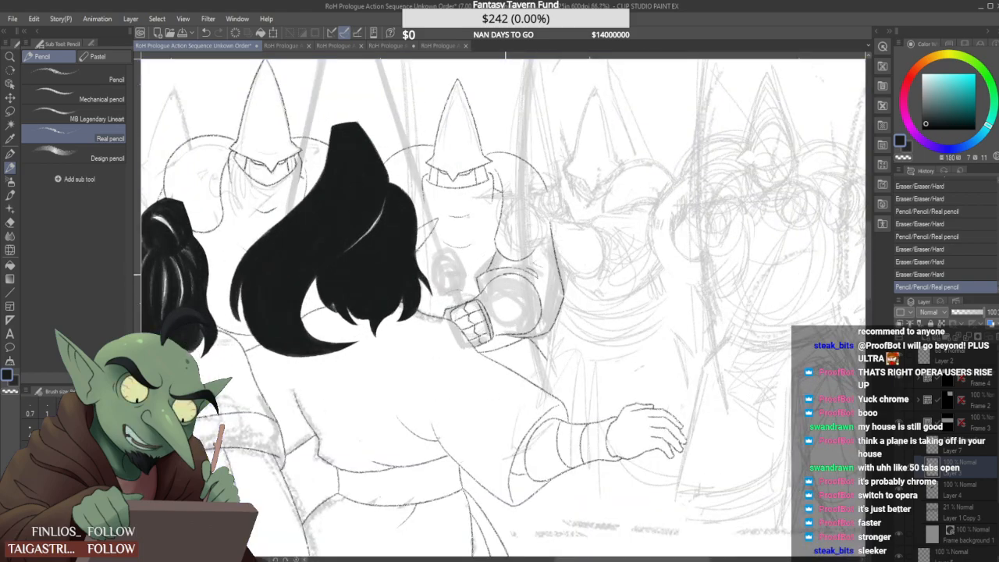
scroll(503, 276, "down", 1)
scroll(504, 276, "up", 1)
scroll(506, 275, "down", 2)
scroll(507, 239, "up", 4)
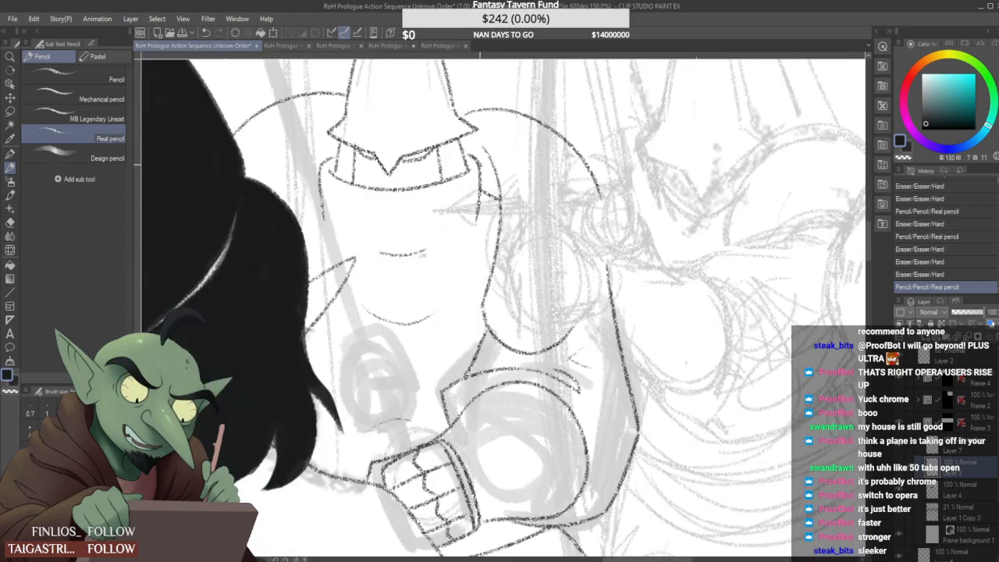
scroll(478, 123, "down", 2)
scroll(545, 129, "up", 2)
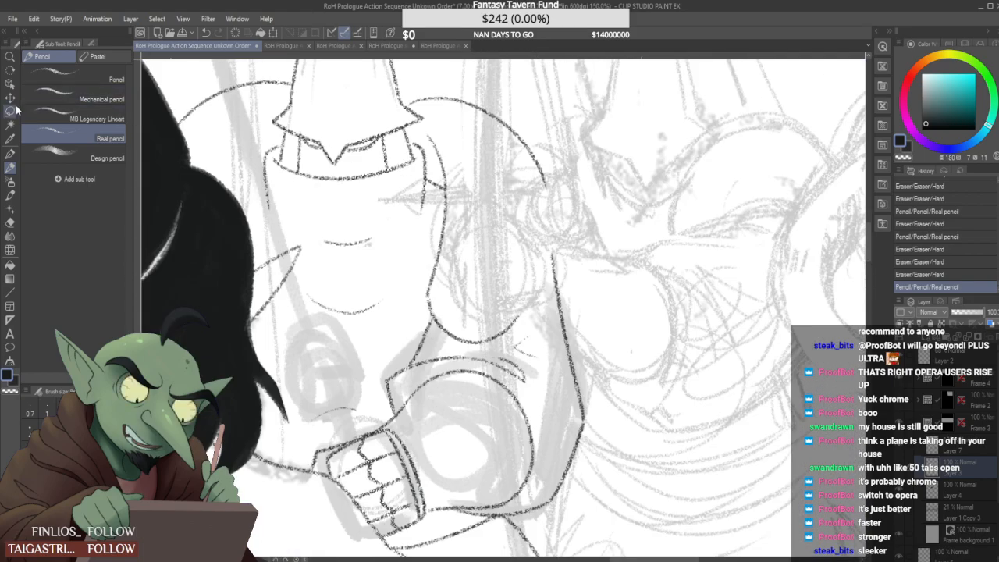
Lasso the knight's shoulder arc beside the helmet on Layer 7, shift and rotate it slightly clockwise, and deselect it
key("m")
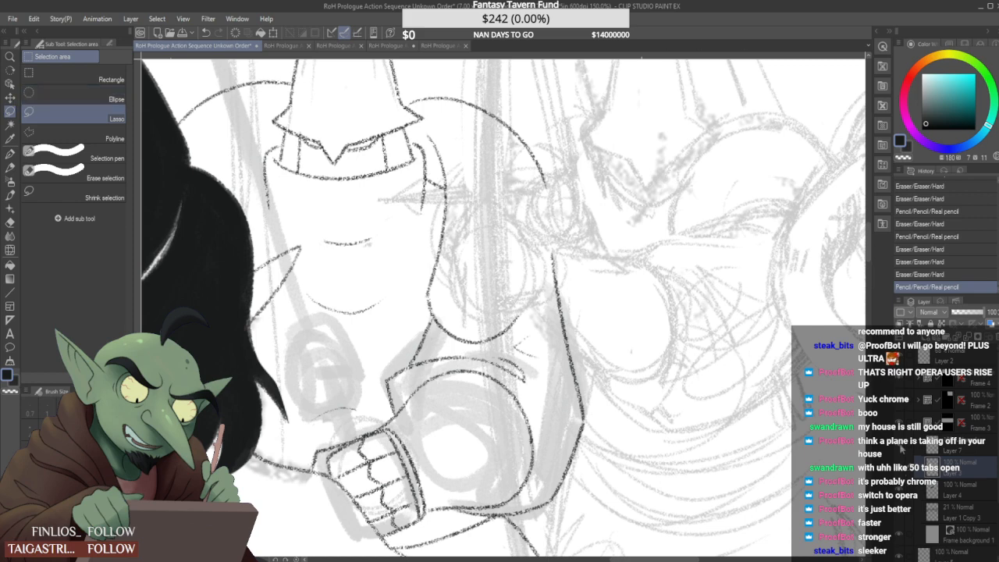
left_click(901, 471)
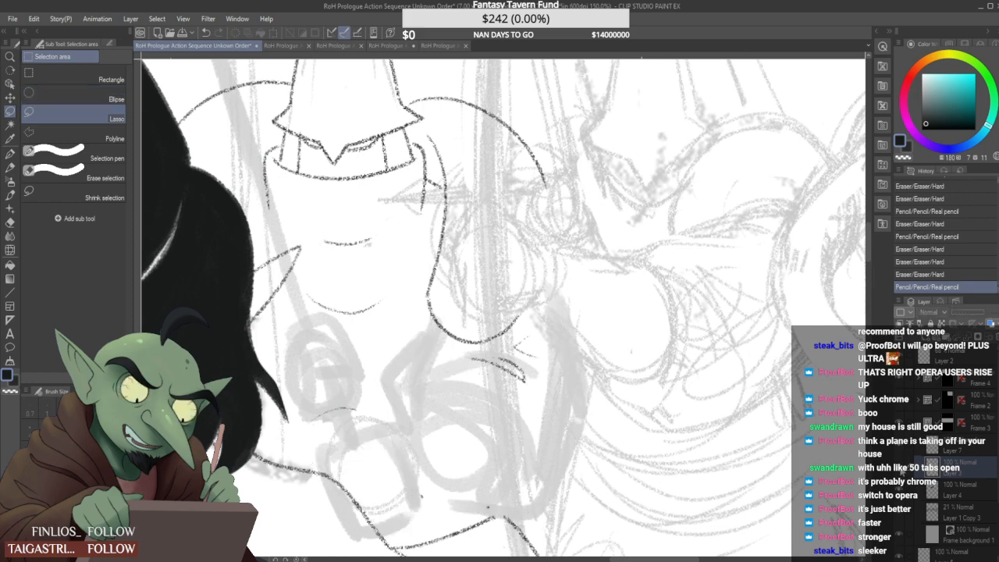
left_click(901, 471)
left_click(899, 449)
left_click(899, 449)
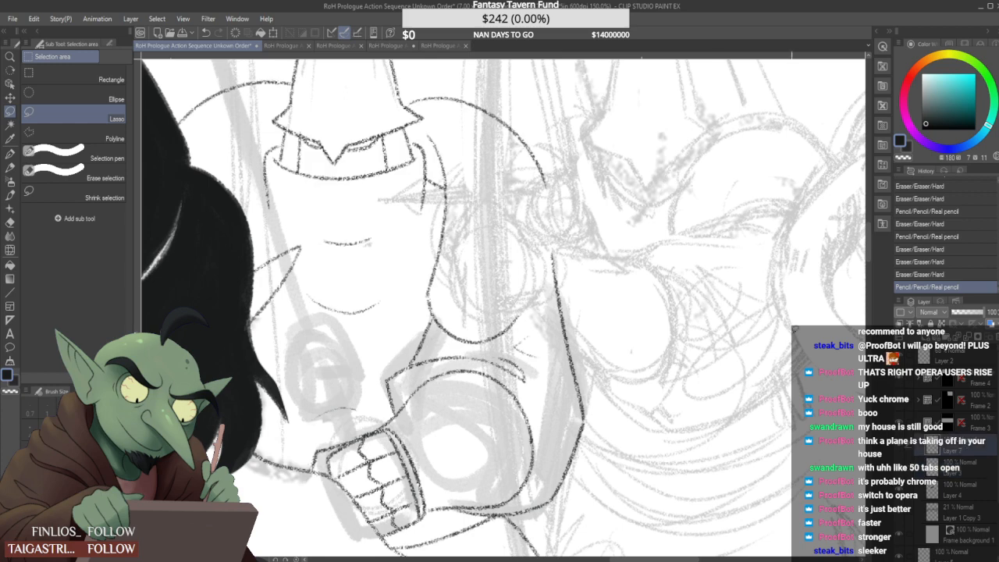
mouse_move(423, 104)
left_mouse_down()
mouse_move(429, 72)
mouse_move(513, 180)
left_mouse_up()
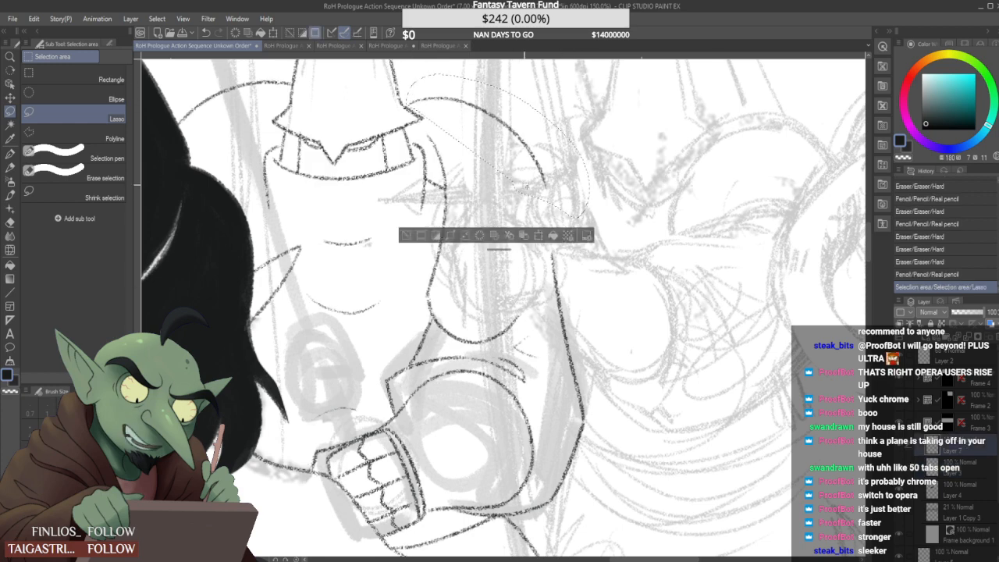
key("ctrl+t")
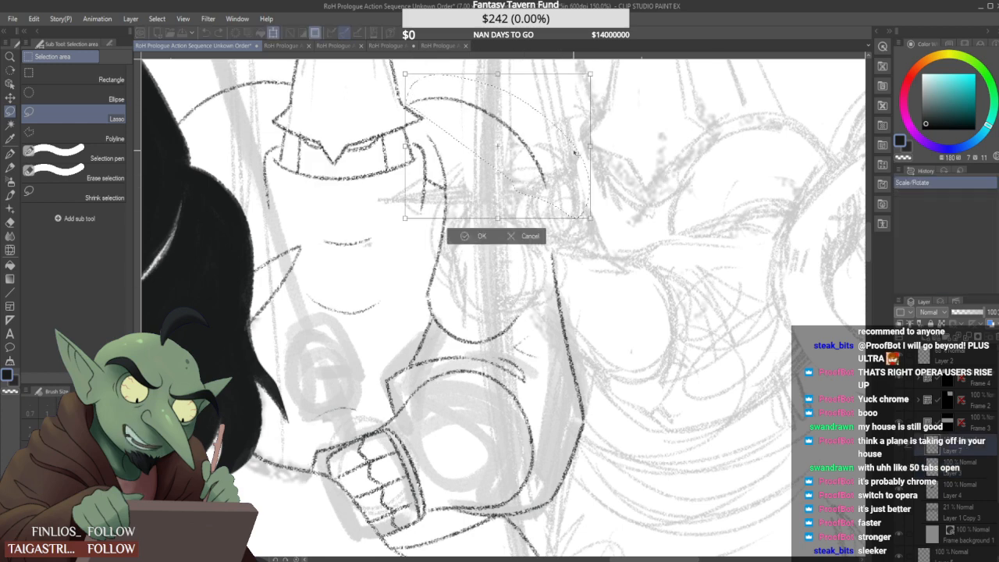
left_click_drag(574, 152, 615, 143)
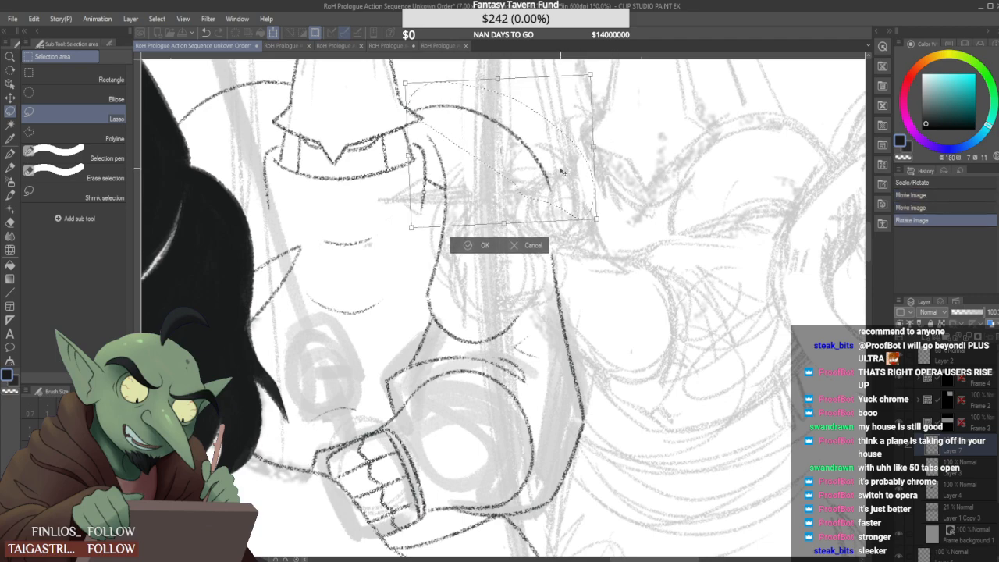
left_click(481, 245)
key("ctrl+d")
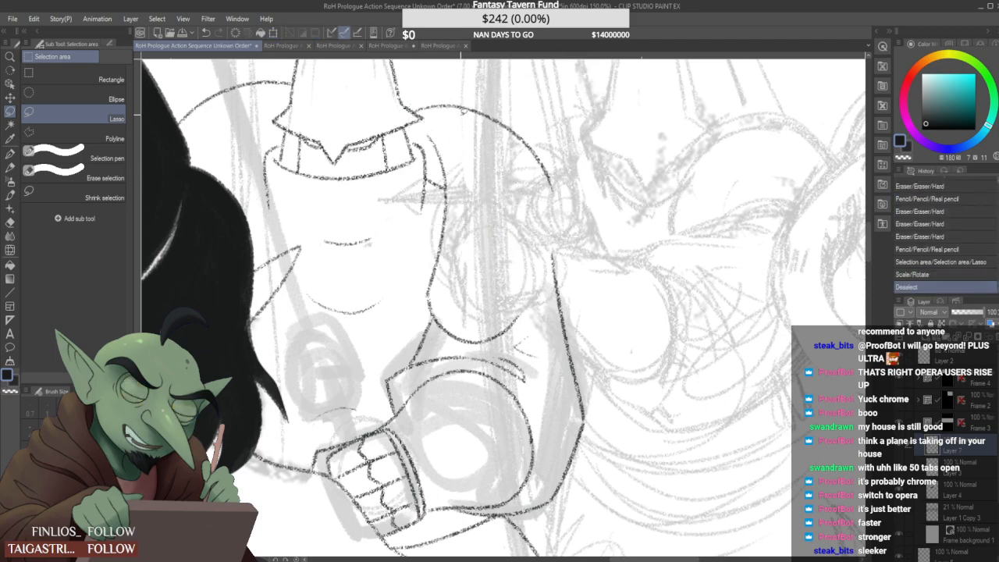
Trim the lower tip of the repositioned shoulder arc with the eraser
scroll(486, 148, "down", 3)
key("p")
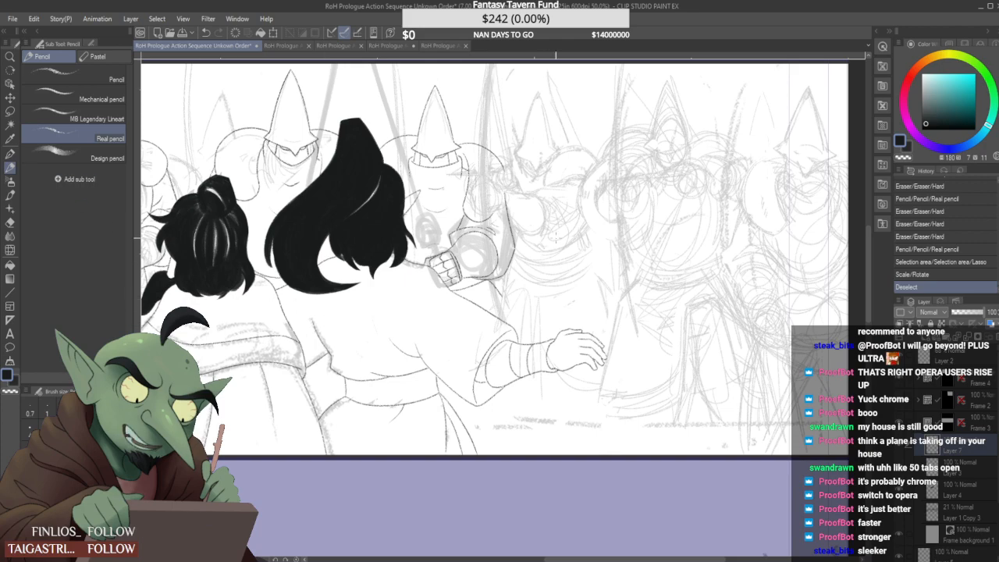
scroll(507, 180, "down", 1)
scroll(508, 179, "up", 4)
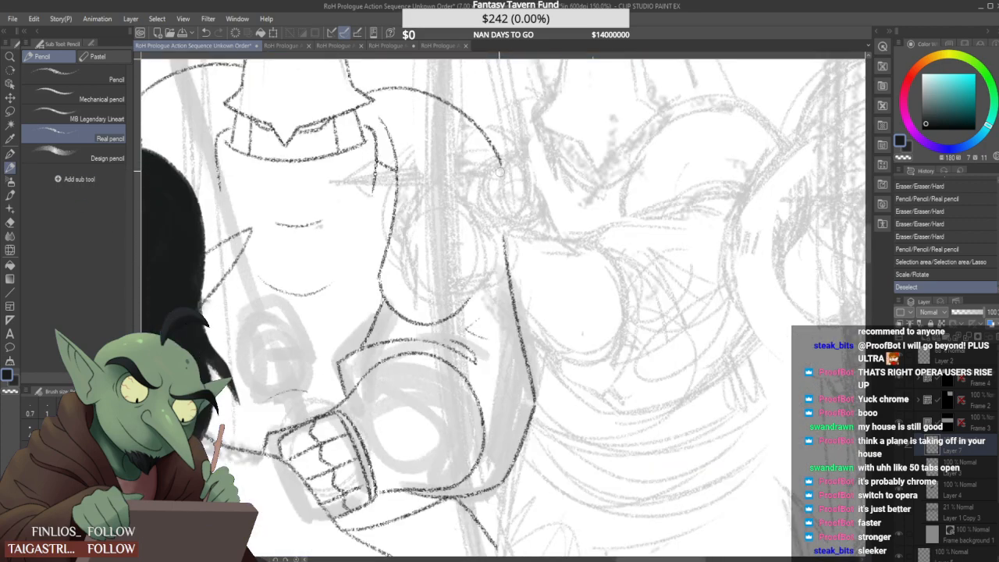
left_click_drag(498, 164, 502, 167)
scroll(505, 167, "down", 3)
scroll(493, 172, "down", 1)
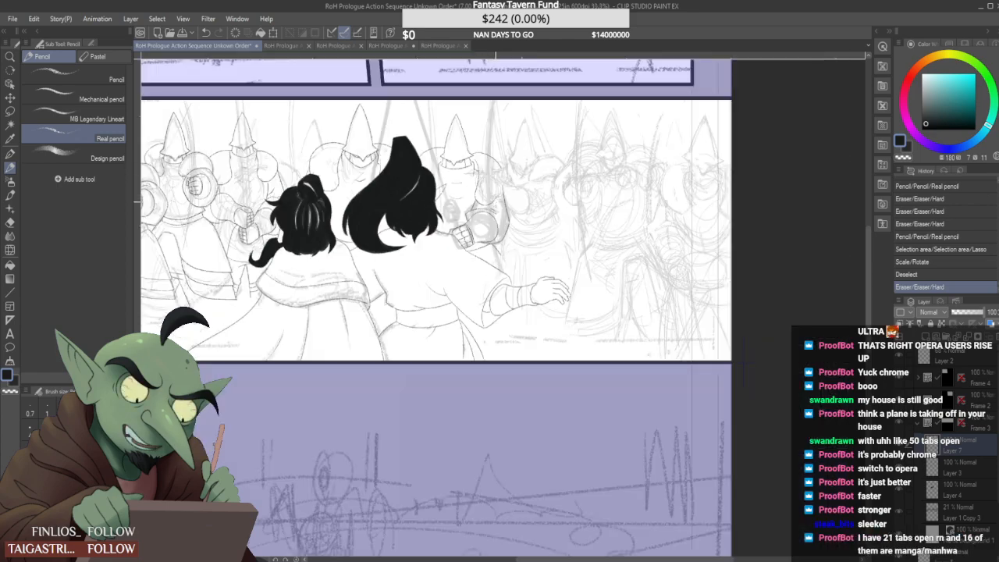
Erase the upper portion of the arm's far edge on Layer 3, shortening it toward the elbow
scroll(493, 213, "up", 3)
scroll(496, 207, "down", 2)
scroll(501, 203, "up", 3)
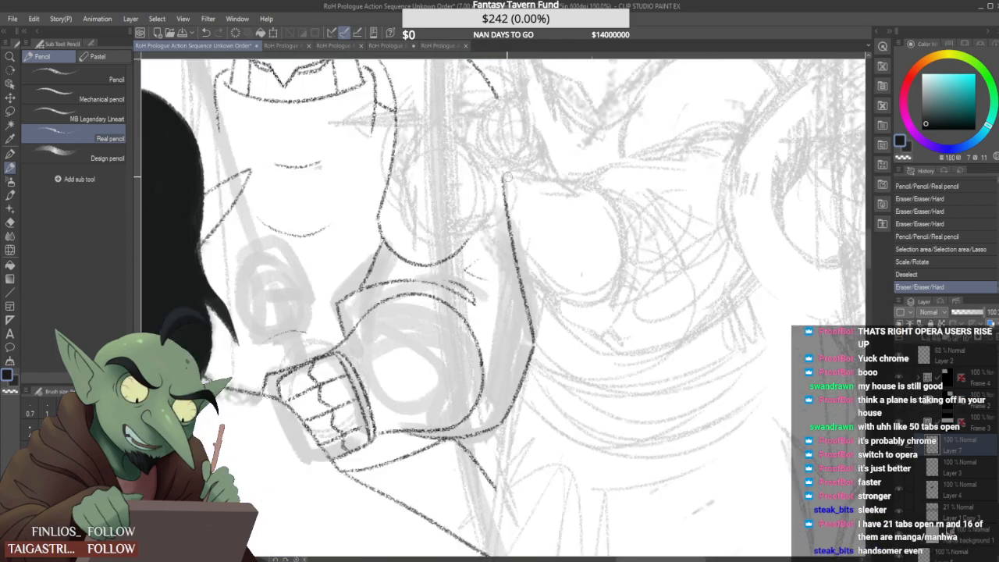
left_click_drag(504, 202, 509, 227)
left_click(954, 469)
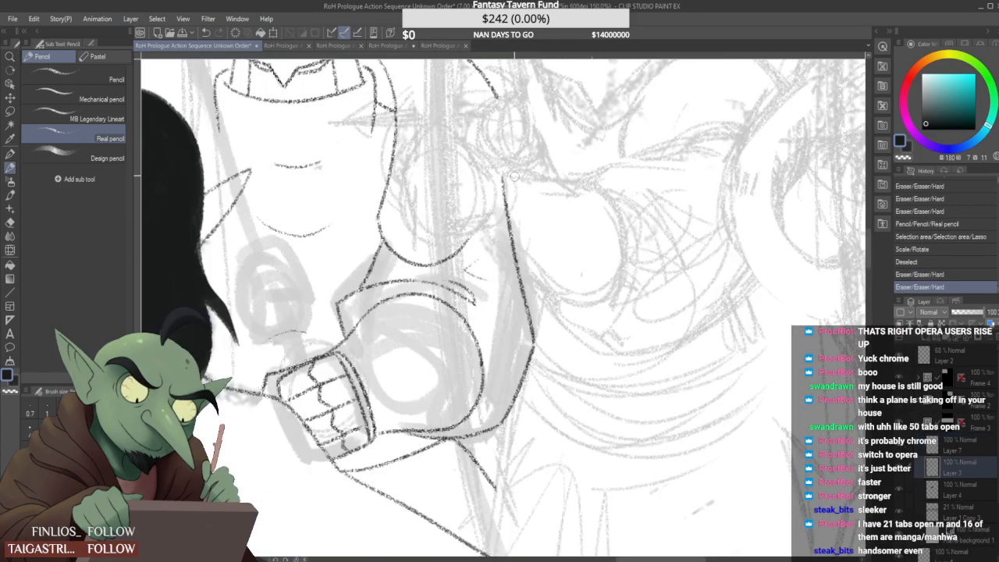
left_click_drag(506, 178, 515, 257)
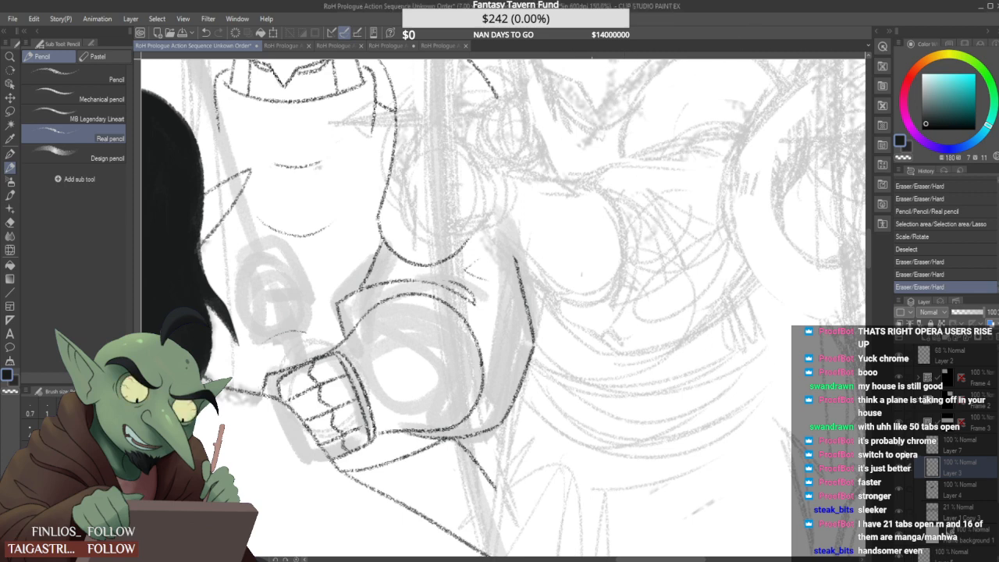
Hide and reshow Layer 7 to check which lines it holds, and make it the active layer
left_click(900, 447)
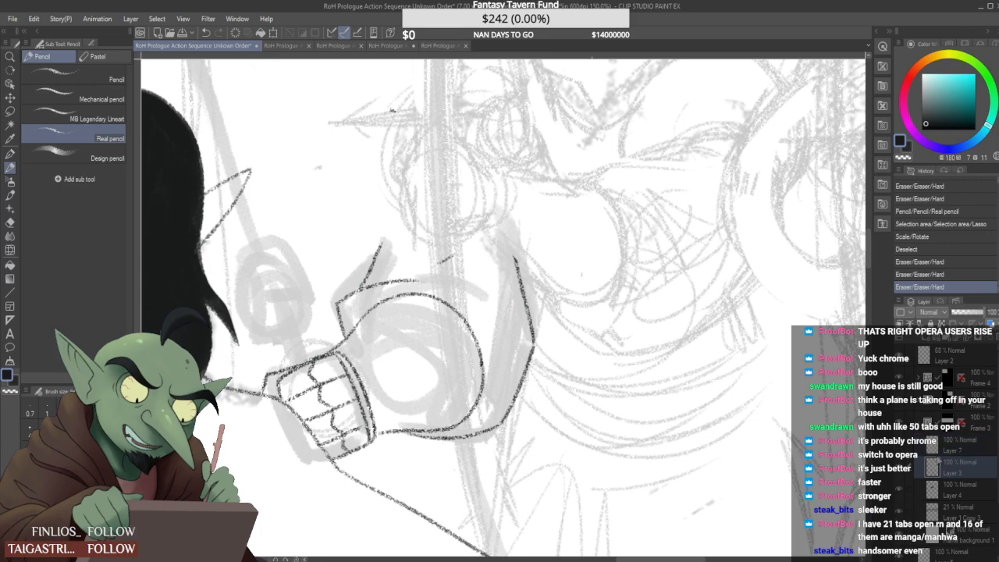
key("ctrl+minus")
key("ctrl+minus")
left_click(900, 448)
key("ctrl+minus")
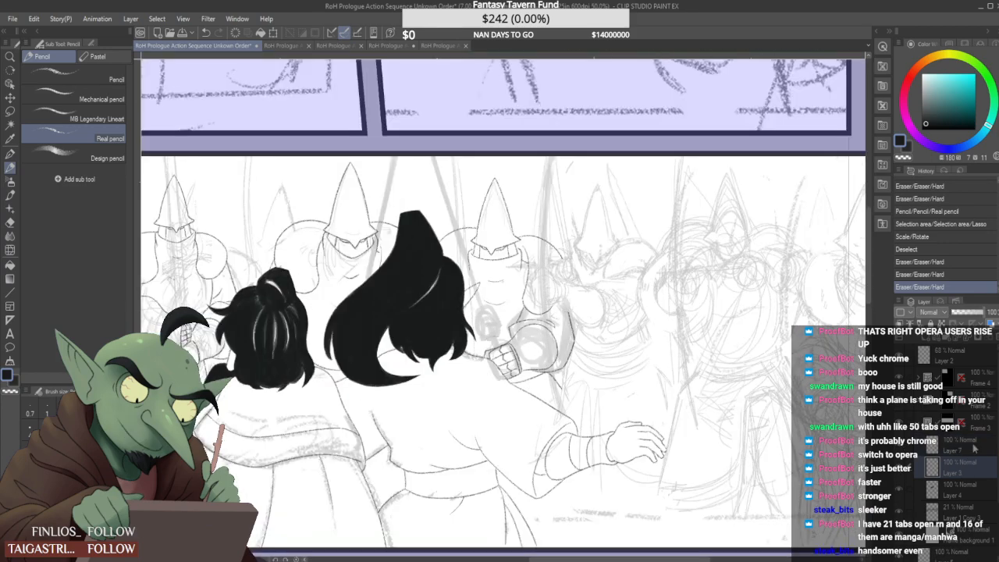
left_click(974, 448)
Pencil the knight's upper fist over the rough sketch beside the ponytailed figure's hair, outlining its top, side and finger lines
key("ctrl+plus")
key("ctrl+plus")
key("ctrl+plus")
mouse_move(456, 359)
left_mouse_down()
mouse_move(487, 306)
mouse_move(502, 309)
mouse_move(469, 344)
mouse_move(495, 330)
mouse_move(478, 324)
mouse_move(502, 310)
mouse_move(533, 347)
left_mouse_up()
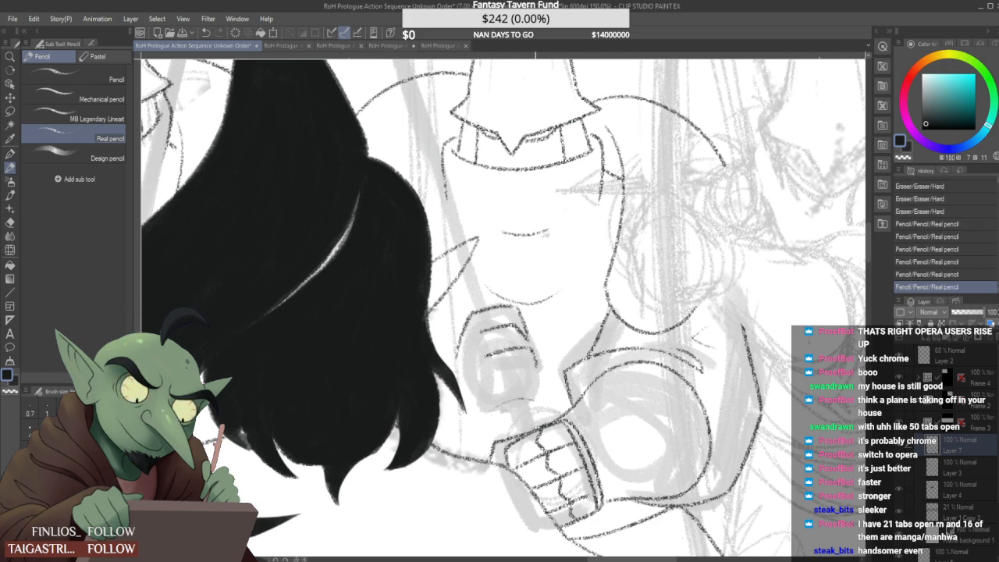
left_click_drag(495, 375, 538, 366)
left_click_drag(525, 325, 535, 359)
scroll(524, 331, "down", 3)
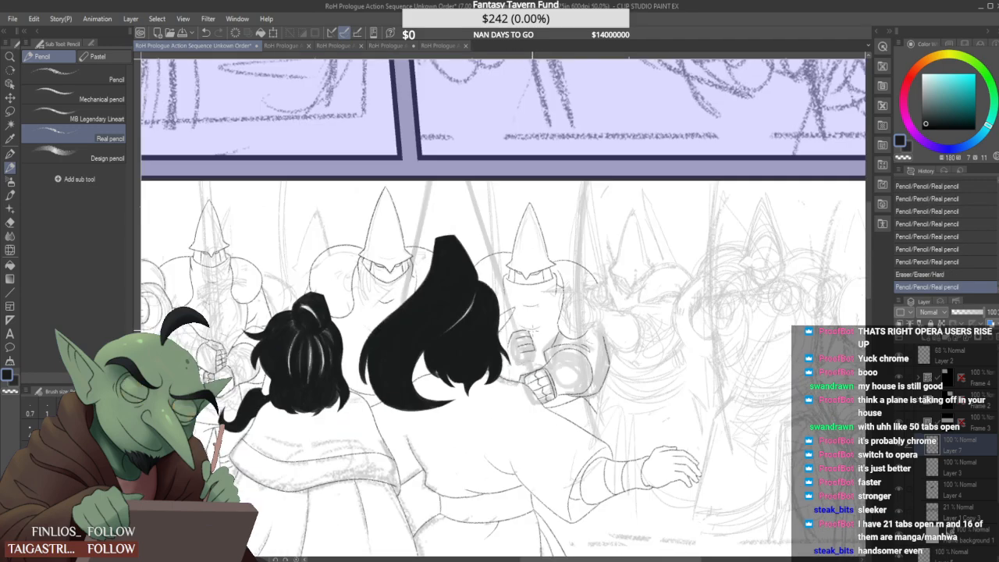
Pencil the inner edge of the finger block on the upper armored fist beside the black ponytail hair
scroll(525, 346, "up", 4)
mouse_move(472, 334)
left_mouse_down()
mouse_move(531, 314)
mouse_move(468, 321)
left_mouse_up()
left_click(471, 320)
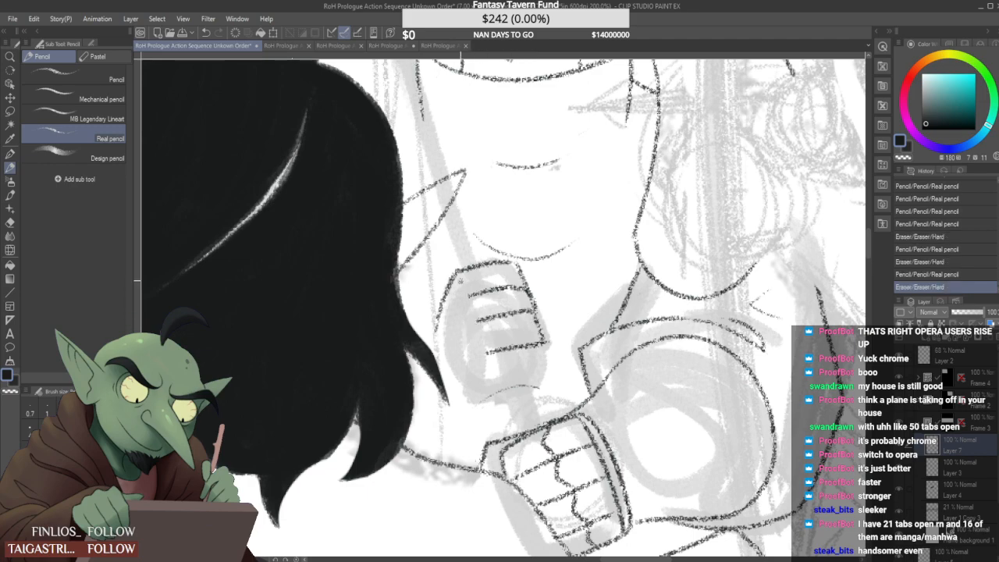
left_click_drag(458, 271, 481, 359)
scroll(502, 310, "down", 5)
scroll(501, 317, "up", 5)
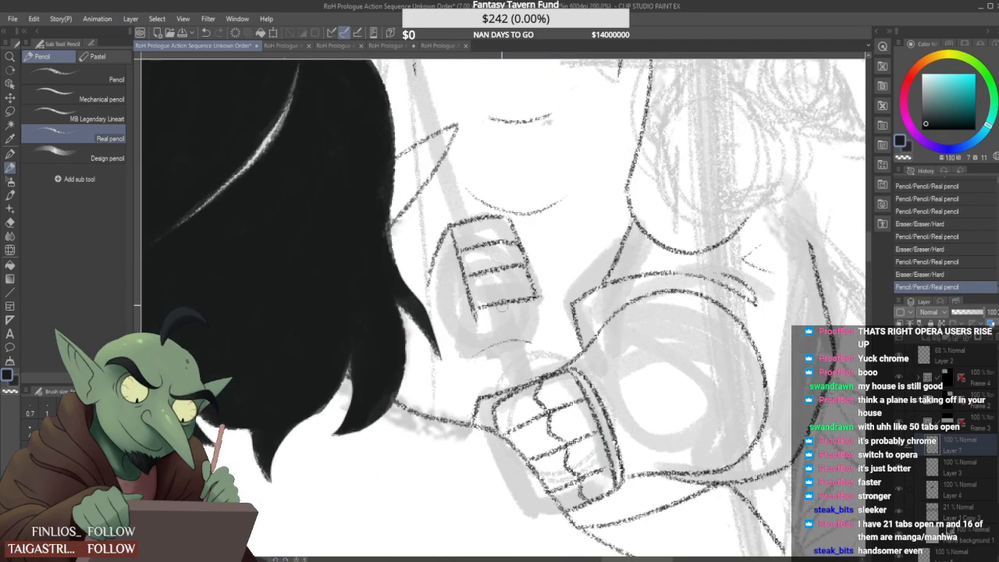
Complete the upper fist's outer and bottom finger edges and add jagged joint lines through the four finger segments
mouse_move(502, 311)
left_mouse_down()
mouse_move(484, 301)
mouse_move(549, 295)
mouse_move(513, 292)
mouse_move(535, 288)
mouse_move(480, 309)
left_mouse_up()
left_click_drag(528, 276, 539, 285)
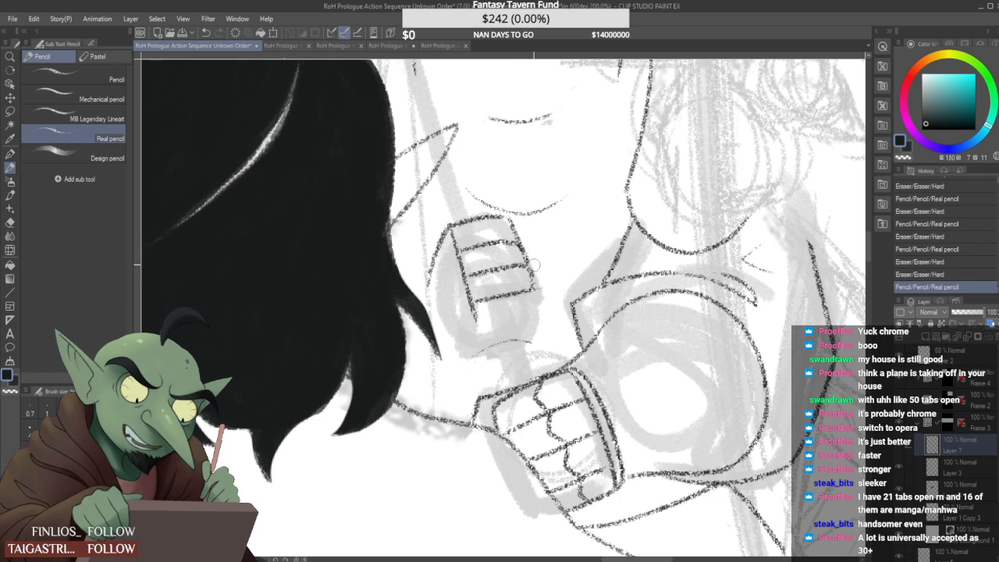
mouse_move(542, 292)
left_mouse_down()
mouse_move(531, 279)
mouse_move(544, 309)
mouse_move(513, 308)
mouse_move(511, 320)
left_mouse_up()
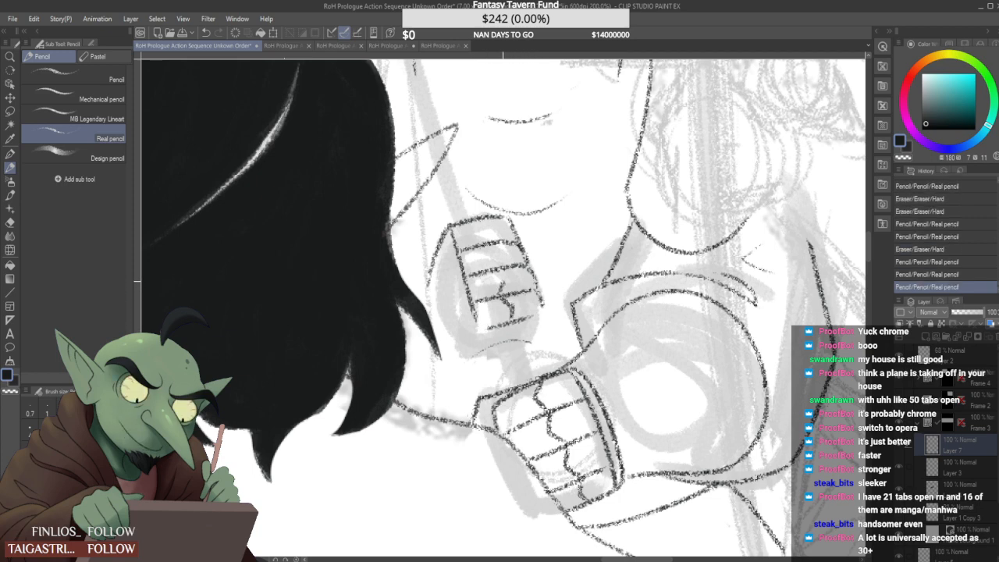
left_click_drag(506, 277, 501, 287)
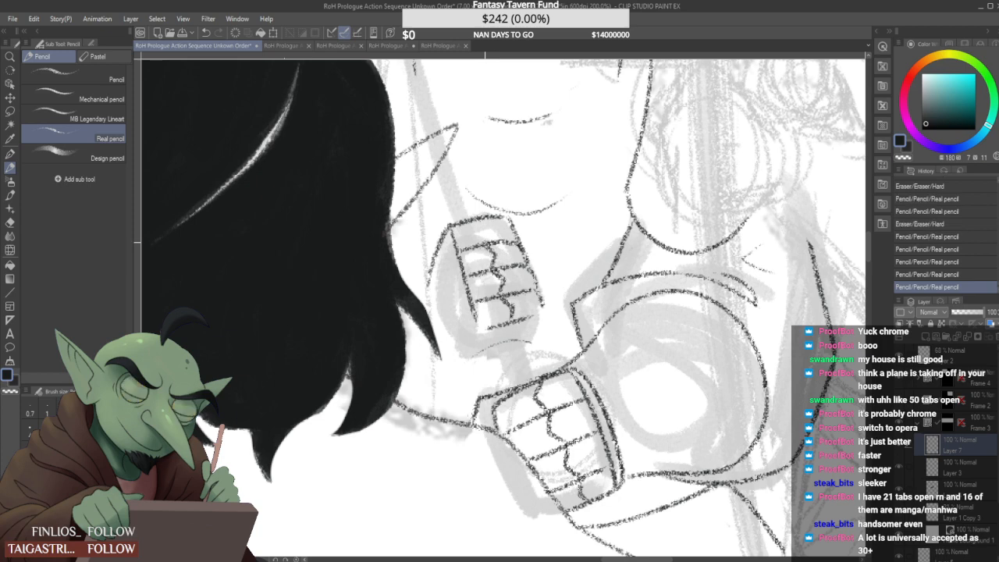
mouse_move(484, 229)
left_mouse_down()
mouse_move(488, 240)
mouse_move(504, 227)
mouse_move(528, 285)
mouse_move(502, 255)
left_mouse_up()
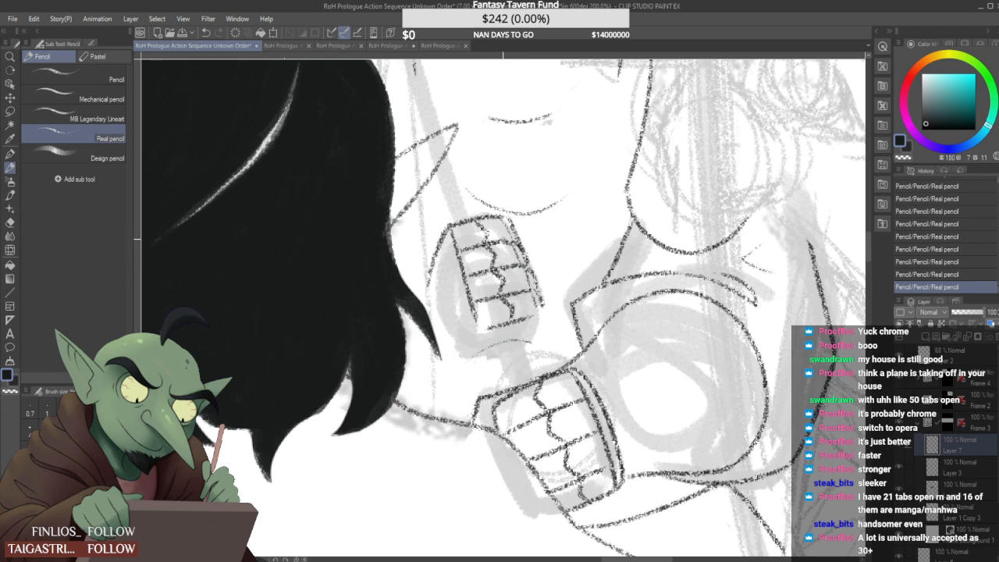
key("ctrl+z")
key("ctrl+z")
key("ctrl+z")
key("ctrl+z")
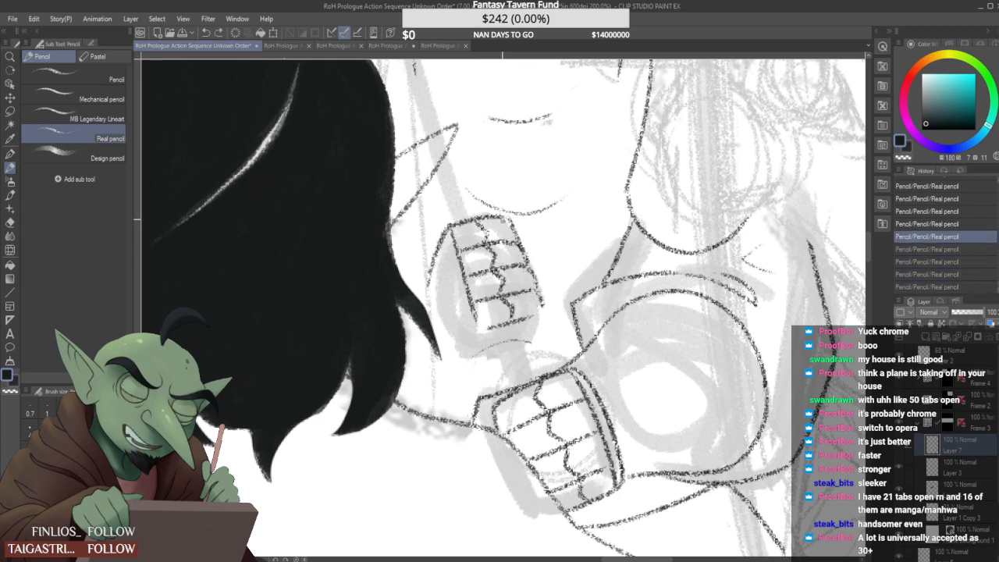
key("ctrl+y")
key("ctrl+y")
key("ctrl+y")
key("ctrl+y")
Darken the upper fist's outer finger edge, clear the stray arc beneath it, and line the hand's edge beside the hair tip
left_click_drag(521, 267, 535, 295)
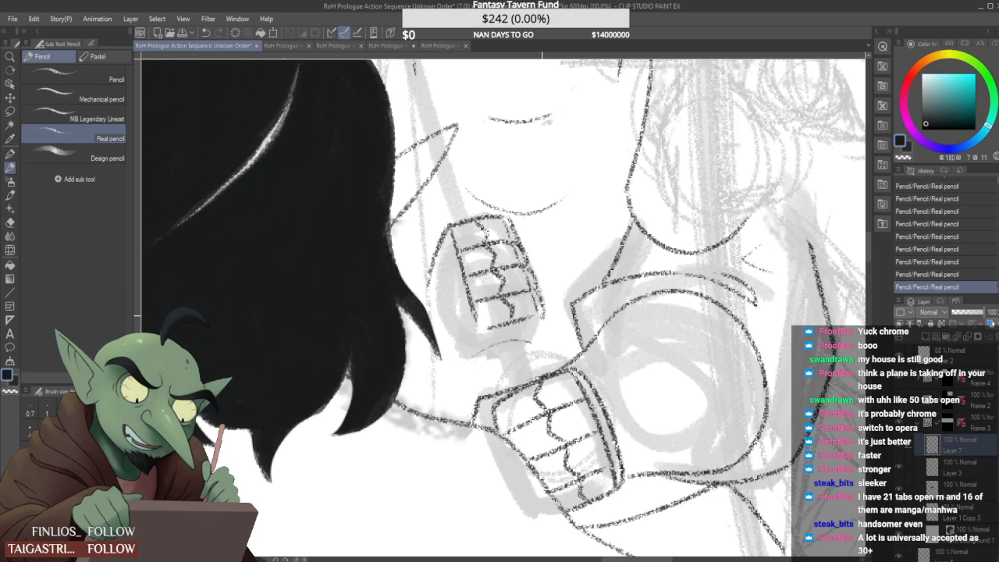
left_click_drag(533, 342, 476, 348)
left_click_drag(431, 284, 428, 301)
left_click_drag(439, 344, 453, 357)
mouse_move(444, 313)
left_mouse_down()
mouse_move(453, 358)
mouse_move(440, 305)
mouse_move(448, 356)
mouse_move(473, 360)
mouse_move(459, 363)
left_mouse_up()
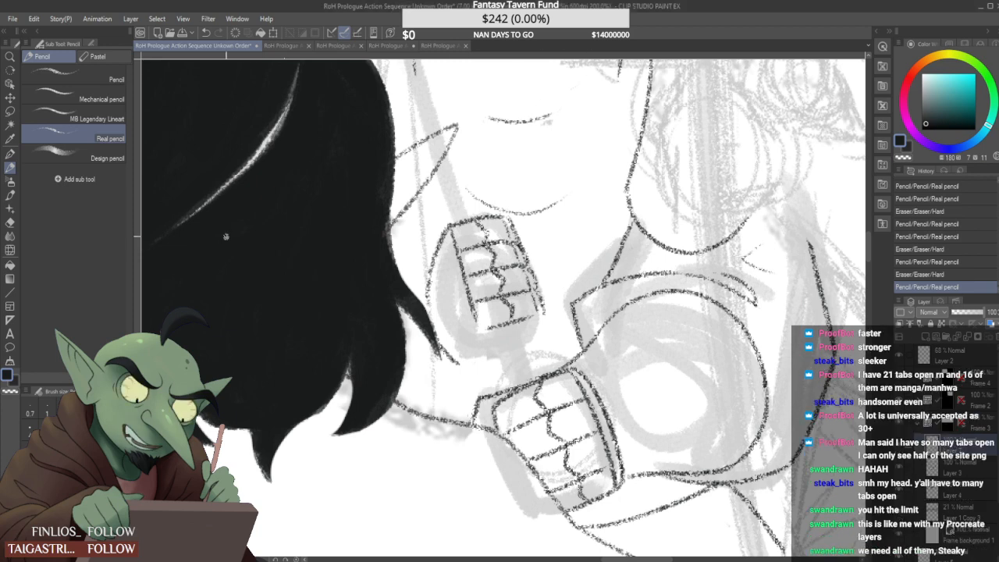
left_click(10, 194)
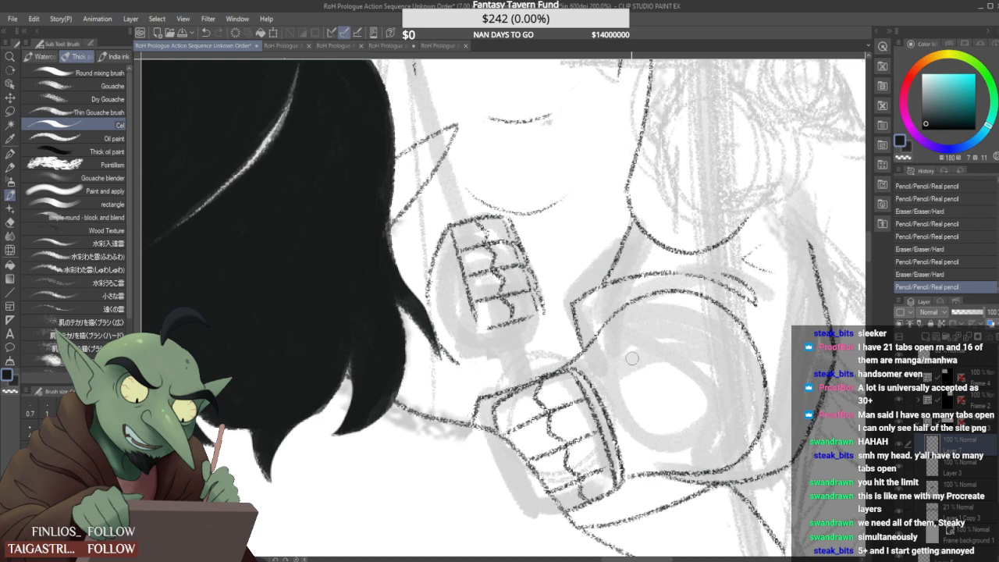
mouse_move(630, 352)
left_mouse_down()
mouse_move(634, 404)
mouse_move(672, 352)
mouse_move(703, 396)
mouse_move(641, 410)
mouse_move(655, 362)
mouse_move(661, 393)
left_mouse_up()
mouse_move(669, 376)
left_mouse_down()
mouse_move(677, 404)
mouse_move(669, 377)
mouse_move(669, 391)
mouse_move(683, 376)
mouse_move(670, 391)
left_mouse_up()
key("ctrl+z")
key("ctrl+z")
left_click(654, 367)
left_click(654, 387)
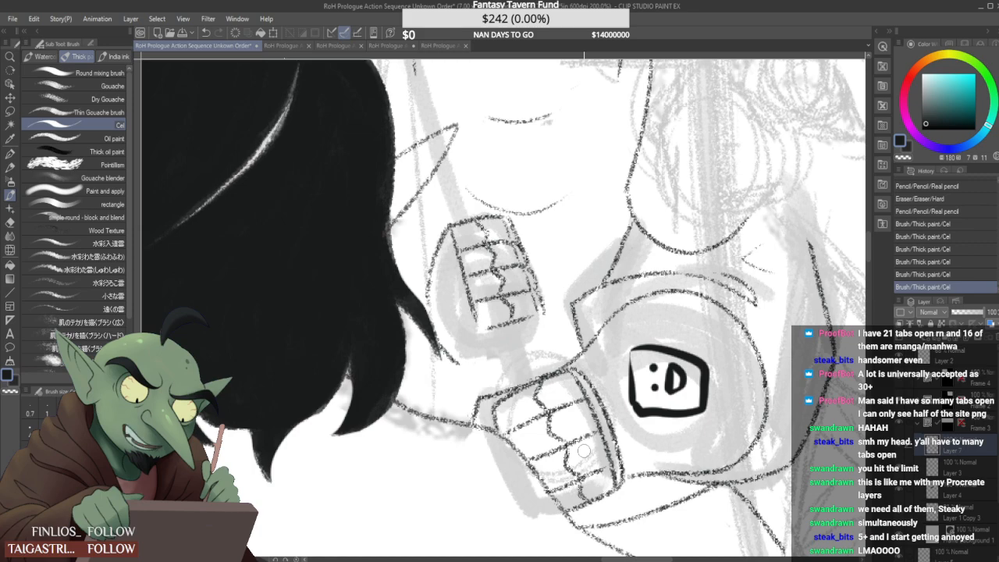
scroll(632, 398, "down", 4)
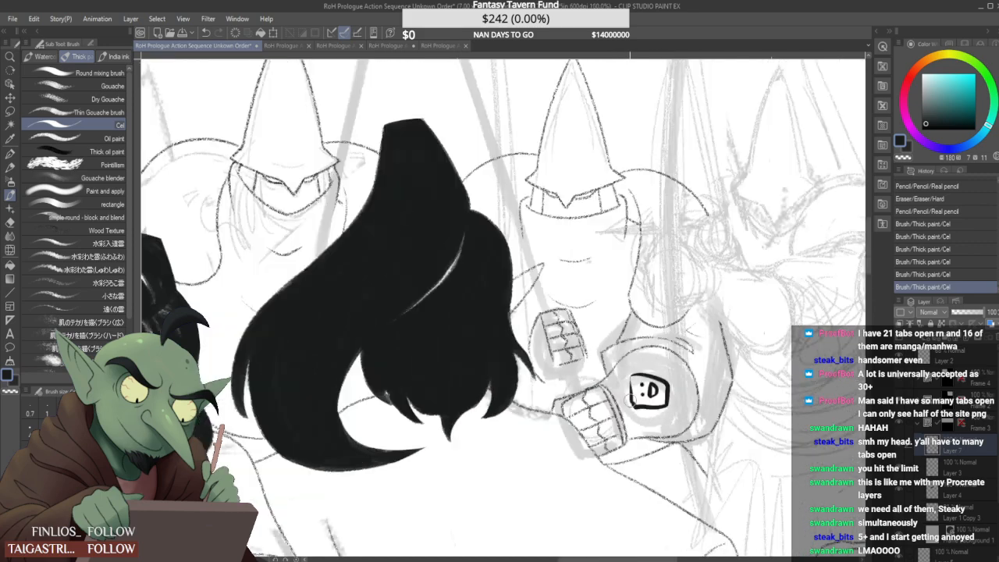
scroll(738, 357, "up", 2)
key("m")
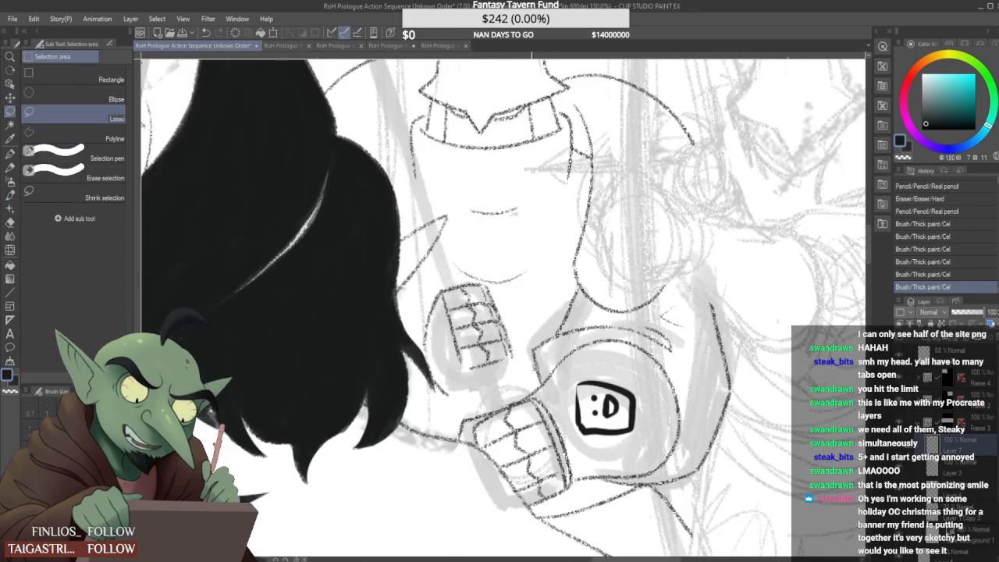
key("ctrl+z")
key("ctrl+z")
key("ctrl+z")
key("ctrl+z")
key("ctrl+z")
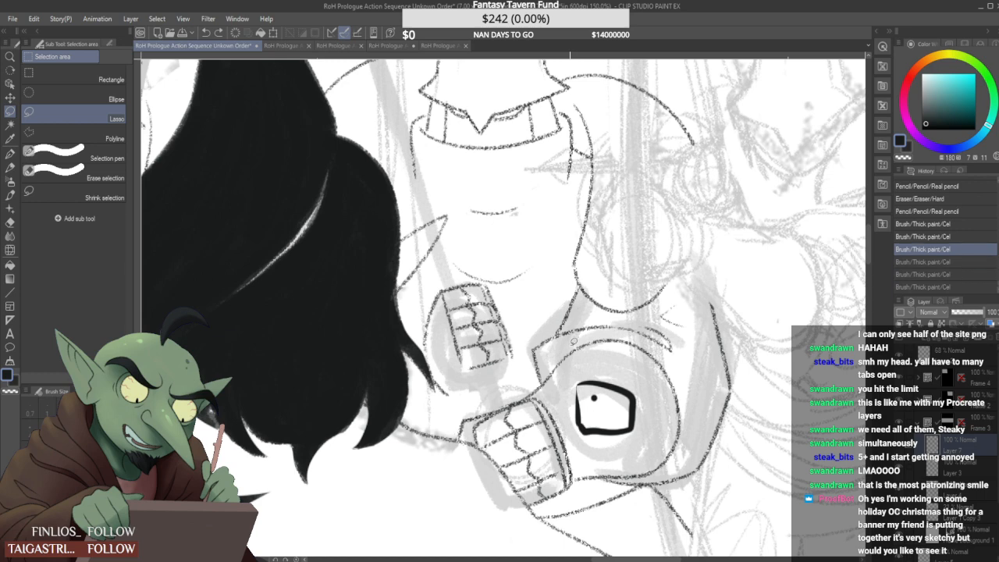
key("ctrl+z")
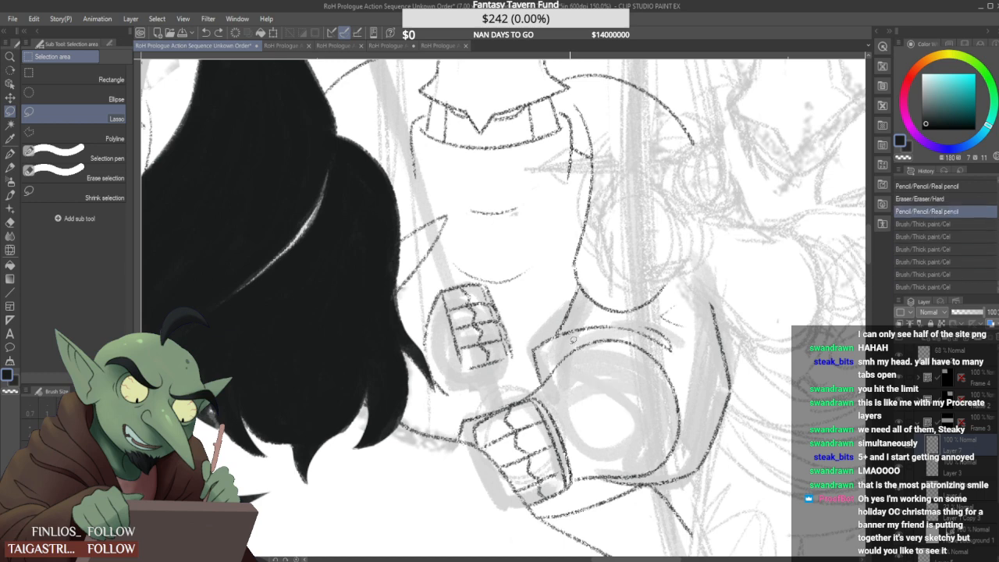
With the Real pencil, draw the lower contour of the upper fist, closing the outer corner and the palm near the hair tip
left_click(10, 167)
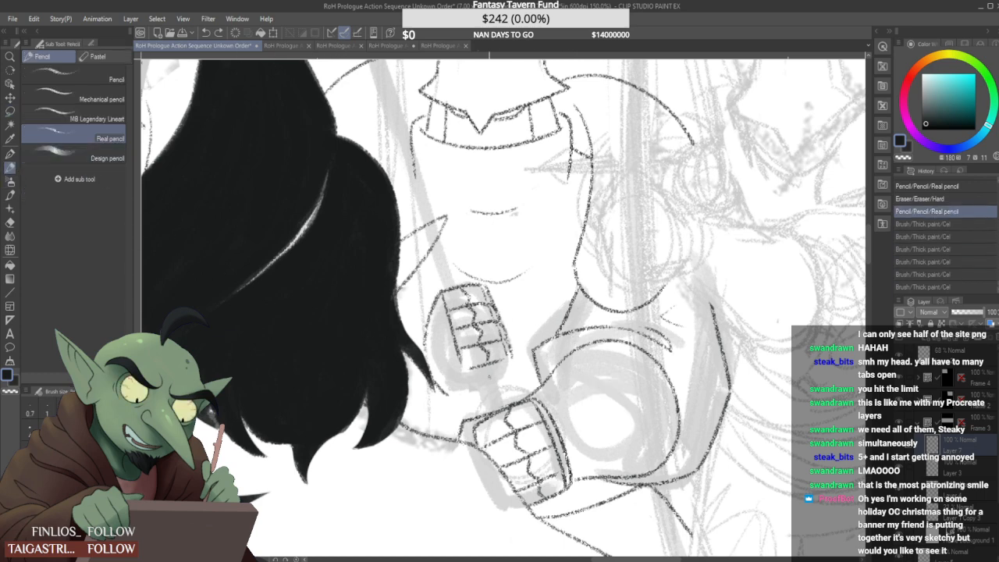
mouse_move(506, 357)
left_mouse_down()
mouse_move(511, 365)
mouse_move(460, 387)
left_mouse_up()
mouse_move(434, 346)
left_mouse_down()
mouse_move(448, 405)
mouse_move(458, 390)
left_mouse_up()
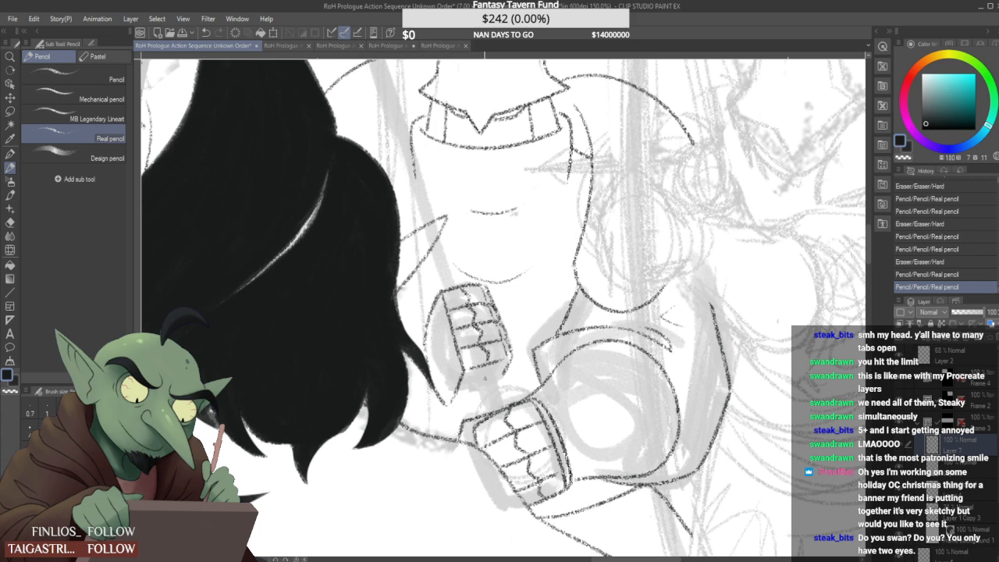
mouse_move(476, 384)
left_mouse_down()
mouse_move(496, 376)
mouse_move(482, 382)
left_mouse_up()
left_click_drag(480, 383, 473, 384)
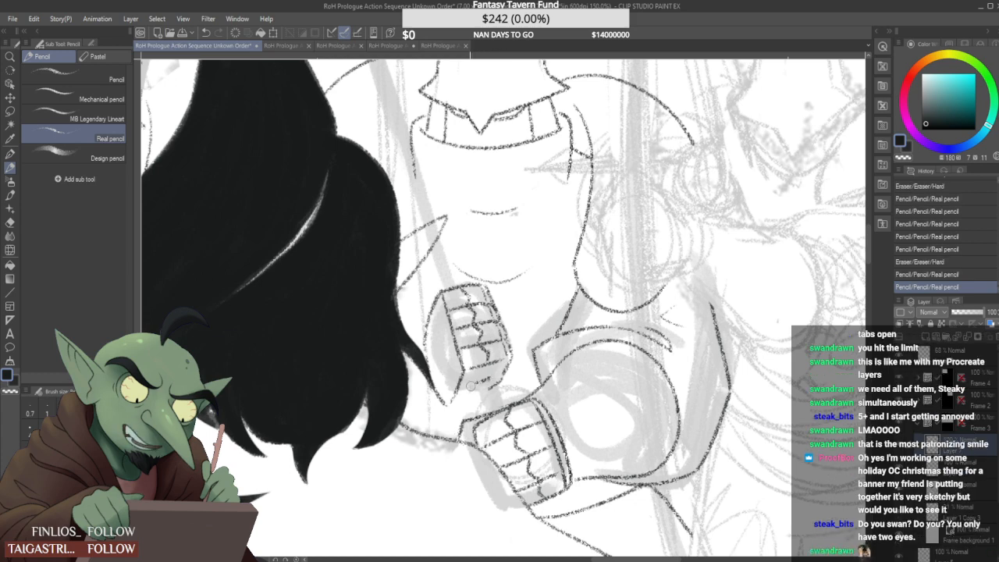
mouse_move(470, 386)
left_mouse_down()
mouse_move(482, 391)
mouse_move(506, 365)
left_mouse_up()
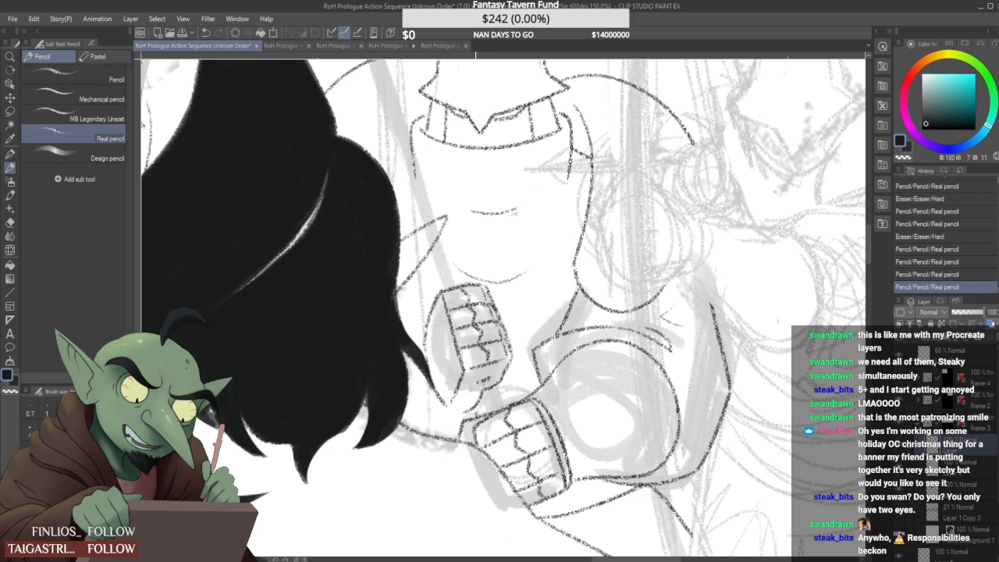
left_click_drag(446, 403, 453, 414)
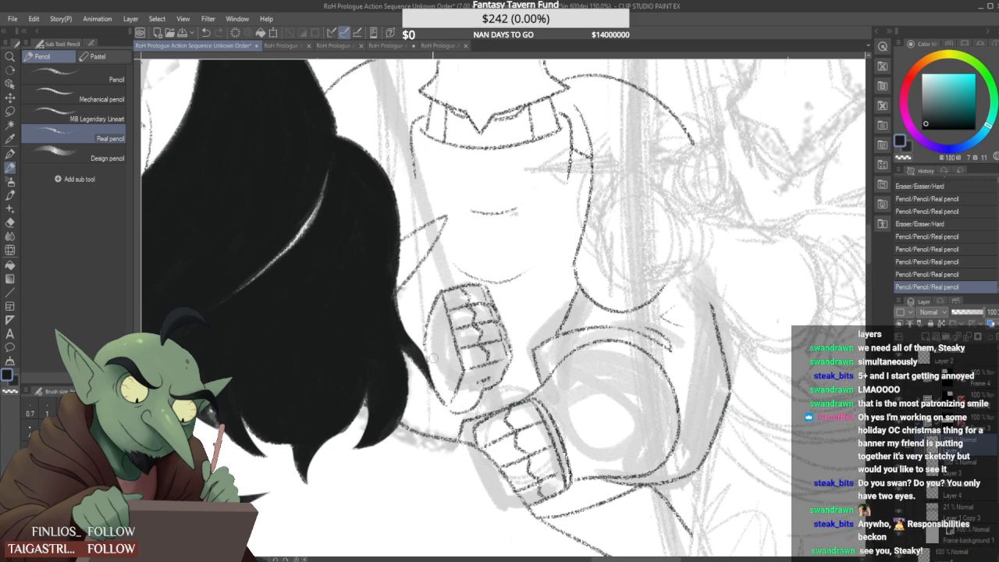
Redraw the contour of the upper fist's back beside the hair and clean up the fist's lower outer corner
left_click_drag(423, 352, 431, 299)
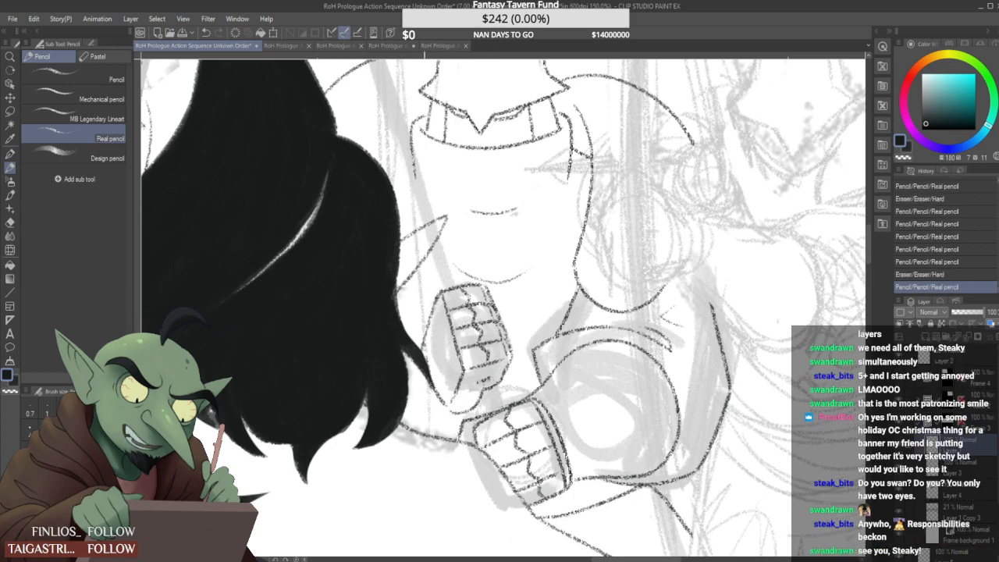
left_click_drag(422, 350, 442, 287)
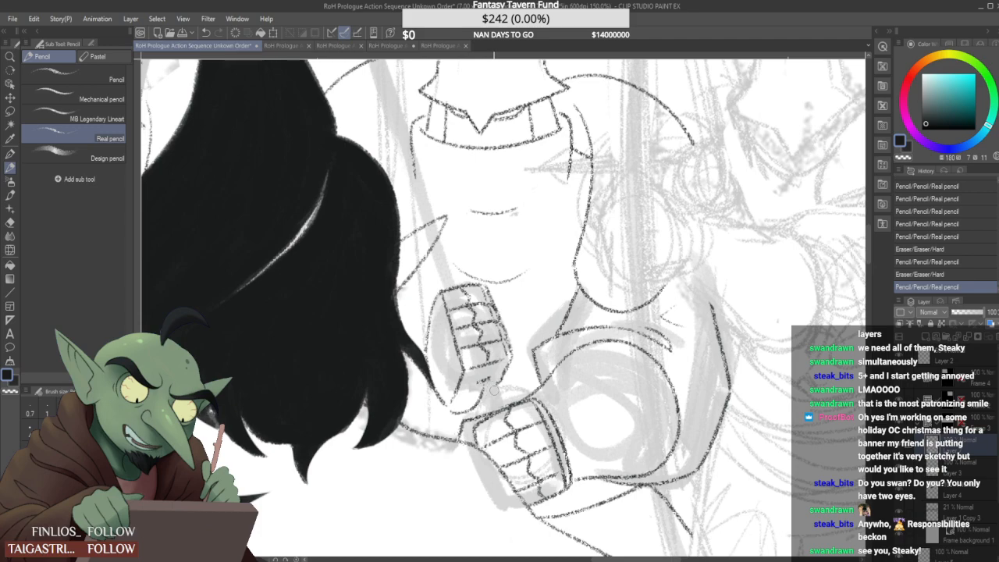
mouse_move(494, 388)
left_mouse_down()
mouse_move(506, 367)
mouse_move(501, 385)
left_mouse_up()
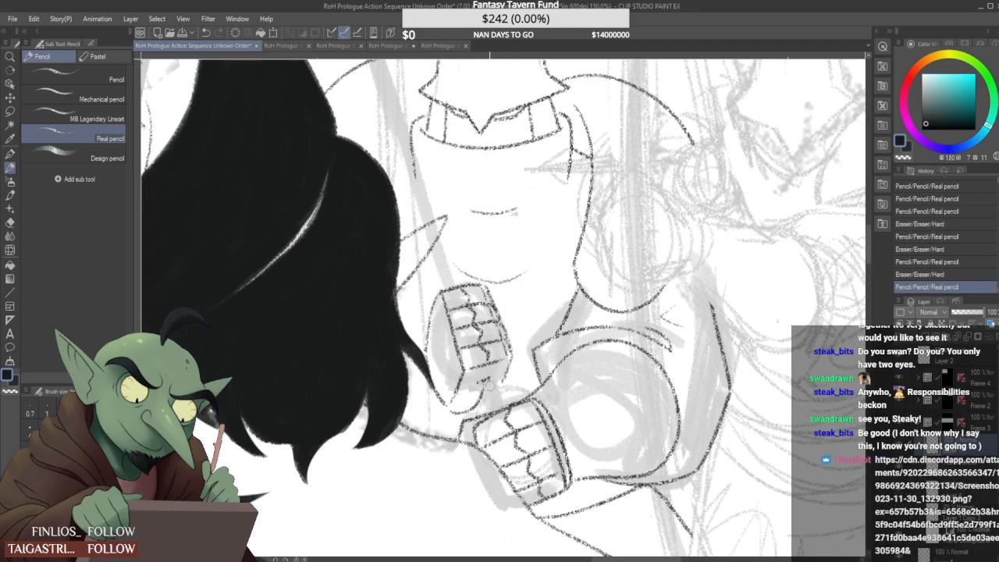
left_click_drag(500, 376, 506, 365)
scroll(506, 365, "down", 3)
scroll(524, 335, "down", 1)
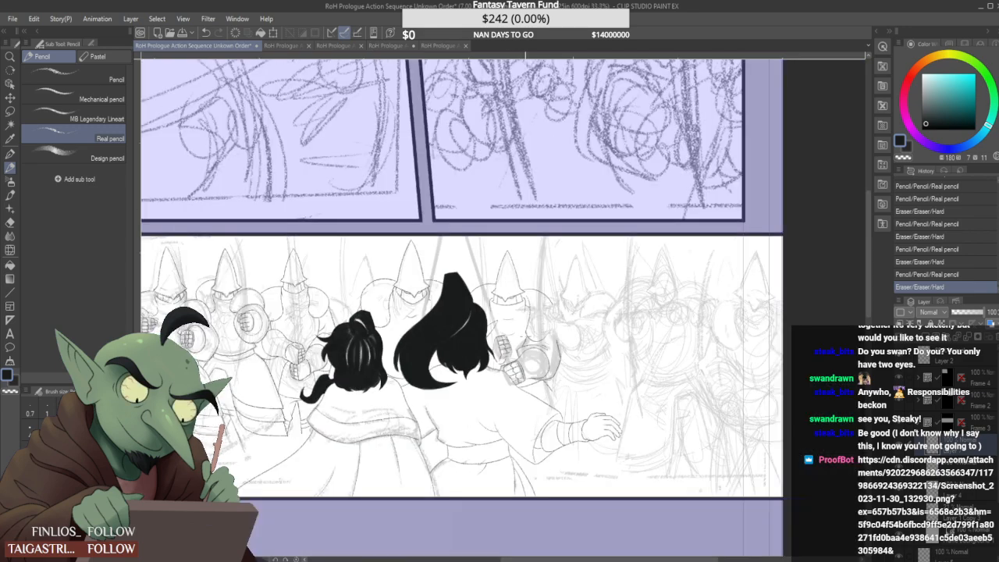
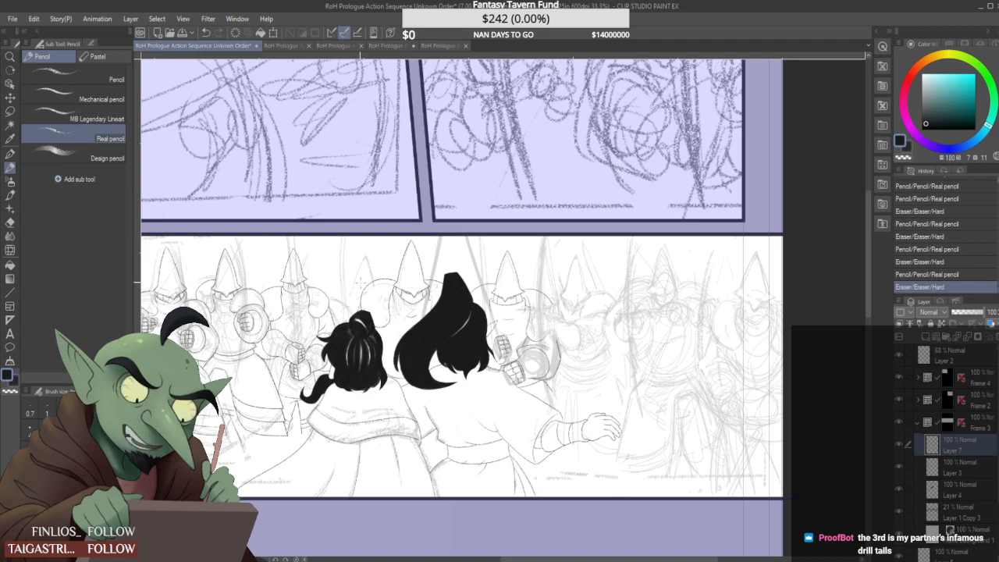
Draw a second fist with curled fingers on Layer 7, beside the middle soldier's torso above the round elbow armor
scroll(506, 323, "up", 3)
scroll(525, 324, "up", 2)
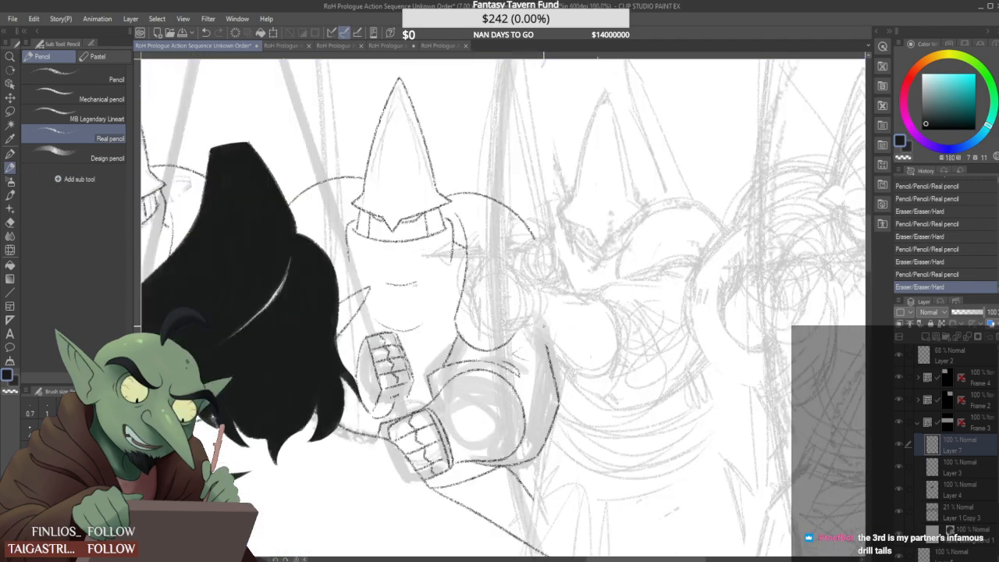
scroll(526, 324, "down", 2)
scroll(526, 323, "up", 2)
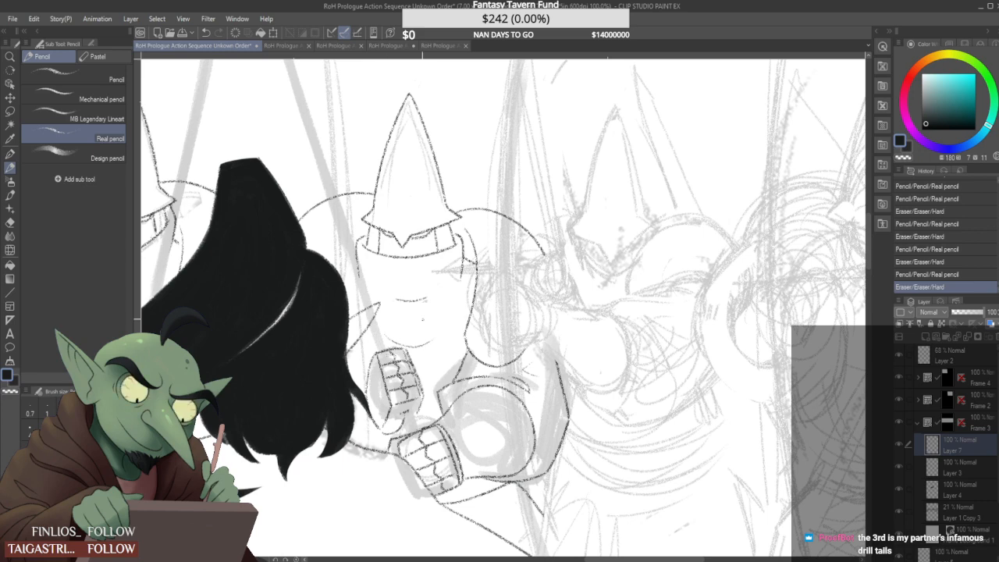
left_click(899, 445)
left_click(899, 445)
mouse_move(485, 303)
left_mouse_down()
mouse_move(495, 338)
mouse_move(502, 285)
mouse_move(528, 289)
mouse_move(498, 300)
mouse_move(519, 297)
mouse_move(518, 316)
left_mouse_up()
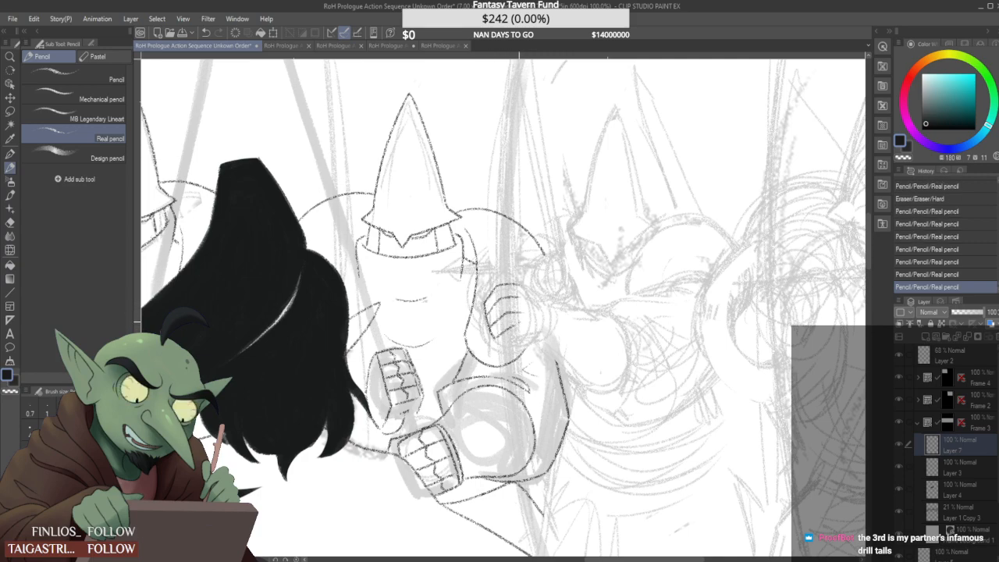
Extend the second fist's lower finger edge and refine the curved lines separating its fingers
scroll(494, 322, "up", 4)
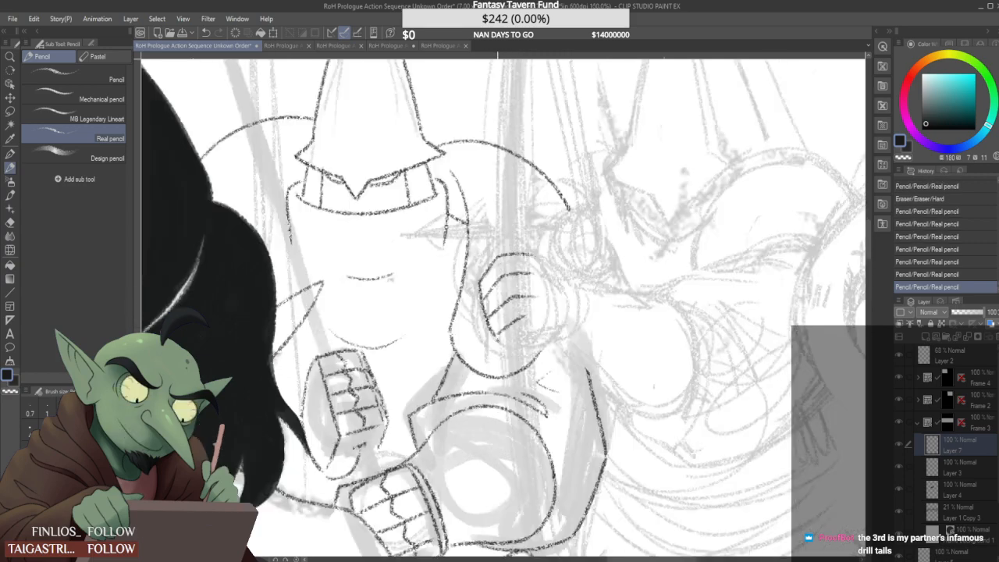
mouse_move(504, 337)
left_mouse_down()
mouse_move(539, 357)
mouse_move(523, 353)
mouse_move(535, 376)
left_mouse_up()
left_click_drag(507, 328, 538, 372)
scroll(562, 361, "down", 3)
scroll(556, 320, "up", 1)
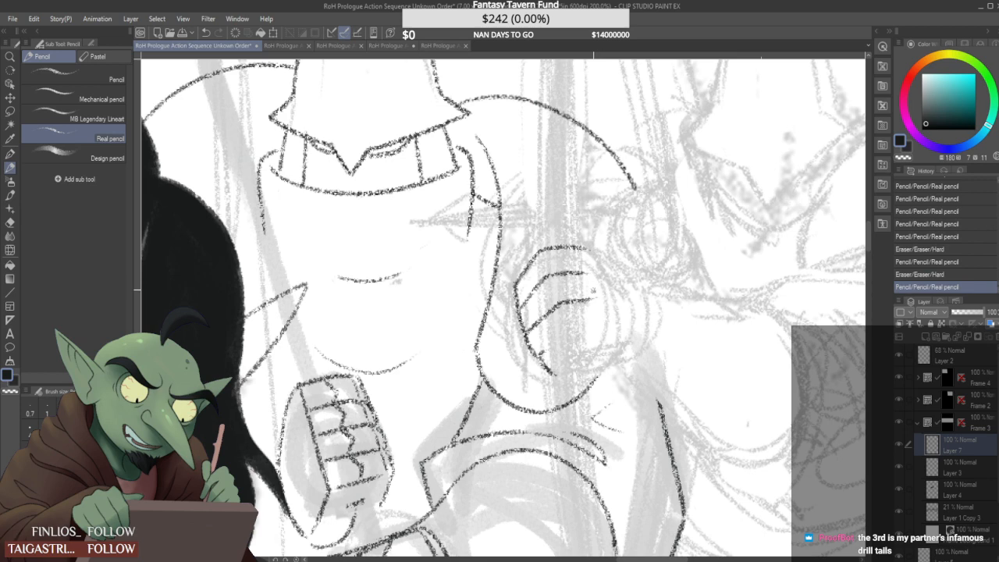
mouse_move(593, 297)
left_mouse_down()
mouse_move(559, 306)
mouse_move(603, 295)
mouse_move(548, 277)
mouse_move(578, 270)
left_mouse_up()
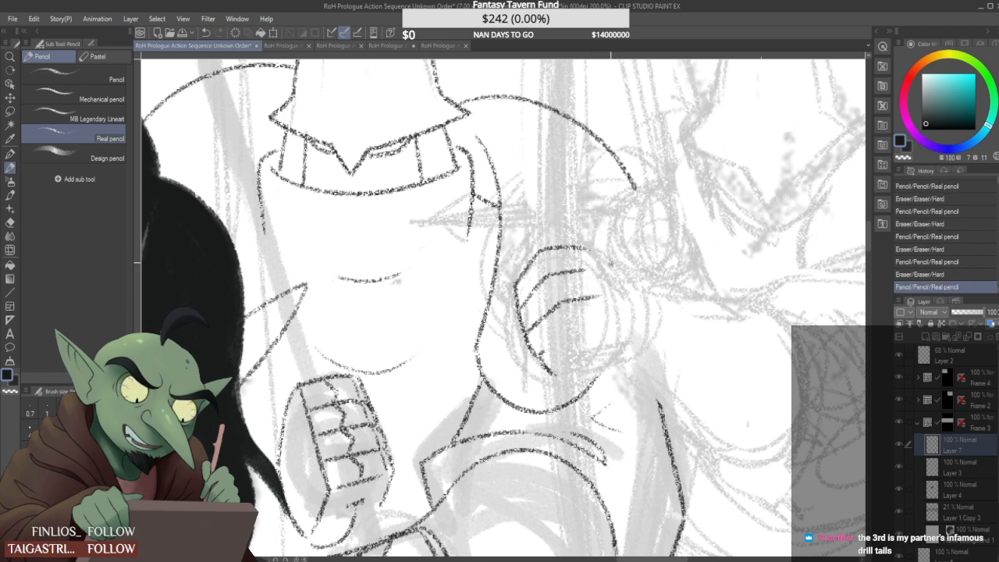
Add the second fist's knuckle line, the back of the hand with its wrist curve, and the lowest finger line
mouse_move(623, 355)
left_mouse_down()
mouse_move(600, 253)
mouse_move(600, 298)
mouse_move(612, 295)
left_mouse_up()
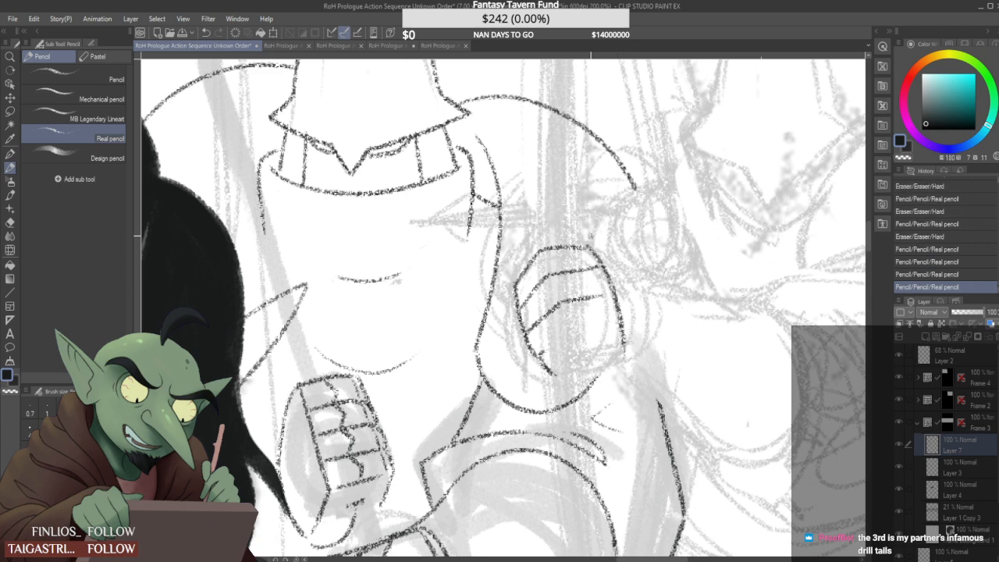
mouse_move(584, 243)
left_mouse_down()
mouse_move(690, 300)
mouse_move(642, 307)
mouse_move(649, 353)
left_mouse_up()
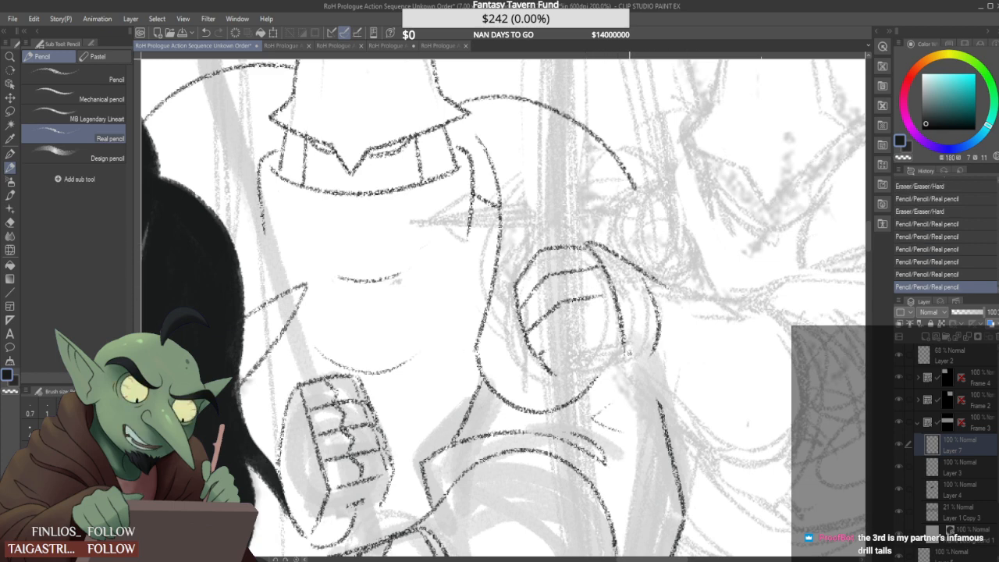
mouse_move(634, 303)
left_mouse_down()
mouse_move(617, 312)
mouse_move(657, 348)
left_mouse_up()
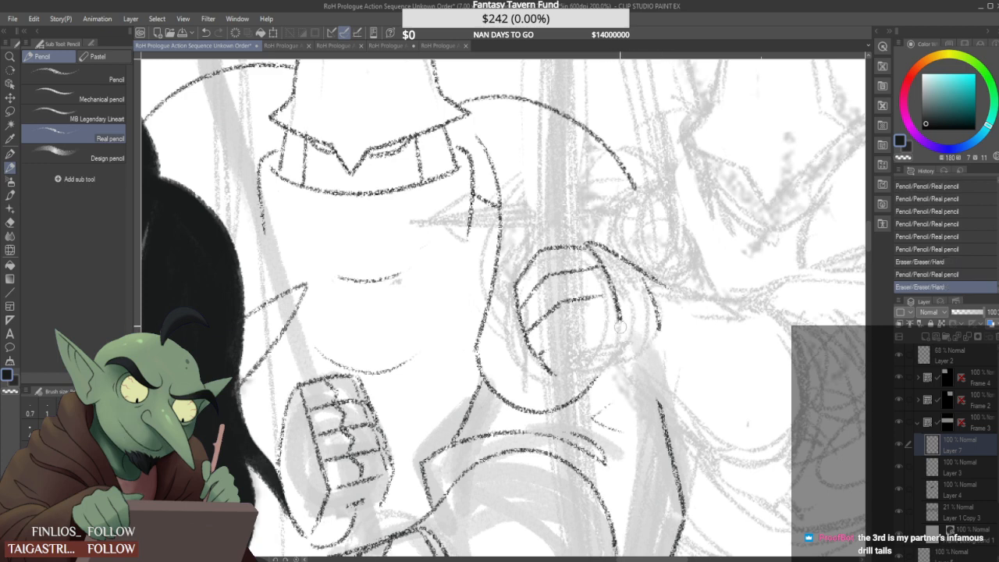
mouse_move(555, 367)
left_mouse_down()
mouse_move(542, 350)
mouse_move(598, 327)
left_mouse_up()
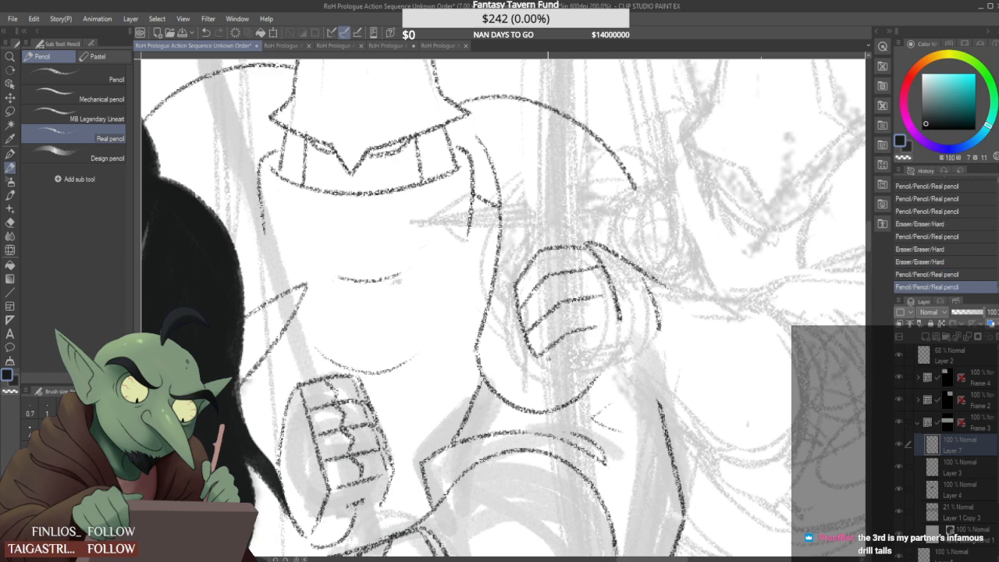
Close the second fist's lower edge with a curved contour and rework the lines between its fingers
left_click_drag(537, 356, 554, 372)
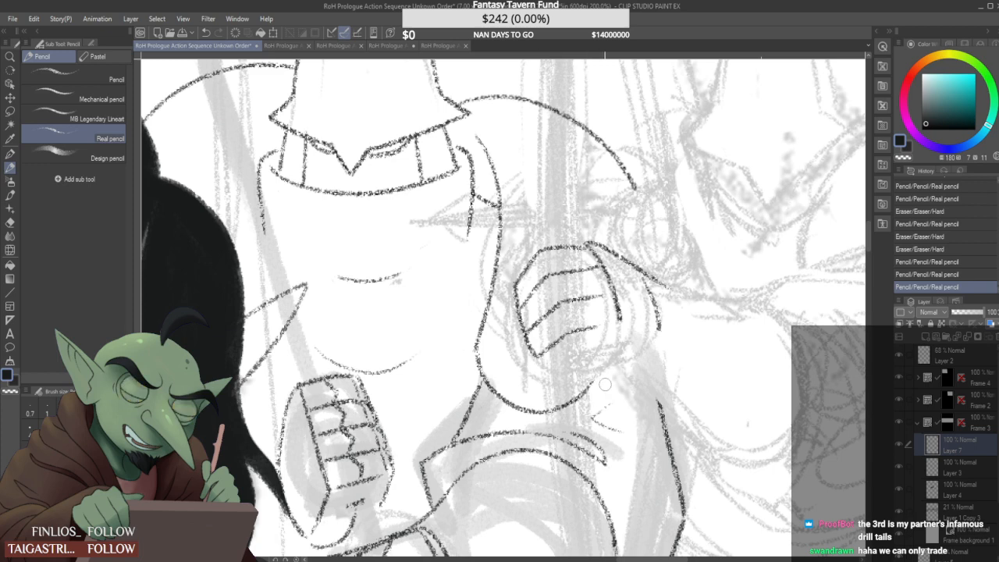
mouse_move(588, 341)
left_mouse_down()
mouse_move(563, 375)
mouse_move(582, 372)
left_mouse_up()
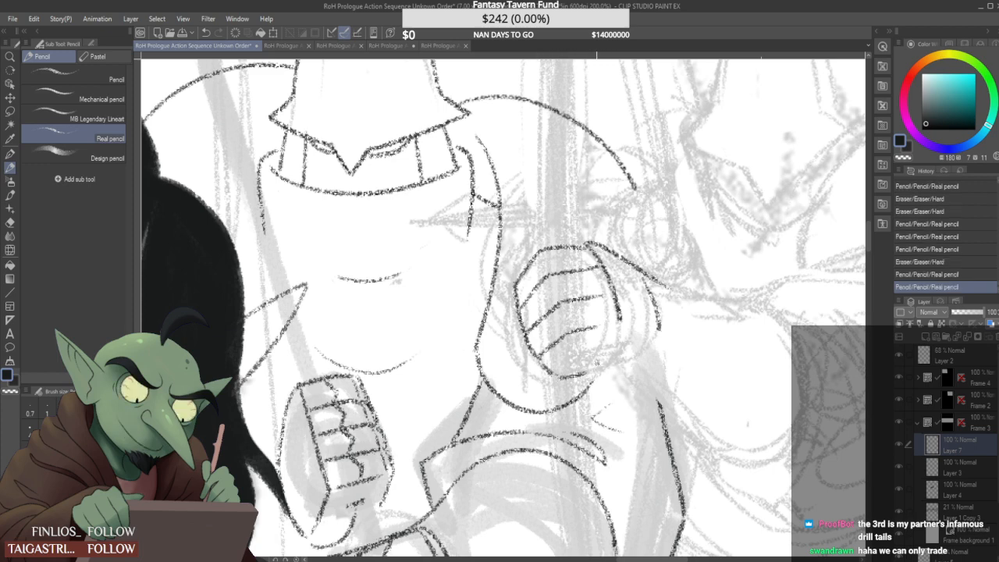
left_click_drag(584, 326, 572, 331)
left_click_drag(607, 291, 569, 303)
left_click_drag(566, 304, 579, 293)
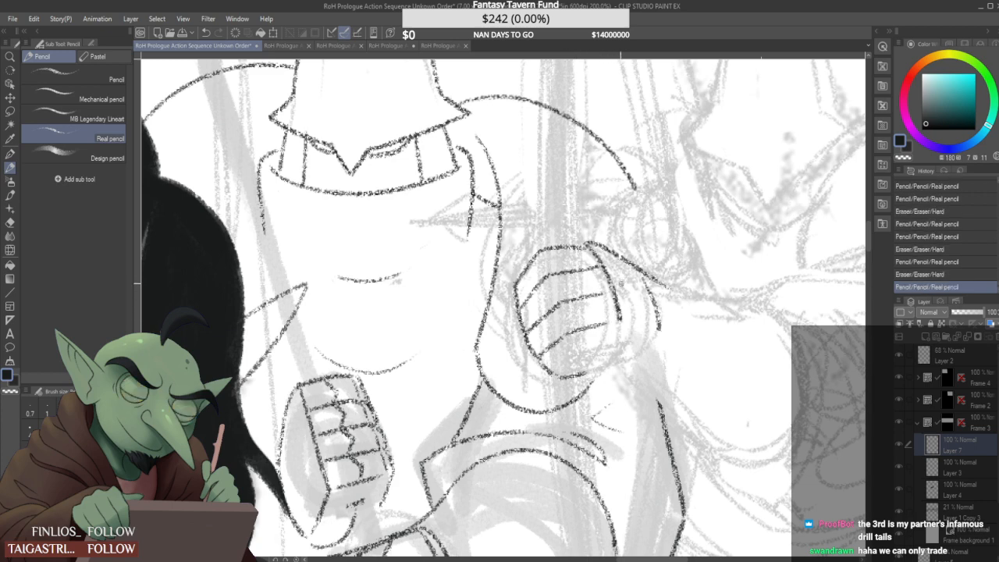
Erase the second fist's fingers, knuckle line and wrist, and draw a new rounded contour for the back of the hand
mouse_move(648, 330)
left_mouse_down()
mouse_move(664, 334)
mouse_move(546, 373)
left_mouse_up()
mouse_move(601, 328)
left_mouse_down()
mouse_move(527, 336)
mouse_move(535, 296)
mouse_move(574, 273)
mouse_move(592, 281)
mouse_move(602, 309)
mouse_move(566, 384)
mouse_move(621, 301)
mouse_move(593, 242)
mouse_move(662, 290)
mouse_move(662, 342)
left_mouse_up()
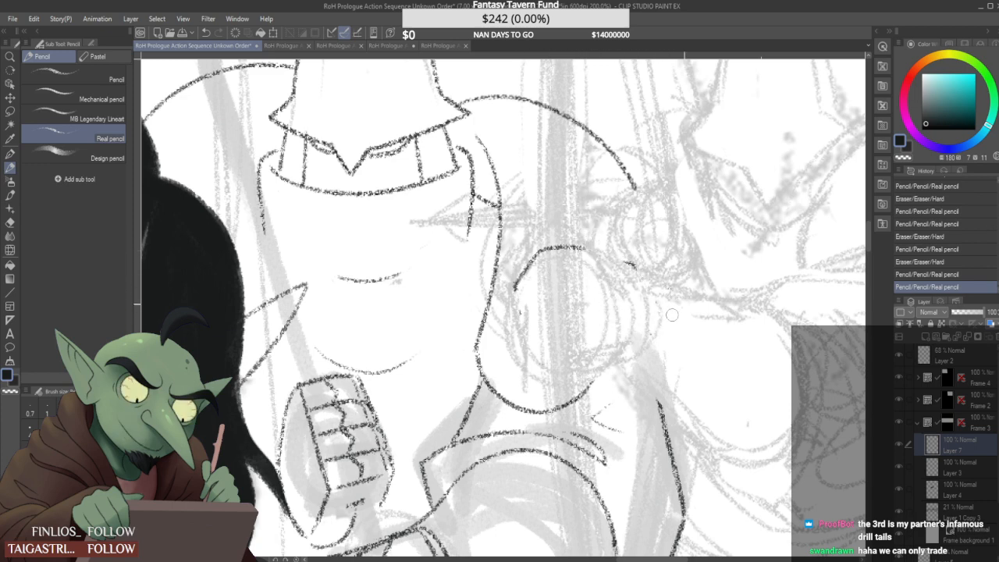
left_click_drag(630, 272, 625, 328)
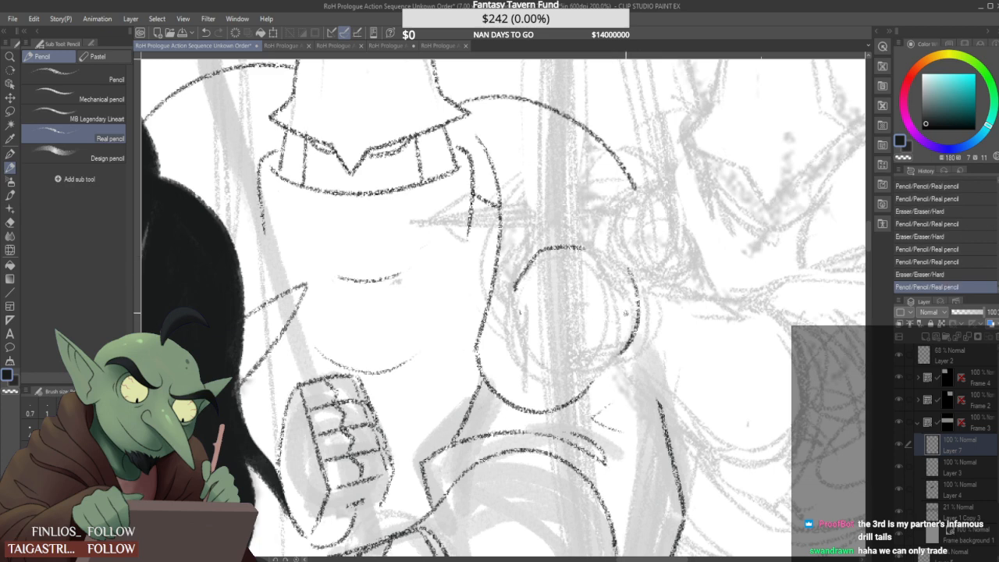
Redraw the second fist's finger edge with short slanted lines separating the curled fingers
mouse_move(518, 269)
left_mouse_down()
mouse_move(521, 309)
mouse_move(548, 279)
left_mouse_up()
mouse_move(524, 320)
left_mouse_down()
mouse_move(518, 300)
mouse_move(531, 358)
mouse_move(565, 336)
left_mouse_up()
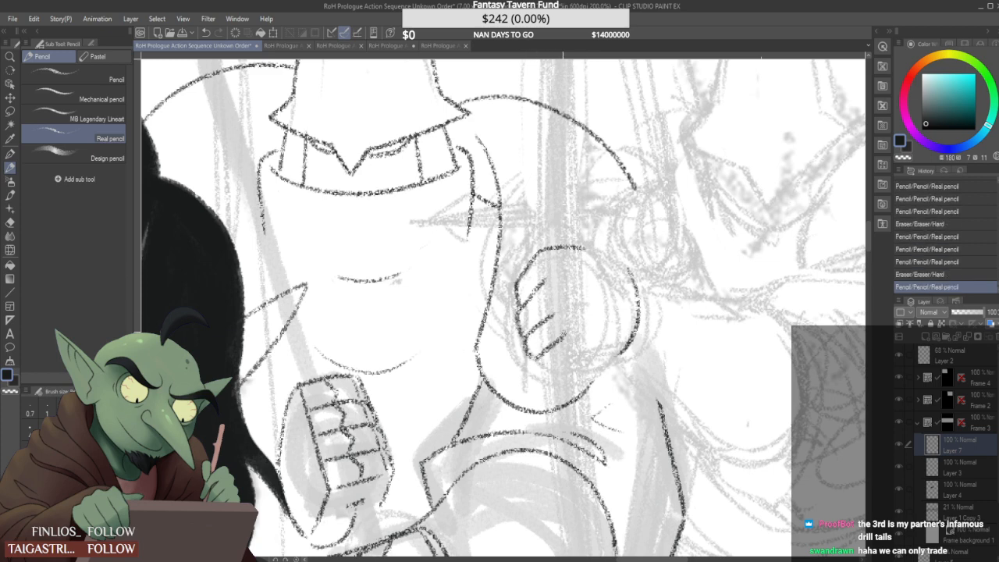
left_click_drag(541, 380, 582, 355)
key("ctrl+z")
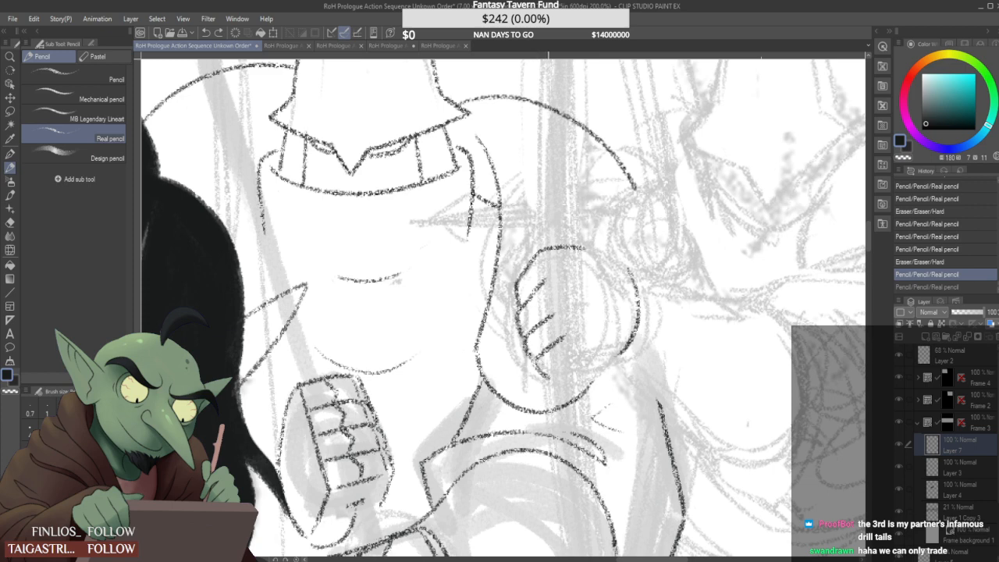
key("ctrl+y")
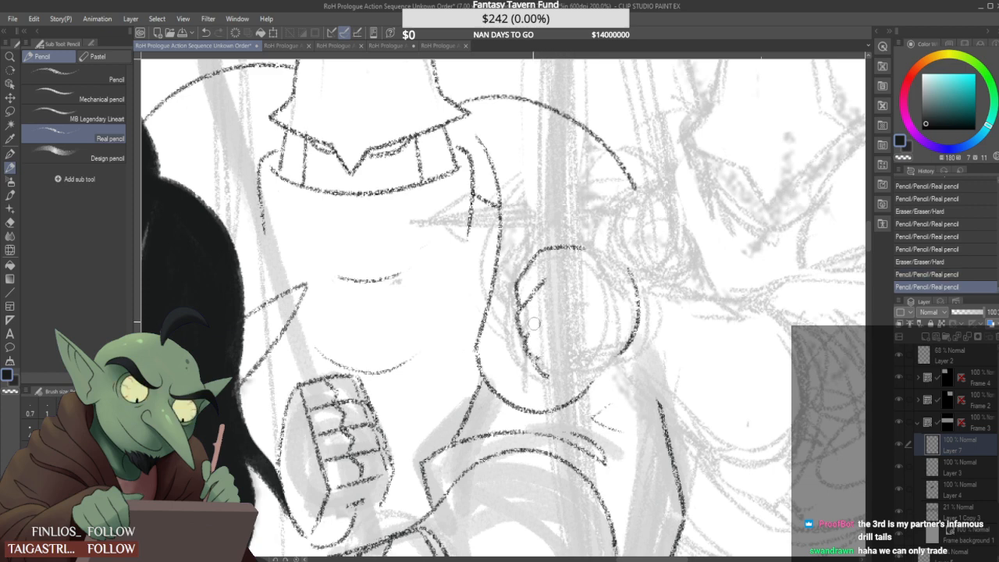
left_click_drag(556, 270, 516, 315)
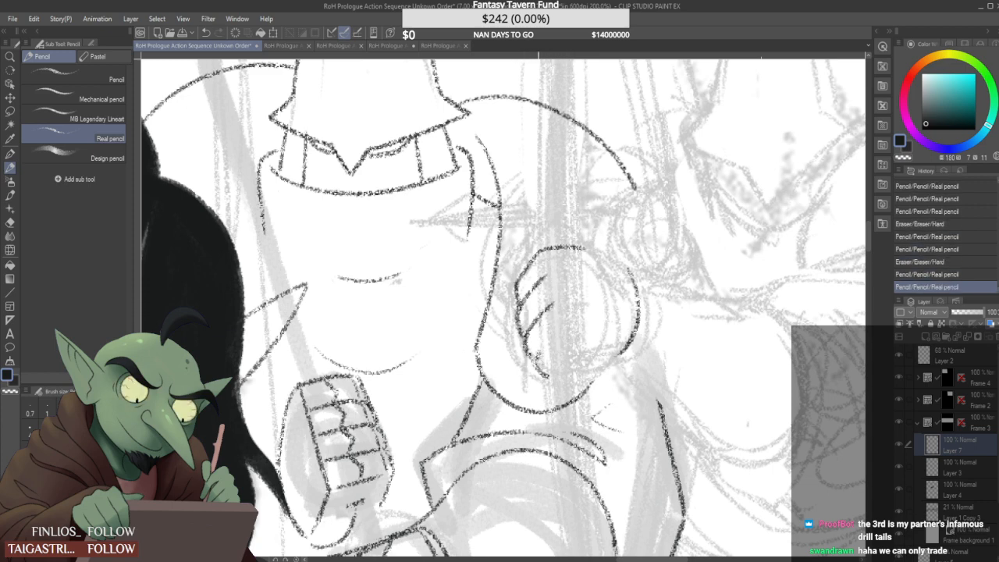
left_click_drag(533, 364, 569, 329)
Draw the second fist's knuckle line and complete the upper, outer and lower contours of the hand's back
mouse_move(552, 267)
left_mouse_down()
mouse_move(576, 359)
mouse_move(571, 352)
mouse_move(628, 343)
left_mouse_up()
mouse_move(542, 247)
left_mouse_down()
mouse_move(638, 249)
mouse_move(635, 332)
left_mouse_up()
left_click_drag(637, 335, 633, 308)
mouse_move(622, 257)
left_mouse_down()
mouse_move(625, 345)
mouse_move(618, 250)
left_mouse_up()
key("ctrl+z")
mouse_move(611, 252)
left_mouse_down()
mouse_move(632, 290)
mouse_move(626, 343)
left_mouse_up()
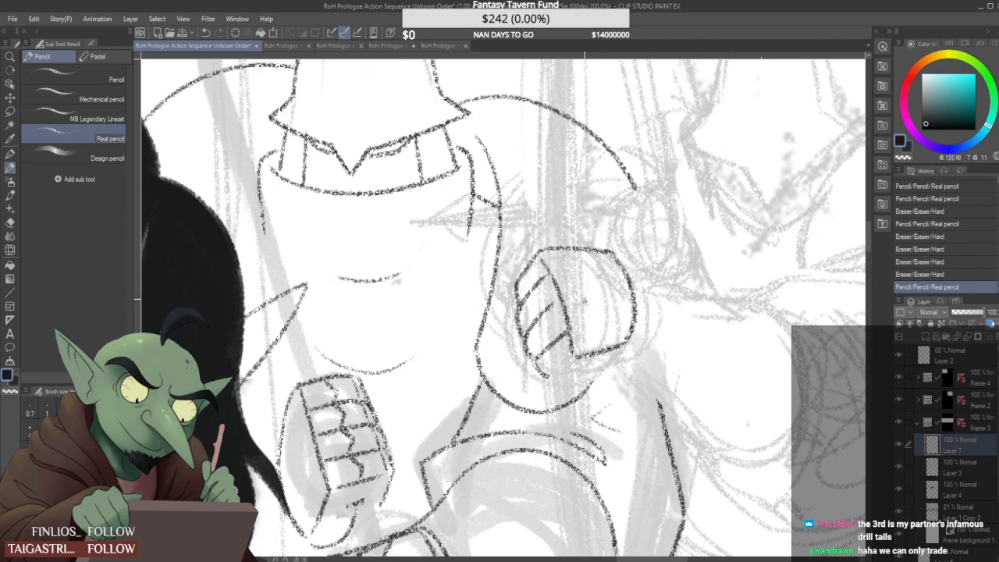
Clean up the second fist's inner lines and smooth its upper outer corner into the back-of-hand curve
scroll(598, 318, "down", 2)
scroll(576, 375, "up", 2)
mouse_move(574, 319)
left_mouse_down()
mouse_move(567, 312)
mouse_move(601, 303)
mouse_move(583, 323)
mouse_move(577, 282)
mouse_move(556, 316)
mouse_move(563, 277)
left_mouse_up()
scroll(600, 296, "up", 2)
scroll(577, 293, "down", 6)
scroll(578, 293, "up", 4)
scroll(577, 250, "down", 4)
scroll(578, 249, "up", 4)
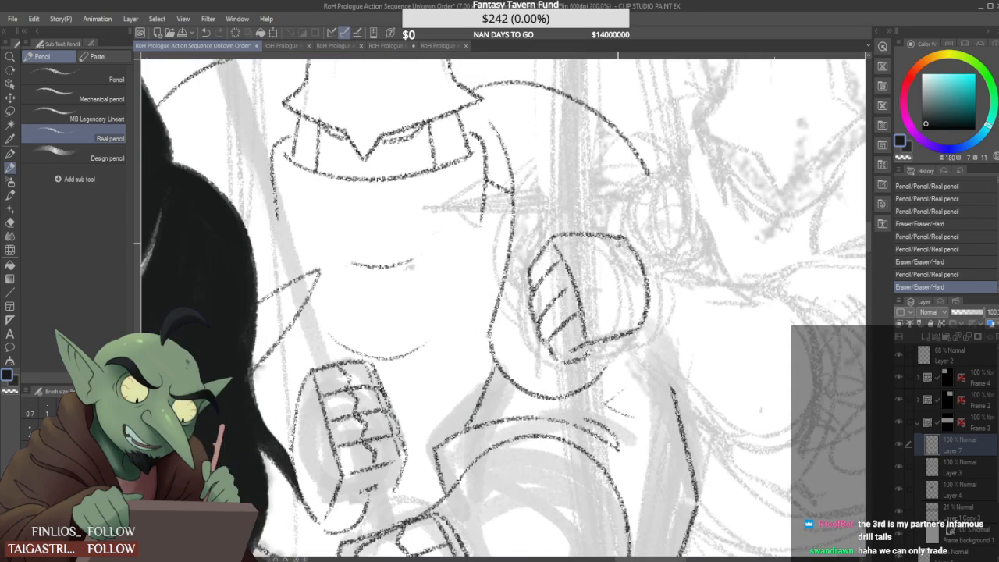
scroll(633, 240, "down", 1)
left_click_drag(625, 237, 644, 286)
left_click_drag(625, 238, 644, 273)
scroll(639, 273, "down", 1)
scroll(639, 289, "up", 2)
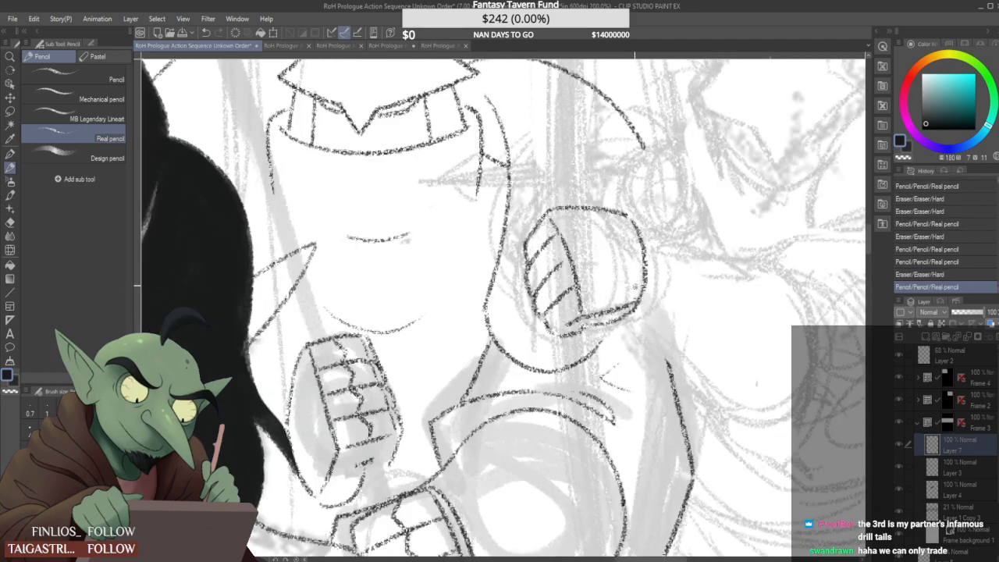
Draw the forearm's lower and upper contours extending outward from the second fist, and trim the upper line's end
scroll(636, 291, "down", 4)
scroll(646, 269, "up", 3)
scroll(632, 266, "down", 2)
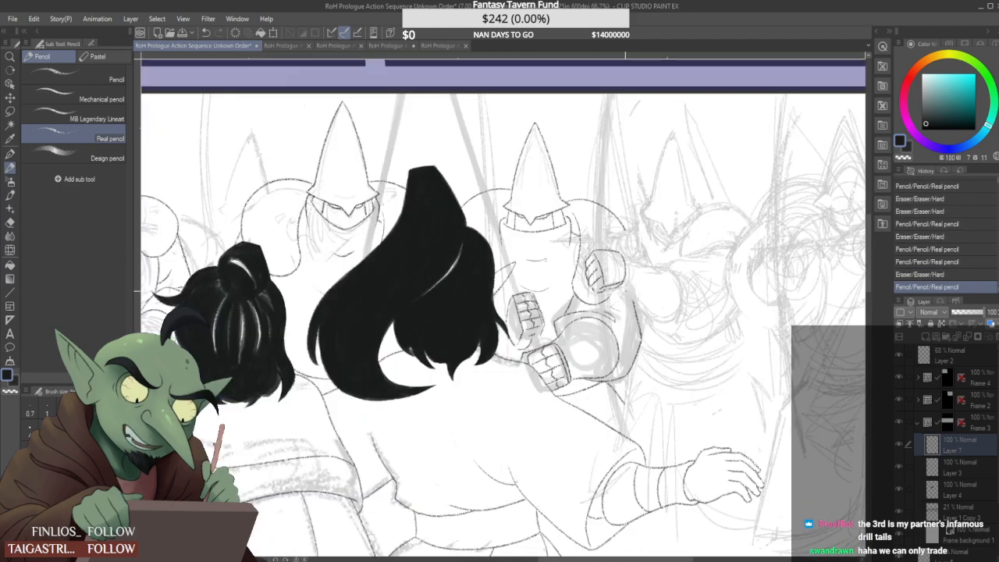
scroll(628, 282, "up", 1)
left_click_drag(624, 292, 685, 337)
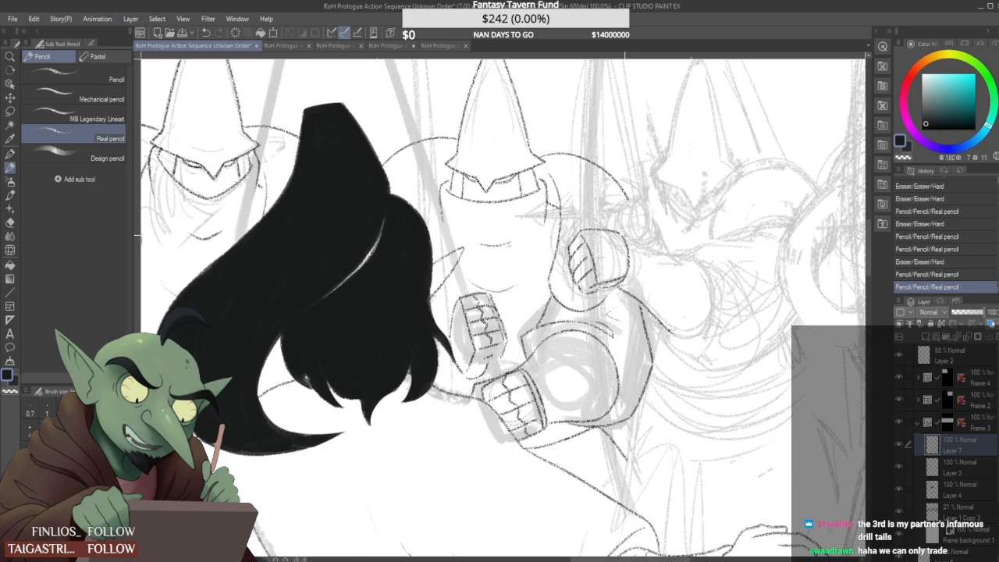
mouse_move(624, 234)
left_mouse_down()
mouse_move(716, 267)
mouse_move(672, 332)
left_mouse_up()
left_click_drag(710, 266, 696, 267)
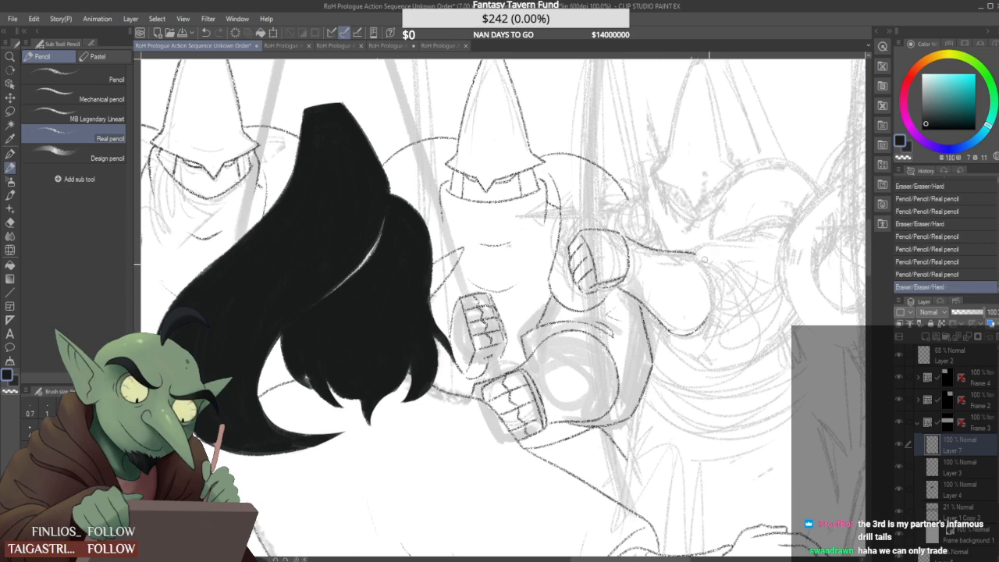
Close the forearm with a rounded elbow curve joining its upper and lower contours
left_click_drag(701, 314, 693, 327)
mouse_move(709, 293)
left_mouse_down()
mouse_move(670, 333)
mouse_move(696, 256)
mouse_move(668, 328)
mouse_move(703, 354)
left_mouse_up()
key("ctrl+z")
key("ctrl+z")
scroll(667, 321, "up", 2)
scroll(705, 199, "down", 1)
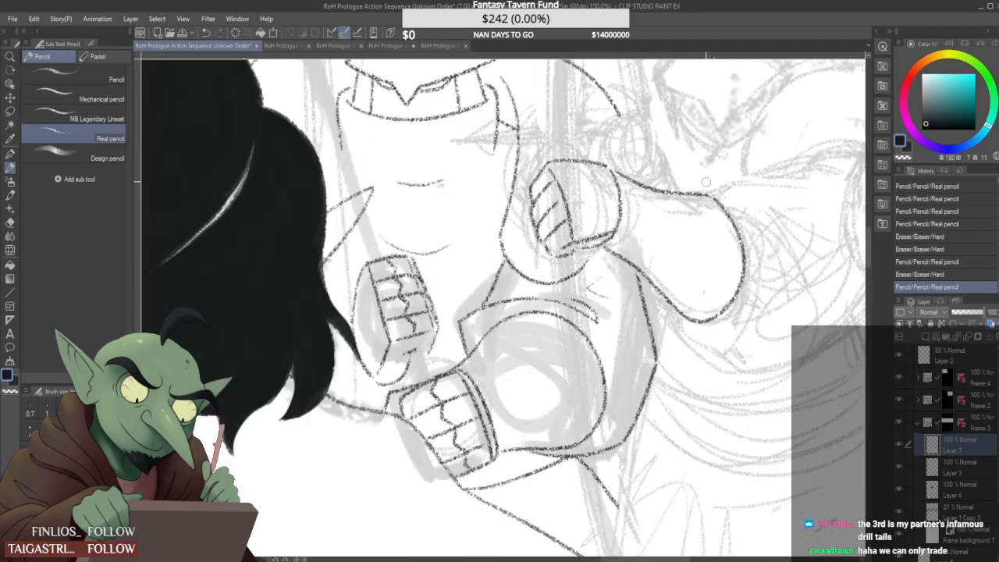
left_click_drag(722, 204, 730, 221)
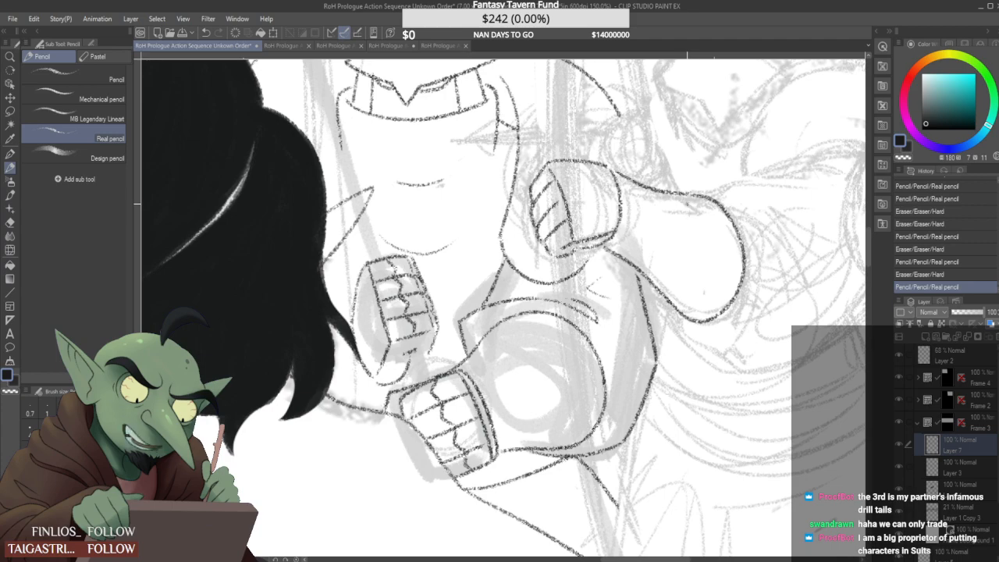
Refine the forearm's outline and connect the armor's outer side line to the forearm's lower edge
scroll(657, 281, "down", 3)
scroll(662, 287, "up", 2)
scroll(662, 286, "up", 1)
mouse_move(644, 270)
left_mouse_down()
mouse_move(690, 313)
mouse_move(669, 269)
mouse_move(719, 306)
mouse_move(737, 286)
left_mouse_up()
scroll(706, 271, "up", 1)
scroll(690, 303, "down", 5)
scroll(649, 292, "up", 5)
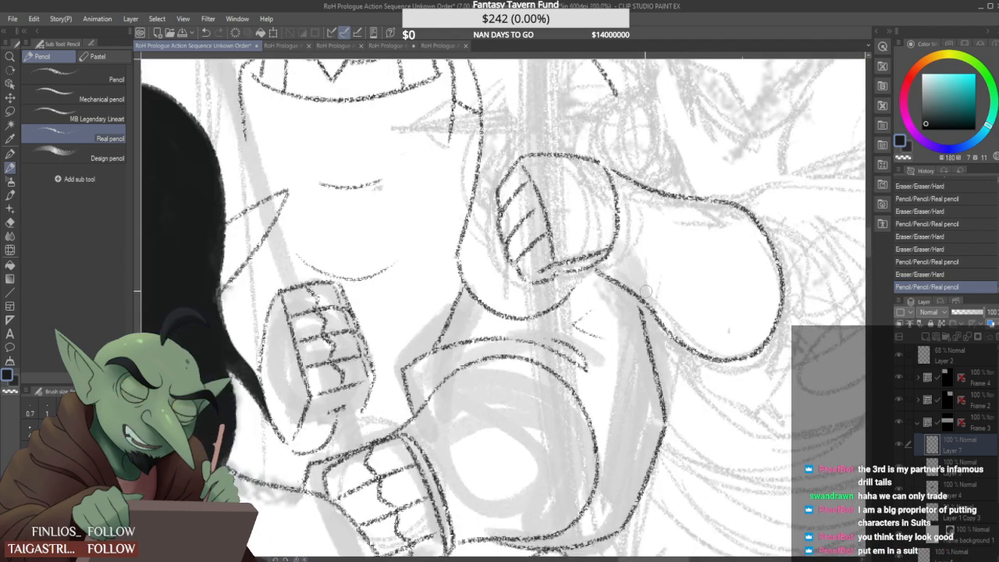
left_click_drag(646, 291, 643, 282)
scroll(676, 248, "down", 3)
scroll(676, 249, "up", 2)
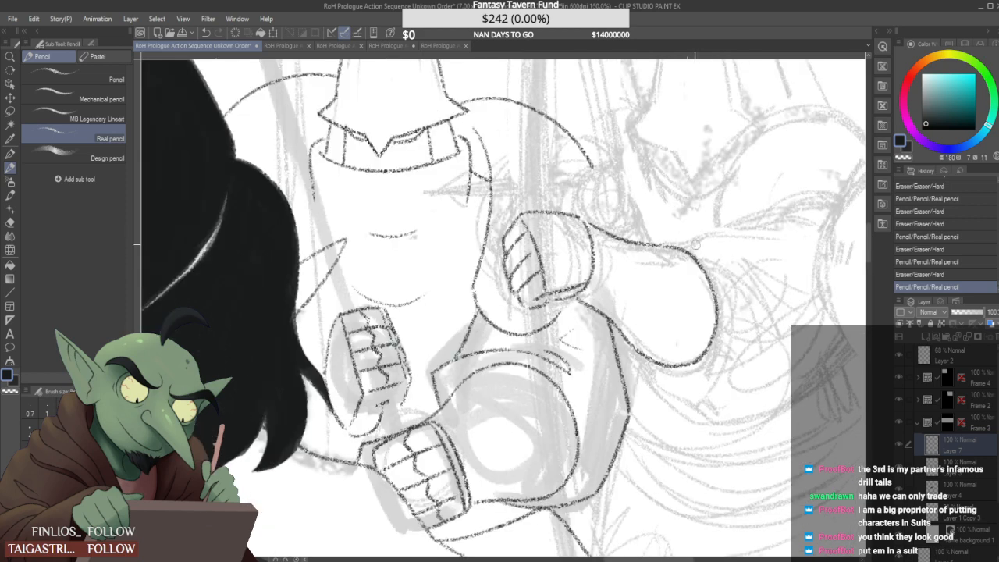
Erase and redraw the upper elbow curve so the forearm's top edge flows smoothly into the rounded end
mouse_move(676, 248)
left_mouse_down()
mouse_move(698, 259)
mouse_move(708, 288)
left_mouse_up()
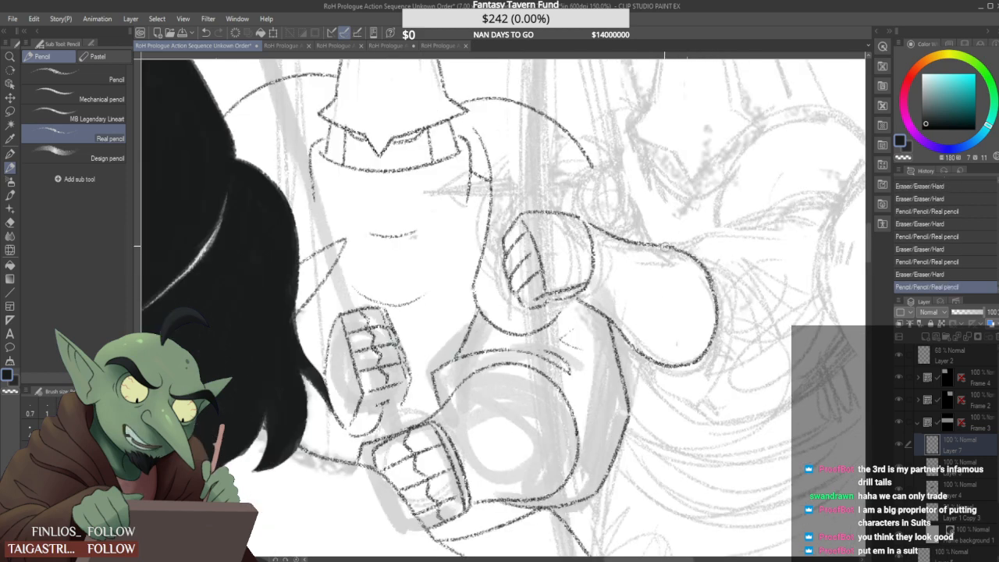
left_click_drag(664, 247, 703, 279)
left_click_drag(666, 245, 713, 290)
left_click_drag(694, 253, 714, 295)
scroll(694, 289, "down", 2)
scroll(685, 279, "down", 1)
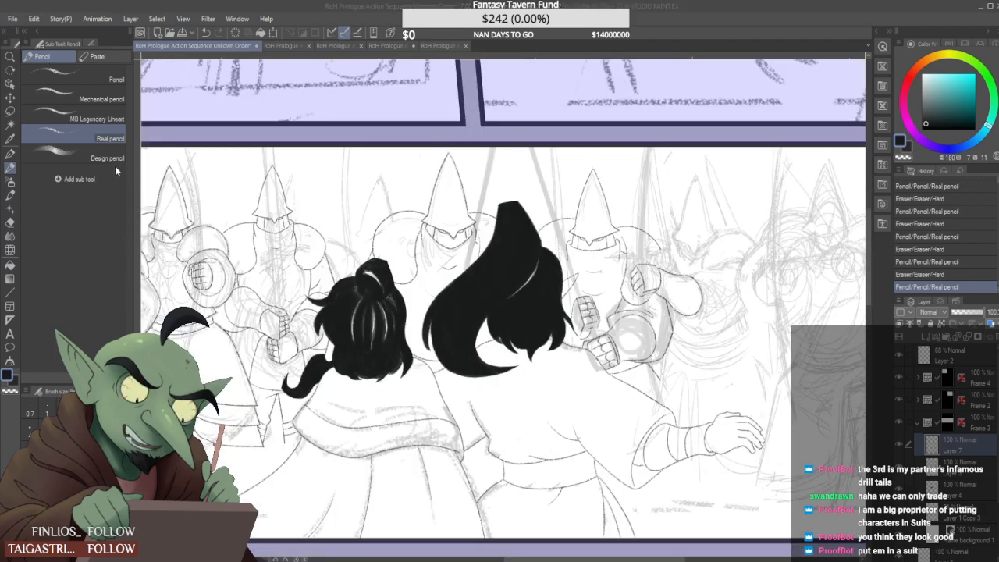
Examine the Blair 1 character sheet and the other open comic pages, undo the stray pencil mark, and return to the soldiers' page
scroll(385, 207, "down", 1)
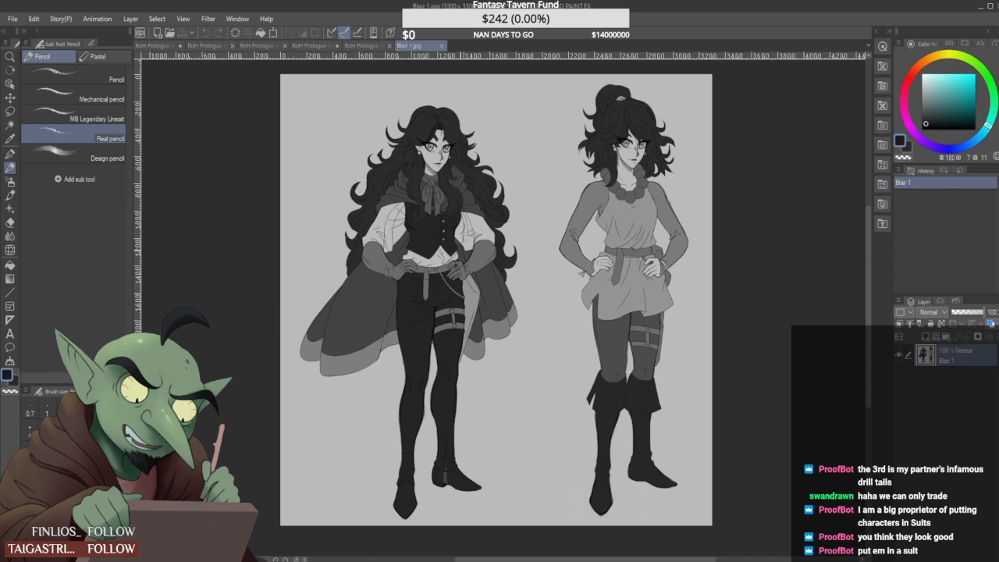
left_click(564, 464)
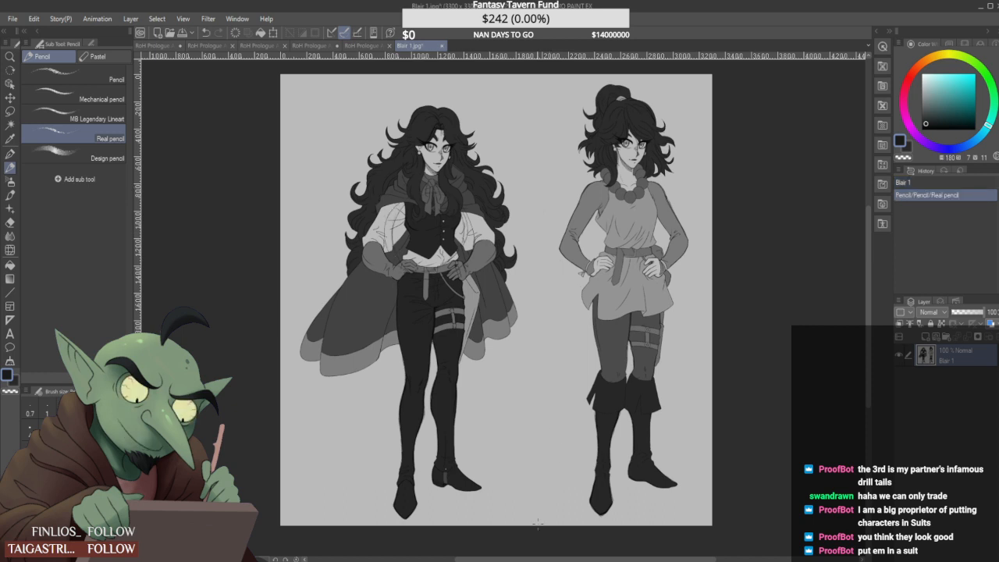
key("ctrl+z")
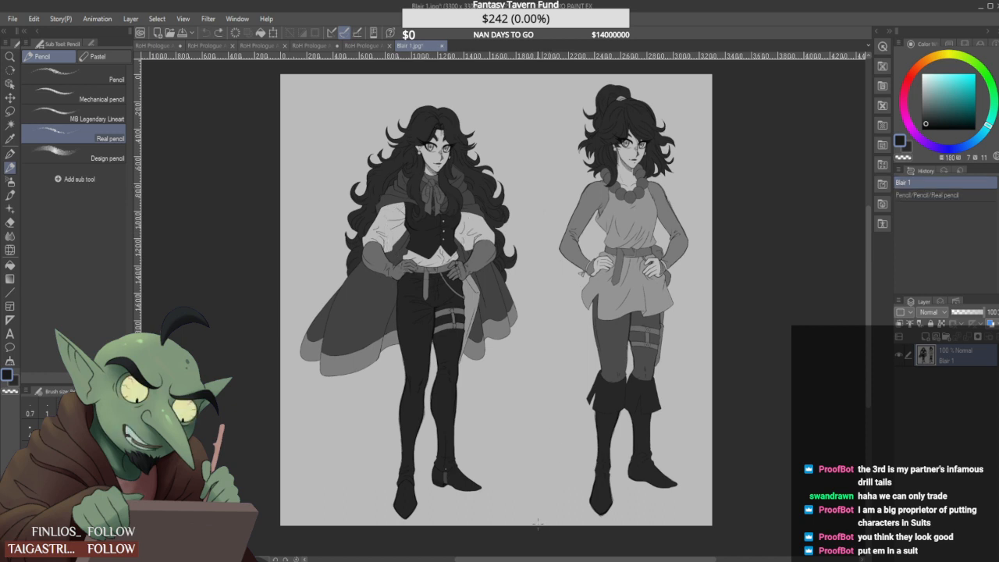
left_click(372, 47)
left_click(323, 47)
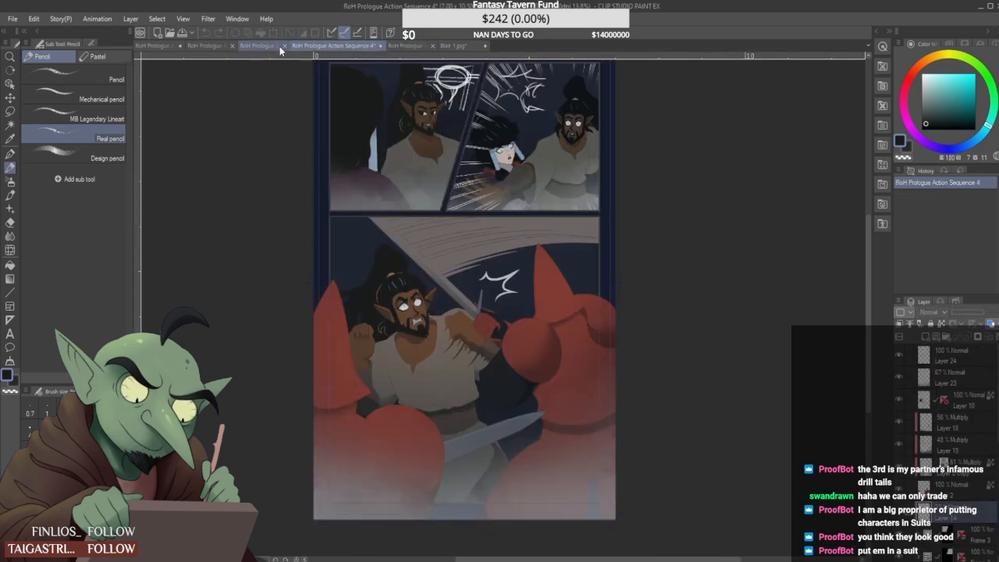
left_click(279, 46)
left_click(206, 47)
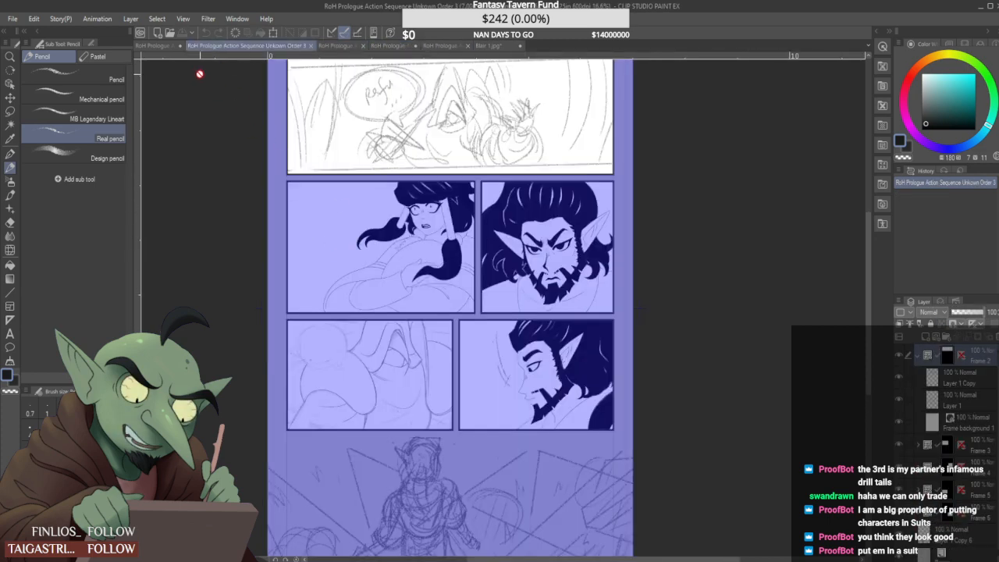
left_click(160, 46)
scroll(486, 319, "down", 2)
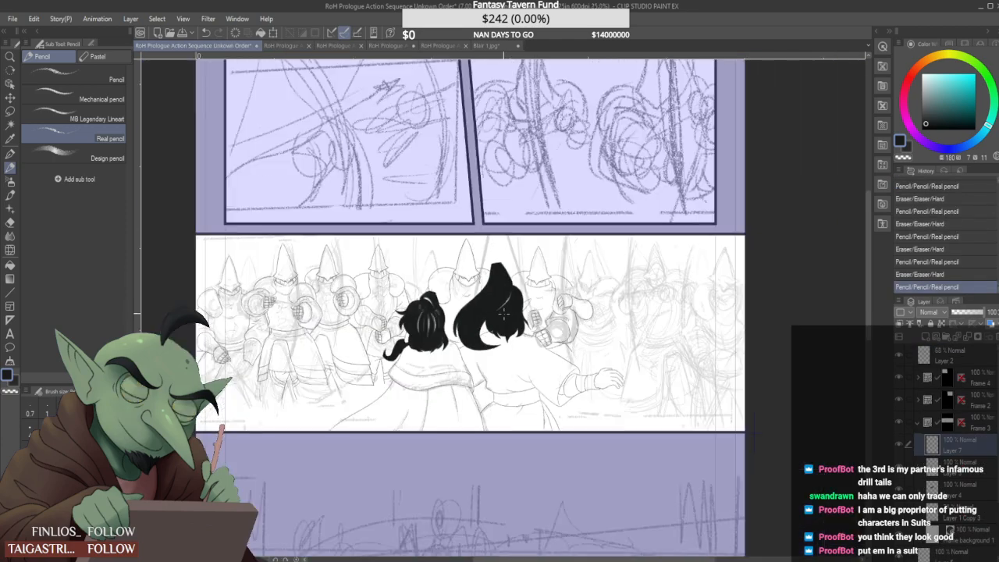
Draw the double inner rim and upper edge of a small rounded shape at the shoulder curve's end, above the forearm
scroll(583, 296, "up", 1)
scroll(430, 285, "up", 4)
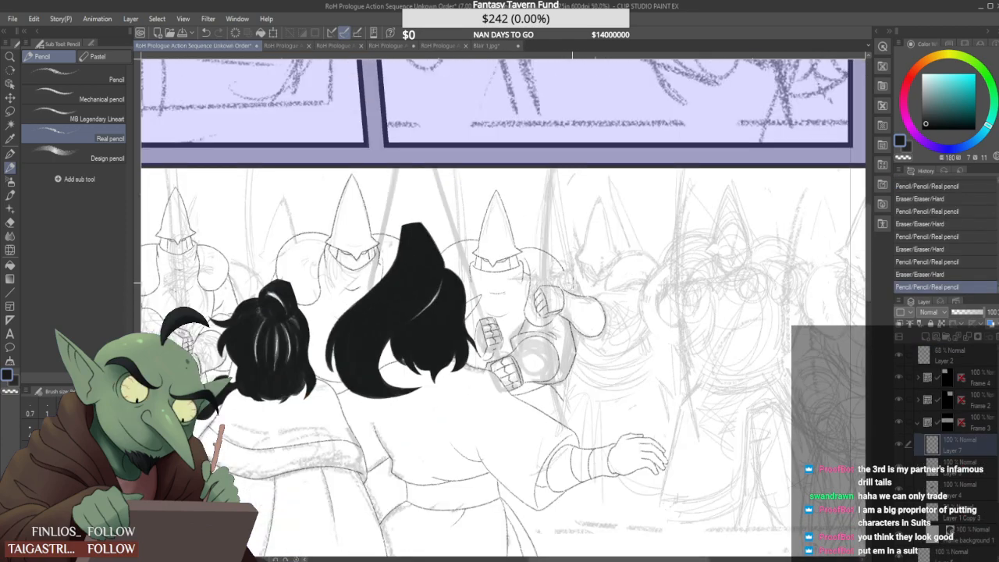
scroll(552, 283, "up", 2)
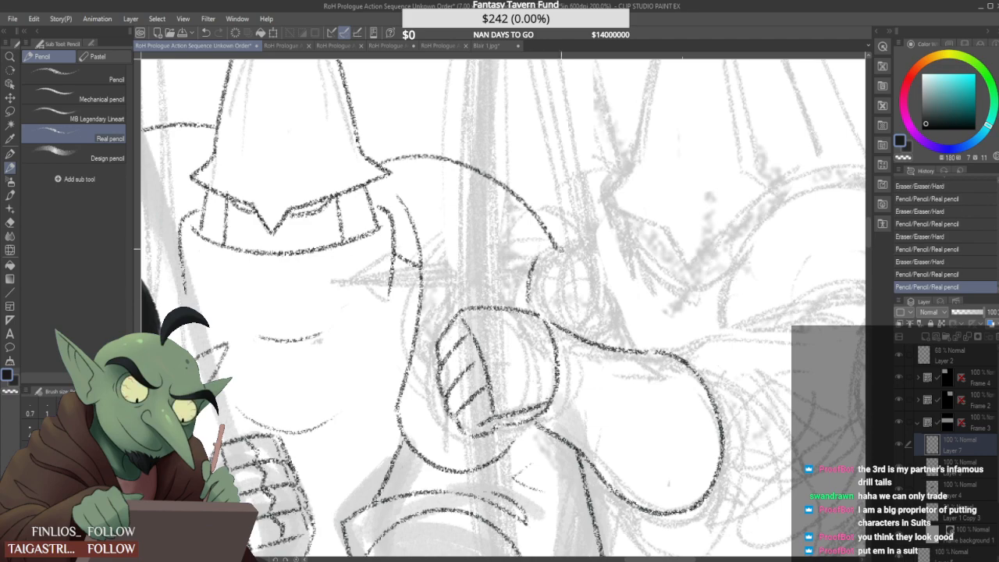
mouse_move(551, 248)
left_mouse_down()
mouse_move(603, 251)
mouse_move(544, 304)
left_mouse_up()
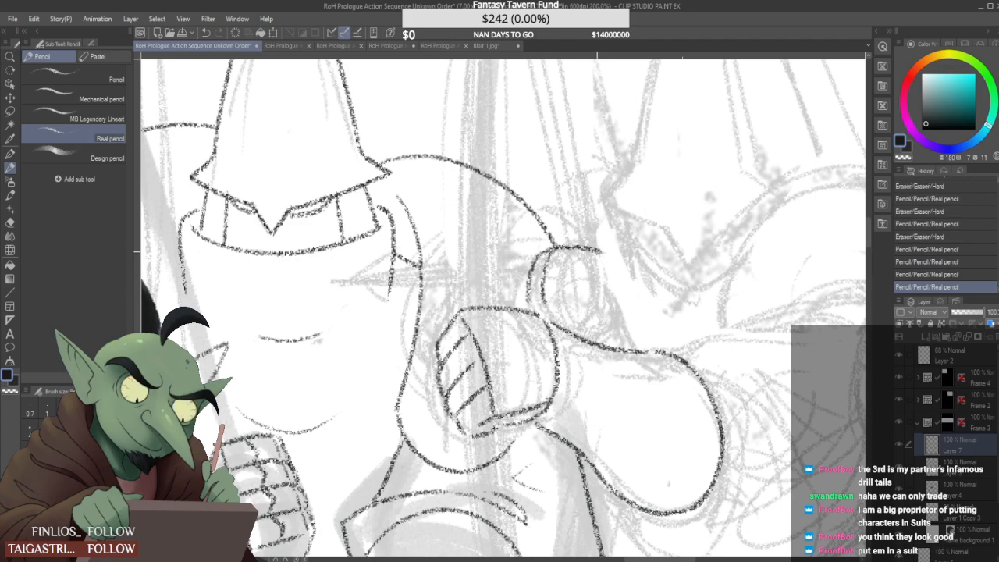
left_click_drag(604, 251, 596, 272)
Complete the small rounded shape's outer side and lower edge down to the forearm's upper contour
scroll(600, 265, "down", 6)
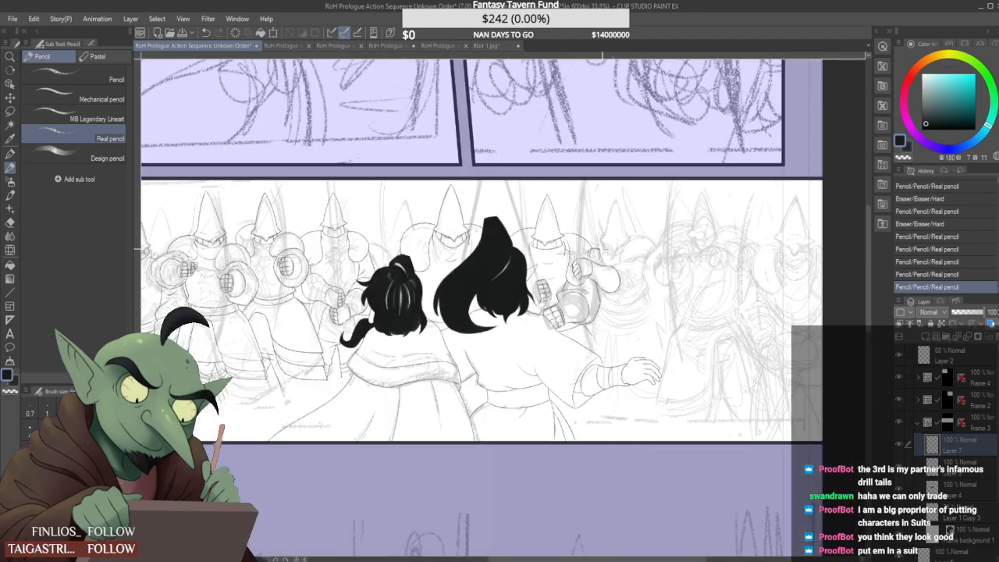
scroll(601, 264, "up", 2)
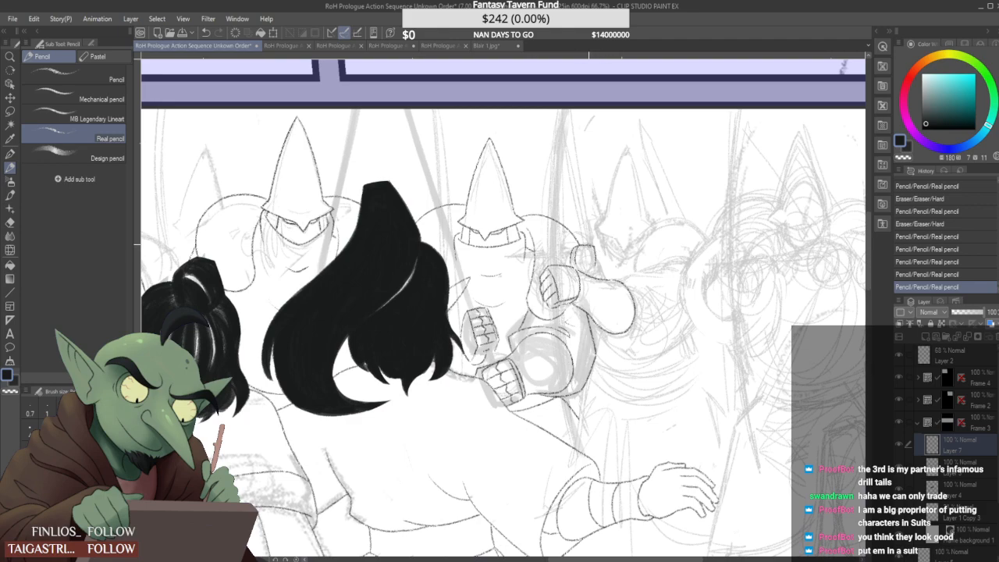
scroll(589, 259, "up", 5)
mouse_move(602, 289)
left_mouse_down()
mouse_move(613, 185)
mouse_move(624, 200)
mouse_move(622, 320)
left_mouse_up()
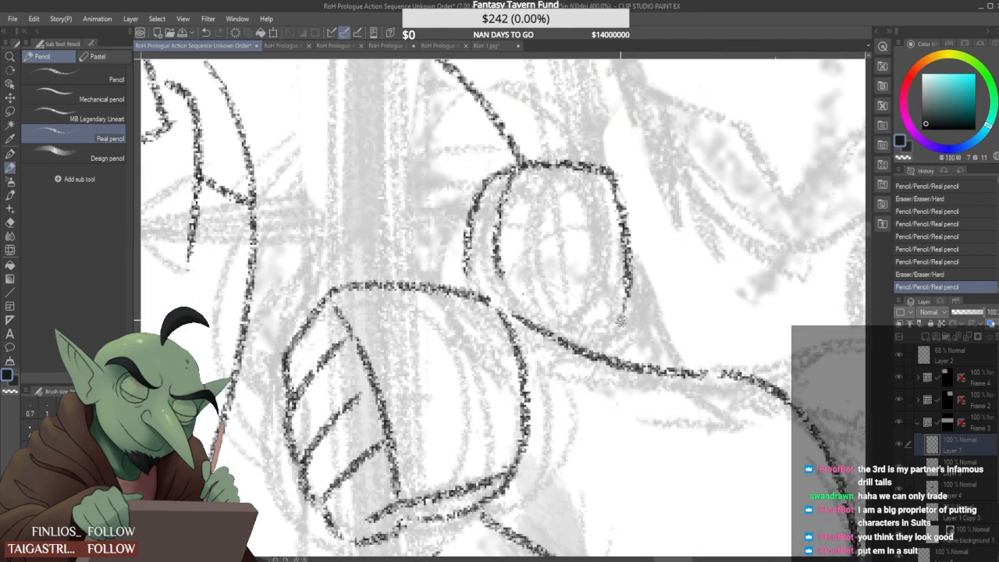
left_click_drag(564, 331, 625, 311)
scroll(623, 301, "down", 2)
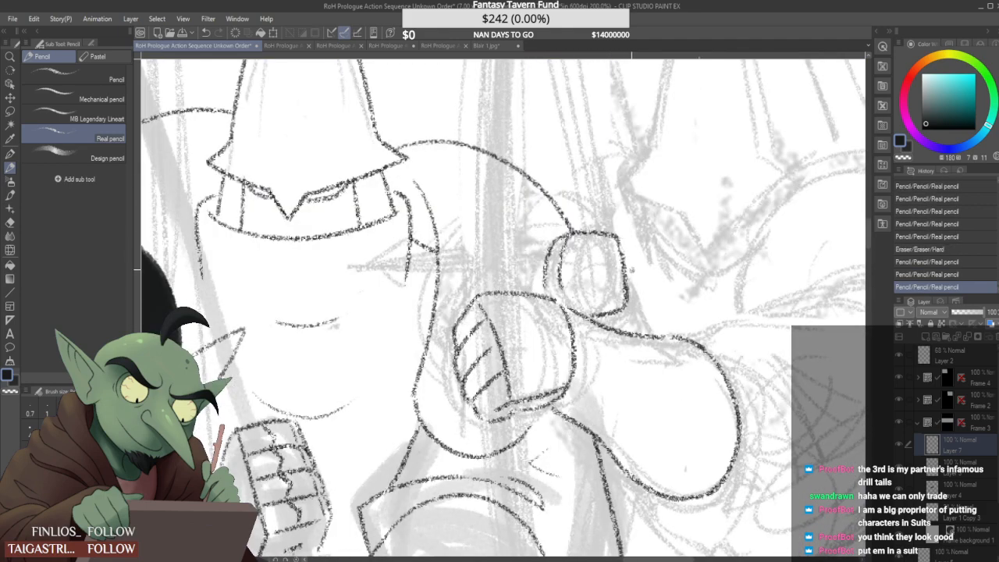
scroll(593, 270, "down", 1)
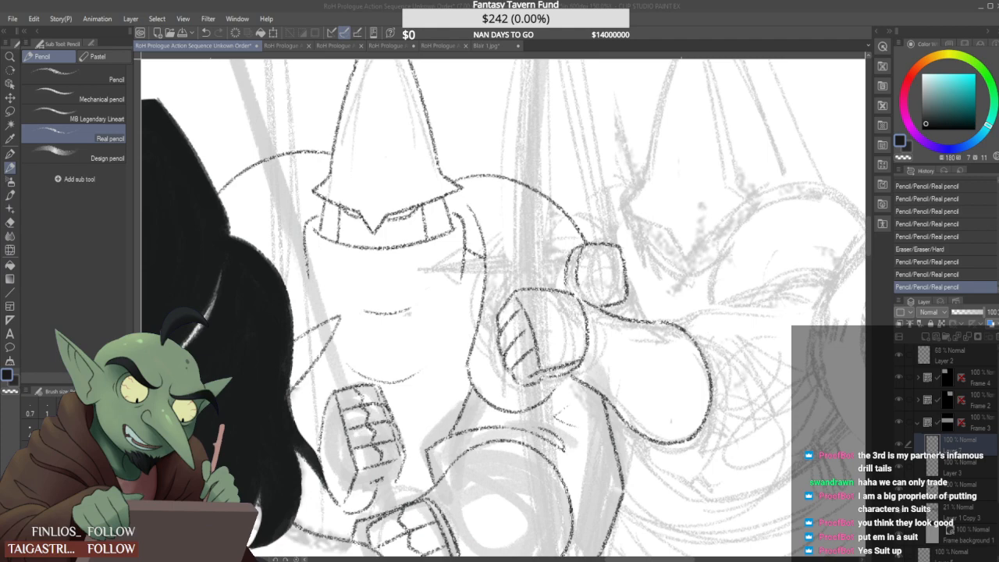
Draw three finger-dividing lines across the small fist above the forearm, redrawing the middle and lower lines for even spacing
scroll(581, 255, "up", 3)
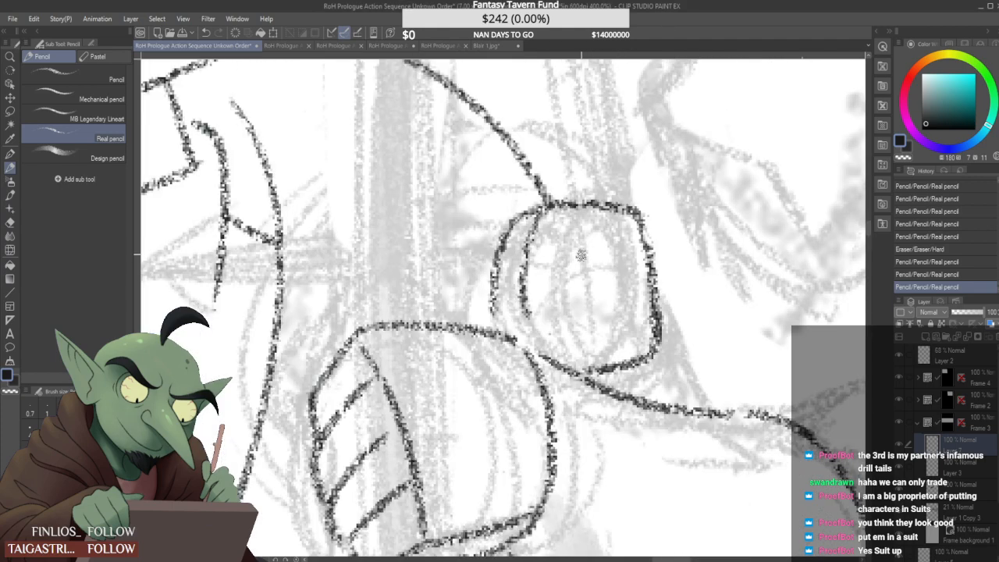
left_click_drag(539, 248, 646, 243)
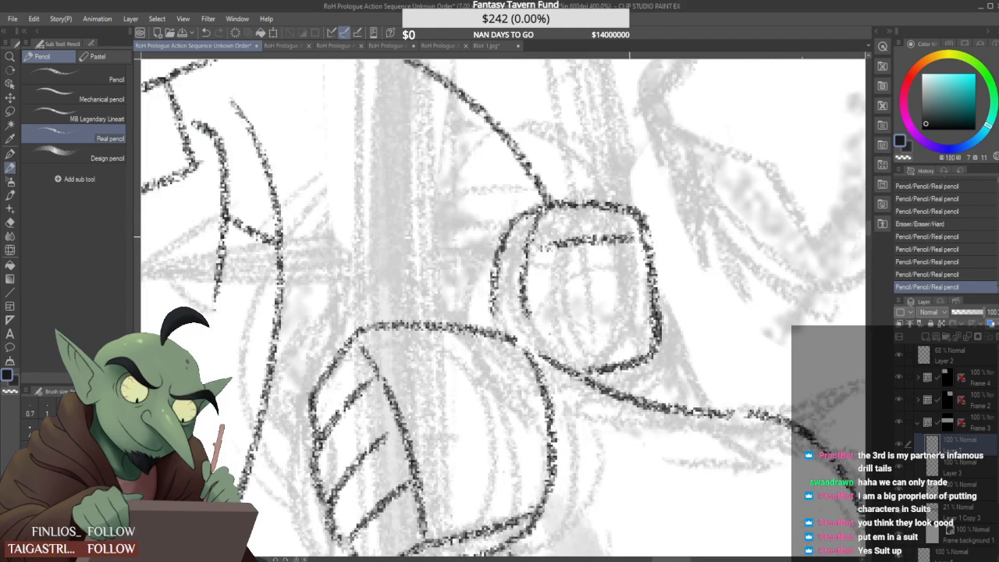
left_click_drag(548, 296, 645, 277)
left_click_drag(555, 335, 654, 313)
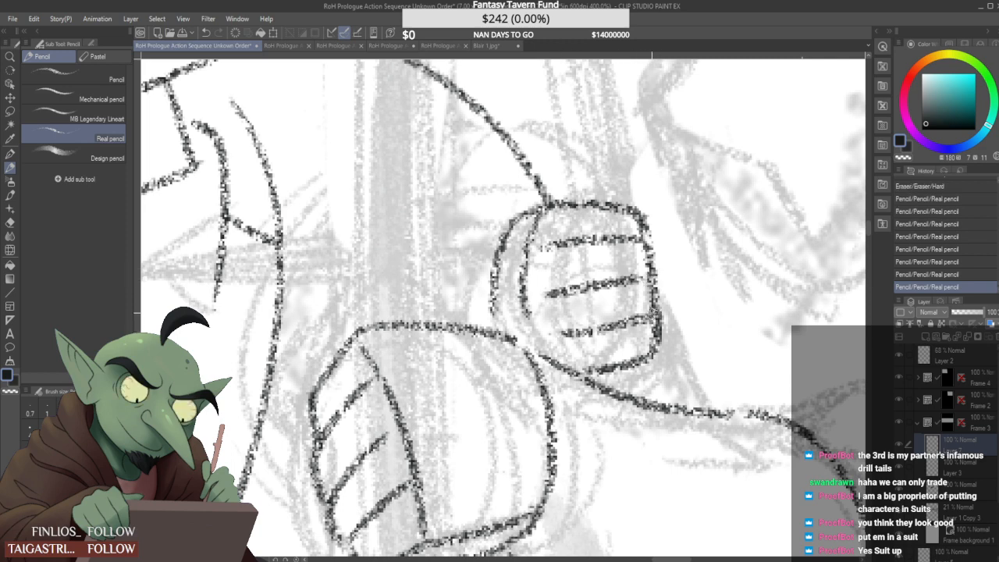
key("ctrl+z")
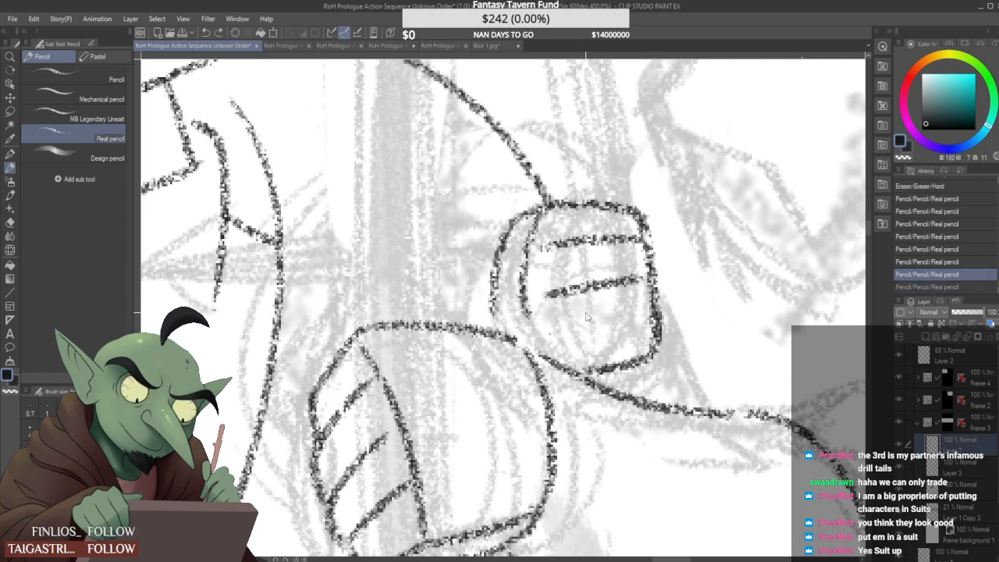
key("ctrl+z")
left_click_drag(536, 300, 645, 278)
key("ctrl+z")
left_click_drag(541, 295, 673, 279)
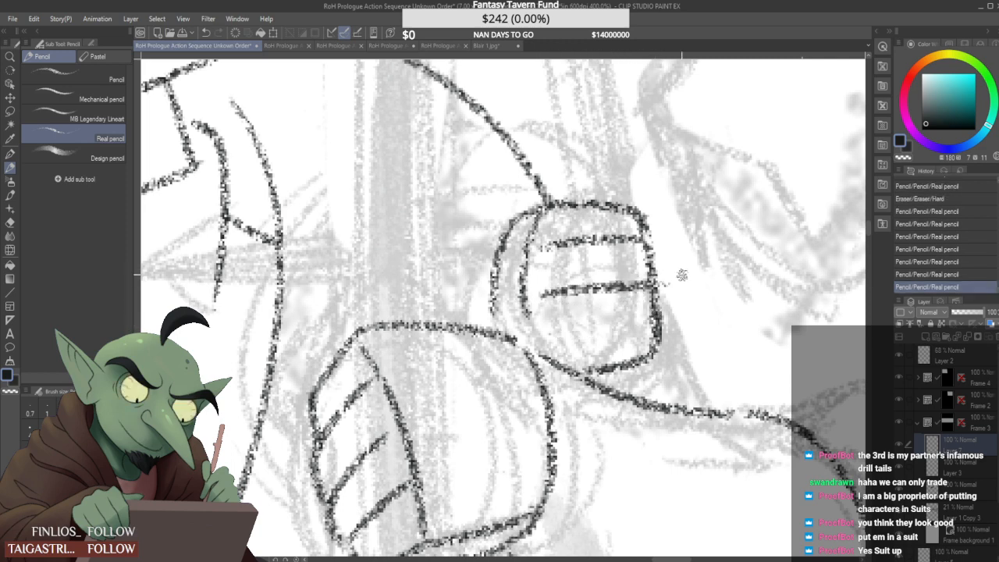
key("ctrl+z")
left_click_drag(542, 297, 673, 279)
left_click_drag(549, 333, 648, 320)
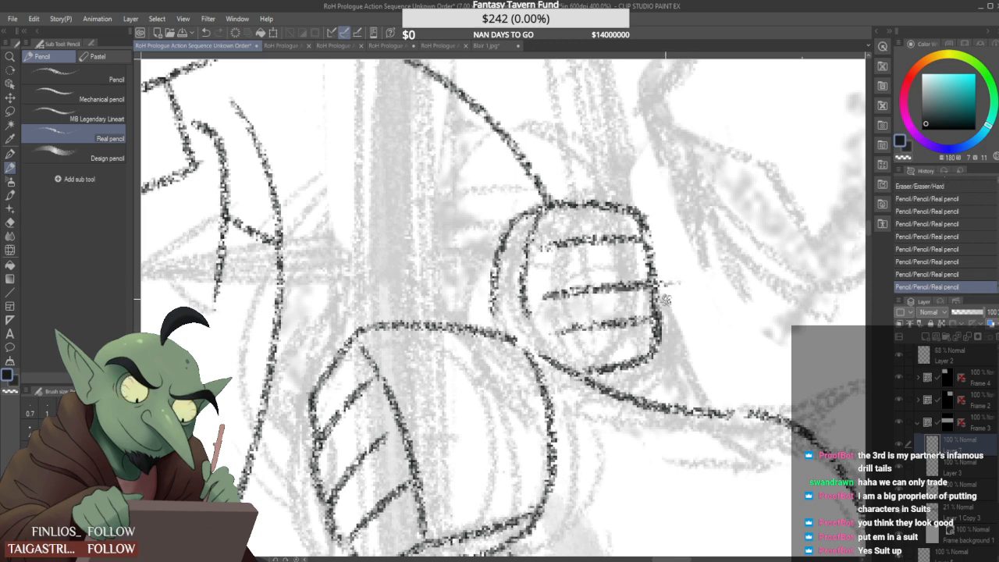
Erase the overshooting line ends, then redraw the small fist's lowest finger line and its lower outer corner down to the forearm
mouse_move(669, 275)
left_mouse_down()
mouse_move(575, 334)
mouse_move(654, 315)
mouse_move(654, 331)
left_mouse_up()
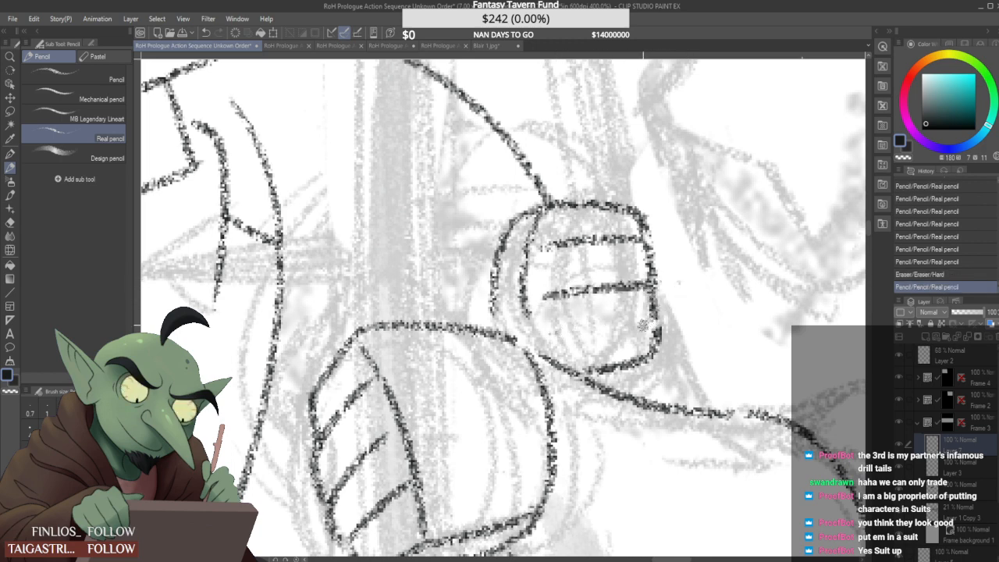
mouse_move(559, 337)
left_mouse_down()
mouse_move(661, 326)
mouse_move(659, 289)
left_mouse_up()
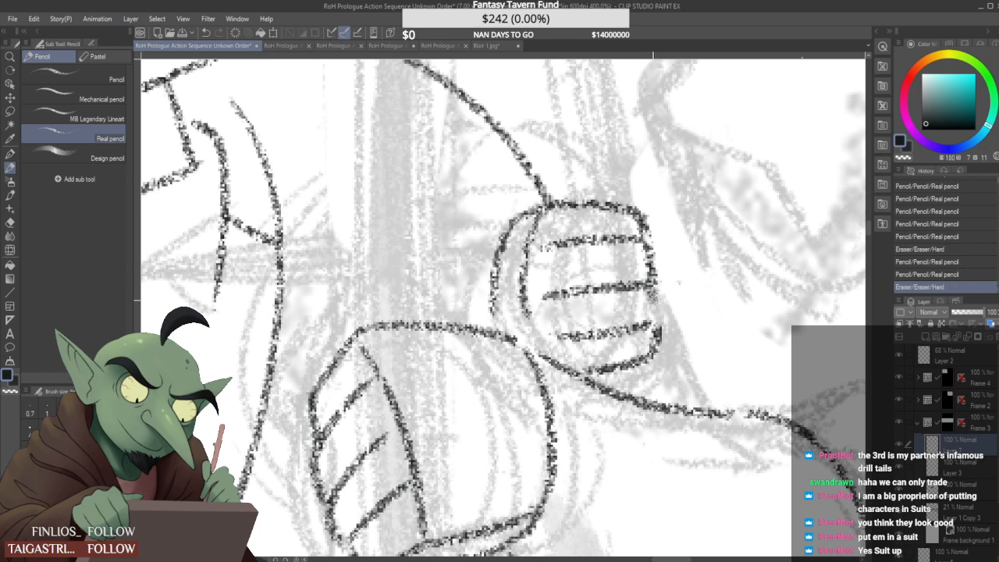
mouse_move(668, 324)
left_mouse_down()
mouse_move(648, 355)
mouse_move(597, 361)
mouse_move(653, 329)
mouse_move(645, 363)
mouse_move(581, 380)
mouse_move(596, 379)
left_mouse_up()
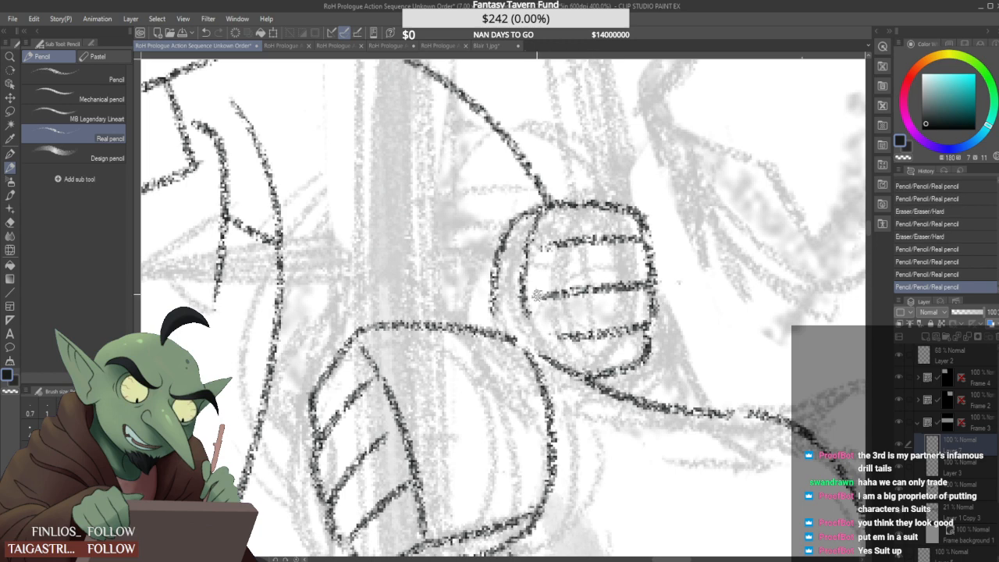
Erase and redraw the small fist's inner edge down to the forearm contour, and clean up the stroke beside it
mouse_move(535, 248)
left_mouse_down()
mouse_move(530, 234)
mouse_move(529, 328)
left_mouse_up()
left_click_drag(537, 211, 539, 370)
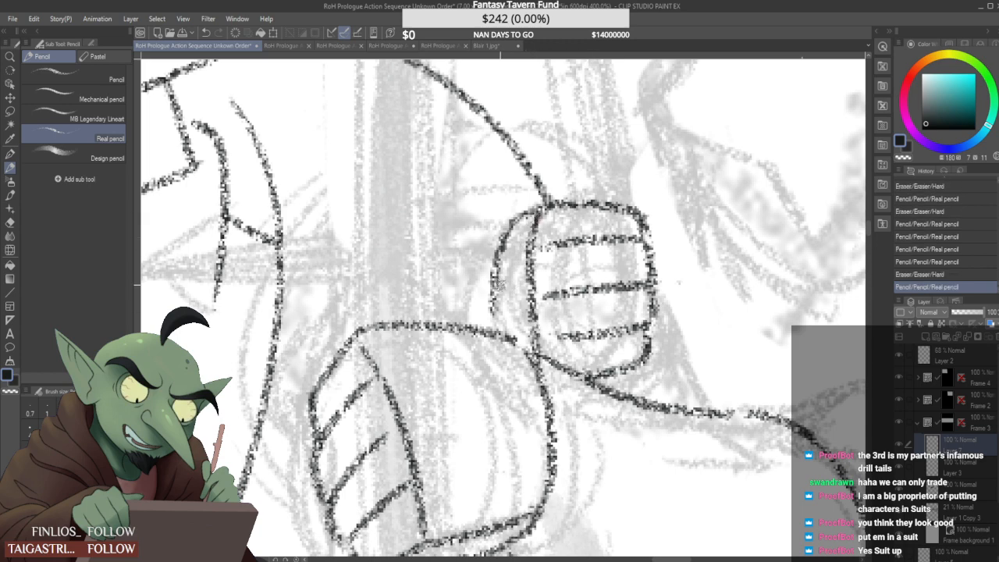
mouse_move(513, 333)
left_mouse_down()
mouse_move(531, 366)
mouse_move(515, 370)
mouse_move(506, 356)
left_mouse_up()
scroll(331, 411, "down", 4)
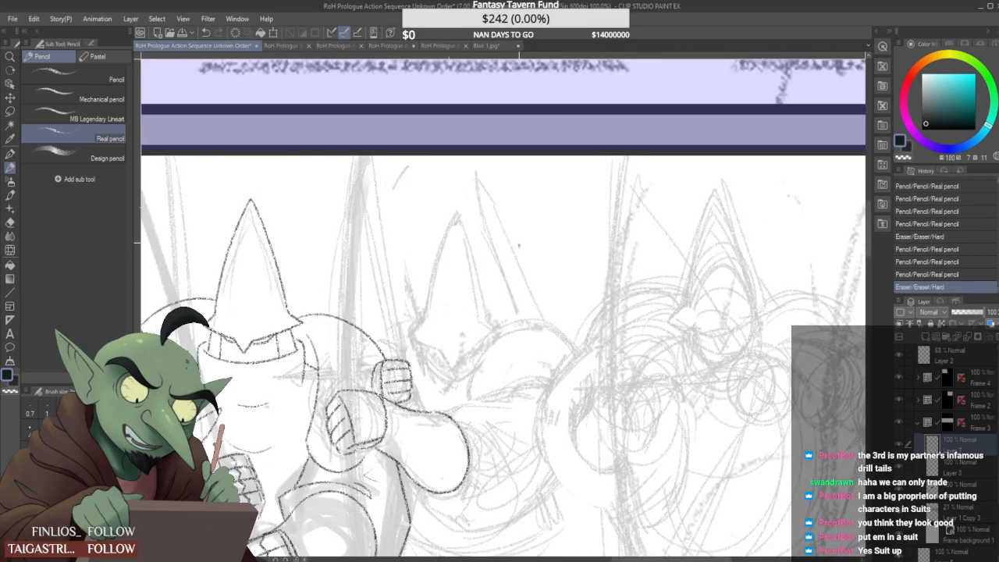
left_click_drag(533, 234, 512, 246)
mouse_move(523, 203)
left_mouse_down()
mouse_move(517, 216)
mouse_move(567, 224)
mouse_move(575, 244)
mouse_move(564, 269)
left_mouse_up()
mouse_move(521, 272)
left_mouse_down()
mouse_move(559, 270)
mouse_move(549, 249)
mouse_move(557, 275)
left_mouse_up()
scroll(555, 255, "down", 1)
left_click_drag(562, 267, 561, 324)
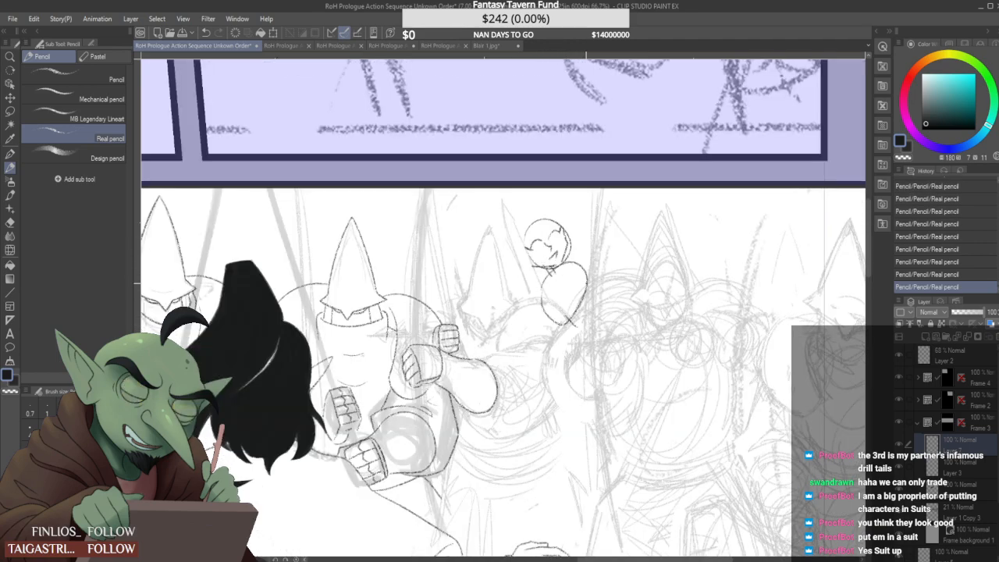
mouse_move(587, 290)
left_mouse_down()
mouse_move(637, 308)
mouse_move(632, 331)
left_mouse_up()
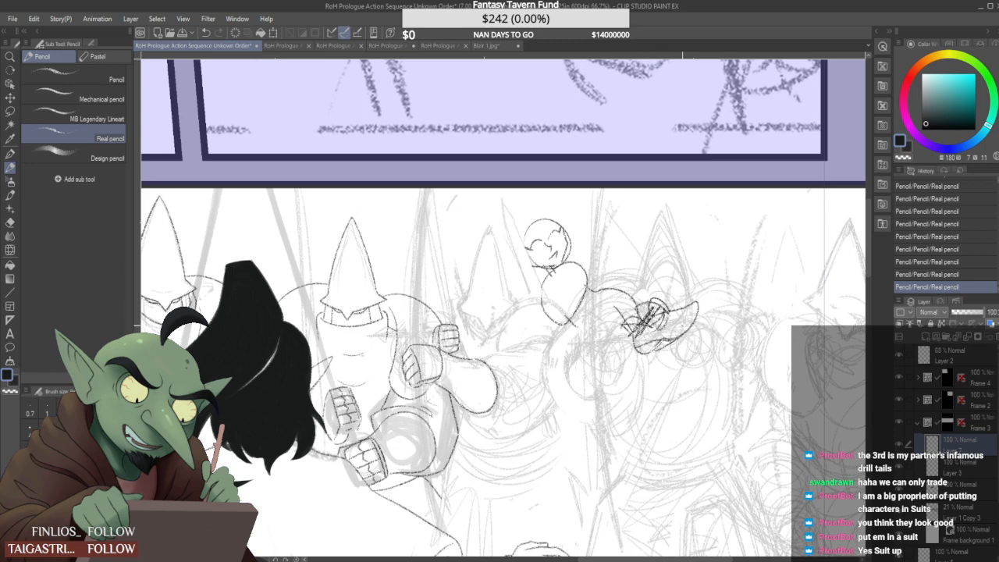
key("ctrl+z")
key("ctrl+z")
key("ctrl+z")
key("ctrl+z")
key("ctrl+z")
key("ctrl+z")
key("ctrl+z")
key("ctrl+z")
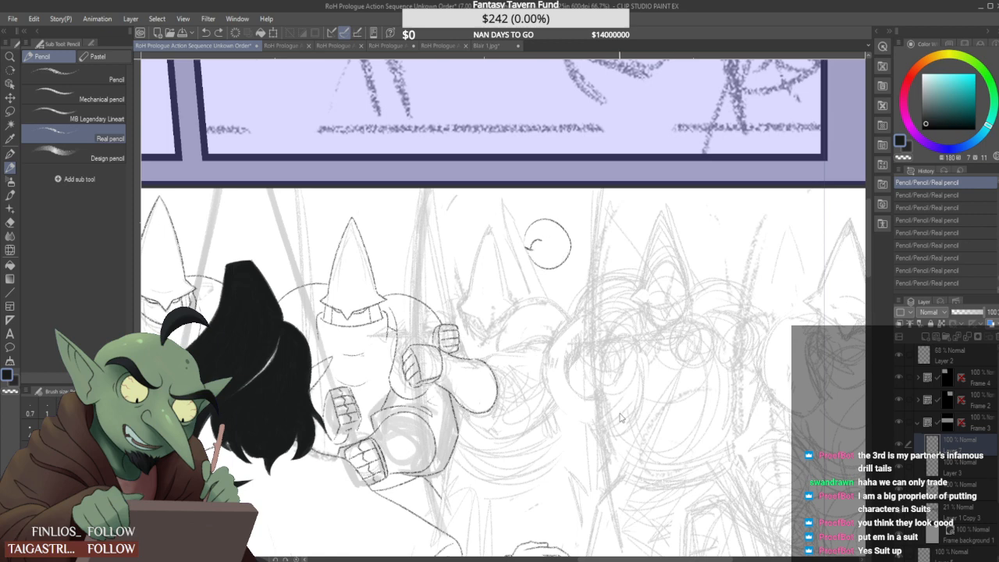
key("ctrl+z")
key("ctrl+z")
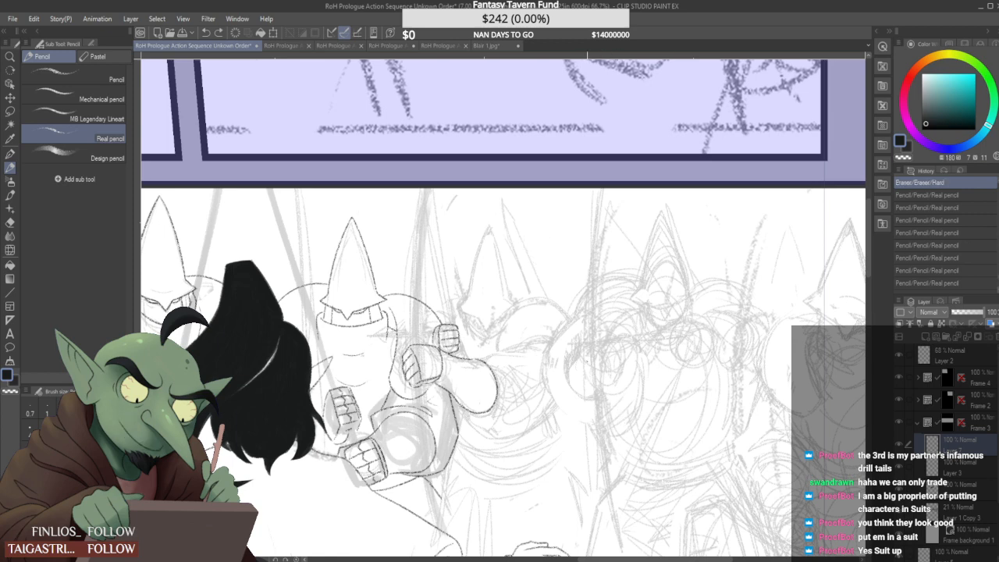
Draw sleeve-like fold lines branching off the forearm's upper edge and the rounded elbow
key("ctrl+minus")
scroll(506, 343, "up", 4)
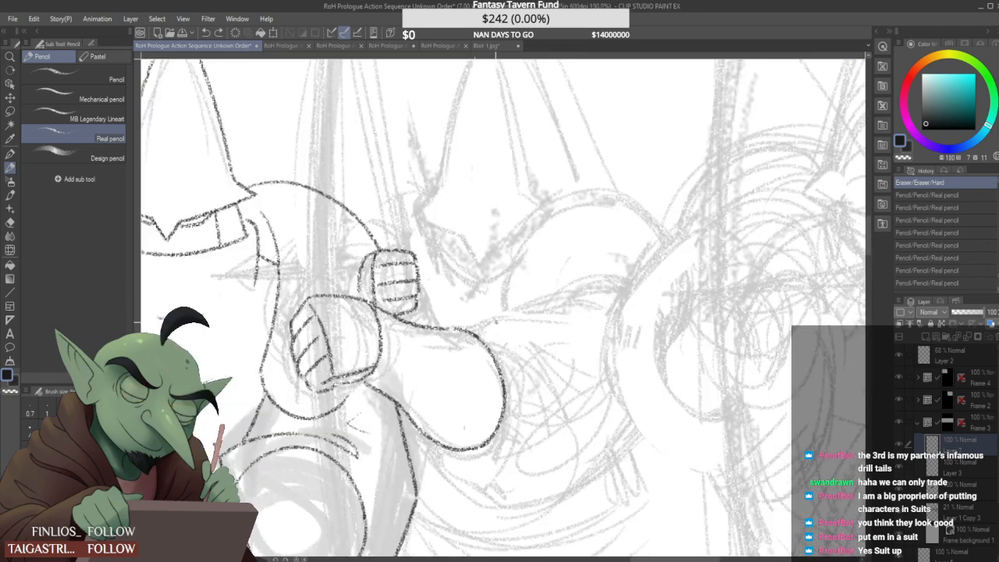
left_click_drag(438, 326, 564, 345)
scroll(506, 348, "down", 1)
left_click_drag(516, 372, 538, 409)
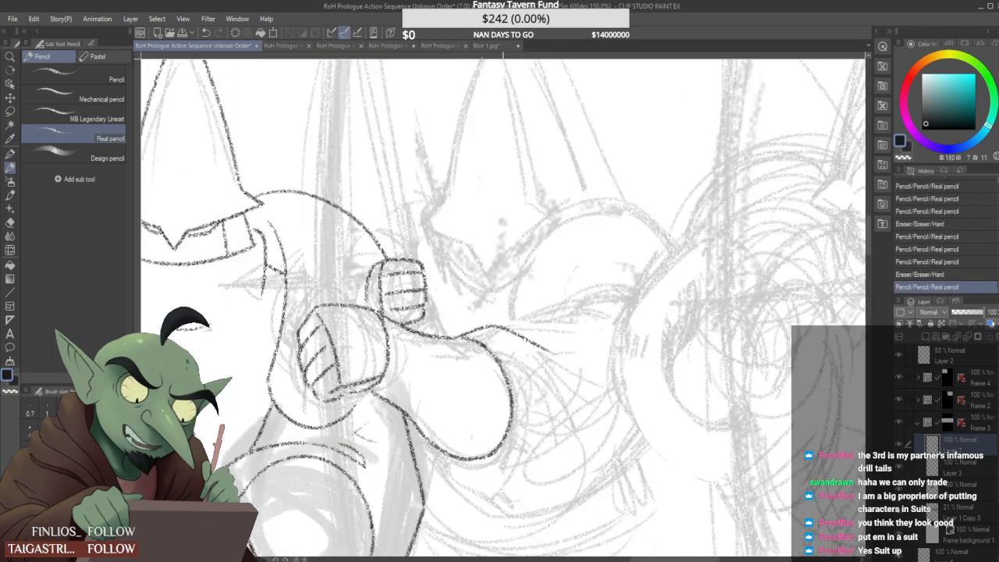
scroll(535, 386, "up", 1)
mouse_move(505, 353)
left_mouse_down()
mouse_move(555, 427)
mouse_move(531, 382)
left_mouse_up()
Draw the upper arm's top contour rising from the elbow fold toward the shoulder, replacing the flatter attempts
scroll(520, 363, "down", 1)
scroll(525, 371, "up", 1)
mouse_move(511, 289)
left_mouse_down()
mouse_move(514, 301)
mouse_move(491, 316)
mouse_move(574, 314)
left_mouse_up()
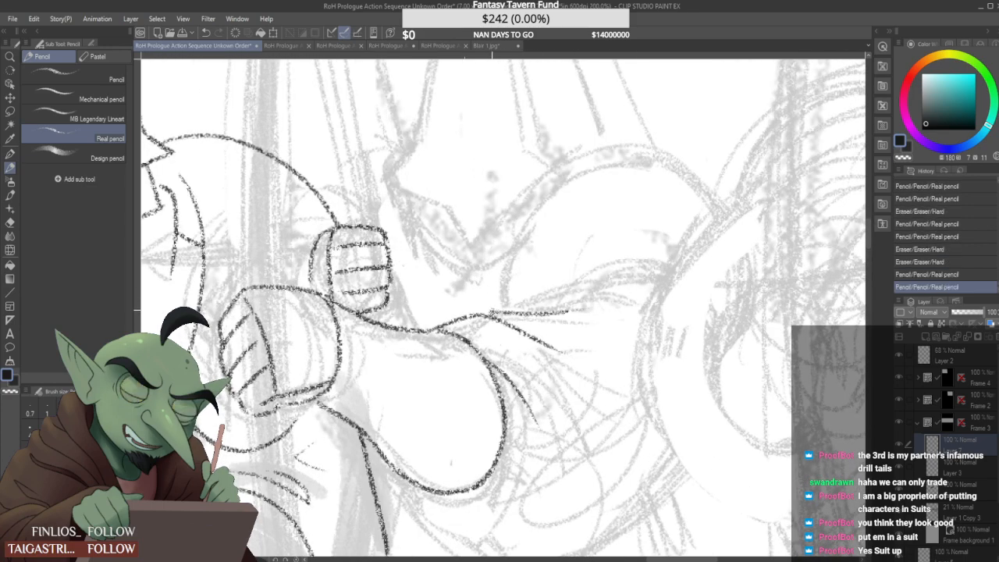
scroll(490, 306, "up", 2)
left_click_drag(483, 314, 660, 320)
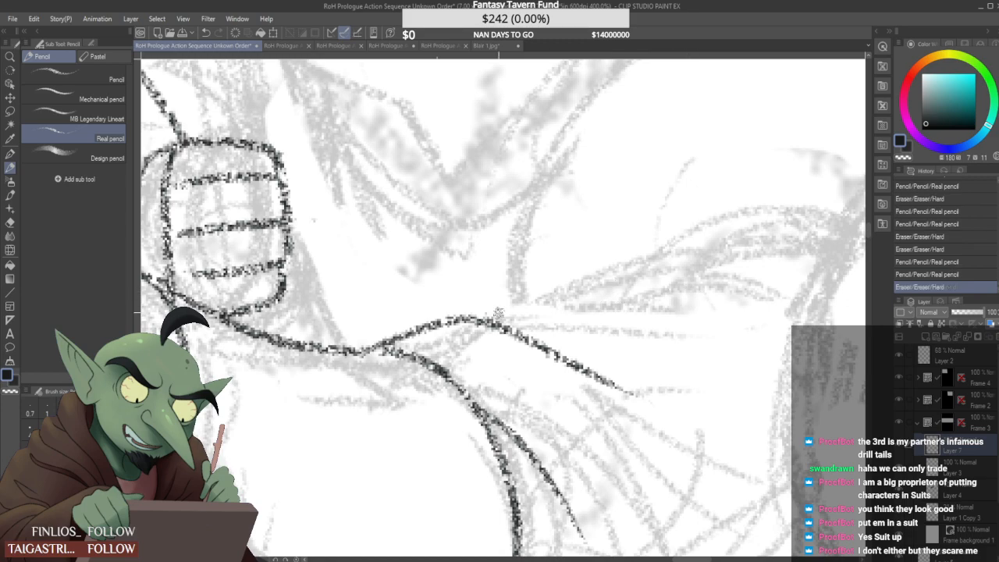
left_click_drag(482, 316, 650, 296)
scroll(647, 290, "down", 2)
scroll(647, 290, "down", 3)
scroll(578, 293, "up", 5)
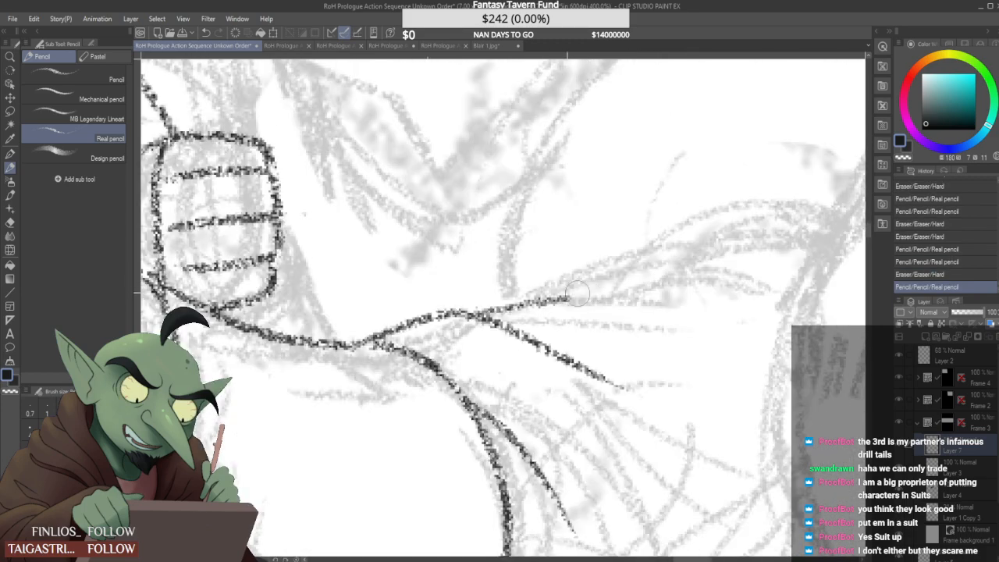
mouse_move(578, 293)
left_mouse_down()
mouse_move(476, 312)
mouse_move(712, 289)
left_mouse_up()
Undo the last stroke at the upper arm's shoulder end and redraw it as a short overlapping curve
scroll(663, 287, "down", 3)
scroll(663, 288, "up", 3)
scroll(597, 291, "down", 3)
scroll(585, 293, "up", 1)
scroll(672, 295, "down", 5)
scroll(672, 294, "up", 4)
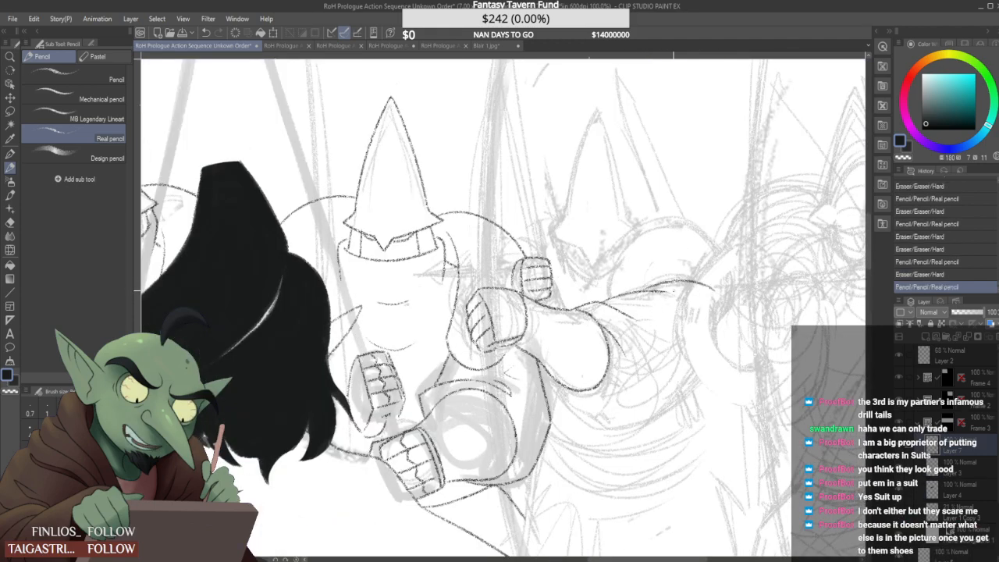
key("ctrl+z")
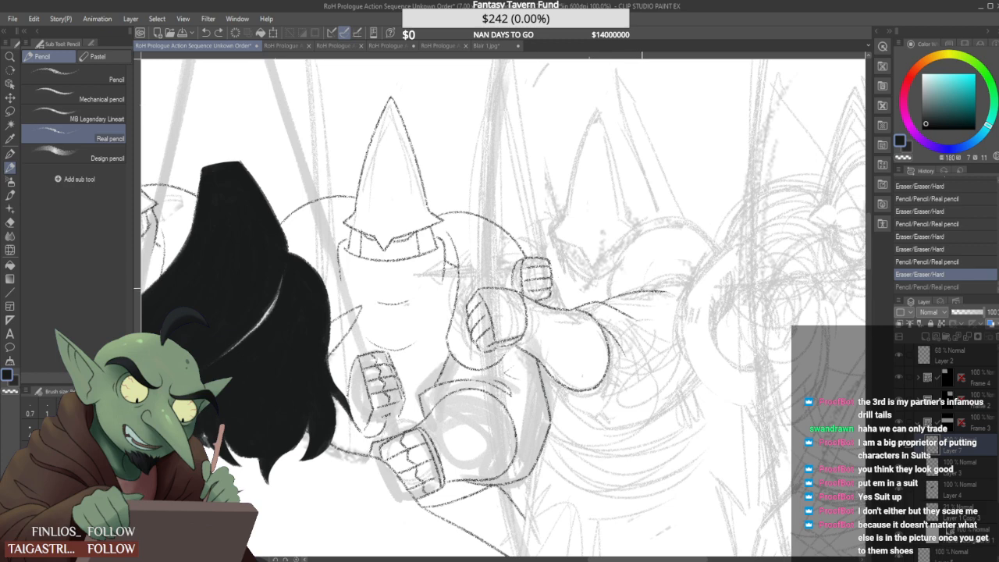
left_click_drag(657, 287, 693, 277)
scroll(669, 278, "up", 1)
scroll(638, 292, "down", 3)
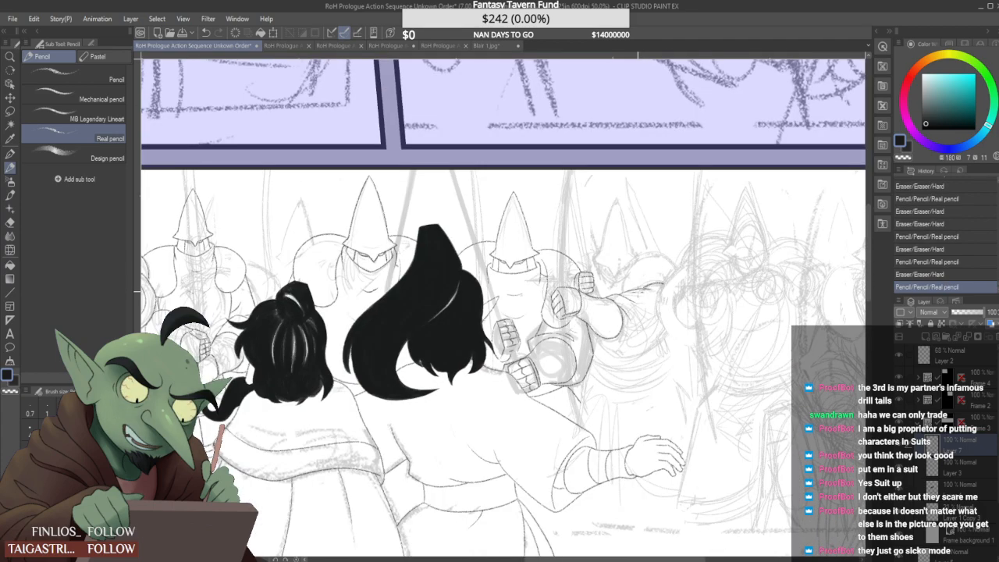
scroll(638, 292, "down", 1)
scroll(672, 274, "up", 2)
mouse_move(654, 212)
left_mouse_down()
mouse_move(662, 363)
mouse_move(782, 355)
mouse_move(687, 365)
left_mouse_up()
left_click_drag(743, 226, 745, 333)
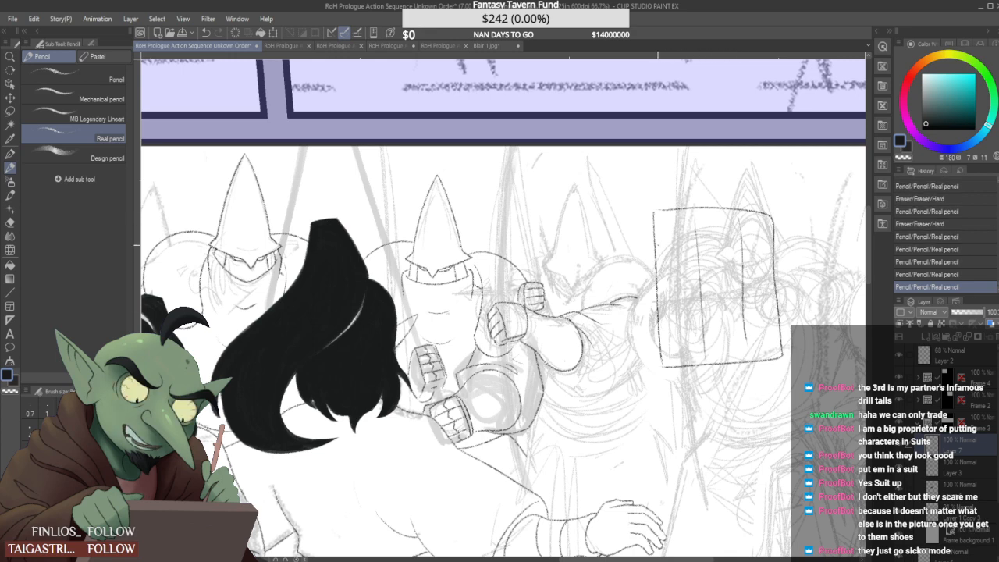
left_click_drag(665, 317, 765, 315)
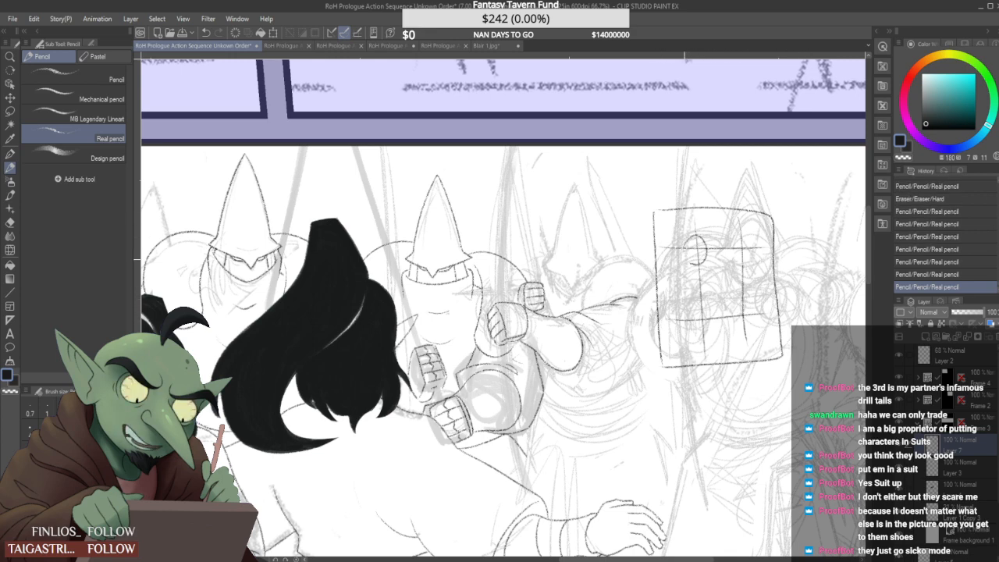
mouse_move(695, 264)
left_mouse_down()
mouse_move(696, 234)
mouse_move(715, 283)
mouse_move(732, 248)
left_mouse_up()
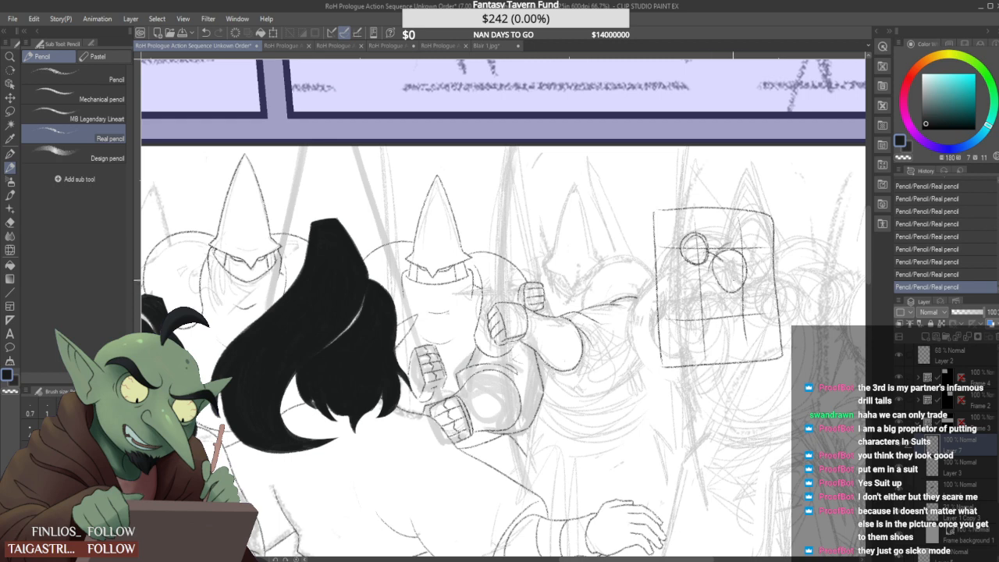
left_click_drag(662, 295, 720, 359)
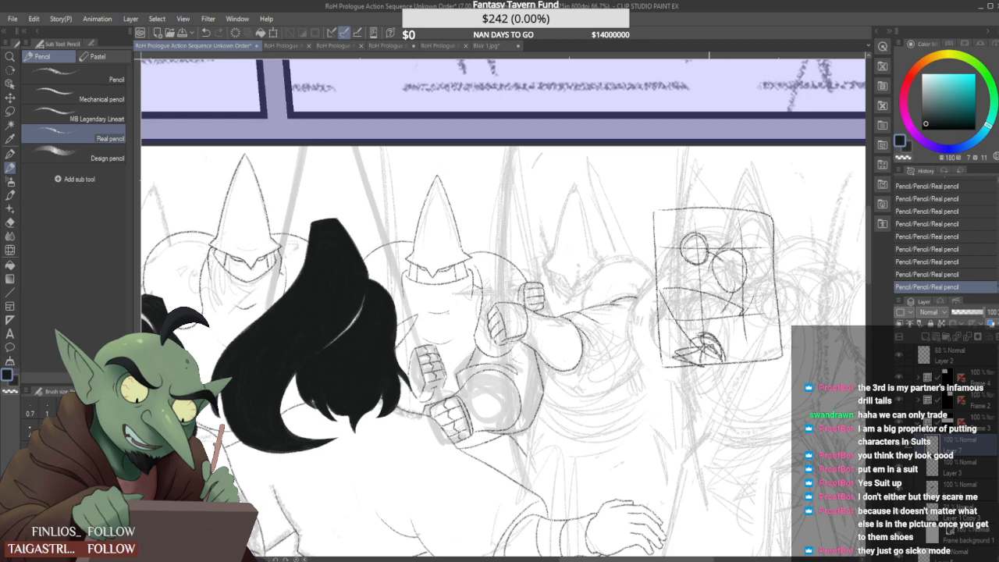
mouse_move(678, 336)
left_mouse_down()
mouse_move(723, 353)
mouse_move(703, 364)
left_mouse_up()
mouse_move(670, 334)
left_mouse_down()
mouse_move(665, 347)
mouse_move(684, 338)
left_mouse_up()
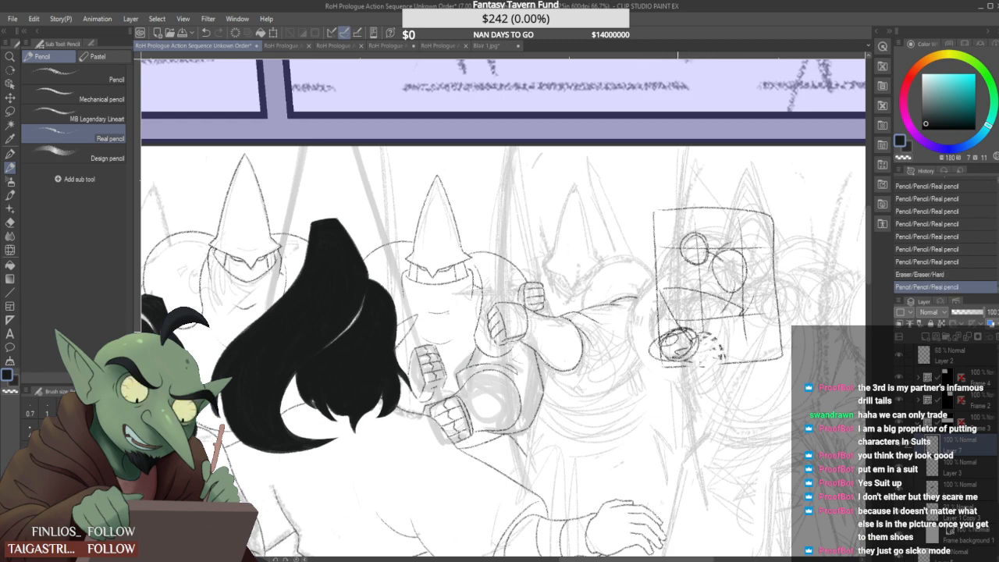
left_click_drag(662, 357, 707, 359)
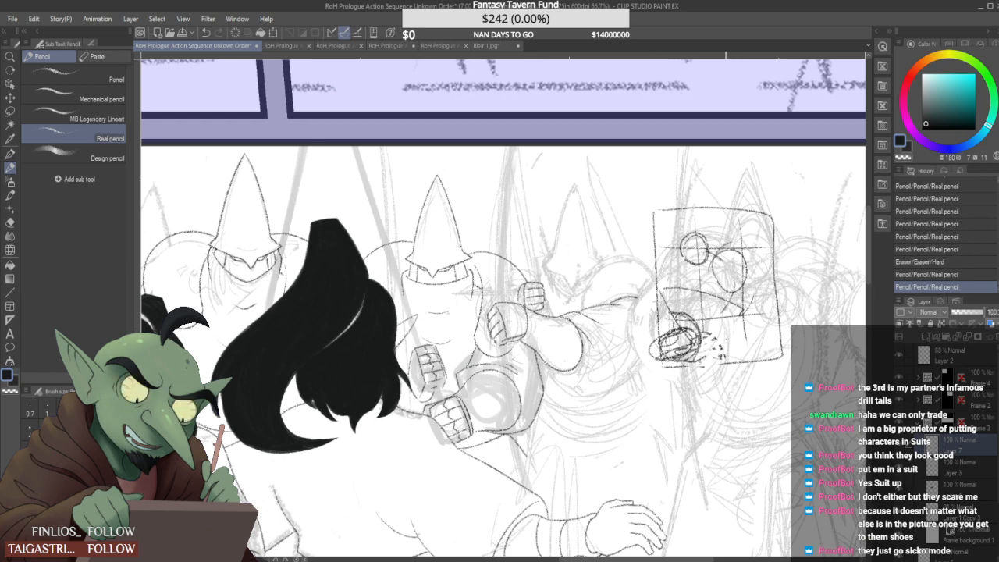
mouse_move(772, 219)
left_mouse_down()
mouse_move(726, 336)
mouse_move(796, 235)
mouse_move(679, 195)
left_mouse_up()
mouse_move(706, 227)
left_mouse_down()
mouse_move(605, 234)
mouse_move(652, 342)
left_mouse_up()
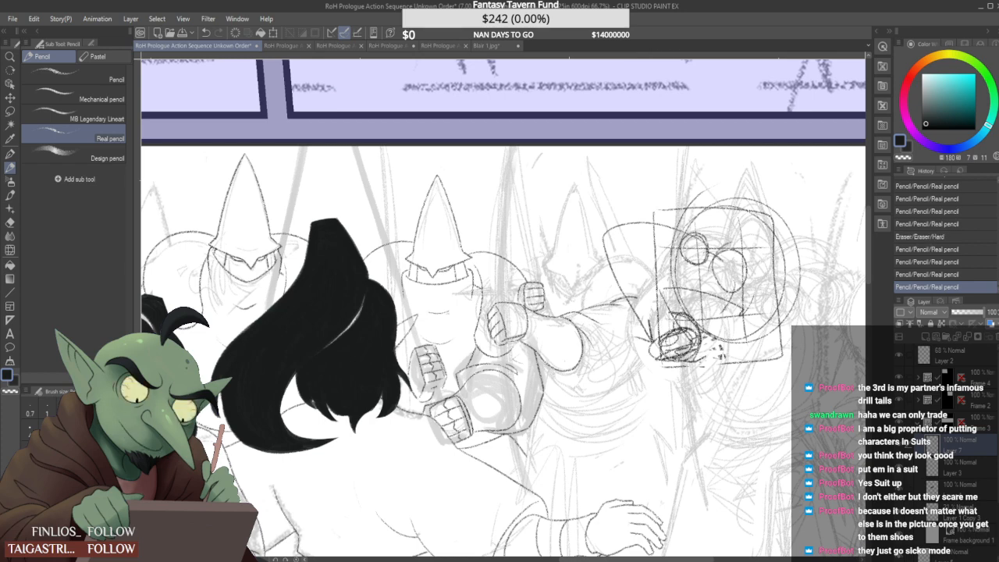
key("ctrl+z")
key("ctrl+z")
key("ctrl+z")
key("ctrl+z")
key("ctrl+z")
key("ctrl+z")
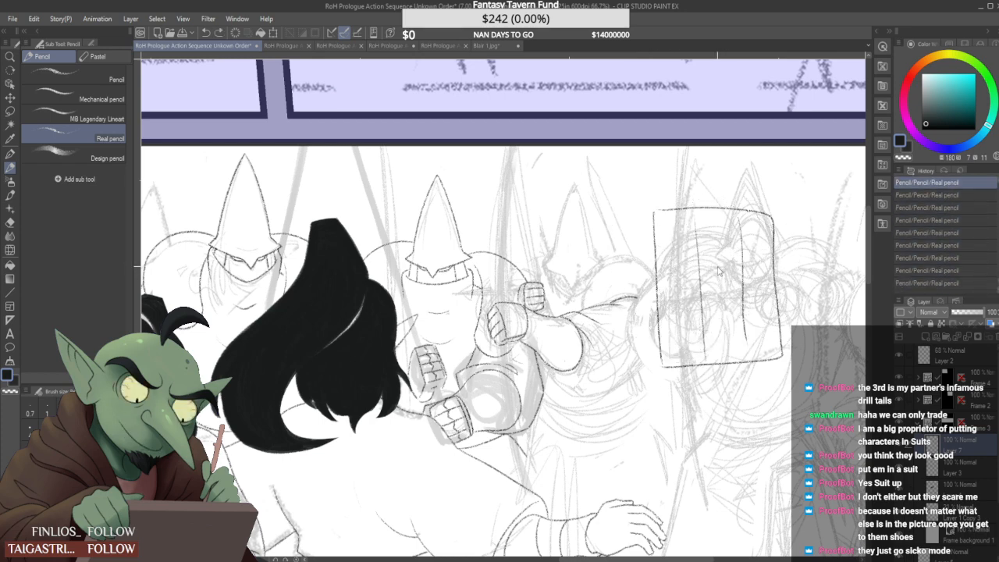
key("ctrl+z")
key("ctrl+z")
key("ctrl+z")
key("ctrl+z")
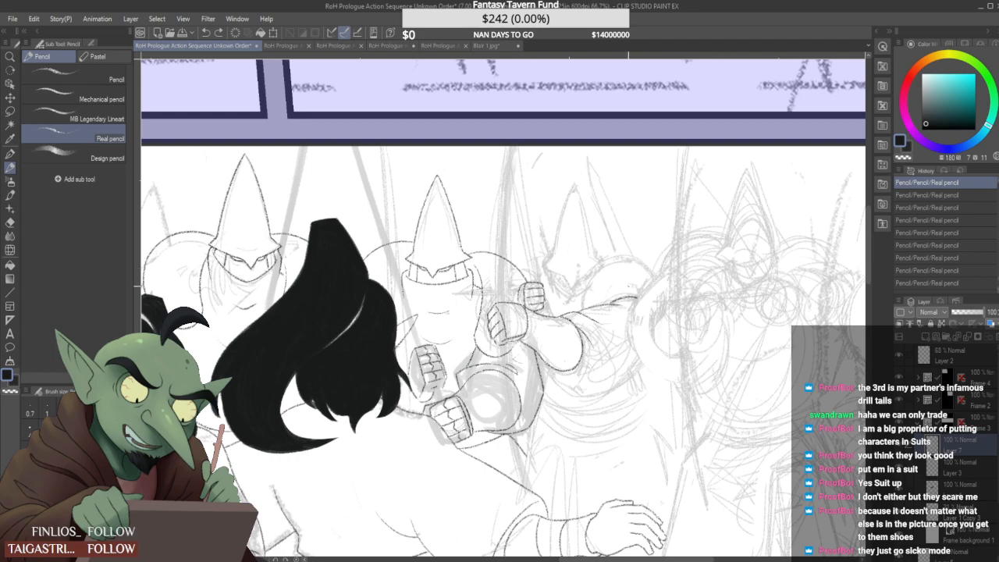
Draw the large rounded shoulder arc above the upper arm, redoing it until it follows the sketch, and trim its far end
scroll(577, 297, "up", 3)
mouse_move(584, 337)
left_mouse_down()
mouse_move(667, 186)
mouse_move(835, 267)
left_mouse_up()
scroll(675, 294, "down", 3)
scroll(685, 260, "up", 2)
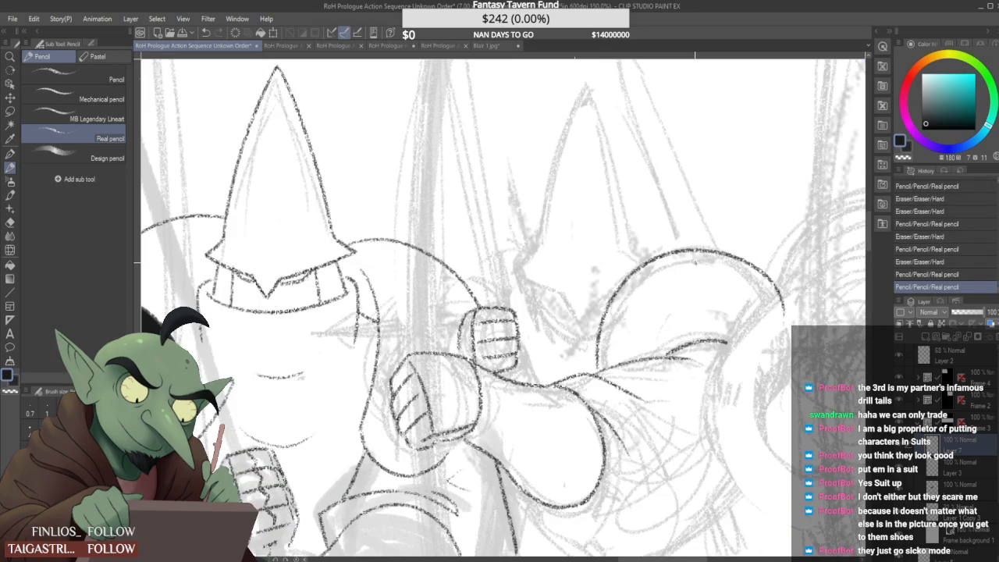
key("ctrl+z")
left_click_drag(602, 369, 794, 310)
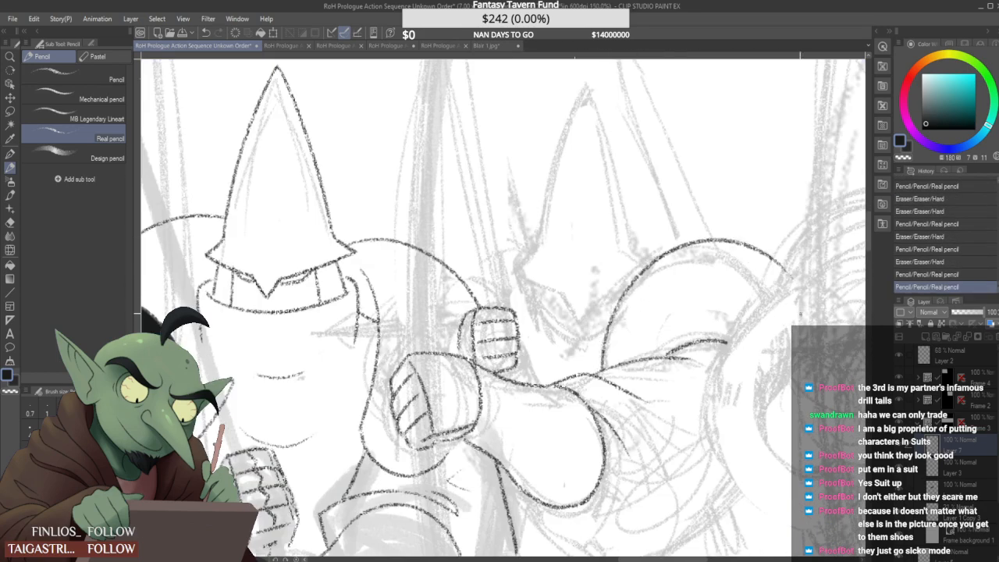
key("ctrl+z")
left_click_drag(602, 366, 768, 295)
key("ctrl+z")
left_click_drag(601, 367, 784, 302)
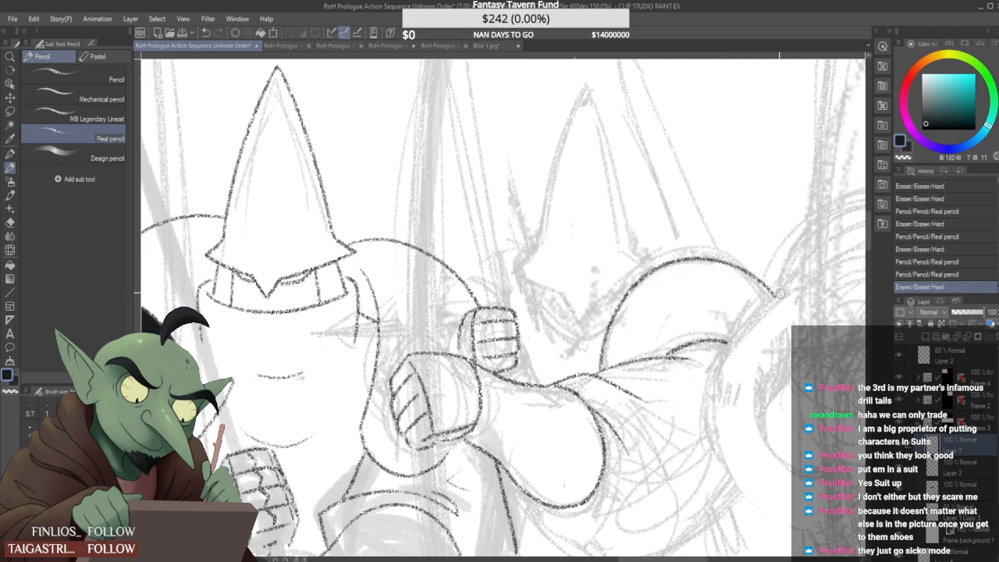
scroll(781, 297, "down", 4)
scroll(770, 292, "up", 3)
scroll(770, 293, "up", 1)
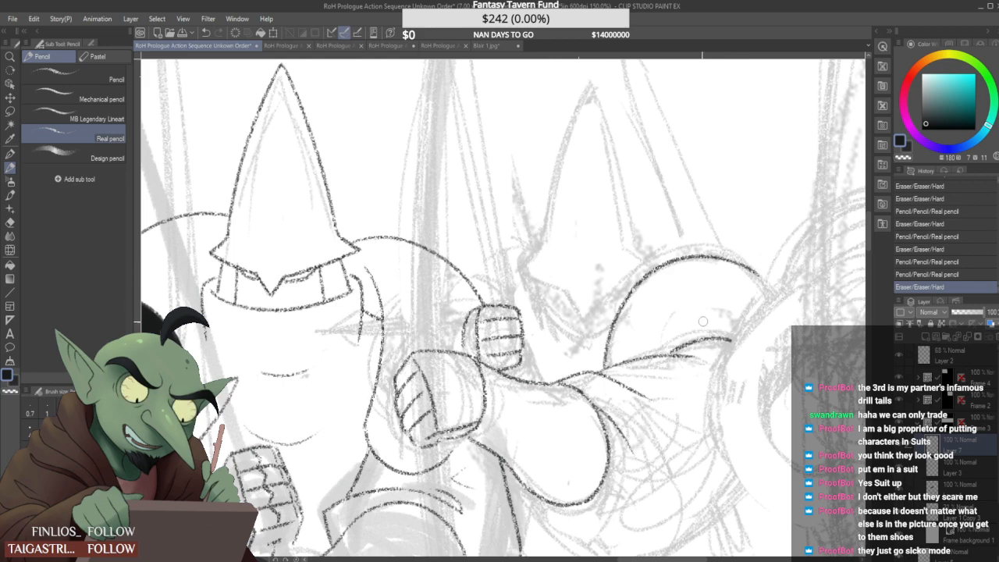
mouse_move(771, 266)
left_mouse_down()
mouse_move(639, 283)
mouse_move(784, 325)
left_mouse_up()
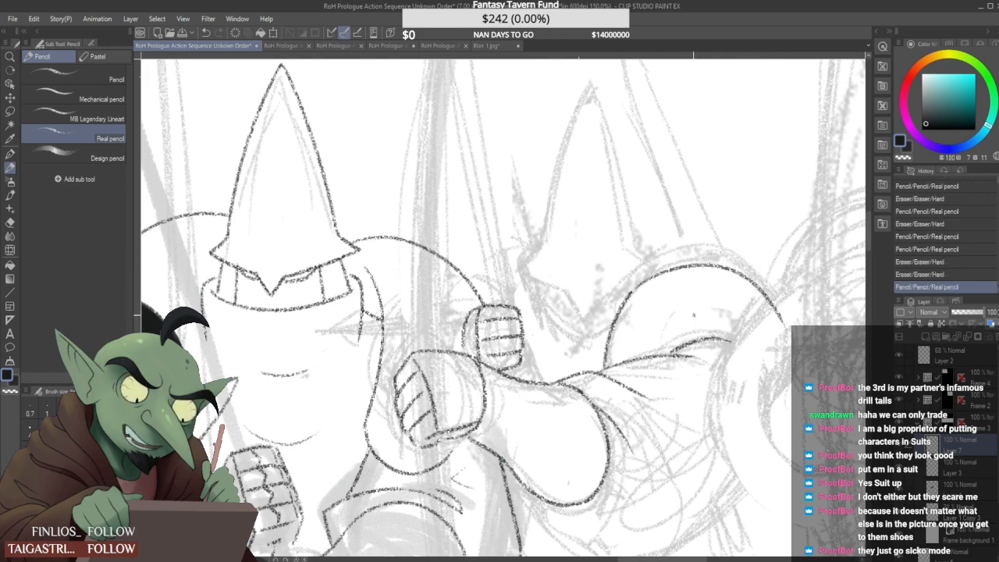
key("ctrl+z")
left_click_drag(631, 295, 787, 306)
key("ctrl+z")
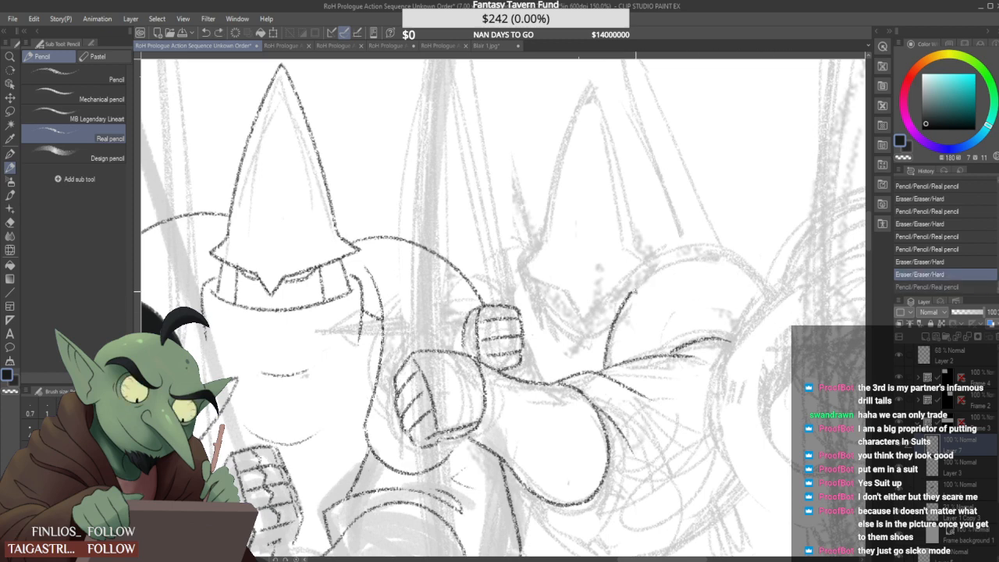
left_click_drag(630, 295, 784, 310)
key("ctrl+z")
mouse_move(631, 294)
left_mouse_down()
mouse_move(696, 269)
mouse_move(781, 324)
left_mouse_up()
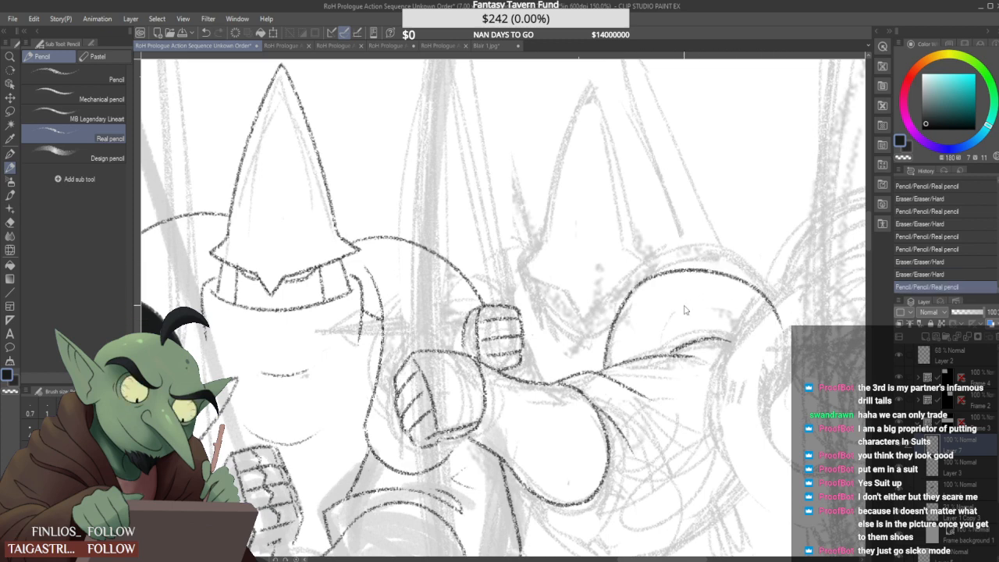
key("ctrl+z")
mouse_move(633, 291)
left_mouse_down()
mouse_move(616, 318)
mouse_move(777, 321)
left_mouse_up()
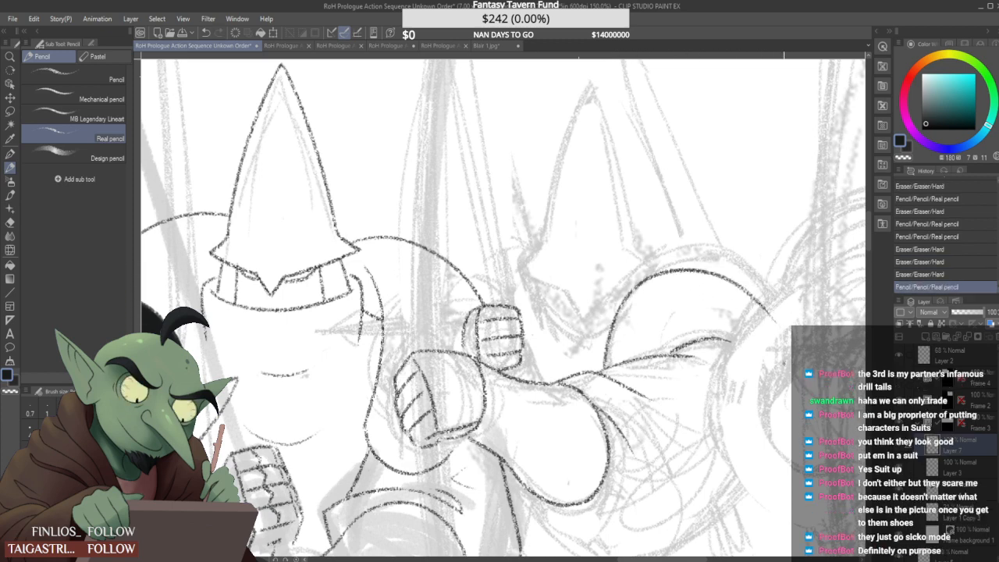
key("ctrl+z")
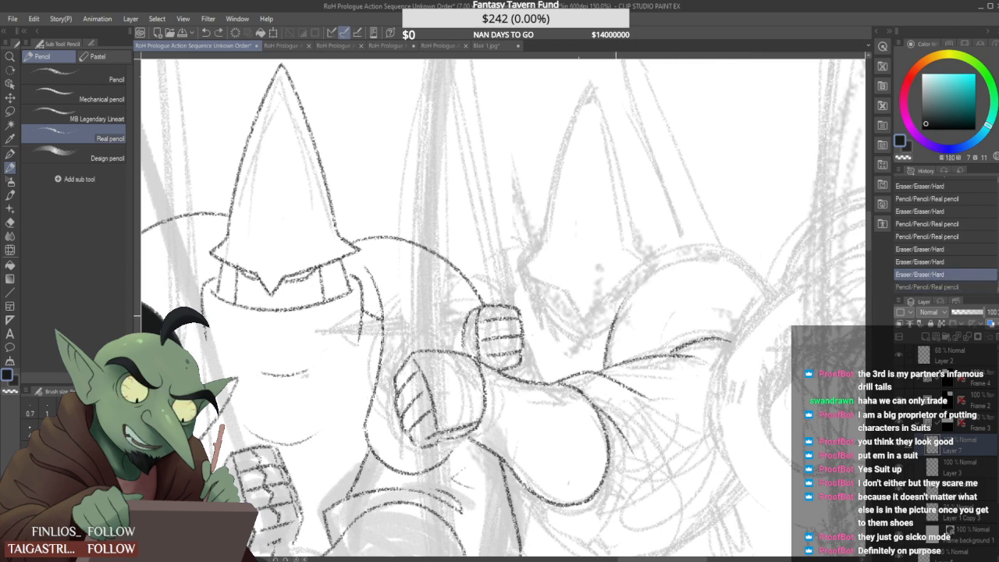
Redraw the rounded shoulder arc above the upper arm, replacing its near side with a fresh curve down to the elbow fold, and trim the ends
left_click_drag(642, 277, 788, 303)
left_click_drag(634, 291, 614, 327)
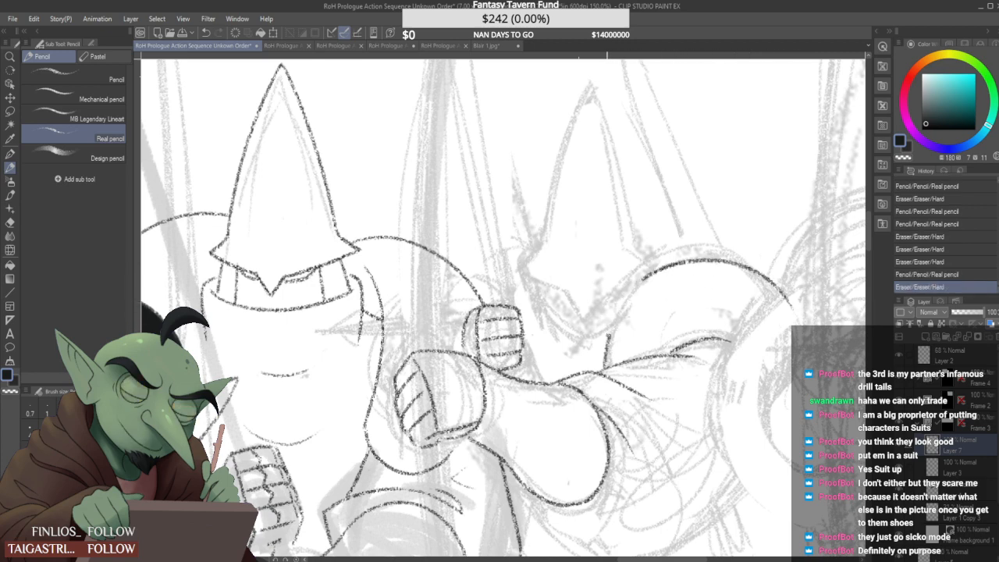
left_click_drag(654, 267, 608, 341)
mouse_move(779, 295)
left_mouse_down()
mouse_move(795, 306)
mouse_move(752, 336)
left_mouse_up()
scroll(730, 335, "down", 4)
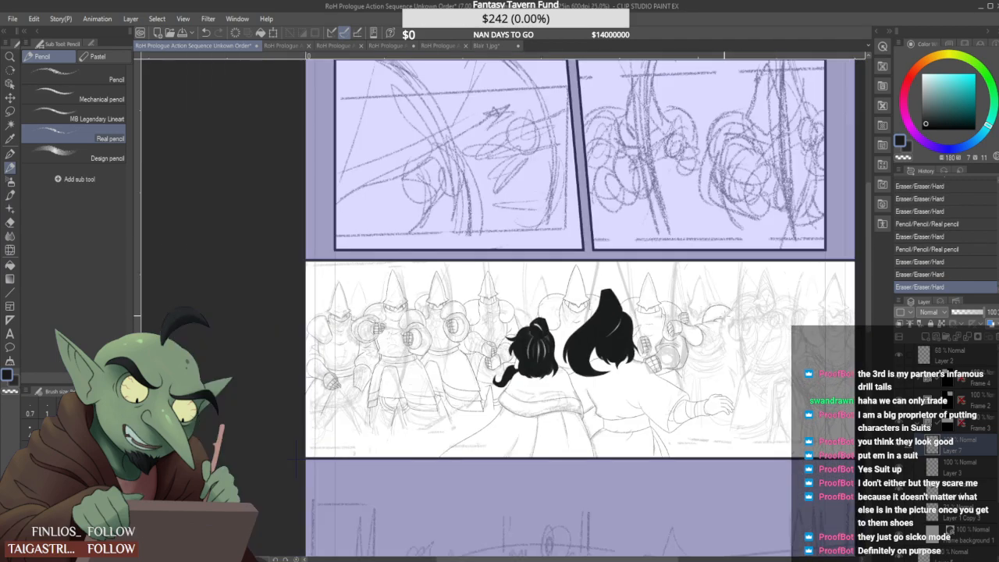
scroll(720, 324, "up", 2)
scroll(726, 316, "up", 2)
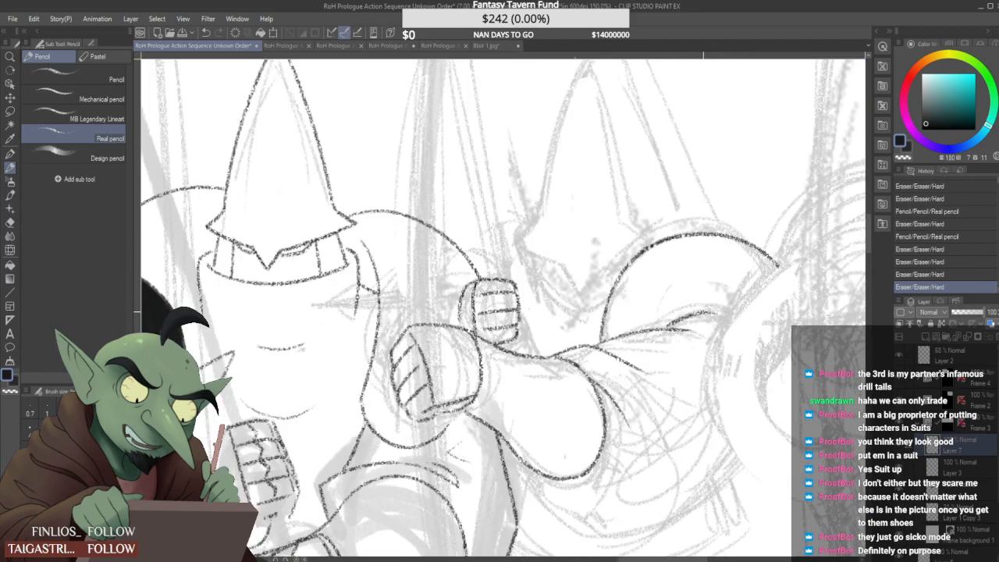
Extend the sleeve folds at the upper arm's shoulder end and touch up the line at the base of the shoulder arc
left_click_drag(701, 313, 737, 322)
scroll(738, 303, "up", 1)
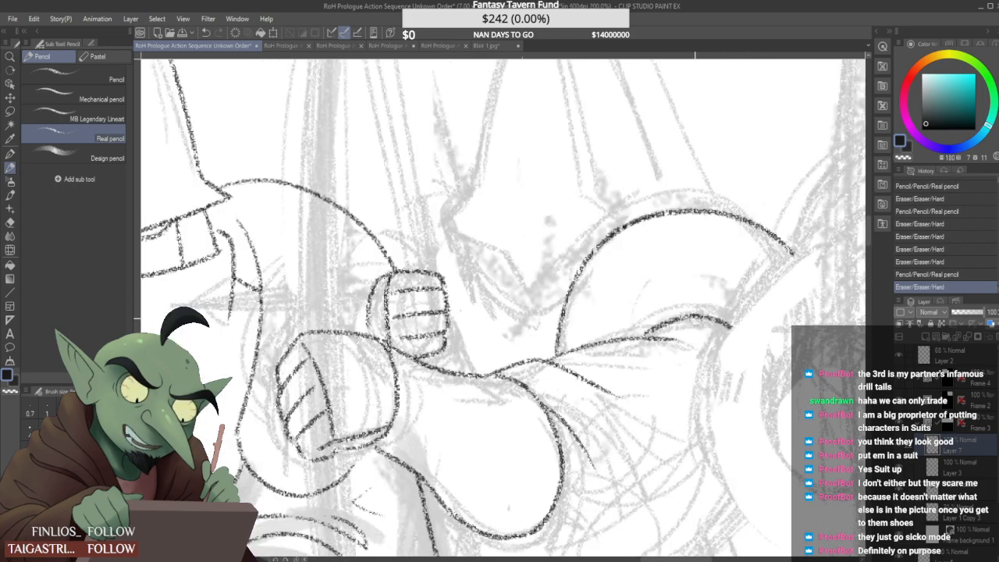
left_click_drag(645, 328, 673, 328)
scroll(674, 310, "up", 2)
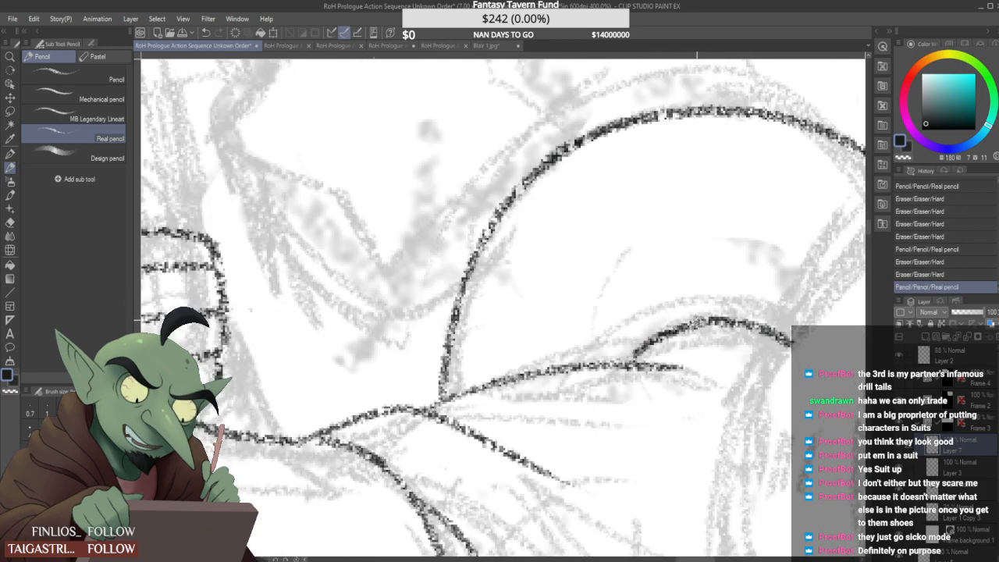
scroll(674, 315, "down", 4)
scroll(636, 327, "up", 2)
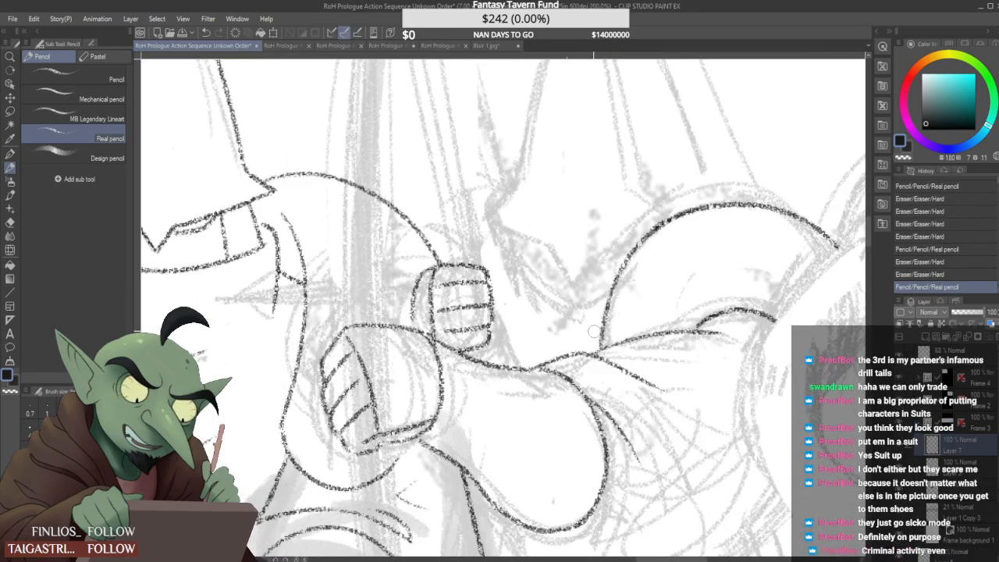
mouse_move(595, 344)
left_mouse_down()
mouse_move(599, 307)
mouse_move(601, 351)
left_mouse_up()
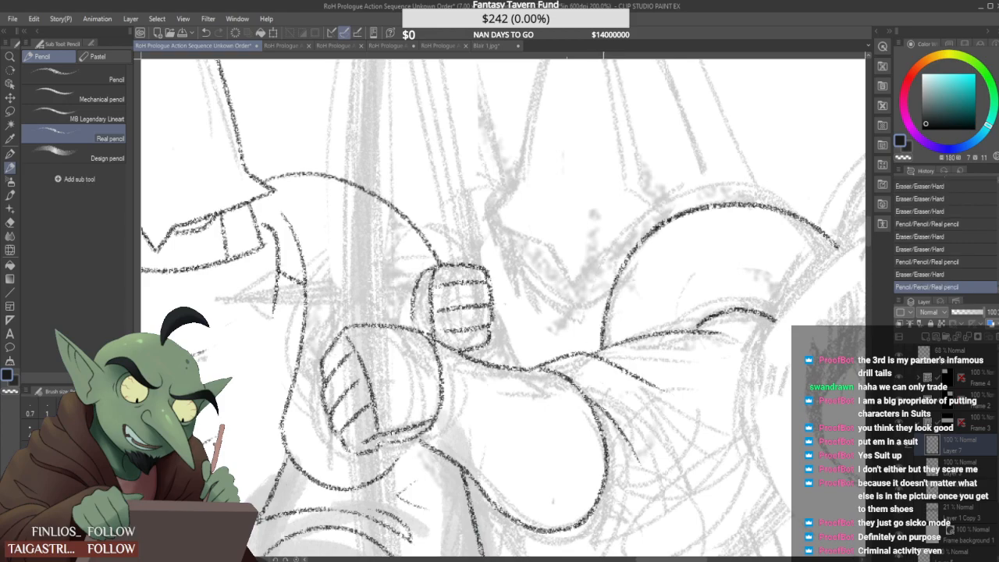
scroll(603, 343, "down", 2)
scroll(681, 284, "down", 2)
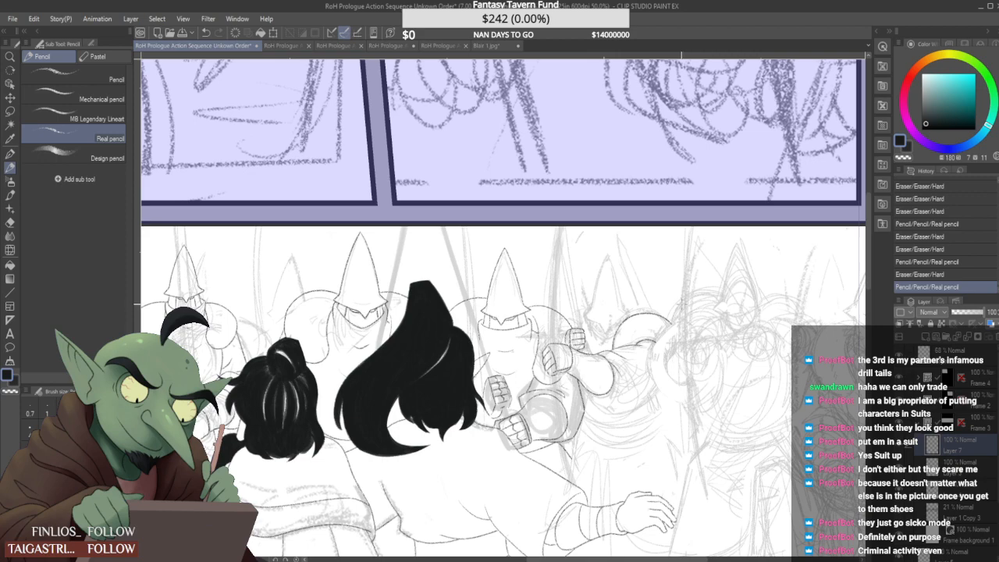
Erase the far side of the shoulder arc and redraw it as a rounder downward curve, repeating until it fits, with its end trimmed
scroll(664, 324, "up", 3)
left_click_drag(670, 312, 650, 334)
scroll(660, 327, "down", 2)
scroll(656, 326, "up", 2)
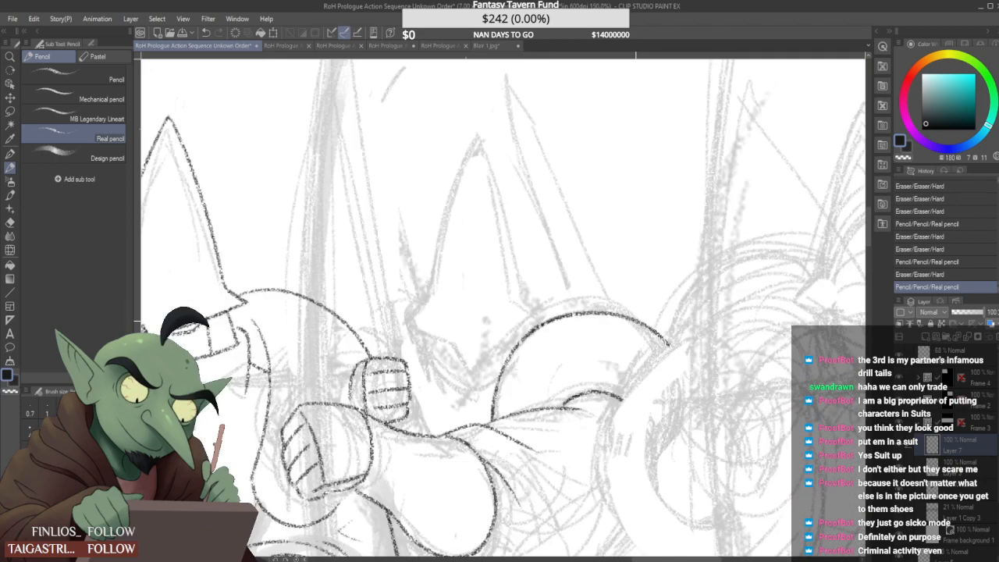
scroll(636, 322, "down", 1)
scroll(608, 307, "up", 1)
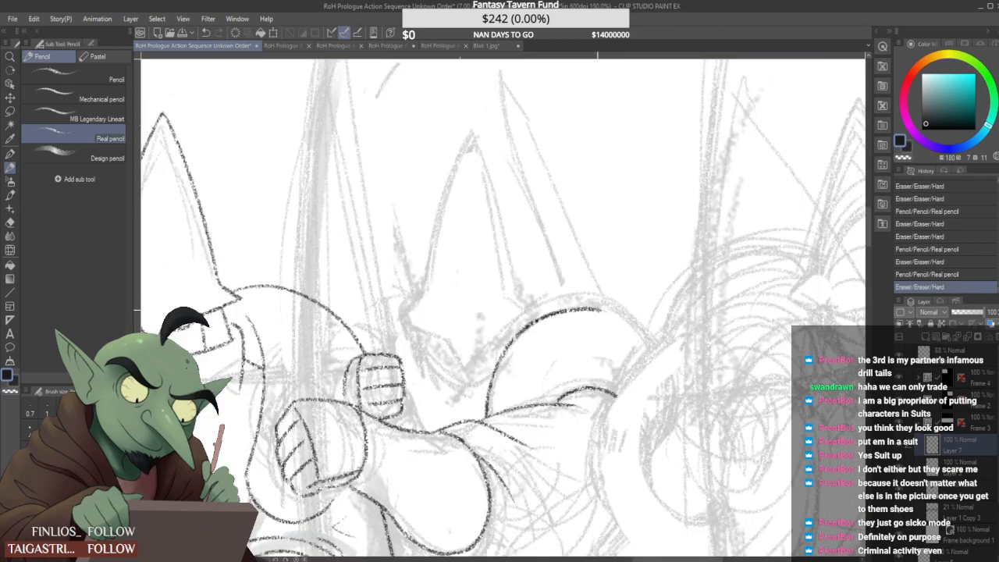
key("ctrl+z")
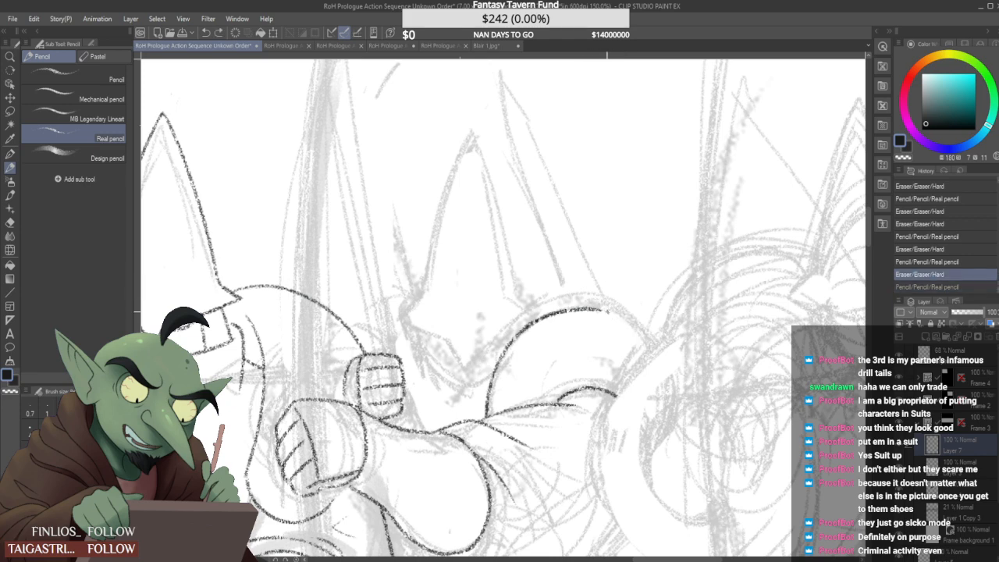
key("ctrl+z")
mouse_move(632, 328)
left_mouse_down()
mouse_move(653, 361)
mouse_move(601, 311)
mouse_move(647, 340)
mouse_move(646, 364)
mouse_move(601, 312)
mouse_move(643, 337)
mouse_move(653, 373)
mouse_move(604, 311)
mouse_move(639, 332)
mouse_move(658, 368)
left_mouse_up()
key("ctrl+z")
key("ctrl+z")
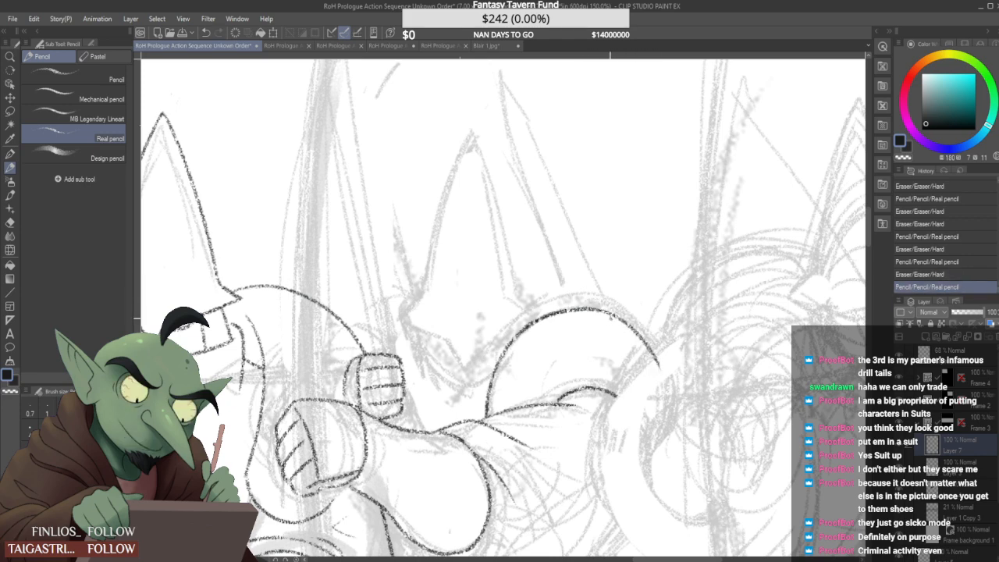
key("ctrl+z")
mouse_move(601, 310)
left_mouse_down()
mouse_move(628, 322)
mouse_move(656, 356)
left_mouse_up()
key("ctrl+z")
left_click_drag(601, 310, 658, 359)
key("ctrl+z")
left_click_drag(601, 310, 662, 365)
key("ctrl+z")
left_click_drag(601, 310, 662, 369)
key("ctrl+z")
left_click_drag(601, 310, 660, 352)
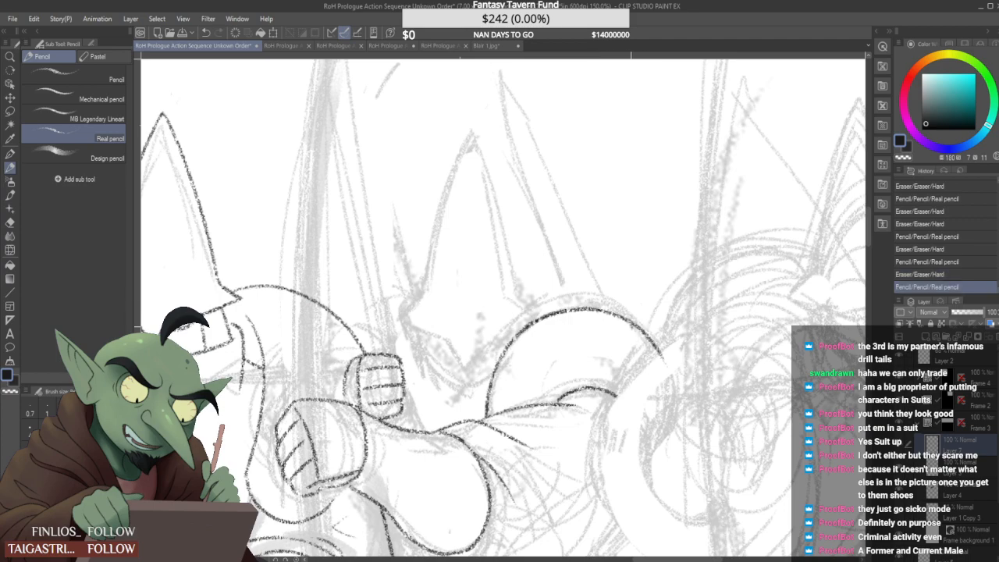
left_click_drag(615, 401, 645, 379)
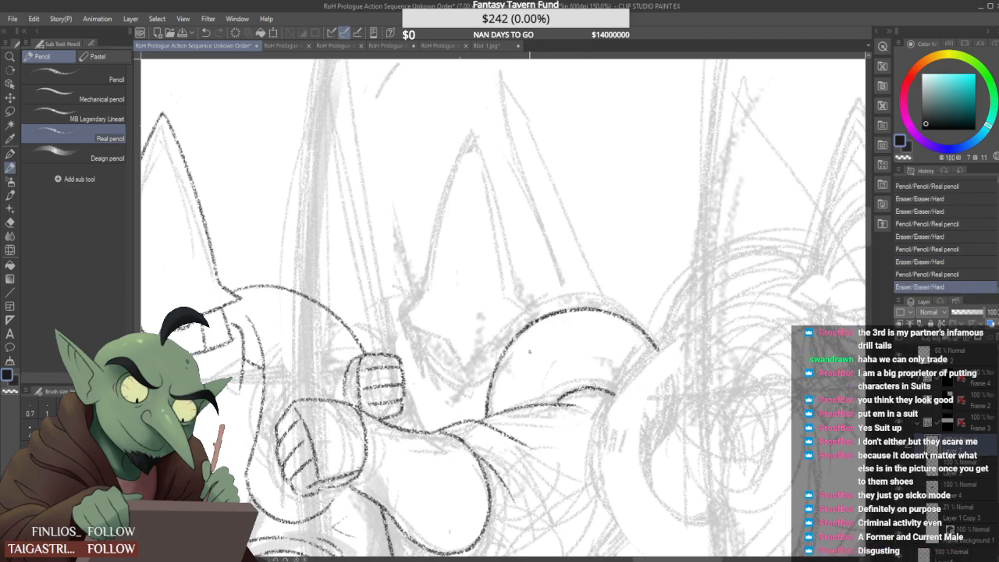
Extend the finger lines on the small raised fist and draw the jagged knuckle joint line across its fingers
scroll(389, 299, "down", 1)
scroll(389, 299, "up", 4)
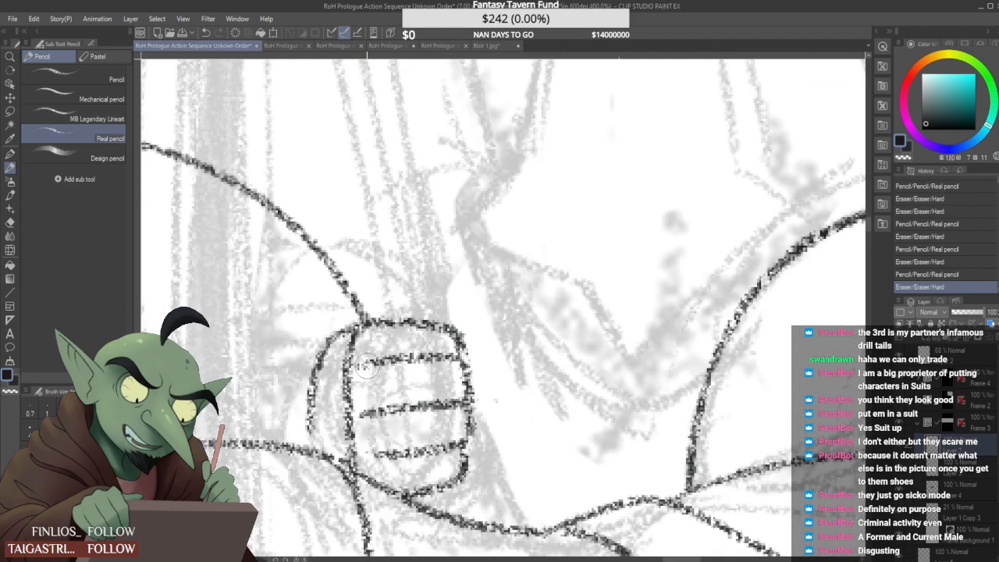
left_click_drag(385, 361, 352, 365)
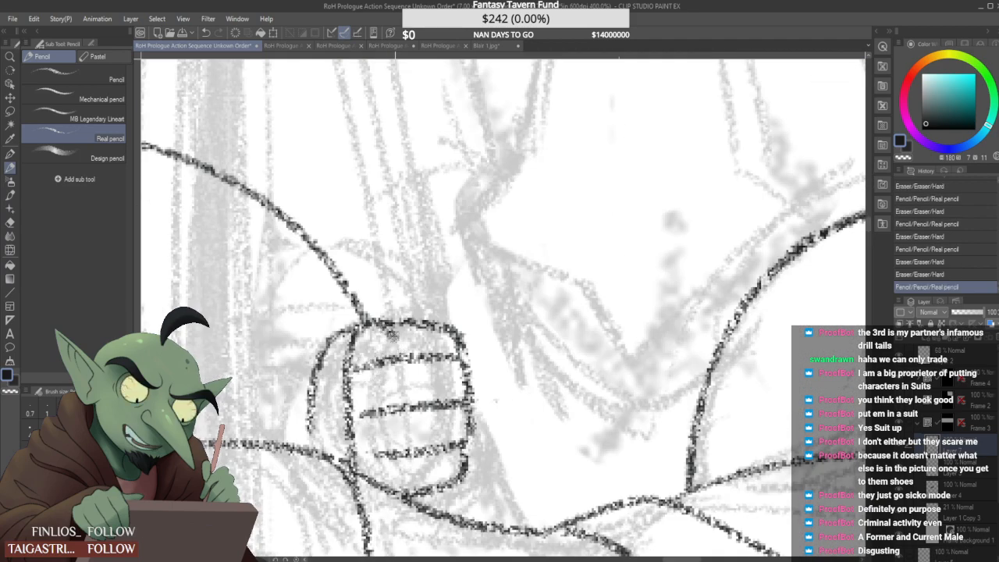
mouse_move(390, 332)
left_mouse_down()
mouse_move(404, 378)
mouse_move(395, 410)
mouse_move(358, 417)
mouse_move(405, 452)
mouse_move(375, 449)
mouse_move(386, 467)
mouse_move(400, 450)
mouse_move(363, 462)
mouse_move(396, 455)
mouse_move(404, 493)
left_mouse_up()
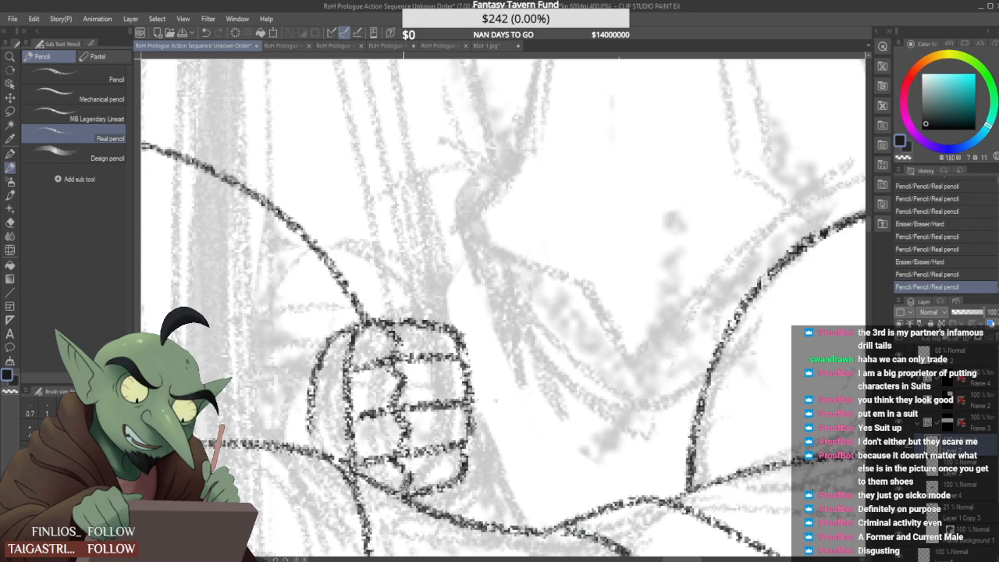
scroll(423, 437, "down", 2)
scroll(437, 414, "up", 2)
left_click_drag(420, 446, 426, 456)
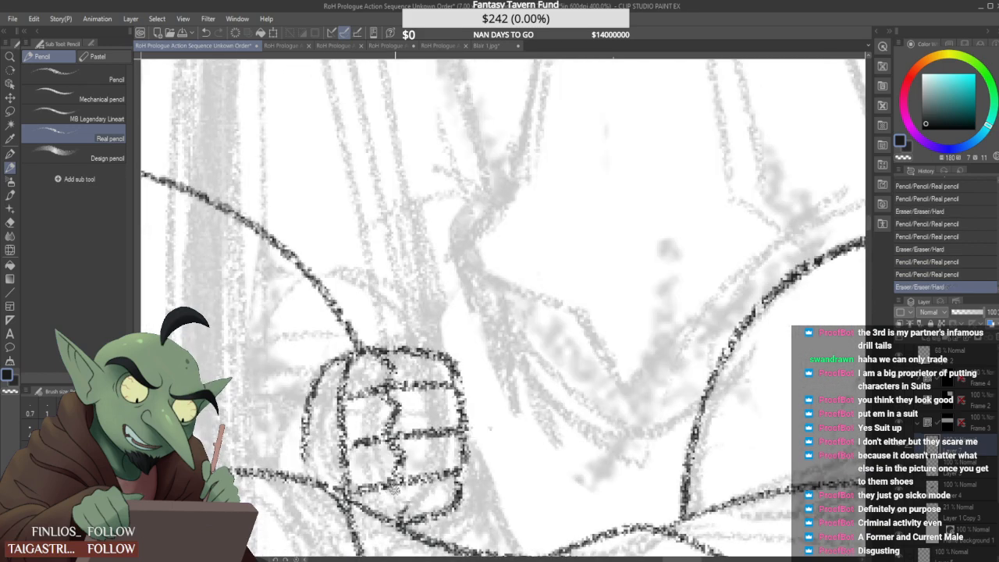
left_click_drag(404, 506, 403, 518)
scroll(417, 472, "down", 2)
mouse_move(426, 414)
left_mouse_down()
mouse_move(439, 445)
mouse_move(431, 491)
left_mouse_up()
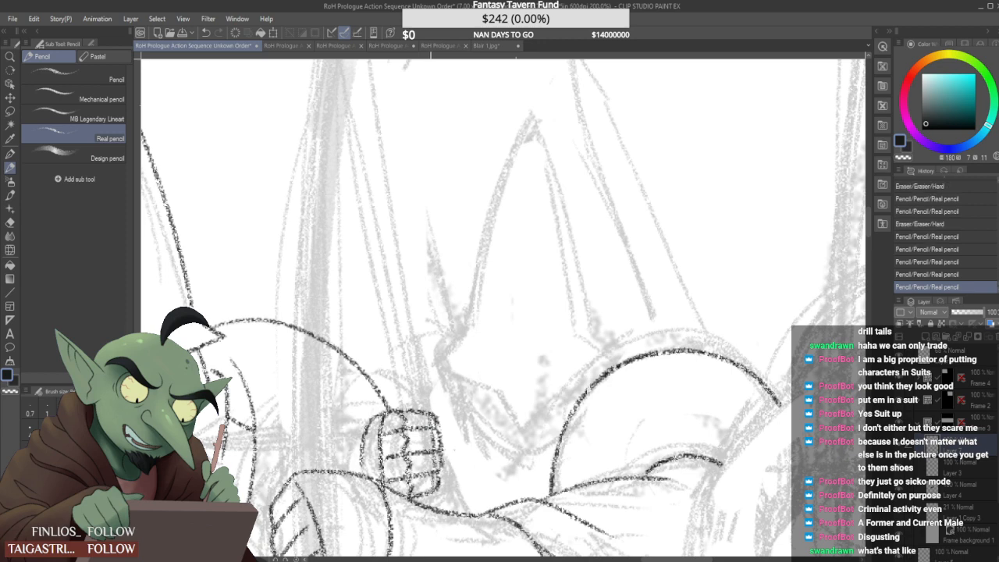
scroll(442, 456, "down", 1)
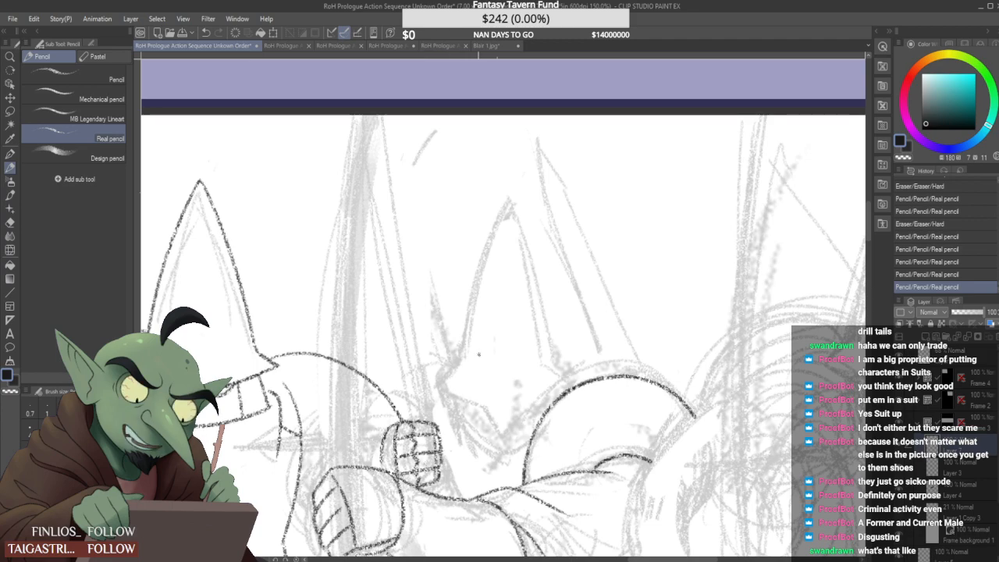
Clean up the end of the short fold line where the upper arm meets the shoulder
scroll(478, 354, "down", 4)
scroll(540, 358, "up", 5)
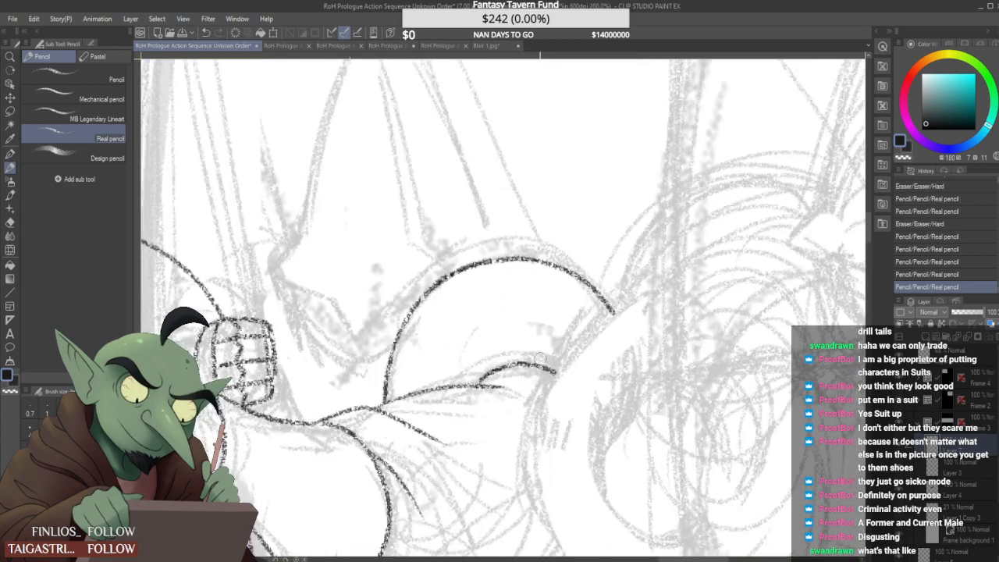
left_click_drag(561, 366, 556, 361)
scroll(542, 342, "down", 2)
scroll(542, 343, "up", 2)
scroll(551, 356, "down", 3)
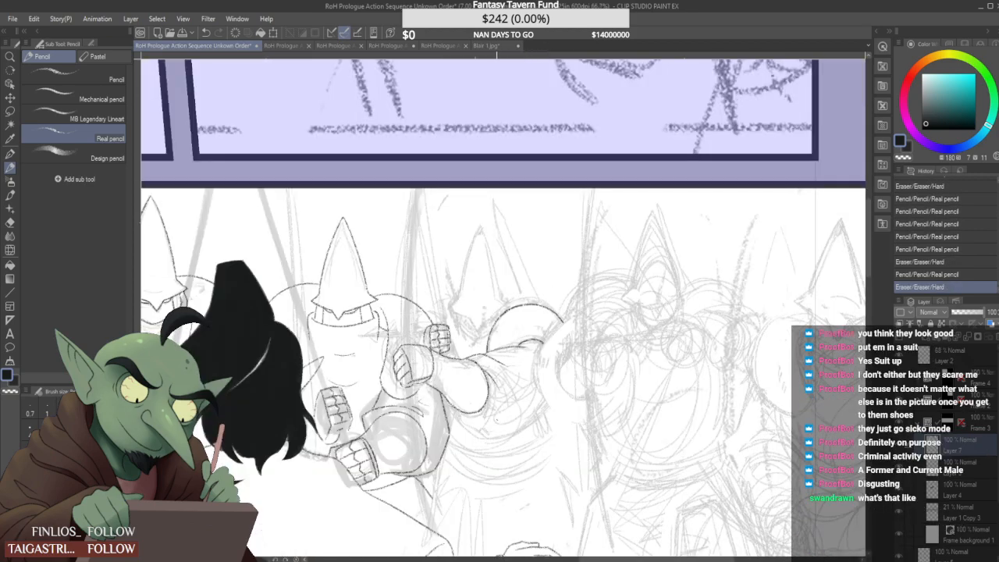
Draw the long curved lower edge of the torso sweeping beneath the elbow from the neighbouring soldier's side, and begin its short side edge
scroll(551, 355, "up", 3)
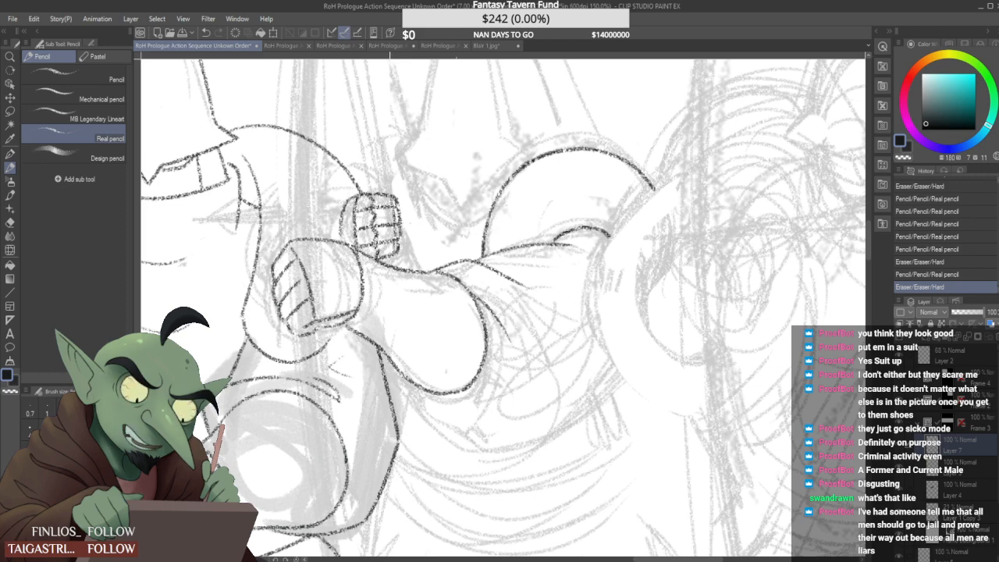
left_click_drag(464, 361, 389, 439)
left_click_drag(484, 445, 641, 378)
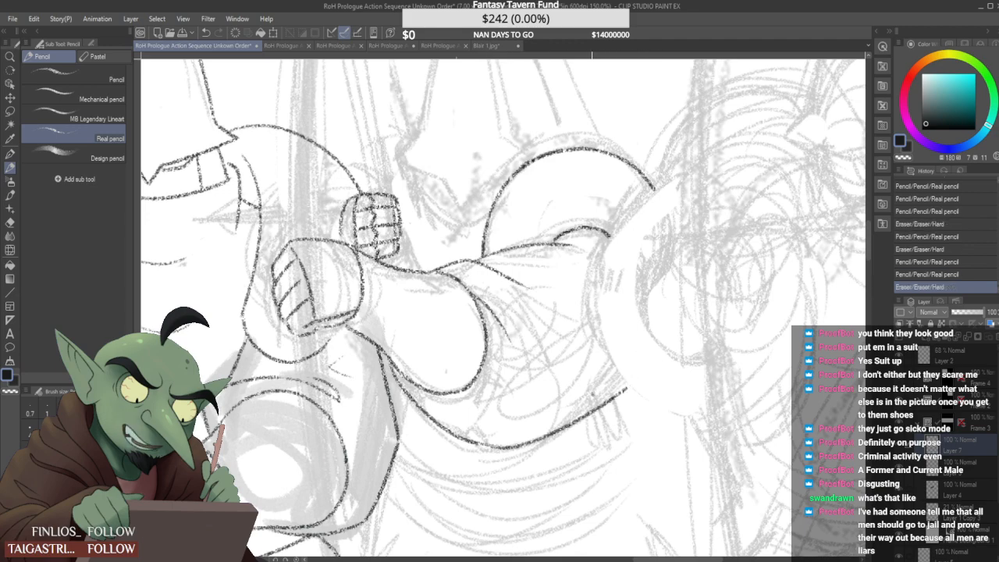
scroll(590, 409, "down", 2)
scroll(598, 414, "up", 1)
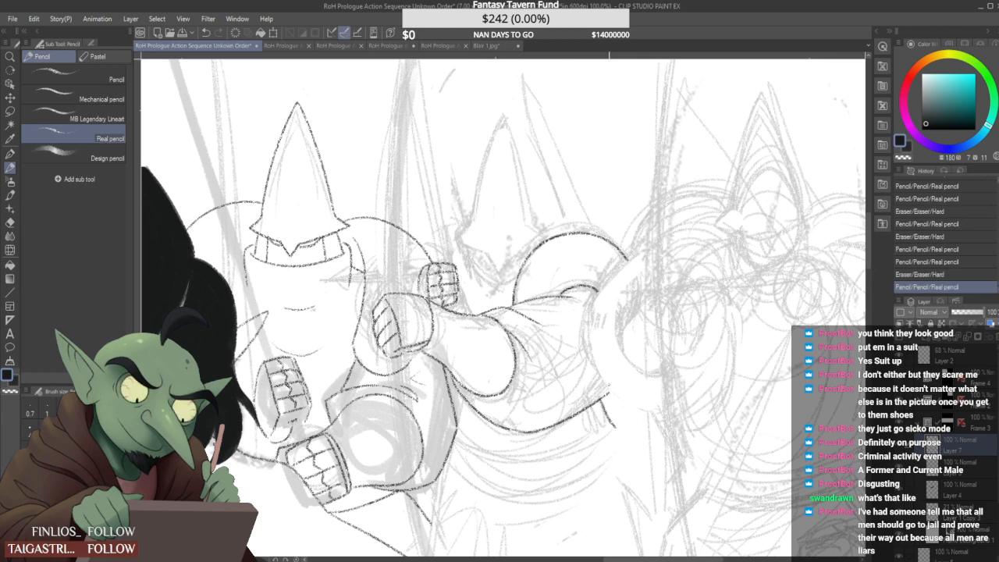
Draw a second parallel curve below the torso edge to form a band, close its far end, and add a short line beneath it
key("ctrl+z")
left_click_drag(605, 395, 612, 420)
left_click_drag(458, 443, 614, 423)
key("ctrl+z")
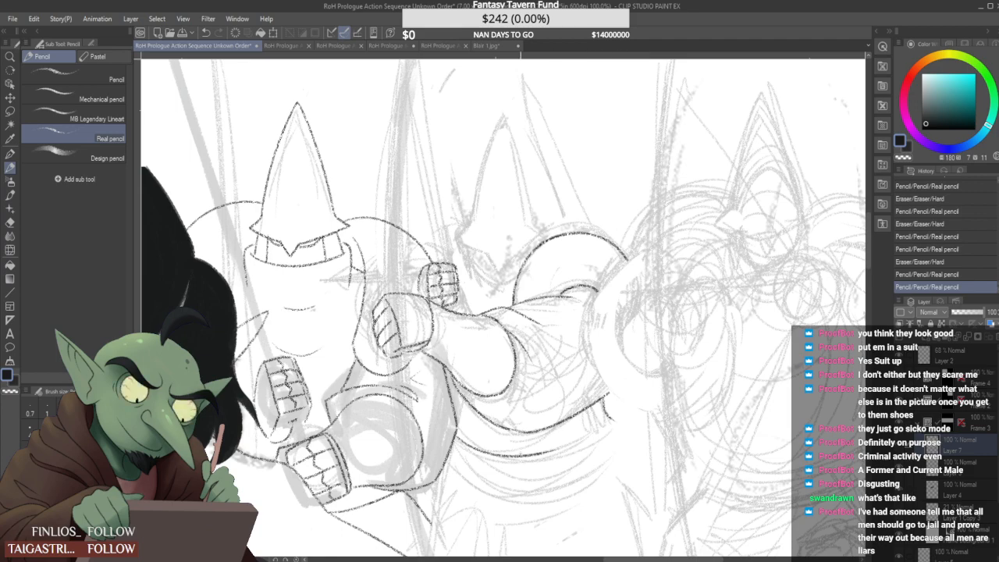
key("ctrl+z")
left_click_drag(457, 449, 664, 381)
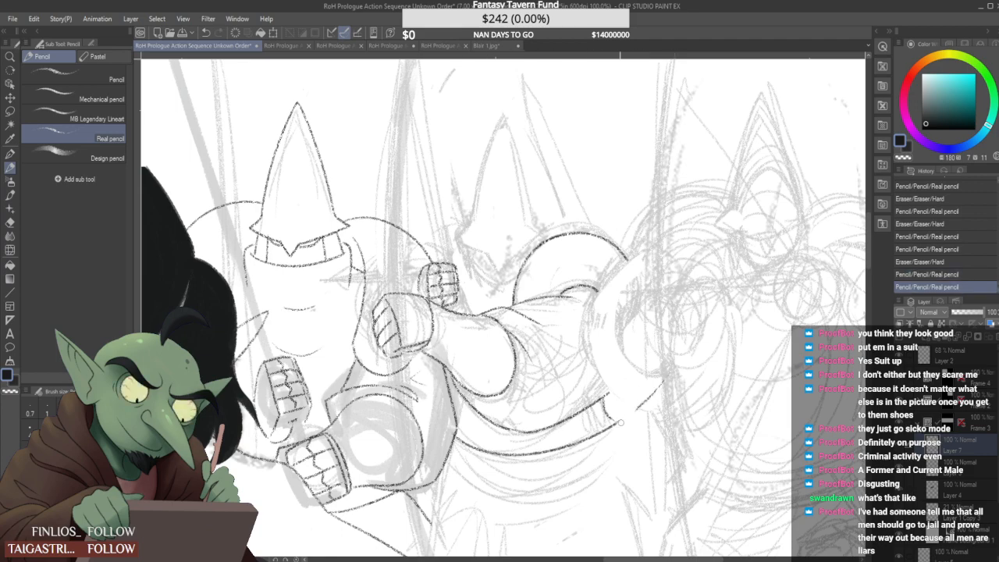
mouse_move(622, 422)
left_mouse_down()
mouse_move(662, 384)
mouse_move(624, 418)
mouse_move(605, 395)
left_mouse_up()
scroll(609, 420, "up", 2)
scroll(616, 406, "down", 5)
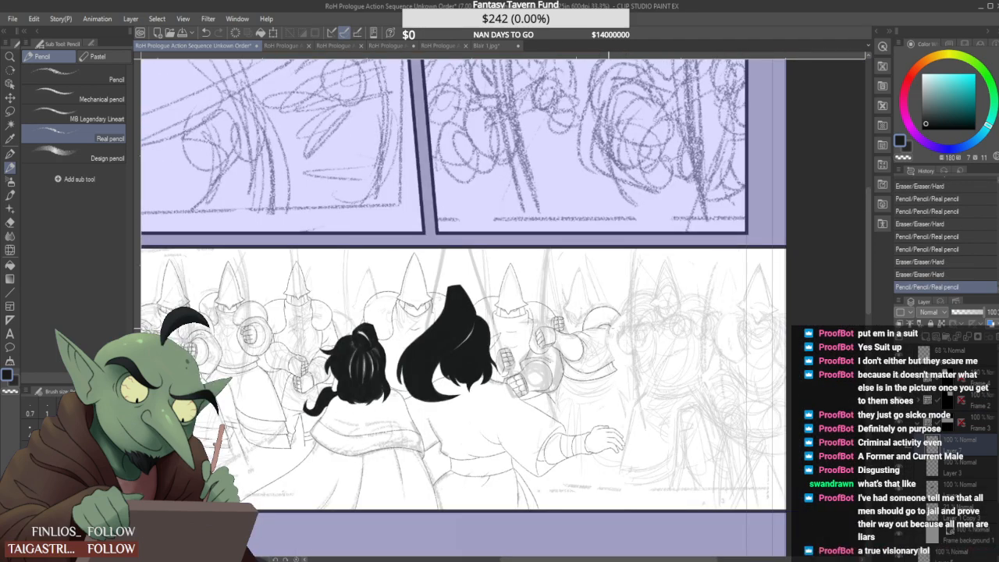
scroll(612, 379, "up", 4)
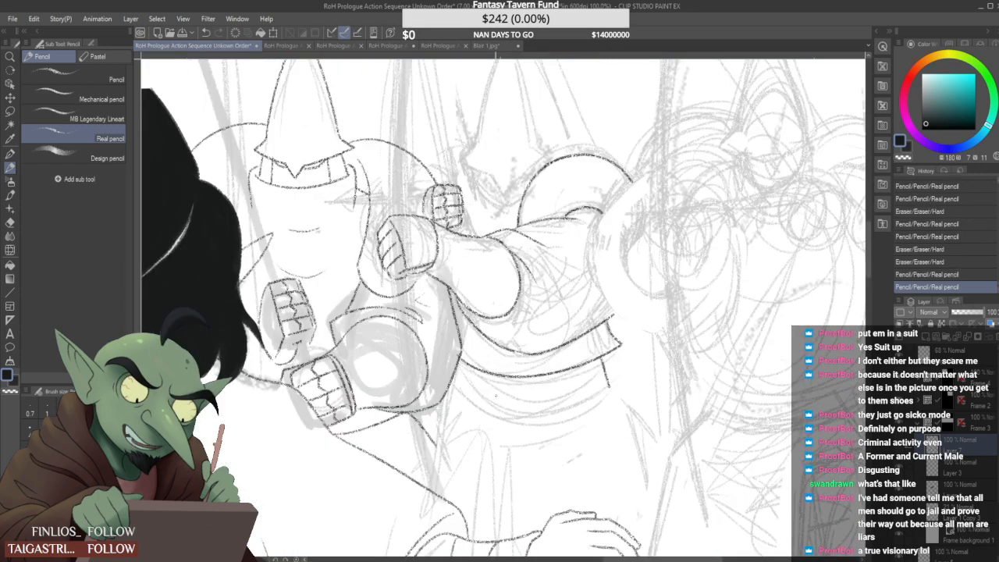
Draw a third parallel curve beneath the torso band to form a second waist band, and tidy its far end
left_click_drag(454, 402, 636, 379)
key("ctrl+z")
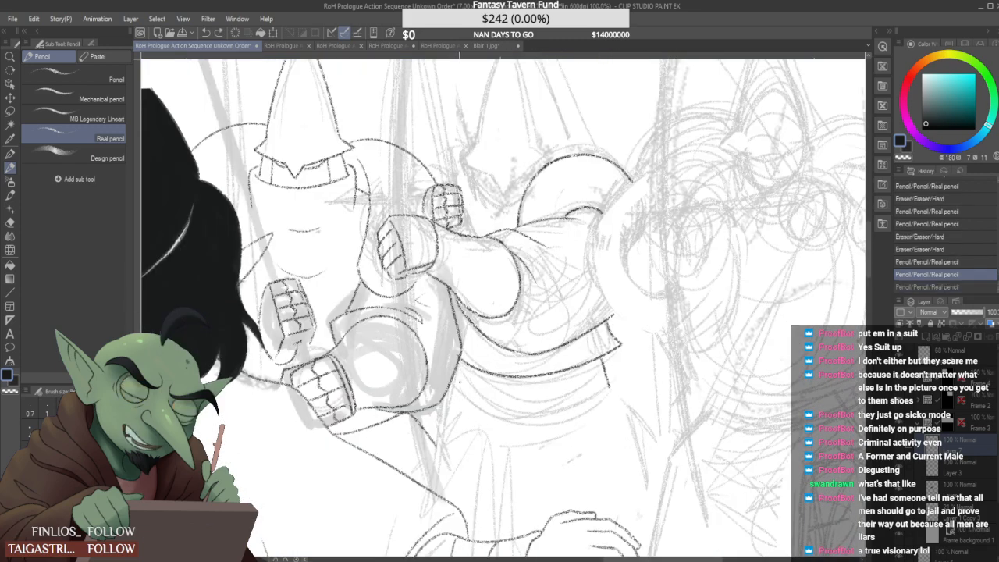
key("ctrl+y")
key("ctrl+z")
key("ctrl+y")
key("ctrl+z")
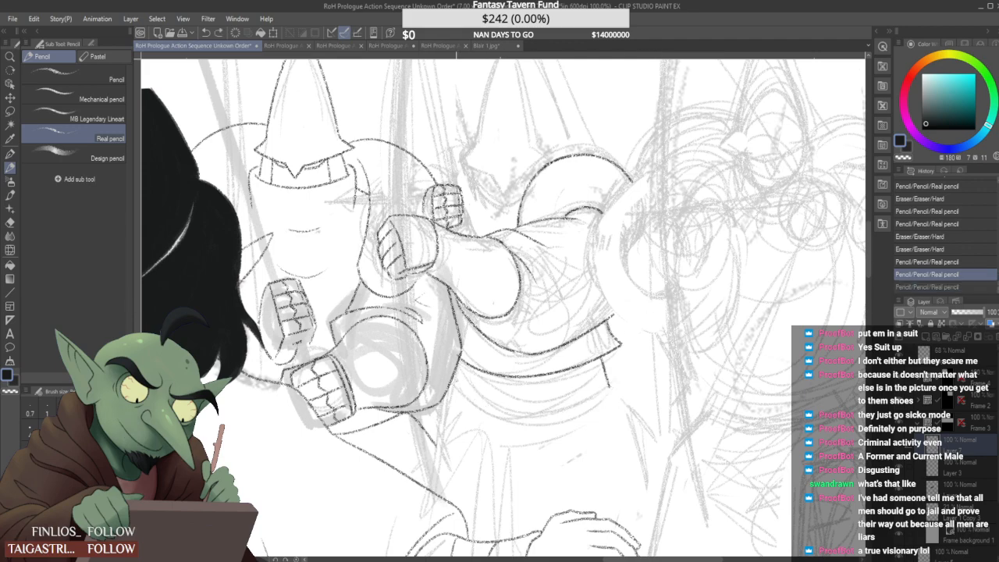
key("ctrl+y")
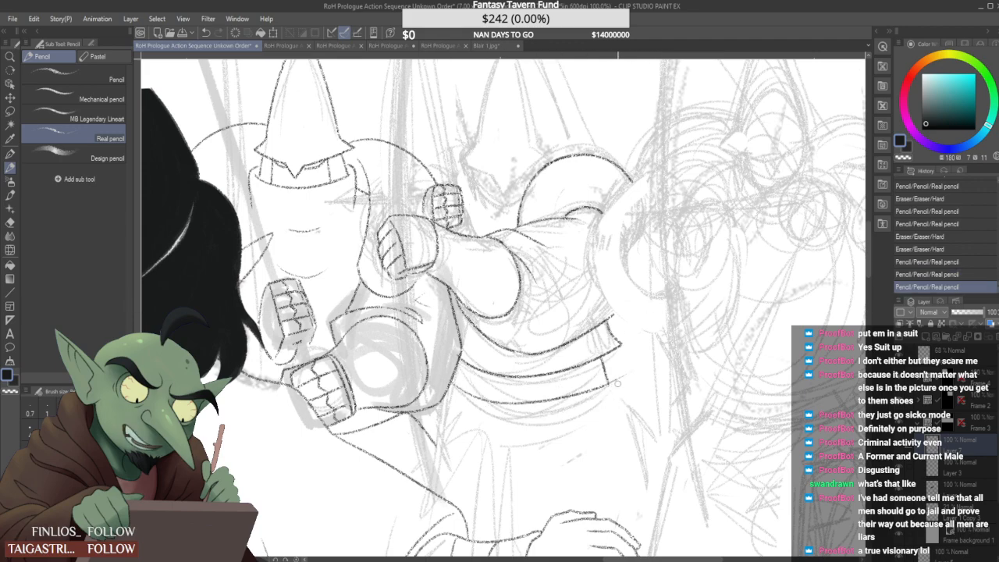
mouse_move(616, 379)
left_mouse_down()
mouse_move(473, 357)
mouse_move(451, 365)
mouse_move(462, 349)
left_mouse_up()
Draw the long side line of the skirt running down and outward from the lower corner of the waist band
scroll(461, 350, "down", 3)
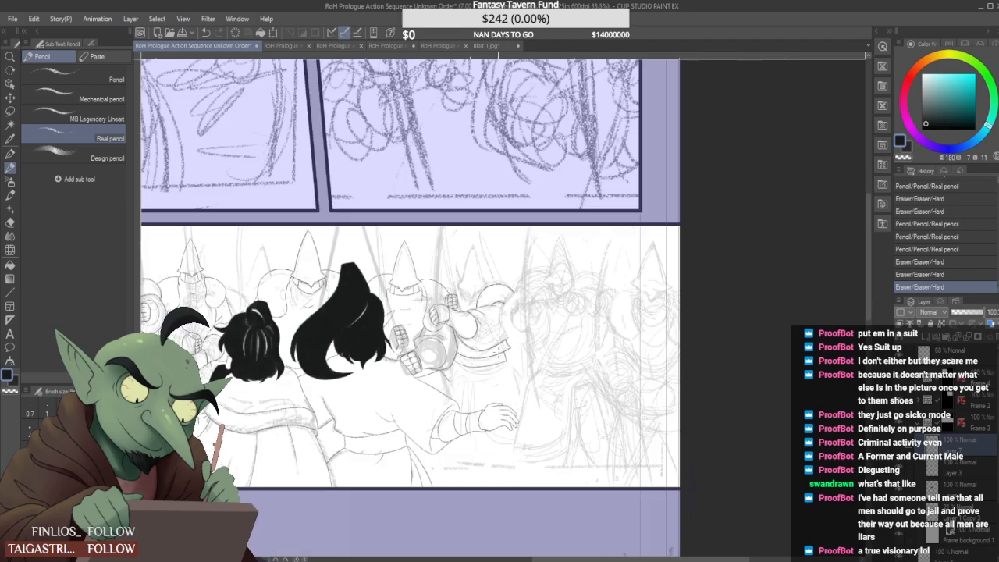
scroll(492, 371, "up", 2)
left_click_drag(528, 375, 552, 431)
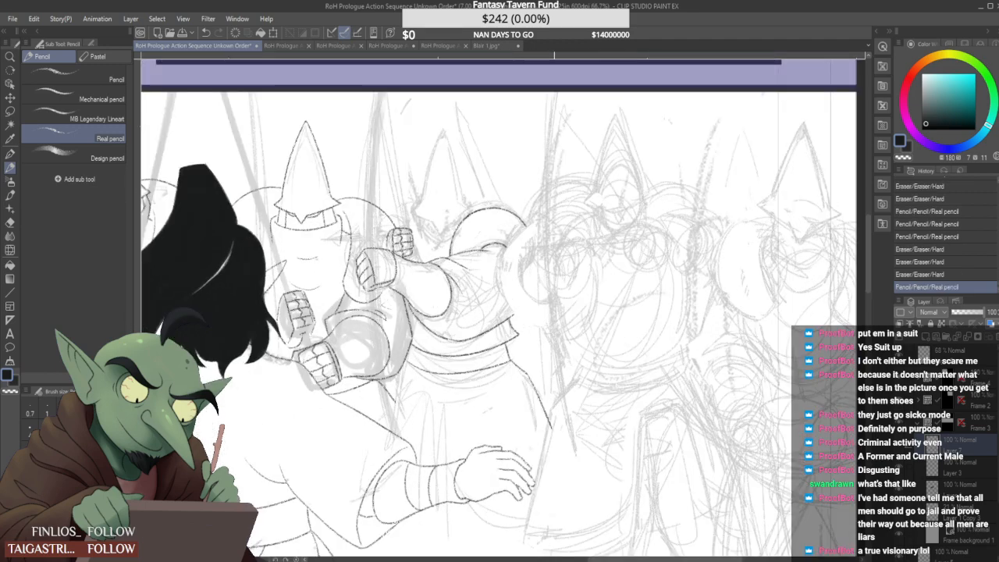
scroll(523, 375, "up", 1)
left_click_drag(512, 356, 535, 391)
scroll(521, 367, "up", 1)
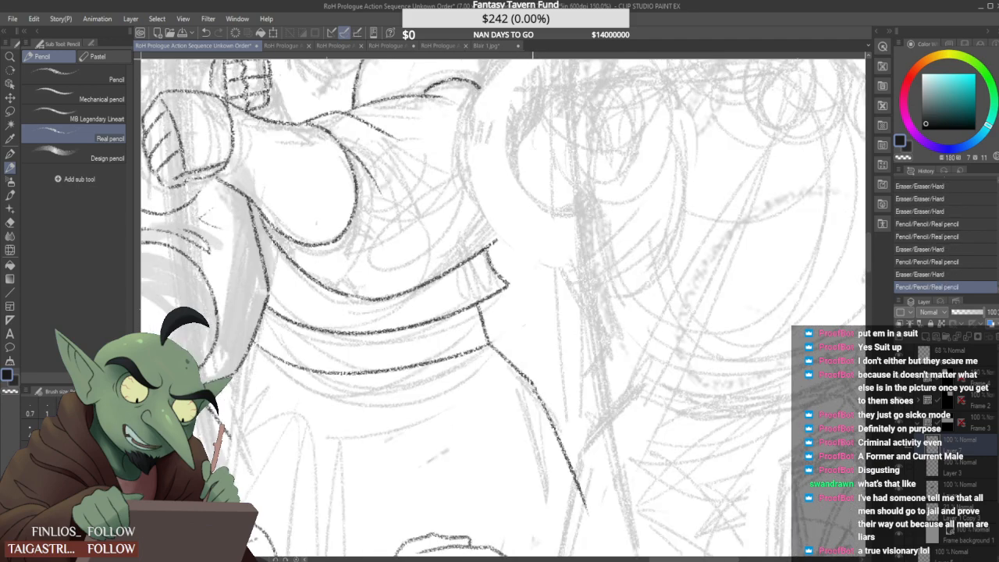
Trim the lower end of the skirt's side line and clean up its upper bend
scroll(566, 445, "down", 4)
scroll(566, 444, "up", 3)
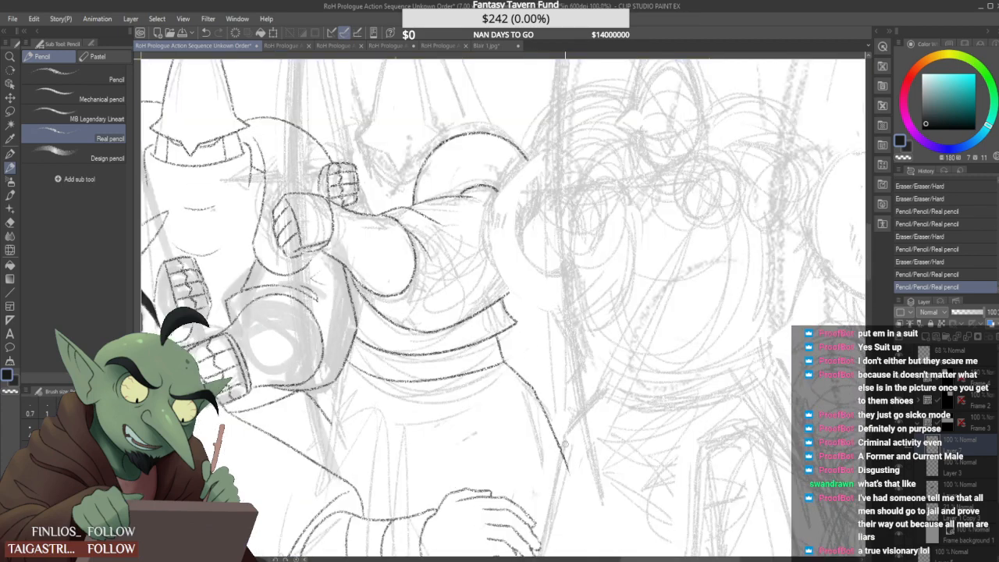
left_click_drag(565, 462, 568, 468)
scroll(543, 384, "up", 1)
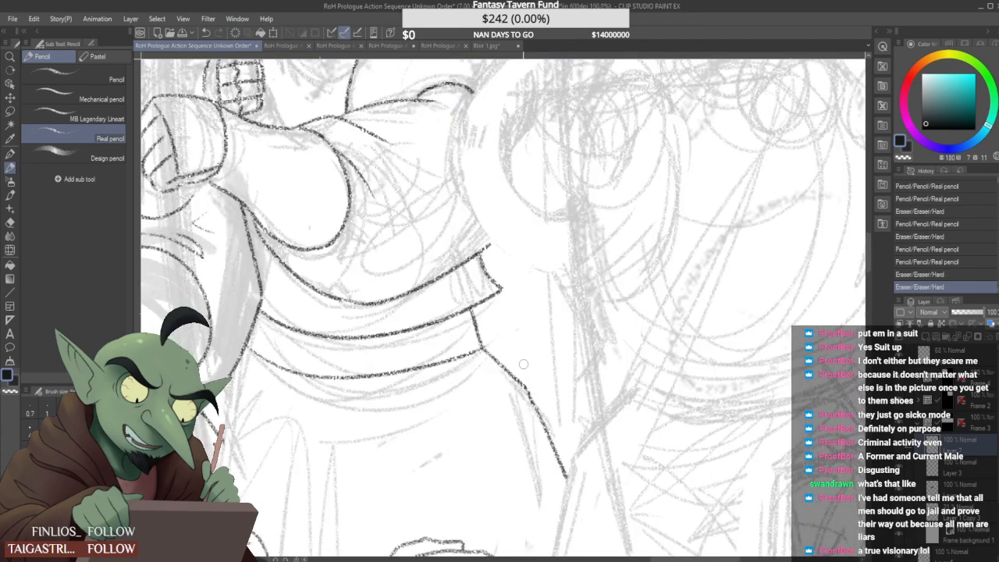
scroll(529, 383, "up", 1)
left_click_drag(529, 392, 531, 398)
scroll(531, 397, "down", 5)
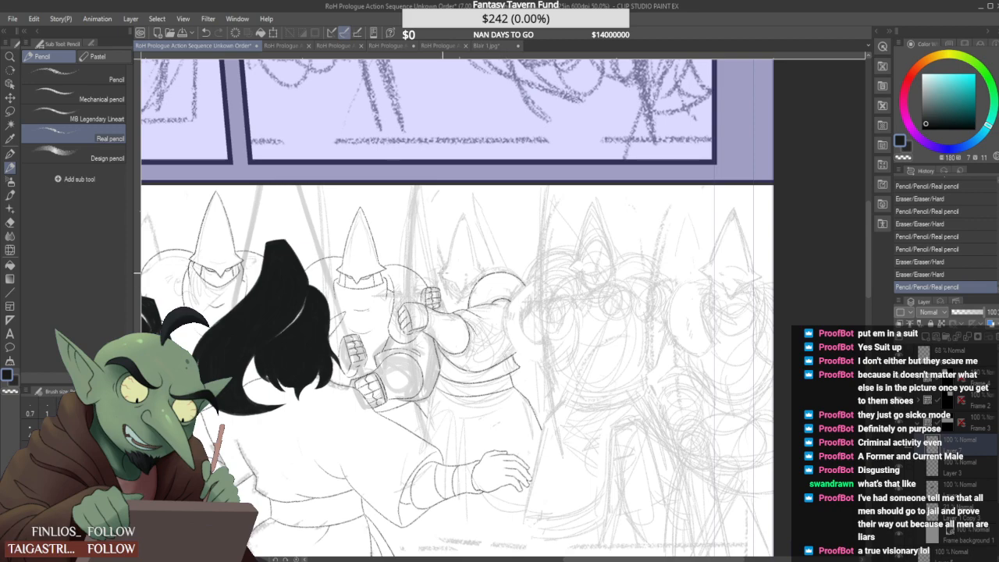
Close the lowest finger of the small raised fist with a rounded outer edge and tidy the finger lines beside it
scroll(425, 327, "up", 5)
scroll(426, 328, "down", 3)
scroll(425, 328, "up", 1)
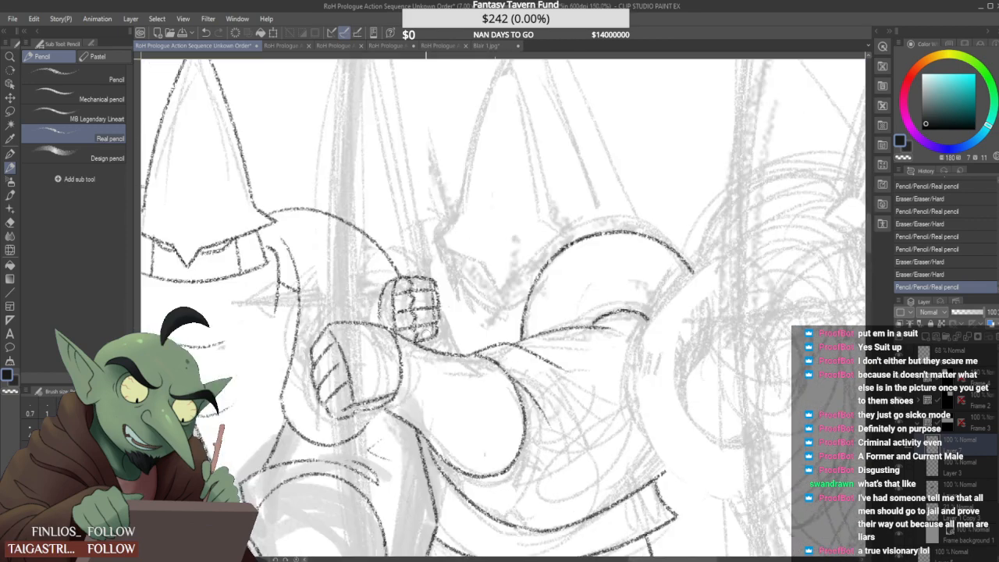
scroll(428, 337, "up", 1)
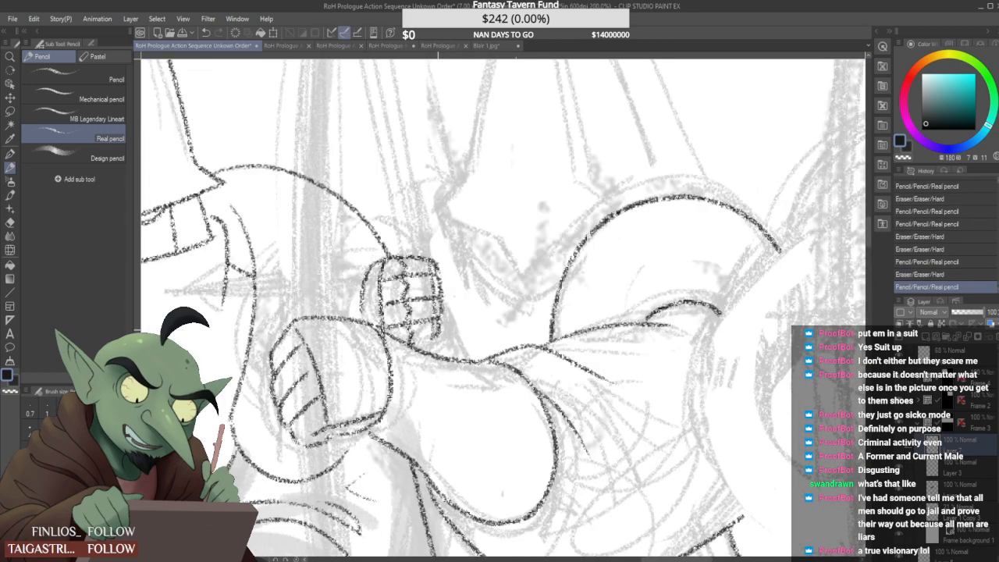
scroll(433, 316, "up", 2)
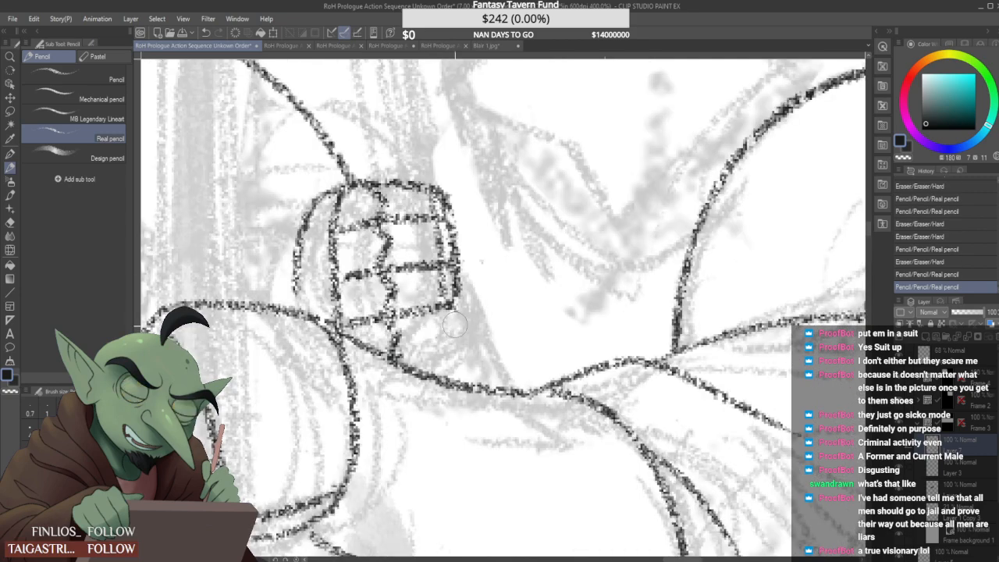
mouse_move(453, 306)
left_mouse_down()
mouse_move(450, 349)
mouse_move(411, 369)
left_mouse_up()
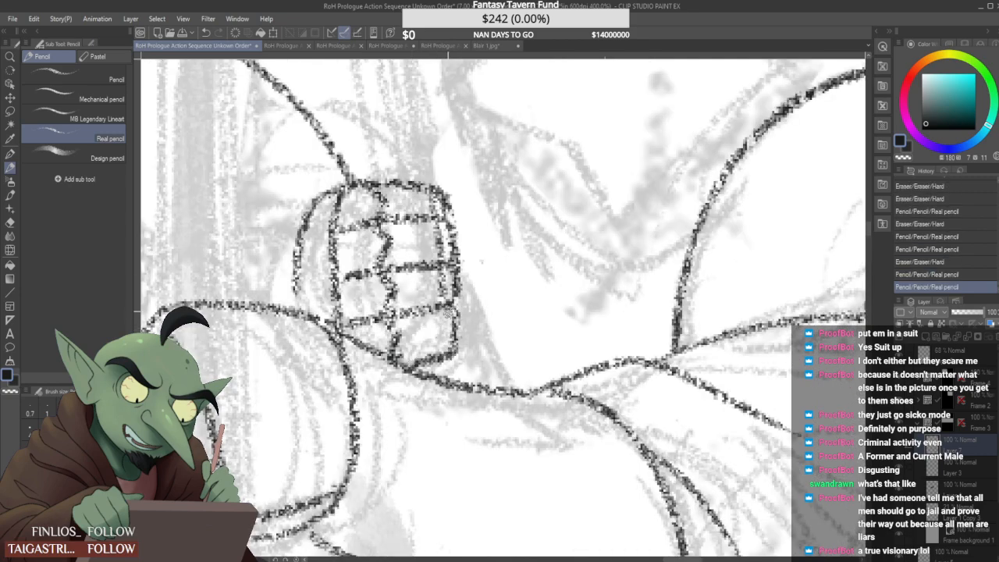
mouse_move(447, 308)
left_mouse_down()
mouse_move(453, 359)
mouse_move(417, 367)
mouse_move(400, 350)
left_mouse_up()
mouse_move(391, 314)
left_mouse_down()
mouse_move(402, 358)
mouse_move(434, 359)
mouse_move(461, 333)
mouse_move(442, 322)
mouse_move(440, 345)
mouse_move(454, 296)
mouse_move(408, 309)
mouse_move(460, 312)
left_mouse_up()
mouse_move(453, 265)
left_mouse_down()
mouse_move(462, 311)
mouse_move(445, 316)
left_mouse_up()
Redraw the top edge and outer corner of the small raised fist above the first finger line
scroll(449, 286, "down", 4)
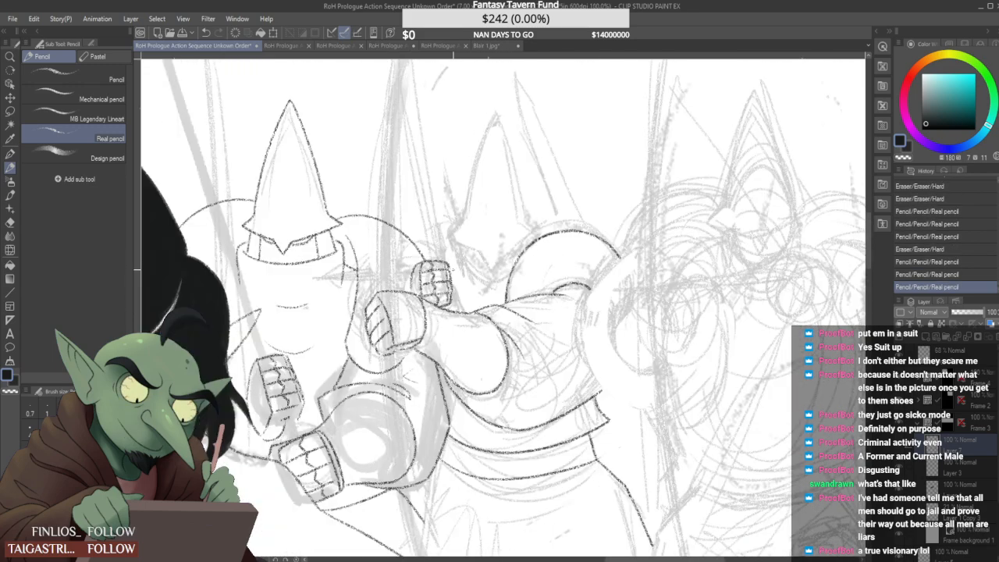
scroll(451, 262, "up", 4)
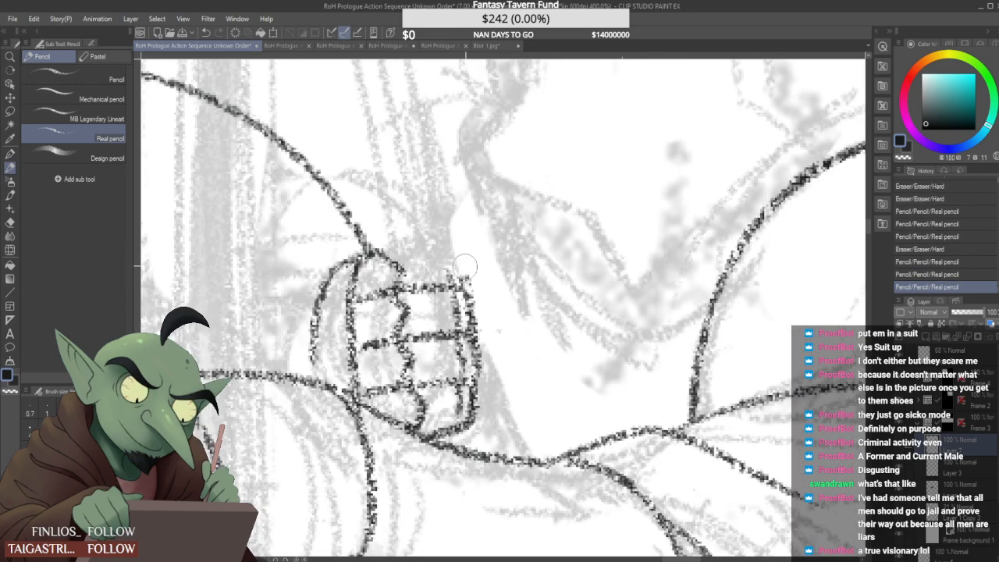
mouse_move(379, 256)
left_mouse_down()
mouse_move(478, 256)
mouse_move(443, 249)
mouse_move(459, 253)
mouse_move(469, 286)
left_mouse_up()
left_click_drag(442, 248, 459, 299)
scroll(460, 281, "down", 4)
scroll(464, 264, "up", 4)
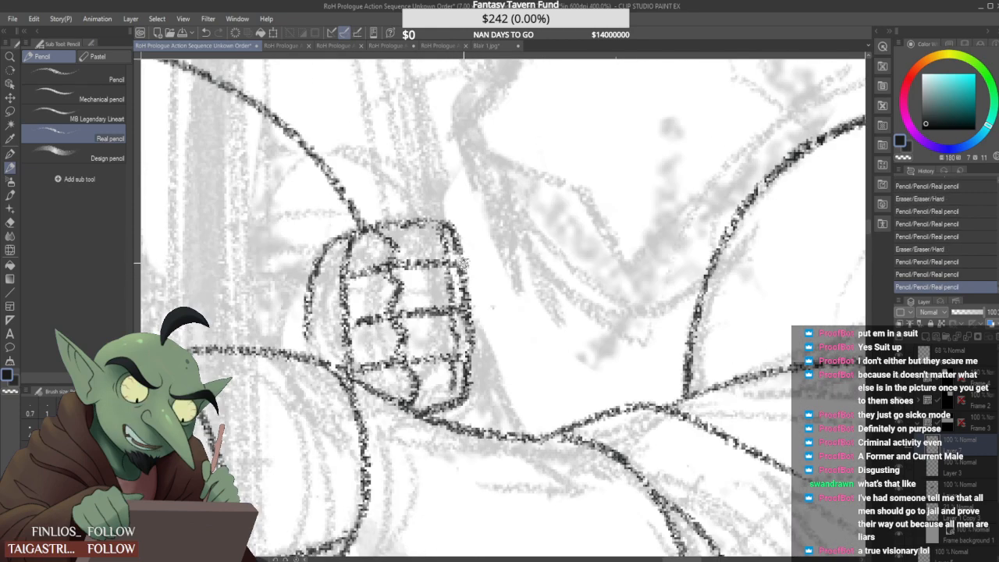
left_click_drag(464, 264, 462, 258)
scroll(463, 264, "down", 4)
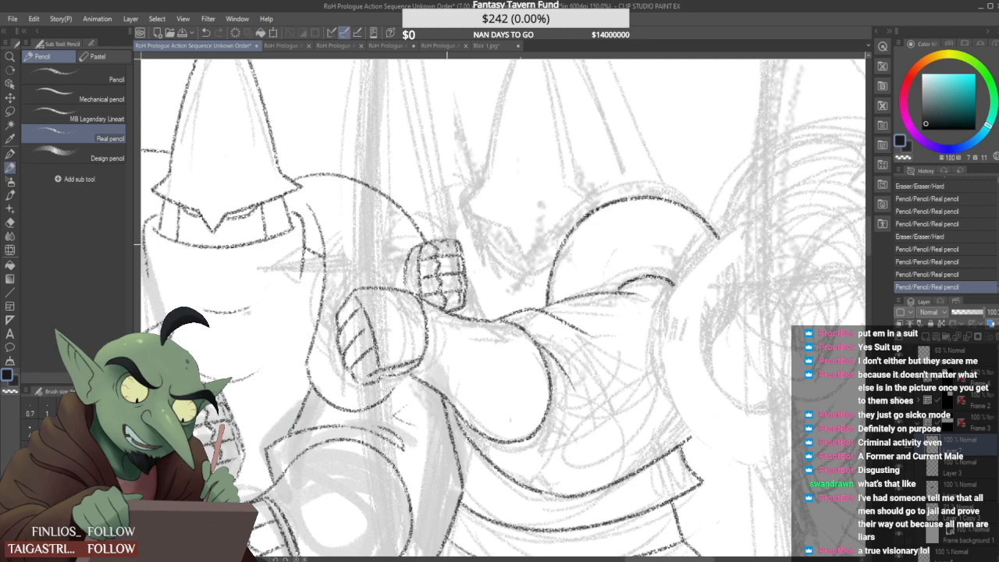
Redraw the back edge of the small raised fist as a curve closer to its finger lines
scroll(402, 252, "up", 4)
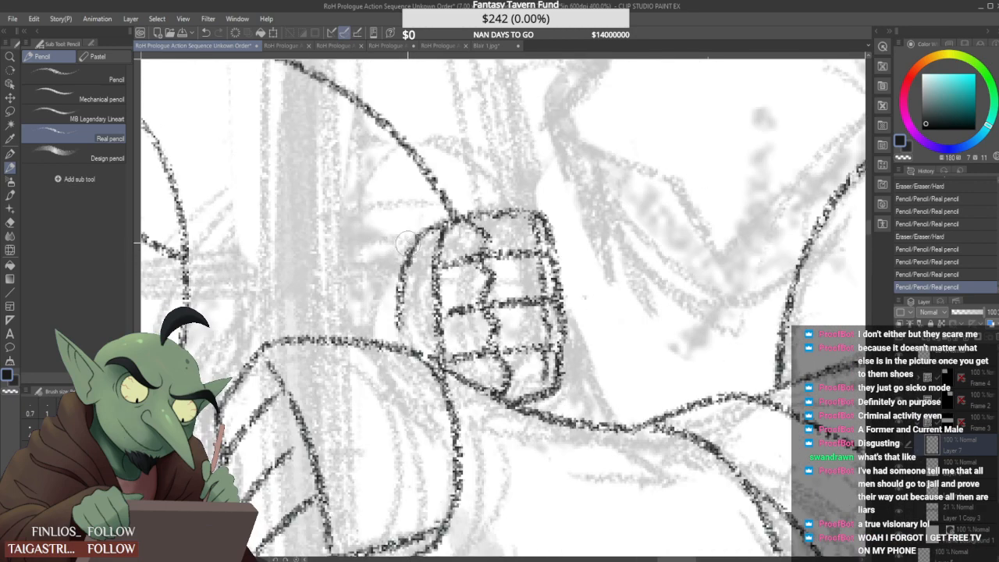
left_click_drag(413, 235, 399, 327)
mouse_move(434, 228)
left_mouse_down()
mouse_move(397, 258)
mouse_move(395, 349)
mouse_move(428, 234)
mouse_move(448, 219)
mouse_move(426, 359)
left_mouse_up()
scroll(414, 259, "down", 4)
scroll(407, 261, "up", 2)
scroll(406, 263, "up", 2)
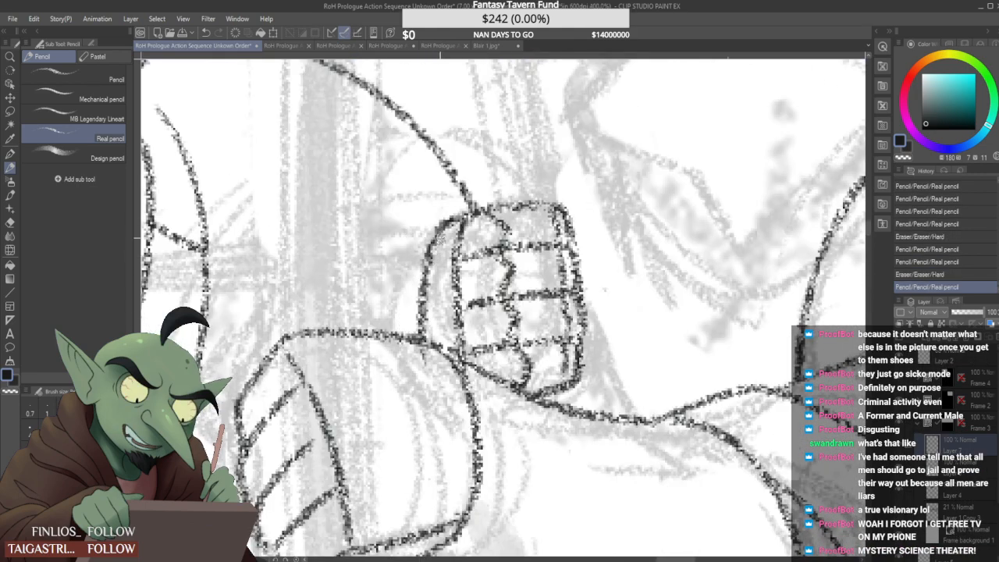
key("ctrl+z")
mouse_move(461, 211)
left_mouse_down()
mouse_move(435, 252)
mouse_move(433, 350)
left_mouse_up()
key("ctrl+z")
left_click_drag(459, 219, 434, 348)
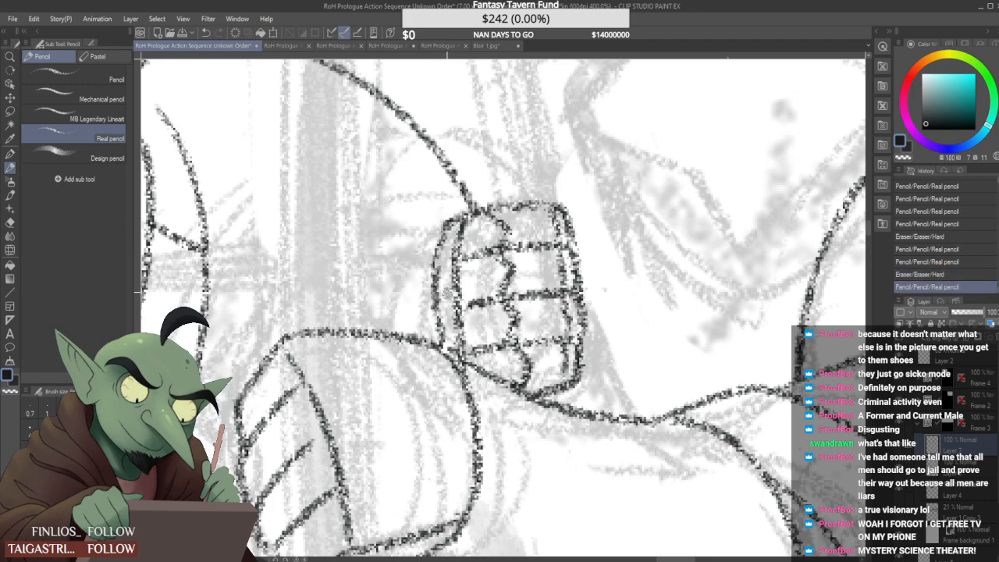
left_click_drag(457, 226, 462, 348)
Join the back edge to the top of the small fist and erase the stray joint line on its top finger
scroll(466, 273, "down", 4)
scroll(463, 254, "up", 4)
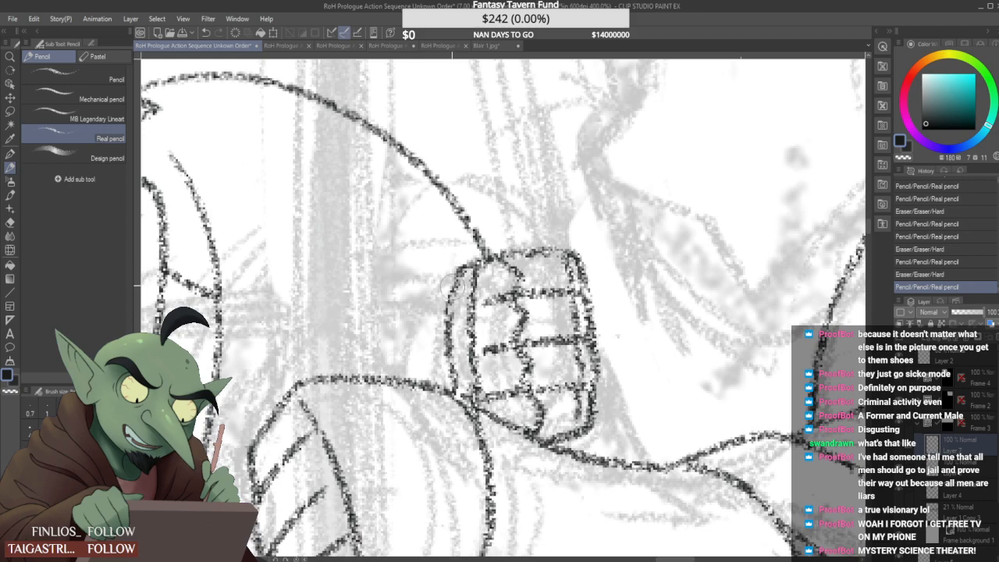
mouse_move(456, 267)
left_mouse_down()
mouse_move(449, 300)
mouse_move(469, 264)
mouse_move(453, 277)
mouse_move(489, 260)
left_mouse_up()
scroll(493, 248, "down", 2)
scroll(511, 264, "up", 2)
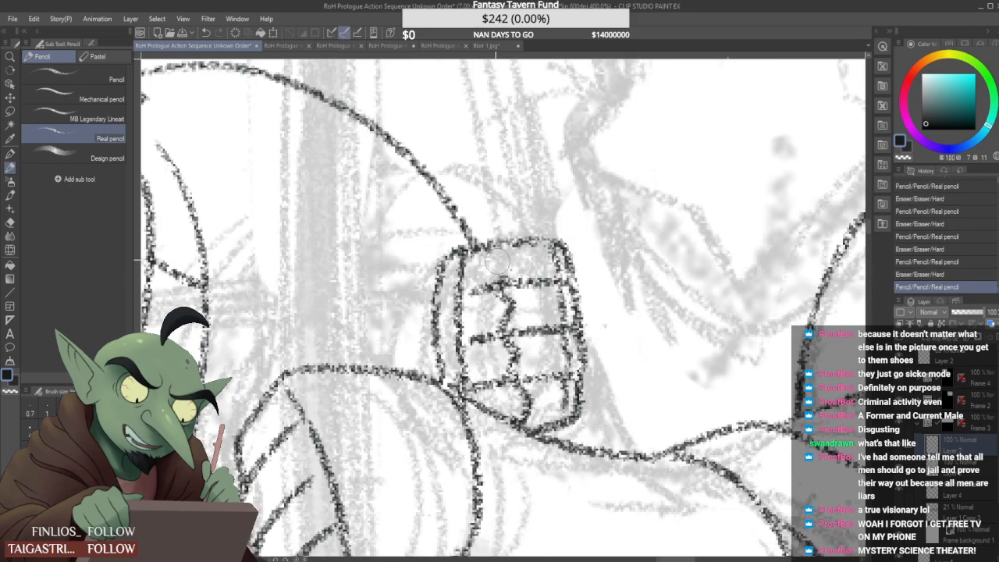
scroll(507, 257, "down", 4)
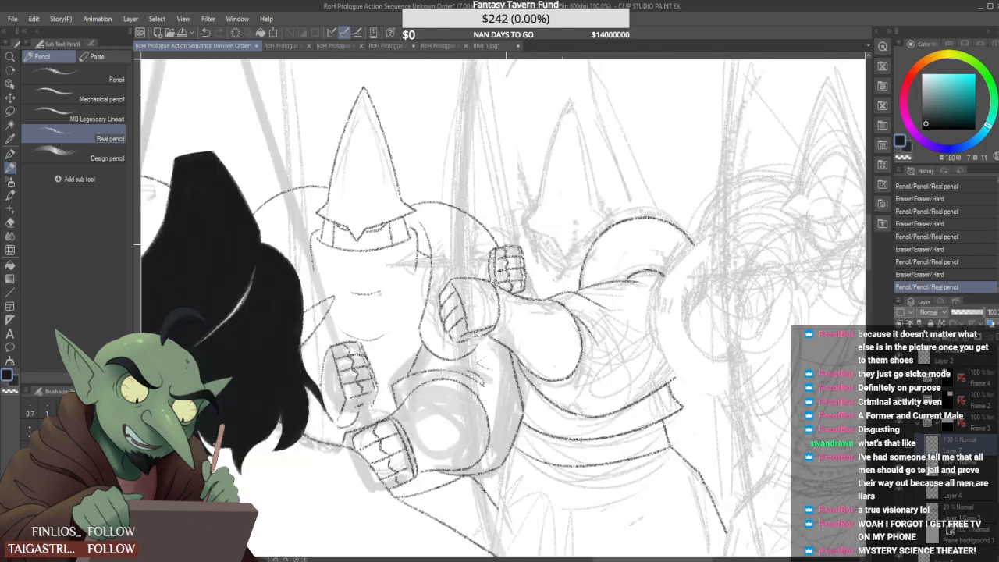
Draw the jagged knuckle joint line across the fingers of the larger raised fist, undoing unsatisfactory strokes
scroll(465, 297, "up", 2)
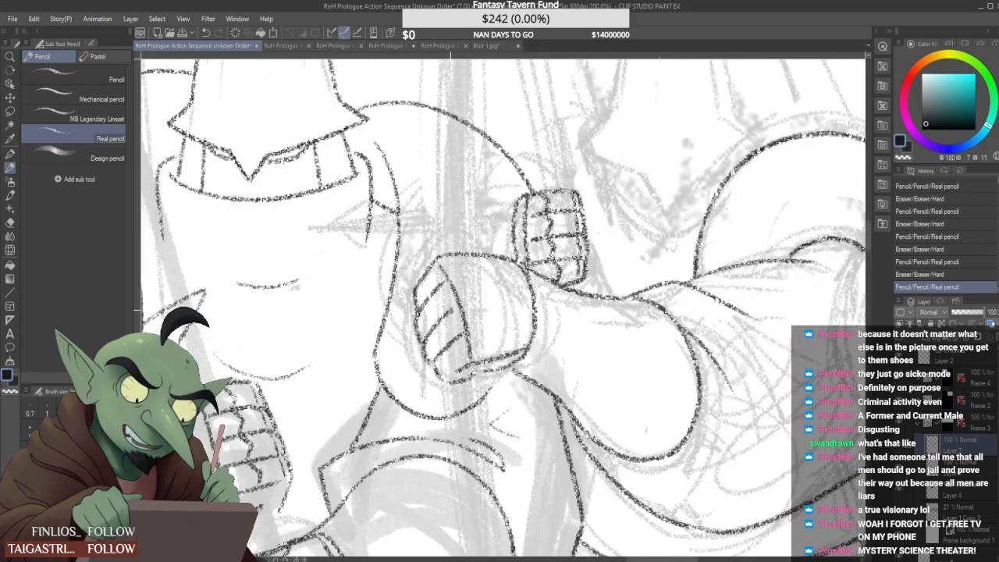
left_click_drag(451, 311, 460, 297)
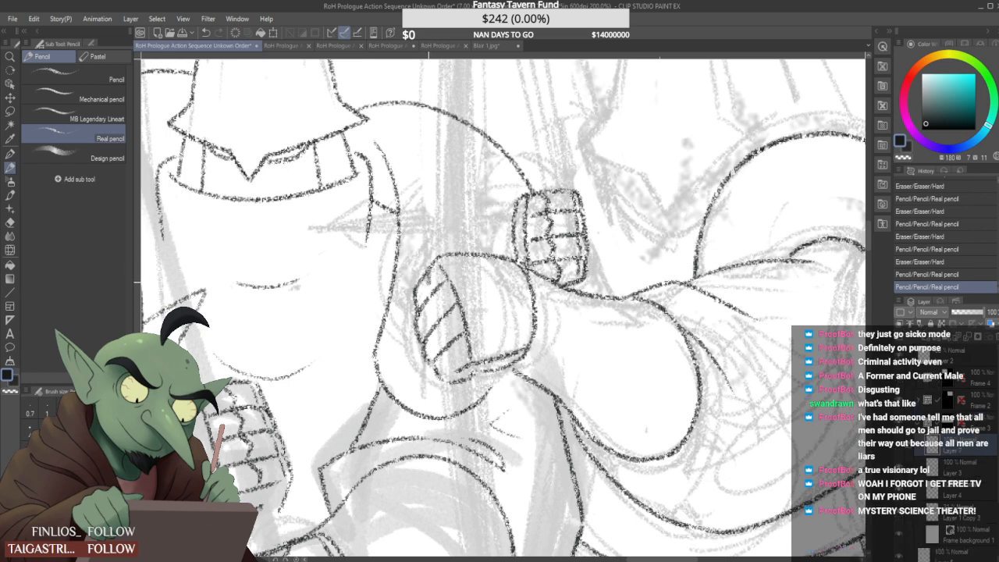
left_click_drag(434, 272, 443, 293)
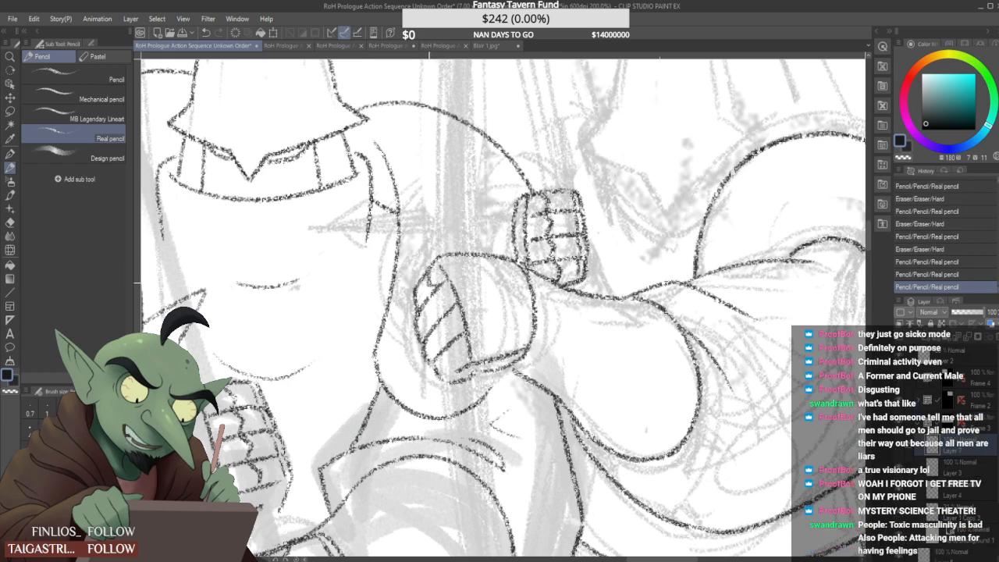
key("ctrl+z")
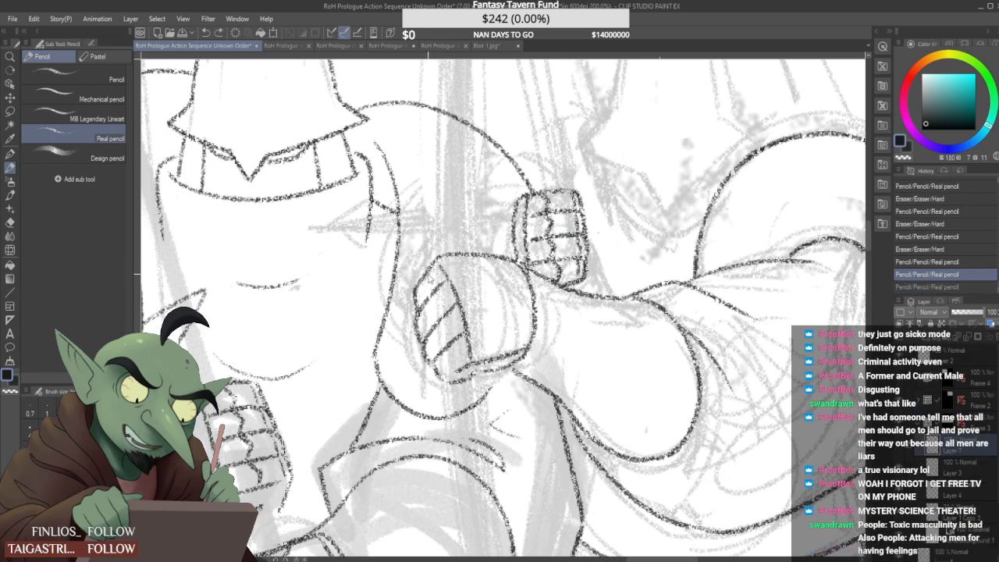
mouse_move(427, 274)
left_mouse_down()
mouse_move(435, 287)
mouse_move(426, 303)
mouse_move(440, 314)
mouse_move(425, 334)
mouse_move(458, 337)
mouse_move(445, 329)
mouse_move(468, 359)
mouse_move(455, 360)
mouse_move(468, 365)
mouse_move(451, 353)
mouse_move(468, 366)
mouse_move(445, 326)
mouse_move(442, 377)
mouse_move(437, 369)
mouse_move(452, 381)
left_mouse_up()
key("ctrl+z")
key("ctrl+z")
key("ctrl+z")
key("ctrl+z")
key("ctrl+z")
key("ctrl+z")
key("ctrl+z")
Lasso the small raised fist, scale it up slightly, shift it into place behind the forearm, and deselect it
scroll(472, 325, "down", 4)
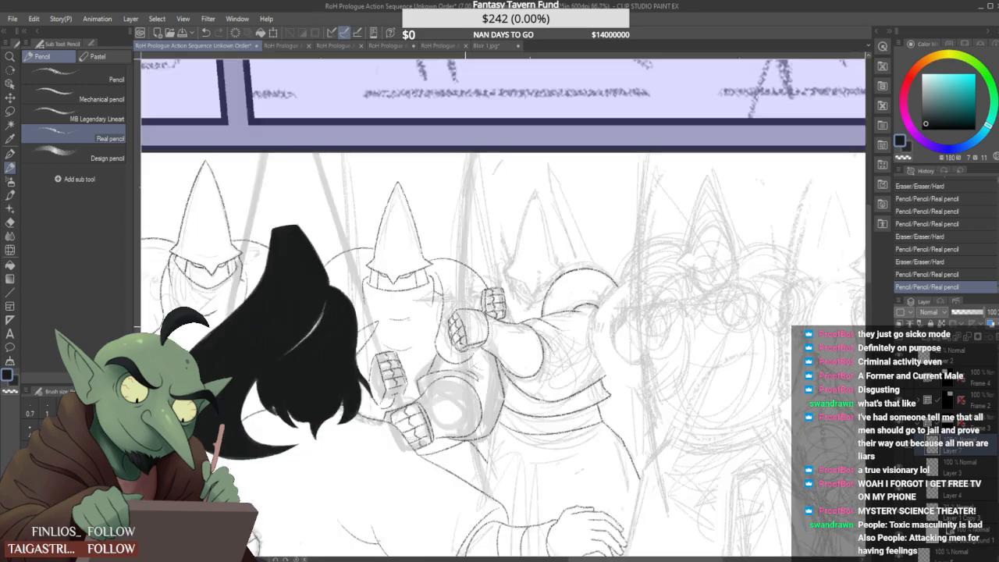
scroll(500, 313, "down", 1)
scroll(500, 312, "up", 4)
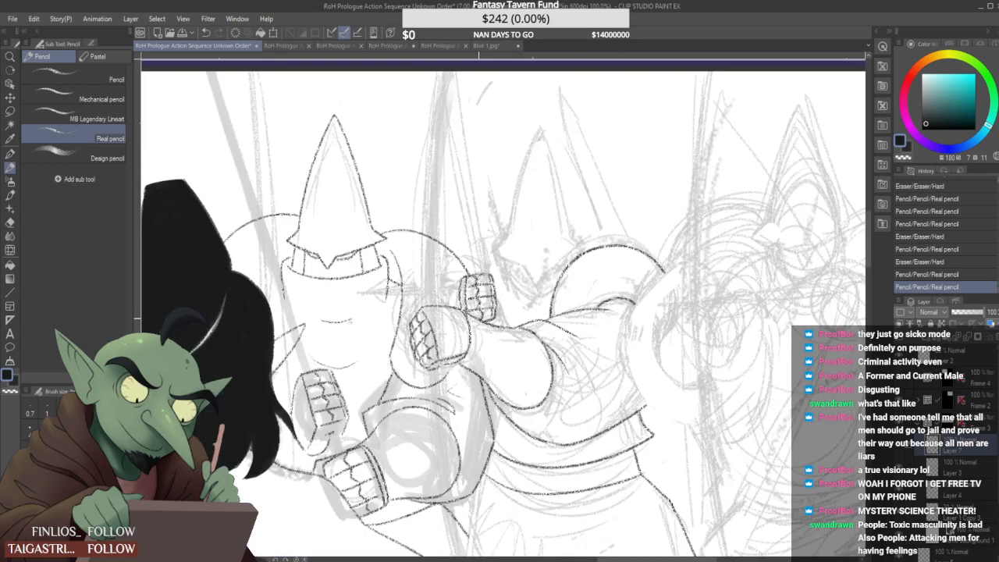
key("m")
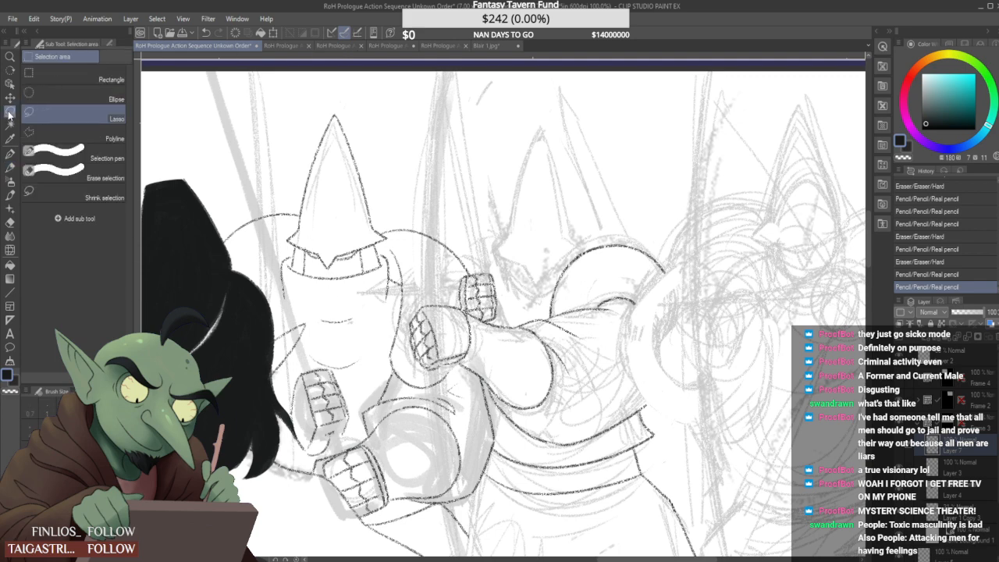
mouse_move(465, 305)
left_mouse_down()
mouse_move(459, 247)
mouse_move(474, 251)
left_mouse_up()
key("ctrl+z")
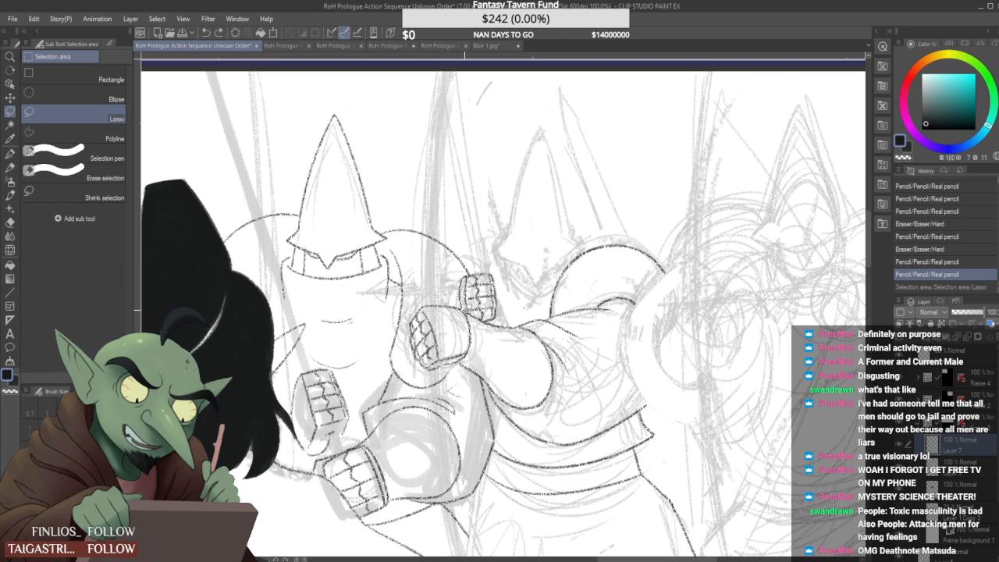
mouse_move(474, 271)
left_mouse_down()
mouse_move(504, 274)
mouse_move(507, 311)
mouse_move(478, 314)
left_mouse_up()
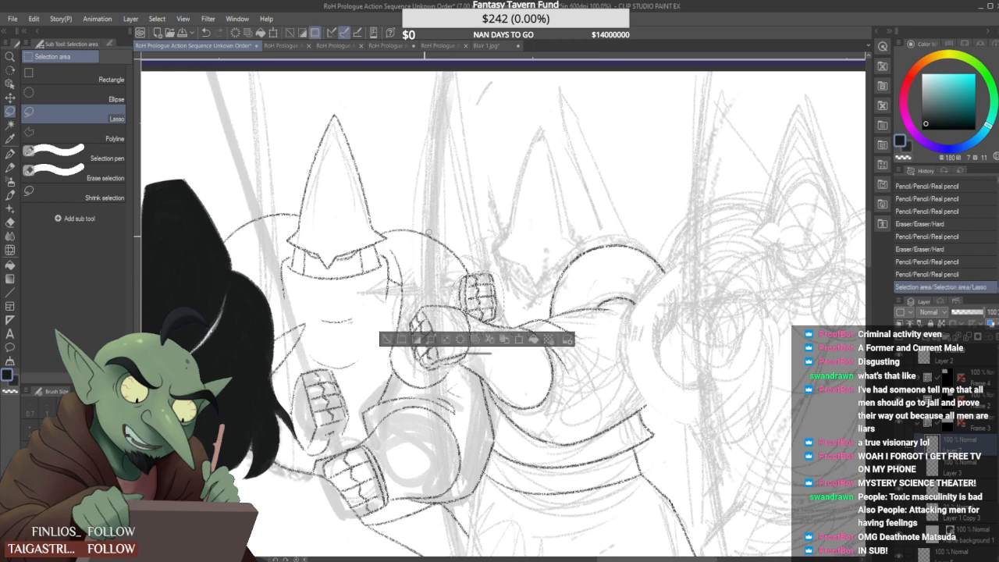
left_click(488, 339)
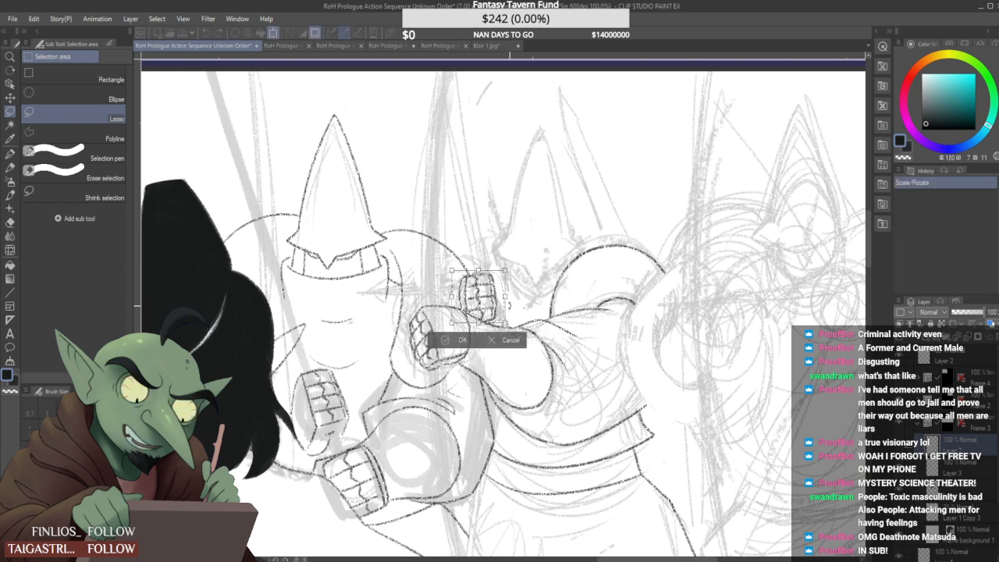
left_click_drag(509, 304, 506, 283)
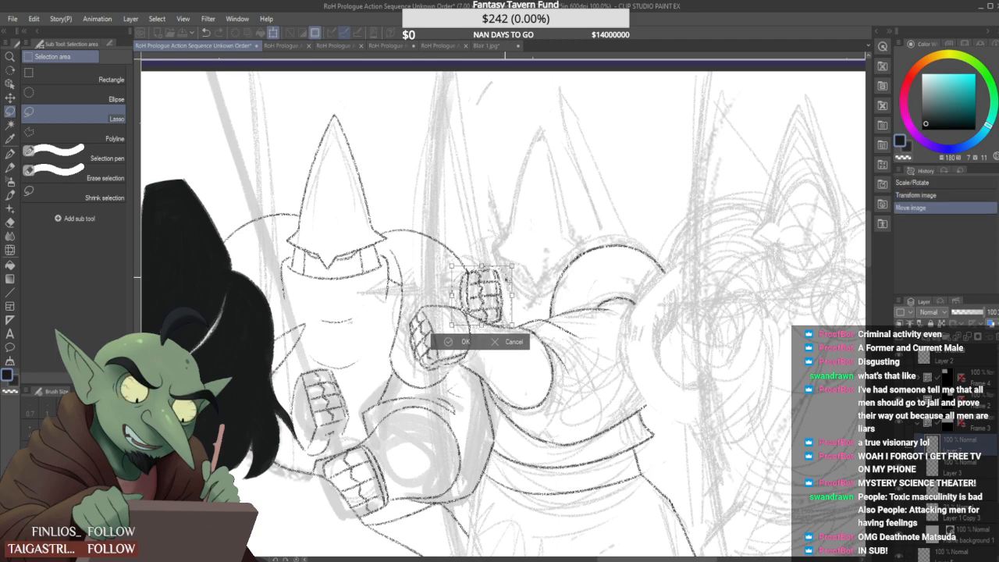
left_click(460, 341)
left_click(517, 241)
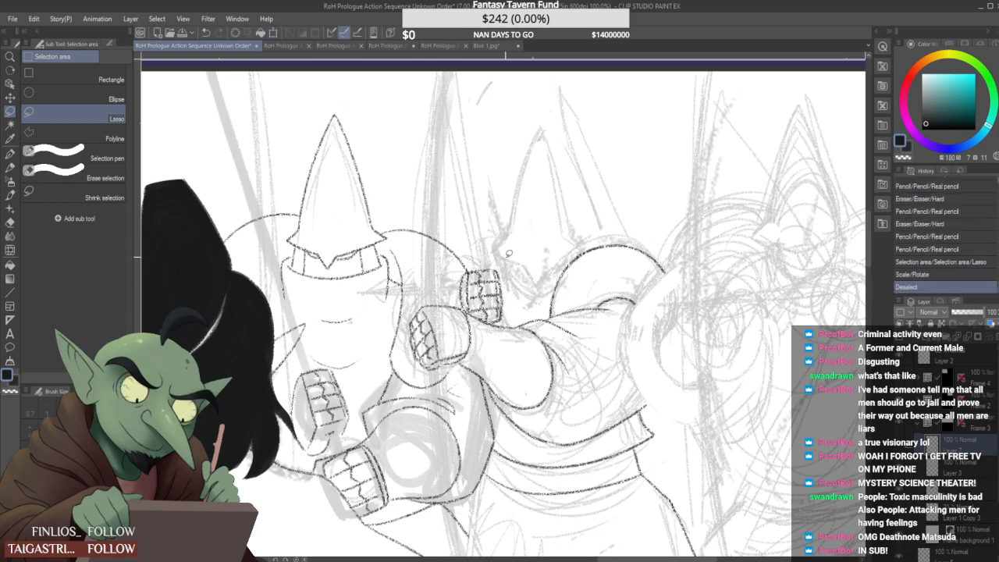
scroll(507, 256, "down", 3)
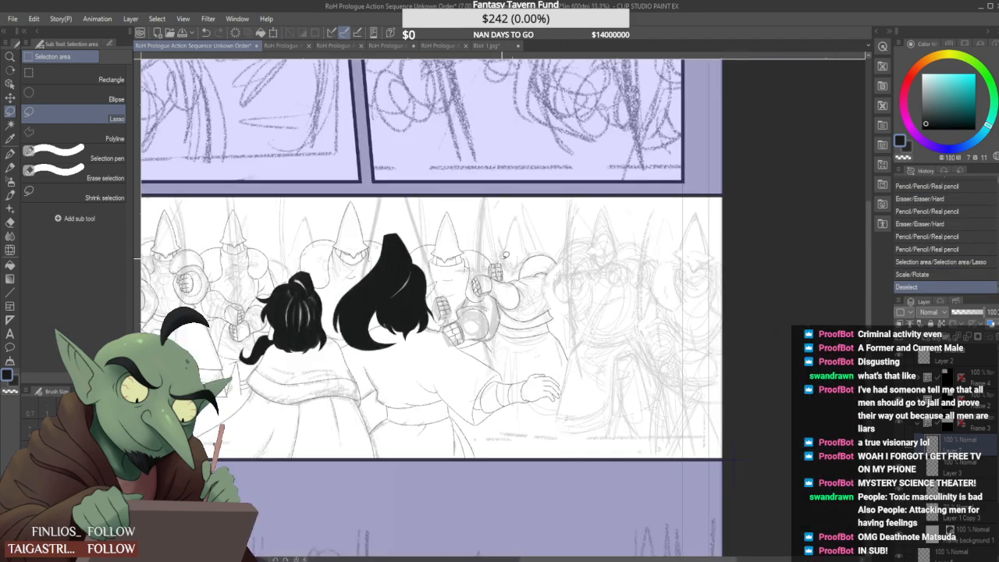
key("p")
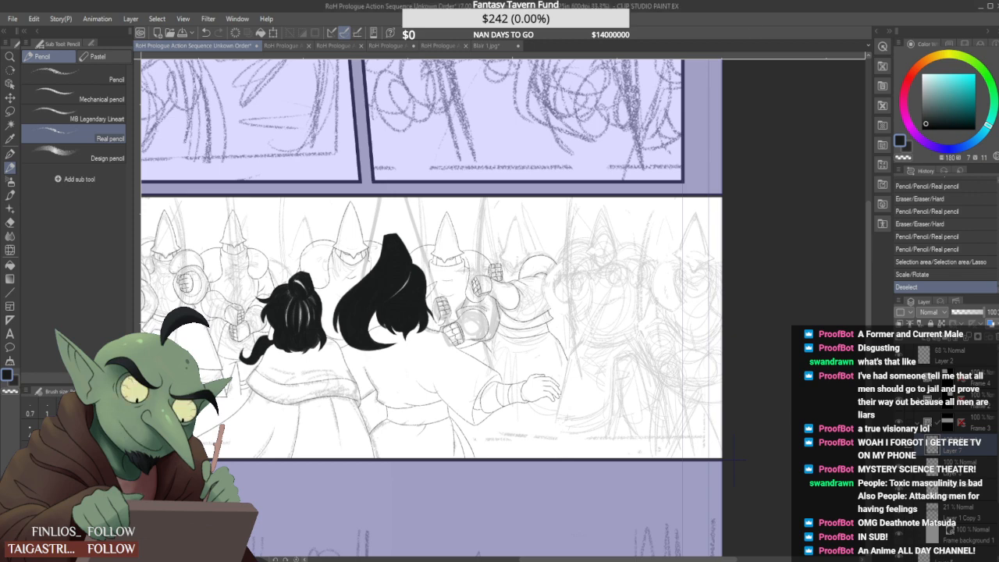
scroll(484, 284, "up", 3)
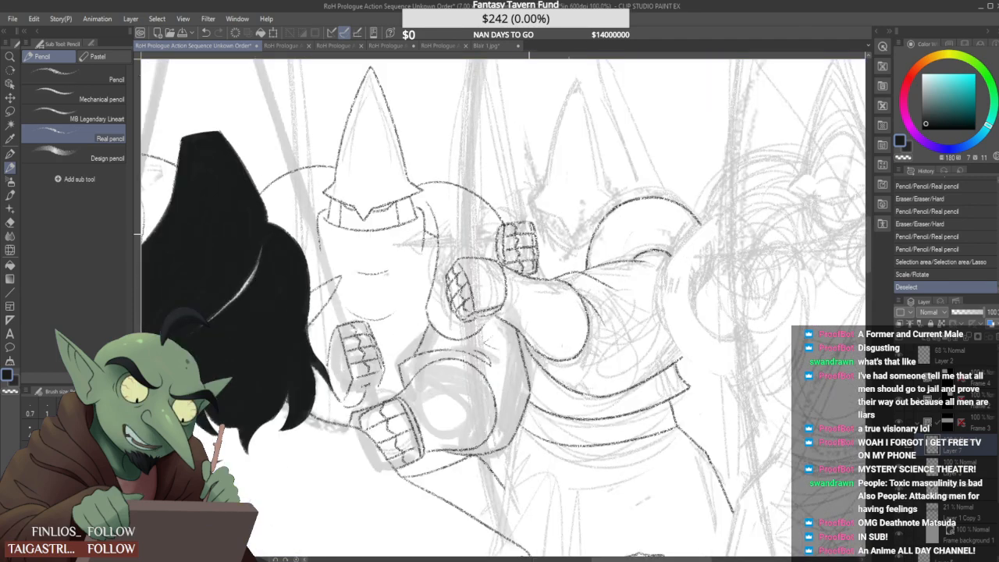
left_click_drag(531, 231, 338, 251)
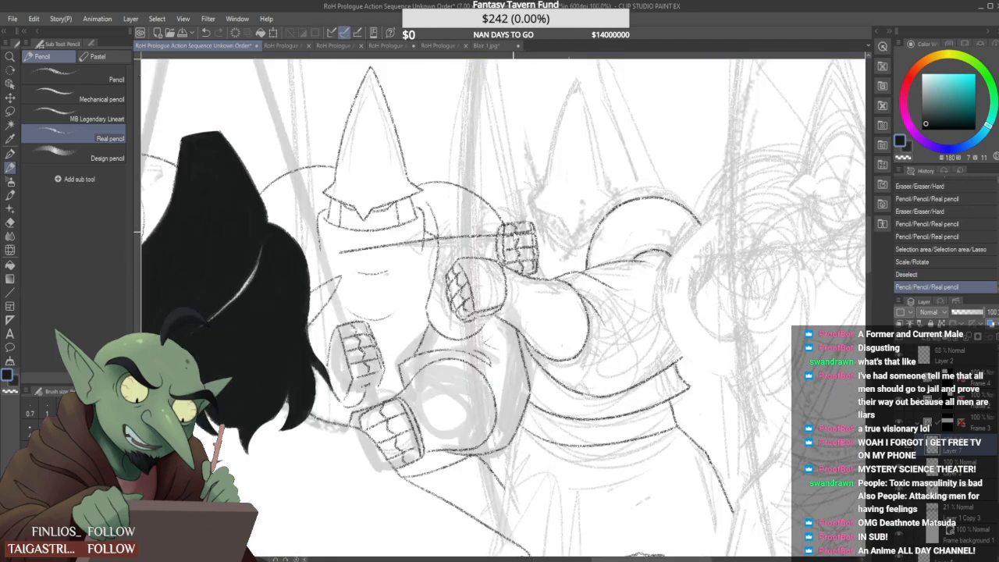
key("ctrl+z")
left_click_drag(530, 233, 370, 297)
key("ctrl+z")
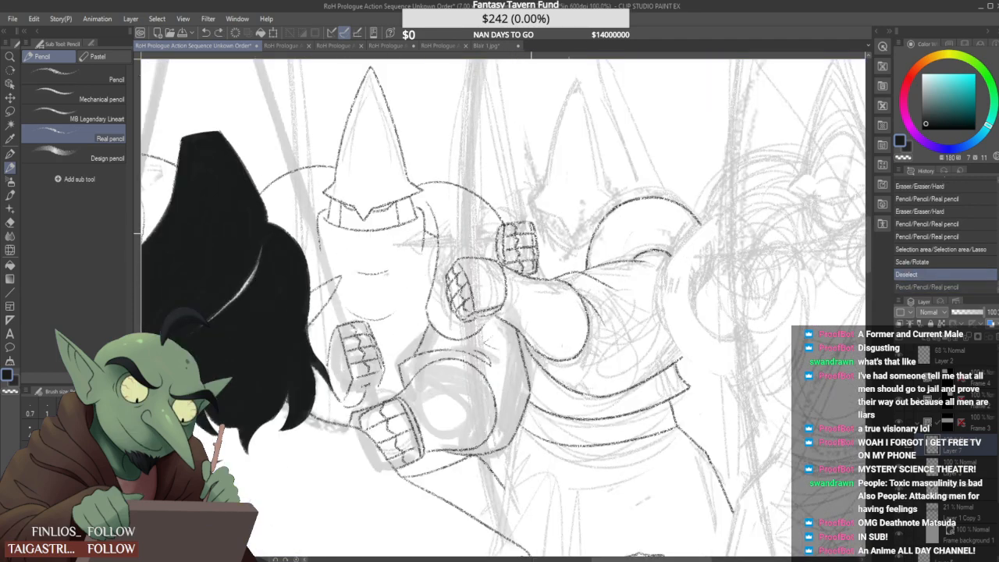
left_click_drag(517, 235, 386, 242)
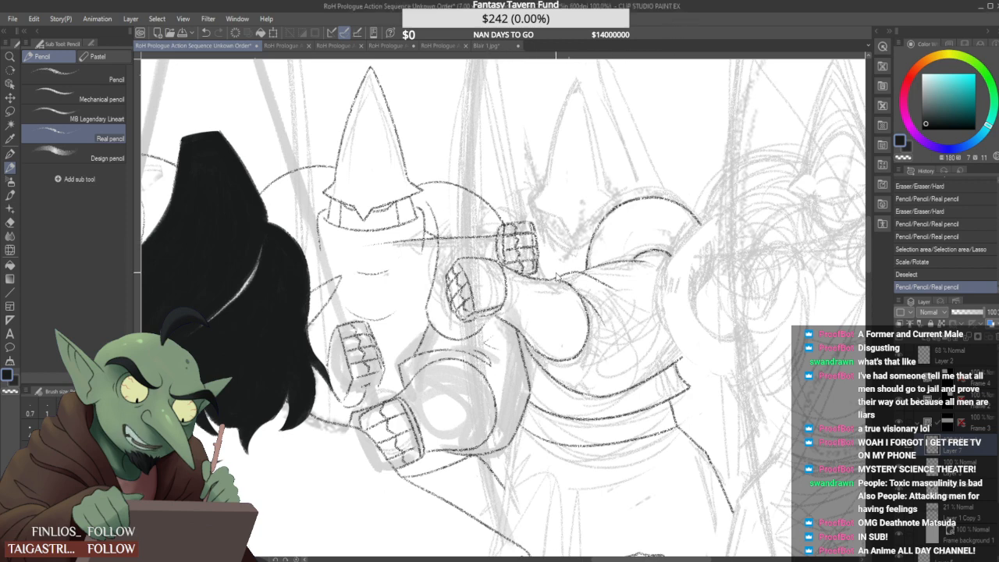
key("ctrl+z")
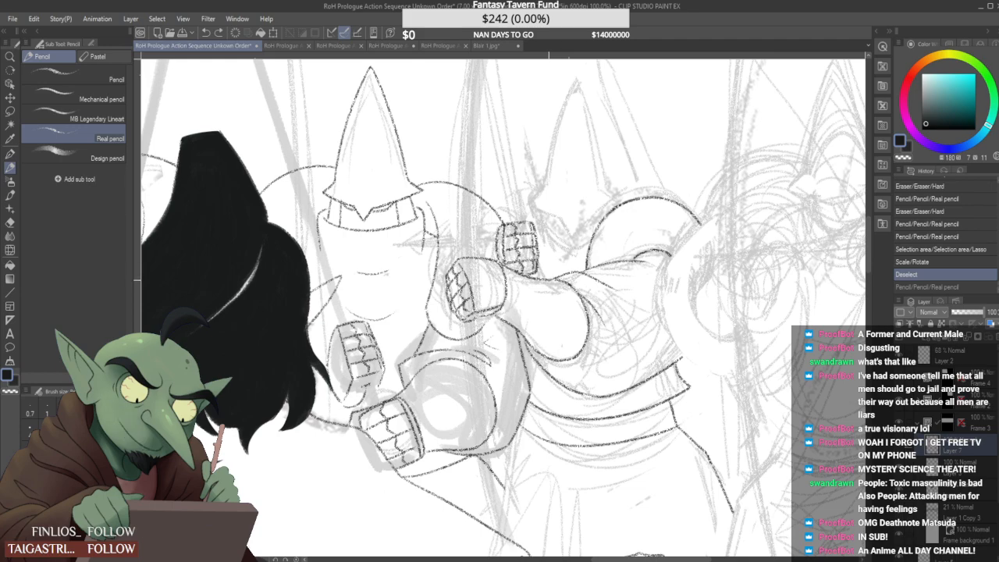
Lasso the small raised fist, move it lower so it overlaps the forearm's upper edge, and deselect it
scroll(367, 219, "down", 2)
left_click(10, 112)
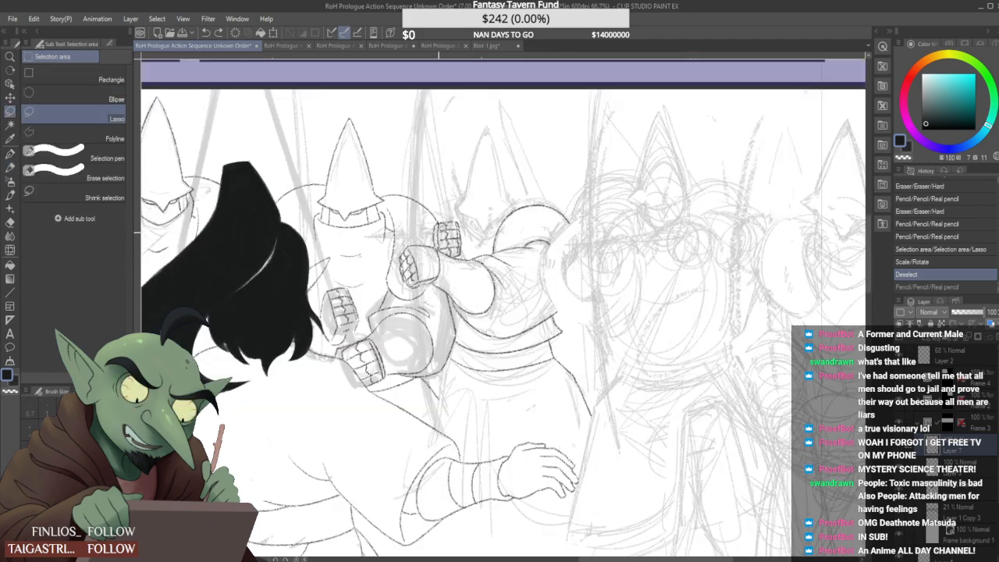
scroll(442, 231, "up", 3)
mouse_move(421, 259)
left_mouse_down()
mouse_move(404, 239)
mouse_move(425, 199)
mouse_move(480, 209)
mouse_move(475, 285)
mouse_move(451, 271)
mouse_move(449, 240)
mouse_move(455, 273)
mouse_move(480, 289)
left_mouse_up()
key("ctrl+t")
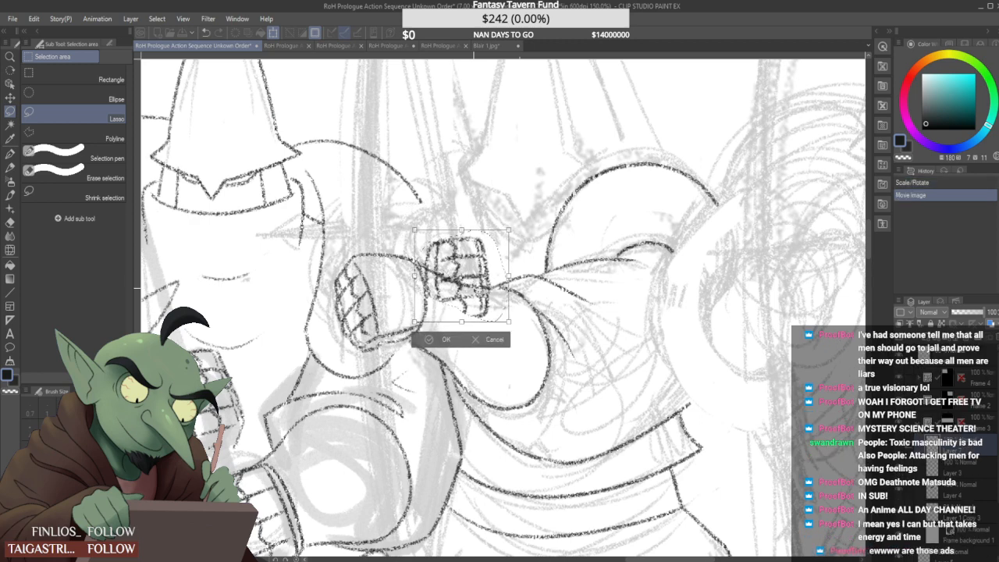
left_click(439, 339)
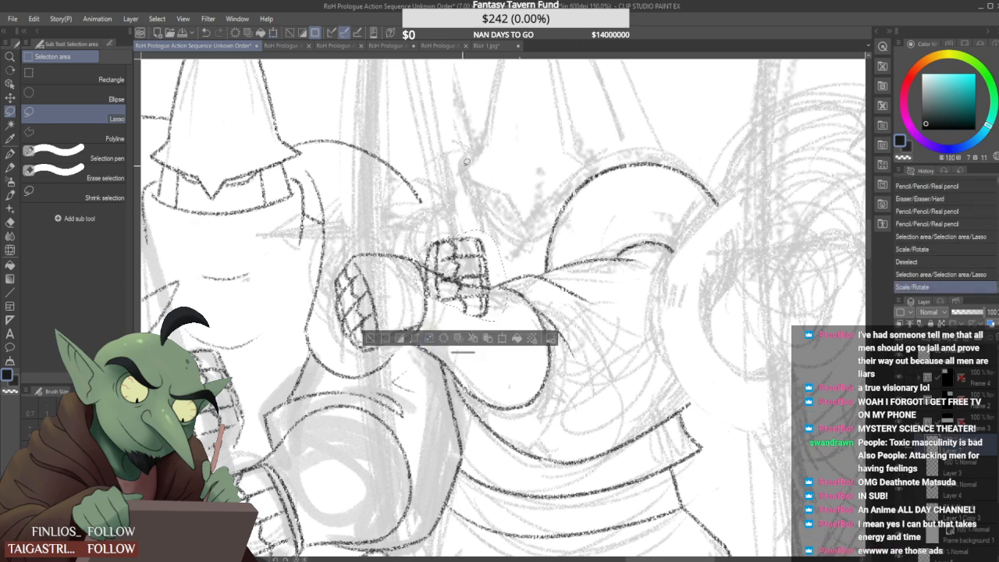
key("ctrl+d")
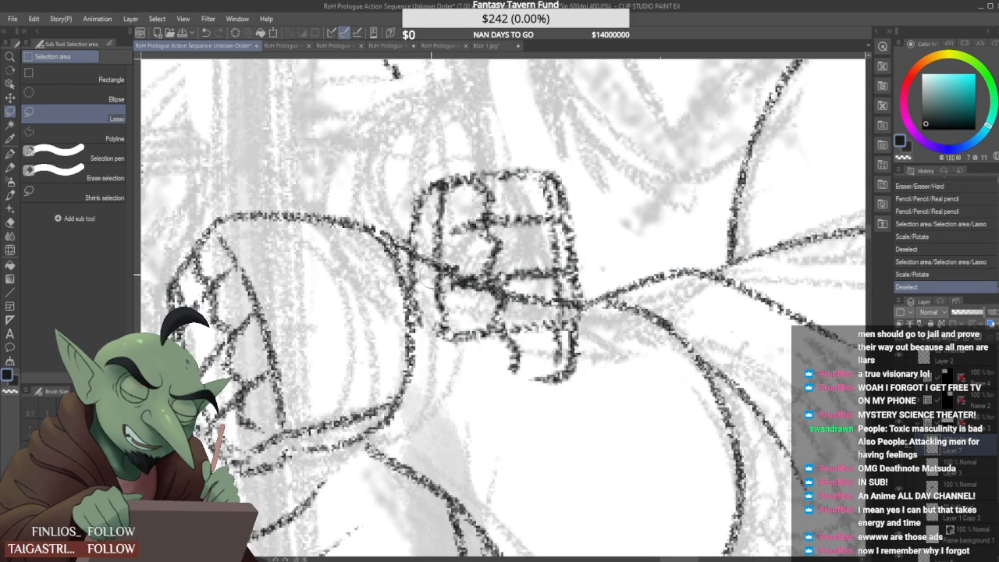
Erase the parts of the small fist that overlap the forearm and repair the pencil lines where they meet
scroll(437, 277, "up", 3)
mouse_move(419, 272)
left_mouse_down()
mouse_move(434, 320)
mouse_move(461, 308)
mouse_move(478, 314)
mouse_move(518, 386)
mouse_move(407, 292)
left_mouse_up()
key("p")
mouse_move(553, 376)
left_mouse_down()
mouse_move(566, 320)
mouse_move(628, 300)
left_mouse_up()
key("ctrl+minus")
key("ctrl+minus")
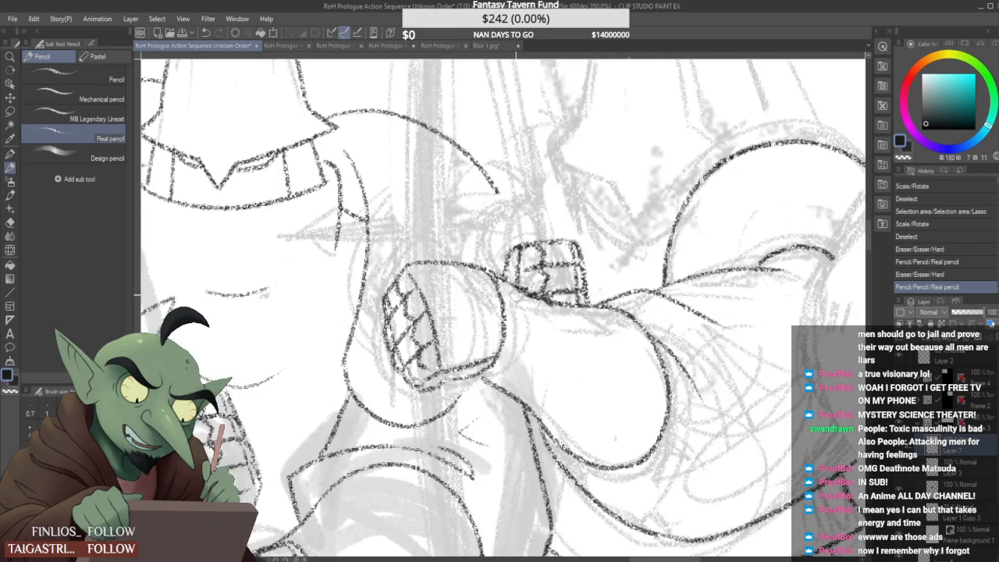
key("ctrl+plus")
key("ctrl+plus")
mouse_move(444, 242)
left_mouse_down()
mouse_move(504, 279)
mouse_move(570, 301)
left_mouse_up()
key("ctrl+minus")
key("ctrl+minus")
key("ctrl+minus")
key("ctrl+minus")
key("ctrl+minus")
key("ctrl+minus")
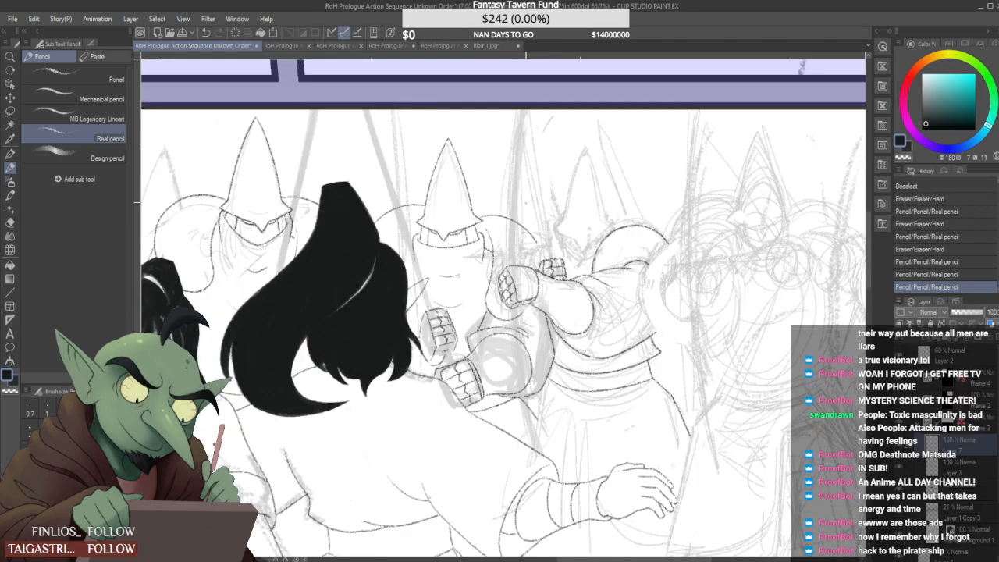
Trim the end of the neighbouring soldier's shoulder arc and draw the rounded far shoulder rising behind the small fist up to the helmet
key("ctrl+plus")
key("ctrl+plus")
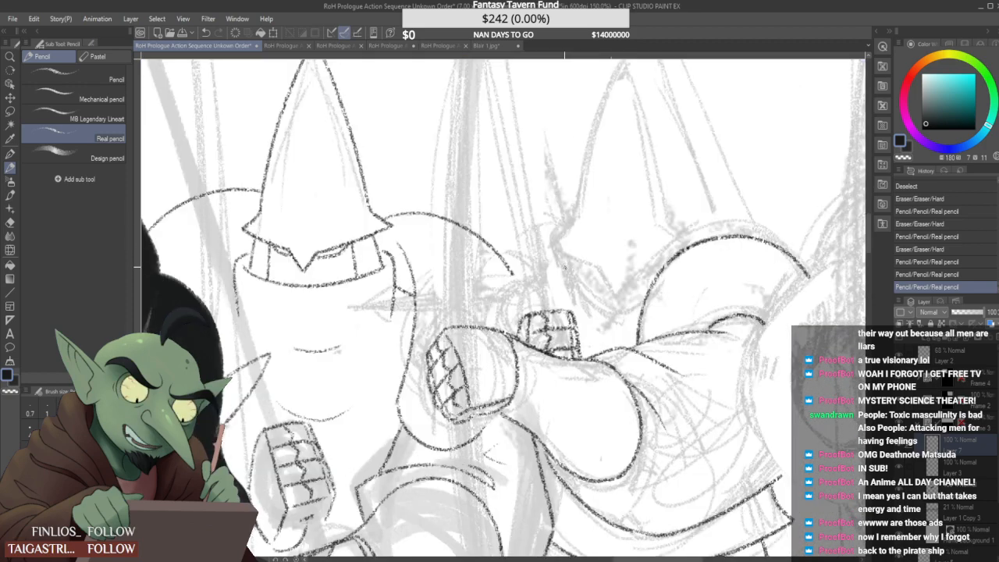
mouse_move(564, 267)
left_mouse_down()
mouse_move(540, 275)
mouse_move(499, 253)
left_mouse_up()
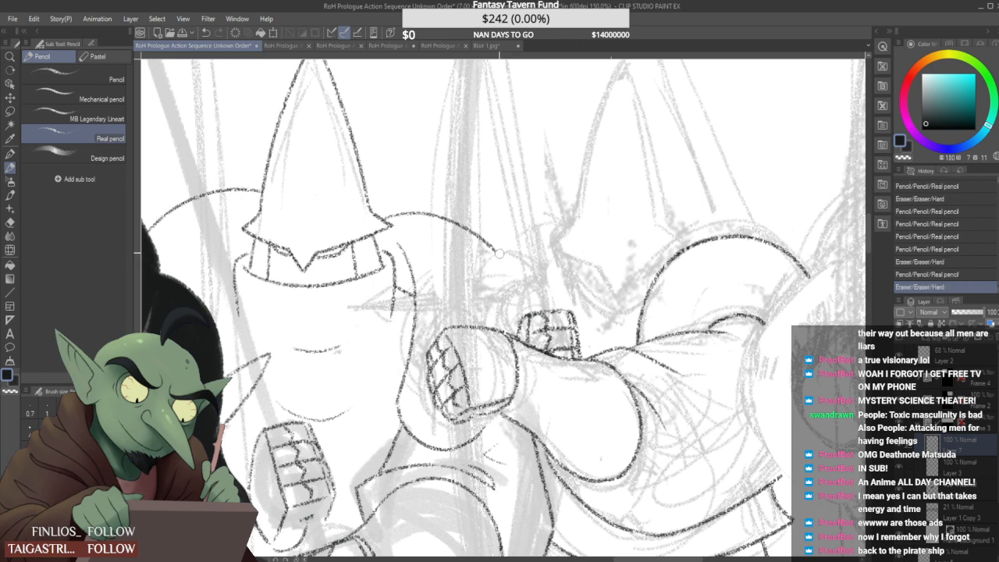
mouse_move(473, 315)
left_mouse_down()
mouse_move(586, 210)
mouse_move(560, 219)
left_mouse_up()
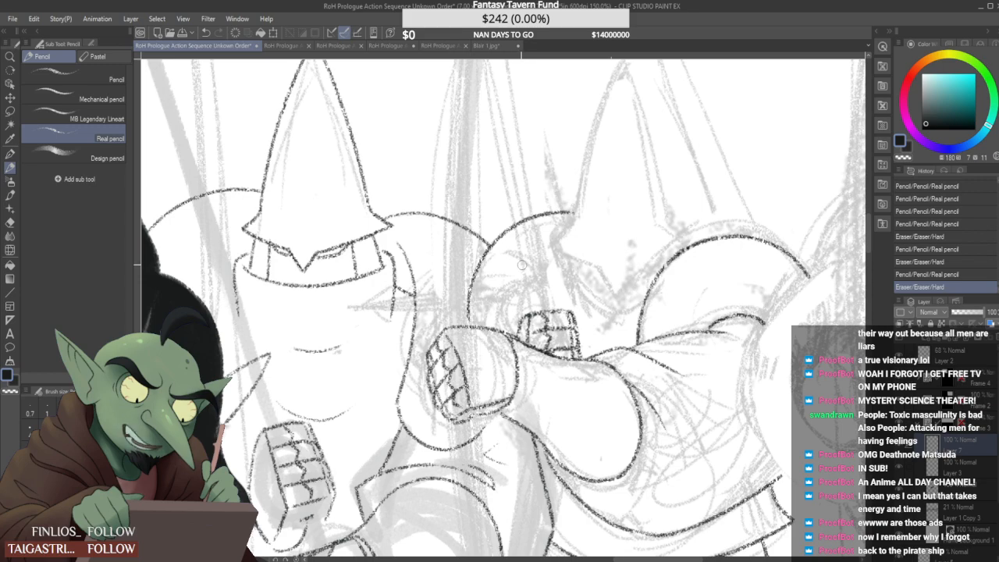
scroll(496, 271, "down", 4)
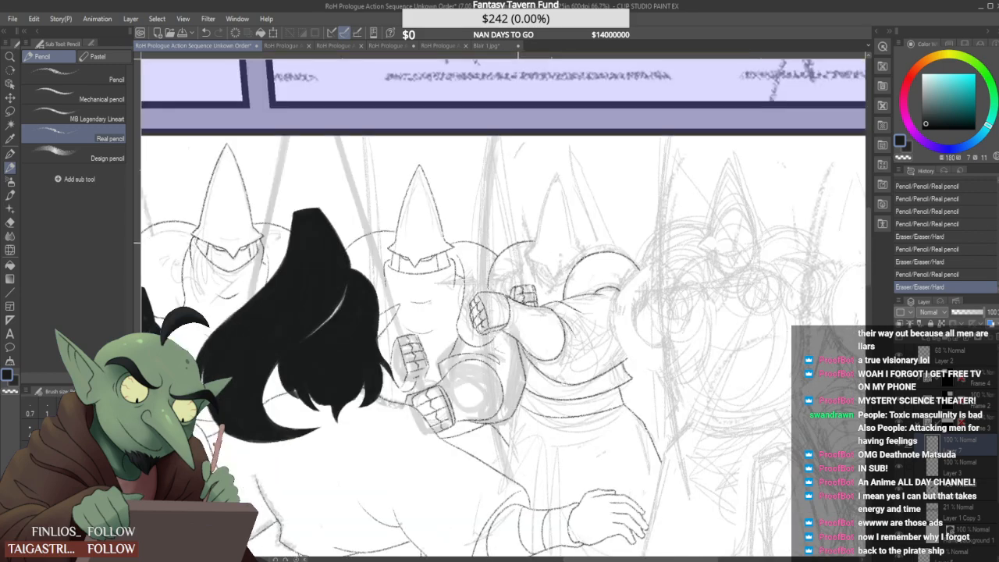
Pencil both sides of the pointed helmet above the raised fists, undoing and redrawing unsatisfactory strokes
scroll(521, 246, "up", 4)
left_click_drag(521, 252, 559, 128)
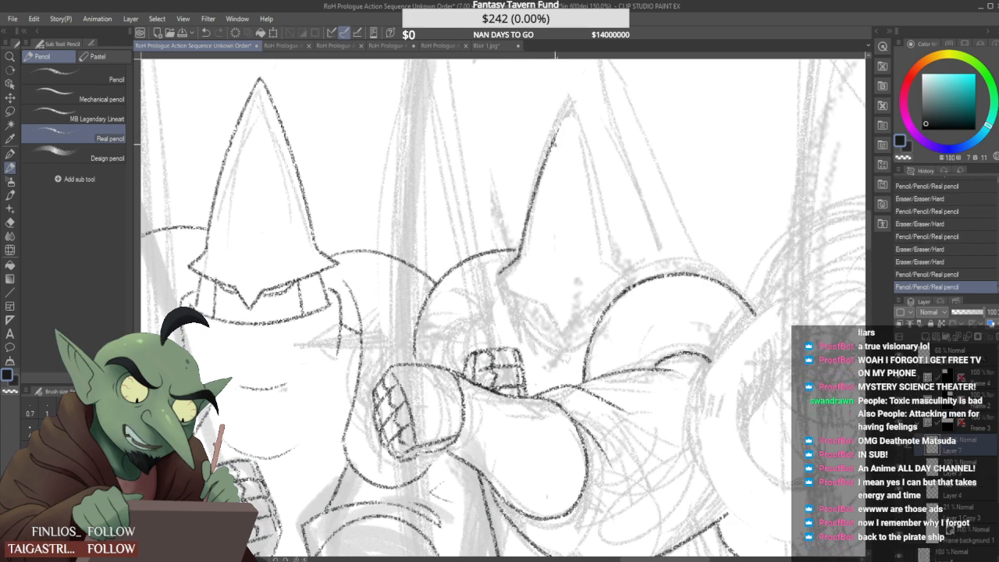
key("ctrl+z")
key("ctrl+z")
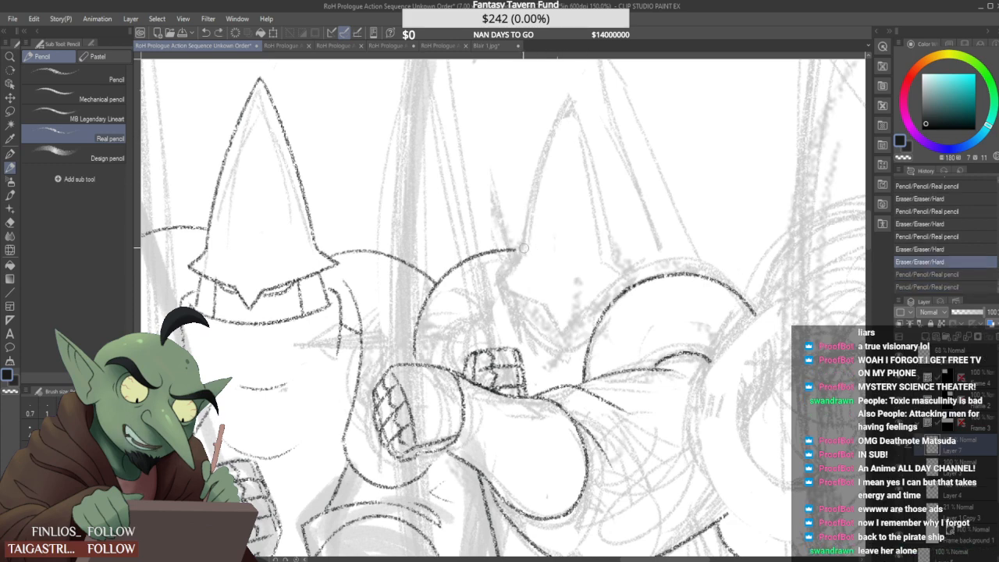
mouse_move(524, 248)
left_mouse_down()
mouse_move(570, 94)
mouse_move(615, 255)
left_mouse_up()
key("ctrl+z")
left_click_drag(574, 88, 615, 254)
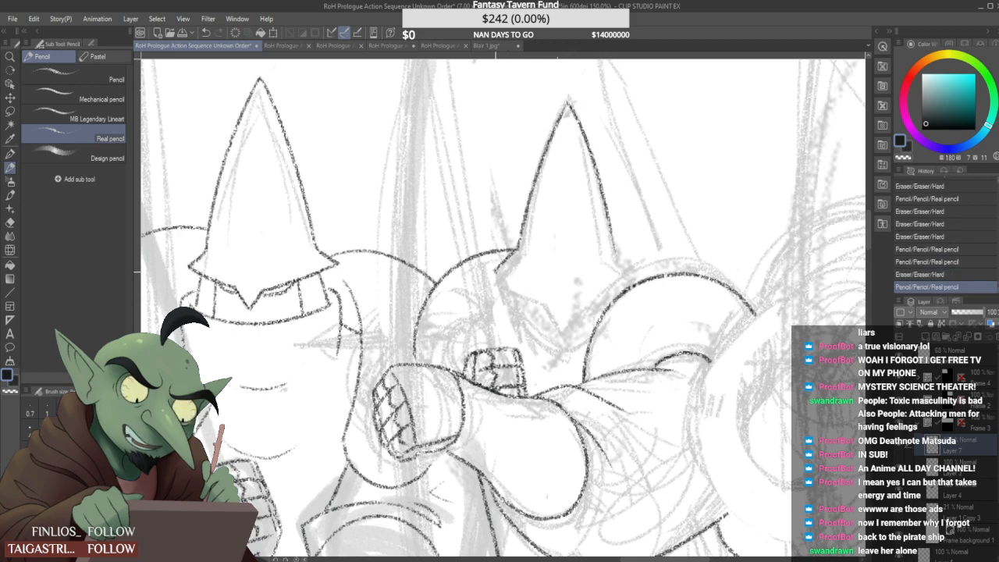
Draw the helmet's lower brim with its central downward point, and clean up the lines at its shoulder-side corner
left_click_drag(496, 278, 569, 295)
key("ctrl+z")
mouse_move(495, 273)
left_mouse_down()
mouse_move(536, 287)
mouse_move(550, 309)
mouse_move(574, 282)
mouse_move(629, 271)
left_mouse_up()
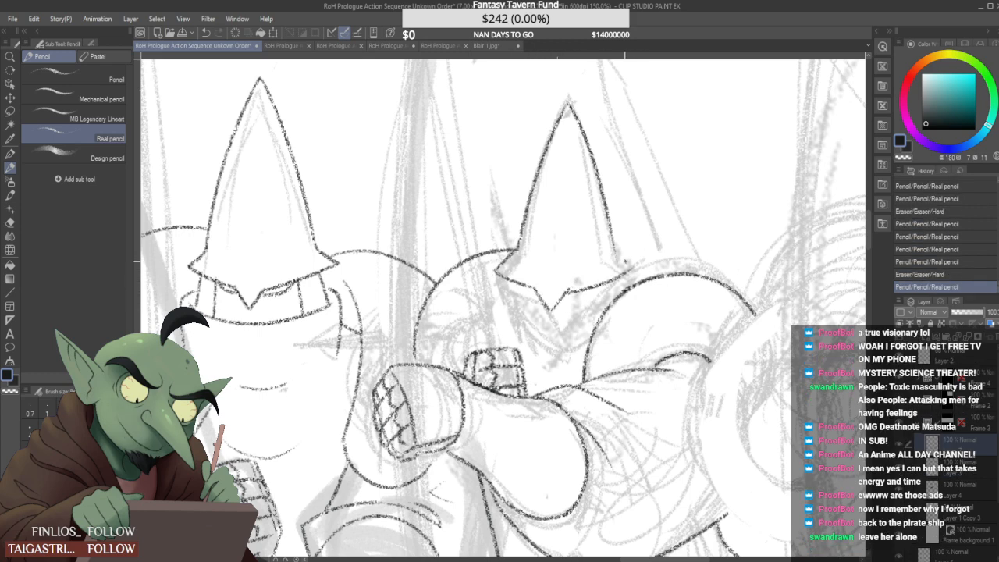
mouse_move(610, 227)
left_mouse_down()
mouse_move(632, 267)
mouse_move(606, 255)
left_mouse_up()
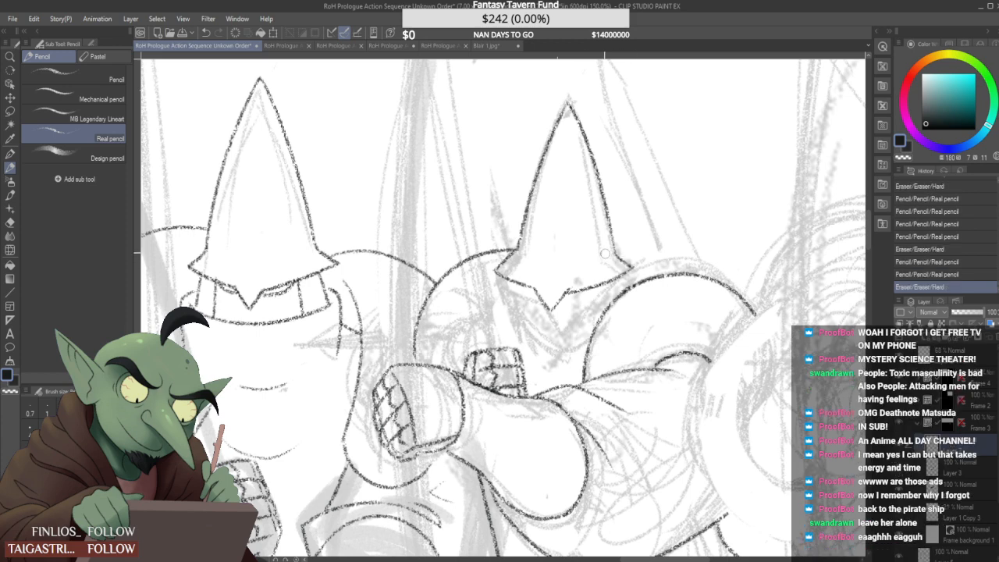
left_click_drag(571, 288, 571, 256)
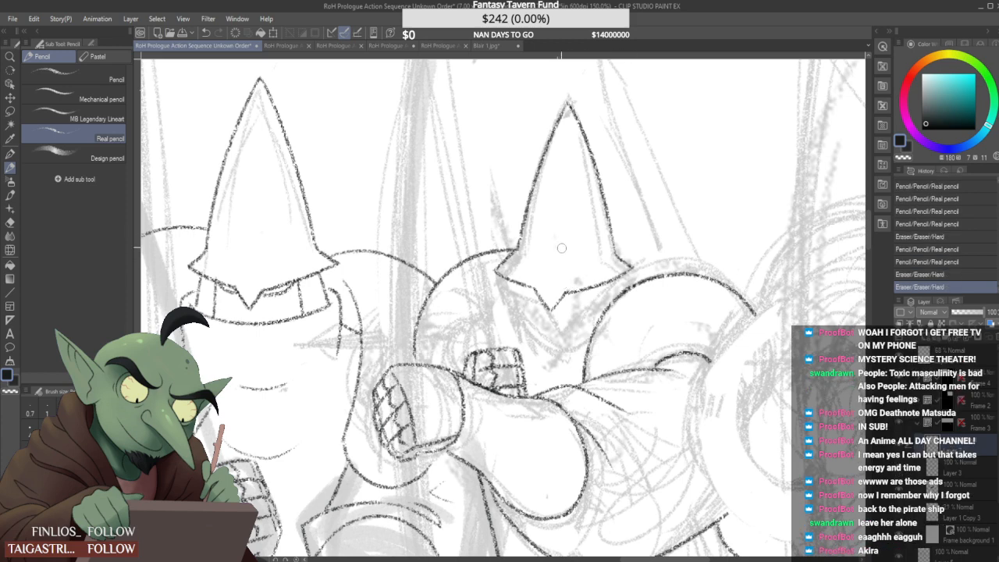
scroll(584, 259, "down", 1)
scroll(605, 266, "up", 1)
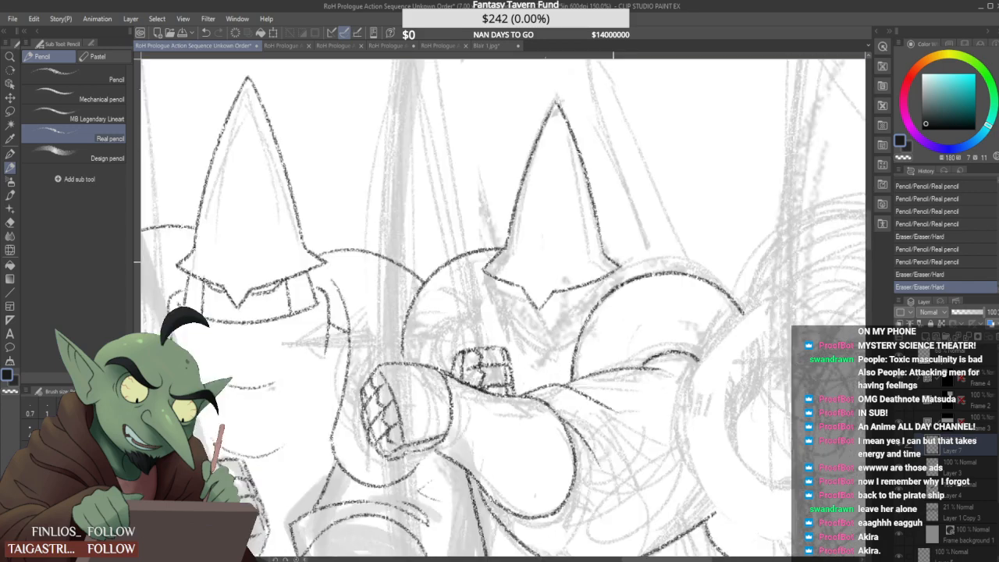
scroll(624, 259, "up", 1)
left_click_drag(624, 264, 622, 267)
scroll(623, 256, "down", 1)
scroll(624, 256, "down", 3)
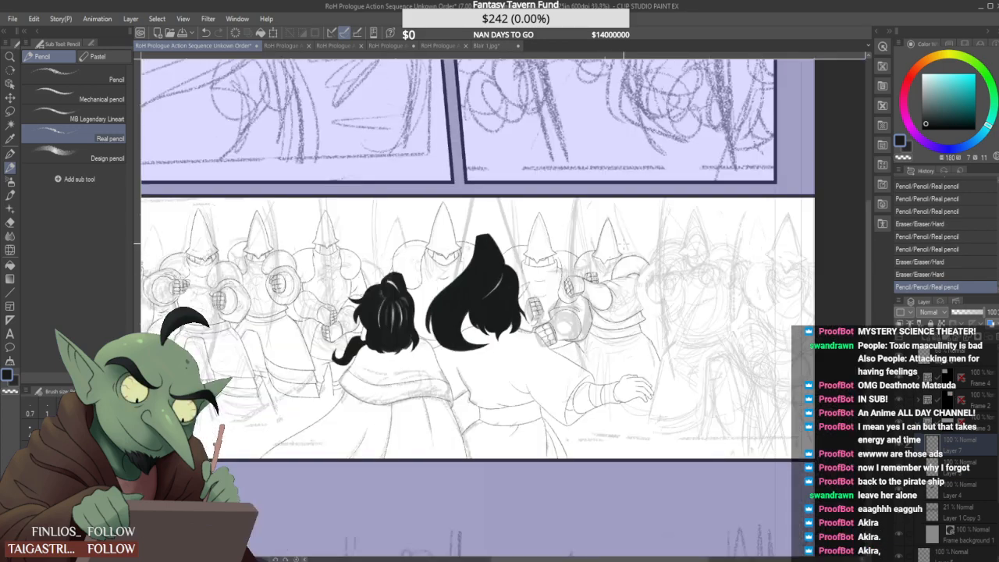
Lasso the newly drawn pointed helmet and rotate it slightly counterclockwise
scroll(617, 257, "up", 2)
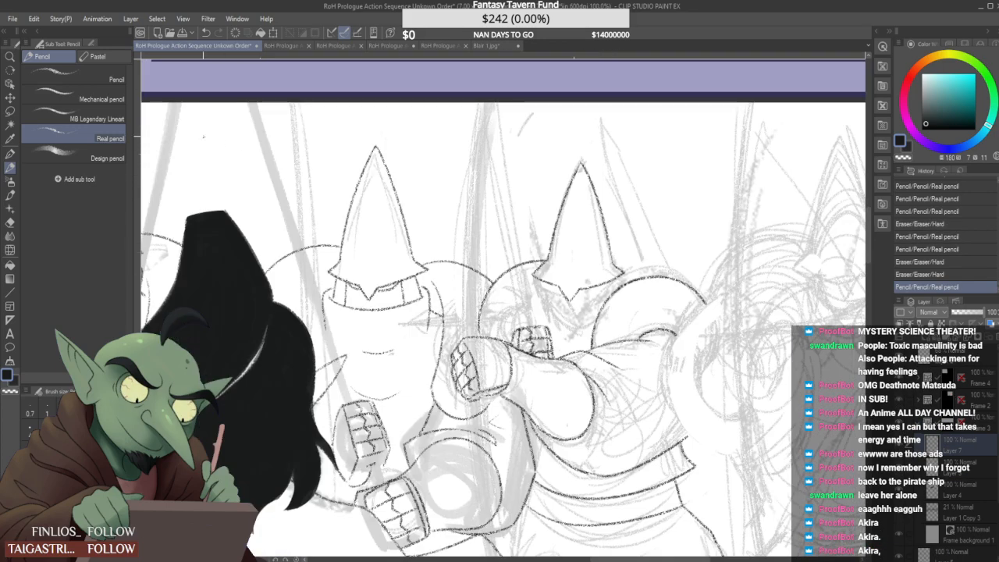
key("m")
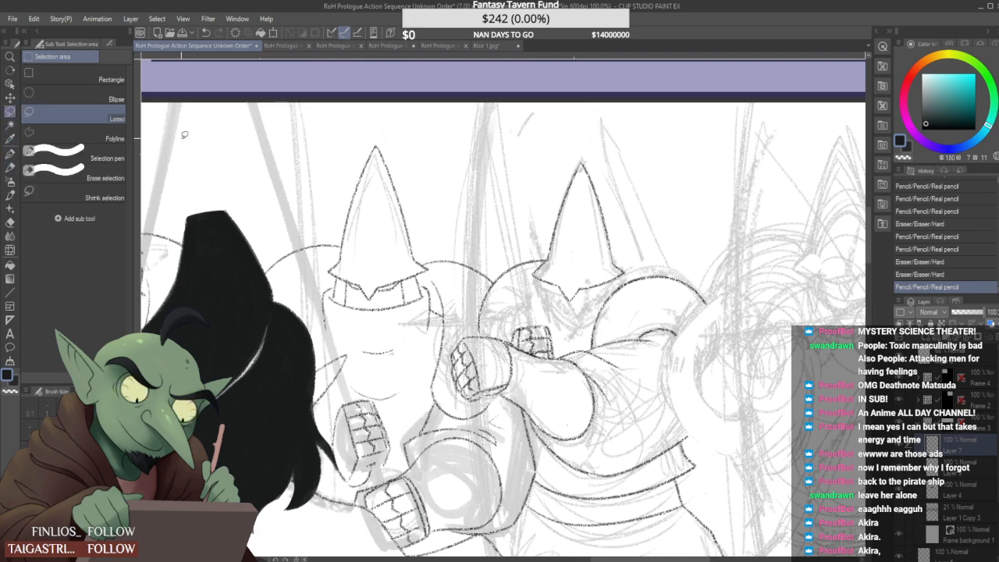
mouse_move(544, 262)
left_mouse_down()
mouse_move(553, 182)
mouse_move(628, 167)
mouse_move(638, 270)
left_mouse_up()
left_click_drag(588, 308, 587, 307)
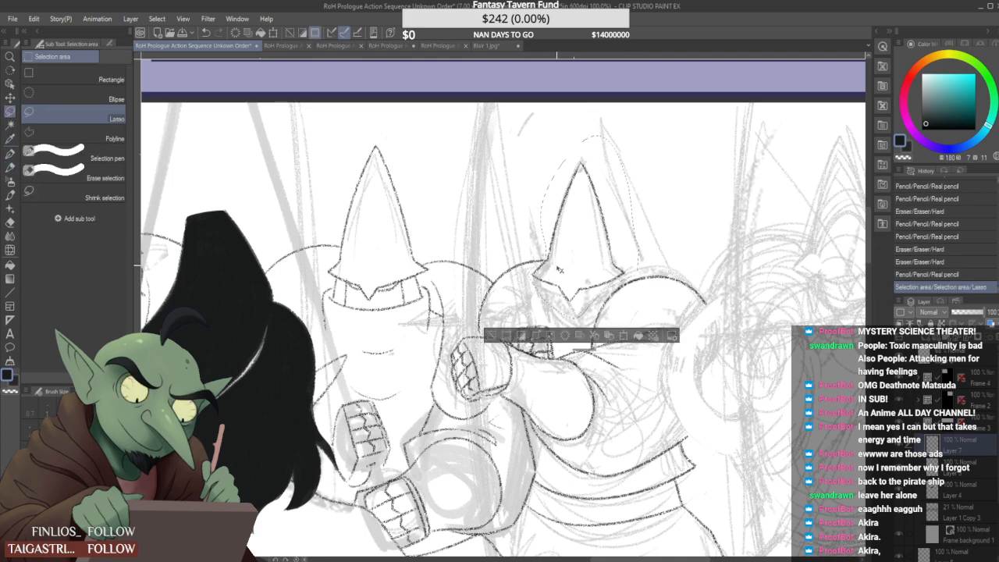
key("ctrl+t")
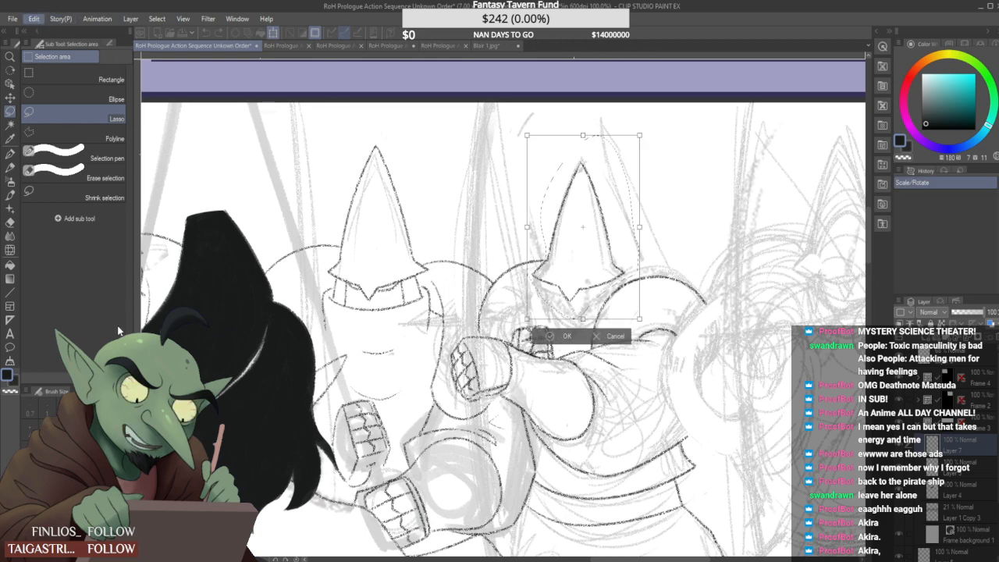
left_click_drag(581, 138, 574, 137)
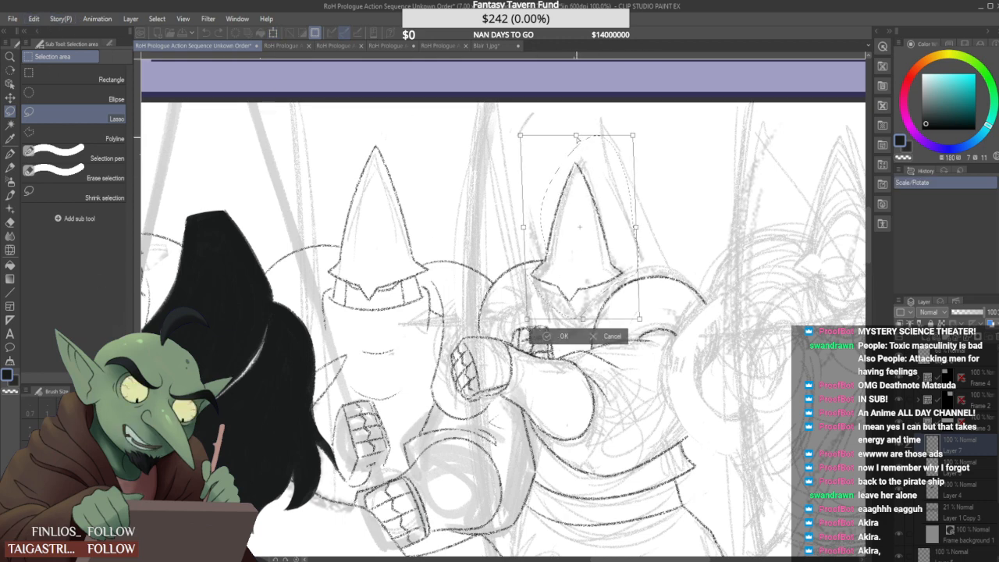
left_click(554, 336)
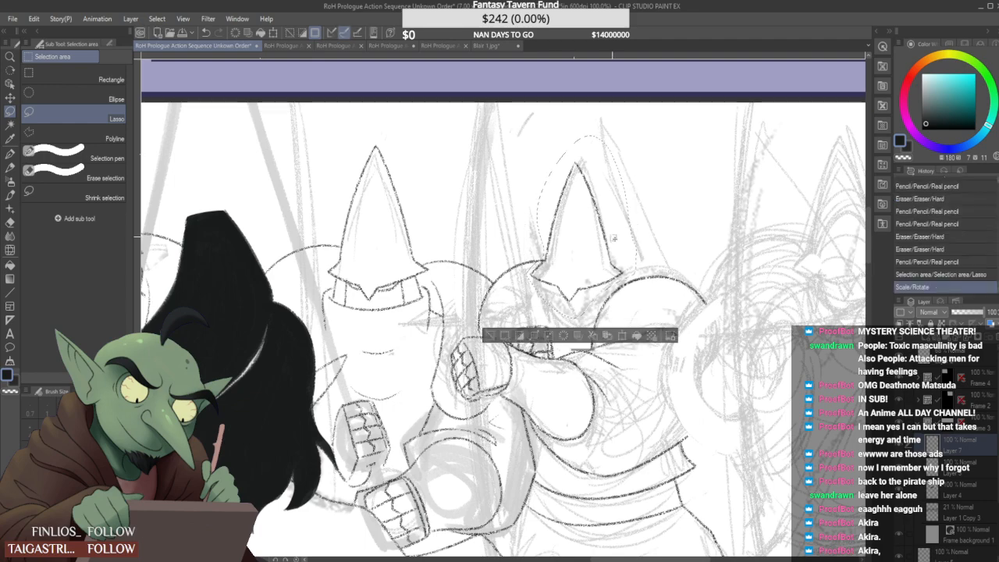
Shift the selected helmet slightly upward and deselect it
key("ctrl+t")
left_click_drag(606, 256, 606, 251)
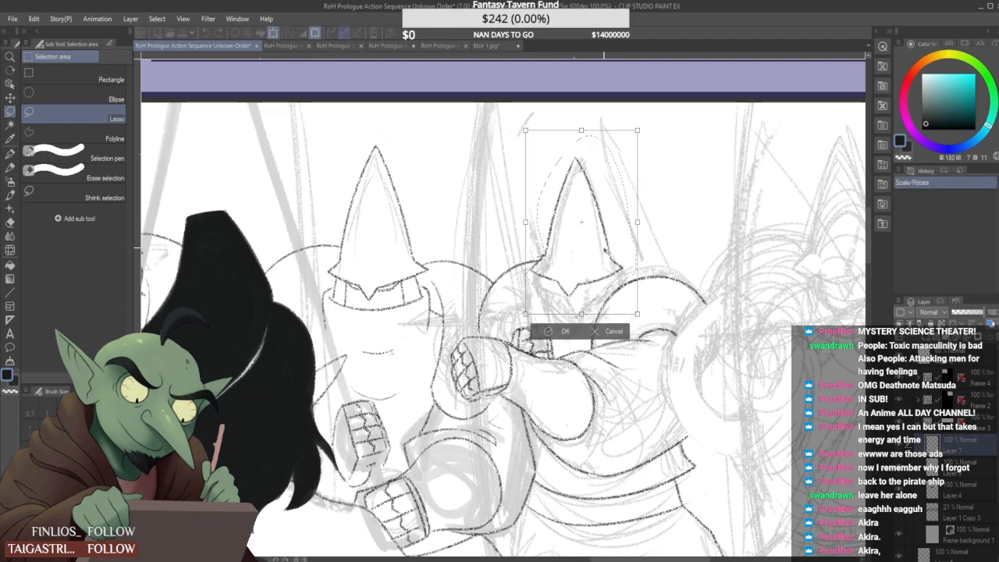
left_click(553, 335)
key("ctrl+d")
Lasso the pointed helmet above the raised fists, distort it slightly taller and wider toward its right side, and deselect it
scroll(611, 233, "down", 4)
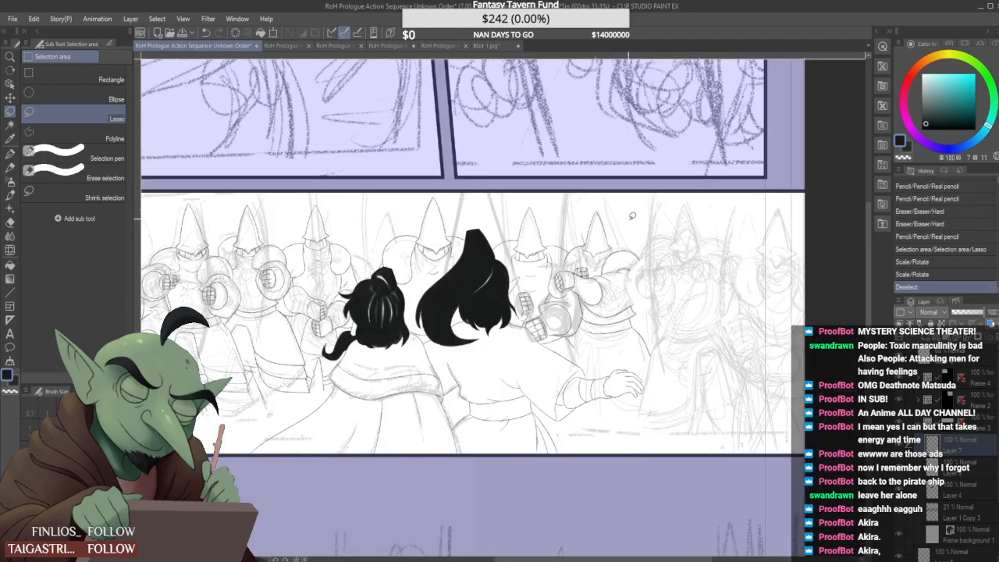
scroll(627, 222, "up", 3)
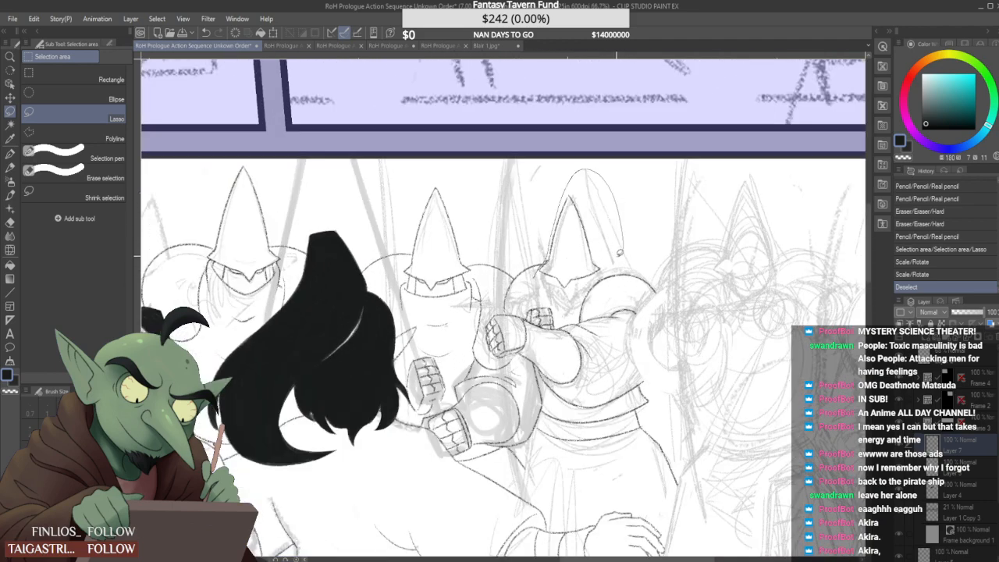
left_click_drag(618, 252, 619, 254)
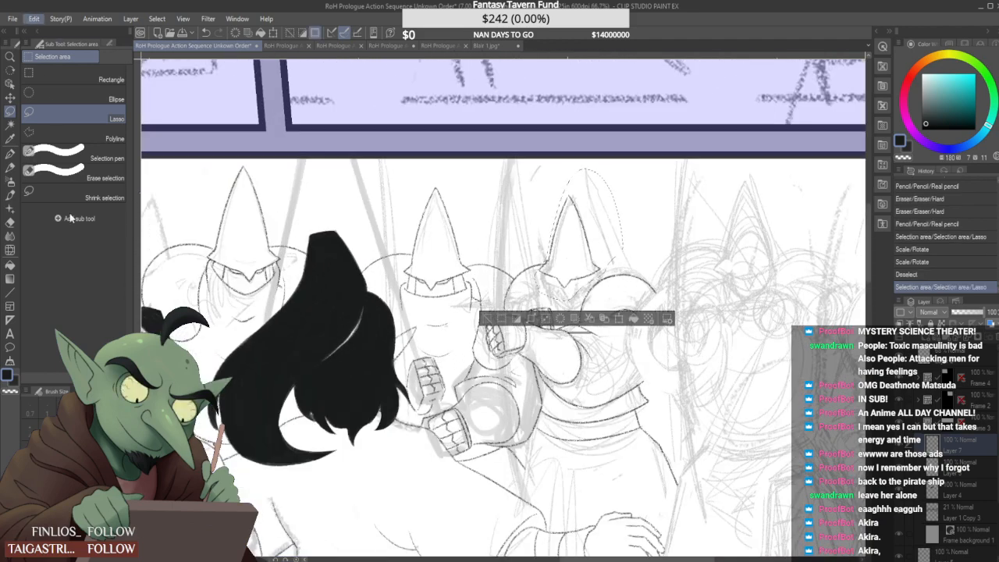
left_click(213, 364)
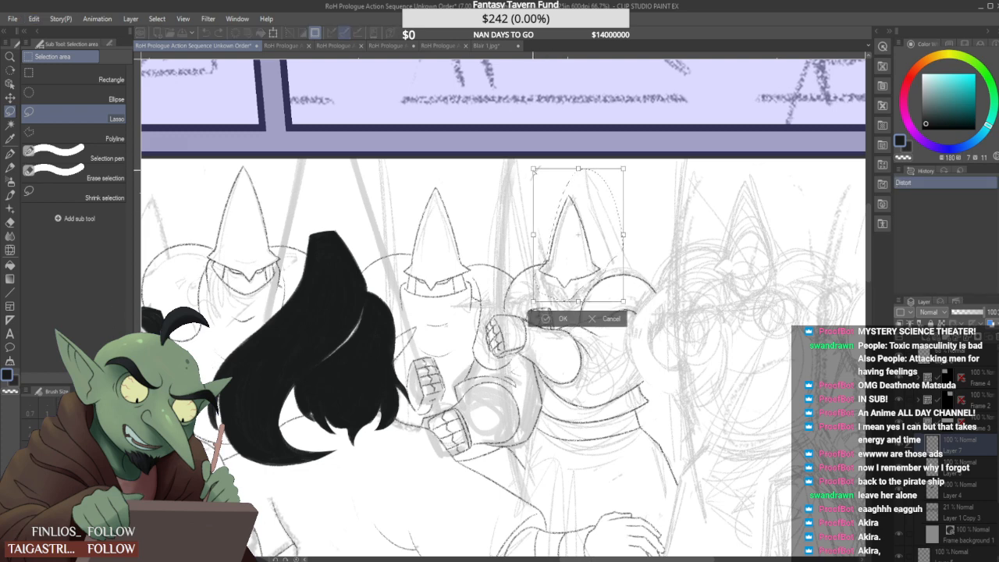
left_click_drag(533, 168, 533, 152)
left_click_drag(624, 169, 624, 152)
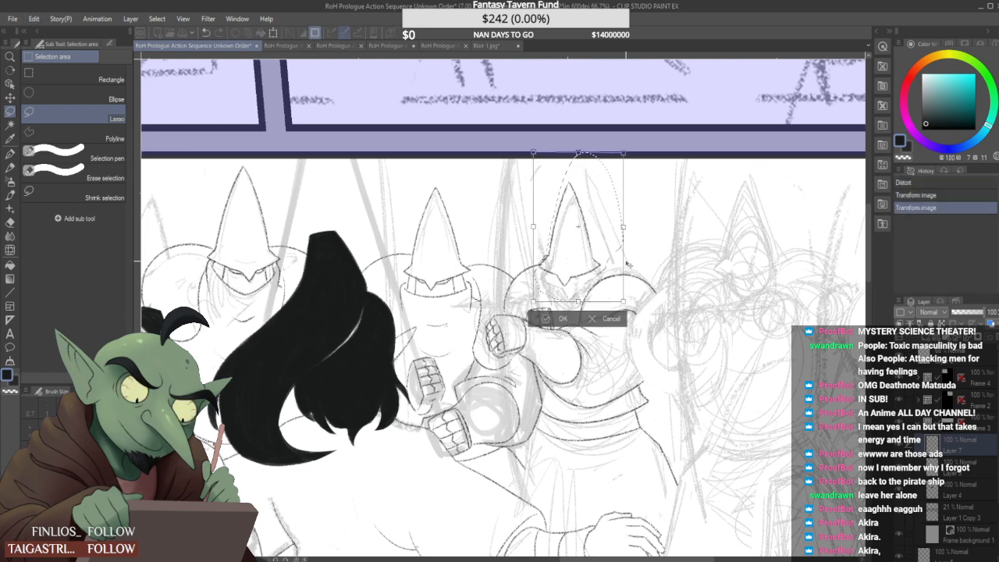
left_click_drag(624, 302, 638, 301)
left_click_drag(623, 153, 631, 152)
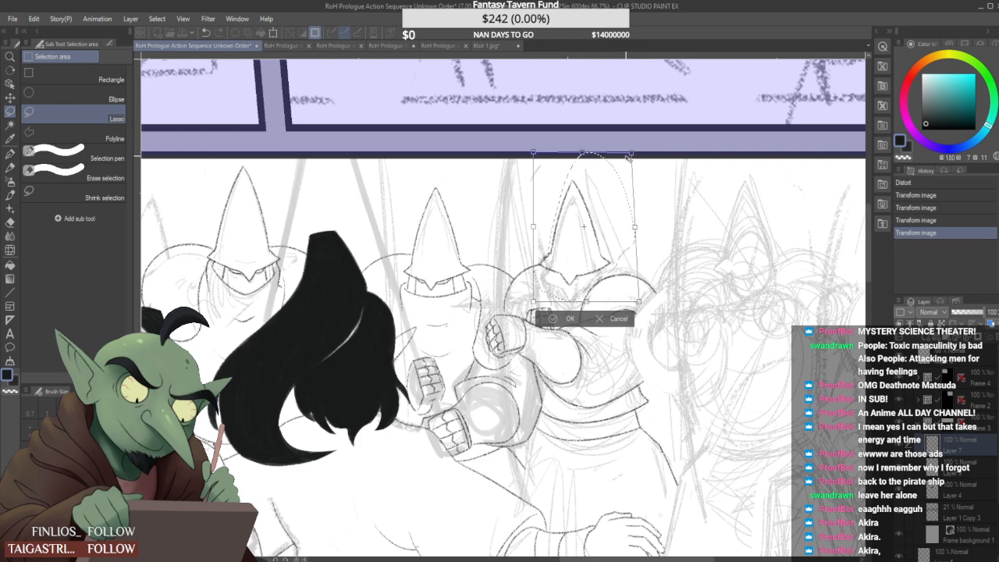
left_click_drag(604, 201, 603, 204)
left_click(555, 313)
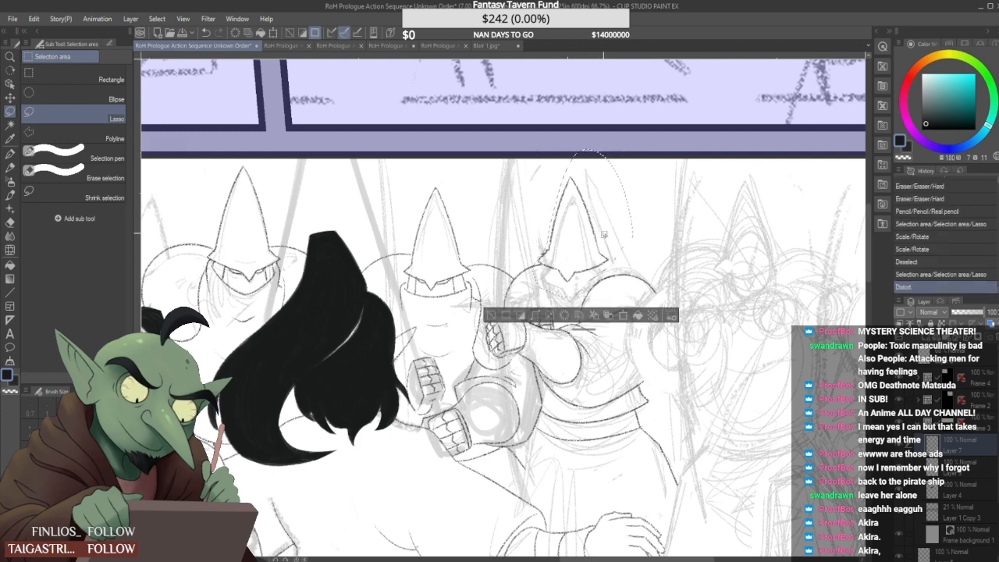
scroll(589, 233, "down", 2)
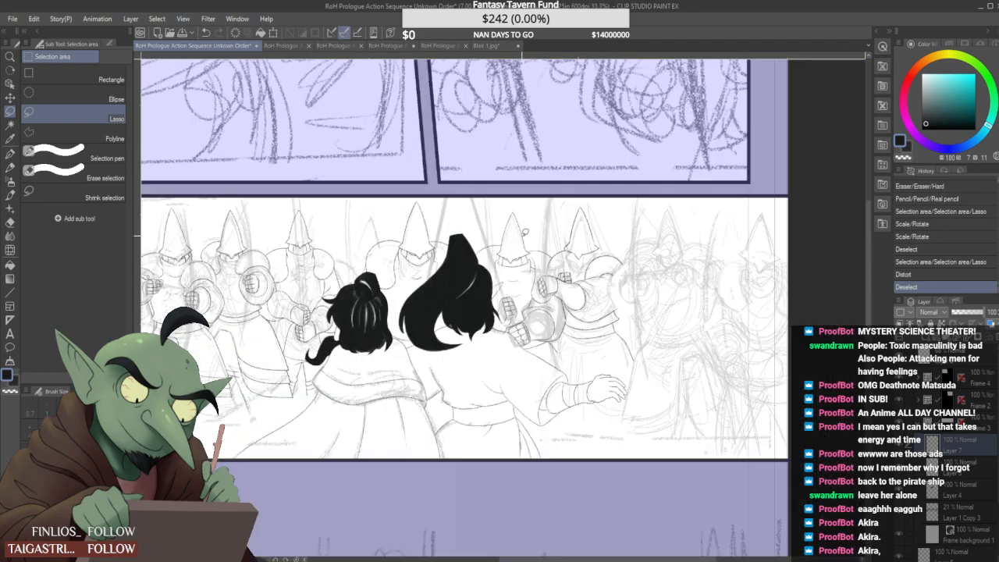
Pencil two short vertical face-opening lines beneath the helmet's left brim with the Real pencil, erasing and redrawing rough strokes
left_click(14, 169)
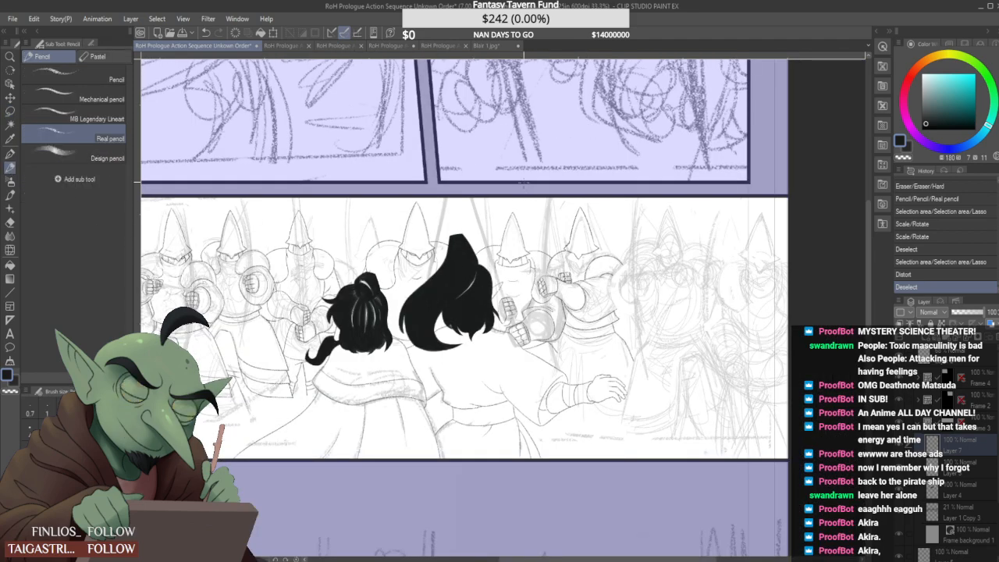
scroll(531, 274, "up", 7)
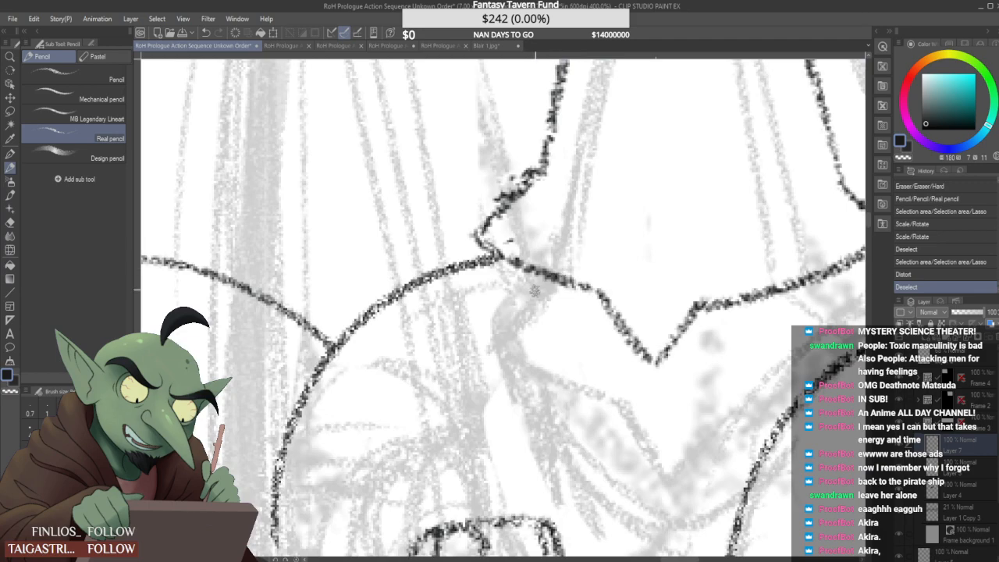
left_click_drag(525, 269, 533, 349)
left_click_drag(516, 242, 532, 348)
scroll(533, 229, "down", 2)
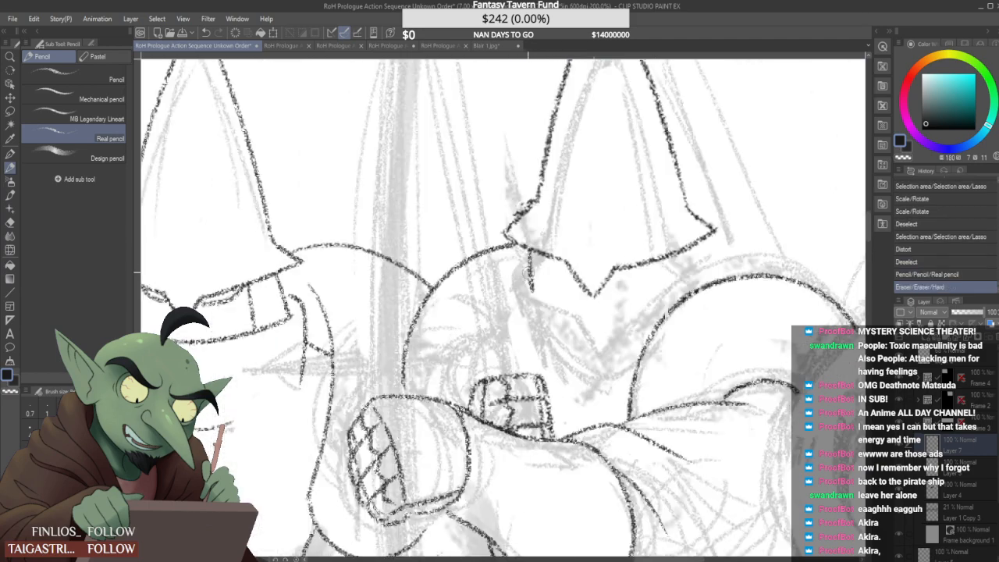
left_click_drag(527, 260, 528, 294)
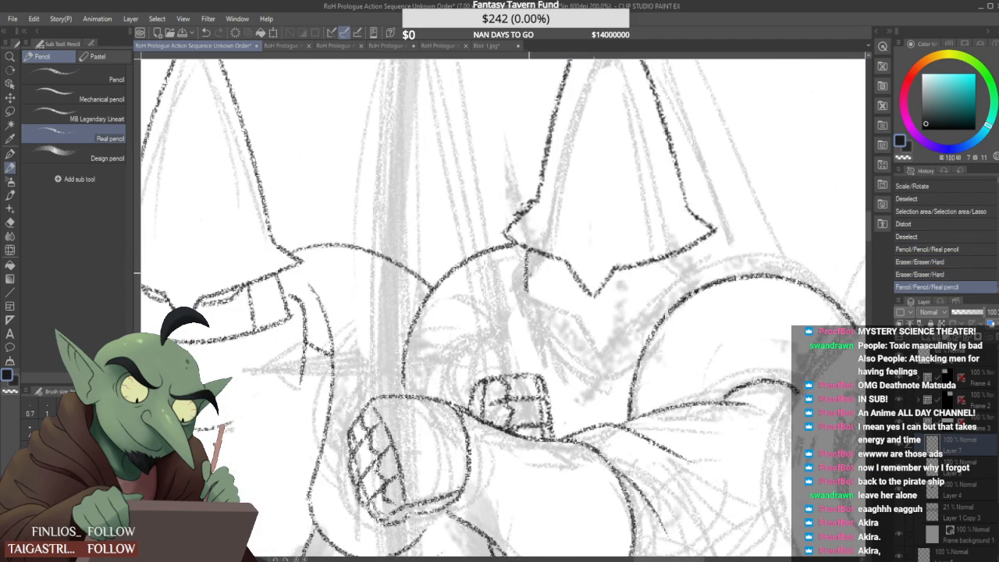
left_click_drag(610, 261, 583, 268)
left_click_drag(521, 262, 521, 297)
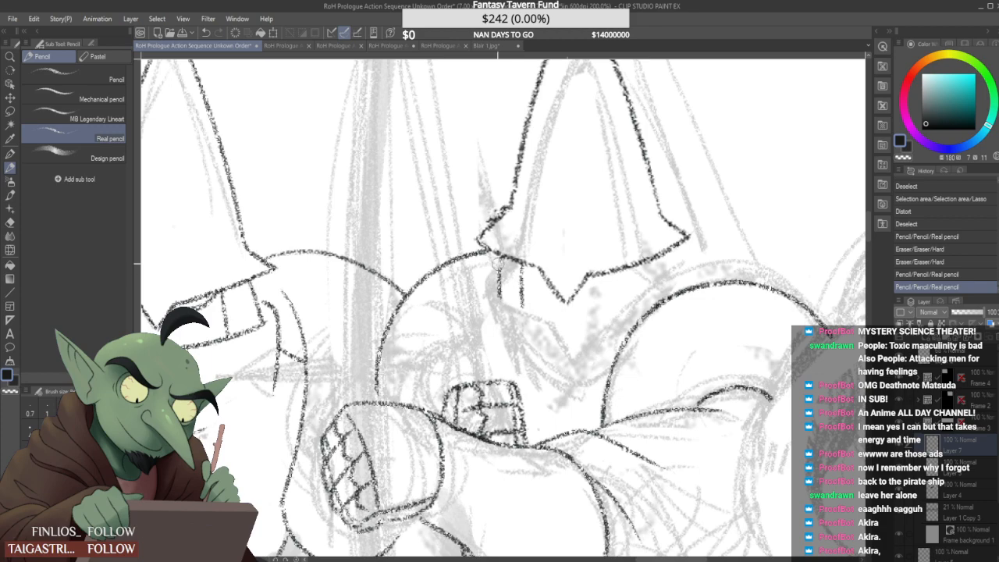
left_click_drag(499, 264, 500, 299)
scroll(497, 254, "down", 1)
scroll(515, 263, "up", 1)
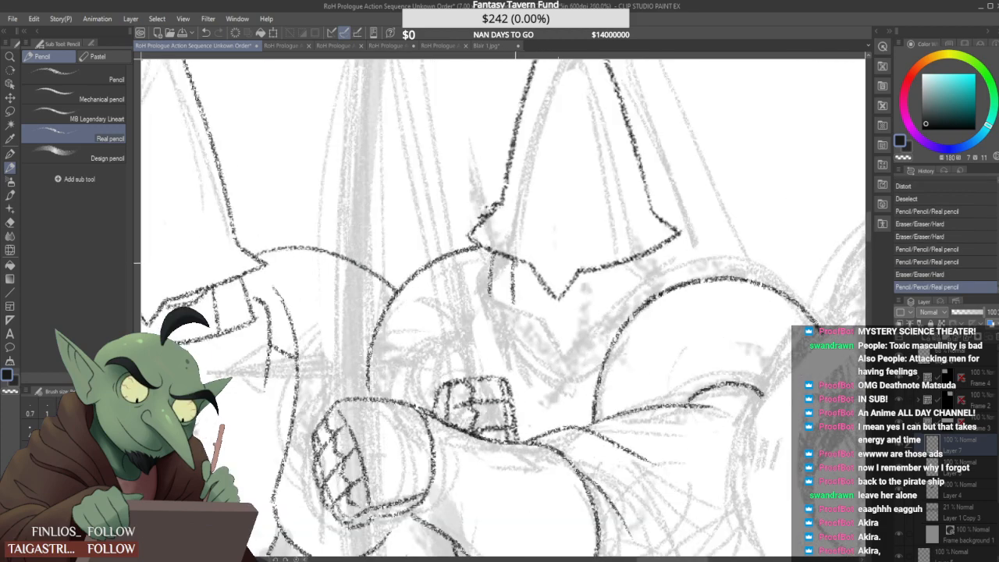
mouse_move(513, 261)
left_mouse_down()
mouse_move(513, 305)
mouse_move(492, 281)
mouse_move(490, 292)
left_mouse_up()
scroll(491, 259, "down", 2)
scroll(547, 263, "up", 1)
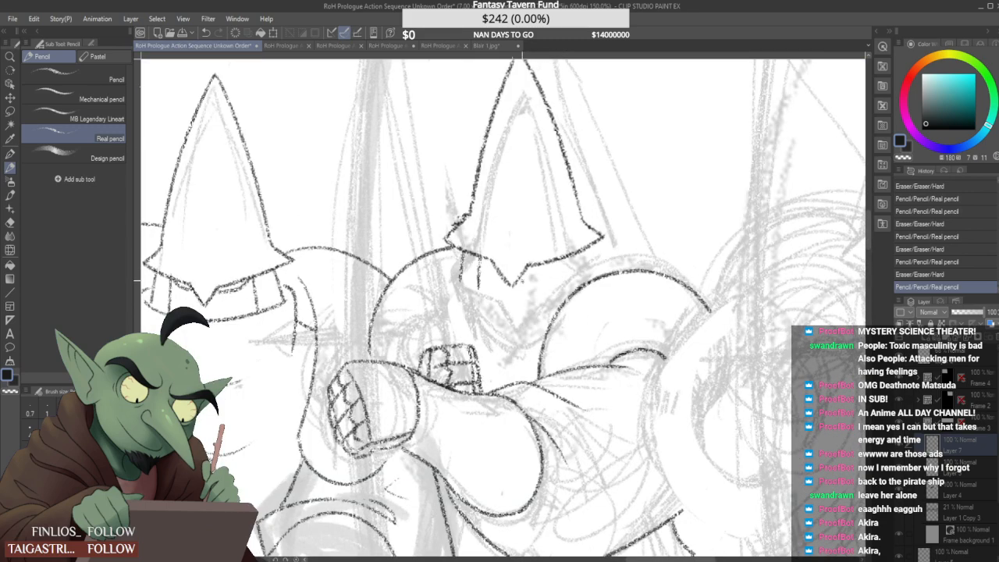
Erase and redraw the brim's central downward point with an inner edge line, and clean up the brim's left corner
scroll(499, 269, "up", 1)
mouse_move(477, 253)
left_mouse_down()
mouse_move(491, 265)
mouse_move(569, 258)
left_mouse_up()
key("ctrl+z")
key("ctrl+z")
left_click_drag(502, 267, 515, 289)
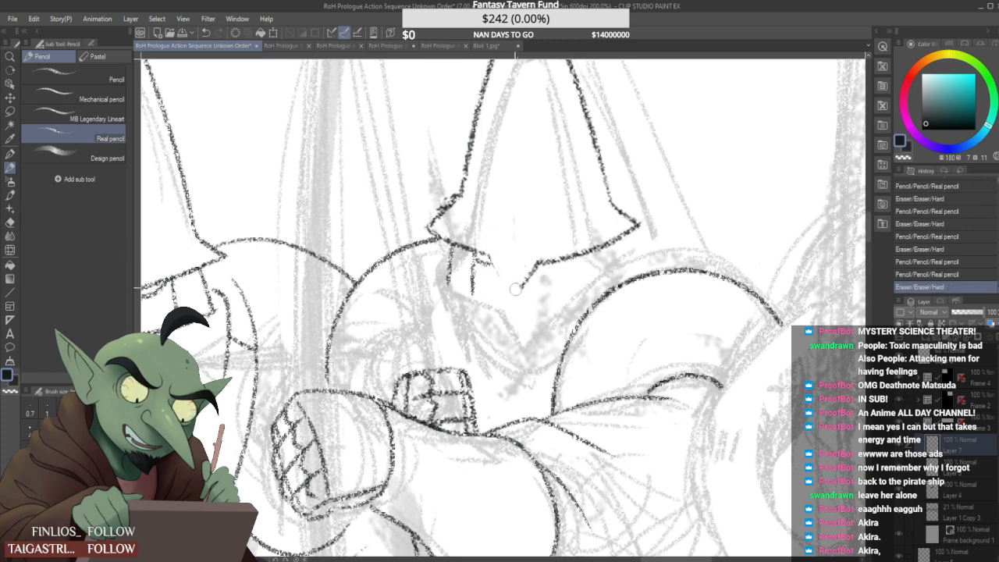
mouse_move(489, 254)
left_mouse_down()
mouse_move(512, 286)
mouse_move(526, 285)
mouse_move(548, 249)
mouse_move(593, 257)
left_mouse_up()
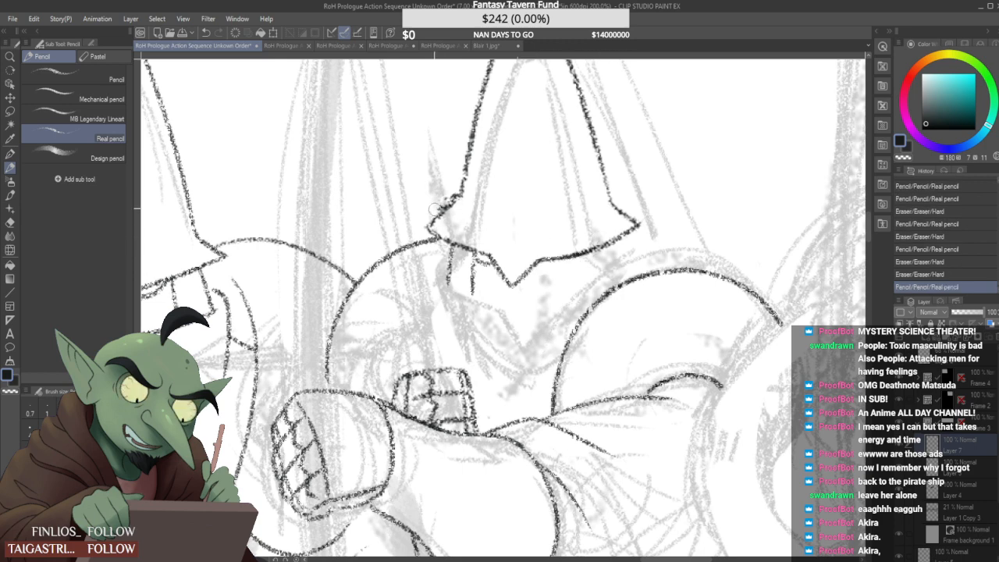
mouse_move(435, 209)
left_mouse_down()
mouse_move(454, 186)
mouse_move(448, 213)
left_mouse_up()
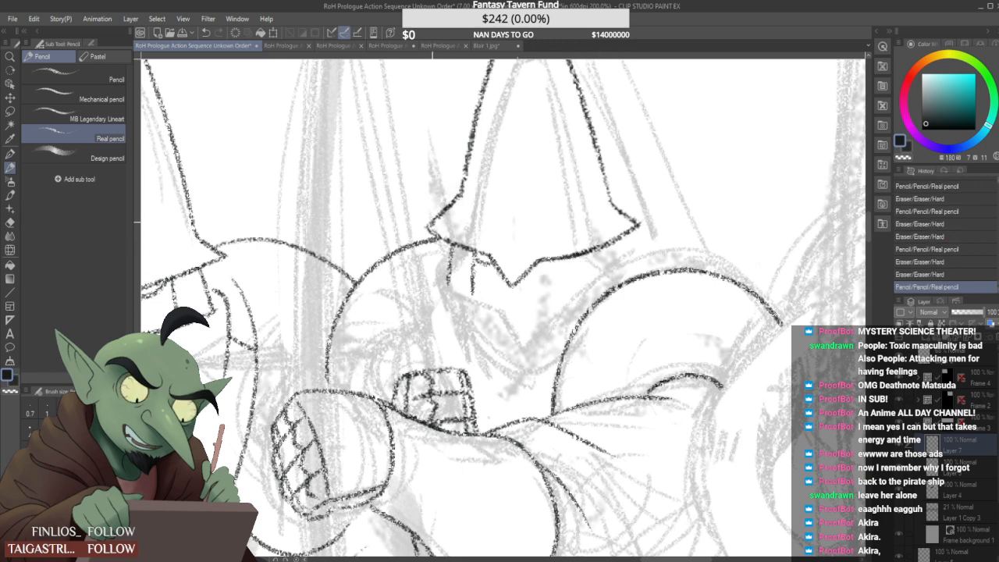
Pencil the inner brim edge and short vertical face-opening lines beneath the helmet's right brim, redrawing unsatisfactory strokes
mouse_move(535, 269)
left_mouse_down()
mouse_move(571, 259)
mouse_move(572, 301)
left_mouse_up()
key("ctrl+z")
left_click_drag(570, 260, 574, 291)
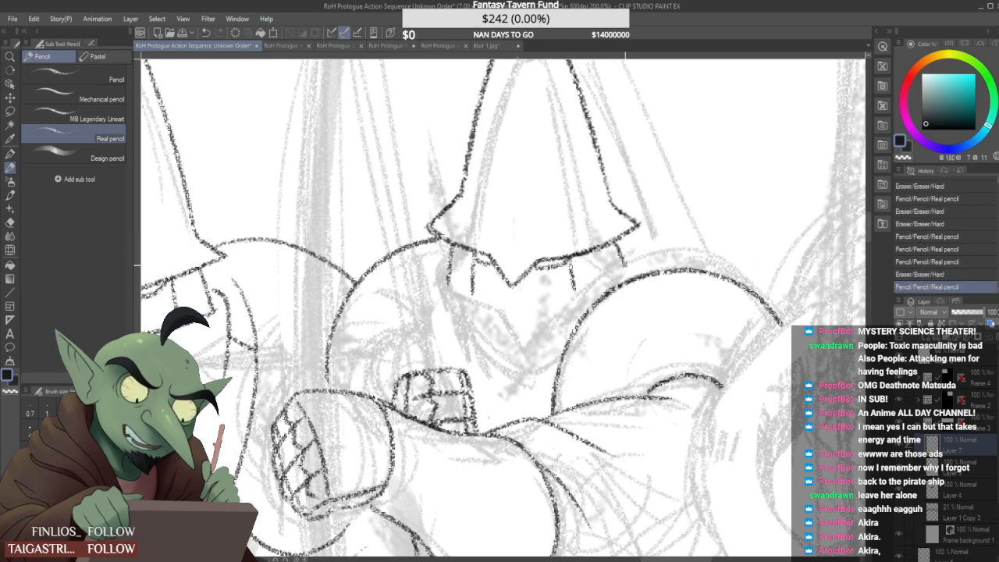
key("ctrl+z")
mouse_move(616, 244)
left_mouse_down()
mouse_move(623, 266)
mouse_move(578, 292)
left_mouse_up()
left_click_drag(622, 269, 624, 262)
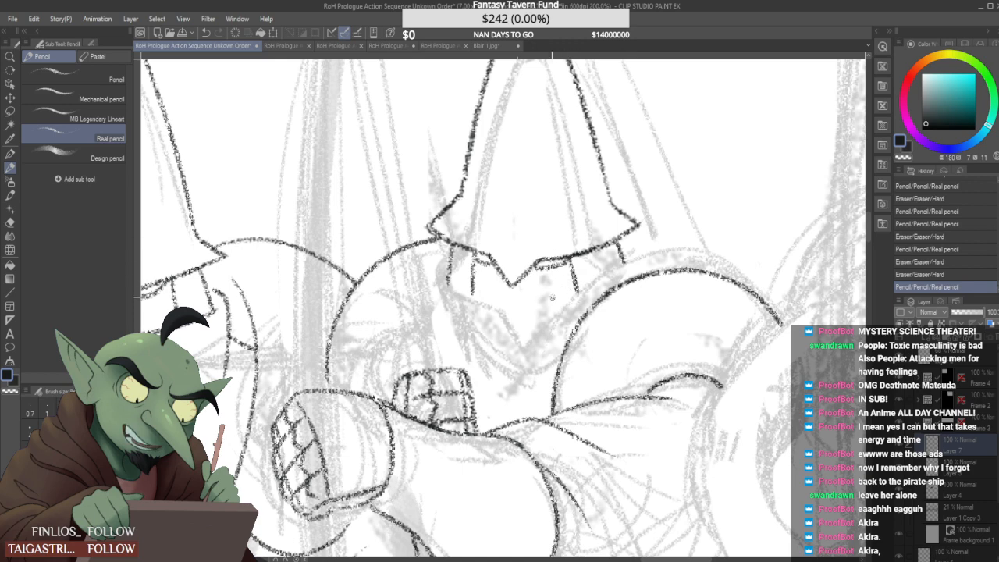
Pencil the left neck line from beneath the brim down toward the raised fist, erasing the excess beside it
left_click_drag(441, 278, 509, 319)
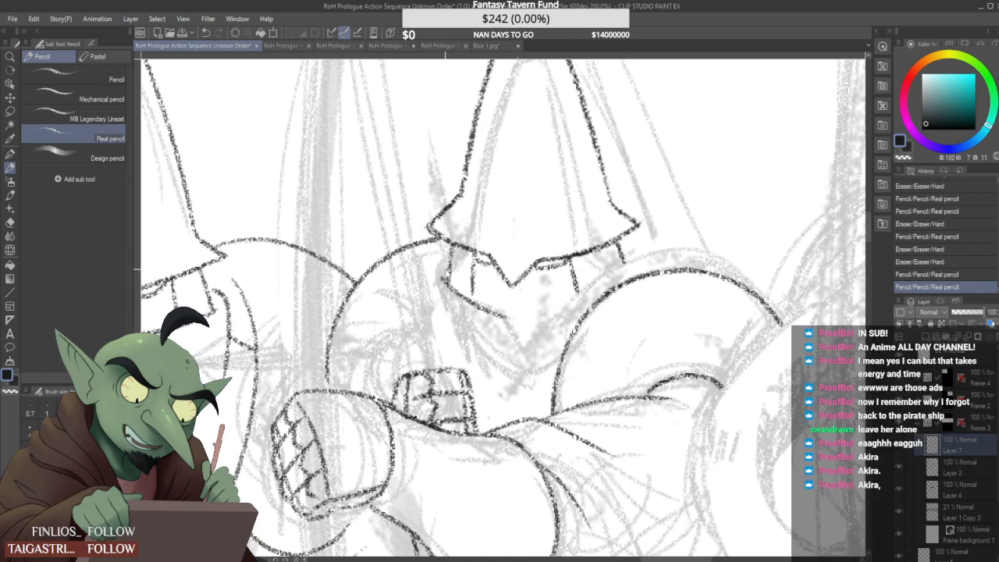
left_click_drag(449, 251, 450, 331)
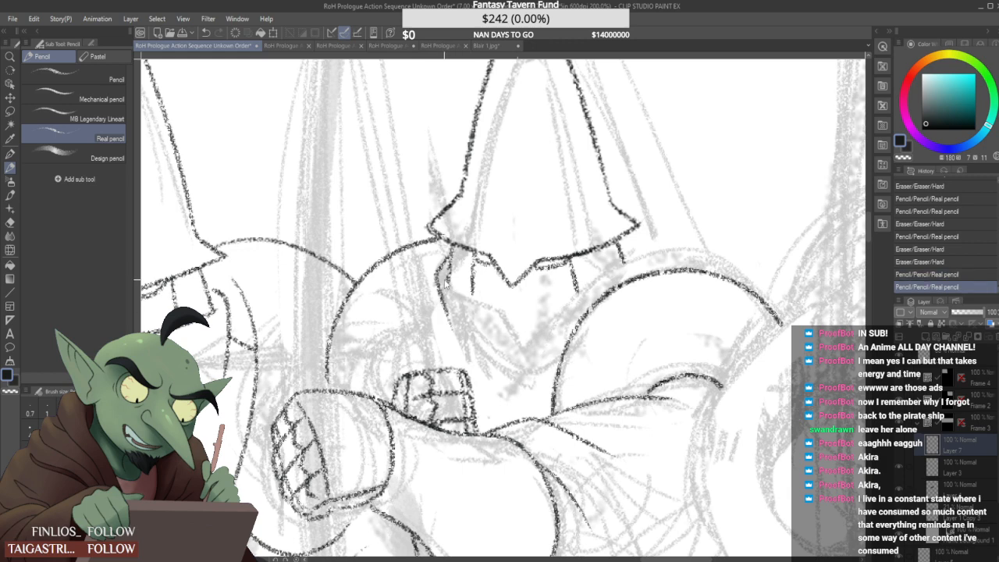
key("ctrl+z")
left_click_drag(446, 269, 453, 364)
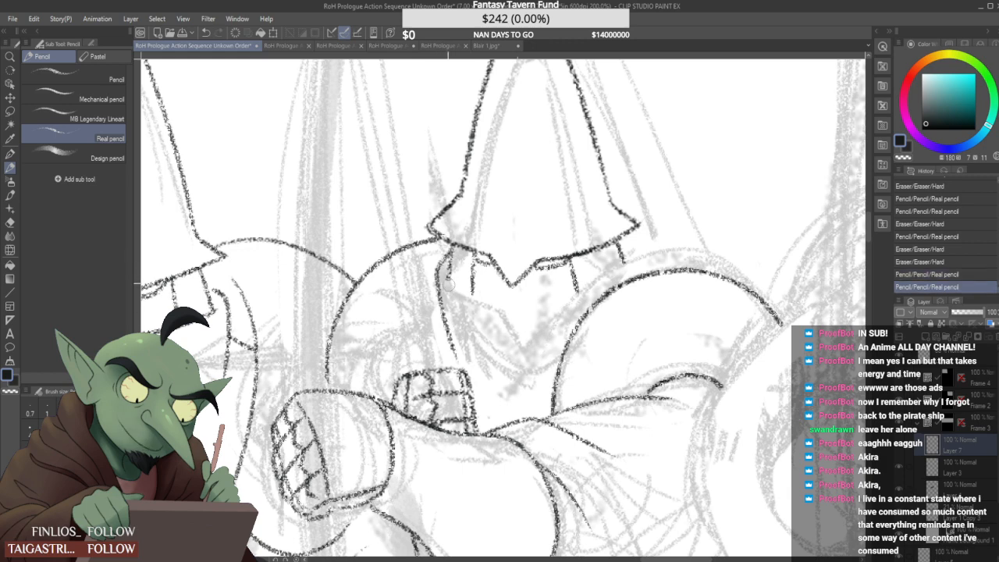
left_click_drag(449, 285, 449, 278)
Draw the curved lower edge of the face covering from the left neck line across to the right shoulder, retrying unsatisfactory strokes
left_click_drag(450, 273, 531, 308)
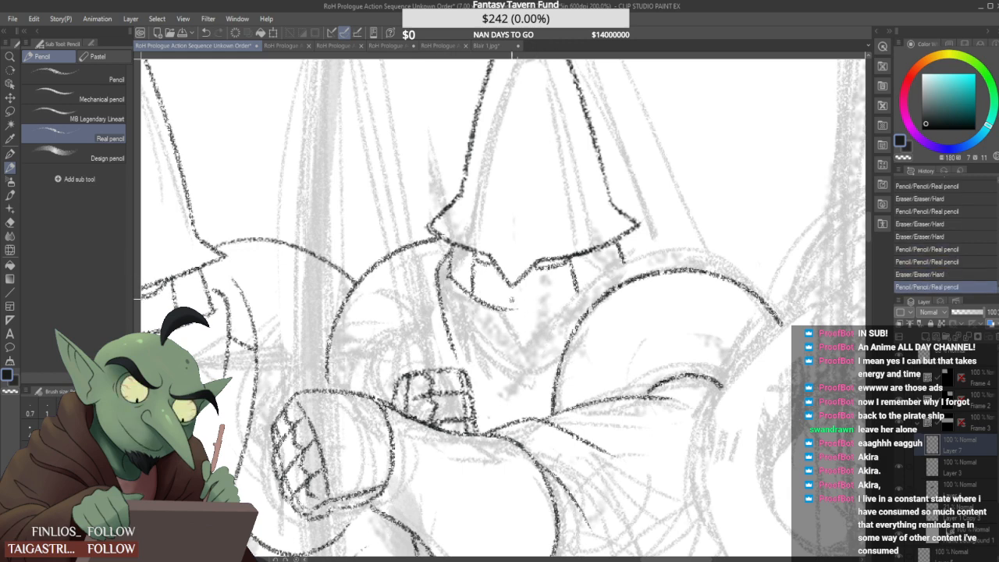
key("ctrl+z")
left_click_drag(451, 274, 535, 319)
key("ctrl+z")
mouse_move(452, 276)
left_mouse_down()
mouse_move(534, 320)
mouse_move(601, 294)
left_mouse_up()
key("ctrl+z")
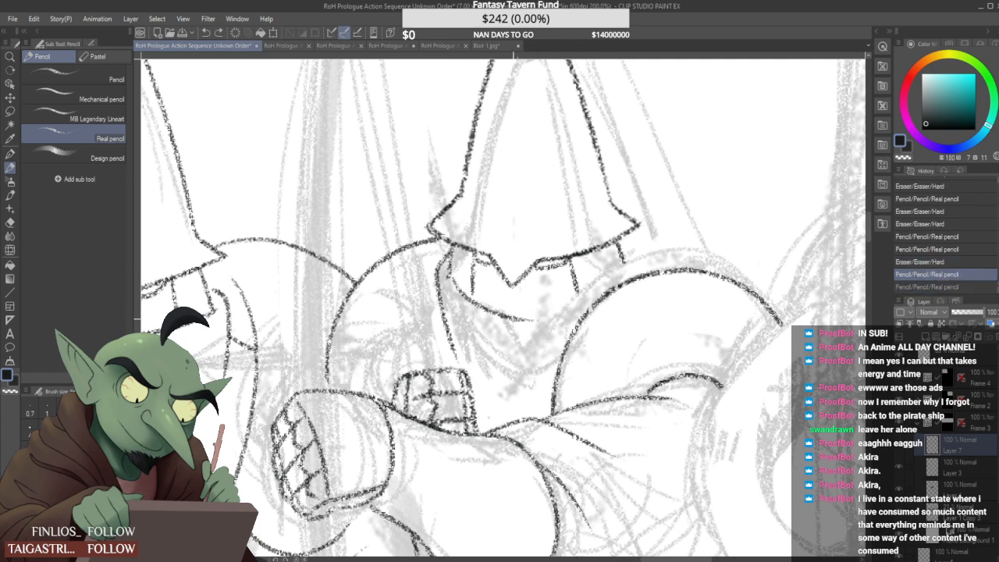
left_click_drag(511, 317, 590, 300)
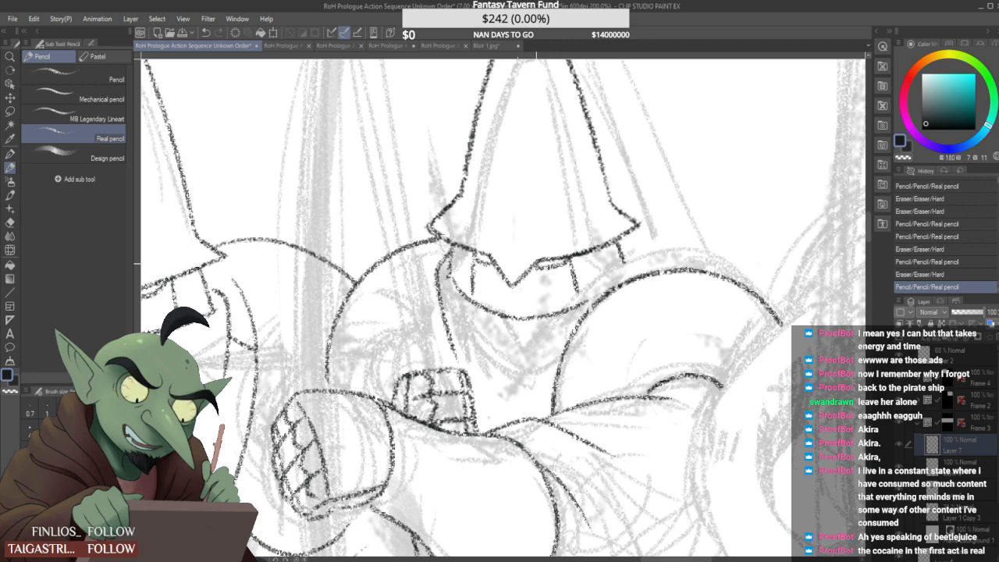
mouse_move(589, 294)
left_mouse_down()
mouse_move(503, 316)
mouse_move(462, 299)
mouse_move(536, 321)
mouse_move(605, 289)
left_mouse_up()
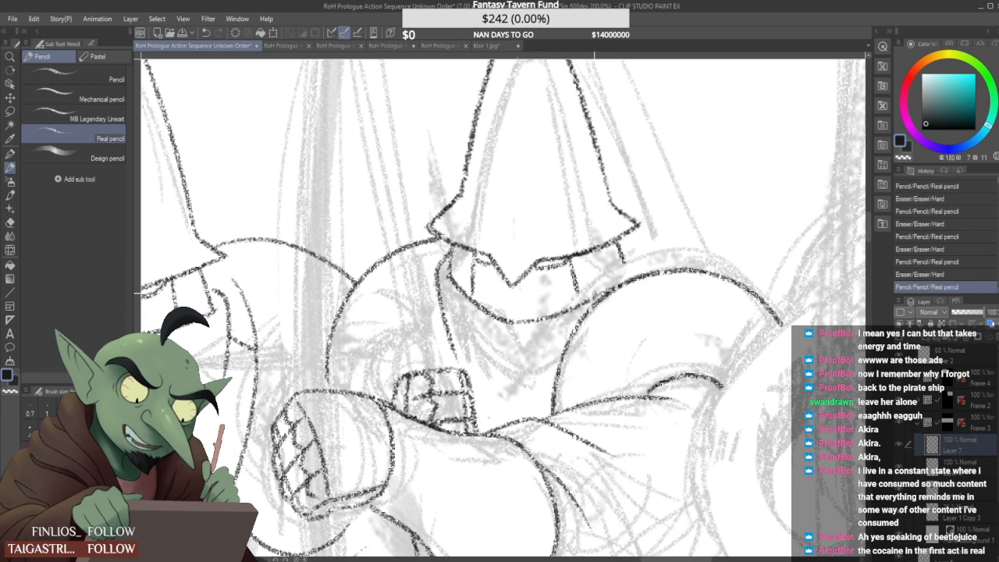
key("ctrl+z")
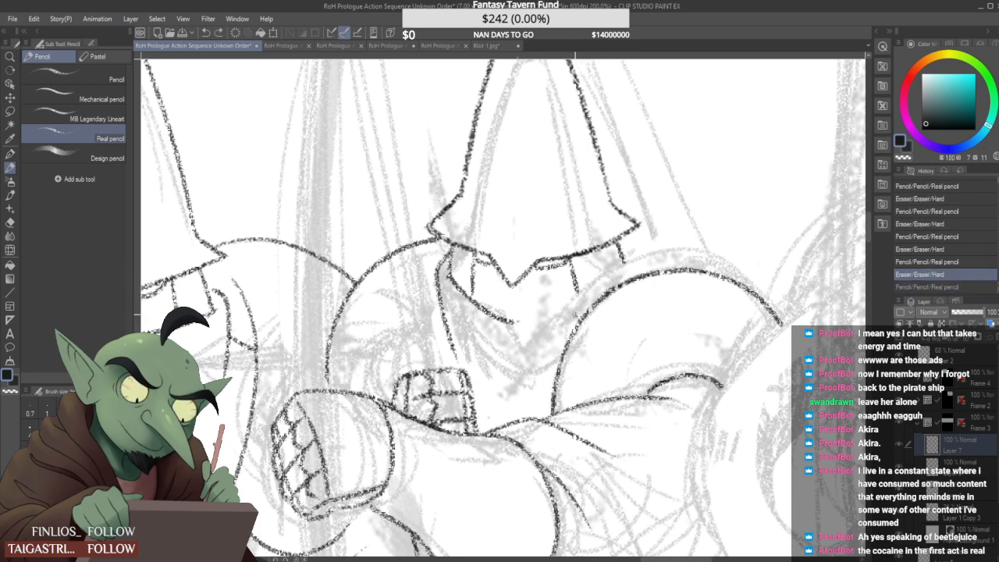
key("ctrl+y")
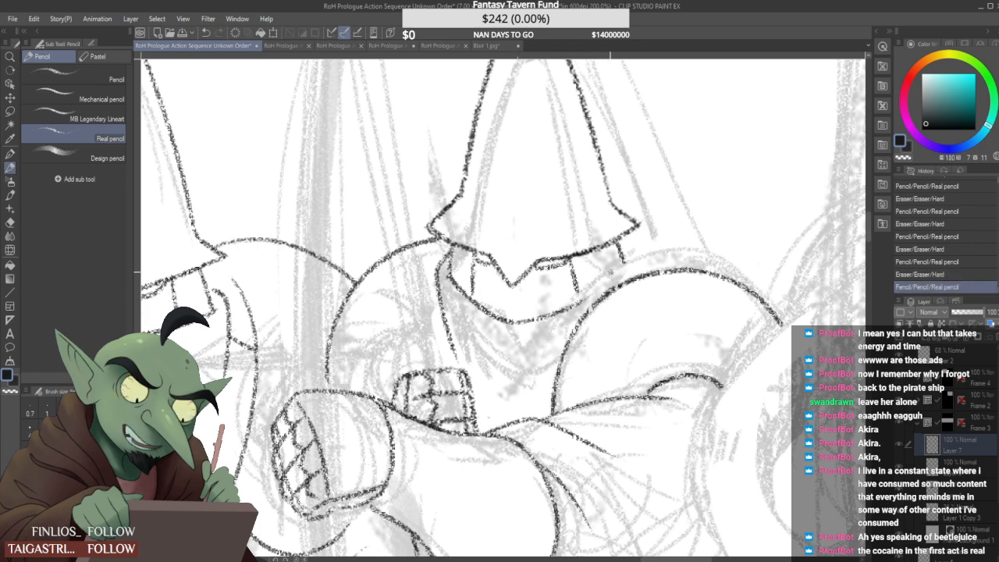
Pencil the right end of the collar and the small chest fold below it, and trim the left neck line
mouse_move(618, 242)
left_mouse_down()
mouse_move(631, 285)
mouse_move(639, 282)
left_mouse_up()
key("ctrl+z")
mouse_move(636, 271)
left_mouse_down()
mouse_move(585, 300)
mouse_move(614, 281)
mouse_move(589, 293)
left_mouse_up()
key("ctrl+z")
key("ctrl+z")
scroll(593, 222, "down", 4)
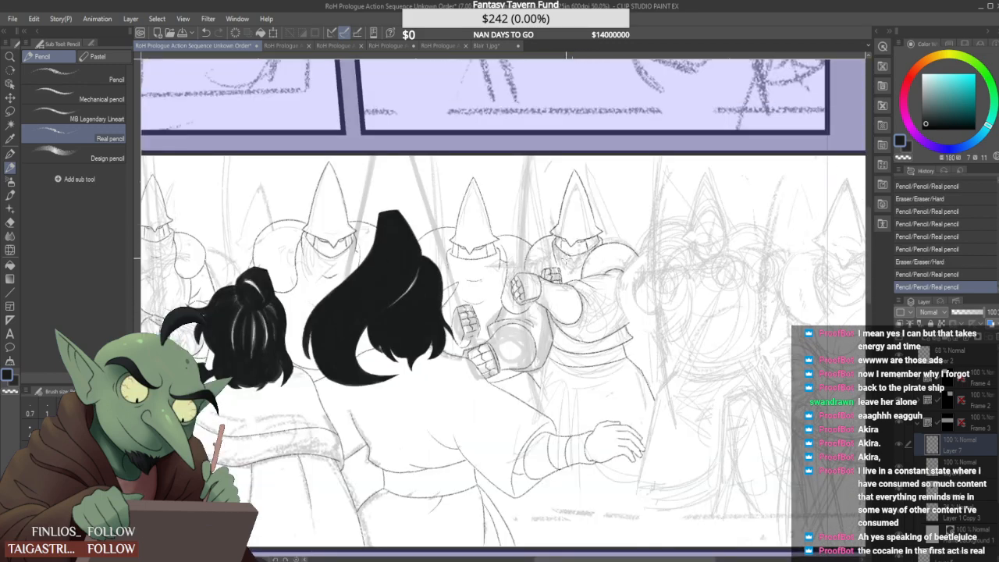
scroll(504, 242, "up", 2)
scroll(504, 242, "up", 2)
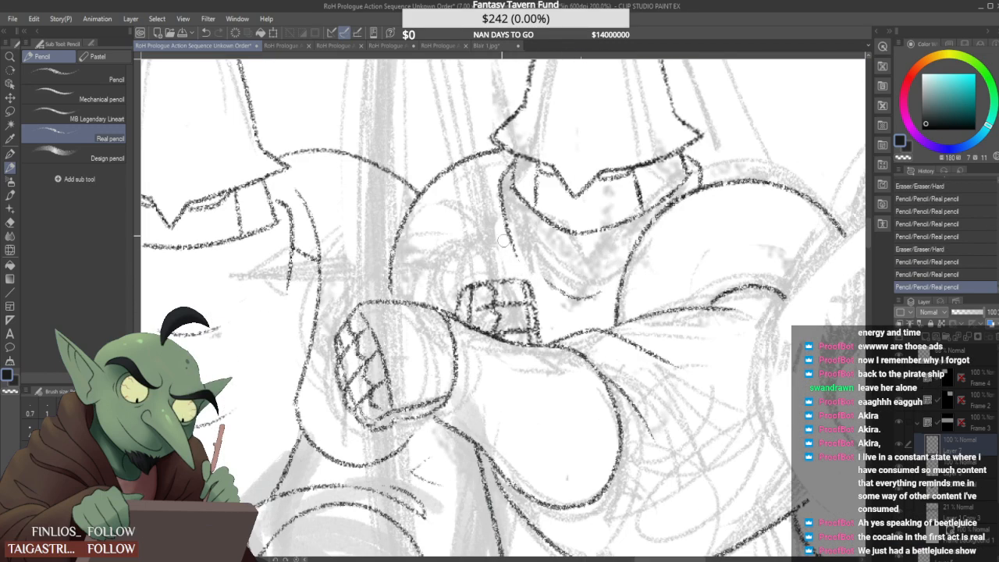
left_click_drag(504, 242, 511, 234)
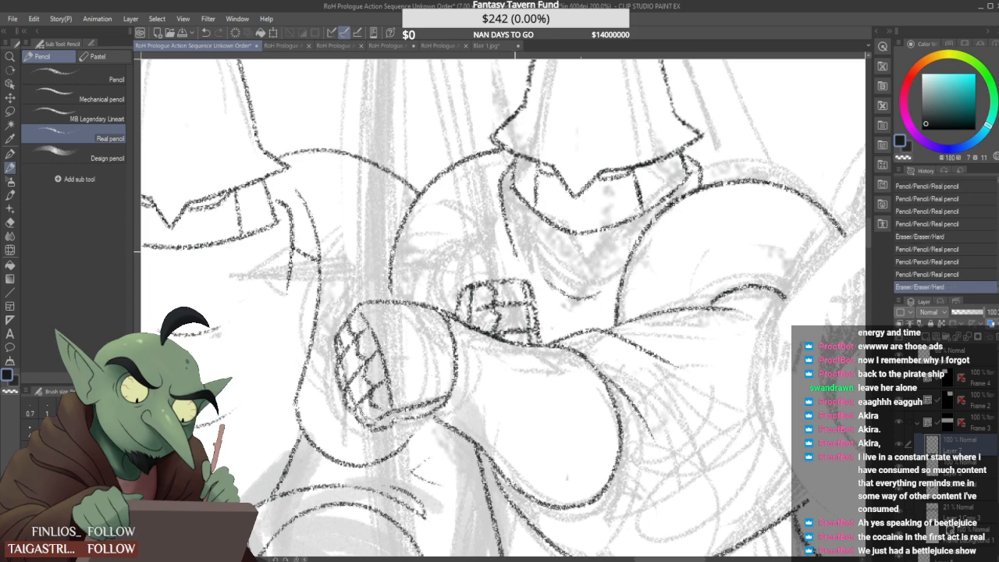
scroll(513, 209, "down", 4)
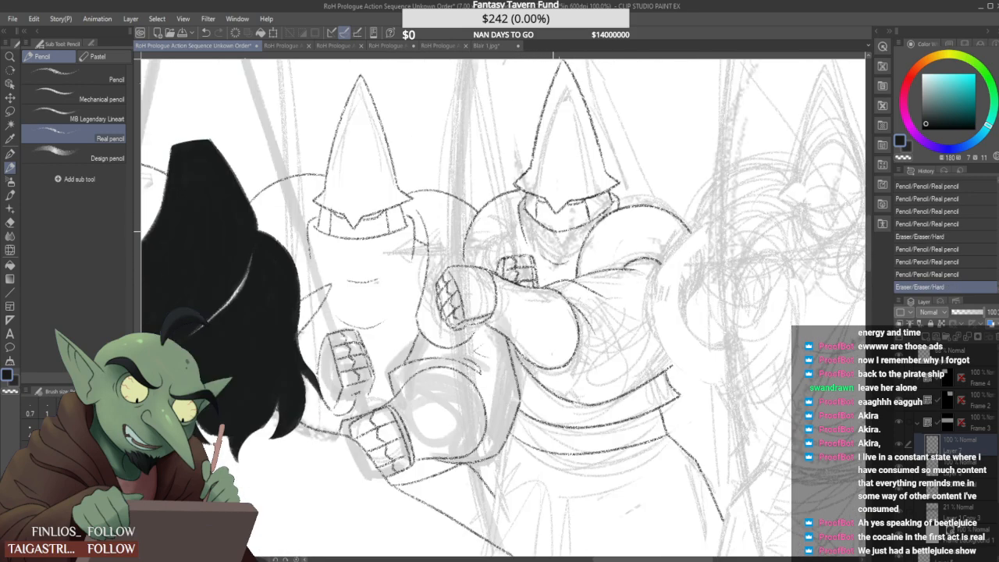
scroll(557, 236, "down", 1)
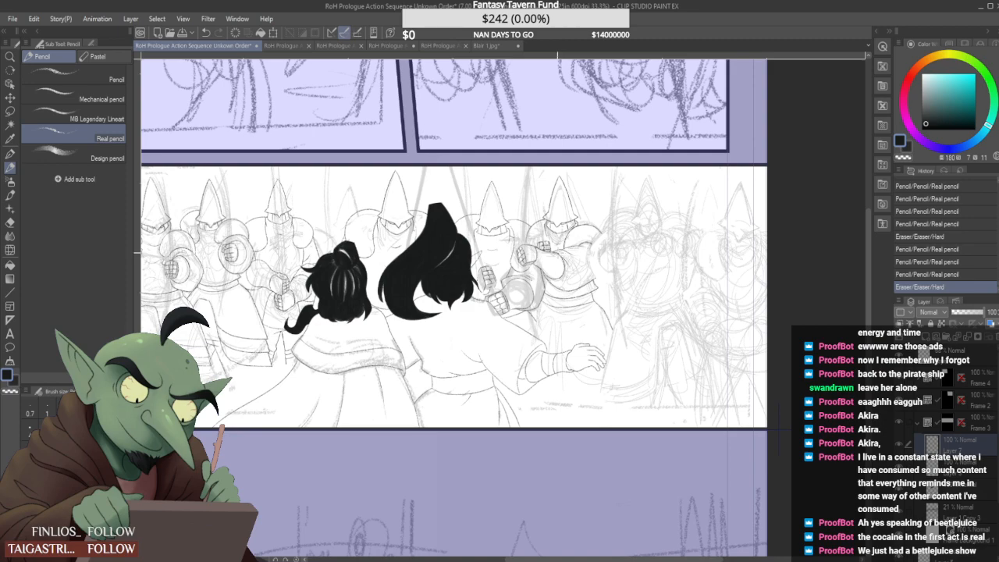
scroll(531, 266, "up", 5)
left_click_drag(550, 222, 550, 292)
scroll(546, 277, "down", 1)
scroll(546, 243, "up", 1)
key("ctrl+z")
key("ctrl+z")
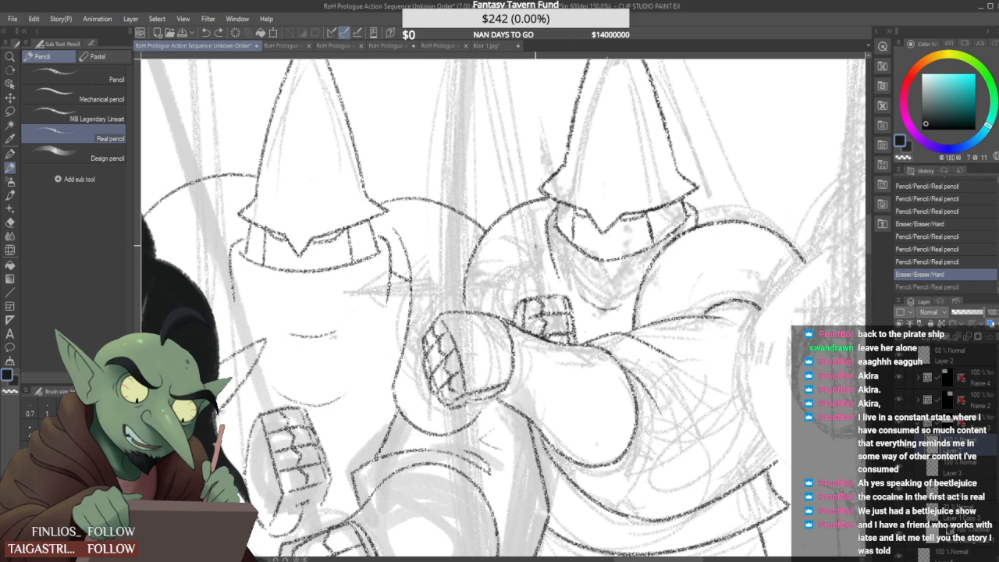
Pencil the short left neck line from the collar down to the raised fist, redrawing it once
left_click_drag(543, 250, 545, 296)
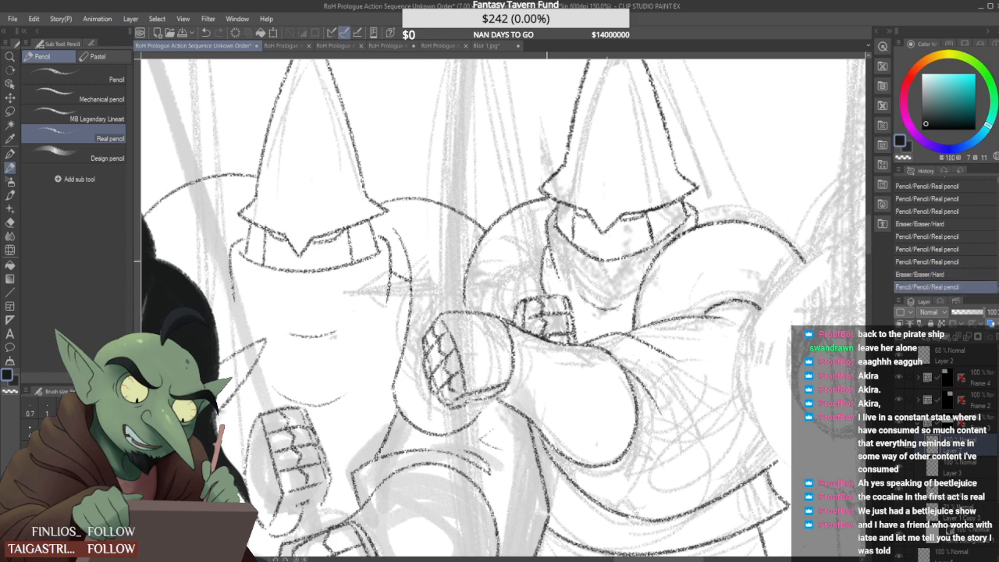
key("ctrl+z")
left_click_drag(545, 248, 547, 295)
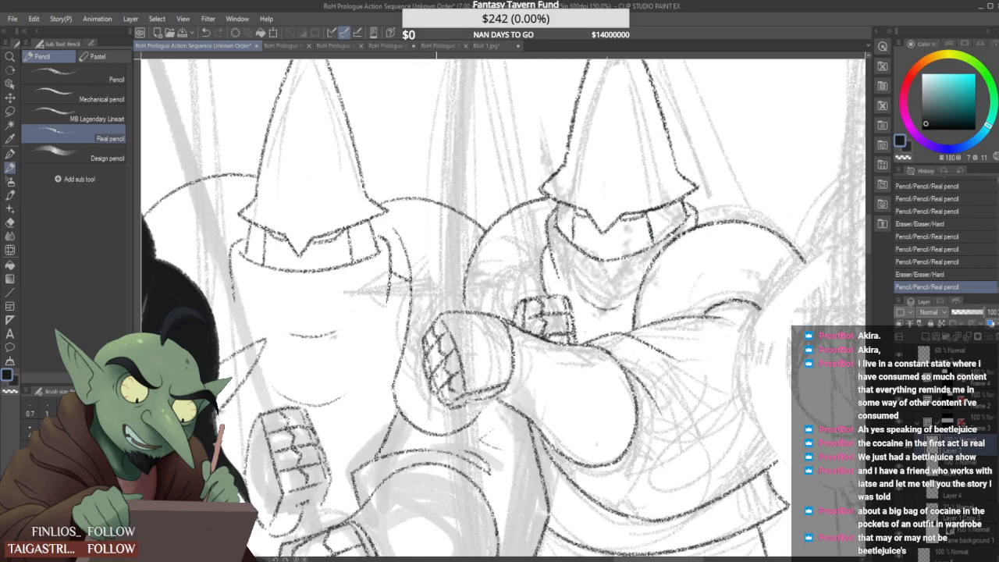
Pencil the rounded top and both side edges of the hanging front panel on the soldier's skirt, above the outstretched hand
scroll(439, 378, "down", 6)
scroll(441, 383, "down", 1)
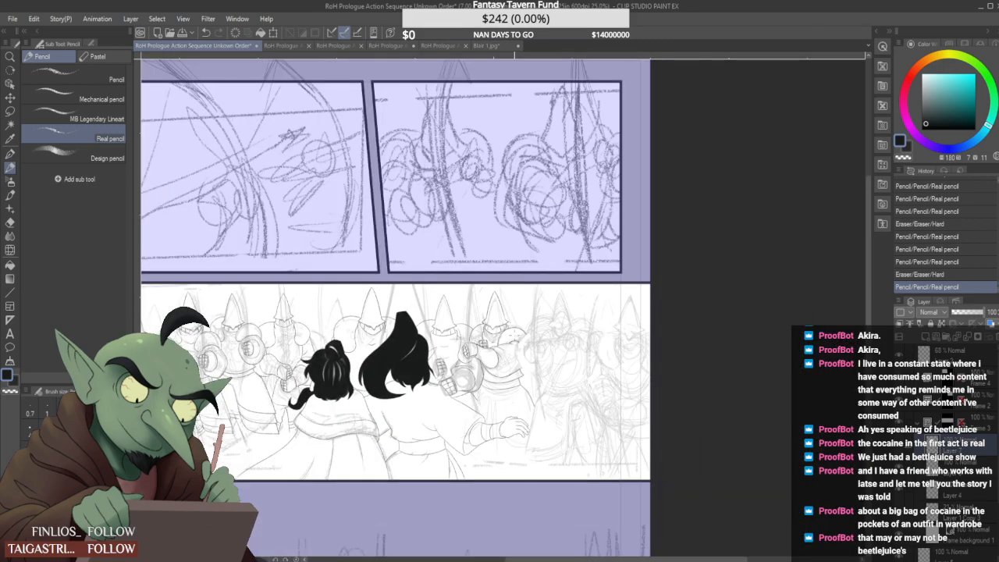
scroll(441, 383, "up", 4)
scroll(441, 383, "down", 3)
scroll(489, 410, "up", 2)
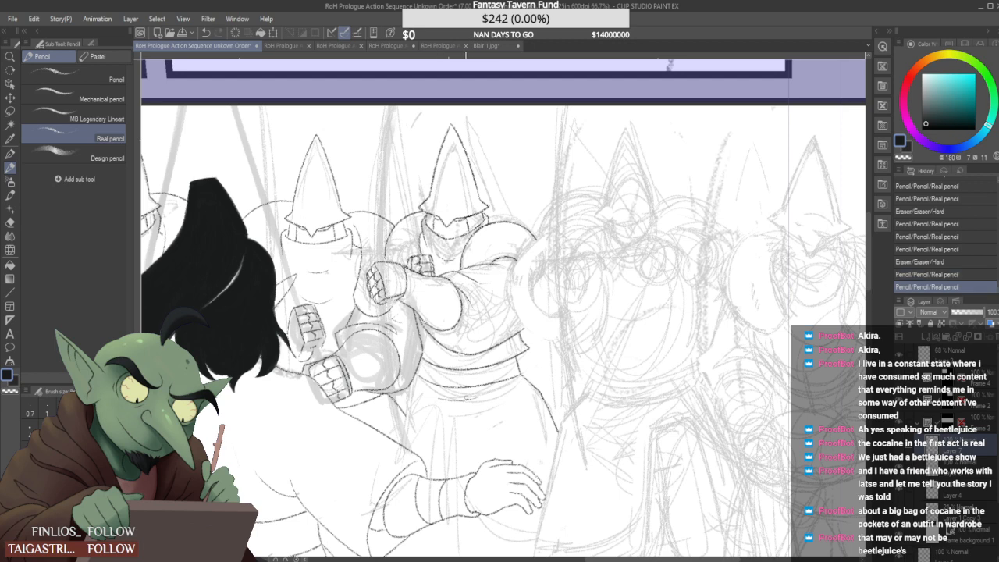
mouse_move(467, 398)
left_mouse_down()
mouse_move(479, 399)
mouse_move(496, 460)
left_mouse_up()
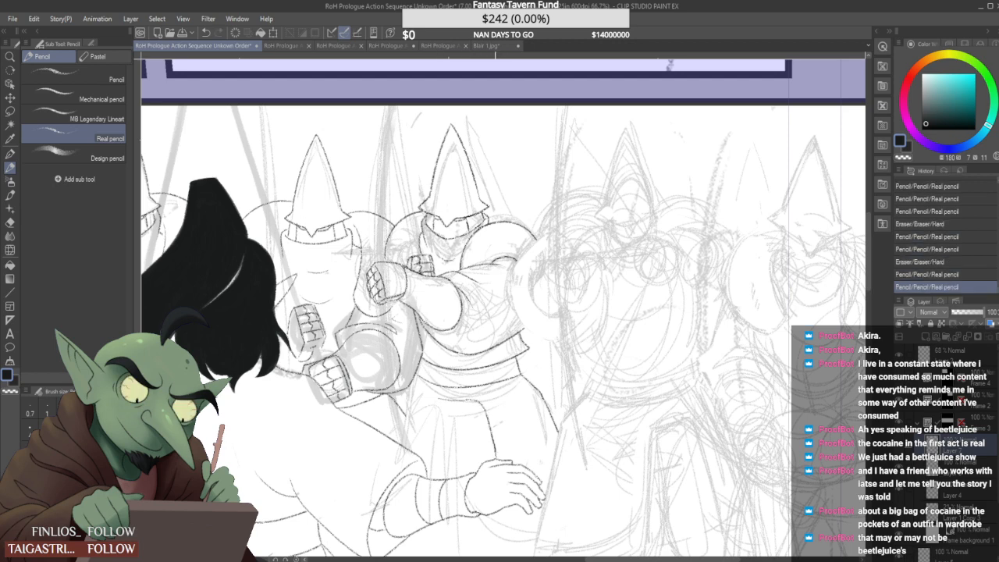
left_click_drag(439, 400, 422, 459)
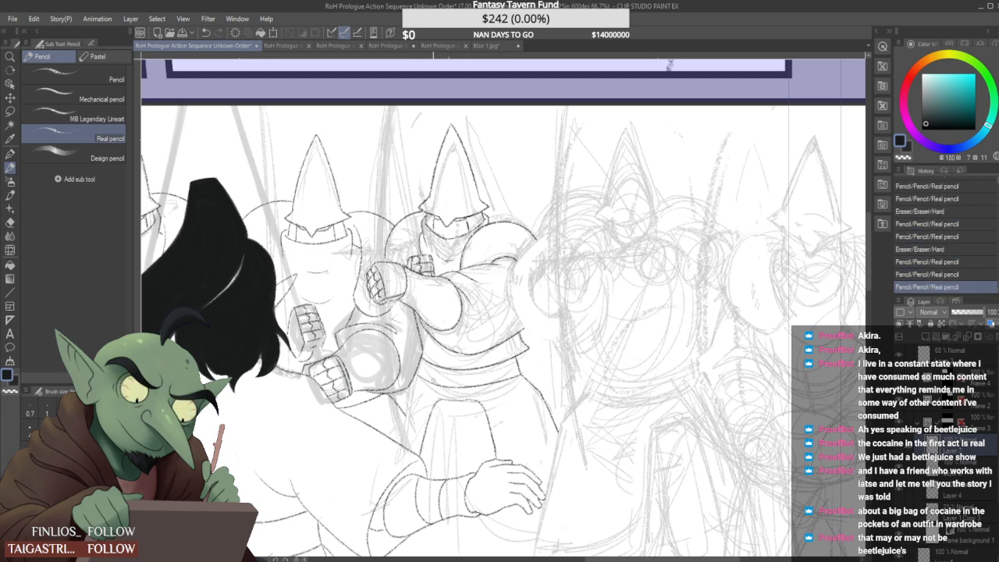
scroll(420, 384, "up", 1)
mouse_move(443, 398)
left_mouse_down()
mouse_move(398, 426)
mouse_move(391, 416)
left_mouse_up()
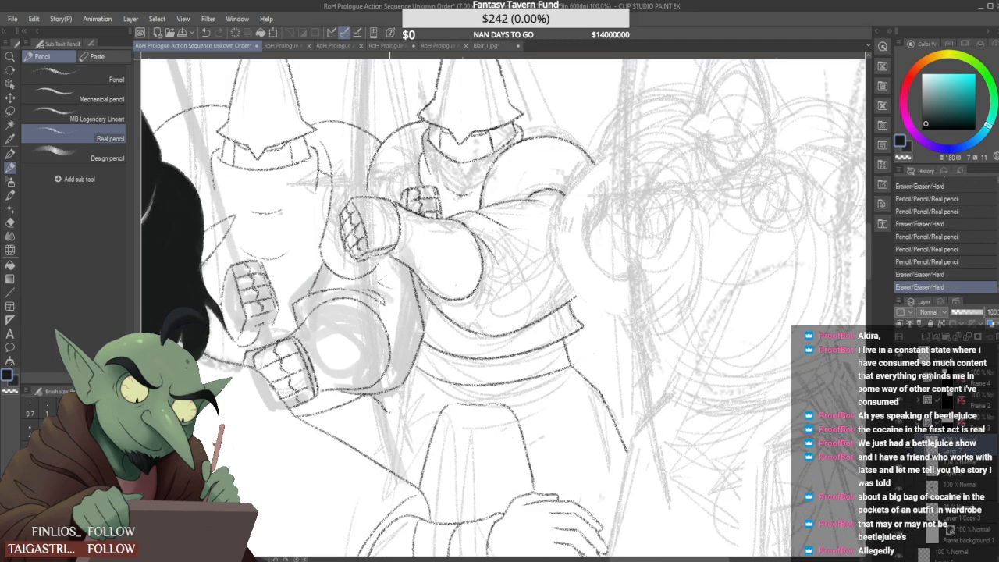
Pencil the skirt's short side edge beneath the neighboring soldier's bent arm, down to the foreground figure's sleeve
scroll(404, 398, "down", 4)
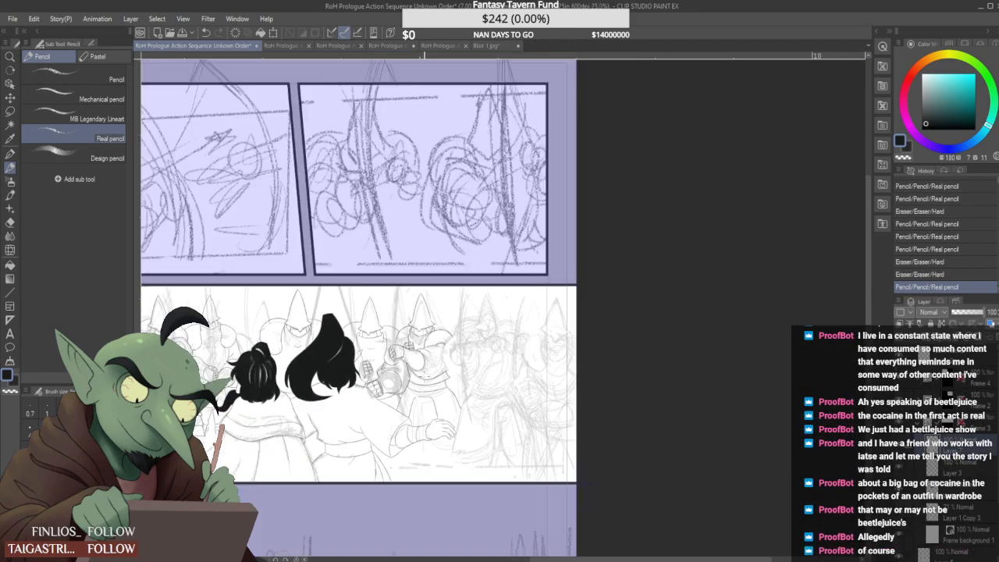
scroll(372, 411, "up", 3)
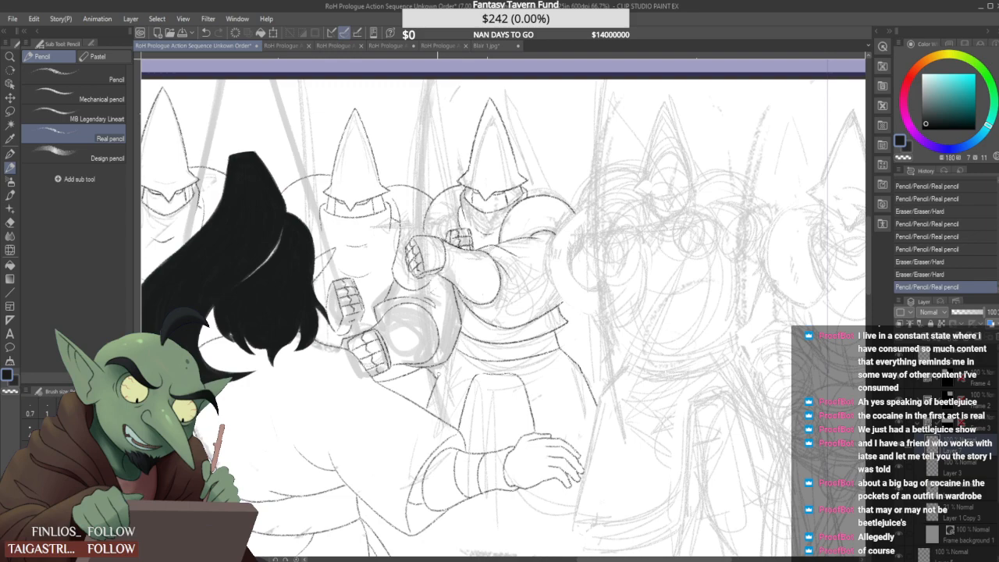
left_click_drag(439, 375, 409, 442)
scroll(432, 380, "up", 2)
scroll(441, 356, "down", 5)
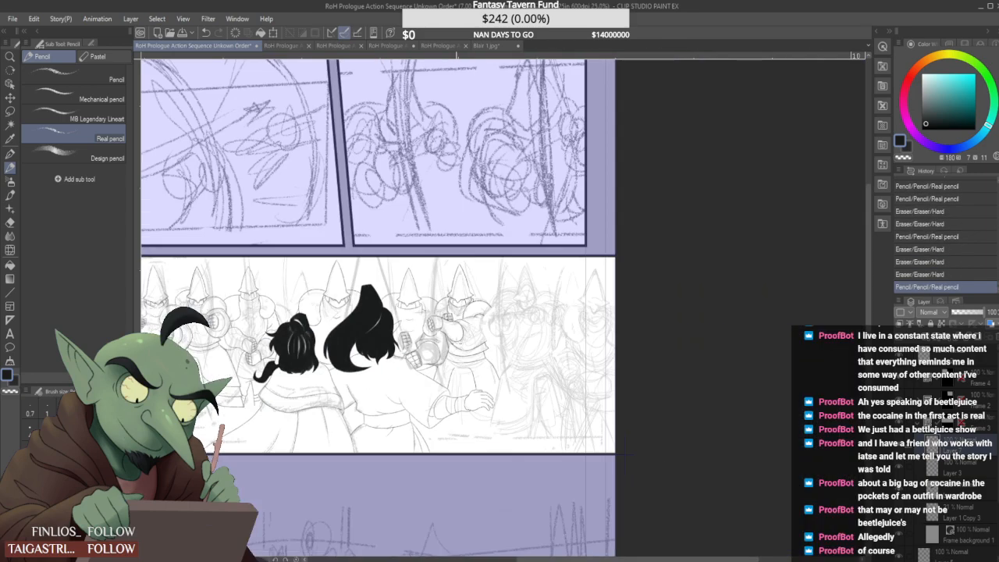
scroll(431, 375, "up", 6)
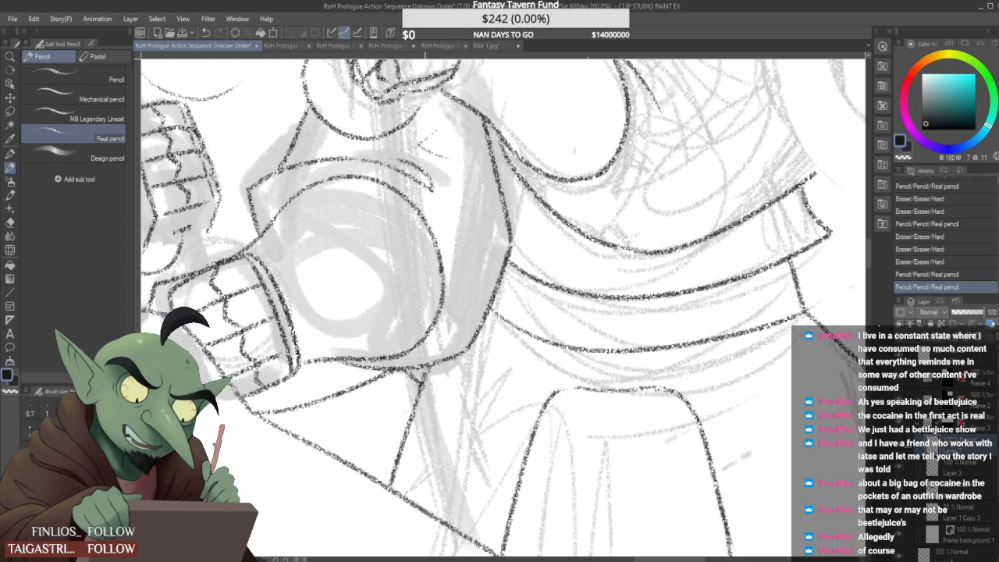
scroll(421, 381, "down", 2)
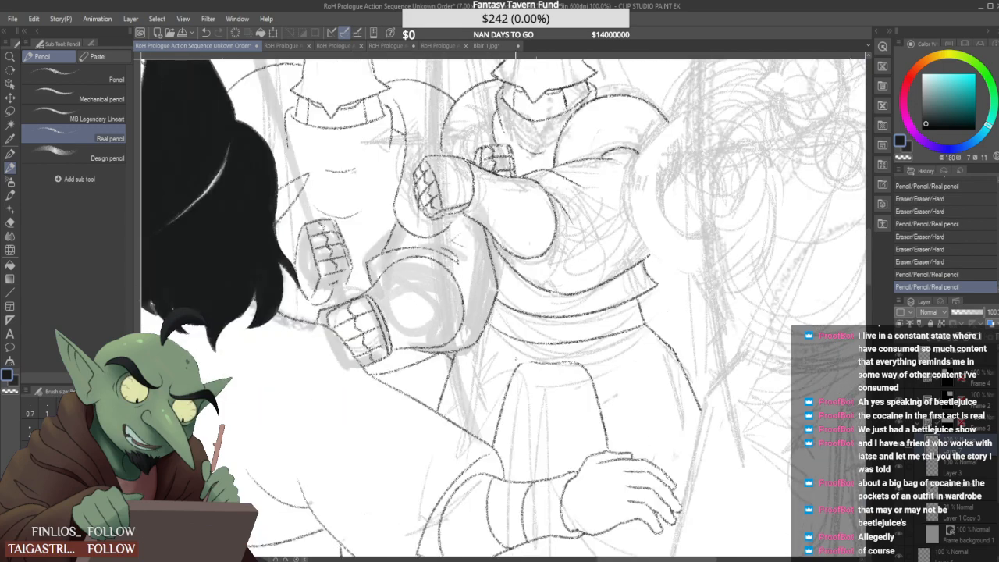
scroll(551, 364, "up", 2)
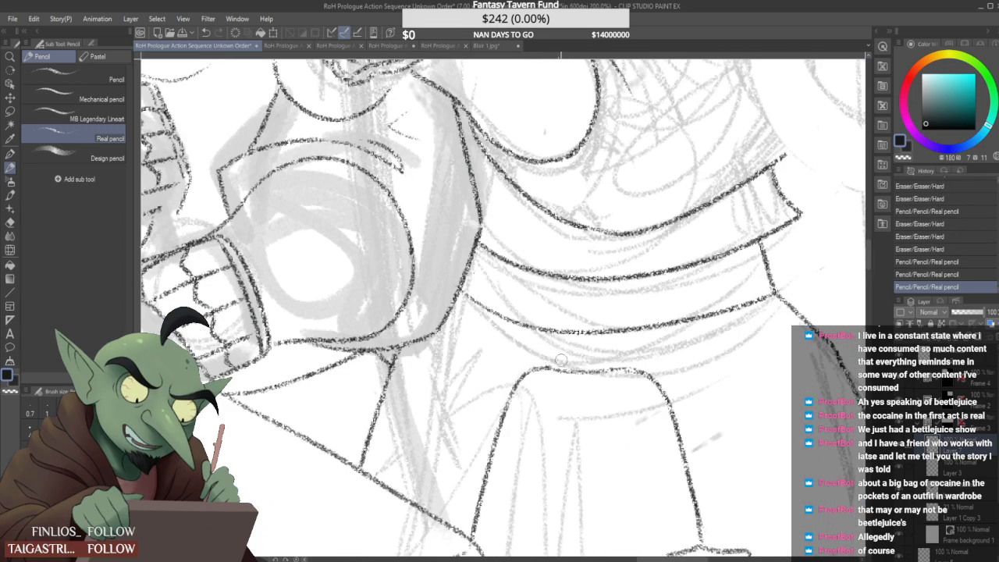
Clean up the front panel's top edge, extend its right edge down to the outstretched hand, and touch up the hand's knuckle line
left_click(561, 360)
scroll(558, 355, "down", 4)
scroll(587, 312, "down", 1)
scroll(584, 334, "up", 3)
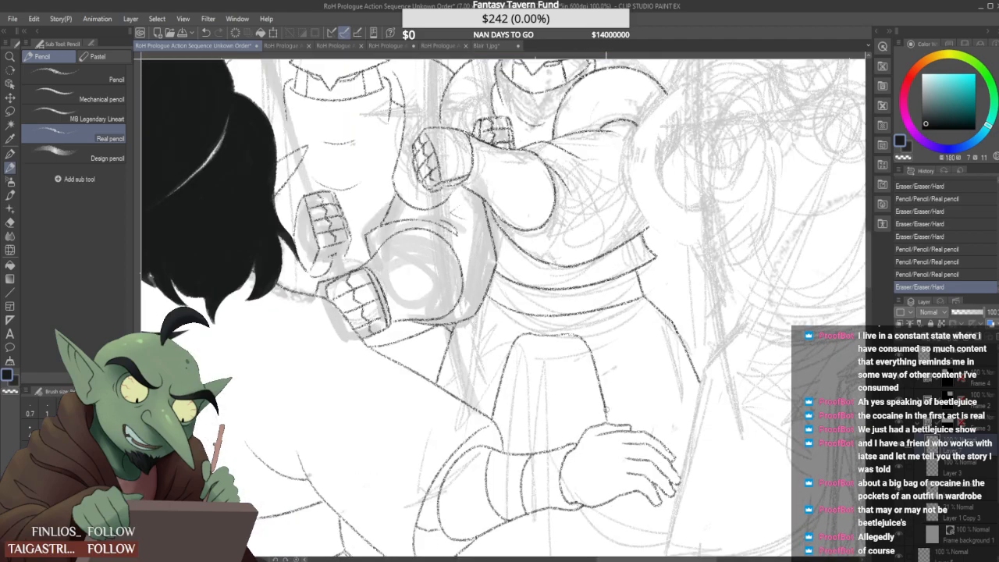
scroll(605, 410, "up", 1)
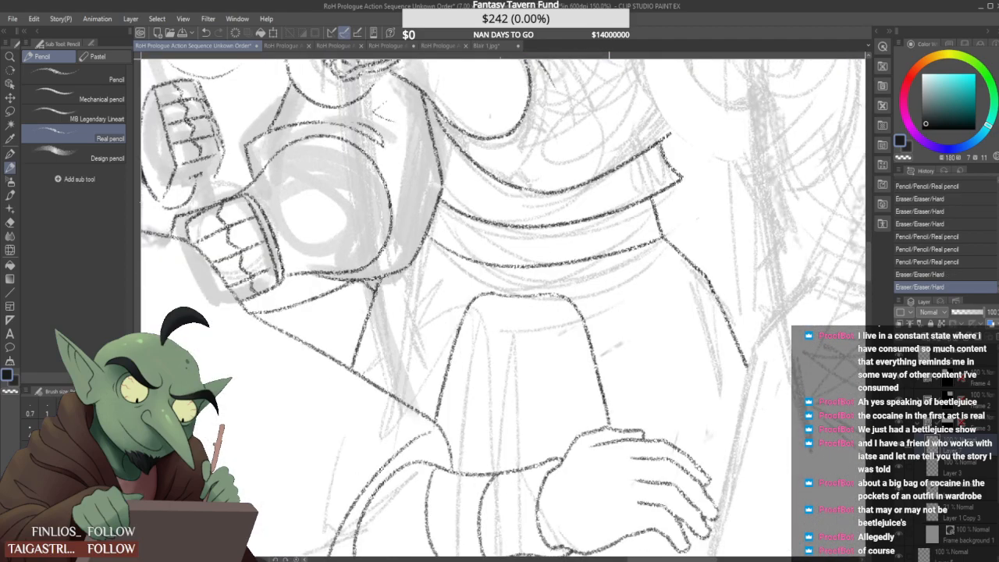
left_click_drag(606, 414, 609, 426)
scroll(615, 399, "down", 7)
scroll(624, 376, "up", 8)
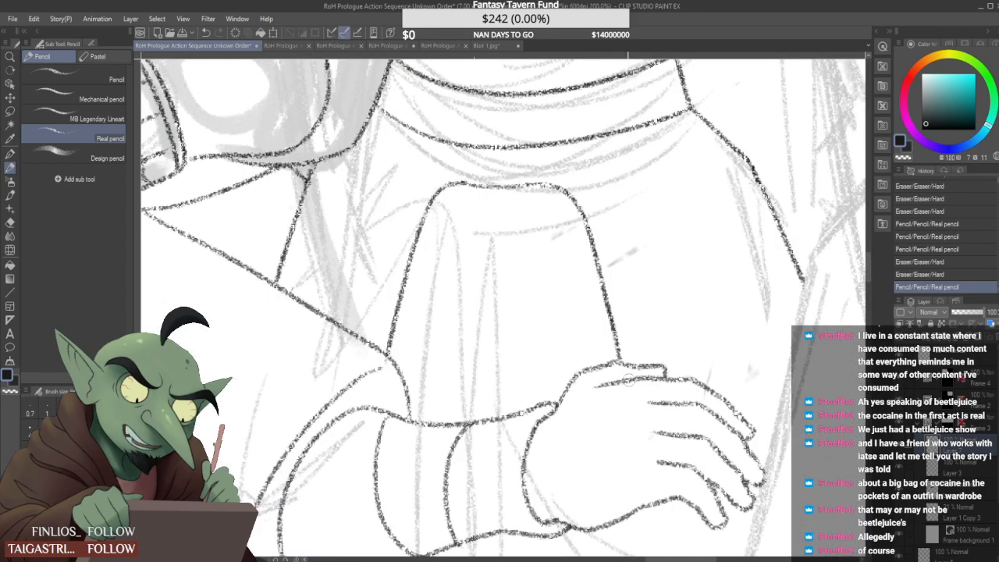
scroll(628, 380, "up", 2)
mouse_move(691, 343)
left_mouse_down()
mouse_move(647, 339)
mouse_move(704, 354)
mouse_move(607, 341)
mouse_move(630, 333)
mouse_move(713, 344)
mouse_move(718, 378)
left_mouse_up()
scroll(718, 377, "down", 6)
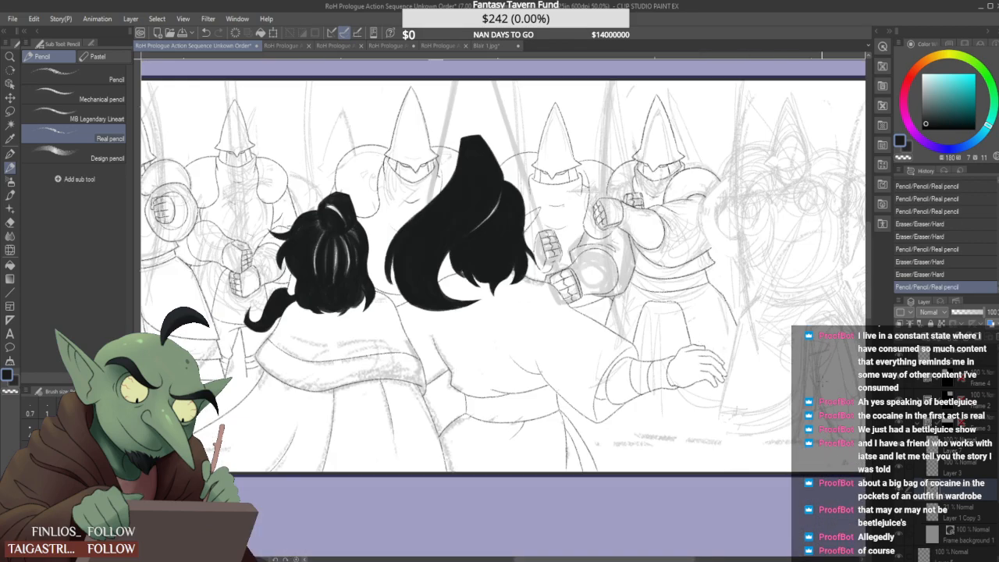
scroll(503, 312, "down", 2)
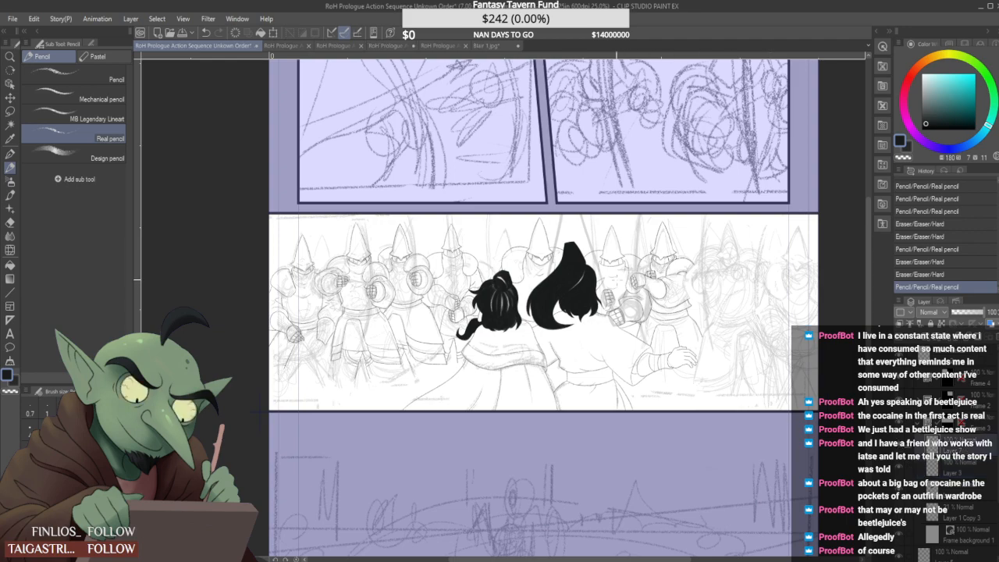
left_click_drag(748, 277, 688, 282)
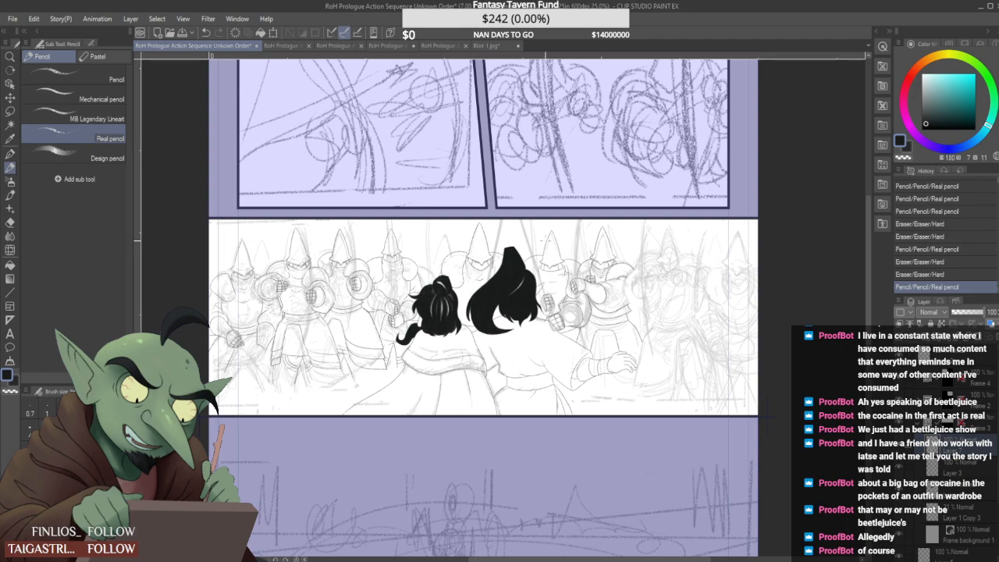
left_click_drag(416, 275, 462, 228)
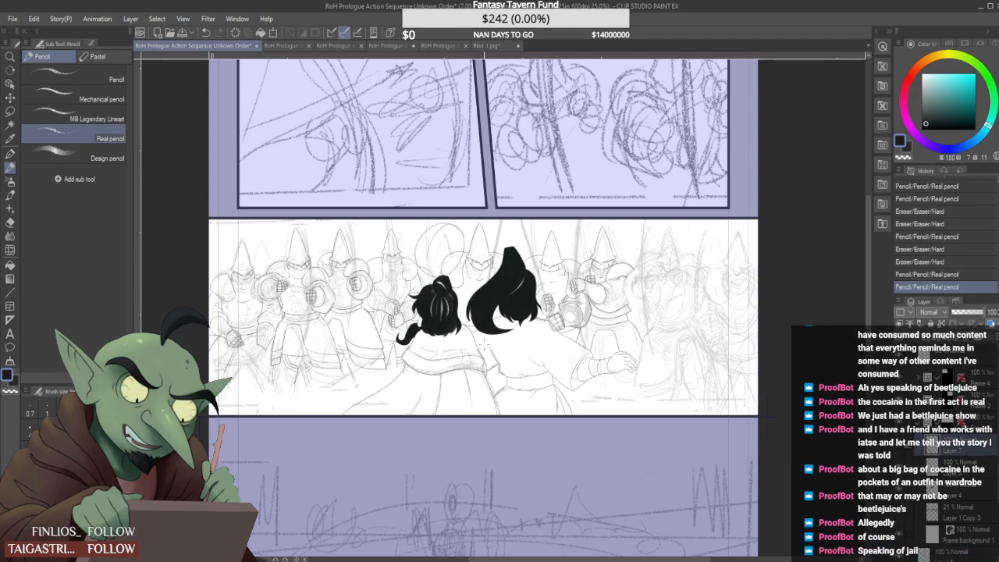
key("ctrl+z")
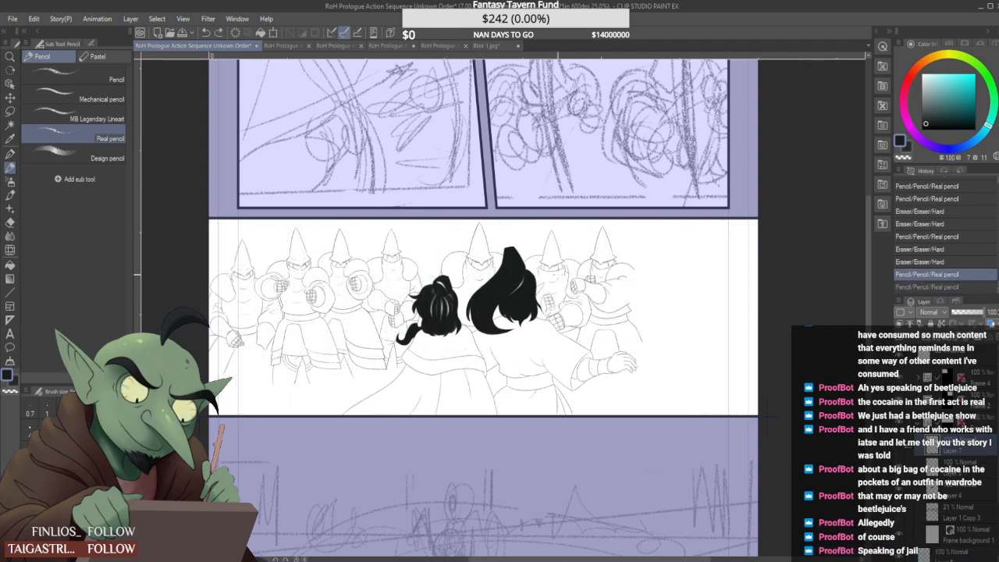
scroll(563, 255, "down", 3)
scroll(569, 242, "up", 3)
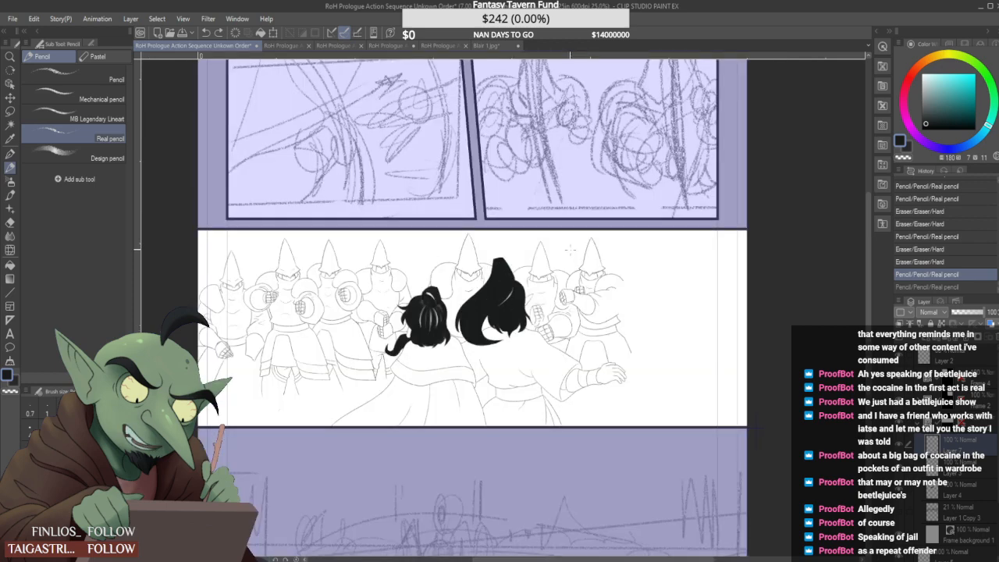
scroll(569, 242, "down", 3)
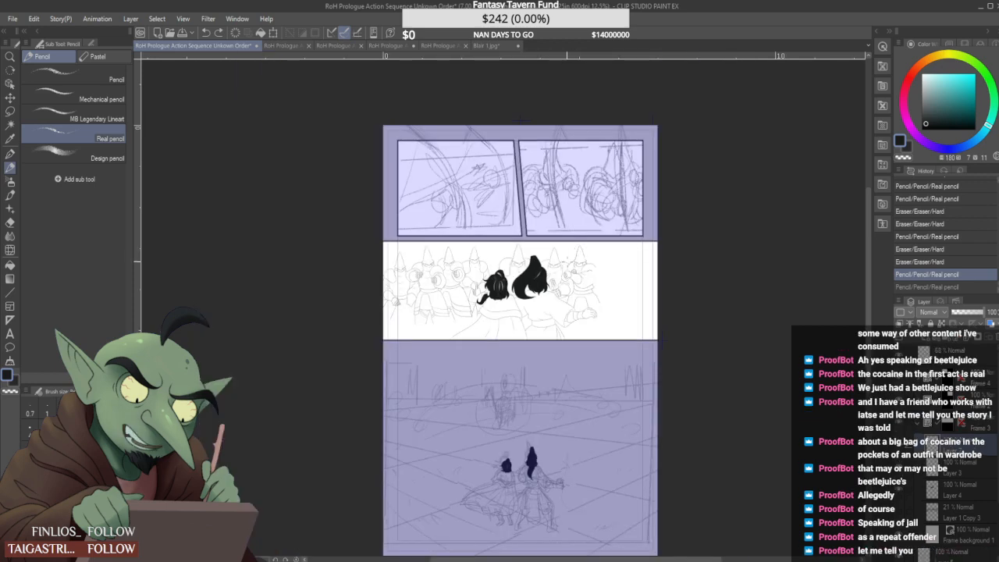
scroll(597, 275, "up", 3)
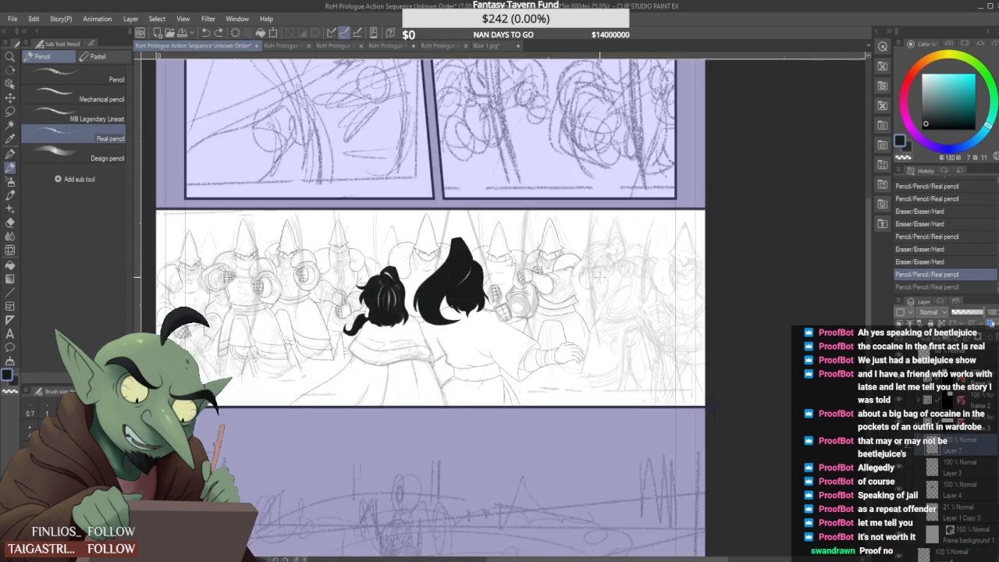
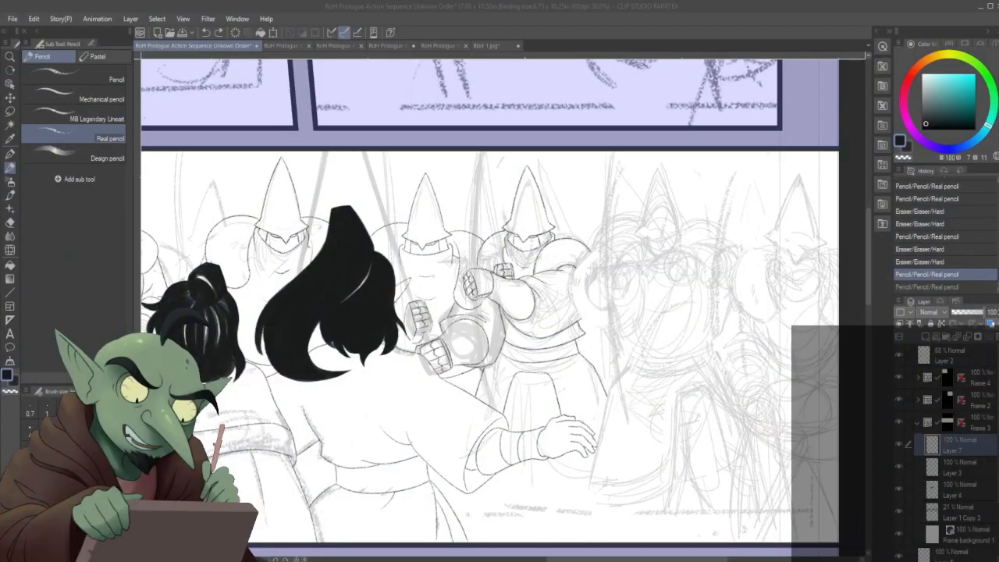
Pencil the left side of the next soldier's large rounded arm, from beside the finished soldier's shoulder down past the waist
scroll(581, 303, "down", 1)
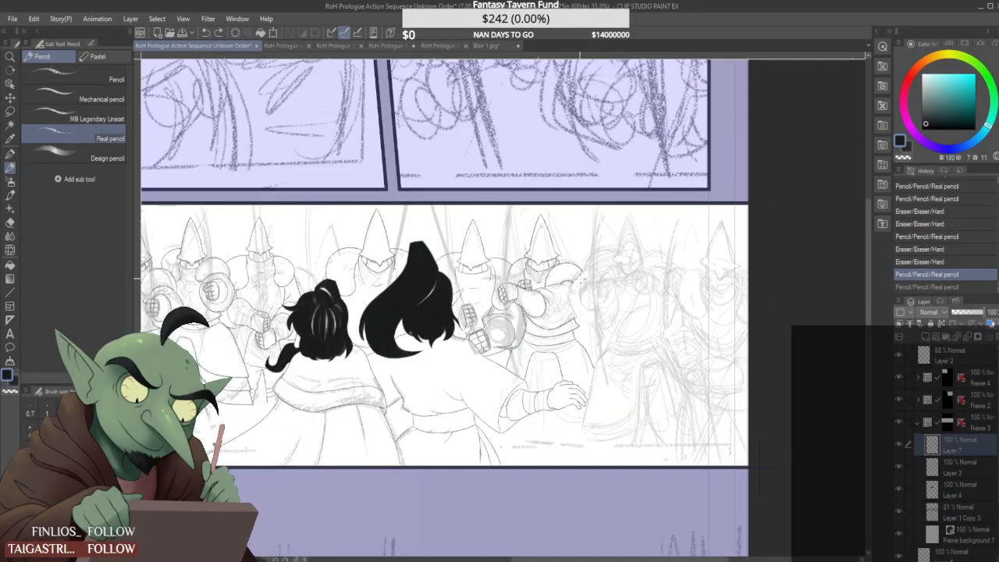
scroll(582, 300, "up", 2)
left_click_drag(561, 280, 593, 243)
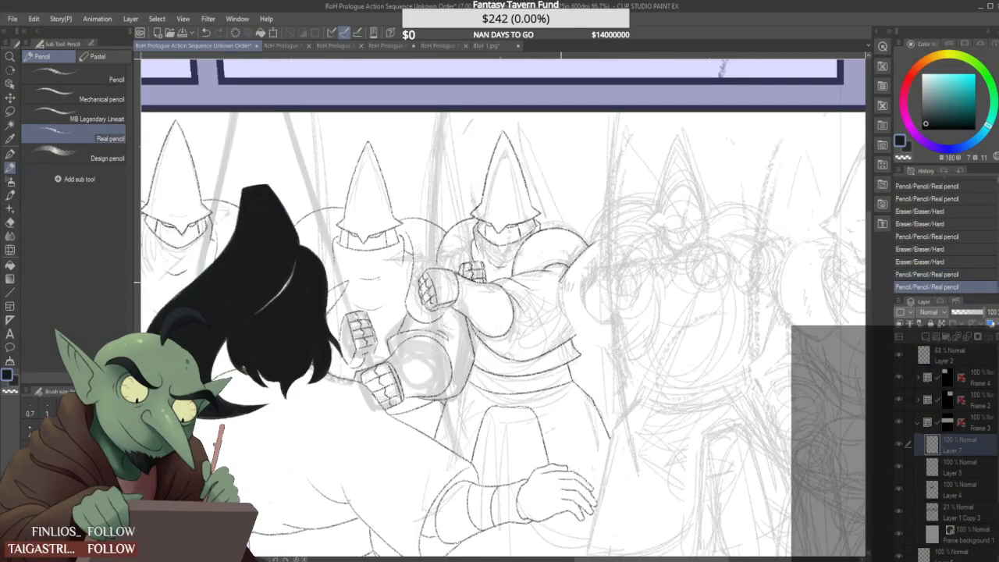
left_click_drag(561, 282, 611, 359)
scroll(586, 296, "up", 3)
mouse_move(510, 270)
left_mouse_down()
mouse_move(518, 246)
mouse_move(505, 282)
mouse_move(503, 263)
left_mouse_up()
scroll(521, 249, "up", 2)
scroll(505, 259, "down", 5)
scroll(542, 347, "up", 2)
scroll(630, 262, "down", 1)
Pencil the lower and right edges of the large rounded arm, and erase the excess line
mouse_move(567, 311)
left_mouse_down()
mouse_move(695, 199)
mouse_move(636, 254)
mouse_move(660, 254)
mouse_move(566, 325)
mouse_move(620, 295)
mouse_move(643, 241)
mouse_move(645, 269)
mouse_move(549, 342)
mouse_move(640, 267)
mouse_move(629, 293)
left_mouse_up()
scroll(668, 209, "up", 1)
scroll(668, 251, "down", 3)
scroll(679, 243, "up", 3)
scroll(664, 221, "down", 1)
scroll(664, 221, "up", 1)
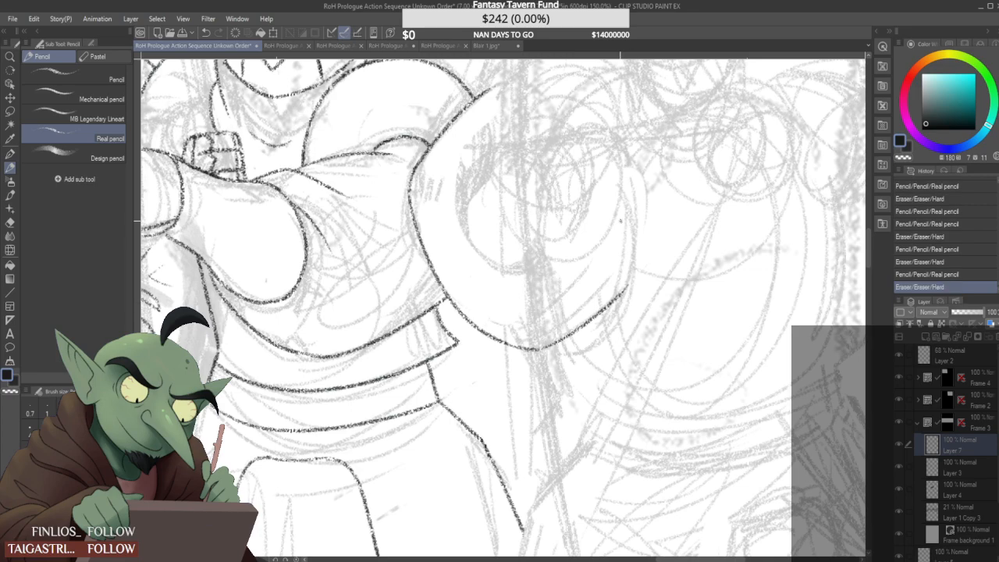
mouse_move(621, 189)
left_mouse_down()
mouse_move(631, 292)
mouse_move(625, 282)
mouse_move(620, 294)
left_mouse_up()
scroll(625, 234, "down", 3)
scroll(627, 242, "up", 2)
scroll(618, 290, "down", 3)
scroll(610, 242, "up", 2)
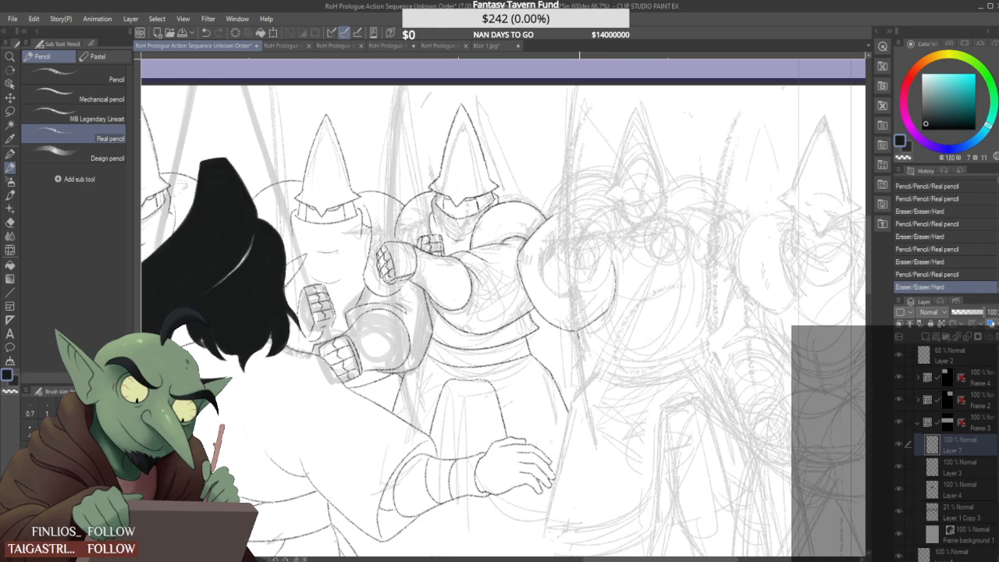
Pencil the curved lower edge of the next soldier's torso rightward from beneath the rounded arm, redrawing unsatisfactory strokes
mouse_move(579, 334)
left_mouse_down()
mouse_move(578, 356)
mouse_move(729, 316)
left_mouse_up()
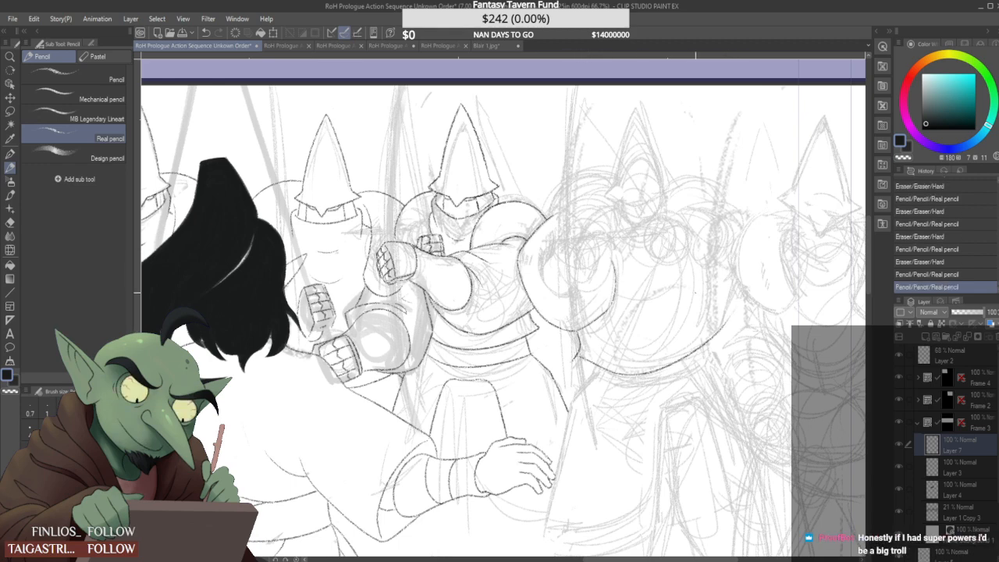
key("ctrl+z")
key("ctrl+z")
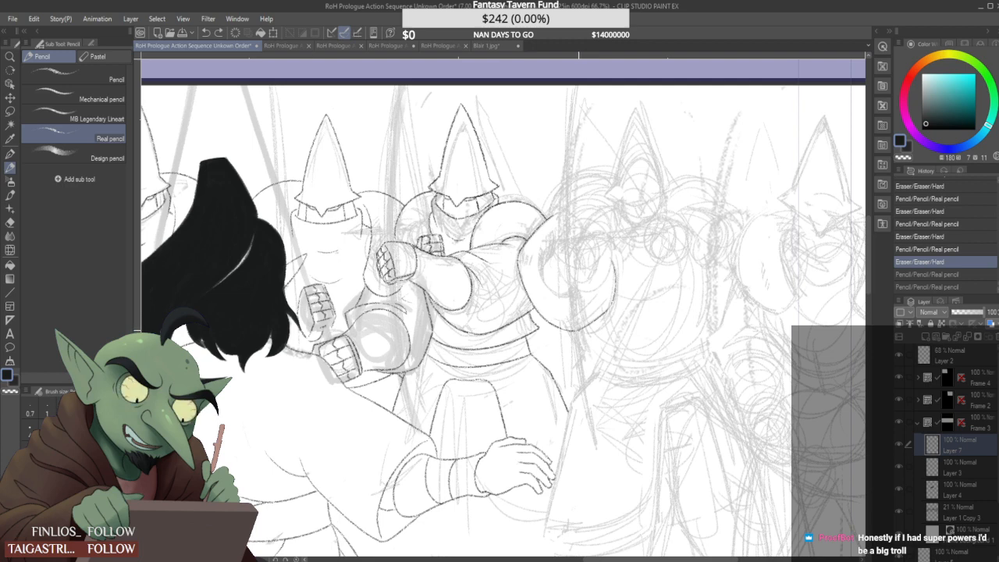
left_click_drag(578, 330, 581, 342)
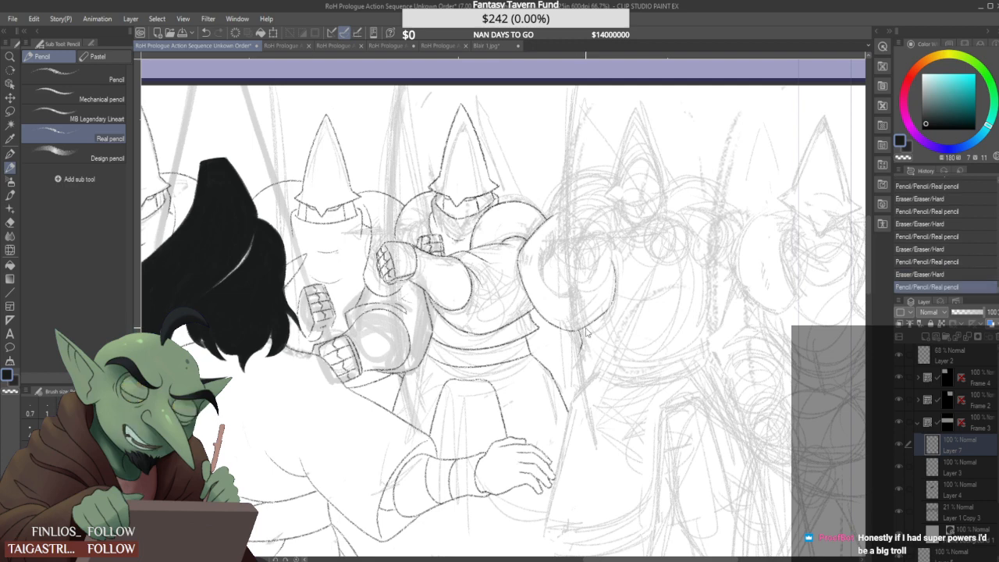
key("ctrl+z")
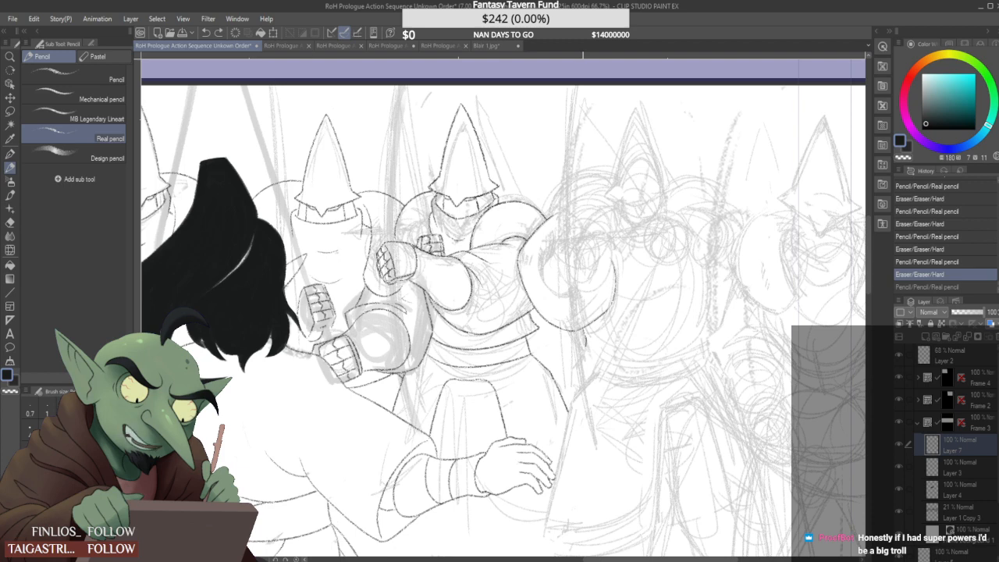
mouse_move(584, 333)
left_mouse_down()
mouse_move(581, 353)
mouse_move(765, 327)
left_mouse_up()
key("ctrl+z")
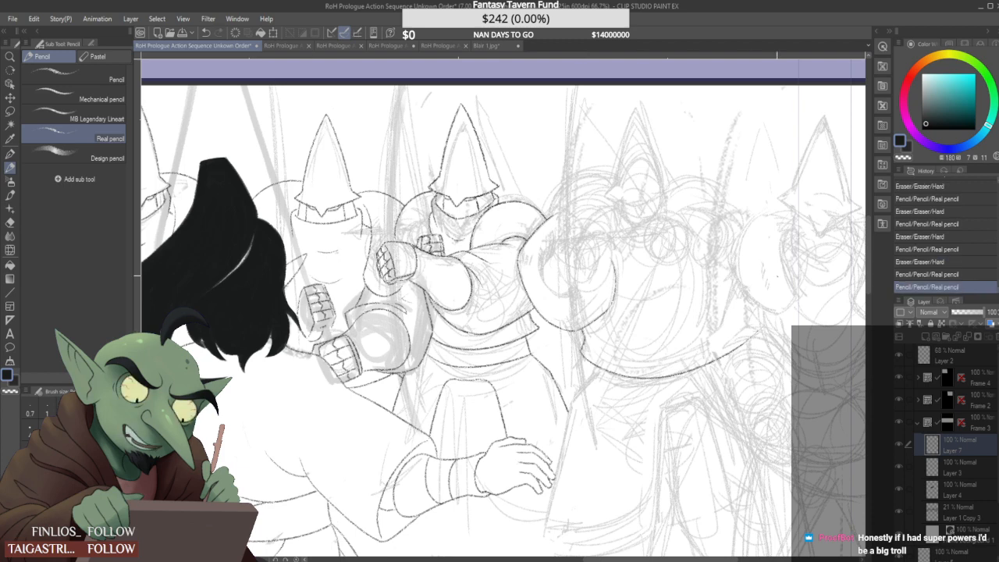
key("ctrl+z")
left_click_drag(581, 349, 763, 336)
key("ctrl+z")
mouse_move(581, 349)
left_mouse_down()
mouse_move(648, 369)
mouse_move(742, 323)
left_mouse_up()
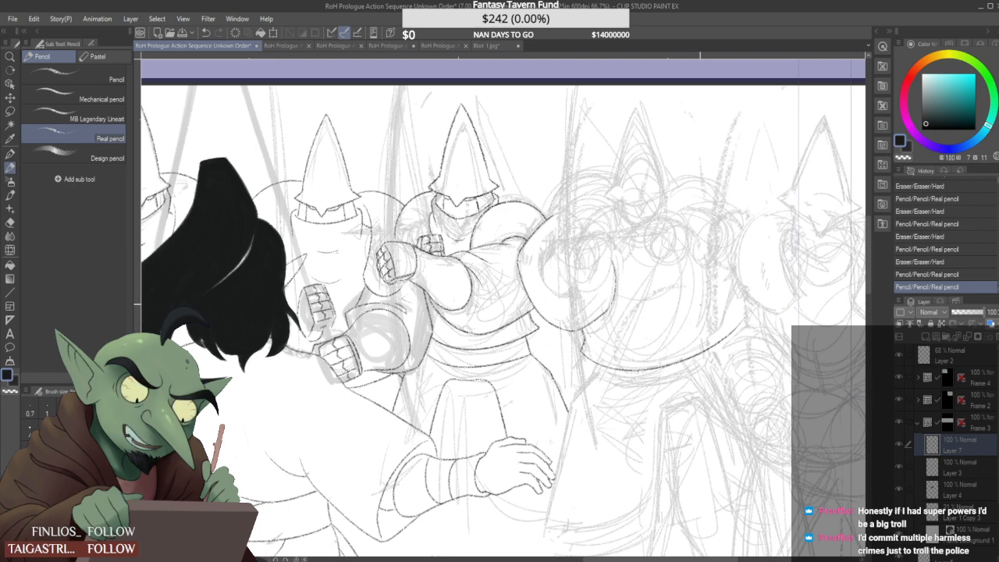
Erase the excess right end of the torso's lower edge and pencil the flared corner and the torso's right side above it
left_click_drag(726, 336, 707, 350)
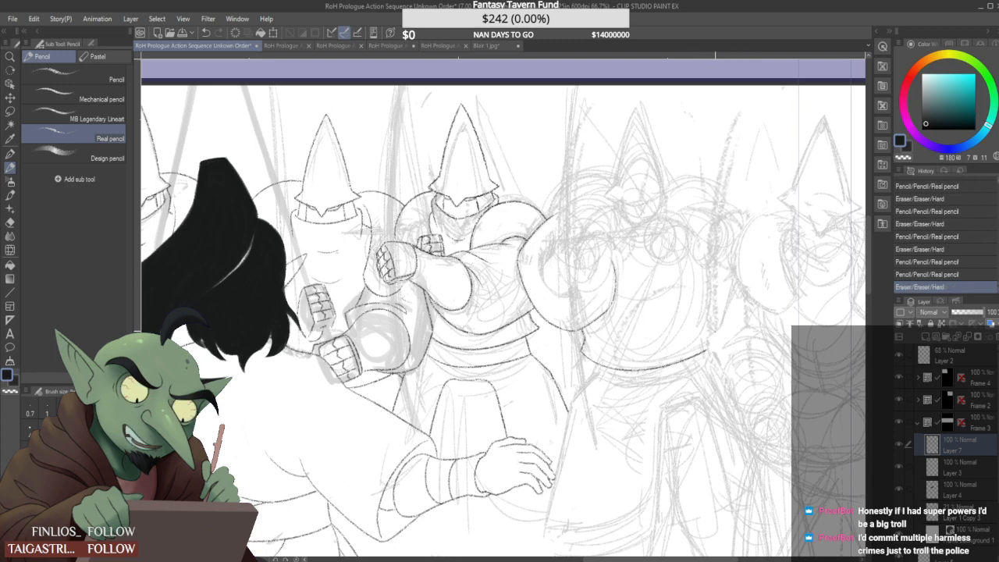
mouse_move(705, 351)
left_mouse_down()
mouse_move(727, 334)
mouse_move(715, 342)
mouse_move(705, 324)
mouse_move(706, 242)
mouse_move(707, 325)
left_mouse_up()
key("ctrl+z")
key("ctrl+z")
key("ctrl+z")
key("ctrl+z")
key("ctrl+z")
key("ctrl+z")
left_click_drag(709, 254, 712, 339)
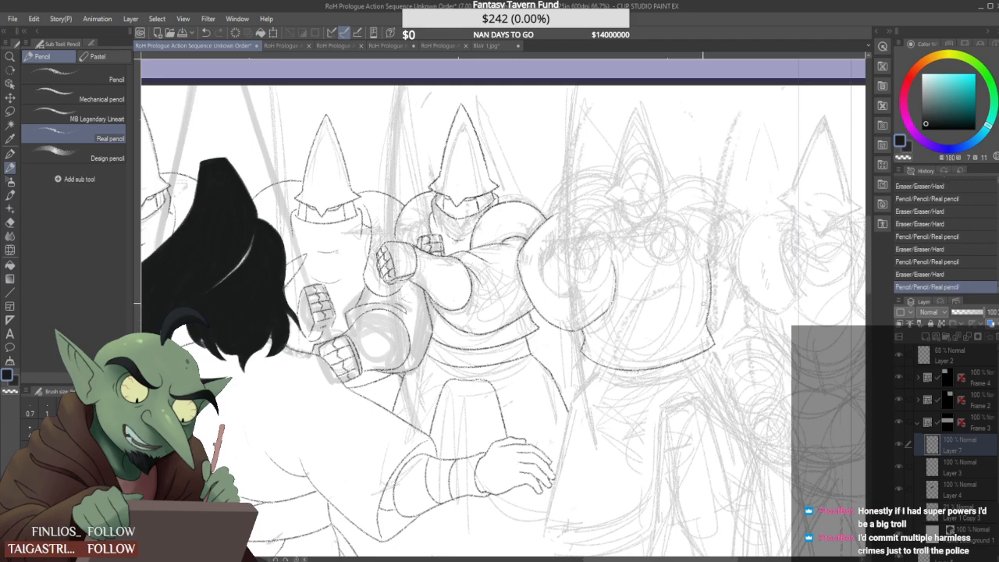
left_click_drag(706, 251, 707, 259)
scroll(706, 254, "down", 2)
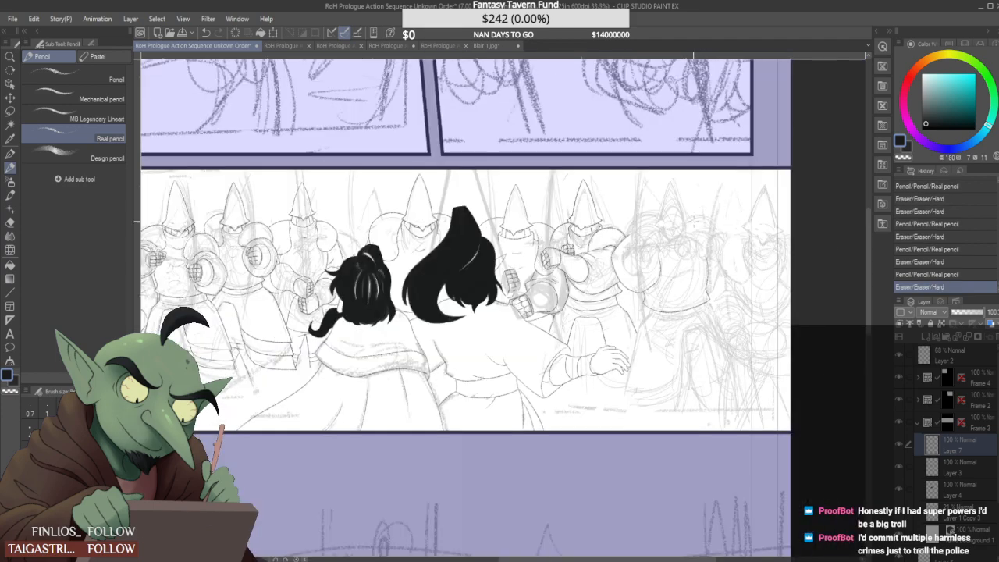
Pencil a short curved chest line and a curved belly line inside the soldier's torso, redrawing unsatisfactory strokes
scroll(692, 266, "up", 2)
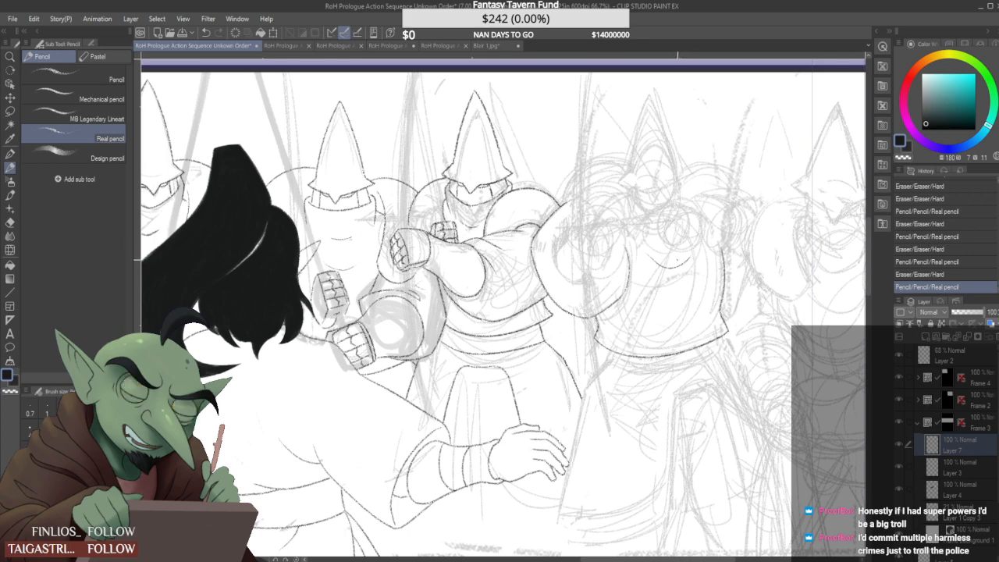
mouse_move(670, 263)
left_mouse_down()
mouse_move(671, 274)
mouse_move(694, 253)
left_mouse_up()
key("ctrl+z")
key("ctrl+z")
key("ctrl+z")
key("ctrl+z")
left_click_drag(665, 305, 707, 317)
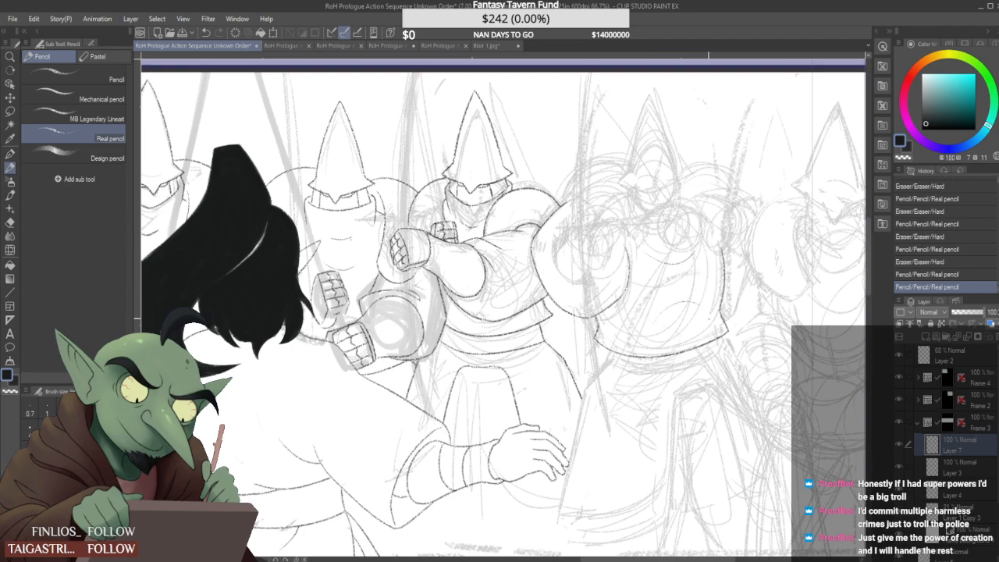
scroll(658, 283, "down", 3)
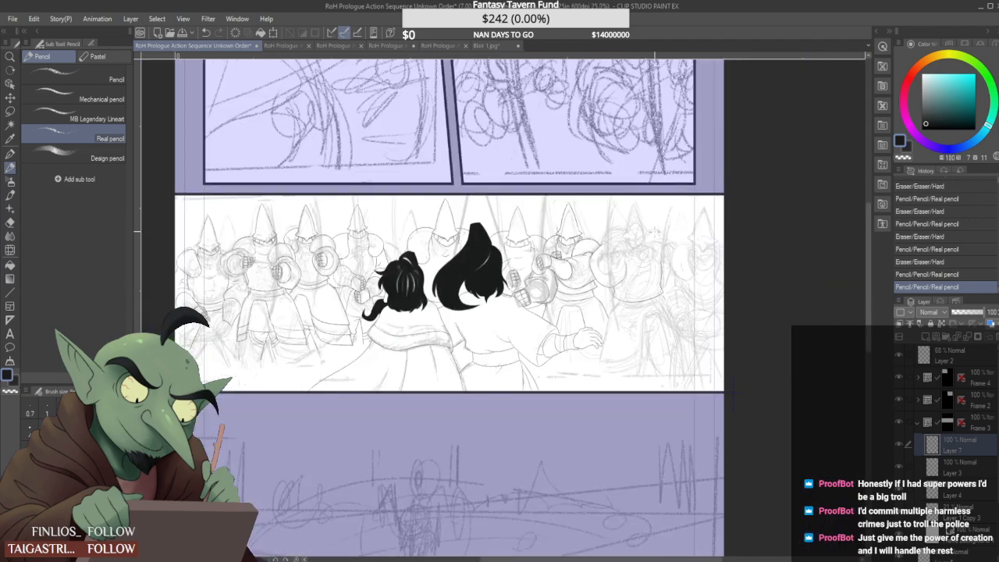
scroll(671, 262, "up", 3)
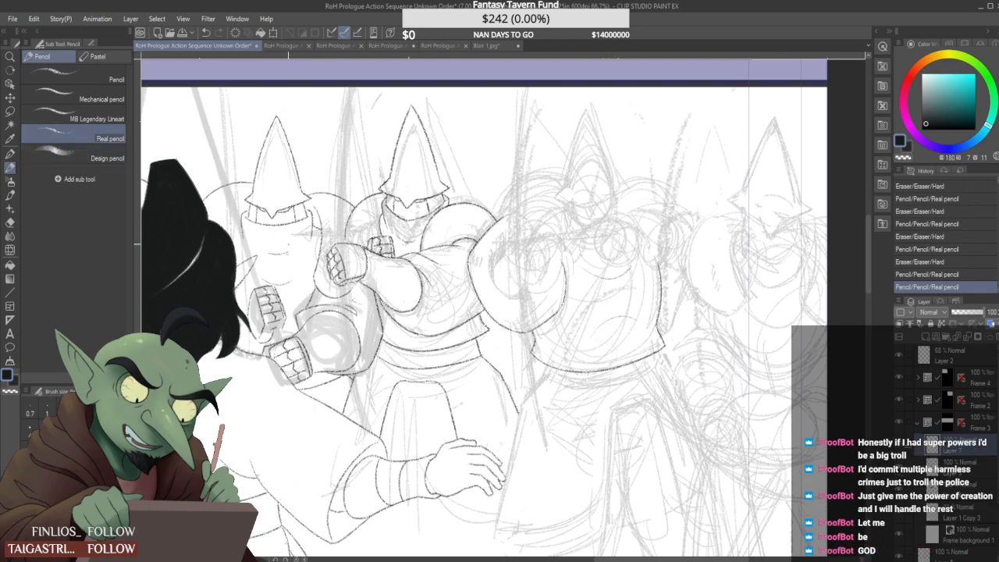
Pencil the short left and right ends of the waistband beneath the torso, and erase the stray line beside its lower-left corner
scroll(556, 367, "up", 2)
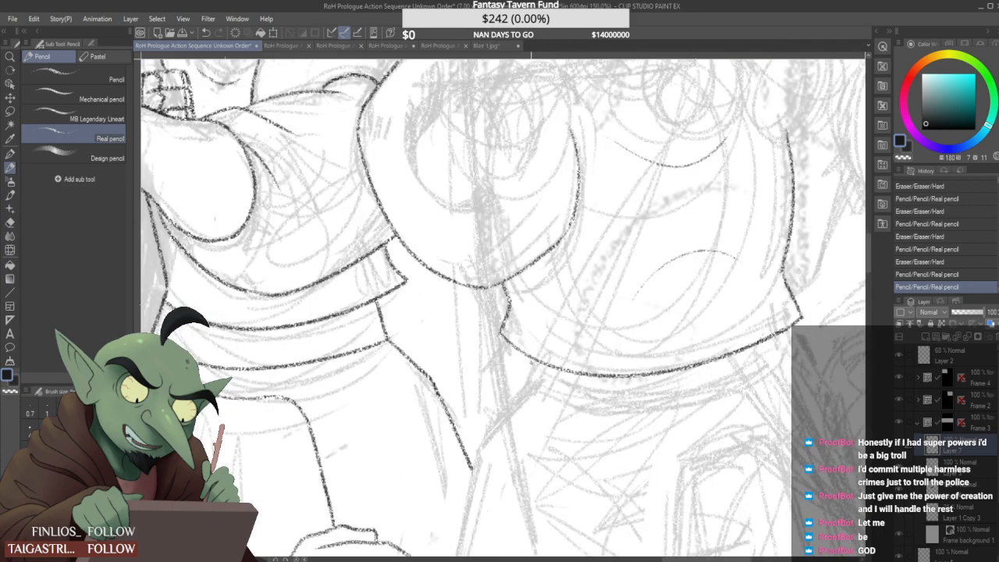
left_click_drag(529, 358, 526, 384)
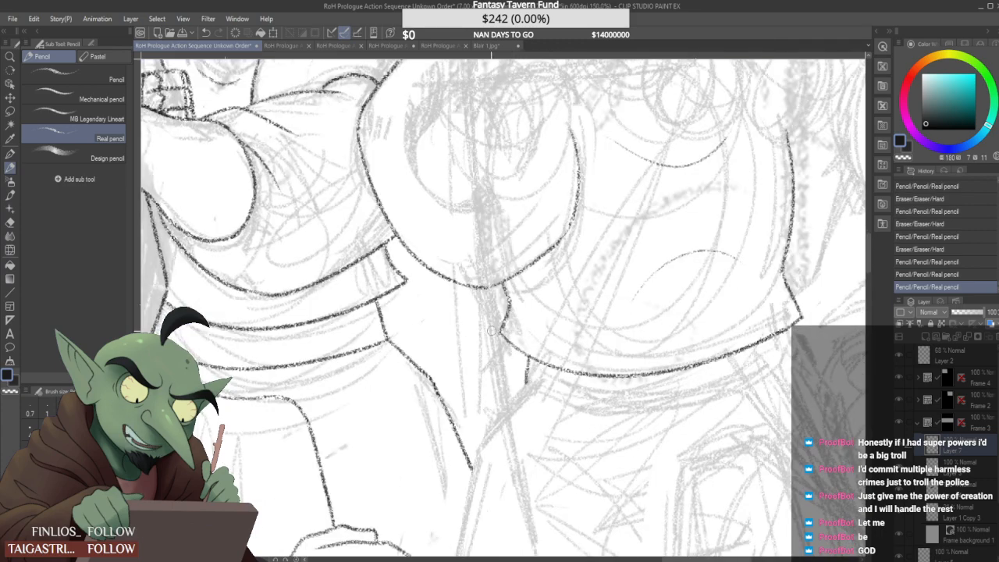
left_click_drag(492, 330, 496, 337)
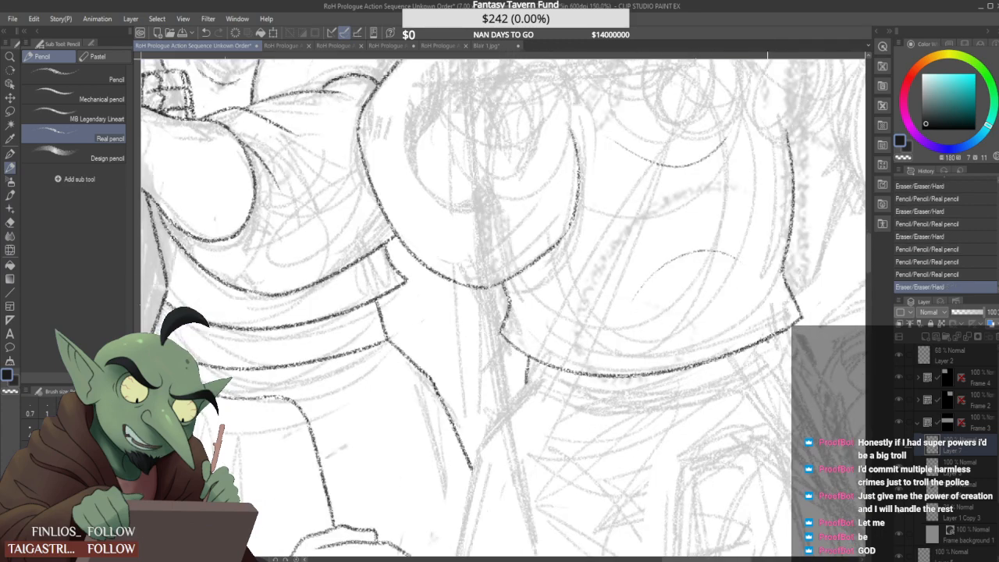
left_click_drag(781, 336, 774, 351)
scroll(777, 344, "down", 3)
scroll(778, 343, "up", 1)
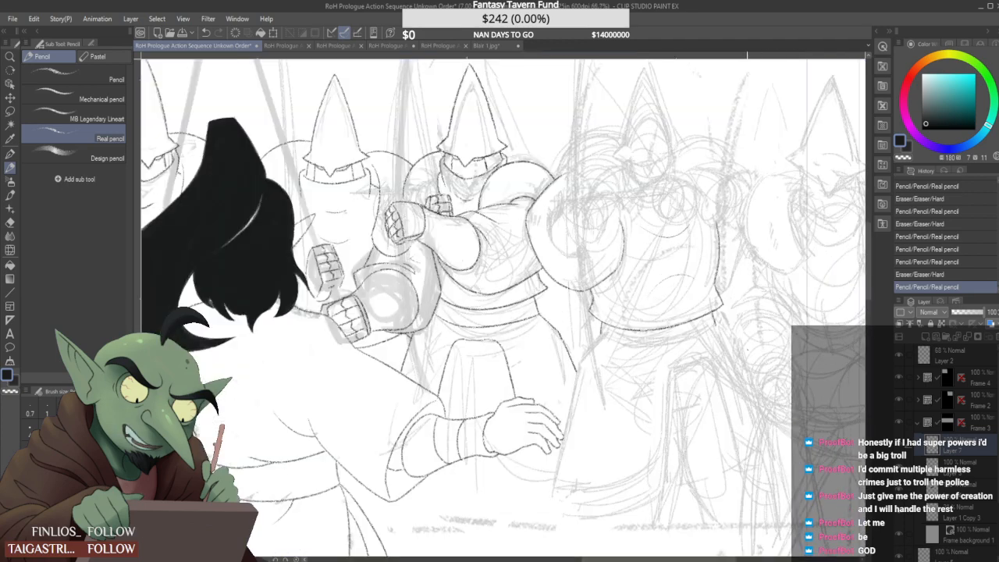
Pencil the waistband's curved lower edge between its two ends, redrawing the stroke until it follows the torso's curve
left_click_drag(605, 348, 746, 320)
key("ctrl+z")
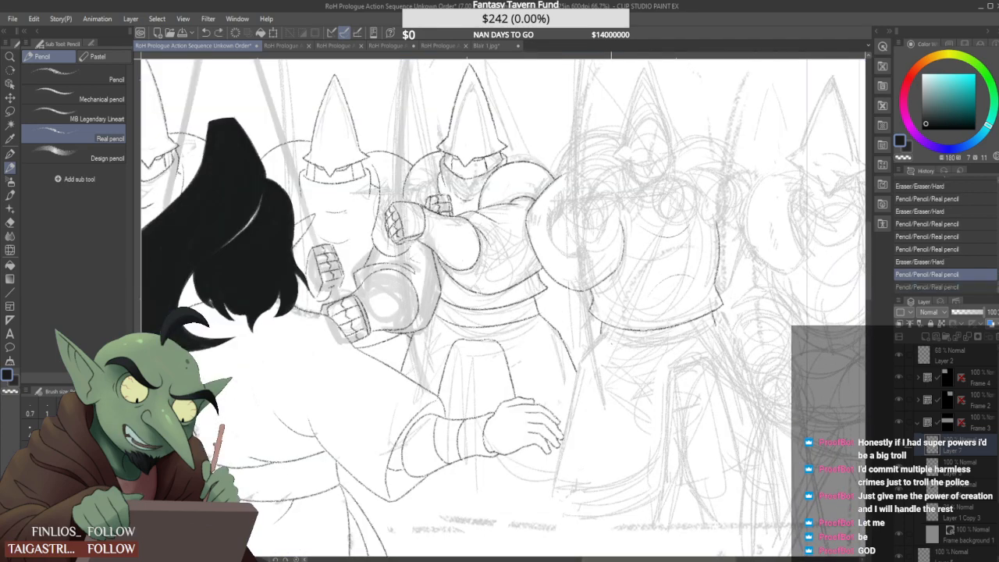
left_click_drag(605, 347, 711, 320)
key("ctrl+z")
left_click_drag(601, 348, 706, 326)
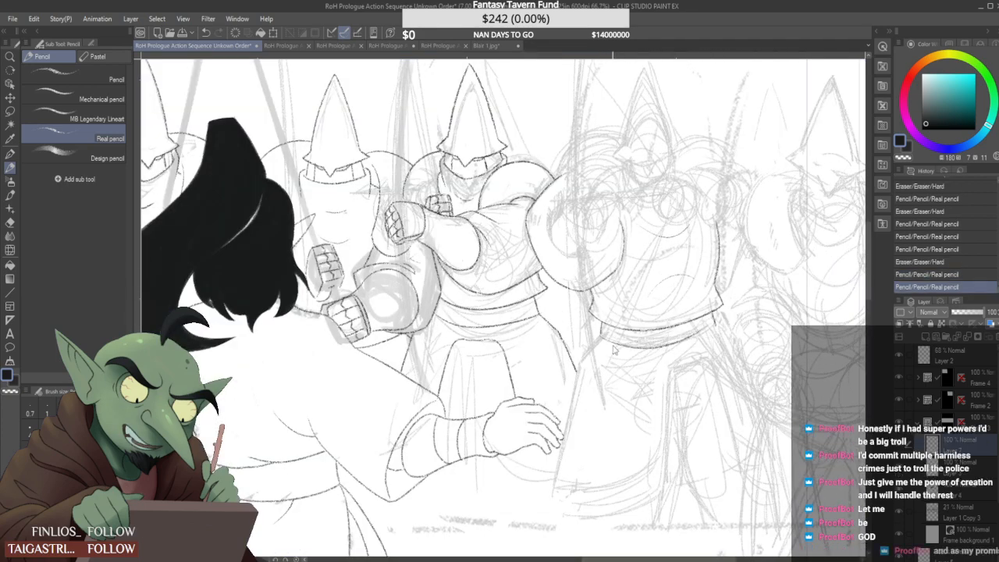
key("ctrl+z")
mouse_move(603, 348)
left_mouse_down()
mouse_move(751, 317)
mouse_move(616, 338)
mouse_move(730, 312)
left_mouse_up()
key("ctrl+z")
key("ctrl+z")
key("ctrl+z")
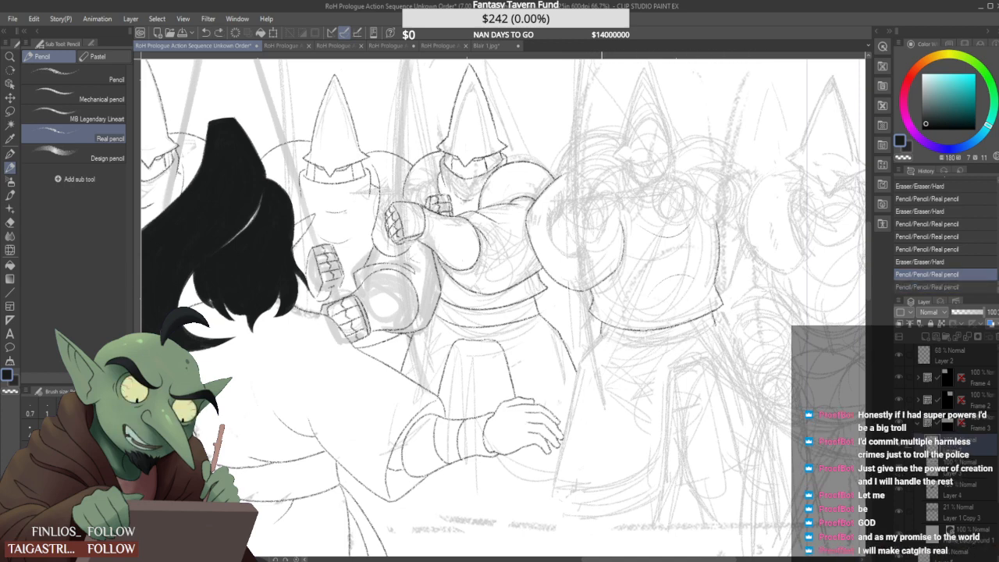
left_click_drag(602, 349, 745, 326)
key("ctrl+z")
left_click_drag(603, 347, 721, 321)
key("ctrl+z")
mouse_move(600, 348)
left_mouse_down()
mouse_move(709, 331)
mouse_move(740, 302)
mouse_move(618, 336)
mouse_move(738, 312)
left_mouse_up()
key("ctrl+z")
key("ctrl+z")
left_click_drag(602, 347, 720, 326)
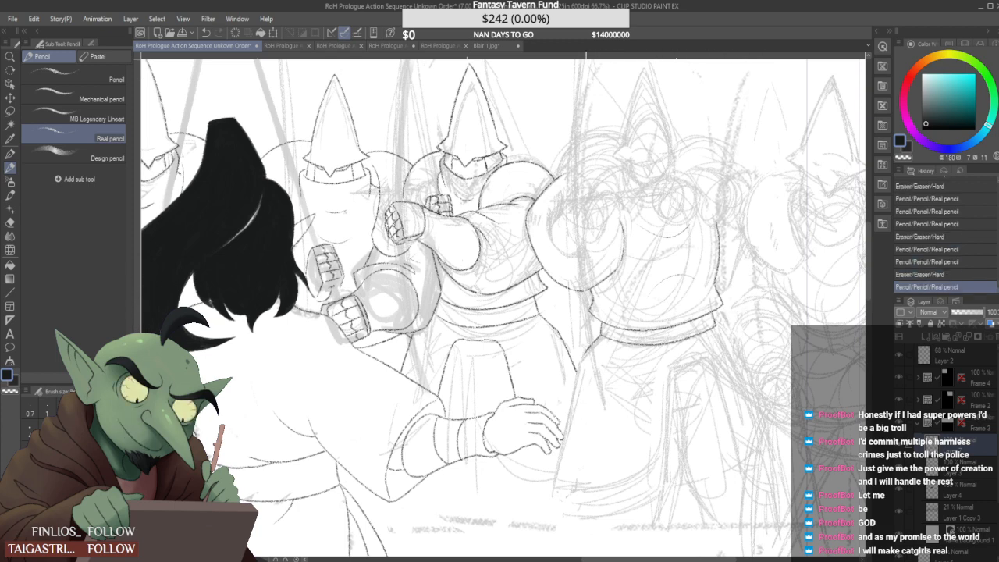
Pencil the skirt's flaring left and right outer edges down from the waistband, redrawing unsatisfactory strokes
scroll(582, 367, "down", 2)
scroll(581, 367, "up", 1)
left_click_drag(580, 358, 571, 391)
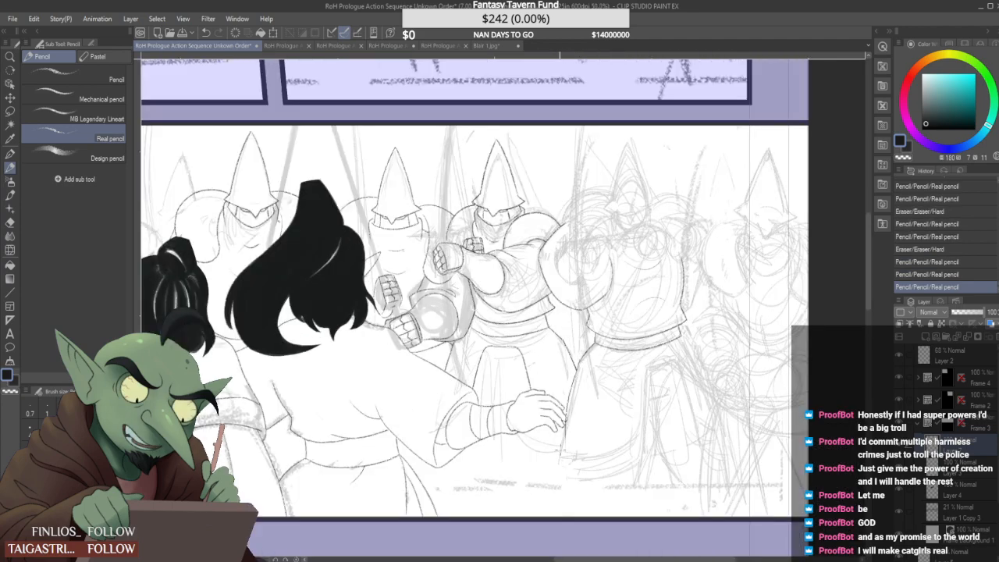
scroll(575, 374, "up", 1)
key("ctrl+z")
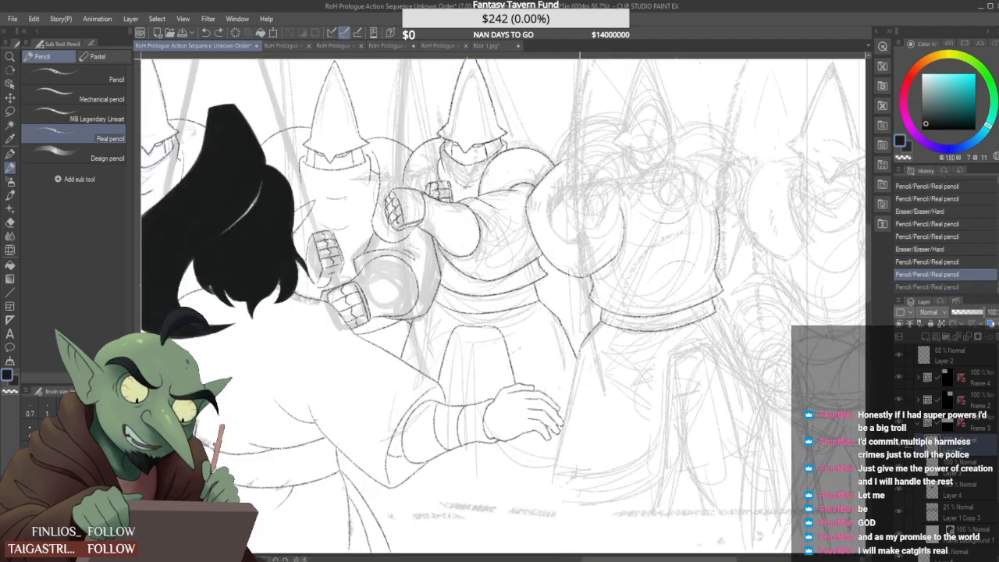
mouse_move(582, 345)
left_mouse_down()
mouse_move(544, 509)
mouse_move(548, 477)
left_mouse_up()
mouse_move(715, 311)
left_mouse_down()
mouse_move(739, 337)
mouse_move(778, 483)
left_mouse_up()
key("ctrl+z")
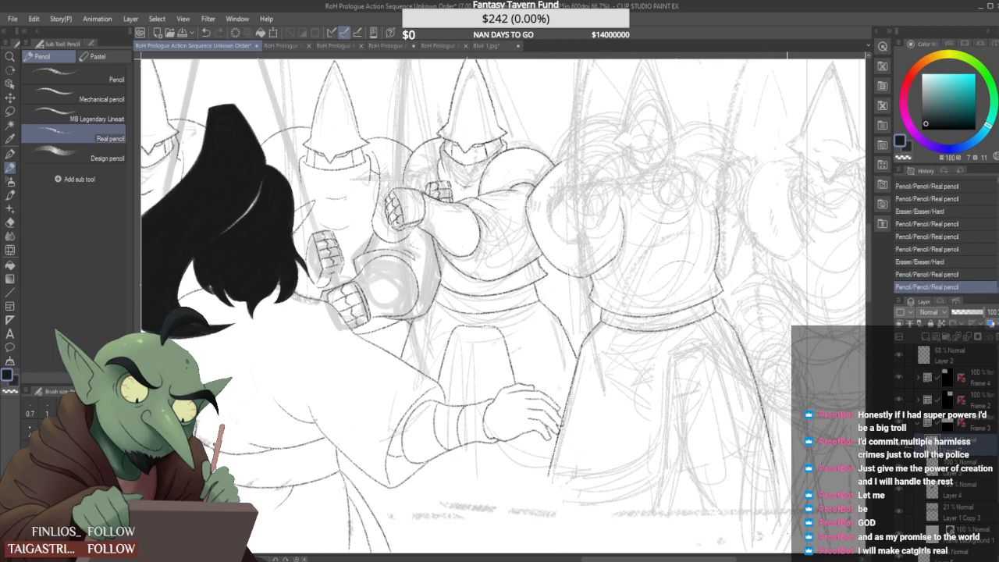
key("ctrl+z")
left_click_drag(738, 337, 784, 481)
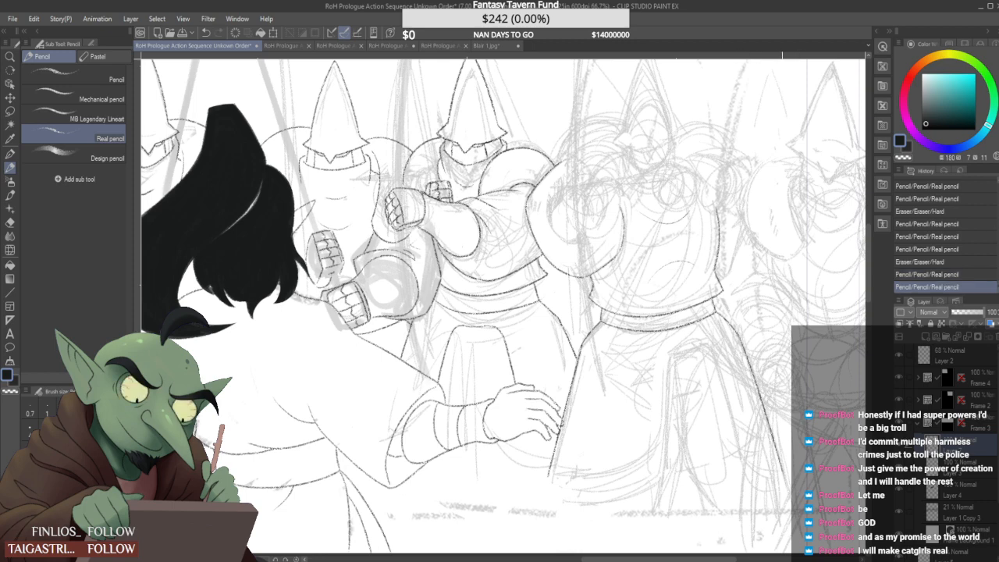
Pencil the left skirt panel's curved hem and the front opening's left edge, erasing overshoots and smoothing the corner between them
left_click_drag(670, 427, 665, 434)
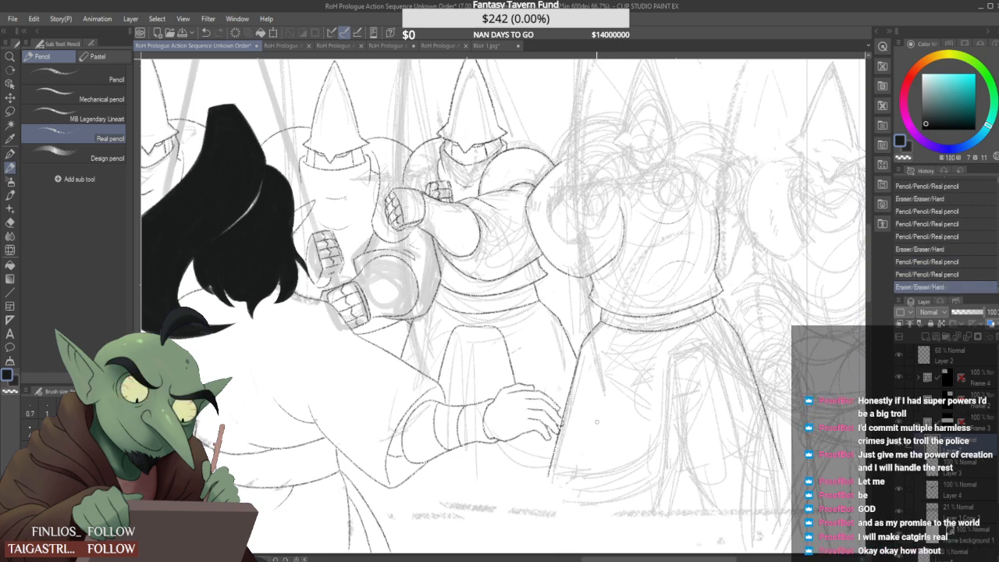
left_click(549, 479)
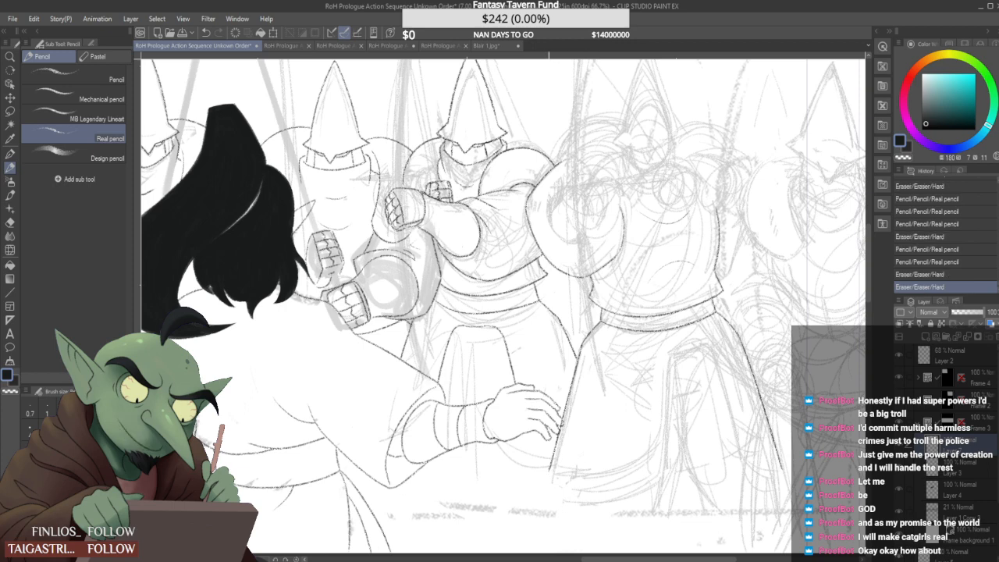
mouse_move(548, 473)
left_mouse_down()
mouse_move(647, 447)
mouse_move(671, 352)
left_mouse_up()
key("ctrl+z")
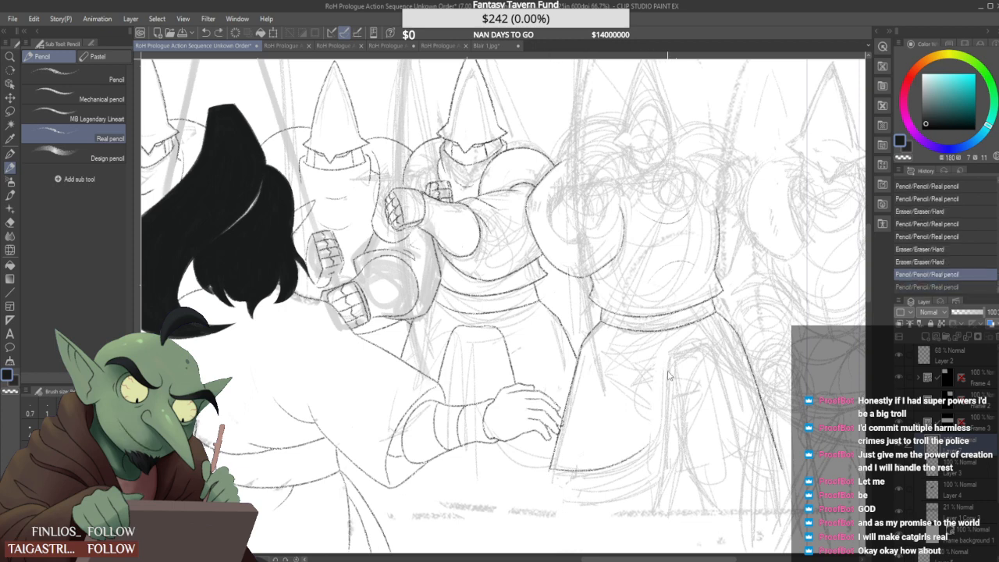
mouse_move(645, 450)
left_mouse_down()
mouse_move(674, 348)
mouse_move(672, 357)
left_mouse_up()
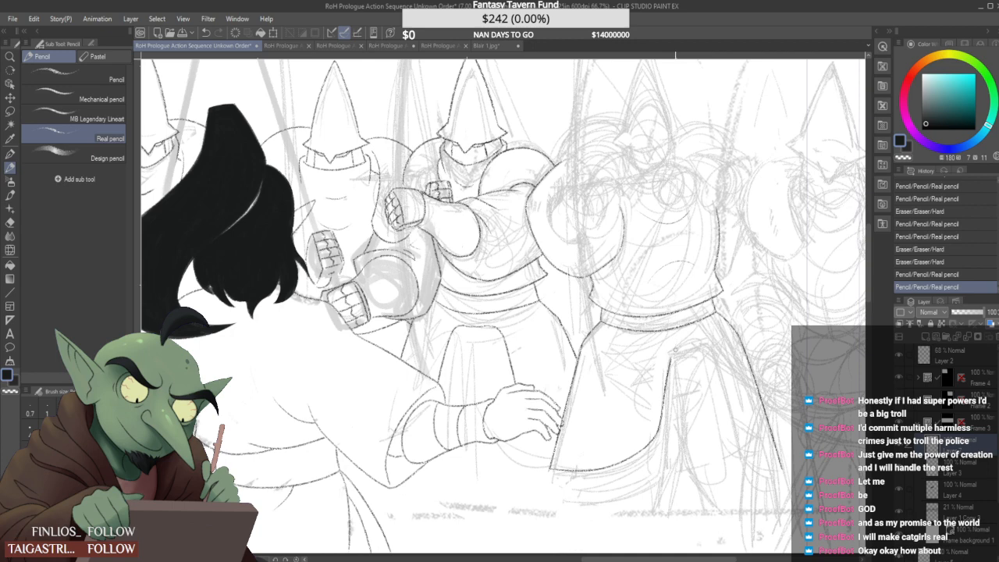
mouse_move(545, 467)
left_mouse_down()
mouse_move(542, 475)
mouse_move(559, 434)
left_mouse_up()
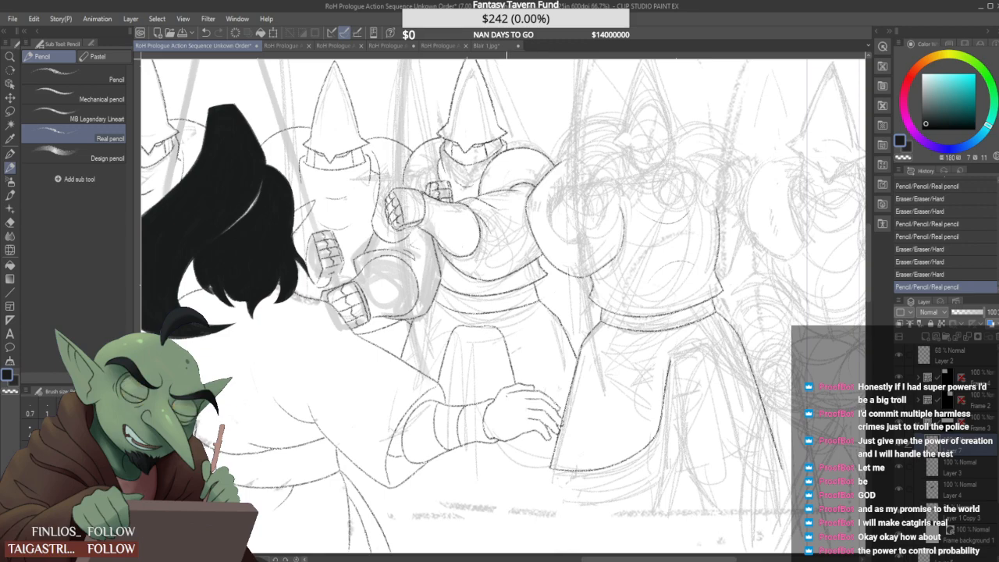
left_click_drag(539, 437, 501, 454)
left_click_drag(631, 376, 622, 447)
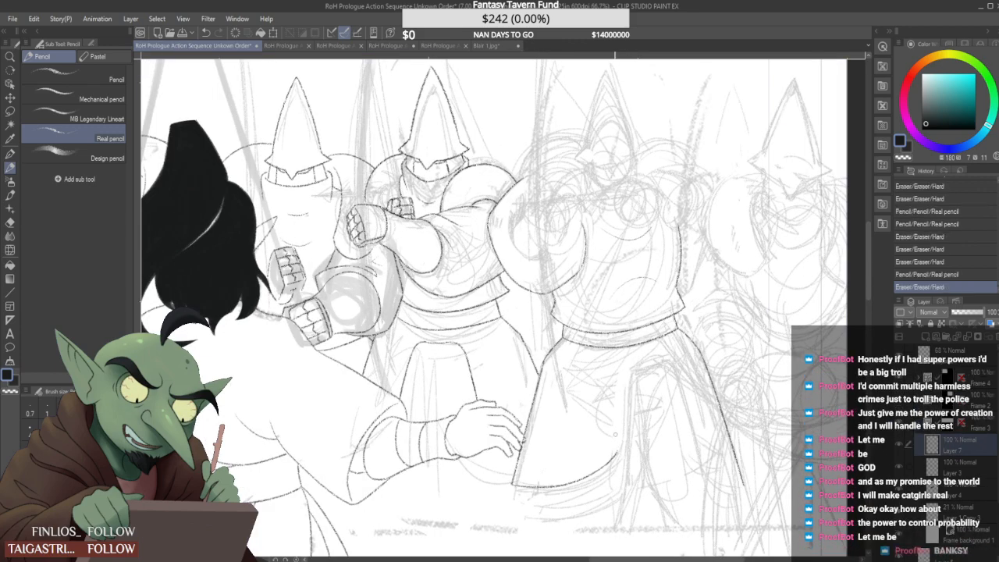
left_click_drag(628, 375, 615, 457)
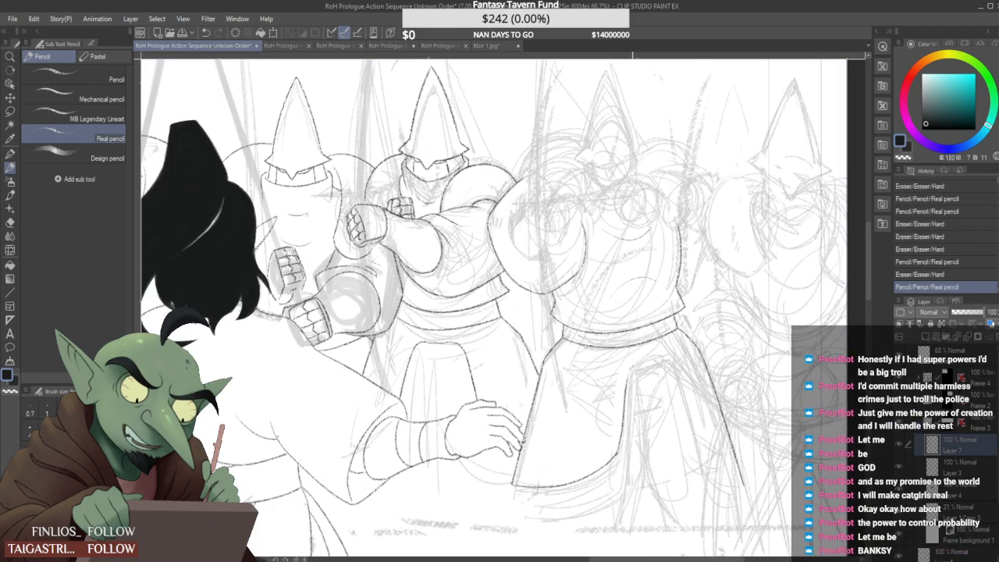
scroll(617, 453, "up", 2)
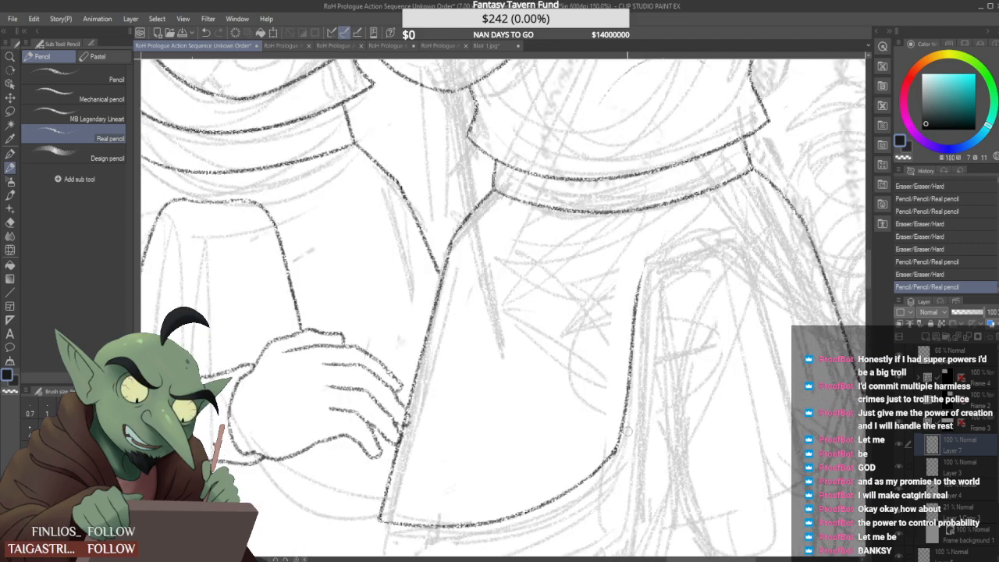
mouse_move(613, 462)
left_mouse_down()
mouse_move(609, 439)
mouse_move(622, 429)
left_mouse_up()
Pencil the rounded top of the skirt's front opening and extend the line down its right edge
scroll(619, 423, "down", 2)
scroll(640, 376, "up", 2)
mouse_move(611, 349)
left_mouse_down()
mouse_move(616, 328)
mouse_move(687, 307)
left_mouse_up()
key("ctrl+z")
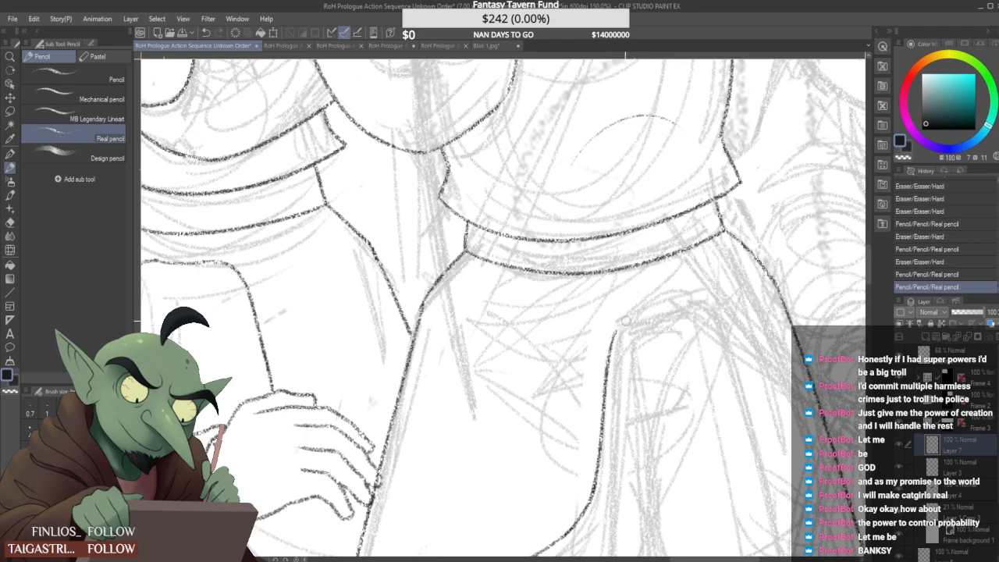
mouse_move(616, 331)
left_mouse_down()
mouse_move(698, 300)
mouse_move(726, 384)
left_mouse_up()
scroll(692, 304, "down", 2)
scroll(679, 310, "down", 1)
scroll(680, 310, "up", 2)
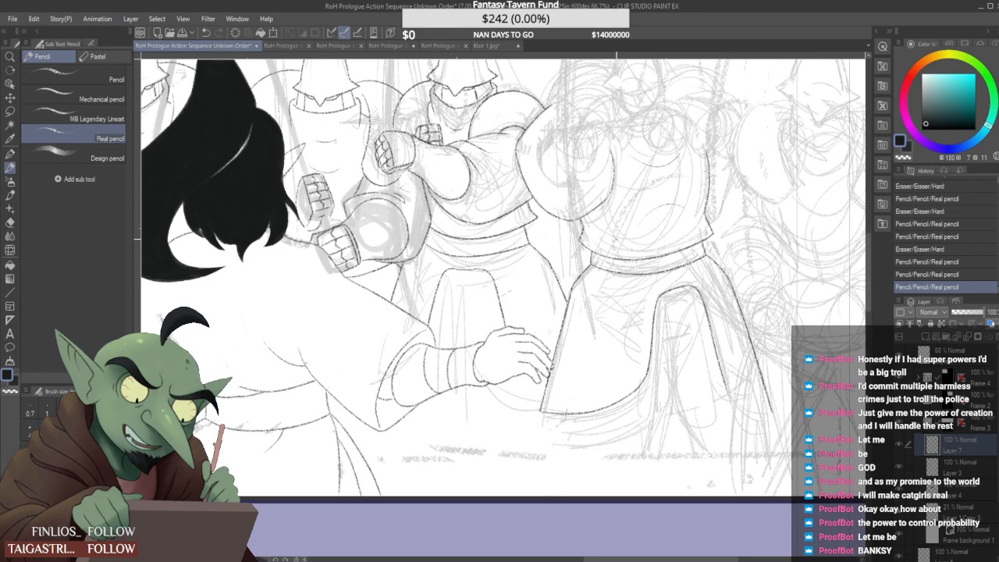
scroll(656, 288, "down", 1)
scroll(694, 269, "up", 2)
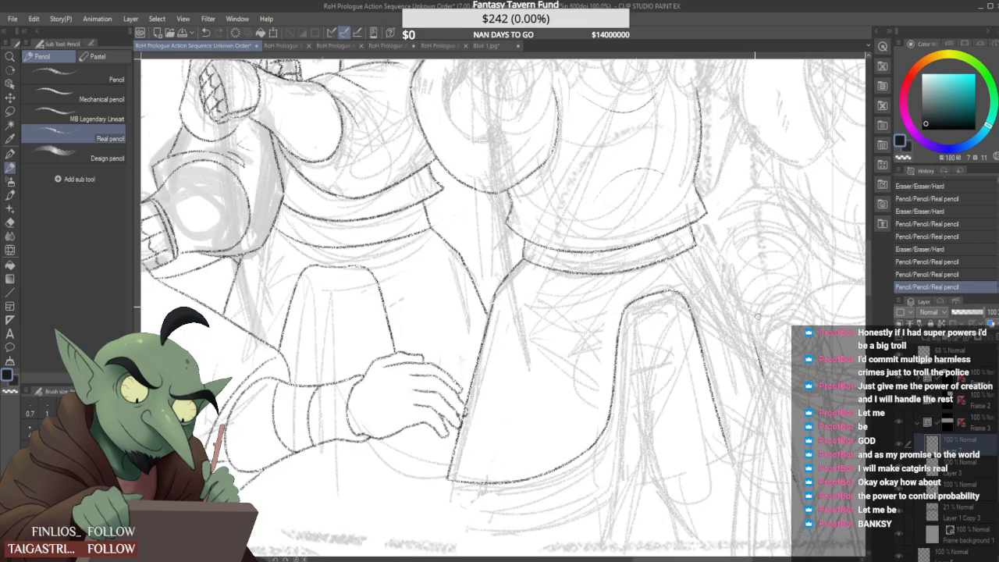
Erase the skirt's right outer edge, redraw it down from the waistband, and close the right panel's hem
left_click_drag(748, 306, 775, 404)
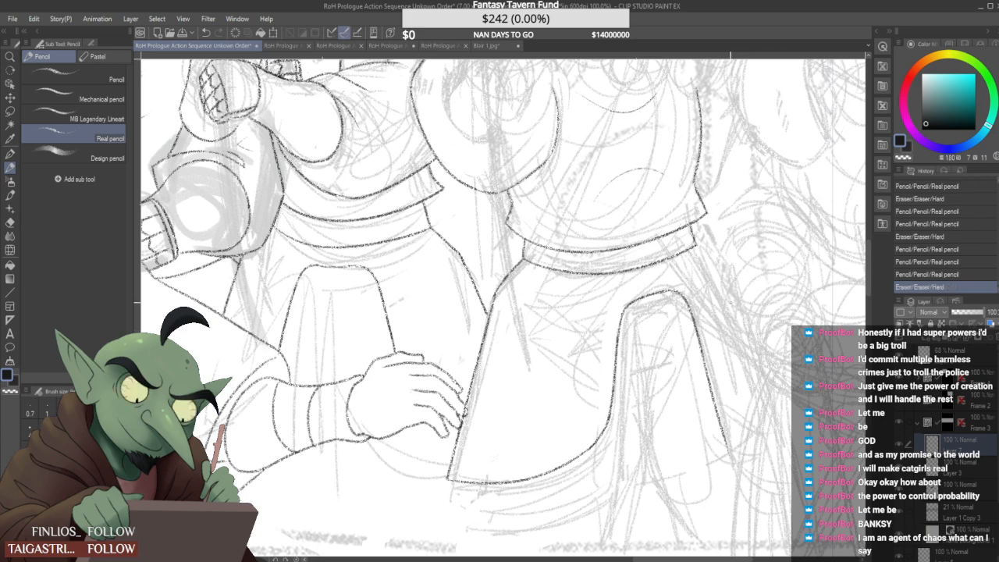
mouse_move(696, 245)
left_mouse_down()
mouse_move(719, 263)
mouse_move(766, 441)
mouse_move(722, 430)
mouse_move(776, 453)
mouse_move(766, 437)
mouse_move(769, 454)
left_mouse_up()
scroll(768, 446, "up", 1)
scroll(754, 397, "down", 2)
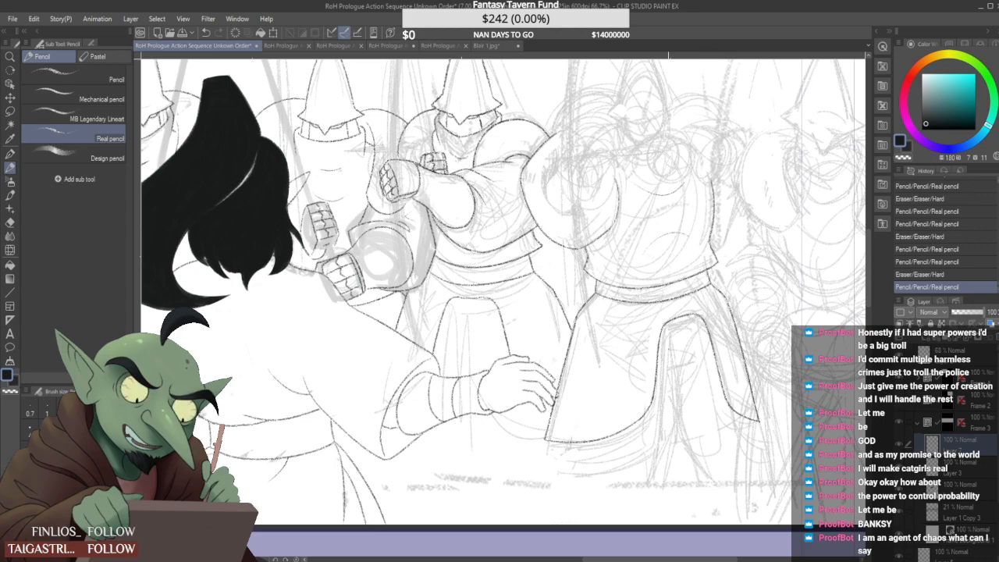
Erase the left skirt panel's lower end and redraw its curved hem slightly higher, trimming the overshoot at the outer corner
scroll(611, 426, "up", 1)
left_click_drag(531, 376, 528, 386)
scroll(526, 383, "down", 2)
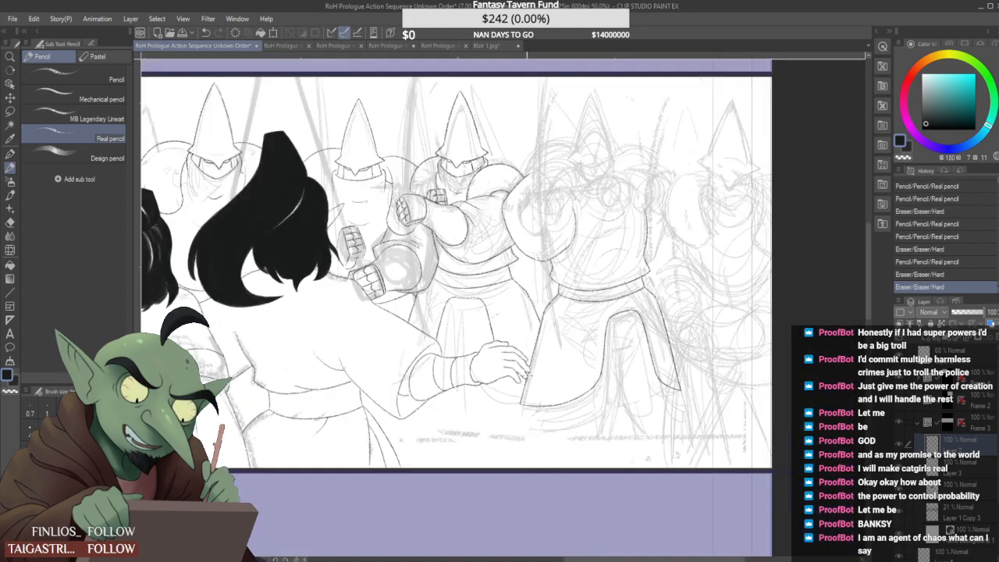
scroll(530, 379, "down", 1)
scroll(522, 408, "up", 1)
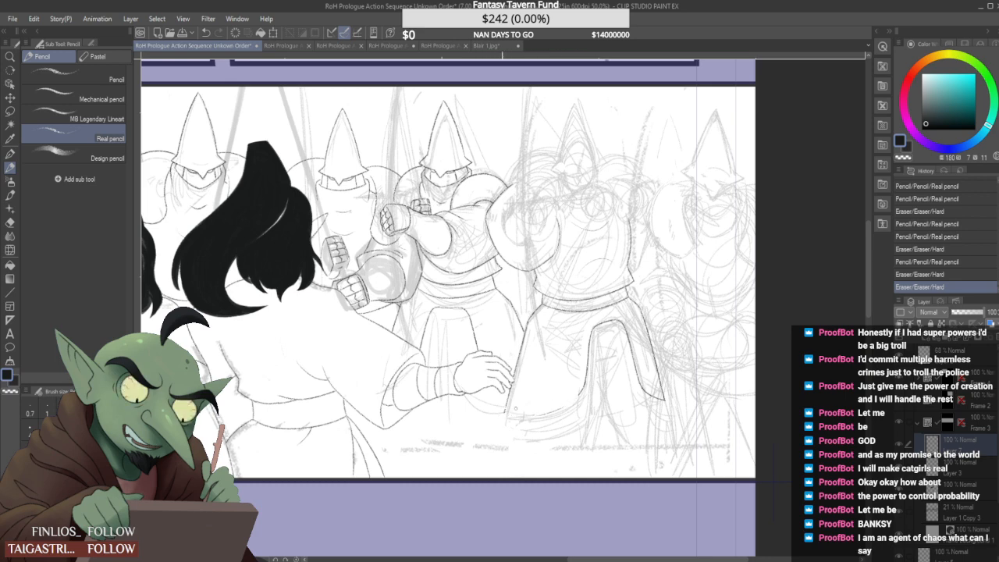
scroll(507, 407, "up", 2)
left_click_drag(503, 399, 648, 373)
key("ctrl+z")
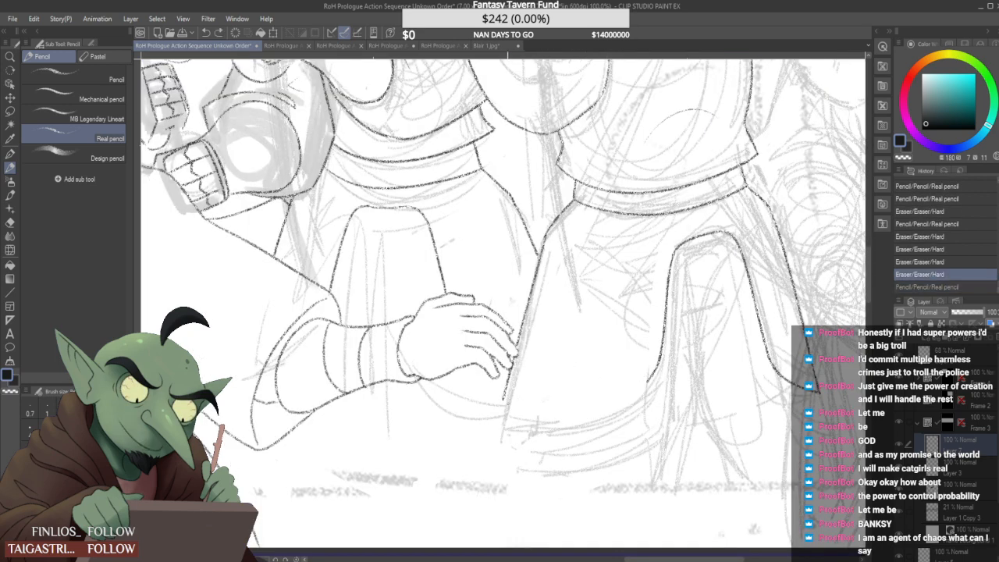
left_click_drag(504, 399, 649, 381)
left_click_drag(503, 399, 508, 404)
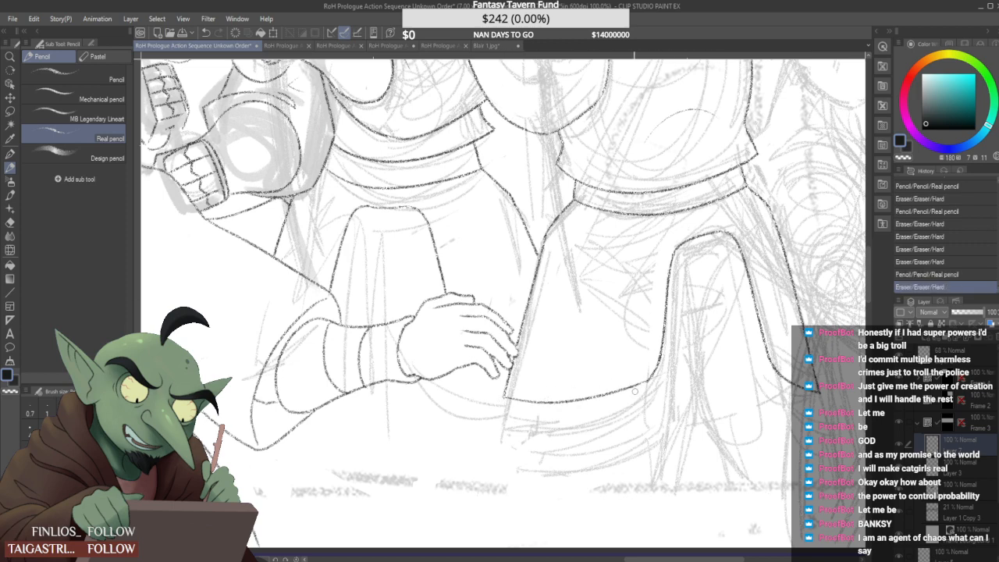
Join the left panel's hem to the front opening's left edge with a smooth rounded corner, redrawing the connecting stroke
left_click_drag(642, 385, 658, 353)
key("ctrl+z")
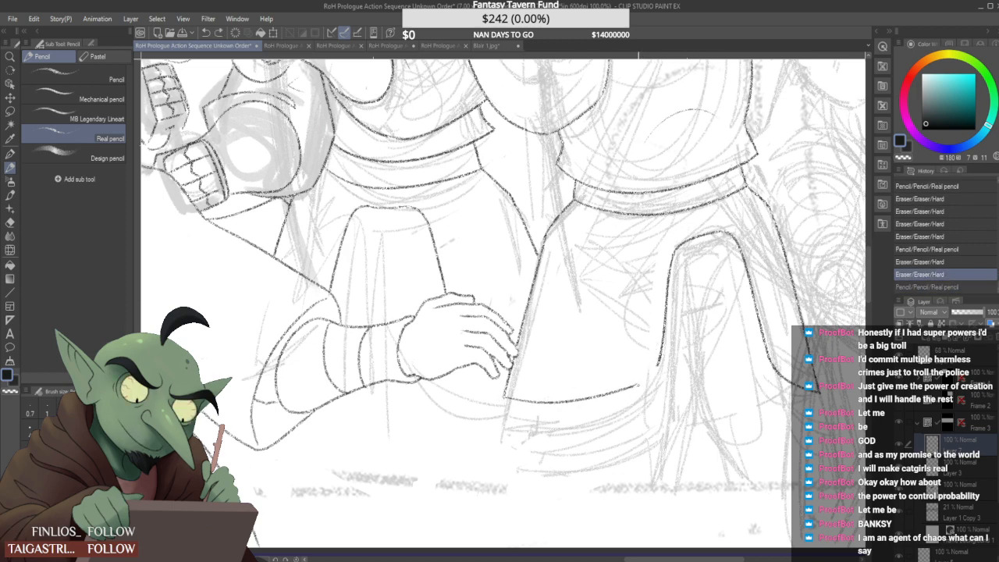
left_click_drag(636, 386, 659, 357)
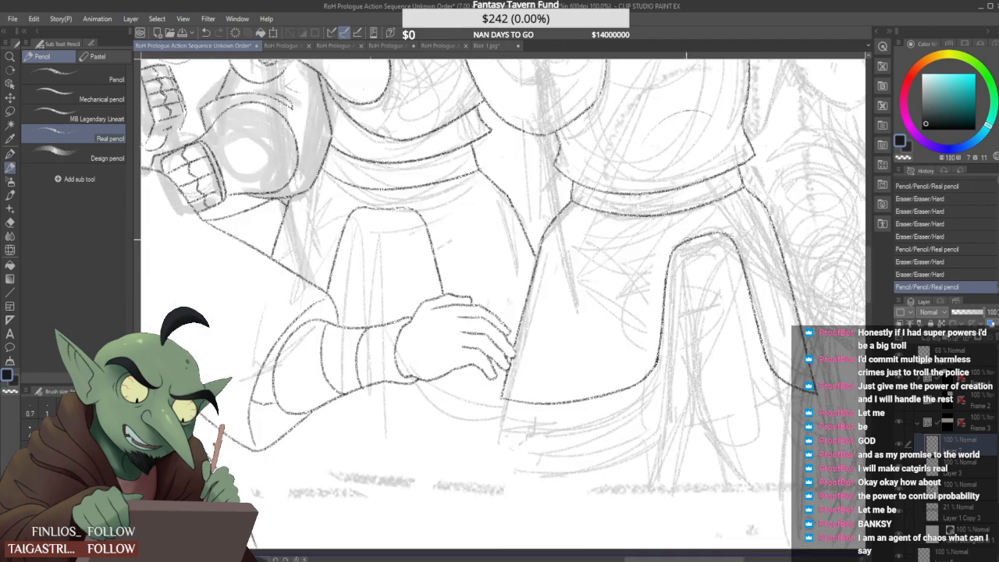
mouse_move(683, 244)
left_mouse_down()
mouse_move(715, 232)
mouse_move(674, 252)
mouse_move(703, 234)
mouse_move(765, 230)
mouse_move(733, 226)
mouse_move(755, 235)
left_mouse_up()
scroll(686, 250, "up", 1)
scroll(709, 254, "down", 7)
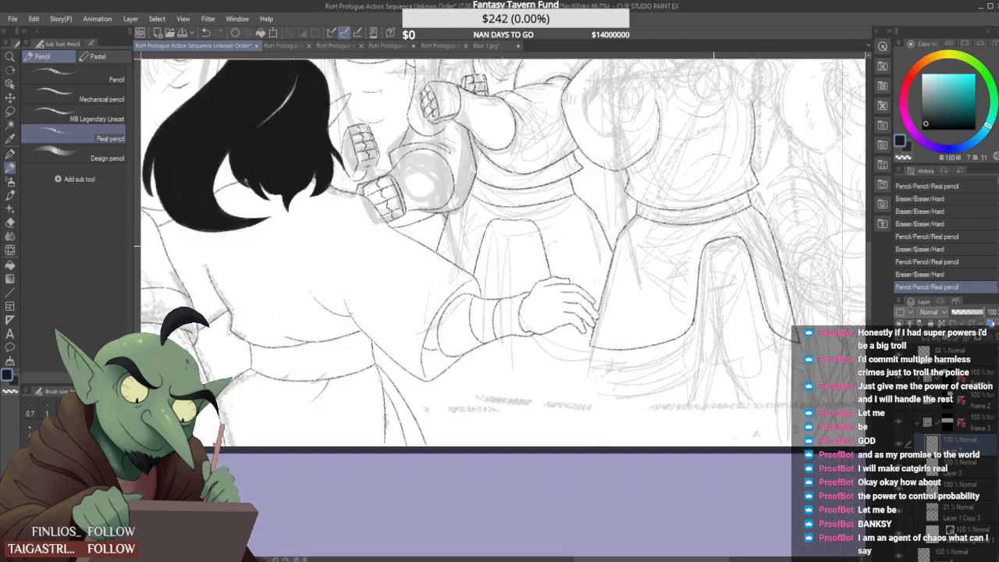
Pencil a second tier beneath the left skirt panel, with a short outer edge and a curved hem parallel to the first, redrawing weak strokes
scroll(725, 262, "up", 4)
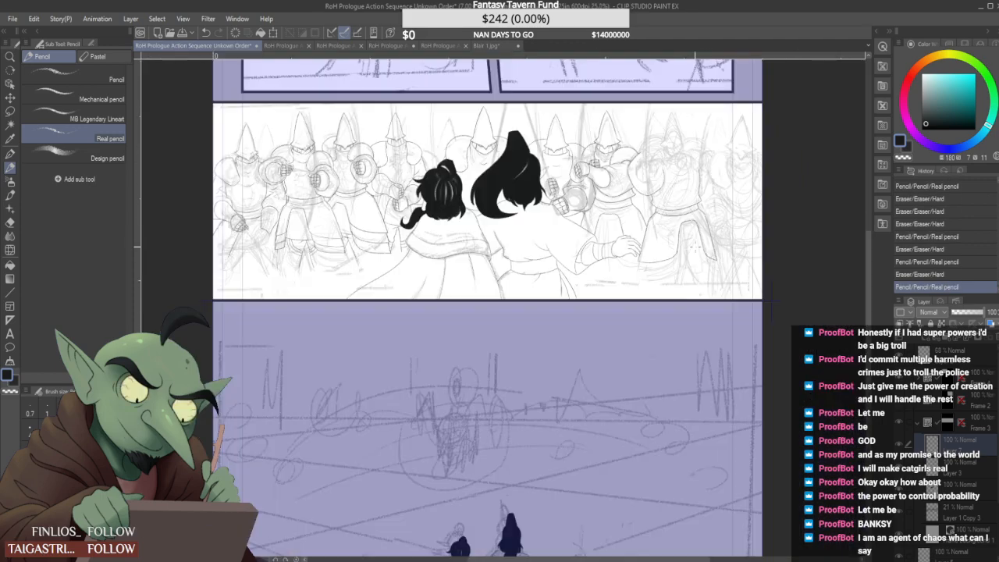
scroll(673, 240, "up", 3)
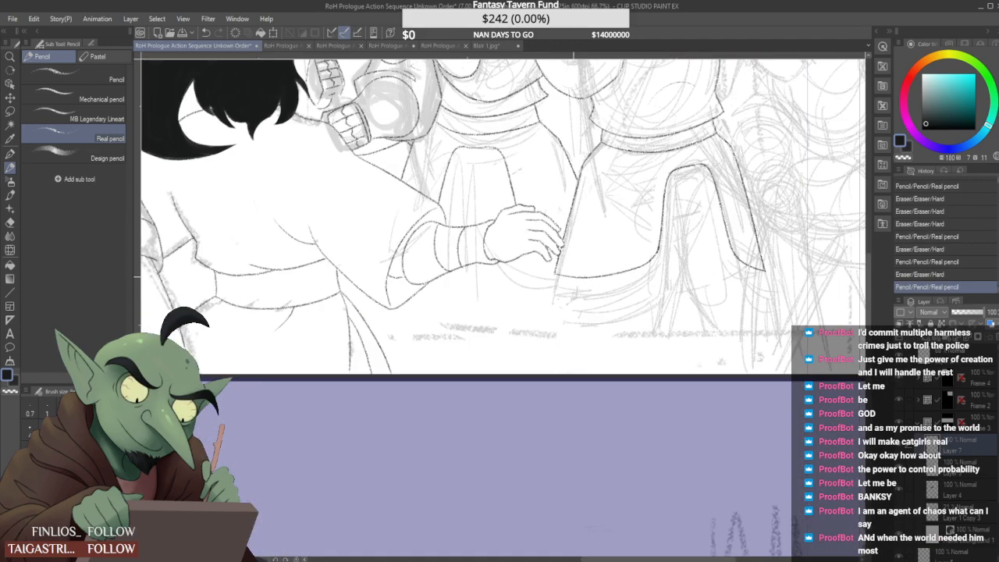
left_click_drag(558, 273, 556, 292)
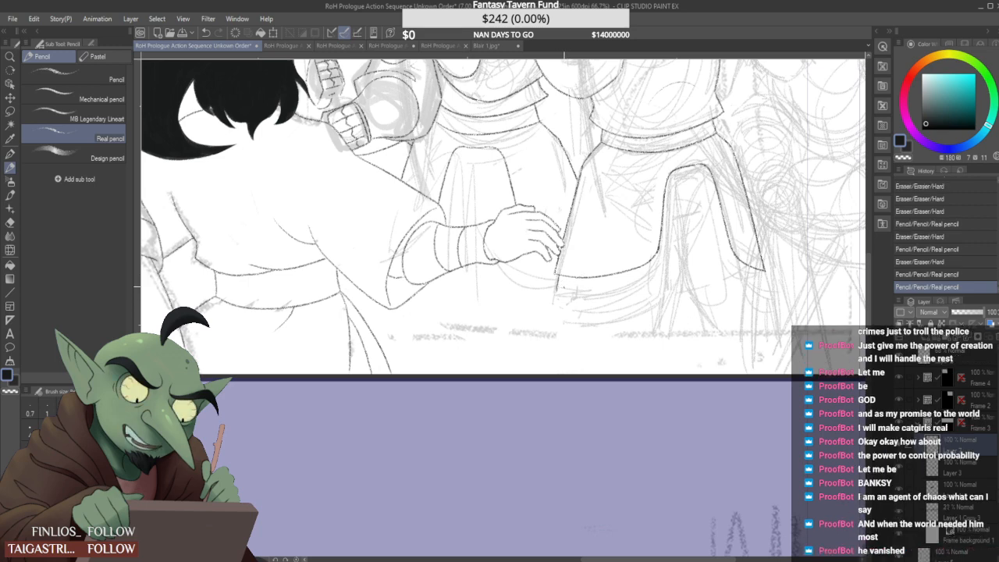
key("ctrl+z")
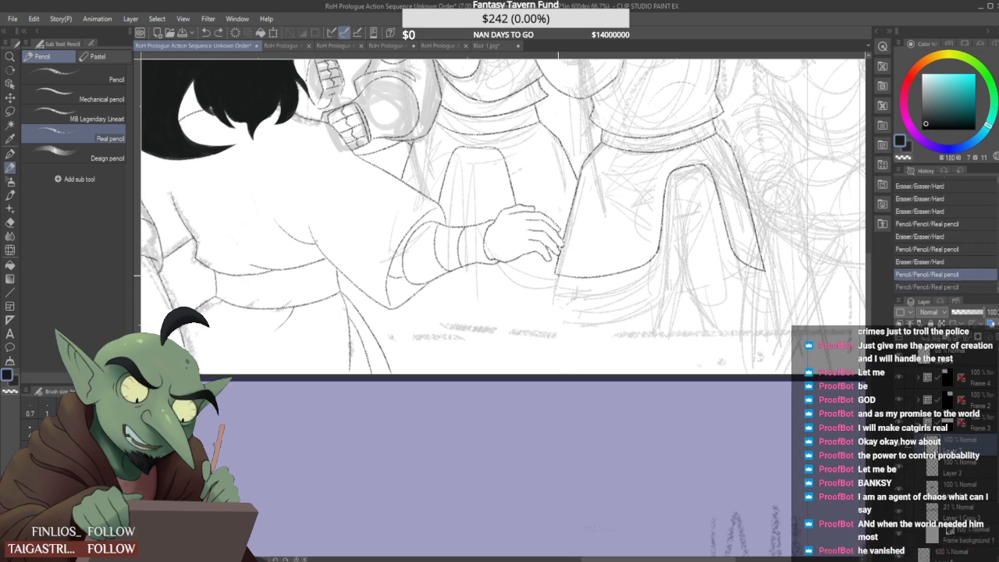
key("ctrl+y")
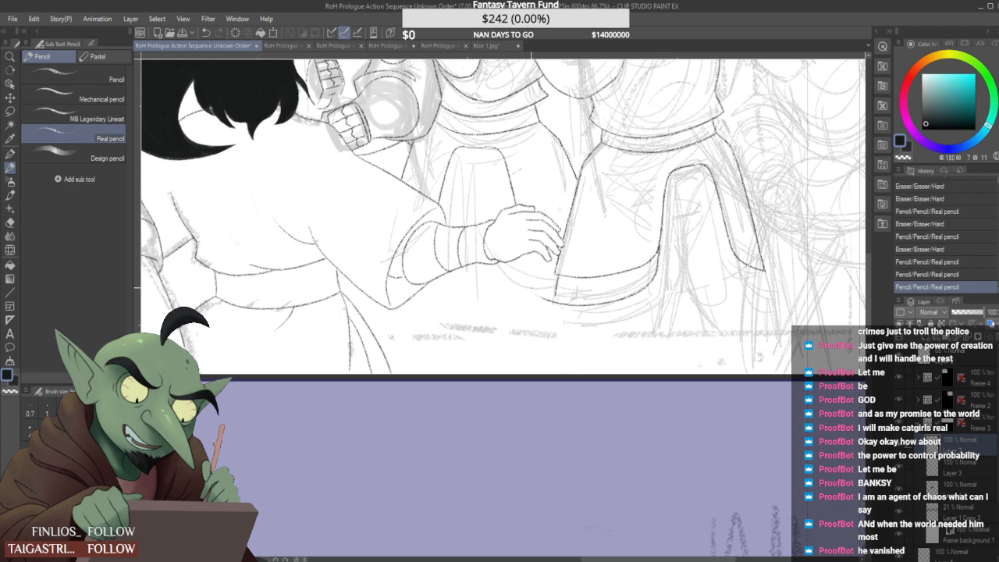
key("ctrl+z")
left_click_drag(658, 251, 521, 290)
key("ctrl+z")
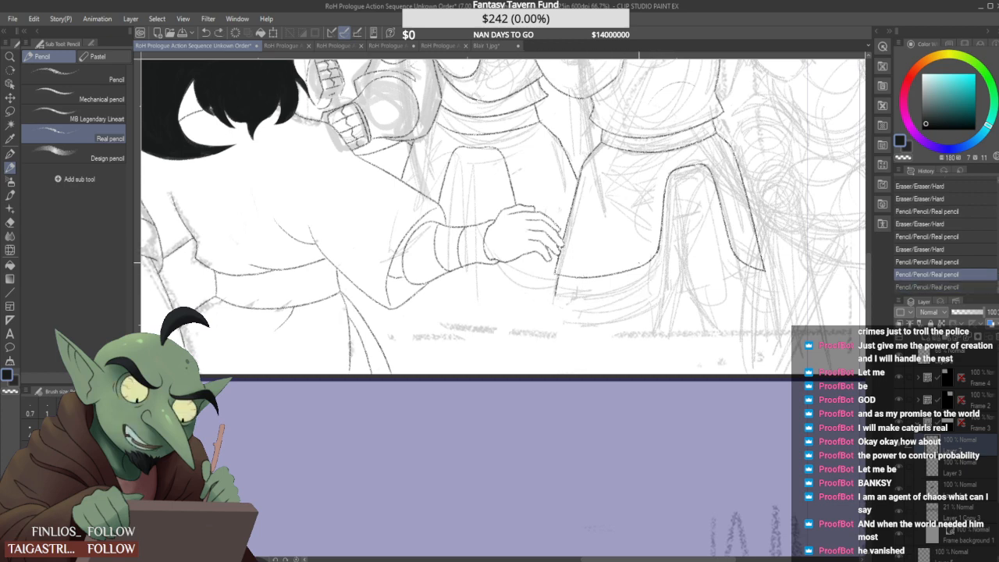
left_click_drag(658, 253, 521, 290)
key("ctrl+z")
mouse_move(657, 257)
left_mouse_down()
mouse_move(517, 299)
mouse_move(557, 302)
left_mouse_up()
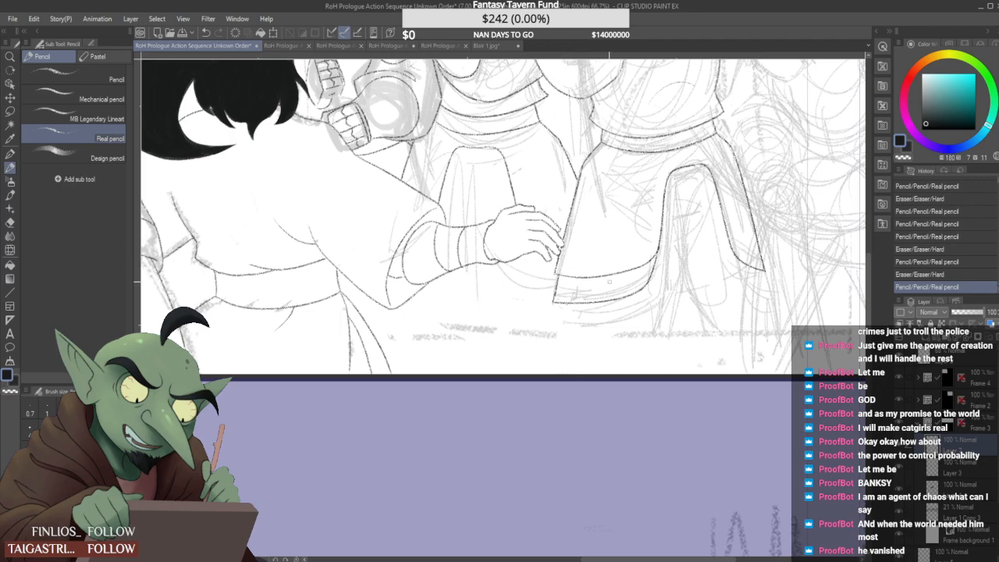
Pencil the inner and outer side edges of a third tier extending down from the left skirt panel's second hem
scroll(610, 281, "down", 5)
scroll(500, 234, "up", 7)
left_click_drag(645, 249, 624, 349)
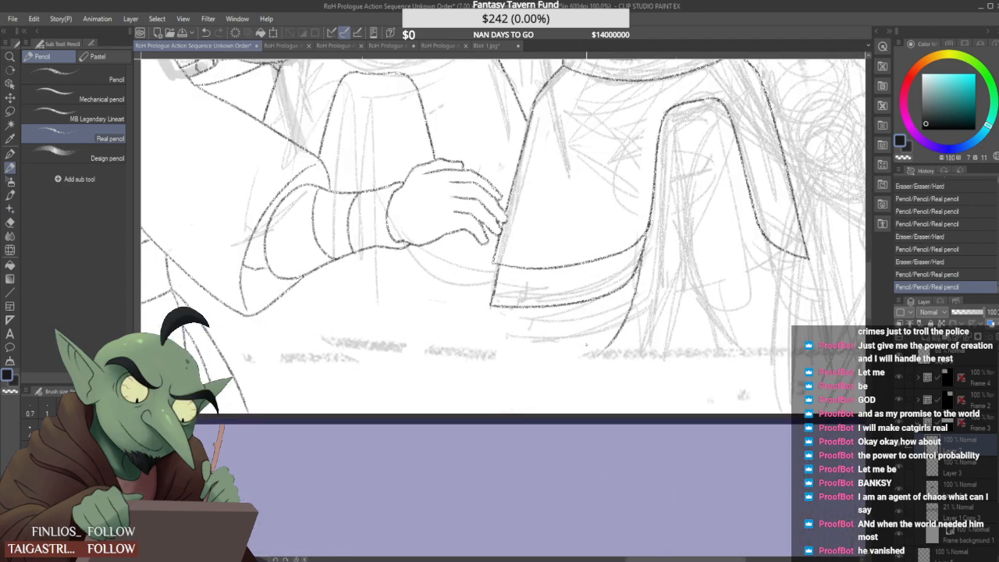
mouse_move(493, 309)
left_mouse_down()
mouse_move(488, 341)
mouse_move(591, 319)
mouse_move(646, 289)
left_mouse_up()
key("ctrl+z")
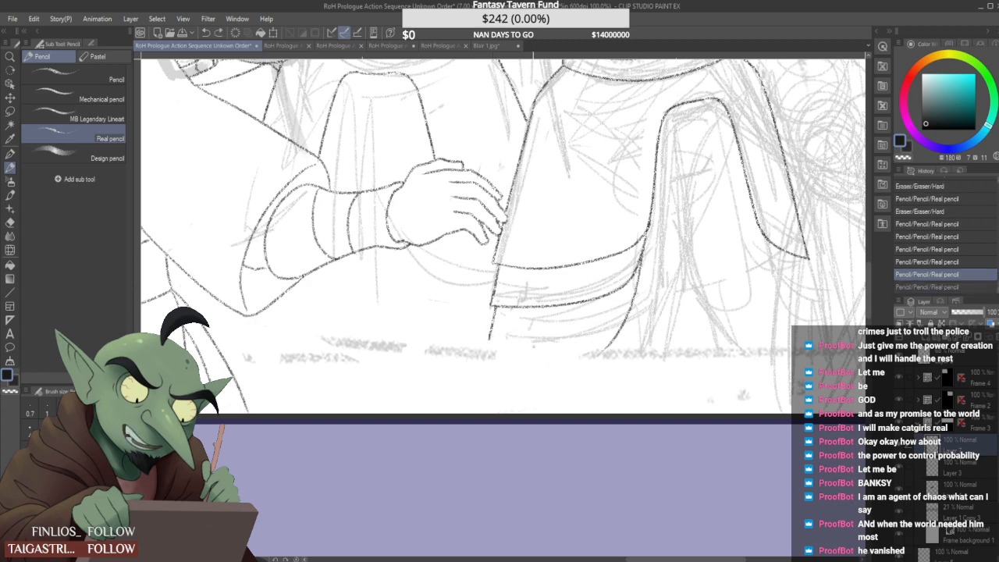
mouse_move(490, 340)
left_mouse_down()
mouse_move(582, 336)
mouse_move(686, 300)
left_mouse_up()
key("ctrl+z")
mouse_move(491, 341)
left_mouse_down()
mouse_move(656, 291)
mouse_move(529, 342)
mouse_move(635, 326)
mouse_move(581, 329)
mouse_move(663, 295)
left_mouse_up()
key("ctrl+z")
key("ctrl+z")
key("ctrl+z")
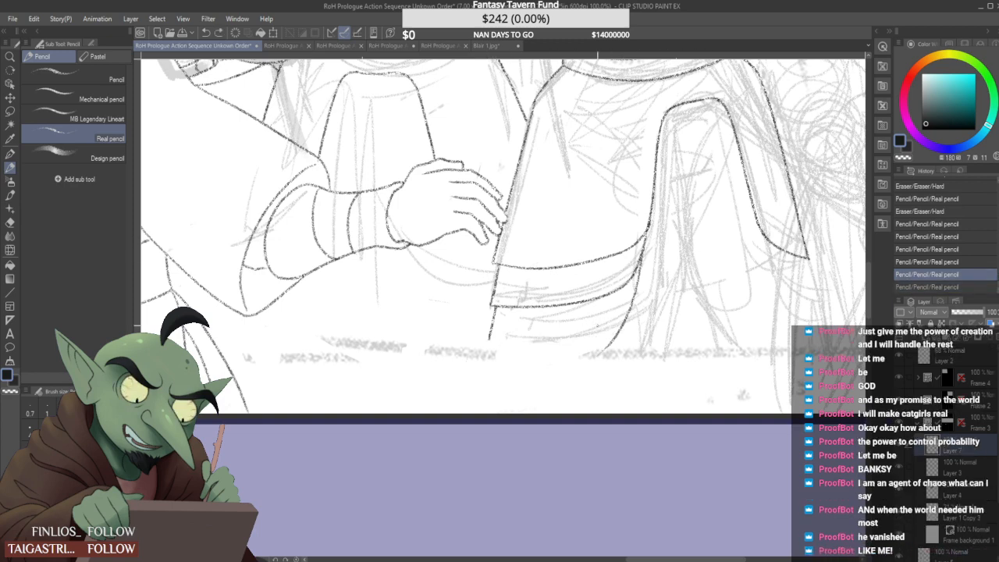
left_click_drag(490, 341, 655, 310)
key("ctrl+z")
Trim the third tier's inner edge, pencil its curved bottom hem, and erase the overshoot beyond the outer edge
left_click(569, 361)
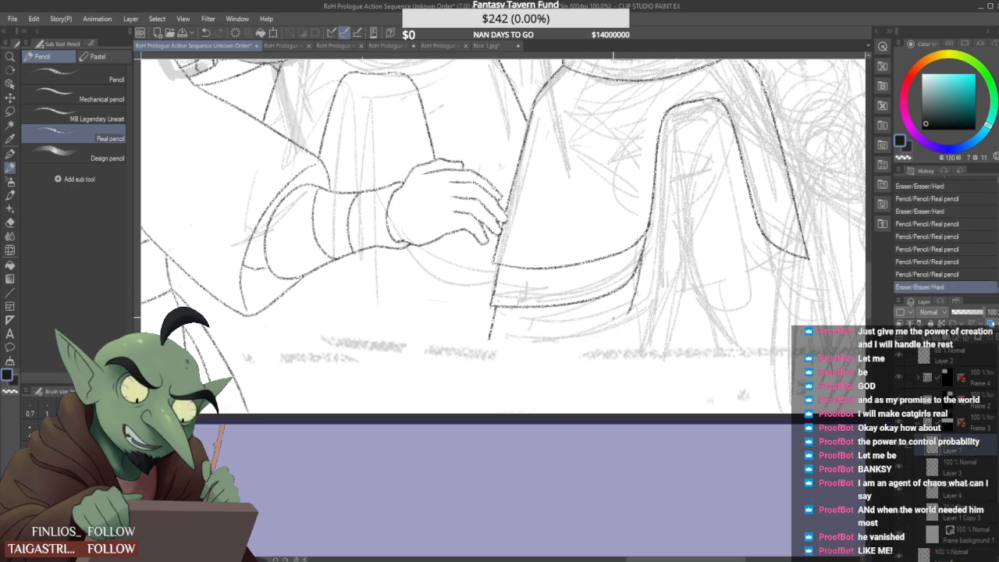
left_click_drag(487, 351, 630, 312)
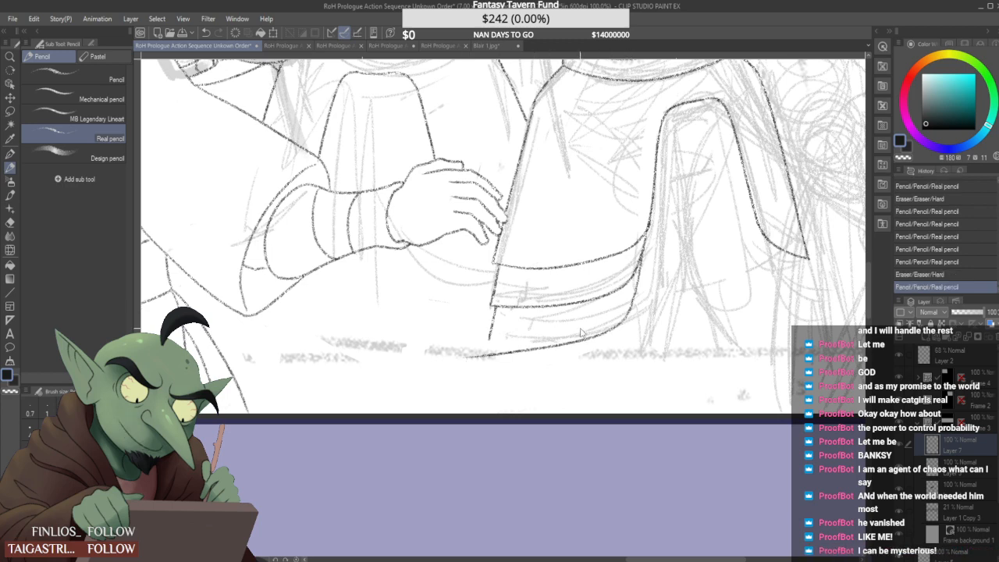
key("ctrl+z")
left_click_drag(455, 342, 630, 312)
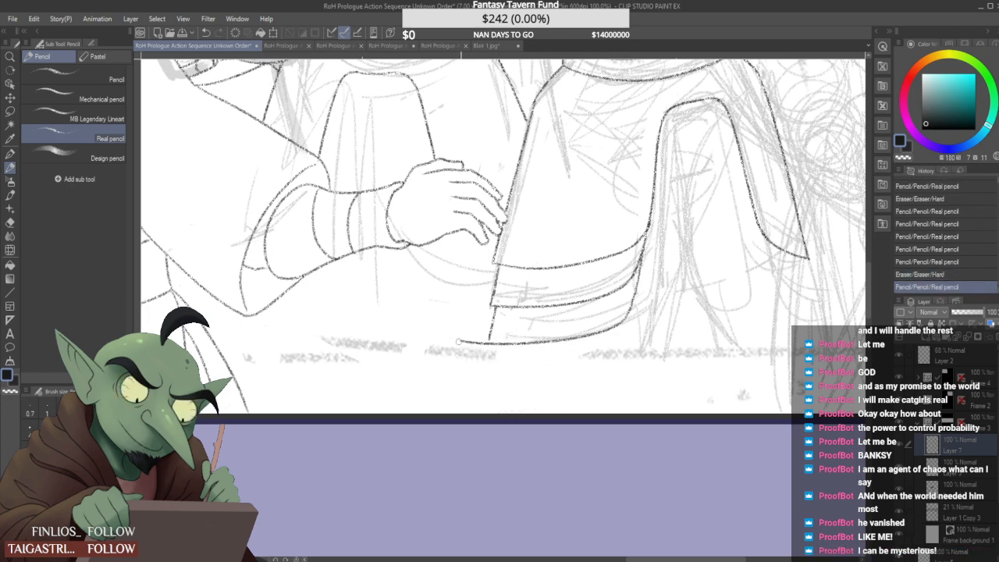
left_click_drag(459, 341, 491, 344)
scroll(504, 334, "down", 4)
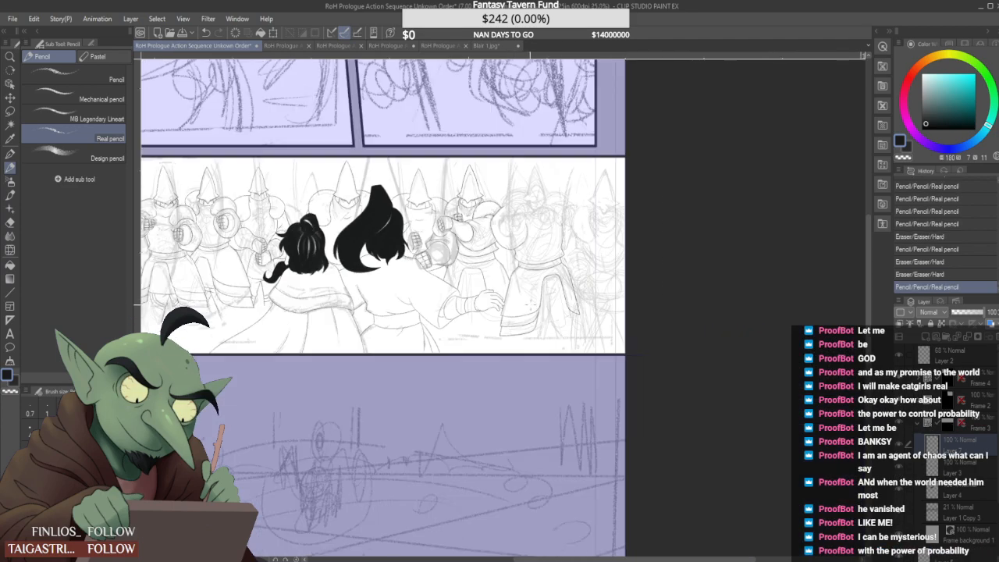
Pencil the second and third tiers beneath the right skirt panel, closing their hems against its extended outer edge
scroll(574, 282, "down", 2)
scroll(570, 278, "up", 2)
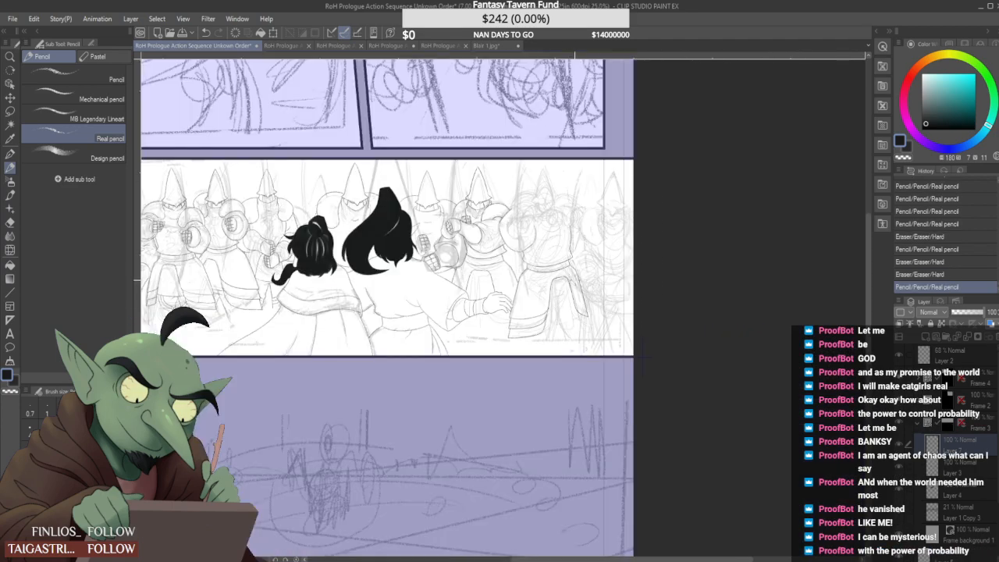
scroll(575, 308, "down", 1)
scroll(575, 308, "up", 4)
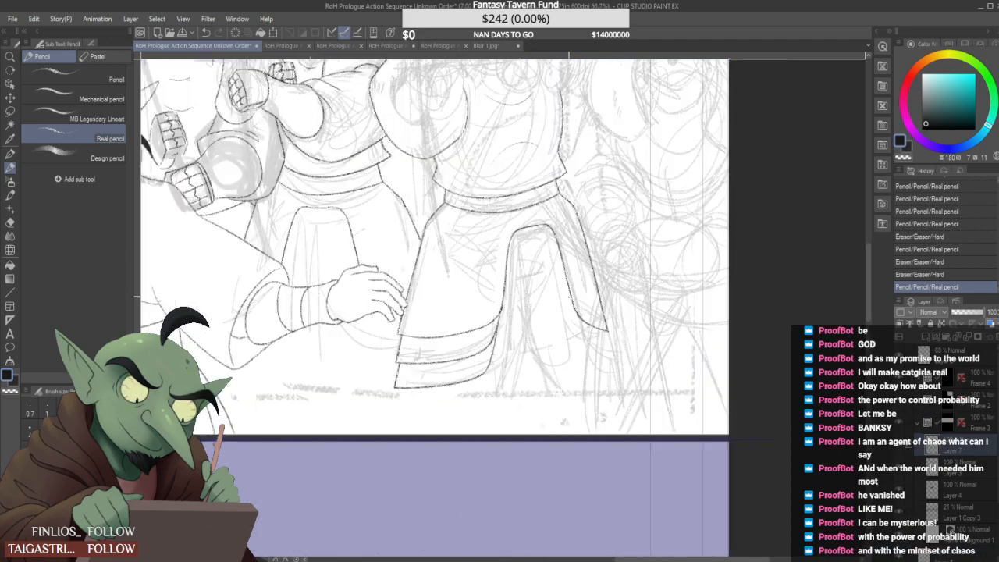
left_click_drag(570, 298, 608, 331)
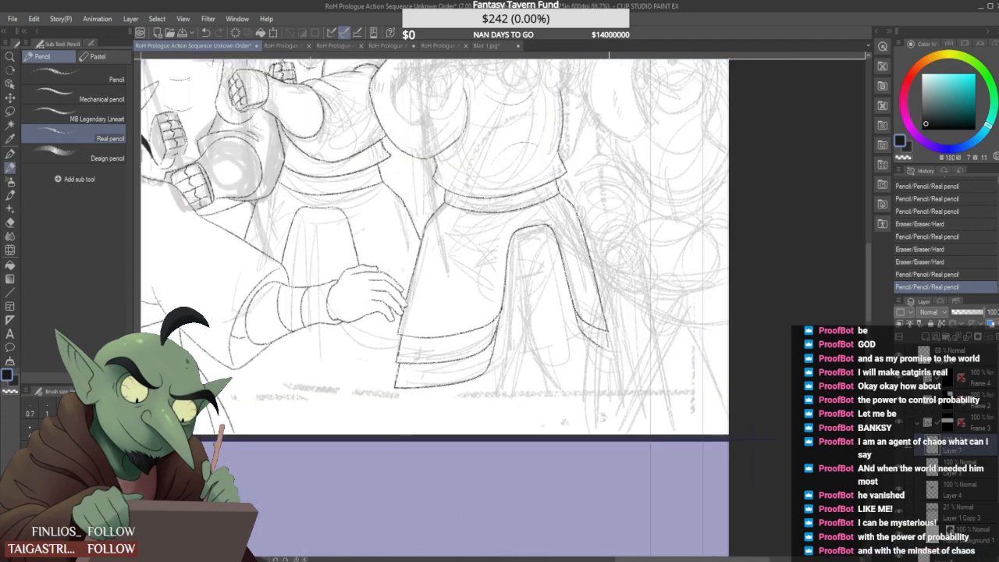
scroll(608, 335, "up", 1)
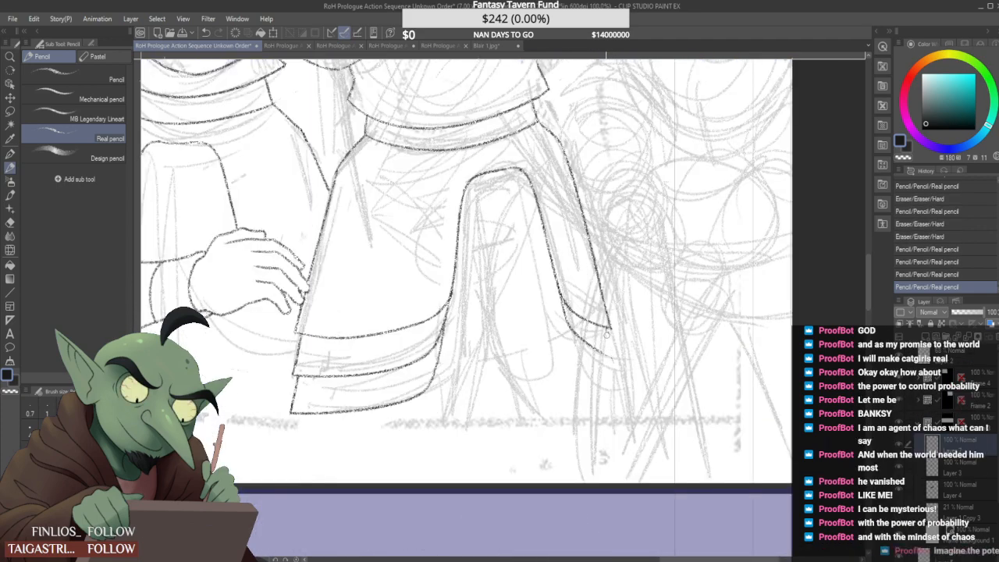
left_click_drag(609, 356, 612, 358)
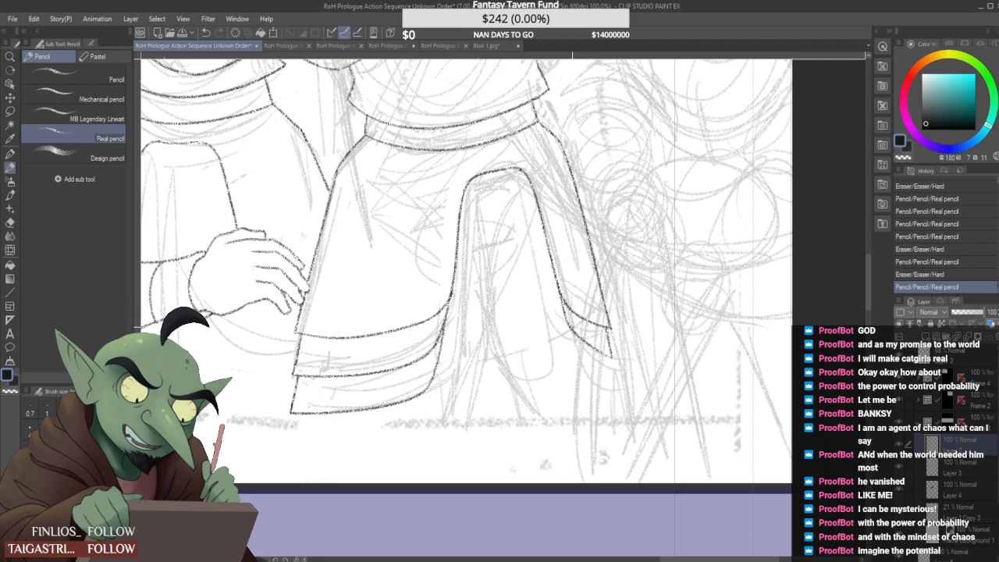
mouse_move(568, 323)
left_mouse_down()
mouse_move(616, 388)
mouse_move(607, 321)
mouse_move(622, 407)
left_mouse_up()
scroll(608, 350, "up", 1)
scroll(620, 387, "down", 3)
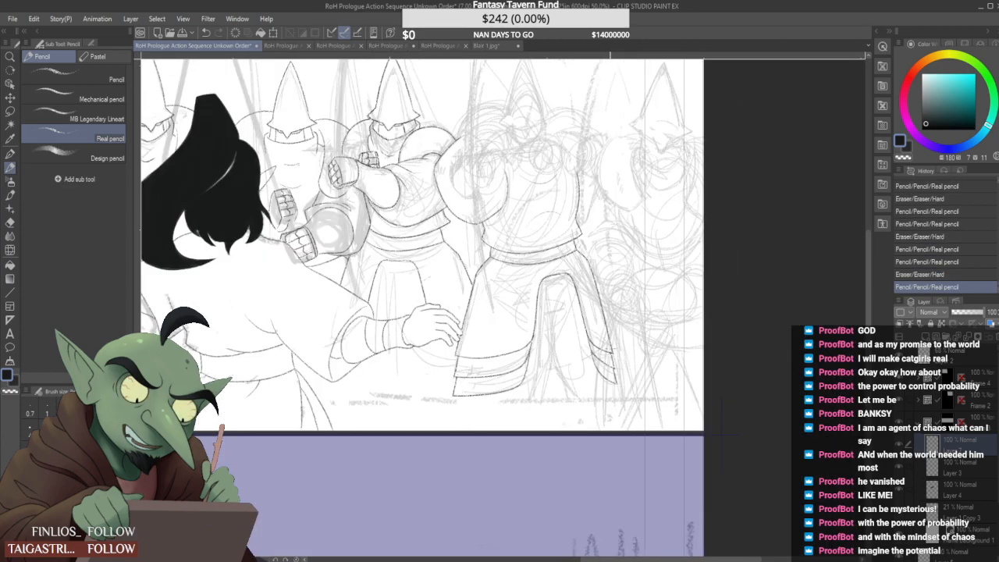
Pencil a curved hem line across the skirt's front opening between the two panels, redrawing it and erasing the overshoot
scroll(546, 352, "down", 2)
scroll(547, 351, "up", 4)
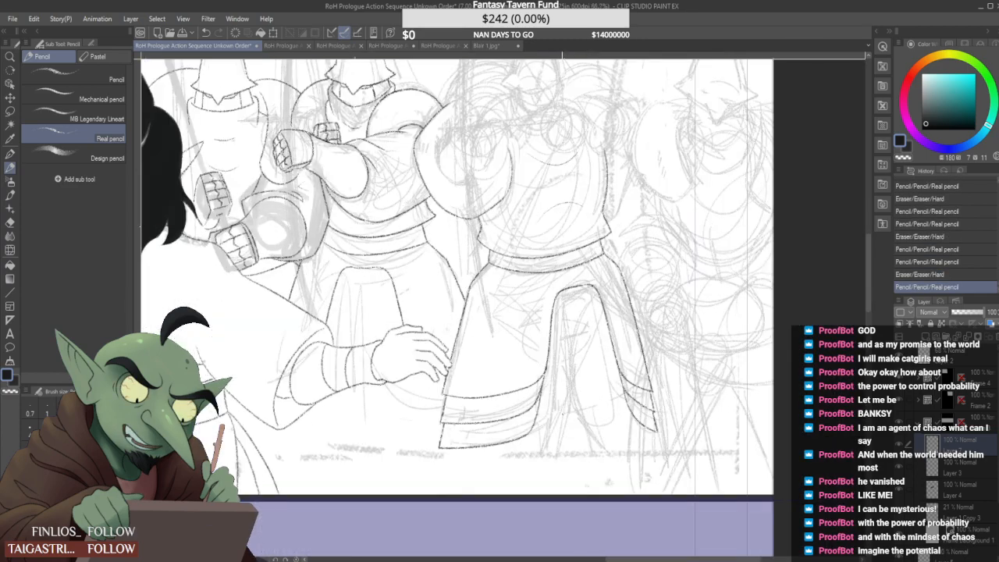
left_click_drag(542, 392, 557, 387)
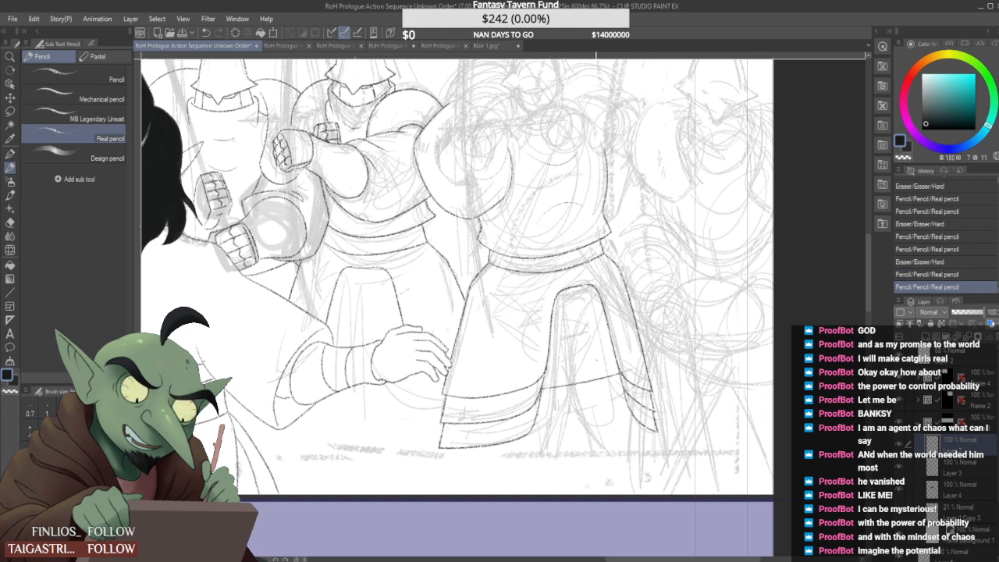
key("ctrl+z")
key("ctrl+y")
key("ctrl+z")
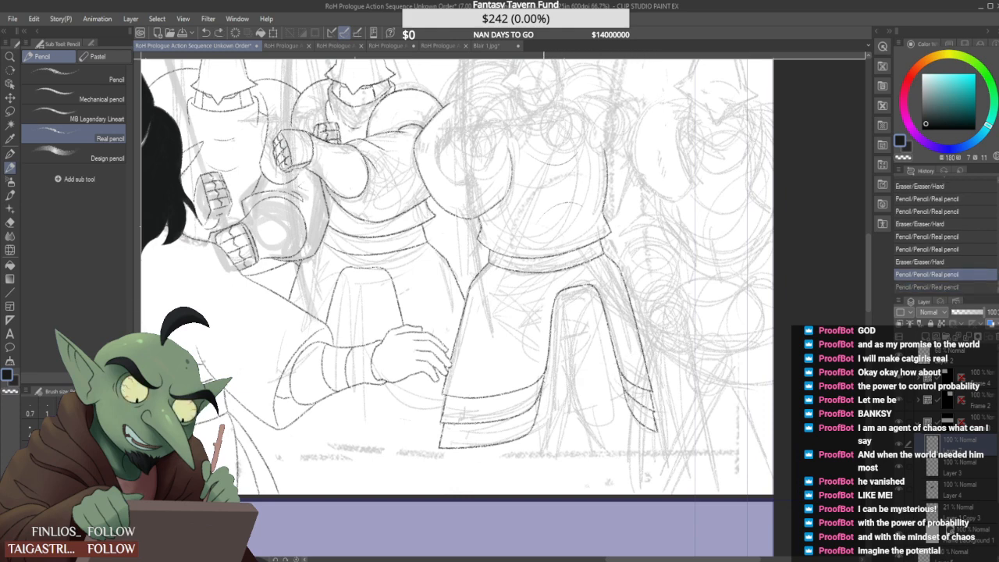
key("ctrl+y")
key("ctrl+y")
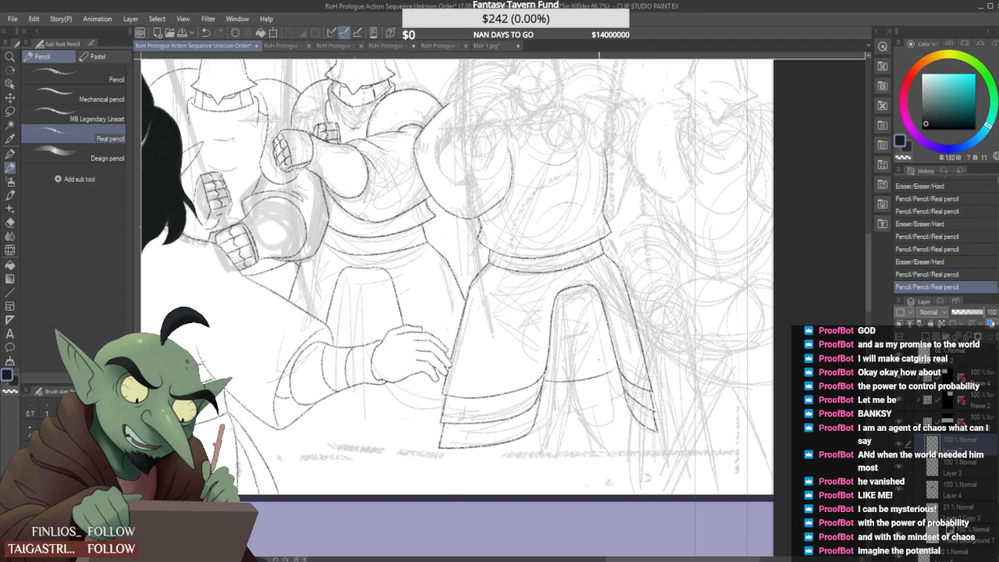
key("ctrl+z")
key("ctrl+y")
left_click_drag(625, 363, 634, 350)
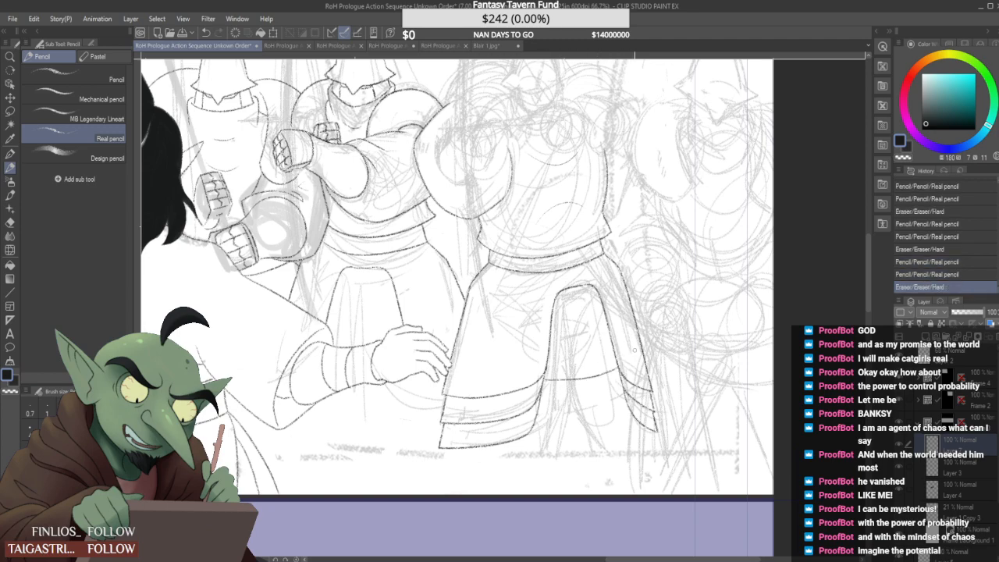
Pencil a slanted inner robe edge running down from the horizontal line inside the right figure's robe opening and trim its lower end
scroll(566, 278, "down", 6)
scroll(561, 300, "up", 6)
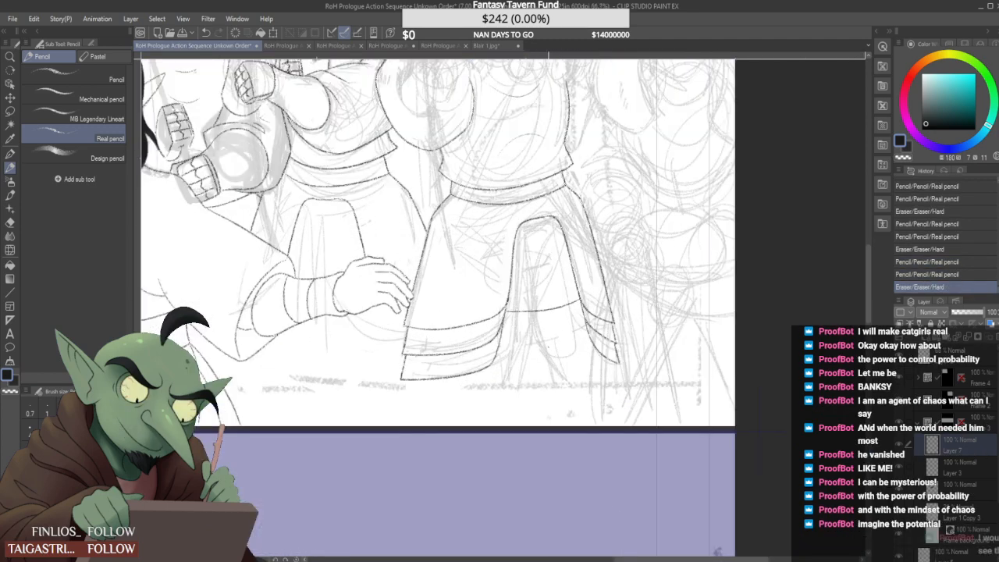
left_click_drag(518, 360, 515, 400)
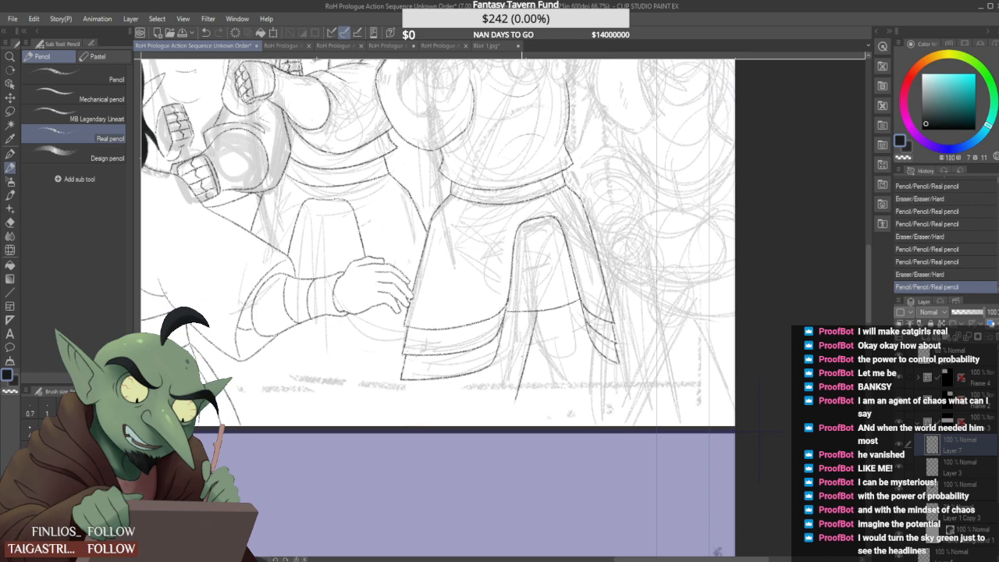
scroll(512, 360, "up", 2)
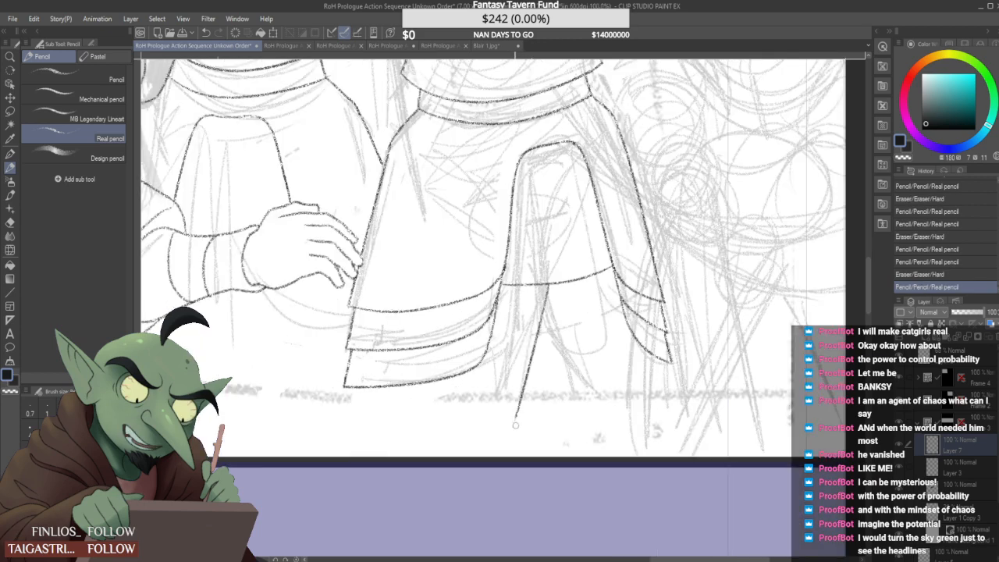
mouse_move(515, 422)
left_mouse_down()
mouse_move(517, 391)
mouse_move(518, 410)
left_mouse_up()
Add a short diagonal fold line branching off the slanted inner edge, then erase the excess at the lower ends
mouse_move(538, 326)
left_mouse_down()
mouse_move(583, 399)
mouse_move(576, 387)
left_mouse_up()
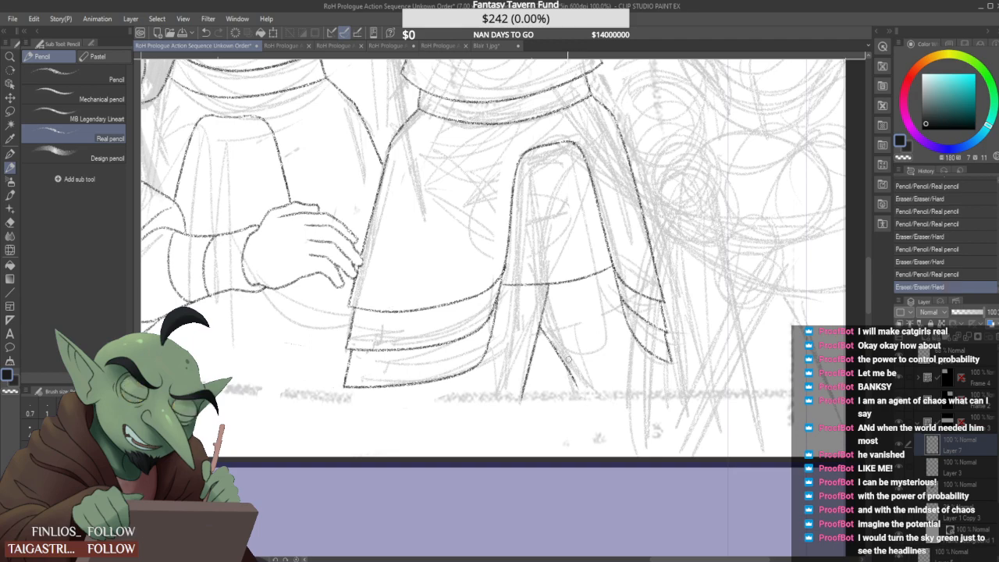
left_click_drag(567, 348, 563, 345)
scroll(566, 359, "down", 1)
scroll(546, 343, "up", 1)
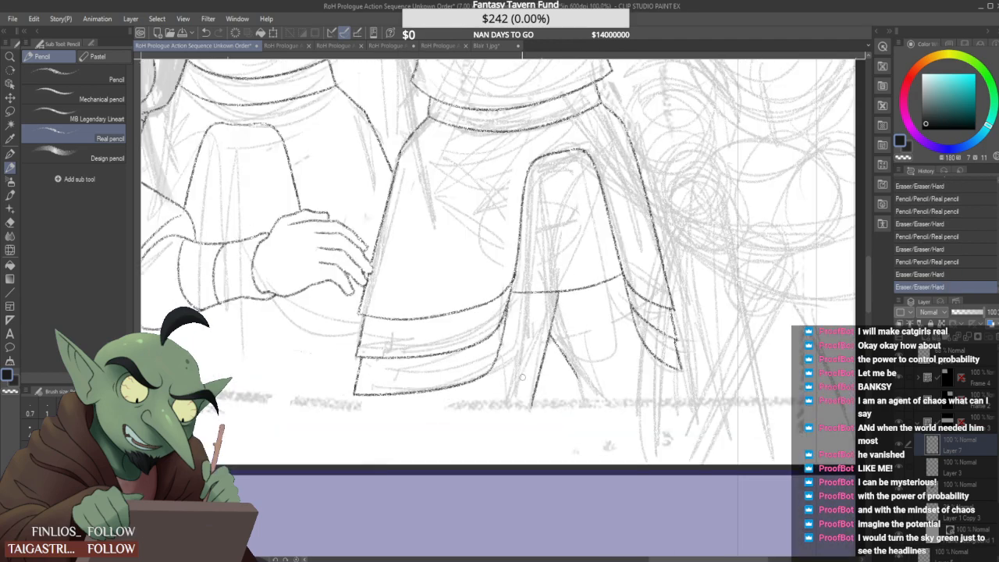
left_click_drag(537, 413, 539, 386)
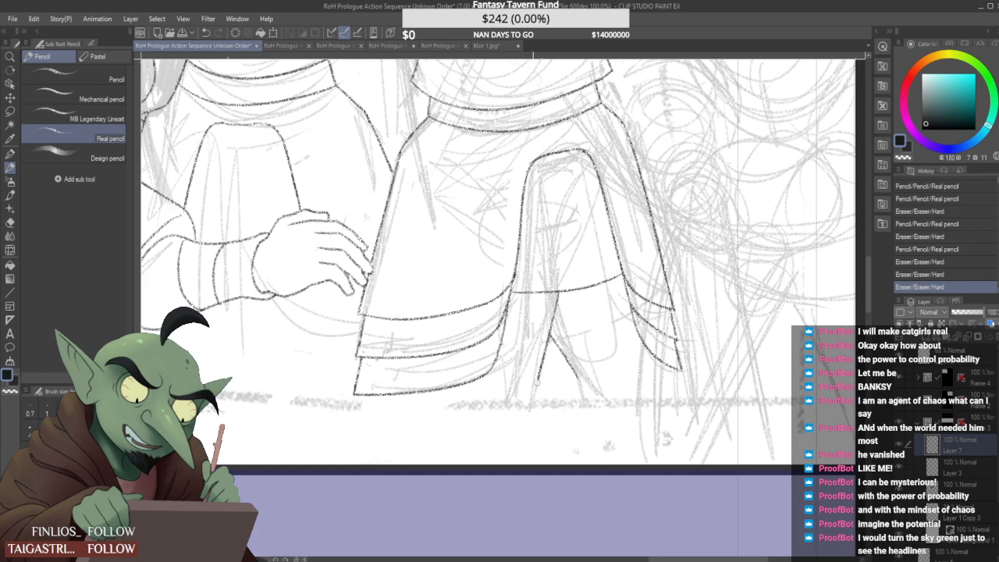
Pencil three curved hem lines on the inner fold between the large front flap and the slanted inner edge
left_click_drag(505, 323, 542, 371)
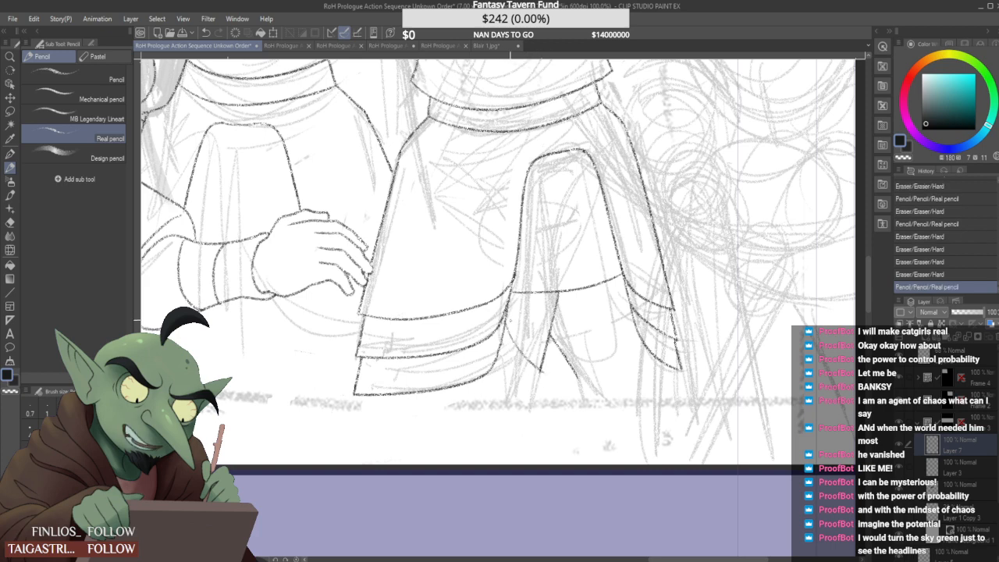
key("ctrl+z")
left_click_drag(506, 323, 542, 371)
left_click_drag(504, 343, 537, 380)
key("ctrl+z")
left_click_drag(504, 343, 541, 394)
key("ctrl+z")
mouse_move(496, 360)
left_mouse_down()
mouse_move(538, 392)
mouse_move(536, 402)
left_mouse_up()
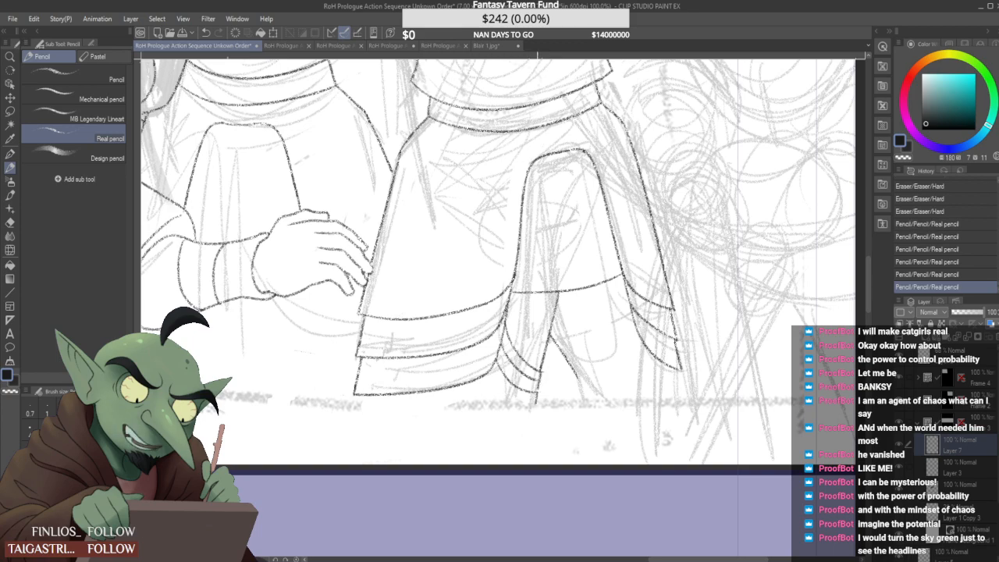
Erase the overshooting line ends on the inner fold and redraw its lowest curved hem line
scroll(538, 394, "up", 1)
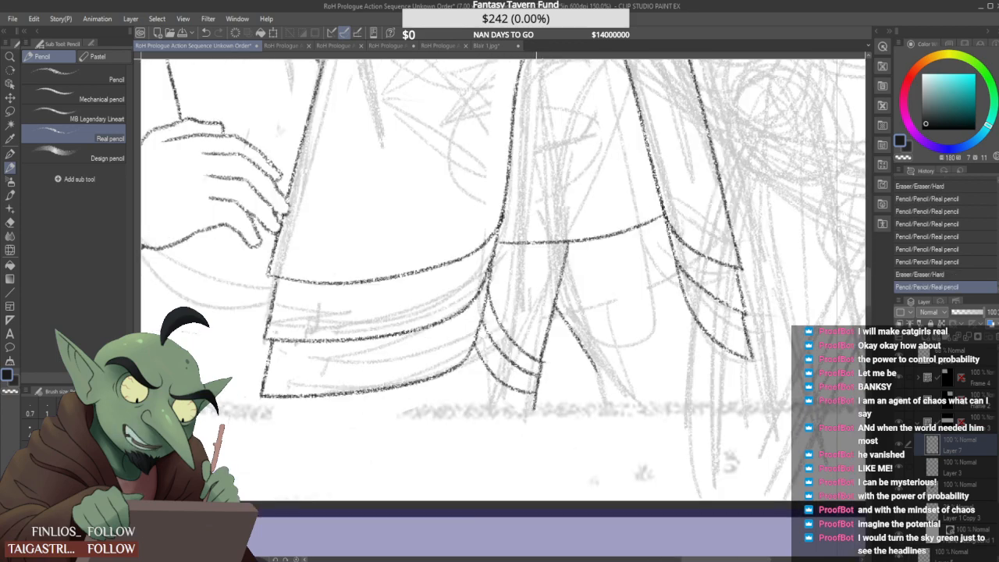
left_click_drag(545, 359, 550, 363)
scroll(549, 359, "down", 2)
scroll(539, 360, "up", 3)
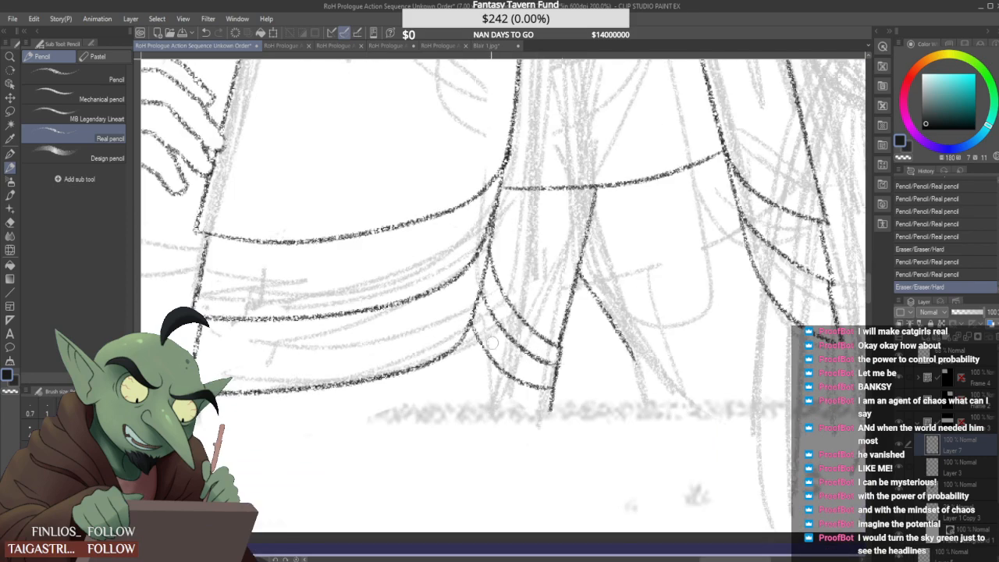
left_click_drag(476, 328, 550, 390)
left_click_drag(476, 324, 555, 390)
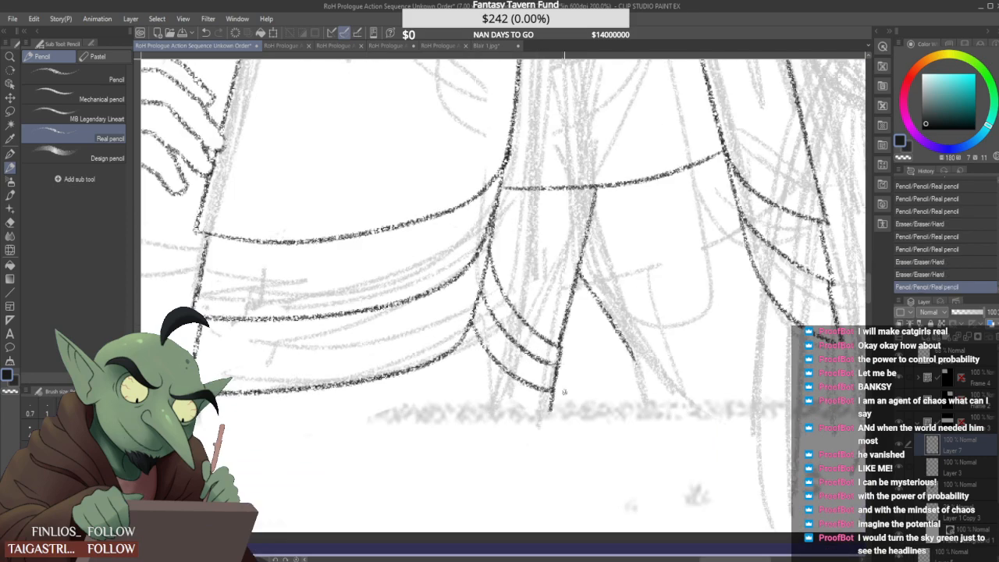
Erase the uppermost curved hem line on the inner fold and redraw it from the flap's edge to the slanted edge
scroll(565, 392, "down", 3)
scroll(492, 308, "up", 2)
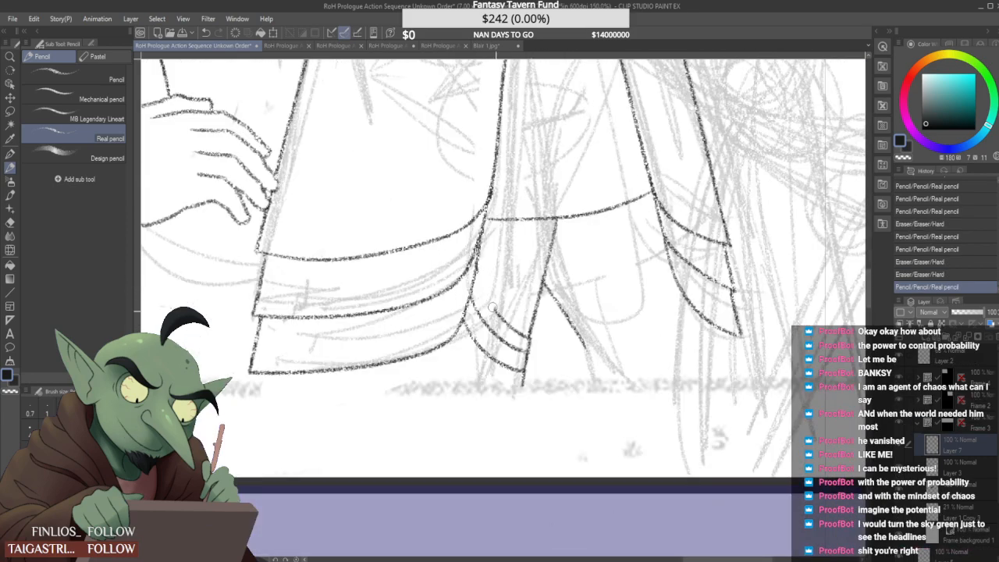
left_click_drag(493, 308, 525, 335)
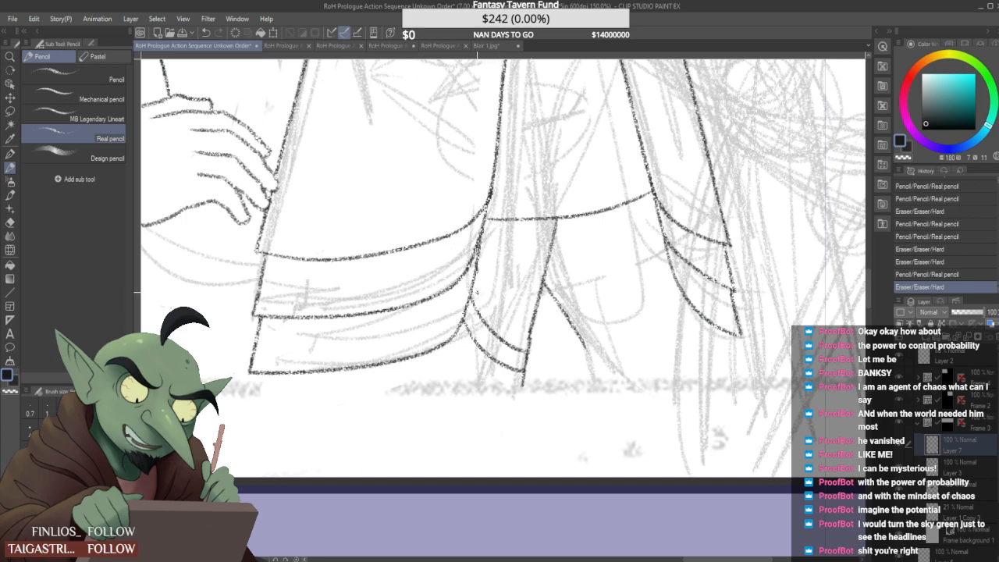
left_click_drag(478, 293, 526, 331)
key("ctrl+z")
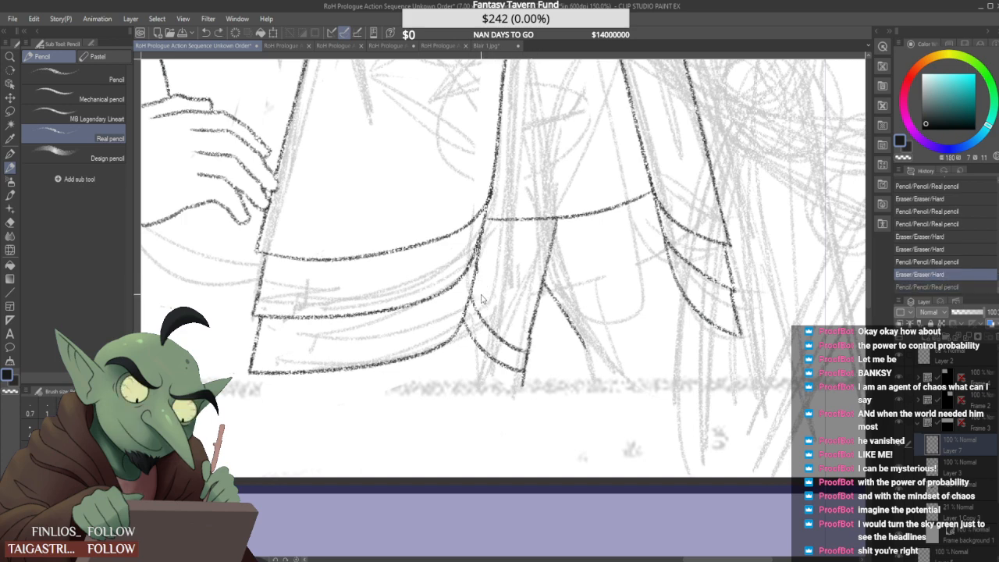
left_click_drag(477, 288, 531, 336)
key("ctrl+z")
left_click_drag(476, 275, 531, 335)
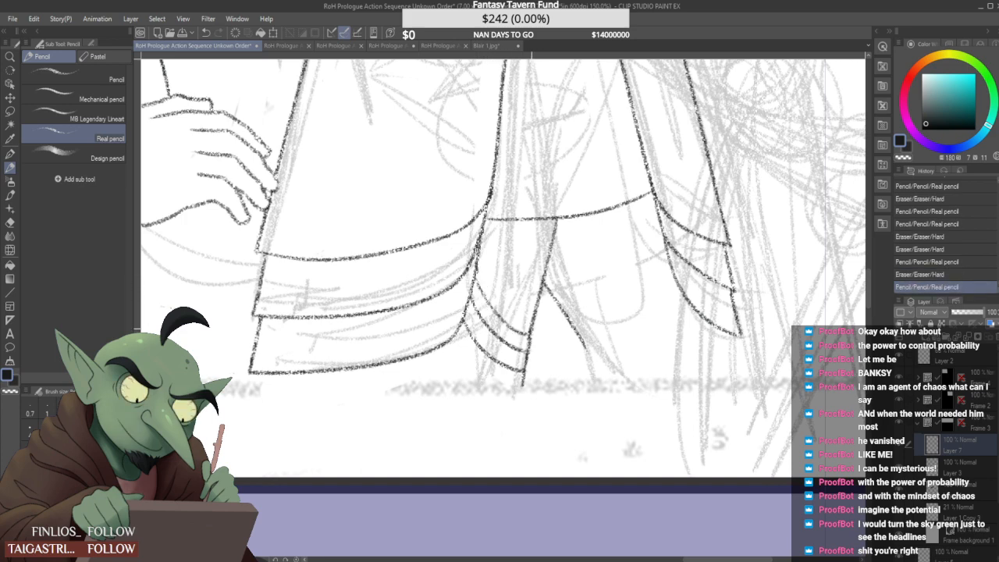
key("ctrl+z")
left_click_drag(476, 277, 532, 334)
key("ctrl+z")
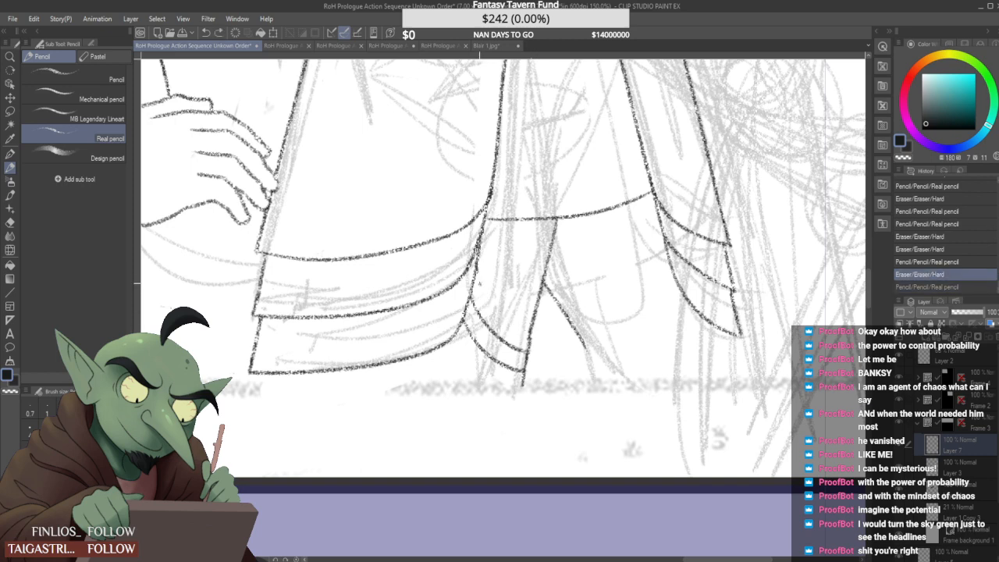
mouse_move(477, 278)
left_mouse_down()
mouse_move(533, 335)
mouse_move(499, 312)
mouse_move(533, 334)
left_mouse_up()
key("ctrl+z")
key("ctrl+z")
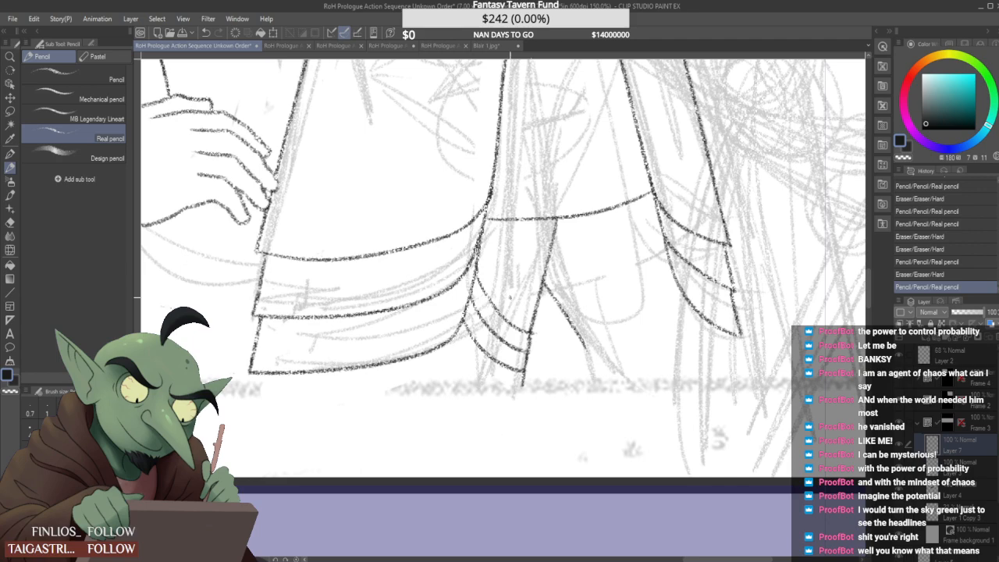
Erase the hem line ends that stick out past the inner fold's slanted edge and touch up the linework there
scroll(506, 303, "down", 2)
scroll(523, 306, "up", 2)
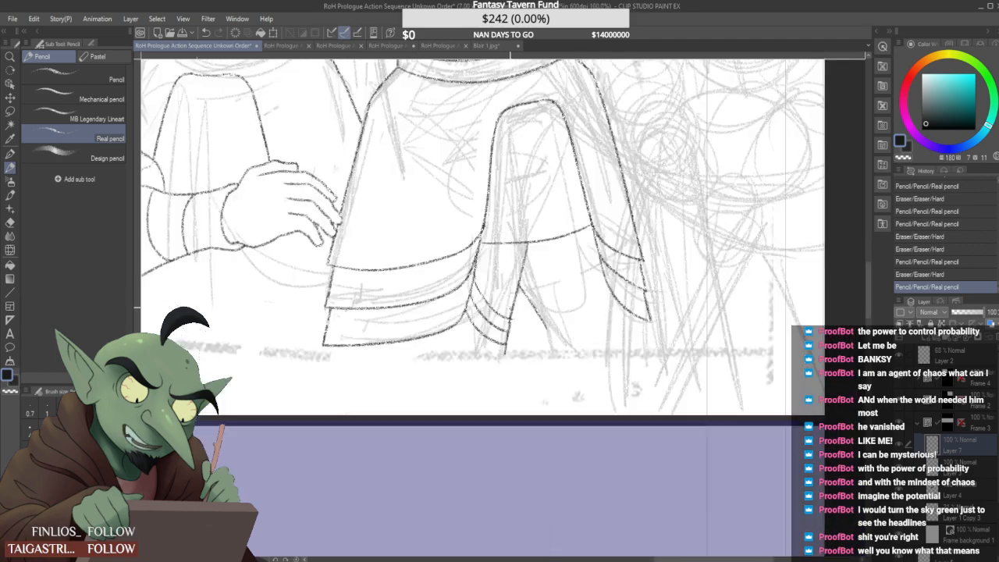
left_click_drag(513, 329, 519, 336)
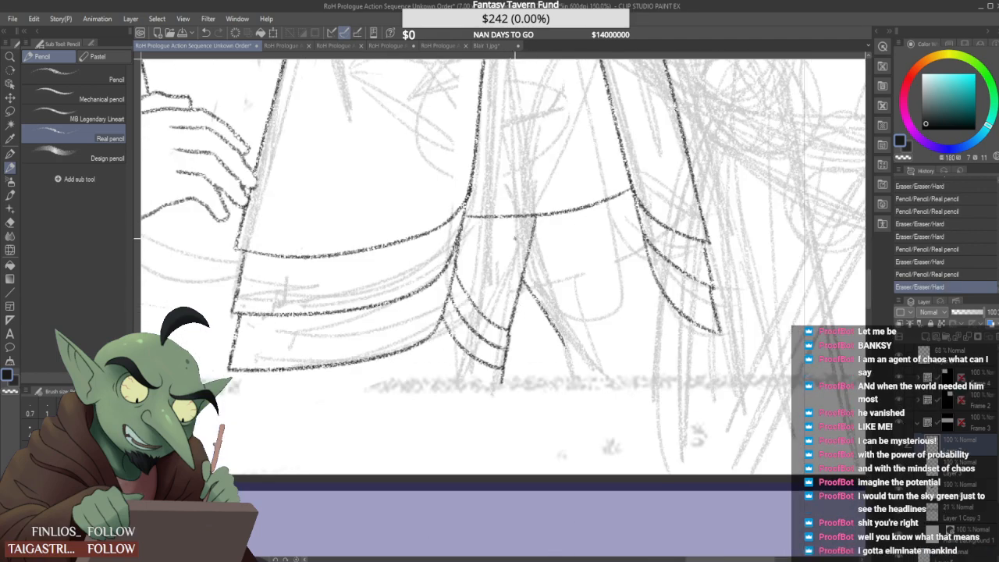
scroll(515, 312, "down", 2)
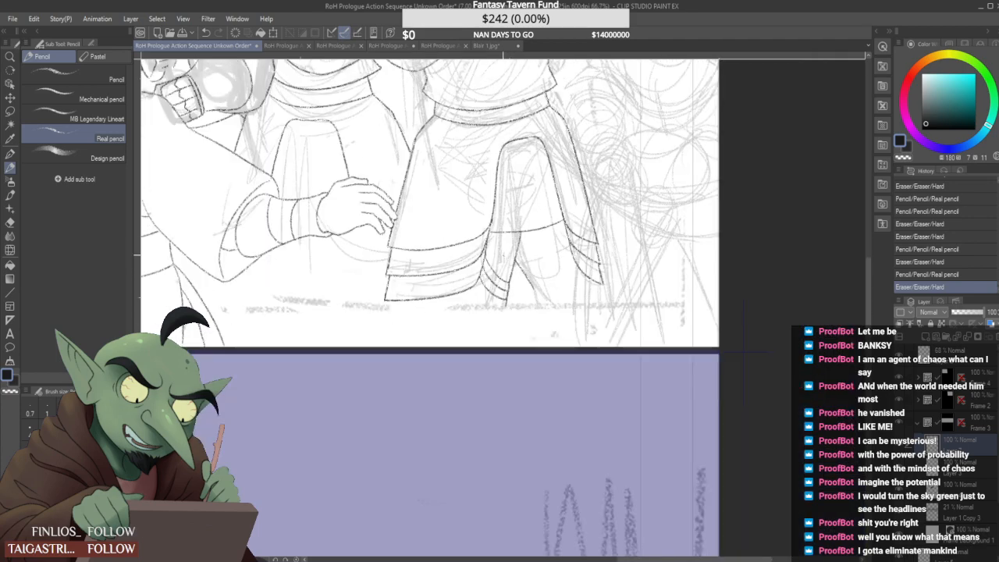
scroll(515, 312, "up", 2)
left_click_drag(529, 319, 522, 337)
scroll(521, 336, "down", 2)
scroll(521, 328, "up", 2)
scroll(520, 332, "up", 2)
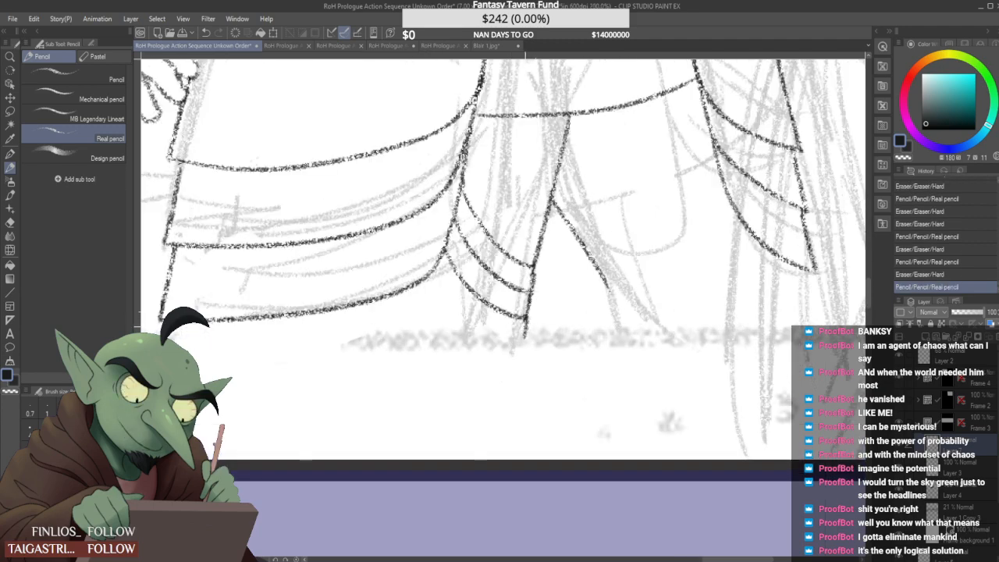
scroll(522, 336, "down", 5)
scroll(522, 336, "up", 1)
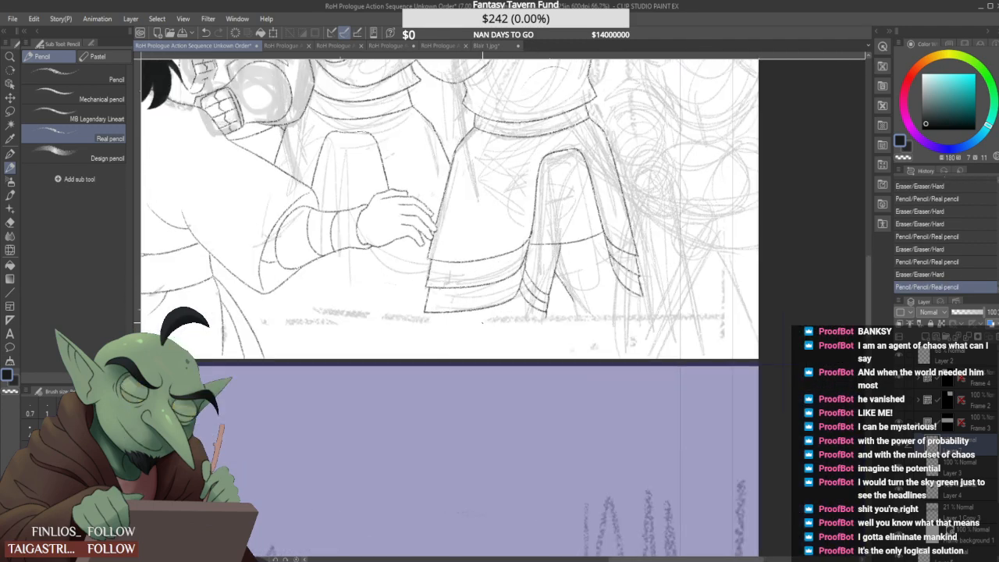
left_click_drag(500, 212, 484, 324)
scroll(488, 297, "down", 2)
scroll(488, 297, "up", 2)
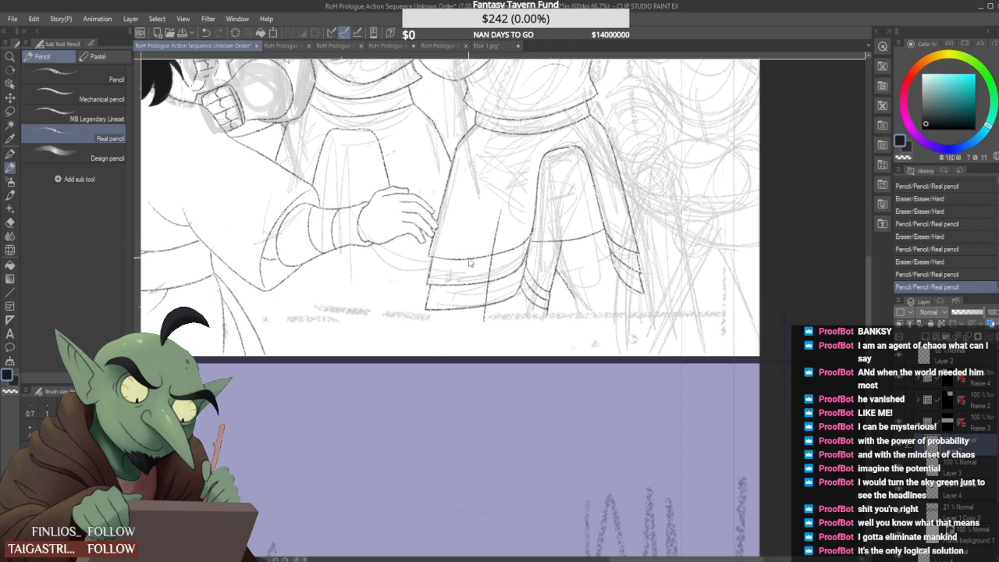
key("ctrl+z")
left_click_drag(473, 228, 470, 331)
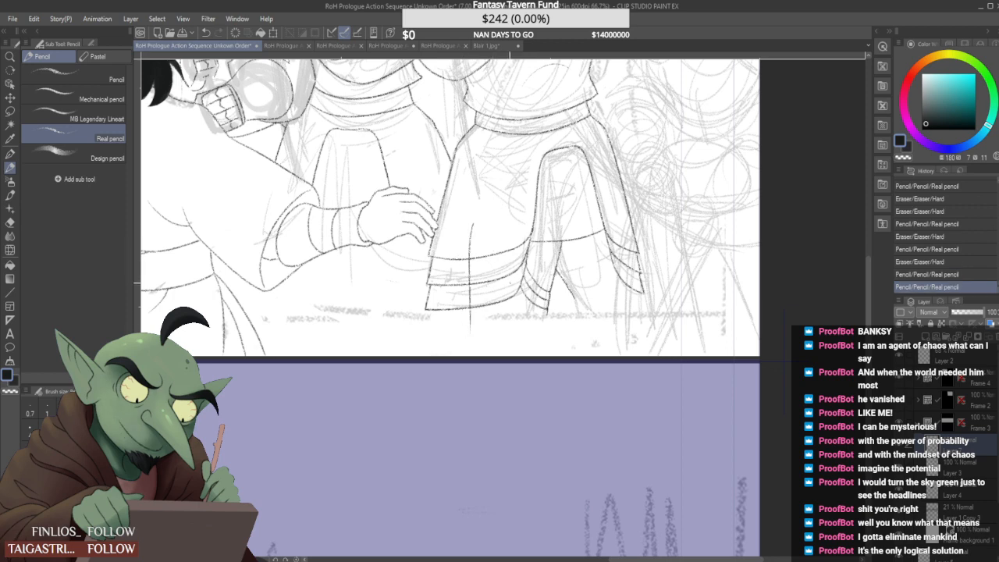
scroll(494, 350, "down", 2)
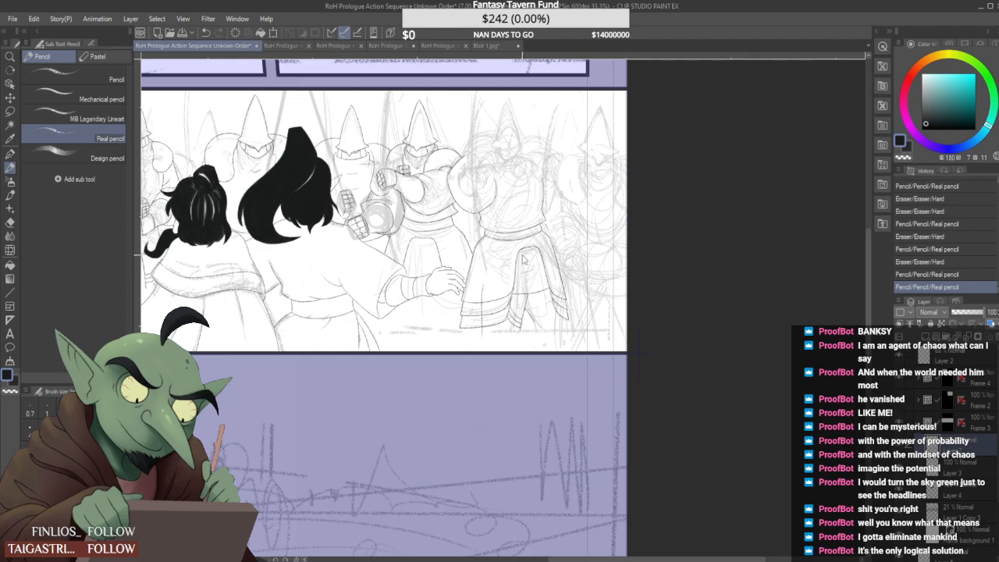
key("ctrl+z")
Erase the short diagonal fold line inside the robe opening and redraw it
scroll(538, 317, "up", 3)
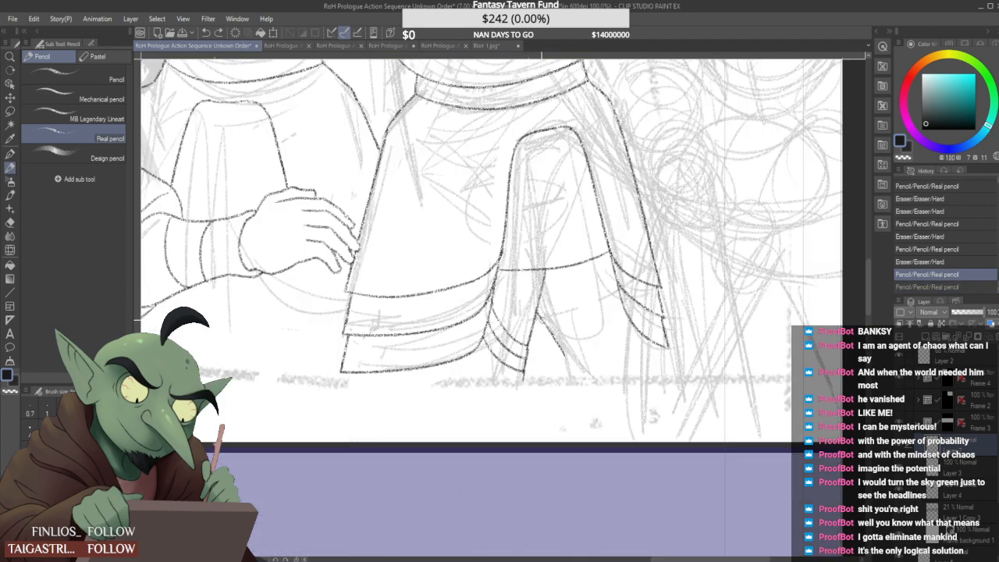
left_click_drag(540, 316, 561, 356)
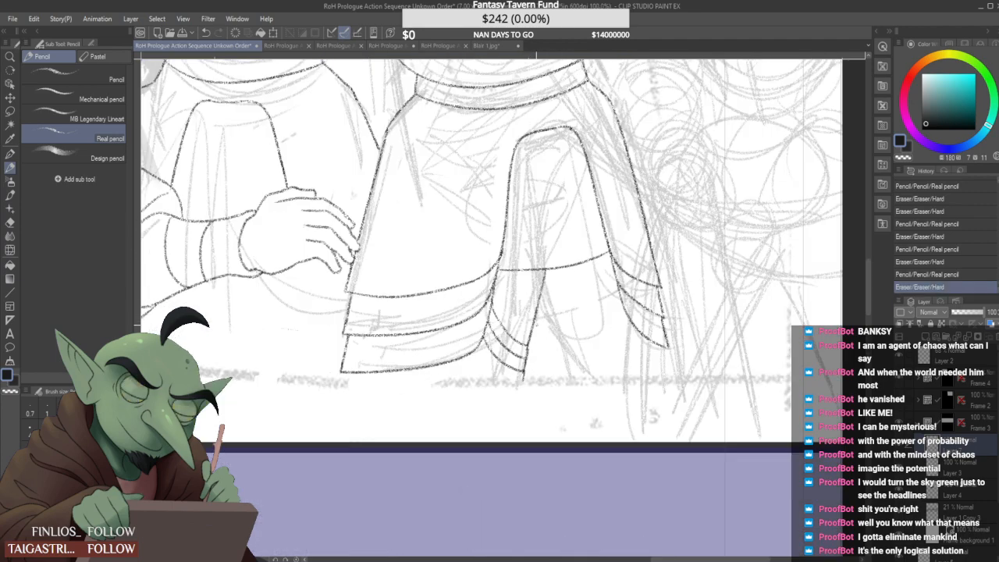
left_click(560, 353)
scroll(560, 353, "down", 1)
Trim the diagonal fold line and pencil a short, nearly vertical line extending below the robe's outer right hem corner
left_click_drag(625, 310, 631, 382)
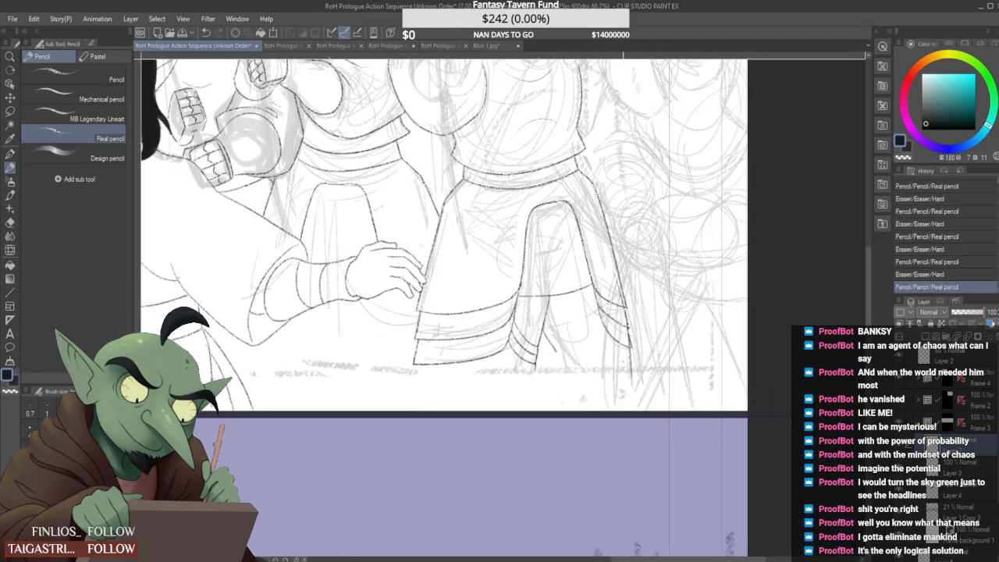
scroll(626, 339, "down", 2)
scroll(627, 327, "up", 2)
key("ctrl+z")
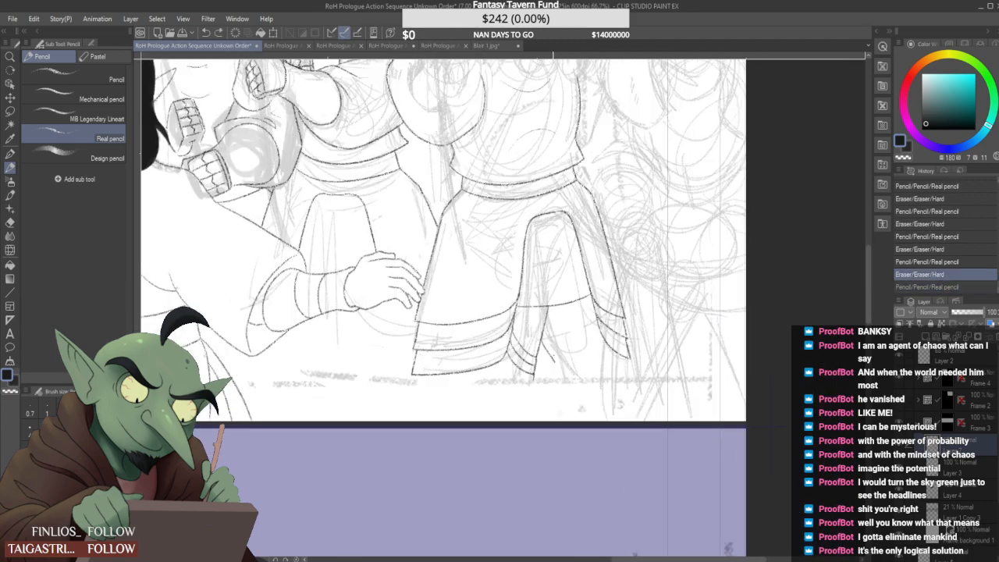
left_click(556, 364)
left_click_drag(626, 317, 630, 357)
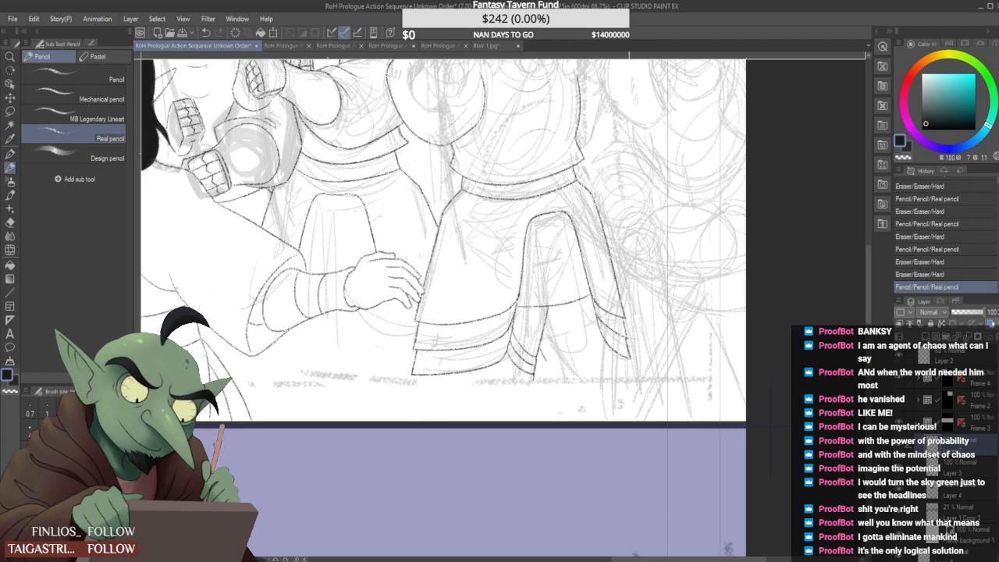
left_click_drag(627, 319, 629, 362)
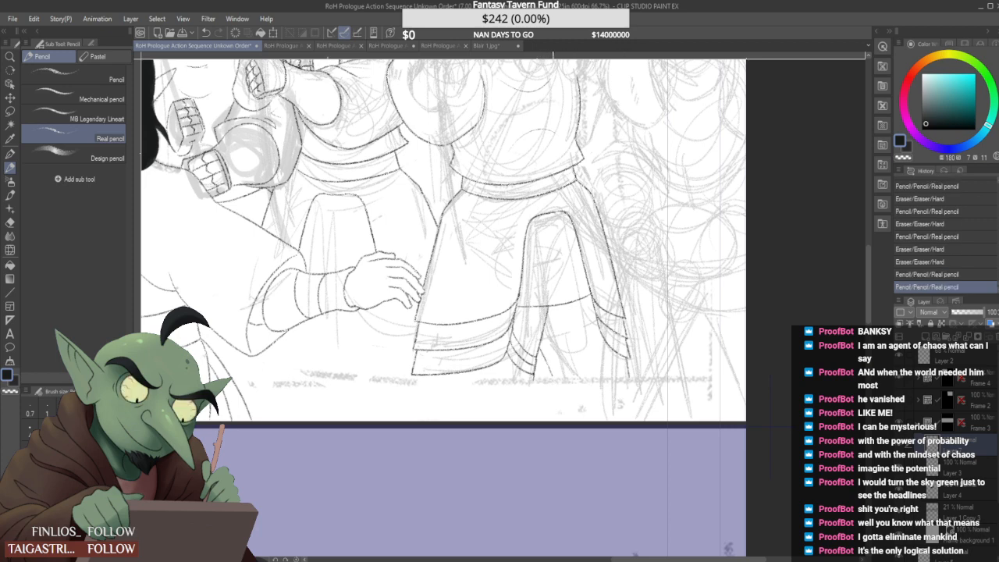
Pencil the curved hem line on the inner flap at the right of the robe opening and try a short edge line below its corner
mouse_move(552, 375)
left_mouse_down()
mouse_move(556, 385)
mouse_move(638, 239)
left_mouse_up()
scroll(560, 354, "up", 2)
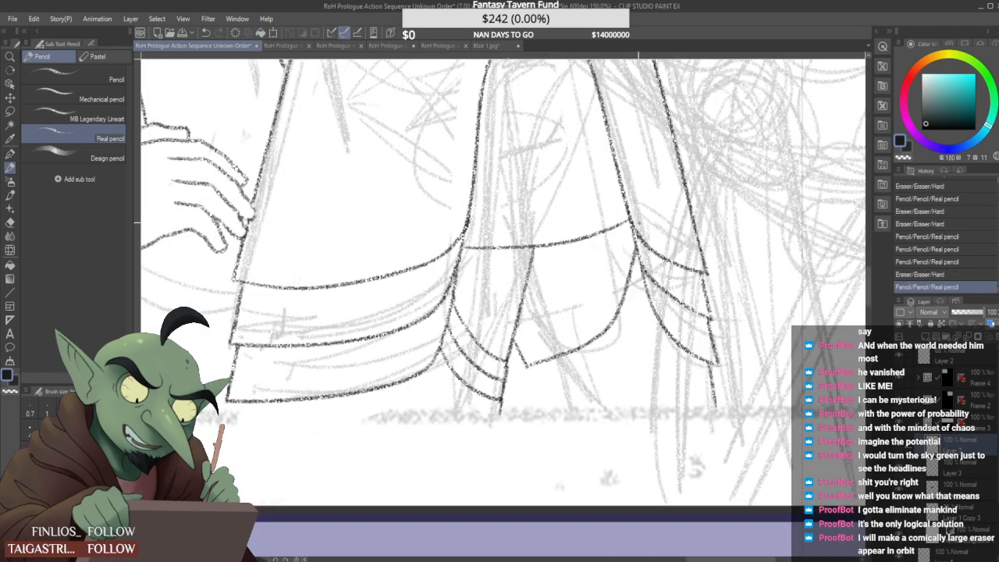
left_click_drag(524, 373, 536, 414)
key("ctrl+z")
key("ctrl+z")
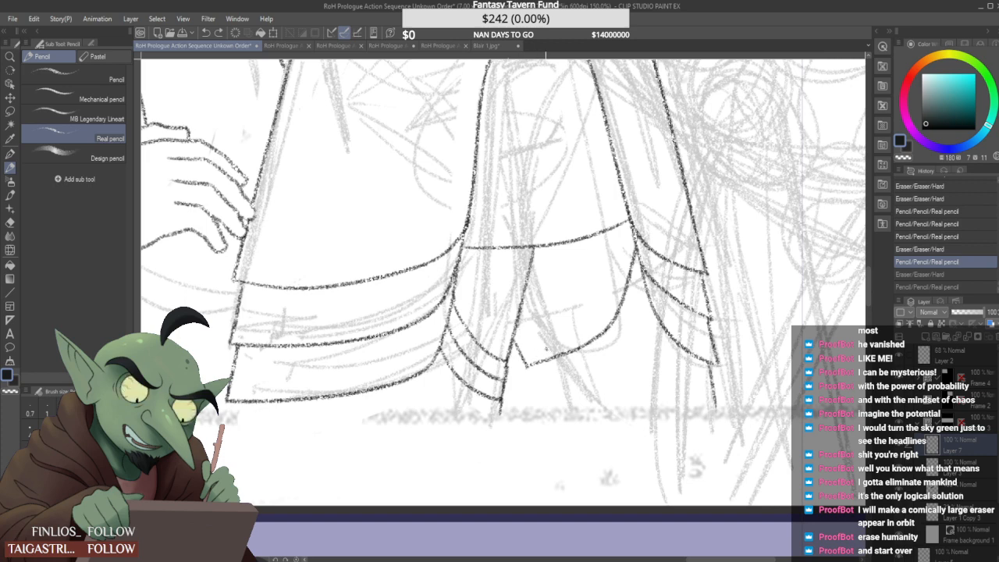
Erase and redraw the inner flap's curved hem line on the right, and pencil a short edge line descending from its lower corner
mouse_move(534, 364)
left_mouse_down()
mouse_move(604, 334)
mouse_move(589, 340)
mouse_move(614, 310)
mouse_move(622, 266)
mouse_move(629, 281)
mouse_move(629, 248)
left_mouse_up()
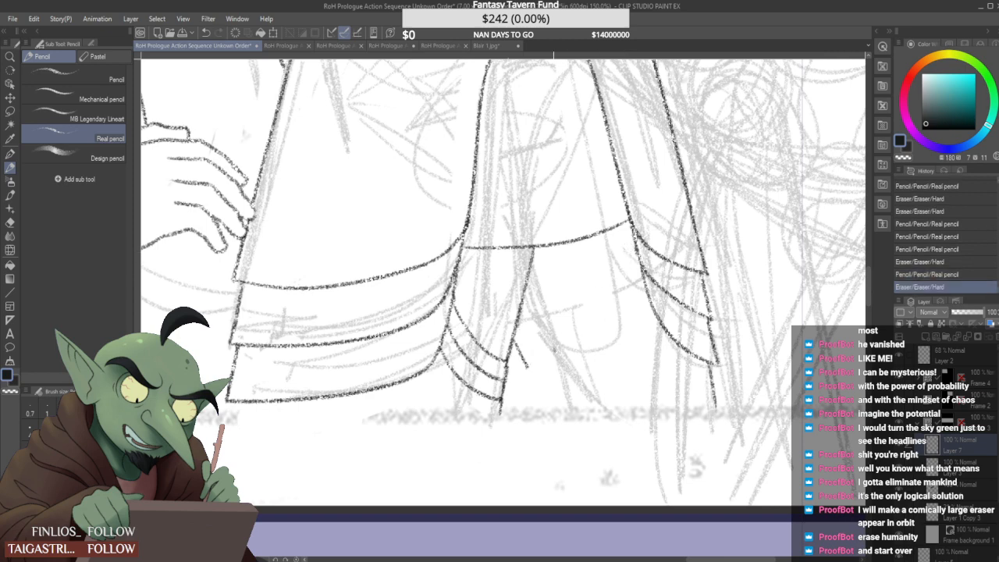
left_click_drag(526, 360, 646, 263)
key("ctrl+z")
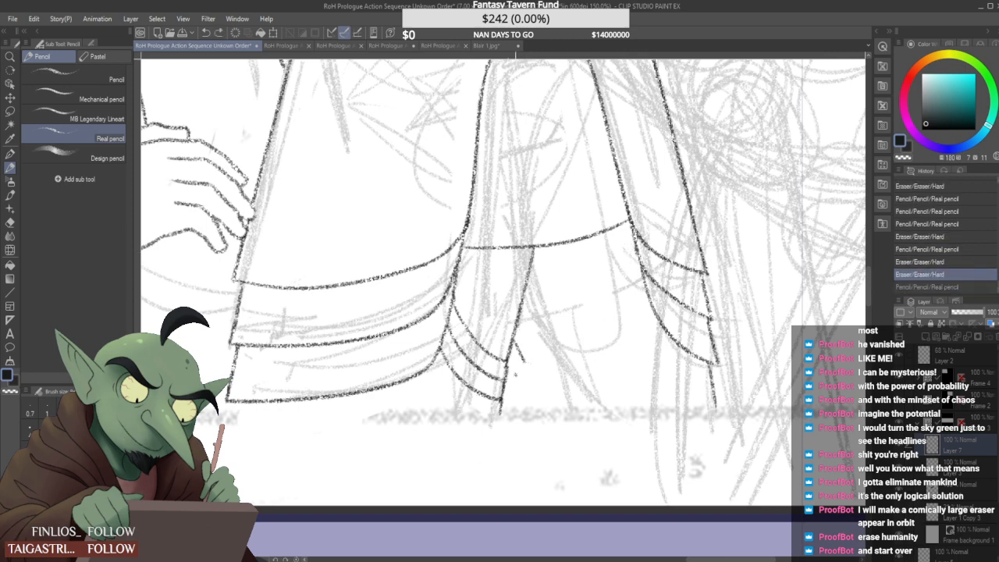
mouse_move(525, 361)
left_mouse_down()
mouse_move(584, 345)
mouse_move(646, 248)
left_mouse_up()
key("ctrl+z")
mouse_move(524, 361)
left_mouse_down()
mouse_move(555, 351)
mouse_move(631, 277)
mouse_move(637, 251)
left_mouse_up()
mouse_move(521, 361)
left_mouse_down()
mouse_move(536, 416)
mouse_move(621, 336)
mouse_move(560, 369)
mouse_move(597, 355)
left_mouse_up()
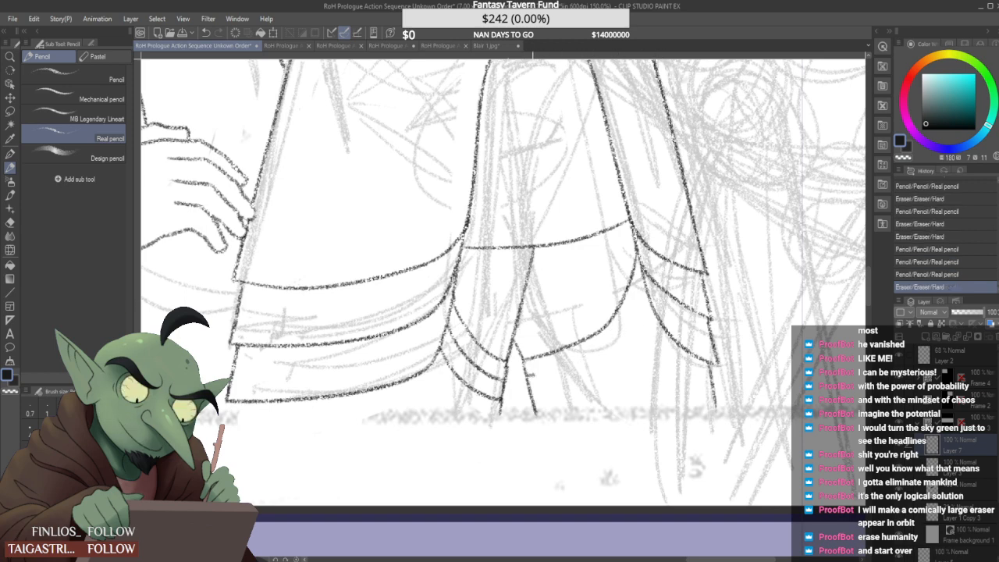
Pencil a second curved hem line just below the first on the inner flap, sweeping up to the robe opening's right edge
left_click_drag(527, 375, 634, 336)
key("ctrl+z")
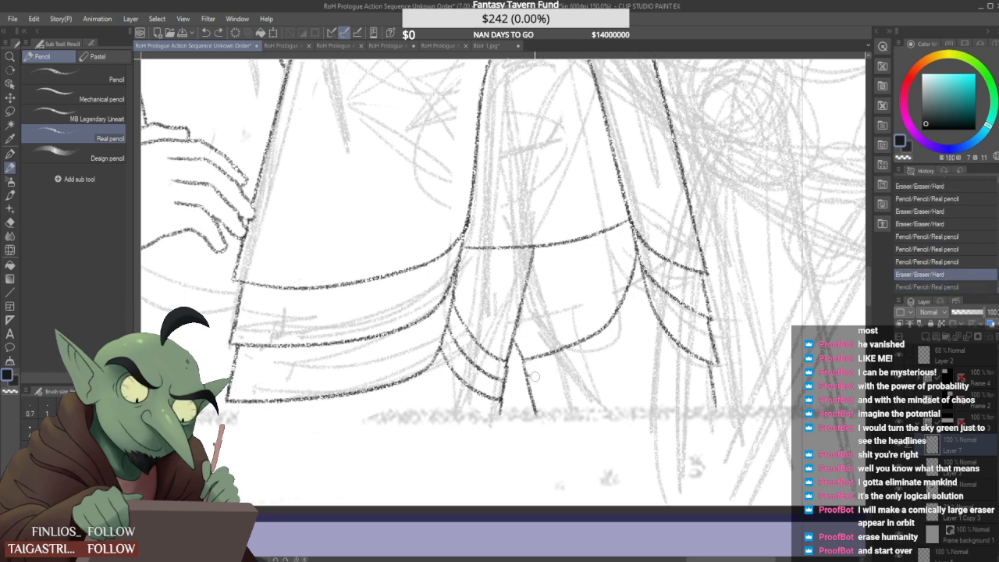
left_click_drag(535, 376, 597, 357)
key("ctrl+z")
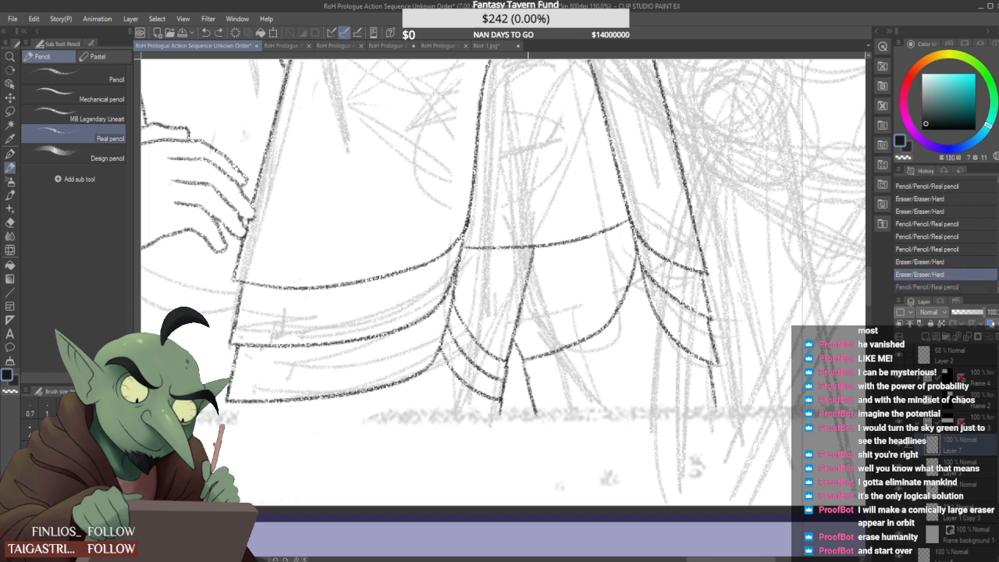
mouse_move(530, 379)
left_mouse_down()
mouse_move(601, 358)
mouse_move(633, 332)
mouse_move(655, 286)
left_mouse_up()
key("ctrl+z")
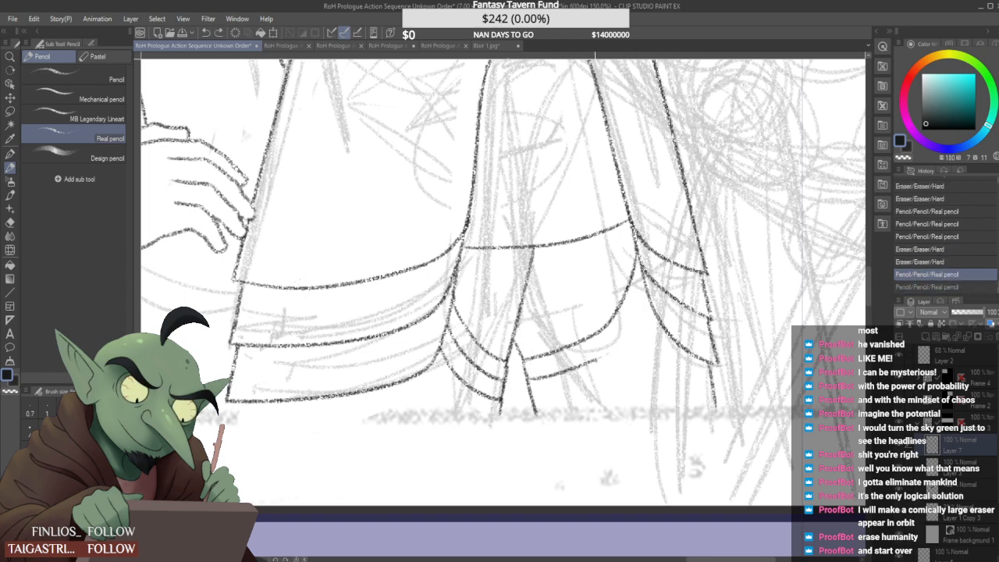
left_click_drag(593, 361, 643, 285)
key("ctrl+z")
left_click_drag(592, 362, 644, 278)
key("ctrl+z")
mouse_move(595, 361)
left_mouse_down()
mouse_move(634, 324)
mouse_move(644, 285)
left_mouse_up()
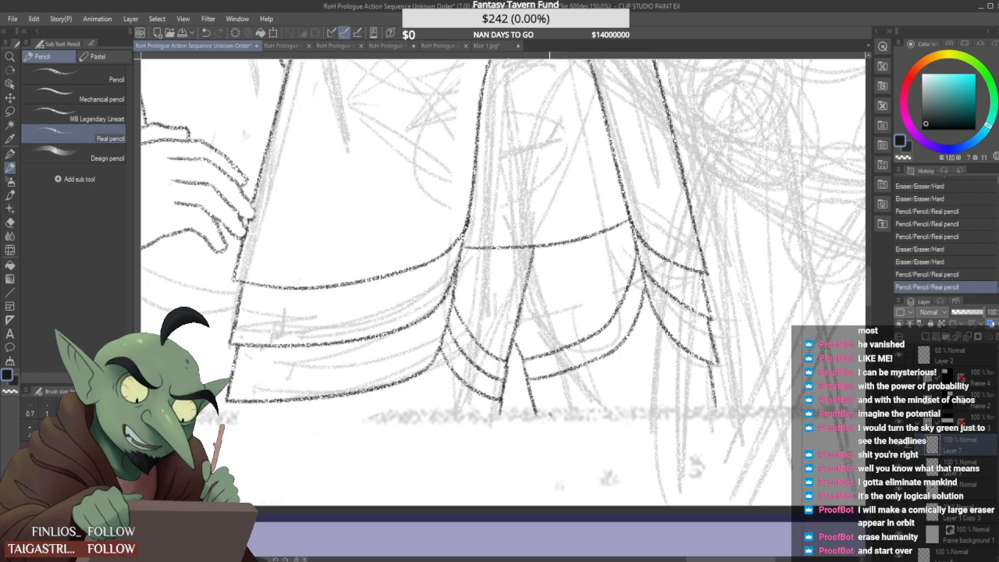
Extend the inner flap's short side edge downward and pencil a third curved hem line beneath the second
left_click_drag(534, 416, 540, 437)
left_click_drag(536, 400, 621, 374)
key("ctrl+z")
key("ctrl+z")
left_click_drag(536, 402, 626, 378)
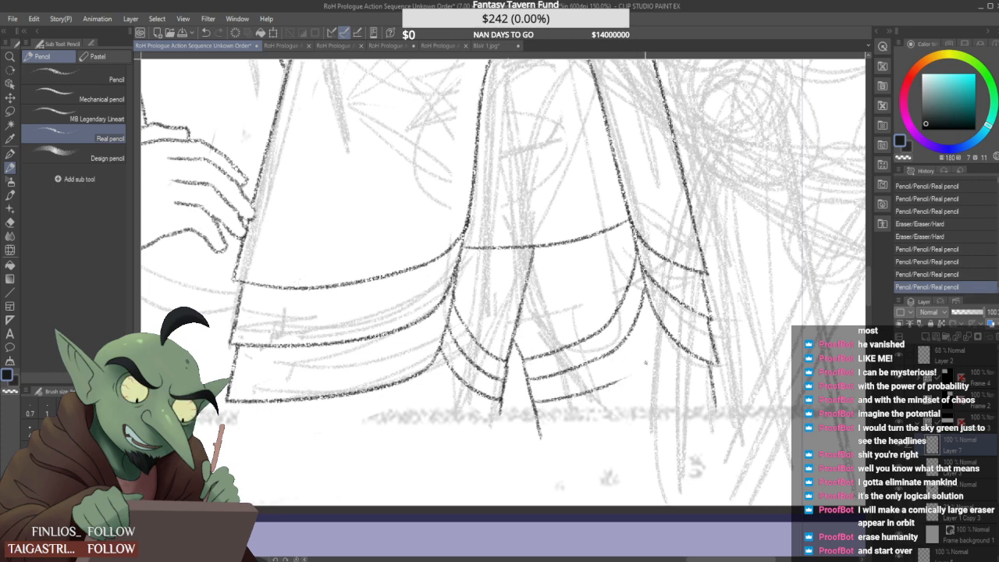
key("ctrl+z")
mouse_move(536, 401)
left_mouse_down()
mouse_move(620, 373)
mouse_move(654, 305)
left_mouse_up()
key("ctrl+z")
key("ctrl+z")
mouse_move(614, 377)
left_mouse_down()
mouse_move(634, 364)
mouse_move(663, 310)
left_mouse_up()
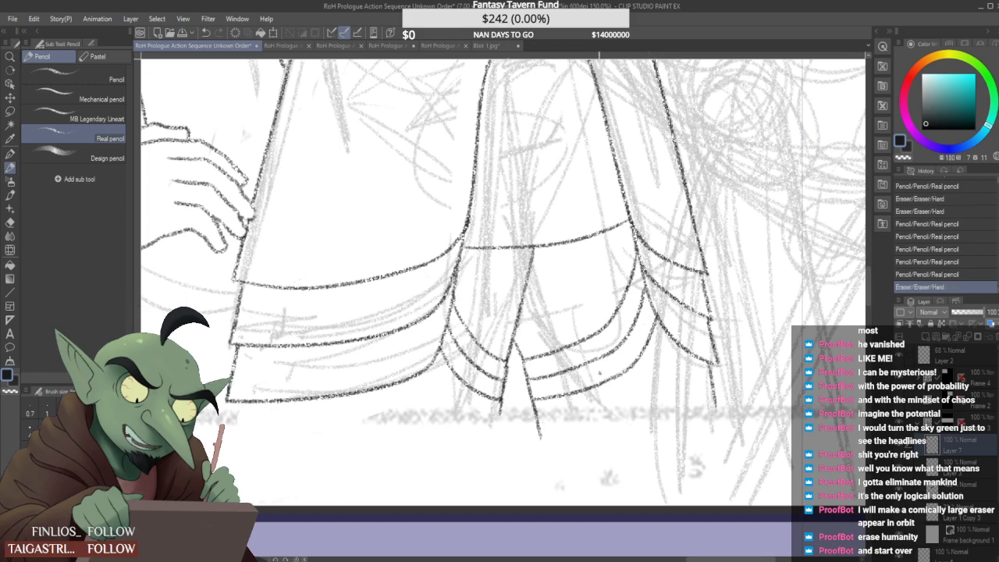
Pencil a short crease line running right from the top of the slanted fold, just under the robe opening's horizontal seam
scroll(599, 373, "down", 6)
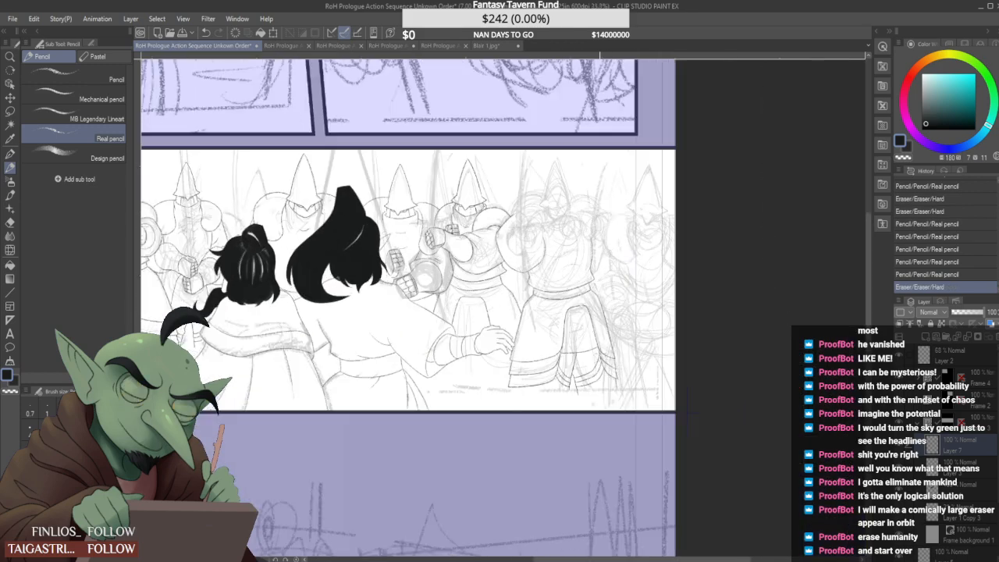
scroll(600, 356, "up", 3)
mouse_move(535, 364)
left_mouse_down()
mouse_move(573, 371)
mouse_move(537, 373)
mouse_move(568, 376)
mouse_move(553, 378)
left_mouse_up()
scroll(567, 369, "up", 2)
key("ctrl+z")
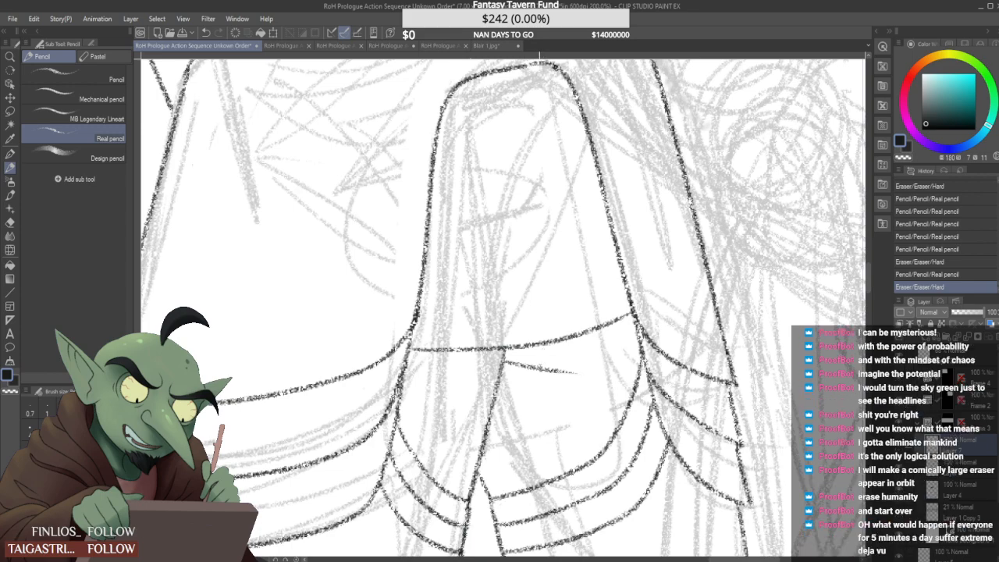
Join the crease to the top of the slanted fold and pencil a matching short crease sloping down to its left
scroll(537, 373, "down", 1)
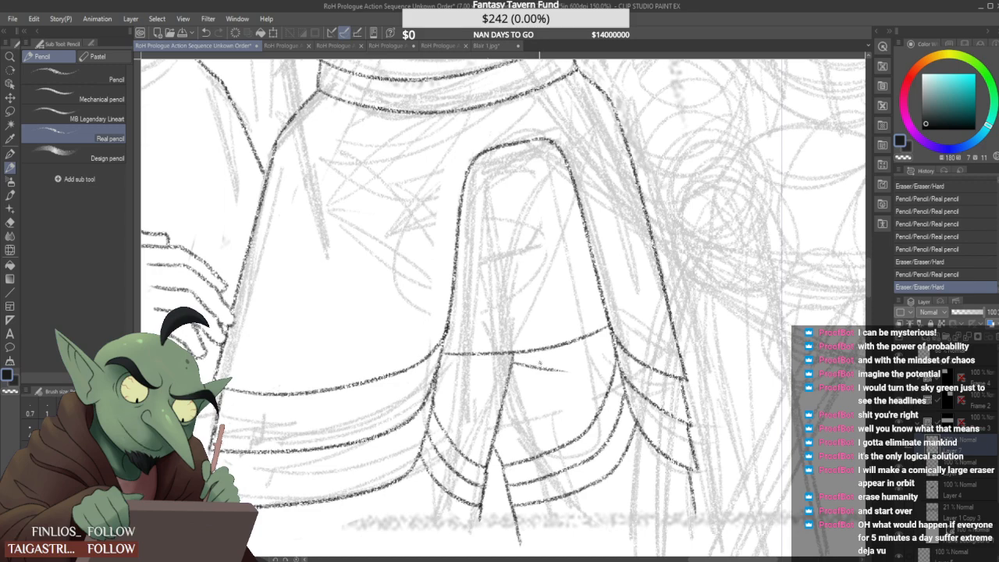
scroll(538, 363, "down", 4)
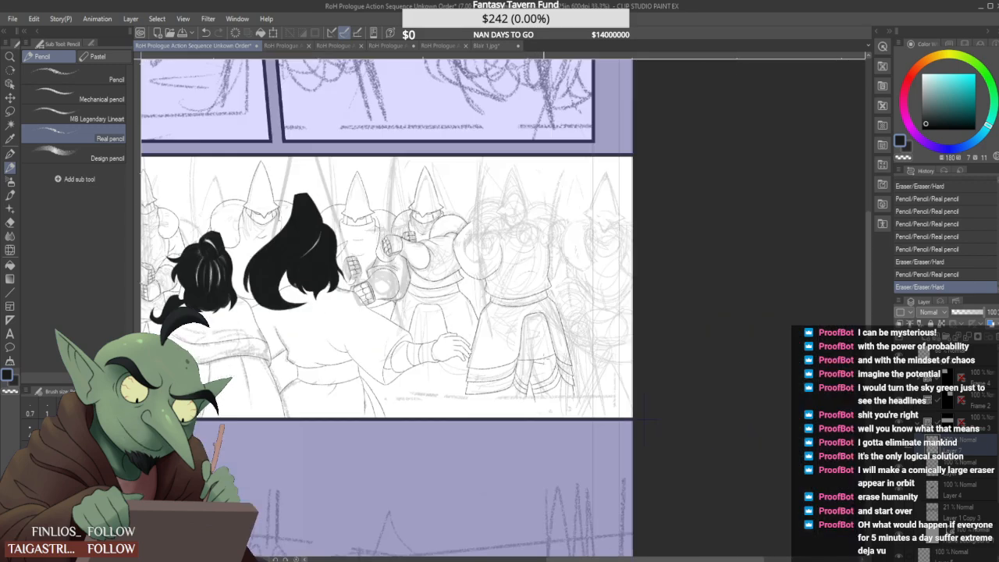
scroll(539, 363, "up", 6)
left_click_drag(486, 372, 504, 355)
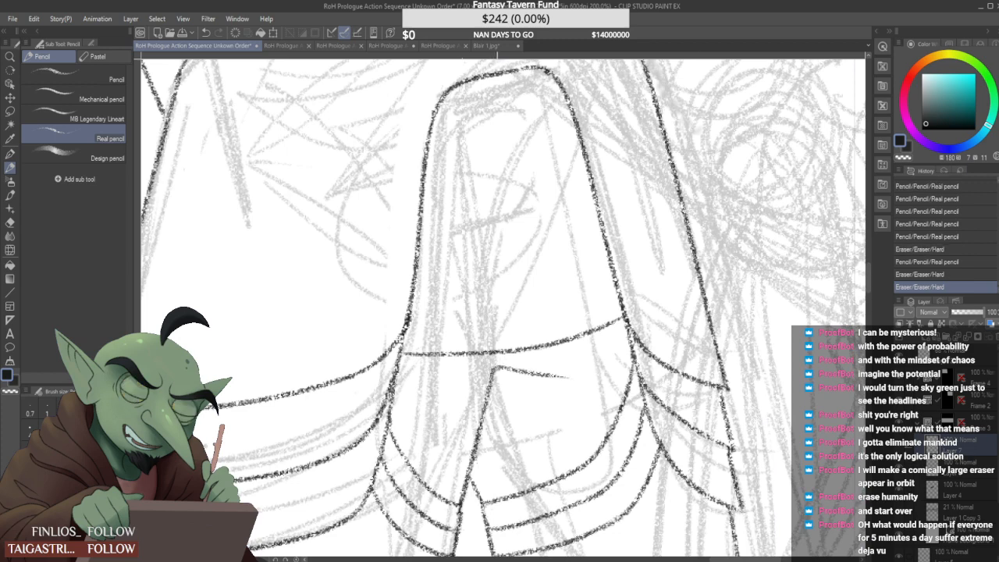
left_click_drag(418, 384, 493, 365)
left_click_drag(428, 377, 414, 386)
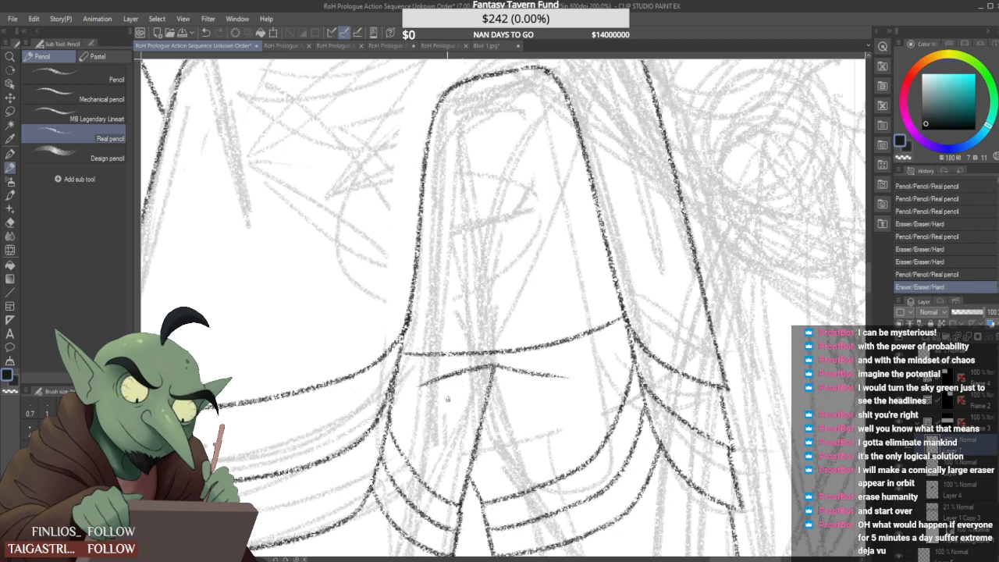
Pencil a second short crease beside the top of the slanted fold and touch up the creases inside the robe opening
scroll(448, 399, "down", 5)
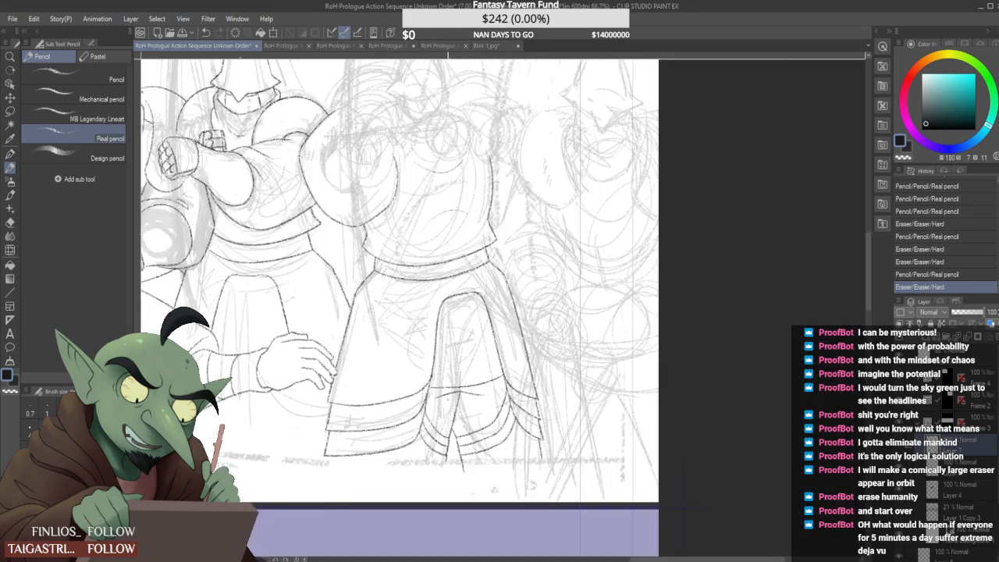
scroll(450, 397, "up", 2)
mouse_move(482, 384)
left_mouse_down()
mouse_move(531, 394)
mouse_move(542, 385)
mouse_move(513, 395)
left_mouse_up()
scroll(482, 384, "down", 1)
scroll(480, 385, "down", 2)
scroll(479, 386, "up", 1)
scroll(522, 385, "down", 1)
scroll(508, 387, "up", 1)
scroll(509, 395, "down", 2)
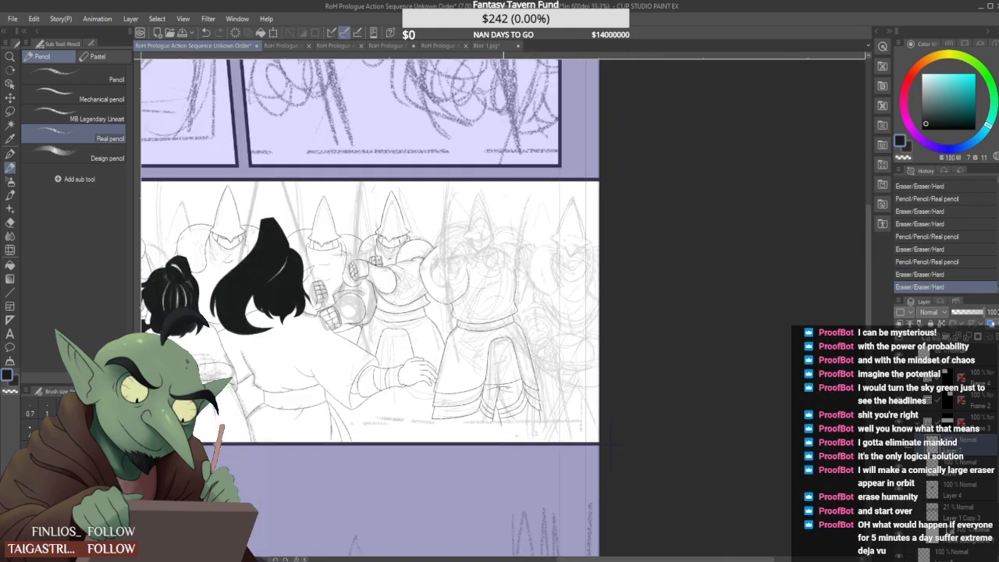
scroll(495, 406, "up", 4)
left_click_drag(487, 440, 490, 448)
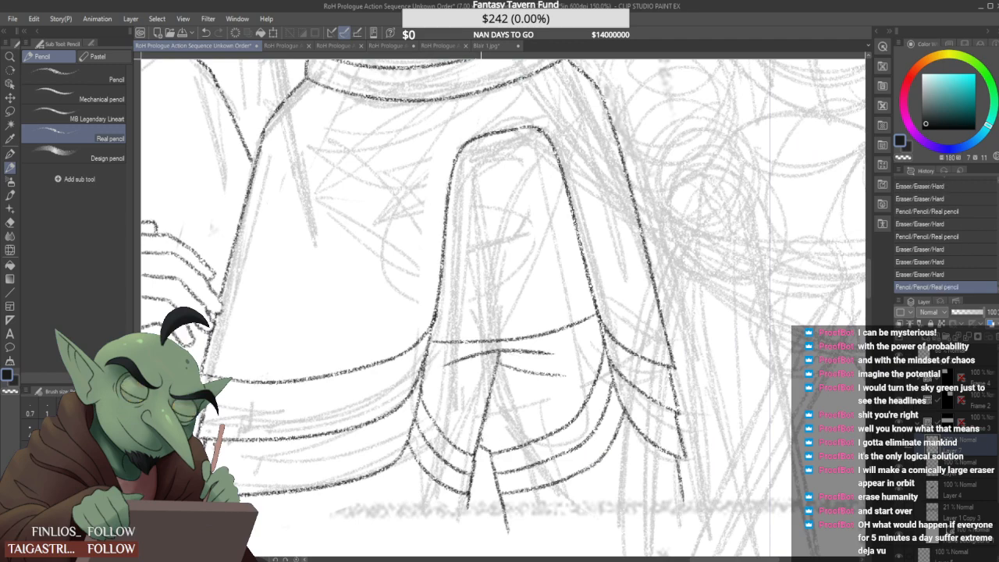
Pencil the outlines of the upper two fingers of the right figure's hand in front of the chest
scroll(488, 445, "down", 5)
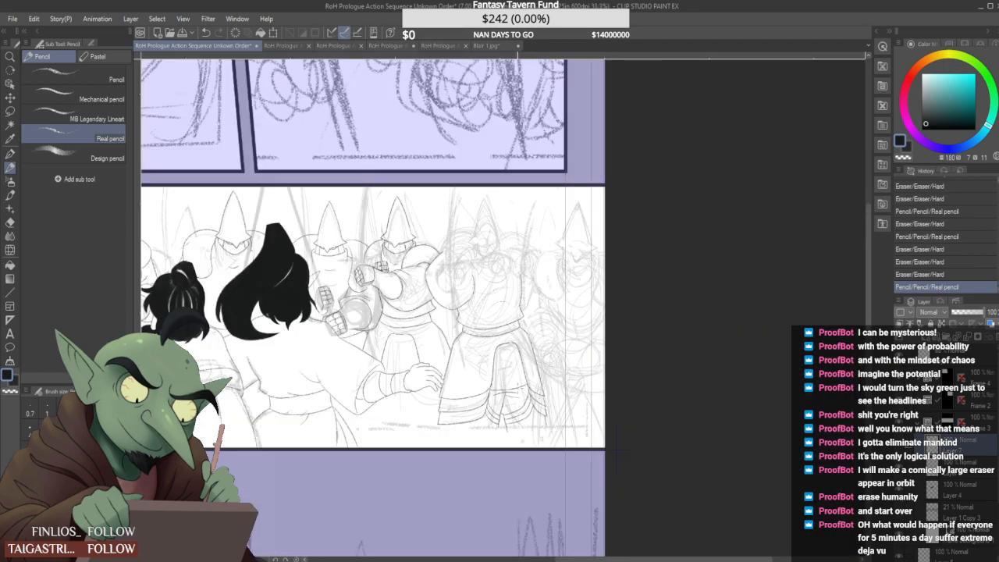
scroll(523, 356, "down", 1)
scroll(508, 267, "up", 3)
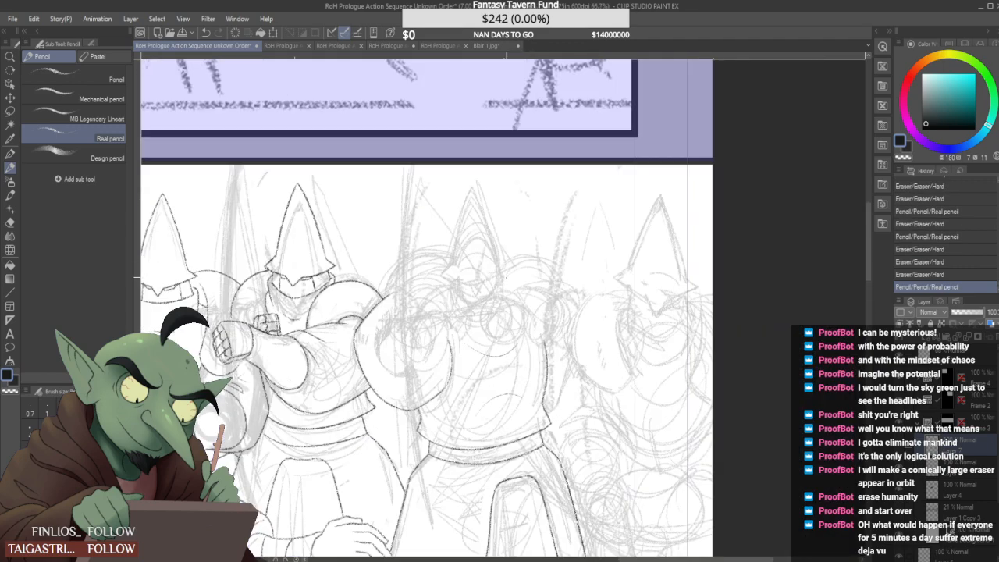
scroll(449, 332, "up", 1)
mouse_move(443, 338)
left_mouse_down()
mouse_move(452, 400)
mouse_move(442, 322)
mouse_move(446, 344)
left_mouse_up()
scroll(466, 302, "down", 2)
scroll(470, 308, "up", 4)
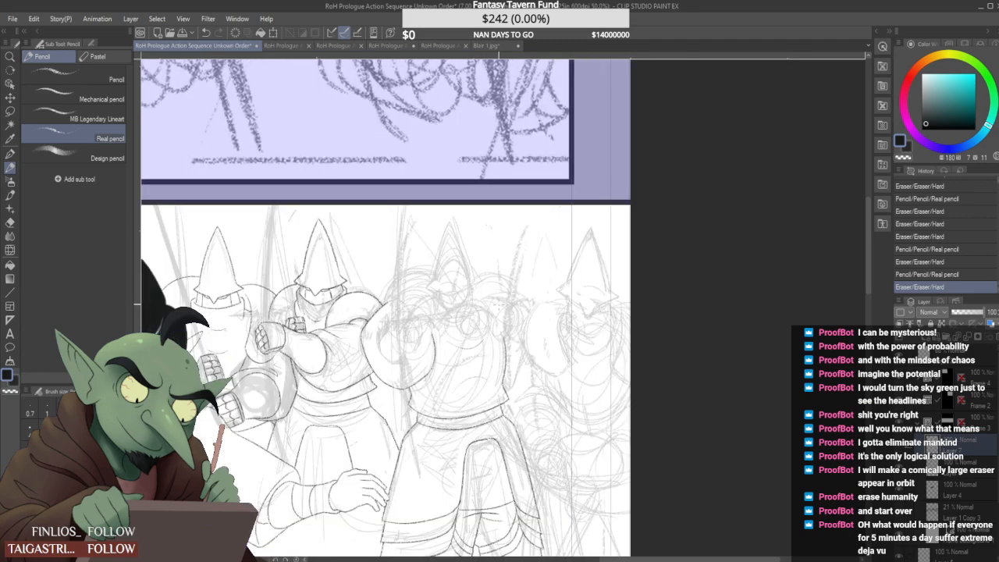
scroll(450, 303, "down", 1)
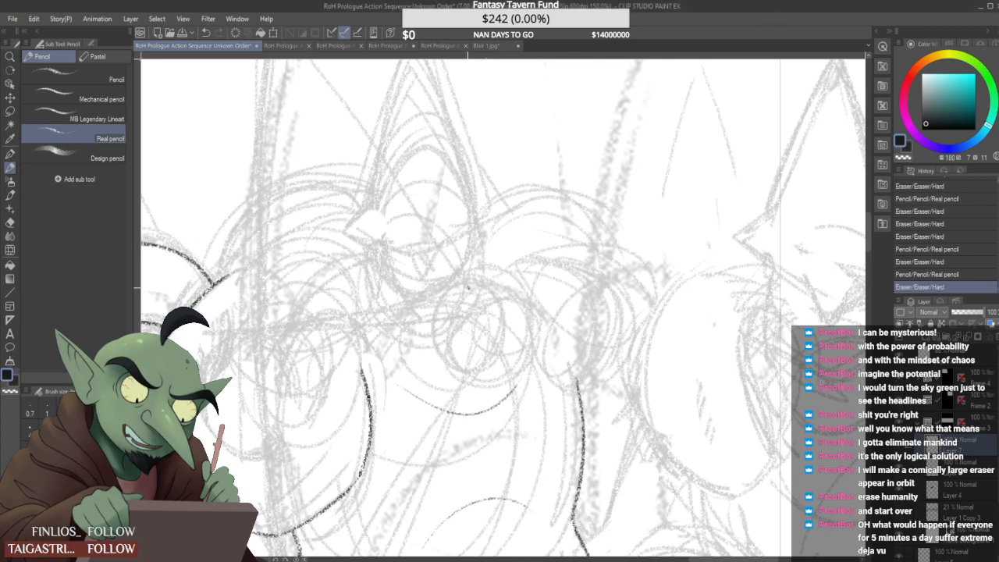
scroll(469, 289, "up", 1)
mouse_move(431, 316)
left_mouse_down()
mouse_move(462, 284)
mouse_move(518, 283)
mouse_move(445, 316)
mouse_move(518, 298)
mouse_move(418, 357)
mouse_move(502, 334)
mouse_move(476, 316)
mouse_move(485, 325)
left_mouse_up()
scroll(458, 328, "down", 4)
scroll(477, 326, "up", 4)
left_click(478, 325)
scroll(515, 310, "down", 4)
scroll(514, 313, "up", 4)
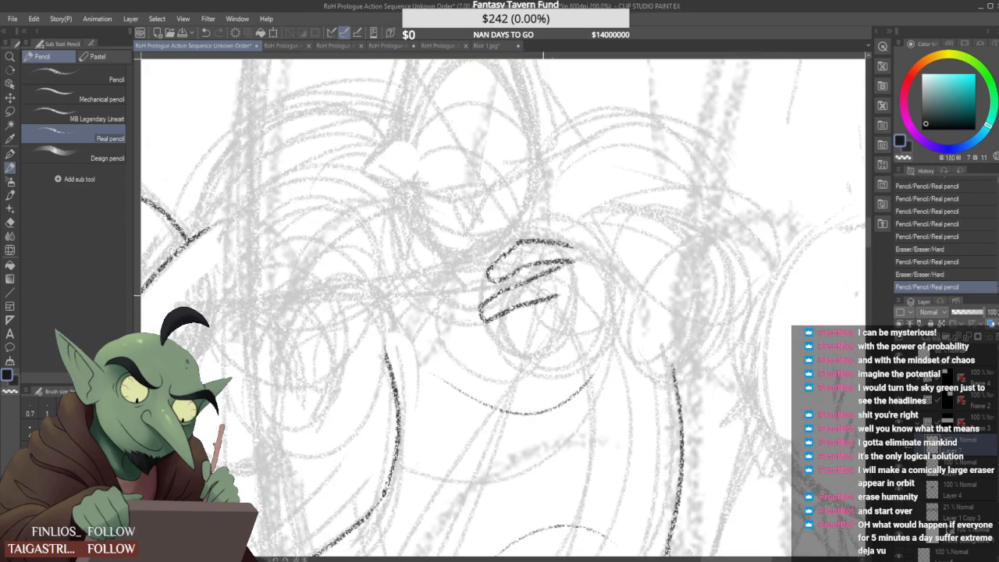
Lengthen the second finger's lower line, redraw its upper line with a gentler curve, and trim the line ends between the two fingers
mouse_move(551, 295)
left_mouse_down()
mouse_move(484, 325)
mouse_move(550, 295)
mouse_move(483, 320)
mouse_move(572, 299)
mouse_move(556, 293)
left_mouse_up()
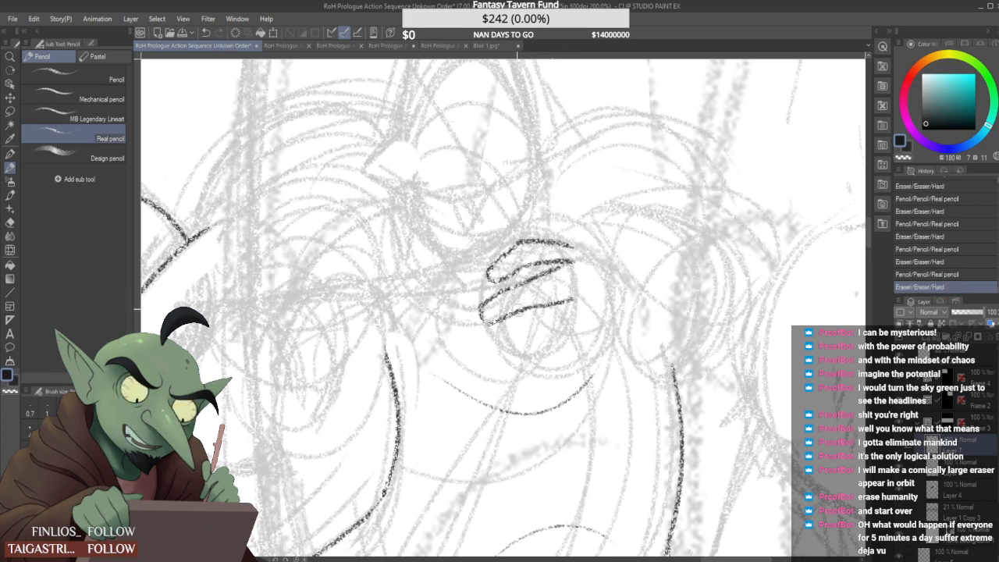
scroll(518, 312, "up", 2)
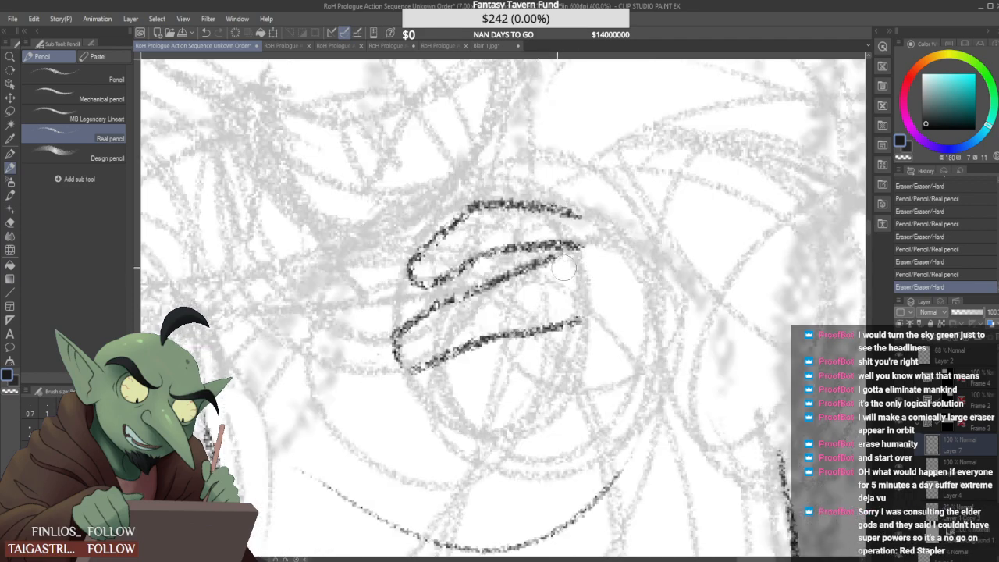
left_click_drag(526, 275, 553, 268)
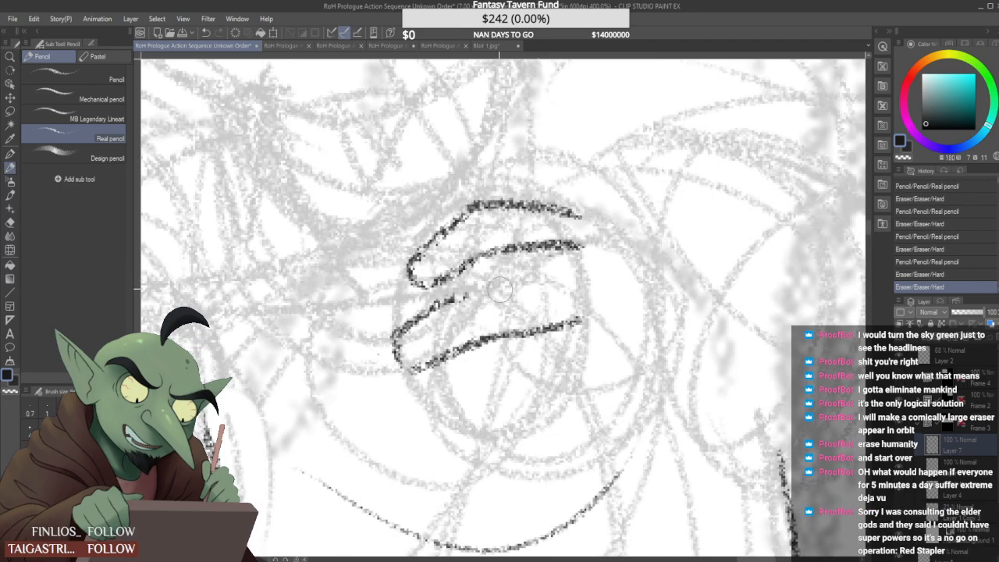
left_click_drag(441, 304, 584, 257)
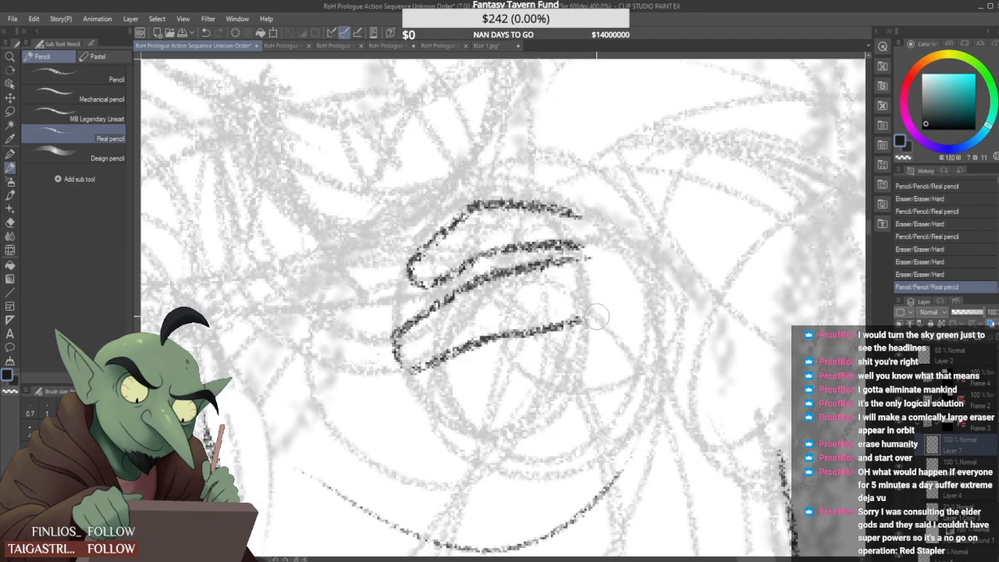
mouse_move(599, 316)
left_mouse_down()
mouse_move(497, 333)
mouse_move(601, 312)
left_mouse_up()
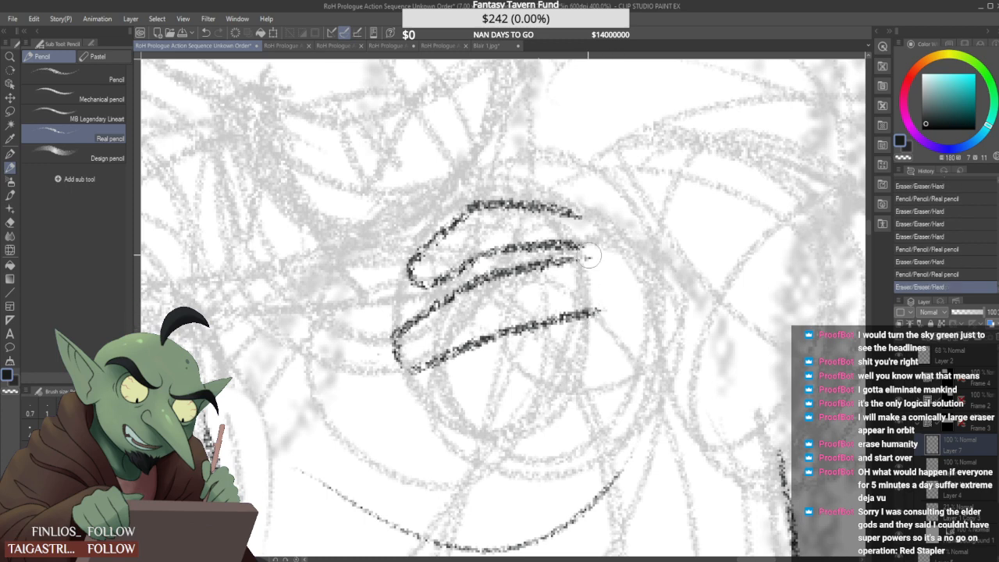
mouse_move(587, 259)
left_mouse_down()
mouse_move(544, 275)
mouse_move(582, 248)
mouse_move(570, 259)
left_mouse_up()
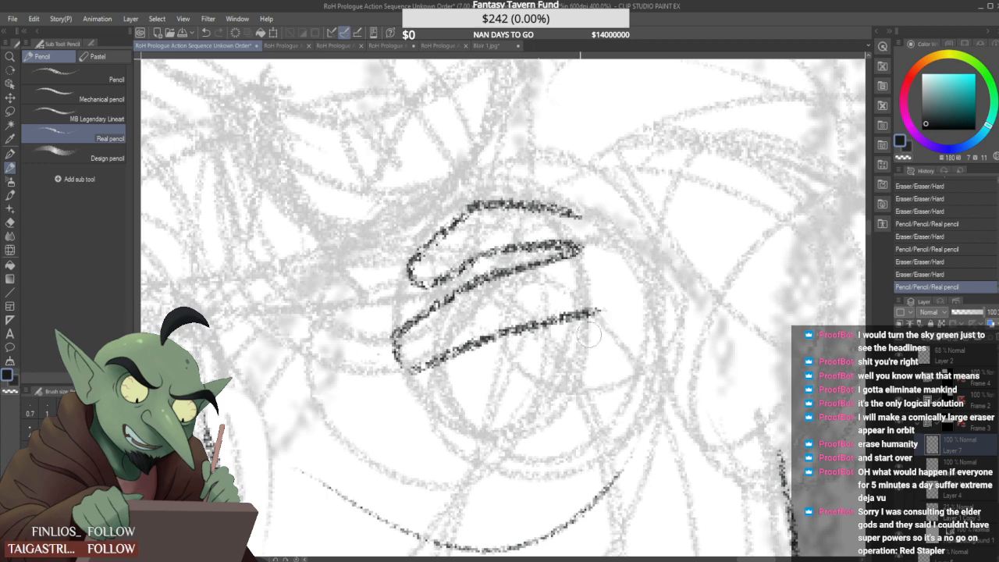
Enlarge the top finger by redrawing its upper edge and tip, and reshape the second finger's tip
mouse_move(584, 217)
left_mouse_down()
mouse_move(473, 202)
mouse_move(590, 191)
left_mouse_up()
mouse_move(449, 254)
left_mouse_down()
mouse_move(410, 285)
mouse_move(472, 249)
mouse_move(405, 273)
mouse_move(412, 297)
mouse_move(487, 256)
left_mouse_up()
left_click_drag(399, 341, 418, 367)
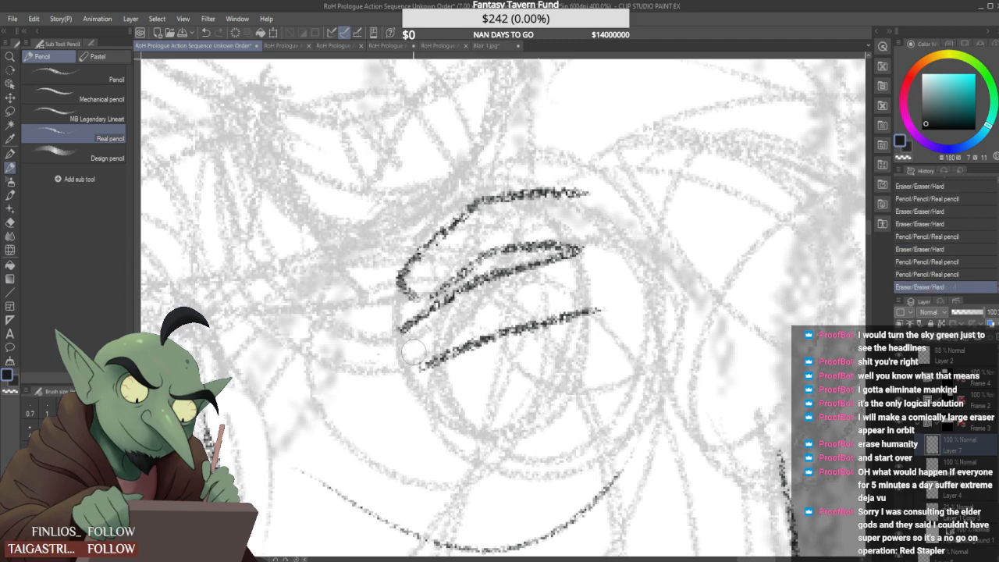
left_click_drag(425, 332, 404, 366)
key("ctrl+alt+0")
scroll(468, 293, "up", 2)
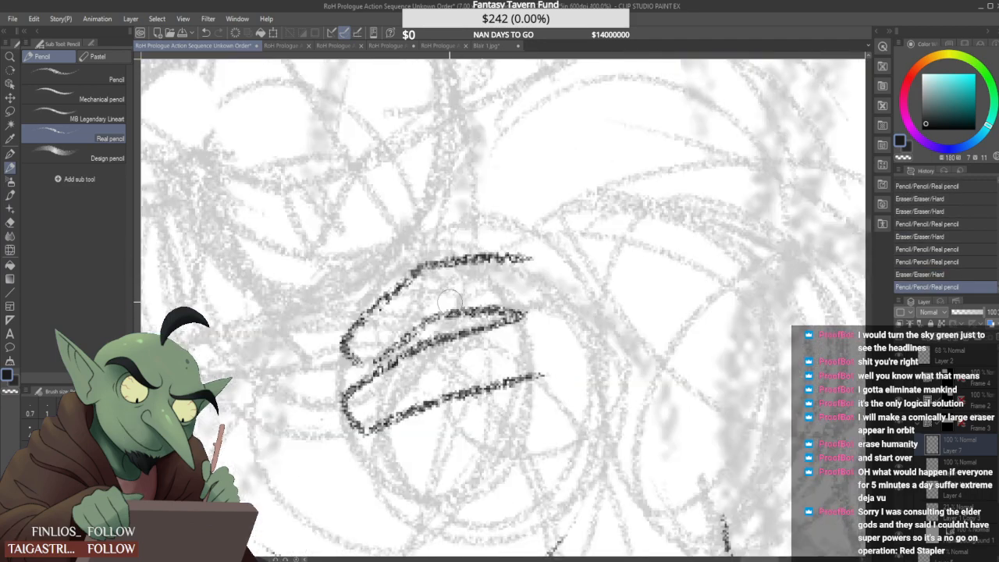
scroll(445, 306, "up", 1)
mouse_move(460, 317)
left_mouse_down()
mouse_move(551, 297)
mouse_move(501, 315)
mouse_move(548, 311)
left_mouse_up()
Pencil the outline of a third finger directly beneath the second finger
scroll(497, 310, "down", 1)
scroll(538, 327, "down", 5)
scroll(501, 333, "up", 3)
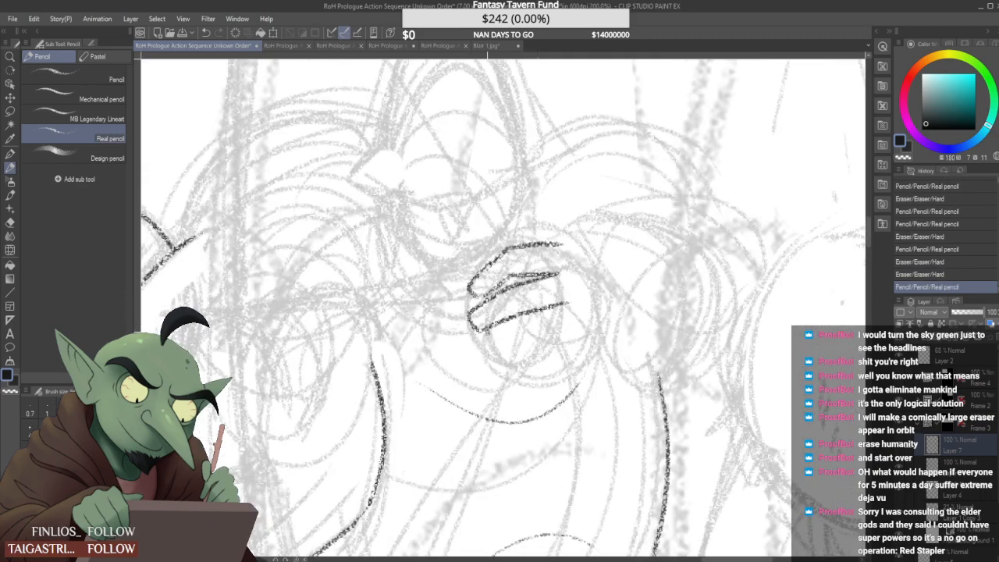
left_click_drag(486, 345, 581, 328)
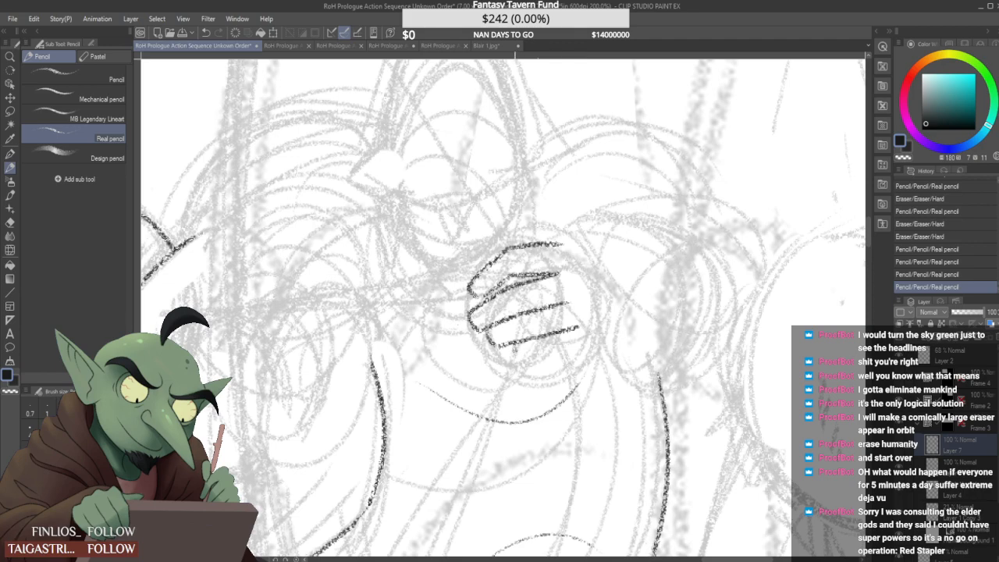
Pencil the lower edge of the right figure's third finger and close the hand outline around its back
mouse_move(516, 360)
left_mouse_down()
mouse_move(563, 360)
mouse_move(598, 344)
mouse_move(566, 348)
mouse_move(575, 347)
left_mouse_up()
scroll(584, 320, "down", 2)
scroll(583, 320, "up", 1)
scroll(600, 331, "down", 3)
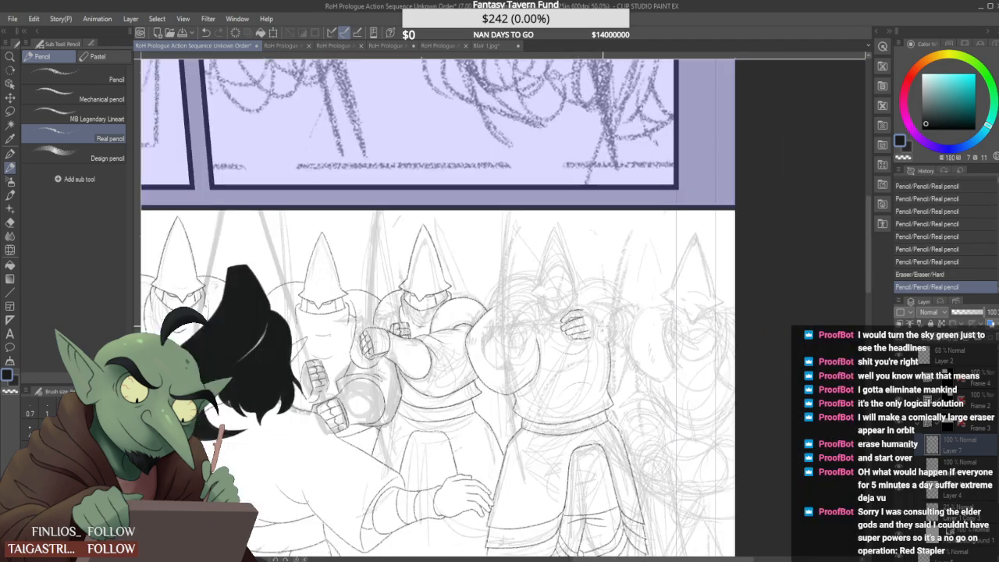
scroll(601, 334, "up", 1)
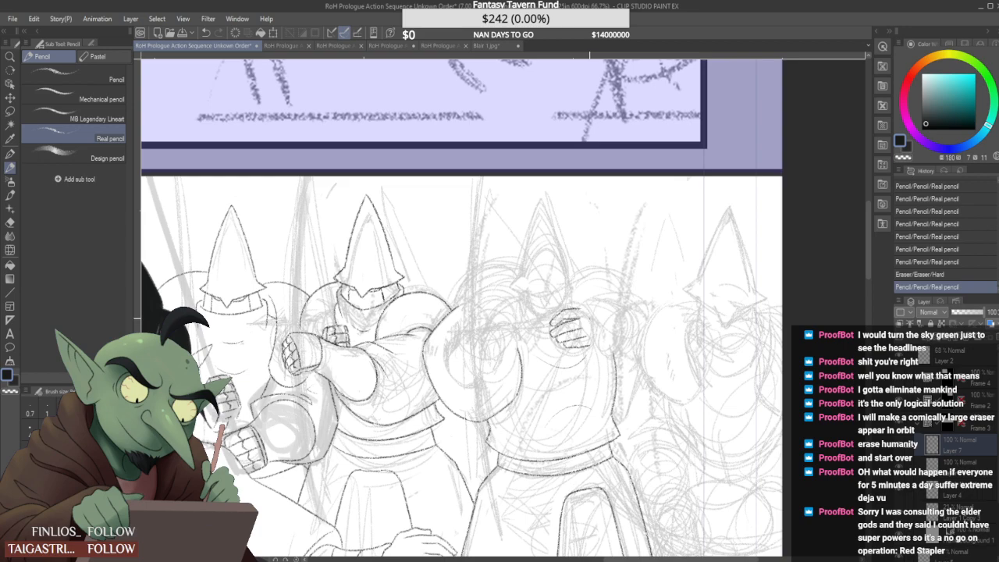
scroll(582, 321, "up", 2)
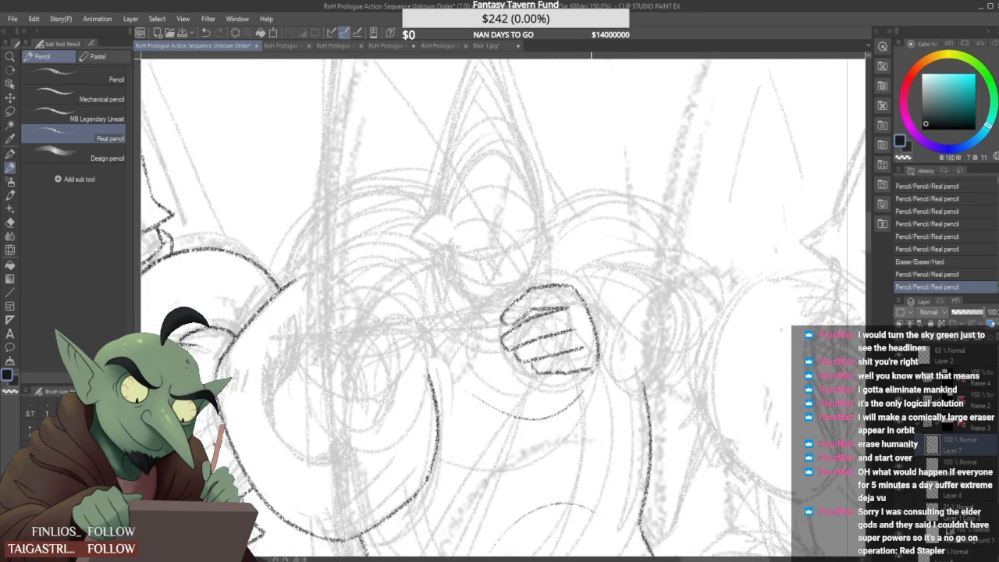
Add a second curved contour behind the back of the hand, bring it down to the heel, and clean up the upper corner
left_click_drag(580, 374, 626, 385)
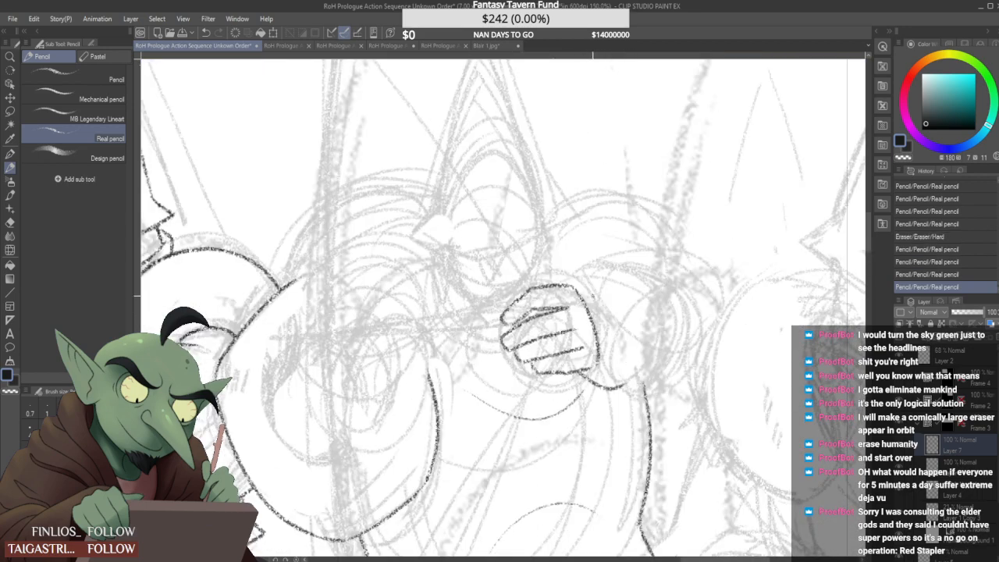
scroll(655, 330, "down", 1)
scroll(635, 331, "up", 1)
left_click_drag(597, 283, 591, 285)
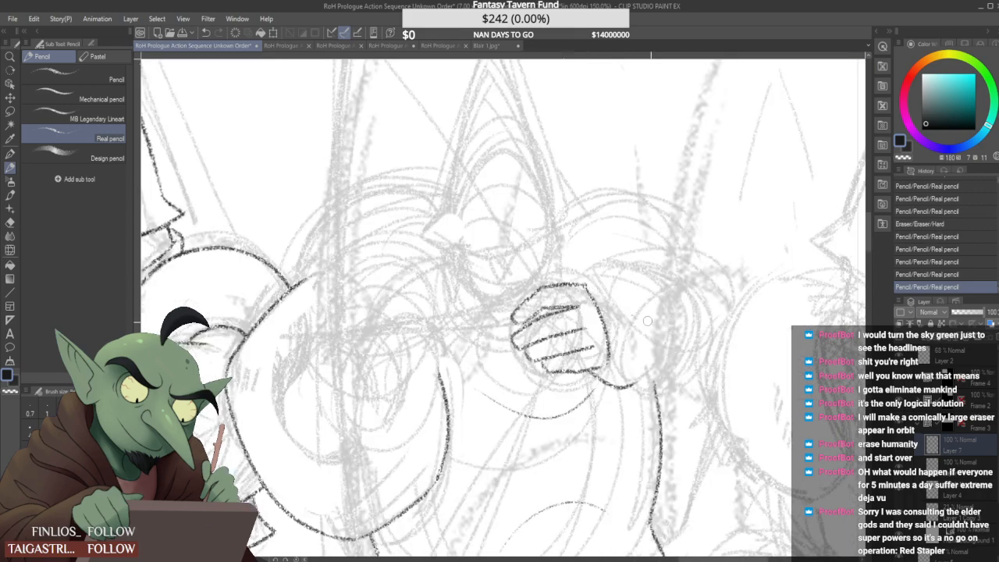
left_click_drag(638, 325, 634, 323)
mouse_move(590, 286)
left_mouse_down()
mouse_move(638, 307)
mouse_move(602, 290)
mouse_move(616, 309)
mouse_move(621, 383)
left_mouse_up()
left_click_drag(611, 385, 625, 376)
left_click_drag(626, 341, 624, 384)
mouse_move(618, 309)
left_mouse_down()
mouse_move(625, 381)
mouse_move(609, 386)
left_mouse_up()
scroll(624, 348, "down", 1)
scroll(625, 351, "up", 1)
scroll(626, 350, "down", 1)
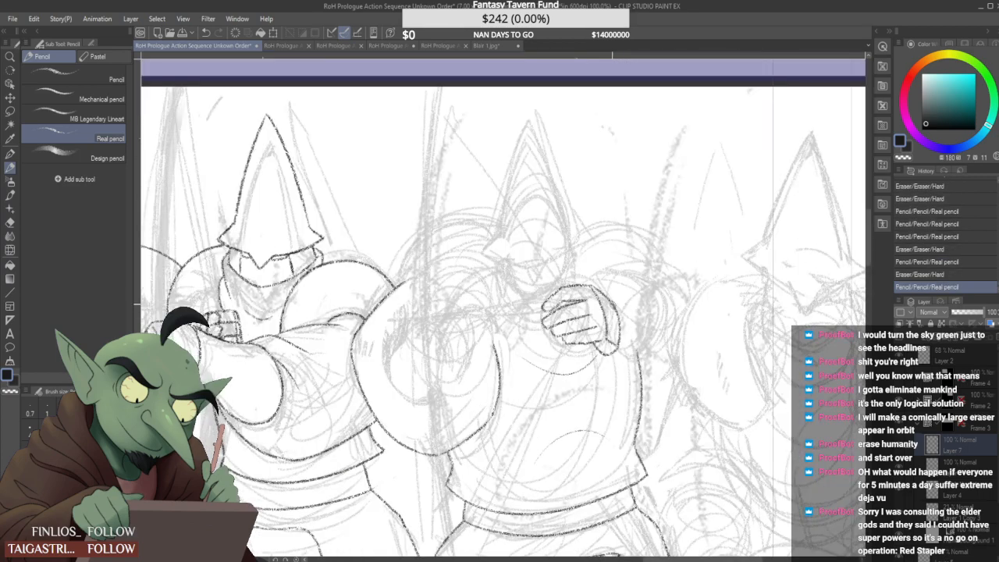
Refine the heel of the hand with small angular strokes and tidy the upper end of the wrist contour
left_click_drag(614, 332, 621, 351)
mouse_move(606, 303)
left_mouse_down()
mouse_move(623, 346)
mouse_move(607, 322)
mouse_move(614, 314)
left_mouse_up()
scroll(625, 345, "down", 1)
scroll(624, 345, "up", 1)
scroll(628, 322, "down", 2)
scroll(626, 306, "up", 5)
scroll(615, 314, "down", 1)
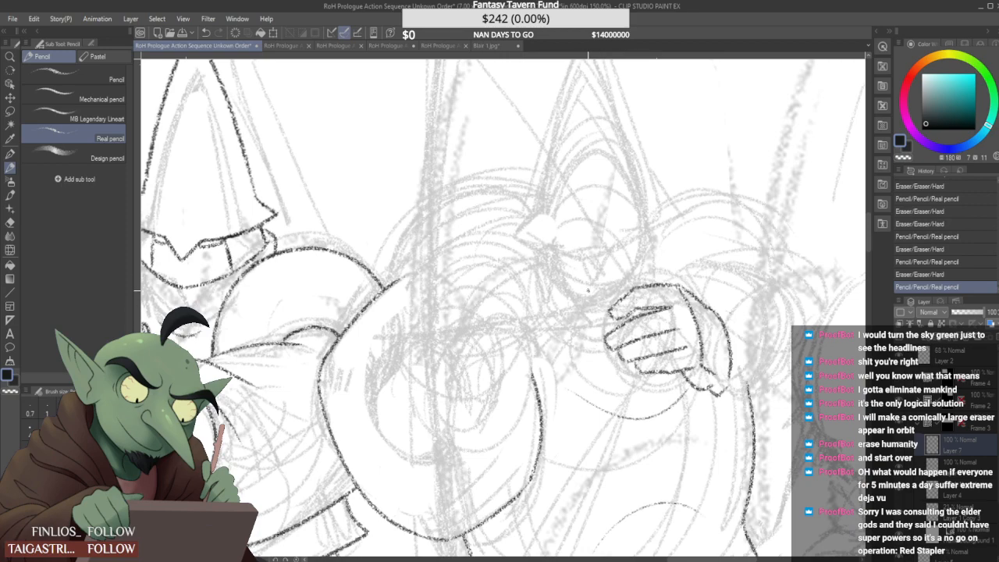
scroll(578, 306, "down", 3)
scroll(633, 310, "up", 3)
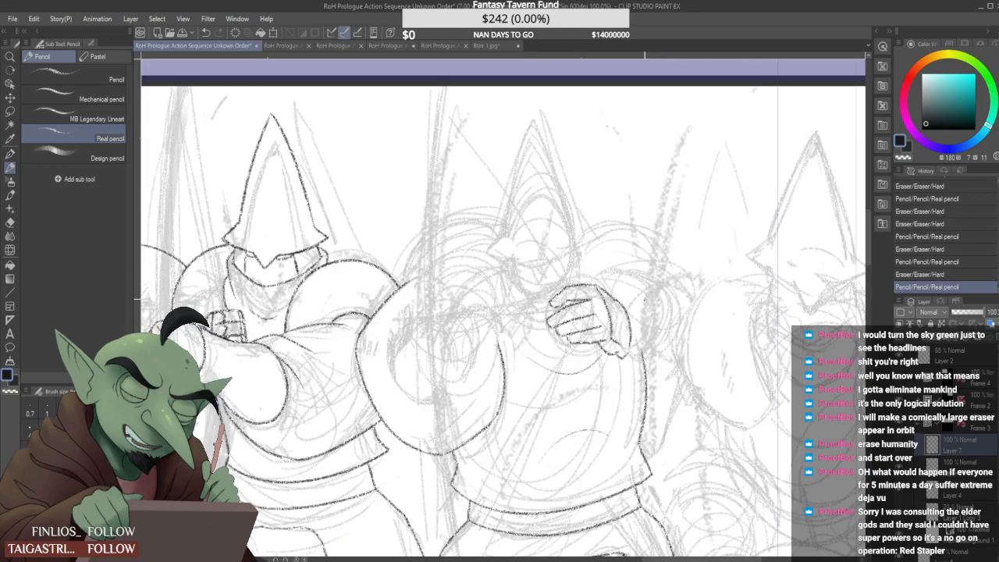
left_click_drag(605, 293, 676, 365)
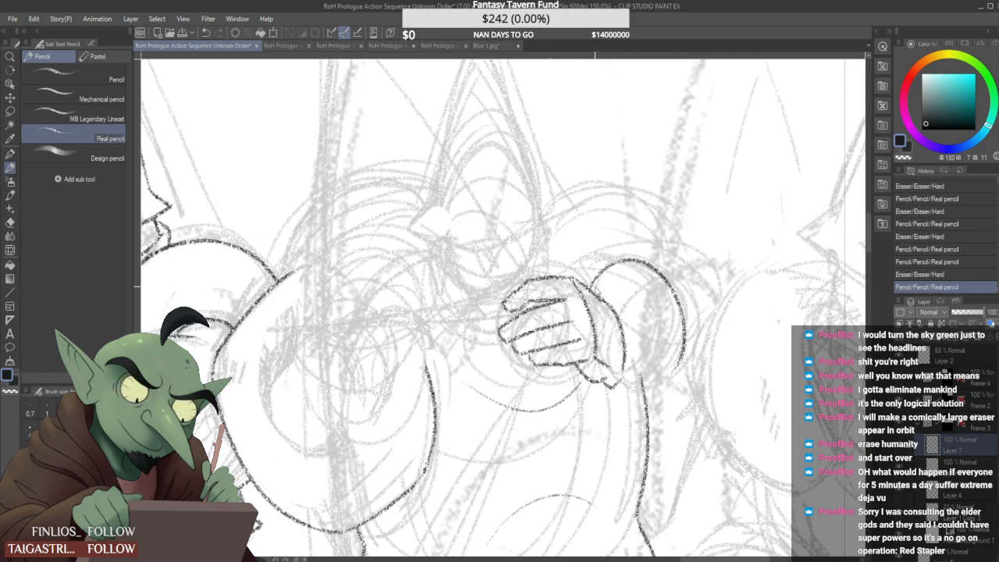
key("ctrl+z")
key("ctrl+y")
key("ctrl+z")
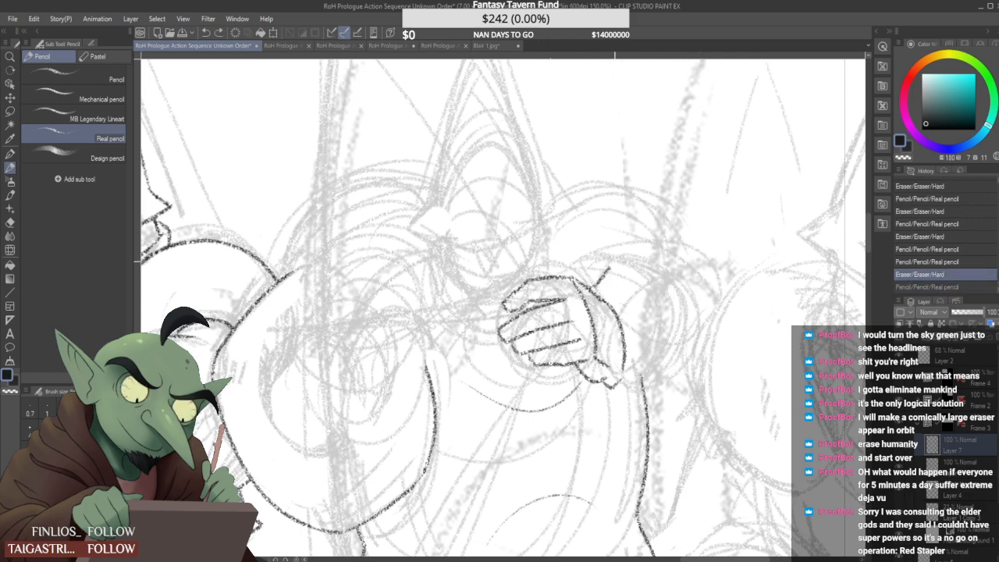
key("ctrl+y")
left_click_drag(620, 382, 707, 366)
key("ctrl+z")
key("ctrl+z")
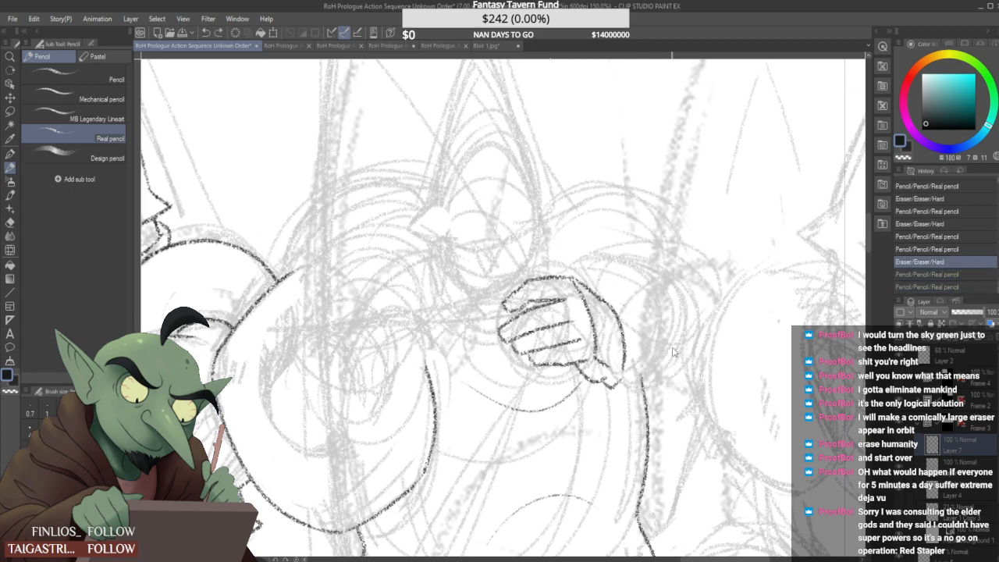
Pencil the round sleeve opening behind the hand, arching from the knuckles and curving back to the heel of the hand
left_click_drag(595, 277, 689, 361)
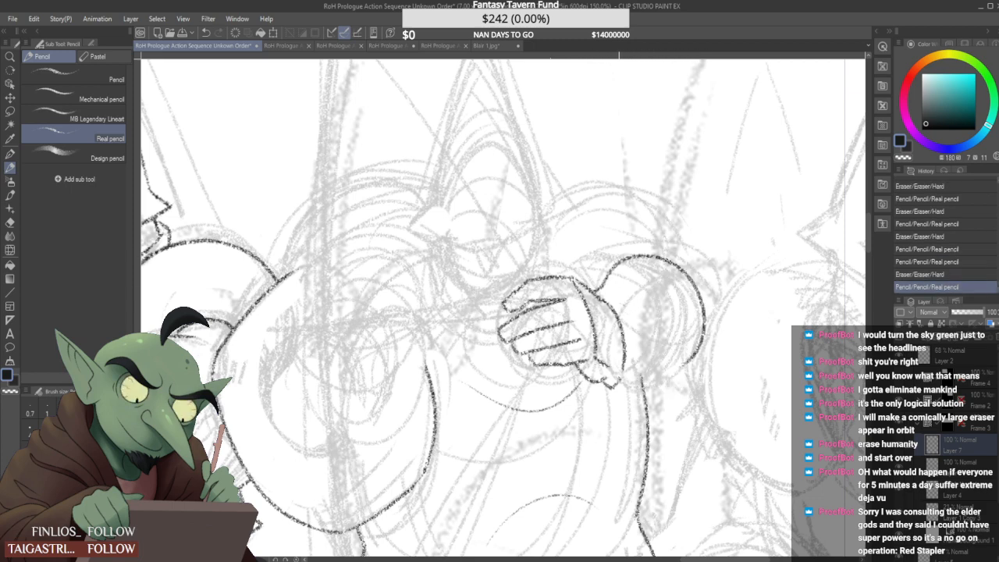
left_click_drag(619, 382, 692, 361)
key("ctrl+z")
mouse_move(618, 384)
left_mouse_down()
mouse_move(692, 361)
mouse_move(644, 365)
left_mouse_up()
scroll(660, 301, "down", 4)
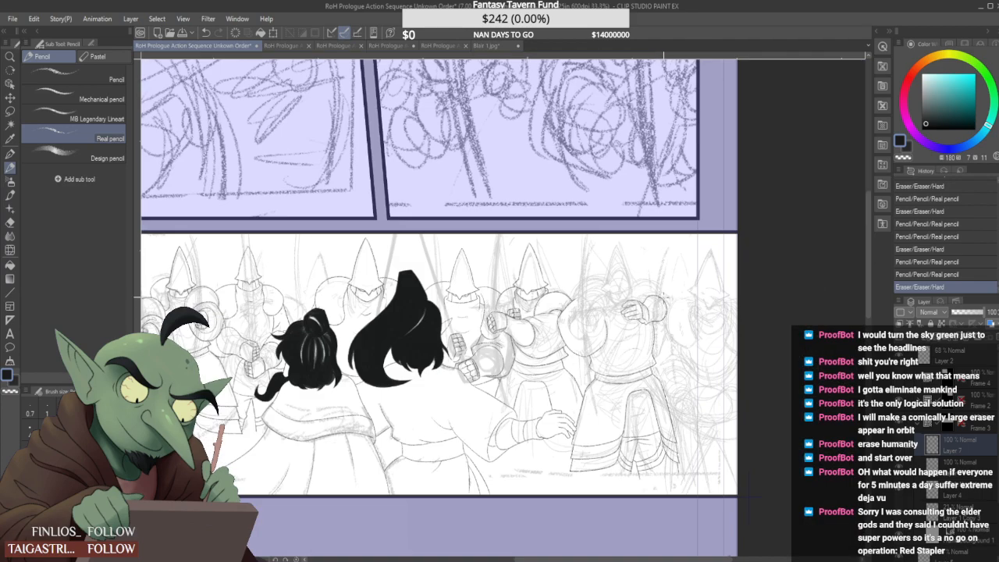
Pencil the sleeve's outer upper edge from the hand toward the elbow and try several curves for its lower edge
scroll(648, 290, "up", 3)
mouse_move(611, 306)
left_mouse_down()
mouse_move(730, 301)
mouse_move(722, 370)
left_mouse_up()
left_click_drag(643, 375, 722, 361)
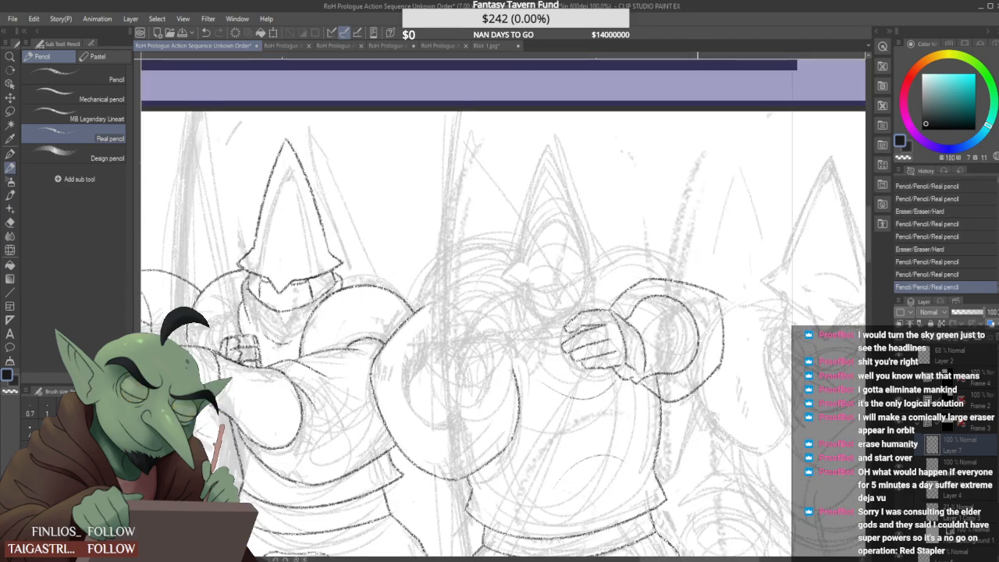
scroll(691, 357, "down", 1)
key("ctrl+z")
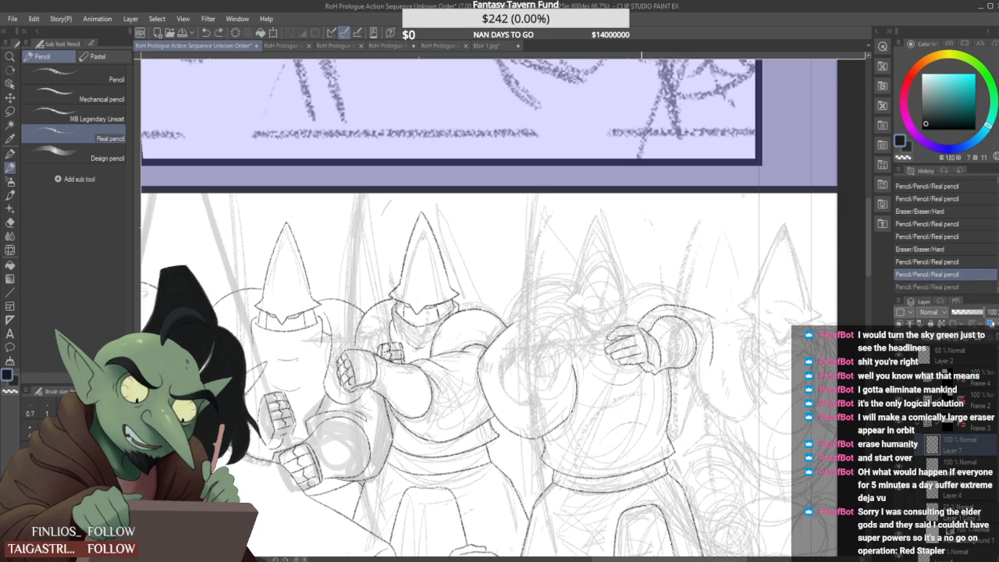
left_click_drag(640, 376, 719, 350)
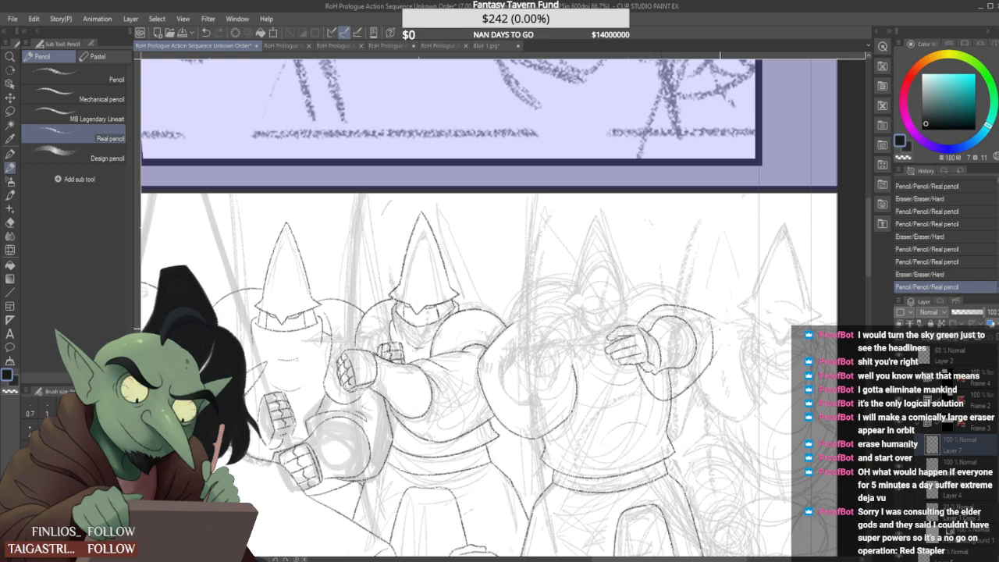
key("ctrl+z")
mouse_move(636, 367)
left_mouse_down()
mouse_move(667, 405)
mouse_move(712, 360)
left_mouse_up()
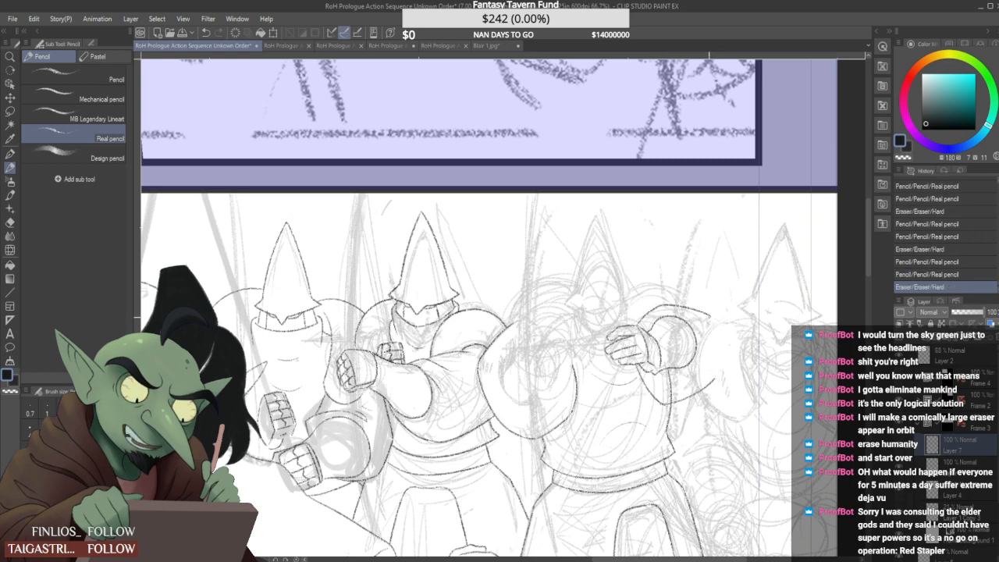
Draw the sleeve's outer contour around the elbow and down below the hand, and erase the stray line ends
mouse_move(708, 314)
left_mouse_down()
mouse_move(715, 340)
mouse_move(711, 316)
left_mouse_up()
mouse_move(716, 364)
left_mouse_down()
mouse_move(716, 385)
mouse_move(660, 438)
left_mouse_up()
scroll(668, 379, "up", 1)
scroll(668, 379, "up", 1)
scroll(662, 367, "down", 3)
scroll(663, 367, "down", 2)
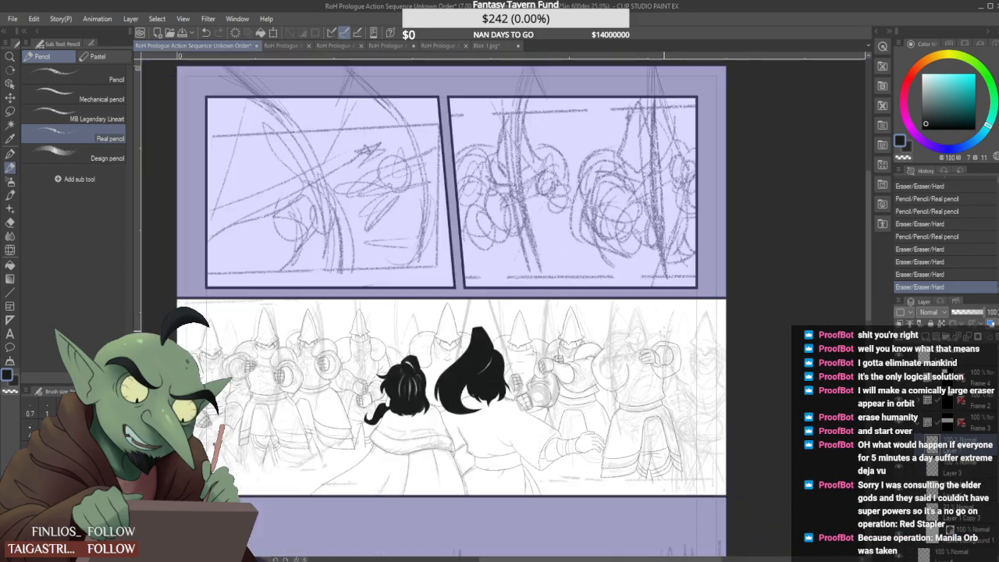
scroll(663, 332, "up", 1)
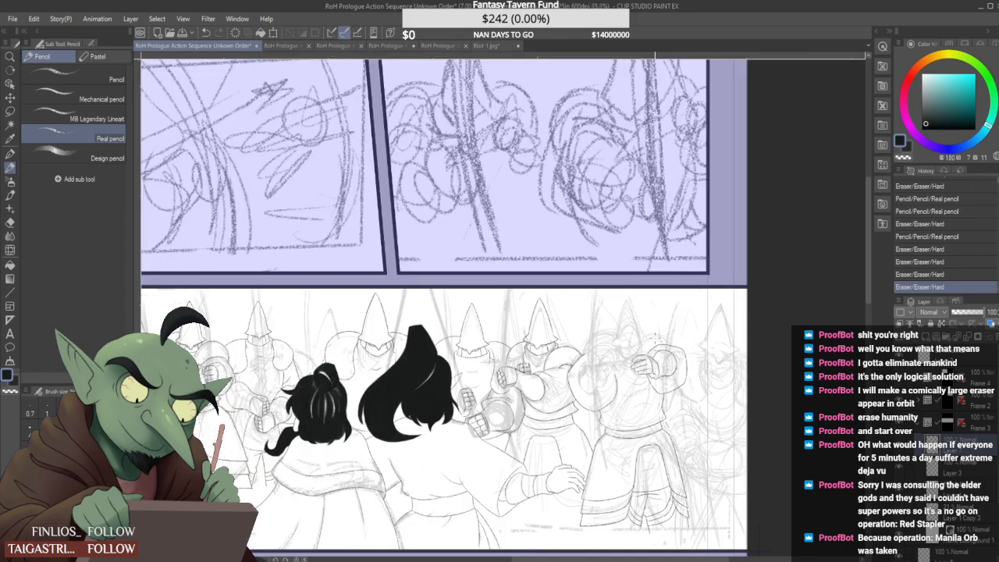
Pencil the first row of joint lines across the fingers of the right figure's gauntlet
scroll(664, 363, "up", 5)
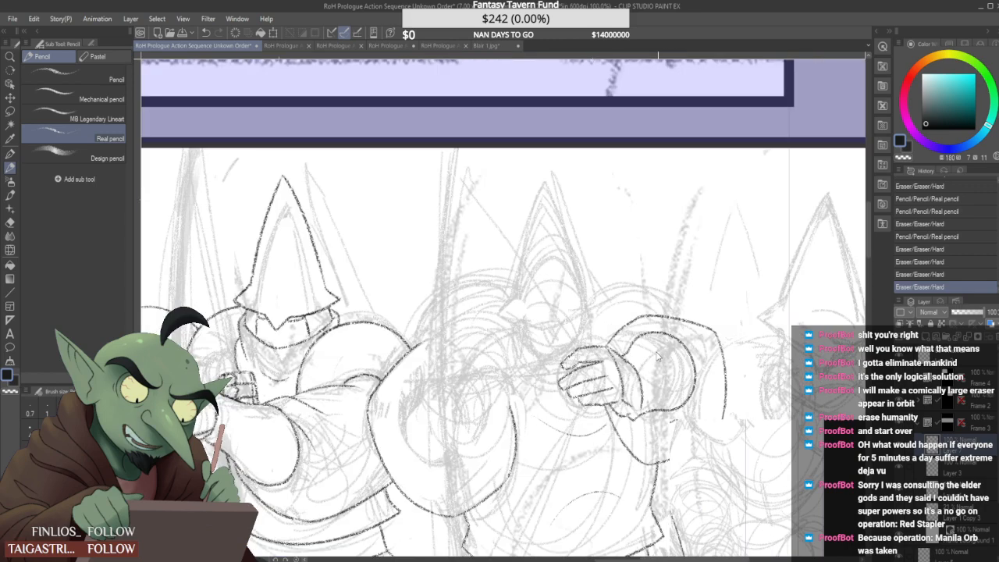
mouse_move(526, 362)
left_mouse_down()
mouse_move(537, 380)
mouse_move(553, 368)
mouse_move(559, 400)
mouse_move(557, 370)
mouse_move(530, 399)
left_mouse_up()
mouse_move(525, 398)
left_mouse_down()
mouse_move(559, 440)
mouse_move(573, 427)
mouse_move(560, 452)
mouse_move(568, 455)
left_mouse_up()
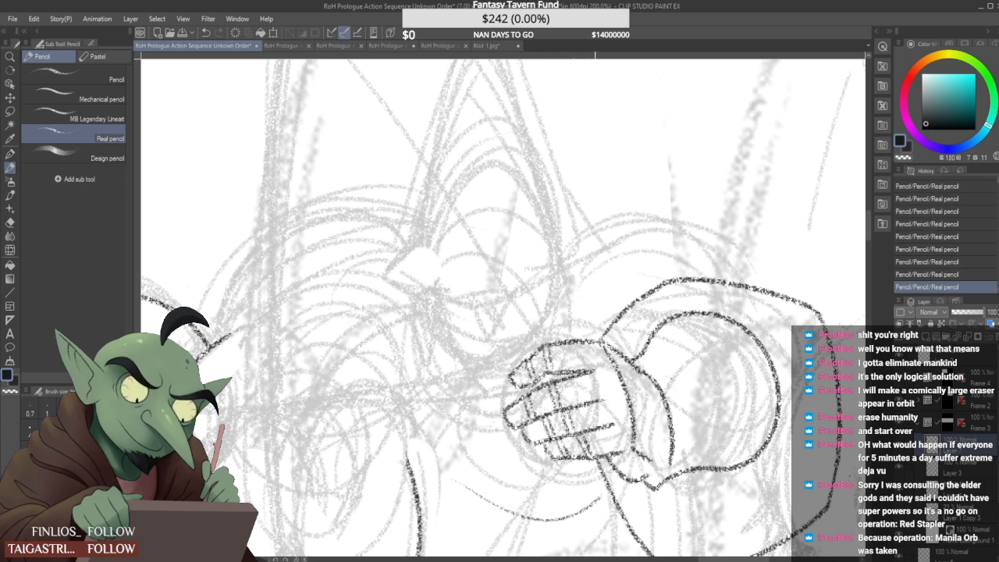
Add a jagged row of knuckle plates across the fingers and extend the finger dividing lines to the back of the hand
left_click_drag(583, 371, 616, 365)
key("ctrl+z")
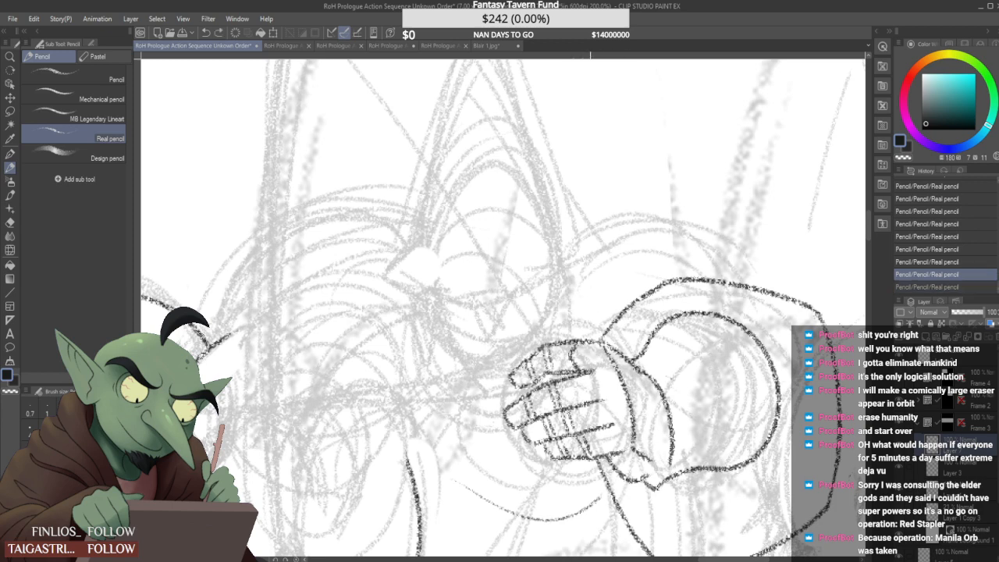
key("ctrl+y")
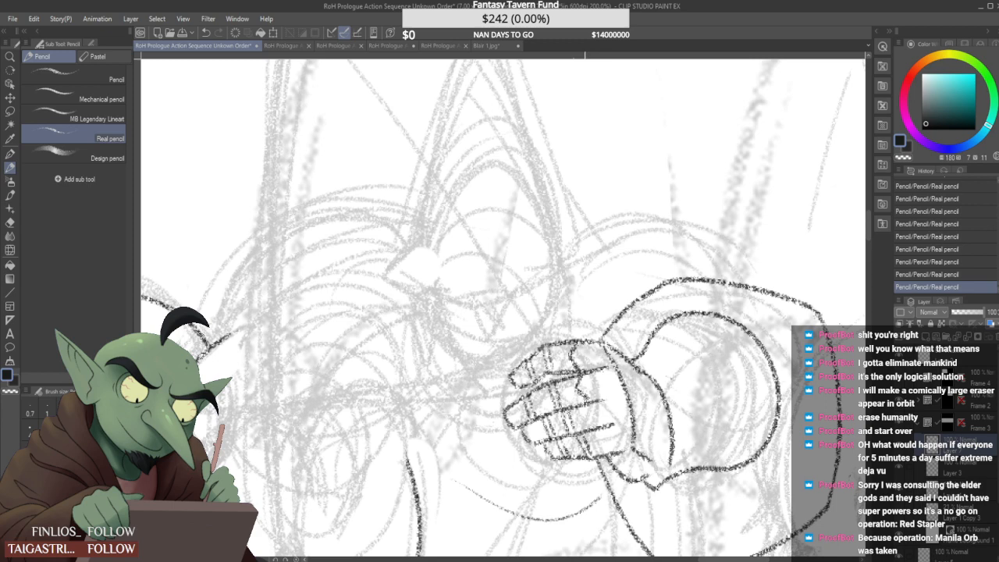
left_click_drag(596, 402, 625, 393)
left_click_drag(591, 426, 640, 417)
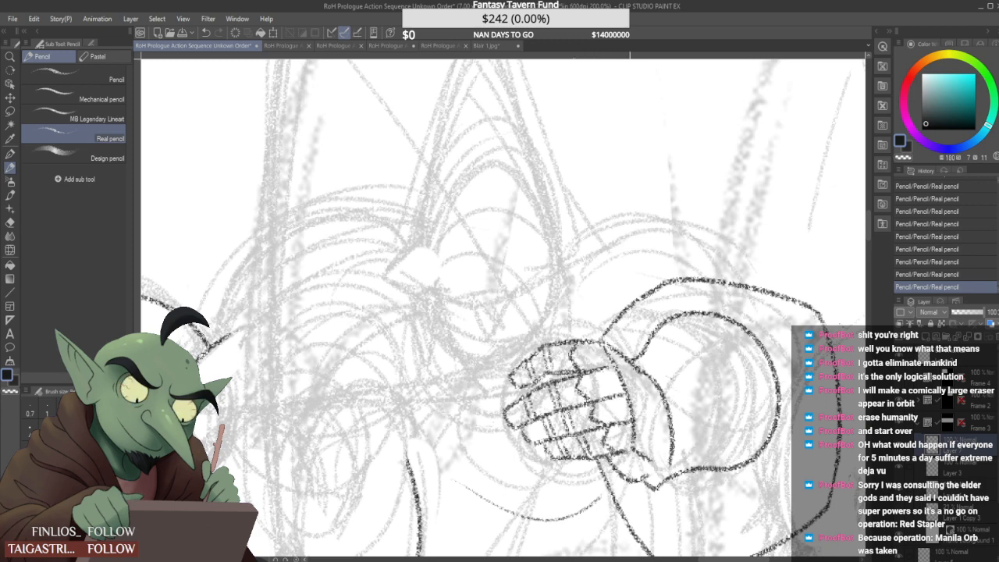
scroll(642, 425, "down", 5)
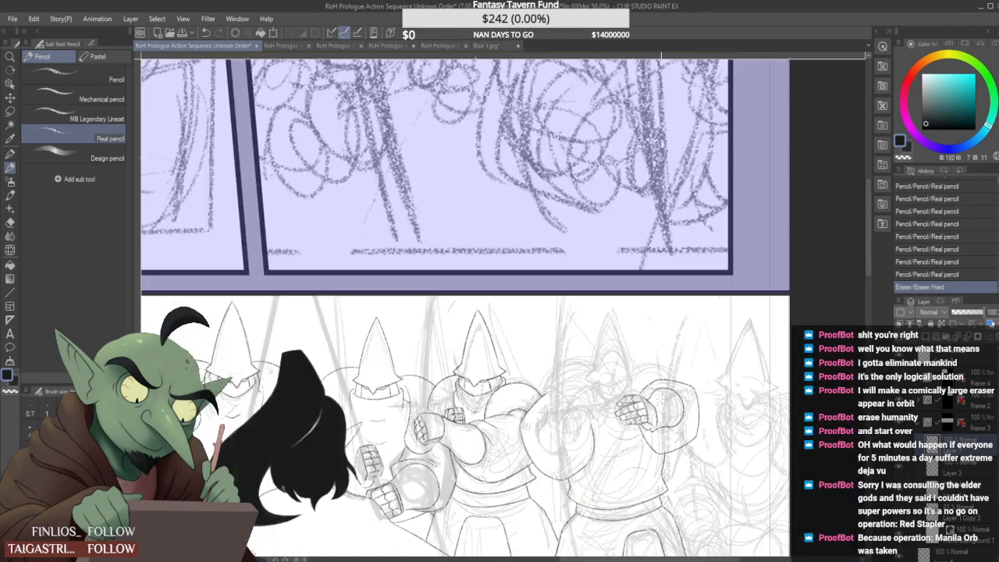
Pencil the arched shoulder line above the right figure's large round arm, redrawing it with a slightly lower curve
scroll(641, 395, "up", 2)
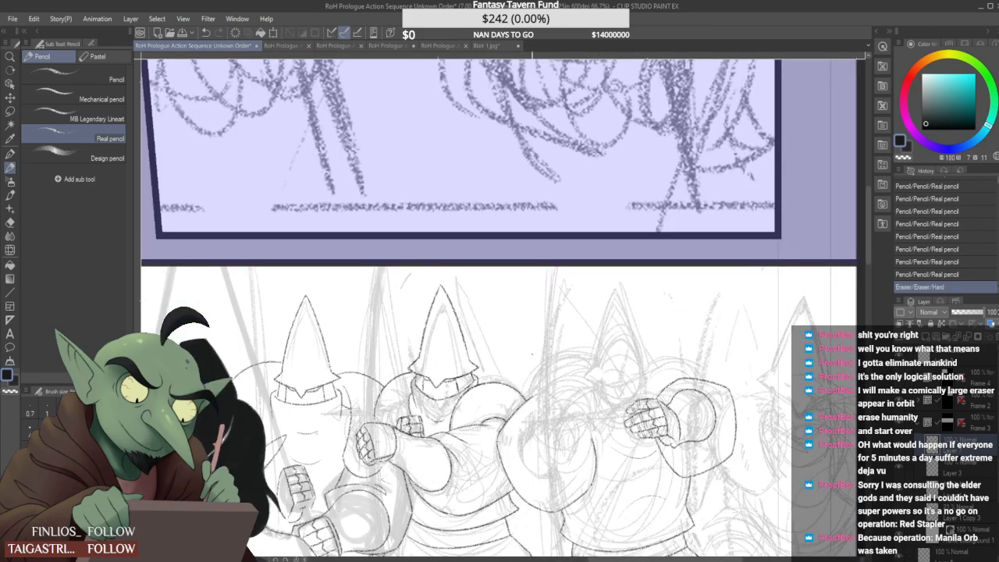
left_click_drag(532, 386, 603, 352)
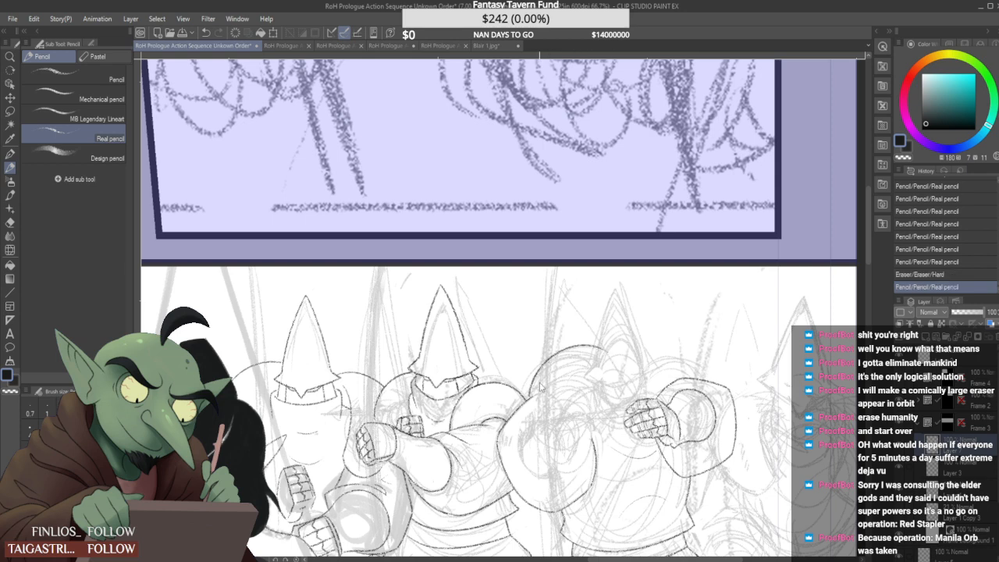
key("ctrl+z")
left_click_drag(530, 396, 600, 357)
key("ctrl+z")
left_click_drag(530, 396, 599, 359)
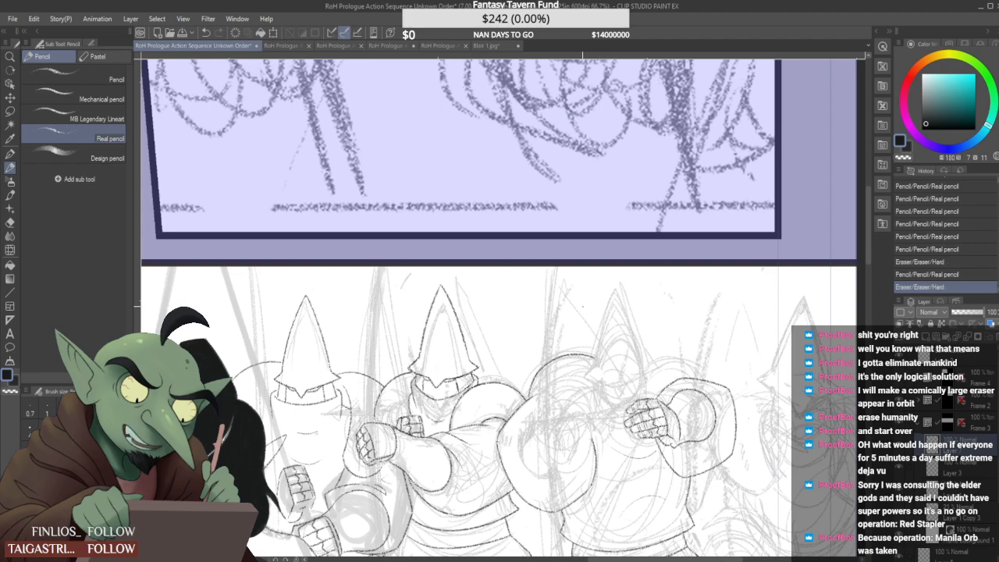
scroll(590, 308, "down", 3)
scroll(589, 348, "up", 4)
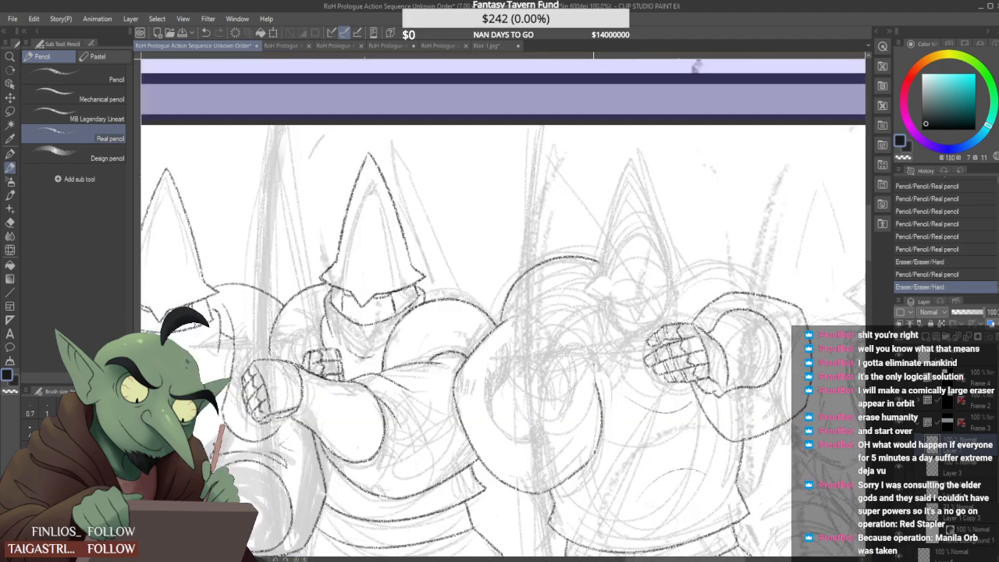
Pencil the lower brim of the right figure's helmet with its central downward point, plus a side line of the face
mouse_move(596, 336)
left_mouse_down()
mouse_move(587, 295)
mouse_move(598, 345)
left_mouse_up()
scroll(587, 289, "up", 2)
mouse_move(584, 287)
left_mouse_down()
mouse_move(585, 303)
mouse_move(583, 276)
mouse_move(636, 291)
mouse_move(648, 315)
mouse_move(666, 284)
mouse_move(731, 252)
left_mouse_up()
left_click(636, 291)
key("ctrl+z")
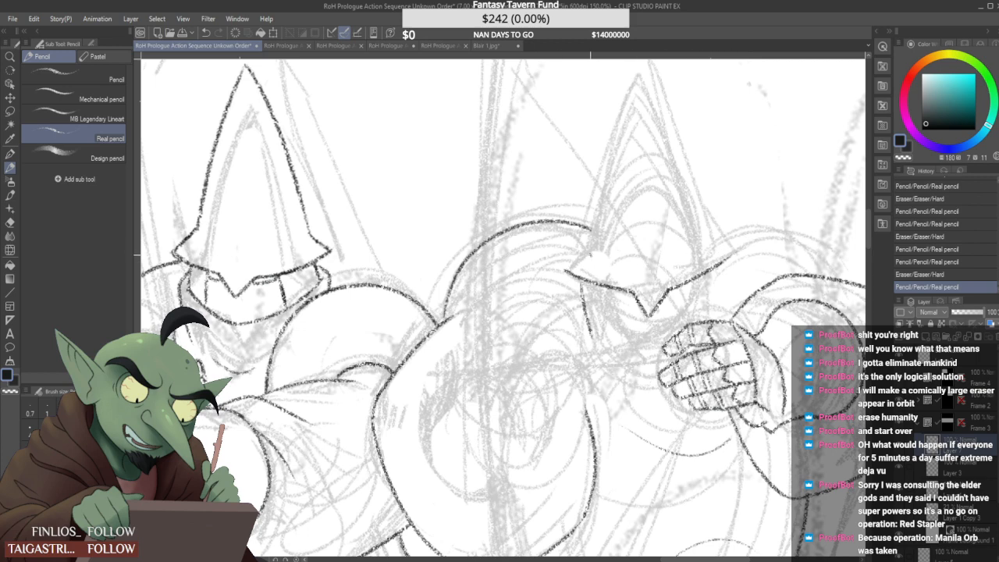
Pencil the helmet's left brim corner and both sloping sides of its cone up to the pointed tip
mouse_move(565, 266)
left_mouse_down()
mouse_move(586, 248)
mouse_move(657, 72)
left_mouse_up()
key("ctrl+z")
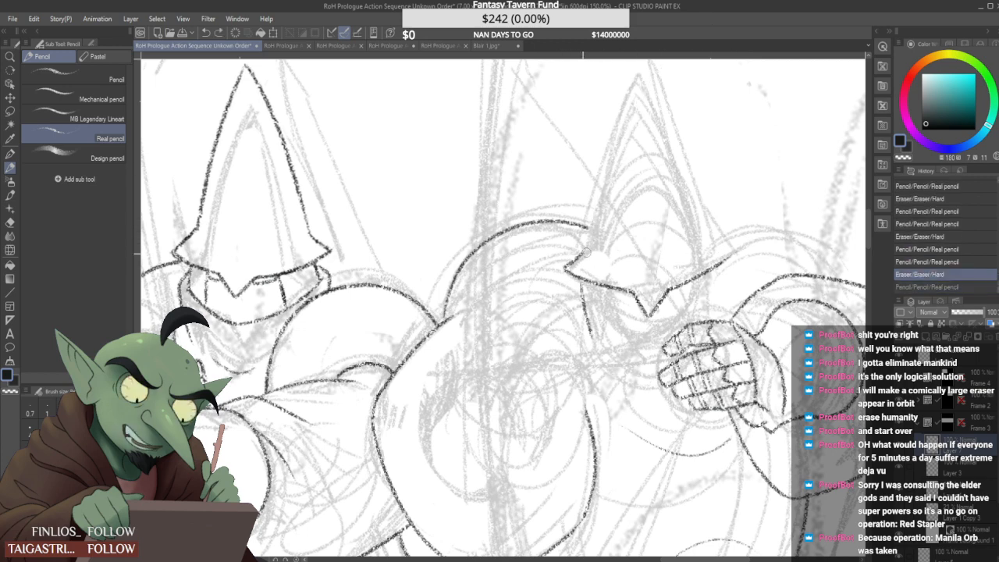
mouse_move(562, 266)
left_mouse_down()
mouse_move(588, 240)
mouse_move(640, 67)
mouse_move(701, 241)
left_mouse_up()
left_click(597, 210)
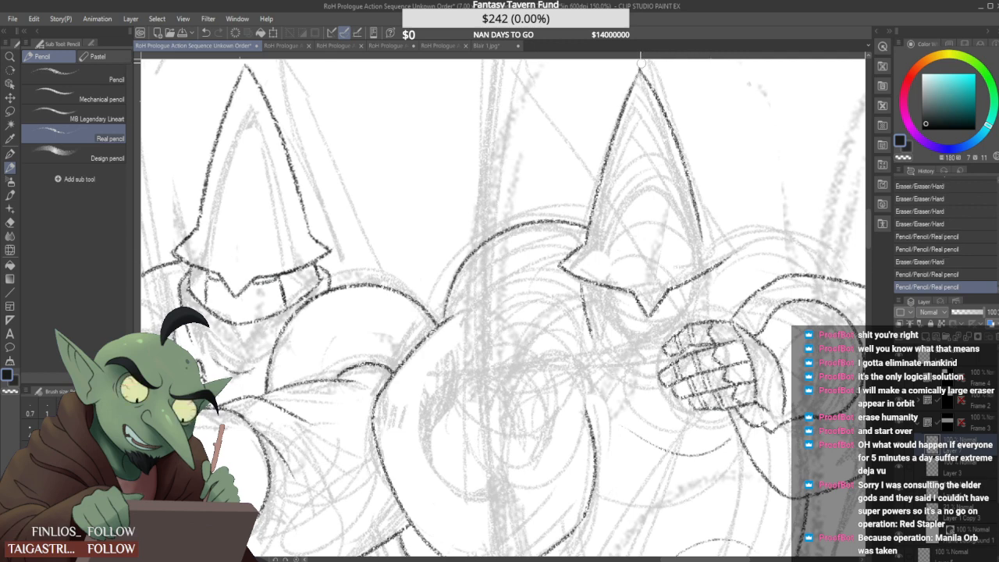
mouse_move(644, 64)
left_mouse_down()
mouse_move(710, 244)
mouse_move(667, 117)
mouse_move(701, 234)
left_mouse_up()
Pencil the two side lines of the right figure's face below the helmet brim, undoing and redrawing them until they fit
mouse_move(702, 235)
left_mouse_down()
mouse_move(732, 253)
mouse_move(709, 240)
mouse_move(710, 306)
left_mouse_up()
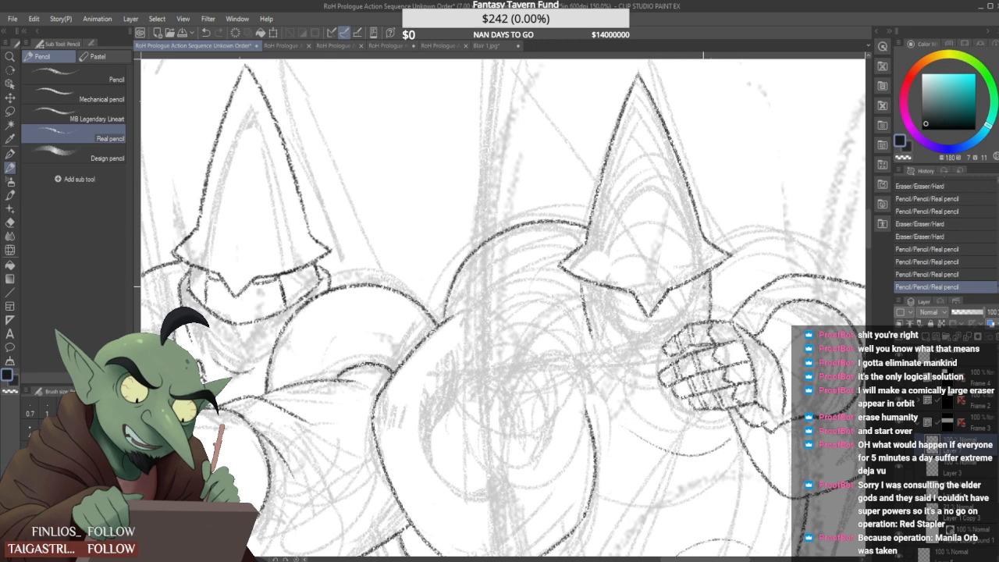
key("ctrl+z")
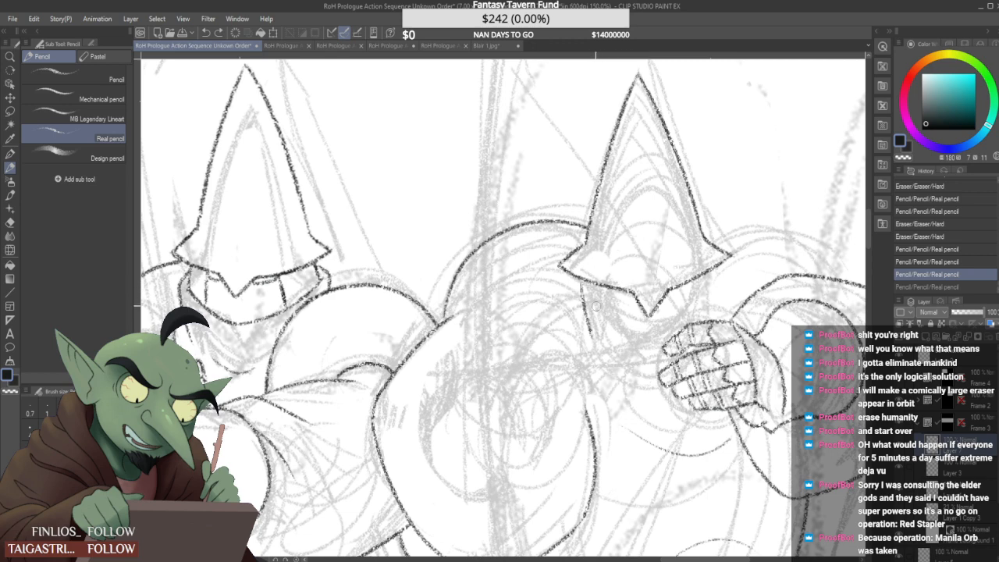
left_click_drag(581, 293, 588, 338)
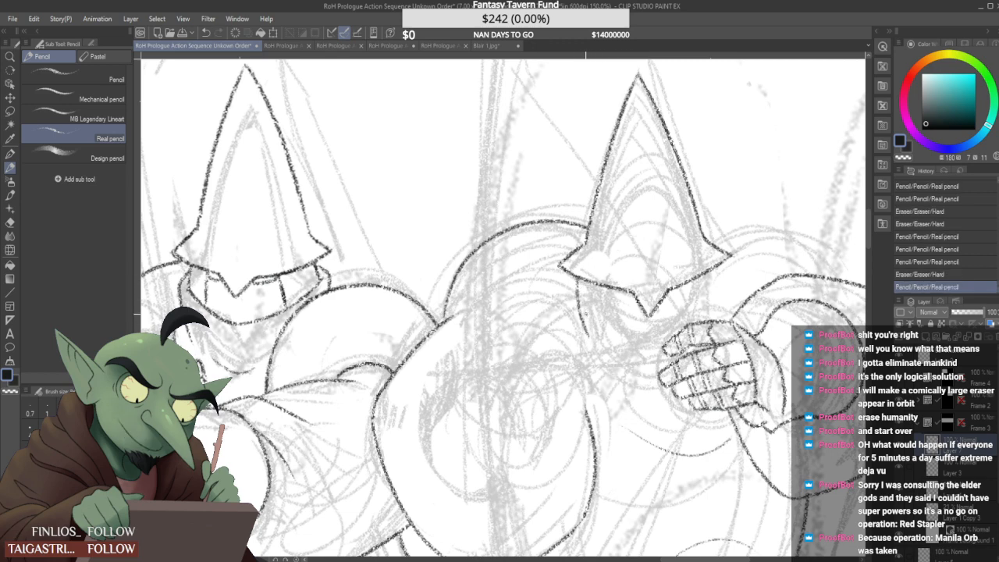
key("ctrl+z")
left_click_drag(579, 278, 589, 347)
key("ctrl+z")
mouse_move(578, 278)
left_mouse_down()
mouse_move(591, 354)
mouse_move(582, 317)
mouse_move(596, 366)
mouse_move(580, 291)
mouse_move(607, 374)
left_mouse_up()
key("ctrl+z")
left_click_drag(716, 283, 712, 314)
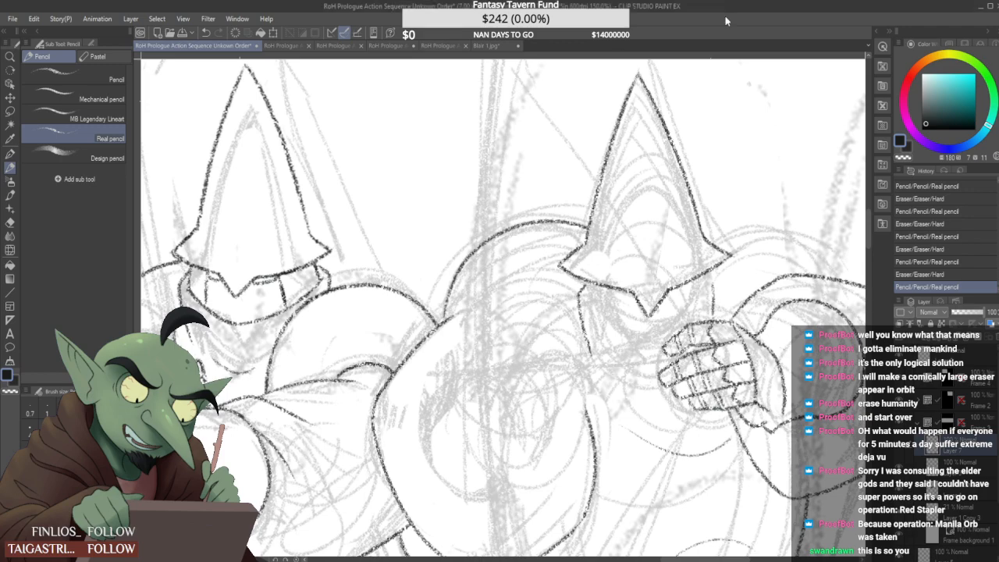
Pencil the curved chin line joining both sides of the right figure's face and round off the side edges beneath the brim
scroll(637, 298, "up", 1)
left_click_drag(586, 306, 656, 344)
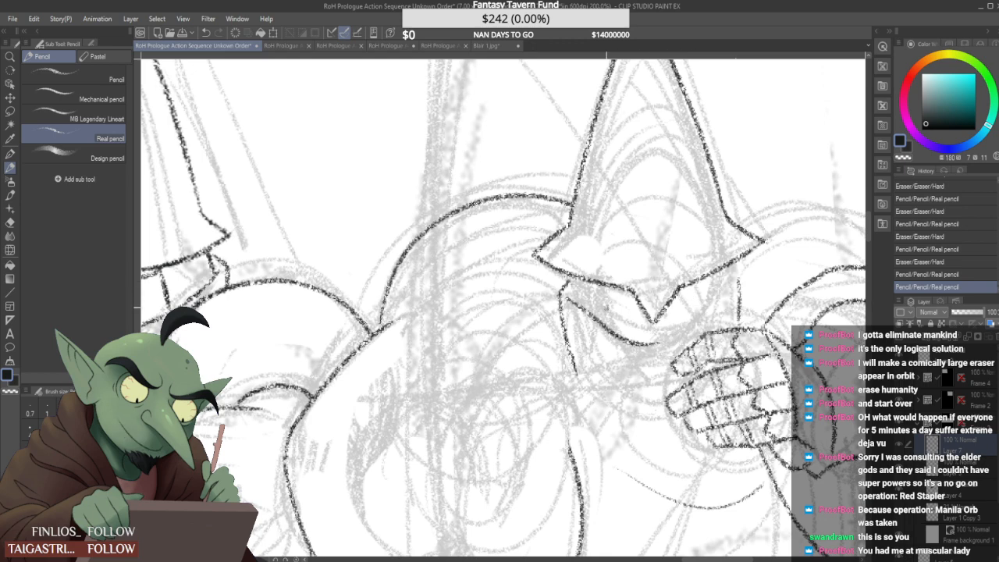
key("ctrl+z")
mouse_move(569, 303)
left_mouse_down()
mouse_move(662, 348)
mouse_move(738, 287)
mouse_move(739, 321)
left_mouse_up()
left_click_drag(739, 275, 739, 328)
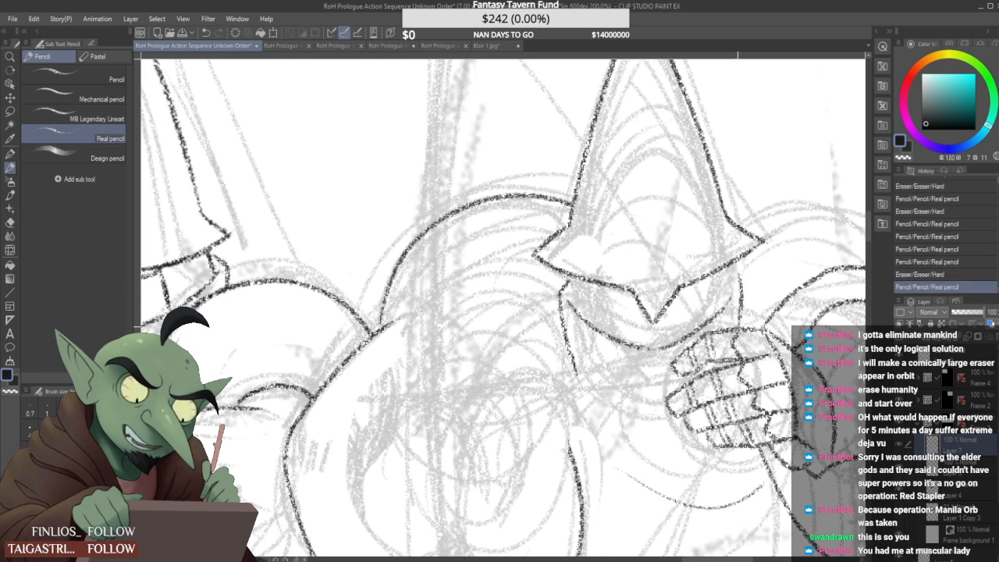
left_click_drag(739, 278, 736, 269)
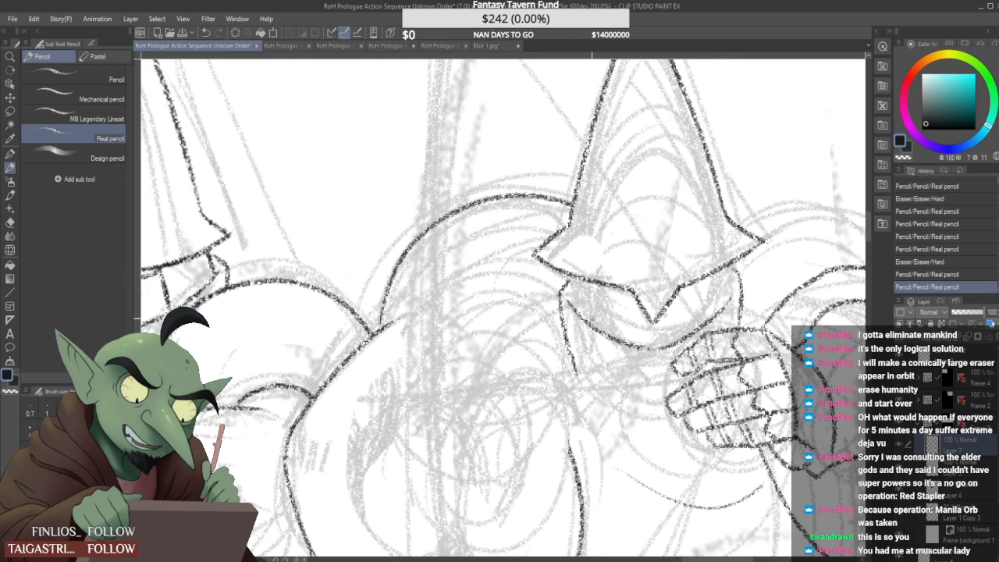
left_click_drag(574, 371, 567, 363)
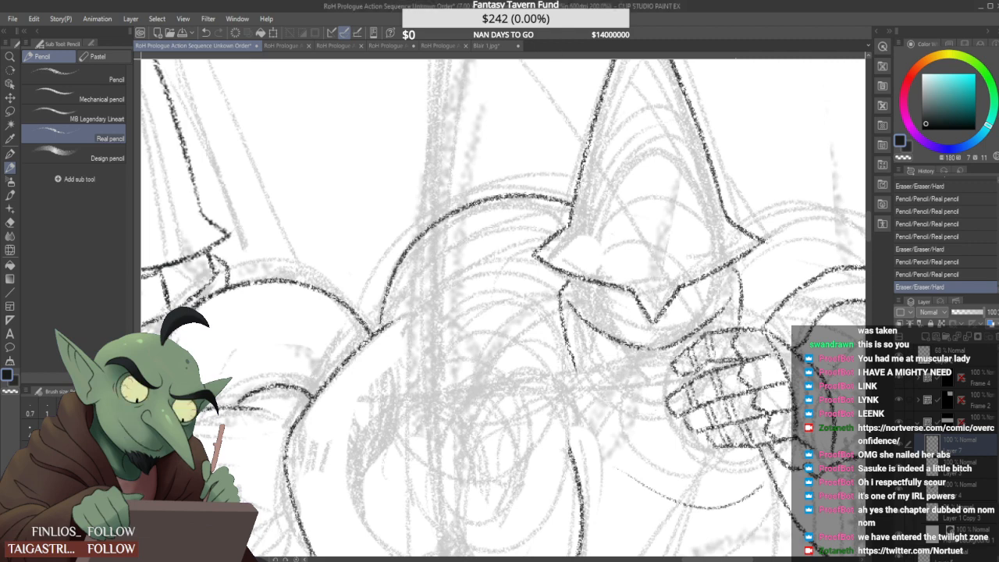
Pencil short vertical divider lines inside the right figure's face opening on both sides of the helmet's central point
mouse_move(569, 275)
left_mouse_down()
mouse_move(574, 309)
mouse_move(598, 331)
left_mouse_up()
left_click_drag(700, 279, 710, 315)
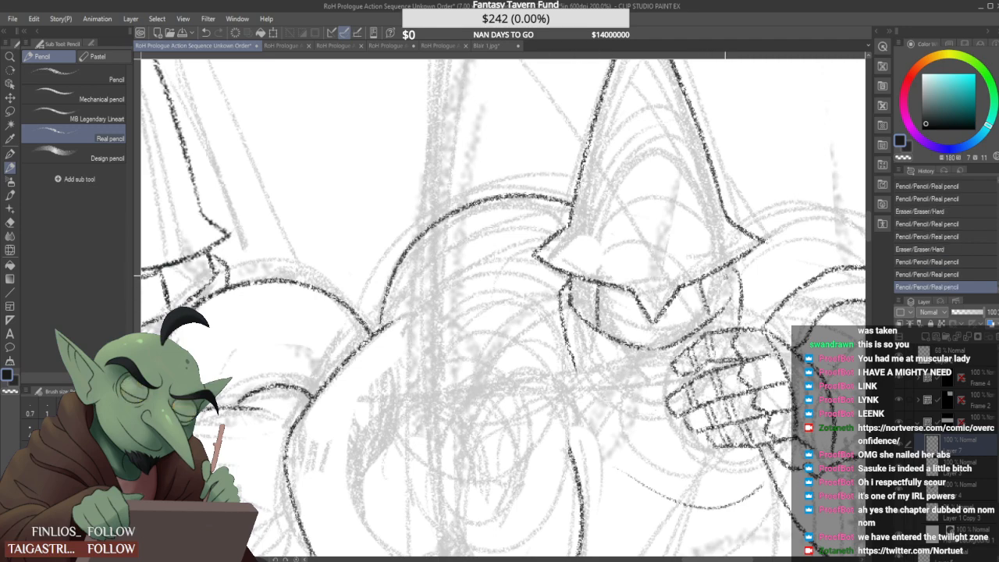
left_click_drag(727, 267, 732, 293)
scroll(732, 282, "down", 2)
scroll(697, 299, "up", 2)
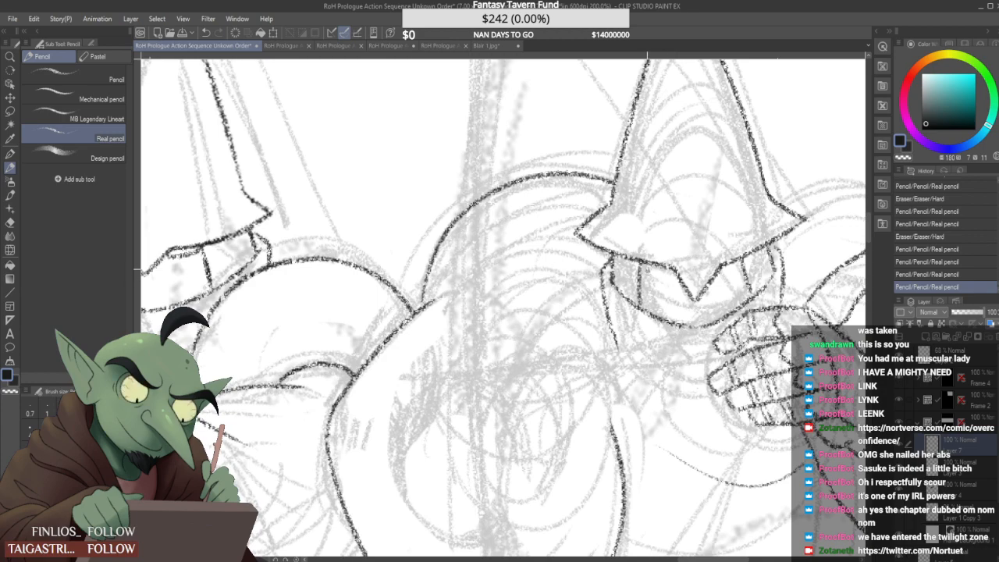
Pencil the right figure's narrow eye lines under the brim on both sides of the central point, undoing and redrawing them
left_click_drag(641, 266, 669, 276)
scroll(712, 267, "down", 2)
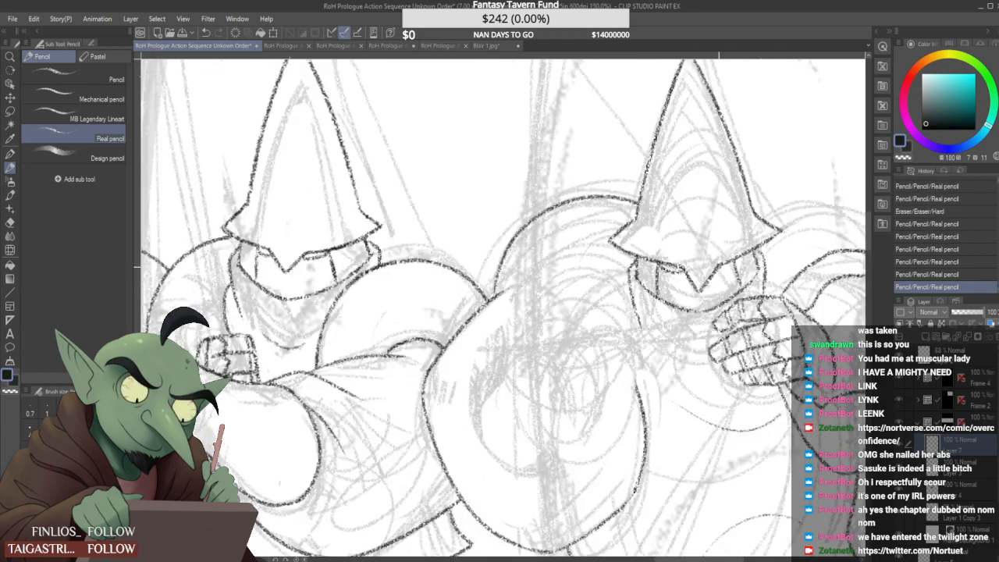
scroll(715, 276, "up", 2)
scroll(687, 234, "down", 2)
scroll(687, 227, "up", 2)
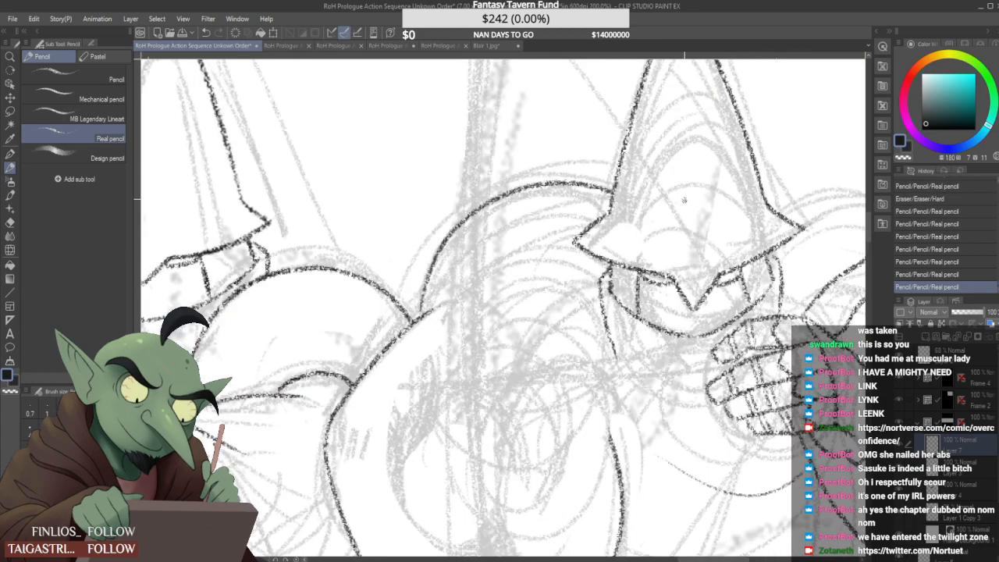
key("ctrl+z")
mouse_move(673, 273)
left_mouse_down()
mouse_move(693, 312)
mouse_move(720, 266)
mouse_move(694, 311)
mouse_move(722, 267)
mouse_move(720, 277)
mouse_move(739, 270)
left_mouse_up()
key("ctrl+z")
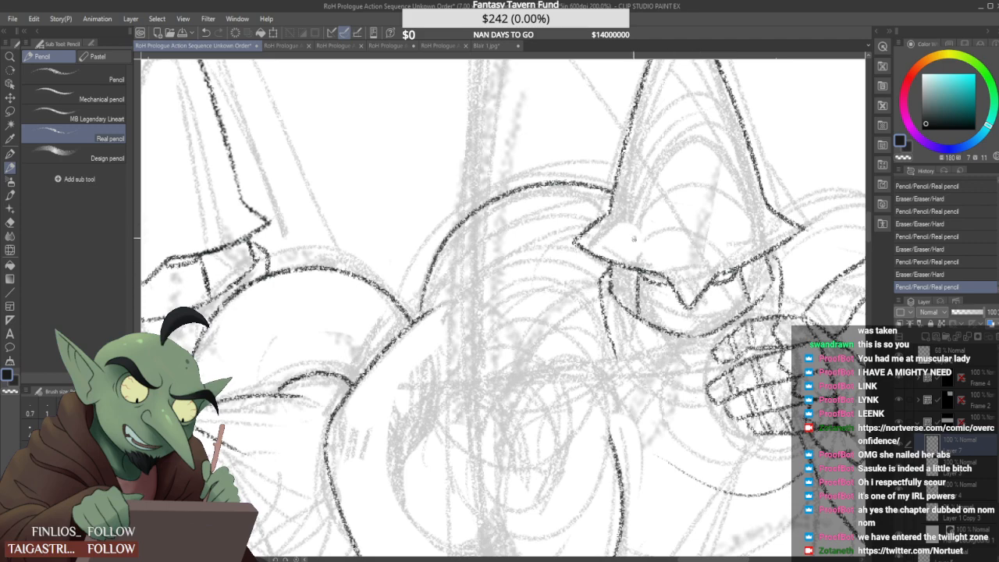
scroll(646, 278, "up", 2)
mouse_move(642, 270)
left_mouse_down()
mouse_move(654, 286)
mouse_move(693, 289)
mouse_move(696, 312)
left_mouse_up()
scroll(682, 271, "down", 3)
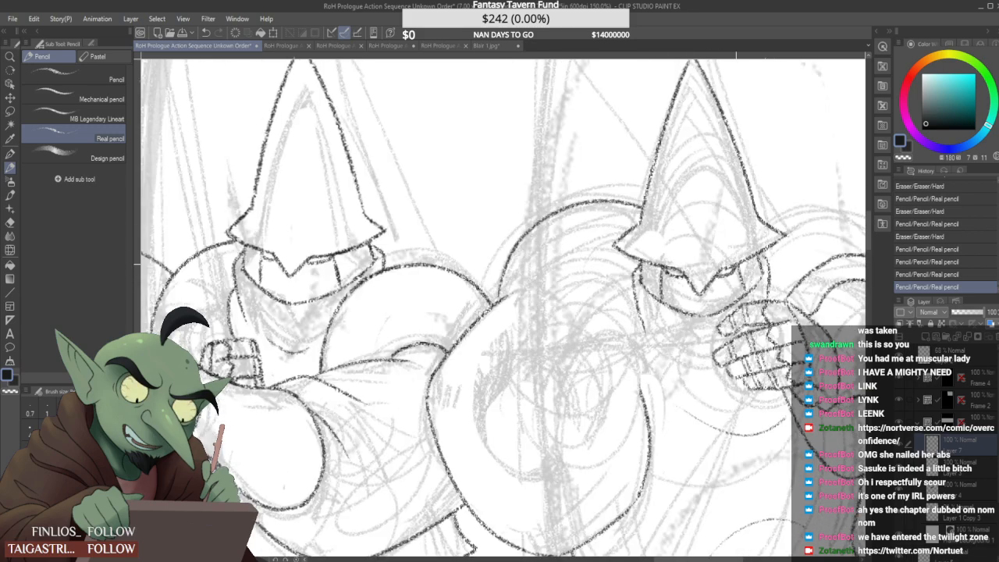
Refine the right figure's face opening with strokes along its far divider and both outer edges below the brim
scroll(730, 263, "up", 3)
mouse_move(738, 256)
left_mouse_down()
mouse_move(773, 291)
mouse_move(748, 267)
mouse_move(769, 332)
left_mouse_up()
scroll(757, 293, "down", 2)
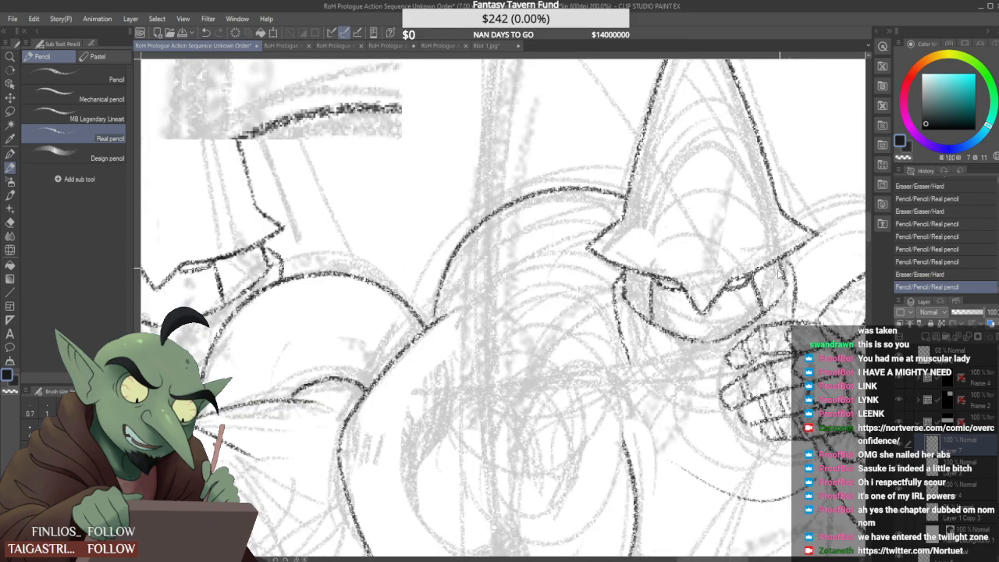
scroll(781, 257, "up", 2)
left_click_drag(772, 258, 792, 301)
scroll(783, 269, "down", 2)
scroll(784, 269, "down", 4)
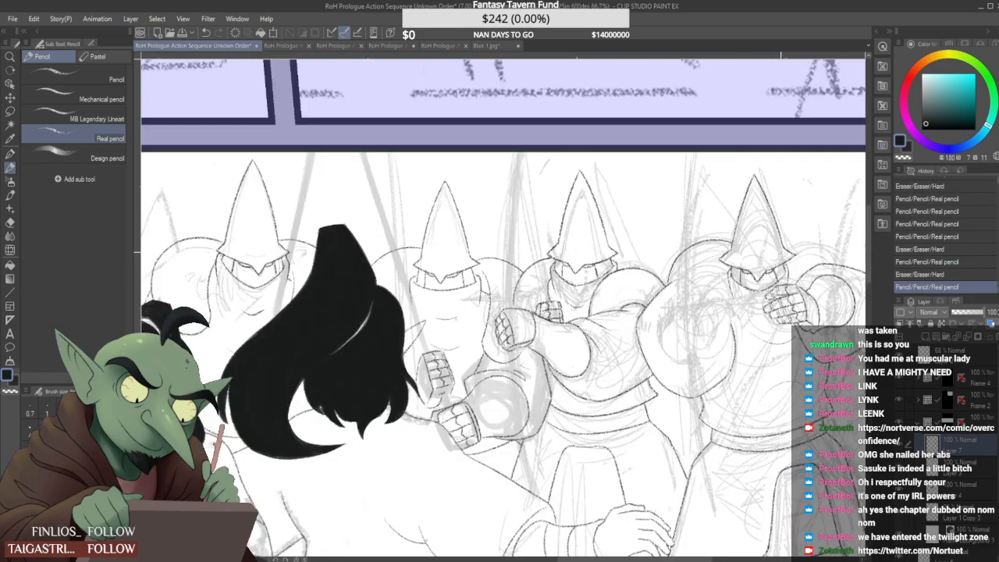
scroll(750, 268, "up", 6)
left_click_drag(713, 327, 704, 286)
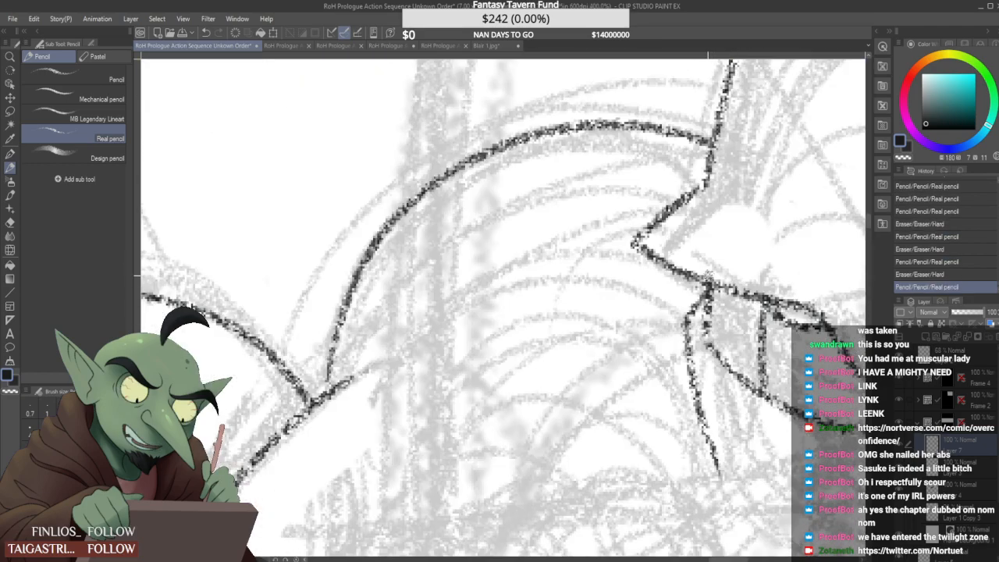
Clean up the hood's side line beside the right figure's face and pencil the matching line on the opposite side
scroll(701, 304, "down", 6)
scroll(701, 304, "up", 3)
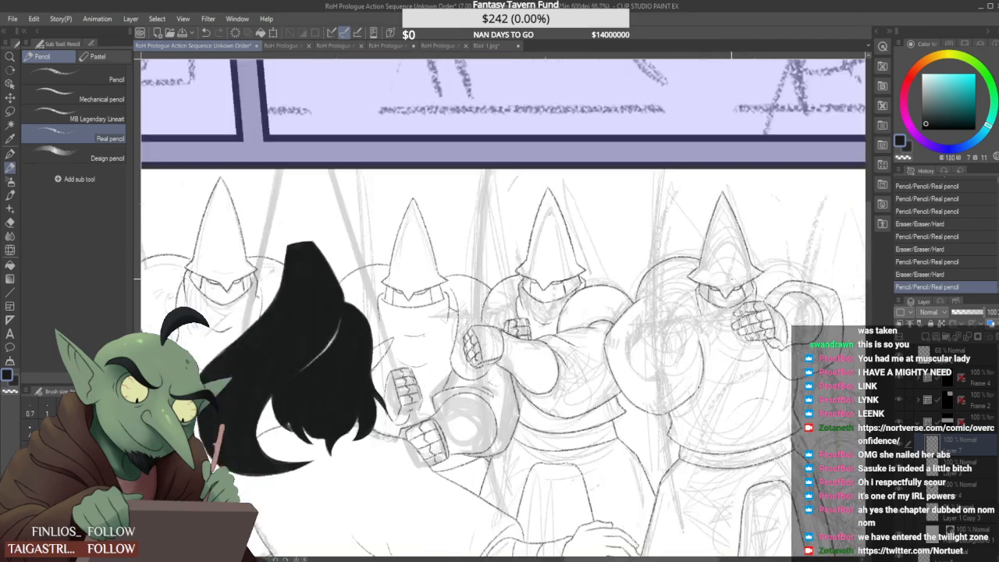
scroll(691, 293, "down", 1)
scroll(684, 286, "up", 4)
left_click_drag(684, 286, 691, 332)
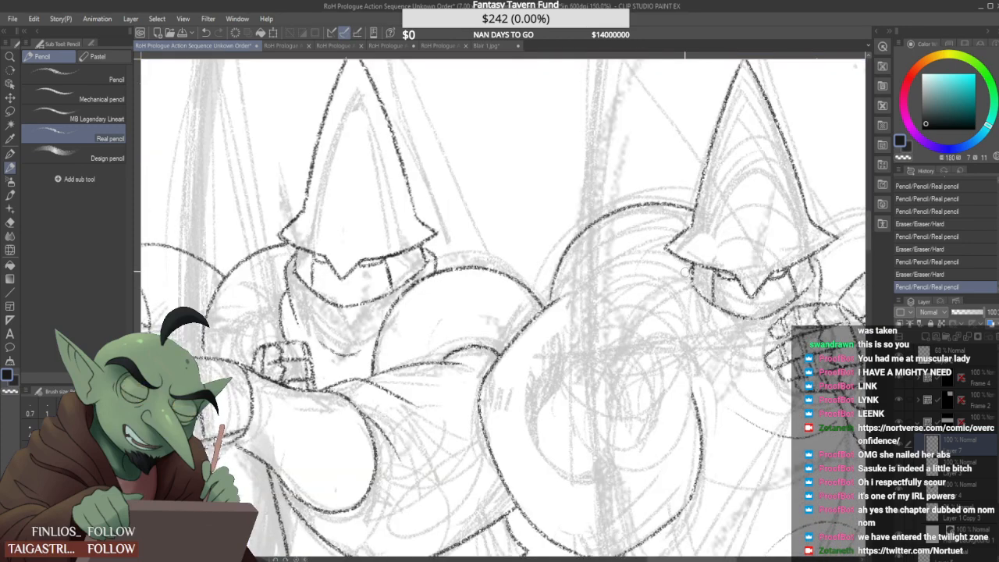
mouse_move(678, 270)
left_mouse_down()
mouse_move(695, 341)
mouse_move(694, 331)
left_mouse_up()
scroll(711, 314, "down", 4)
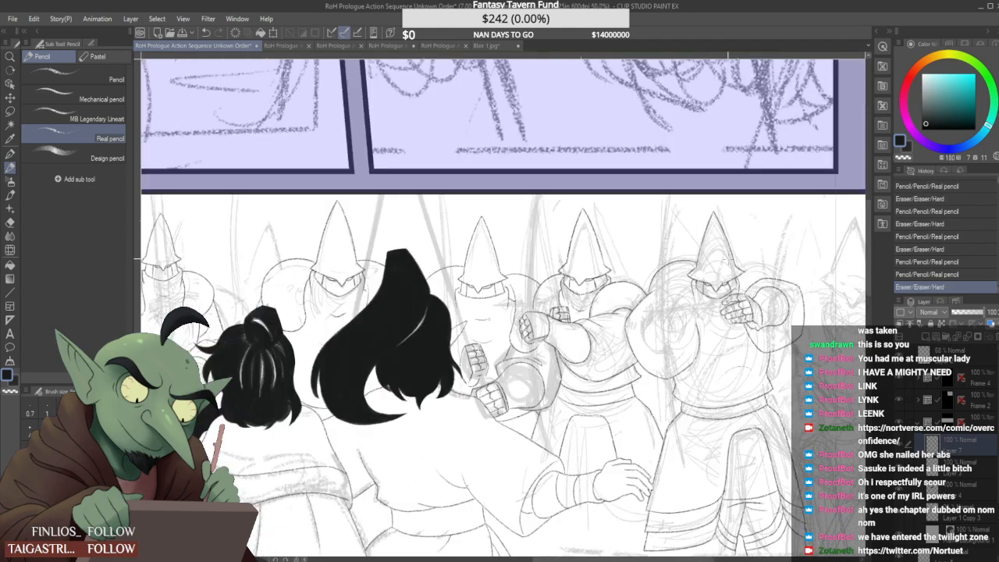
scroll(735, 306, "up", 4)
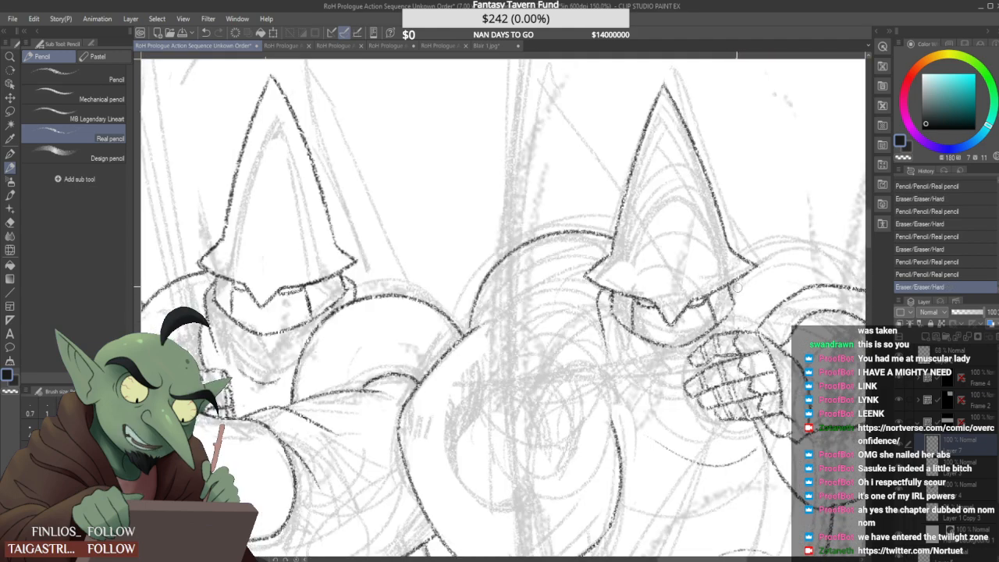
mouse_move(737, 288)
left_mouse_down()
mouse_move(746, 283)
mouse_move(746, 308)
mouse_move(730, 308)
mouse_move(747, 331)
left_mouse_up()
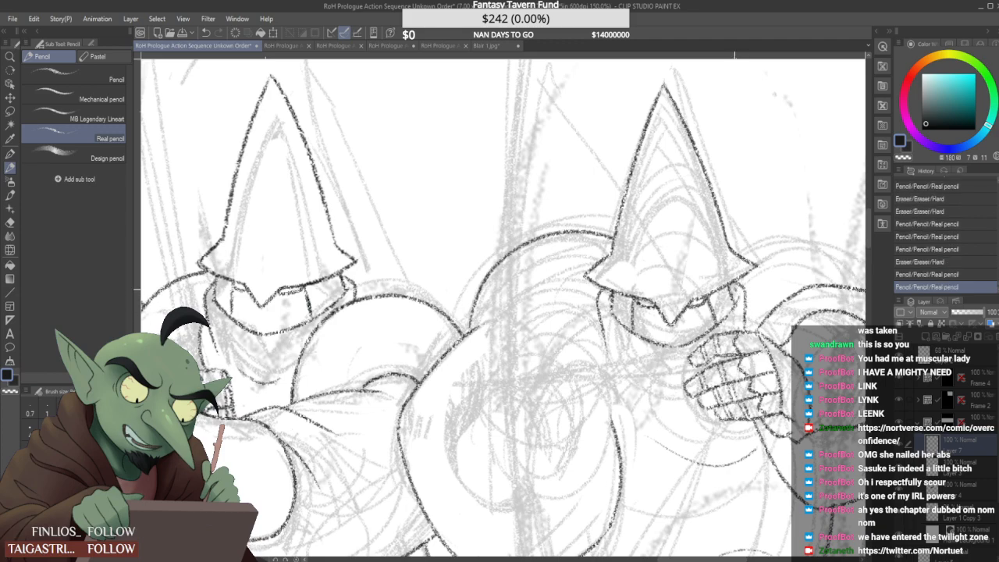
Pencil a short curved crease on the right figure's chest just below the raised fist
scroll(735, 290, "down", 3)
scroll(700, 313, "up", 2)
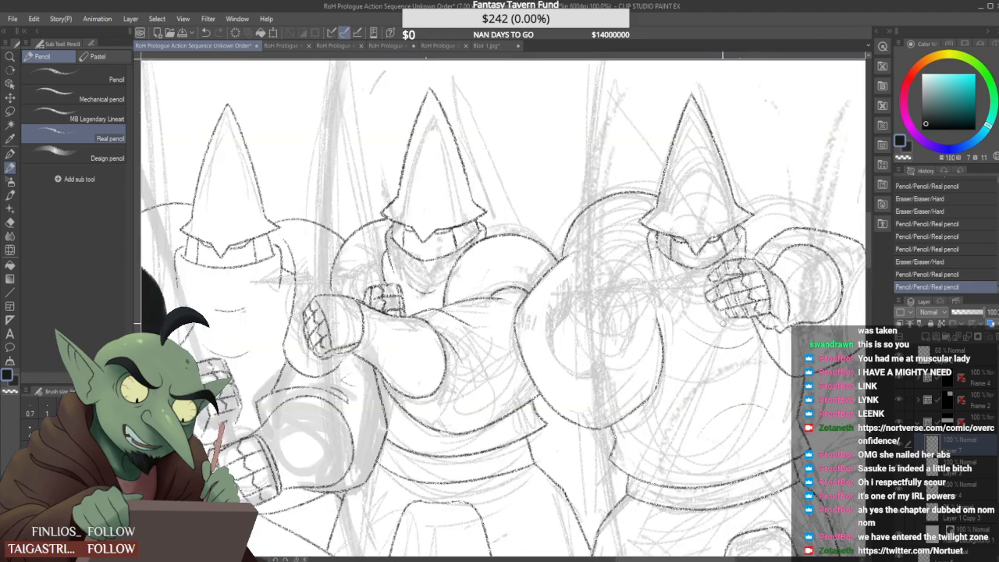
mouse_move(754, 339)
left_mouse_down()
mouse_move(680, 328)
mouse_move(734, 337)
mouse_move(720, 338)
left_mouse_up()
scroll(722, 328, "down", 4)
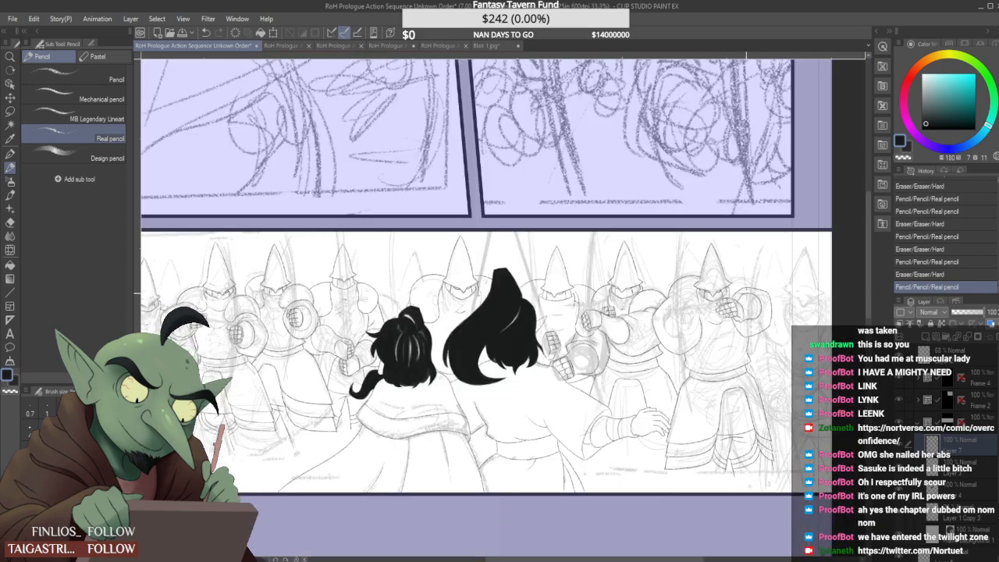
Pencil the curved edge from the right figure's large round arm towards the neck, ending in a small notch, and erase the excess
scroll(748, 297, "up", 2)
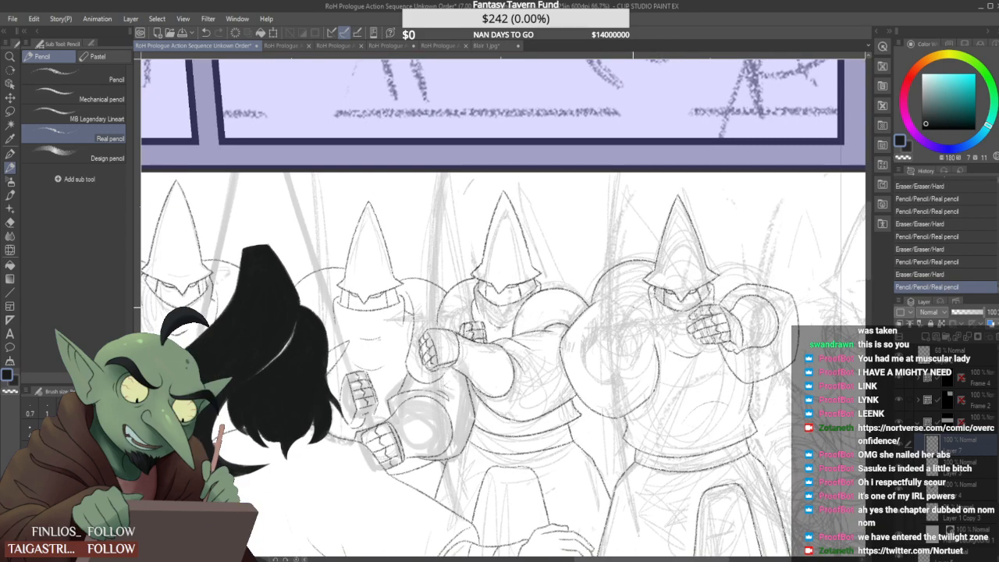
scroll(601, 293, "up", 1)
left_click_drag(587, 303, 649, 331)
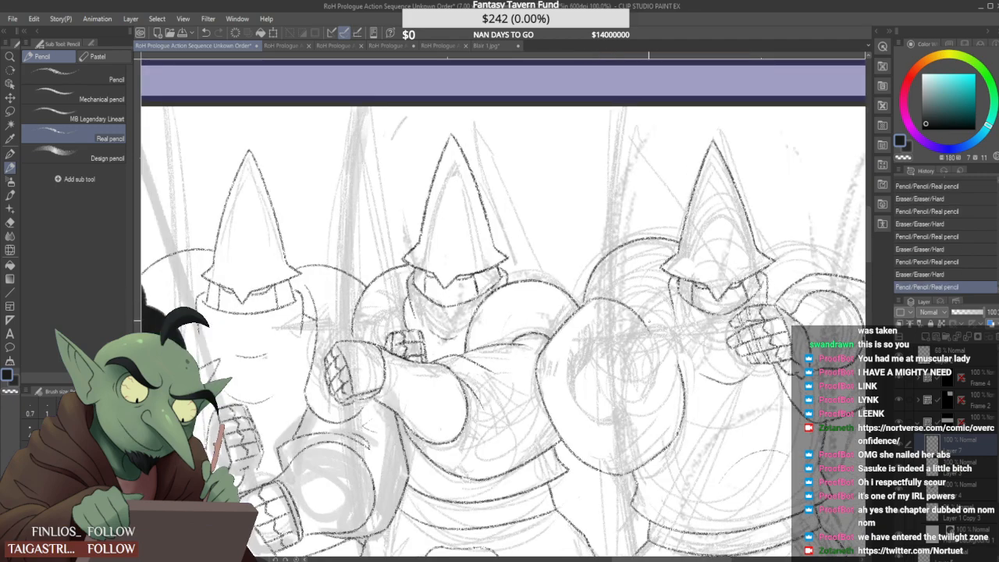
key("ctrl+z")
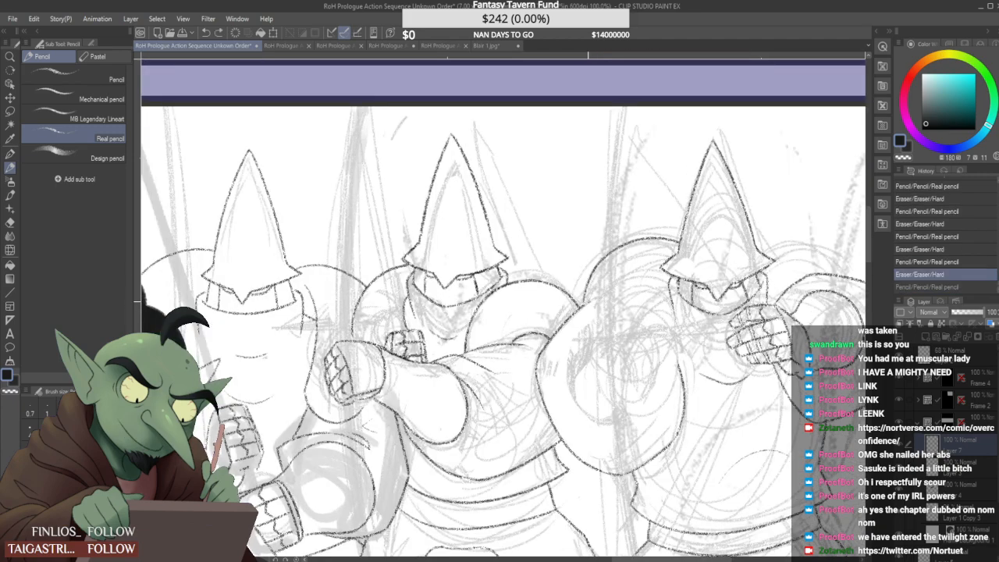
key("ctrl+y")
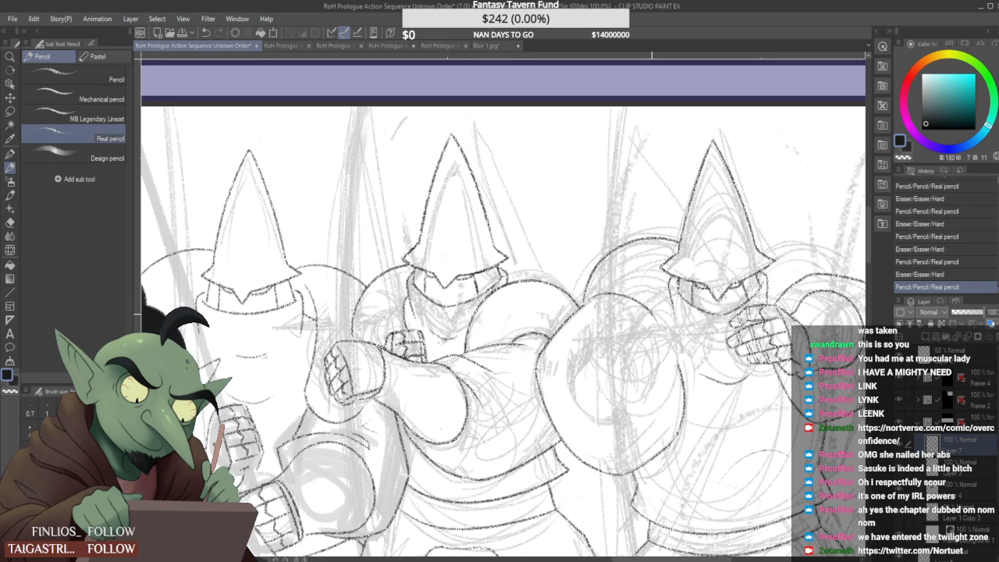
left_click_drag(656, 320, 678, 333)
key("ctrl+z")
mouse_move(616, 296)
left_mouse_down()
mouse_move(638, 309)
mouse_move(613, 292)
mouse_move(651, 320)
mouse_move(684, 325)
mouse_move(652, 334)
left_mouse_up()
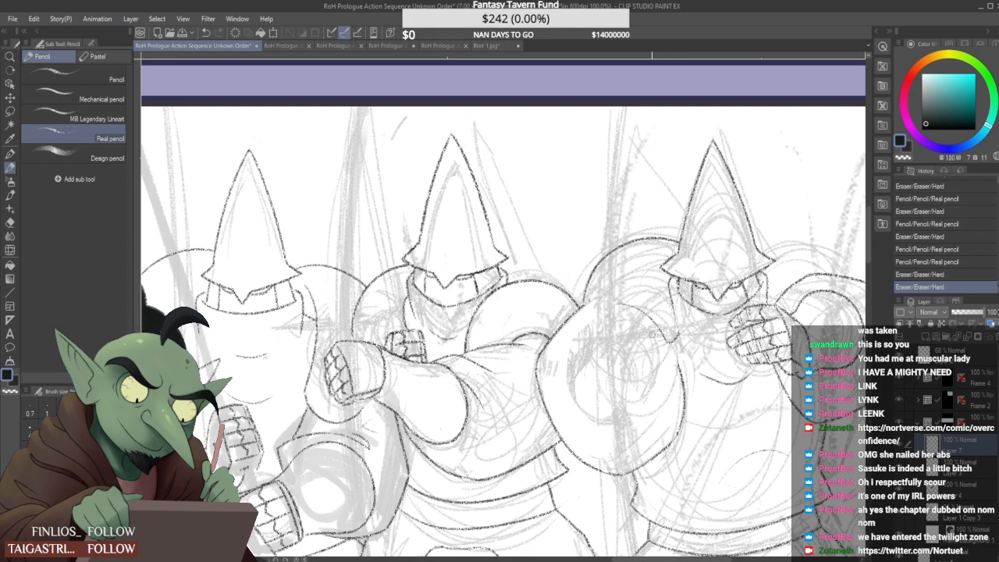
Pencil a six-sided plate in the middle of the right figure's large round arm and tidy its corners
key("ctrl+minus")
key("ctrl+minus")
key("ctrl+minus")
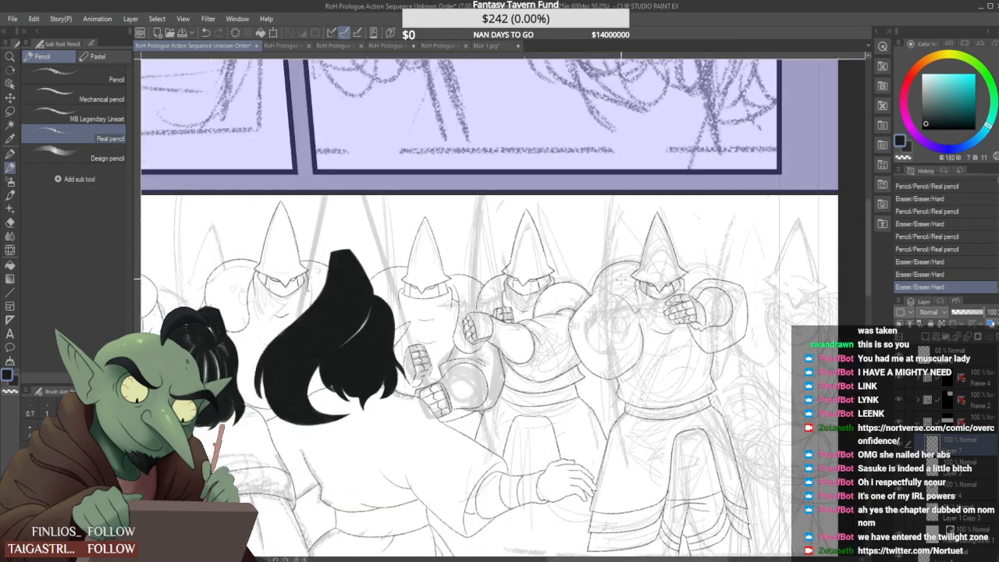
key("ctrl+plus")
key("ctrl+plus")
key("ctrl+plus")
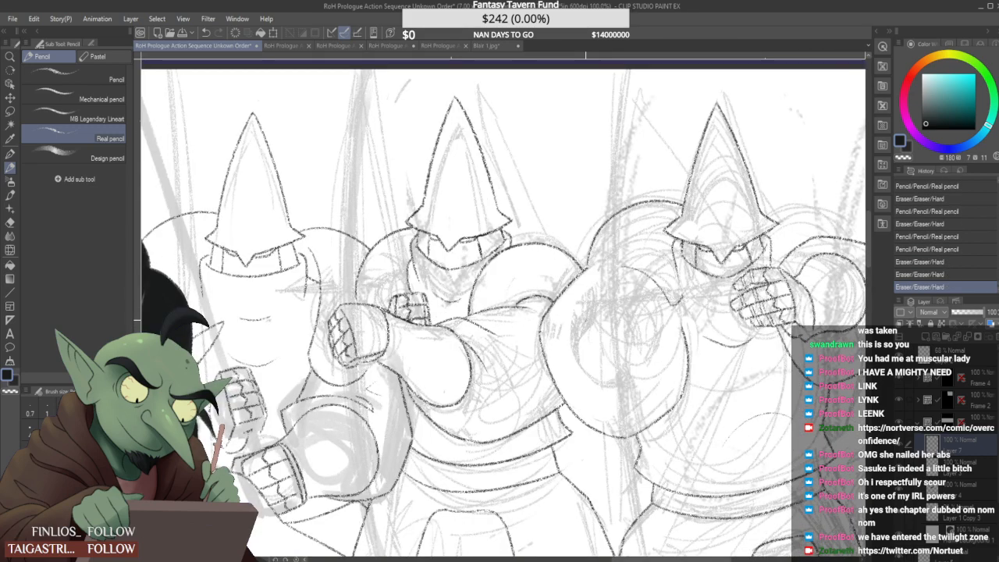
mouse_move(604, 301)
left_mouse_down()
mouse_move(616, 306)
mouse_move(603, 303)
mouse_move(612, 305)
mouse_move(579, 337)
mouse_move(601, 344)
left_mouse_up()
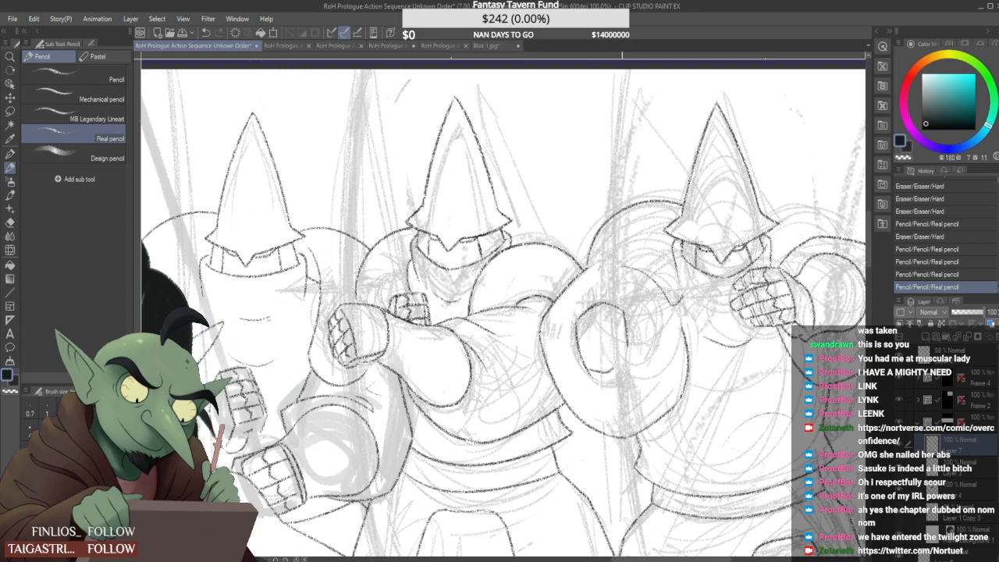
left_click_drag(595, 378, 627, 356)
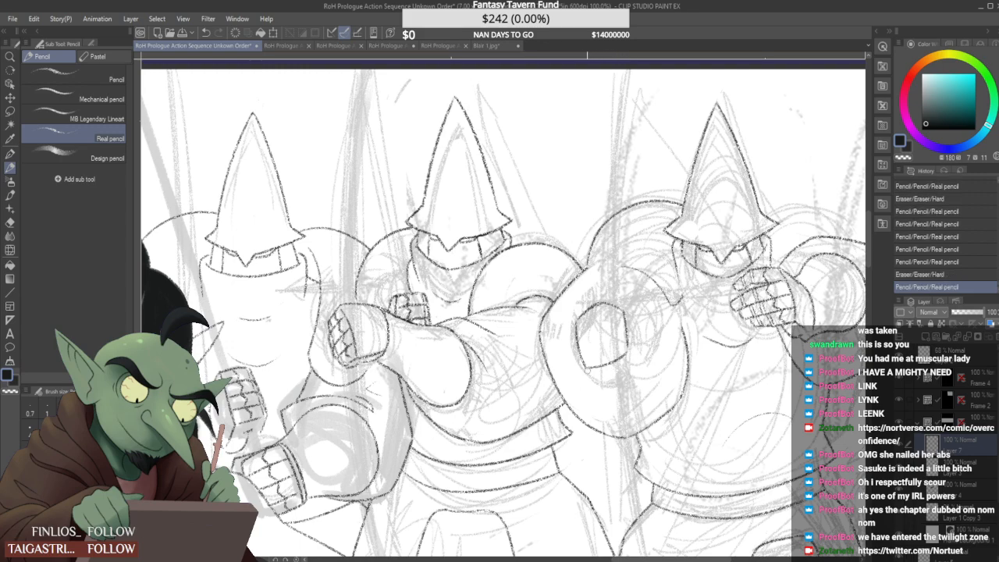
scroll(589, 370, "up", 2)
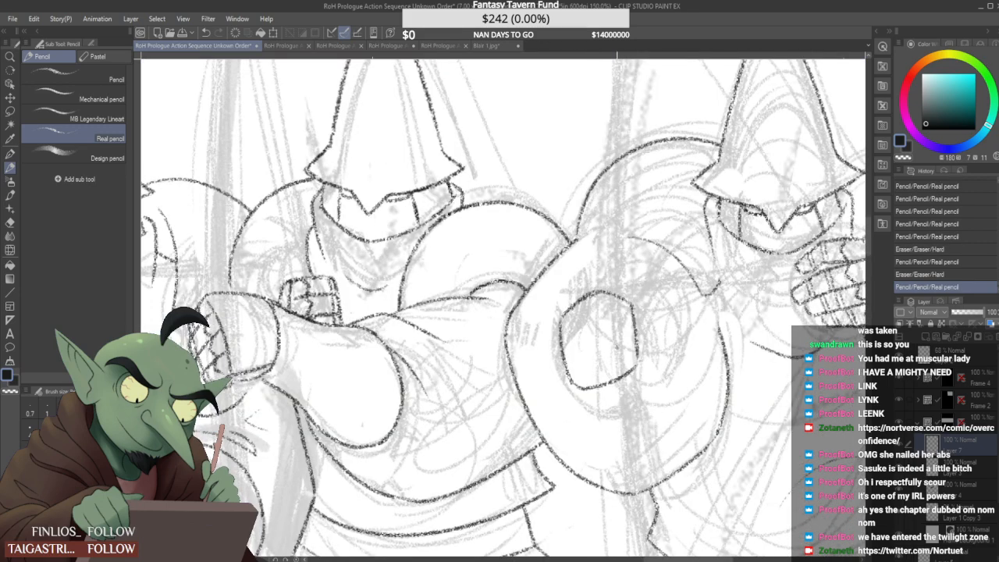
mouse_move(565, 314)
left_mouse_down()
mouse_move(594, 294)
mouse_move(559, 311)
mouse_move(568, 304)
left_mouse_up()
scroll(590, 300, "up", 1)
scroll(628, 316, "down", 1)
scroll(645, 313, "up", 1)
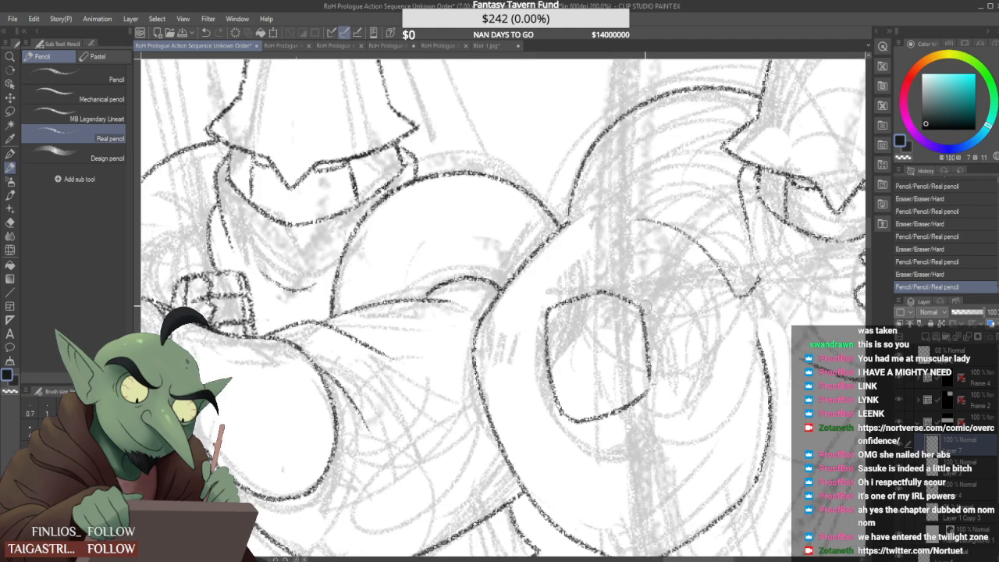
Clean up the corners of the six-sided plate in the right figure's round arm and redraw its left edge
left_click_drag(654, 375, 650, 386)
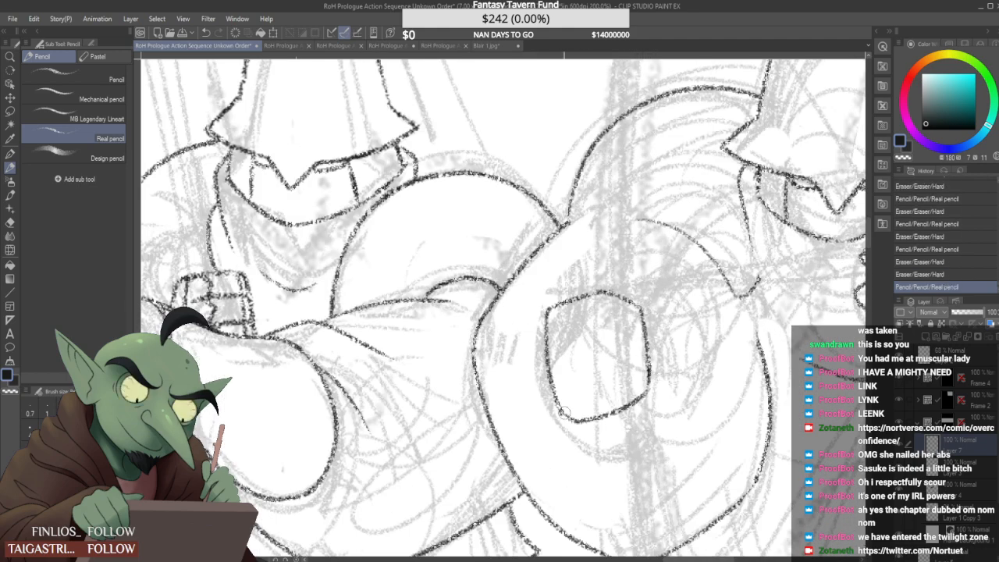
mouse_move(564, 414)
left_mouse_down()
mouse_move(544, 311)
mouse_move(572, 417)
left_mouse_up()
key("ctrl+z")
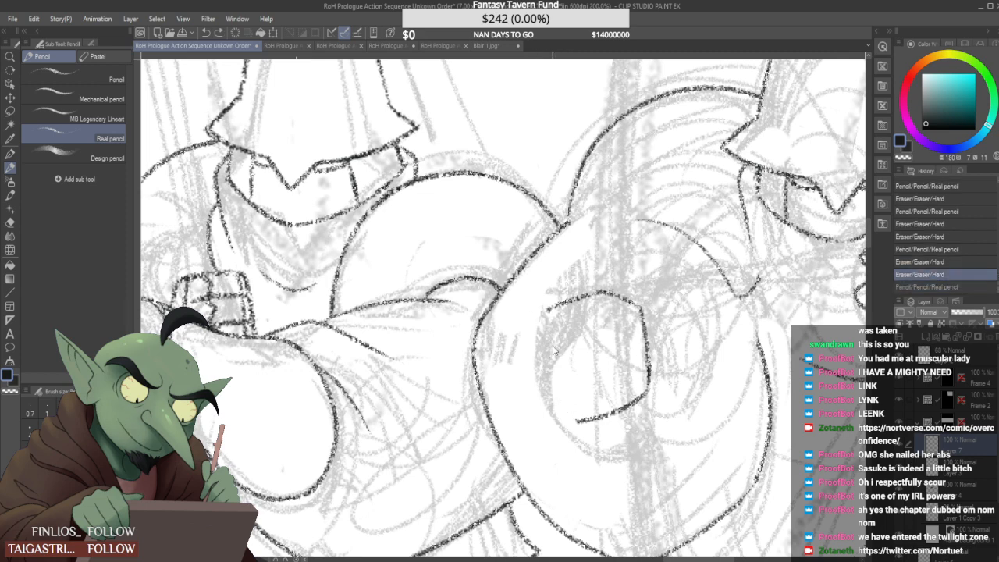
mouse_move(544, 309)
left_mouse_down()
mouse_move(562, 422)
mouse_move(576, 420)
left_mouse_up()
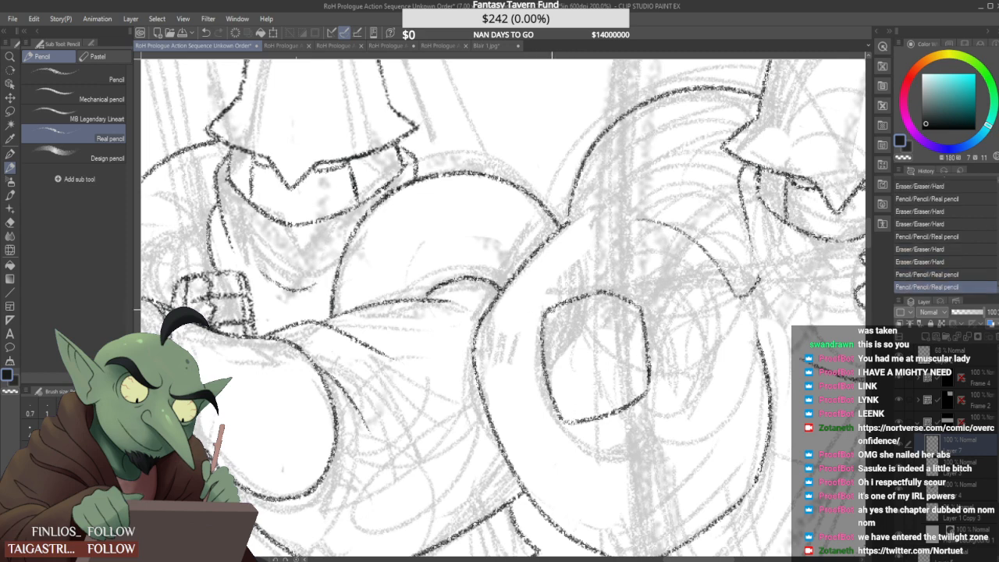
Pencil a second line just inside the plate's left edge, running parallel to it from the upper to the lower corner
left_click_drag(548, 307, 559, 406)
key("ctrl+z")
left_click_drag(547, 308, 569, 425)
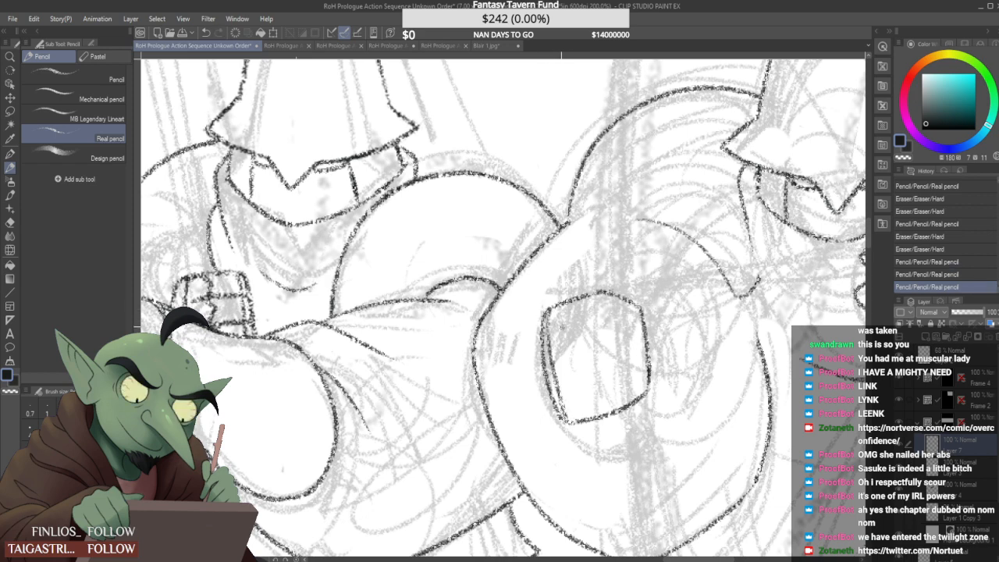
key("ctrl+z")
left_click_drag(550, 308, 570, 420)
key("ctrl+z")
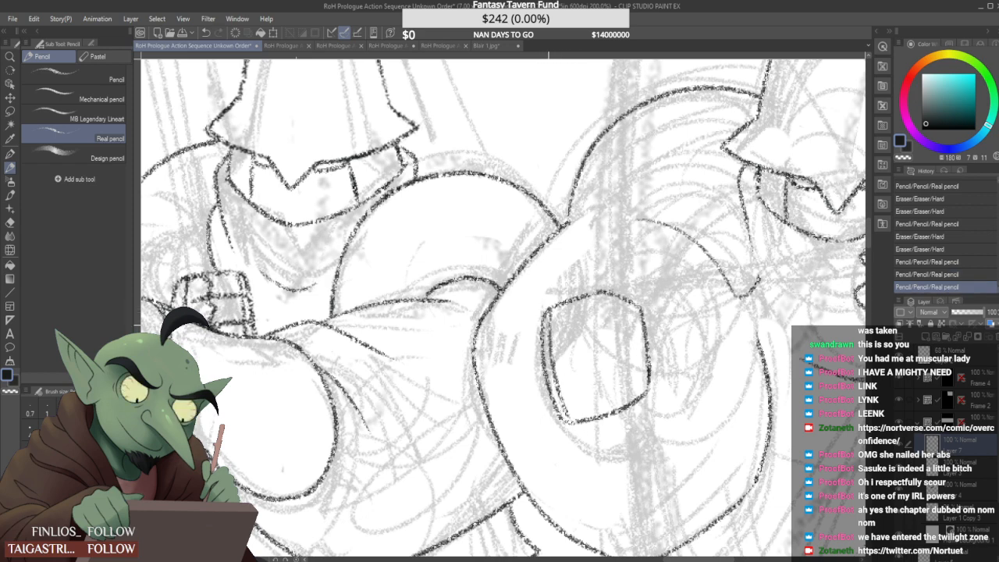
Pencil three slightly slanted crosswise lines over the plate to divide it into four rows
left_click_drag(551, 337, 636, 317)
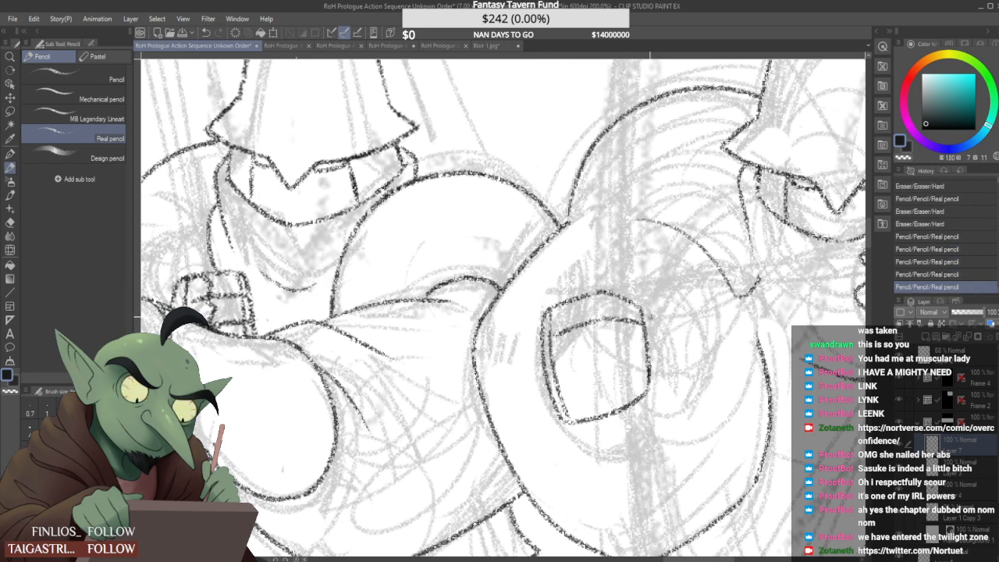
mouse_move(575, 365)
left_mouse_down()
mouse_move(605, 345)
mouse_move(662, 332)
left_mouse_up()
mouse_move(576, 388)
left_mouse_down()
mouse_move(660, 354)
mouse_move(659, 379)
mouse_move(666, 346)
left_mouse_up()
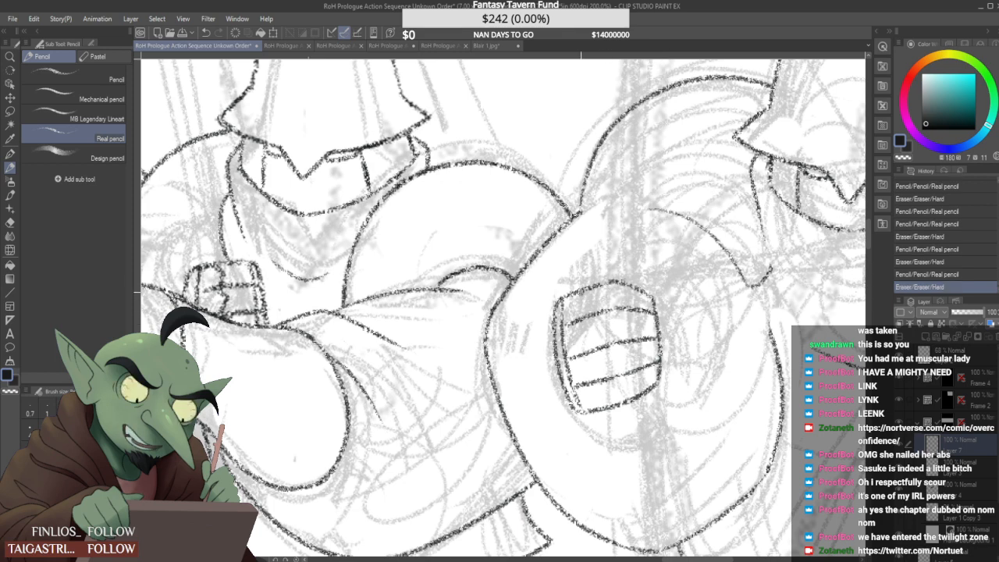
Pencil a jagged line down the plate's rows and short upright divisions in the upper rows to form the fist's armor segments
left_click_drag(586, 300, 610, 399)
key("ctrl+z")
mouse_move(612, 286)
left_mouse_down()
mouse_move(615, 307)
mouse_move(642, 313)
mouse_move(620, 344)
left_mouse_up()
left_click_drag(639, 306, 641, 343)
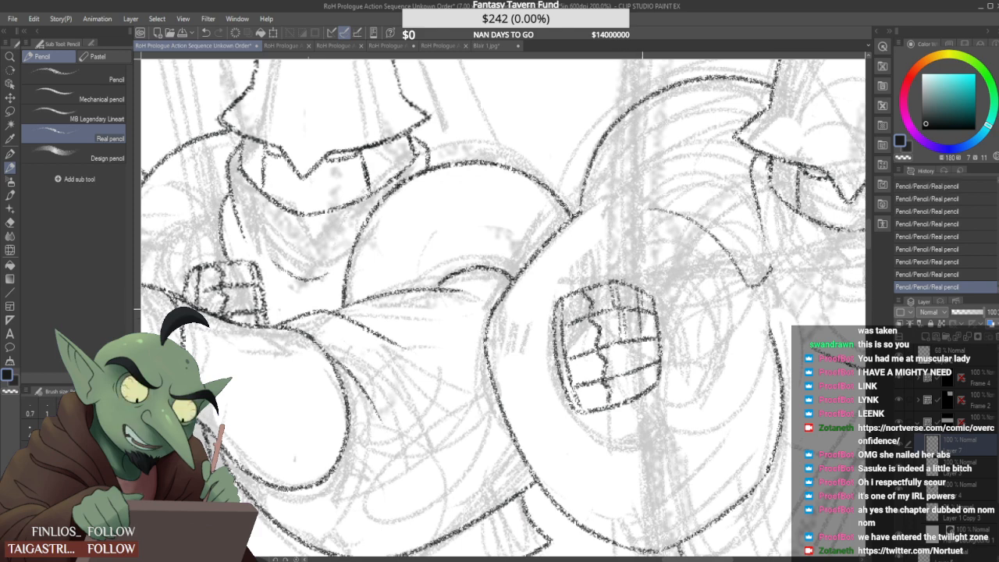
left_click_drag(636, 308, 639, 337)
key("ctrl+z")
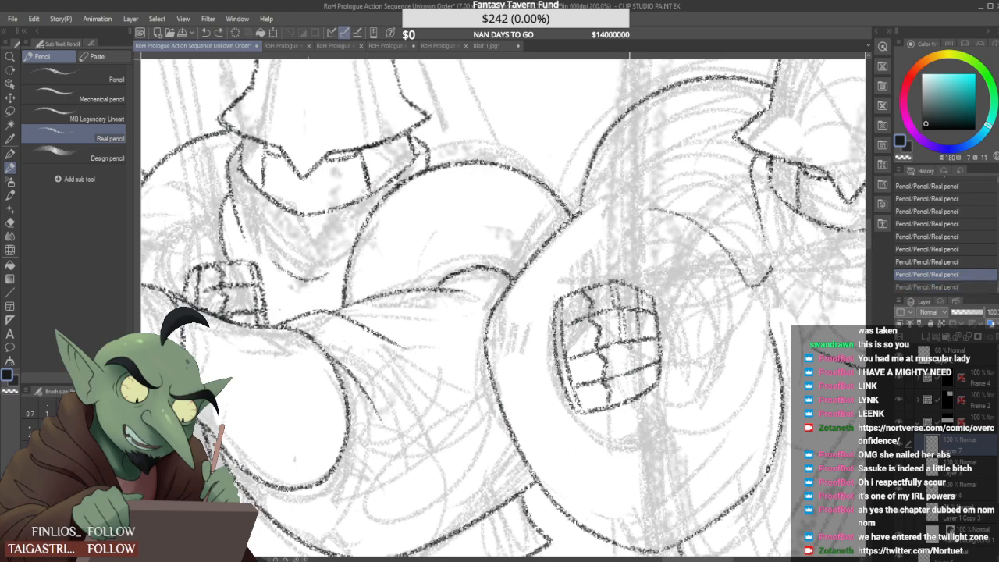
scroll(629, 343, "down", 6)
scroll(636, 327, "up", 6)
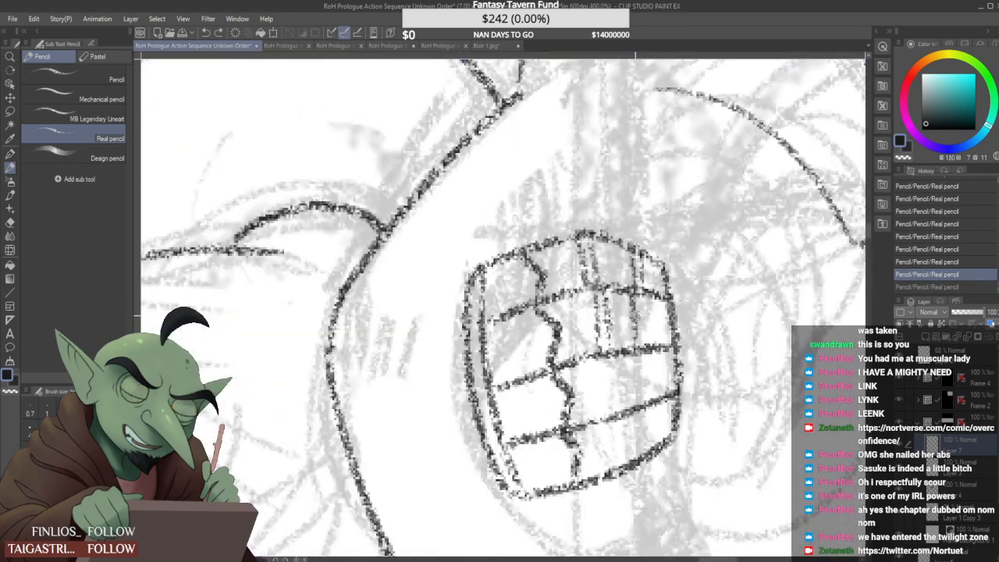
left_click_drag(635, 295, 641, 344)
scroll(636, 328, "down", 6)
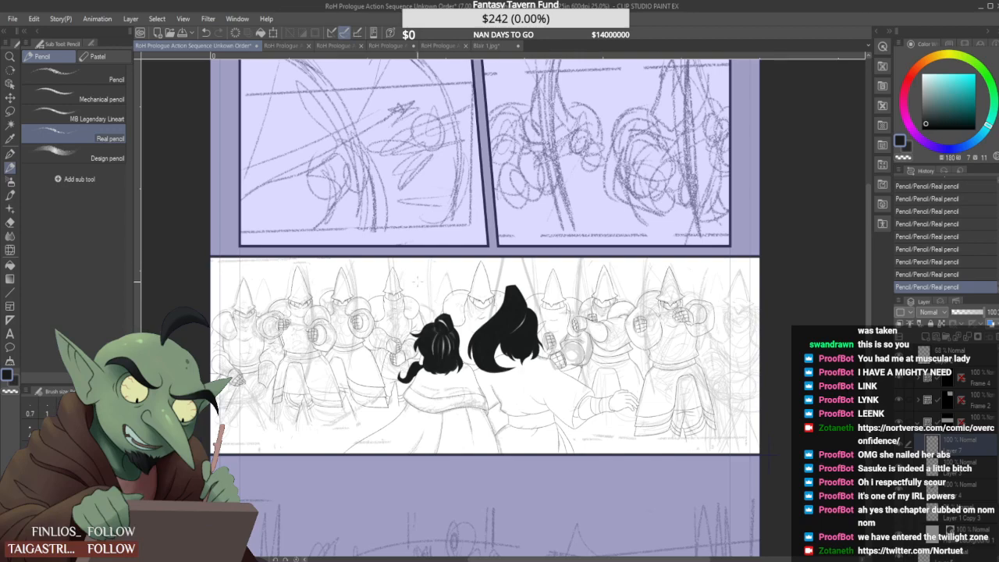
left_click_drag(418, 279, 416, 264)
left_click_drag(726, 373, 739, 426)
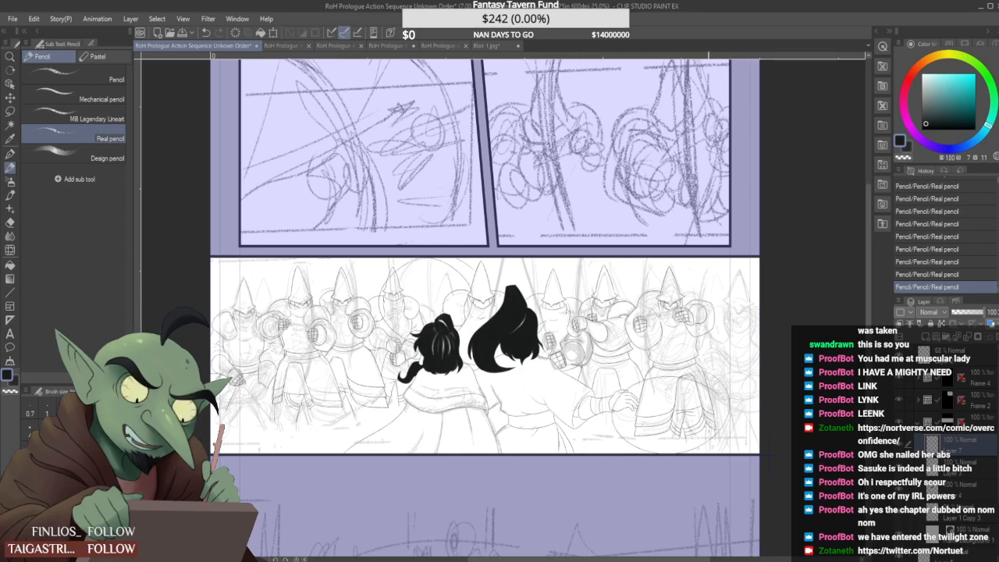
key("ctrl+z")
key("ctrl+z")
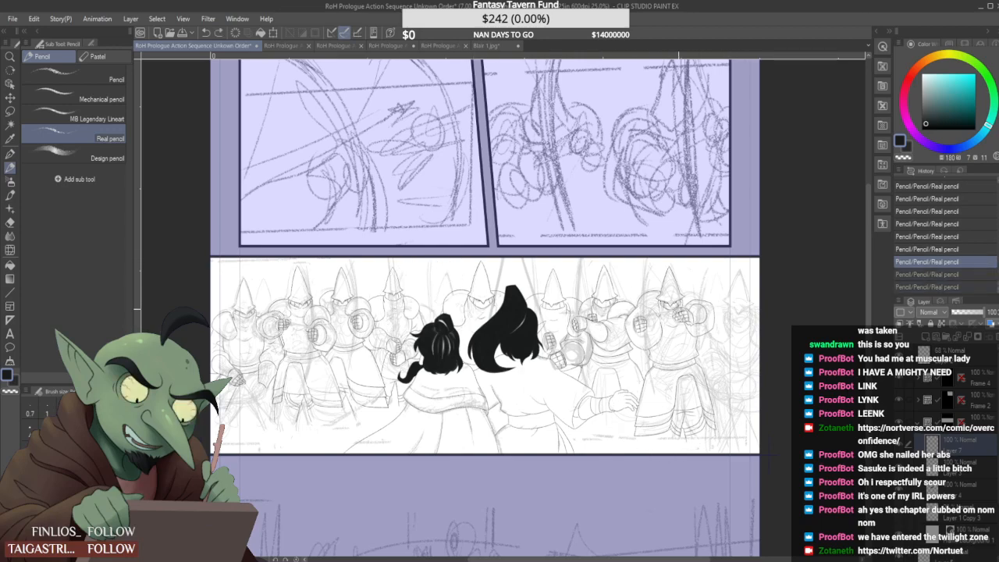
Pencil an oval opening around the segmented fist inside the right figure's round arm and tidy its lower edge
scroll(656, 321, "up", 5)
mouse_move(568, 305)
left_mouse_down()
mouse_move(586, 284)
mouse_move(587, 415)
left_mouse_up()
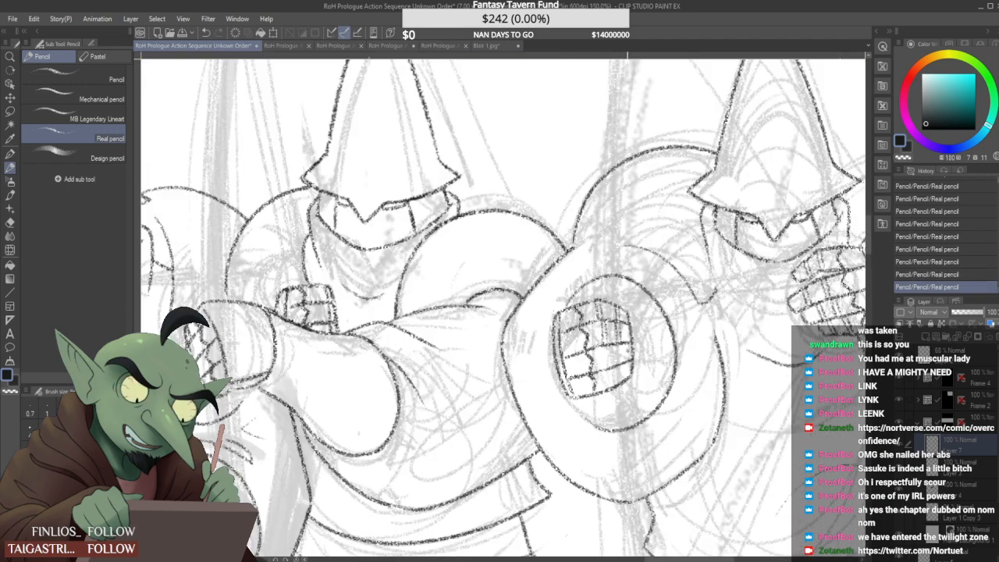
key("ctrl+z")
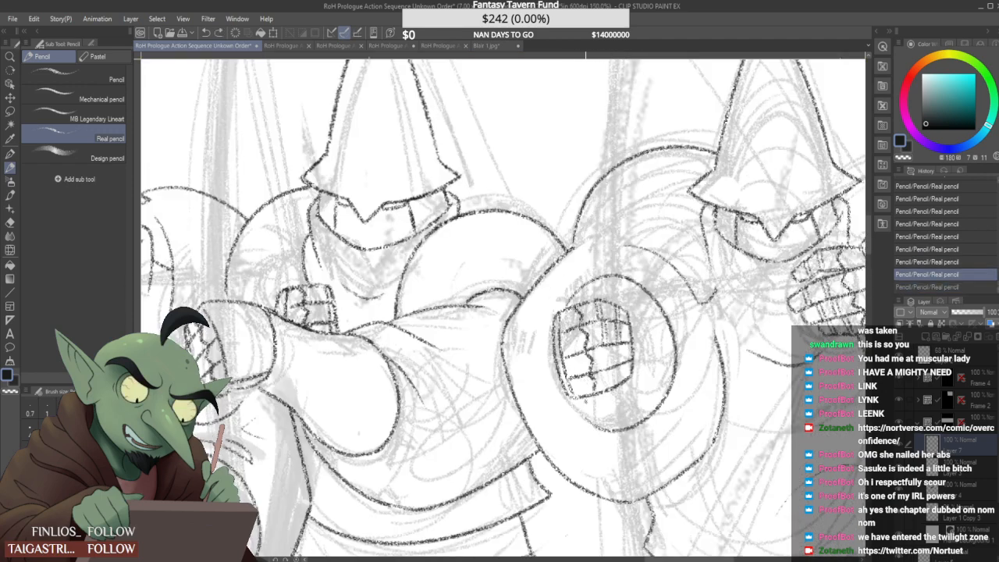
left_click_drag(576, 405, 589, 423)
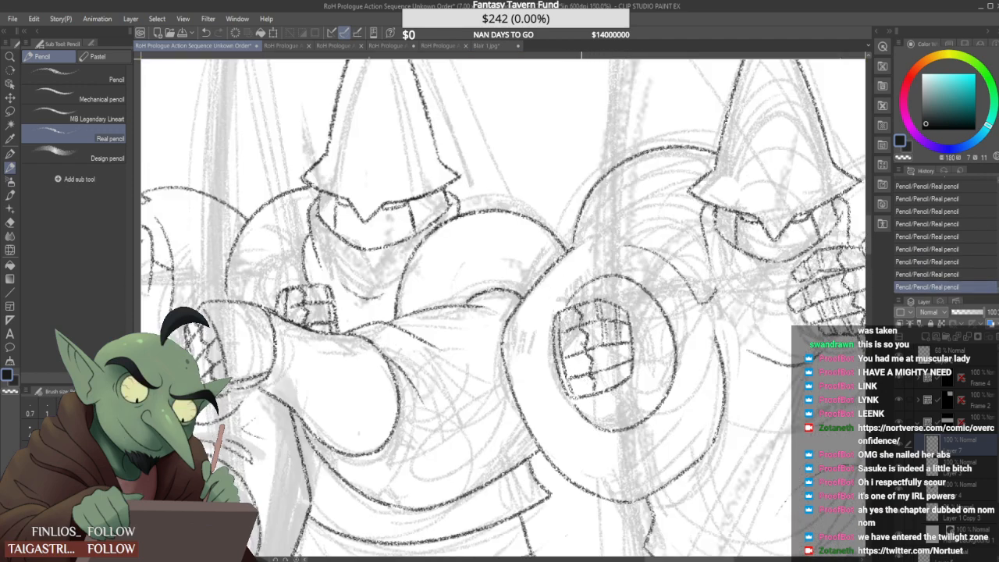
scroll(581, 414, "down", 5)
scroll(543, 341, "up", 5)
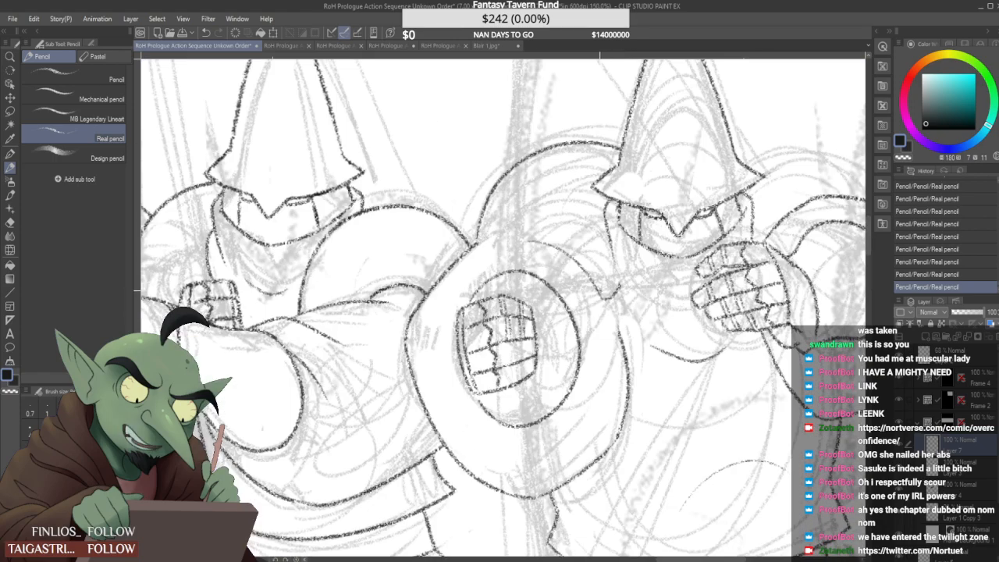
Complete the upper outline of the right figure's round arm and join it to the neighboring shoulder lines
mouse_move(601, 296)
left_mouse_down()
mouse_move(591, 281)
mouse_move(621, 342)
left_mouse_up()
scroll(539, 258, "down", 5)
scroll(586, 262, "up", 5)
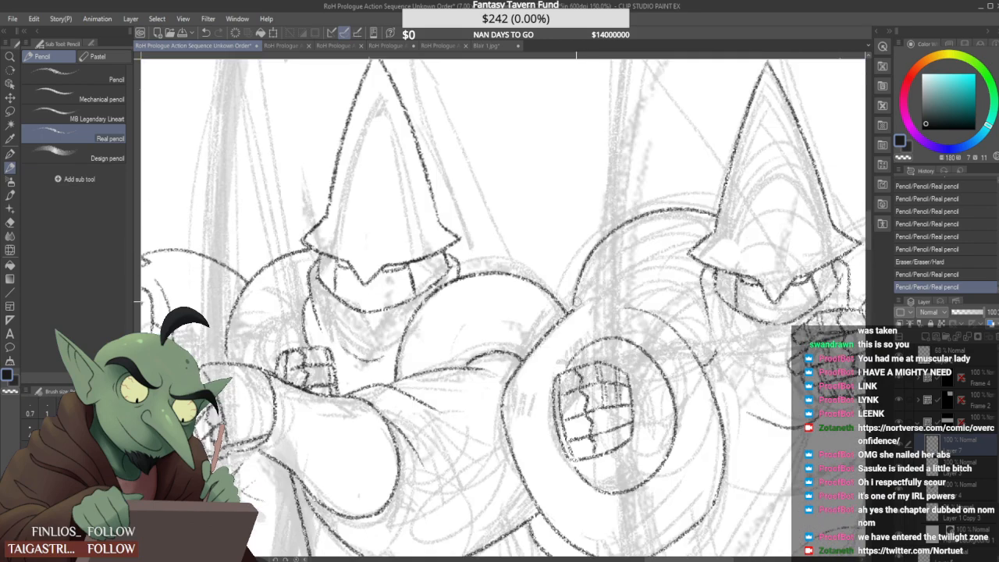
mouse_move(576, 303)
left_mouse_down()
mouse_move(580, 283)
mouse_move(585, 303)
mouse_move(534, 343)
mouse_move(582, 311)
mouse_move(648, 304)
left_mouse_up()
scroll(595, 312, "up", 2)
scroll(594, 309, "down", 2)
scroll(577, 311, "up", 4)
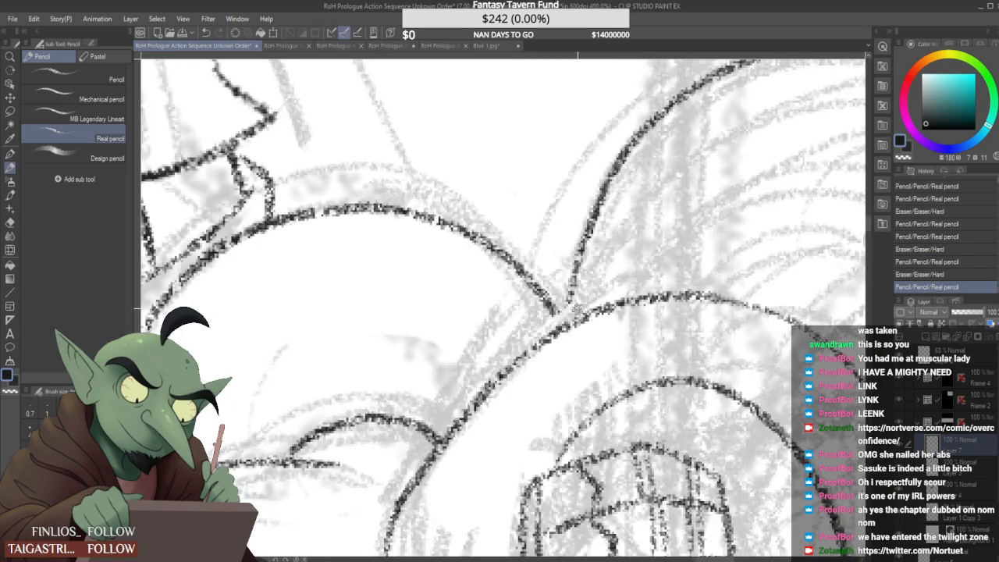
left_click_drag(557, 314, 568, 323)
scroll(571, 322, "down", 8)
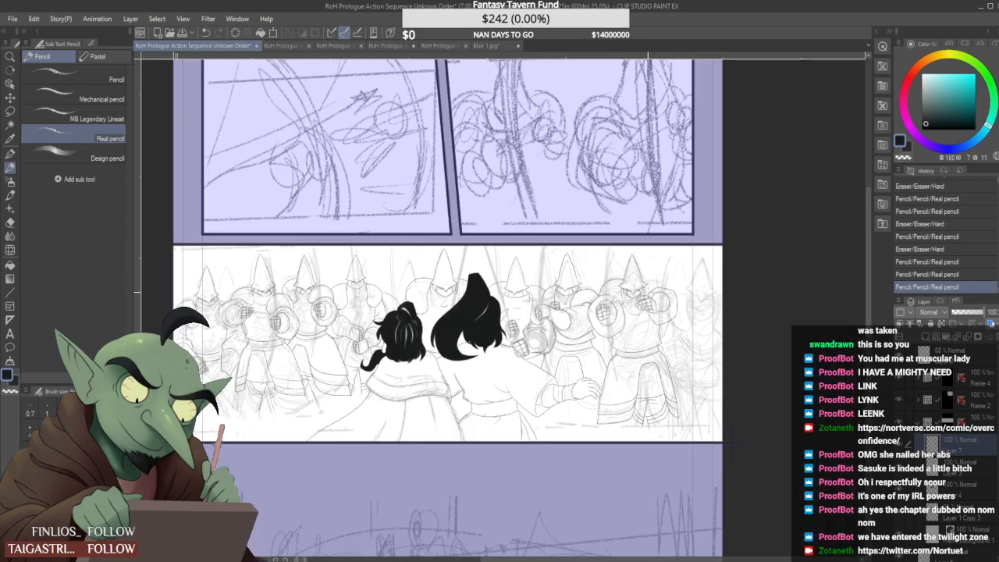
Pencil the curved far shoulder from the right figure's hood to behind the raised arm, erasing the excess at its end
scroll(624, 305, "up", 5)
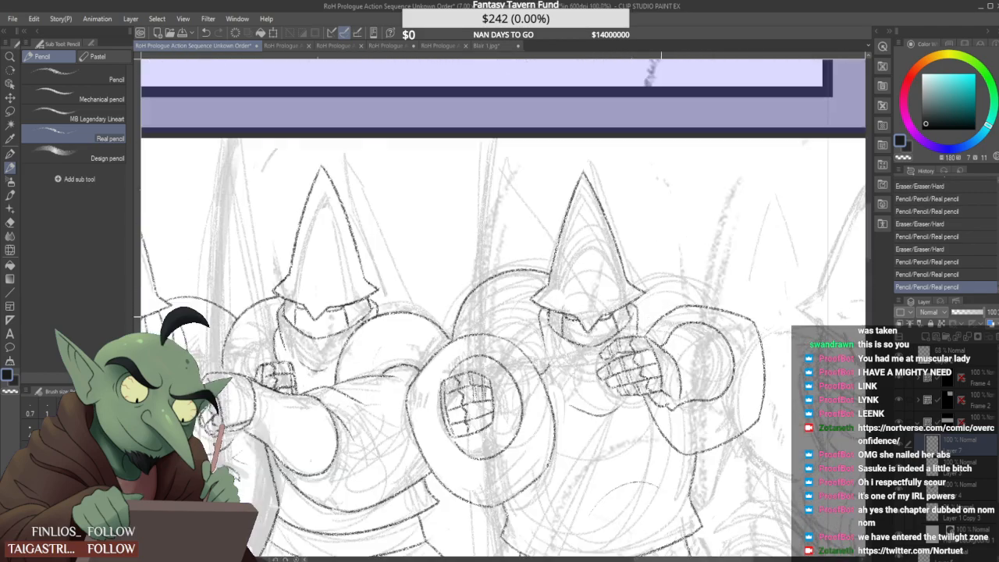
mouse_move(634, 280)
left_mouse_down()
mouse_move(710, 313)
mouse_move(672, 270)
left_mouse_up()
key("ctrl+z")
key("ctrl+y")
key("ctrl+z")
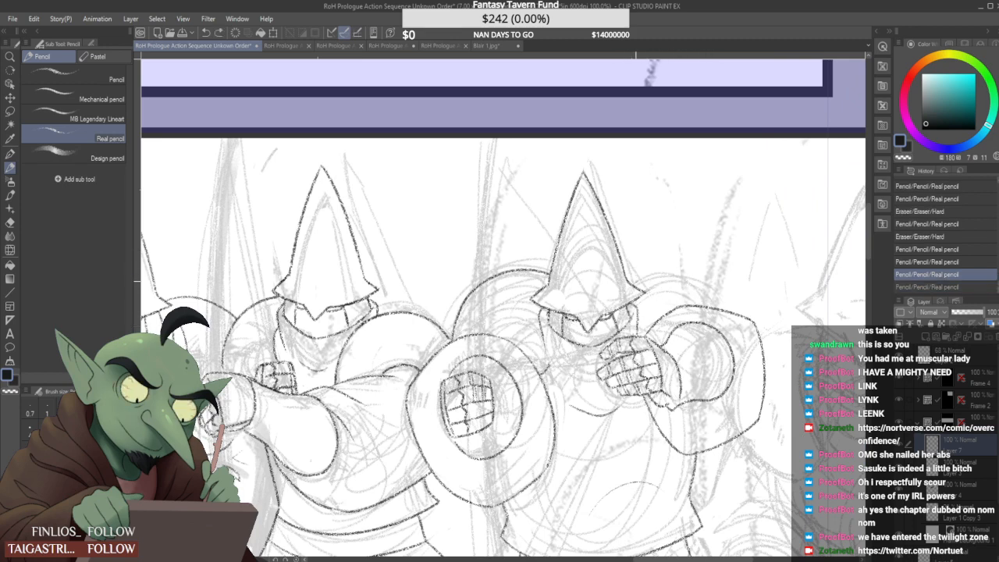
key("ctrl+y")
left_click(711, 313)
left_click(711, 312)
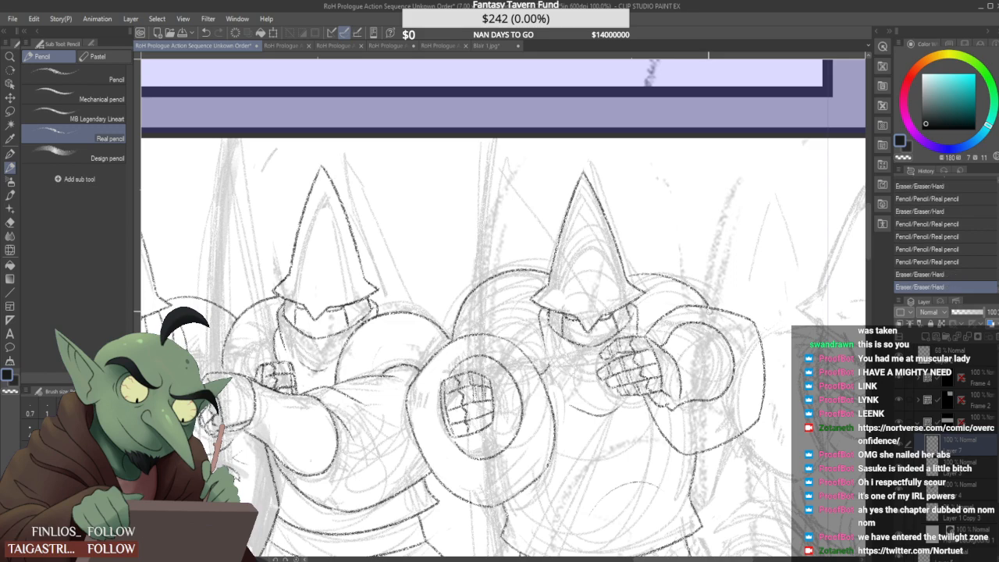
Hide the rough sketch layer and examine the clean linework across the whole panel
scroll(689, 252, "down", 4)
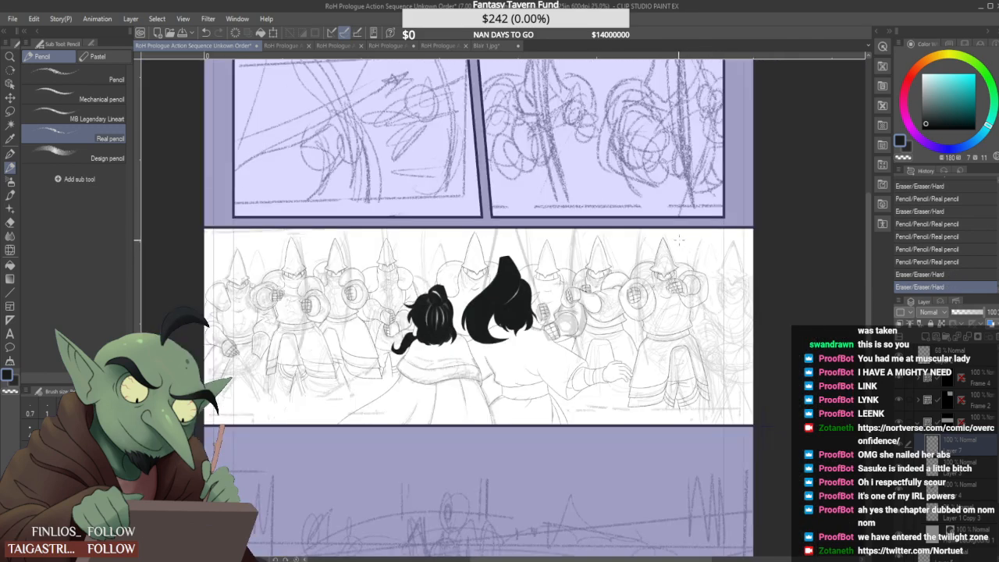
scroll(684, 281, "up", 1)
scroll(700, 325, "down", 1)
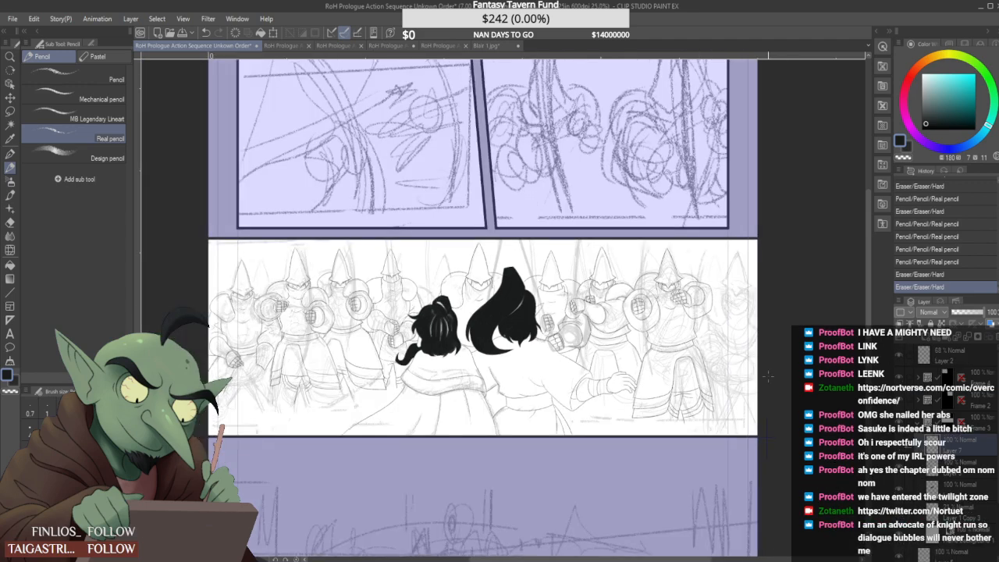
left_click(900, 513)
scroll(701, 264, "down", 2)
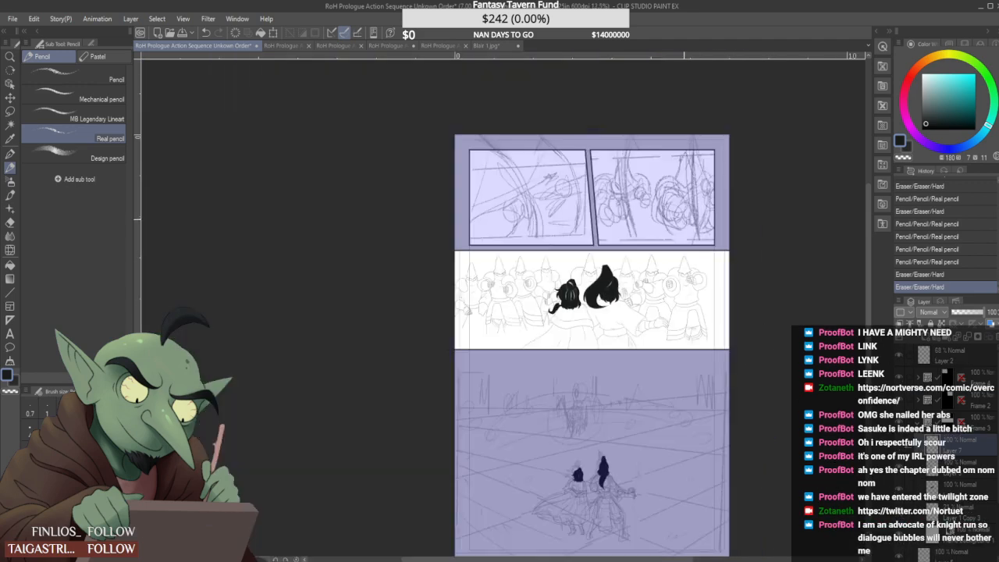
scroll(687, 225, "up", 2)
scroll(676, 204, "down", 2)
scroll(663, 275, "up", 2)
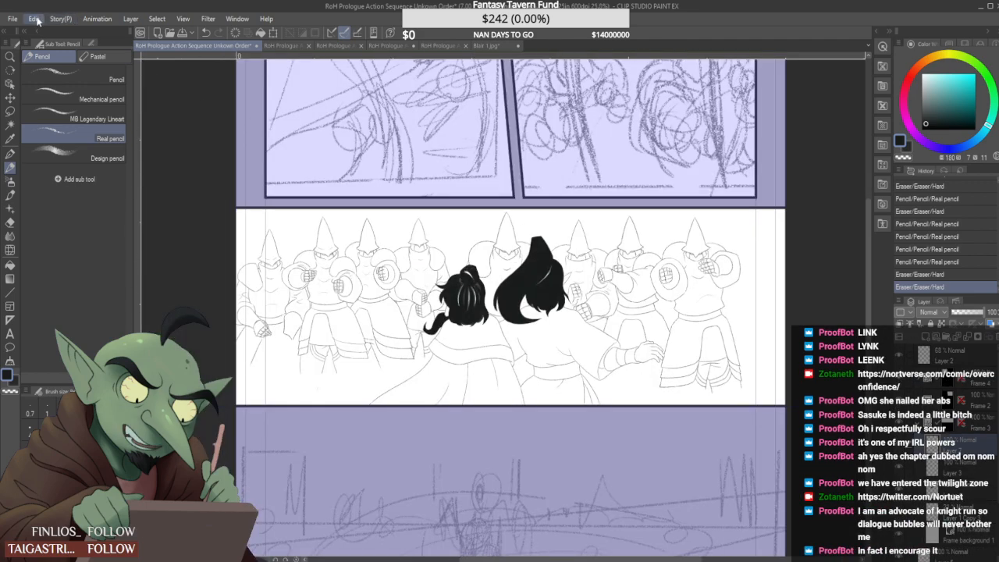
Flip the canvas horizontally and check the figures' linework in the mirrored view
left_click(239, 433)
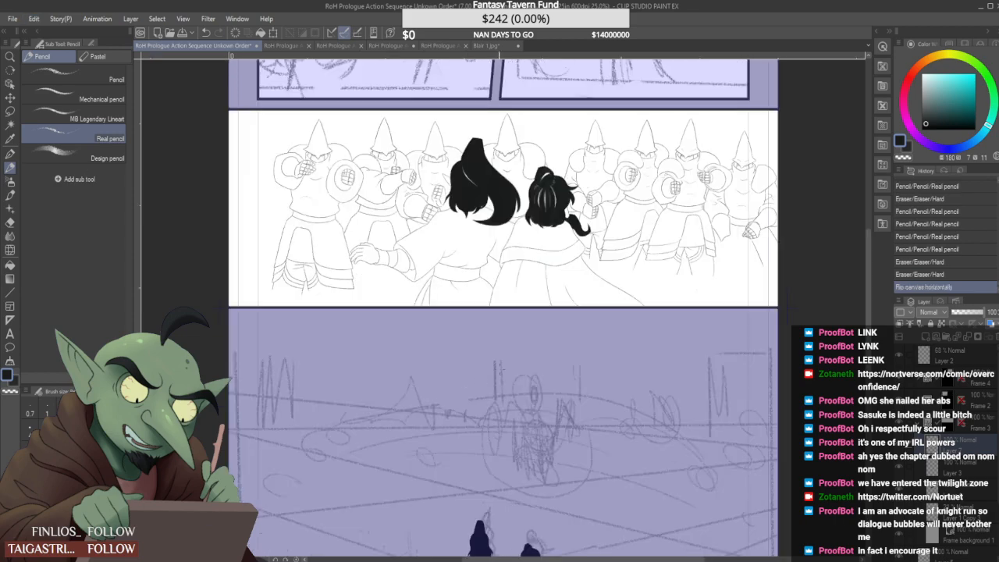
scroll(502, 374, "down", 2)
scroll(502, 374, "up", 2)
scroll(502, 373, "down", 2)
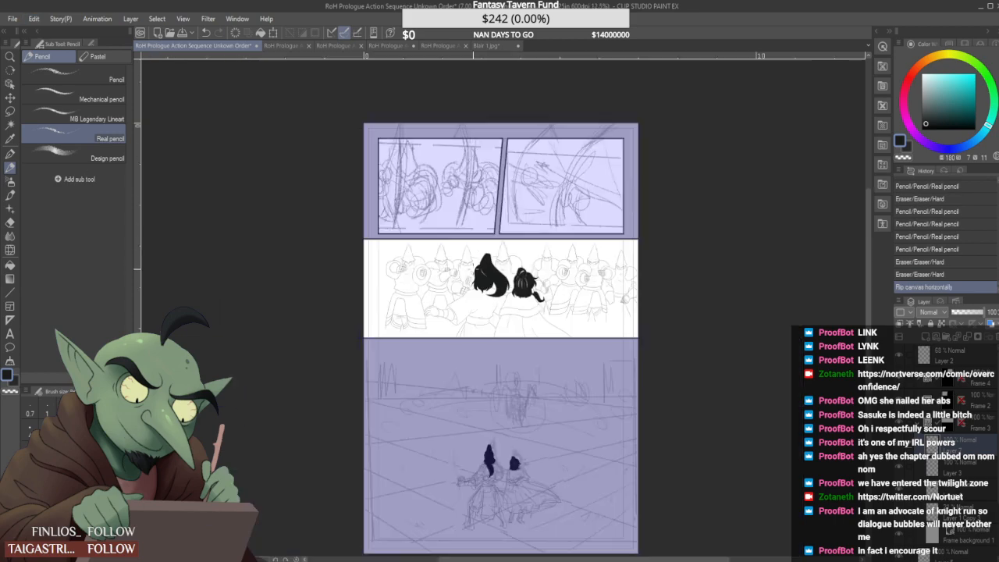
scroll(502, 373, "up", 2)
scroll(502, 373, "down", 1)
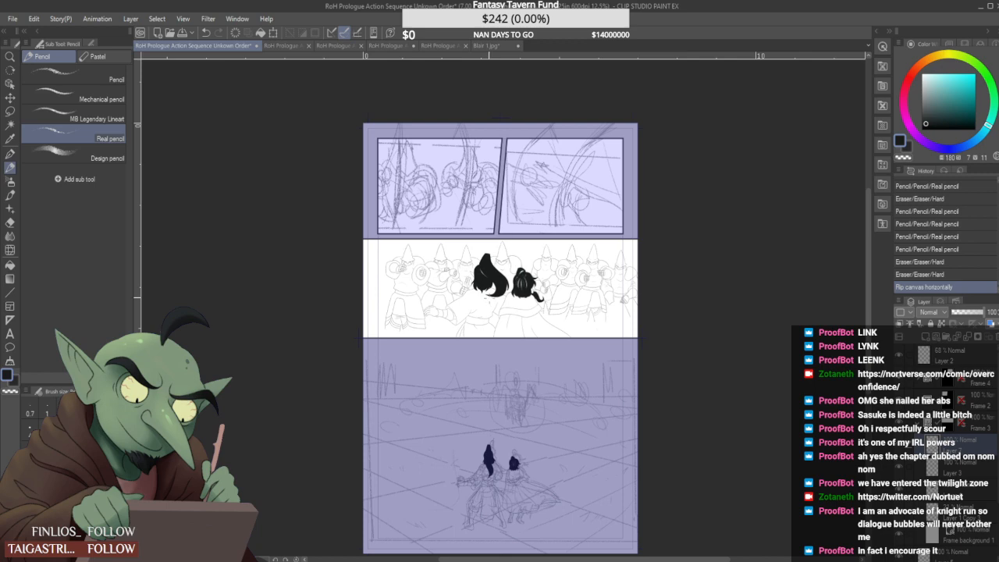
scroll(442, 274, "up", 1)
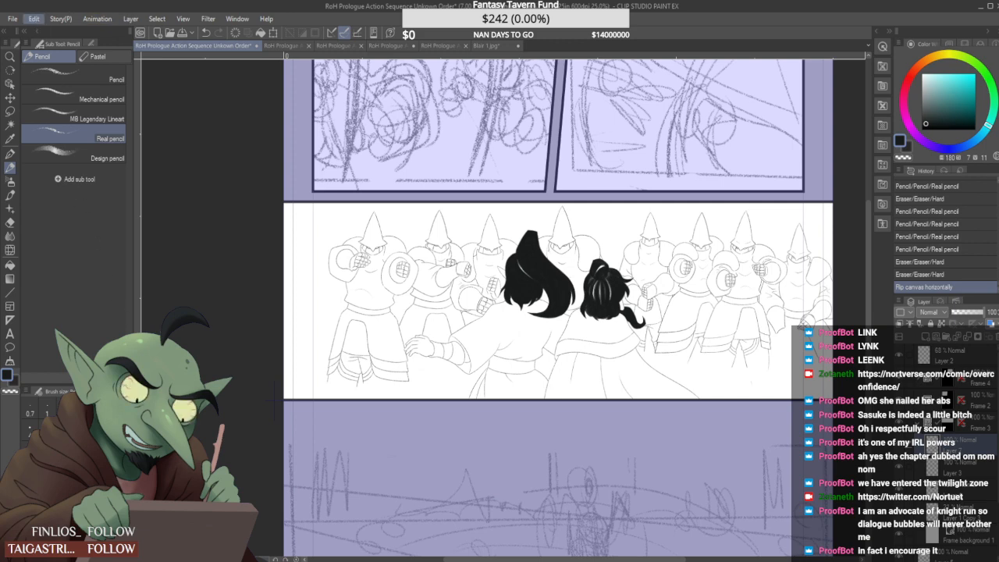
Flip the canvas back horizontally and show the rough sketch layer again
left_click(242, 381)
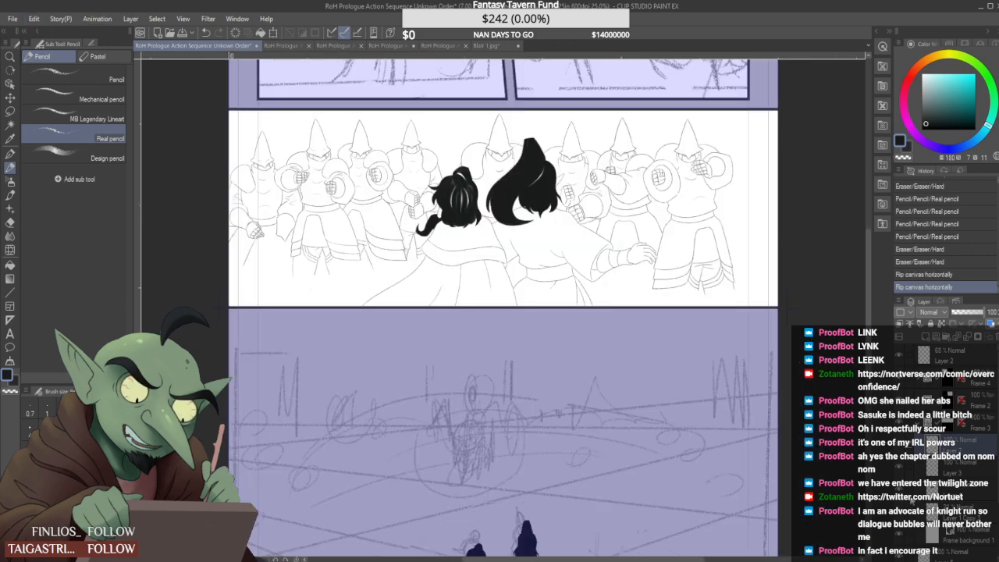
left_click(900, 514)
left_click(900, 514)
left_click(901, 513)
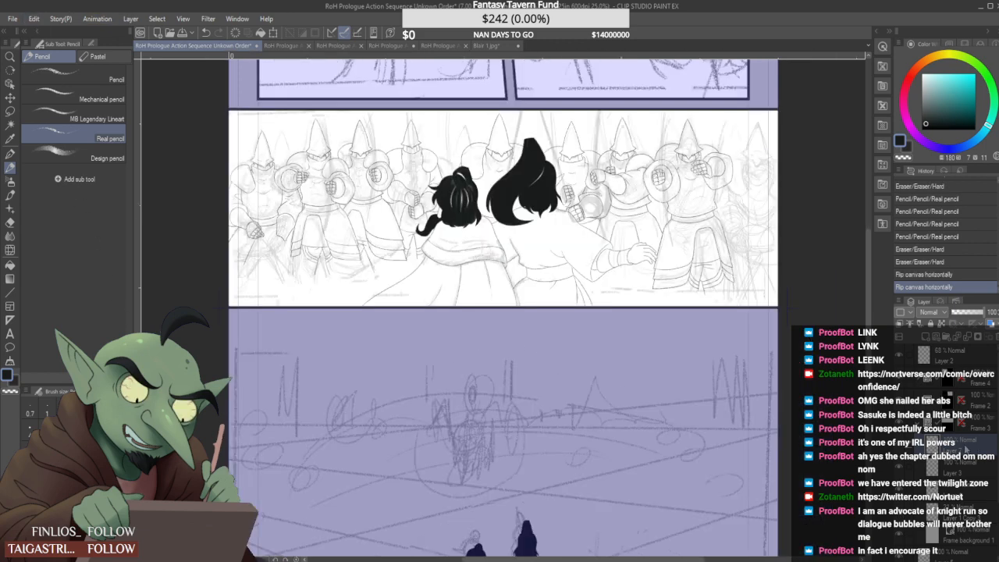
Pencil the sides of the pointed hood on the figure at the panel's right edge and erase the overshoot at its tip
scroll(695, 260, "down", 2)
scroll(703, 249, "up", 6)
mouse_move(655, 272)
left_mouse_down()
mouse_move(678, 257)
mouse_move(654, 271)
mouse_move(677, 257)
mouse_move(655, 271)
mouse_move(678, 255)
mouse_move(730, 128)
mouse_move(755, 273)
left_mouse_up()
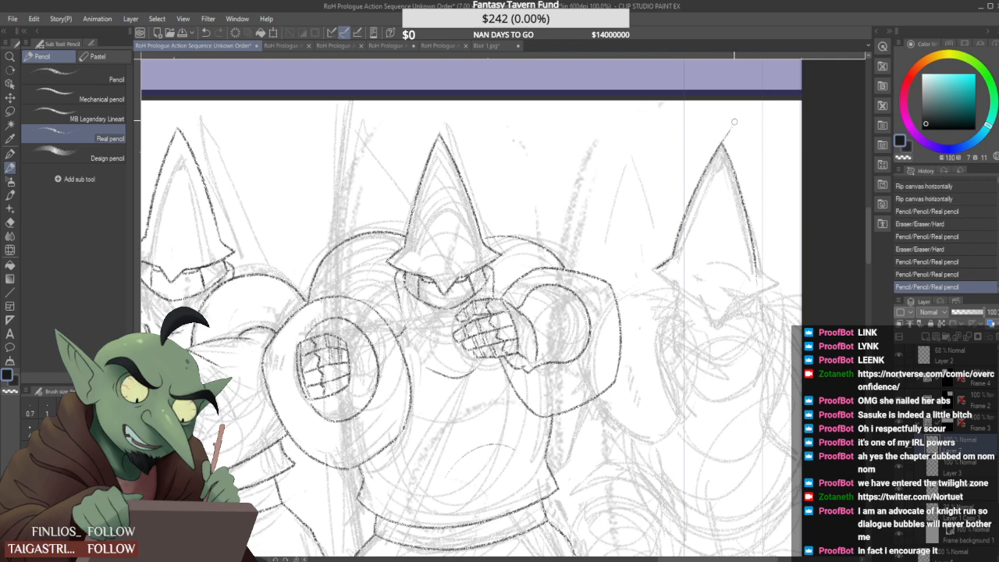
left_click_drag(734, 121, 726, 135)
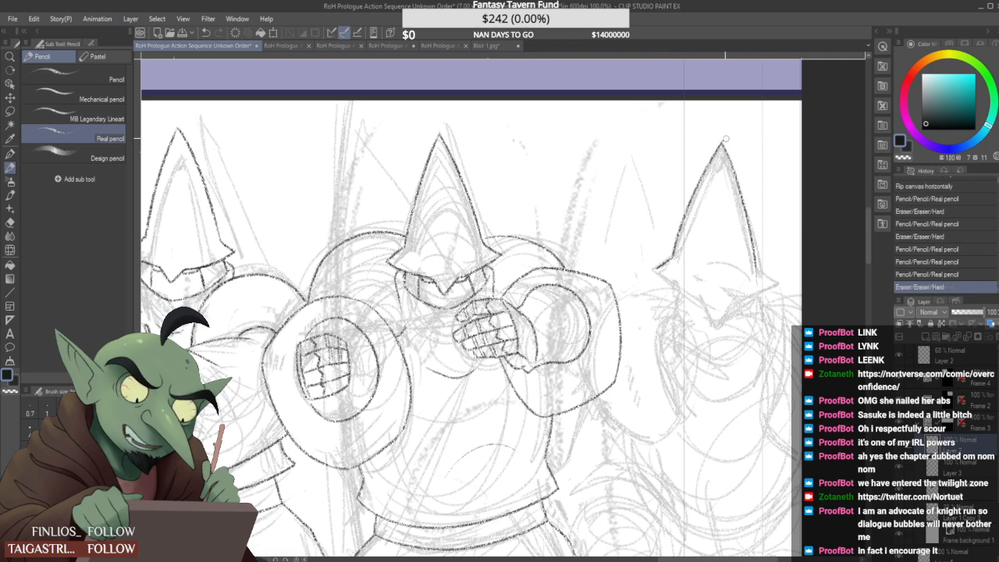
Redraw the right side of the rightmost figure's pointed hood, from the tip down to the flared brim corner
mouse_move(754, 268)
left_mouse_down()
mouse_move(736, 157)
mouse_move(727, 159)
left_mouse_up()
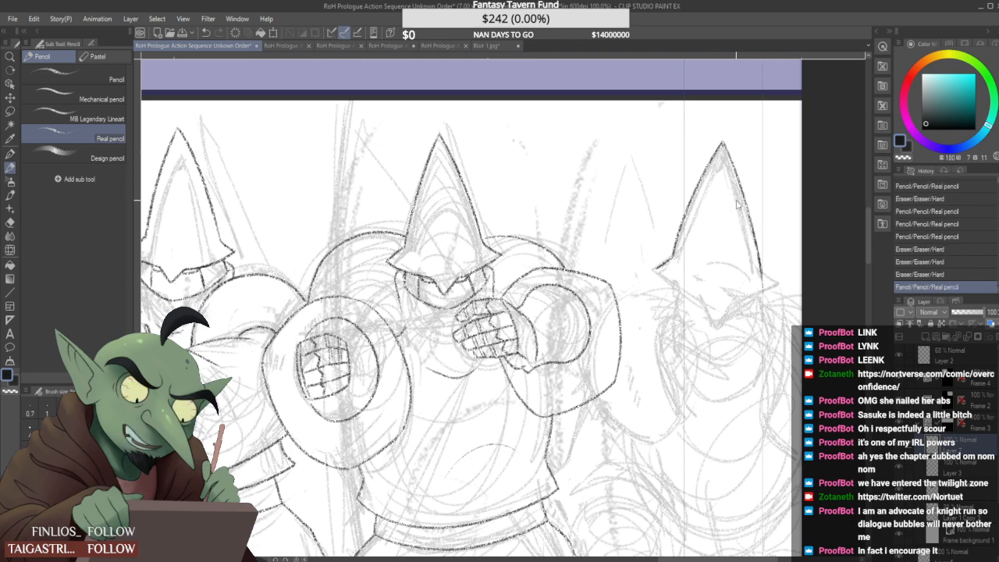
key("ctrl+z")
left_click_drag(722, 142, 758, 290)
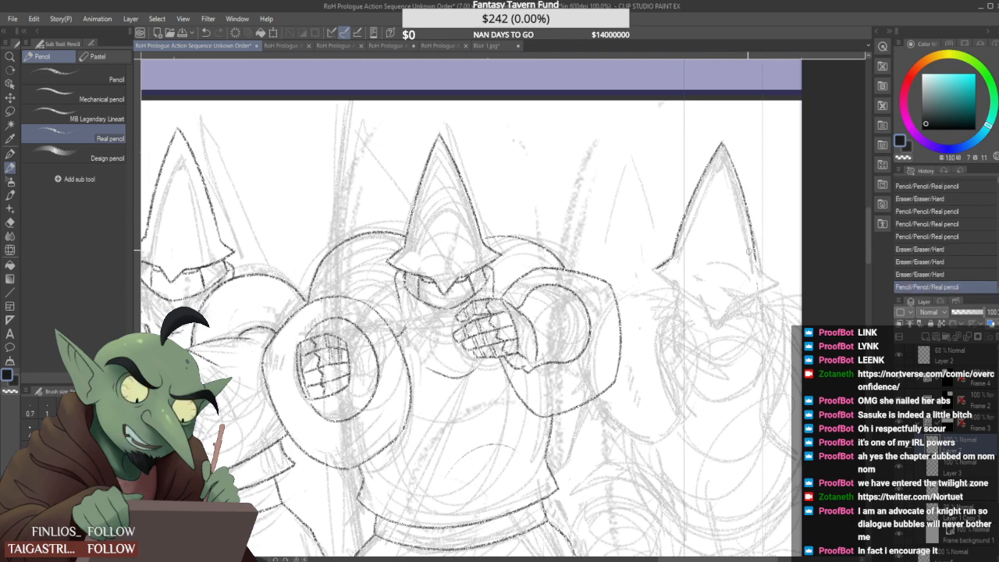
left_click_drag(749, 252, 761, 298)
mouse_move(739, 171)
left_mouse_down()
mouse_move(758, 261)
mouse_move(726, 146)
mouse_move(765, 285)
left_mouse_up()
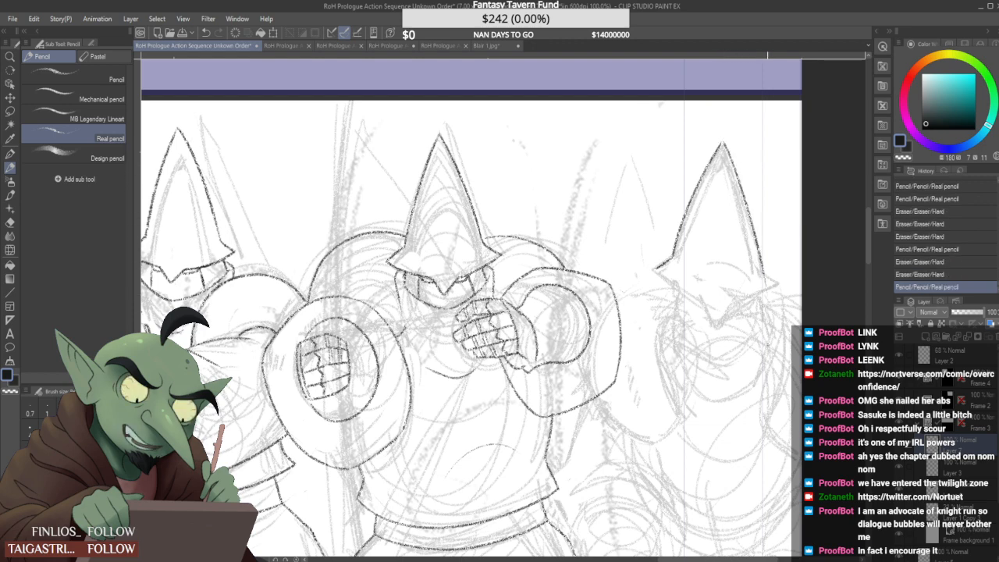
key("ctrl+z")
left_click(723, 143)
left_click_drag(723, 142, 757, 279)
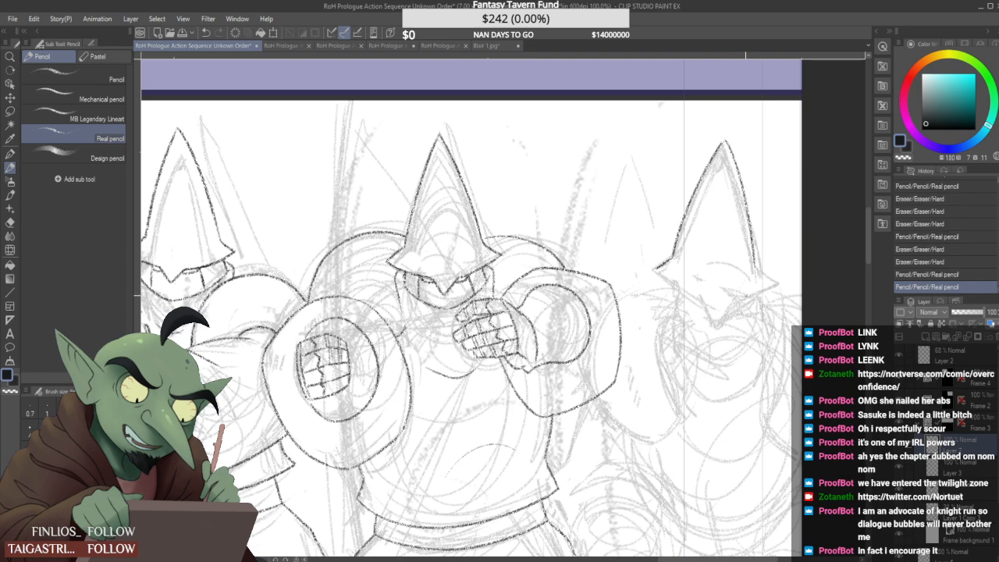
key("ctrl+z")
left_click(724, 143)
mouse_move(724, 141)
left_mouse_down()
mouse_move(764, 277)
mouse_move(778, 282)
left_mouse_up()
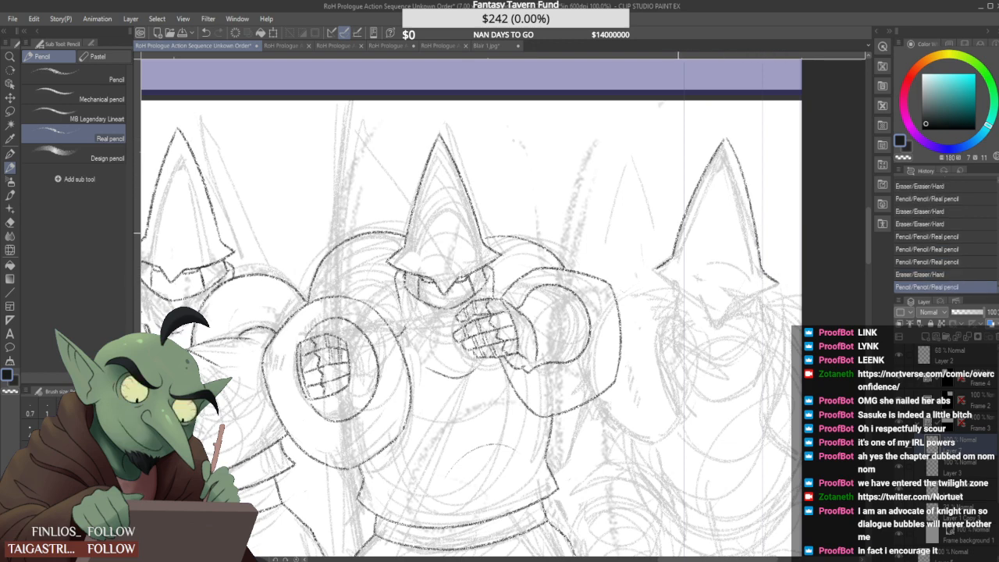
Pencil the lower edge of the rightmost figure's hood brim with a downward point in the middle, and clean up its outer corner
mouse_move(656, 270)
left_mouse_down()
mouse_move(711, 318)
mouse_move(777, 283)
mouse_move(732, 301)
left_mouse_up()
key("ctrl+z")
key("ctrl+z")
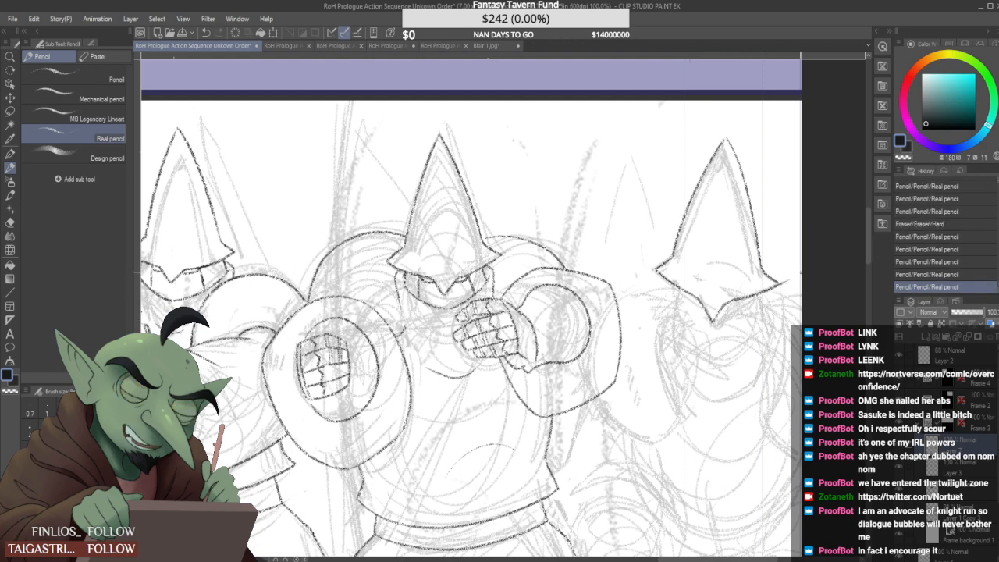
key("ctrl+z")
mouse_move(787, 280)
left_mouse_down()
mouse_move(749, 298)
mouse_move(787, 281)
left_mouse_up()
scroll(785, 280, "down", 2)
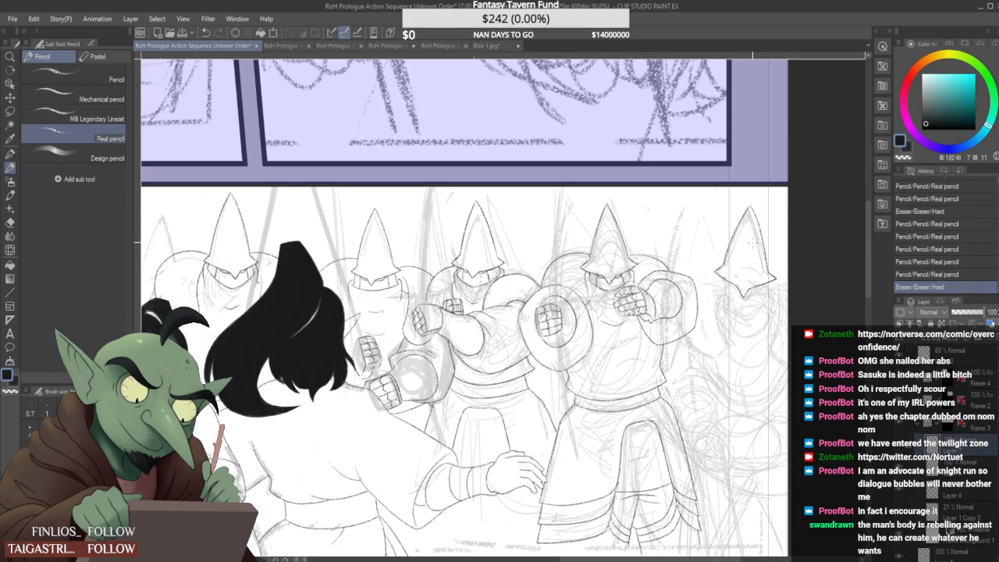
scroll(784, 281, "down", 1)
scroll(782, 226, "up", 2)
scroll(666, 364, "down", 1)
scroll(656, 363, "up", 1)
scroll(734, 342, "up", 1)
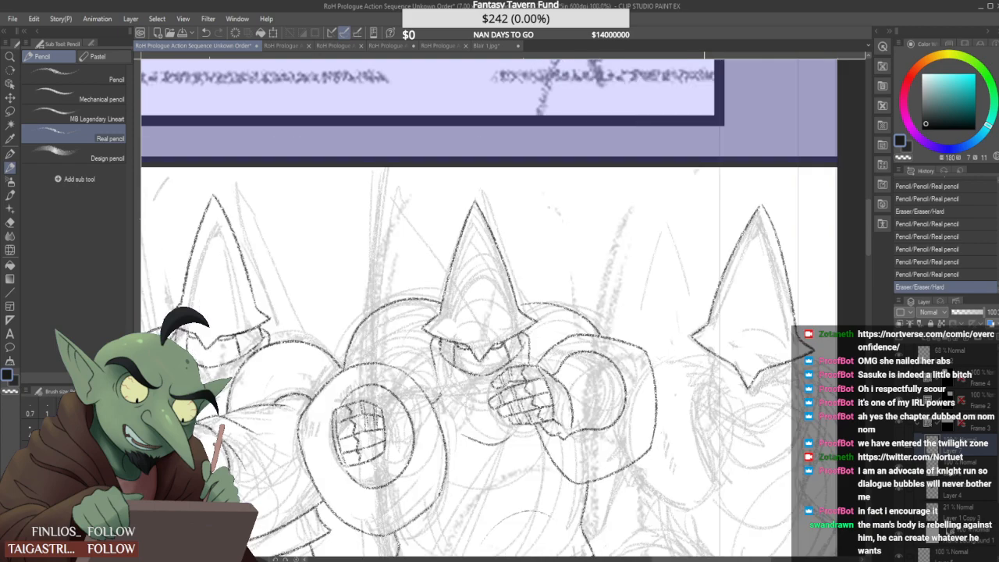
Pencil short side lines of the face beneath both ends of the brim and erase their excess length
left_click_drag(731, 335, 723, 342)
scroll(722, 341, "down", 2)
scroll(722, 341, "up", 3)
key("ctrl+z")
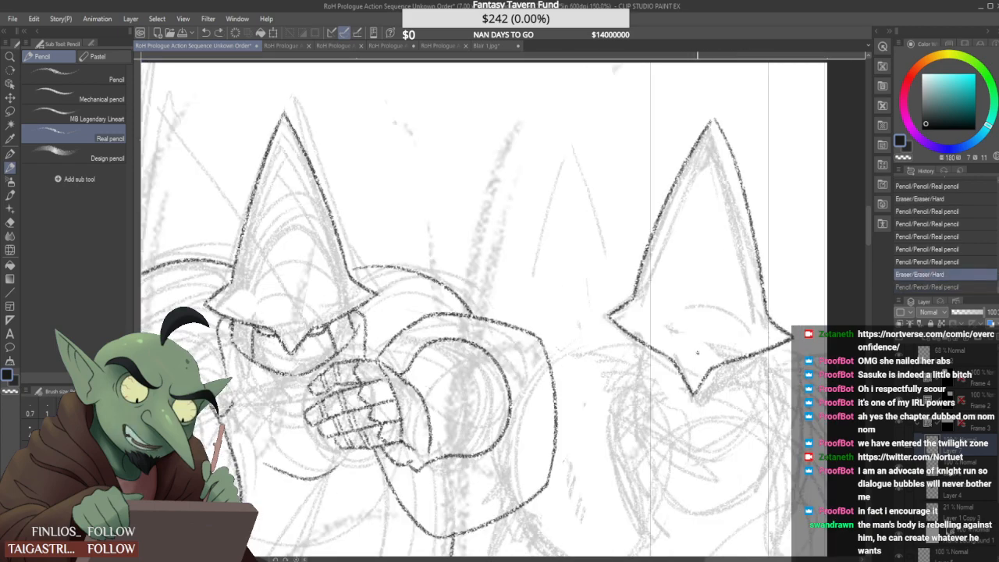
left_click_drag(631, 331, 616, 398)
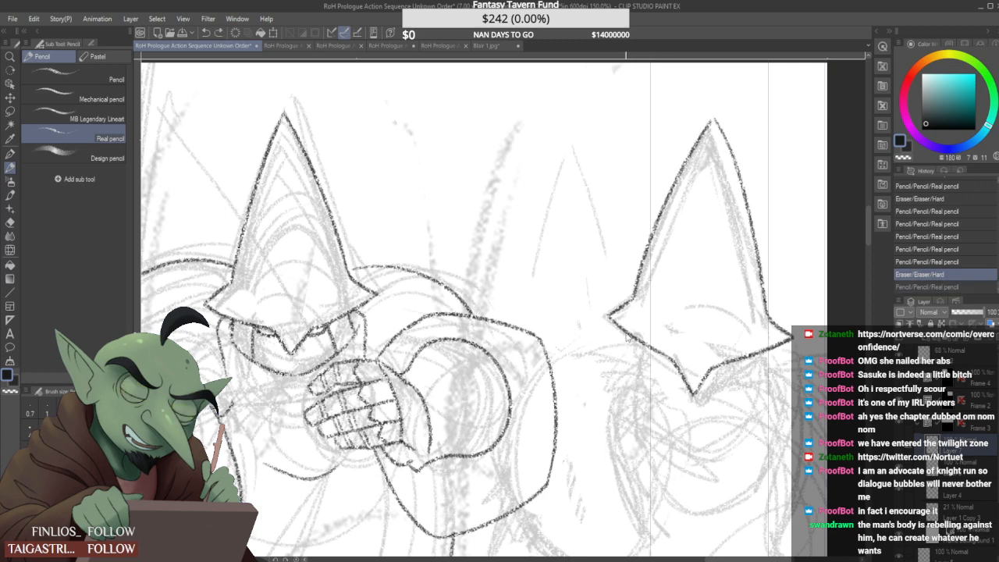
left_click_drag(765, 348, 777, 390)
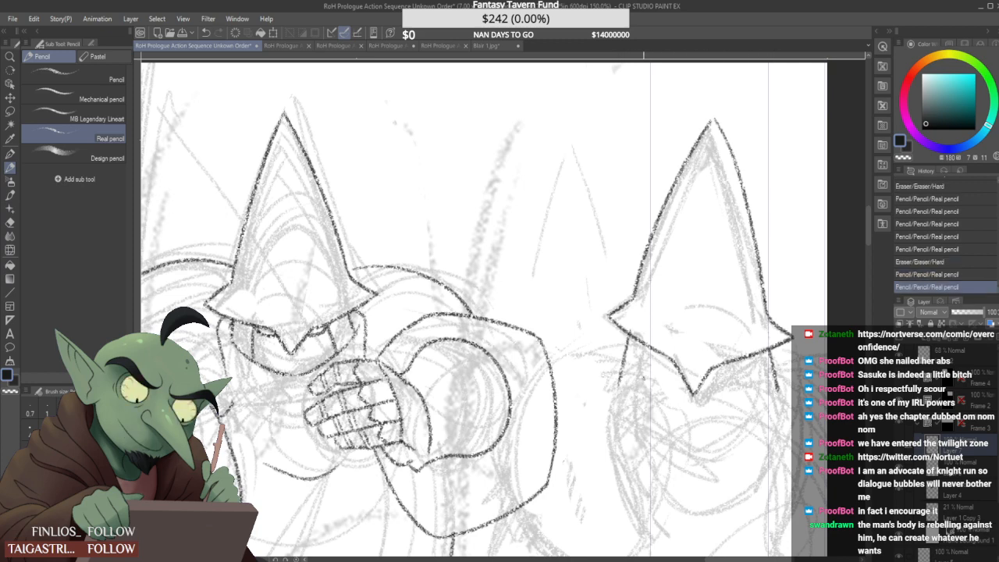
left_click_drag(625, 388, 628, 392)
left_click_drag(785, 392, 778, 384)
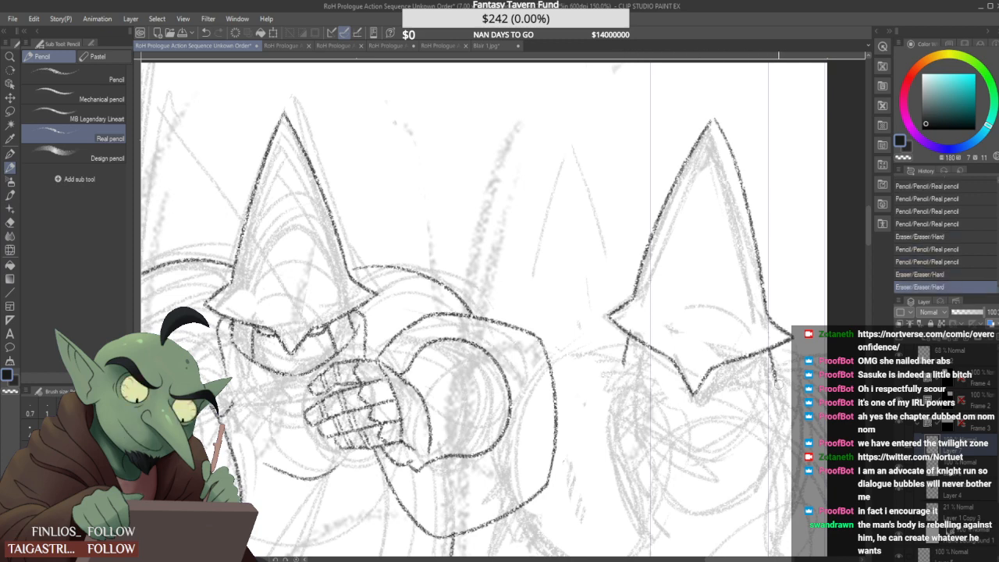
left_click(631, 327)
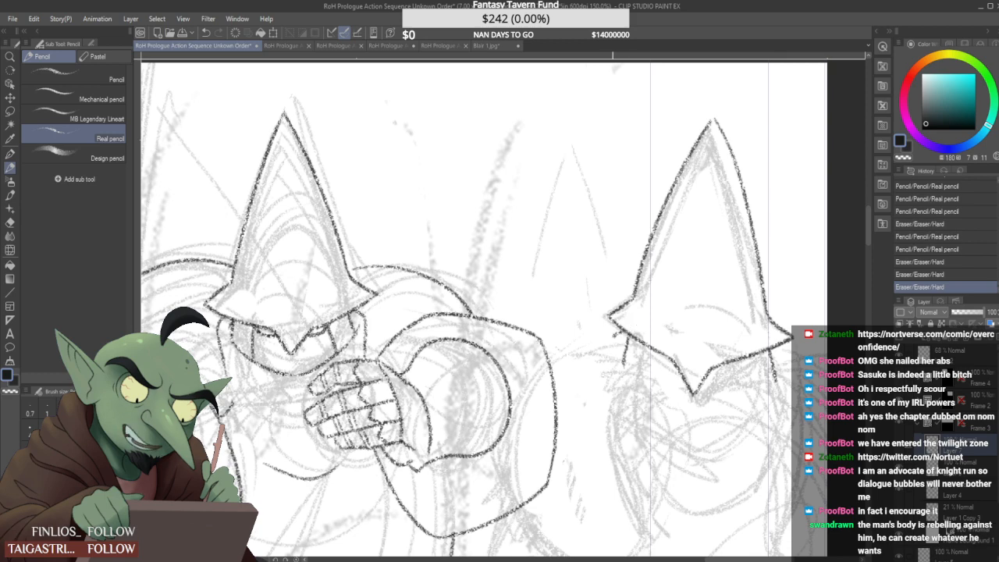
Pencil the outer contours beneath the brim and the curved lower edge of the face opening, erasing the stray ends
left_click_drag(614, 335, 609, 430)
mouse_move(632, 345)
left_mouse_down()
mouse_move(618, 375)
mouse_move(716, 421)
mouse_move(782, 372)
left_mouse_up()
left_click(697, 422)
left_click(774, 386)
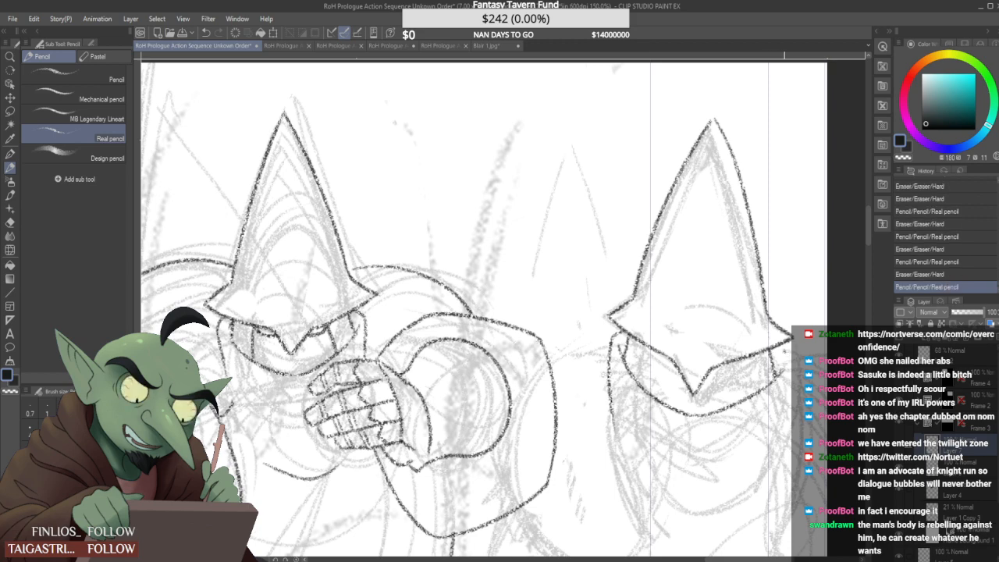
key("ctrl+z")
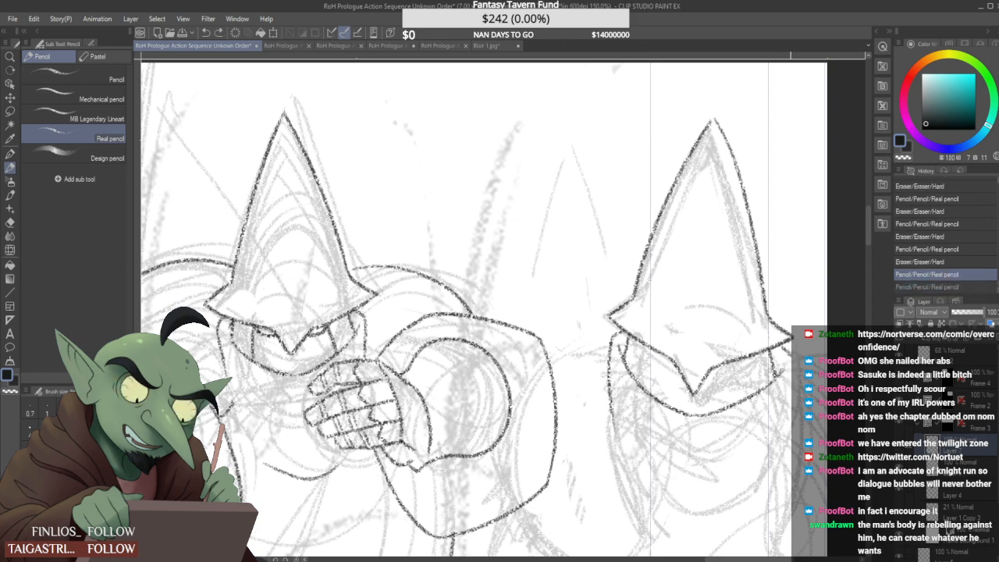
key("ctrl+y")
mouse_move(776, 442)
left_mouse_down()
mouse_move(782, 404)
mouse_move(755, 422)
left_mouse_up()
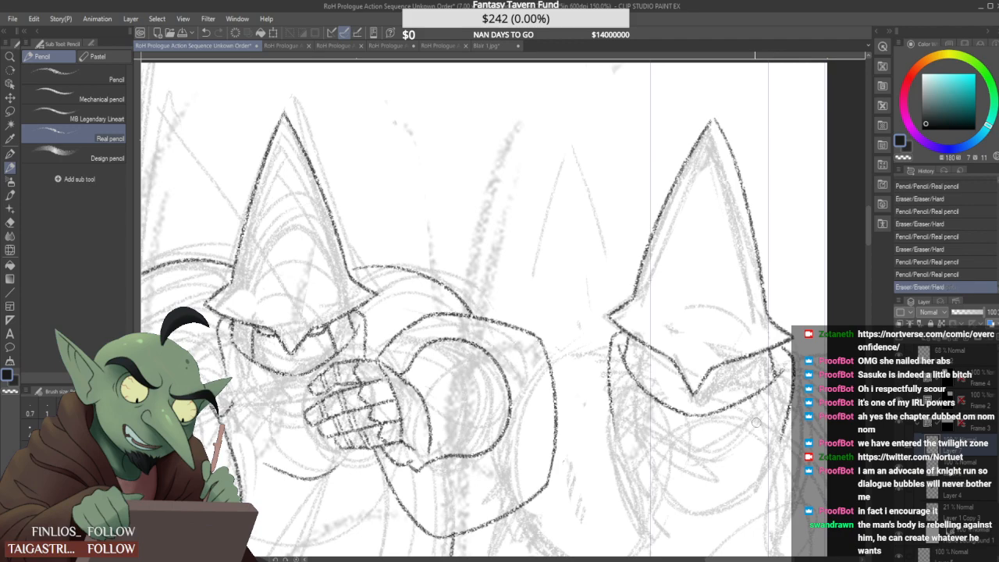
Pencil the left eye of the rightmost figure with its upper lid line and outer vertical edge below the brim
scroll(618, 384, "down", 3)
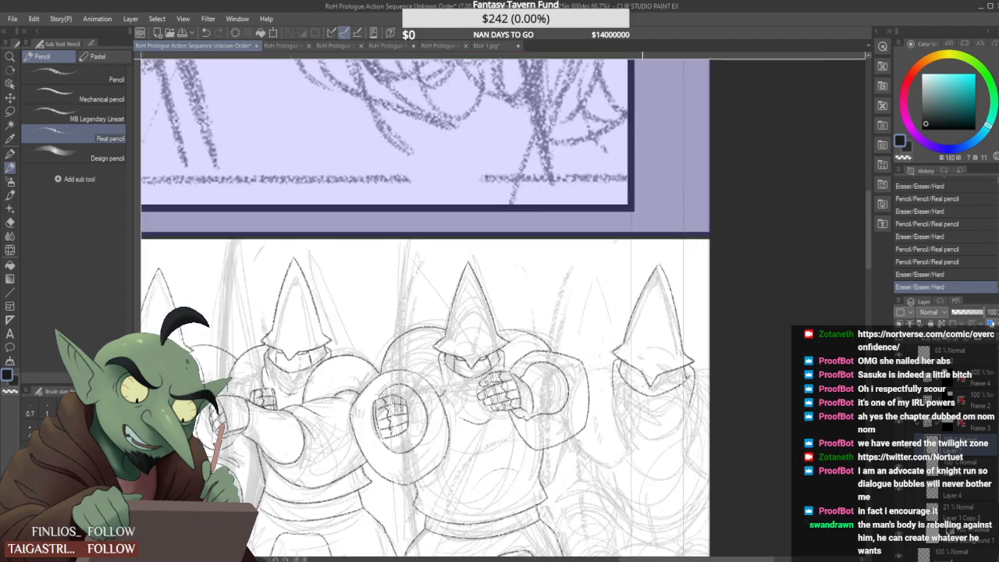
scroll(626, 364, "up", 3)
left_click_drag(631, 370, 626, 420)
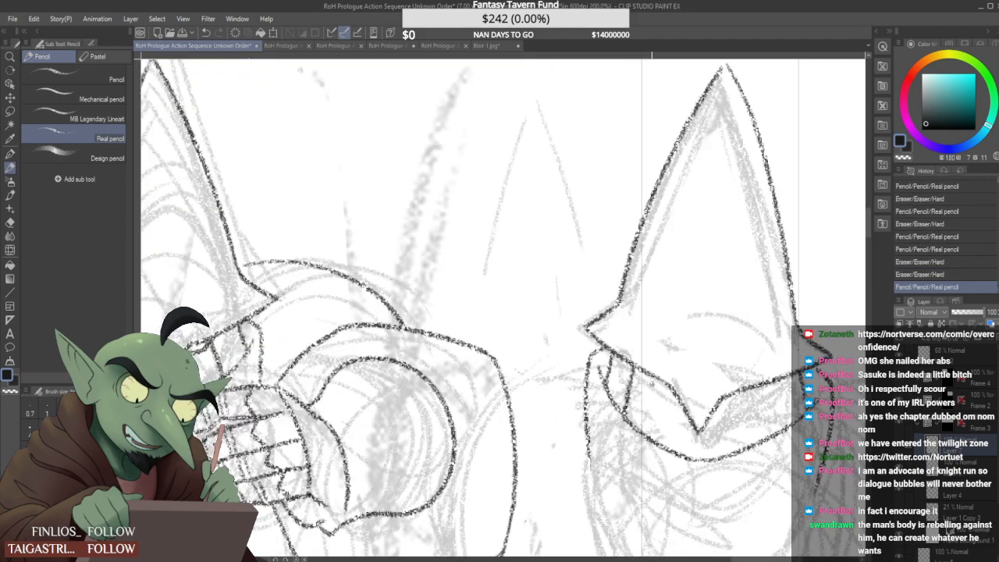
scroll(655, 383, "up", 2)
left_click_drag(624, 349, 695, 399)
scroll(664, 355, "down", 2)
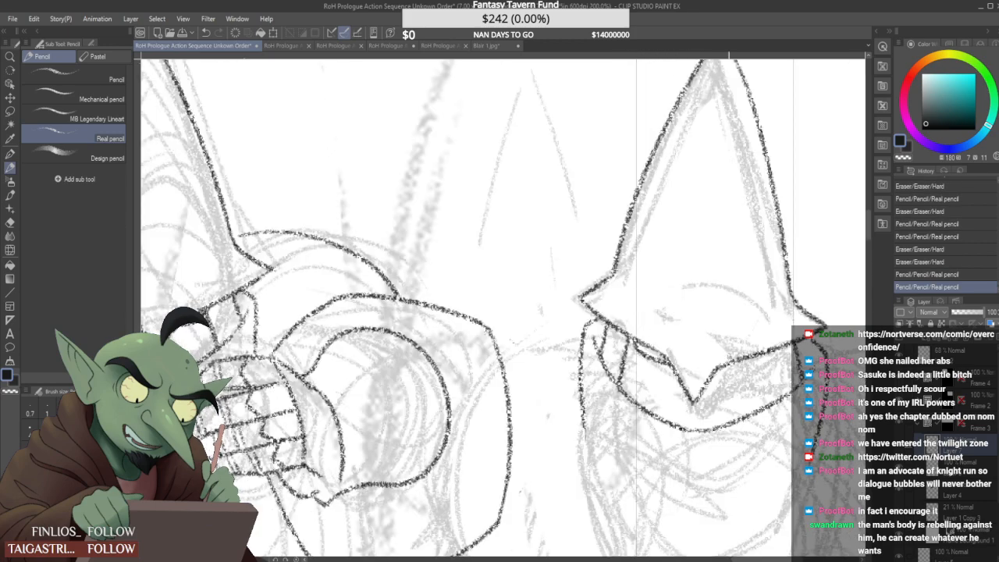
scroll(729, 363, "up", 2)
scroll(708, 375, "down", 2)
Pencil the right eye's lid line and outer edge below the brim, plus the short side line of the face opening
left_click_drag(703, 376, 739, 368)
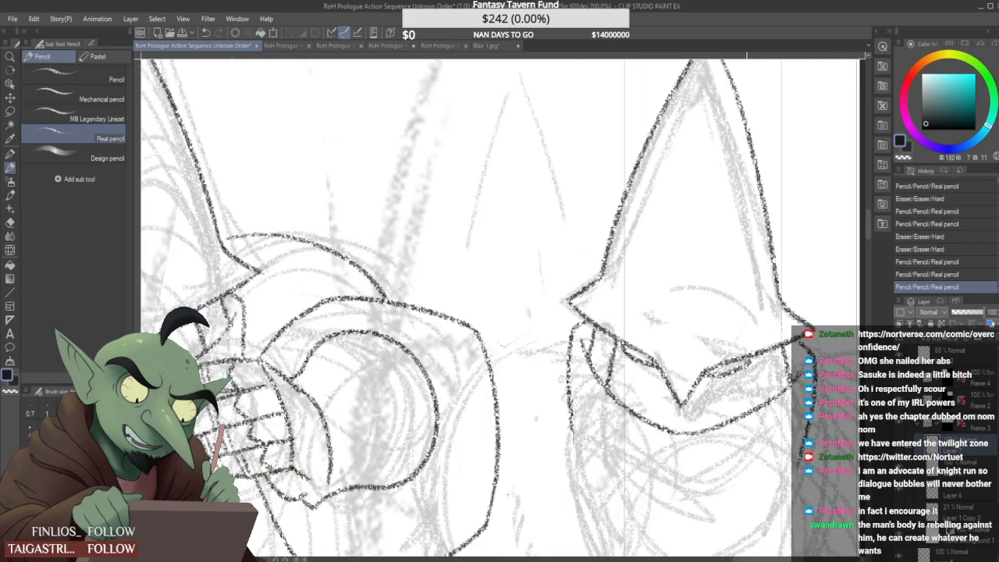
key("ctrl+z")
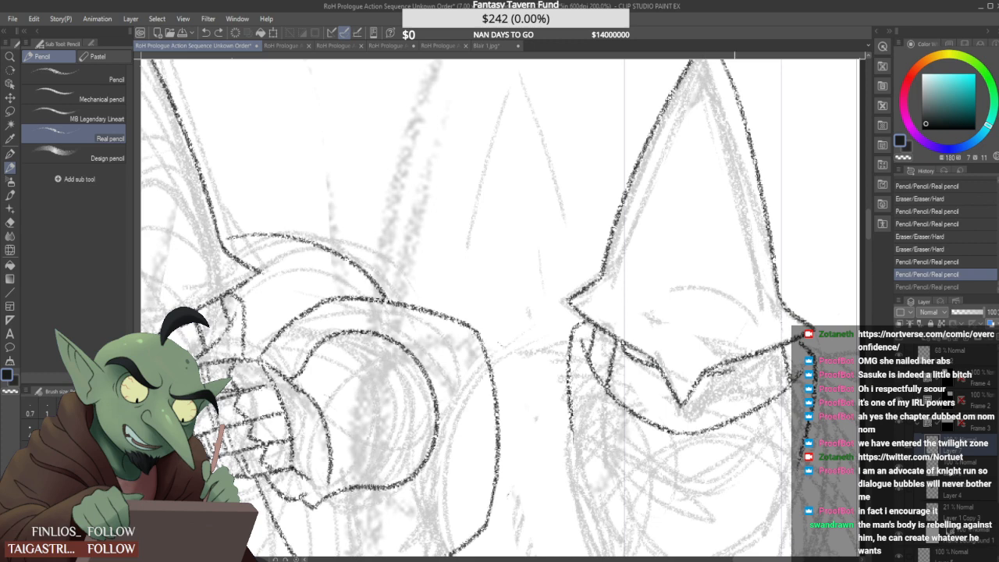
left_click_drag(743, 361, 751, 403)
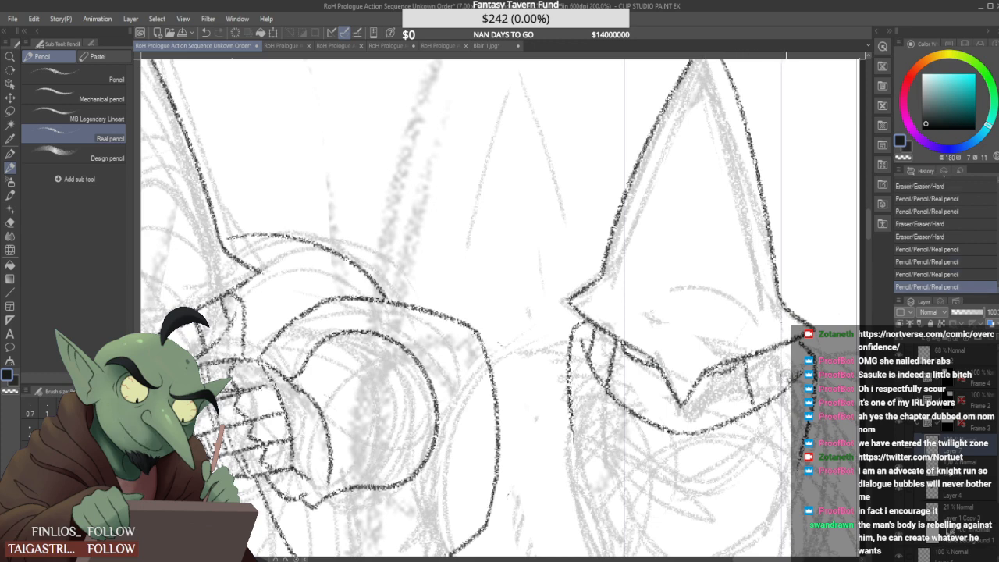
mouse_move(786, 374)
left_mouse_down()
mouse_move(786, 350)
mouse_move(790, 381)
mouse_move(801, 338)
left_mouse_up()
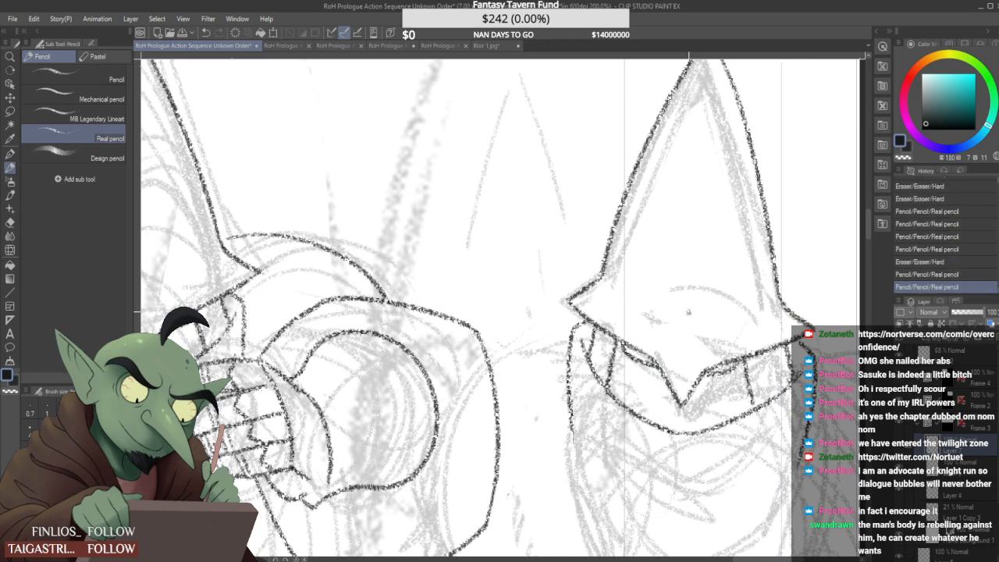
Rework the right eye's upper lid line so it follows the brim beside the central point
scroll(719, 347, "up", 2)
mouse_move(749, 390)
left_mouse_down()
mouse_move(726, 375)
mouse_move(702, 406)
mouse_move(703, 395)
mouse_move(751, 379)
mouse_move(761, 352)
left_mouse_up()
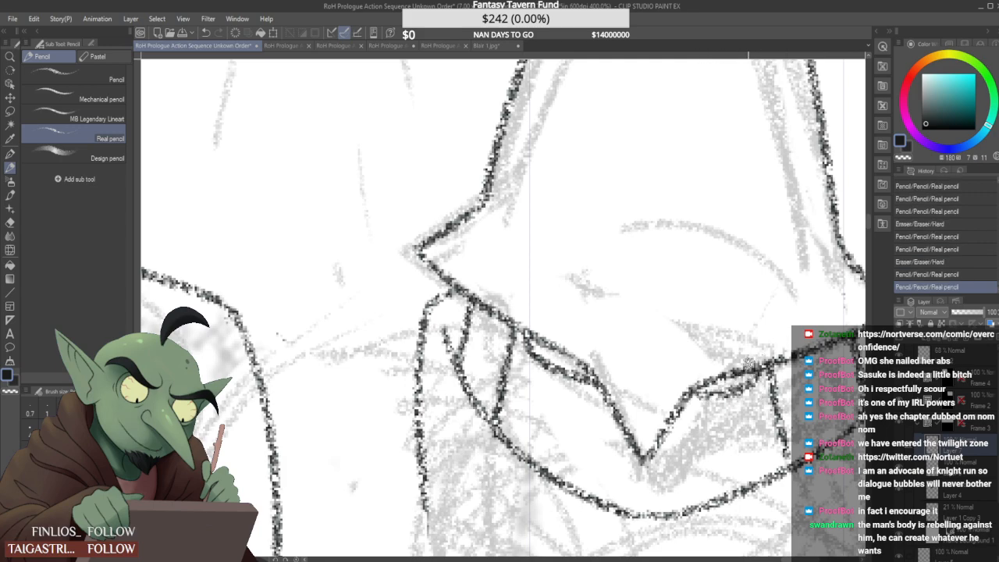
scroll(761, 351, "down", 4)
key("ctrl+z")
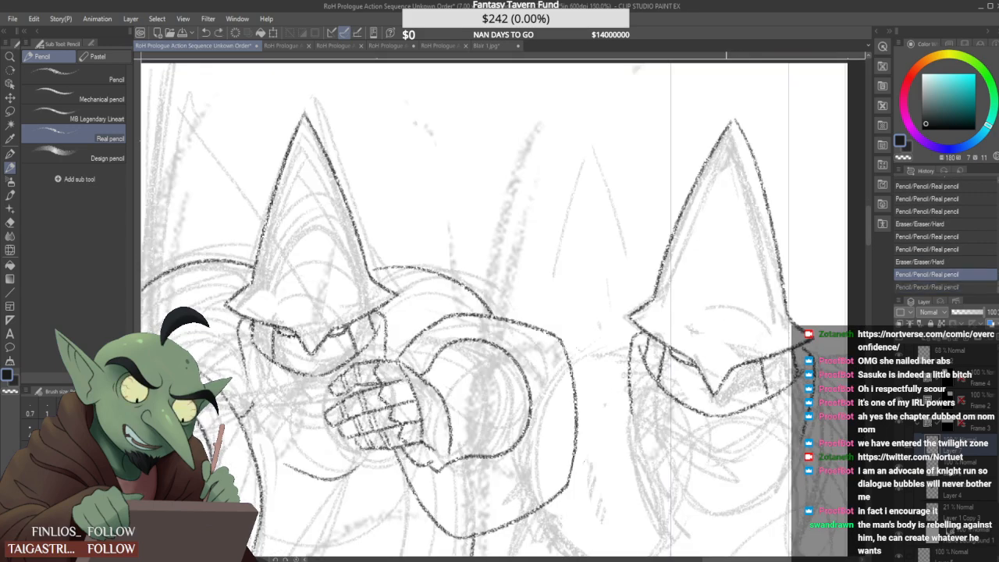
left_click_drag(729, 373, 769, 349)
scroll(734, 366, "up", 3)
scroll(773, 318, "down", 3)
scroll(769, 321, "up", 3)
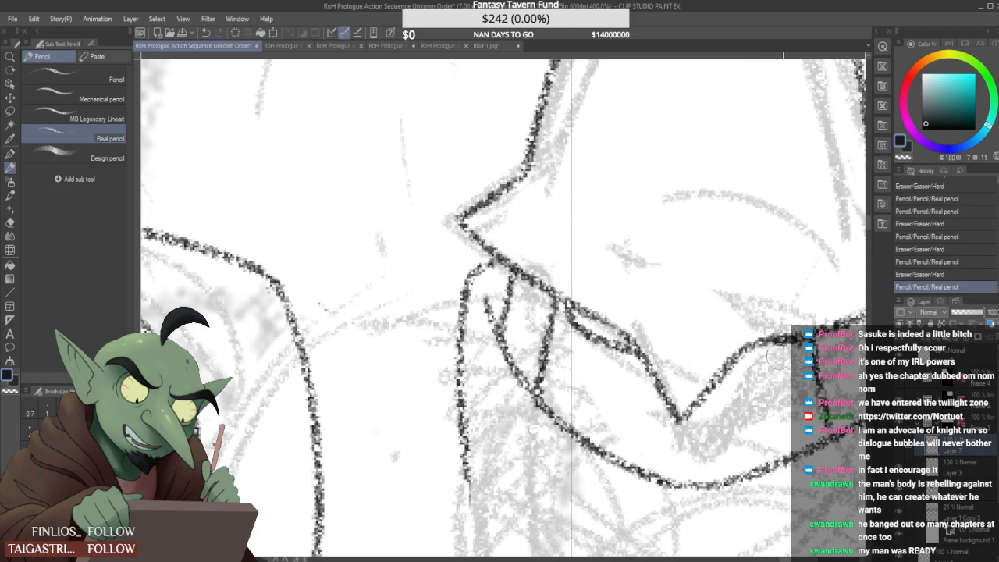
scroll(777, 358, "down", 3)
scroll(773, 356, "up", 3)
mouse_move(687, 367)
left_mouse_down()
mouse_move(726, 361)
mouse_move(761, 328)
left_mouse_up()
scroll(761, 328, "down", 3)
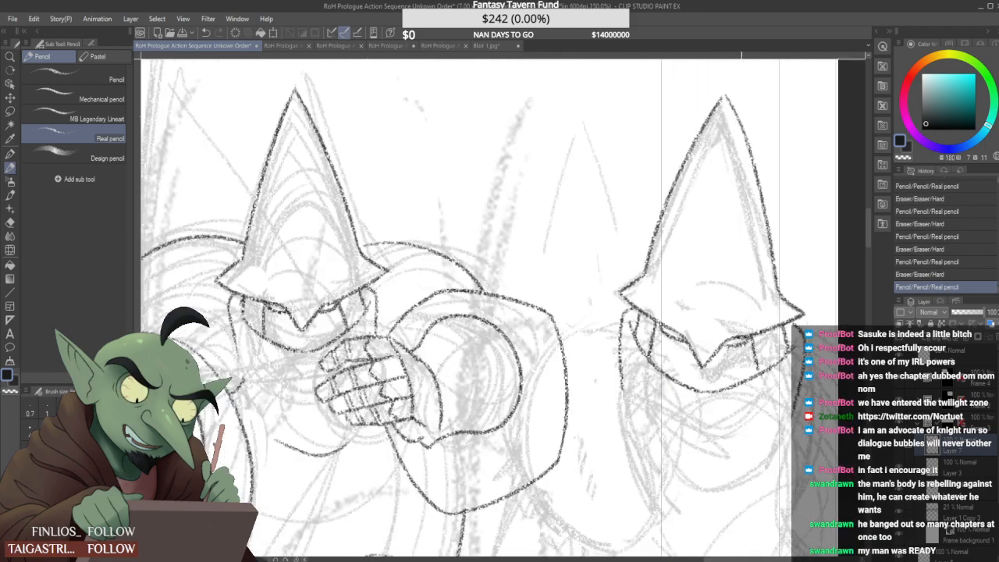
Erase and redraw the short side line where the left end of the face opening meets the brim
scroll(754, 335, "down", 4)
scroll(754, 335, "up", 3)
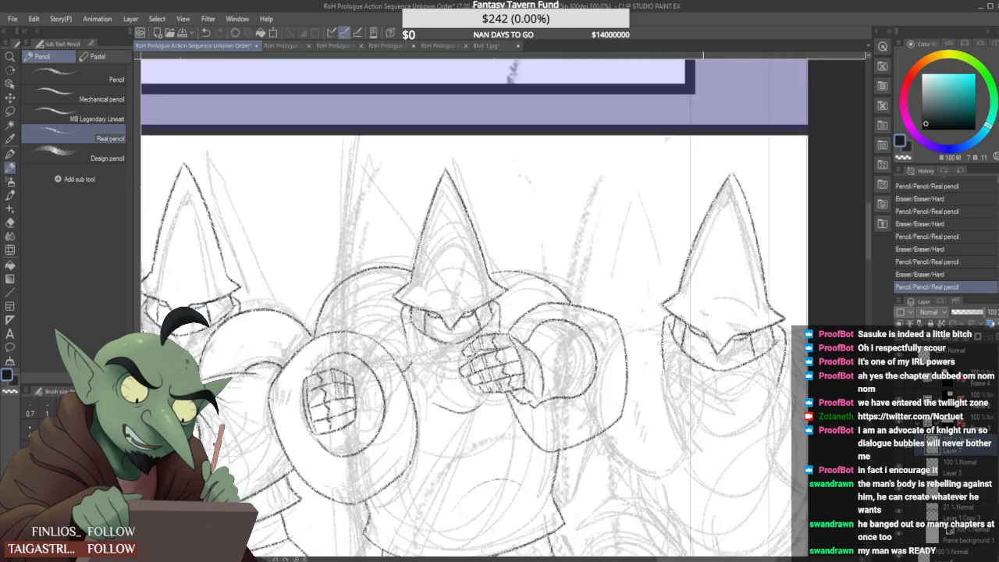
scroll(678, 356, "down", 2)
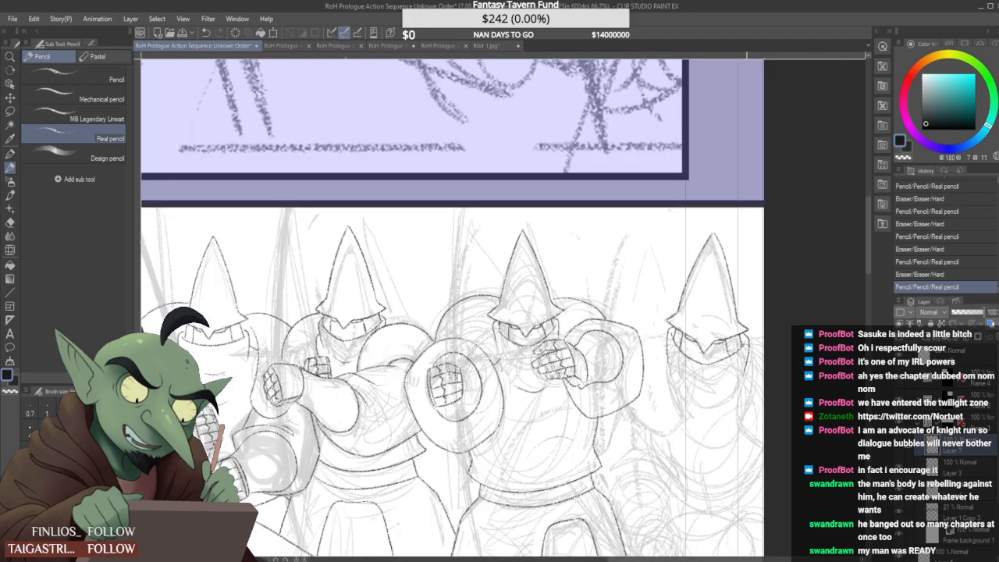
scroll(740, 328, "up", 4)
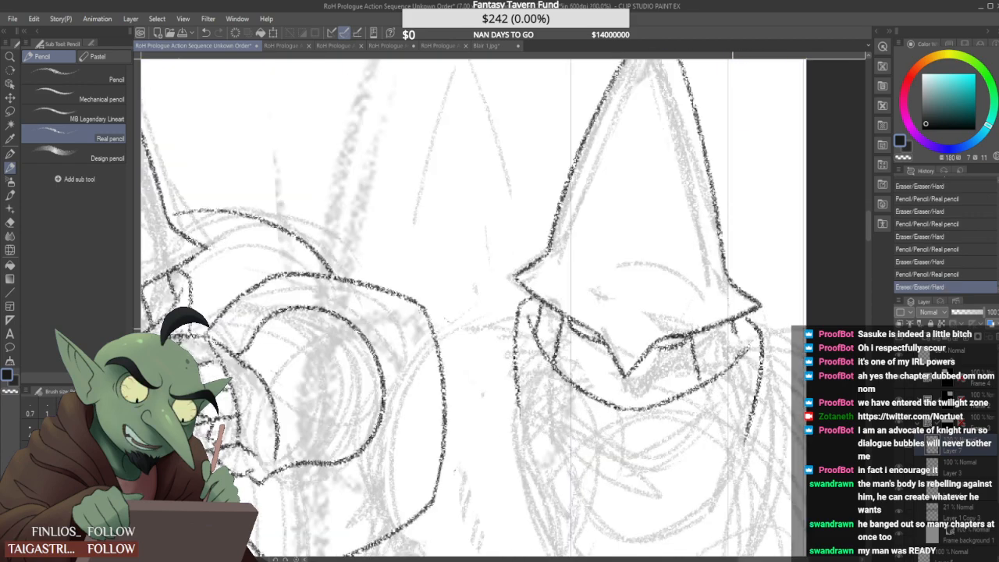
scroll(742, 328, "down", 1)
scroll(591, 310, "up", 3)
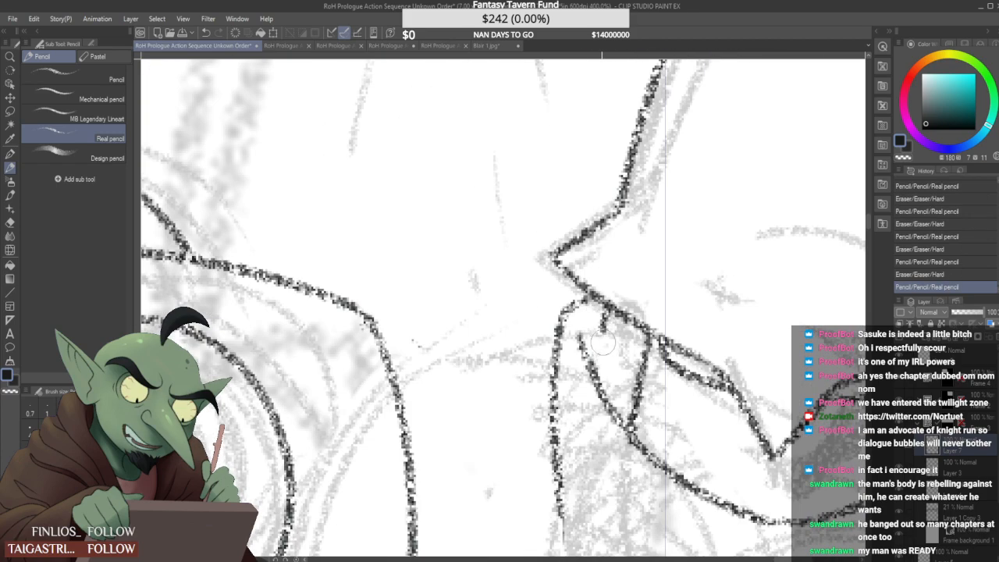
scroll(592, 313, "down", 6)
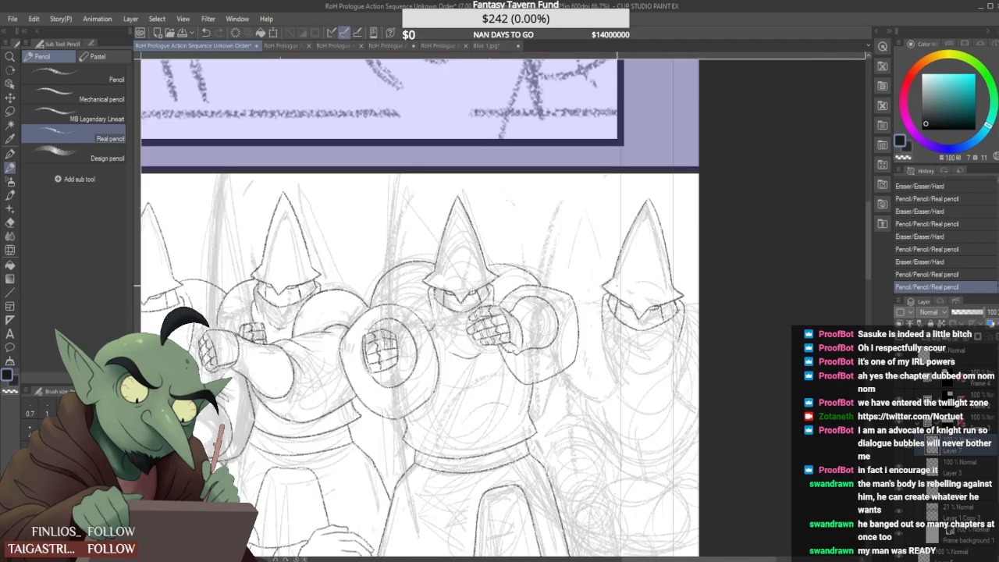
scroll(634, 305, "up", 3)
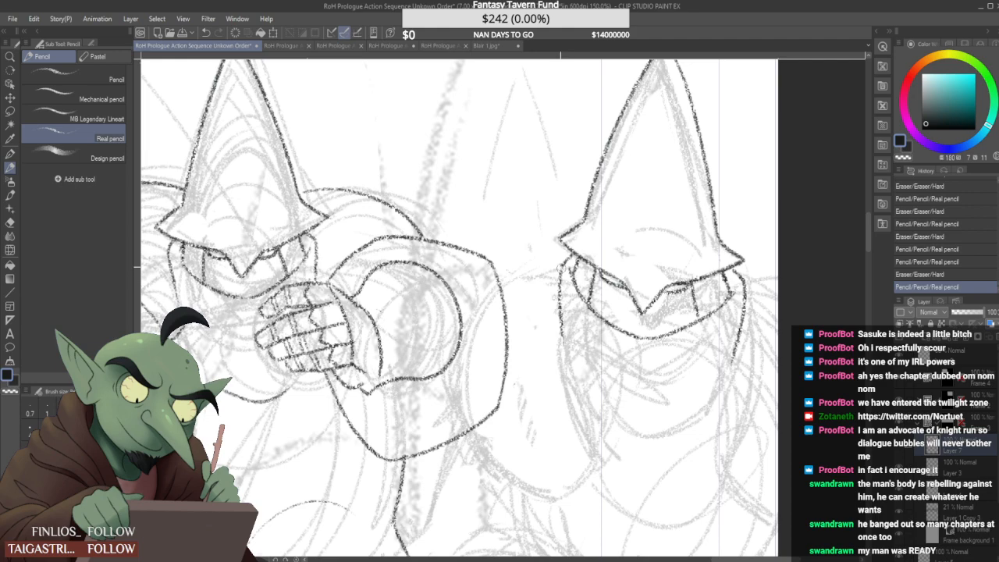
Reinforce the outer contour on the left of the rightmost figure's face, just under the brim
left_click_drag(561, 327, 565, 277)
scroll(566, 273, "up", 1)
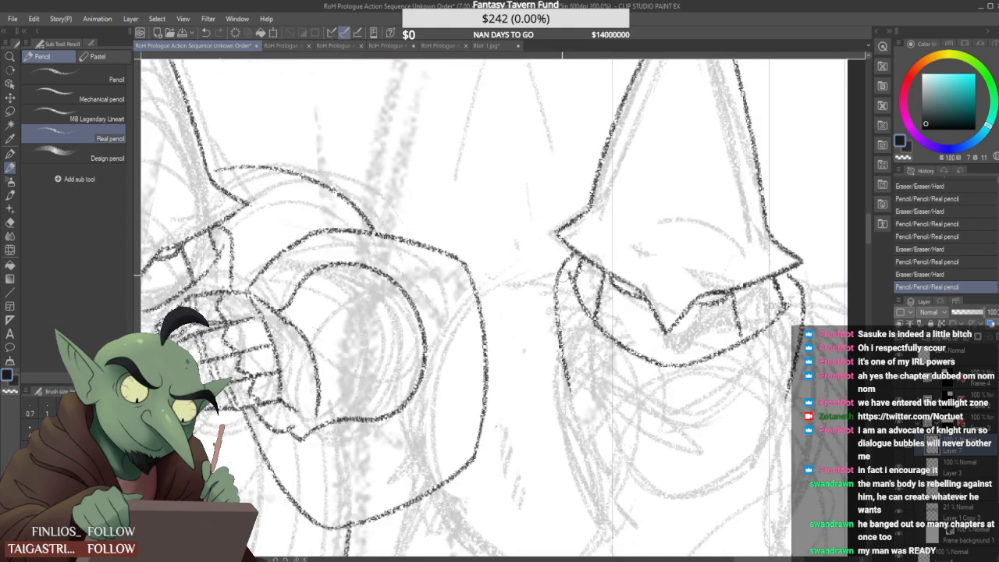
left_click_drag(557, 285, 555, 271)
scroll(557, 269, "down", 4)
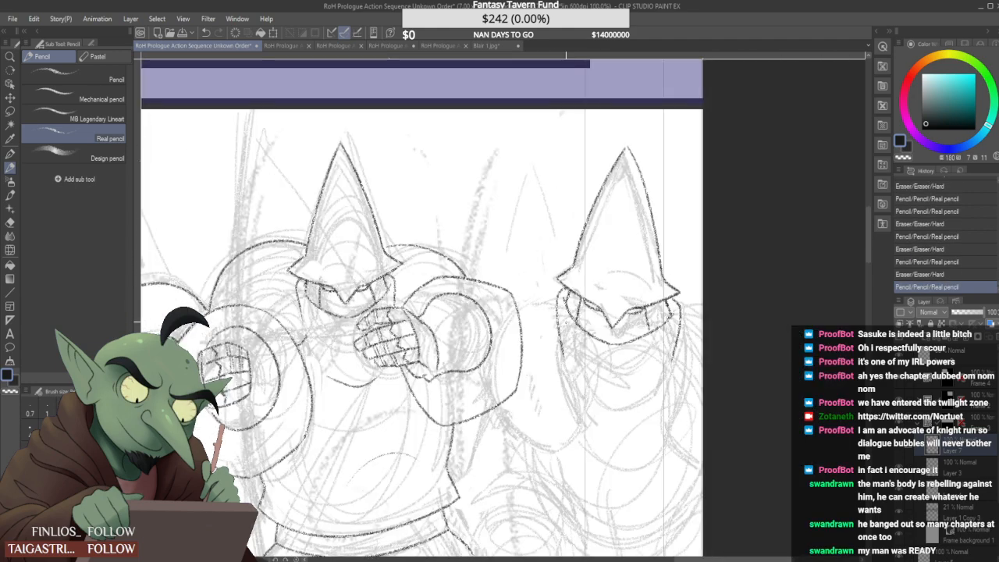
Erase the stray marks outside the left contour of the rightmost figure's face, below the brim
scroll(562, 359, "up", 2)
scroll(623, 325, "down", 2)
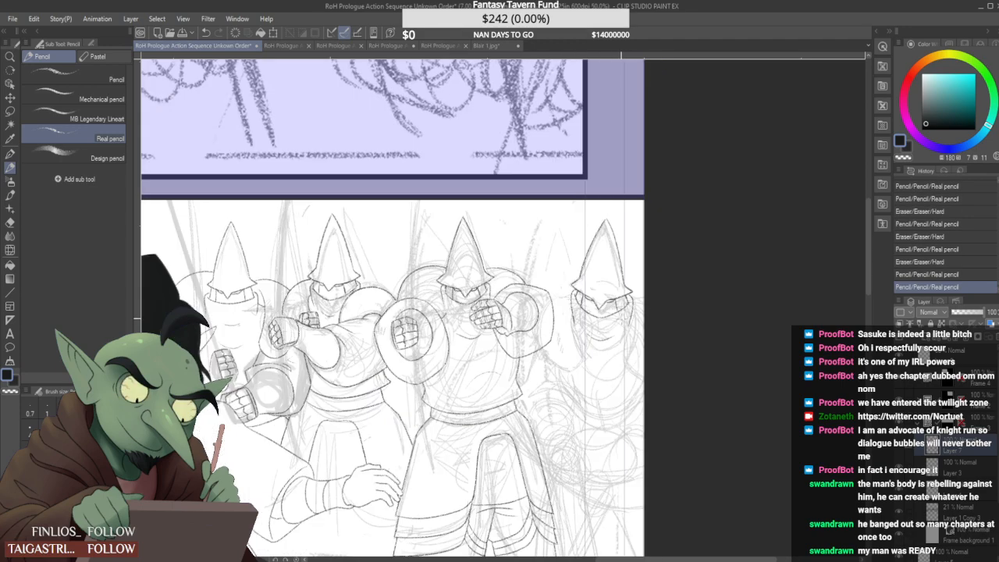
scroll(625, 332, "up", 2)
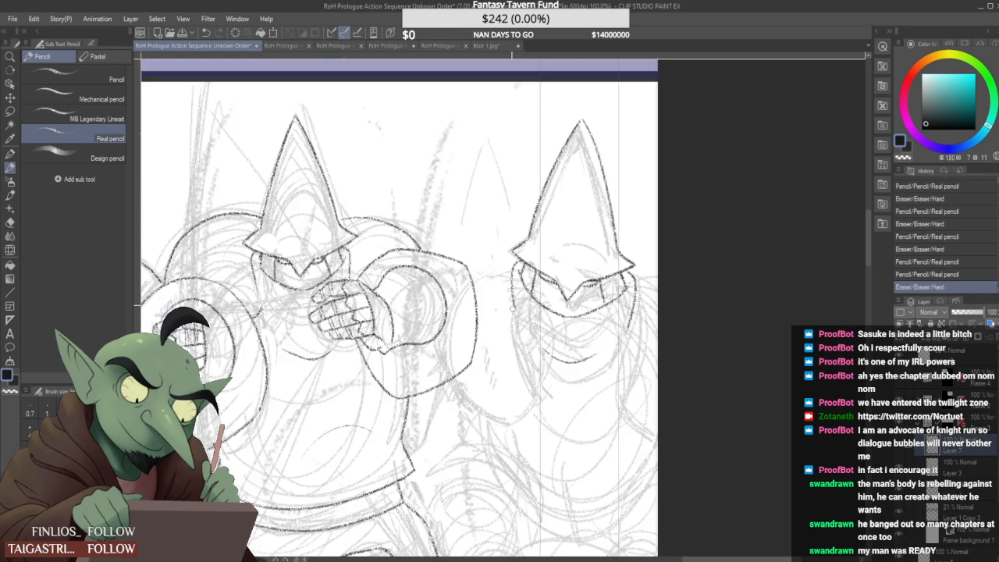
left_click_drag(512, 311, 509, 292)
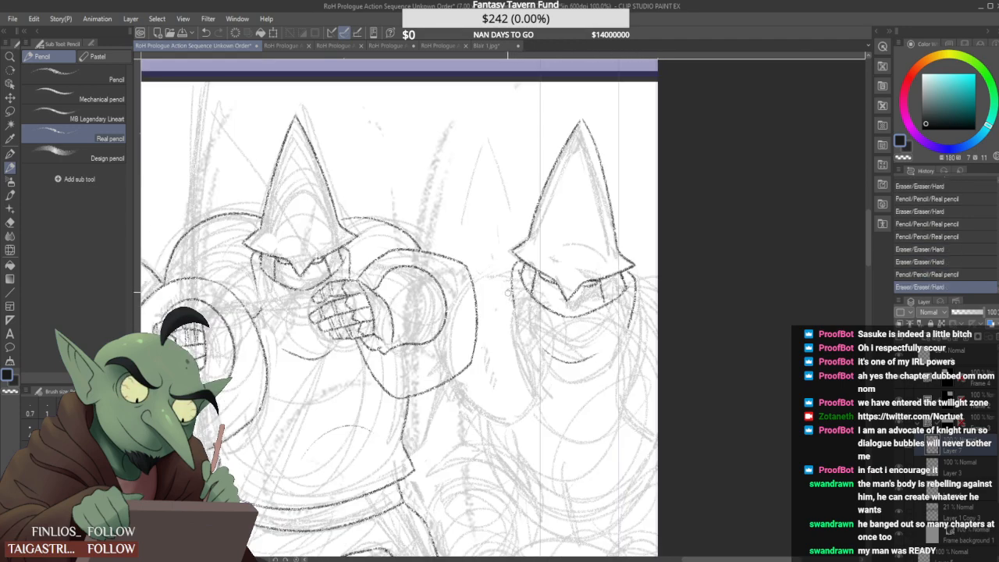
scroll(565, 291, "down", 2)
scroll(565, 289, "down", 2)
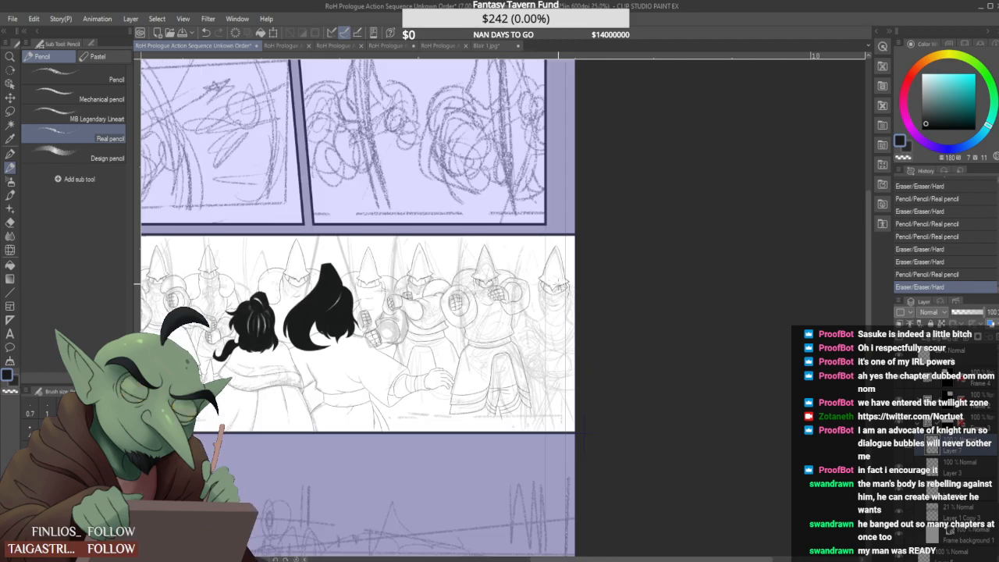
Pencil short starting marks for the shoulders on both sides of the rightmost figure's face
scroll(543, 297, "up", 6)
left_click_drag(478, 247, 469, 255)
left_click_drag(740, 248, 766, 256)
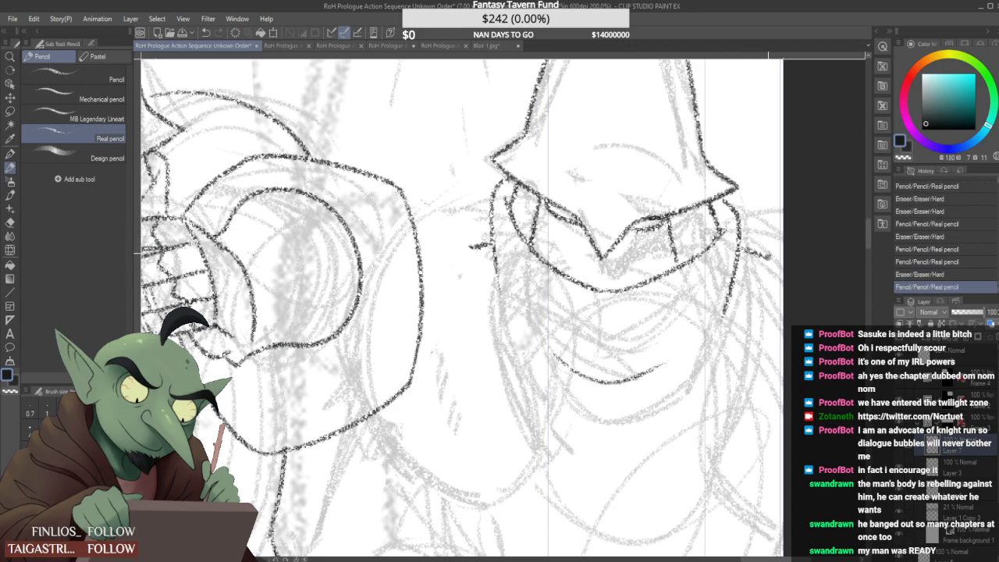
scroll(768, 248, "down", 4)
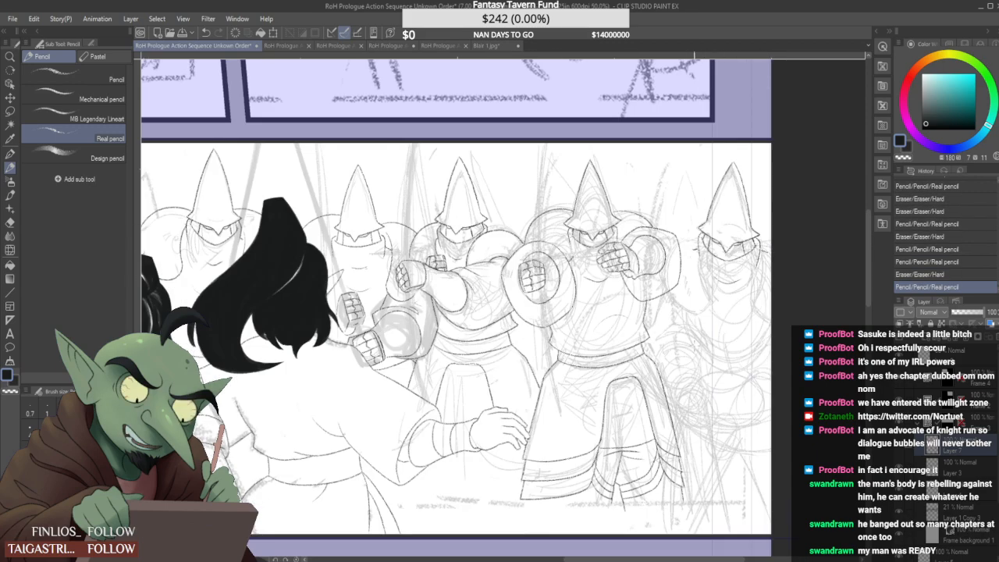
Pencil the long inner arm line running down from the shoulder mark on the left of the rightmost figure's face
scroll(696, 268, "up", 3)
left_click_drag(701, 224, 730, 393)
scroll(726, 429, "down", 1)
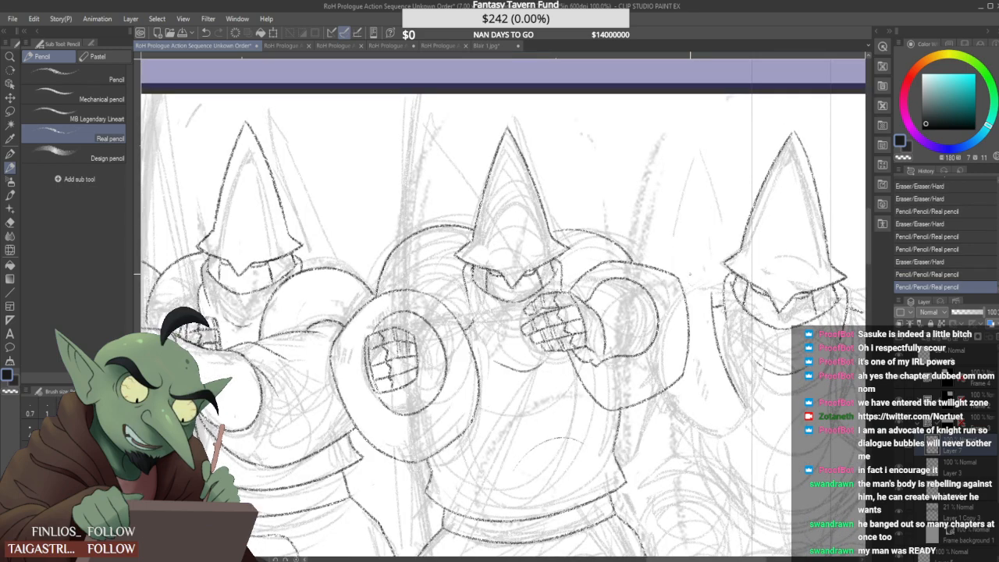
Pencil the shoulder curve from the neighbouring figure's raised arm to the rightmost figure's face, undoing the trim at its left end
mouse_move(709, 289)
left_mouse_down()
mouse_move(715, 300)
mouse_move(687, 288)
mouse_move(737, 276)
left_mouse_up()
scroll(710, 293, "up", 2)
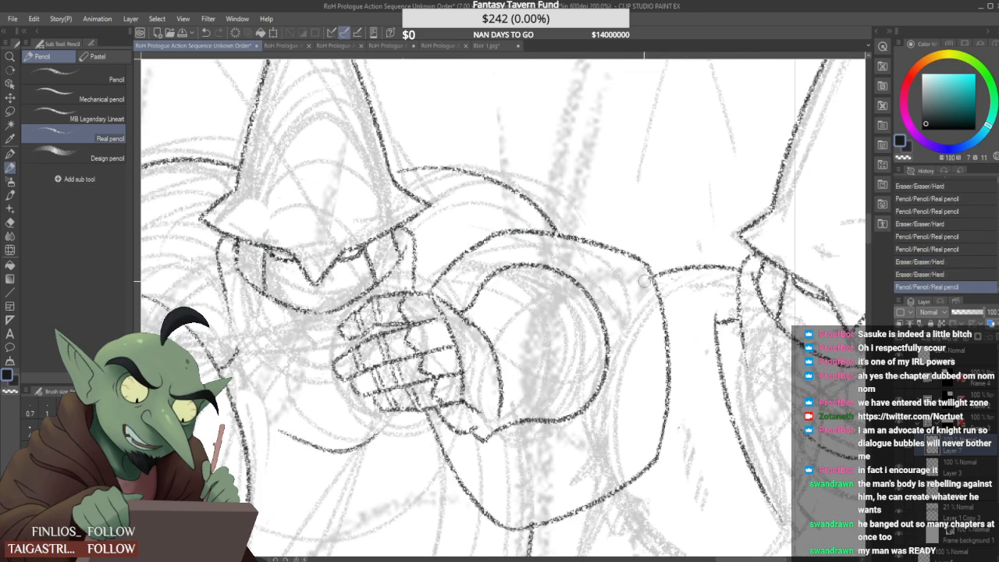
left_click_drag(648, 275, 642, 282)
scroll(651, 277, "down", 5)
scroll(664, 281, "up", 1)
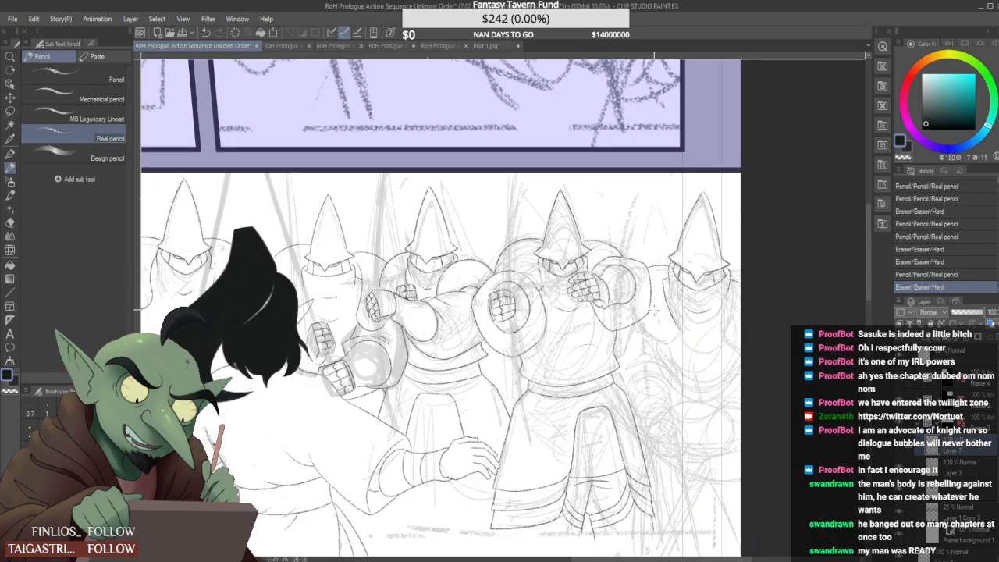
key("ctrl+z")
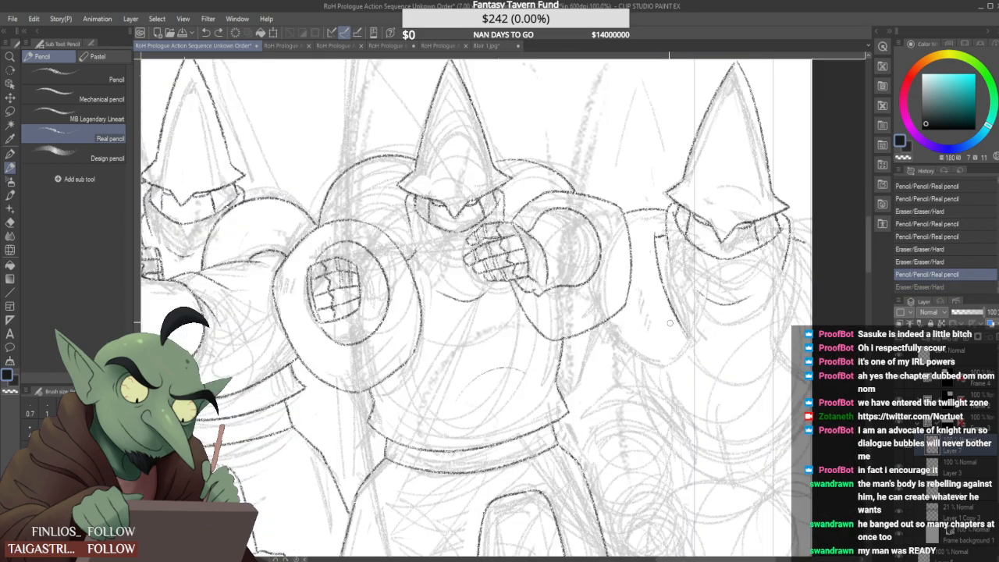
Pencil the rounded underside of the rightmost figure's left-hand arm, retrying the stroke until it joins the inner arm line
scroll(670, 322, "up", 2)
left_click_drag(594, 331, 684, 369)
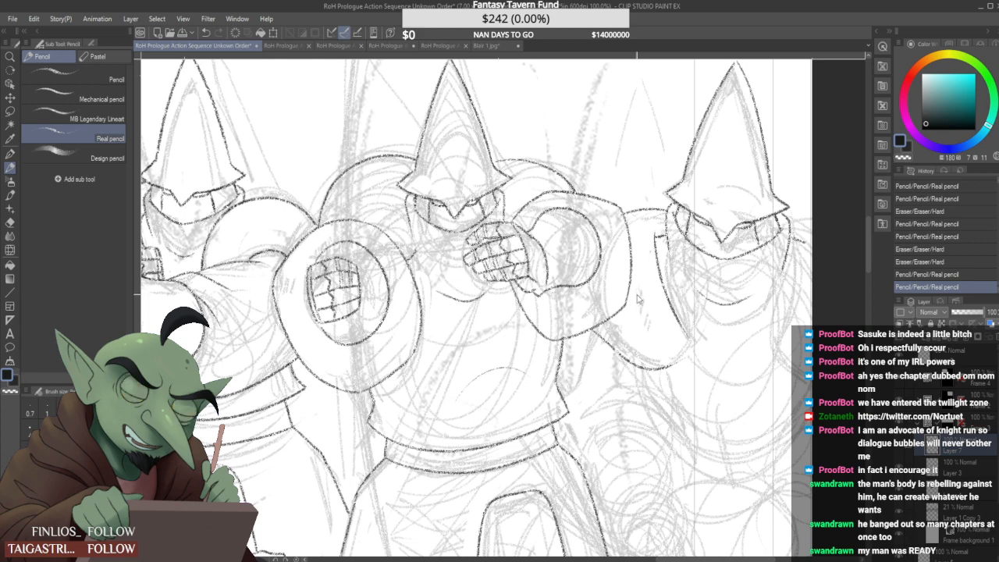
key("ctrl+z")
left_click_drag(598, 329, 684, 364)
key("ctrl+z")
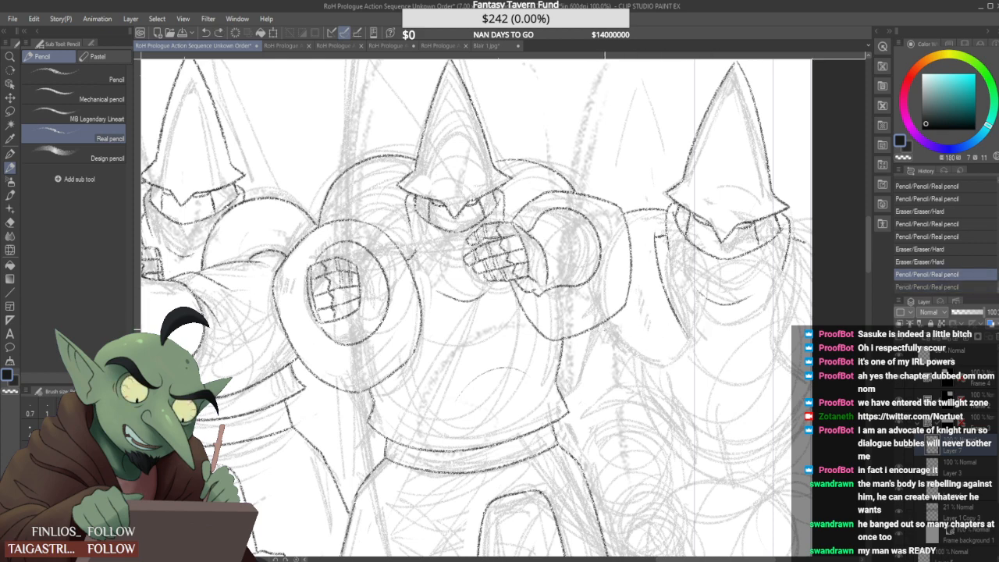
mouse_move(598, 330)
left_mouse_down()
mouse_move(681, 361)
mouse_move(685, 331)
mouse_move(672, 369)
left_mouse_up()
scroll(683, 331, "up", 1)
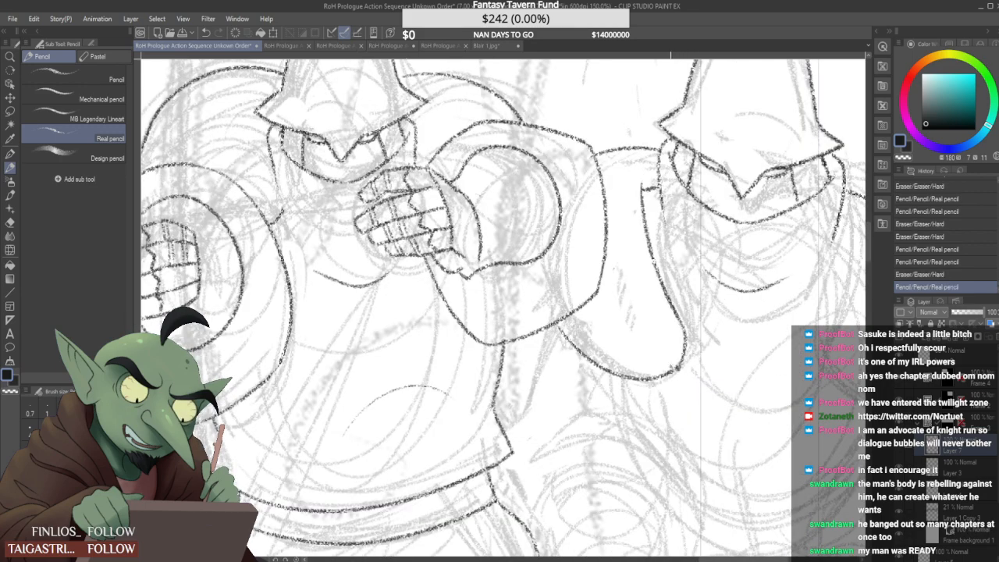
mouse_move(689, 331)
left_mouse_down()
mouse_move(668, 380)
mouse_move(684, 365)
mouse_move(683, 330)
left_mouse_up()
scroll(675, 334, "down", 3)
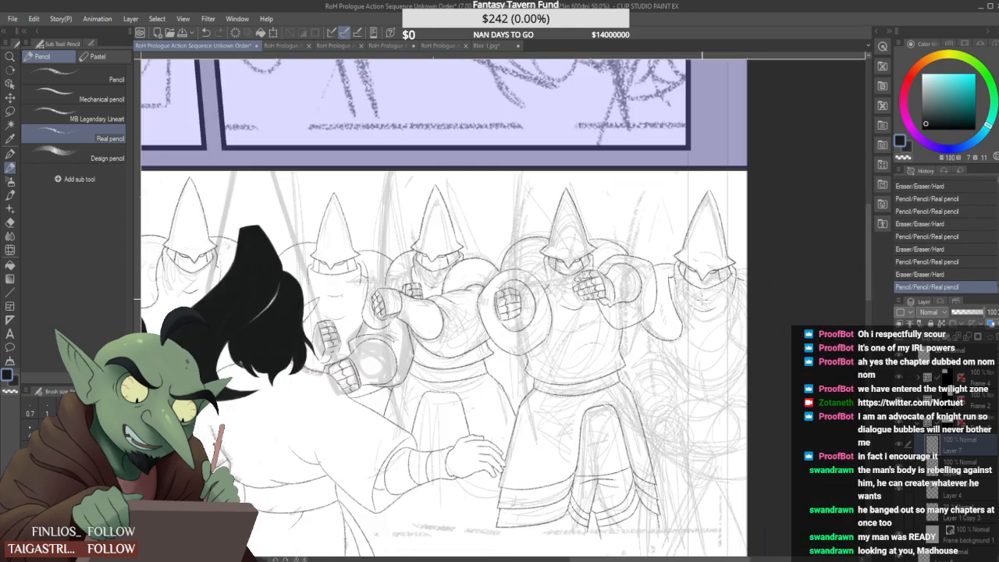
Rework the arm's lower curve where it emerges from behind the neighbouring figure's arm and clean up its edge
scroll(659, 336, "up", 2)
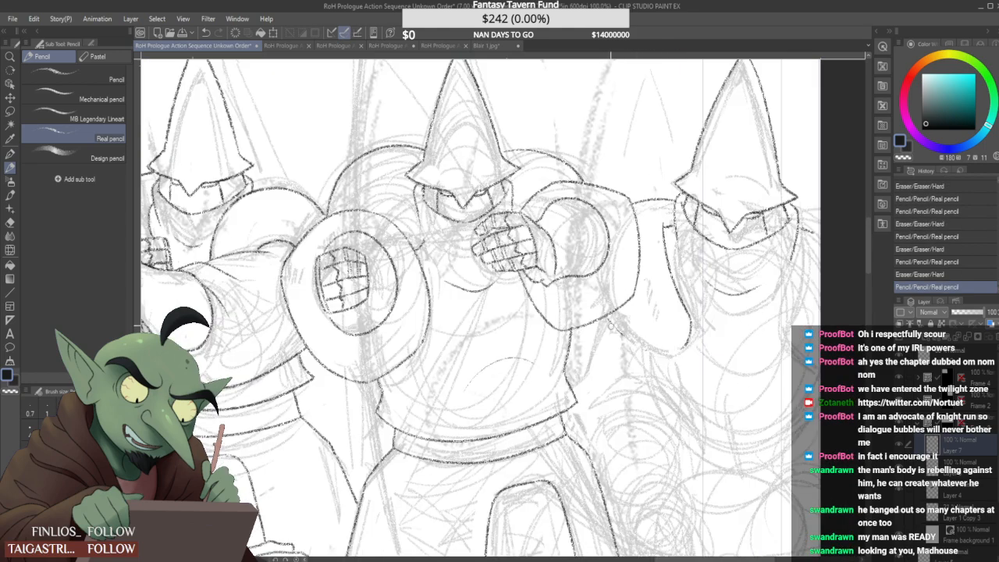
left_click_drag(629, 344, 624, 341)
mouse_move(609, 317)
left_mouse_down()
mouse_move(654, 369)
mouse_move(676, 357)
left_mouse_up()
scroll(674, 329, "up", 3)
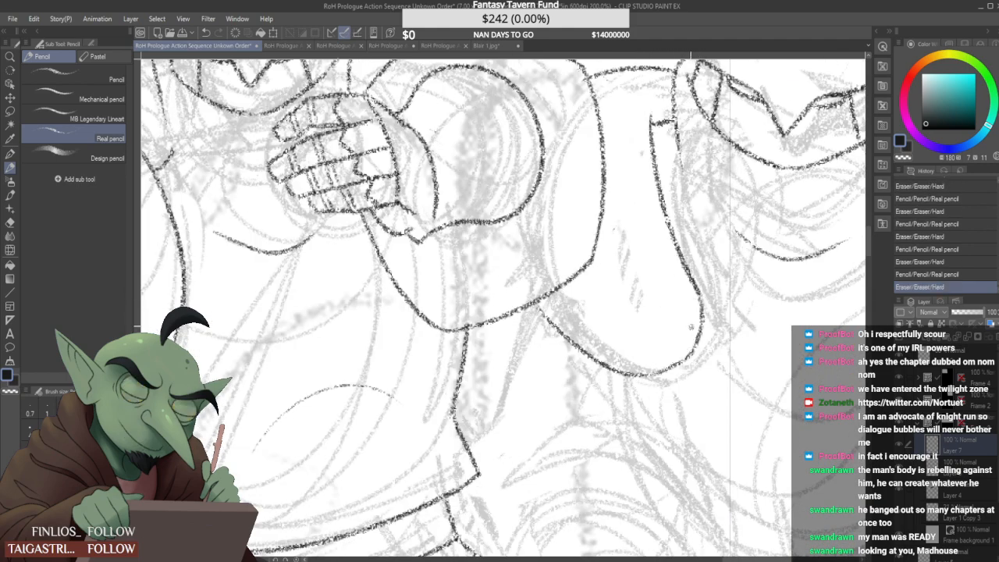
scroll(677, 358, "down", 4)
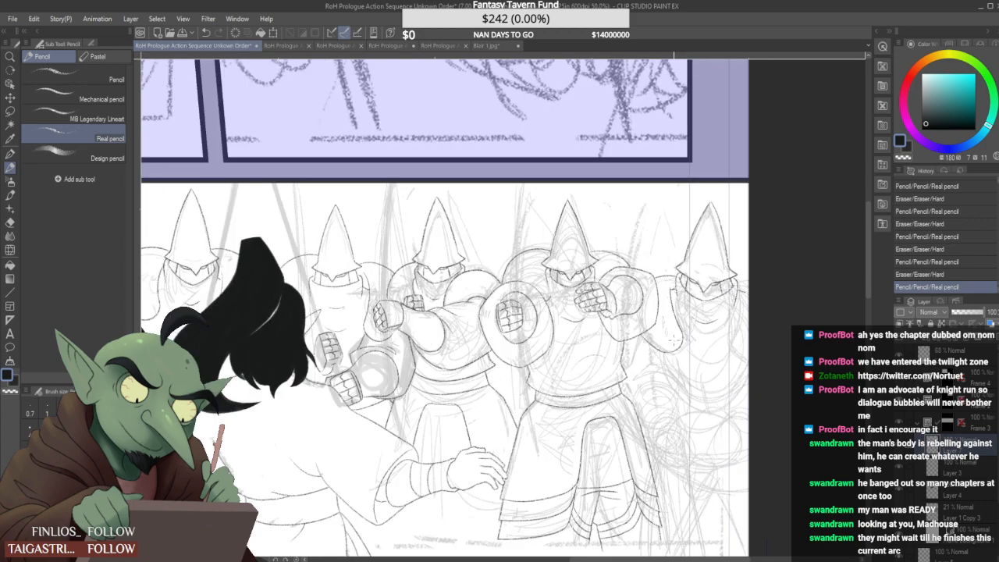
scroll(662, 334, "up", 4)
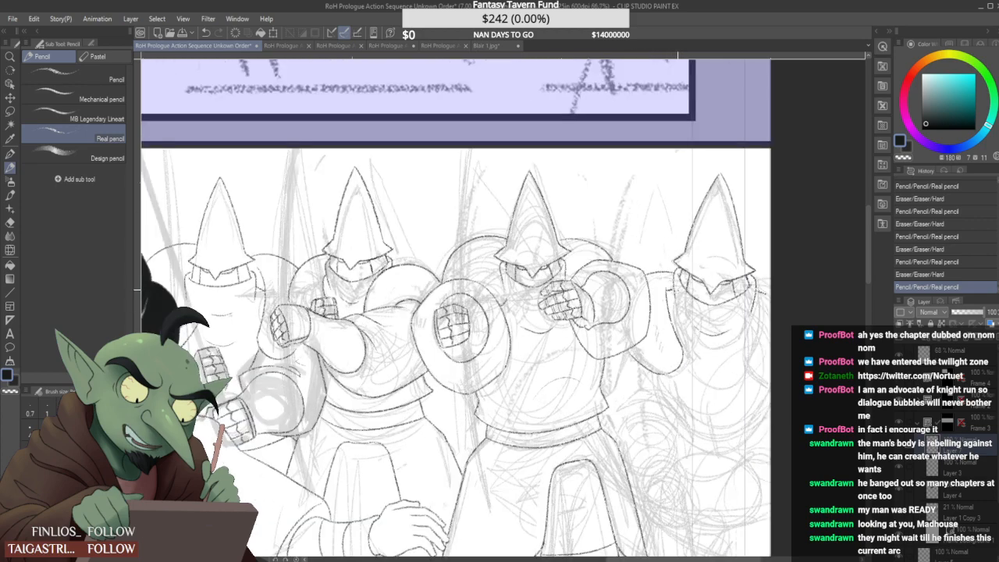
Erase and redraw the shoulder line between the neighbouring figure's arm and the rightmost figure's face
left_click_drag(660, 251, 660, 253)
scroll(660, 251, "up", 2)
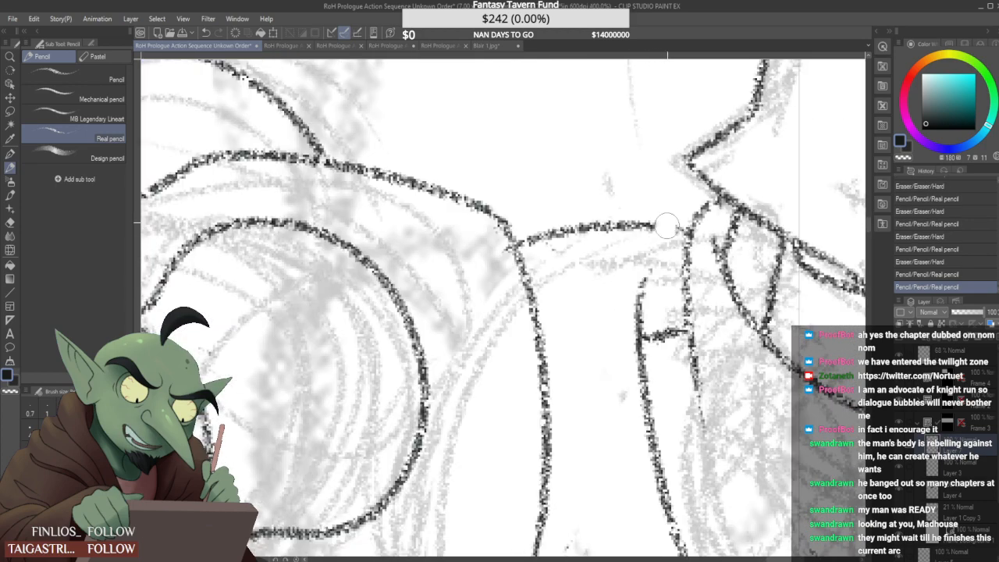
mouse_move(545, 238)
left_mouse_down()
mouse_move(506, 250)
mouse_move(520, 263)
left_mouse_up()
mouse_move(516, 215)
left_mouse_down()
mouse_move(537, 228)
mouse_move(716, 239)
left_mouse_up()
scroll(698, 239, "down", 6)
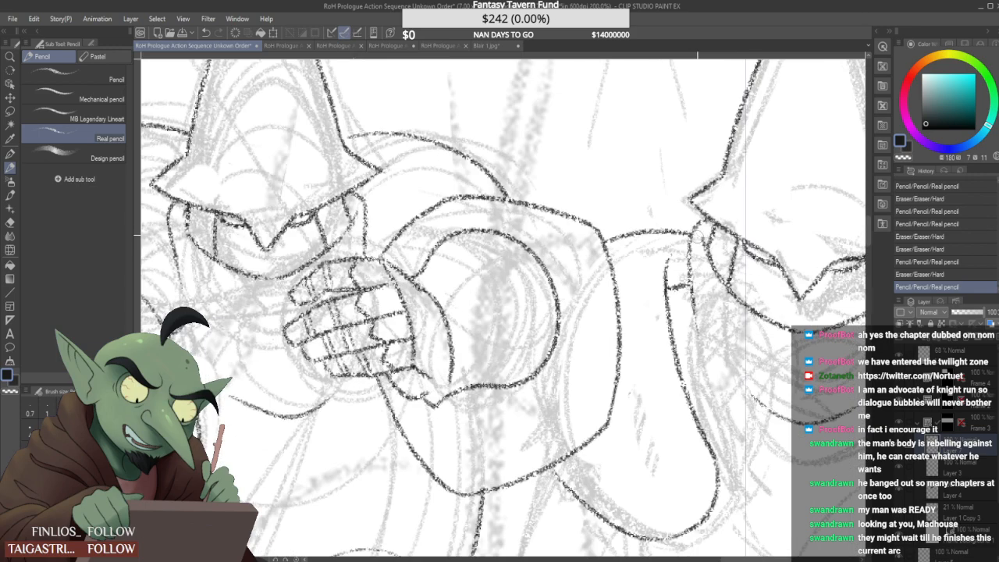
scroll(700, 221, "down", 1)
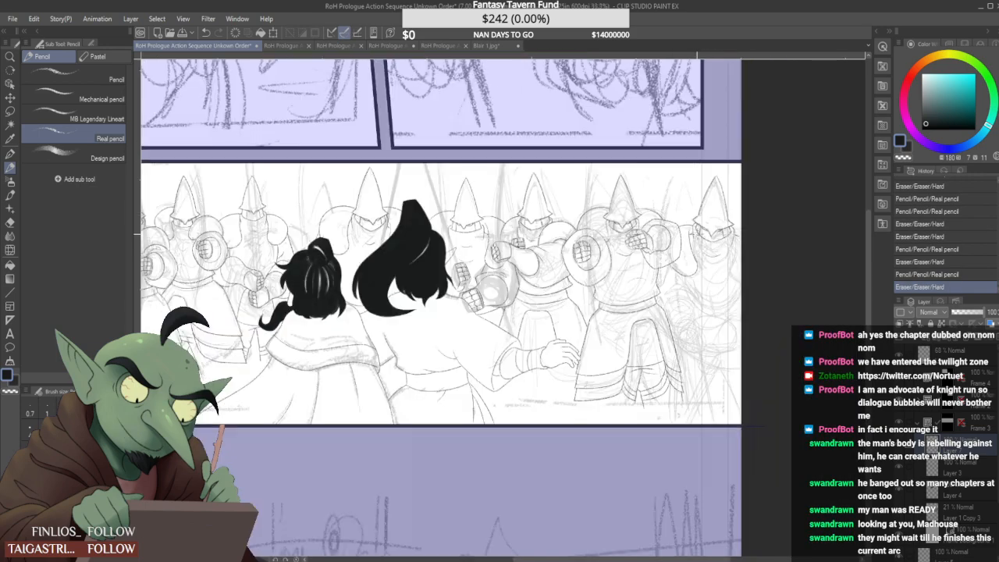
Pencil the short side line below the rightmost figure's arm and the small bump beside the neighbouring figure's waist
scroll(686, 281, "up", 3)
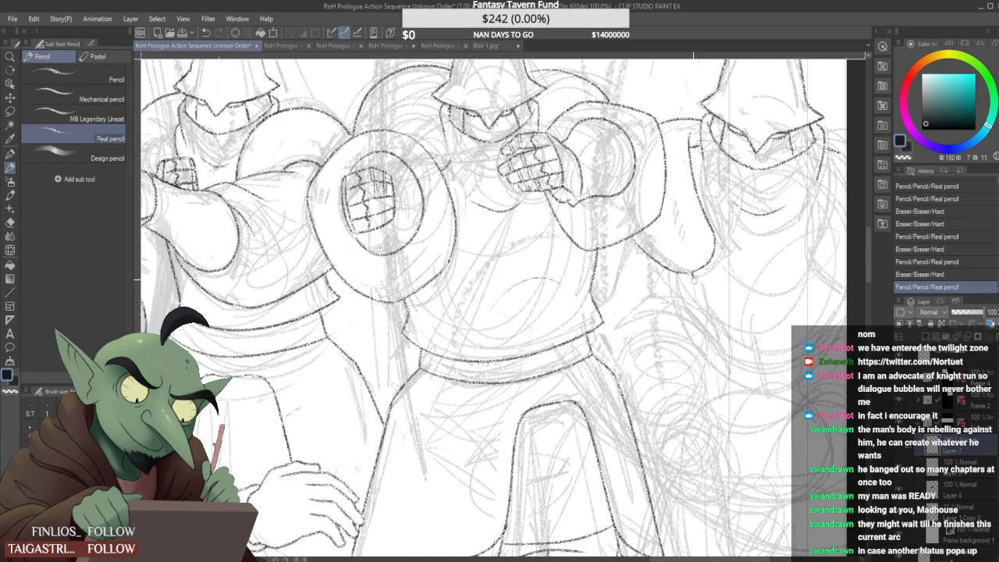
left_click(669, 243)
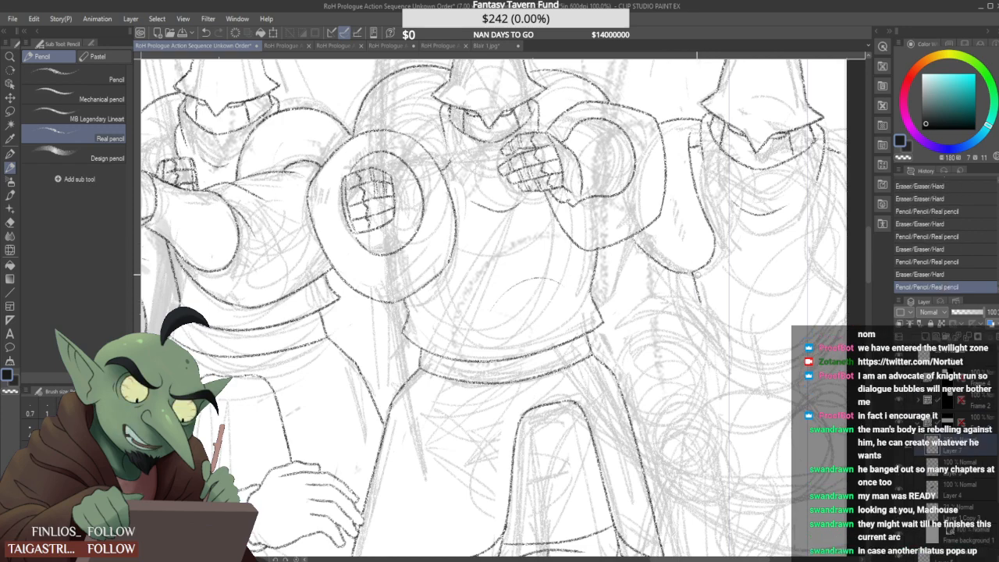
scroll(697, 289, "up", 2)
left_click_drag(690, 260, 704, 317)
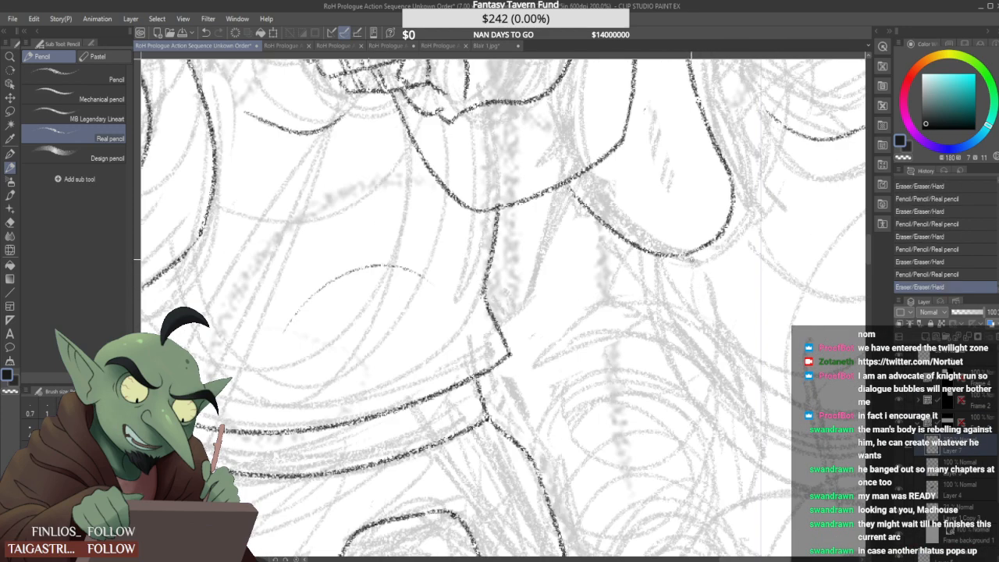
left_click_drag(690, 255, 708, 315)
scroll(700, 293, "down", 3)
scroll(701, 292, "up", 1)
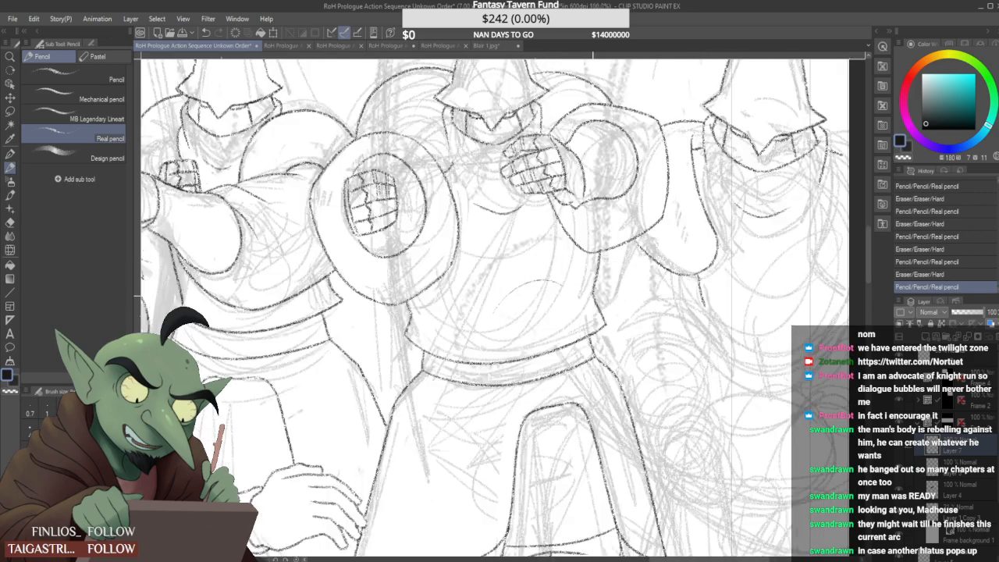
mouse_move(593, 296)
left_mouse_down()
mouse_move(612, 266)
mouse_move(617, 286)
mouse_move(613, 258)
mouse_move(616, 267)
left_mouse_up()
scroll(609, 272, "up", 1)
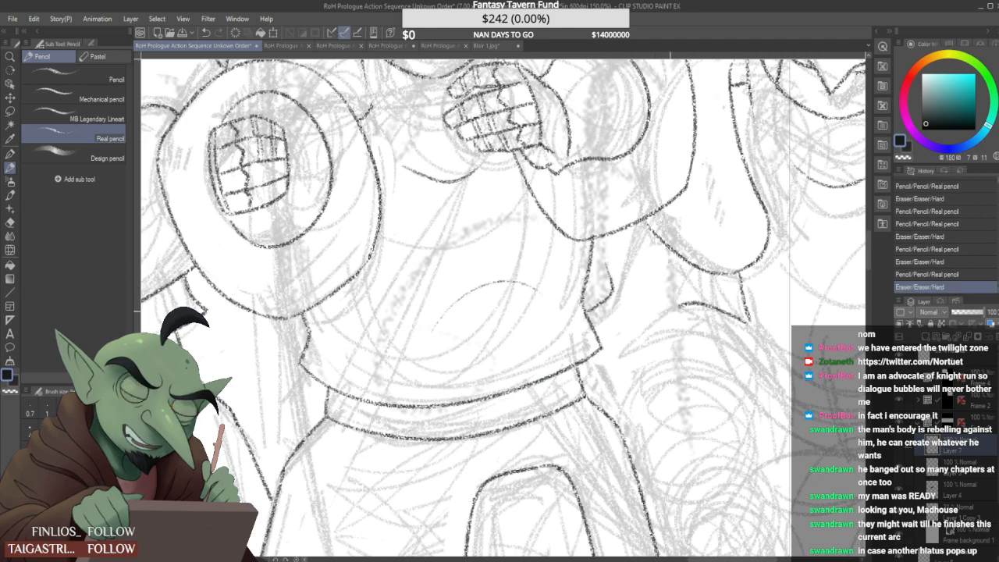
Pencil two nested arcs below the rightmost figure's arm and trim the lower end of the short side line
left_click_drag(636, 328, 734, 320)
left_click_drag(614, 359, 705, 321)
scroll(670, 331, "down", 2)
scroll(709, 323, "up", 2)
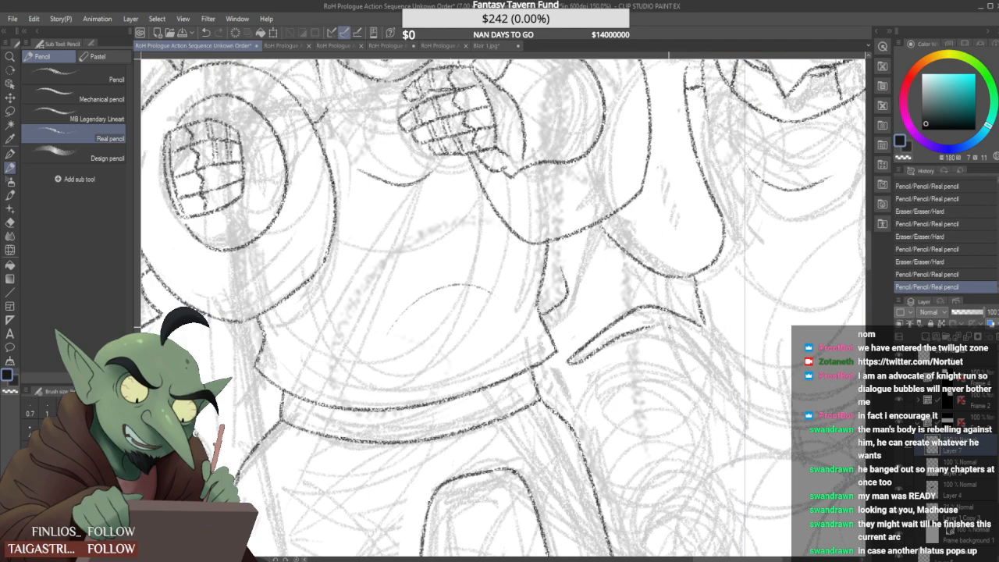
scroll(709, 316, "up", 1)
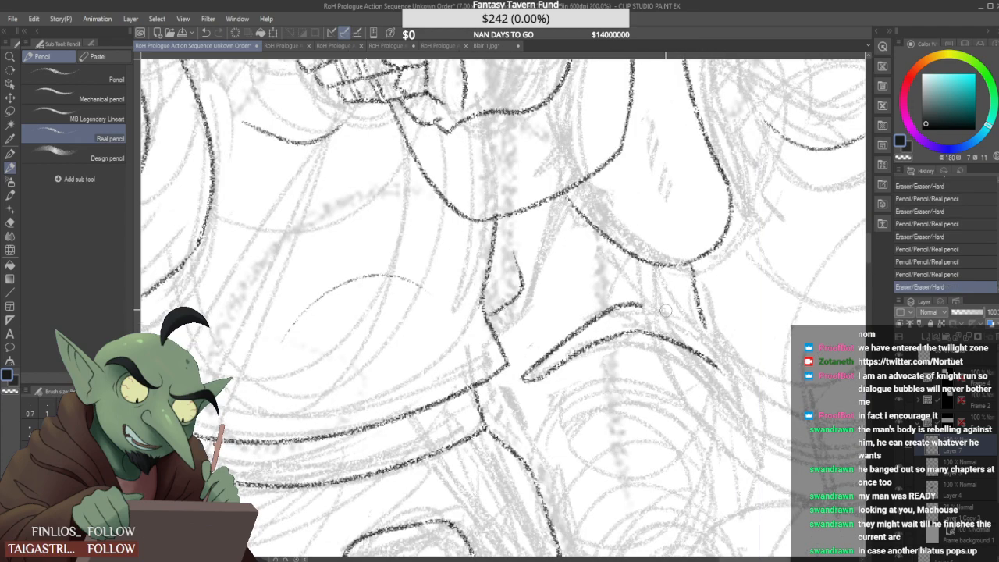
left_click_drag(704, 314, 708, 343)
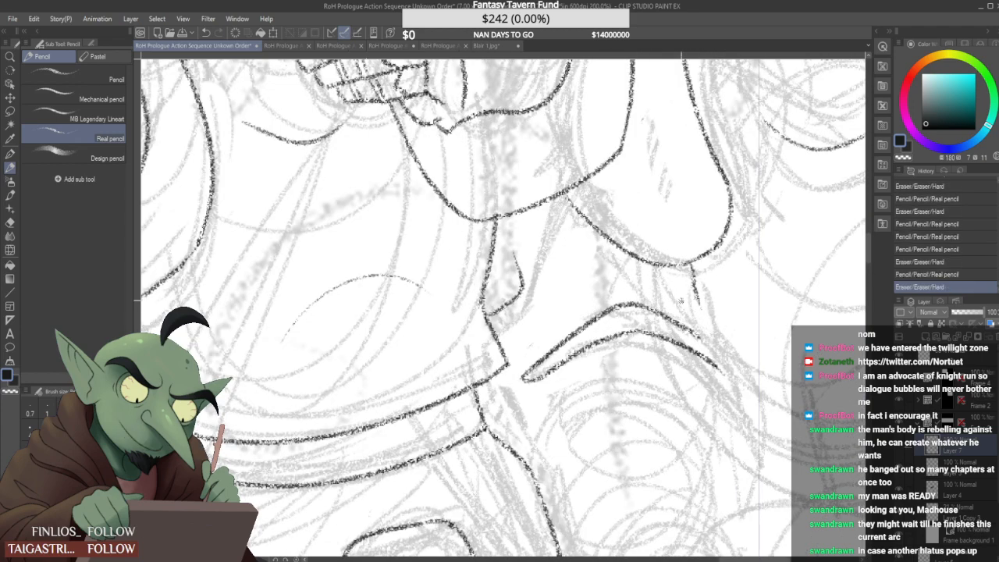
Clean up the pointed left tip where the two nested arcs below the arm meet
scroll(681, 301, "down", 3)
scroll(668, 297, "up", 2)
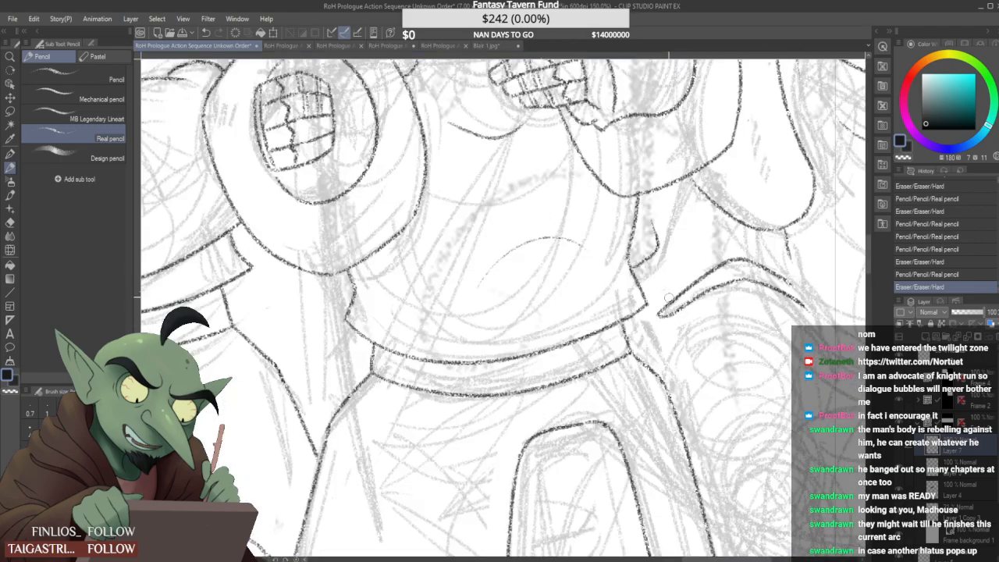
scroll(669, 297, "up", 4)
left_click_drag(647, 330, 671, 309)
mouse_move(648, 356)
left_mouse_down()
mouse_move(672, 273)
mouse_move(656, 303)
mouse_move(677, 343)
left_mouse_up()
scroll(677, 342, "down", 4)
scroll(712, 323, "up", 4)
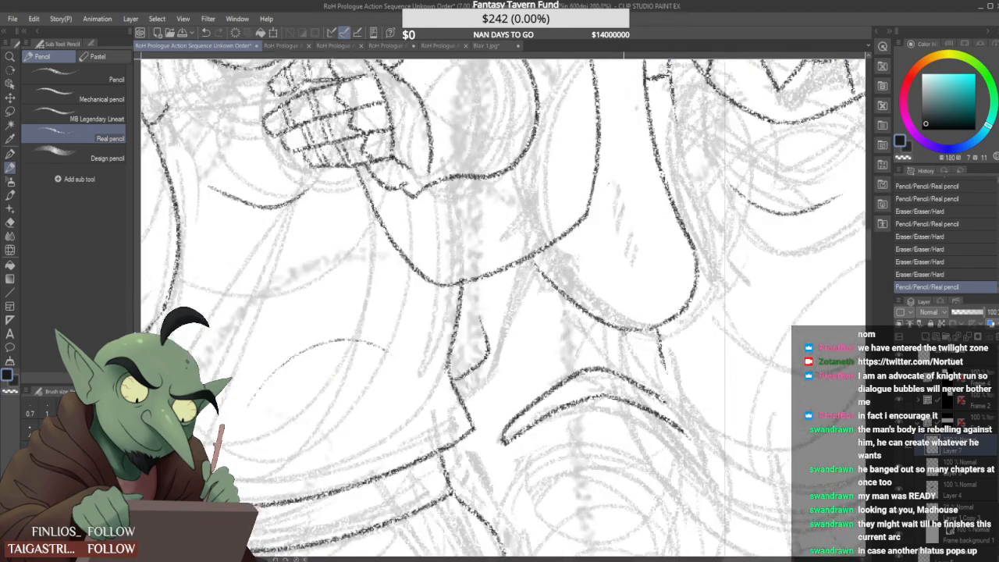
Pencil a shallow curve just beneath the underside of the rightmost figure's arm, above the nested arcs
scroll(677, 313, "down", 4)
scroll(677, 313, "up", 3)
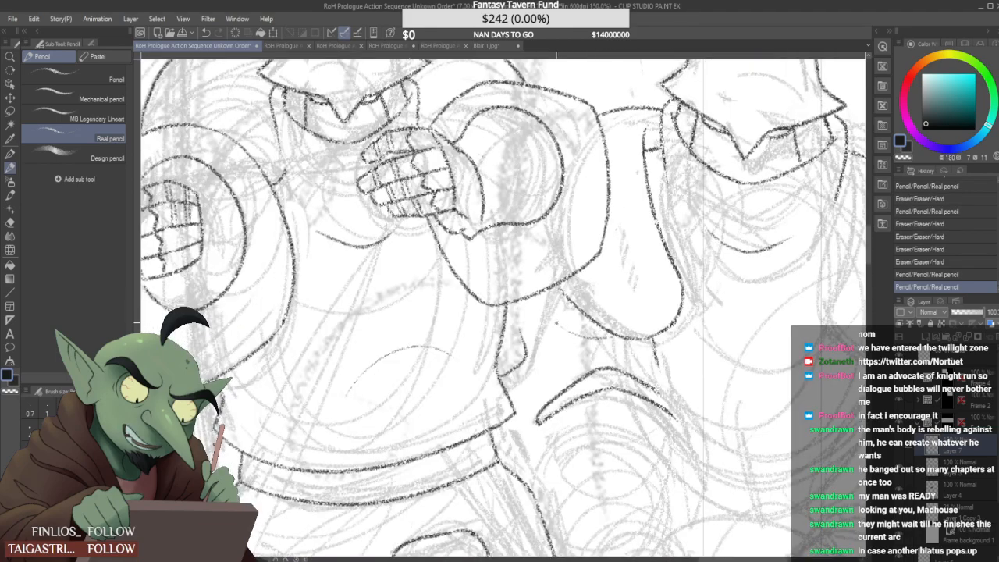
mouse_move(556, 322)
left_mouse_down()
mouse_move(614, 339)
mouse_move(631, 307)
left_mouse_up()
scroll(617, 336, "down", 1)
scroll(631, 304, "down", 2)
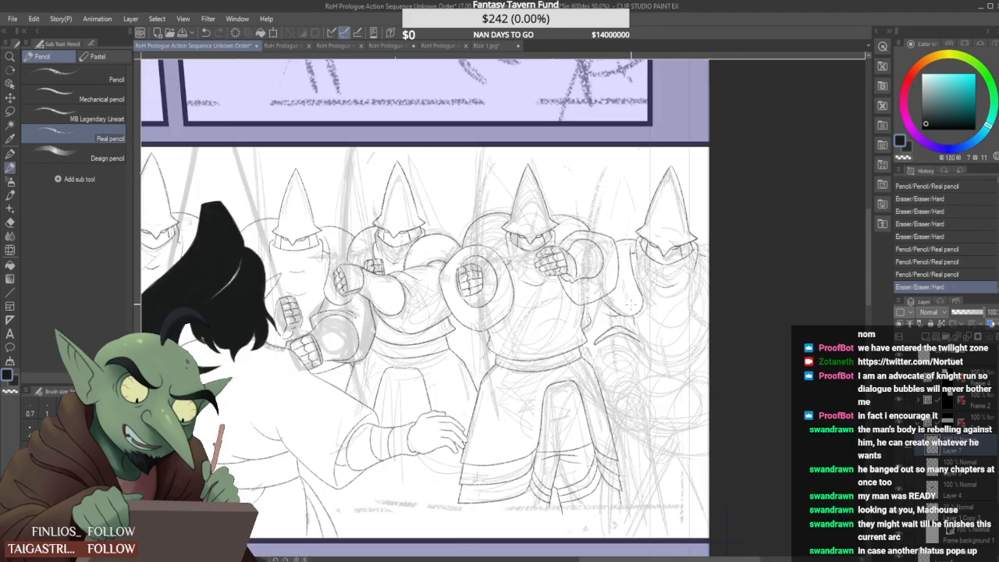
Erase and redraw the right end of the shallow curve near the short side line under the arm
scroll(637, 324, "up", 3)
scroll(637, 325, "down", 2)
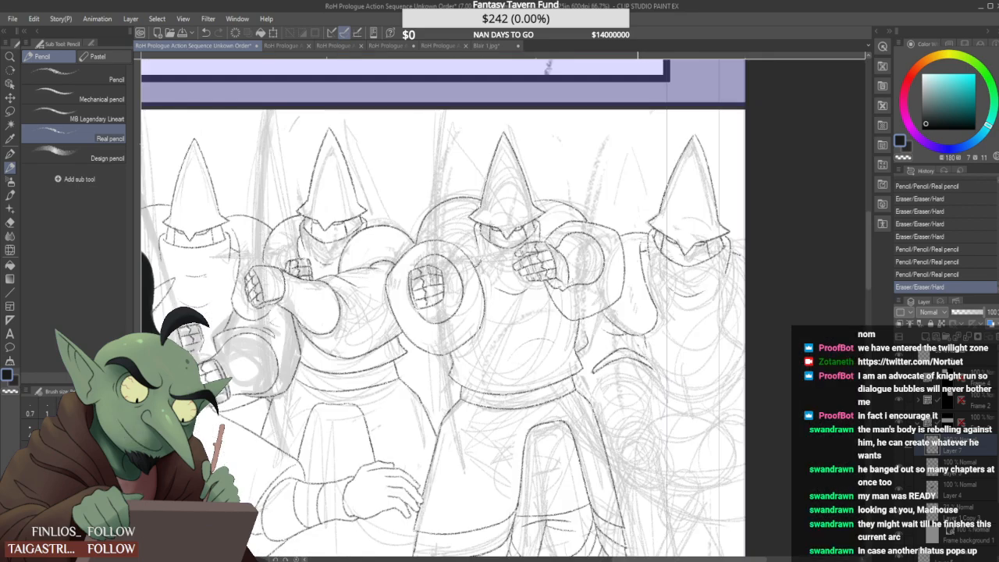
scroll(637, 337, "up", 3)
left_click_drag(660, 368, 654, 366)
left_click_drag(627, 350, 649, 364)
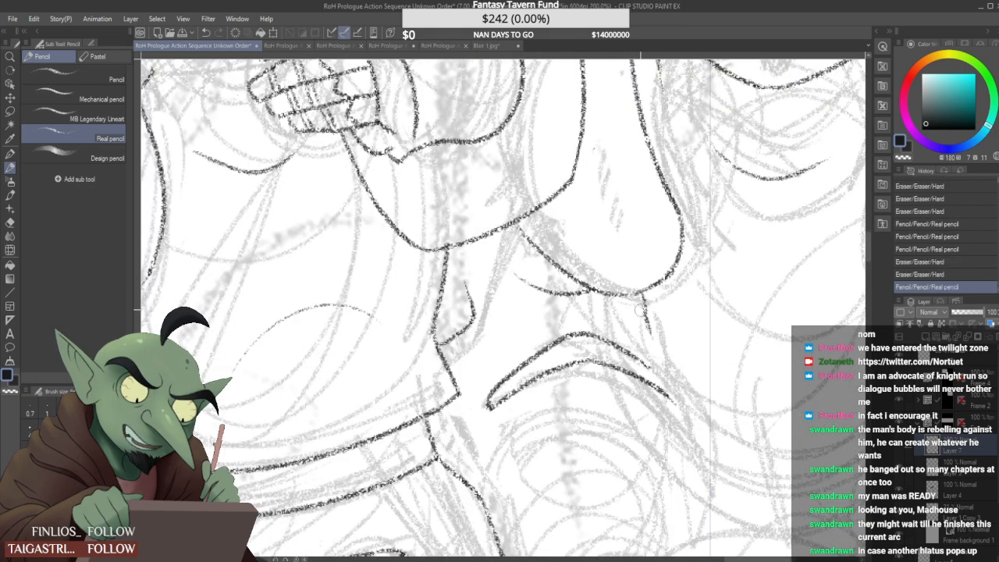
Extend the short side line under the rightmost figure's arm to the nested arcs' outer tip and clean up both tips
scroll(644, 305, "down", 3)
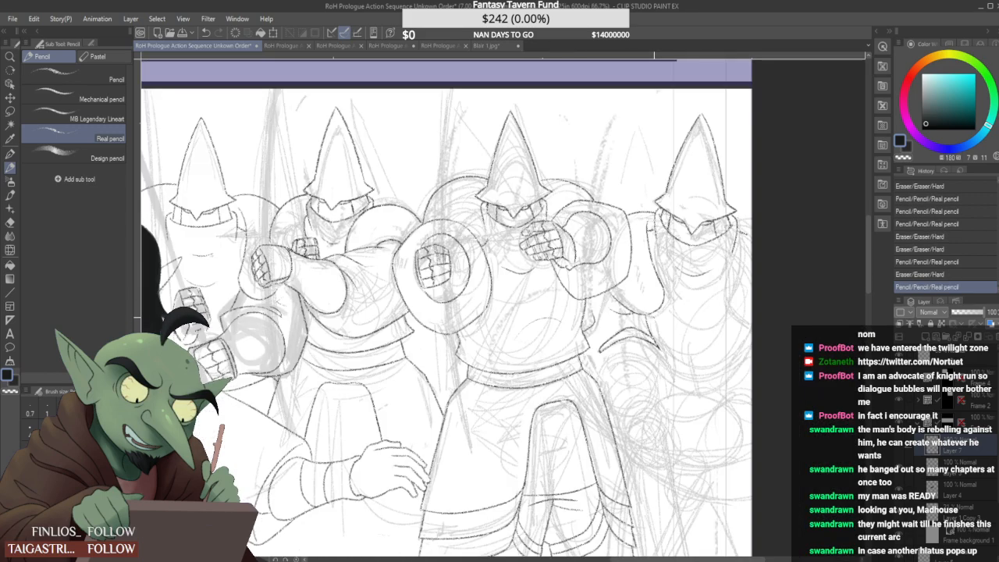
scroll(645, 305, "up", 3)
left_click_drag(655, 365, 663, 384)
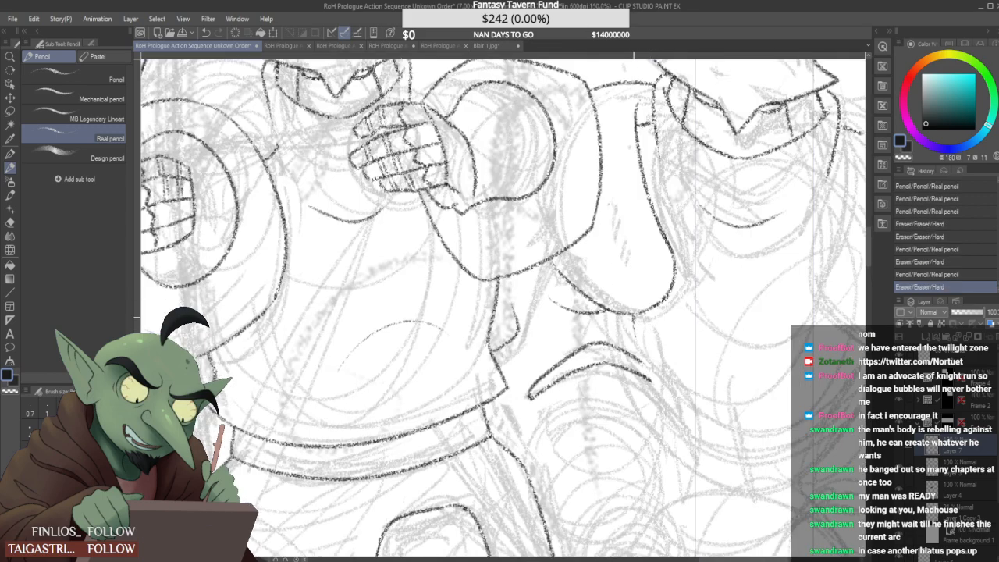
left_click_drag(639, 328, 648, 343)
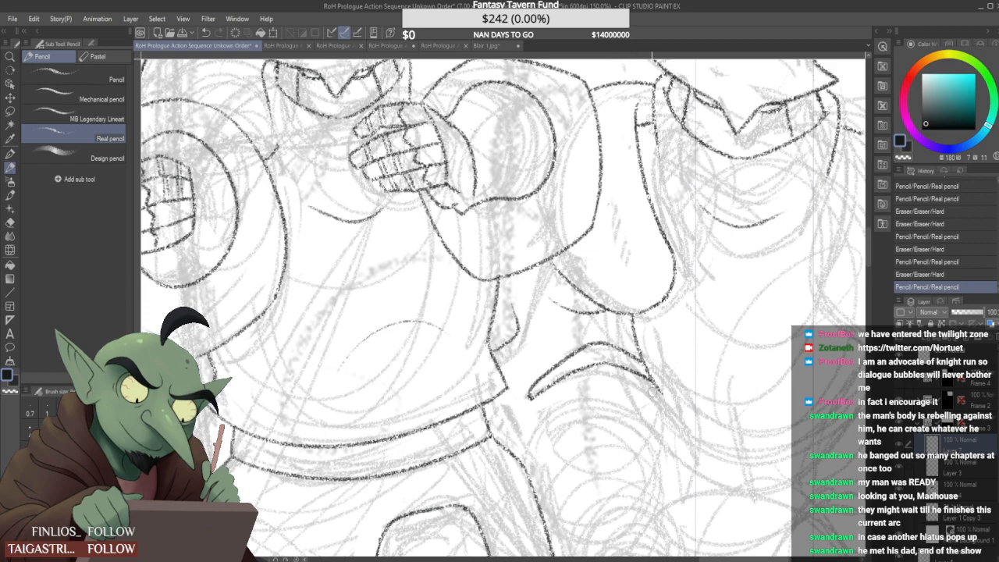
left_click_drag(658, 379, 651, 392)
left_click_drag(655, 378, 651, 393)
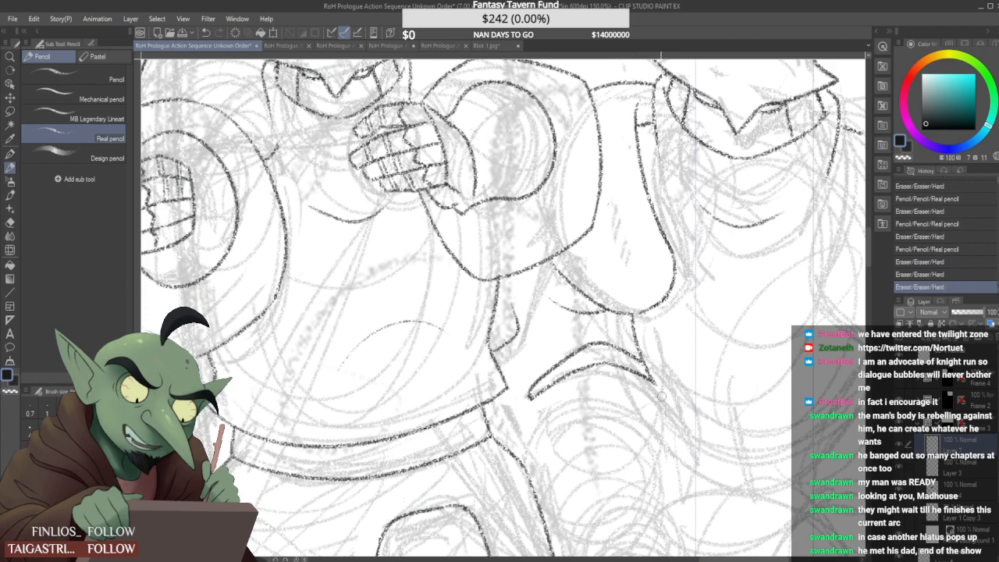
scroll(652, 388, "down", 5)
scroll(567, 397, "up", 6)
left_click_drag(568, 397, 568, 386)
Pencil a rounded arch for the top of the rightmost figure's forearm just beneath the nested arcs
scroll(586, 375, "down", 4)
scroll(596, 356, "up", 1)
scroll(595, 360, "down", 3)
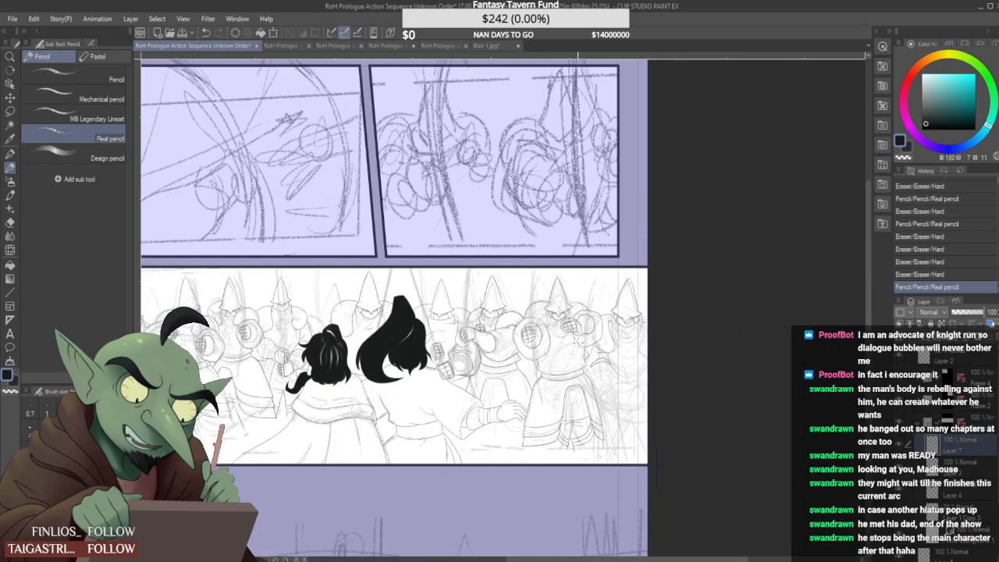
scroll(566, 395, "up", 4)
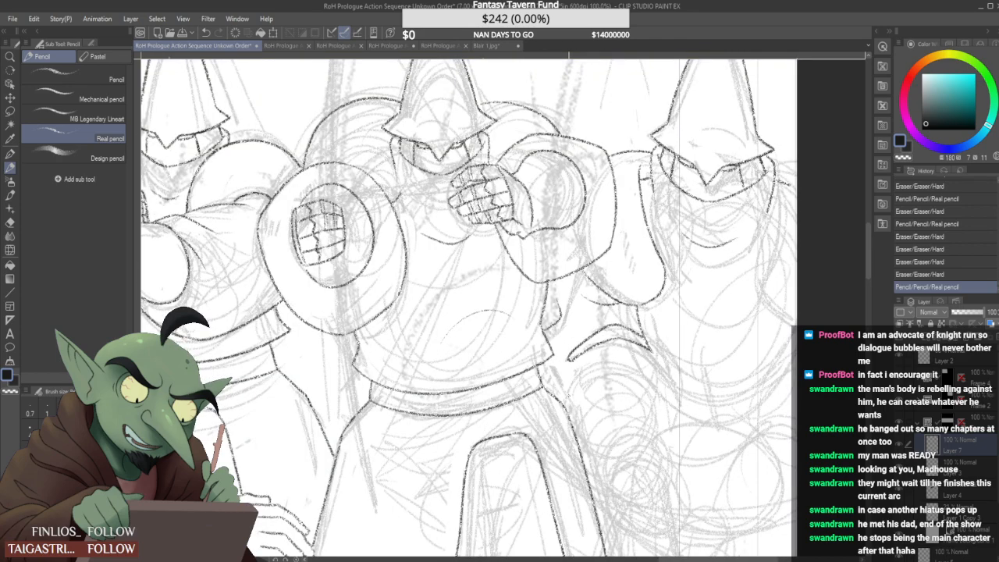
mouse_move(631, 361)
left_mouse_down()
mouse_move(654, 380)
mouse_move(657, 400)
left_mouse_up()
left_click_drag(567, 398, 579, 381)
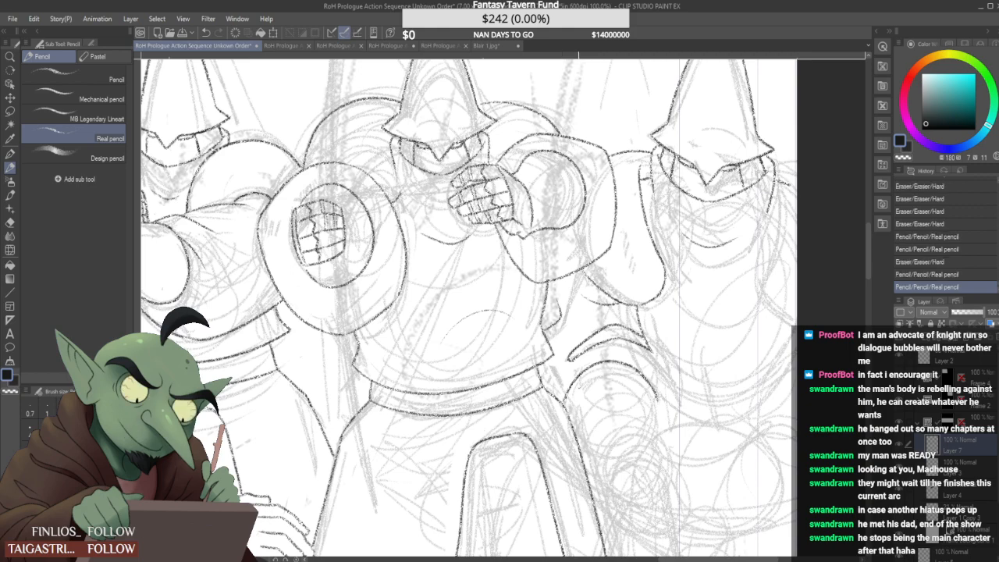
Continue the forearm's outer side downward and pencil a small arc for the wrist at its lower end
scroll(587, 366, "down", 1)
scroll(627, 372, "up", 1)
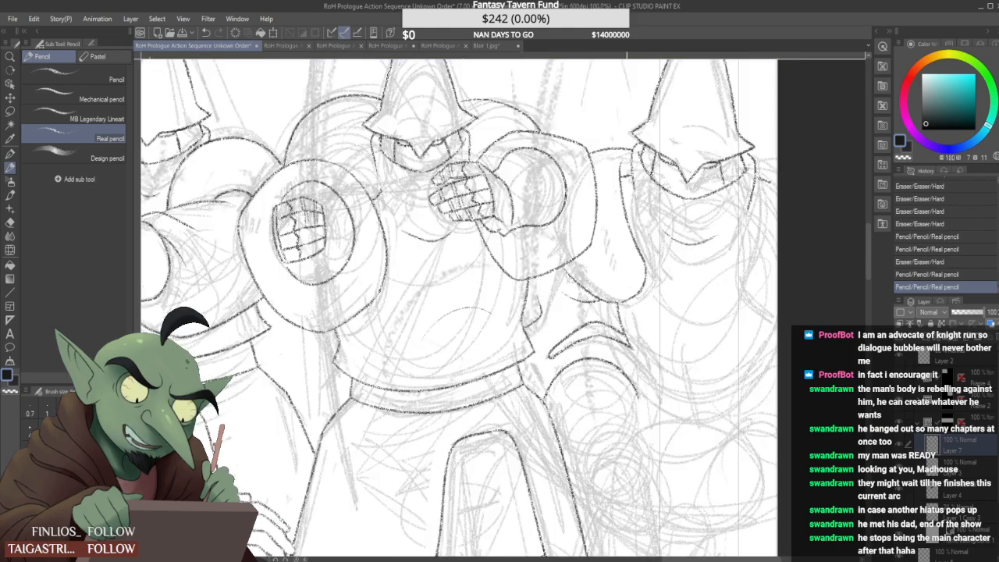
left_click_drag(638, 400, 644, 431)
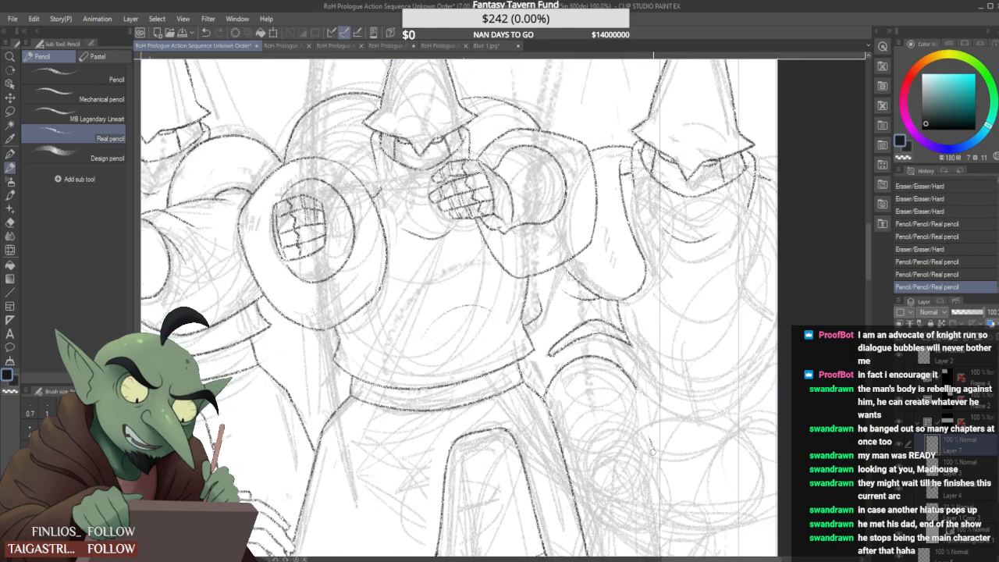
mouse_move(634, 384)
left_mouse_down()
mouse_move(657, 459)
mouse_move(610, 357)
mouse_move(634, 417)
left_mouse_up()
left_click_drag(589, 458, 568, 498)
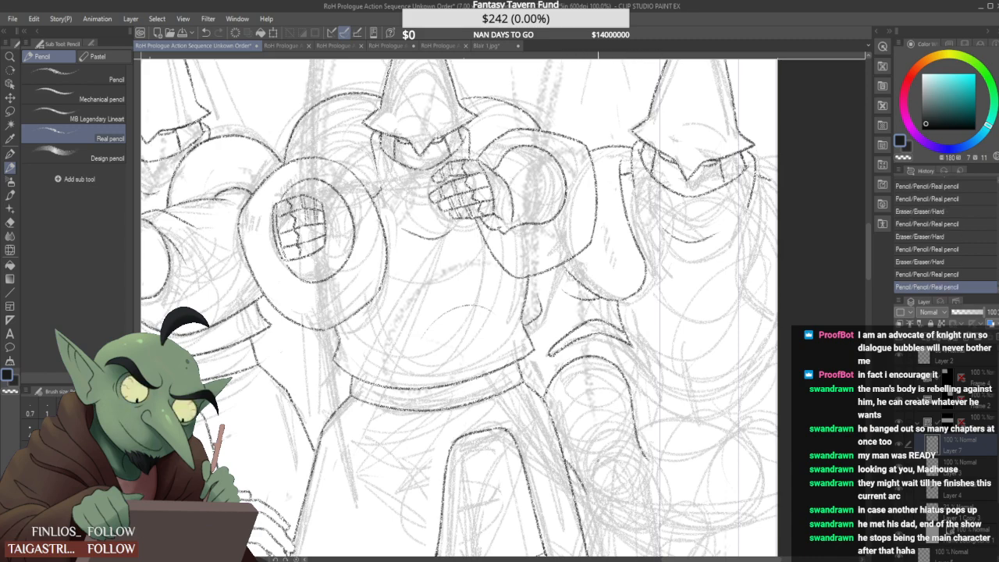
mouse_move(599, 457)
left_mouse_down()
mouse_move(616, 437)
mouse_move(623, 470)
mouse_move(596, 491)
mouse_move(645, 459)
mouse_move(626, 460)
mouse_move(617, 468)
mouse_move(646, 462)
left_mouse_up()
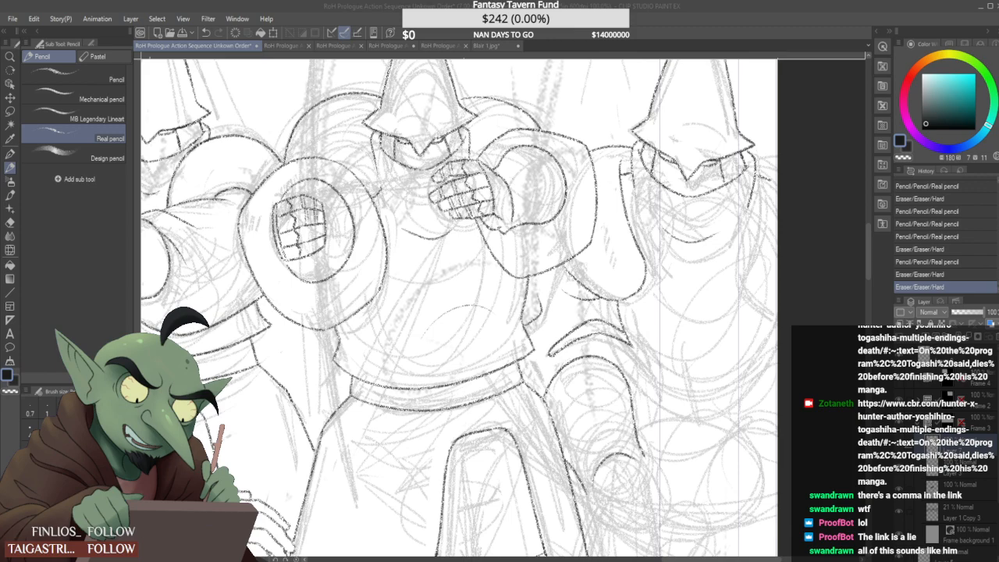
Redraw the pointed lower tip of the neighbouring figure's raised fist as a smoother contour
key("ctrl+minus")
key("ctrl+plus")
key("ctrl+plus")
key("ctrl+plus")
key("ctrl+plus")
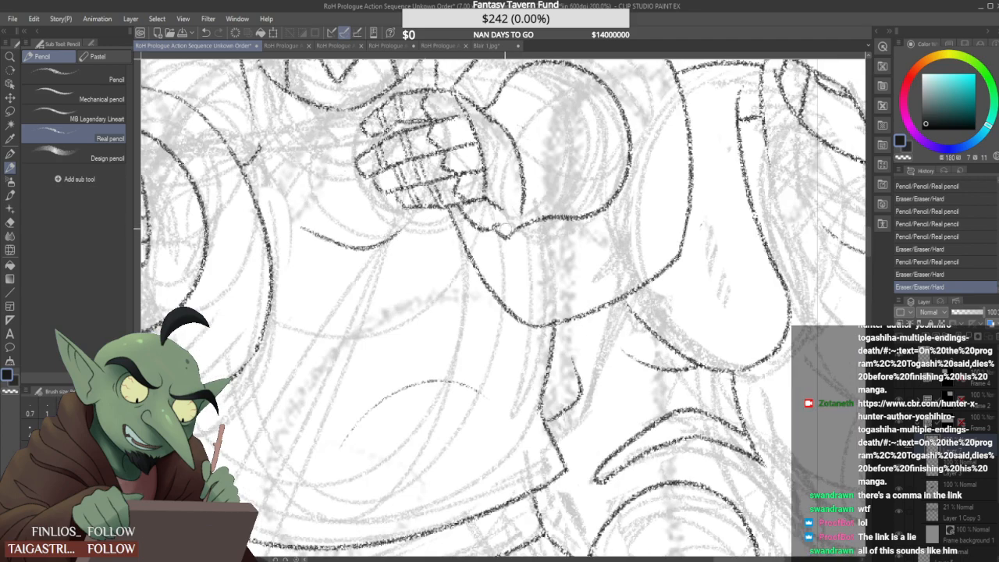
mouse_move(496, 233)
left_mouse_down()
mouse_move(527, 199)
mouse_move(530, 217)
mouse_move(533, 195)
mouse_move(522, 223)
left_mouse_up()
key("ctrl+minus")
key("ctrl+minus")
key("ctrl+minus")
key("ctrl+plus")
key("ctrl+plus")
key("ctrl+plus")
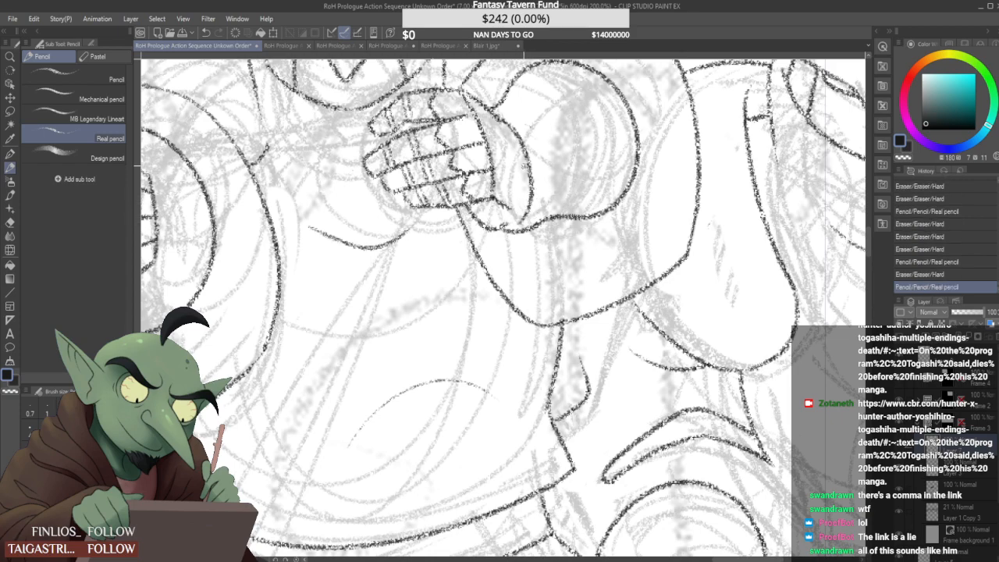
Pencil the inner and outer sides of the rightmost figure's hand below the small wrist arc
key("ctrl+minus")
key("ctrl+minus")
key("ctrl+minus")
key("ctrl+minus")
key("ctrl+minus")
key("ctrl+minus")
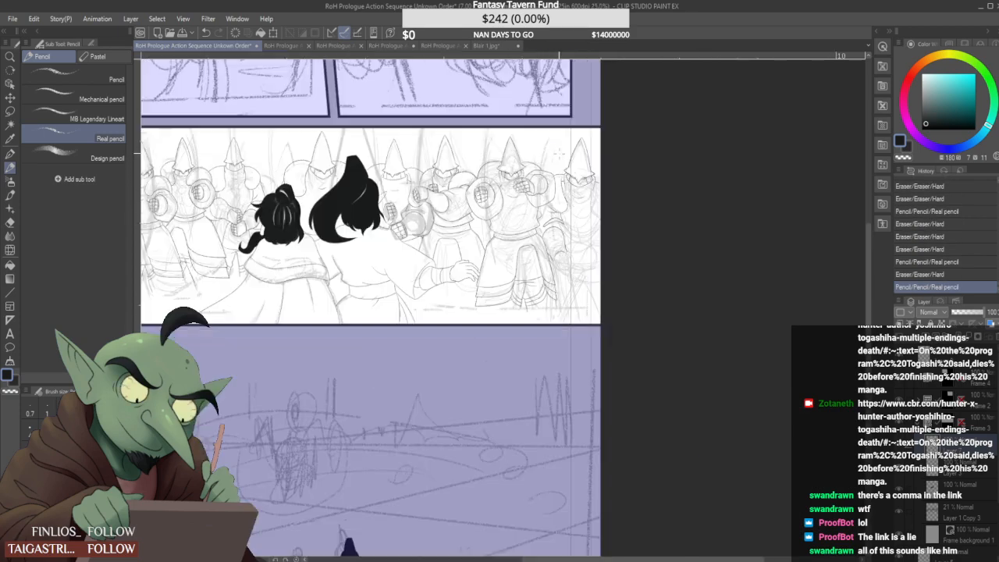
key("ctrl+plus")
key("ctrl+plus")
key("ctrl+plus")
key("ctrl+plus")
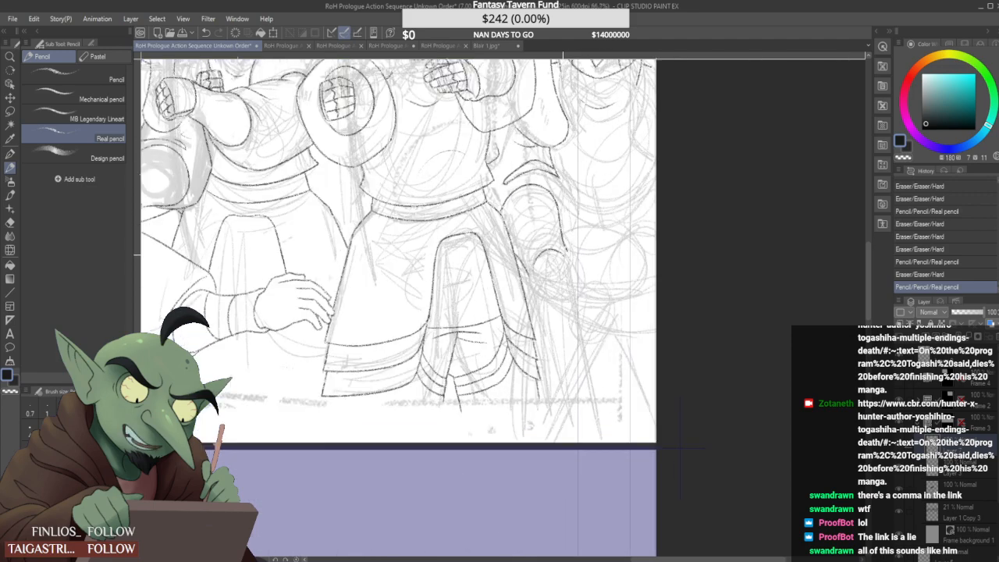
left_click_drag(519, 275, 536, 317)
mouse_move(562, 250)
left_mouse_down()
mouse_move(578, 283)
mouse_move(562, 193)
mouse_move(557, 225)
left_mouse_up()
key("ctrl+minus")
key("ctrl+minus")
key("ctrl+plus")
key("ctrl+plus")
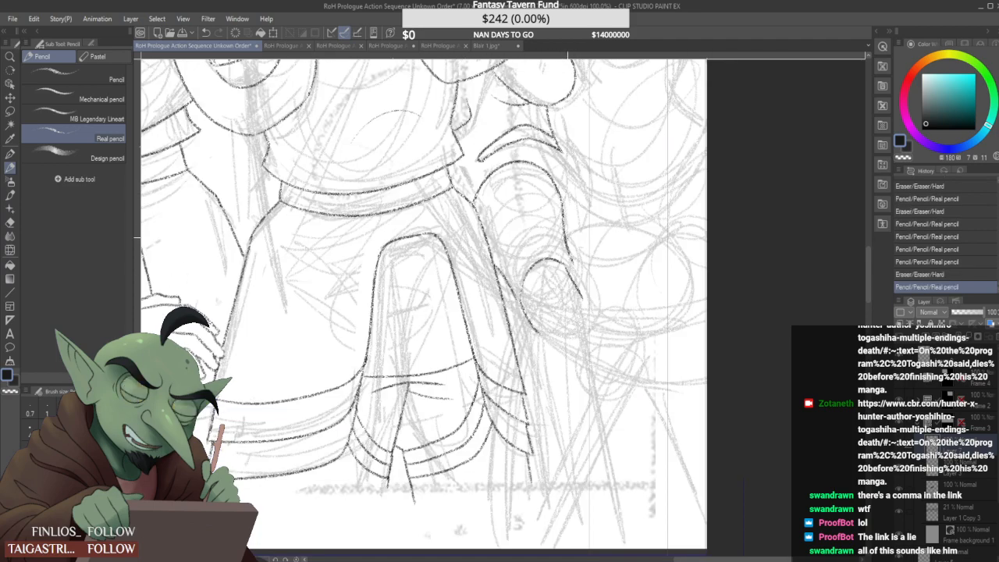
Erase and redraw the wrist arc and the forearm's outer side, and close the back of the hand with a slanted line
scroll(516, 286, "up", 1)
mouse_move(514, 304)
left_mouse_down()
mouse_move(490, 249)
mouse_move(515, 298)
mouse_move(584, 251)
mouse_move(550, 254)
left_mouse_up()
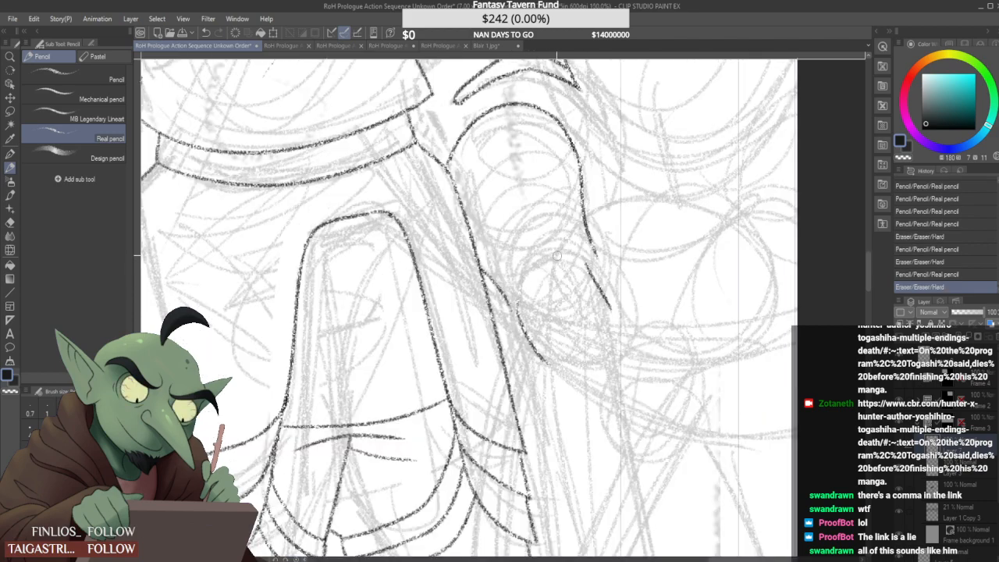
left_click_drag(517, 306, 575, 271)
left_click_drag(580, 153, 590, 272)
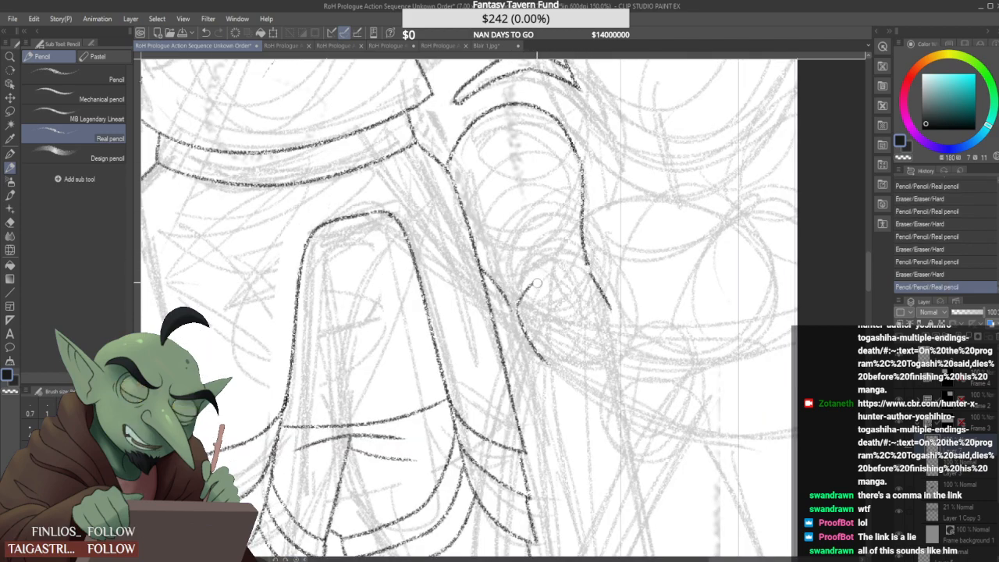
key("ctrl+z")
left_click_drag(519, 308, 586, 270)
scroll(568, 264, "down", 2)
scroll(527, 309, "up", 2)
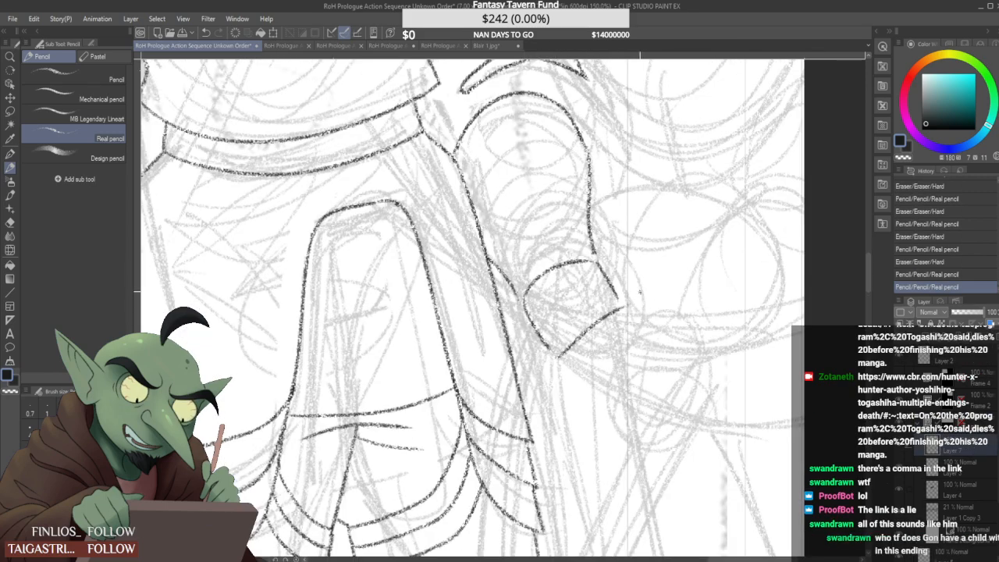
Straighten the slanted lower edge of the hand and redraw its outer side so both meet in a clean corner
mouse_move(632, 302)
left_mouse_down()
mouse_move(556, 362)
mouse_move(605, 270)
mouse_move(599, 261)
mouse_move(621, 305)
left_mouse_up()
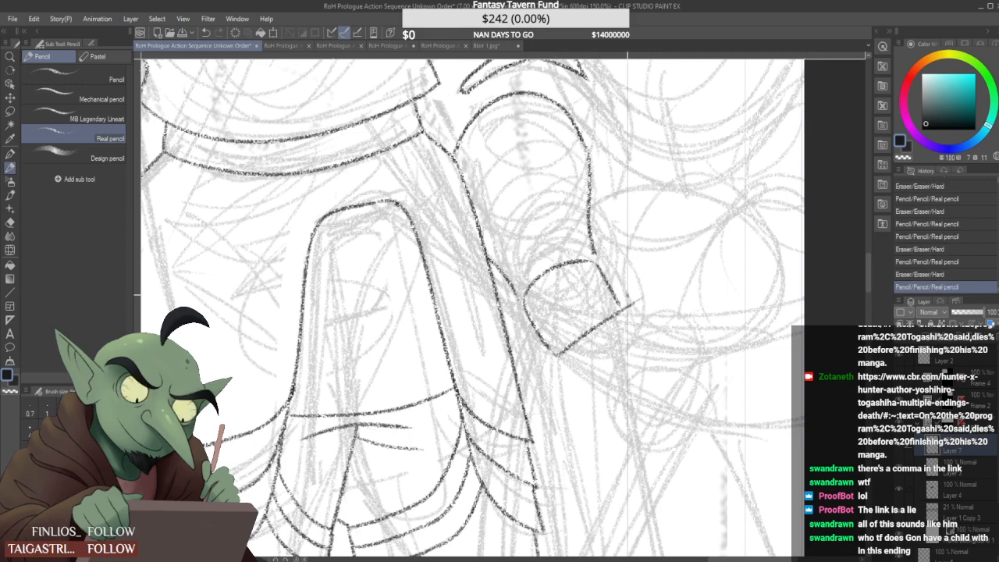
left_click(634, 303)
scroll(634, 303, "down", 5)
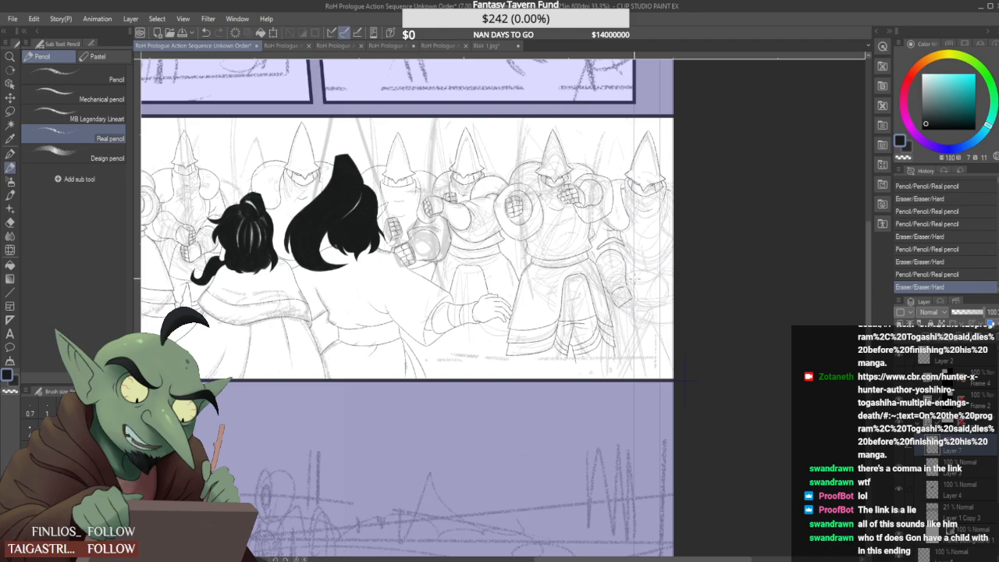
scroll(628, 312, "up", 5)
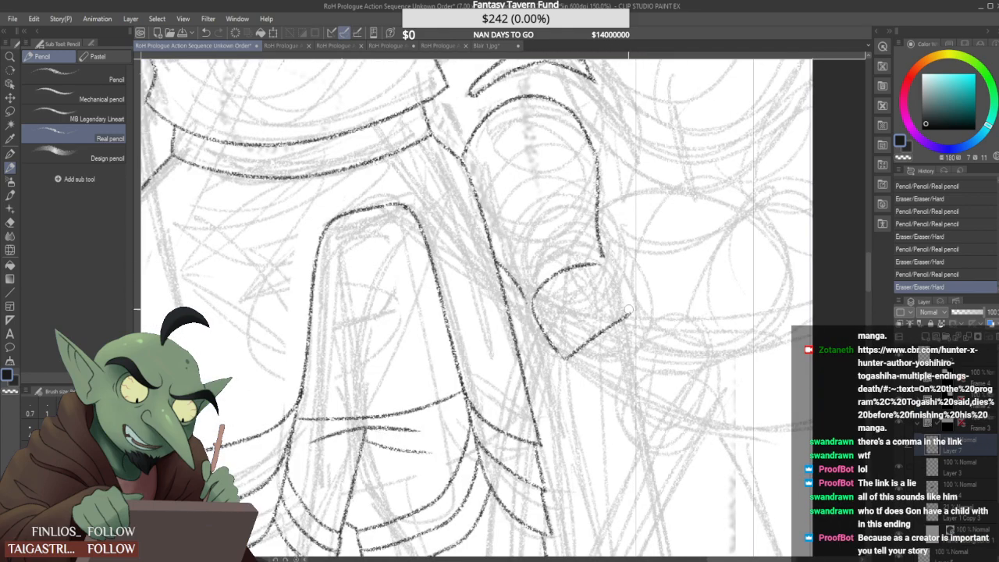
left_click_drag(600, 264, 631, 314)
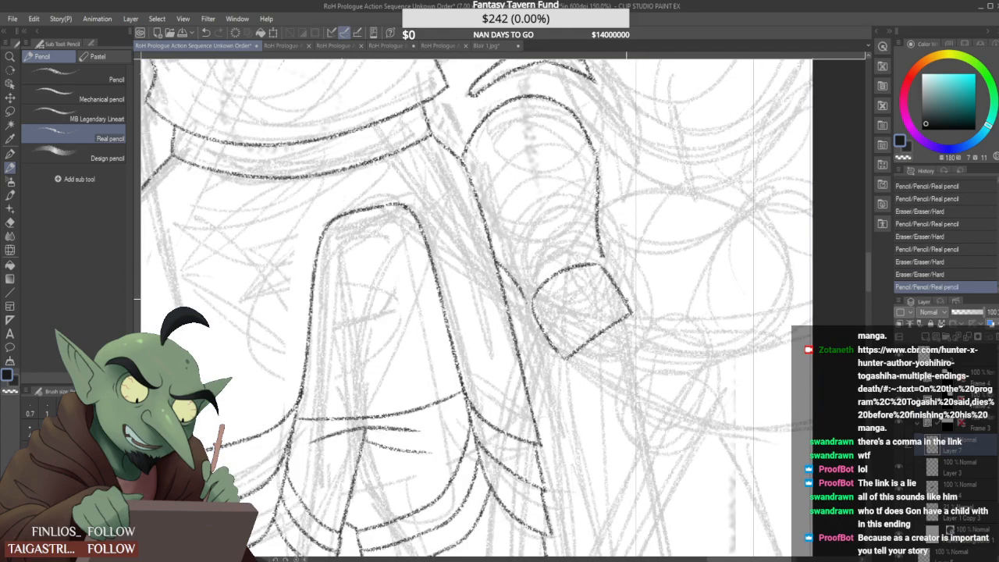
scroll(632, 316, "up", 1)
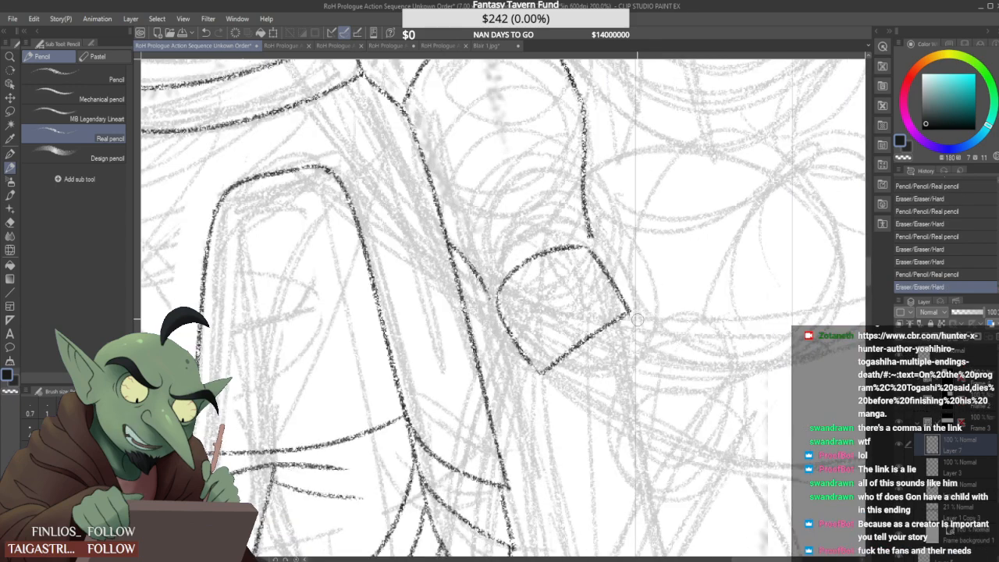
left_click(632, 319)
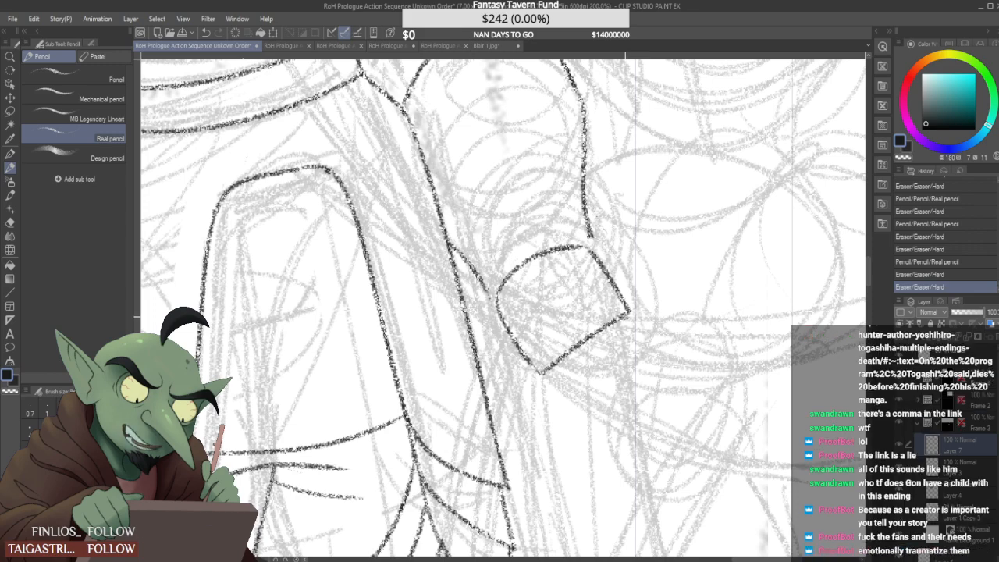
Tidy the hand's lower corner and join the upper corners of the hand to the forearm outlines
left_click_drag(537, 365, 539, 373)
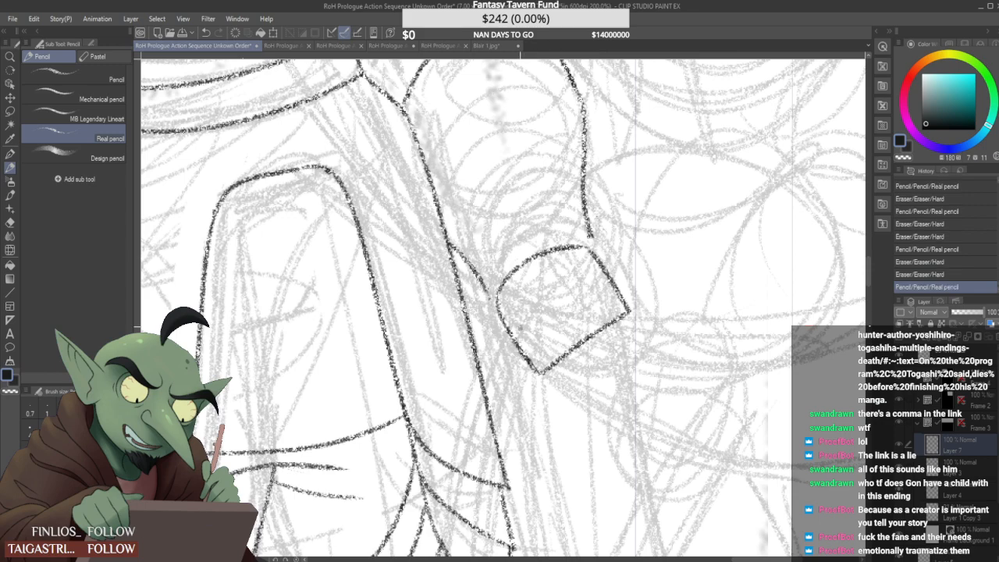
left_click_drag(485, 304, 485, 303)
mouse_move(584, 245)
left_mouse_down()
mouse_move(594, 215)
mouse_move(594, 248)
left_mouse_up()
scroll(591, 240, "down", 2)
scroll(591, 241, "up", 2)
scroll(591, 240, "down", 1)
scroll(592, 240, "up", 1)
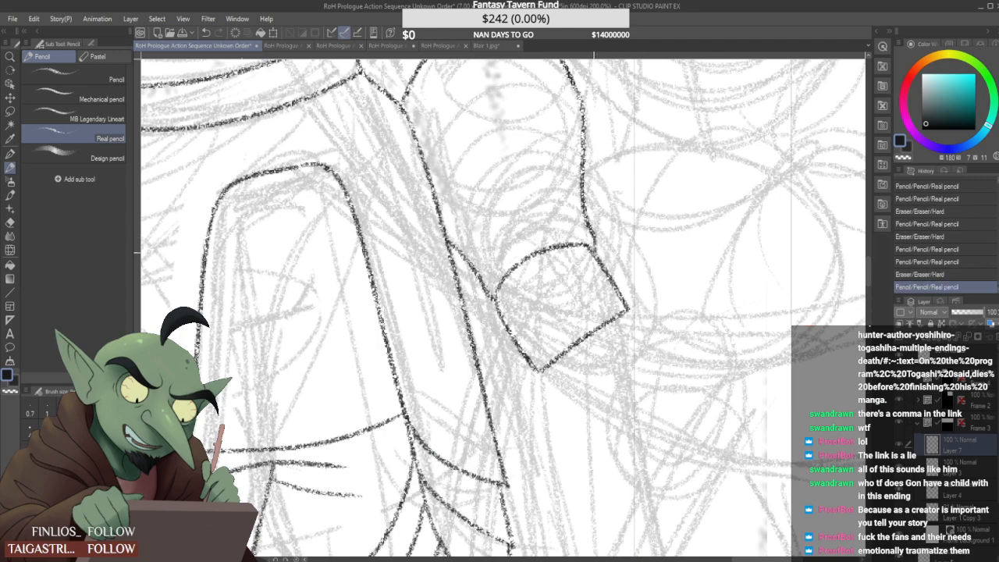
Redraw the arc between forearm and hand with a higher, rounder curve
scroll(593, 242, "down", 2)
scroll(584, 239, "up", 2)
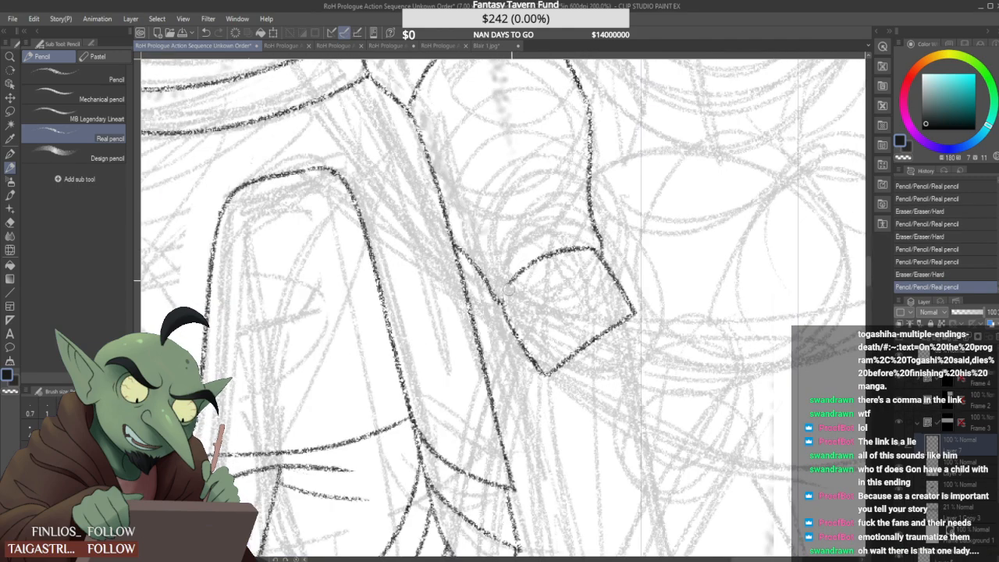
left_click_drag(509, 289, 580, 247)
left_click_drag(506, 295, 594, 242)
scroll(538, 270, "down", 2)
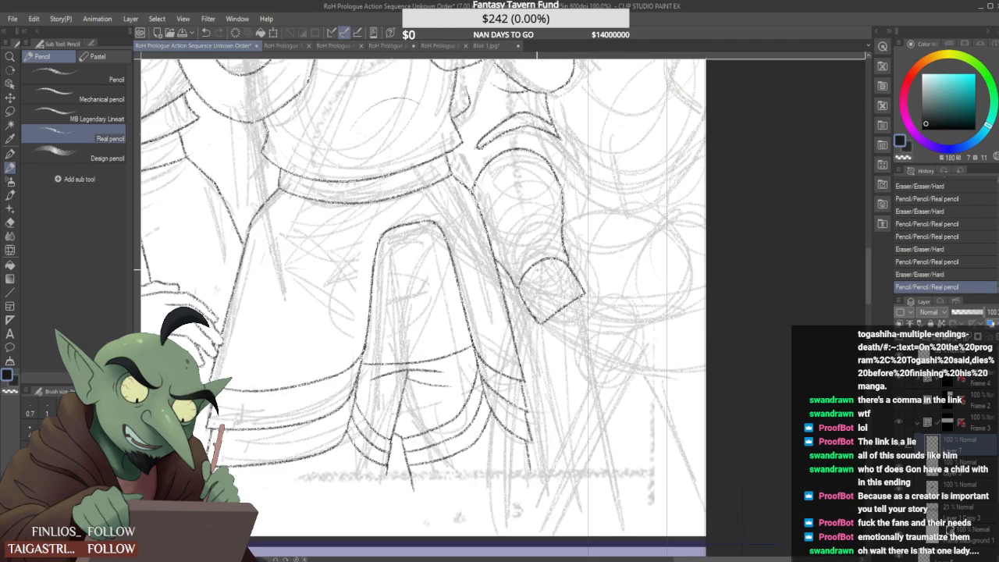
Pencil a narrow rounded band for the curled fingers along the slanted lower edge of the hand
scroll(537, 270, "down", 2)
scroll(543, 292, "up", 2)
left_click_drag(535, 300, 553, 306)
scroll(564, 311, "up", 1)
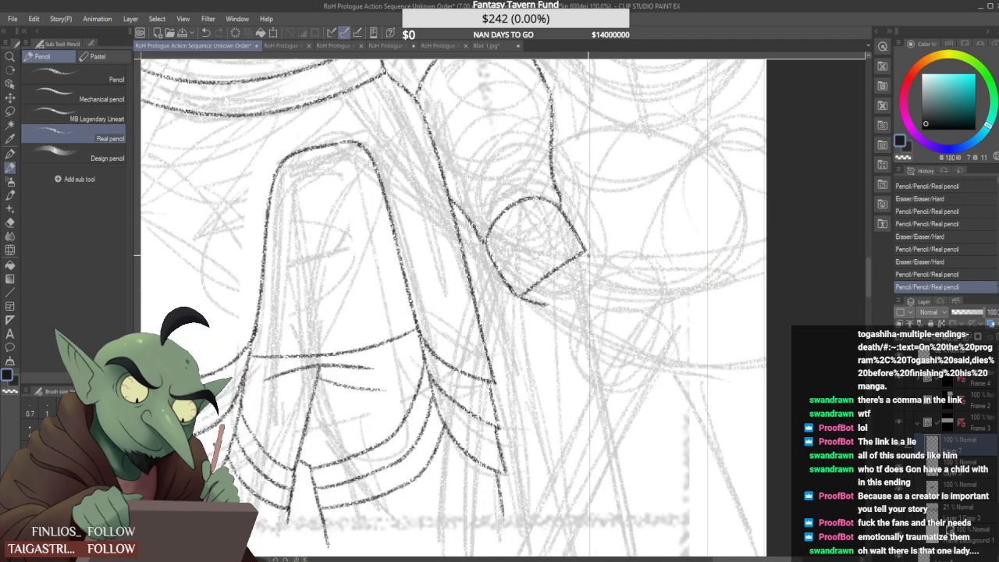
left_click_drag(585, 251, 591, 271)
scroll(578, 277, "up", 1)
left_click_drag(538, 311, 596, 269)
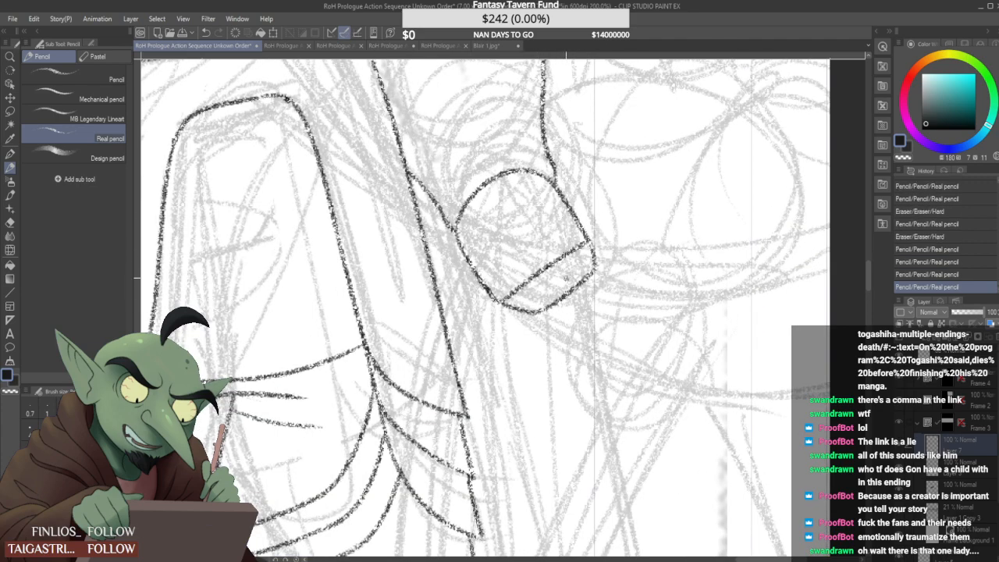
Divide the finger band into separate fingers with three short lines and add jagged joint lines across them
scroll(566, 278, "up", 2)
left_click_drag(502, 276, 556, 312)
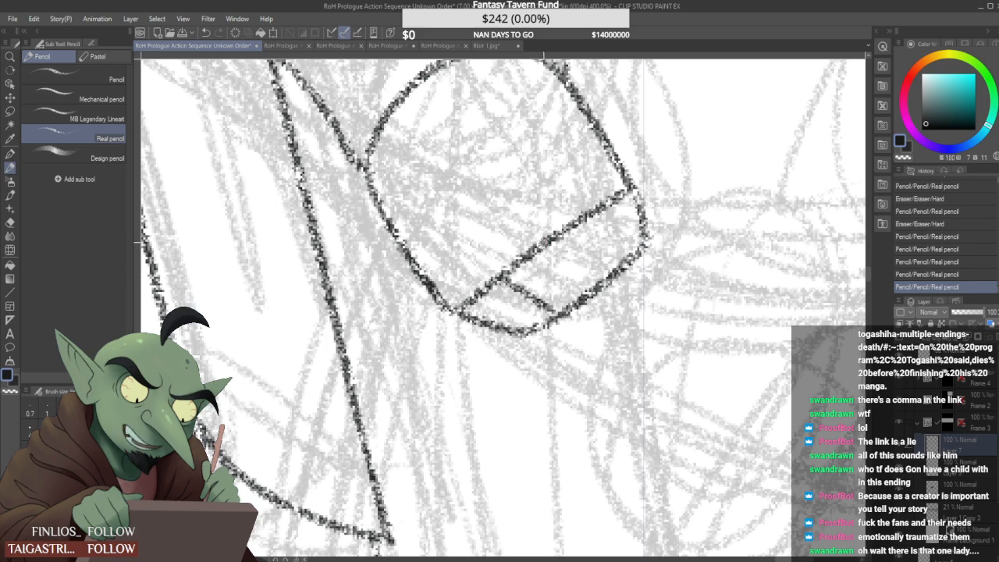
left_click_drag(554, 251, 582, 286)
mouse_move(501, 273)
left_mouse_down()
mouse_move(538, 300)
mouse_move(530, 279)
mouse_move(523, 294)
mouse_move(548, 312)
left_mouse_up()
left_click_drag(593, 220, 615, 272)
left_click_drag(554, 250, 561, 261)
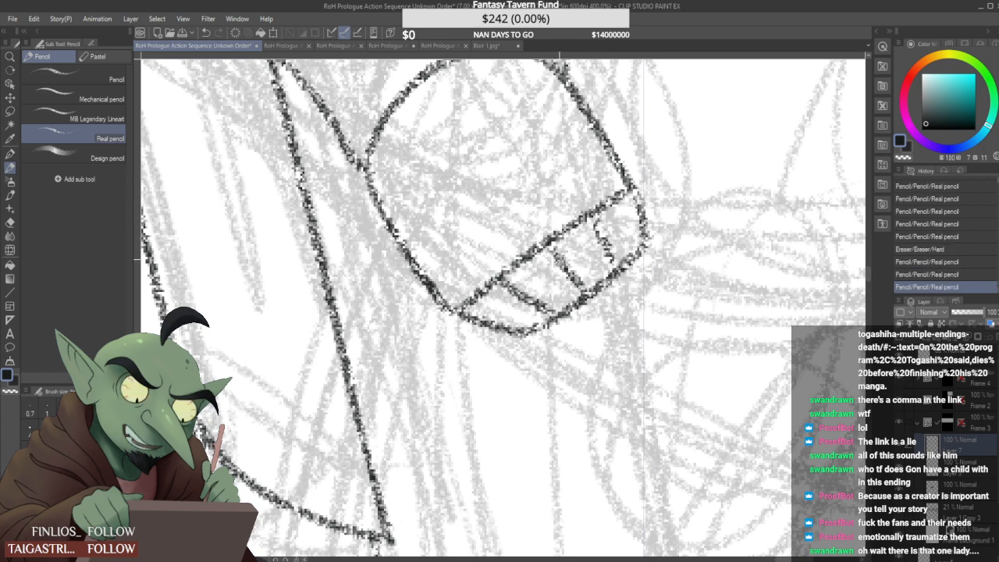
mouse_move(504, 323)
left_mouse_down()
mouse_move(558, 288)
mouse_move(533, 294)
mouse_move(560, 287)
mouse_move(584, 250)
mouse_move(574, 267)
mouse_move(641, 230)
mouse_move(613, 242)
mouse_move(627, 246)
mouse_move(643, 203)
mouse_move(609, 246)
left_mouse_up()
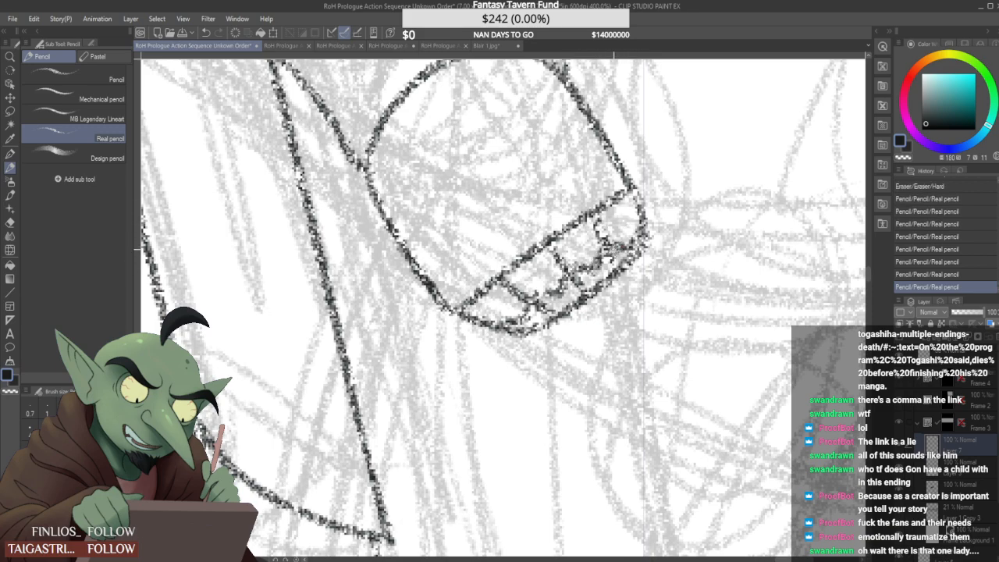
scroll(599, 255, "down", 6)
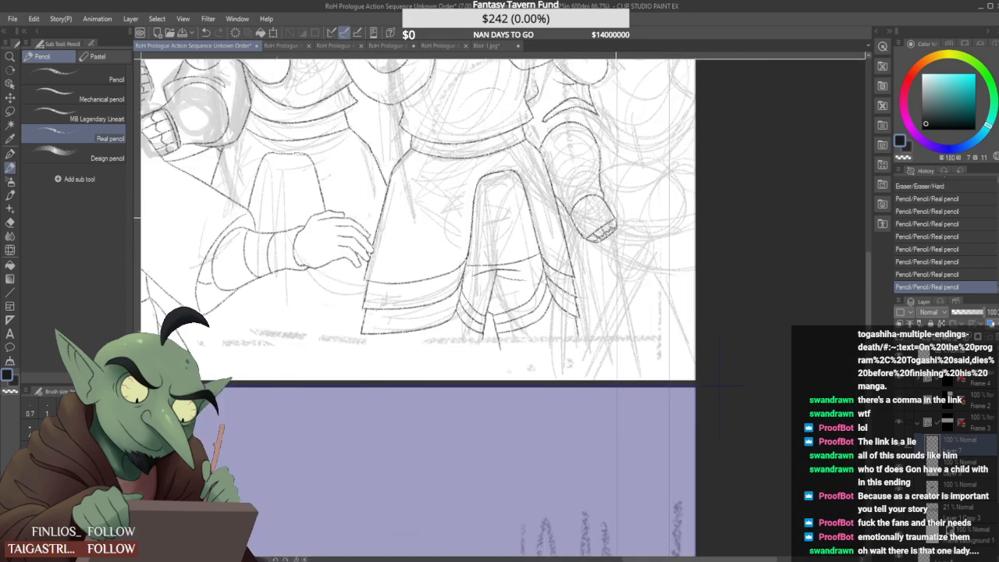
Add a short pencil mark to the joint lines of the curled fingers
scroll(598, 255, "up", 4)
left_click_drag(596, 228, 599, 234)
scroll(617, 234, "down", 4)
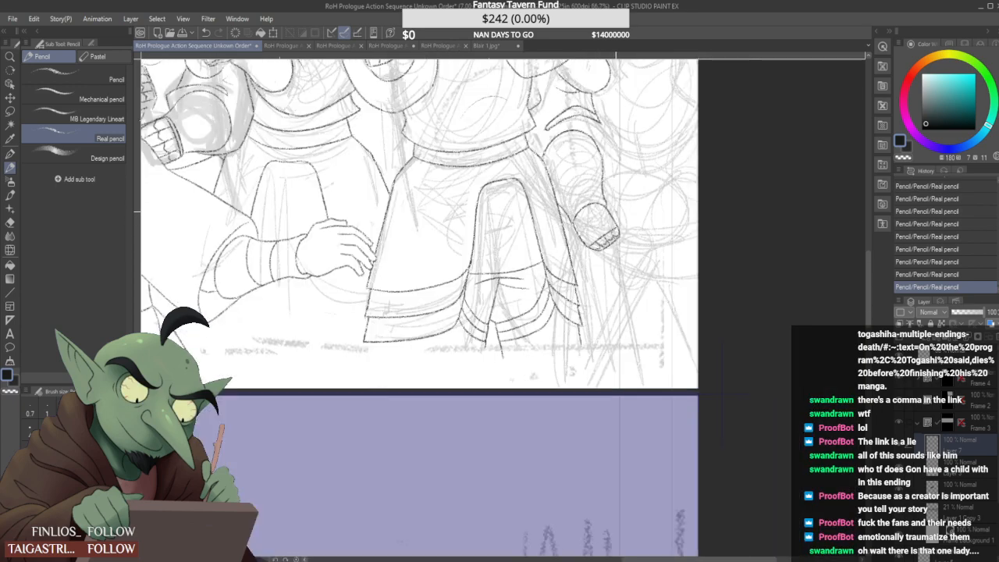
scroll(617, 234, "down", 2)
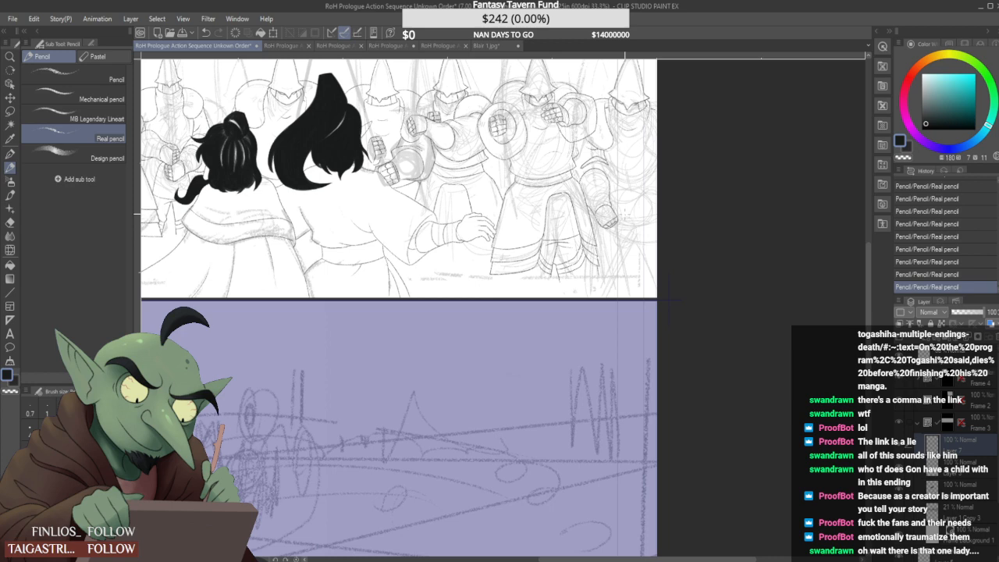
Lasso the slanted hand, rotate it to hang upright beneath the forearm, and deselect it
scroll(603, 212, "up", 3)
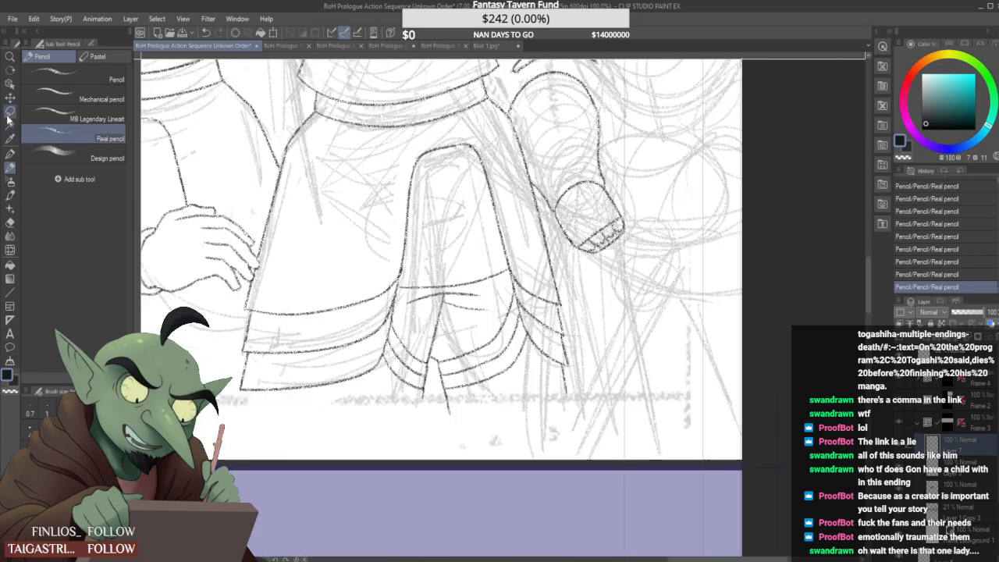
key("m")
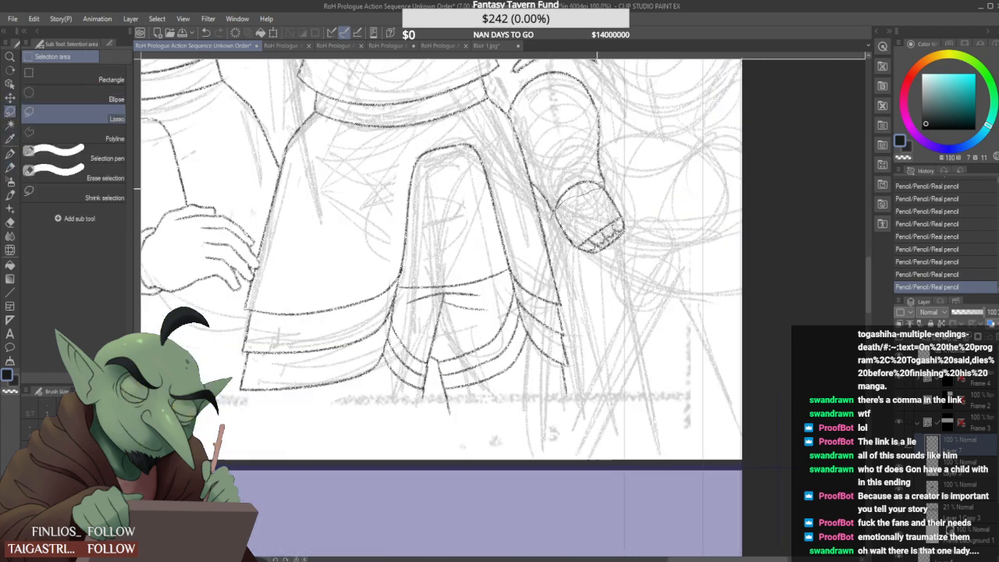
mouse_move(586, 189)
left_mouse_down()
mouse_move(634, 273)
mouse_move(553, 241)
left_mouse_up()
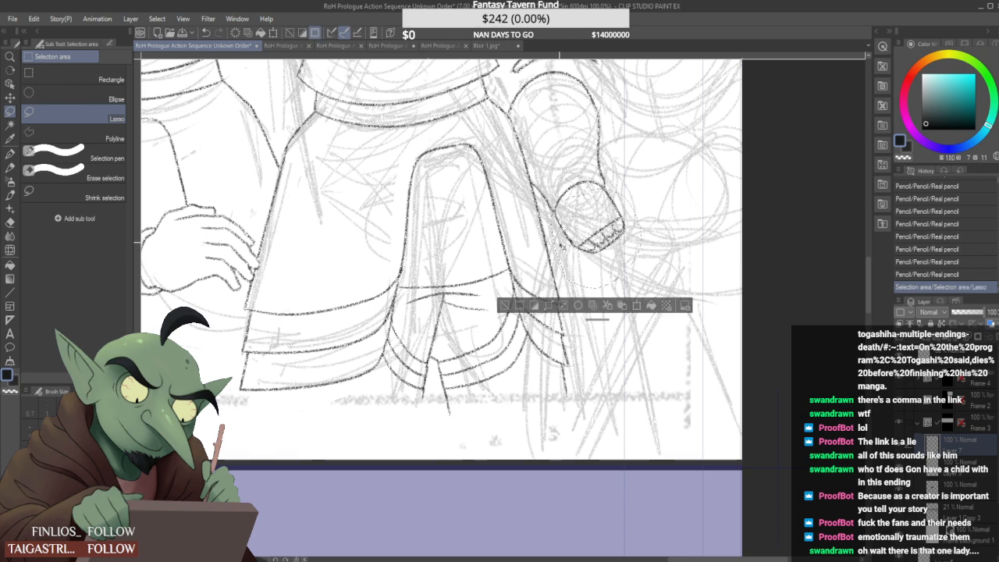
key("ctrl+t")
left_click_drag(668, 171, 684, 204)
left_click_drag(622, 226, 610, 236)
left_click_drag(665, 201, 655, 229)
left_click_drag(612, 258, 608, 260)
left_click(551, 333)
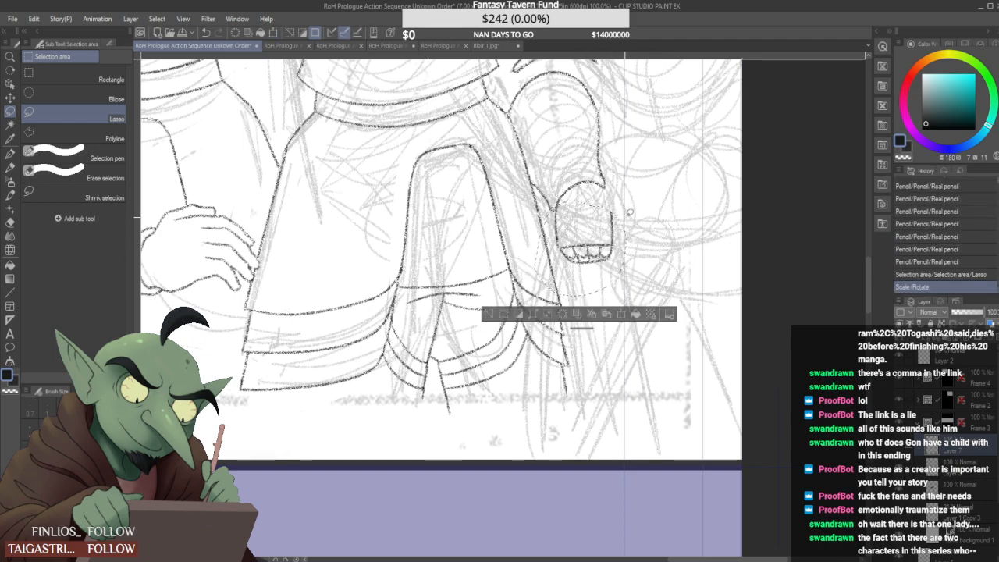
key("ctrl+d")
Close the hand's open outer edge with Real pencil and draw a curved line across its top beneath the wrist
scroll(630, 212, "down", 3)
key("p")
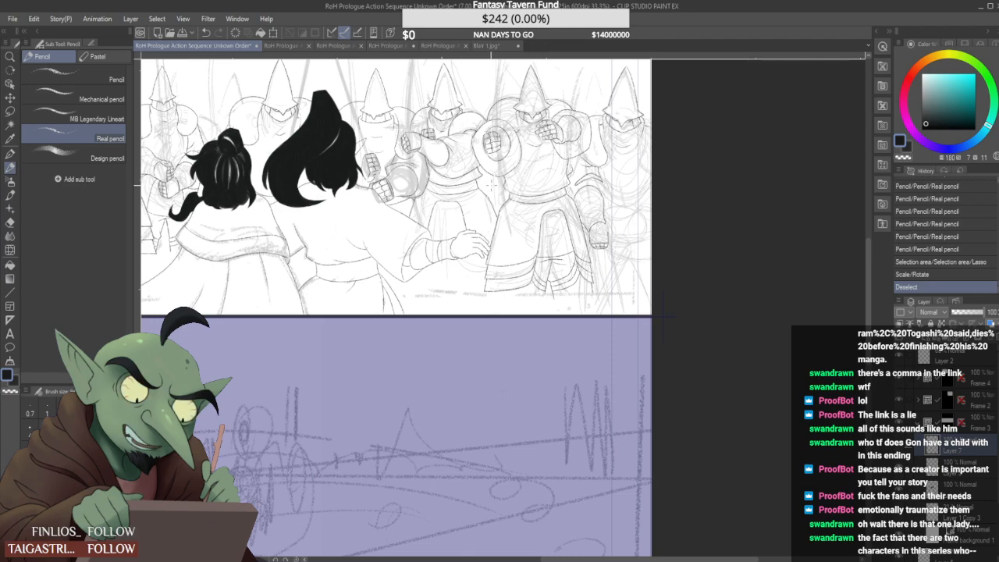
scroll(615, 196, "up", 5)
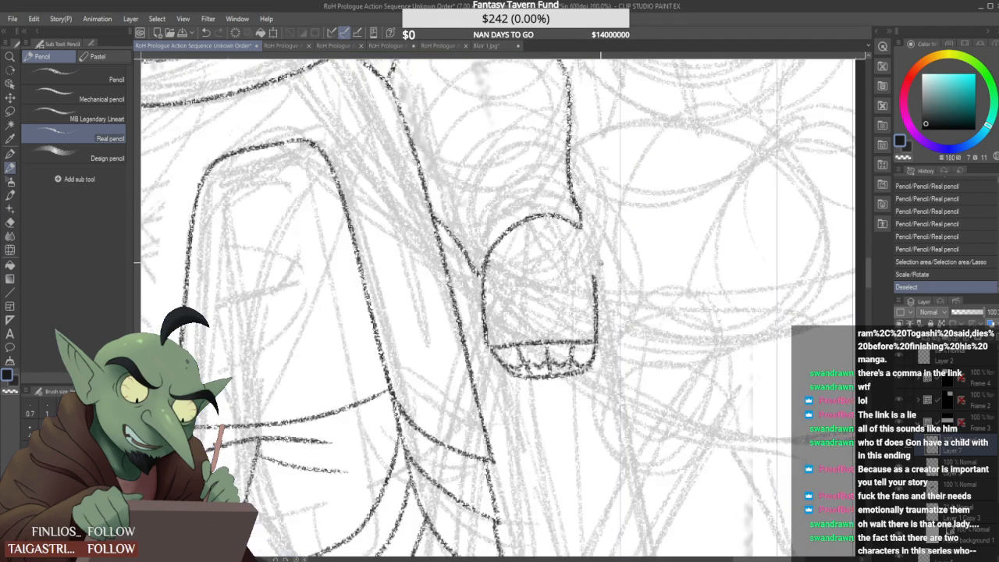
left_click_drag(589, 250, 590, 271)
mouse_move(489, 263)
left_mouse_down()
mouse_move(587, 232)
mouse_move(591, 270)
left_mouse_up()
left_click_drag(582, 234, 595, 288)
scroll(573, 224, "down", 1)
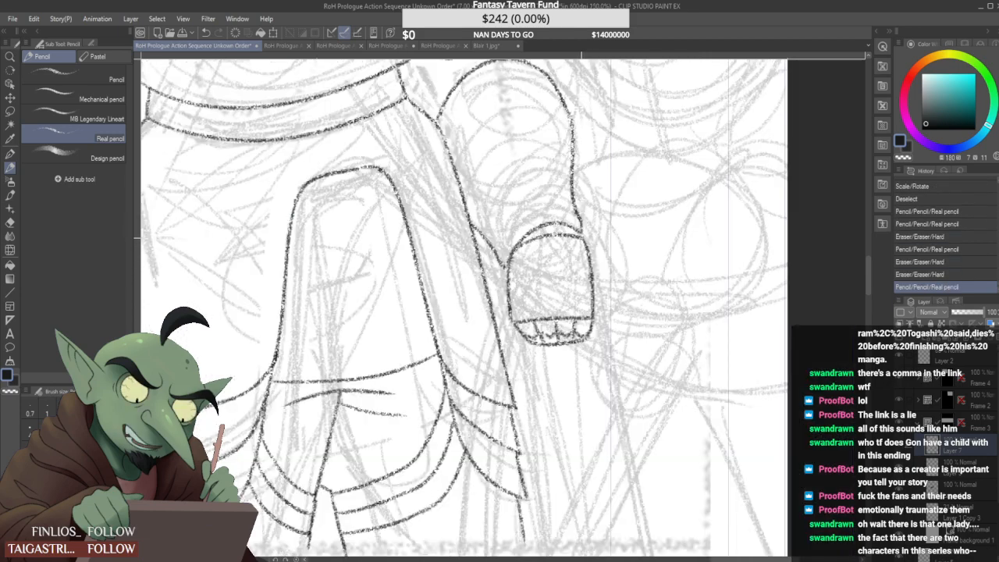
Try to pencil a slanted thumb line running down from the wrist outside the hand
scroll(573, 223, "up", 1)
mouse_move(577, 227)
left_mouse_down()
mouse_move(563, 218)
mouse_move(582, 228)
mouse_move(572, 220)
mouse_move(575, 232)
mouse_move(585, 223)
mouse_move(614, 309)
mouse_move(617, 361)
left_mouse_up()
left_click_drag(616, 321, 615, 364)
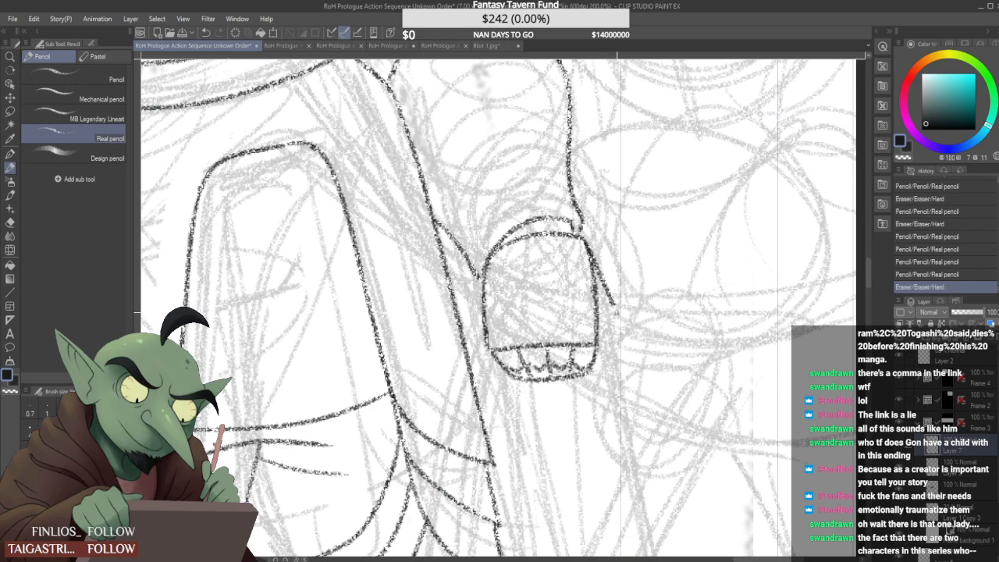
left_click_drag(615, 314, 612, 303)
scroll(621, 292, "down", 3)
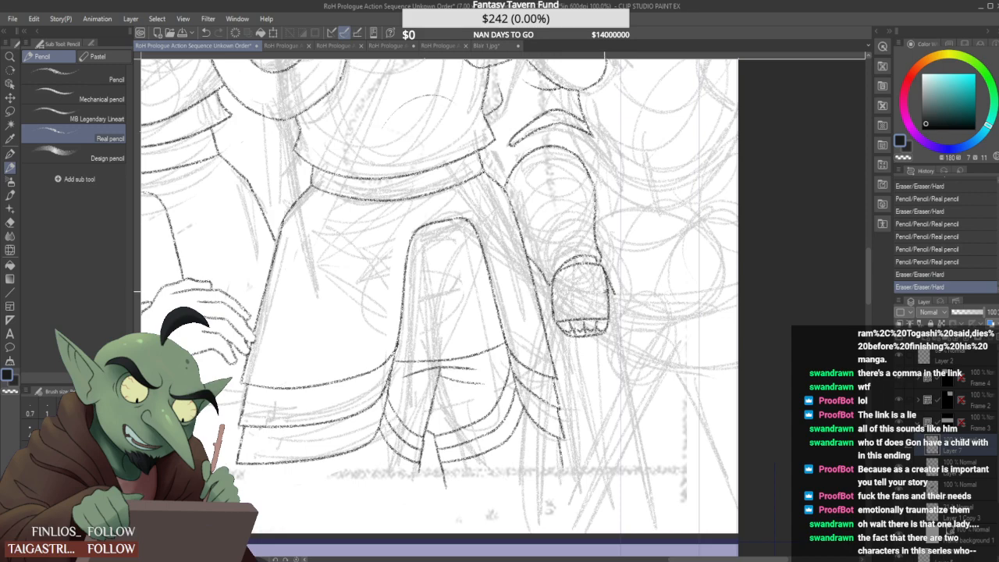
scroll(603, 290, "down", 2)
scroll(610, 273, "up", 2)
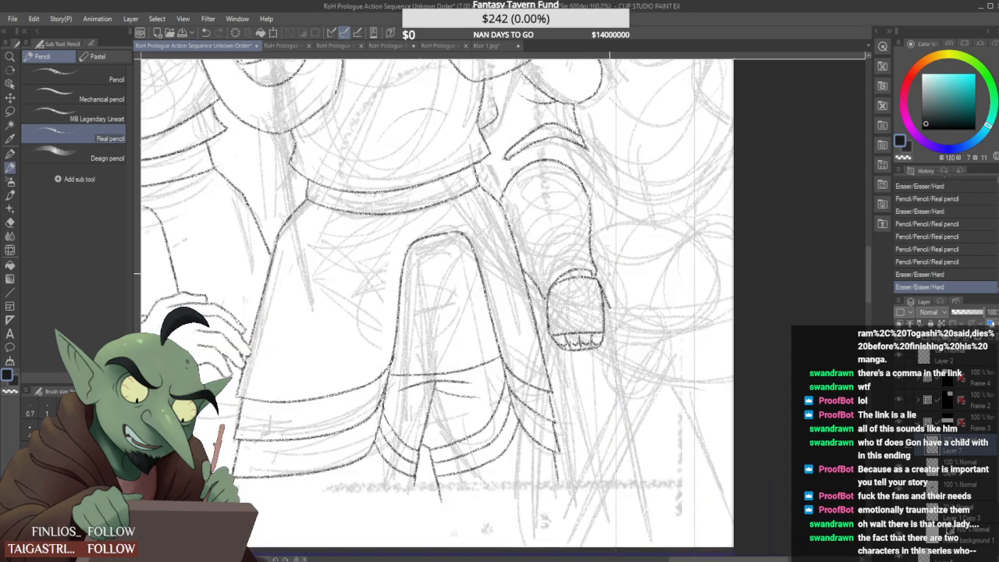
Erase the hand's outer edge and redraw it as a slanted line from wrist to fingers
scroll(604, 247, "up", 2)
left_click_drag(598, 282, 614, 383)
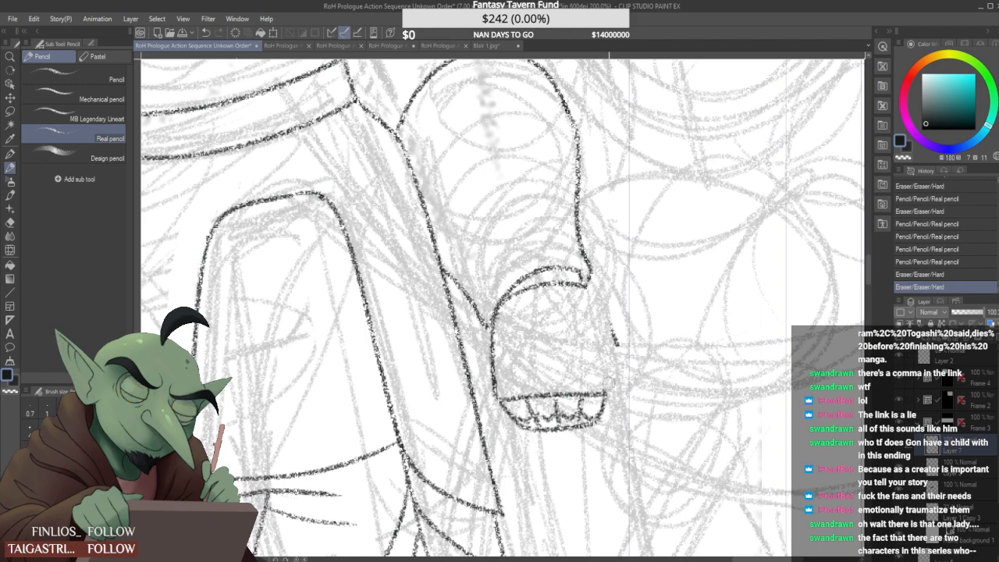
left_click_drag(587, 289, 604, 385)
left_click_drag(587, 293, 592, 293)
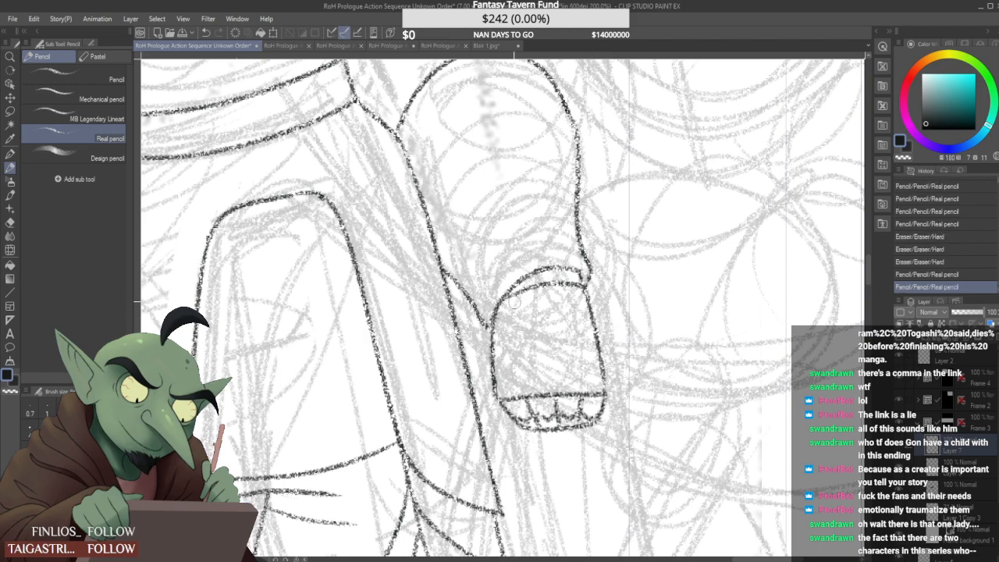
Clean up and redraw the curved line where the top of the hand meets the wrist
scroll(527, 291, "up", 2)
mouse_move(526, 285)
left_mouse_down()
mouse_move(565, 285)
mouse_move(532, 302)
mouse_move(565, 300)
mouse_move(490, 301)
left_mouse_up()
scroll(524, 276, "down", 7)
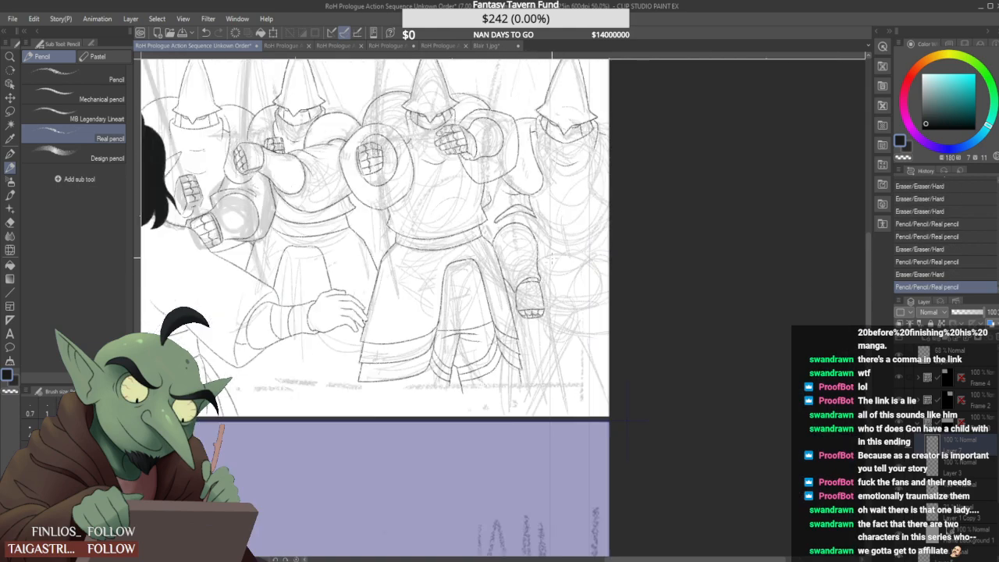
scroll(516, 288, "up", 4)
mouse_move(506, 284)
left_mouse_down()
mouse_move(498, 277)
mouse_move(512, 301)
mouse_move(539, 268)
left_mouse_up()
scroll(528, 285, "down", 3)
scroll(528, 281, "up", 3)
scroll(556, 251, "down", 3)
scroll(554, 242, "down", 3)
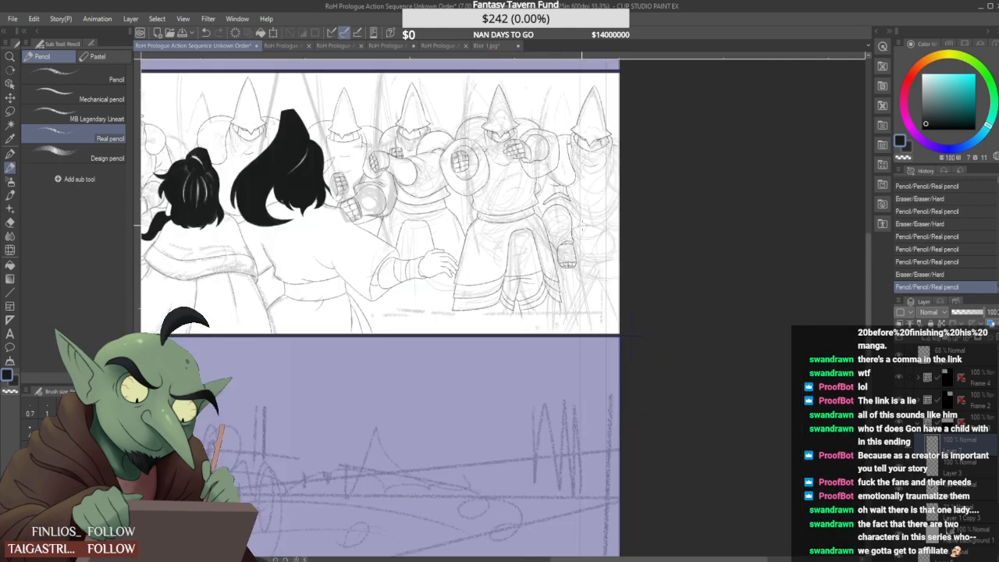
Try to pencil an angled thumb outline on the outer side of the hand
scroll(598, 250, "up", 3)
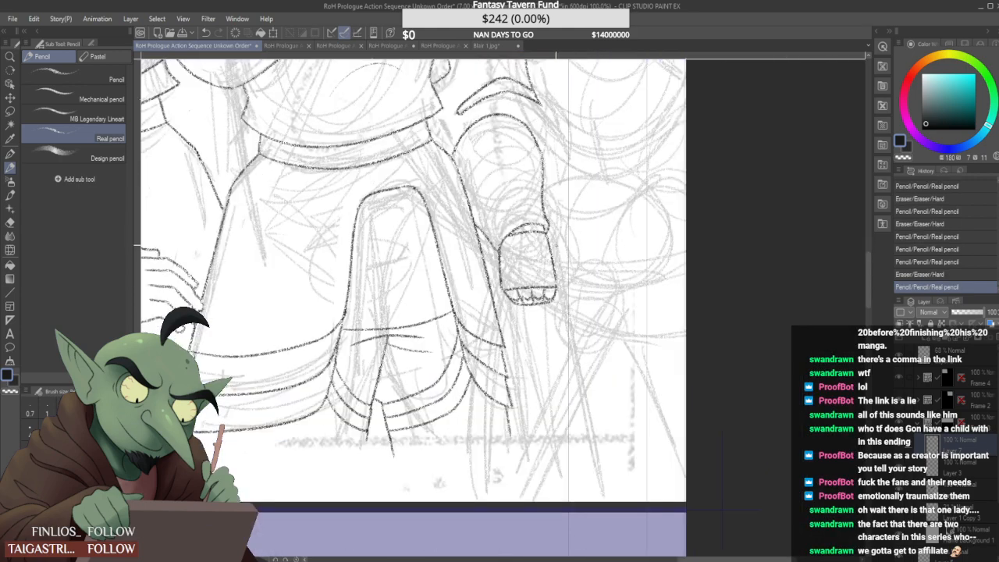
left_click_drag(560, 245, 565, 275)
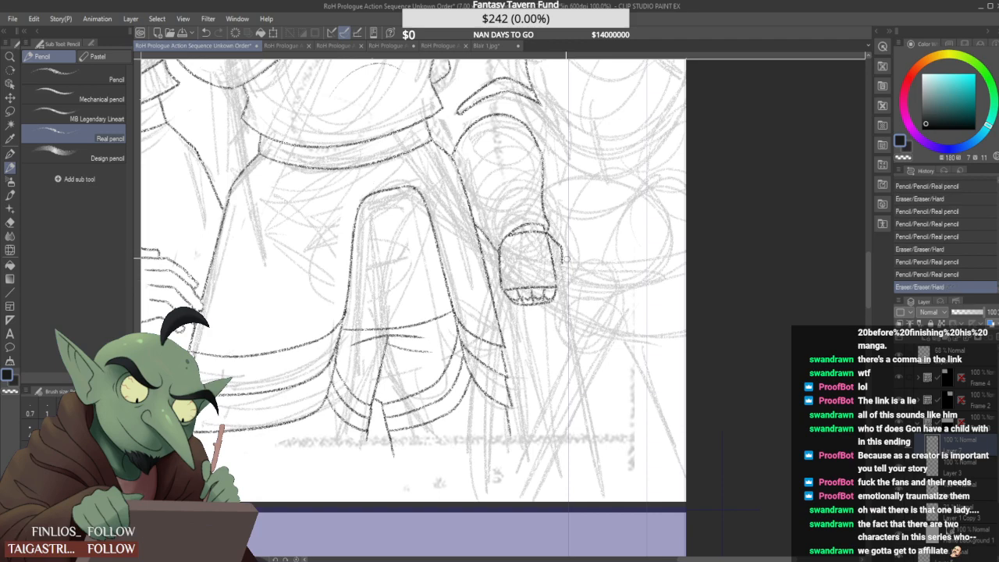
scroll(576, 235, "down", 3)
scroll(581, 222, "up", 2)
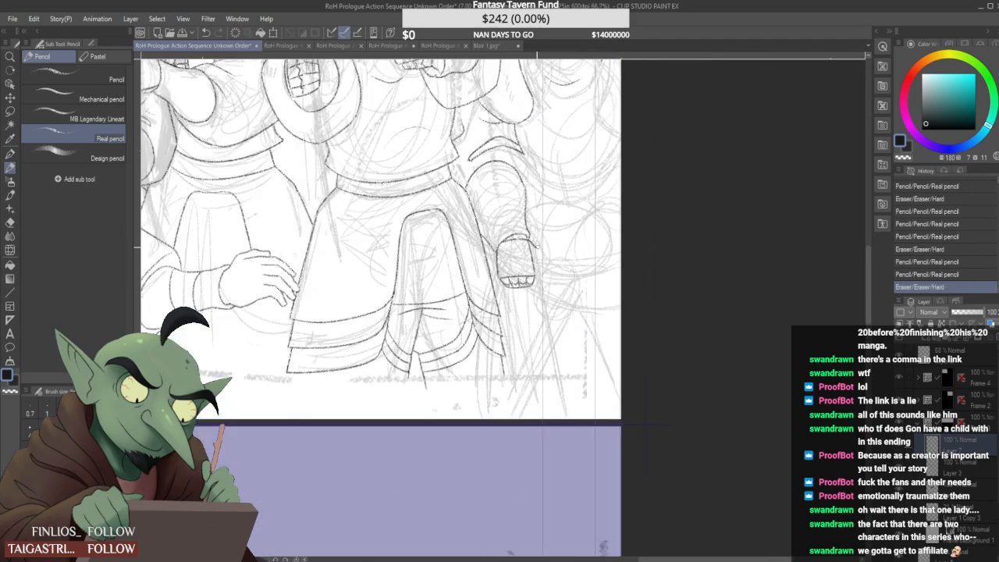
scroll(527, 231, "up", 1)
left_click_drag(523, 228, 515, 215)
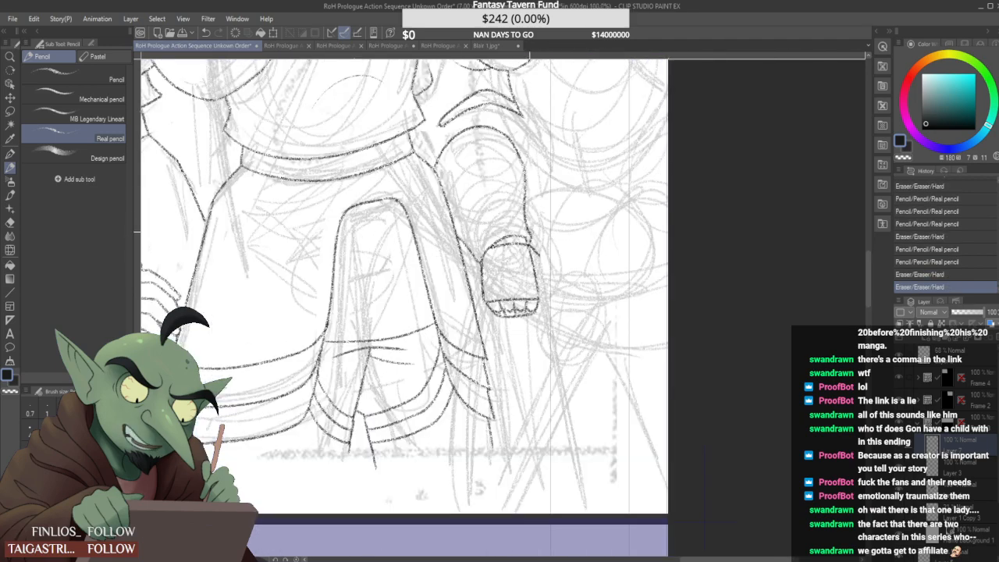
Pencil a shorter thumb line from the wrist along the hand's outer side and trim its end
scroll(546, 242, "up", 1)
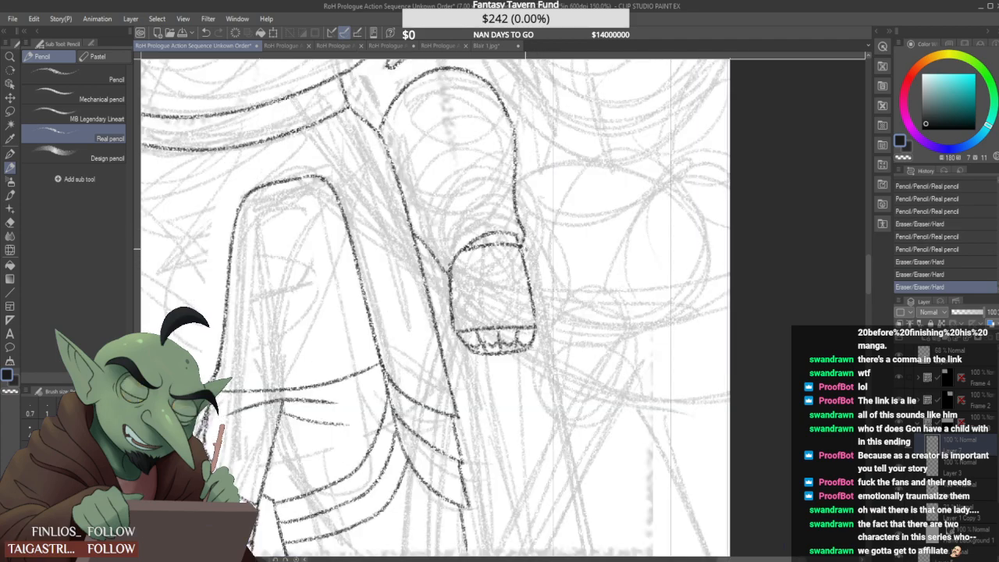
mouse_move(523, 247)
left_mouse_down()
mouse_move(551, 286)
mouse_move(546, 272)
left_mouse_up()
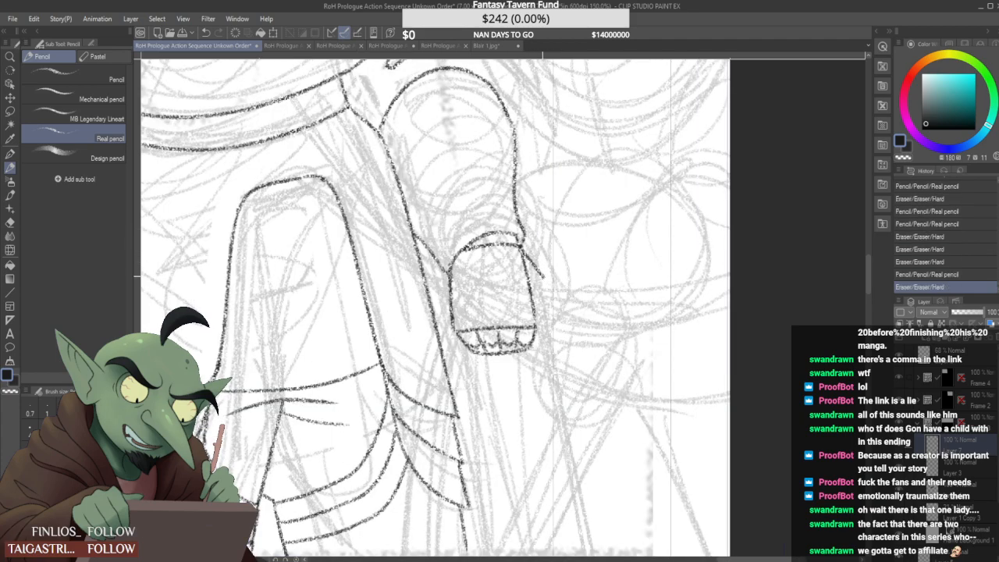
scroll(526, 260, "down", 3)
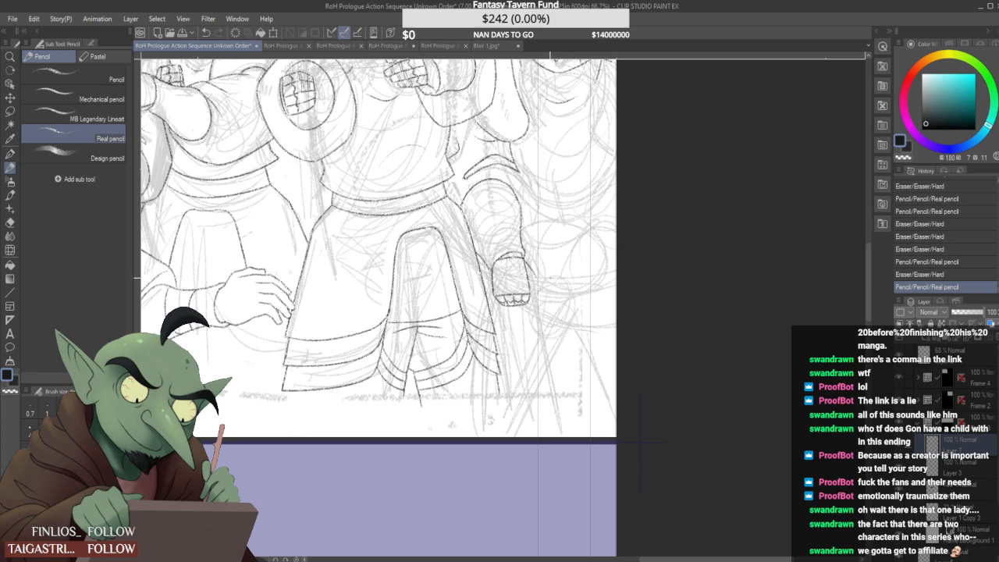
Rough in a circle and connecting arm strokes beside the finished hand with Design pencil on the Layer 1 Copy 3 sketch layer
left_click_drag(562, 269, 584, 306)
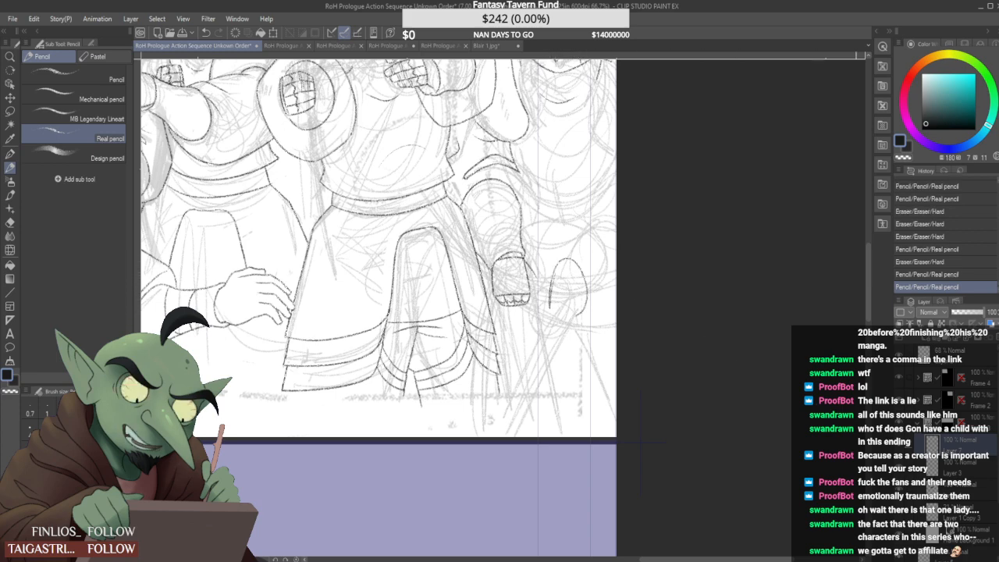
key("ctrl+z")
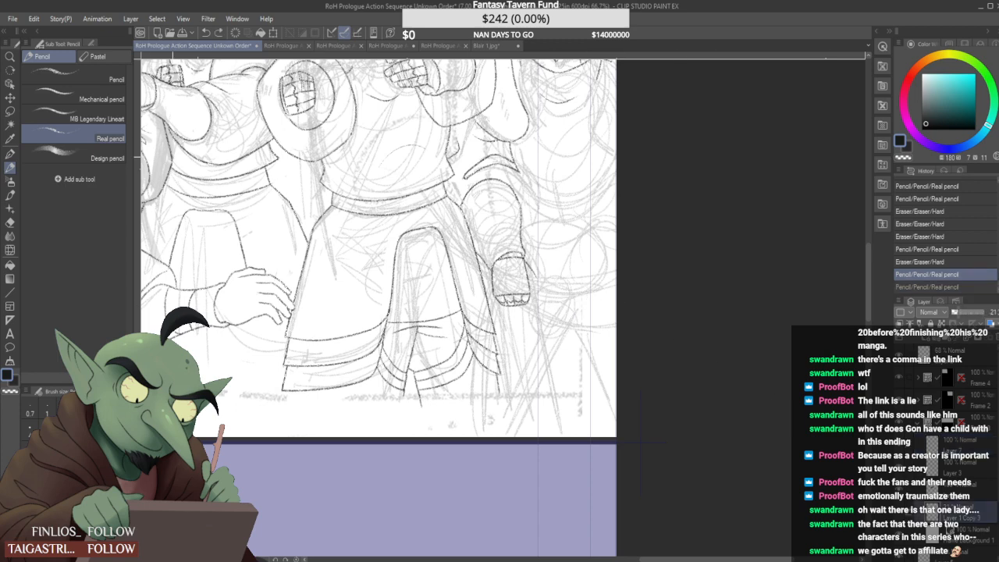
left_click(94, 157)
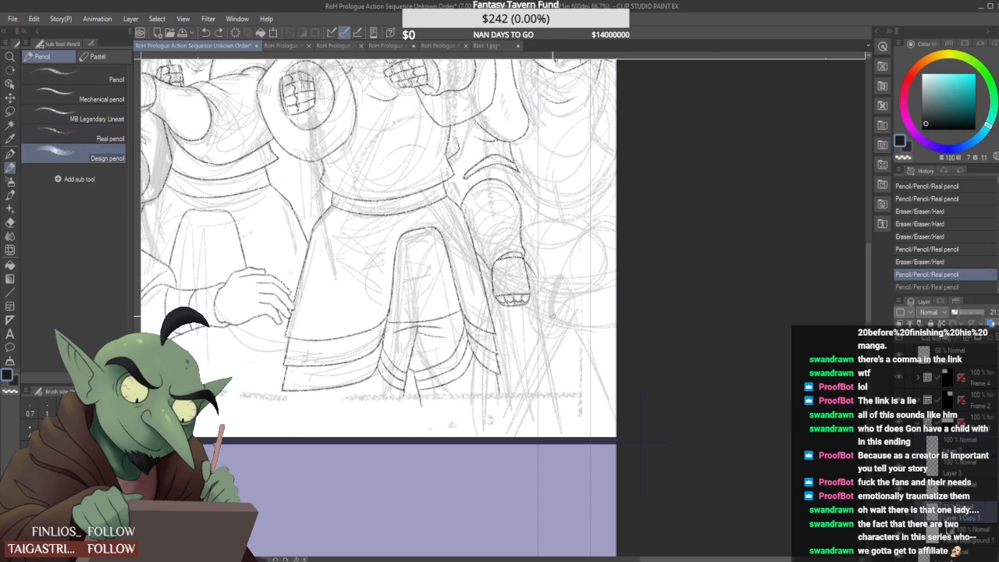
mouse_move(553, 316)
left_mouse_down()
mouse_move(544, 283)
mouse_move(563, 270)
left_mouse_up()
mouse_move(564, 271)
left_mouse_down()
mouse_move(592, 301)
mouse_move(576, 324)
left_mouse_up()
mouse_move(557, 273)
left_mouse_down()
mouse_move(546, 300)
mouse_move(566, 323)
mouse_move(593, 287)
mouse_move(587, 225)
left_mouse_up()
left_click_drag(624, 263, 601, 292)
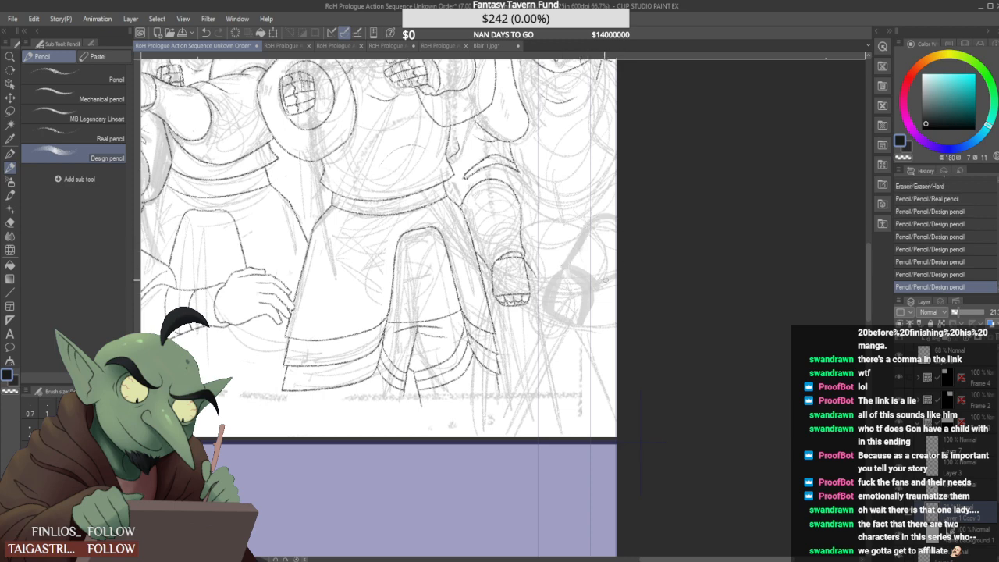
mouse_move(582, 226)
left_mouse_down()
mouse_move(634, 183)
mouse_move(607, 156)
mouse_move(589, 196)
left_mouse_up()
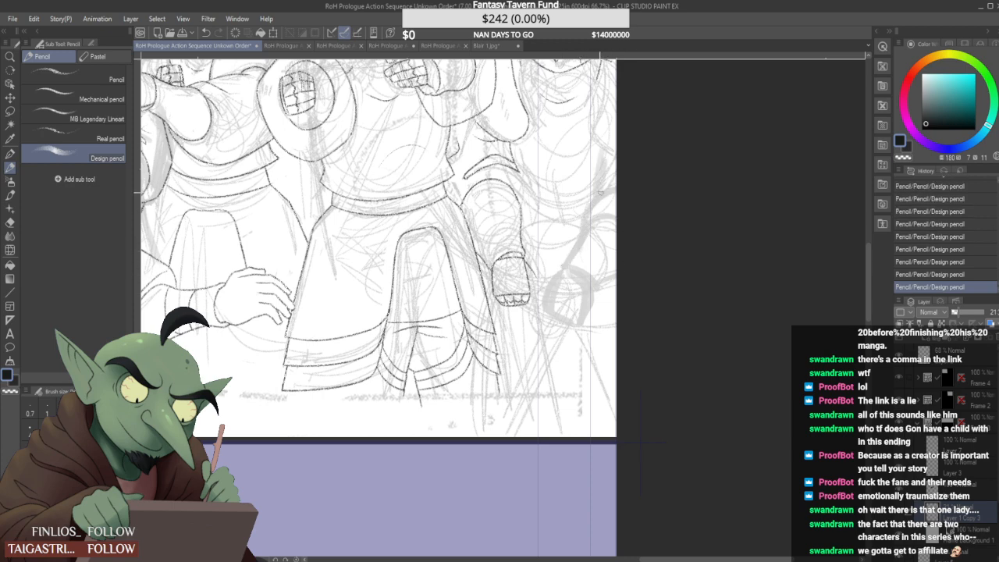
scroll(597, 154, "down", 3)
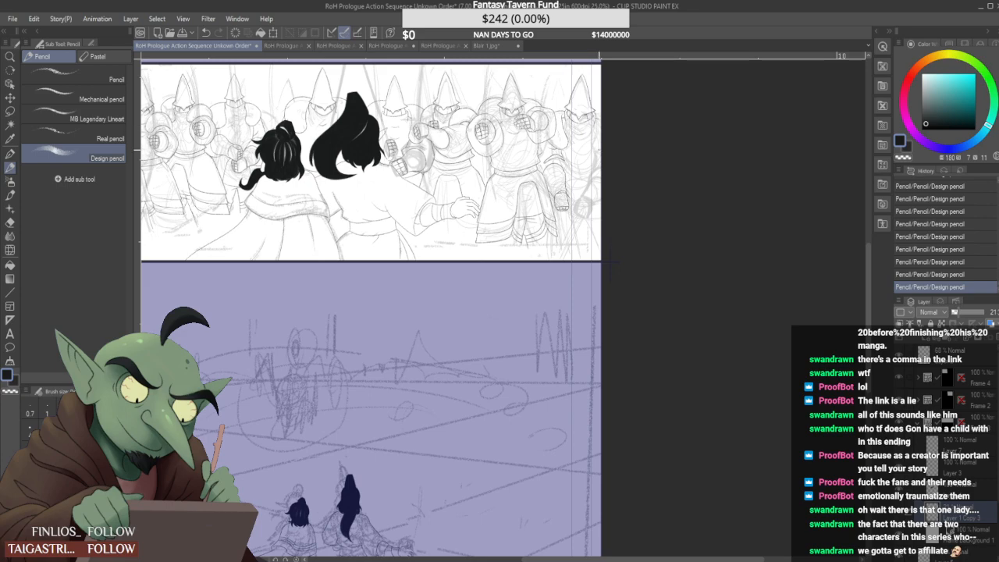
scroll(582, 211, "up", 3)
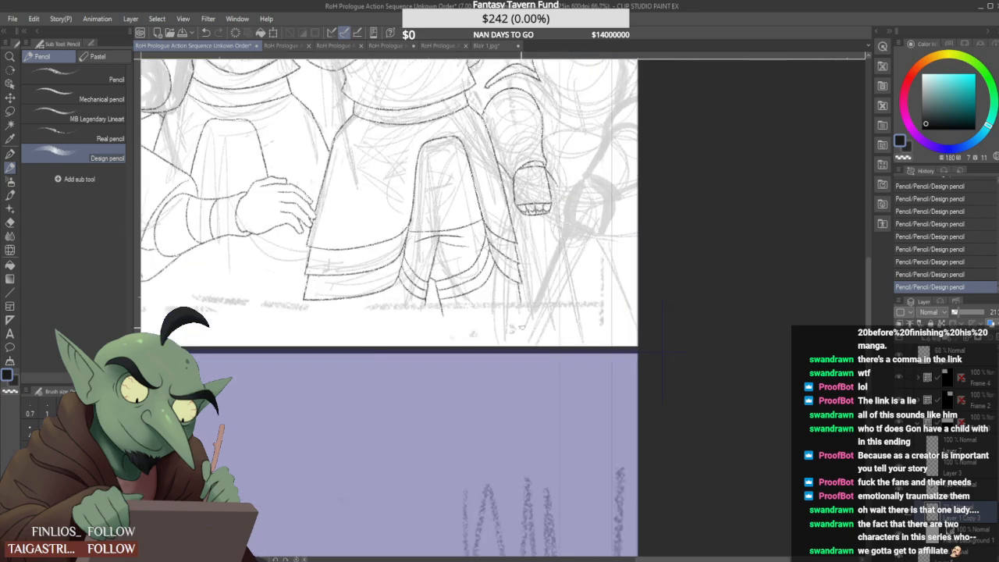
scroll(569, 227, "down", 2)
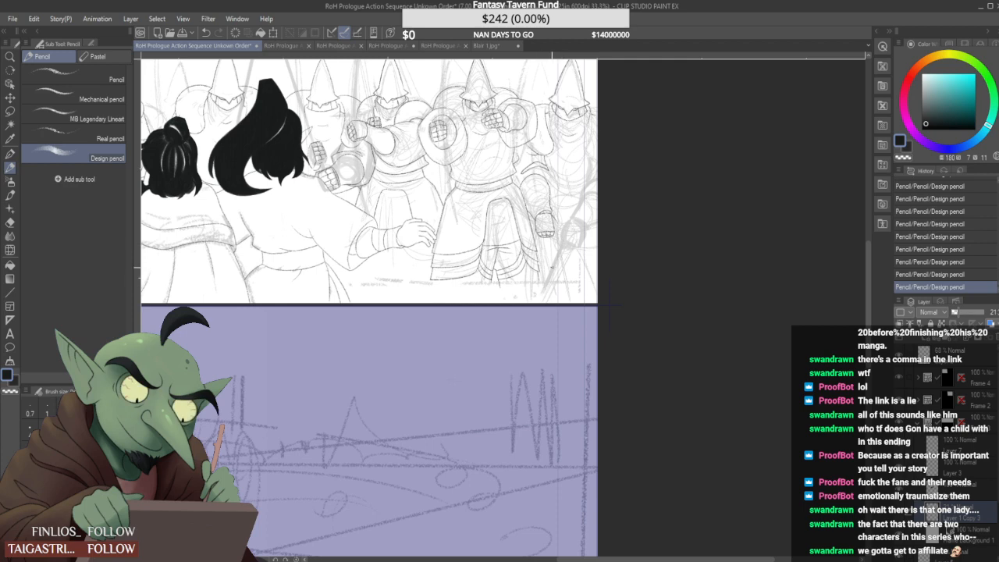
scroll(550, 272, "down", 1)
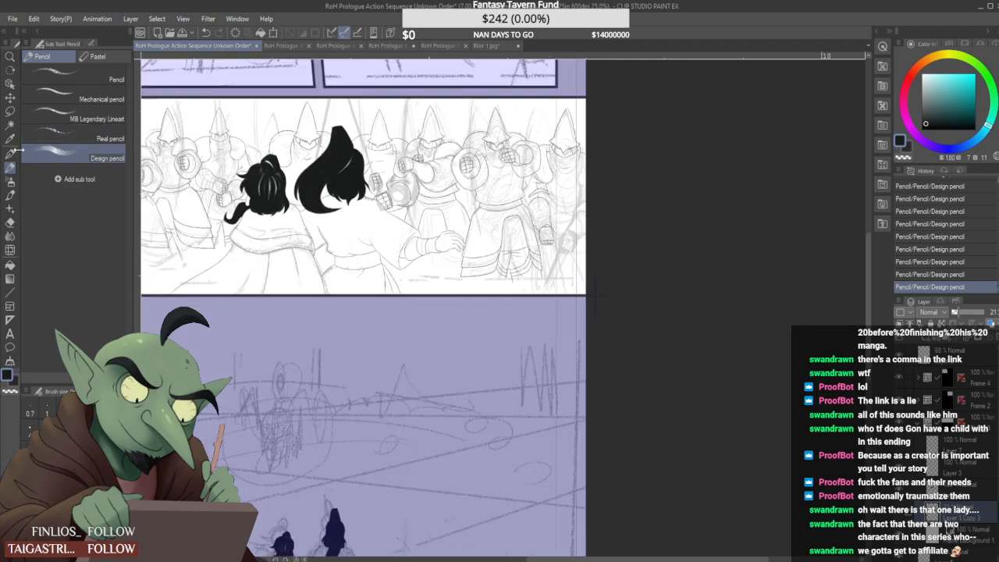
Switch to the Real pencil on Layer 3 and add short line strokes around the rightmost figure's head and shoulder
left_click(93, 138)
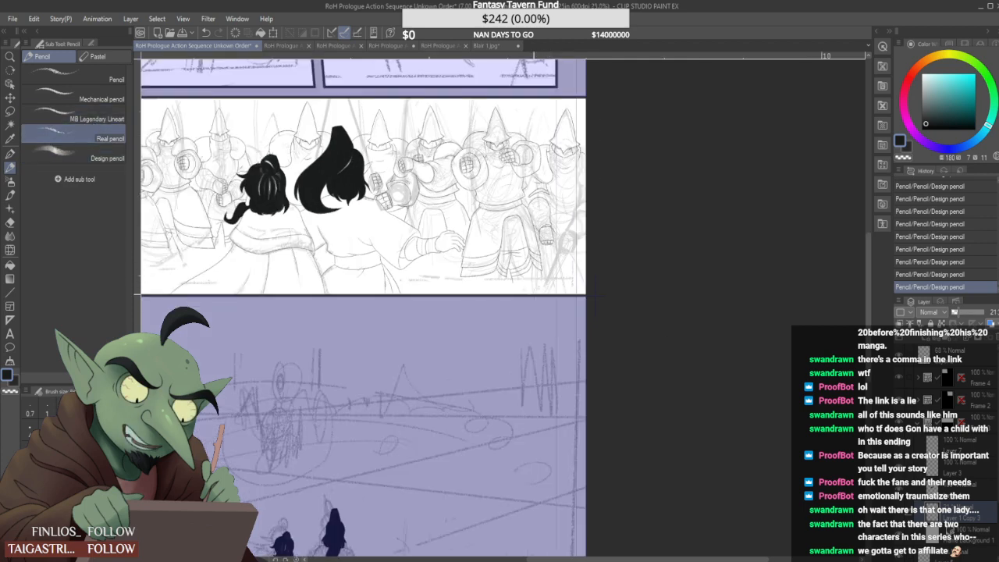
left_click(937, 467)
scroll(571, 142, "up", 6)
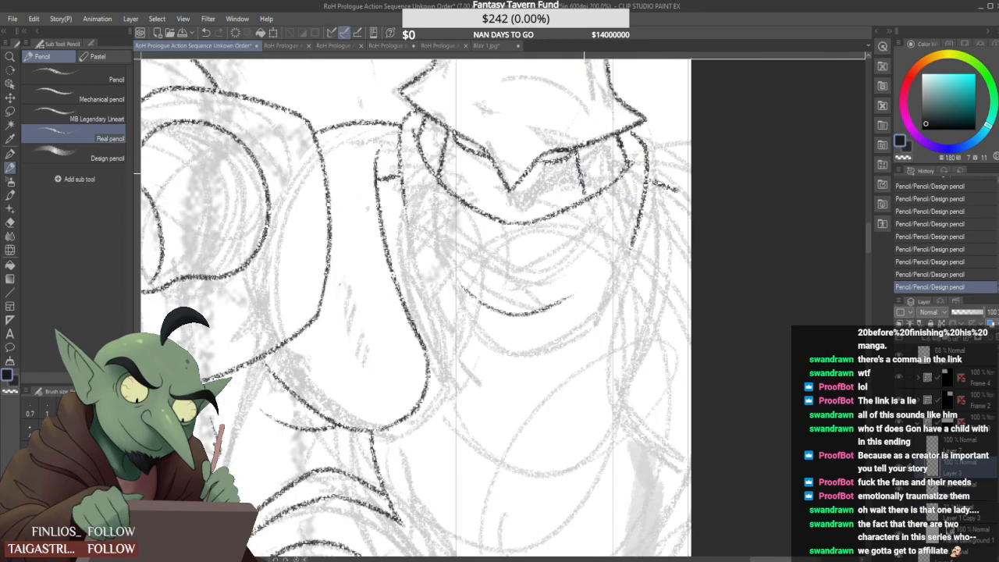
scroll(579, 173, "down", 5)
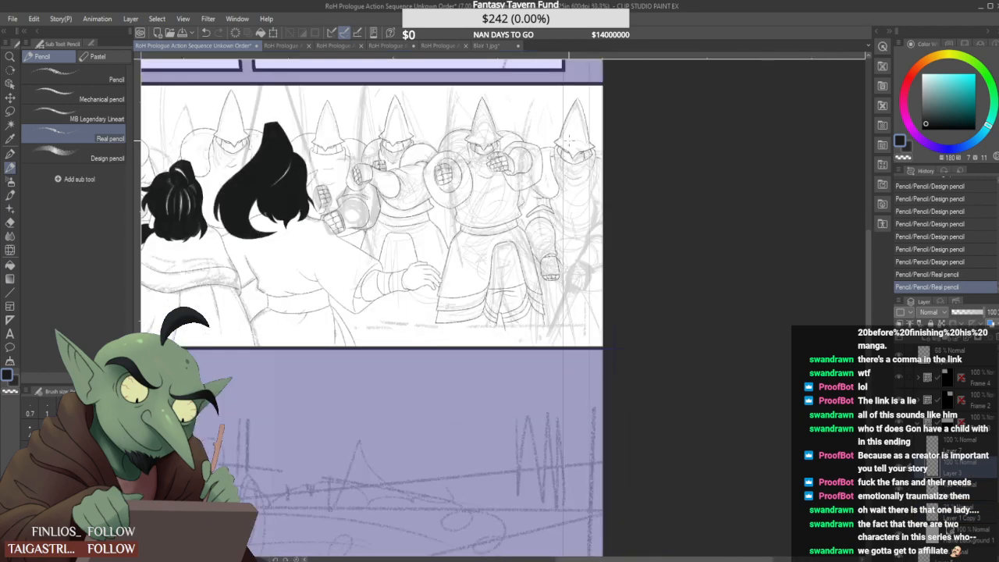
scroll(562, 156, "up", 2)
scroll(563, 157, "up", 1)
left_click_drag(557, 148, 558, 160)
scroll(566, 144, "down", 3)
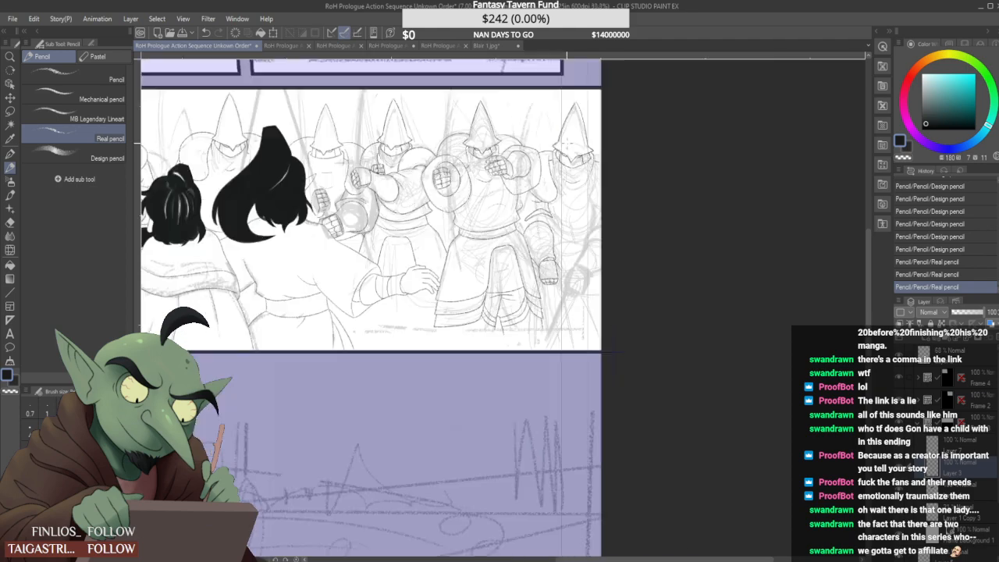
scroll(571, 139, "down", 2)
scroll(581, 140, "up", 1)
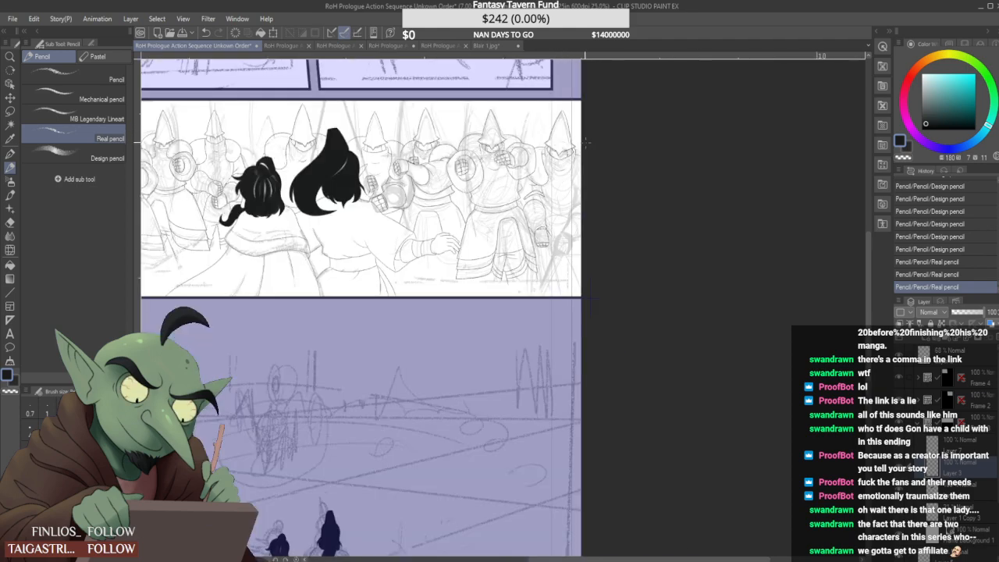
Pencil the angular outline of the rightmost figure's lowered fist over the rough circle
scroll(567, 221, "up", 3)
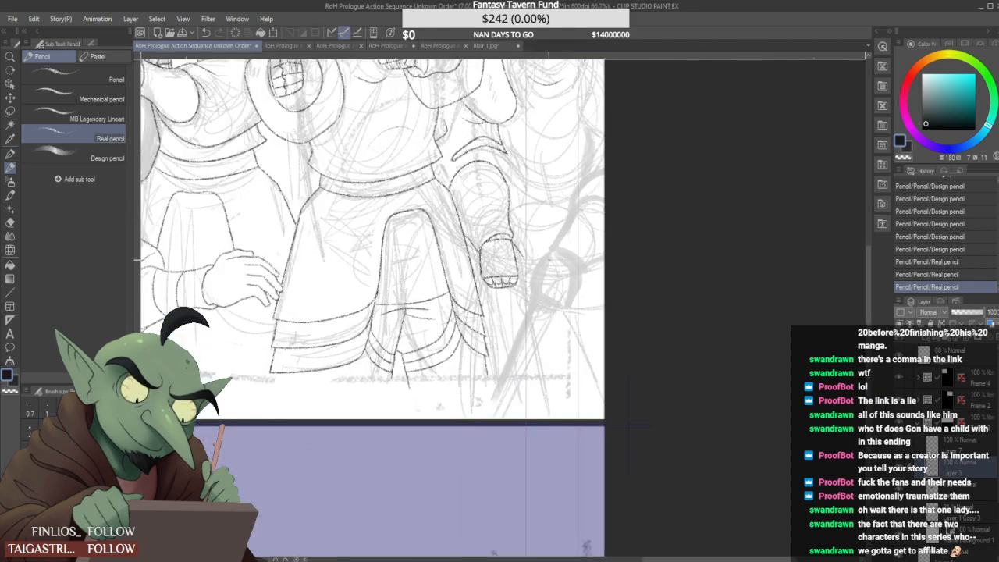
scroll(550, 254, "up", 2)
left_click_drag(529, 263, 508, 336)
mouse_move(551, 250)
left_mouse_down()
mouse_move(530, 337)
mouse_move(597, 367)
left_mouse_up()
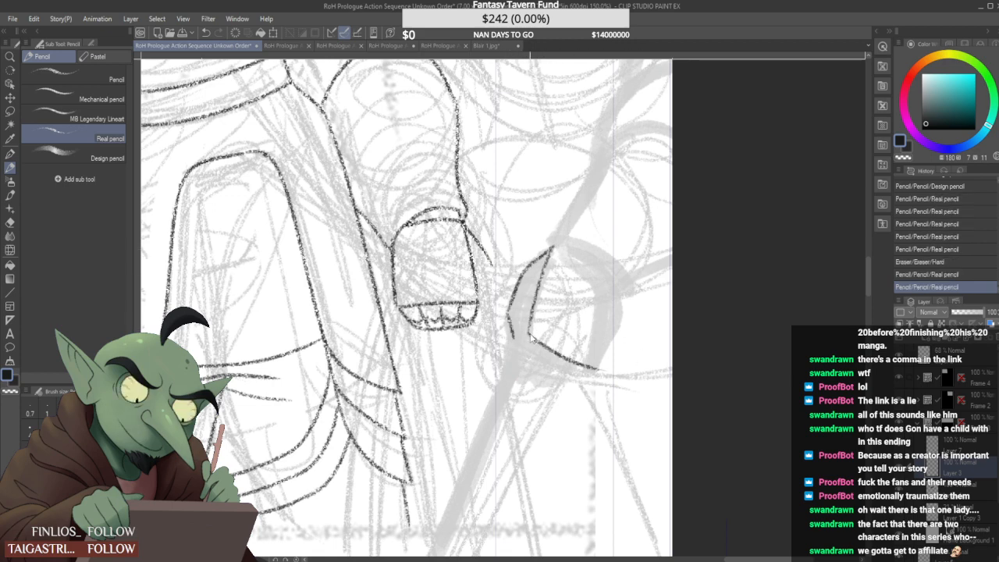
key("ctrl+z")
mouse_move(528, 337)
left_mouse_down()
mouse_move(592, 378)
mouse_move(622, 287)
left_mouse_up()
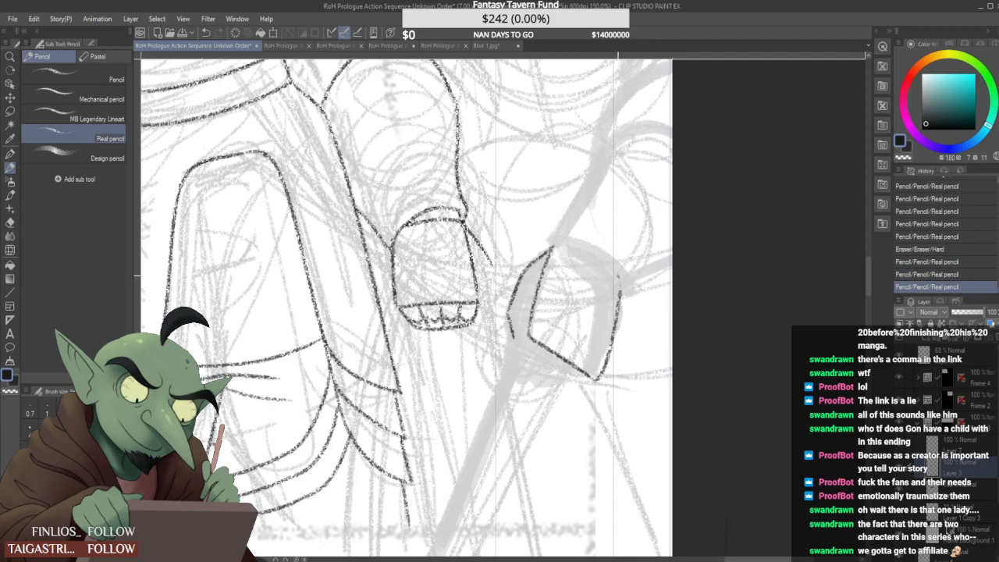
left_click_drag(553, 248, 625, 290)
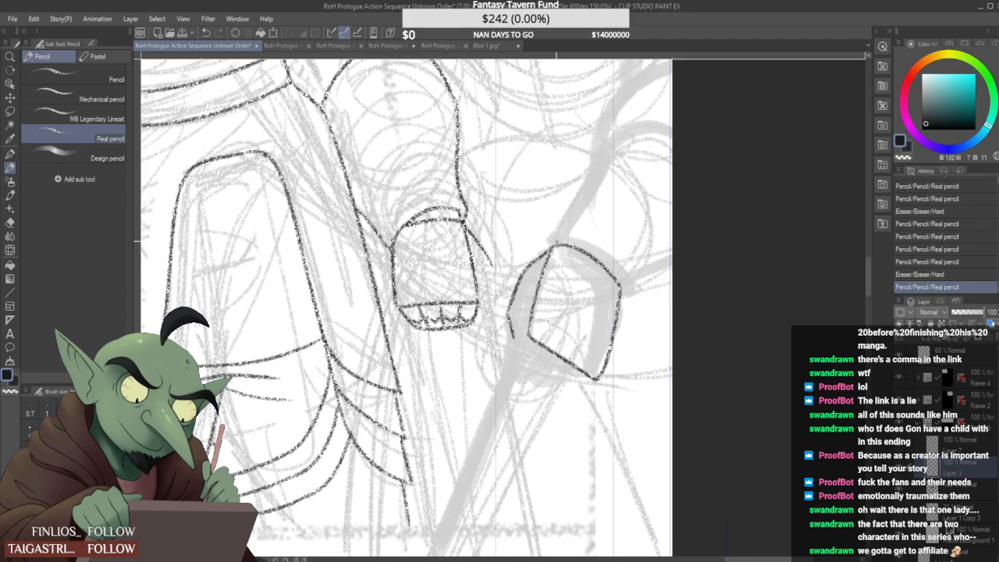
scroll(558, 241, "down", 1)
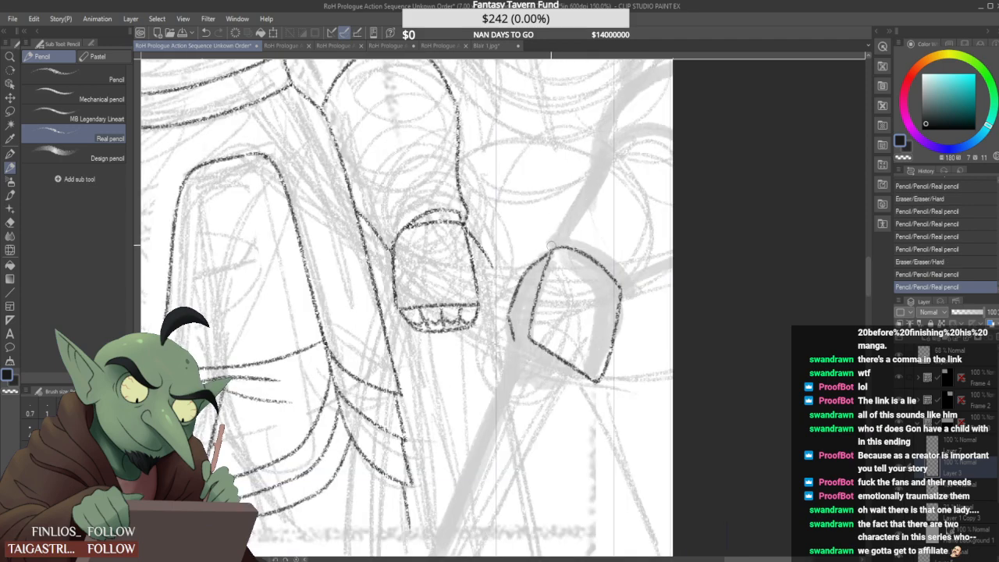
scroll(555, 239, "down", 1)
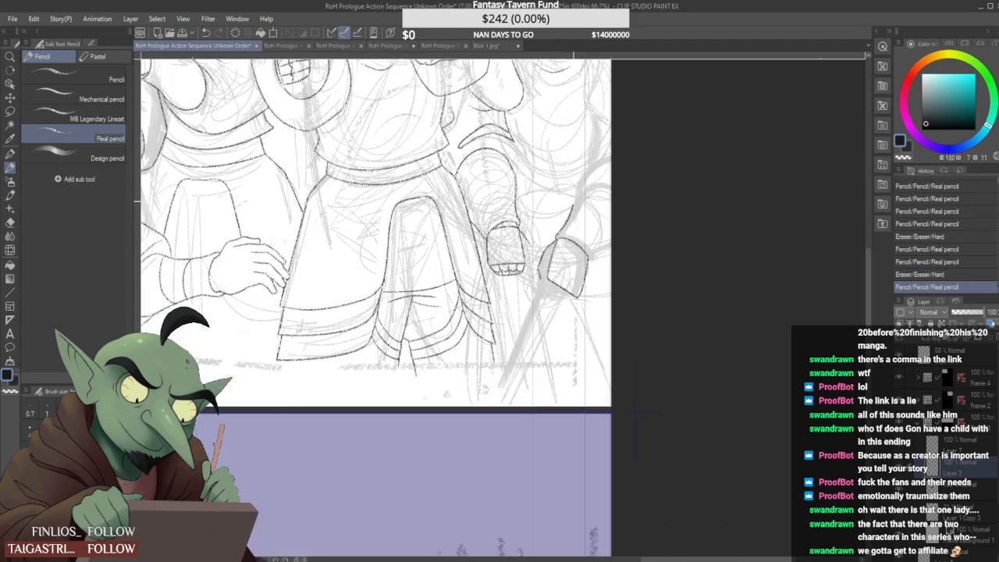
Pencil the curved wrist cuff and forearm edges above the rightmost figure's lowered fist
scroll(616, 235, "up", 1)
left_click_drag(577, 275, 611, 244)
left_click_drag(534, 238, 576, 267)
scroll(475, 262, "down", 2)
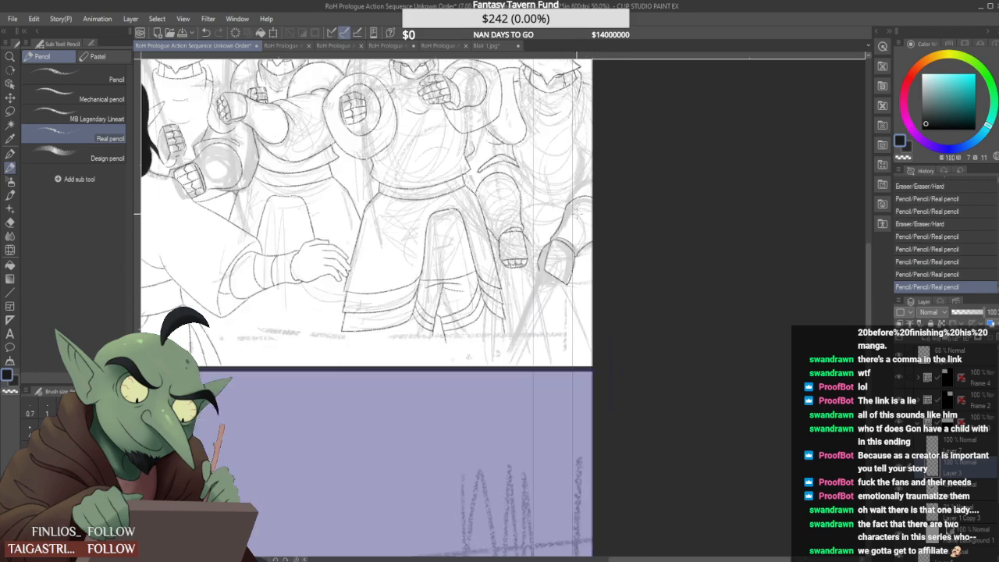
Pencil the side line running up from the rightmost figure's forearm and trim it with the hard eraser
scroll(478, 226, "up", 2)
mouse_move(555, 224)
left_mouse_down()
mouse_move(606, 171)
mouse_move(578, 114)
left_mouse_up()
scroll(571, 148, "down", 1)
scroll(574, 125, "up", 1)
scroll(575, 156, "down", 2)
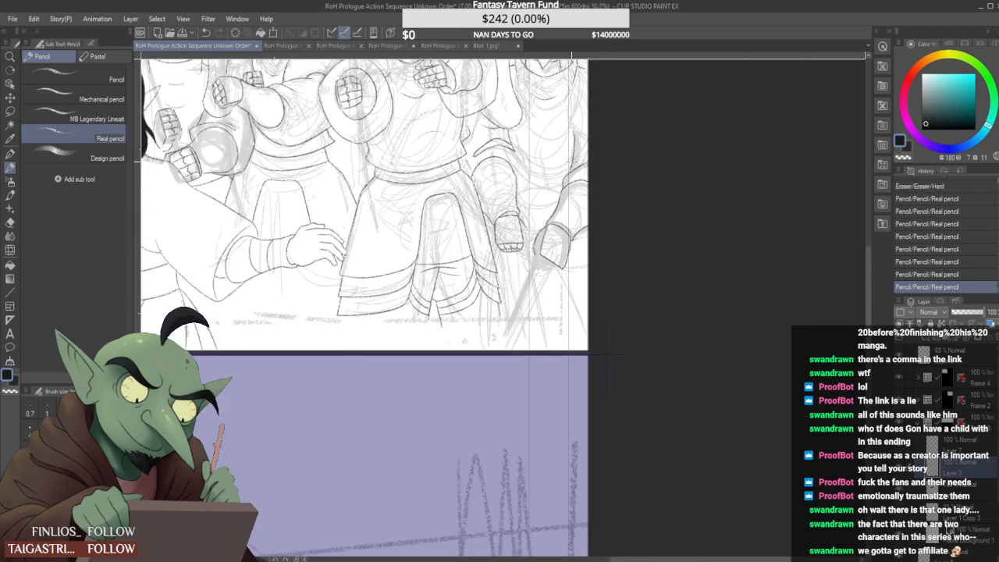
scroll(576, 156, "up", 2)
left_click_drag(575, 156, 575, 184)
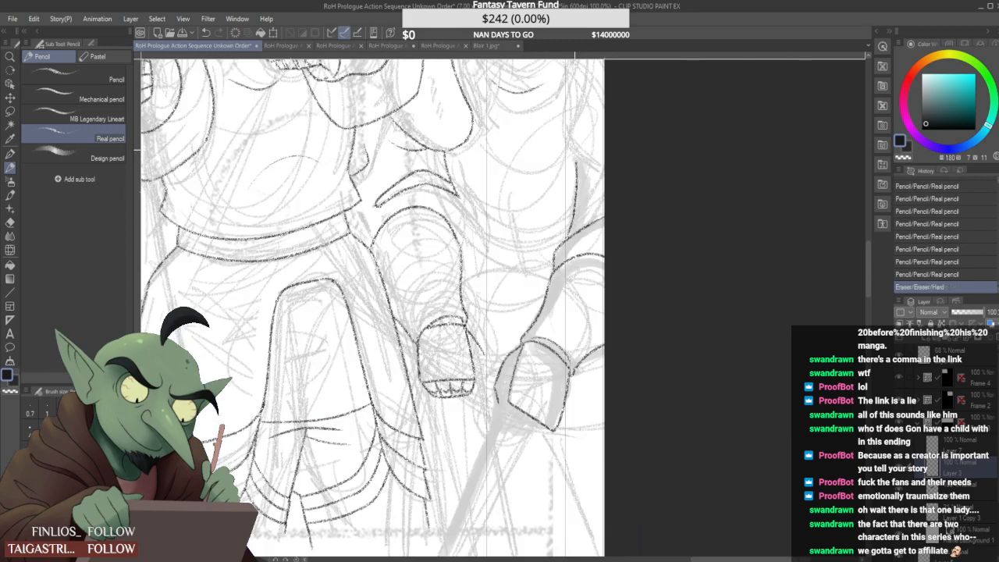
Pencil the rounded lower edge of the rightmost figure's upper-arm armor where it meets the side line
scroll(574, 167, "down", 2)
scroll(575, 166, "up", 2)
left_click_drag(577, 226, 578, 151)
scroll(578, 156, "down", 2)
scroll(579, 156, "up", 2)
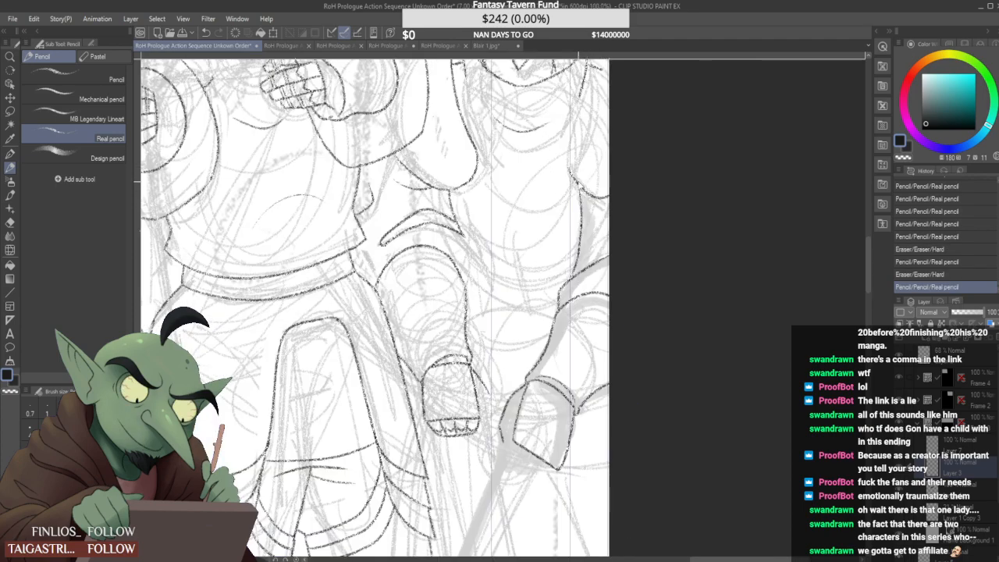
key("ctrl+z")
key("ctrl+y")
key("ctrl+z")
key("ctrl+y")
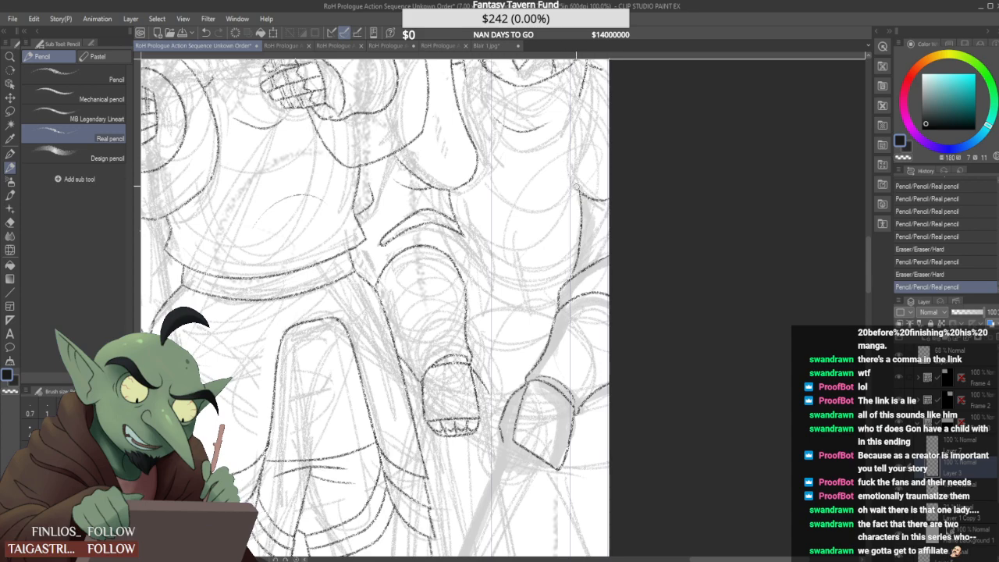
left_click_drag(589, 198, 593, 202)
Extend the rightmost figure's upper-arm line up to the collar and trim its end
scroll(562, 170, "down", 2)
scroll(573, 143, "up", 3)
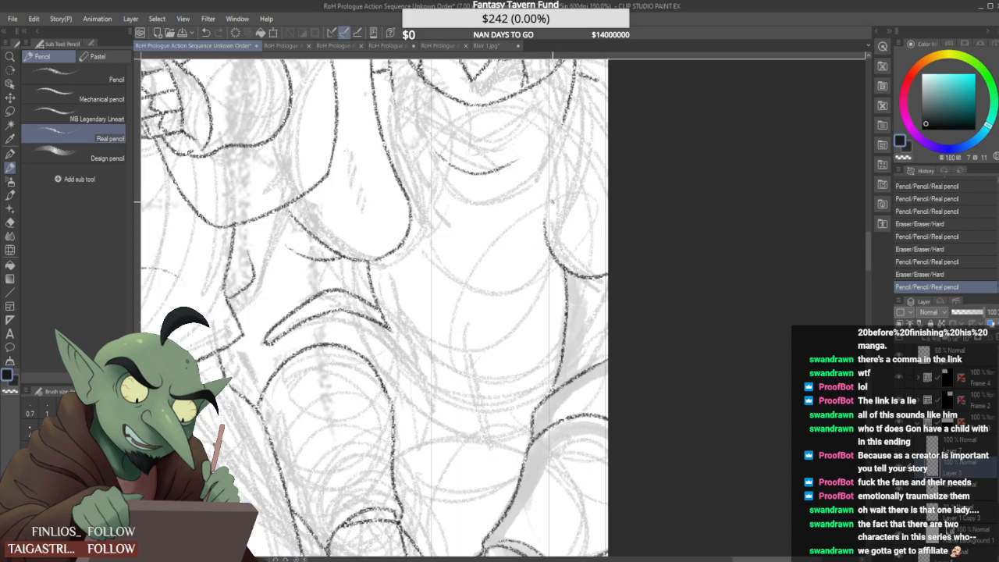
left_click_drag(547, 109, 572, 221)
scroll(564, 144, "down", 2)
scroll(575, 98, "up", 2)
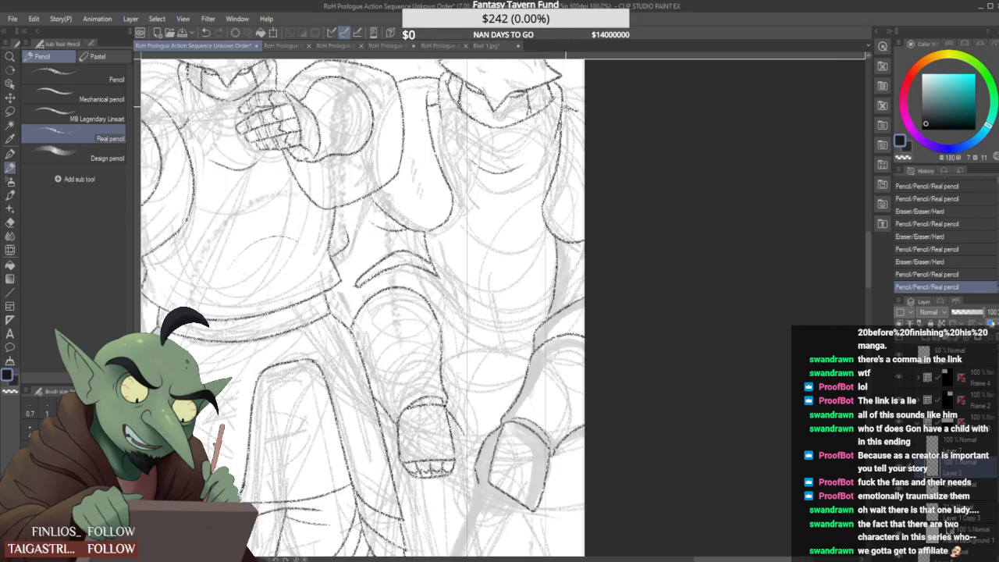
left_click_drag(566, 107, 568, 112)
scroll(581, 123, "down", 2)
Select Layer 7 and rework the overlapping line where the rightmost figure's collar meets the upper arm
left_click(982, 451)
left_click(899, 450)
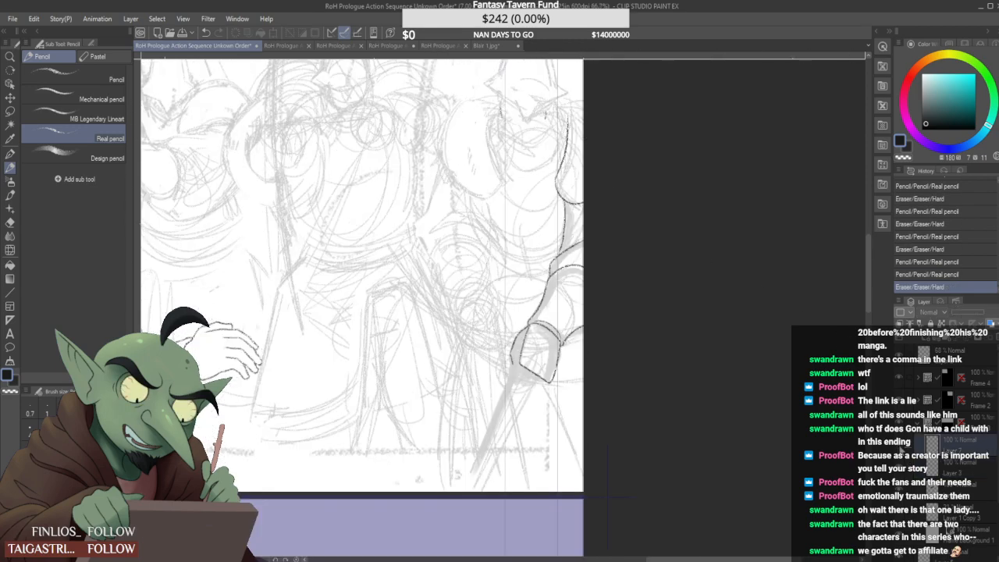
left_click(900, 450)
scroll(533, 160, "up", 5)
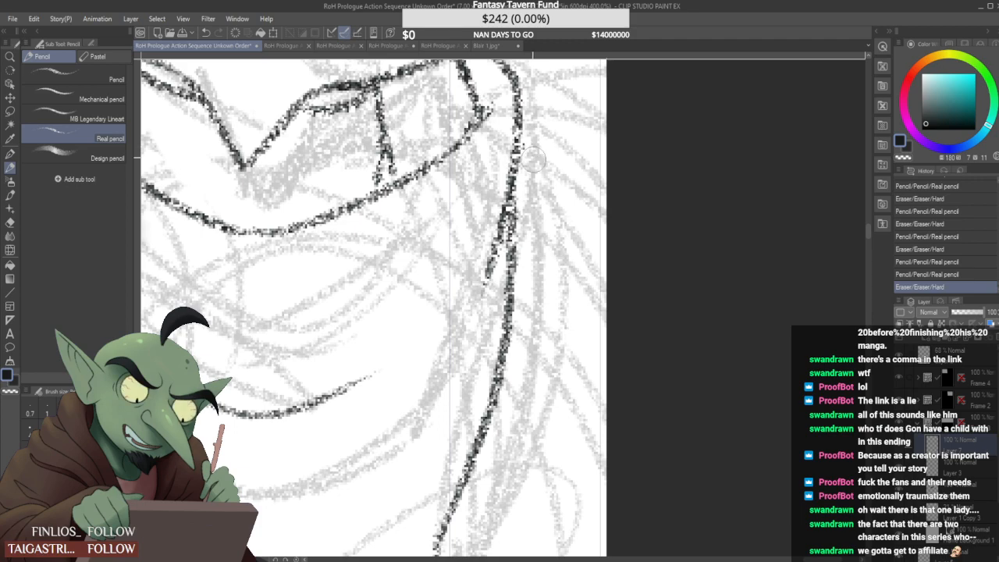
scroll(533, 160, "down", 3)
mouse_move(535, 124)
left_mouse_down()
mouse_move(574, 112)
mouse_move(550, 146)
mouse_move(548, 135)
left_mouse_up()
scroll(569, 127, "down", 1)
key("ctrl+z")
key("ctrl+z")
key("ctrl+z")
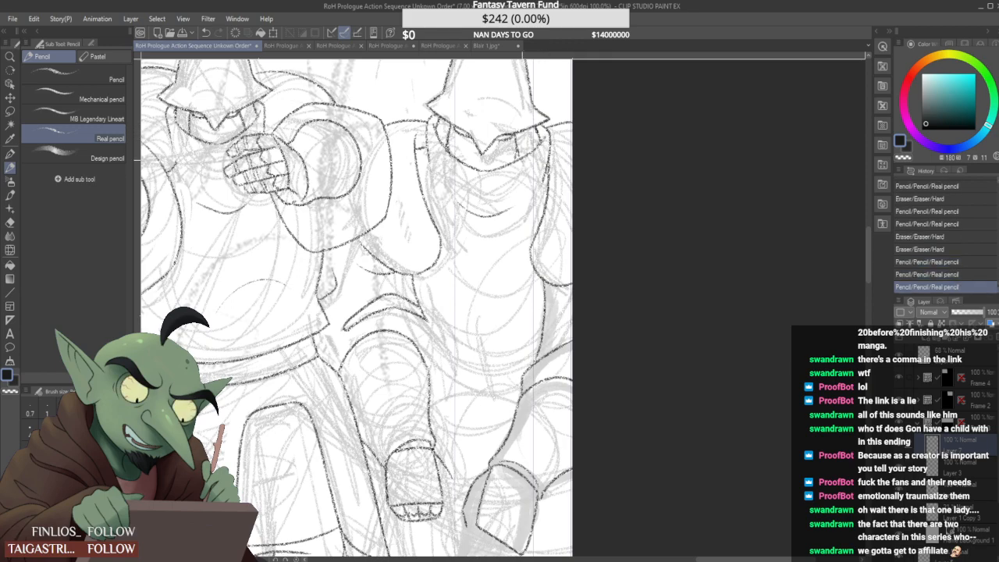
Pencil the rightmost figure's torso side from the neighboring figure's sleeve down past the bent arm, trimming stray marks
scroll(388, 285, "down", 2)
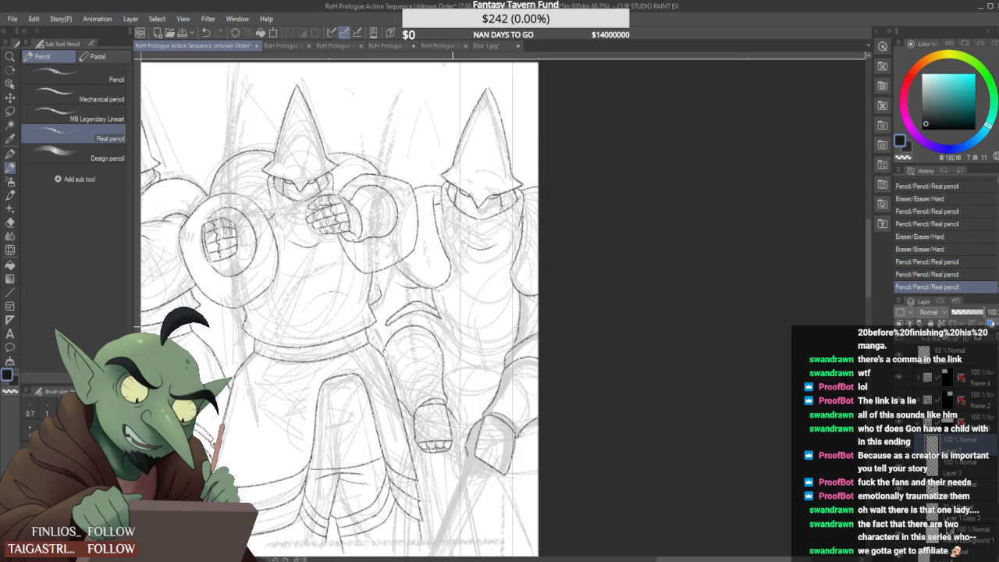
scroll(389, 306, "up", 3)
left_click_drag(434, 262, 448, 325)
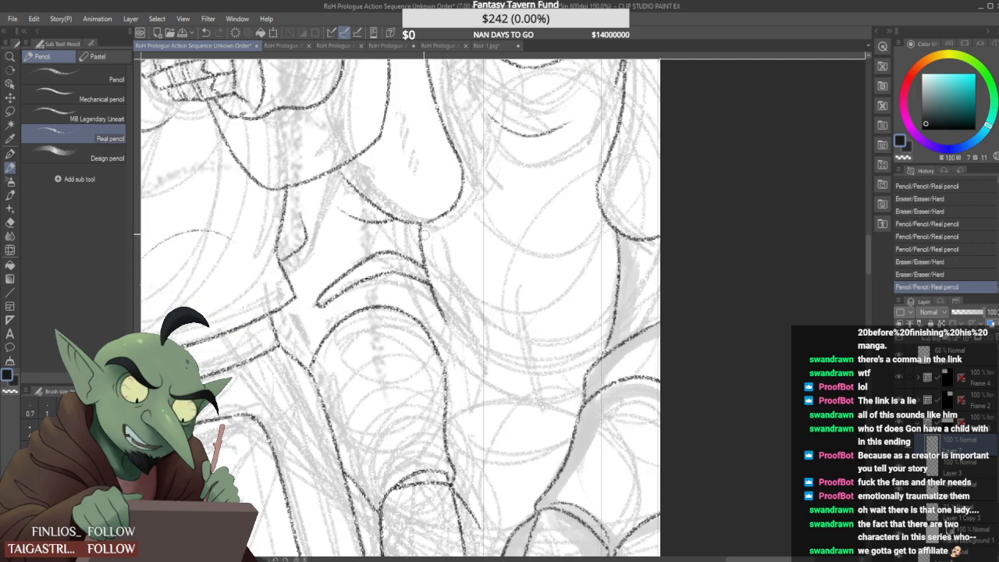
left_click_drag(423, 228, 431, 278)
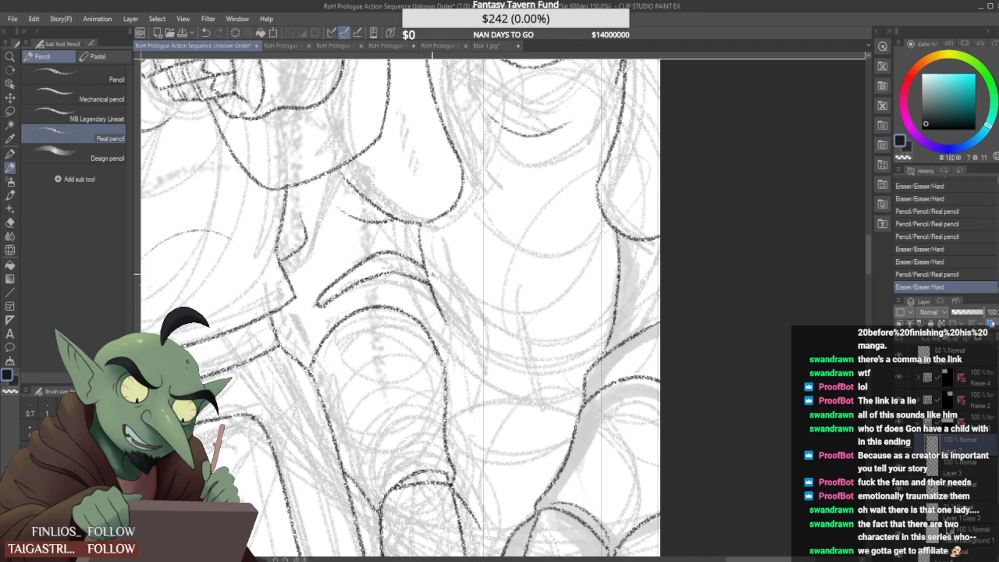
Try to pencil a low curved waistline across the rightmost figure's torso between the two arms
mouse_move(441, 315)
left_mouse_down()
mouse_move(446, 332)
mouse_move(571, 361)
left_mouse_up()
key("ctrl+minus")
key("ctrl+plus")
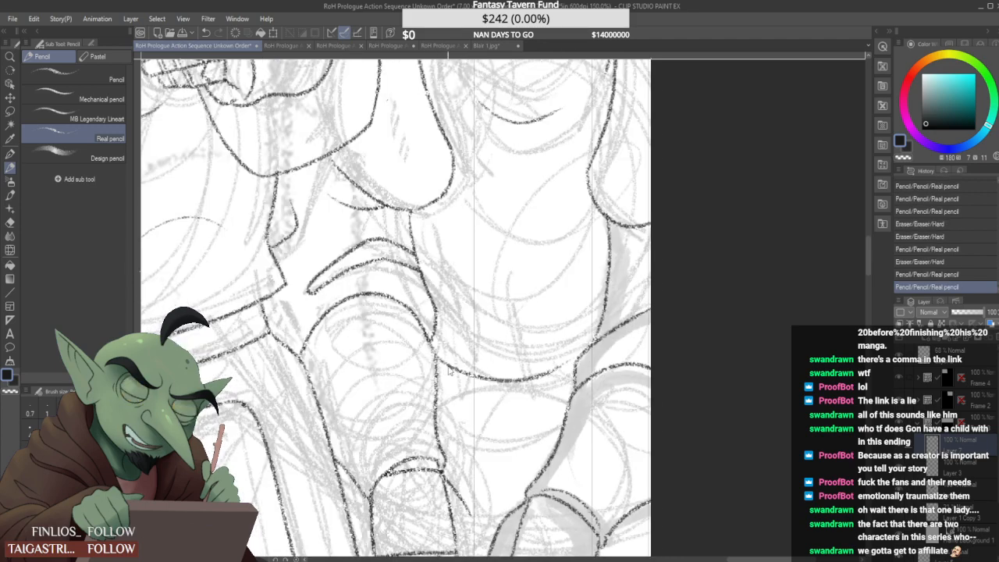
key("ctrl+z")
left_click_drag(416, 366, 597, 377)
key("ctrl+z")
left_click_drag(426, 356, 587, 382)
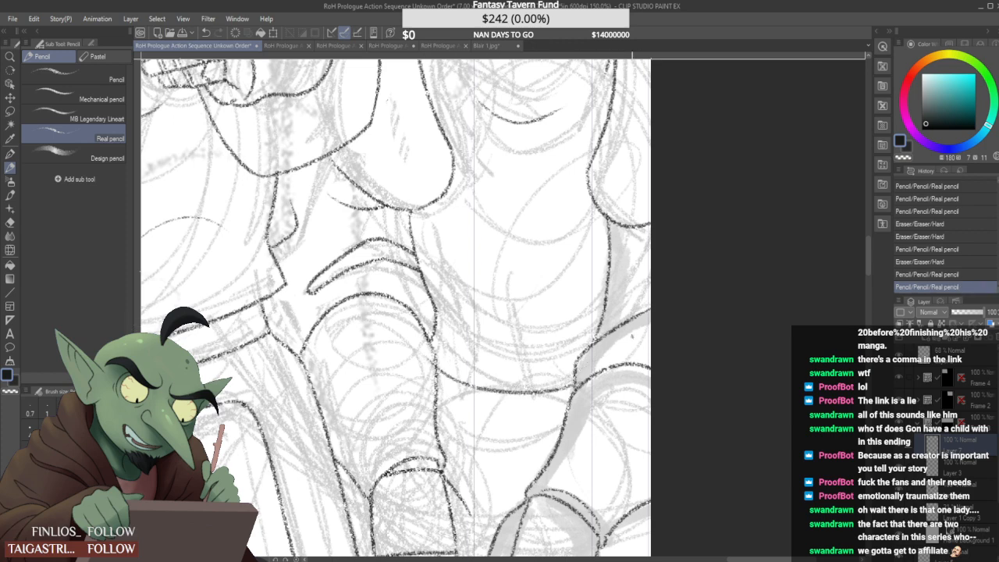
mouse_move(426, 351)
left_mouse_down()
mouse_move(431, 360)
mouse_move(425, 331)
mouse_move(426, 366)
mouse_move(426, 350)
mouse_move(435, 369)
left_mouse_up()
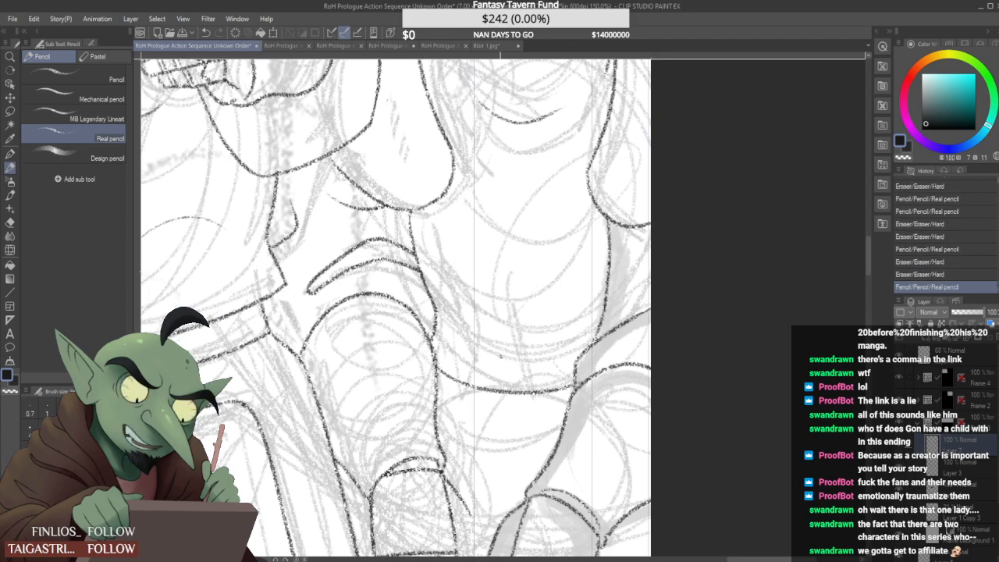
left_click_drag(579, 379, 570, 398)
Redraw the rightmost figure's waistline as a shallow curve between the two arms and erase the overshoot past the forearm
scroll(578, 380, "up", 1)
scroll(580, 332, "down", 4)
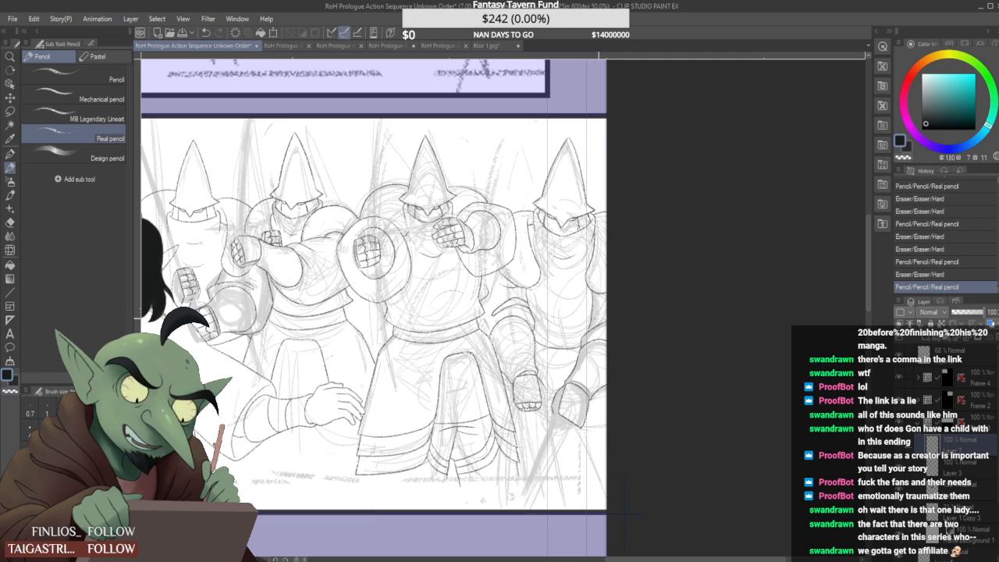
scroll(580, 344, "up", 2)
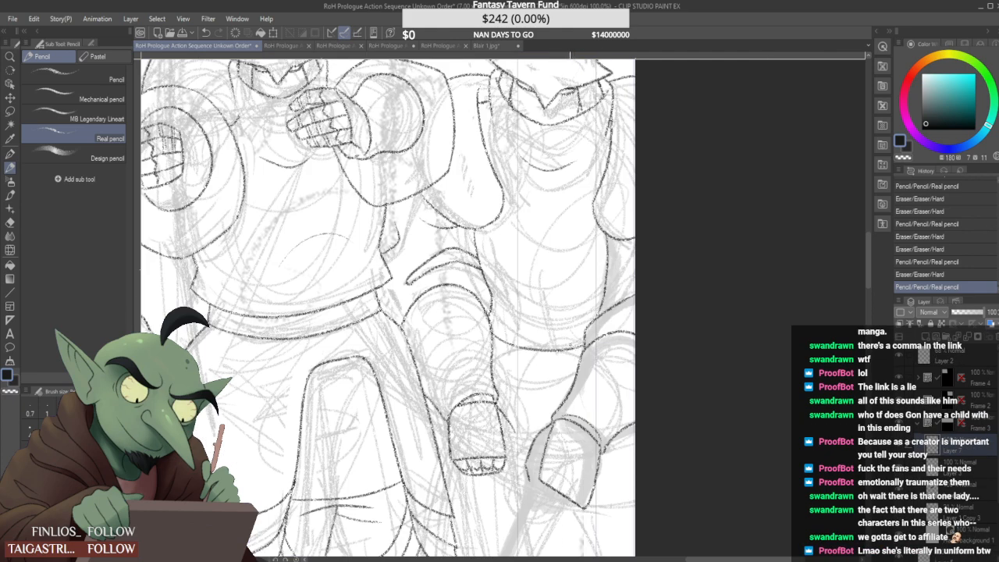
scroll(388, 308, "down", 1)
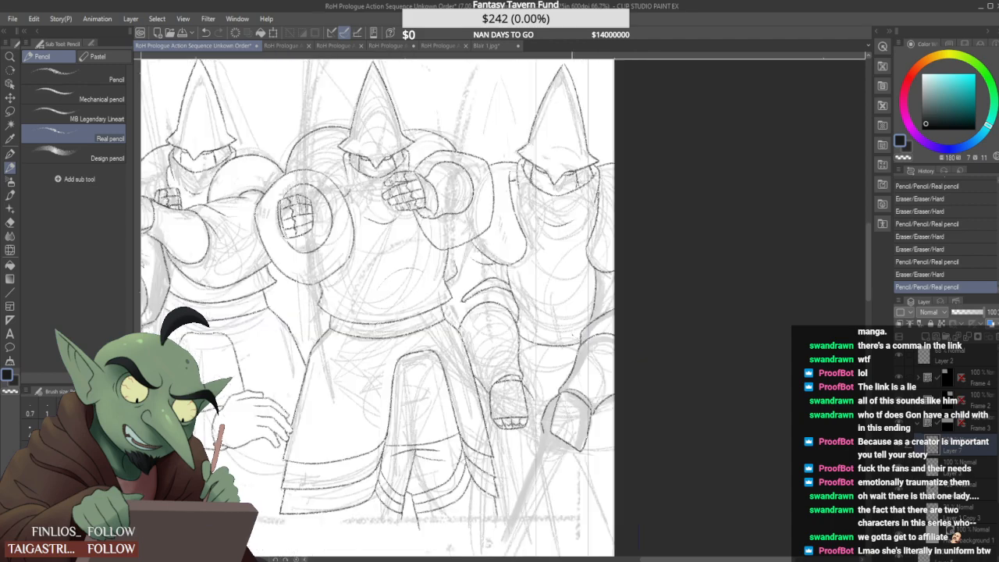
scroll(434, 351, "up", 3)
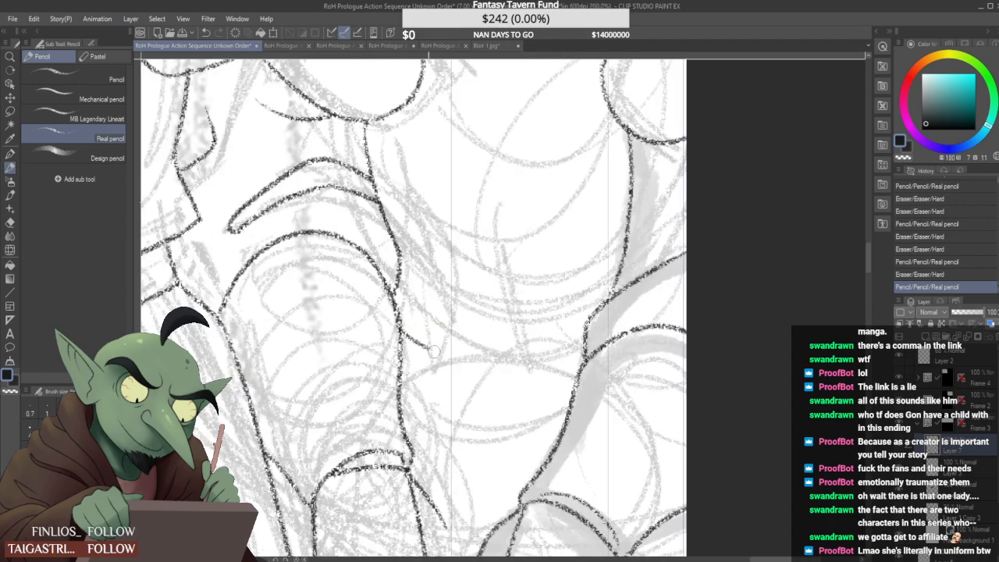
mouse_move(434, 352)
left_mouse_down()
mouse_move(407, 336)
mouse_move(580, 348)
left_mouse_up()
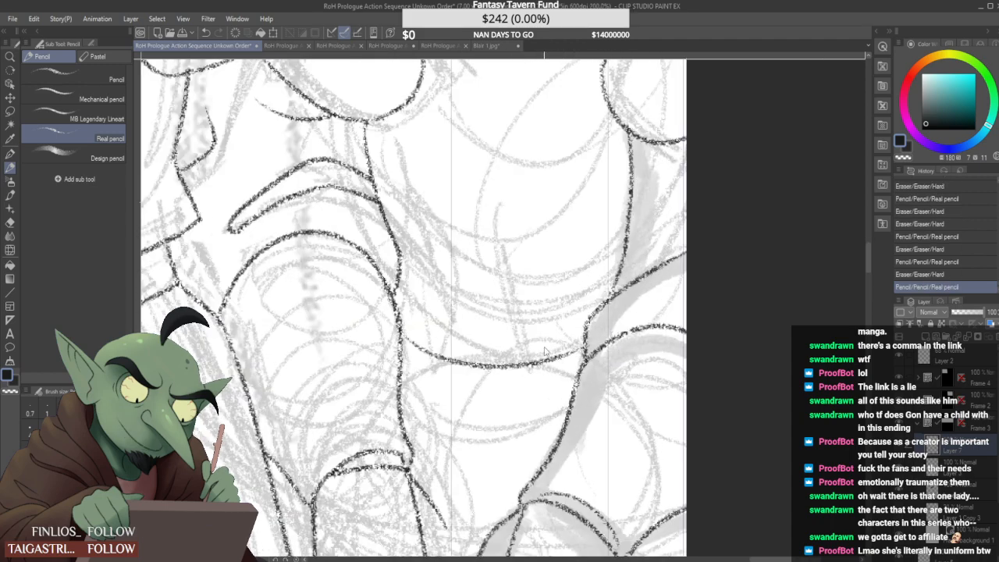
key("ctrl+z")
mouse_move(399, 336)
left_mouse_down()
mouse_move(510, 383)
mouse_move(608, 373)
left_mouse_up()
key("ctrl+z")
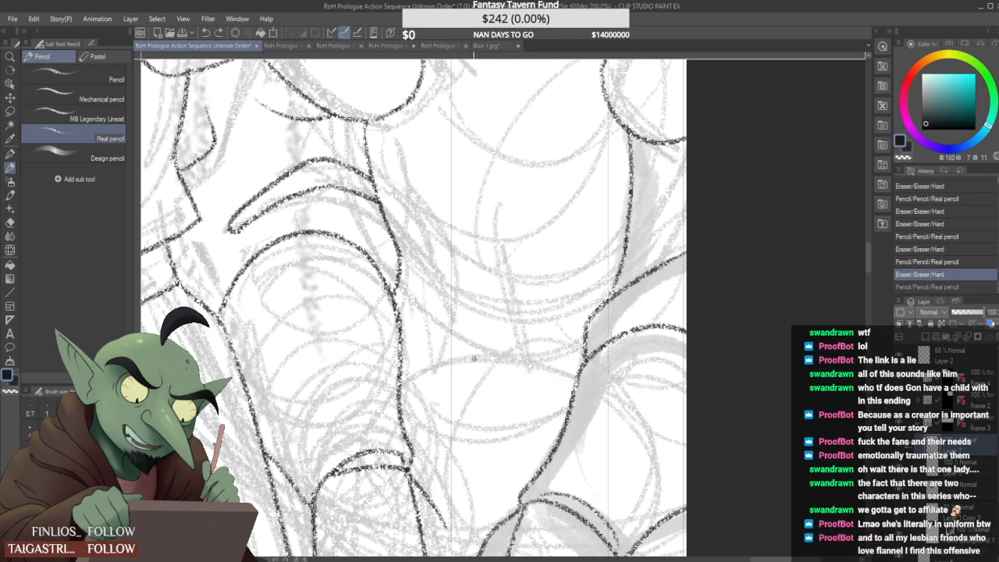
left_click_drag(407, 337, 587, 349)
key("ctrl+z")
mouse_move(398, 334)
left_mouse_down()
mouse_move(625, 335)
mouse_move(610, 331)
left_mouse_up()
left_click_drag(628, 322, 679, 305)
Pencil a second curved line just below the rightmost figure's waistline to form the belt
scroll(551, 320, "down", 4)
scroll(559, 316, "up", 3)
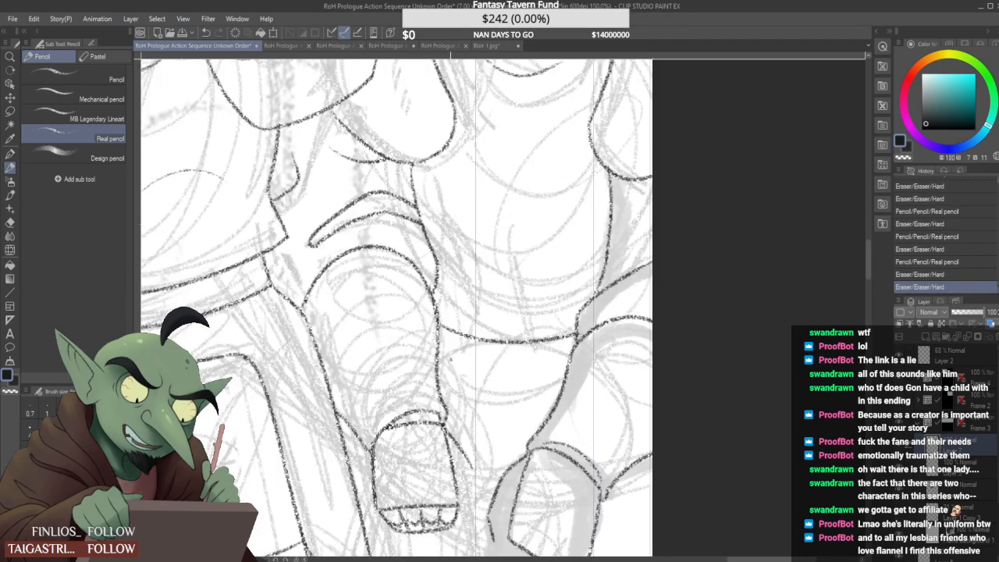
left_click_drag(439, 363, 619, 370)
key("ctrl+z")
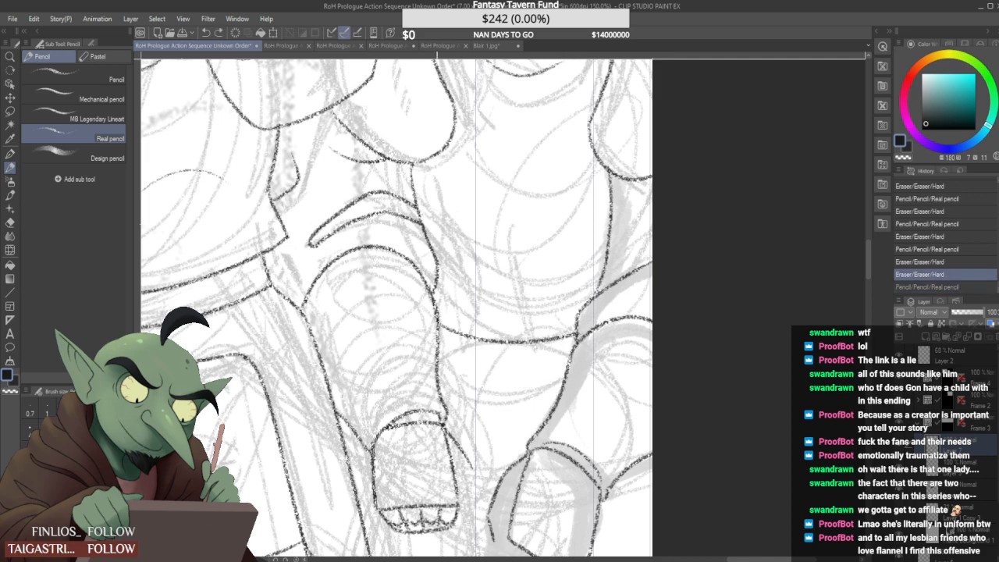
key("ctrl+y")
key("ctrl+z")
key("ctrl+y")
key("ctrl+z")
key("ctrl+y")
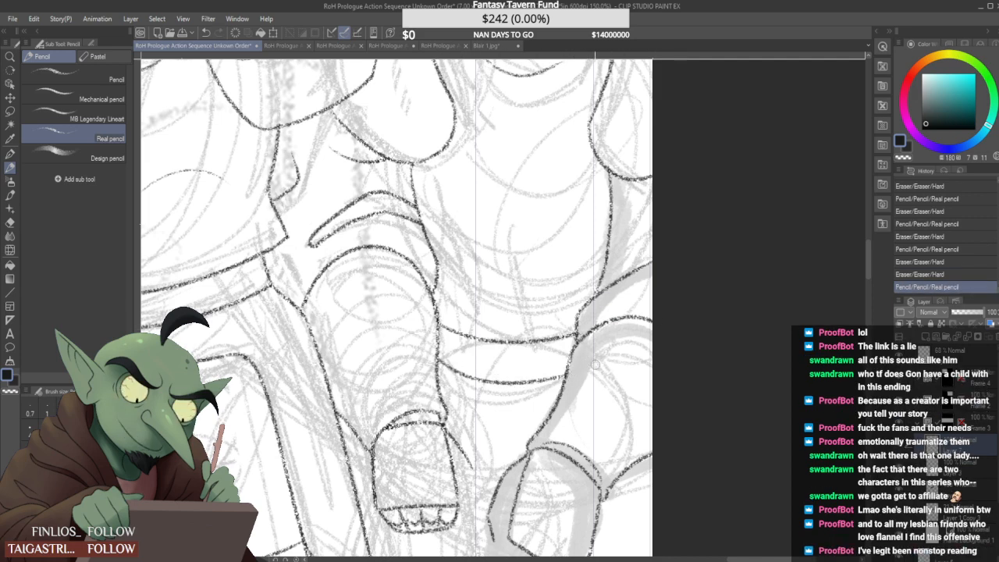
Clean up and pencil short curved fold lines across the chest and belly of the rightmost hooded figure
left_click_drag(594, 365, 579, 361)
scroll(508, 311, "down", 5)
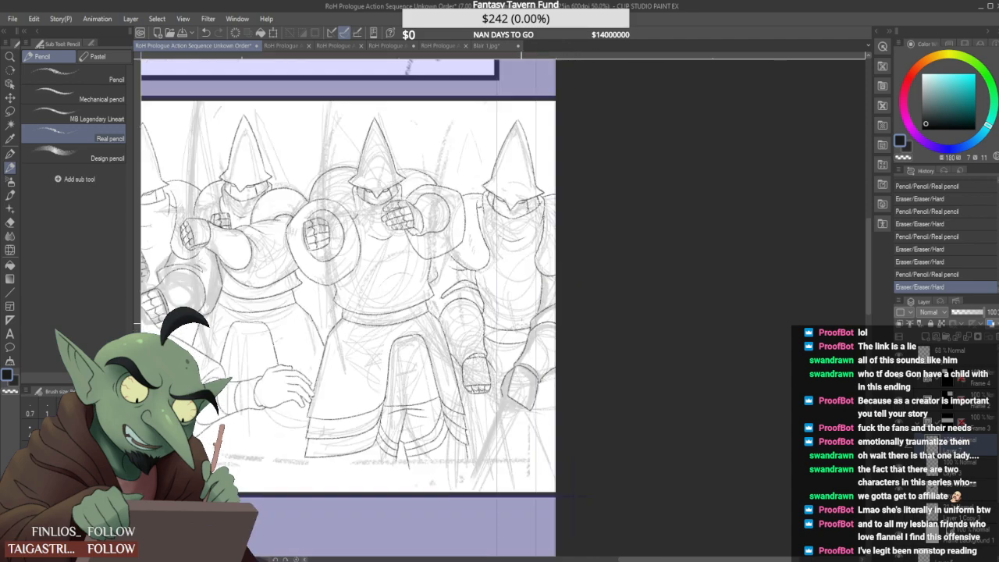
scroll(522, 294, "up", 2)
left_click(514, 266)
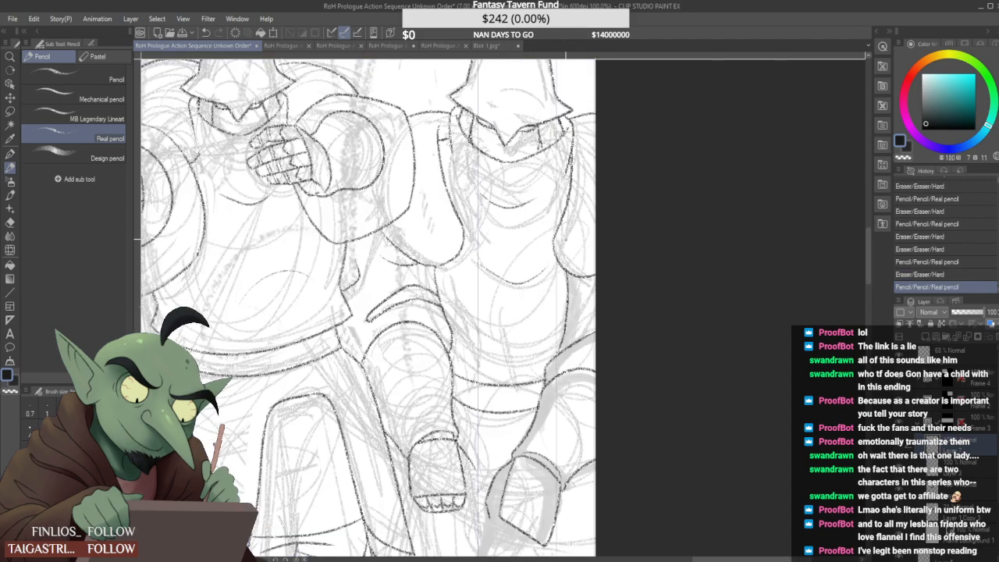
key("ctrl+z")
left_click_drag(478, 251, 529, 260)
left_click_drag(470, 345, 530, 335)
key("ctrl+z")
scroll(449, 334, "up", 2)
Redraw the rightmost figure's side contour between the armpit and the bent arm, and erase the stray line ends
left_click_drag(455, 320, 456, 365)
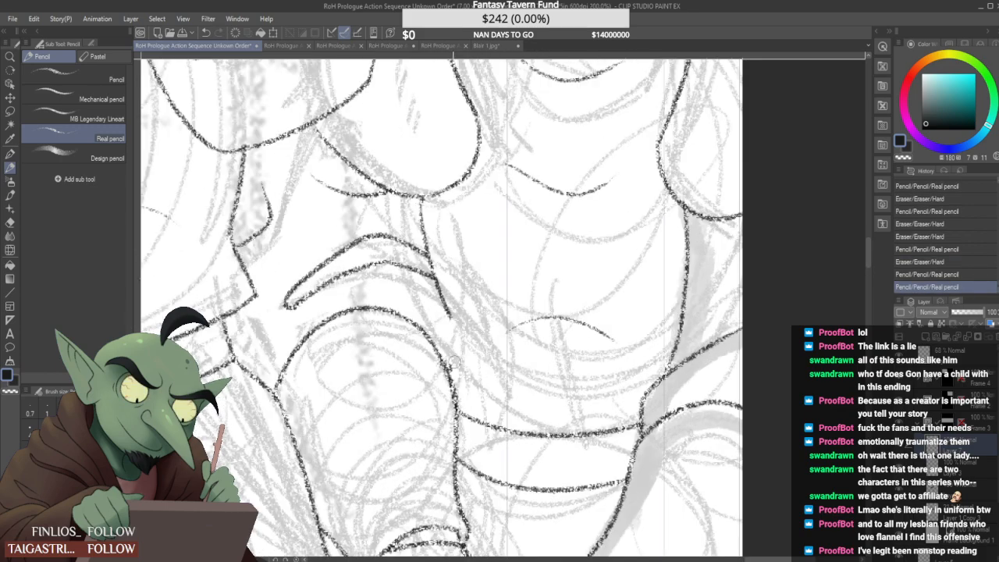
left_click_drag(448, 314, 440, 349)
scroll(449, 285, "down", 4)
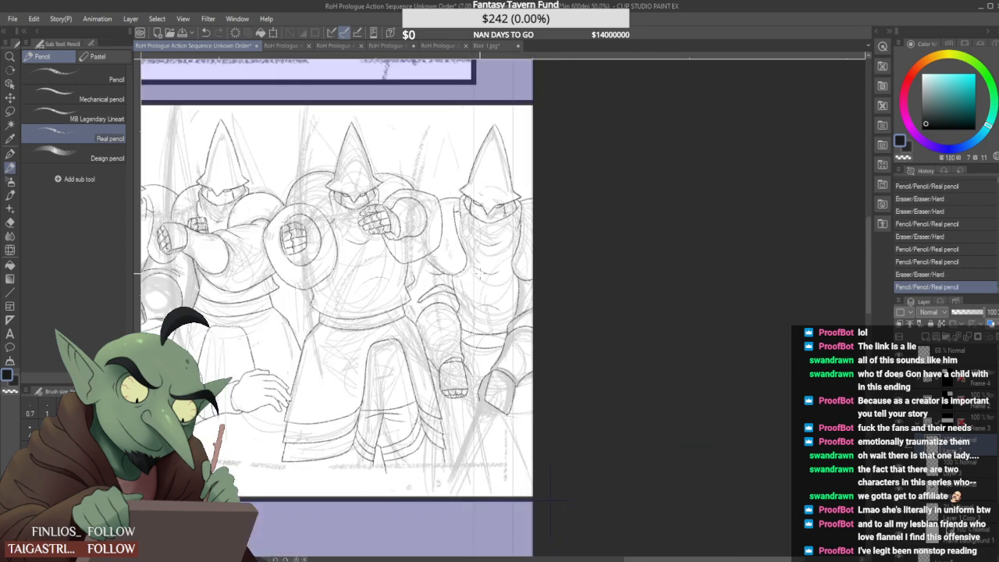
scroll(445, 271, "up", 3)
key("ctrl+z")
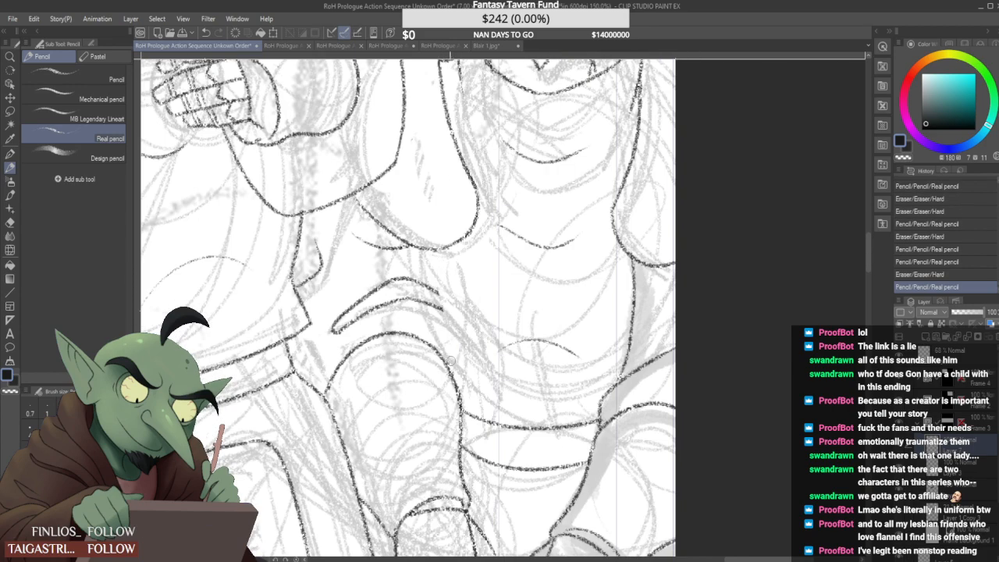
left_click_drag(424, 255, 446, 336)
scroll(441, 313, "down", 3)
scroll(441, 312, "up", 3)
scroll(439, 309, "up", 1)
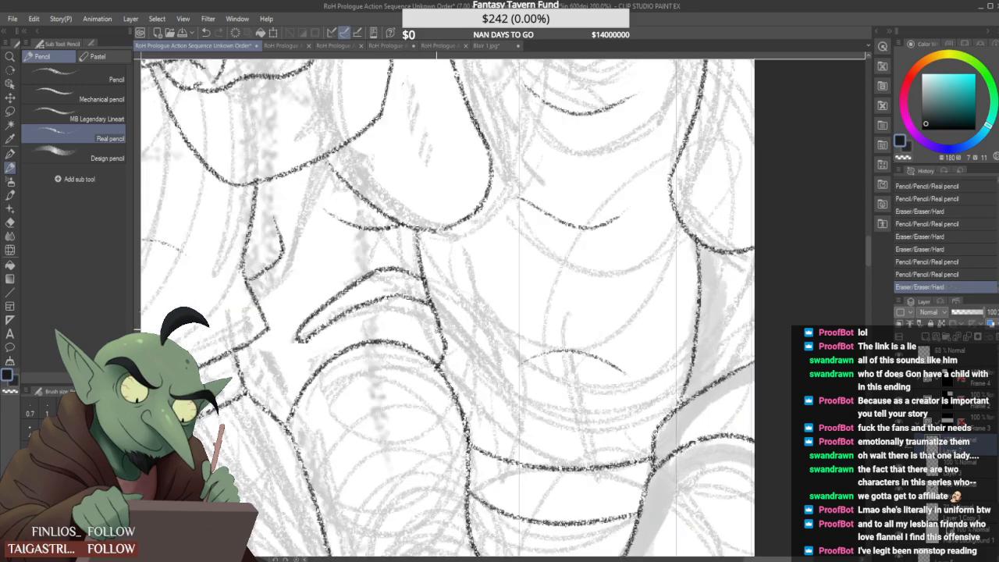
scroll(440, 328, "down", 5)
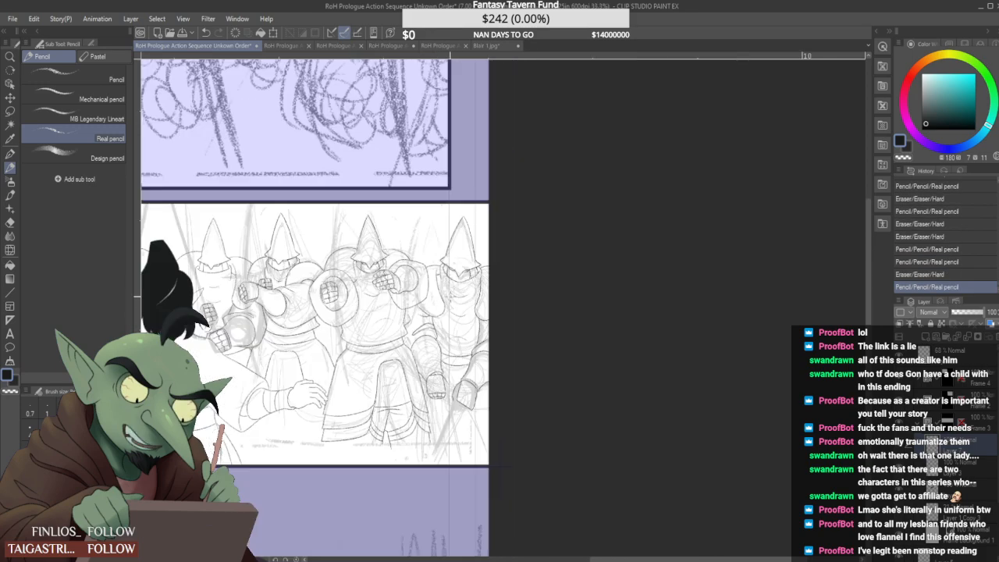
Pencil the thumb along the inner side of the rightmost figure's hanging fist nearest the middle figure
scroll(440, 328, "up", 3)
scroll(440, 327, "down", 1)
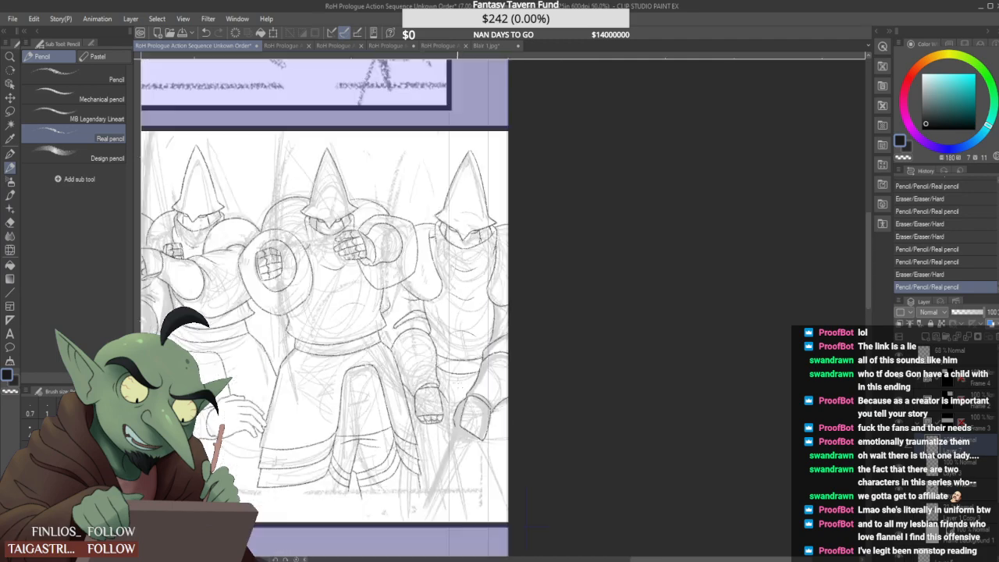
scroll(440, 328, "up", 3)
scroll(414, 386, "up", 3)
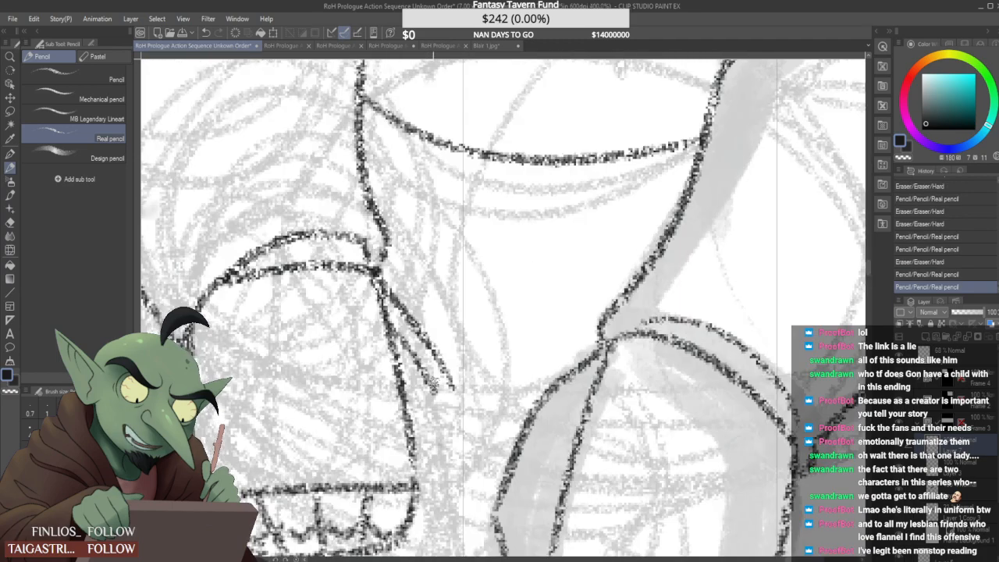
mouse_move(425, 383)
left_mouse_down()
mouse_move(416, 406)
mouse_move(453, 396)
mouse_move(451, 387)
mouse_move(453, 423)
left_mouse_up()
scroll(450, 394, "down", 3)
scroll(445, 397, "up", 3)
mouse_move(427, 345)
left_mouse_down()
mouse_move(430, 360)
mouse_move(489, 403)
mouse_move(466, 446)
mouse_move(478, 408)
mouse_move(479, 424)
left_mouse_up()
scroll(466, 419, "down", 5)
Add segment lines to the thumb of the rightmost figure's other hanging hand, near the page edge
scroll(479, 419, "up", 3)
scroll(488, 392, "up", 2)
left_click_drag(486, 391, 504, 373)
scroll(486, 391, "down", 4)
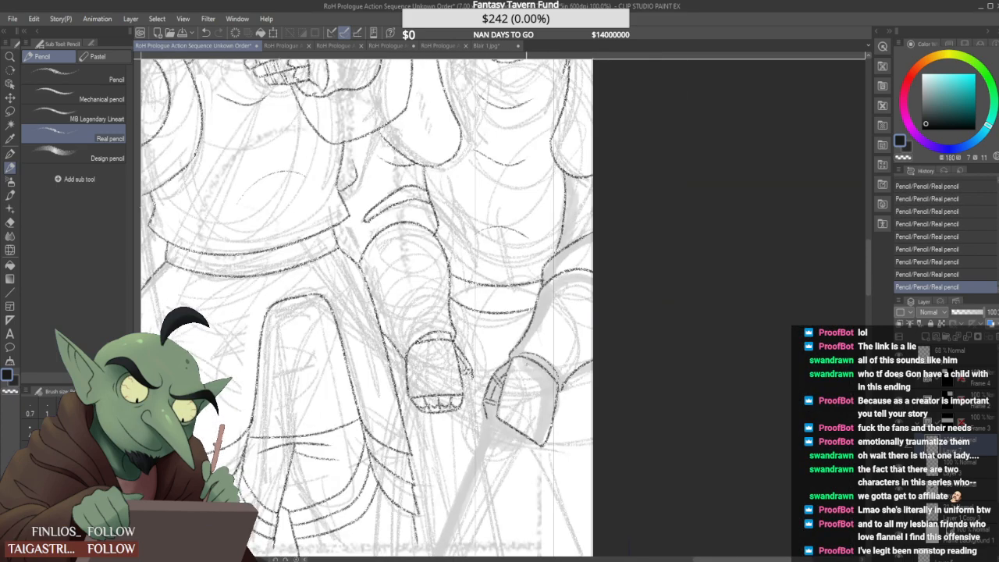
scroll(461, 373, "down", 4)
Refine the outer edge and wrist cuff of the hand near the page edge, erasing the overlapping line ends
scroll(450, 381, "up", 5)
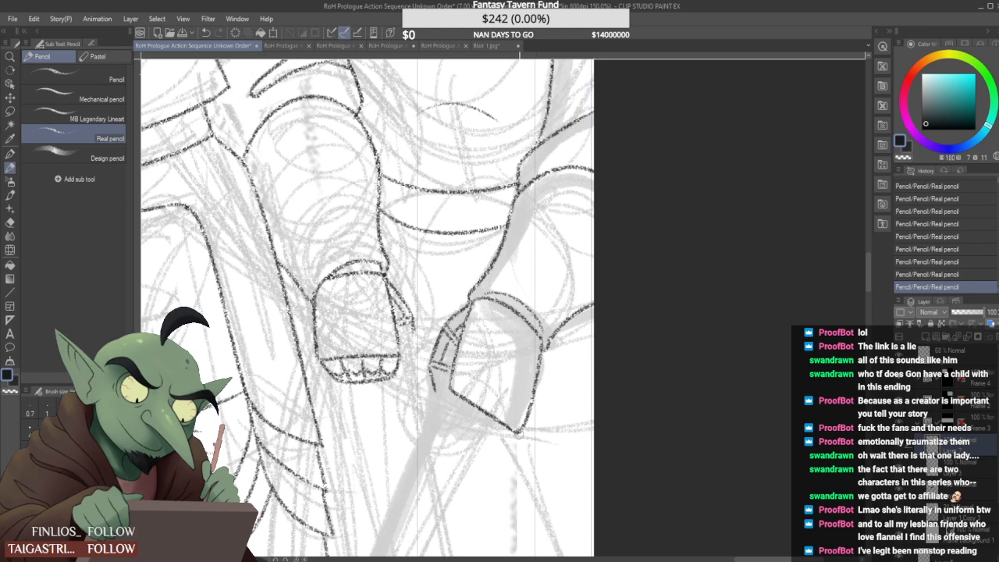
mouse_move(517, 435)
left_mouse_down()
mouse_move(539, 349)
mouse_move(535, 378)
left_mouse_up()
mouse_move(539, 343)
left_mouse_down()
mouse_move(528, 420)
mouse_move(509, 437)
mouse_move(526, 427)
mouse_move(541, 337)
mouse_move(523, 428)
left_mouse_up()
scroll(522, 408, "up", 1)
mouse_move(540, 322)
left_mouse_down()
mouse_move(548, 315)
mouse_move(544, 350)
left_mouse_up()
mouse_move(549, 298)
left_mouse_down()
mouse_move(557, 321)
mouse_move(540, 344)
mouse_move(568, 298)
mouse_move(545, 307)
left_mouse_up()
scroll(561, 301, "down", 3)
scroll(564, 304, "up", 5)
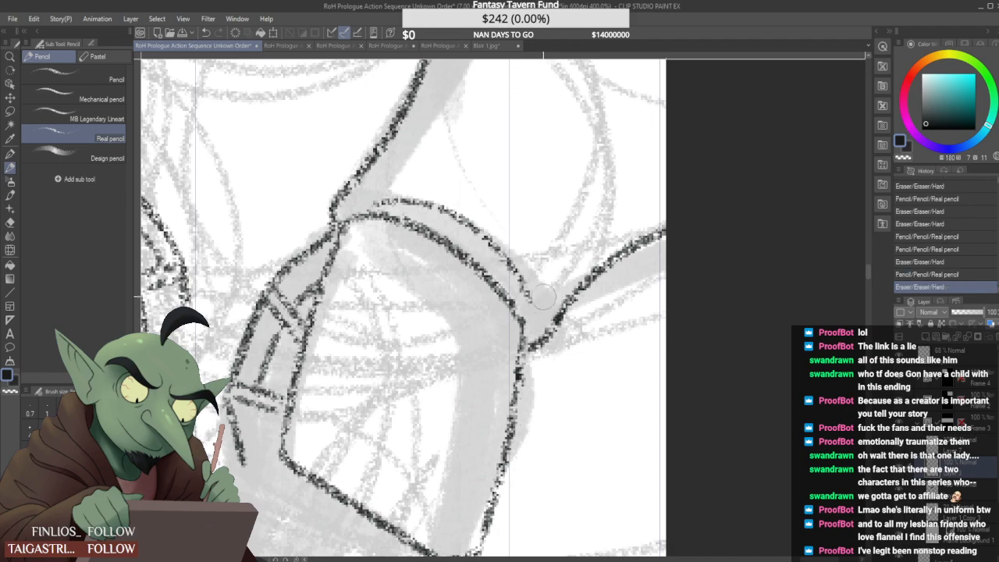
left_click(544, 296)
scroll(558, 288, "down", 8)
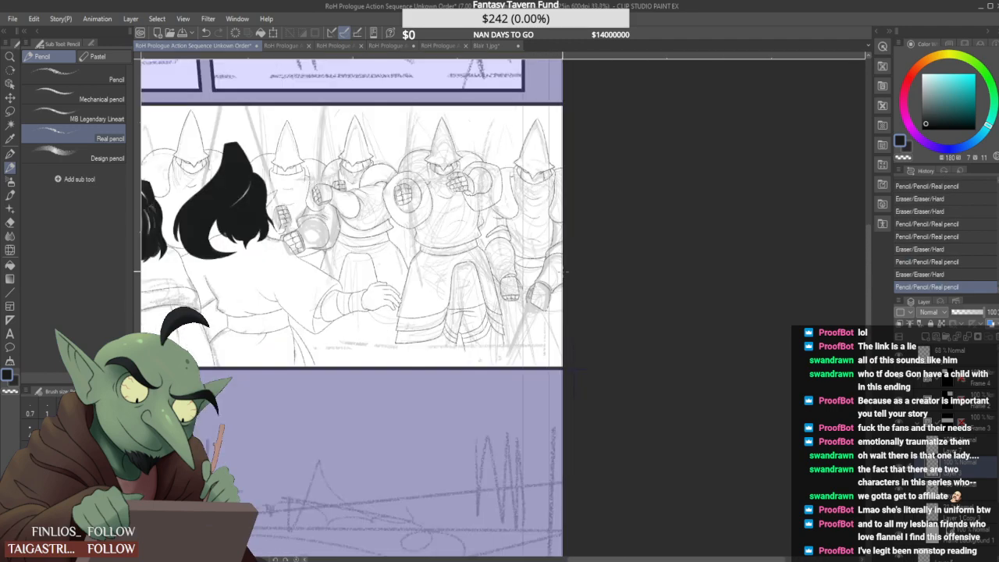
Pencil the curled fingers beneath the knuckle line of the hand near the page edge
scroll(567, 267, "up", 4)
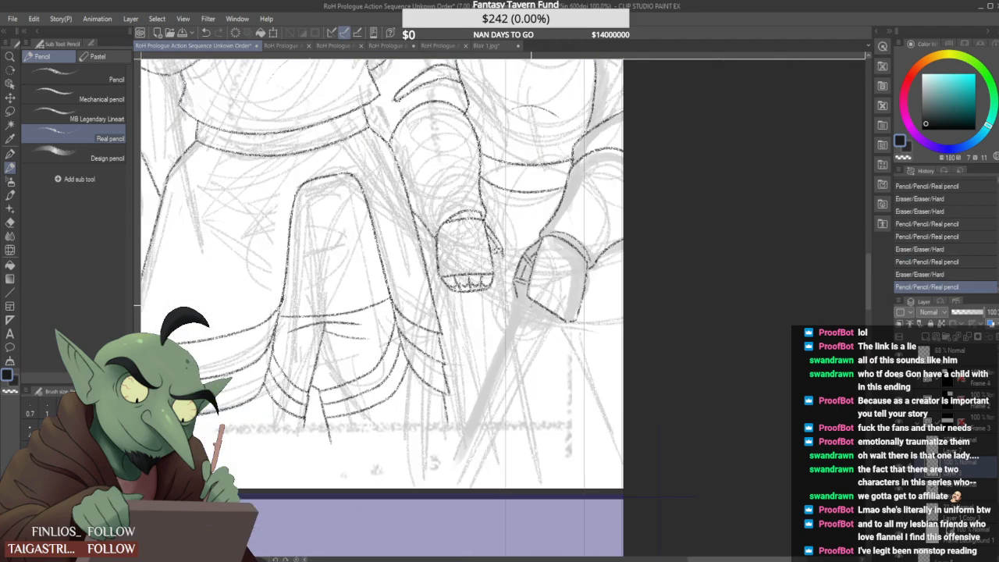
mouse_move(528, 293)
left_mouse_down()
mouse_move(514, 334)
mouse_move(551, 318)
mouse_move(579, 341)
mouse_move(600, 329)
mouse_move(556, 341)
left_mouse_up()
mouse_move(551, 336)
left_mouse_down()
mouse_move(568, 321)
mouse_move(575, 333)
mouse_move(537, 335)
mouse_move(593, 355)
left_mouse_up()
scroll(550, 323, "down", 2)
scroll(541, 316, "up", 2)
scroll(548, 343, "up", 1)
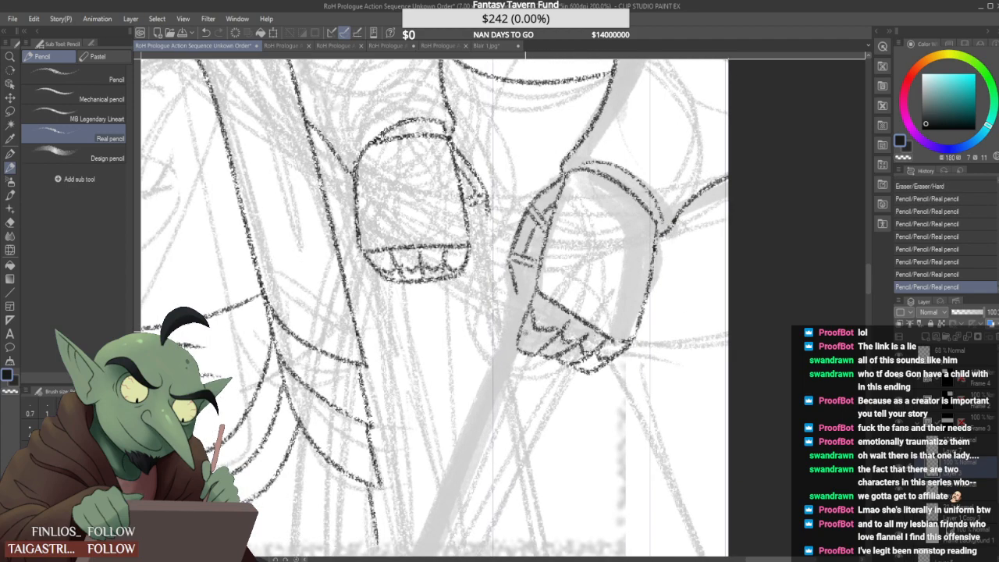
left_click_drag(526, 334, 542, 346)
scroll(587, 345, "down", 5)
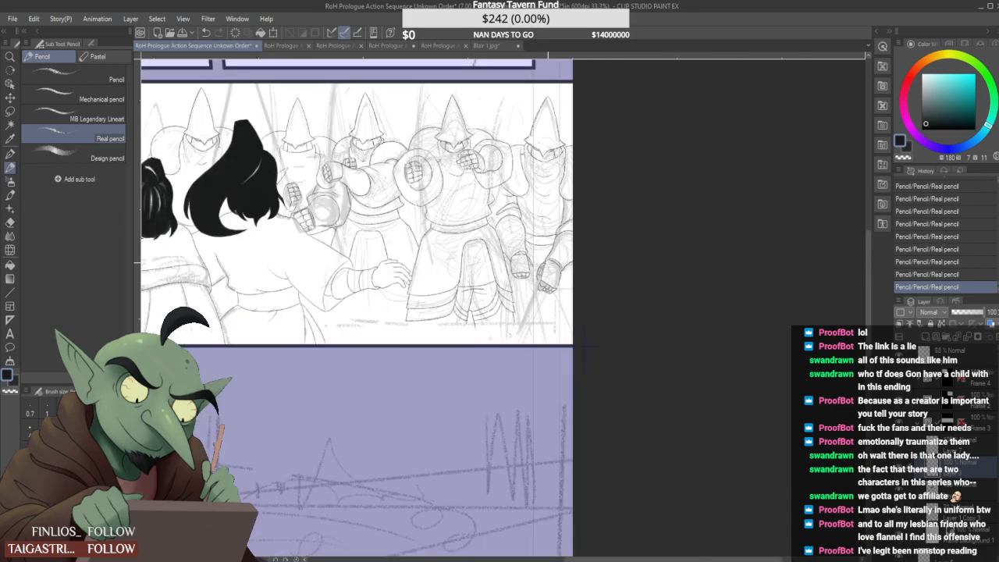
scroll(593, 346, "up", 4)
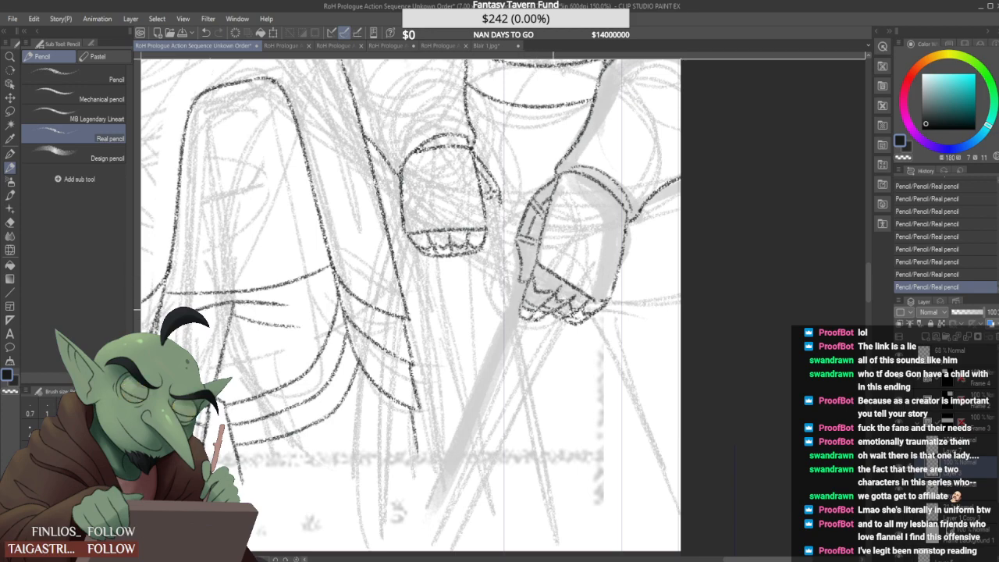
Hide the rough sketch layer and check the clean line art of the hooded figures across the panel
scroll(560, 294, "down", 3)
scroll(561, 293, "down", 1)
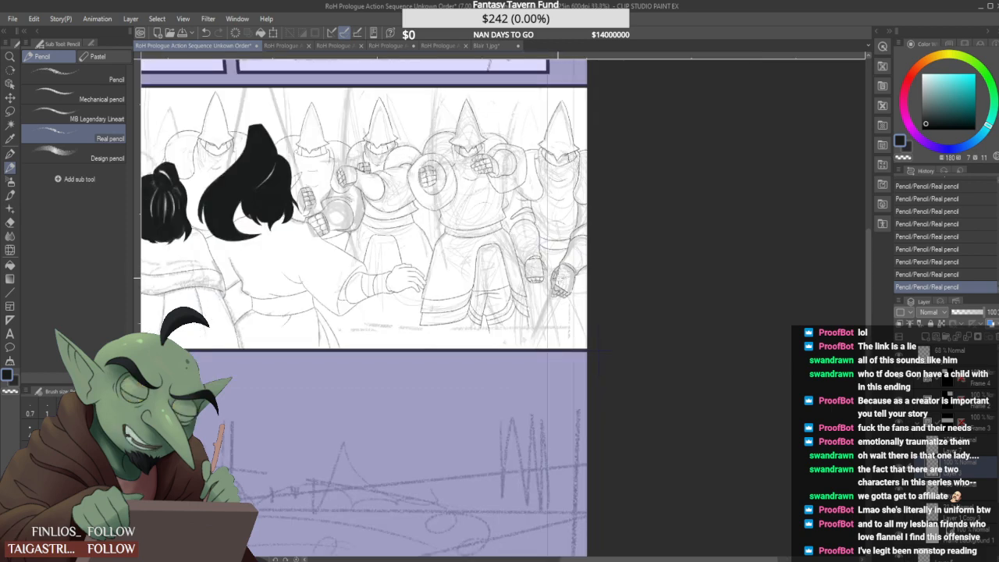
scroll(562, 290, "down", 1)
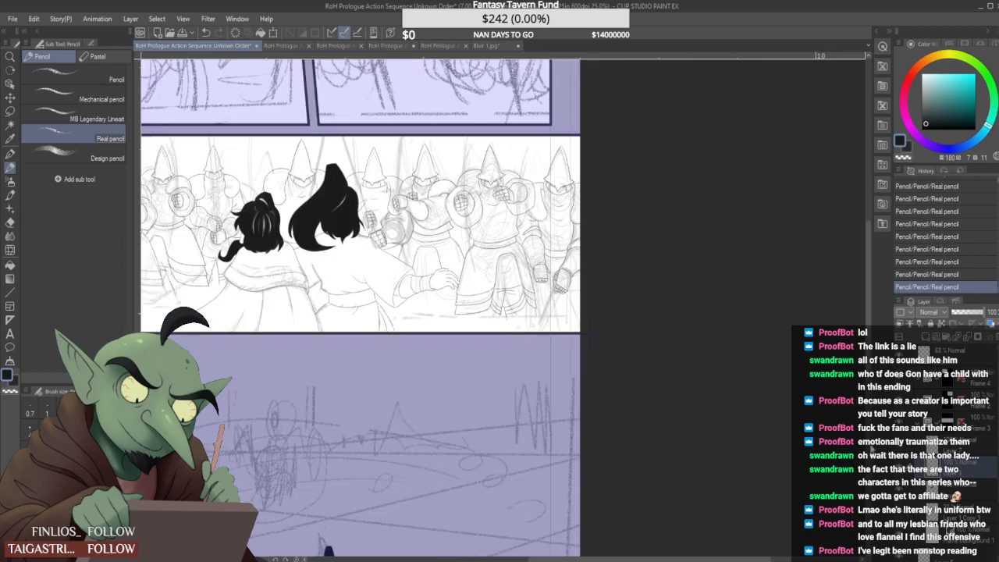
left_click(902, 514)
left_click_drag(432, 129, 476, 166)
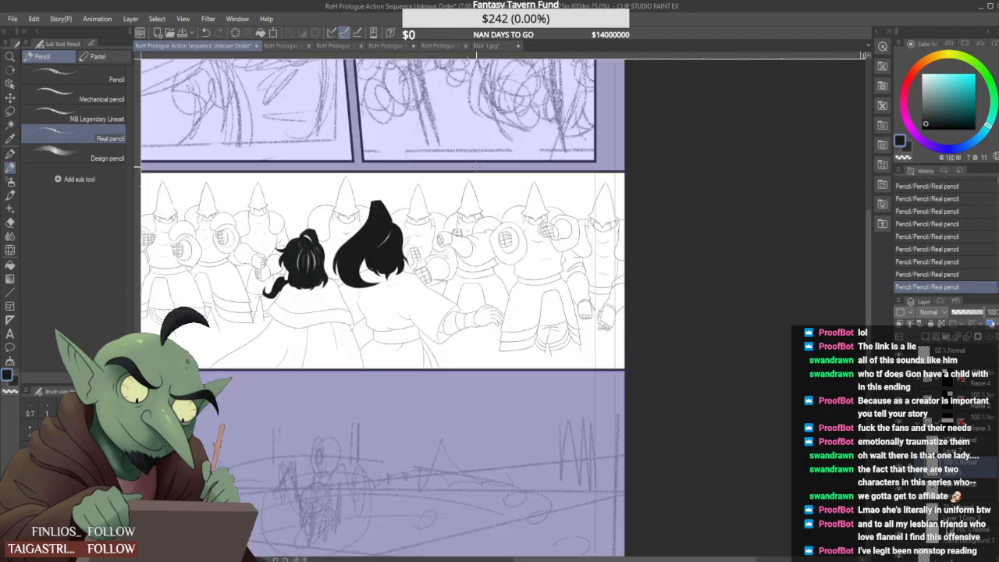
scroll(500, 231, "up", 3)
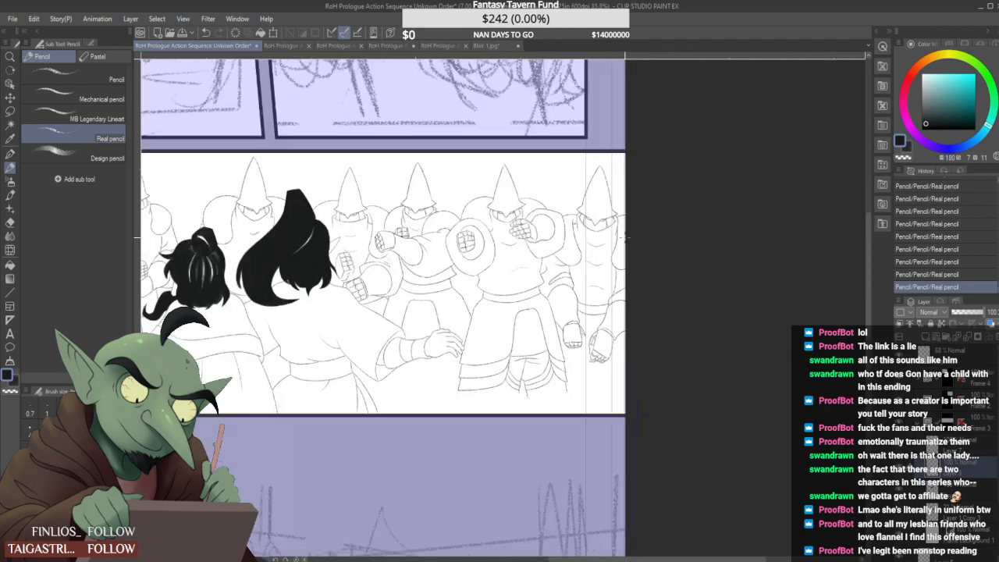
scroll(527, 237, "down", 3)
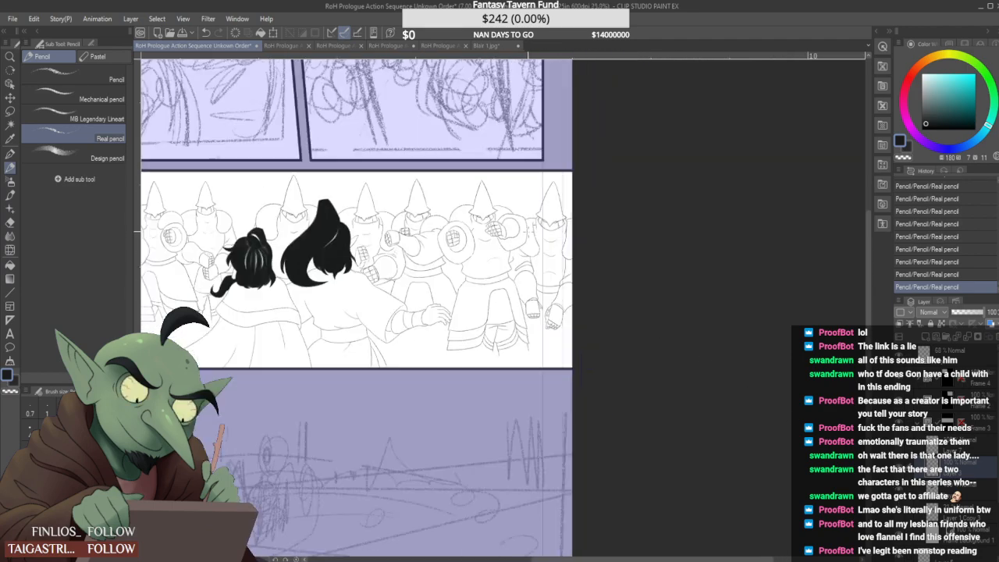
scroll(528, 238, "up", 1)
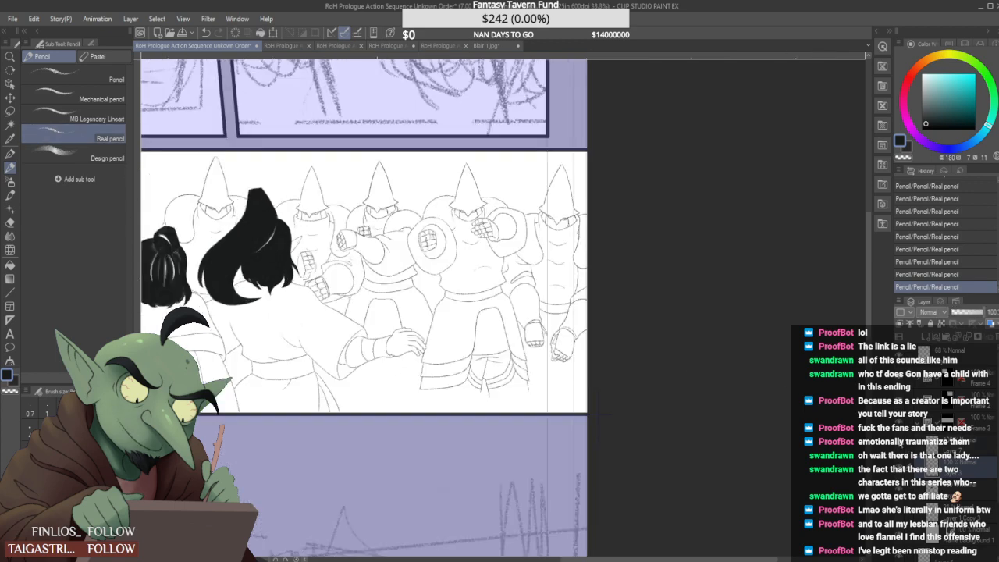
Lasso the rightmost hooded figure with both arms, following its boundary with the neighbouring figure
key("m")
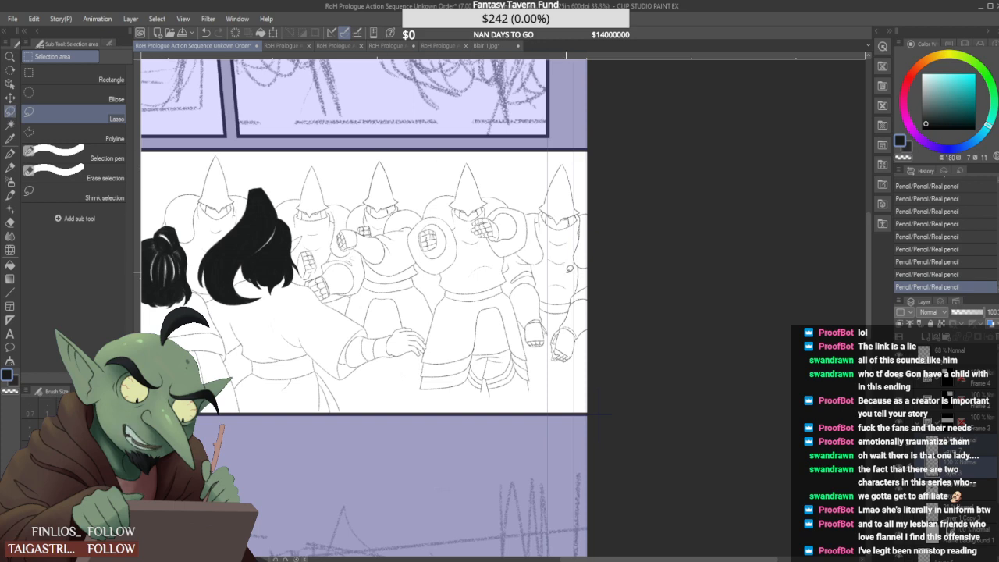
scroll(577, 310, "up", 2)
scroll(488, 310, "down", 1)
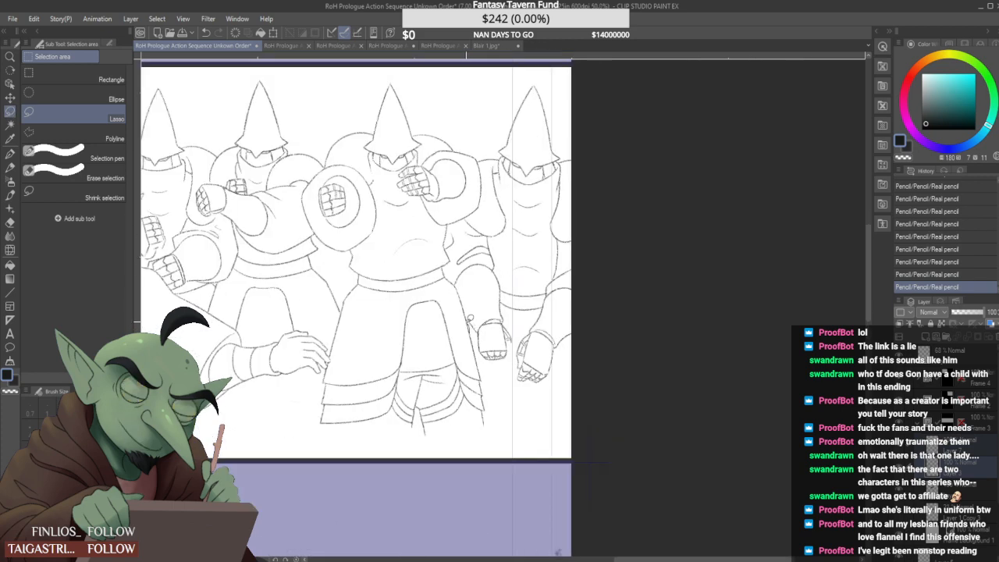
left_click_drag(472, 324, 467, 319)
key("ctrl+d")
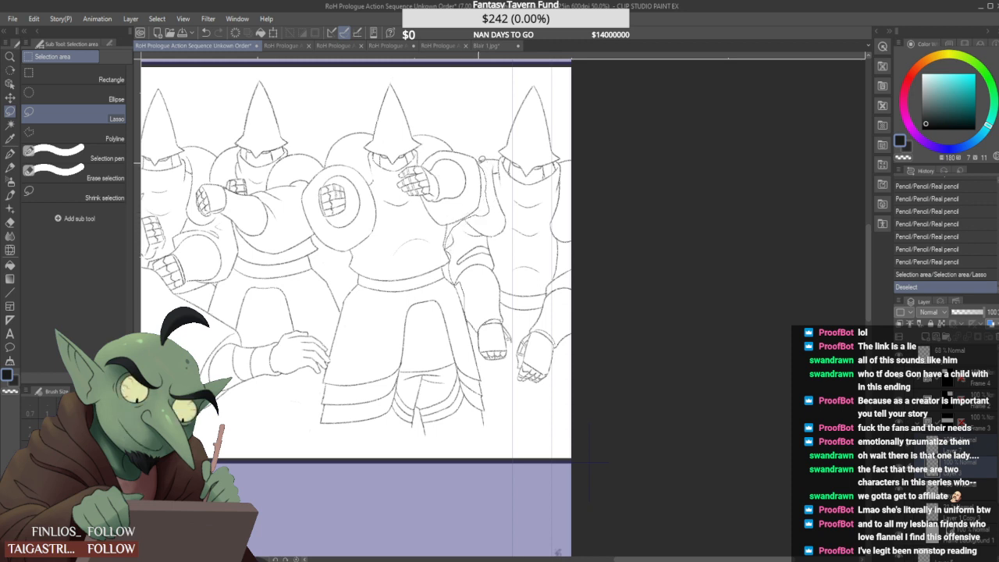
mouse_move(612, 76)
left_mouse_down()
mouse_move(645, 388)
mouse_move(536, 415)
left_mouse_up()
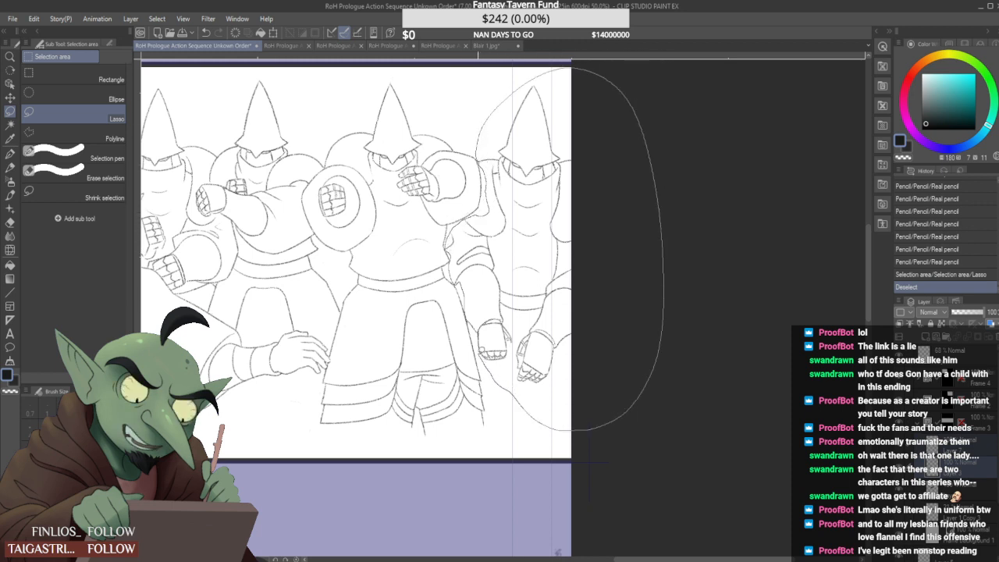
left_click_drag(477, 132, 492, 94)
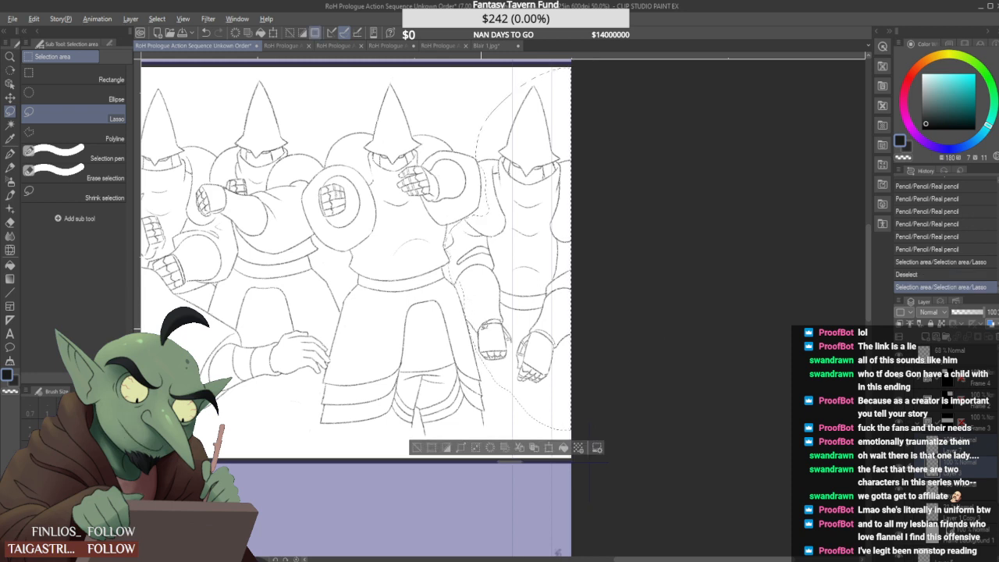
mouse_move(468, 318)
left_mouse_down()
mouse_move(474, 278)
mouse_move(448, 248)
mouse_move(453, 270)
left_mouse_up()
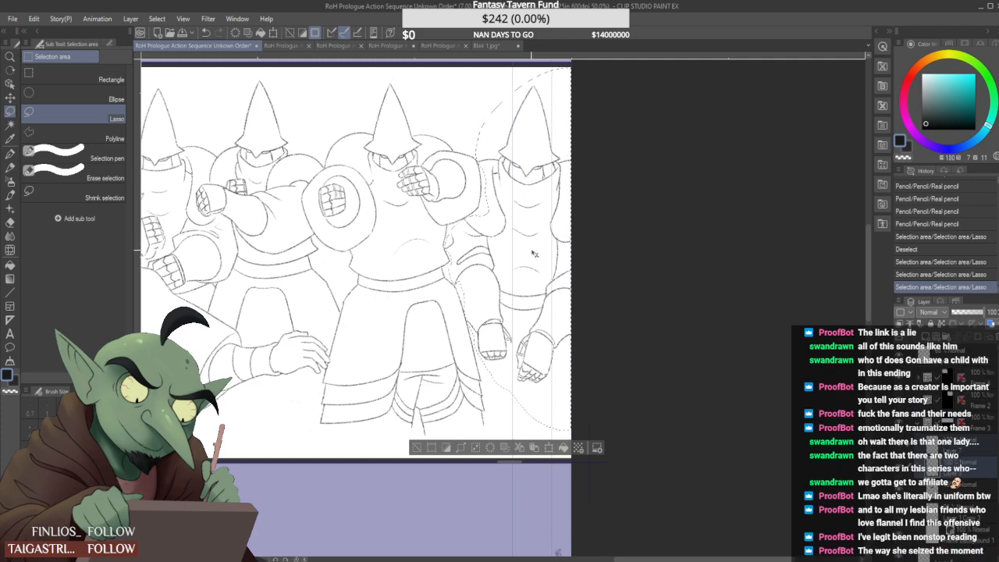
Rotate, shift and slightly shrink the selected rightmost figure so it sits further inside the panel, and deselect it
key("ctrl+t")
scroll(449, 431, "down", 1)
left_click_drag(447, 431, 452, 417)
left_click_drag(531, 339, 540, 372)
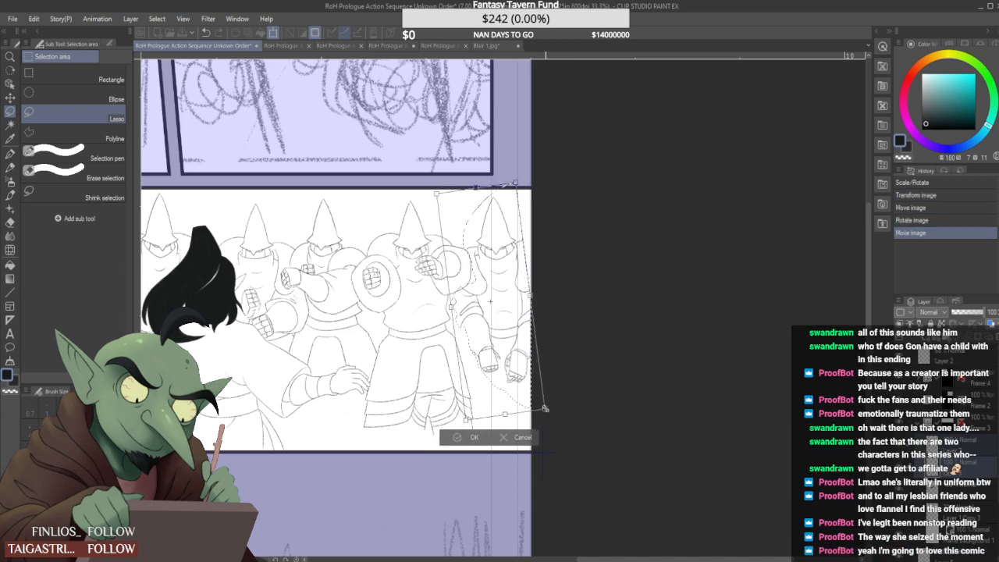
left_click_drag(544, 408, 538, 400)
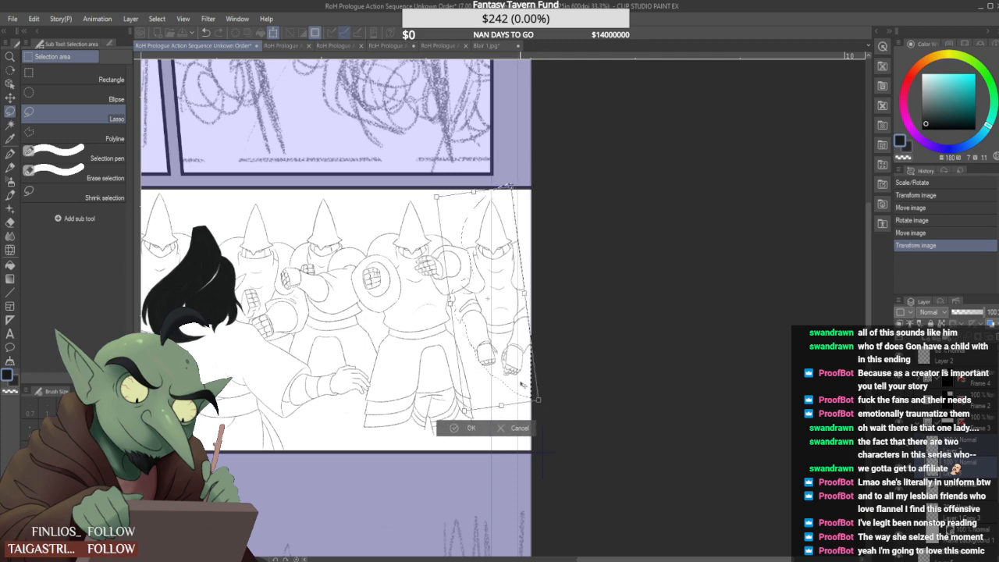
left_click(469, 428)
key("ctrl+d")
Lasso the rightmost figure's hand nearest the neighbouring figure, enlarge and shift it slightly, apply the transform and deselect
scroll(477, 326, "up", 2)
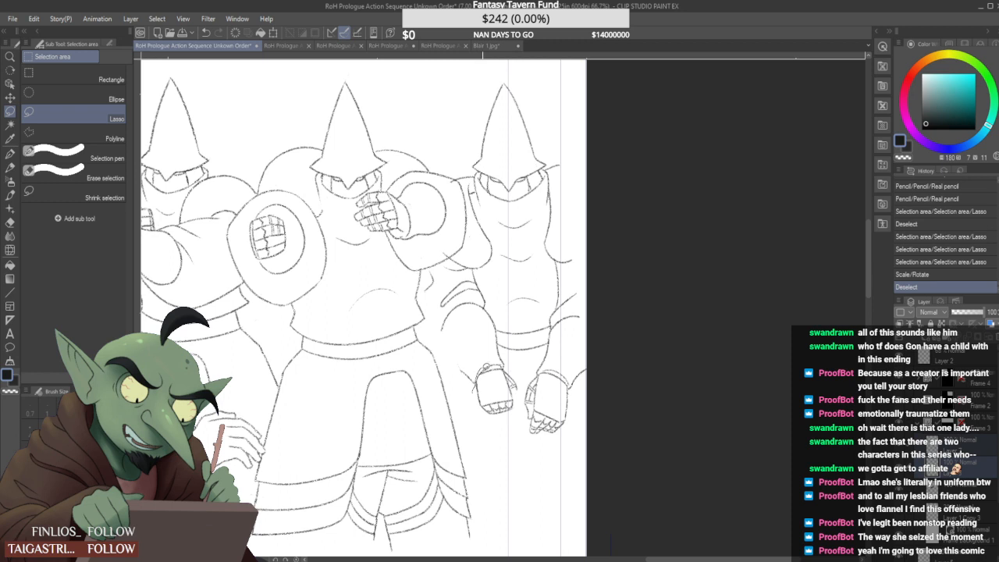
left_click_drag(470, 361, 473, 364)
key("ctrl+d")
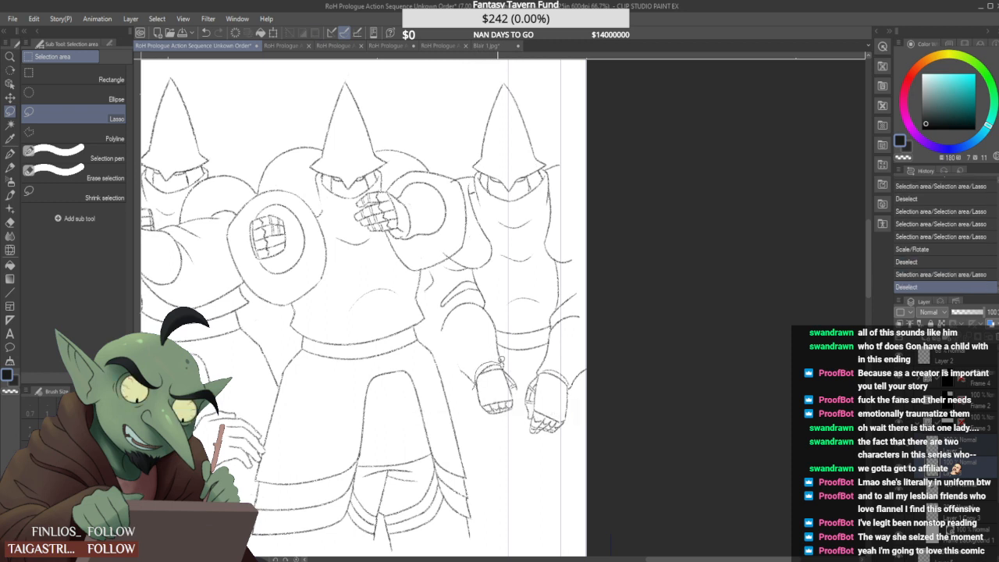
left_click_drag(473, 382, 486, 426)
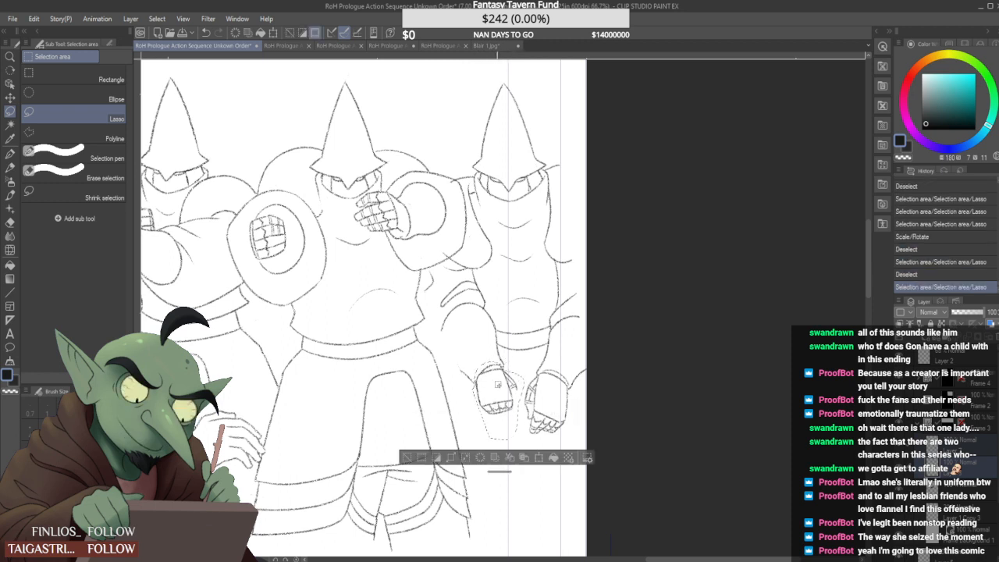
key("ctrl+t")
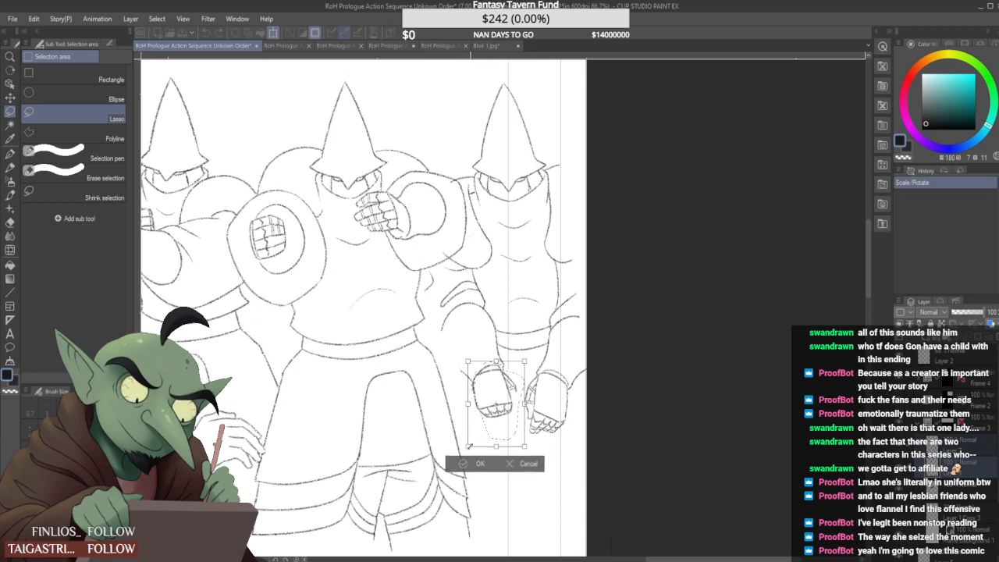
left_click_drag(471, 447, 476, 449)
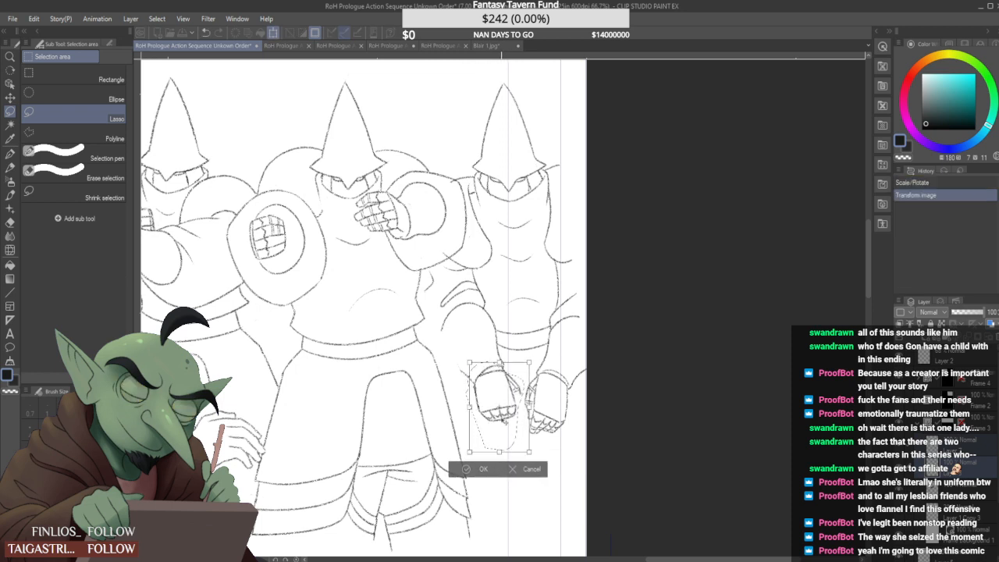
left_click(474, 469)
key("ctrl+d")
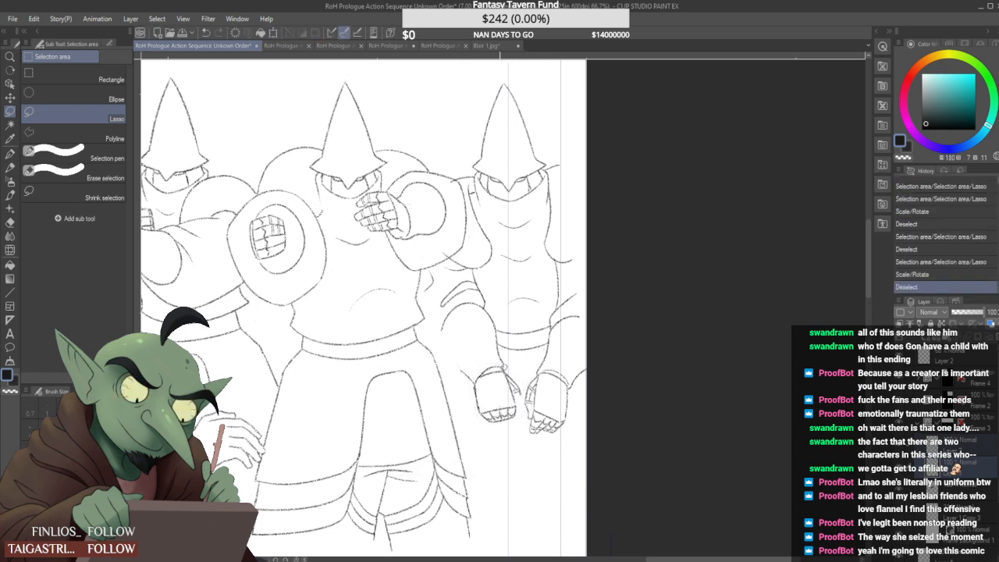
Erase the loose forearm line beside the wrist of the rightmost figure's repositioned hand
scroll(507, 367, "down", 2)
scroll(312, 249, "up", 1)
scroll(516, 376, "up", 3)
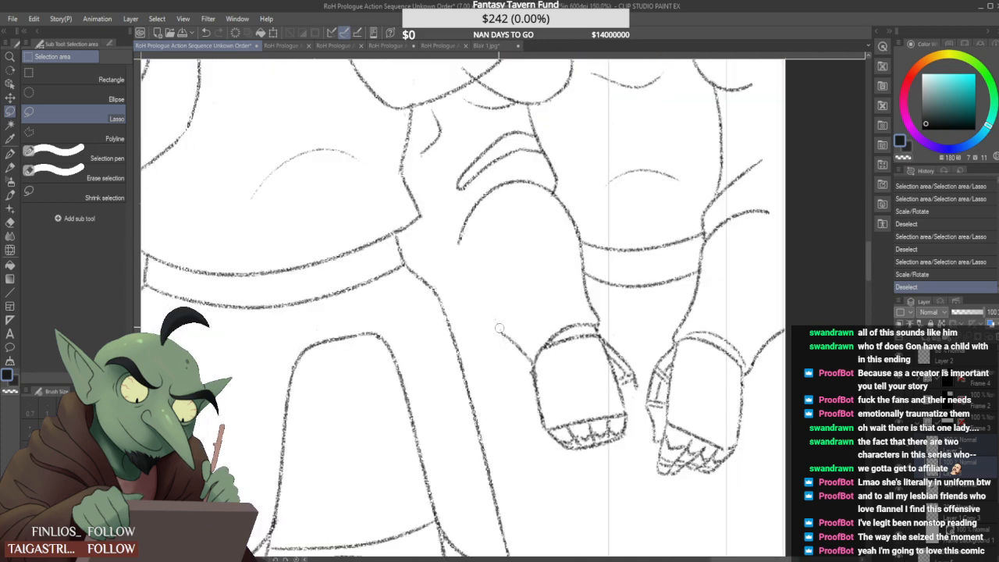
left_click_drag(500, 328, 535, 361)
scroll(609, 363, "down", 4)
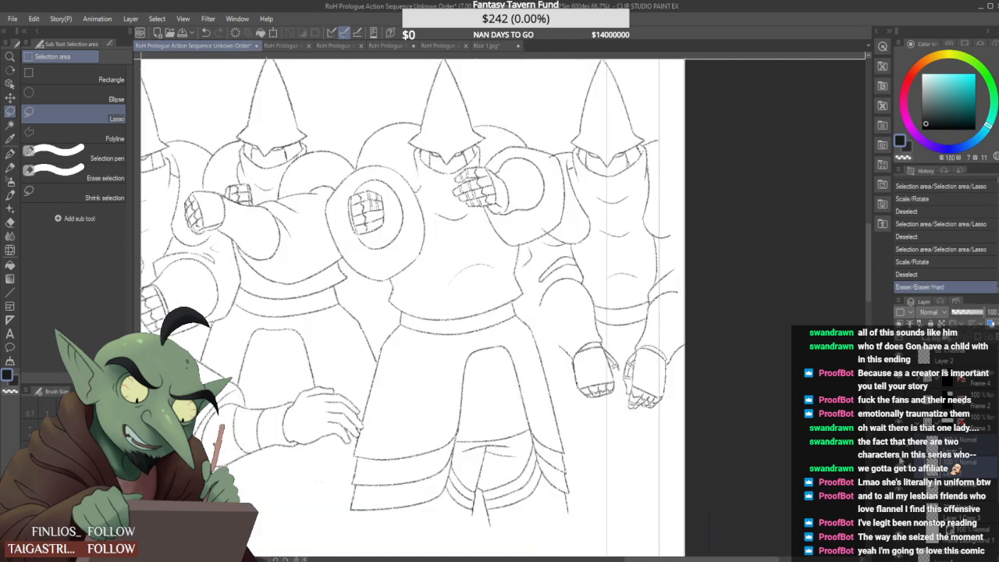
scroll(519, 328, "up", 2)
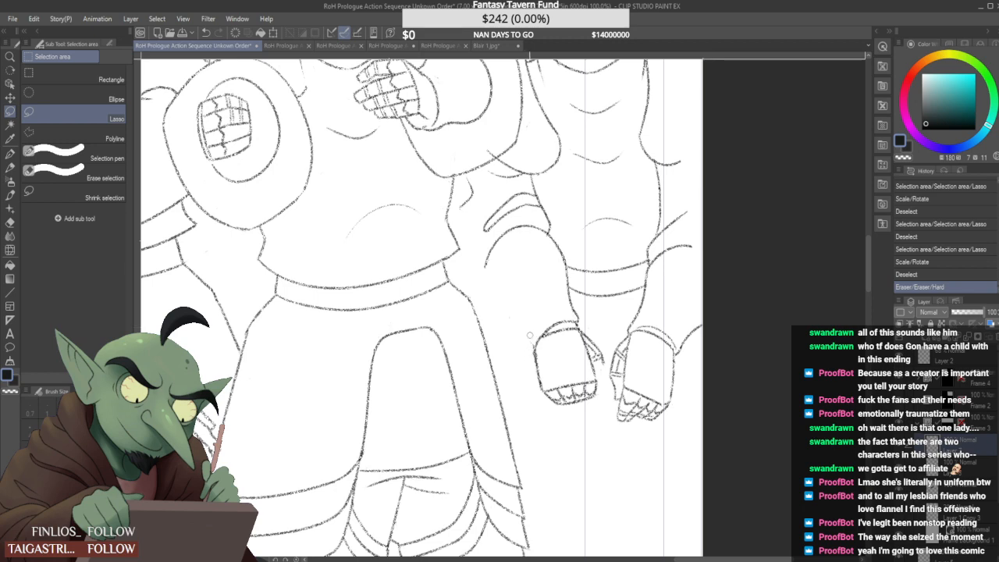
scroll(531, 344, "down", 3)
mouse_move(529, 335)
left_mouse_down()
mouse_move(534, 356)
mouse_move(548, 348)
left_mouse_up()
scroll(530, 341, "up", 3)
scroll(539, 345, "down", 2)
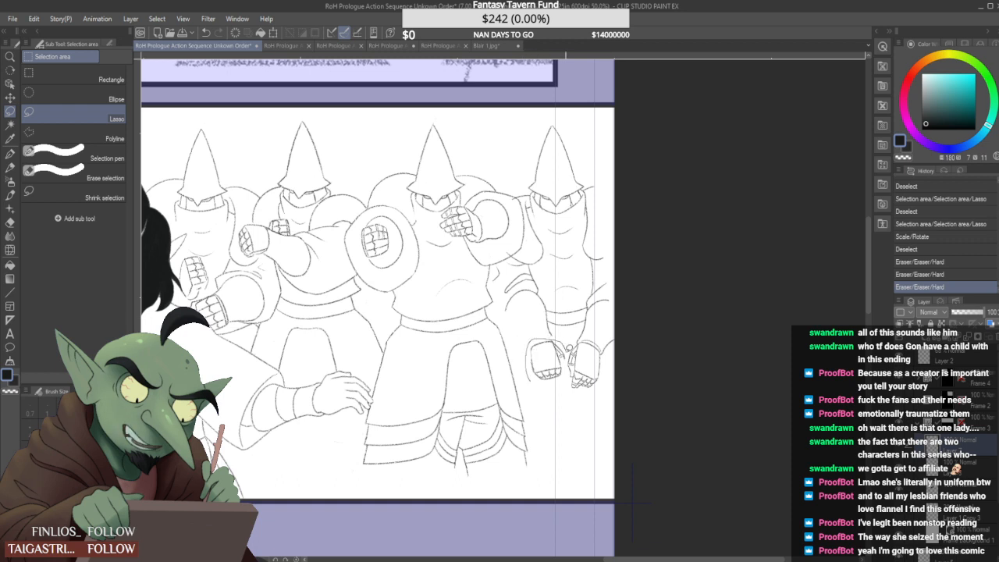
Lasso the same hand again, transform it so it sits slightly higher and nearer the neighbouring figure, and deselect
mouse_move(570, 349)
left_mouse_down()
mouse_move(568, 368)
mouse_move(539, 386)
left_mouse_up()
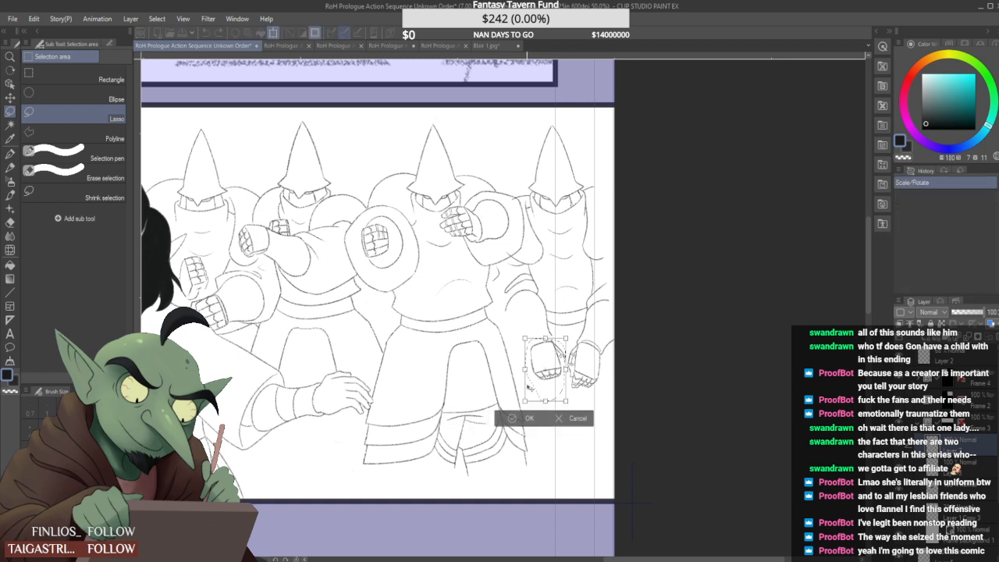
key("ctrl+t")
left_click_drag(545, 382, 564, 402)
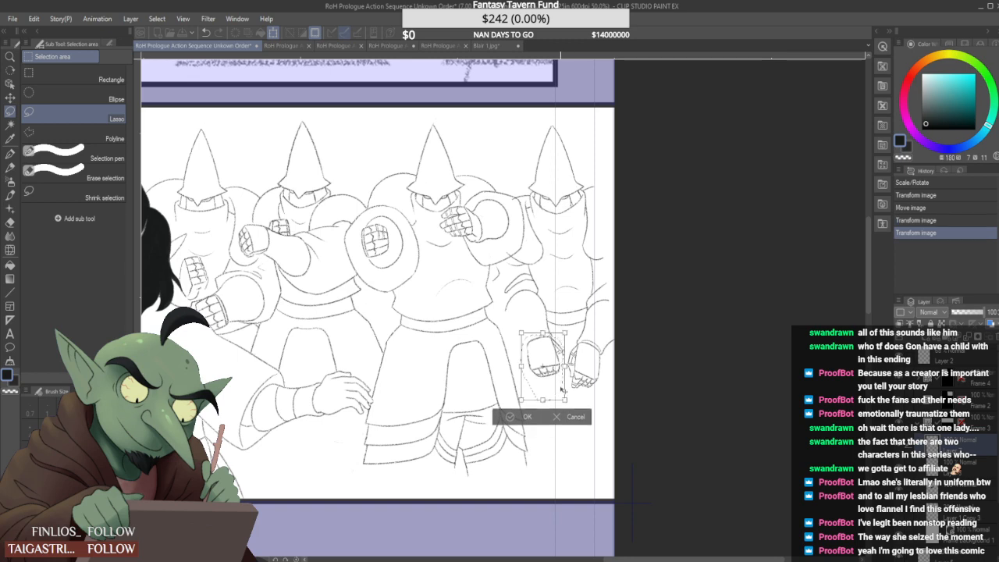
left_click(524, 419)
key("ctrl+d")
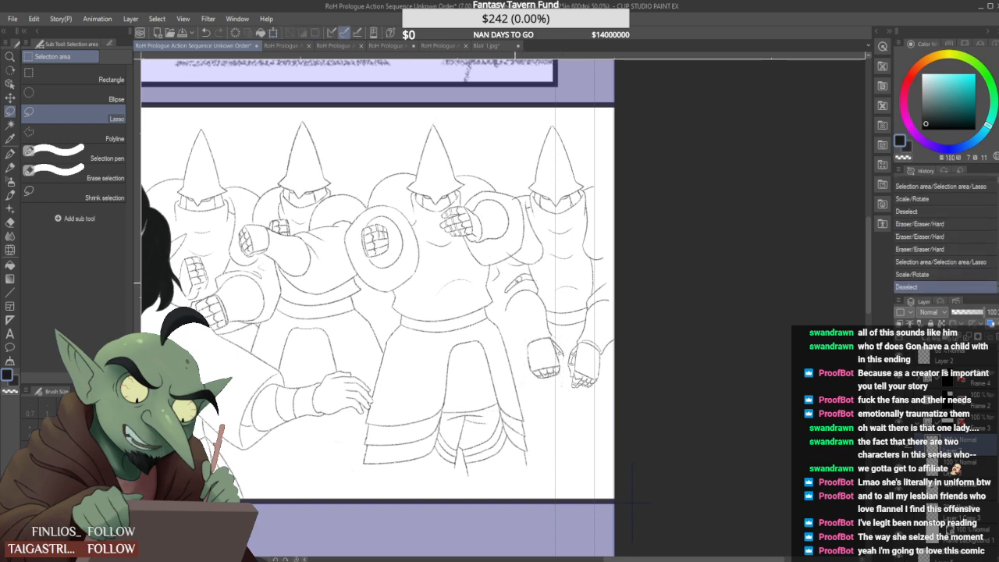
Redraw that arm's outer forearm contour with the Real pencil, curving it down to the wrist, and pencil the cuff over the hand
key("p")
scroll(517, 312, "up", 3)
scroll(499, 296, "up", 2)
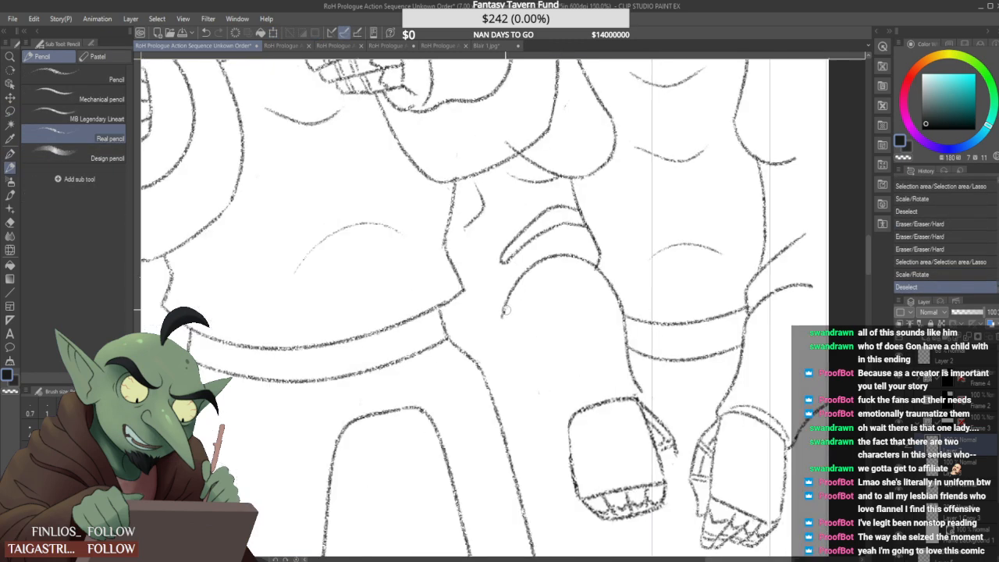
mouse_move(507, 316)
left_mouse_down()
mouse_move(535, 271)
mouse_move(490, 342)
left_mouse_up()
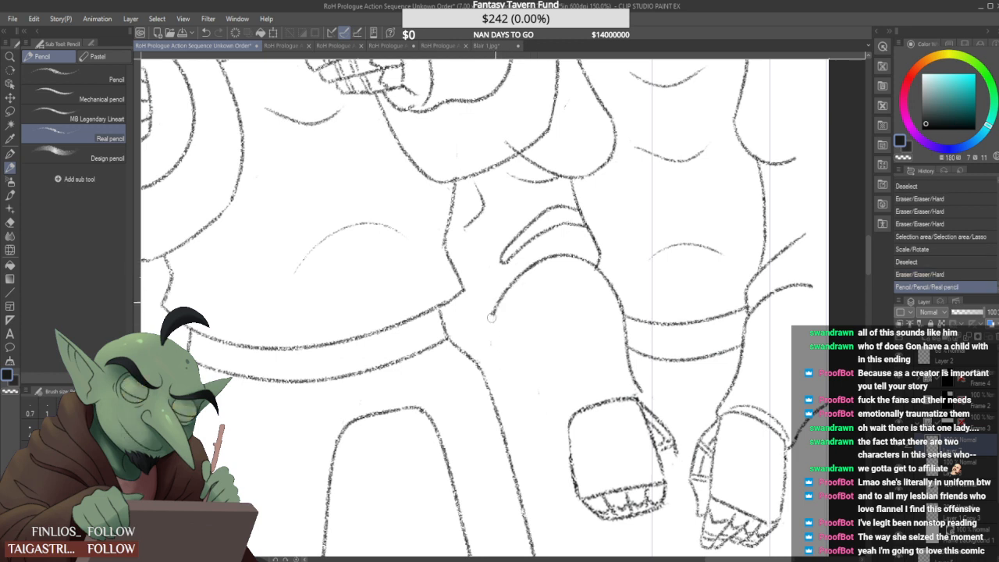
mouse_move(538, 263)
left_mouse_down()
mouse_move(501, 332)
mouse_move(557, 425)
left_mouse_up()
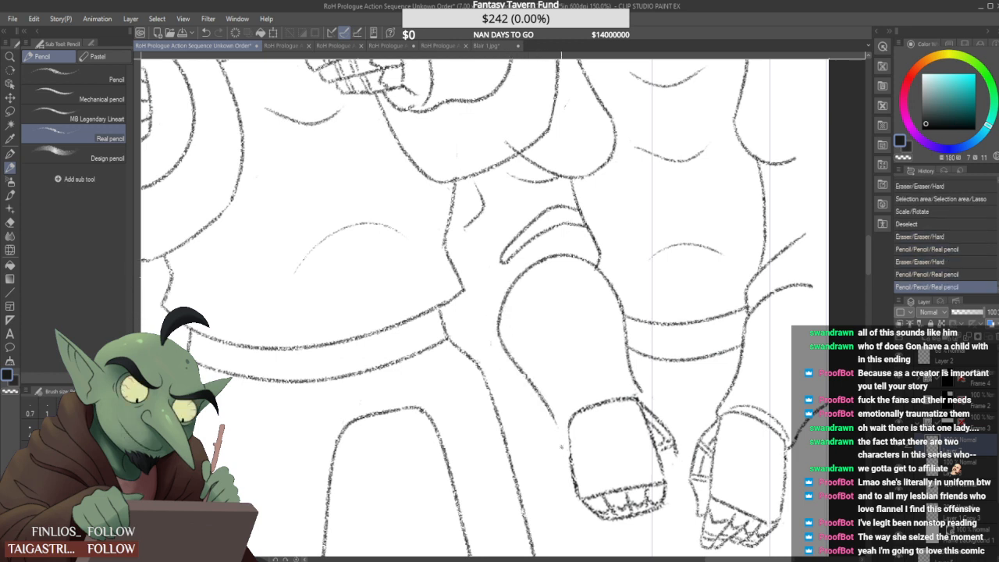
left_click_drag(505, 314, 551, 412)
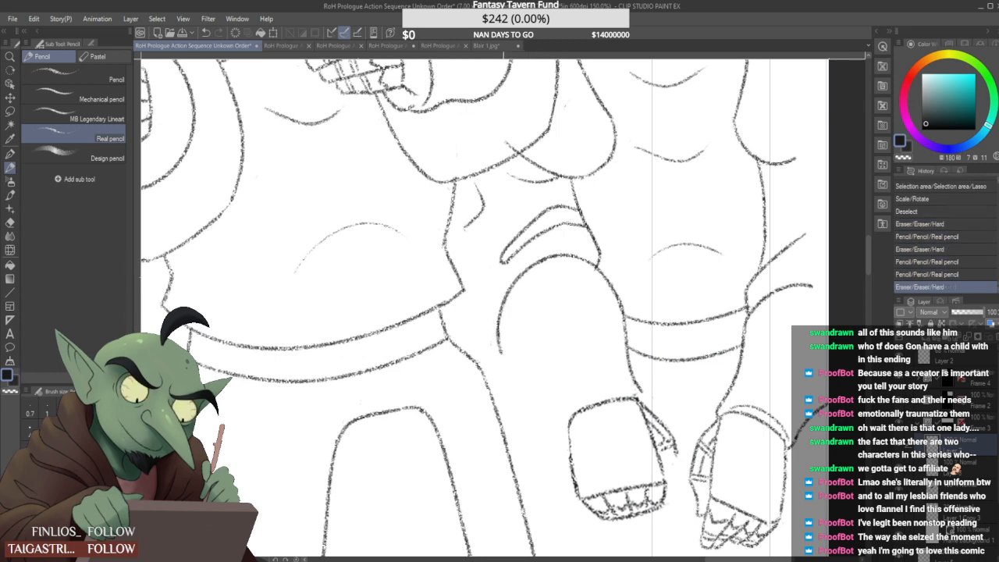
mouse_move(500, 321)
left_mouse_down()
mouse_move(561, 431)
mouse_move(620, 380)
mouse_move(574, 406)
mouse_move(638, 396)
left_mouse_up()
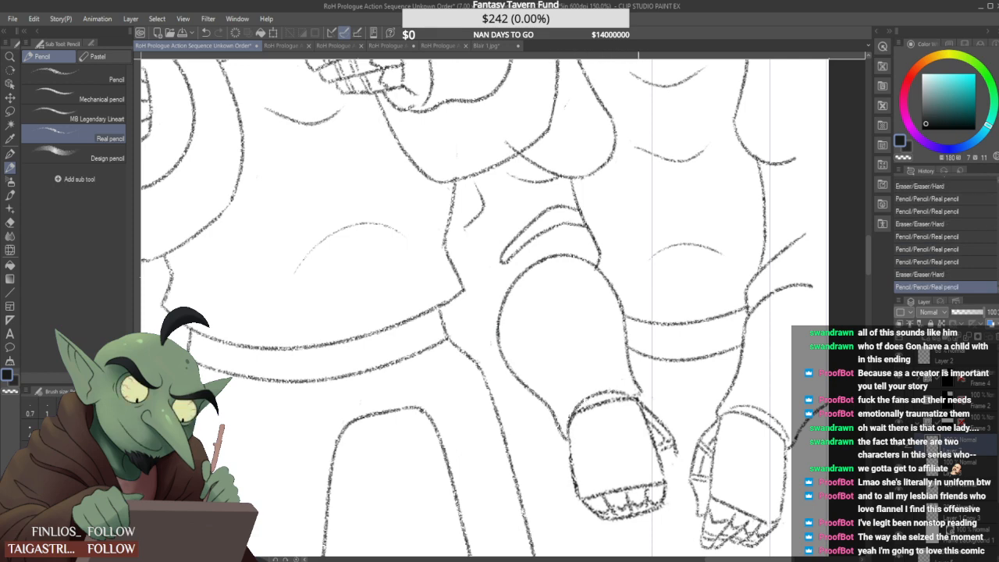
Clean up the forearm line where it meets the cuff by erasing and repencilling it at the wrist
key("ctrl+minus")
key("ctrl+minus")
key("ctrl+minus")
key("ctrl+minus")
key("ctrl+plus")
key("ctrl+plus")
key("ctrl+plus")
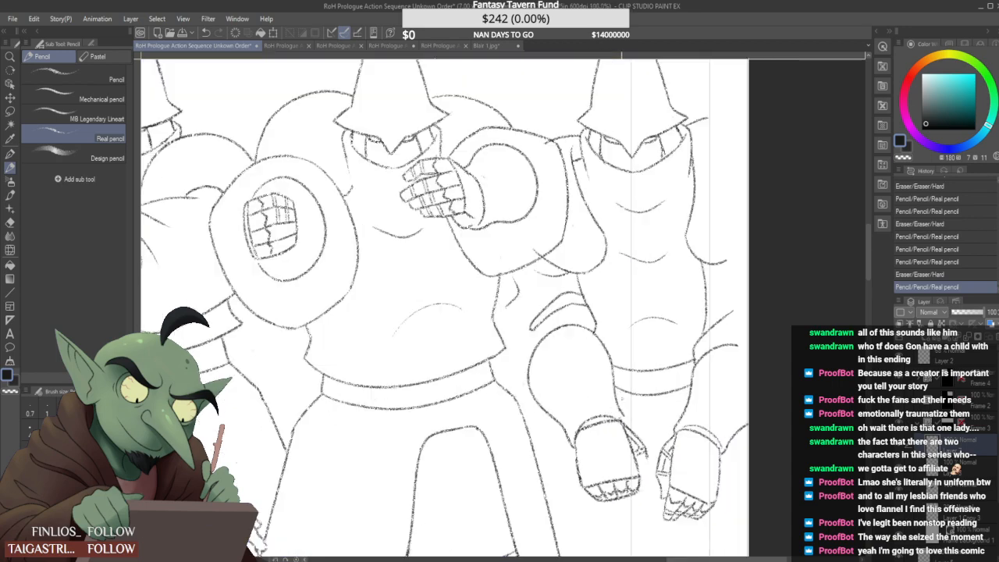
key("ctrl+plus")
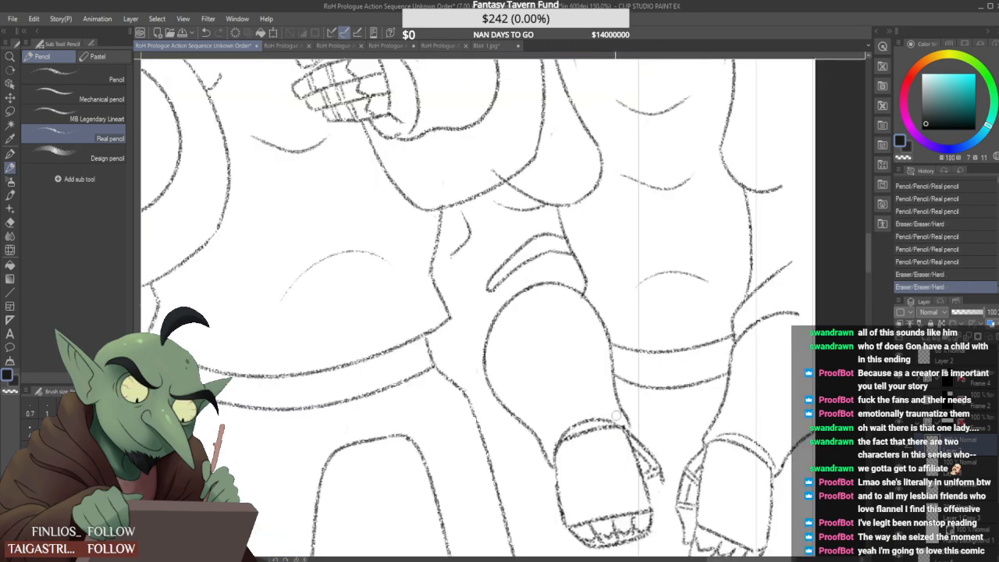
key("ctrl+minus")
key("ctrl+minus")
key("ctrl+minus")
key("ctrl+minus")
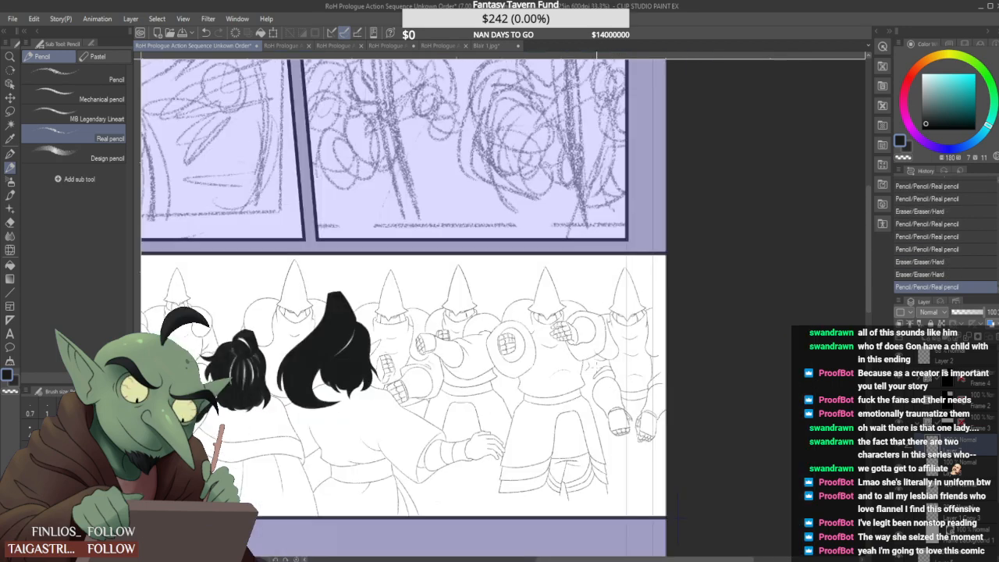
Pencil the rightmost figure's outer shoulder curve from the collar to the page edge and extend the underarm curve to the edge
key("ctrl+plus")
key("ctrl+plus")
key("ctrl+plus")
key("ctrl+minus")
key("ctrl+minus")
key("ctrl+minus")
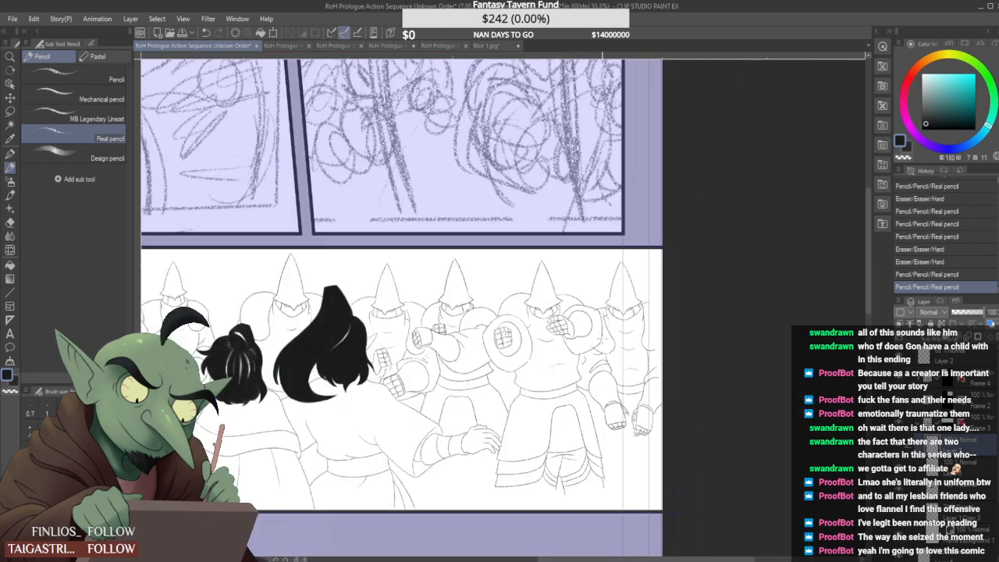
key("ctrl+plus")
key("ctrl+plus")
key("ctrl+plus")
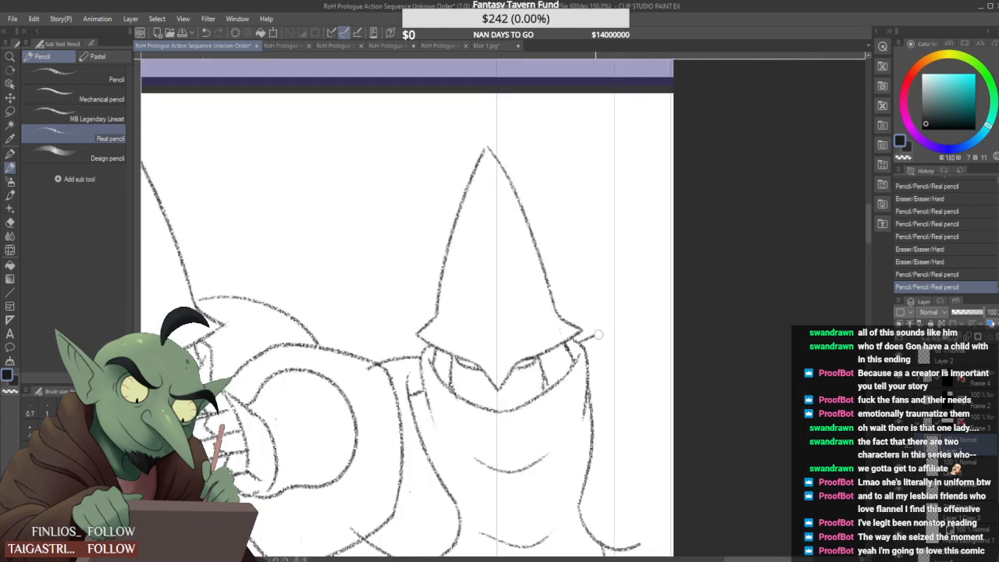
mouse_move(599, 335)
left_mouse_down()
mouse_move(581, 340)
mouse_move(712, 375)
left_mouse_up()
left_click_drag(649, 497, 658, 463)
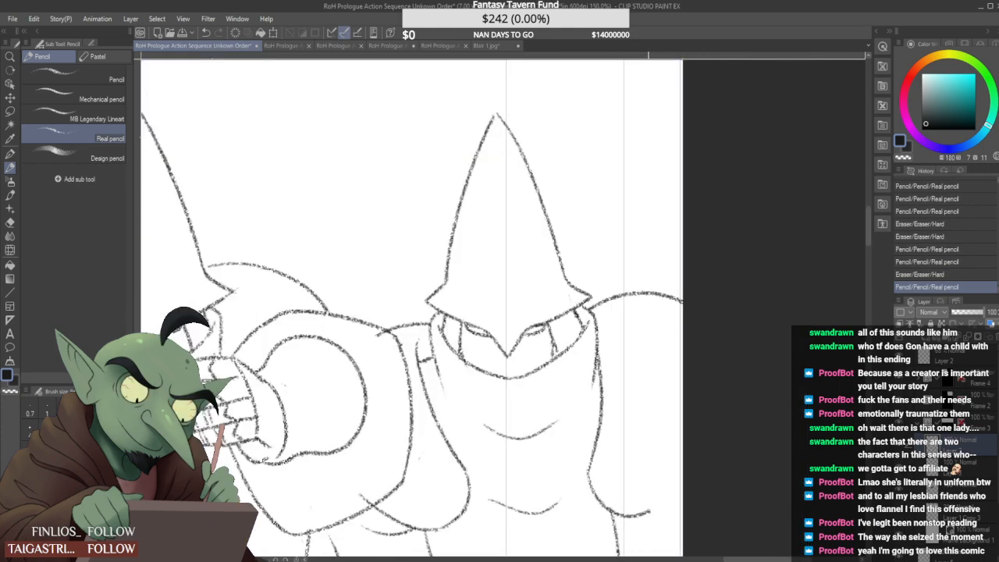
left_click_drag(650, 512, 680, 480)
scroll(666, 437, "down", 4)
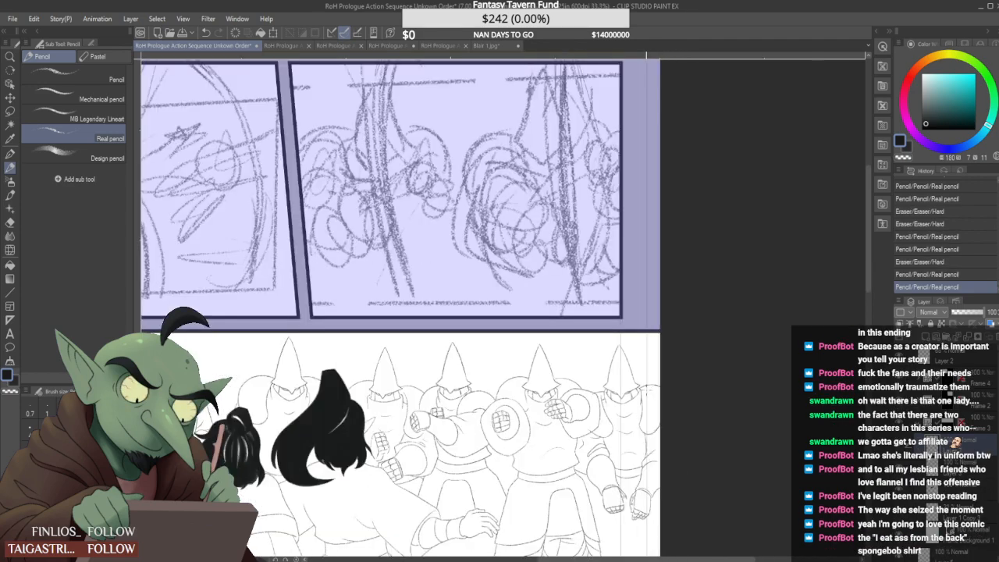
Erase the overlapping arm line inside the neighbouring figure's bent elbow with the hard eraser
scroll(612, 395, "up", 4)
left_click_drag(530, 393, 538, 393)
scroll(511, 360, "down", 4)
scroll(507, 385, "up", 4)
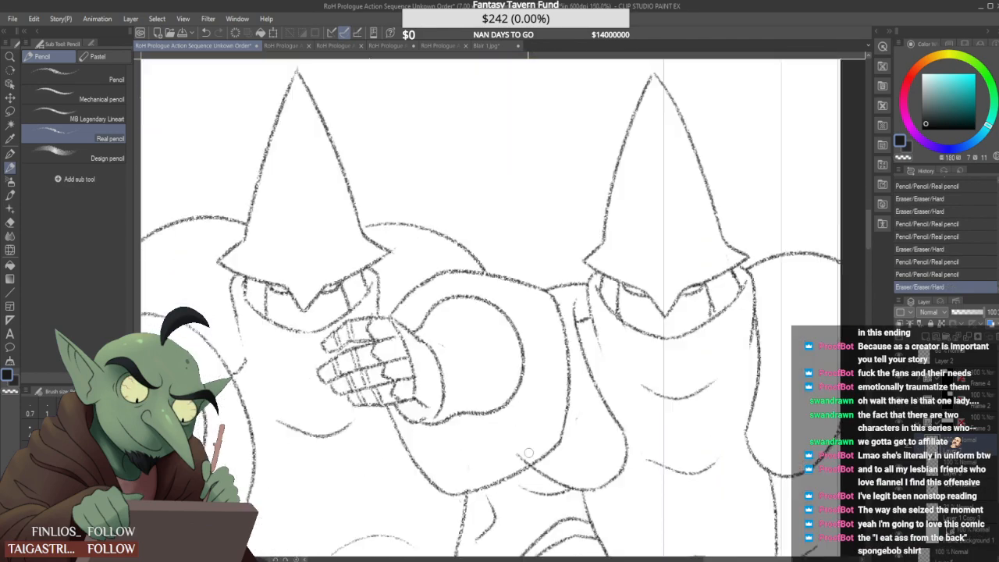
scroll(541, 414, "down", 4)
mouse_move(516, 452)
left_mouse_down()
mouse_move(524, 444)
mouse_move(501, 437)
left_mouse_up()
scroll(501, 439, "up", 4)
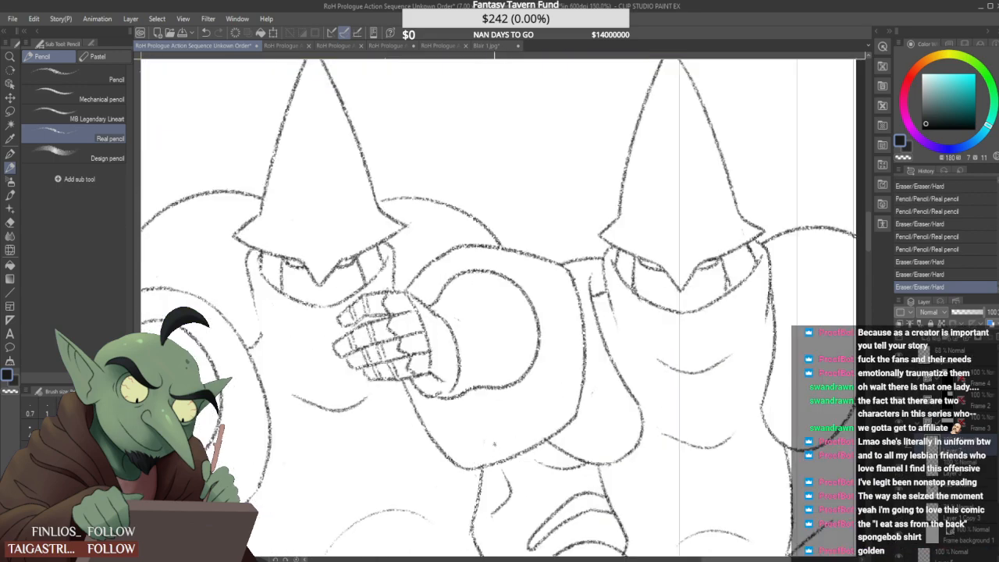
scroll(508, 418, "down", 4)
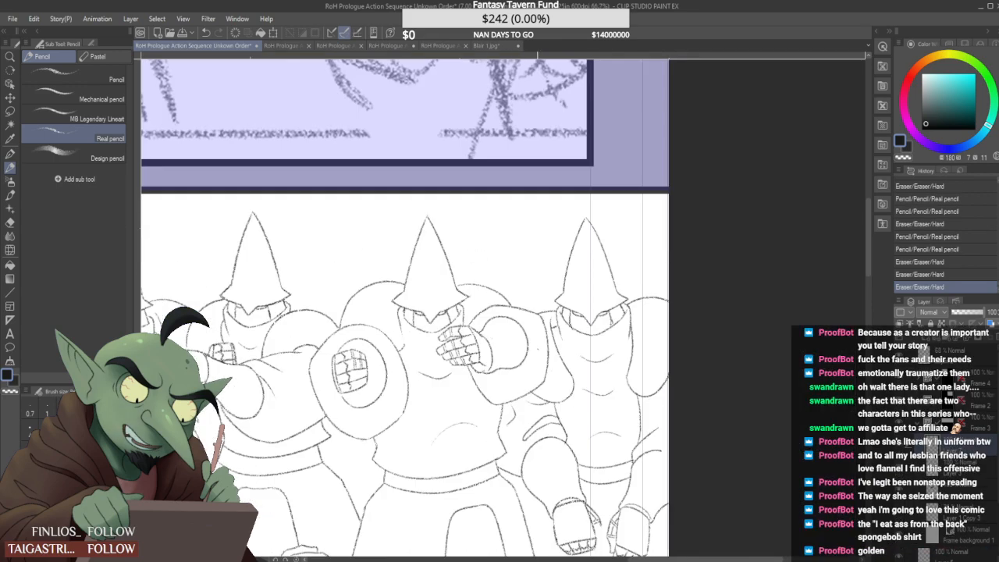
Erase and repencil the rightmost figure's side contour at the armpit and redraw the underarm curve out to the page edge
scroll(643, 366, "up", 4)
left_click_drag(624, 397, 615, 405)
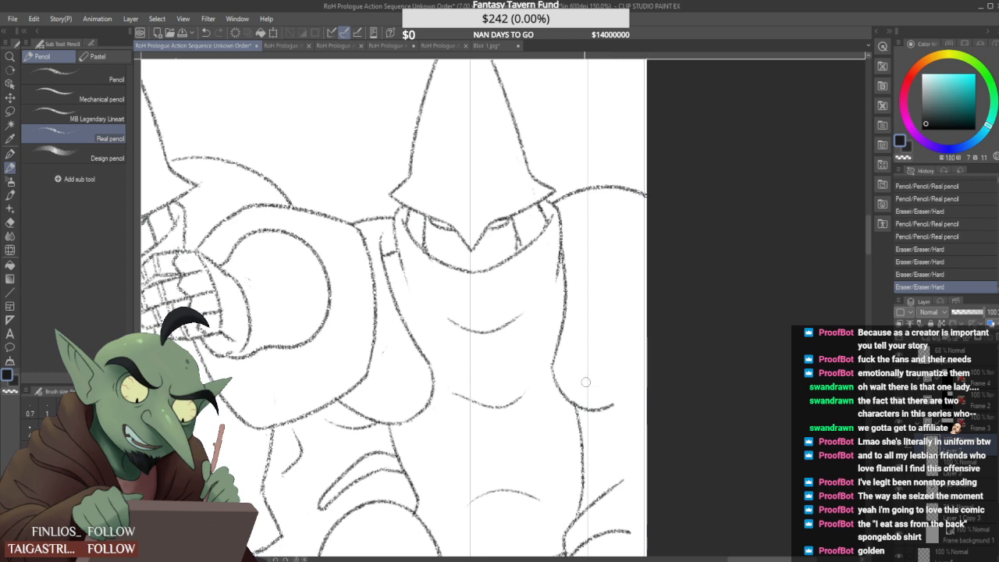
scroll(558, 375, "up", 1)
left_click_drag(545, 354, 547, 376)
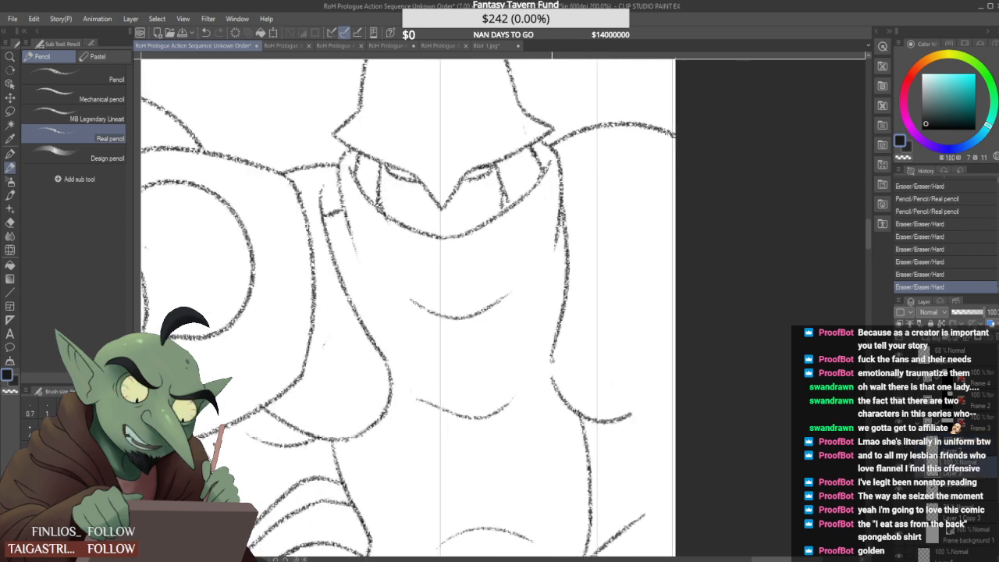
left_click_drag(550, 357, 553, 360)
mouse_move(606, 408)
left_mouse_down()
mouse_move(643, 406)
mouse_move(611, 406)
mouse_move(683, 360)
mouse_move(612, 418)
mouse_move(647, 413)
mouse_move(675, 378)
left_mouse_up()
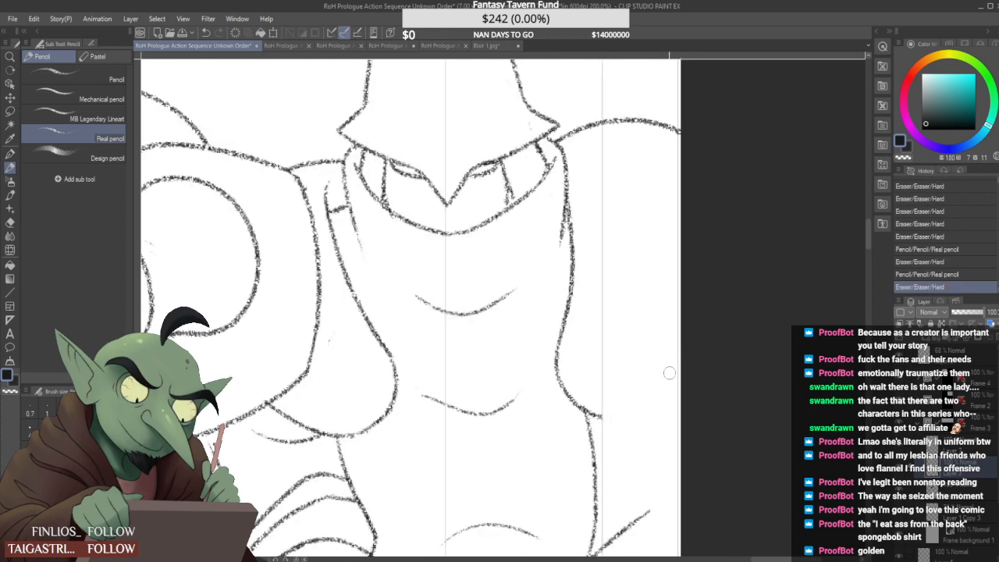
mouse_move(603, 420)
left_mouse_down()
mouse_move(671, 402)
mouse_move(679, 382)
mouse_move(652, 415)
mouse_move(683, 364)
left_mouse_up()
mouse_move(630, 420)
left_mouse_down()
mouse_move(665, 399)
mouse_move(676, 379)
left_mouse_up()
scroll(668, 368, "down", 4)
scroll(666, 355, "down", 1)
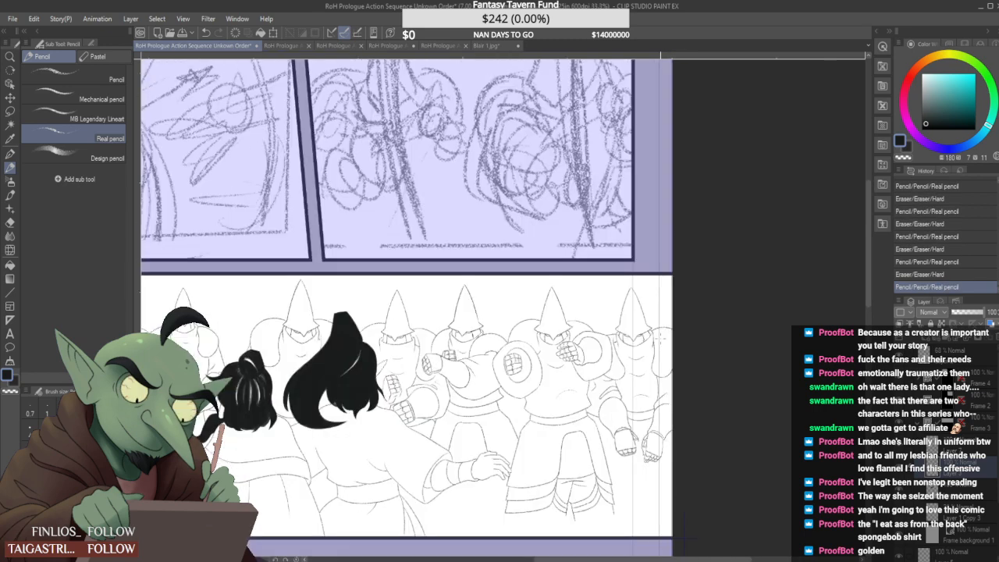
Refine the rightmost figure's outer shoulder curve with pencil strokes from the collar to the page edge
scroll(660, 327, "up", 5)
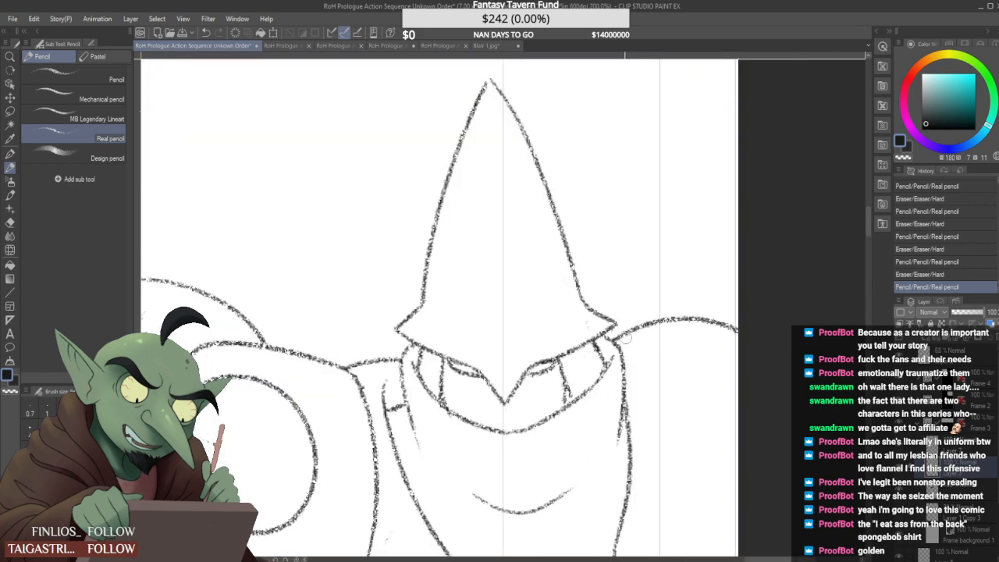
mouse_move(625, 332)
left_mouse_down()
mouse_move(642, 324)
mouse_move(759, 341)
left_mouse_up()
left_click_drag(616, 342, 769, 352)
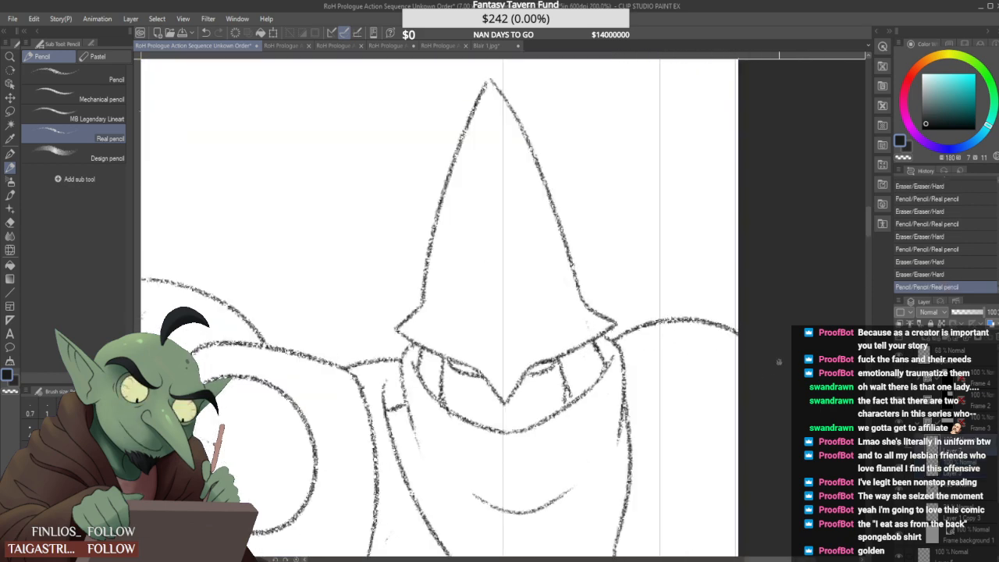
scroll(778, 362, "down", 5)
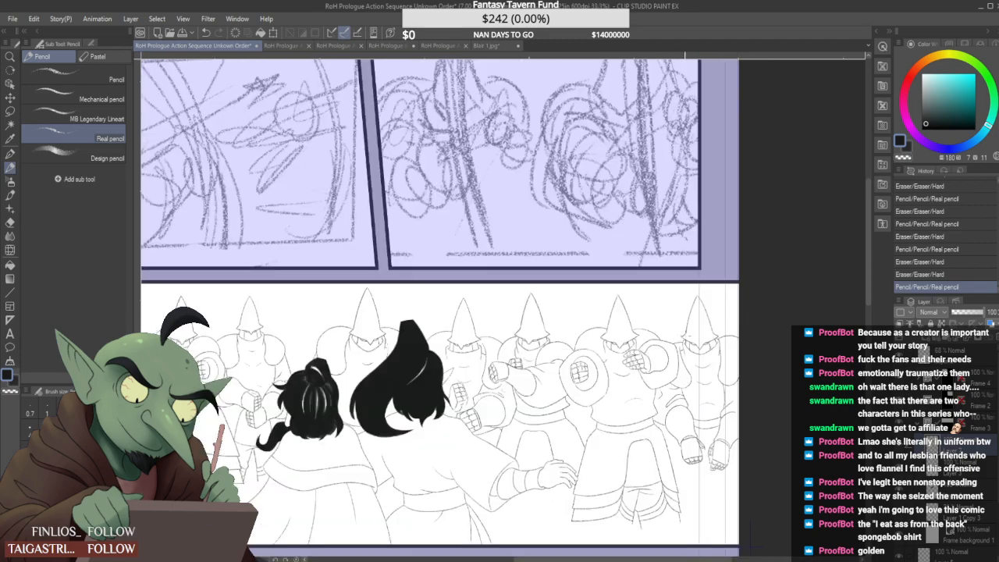
Pencil the rightmost figure's inner shoulder line from the neighbouring figure's bent arm up to the hood
scroll(677, 333, "up", 5)
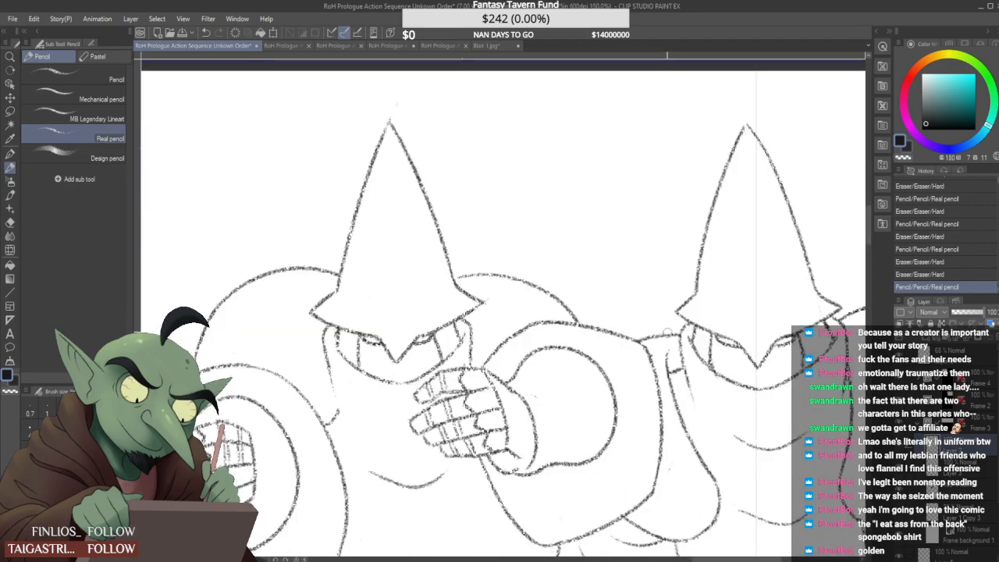
mouse_move(670, 333)
left_mouse_down()
mouse_move(638, 335)
mouse_move(686, 316)
left_mouse_up()
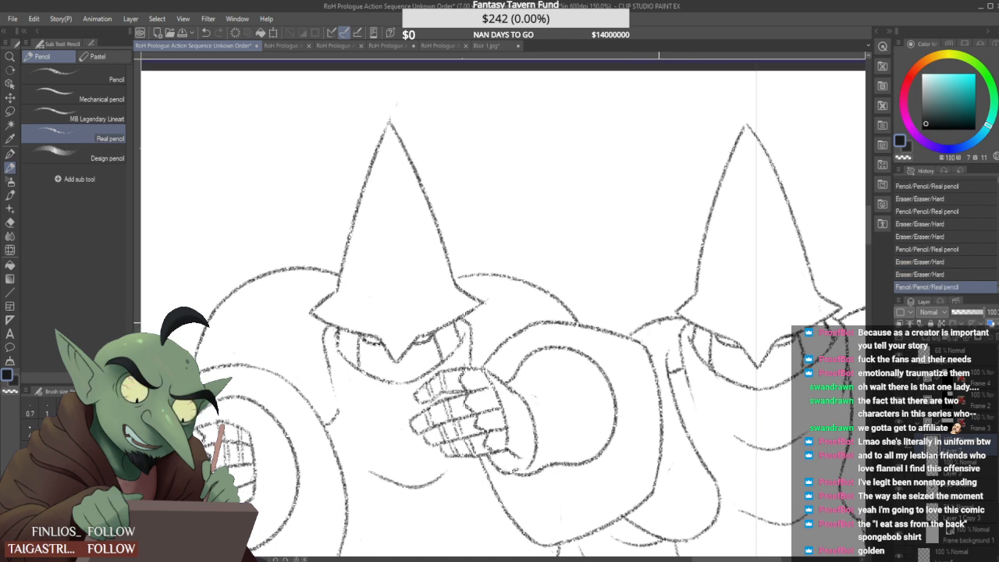
key("ctrl+z")
left_click_drag(629, 340, 684, 319)
key("ctrl+z")
scroll(550, 355, "down", 5)
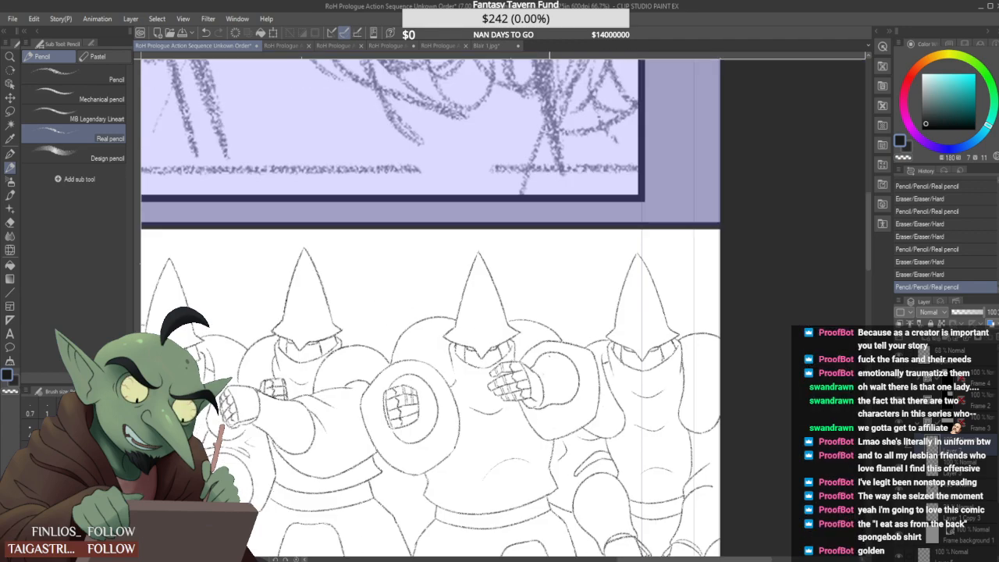
left_click_drag(622, 447, 628, 437)
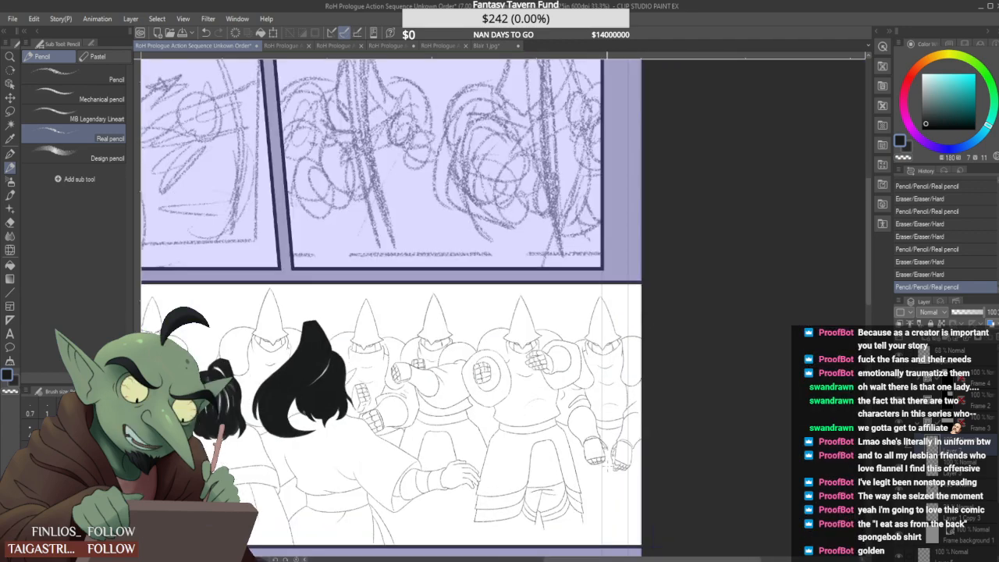
Flip the canvas horizontally and check the whole row of hooded figures in mirror view
scroll(607, 468, "down", 3)
scroll(601, 507, "up", 3)
scroll(620, 411, "down", 3)
scroll(637, 437, "up", 2)
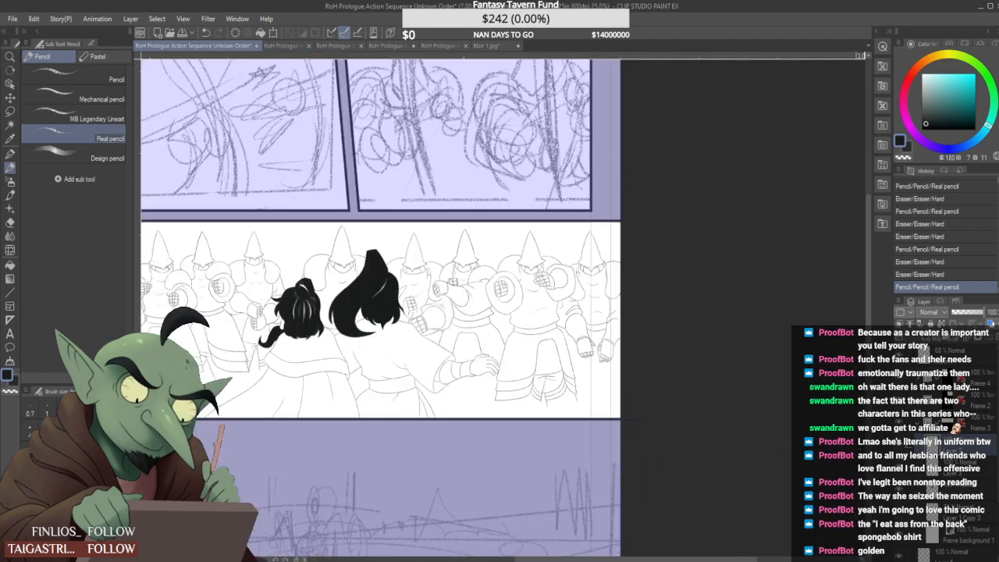
scroll(177, 122, "down", 2)
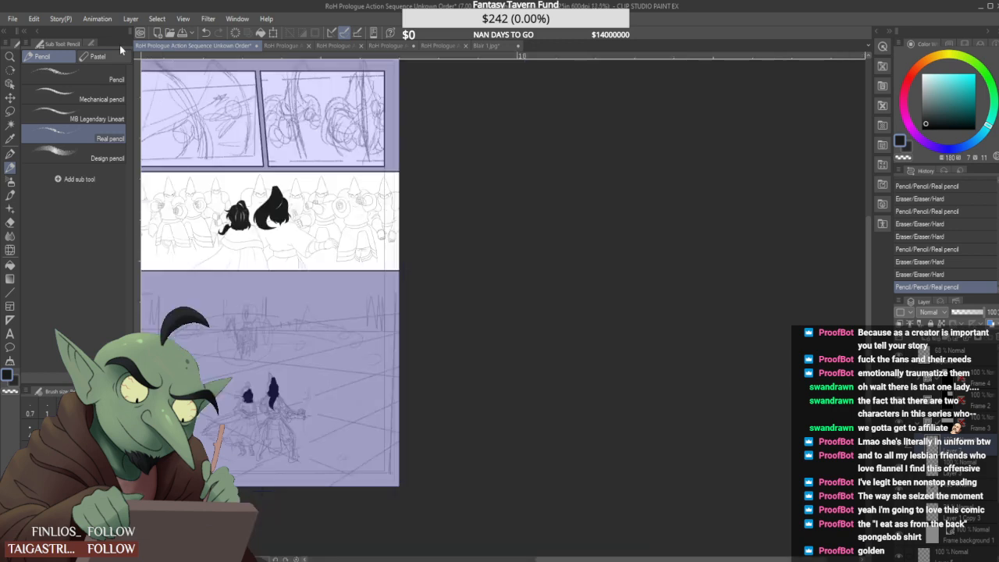
left_click(247, 431)
scroll(491, 236, "up", 2)
scroll(484, 237, "down", 2)
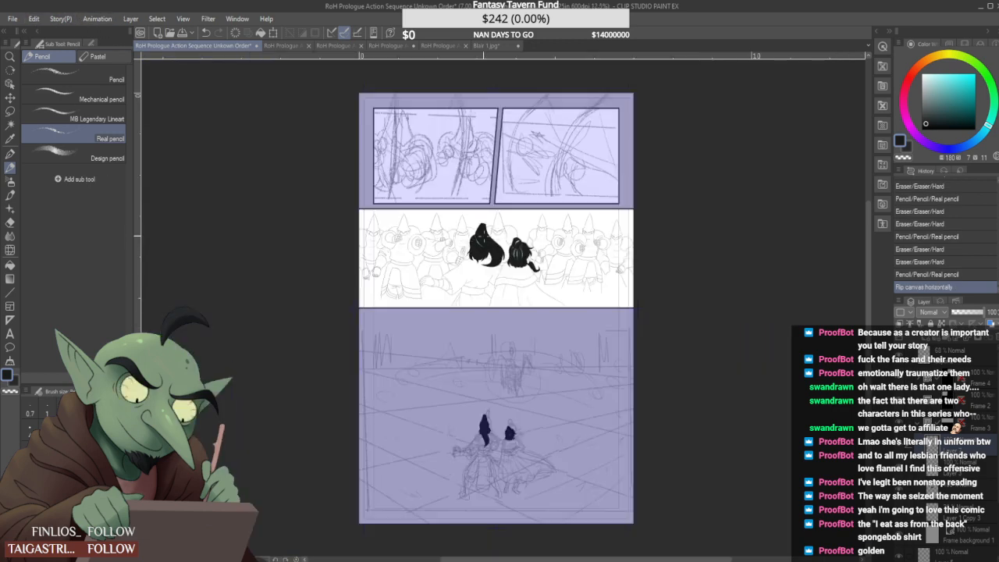
scroll(489, 237, "up", 2)
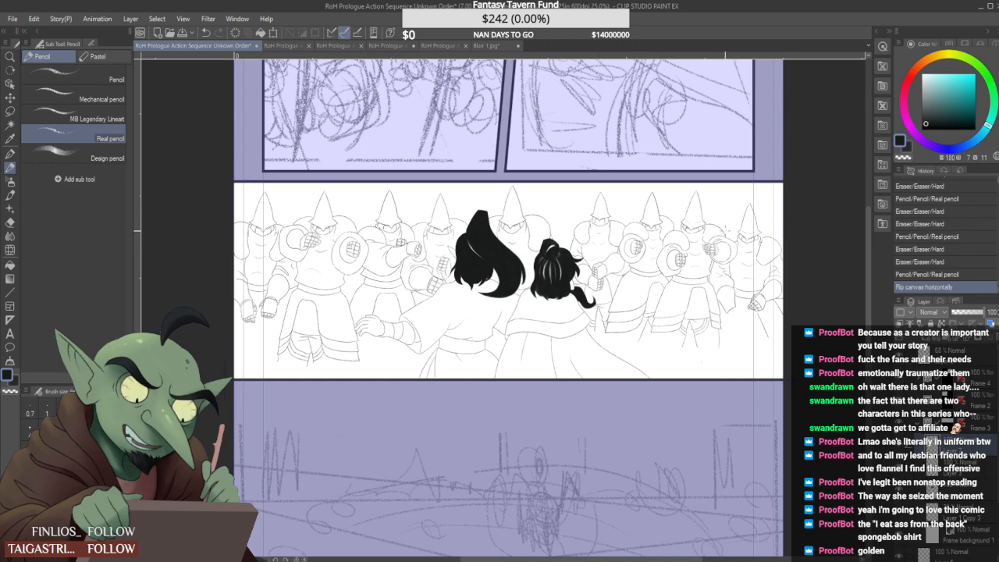
scroll(724, 231, "down", 2)
scroll(759, 236, "up", 2)
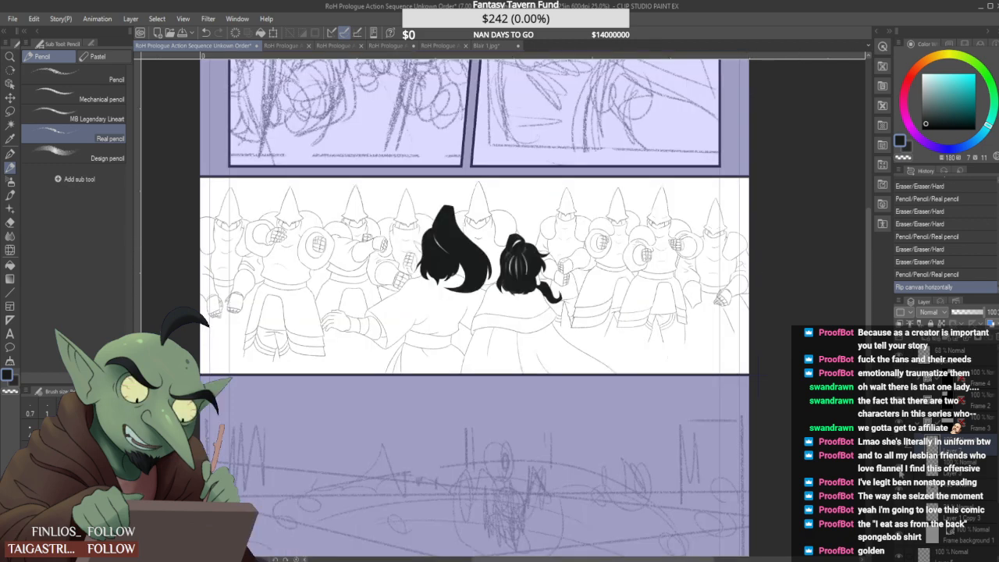
Merge the current line art layer with the layer below and switch to the Lasso selection tool
key("ctrl+e")
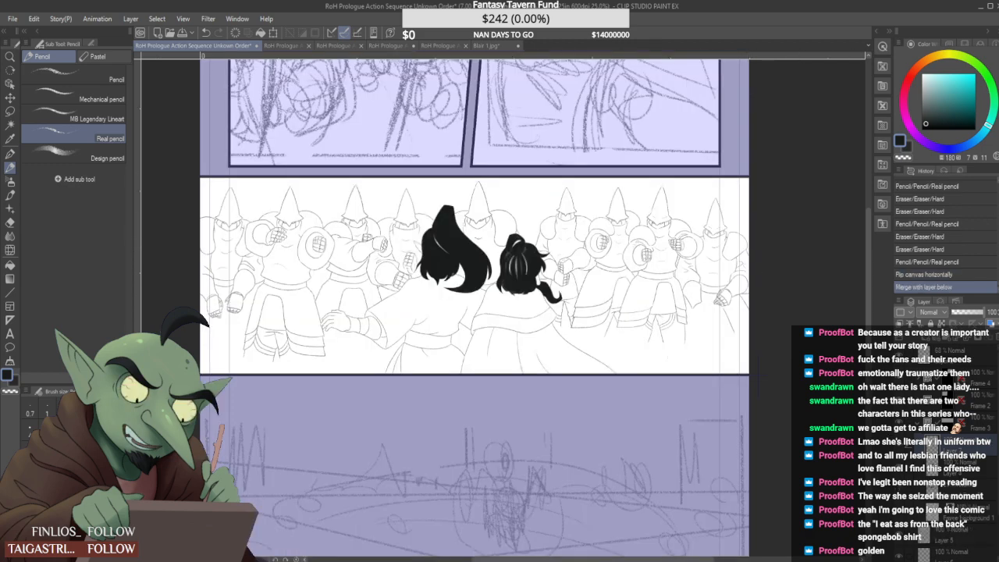
key("m")
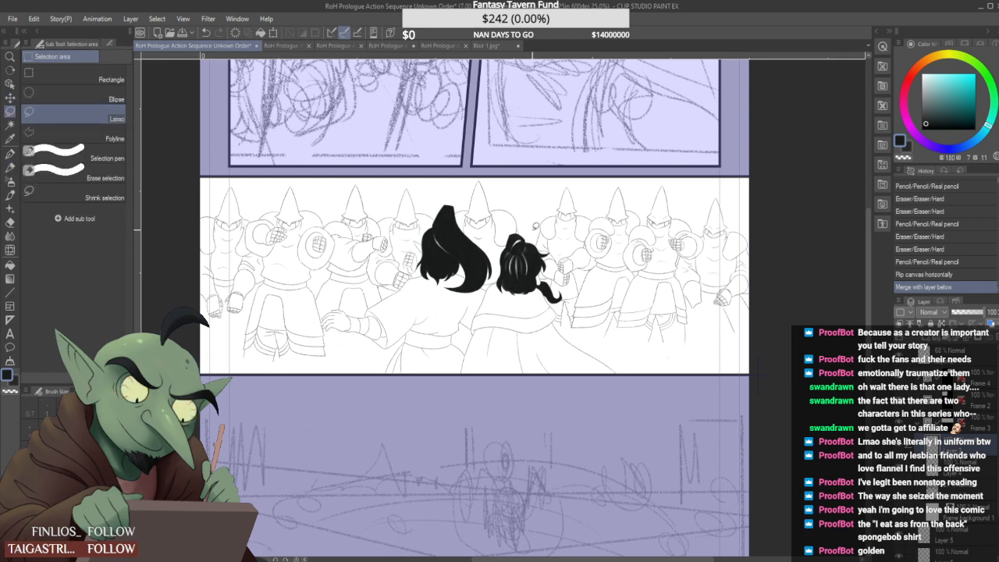
mouse_move(609, 145)
left_mouse_down()
mouse_move(799, 271)
mouse_move(670, 399)
mouse_move(566, 395)
left_mouse_up()
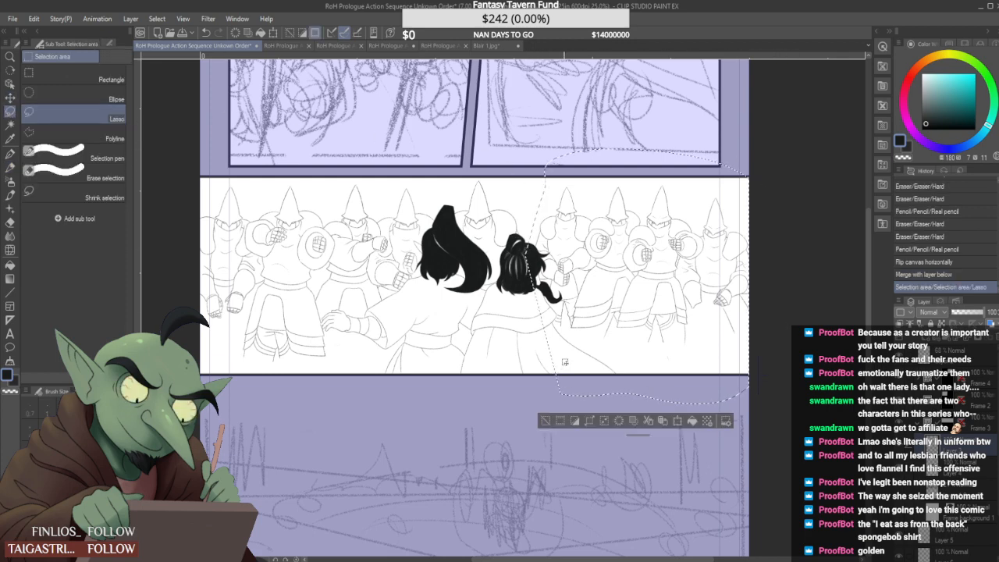
scroll(500, 266, "down", 2)
scroll(508, 235, "up", 2)
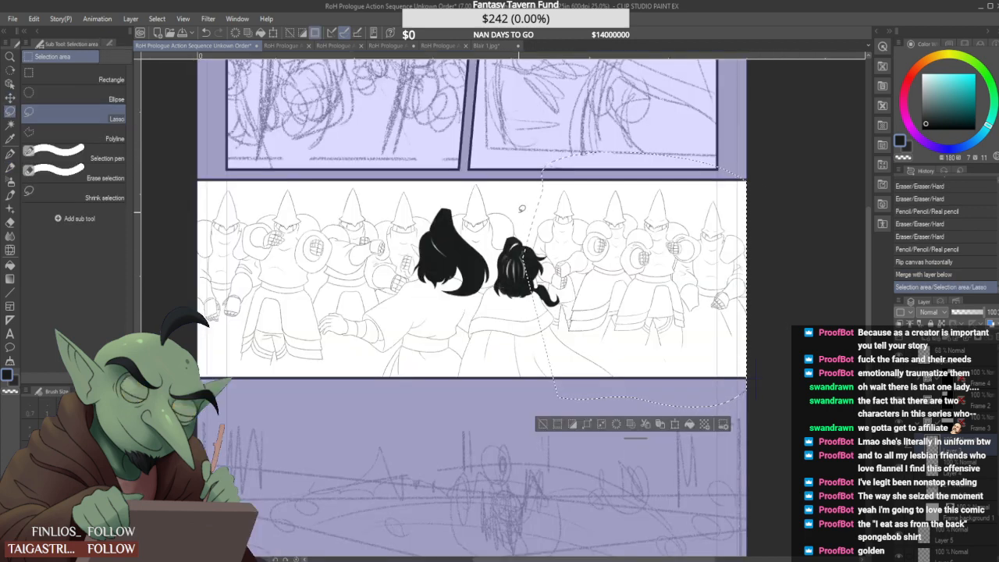
key("ctrl+d")
Lasso the four hooded figures to the right of the smaller black-haired character and enlarge them slightly
mouse_move(539, 204)
left_mouse_down()
mouse_move(703, 139)
mouse_move(797, 266)
mouse_move(531, 374)
mouse_move(530, 324)
left_mouse_up()
key("ctrl+t")
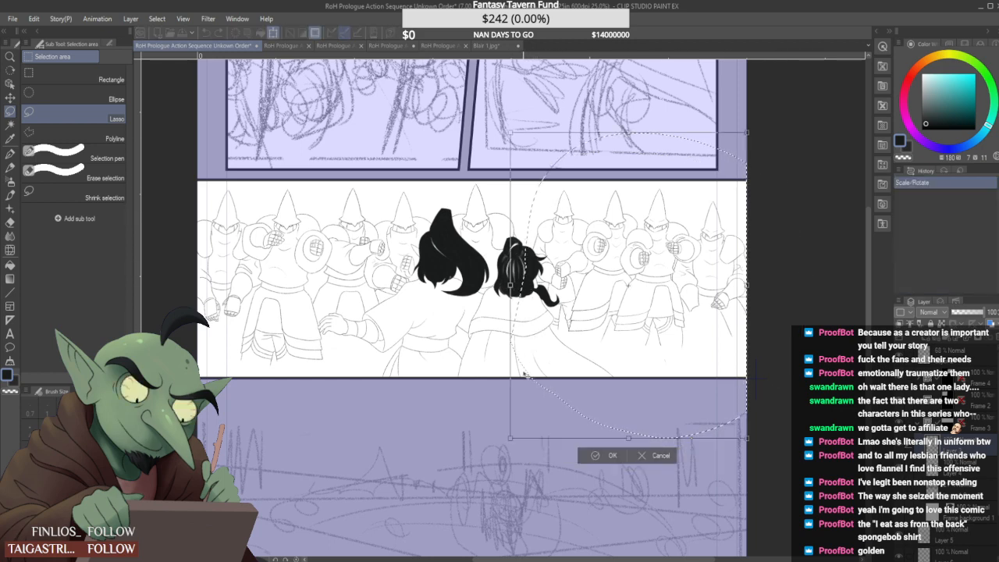
left_click_drag(510, 438, 505, 444)
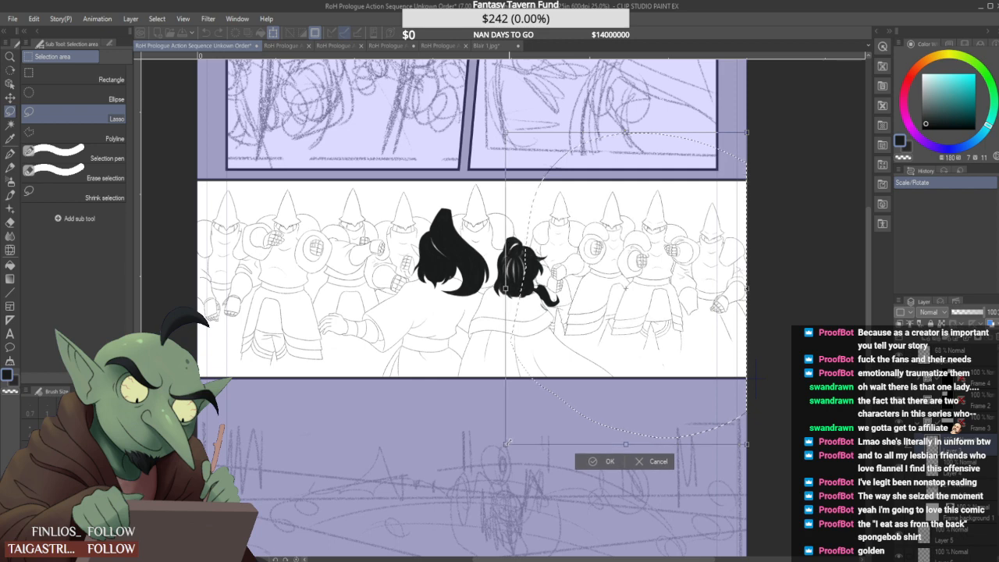
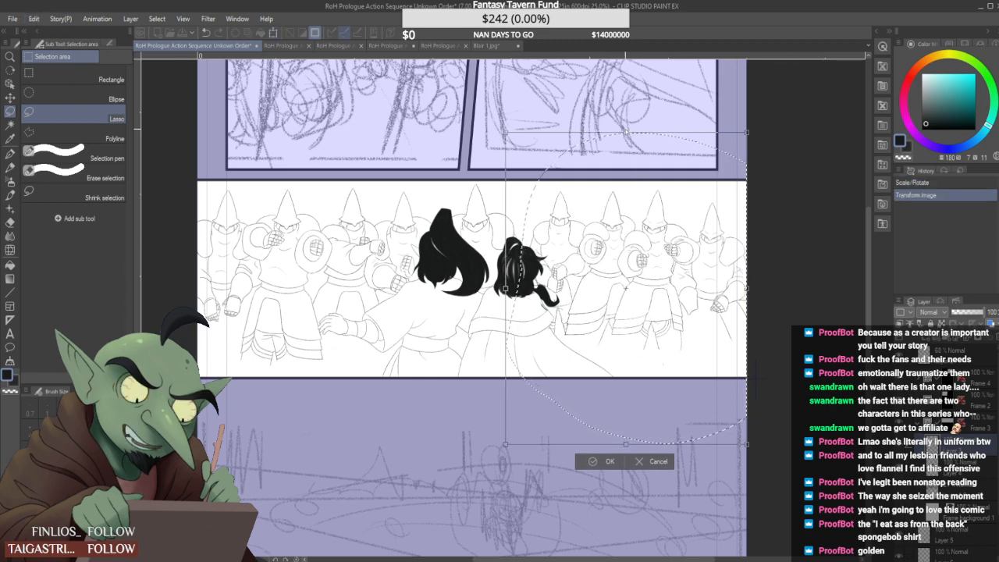
Skew the top of the four selected figures slightly towards the panel centre and apply the transform
left_click_drag(626, 132, 618, 132)
left_click_drag(665, 210, 667, 210)
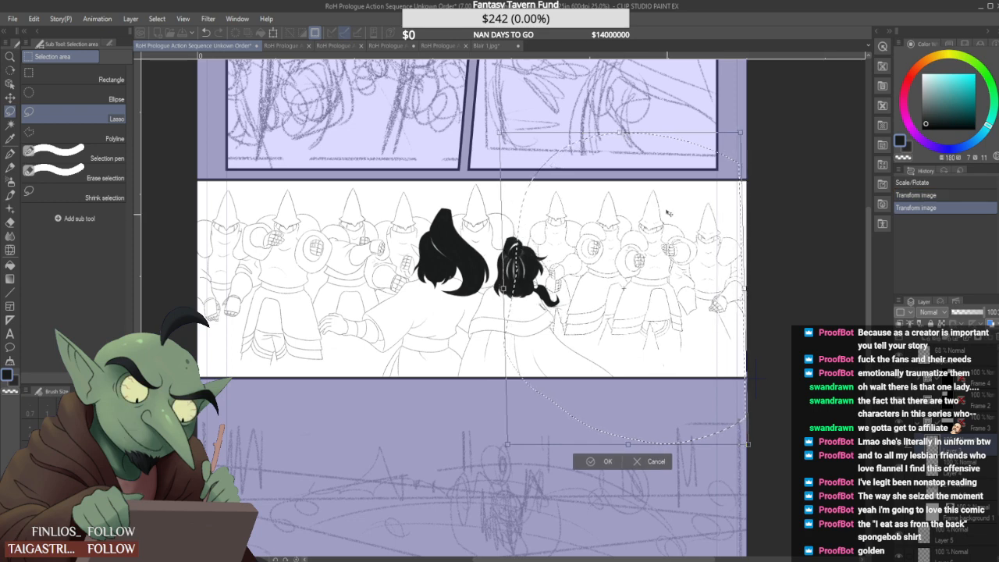
left_click_drag(746, 300, 746, 293)
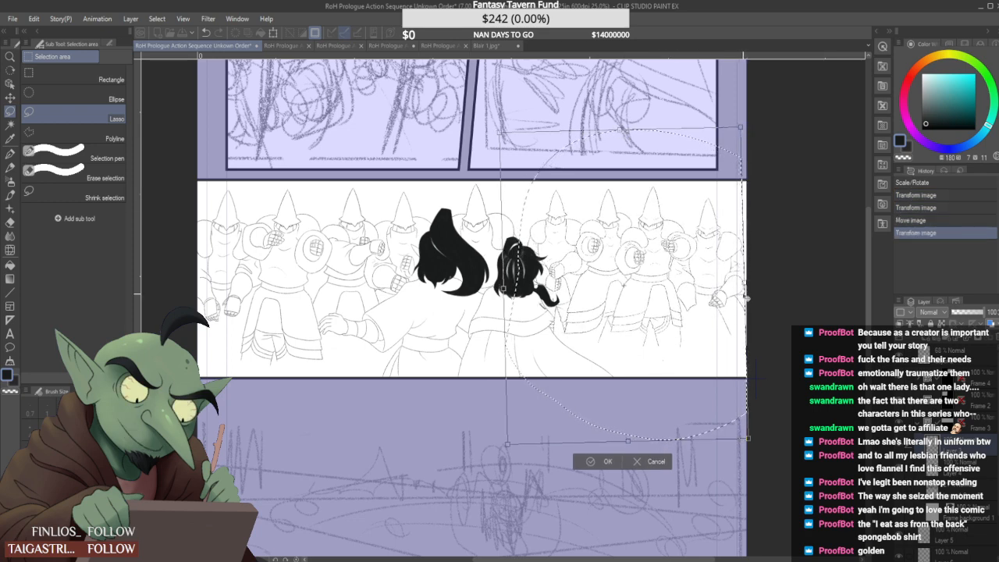
key("ctrl+z")
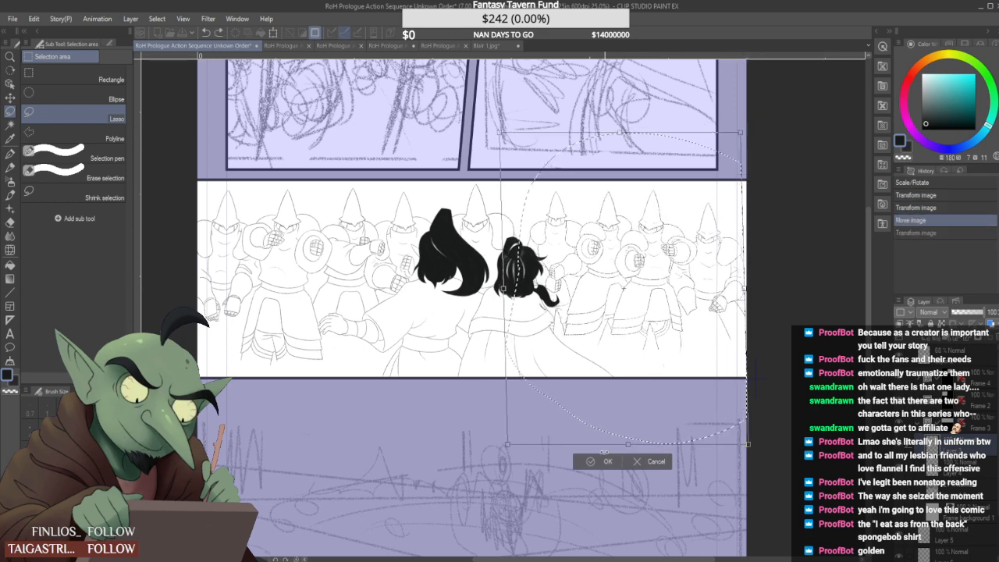
key("ctrl+z")
key("ctrl+z")
key("ctrl+z")
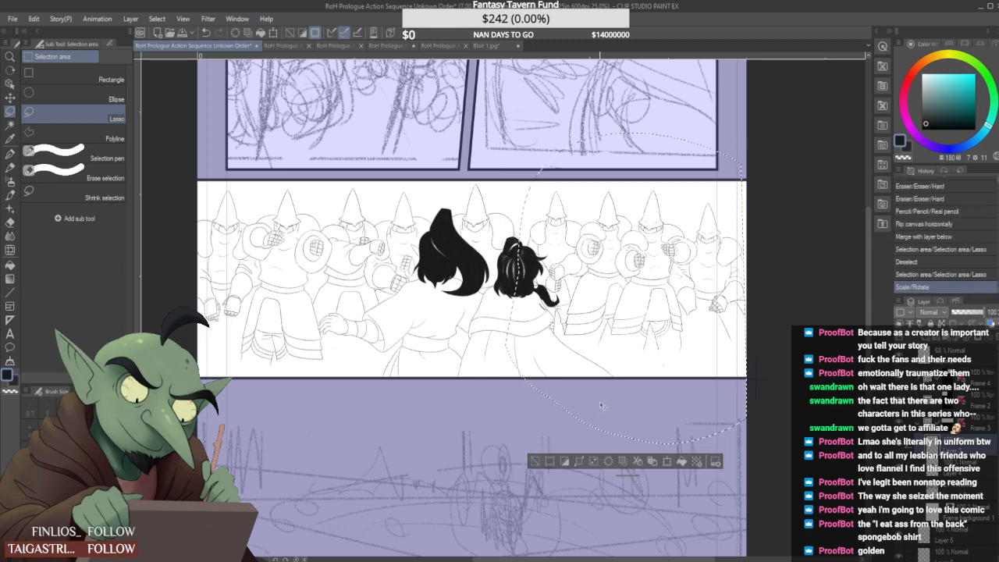
Stretch the four selected figures slightly taller with another transform, apply it and clear the selection
left_click_drag(748, 133, 749, 130)
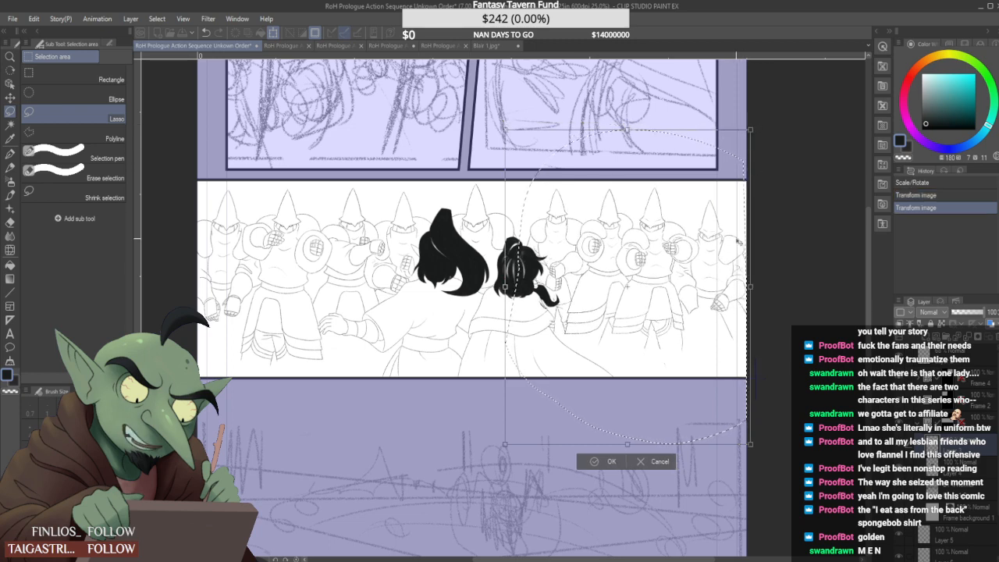
left_click(606, 462)
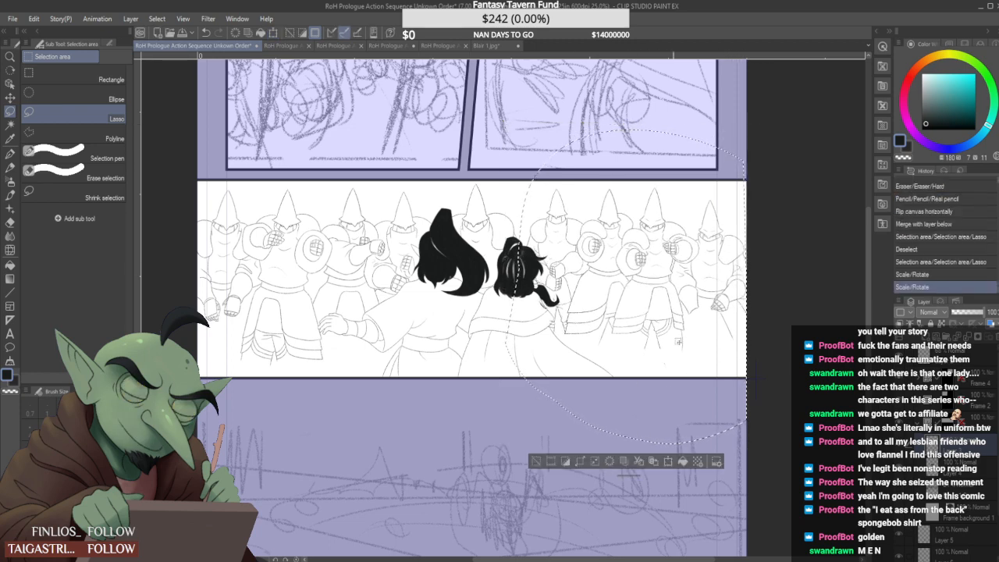
key("ctrl+d")
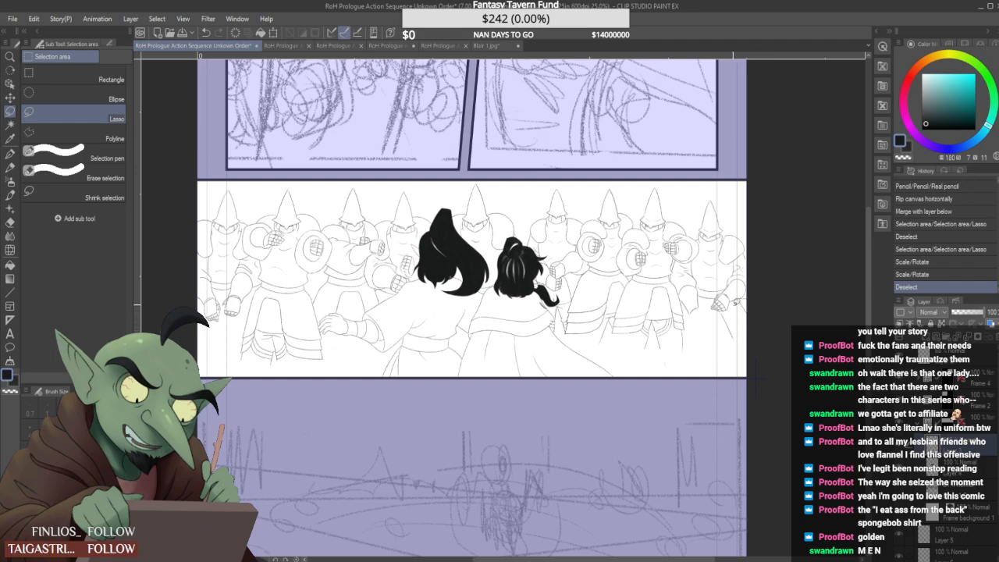
Clean up both side edges of the rightmost hooded figure's face opening using the hard eraser and Real pencil
scroll(736, 301, "up", 2)
key("p")
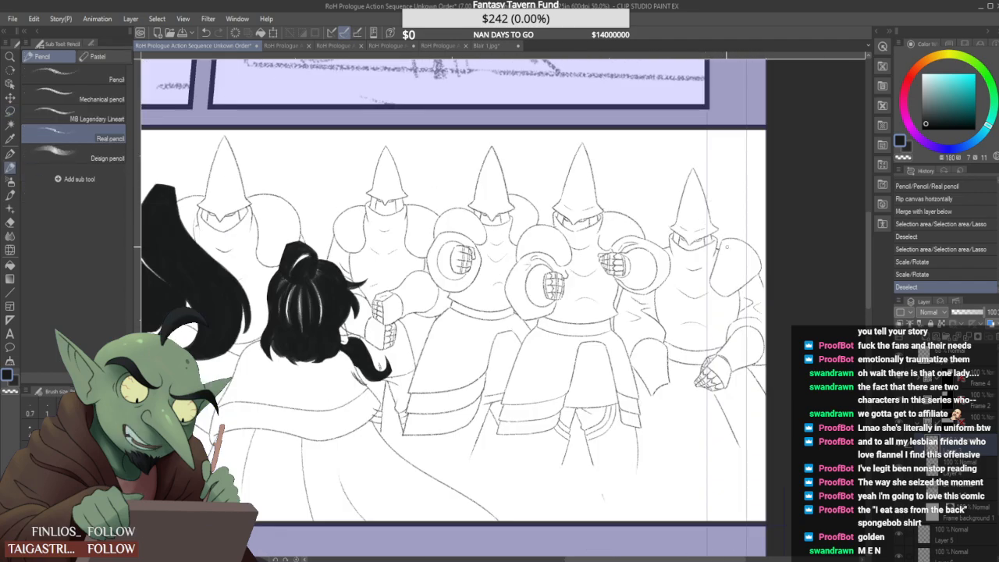
scroll(727, 246, "up", 3)
left_click_drag(688, 217, 695, 226)
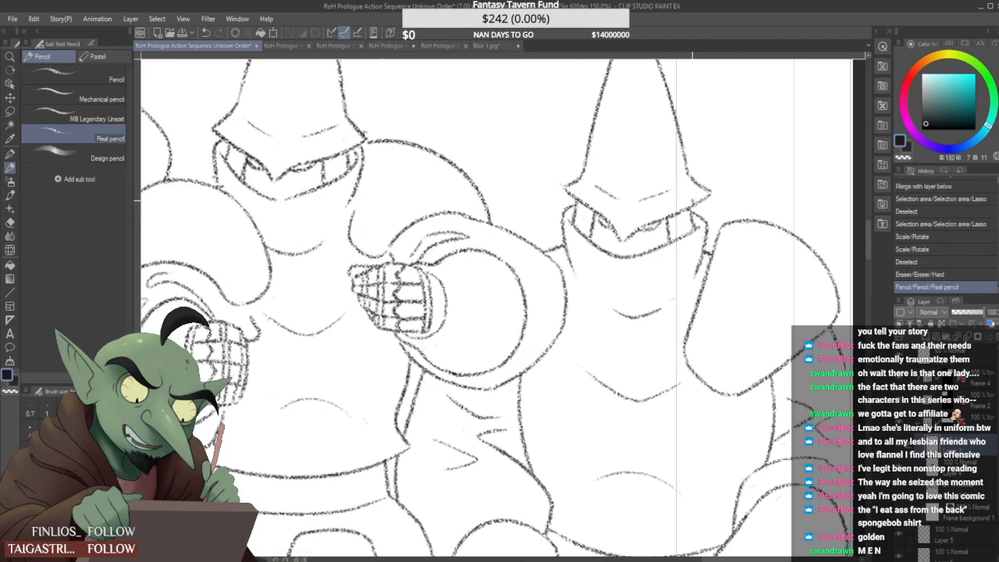
mouse_move(579, 218)
left_mouse_down()
mouse_move(576, 206)
mouse_move(578, 223)
left_mouse_up()
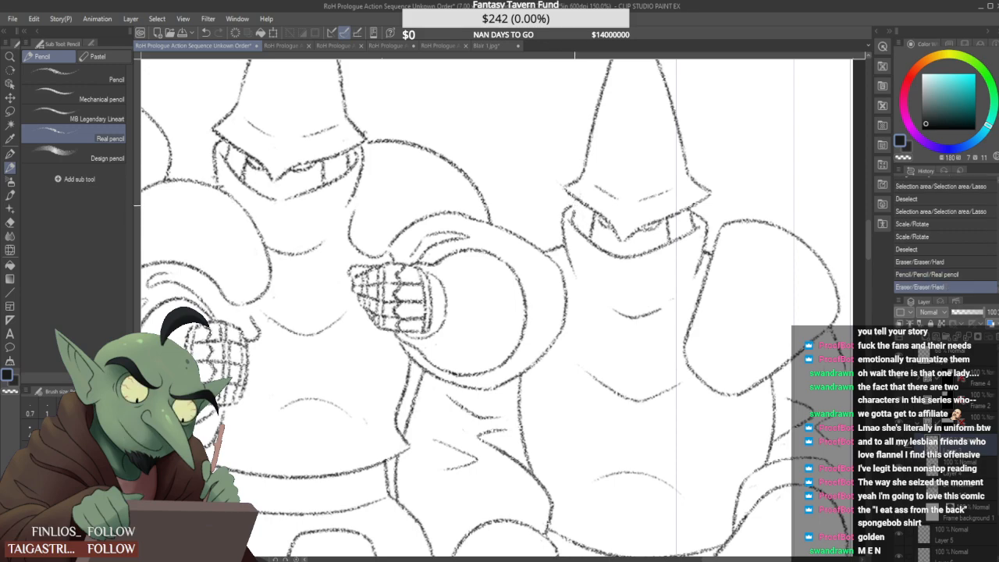
scroll(590, 183, "down", 1)
scroll(611, 176, "down", 2)
scroll(645, 206, "up", 4)
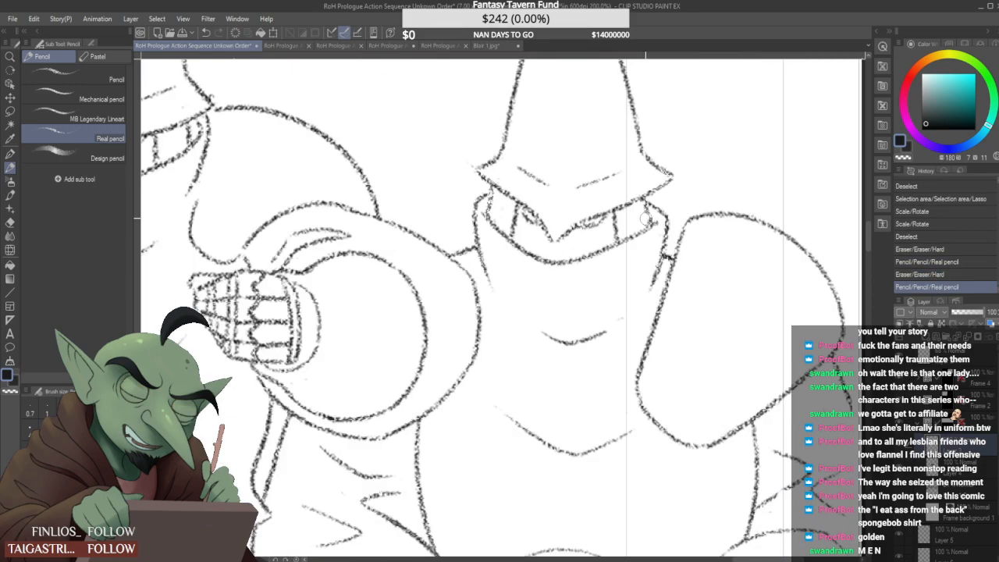
left_click_drag(645, 207, 662, 226)
scroll(653, 213, "down", 1)
scroll(659, 220, "down", 2)
scroll(660, 221, "up", 2)
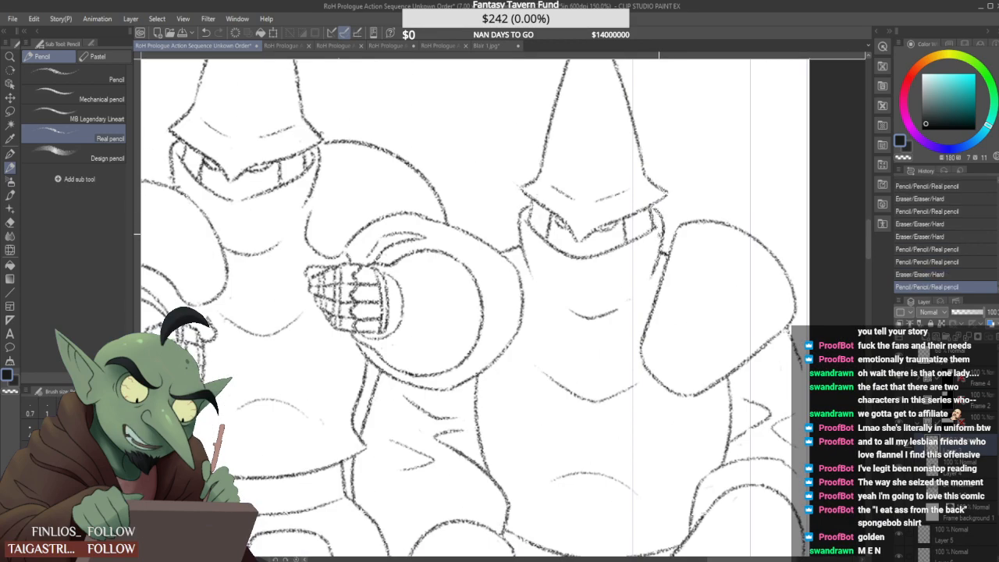
Repencil the concave lower edge of the armoured cuff hanging between the two rightmost hooded figures
scroll(658, 207, "down", 3)
scroll(658, 207, "down", 2)
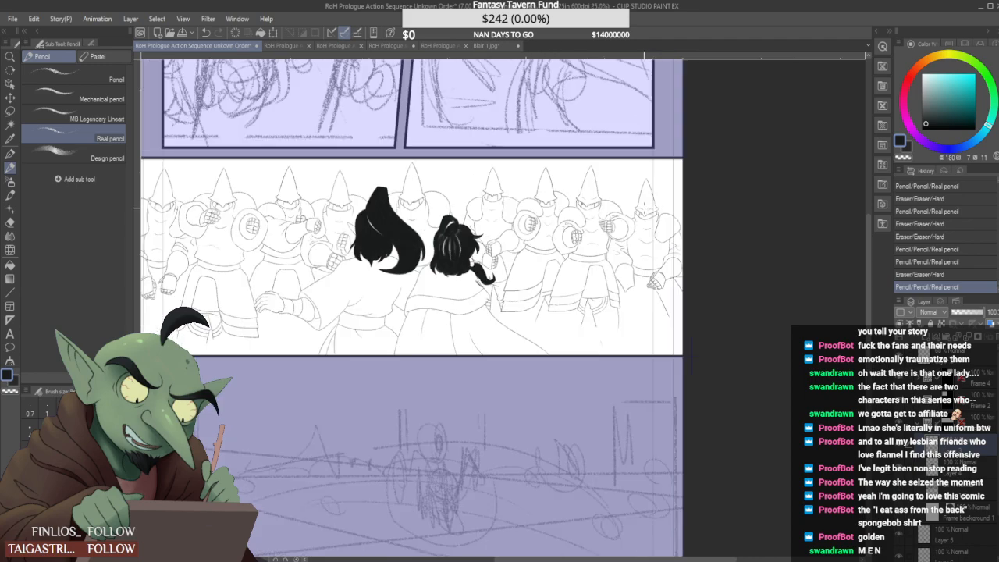
scroll(649, 218, "down", 1)
scroll(649, 217, "up", 4)
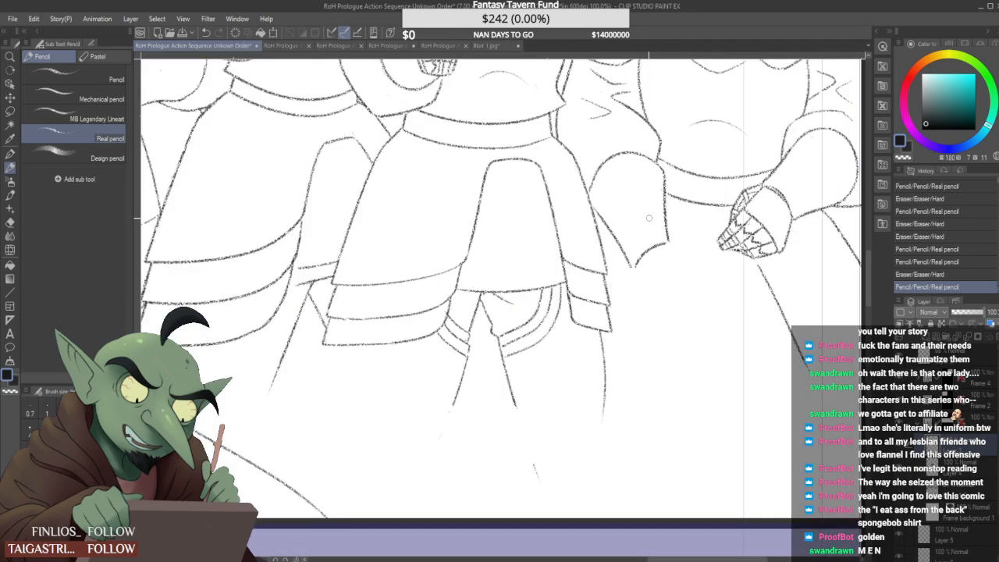
mouse_move(652, 247)
left_mouse_down()
mouse_move(665, 243)
mouse_move(630, 263)
mouse_move(670, 242)
left_mouse_up()
scroll(645, 216, "down", 2)
scroll(645, 216, "up", 3)
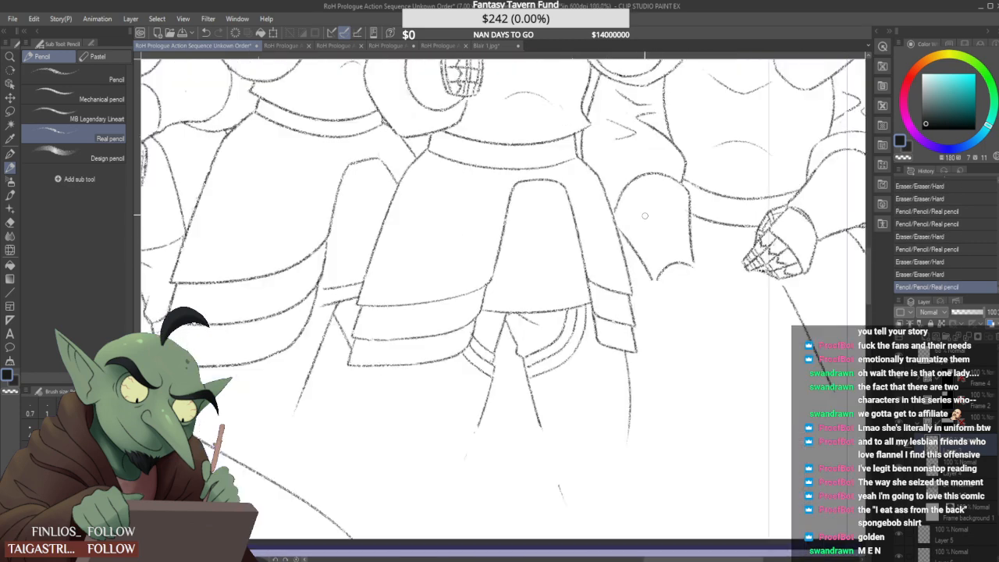
Erase the stray line end at the cuff's pointed lower tip and repencil the tip cleanly
mouse_move(649, 281)
left_mouse_down()
mouse_move(647, 268)
mouse_move(656, 283)
left_mouse_up()
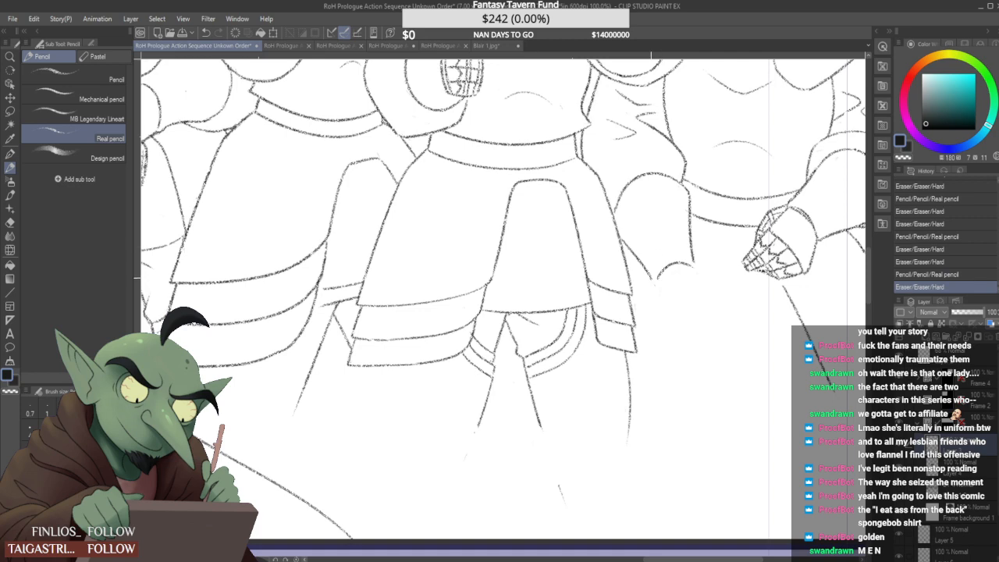
mouse_move(647, 271)
left_mouse_down()
mouse_move(654, 282)
mouse_move(650, 265)
left_mouse_up()
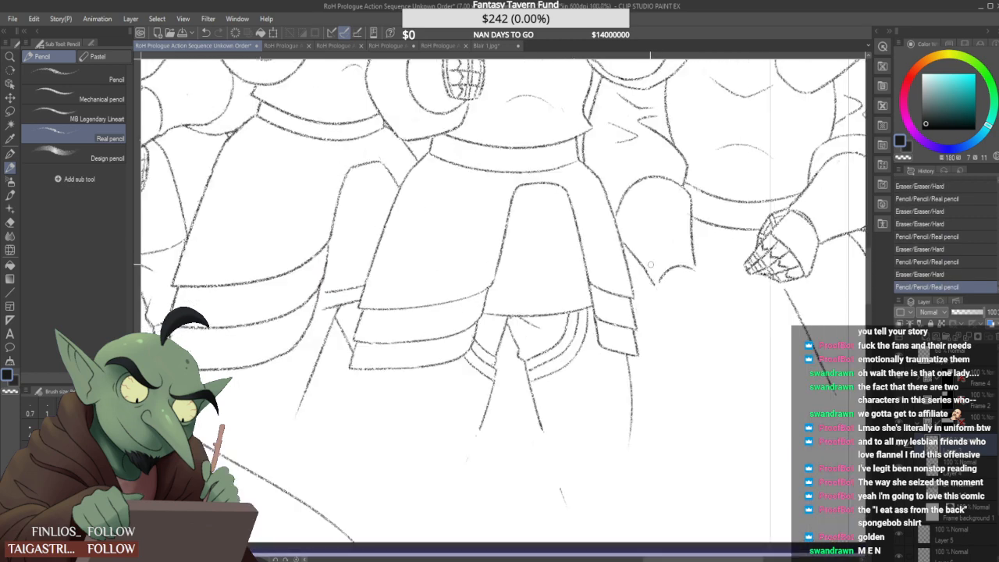
key("ctrl+minus")
key("ctrl+minus")
key("ctrl+minus")
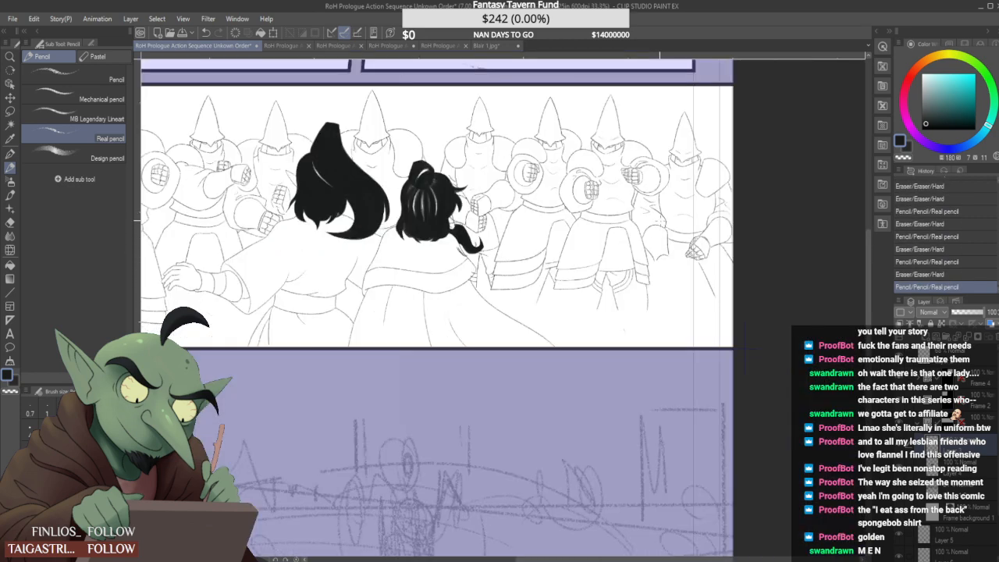
key("ctrl+plus")
key("ctrl+plus")
key("ctrl+plus")
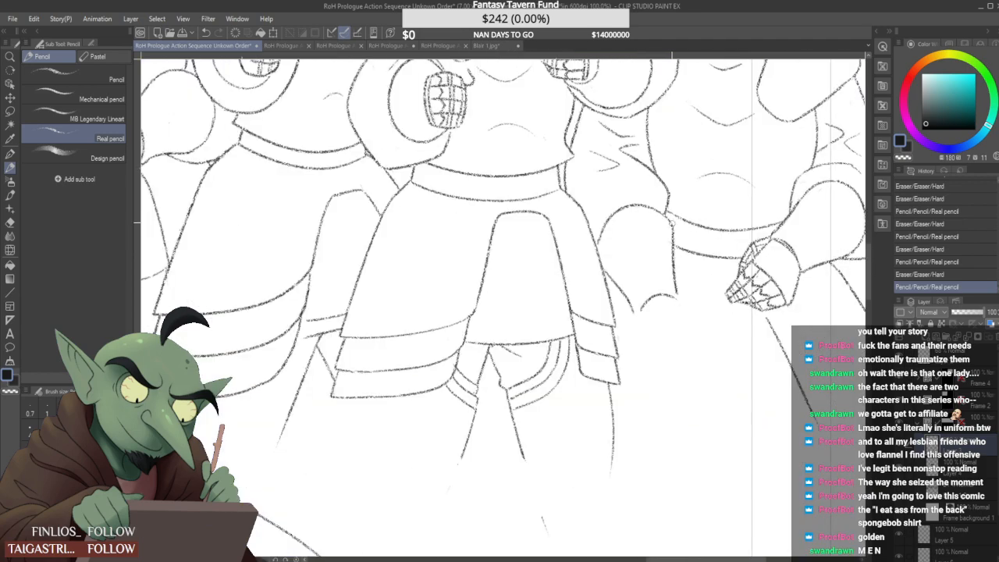
Repencil the long side edge of the forearm armour hanging between the two rightmost hooded figures, beside the rightmost figure's waist
key("ctrl+minus")
key("ctrl+minus")
key("ctrl+minus")
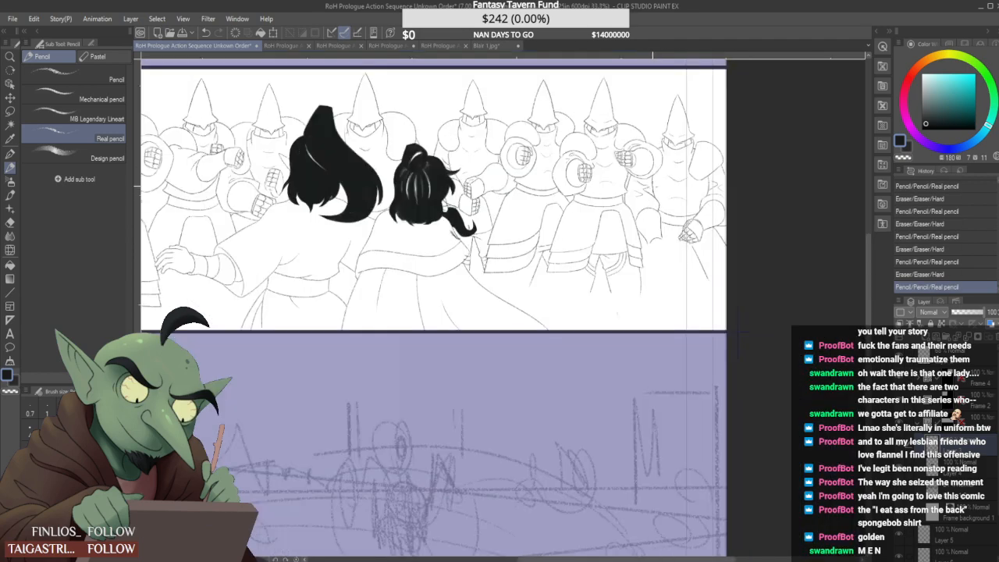
key("ctrl+plus")
key("ctrl+plus")
key("ctrl+plus")
key("ctrl+plus")
mouse_move(623, 248)
left_mouse_down()
mouse_move(673, 203)
mouse_move(632, 234)
mouse_move(673, 204)
mouse_move(728, 231)
left_mouse_up()
mouse_move(637, 196)
left_mouse_down()
mouse_move(720, 209)
mouse_move(738, 329)
left_mouse_up()
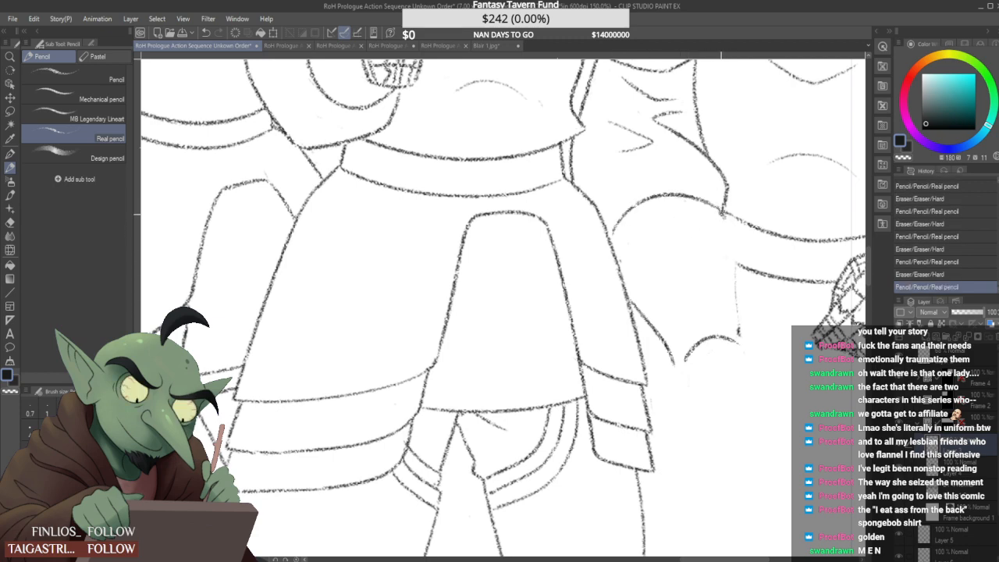
left_click_drag(736, 271, 742, 337)
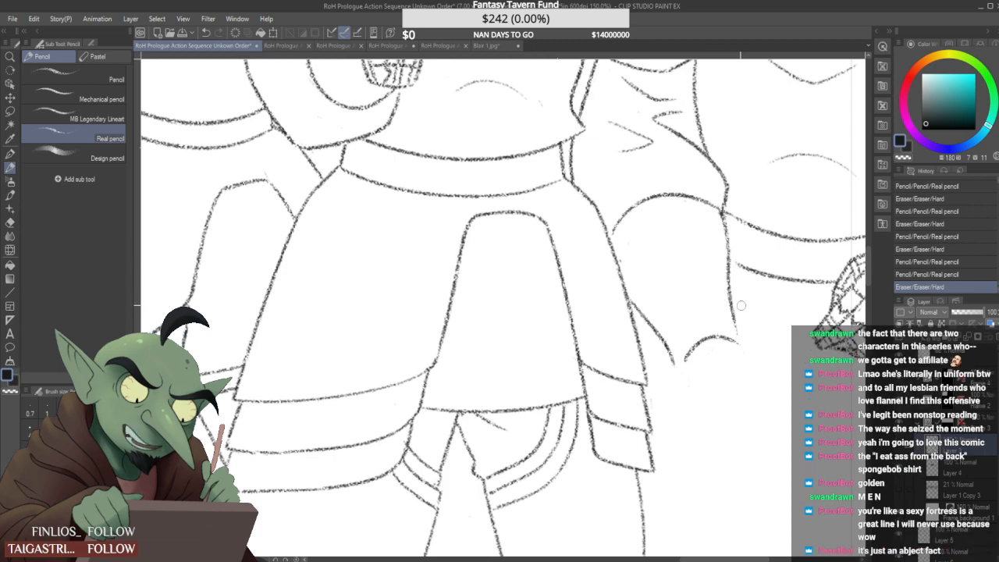
Trim the stray line ends at the forearm armour's lower corner and upper junction with the hard eraser, and repencil the junction
scroll(753, 295, "up", 1)
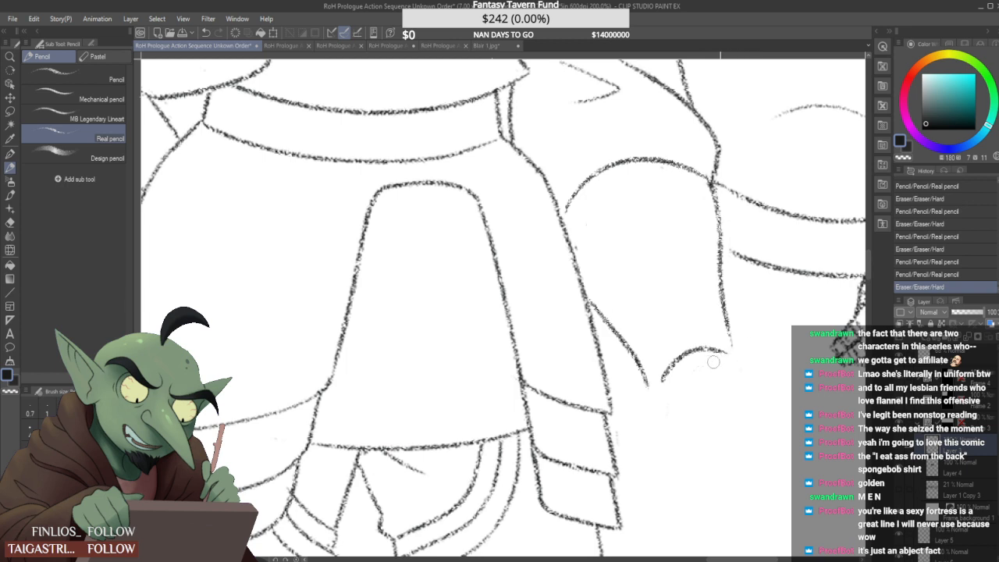
mouse_move(728, 326)
left_mouse_down()
mouse_move(738, 360)
mouse_move(705, 360)
mouse_move(663, 387)
mouse_move(654, 381)
left_mouse_up()
scroll(672, 350, "down", 1)
scroll(665, 367, "up", 3)
scroll(668, 366, "down", 3)
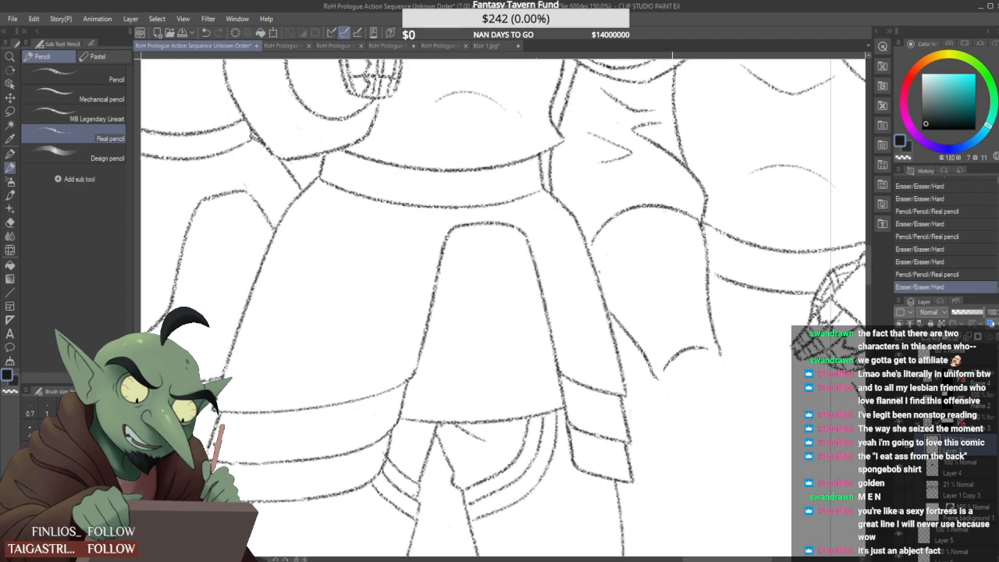
scroll(679, 305, "down", 3)
scroll(689, 268, "up", 4)
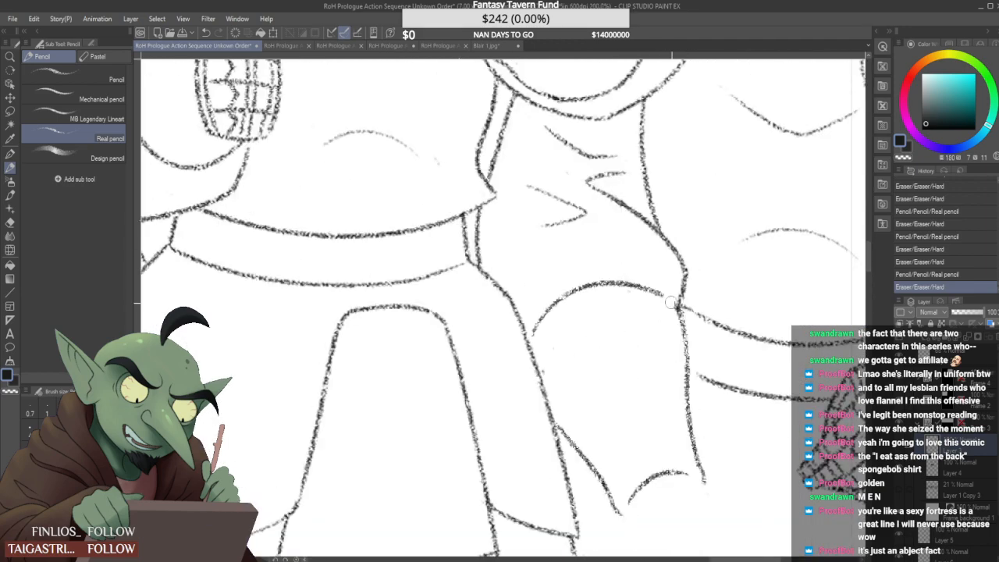
mouse_move(676, 305)
left_mouse_down()
mouse_move(662, 296)
mouse_move(681, 307)
left_mouse_up()
scroll(582, 315, "left", 1)
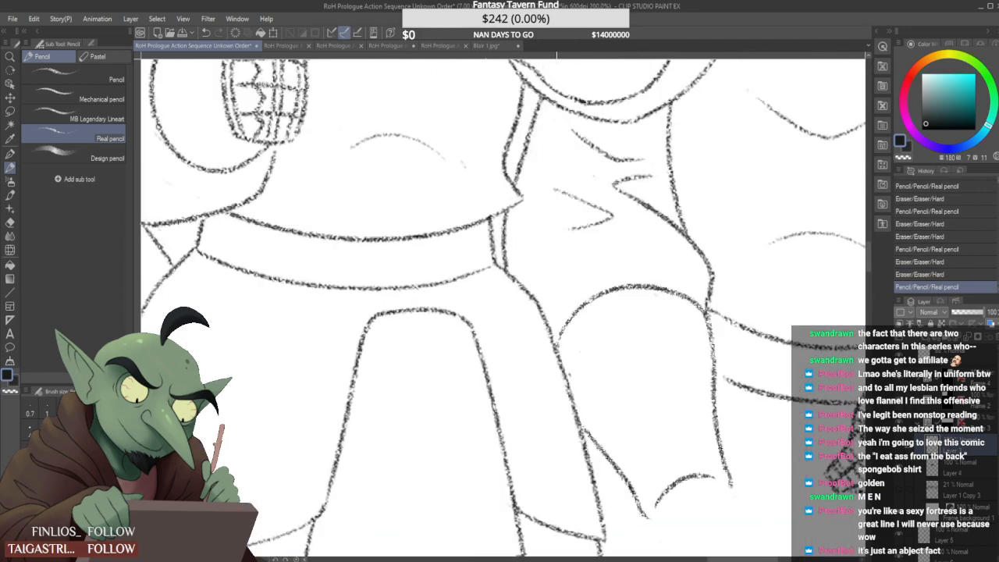
Show the rough sketch beneath the line art and pencil the back of the rightmost figure's lowered hand below the forearm armour
scroll(748, 493, "down", 3)
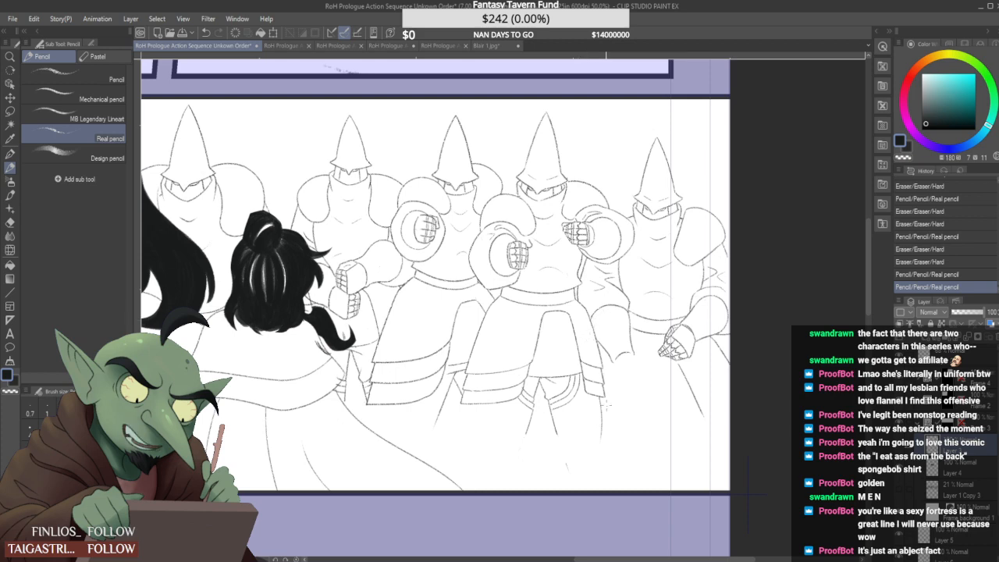
scroll(652, 331, "down", 1)
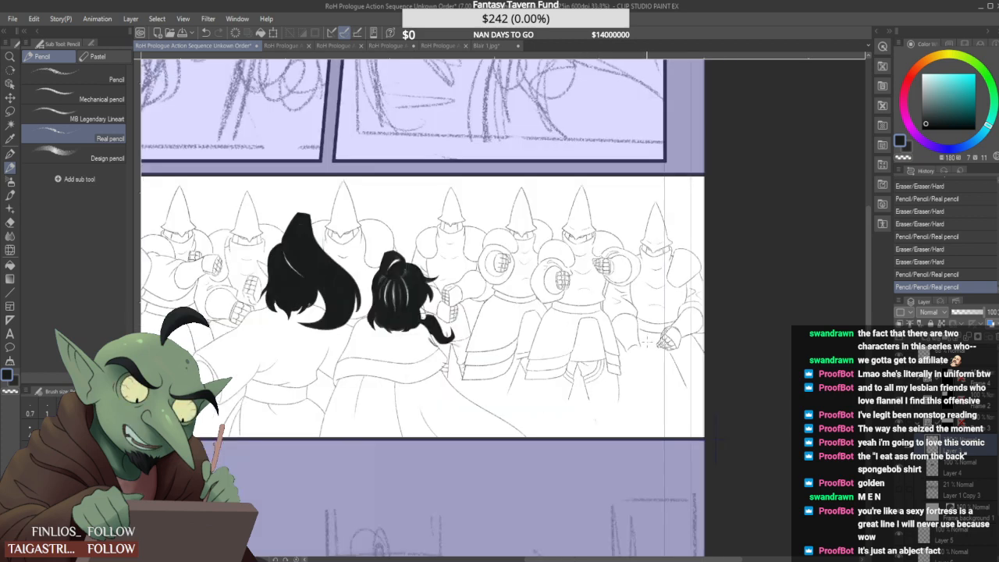
left_click(901, 493)
scroll(639, 352, "up", 4)
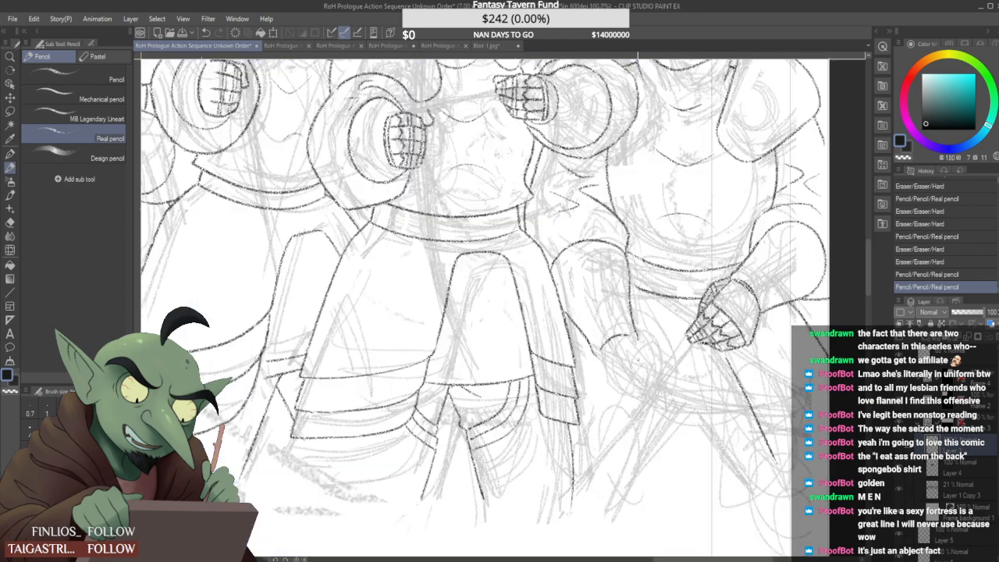
left_click_drag(579, 345, 592, 401)
left_click_drag(631, 329, 648, 361)
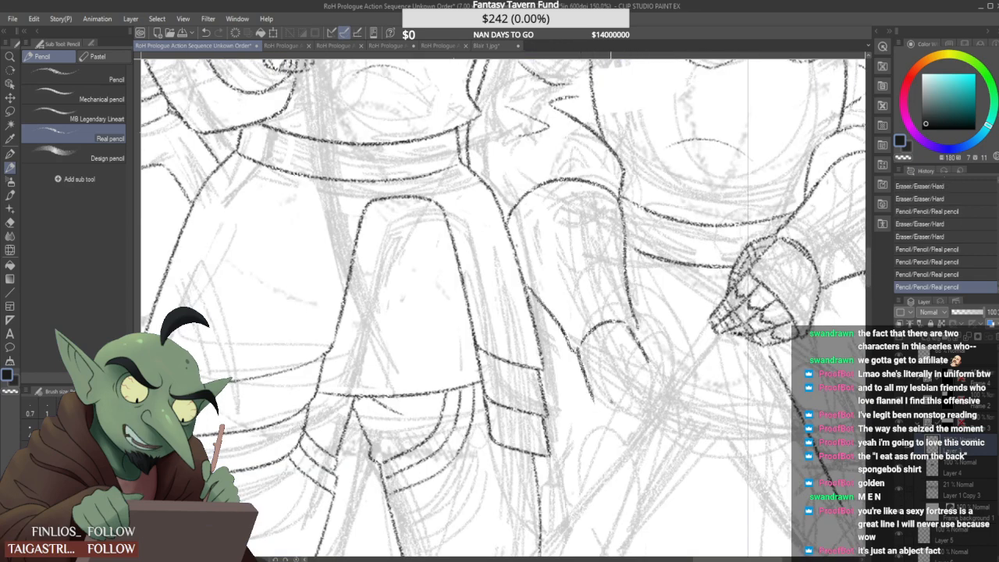
mouse_move(599, 407)
left_mouse_down()
mouse_move(664, 364)
mouse_move(665, 374)
left_mouse_up()
scroll(661, 373, "up", 1)
left_click_drag(656, 369, 660, 377)
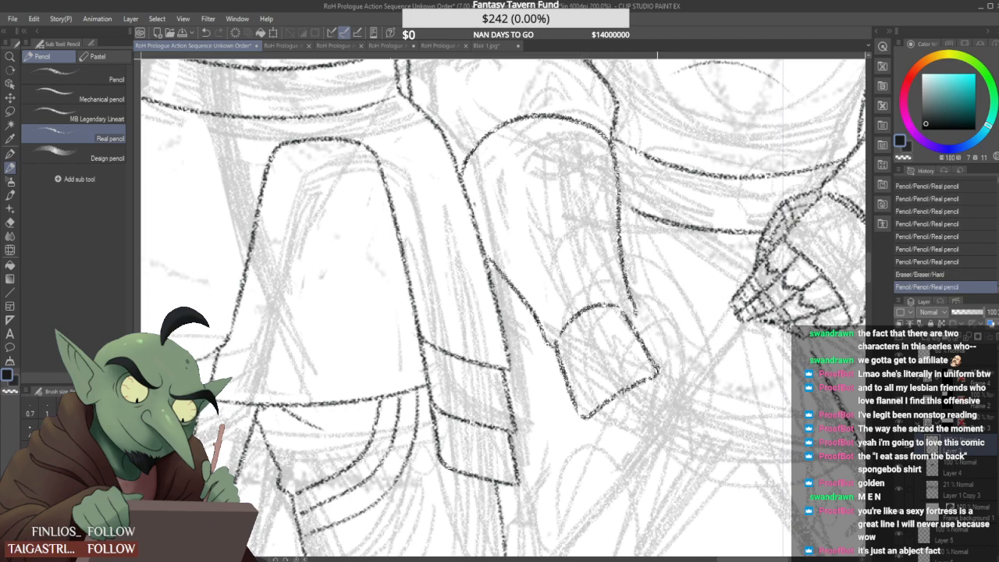
scroll(560, 330, "up", 2)
left_click_drag(554, 351, 584, 309)
scroll(637, 286, "down", 4)
scroll(636, 278, "down", 2)
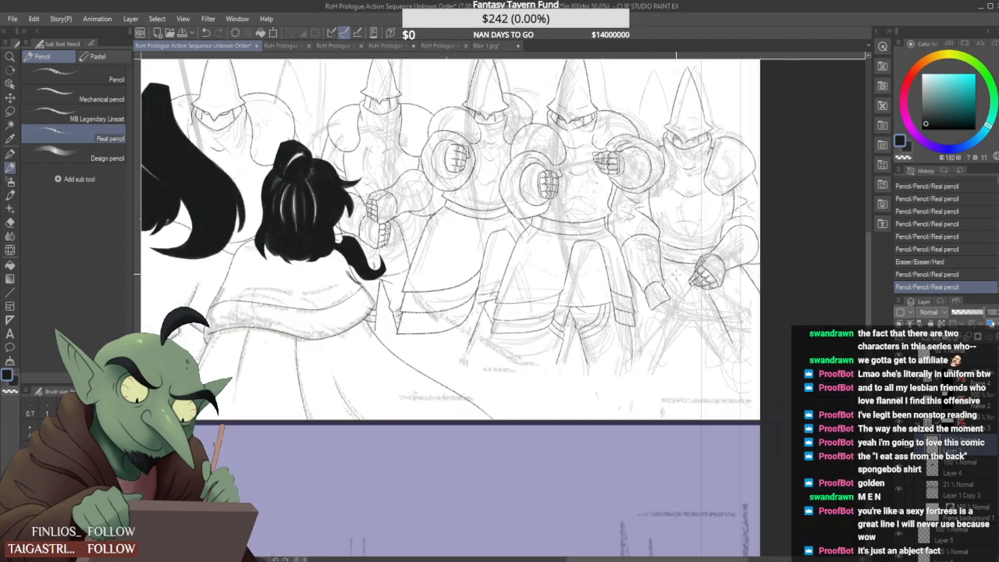
Lasso the new hand outline, scale it up slightly, apply the transform and clear the selection
scroll(645, 282, "up", 3)
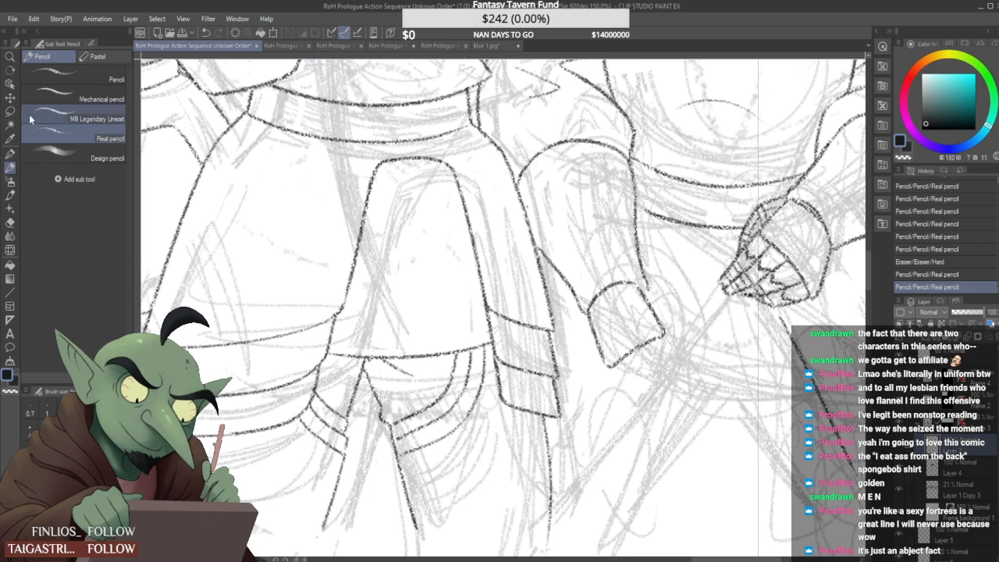
key("m")
left_click_drag(588, 299, 638, 273)
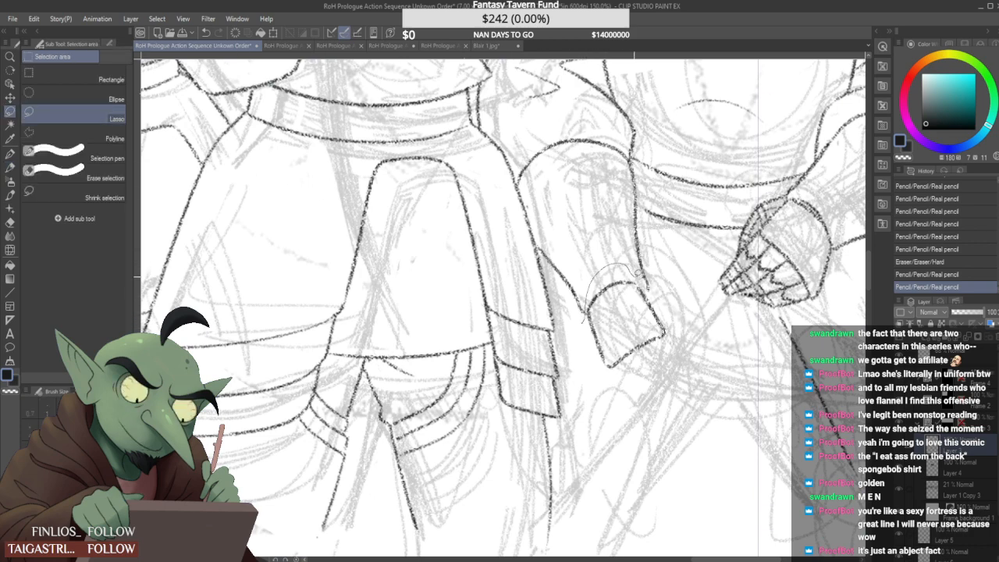
left_click_drag(690, 354, 591, 319)
key("ctrl+t")
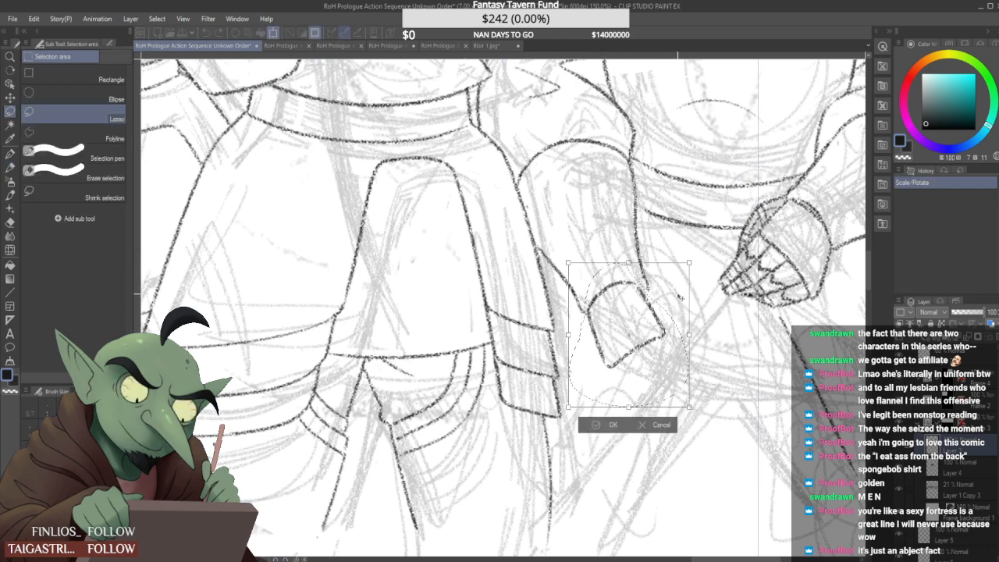
left_click_drag(689, 406, 700, 419)
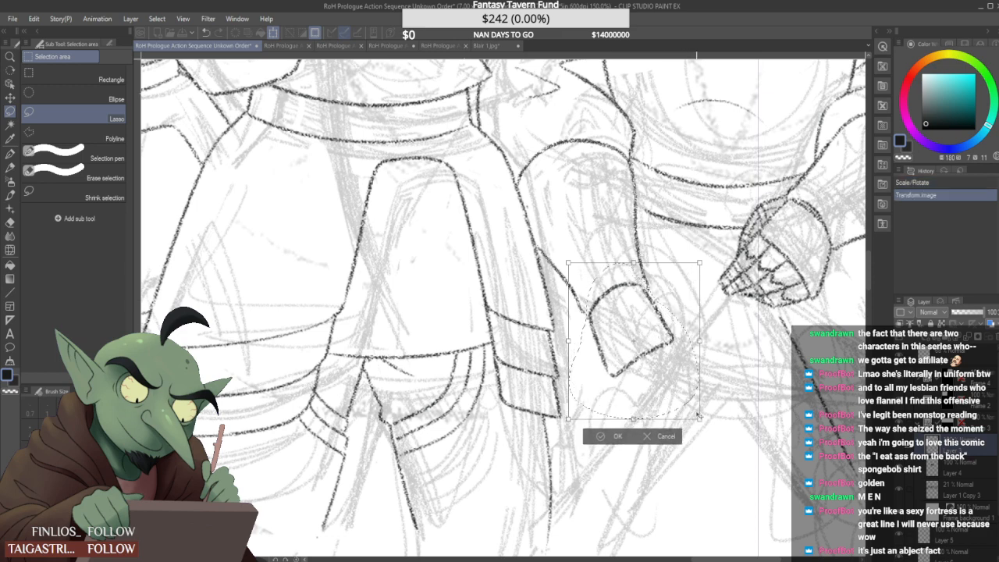
left_click(624, 436)
key("ctrl+d")
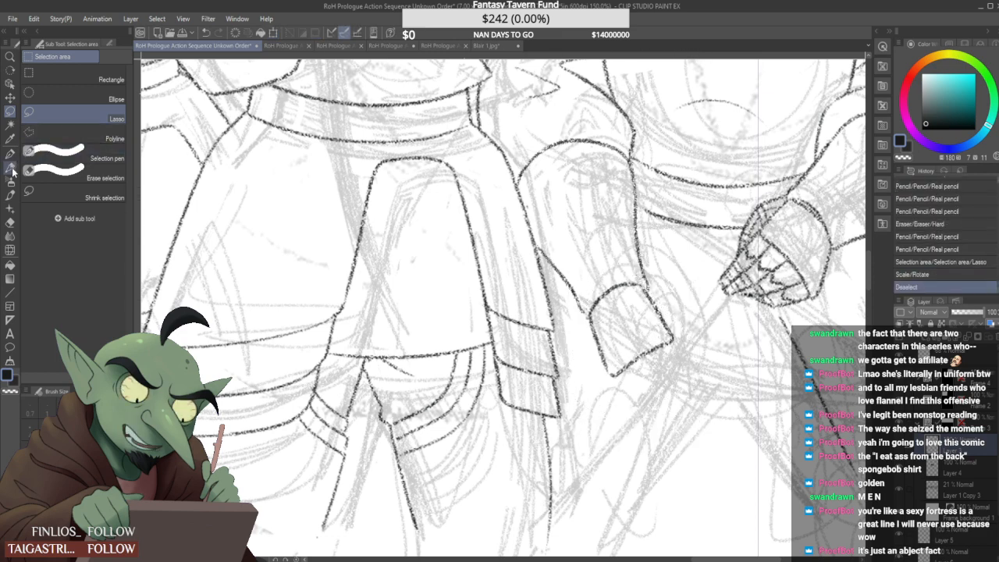
Pencil the thumb and finger shapes along the lowered hand's inner side, erasing overlapping lines with the hard eraser
key("p")
left_click_drag(653, 273, 645, 281)
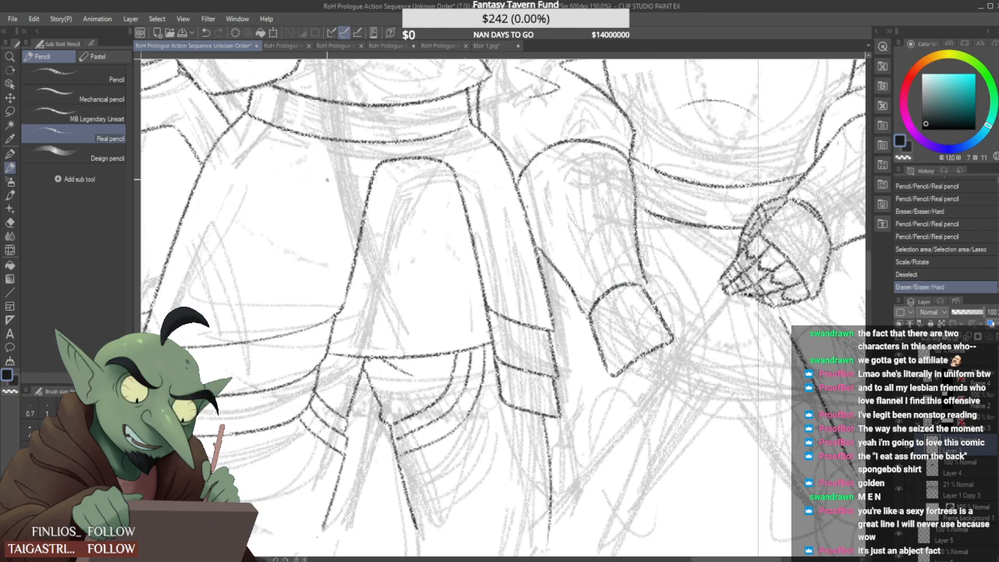
mouse_move(674, 314)
left_mouse_down()
mouse_move(683, 320)
mouse_move(676, 305)
left_mouse_up()
scroll(676, 312, "up", 1)
scroll(671, 312, "up", 2)
left_click_drag(659, 337, 701, 305)
mouse_move(685, 375)
left_mouse_down()
mouse_move(718, 392)
mouse_move(711, 403)
left_mouse_up()
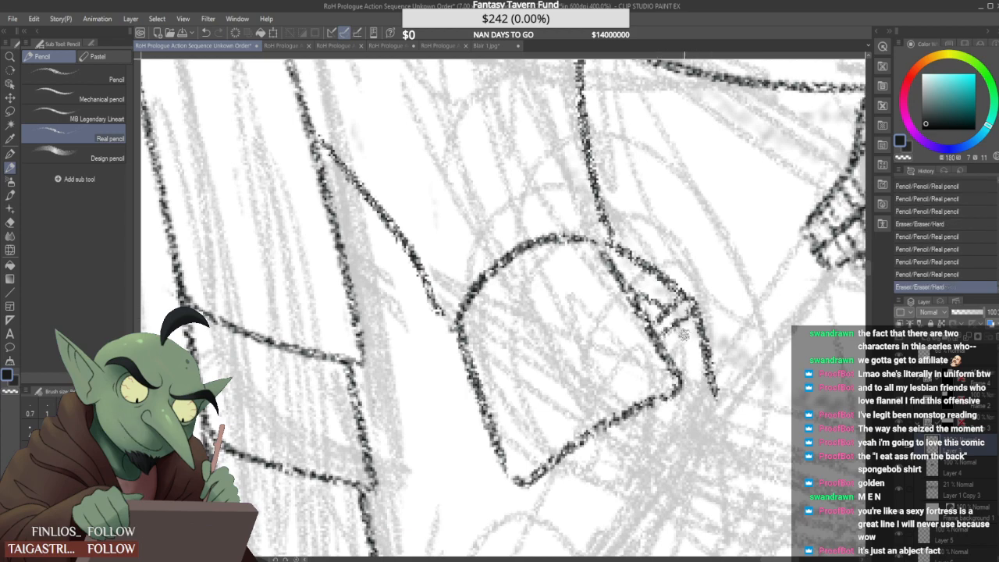
mouse_move(676, 320)
left_mouse_down()
mouse_move(707, 387)
mouse_move(644, 386)
mouse_move(697, 415)
left_mouse_up()
scroll(690, 387, "down", 6)
scroll(700, 352, "up", 3)
scroll(697, 381, "down", 3)
scroll(679, 405, "up", 2)
scroll(691, 410, "down", 4)
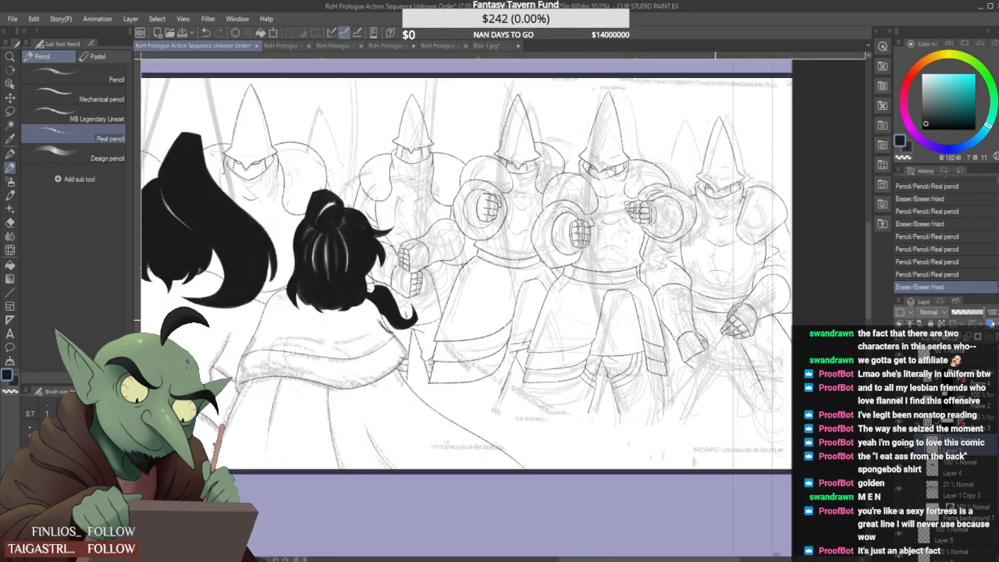
scroll(706, 346, "up", 3)
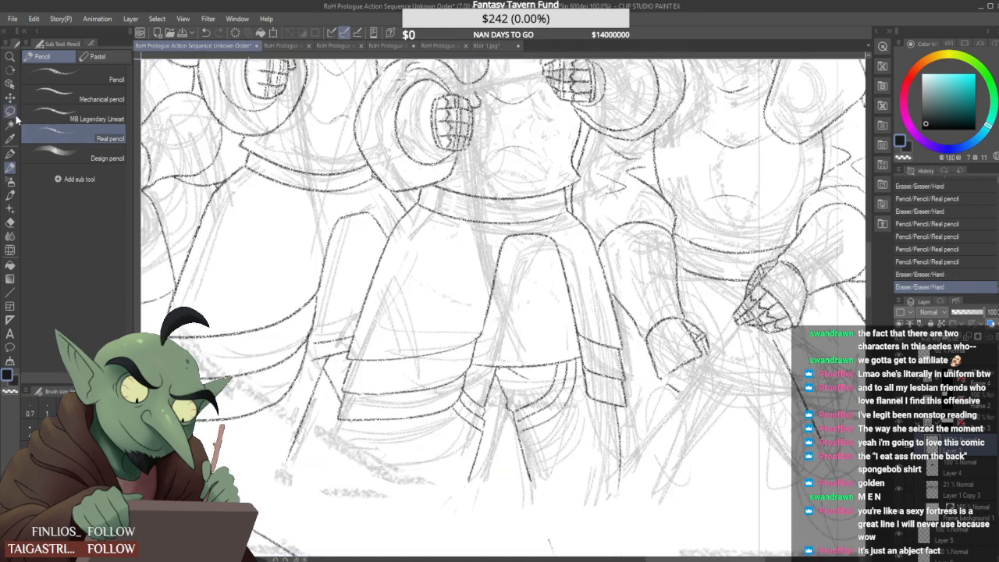
Lasso the lowered hand, rotate it so its lower edge is nearly level, shift it slightly, apply and deselect
left_click(13, 112)
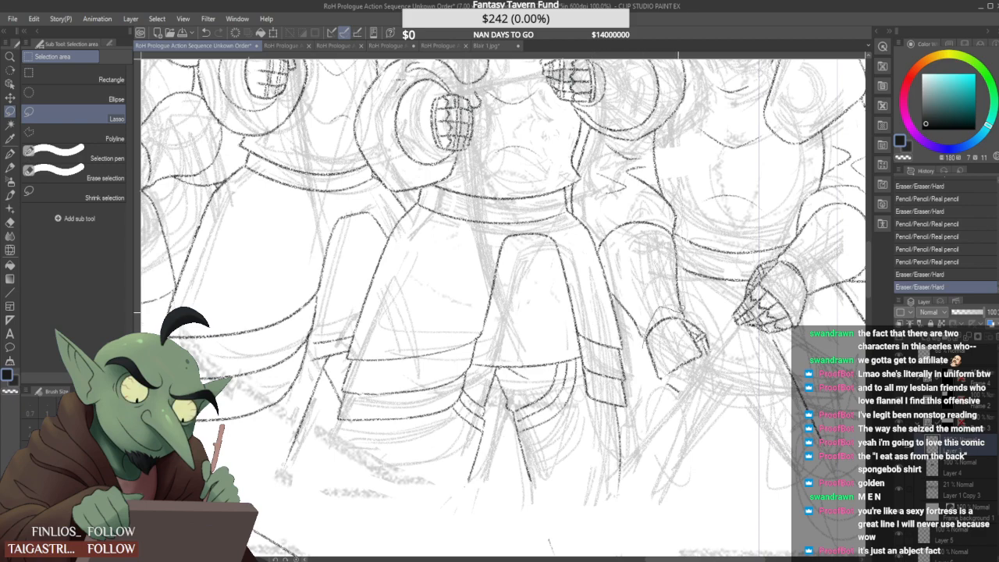
mouse_move(713, 323)
left_mouse_down()
mouse_move(645, 410)
mouse_move(605, 399)
left_mouse_up()
key("ctrl+t")
left_click_drag(694, 386, 678, 385)
left_click_drag(678, 449, 679, 455)
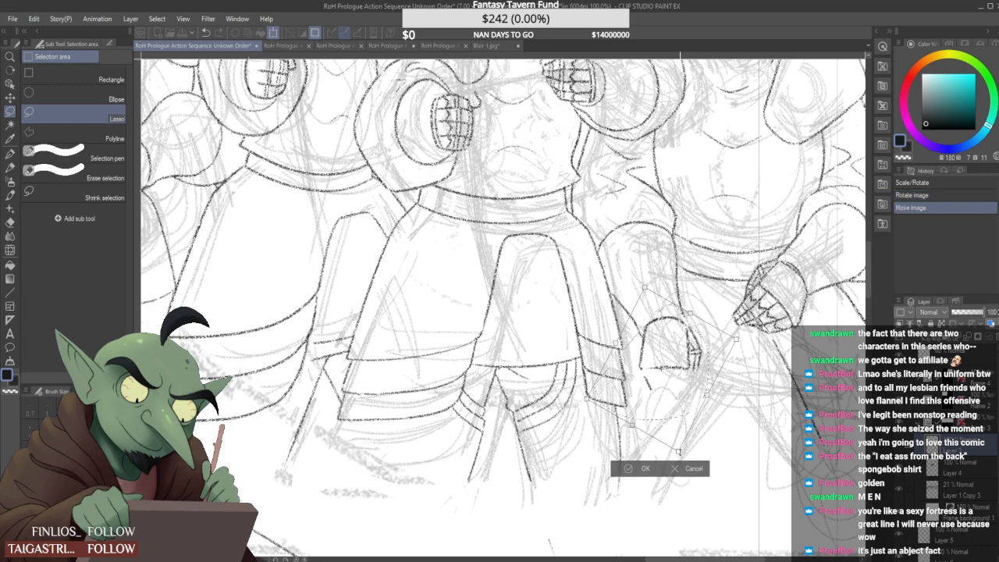
left_click(640, 471)
key("ctrl+d")
scroll(673, 332, "down", 1)
scroll(672, 332, "down", 1)
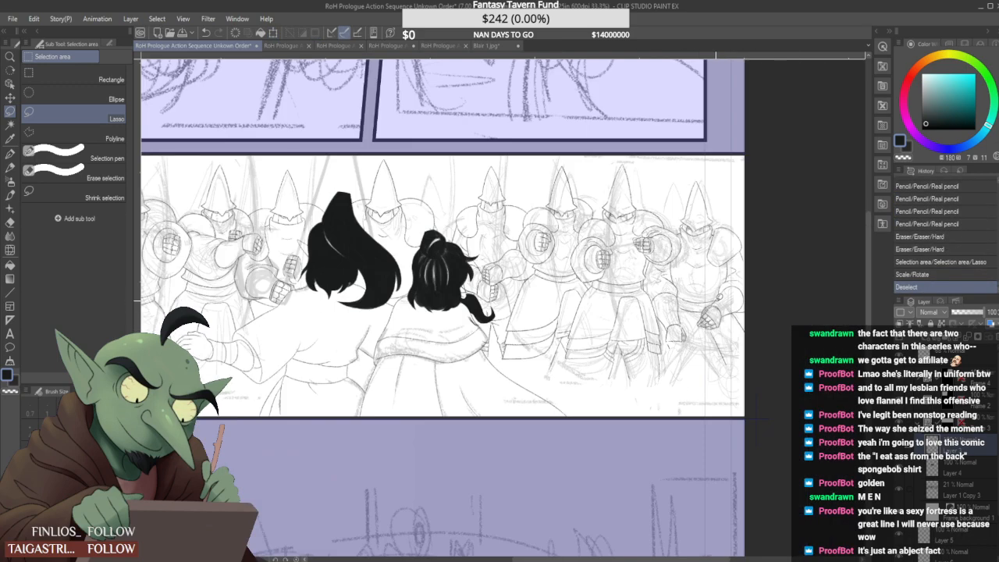
scroll(718, 305, "down", 1)
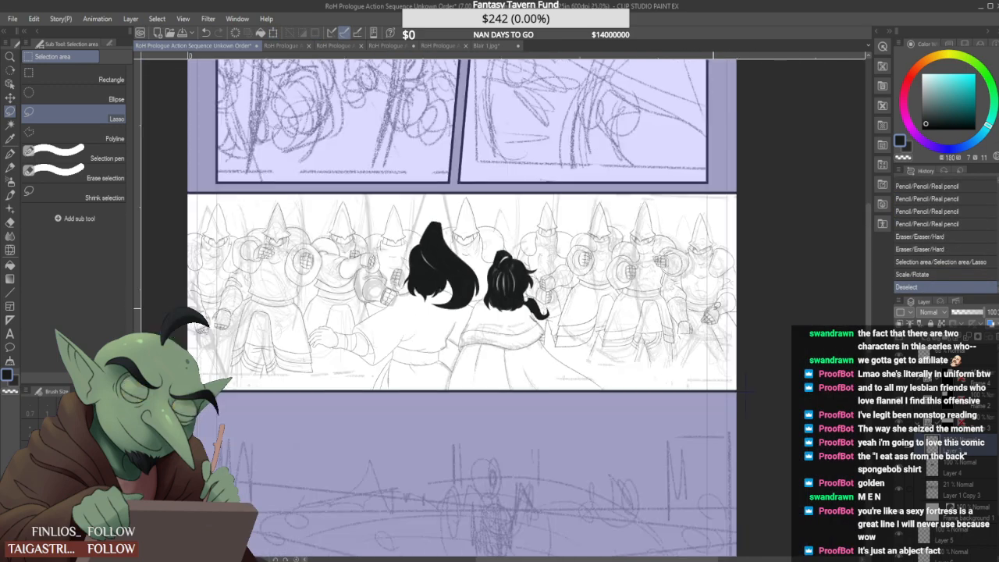
Pencil the outline of the folded fingers beneath the back of the lowered hand using Real pencil
left_click(11, 168)
scroll(677, 342, "up", 8)
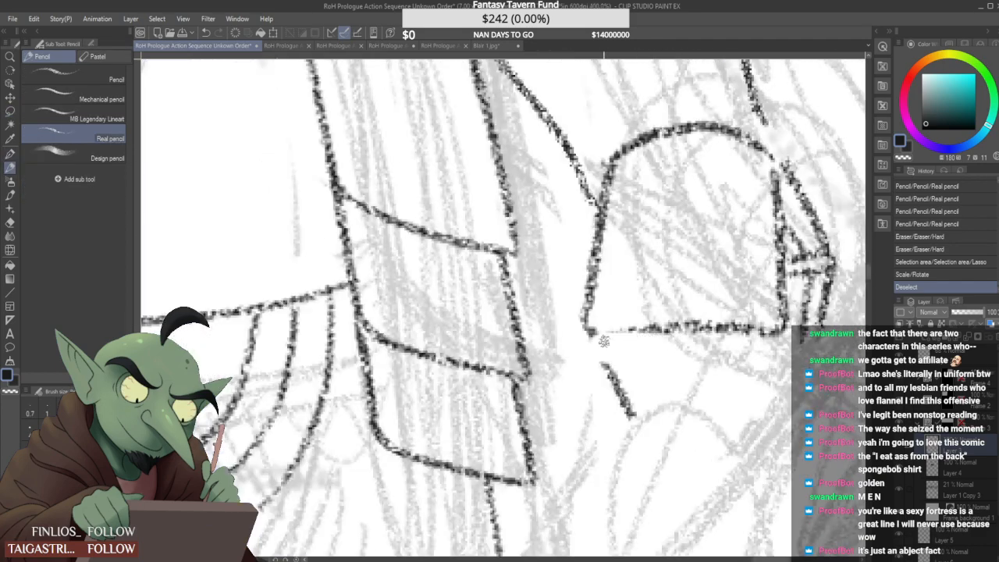
mouse_move(599, 341)
left_mouse_down()
mouse_move(632, 416)
mouse_move(634, 329)
left_mouse_up()
mouse_move(639, 399)
left_mouse_down()
mouse_move(631, 417)
mouse_move(743, 407)
left_mouse_up()
scroll(769, 410, "down", 3)
scroll(771, 390, "up", 1)
left_click_drag(772, 372, 765, 404)
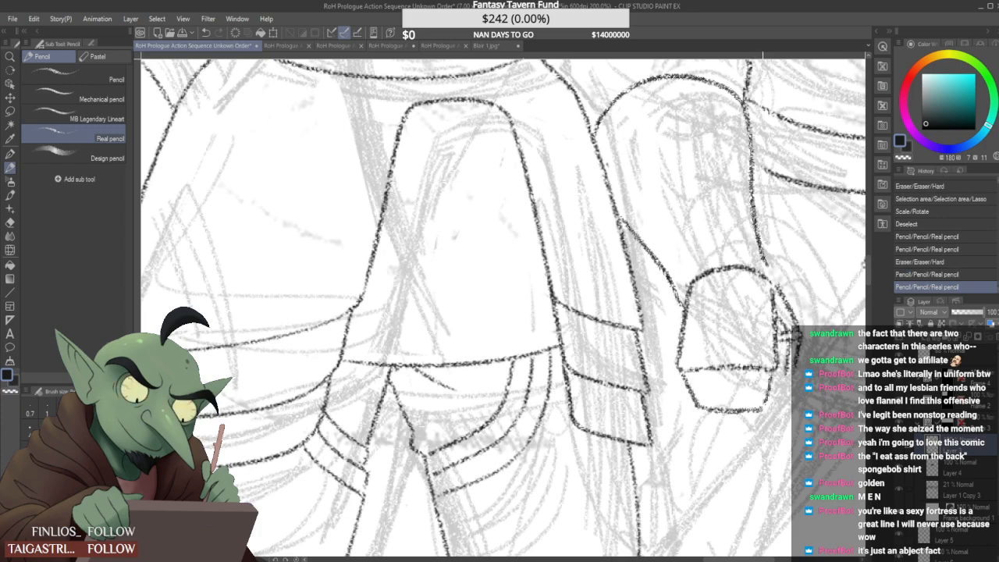
Divide the folded fingers with short vertical lines and pencil a scalloped row of knuckle joints across them
mouse_move(700, 371)
left_mouse_down()
mouse_move(697, 406)
mouse_move(704, 400)
left_mouse_up()
mouse_move(738, 372)
left_mouse_down()
mouse_move(737, 403)
mouse_move(756, 401)
left_mouse_up()
scroll(769, 391, "up", 3)
mouse_move(788, 347)
left_mouse_down()
mouse_move(773, 403)
mouse_move(795, 332)
left_mouse_up()
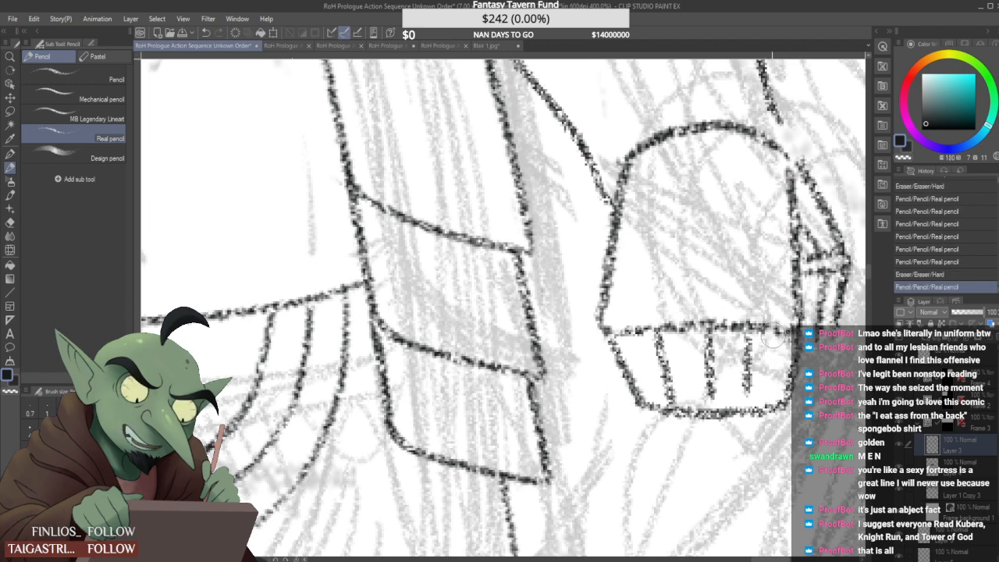
mouse_move(782, 349)
left_mouse_down()
mouse_move(782, 358)
mouse_move(748, 369)
mouse_move(750, 341)
mouse_move(752, 410)
left_mouse_up()
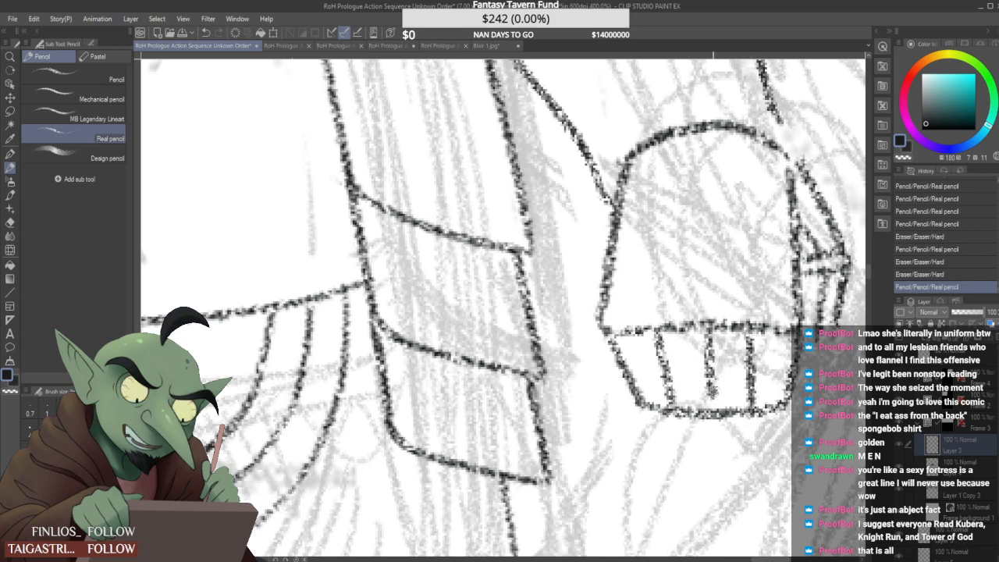
left_click_drag(711, 385, 712, 408)
mouse_move(626, 360)
left_mouse_down()
mouse_move(643, 377)
mouse_move(692, 361)
mouse_move(670, 364)
mouse_move(690, 377)
mouse_move(743, 357)
mouse_move(713, 364)
mouse_move(731, 381)
mouse_move(770, 355)
mouse_move(766, 373)
mouse_move(792, 368)
left_mouse_up()
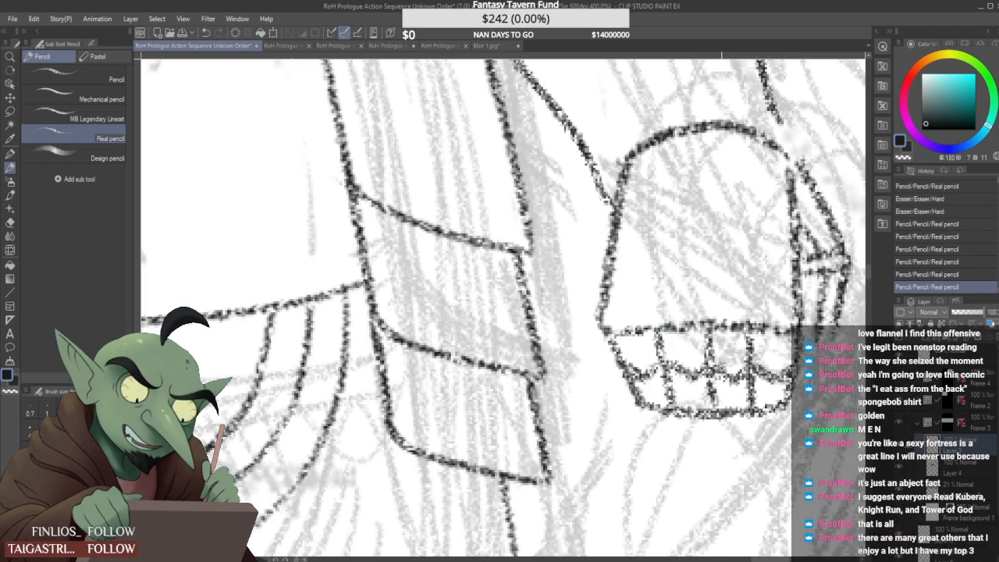
Touch up the pencil lines of the lowered fist and hide the rough sketch beneath the line art
scroll(720, 367, "down", 6)
scroll(732, 331, "up", 3)
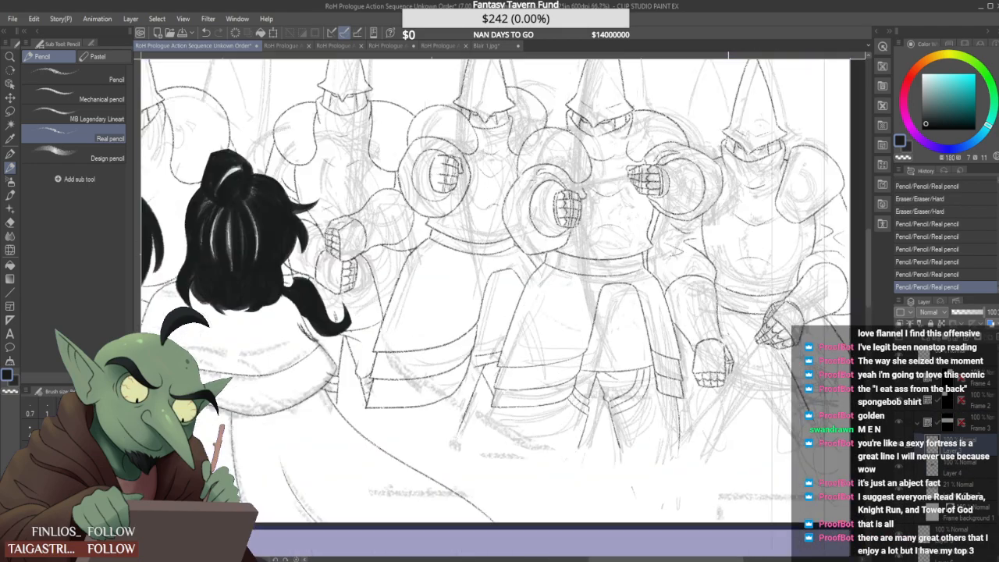
left_click_drag(714, 338, 726, 363)
scroll(724, 361, "down", 3)
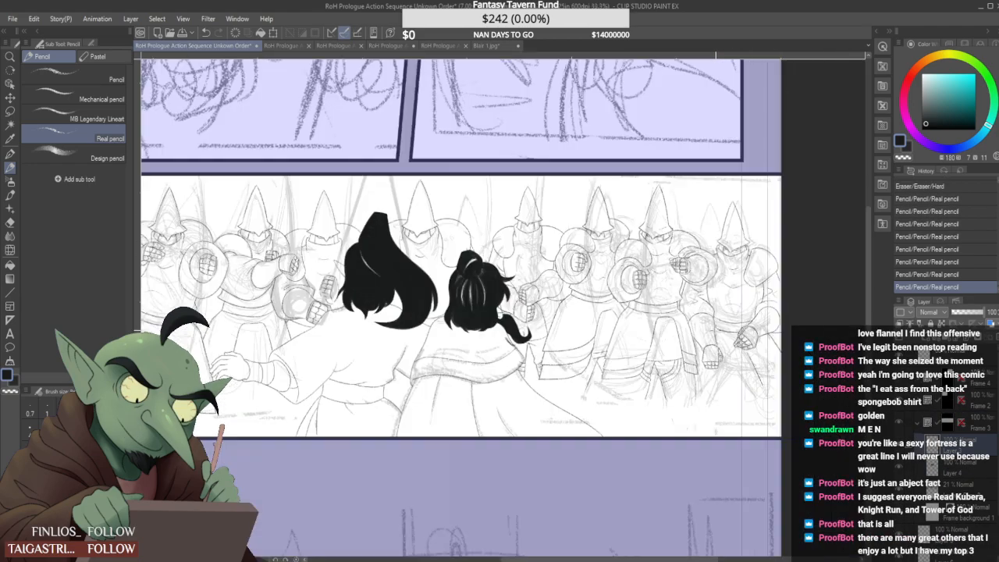
scroll(706, 346, "up", 4)
left_click_drag(687, 401, 712, 385)
scroll(721, 387, "down", 4)
scroll(732, 364, "down", 1)
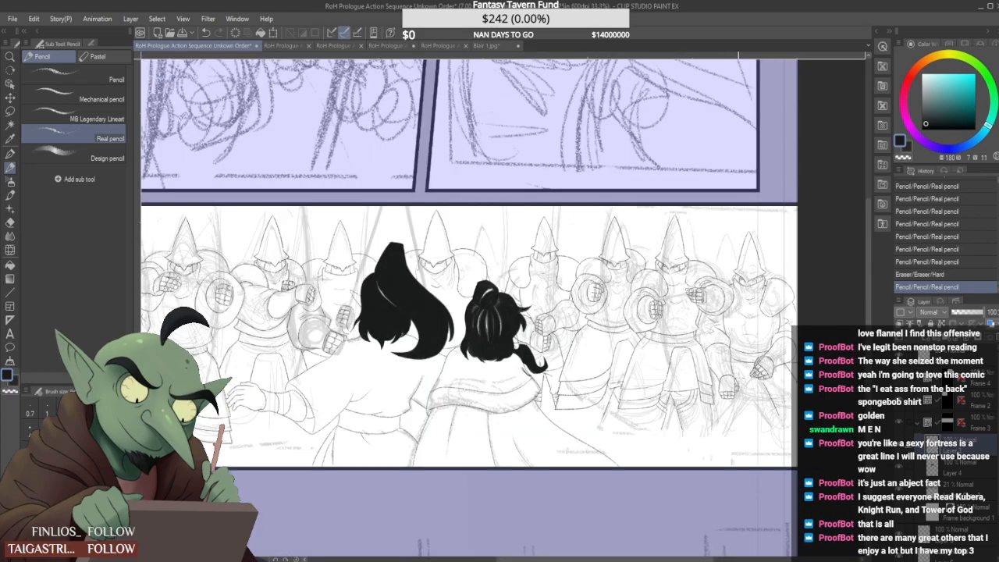
left_click(901, 487)
scroll(780, 379, "up", 2)
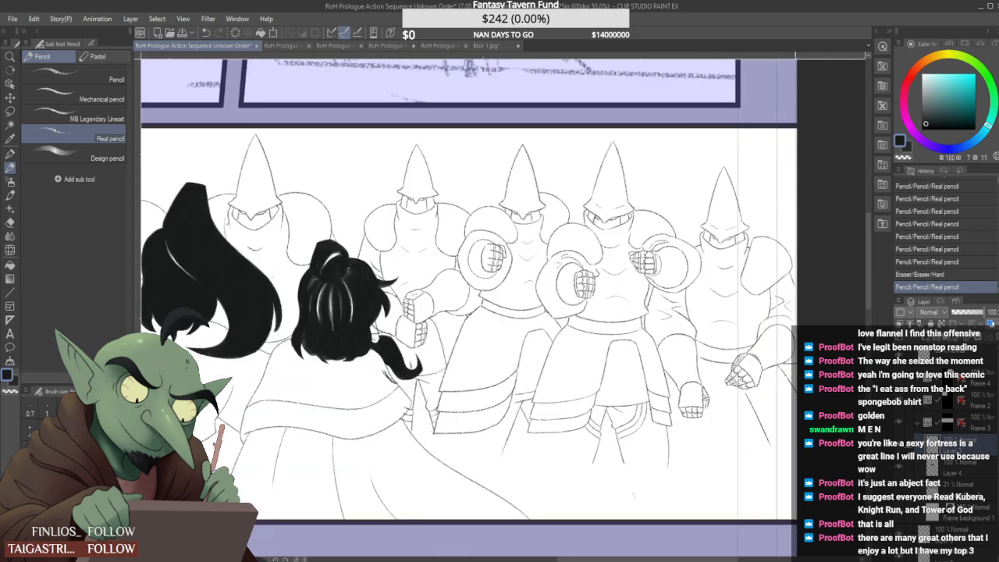
Lasso the rightmost figure's lowered fist, enlarge it slightly and reposition it with Scale/Rotate, apply and deselect
key("m")
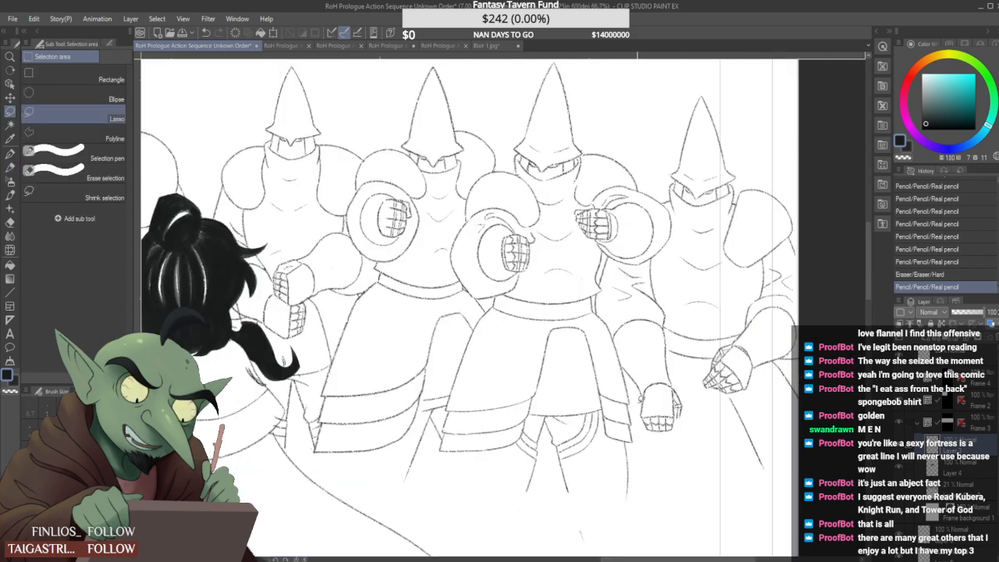
left_click_drag(681, 385, 645, 384)
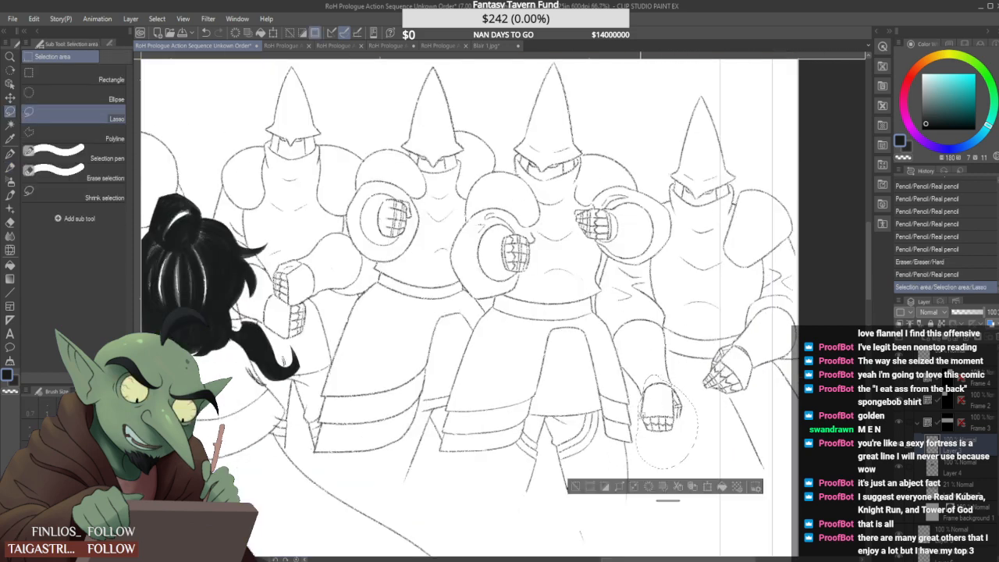
key("ctrl+t")
left_click_drag(701, 459, 690, 447)
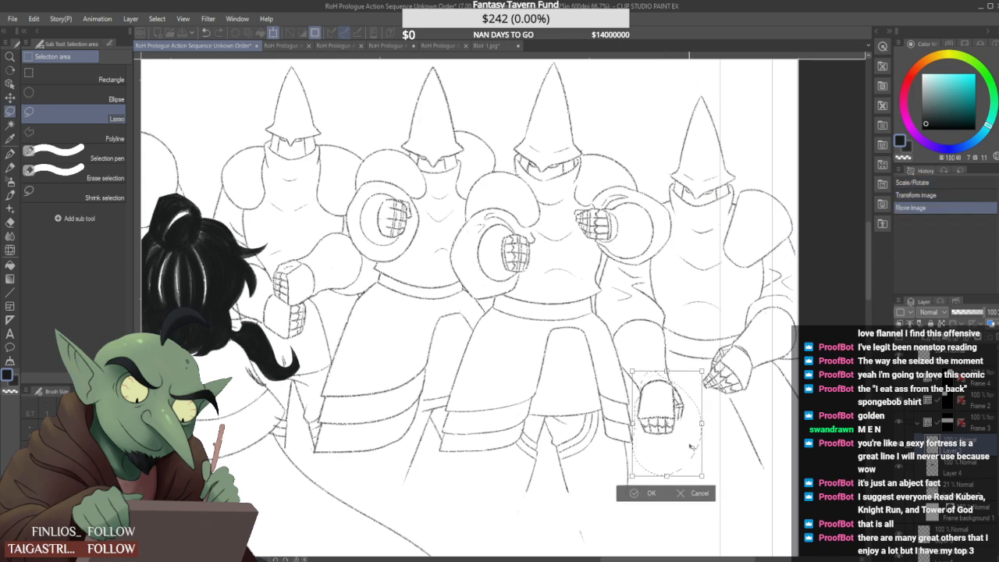
left_click(652, 493)
key("ctrl+d")
Review the line art of the whole row of hooded figures at a reduced view, with Real pencil ready
key("ctrl+minus")
key("ctrl+minus")
key("ctrl+minus")
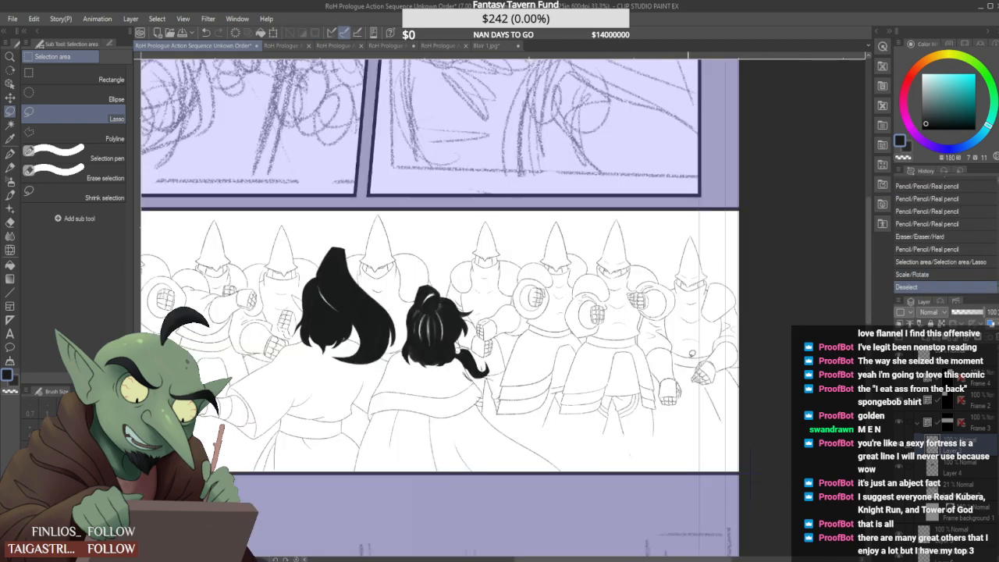
left_click_drag(690, 360, 691, 356)
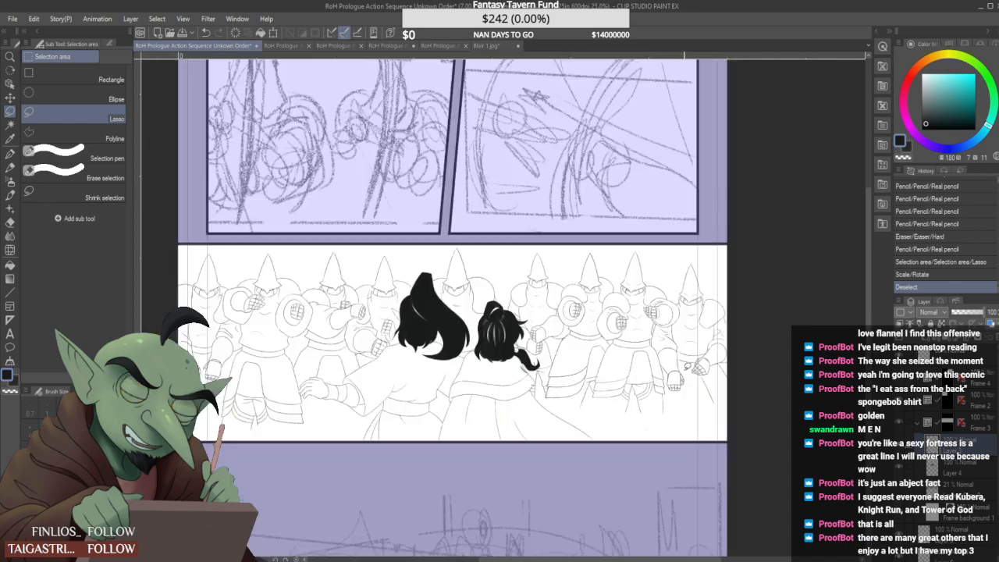
left_click(11, 168)
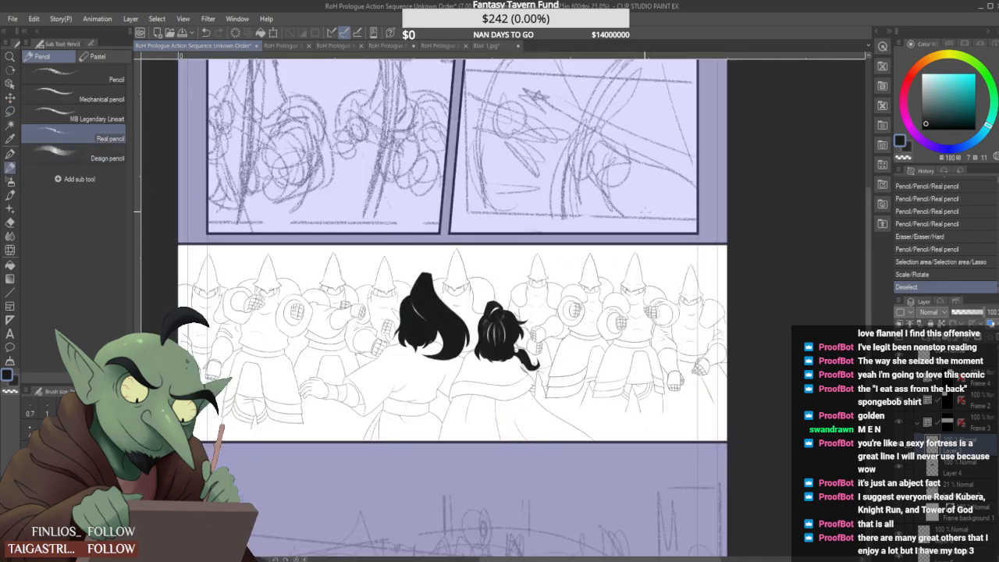
scroll(645, 235, "up", 4)
scroll(619, 260, "down", 4)
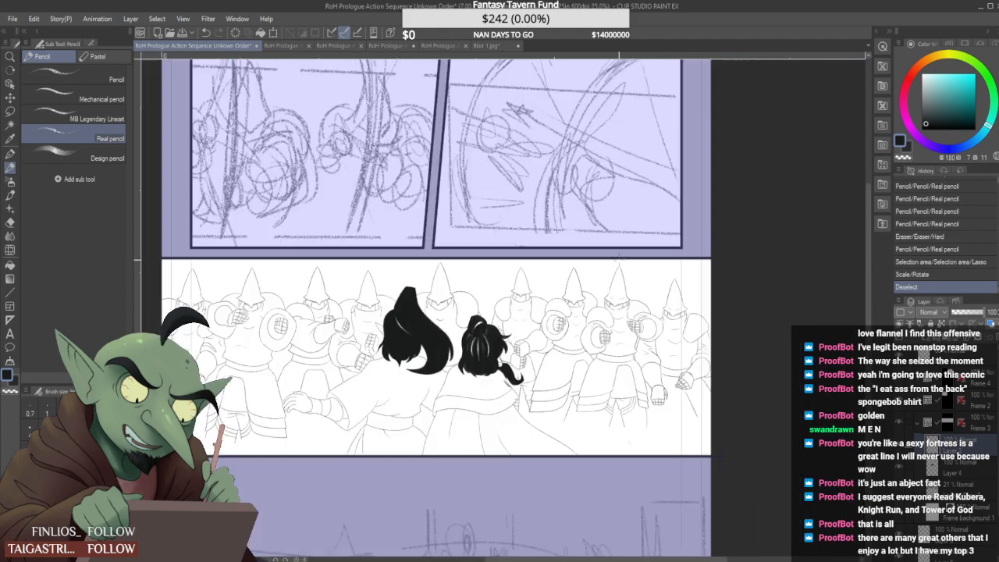
scroll(618, 256, "up", 3)
scroll(617, 262, "down", 3)
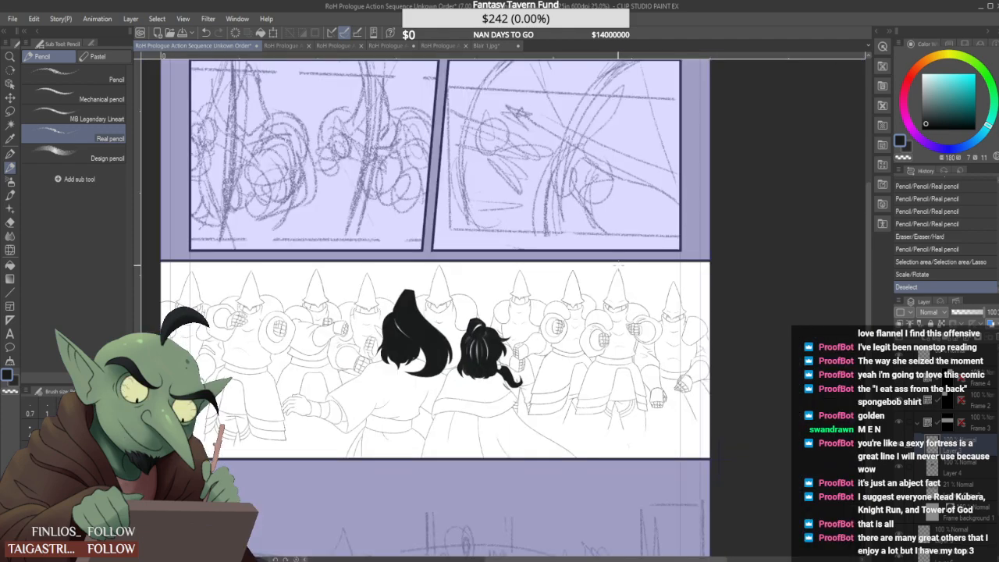
scroll(617, 267, "down", 3)
scroll(633, 274, "up", 3)
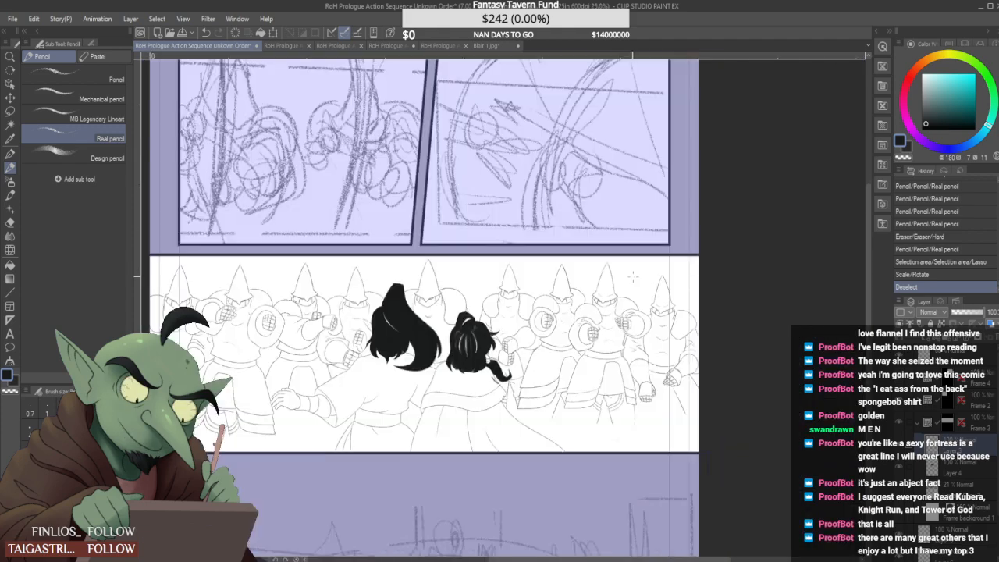
scroll(635, 270, "down", 3)
scroll(634, 270, "up", 3)
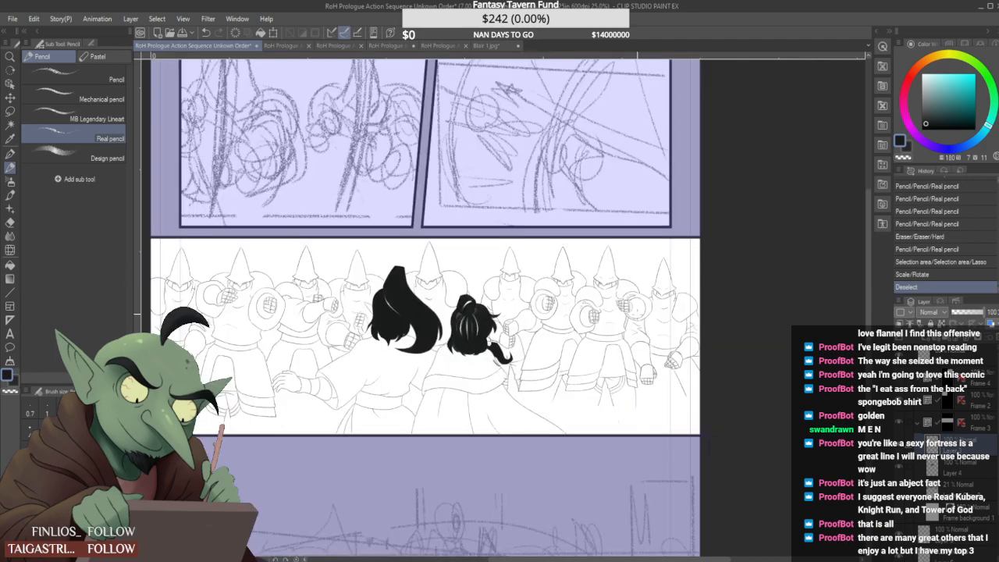
Show the rough sketch beneath the line art and pencil the rightmost figure's leg line below the lowered fist
left_click(899, 488)
scroll(668, 389, "up", 2)
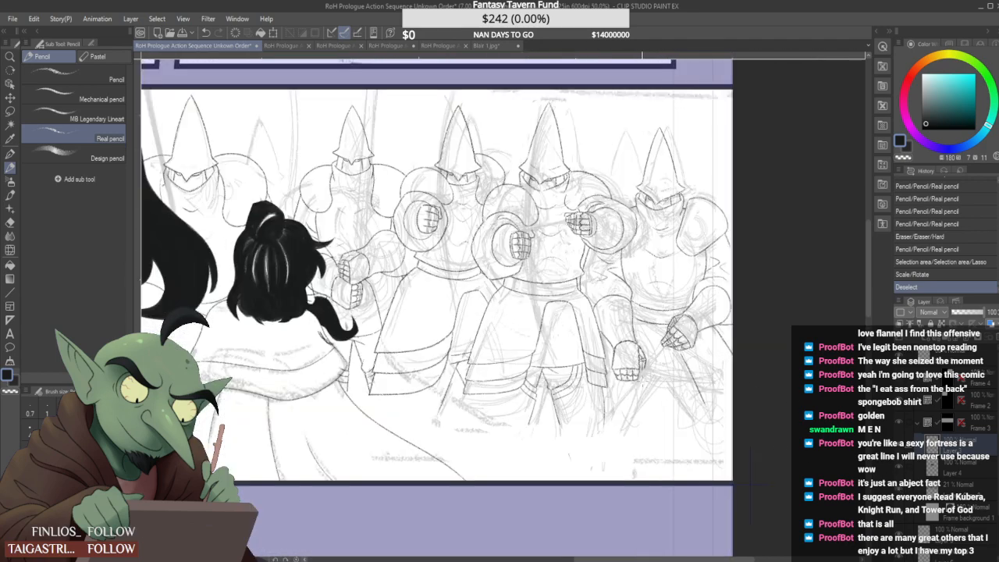
mouse_move(637, 381)
left_mouse_down()
mouse_move(701, 378)
mouse_move(679, 380)
mouse_move(677, 409)
mouse_move(620, 426)
left_mouse_up()
scroll(697, 388, "up", 1)
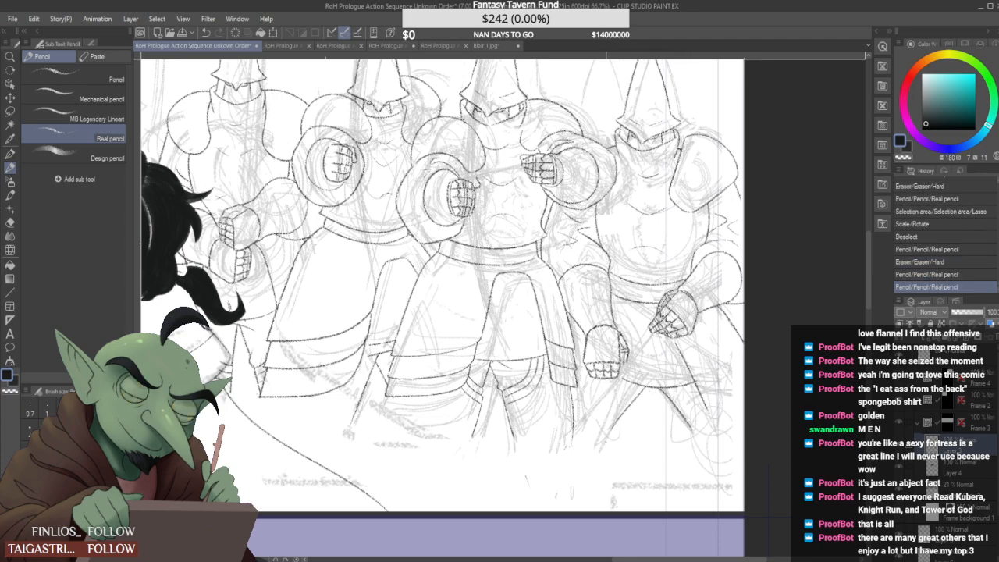
scroll(633, 409, "down", 3)
scroll(639, 403, "up", 2)
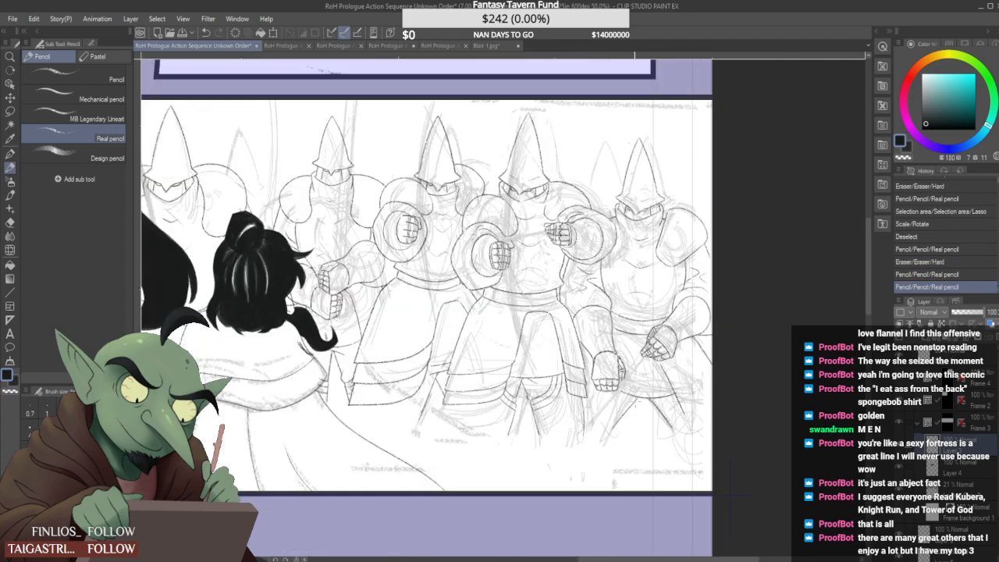
key("ctrl+z")
key("ctrl+z")
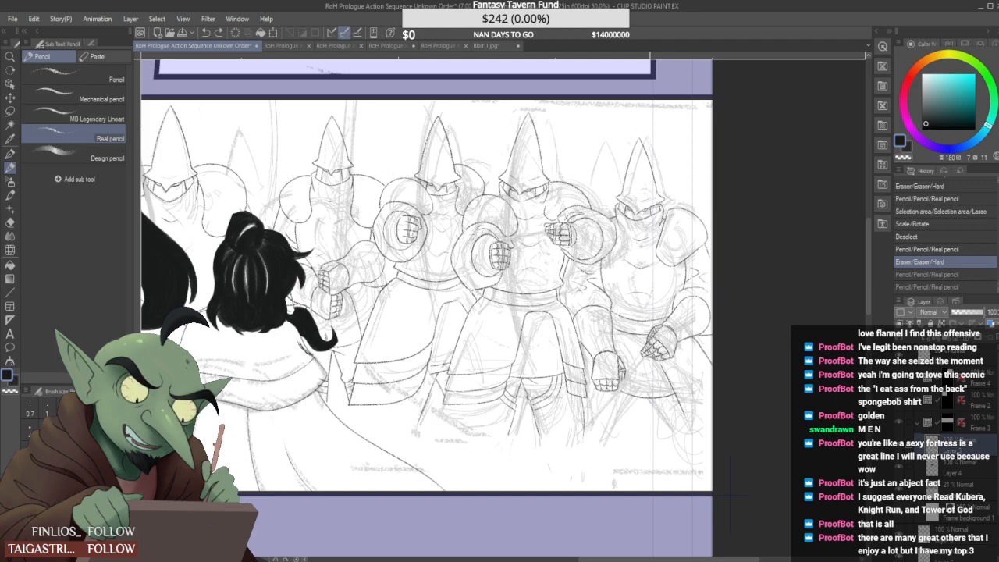
mouse_move(651, 394)
left_mouse_down()
mouse_move(663, 409)
mouse_move(623, 428)
left_mouse_up()
key("ctrl+z")
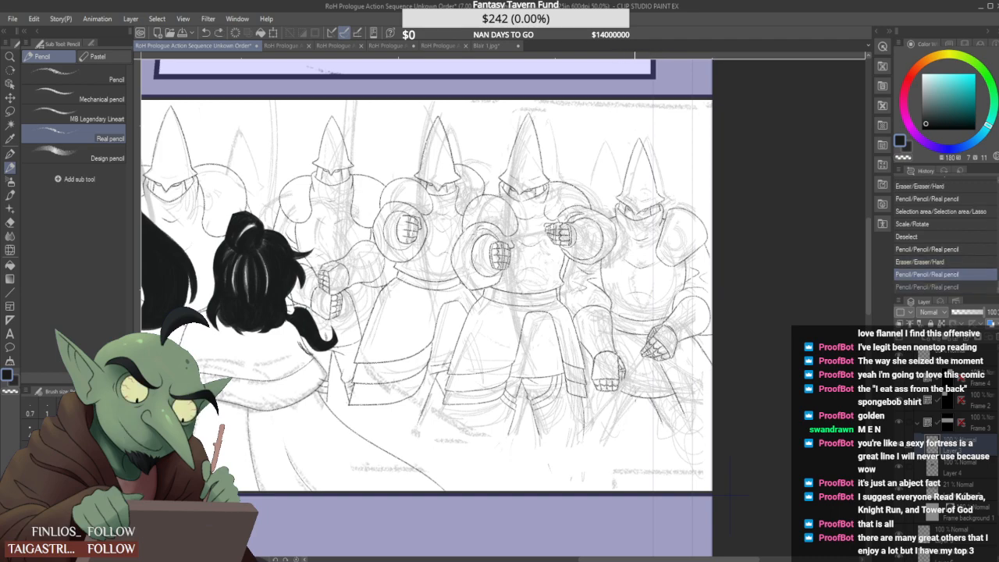
key("ctrl+y")
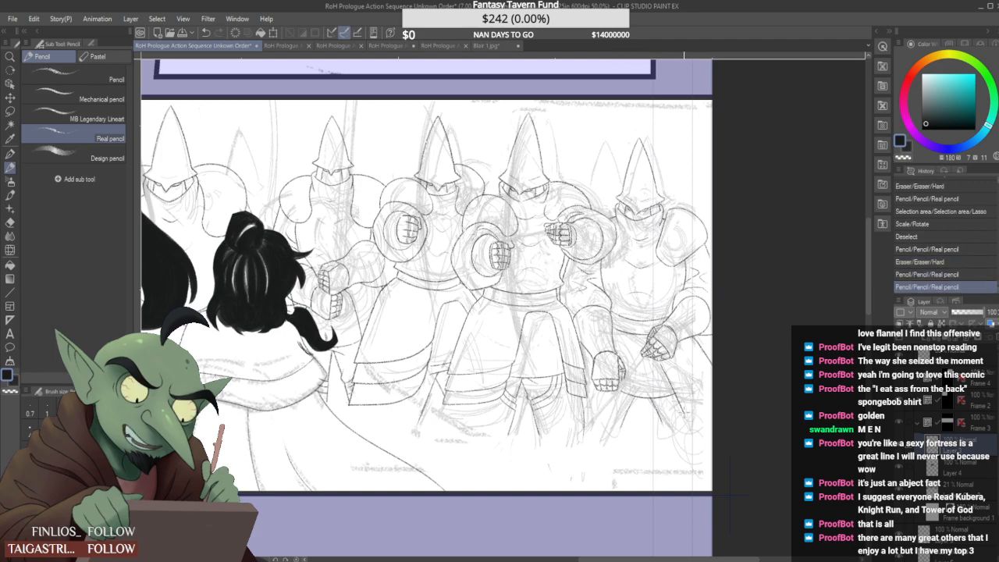
Pencil the rightmost figure's skirt and leg lines between and below its fists following the sketch, erasing stray bits
left_click_drag(684, 414, 684, 423)
scroll(694, 405, "up", 1)
left_click_drag(687, 424, 707, 424)
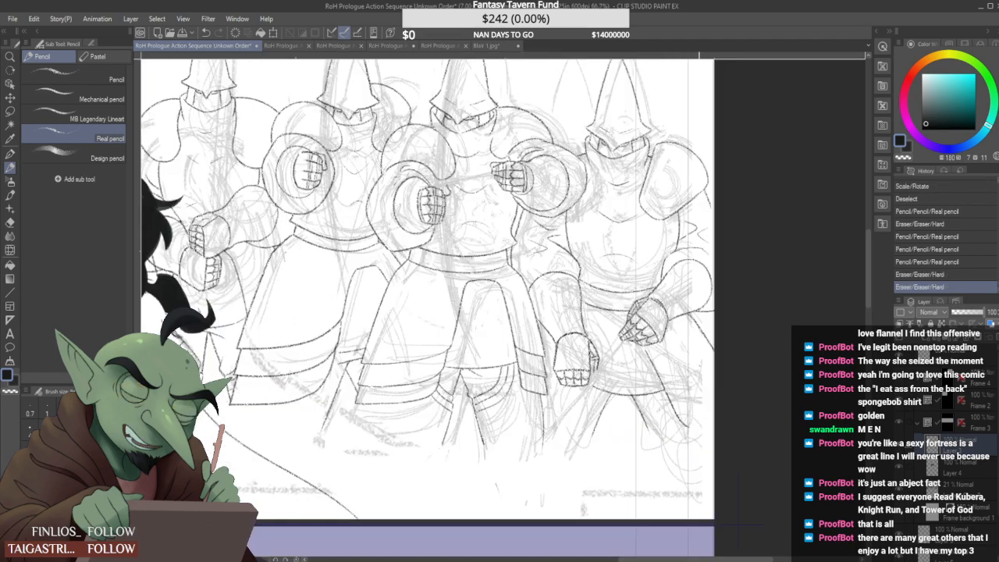
scroll(706, 375, "up", 1)
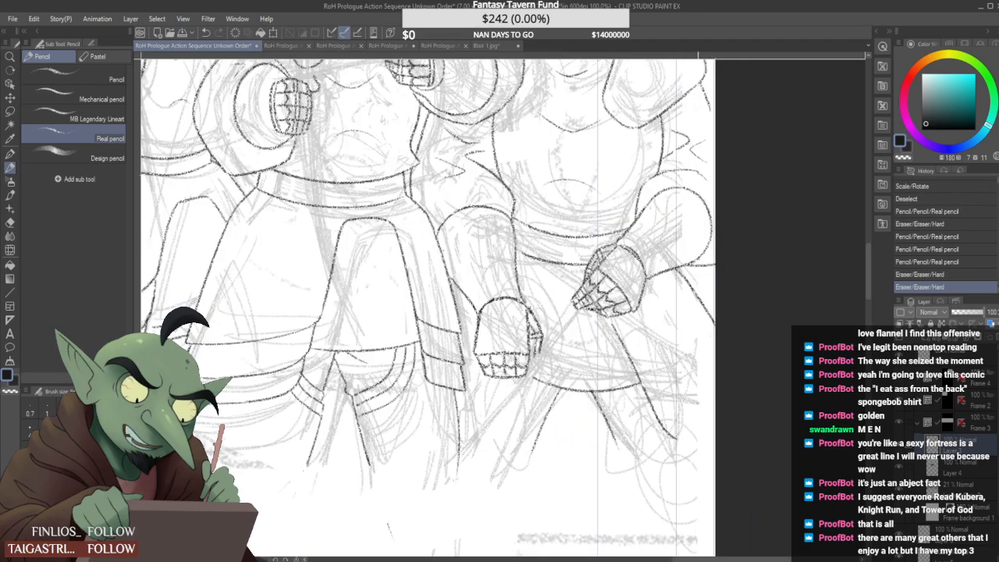
mouse_move(641, 382)
left_mouse_down()
mouse_move(691, 441)
mouse_move(676, 437)
mouse_move(699, 434)
left_mouse_up()
scroll(685, 375, "down", 3)
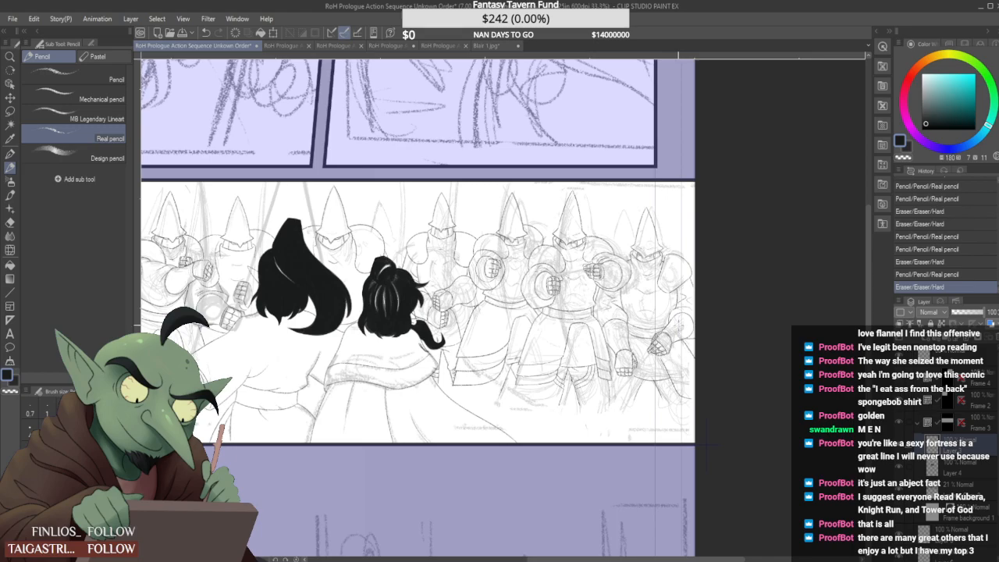
scroll(611, 376, "up", 4)
left_click_drag(665, 360, 660, 375)
scroll(658, 374, "down", 2)
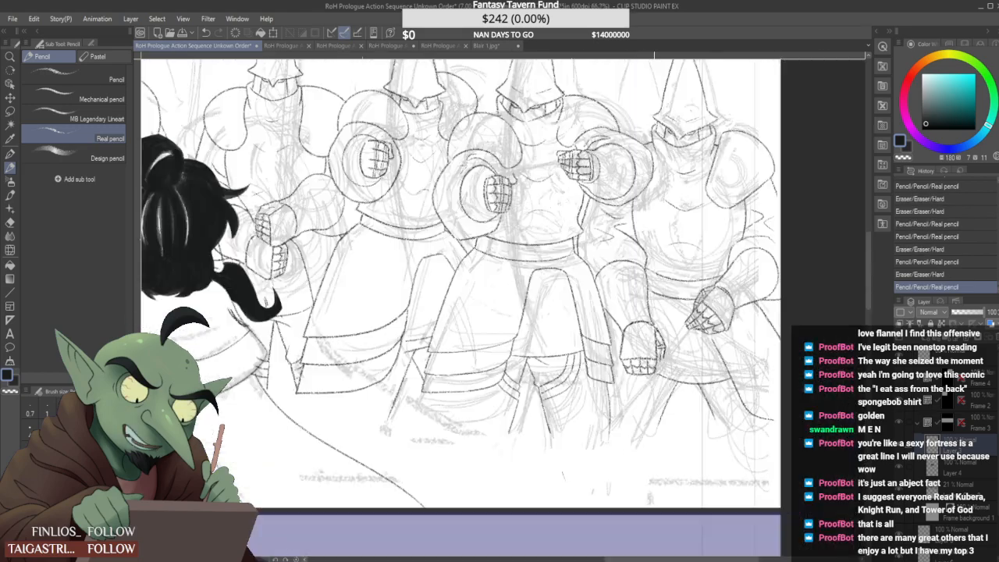
Touch up the pencil lines near the waist of the second hooded figure from the right
scroll(655, 375, "down", 2)
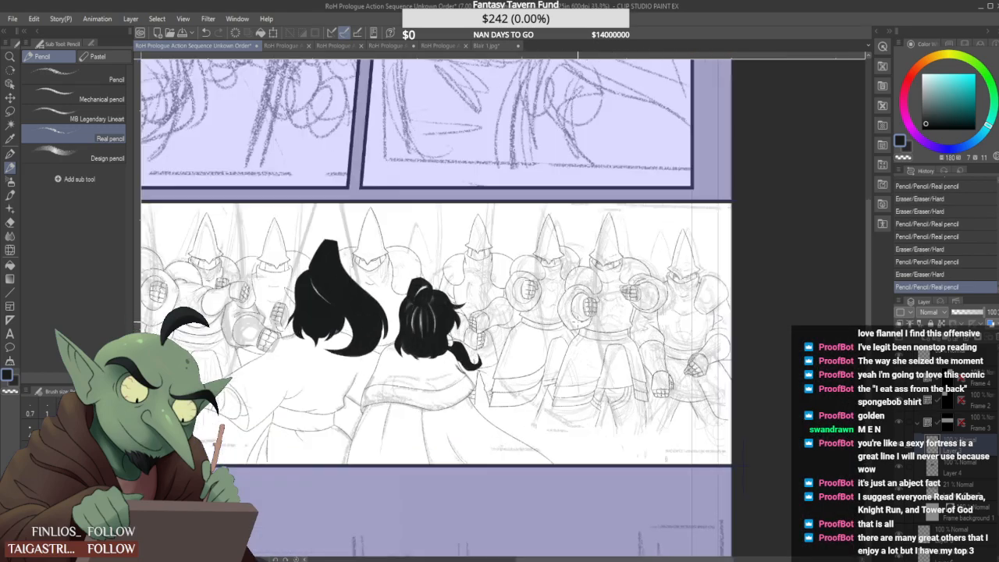
scroll(572, 320, "up", 5)
left_click_drag(535, 352, 557, 361)
scroll(550, 355, "down", 1)
scroll(549, 355, "up", 1)
scroll(546, 355, "down", 5)
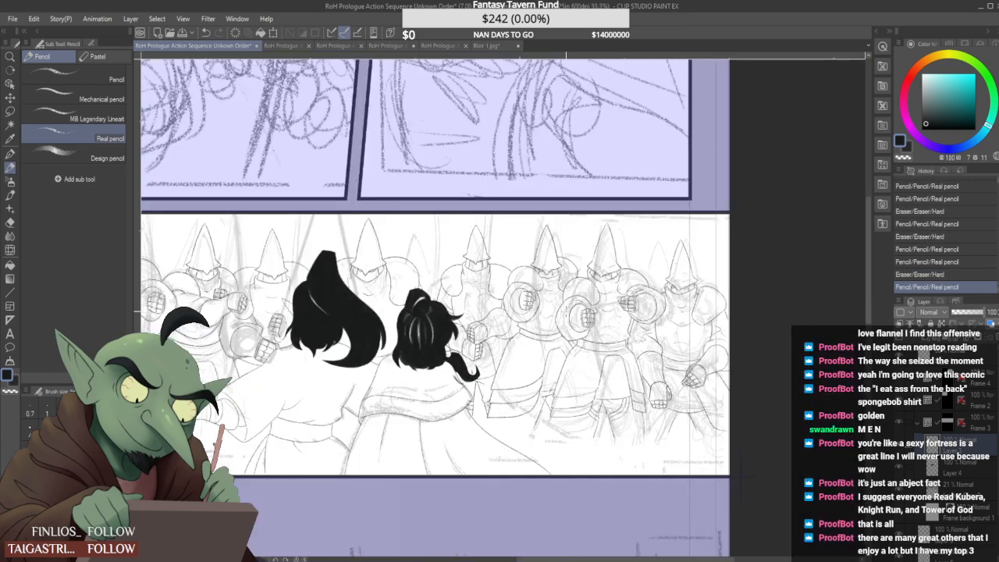
Pencil two short diagonal leg lines beneath the long-haired foreground figure's wrist for the hooded figure behind it
scroll(592, 296, "down", 2)
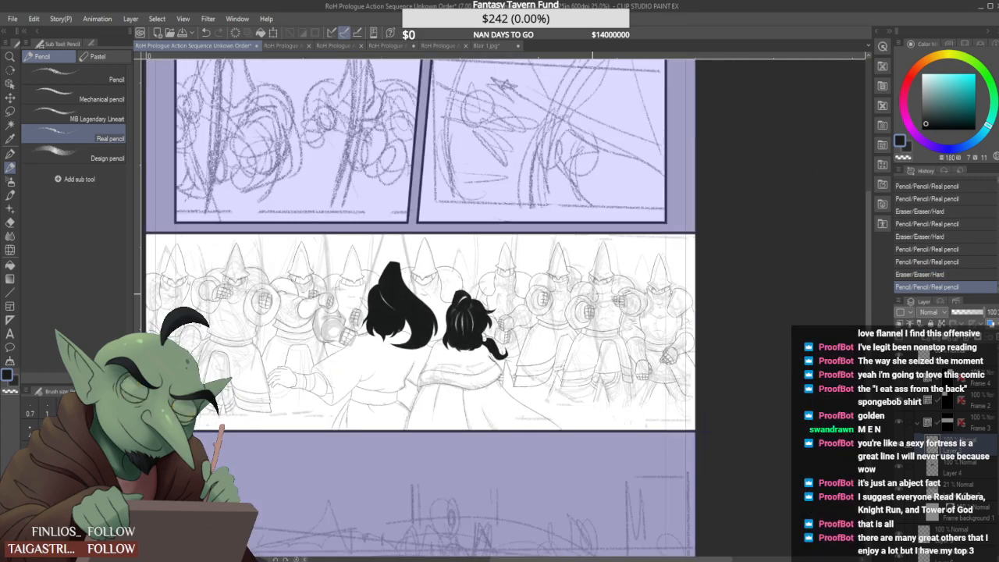
scroll(592, 296, "down", 2)
scroll(537, 296, "up", 2)
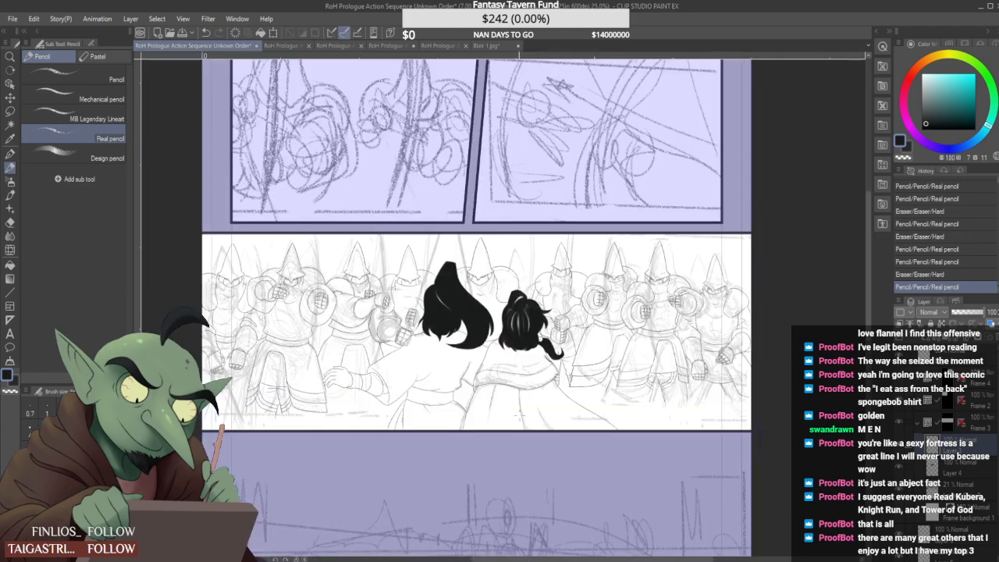
scroll(328, 387, "up", 3)
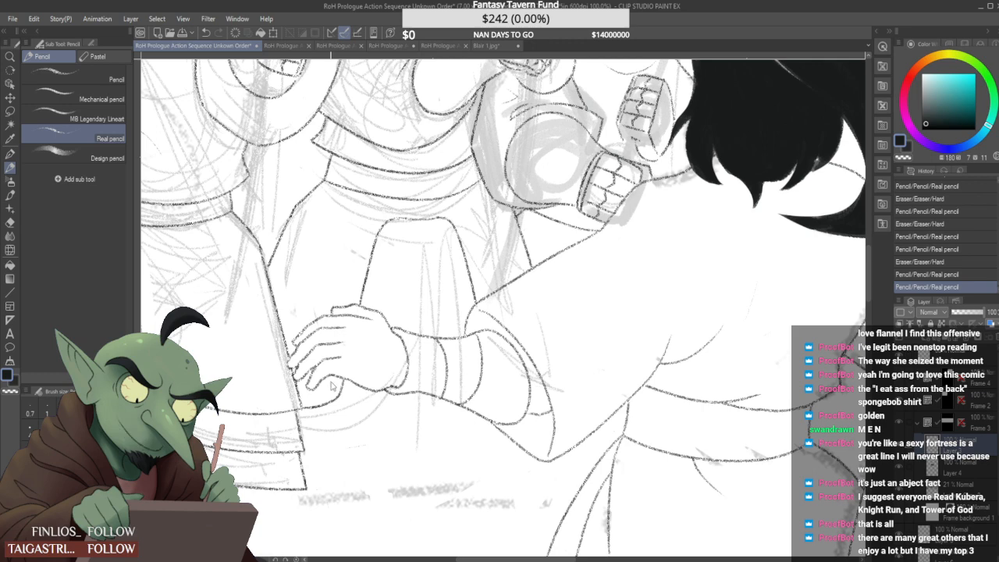
key("ctrl+z")
key("ctrl+y")
left_click_drag(397, 393, 376, 452)
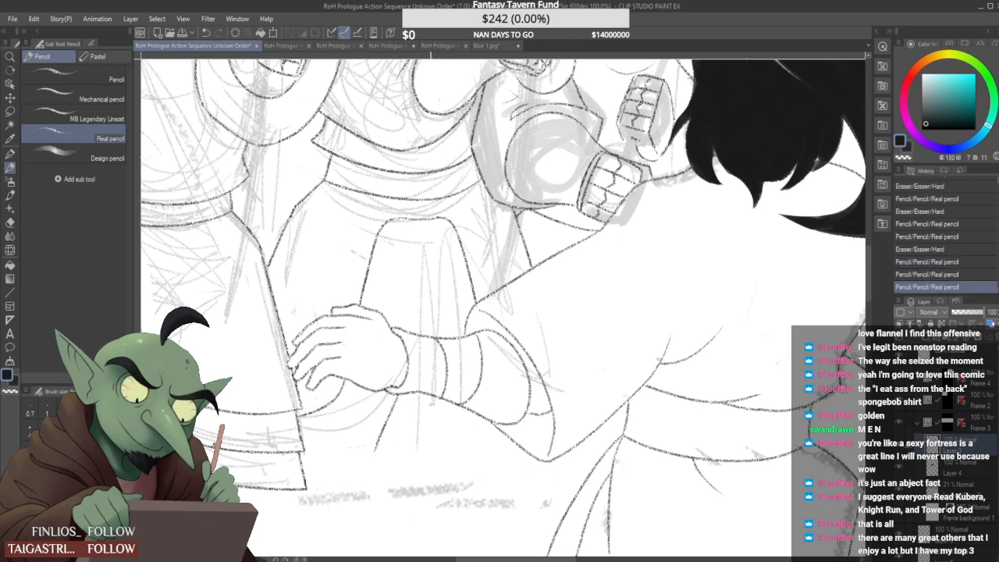
left_click_drag(424, 397, 442, 450)
scroll(449, 429, "down", 4)
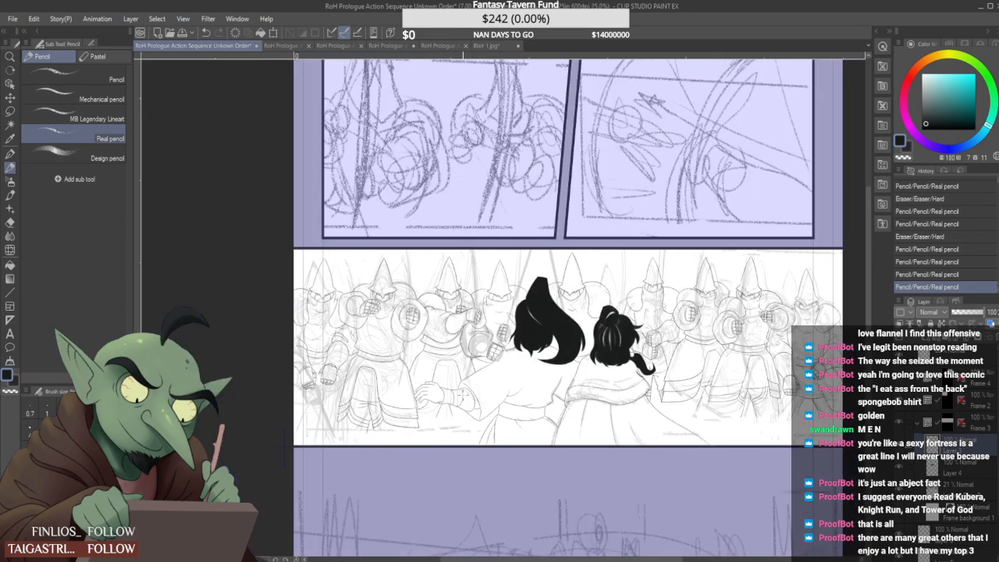
Refine the face opening beneath the pointed hood of the figure with the outstretched arm using Real pencil
scroll(393, 302, "up", 8)
left_click_drag(450, 286, 453, 359)
scroll(453, 327, "down", 4)
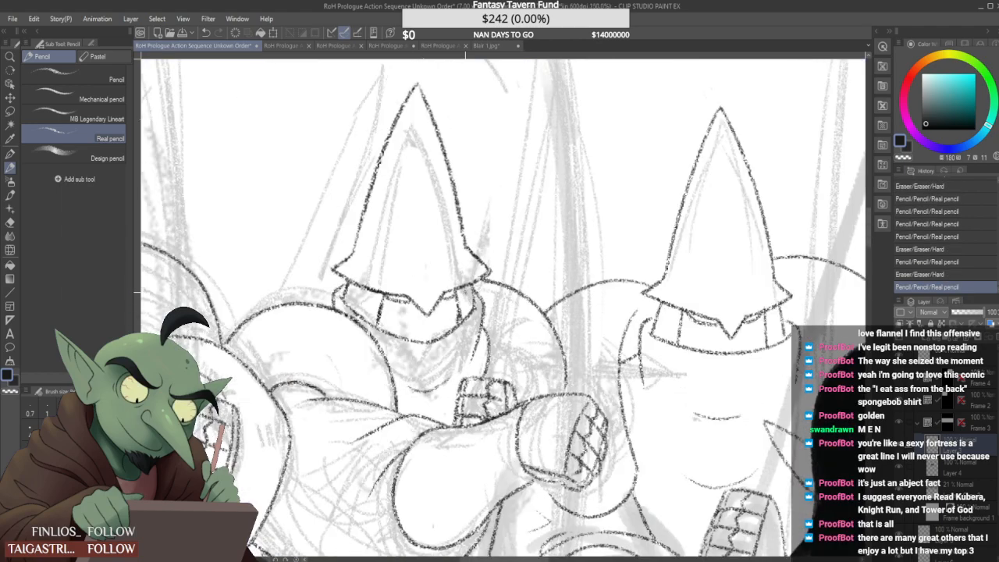
scroll(452, 328, "down", 6)
scroll(460, 310, "up", 6)
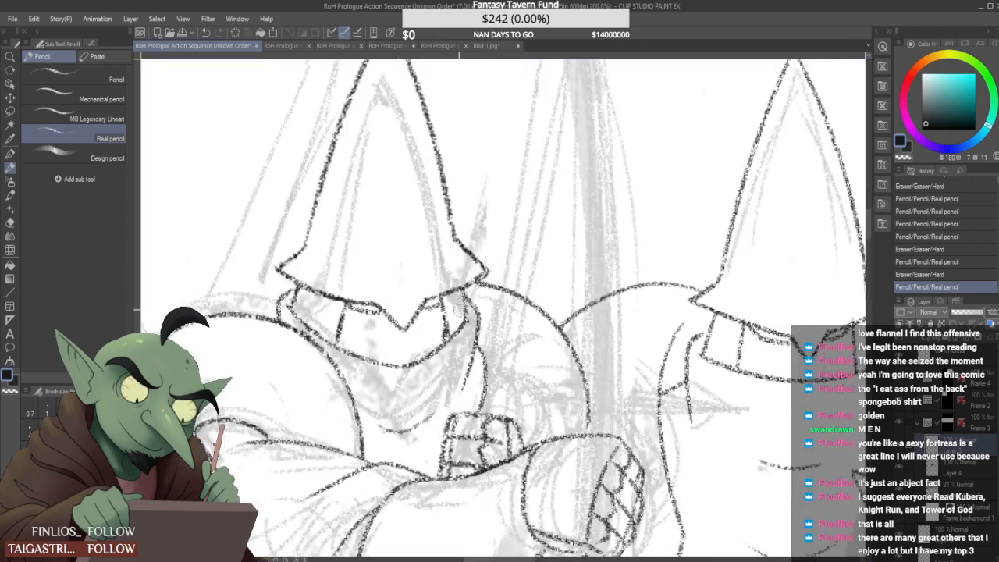
left_click_drag(465, 312, 471, 309)
scroll(469, 296, "down", 4)
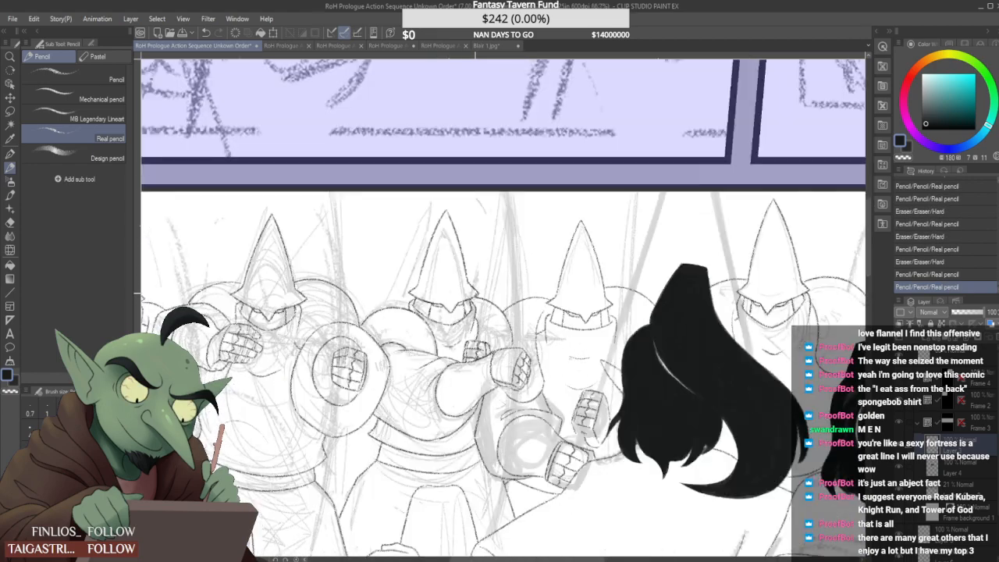
scroll(473, 283, "up", 4)
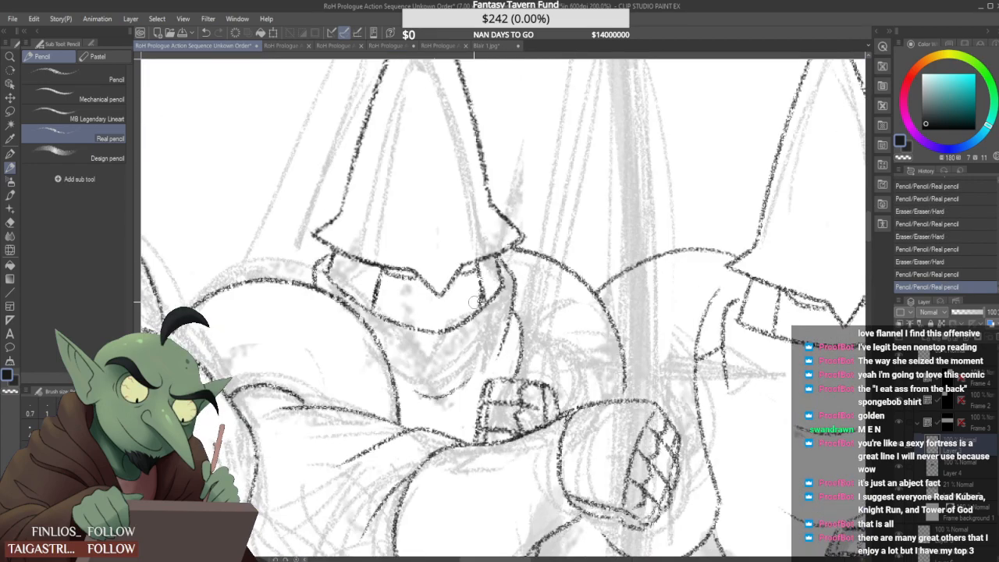
scroll(476, 302, "down", 4)
mouse_move(475, 302)
left_mouse_down()
mouse_move(514, 292)
mouse_move(498, 281)
left_mouse_up()
Pencil the narrow eye lines beneath the hood brim of the figure just left of the long-haired foreground character
scroll(507, 291, "up", 1)
scroll(506, 291, "up", 3)
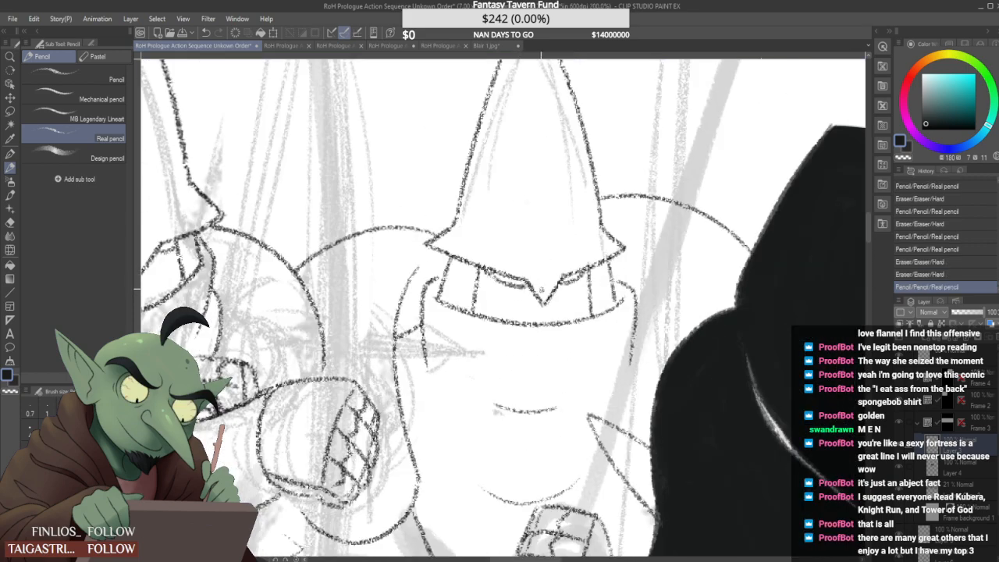
left_click(519, 292)
scroll(518, 292, "down", 2)
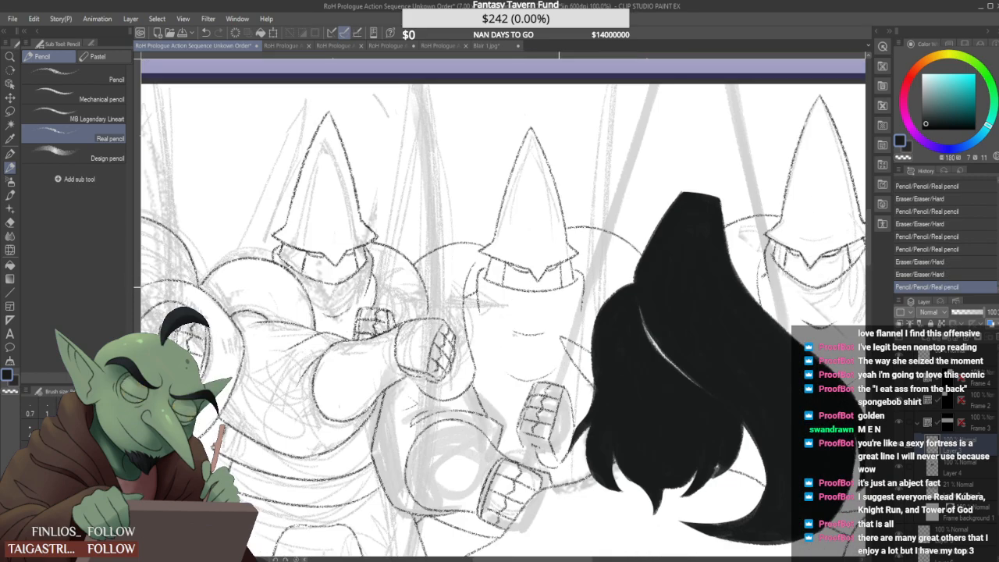
scroll(518, 292, "down", 2)
scroll(518, 292, "up", 1)
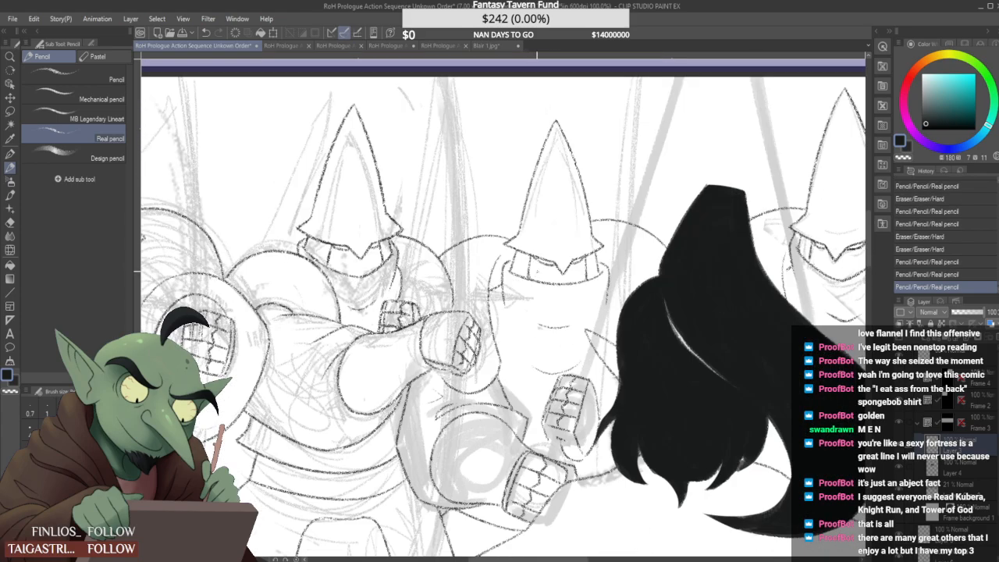
scroll(519, 292, "down", 1)
scroll(558, 236, "up", 5)
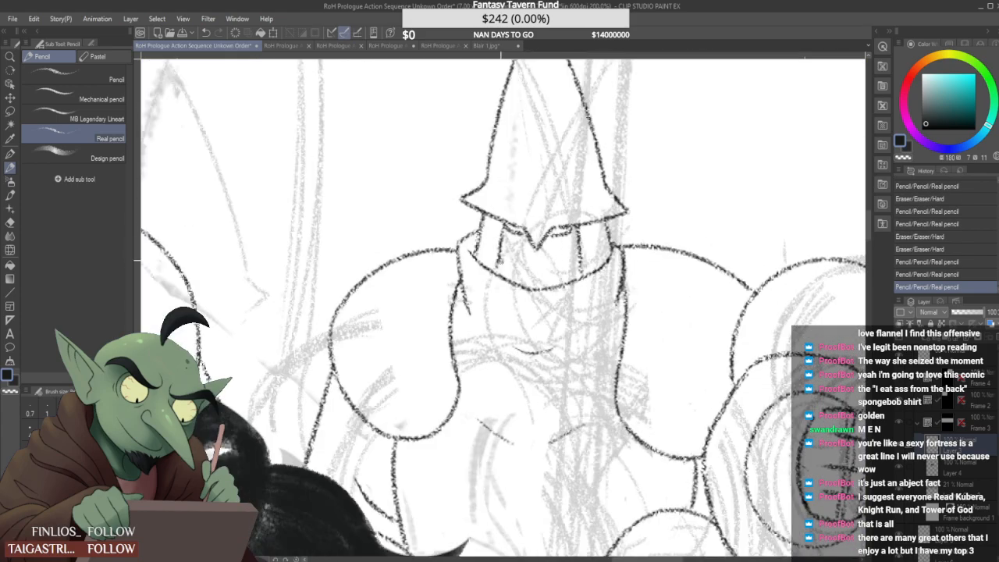
Touch up the face and collar lines beneath the hood of the figure just right of the ponytailed foreground character
left_click_drag(539, 234, 503, 269)
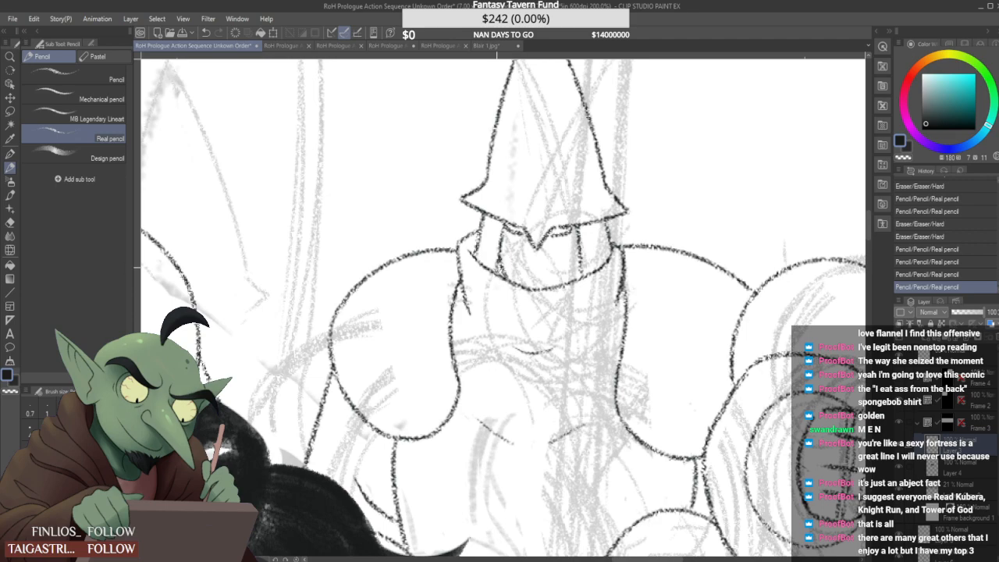
scroll(512, 250, "down", 5)
scroll(533, 205, "up", 5)
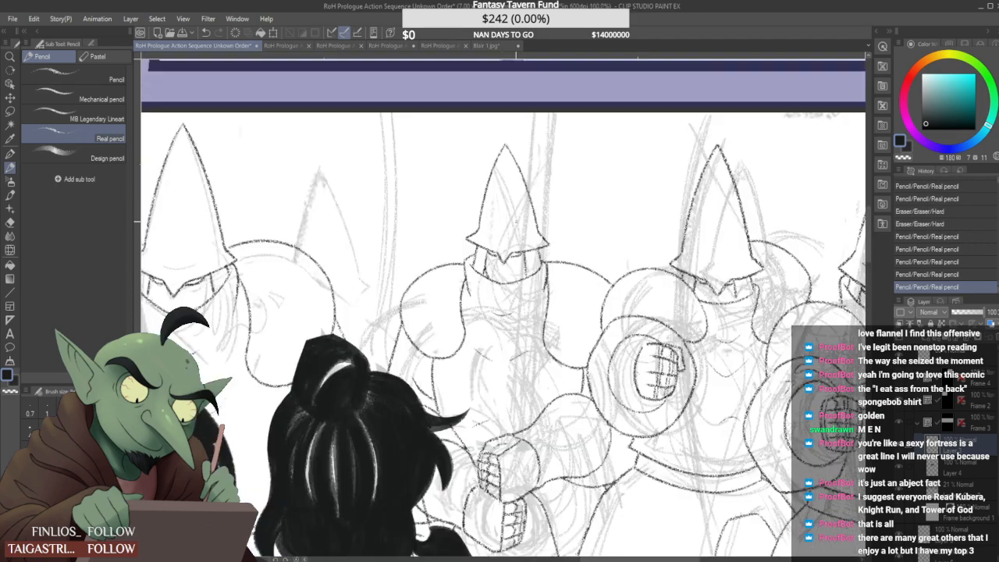
mouse_move(479, 255)
left_mouse_down()
mouse_move(472, 274)
mouse_move(475, 244)
left_mouse_up()
scroll(511, 234, "down", 5)
scroll(529, 212, "up", 4)
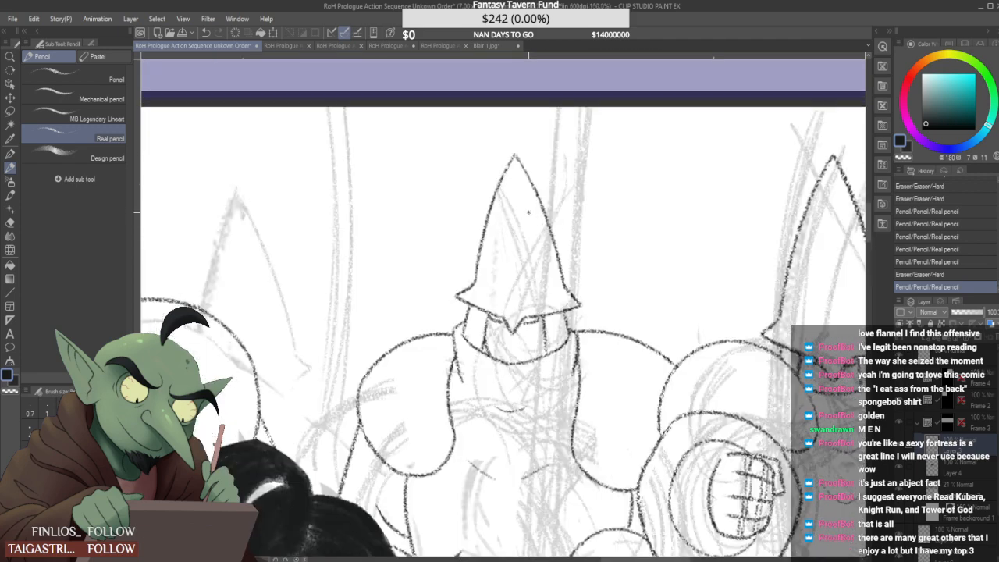
Lasso the same figure's pointed hood, skew its tip slightly to the right, apply the transformation, and deselect
scroll(529, 211, "down", 2)
key("m")
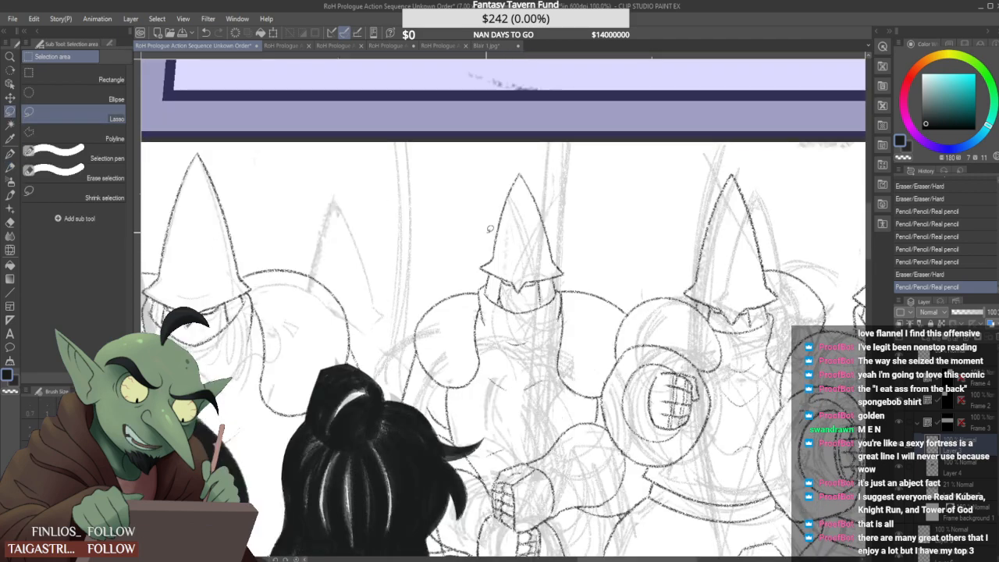
mouse_move(479, 238)
left_mouse_down()
mouse_move(570, 235)
mouse_move(551, 263)
left_mouse_up()
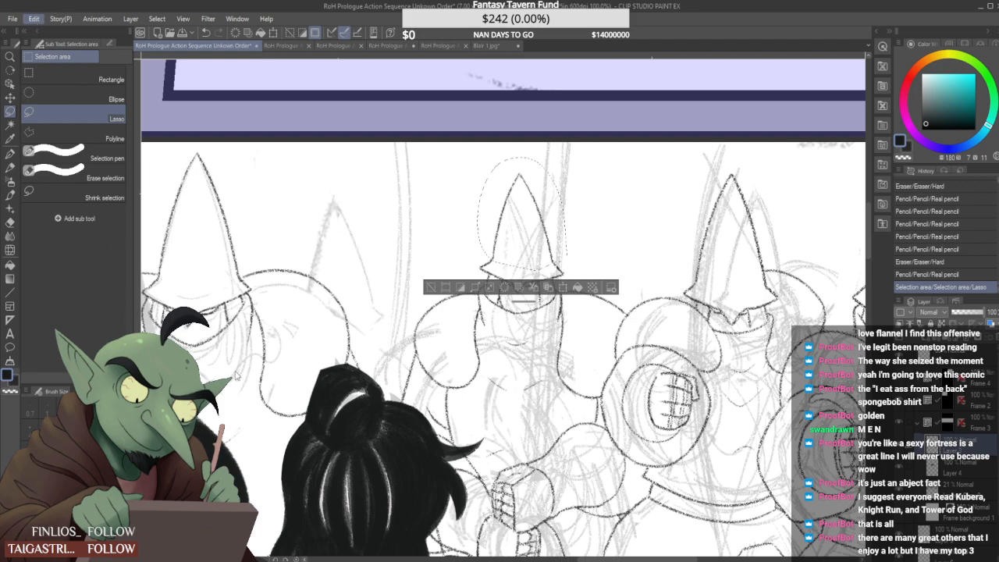
key("ctrl+t")
left_click_drag(522, 158, 529, 156)
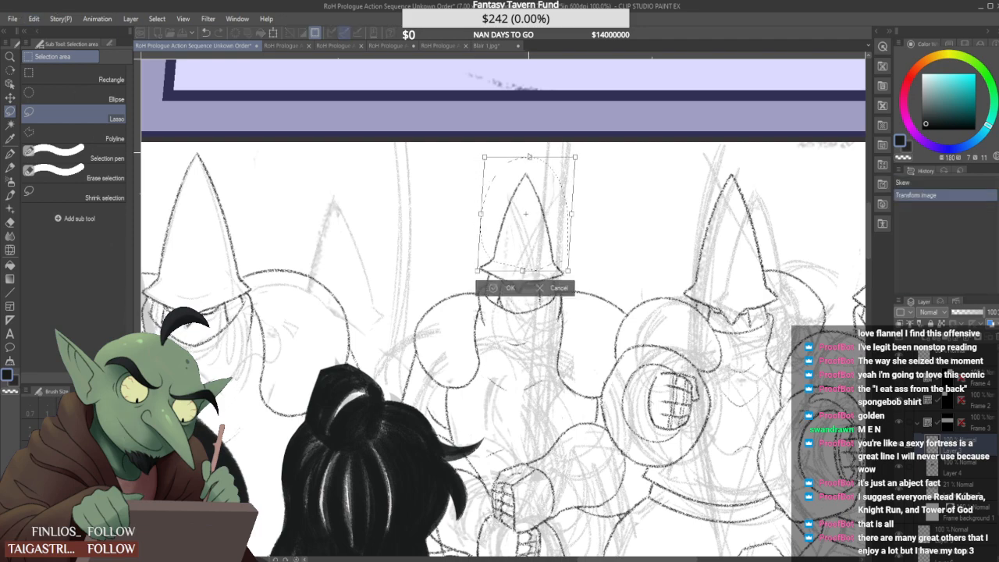
left_click(494, 292)
key("ctrl+d")
Hide the rough sketch layer and check the clean line art of the whole panel
scroll(495, 292, "down", 6)
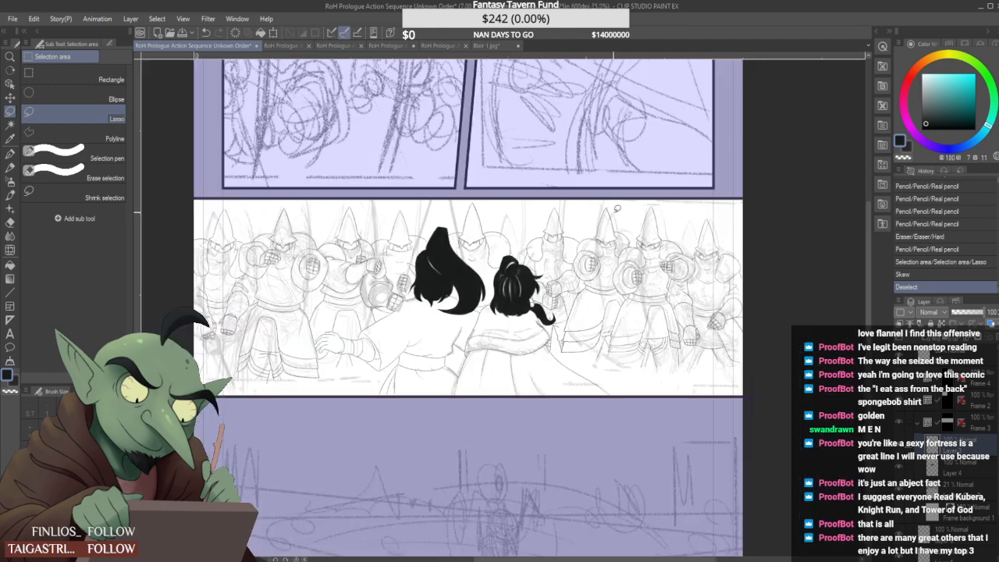
scroll(697, 240, "down", 2)
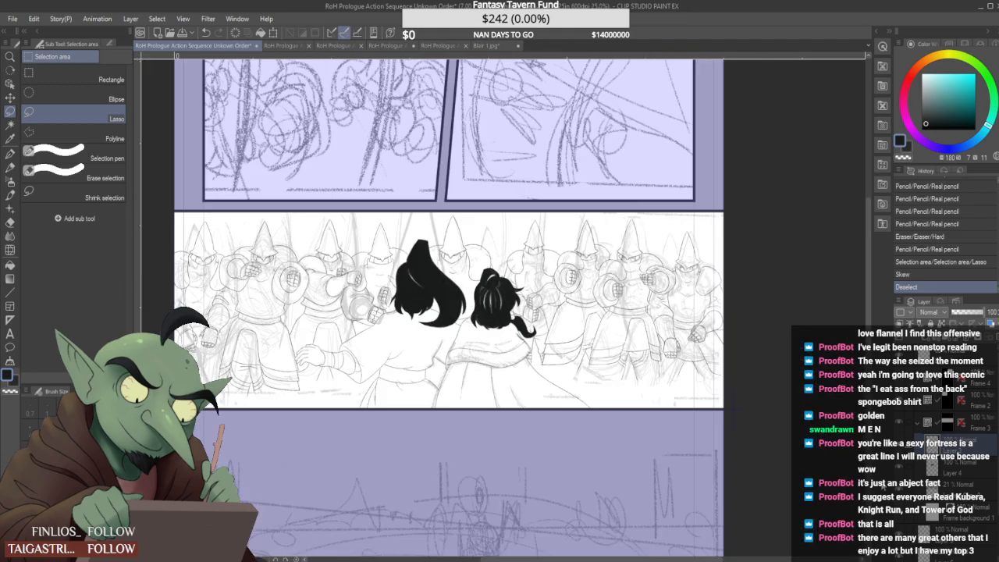
scroll(660, 347, "down", 2)
scroll(660, 348, "up", 5)
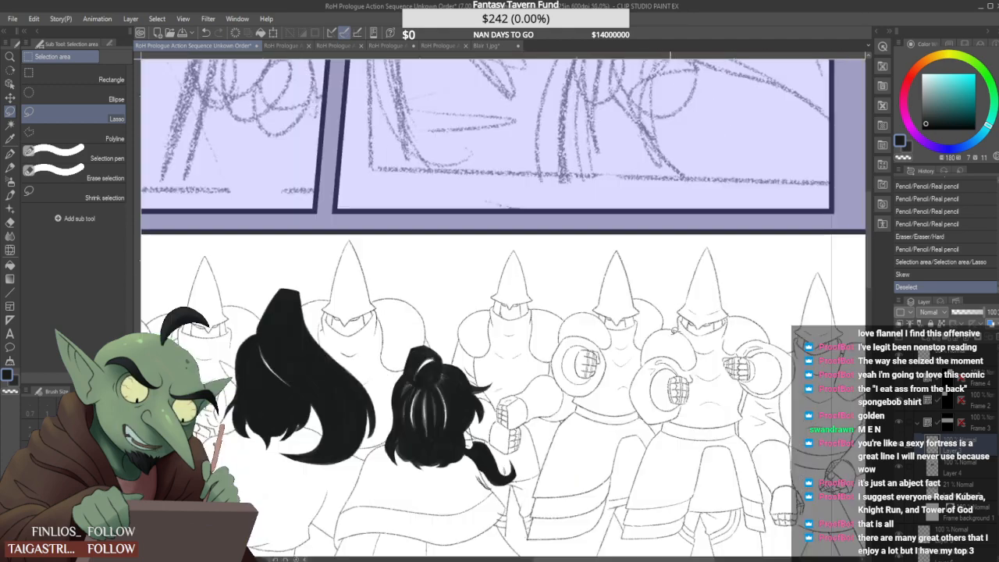
scroll(691, 321, "up", 2)
Refine the eye lines and face edges beneath the hood of the third figure from the right using Real pencil
left_click(9, 168)
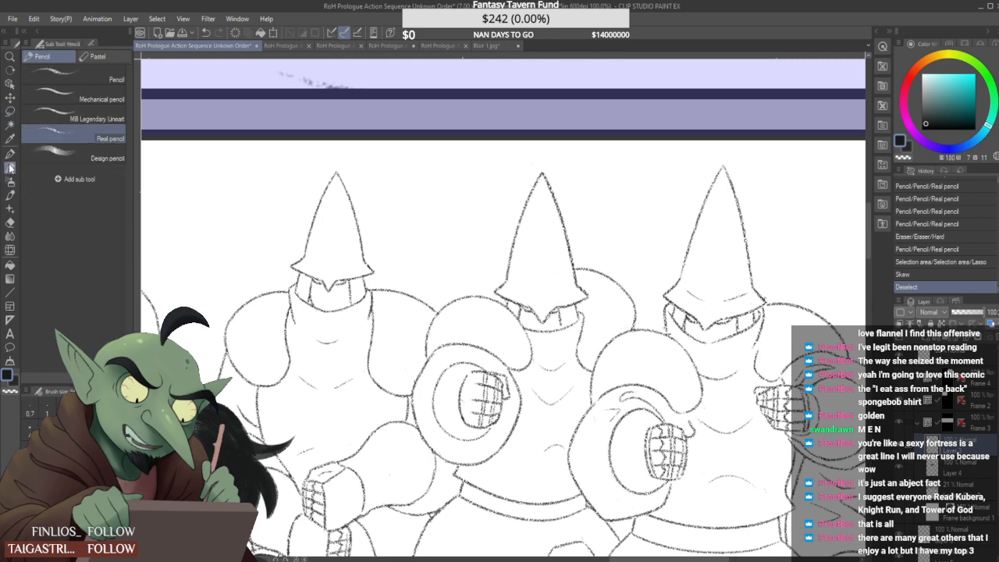
scroll(537, 283, "up", 2)
left_click_drag(552, 313, 567, 302)
left_click_drag(510, 293, 495, 304)
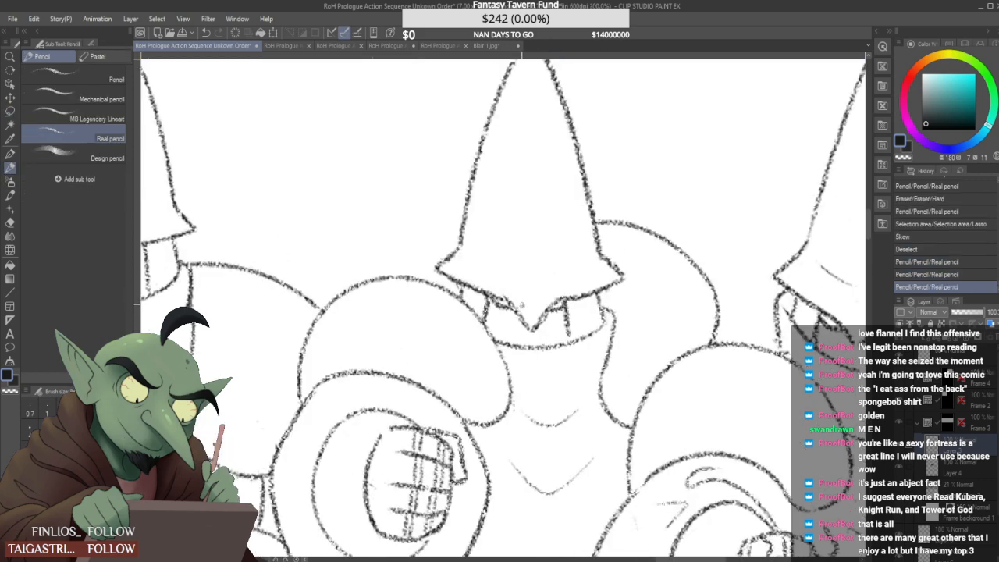
scroll(537, 281, "down", 5)
scroll(537, 277, "up", 4)
scroll(537, 276, "up", 1)
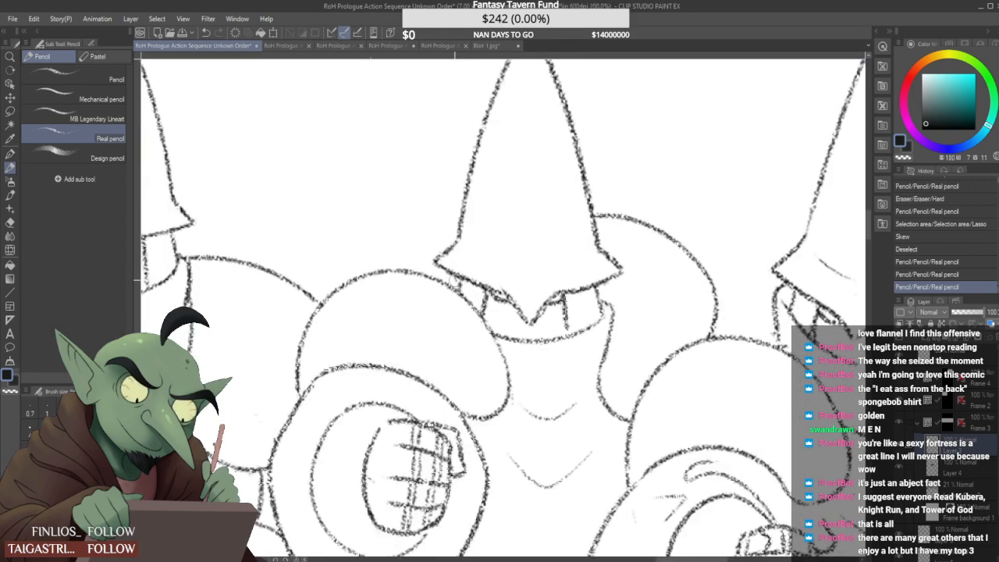
left_click_drag(452, 277, 459, 285)
left_click_drag(589, 293, 606, 317)
Redraw the rear shoulder curve beside the hood of the third figure from the right
scroll(608, 287, "down", 4)
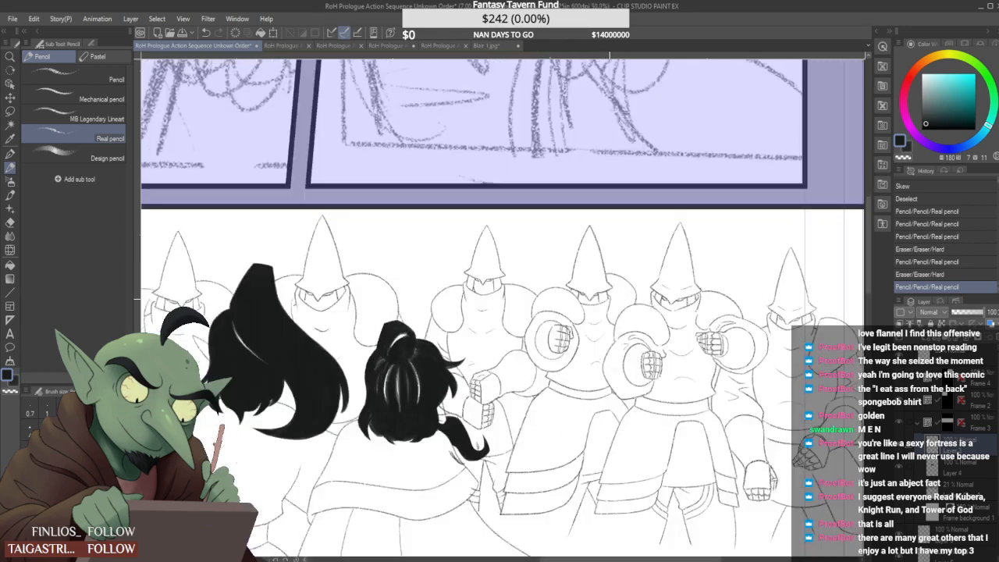
scroll(607, 289, "up", 3)
mouse_move(601, 278)
left_mouse_down()
mouse_move(605, 342)
mouse_move(616, 356)
left_mouse_up()
scroll(609, 343, "down", 3)
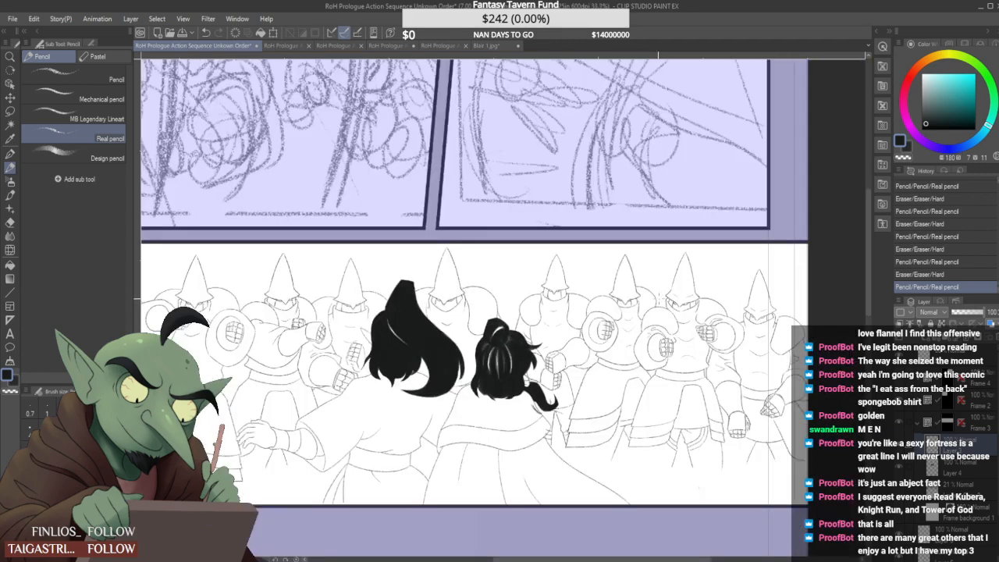
scroll(609, 343, "up", 2)
scroll(505, 309, "down", 3)
scroll(651, 299, "up", 3)
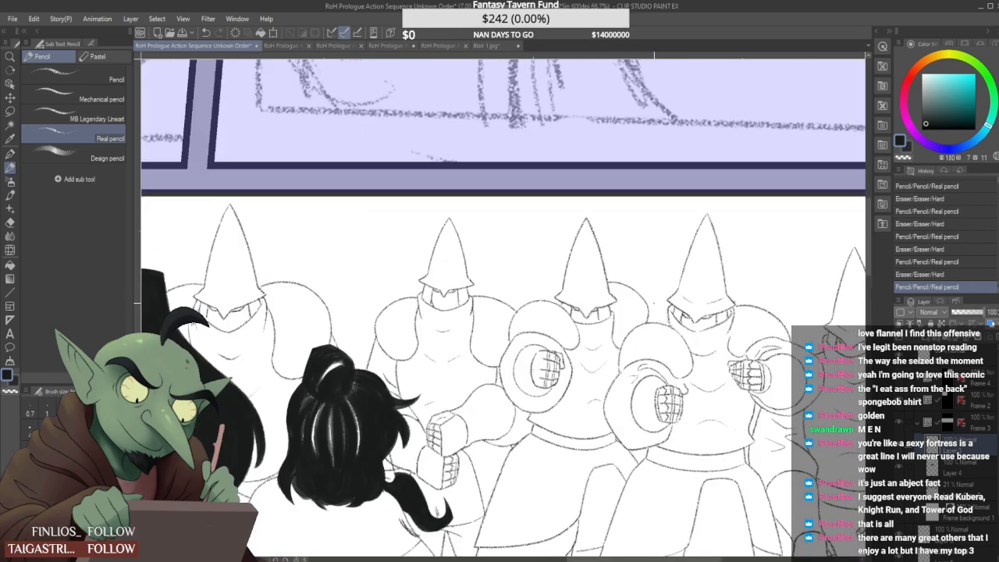
left_click_drag(590, 272, 645, 316)
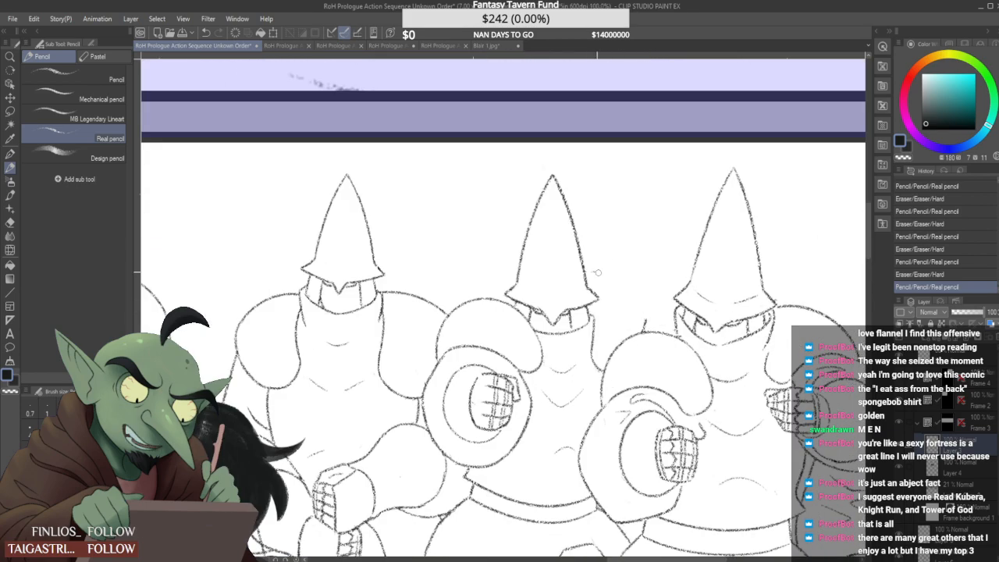
mouse_move(588, 273)
left_mouse_down()
mouse_move(608, 276)
mouse_move(651, 328)
left_mouse_up()
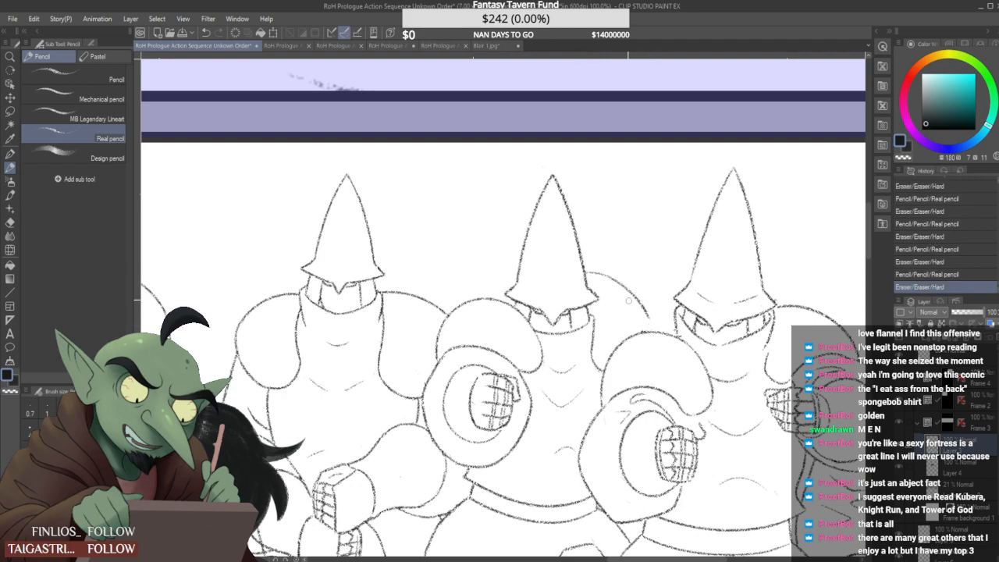
scroll(587, 317, "up", 1)
scroll(601, 291, "down", 4)
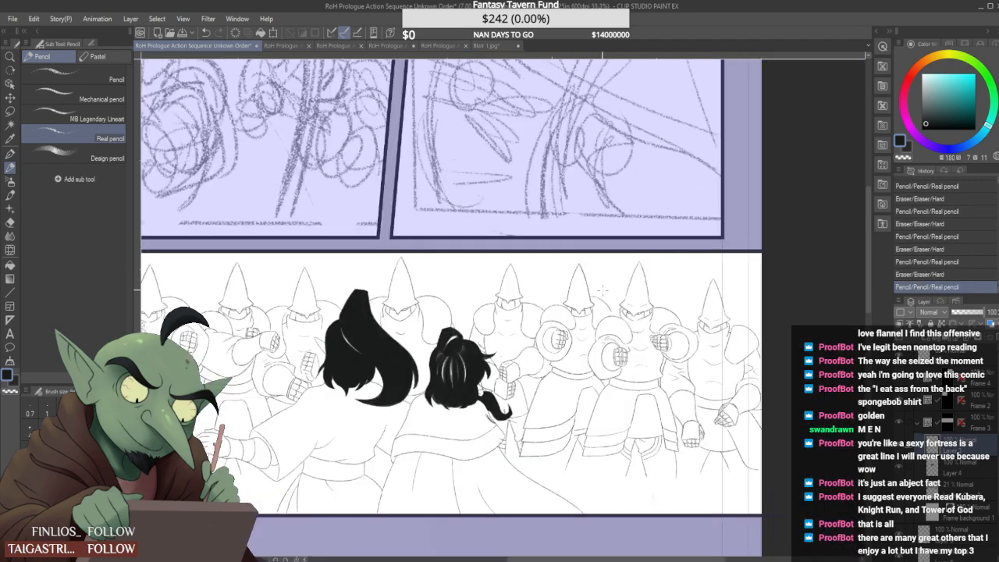
Touch up the face opening beneath the hood of the second figure from the right with the eraser and Real pencil
scroll(602, 292, "up", 2)
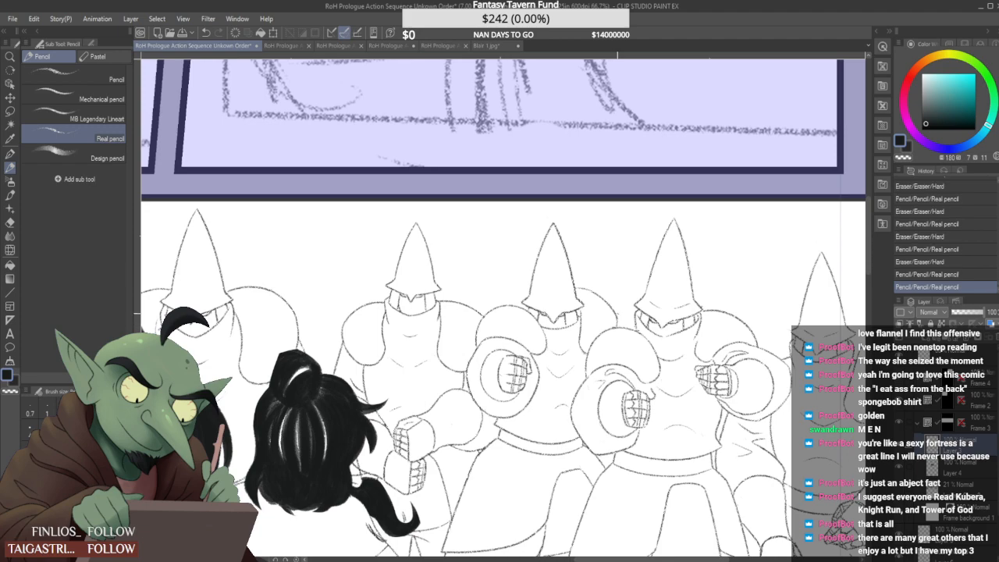
scroll(617, 315, "up", 1)
scroll(618, 293, "down", 3)
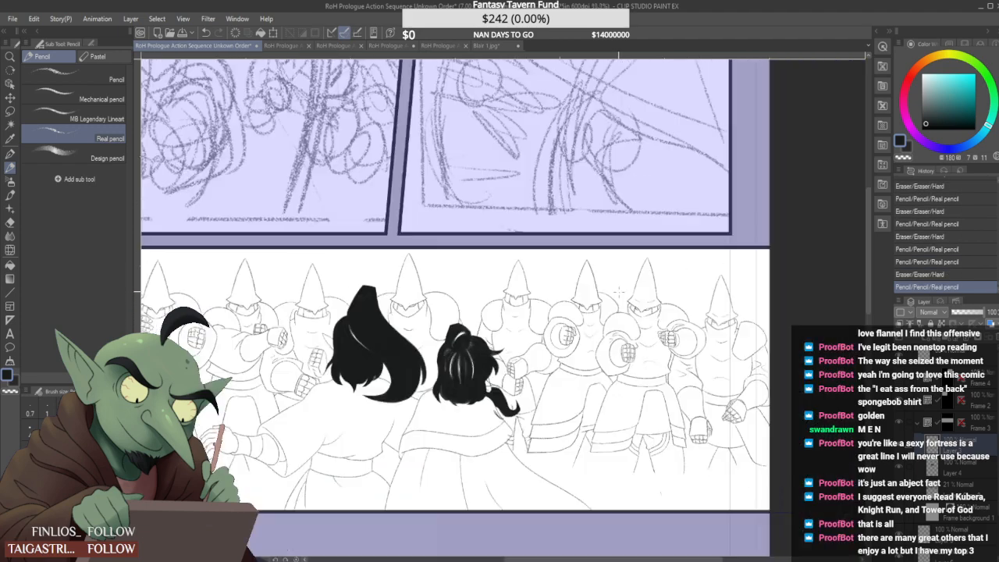
scroll(617, 300, "up", 2)
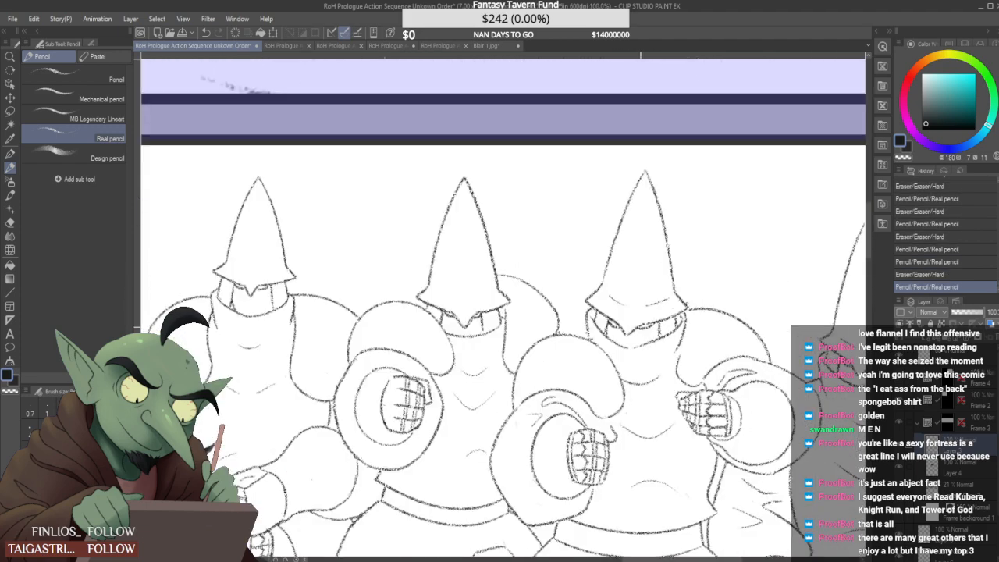
scroll(618, 313, "up", 1)
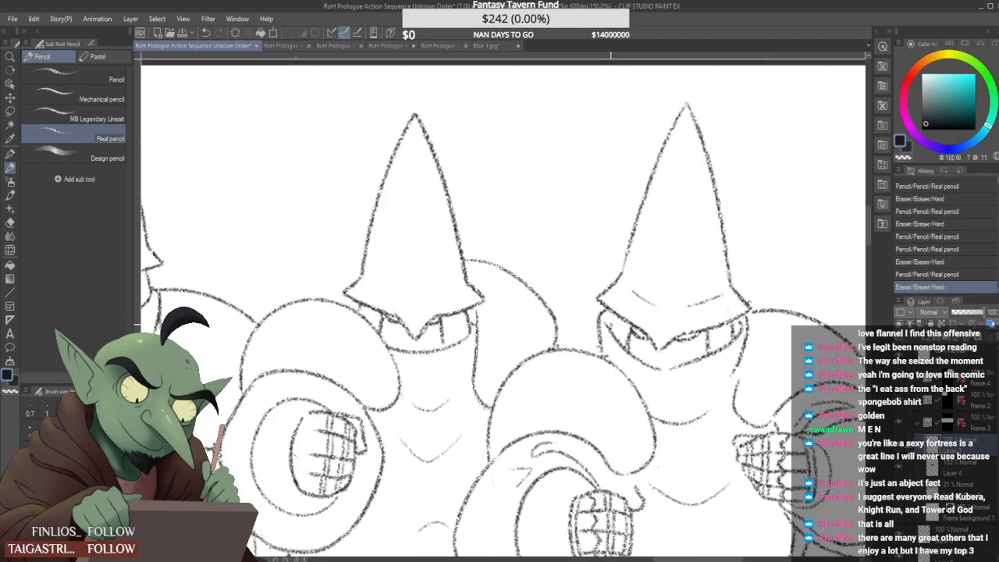
scroll(688, 332, "down", 1)
scroll(719, 338, "up", 1)
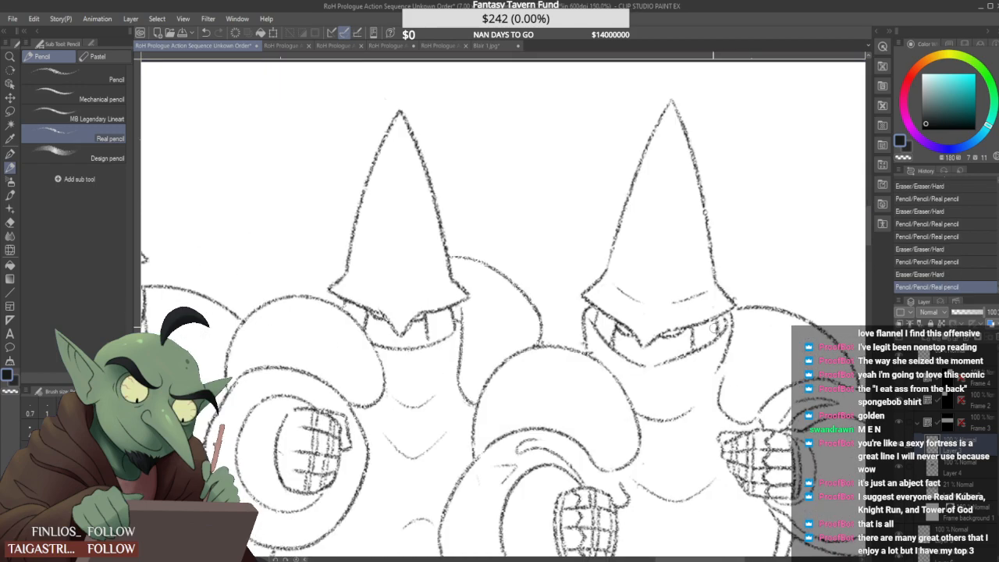
left_click_drag(714, 329, 716, 321)
scroll(718, 321, "down", 5)
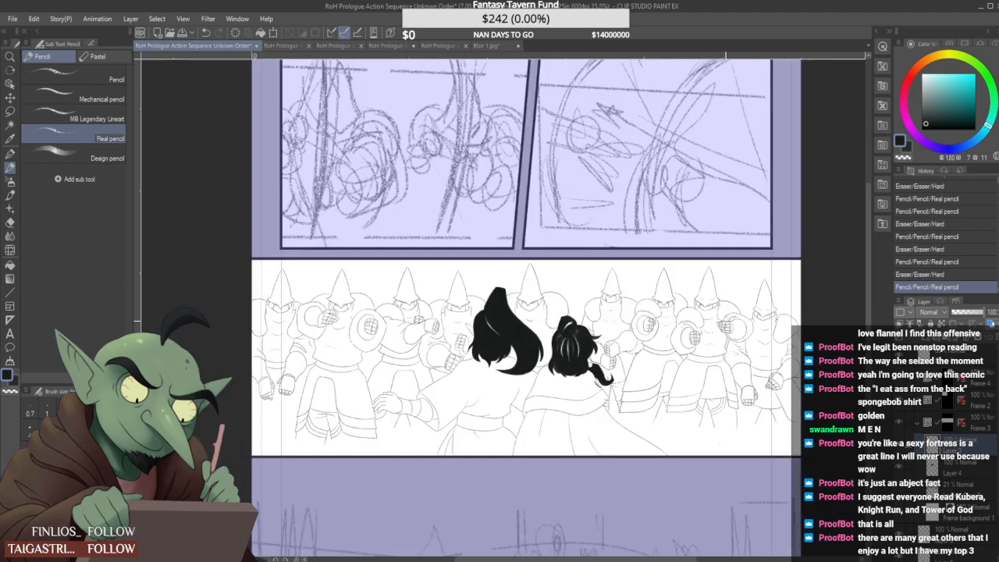
Show the rough sketch layer again beneath the panel's line art
left_click_drag(808, 455, 755, 372)
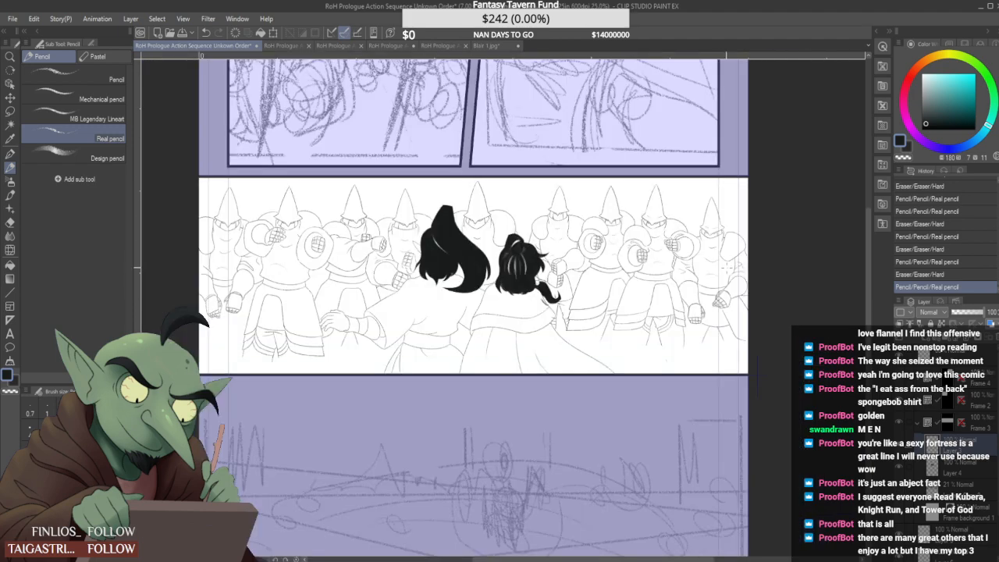
scroll(726, 269, "down", 1)
scroll(508, 244, "up", 1)
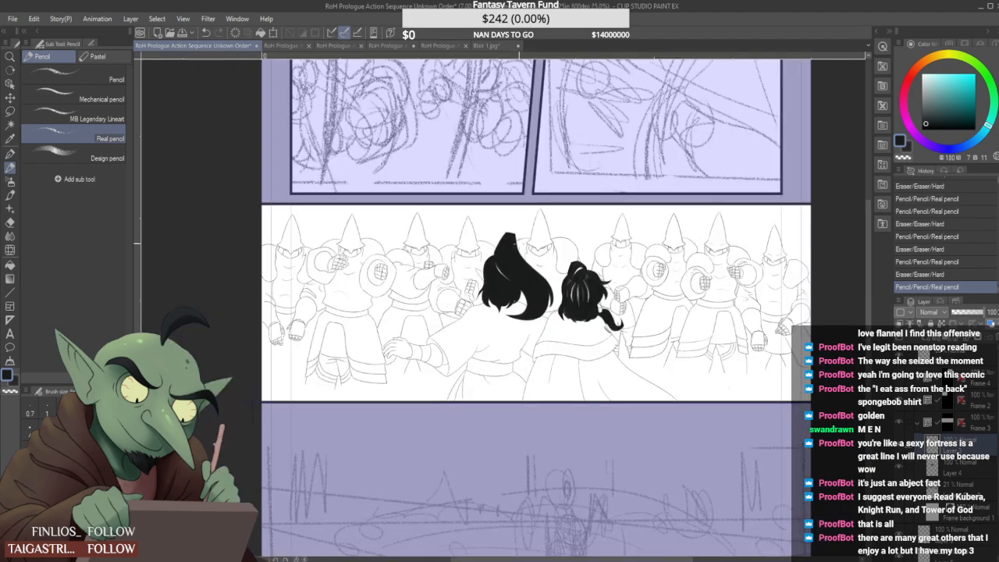
scroll(544, 247, "down", 1)
scroll(508, 241, "up", 1)
left_click(898, 489)
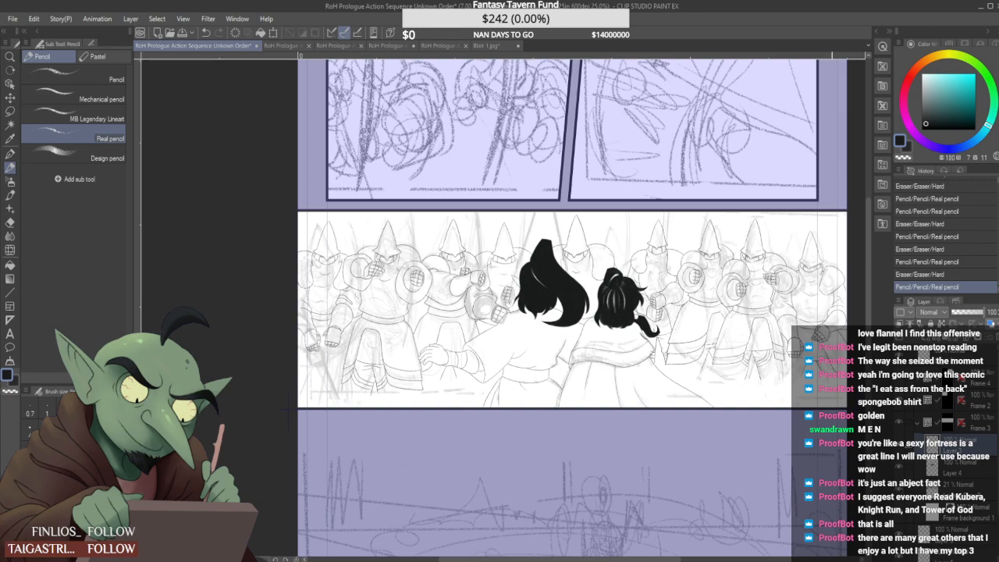
Pencil the pointed hood and brim corner of a background figure behind the central hooded figure's right-hand shoulder
scroll(579, 262, "up", 4)
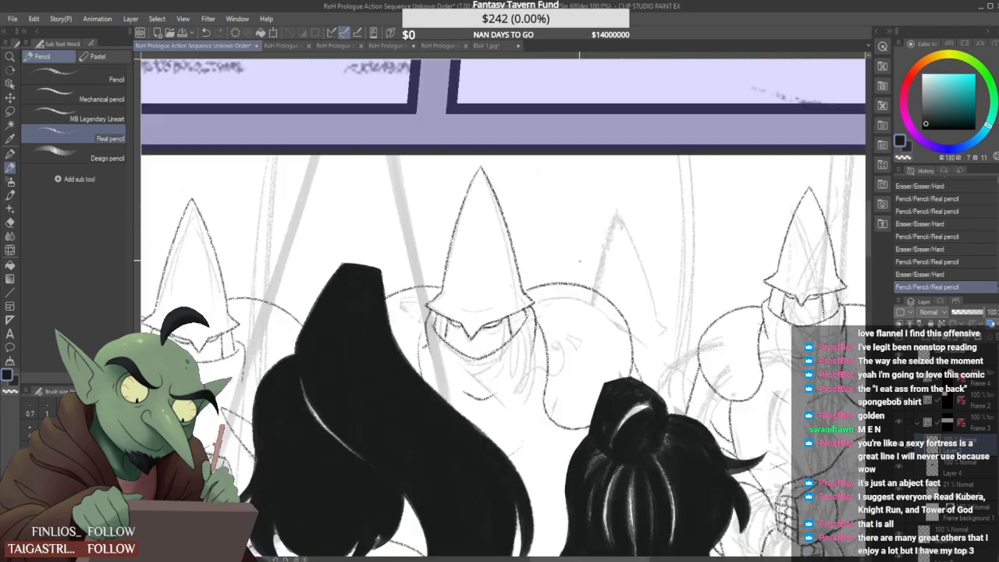
mouse_move(602, 194)
left_mouse_down()
mouse_move(595, 226)
mouse_move(629, 294)
left_mouse_up()
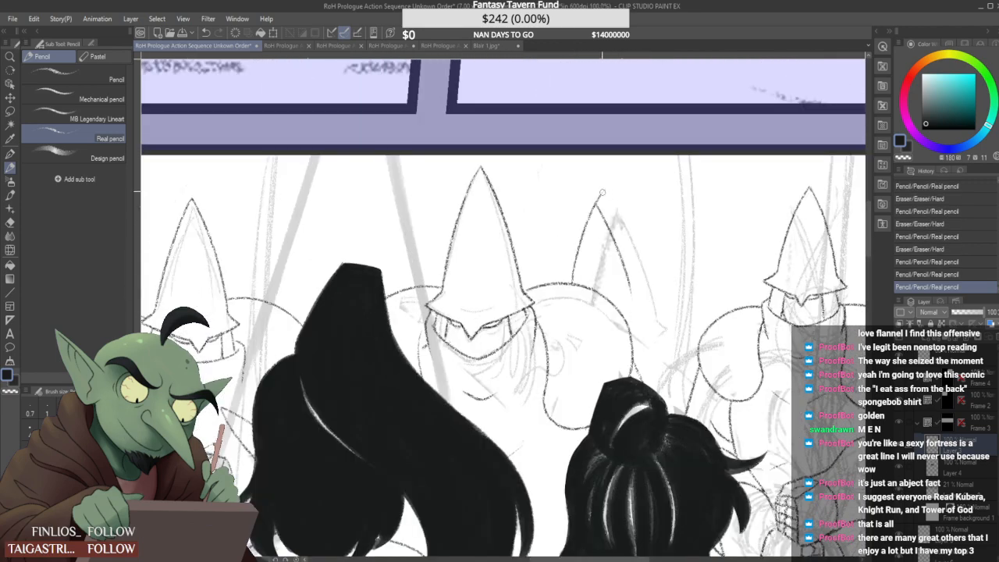
mouse_move(597, 205)
left_mouse_down()
mouse_move(629, 297)
mouse_move(653, 318)
mouse_move(659, 307)
left_mouse_up()
scroll(662, 295, "down", 3)
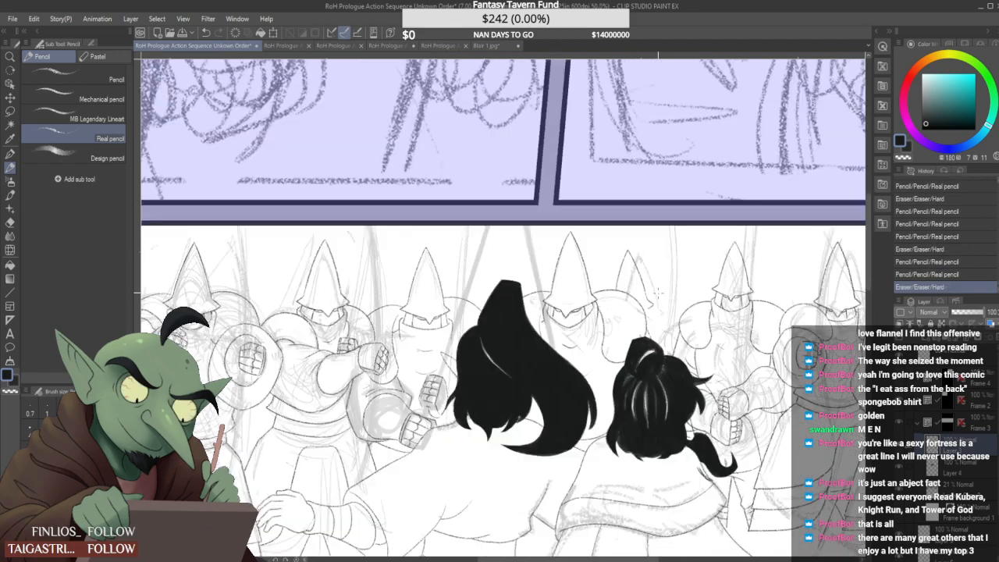
scroll(657, 308, "up", 3)
left_click(657, 308)
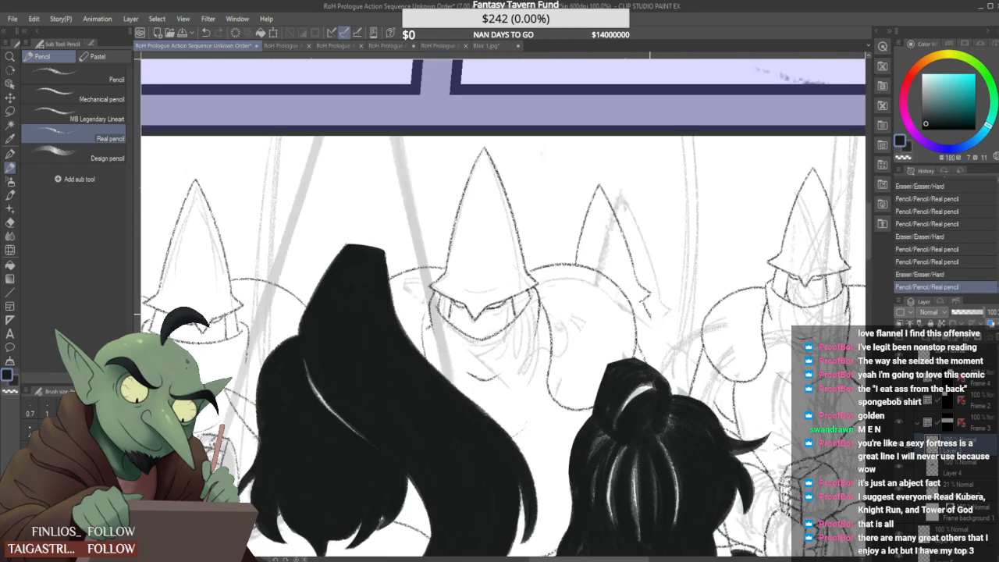
Pencil the face edge and raised collar beneath the background figure's hood brim
mouse_move(646, 324)
left_mouse_down()
mouse_move(652, 316)
mouse_move(657, 342)
left_mouse_up()
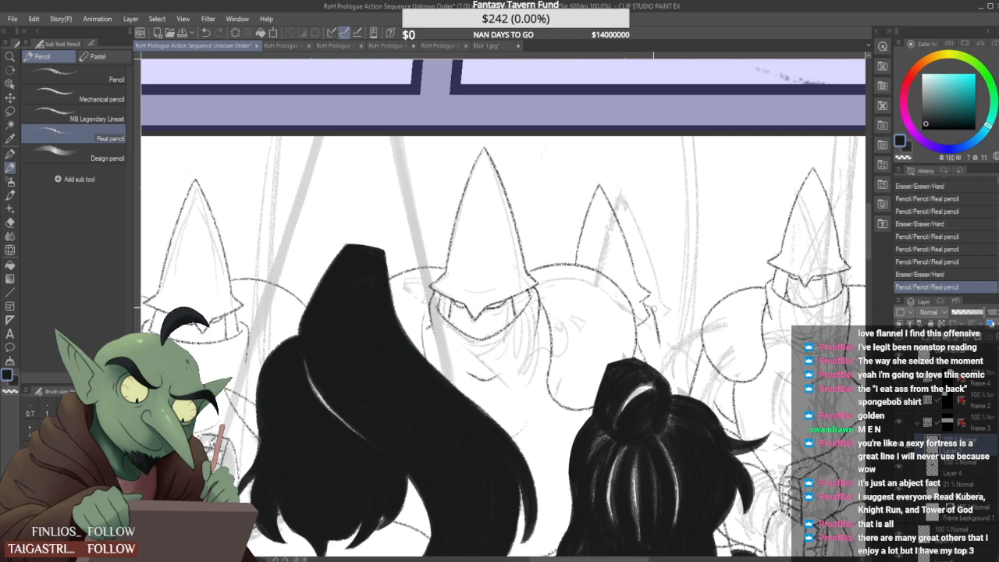
left_click_drag(652, 306, 660, 345)
mouse_move(651, 302)
left_mouse_down()
mouse_move(660, 349)
mouse_move(669, 335)
mouse_move(671, 354)
left_mouse_up()
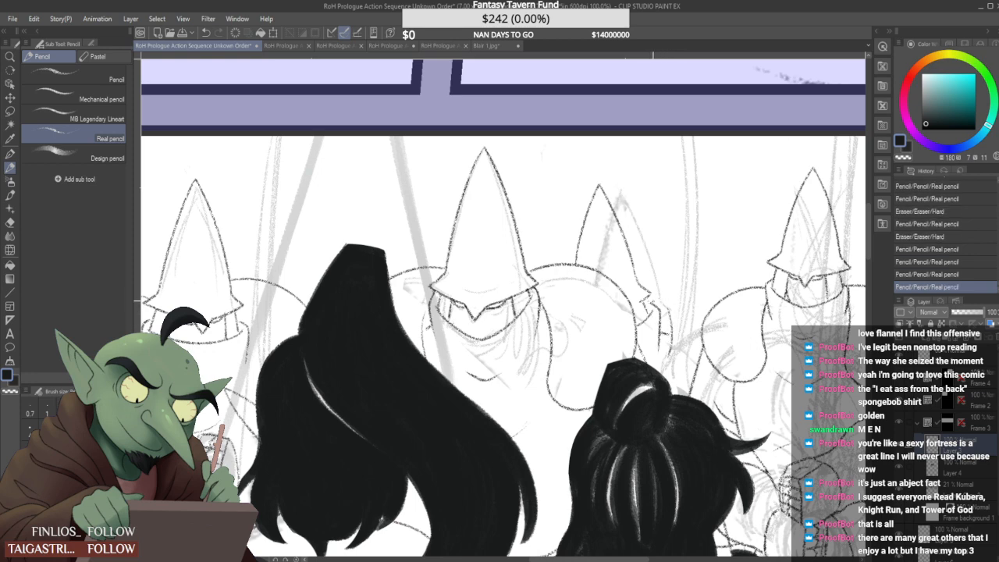
Pencil the background figure's shoulder curve and the torso line running down behind the ponytailed foreground character's hair
left_click_drag(654, 300, 723, 318)
scroll(668, 348, "down", 2)
mouse_move(667, 335)
left_mouse_down()
mouse_move(670, 388)
mouse_move(676, 348)
mouse_move(672, 405)
left_mouse_up()
scroll(665, 325, "up", 2)
scroll(673, 392, "down", 2)
scroll(673, 385, "up", 2)
left_click_drag(673, 367, 673, 405)
scroll(672, 405, "down", 2)
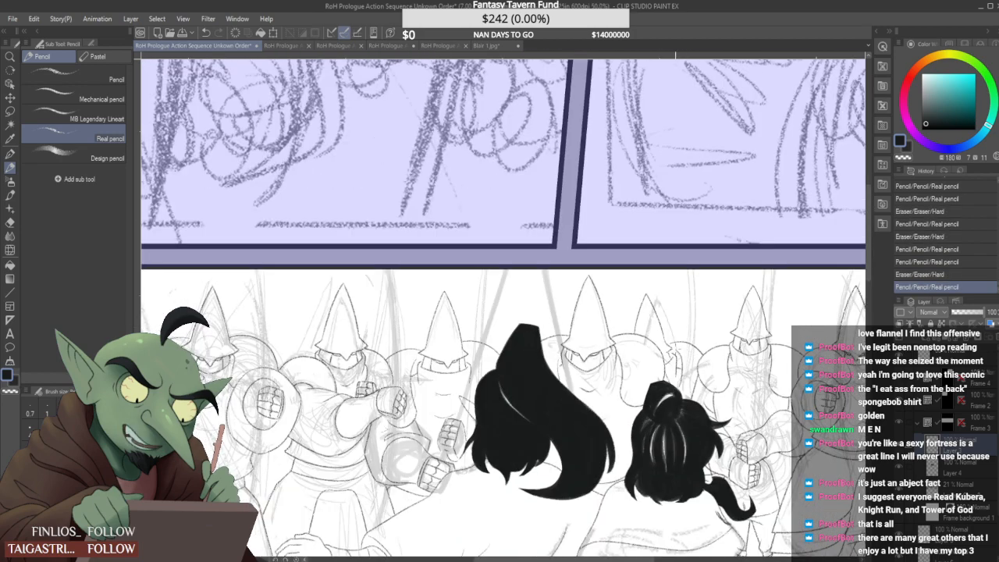
Pencil the background figure's collar and shoulder line beside the hood brim, right of the central hooded figure
scroll(670, 358, "up", 5)
left_click_drag(672, 361, 663, 369)
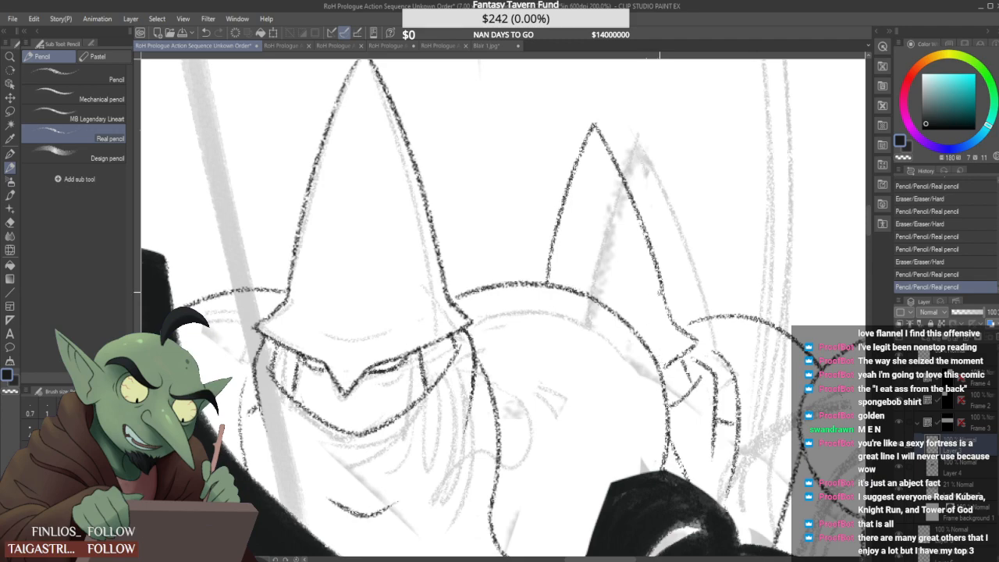
scroll(660, 293, "down", 5)
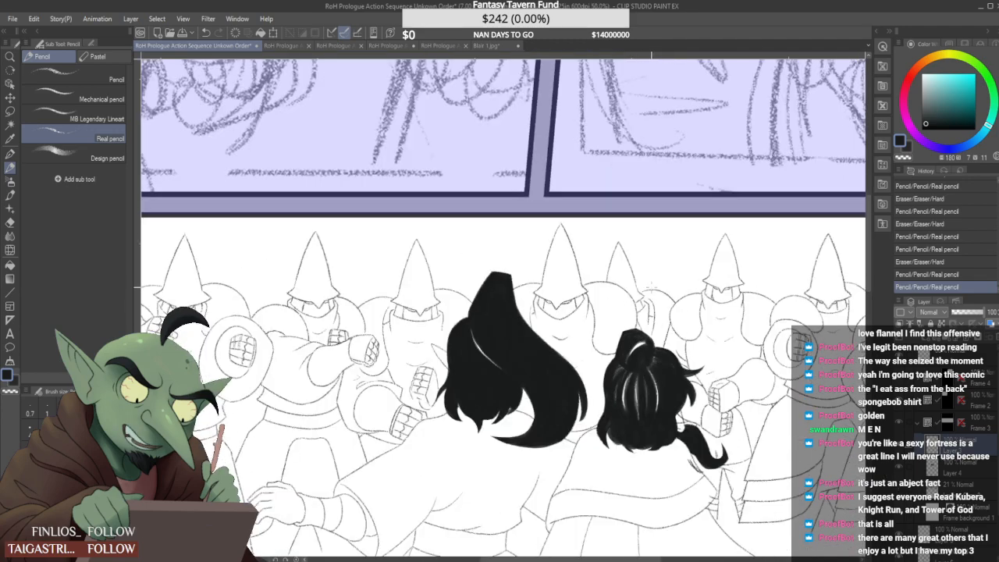
scroll(649, 290, "up", 4)
left_click_drag(622, 289, 651, 296)
scroll(746, 299, "down", 5)
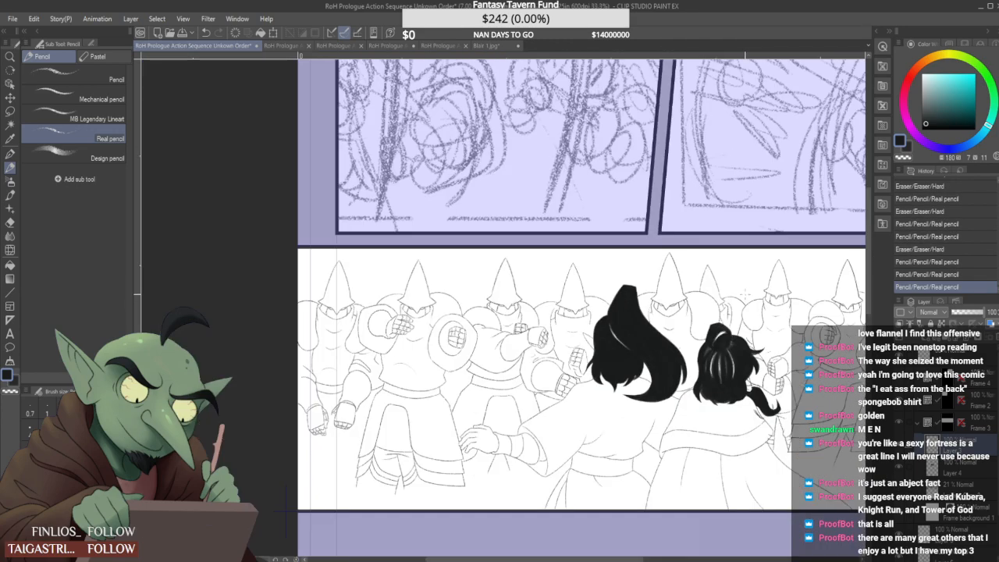
Clean up the background figure's shoulder line and extend its curve to meet the neighbouring hooded figure's shoulder
scroll(745, 295, "up", 3)
left_click(730, 315)
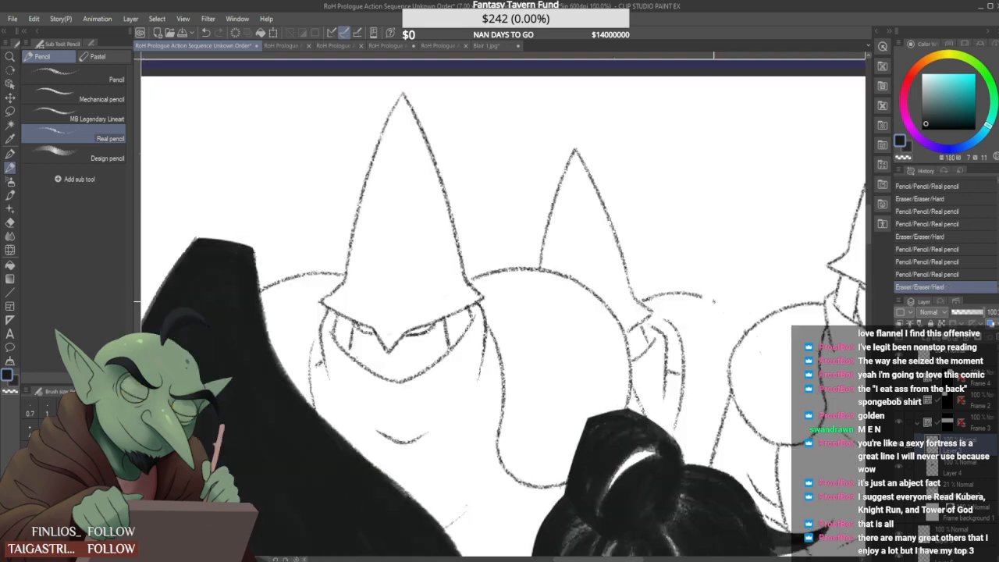
scroll(714, 299, "up", 2)
mouse_move(700, 295)
left_mouse_down()
mouse_move(732, 309)
mouse_move(748, 331)
mouse_move(697, 295)
left_mouse_up()
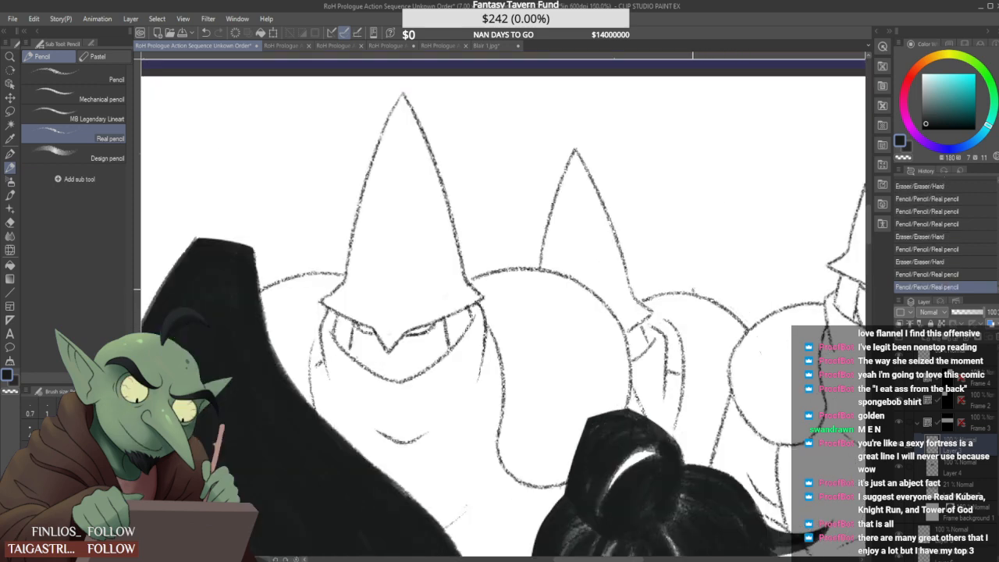
scroll(674, 281, "down", 3)
scroll(673, 271, "down", 3)
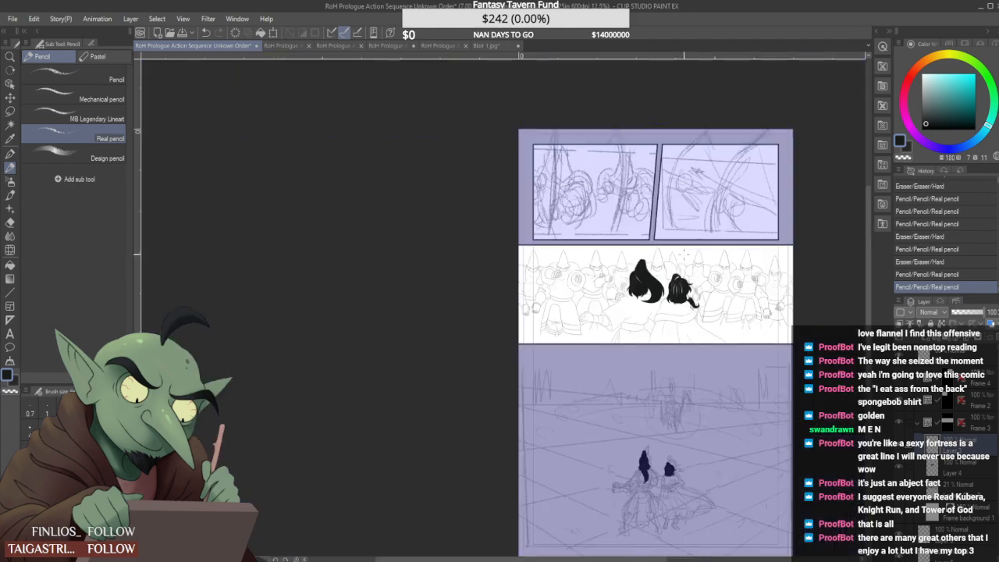
scroll(668, 246, "up", 2)
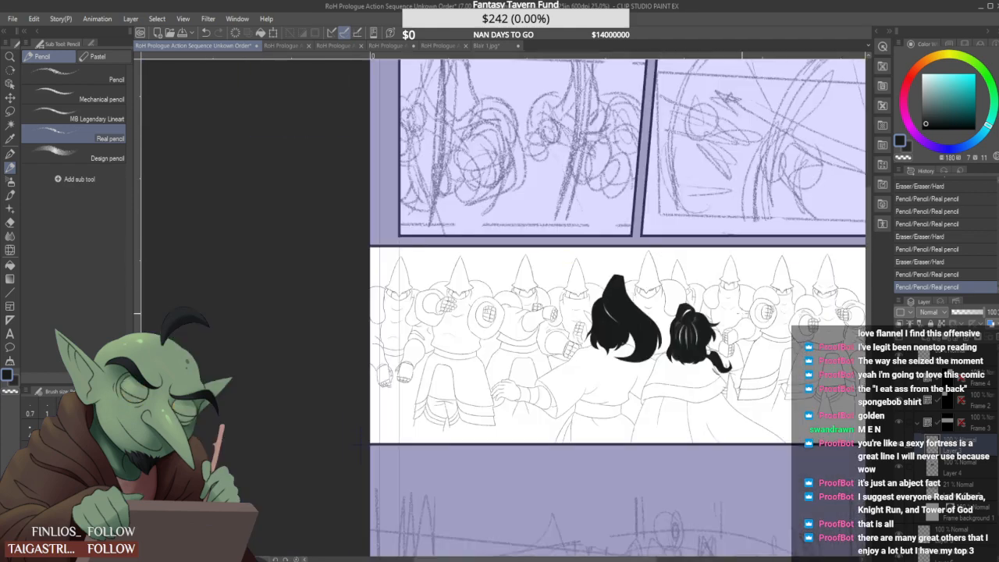
Redraw the base of the background hood's edge above the central figure's shoulder and flip the canvas horizontally
scroll(648, 280, "up", 5)
left_click_drag(643, 271, 642, 281)
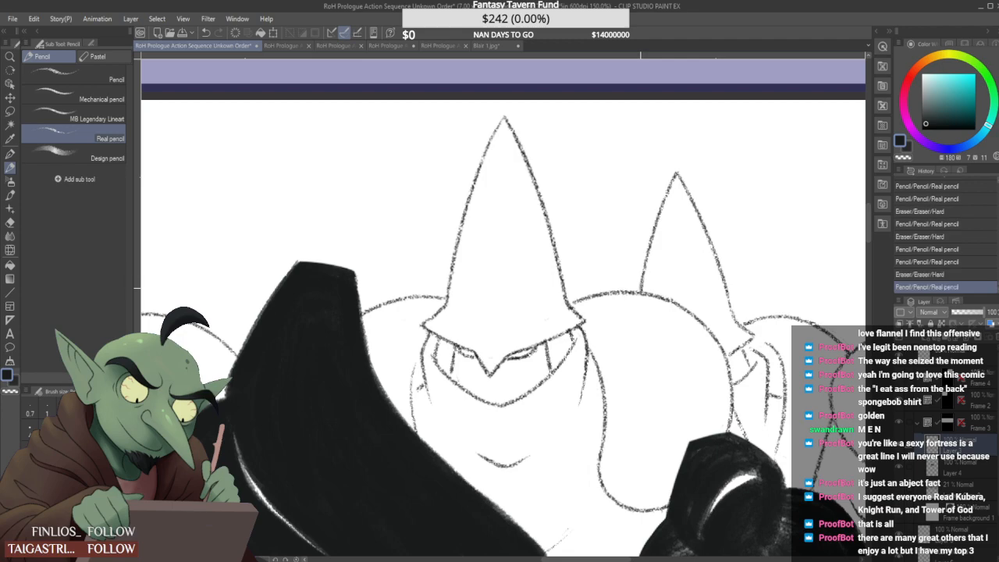
scroll(691, 285, "down", 3)
scroll(527, 296, "down", 3)
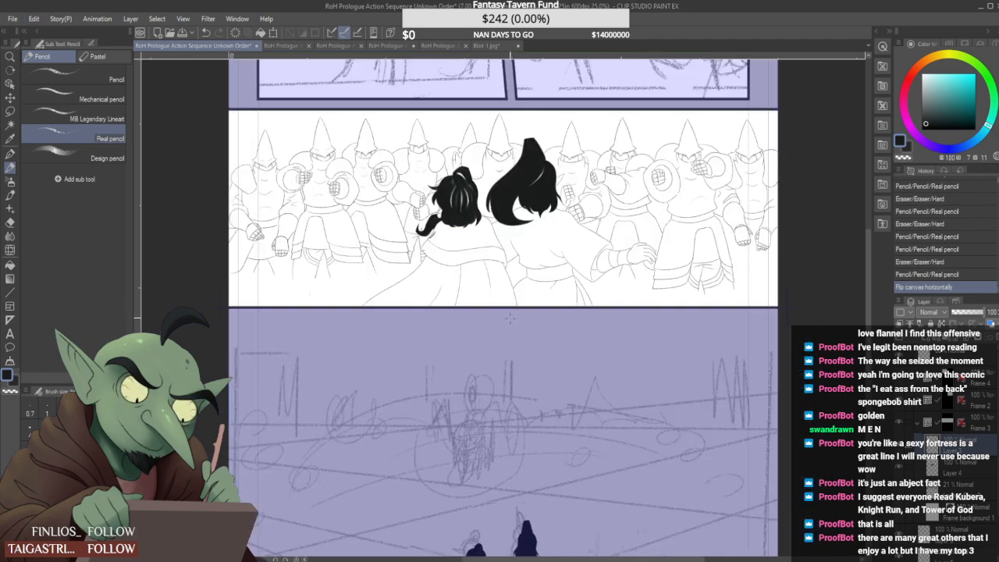
scroll(509, 317, "down", 2)
Refine the long slanted edge of the background figure's pointed hood in the mirrored view with eraser and pencil
scroll(505, 360, "up", 6)
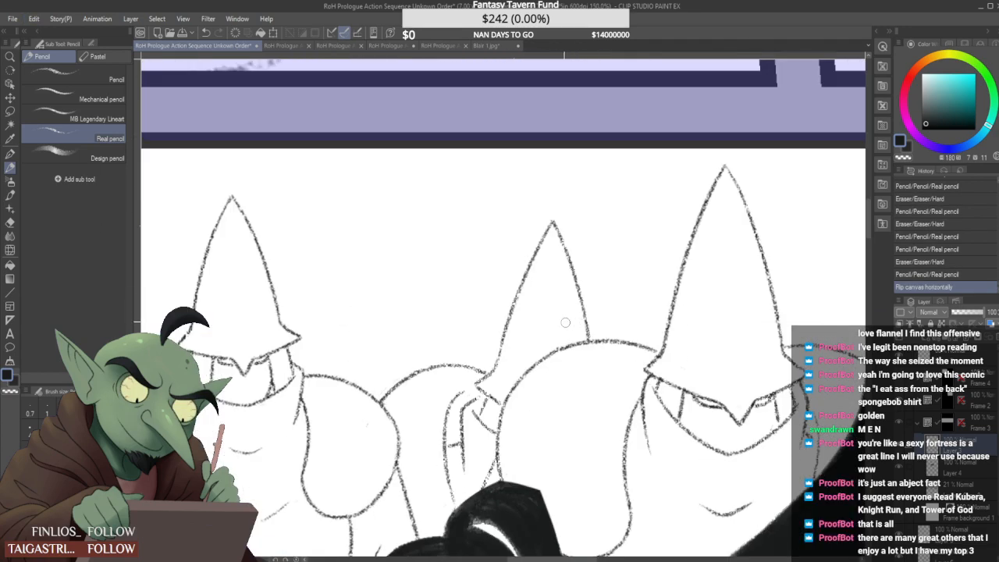
scroll(507, 349, "down", 4)
scroll(539, 308, "up", 3)
left_click_drag(544, 296, 559, 270)
scroll(545, 293, "down", 3)
scroll(546, 294, "up", 3)
scroll(546, 294, "down", 3)
scroll(558, 281, "up", 5)
scroll(559, 271, "down", 6)
scroll(559, 272, "up", 2)
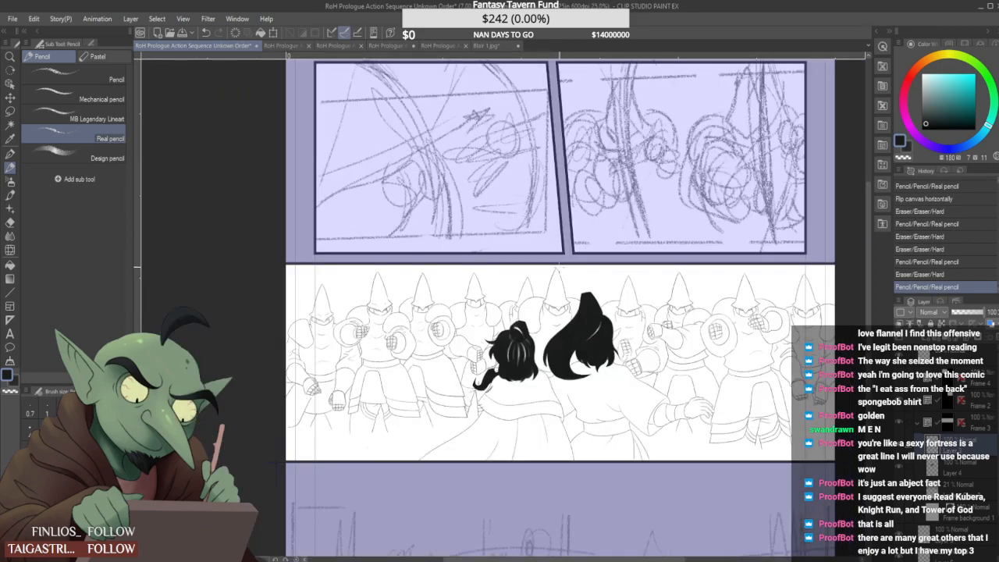
Examine the crowd panel's line art and composition in the mirrored view, both within the full page and up close
scroll(559, 268, "down", 3)
scroll(559, 268, "up", 3)
scroll(514, 270, "down", 1)
scroll(515, 269, "up", 1)
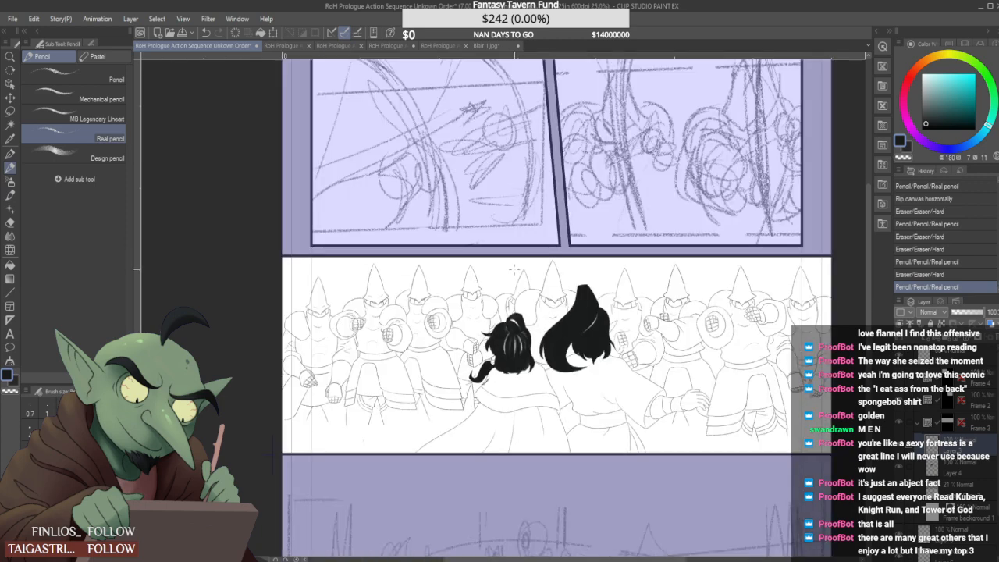
scroll(514, 269, "down", 3)
scroll(516, 272, "up", 3)
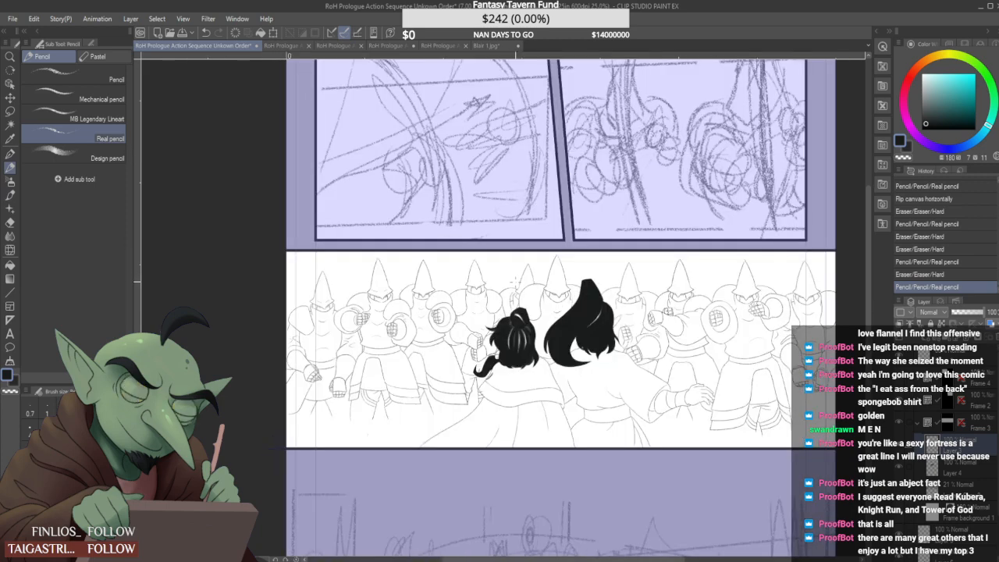
scroll(514, 277, "down", 1)
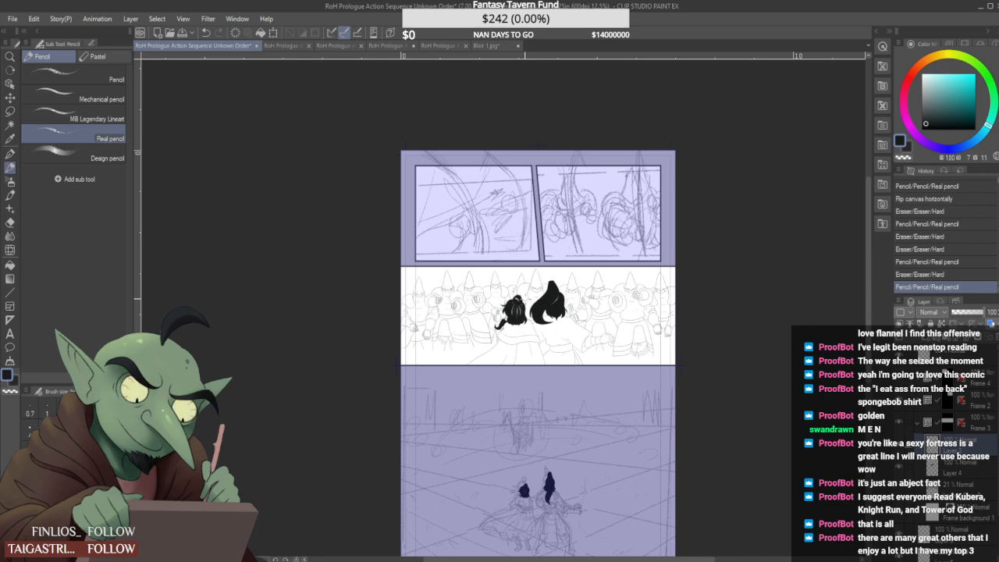
scroll(527, 300, "up", 1)
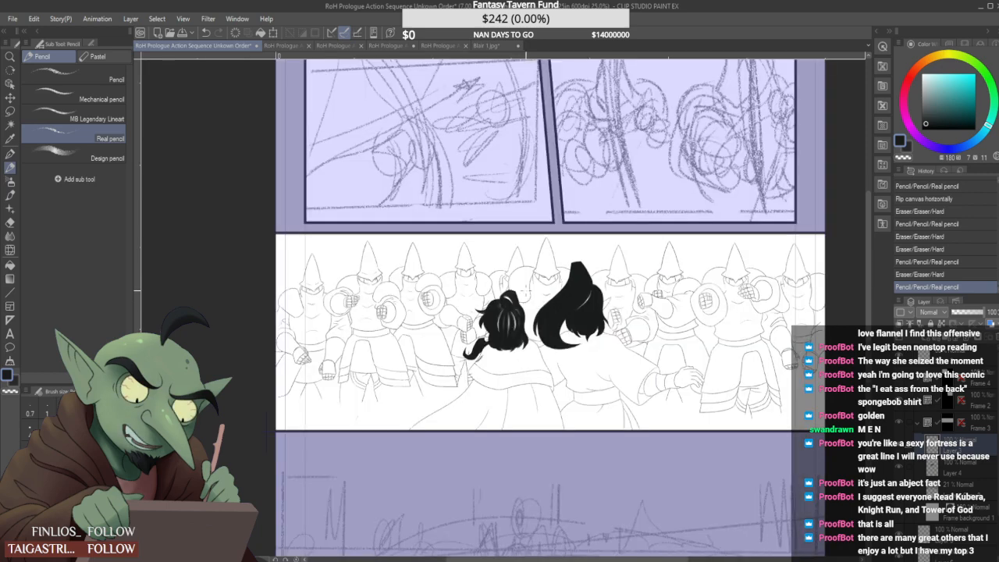
scroll(527, 301, "down", 1)
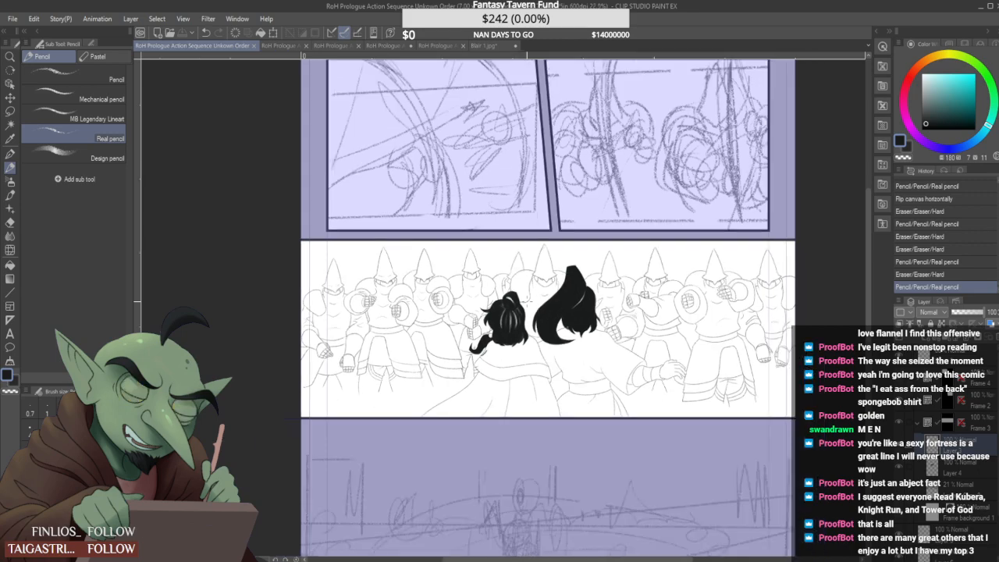
scroll(459, 363, "up", 4)
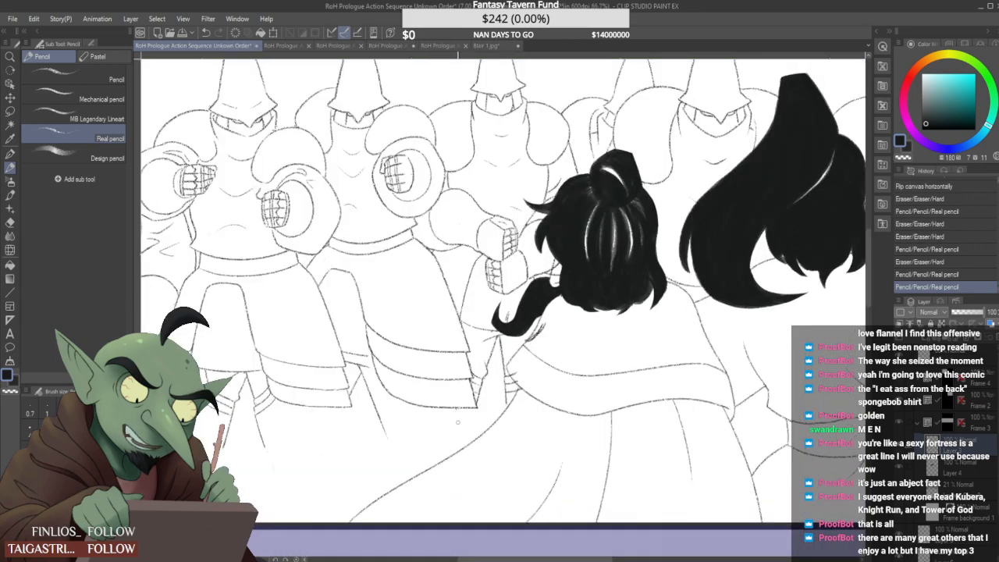
scroll(460, 378, "down", 4)
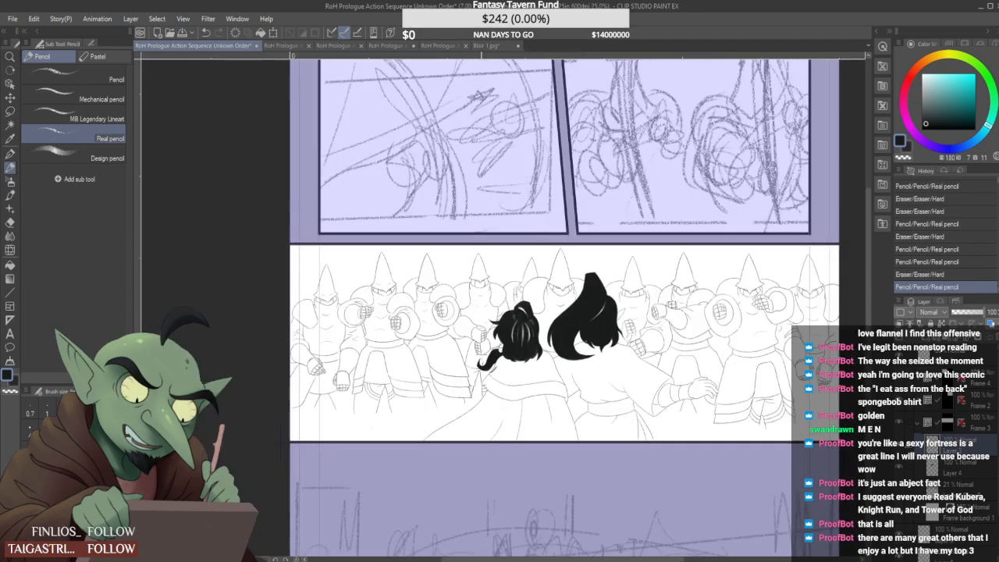
Look through the other open prologue pages, close the open JPG image and return to the page with the crowd panel
left_click(285, 45)
left_click(340, 45)
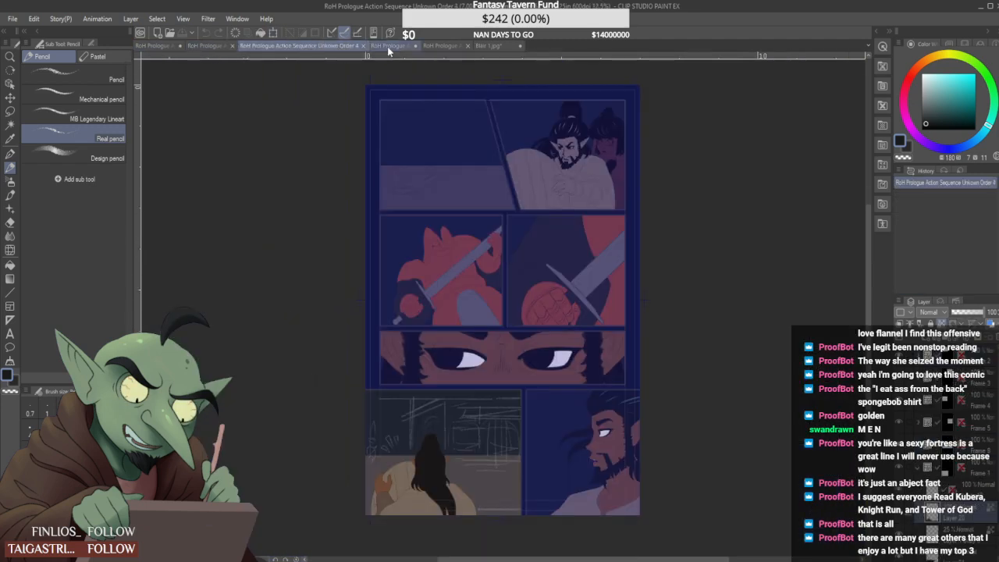
left_click(387, 45)
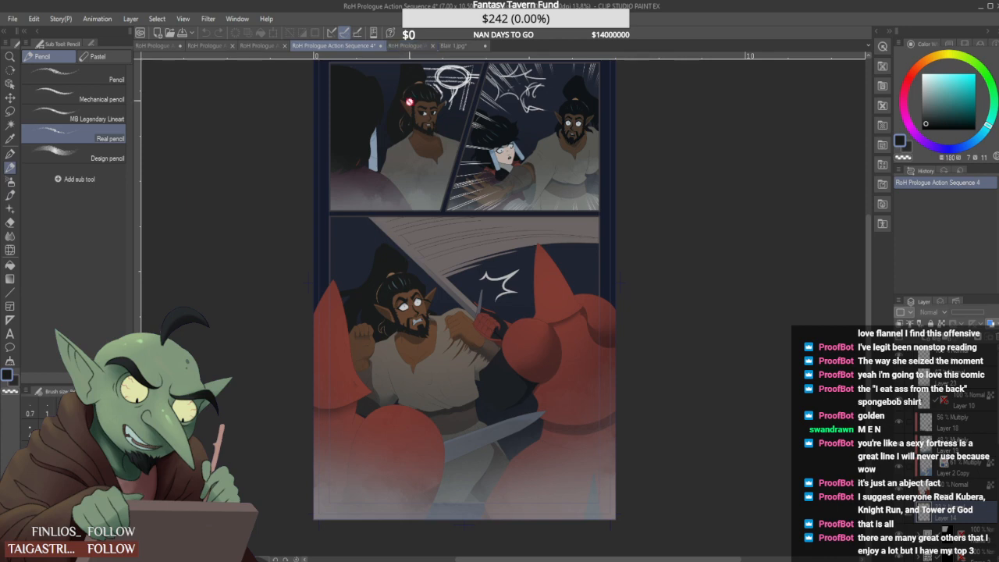
left_click(409, 46)
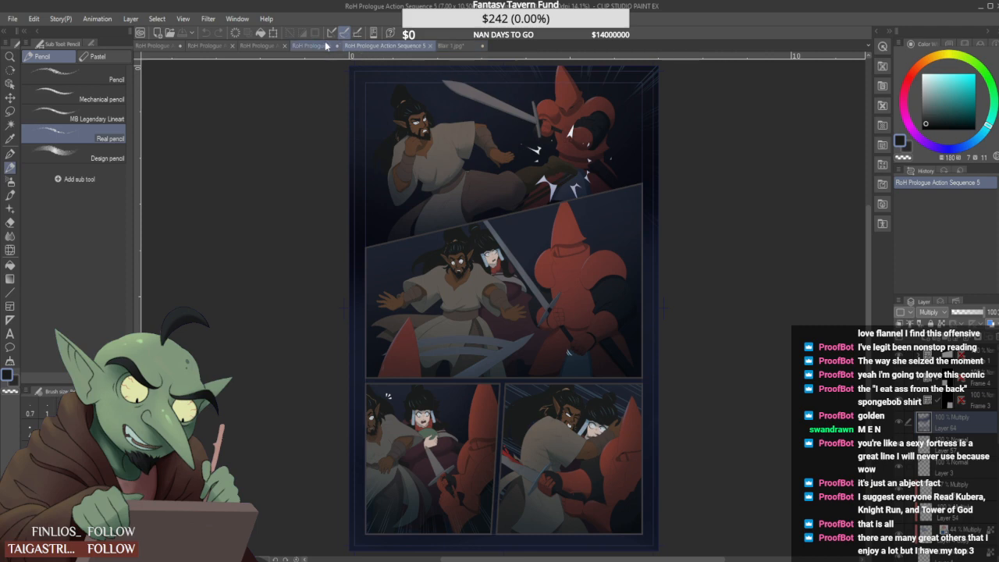
left_click(456, 45)
left_click(512, 225)
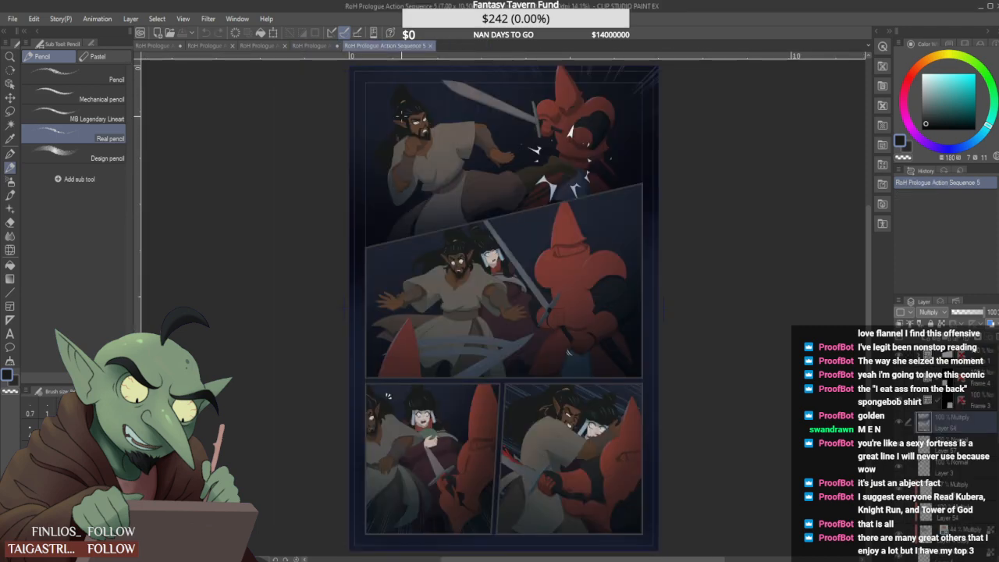
left_click(152, 47)
Lasso the pointed hood of the leftmost figure in the mirrored panel, skew it slightly, and clear the selection
scroll(535, 230, "down", 2)
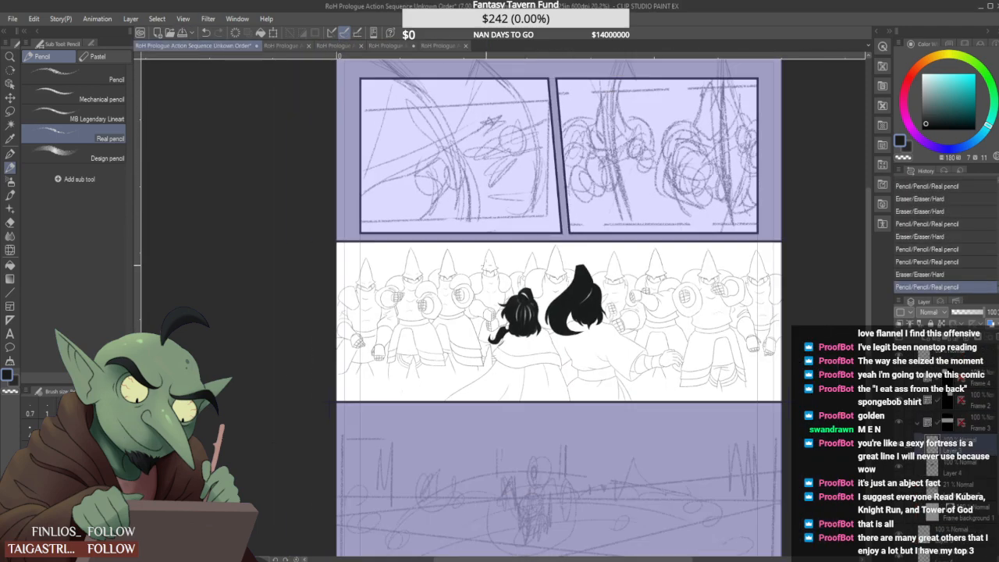
scroll(388, 260, "up", 5)
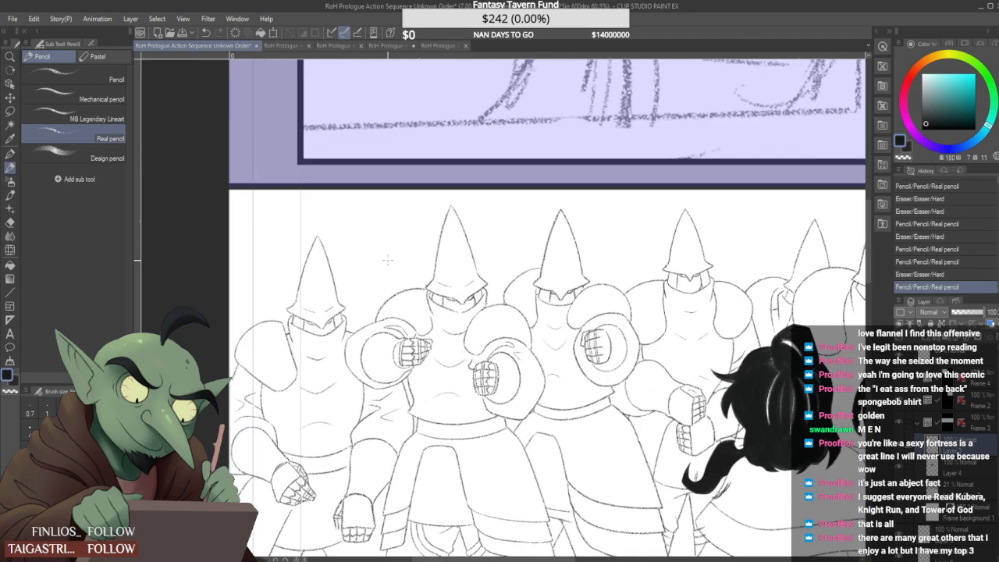
left_click(10, 111)
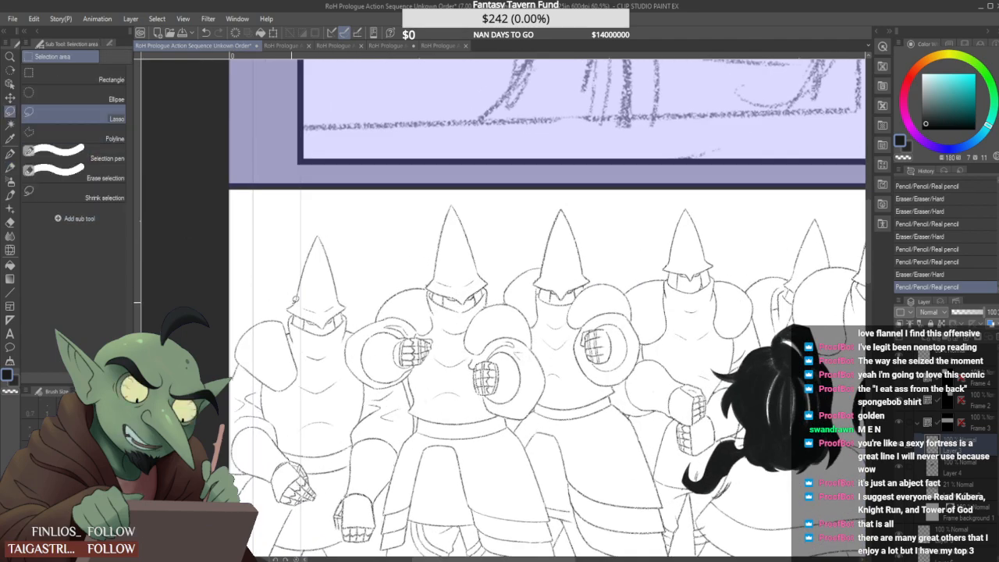
mouse_move(295, 300)
left_mouse_down()
mouse_move(331, 209)
mouse_move(344, 304)
left_mouse_up()
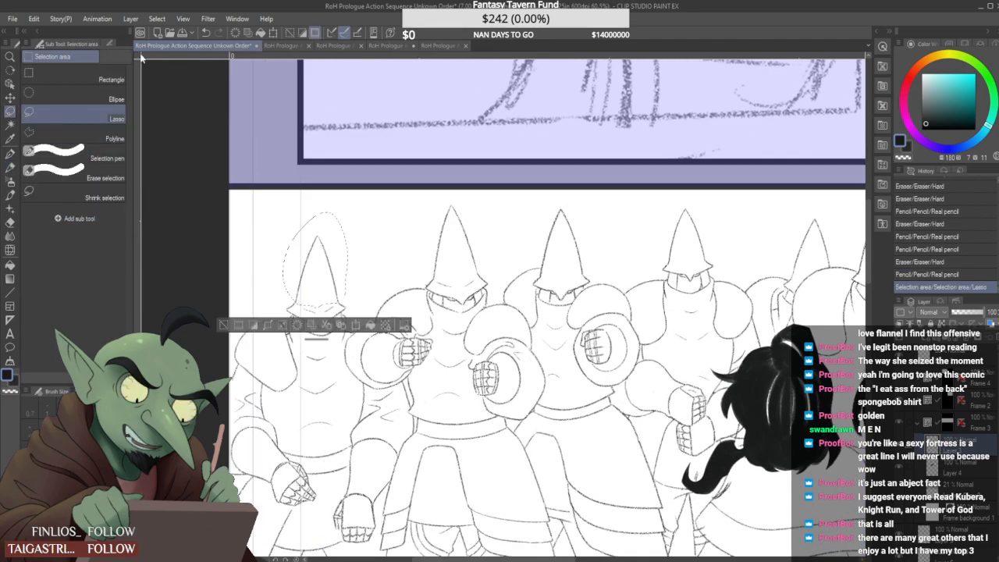
left_click(35, 21)
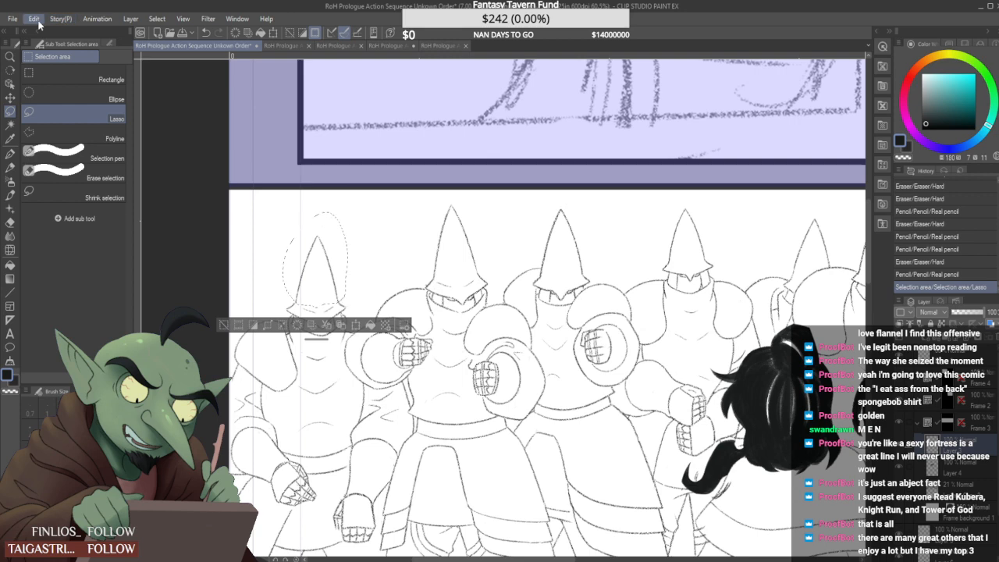
left_click(244, 384)
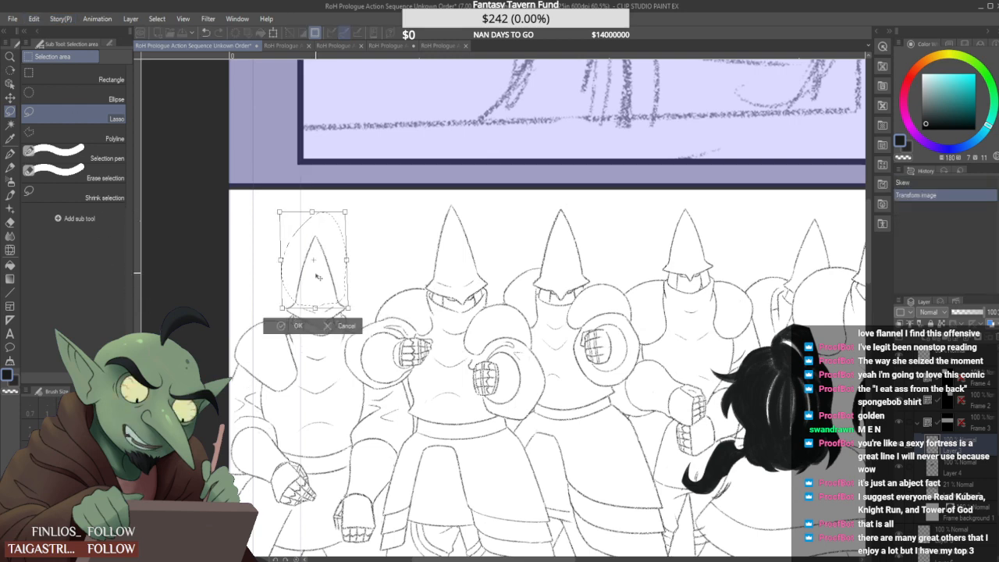
left_click(295, 327)
scroll(346, 246, "down", 6)
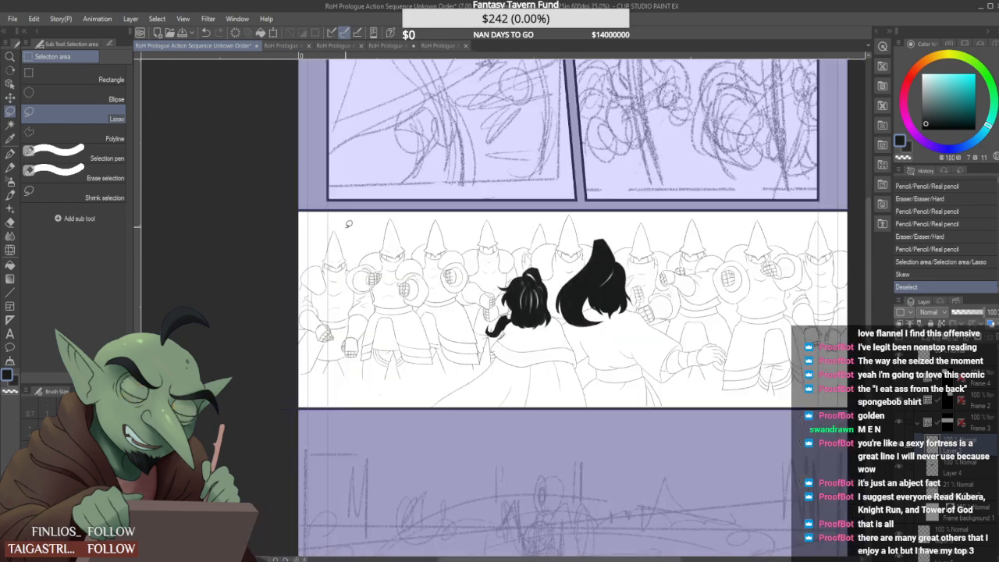
Lasso the left half of the mirrored crowd, stretch its outer edge slightly taller with a perspective transform, and deselect
scroll(499, 267, "up", 1)
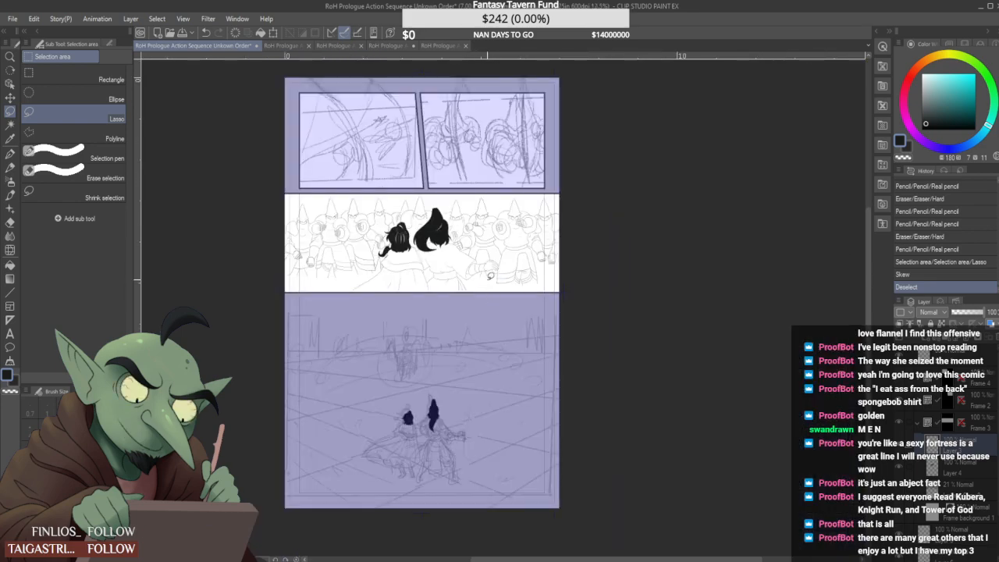
scroll(282, 199, "up", 2)
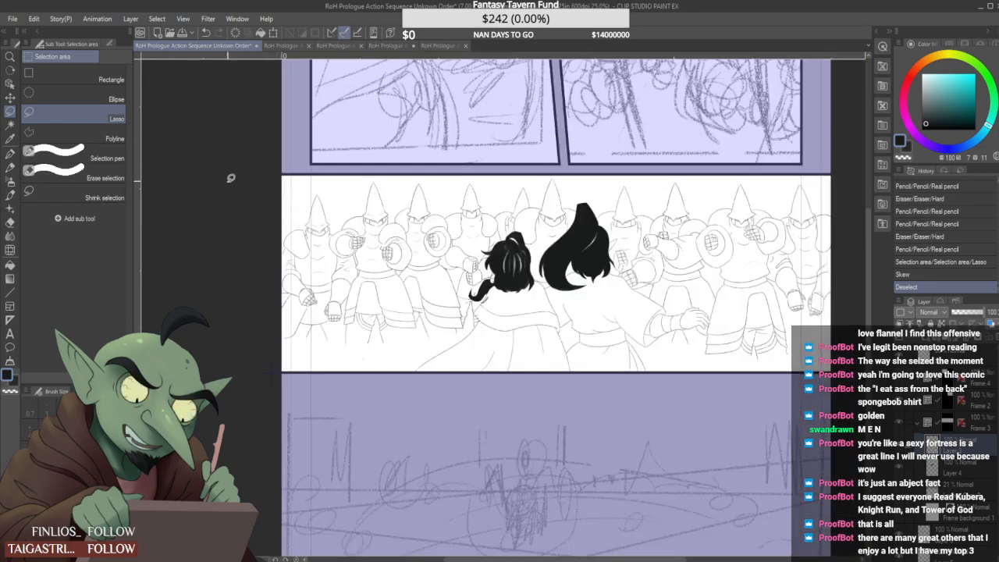
mouse_move(198, 271)
left_mouse_down()
mouse_move(426, 90)
mouse_move(498, 183)
mouse_move(581, 204)
mouse_move(406, 412)
mouse_move(275, 343)
left_mouse_up()
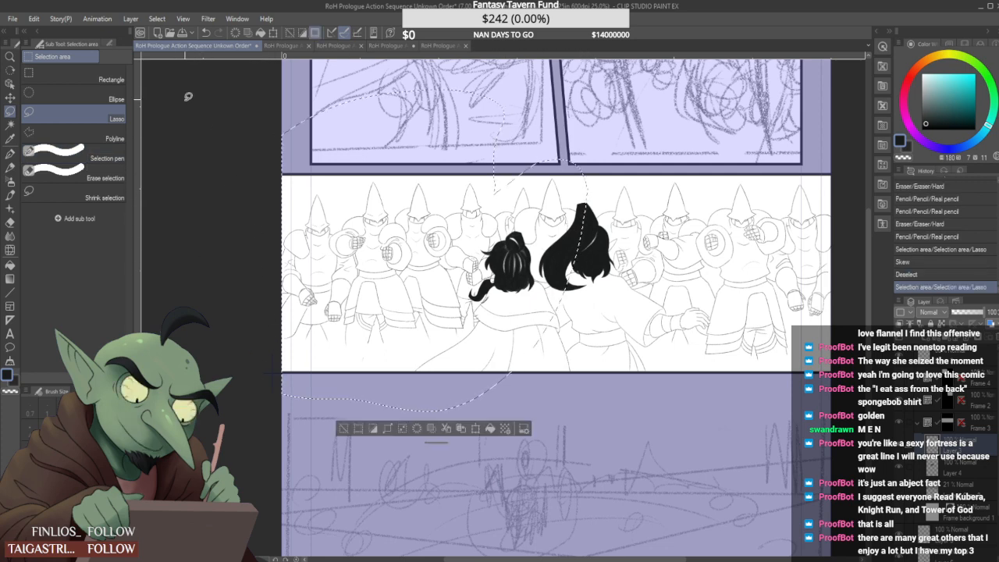
left_click(35, 22)
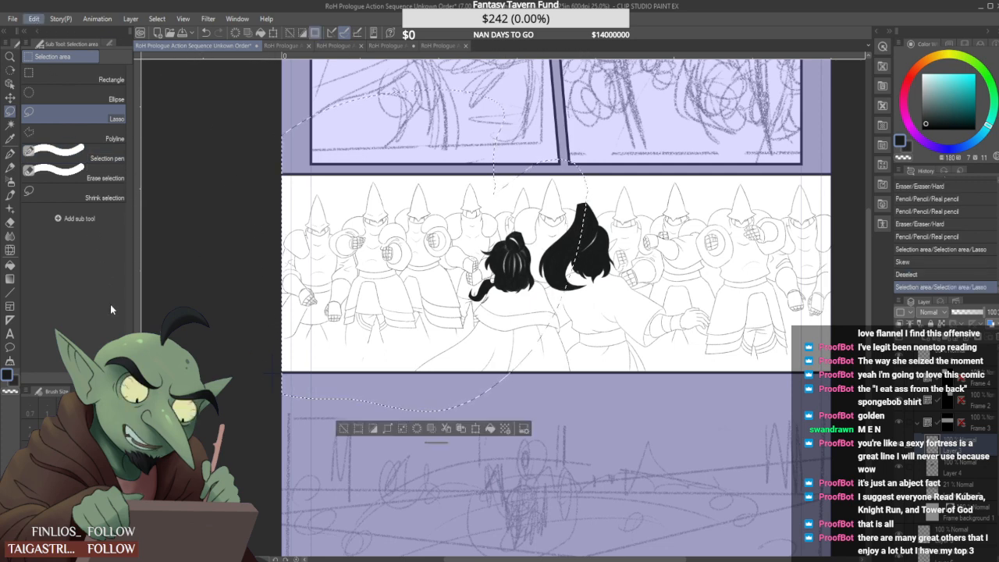
left_click(233, 392)
left_click_drag(281, 90, 280, 82)
left_click(395, 435)
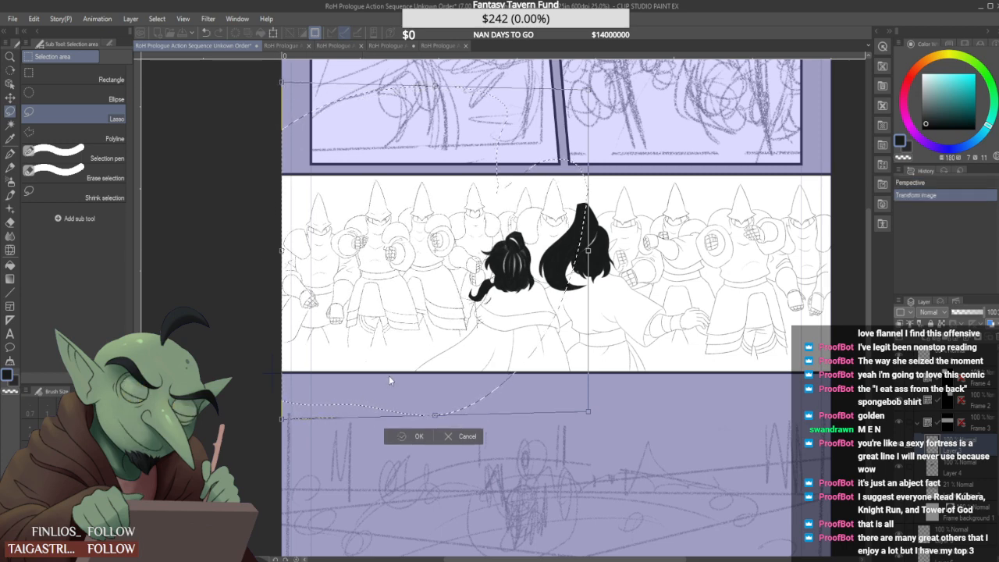
key("ctrl+d")
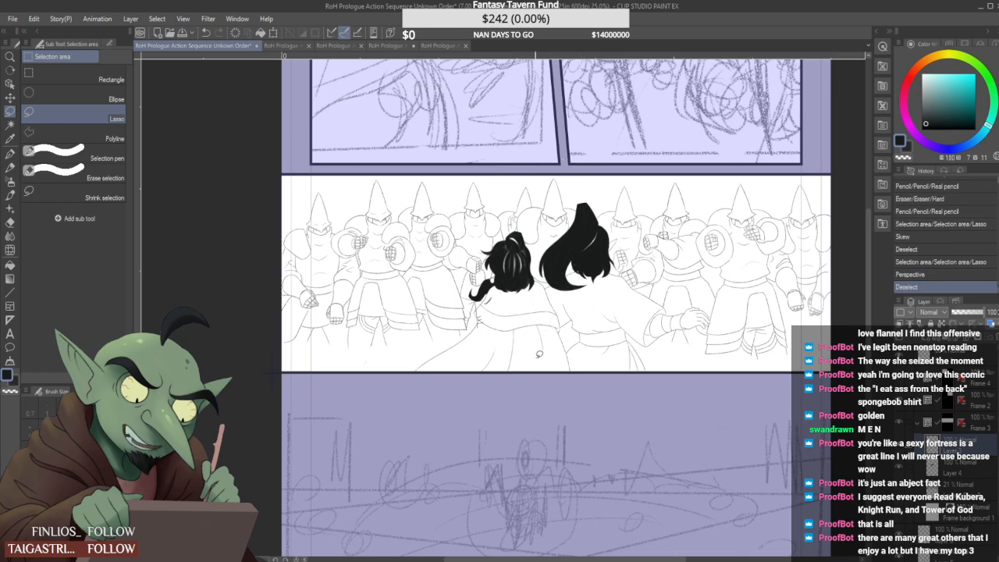
Rotate the crowd panel's line art slightly with the Scale/Rotate transform and apply it
scroll(572, 360, "down", 2)
scroll(572, 361, "up", 1)
scroll(553, 360, "down", 1)
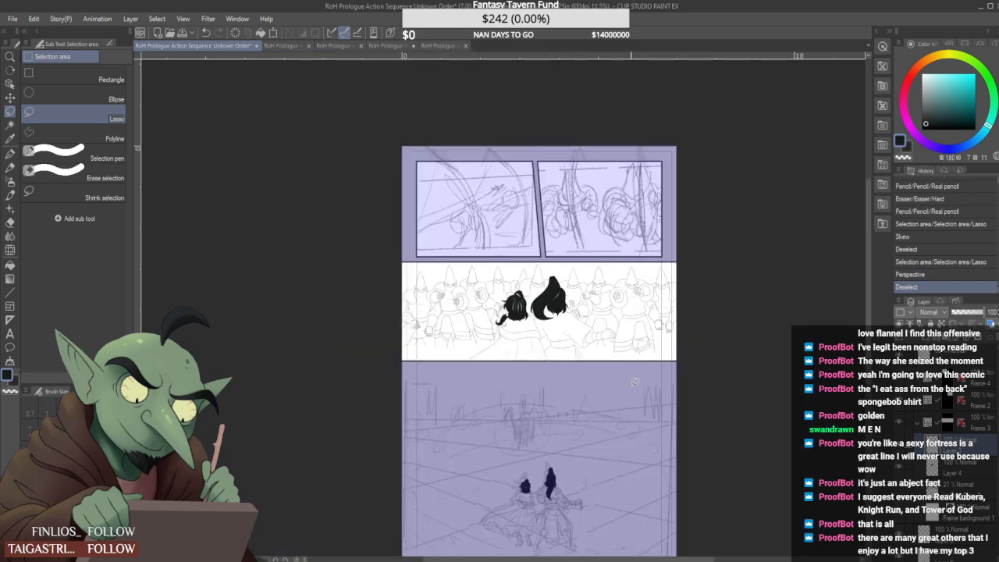
scroll(607, 361, "up", 2)
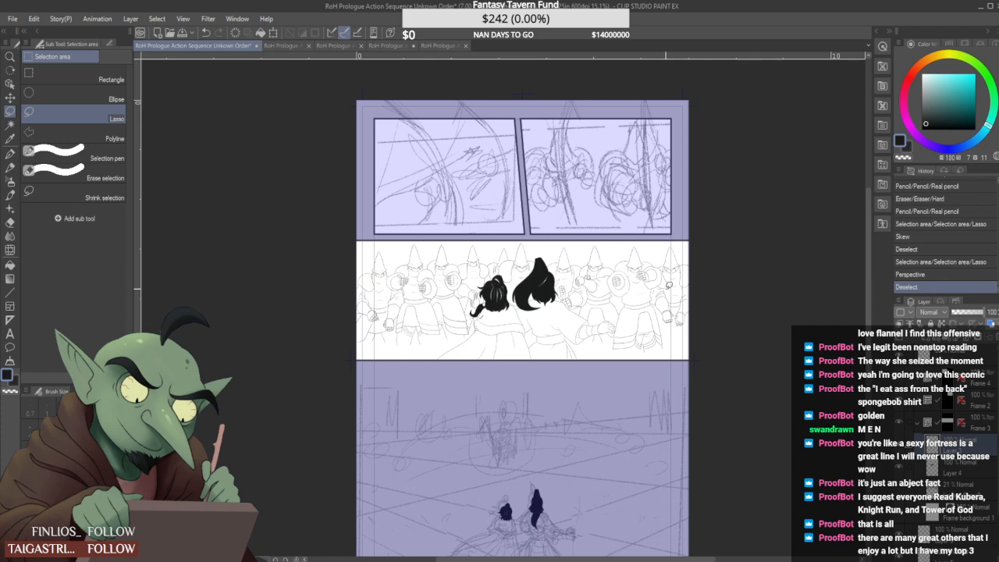
key("ctrl+t")
left_click(714, 237)
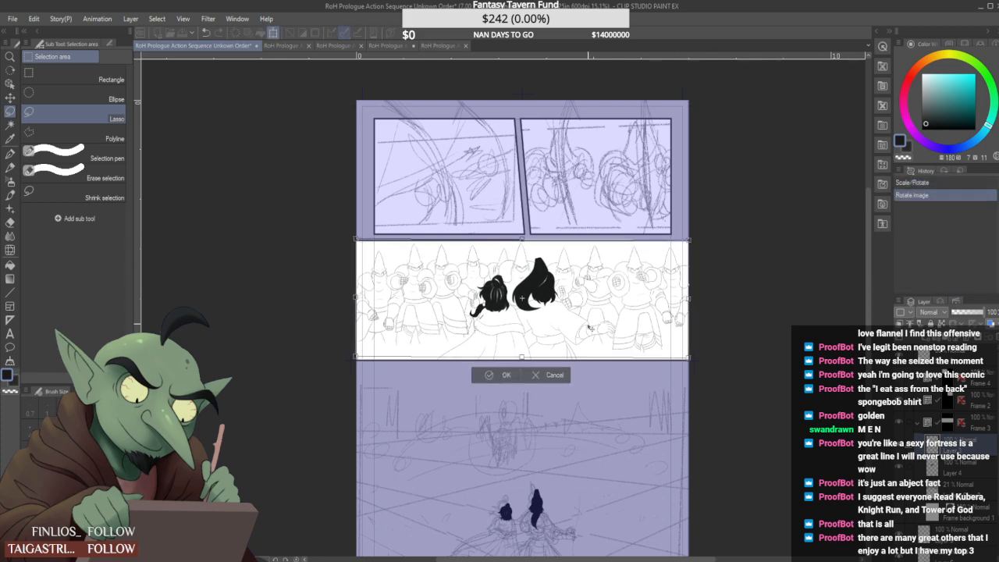
key("Return")
scroll(718, 275, "up", 1)
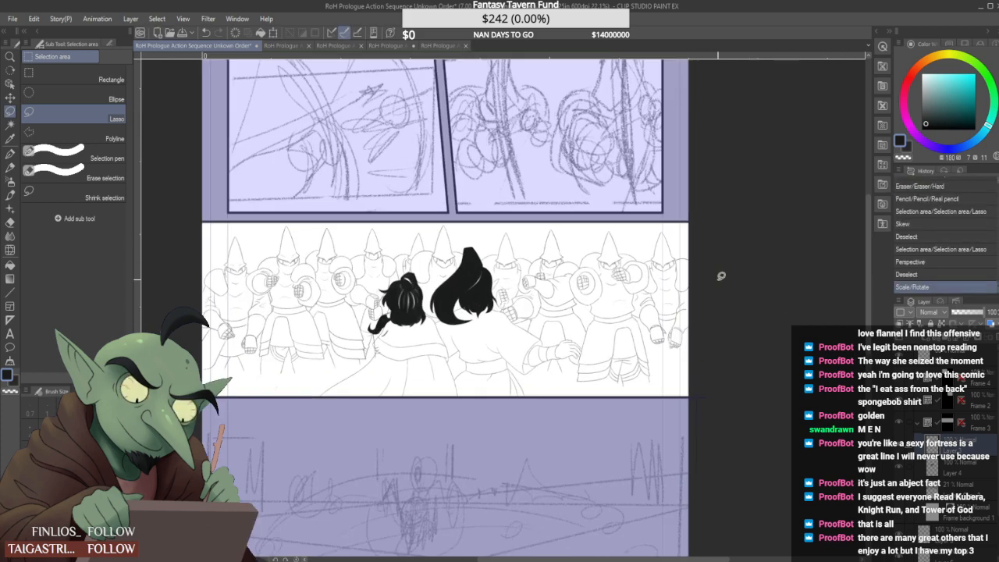
Erase the stray pencil marks around the robes and shoulder of the two foreground figures with the hard eraser
scroll(500, 292, "down", 2)
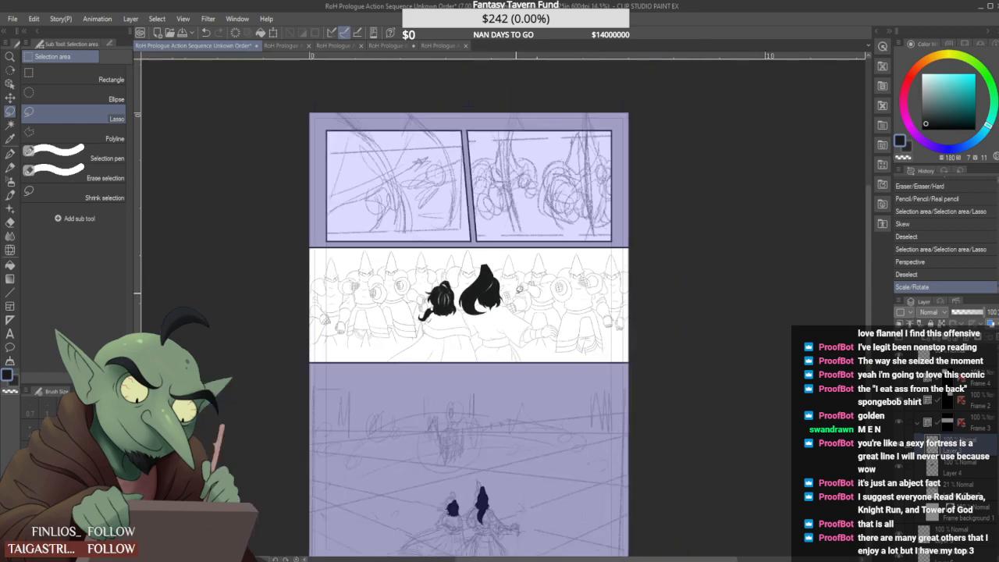
scroll(514, 294, "down", 1)
scroll(518, 288, "down", 1)
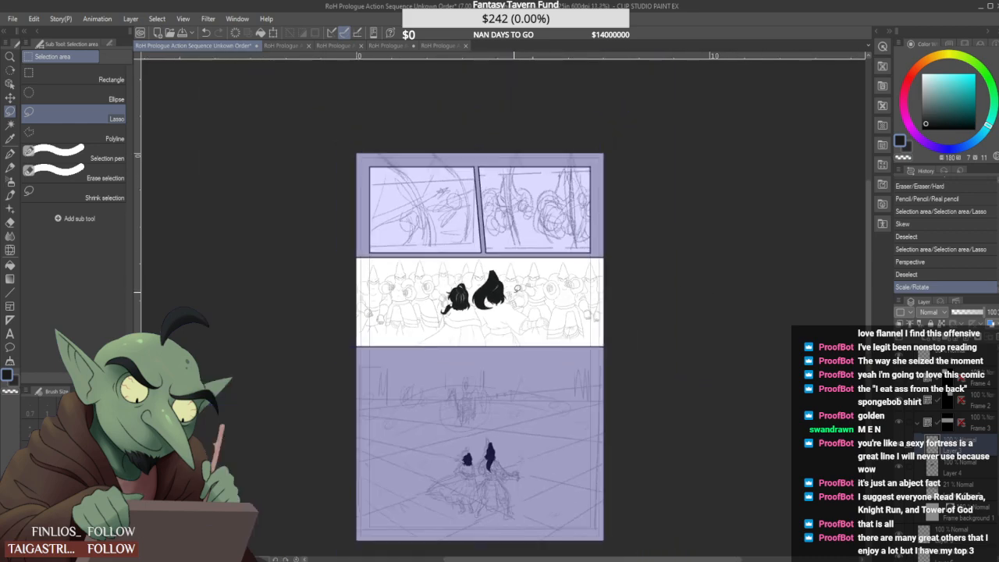
scroll(498, 328, "up", 5)
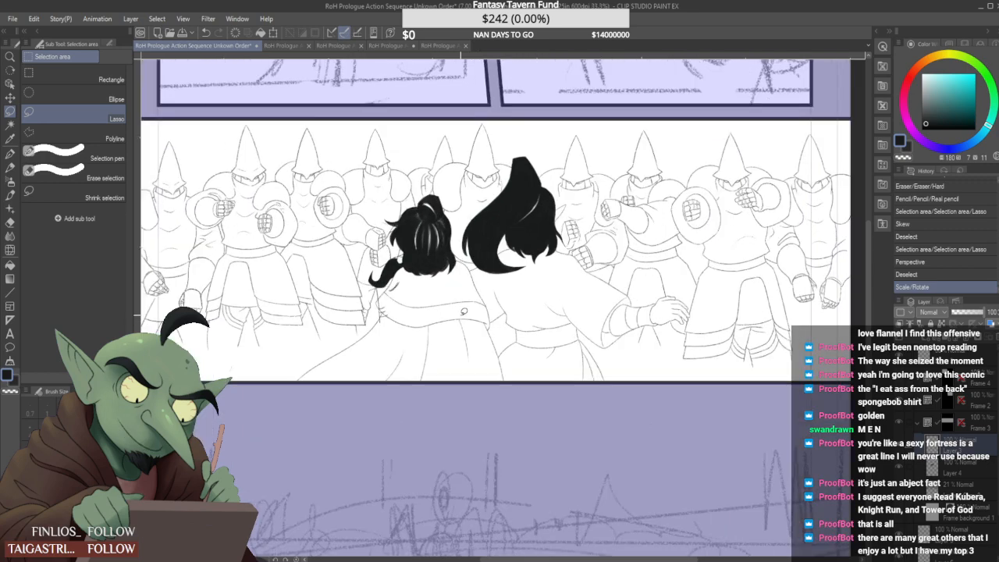
scroll(464, 311, "up", 3)
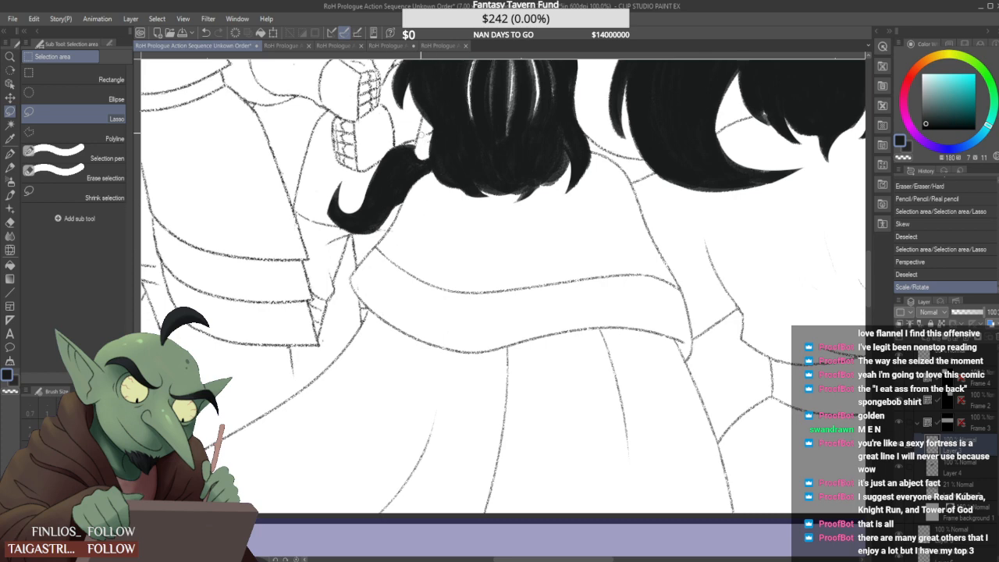
scroll(427, 134, "down", 3)
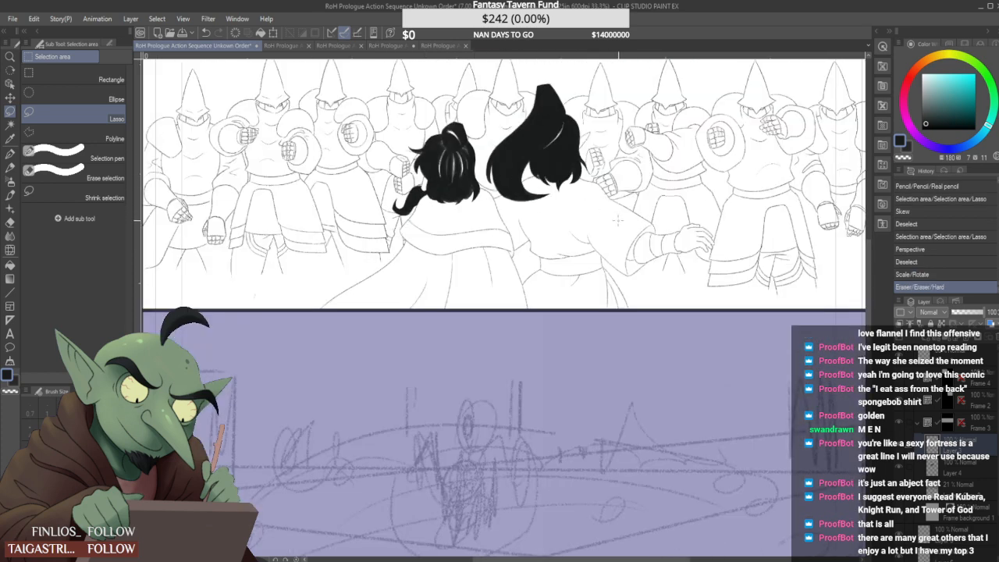
scroll(638, 208, "up", 3)
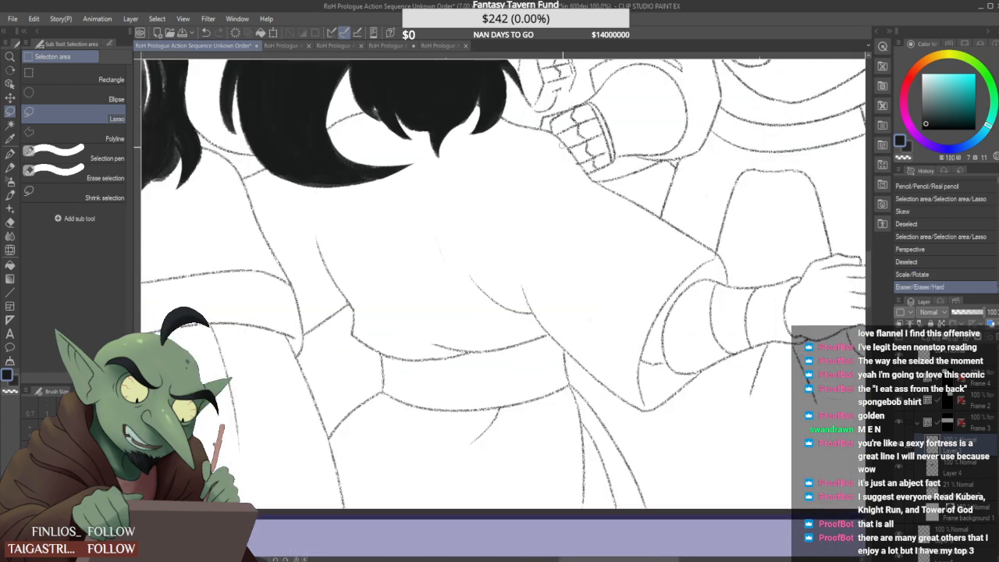
left_click_drag(582, 161, 580, 200)
scroll(580, 202, "down", 4)
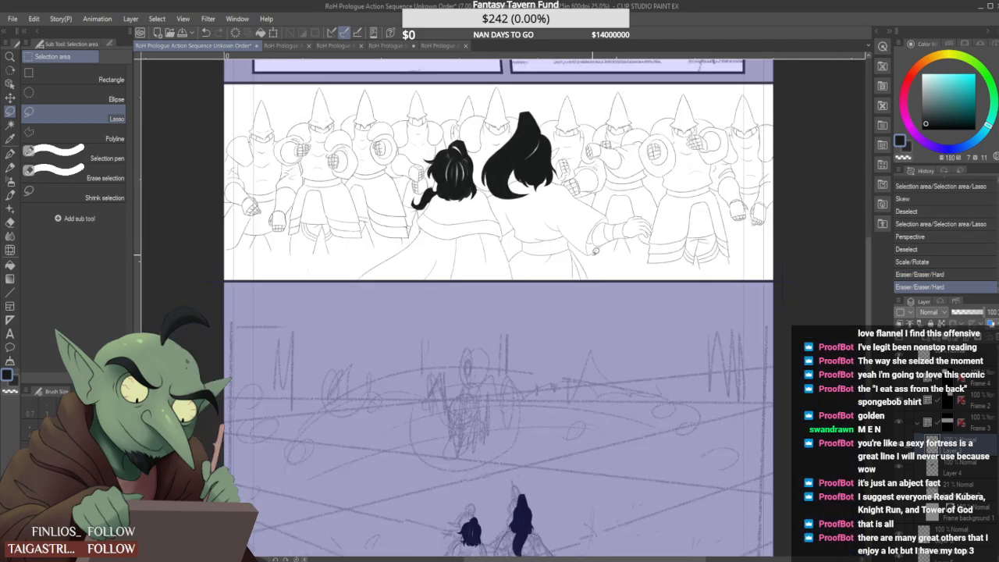
scroll(358, 96, "up", 2)
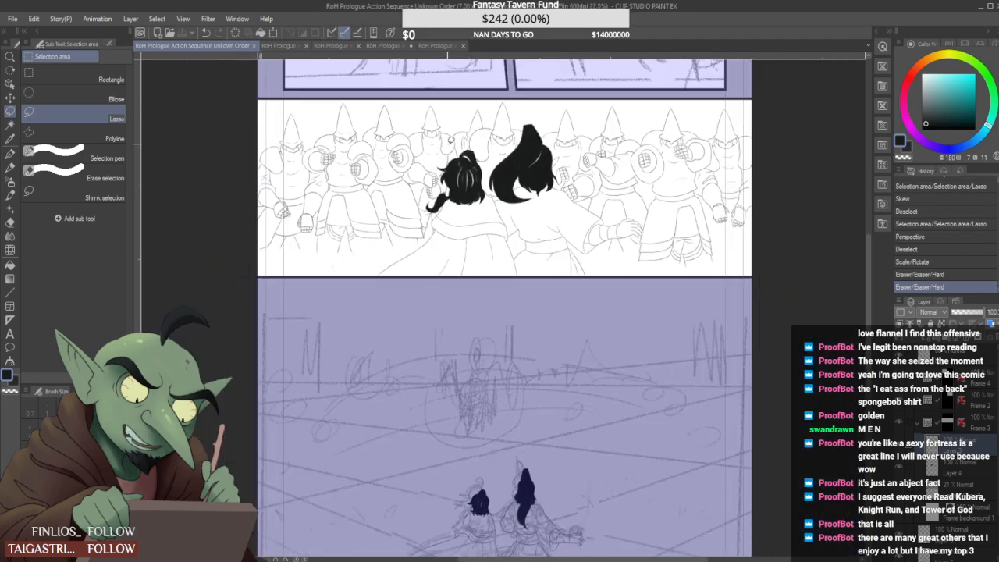
Redraw the left edge of the third figure's pointed hood up to its tip with the Real pencil
scroll(359, 96, "up", 3)
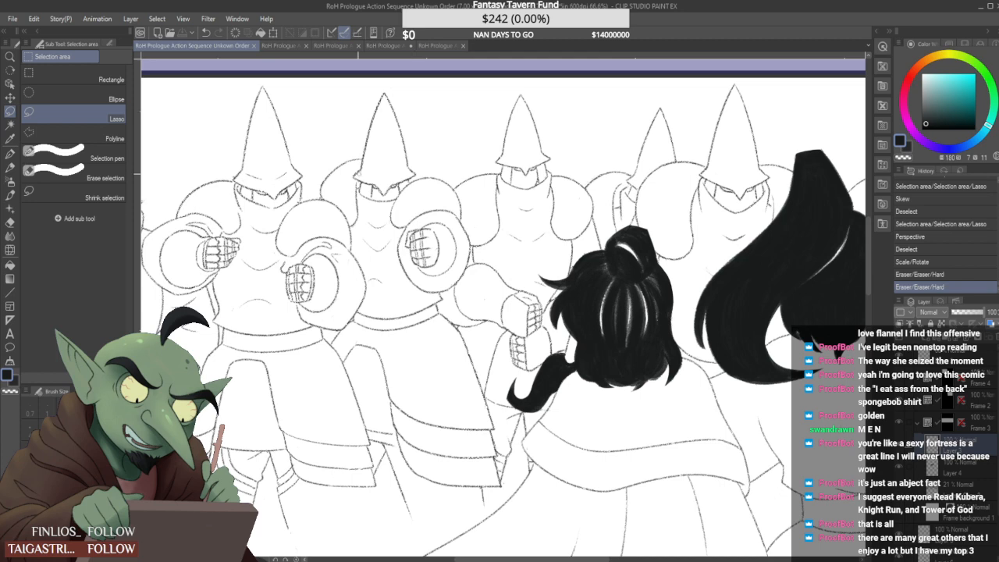
key("p")
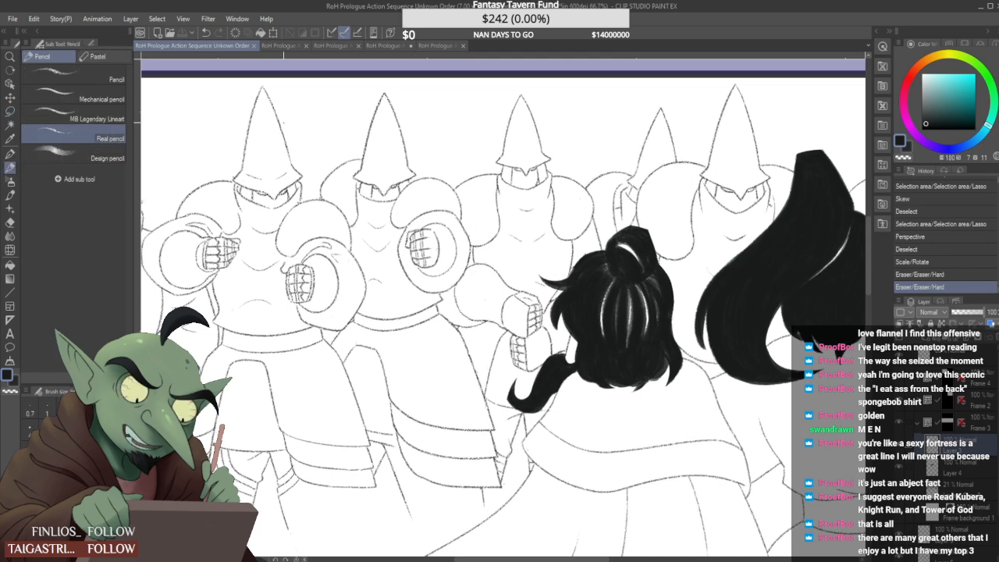
scroll(363, 155, "up", 2)
left_click_drag(372, 181, 398, 79)
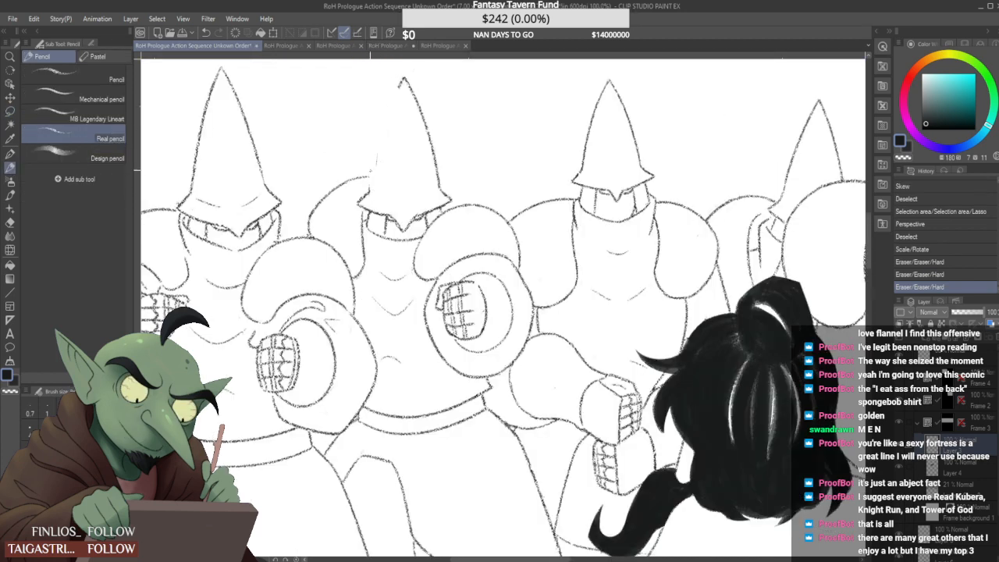
left_click_drag(371, 185, 403, 77)
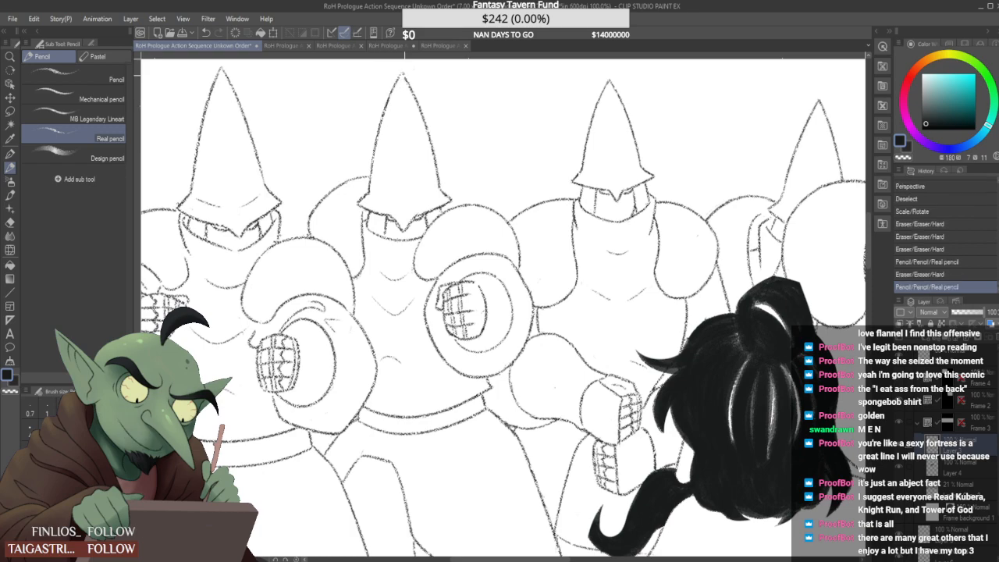
key("ctrl+minus")
key("ctrl+minus")
scroll(400, 127, "up", 5)
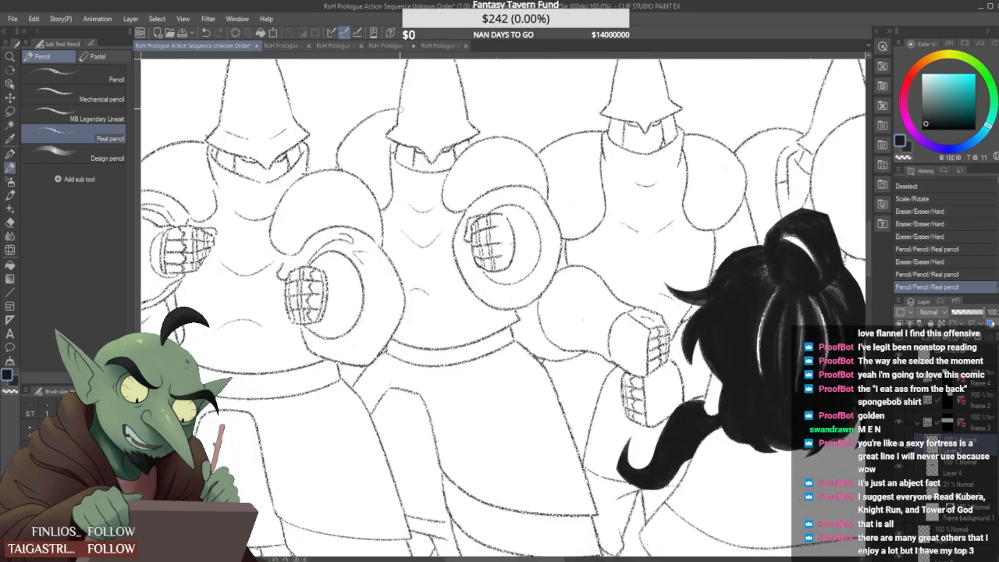
Retouch the third figure's hood where its sides flare into the brim, sharpening both brim corners in pencil
left_click_drag(382, 155, 395, 125)
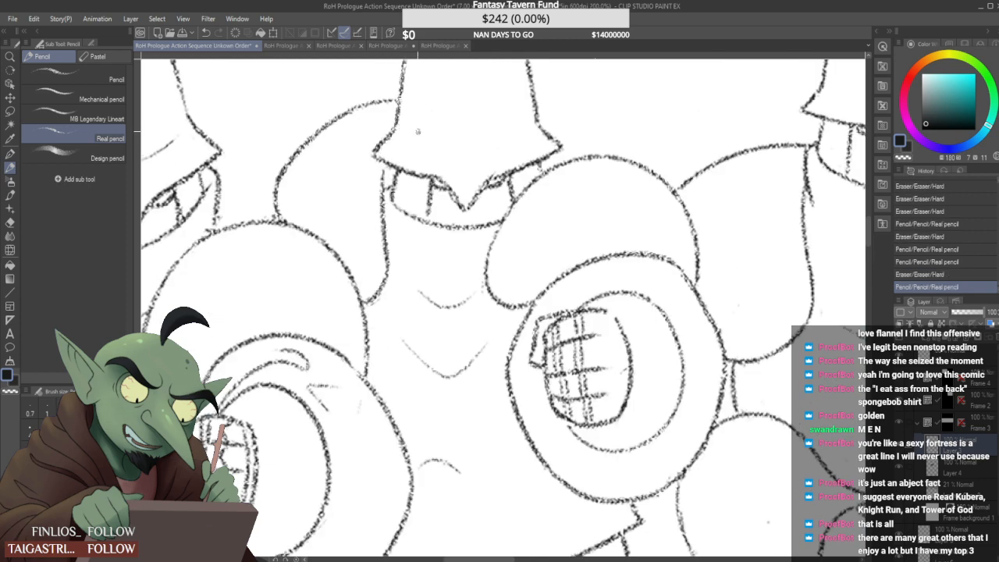
scroll(462, 148, "down", 1)
scroll(482, 170, "up", 1)
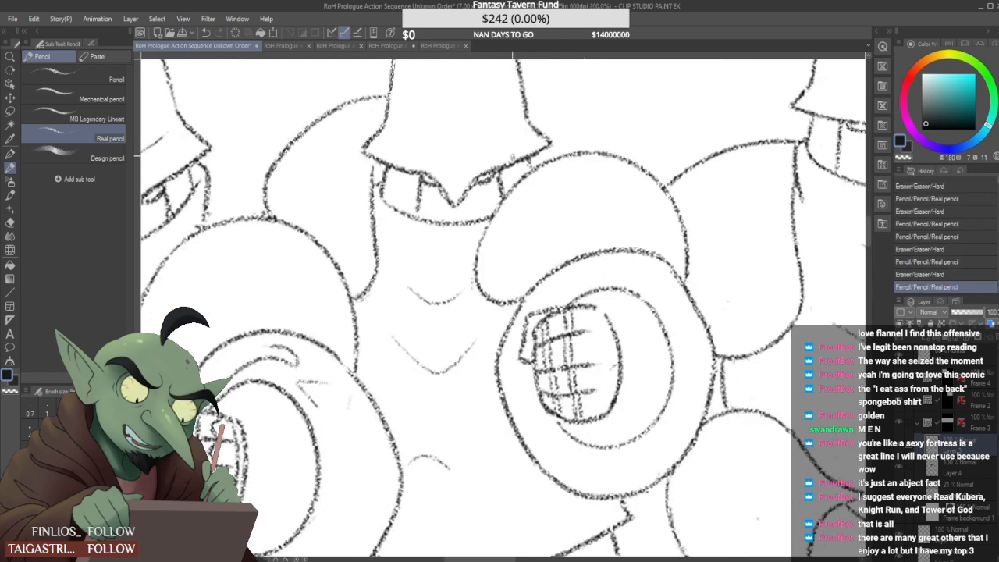
scroll(511, 159, "down", 1)
scroll(515, 160, "up", 1)
left_click_drag(521, 162, 527, 160)
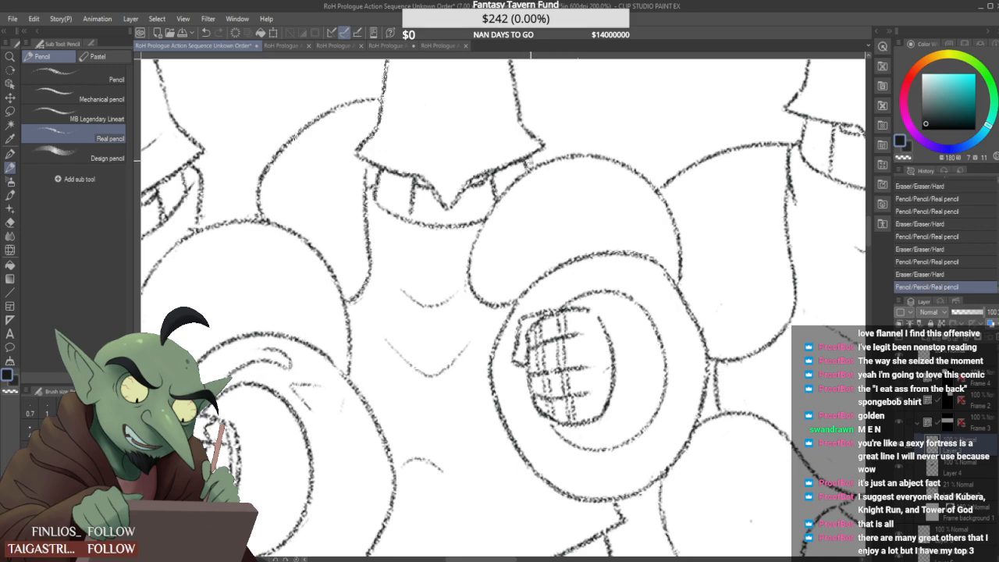
scroll(524, 160, "down", 3)
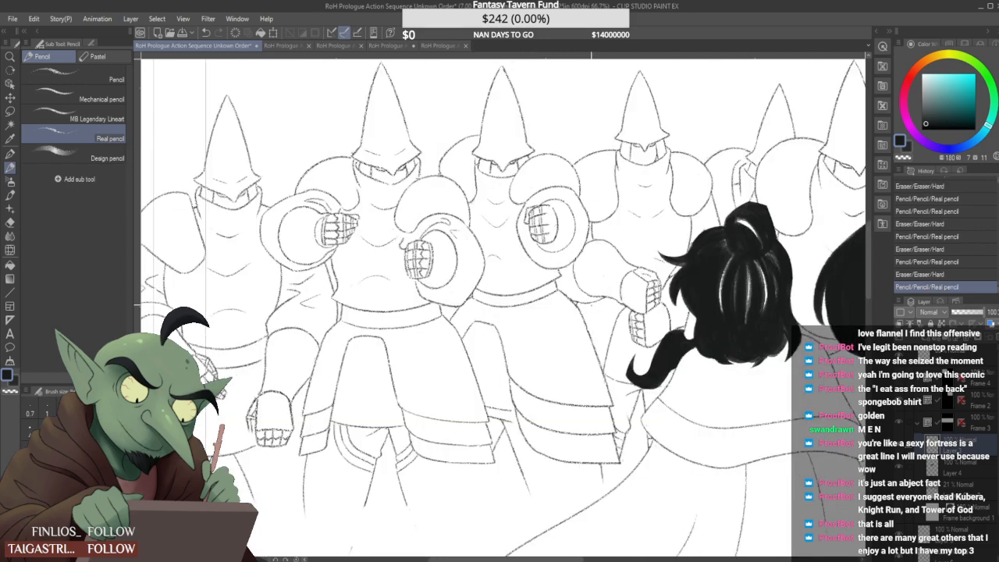
scroll(590, 197, "down", 2)
scroll(588, 198, "up", 4)
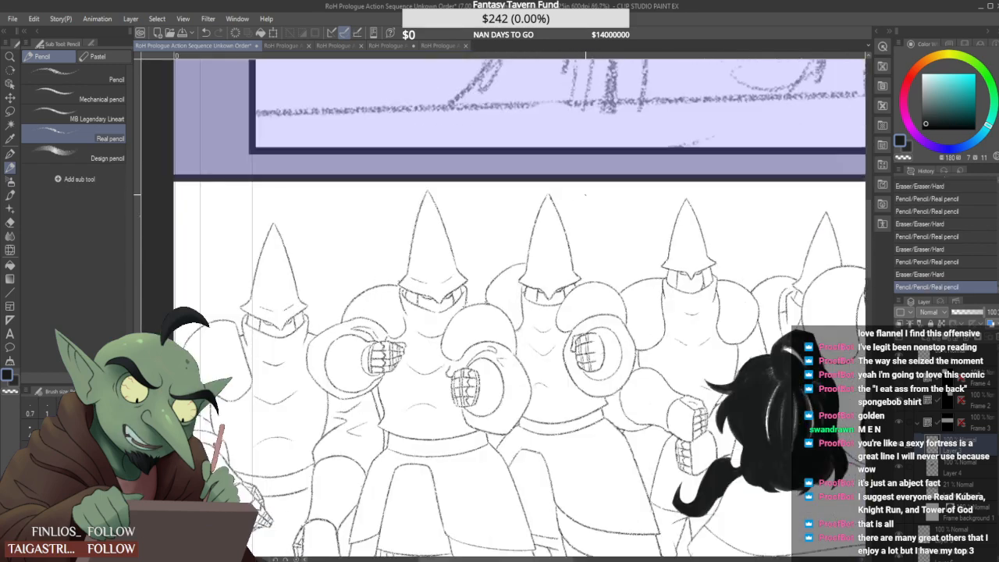
scroll(587, 197, "up", 1)
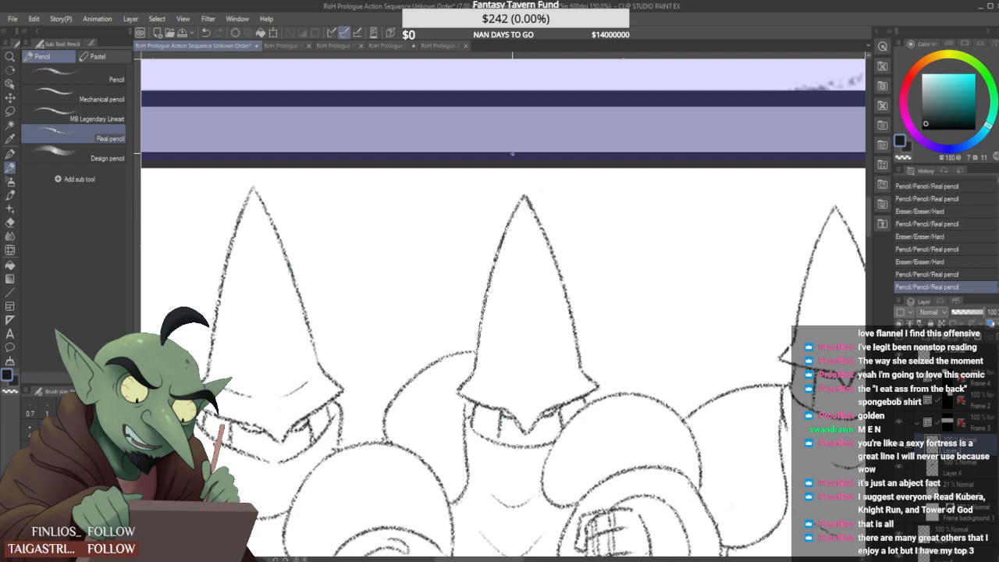
scroll(459, 378, "up", 1)
left_click_drag(455, 397, 467, 388)
scroll(475, 324, "down", 5)
scroll(478, 343, "up", 5)
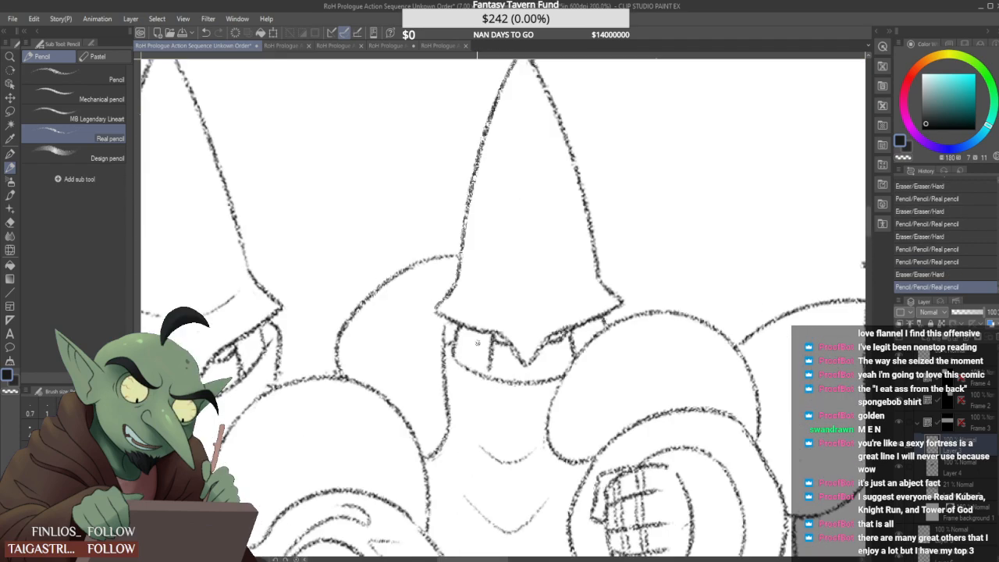
Erase the rough line beside the third figure's eye opening and re-pencil the left edge of the opening
scroll(476, 342, "up", 2)
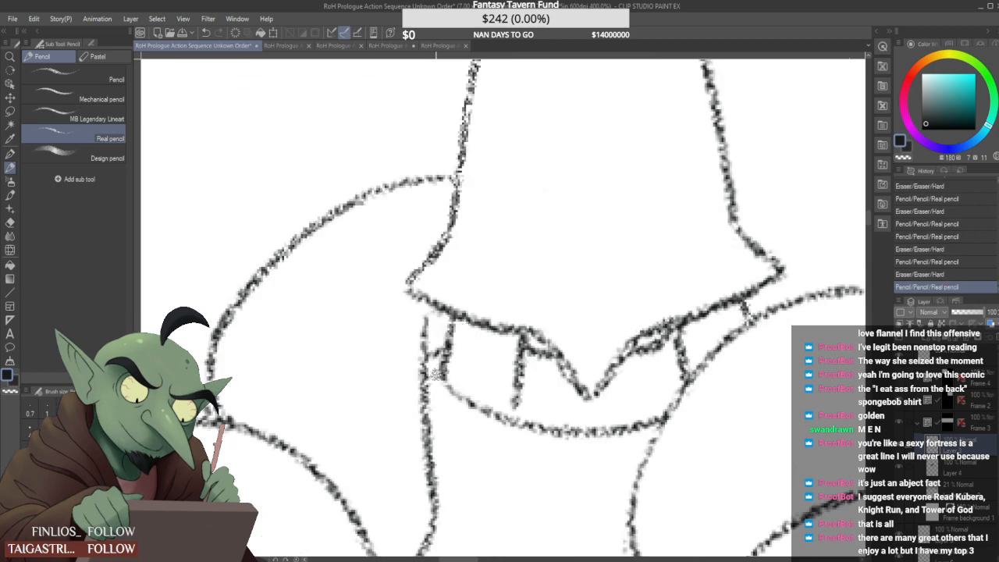
left_click_drag(437, 374, 446, 387)
scroll(443, 345, "down", 2)
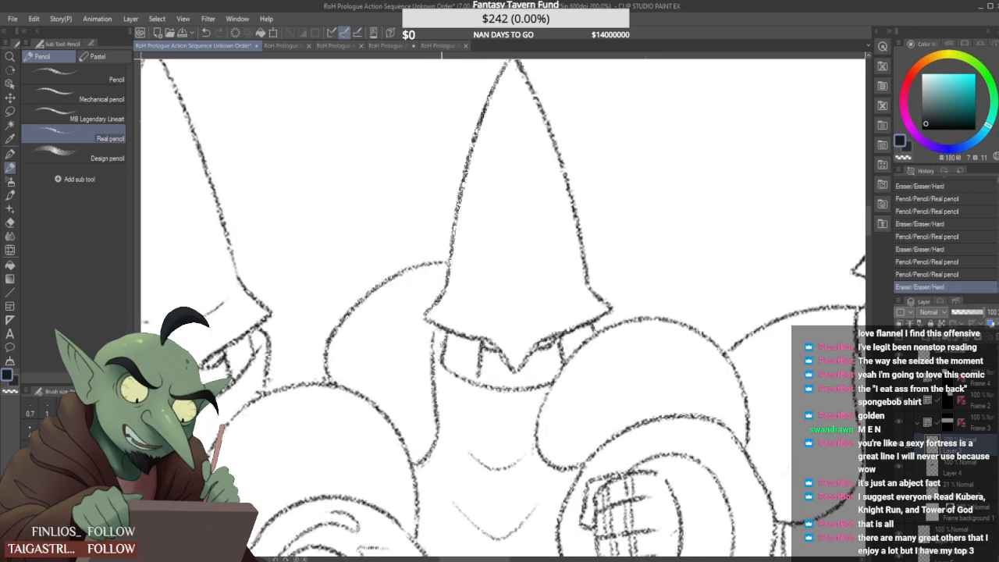
scroll(455, 330, "down", 2)
scroll(442, 335, "up", 1)
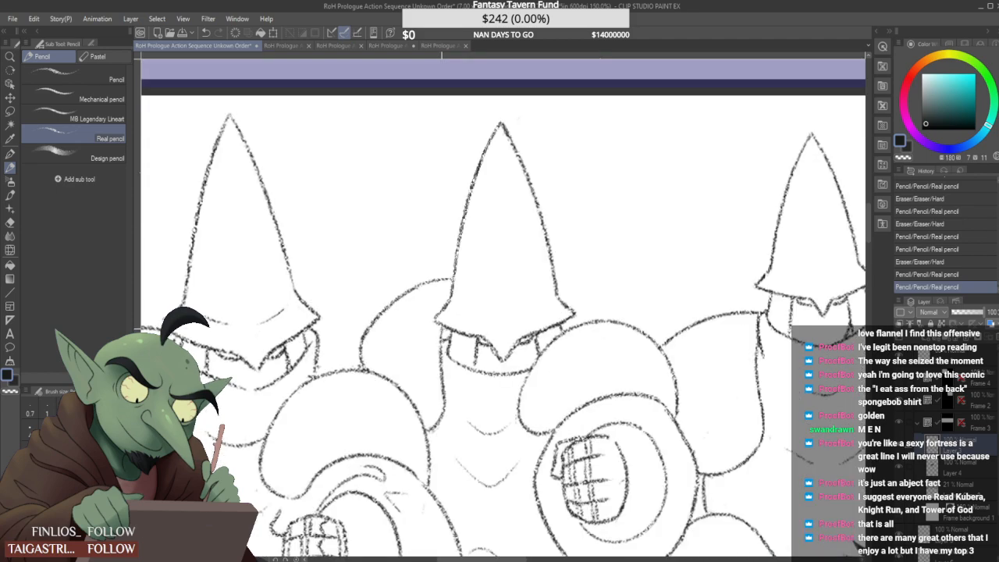
left_click_drag(443, 357, 448, 382)
scroll(453, 343, "down", 5)
scroll(500, 328, "down", 1)
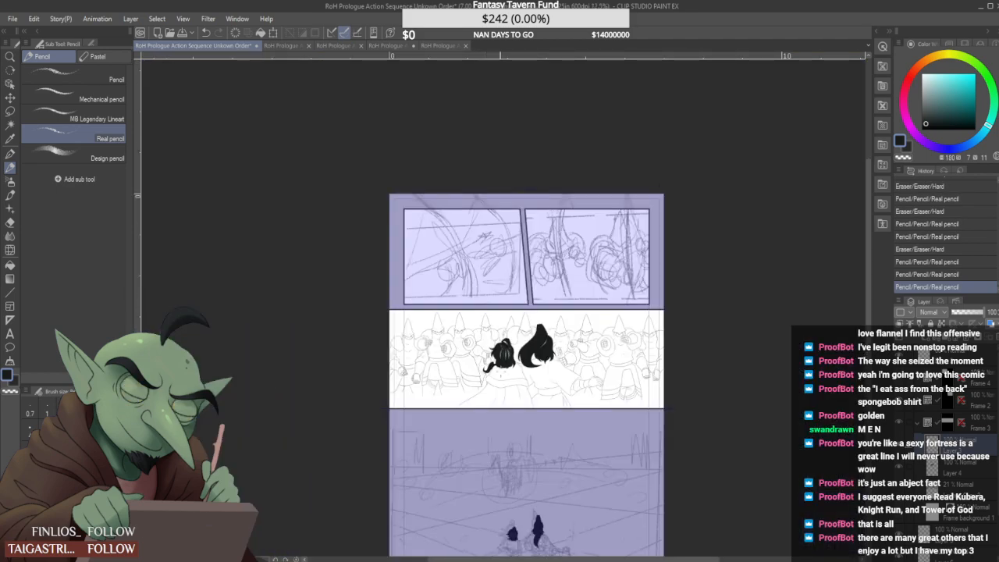
Pencil the missing vertical finger lines in the lower rows of the raised gauntlet fist on the second figure from the right
scroll(468, 297, "up", 1)
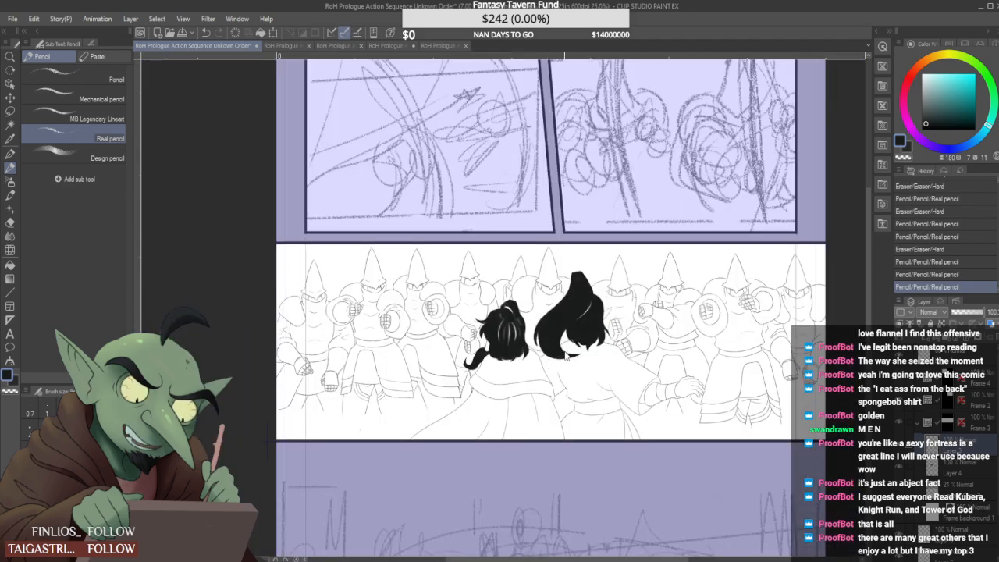
scroll(594, 390, "up", 2)
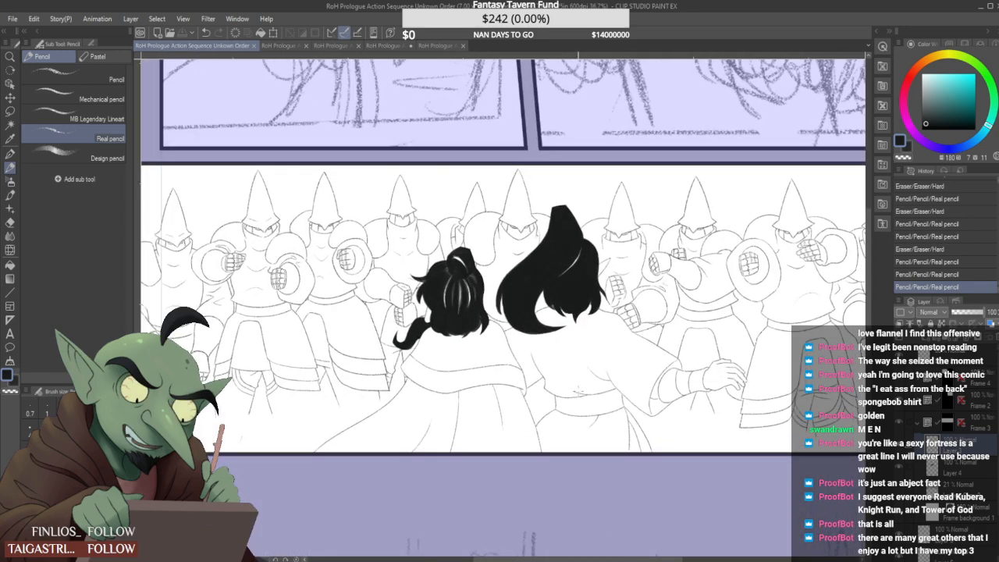
scroll(581, 372, "down", 2)
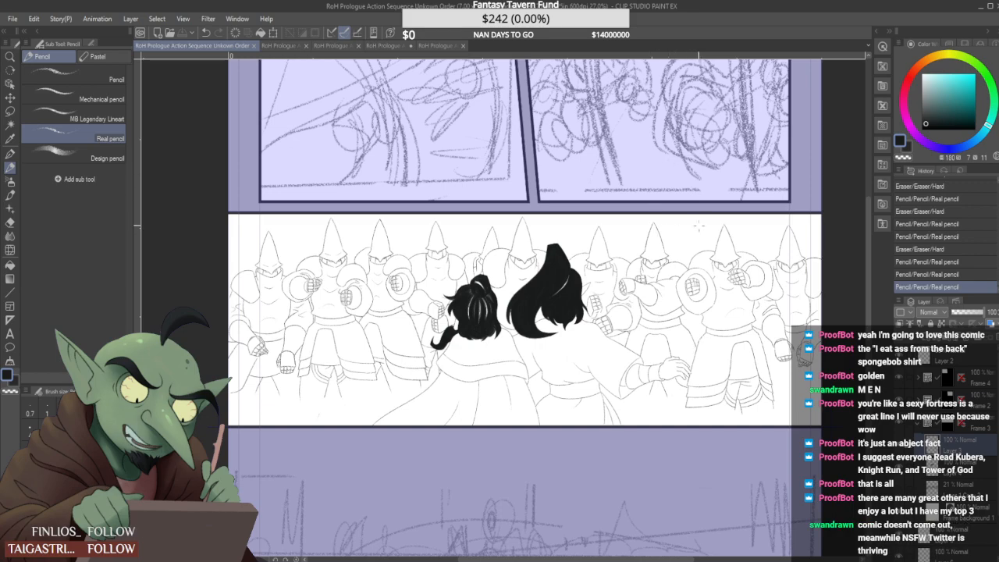
scroll(699, 226, "up", 15)
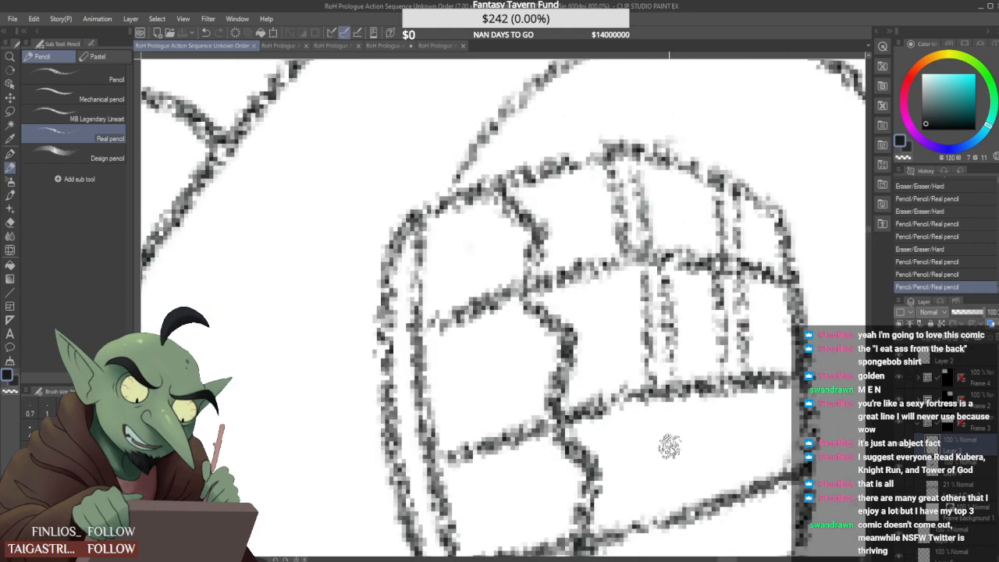
scroll(669, 446, "down", 14)
scroll(671, 465, "up", 8)
mouse_move(670, 426)
left_mouse_down()
mouse_move(672, 453)
mouse_move(682, 443)
mouse_move(689, 452)
mouse_move(671, 462)
left_mouse_up()
key("ctrl+z")
key("ctrl+z")
key("ctrl+z")
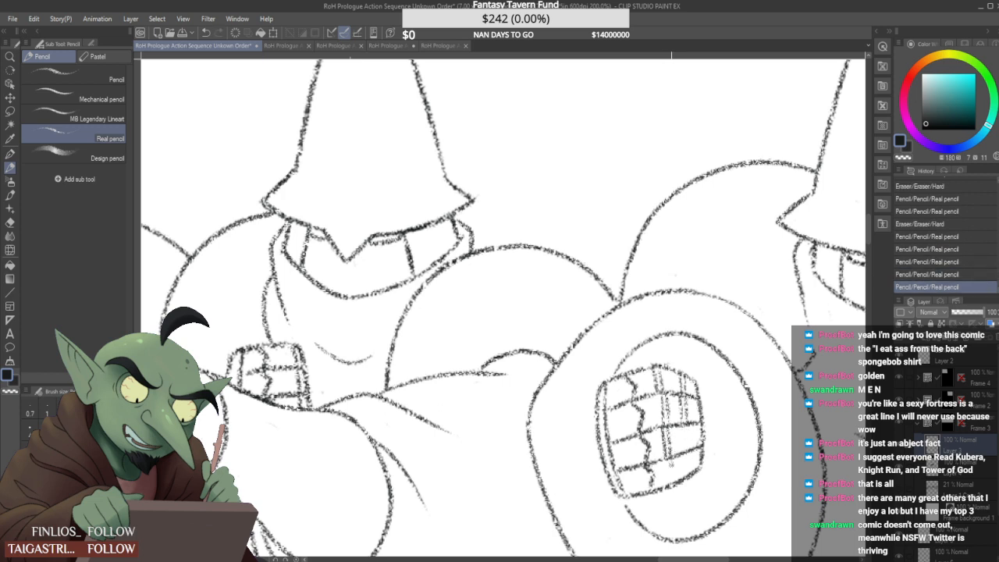
mouse_move(682, 427)
left_mouse_down()
mouse_move(687, 449)
mouse_move(670, 461)
mouse_move(678, 478)
left_mouse_up()
key("ctrl+z")
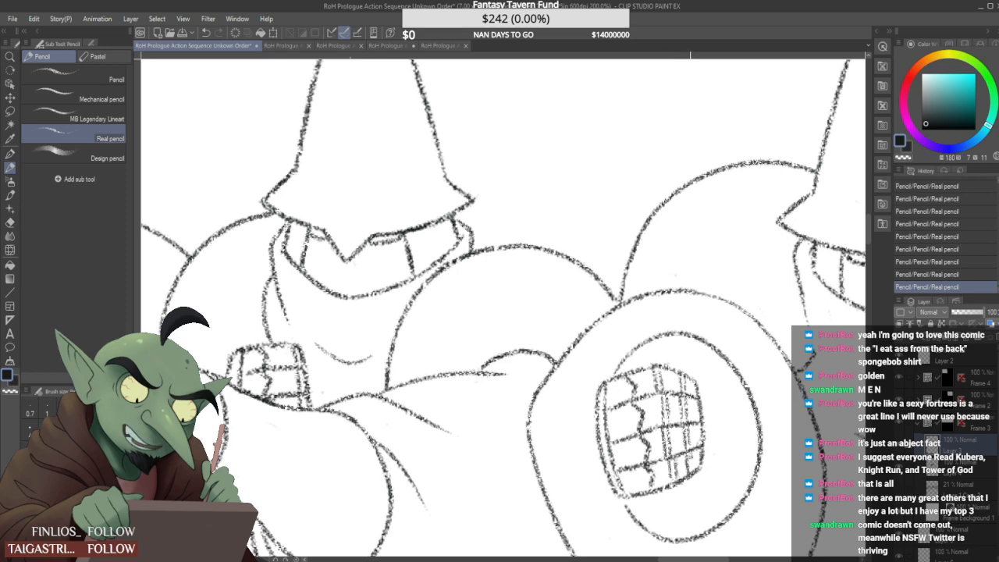
scroll(647, 345, "down", 3)
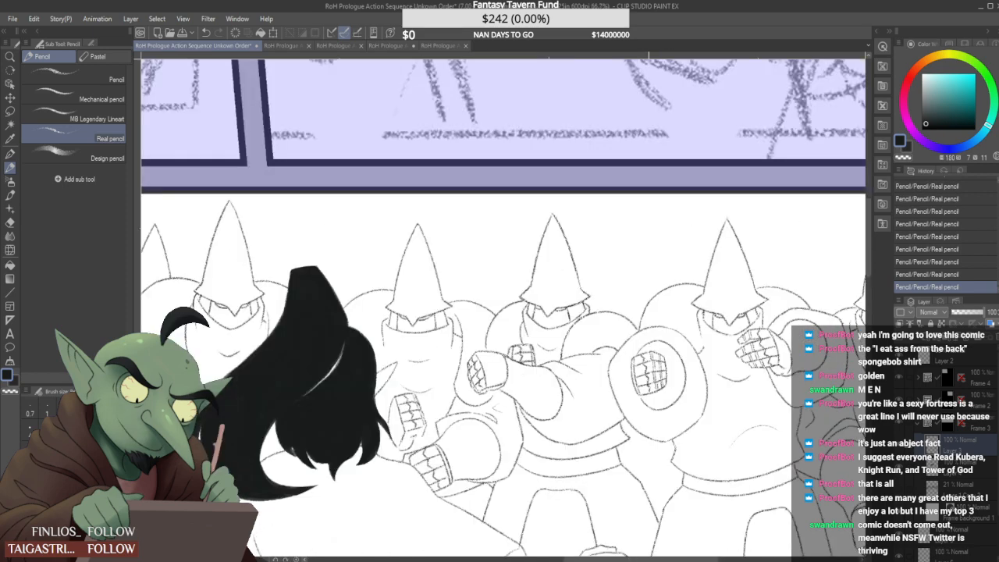
Retouch the outer edge of the raised gauntlet fist on the second figure from the right, where it folds back beside the fingers
scroll(648, 347, "up", 2)
mouse_move(660, 350)
left_mouse_down()
mouse_move(671, 361)
mouse_move(701, 336)
mouse_move(658, 349)
left_mouse_up()
scroll(664, 355, "down", 1)
scroll(656, 353, "up", 3)
scroll(678, 337, "down", 3)
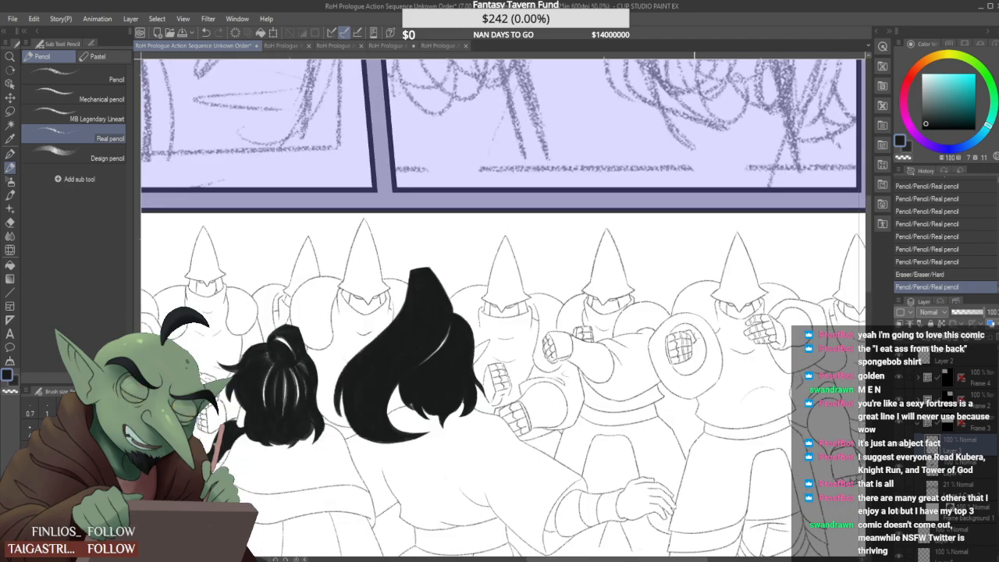
scroll(701, 349, "up", 4)
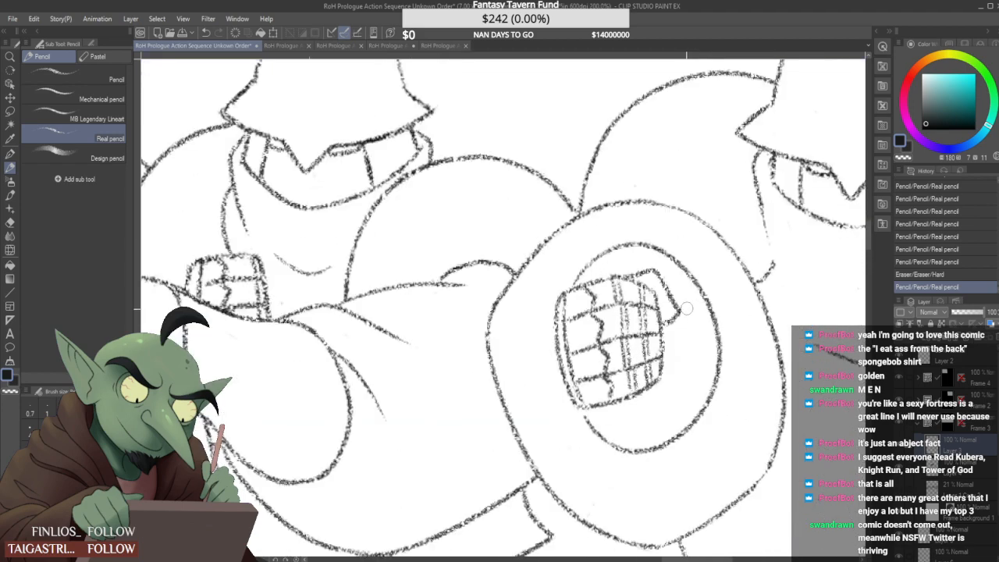
mouse_move(691, 299)
left_mouse_down()
mouse_move(680, 317)
mouse_move(698, 319)
mouse_move(697, 292)
mouse_move(685, 305)
mouse_move(674, 264)
left_mouse_up()
scroll(666, 318, "up", 2)
scroll(664, 290, "down", 4)
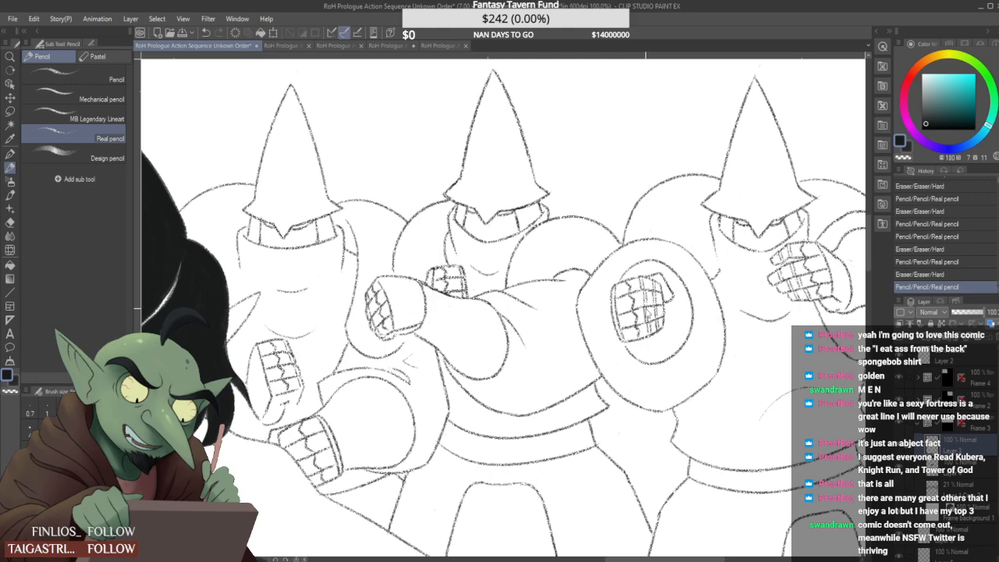
scroll(645, 309, "down", 2)
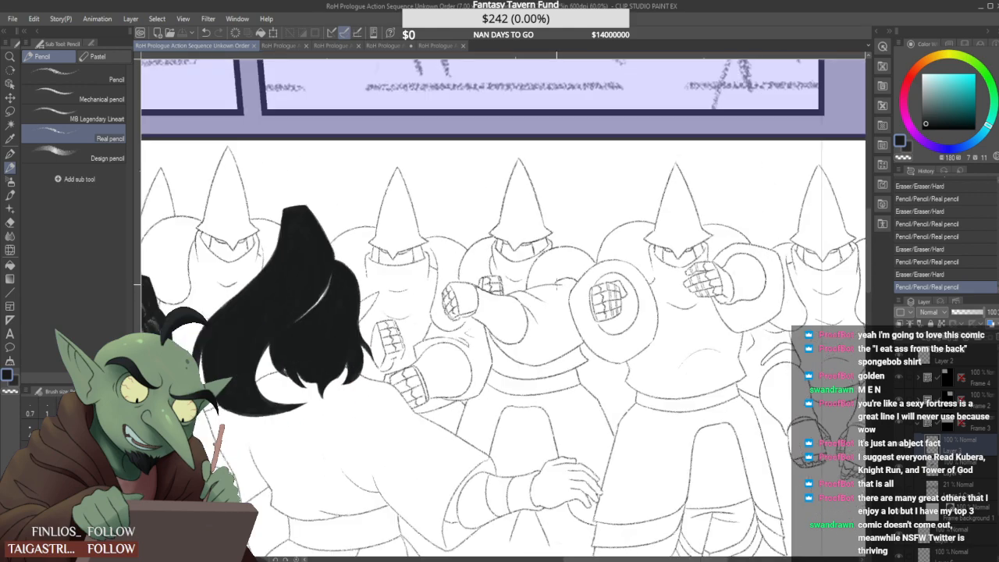
Extend the lower and upper ends of the inner cuff ring toward the fist on the second figure from the right
scroll(614, 330, "up", 4)
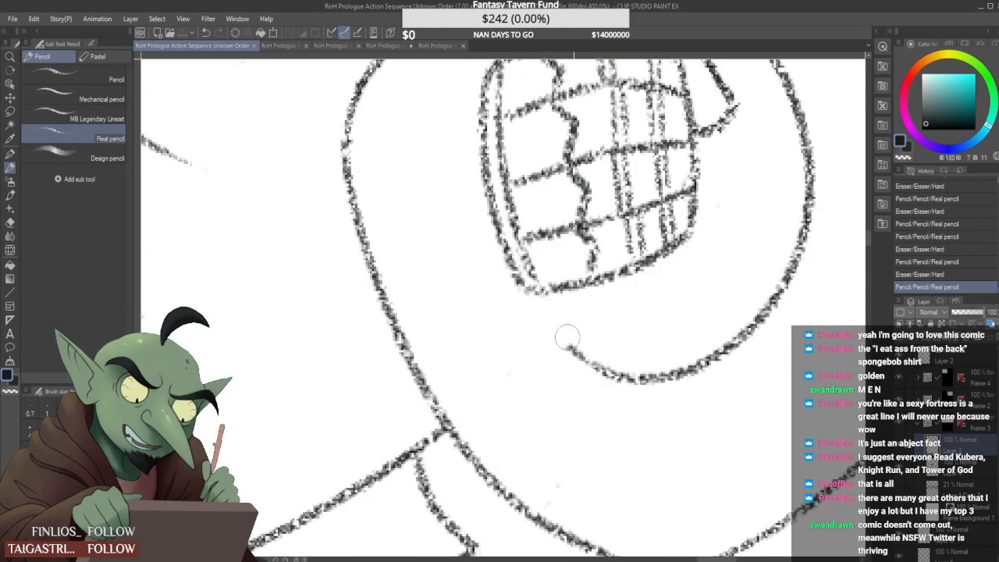
mouse_move(537, 313)
left_mouse_down()
mouse_move(558, 341)
mouse_move(523, 313)
left_mouse_up()
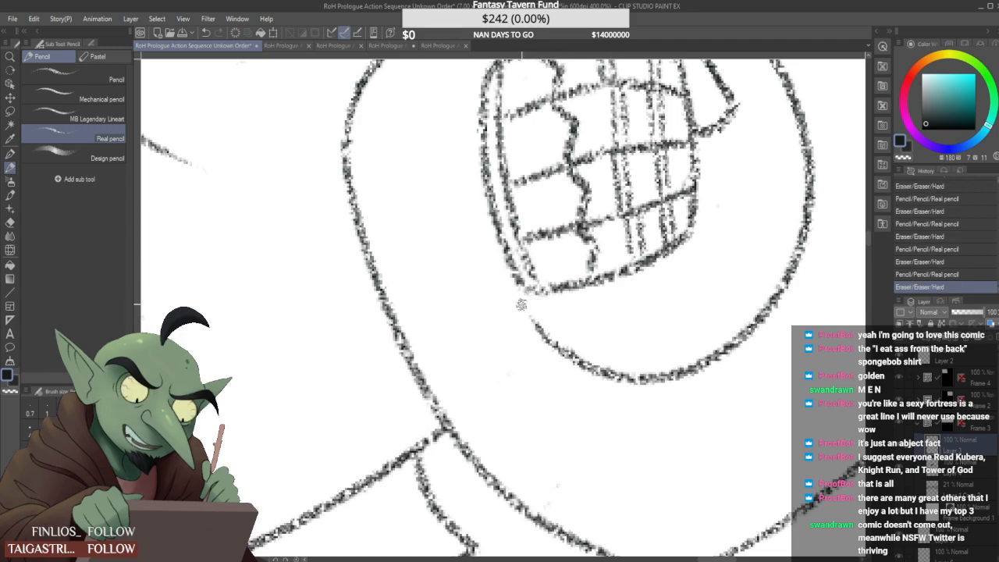
scroll(558, 234, "down", 4)
scroll(554, 207, "up", 4)
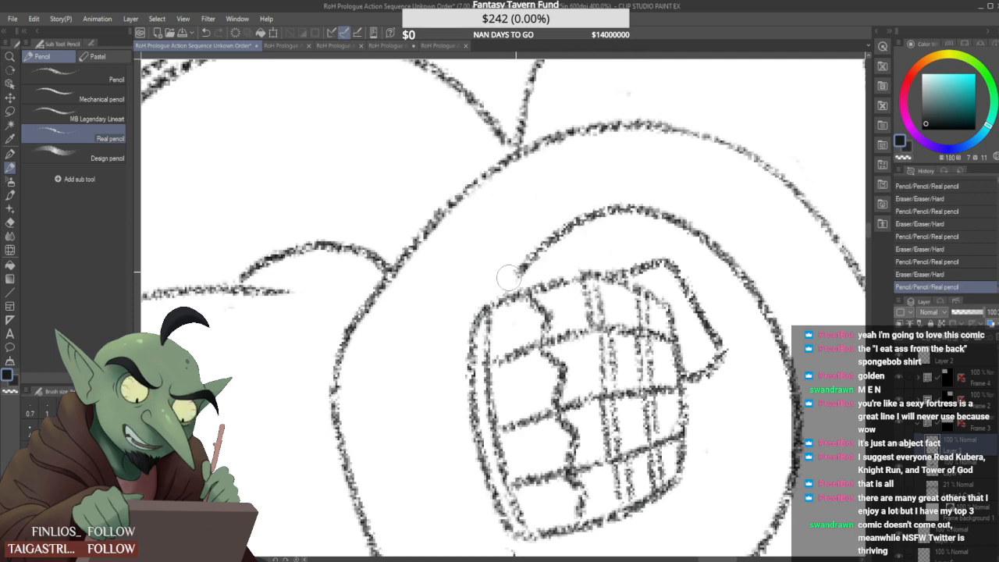
left_click_drag(636, 207, 491, 291)
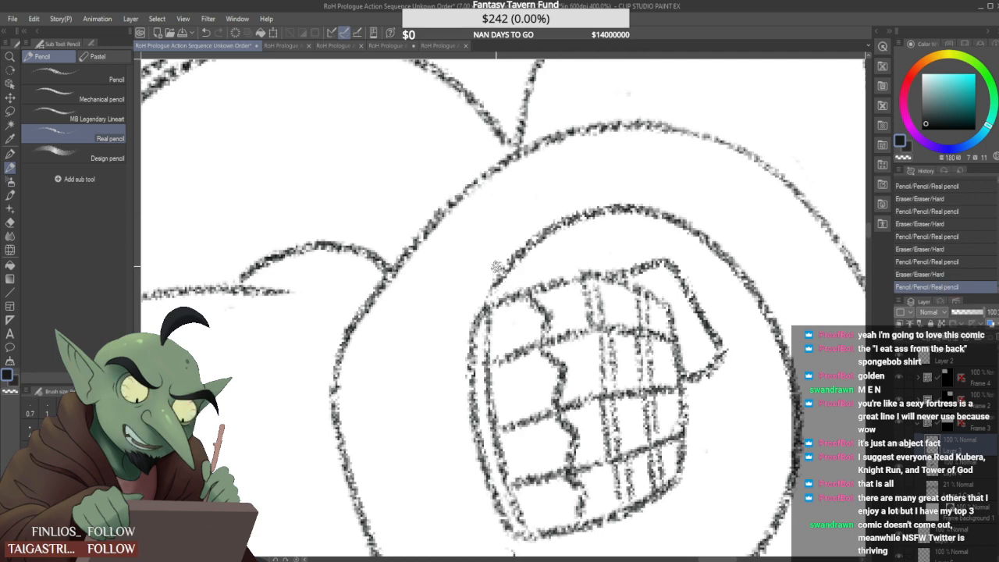
scroll(497, 267, "down", 6)
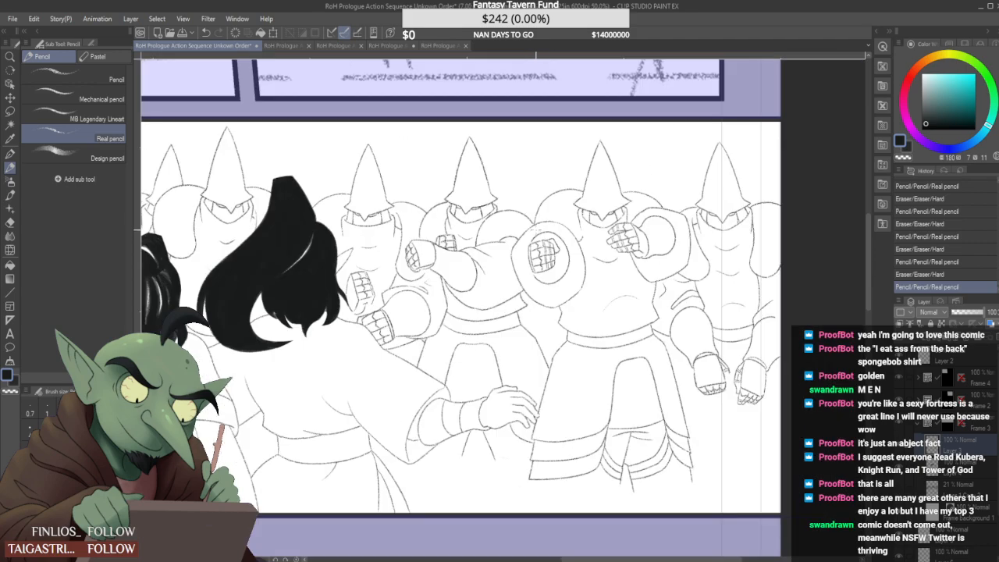
Clean up the lower right curve of that gauntlet's outer cuff outline and close its gap in pencil
scroll(579, 289, "up", 4)
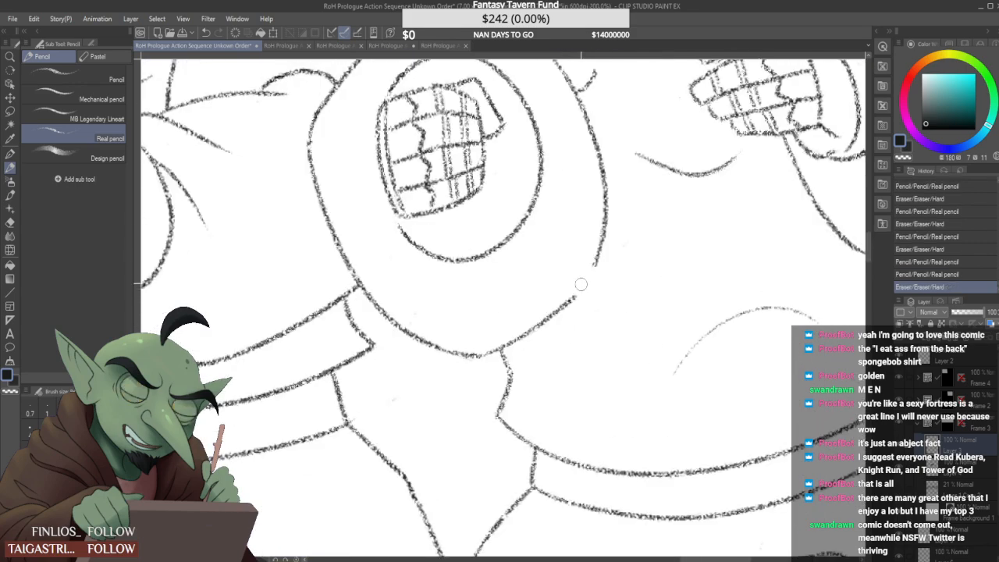
scroll(598, 274, "up", 2)
left_click_drag(598, 274, 606, 240)
scroll(594, 259, "down", 3)
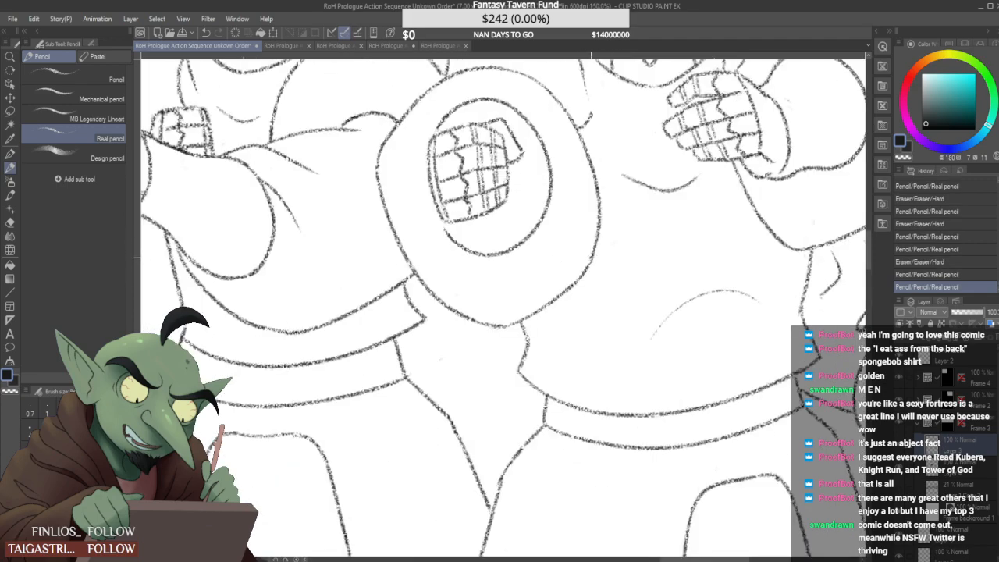
scroll(552, 231, "down", 3)
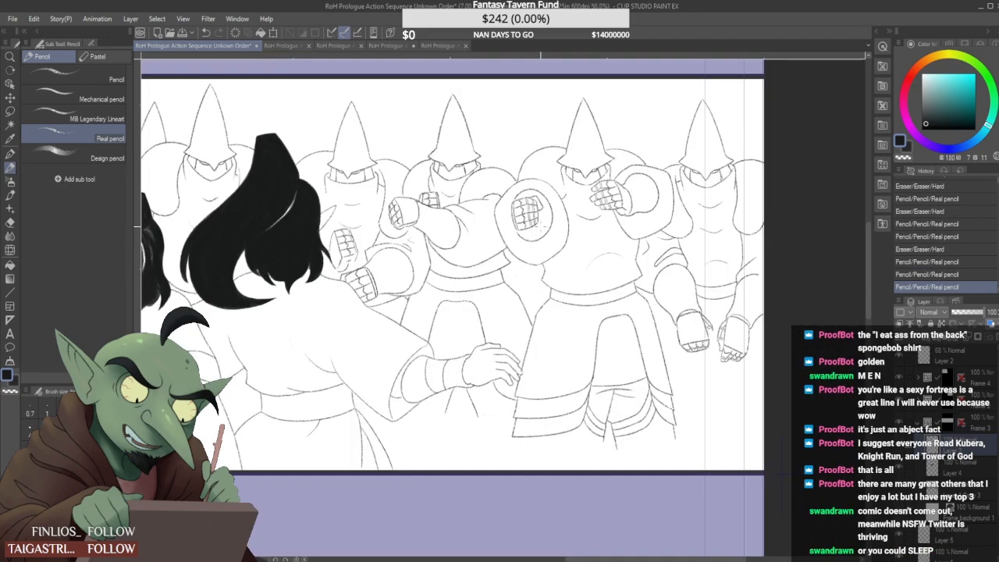
Pencil the lower left end of the inner cuff ring up to the fist's edge, and save the page
scroll(530, 219, "up", 4)
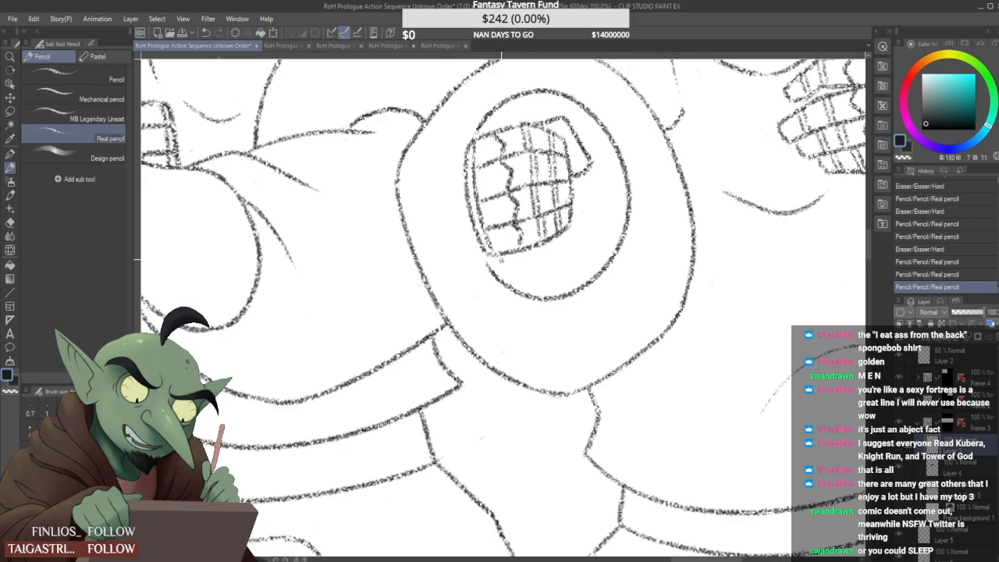
left_click_drag(491, 263, 477, 204)
scroll(482, 191, "down", 2)
scroll(504, 156, "down", 3)
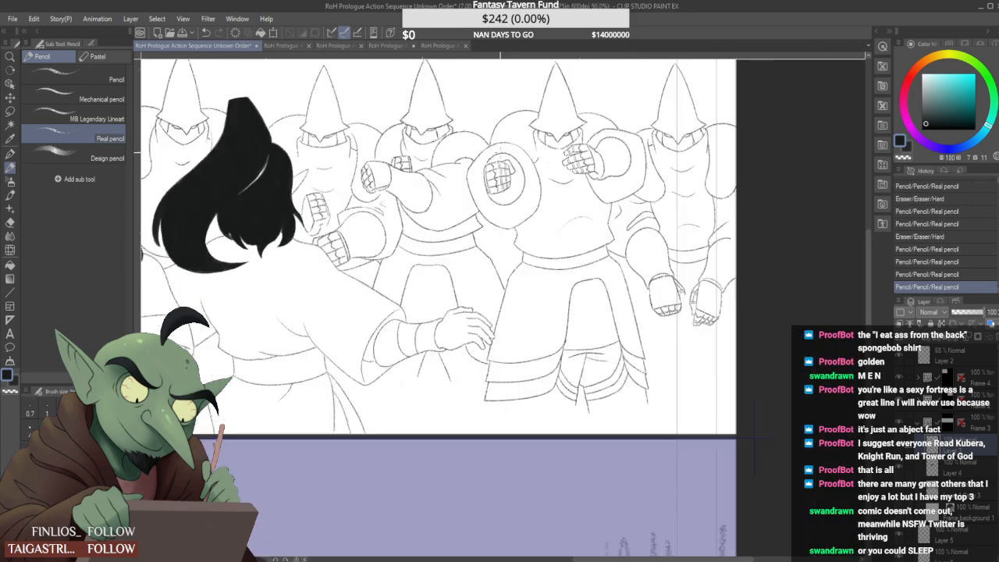
scroll(469, 234, "down", 6)
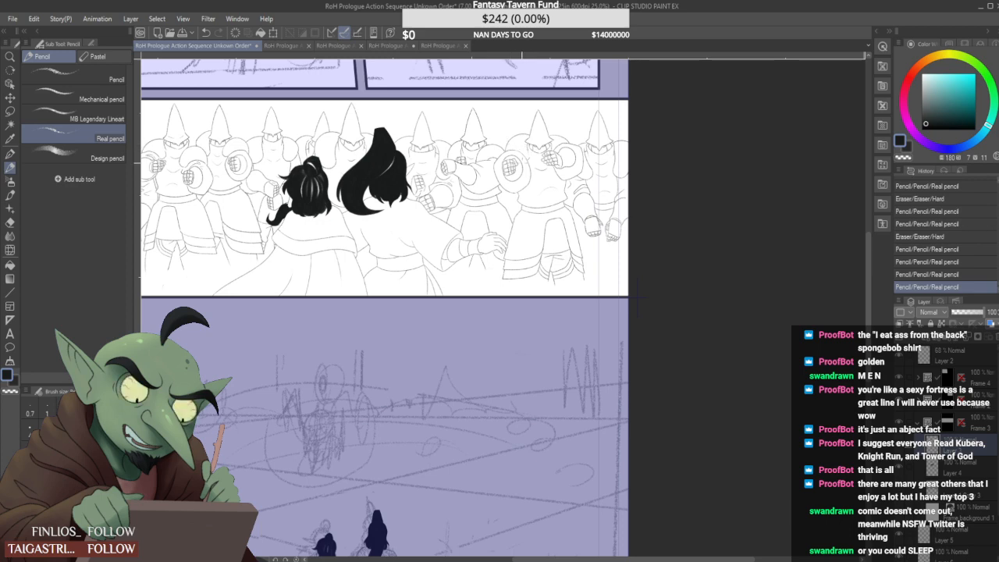
scroll(445, 200, "up", 4)
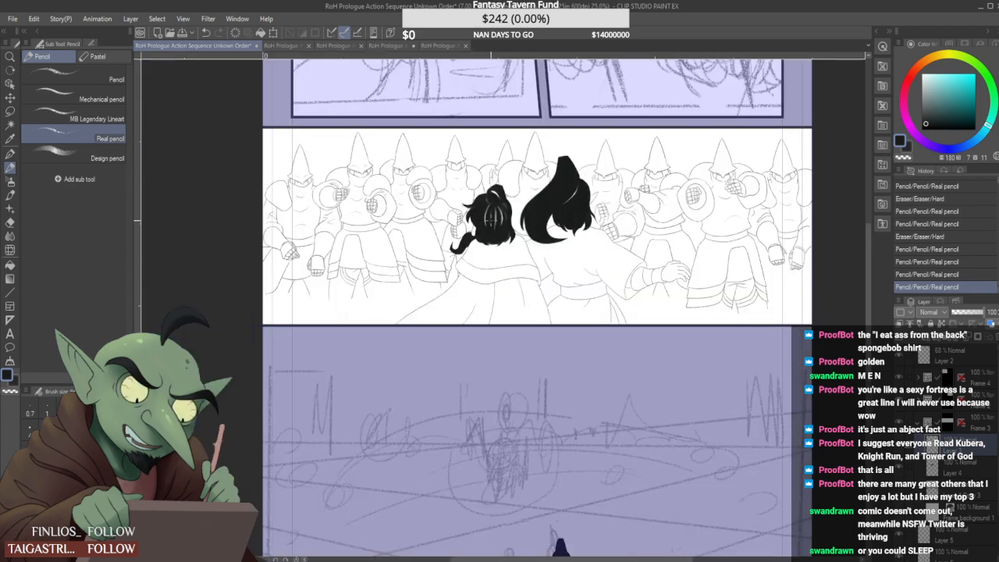
key("ctrl+s")
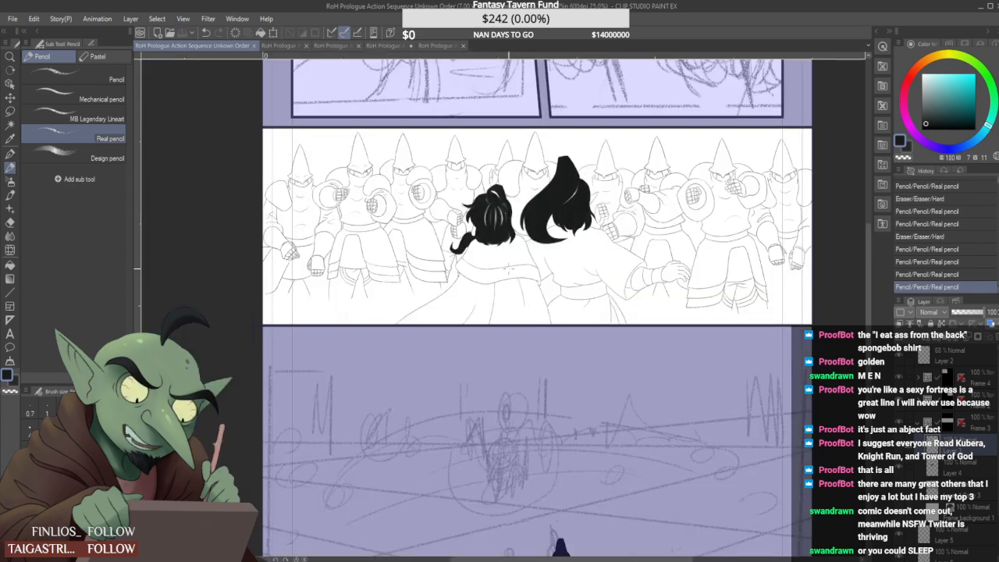
Retouch the lower edge of the gauntlet cuff behind the lower fist beside the long-haired foreground character
scroll(480, 250, "down", 1)
scroll(468, 244, "up", 1)
scroll(695, 277, "up", 2)
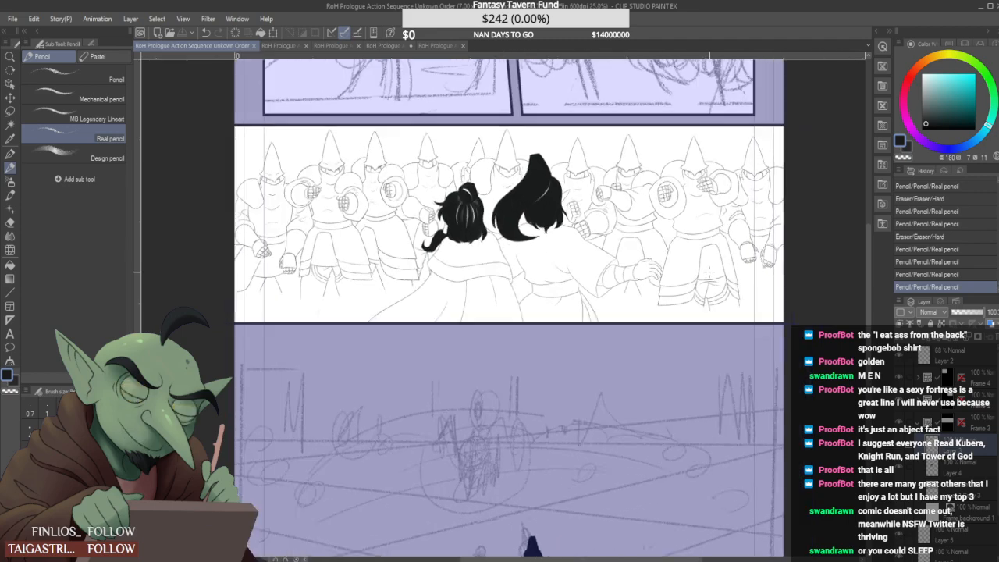
scroll(687, 268, "up", 6)
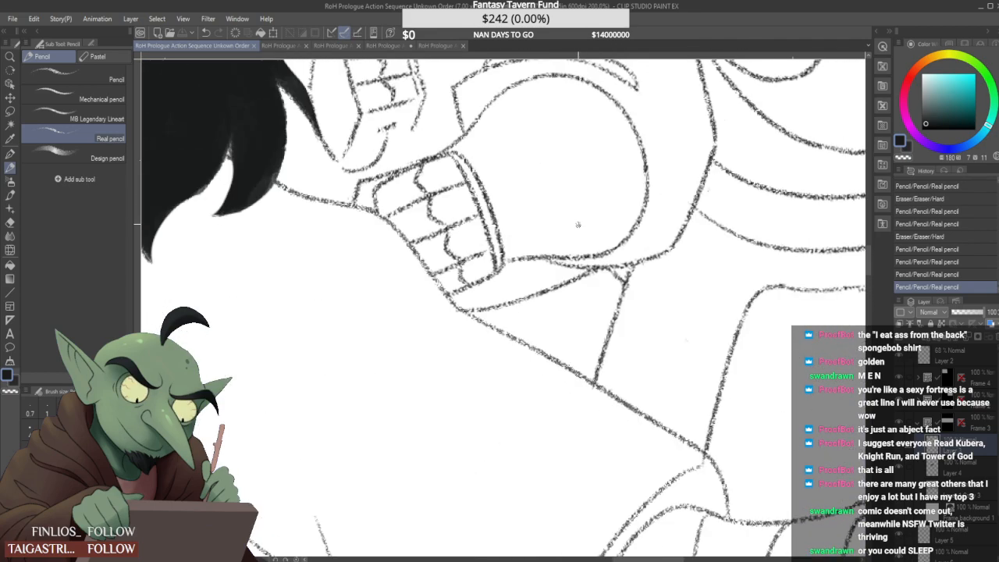
left_click_drag(508, 262, 539, 257)
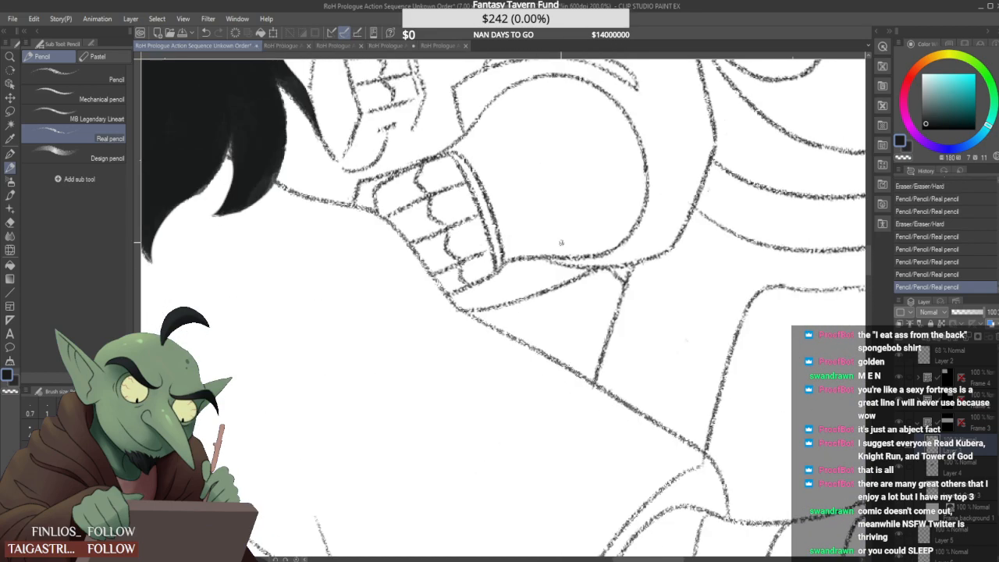
scroll(561, 243, "down", 8)
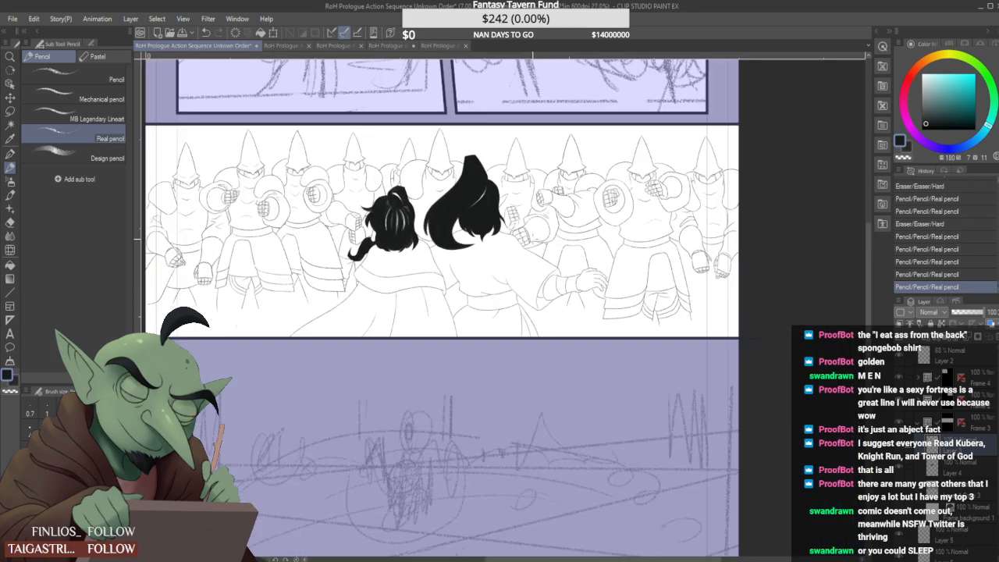
Erase the stray pencil mark at the upper corner of the long-haired character's sleeve opening
scroll(586, 285, "up", 4)
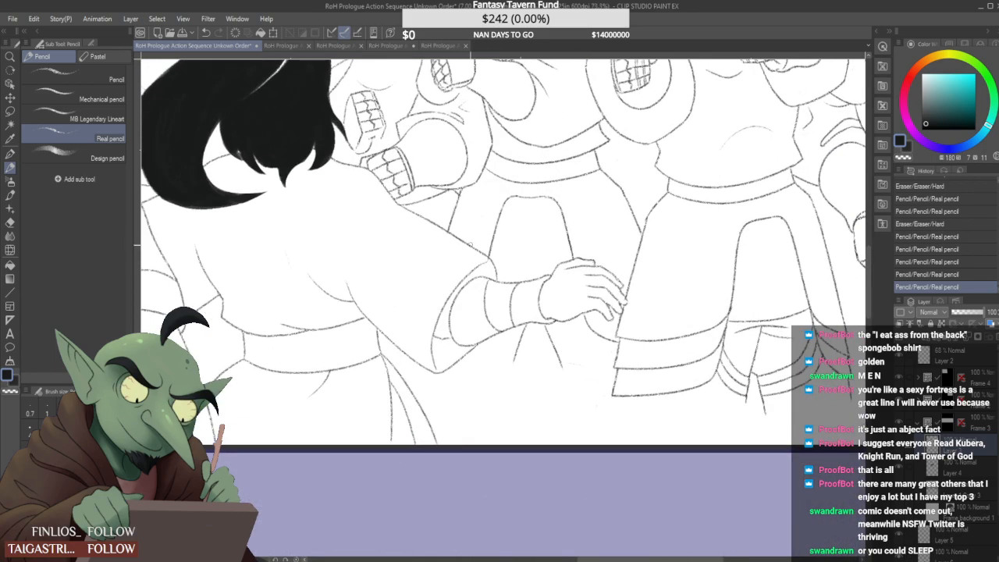
left_click(487, 260)
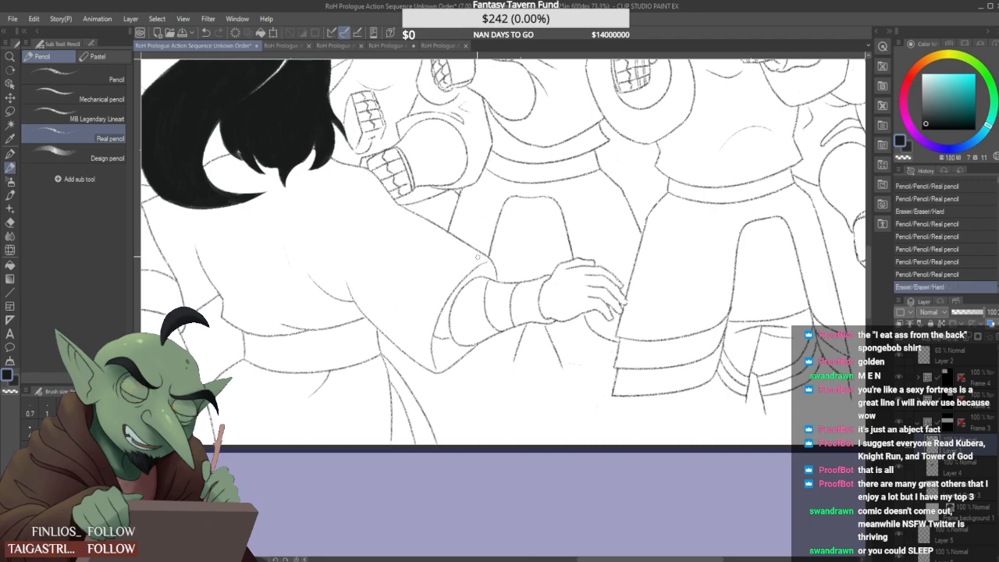
scroll(433, 285, "down", 8)
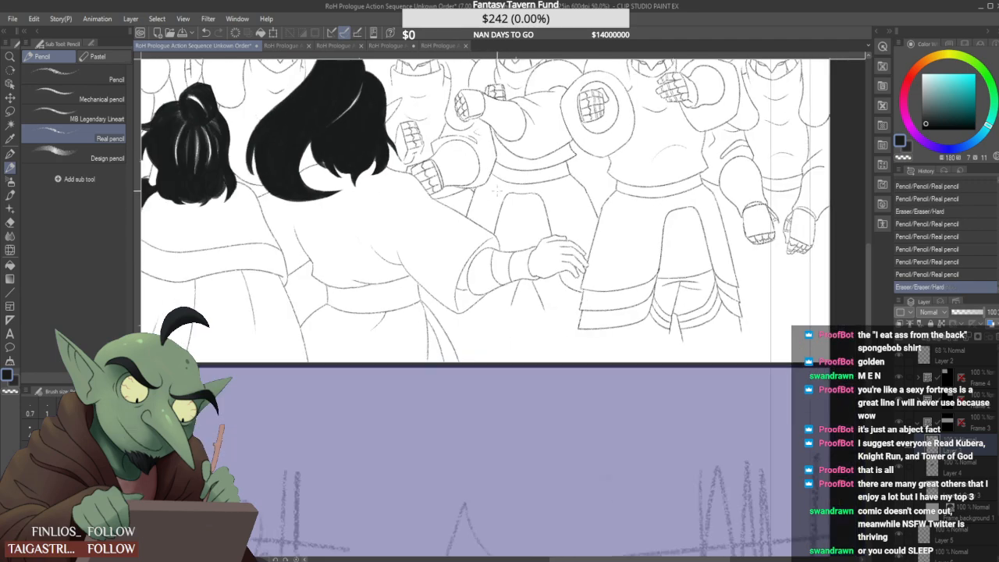
Pencil a curved edge along the right side of the lower fist on the second figure from the left
scroll(433, 285, "up", 5)
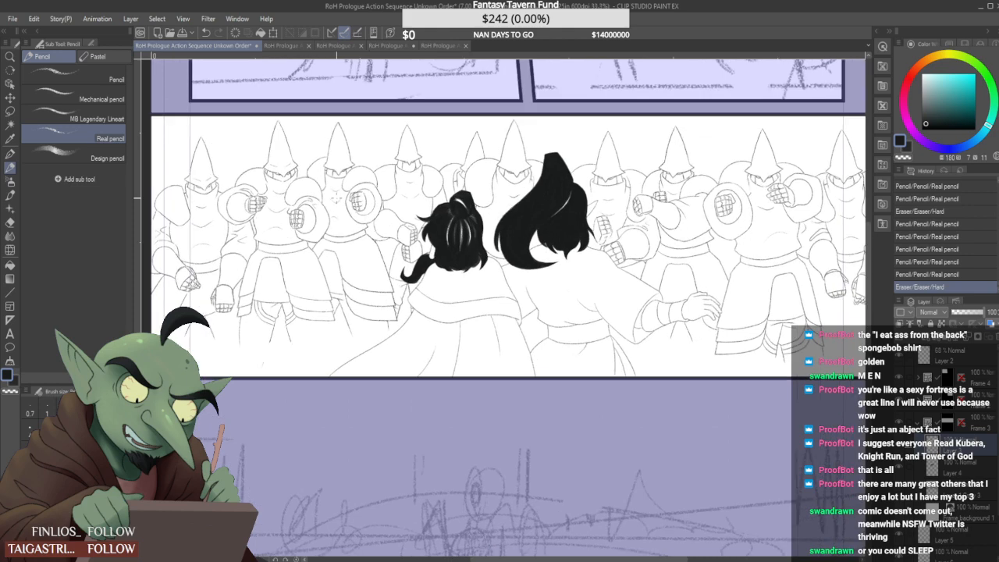
scroll(344, 203, "down", 1)
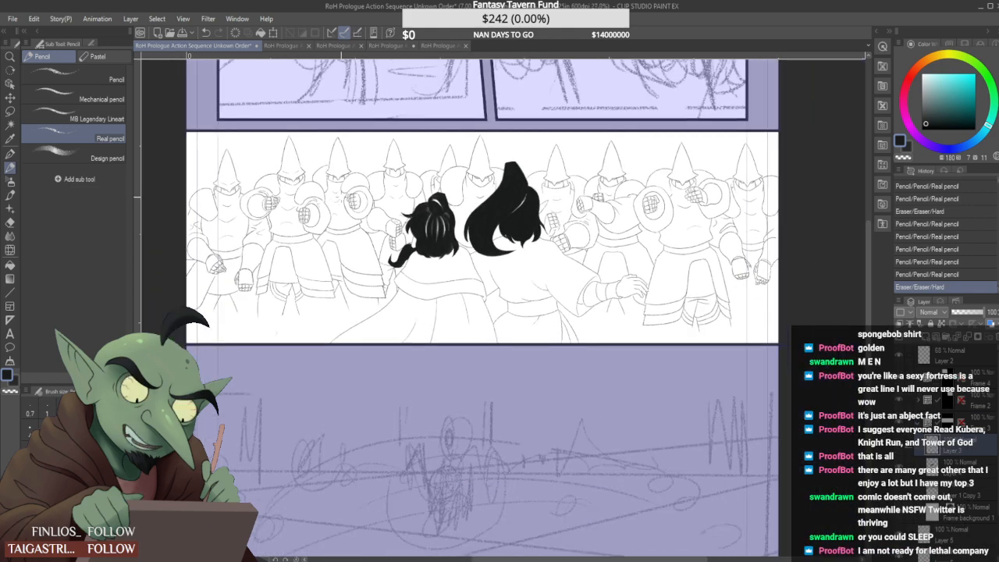
scroll(503, 216, "down", 1)
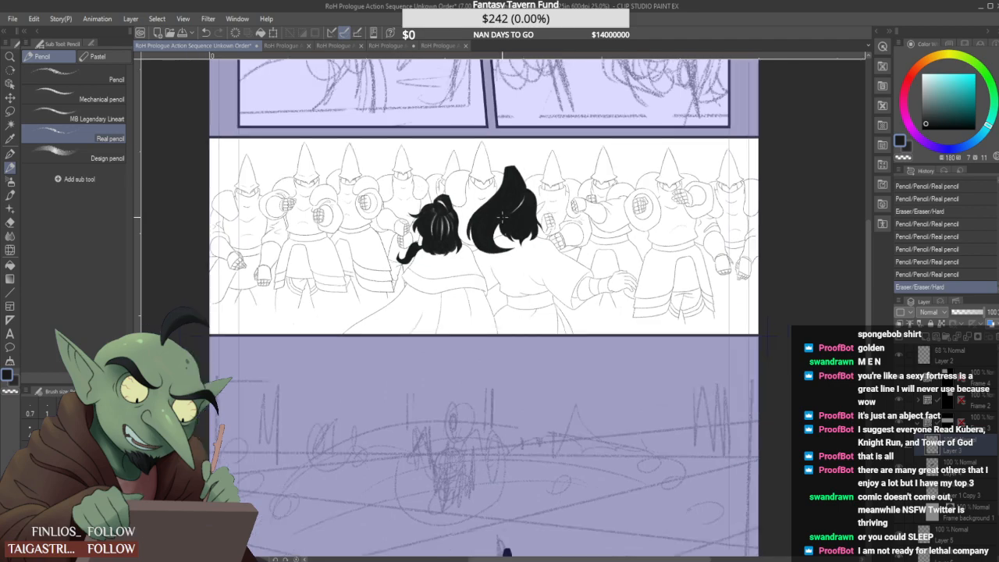
scroll(496, 219, "down", 1)
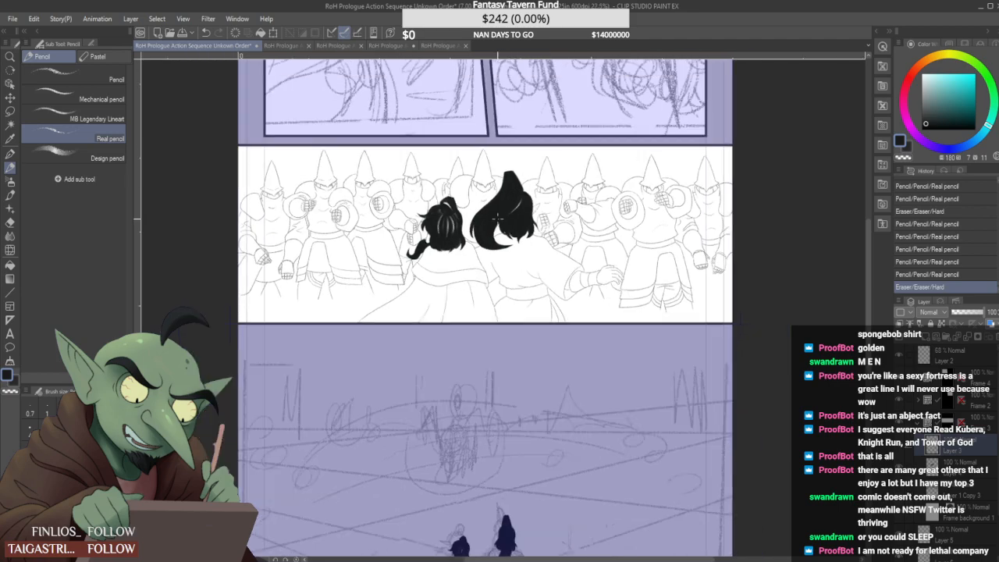
scroll(495, 217, "up", 8)
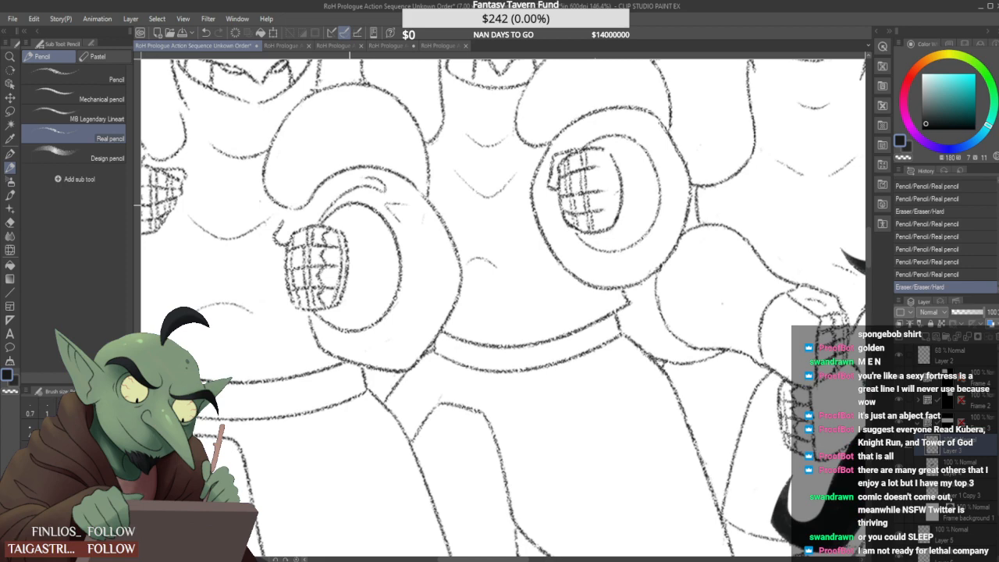
left_click_drag(350, 252, 341, 304)
left_click_drag(343, 231, 349, 288)
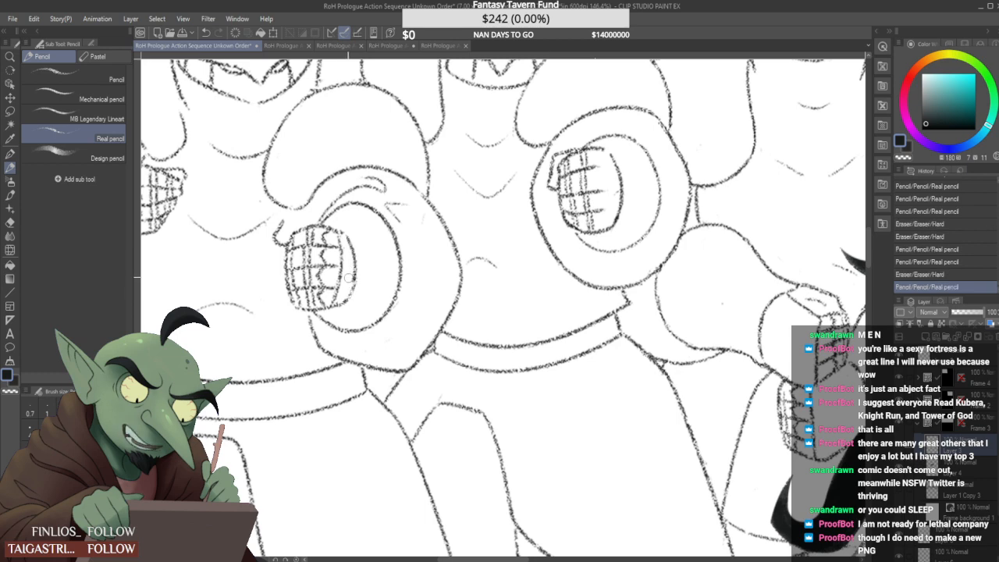
mouse_move(346, 287)
left_mouse_down()
mouse_move(347, 260)
mouse_move(344, 281)
mouse_move(362, 274)
left_mouse_up()
scroll(361, 248, "down", 4)
Rework the curved edge beside the second figure's lower fist, setting it farther out from the knuckles
scroll(362, 247, "up", 4)
left_click_drag(358, 238, 359, 295)
left_click_drag(365, 257, 363, 286)
scroll(363, 257, "down", 3)
scroll(364, 254, "up", 3)
left_click_drag(361, 240, 364, 281)
scroll(380, 242, "down", 5)
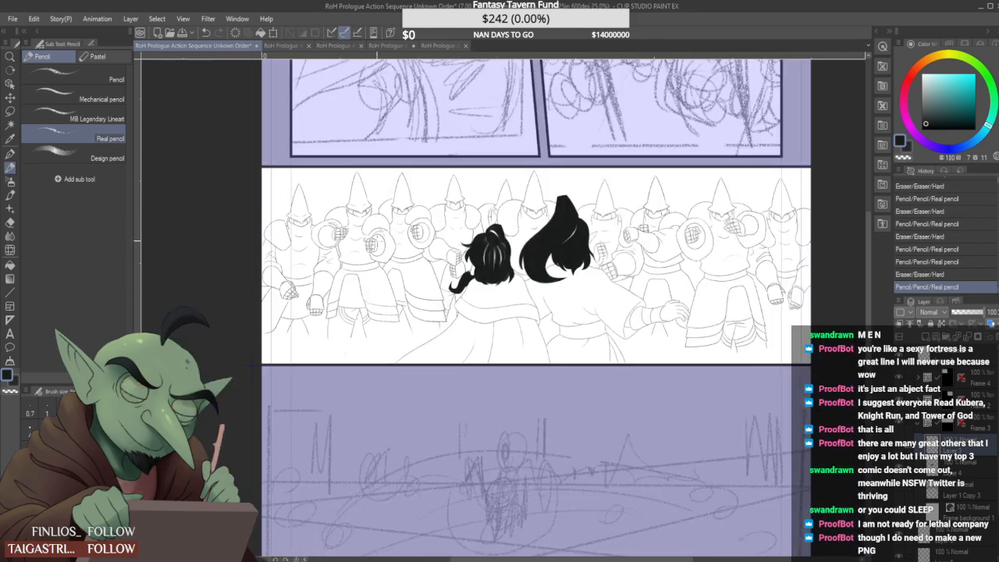
Refine the upper corner of the second figure's lower fist, joining the outer curved edge to the top of the knuckles
scroll(301, 211, "up", 10)
mouse_move(234, 185)
left_mouse_down()
mouse_move(202, 164)
mouse_move(228, 180)
mouse_move(248, 206)
left_mouse_up()
scroll(246, 218, "down", 9)
scroll(294, 227, "up", 6)
scroll(294, 226, "up", 3)
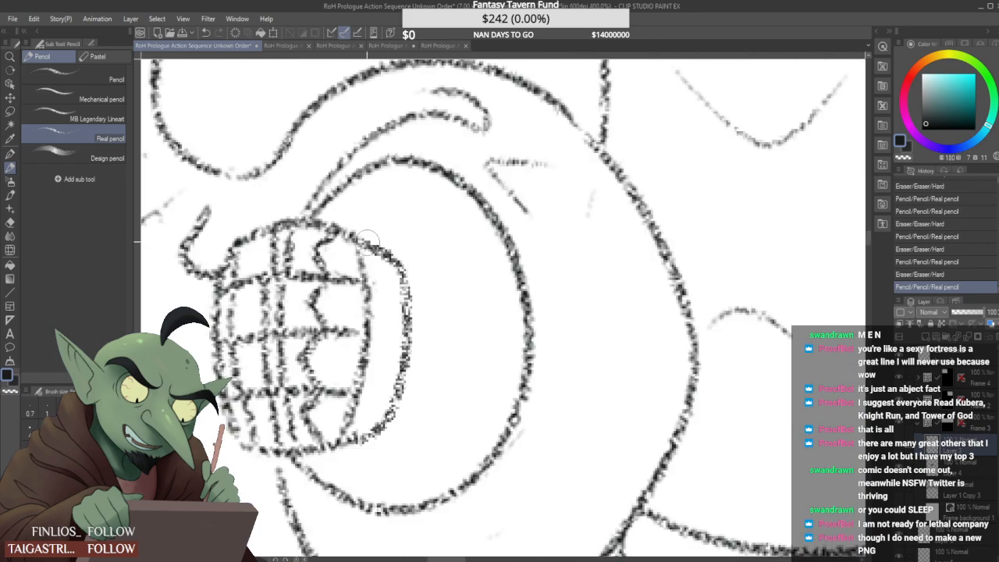
left_click_drag(367, 242, 406, 278)
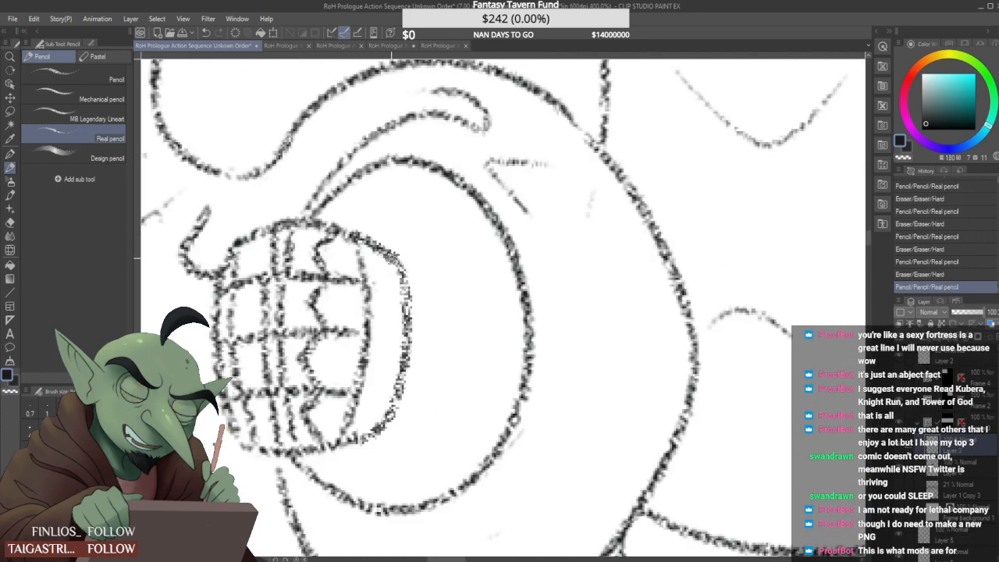
mouse_move(358, 245)
left_mouse_down()
mouse_move(368, 299)
mouse_move(377, 265)
mouse_move(346, 281)
mouse_move(380, 280)
left_mouse_up()
scroll(369, 300, "down", 8)
Redraw the lower corner of the same fist, bringing the outer curved edge down to its bottom line
scroll(372, 272, "up", 7)
scroll(376, 265, "up", 2)
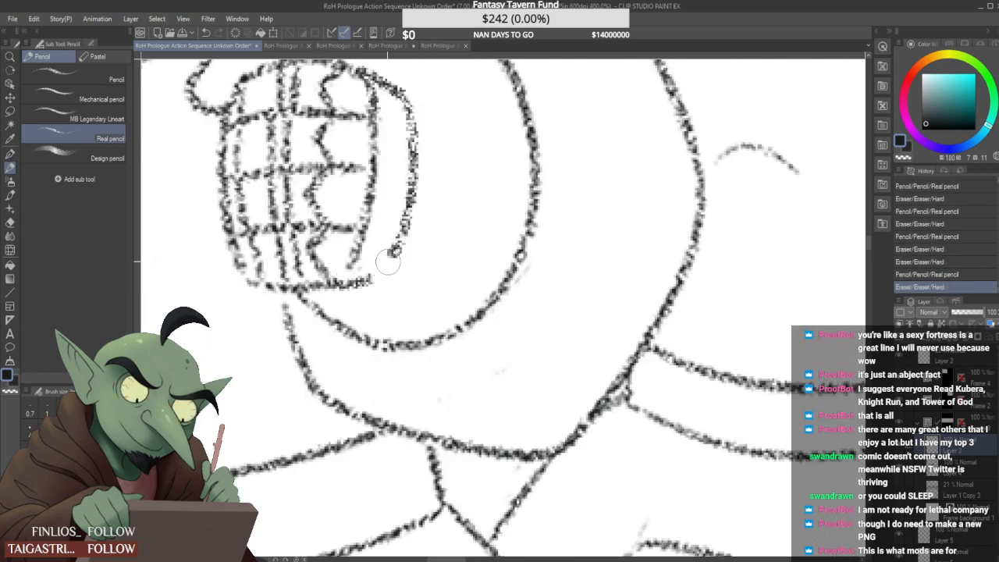
mouse_move(404, 228)
left_mouse_down()
mouse_move(349, 283)
mouse_move(351, 274)
left_mouse_up()
mouse_move(370, 218)
left_mouse_down()
mouse_move(361, 262)
mouse_move(382, 273)
mouse_move(364, 284)
mouse_move(387, 274)
mouse_move(412, 204)
mouse_move(386, 278)
mouse_move(410, 209)
left_mouse_up()
scroll(417, 252, "down", 4)
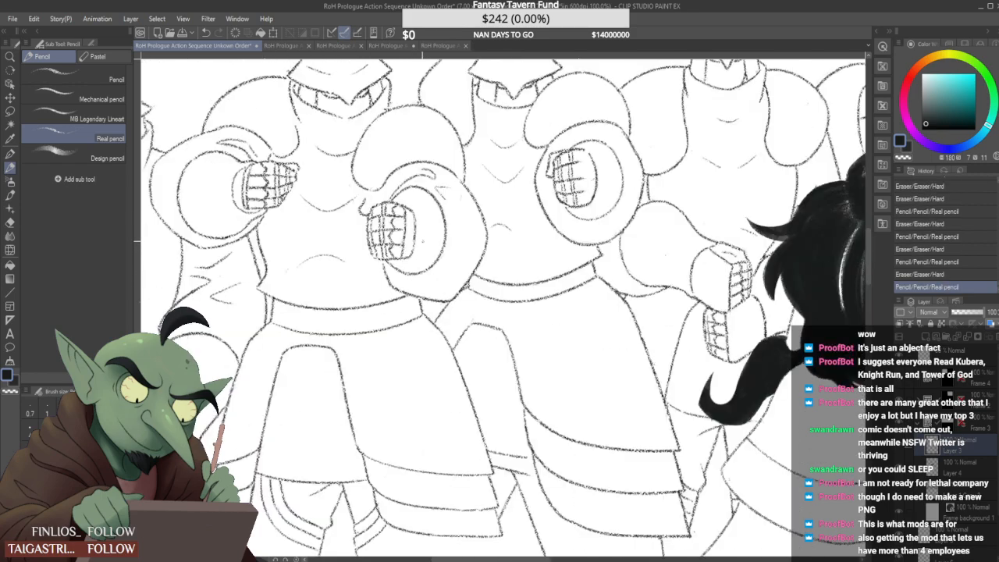
Erase the old edge beside the second figure's lower fist and pencil a fuller rounded curve from the top knuckle down to the bottom line
scroll(423, 238, "down", 2)
scroll(422, 234, "up", 3)
left_click_drag(416, 207, 412, 263)
left_click_drag(414, 227, 413, 254)
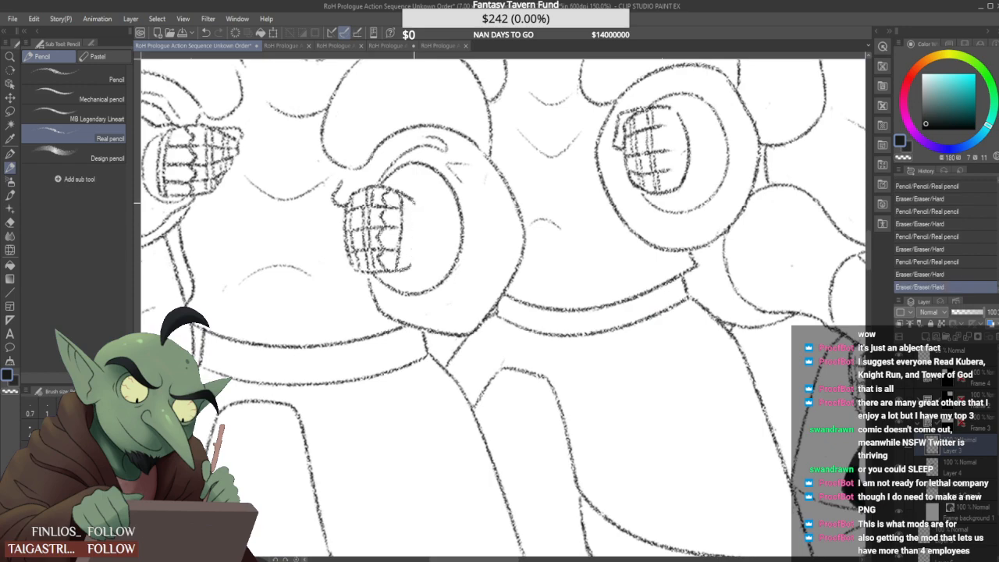
mouse_move(414, 201)
left_mouse_down()
mouse_move(423, 223)
mouse_move(412, 268)
left_mouse_up()
scroll(414, 215, "down", 2)
scroll(415, 215, "up", 3)
mouse_move(413, 209)
left_mouse_down()
mouse_move(412, 265)
mouse_move(417, 218)
left_mouse_up()
scroll(413, 218, "down", 2)
scroll(410, 234, "up", 3)
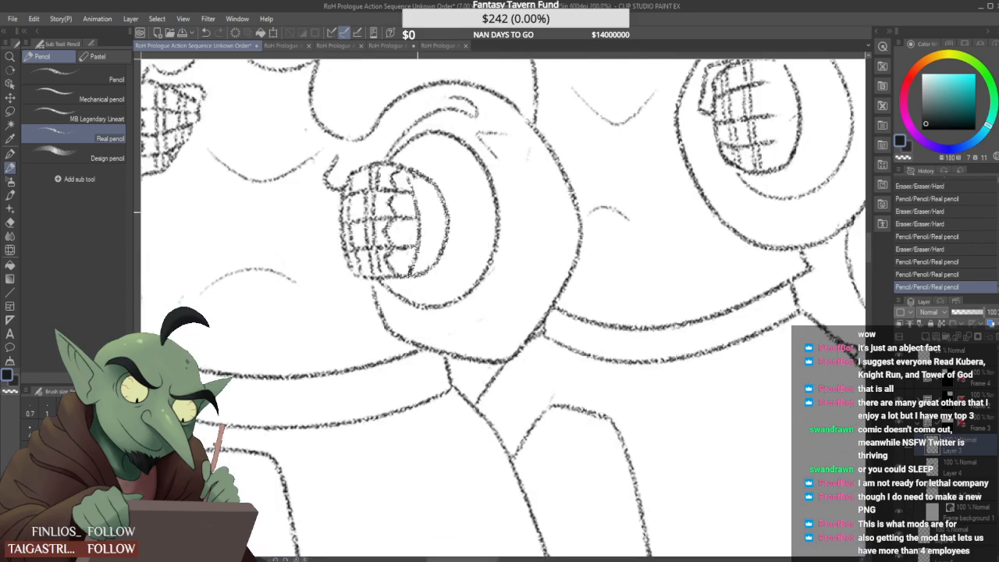
Touch up the knuckle and finger lines inside the same lower fist, and save the page
left_click_drag(405, 177, 394, 212)
scroll(405, 187, "down", 3)
scroll(406, 199, "up", 3)
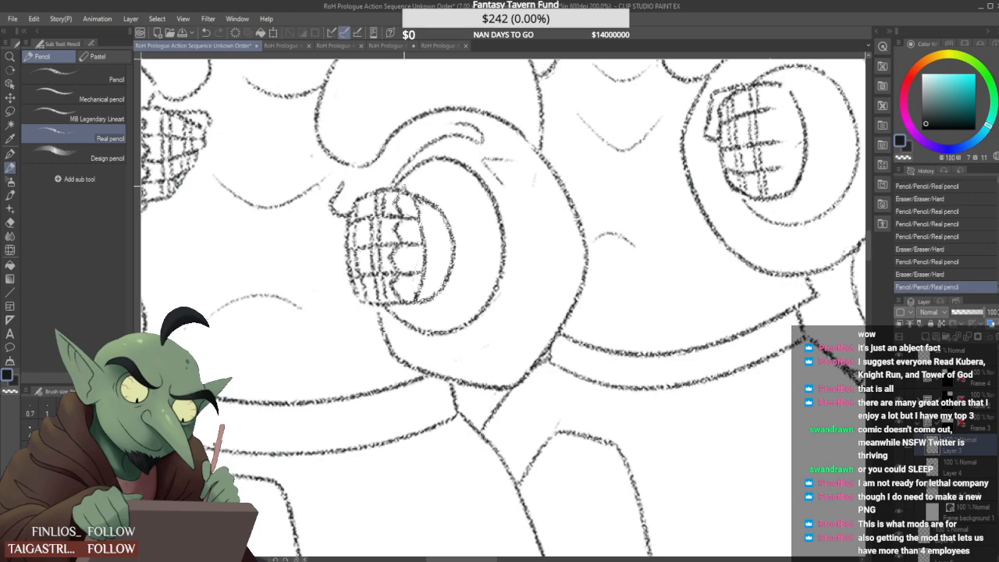
scroll(398, 207, "down", 6)
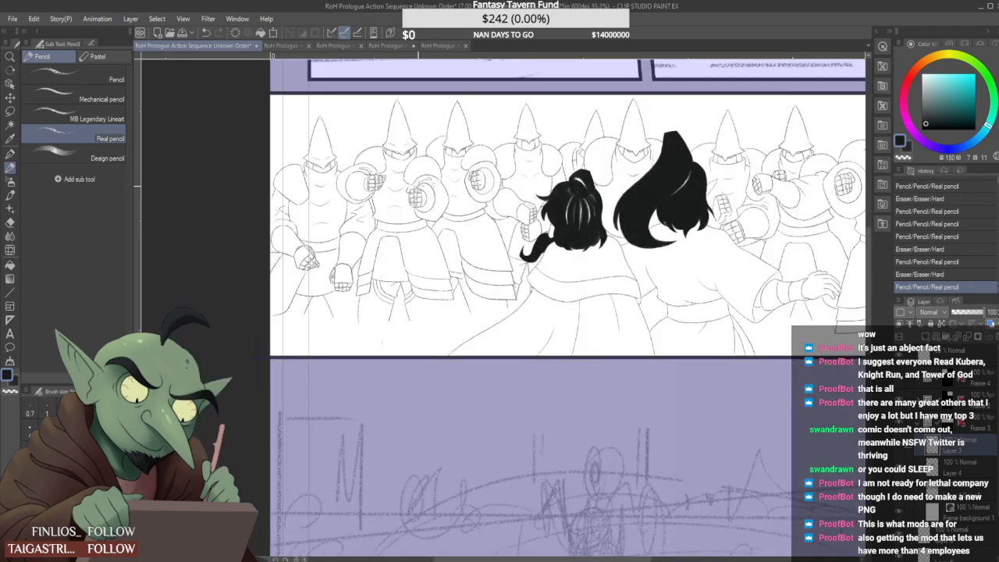
scroll(412, 194, "up", 6)
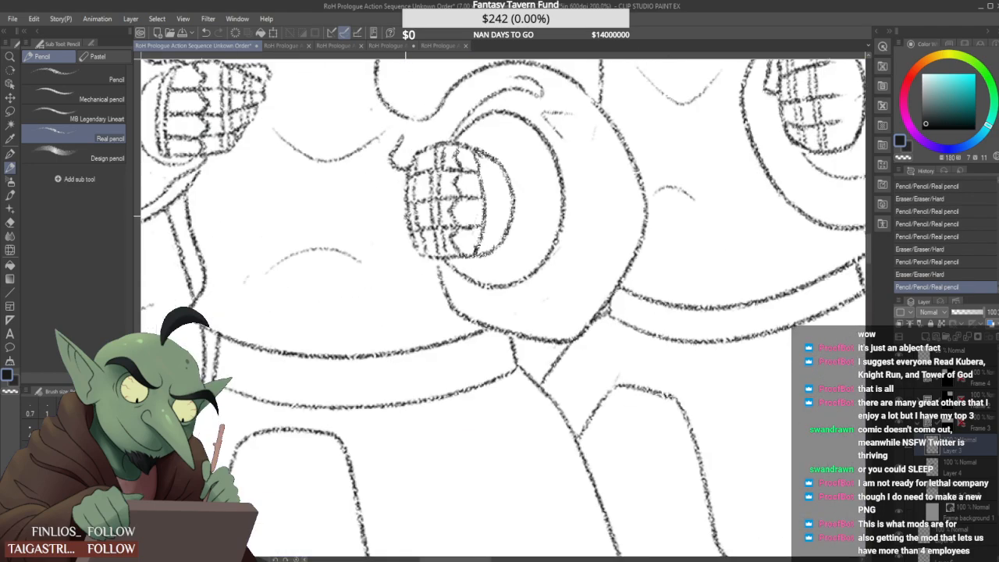
left_click_drag(424, 236, 424, 233)
scroll(424, 233, "down", 6)
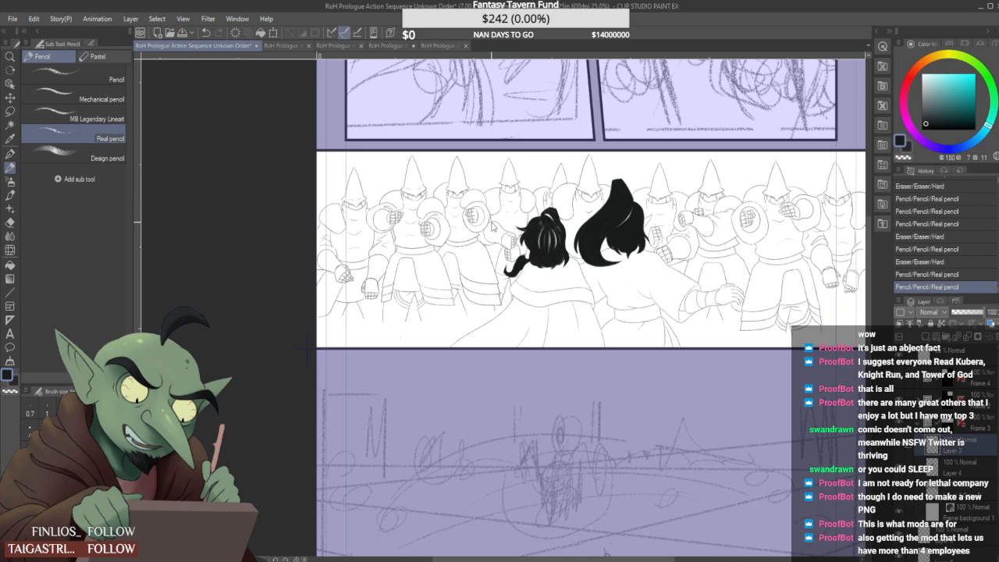
key("ctrl+s")
scroll(451, 234, "down", 2)
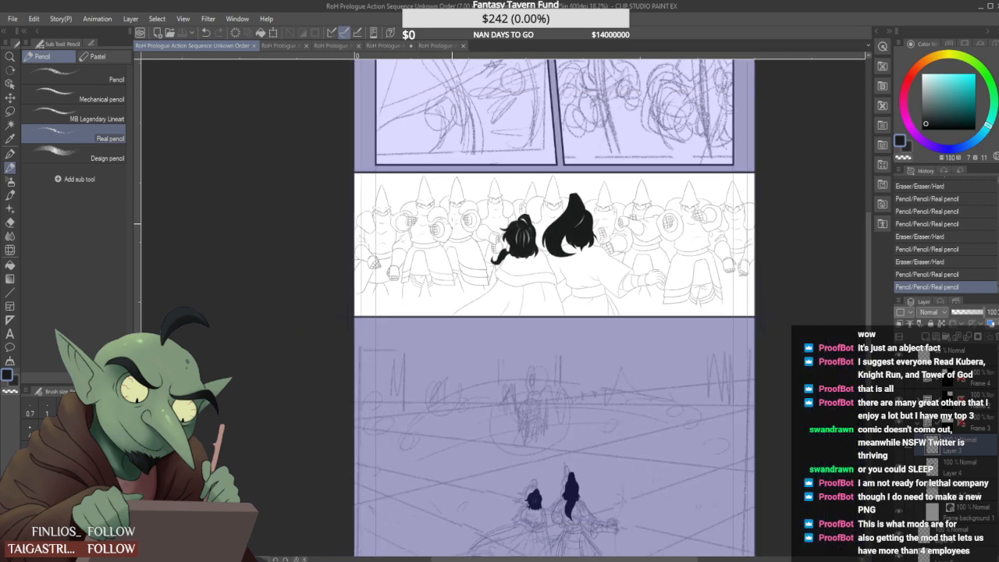
scroll(555, 218, "down", 1)
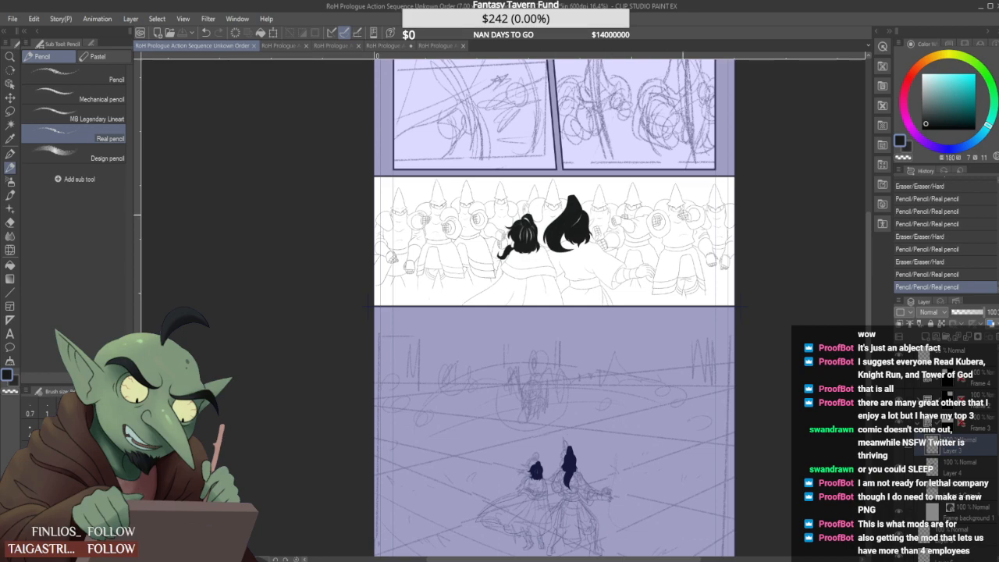
Try to pencil an additional pointed hood behind the leftmost figure, at the left edge of the crowd panel
scroll(364, 181, "up", 7)
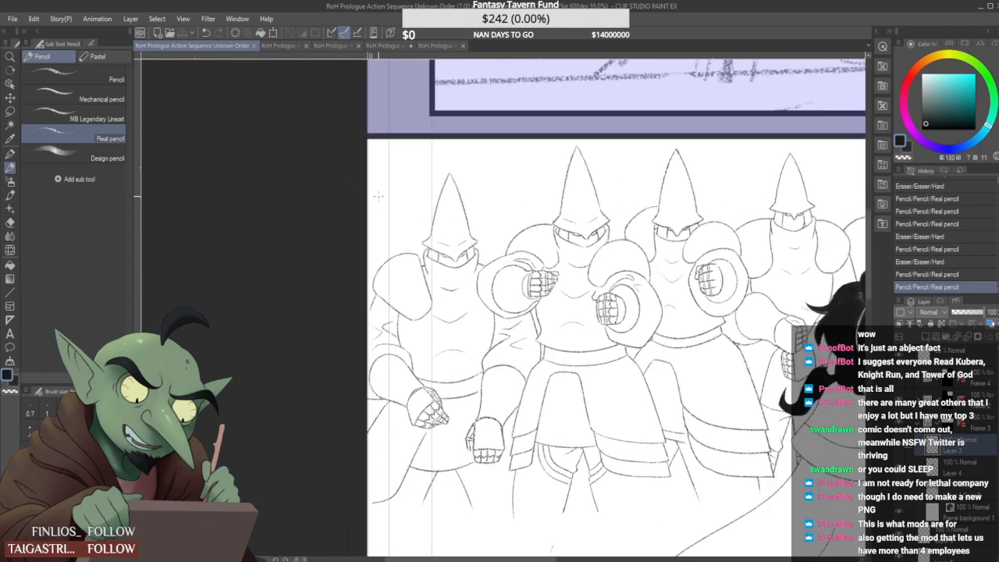
mouse_move(384, 207)
left_mouse_down()
mouse_move(366, 229)
mouse_move(406, 269)
left_mouse_up()
key("ctrl+z")
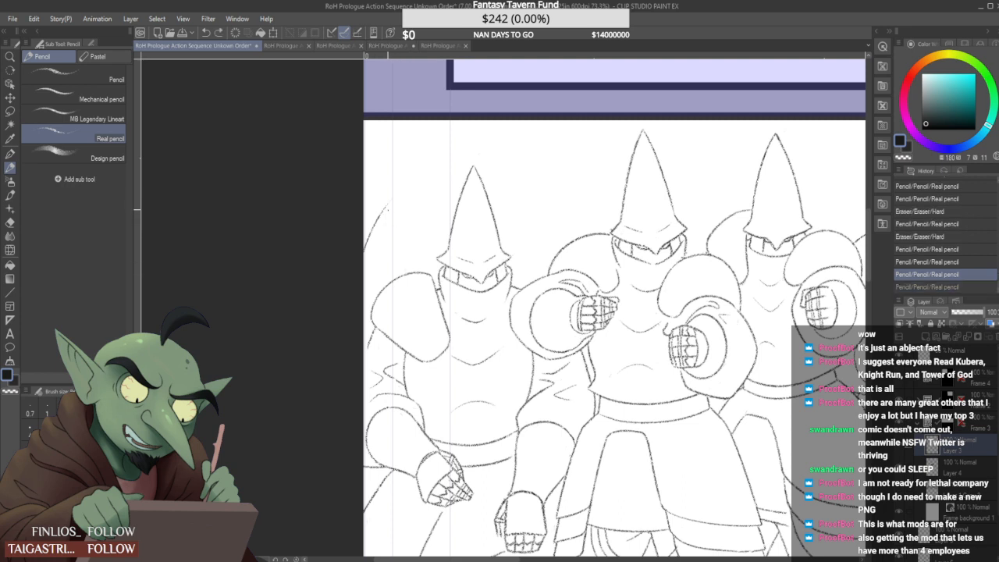
left_click_drag(389, 203, 404, 278)
scroll(422, 242, "down", 6)
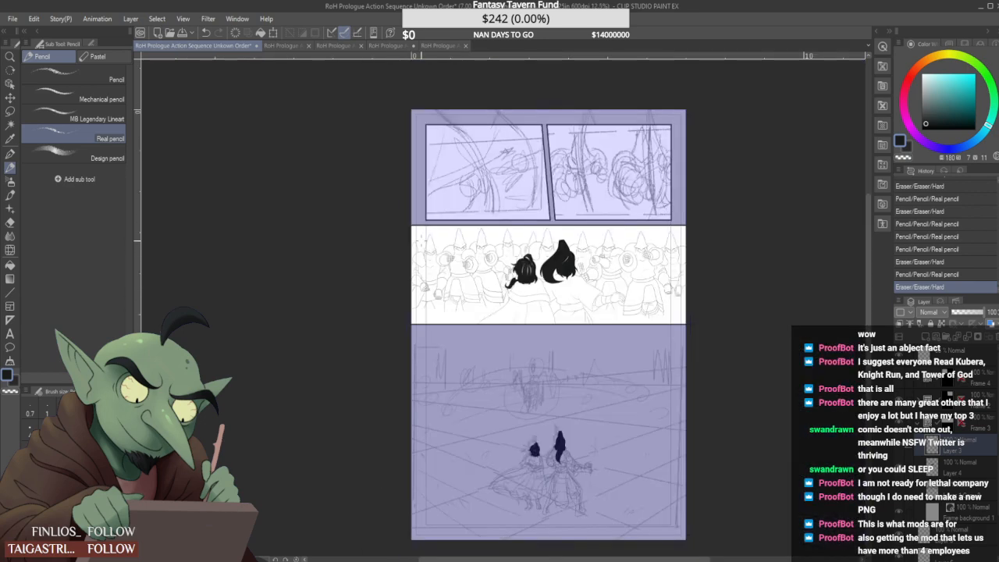
scroll(422, 242, "up", 6)
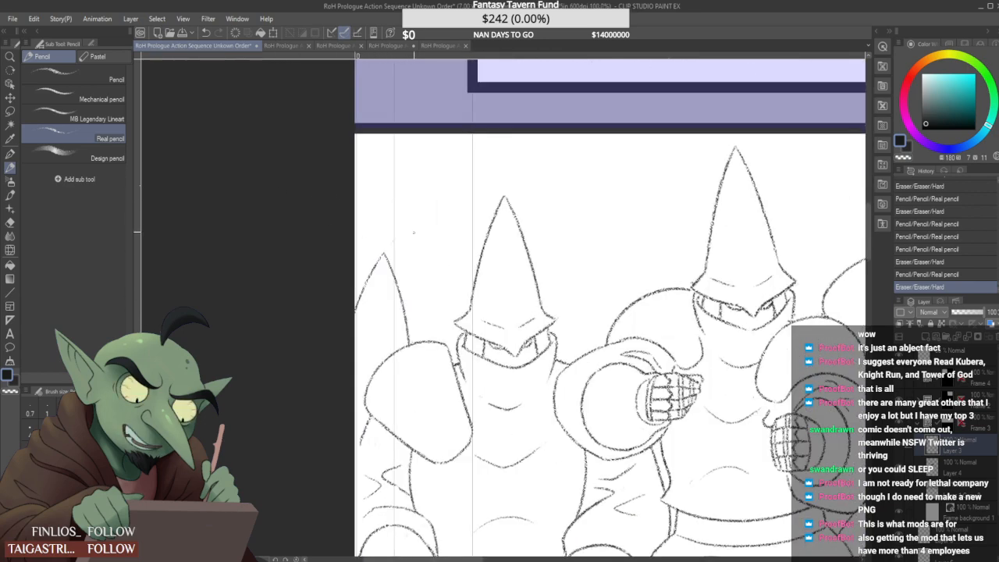
left_click_drag(406, 251, 386, 358)
left_click_drag(387, 237, 357, 314)
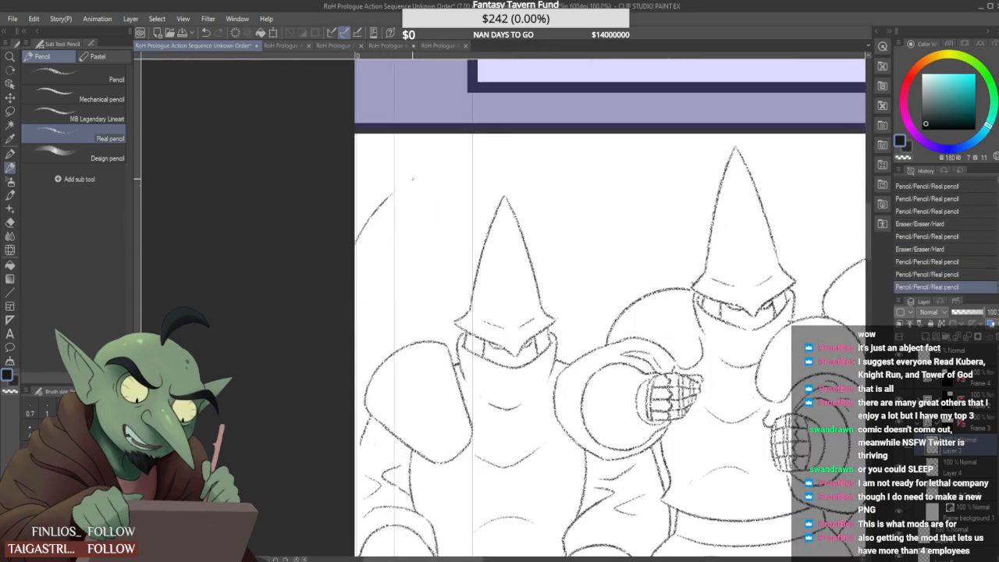
left_click_drag(398, 195, 414, 281)
key("ctrl+z")
key("ctrl+z")
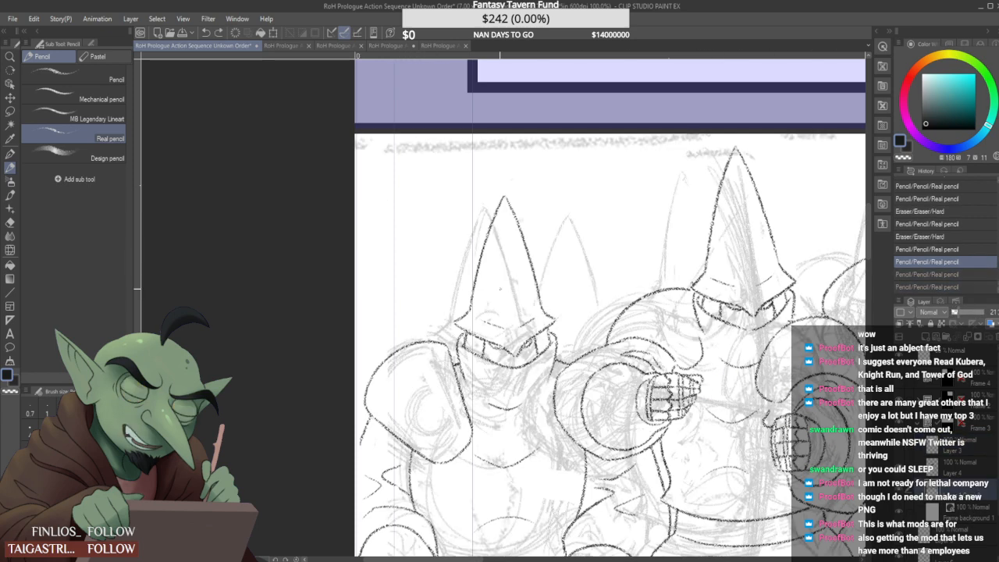
Rough in another hooded head with its face on the sketch layer, using the Design pencil, behind the leftmost figure
left_click(86, 157)
left_click_drag(365, 239, 360, 251)
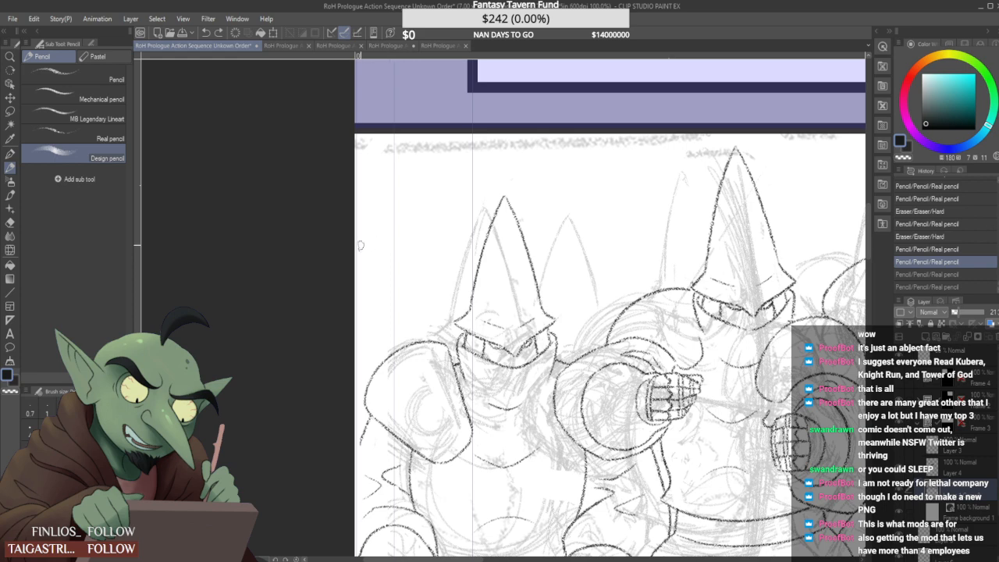
mouse_move(394, 184)
left_mouse_down()
mouse_move(412, 287)
mouse_move(430, 294)
mouse_move(383, 316)
mouse_move(348, 291)
left_mouse_up()
mouse_move(409, 312)
left_mouse_down()
mouse_move(407, 337)
mouse_move(357, 325)
mouse_move(401, 346)
mouse_move(434, 302)
left_mouse_up()
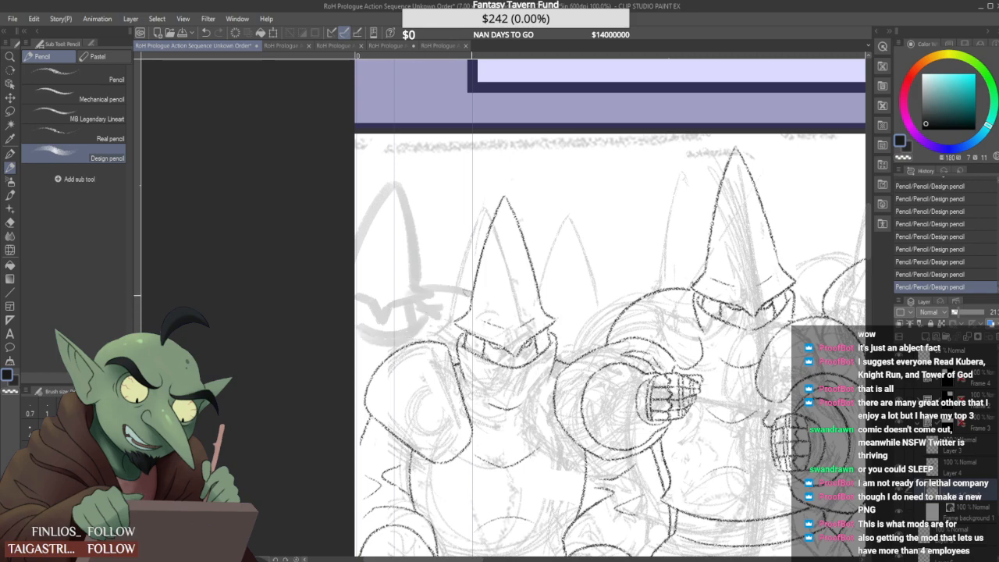
Sketch long slanted background strokes rising between the hooded figures around the two black-haired characters
scroll(459, 265, "down", 8)
scroll(475, 263, "up", 4)
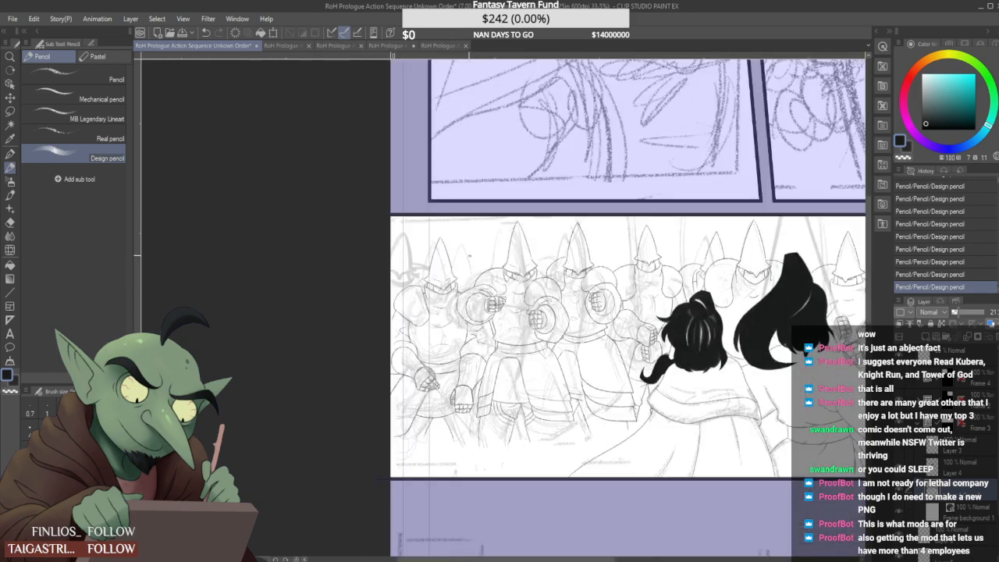
scroll(474, 263, "down", 1)
scroll(539, 248, "down", 2)
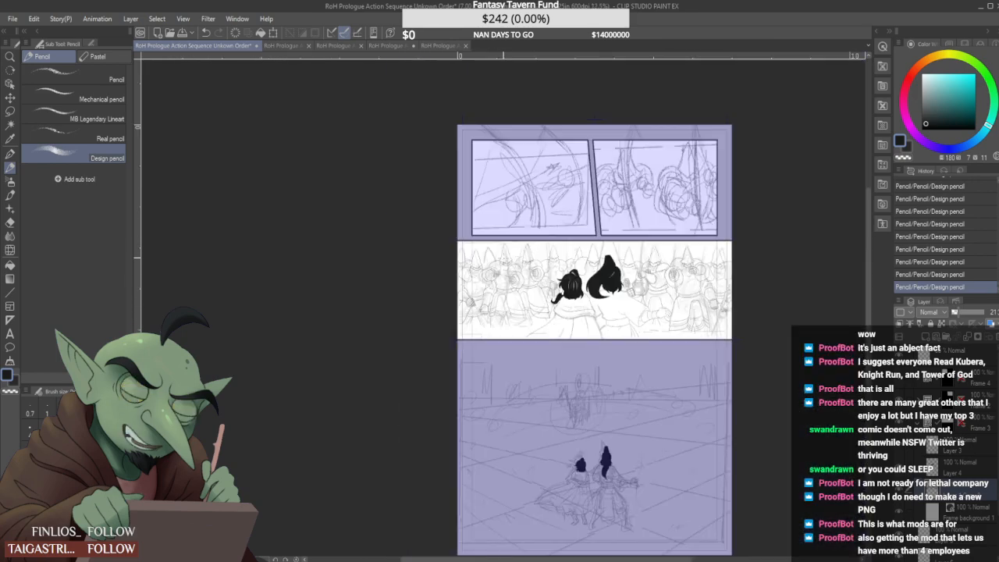
scroll(547, 248, "up", 2)
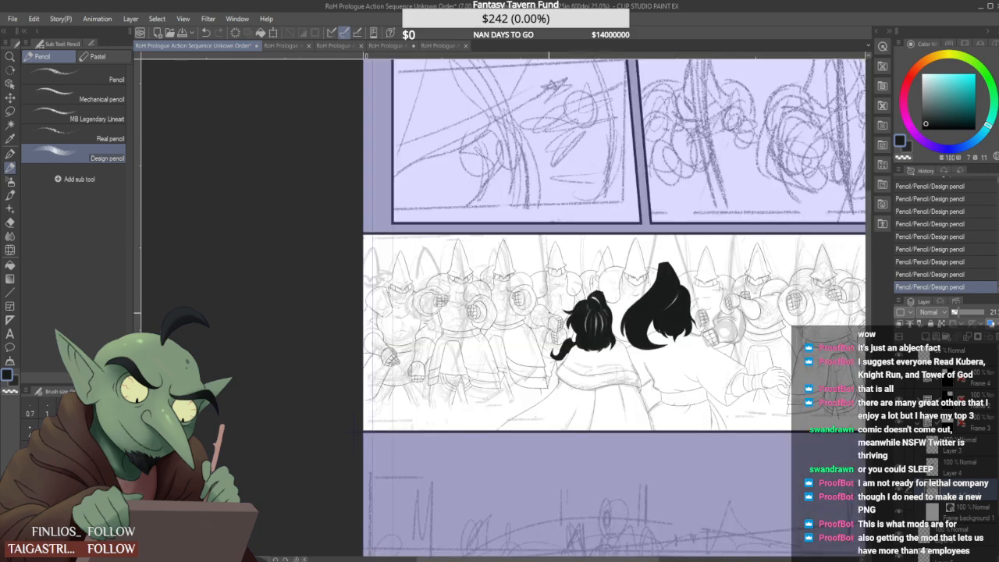
left_click_drag(580, 234, 591, 288)
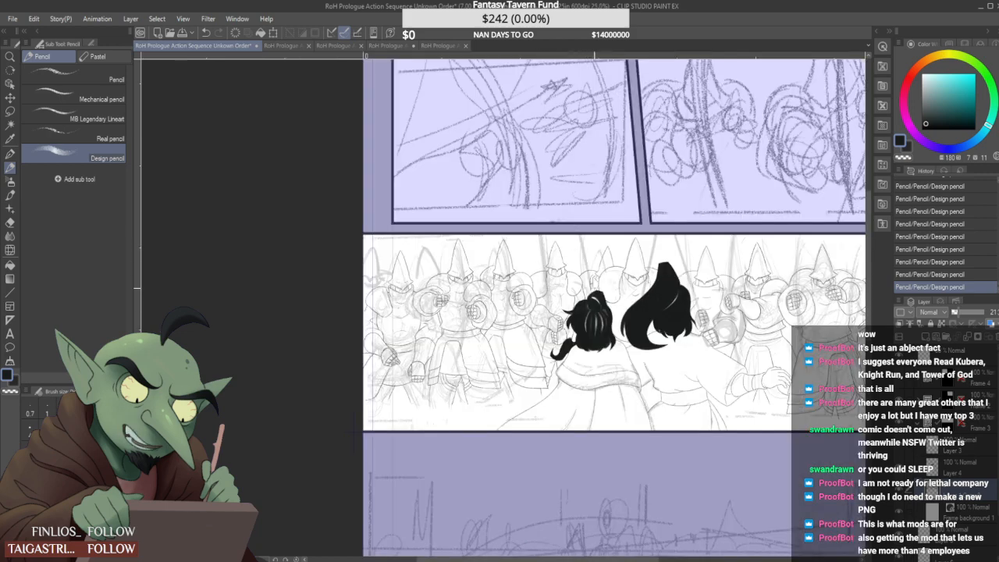
left_click_drag(655, 234, 640, 292)
left_click_drag(661, 237, 643, 305)
left_click_drag(688, 239, 701, 305)
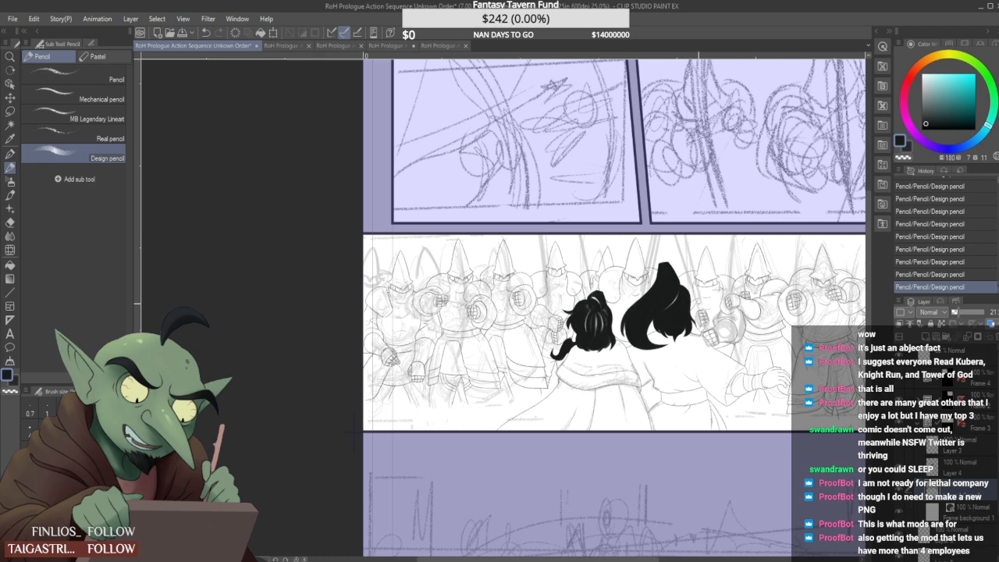
scroll(703, 248, "down", 2)
scroll(635, 248, "up", 2)
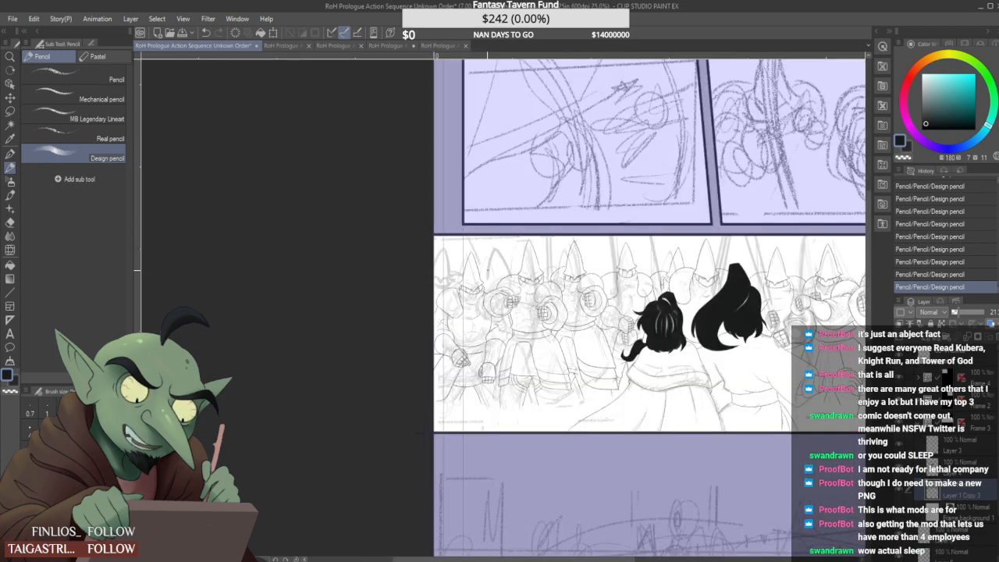
Add rough background strokes between and behind the hooded figures at the right end of the crowd panel
scroll(509, 235, "down", 2)
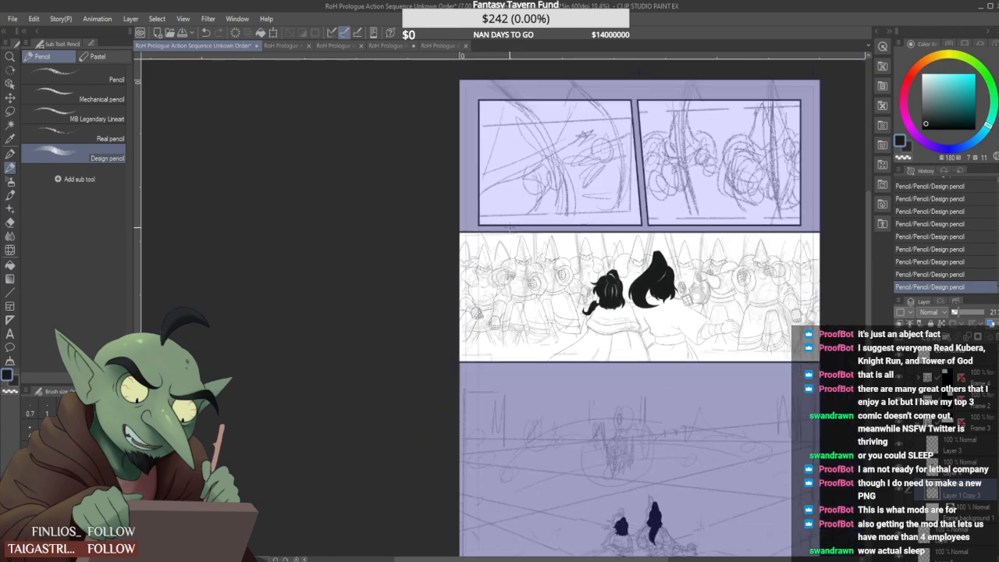
scroll(764, 271, "up", 2)
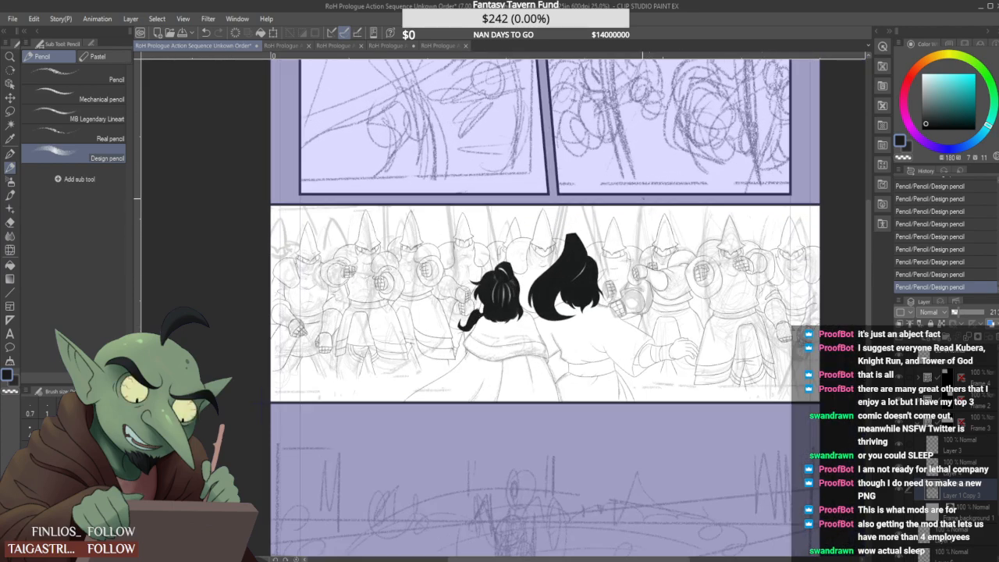
mouse_move(703, 207)
left_mouse_down()
mouse_move(707, 320)
mouse_move(719, 349)
mouse_move(723, 230)
left_mouse_up()
left_click_drag(717, 266, 745, 335)
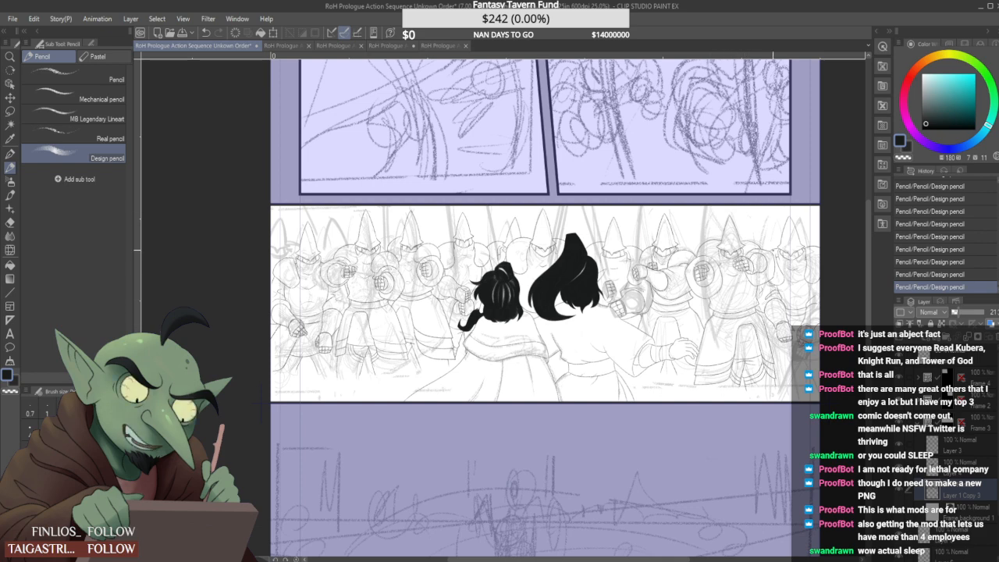
left_click_drag(769, 189, 763, 253)
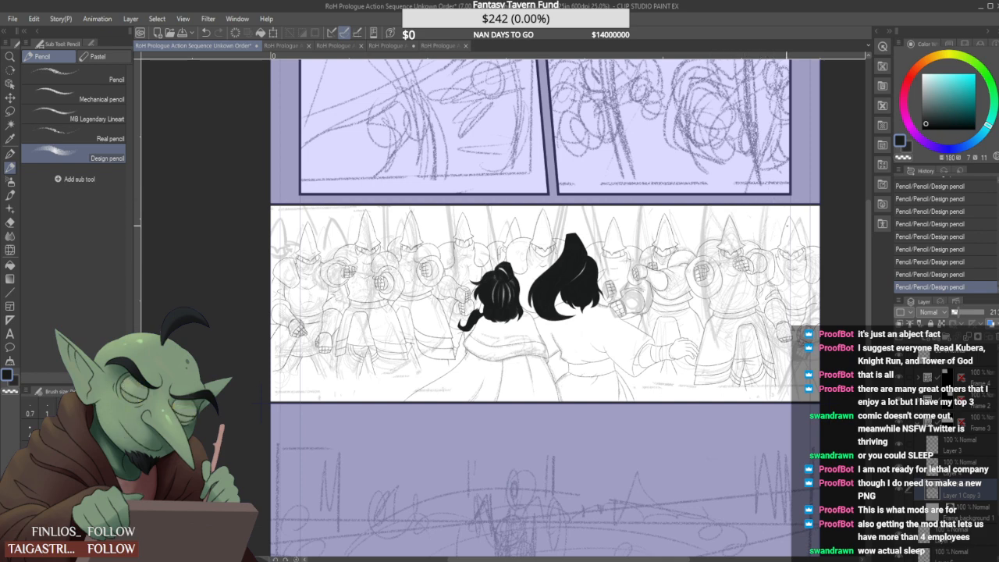
left_click_drag(747, 316, 754, 324)
left_click_drag(767, 335, 802, 331)
mouse_move(746, 313)
left_mouse_down()
mouse_move(758, 321)
mouse_move(748, 314)
left_mouse_up()
left_click_drag(789, 363, 777, 393)
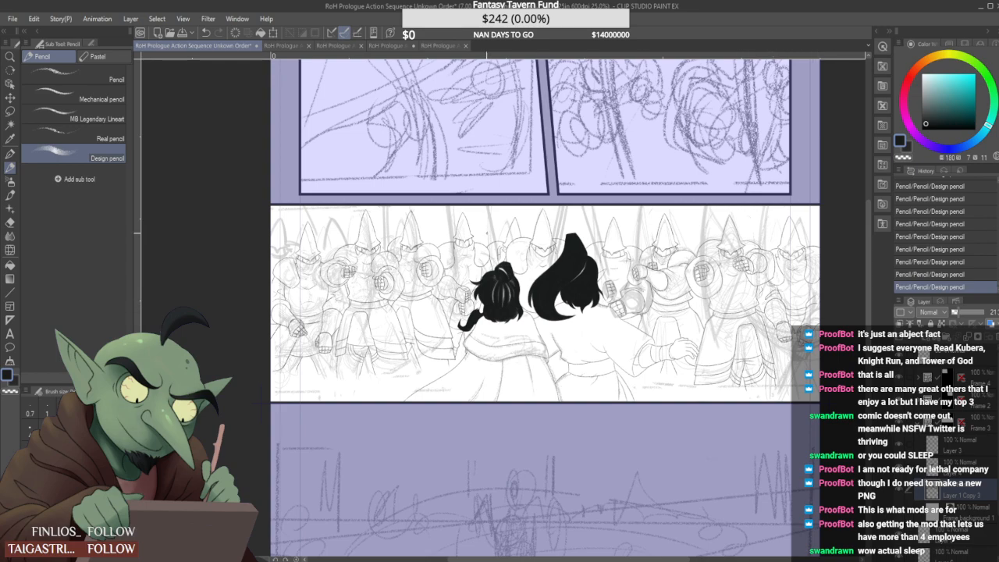
Save the page containing the crowd panel and close its document
scroll(499, 242, "down", 3)
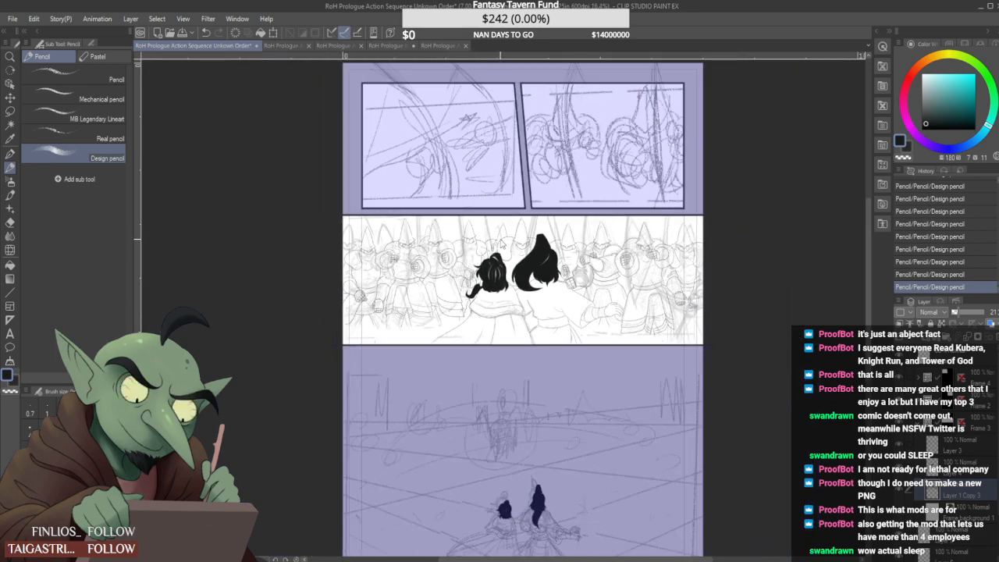
scroll(519, 243, "down", 2)
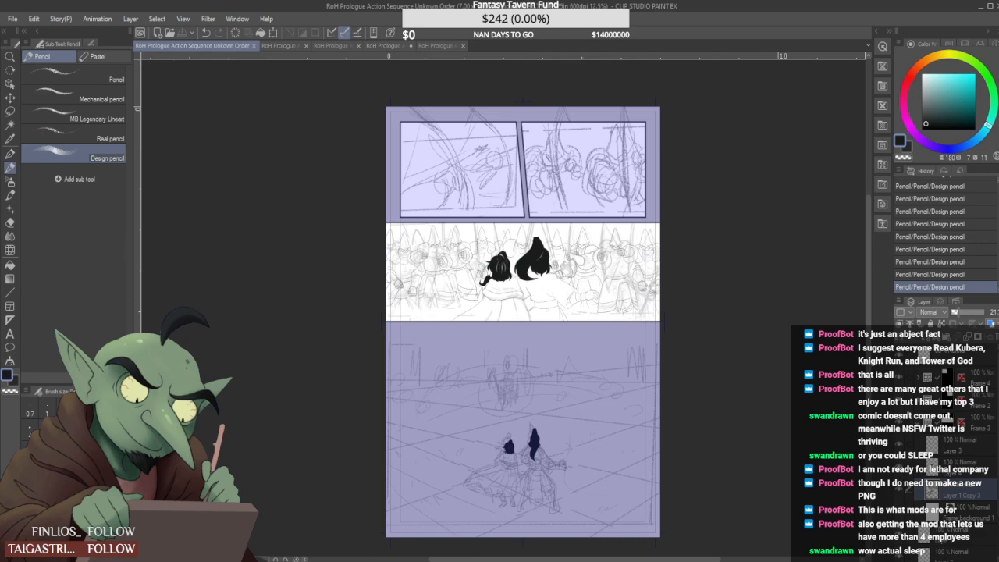
left_click(899, 511)
left_click(899, 511)
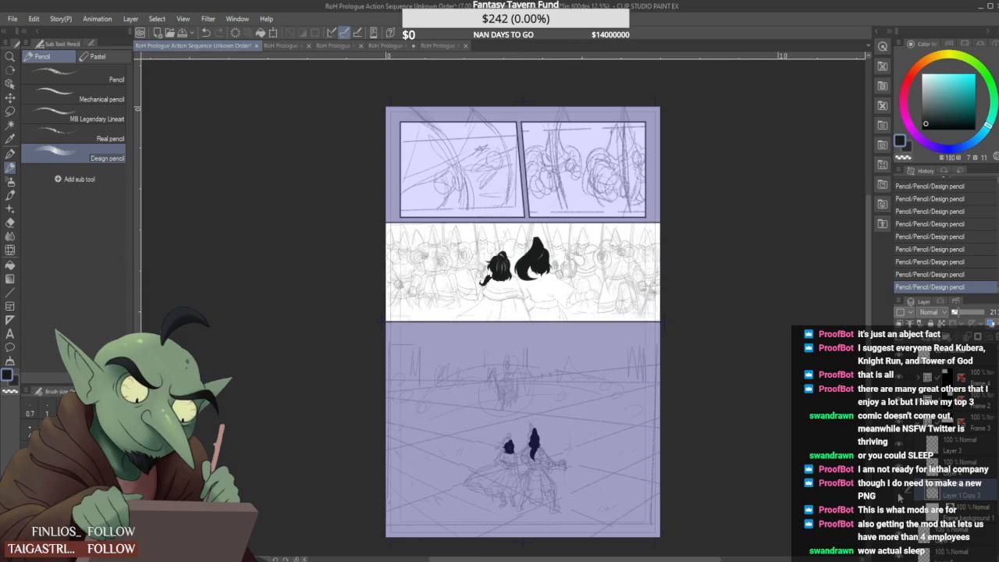
left_click(256, 46)
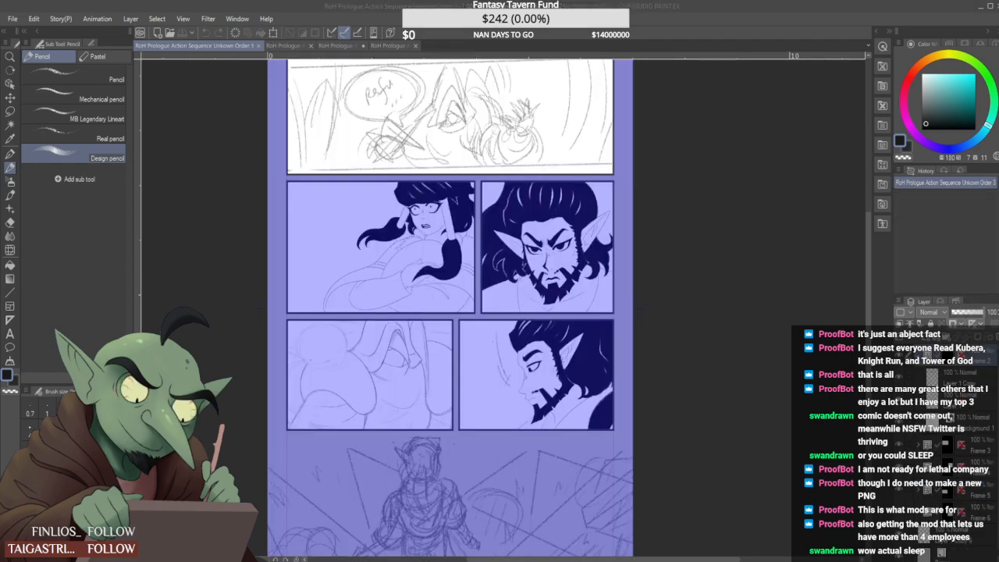